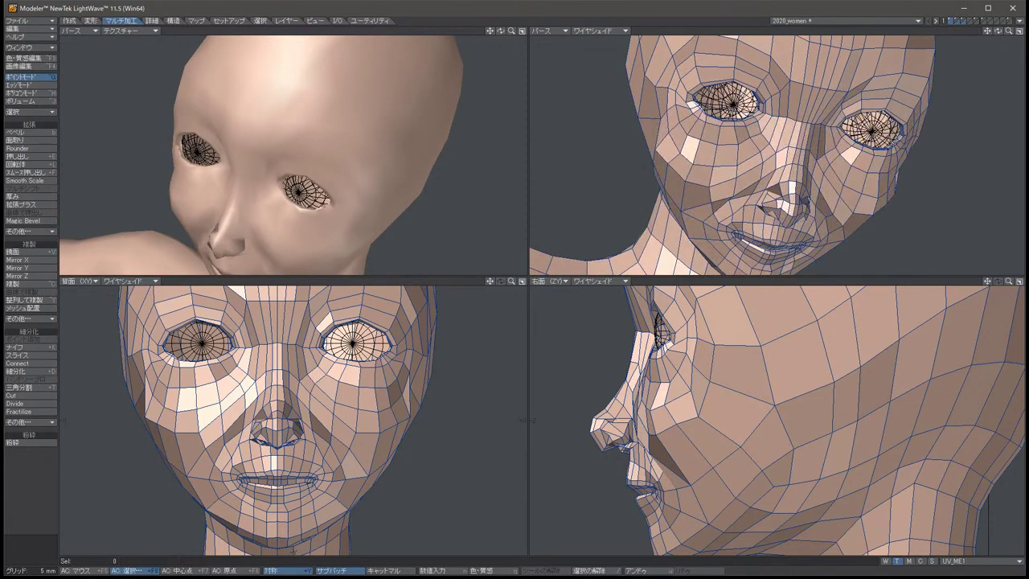
Nudge the chosen cheek point pair slightly sideways, undoing and re-nudging it once.
key("t")
left_click_drag(518, 419, 526, 420)
key("slash")
key("space")
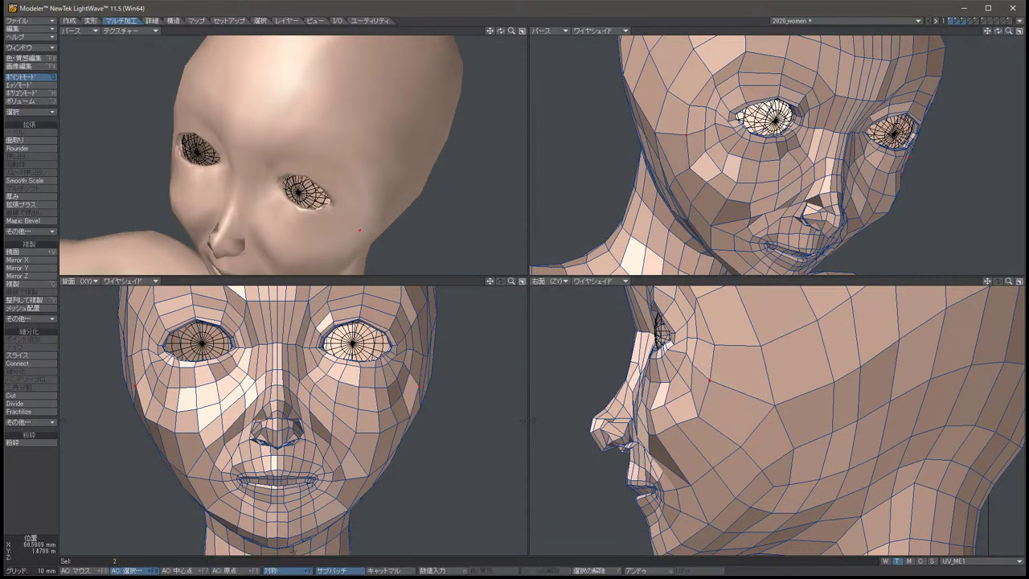
key("ctrl+z")
key("t")
left_click_drag(522, 419, 527, 420)
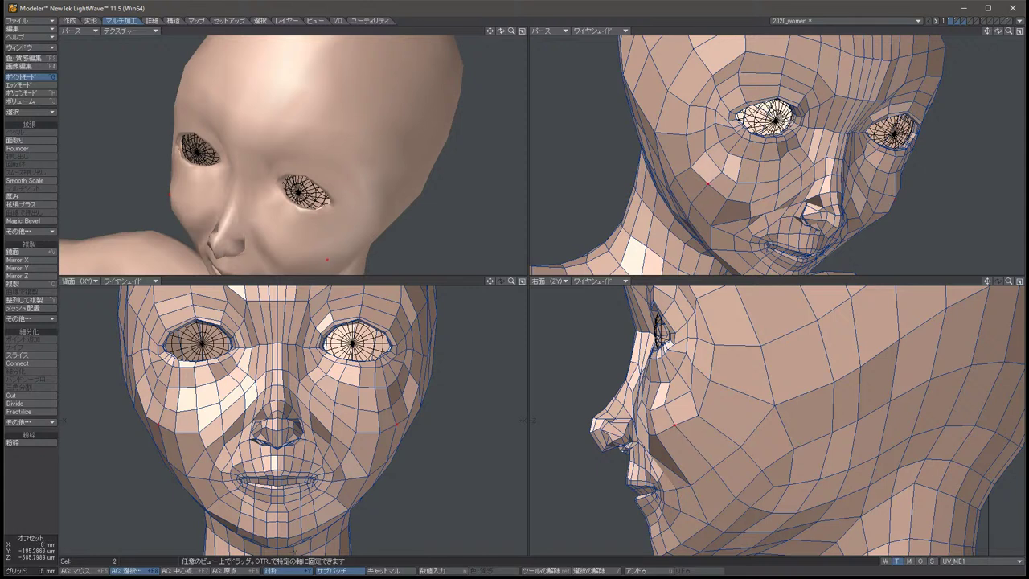
key("slash")
key("space")
Reselect the two cheek points, shift them a little more, then clear the selection.
key("ctrl+z")
key("t")
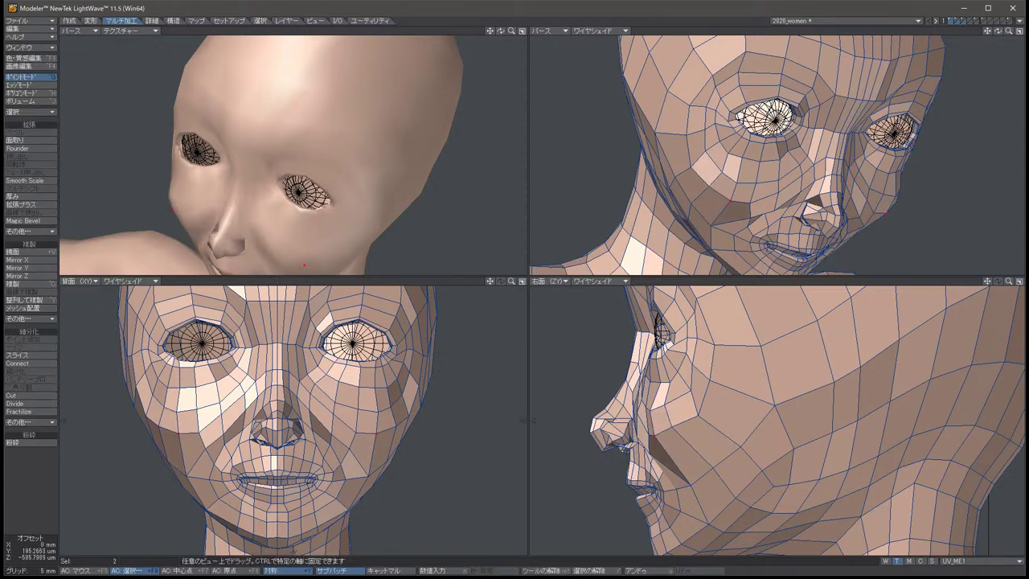
key("slash")
key("space")
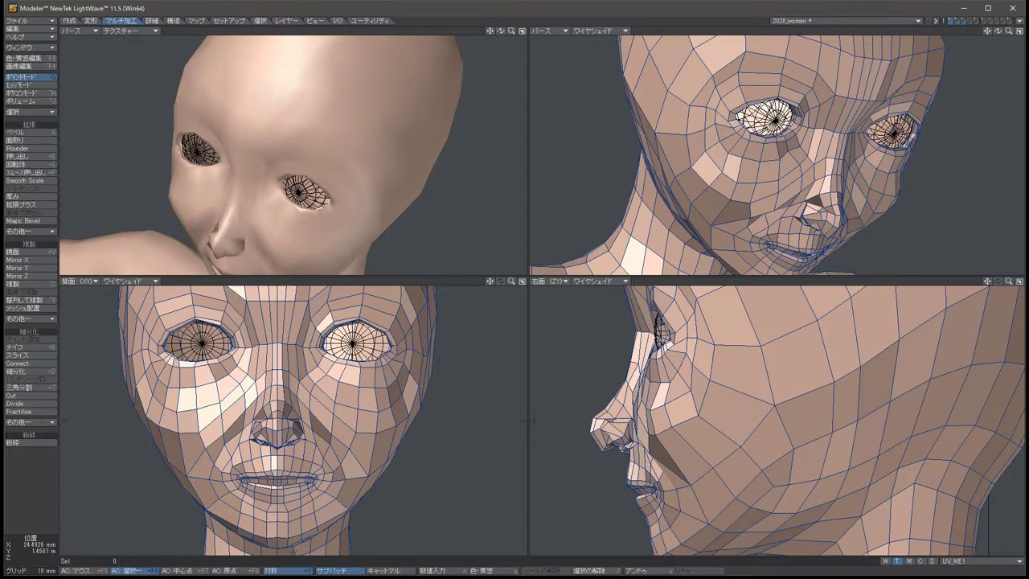
key("ctrl+z")
key("t")
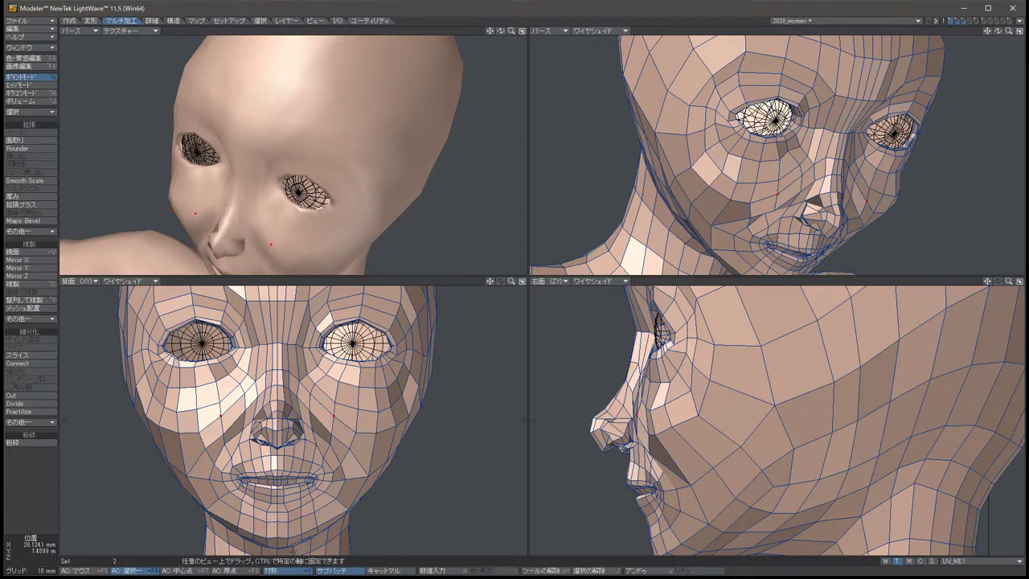
key("space")
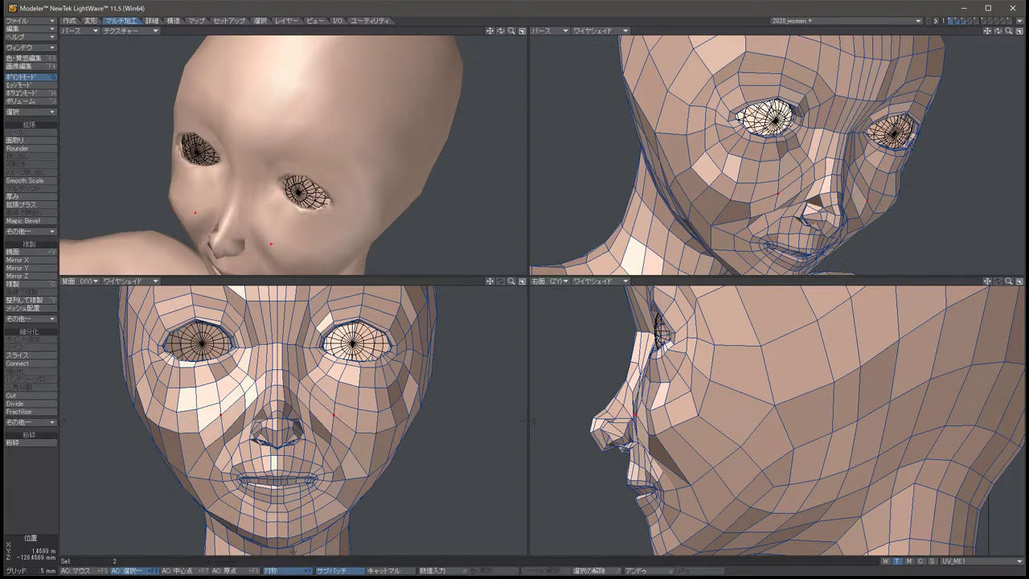
key("t")
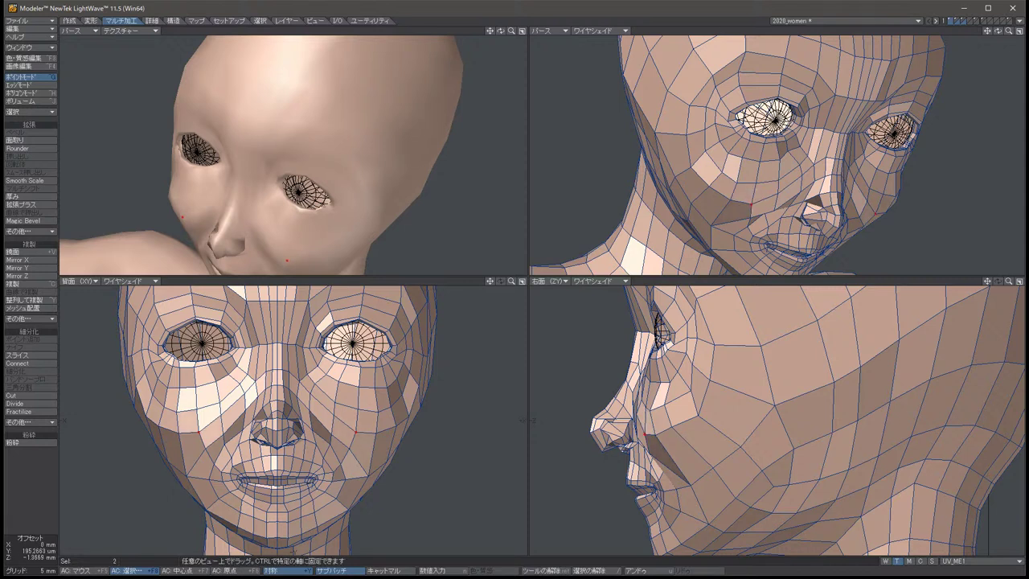
key("space")
key("slash")
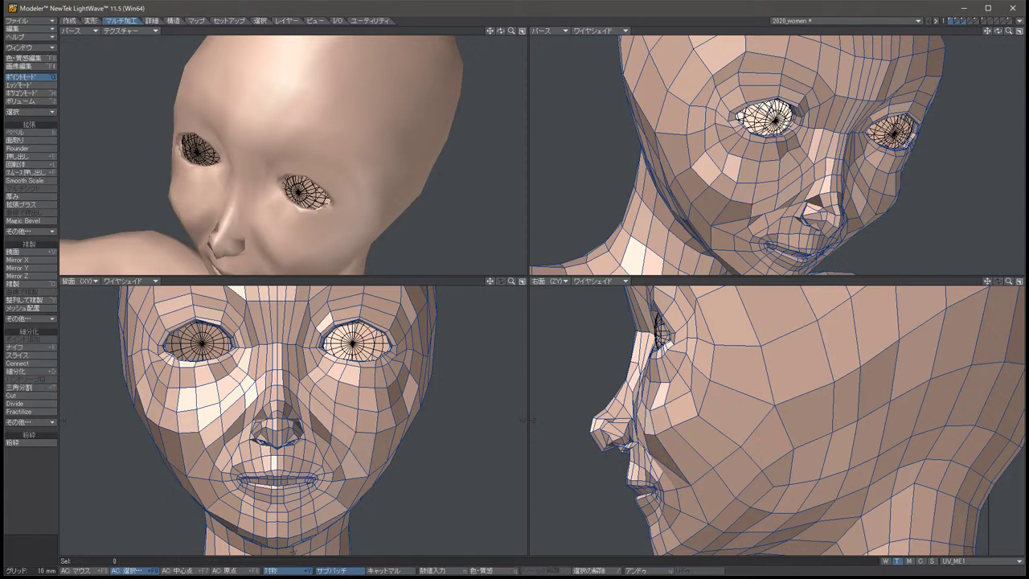
Orbit the textured and wireframe views to check the head from front, above and right.
key("alt+Left")
key("alt+Left")
key("alt+Left")
key("alt+Left")
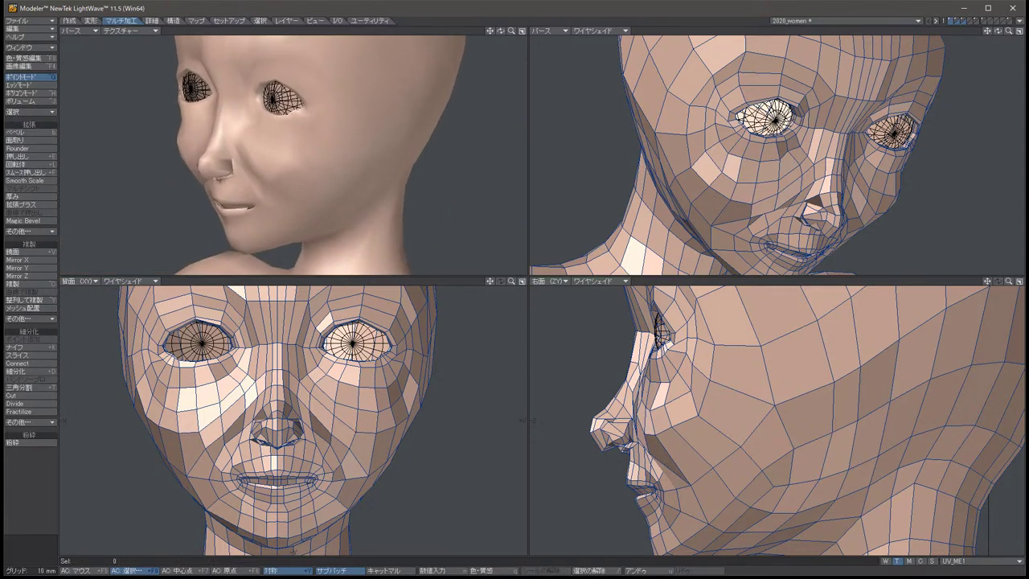
key("alt+Left")
key("alt+Left")
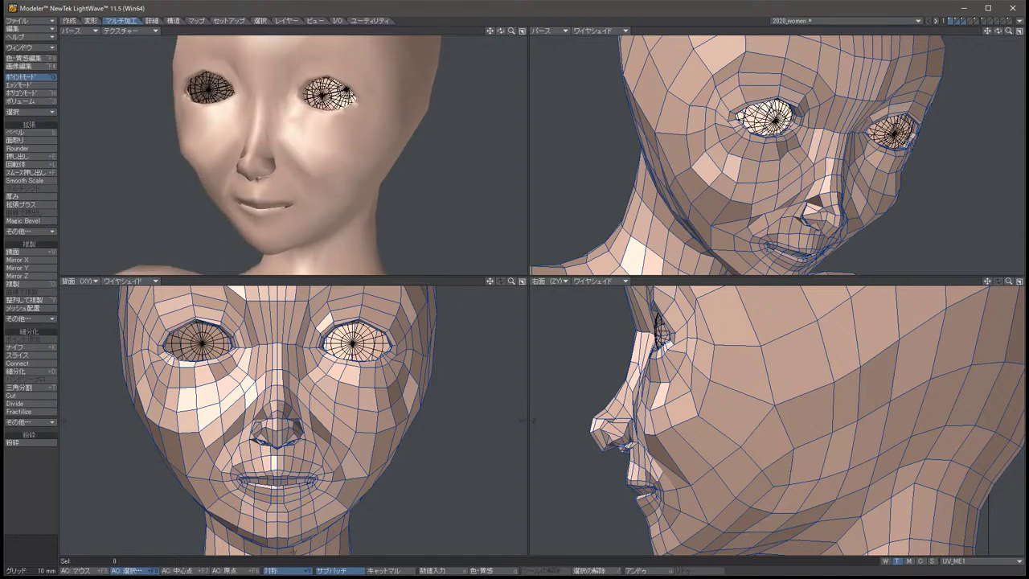
key("alt+Left")
key("alt+Left")
key("alt+Up")
key("alt+Up")
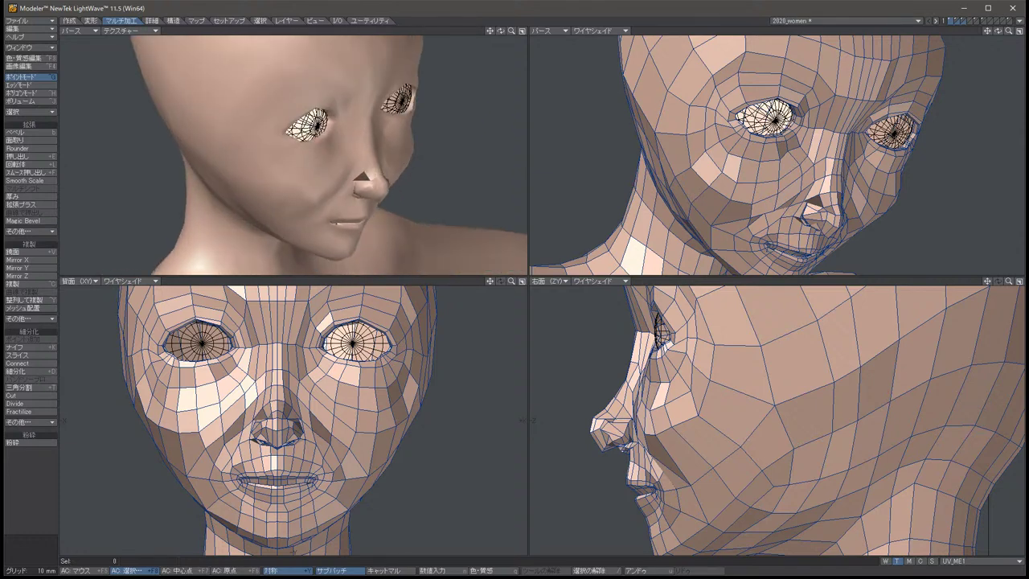
key("alt+Left")
key("alt+Left")
key("alt+Left")
key("alt+Left")
key("alt+Left")
key("alt+Left")
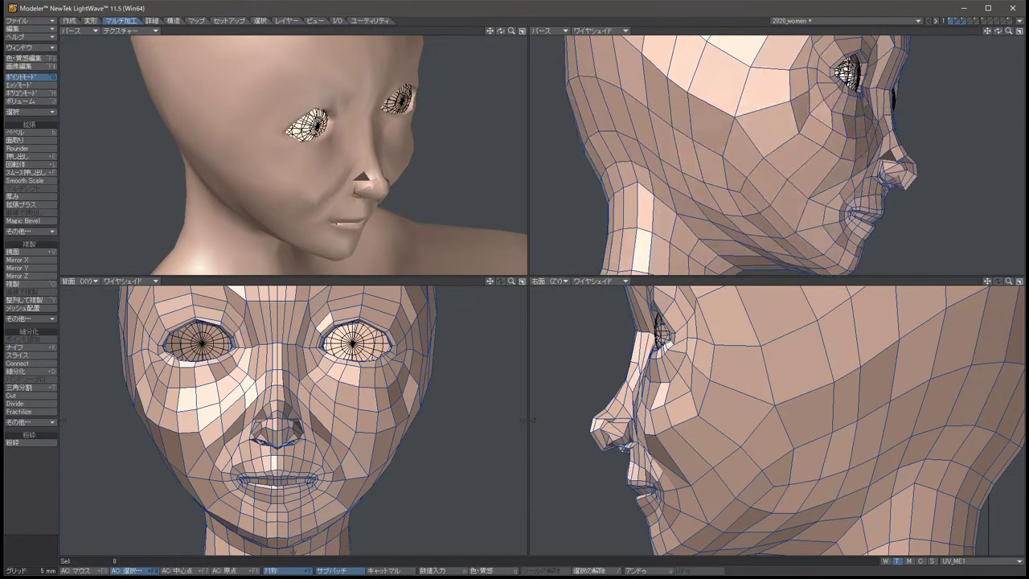
Reposition a symmetric cheek point pair, shifting it up and to the left.
left_click(696, 366)
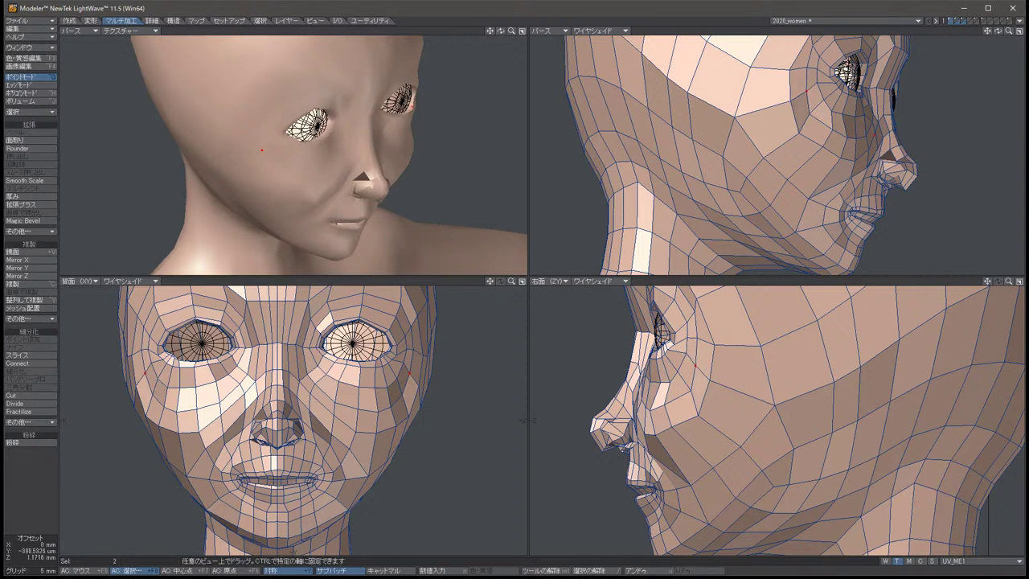
key("/")
left_click(704, 380)
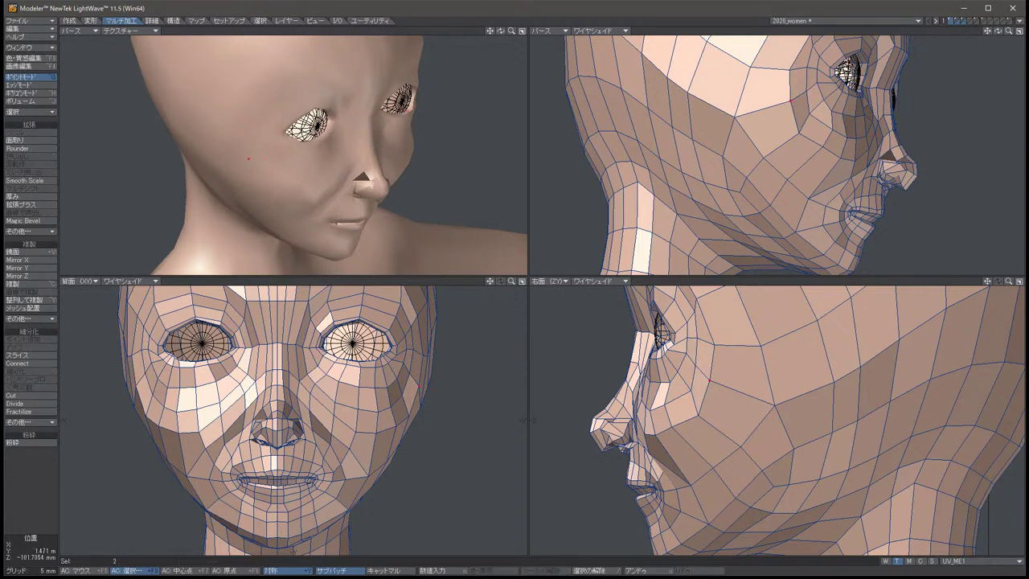
key("space")
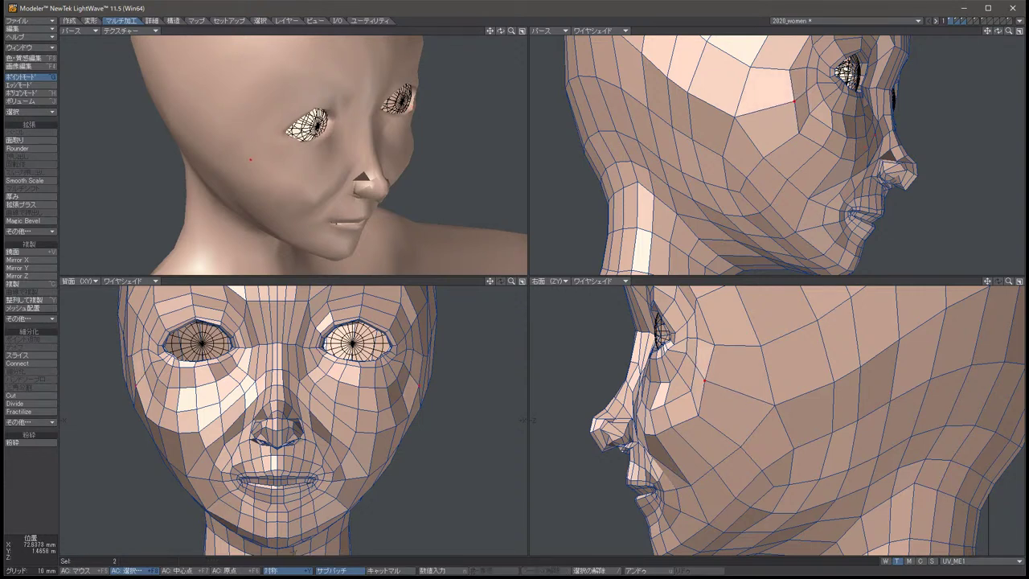
left_click_drag(418, 385, 408, 418)
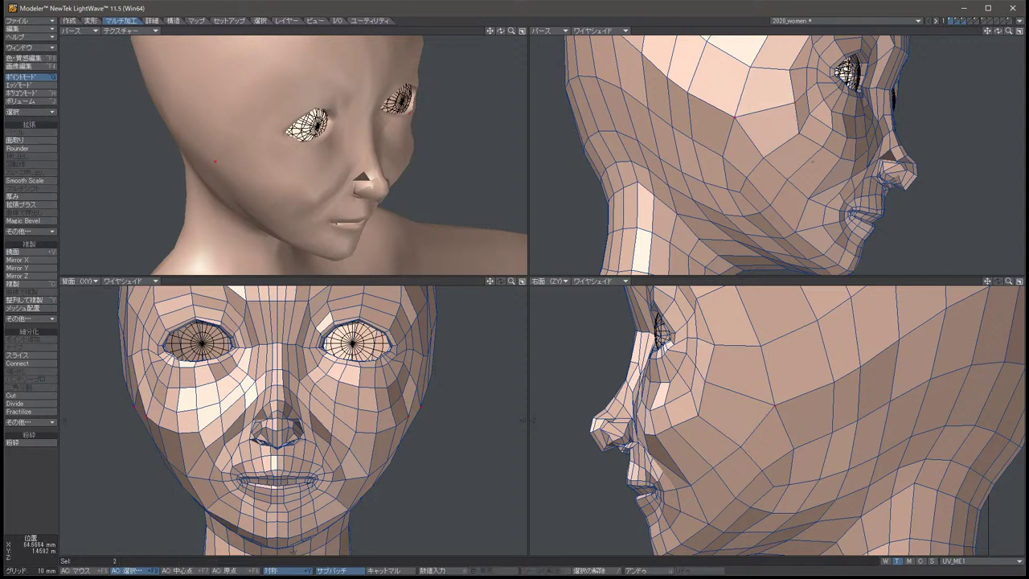
key("t")
left_click_drag(798, 131, 734, 127)
key("space")
key("slash")
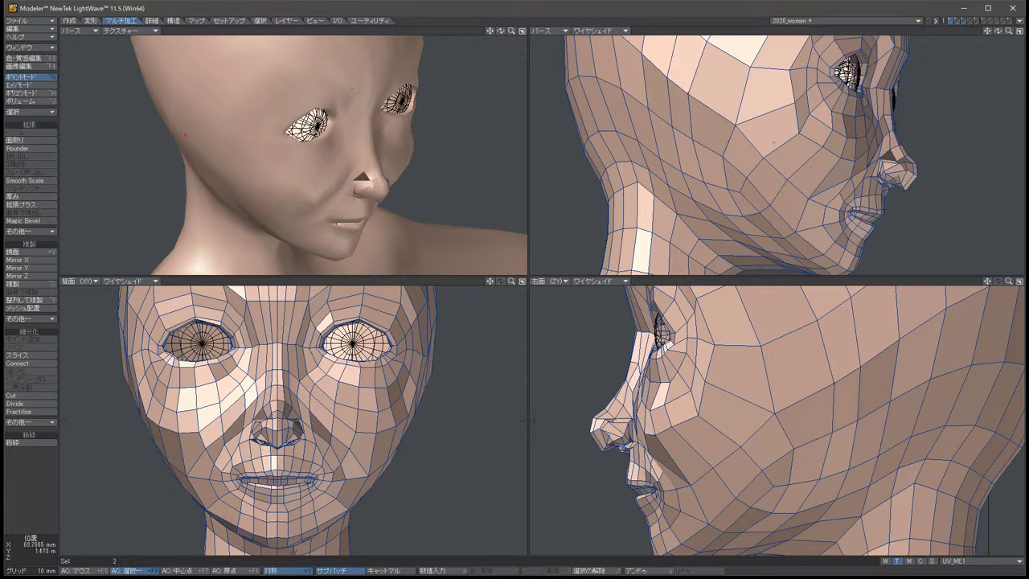
Nudge two more symmetric pairs, including a forehead pair, slightly downward into smoother positions.
left_click(707, 48)
key("t")
left_click_drag(708, 48, 707, 61)
key("space")
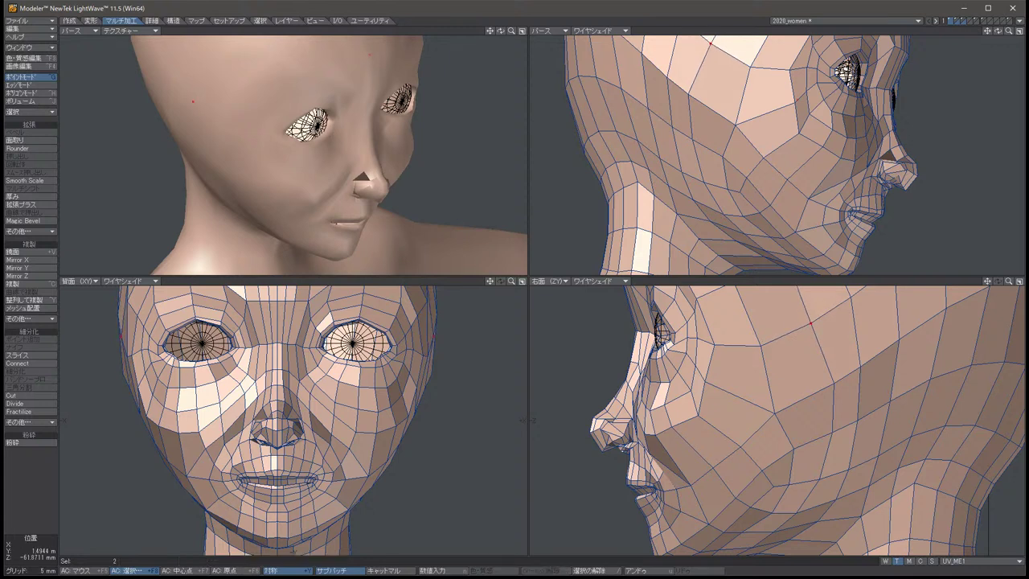
key("slash")
left_click(117, 315)
key("t")
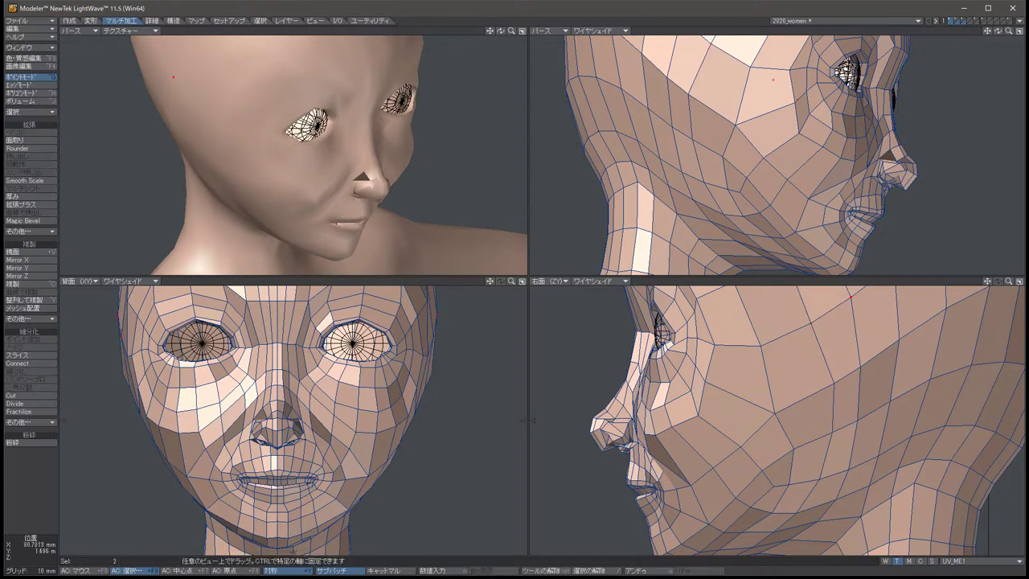
left_click_drag(117, 315, 118, 322)
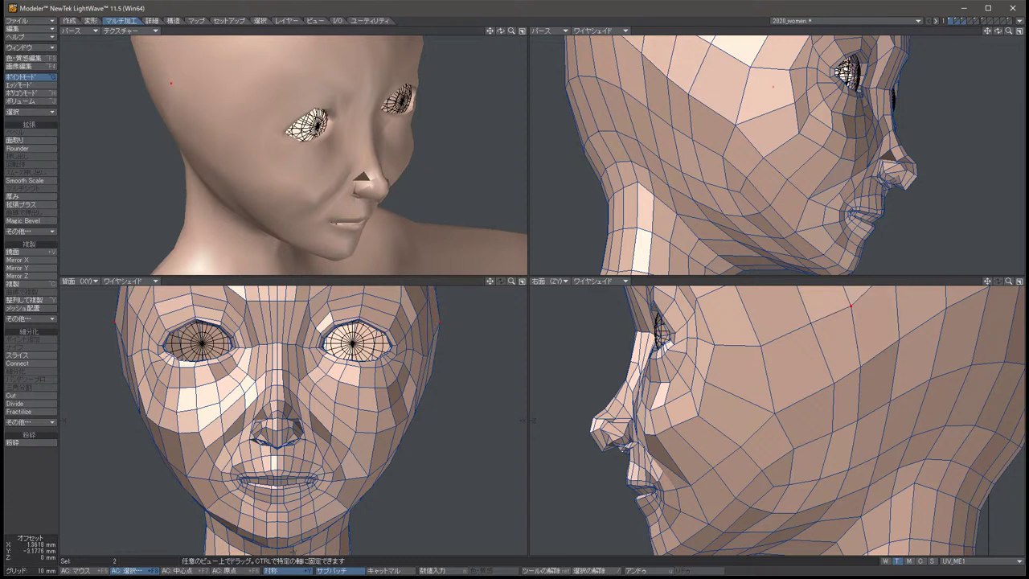
key("space")
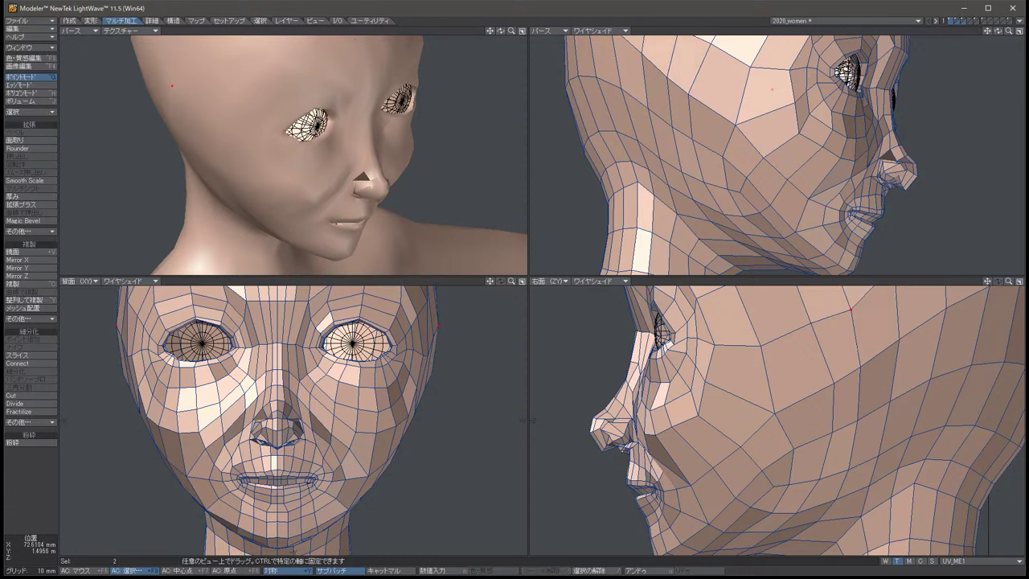
key("slash")
Move the point pair near the temples down and forward, then fine-tune it.
left_click(811, 328)
key("t")
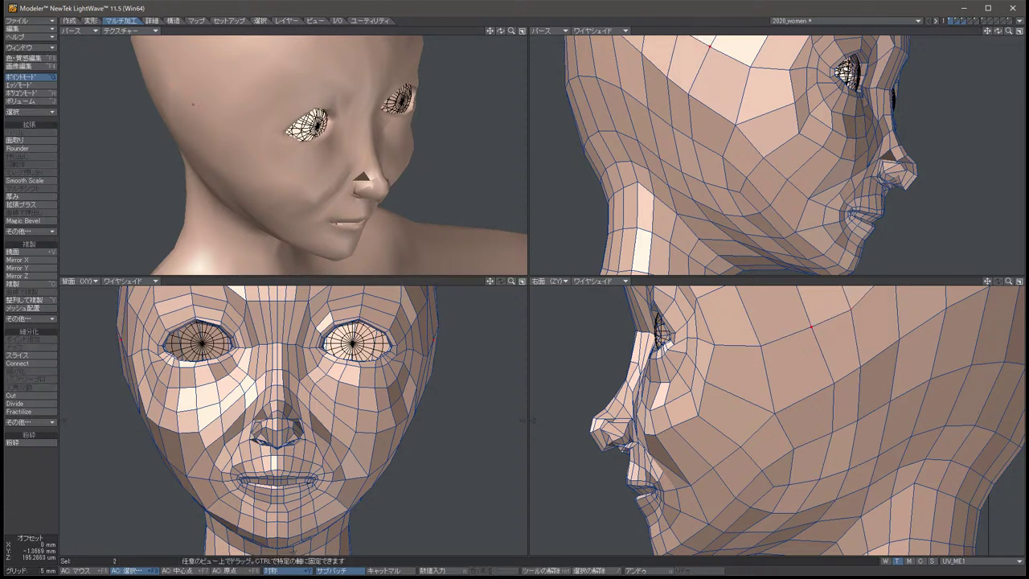
left_click_drag(811, 328, 760, 346)
key("space")
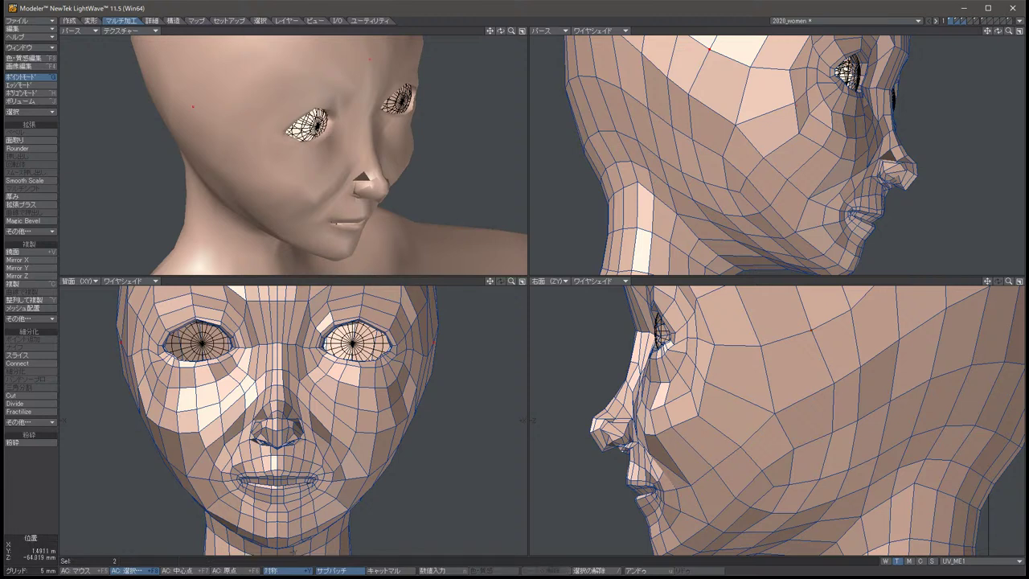
key("t")
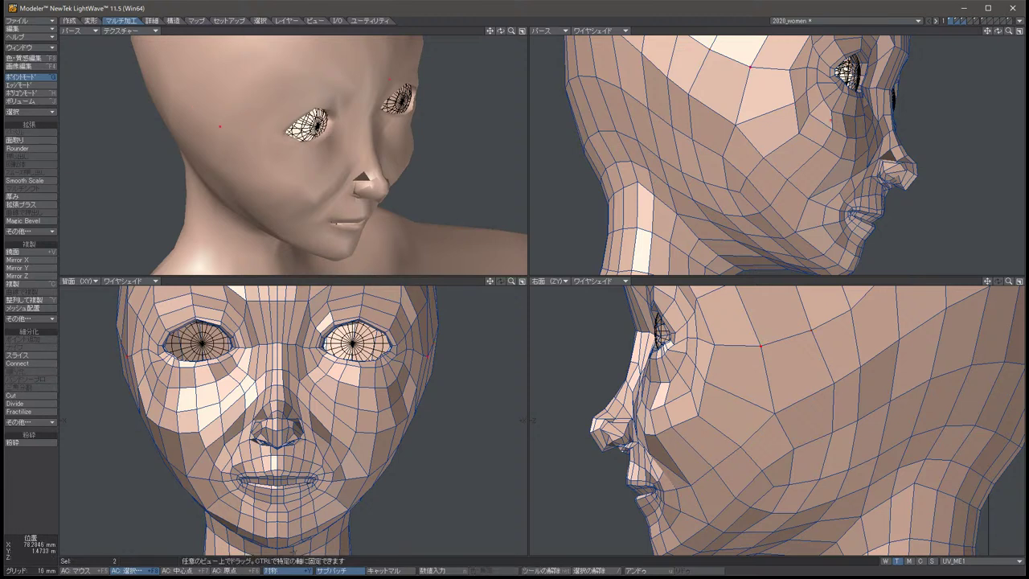
left_click_drag(750, 68, 790, 71)
key("space")
key("slash")
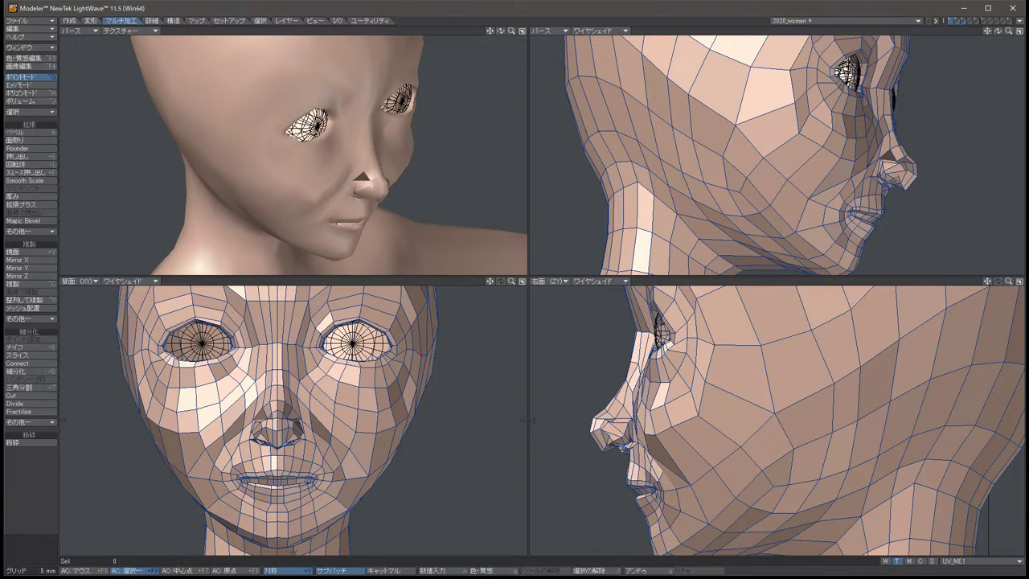
From a three-quarter front view, nudge the forehead point pair slightly down and back.
left_click_drag(569, 40, 892, 47, "alt+shift")
left_click(901, 142)
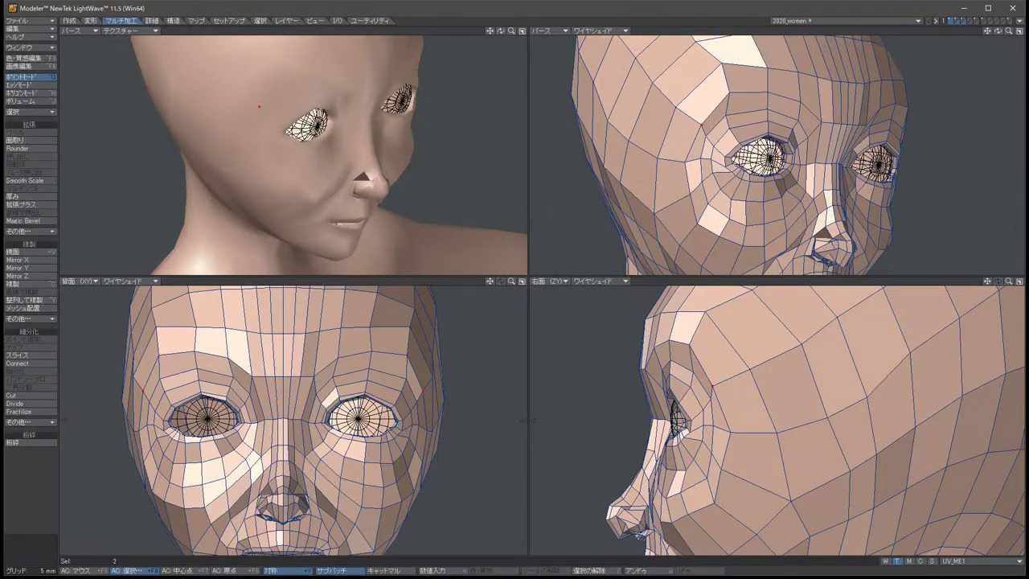
key("slash")
left_click(749, 369)
key("t")
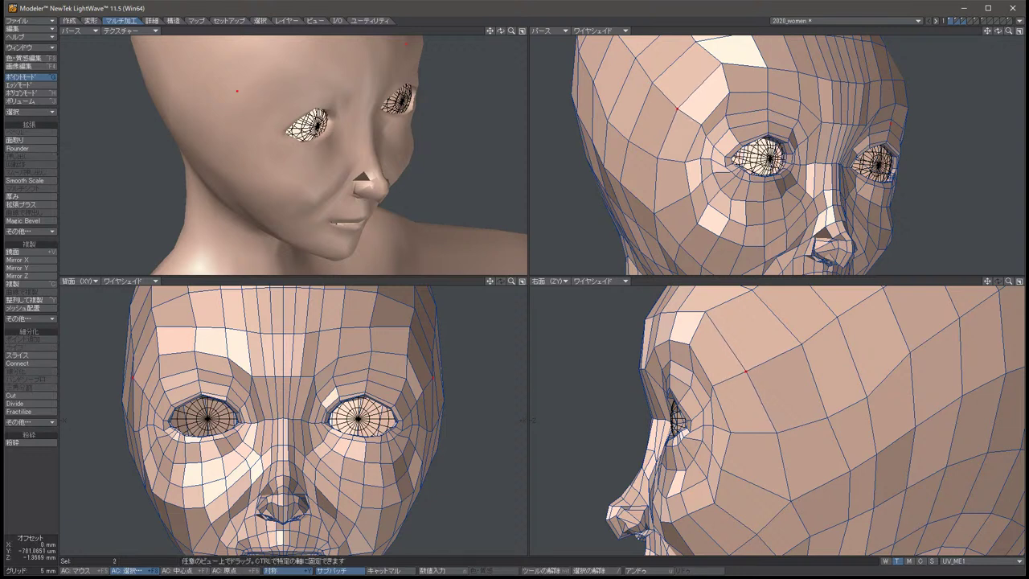
left_click_drag(749, 369, 745, 370)
key("space")
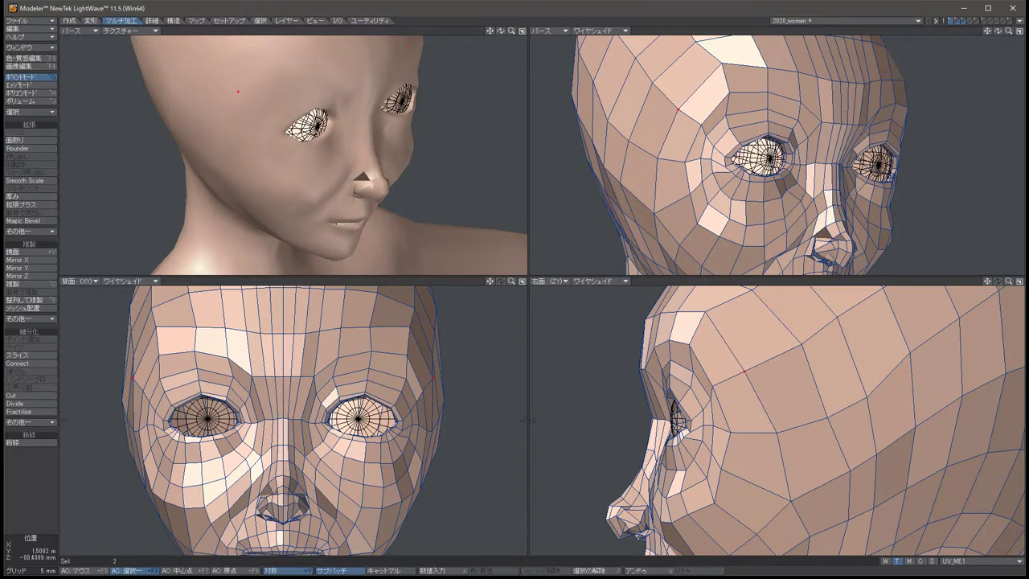
key("slash")
Nudge one more mirrored face point pair slightly and view the head's right profile.
left_click(796, 344)
key("t")
left_click_drag(796, 344, 792, 346)
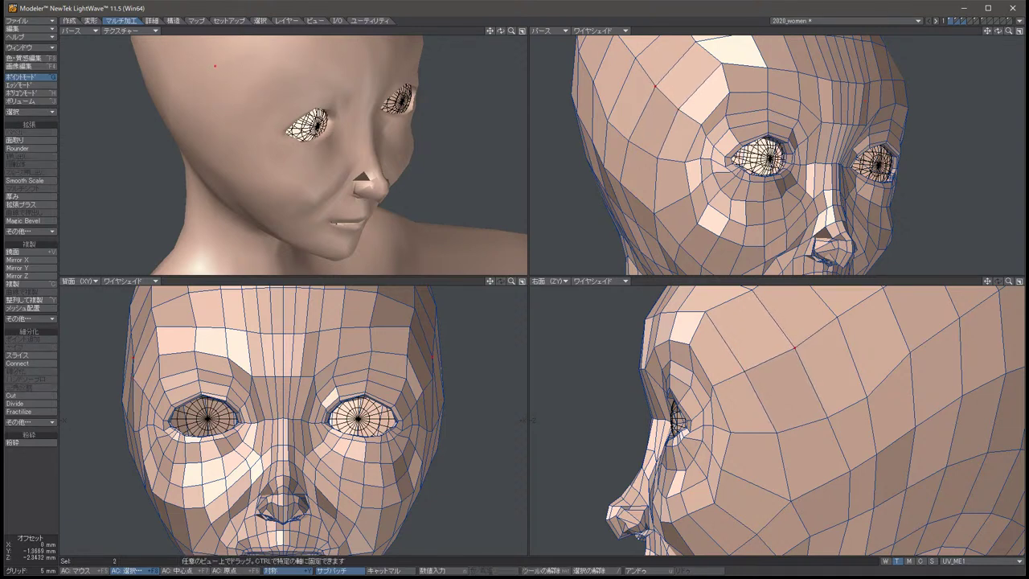
key("space")
key("slash")
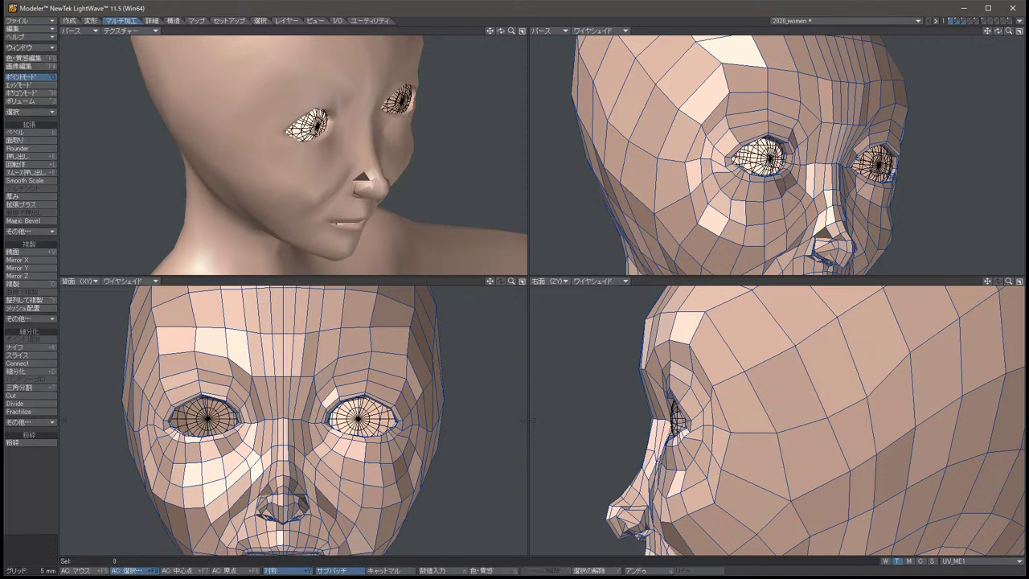
left_click_drag(500, 30, 500, 30)
Set the perspective view to texture shading with a wireframe overlay, facing the head.
left_click(129, 30)
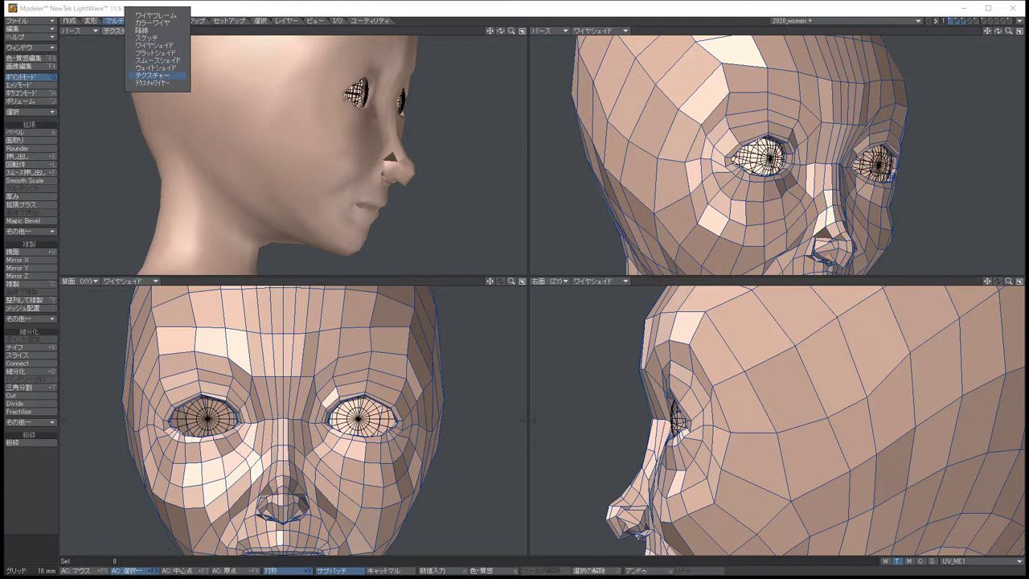
left_click(152, 74)
left_click(129, 30)
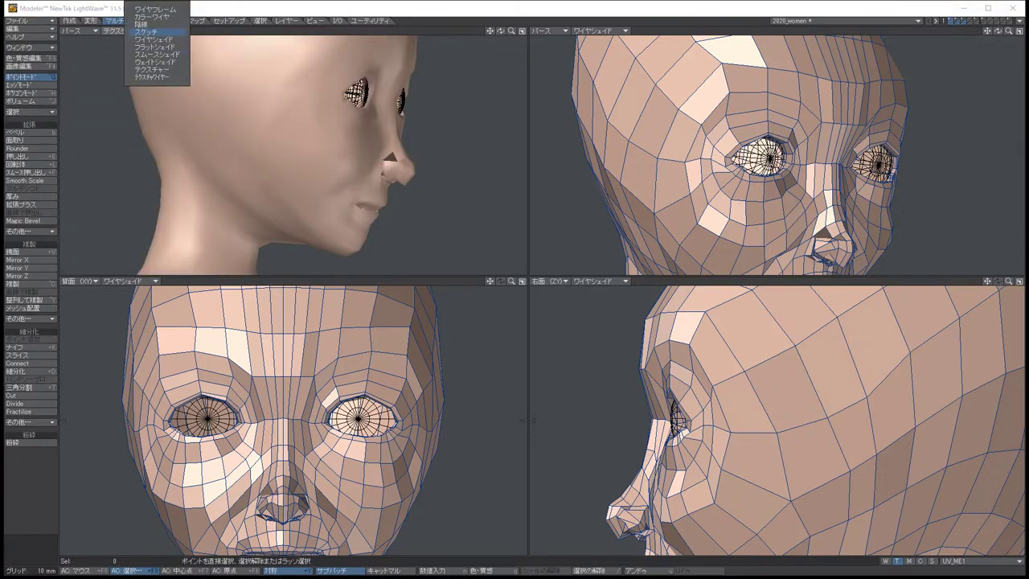
left_click(161, 77)
left_click_drag(499, 30, 500, 31)
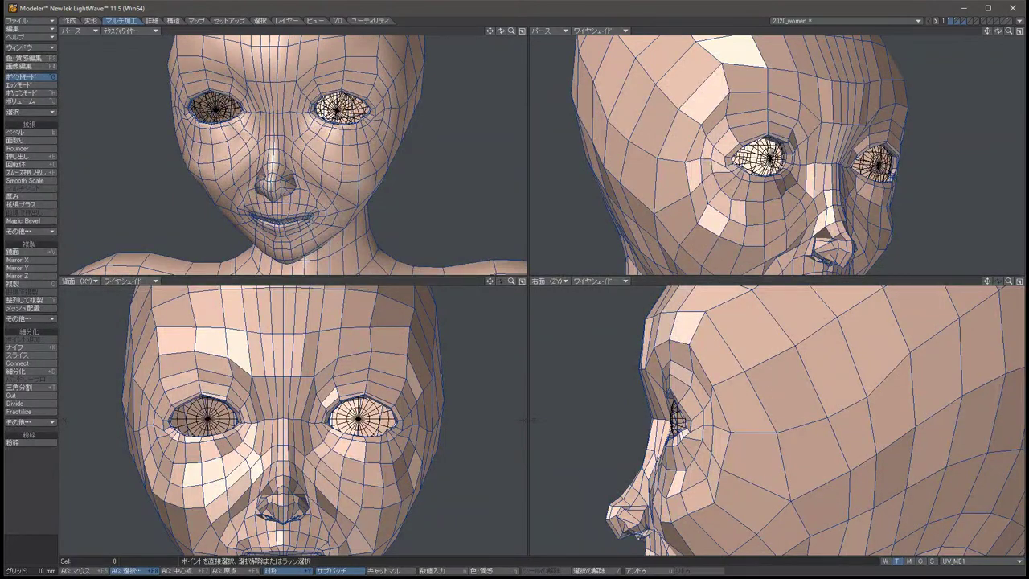
Adjust two points on the nose, then orbit the views to three-quarter and under-chin angles.
left_click(266, 175)
key("t")
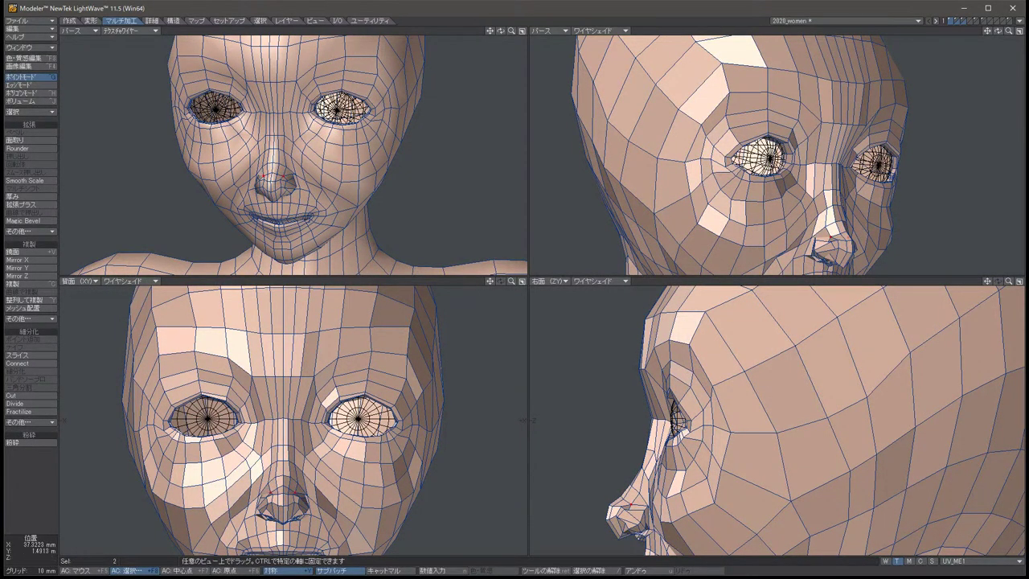
key("space")
key("slash")
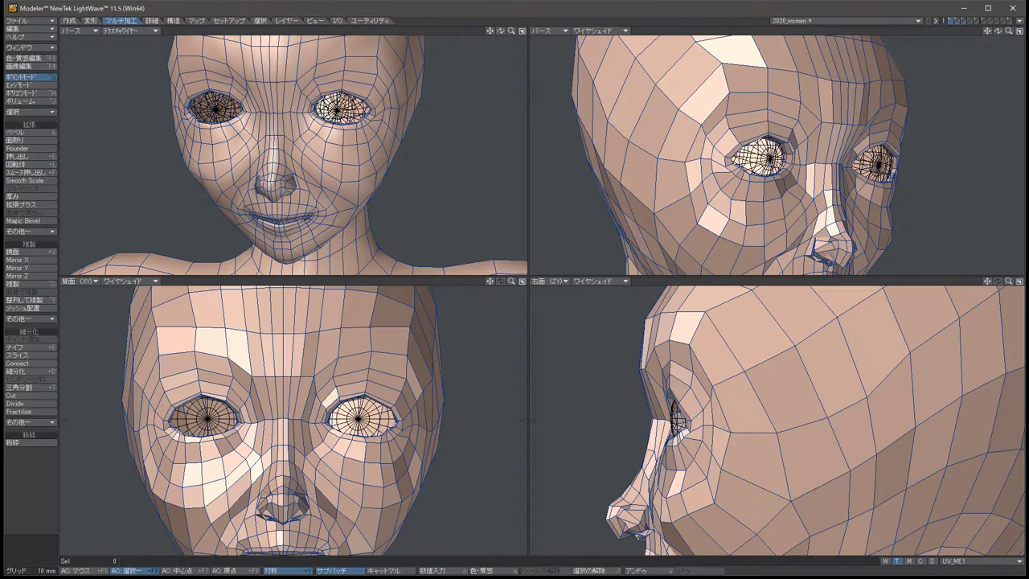
left_click_drag(500, 31, 500, 31)
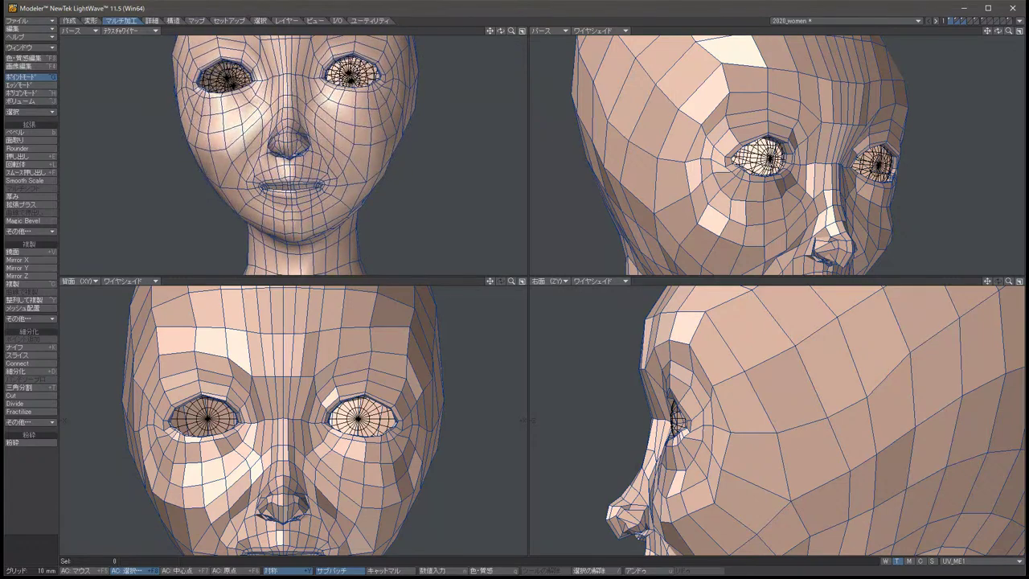
left_click_drag(997, 30, 997, 30)
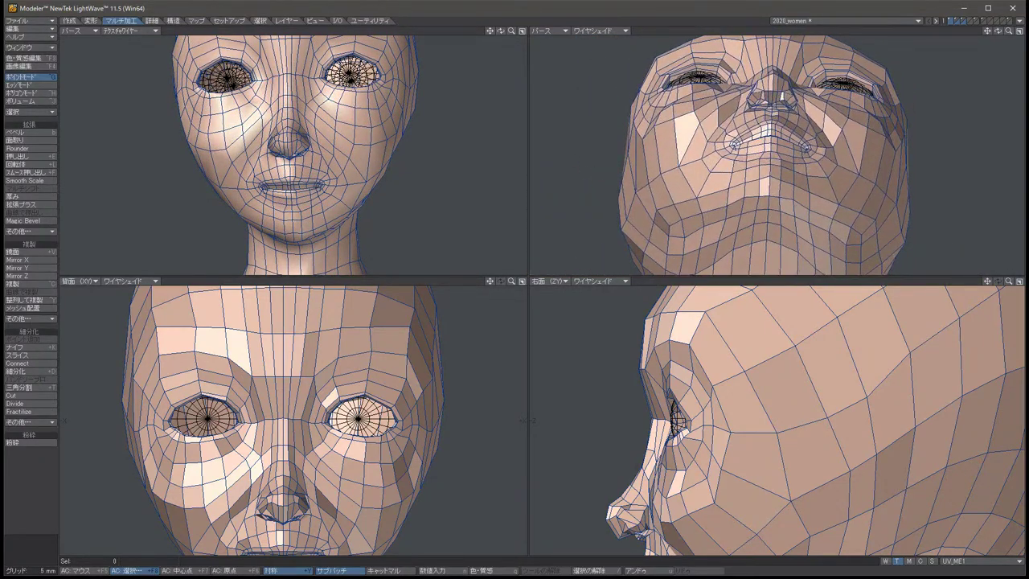
Nudge a symmetric point pair down and back, undoing and retrying the adjustment.
left_click(849, 470)
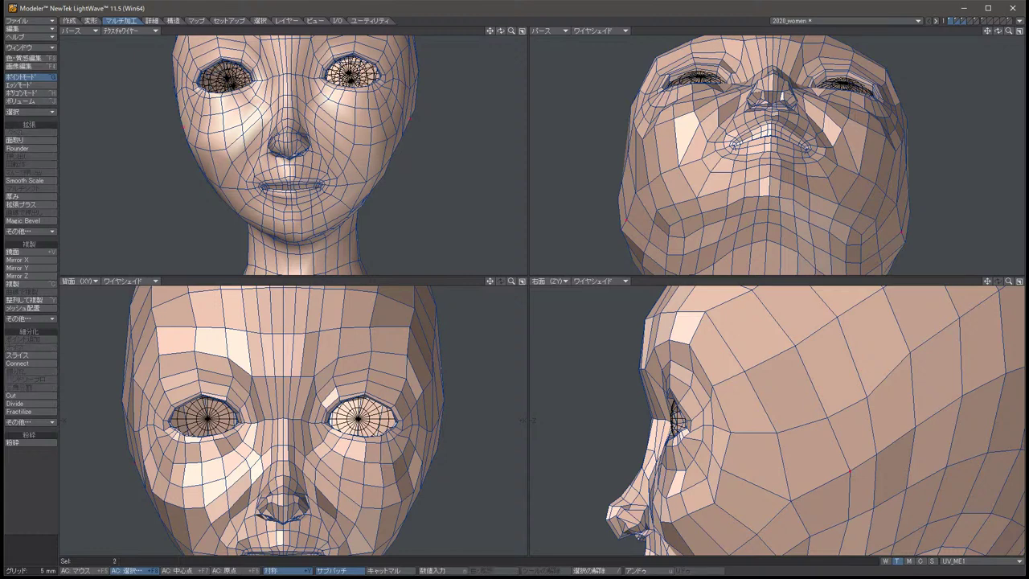
key("t")
key("g")
left_click_drag(811, 422, 806, 422)
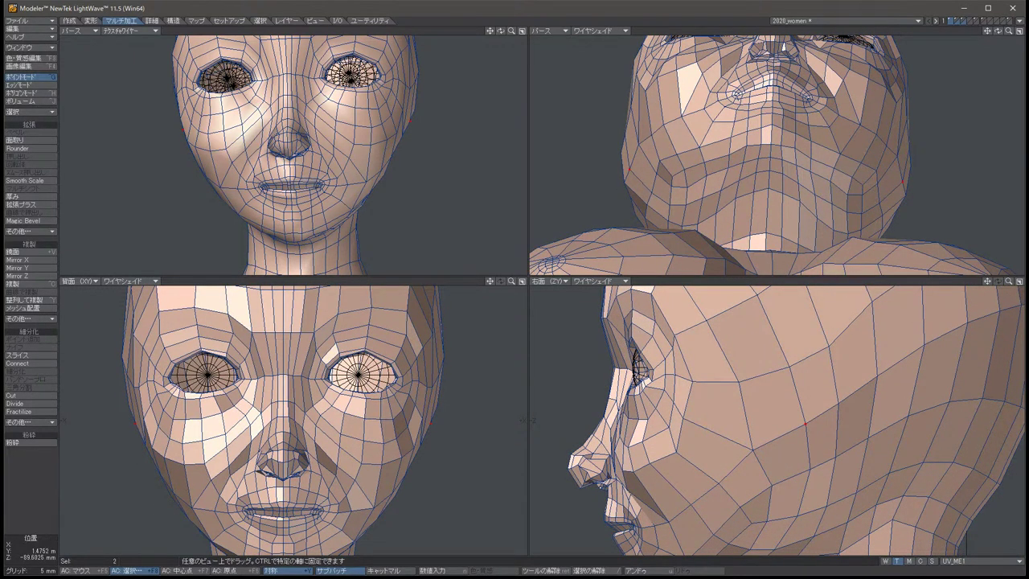
left_click_drag(523, 420, 529, 419)
key("slash")
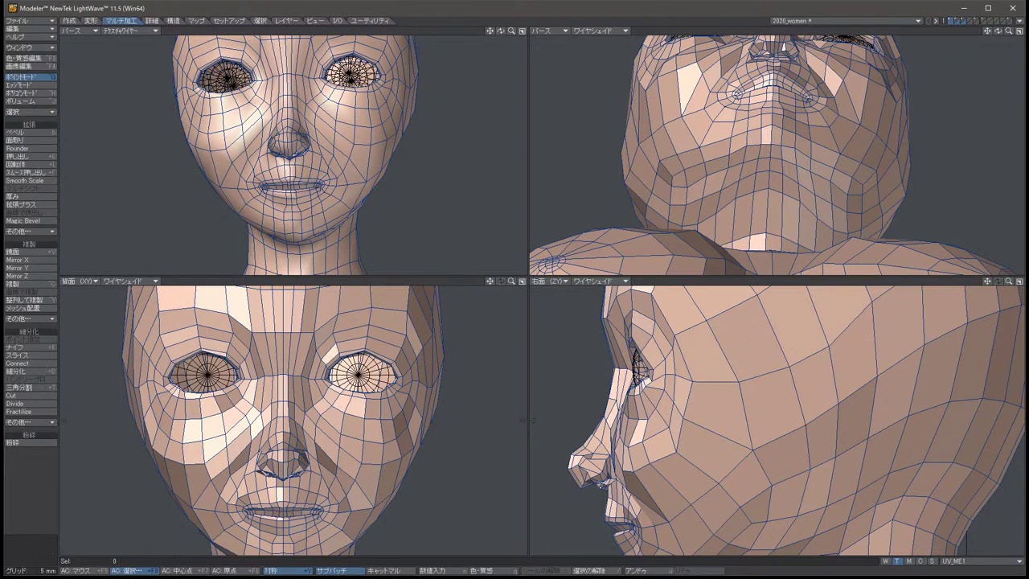
key("ctrl+z")
key("t")
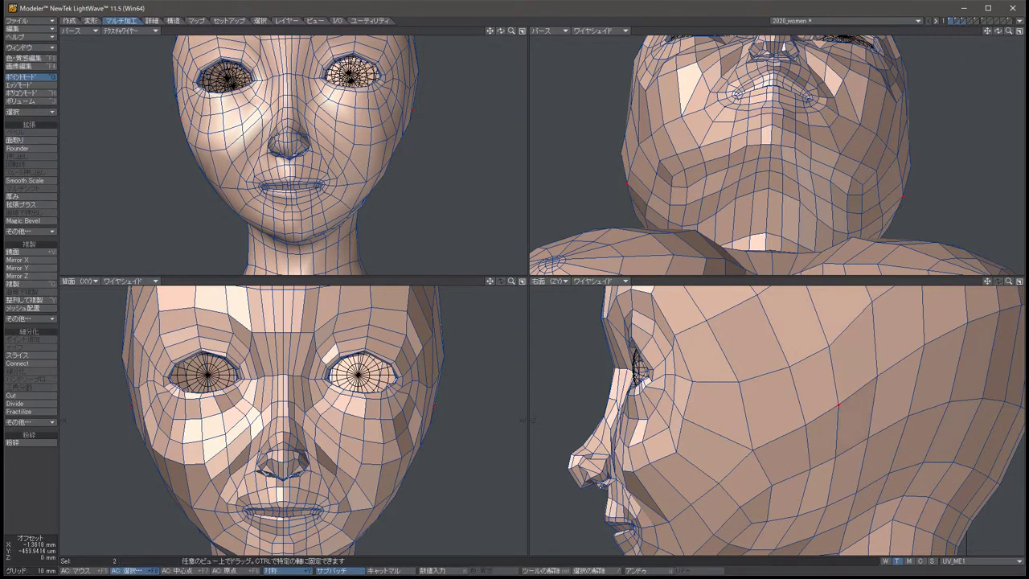
key("slash")
key("ctrl+z")
key("t")
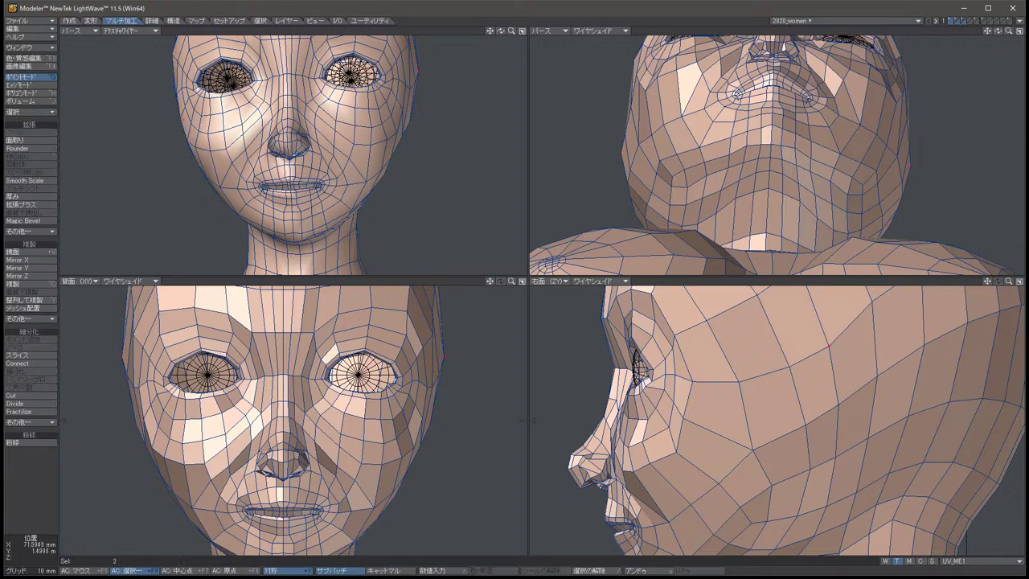
key("slash")
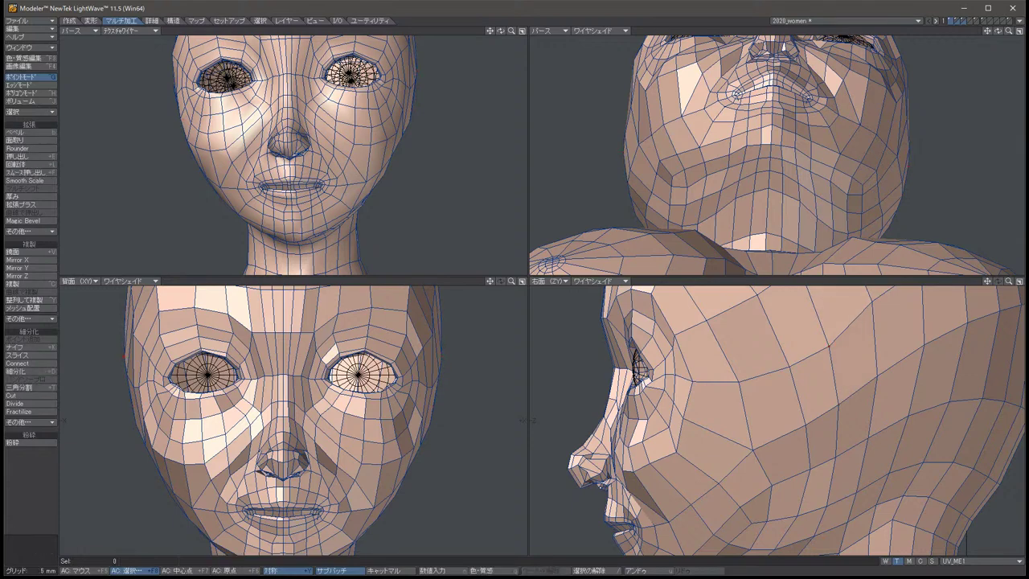
From a side view above the head, adjust another symmetric point pair.
left_click_drag(997, 30, 926, 62)
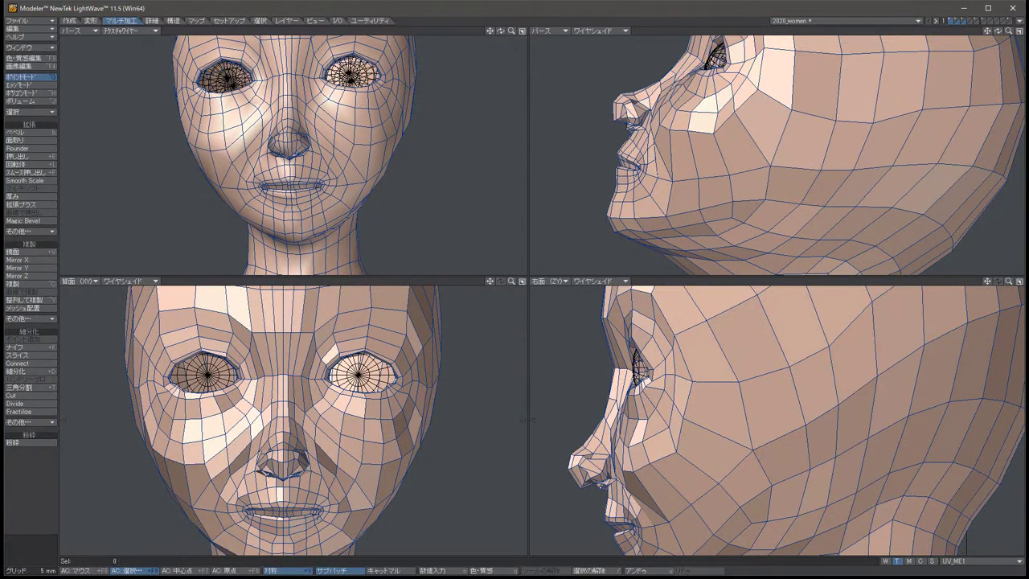
scroll(775, 418, "down", 4)
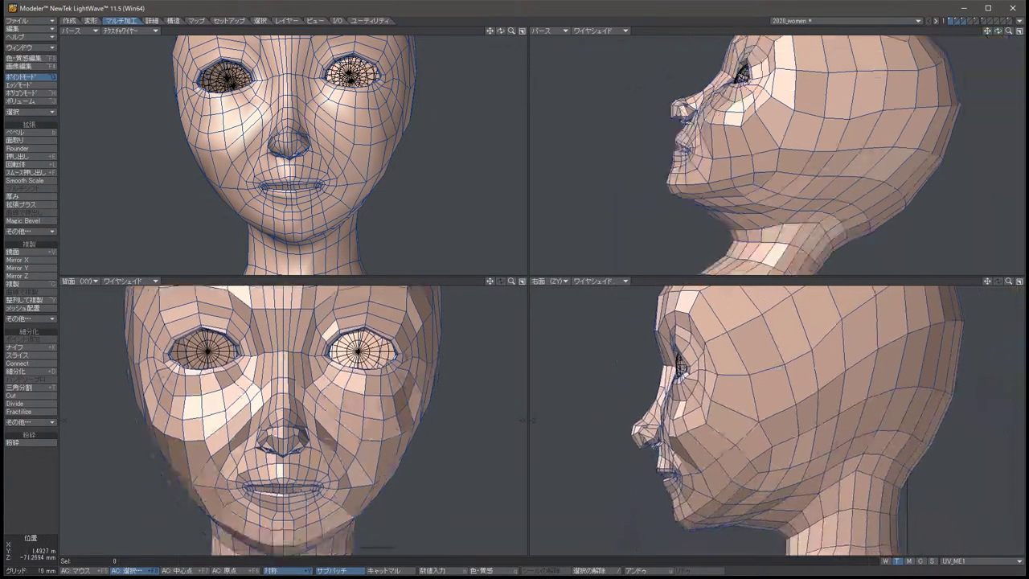
left_click_drag(997, 31, 997, 92)
left_click(409, 364)
key("t")
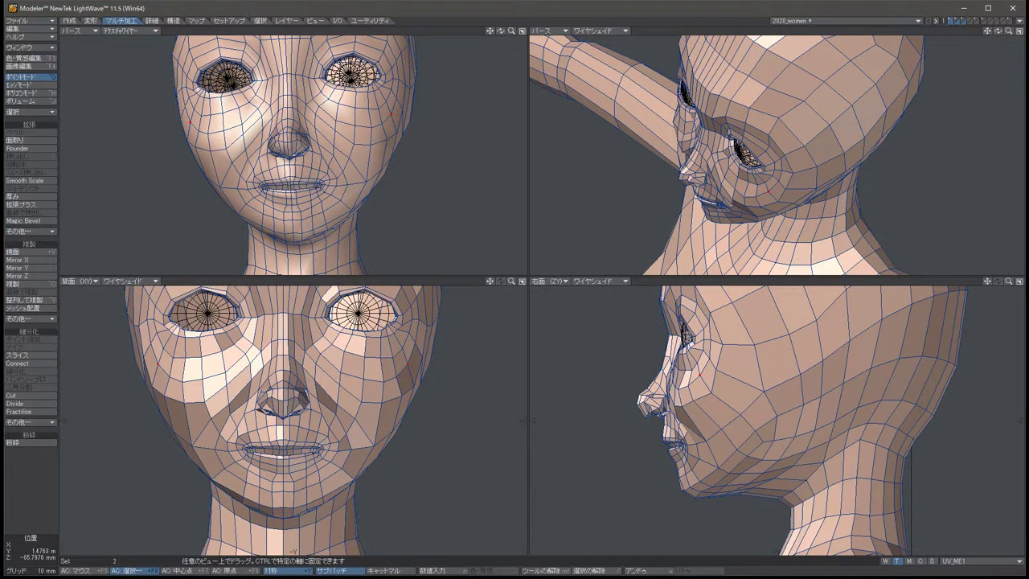
key("space")
key("slash")
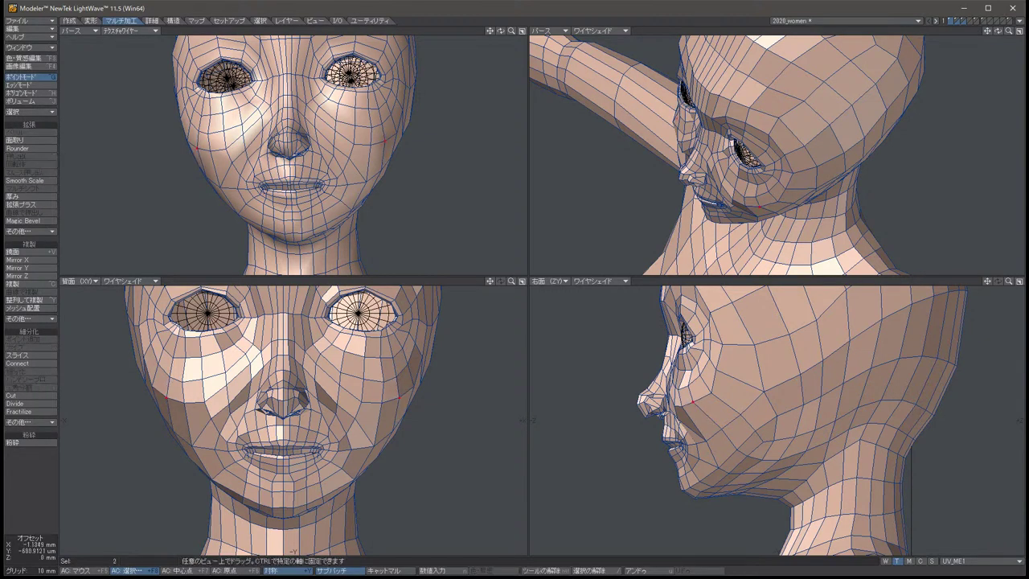
left_click(170, 371)
key("slash")
Shift the two outer eye-corner points slightly, comparing with the previous shape via undo.
left_click_drag(763, 160, 562, 161, "alt")
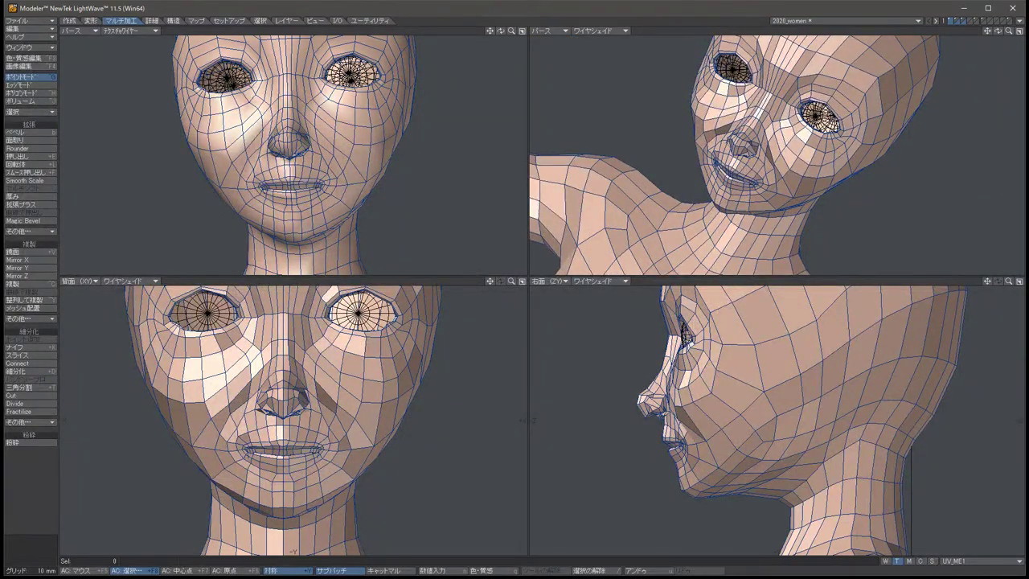
left_click(707, 60)
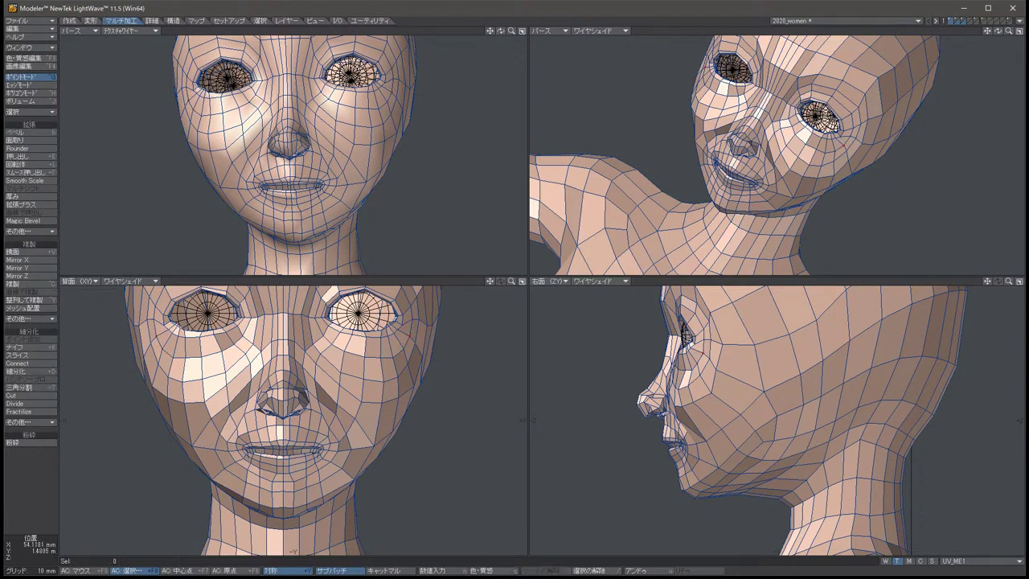
key("t")
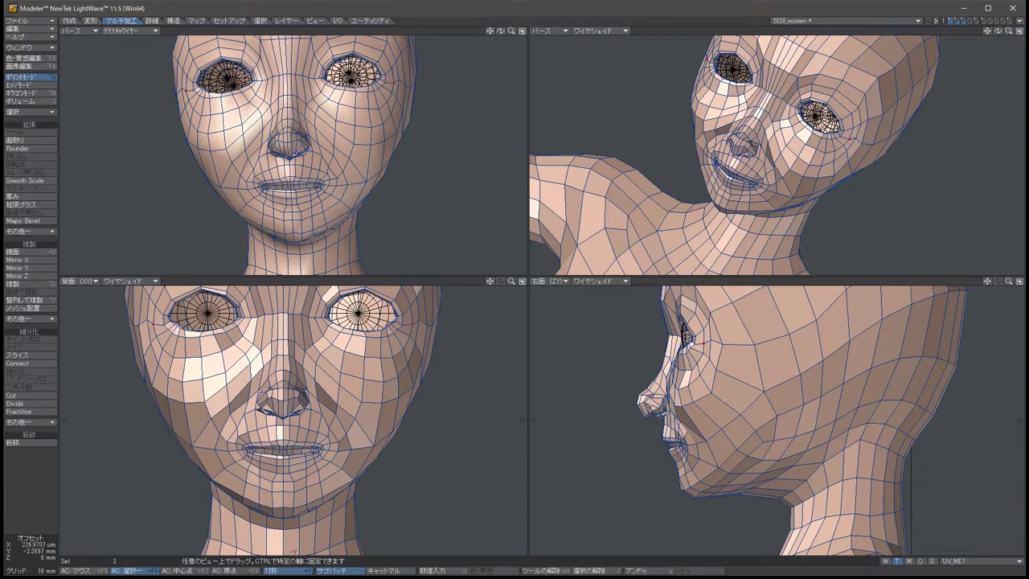
key("/")
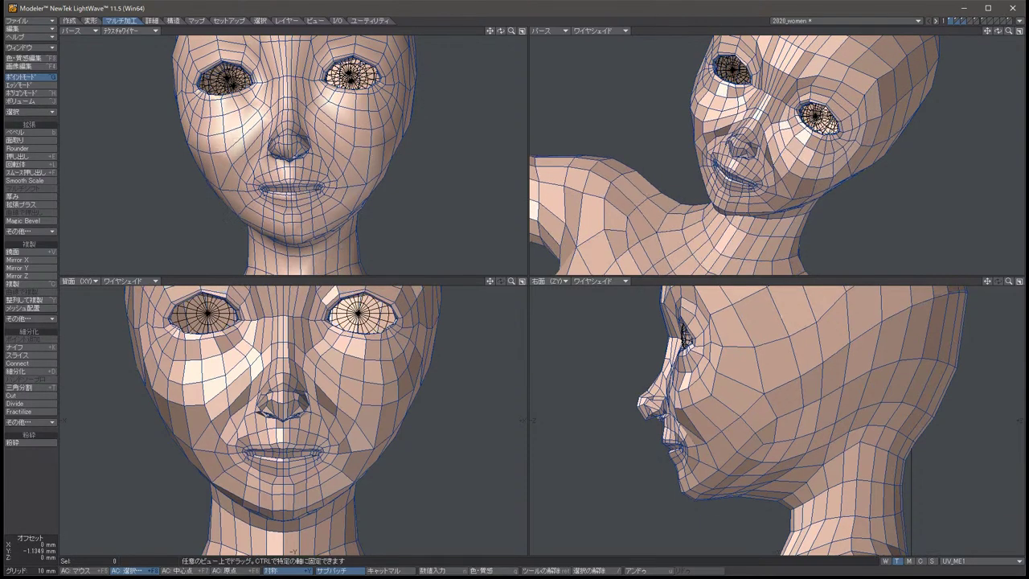
key("u")
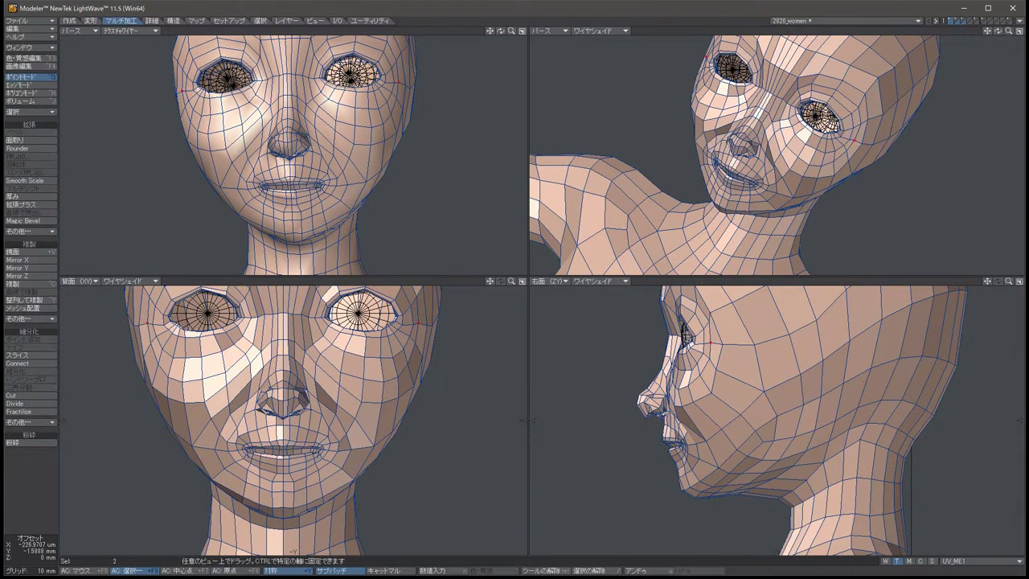
key("u")
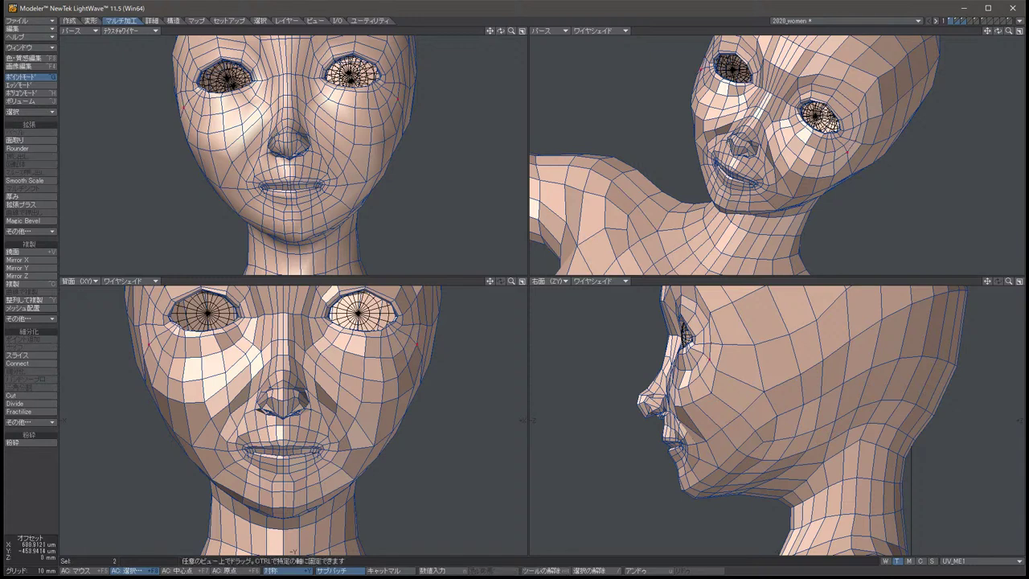
key("/")
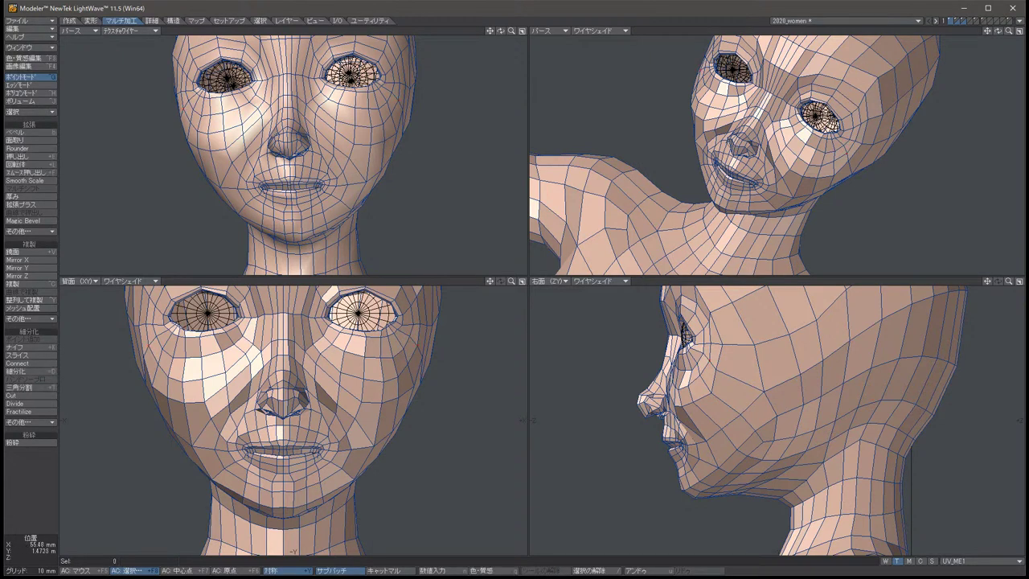
Toggle subpatch smoothing to inspect the eyes, then move the eye-area points down.
key("Tab")
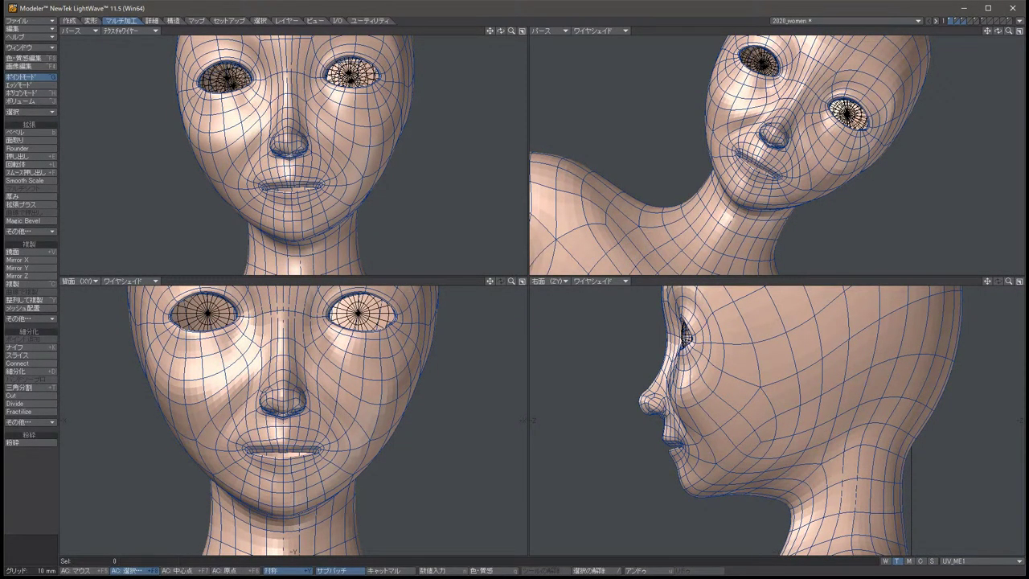
key("Tab")
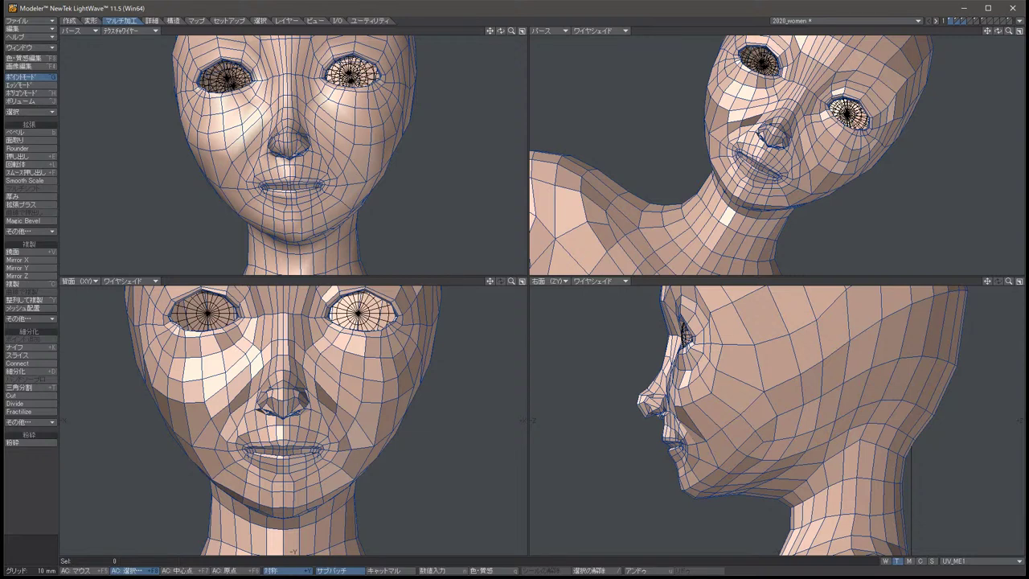
key("Tab")
key("Tab")
key("t")
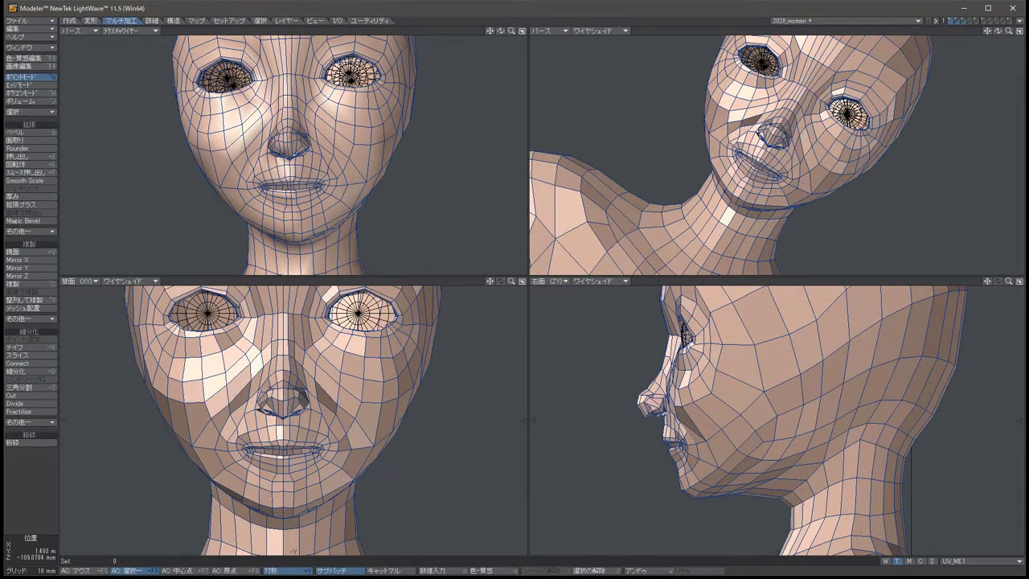
left_click_drag(723, 346, 724, 365)
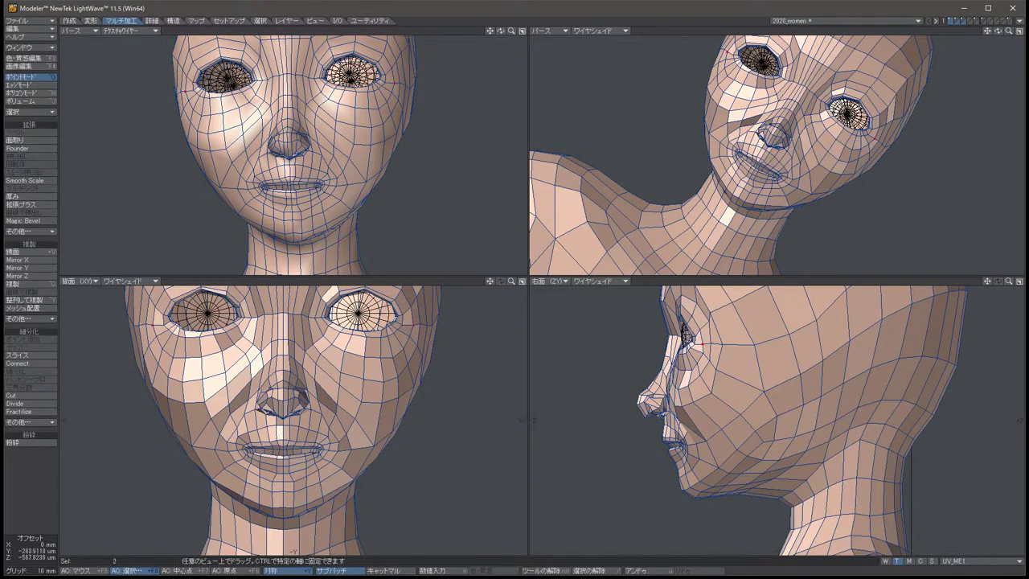
key("space")
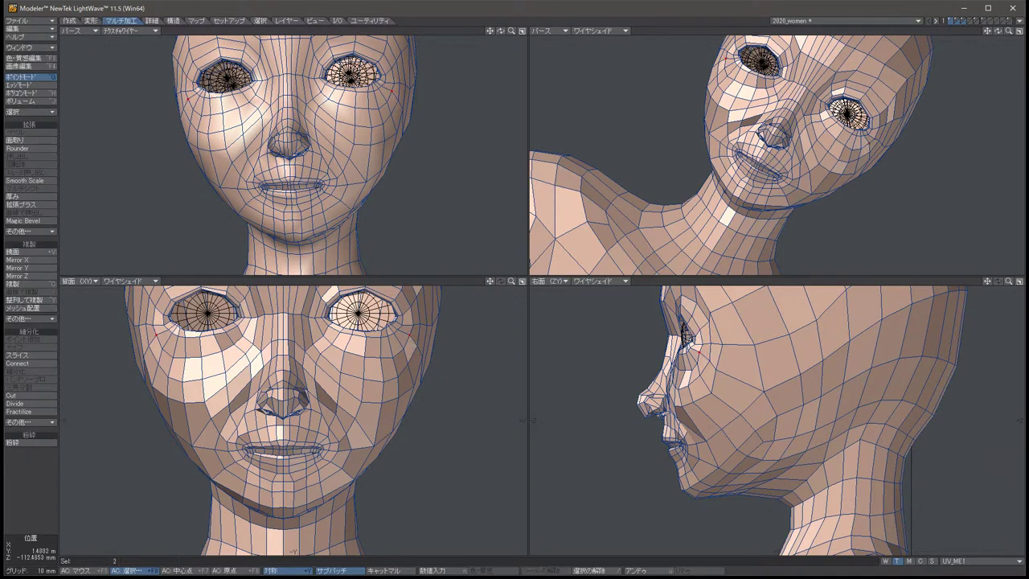
Nudge the eye-area points slightly backward, then check another pair and view the underside.
key("t")
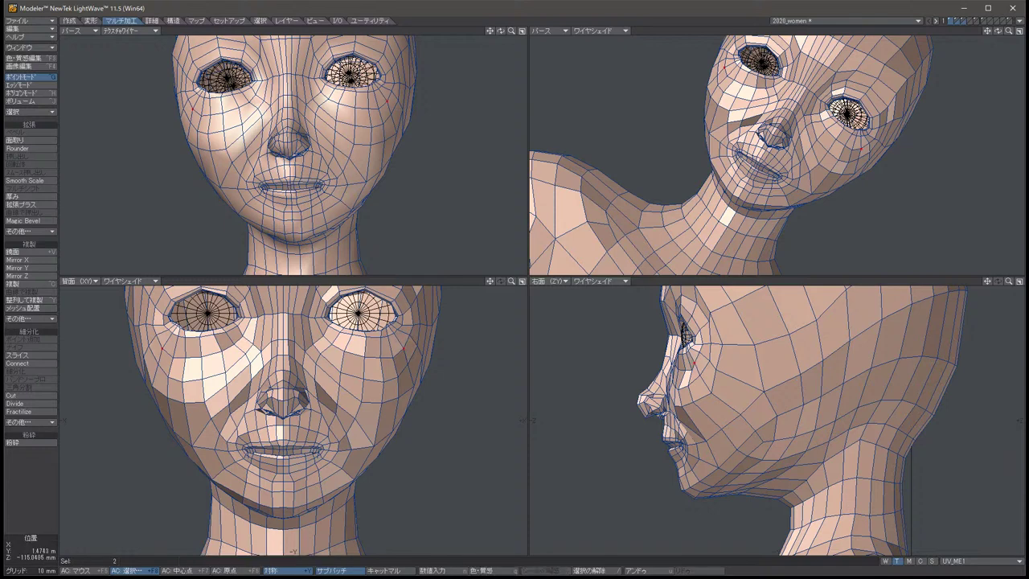
left_click_drag(696, 368, 687, 367)
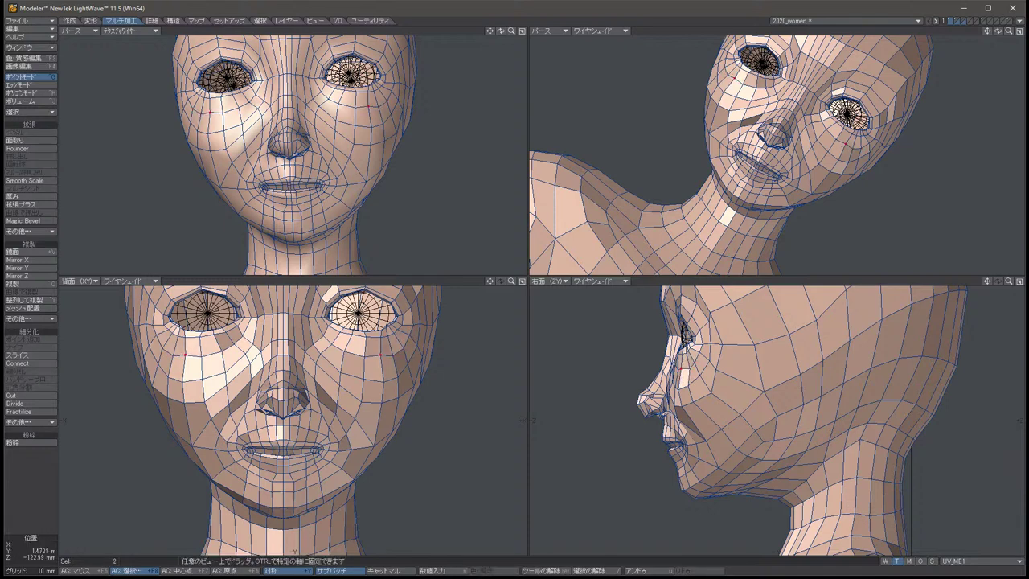
key("space")
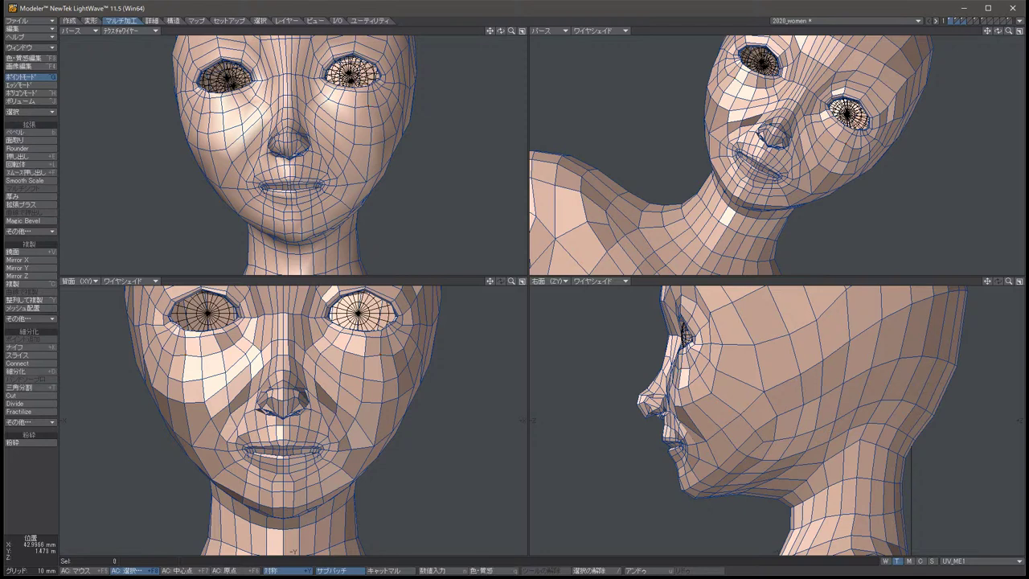
key("t")
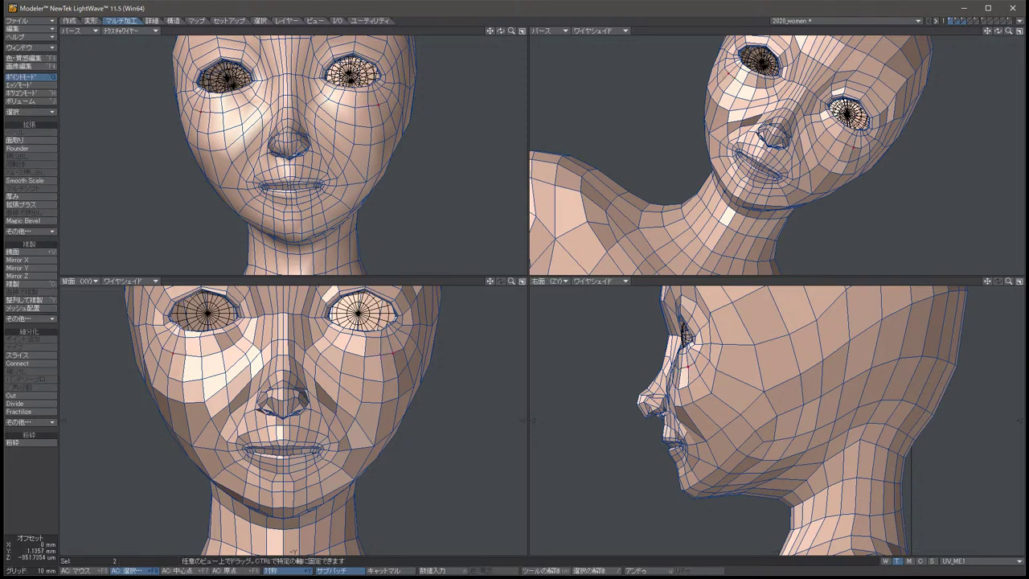
key("space")
key("slash")
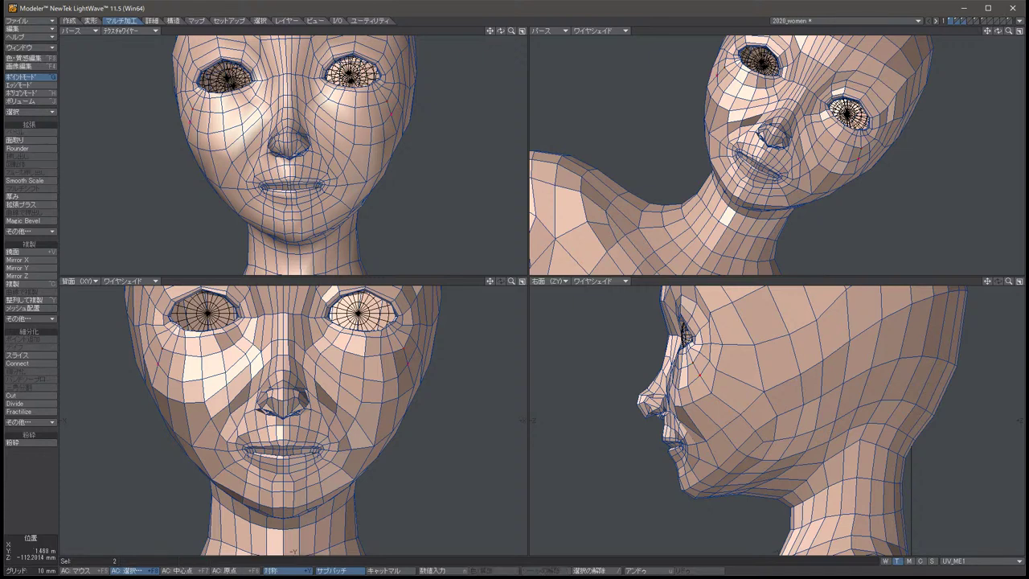
left_click(696, 374)
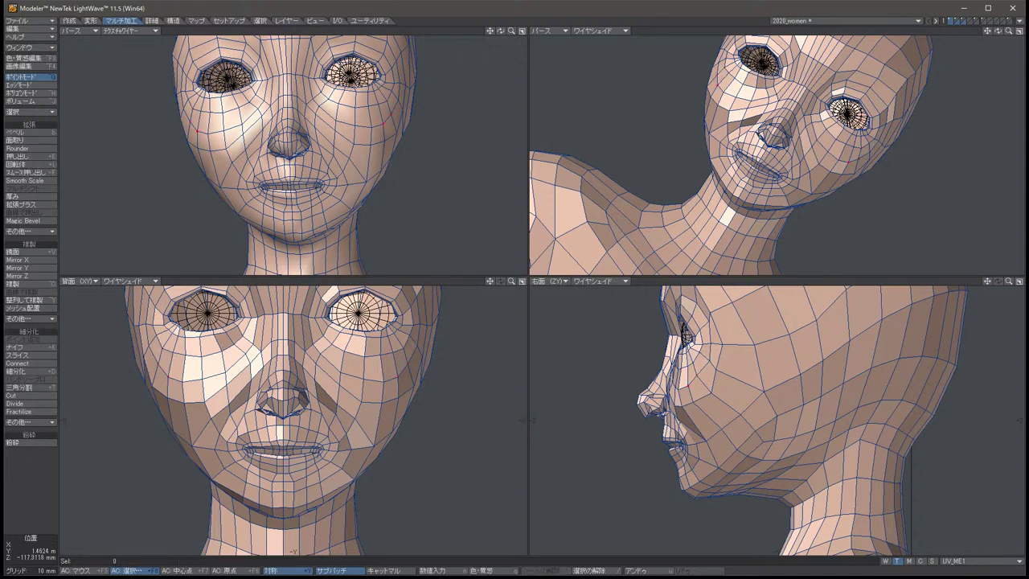
left_click(677, 388)
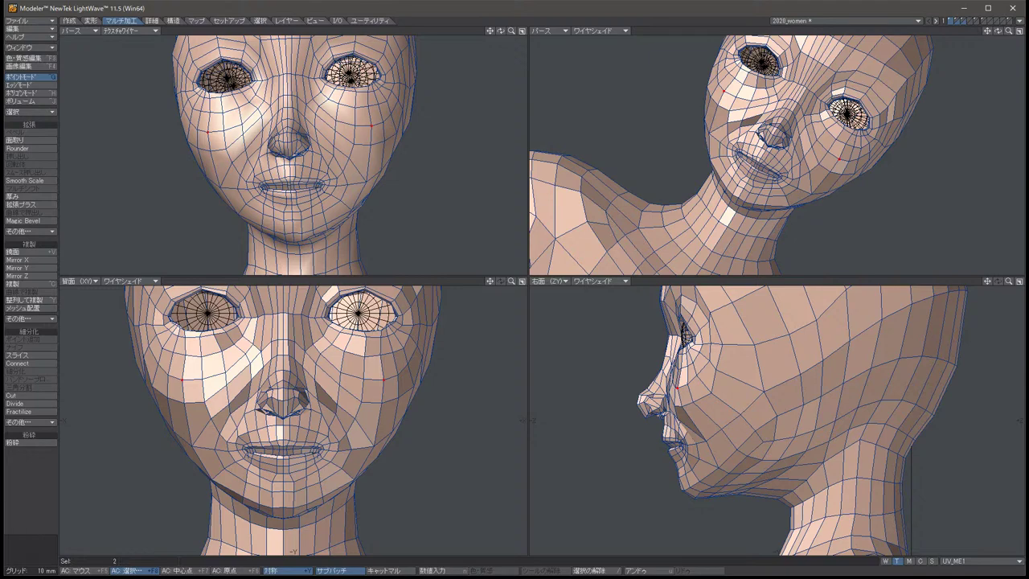
key("slash")
left_click_drag(723, 152, 956, 152, "alt")
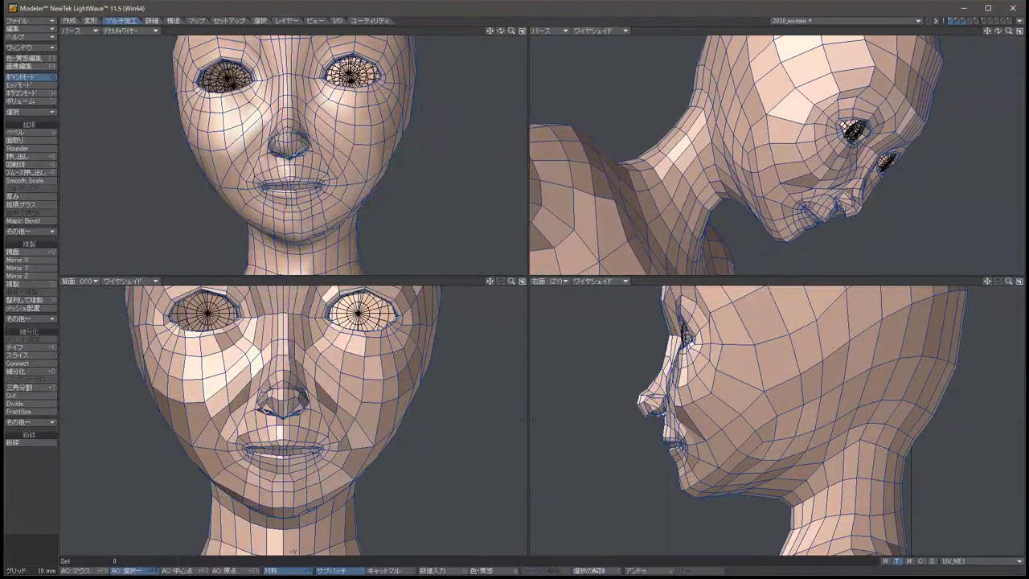
Move the symmetric lower-cheek point pair down and back.
left_click(755, 394)
key("t")
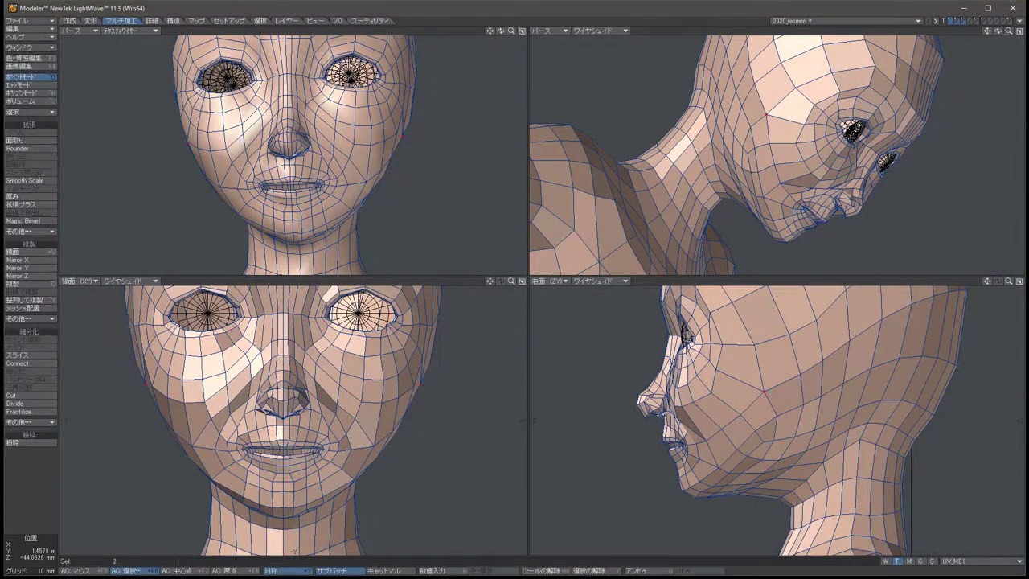
left_click_drag(756, 394, 775, 419)
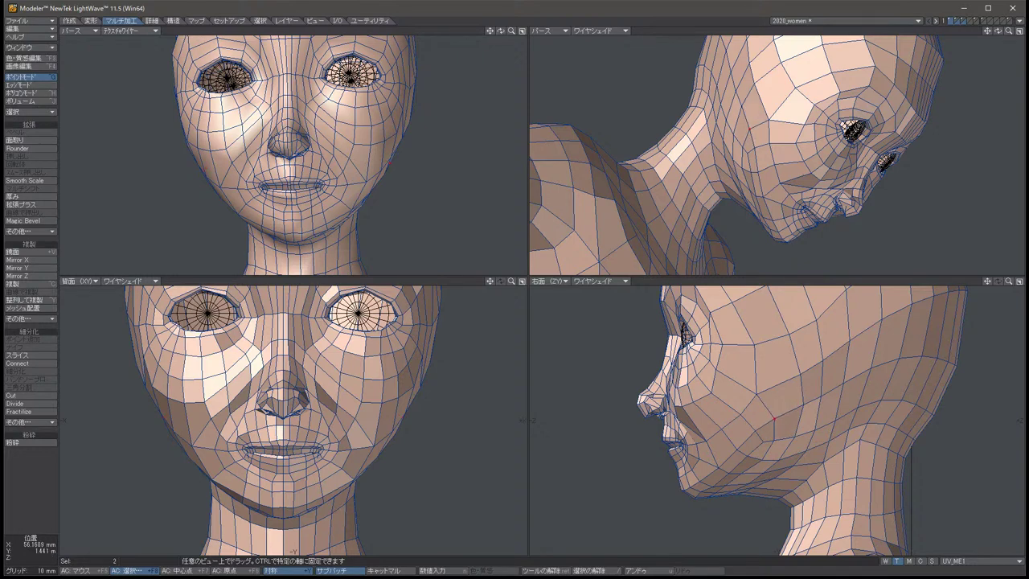
key("space")
key("t")
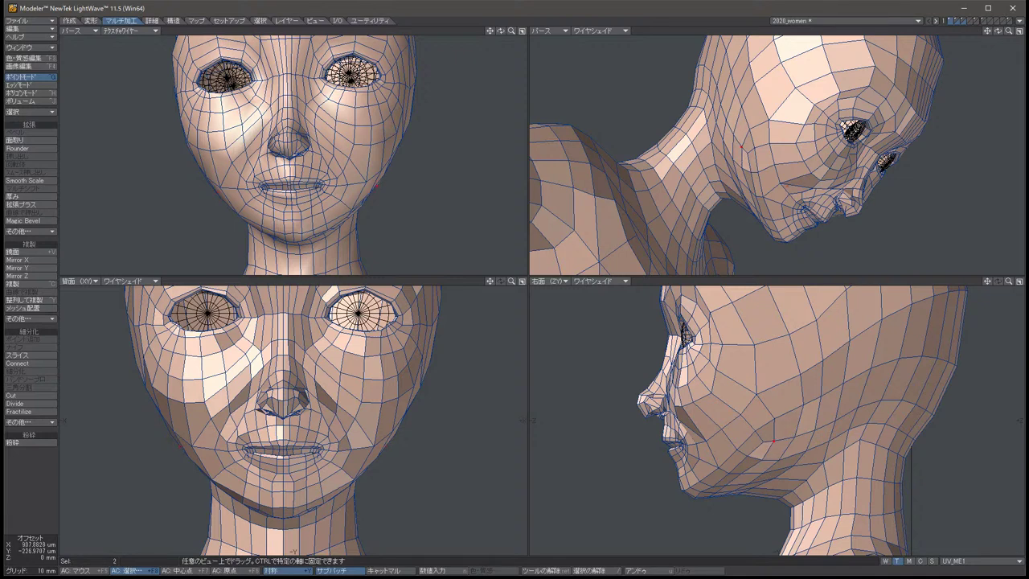
key("space")
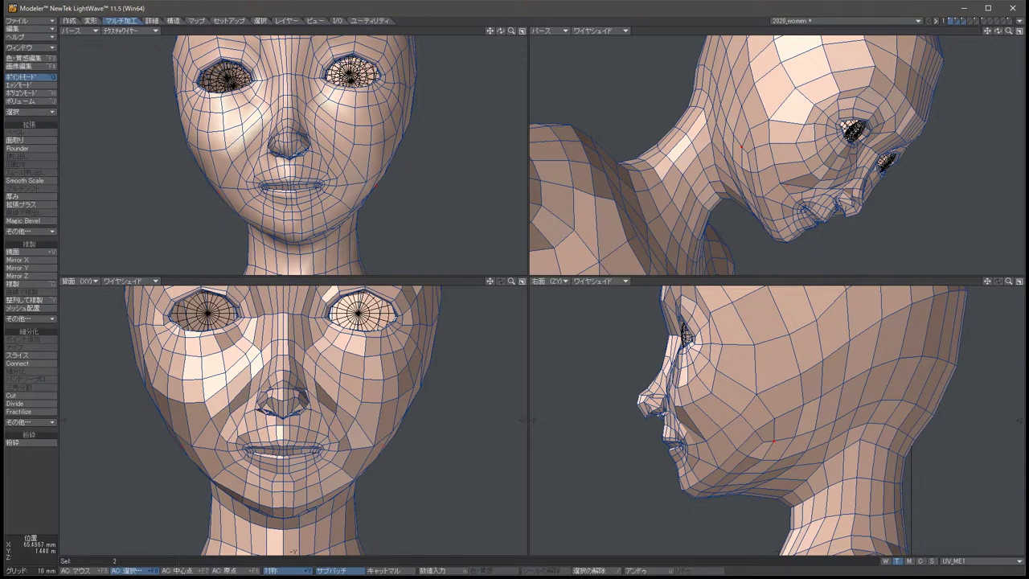
From a level side profile, nudge the jaw points slightly inward, then slightly outward.
key("alt+Up")
key("alt+Up")
key("alt+Up")
key("alt+Up")
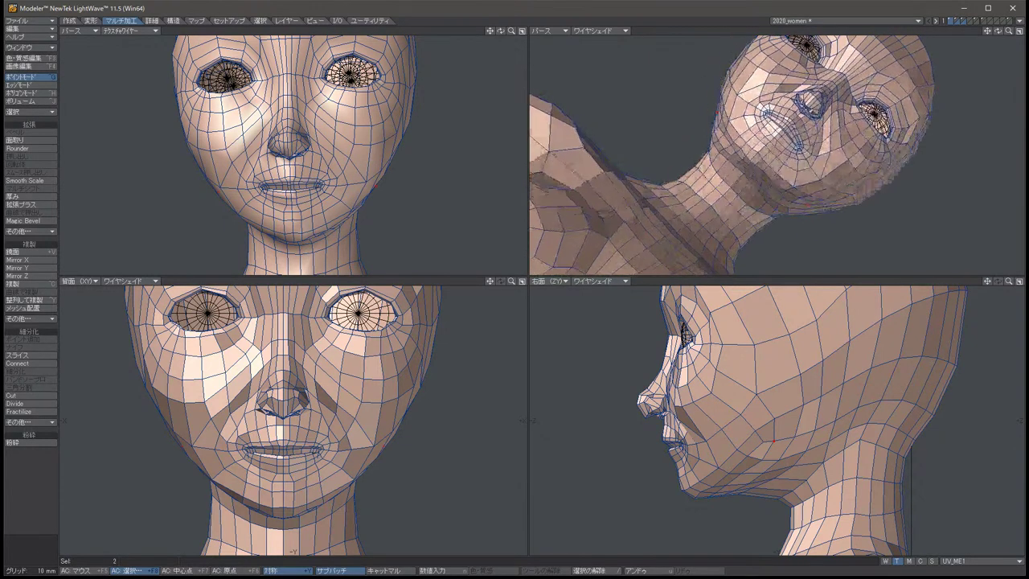
key("alt+Up")
key("alt+Up")
key("alt+Up")
key("alt+Up")
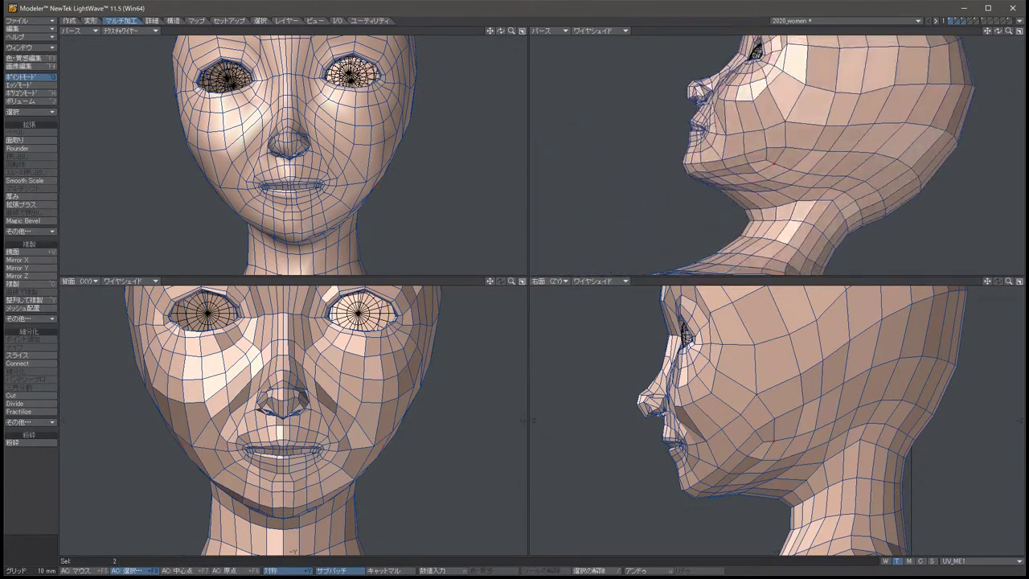
key("alt+Up")
key("alt+Up")
key("alt+Up")
key("alt+Up")
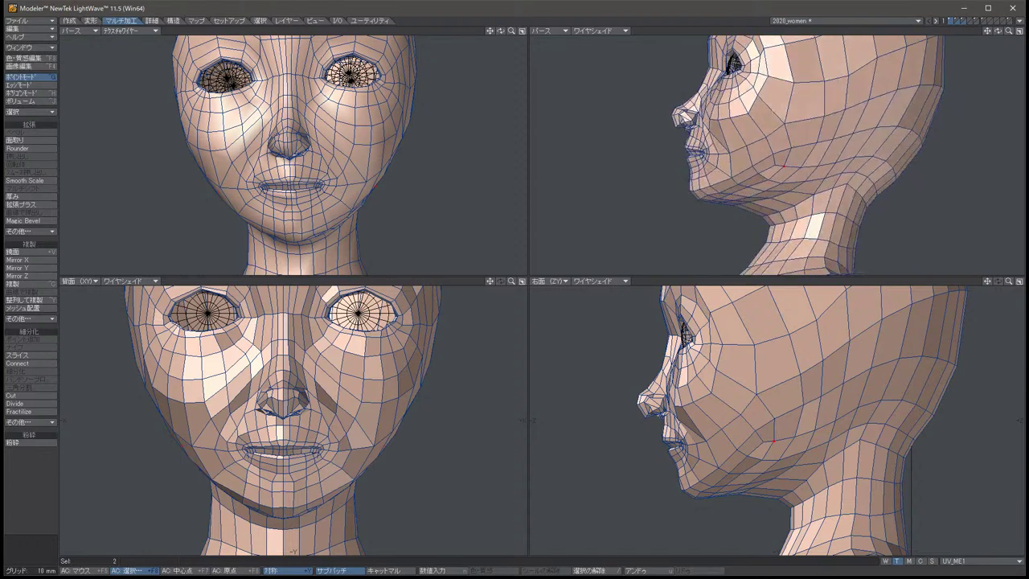
key("alt+Up")
key("t")
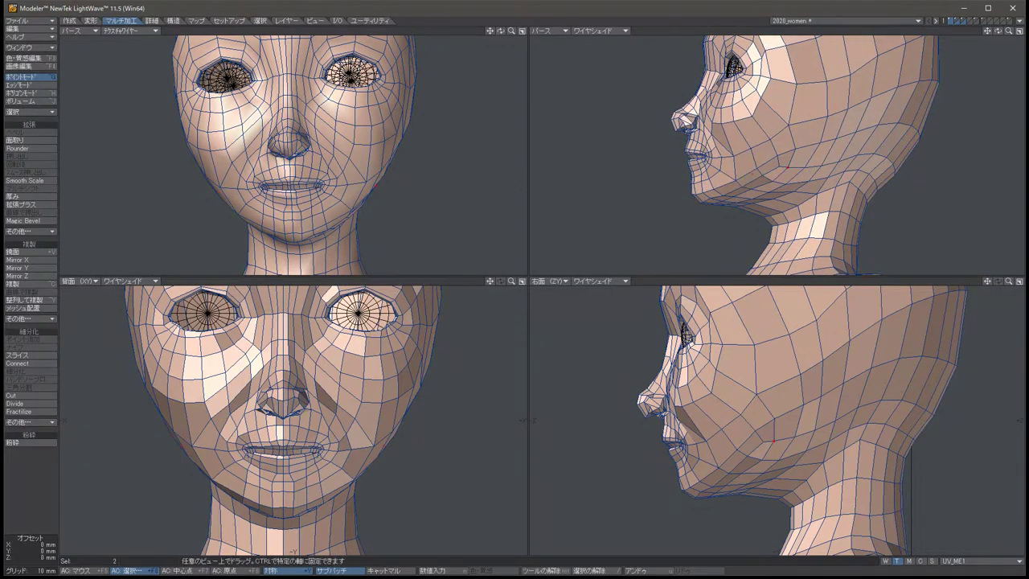
left_click_drag(375, 185, 375, 187)
key("space")
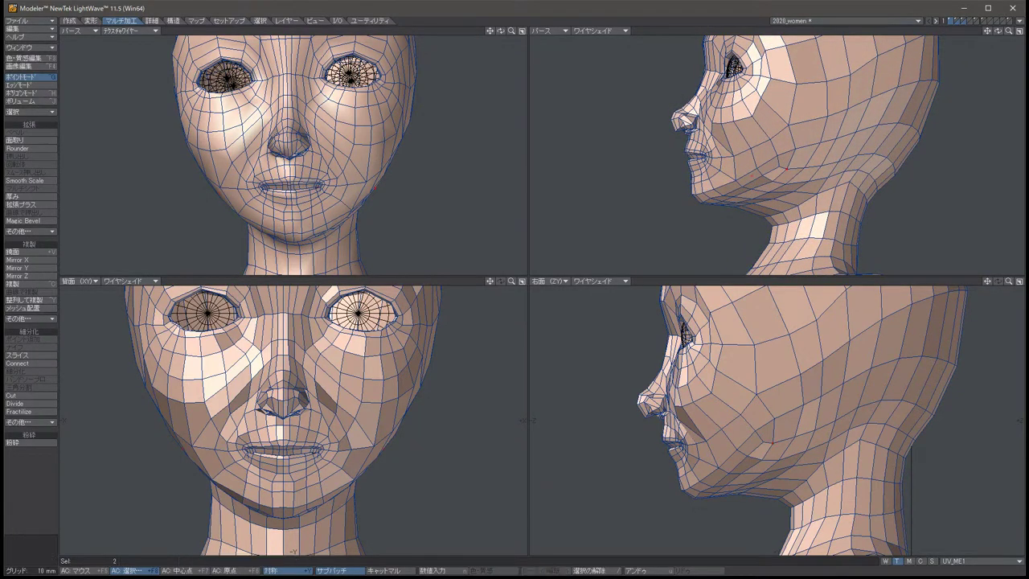
key("t")
left_click_drag(374, 186, 375, 187)
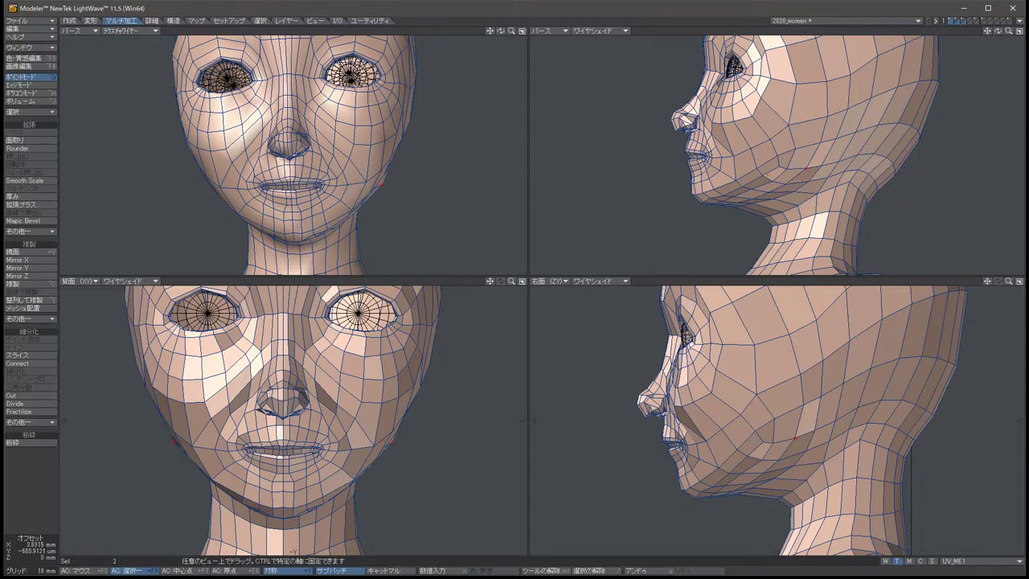
key("Left")
key("Left")
key("Left")
key("Left")
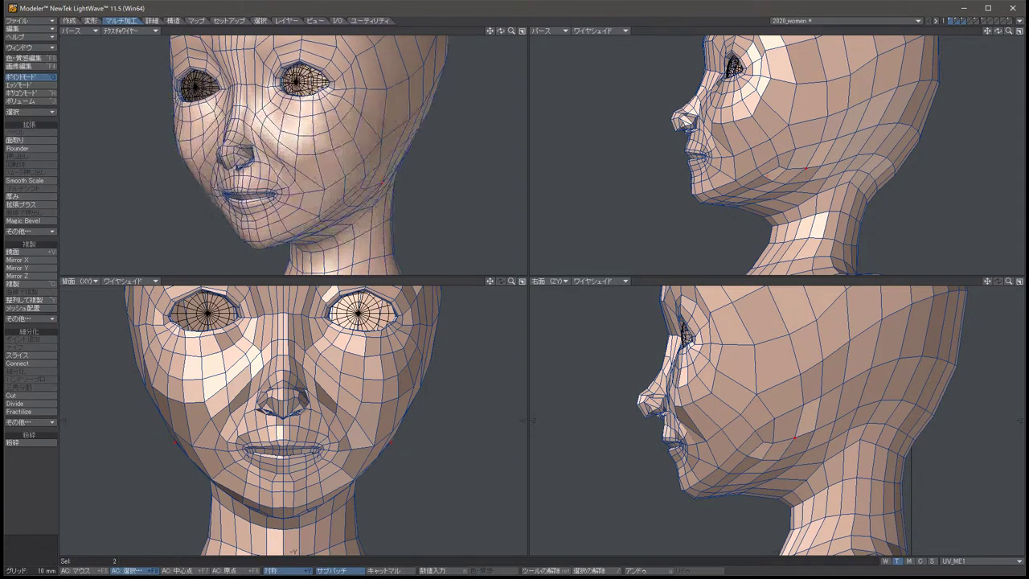
Nudge the selected jaw points slightly upward in several small moves, then deselect them.
key("Left")
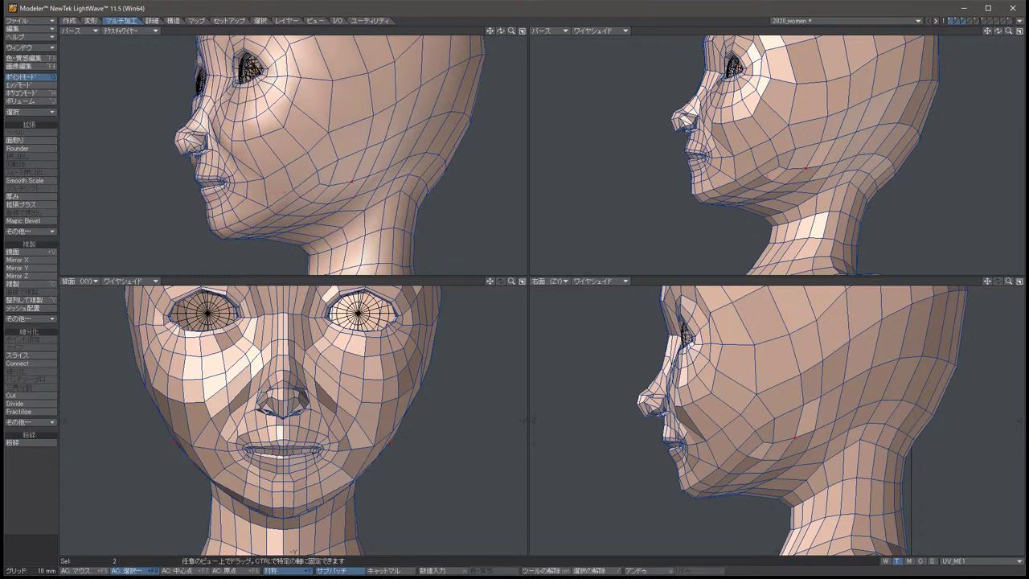
key("t")
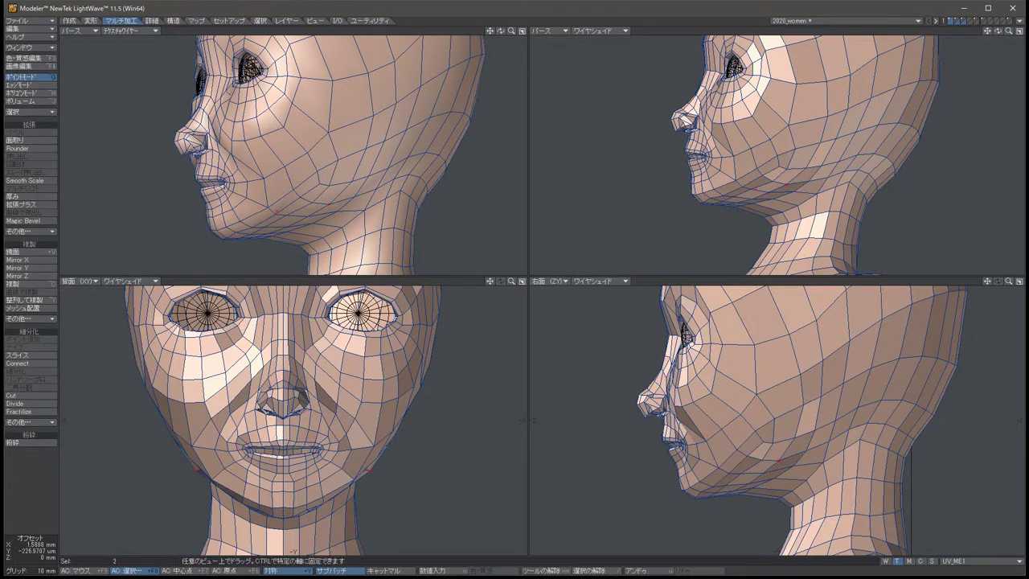
left_click_drag(196, 466, 201, 462)
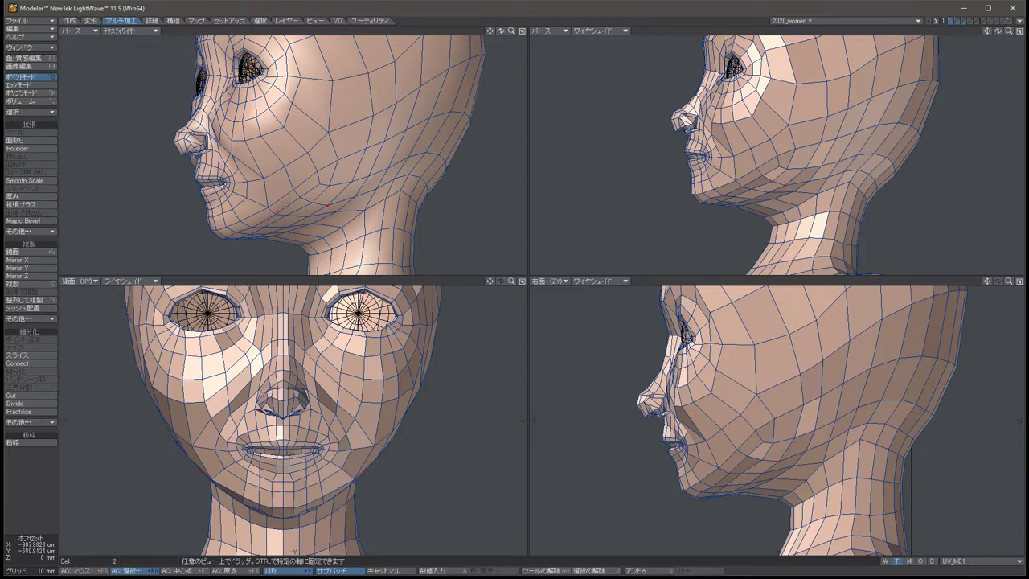
key("space")
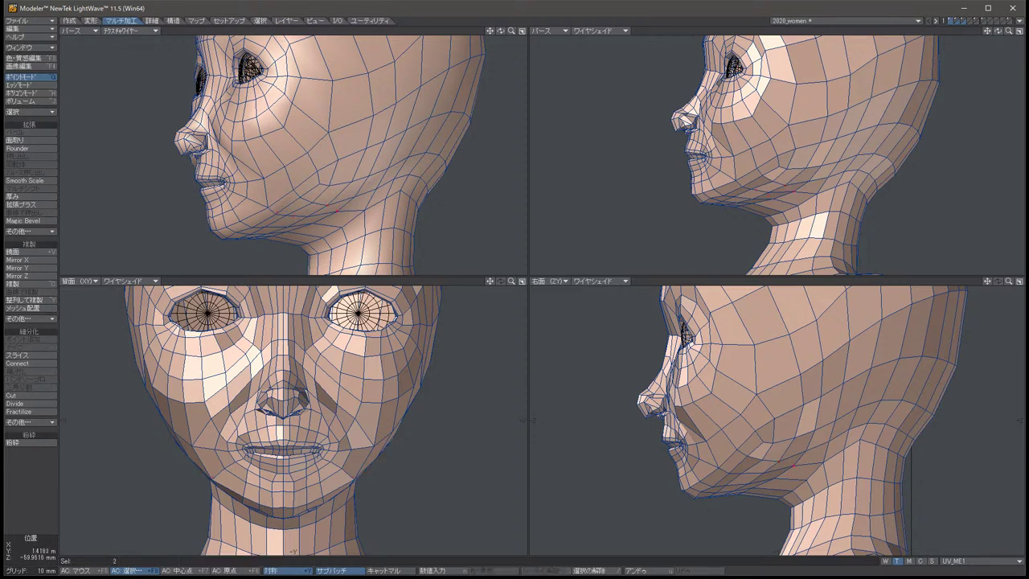
key("t")
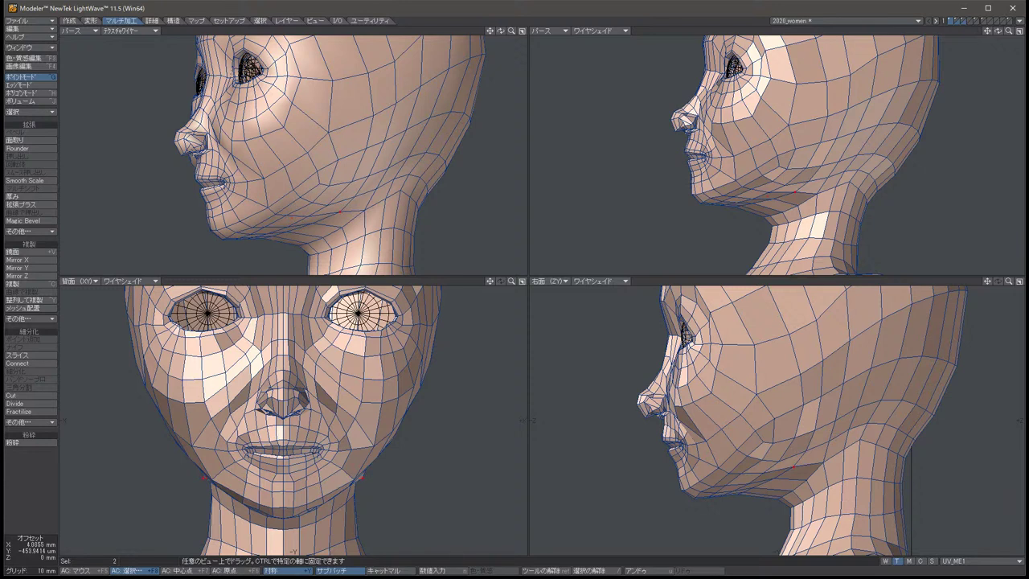
key("u")
key("space")
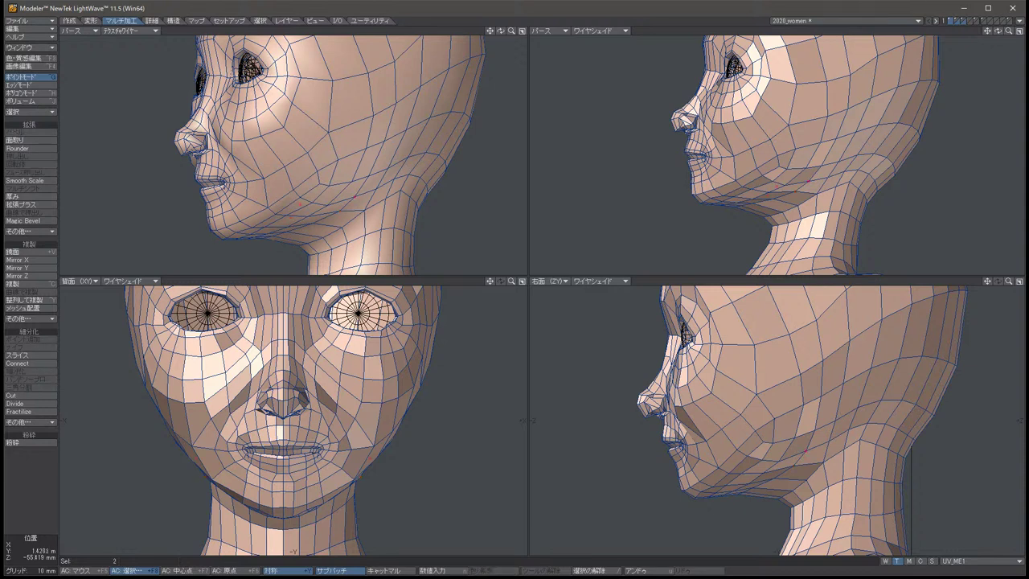
key("t")
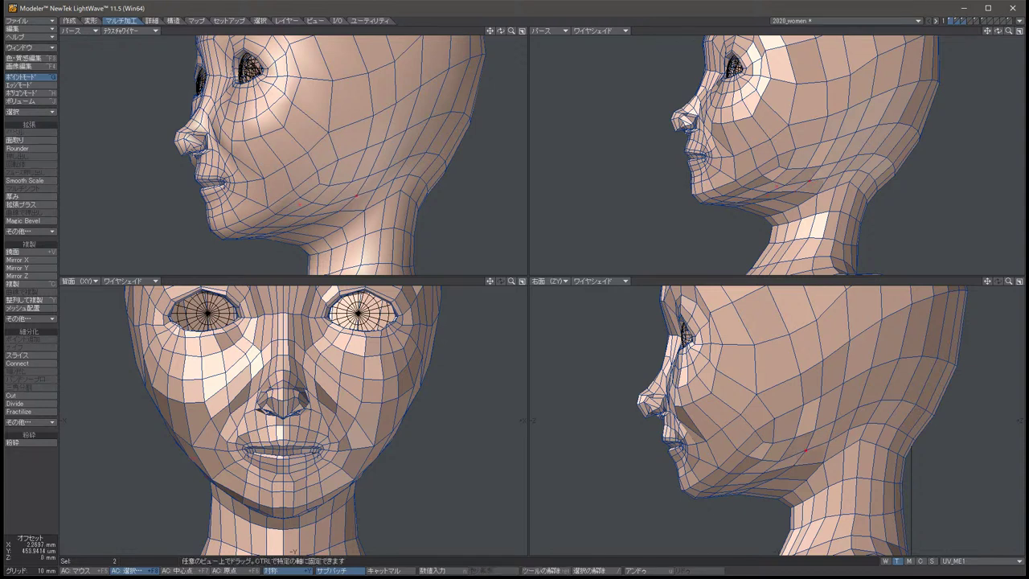
key("u")
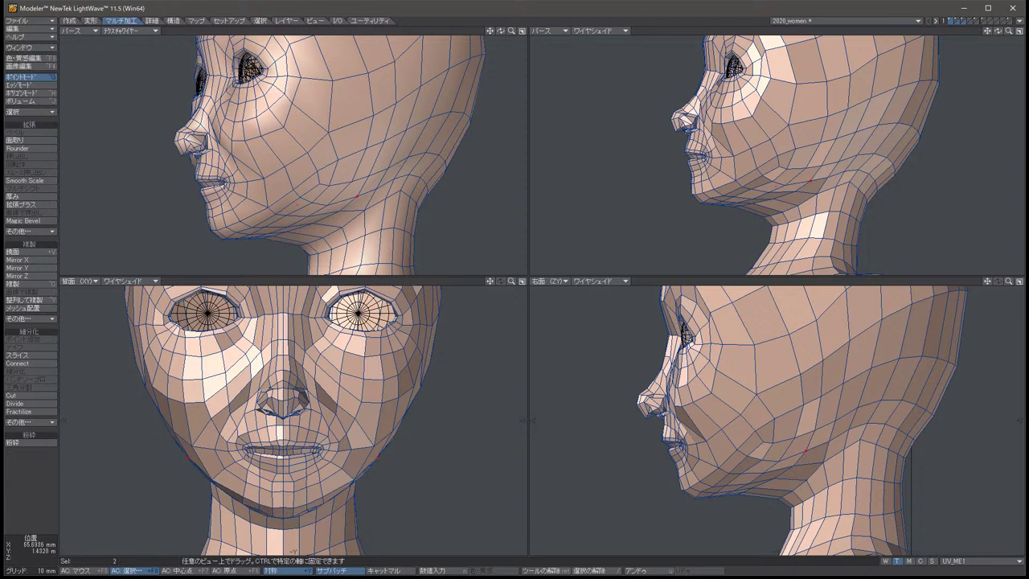
key("space")
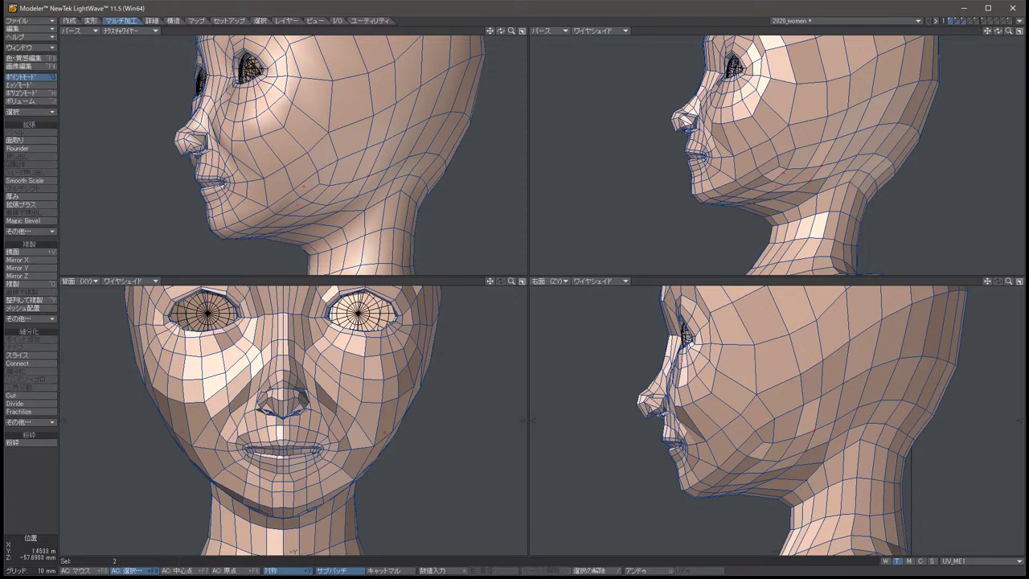
key("t")
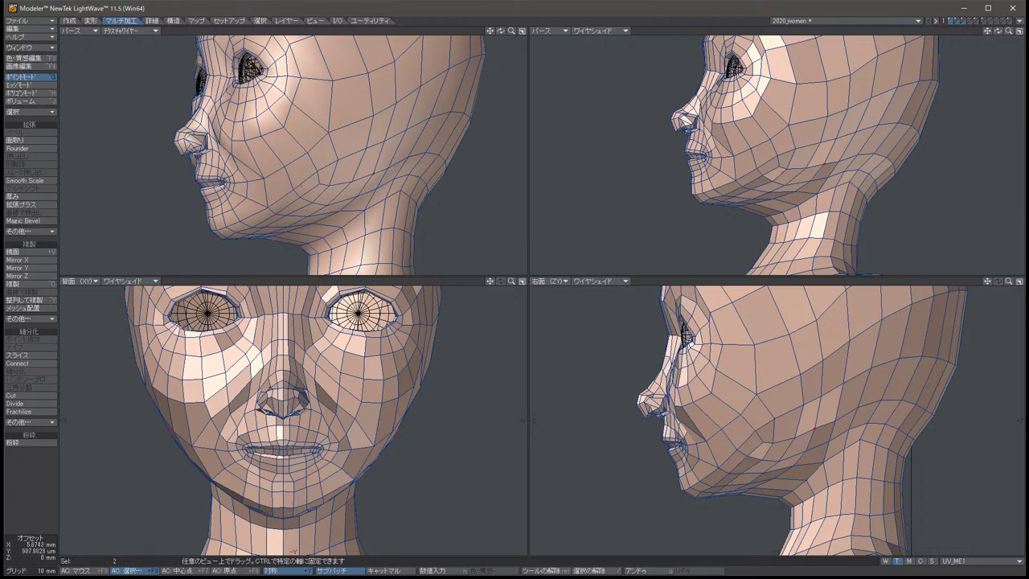
key("space")
key("slash")
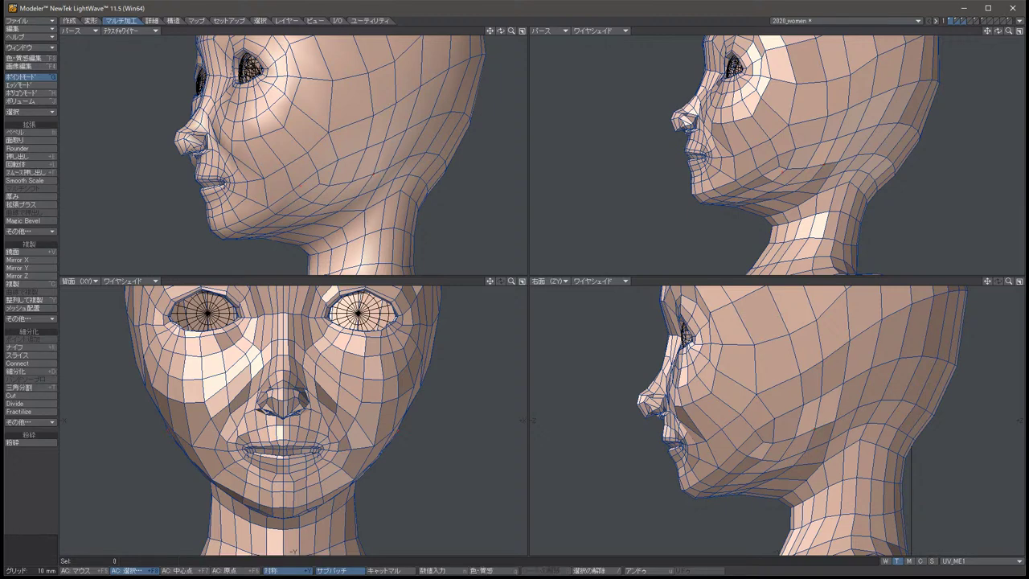
Push the mirrored cheek point pair slightly outward.
left_click_drag(322, 161, 265, 185, "alt")
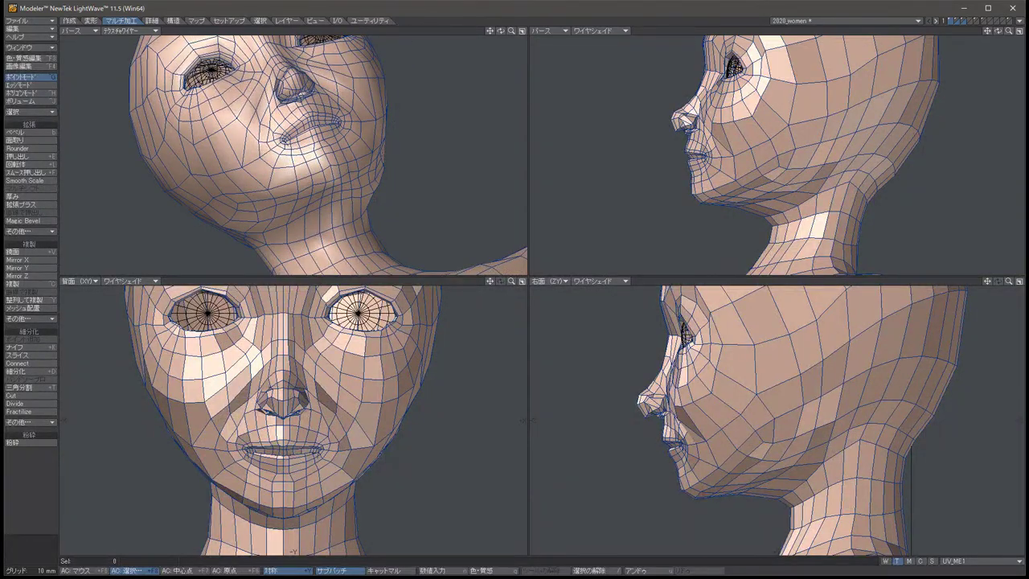
left_click(772, 442)
key("t")
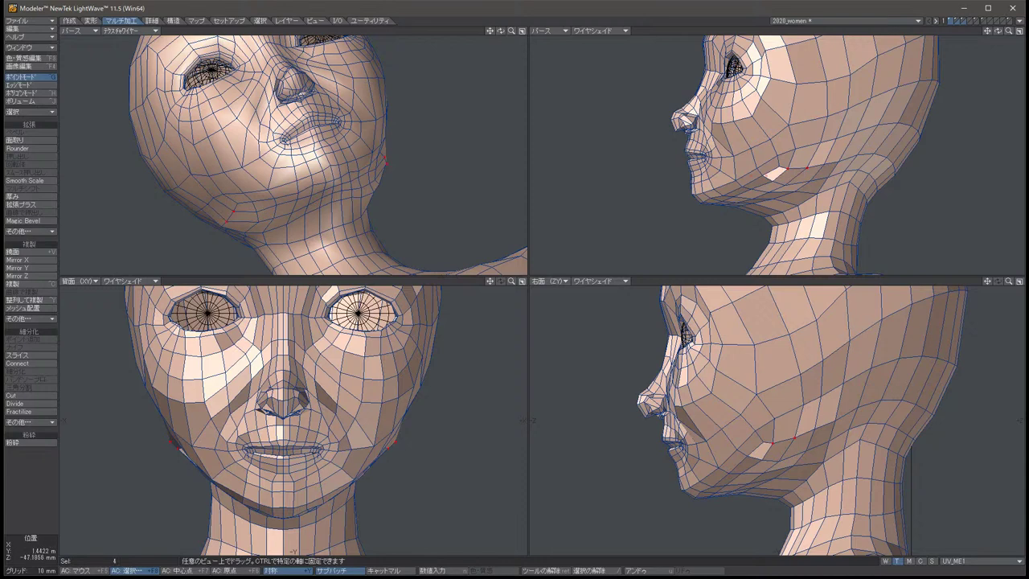
key("space")
key("slash")
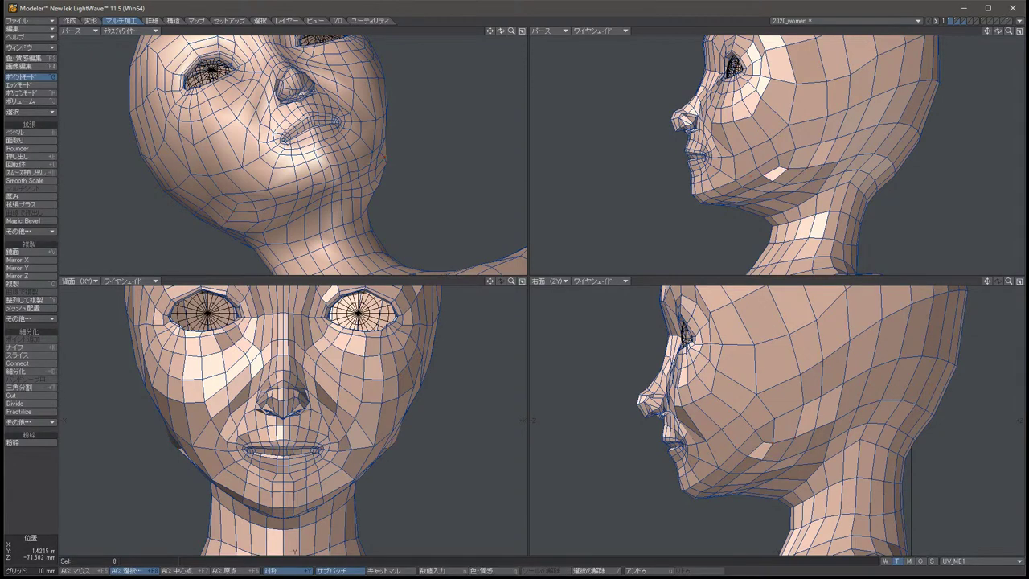
Nudge a mirrored jaw point pair down and forward.
left_click_drag(772, 153, 867, 201, "alt")
left_click(762, 442)
key("t")
left_click_drag(762, 442, 747, 456)
key("space")
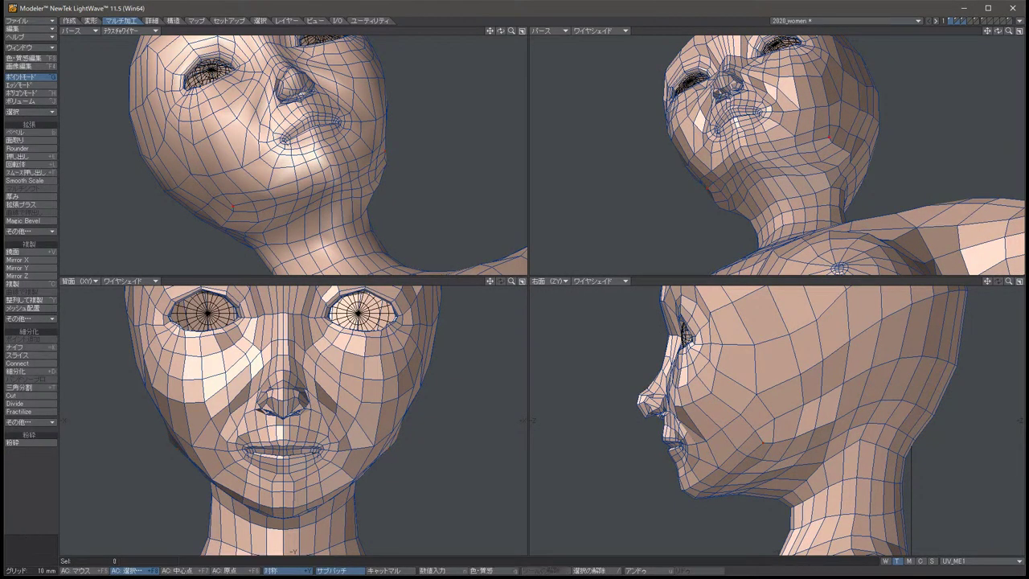
Pull the jaw point pair further down and inward in the front view.
key("t")
left_click_drag(370, 464, 322, 503)
key("space")
key("t")
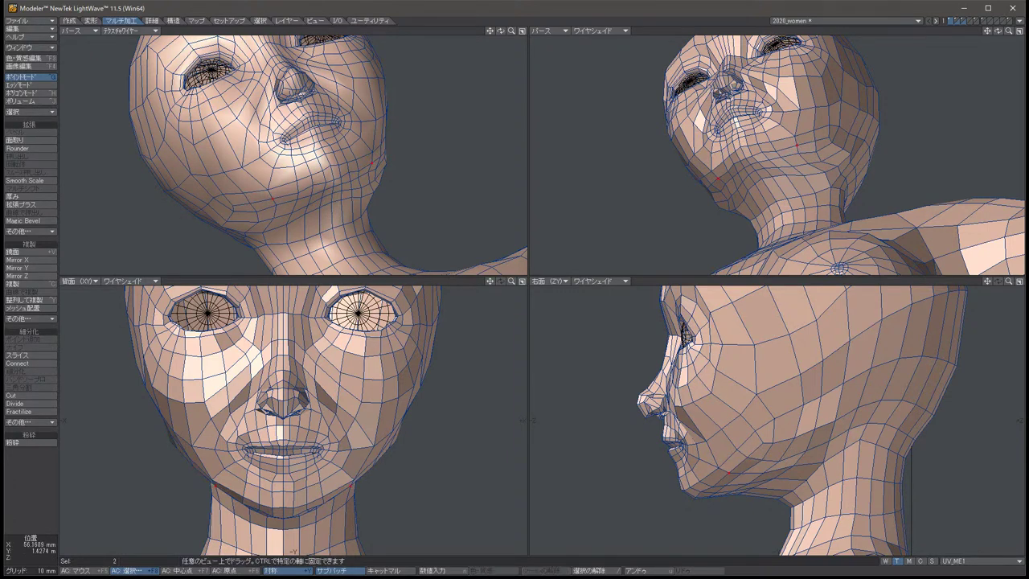
key("space")
key("t")
left_click_drag(321, 502, 304, 511)
key("space")
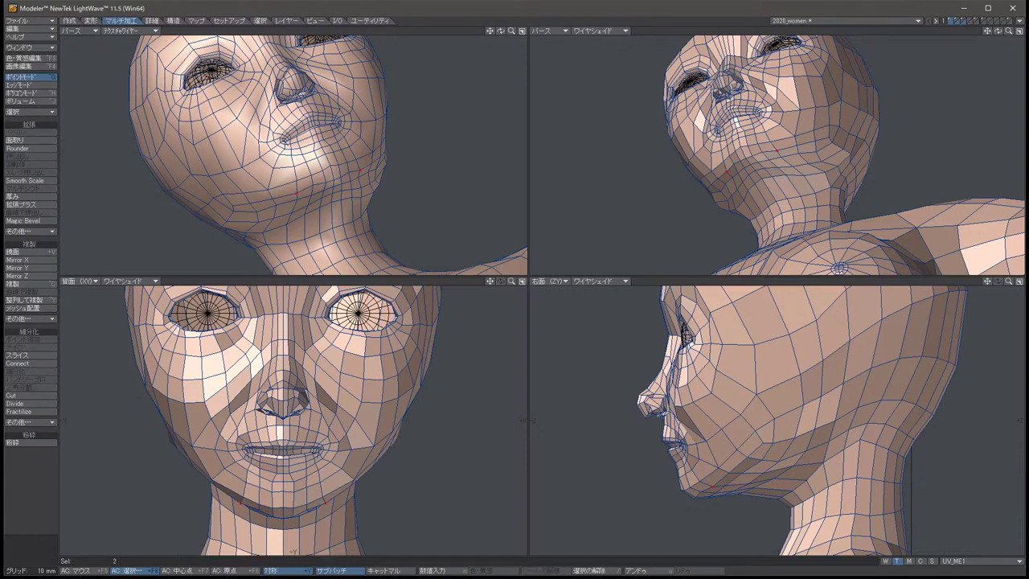
key("t")
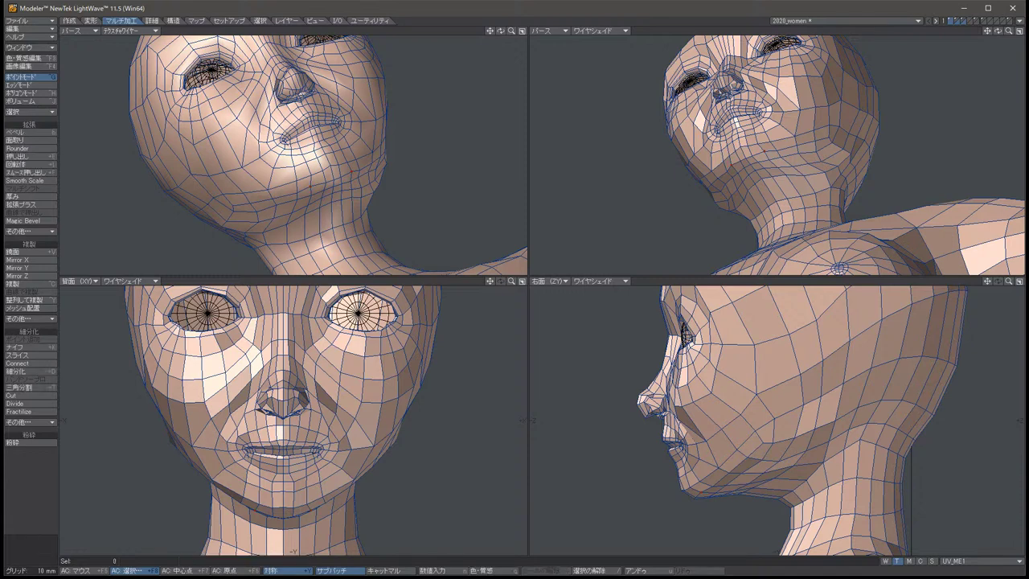
left_click_drag(236, 491, 238, 491)
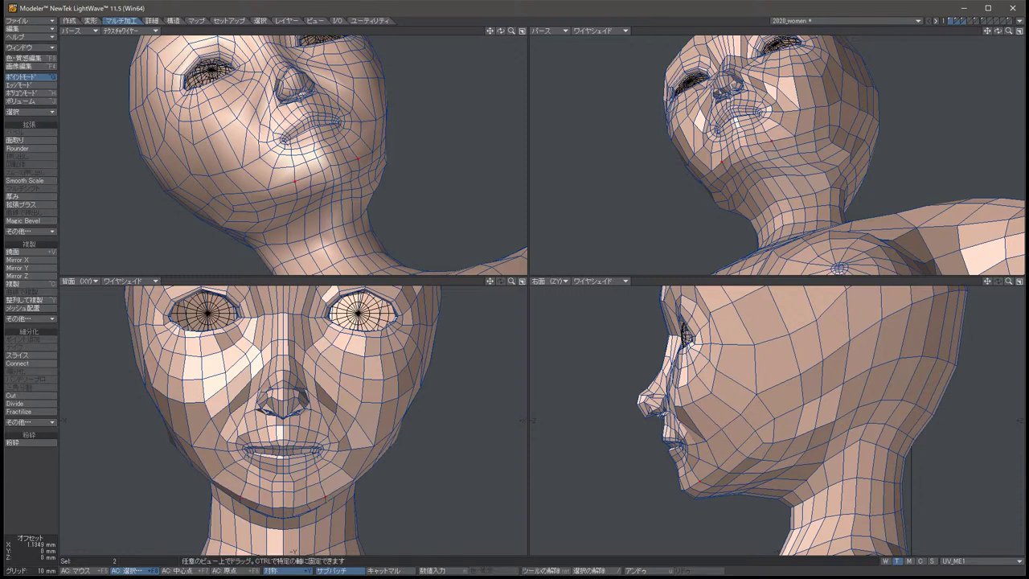
key("space")
key("slash")
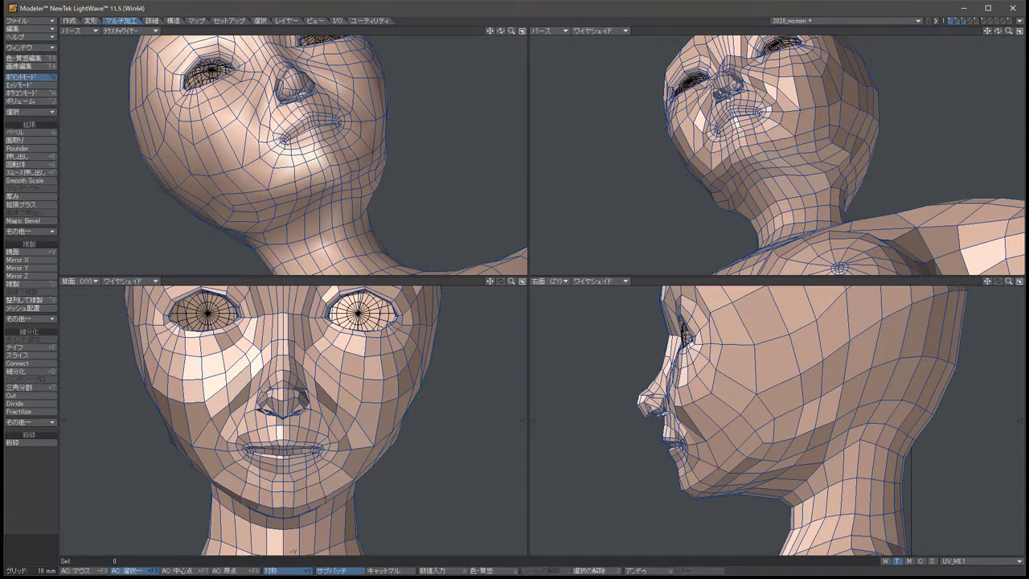
Shift another mirrored jaw point pair slightly, reverting the side-view tweak.
left_click(213, 475)
key("t")
left_click_drag(213, 475, 209, 475)
left_click_drag(718, 466, 704, 441)
key("u")
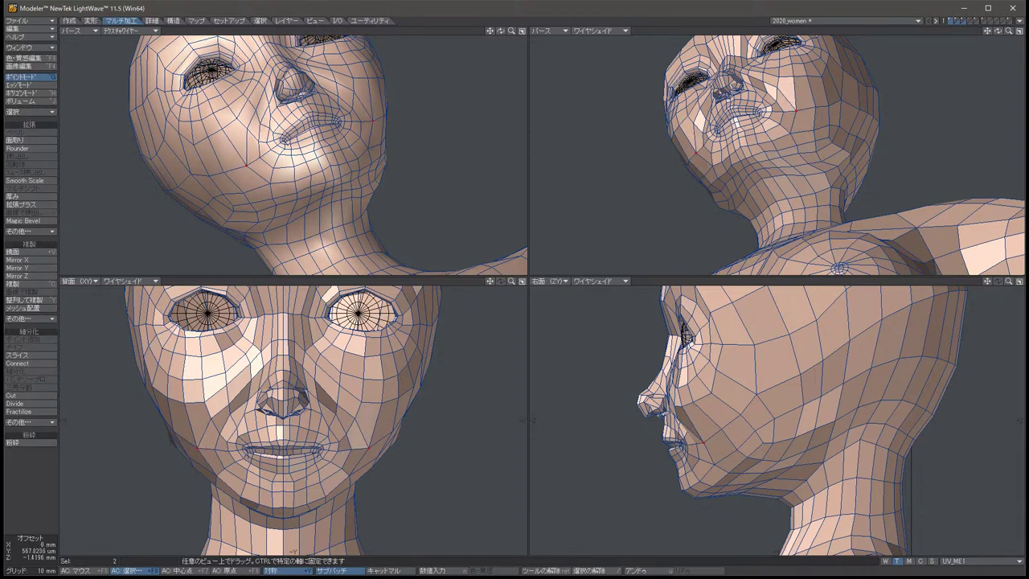
key("space")
key("slash")
left_click_drag(321, 161, 442, 129, "alt")
Move a mirrored jaw point pair slightly down.
key("u")
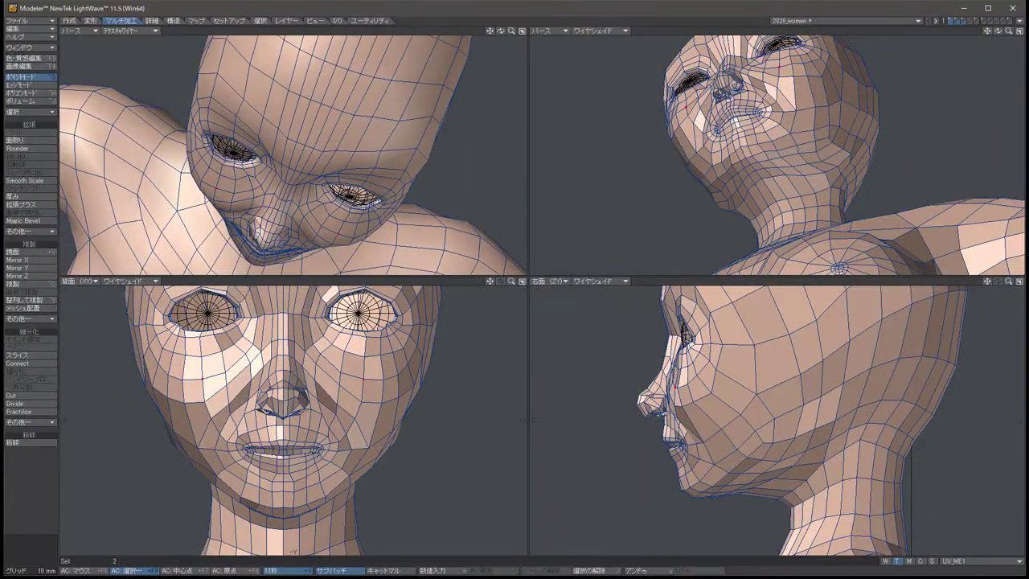
key("t")
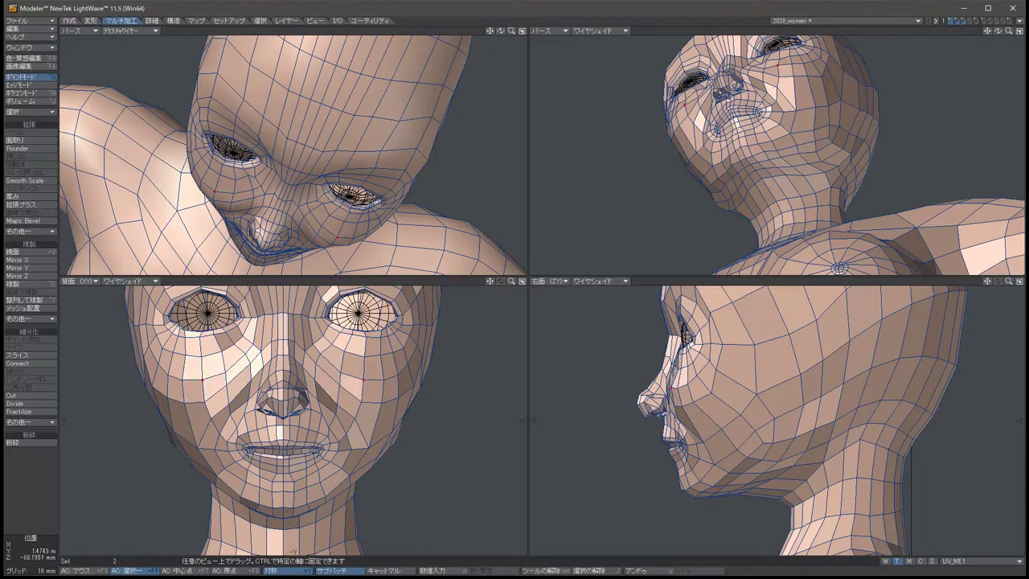
key("space")
key("slash")
left_click_drag(828, 121, 868, 167, "alt")
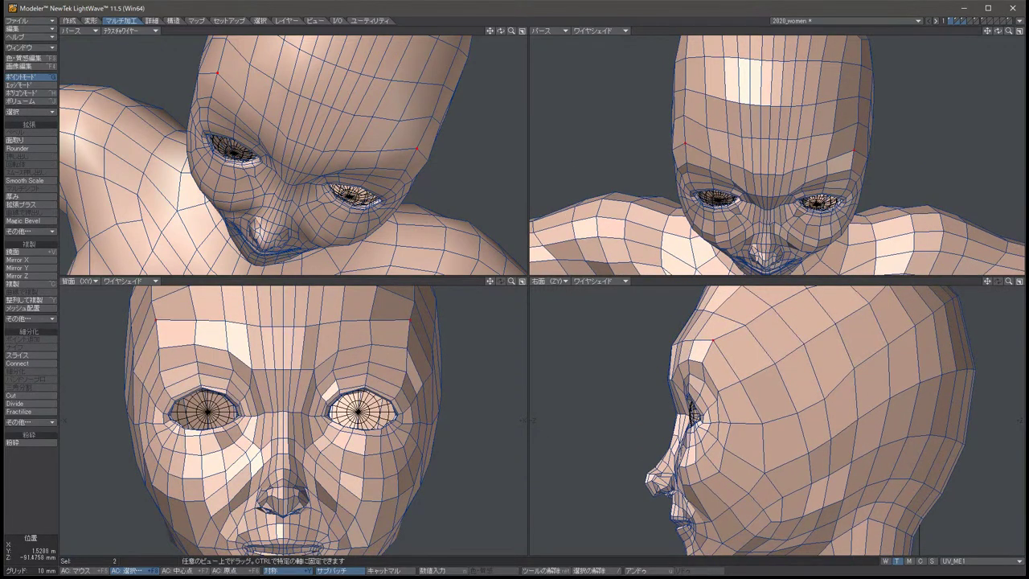
left_click_drag(717, 347, 715, 355)
key("slash")
key("space")
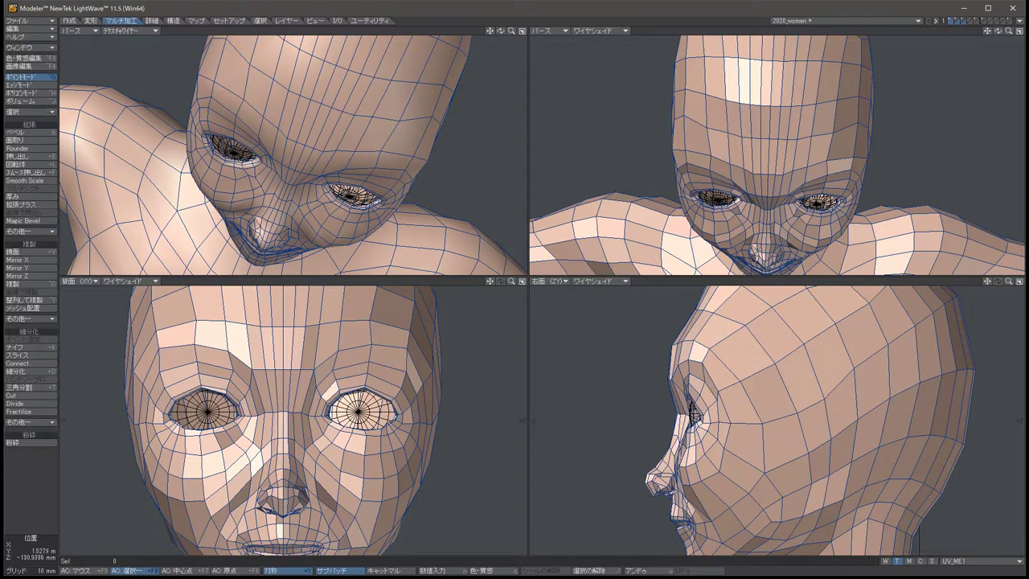
Refine the same point pair with further small moves, viewed from below.
key("u")
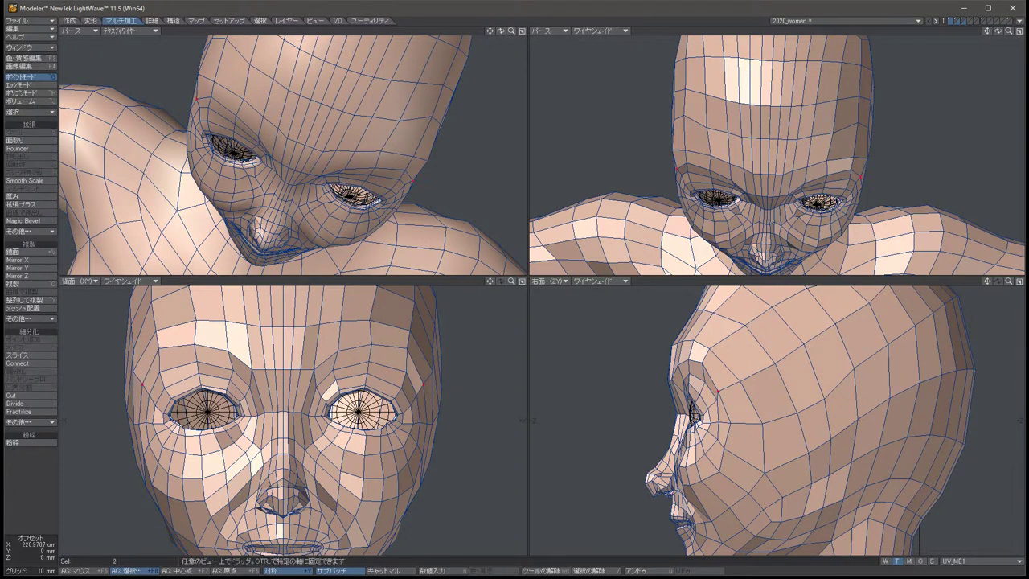
key("slash")
key("space")
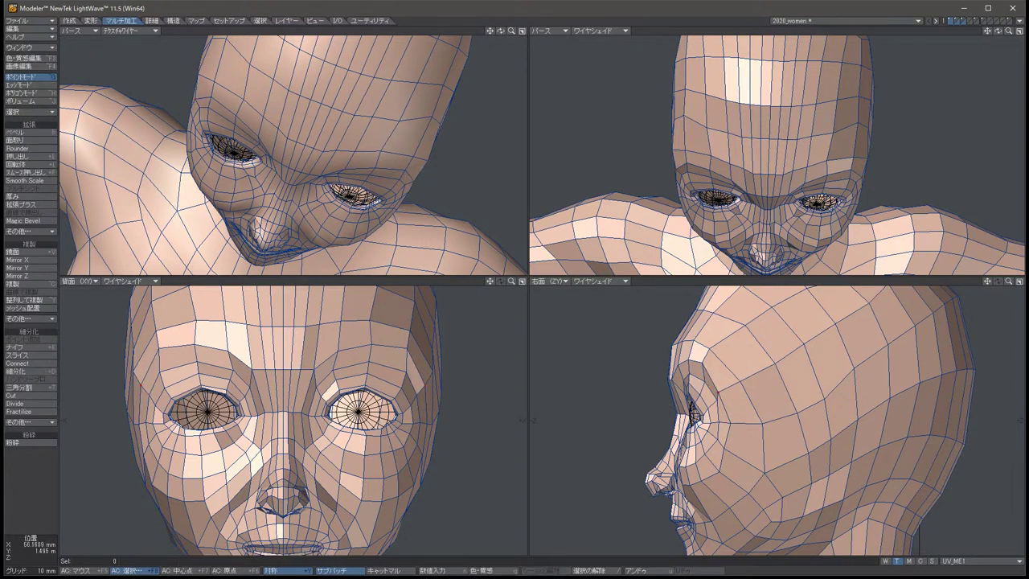
key("u")
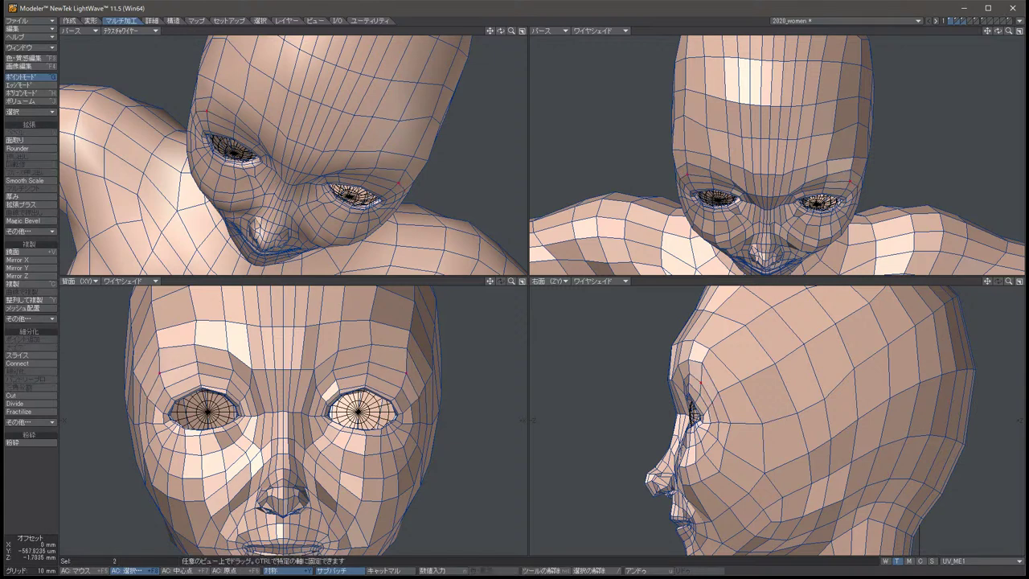
key("slash")
key("space")
key("alt+Up")
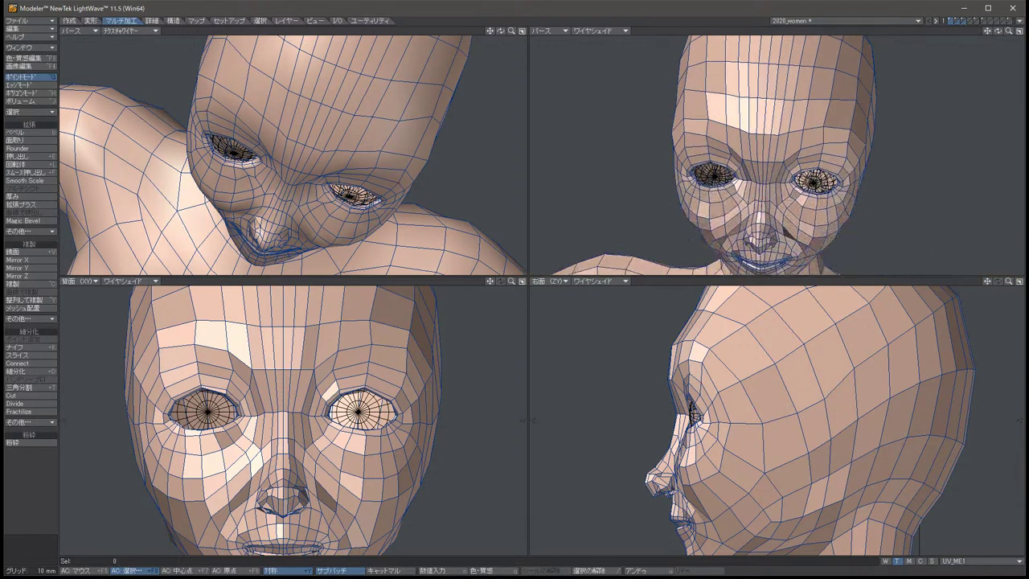
key("alt+Up")
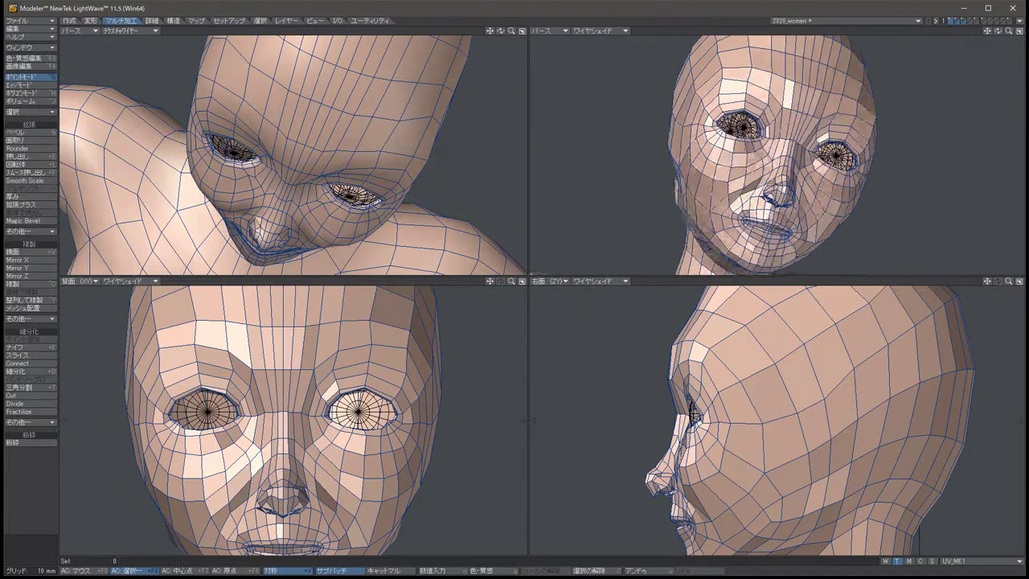
key("t")
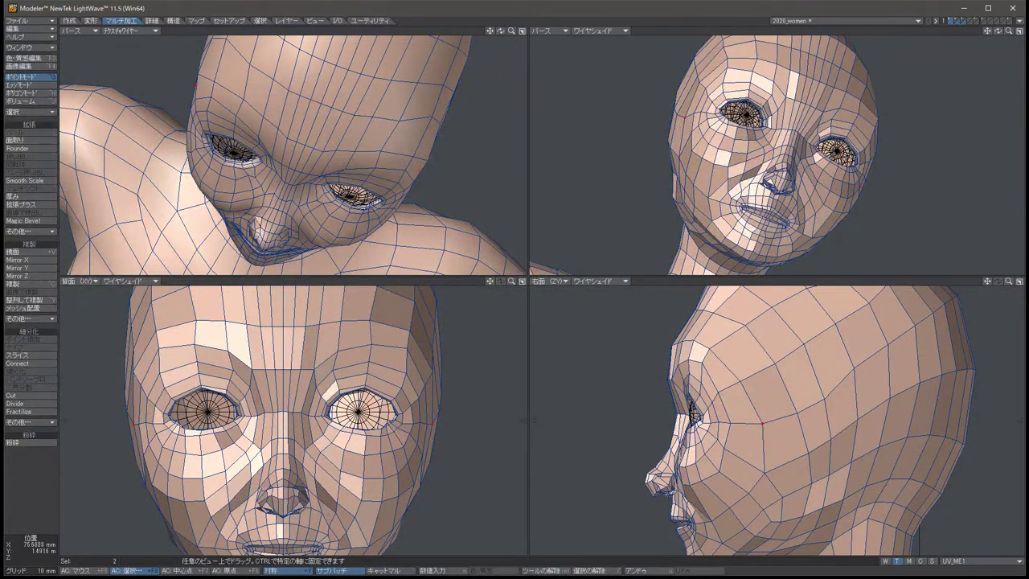
key("space")
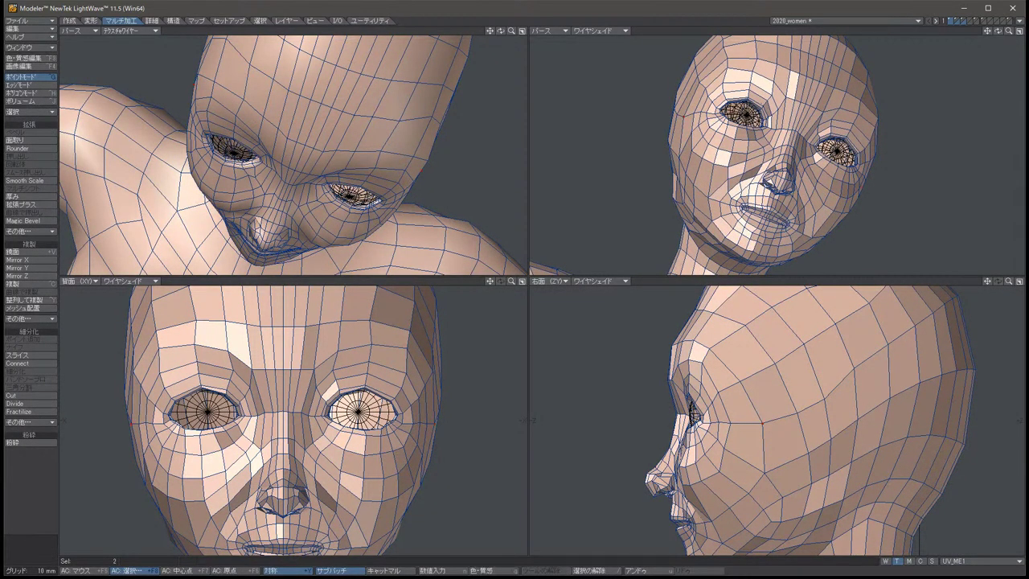
key("slash")
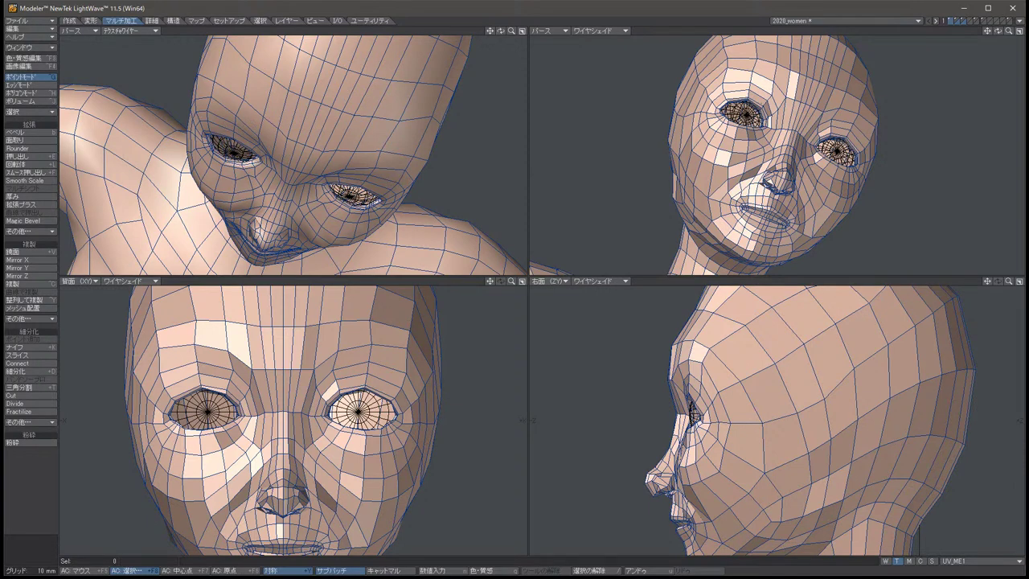
Shift the reselected point pair about 3 mm in the side view.
key("u")
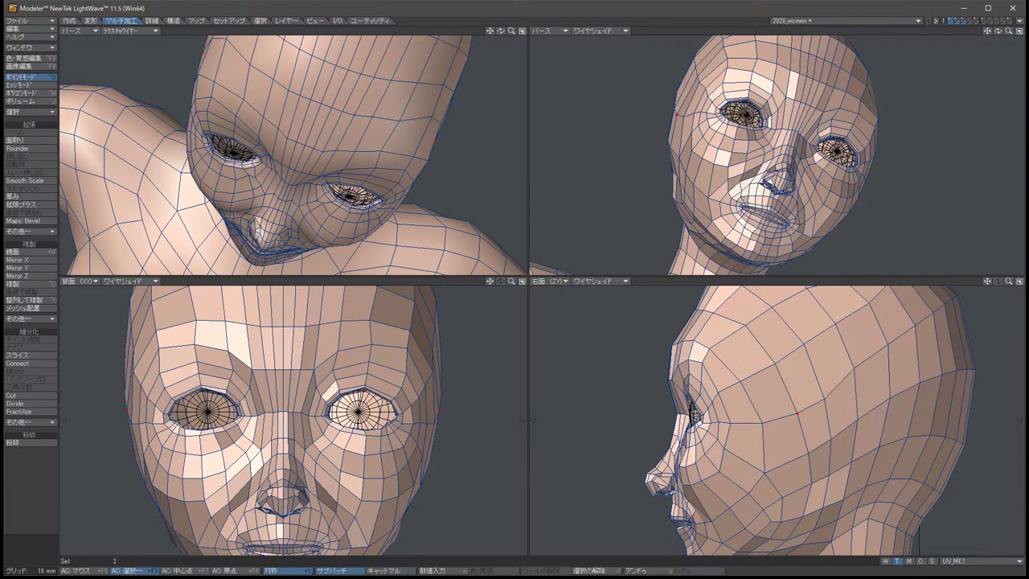
key("t")
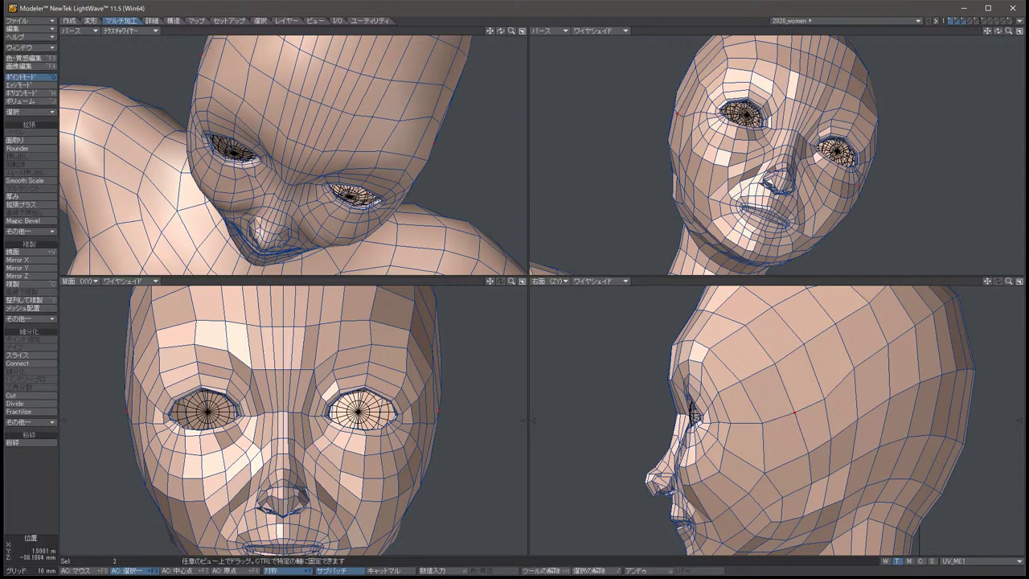
left_click_drag(796, 414, 764, 423)
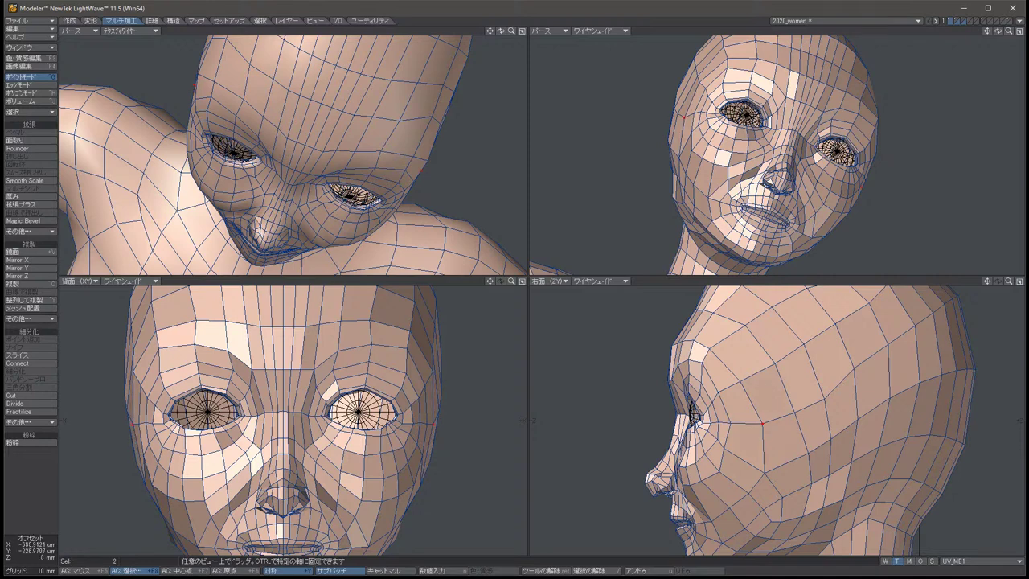
left_click_drag(762, 420, 750, 422)
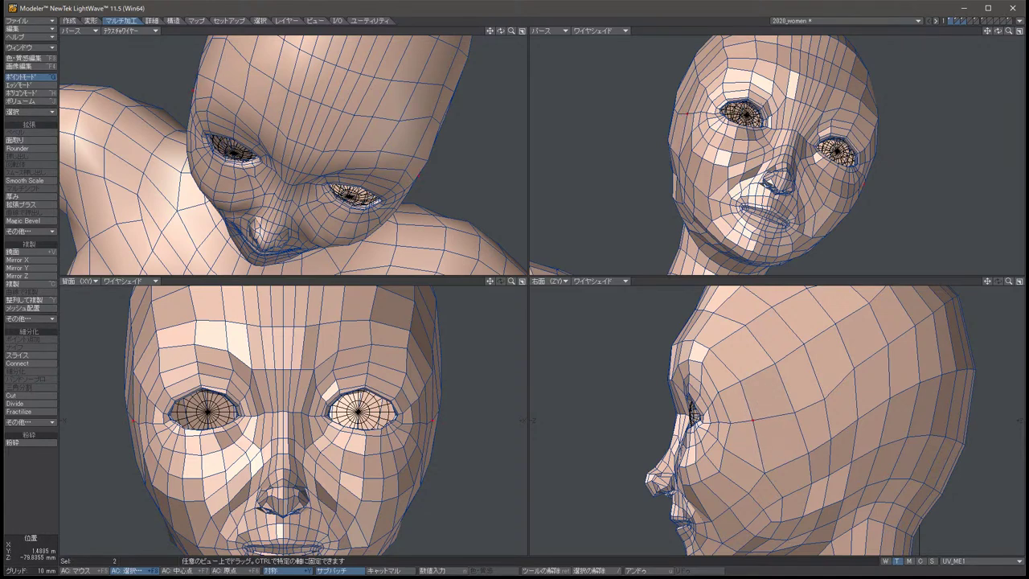
key("space")
key("slash")
left_click_drag(293, 153, 418, 198, "alt")
key("ctrl+z")
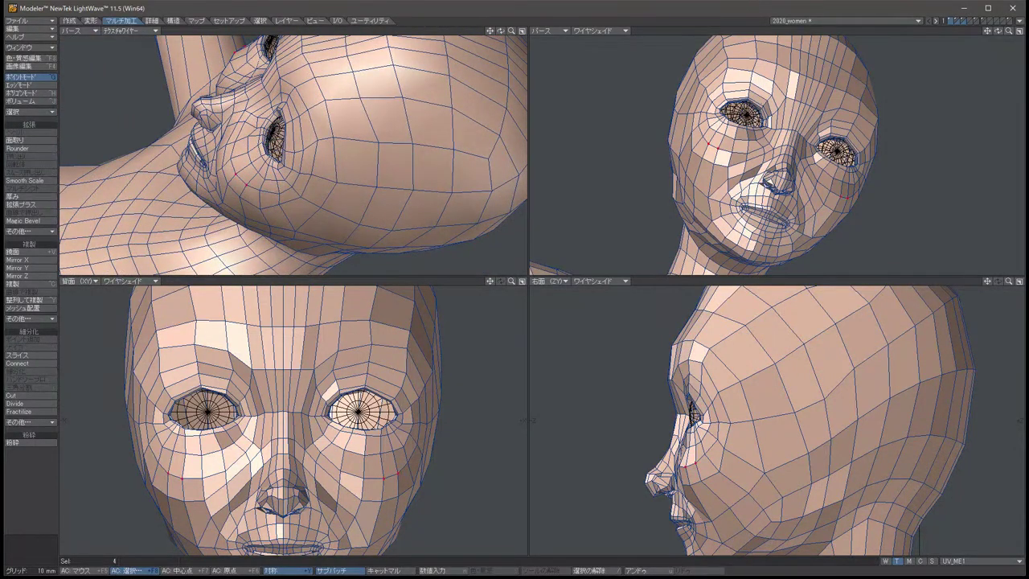
Make a quick move of the selected points and deselect them.
key("t")
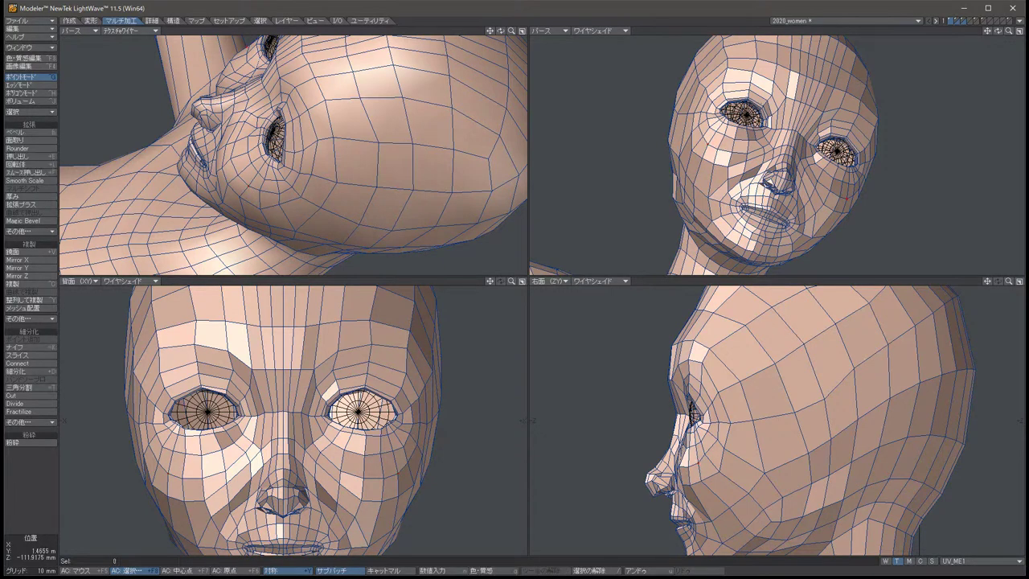
key("t")
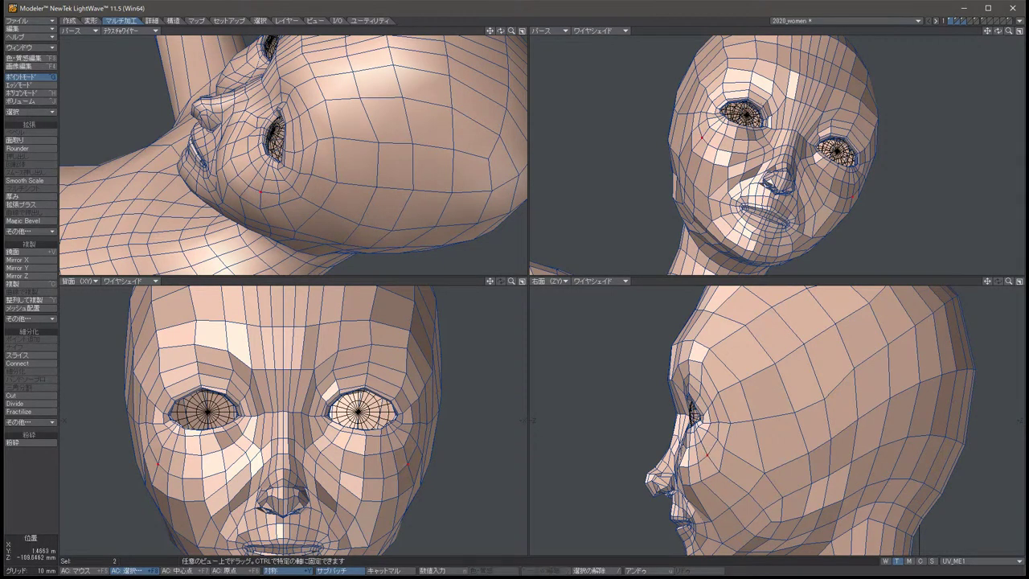
key("space")
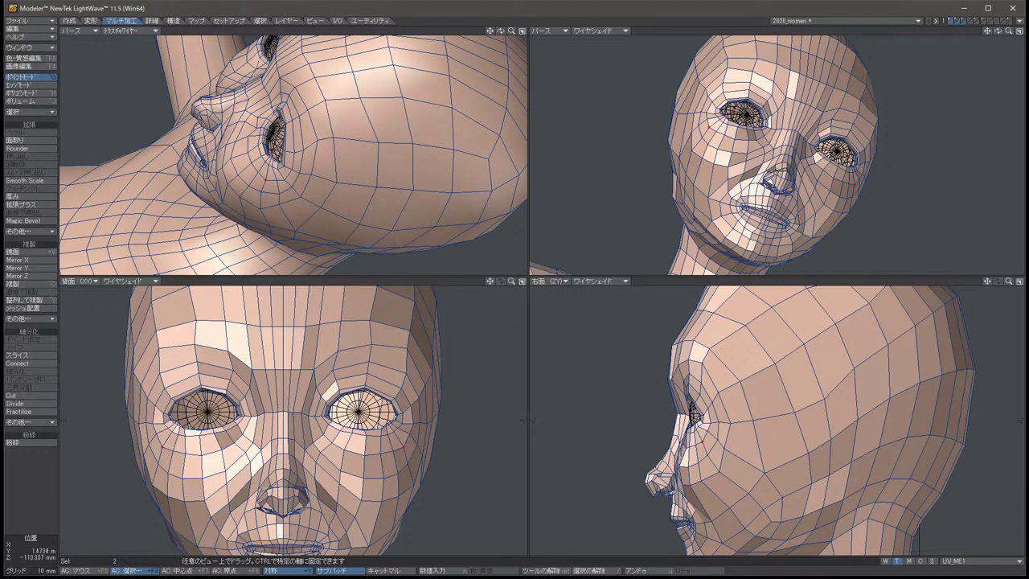
key("slash")
key("alt+Up")
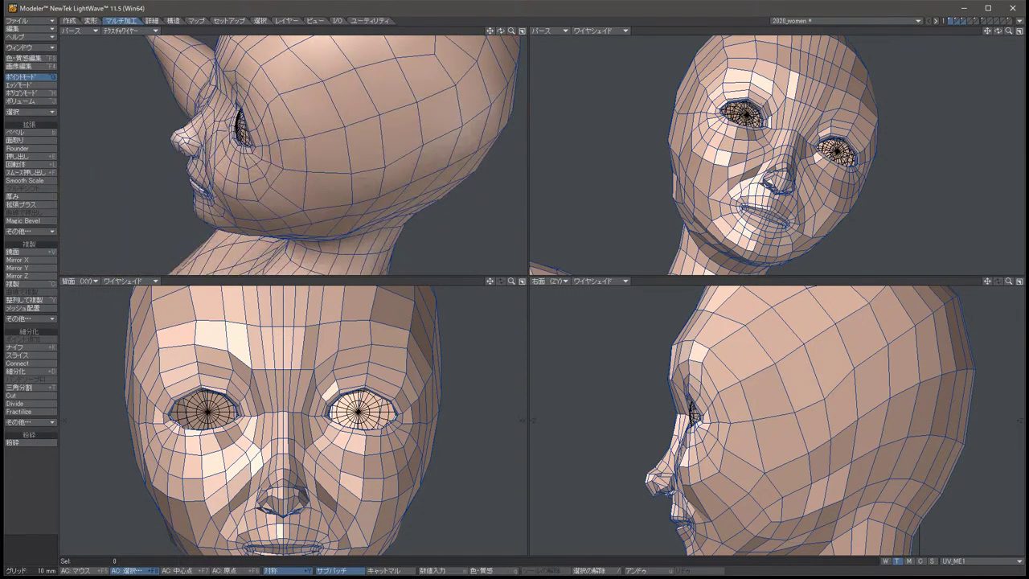
key("alt+Left")
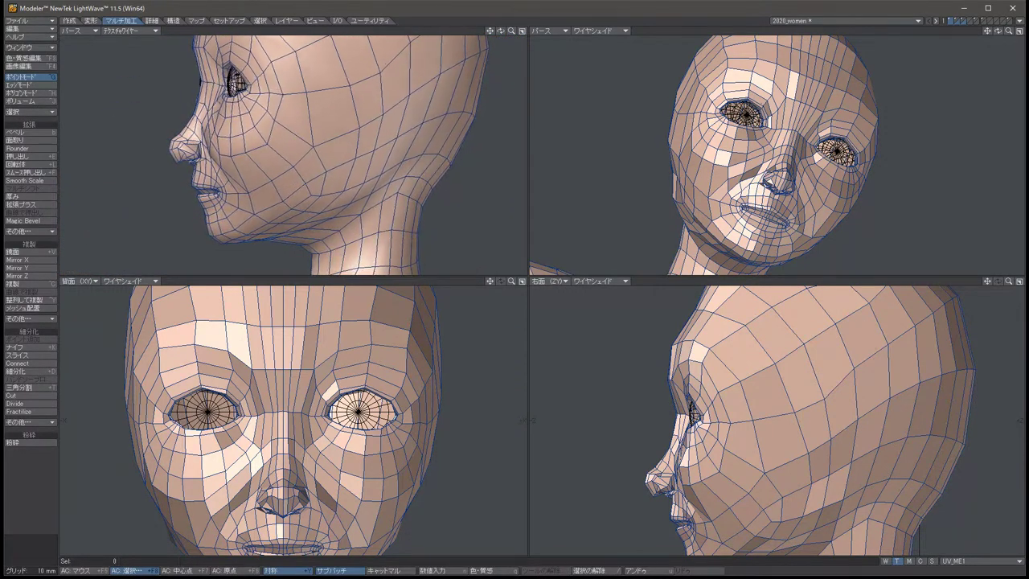
key("alt+Right")
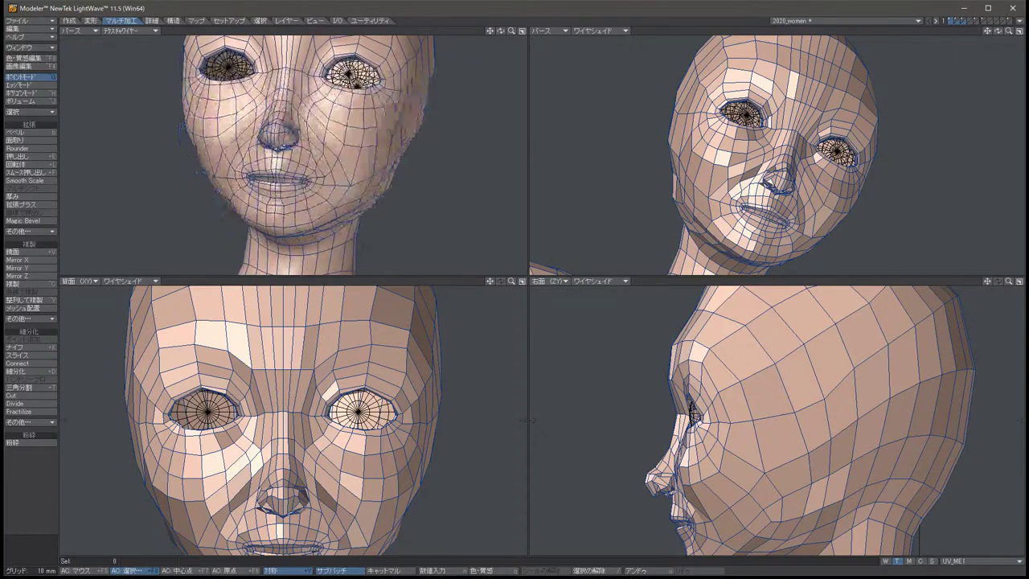
key("alt+Down")
key("alt+Down")
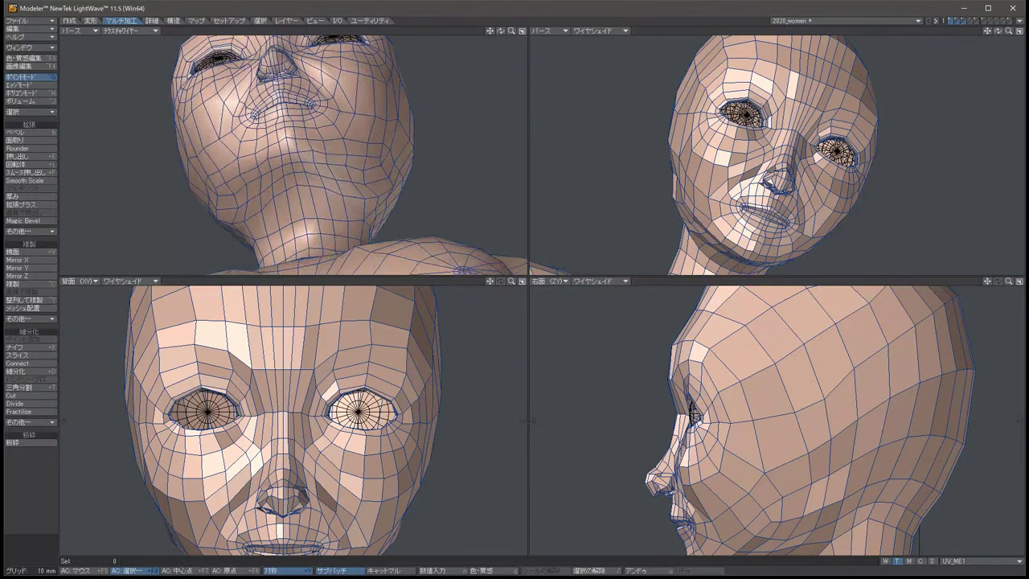
key("alt+Right")
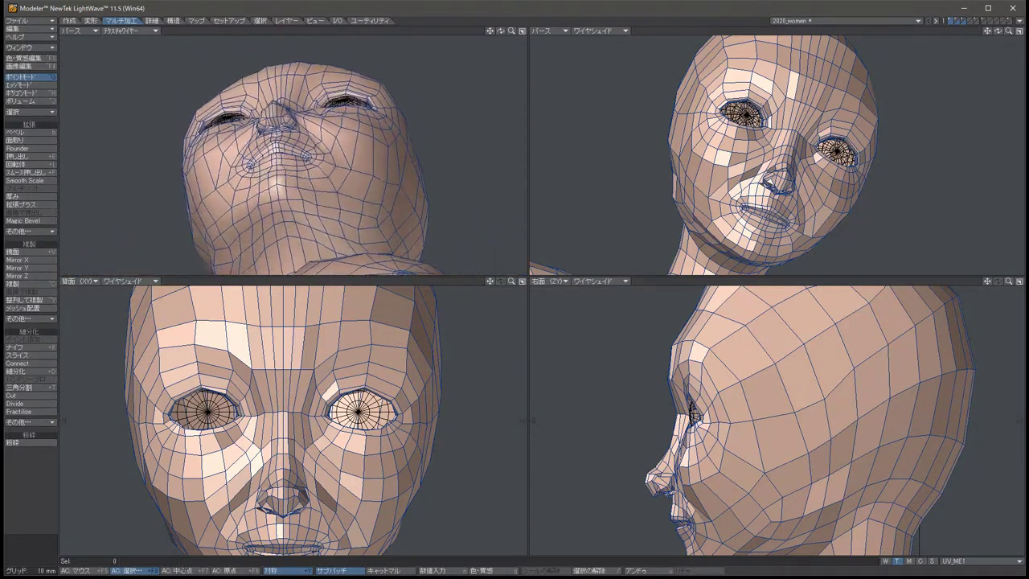
key("alt+Down")
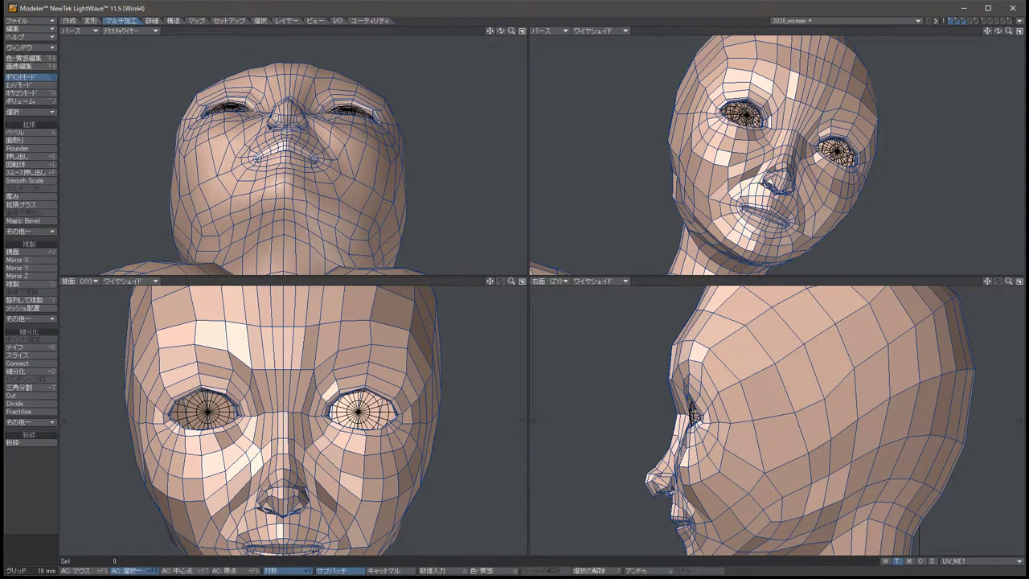
Shift the temple point pair up and forward.
left_click(708, 351)
key("t")
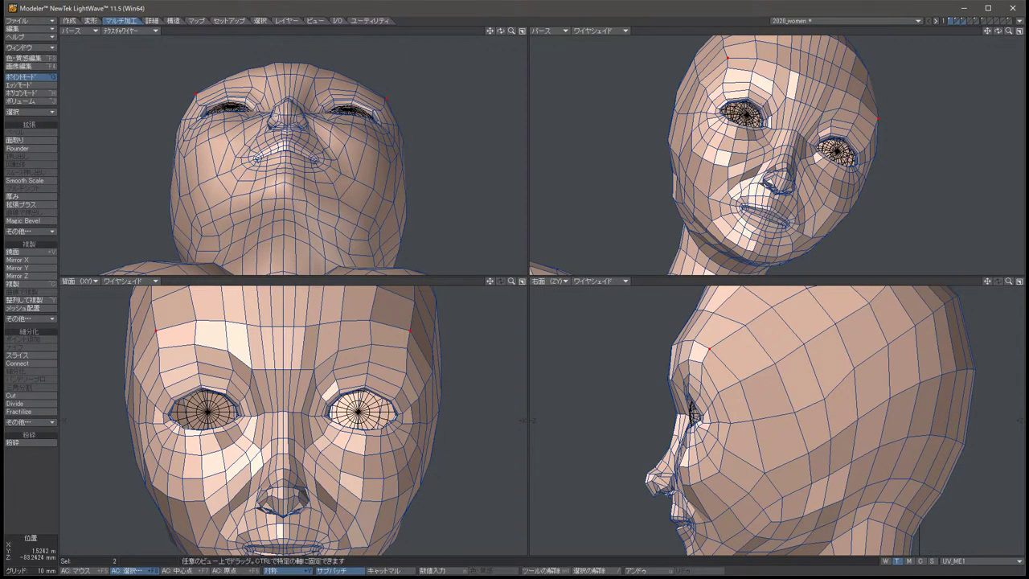
key("space")
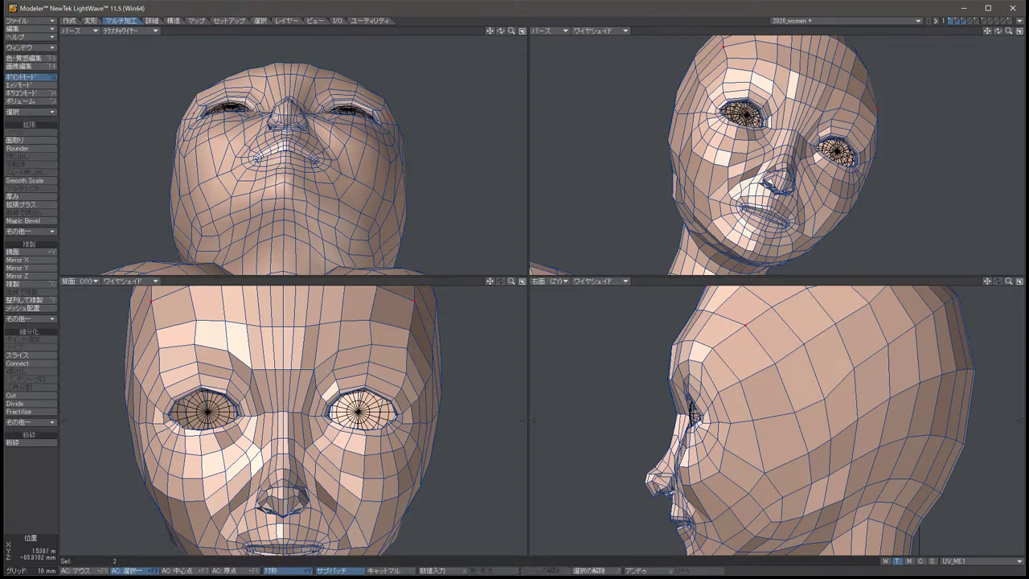
left_click_drag(500, 30, 430, 38)
key("t")
left_click_drag(752, 329, 712, 305)
key("space")
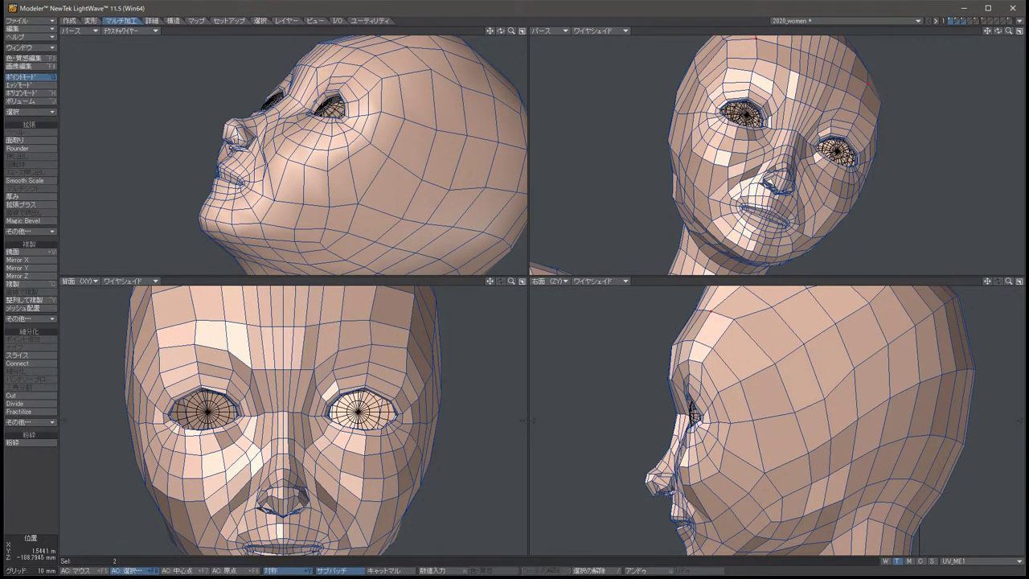
Raise the selected points about 5 mm and pull them back in depth.
key("t")
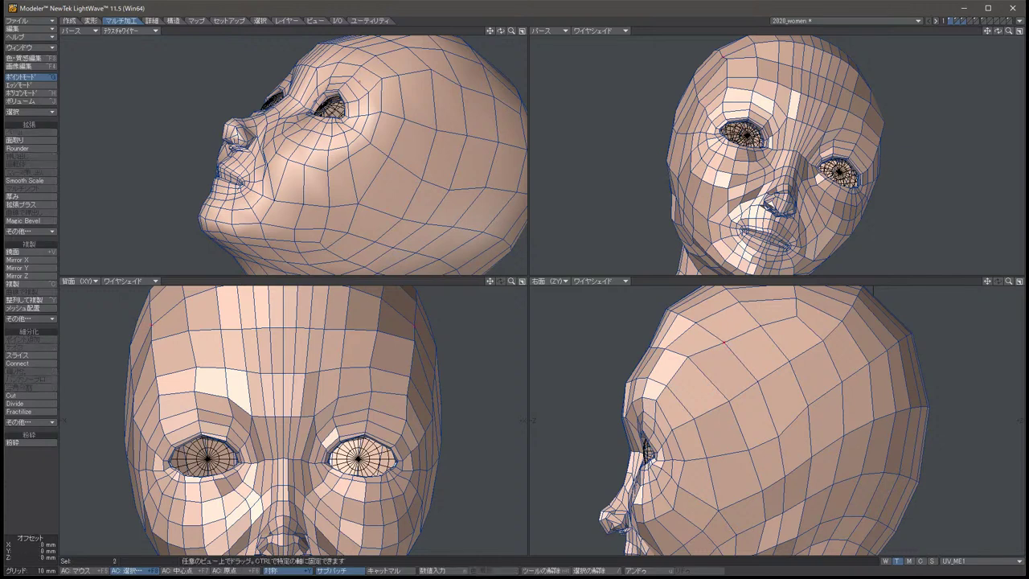
left_click_drag(728, 354, 691, 330)
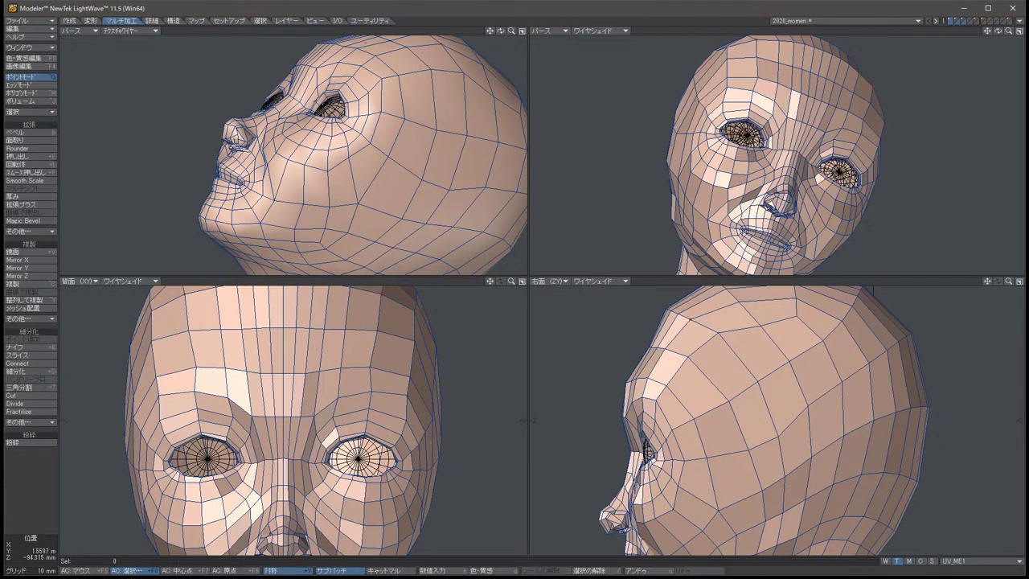
mouse_move(763, 305)
left_mouse_down()
mouse_move(740, 301)
mouse_move(760, 321)
left_mouse_up()
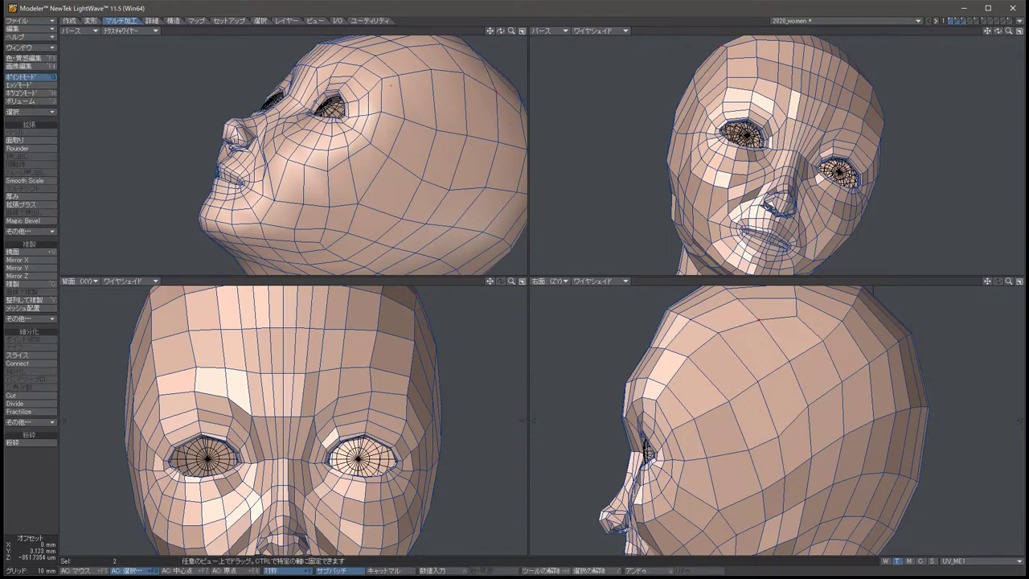
key("space")
key("slash")
key("Left")
key("Left")
key("Left")
key("Left")
key("Left")
key("Left")
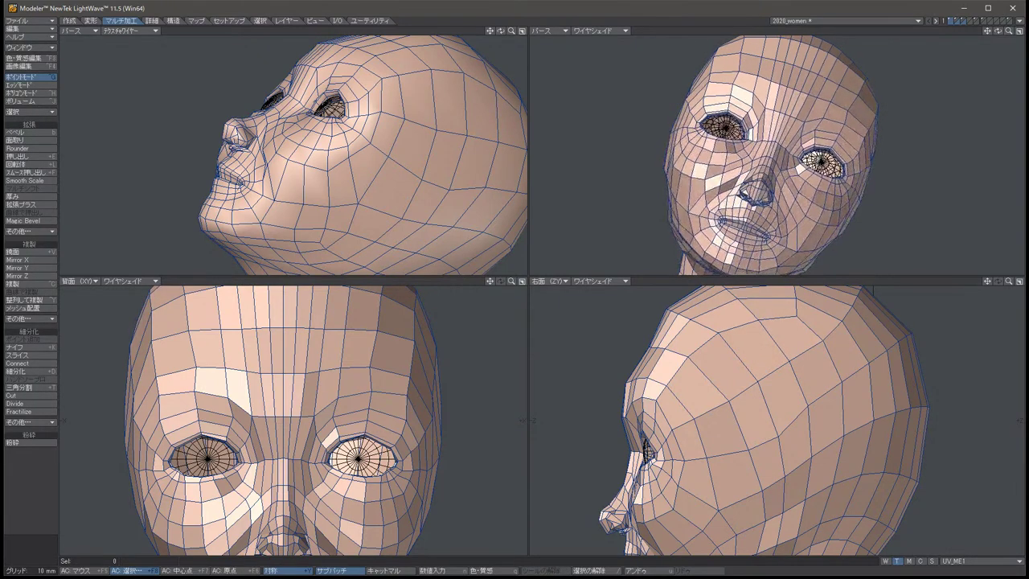
Shift the two cheek points to reshape the cheek.
key("ctrl+z")
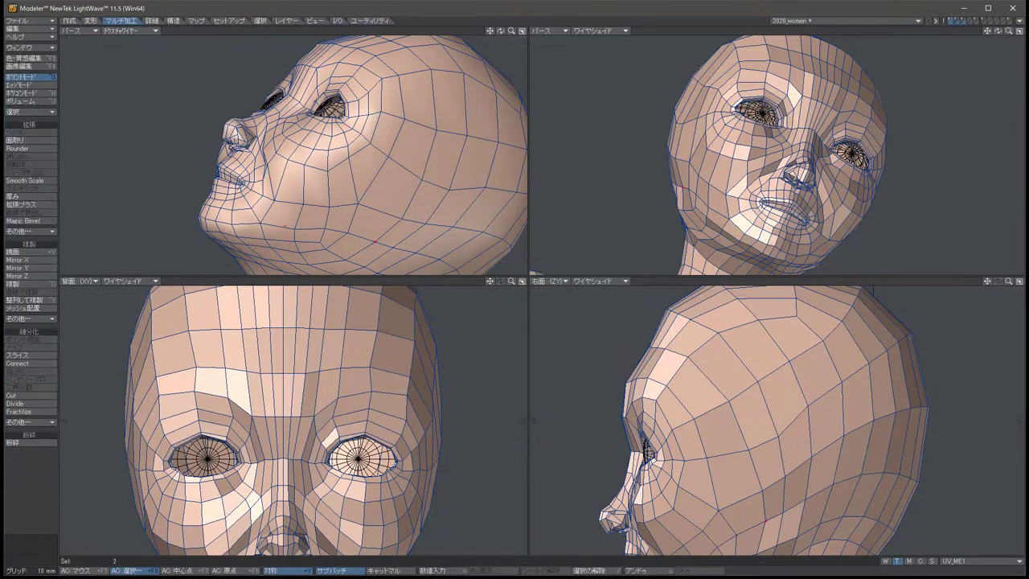
scroll(281, 418, "down", 3)
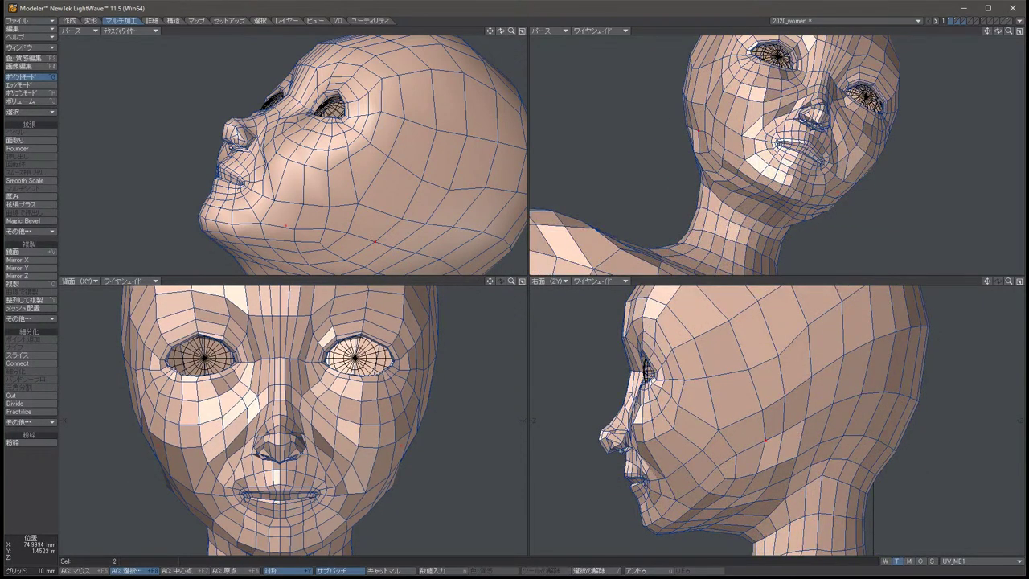
key("t")
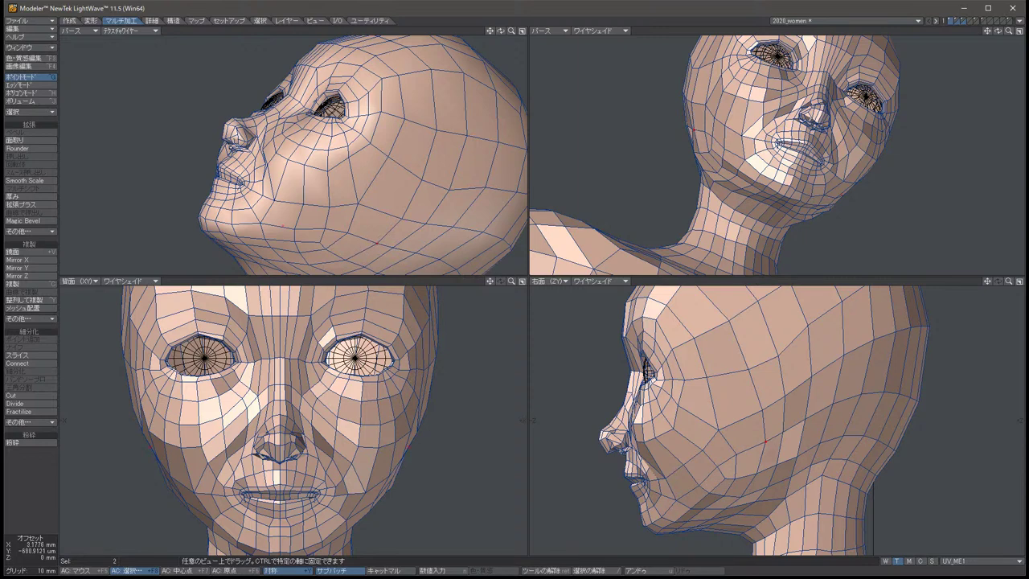
left_click_drag(281, 417, 299, 426)
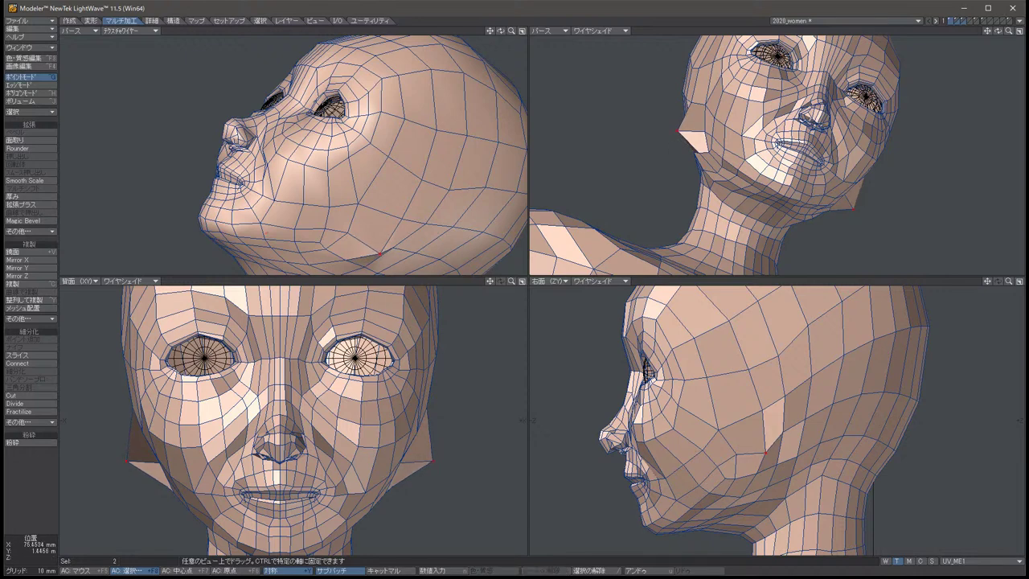
key("slash")
Raise two points toward the back of the head about 3.6 mm.
left_click_drag(771, 153, 804, 217, "alt")
left_click_drag(726, 198, 755, 228)
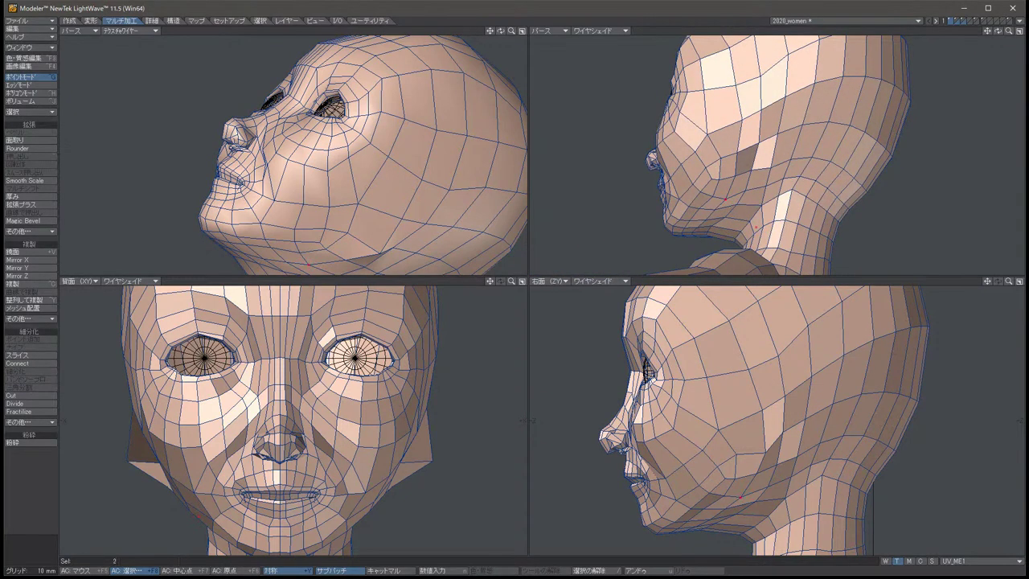
key("t")
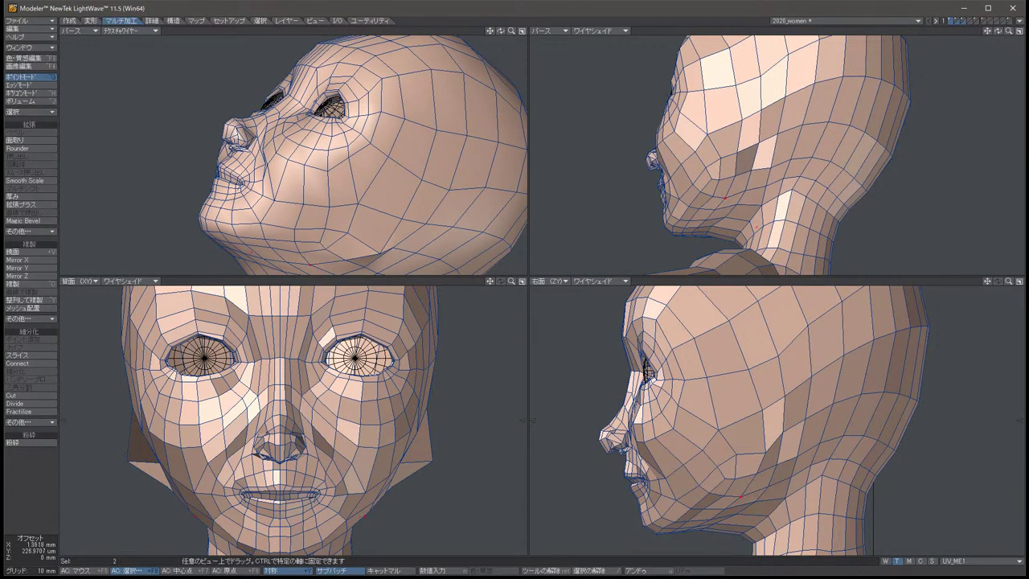
key("space")
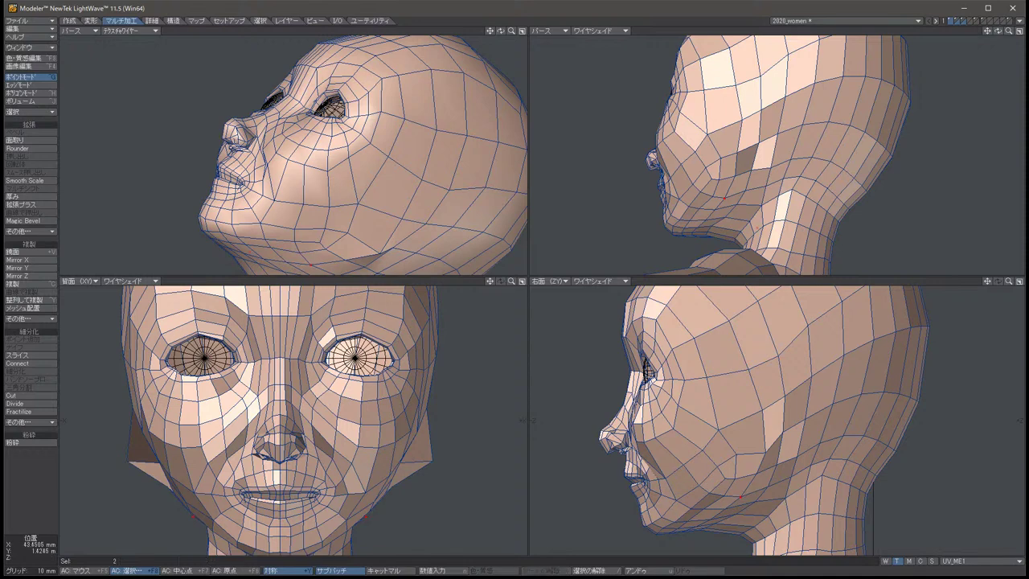
key("slash")
key("t")
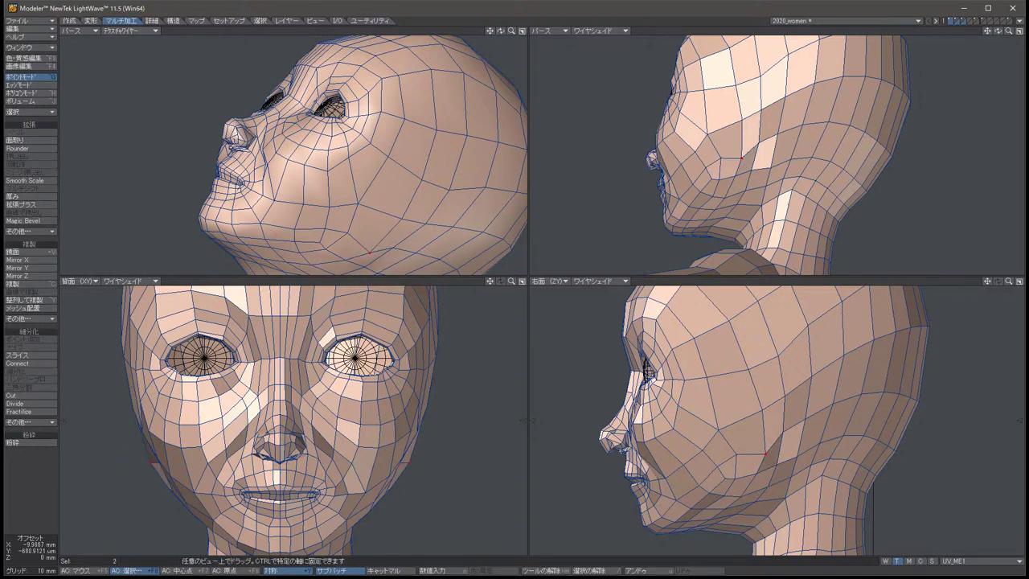
left_click_drag(789, 206, 788, 198)
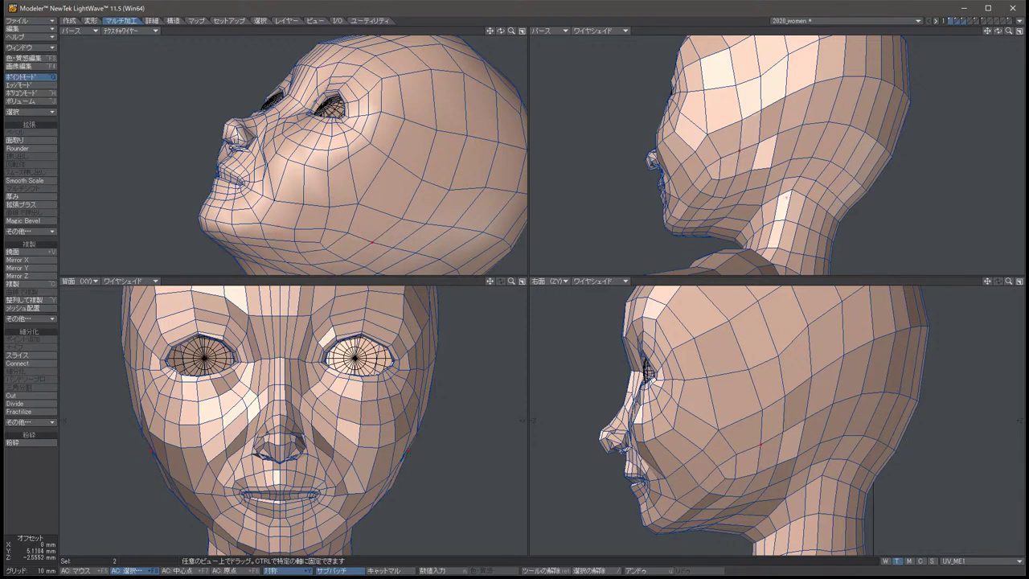
key("space")
key("slash")
Nudge another pair of points slightly.
left_click(758, 143)
left_click(803, 190)
key("t")
left_click_drag(758, 150, 760, 147)
key("space")
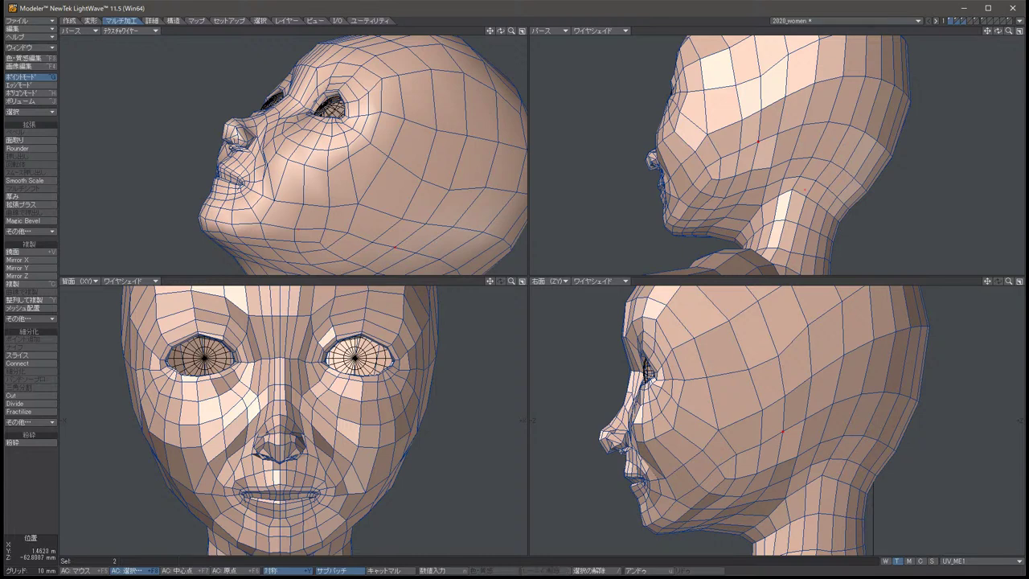
key("slash")
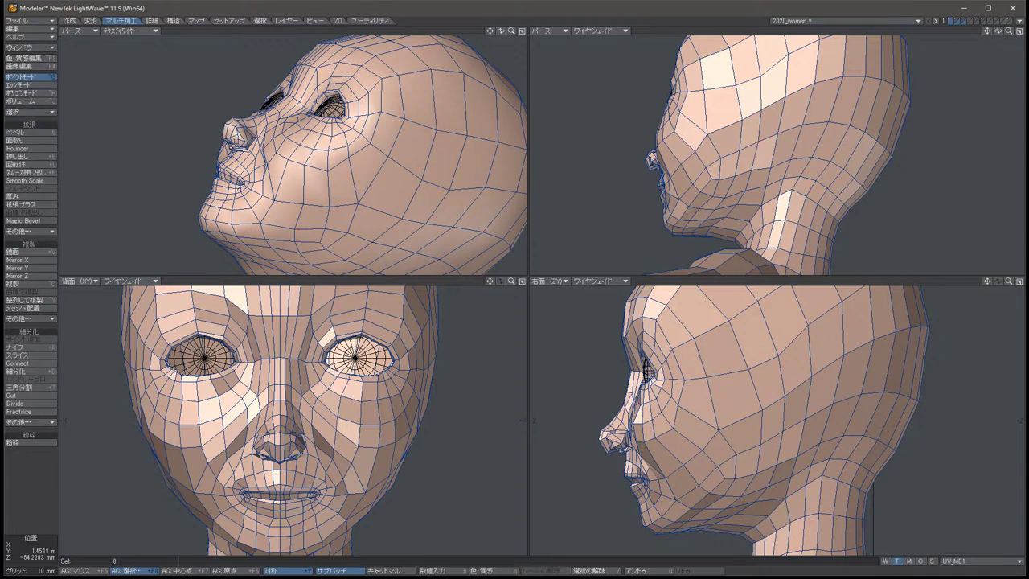
Shift a symmetric point pair slightly to smooth the contour.
left_click(356, 204)
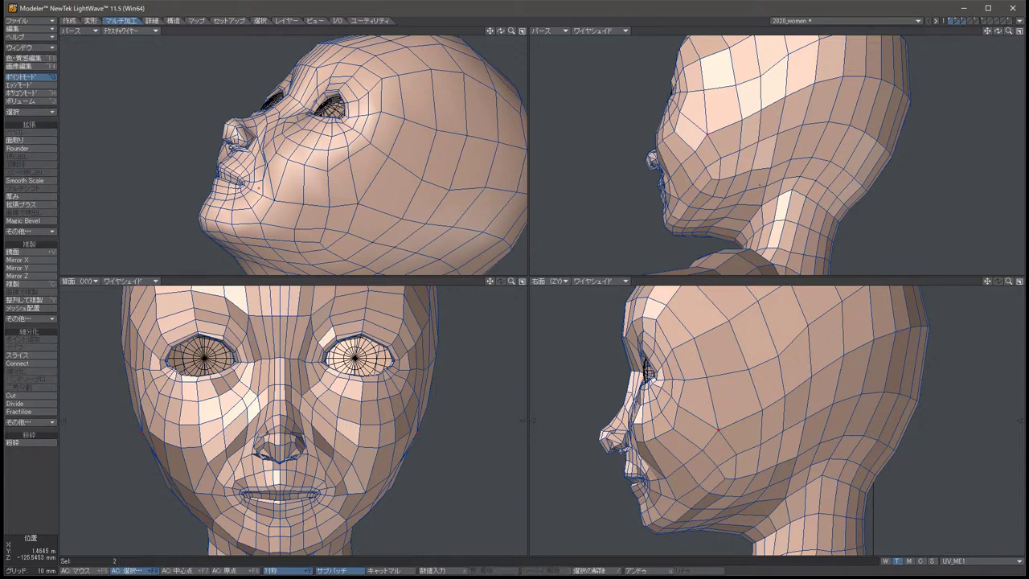
key("t")
left_click_drag(357, 204, 354, 206)
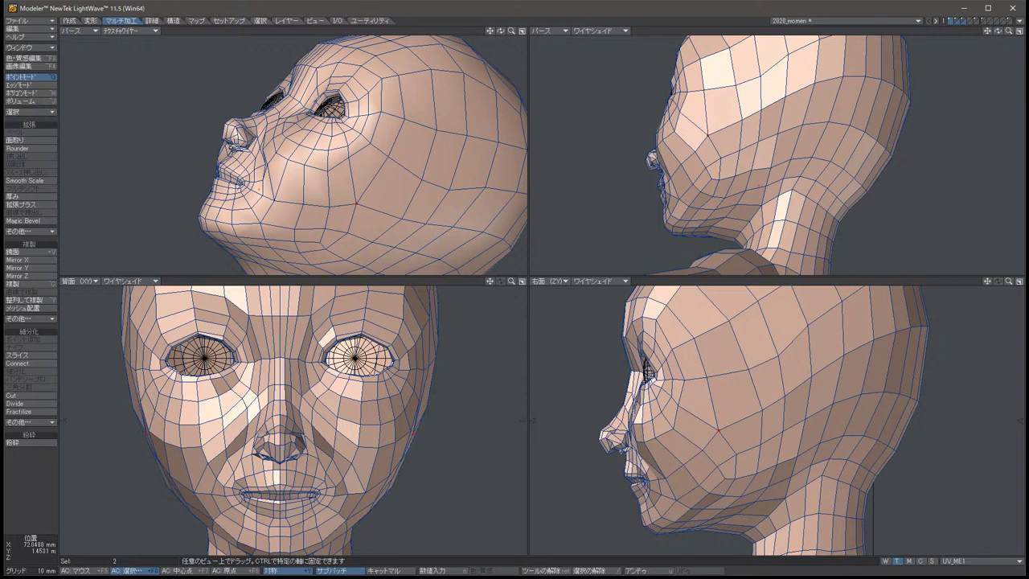
left_click(389, 155)
key("slash")
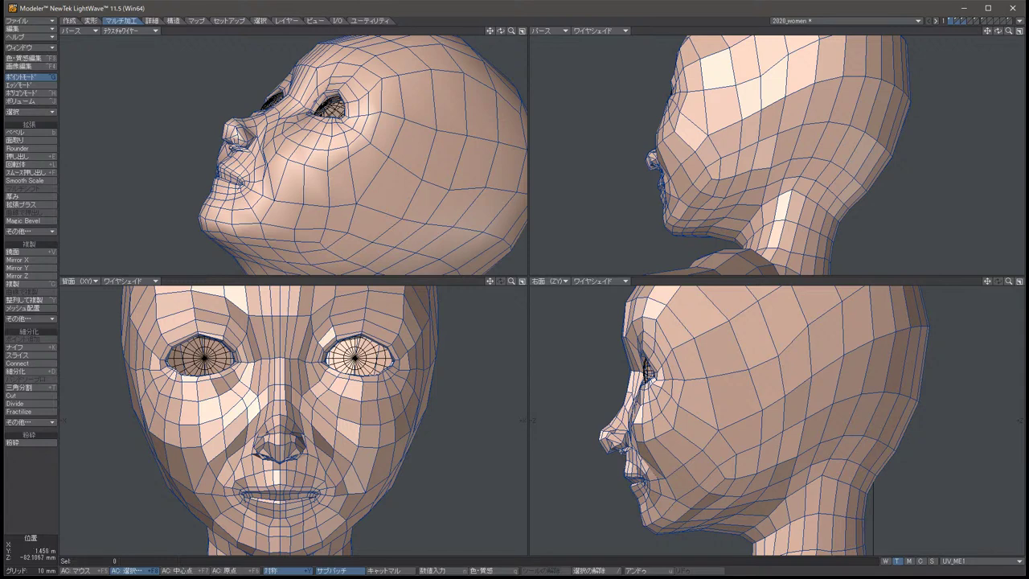
key("u")
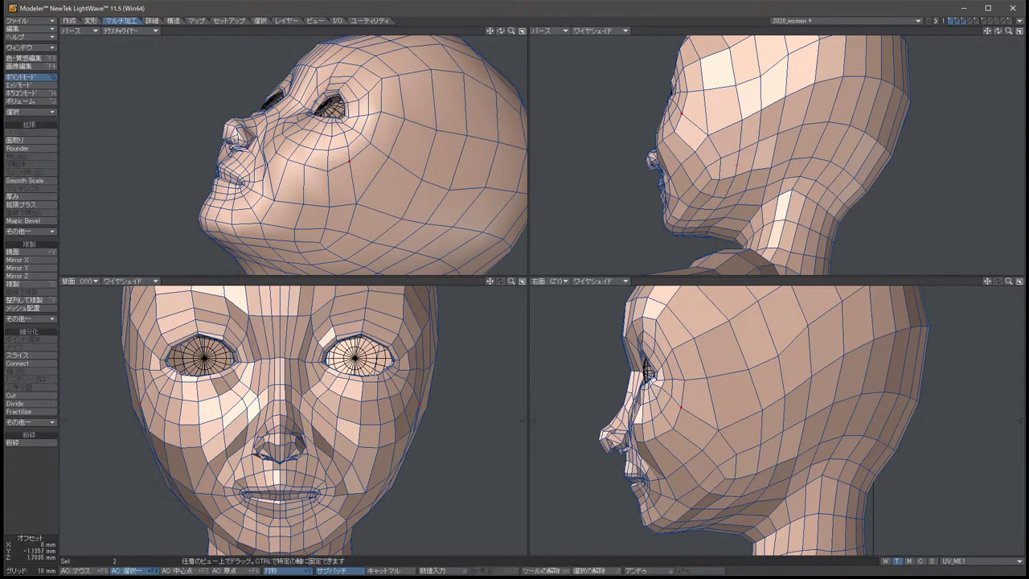
key("slash")
Shift the points beside the right eye's outer corner up and outward.
key("Left")
key("Left")
key("Left")
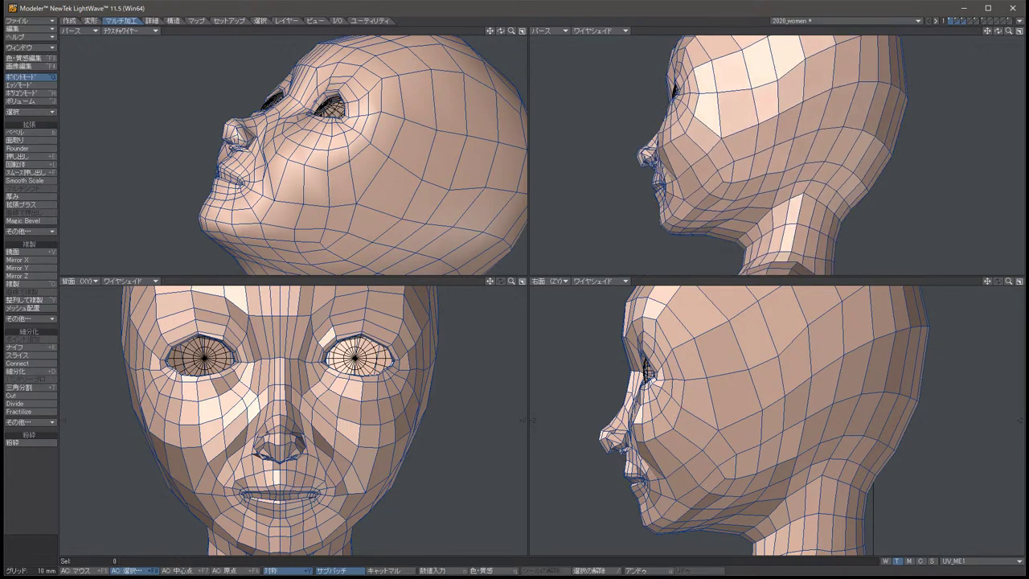
key("Left")
key("Left")
key("Left")
key("Left")
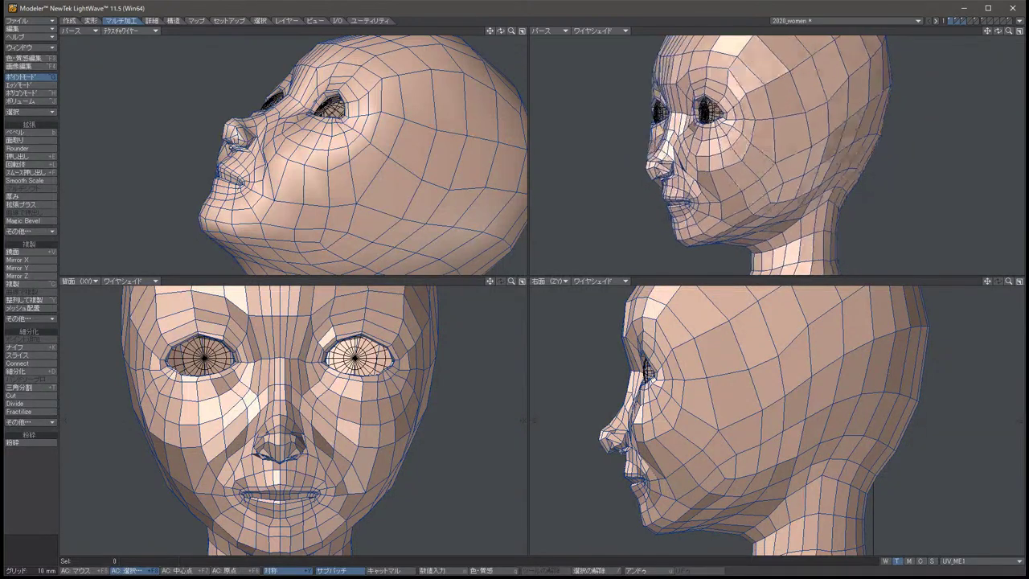
key("Left")
key("Left")
key("Left")
key("Left")
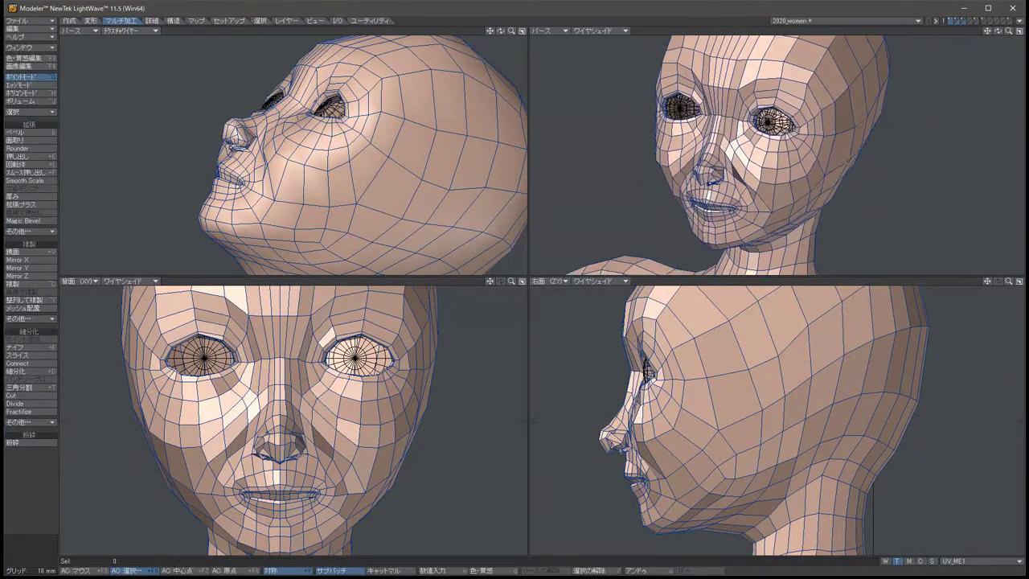
key("Left")
key("Left")
key("Left")
key("Left")
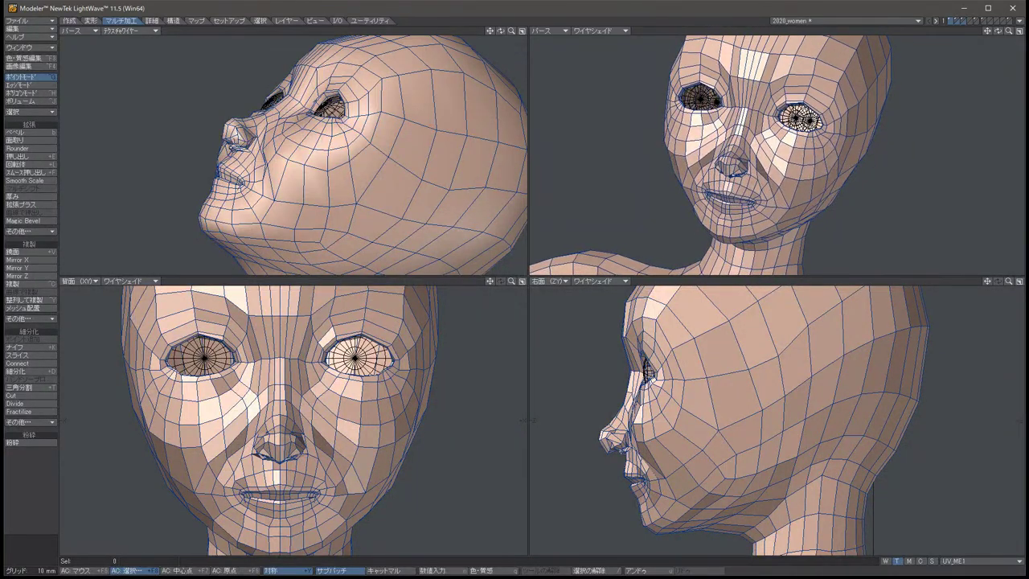
left_click(841, 118)
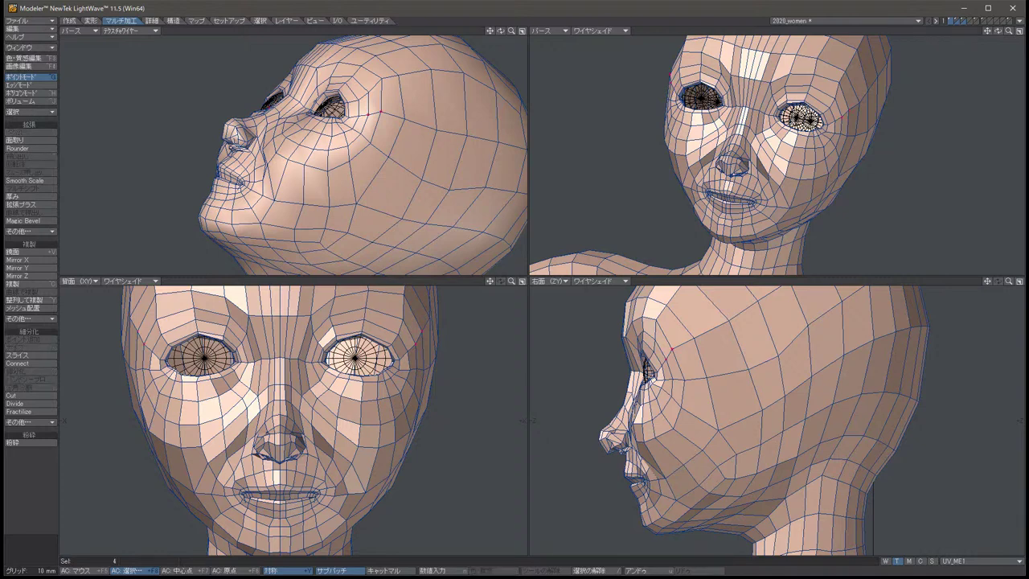
key("t")
key("space")
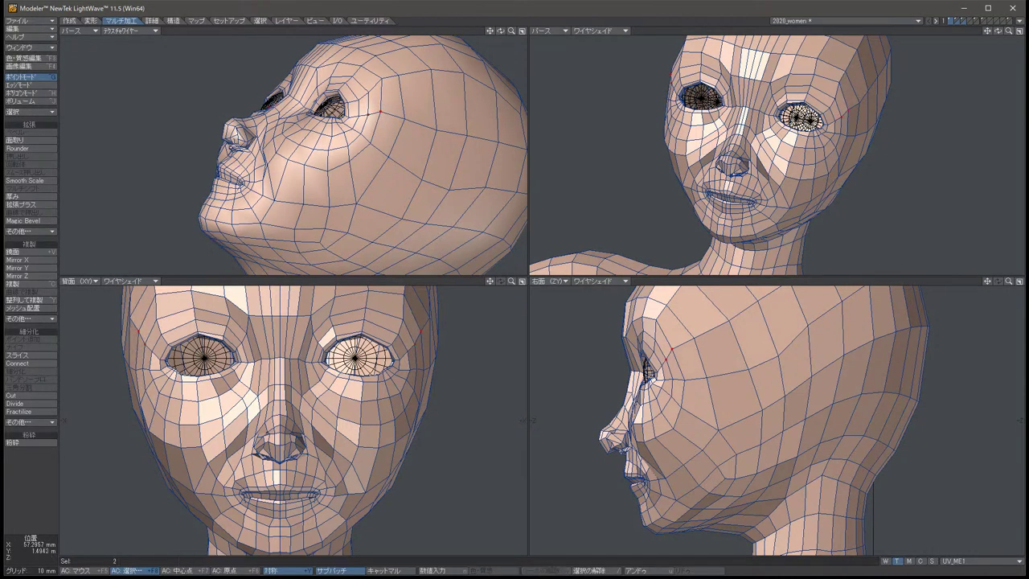
key("t")
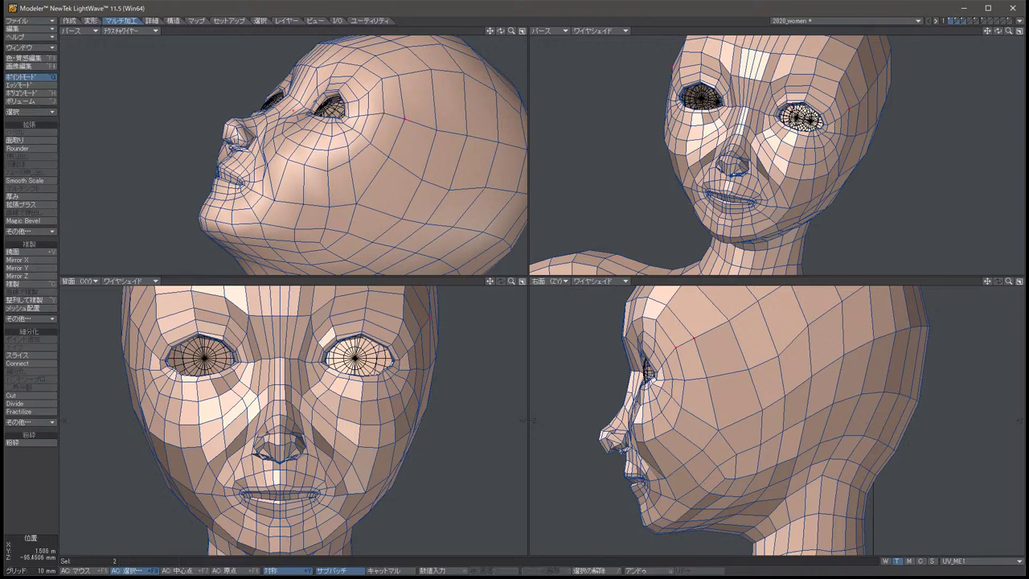
left_click_drag(685, 344, 694, 333)
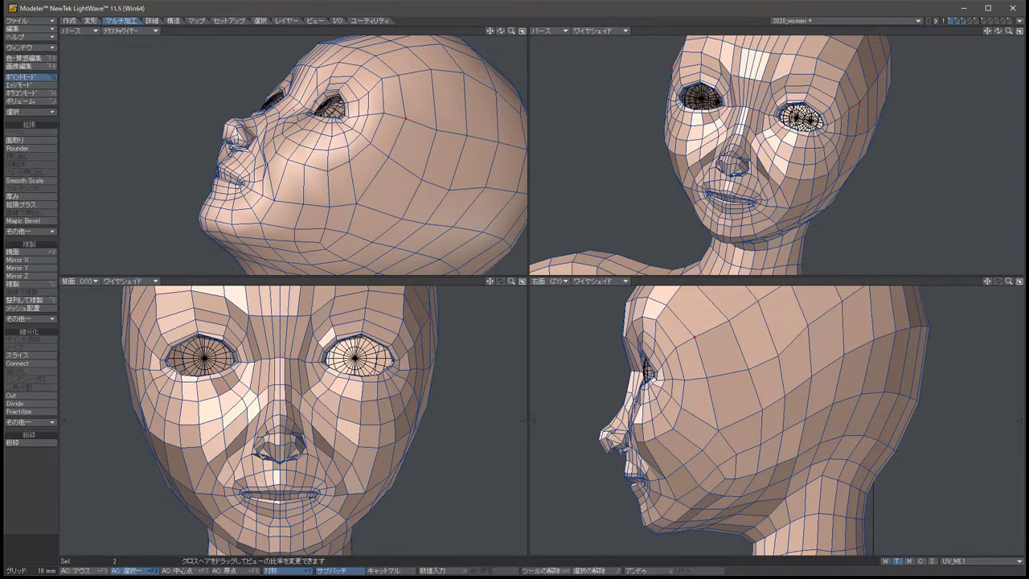
Nudge the eye-corner points about 1.1 mm sideways from a frontal view.
key("alt+Left")
key("alt+Left")
key("space")
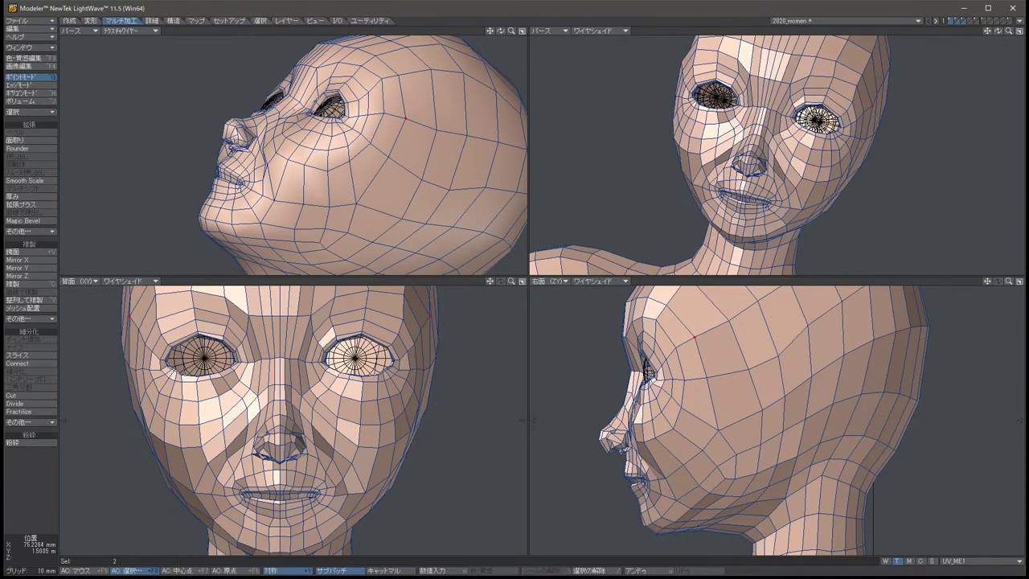
key("t")
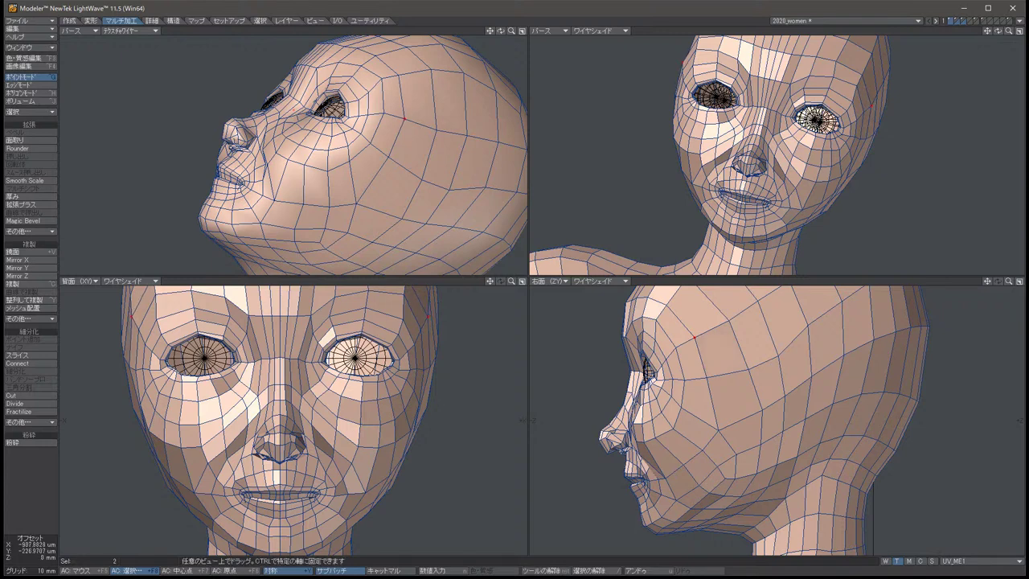
left_click_drag(404, 119, 435, 129)
key("space")
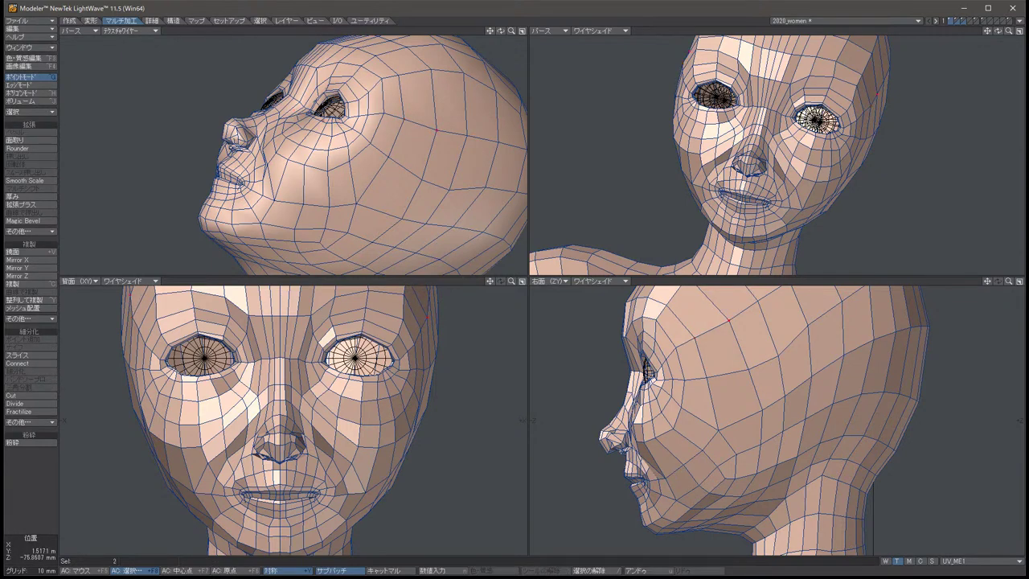
key("t")
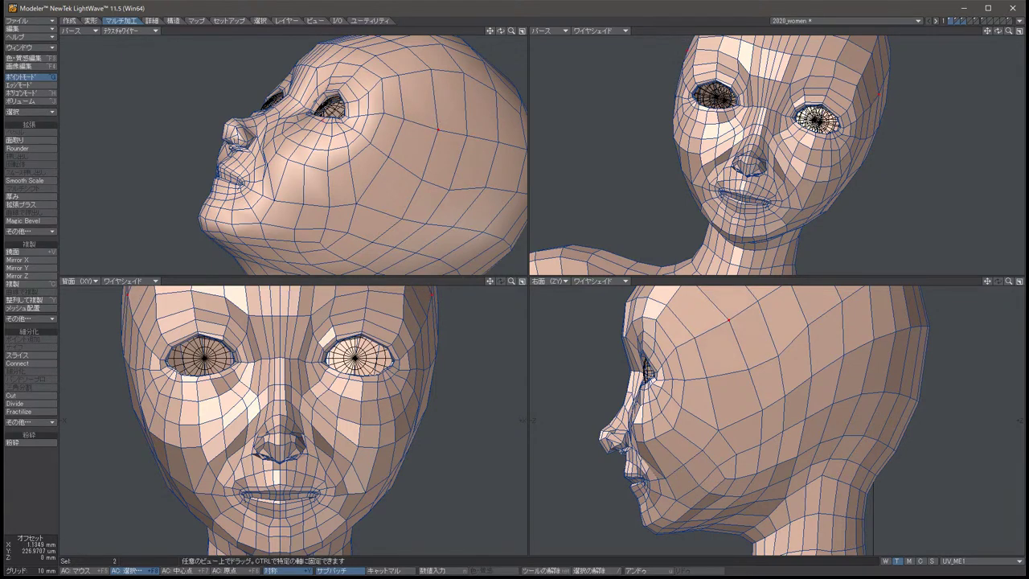
Undo the unwanted point move and clear the point selection.
left_click_drag(772, 153, 831, 121, "alt")
key("t")
key("u")
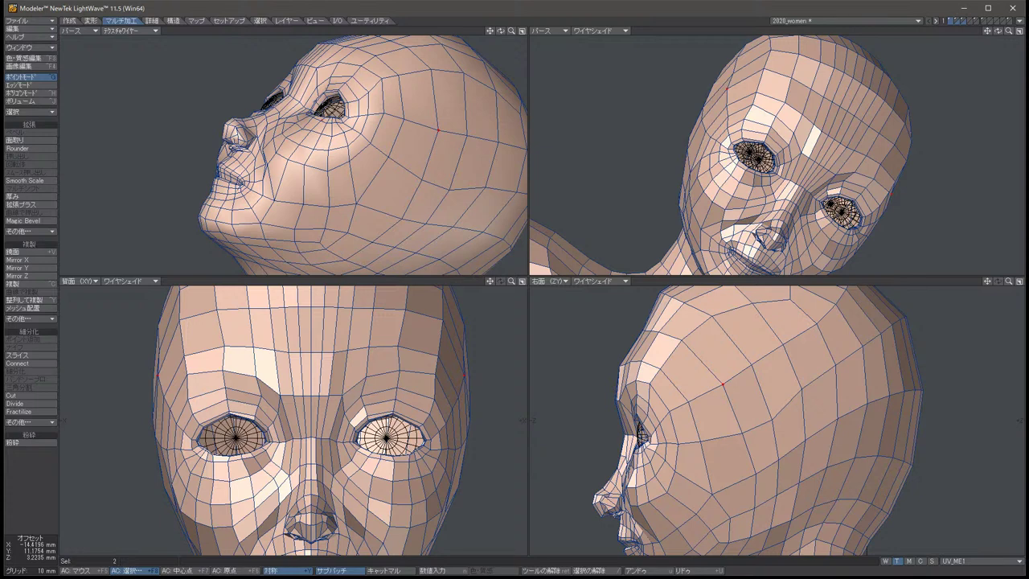
left_click_drag(830, 120, 846, 110, "alt")
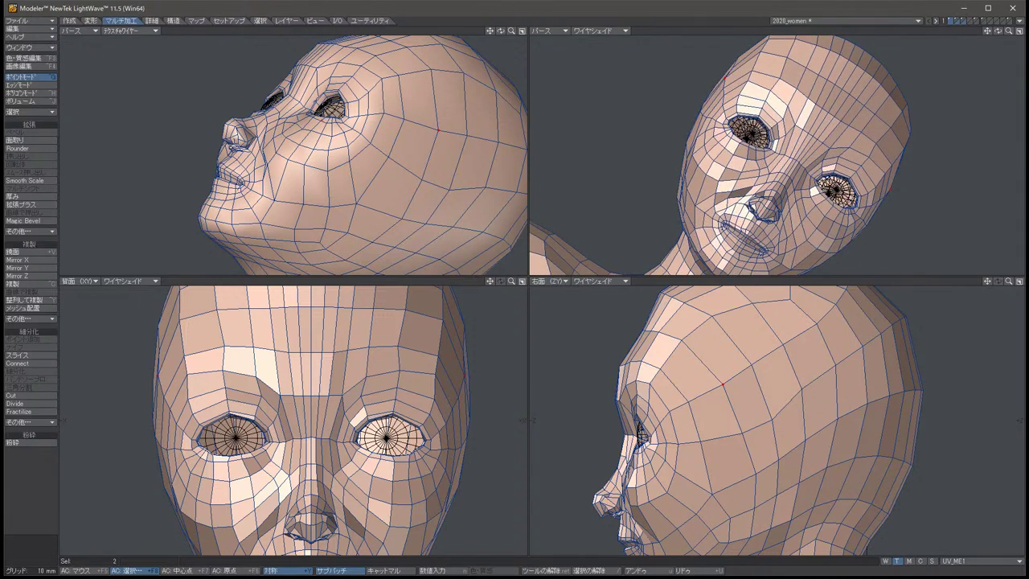
key("slash")
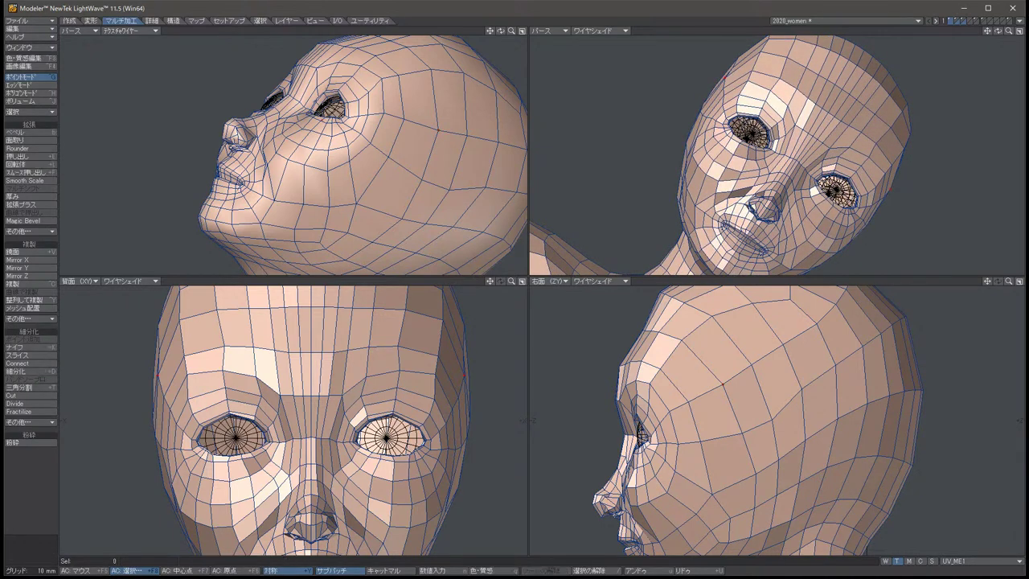
Shift a mirrored pair of temple points about 1.4 mm sideways and 0.5 mm down.
left_click(177, 320)
key("t")
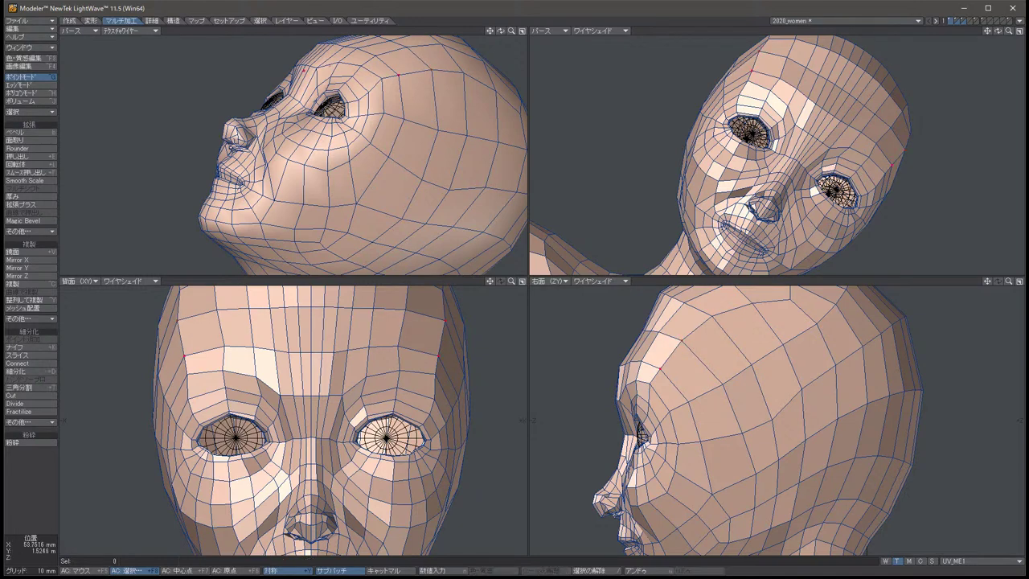
left_click_drag(177, 320, 181, 354)
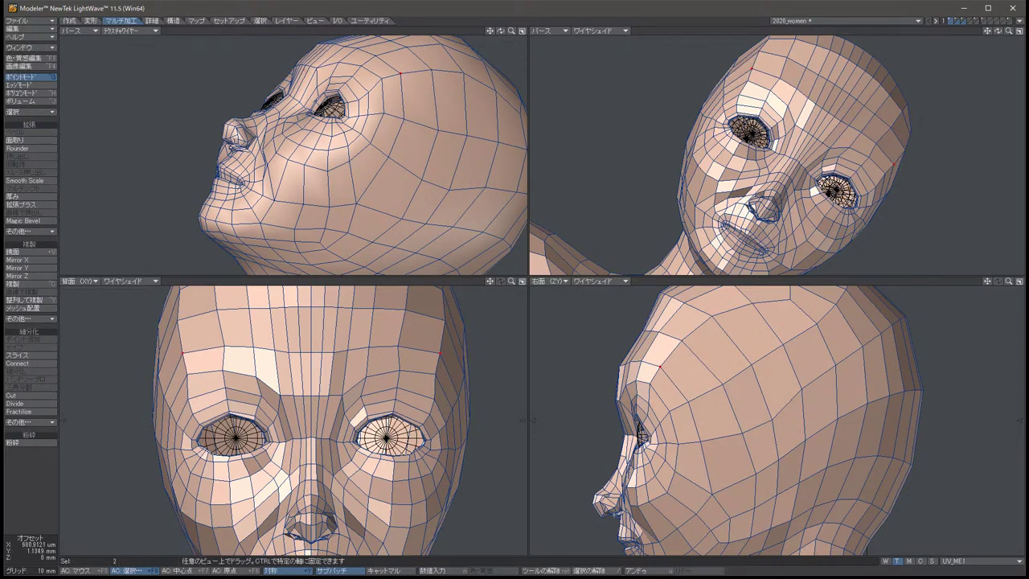
left_click_drag(182, 354, 184, 375)
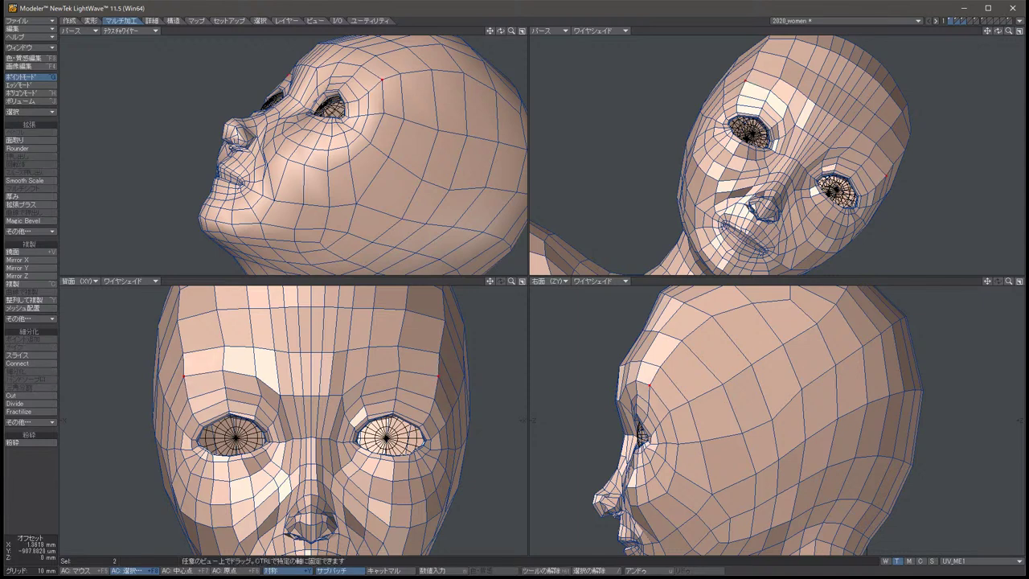
key("space")
key("slash")
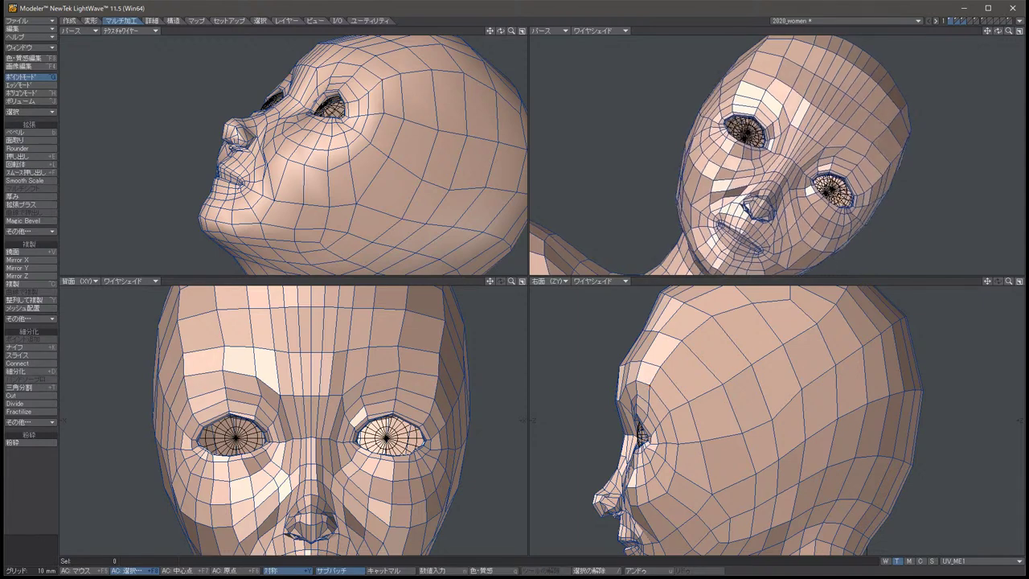
Slightly shift the row of points along the crown of the head.
key("Up")
key("Up")
key("Up")
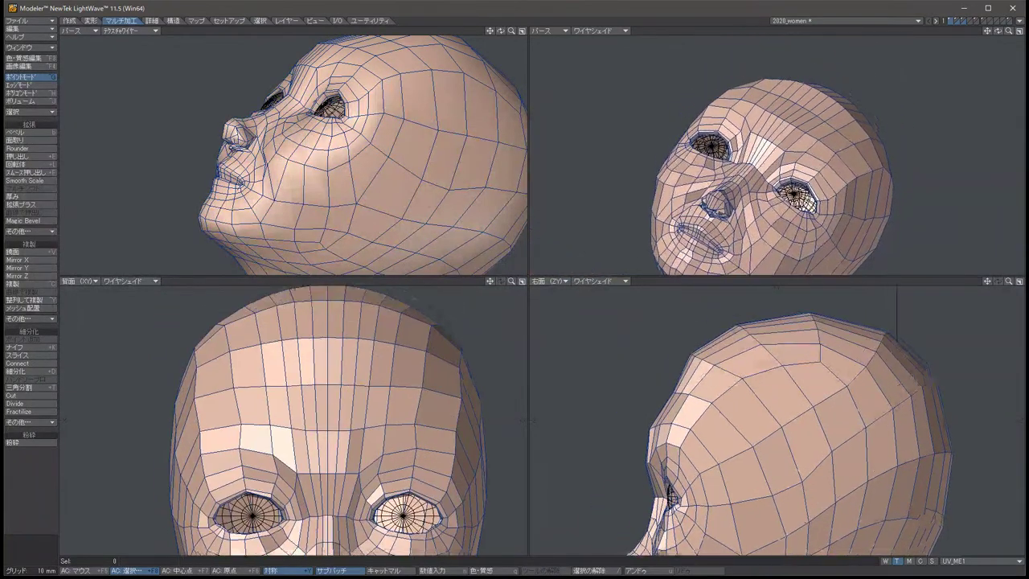
key("Up")
key("Up")
key("Up")
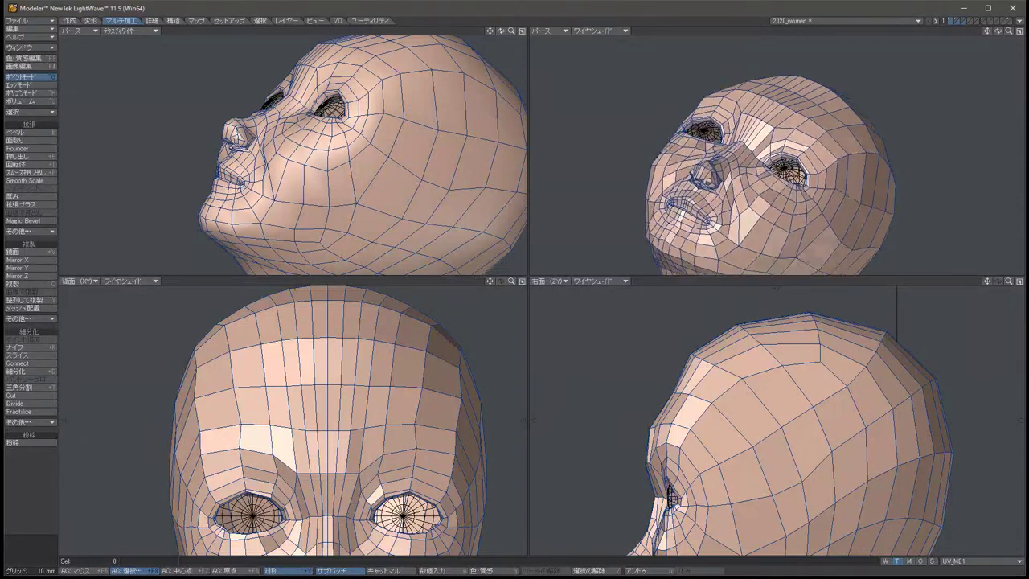
left_click(233, 388)
key("t")
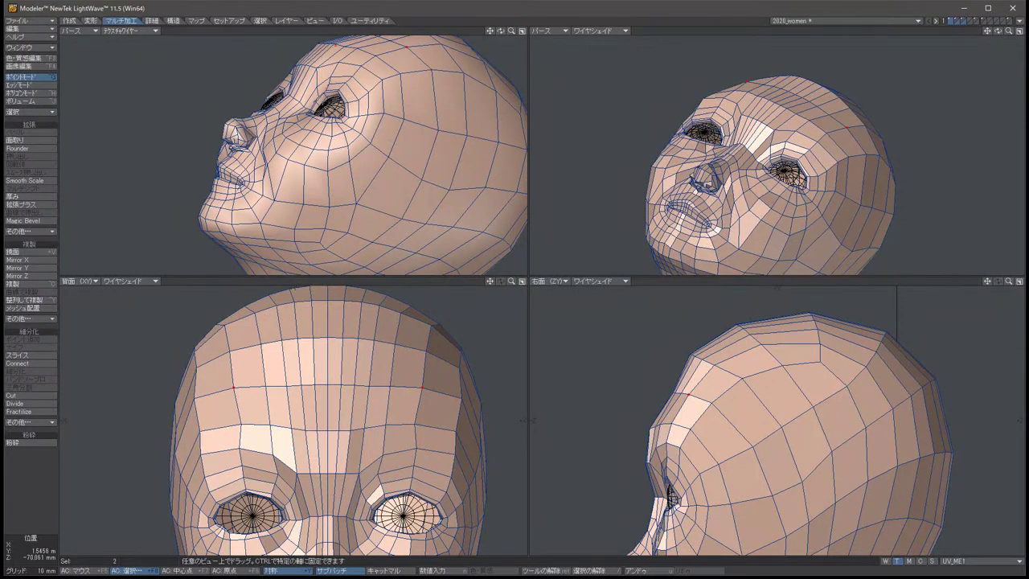
key("space")
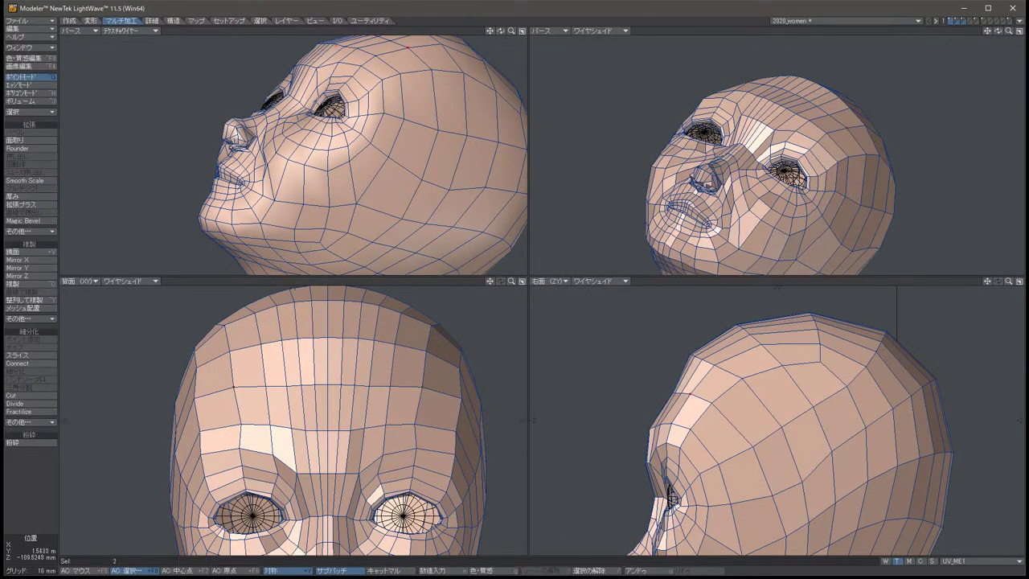
key("slash")
left_click_drag(257, 339, 398, 339)
key("t")
left_click_drag(696, 368, 699, 372)
key("space")
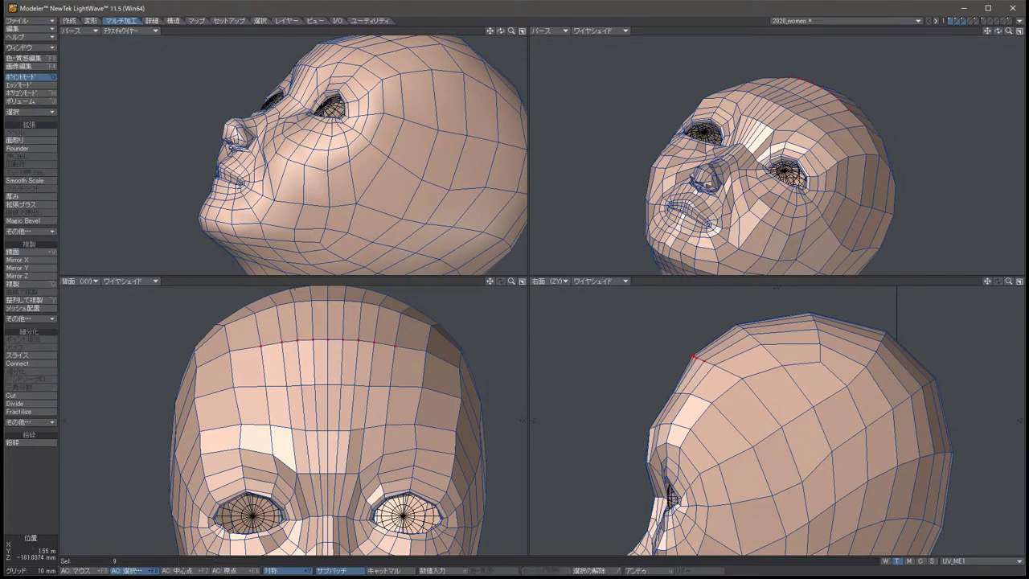
key("/")
Orbit to a side profile, pick a symmetric point pair, then clear it.
left_click_drag(772, 176, 611, 164, "alt")
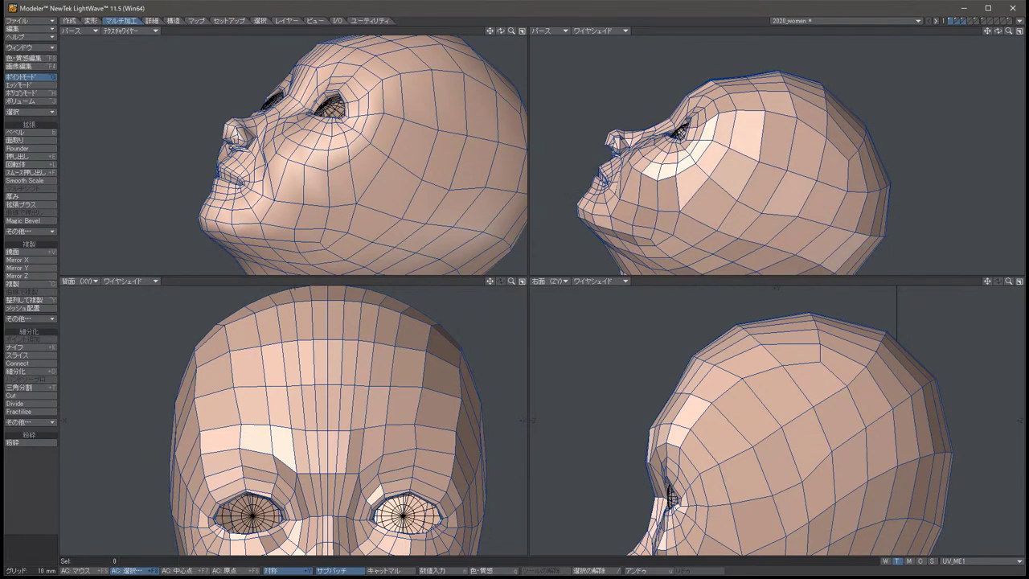
left_click(749, 103)
left_click_drag(772, 418, 710, 379, "alt+shift")
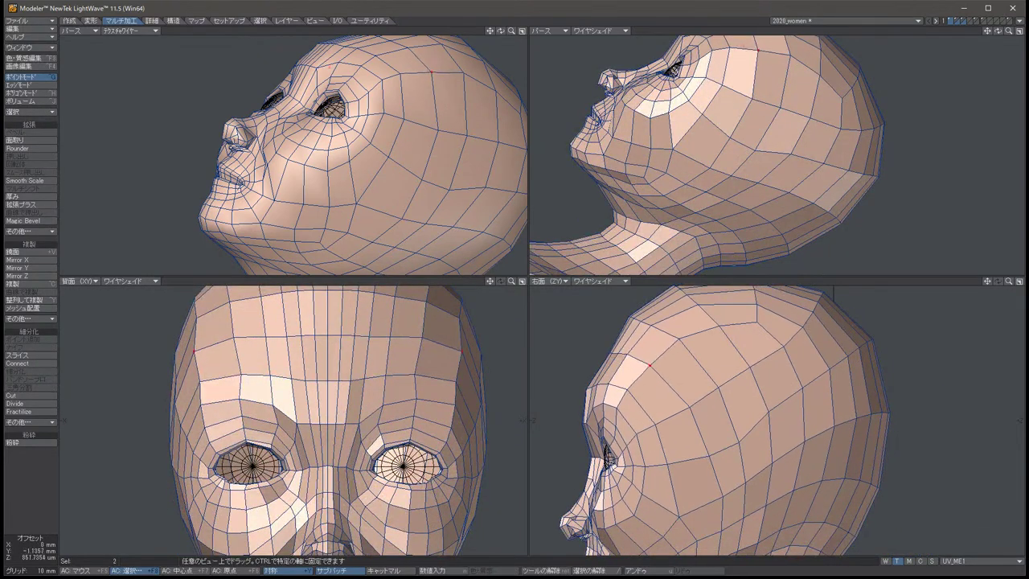
key("t")
key("/")
Move a mirrored upper-head point pair about 1.3 mm sideways and 1.4 mm down.
left_click_drag(787, 177, 956, 192, "alt")
left_click(918, 143)
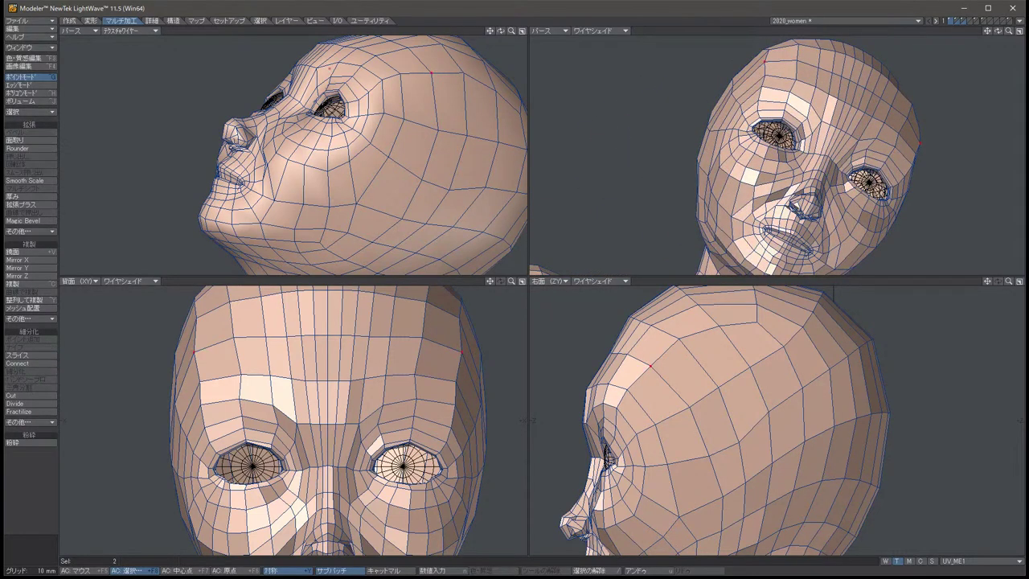
key("t")
left_click_drag(192, 340, 197, 400)
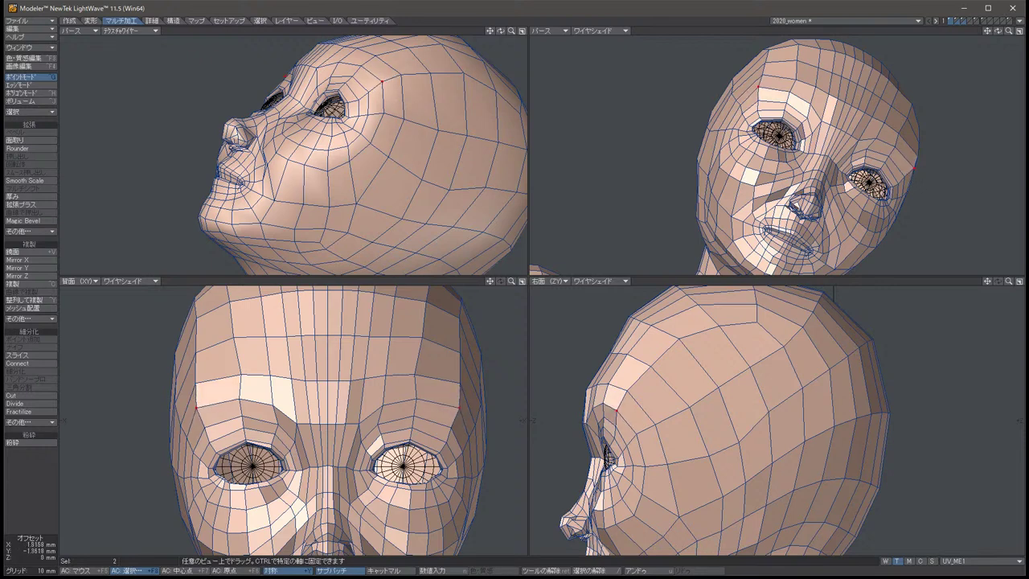
key("space")
key("slash")
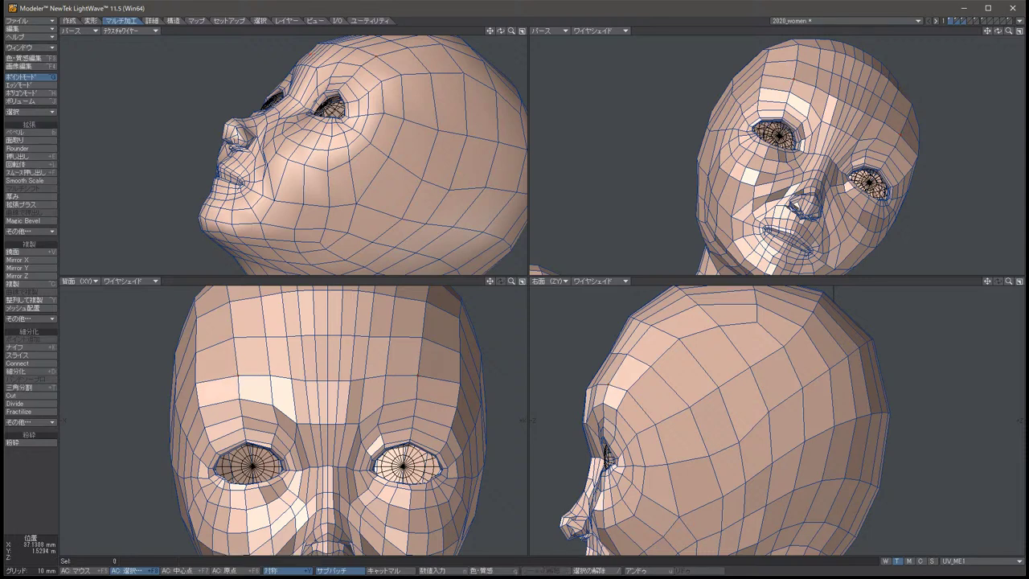
key("Left")
key("Up")
key("Up")
key("Up")
key("Up")
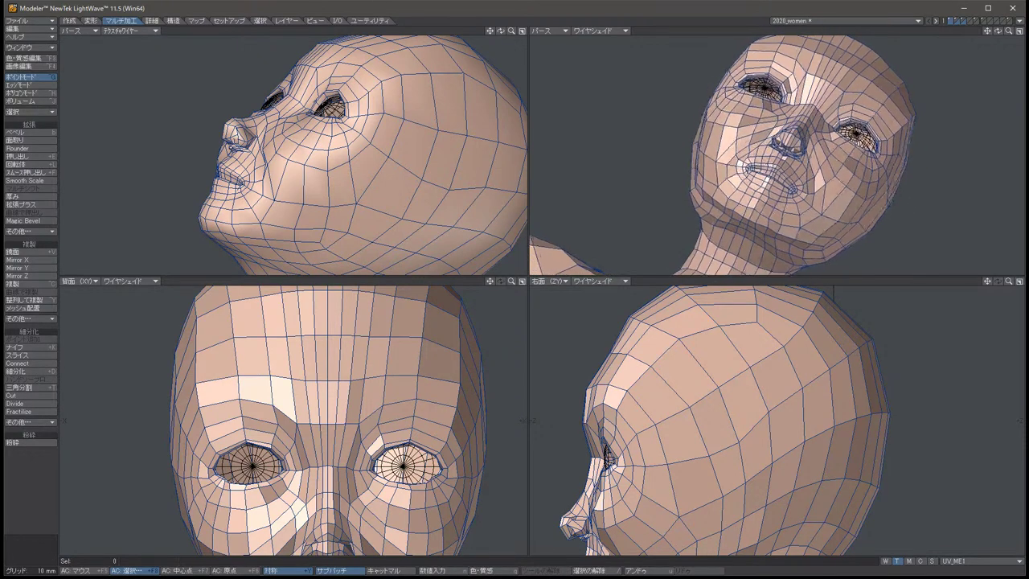
Reselect the last point pair, then deselect and turn SubPatch on to smooth the head.
key("u")
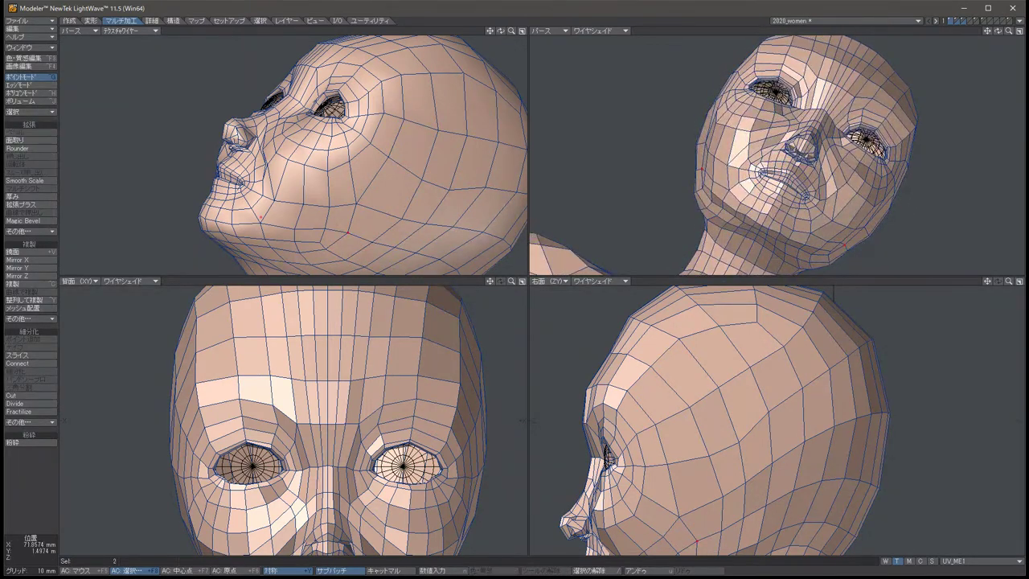
key("Down")
key("Down")
key("t")
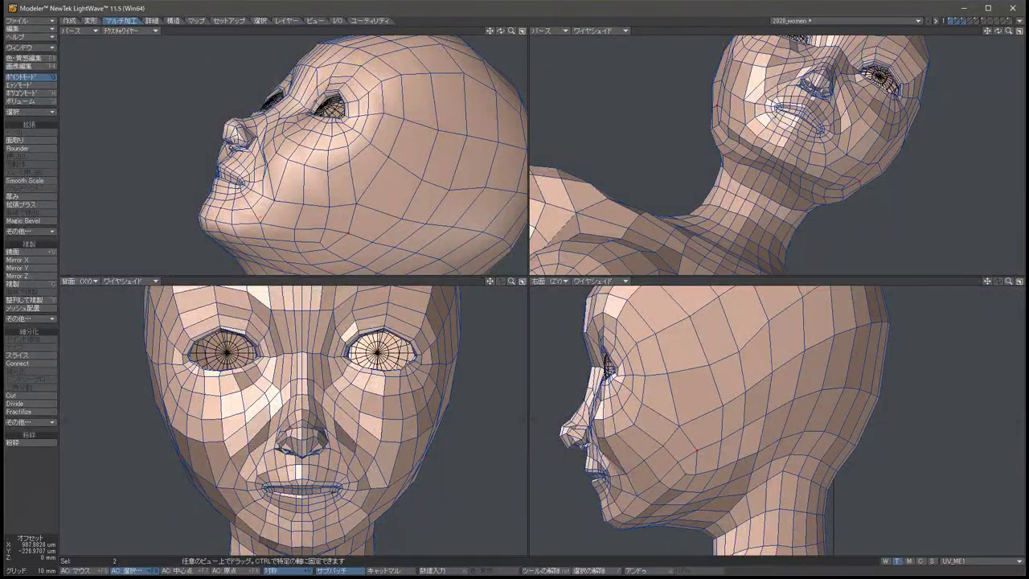
key("space")
key("Up")
key("Up")
key("Up")
key("Up")
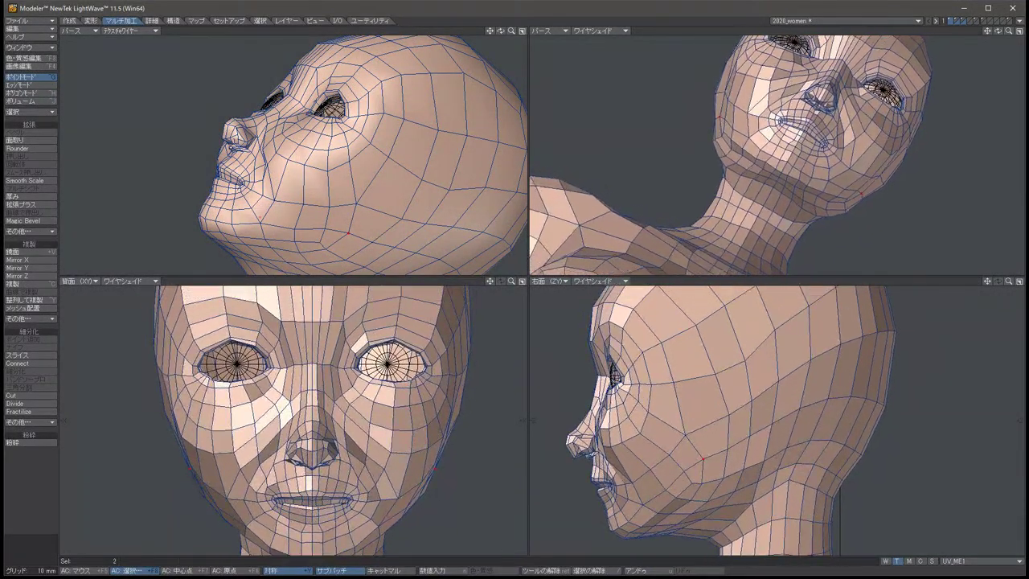
key("Down")
key("Down")
key("Down")
key("slash")
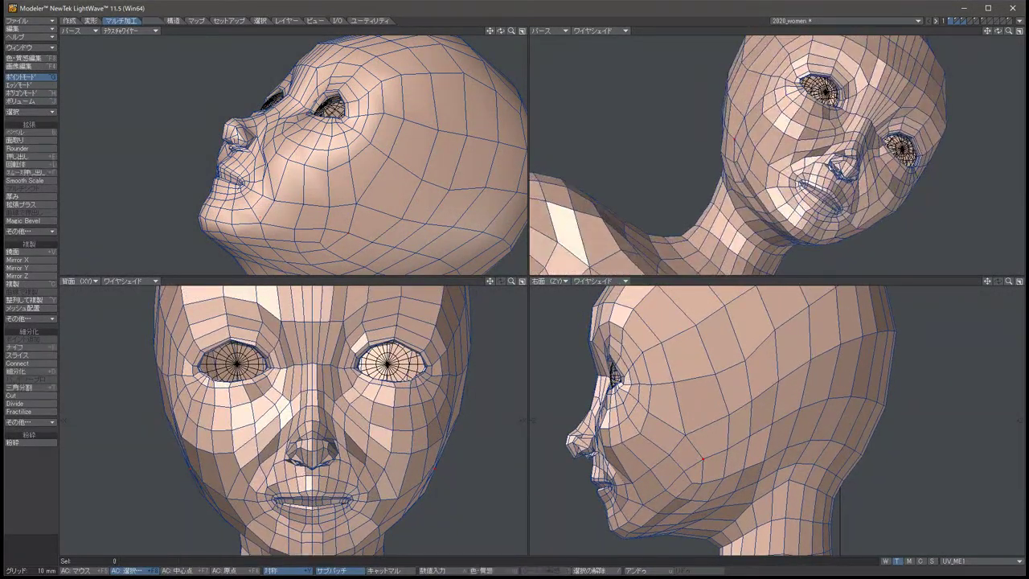
key("Tab")
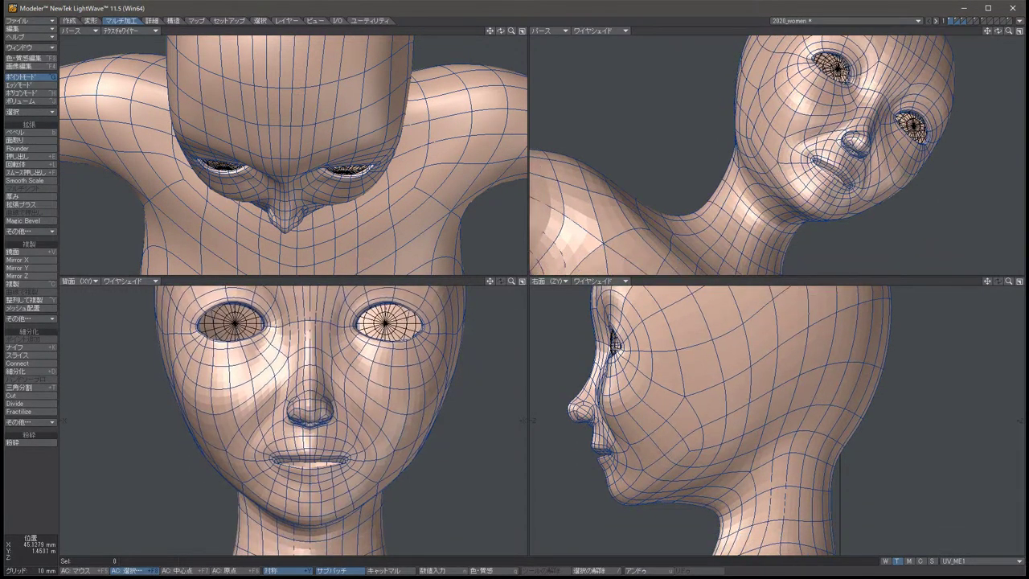
Shift two points near the mouth slightly back and down, then turn SubPatch off.
left_click(623, 452)
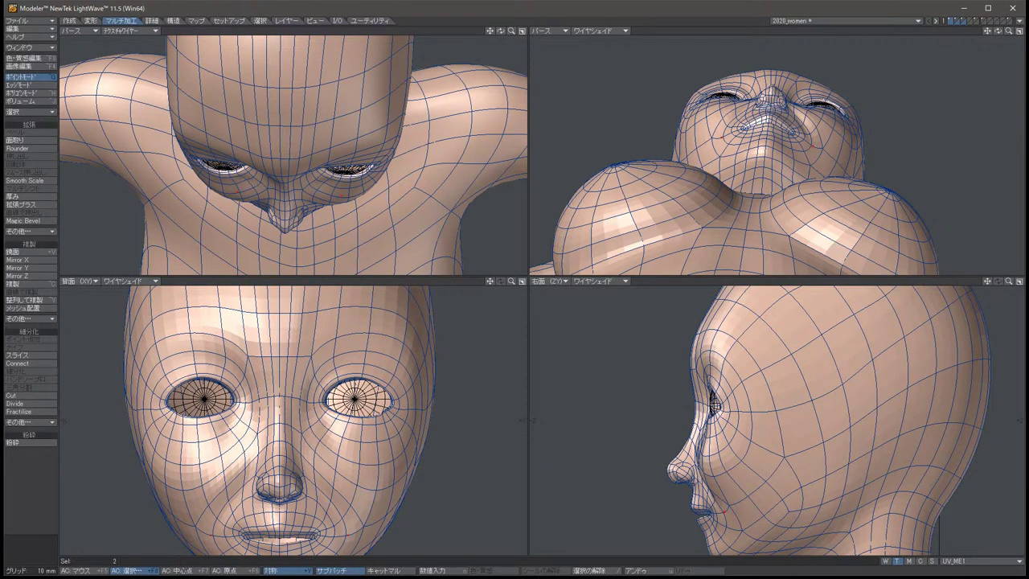
key("slash")
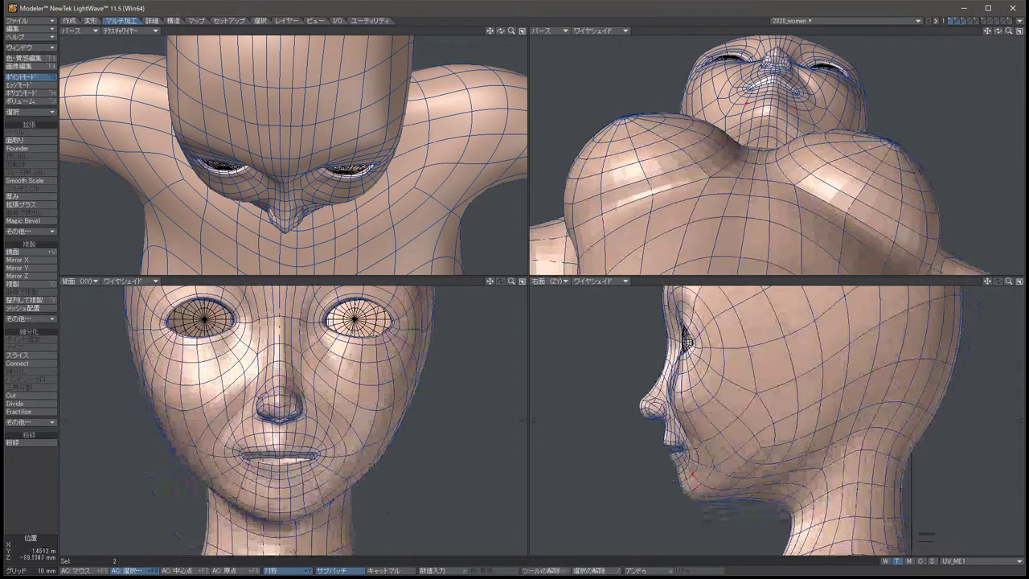
key("t")
left_click_drag(687, 475, 694, 447)
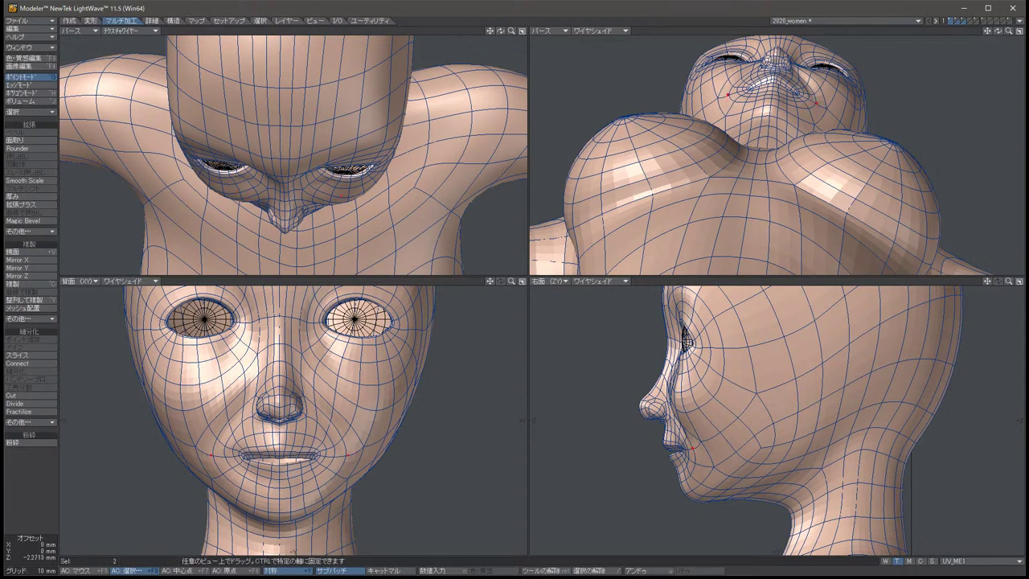
key("space")
key("slash")
key("Tab")
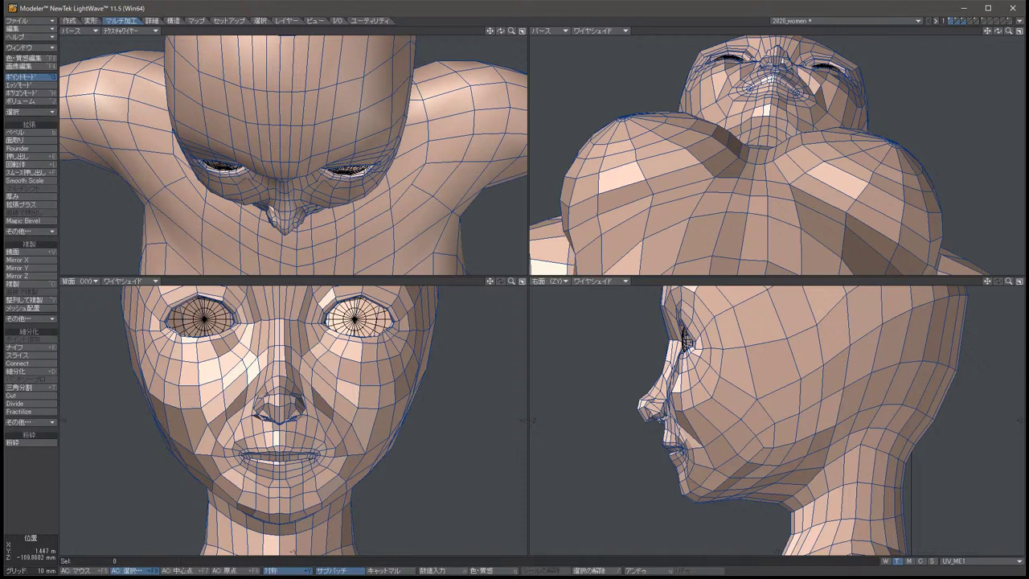
Reposition the two mouth-corner points again in the side view.
left_click_drag(997, 30, 934, 79)
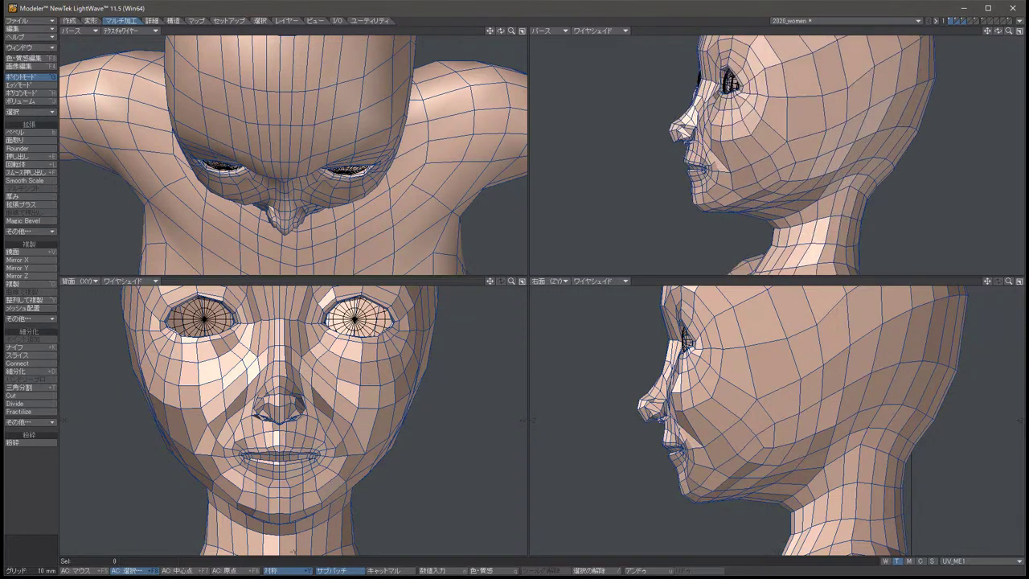
left_click(697, 446)
key("t")
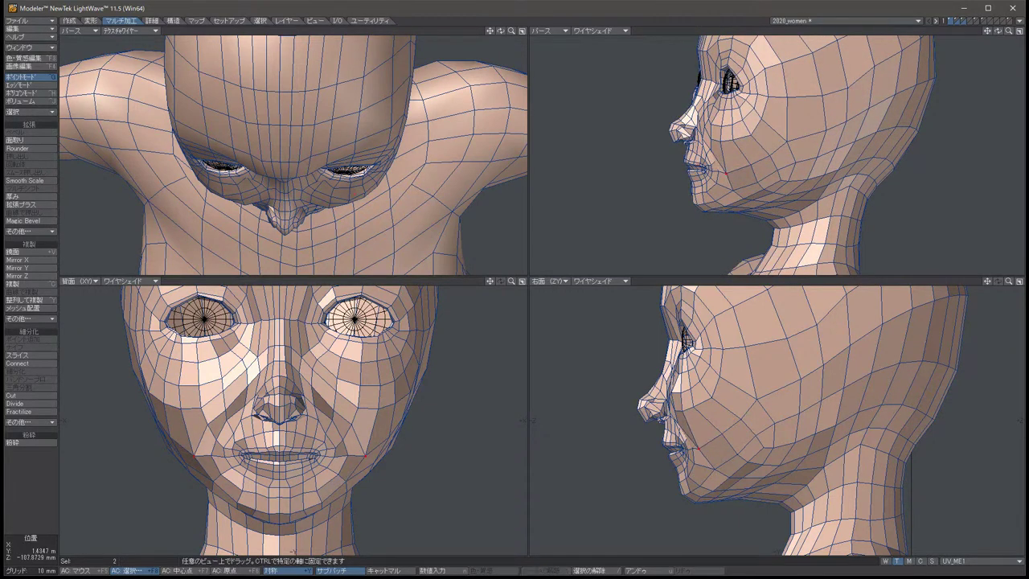
left_click_drag(701, 455, 698, 487)
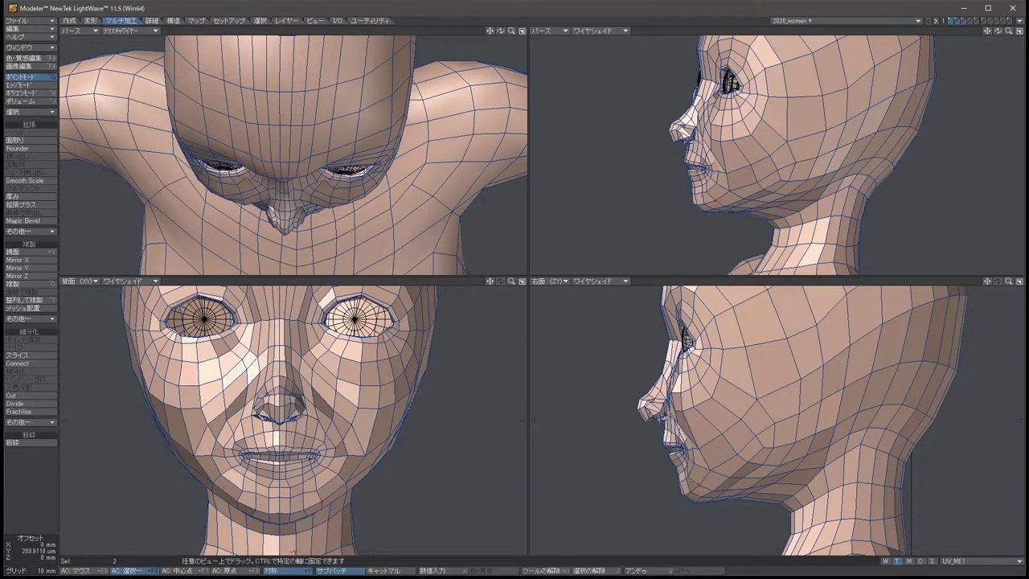
key("space")
key("slash")
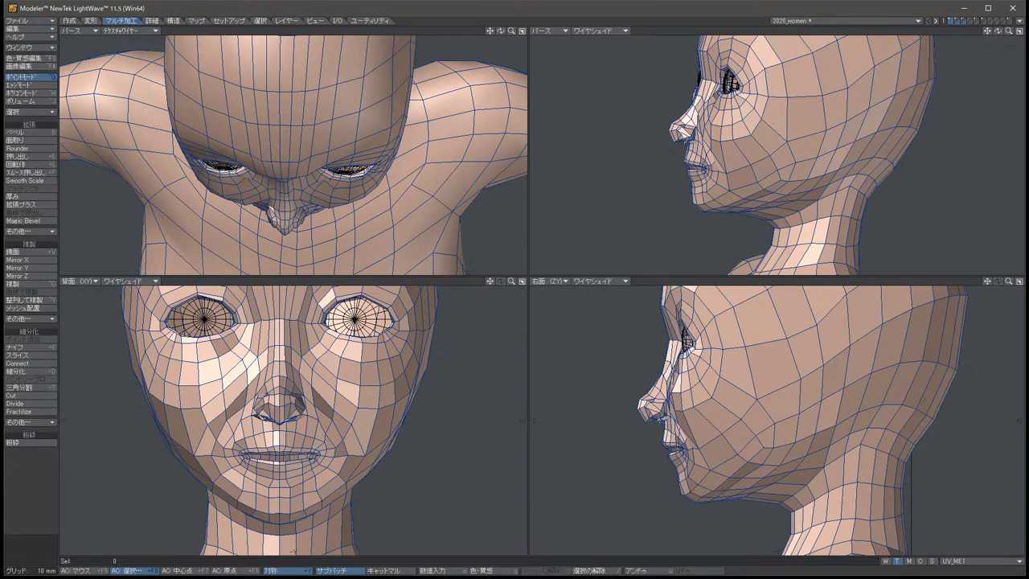
left_click_drag(771, 152, 876, 153, "alt")
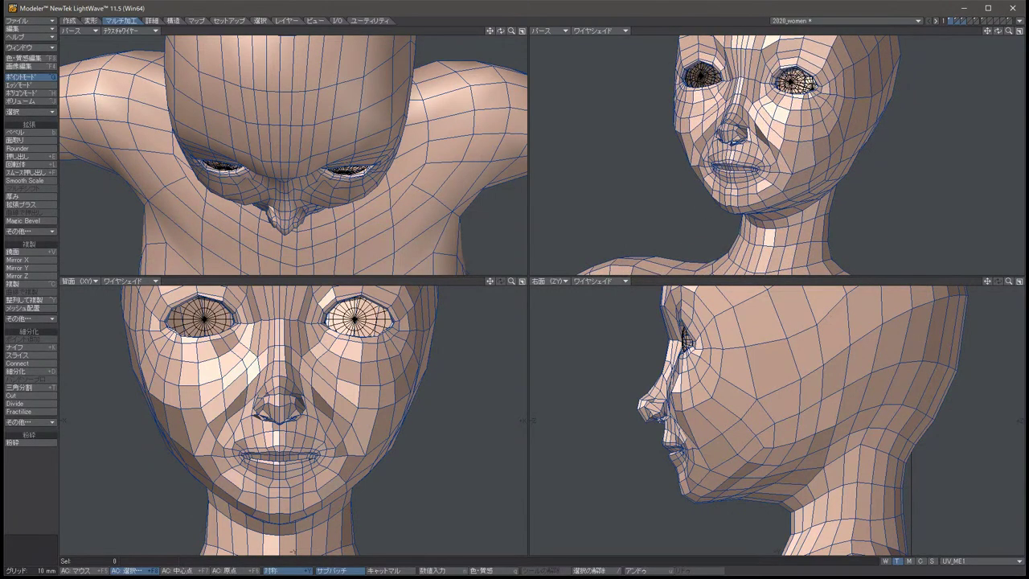
Reselect both mouth-corner points and nudge them slightly down.
left_click(197, 455)
key("t")
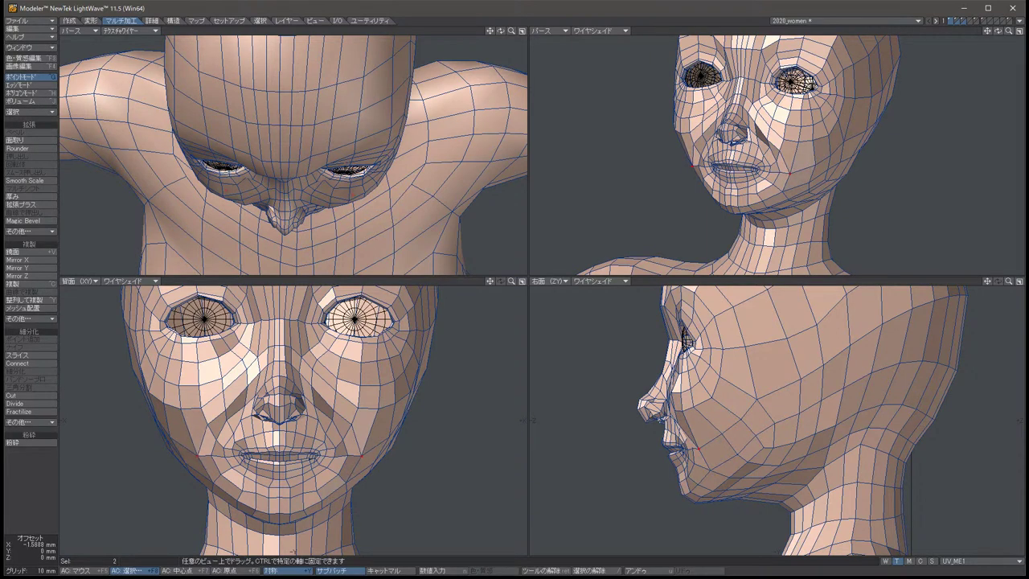
key("space")
key("slash")
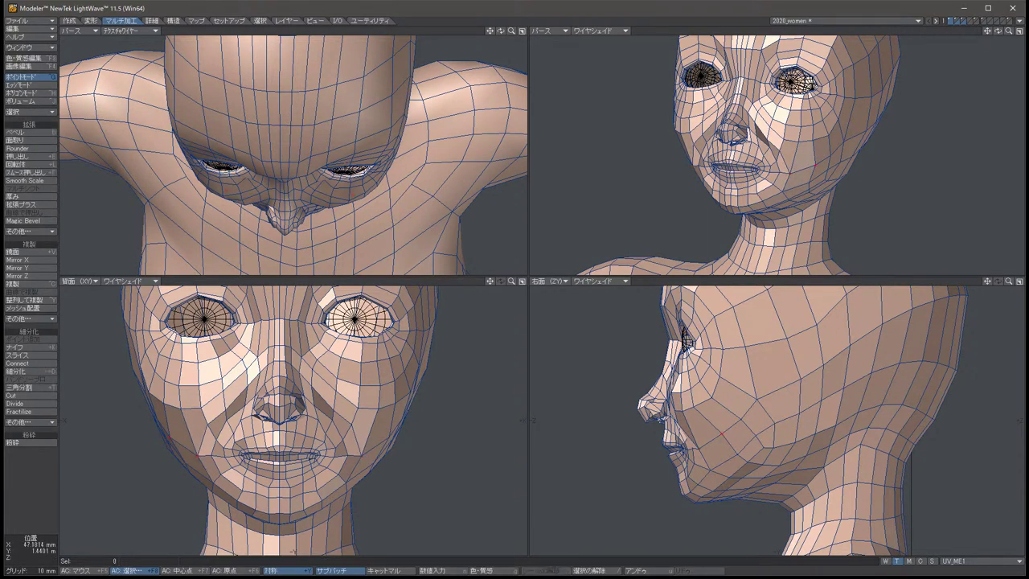
key("ctrl+z")
key("t")
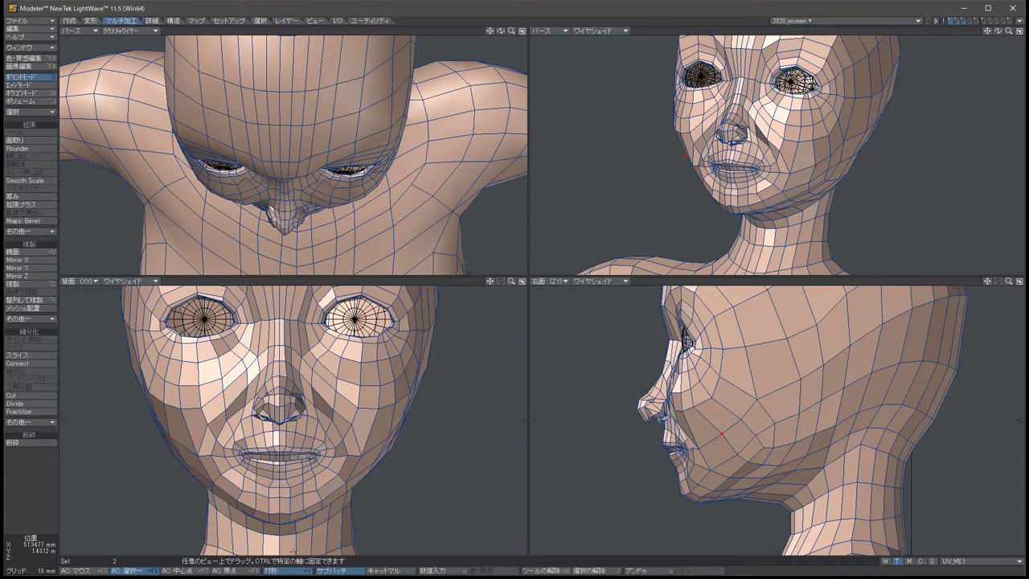
left_click_drag(715, 428, 716, 429)
Adjust the mouth corners with small moves in Front and Right views, raising them about 0.2 mm.
left_click_drag(173, 432, 168, 437)
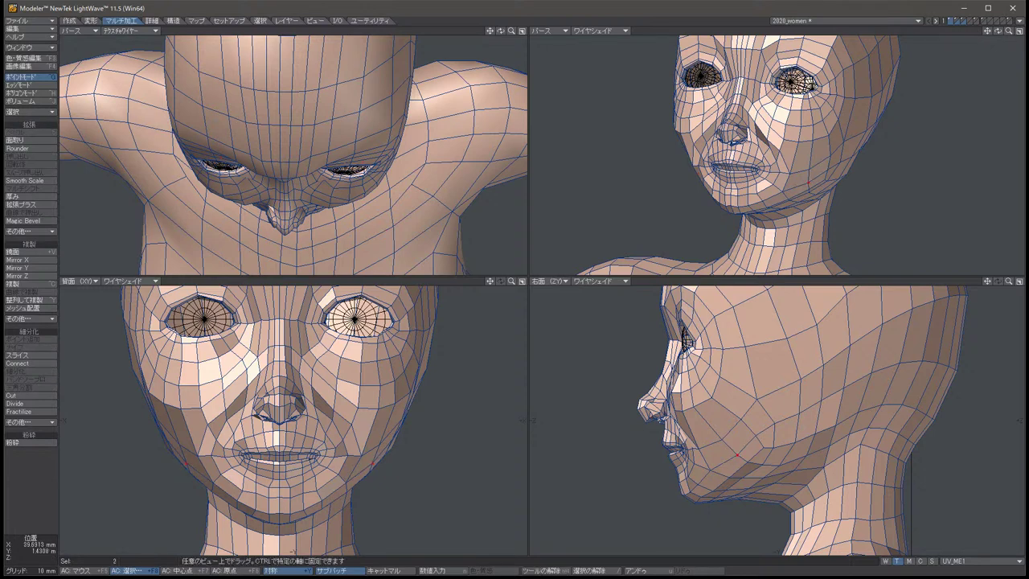
left_click_drag(733, 466, 727, 464)
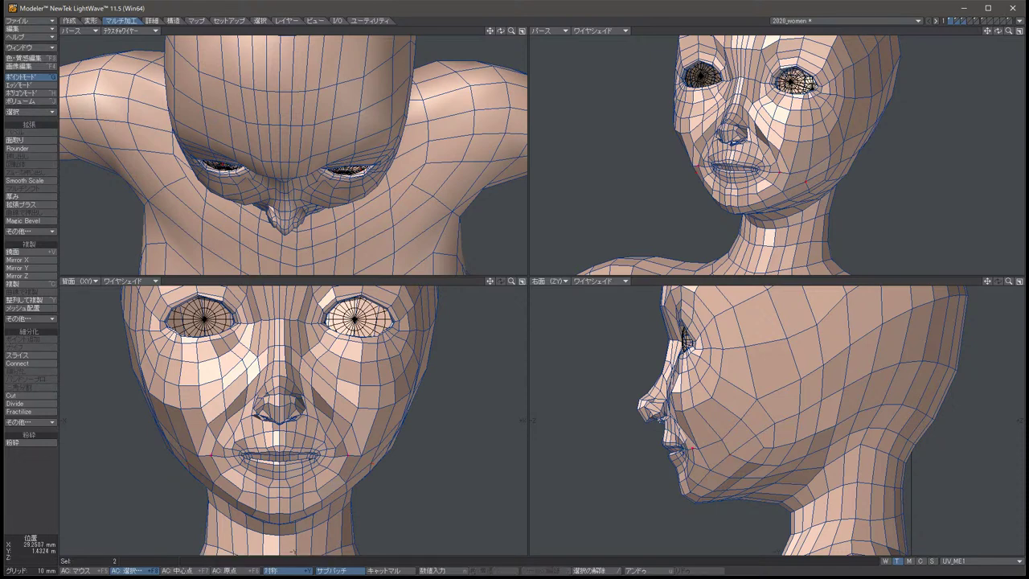
left_click_drag(727, 465, 689, 459)
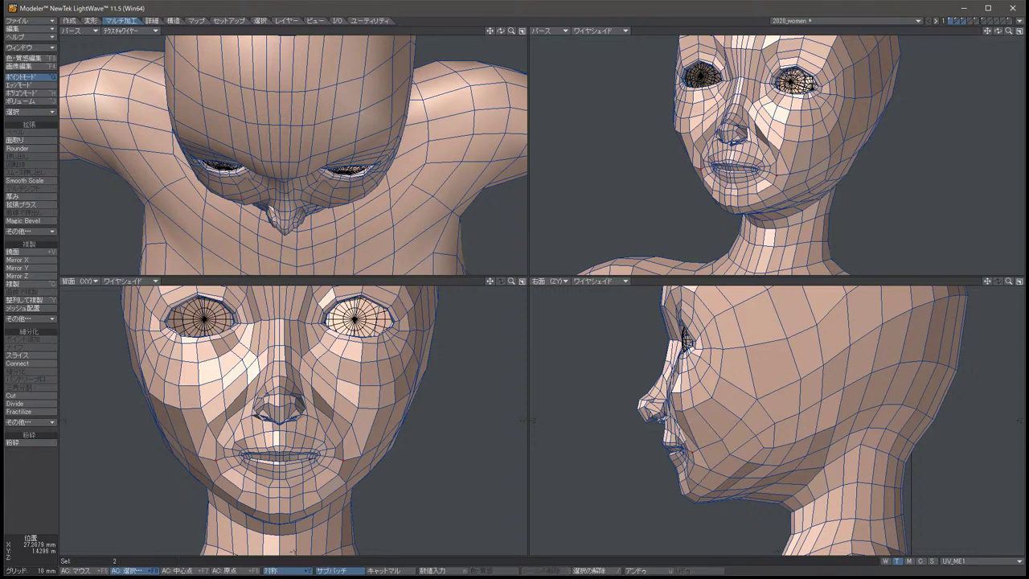
left_click_drag(231, 470, 222, 472)
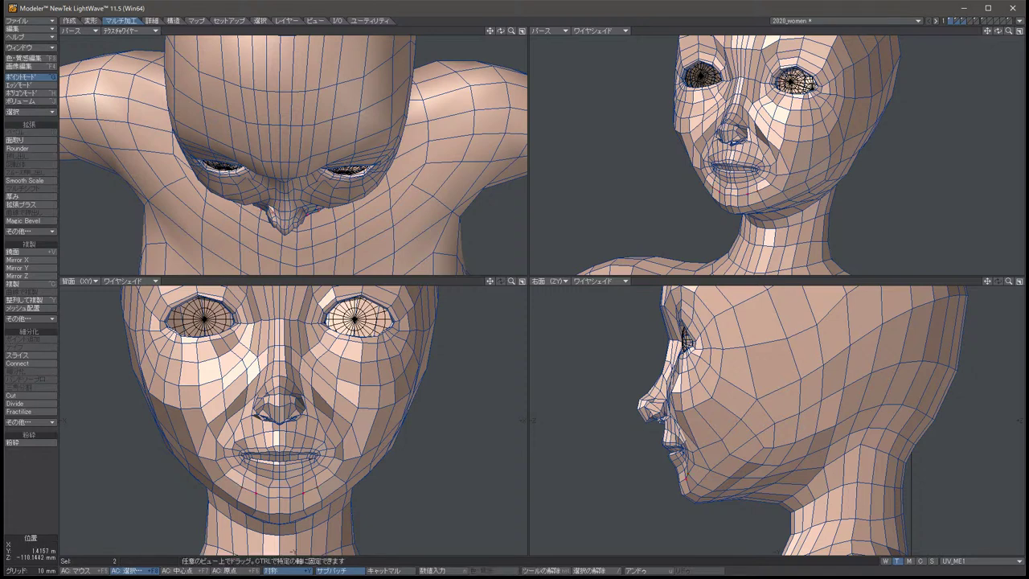
left_click_drag(223, 473, 228, 481)
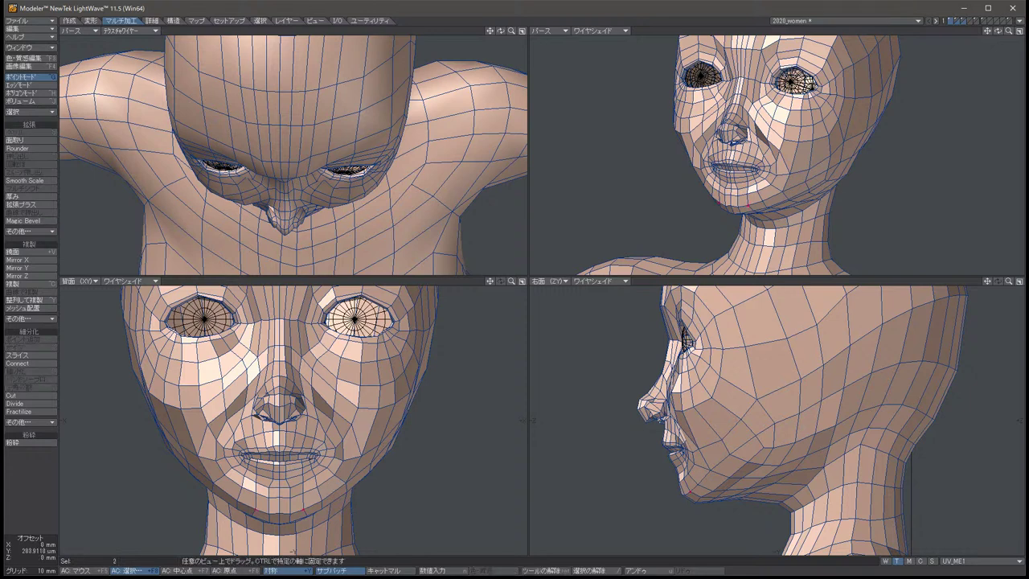
left_click(29, 514)
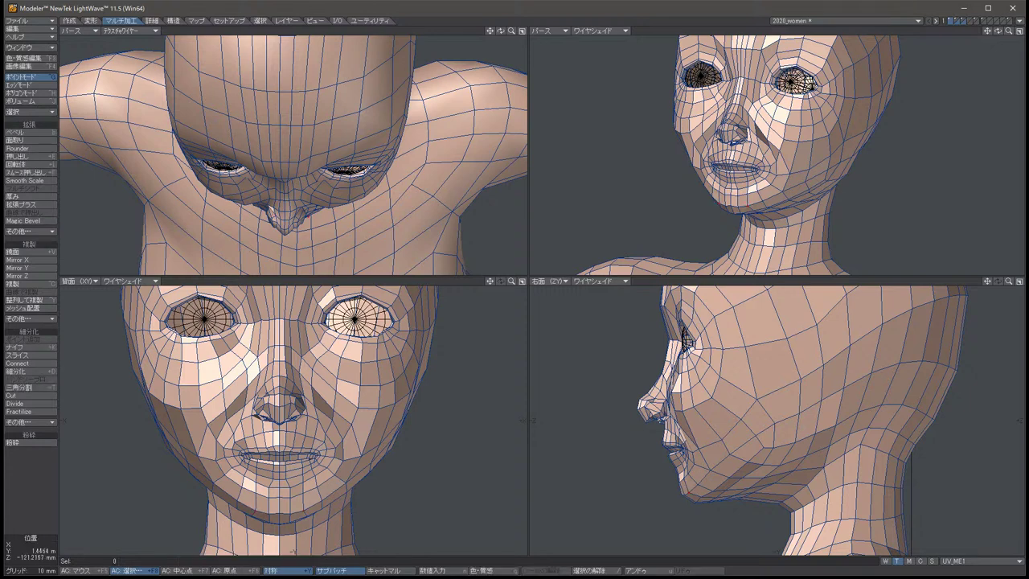
left_click_drag(772, 120, 799, 119, "alt")
Nudge a mirrored pair of cheek points slightly down.
left_click(723, 211)
key("t")
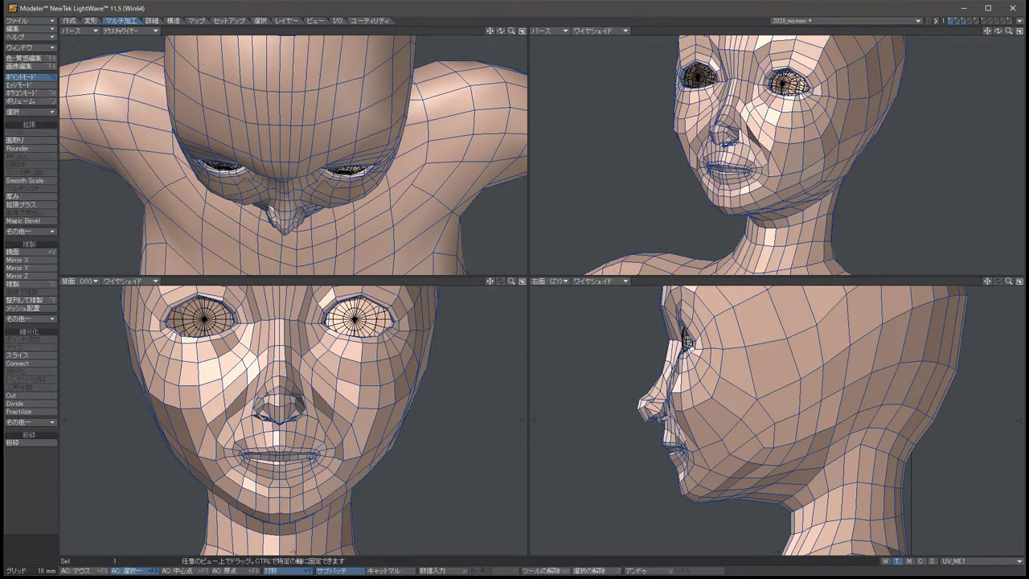
key("/")
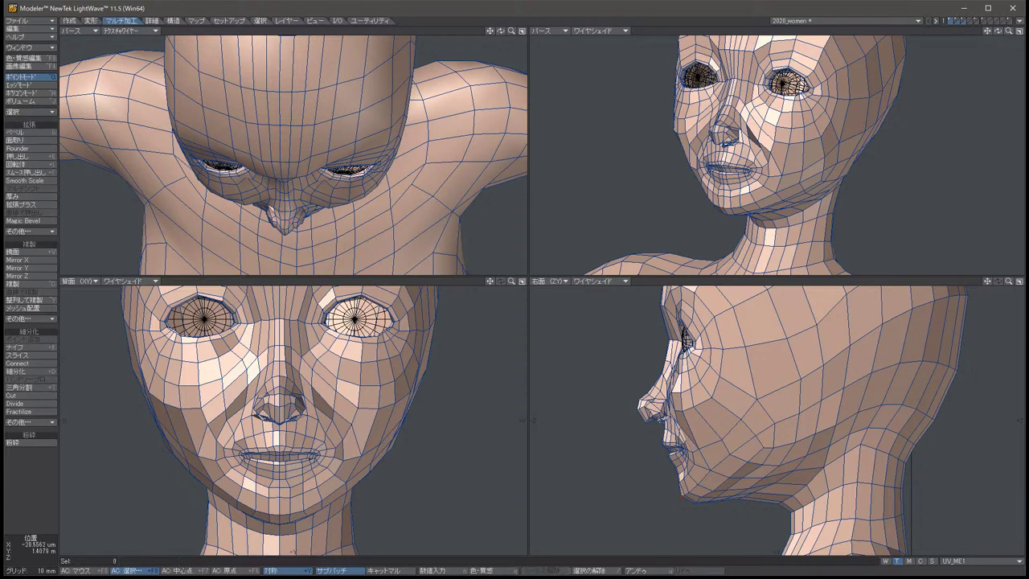
left_click_drag(799, 119, 847, 129, "alt")
left_click(833, 157)
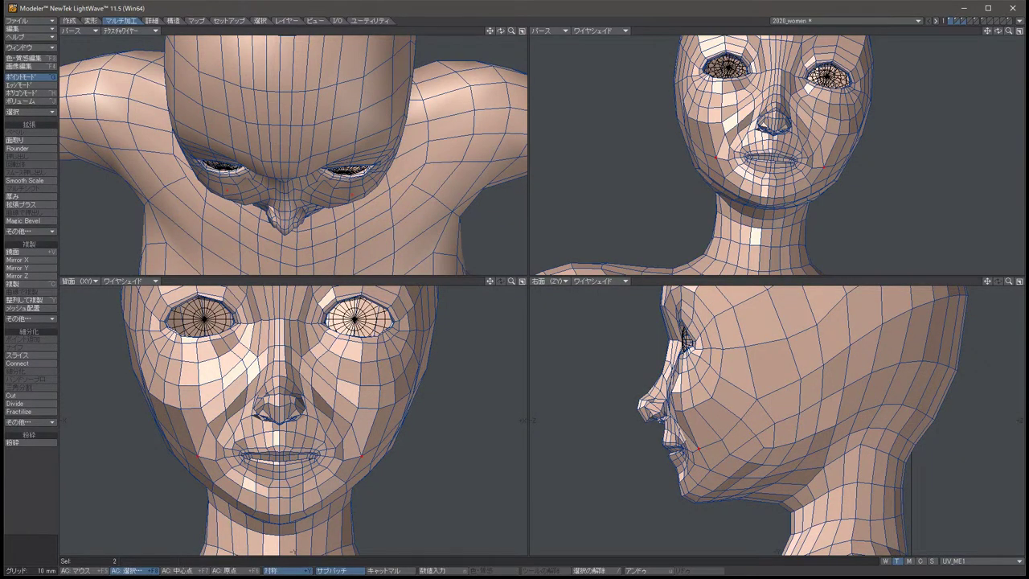
left_click_drag(803, 161, 844, 158, "alt")
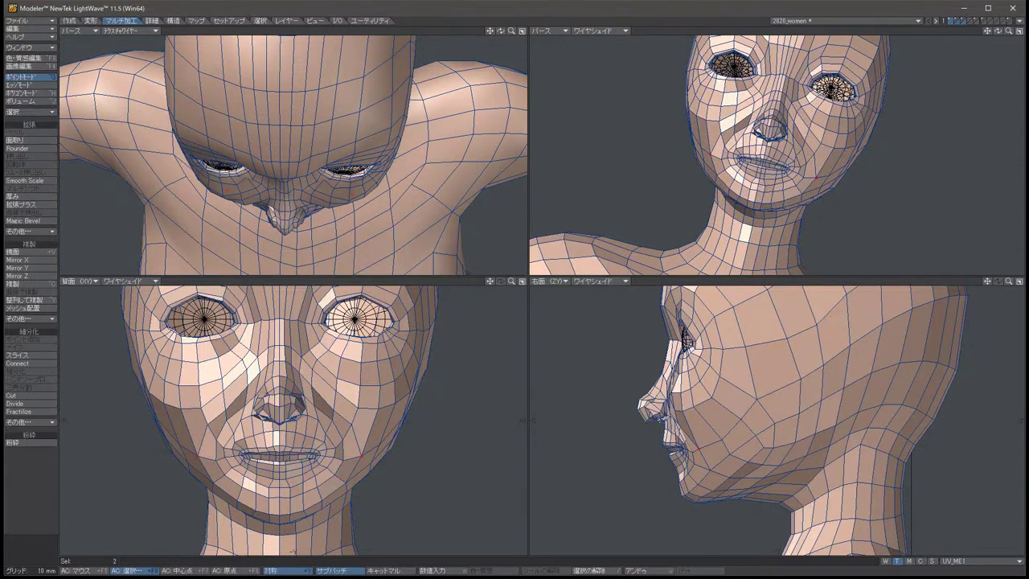
key("t")
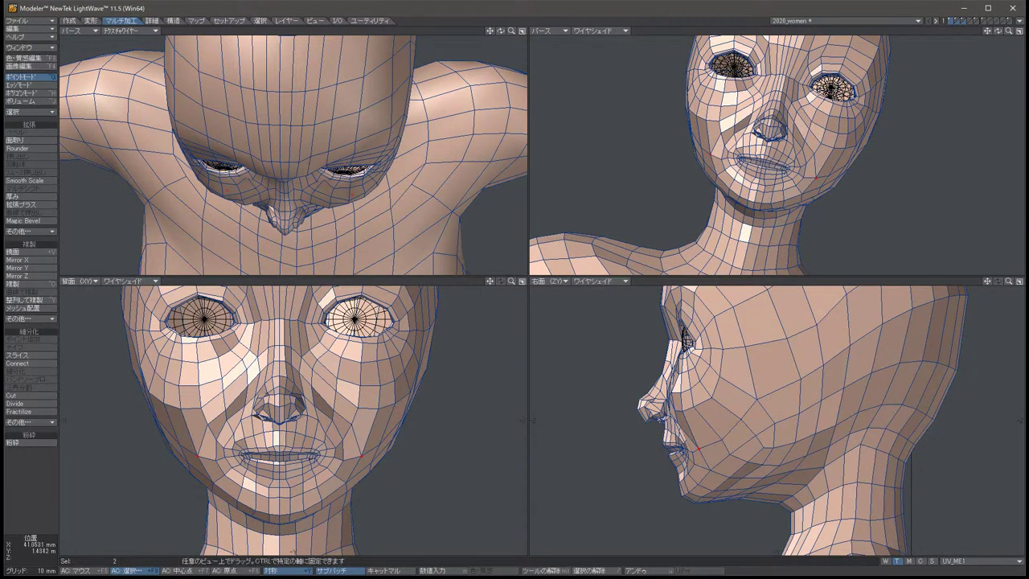
left_click_drag(201, 438, 198, 454)
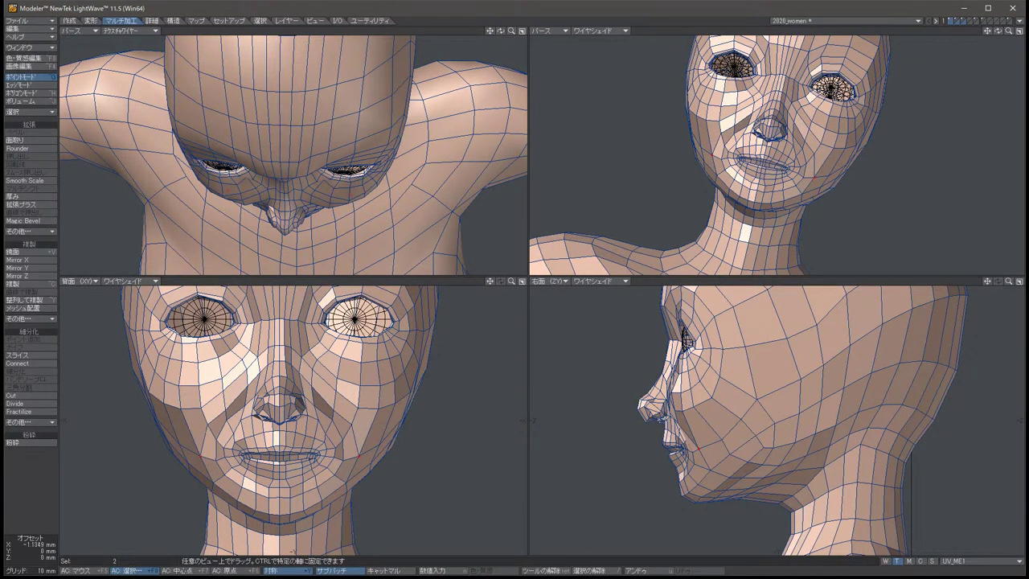
key("space")
key("slash")
Move a mirrored point pair beside the mouth about 1.6 mm lower and sideways.
left_click(209, 430)
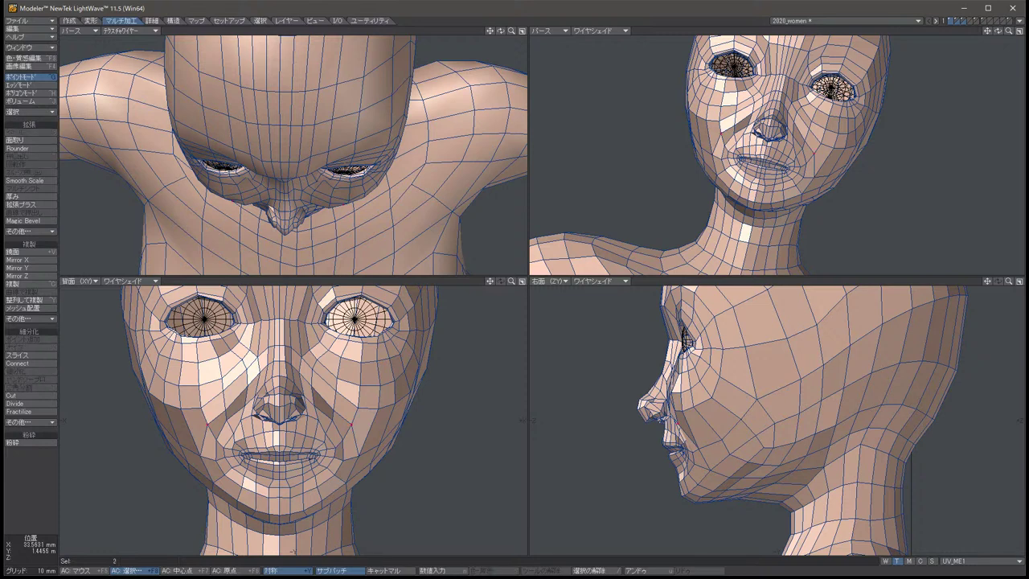
key("t")
left_click_drag(209, 430, 207, 434)
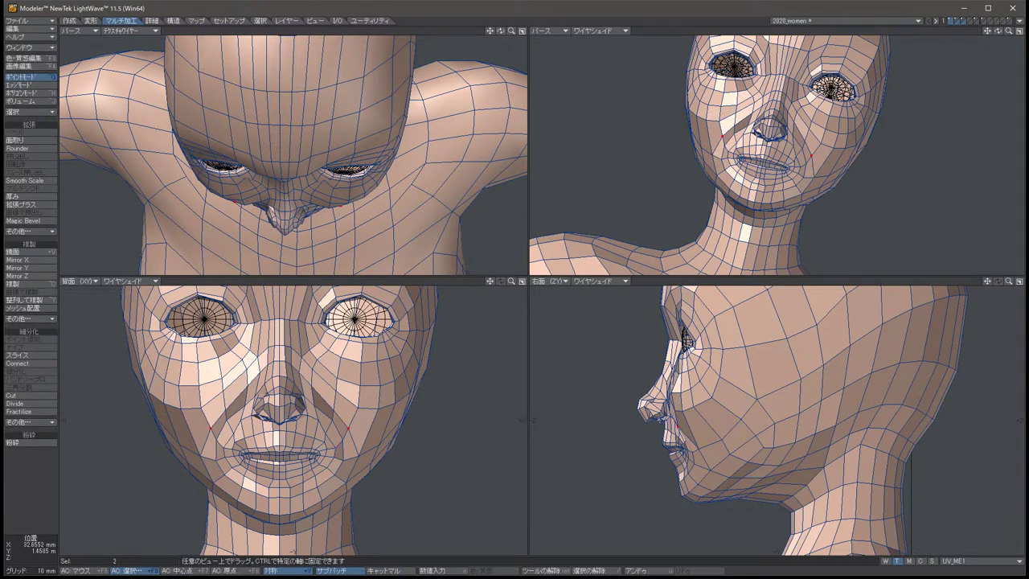
key("space")
key("slash")
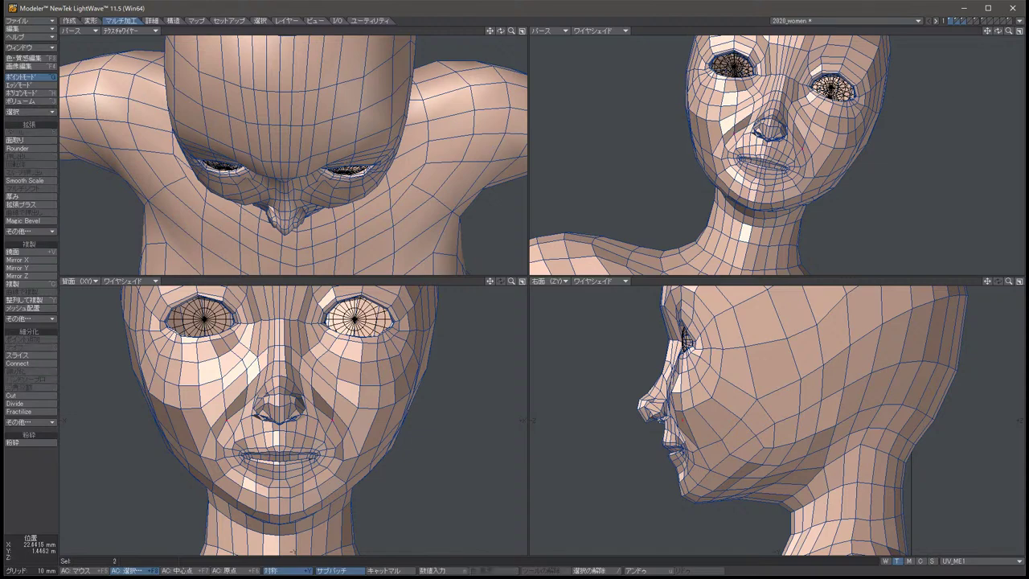
left_click_drag(289, 153, 282, 194, "alt")
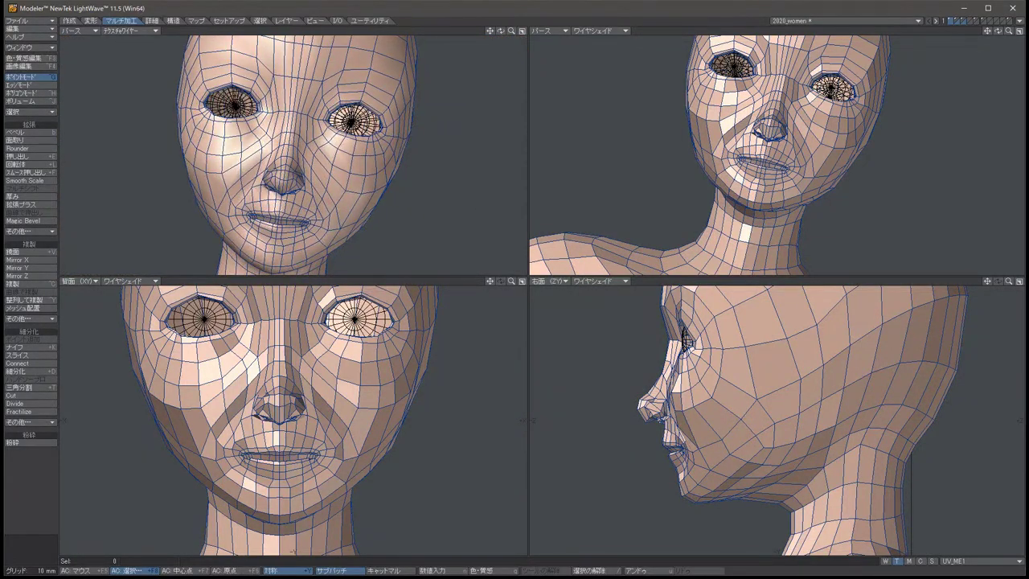
Push a mirrored pair of cheek points forward and slightly sideways.
left_click(411, 394)
key("t")
left_click_drag(411, 394, 411, 394)
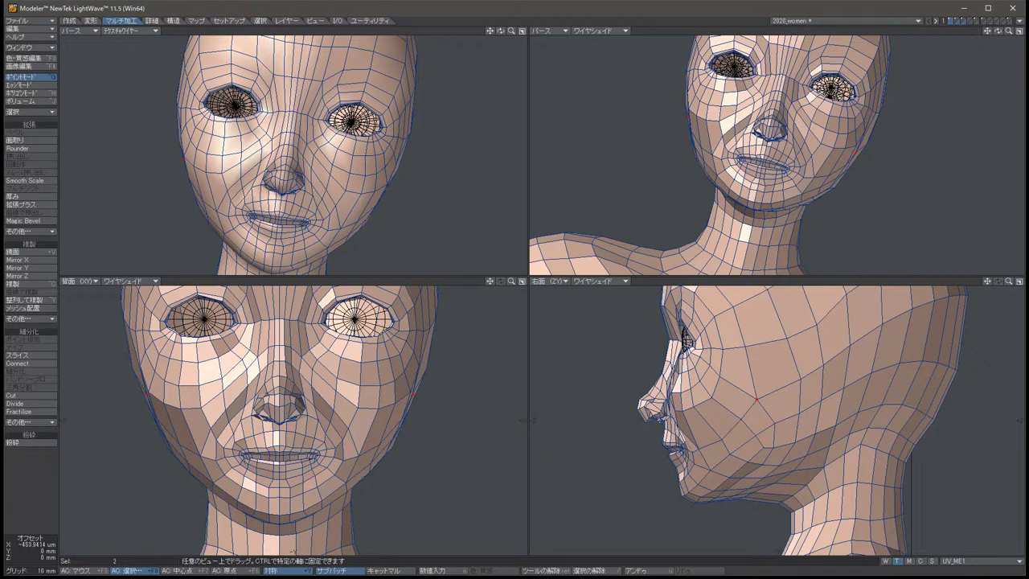
left_click_drag(757, 398, 711, 397)
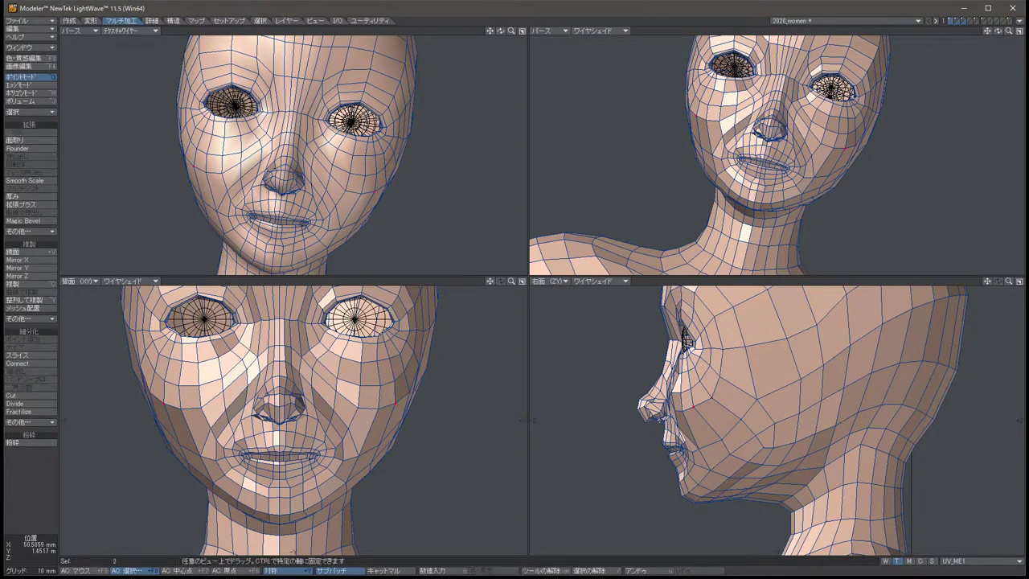
left_click_drag(164, 399, 161, 399)
key("space")
key("slash")
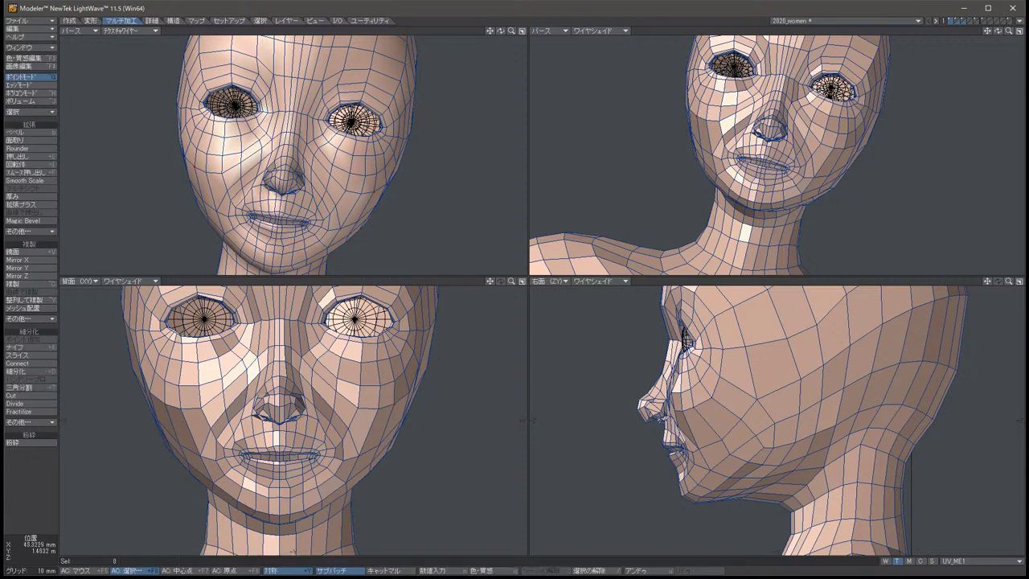
Move the same cheek point pair slightly sideways and down.
left_click_drag(290, 160, 297, 161, "alt")
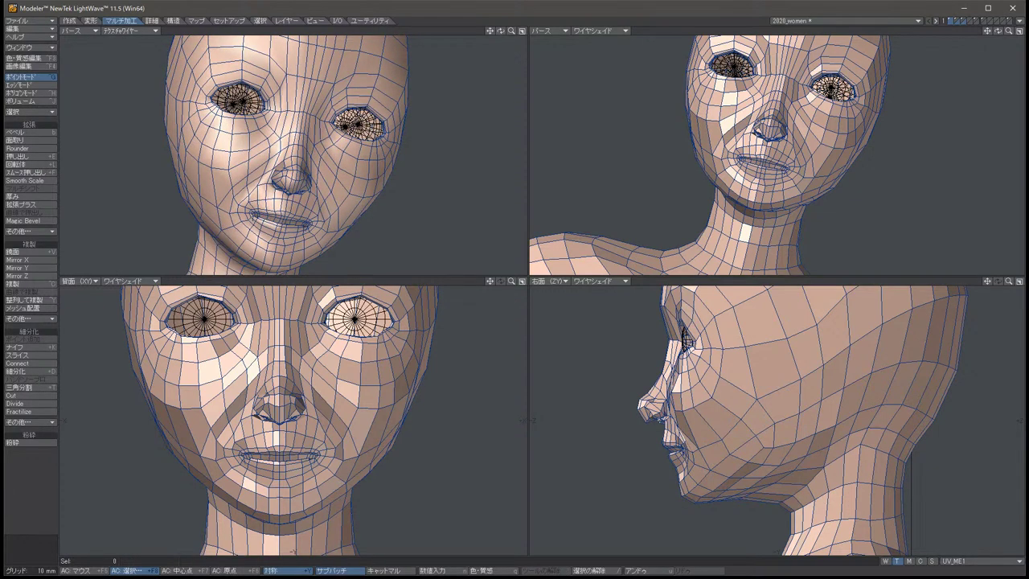
key("u")
key("t")
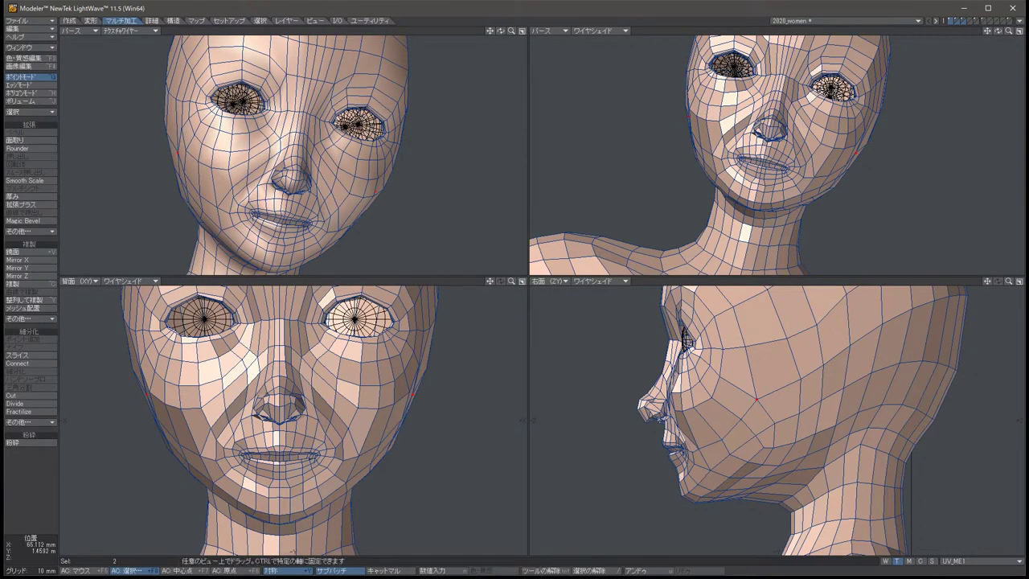
left_click_drag(412, 393, 413, 395)
key("space")
key("slash")
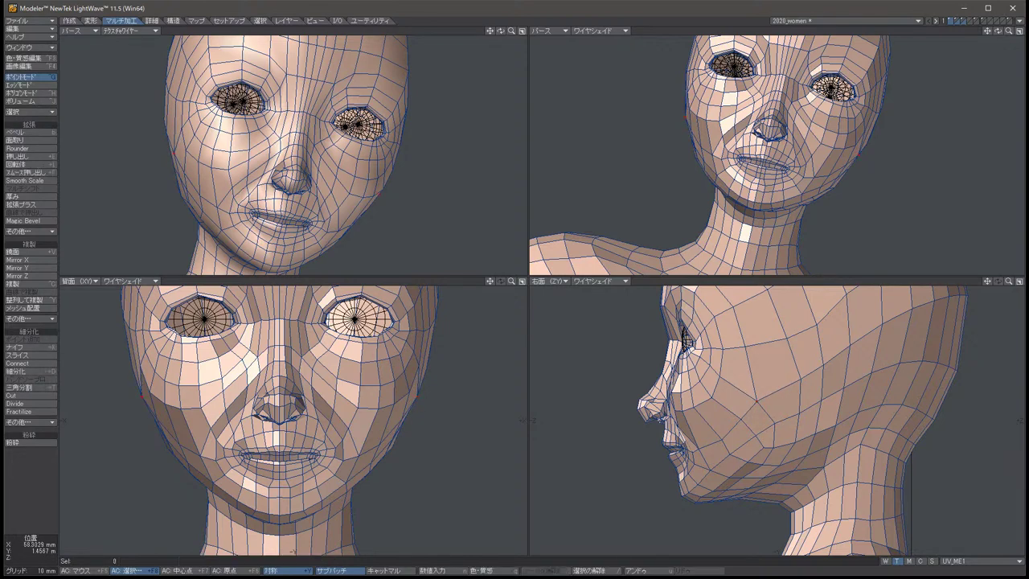
Nudge another mirrored face point pair sideways, then turn SubPatch on.
left_click(402, 424)
key("t")
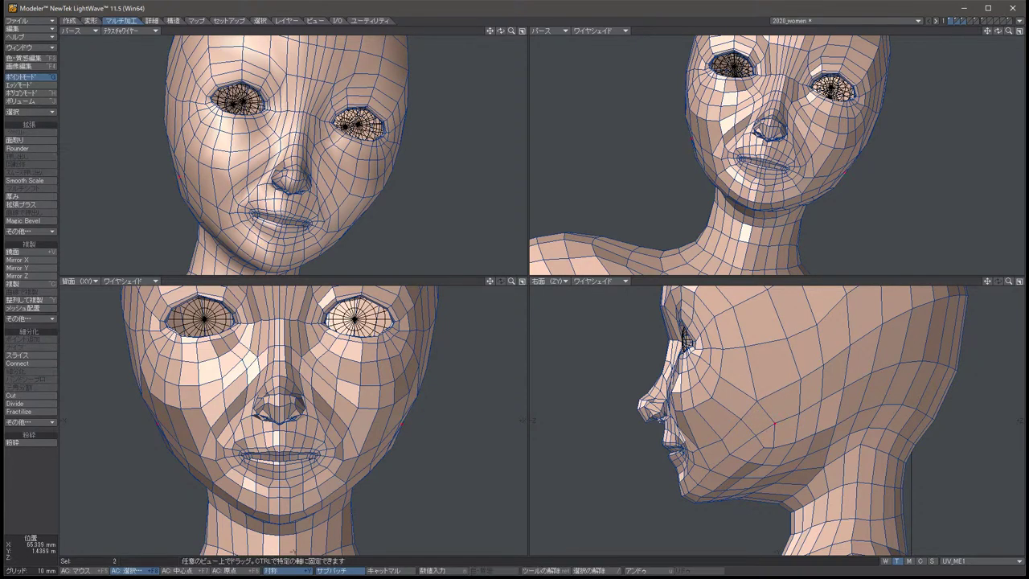
left_click_drag(398, 414, 397, 412)
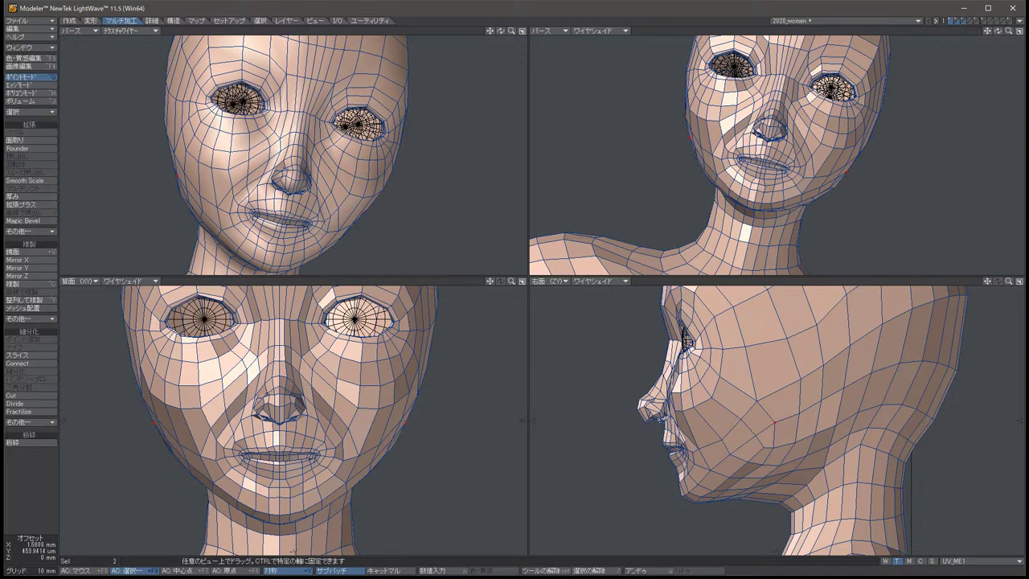
key("space")
key("slash")
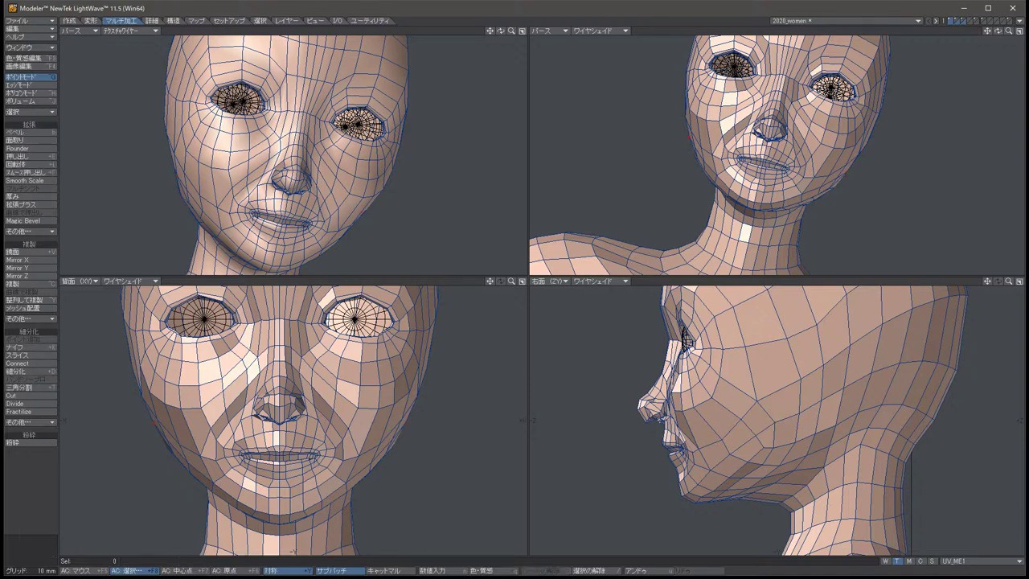
left_click_drag(771, 153, 731, 236, "alt")
key("Tab")
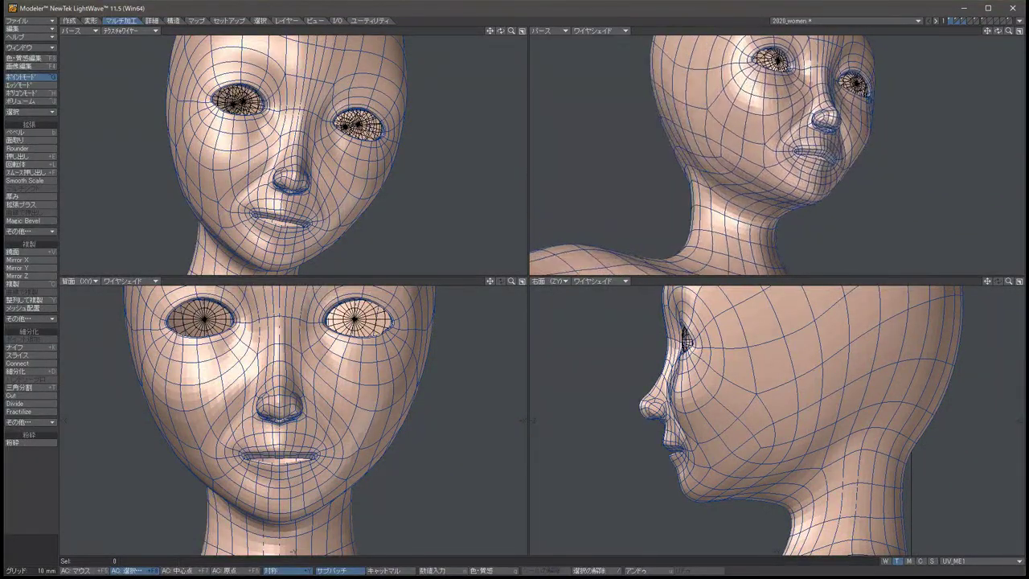
Orbit to the side of the head, turn SubPatch off and zoom in on the views.
left_click_drag(289, 153, 138, 163, "alt")
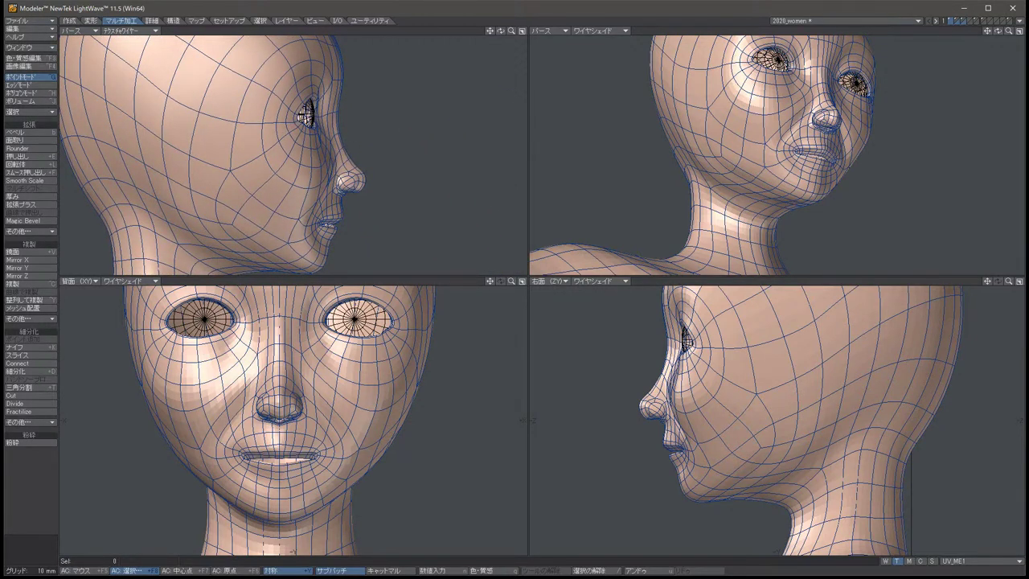
key("Tab")
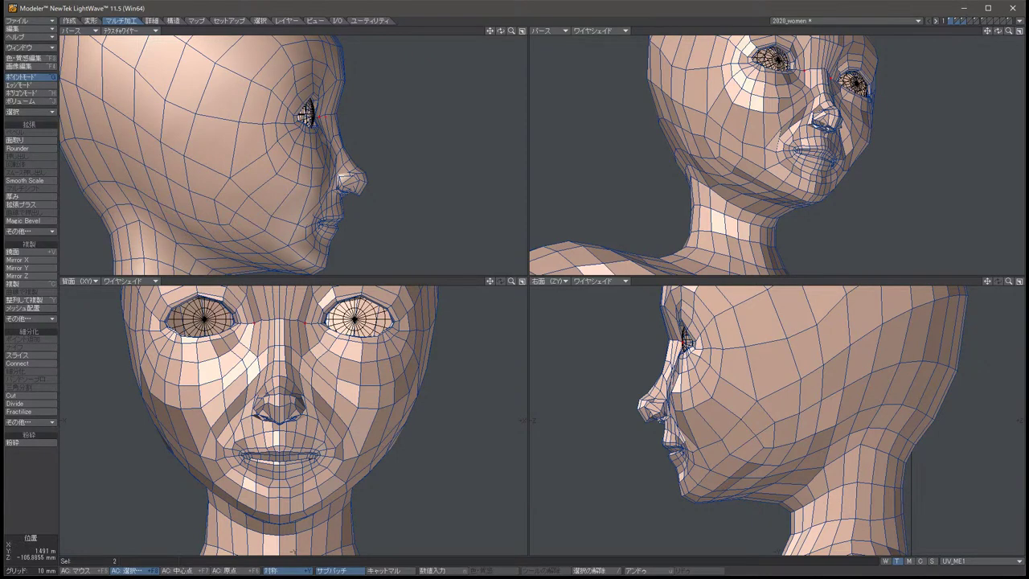
scroll(776, 420, "up", 2)
scroll(775, 155, "up", 4)
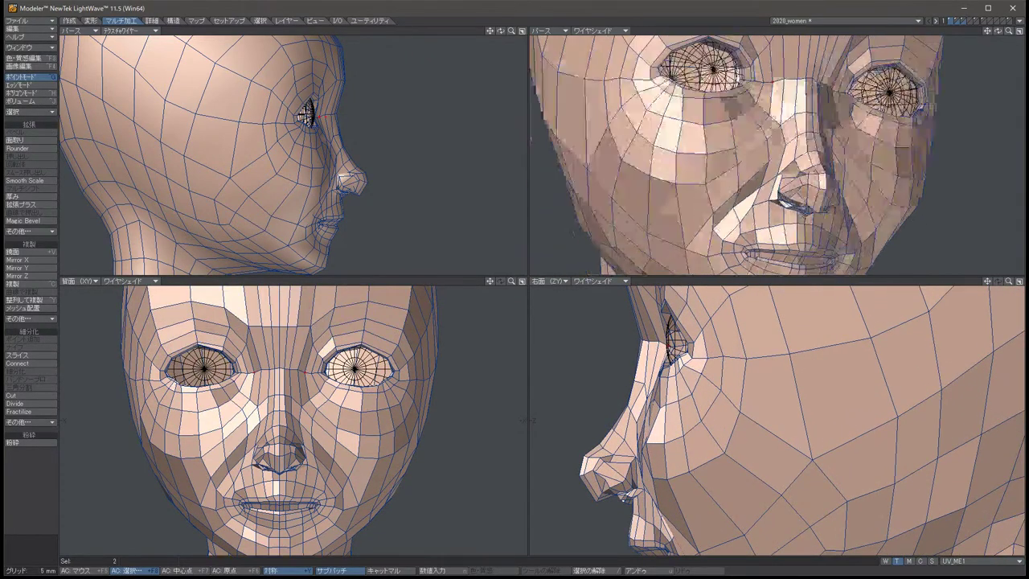
Move two mirrored points beside the eyes slightly.
left_click_drag(776, 155, 837, 151, "alt")
key("t")
key("space")
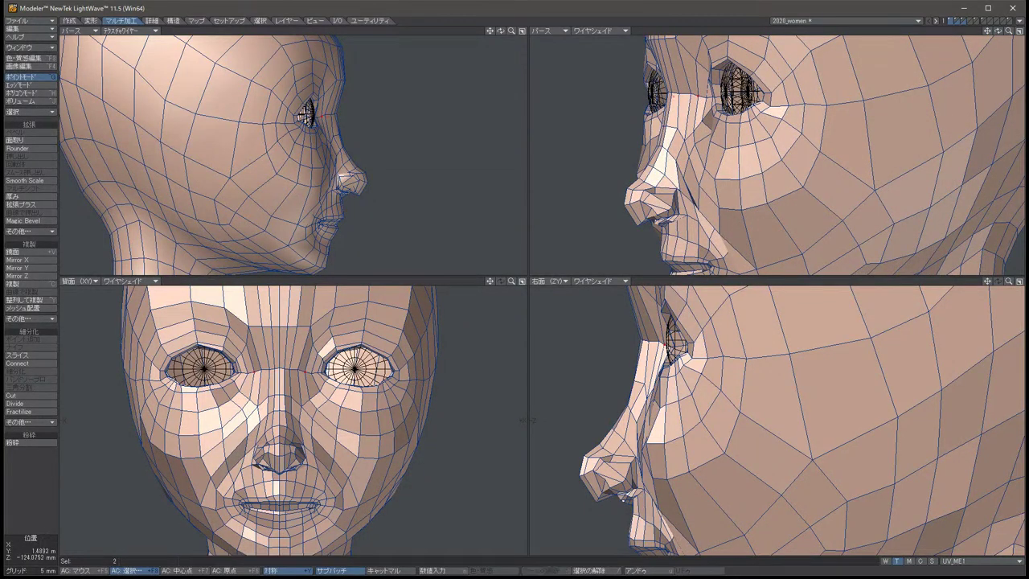
key("t")
key("space")
key("slash")
key("t")
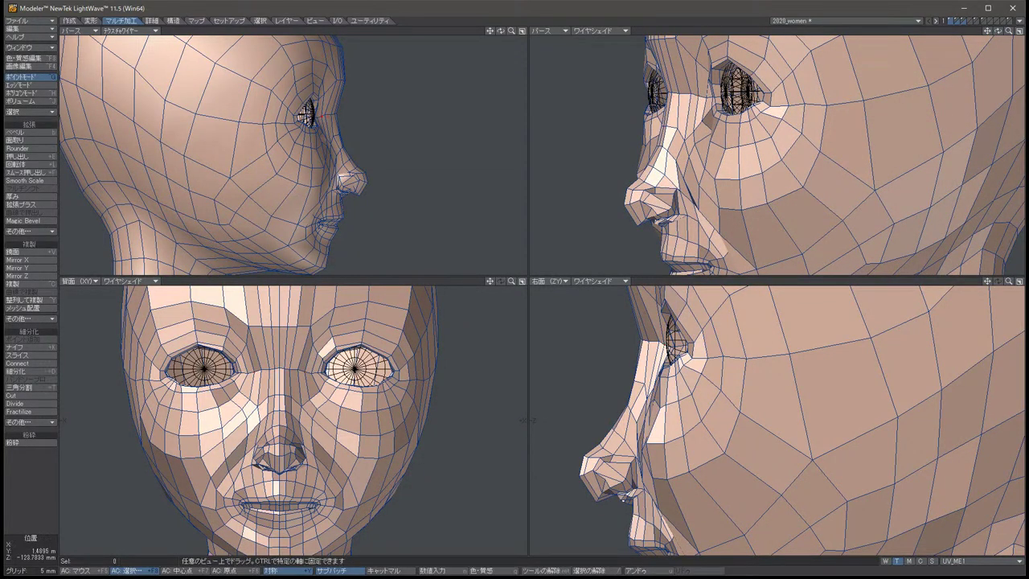
mouse_move(677, 88)
left_mouse_down()
mouse_move(696, 104)
mouse_move(687, 85)
left_mouse_up()
key("slash")
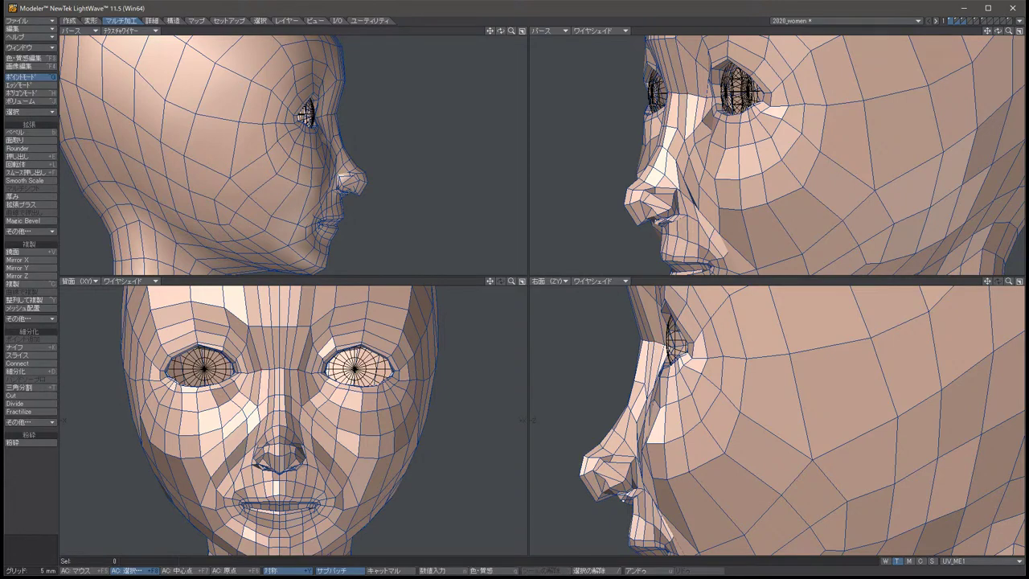
Under SubPatch, move a mirrored cheek pair 0.6 mm sideways and 1.2 mm down, then return to the cage.
left_click_drag(803, 160, 720, 161, "alt")
key("Tab")
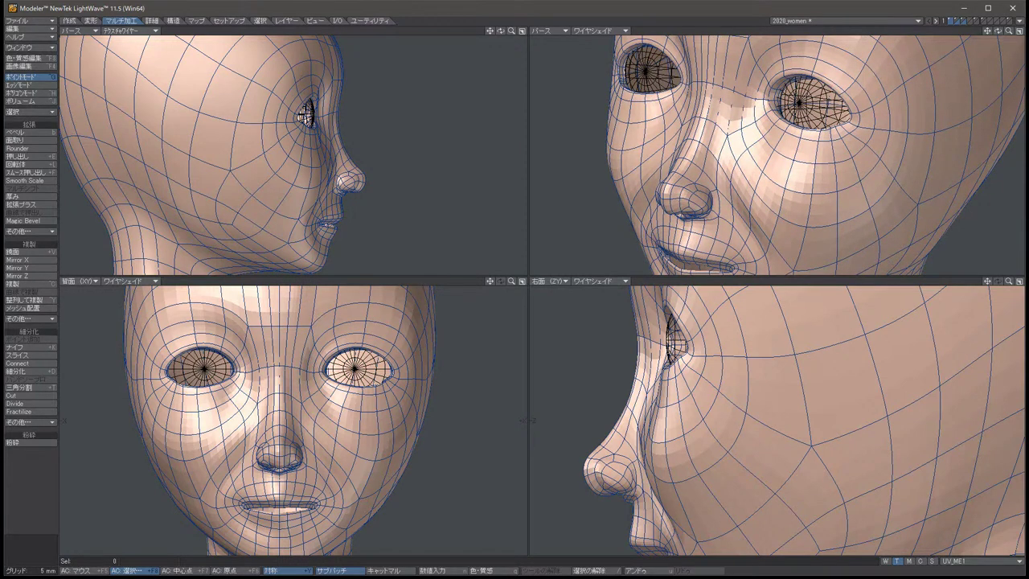
left_click_drag(719, 161, 710, 205, "alt")
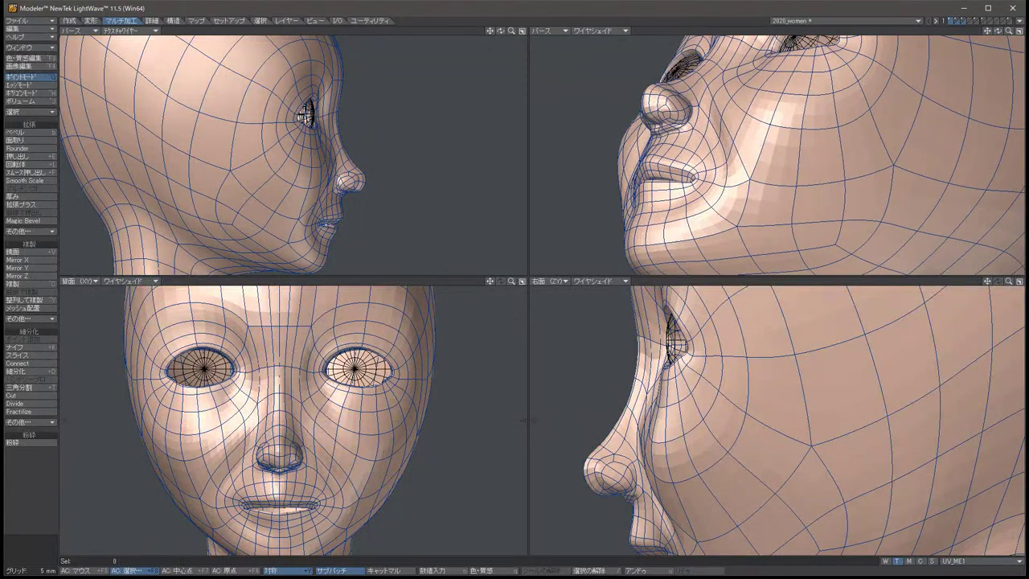
left_click(722, 143)
key("t")
left_click_drag(666, 499, 661, 502)
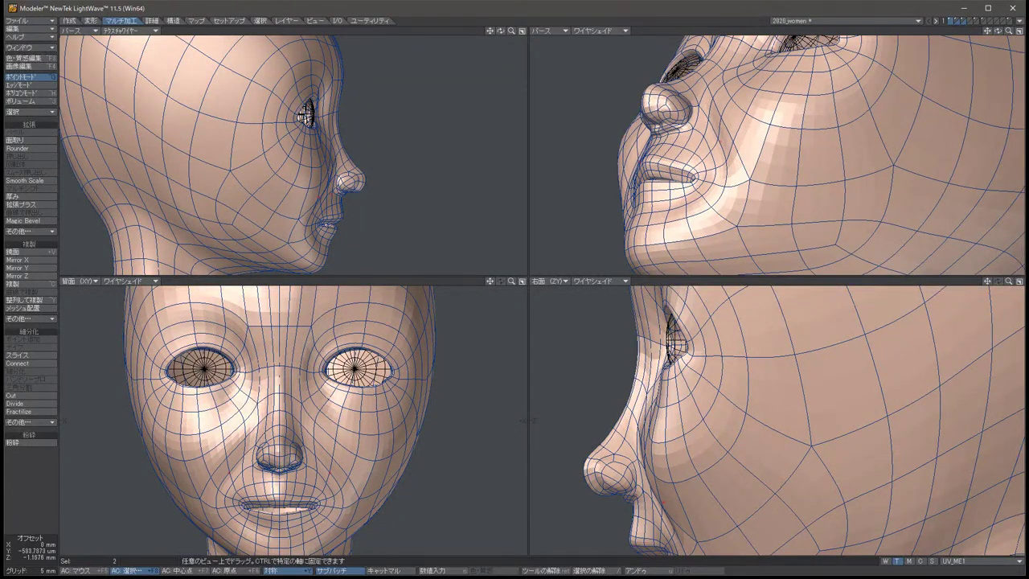
key("space")
key("slash")
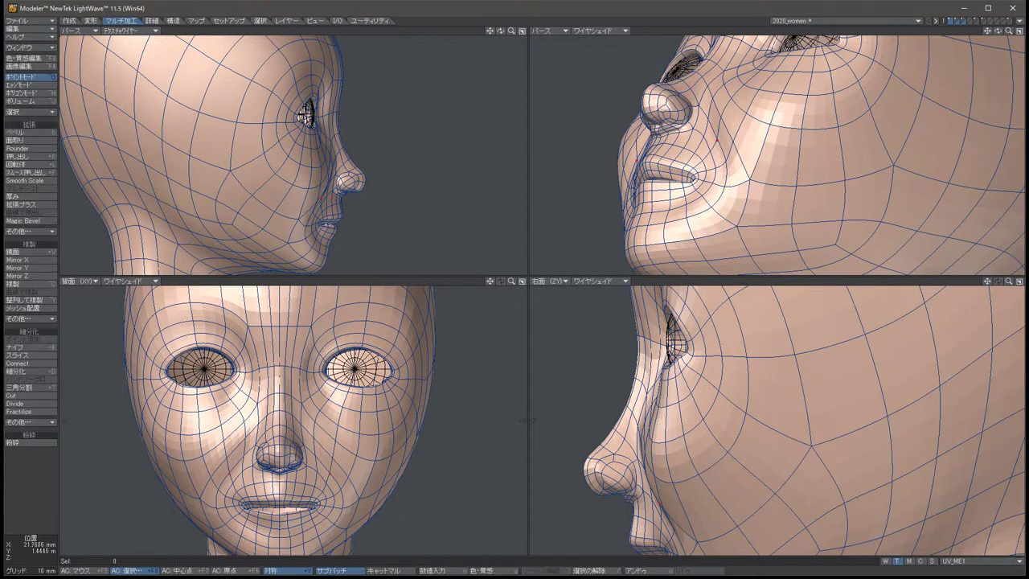
key("Tab")
key("ctrl+z")
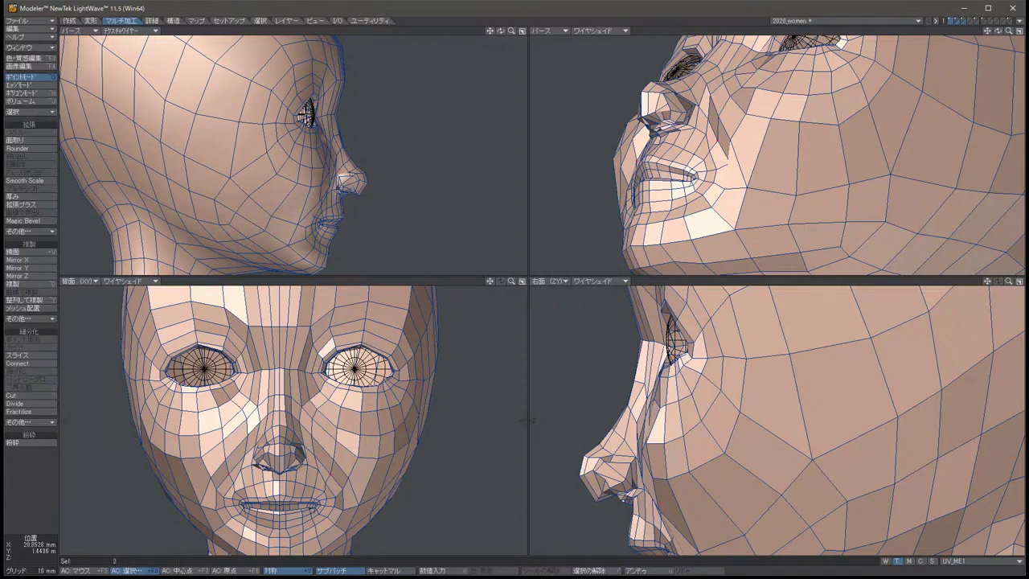
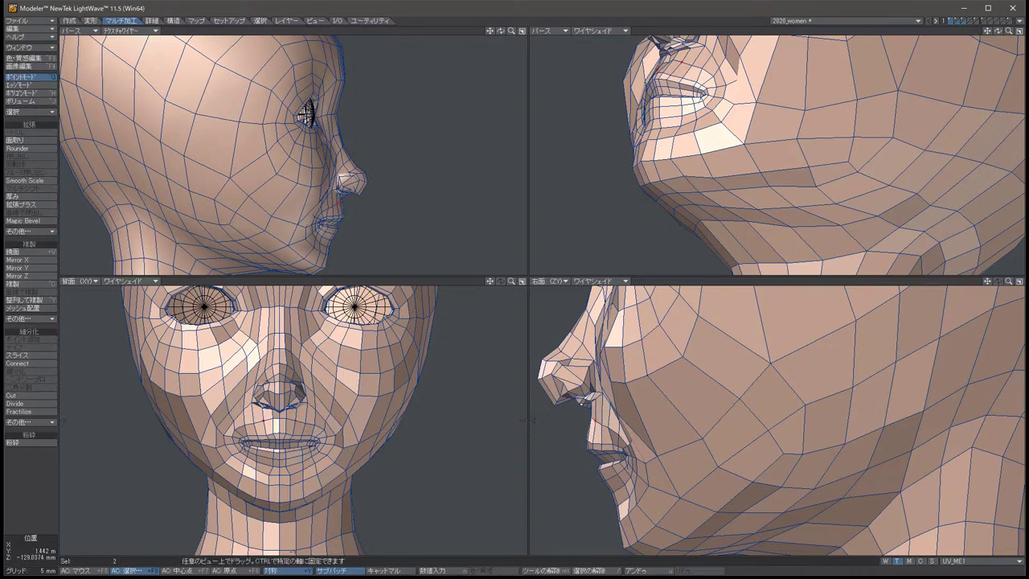
Clear the point selection and enlarge the upper two viewports around the head.
key("slash")
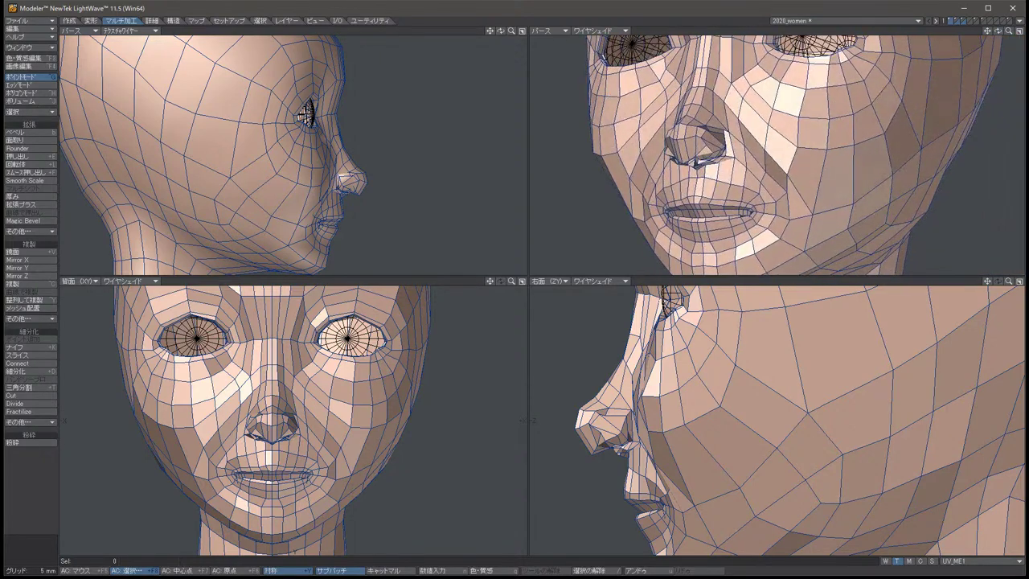
scroll(357, 181, "up", 2)
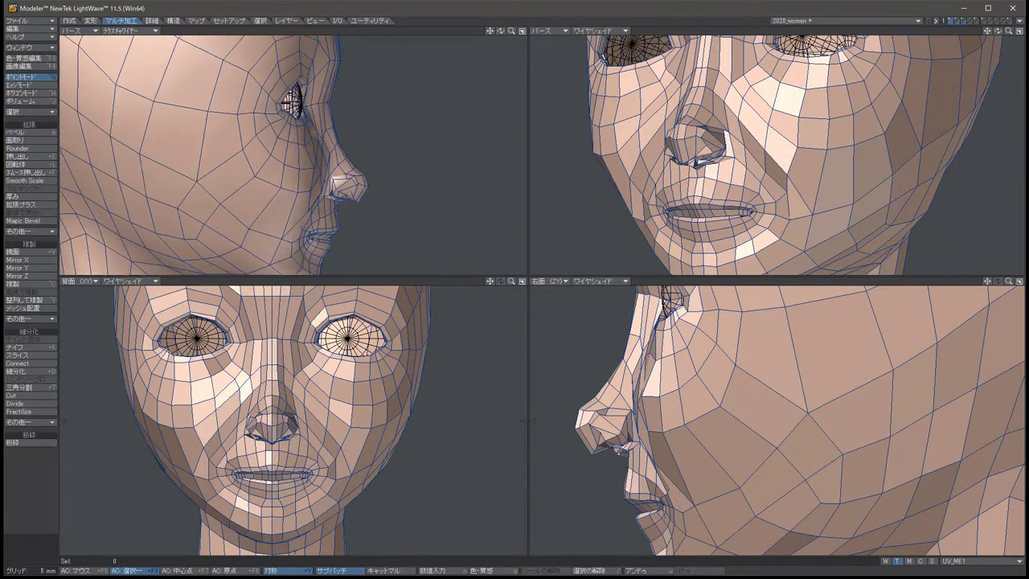
left_click_drag(528, 279, 528, 395)
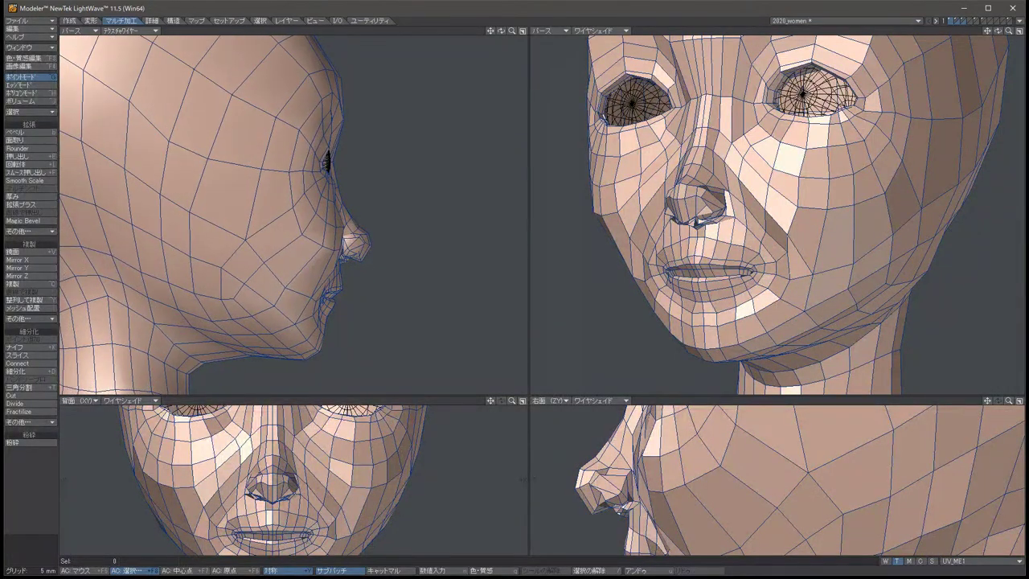
key("Left")
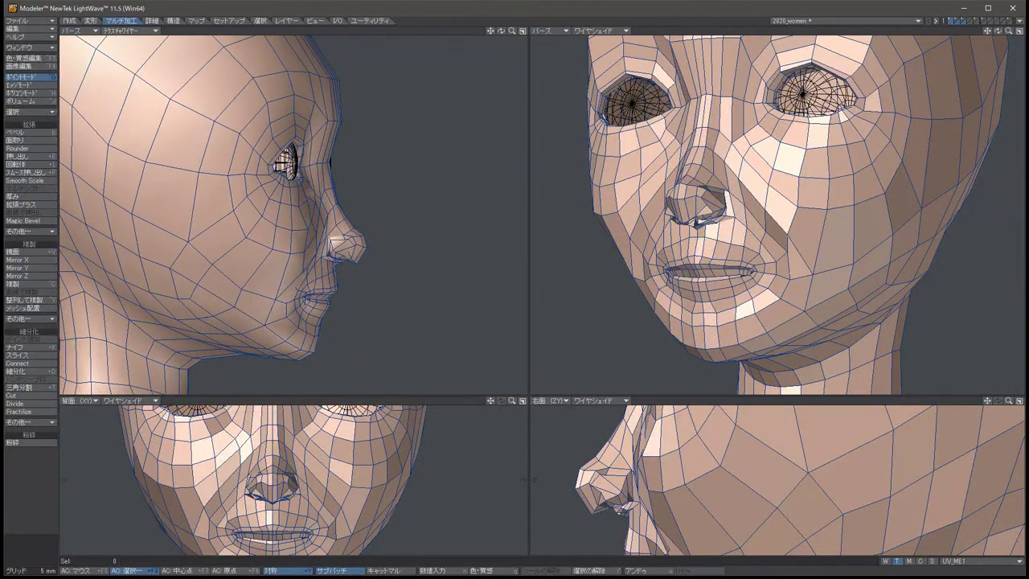
Nudge a mirrored pair of mouth-corner points in several small moves.
left_click(774, 276)
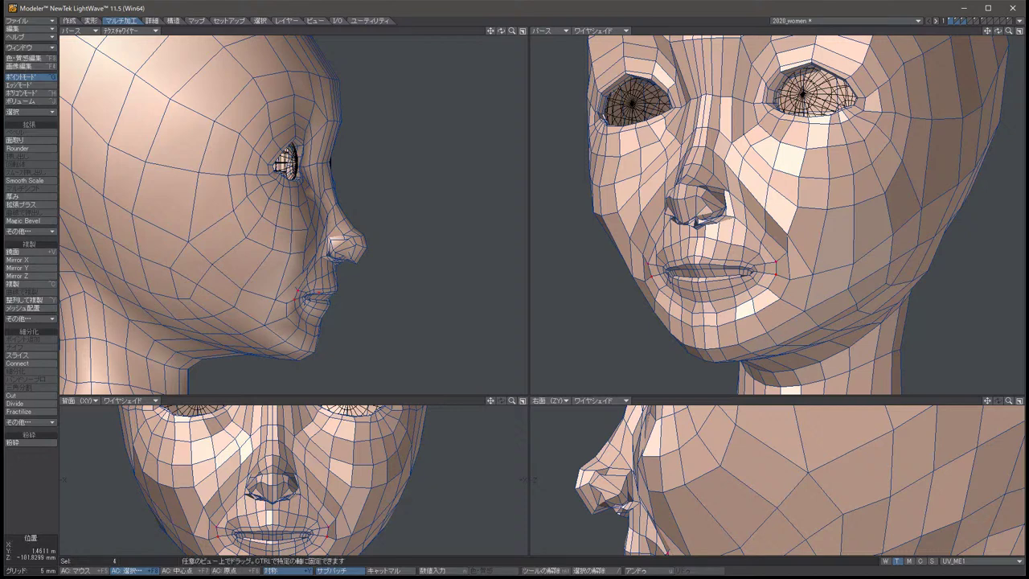
key("g")
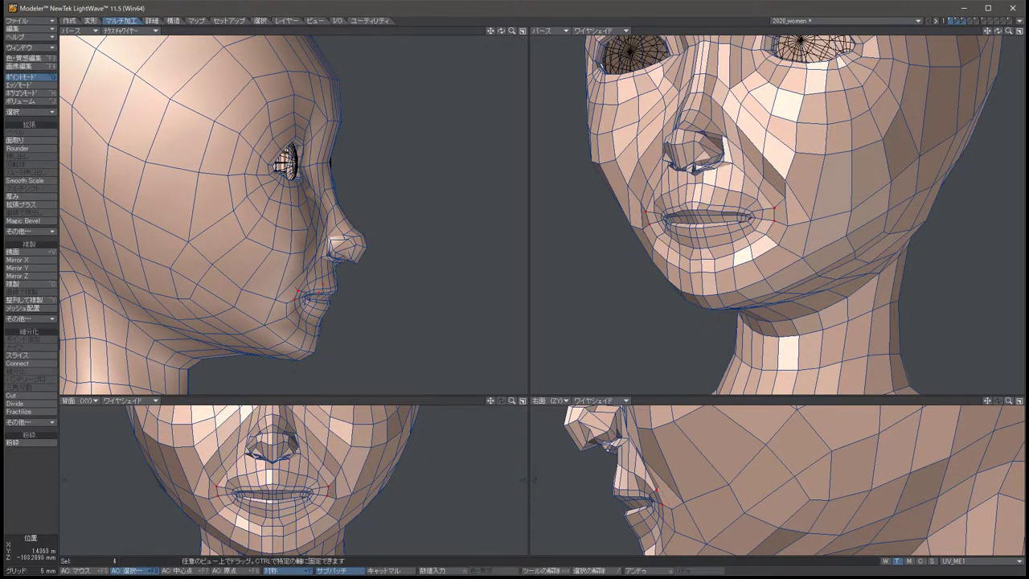
key("slash")
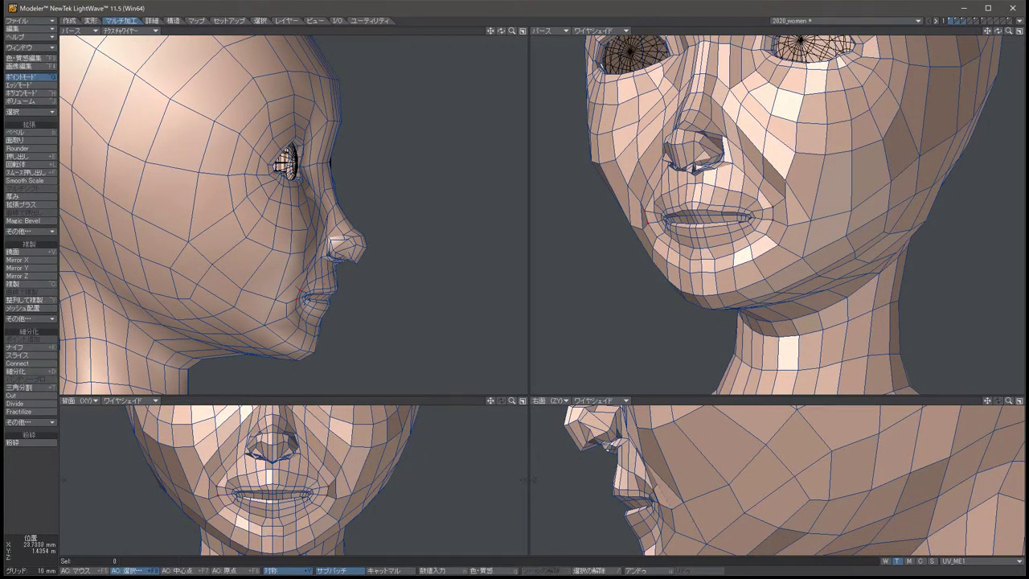
left_click(783, 195)
key("t")
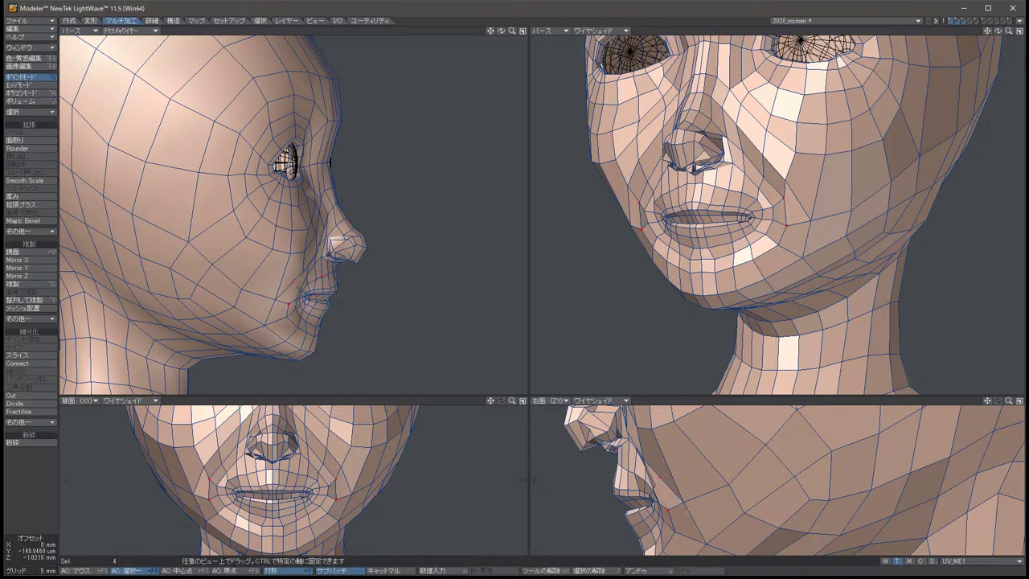
key("space")
key("t")
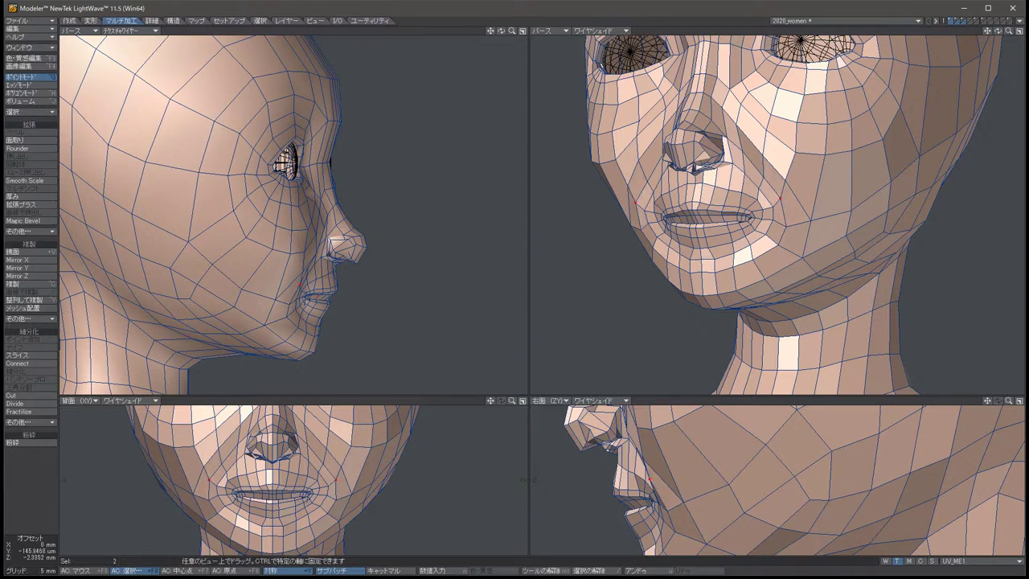
key("space")
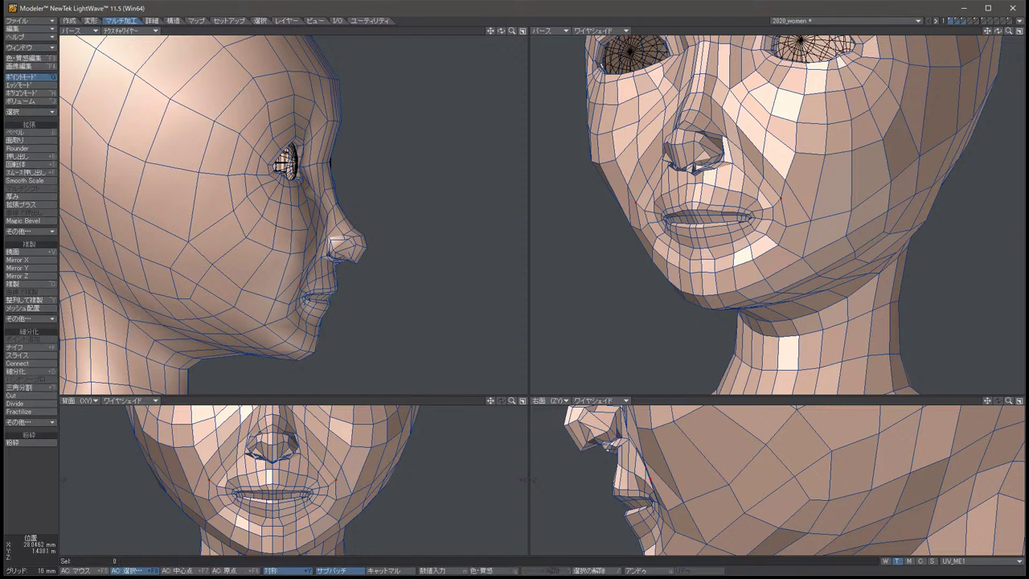
key("t")
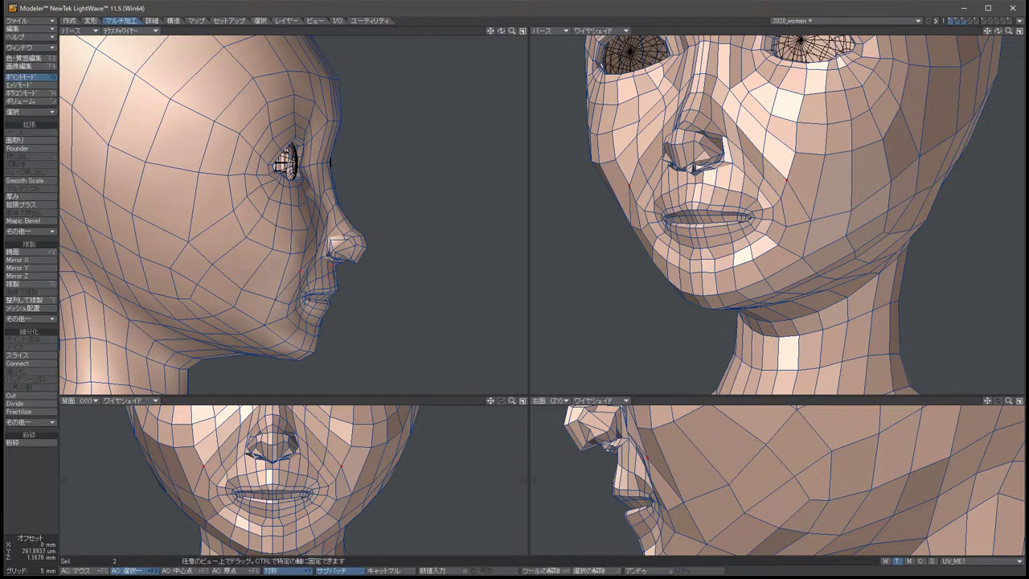
key("space")
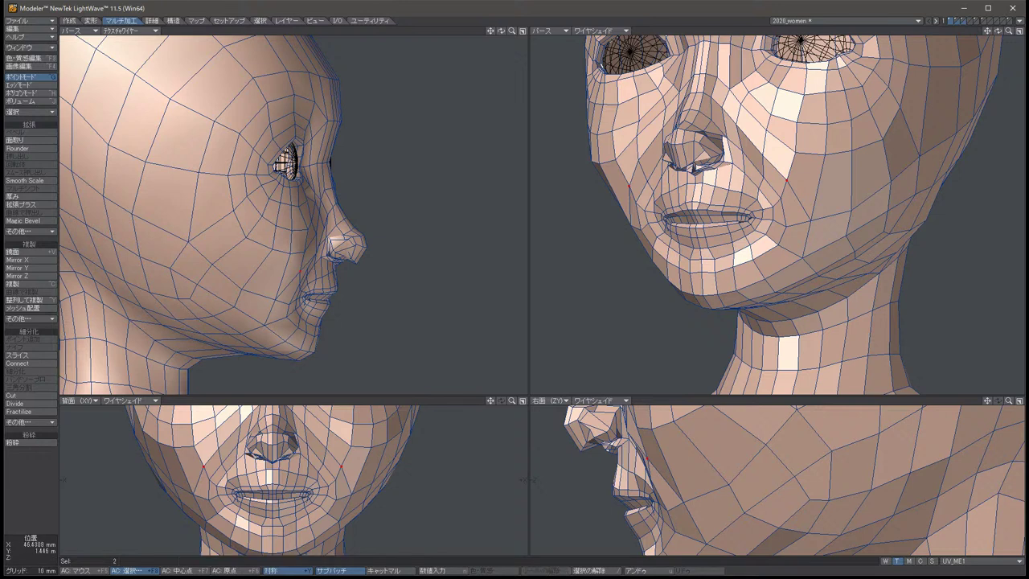
Move a mirrored pair of cheek points, then view the head from above and pick another cheek pair.
key("/")
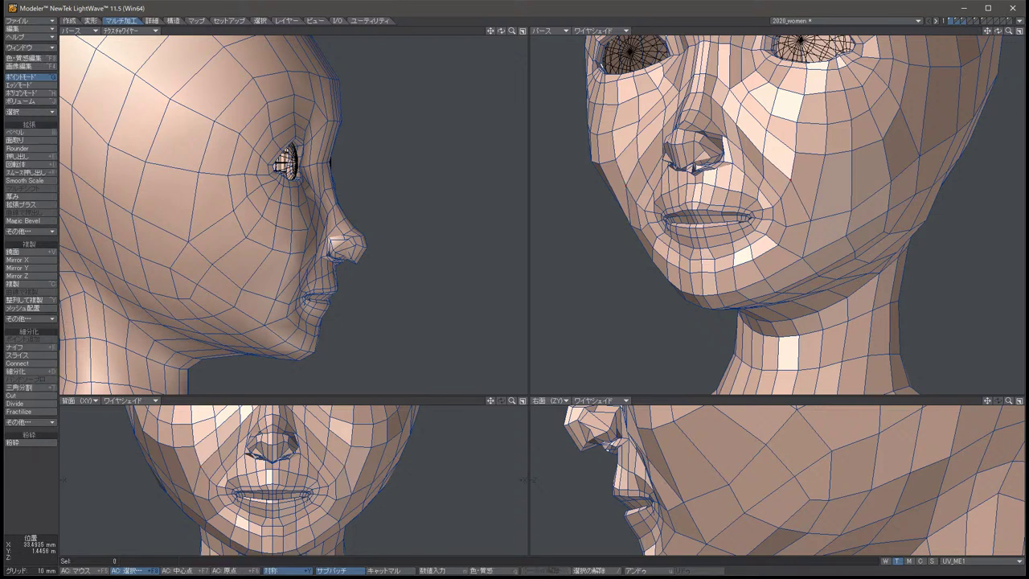
left_click(351, 444)
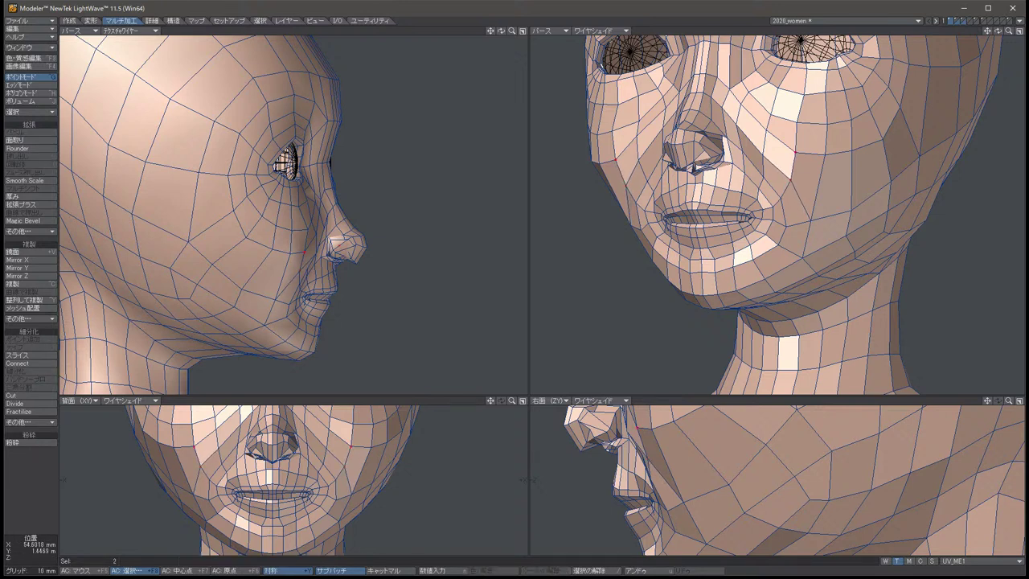
key("t")
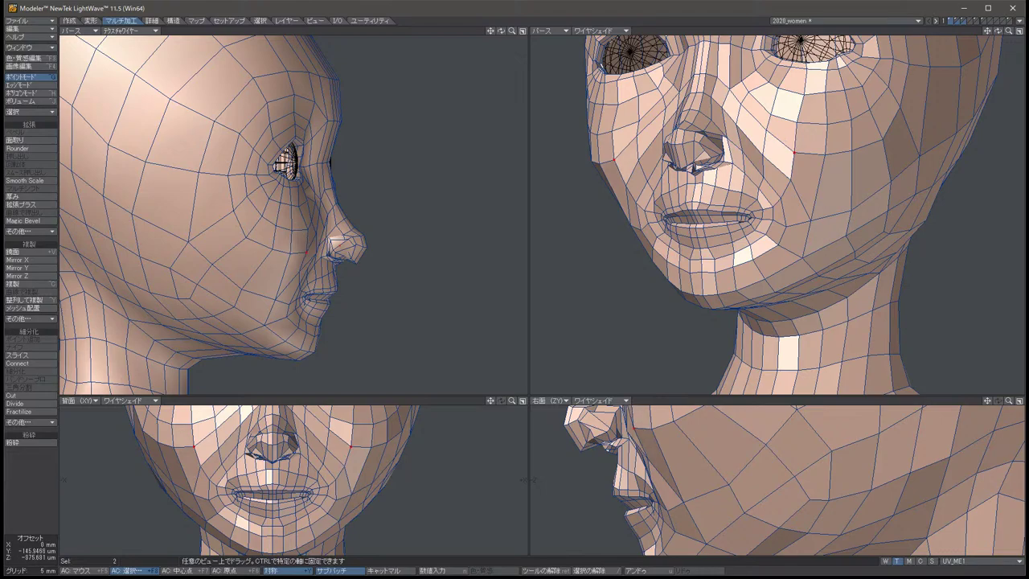
key("space")
key("/")
left_click_drag(772, 217, 803, 216, "alt")
left_click(820, 233)
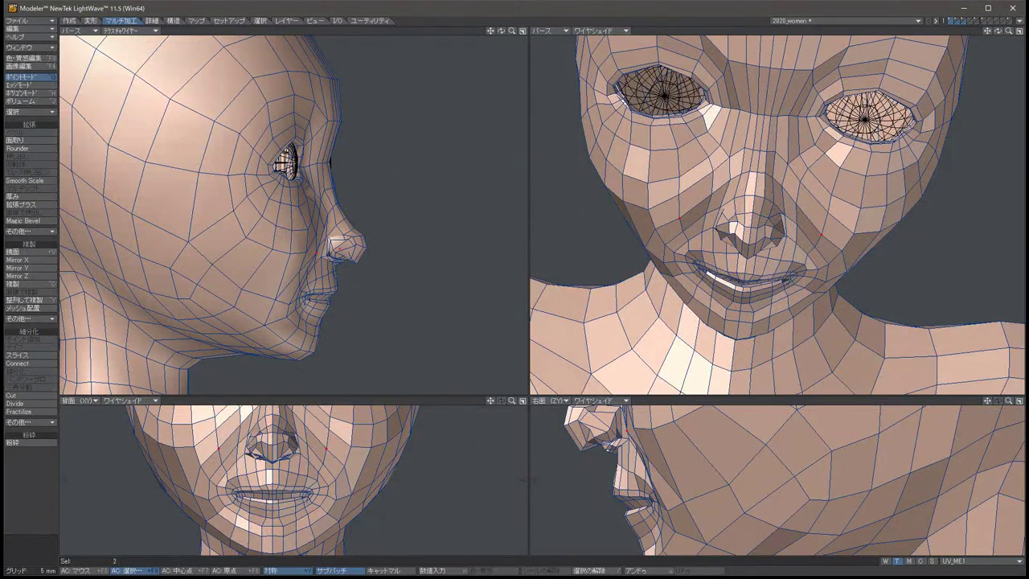
Finish the cheek point move and spread the mirrored points beside the nose slightly outward.
key("t")
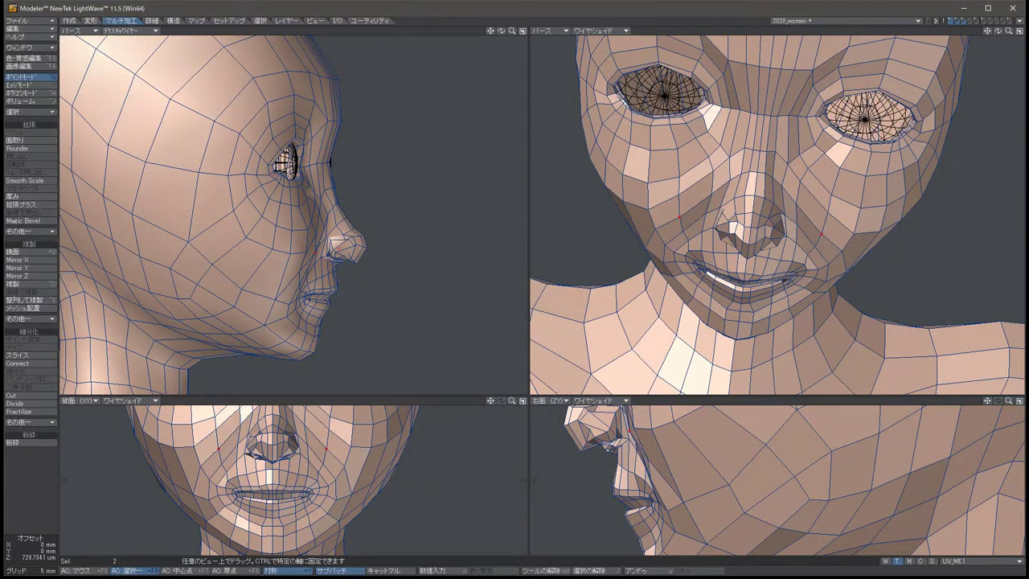
key("space")
key("slash")
left_click(795, 206)
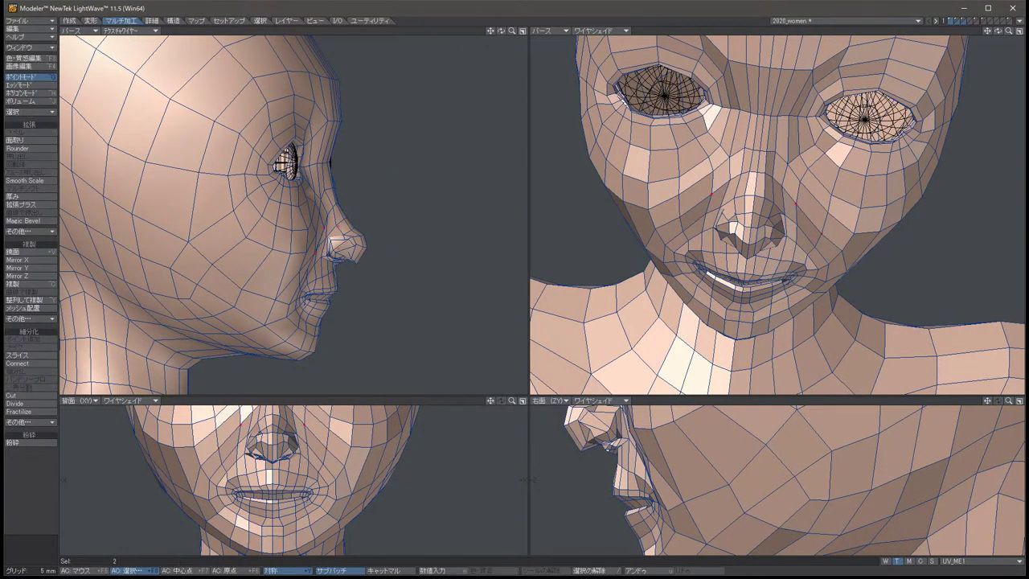
key("t")
left_click_drag(794, 205, 799, 208)
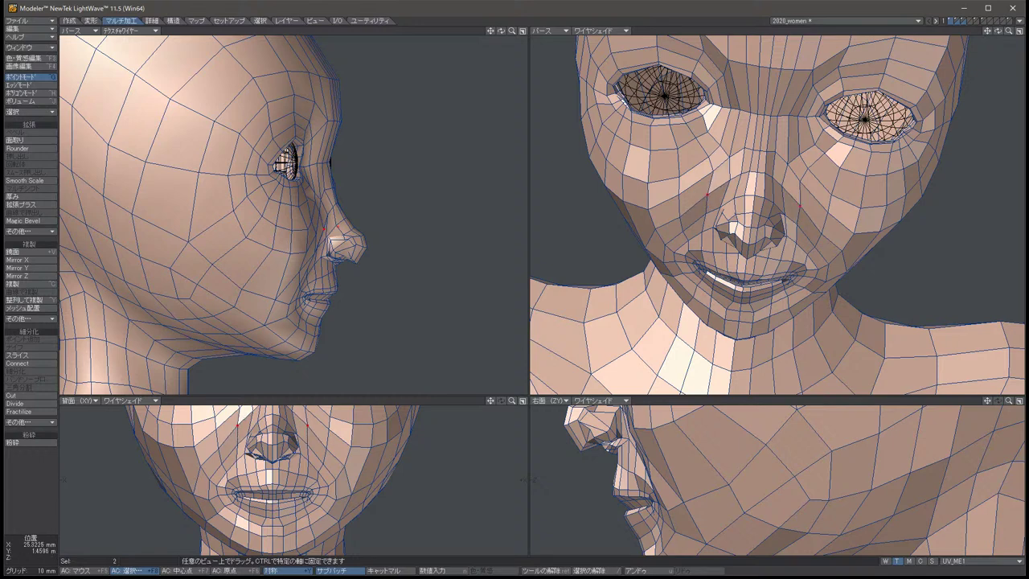
key("g")
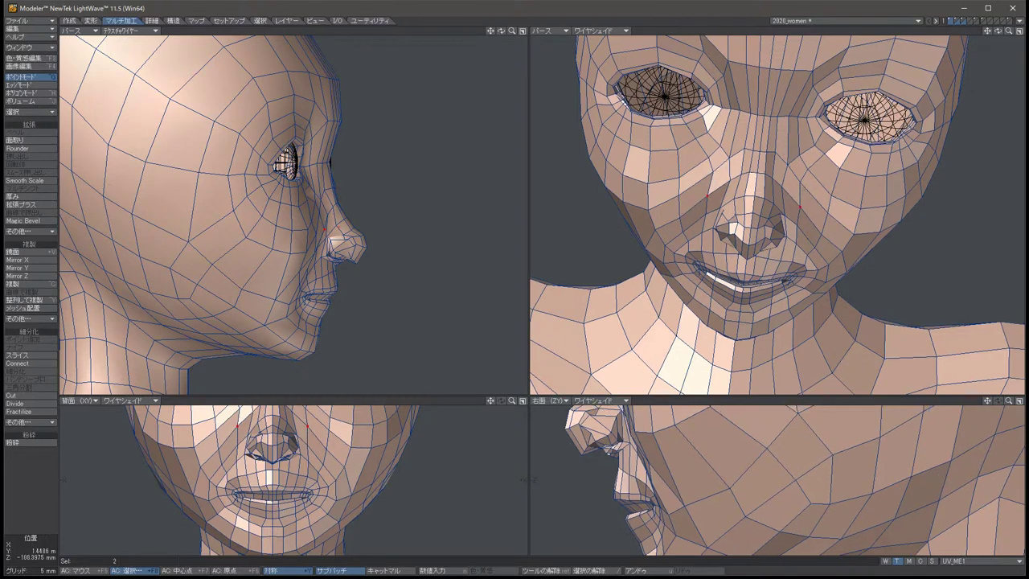
key("t")
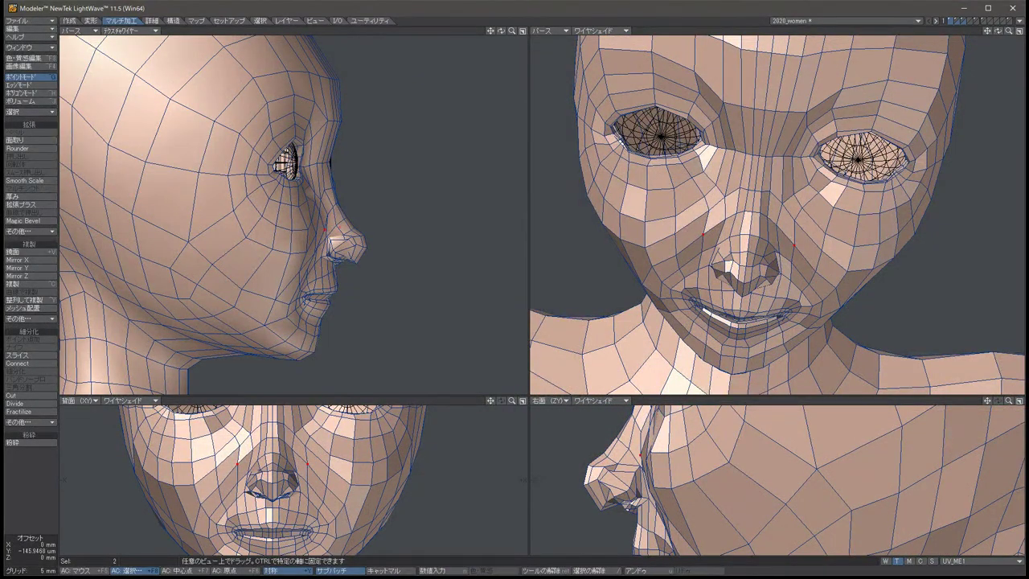
key("space")
key("slash")
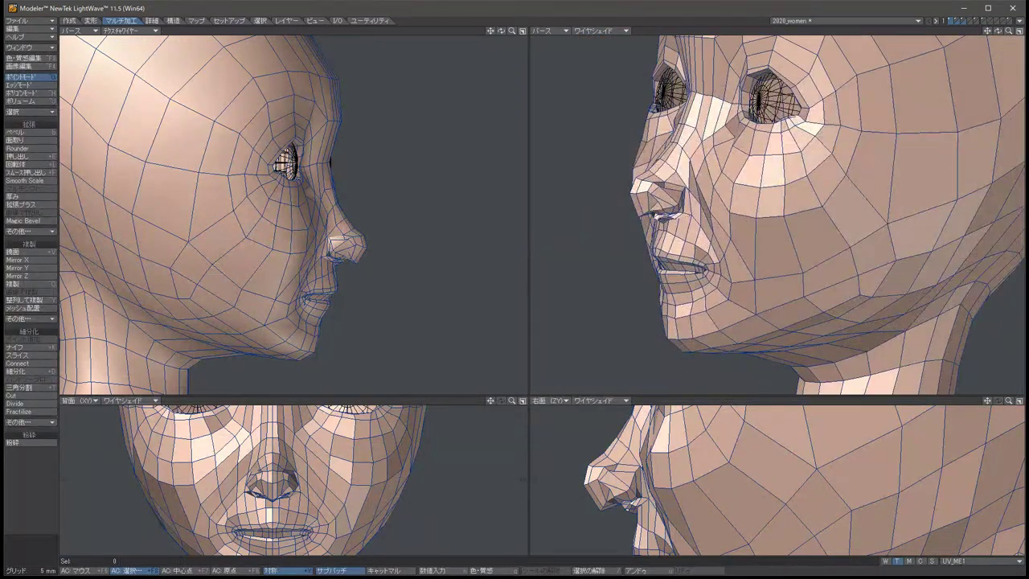
Push the two selected points back about 1.6 mm.
key("ctrl+z")
key("t")
left_click_drag(675, 524, 666, 518)
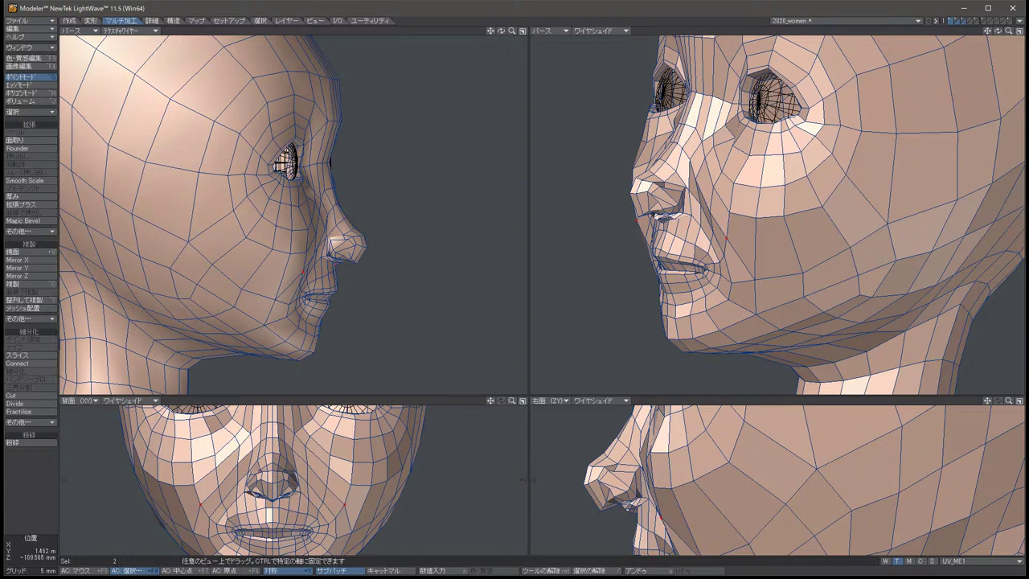
key("space")
key("alt+Left")
key("alt+Left")
Orbit around the head and select the mirrored inner-eye-corner points for moving.
key("alt+Left")
key("alt+Left")
key("alt+Left")
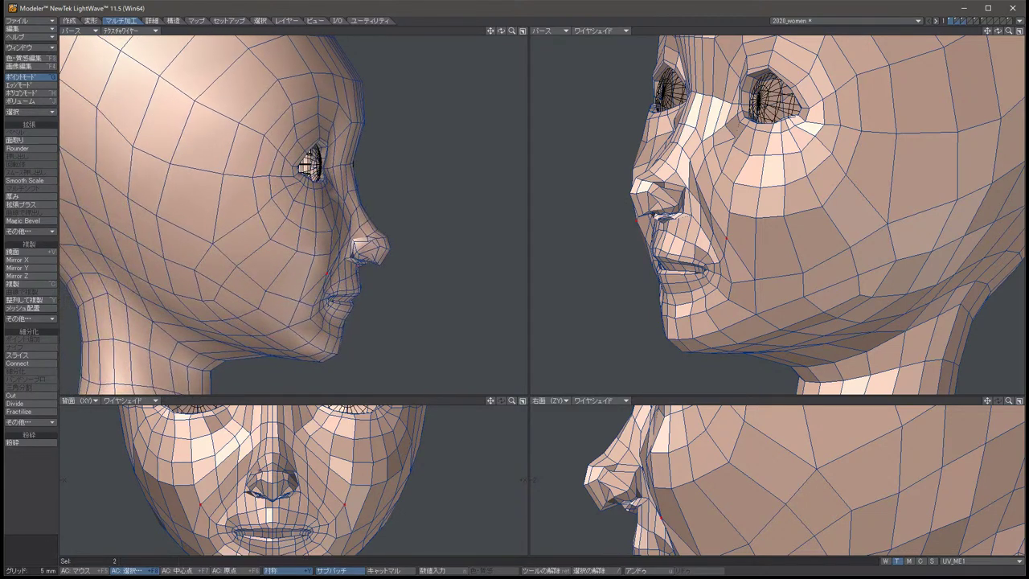
key("alt+Left")
key("alt+Left")
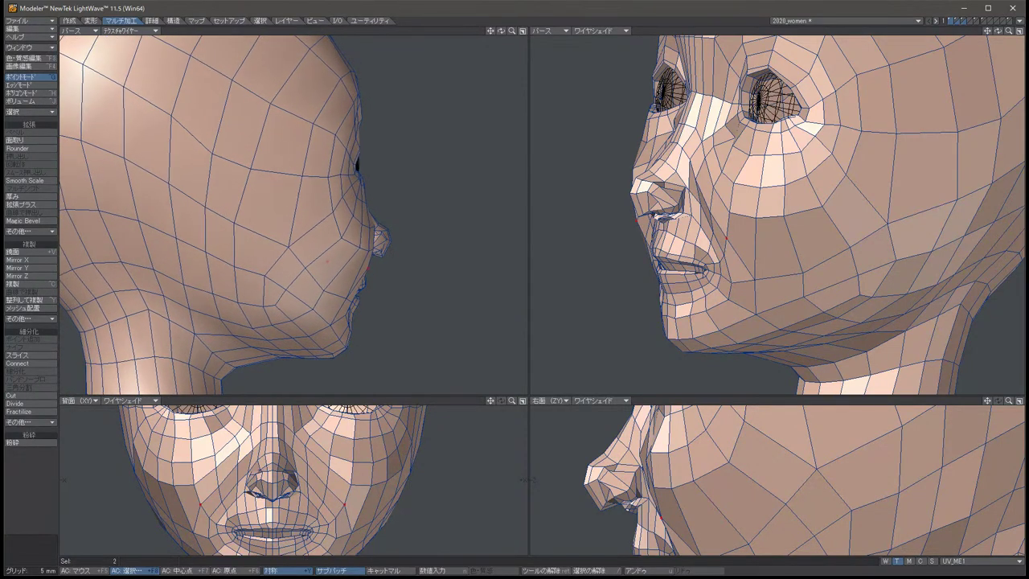
key("alt+Left")
key("alt+Left")
key("alt+Left")
key("alt+Left")
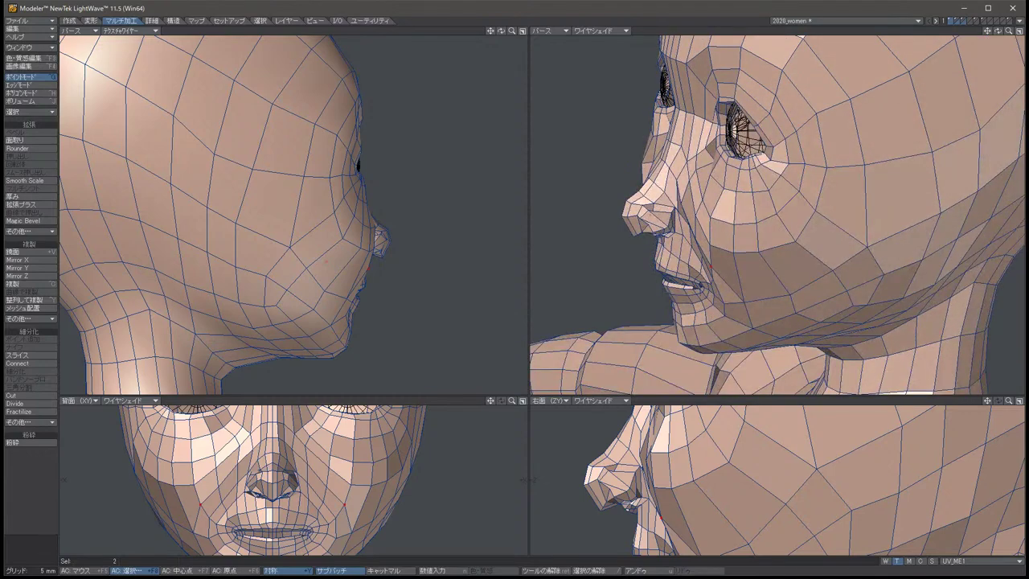
key("alt+Right")
key("alt+Right")
key("alt+Right")
key("alt+Right")
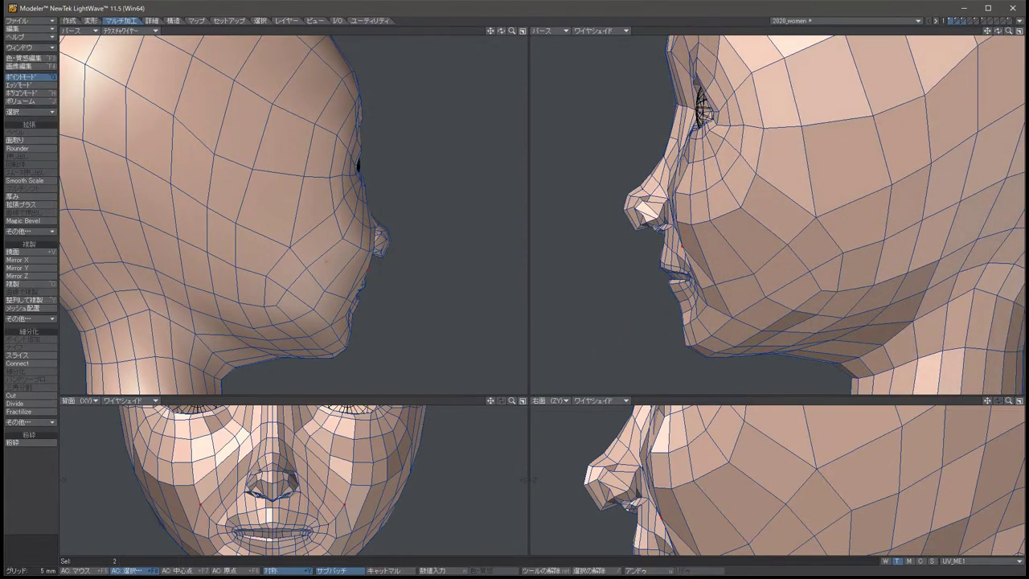
key("alt+Right")
key("alt+Right")
key("alt+Right")
key("alt+Right")
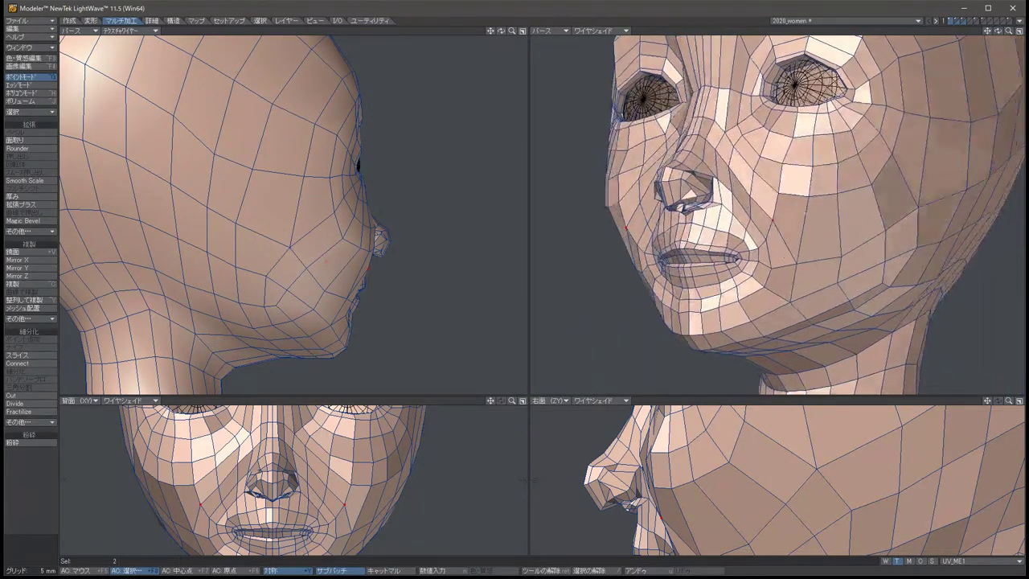
key("alt+Down")
key("alt+Down")
key("alt+Down")
key("alt+Down")
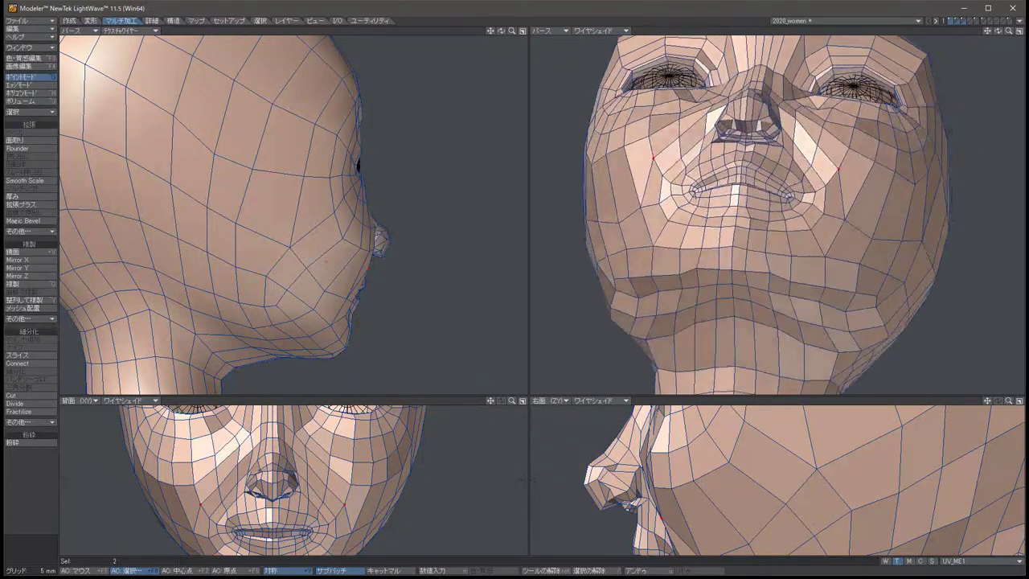
key("alt+Down")
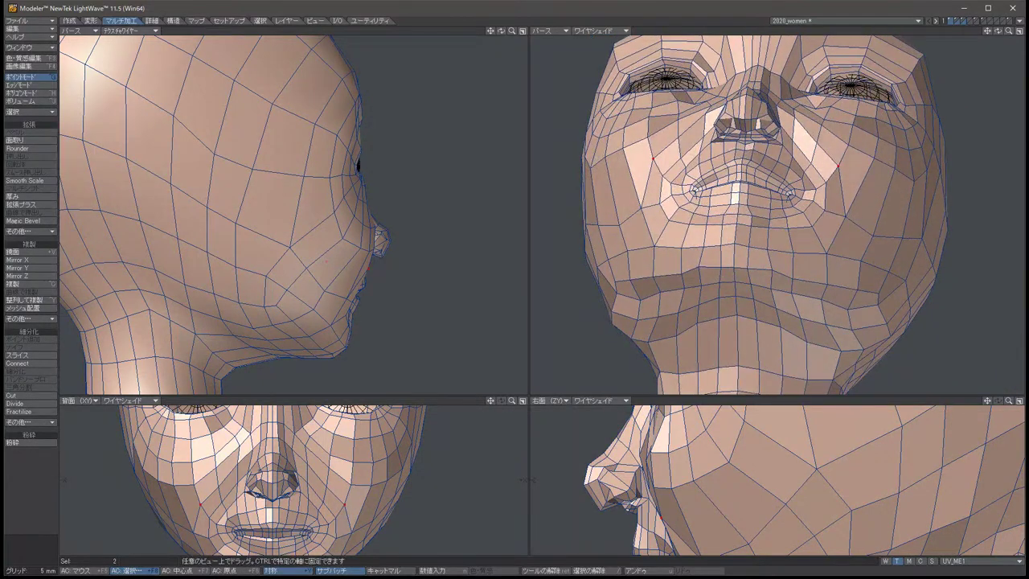
key("slash")
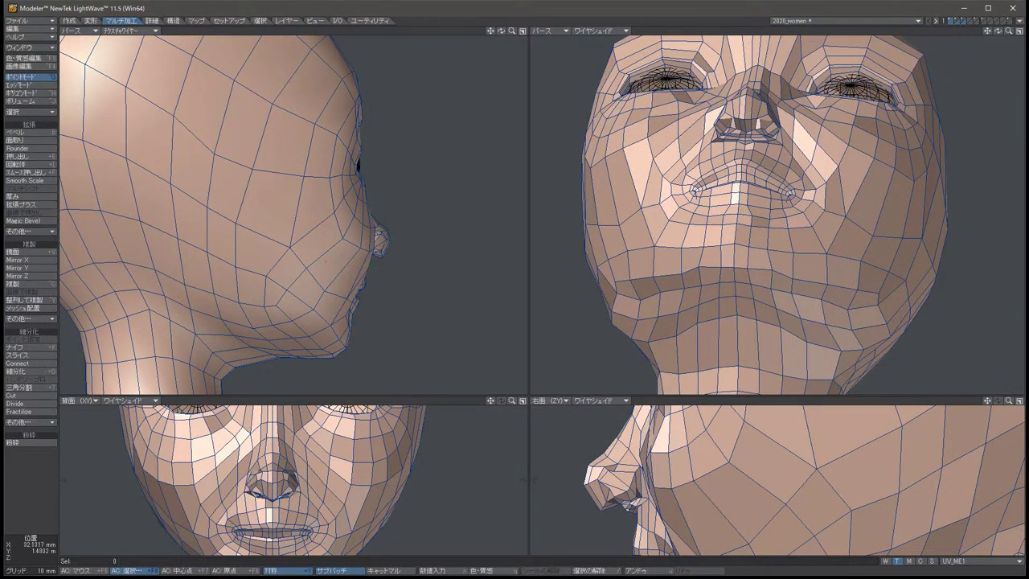
key("alt+Up")
key("alt+Up")
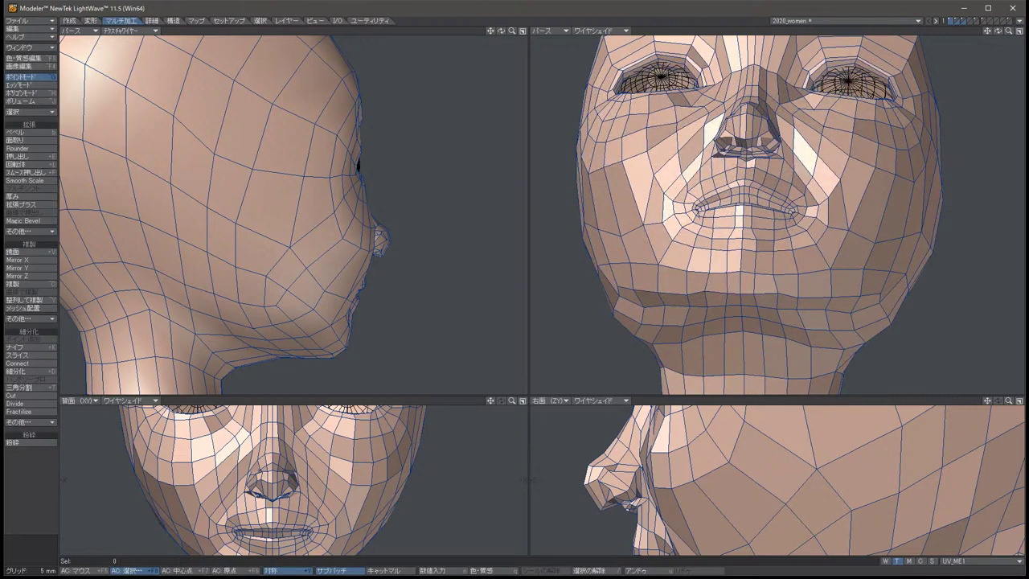
left_click(321, 190)
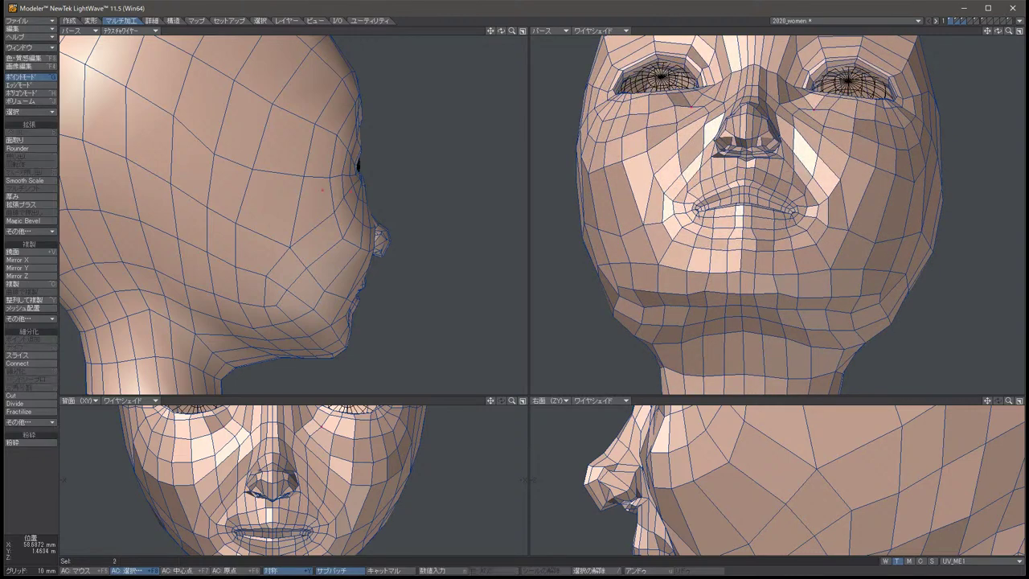
key("g")
key("t")
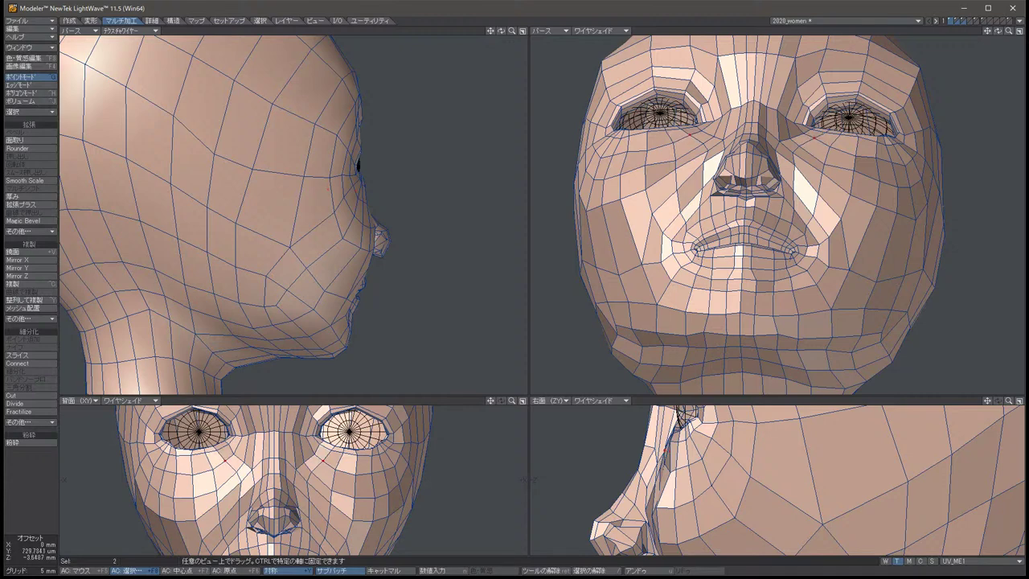
Drop the inner-eye move, then nudge a point pair near the left eye twice.
key("space")
left_click_drag(500, 30, 450, 34)
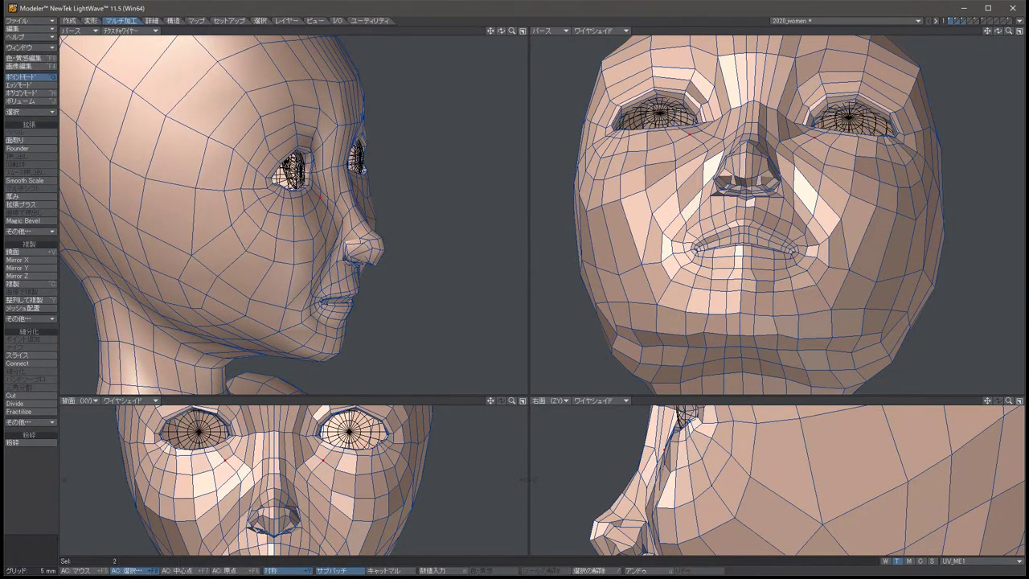
left_click_drag(997, 31, 997, 14)
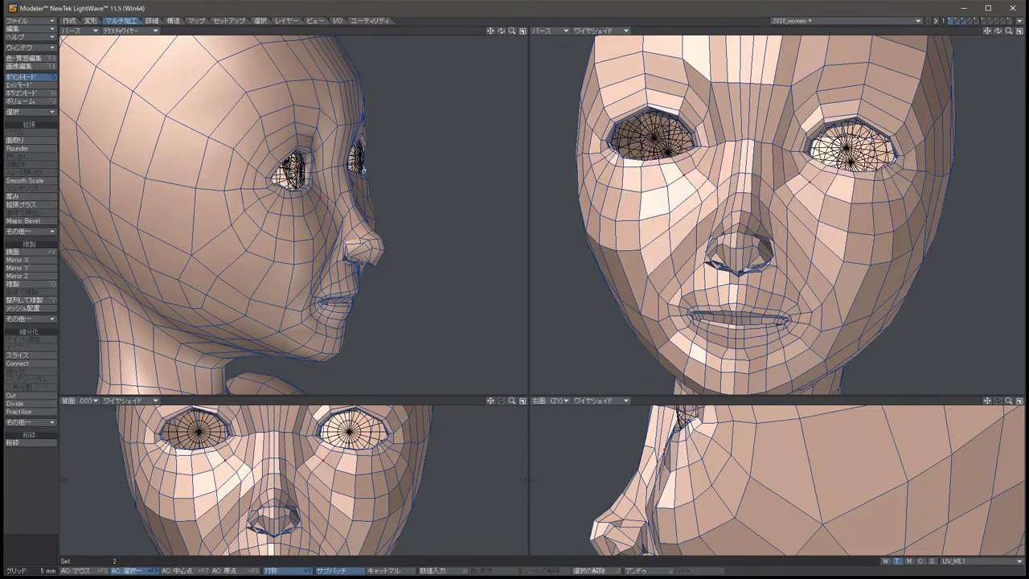
key("slash")
left_click(317, 191)
key("t")
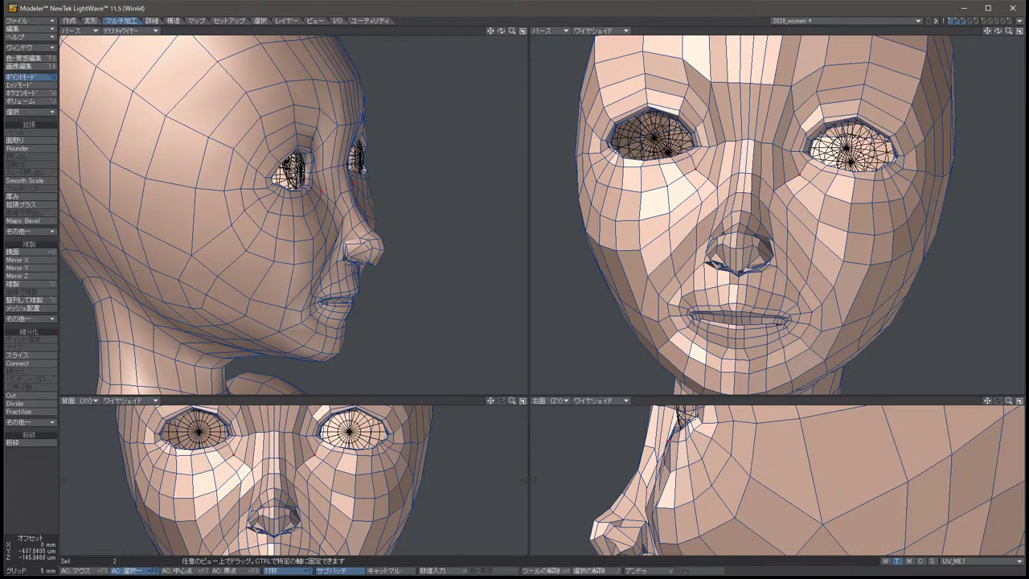
key("space")
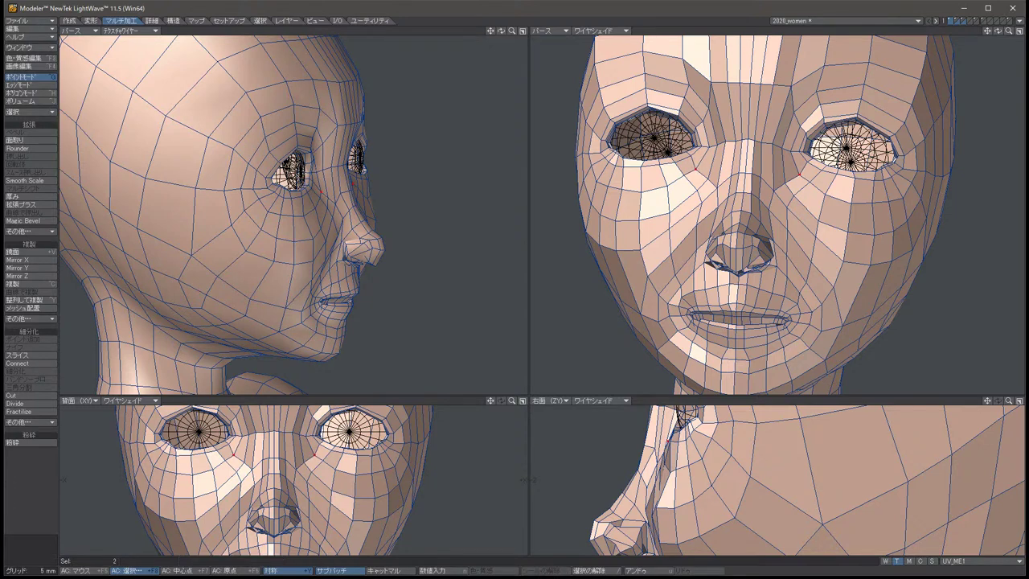
key("t")
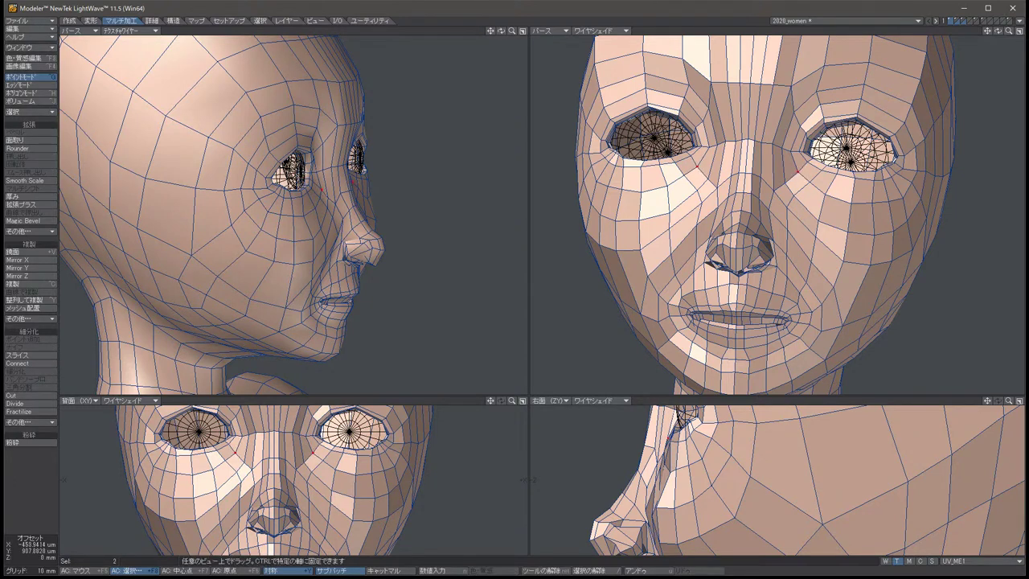
key("space")
key("slash")
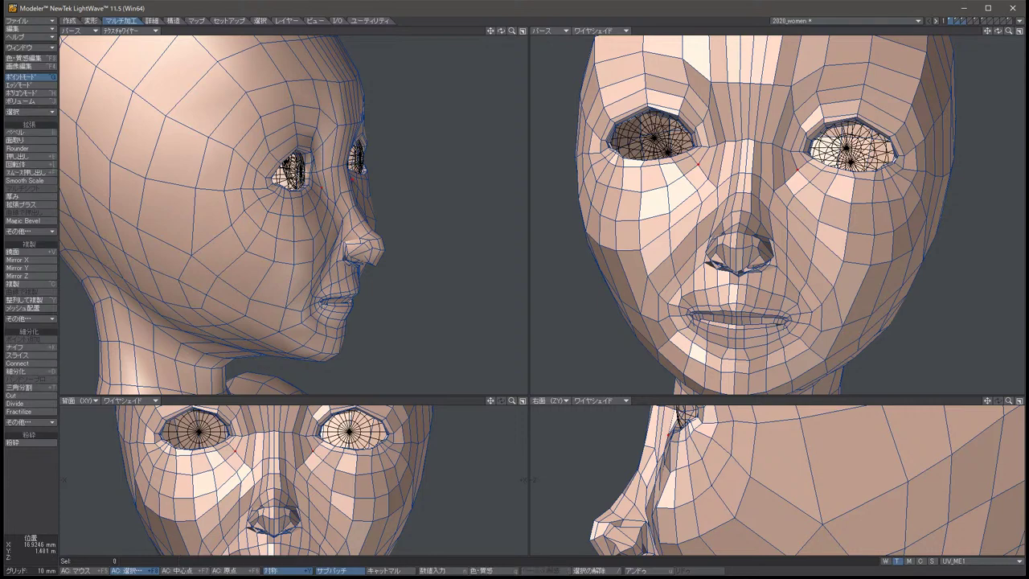
Move the symmetric eye-corner points while viewing the head slightly from above.
left_click(781, 149)
left_click_drag(772, 217, 727, 175, "alt")
key("t")
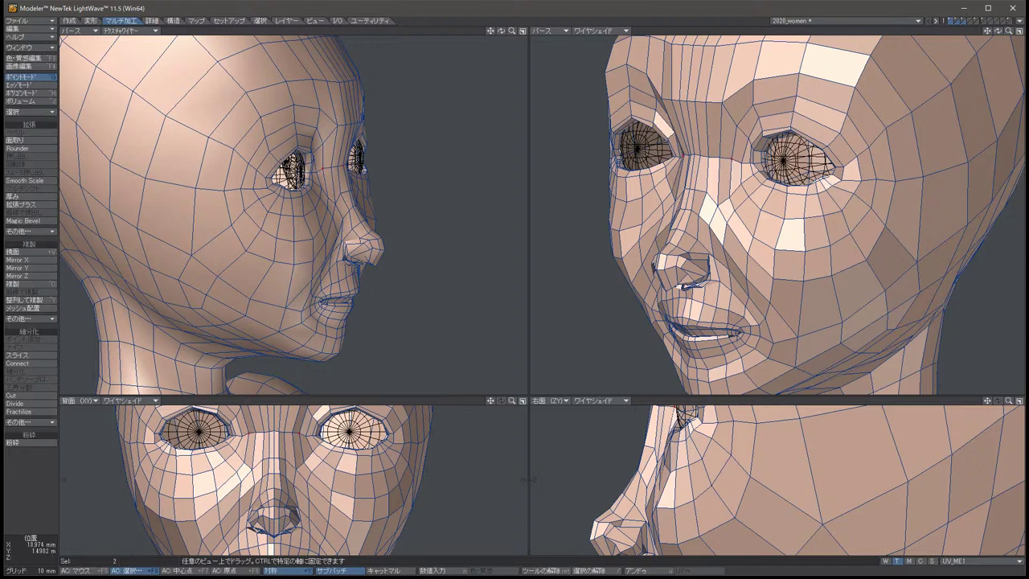
key("space")
key("slash")
Select both mirrored eye-corner points and shift them slightly sideways.
key("Down")
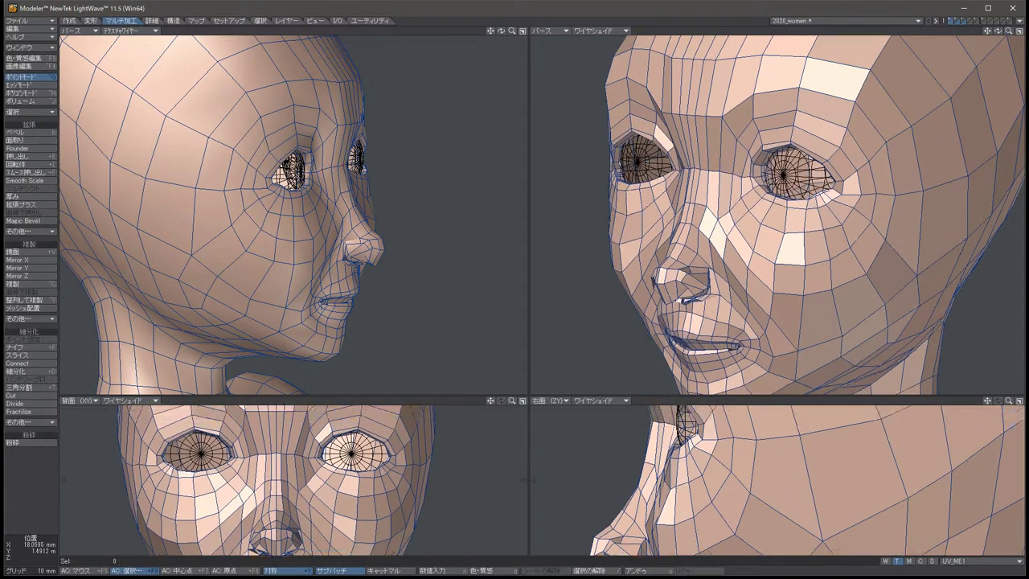
key("Down")
left_click(683, 196)
left_click(721, 199)
key("t")
left_click_drag(723, 238, 726, 236)
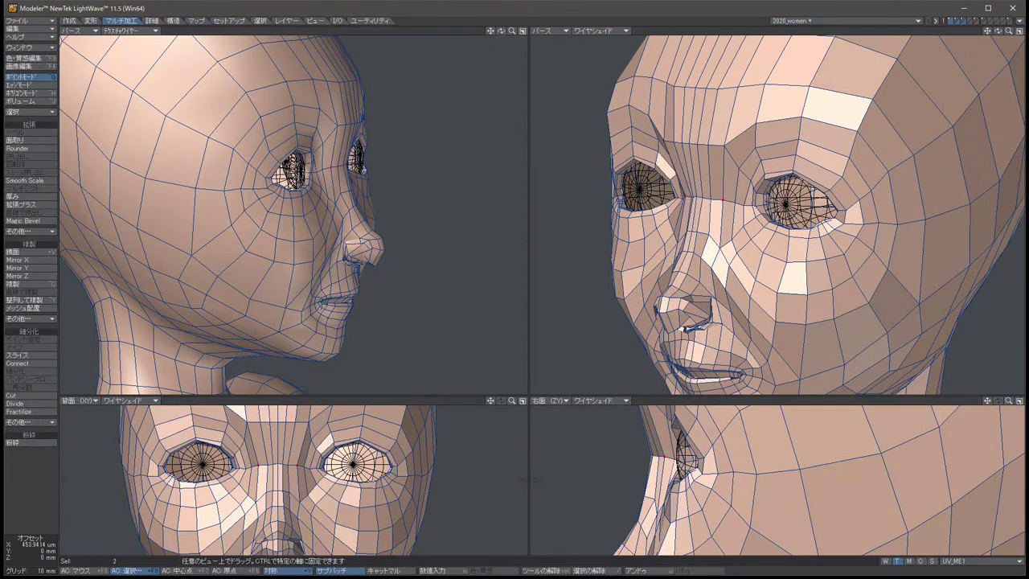
key("space")
key("t")
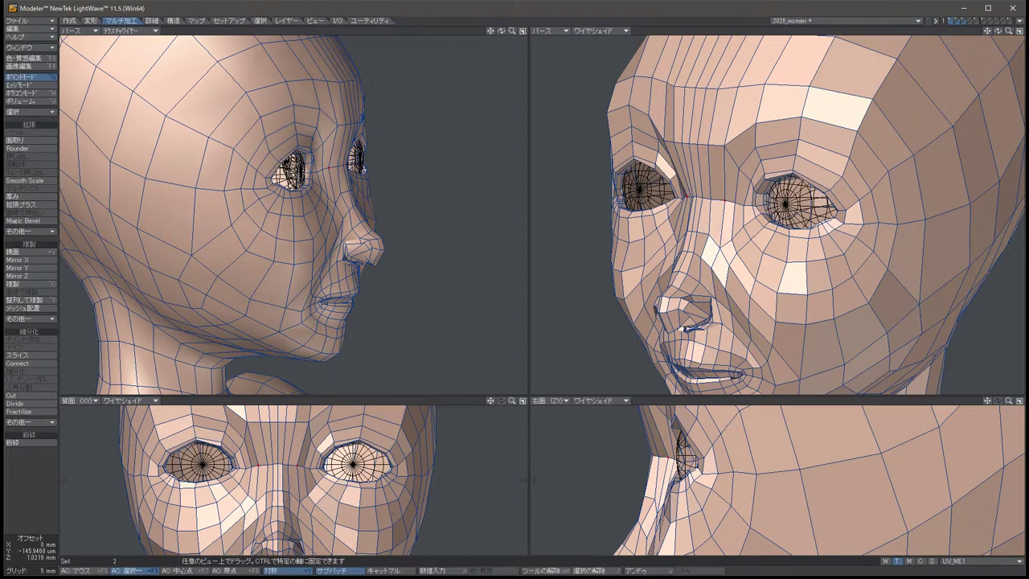
key("space")
Shift the points between the eyes and at the right eye's inner corner slightly.
key("t")
left_click_drag(338, 474, 310, 473)
left_click_drag(661, 474, 660, 472)
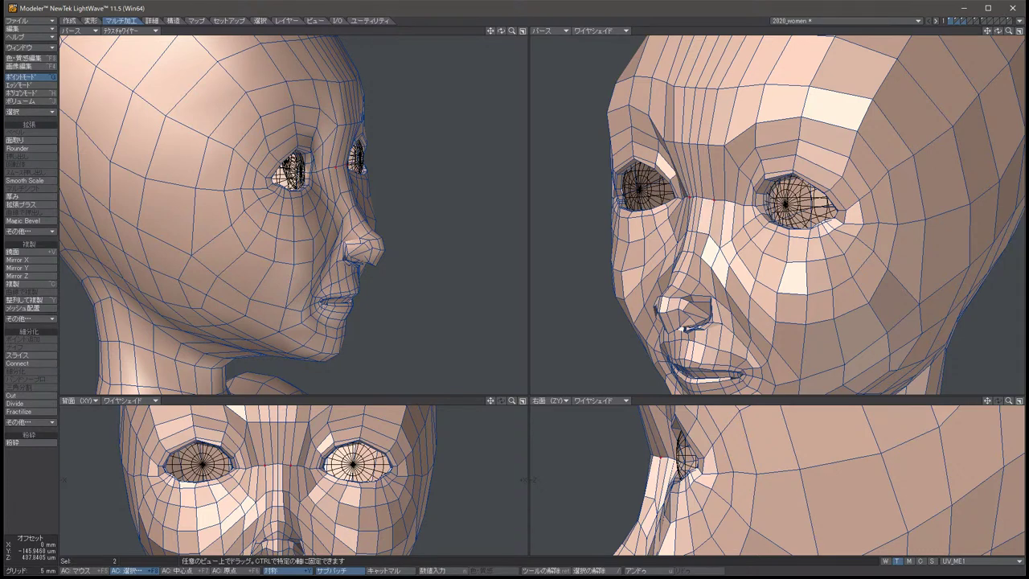
key("space")
key("slash")
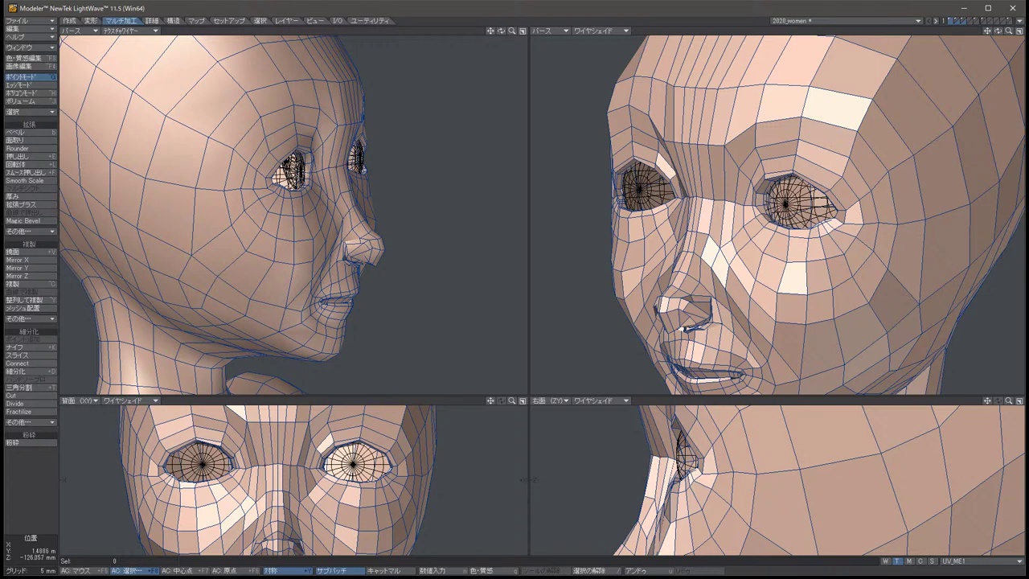
Push a new point pair near the eyes back in depth, offsetting it about 1.4 mm.
key("t")
left_click_drag(666, 166, 666, 170)
key("space")
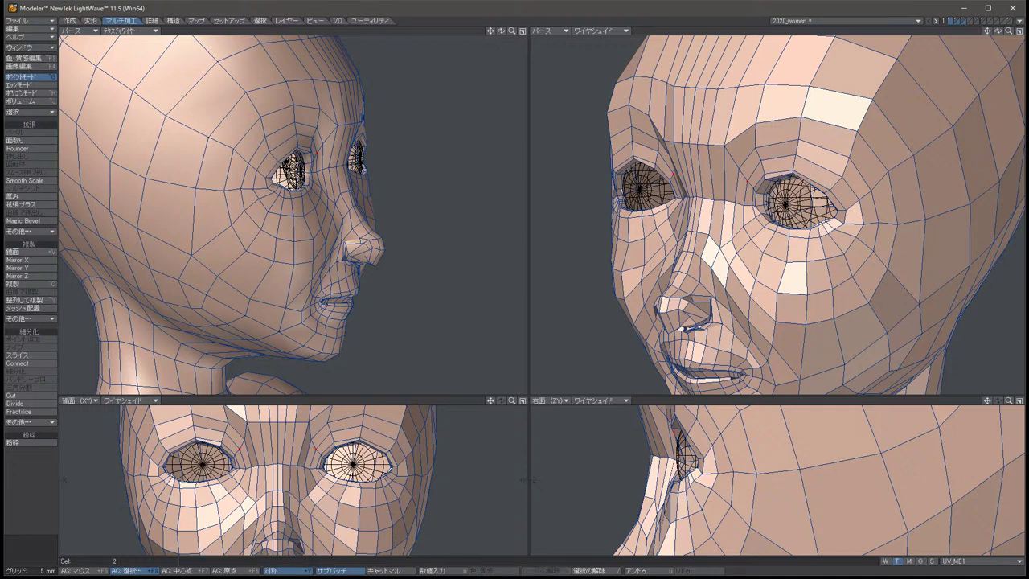
key("t")
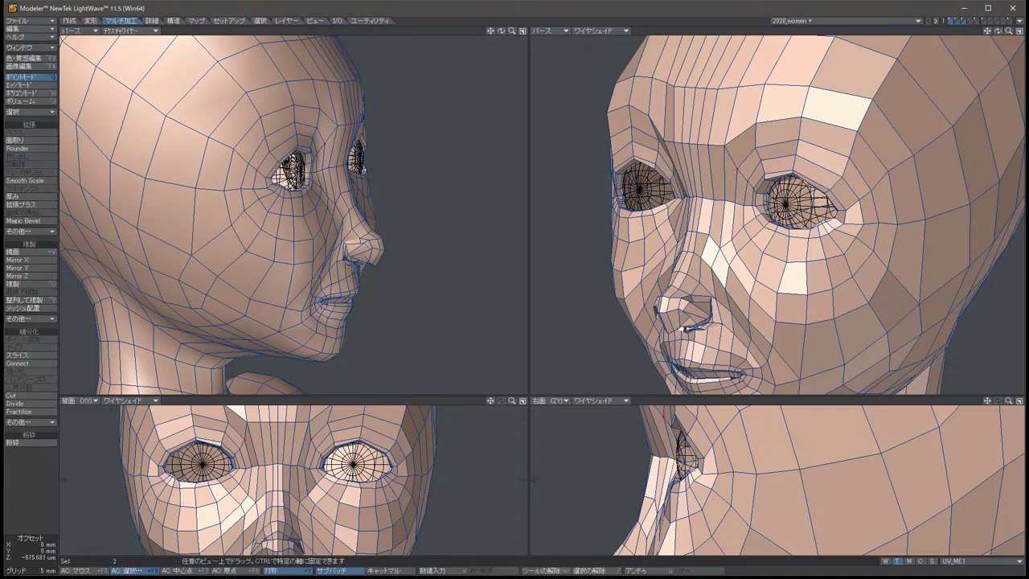
left_click_drag(658, 415, 662, 416)
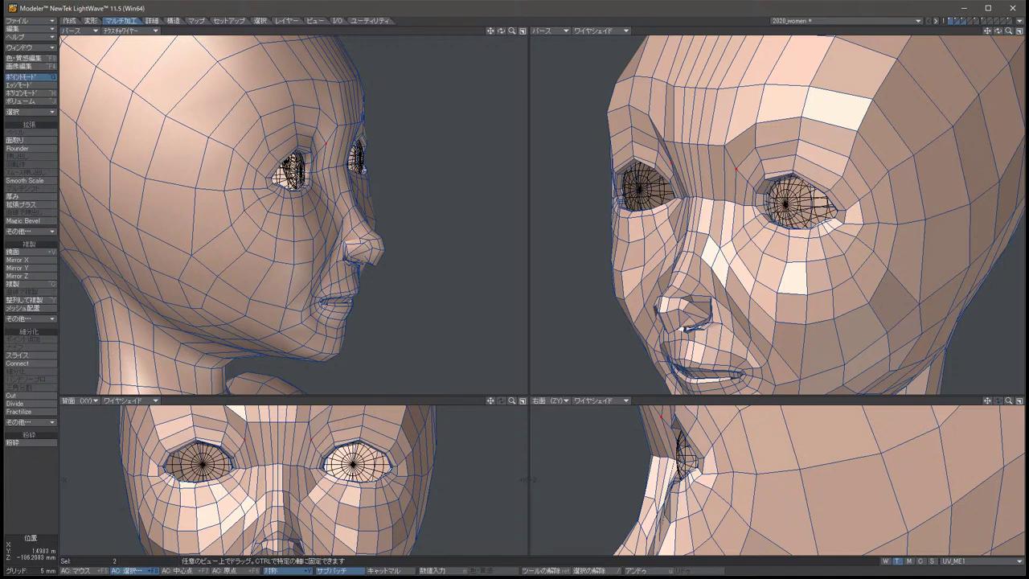
key("space")
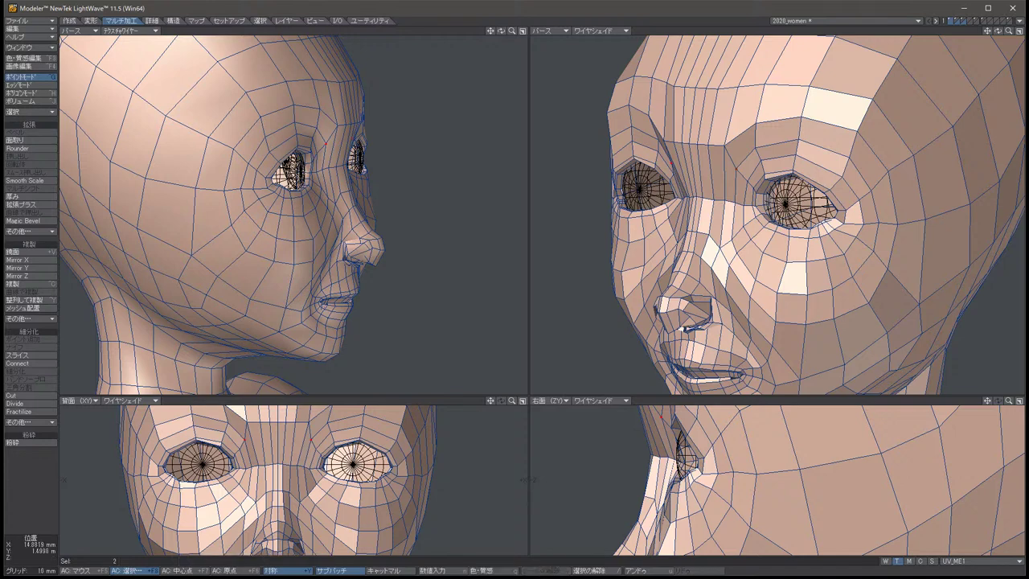
key("t")
left_click_drag(277, 482, 268, 487)
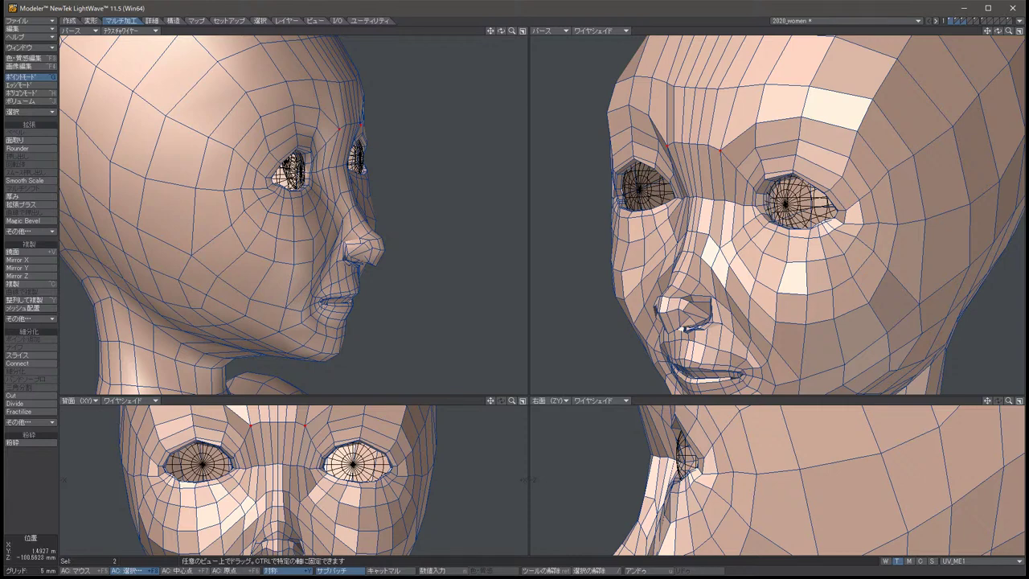
key("space")
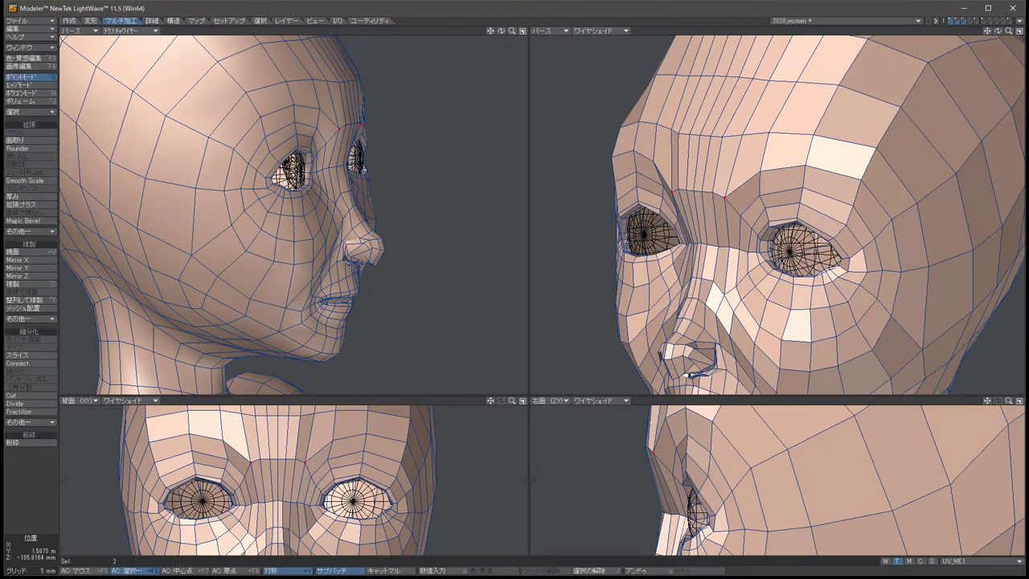
Adjust the selected points, then nudge a symmetric point pair very slightly.
key("t")
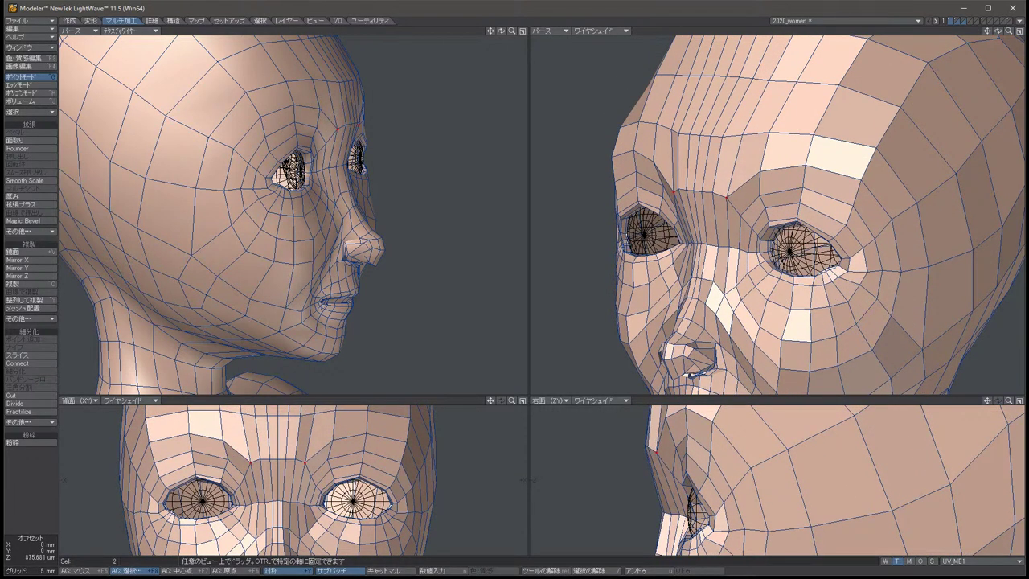
key("space")
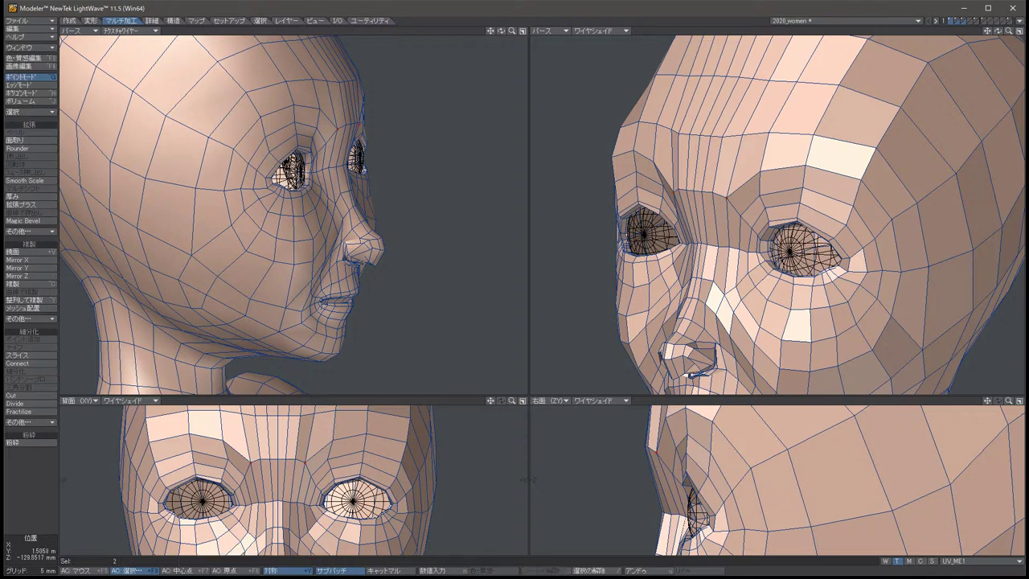
key("t")
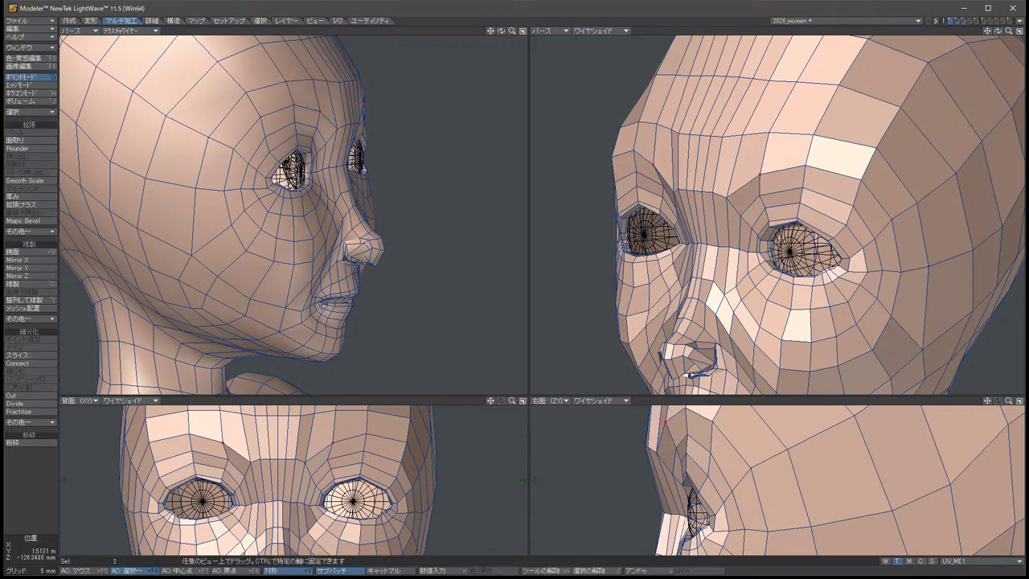
key("space")
key("slash")
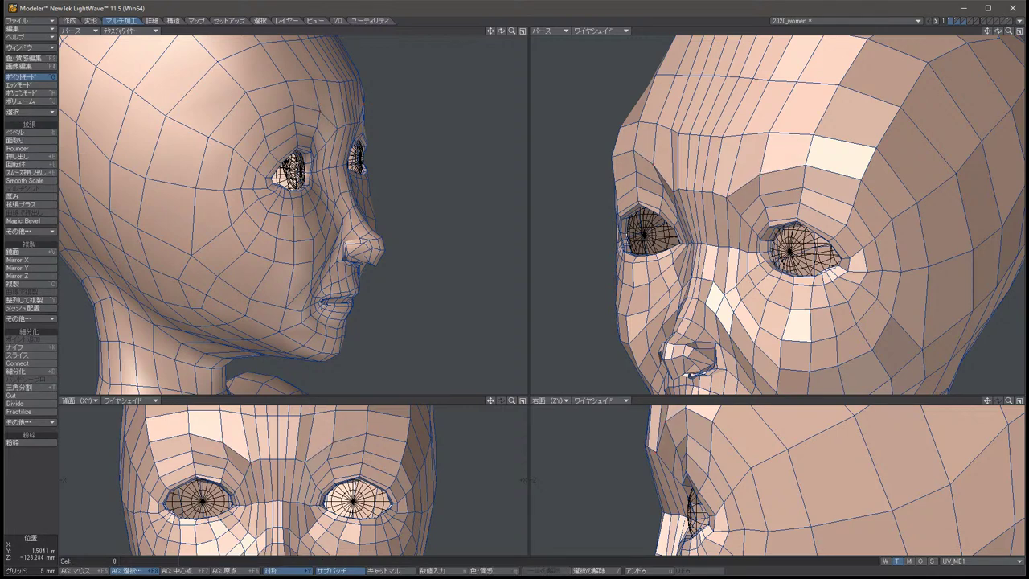
key("ctrl+z")
key("t")
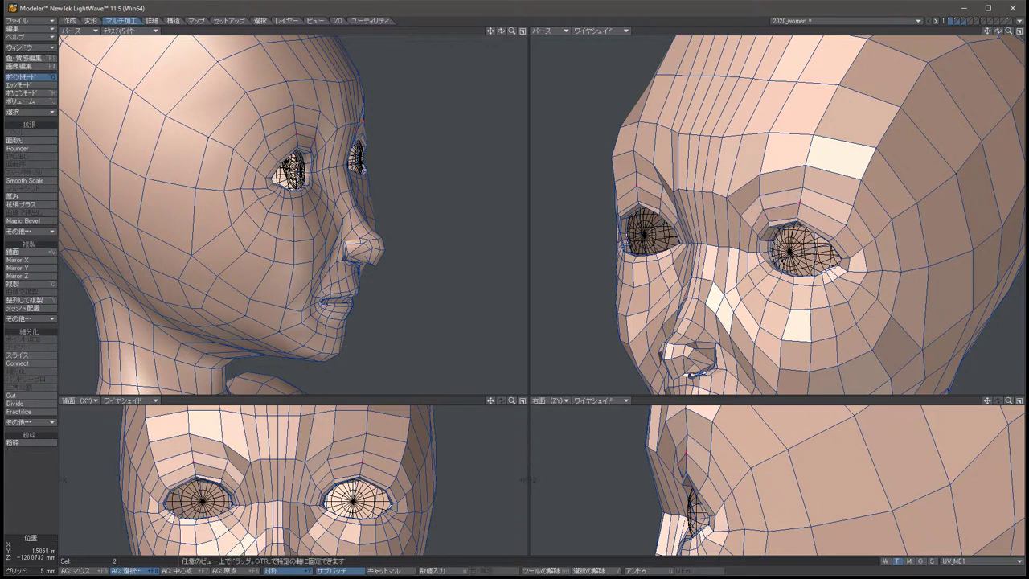
left_click_drag(676, 465, 682, 455)
key("space")
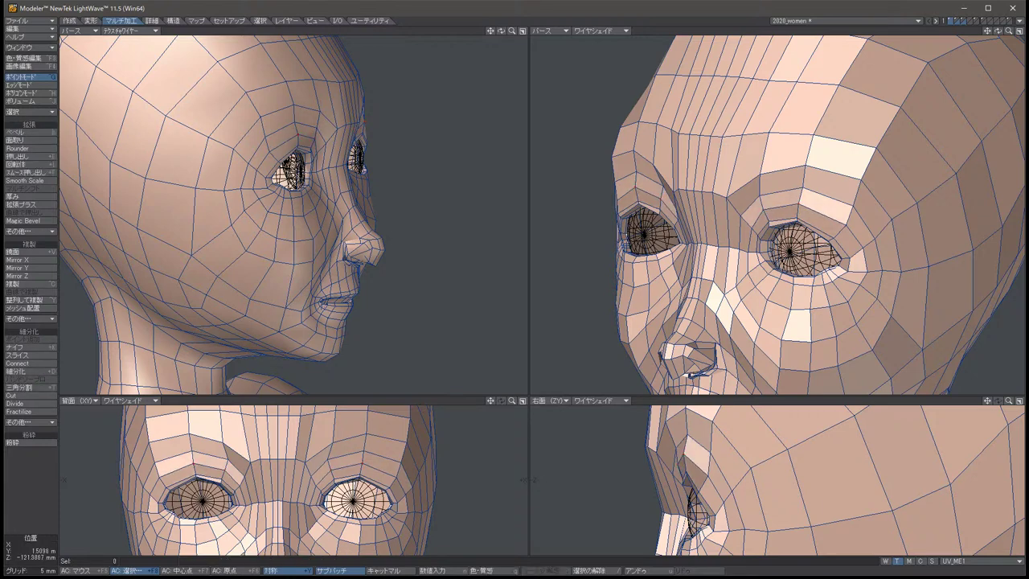
Move the symmetric brow points, then orbit the perspective view to look under the chin.
key("t")
left_click(800, 189)
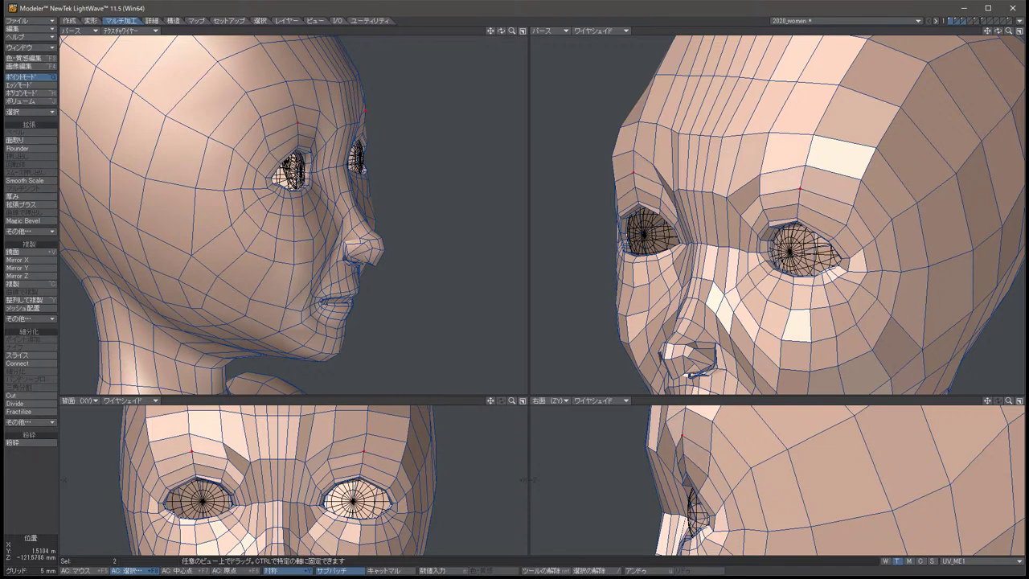
key("slash")
key("ctrl+z")
key("t")
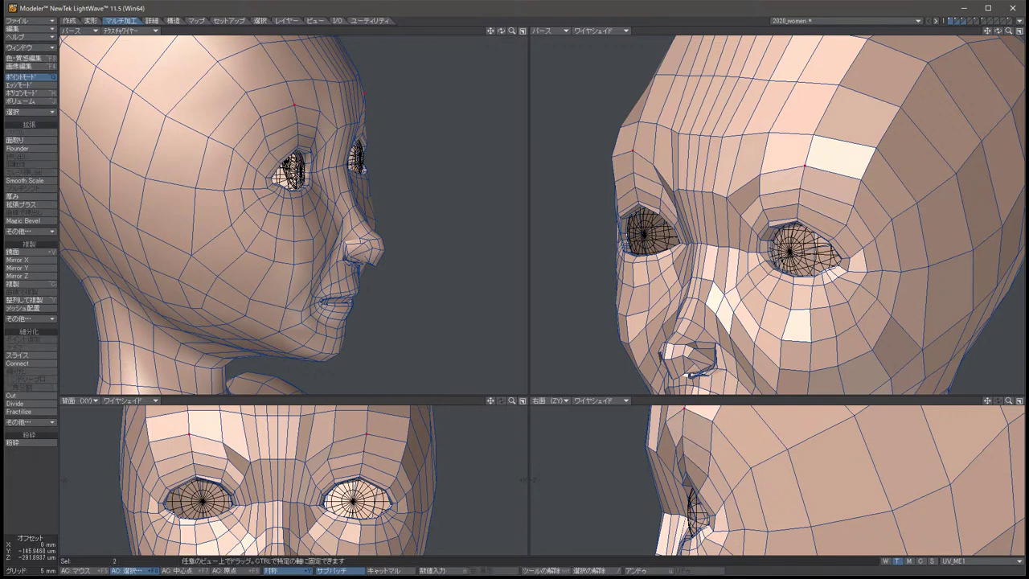
key("space")
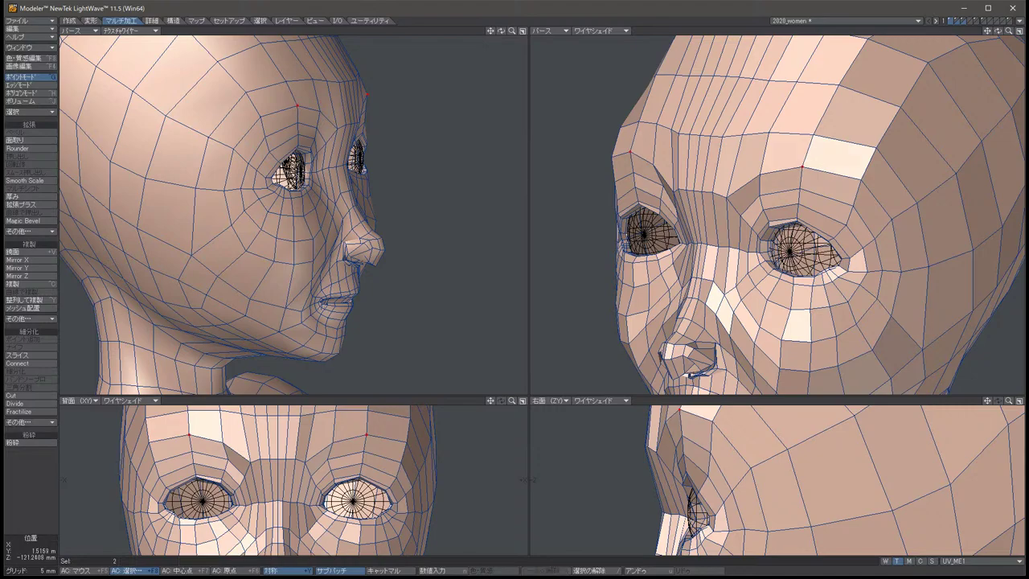
key("slash")
left_click_drag(772, 217, 928, 256, "alt")
Nudge the two mirrored brow points back in depth in two small moves.
left_click(716, 107)
key("t")
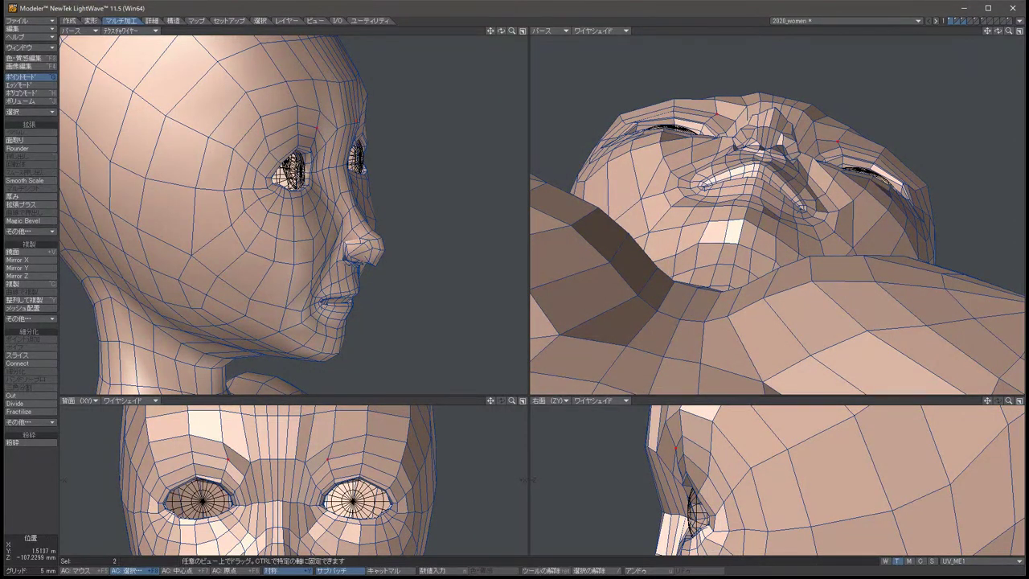
mouse_move(716, 107)
left_mouse_down()
mouse_move(715, 193)
mouse_move(715, 108)
left_mouse_up()
key("space")
key("slash")
key("u")
key("t")
key("t")
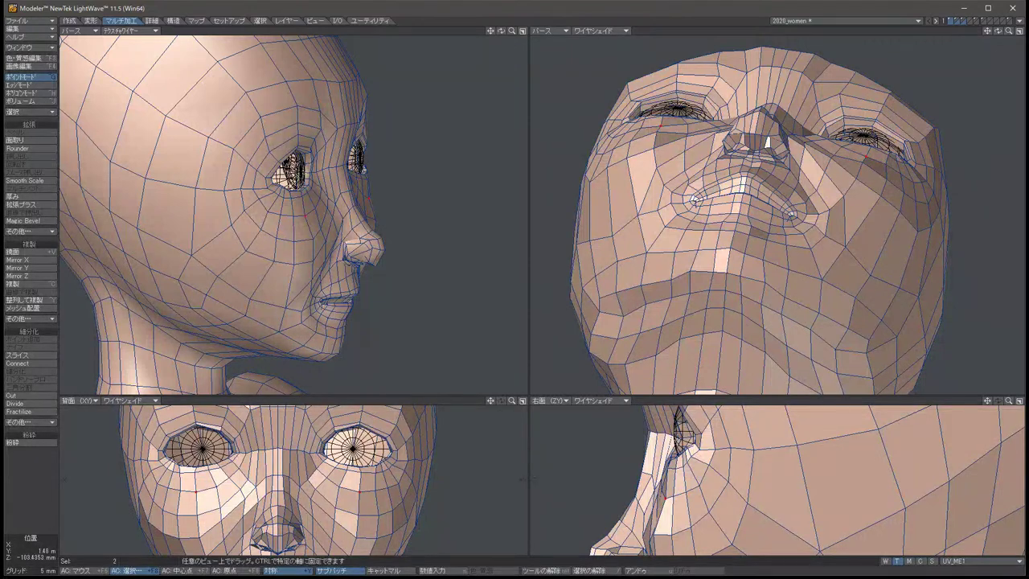
left_click_drag(667, 498, 662, 499)
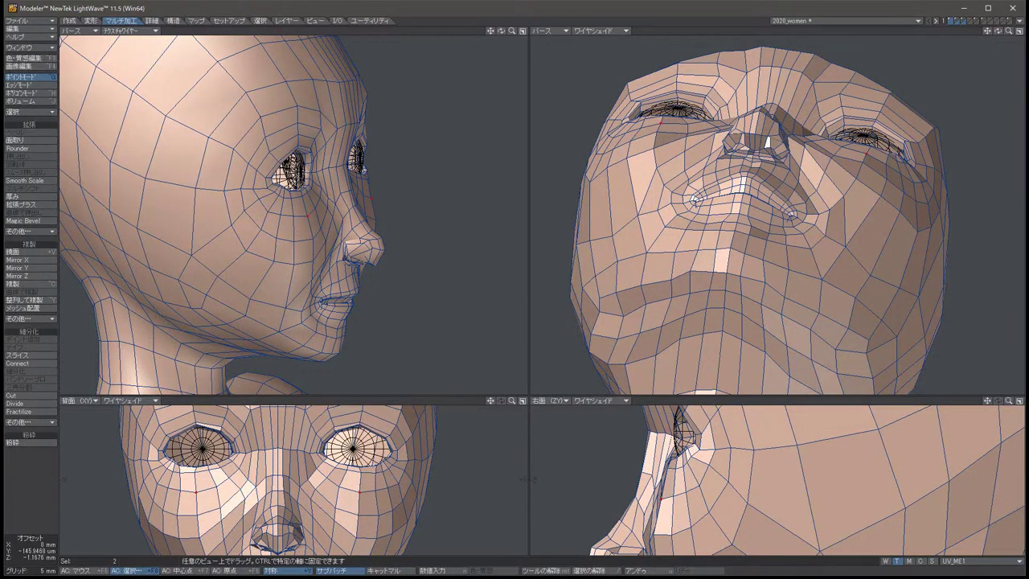
key("space")
key("slash")
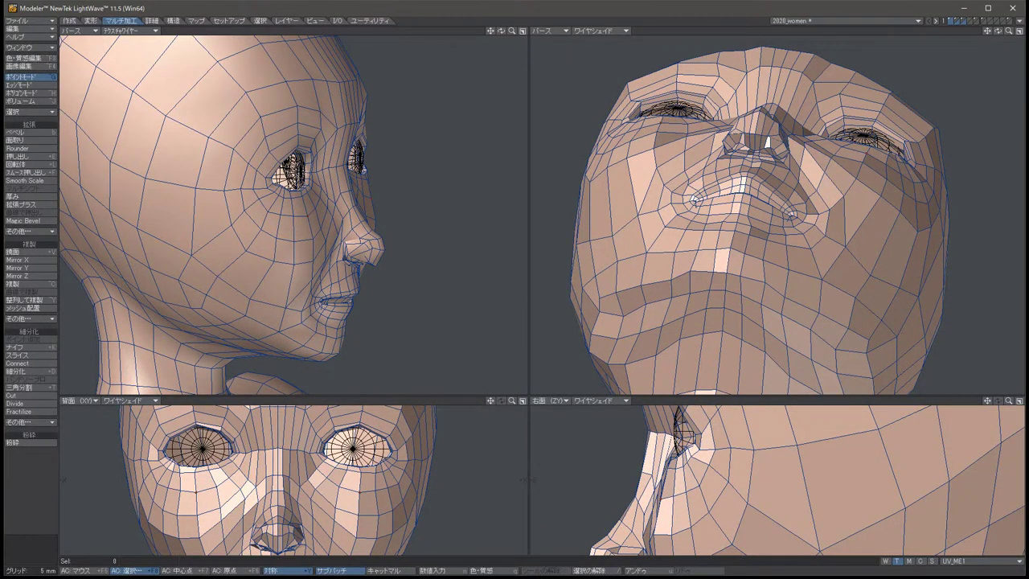
Nudge the mirrored point pair twice more, then orbit from under the chin to the front.
left_click(339, 486)
key("t")
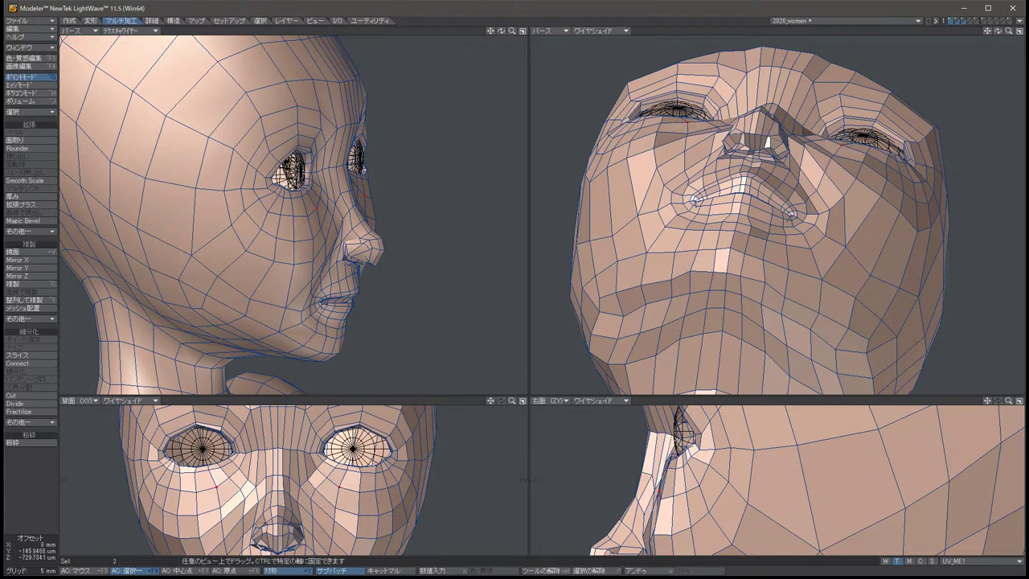
key("space")
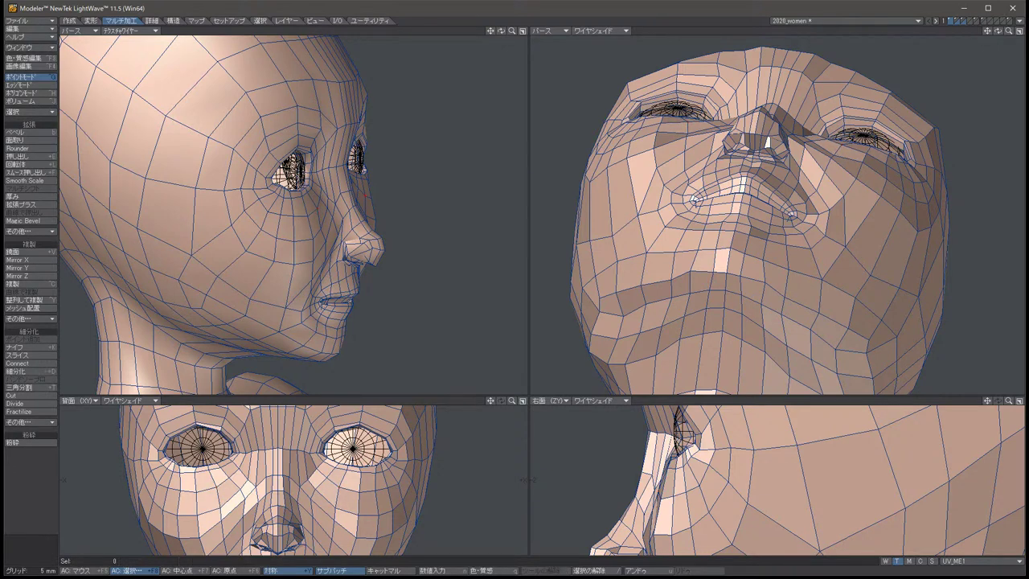
key("t")
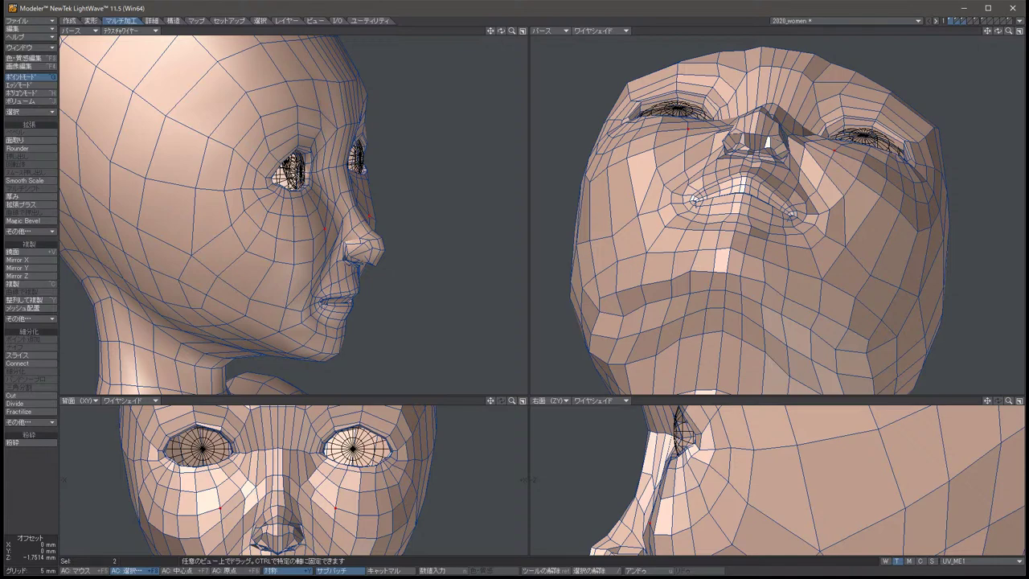
key("space")
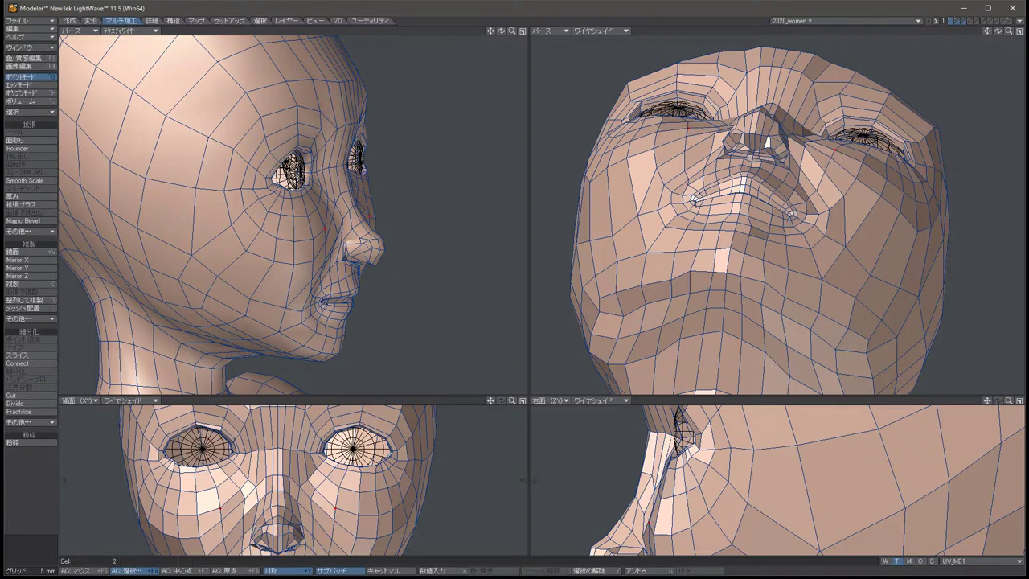
key("slash")
left_click_drag(772, 217, 705, 306, "alt")
Check the mirrored points around and under the eyes, then orbit both perspective views to three-quarter.
left_click(211, 478)
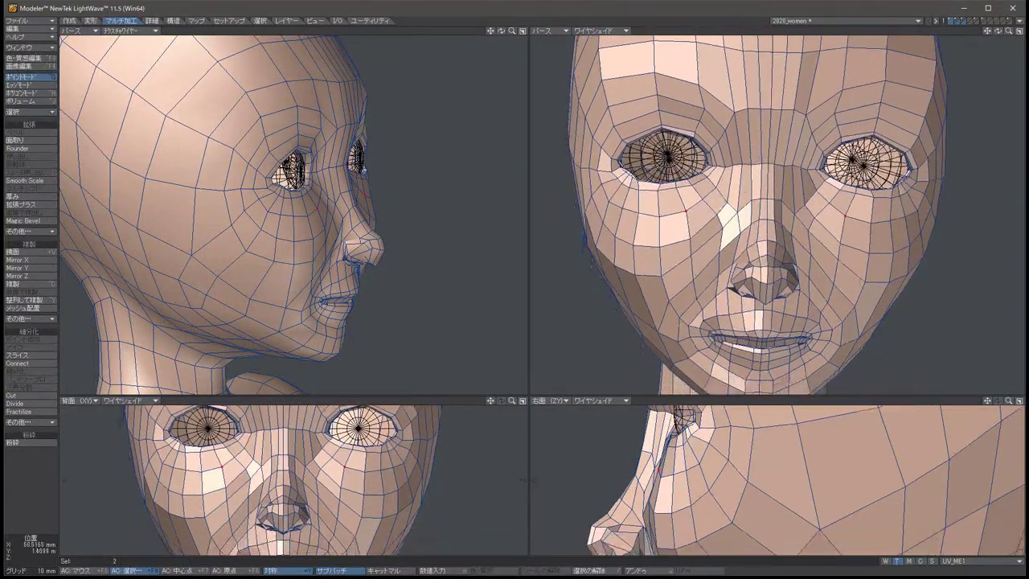
key("t")
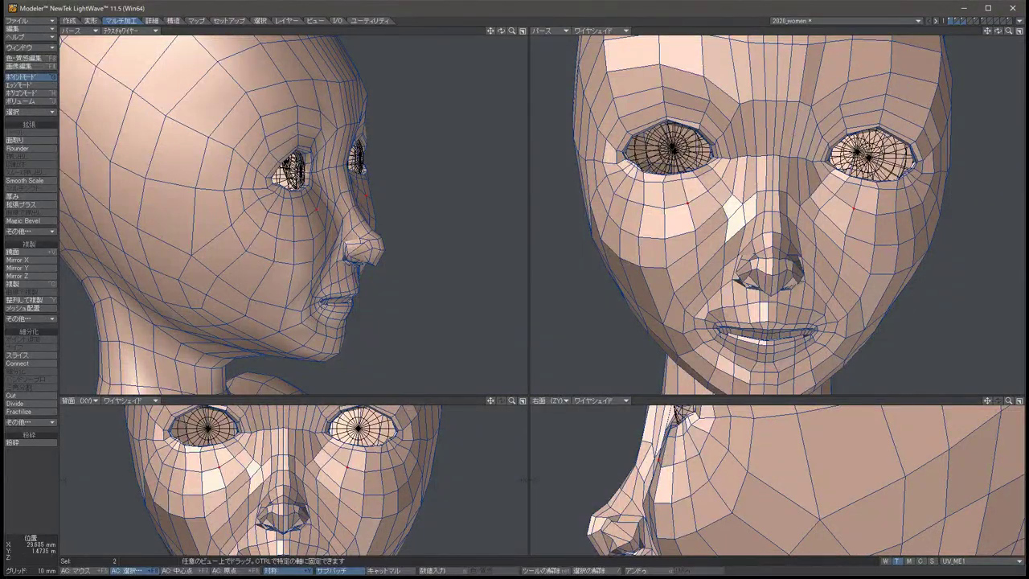
key("space")
key("/")
left_click(216, 449)
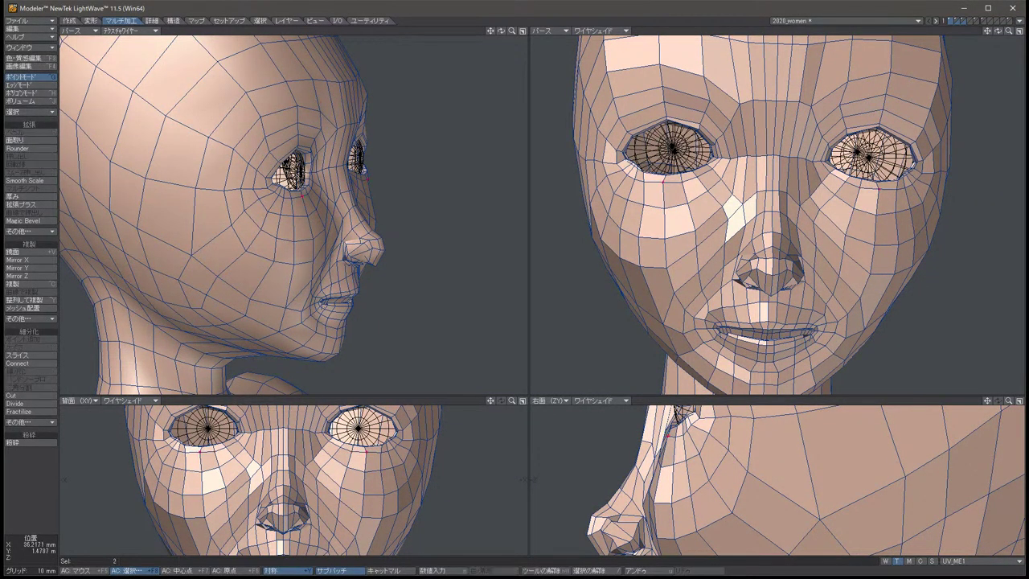
key("/")
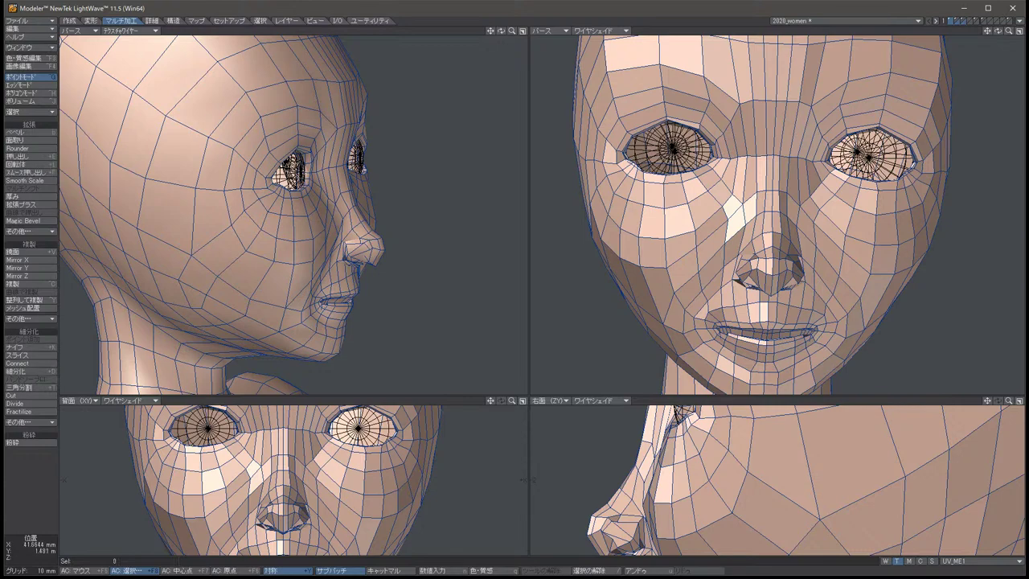
left_click_drag(772, 209, 699, 223, "alt")
left_click_drag(225, 209, 153, 214, "alt")
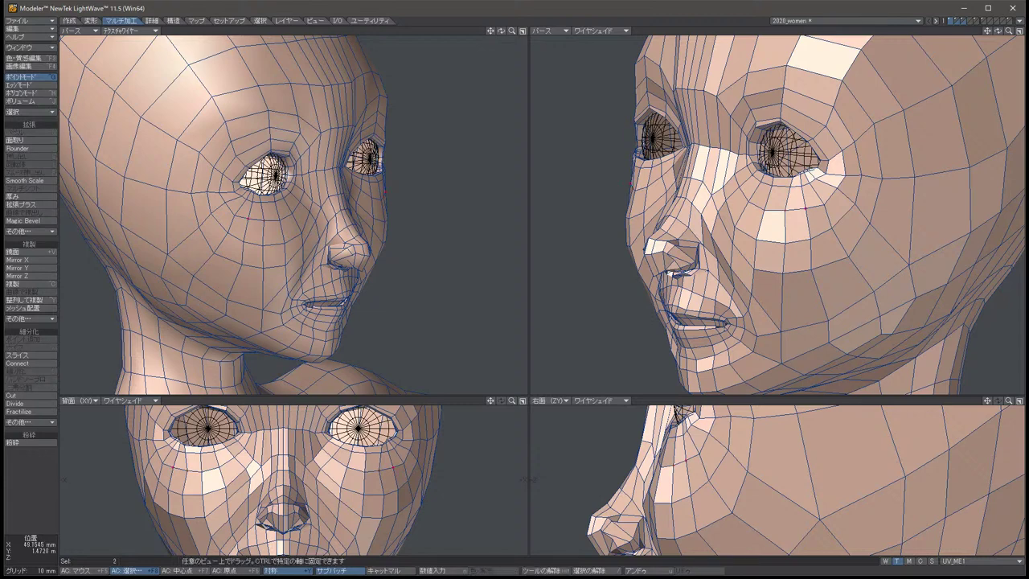
Nudge the two mirrored cheek points slightly with the Move tool.
left_click(824, 204)
key("t")
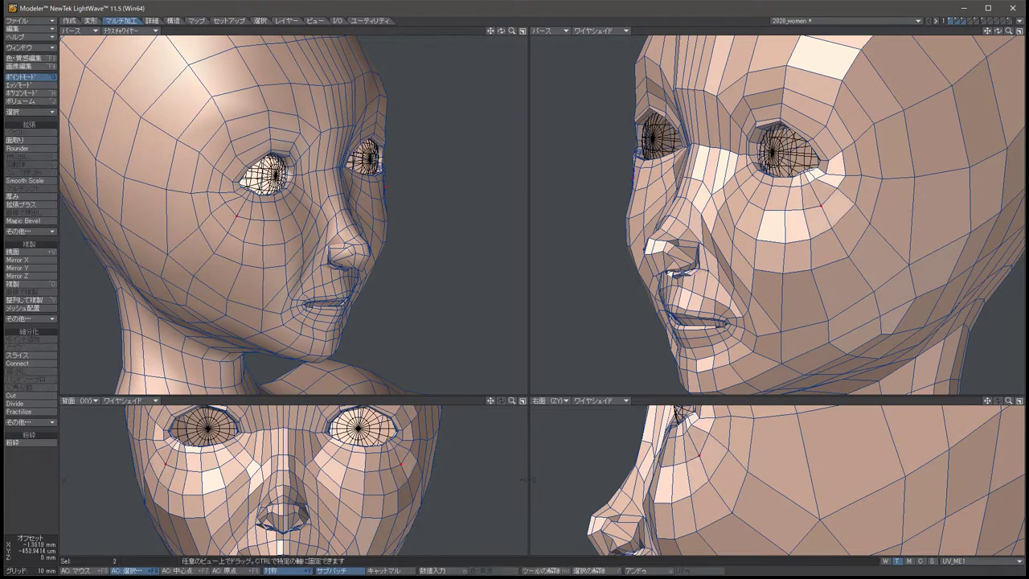
left_click_drag(825, 203, 820, 207)
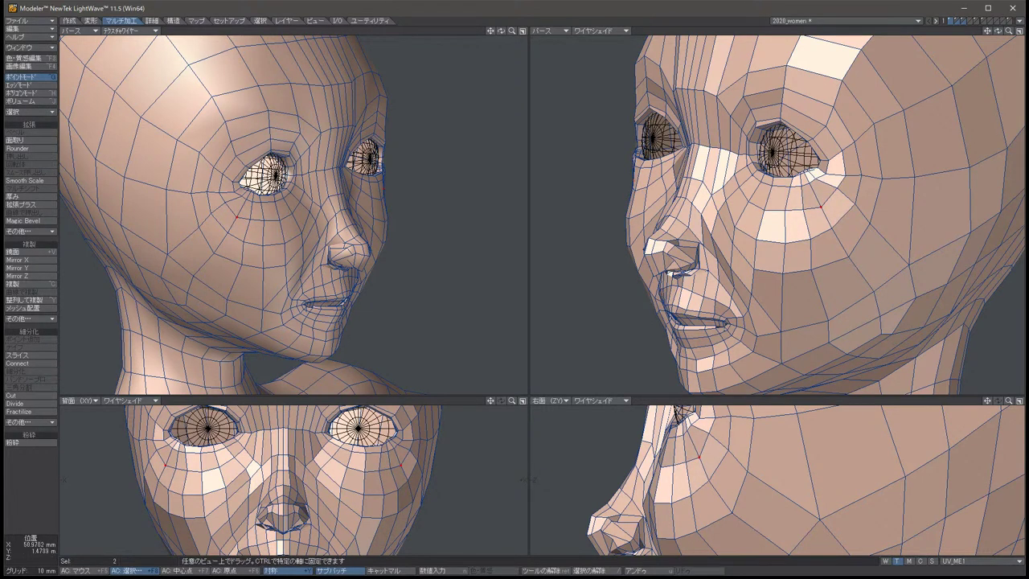
key("space")
key("/")
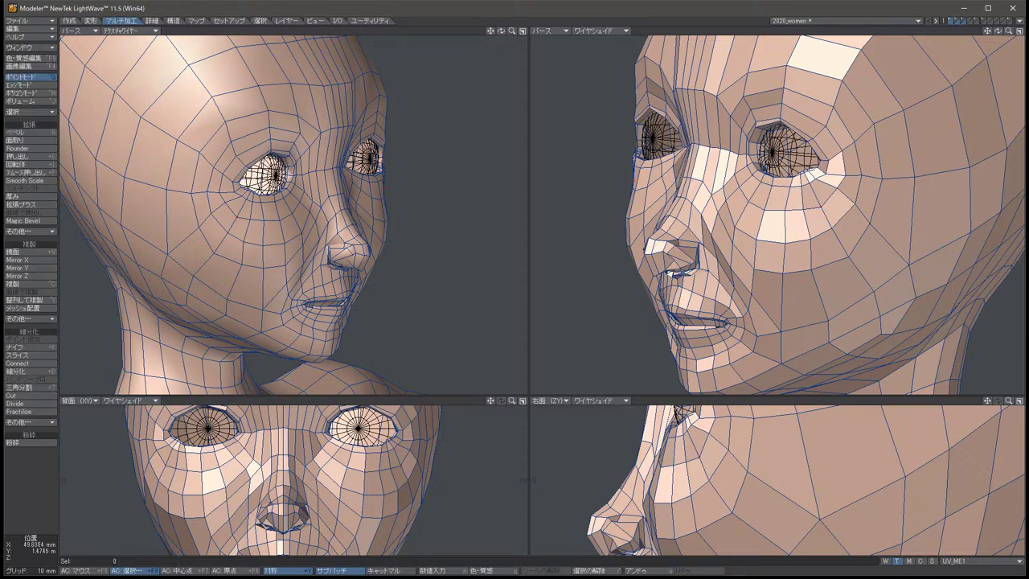
Zoom in and push the same cheek points slightly in depth.
key("Up")
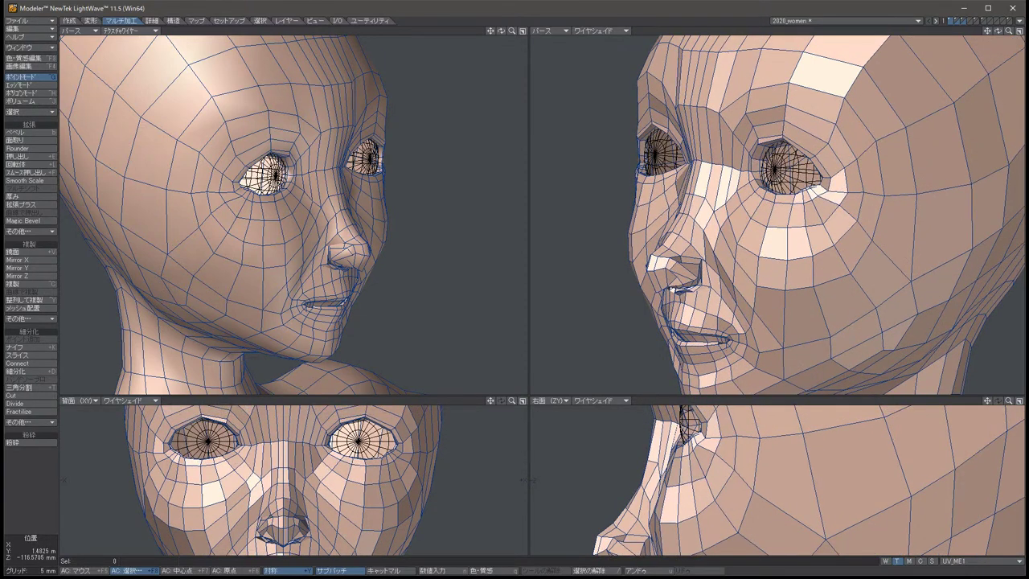
key("u")
key("t")
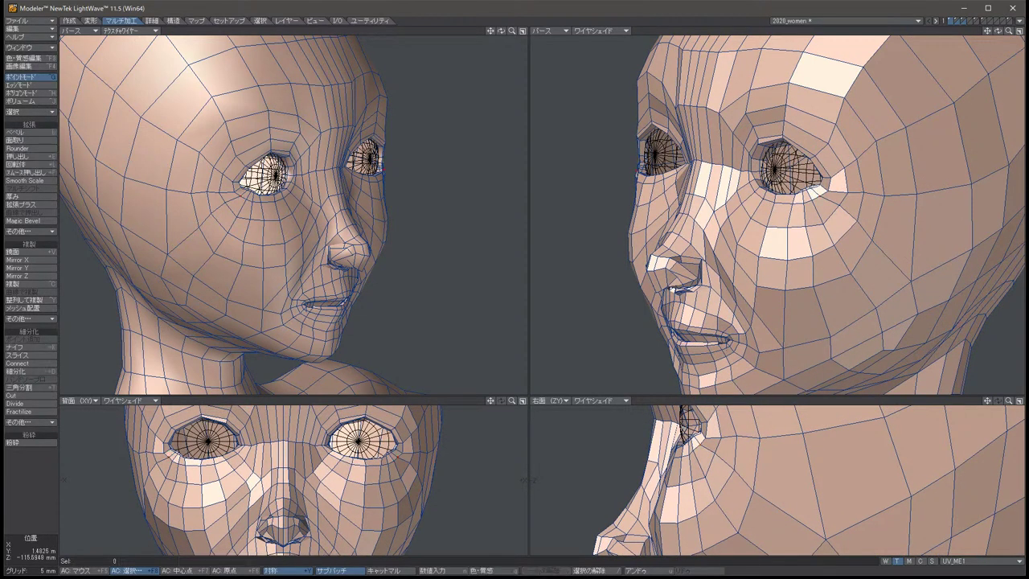
left_click_drag(820, 208, 820, 206)
key("space")
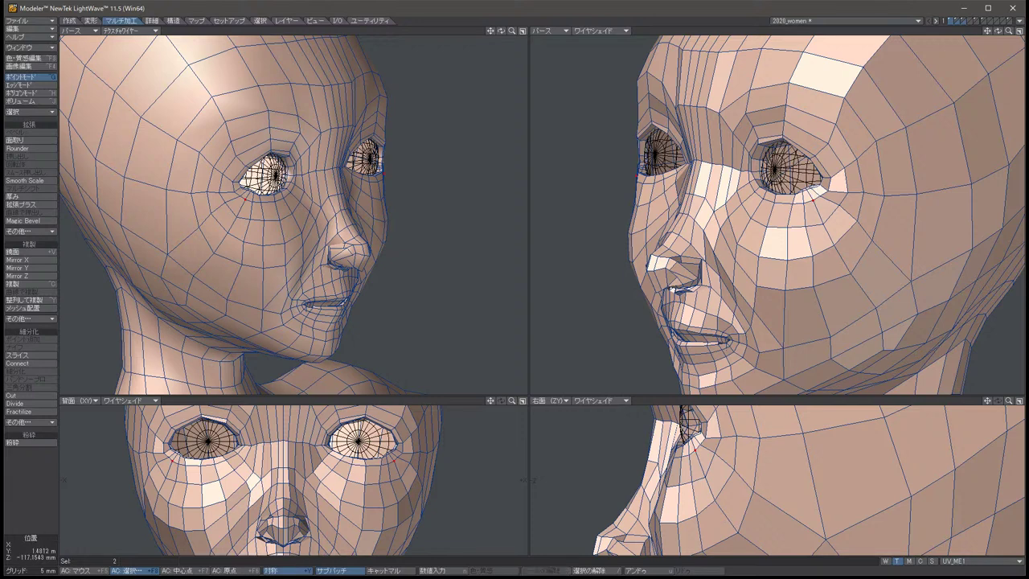
key("slash")
Shift the mirrored pair of points slightly twice more.
key("u")
key("t")
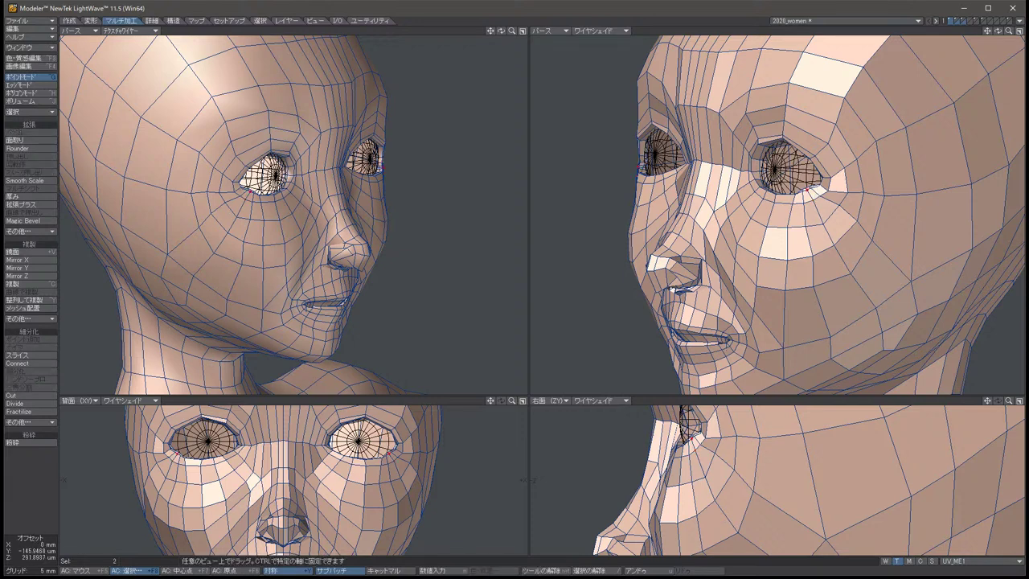
key("space")
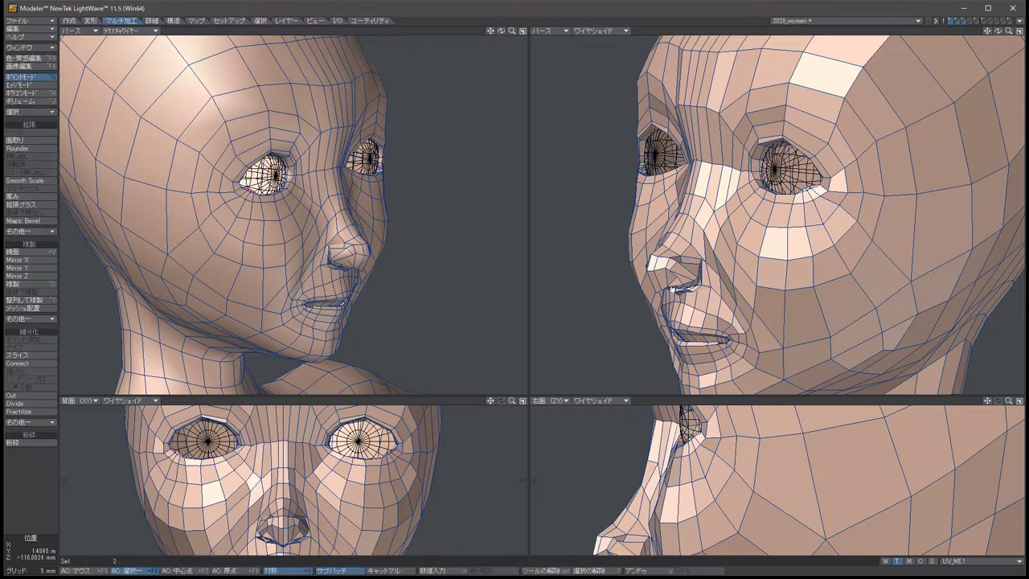
key("t")
key("space")
key("slash")
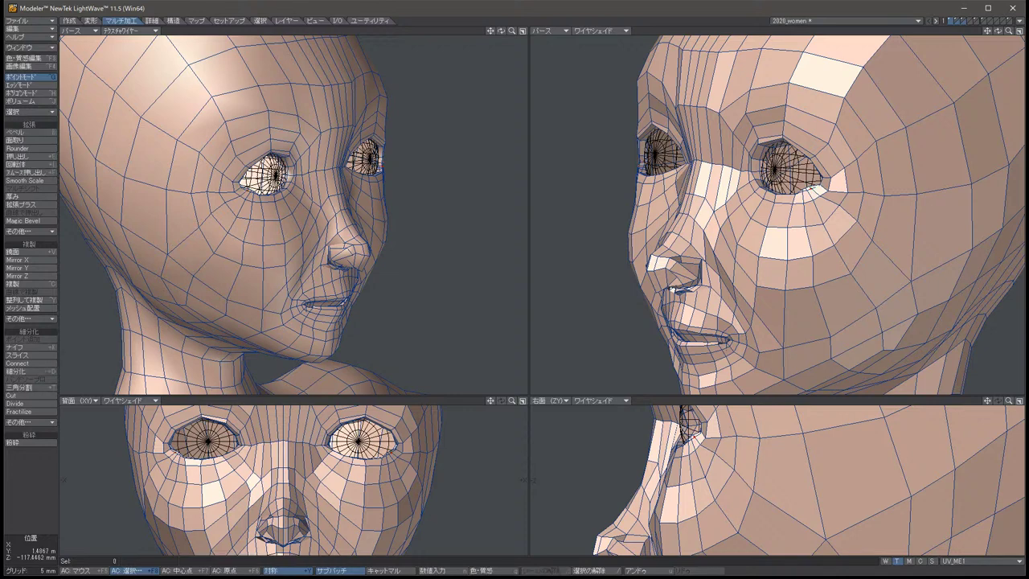
Adjust the points near both eye corners with a small move.
key("u")
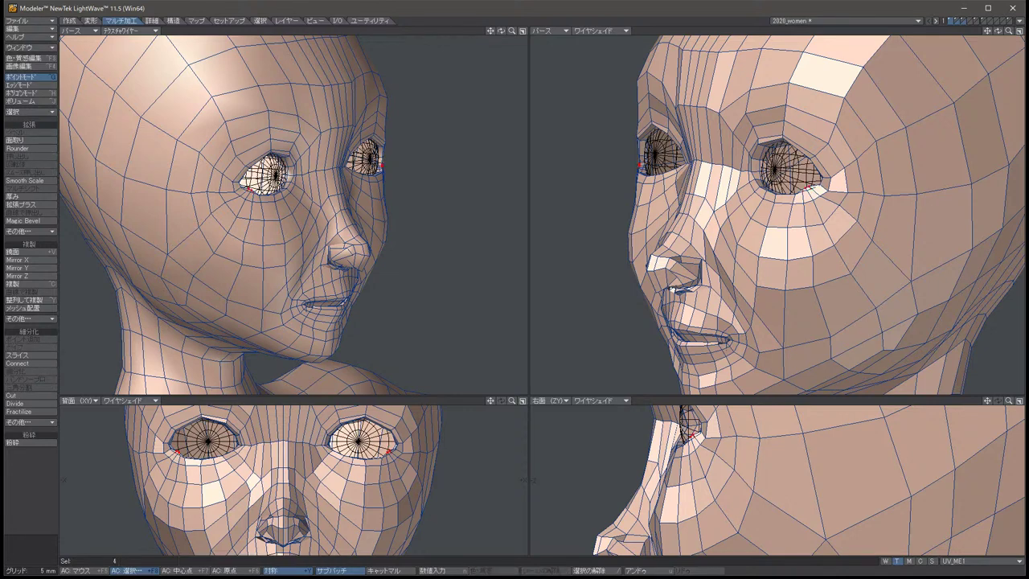
key("t")
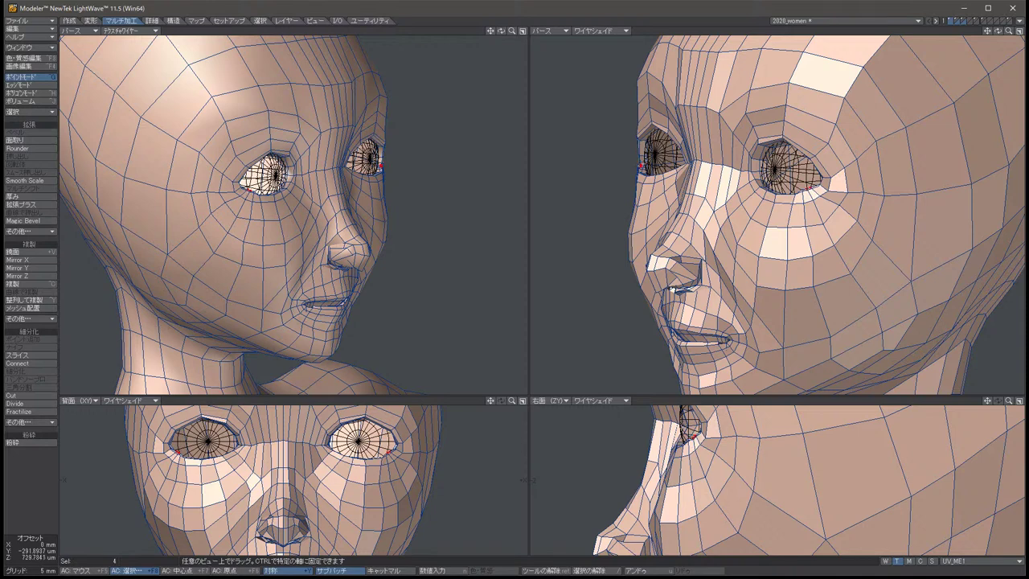
key("space")
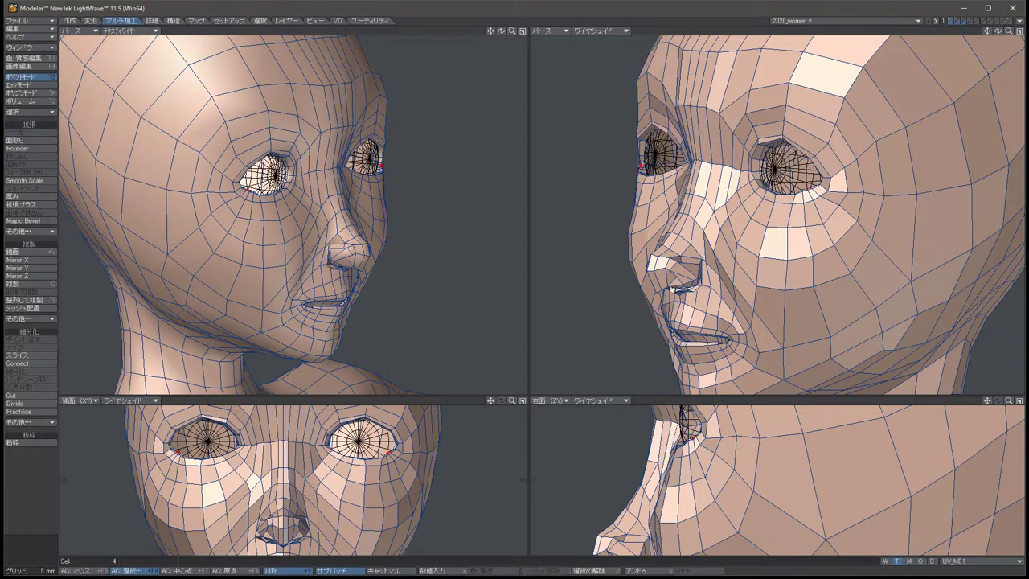
key("slash")
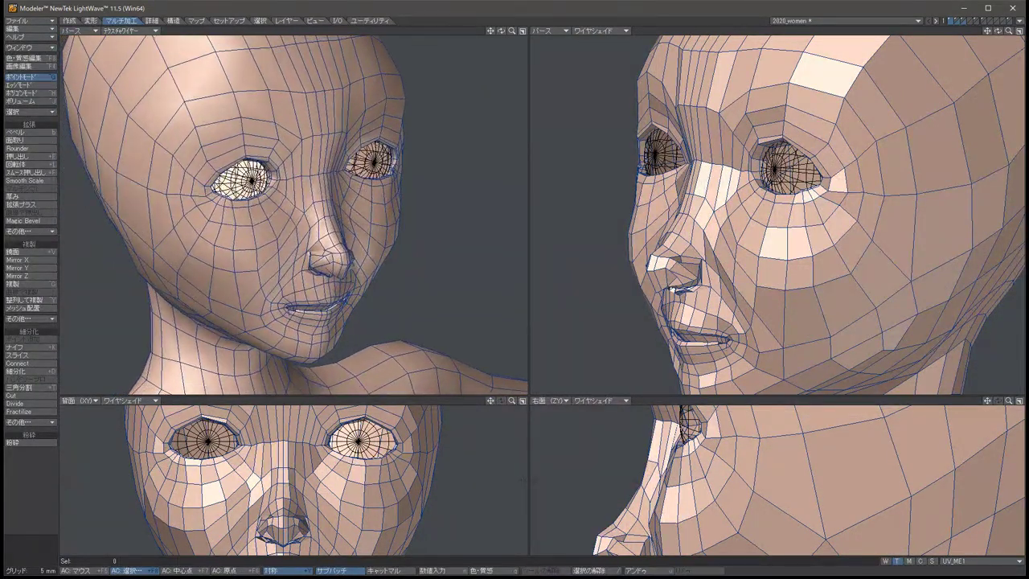
Nudge another mirrored pair of face points slightly sideways and up.
left_click(227, 226)
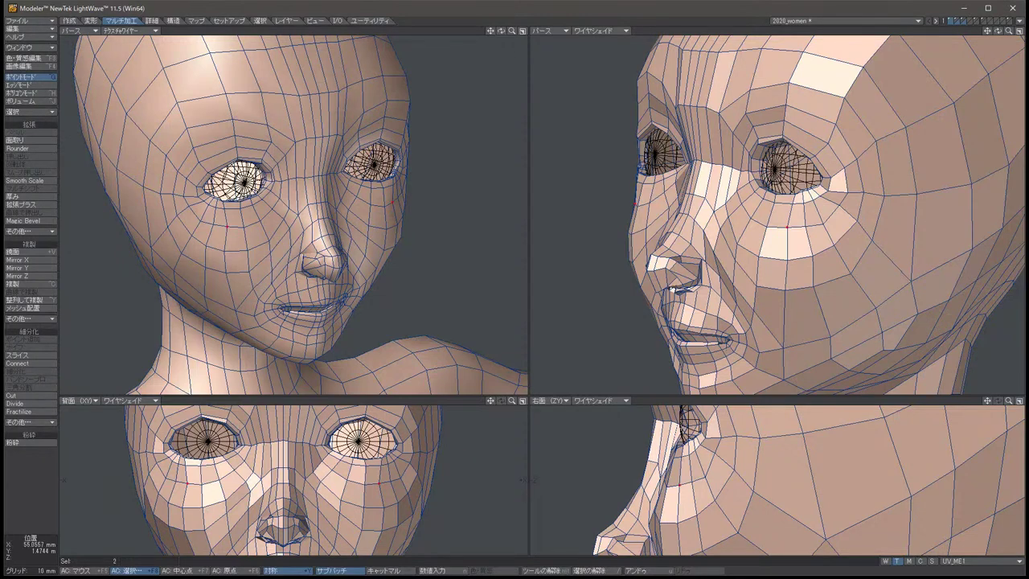
key("t")
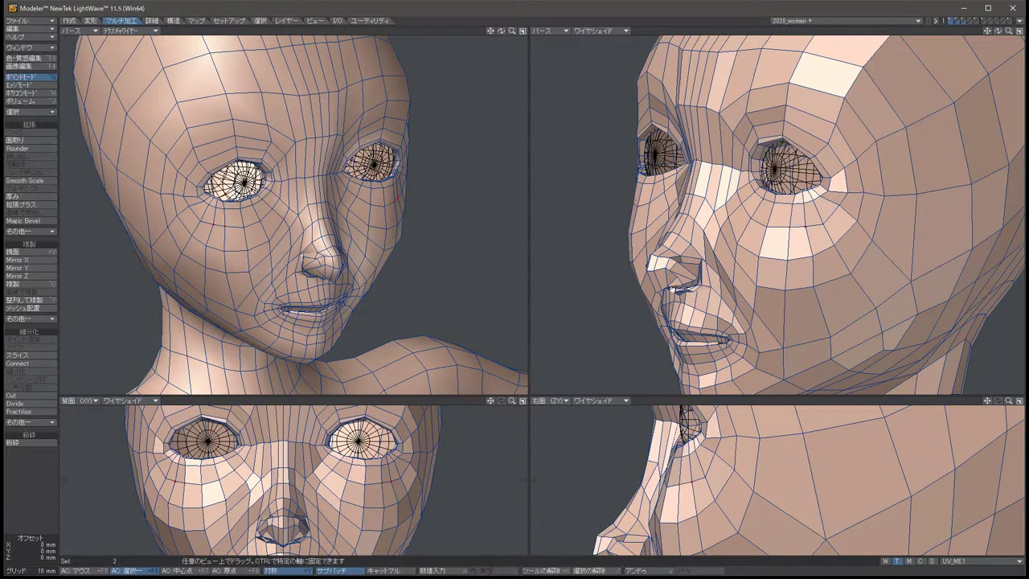
left_click_drag(813, 218, 829, 223)
key("space")
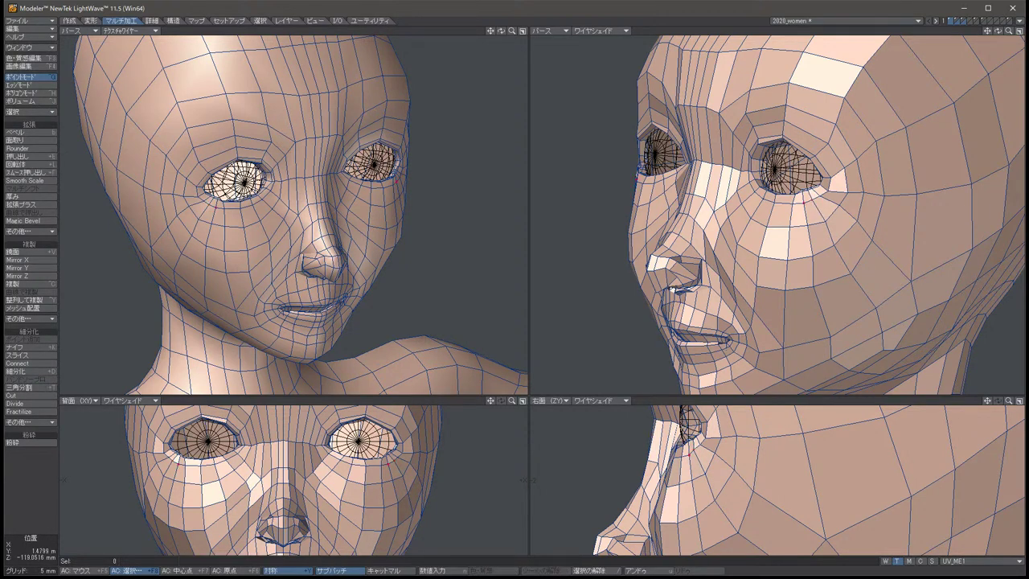
key("t")
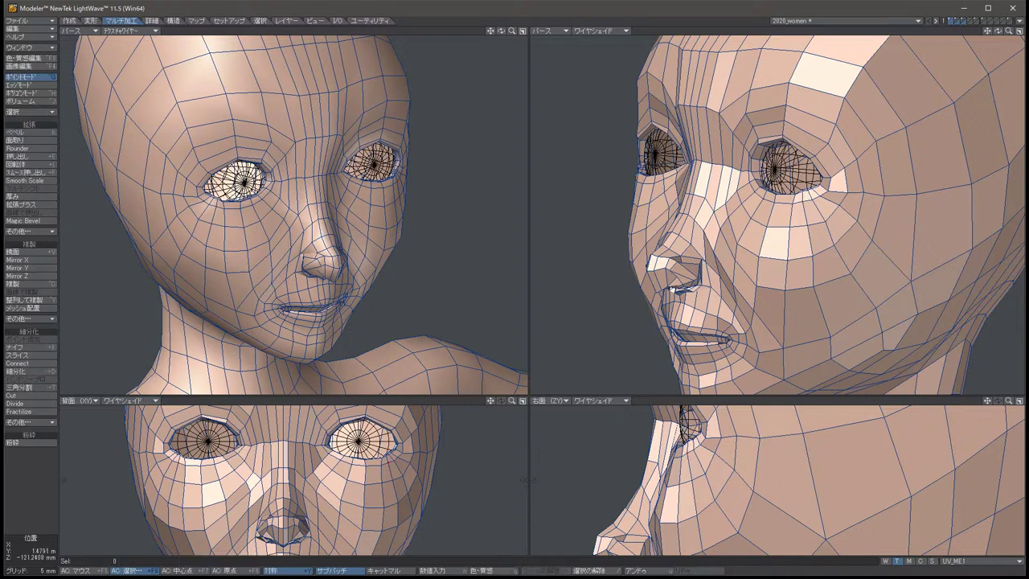
key("space")
key("slash")
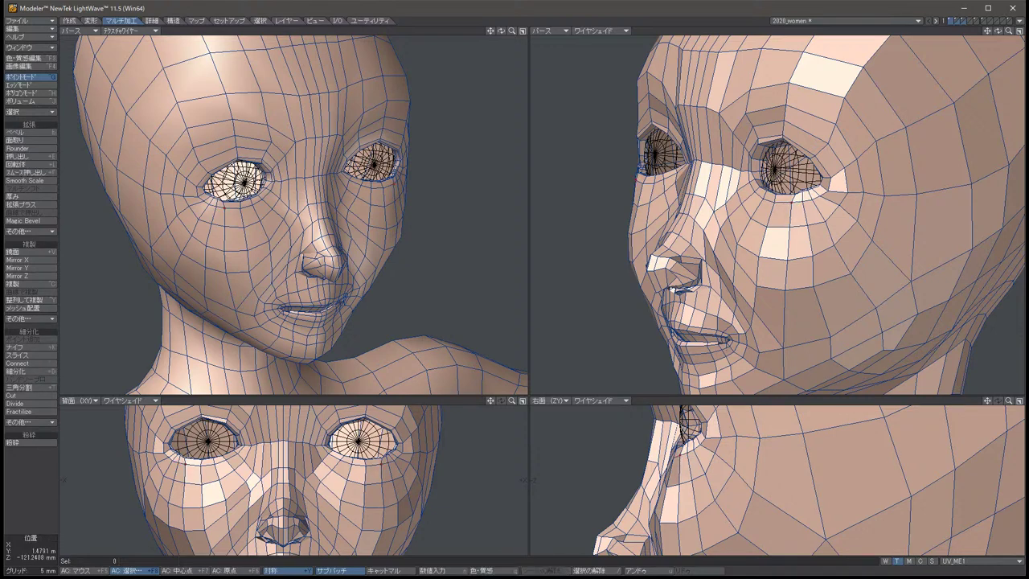
Shift the outer eye-corner points and push the points above the eyes slightly back.
key("alt+Left")
key("alt+Left")
key("alt+Left")
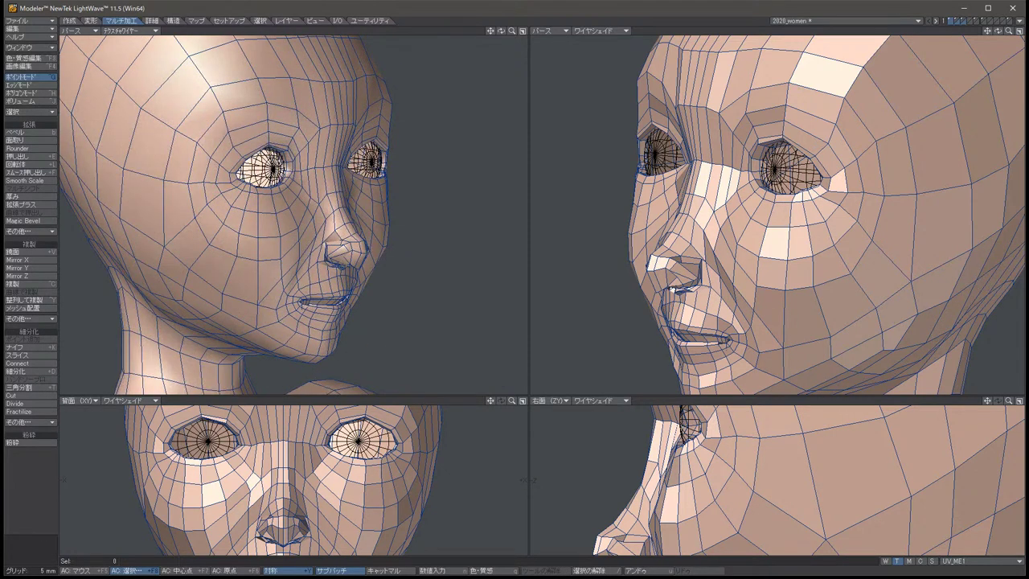
key("alt+Right")
key("alt+Right")
key("alt+Right")
key("alt+Right")
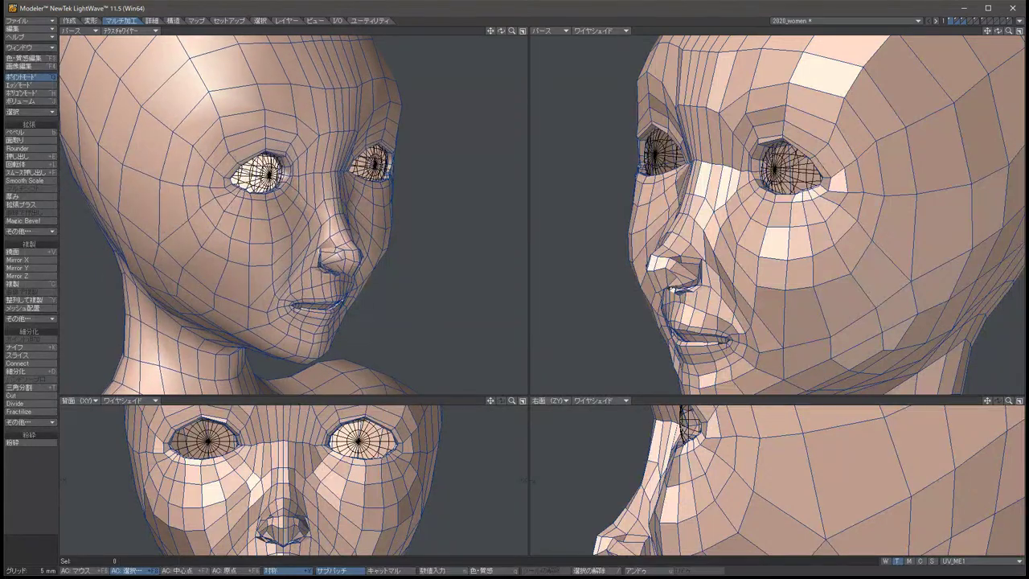
left_click(228, 151)
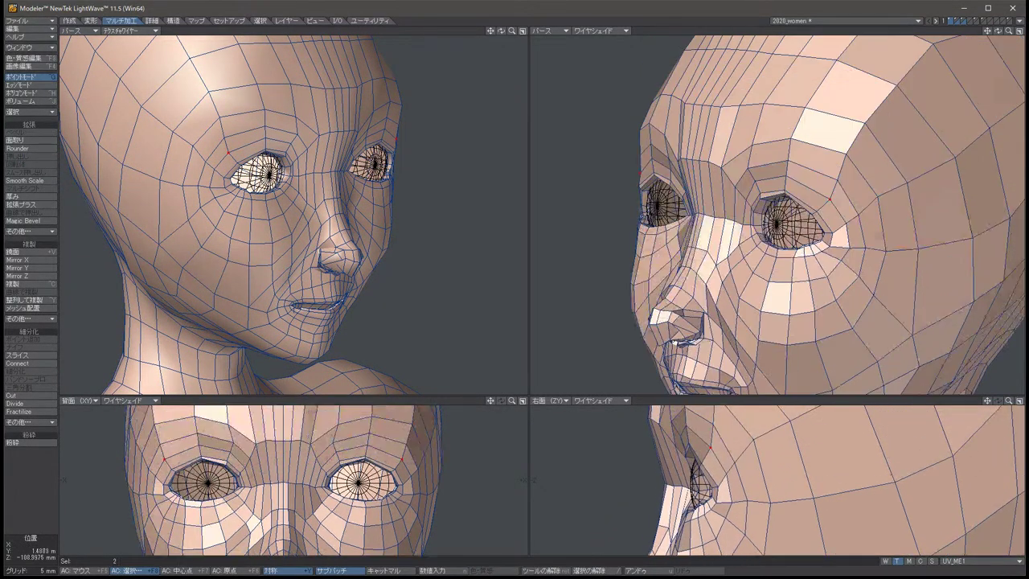
key("t")
left_click_drag(709, 446, 703, 451)
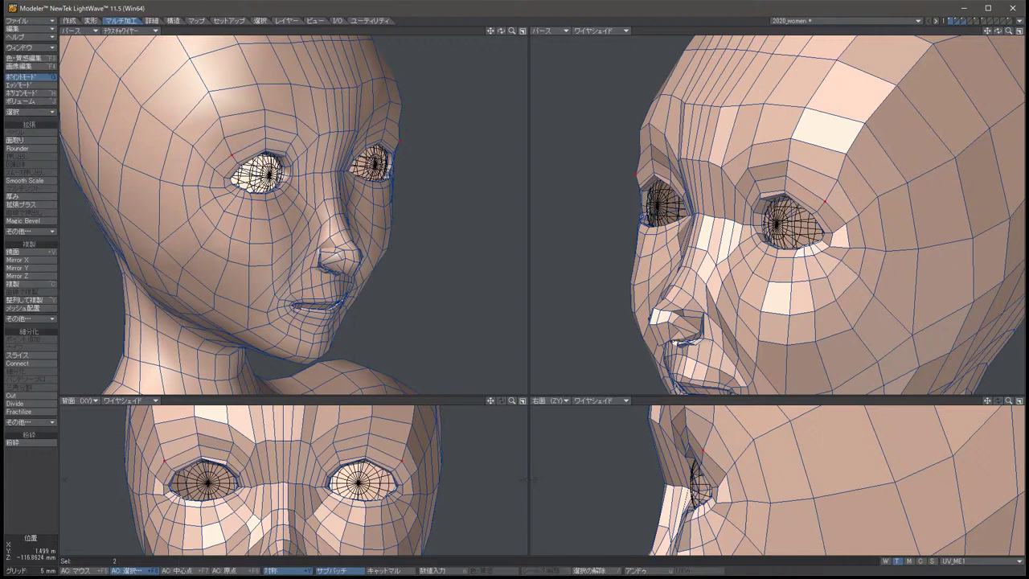
left_click(265, 138)
left_click_drag(697, 430, 692, 430)
key("space")
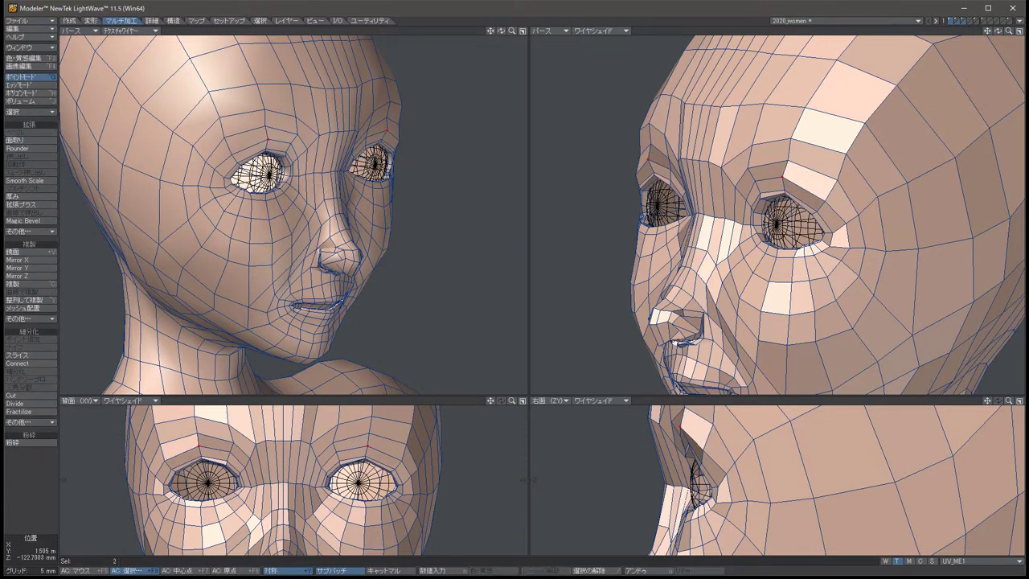
key("/")
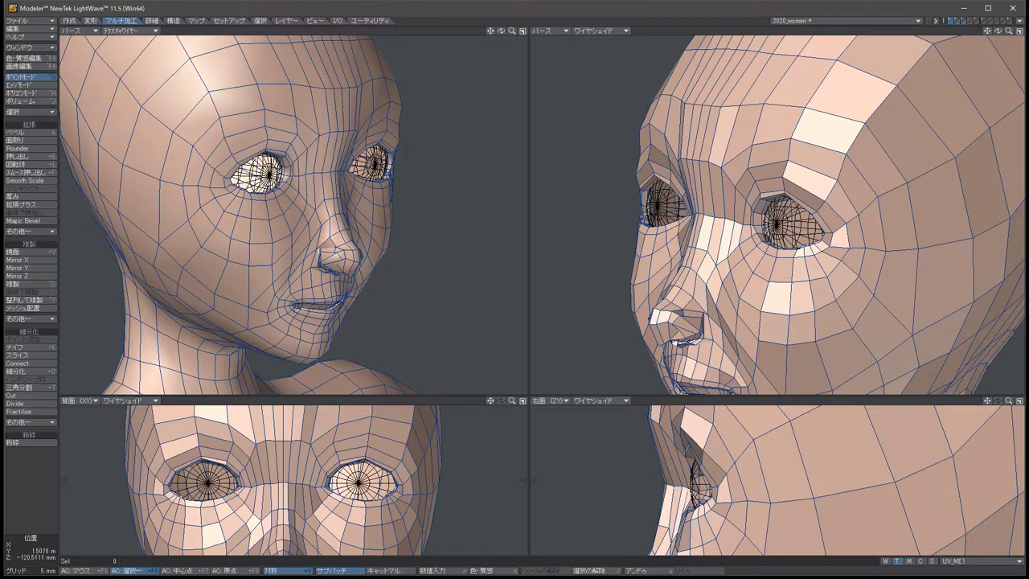
Reapply a small move to the points, then orbit frontally to show mouth and neck.
key("t")
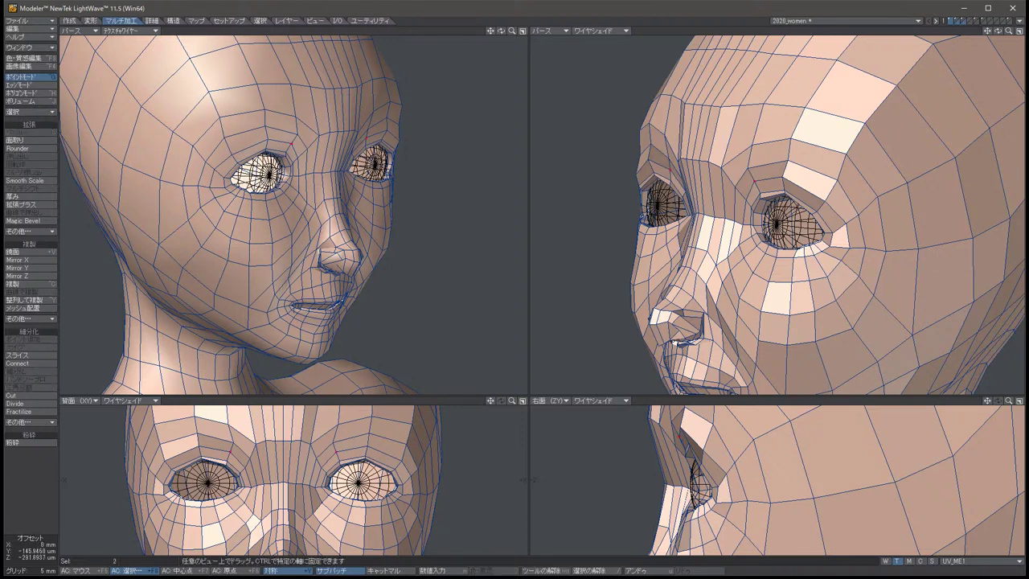
key("u")
key("space")
key("/")
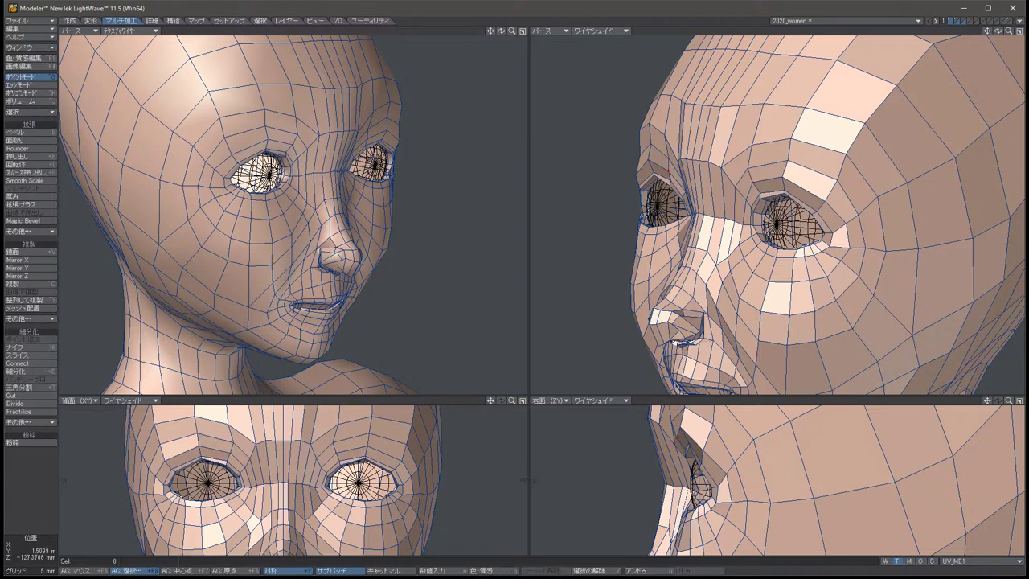
left_click_drag(241, 241, 215, 226, "alt")
key("Down")
key("Down")
key("Down")
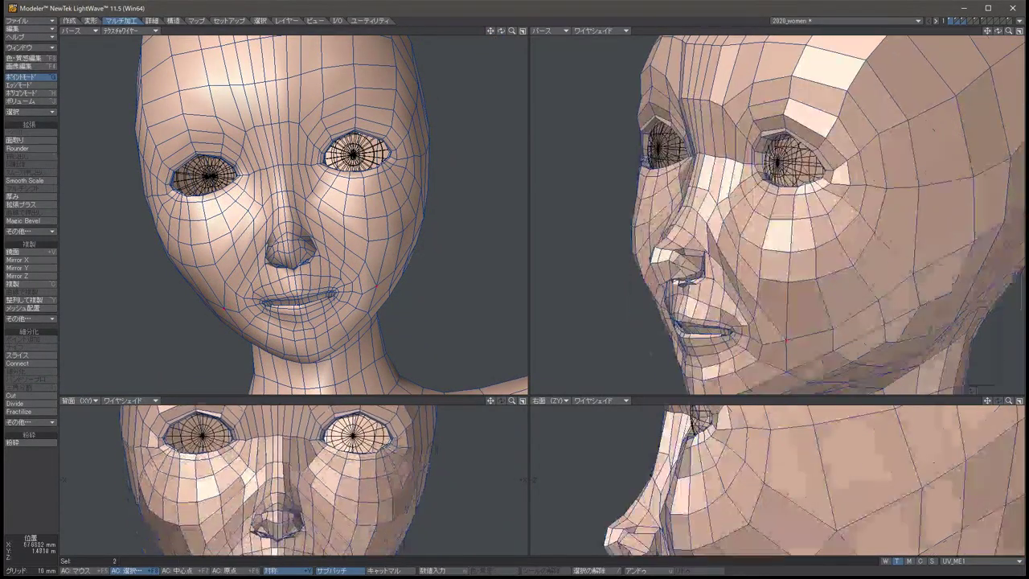
In a three-quarter view, shift two symmetric cheek points slightly inward.
key("t")
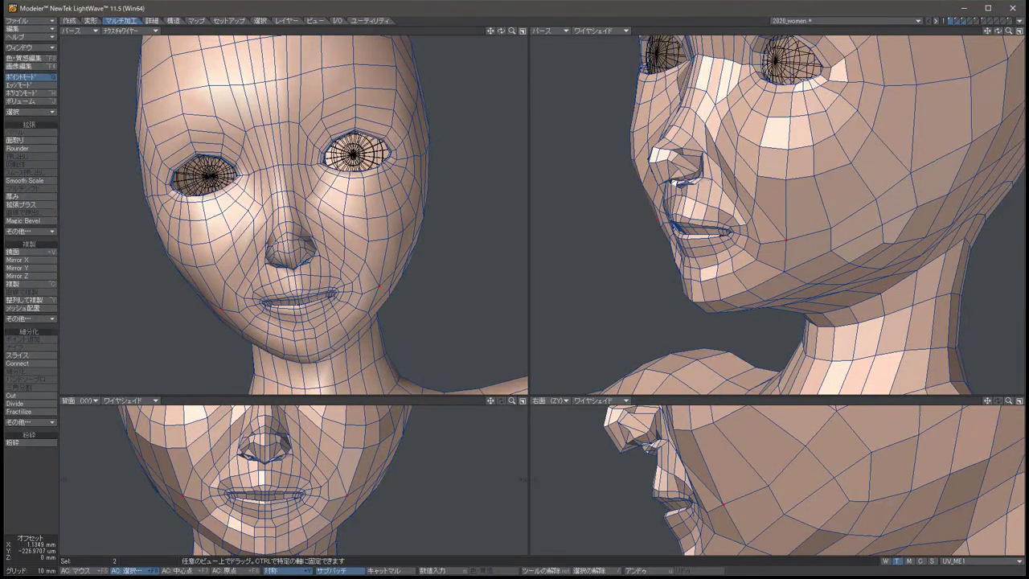
key("space")
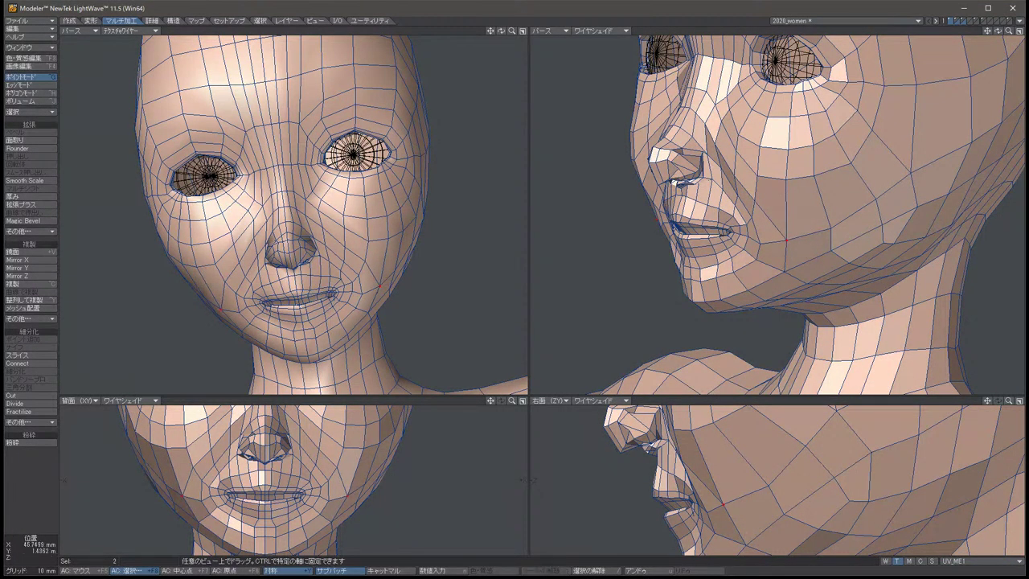
key("slash")
left_click_drag(305, 216, 201, 225, "alt")
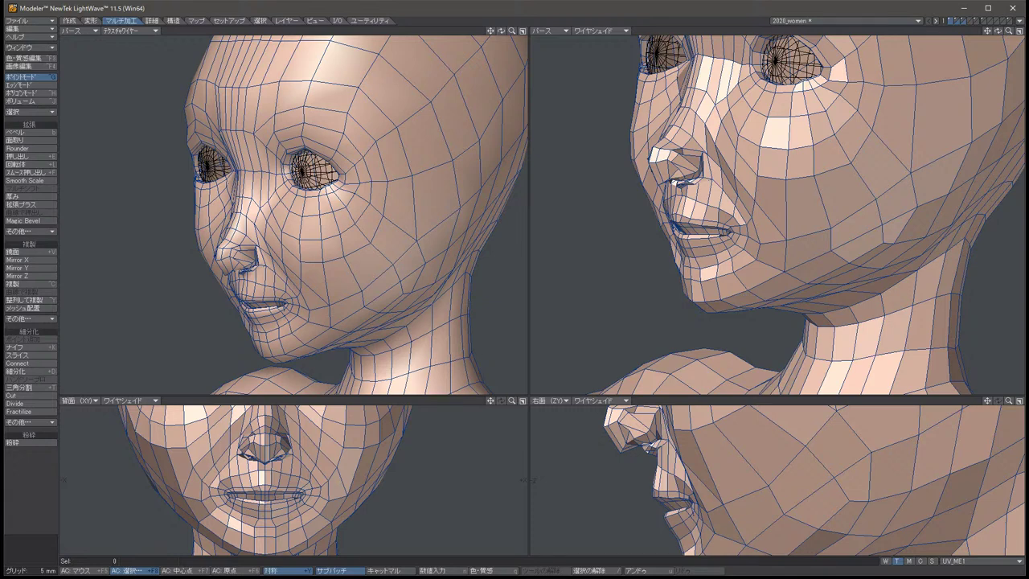
left_click(163, 483)
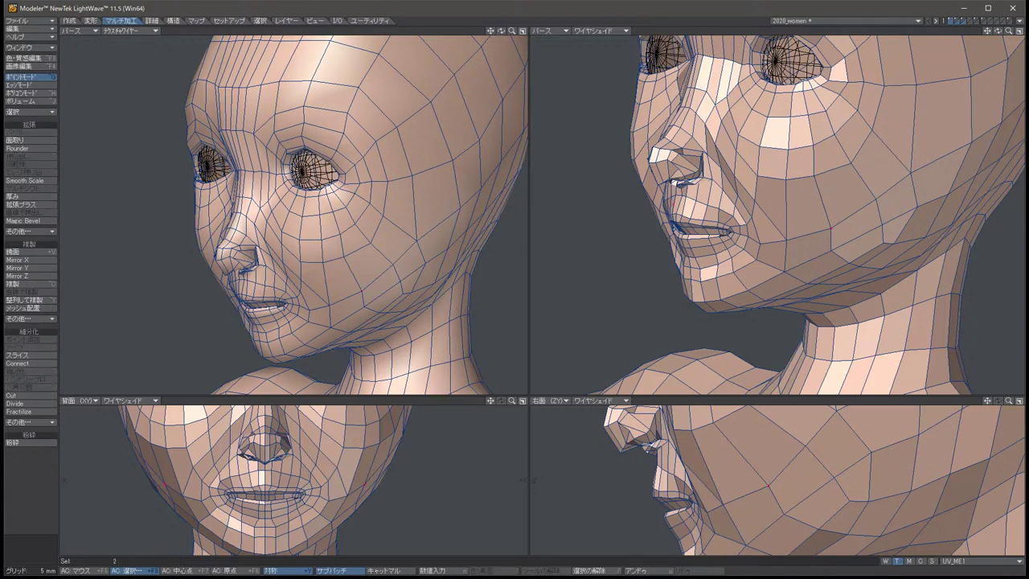
key("t")
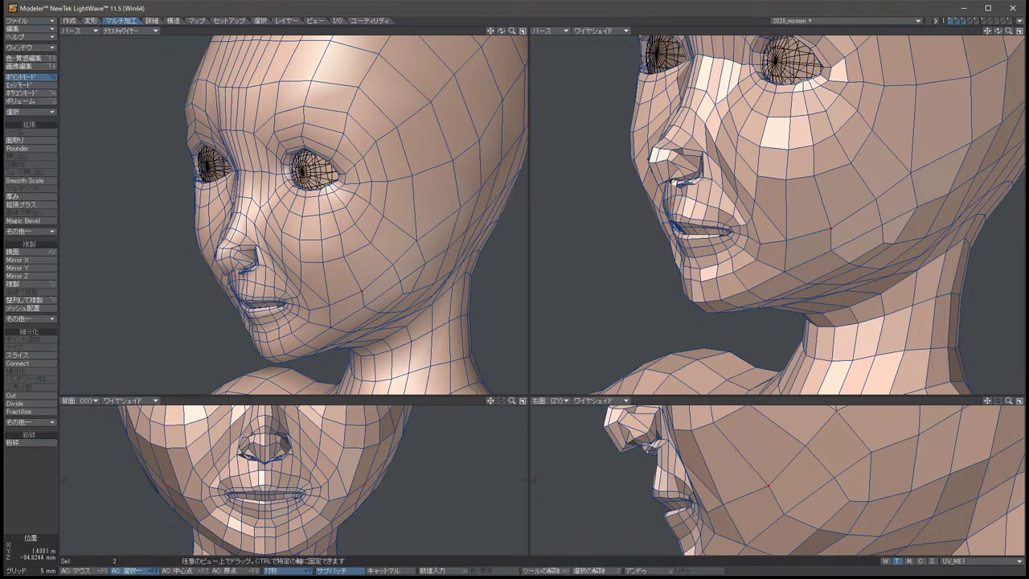
left_click_drag(773, 474, 764, 476)
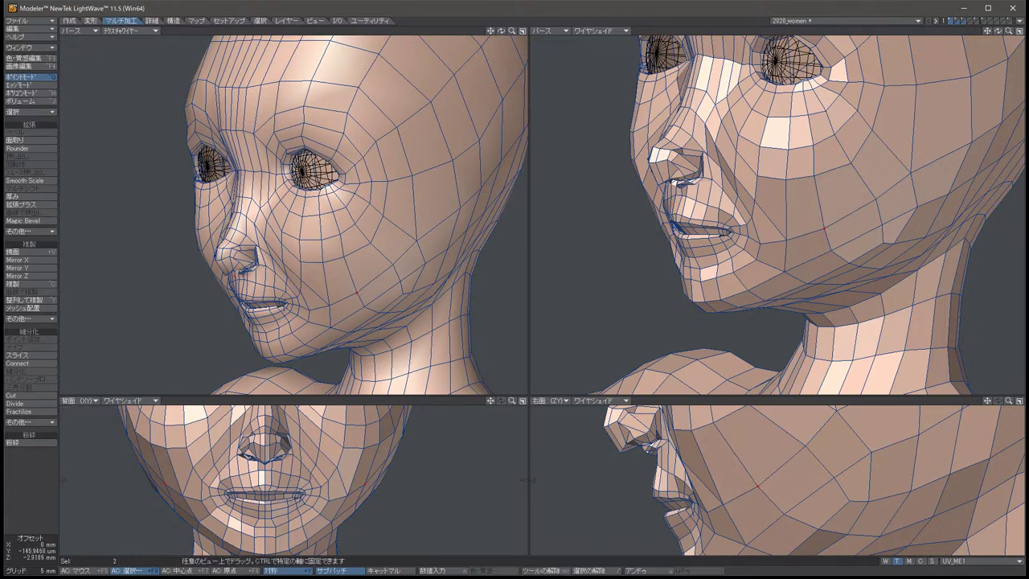
key("space")
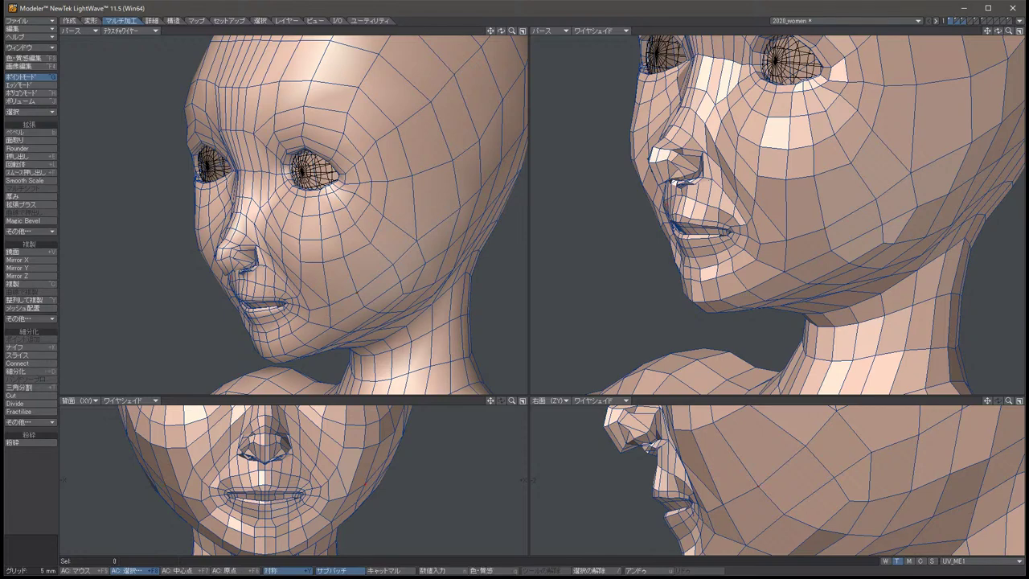
From a more frontal view, select and move another symmetric pair of face points.
left_click_drag(438, 165, 375, 165, "alt")
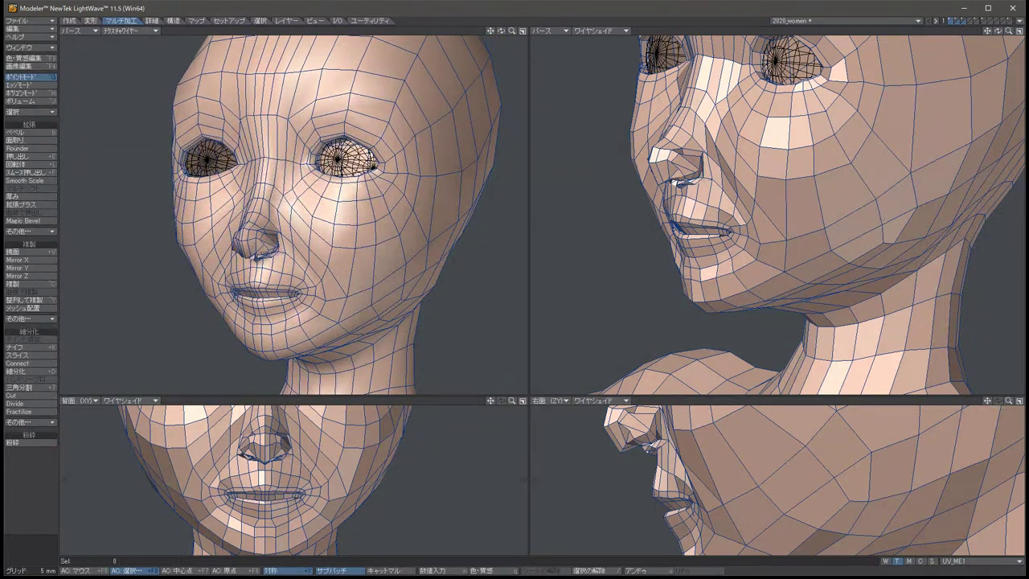
left_click(374, 165)
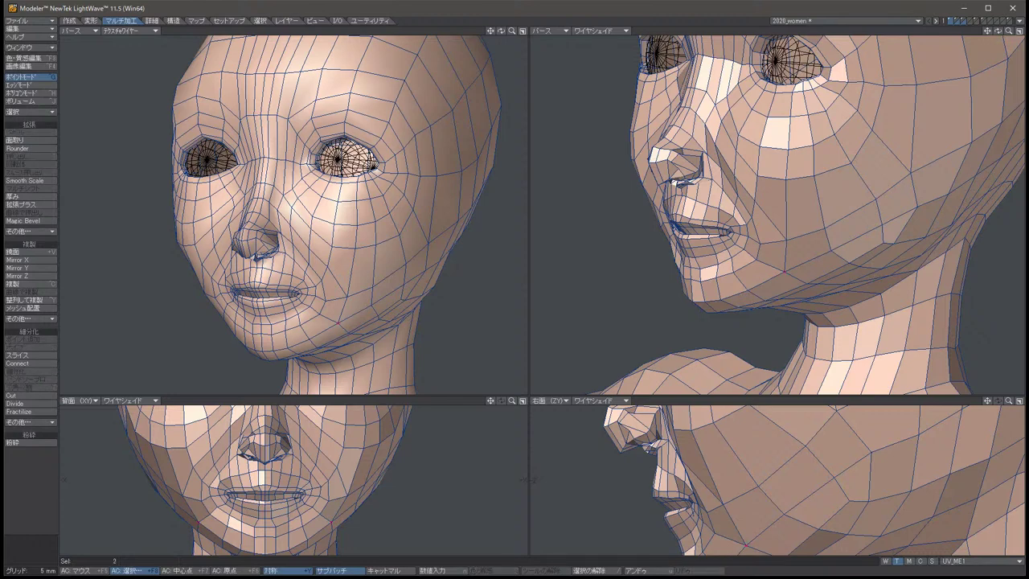
key("Down")
key("Down")
key("Down")
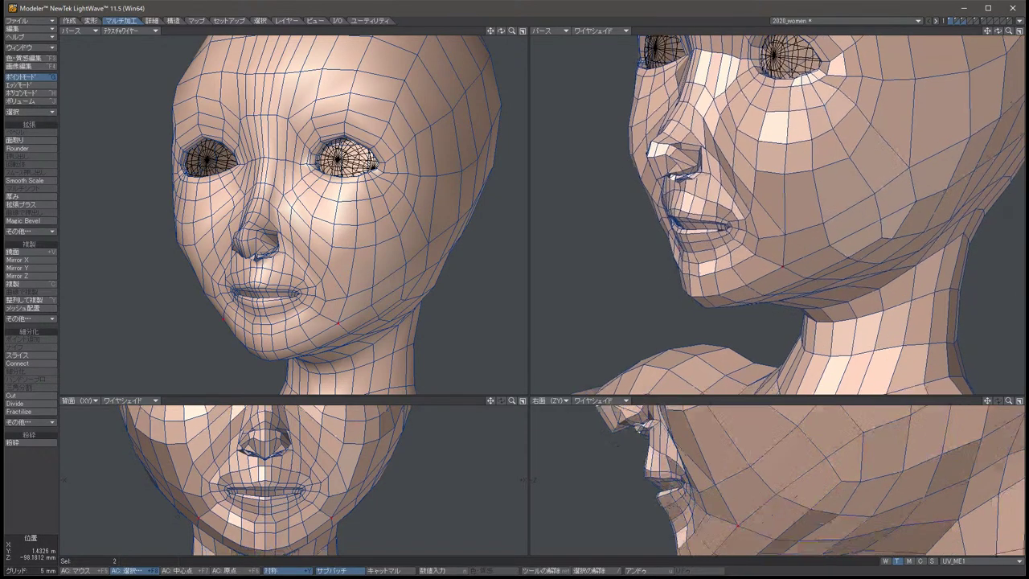
key("Down")
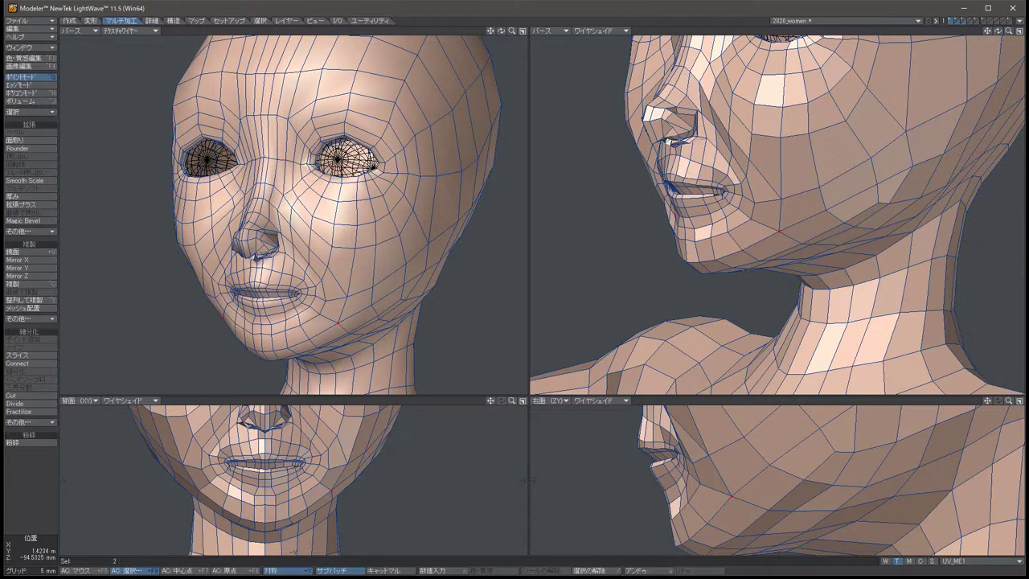
key("t")
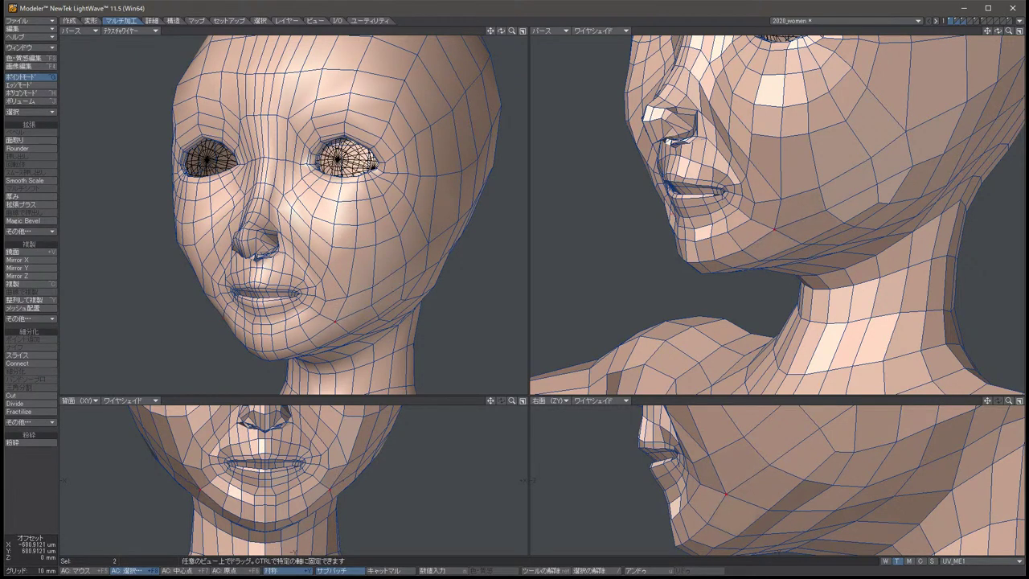
key("space")
key("slash")
Reselect that pair, move it once more, and orbit to a frontal view.
key("ctrl+z")
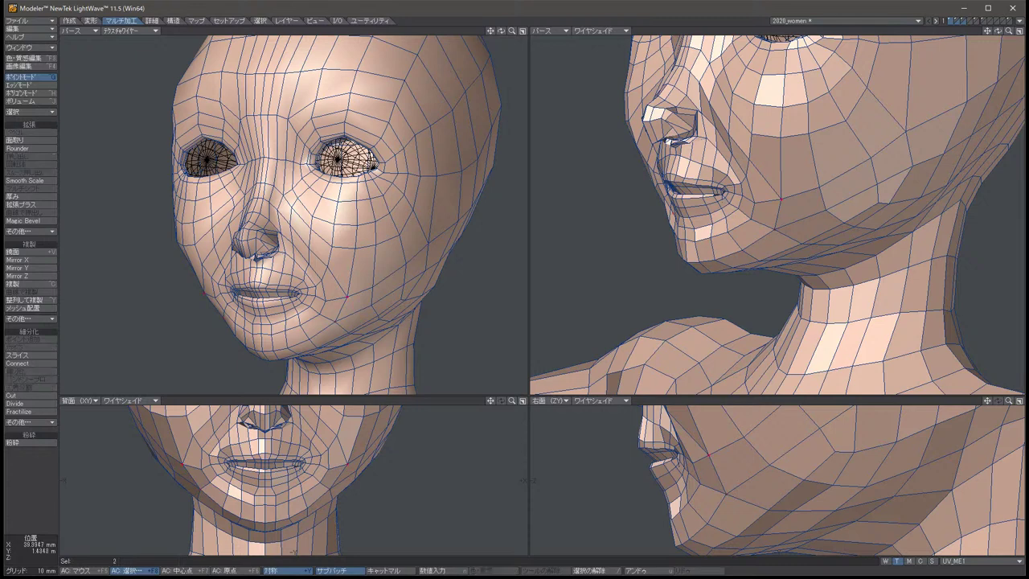
key("t")
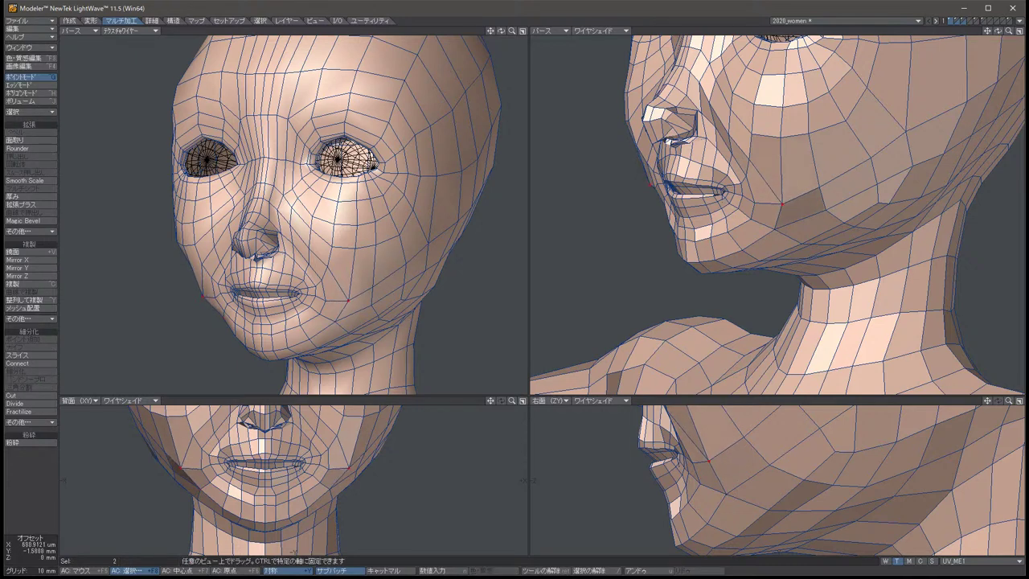
key("space")
key("slash")
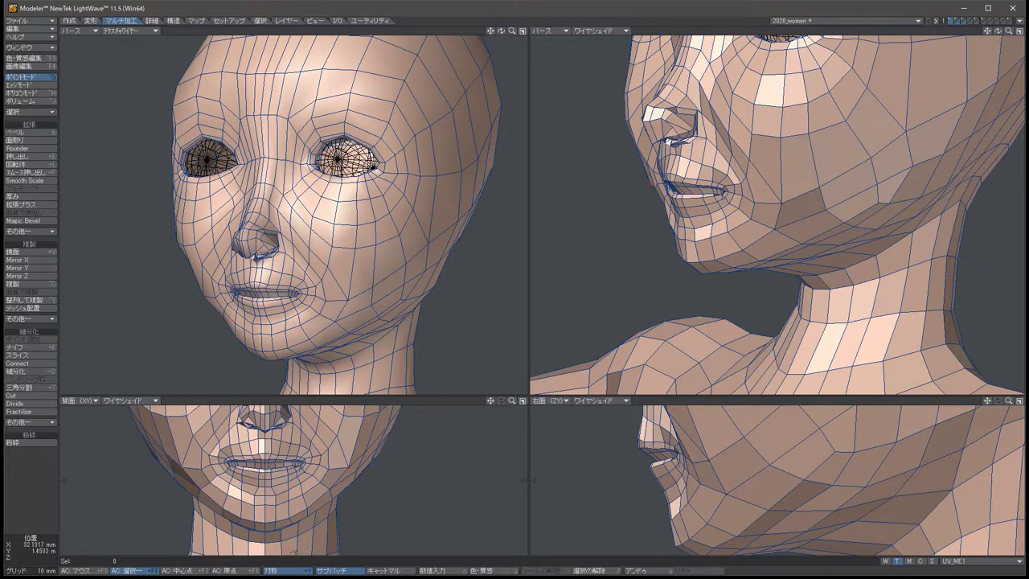
mouse_move(372, 165)
left_mouse_down("alt")
mouse_move(352, 165)
mouse_move(365, 170)
left_mouse_up("alt")
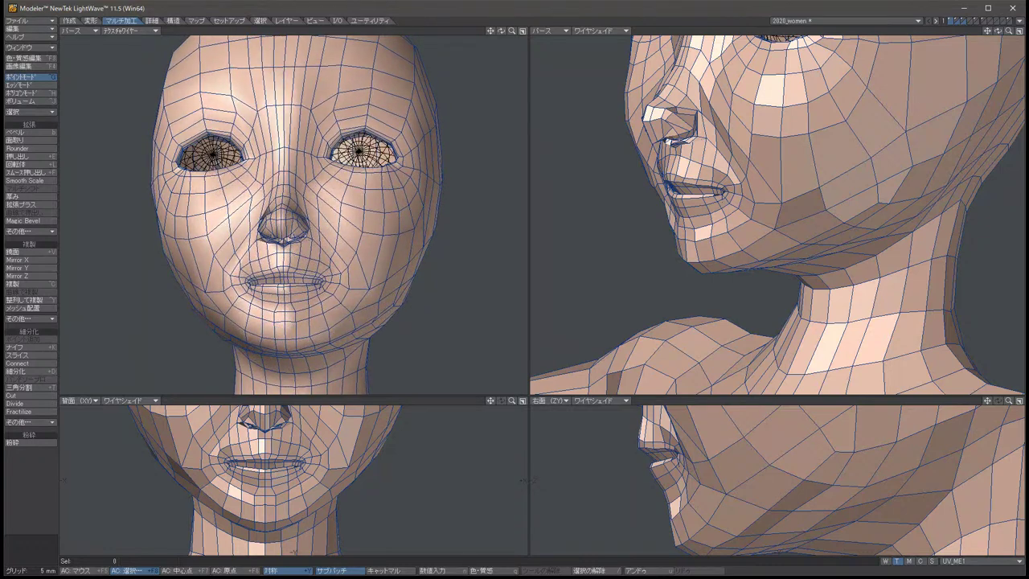
Move a pair of symmetric lower-face points, checking from a frontal view.
left_click(388, 277)
key("t")
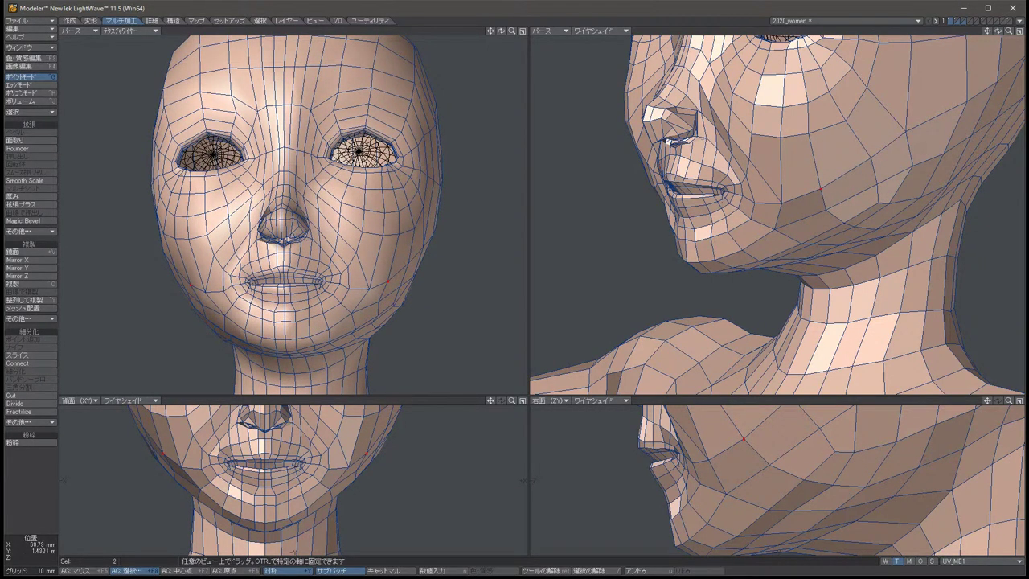
left_click_drag(772, 209, 851, 209, "alt")
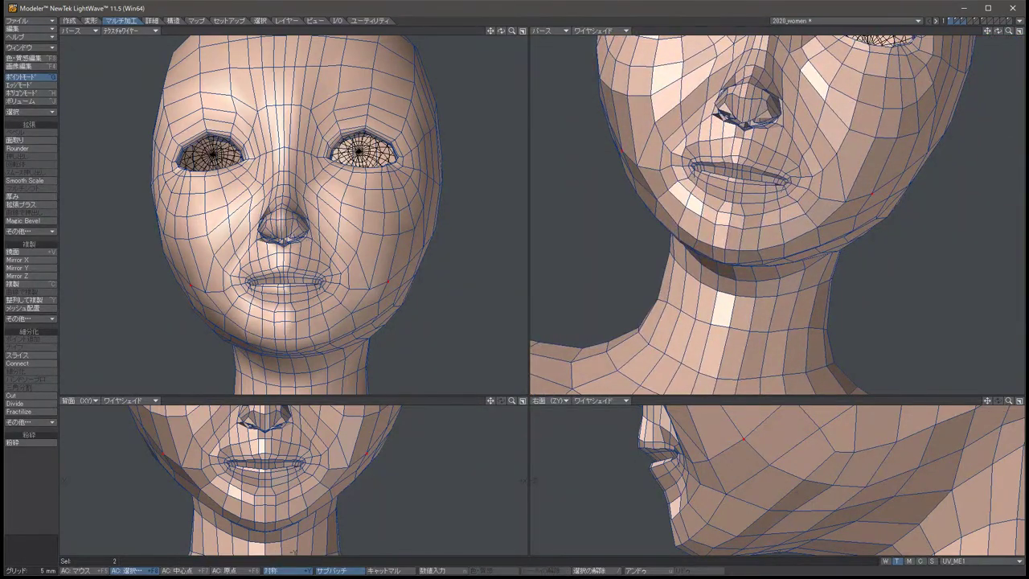
key("slash")
key("u")
key("t")
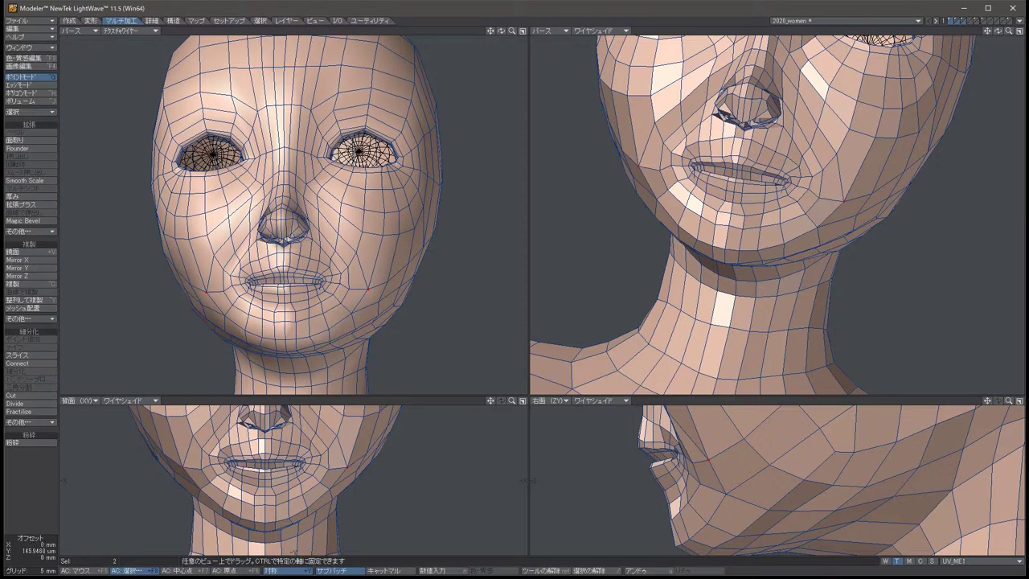
key("space")
key("slash")
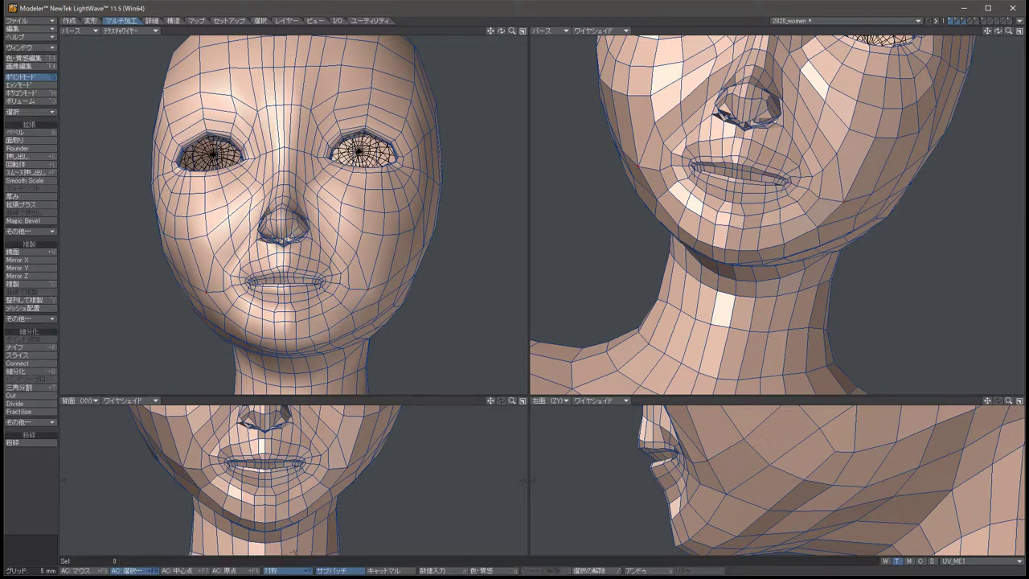
Lower two symmetric jaw points slightly, then rotate the view toward the neck.
left_click_drag(997, 31, 949, 30)
left_click(374, 323)
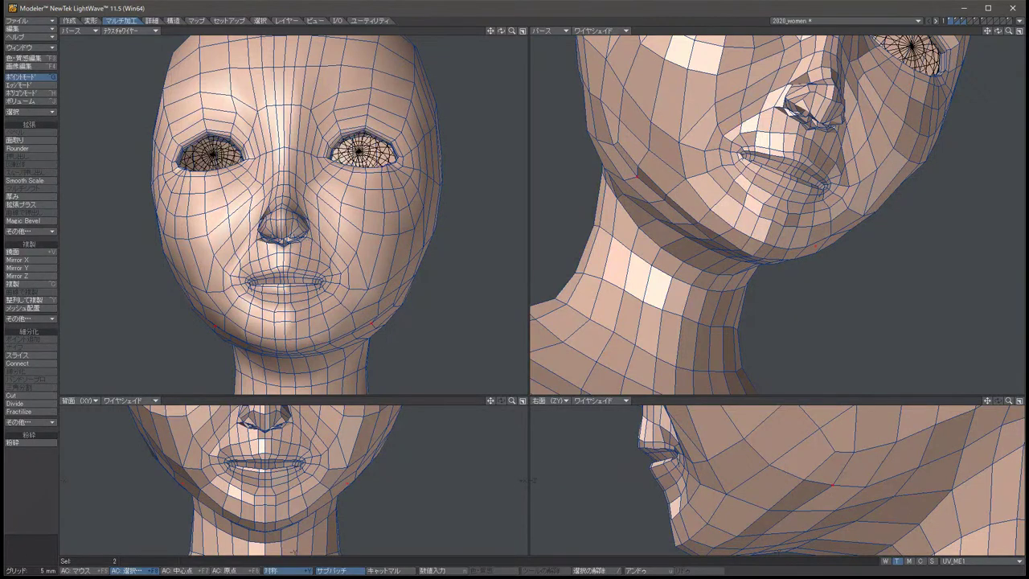
key("g")
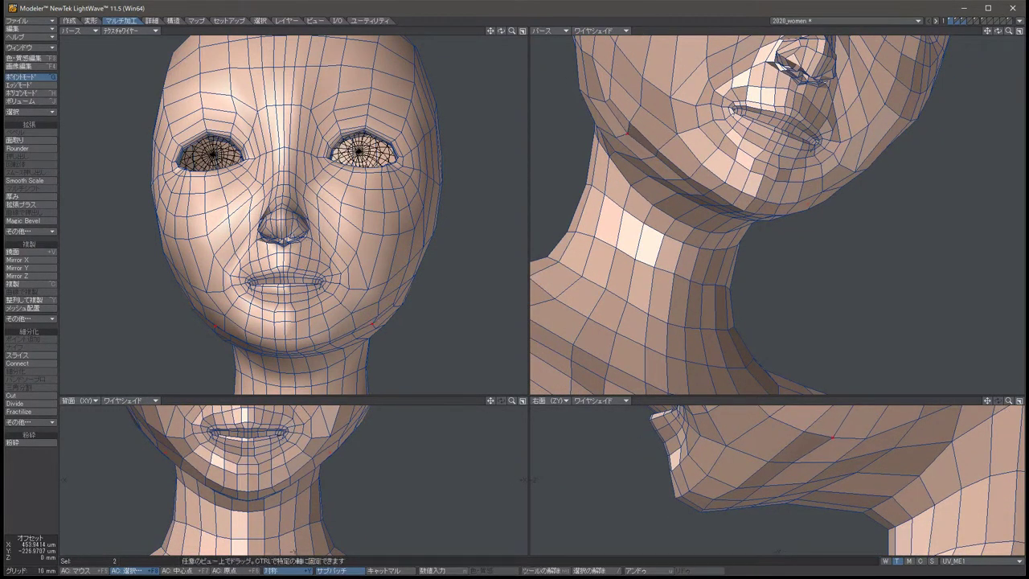
left_click_drag(833, 436, 832, 441)
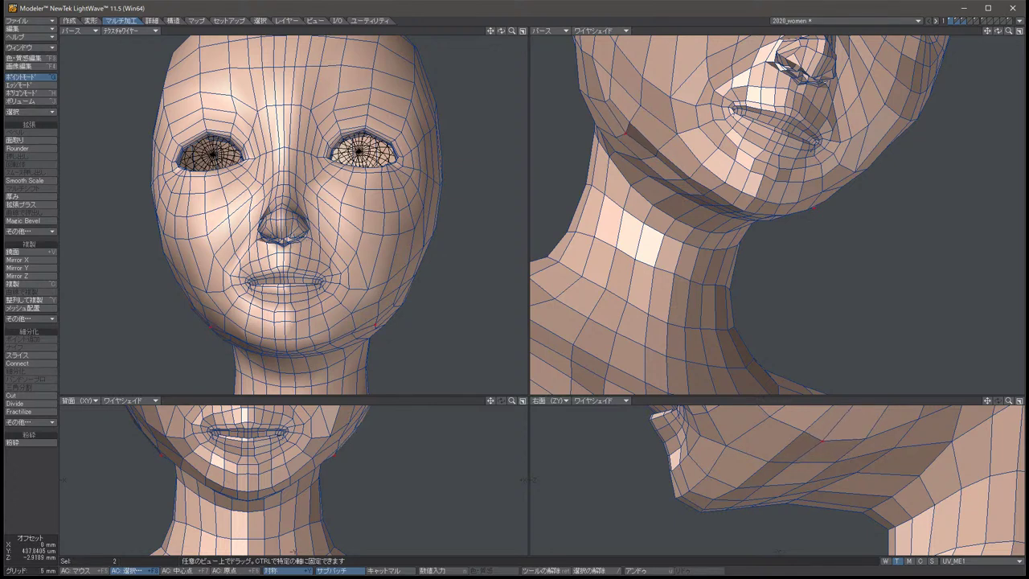
key("/")
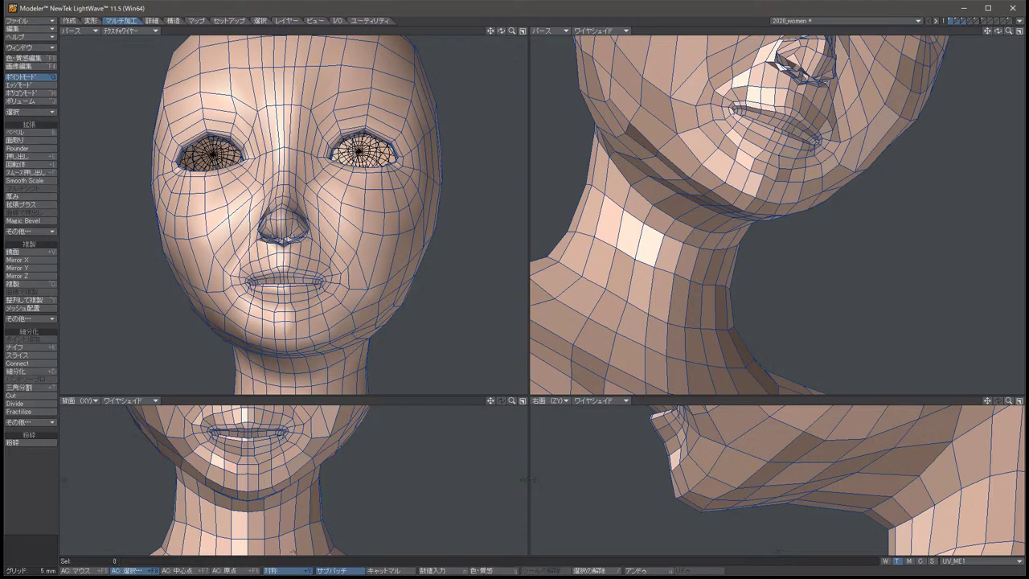
key("Left")
key("Left")
key("Left")
key("Left")
key("Left")
key("Left")
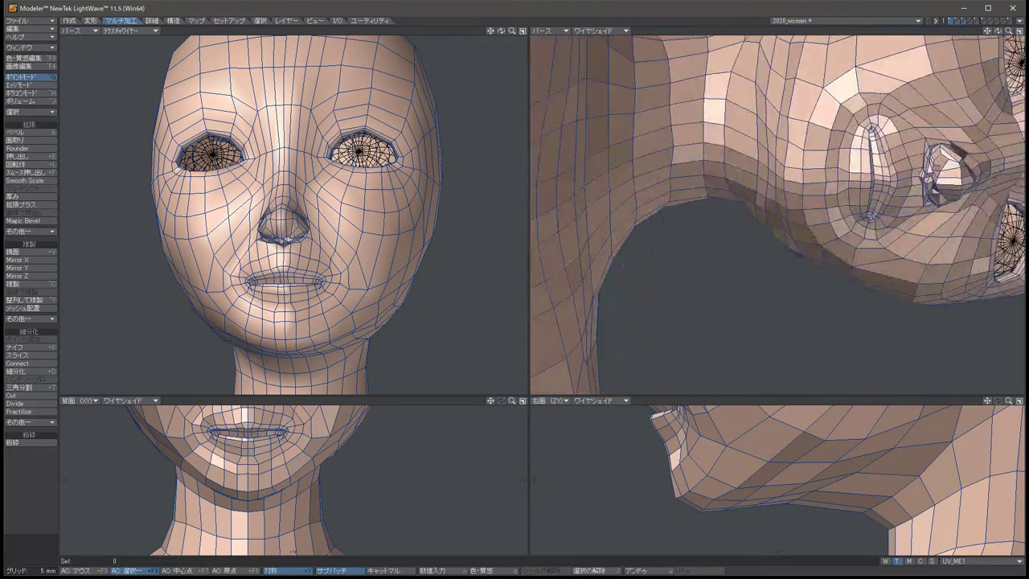
Pull two chin points toward the chin centre, undo it, and maximize the perspective view.
key("Left")
key("Left")
key("Left")
key("Left")
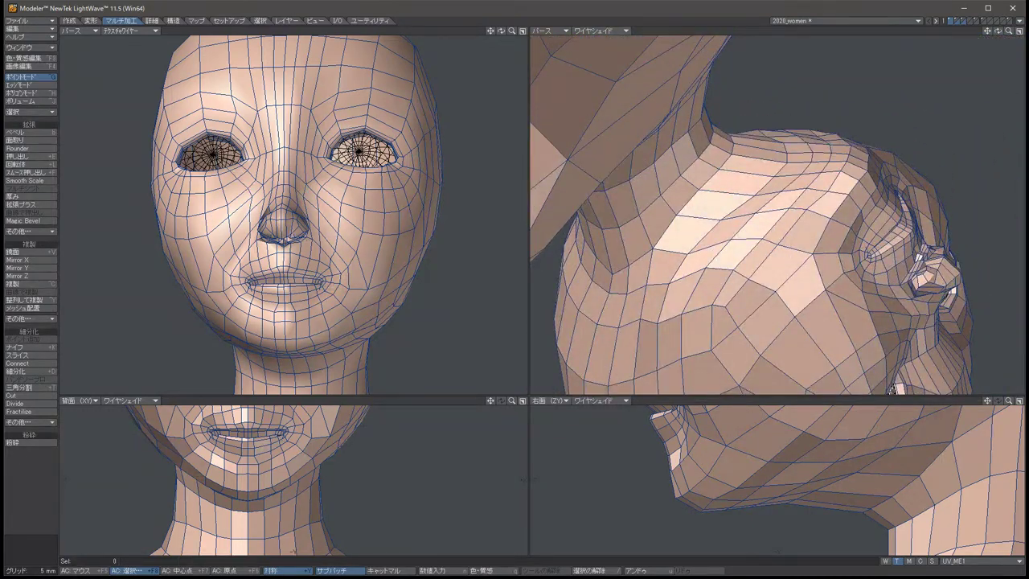
key("ctrl+z")
key("t")
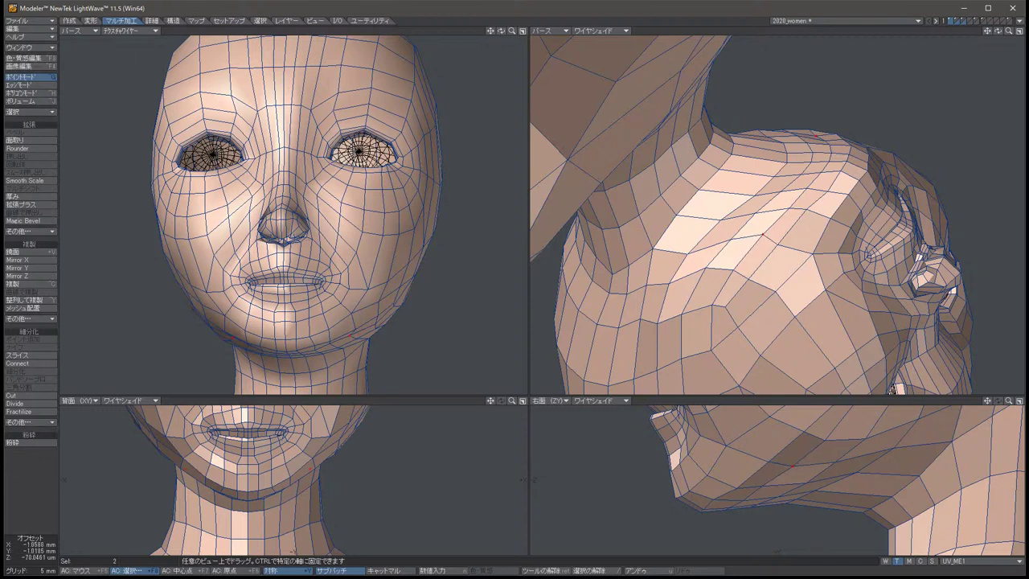
key("Down")
key("Down")
key("Down")
key("Down")
key("Down")
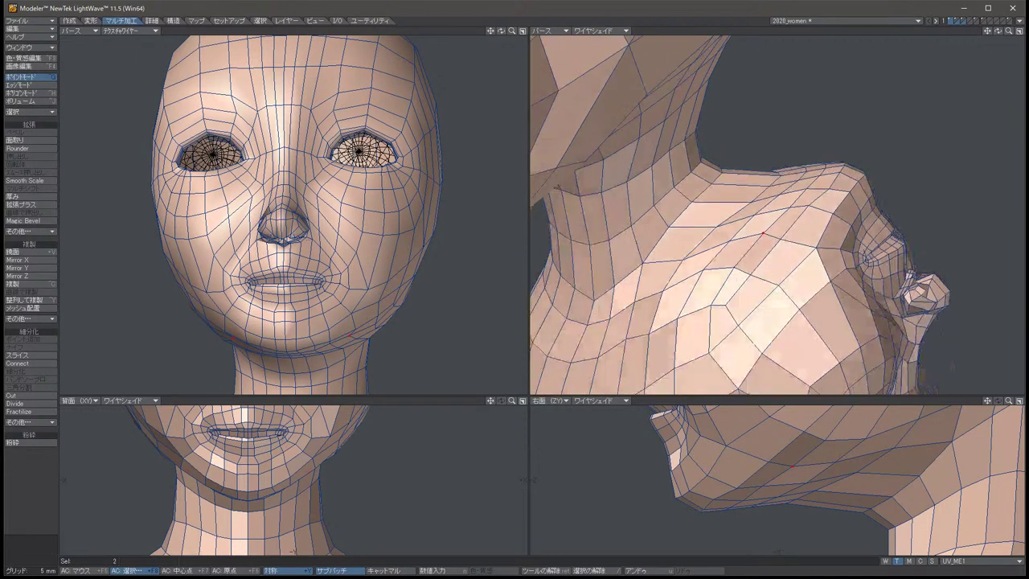
key("space")
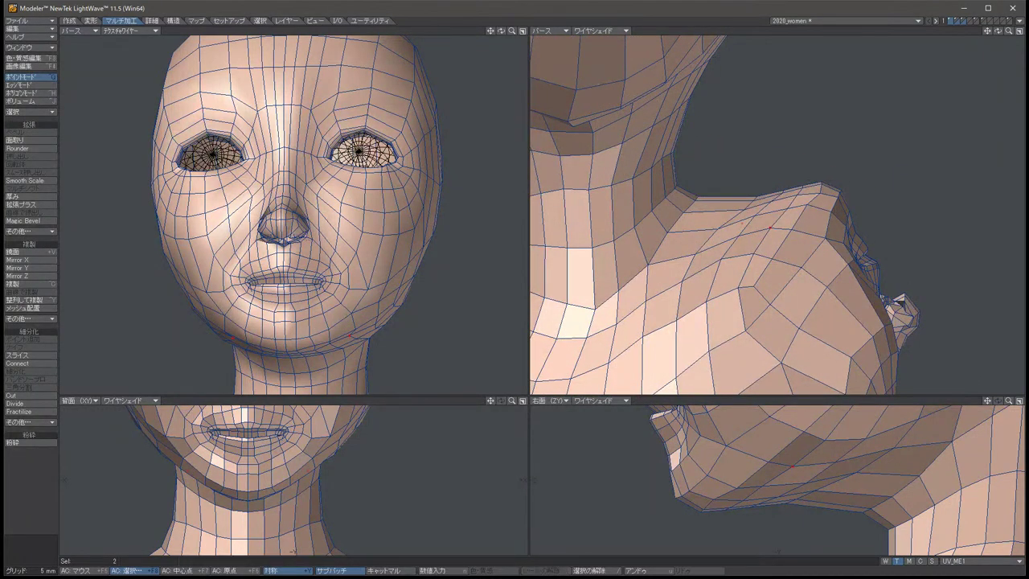
key("t")
left_click_drag(791, 466, 739, 503)
key("u")
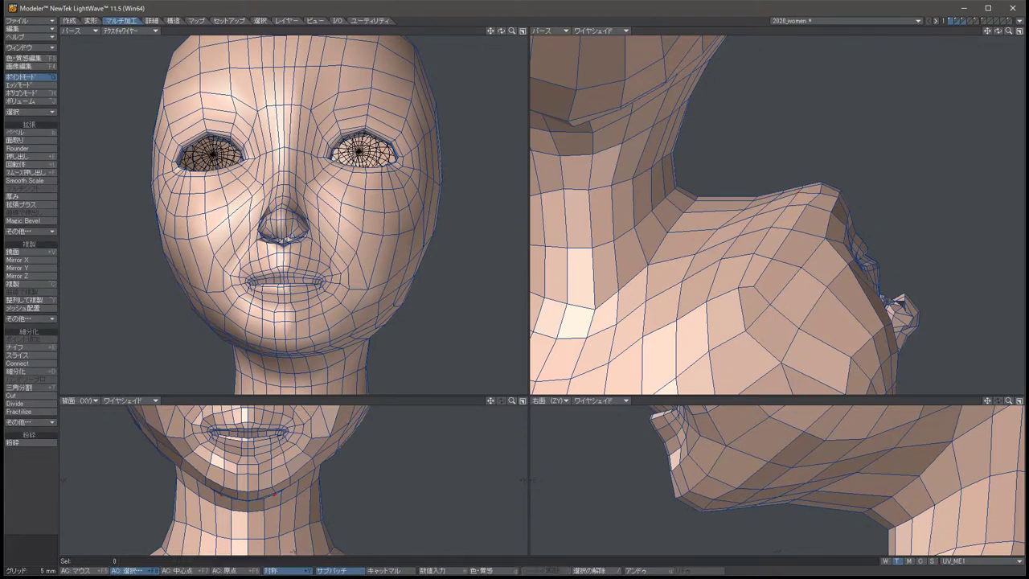
key("slash")
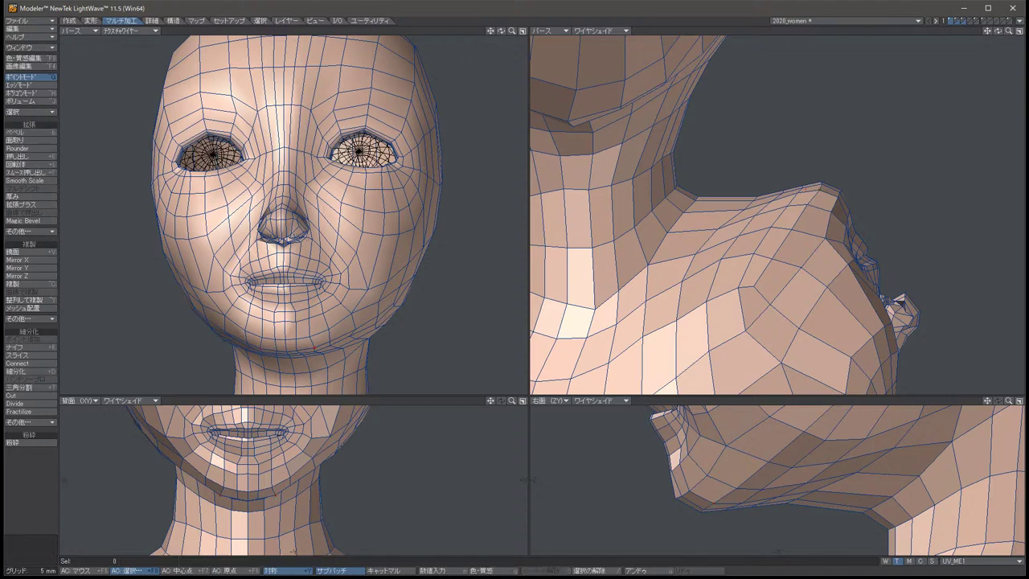
left_click_drag(763, 217, 699, 220, "alt")
key("KP_0")
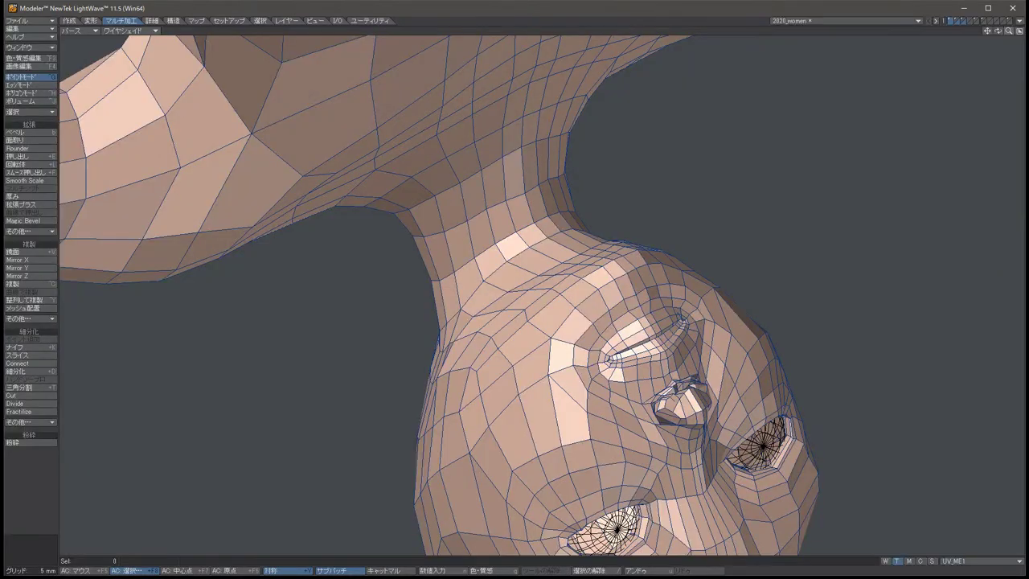
Center the head, preview the SubPatch smoothing, and show the head front-on in one view.
left_click_drag(562, 362, 476, 209, "alt+shift")
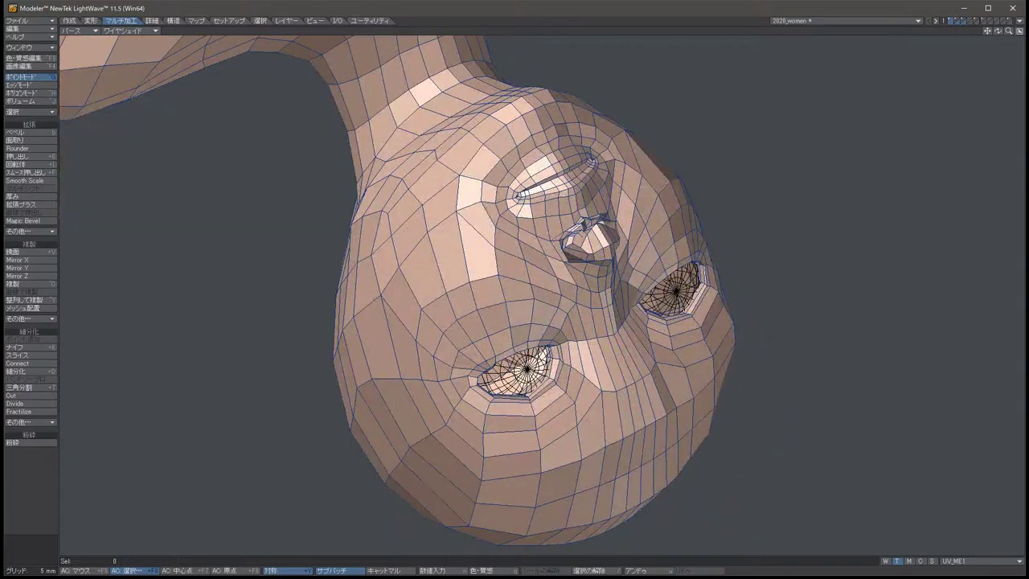
left_click_drag(514, 321, 647, 170, "alt")
left_click(467, 229)
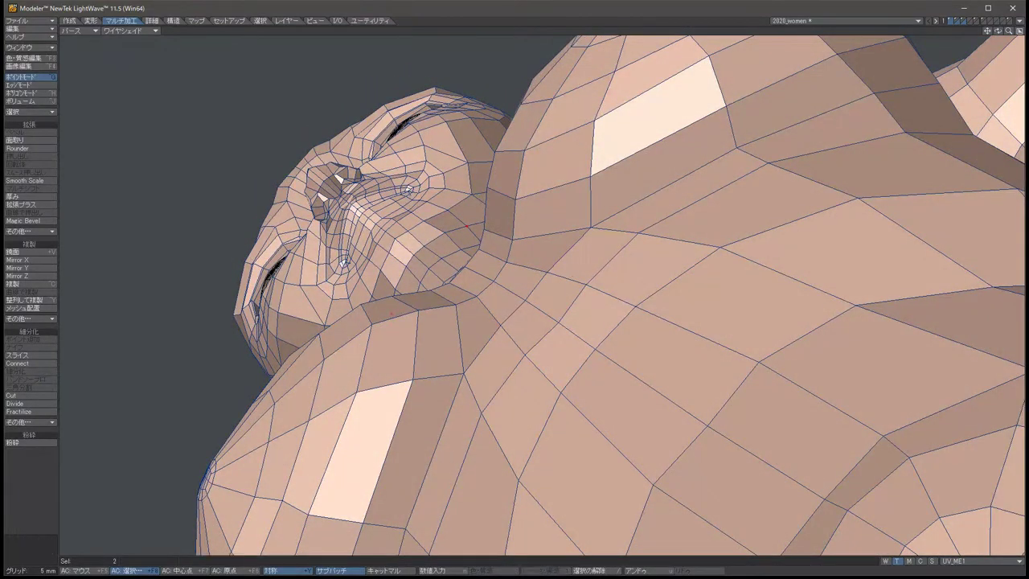
key("slash")
left_click_drag(468, 229, 507, 201, "alt")
key("Tab")
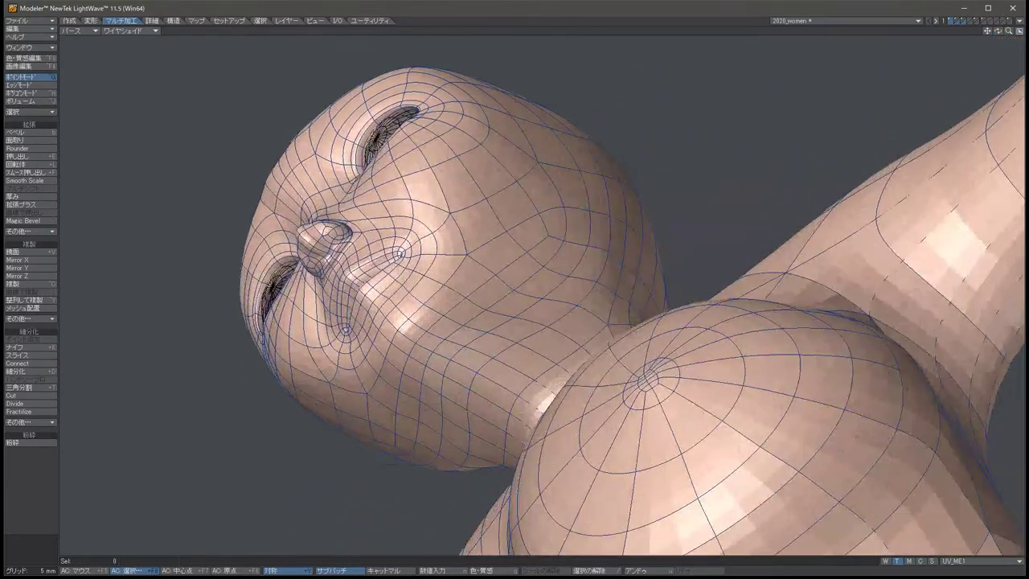
key("Tab")
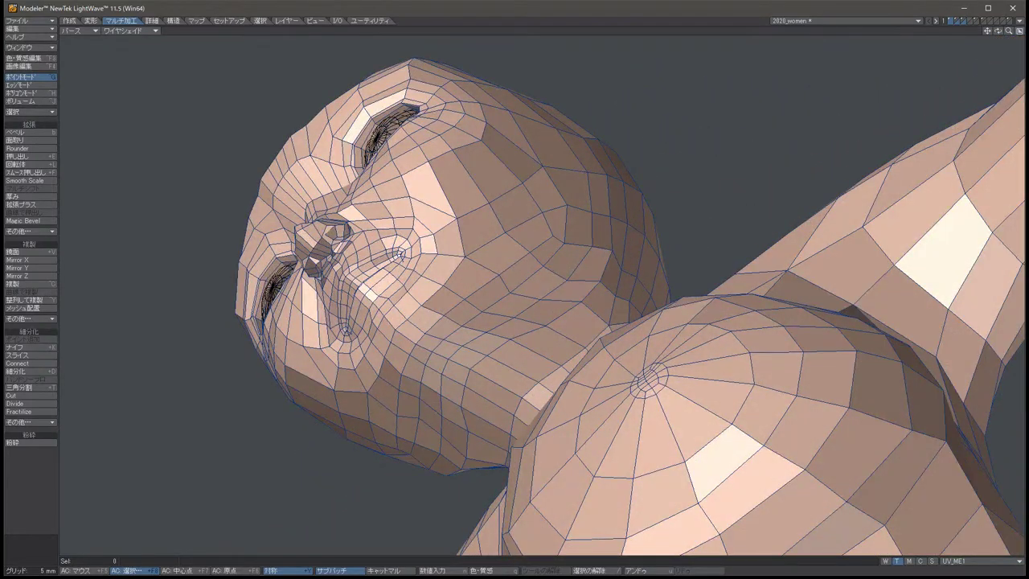
key("0")
key("0")
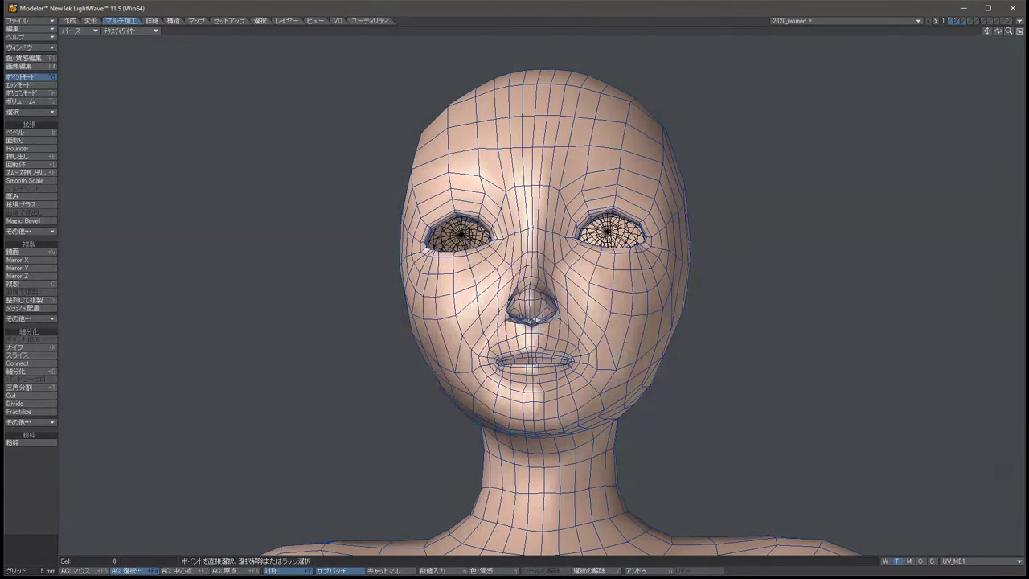
Inspect from below and move two chin points slightly upward.
mouse_move(635, 241)
left_mouse_down("alt")
mouse_move(635, 293)
mouse_move(639, 237)
mouse_move(635, 291)
mouse_move(619, 219)
mouse_move(511, 220)
mouse_move(624, 218)
left_mouse_up("alt")
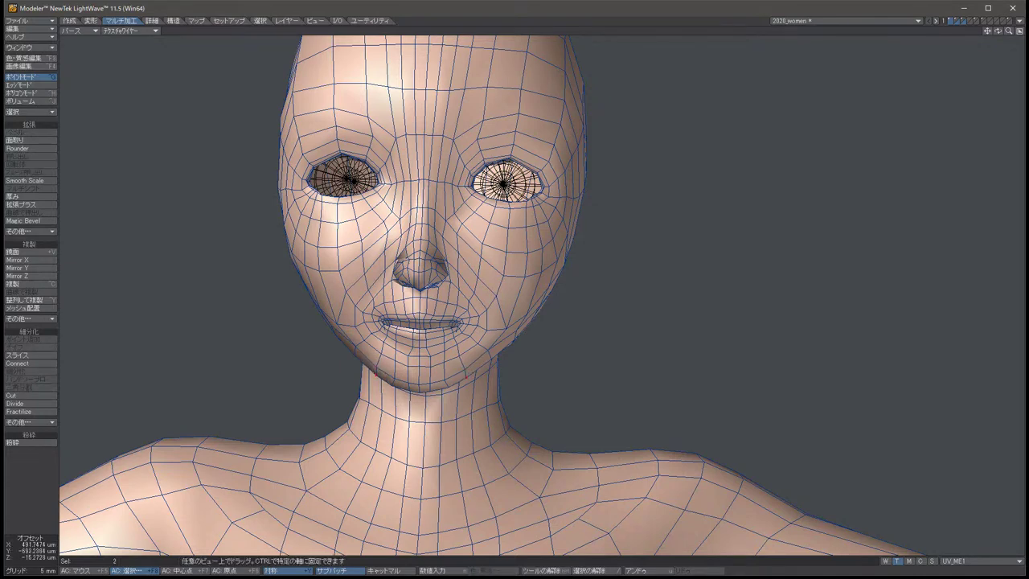
key("space")
key("/")
left_click_drag(619, 219, 582, 215, "alt")
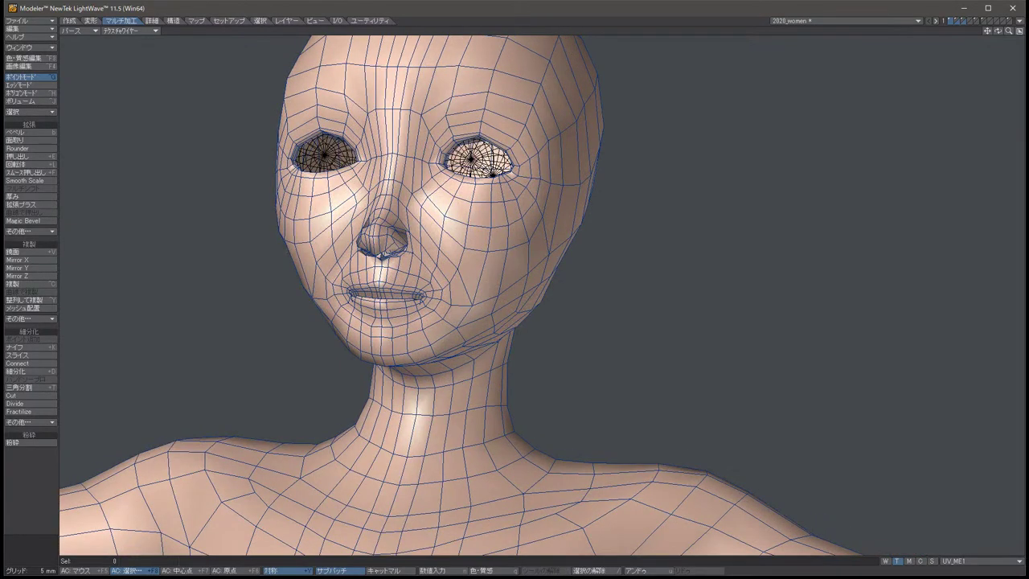
left_click(455, 333)
left_click_drag(455, 333, 458, 304, "alt")
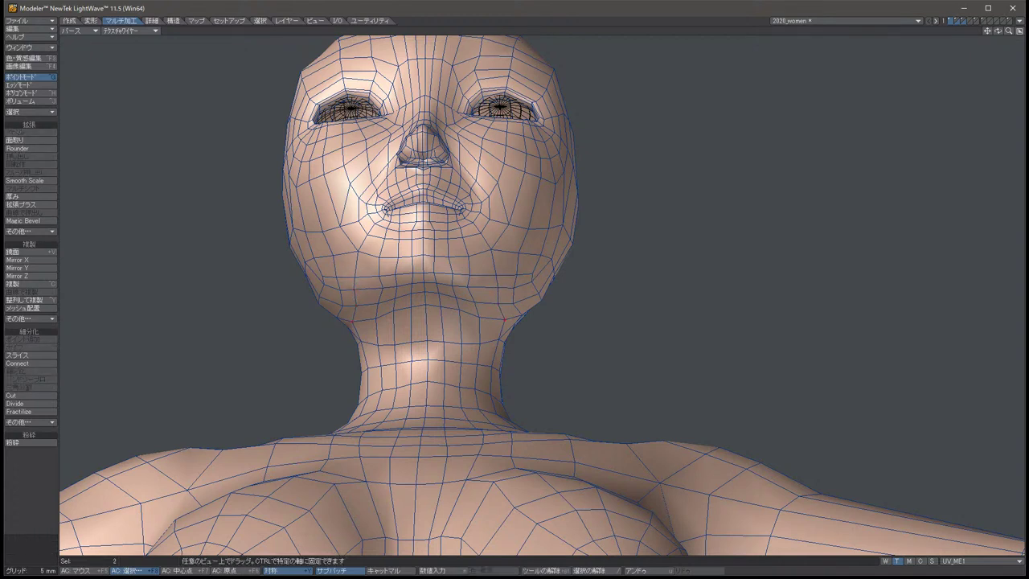
key("/")
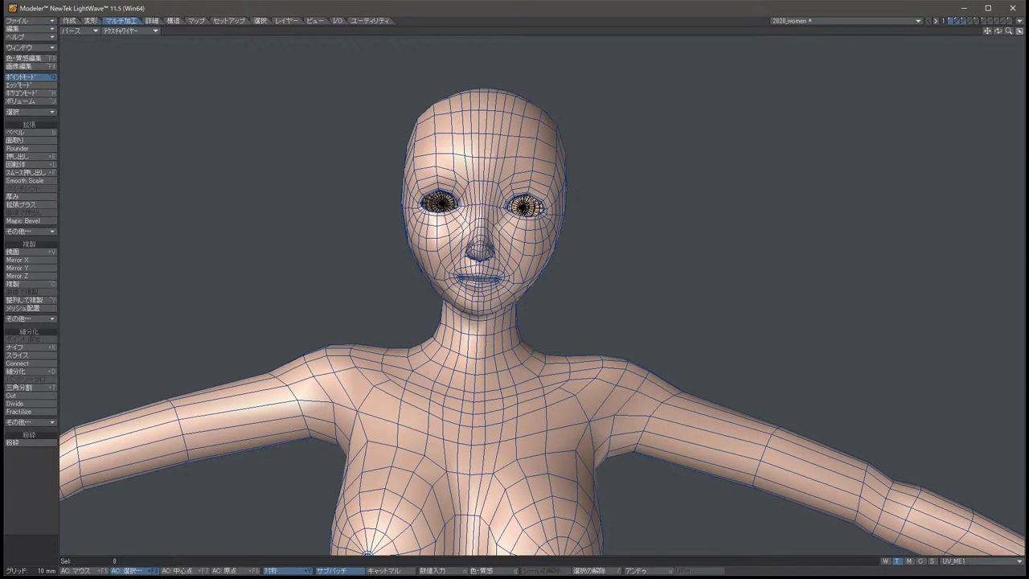
Switch the view to Texture shading and return to the four-view layout.
left_click(129, 31)
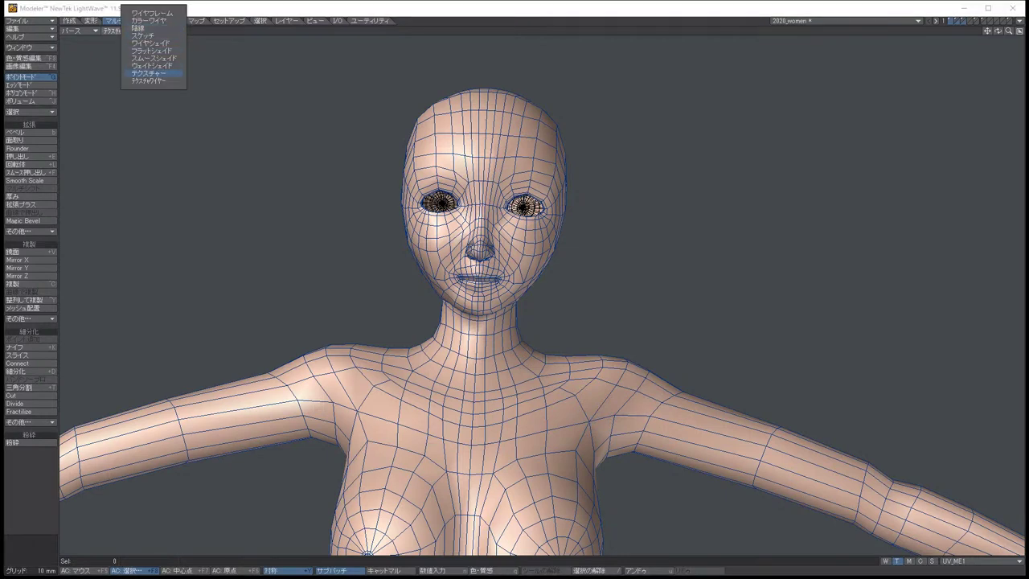
left_click(148, 73)
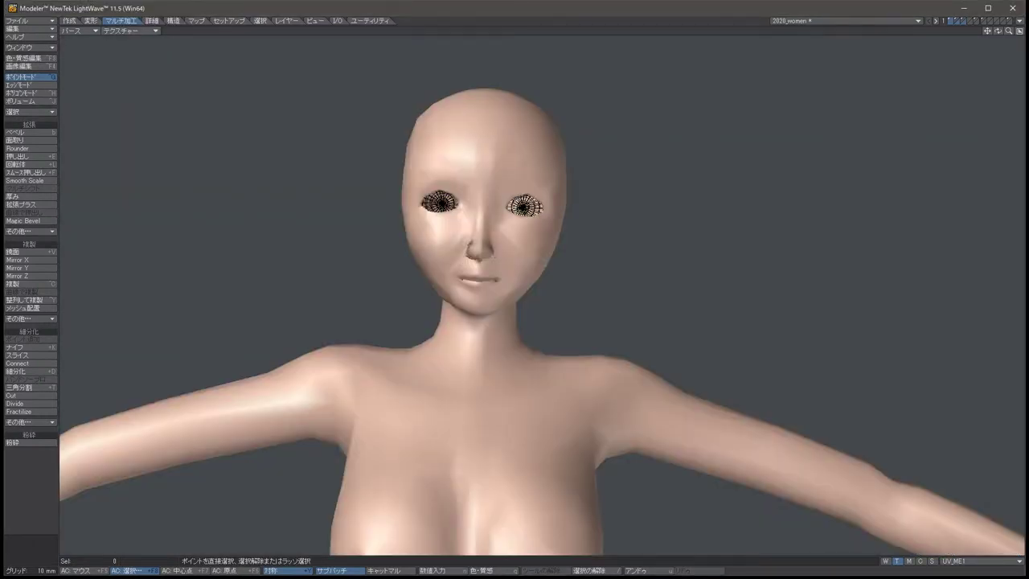
key("0")
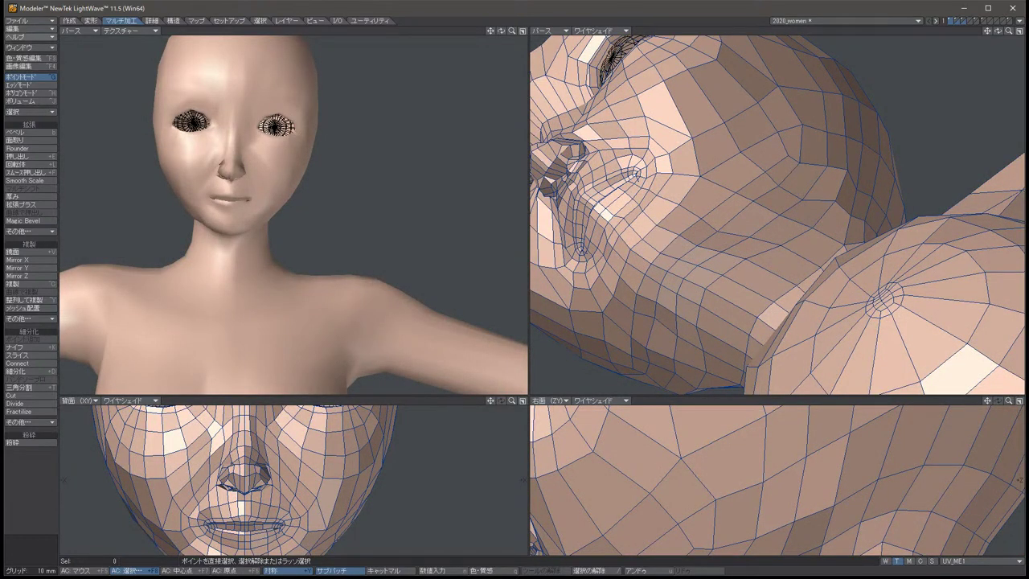
In Display Options, turn on Cage, Guide and Normals display.
left_click(28, 28)
left_click(48, 122)
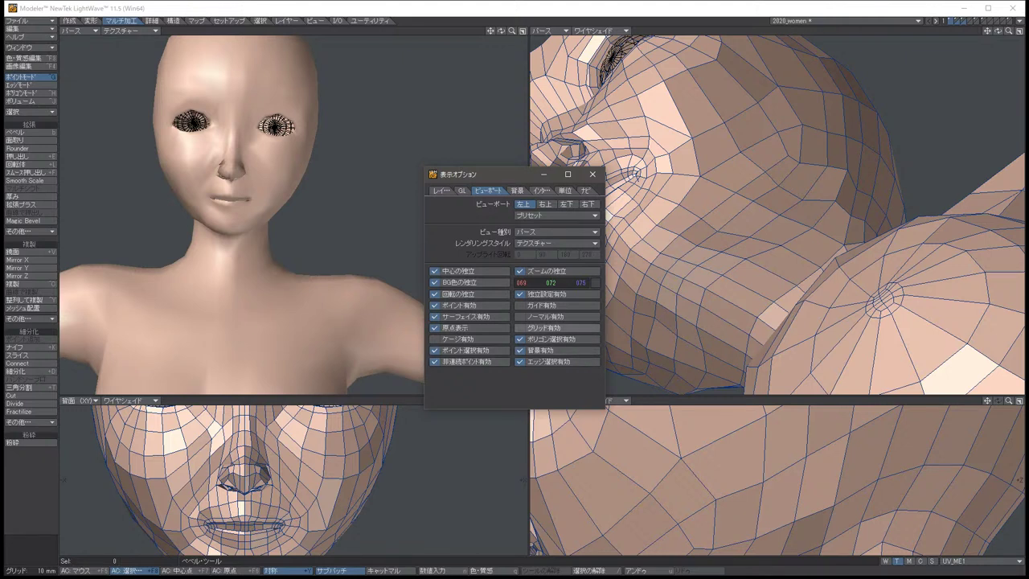
left_click(554, 305)
left_click(554, 316)
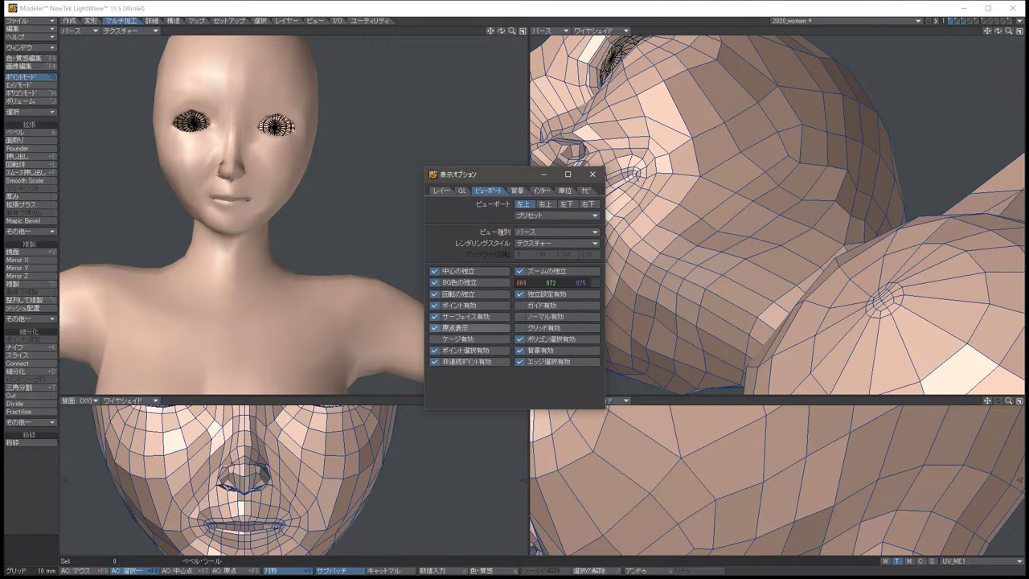
left_click(434, 340)
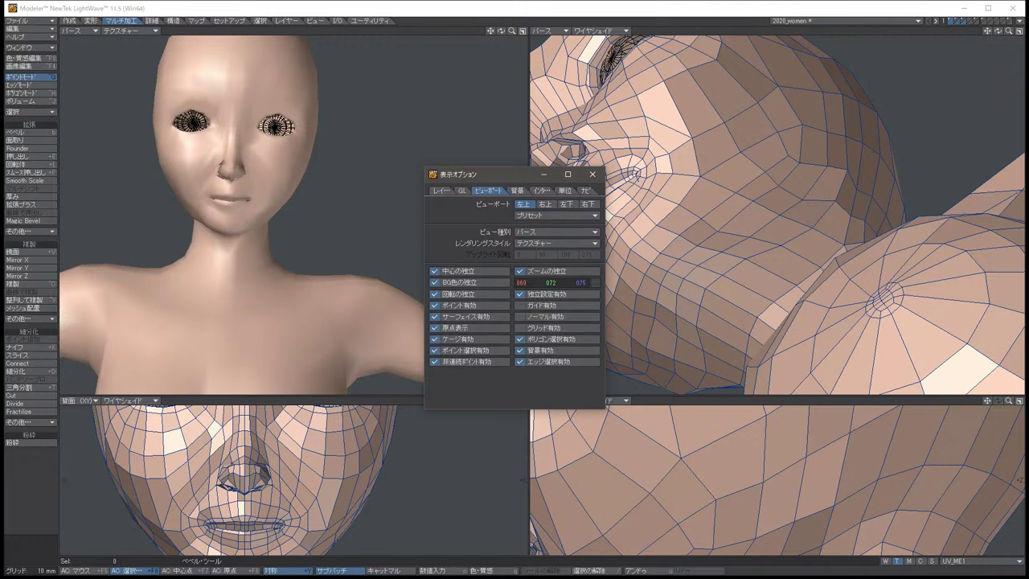
left_click_drag(265, 265, 190, 272, "alt")
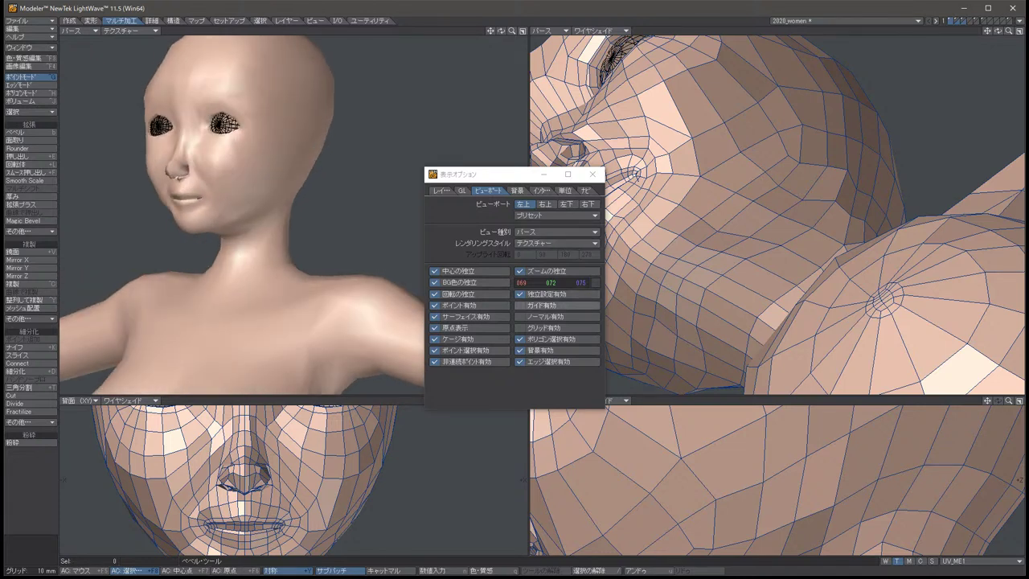
left_click(519, 305)
left_click_drag(241, 273, 216, 273, "alt")
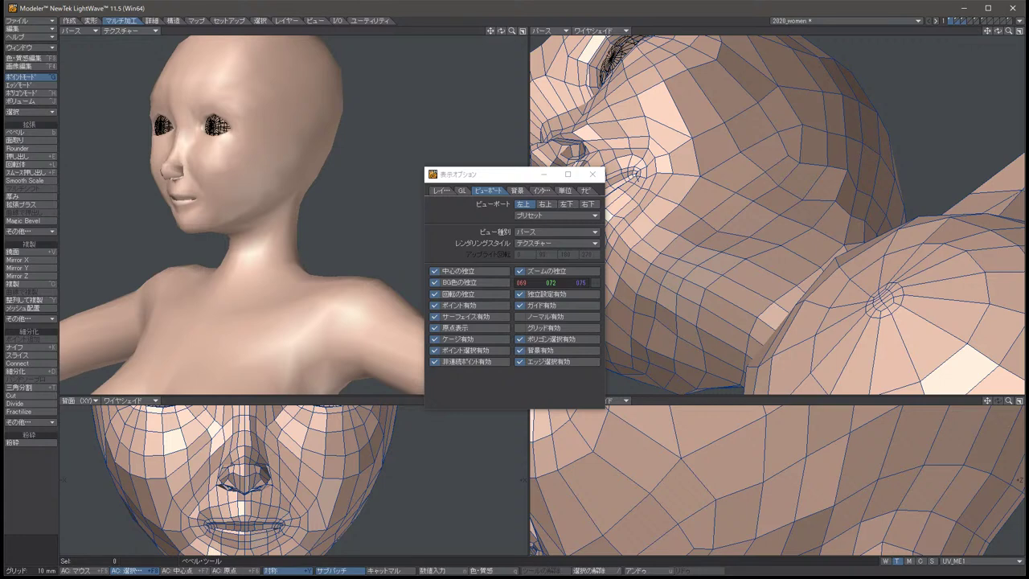
left_click(546, 316)
Close Display Options and give the perspective view smooth shading, turned toward the front.
key("d")
left_click(129, 30)
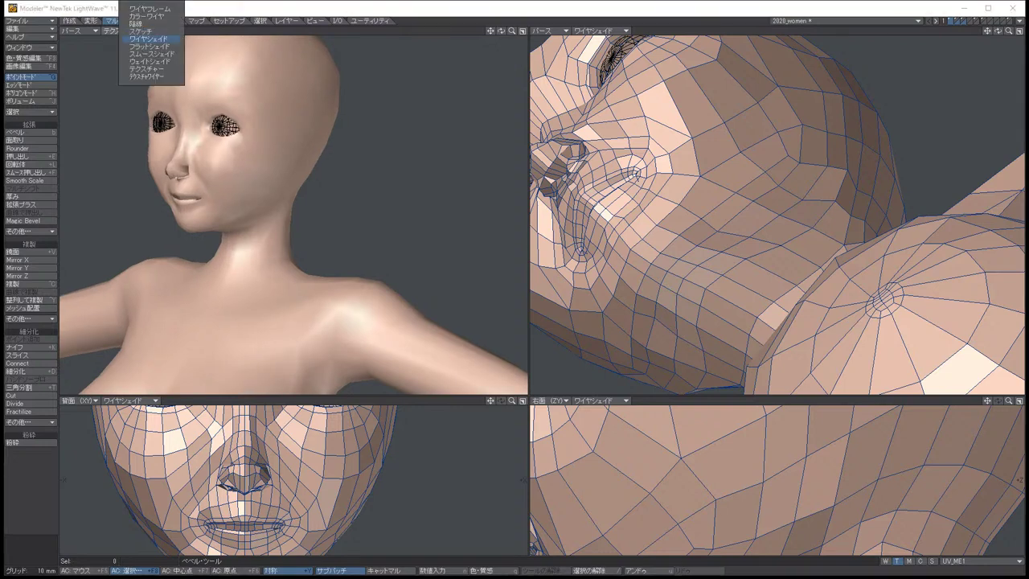
left_click(151, 54)
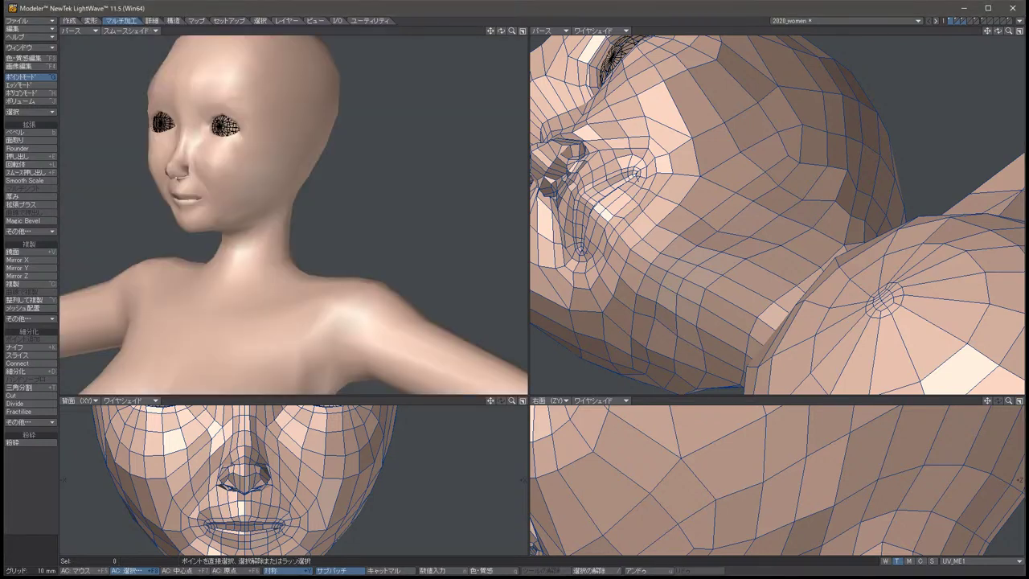
left_click_drag(293, 217, 366, 216, "alt")
scroll(293, 217, "down", 2)
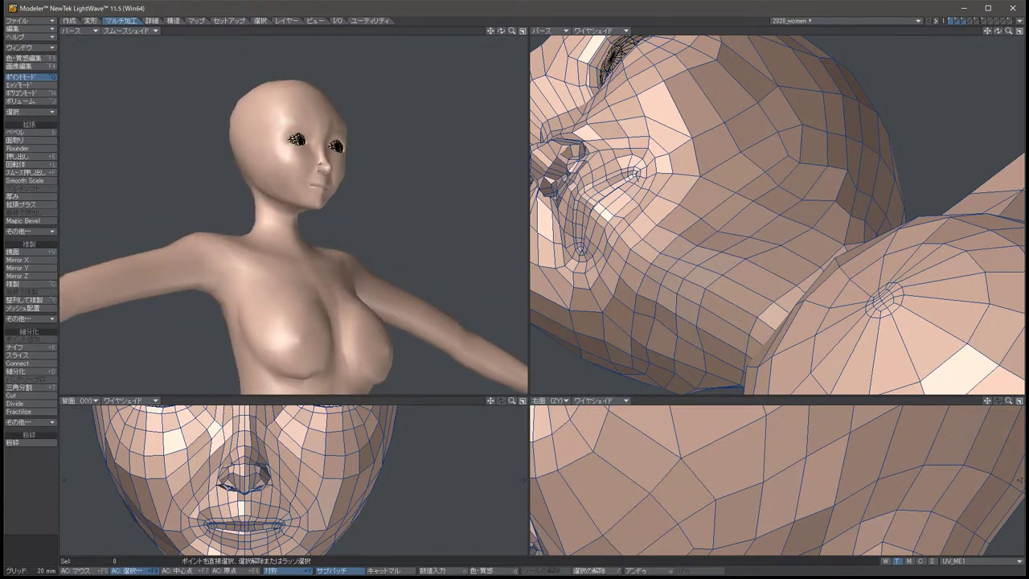
left_click(129, 31)
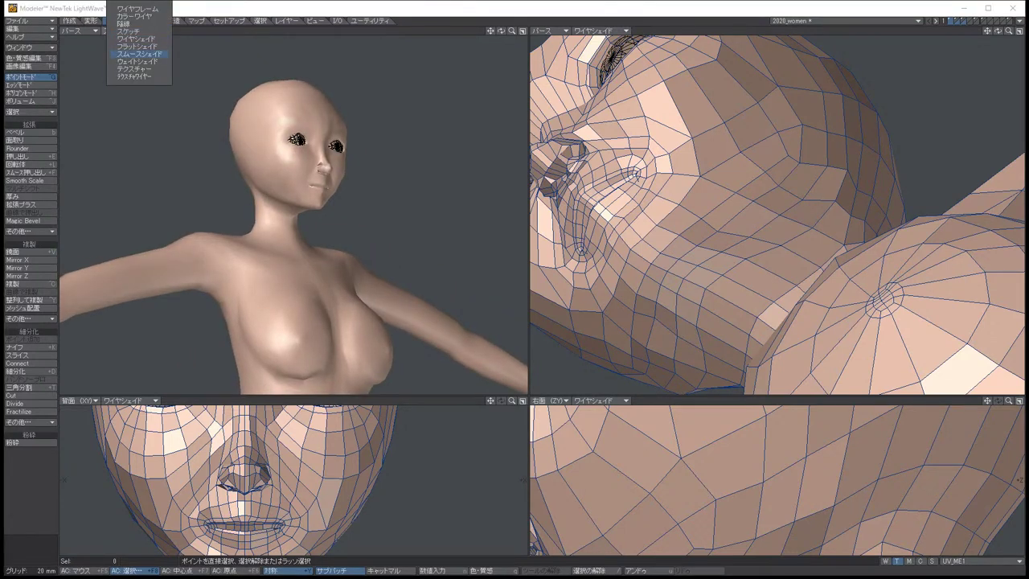
left_click(141, 53)
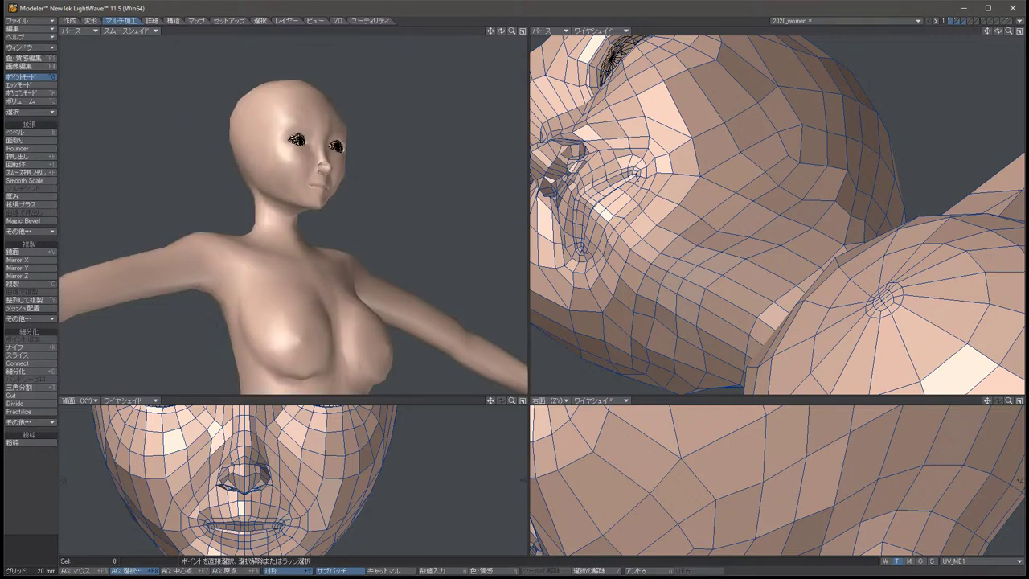
Try Weight, Flat and Wire Shade, then settle on Texture Wire facing front.
left_click_drag(294, 241, 230, 241, "alt")
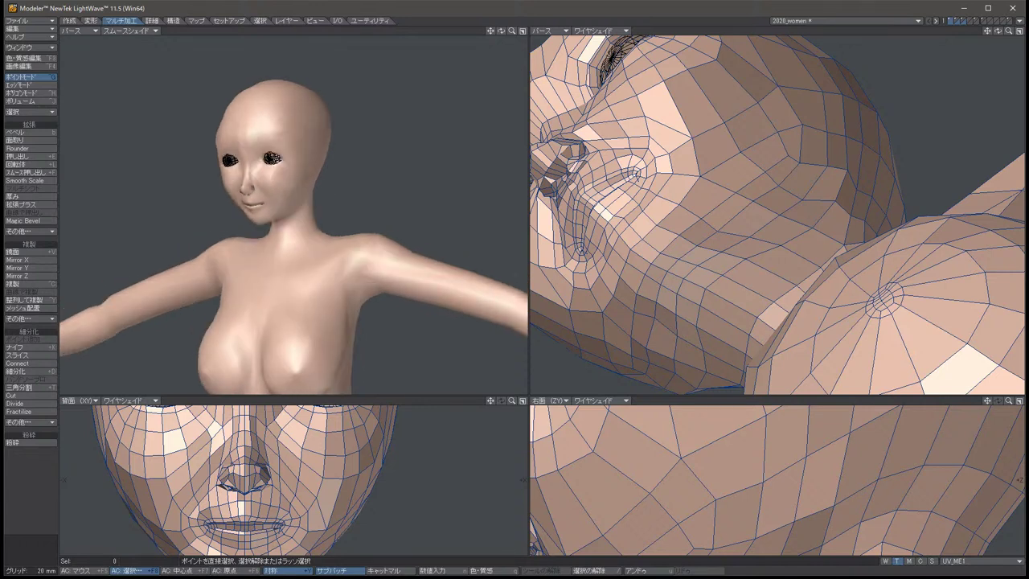
left_click(129, 30)
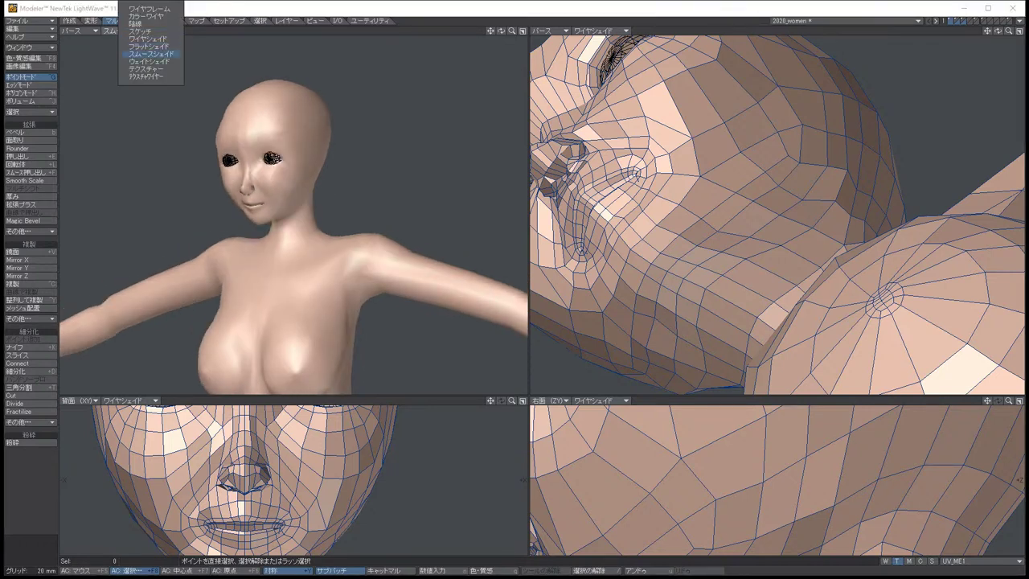
left_click(149, 61)
left_click(129, 31)
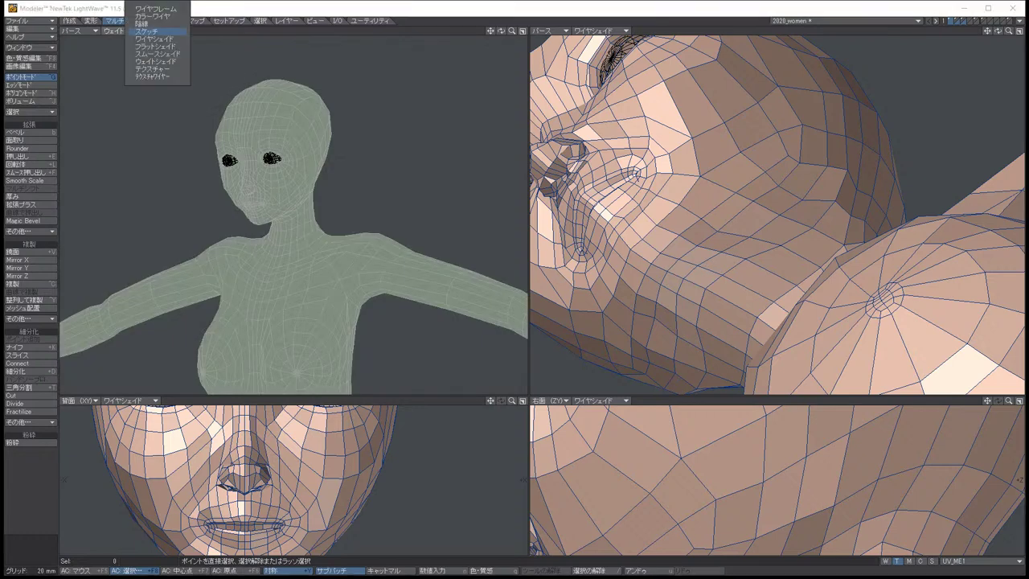
left_click(155, 45)
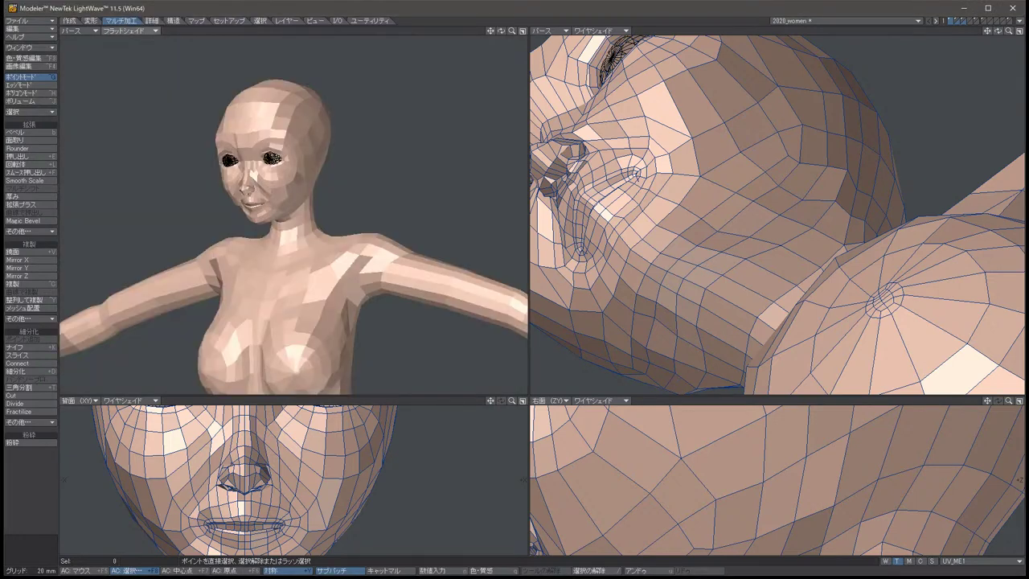
left_click(129, 30)
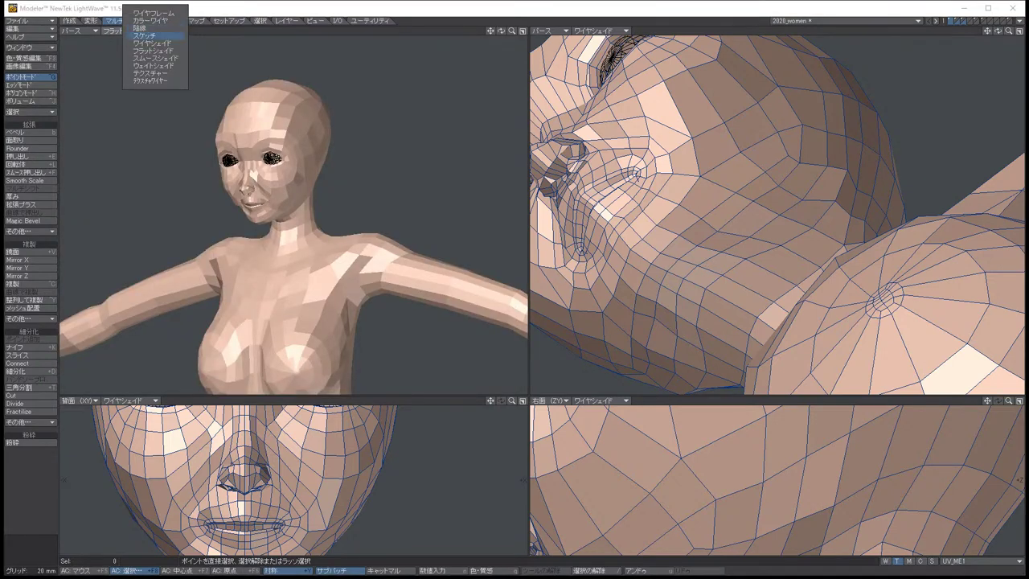
left_click(152, 43)
key("alt+Right")
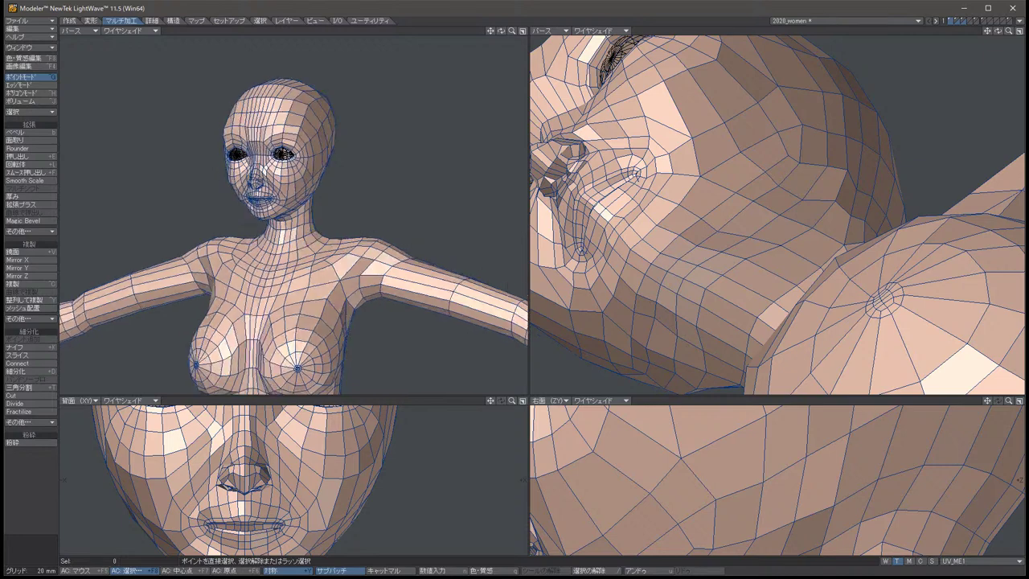
key("alt+Right")
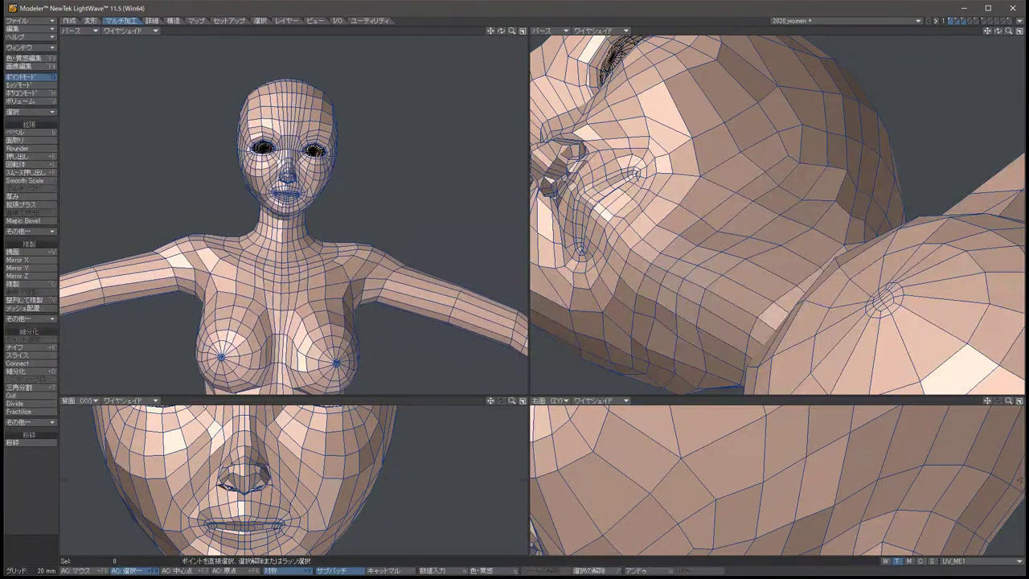
left_click(128, 31)
left_click(149, 77)
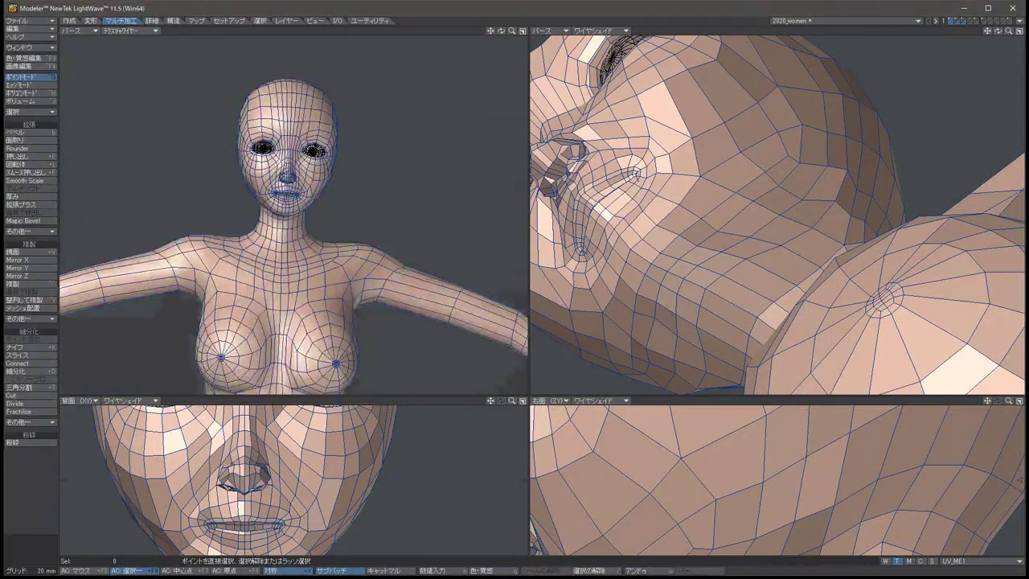
Zoom and orbit both perspective views onto the face and profile, then enable subpatch display with Tab.
key("alt+Right")
key("alt+Right")
key("alt+Right")
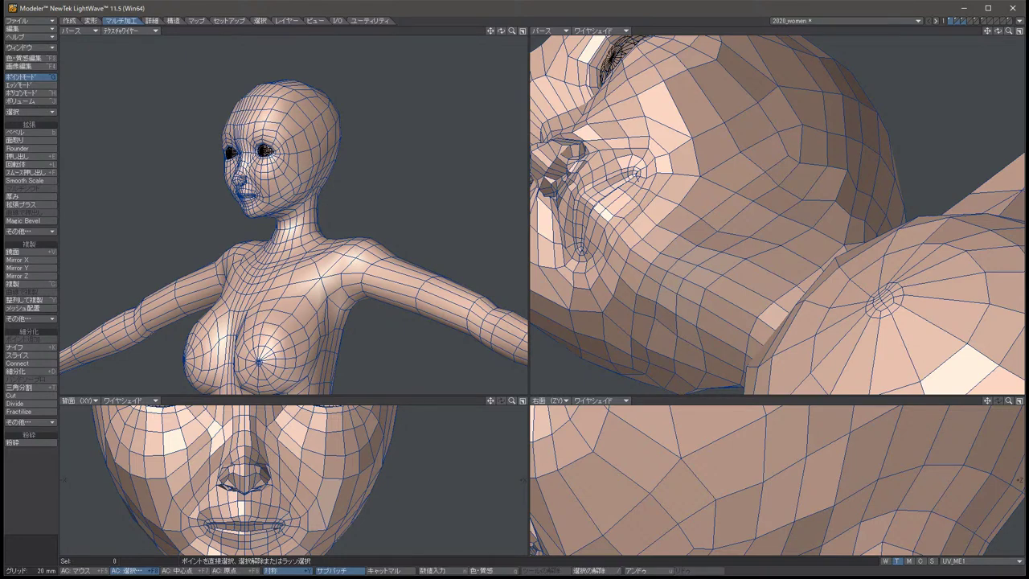
scroll(294, 215, "up", 5)
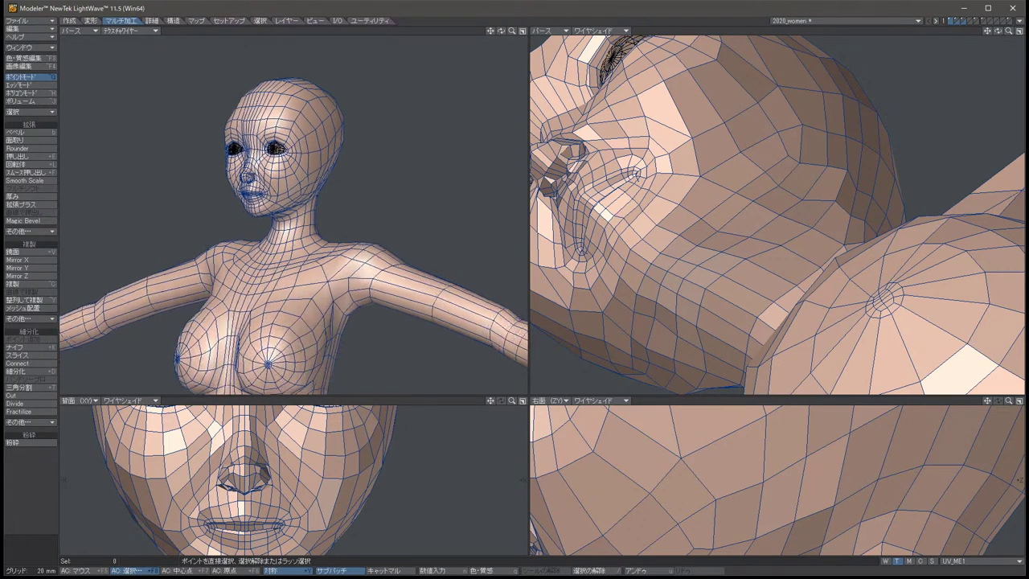
scroll(293, 214, "up", 3)
scroll(293, 214, "up", 4)
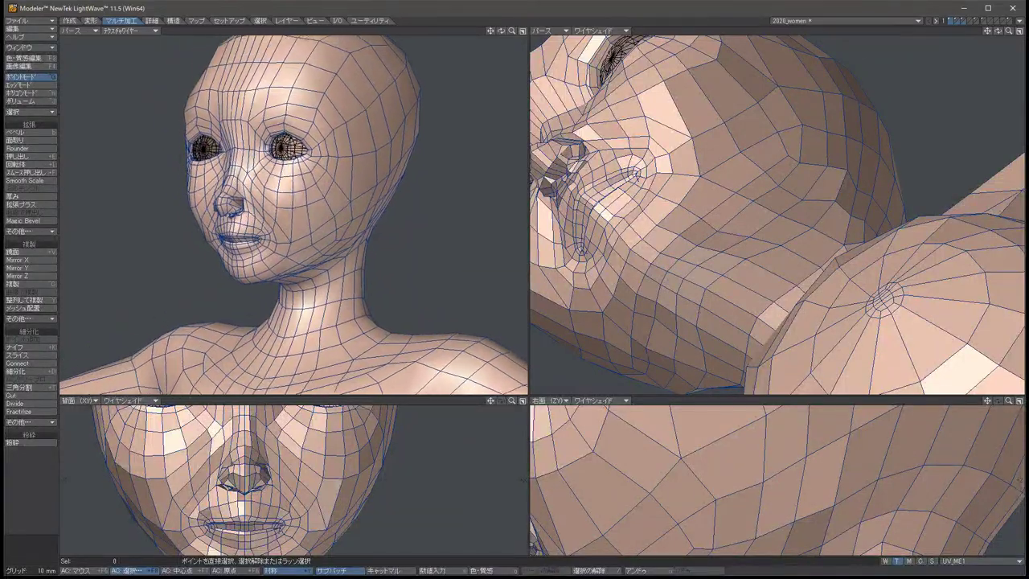
left_click_drag(293, 215, 255, 214, "alt")
left_click_drag(776, 215, 715, 217, "alt")
left_click_drag(337, 209, 379, 208, "alt")
key("Tab")
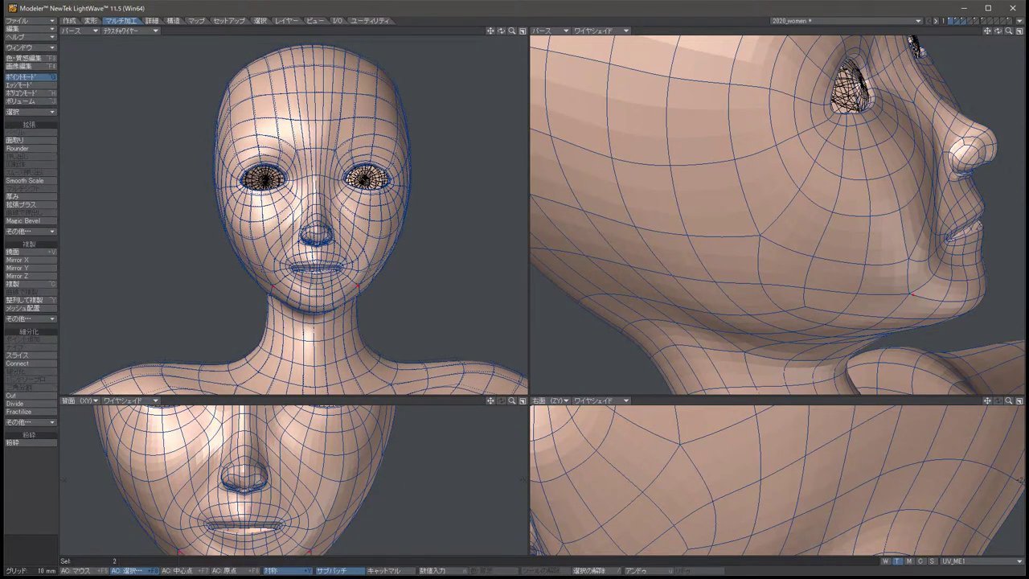
Nudge the two selected chin points down and inward with the arrow keys, then deselect them.
key("Down")
key("Down")
key("Down")
key("Right")
key("Down")
key("Right")
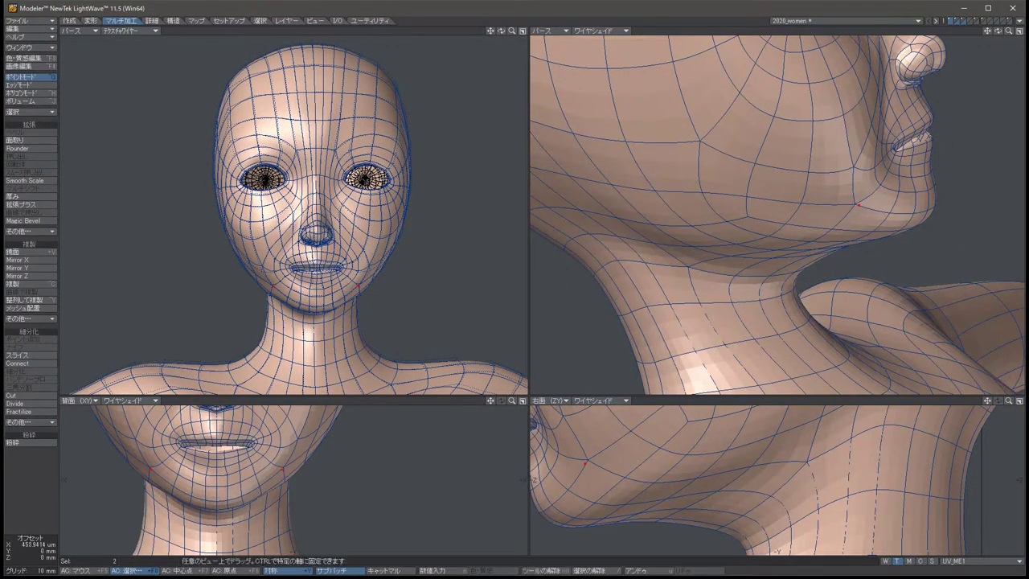
key("Right")
key("Down")
key("Left")
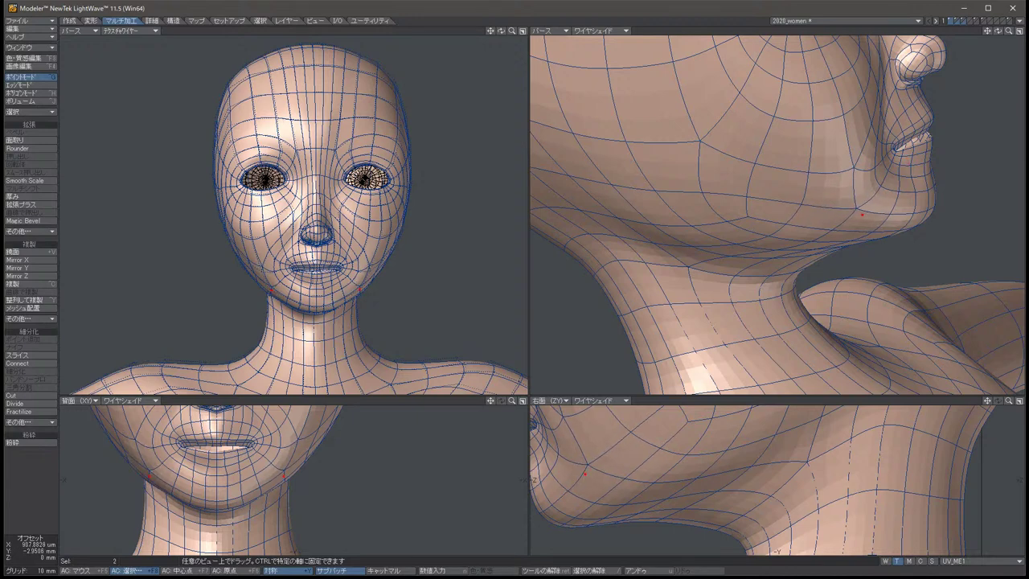
key("space")
key("Left")
key("Down")
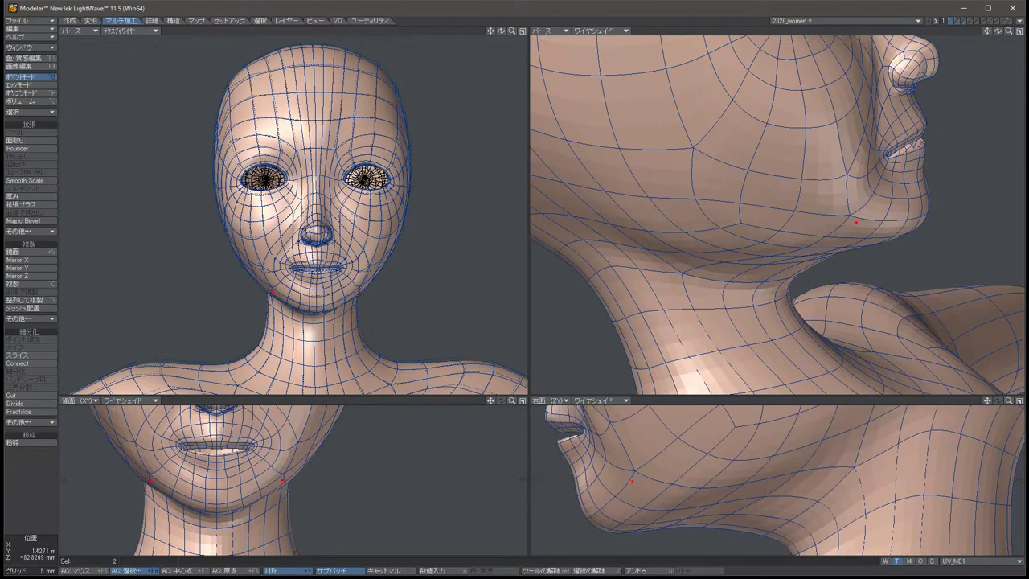
key("slash")
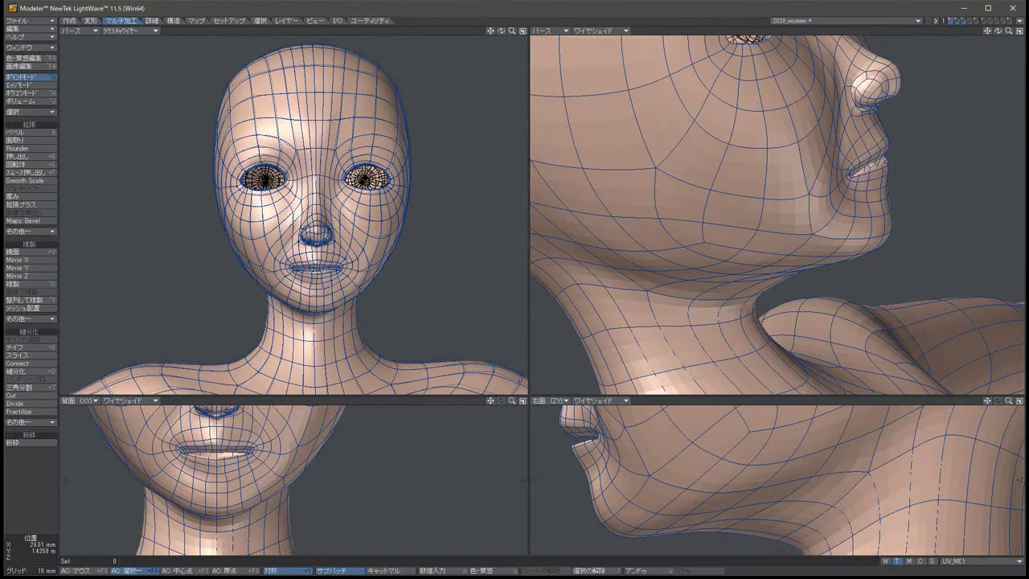
Rotate and zoom out the views to inspect the head shape, then return to the faceted cage.
key("Left")
key("Left")
key("Left")
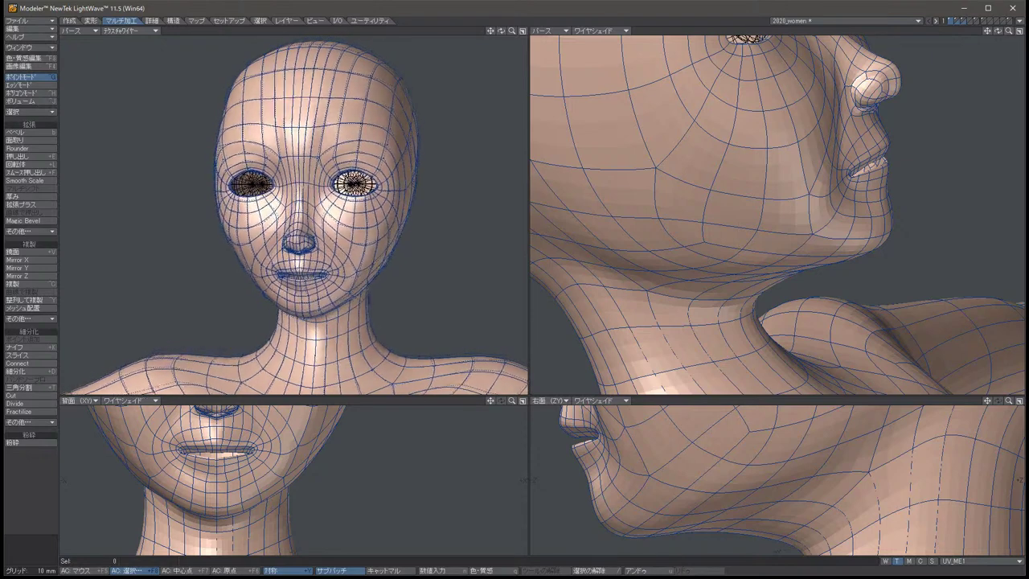
key("Right")
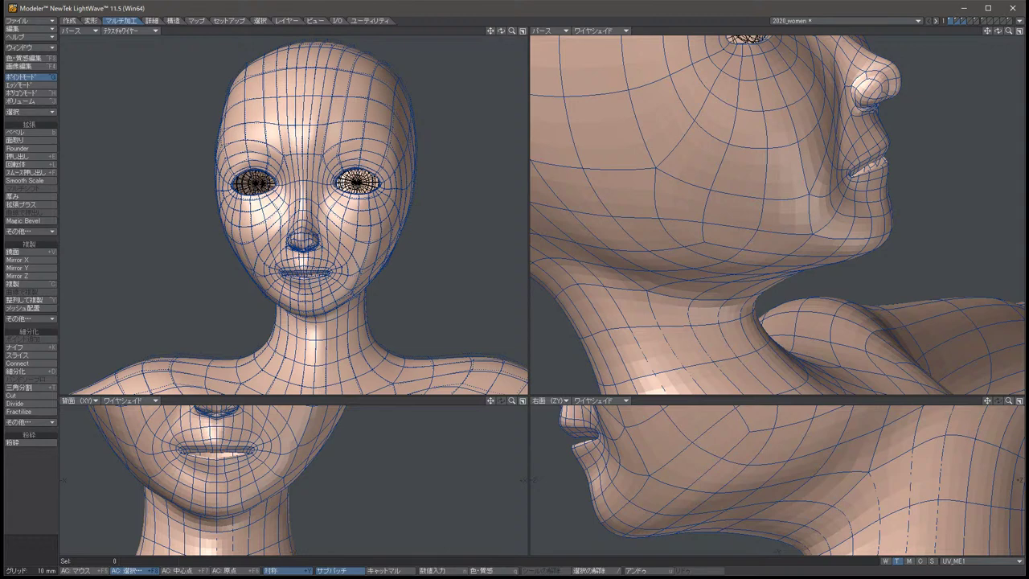
key("Right")
key("Right")
key("Right")
key("Right")
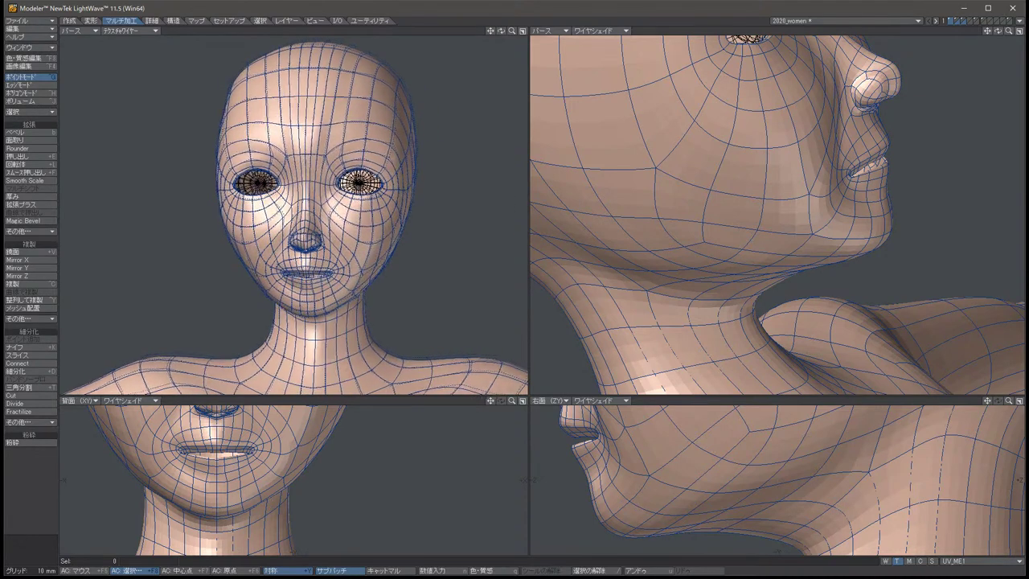
key("Left")
key("Left")
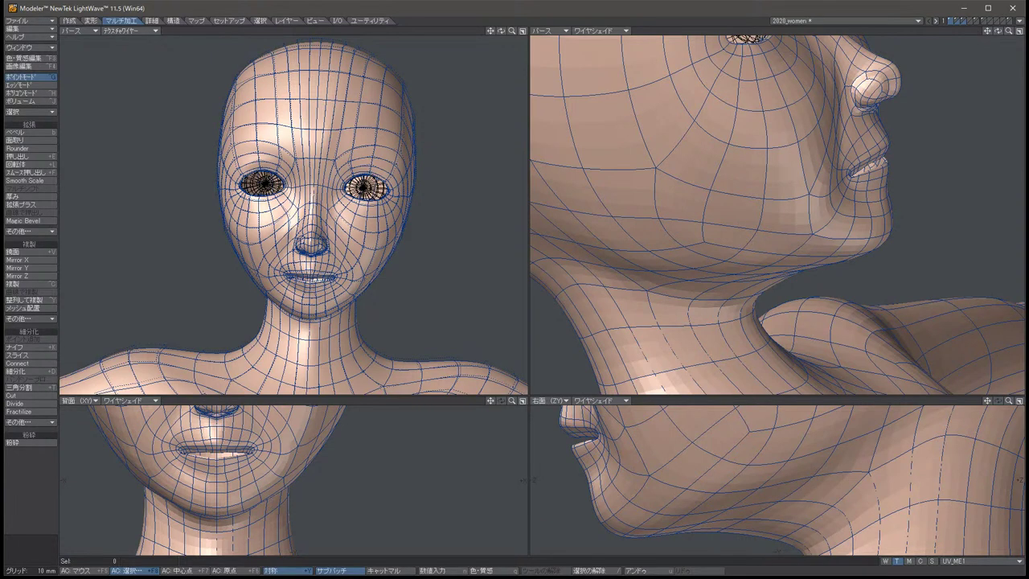
key("Left")
key("Left")
key("Left")
key("Left")
key("Left")
key("Left")
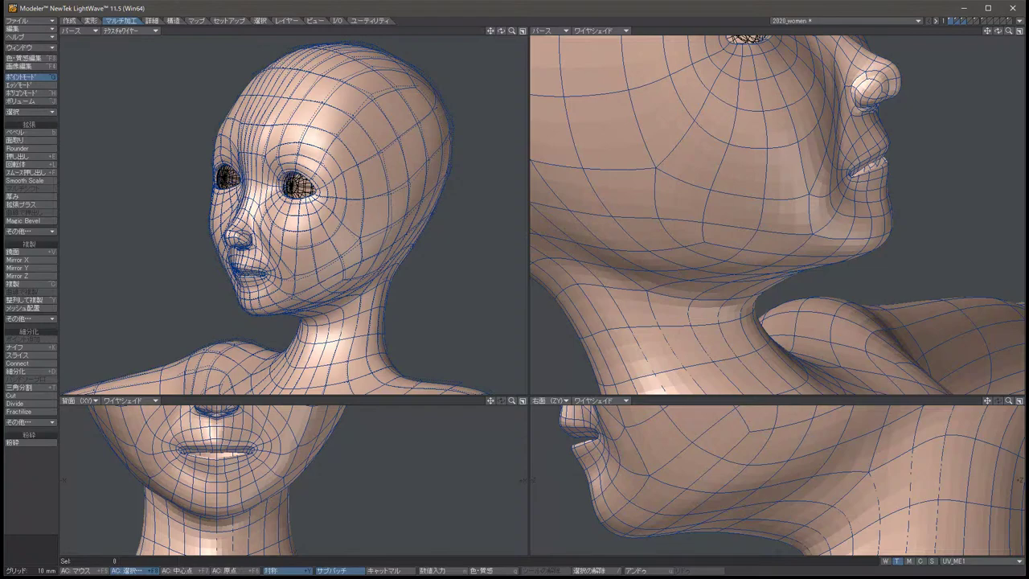
key("comma")
key("Left")
key("Left")
key("Left")
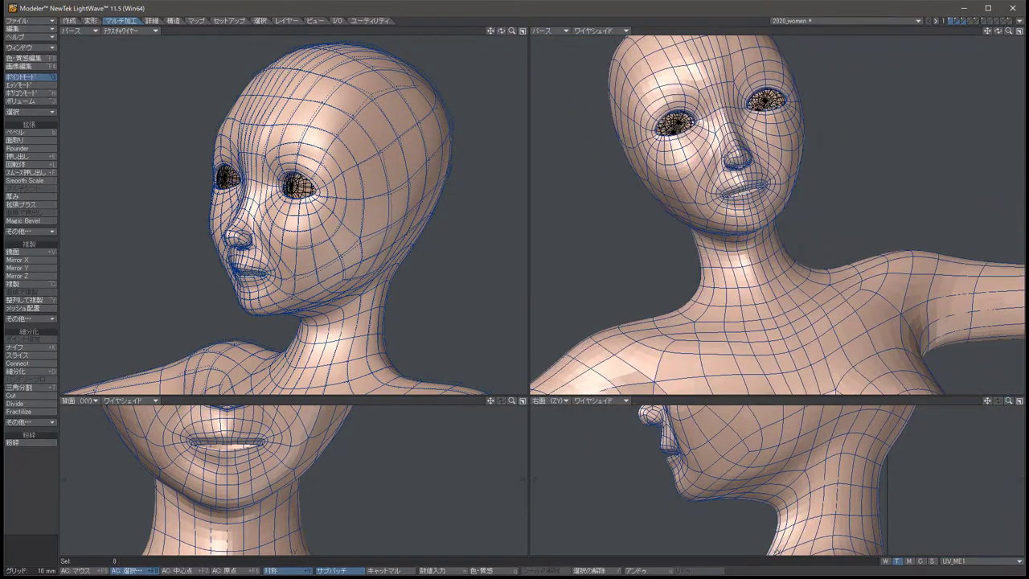
key("Right")
key("Right")
key("Right")
key("Right")
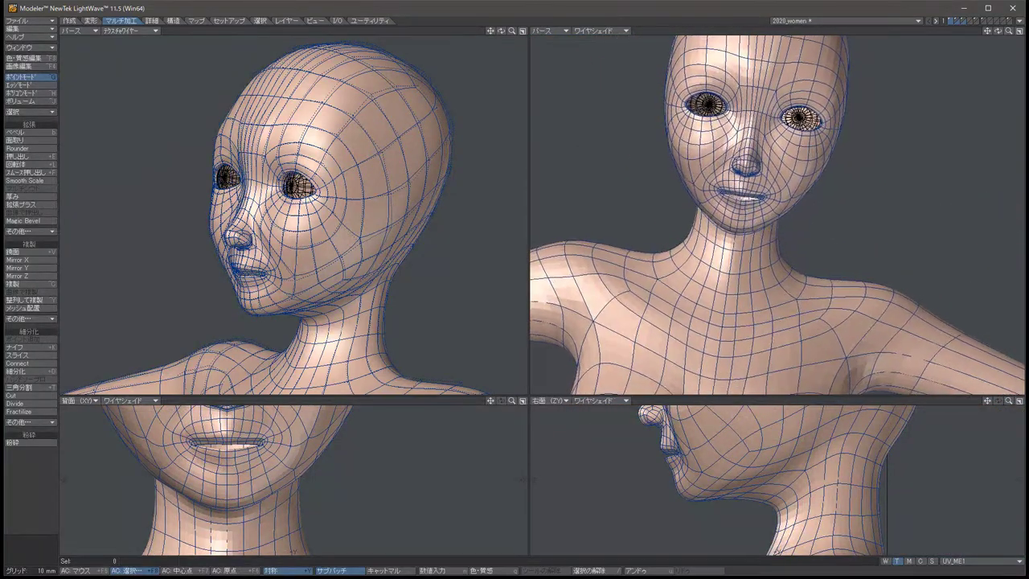
key("Right")
key("Right")
key("Right")
key("Right")
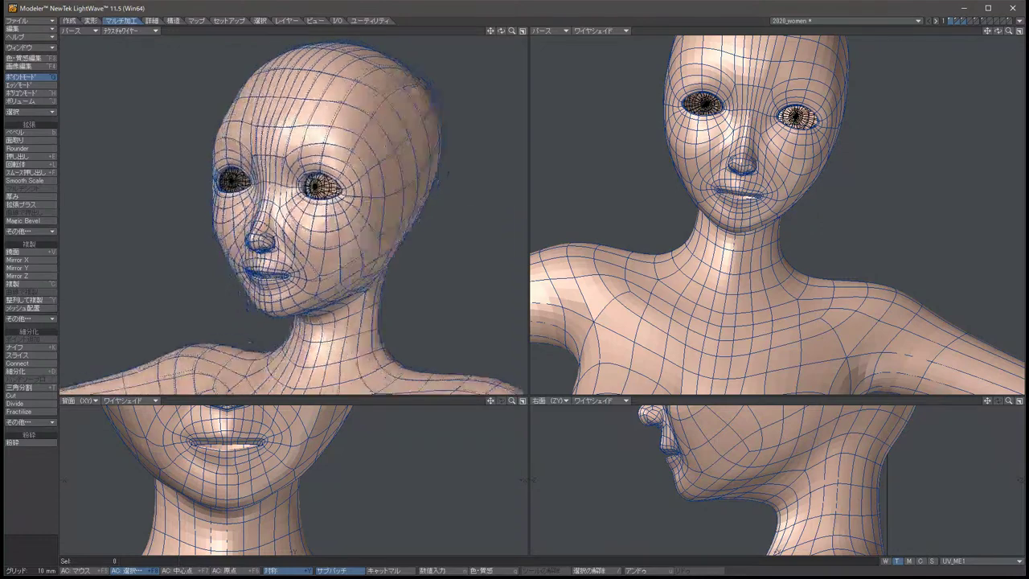
key("Down")
key("Down")
key("Down")
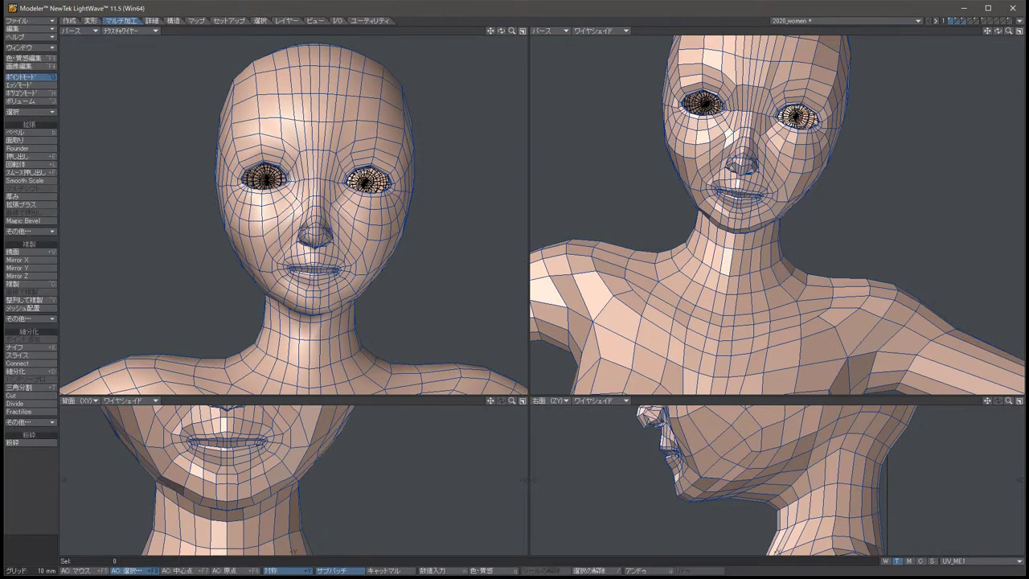
Select a symmetric pair of points on the face sides and move it slightly outward.
key("Down")
key("Down")
key("Down")
key("Down")
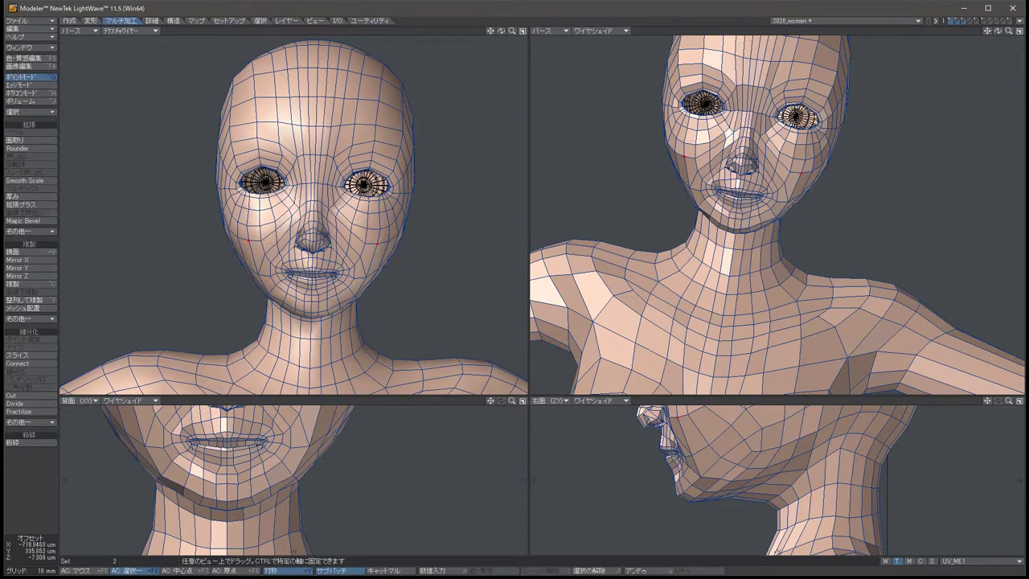
left_click(31, 540)
left_click_drag(315, 193, 310, 193)
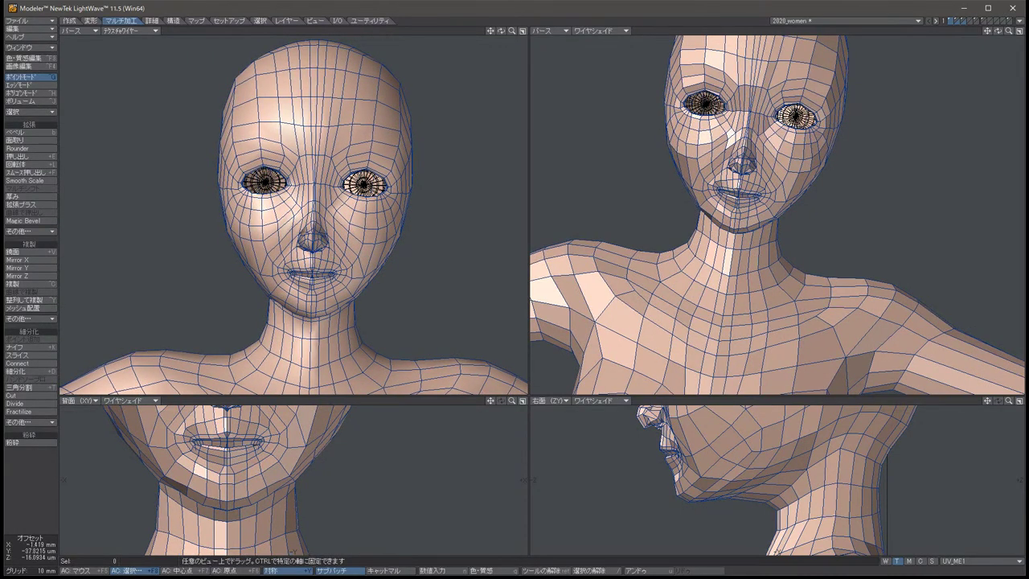
key("u")
left_click(241, 239)
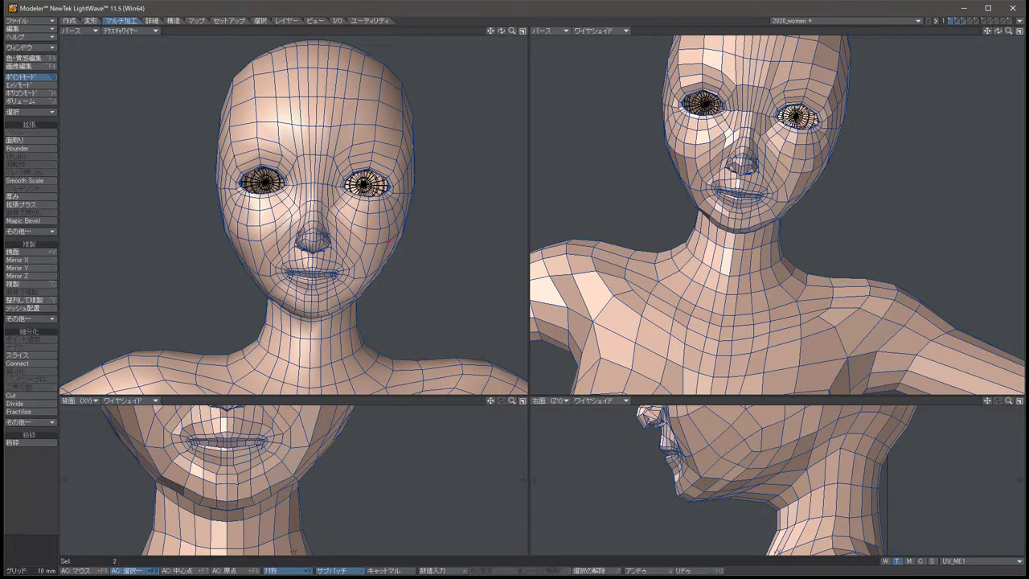
key("t")
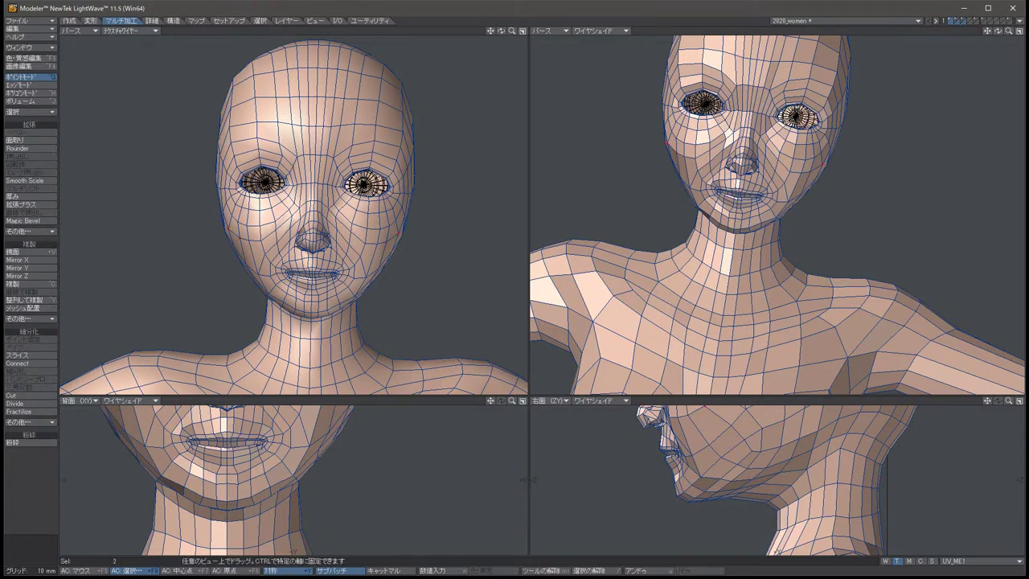
left_click_drag(241, 239, 229, 232)
Select the symmetric jaw points and pull them inward and down to narrow the jawline.
key("/")
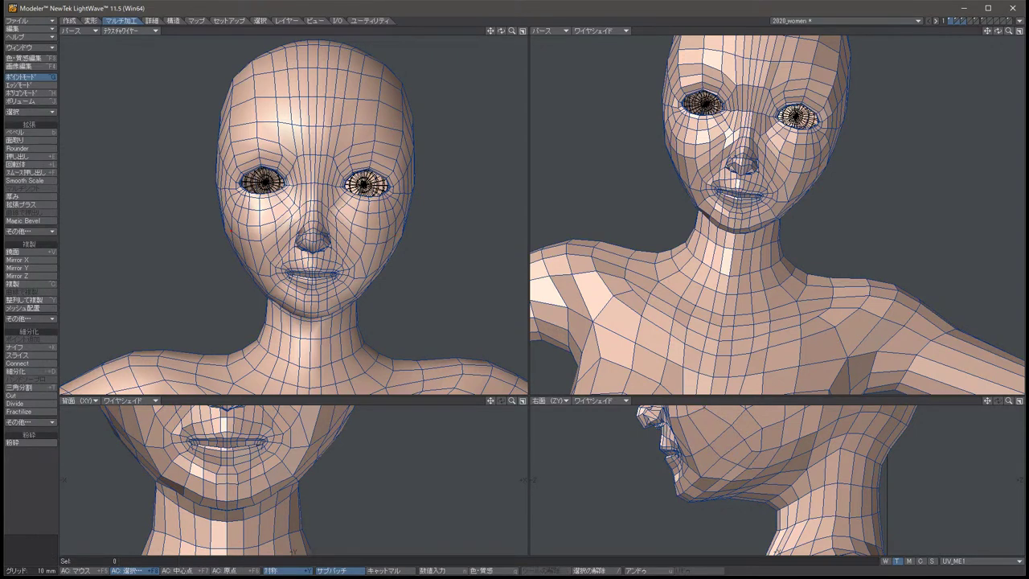
left_click(229, 252)
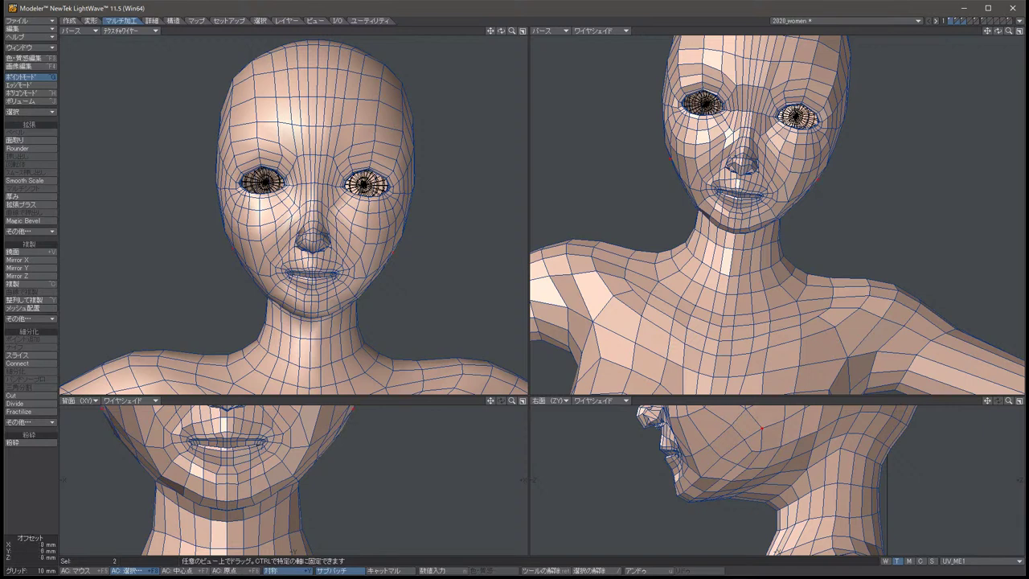
key("slash")
left_click(232, 244)
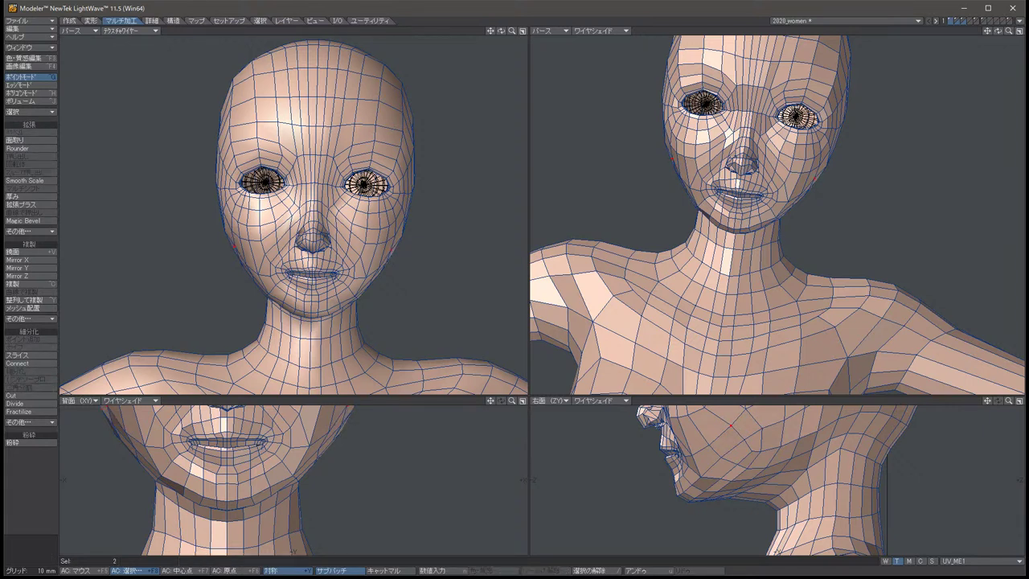
key("slash")
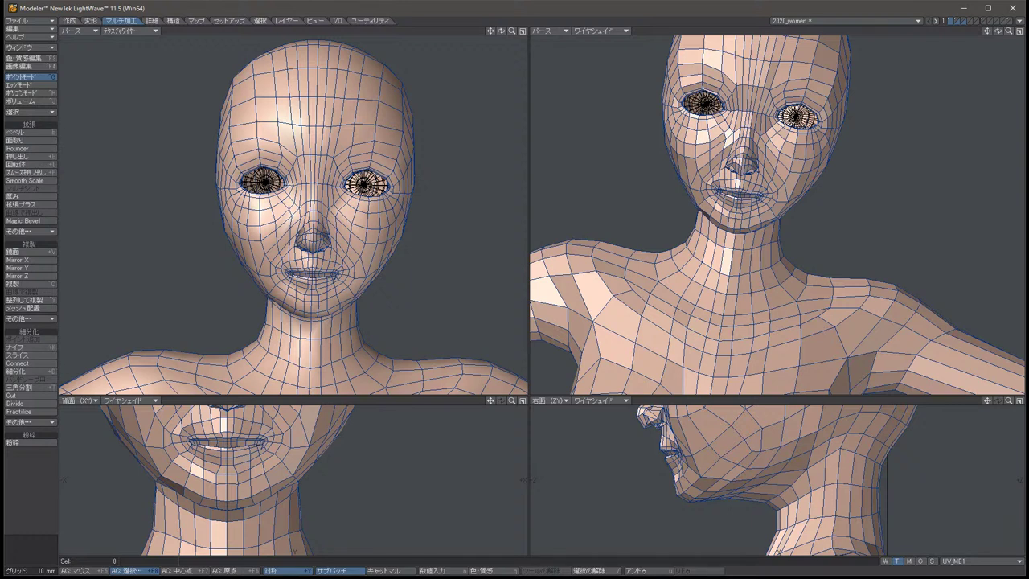
left_click(247, 265)
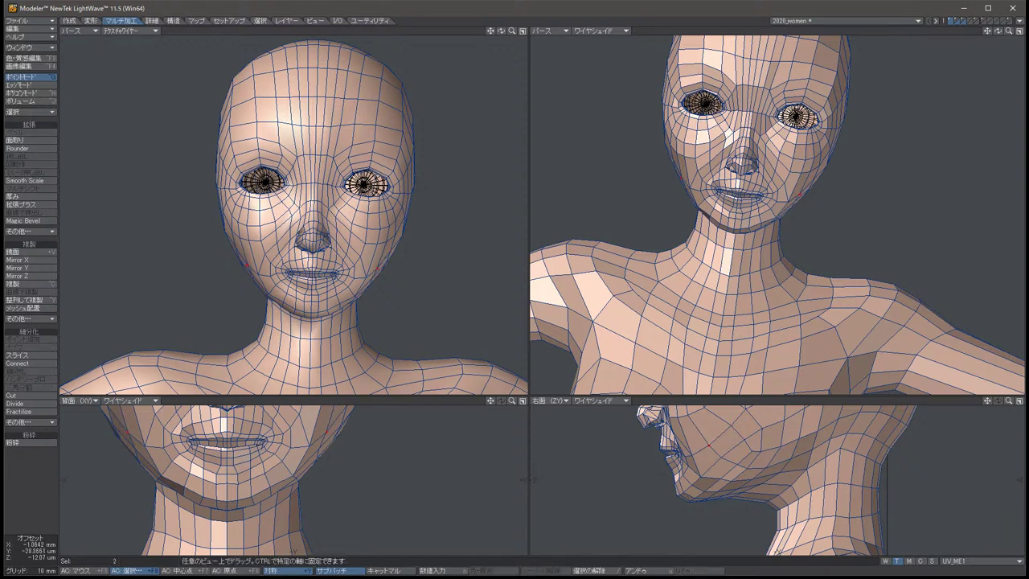
left_click_drag(377, 267, 365, 274)
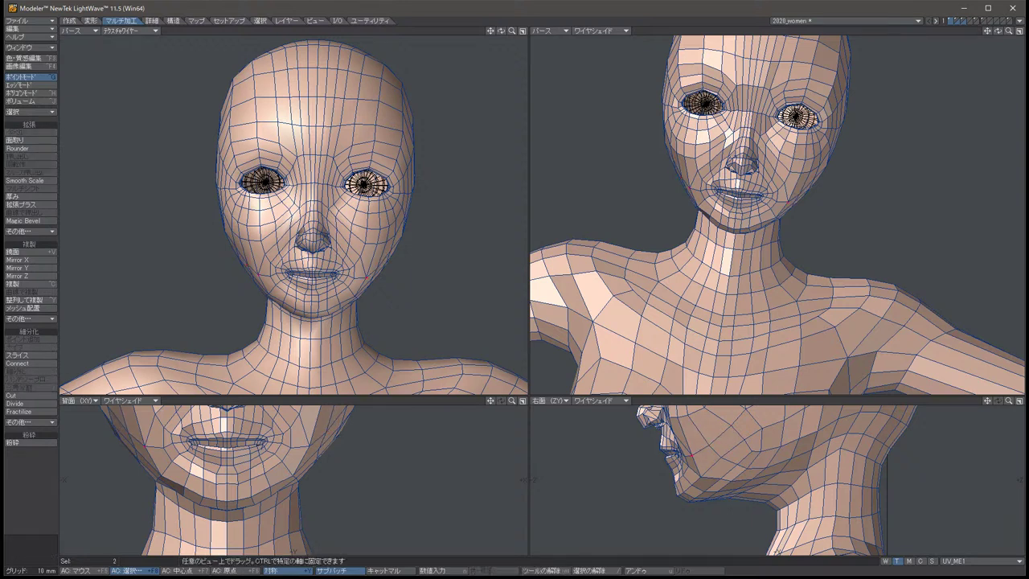
key("slash")
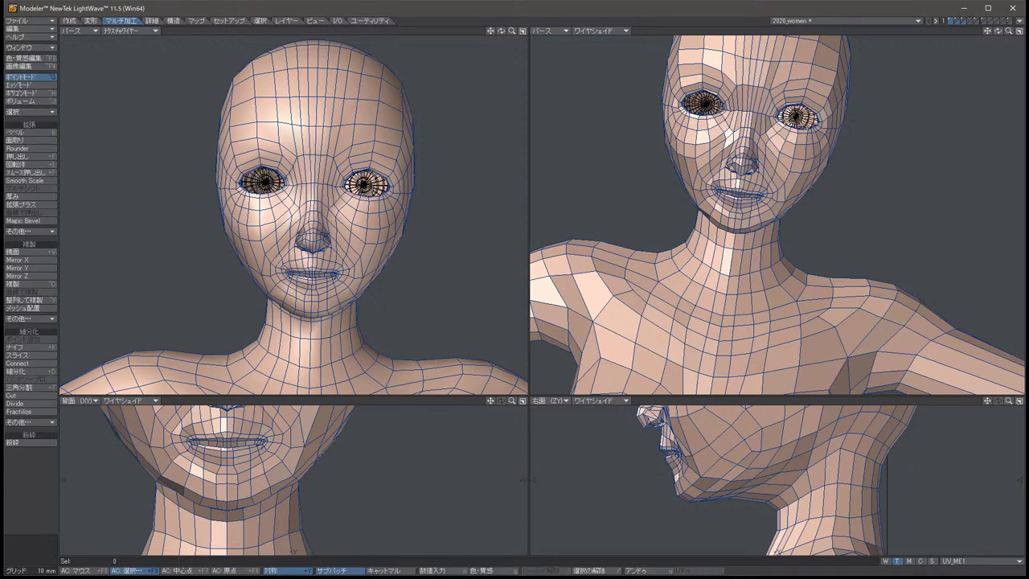
Orbit and pan the views, then select another symmetric pair of face points for moving.
left_click_drag(998, 30, 947, 32)
left_click_drag(501, 31, 466, 31)
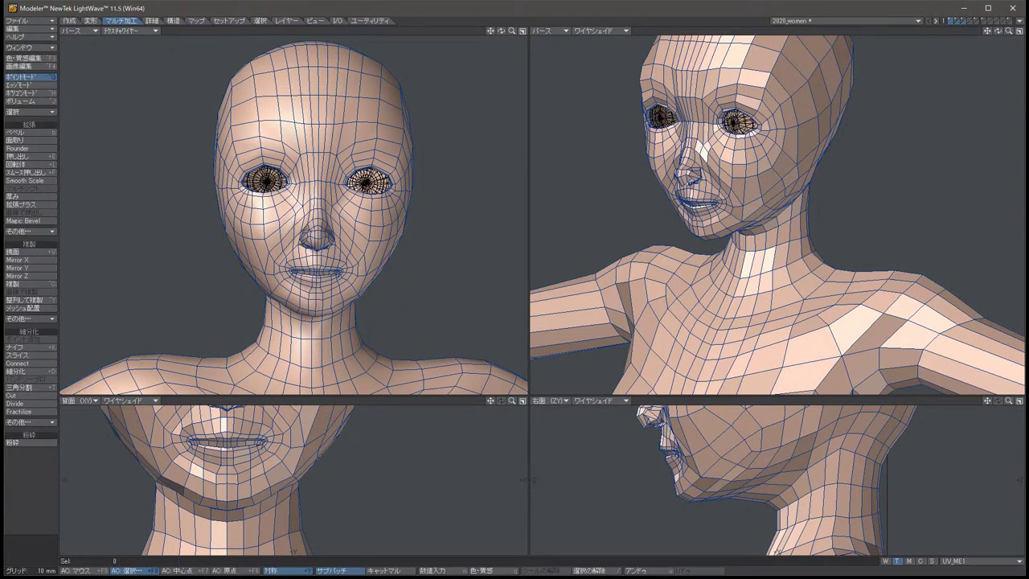
left_click(746, 408)
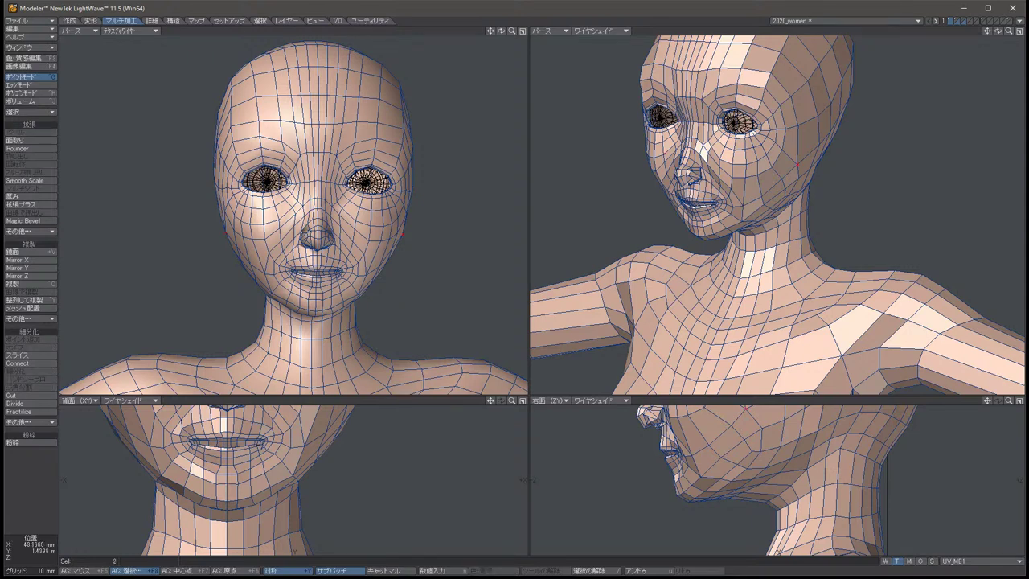
left_click_drag(241, 450, 241, 526, "alt+shift")
key("t")
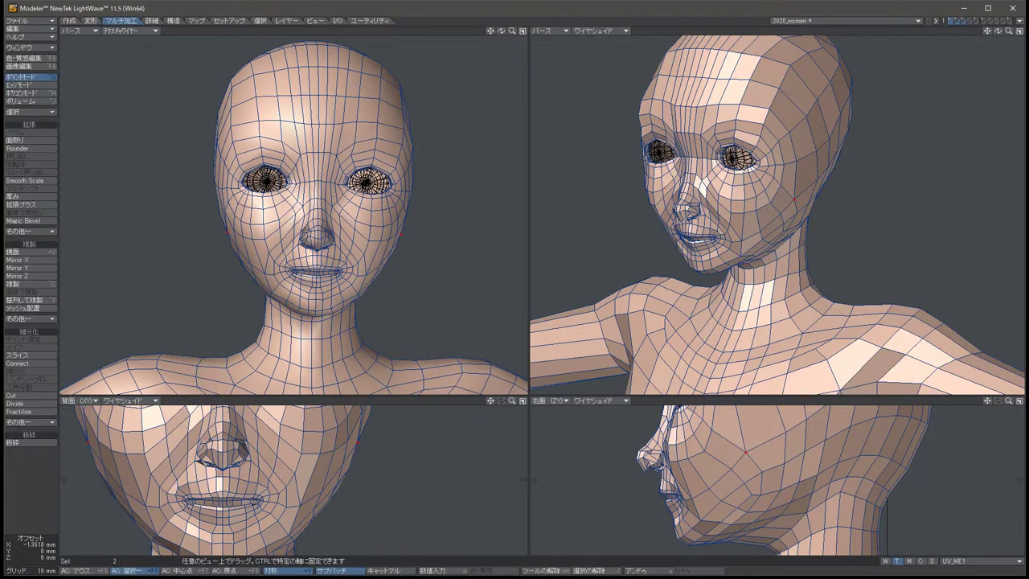
Nudge the selected face-point pair slightly sideways, then deselect and orbit the perspective views.
left_click_drag(358, 438, 358, 434)
key("space")
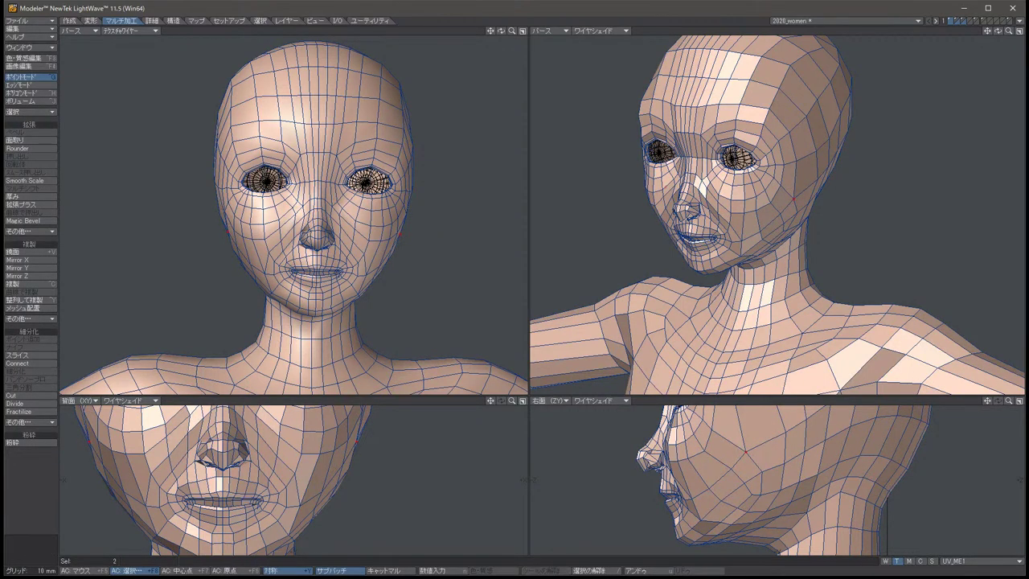
key("slash")
left_click_drag(322, 217, 269, 219, "alt")
key("t")
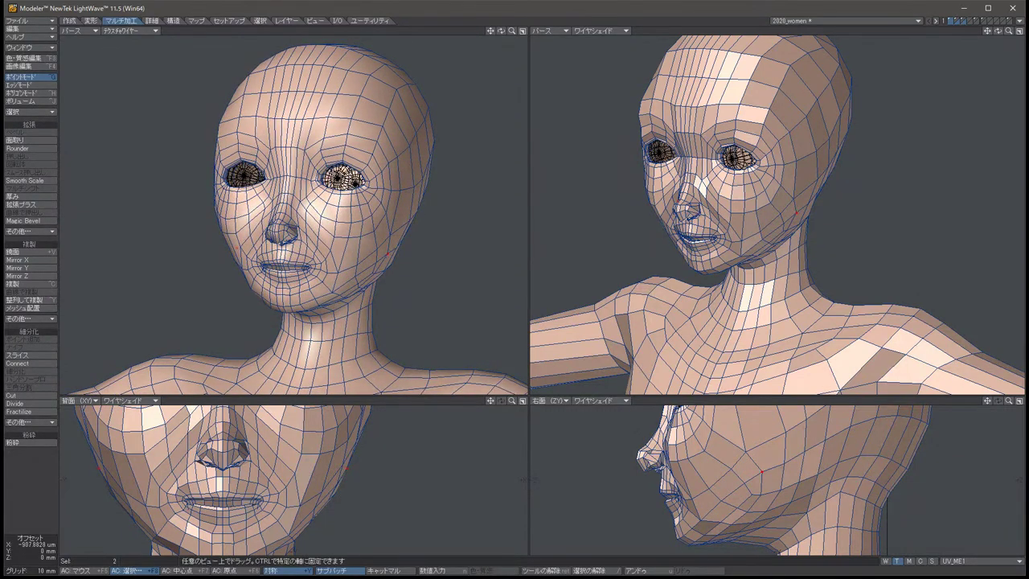
key("space")
key("slash")
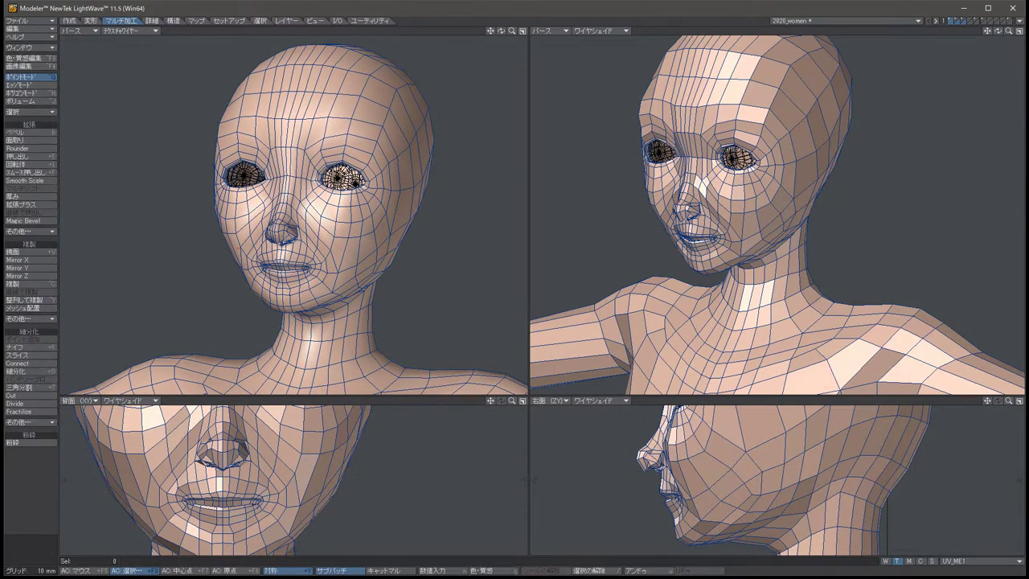
left_click_drag(322, 217, 300, 217, "alt")
left_click_drag(771, 217, 812, 230, "alt")
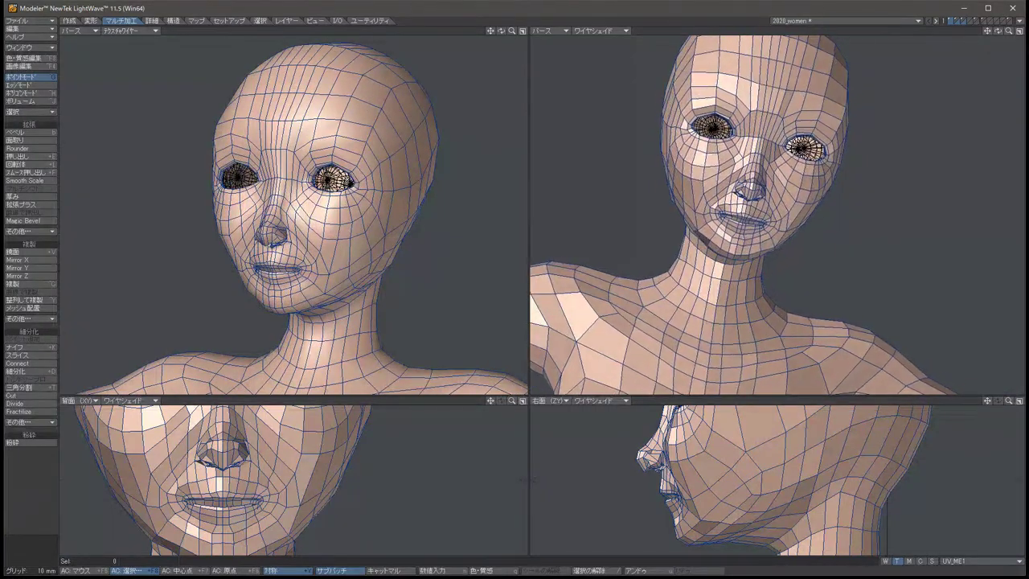
Select a symmetric pair of face points and pull it inward and down.
left_click(671, 170)
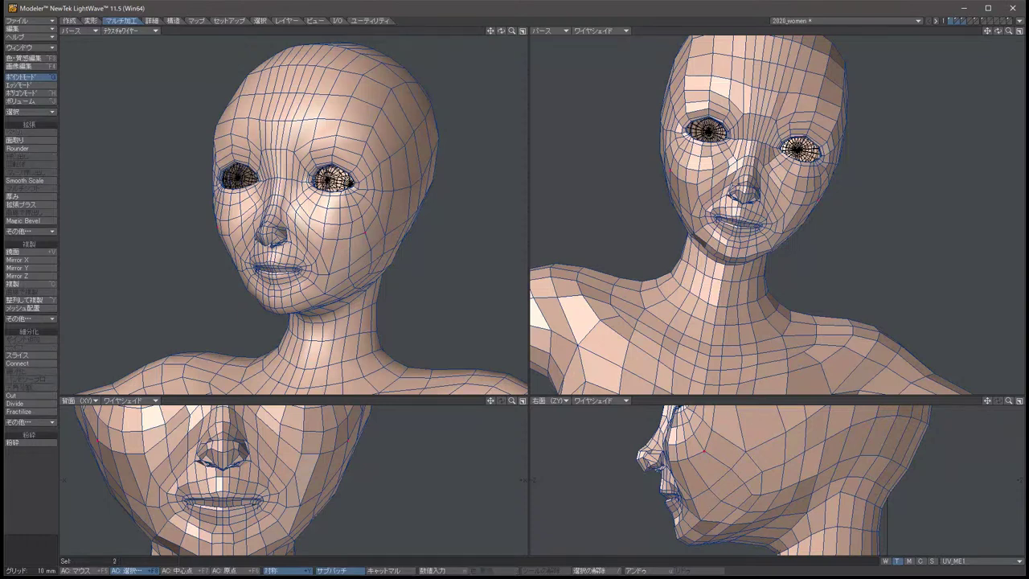
left_click_drag(501, 30, 469, 31)
key("t")
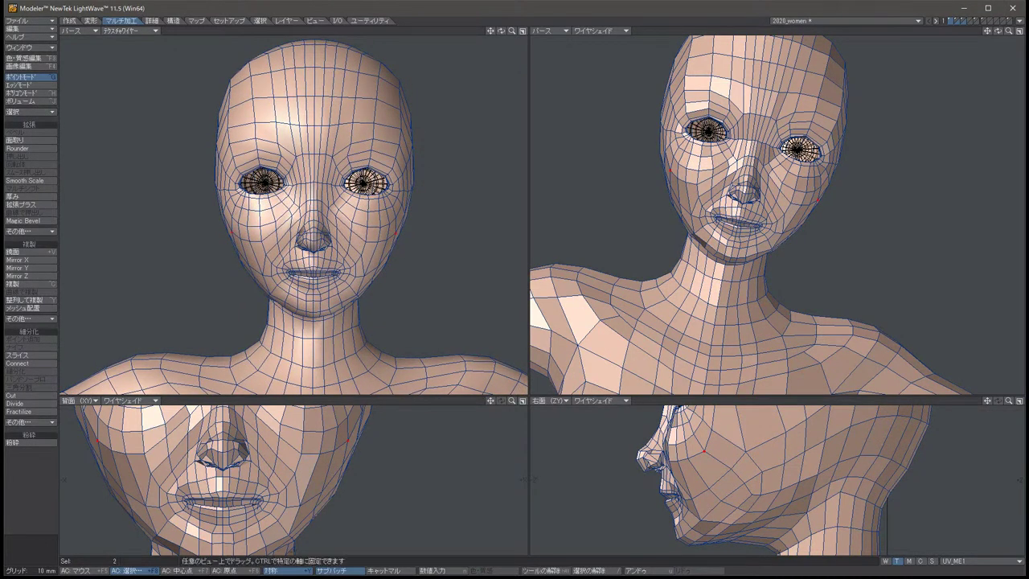
left_click_drag(347, 440, 334, 450)
key("space")
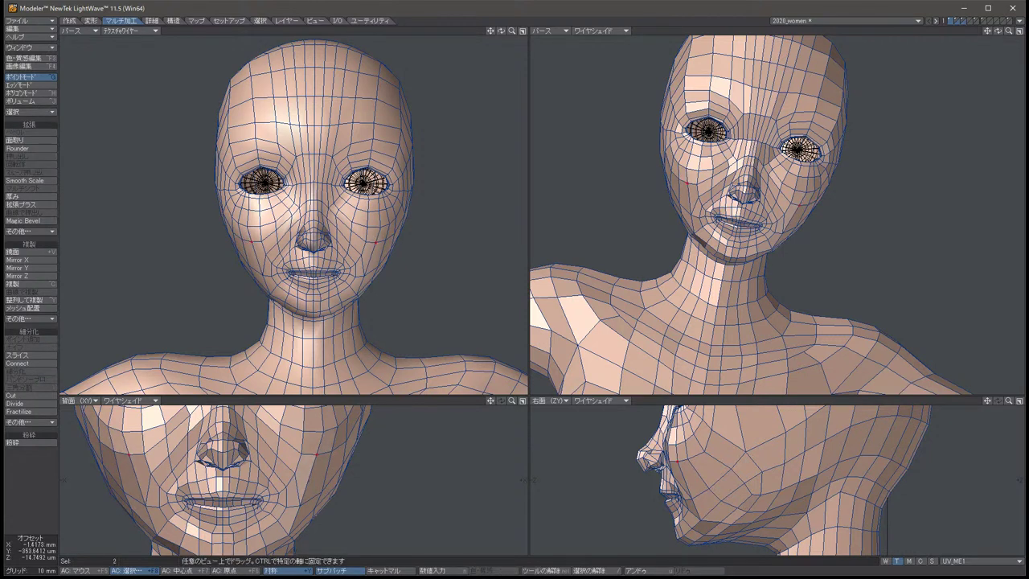
key("slash")
Select the symmetric lower cheek points and shift them in two moves, then deselect.
left_click(320, 488)
key("t")
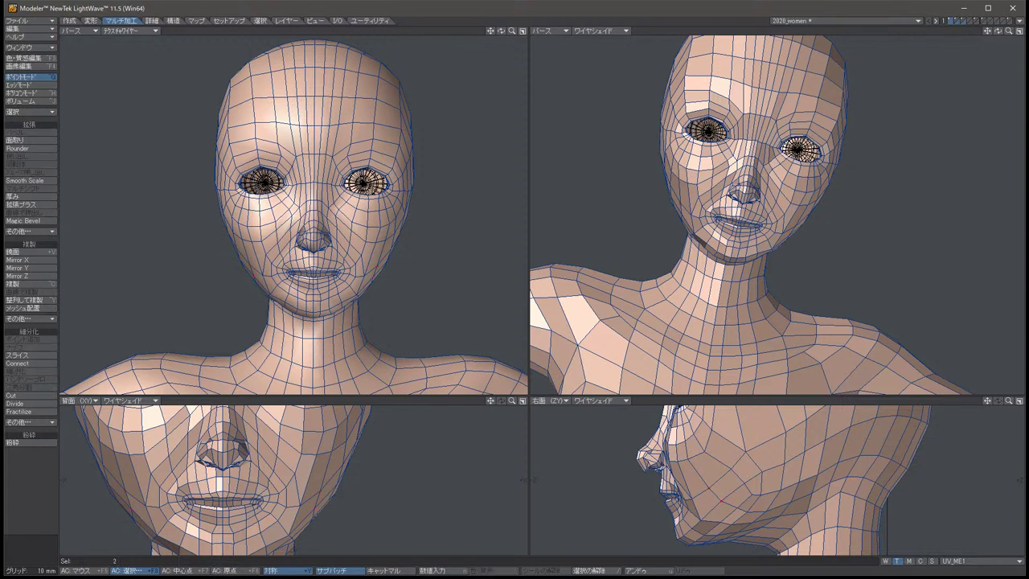
left_click_drag(137, 515, 134, 510)
key("space")
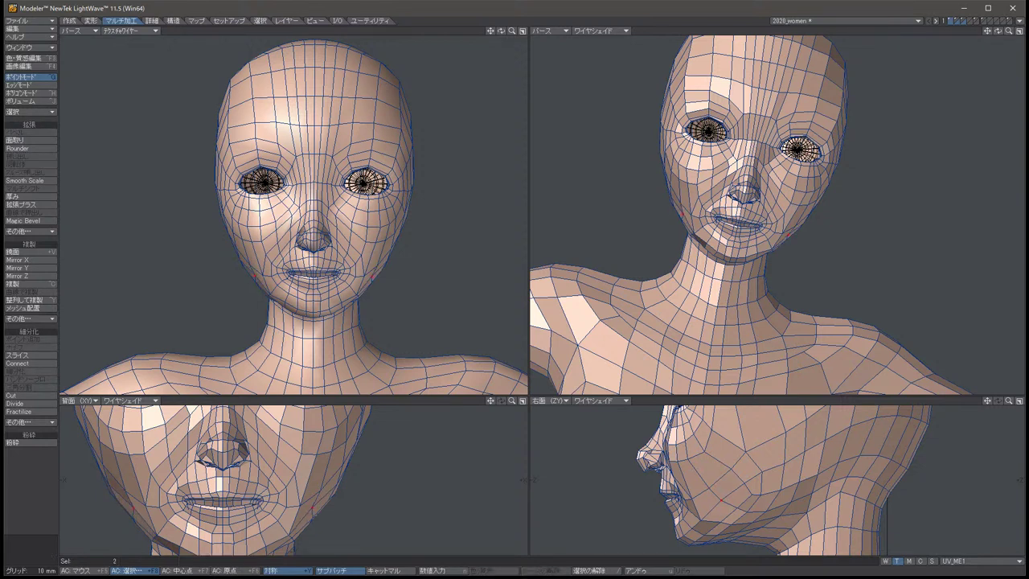
key("t")
left_click_drag(160, 526, 190, 546)
key("space")
key("t")
key("space")
key("t")
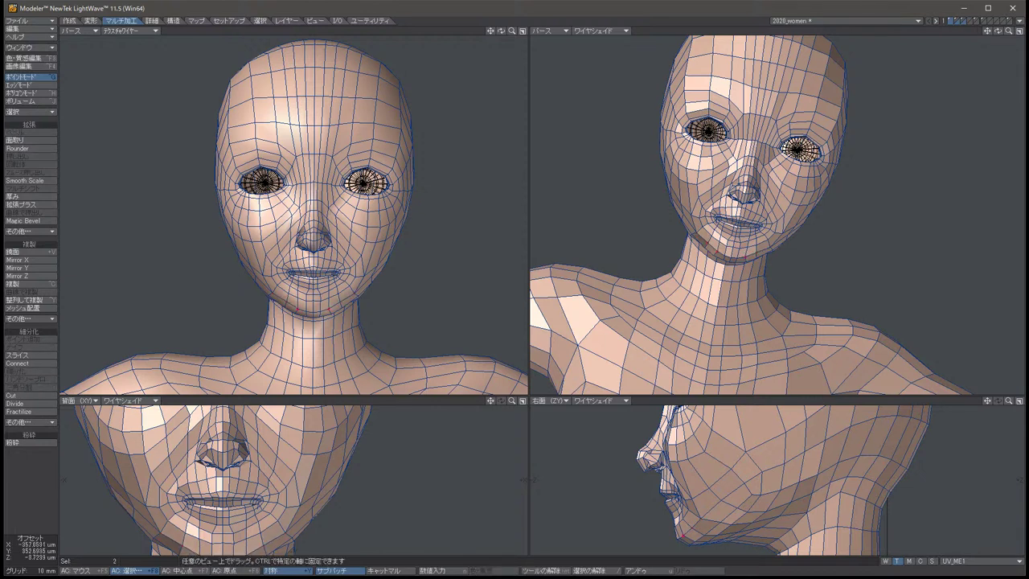
key("space")
key("slash")
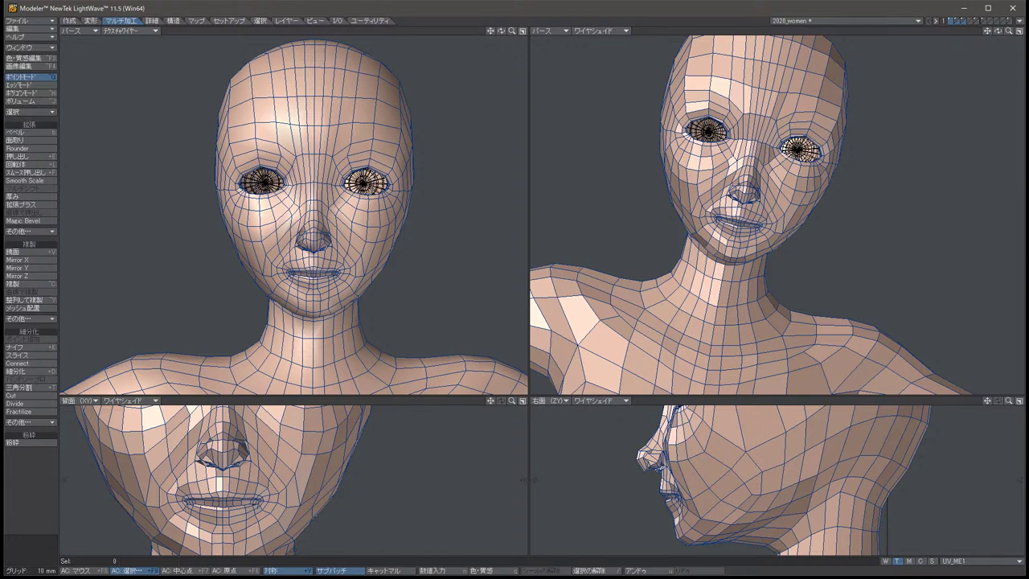
Turn the view to face the head, then nudge the symmetric side-of-head points slightly.
key("Left")
key("Left")
key("Left")
key("Left")
key("Left")
key("Left")
key("Left")
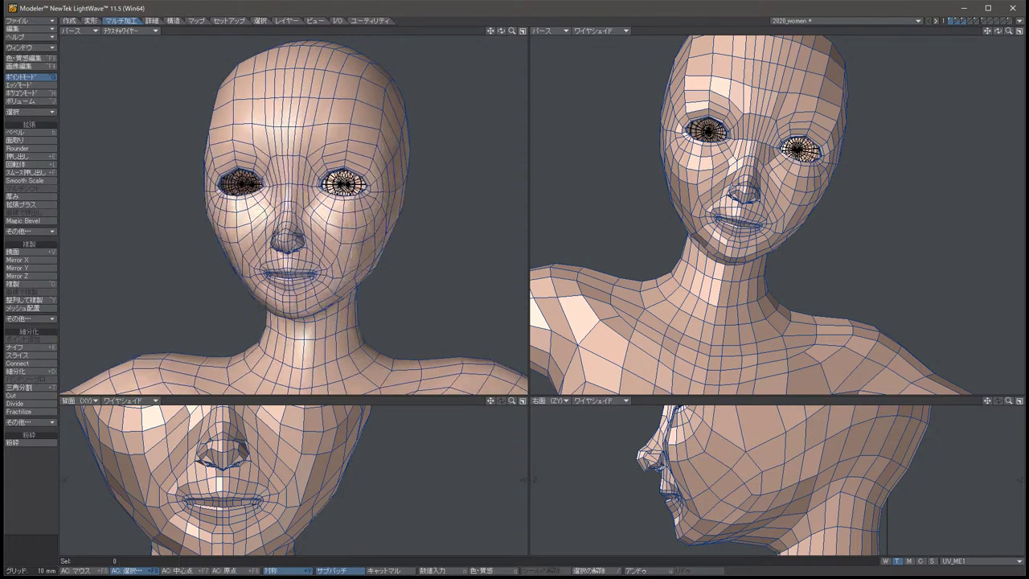
key("Left")
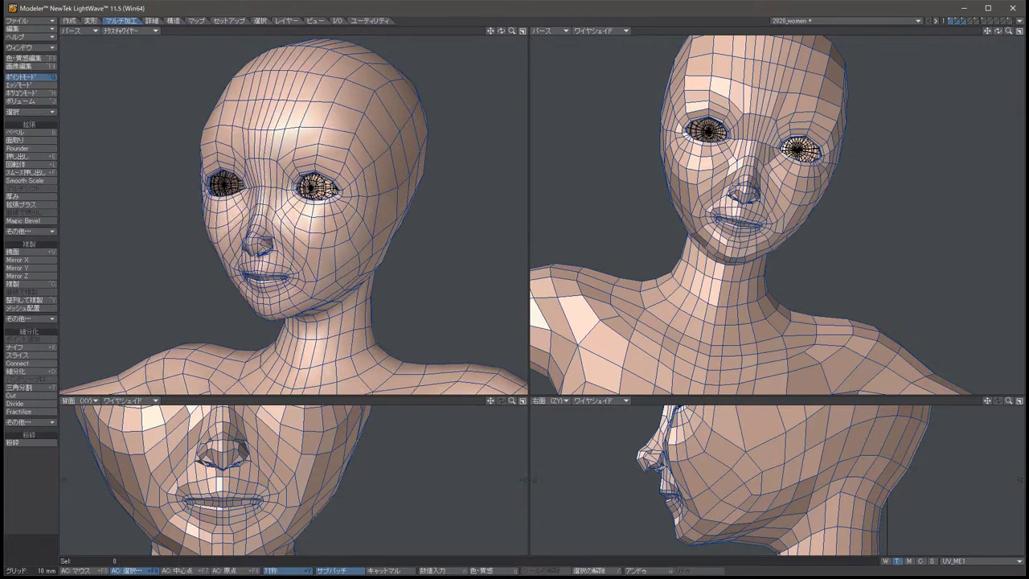
key("Right")
key("Right")
key("Right")
key("Right")
key("Right")
key("Right")
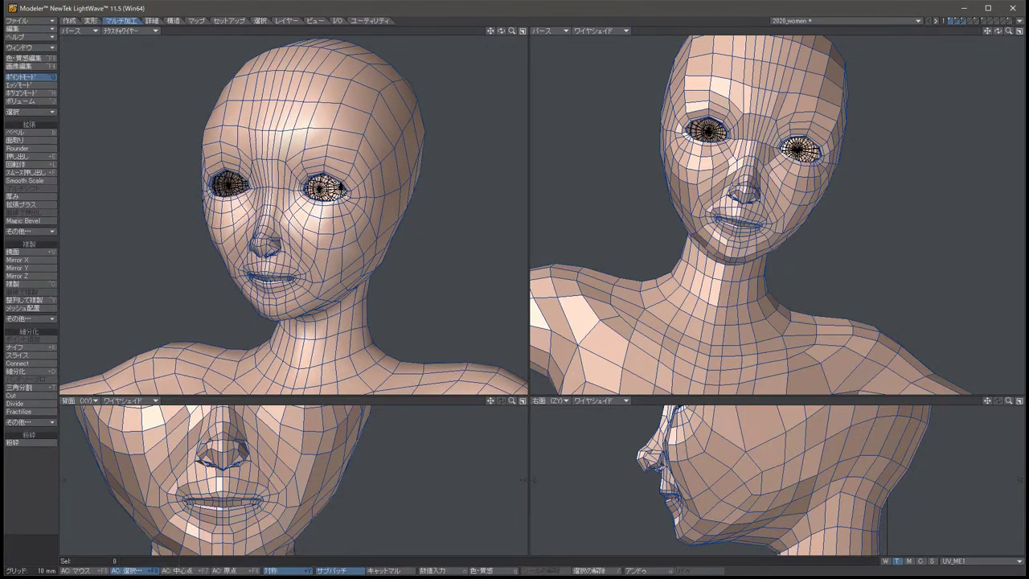
key("Right")
key("Right")
key("Right")
key("Right")
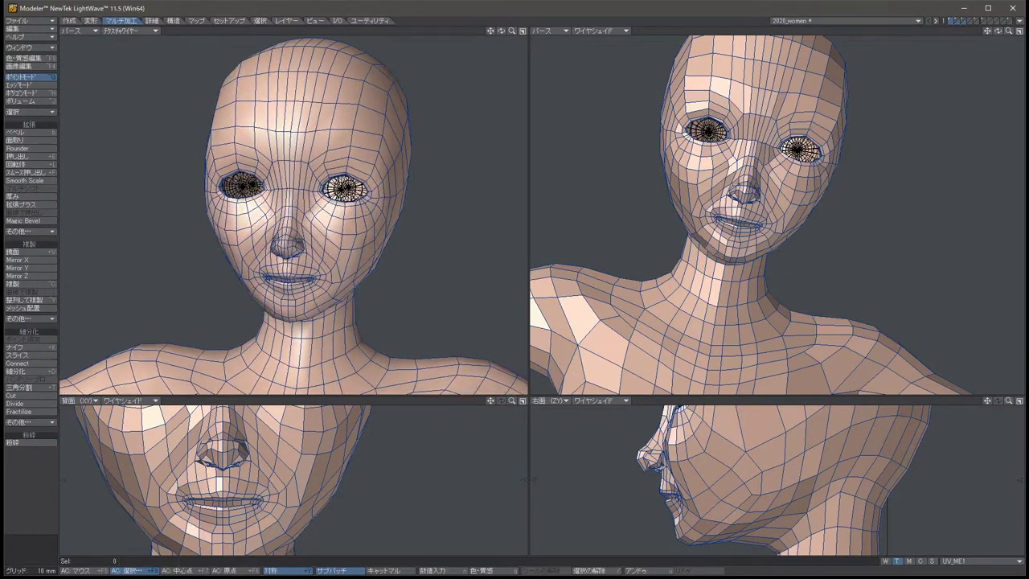
key("Right")
key("Right")
key("Right")
key("Right")
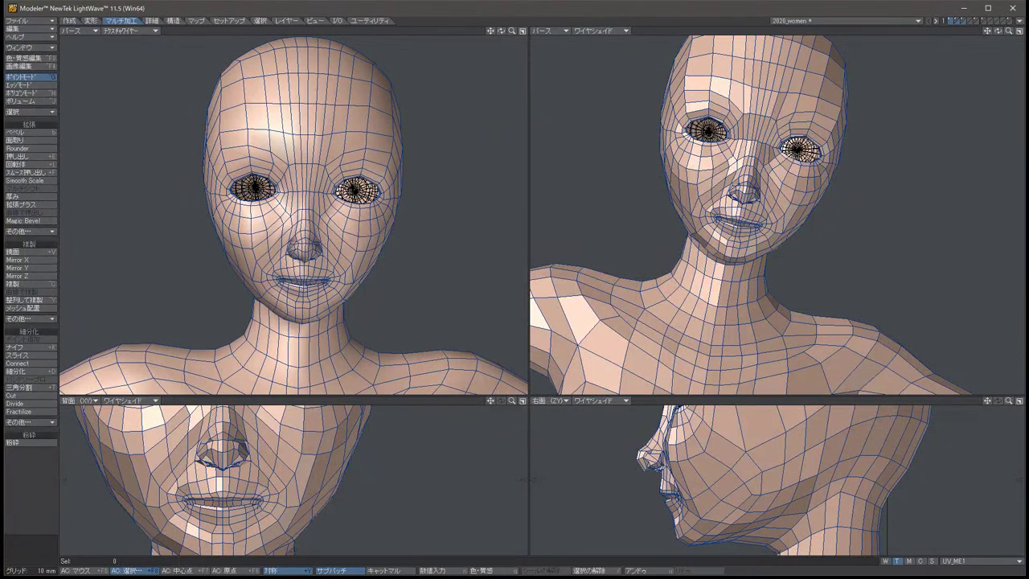
key("Right")
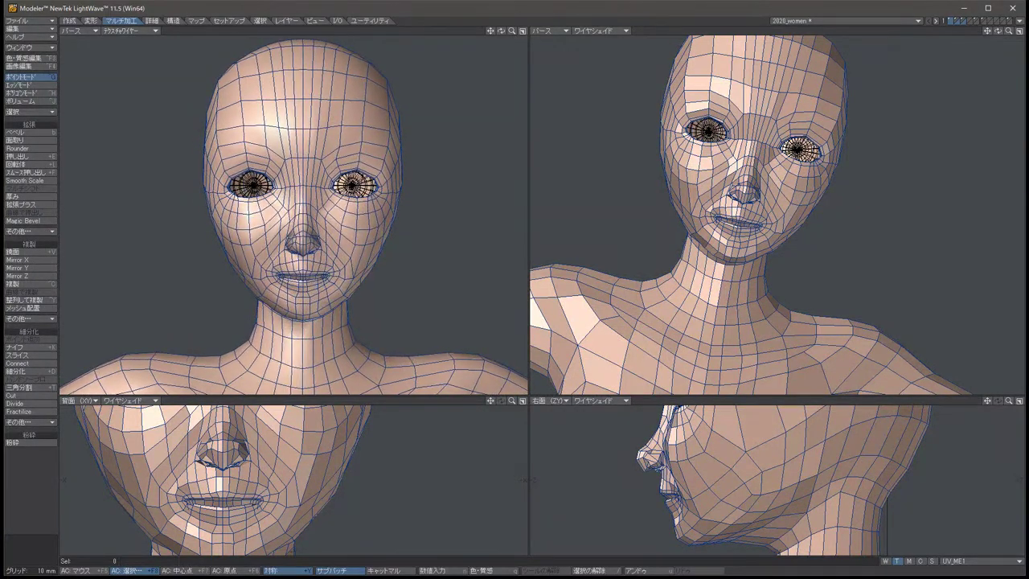
left_click(206, 155)
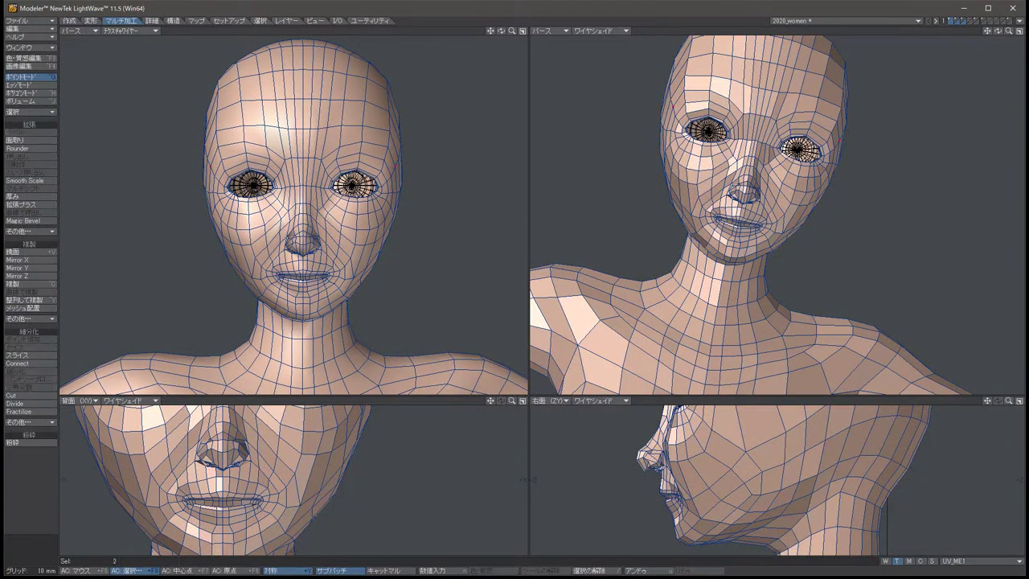
key("t")
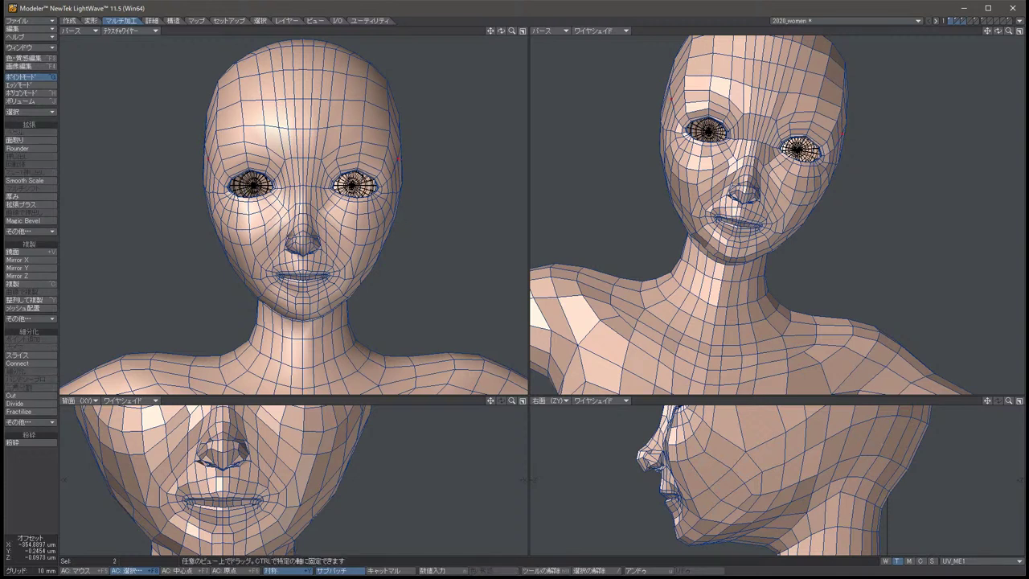
left_click_drag(207, 155, 204, 155)
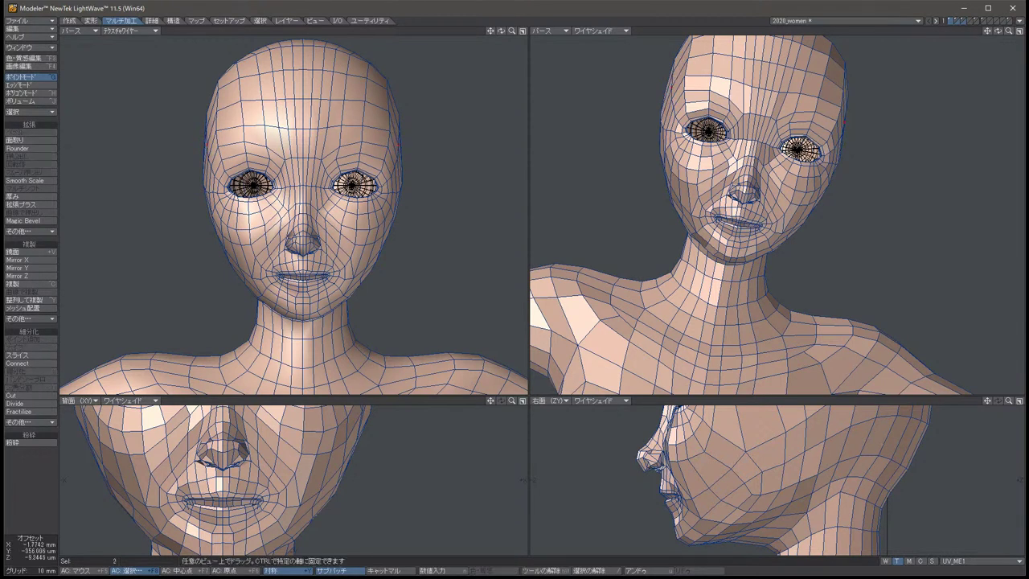
key("space")
key("/")
Select the two points beside the eyes and lower them slightly.
left_click(216, 192)
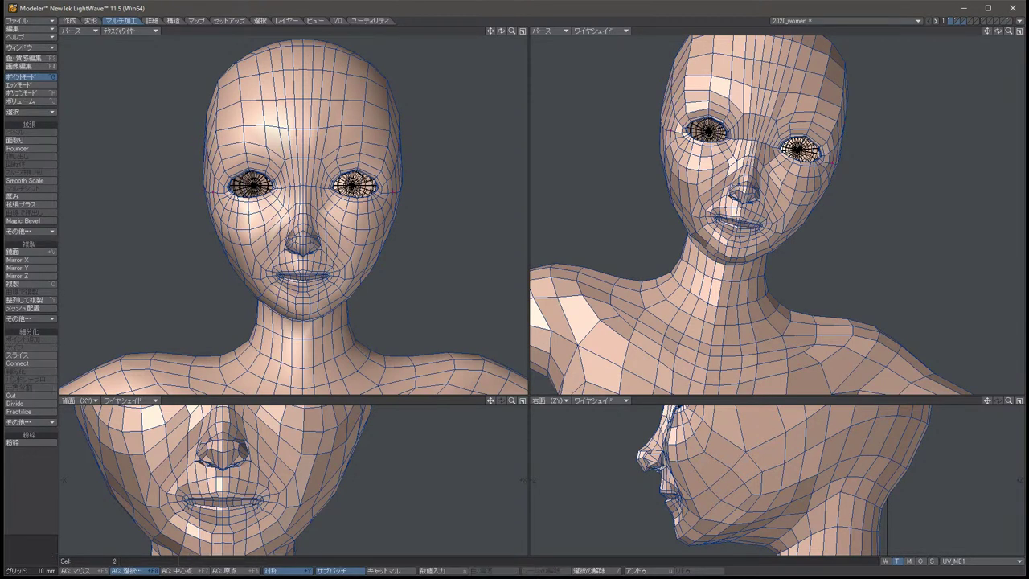
left_click(387, 192)
key("t")
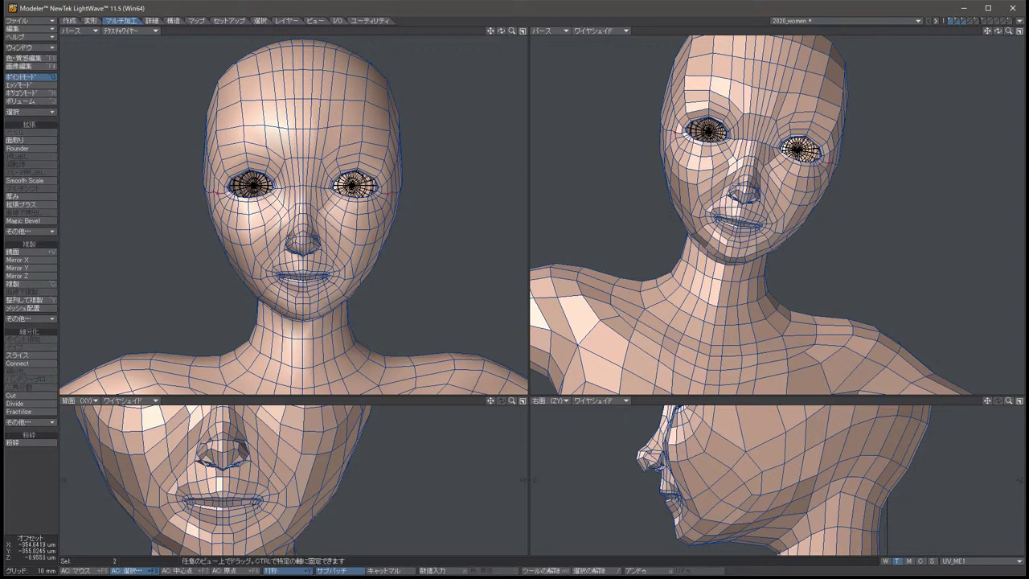
key("space")
key("t")
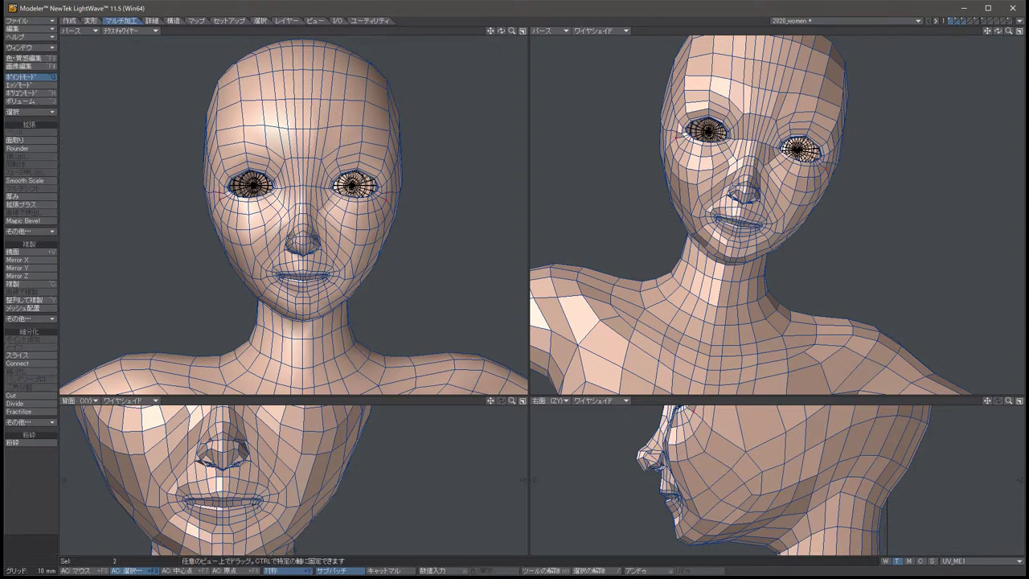
key("space")
key("t")
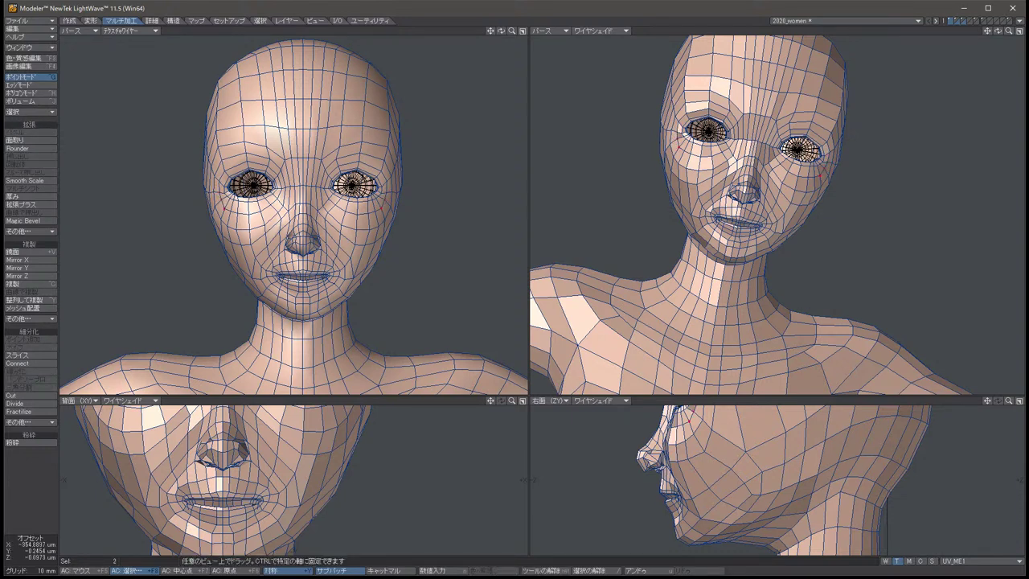
left_click_drag(220, 197, 226, 206)
key("space")
key("t")
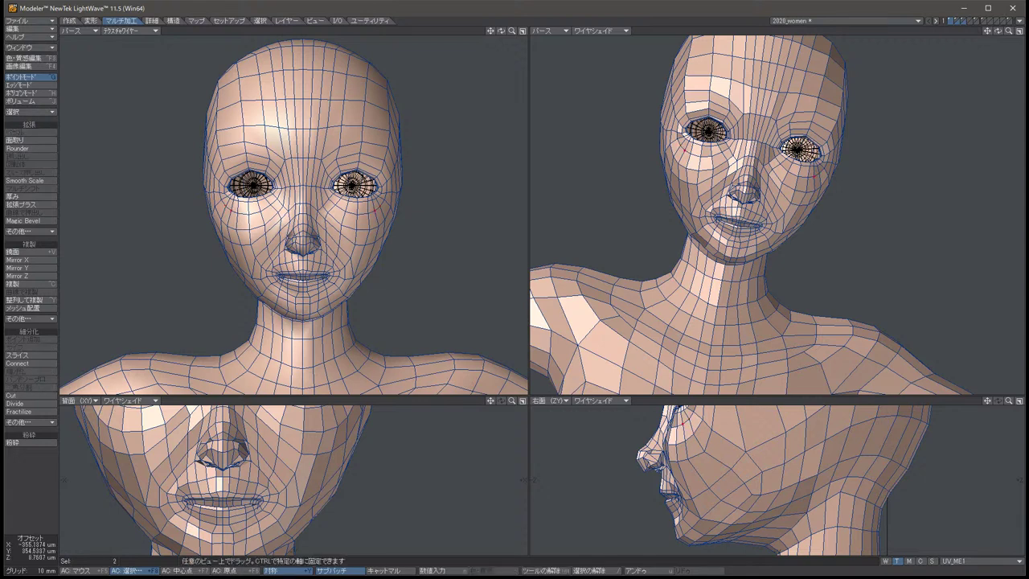
key("space")
key("t")
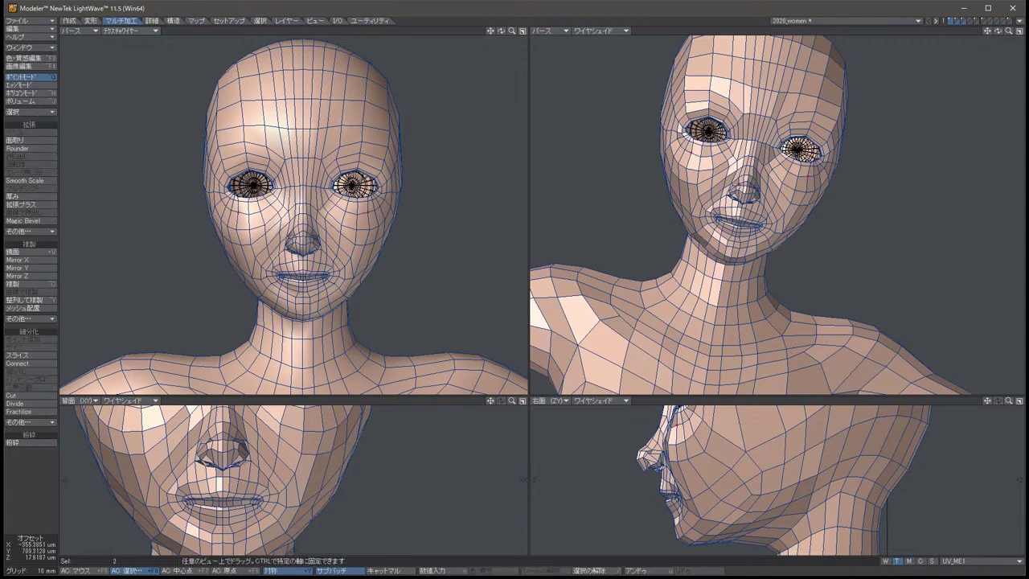
key("space")
key("slash")
Nudge points sideways, undo that move, then reselect the symmetric points at the head sides.
key("t")
key("space")
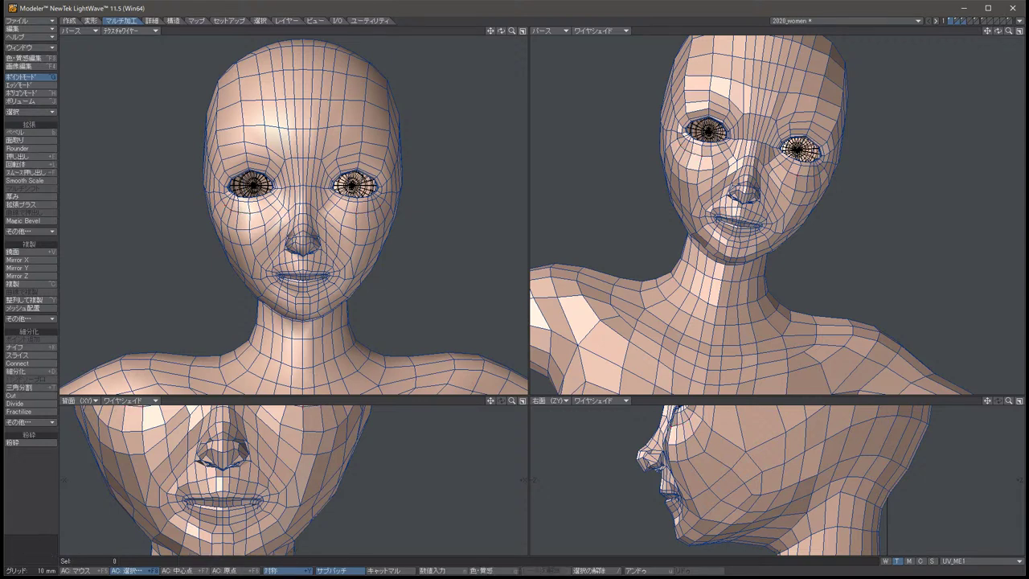
key("t")
left_click_drag(297, 201, 291, 203)
key("u")
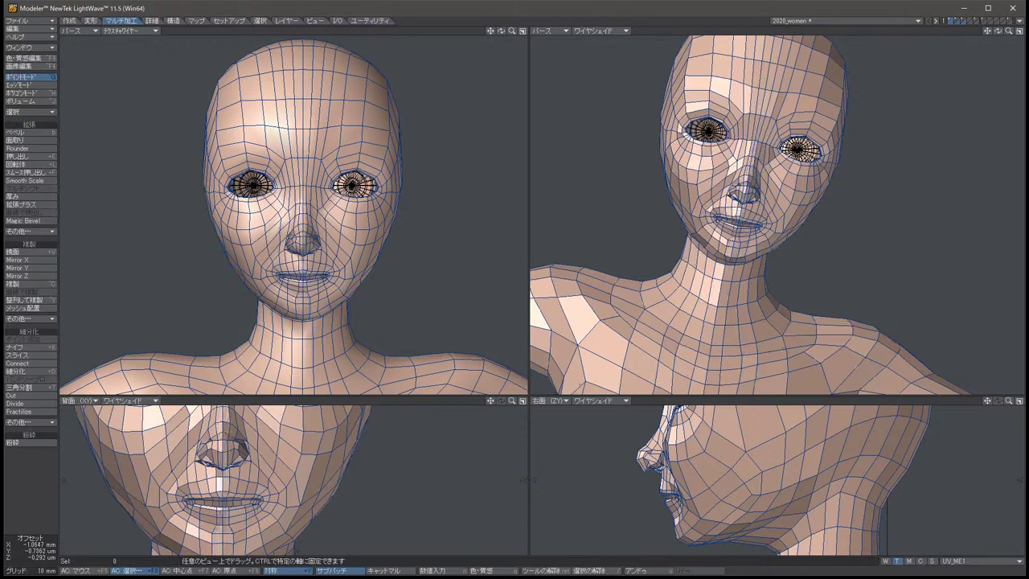
key("space")
key("slash")
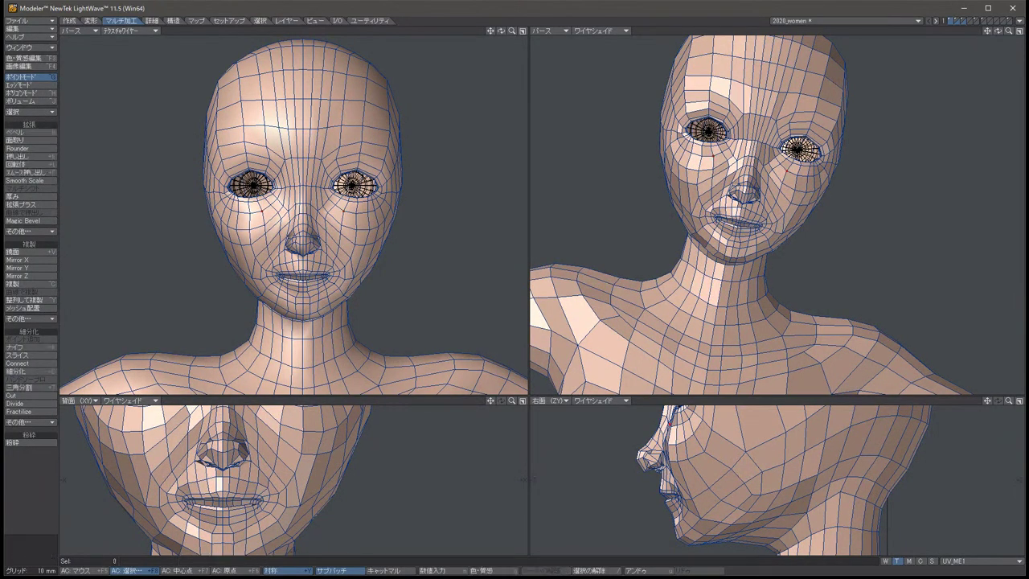
key("Up")
key("Up")
key("Up")
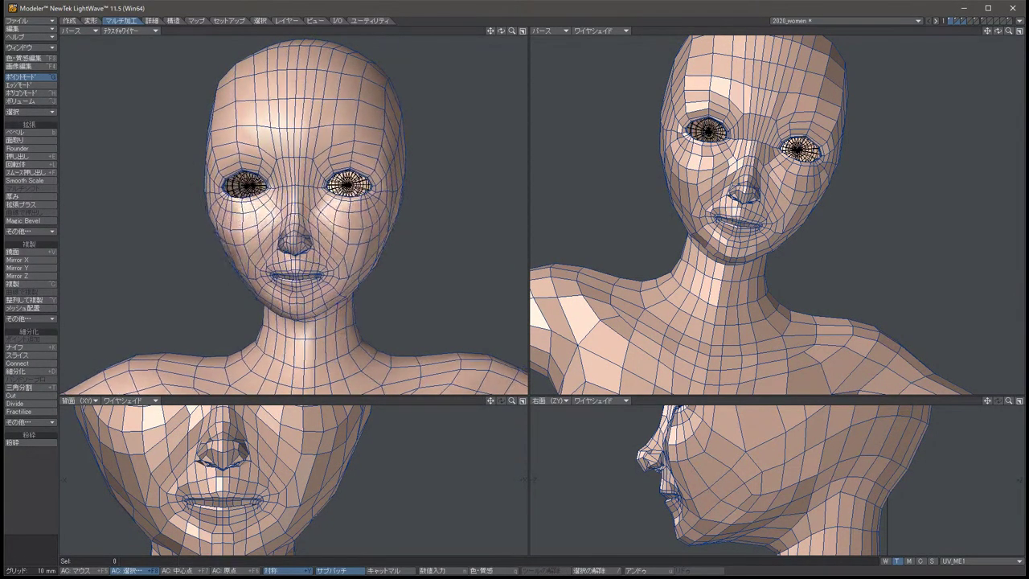
key("u")
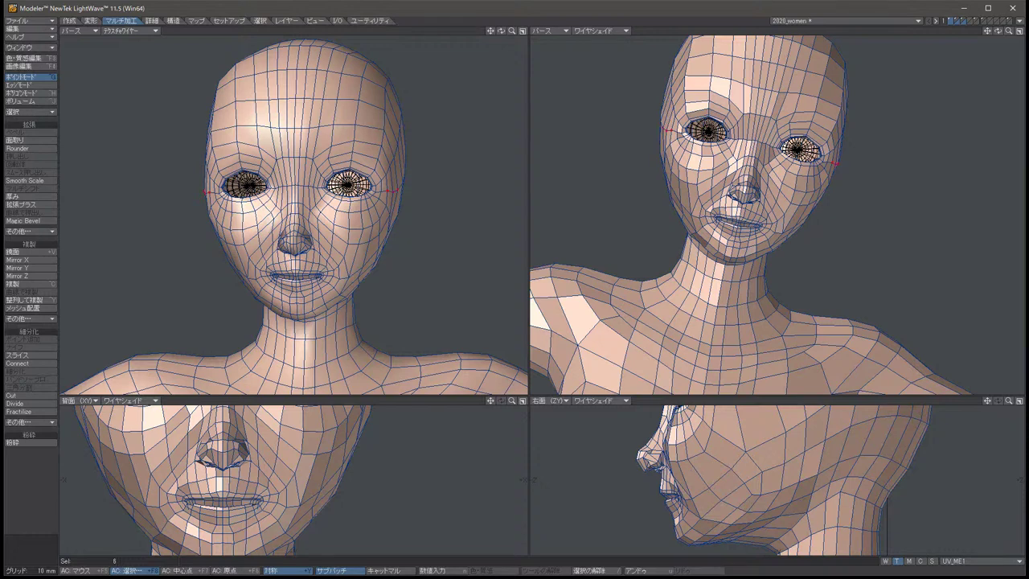
Enlarge the lower viewports and briefly select, then release, a pair of points beside the eyes.
left_click_drag(528, 396, 521, 274)
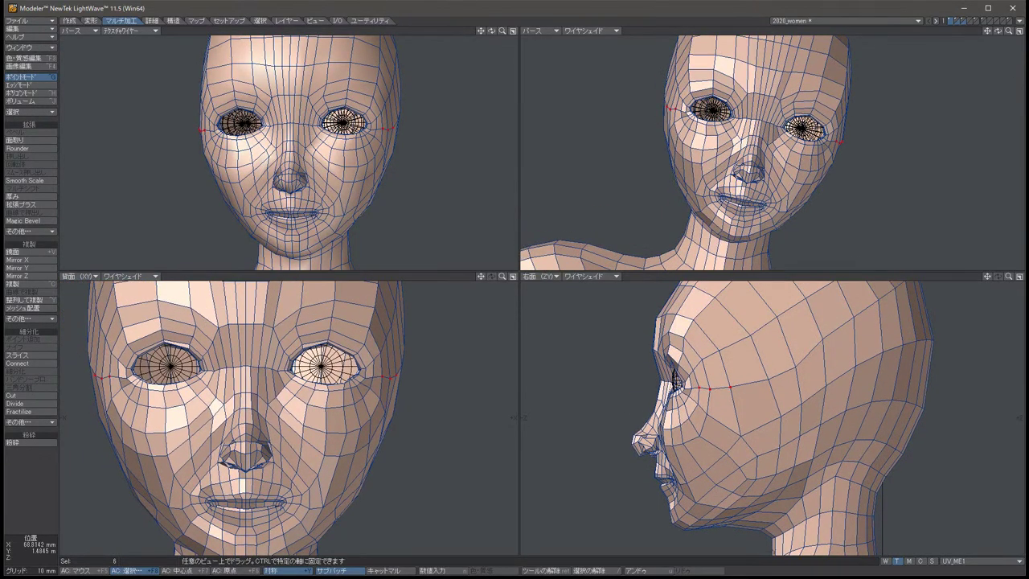
key("slash")
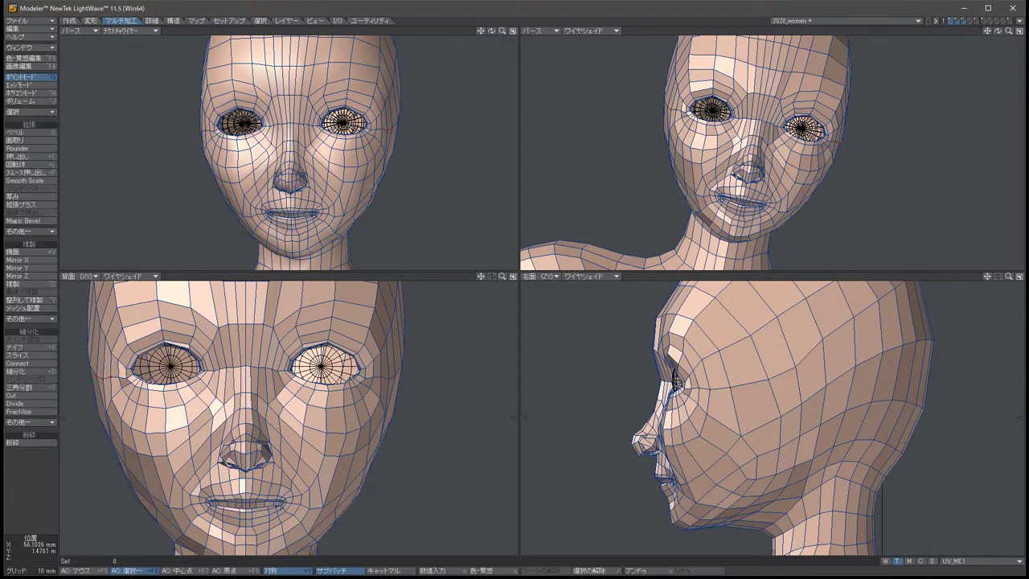
left_click(206, 145)
key("t")
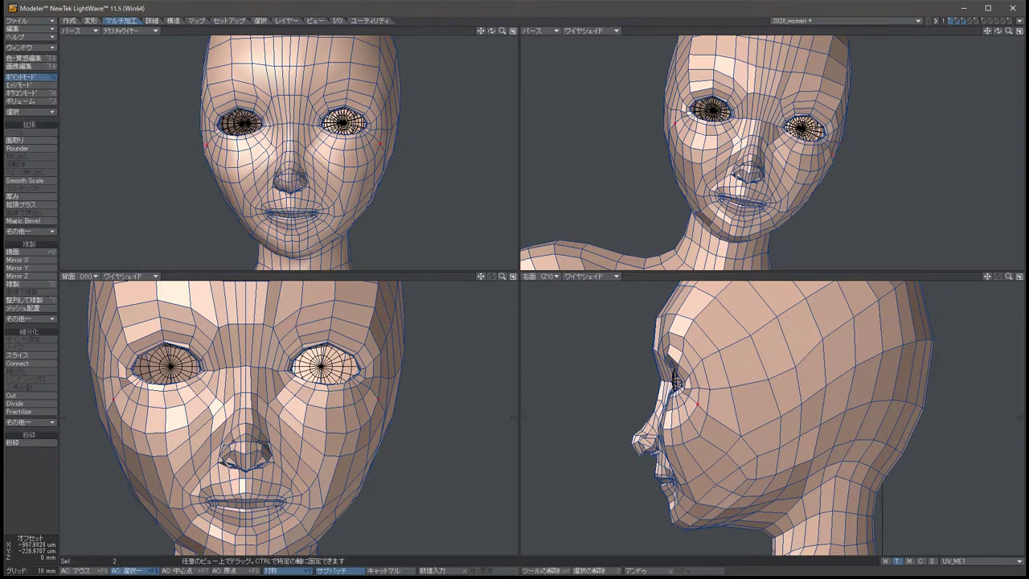
key("space")
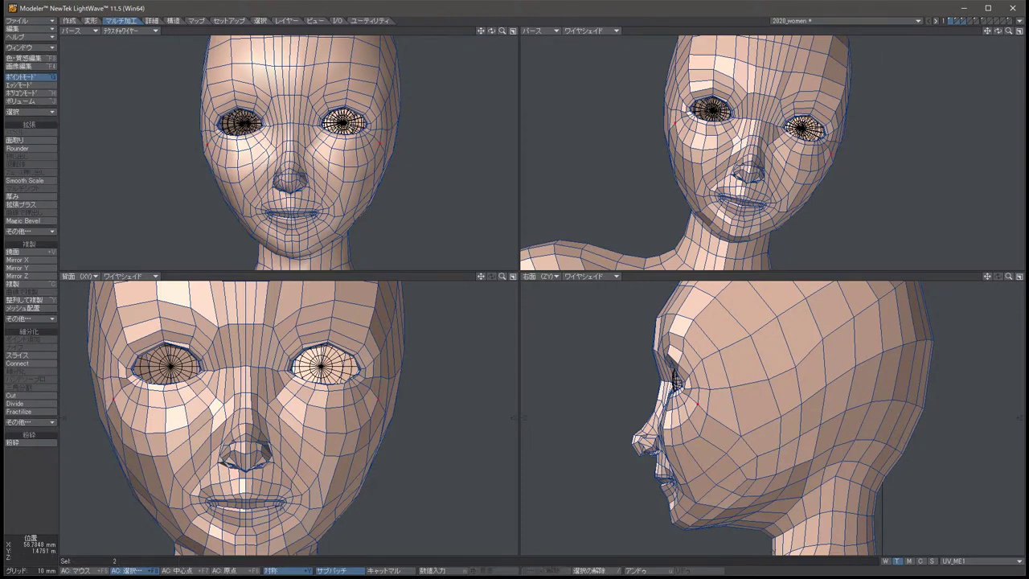
key("slash")
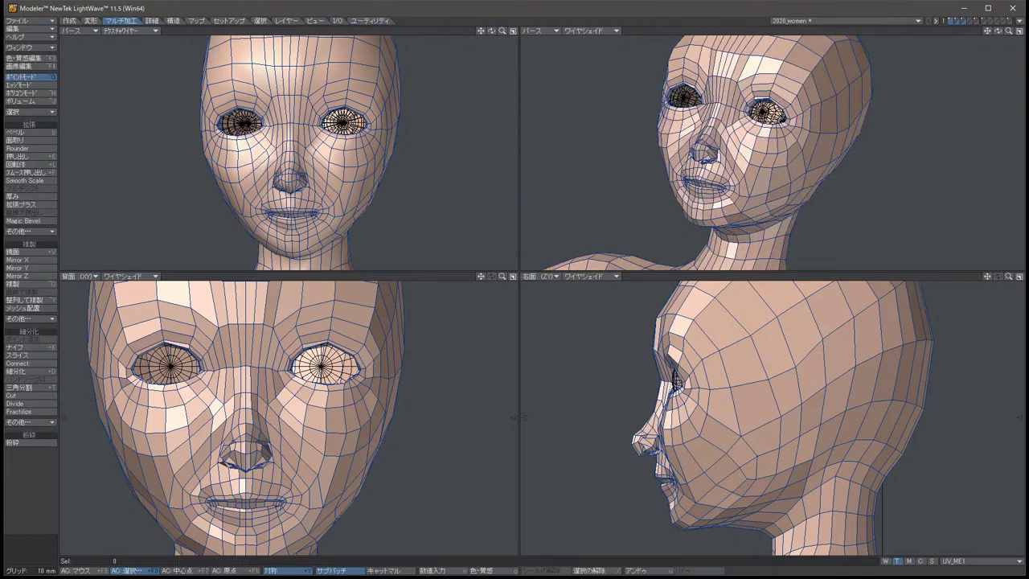
Set the perspective view to Texture shading, turn the head frontward, and enable subpatch display.
left_click(593, 30)
left_click(609, 82)
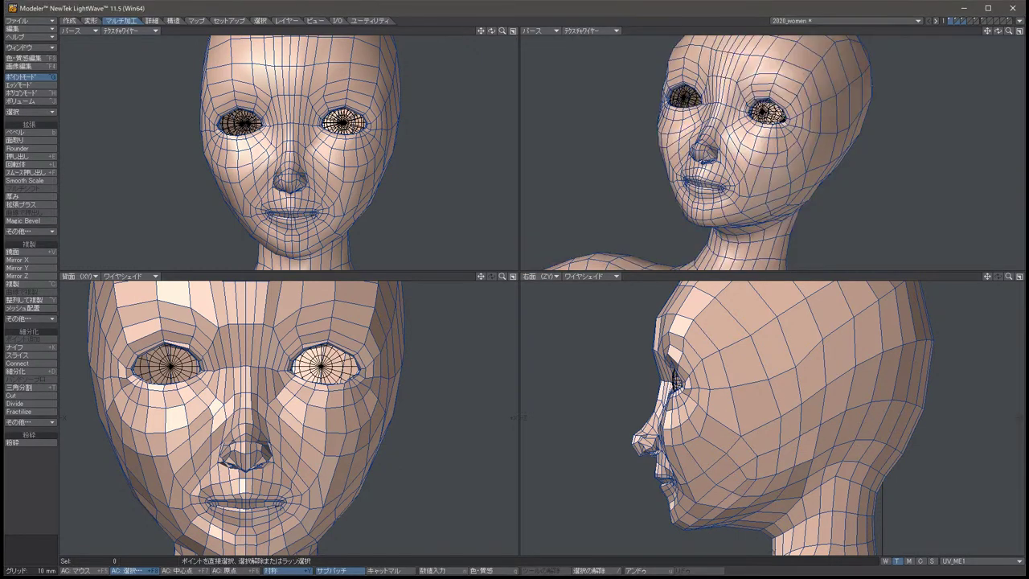
left_click(593, 30)
left_click(609, 73)
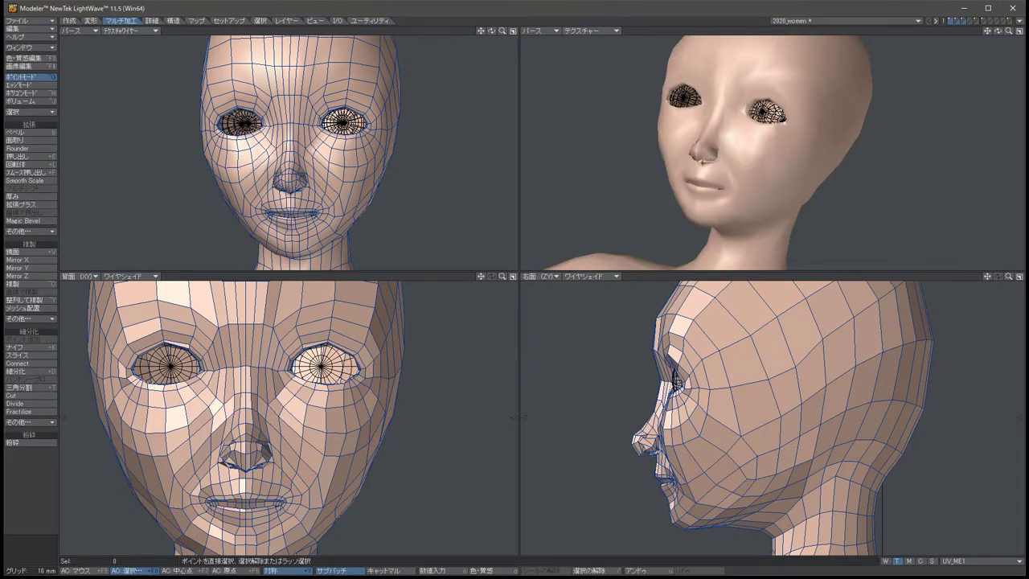
left_click_drag(747, 153, 828, 177, "alt")
key("Tab")
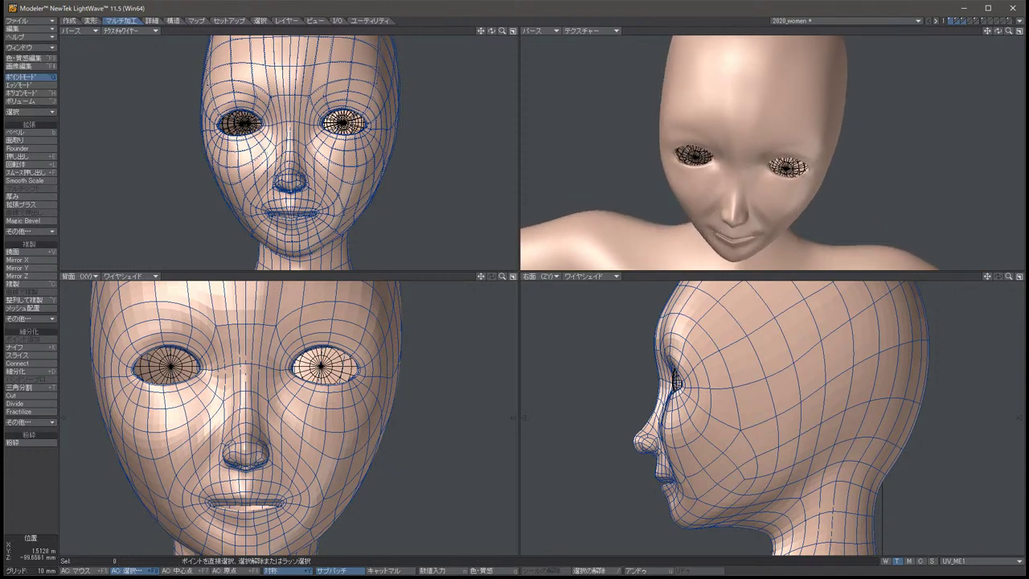
scroll(707, 378, "up", 5)
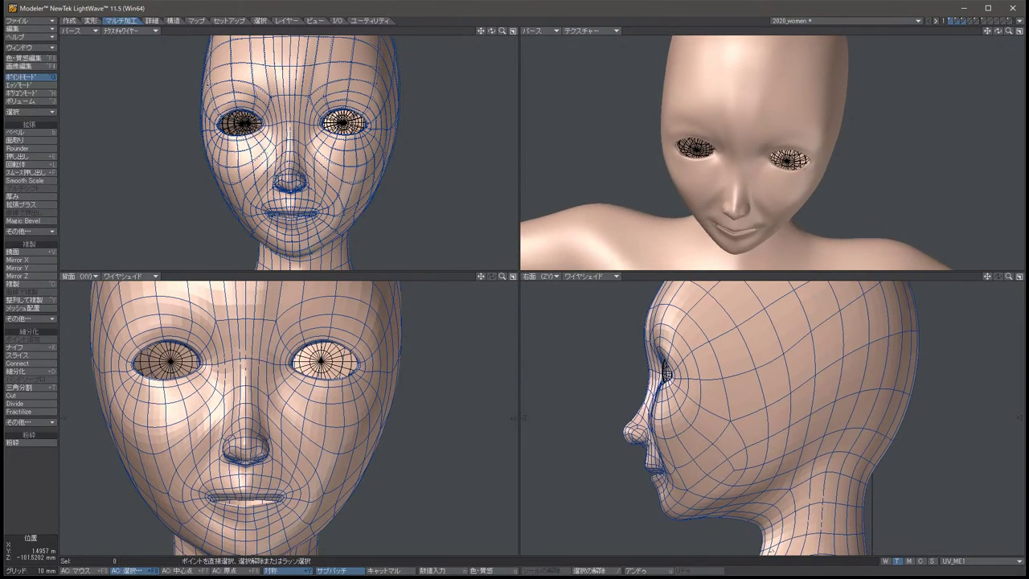
scroll(707, 378, "up", 3)
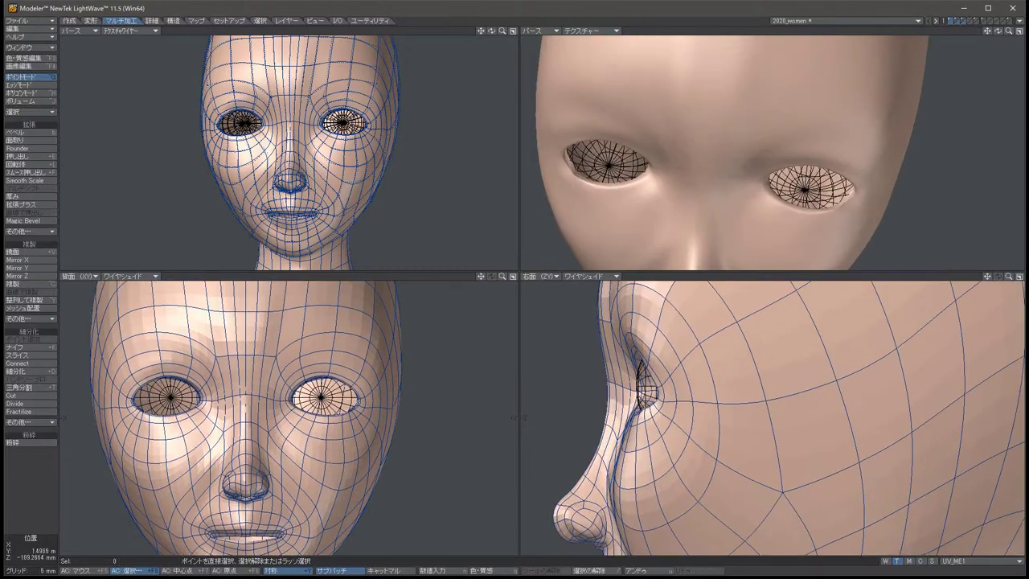
Move the two outer eye-corner points down and outward, then switch back to the cage.
left_click(667, 346)
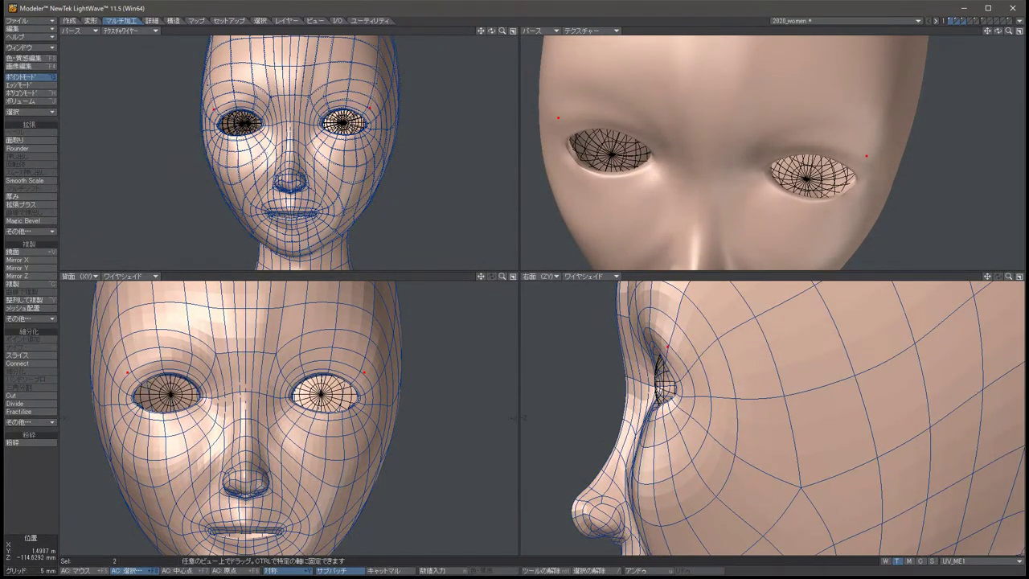
key("slash")
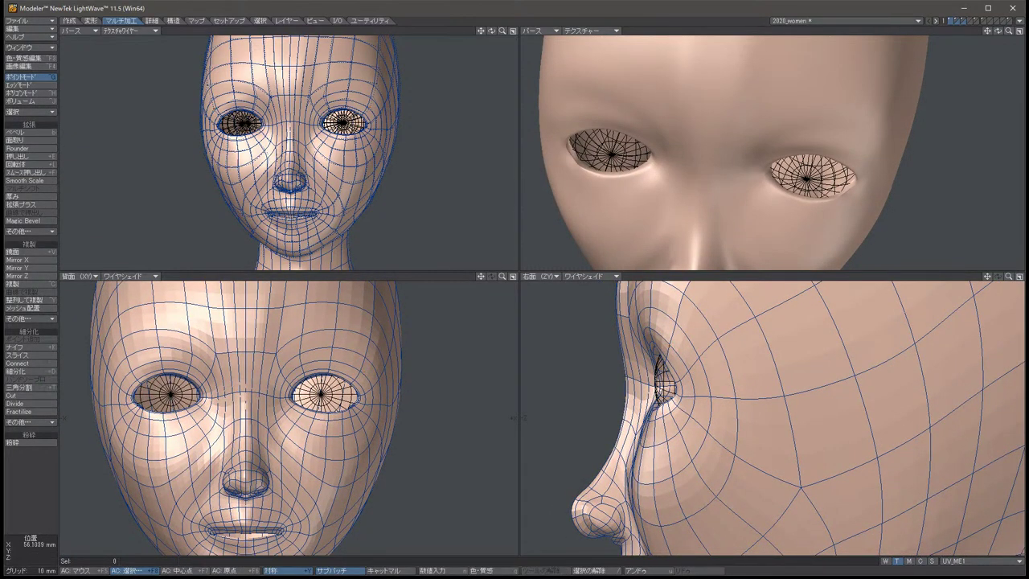
left_click(700, 358)
key("t")
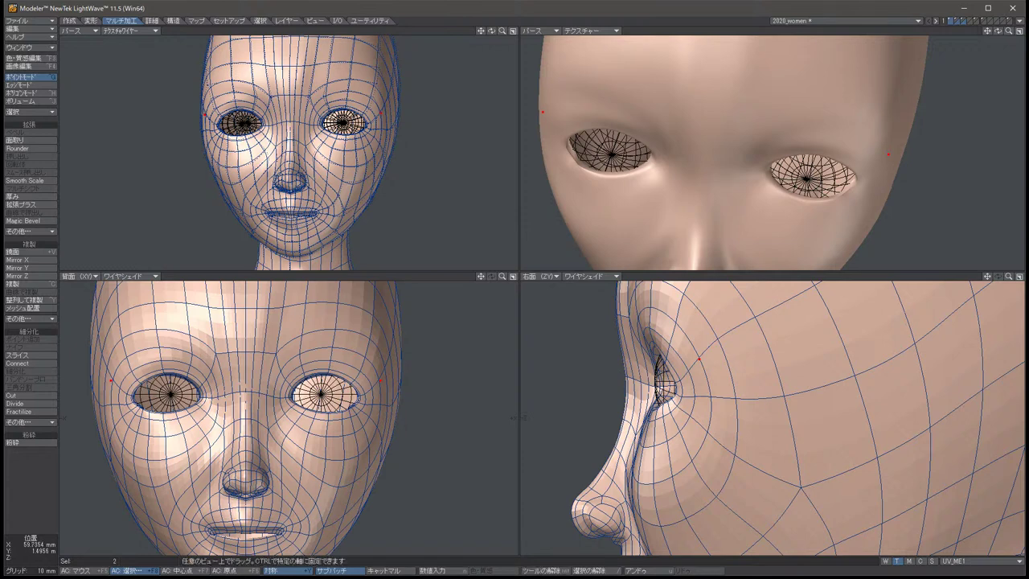
mouse_move(289, 152)
left_mouse_down("alt")
mouse_move(318, 154)
mouse_move(302, 155)
left_mouse_up("alt")
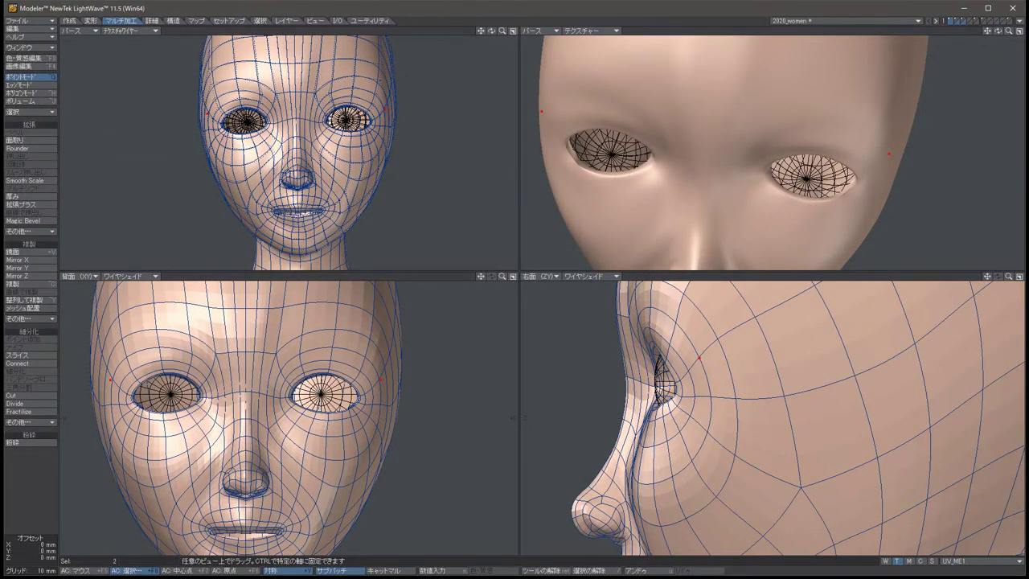
left_click_drag(698, 357, 699, 366)
left_click_drag(698, 359, 711, 397)
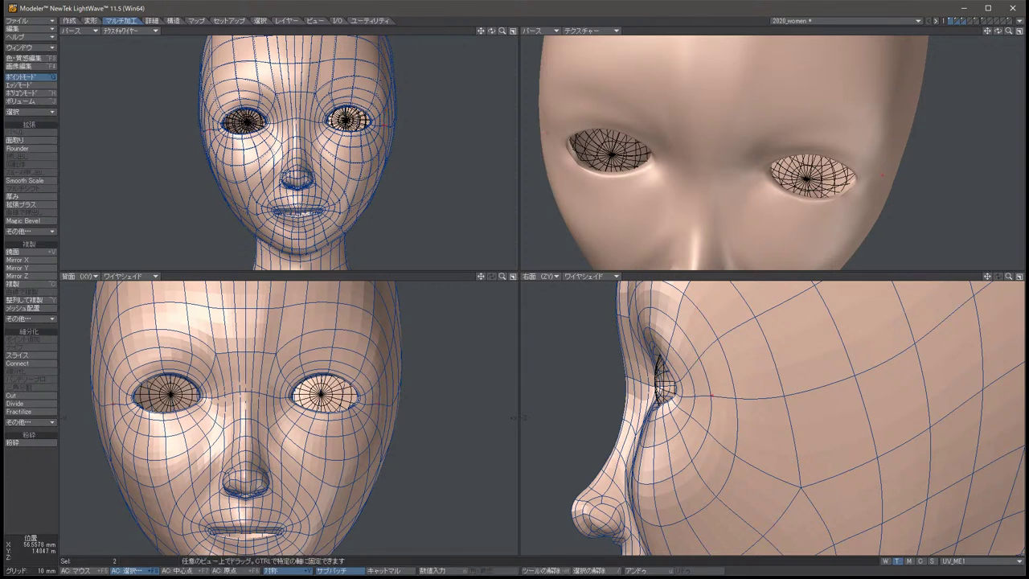
left_click_drag(107, 405, 96, 402)
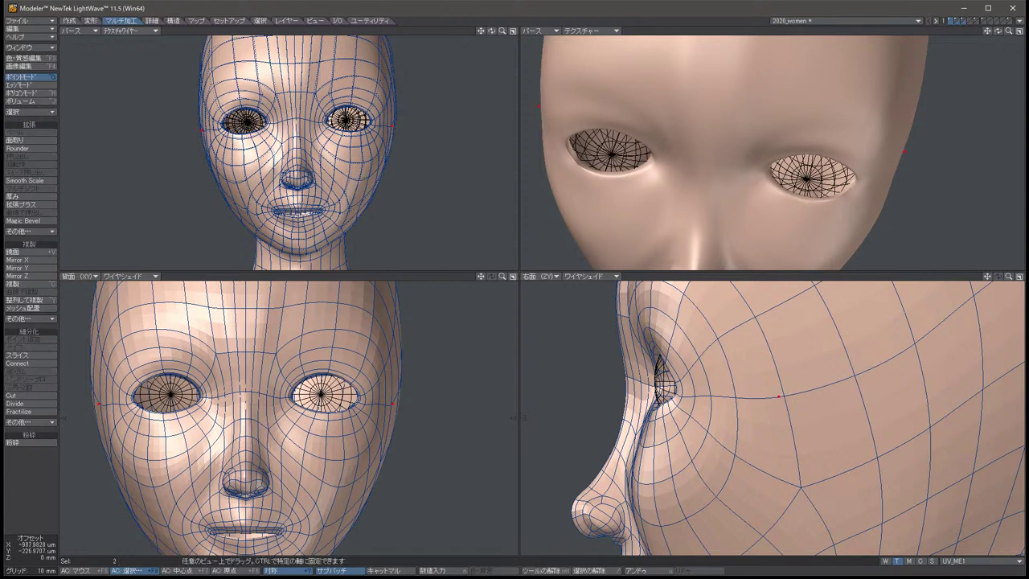
key("space")
key("slash")
key("Tab")
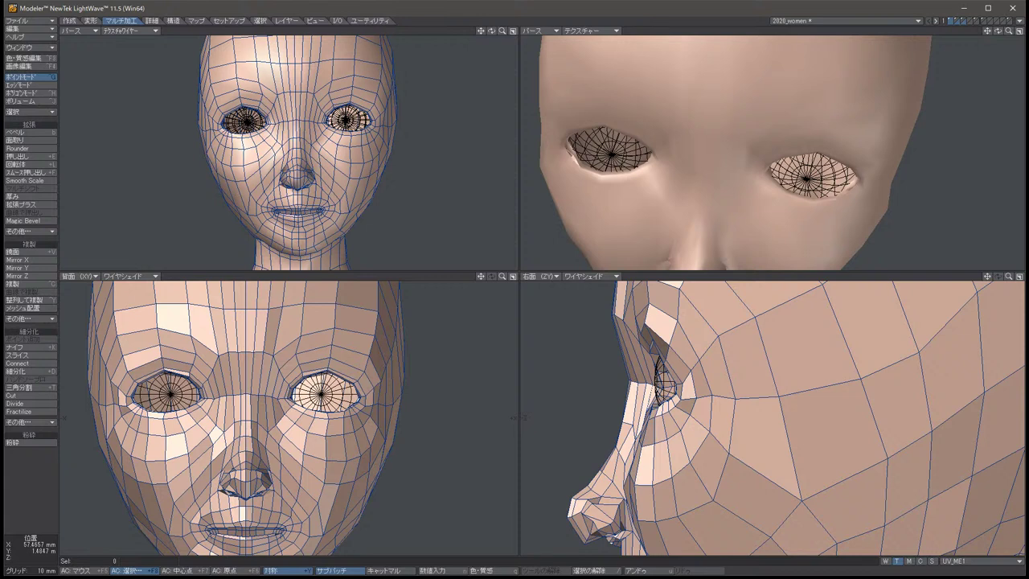
Select a symmetric pair of face points, move them slightly, and deselect.
left_click(95, 402)
key("t")
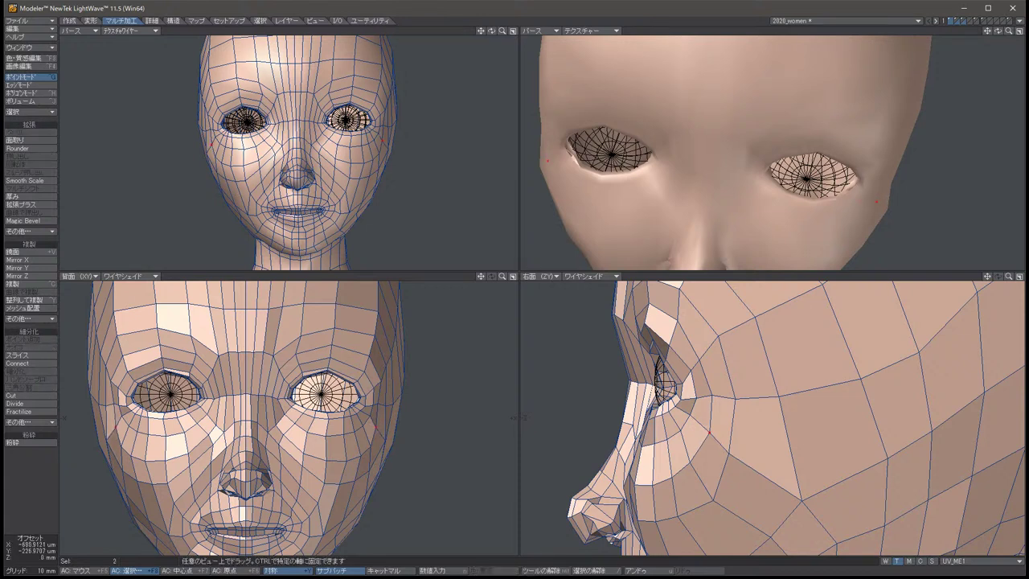
key("space")
key("slash")
Pull a symmetric pair of points near the eyes inward, then deselect them.
key("t")
key("space")
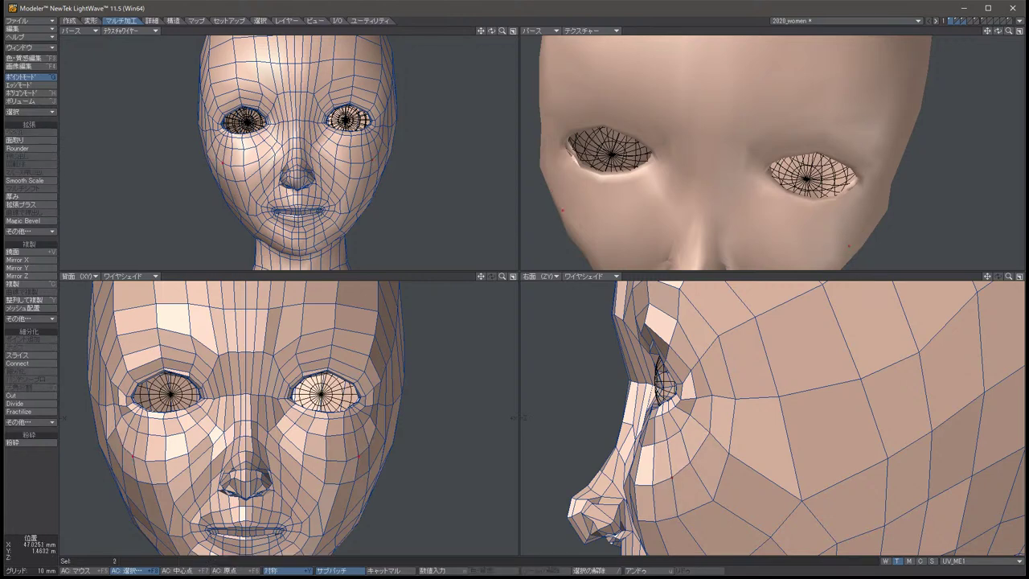
key("t")
left_click_drag(359, 456, 354, 459)
left_click_drag(174, 406, 169, 405)
left_click(150, 459)
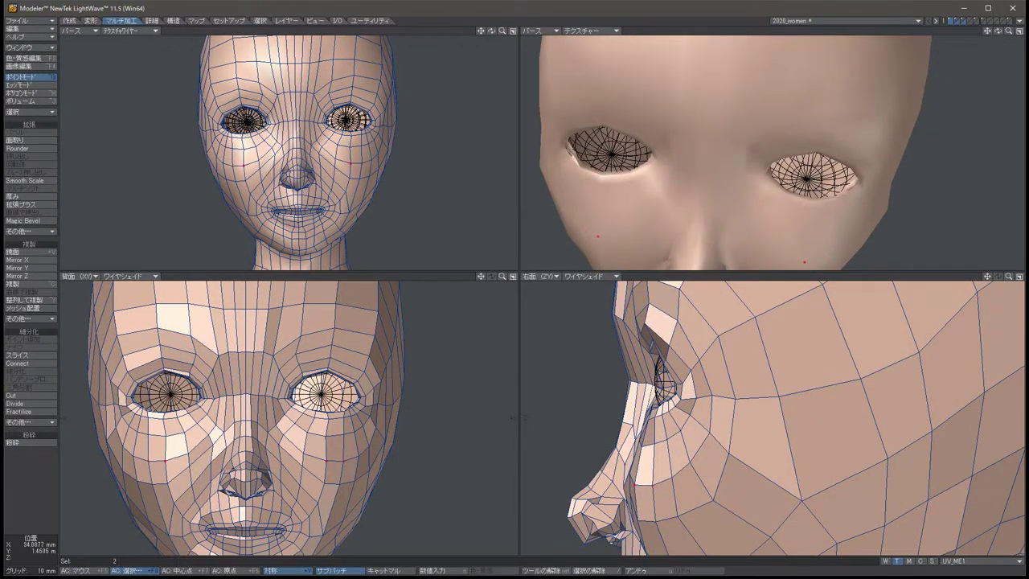
left_click_drag(170, 405, 187, 408)
key("slash")
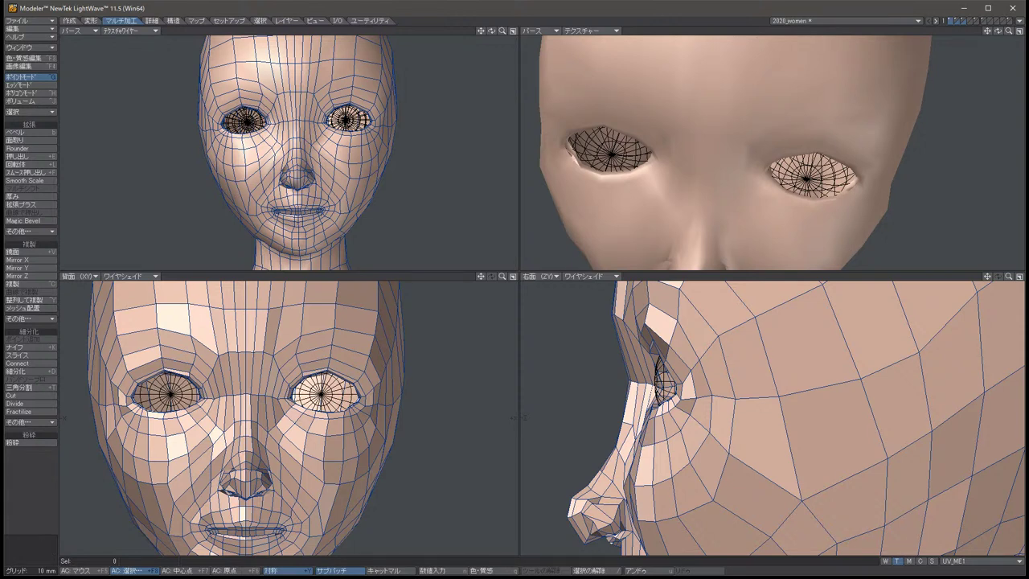
Try repositioning the two cheek points, undo the move, and clear the selection.
left_click(107, 435)
key("t")
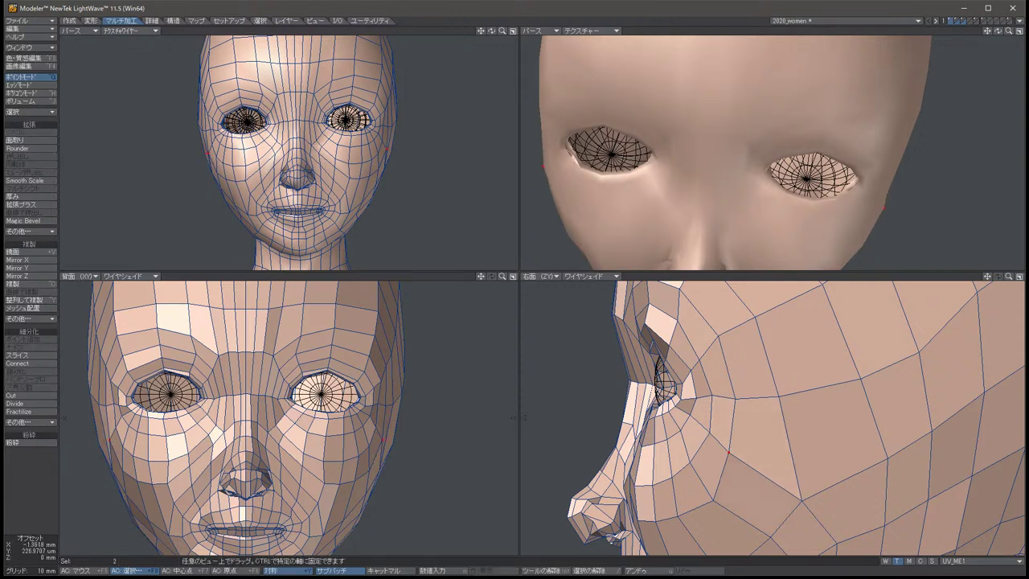
key("u")
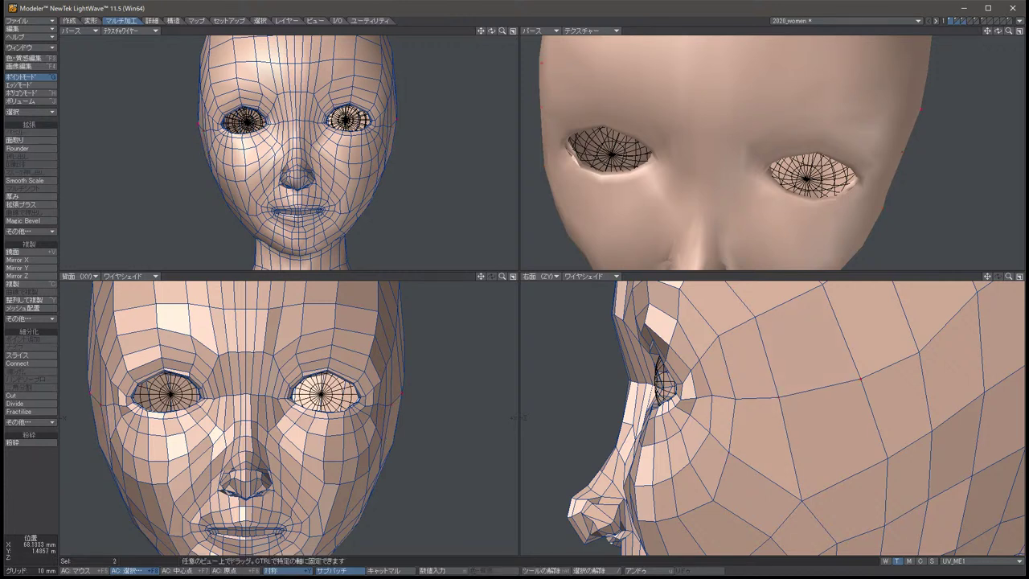
left_click_drag(394, 402, 406, 391)
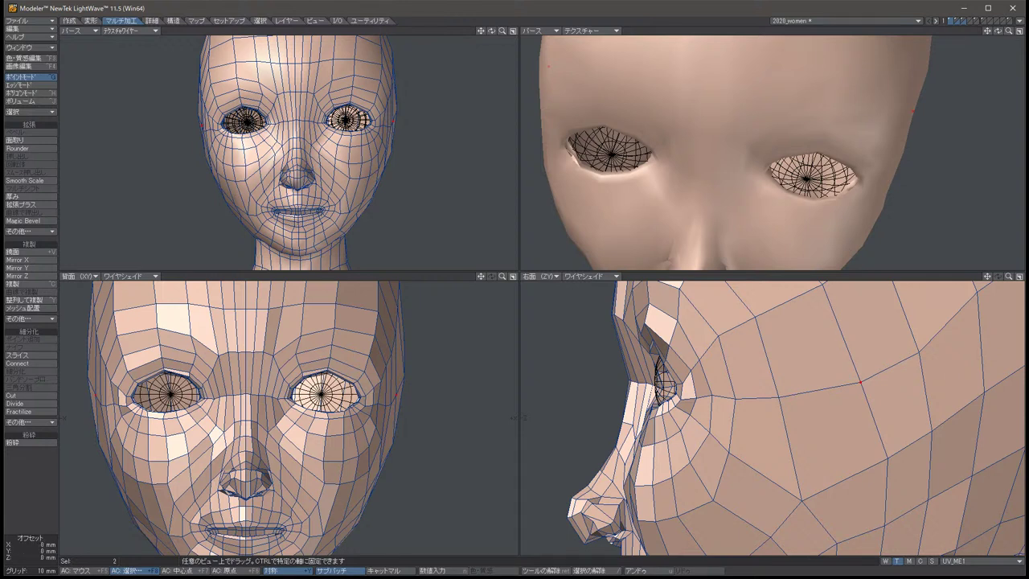
key("u")
key("space")
key("slash")
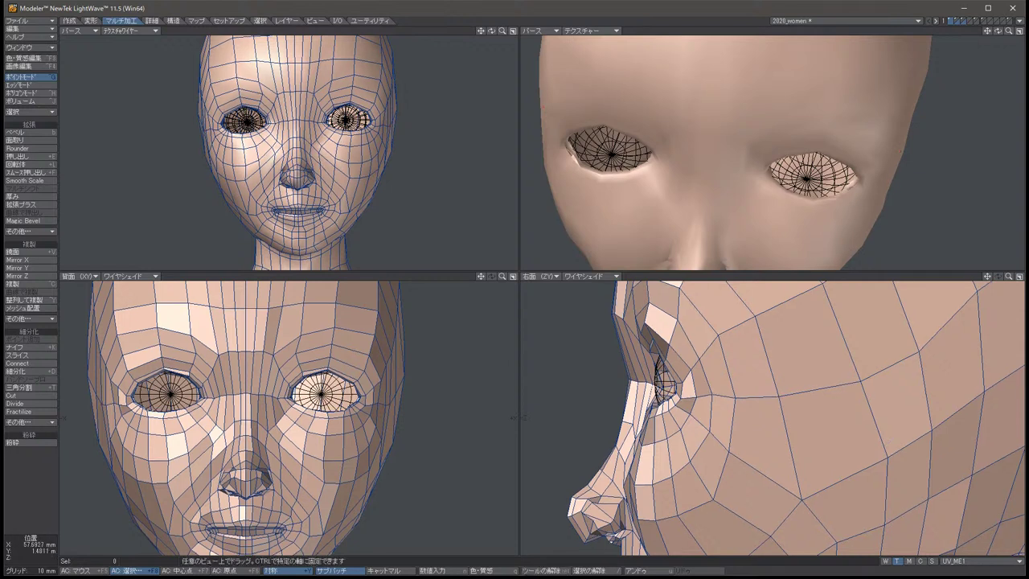
Raise the two symmetric cheek points, then orbit and zoom out to check the face.
left_click(105, 404)
key("t")
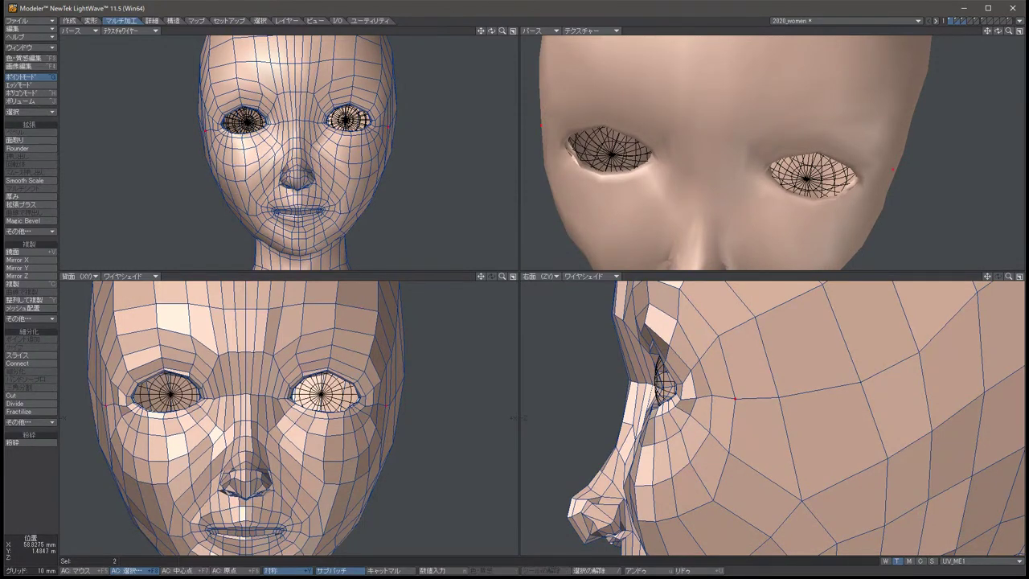
left_click_drag(105, 404, 110, 378)
key("space")
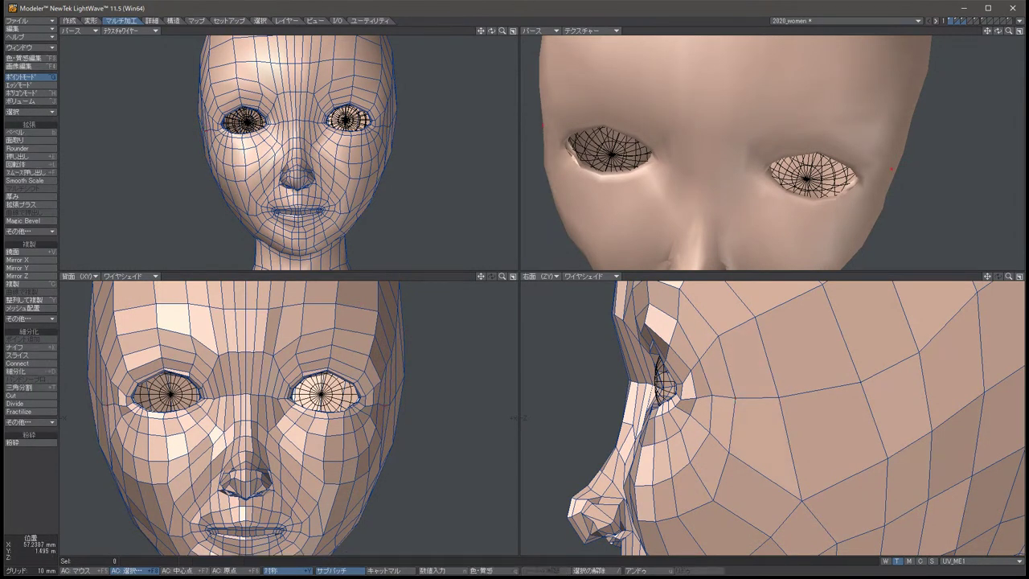
key("t")
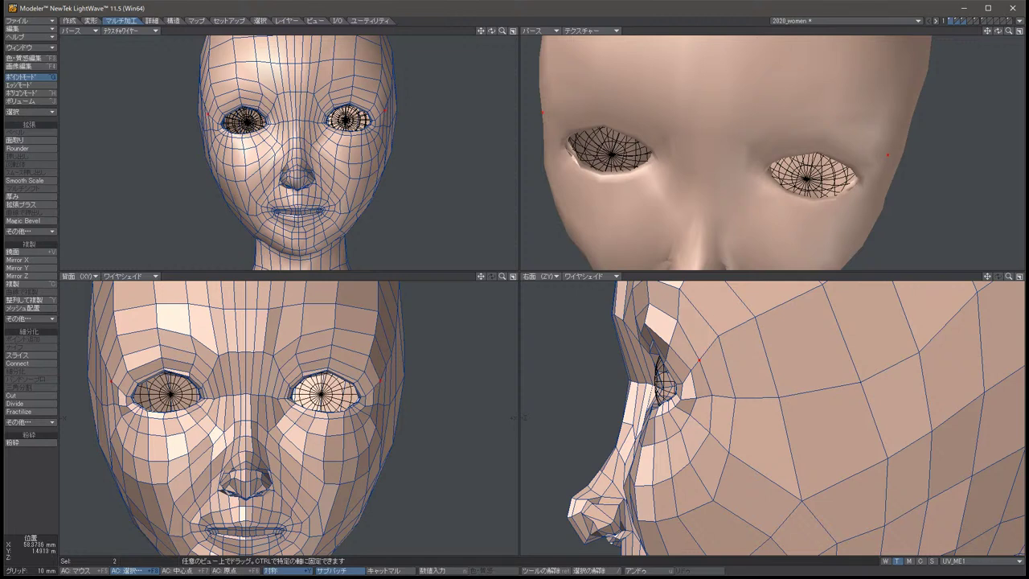
key("space")
key("t")
left_click_drag(110, 377, 107, 371)
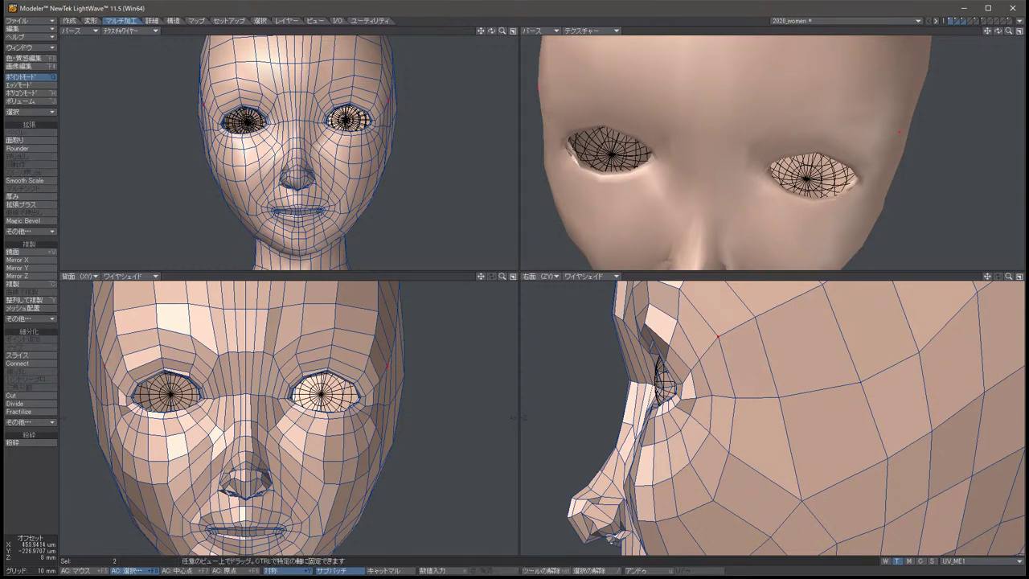
key("space")
key("slash")
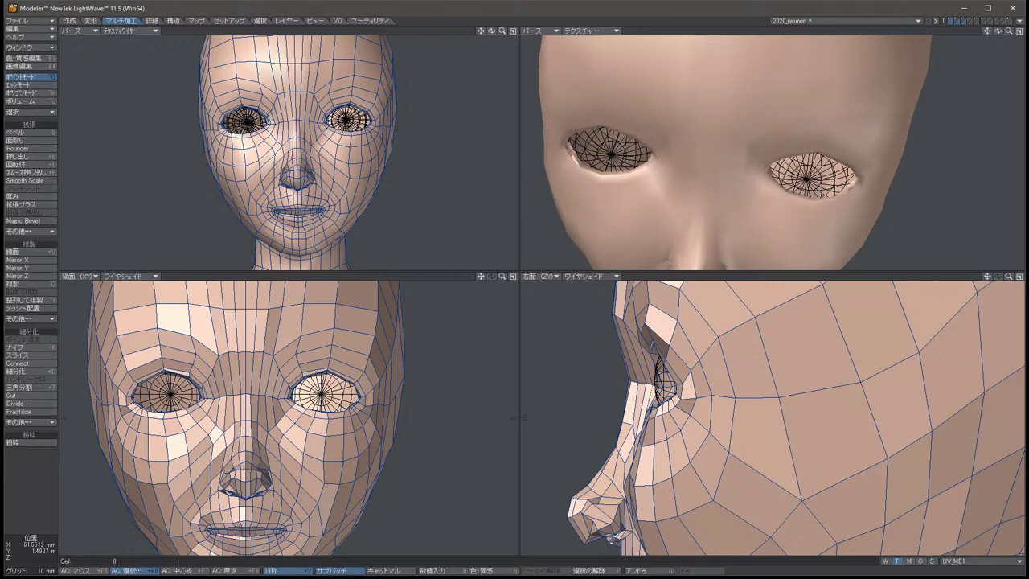
left_click_drag(997, 31, 832, 98)
key("comma")
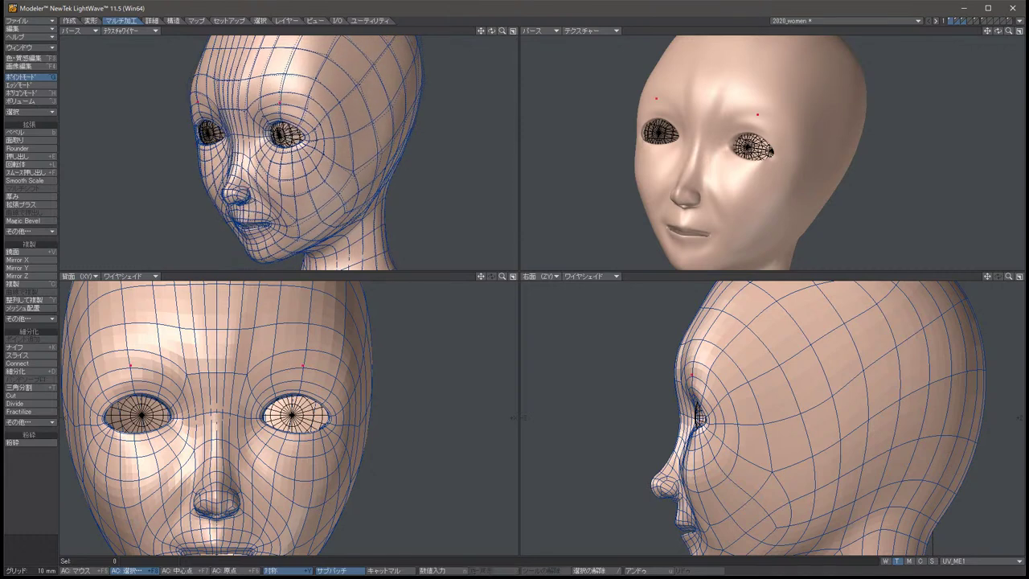
Release the brow points and turn the perspective view toward the head's profile.
key("t")
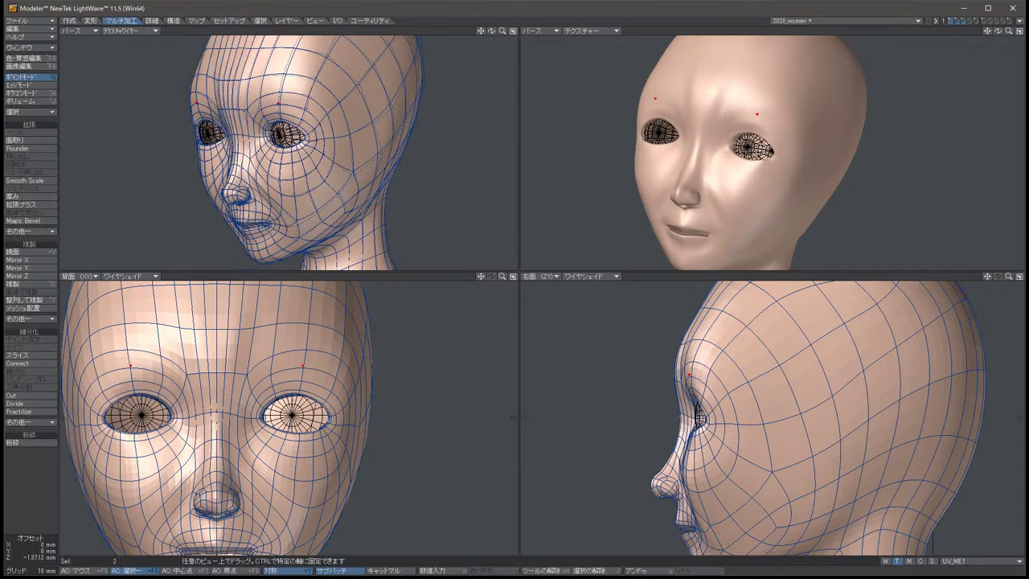
key("space")
key("slash")
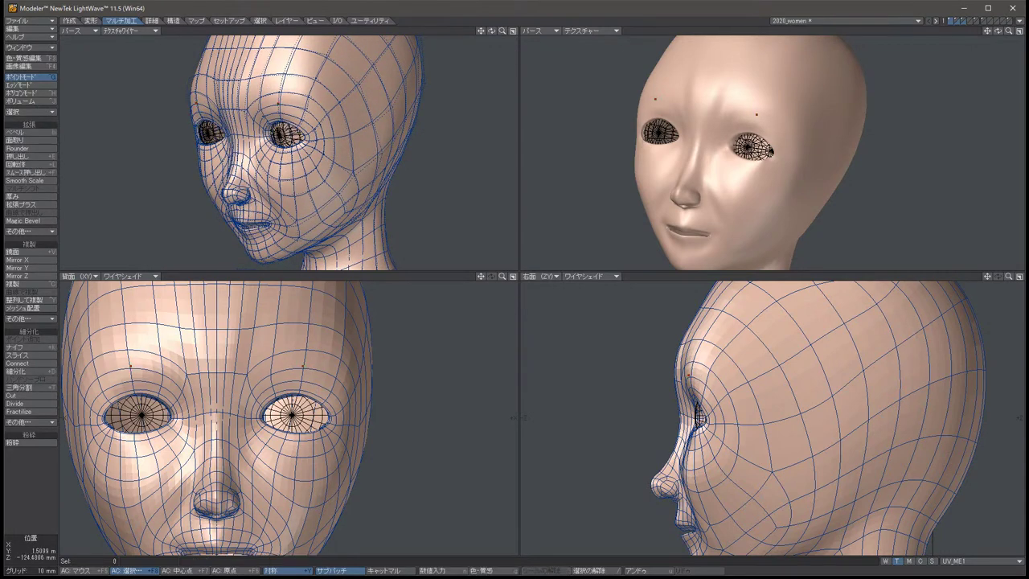
key("Left")
key("Left")
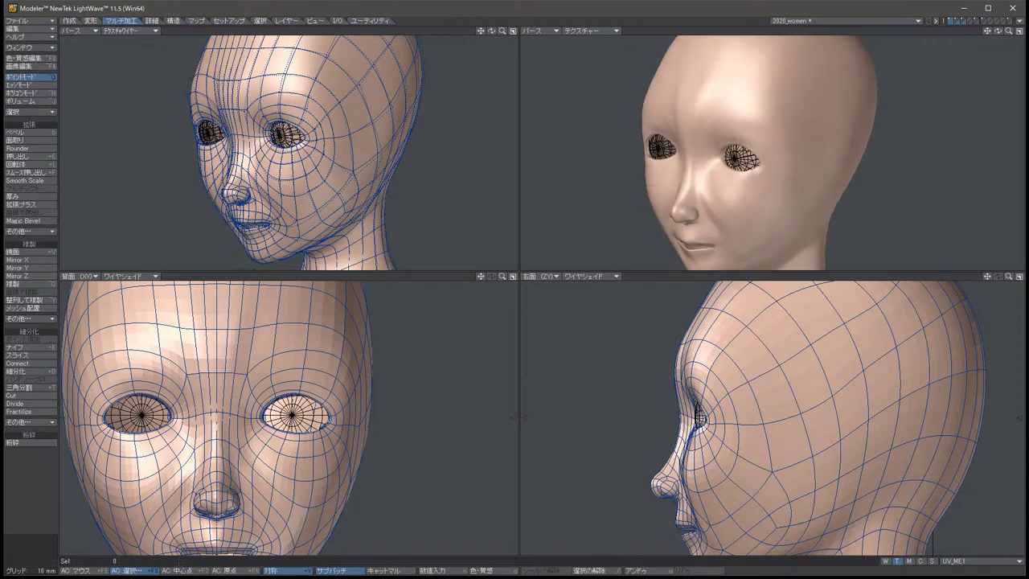
key("Up")
key("Up")
key("Up")
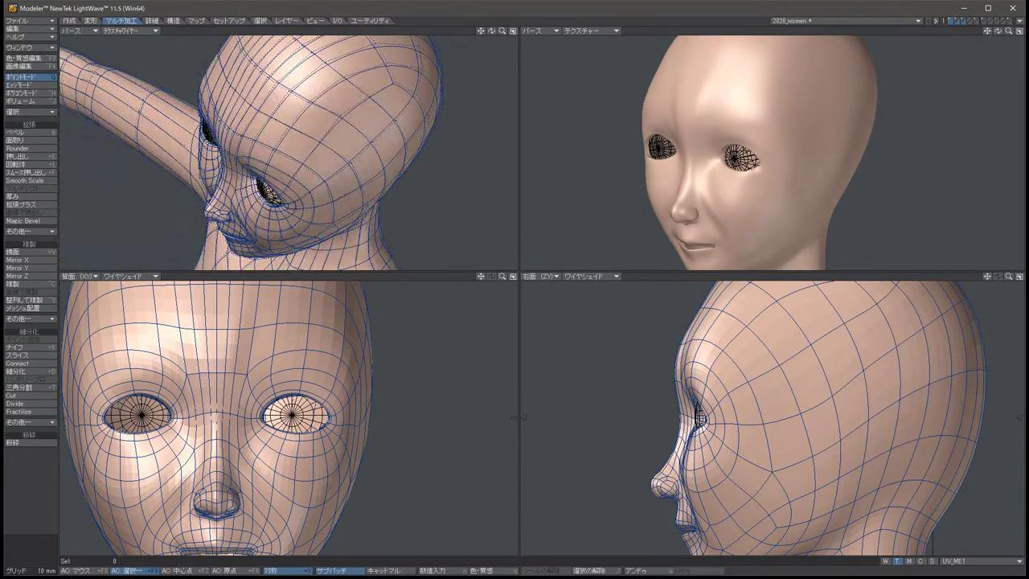
key("Left")
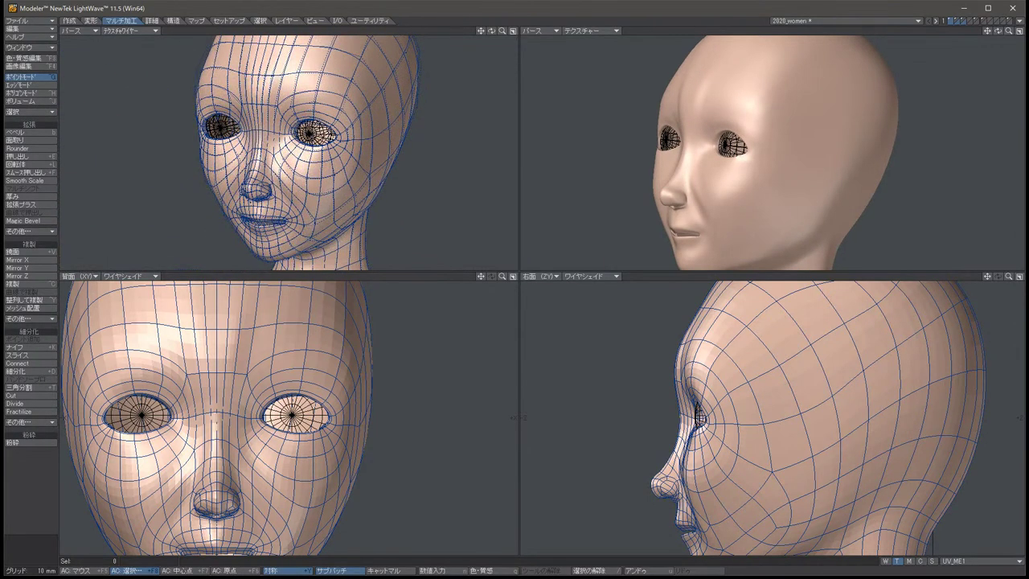
Raise the two nostril points toward the nose bridge, undoing a misplaced first attempt.
left_click(240, 186)
key("t")
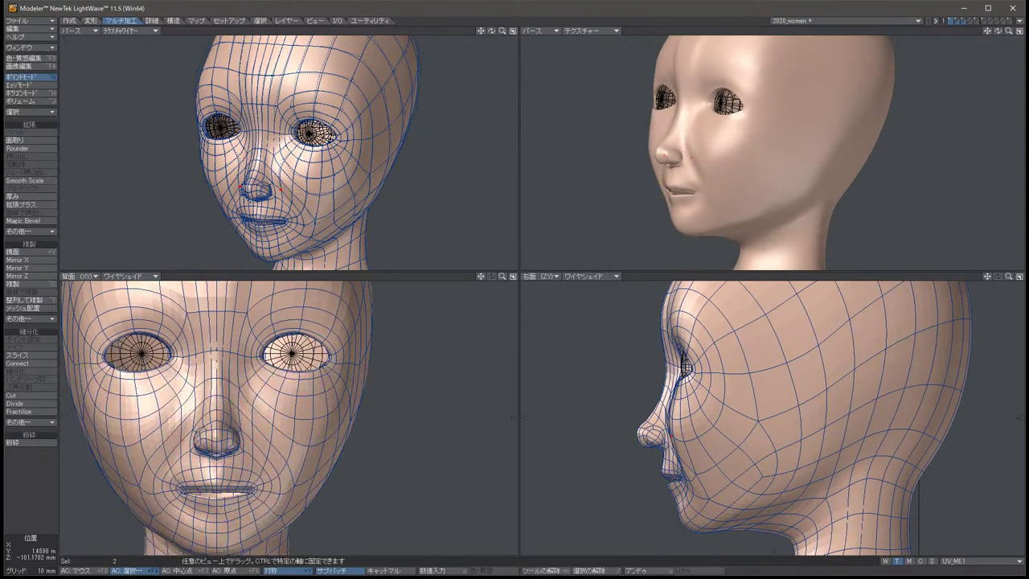
left_click_drag(669, 441, 671, 437)
key("u")
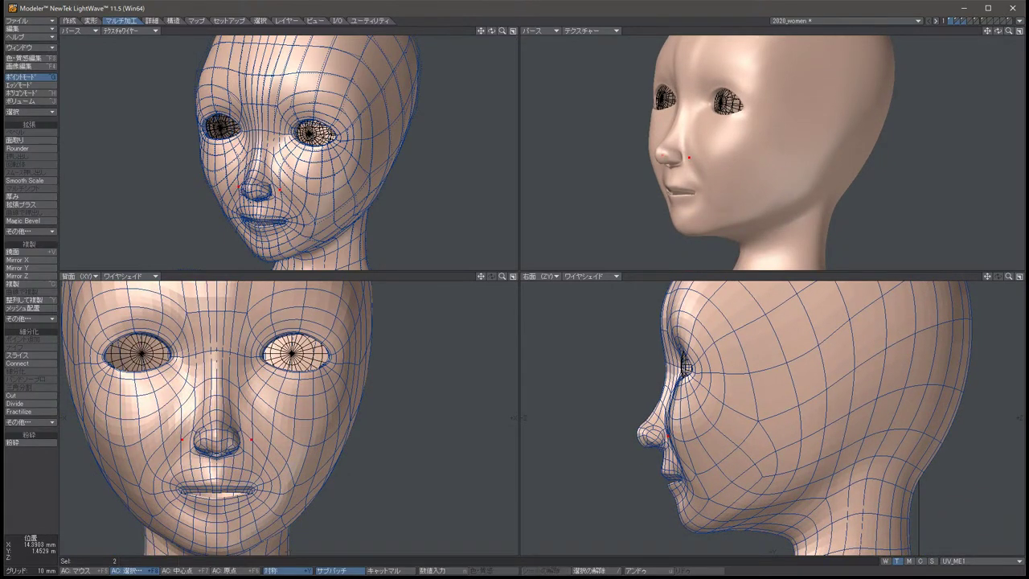
key("t")
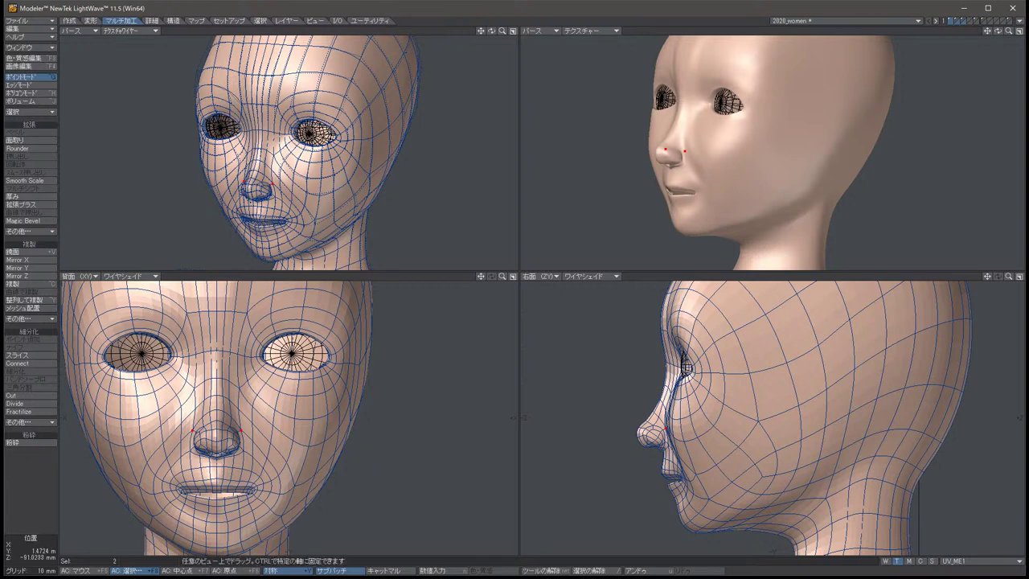
left_click_drag(669, 438, 642, 433)
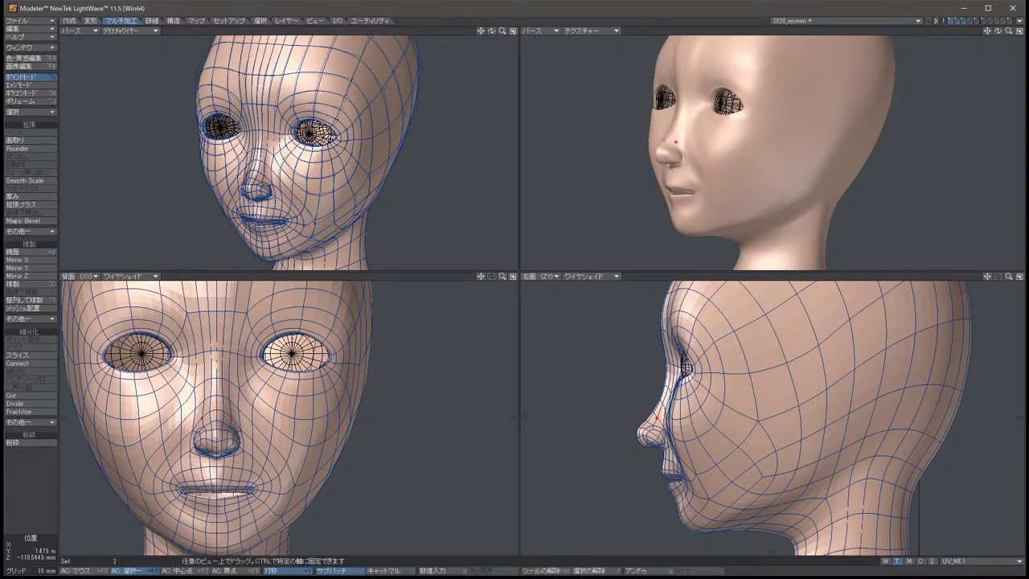
key("space")
key("slash")
Nudge four nostril points slightly, then deselect them.
left_click(681, 150)
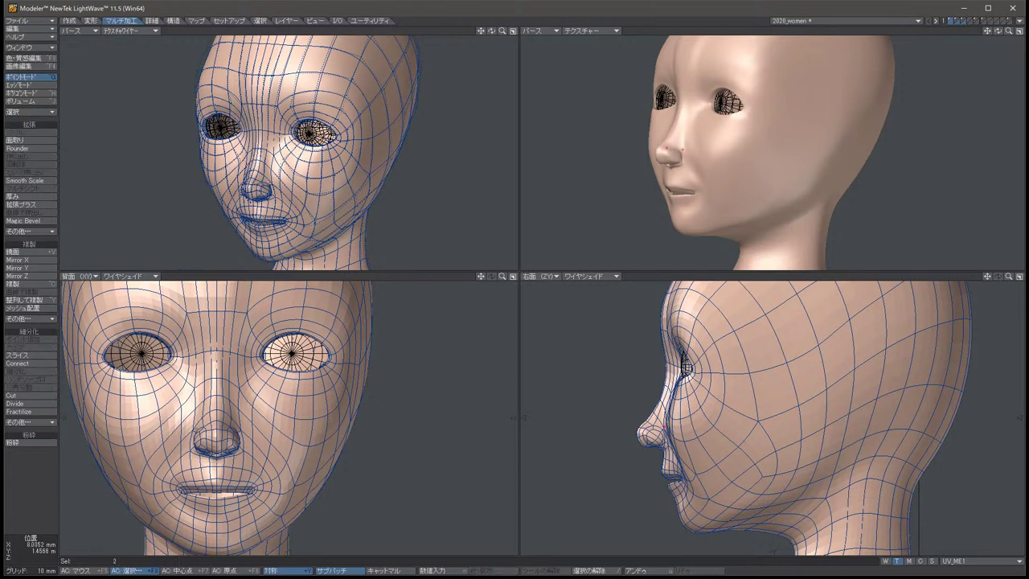
key("t")
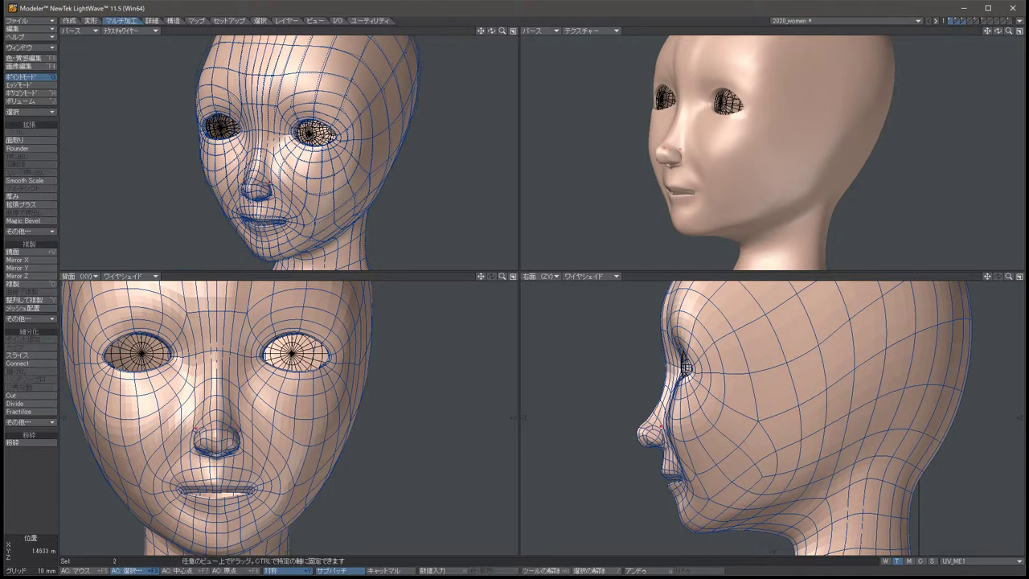
left_click(667, 151)
left_click_drag(643, 432, 648, 437)
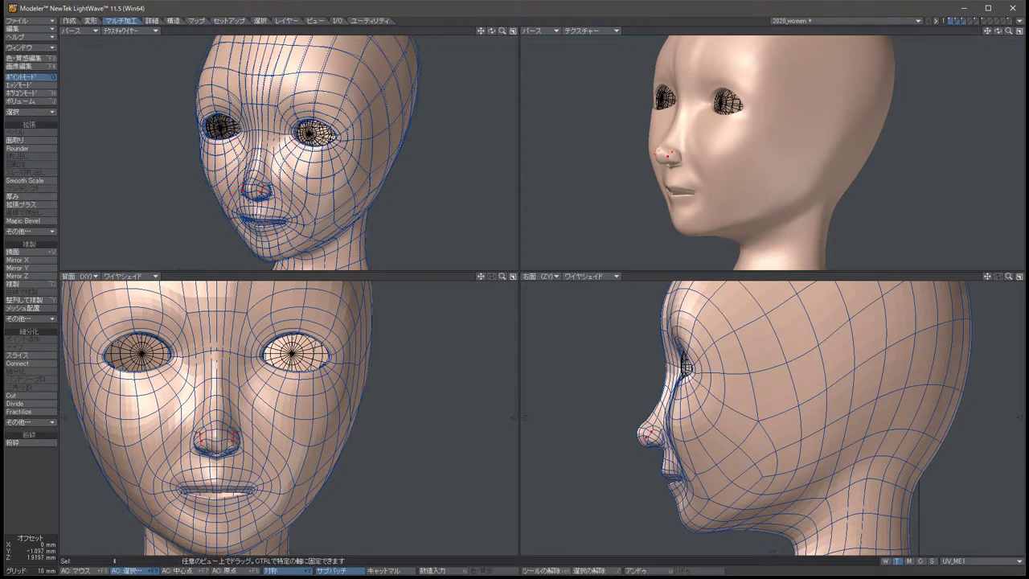
key("space")
left_click(648, 437)
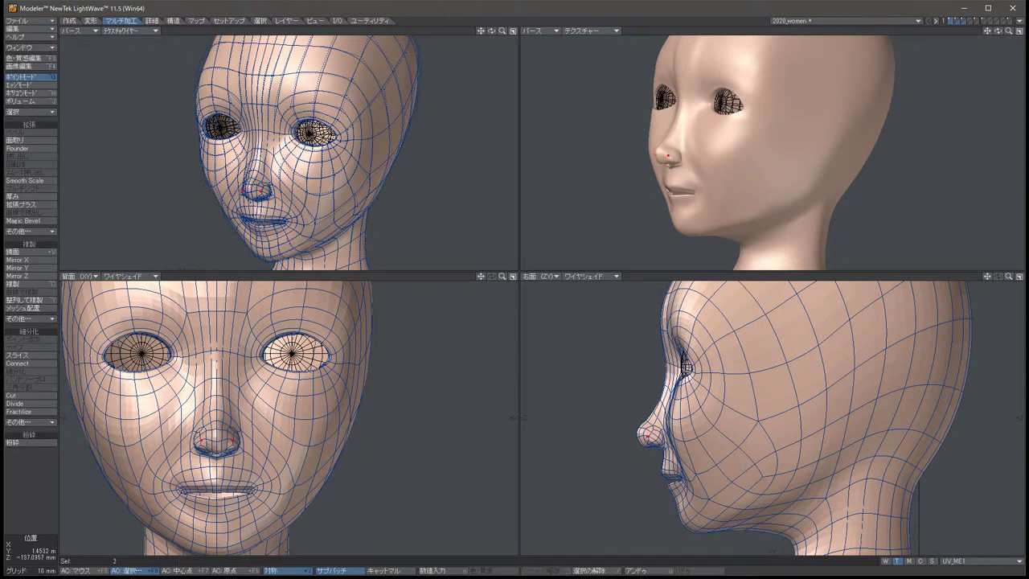
key("slash")
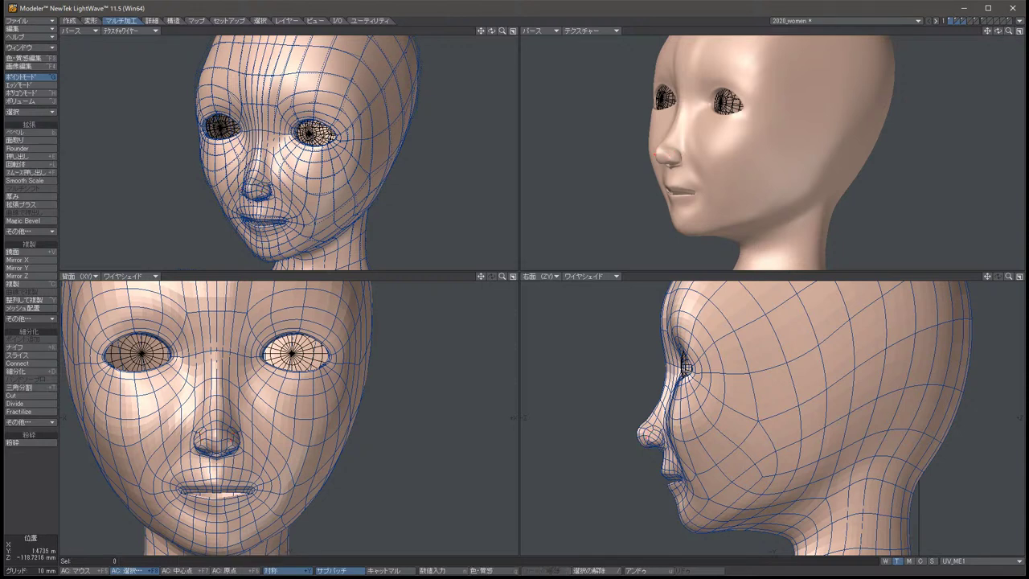
Select a symmetric pair of cheek points, then clear the selection without moving them.
left_click(297, 394)
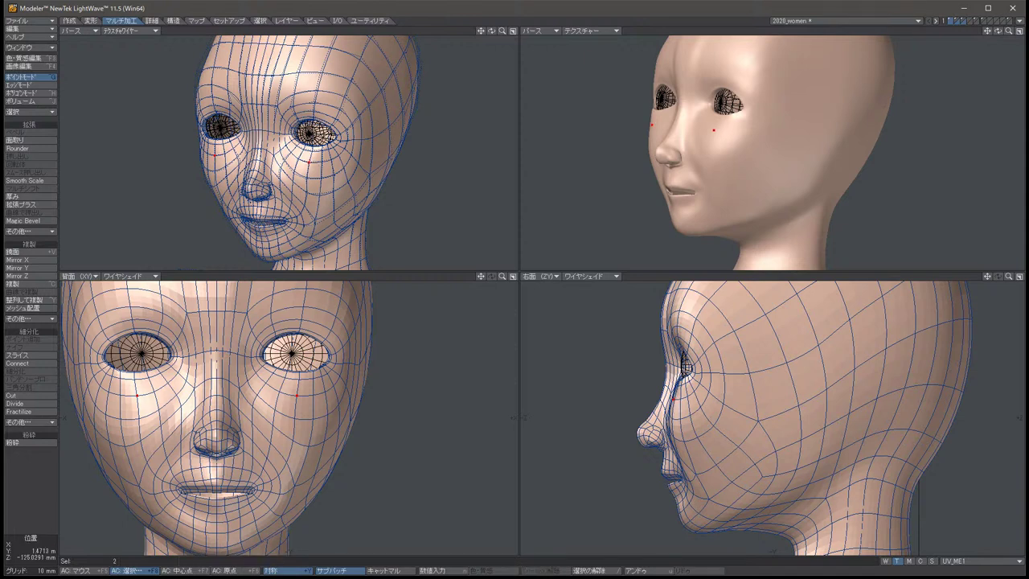
key("slash")
key("slash")
key("slash")
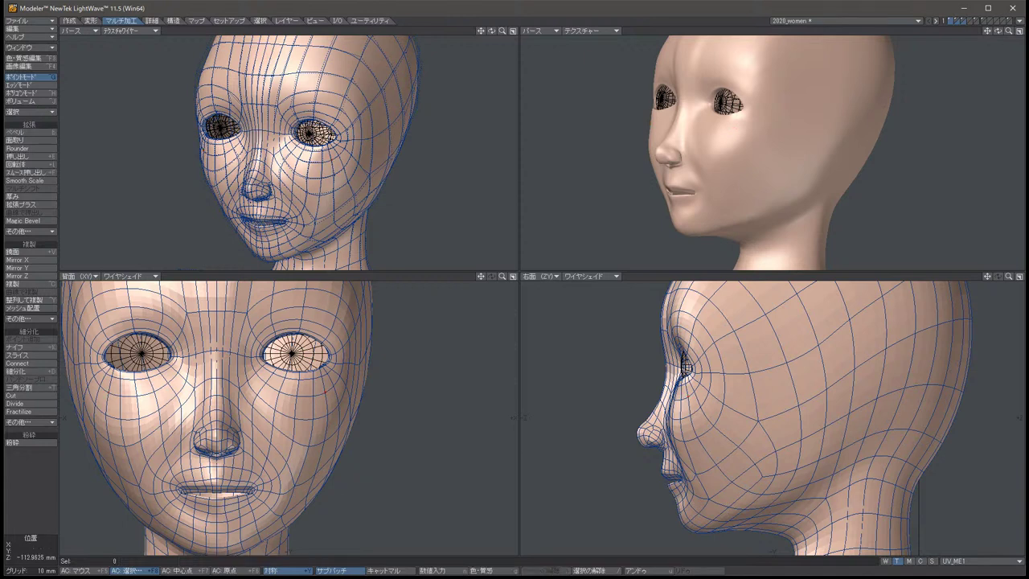
key("t")
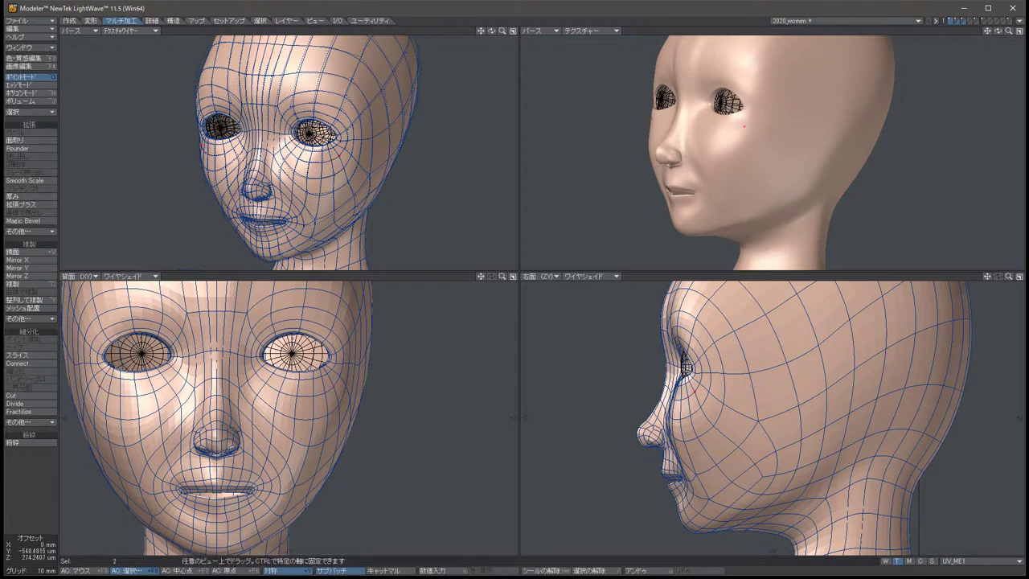
key("slash")
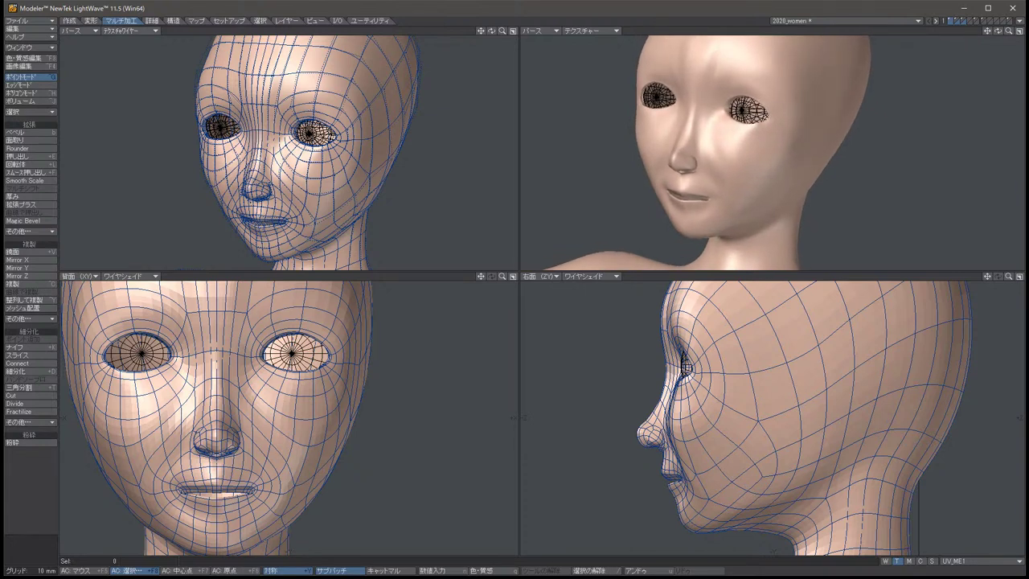
scroll(290, 418, "up", 2)
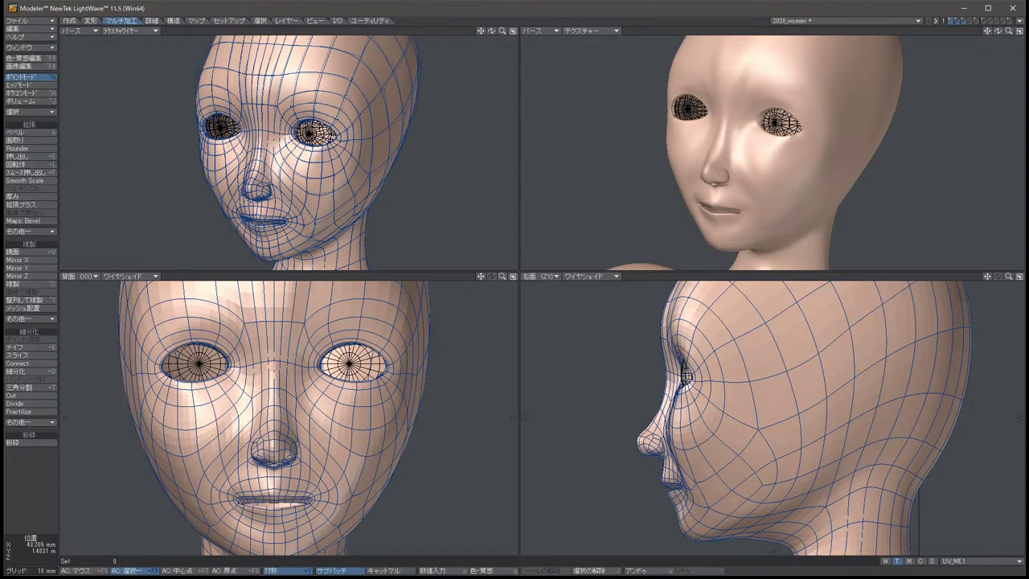
Pull the two mirrored outer eye-corner points slightly inward with Move, then deselect them.
left_click(691, 386)
key("t")
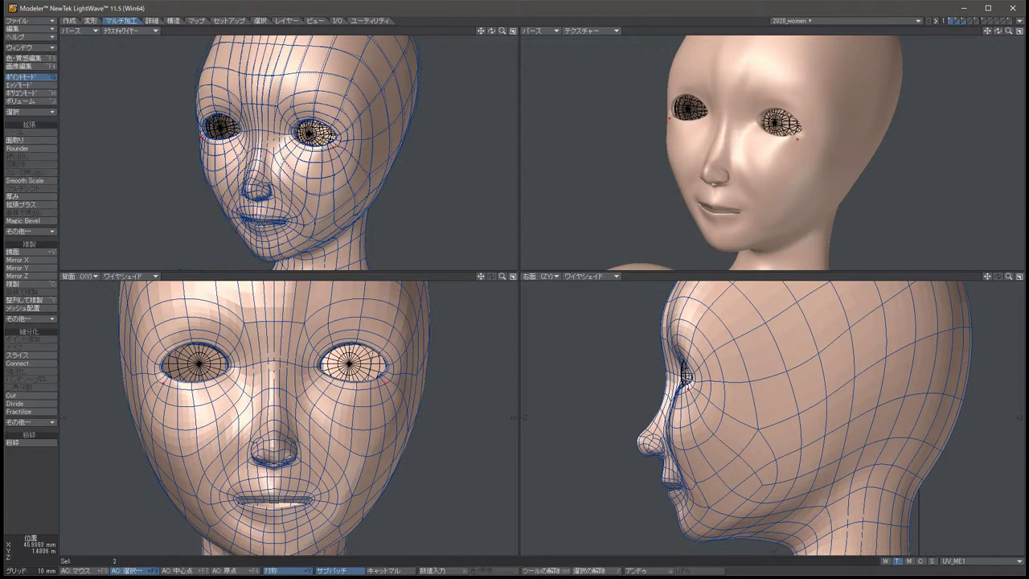
key("slash")
left_click(680, 388)
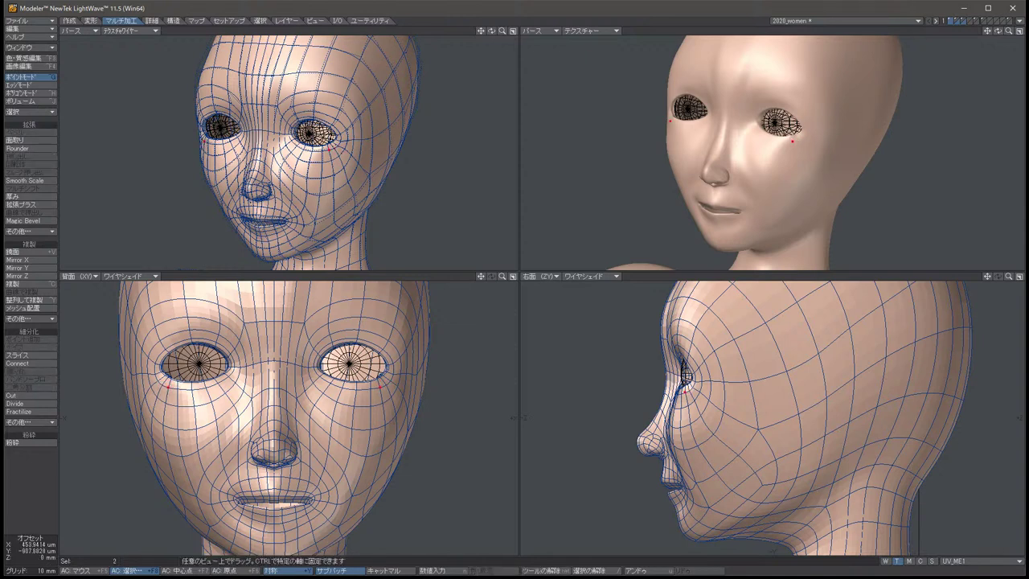
key("t")
left_click_drag(175, 386, 191, 388)
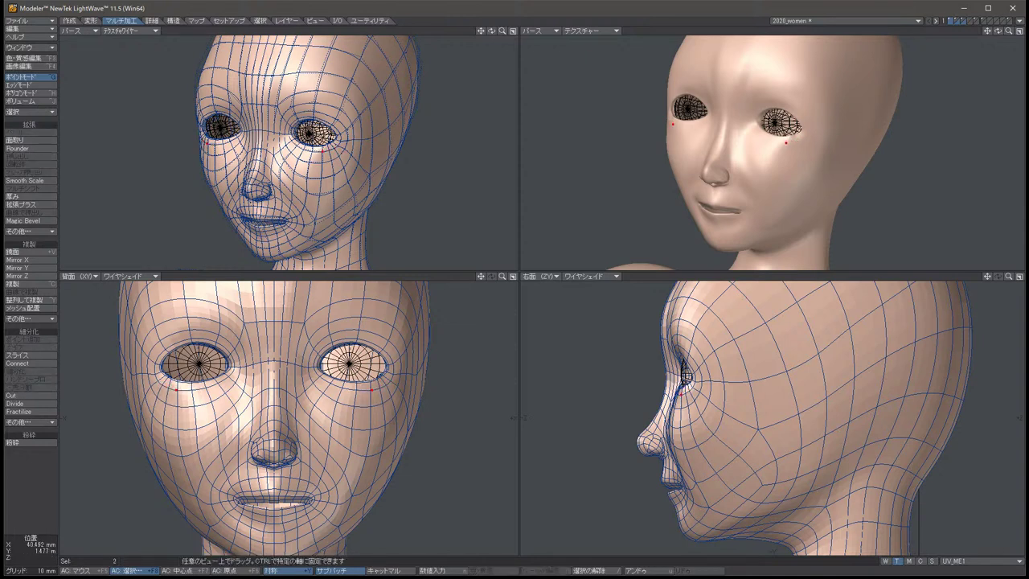
key("slash")
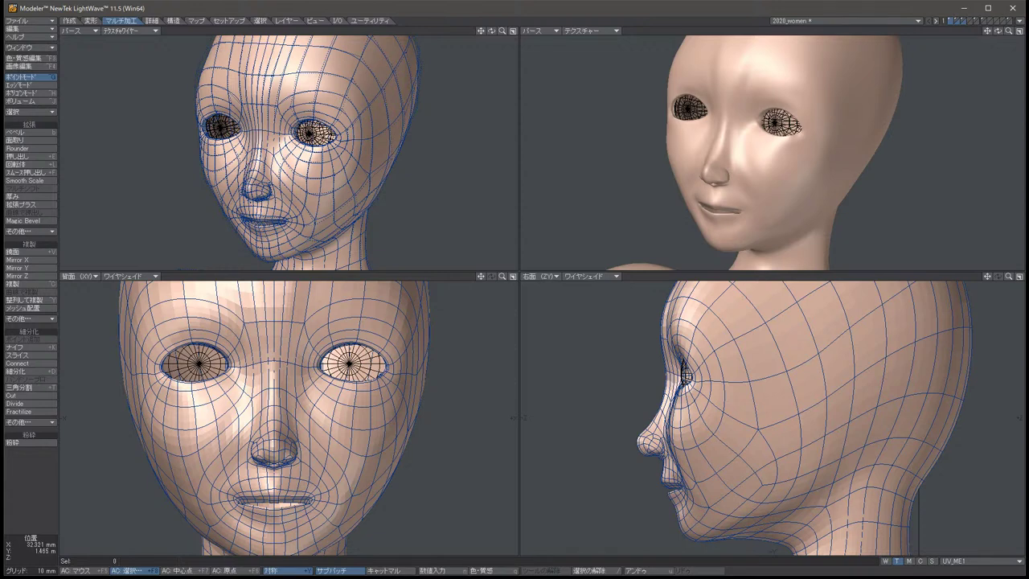
left_click_drag(760, 153, 757, 207, "alt")
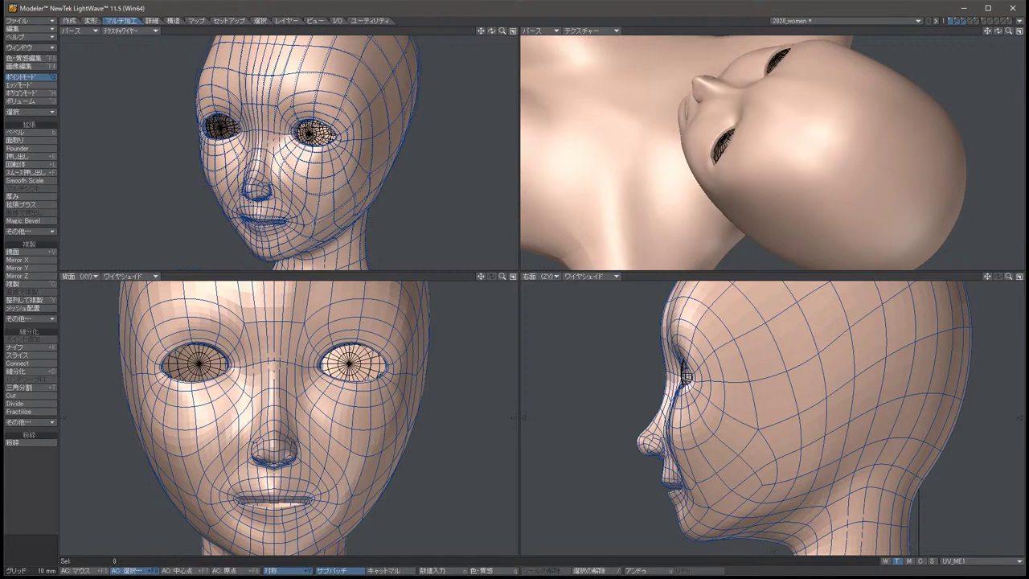
View the head from below, select the two mirrored cheek points and nudge them slightly.
left_click_drag(289, 153, 294, 221, "alt")
scroll(290, 153, "up", 4)
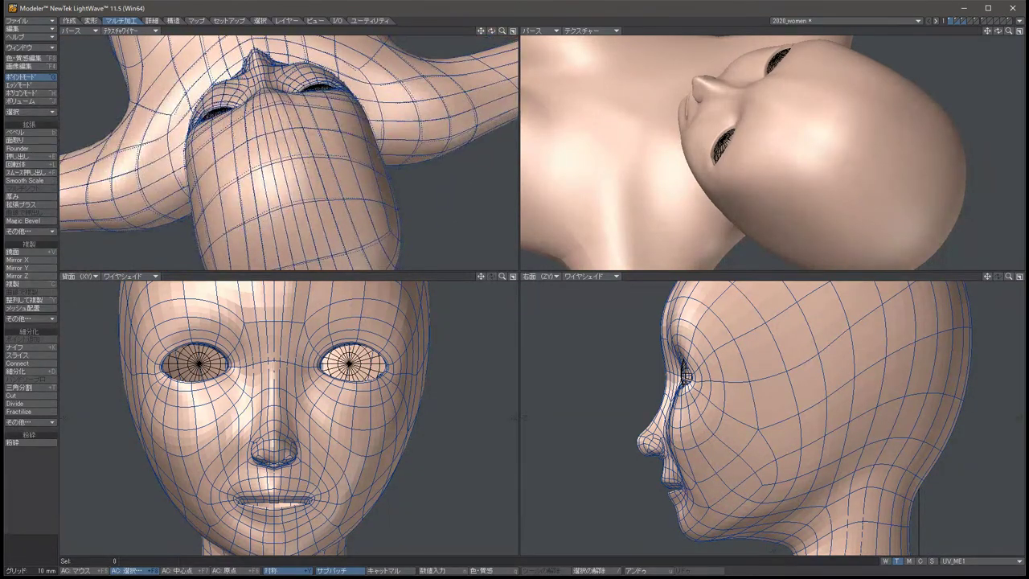
left_click_drag(321, 113, 353, 129)
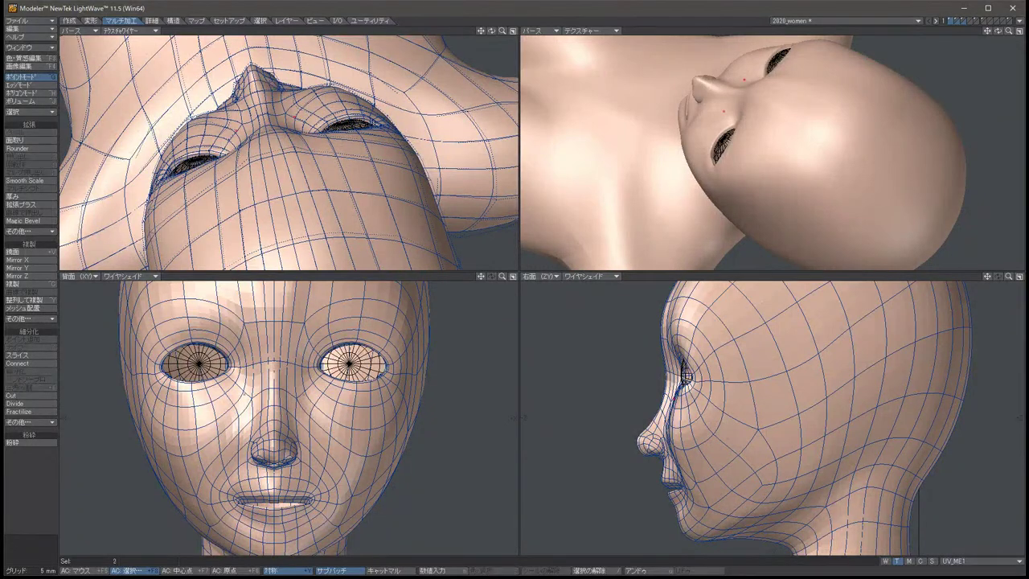
key("t")
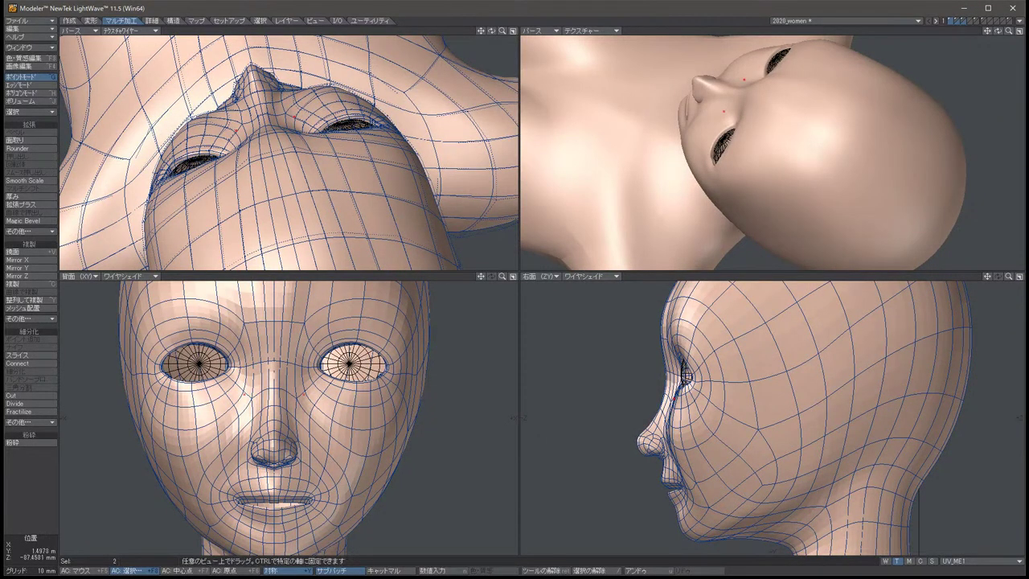
left_click_drag(723, 402, 722, 402)
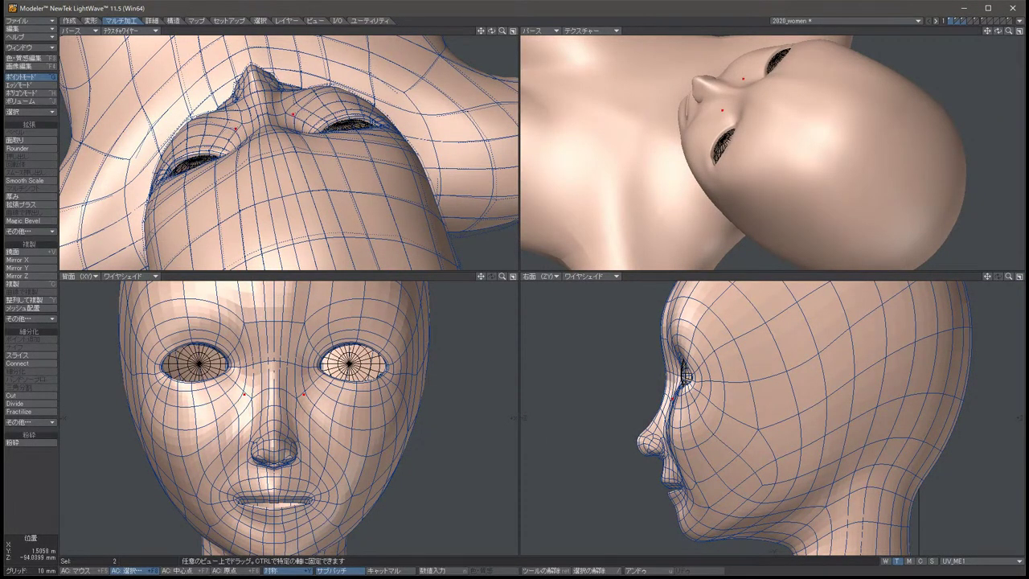
key("space")
key("t")
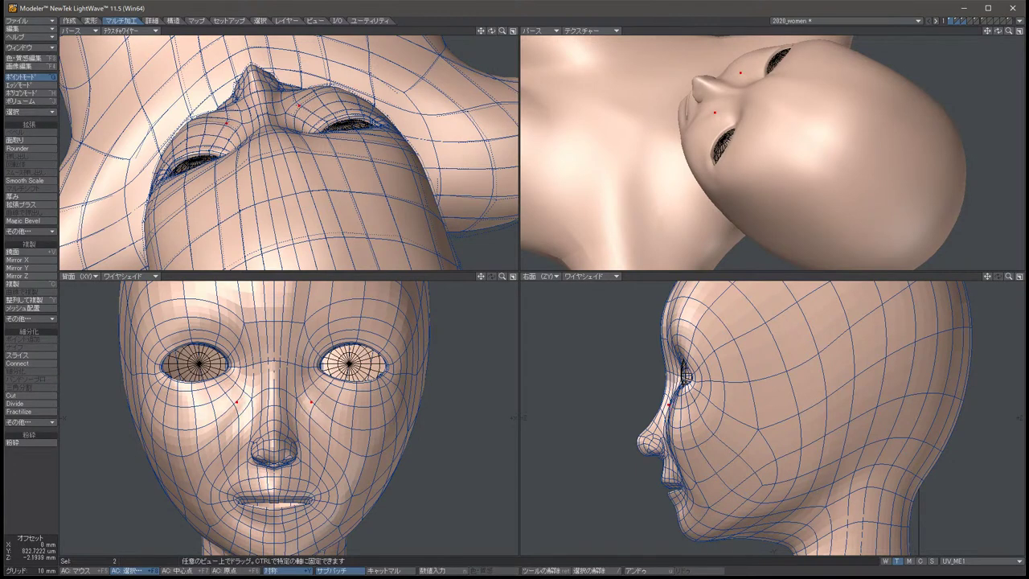
key("space")
Move the cheek points slightly downward, undoing an unwanted push in depth.
key("t")
key("space")
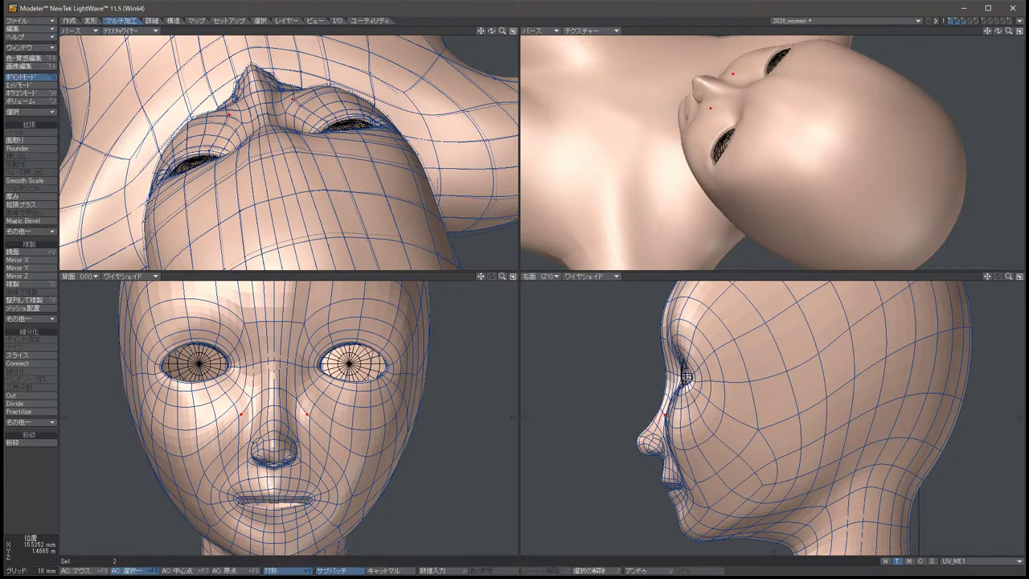
key("t")
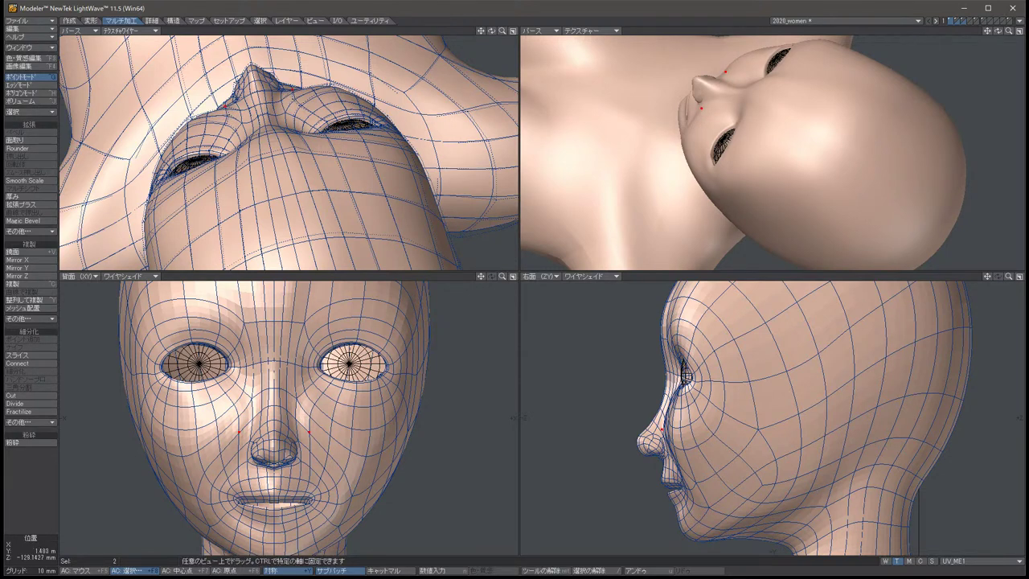
key("space")
key("slash")
key("ctrl+z")
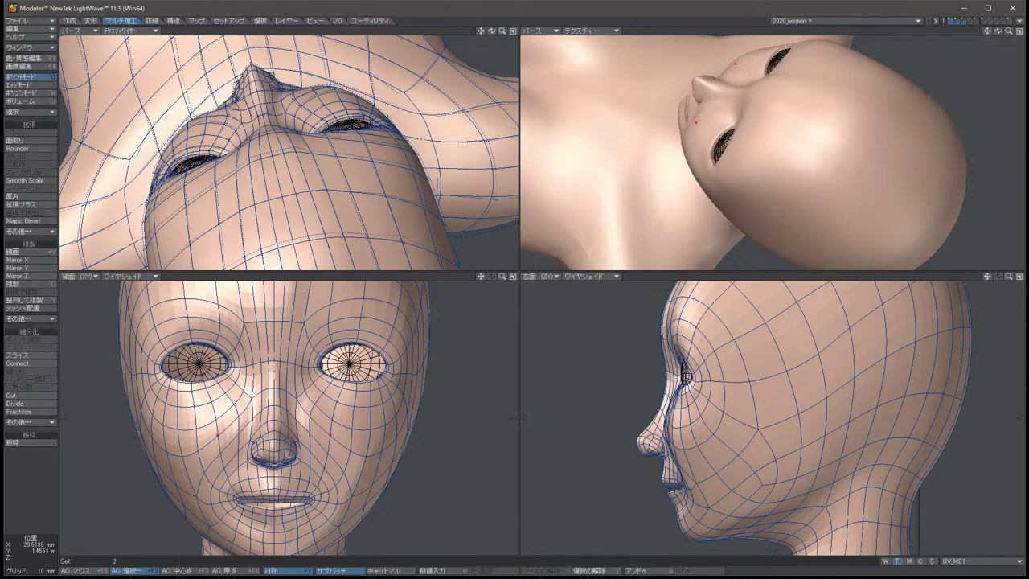
key("t")
left_click_drag(667, 426, 666, 427)
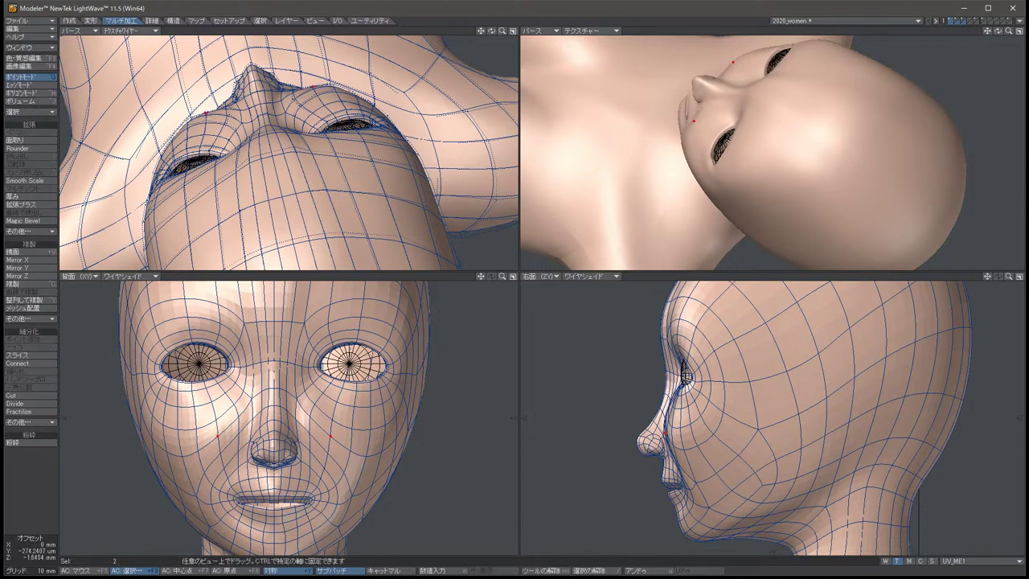
key("ctrl+z")
key("ctrl+z")
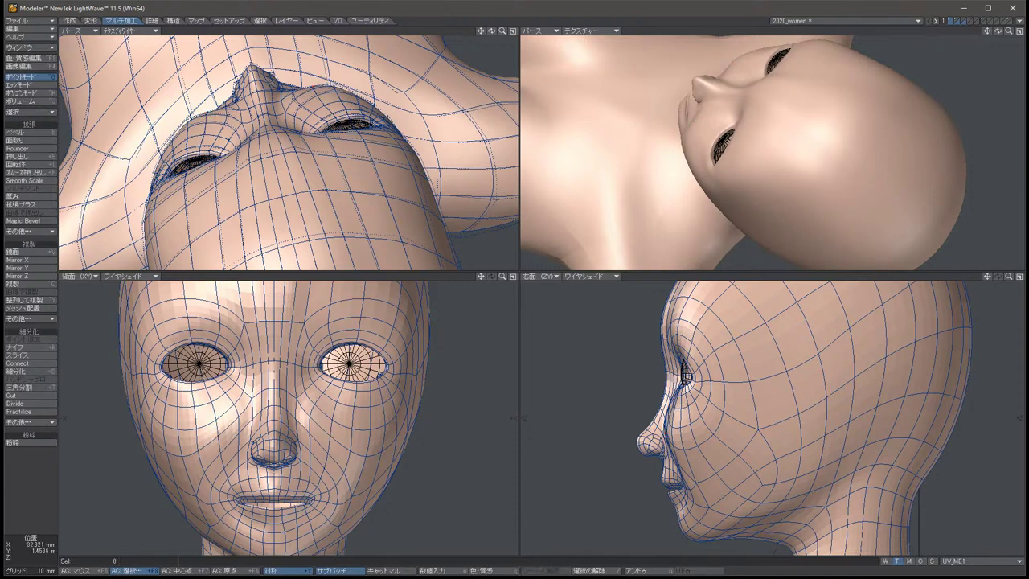
Shift the cheek points slightly again, reverting the first attempt.
key("t")
left_click_drag(669, 434, 669, 441)
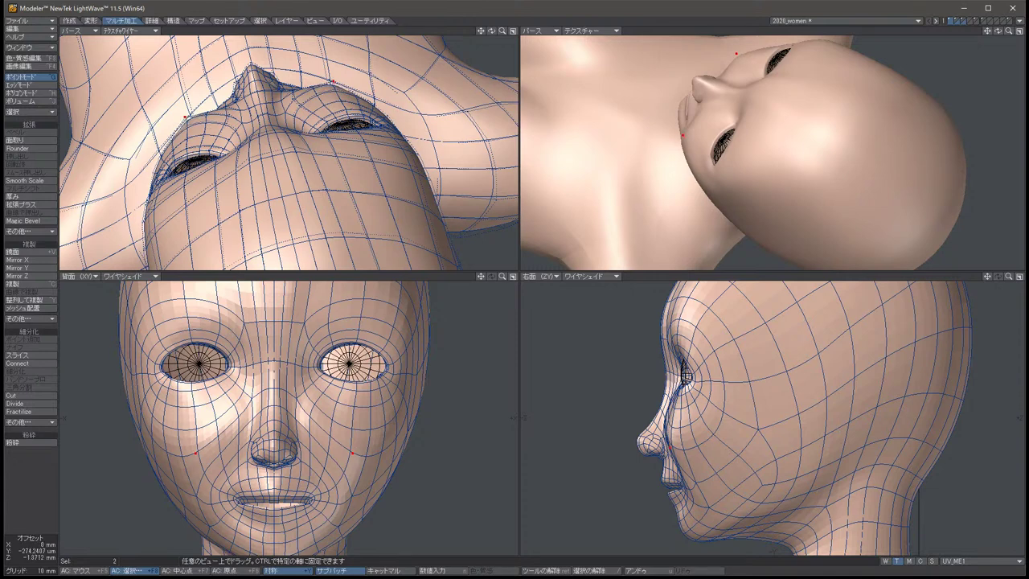
key("ctrl+z")
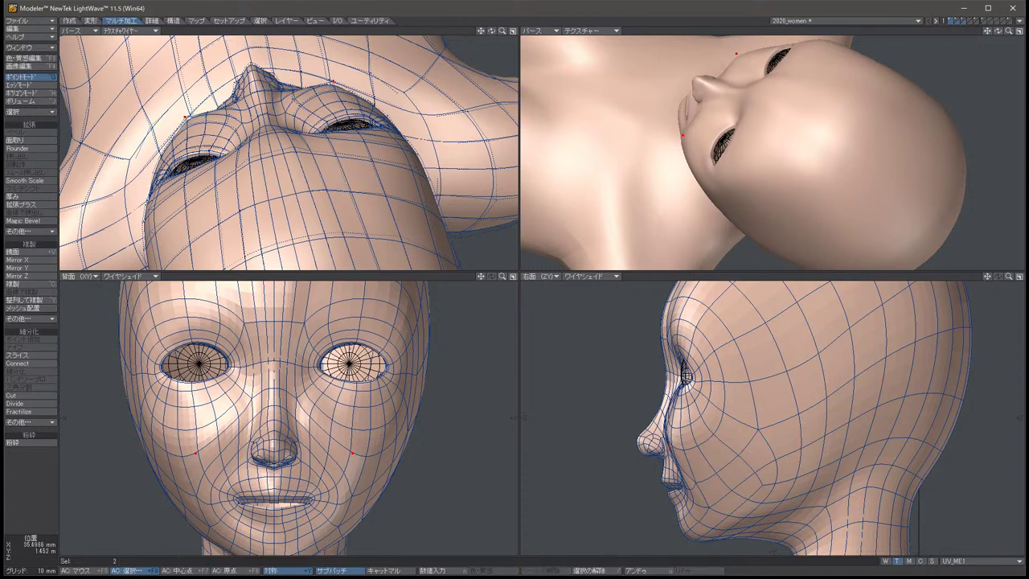
key("t")
left_click_drag(669, 434, 663, 432)
Tilt the view up toward the chin and reselect the two cheek points.
key("Up")
key("Up")
key("Left")
key("Left")
key("Left")
key("Left")
key("Up")
key("Up")
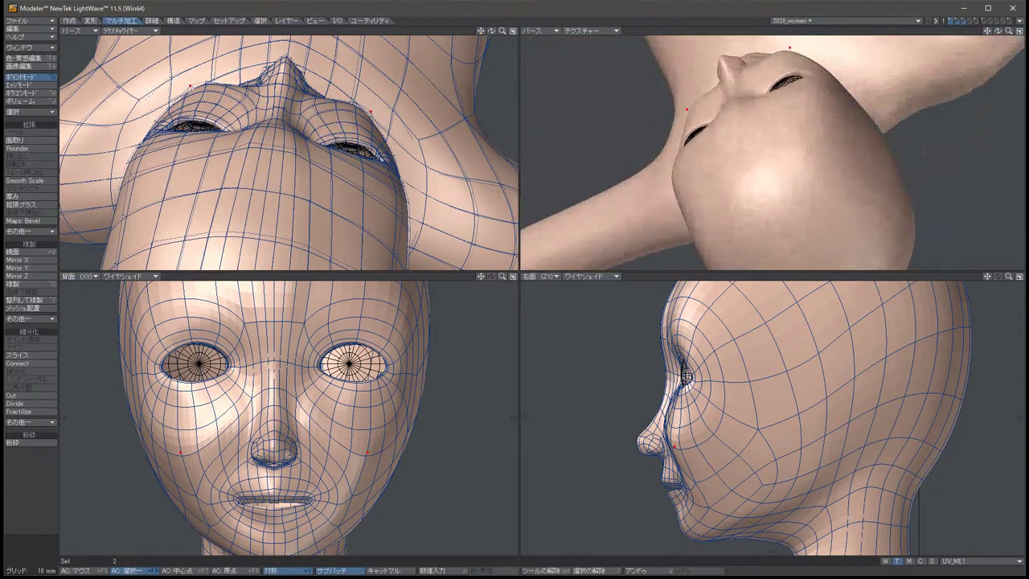
key("Up")
key("Up")
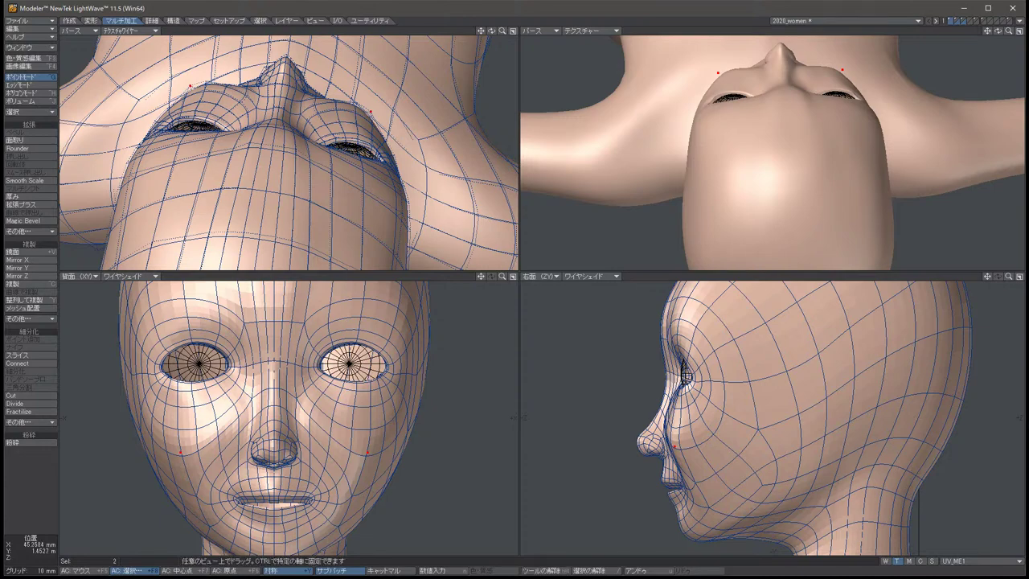
key("slash")
key("ctrl+z")
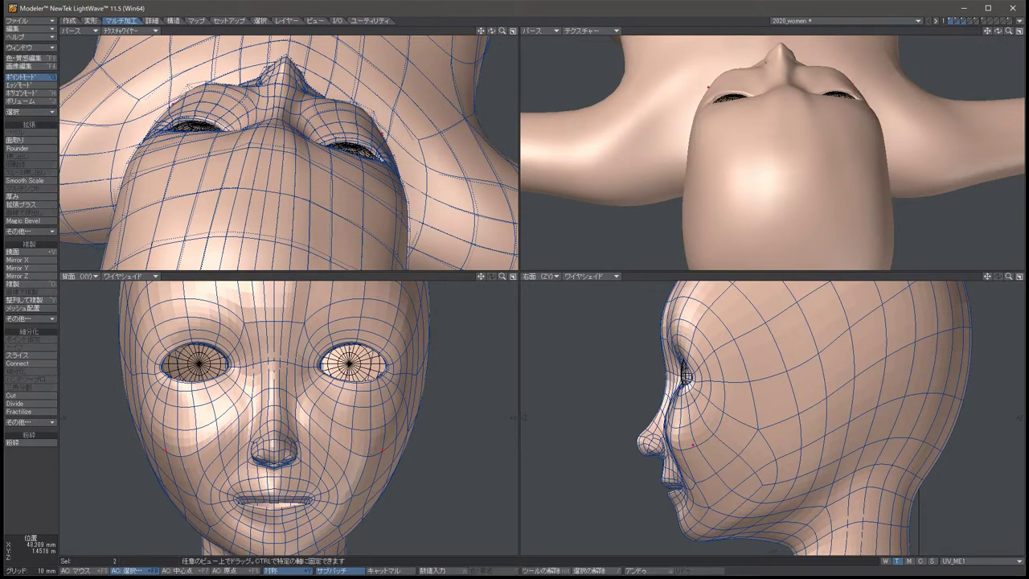
key("Up")
key("Up")
key("Up")
key("Up")
key("Up")
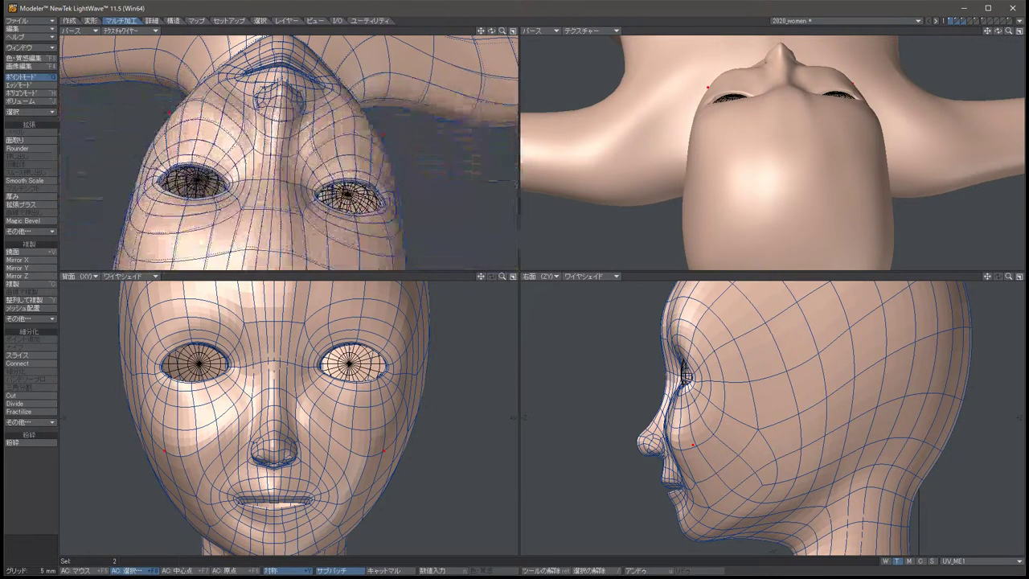
Pitch the view to the upside-down face and drag the mirrored point pair slightly outward.
key("Up")
key("Up")
key("Up")
key("Up")
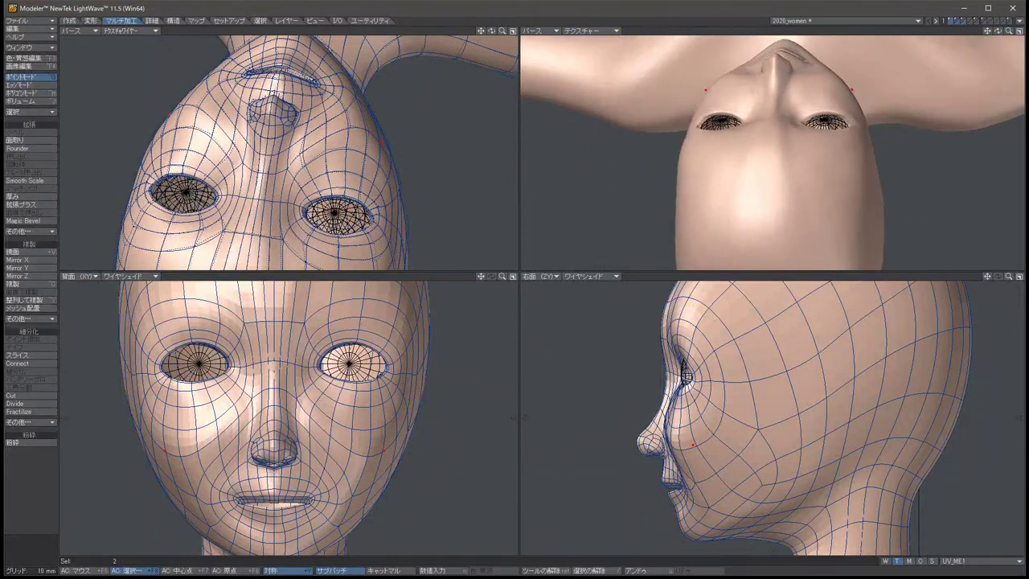
key("Up")
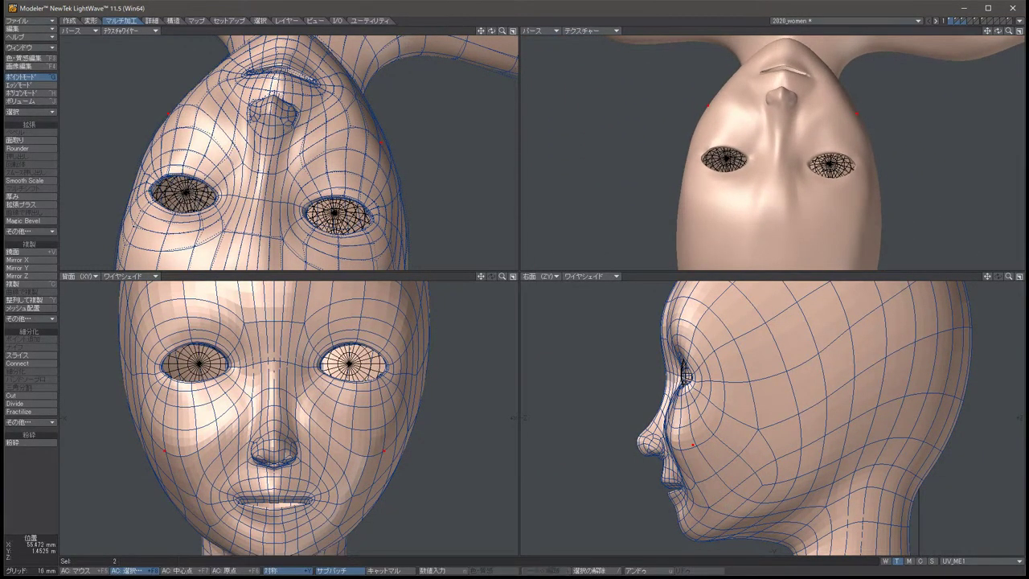
key("t")
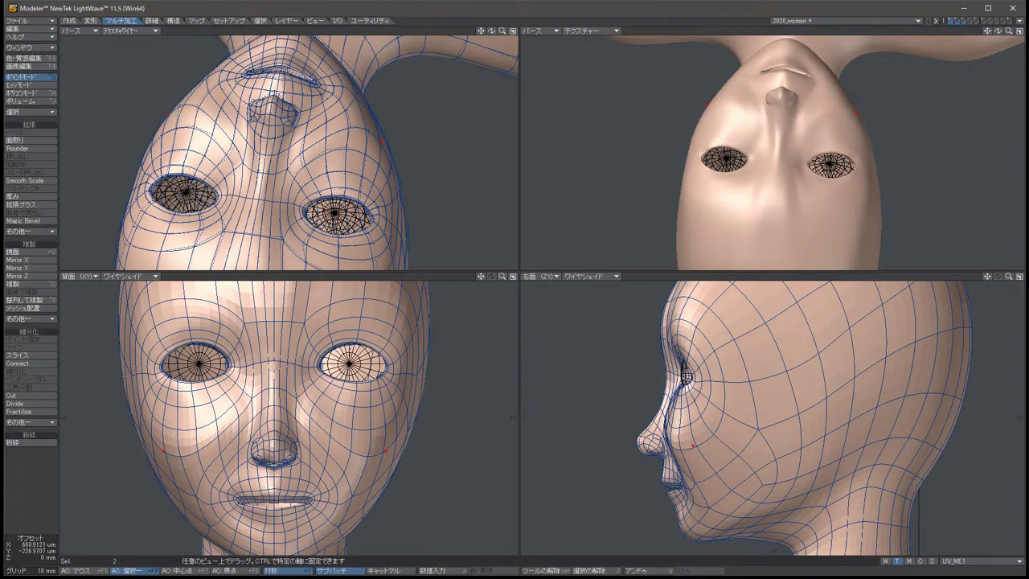
left_click_drag(241, 418, 229, 419)
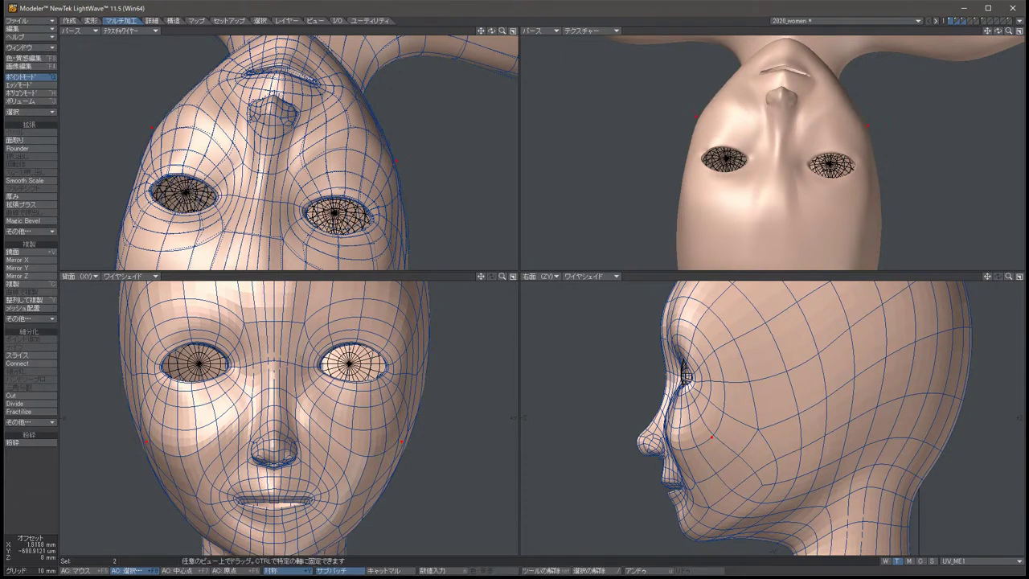
key("space")
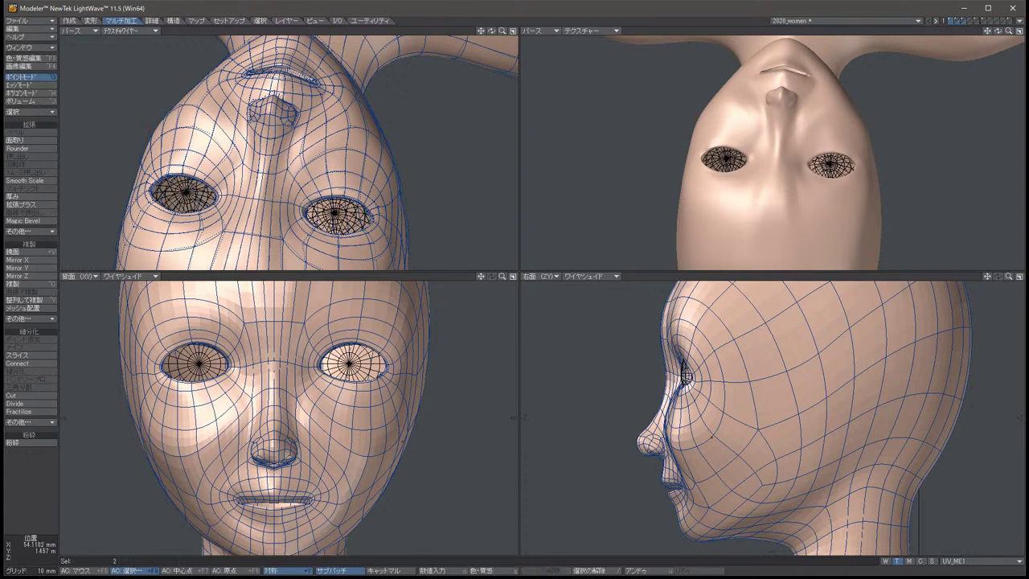
key("slash")
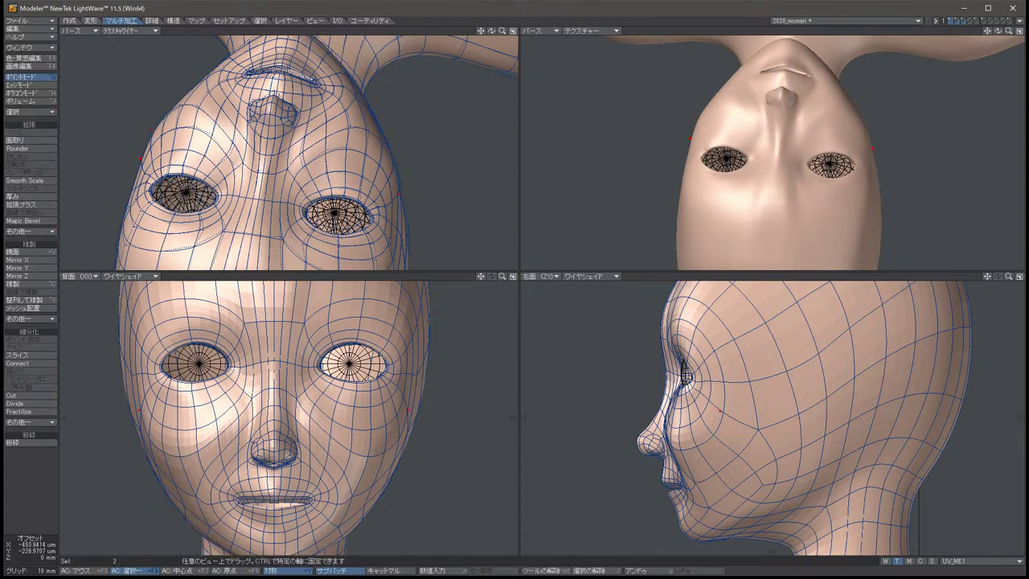
left_click(143, 396)
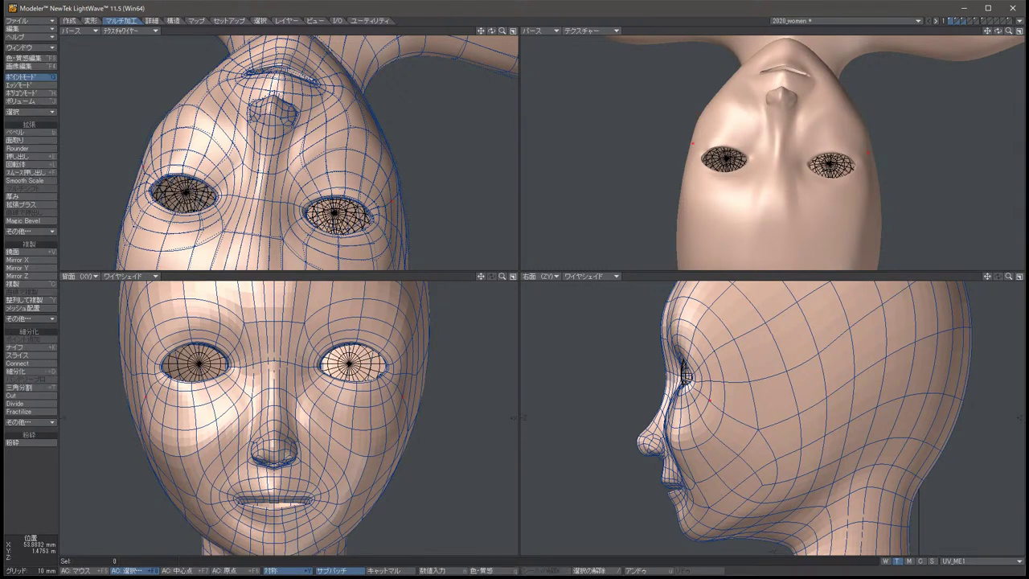
key("slash")
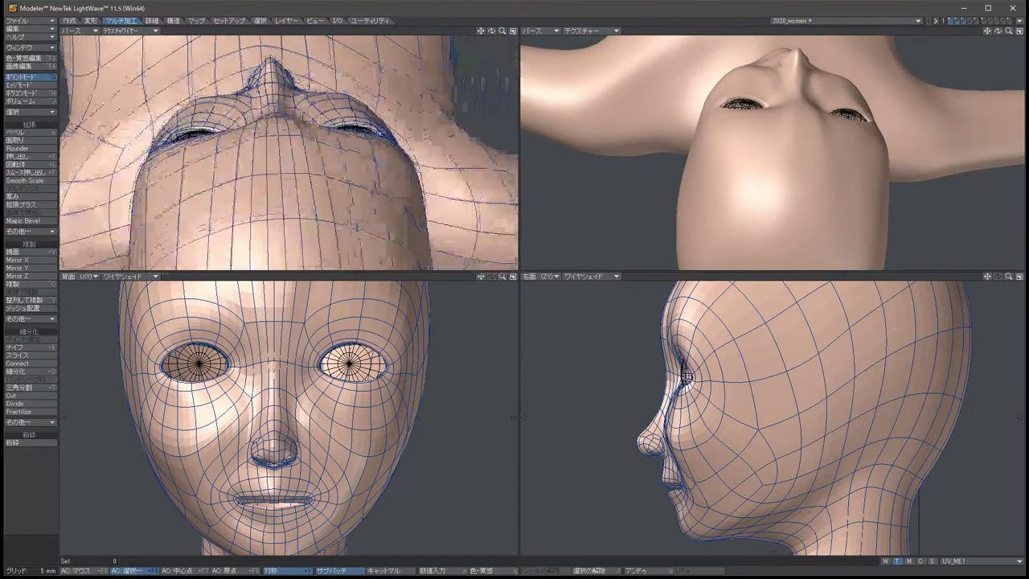
Nudge the first selected mirrored point pair slightly, then deselect it.
key("t")
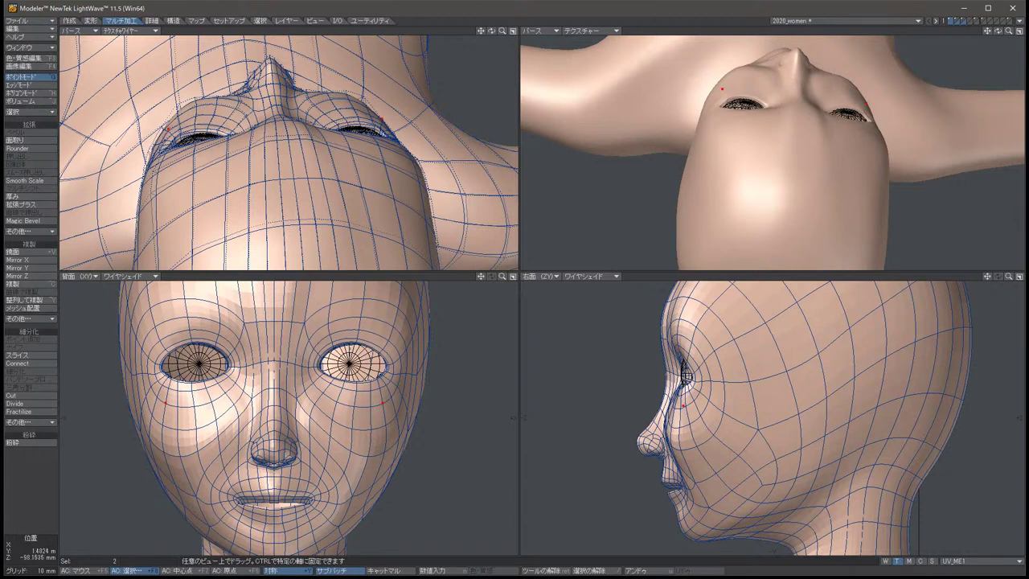
left_click_drag(681, 405, 677, 408)
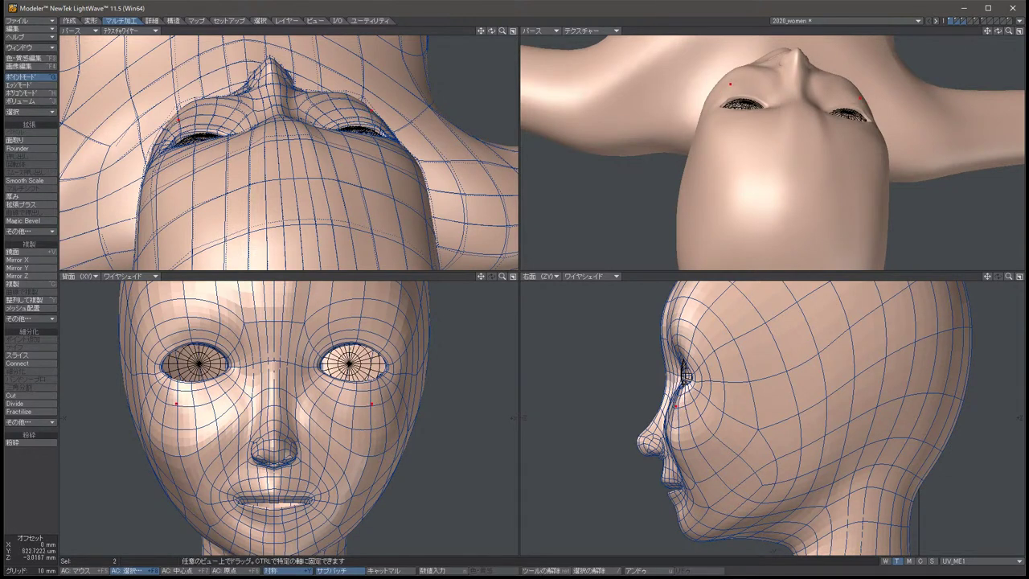
key("space")
key("slash")
left_click(194, 405)
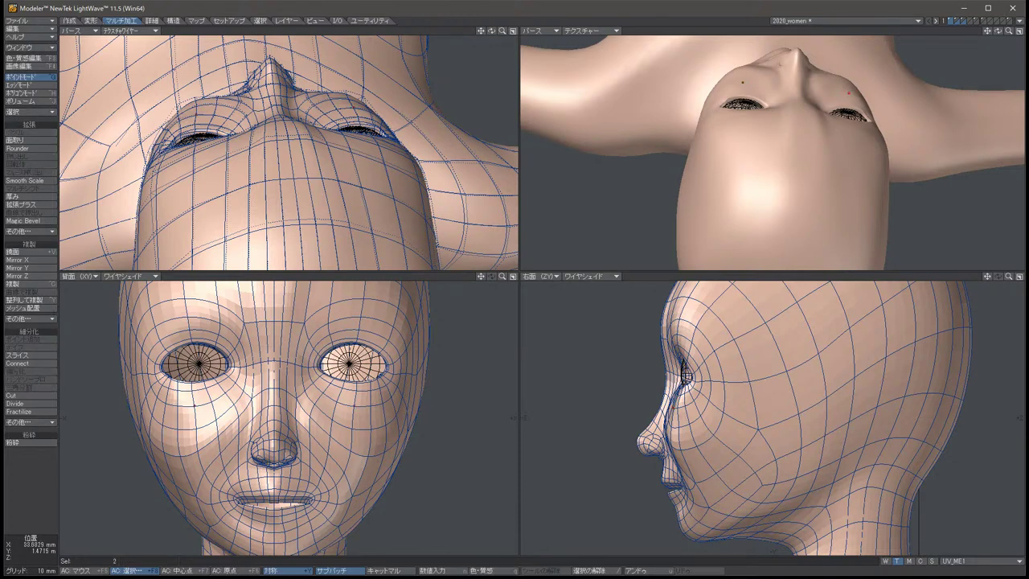
key("slash")
Shift another mirrored point pair slightly forward, undoing the unwanted attempts.
left_click(212, 400)
key("t")
left_click_drag(670, 401, 668, 407)
key("space")
key("t")
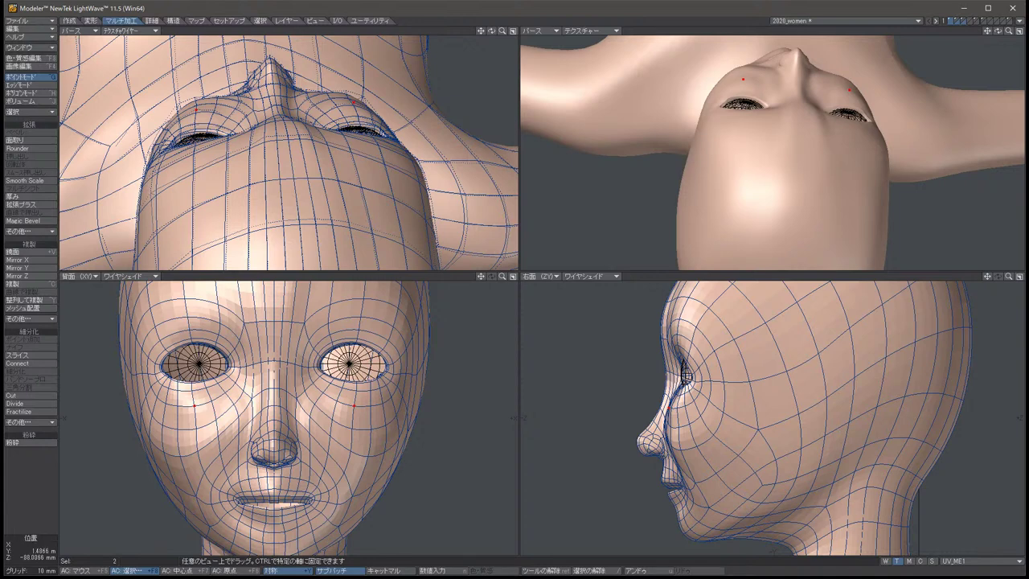
key("u")
key("t")
left_click_drag(672, 427, 672, 426)
key("u")
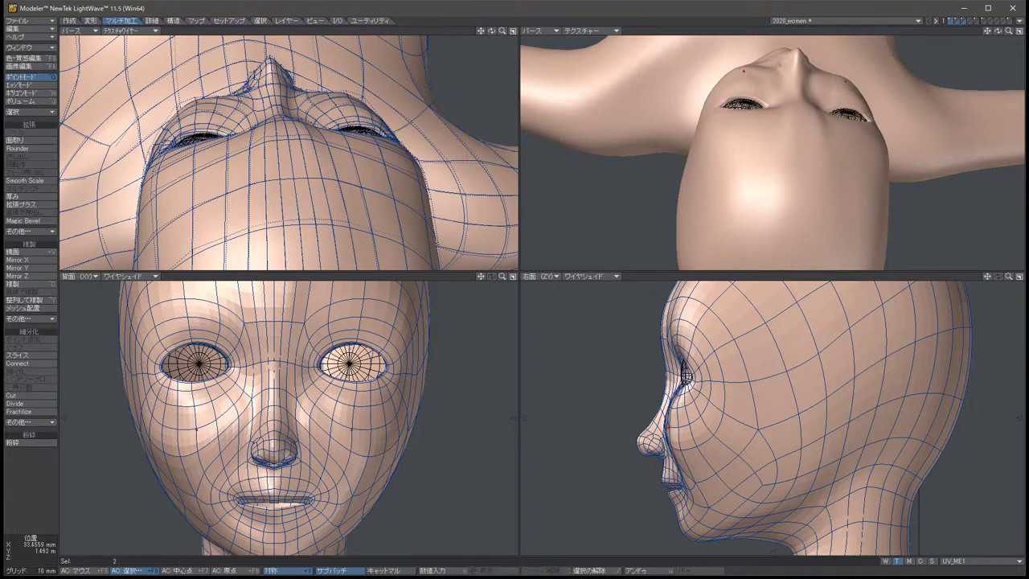
key("t")
left_click_drag(672, 427, 668, 426)
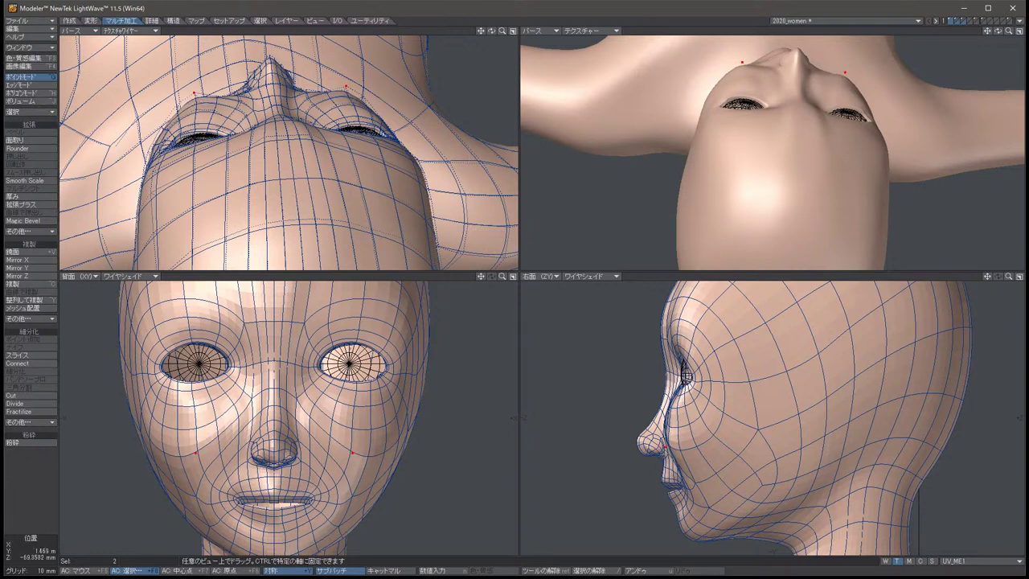
key("space")
key("slash")
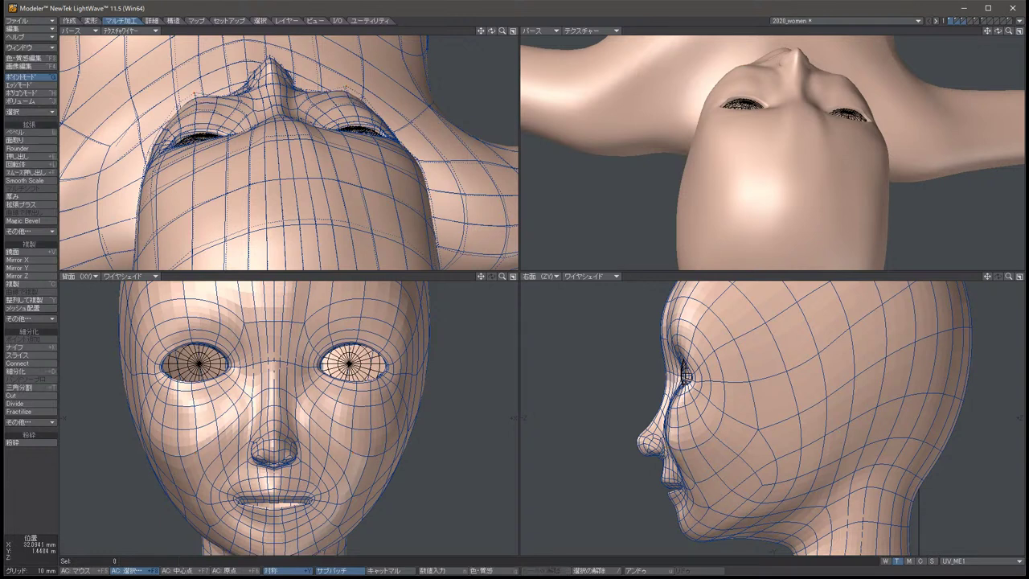
Move the symmetric cheek points inward and up, adjust their depth, then revert.
left_click(201, 471)
key("t")
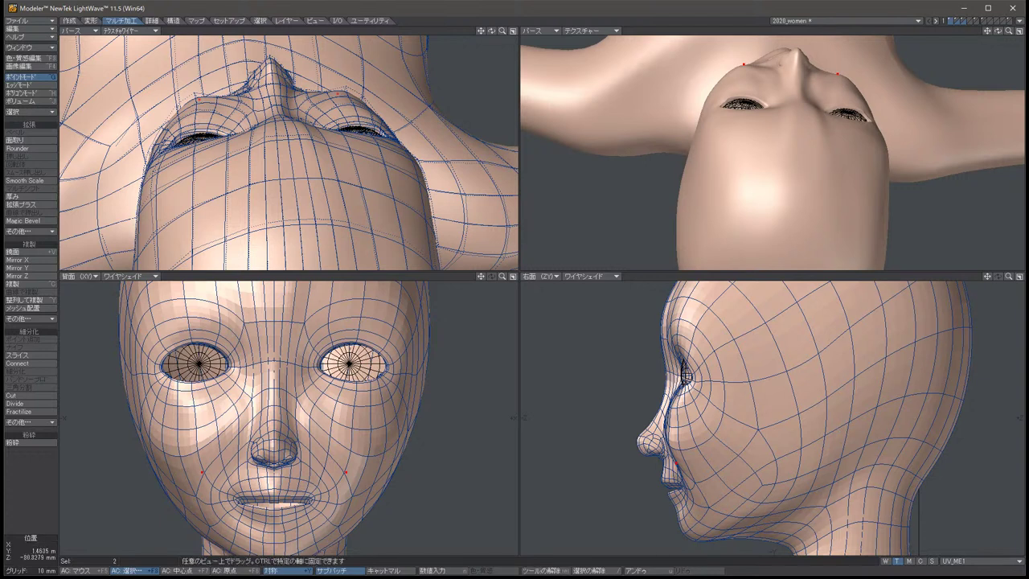
key("space")
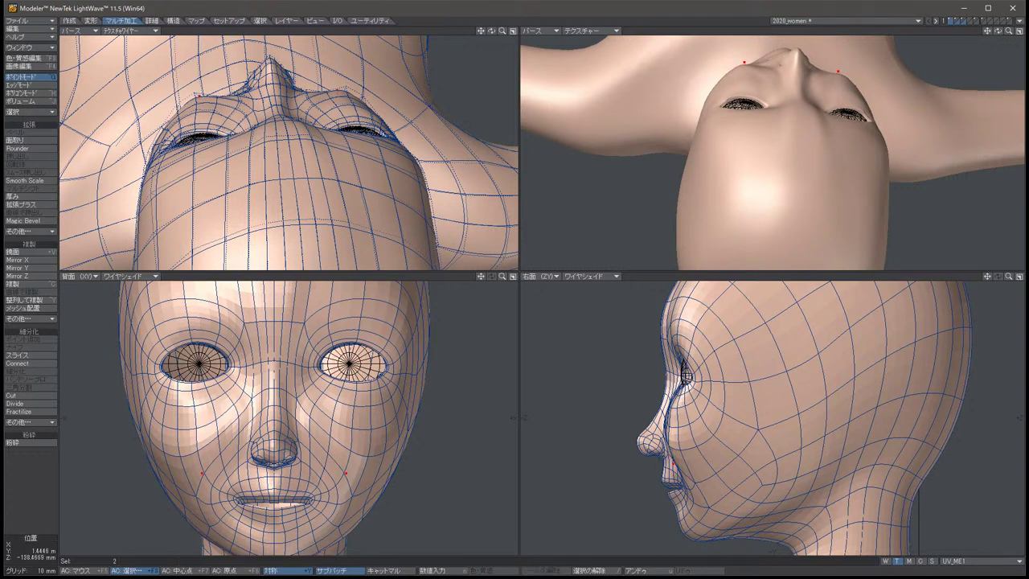
key("t")
left_click_drag(241, 418, 257, 400)
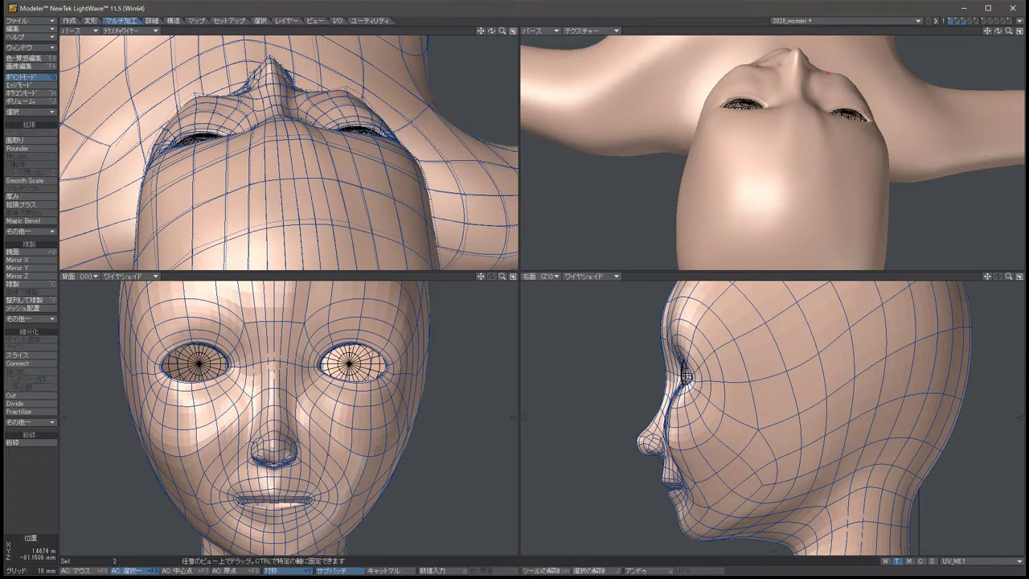
left_click_drag(229, 98, 217, 94)
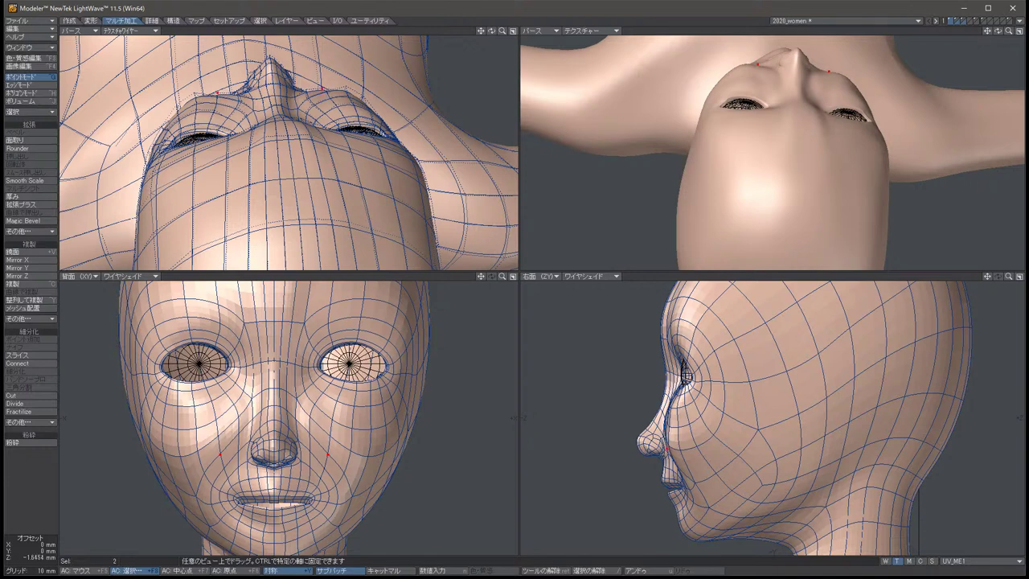
key("space")
key("alt+Up")
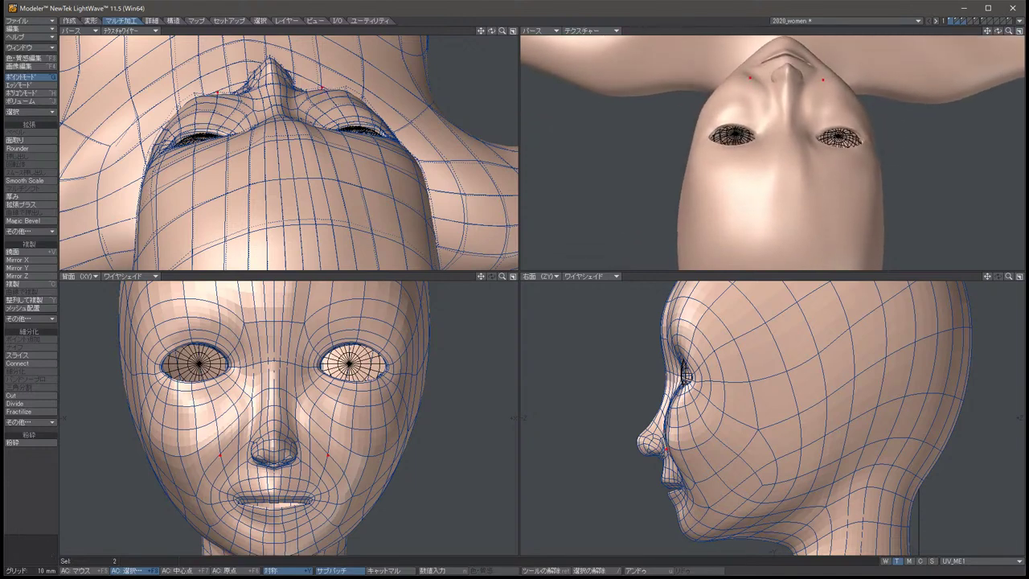
key("u")
Nudge the reselected cheek points slightly back and deselect them.
key("t")
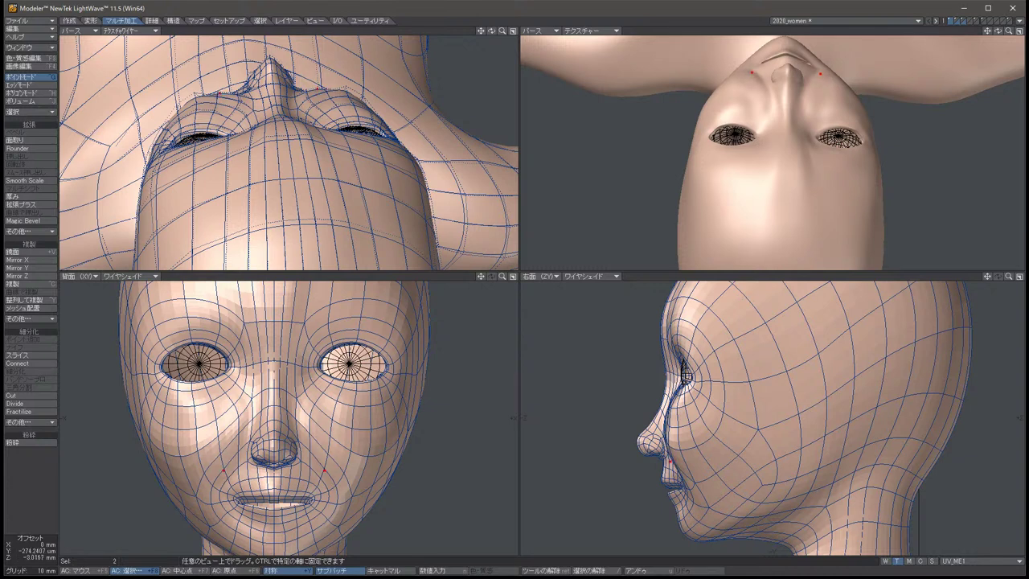
key("space")
key("slash")
key("u")
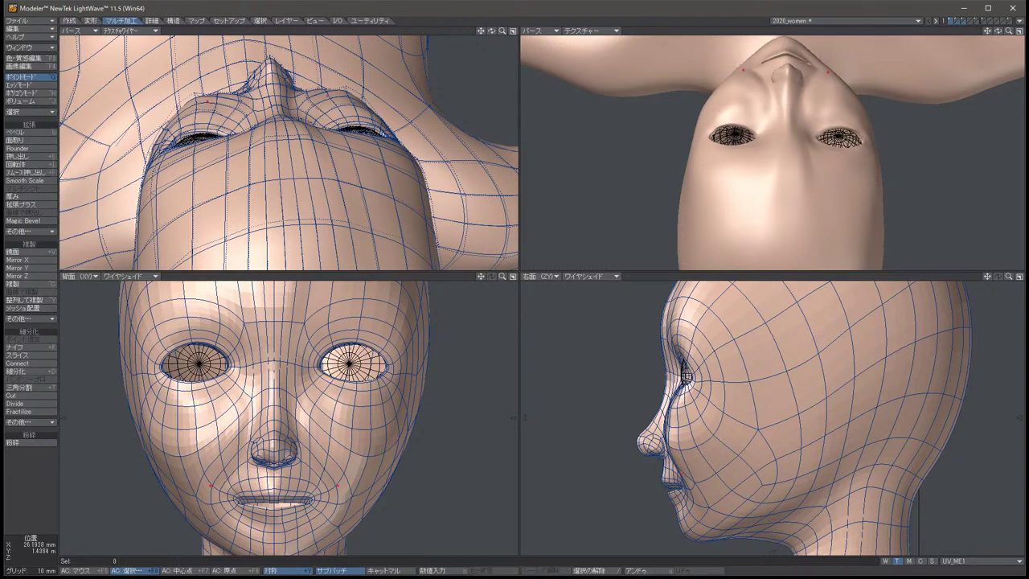
key("t")
left_click_drag(680, 472, 675, 471)
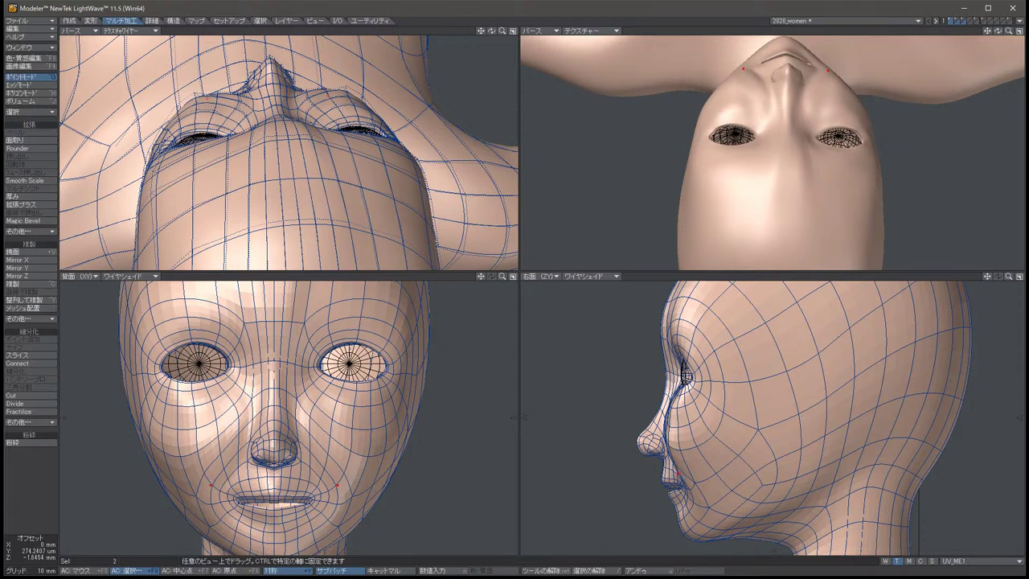
key("space")
key("slash")
Pull the mouth-corner points down and inward, then select the mirrored jaw points.
key("t")
left_click_drag(241, 482, 250, 497)
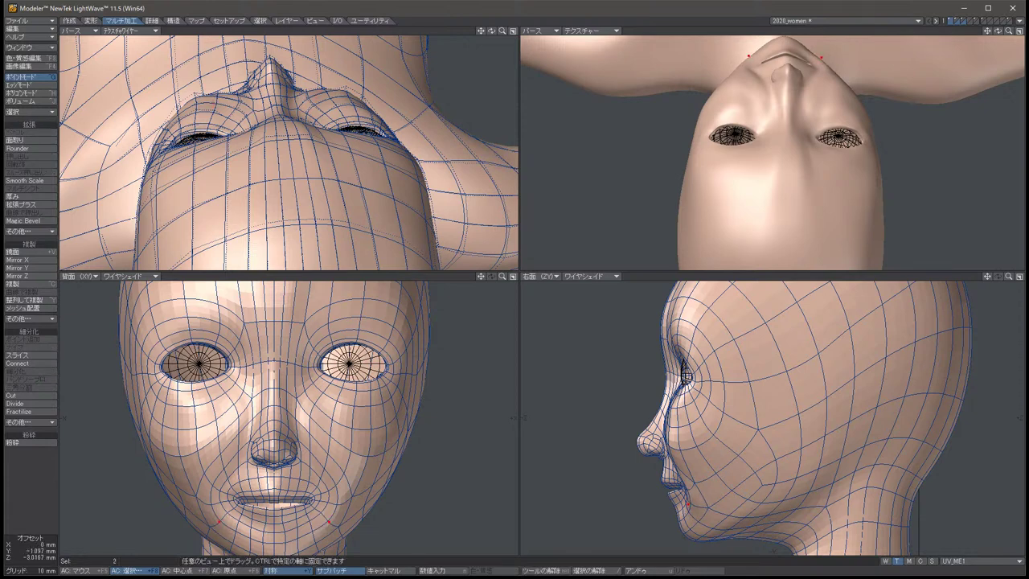
key("space")
key("slash")
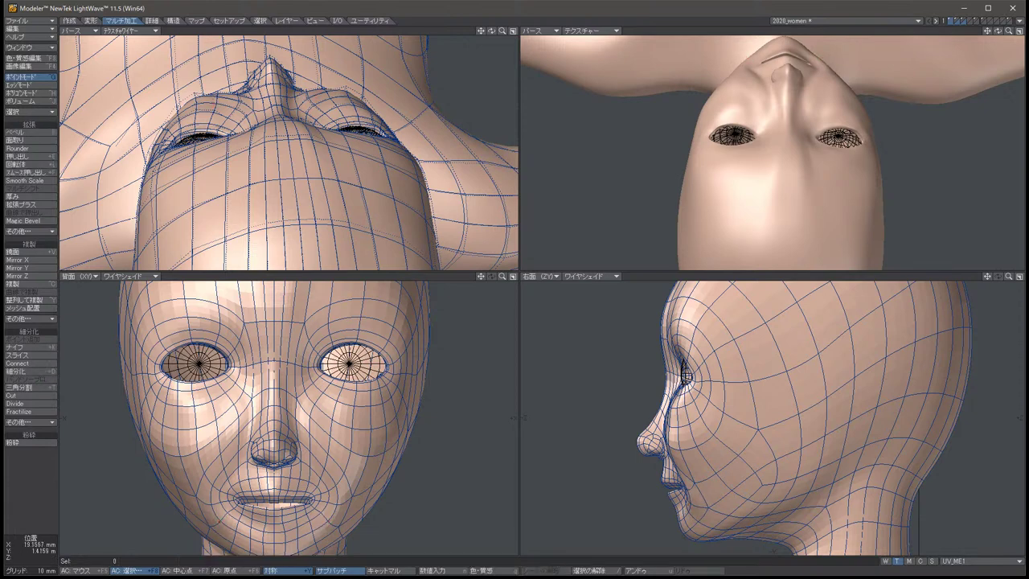
key("g")
left_click(247, 478)
left_click(323, 477)
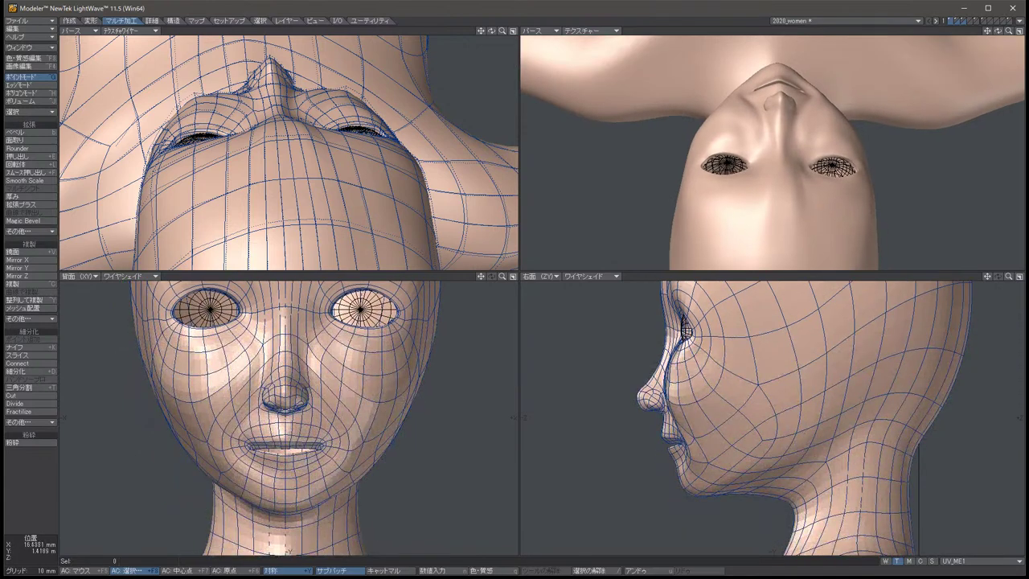
Move the mirrored jaw points inward, slightly down and slightly forward.
key("t")
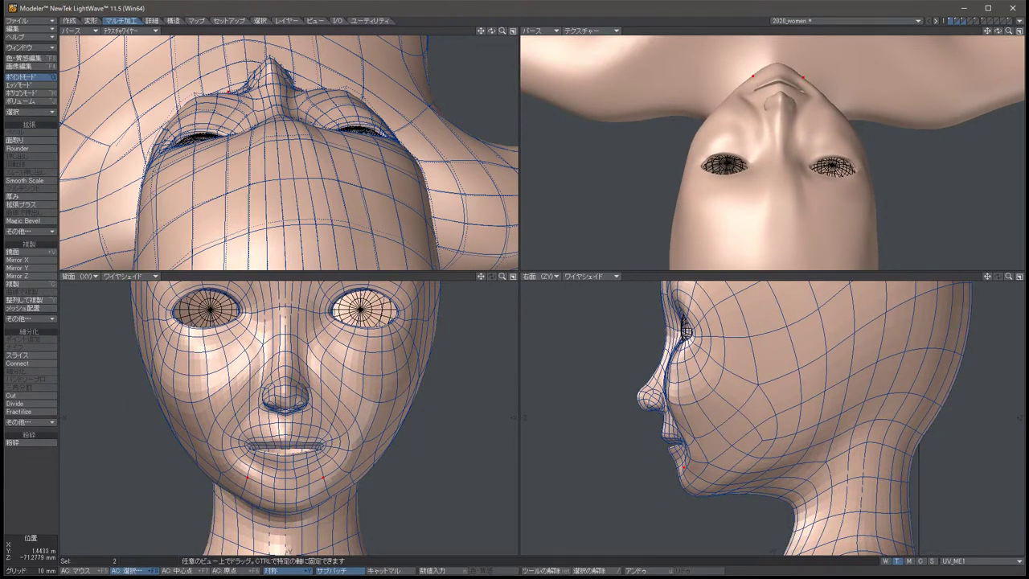
key("space")
key("slash")
left_click(262, 482)
left_click(308, 483)
key("t")
left_click_drag(286, 482, 298, 486)
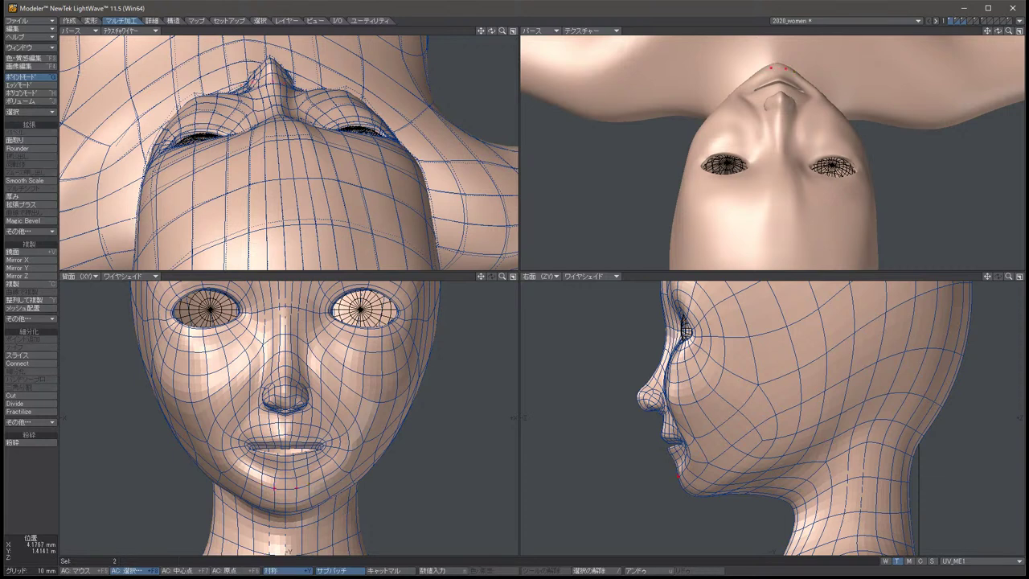
key("t")
left_click_drag(683, 474, 679, 474)
key("space")
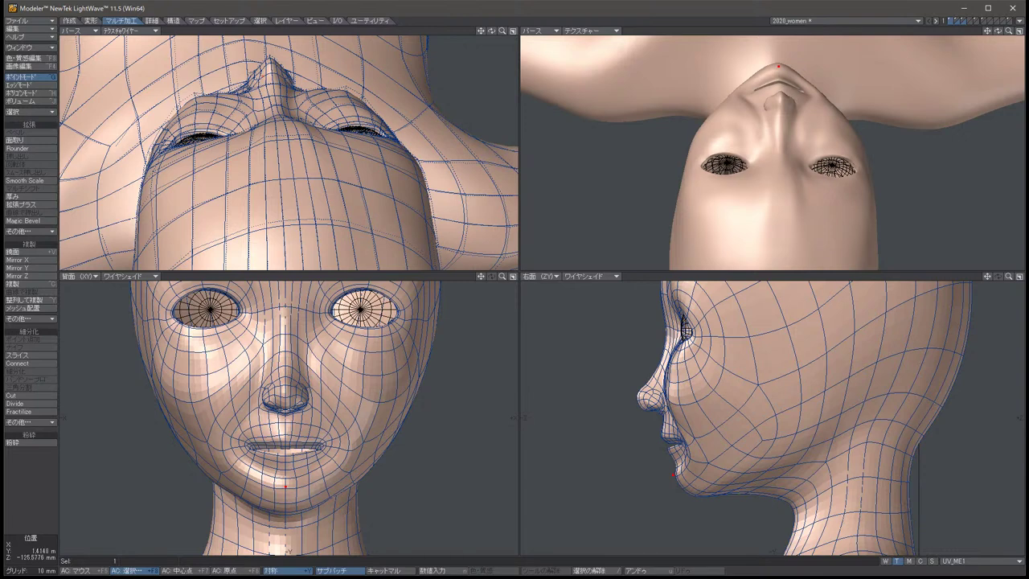
Select a row of lower-jaw points, nudge them and orbit around the chin.
left_click(285, 503)
key("t")
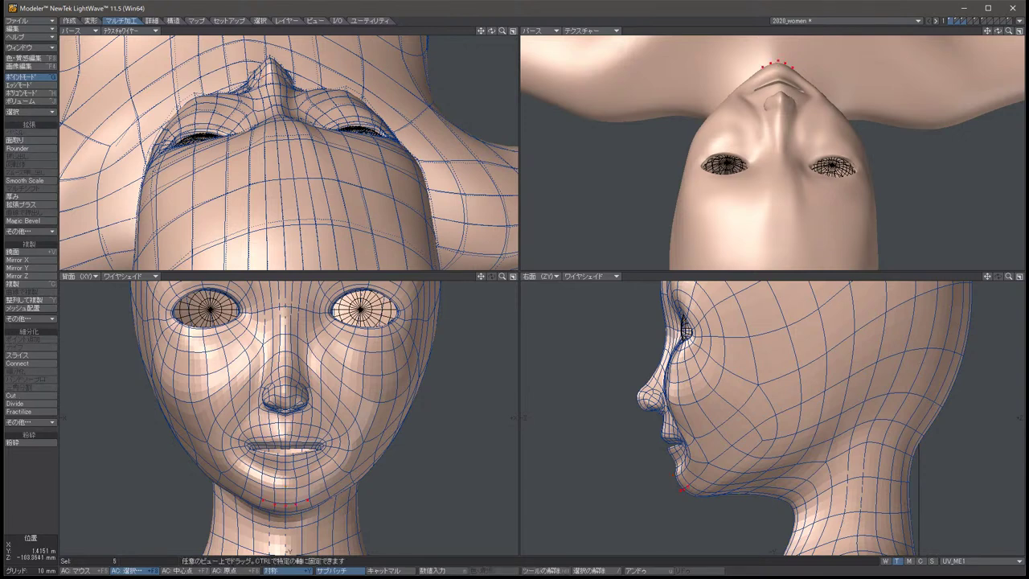
left_click_drag(683, 481, 681, 482)
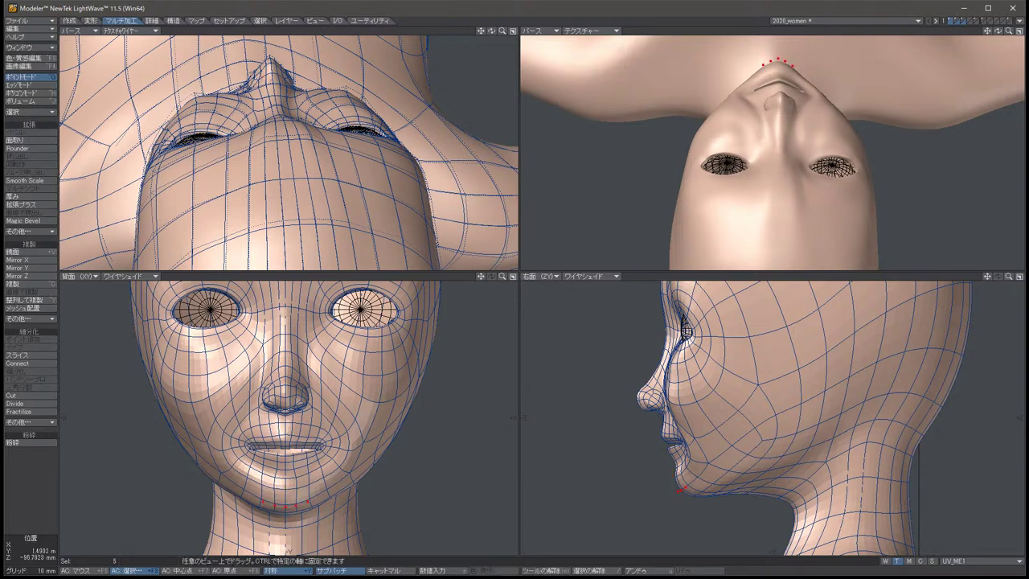
left_click_drag(997, 30, 937, 110)
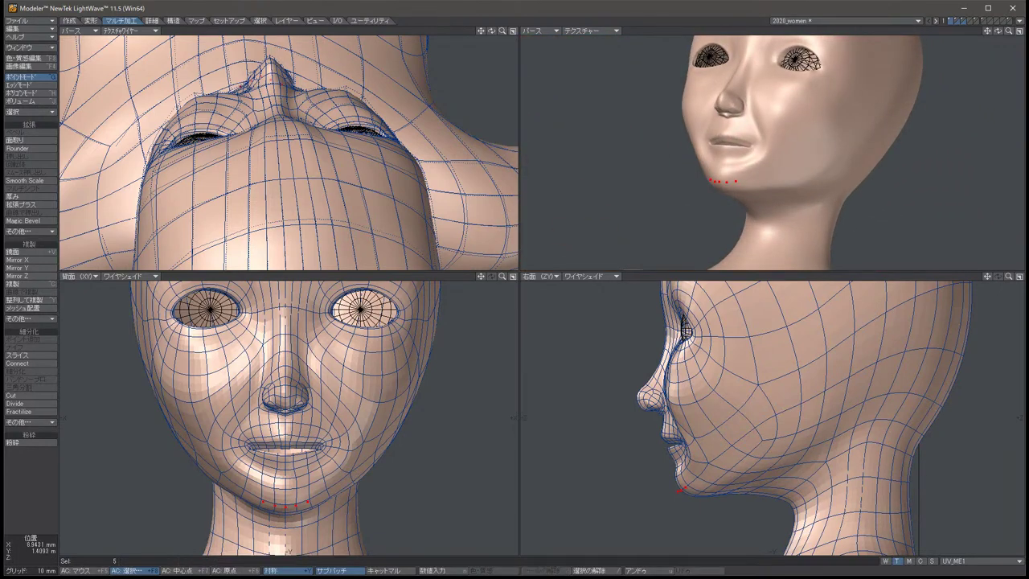
key("t")
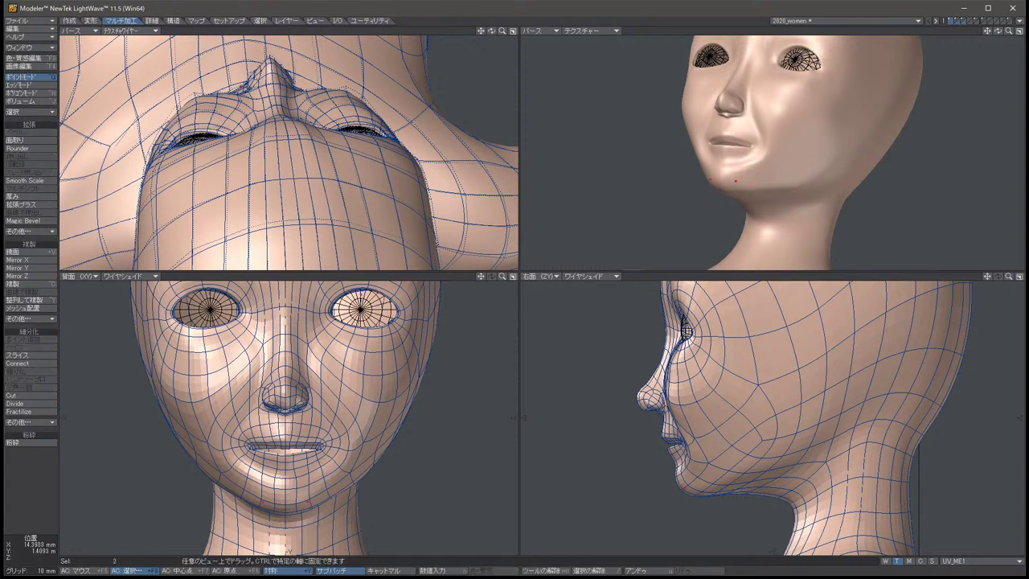
key("space")
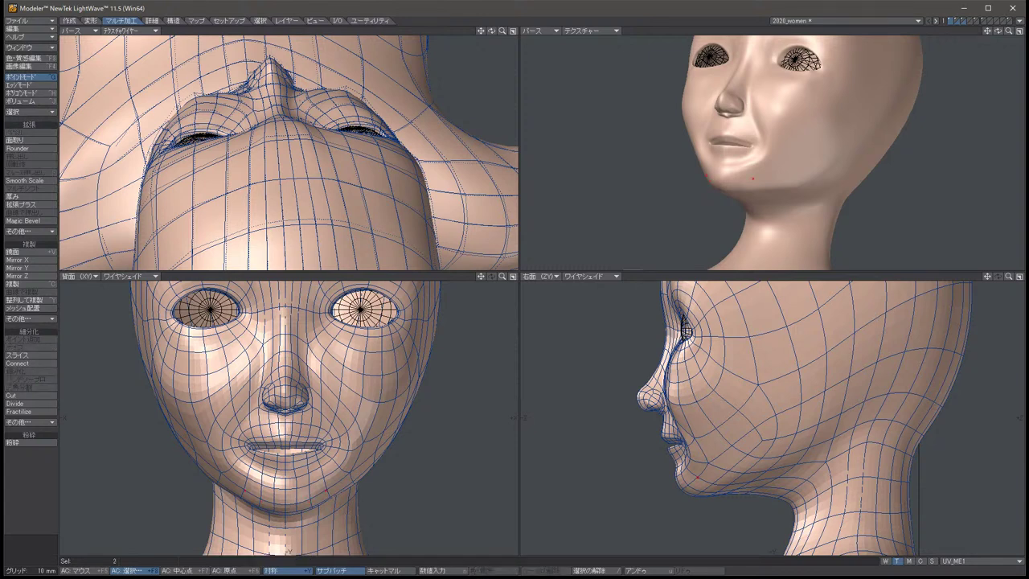
left_click_drag(937, 110, 832, 126)
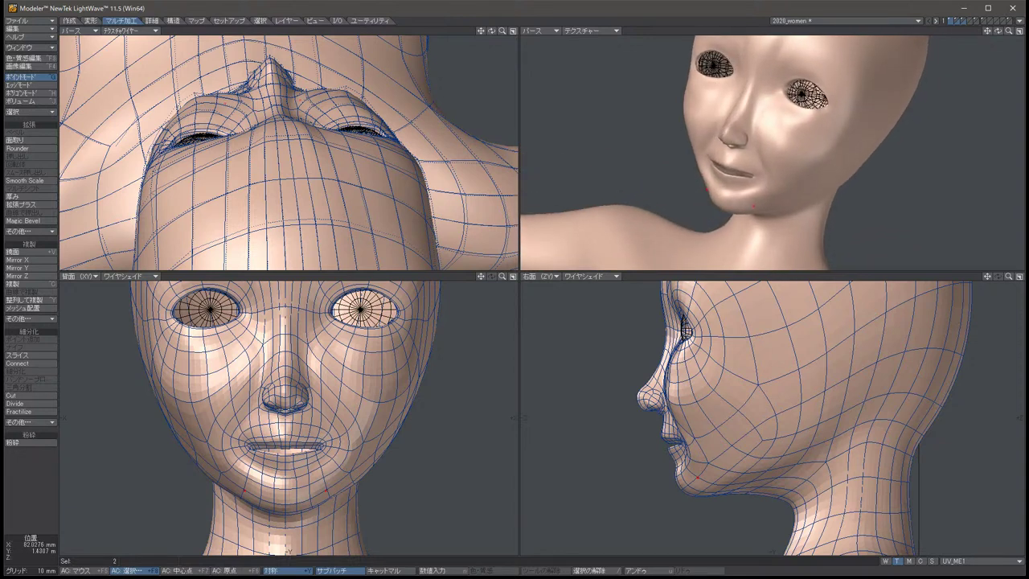
key("t")
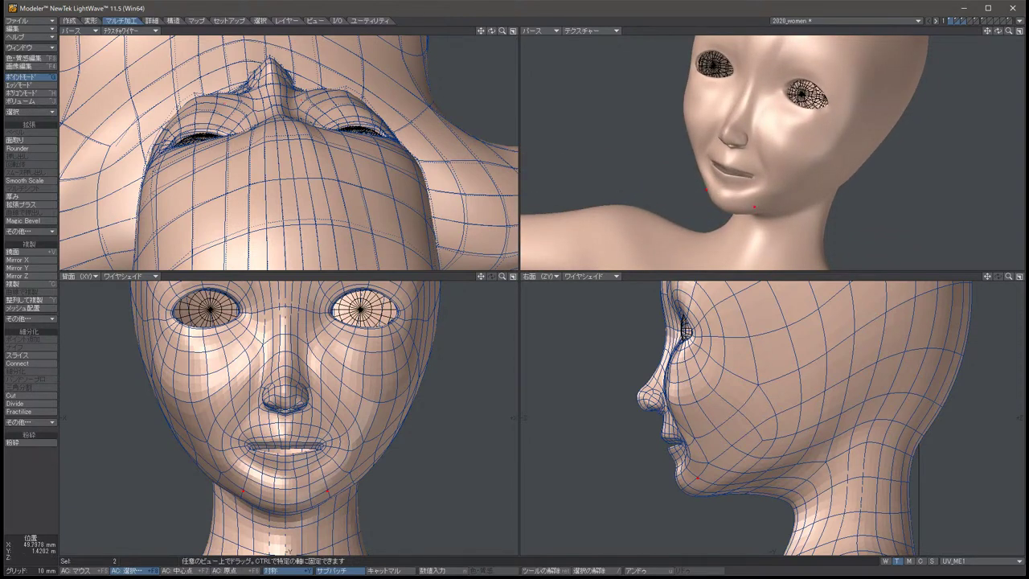
key("space")
Select the symmetric chin-point pair below the mouth corners and tilt the view from above.
key("slash")
left_click(347, 477)
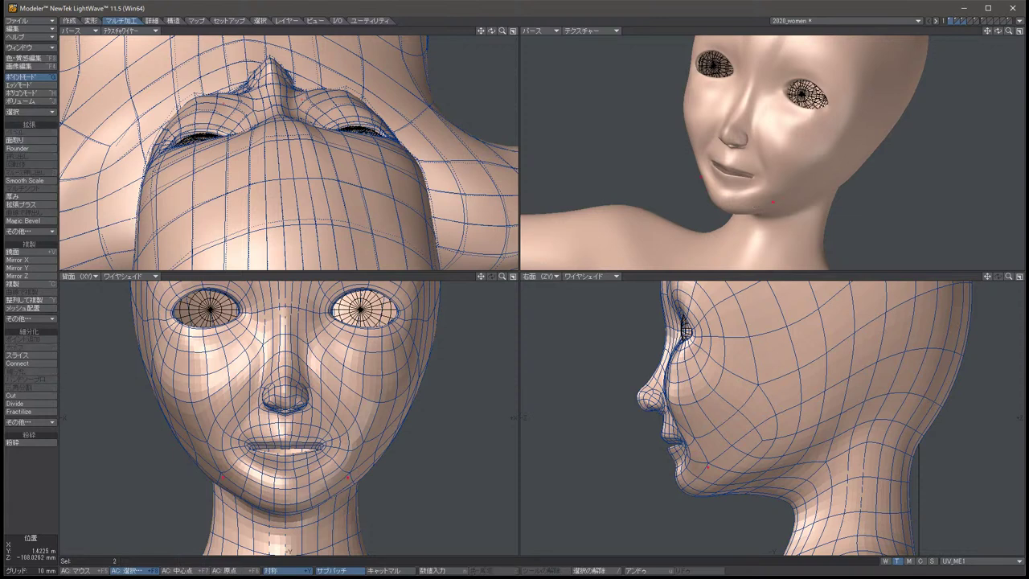
key("slash")
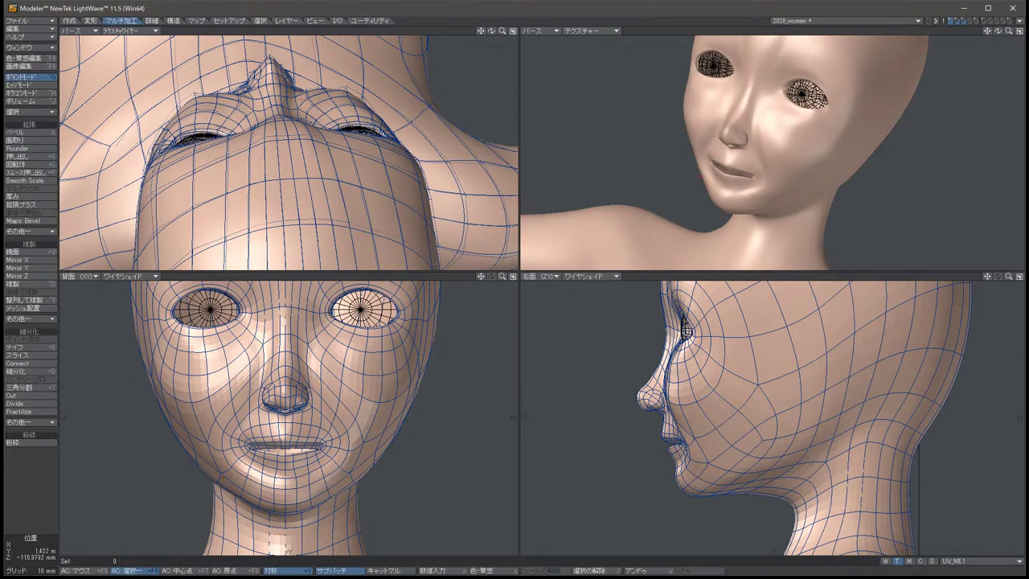
left_click(341, 466)
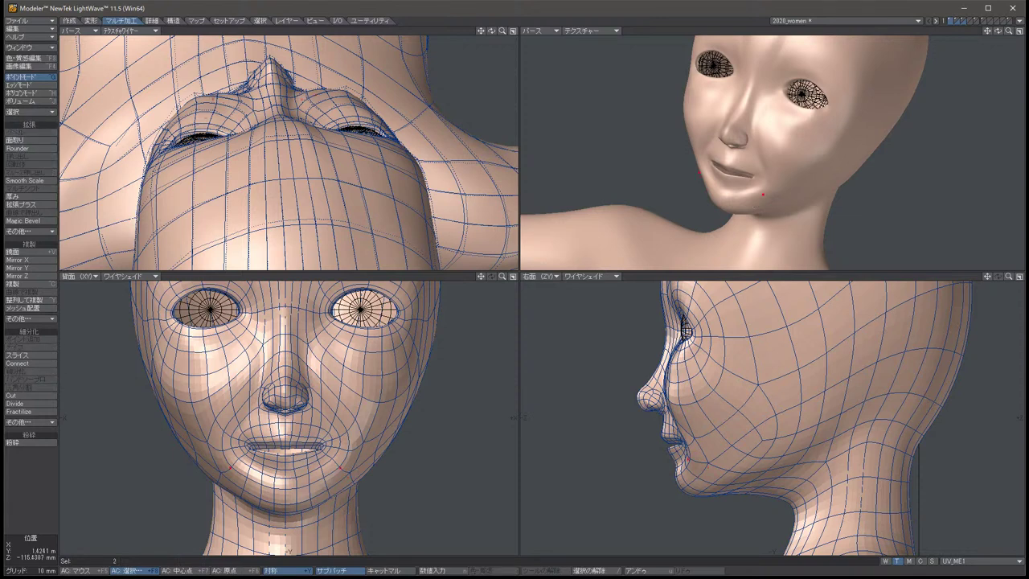
key("Up")
key("Up")
key("Up")
key("Up")
key("Up")
key("Up")
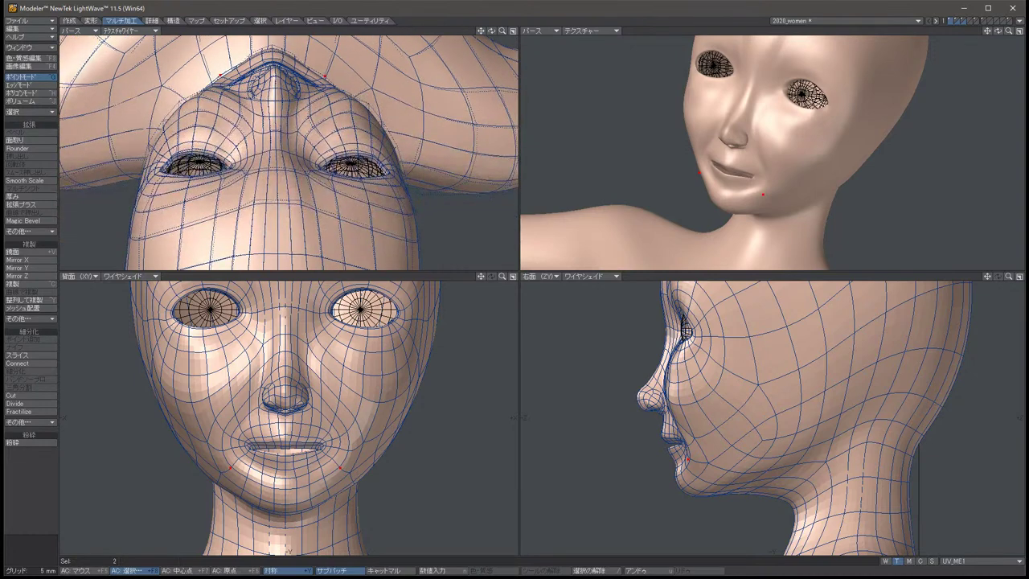
Switch to a finer 5 mm grid and shift the two chin points slightly.
key("bracketleft")
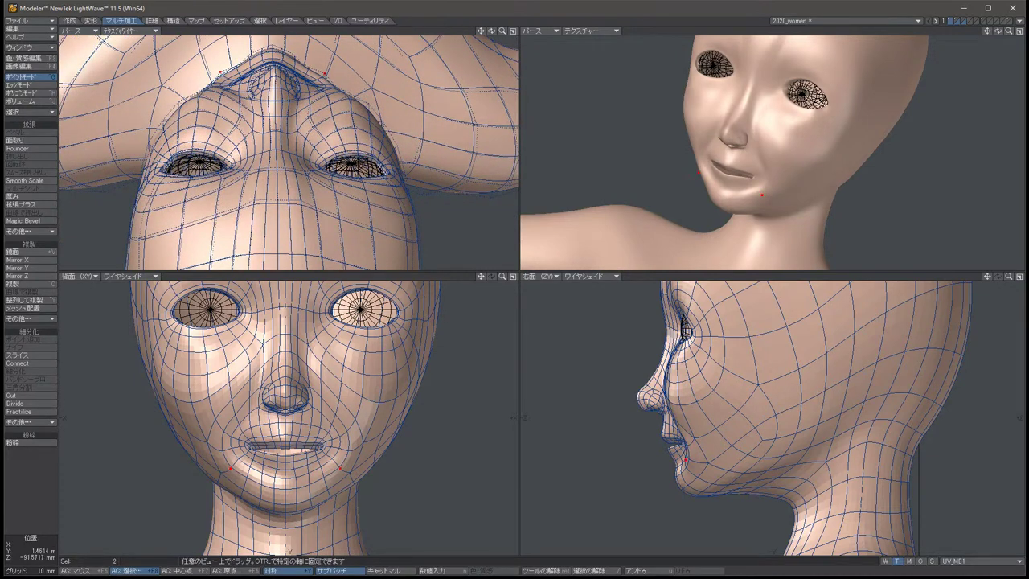
key("t")
left_click_drag(685, 458, 681, 466)
key("space")
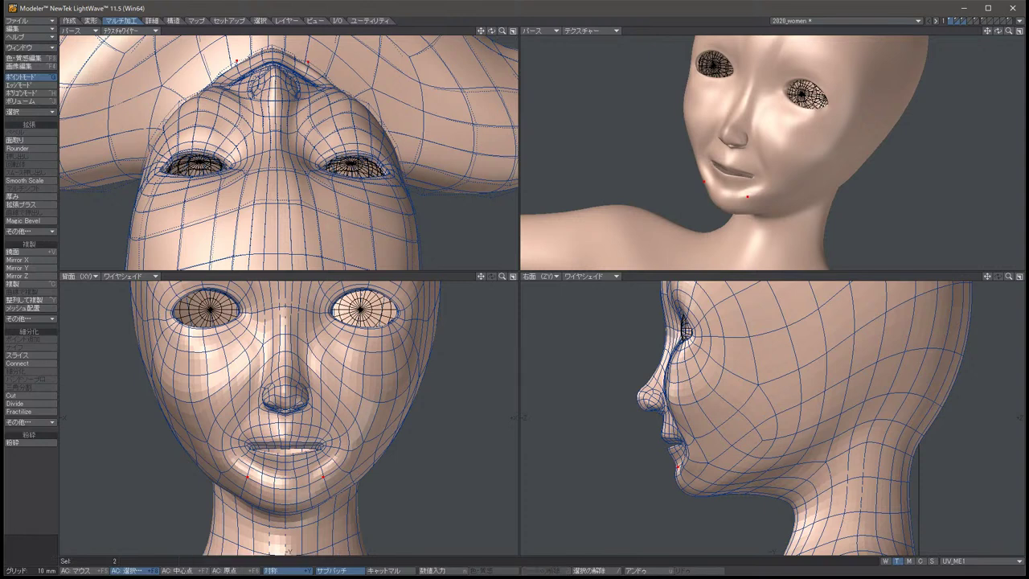
key("slash")
Reselect the chin points for another try, then orbit to the face's profile from below.
key("u")
key("t")
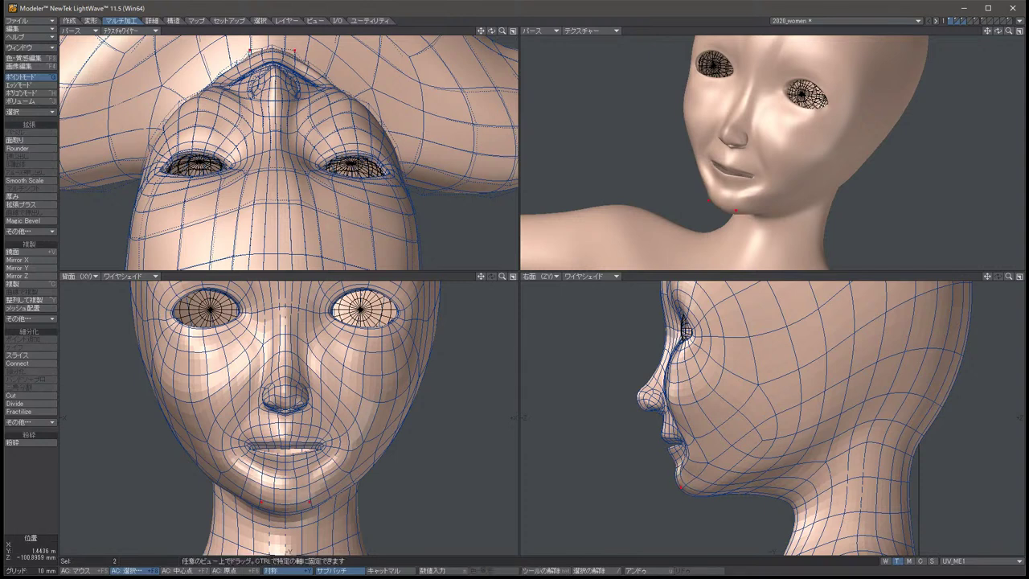
key("space")
key("slash")
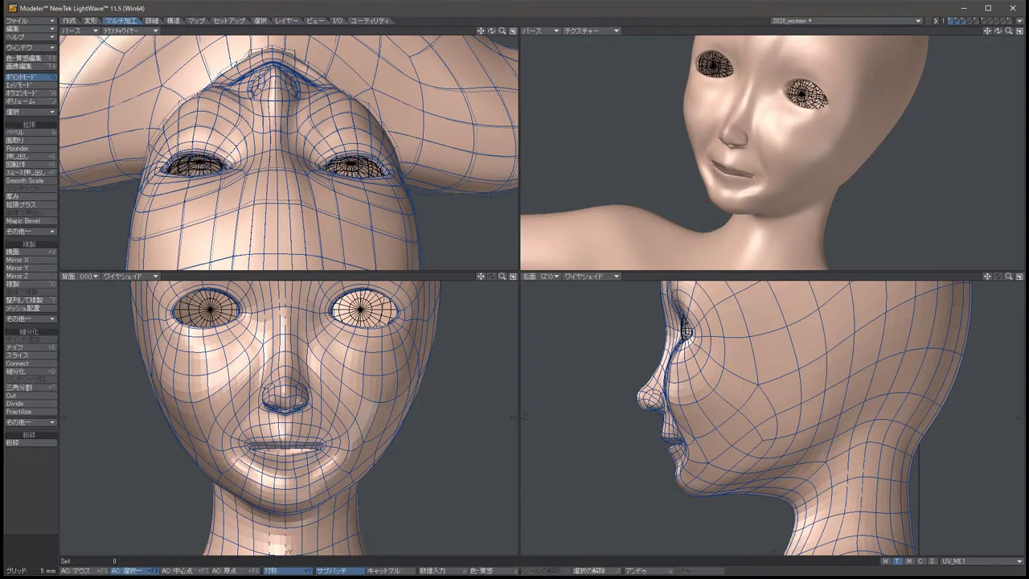
key("ctrl+z")
key("t")
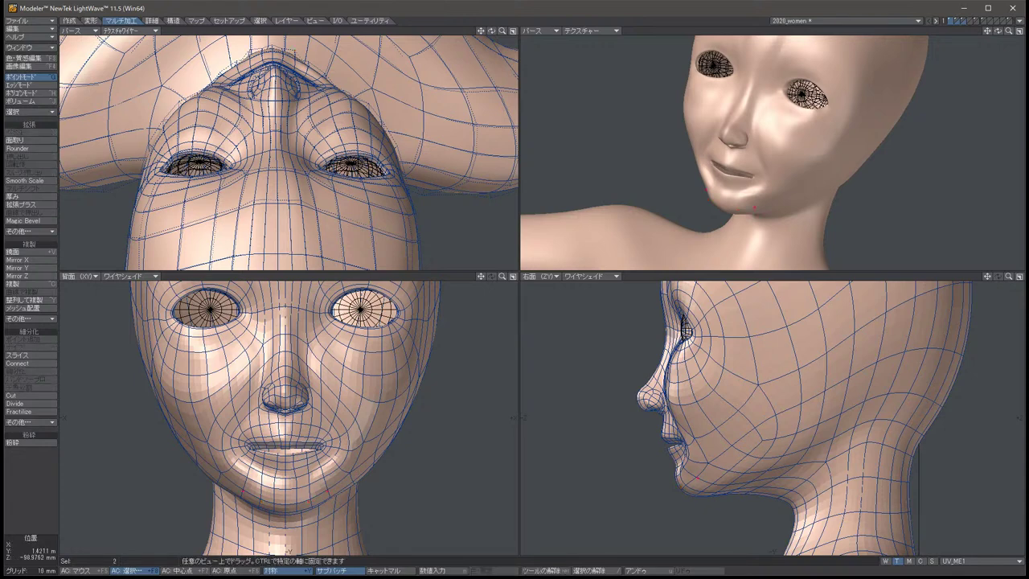
key("space")
key("slash")
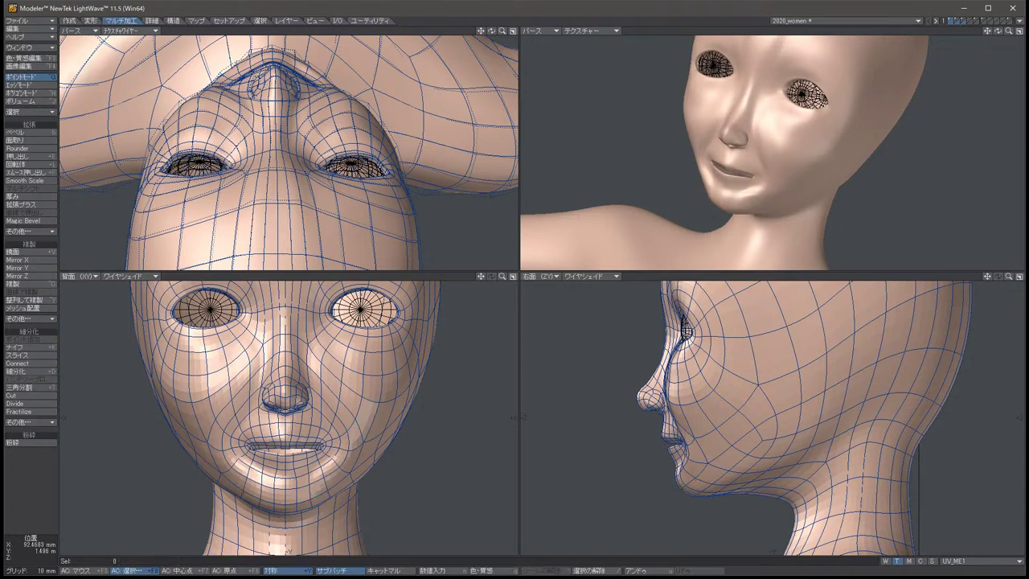
left_click_drag(756, 152, 836, 193, "alt")
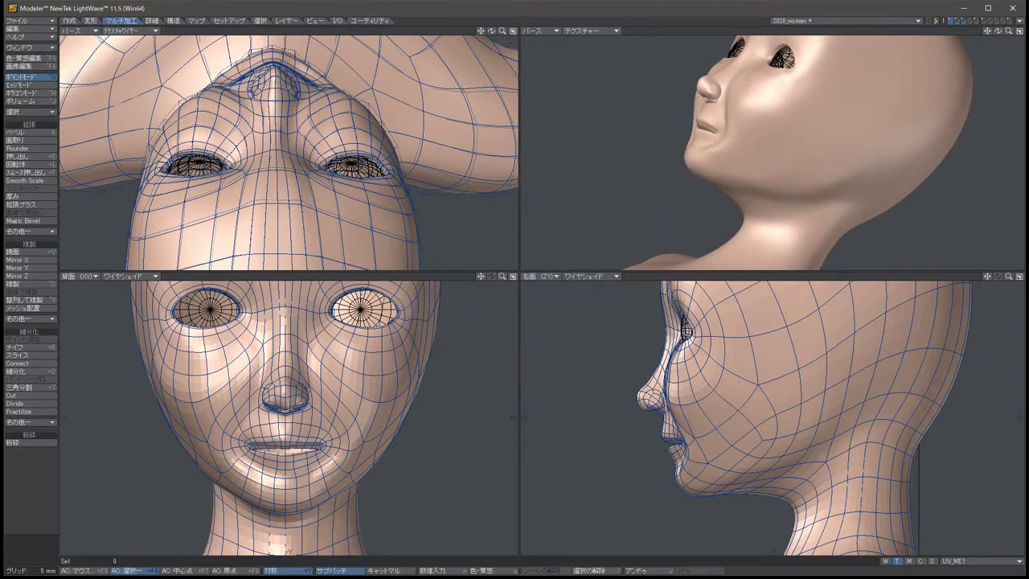
left_click_drag(289, 152, 418, 116, "alt")
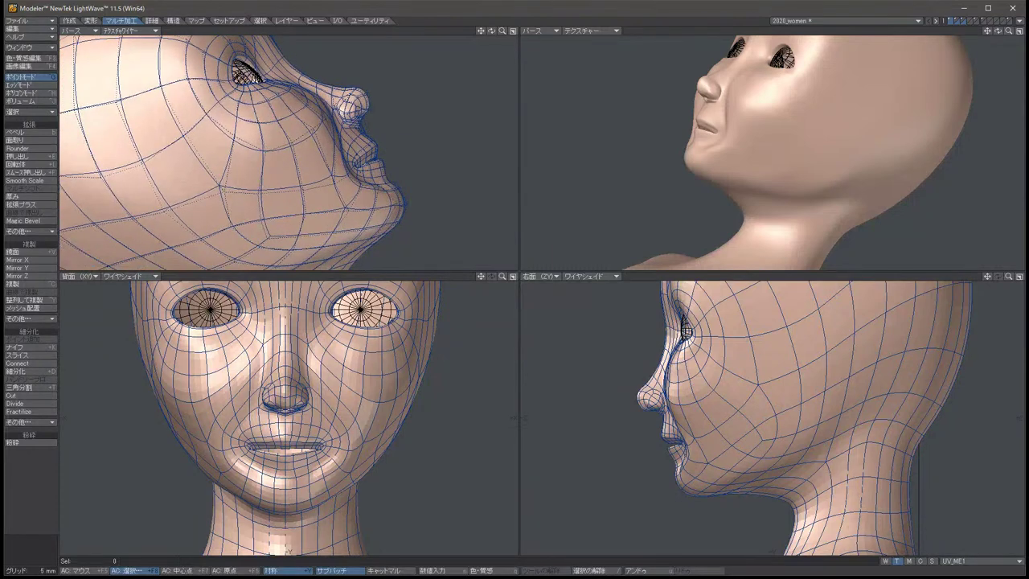
Nudge the two chin points slightly and add more chin points to the selection.
left_click(681, 464)
key("t")
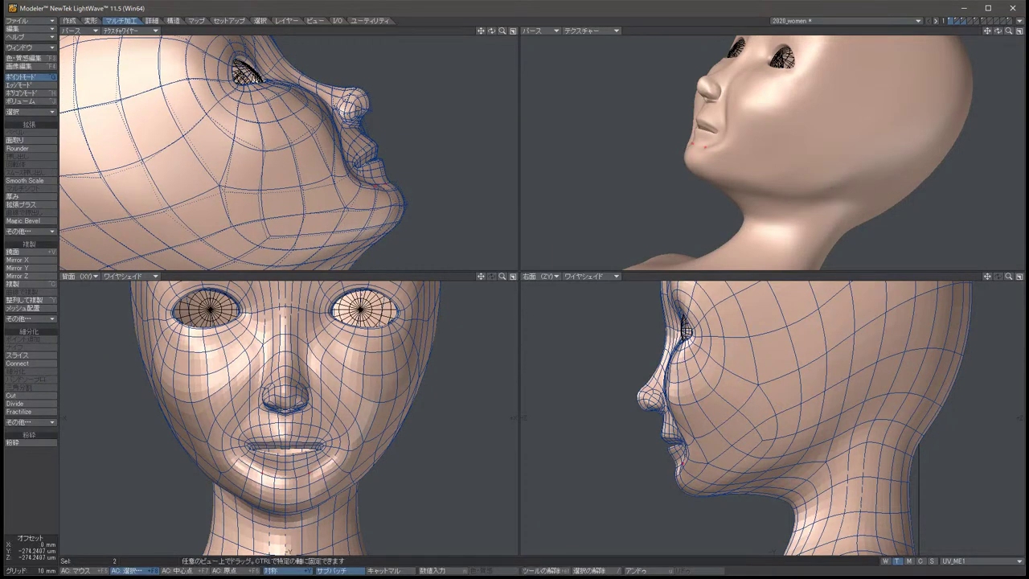
left_click_drag(681, 464, 683, 466)
key("space")
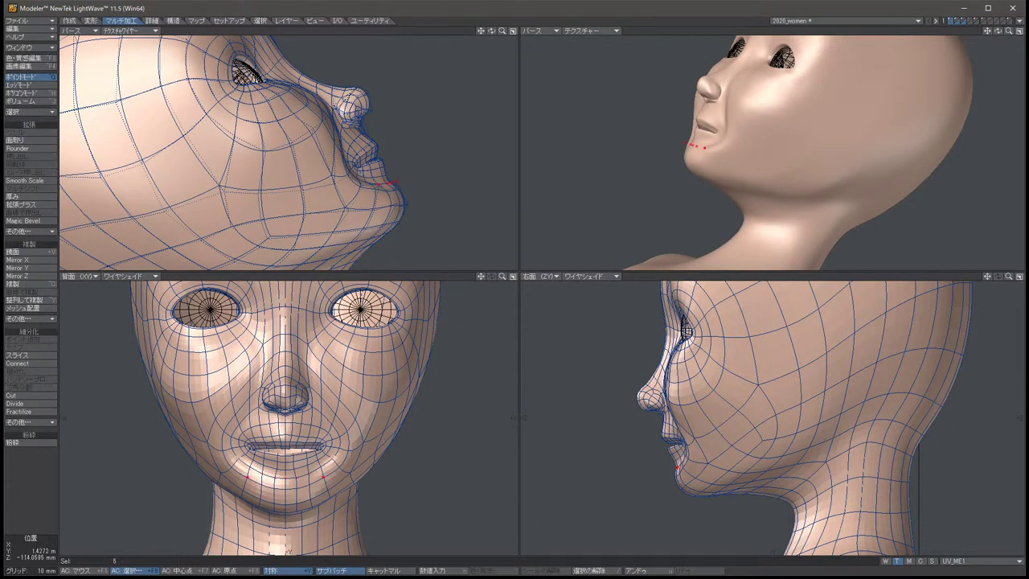
left_click(696, 146)
key("space")
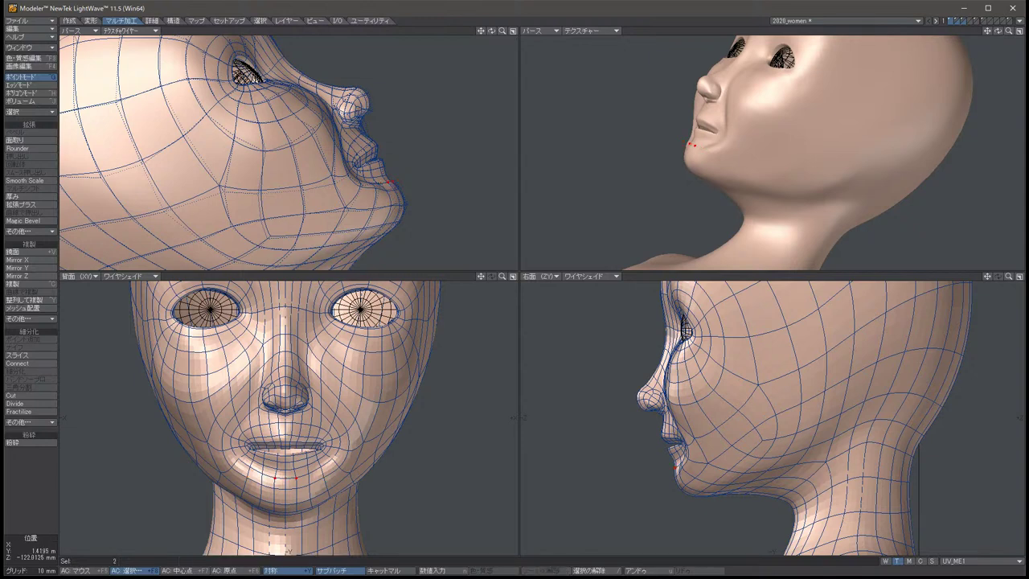
key("slash")
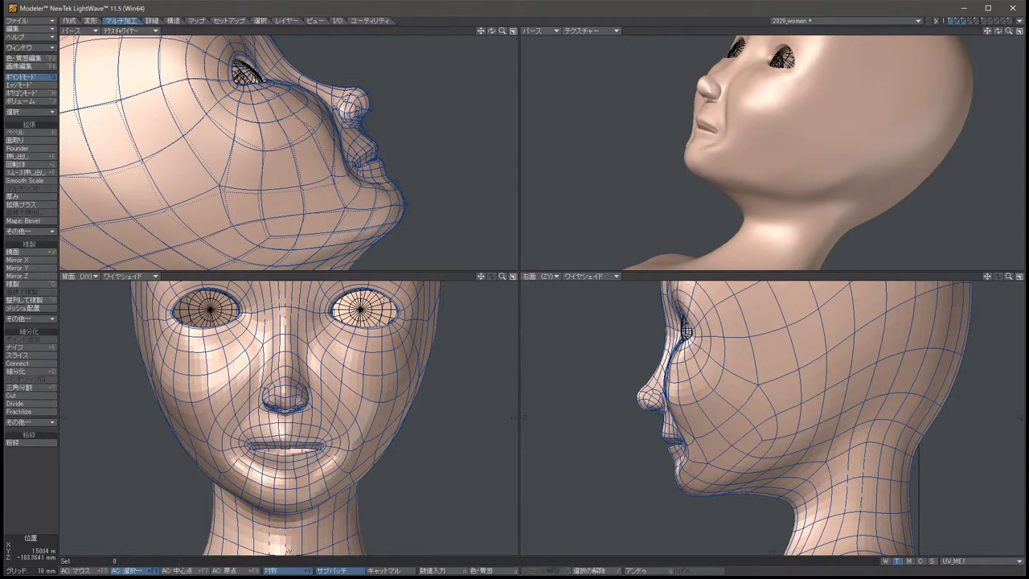
Reselect the chin pair, then orbit and select the mirrored cheek points beside the nose.
left_click(695, 140)
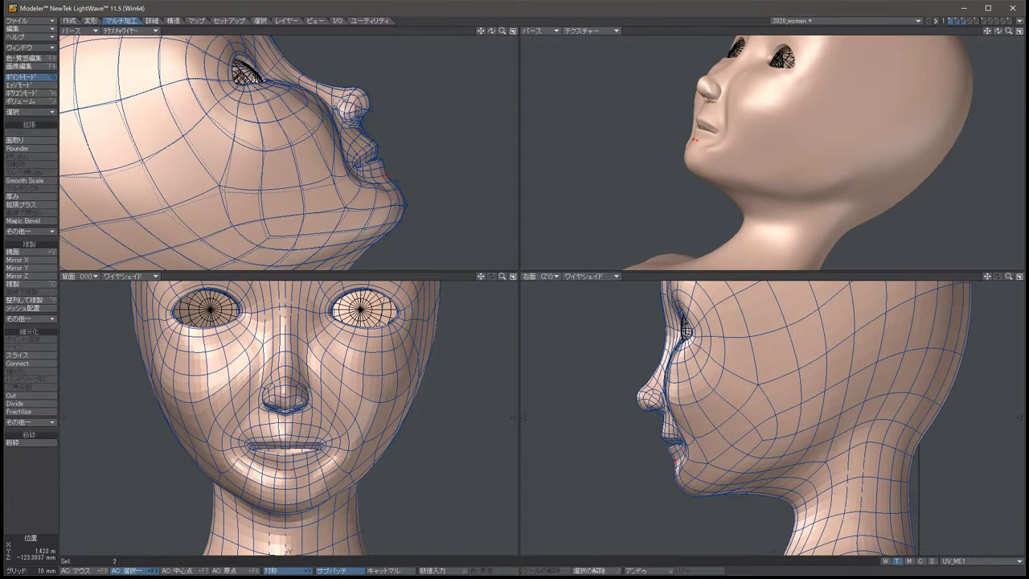
key("t")
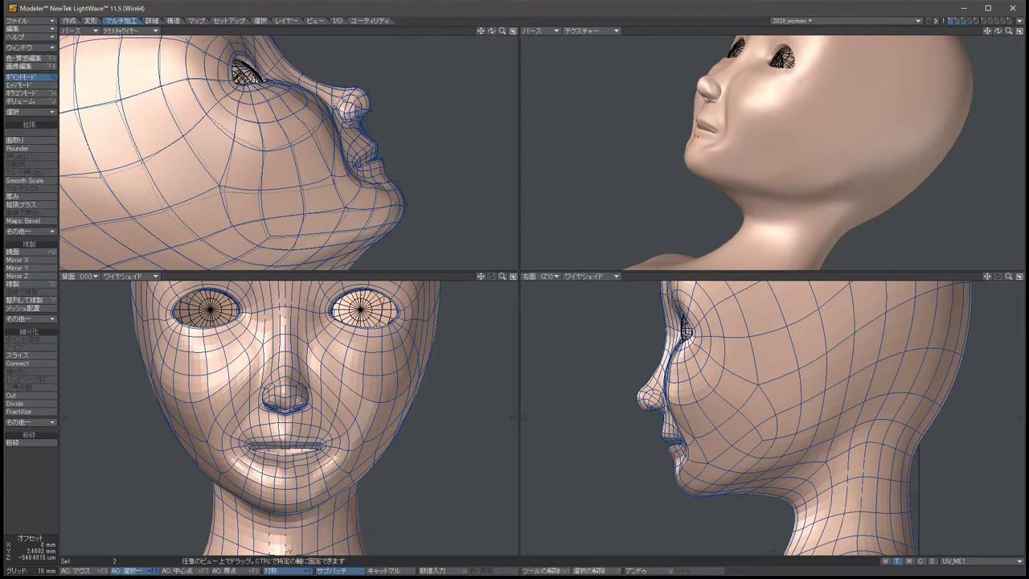
key("slash")
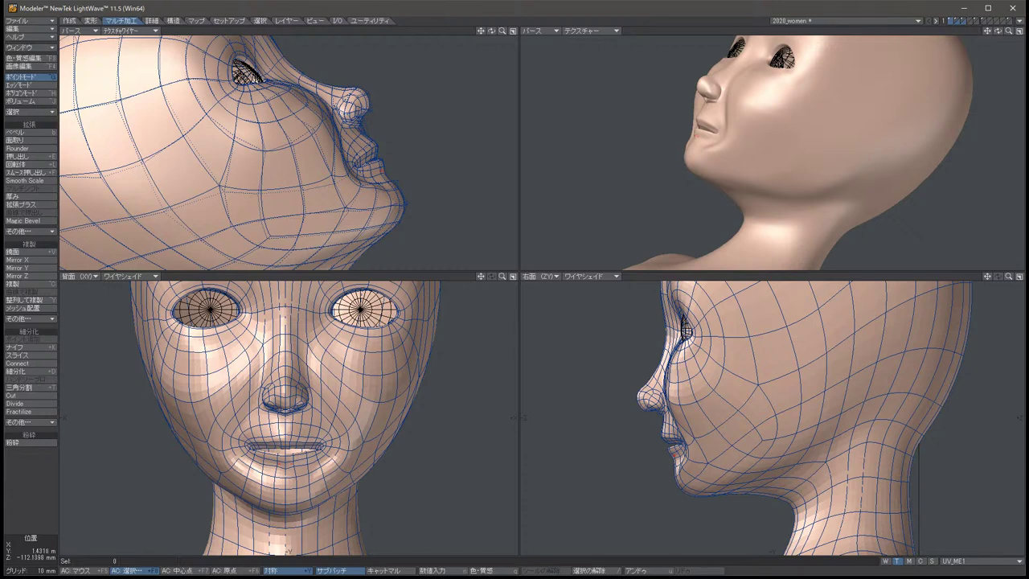
left_click_drag(997, 31, 1028, 56)
left_click(667, 374)
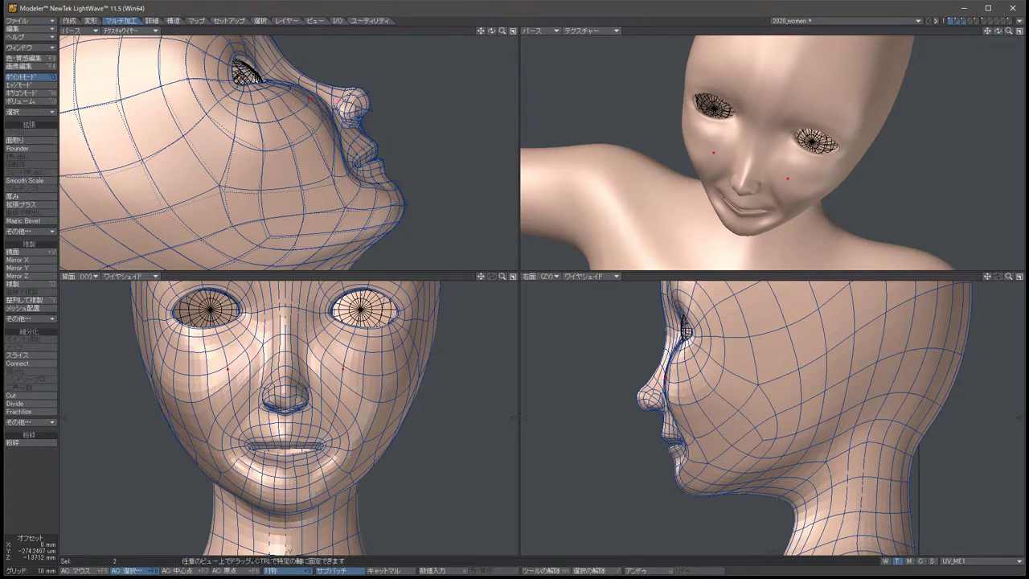
Push the two symmetric cheek points outward with Move, fine-tune them, then deselect.
key("t")
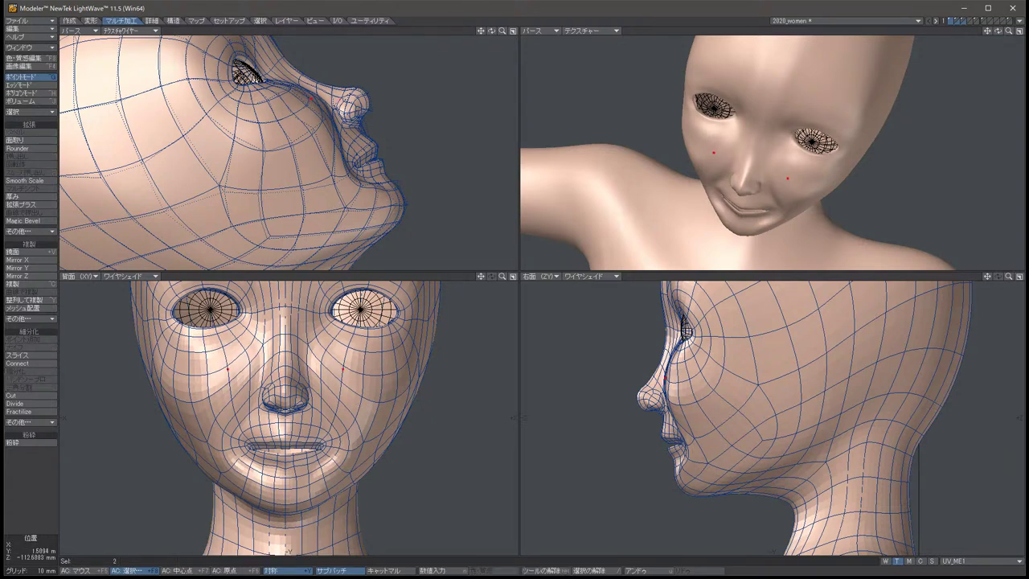
key("slash")
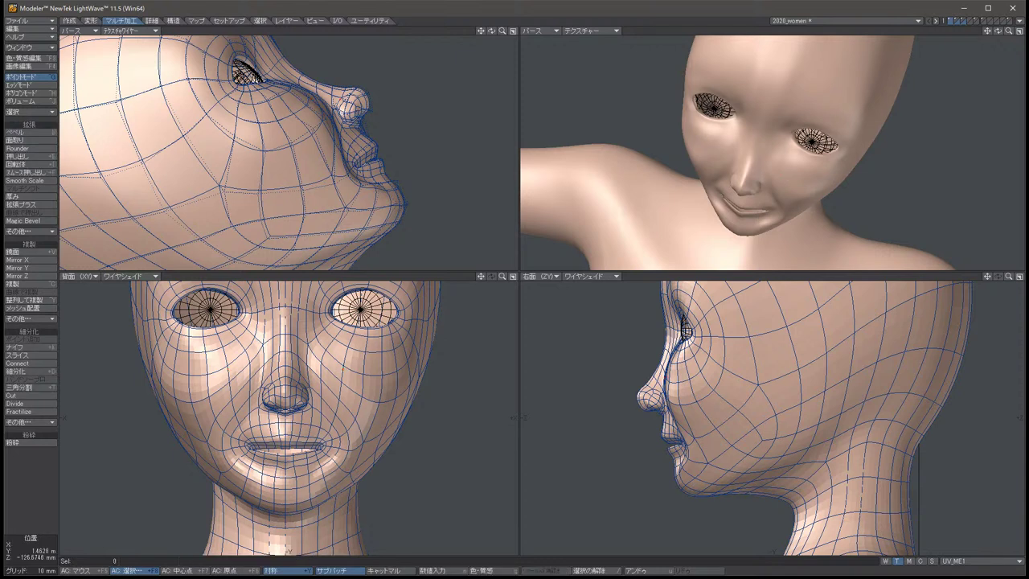
key("ctrl+z")
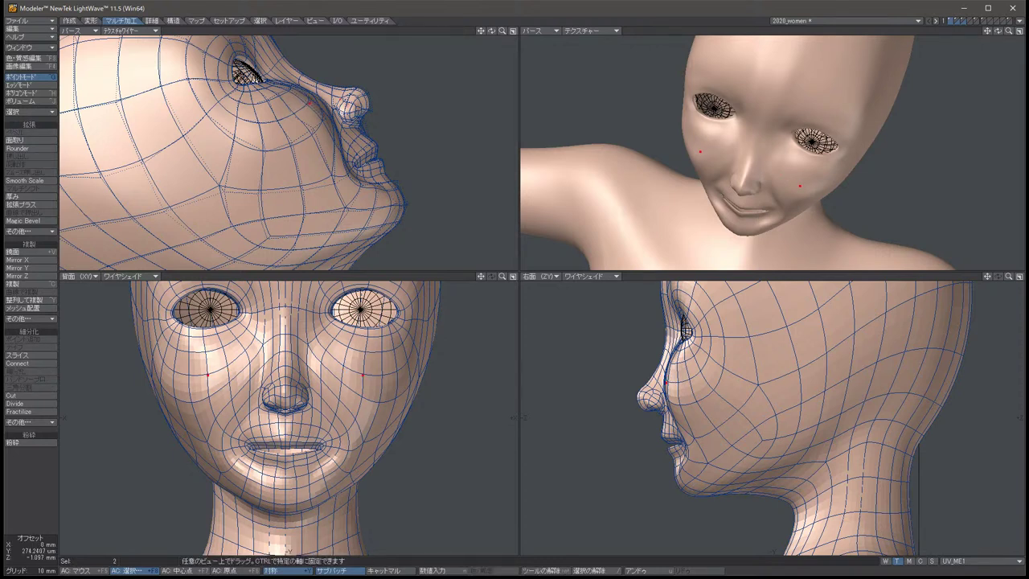
left_click_drag(723, 386, 731, 386, "ctrl")
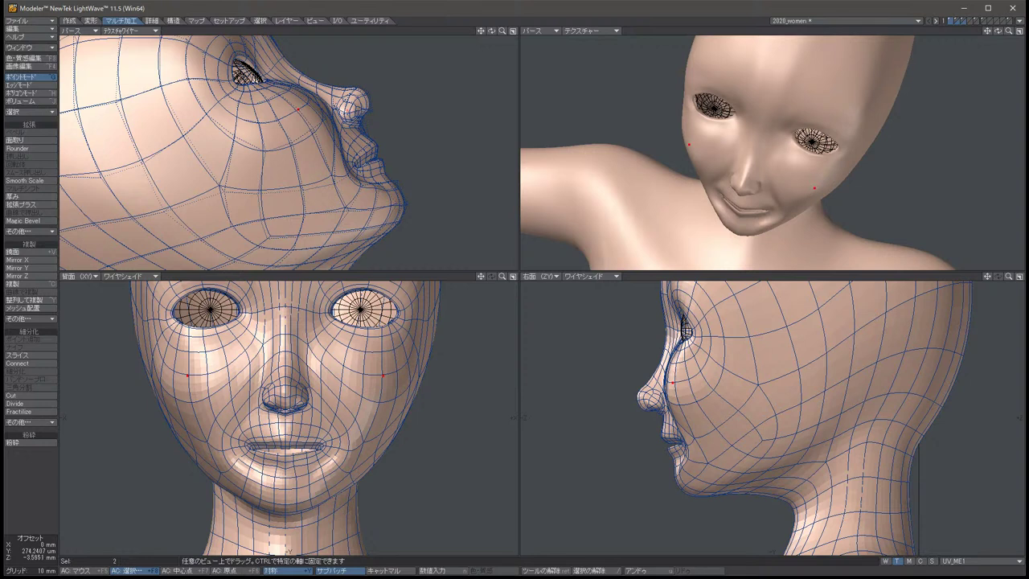
key("slash")
key("t")
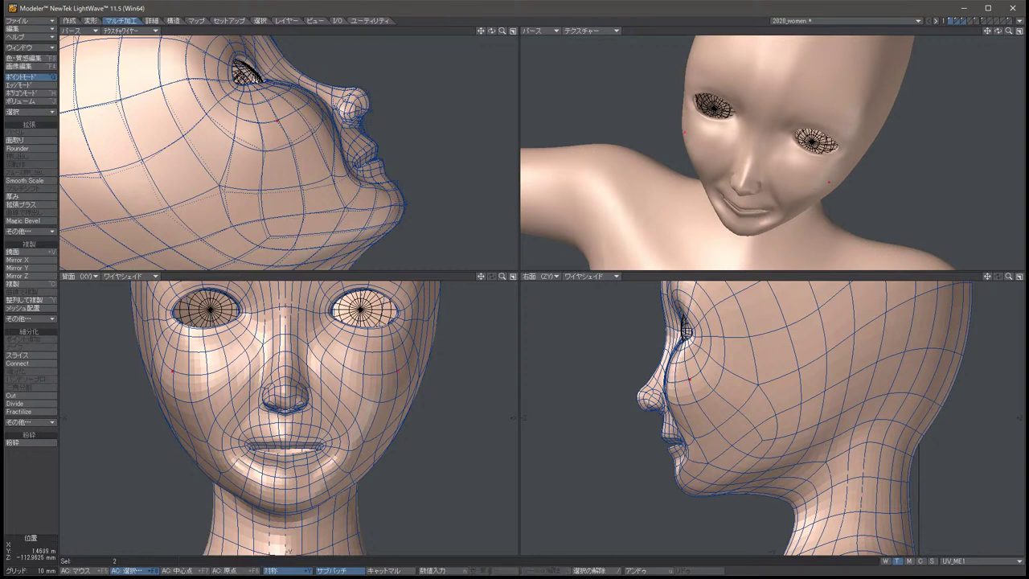
left_click_drag(688, 378, 684, 379)
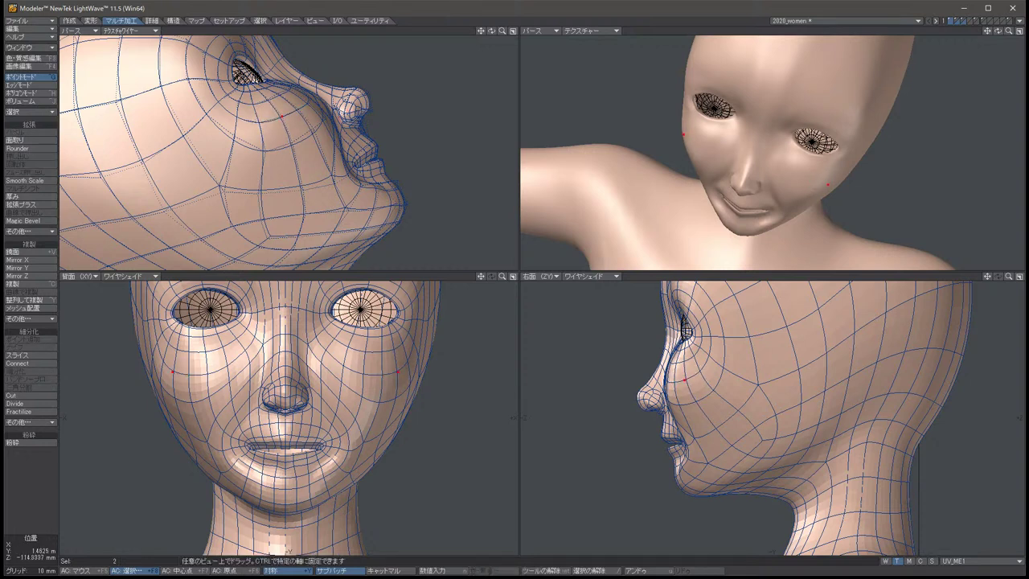
key("space")
key("slash")
Turn the views front-on to the face and select a symmetric pair of lower cheek points.
mouse_move(241, 161)
left_mouse_down("alt")
mouse_move(289, 161)
mouse_move(234, 161)
left_mouse_up("alt")
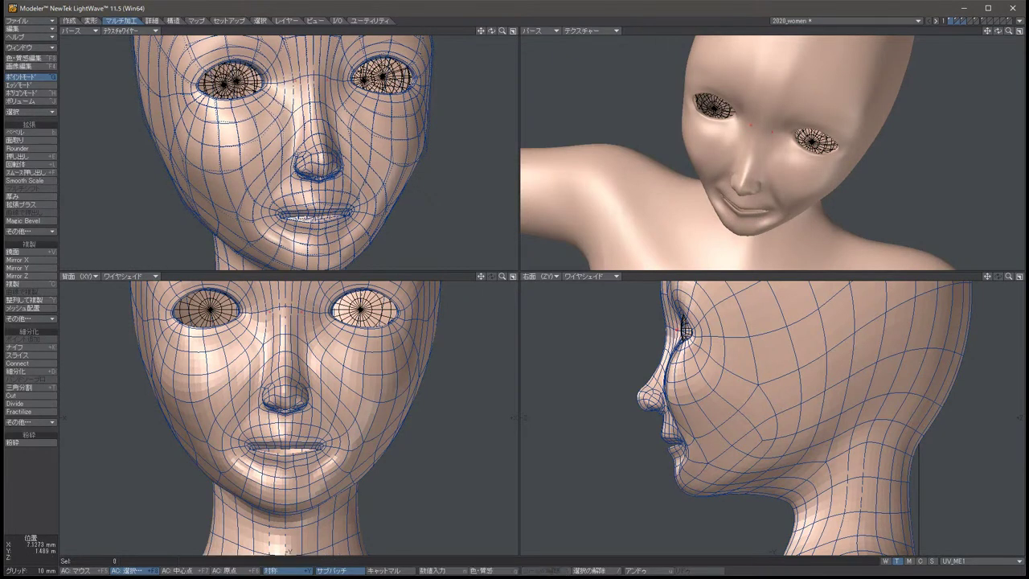
key("t")
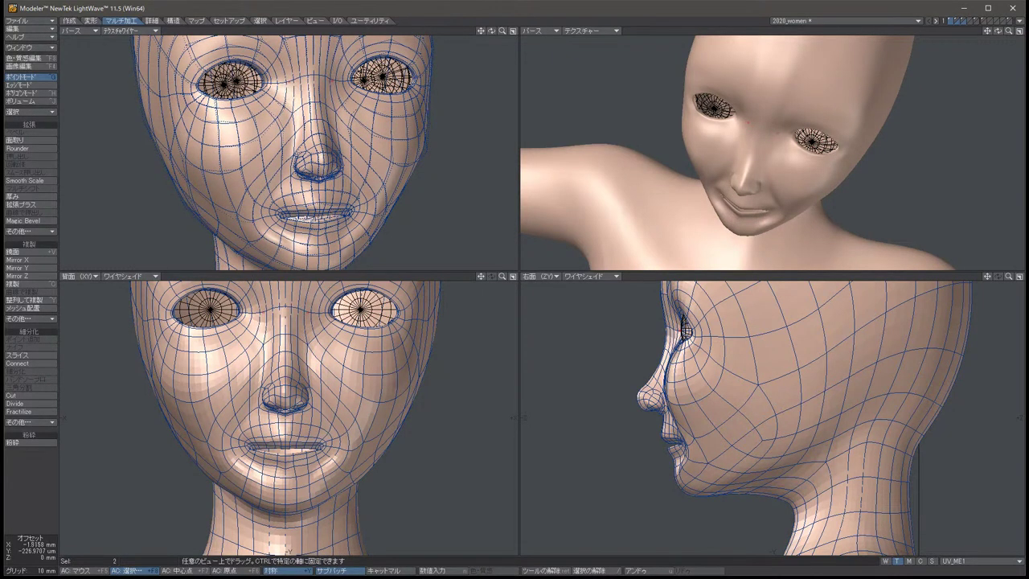
key("space")
key("slash")
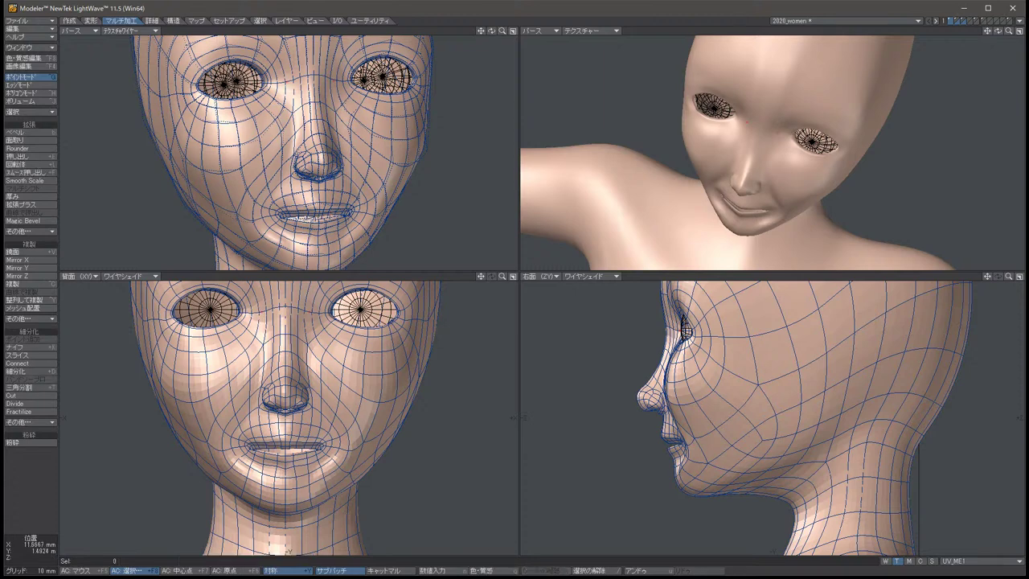
key("Left")
key("Left")
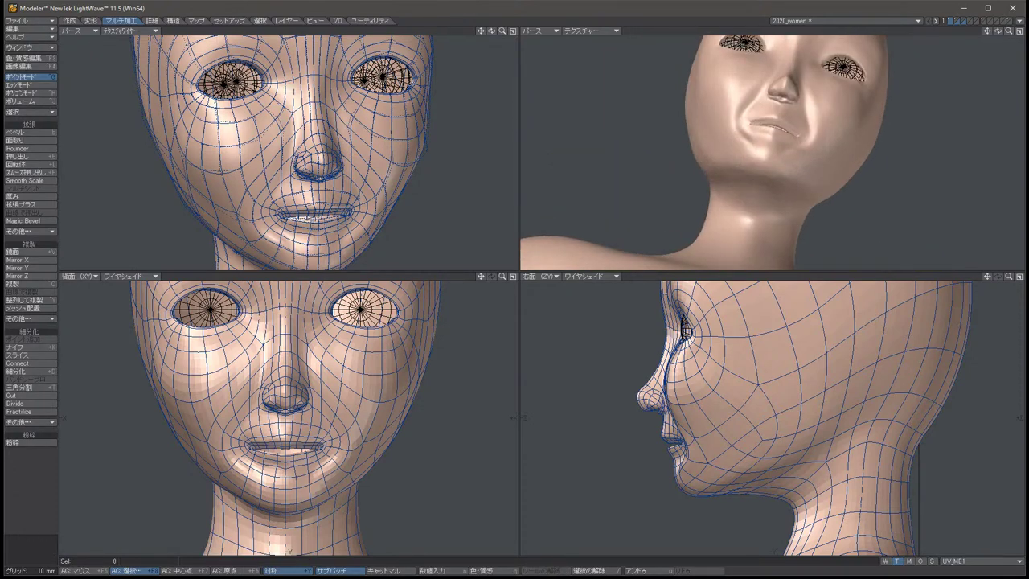
key("g")
key("g")
key("Up")
key("Up")
key("Up")
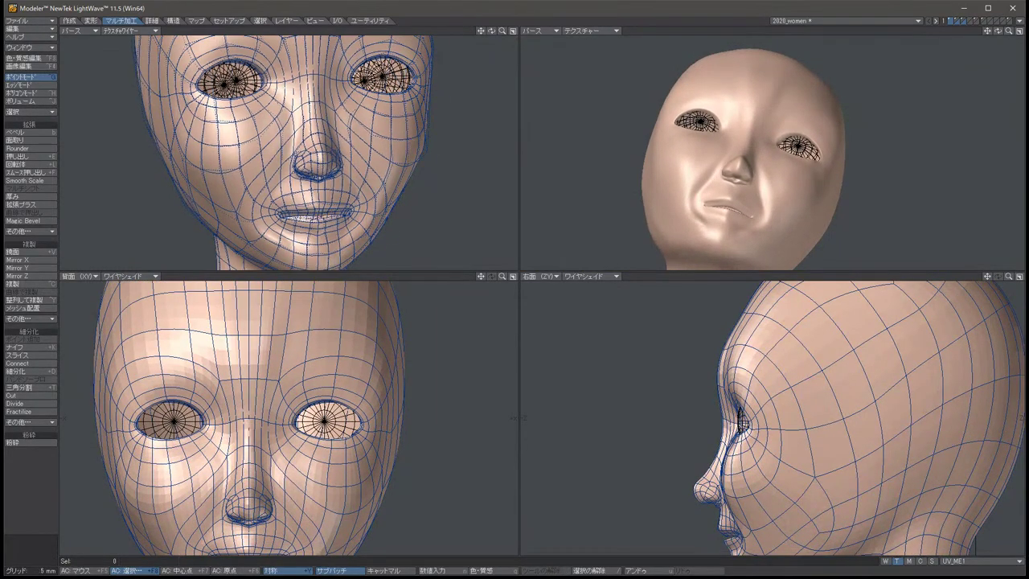
left_click(218, 205)
left_click(366, 204)
key("g")
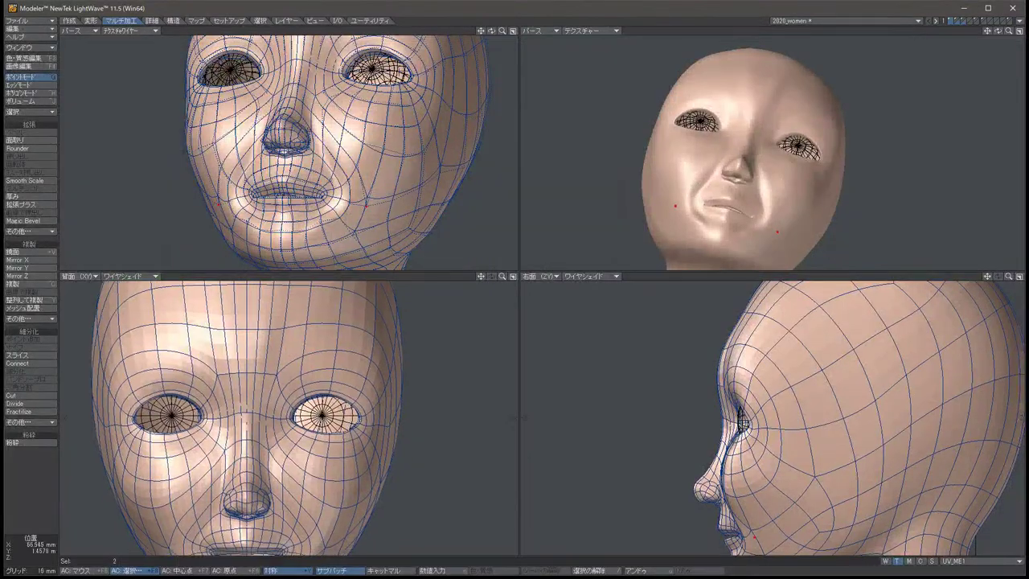
Move that point pair outward and up, undo the overshoot, and shift it slightly outward.
key("t")
left_click_drag(367, 189, 368, 211)
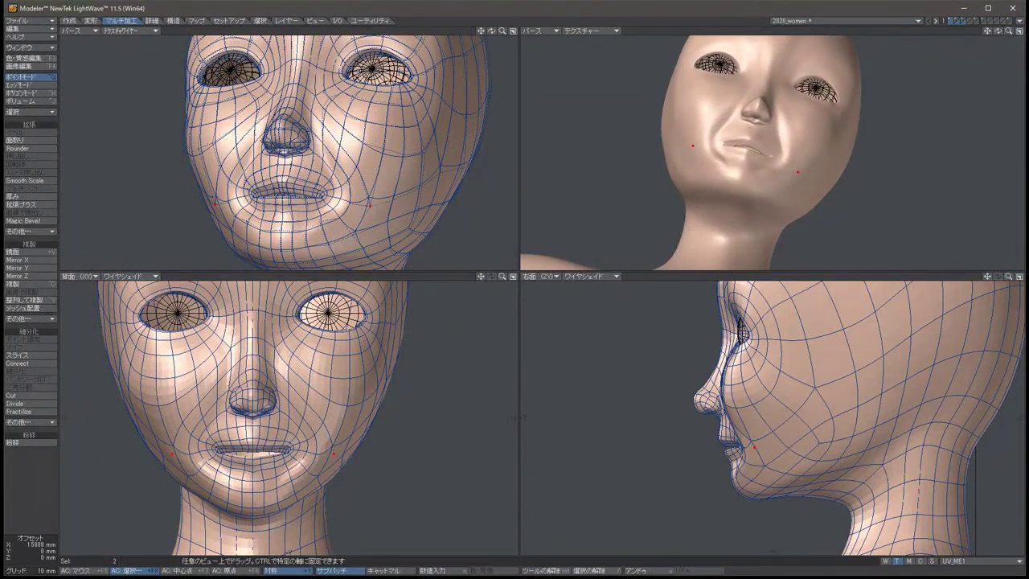
left_click_drag(288, 531, 306, 519)
key("space")
key("t")
key("space")
key("u")
key("u")
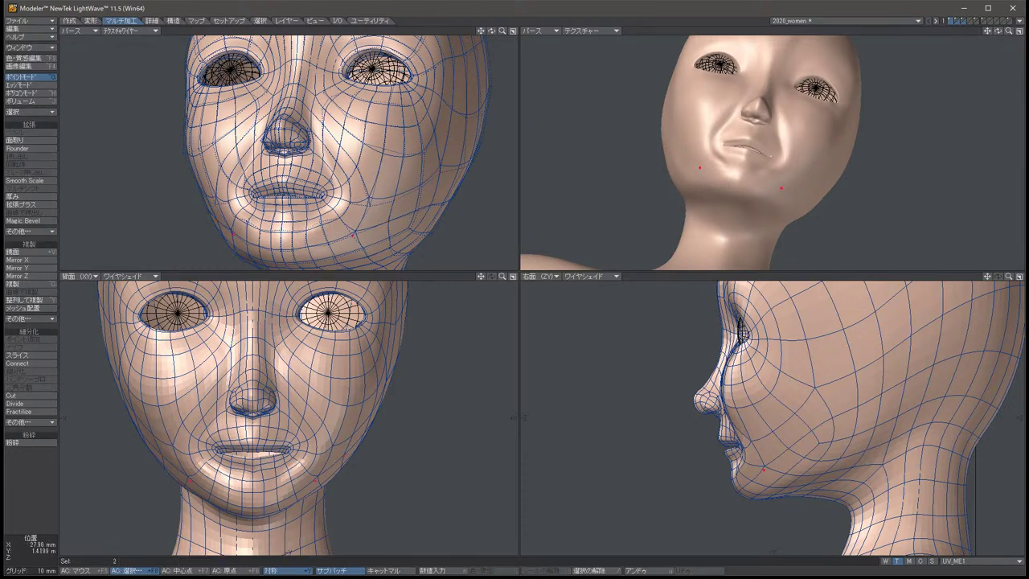
key("t")
left_click_drag(352, 233, 354, 234)
key("space")
key("slash")
Nudge the mouth-corner points slightly, deselect, and switch SubPatch off to show the cage.
left_click_drag(771, 153, 868, 167, "alt")
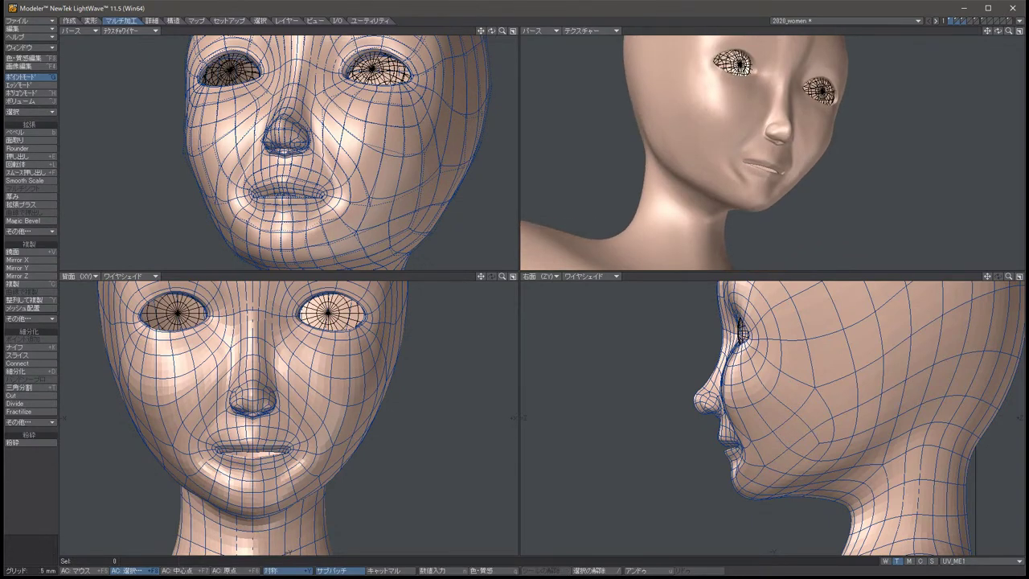
mouse_move(354, 152)
left_mouse_down("alt")
mouse_move(321, 155)
mouse_move(362, 152)
left_mouse_up("alt")
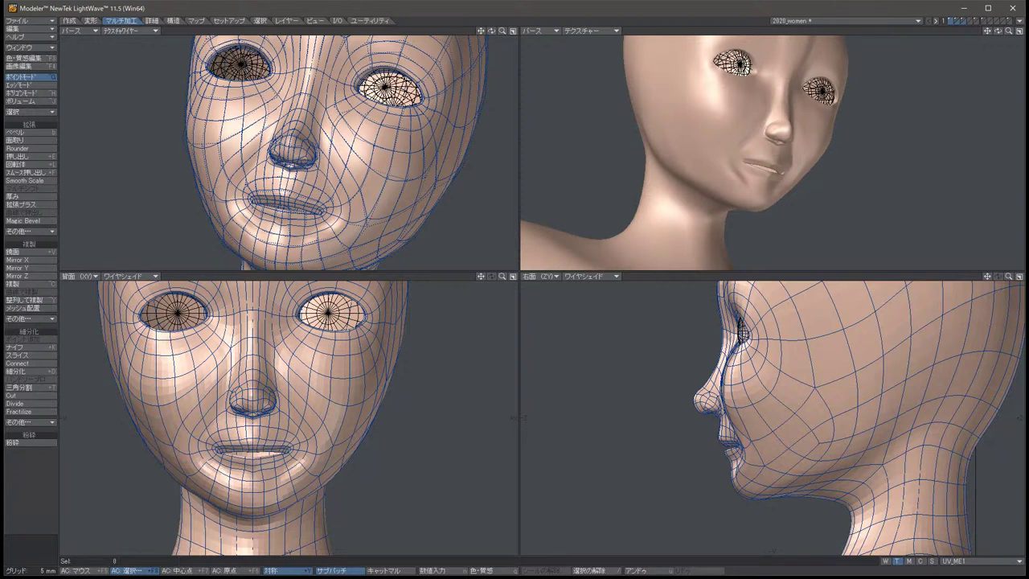
key("u")
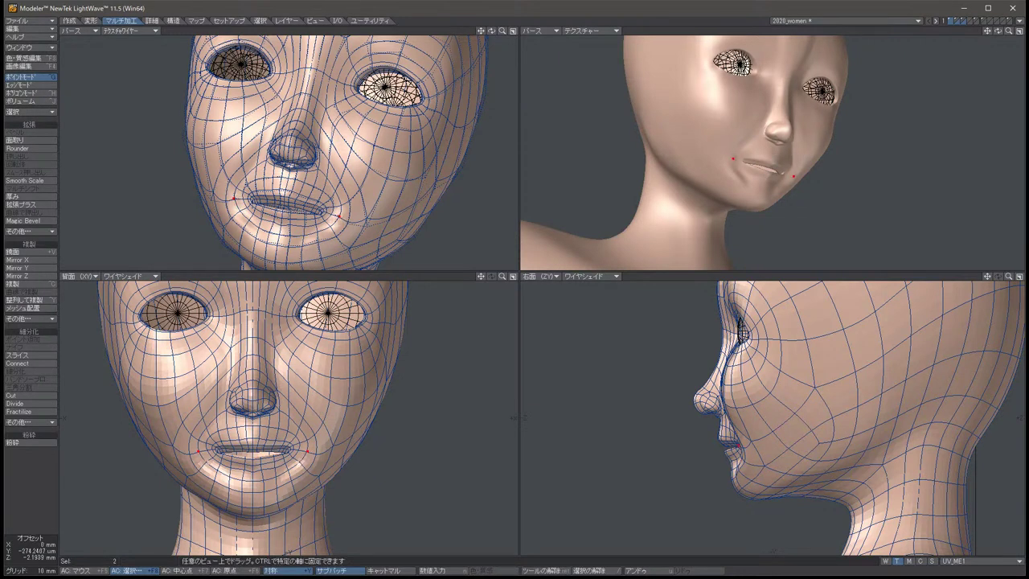
key("space")
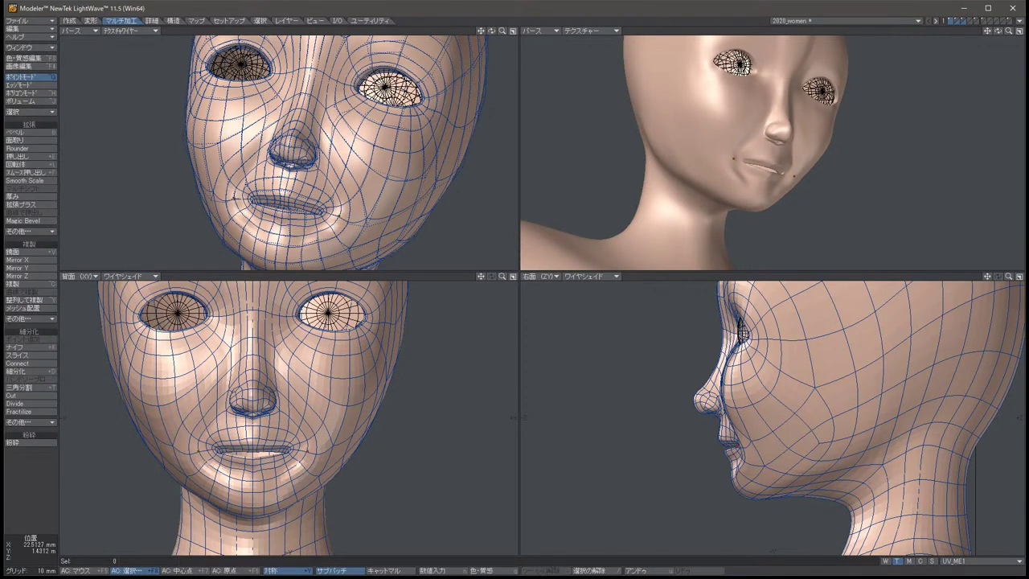
key("t")
left_click_drag(331, 214, 331, 217)
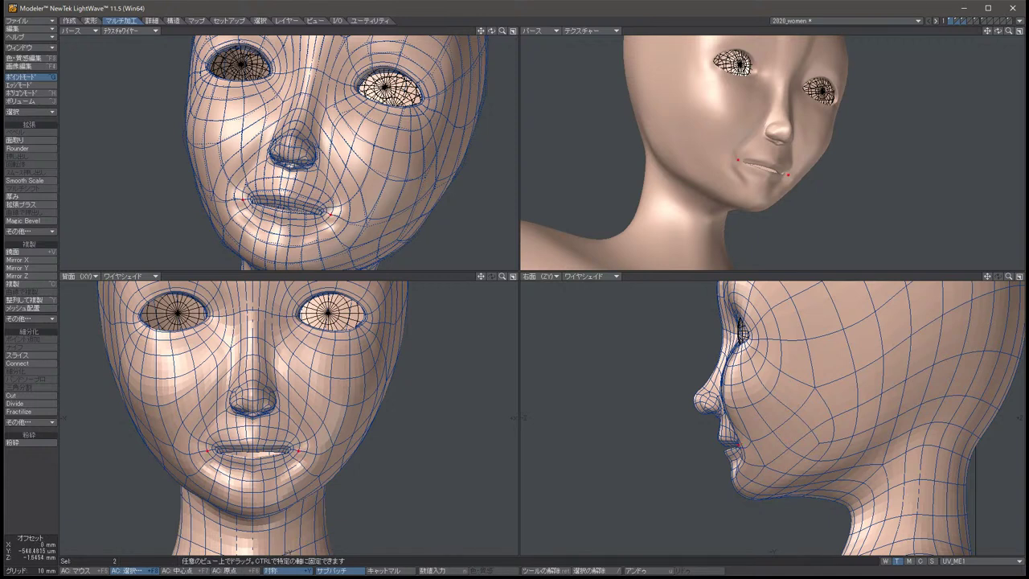
key("space")
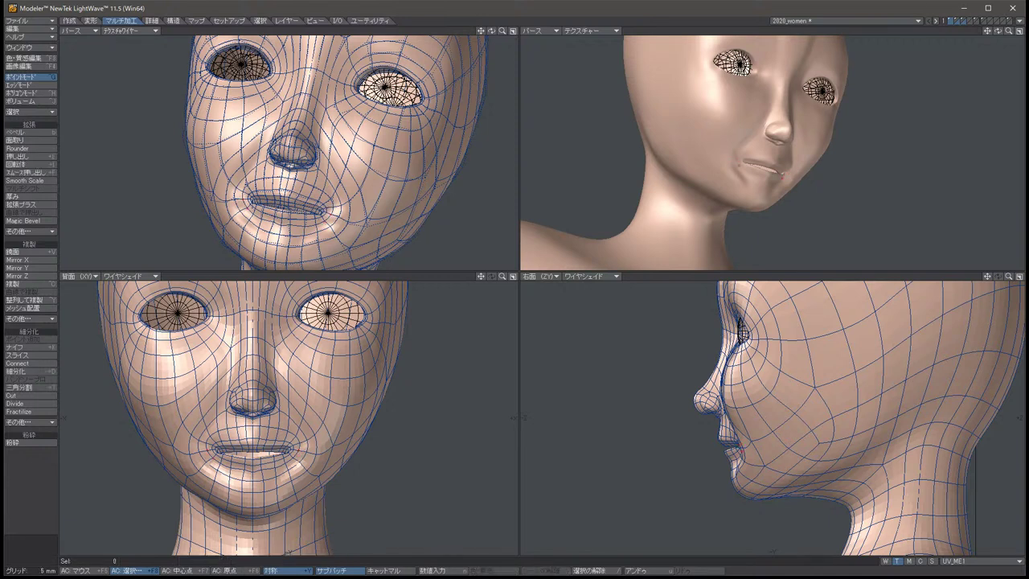
key("t")
key("space")
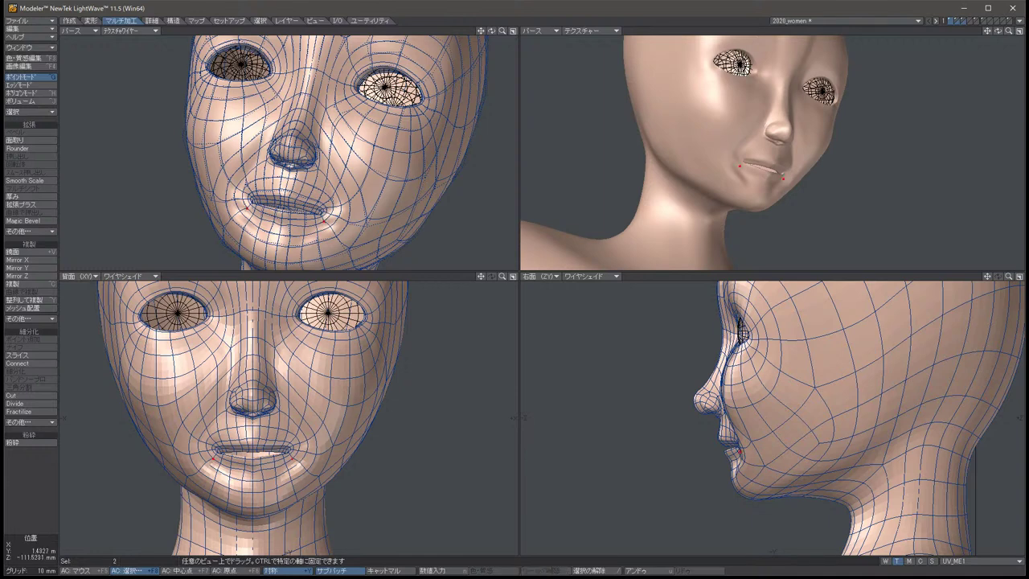
key("slash")
key("Tab")
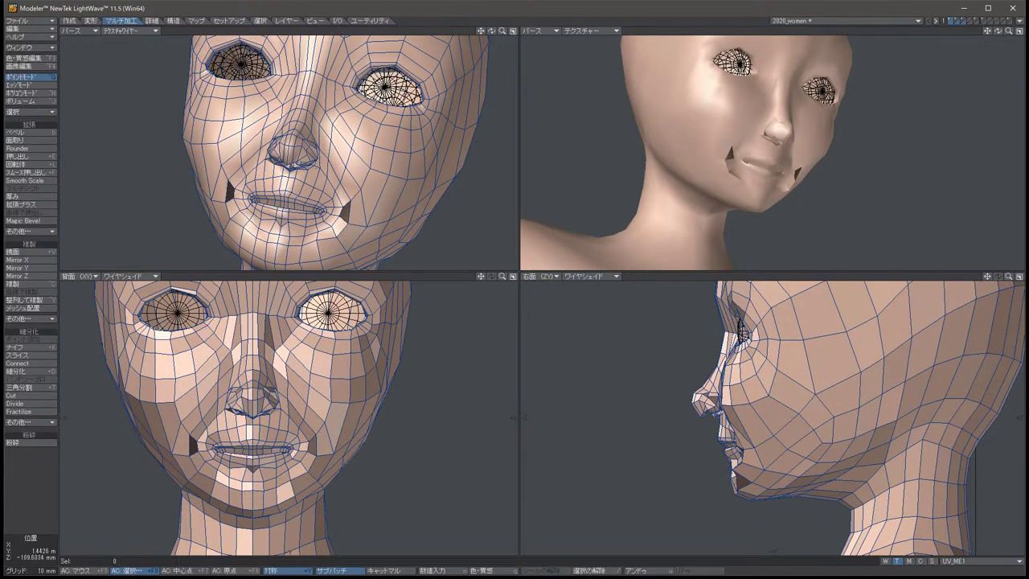
Zoom in on the mouth and nudge the mirrored pair of points beside it.
left_click_drag(688, 153, 655, 143, "alt")
mouse_move(289, 153)
left_mouse_down("alt")
mouse_move(259, 151)
mouse_move(293, 153)
mouse_move(306, 141)
mouse_move(286, 153)
left_mouse_up("alt")
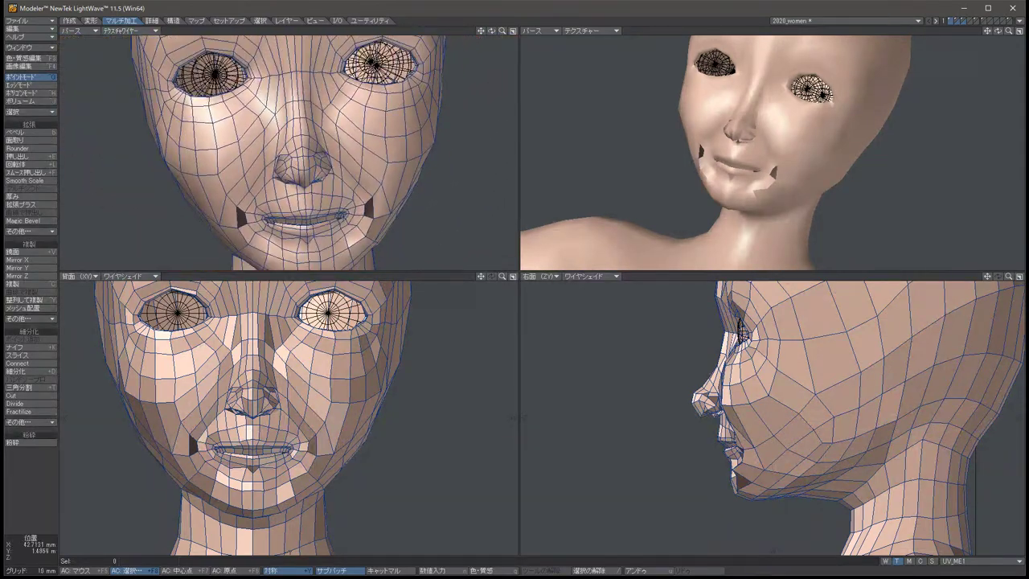
scroll(245, 417, "up", 5)
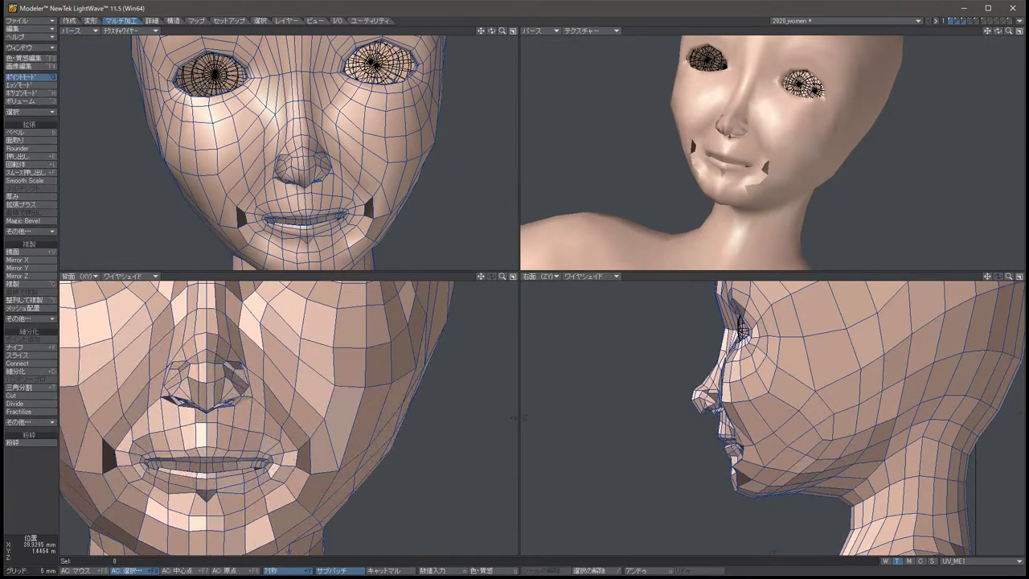
left_click(233, 478)
left_click(258, 478)
key("t")
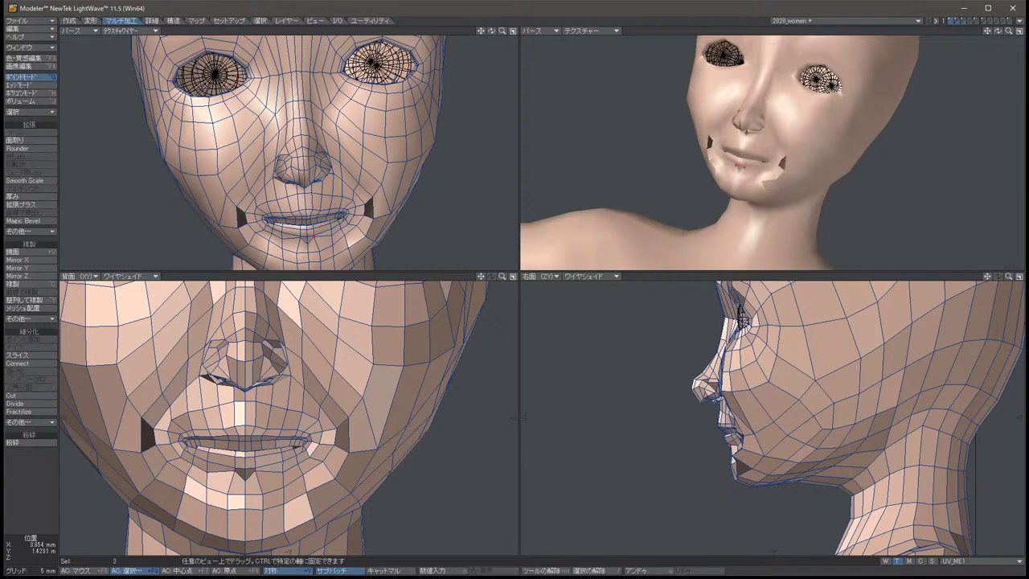
left_click_drag(245, 482, 249, 485)
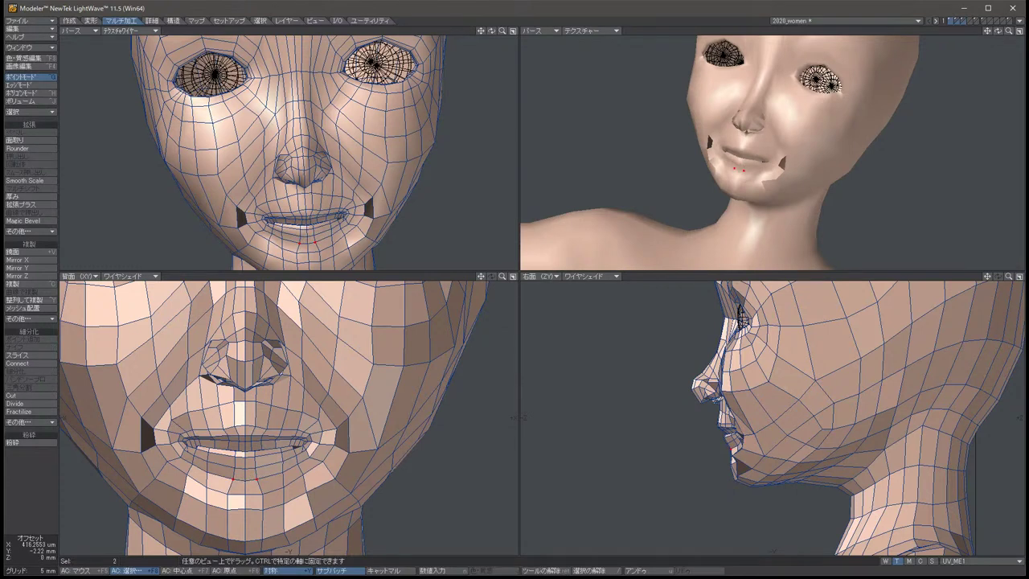
key("space")
key("slash")
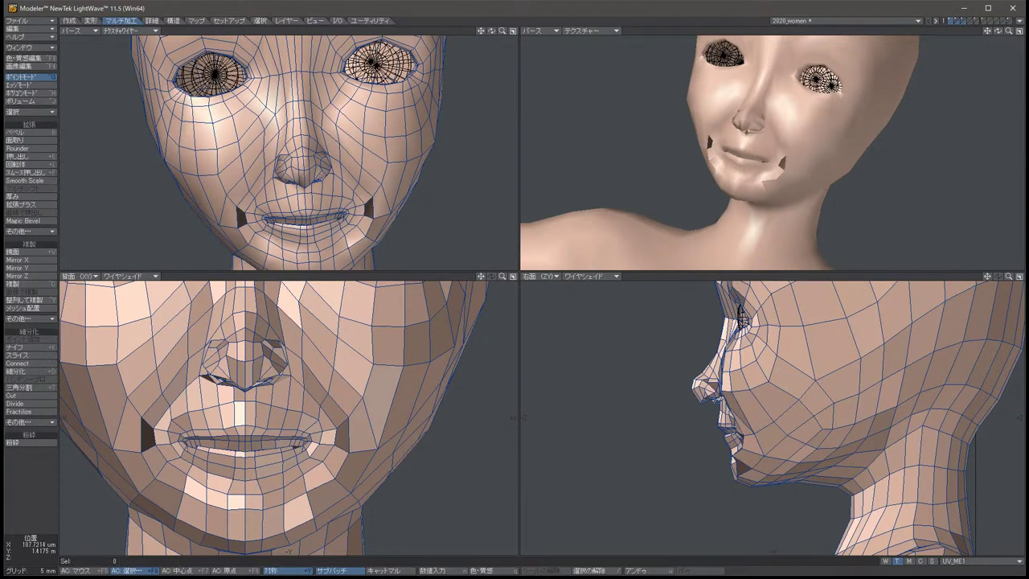
Lower the two symmetric points below the mouth, then pull them inward and slightly down.
left_click(245, 493)
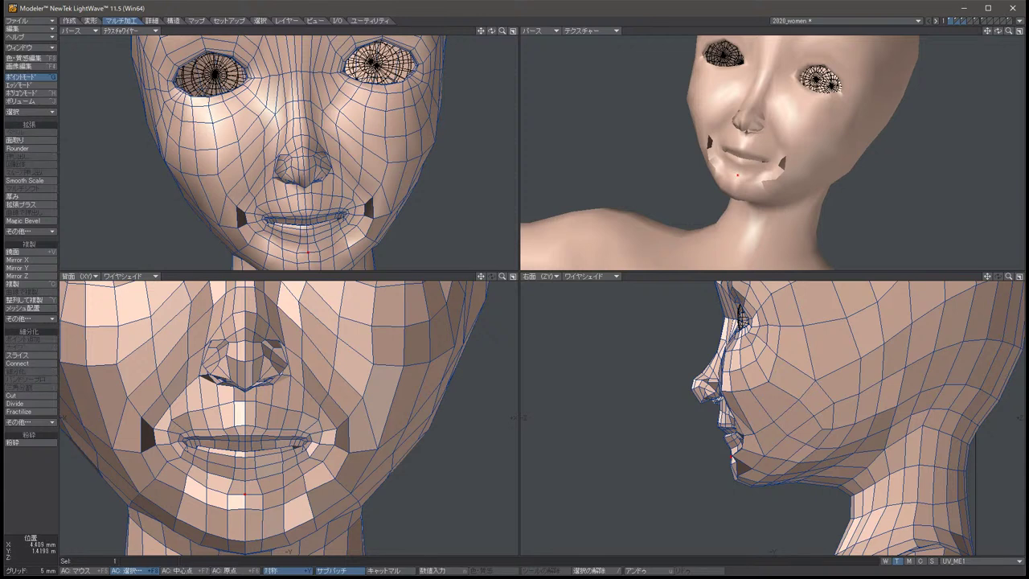
key("slash")
left_click(306, 490)
key("t")
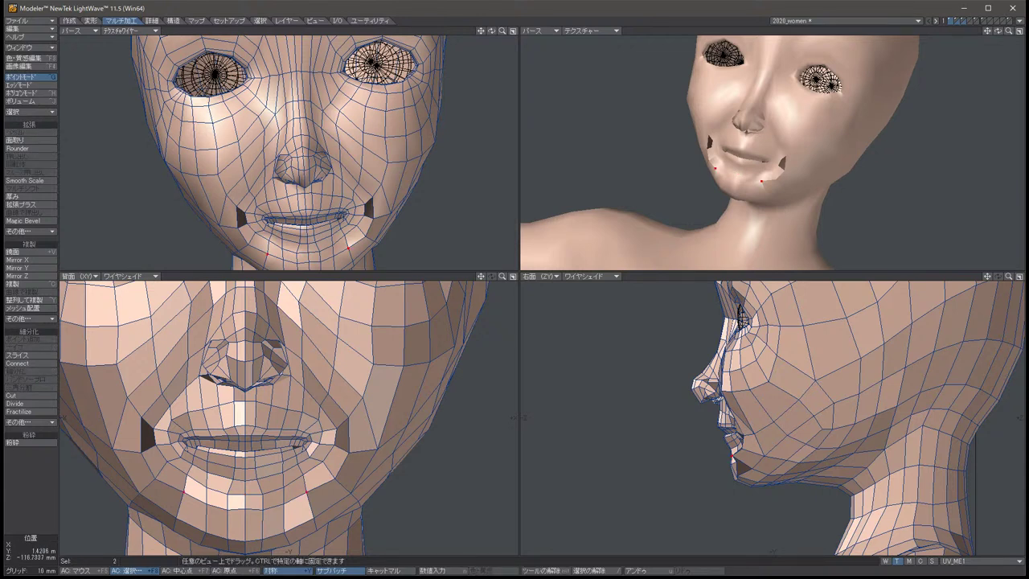
left_click_drag(241, 450, 225, 464)
key("space")
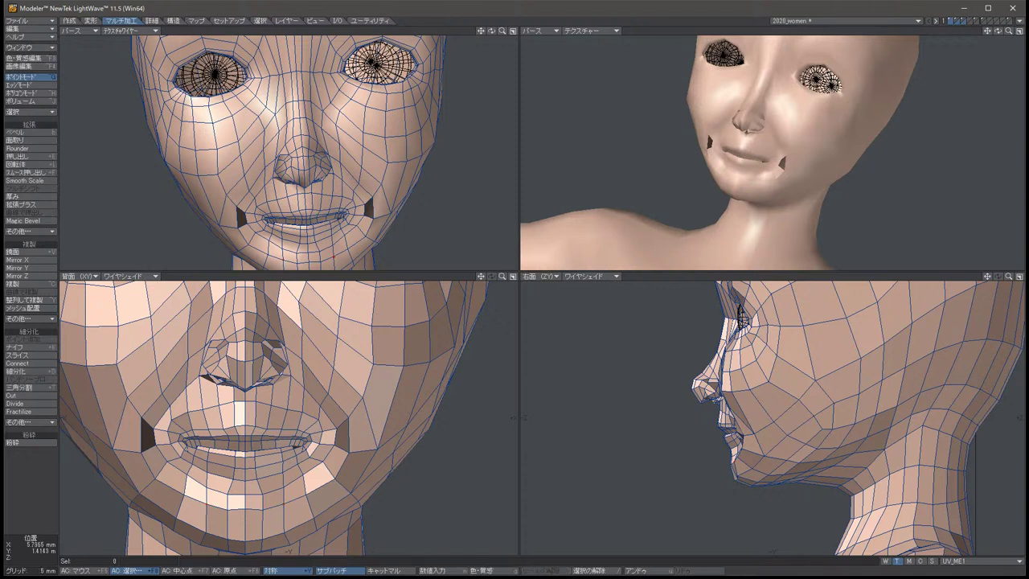
key("t")
left_click_drag(225, 464, 244, 471)
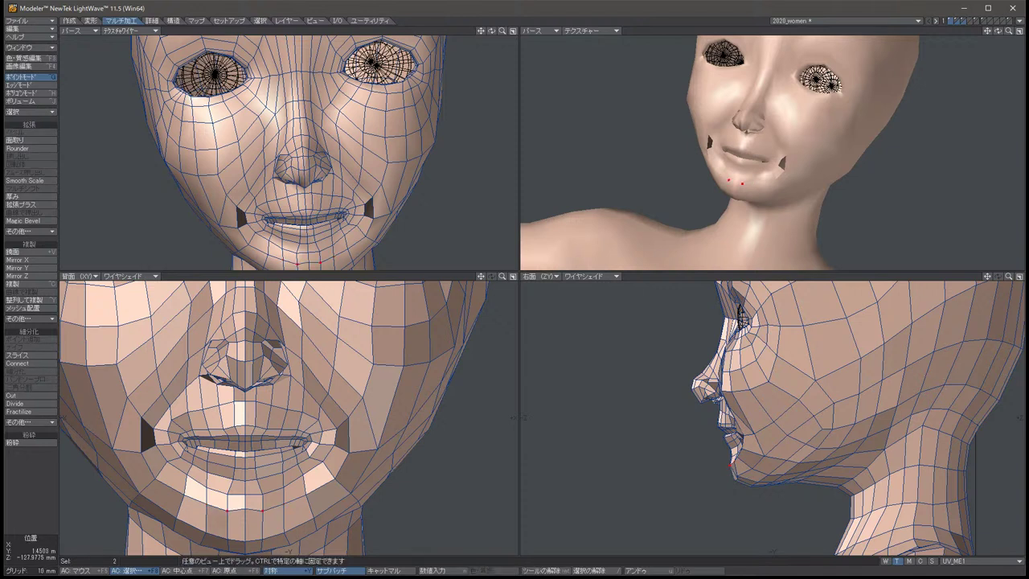
key("space")
key("slash")
Reposition the four points below the lower lip.
key("t")
left_click_drag(245, 482, 245, 488)
key("space")
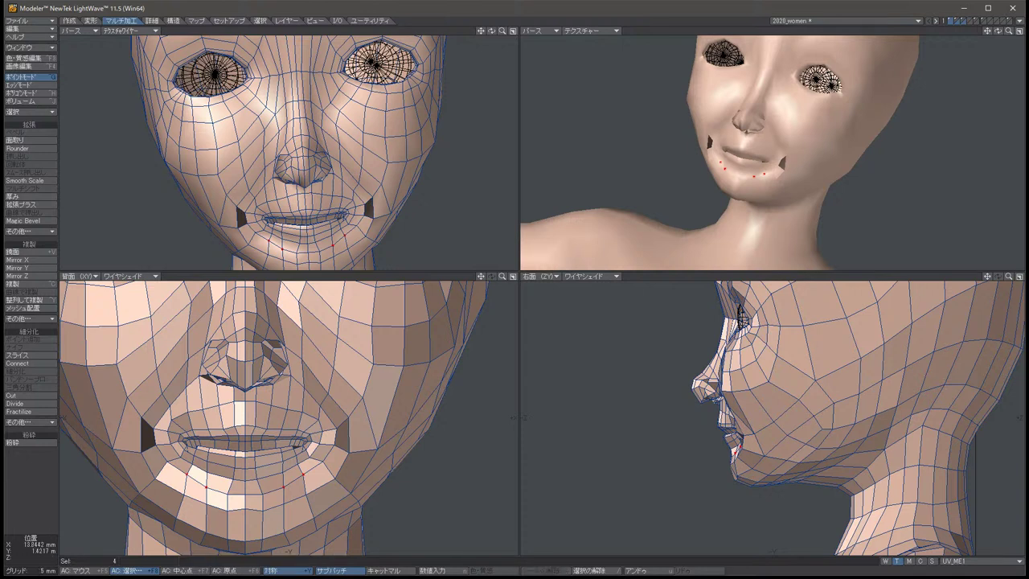
key("t")
left_click_drag(314, 482, 313, 456)
key("space")
key("t")
key("space")
Push the mouth-corner points outward to remove the flipped polygons, then turn SubPatch back on.
key("t")
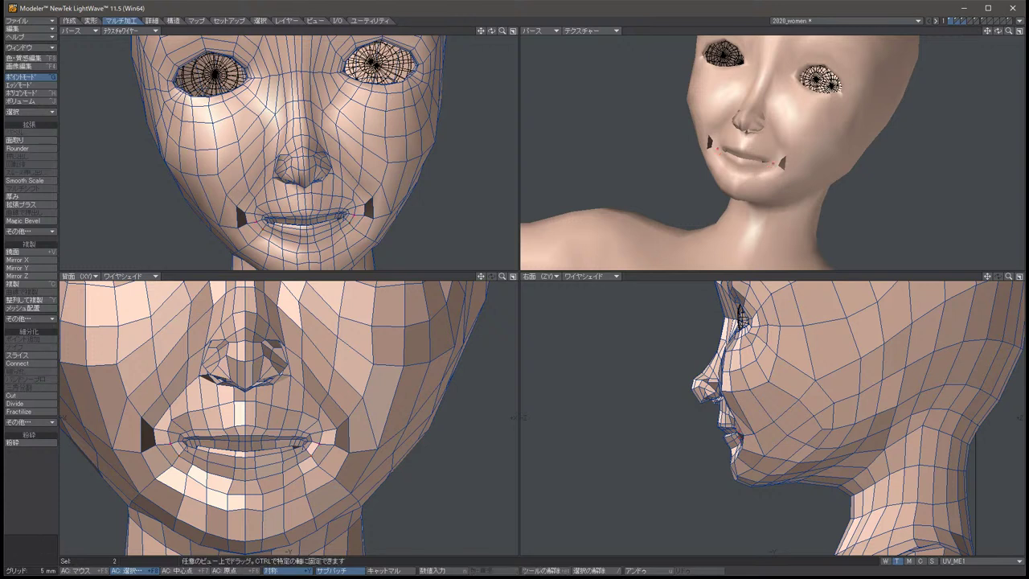
left_click_drag(321, 441, 344, 440)
key("space")
key("t")
key("u")
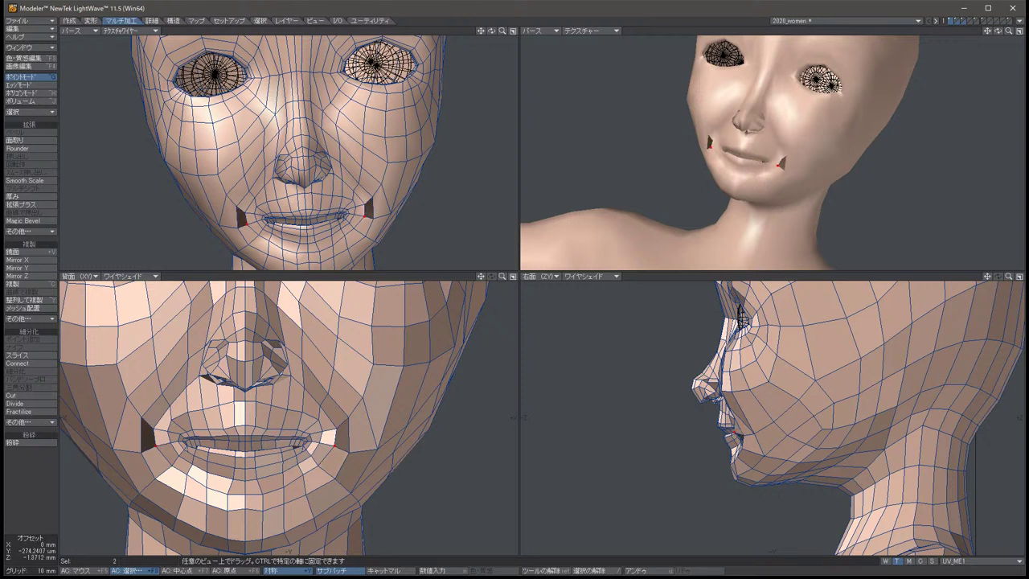
key("shift+u")
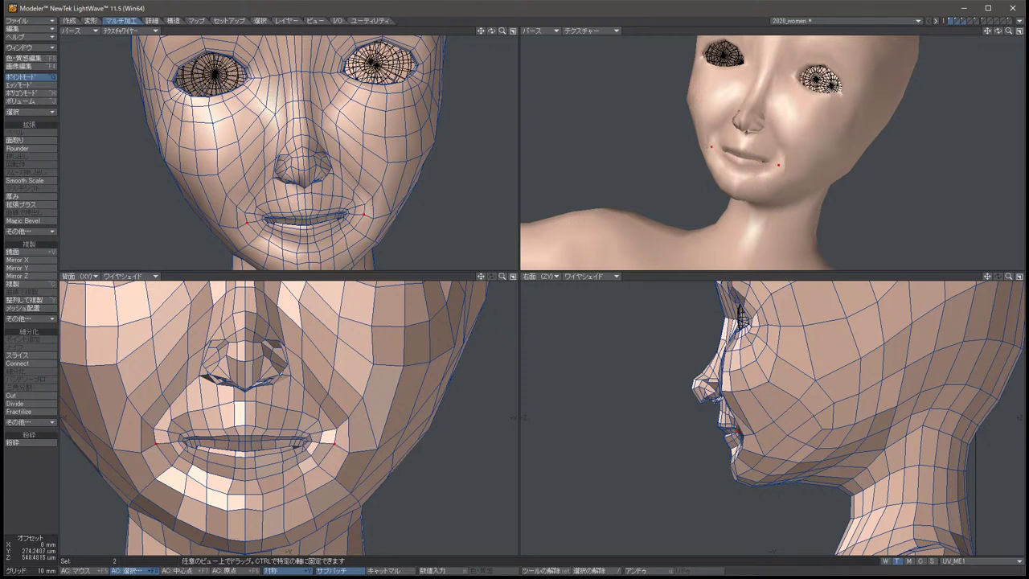
key("space")
key("slash")
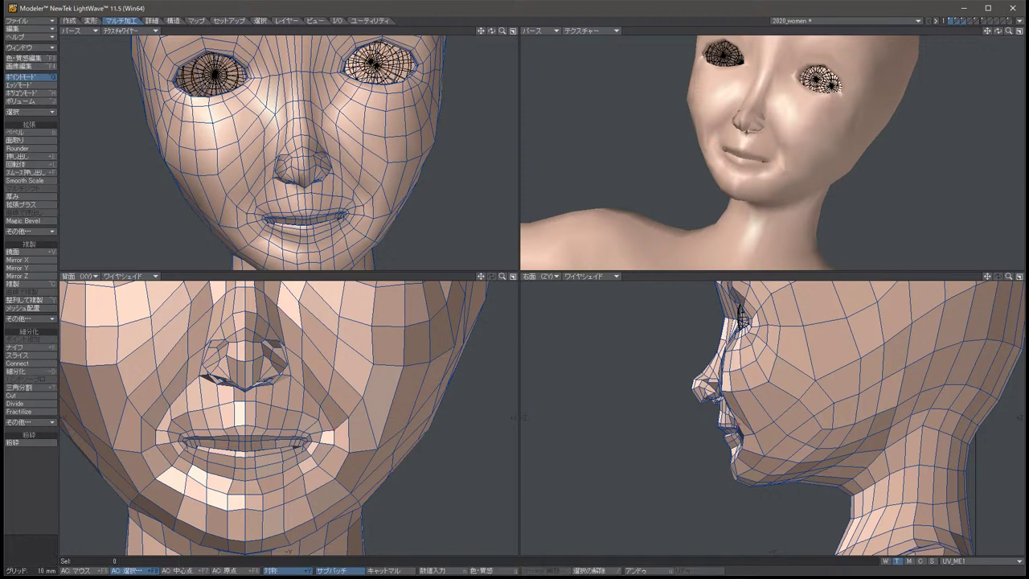
key("Tab")
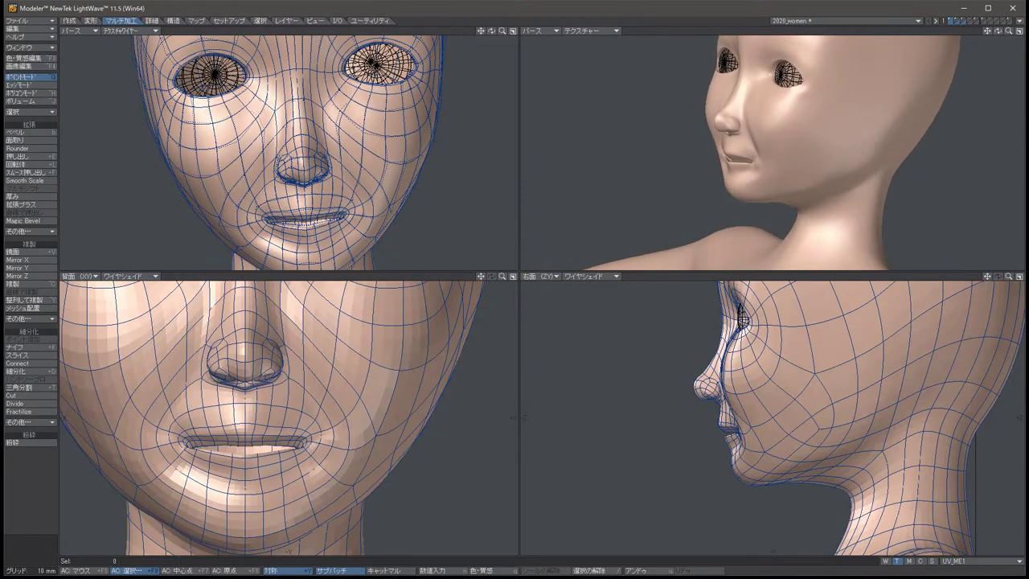
Select both mouth-corner points and move the lip points down, forward and slightly sideways.
key("period")
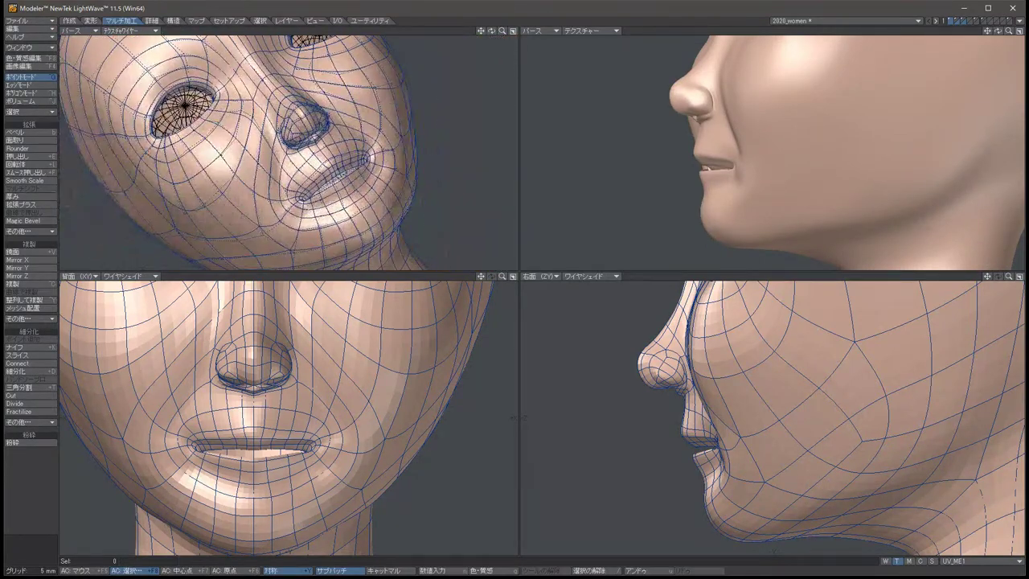
left_click(303, 195)
left_click(361, 159)
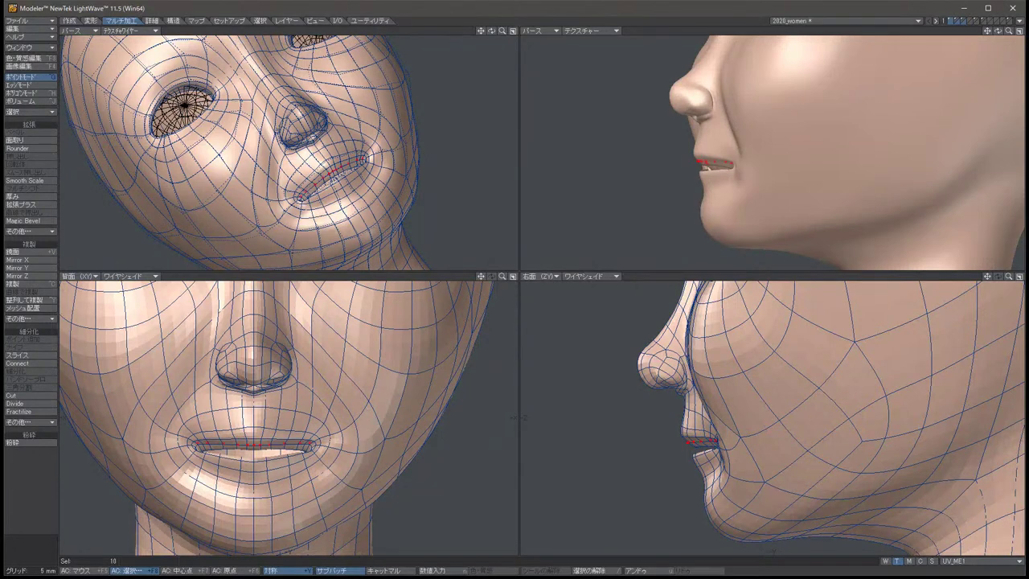
key("t")
left_click_drag(522, 417, 519, 417)
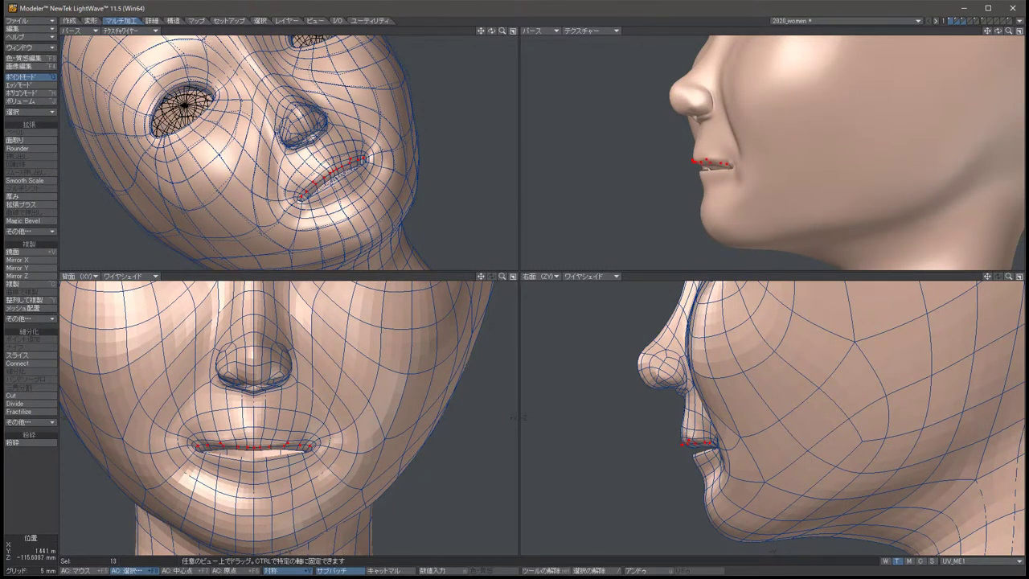
key("Down")
key("Down")
key("Left")
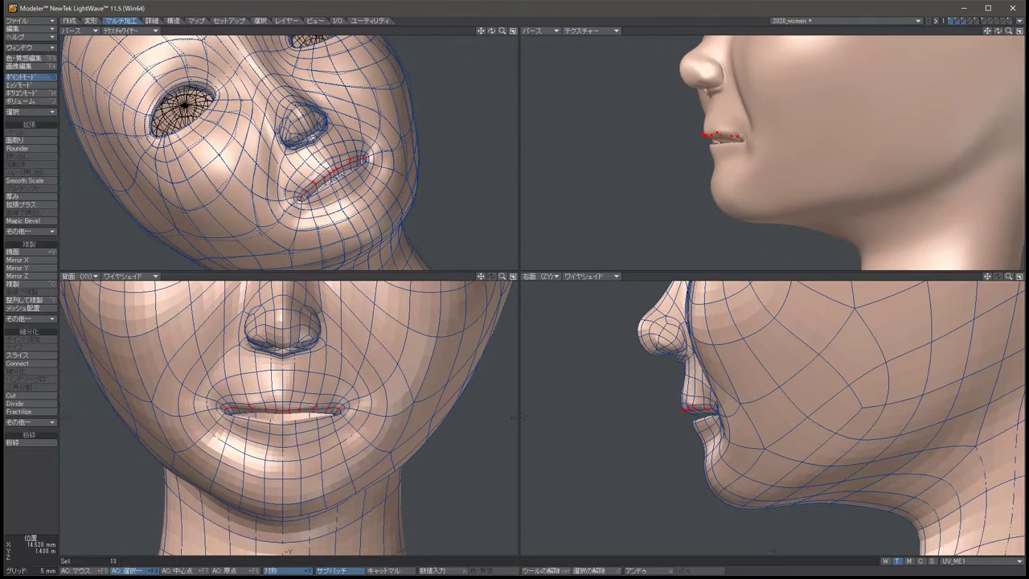
left_click_drag(515, 417, 515, 416)
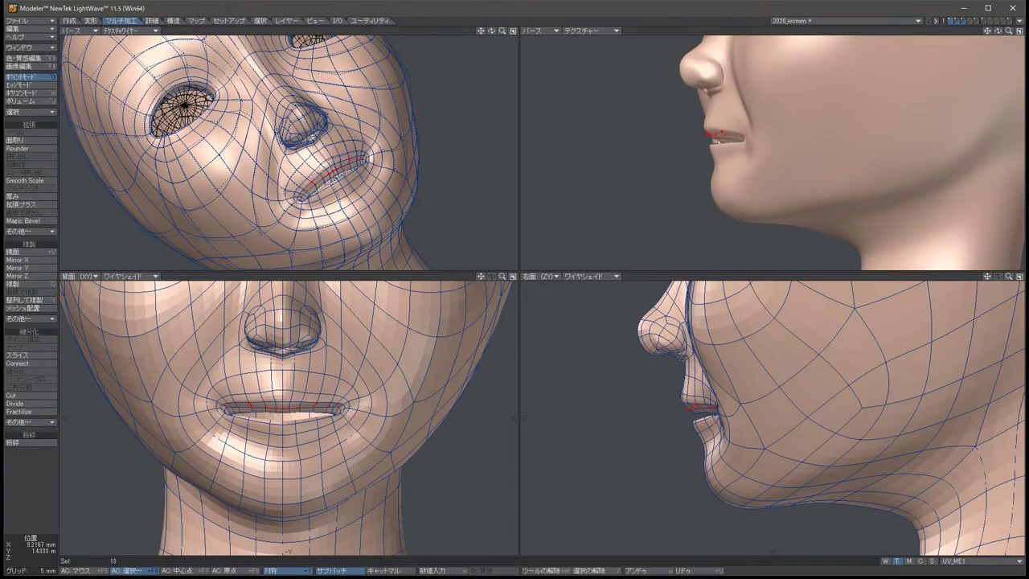
key("space")
key("t")
left_click_drag(283, 407, 280, 408)
key("space")
Push the lip-line points back and down, then lower the mirrored lip-corner points slightly.
key("t")
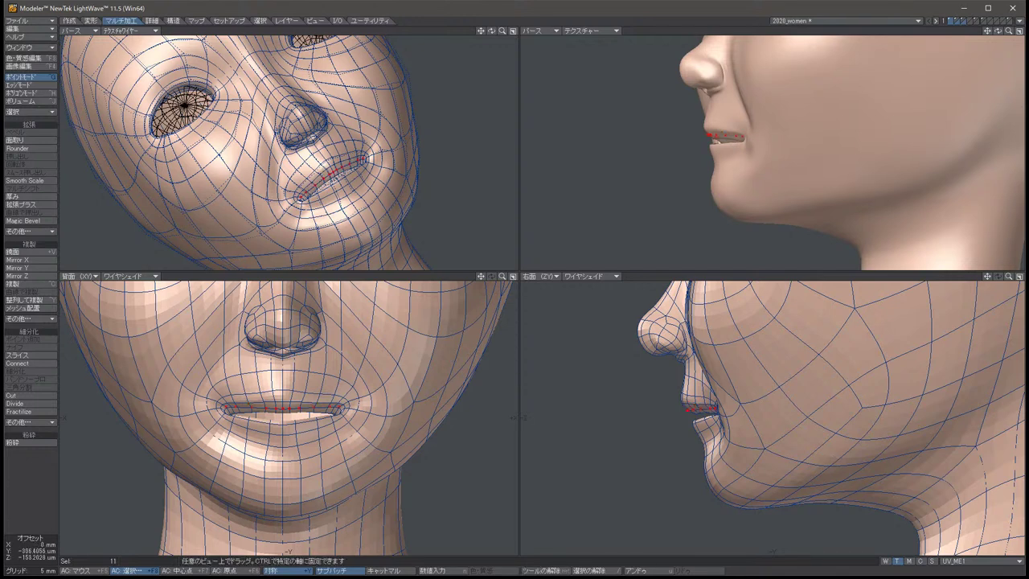
left_click_drag(699, 409, 693, 409)
key("space")
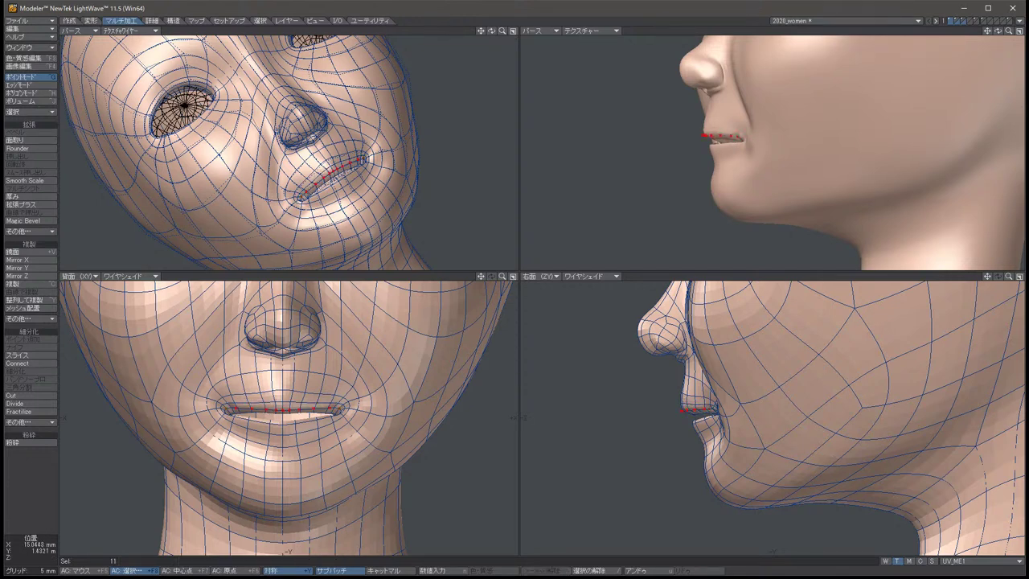
scroll(345, 405, "up", 5)
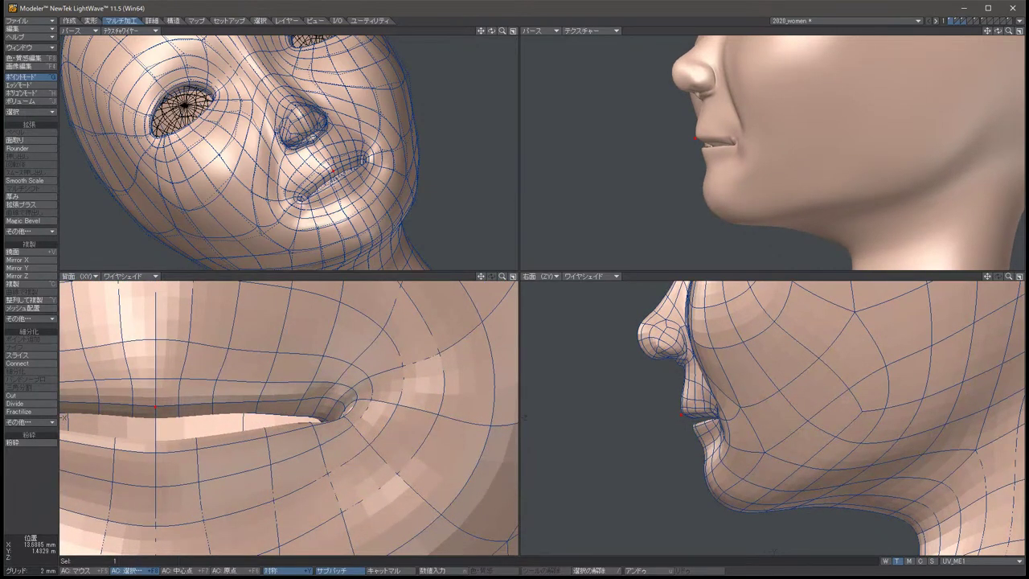
left_click(322, 389)
key("t")
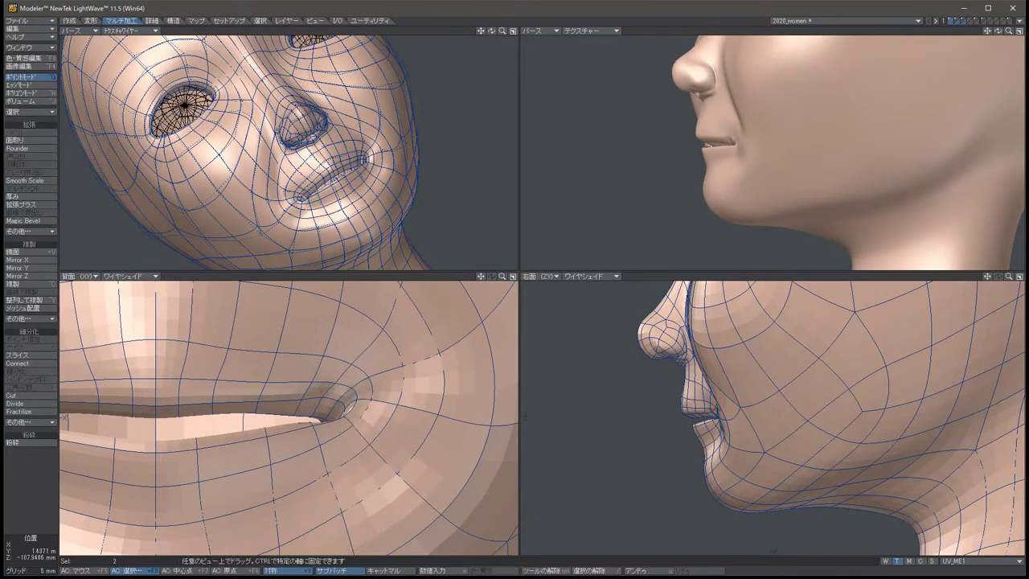
left_click_drag(323, 389, 322, 396)
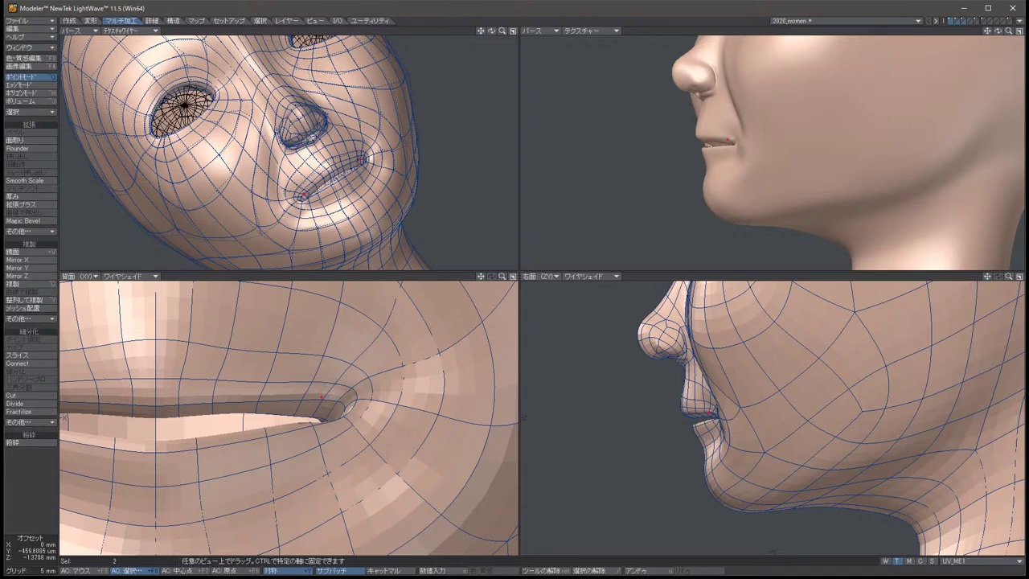
key("space")
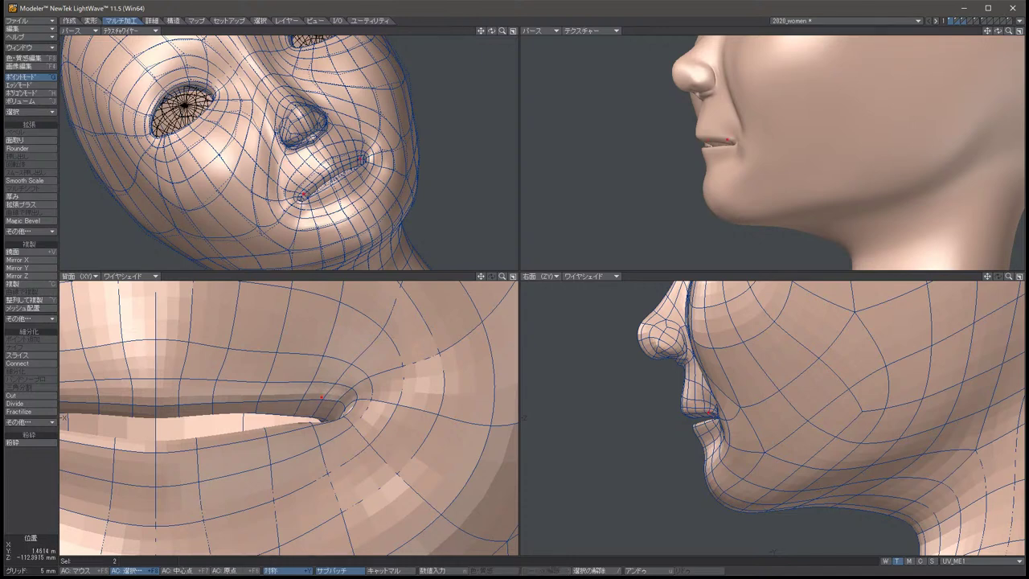
key("slash")
key("Tab")
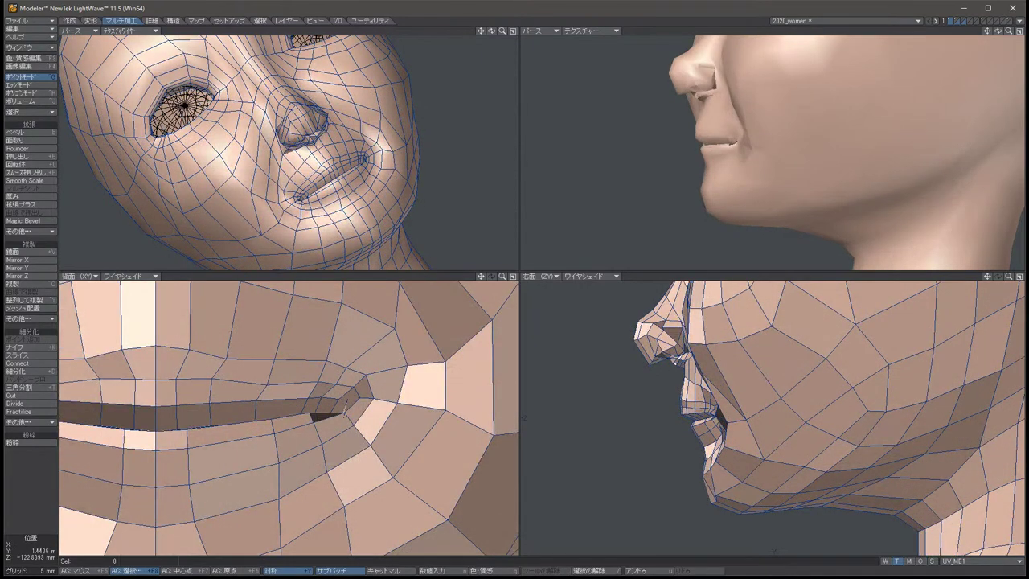
On the faceted cage, reposition the mirrored points near the lip corners.
left_click(344, 408)
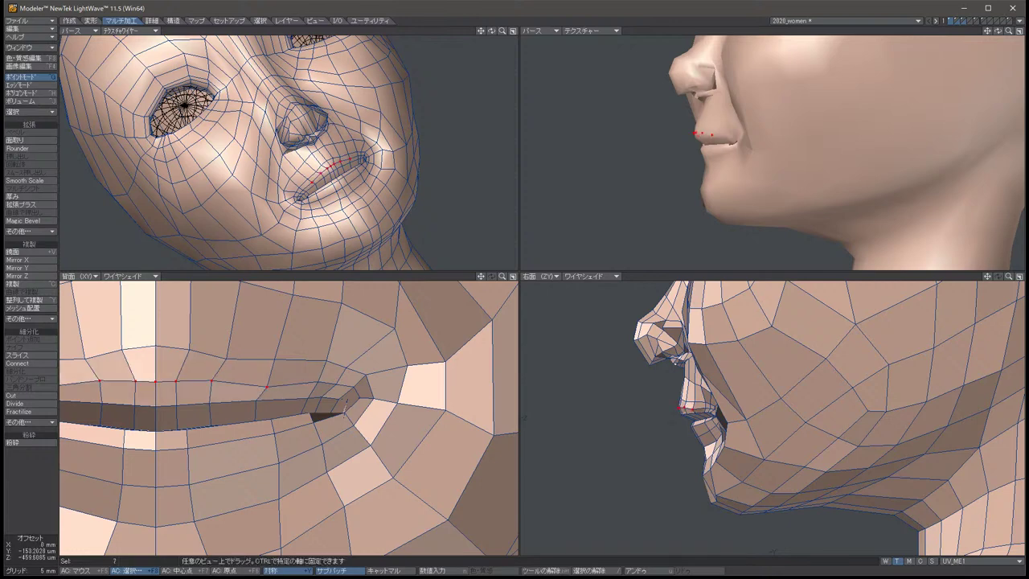
left_click_drag(128, 381, 129, 378)
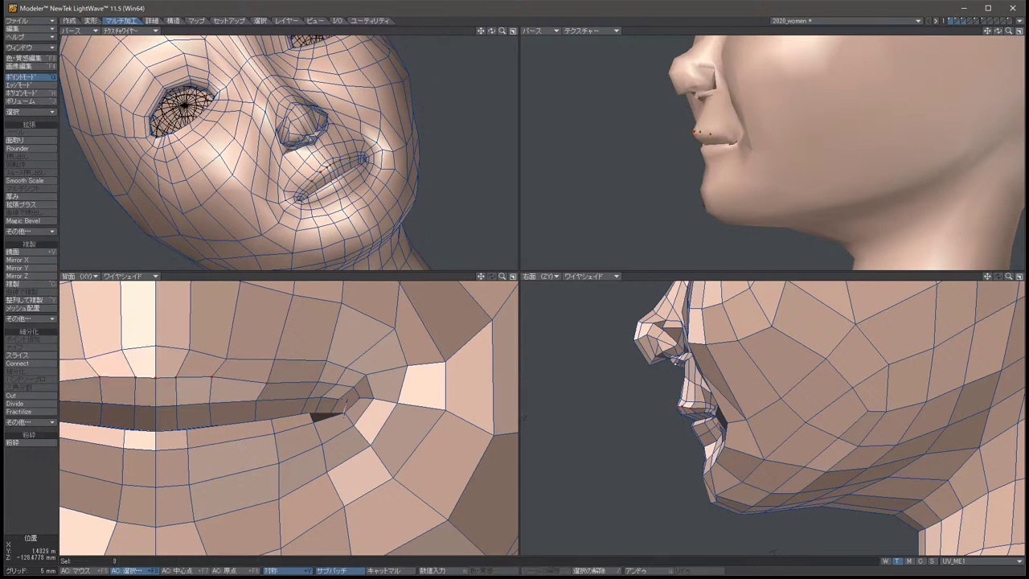
key("slash")
key("Up")
key("Up")
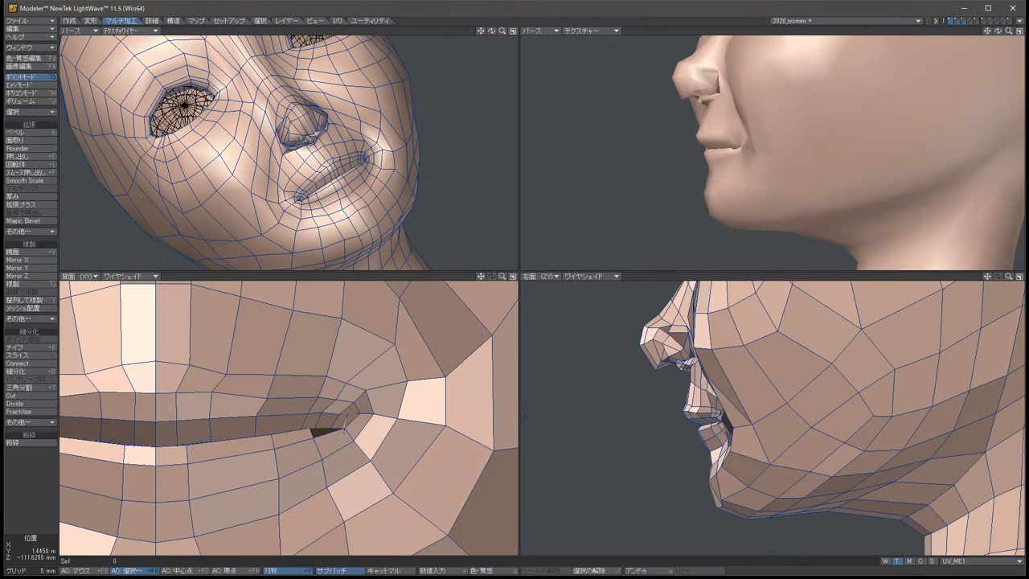
left_click(394, 355)
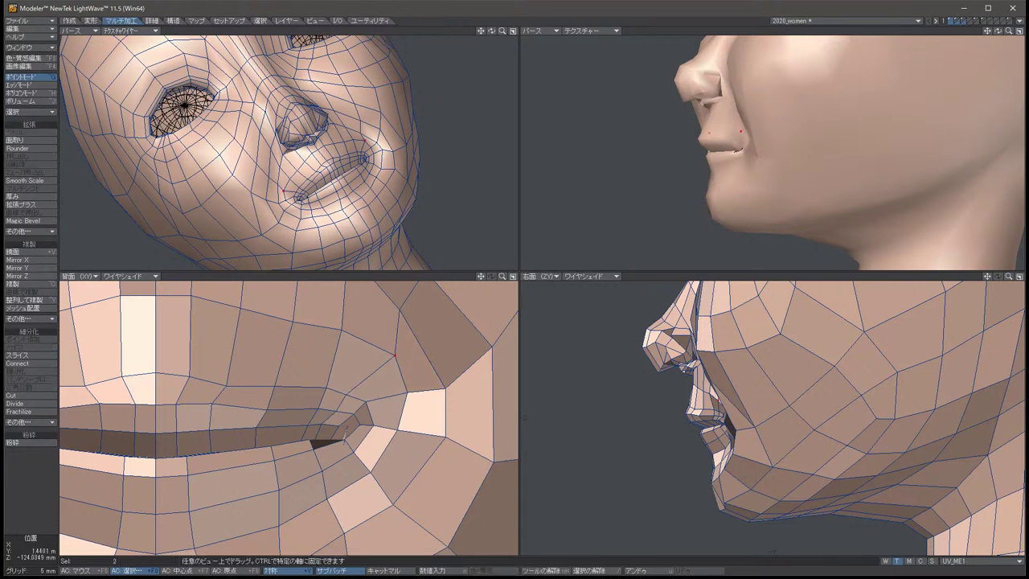
key("slash")
left_click(340, 331)
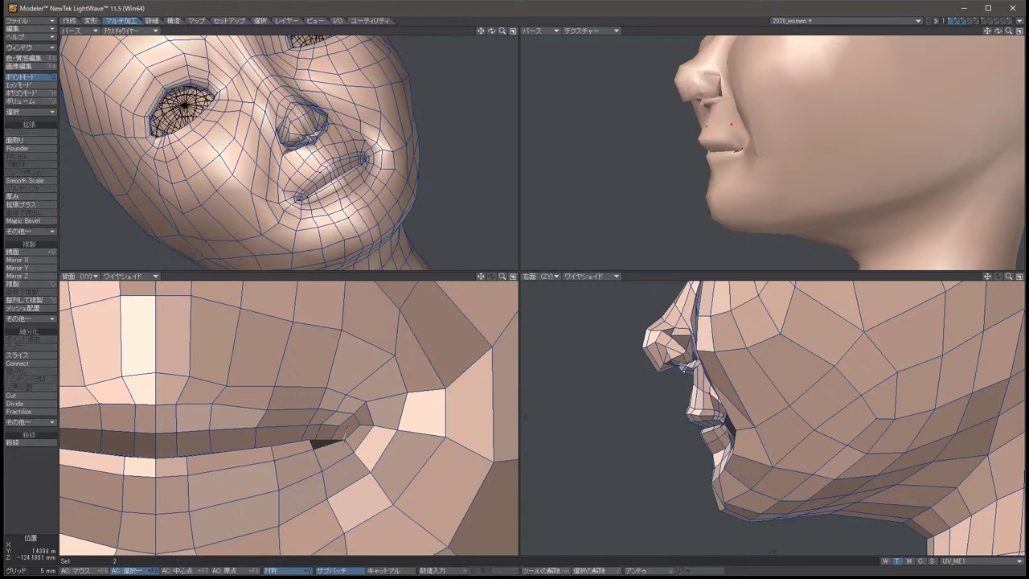
key("t")
left_click_drag(341, 331, 294, 321)
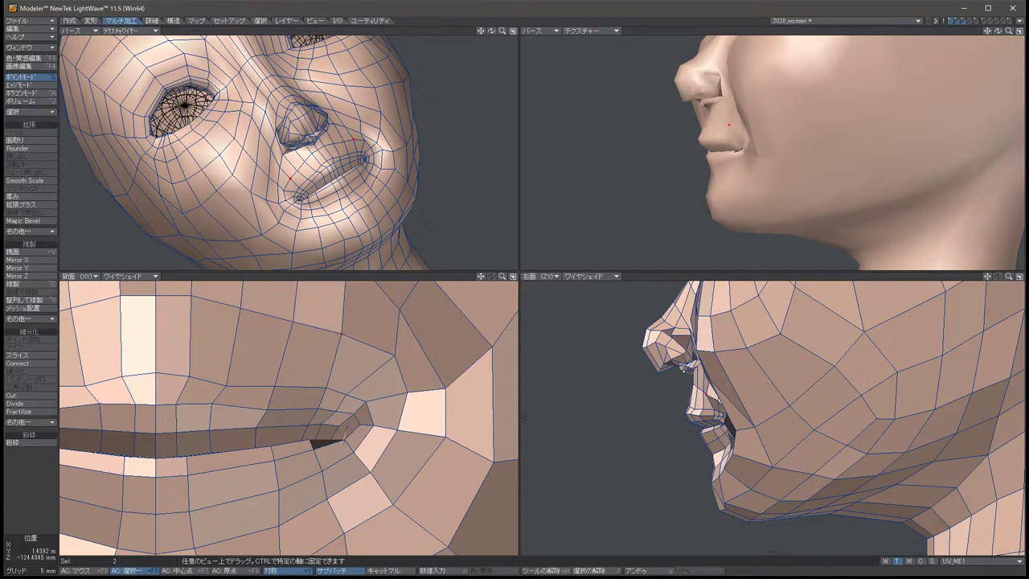
left_click_drag(704, 389, 697, 387)
key("space")
key("slash")
Lower the lip-line points about 1.2 mm and preview the smoothed subdivision surface.
key("Tab")
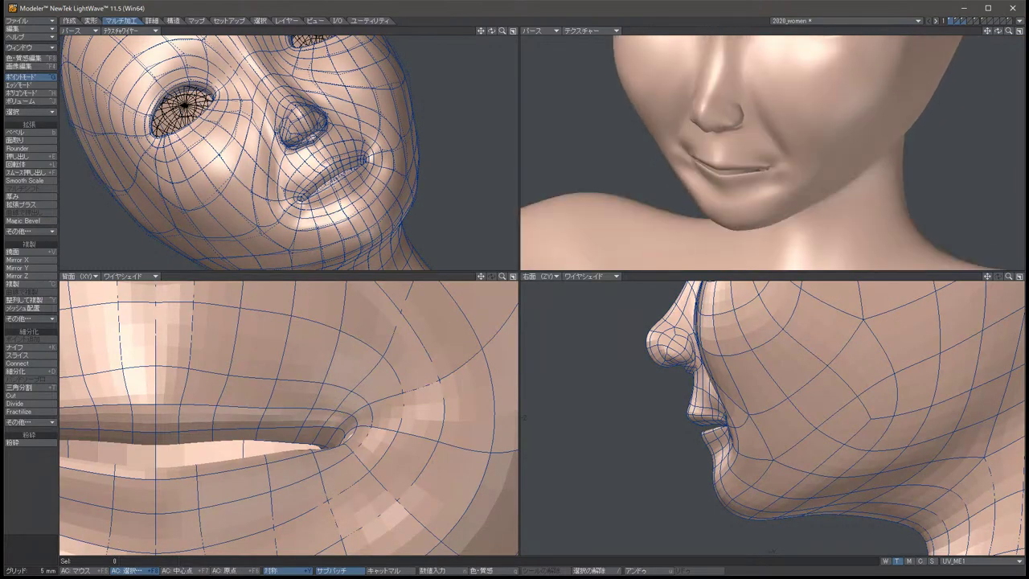
key("Down")
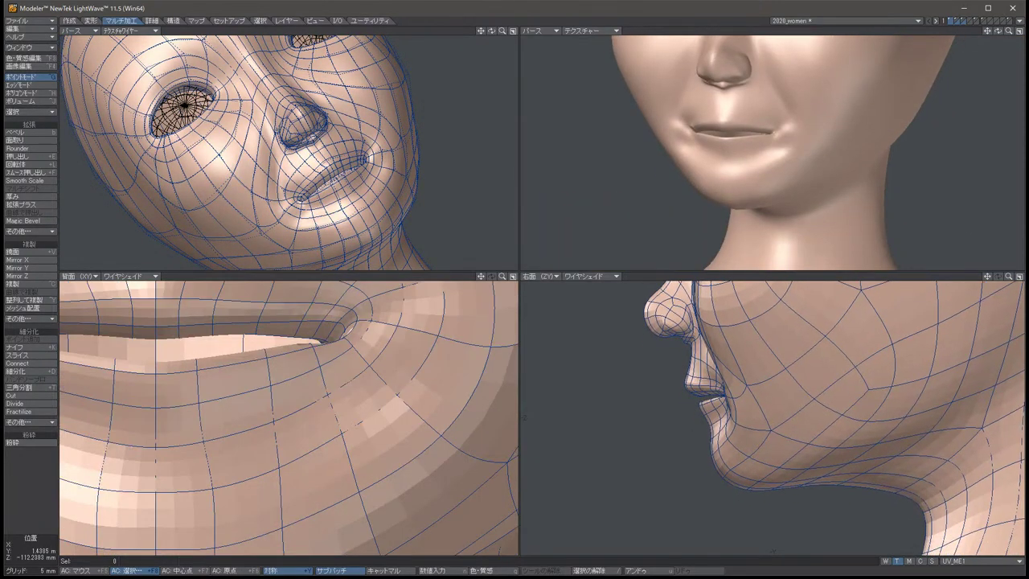
key("Tab")
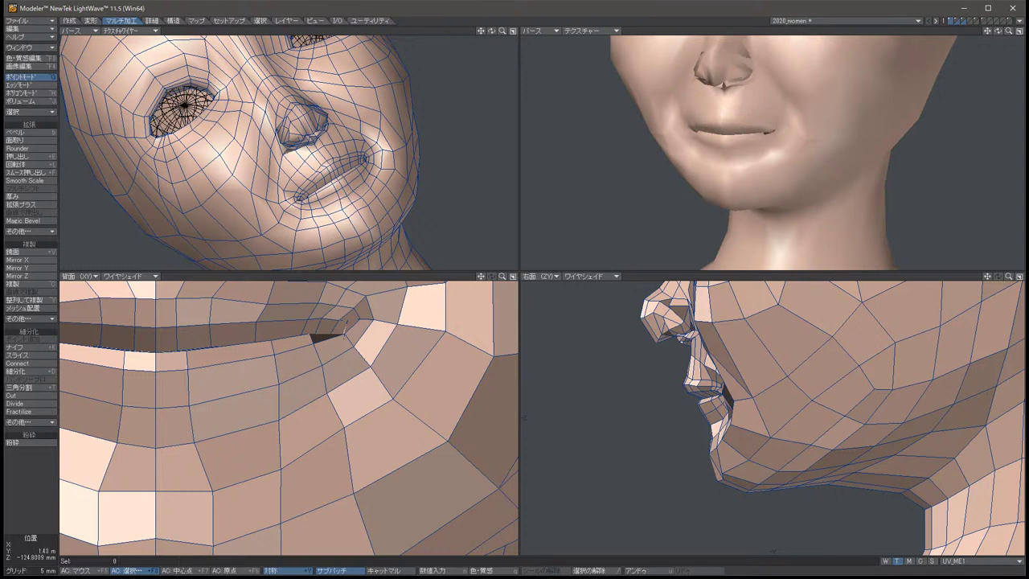
left_click(698, 403)
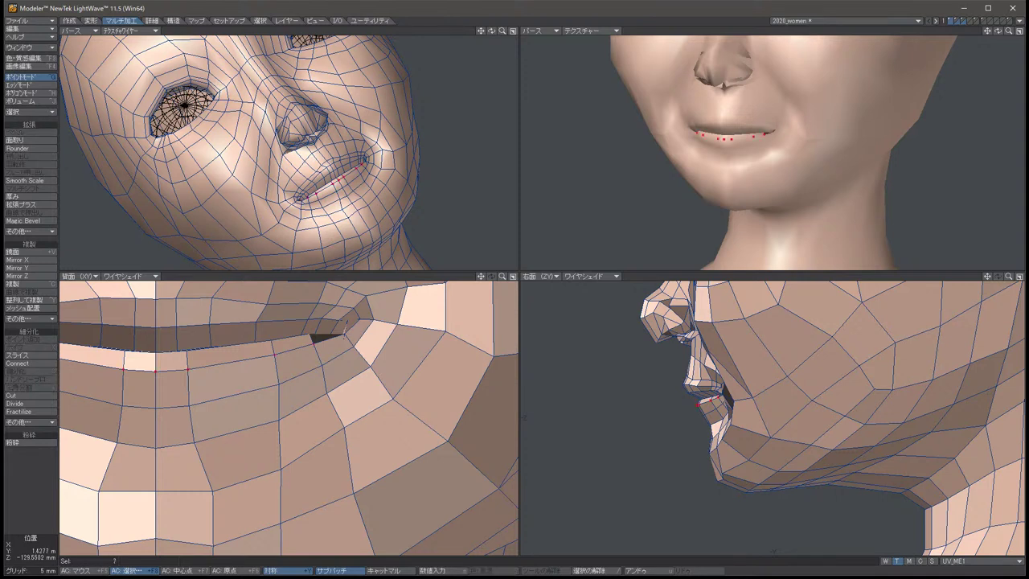
key("t")
left_click_drag(242, 370, 241, 387)
key("space")
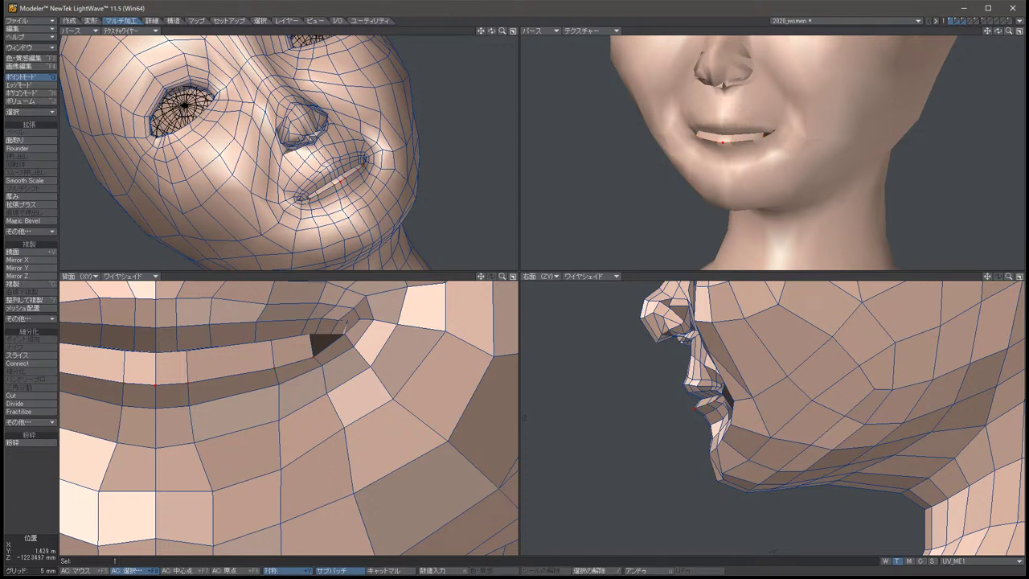
key("b")
key("Return")
key("/")
key("Tab")
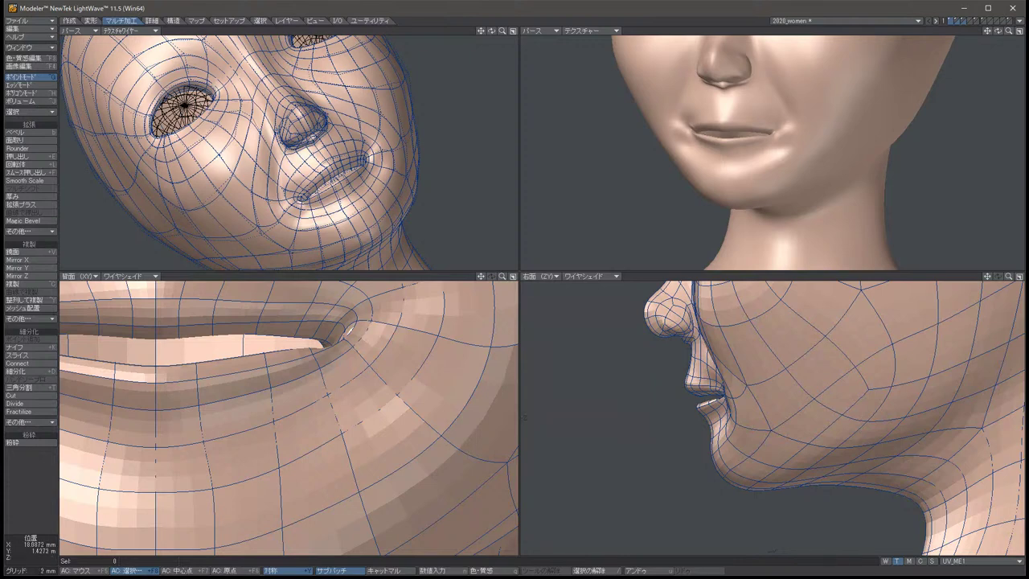
Select both mirrored mouth-corner points and drag them symmetrically with the Move tool.
scroll(289, 418, "down", 5)
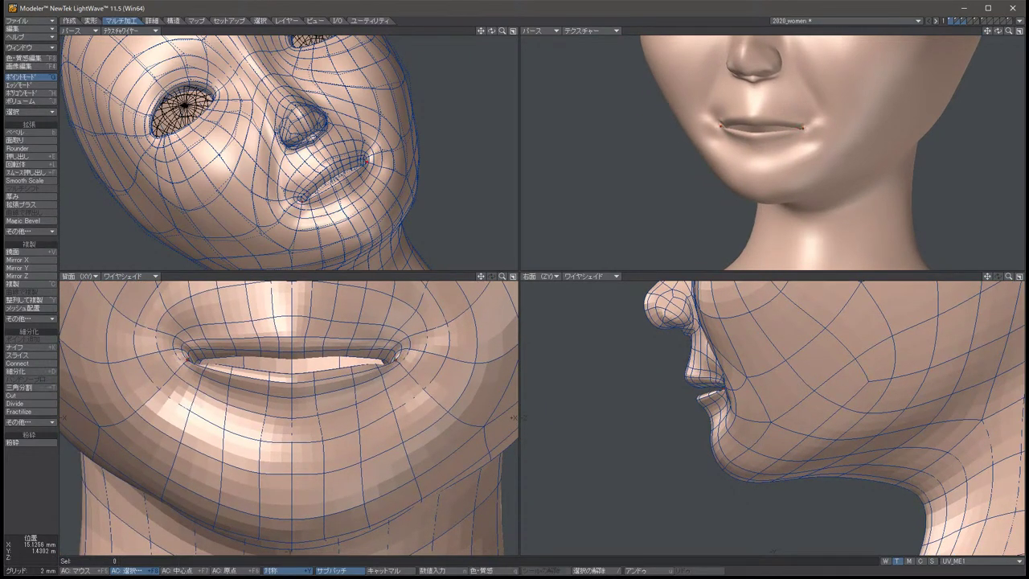
left_click(182, 354)
key("t")
left_click_drag(397, 358, 426, 357)
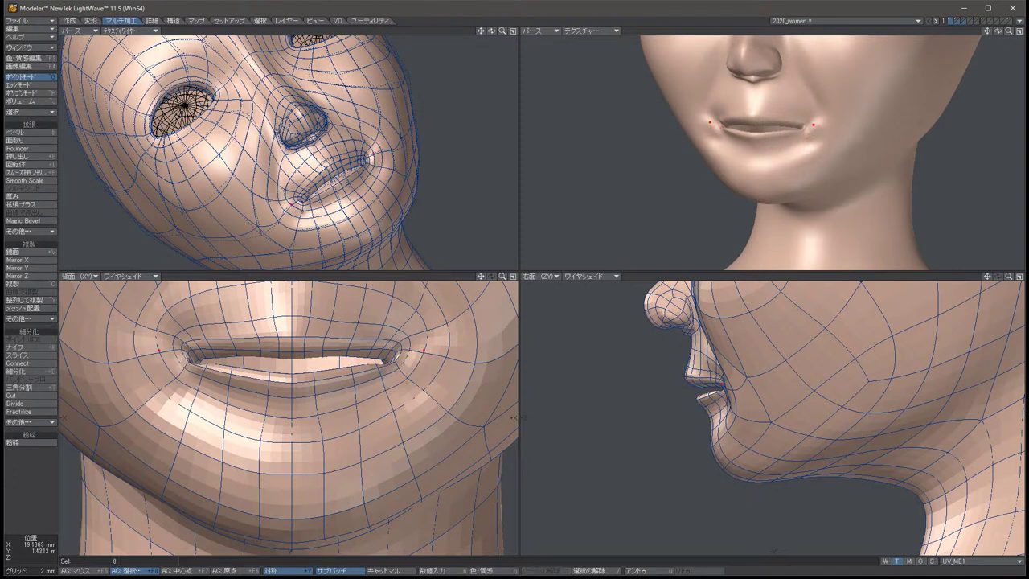
key("space")
key("slash")
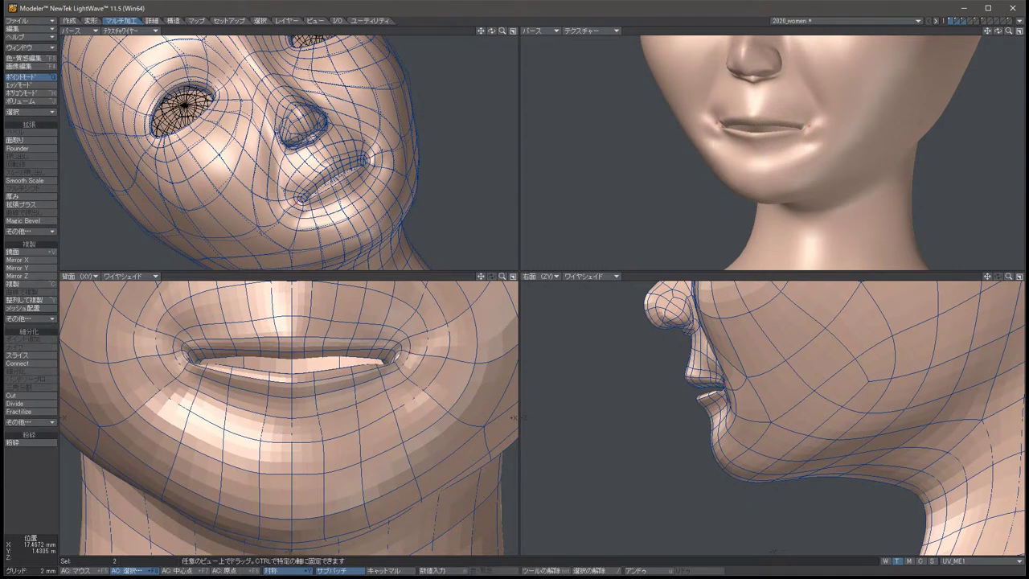
Reselect the mouth-corner points and shift them toward the lip centre.
left_click(185, 352)
left_click(398, 354)
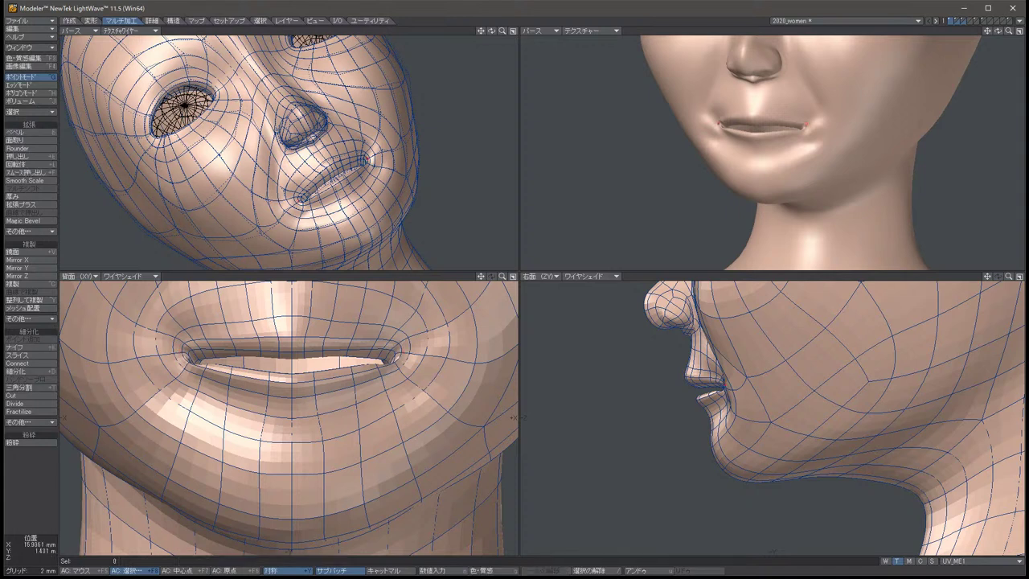
key("slash")
key("t")
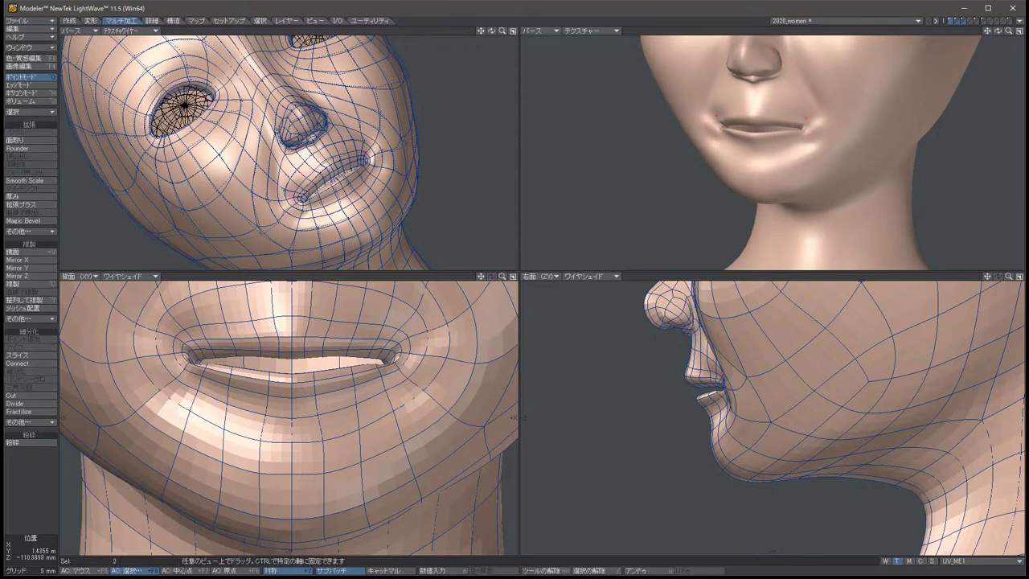
key("space")
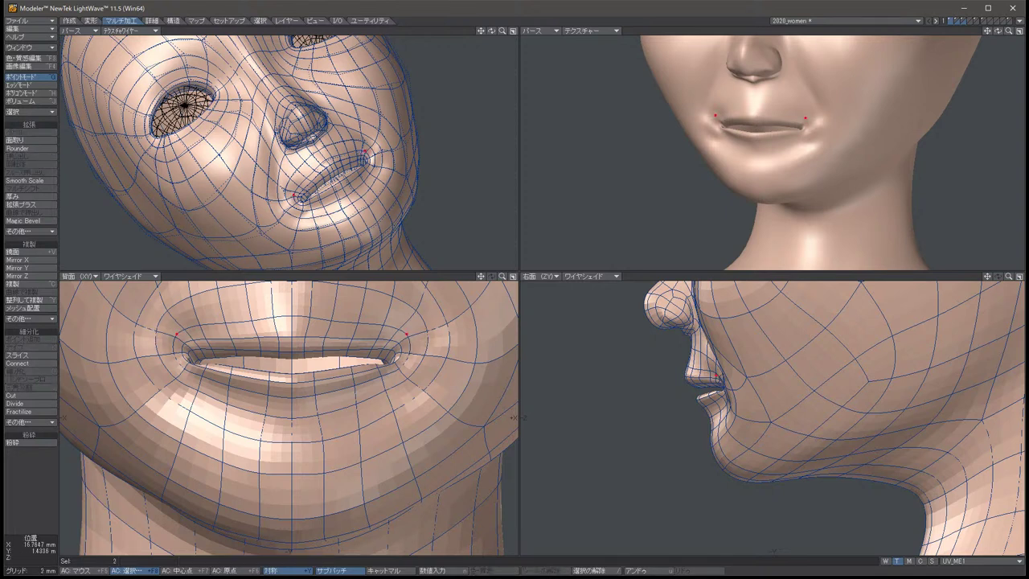
key("t")
left_click_drag(514, 417, 509, 417)
Push the mouth corners deeper, deselect, and turn SubPatch off to show the cage.
key("space")
key("t")
key("space")
key("t")
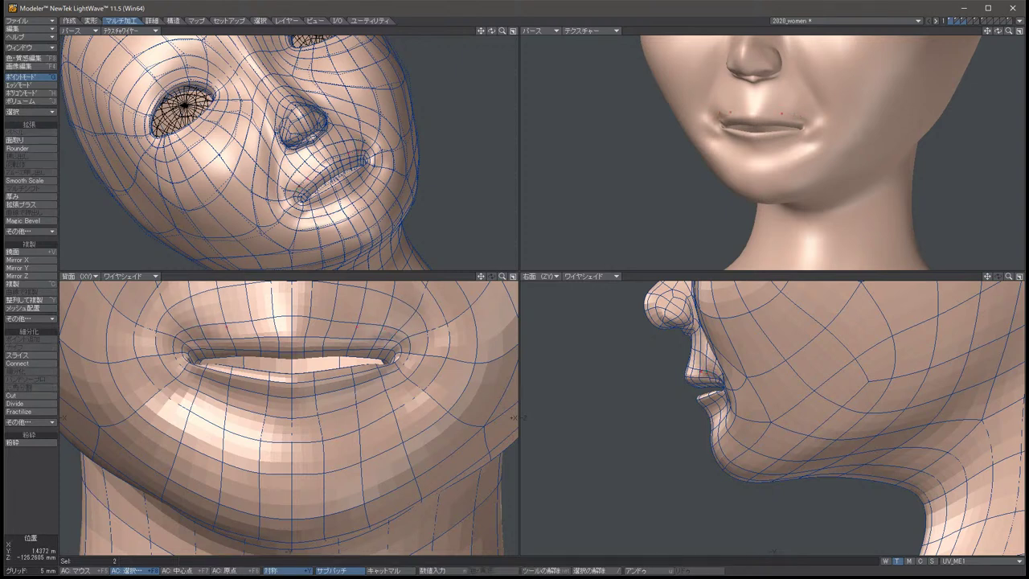
right_click_drag(514, 417, 515, 417)
key("space")
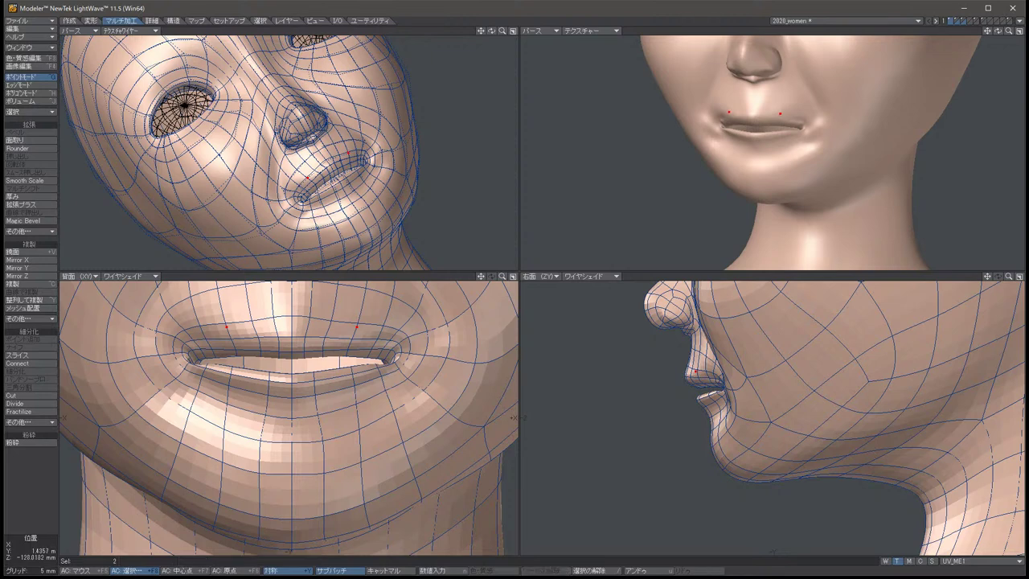
key("slash")
key("Tab")
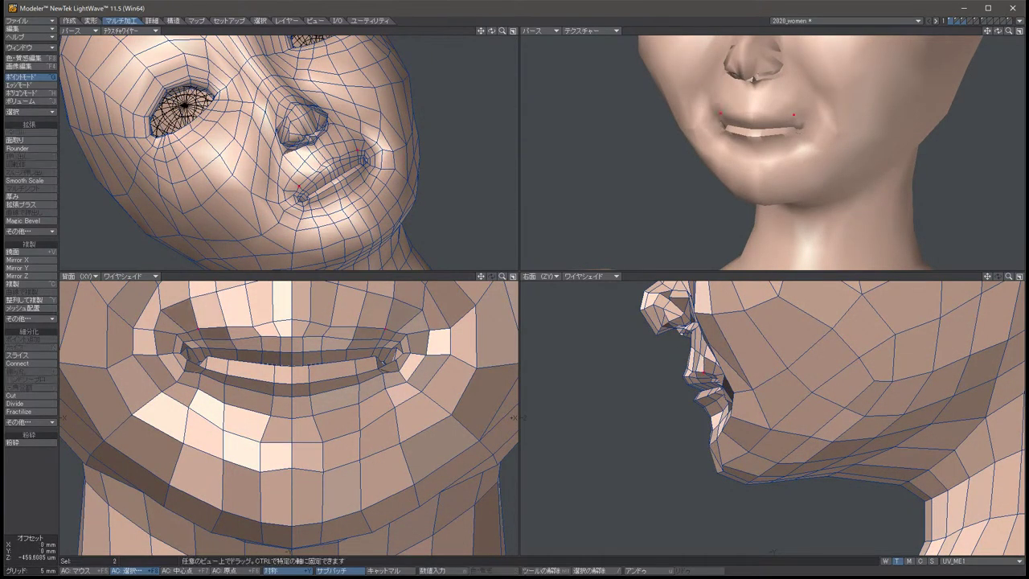
Select both mouth-corner points and nudge them slightly down and back.
left_click(713, 376)
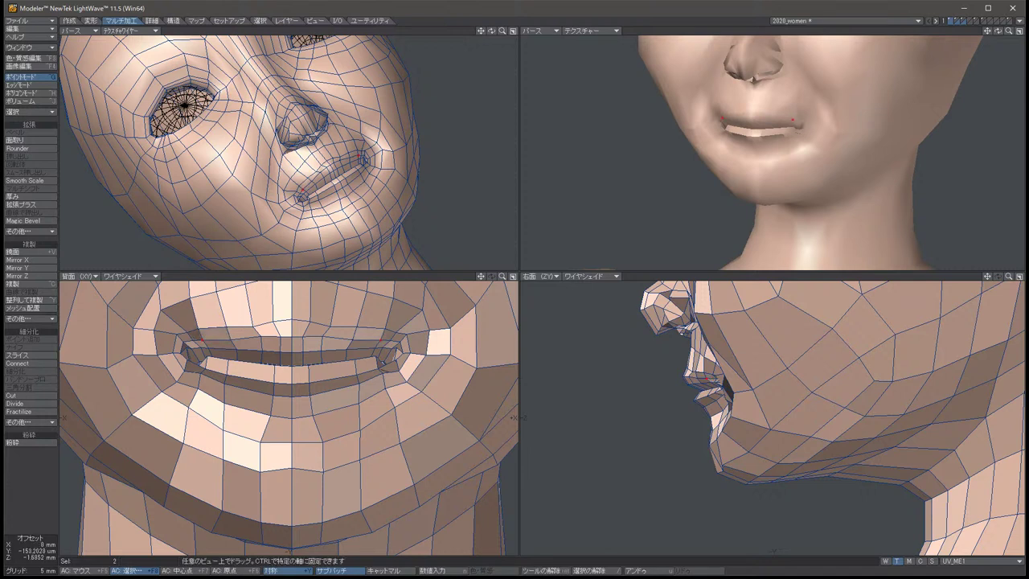
key("slash")
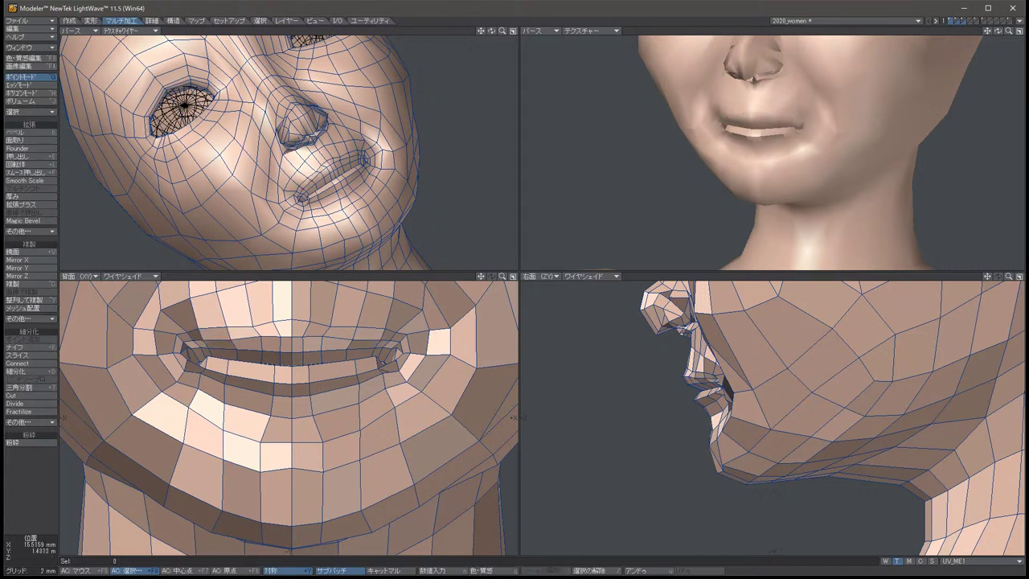
scroll(377, 364, "up", 4)
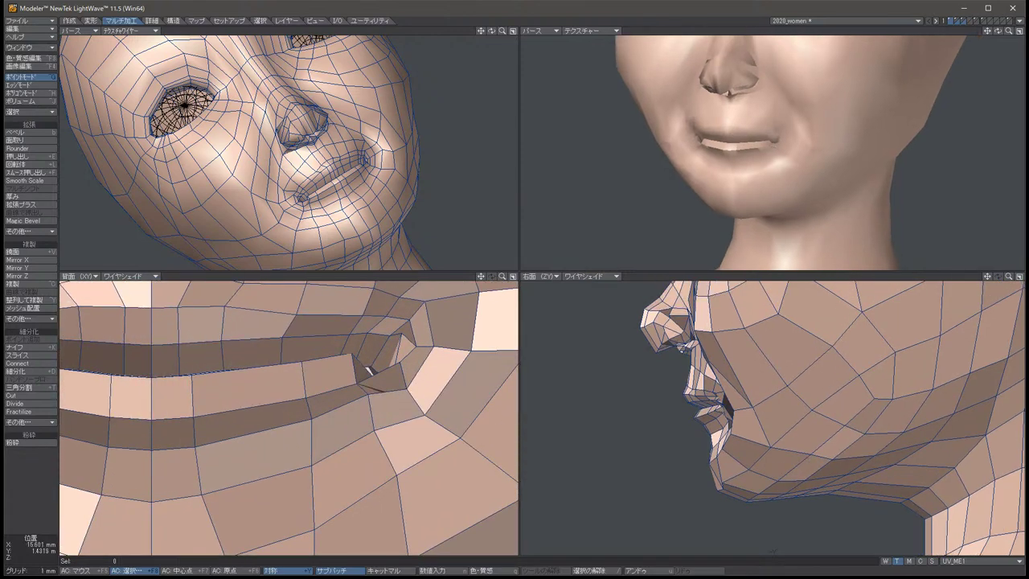
left_click(366, 369)
left_click_drag(365, 368, 364, 372)
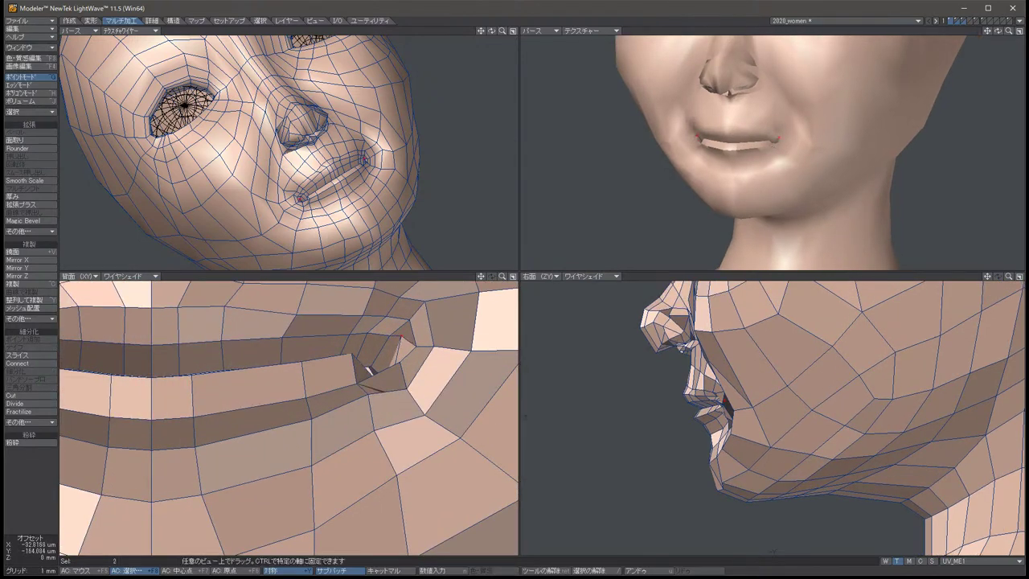
left_click_drag(727, 402, 722, 404)
key("/")
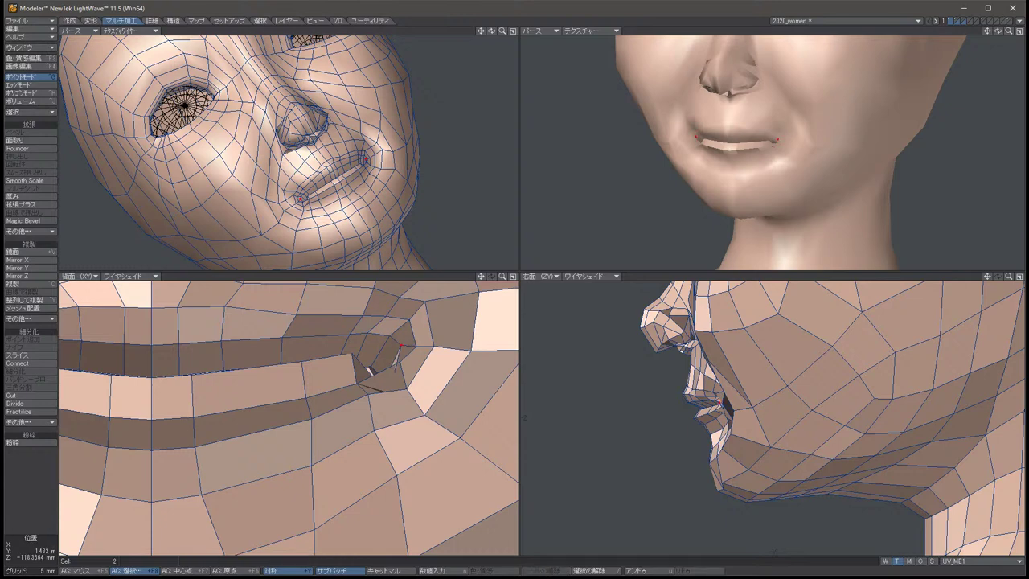
Orbit the close-up to look under the lips and check the mouth-corner points.
scroll(288, 152, "up", 10)
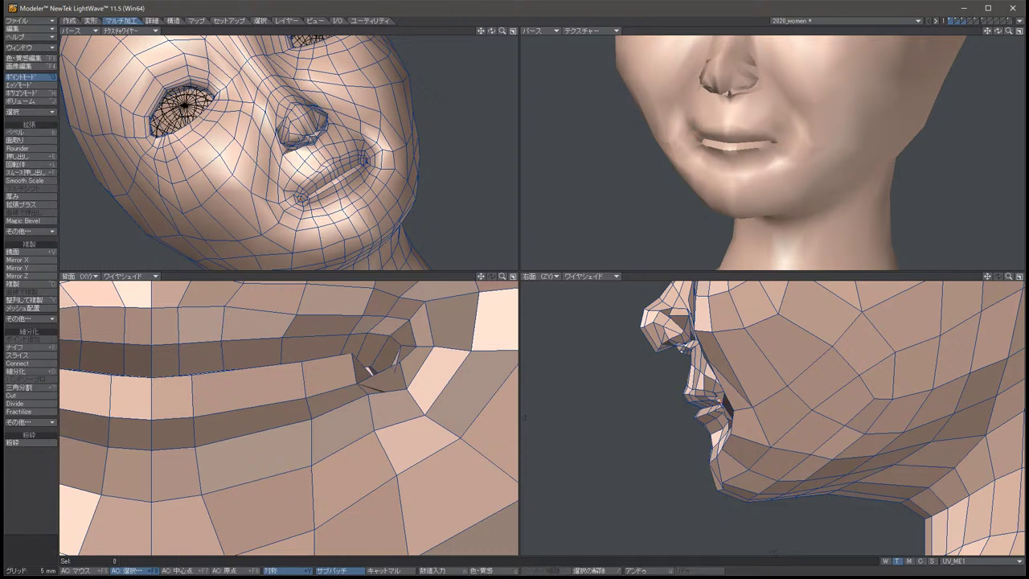
left_click_drag(491, 31, 511, 63)
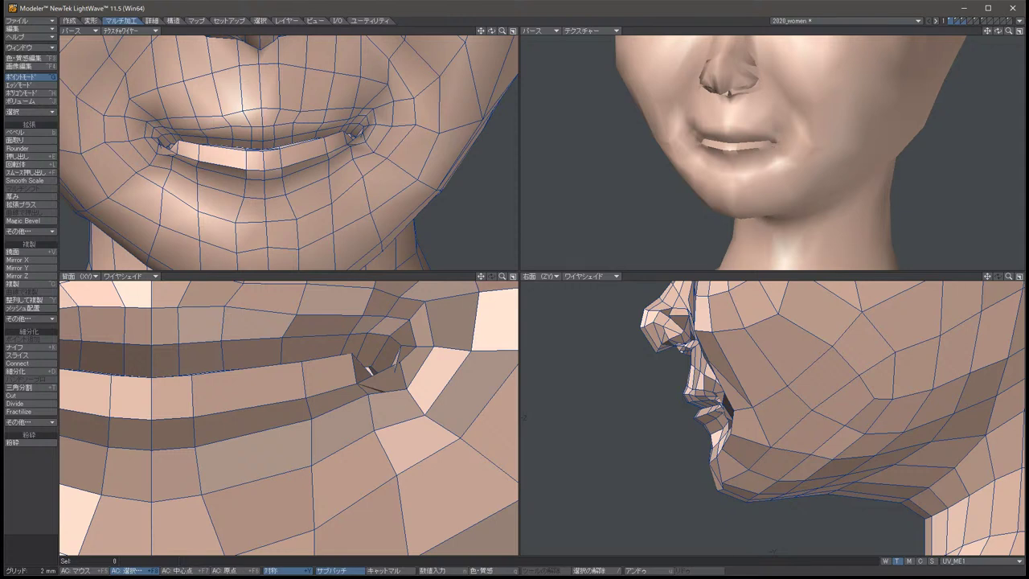
left_click(171, 170)
left_click(352, 157)
key("slash")
Lower two upper-lip points slightly and set the Front view to Wireframe.
left_click(179, 144)
left_click(321, 139)
key("t")
left_click_drag(274, 401, 273, 404)
key("space")
key("slash")
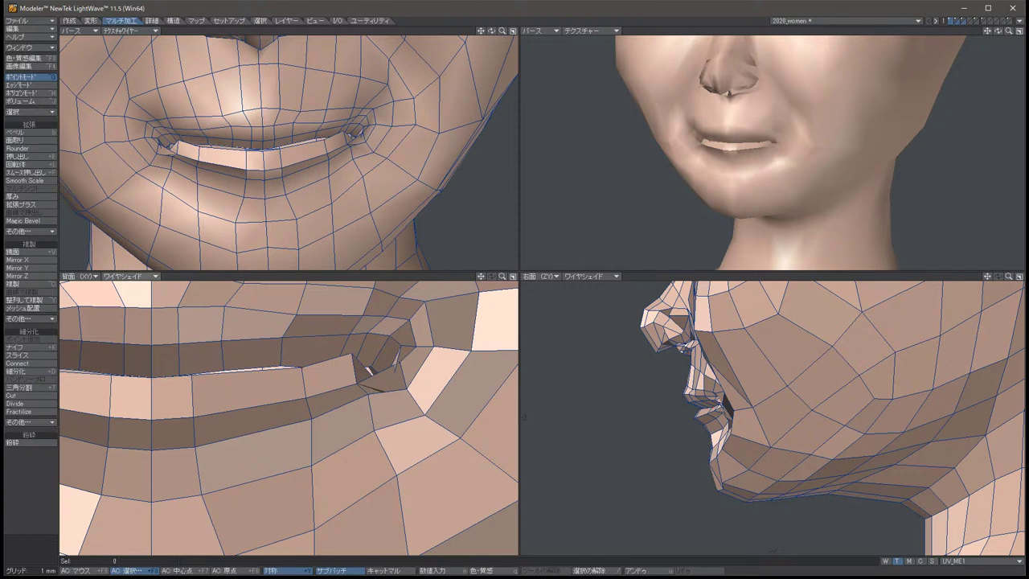
left_click(129, 276)
left_click(141, 248)
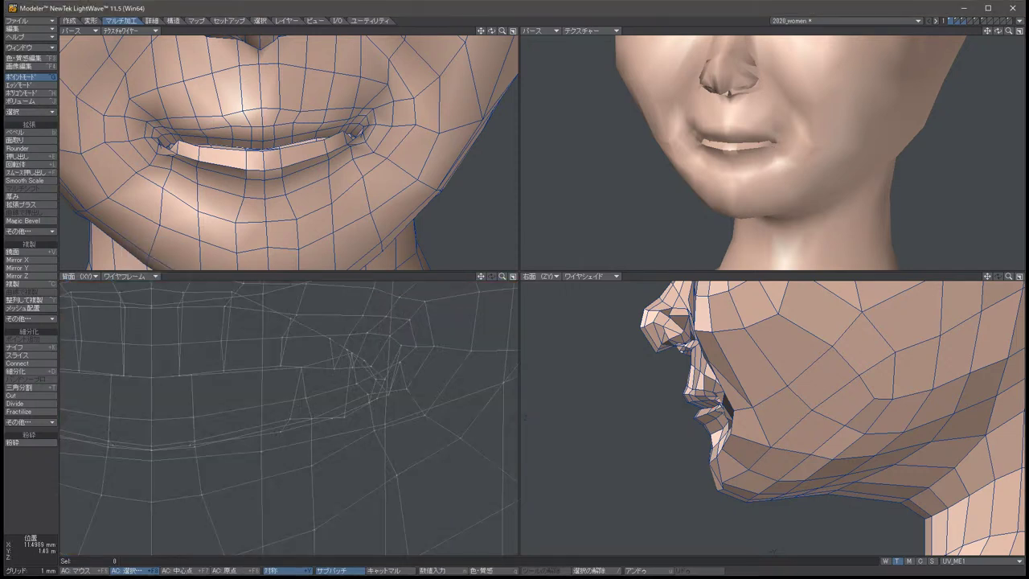
Select a mouth-corner point in the Front view and move it down slightly.
left_click(334, 367)
key("slash")
left_click(351, 363)
key("t")
left_click_drag(350, 365, 350, 370)
key("slash")
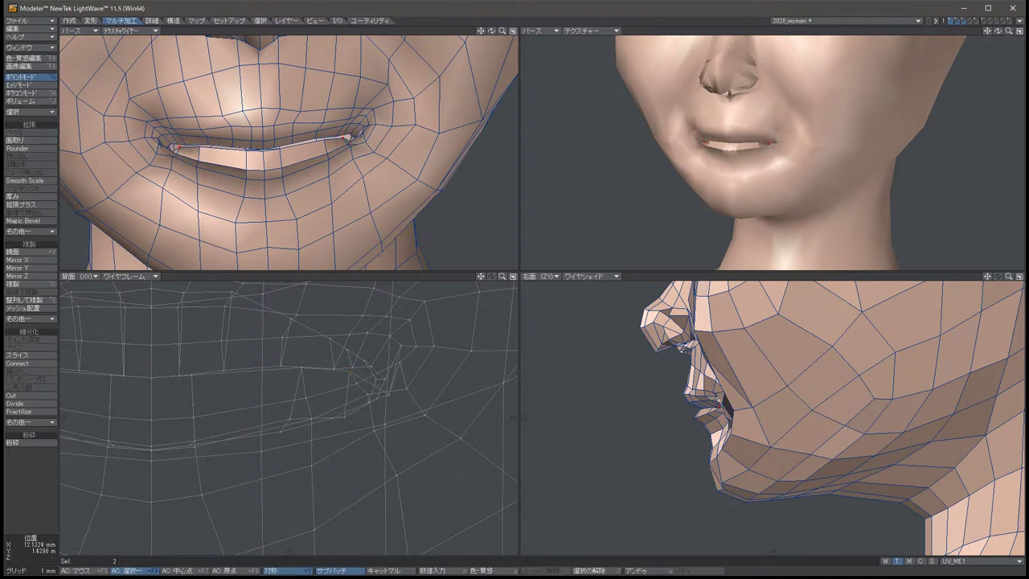
key("space")
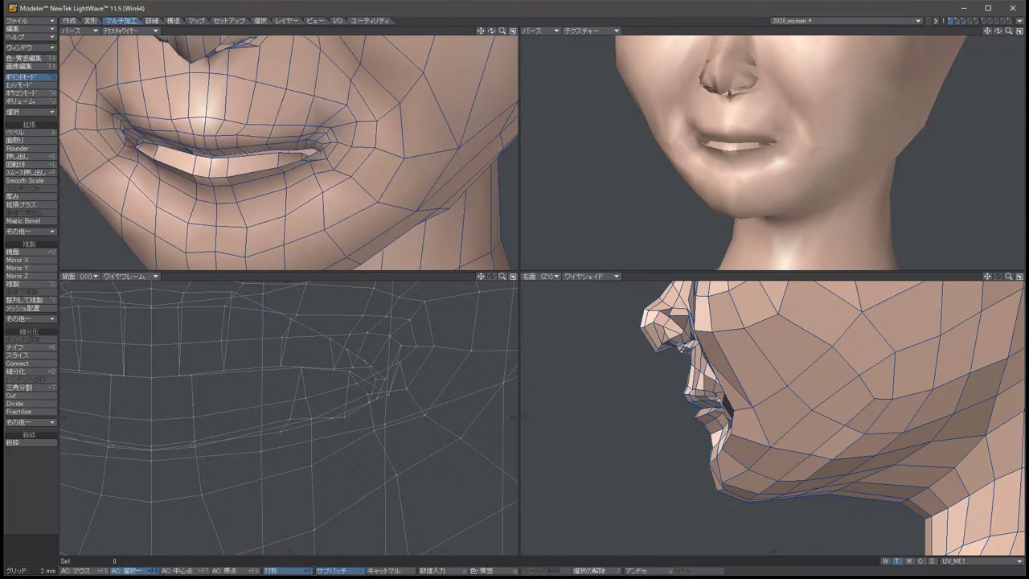
Select another mouth-corner point and orbit the shaded view around the mouth.
left_click(371, 365)
key("t")
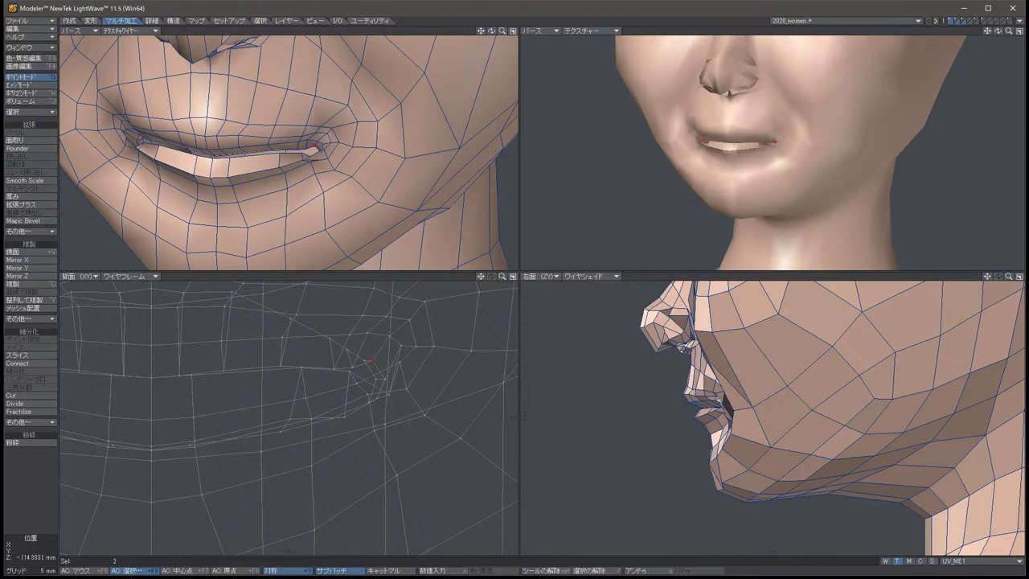
scroll(755, 402, "up", 3)
scroll(771, 153, "up", 3)
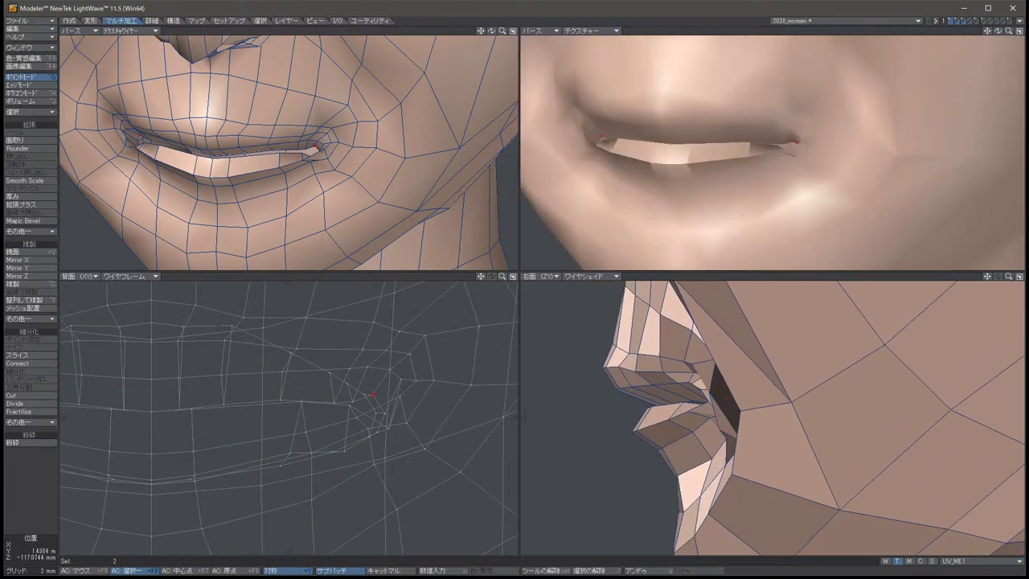
left_click_drag(772, 153, 804, 169, "alt")
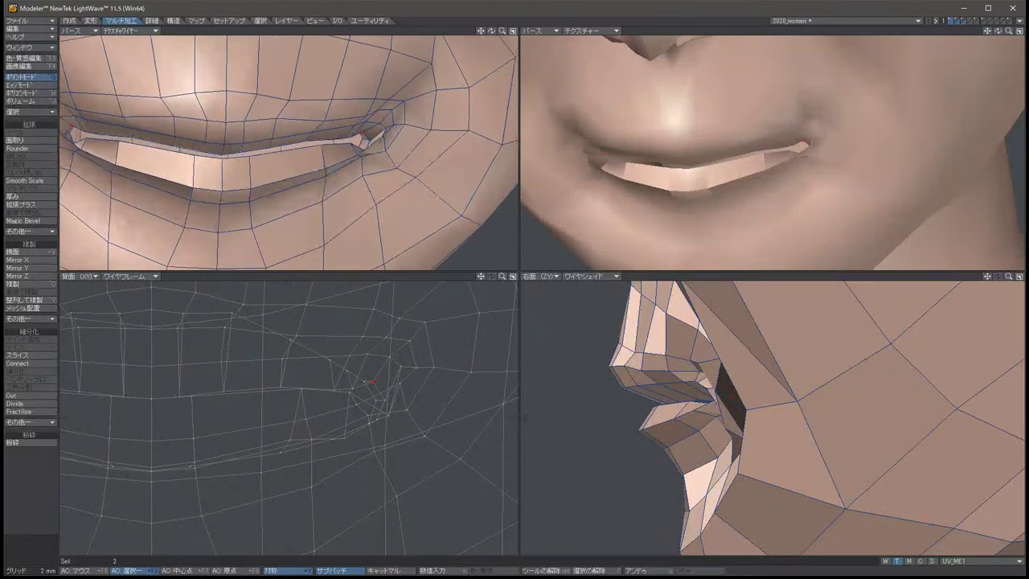
key("slash")
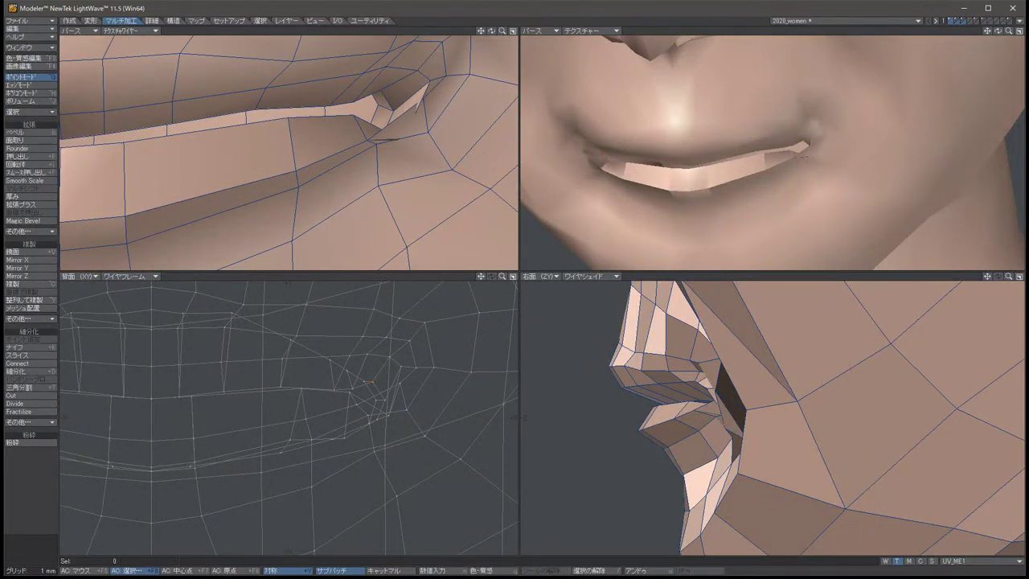
Switch the Front view to Wire Shade and shift the mirrored mouth-corner pair slightly.
left_click(384, 400)
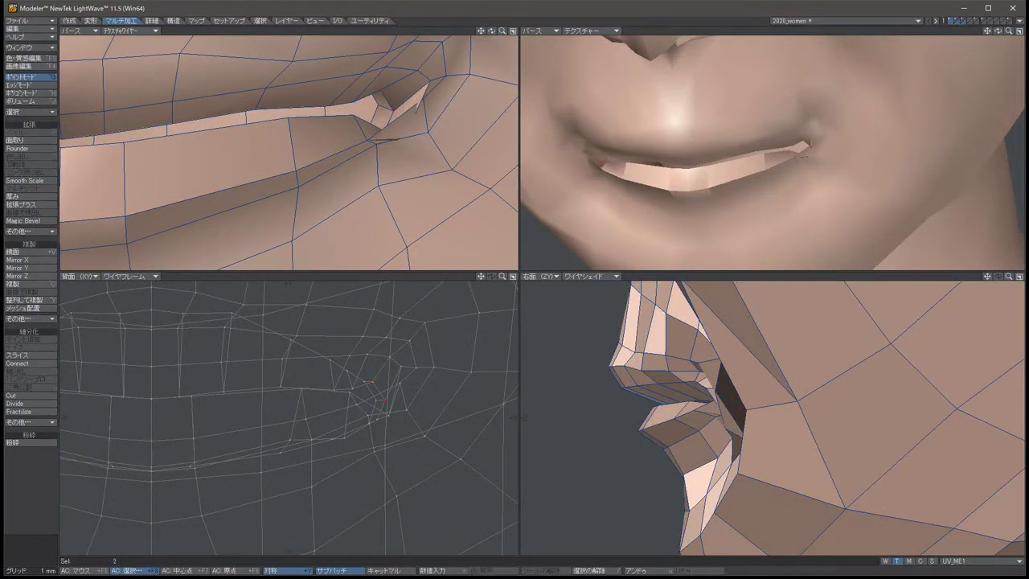
left_click(128, 276)
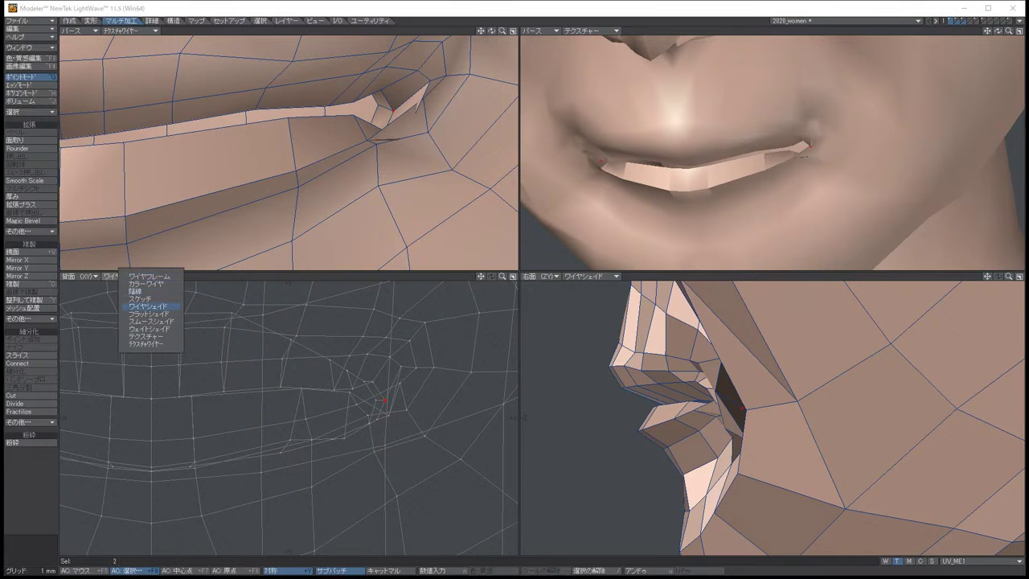
left_click(149, 306)
key("t")
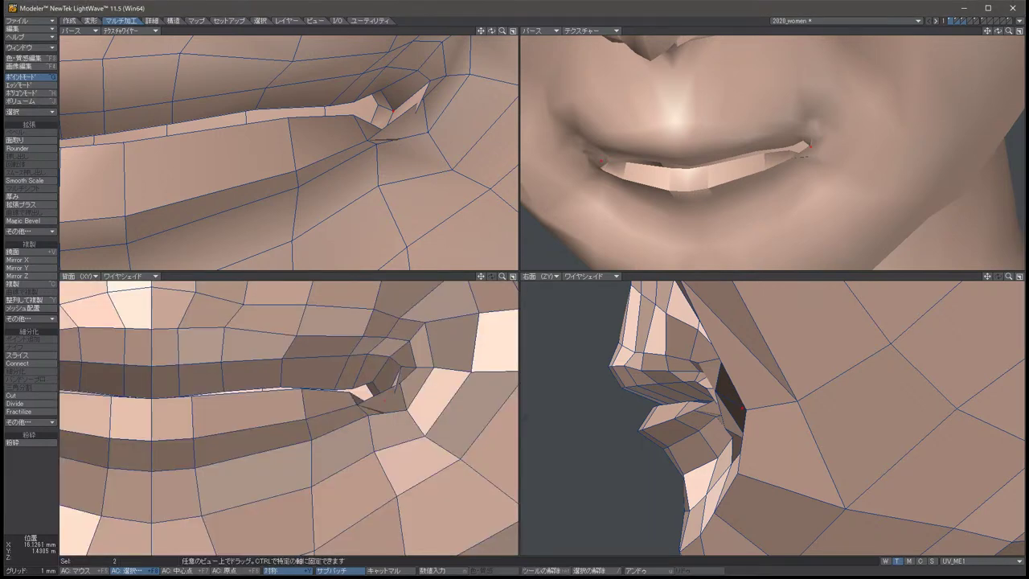
left_click_drag(384, 394, 389, 388)
key("space")
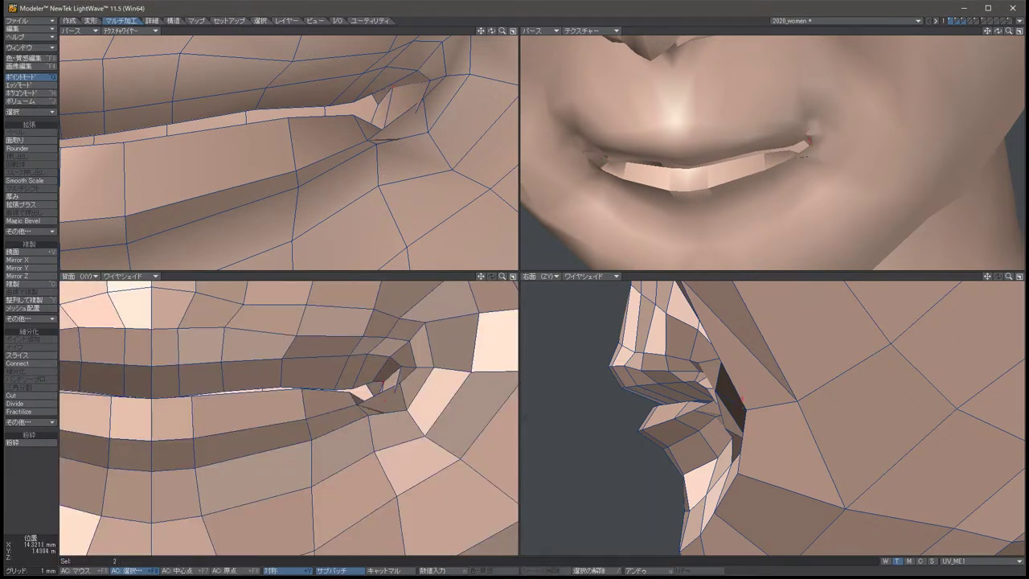
key("slash")
Reselect the mouth-corner pair, orbit the close-up, and return the Front view to Wireframe.
left_click(386, 391)
key("t")
key("space")
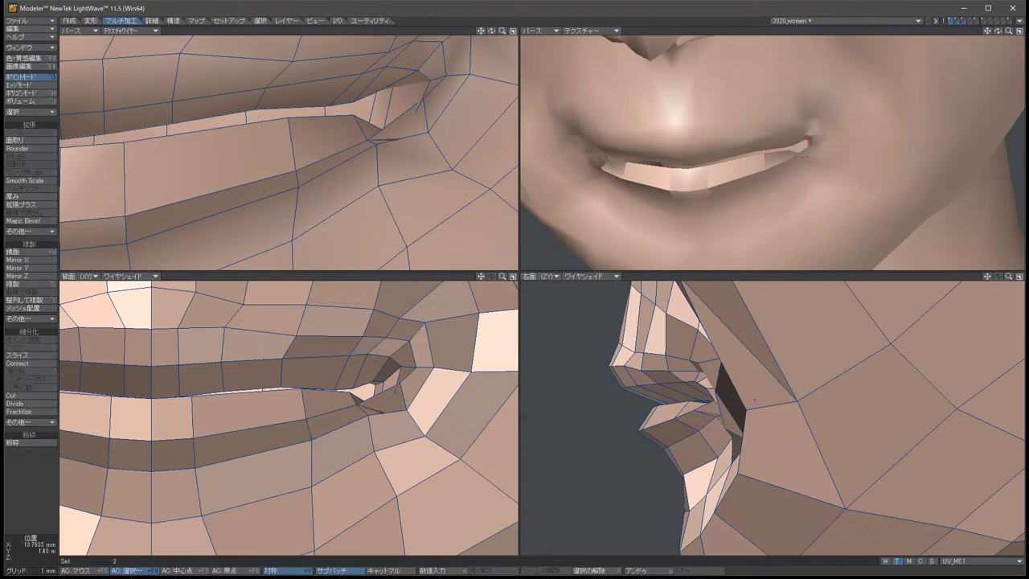
key("slash")
left_click_drag(321, 161, 346, 173, "alt")
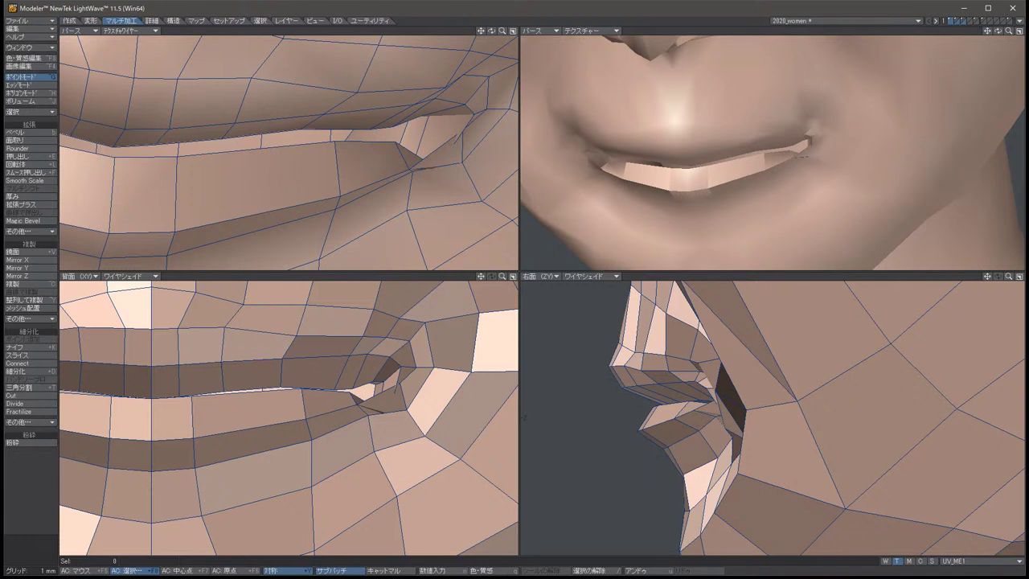
left_click(395, 143)
left_click(129, 276)
left_click(132, 243)
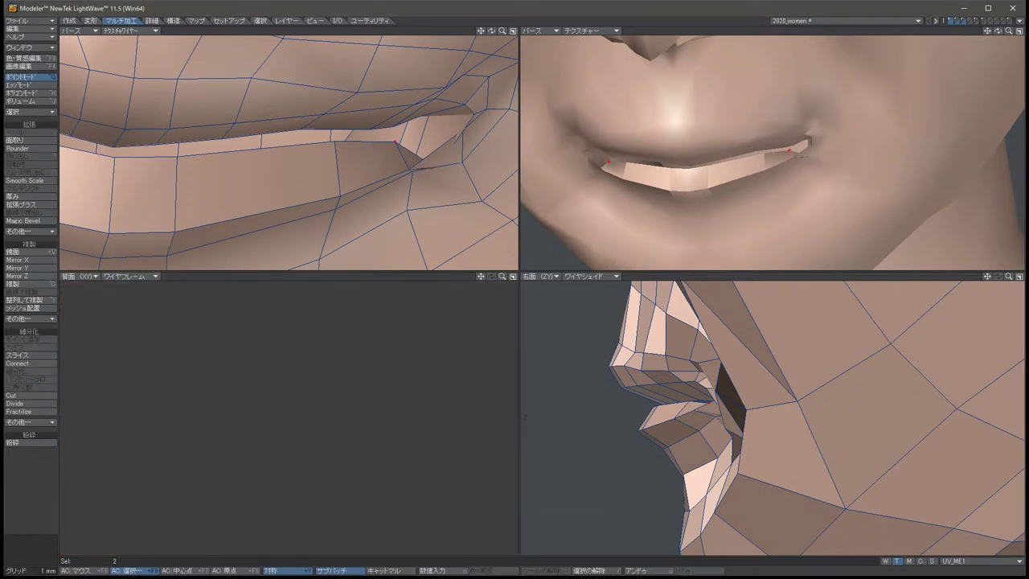
Drag a mouth-corner point upward in the Front view to reposition it.
left_click(387, 402)
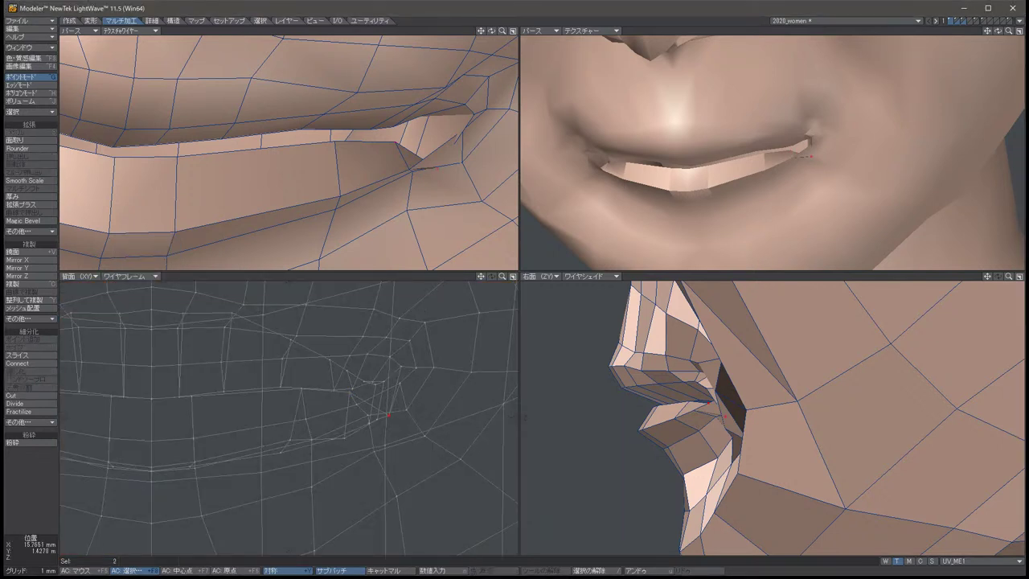
key("t")
left_click_drag(388, 402, 399, 370)
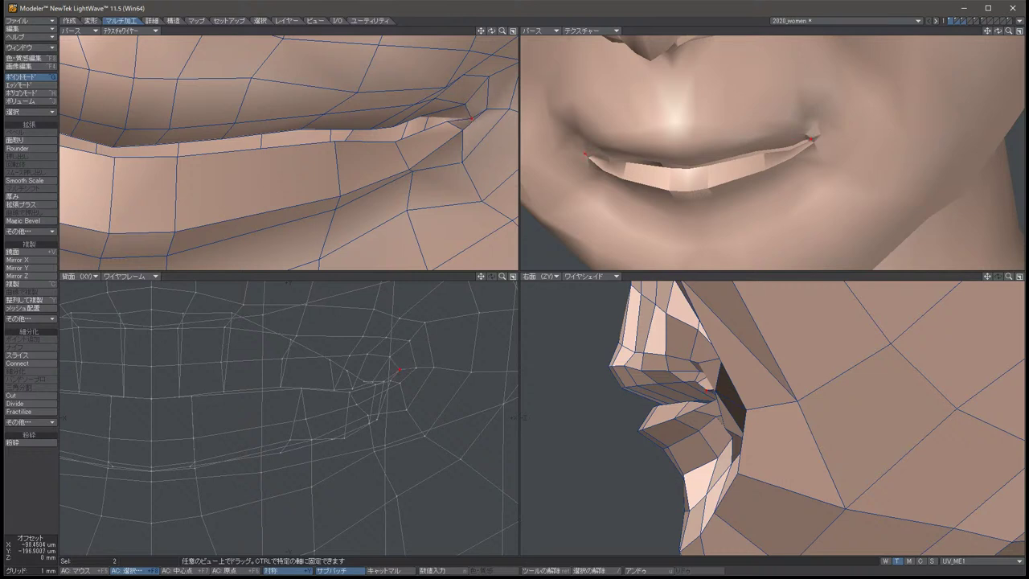
key("space")
key("slash")
Nudge the lip corners slightly down and in, then turn the shaded view to side profile.
key("t")
left_click_drag(399, 370, 399, 371)
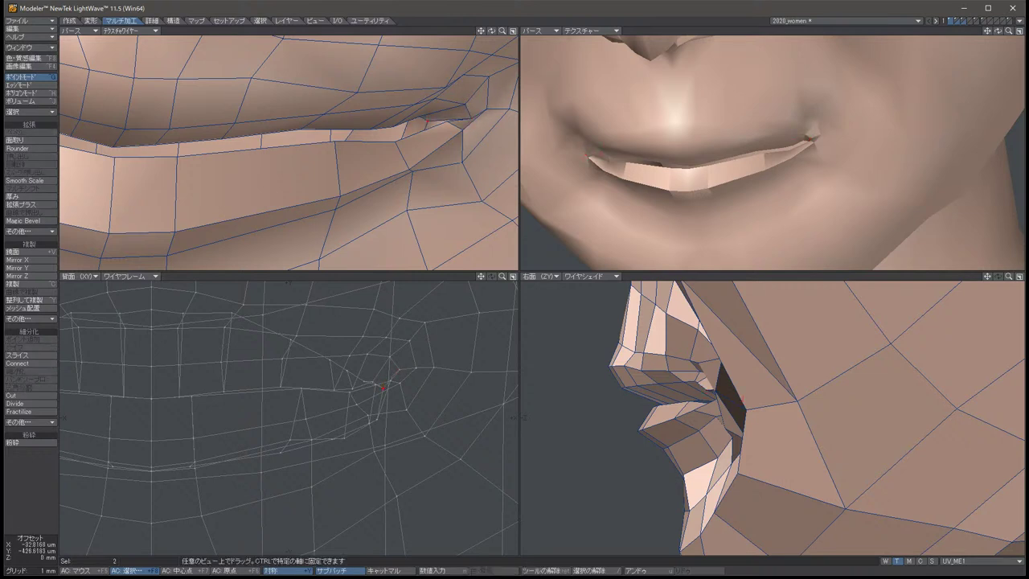
key("space")
key("slash")
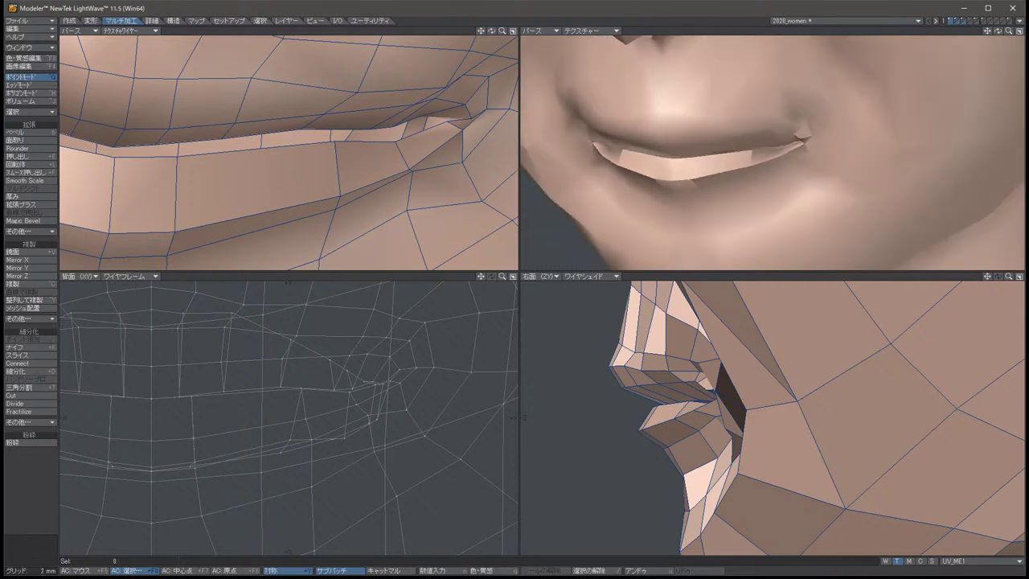
key("Left")
key("Left")
key("Left")
key("Left")
key("Left")
key("Left")
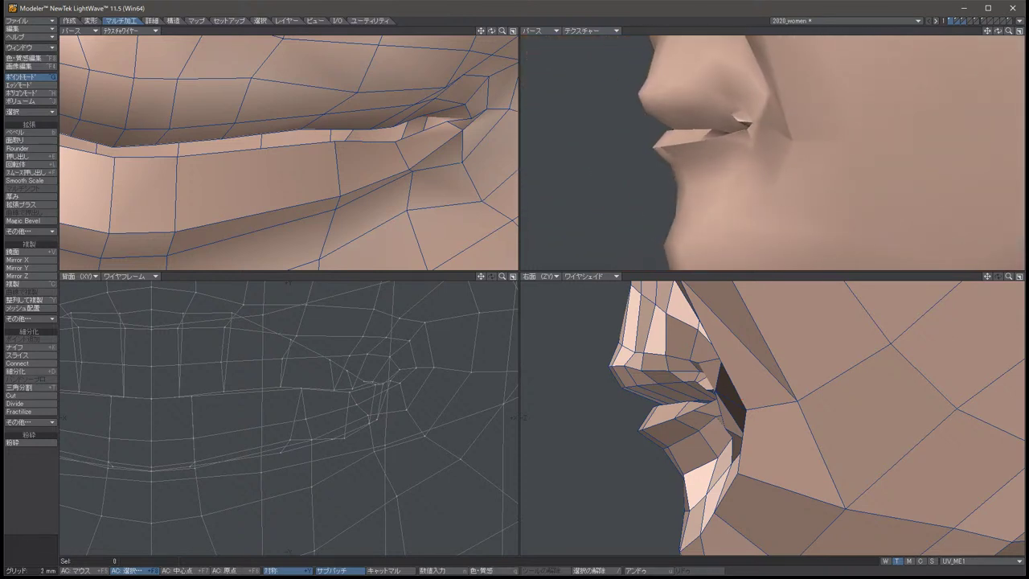
Zoom in on the mouth and select the two end points of the upper row.
key("period")
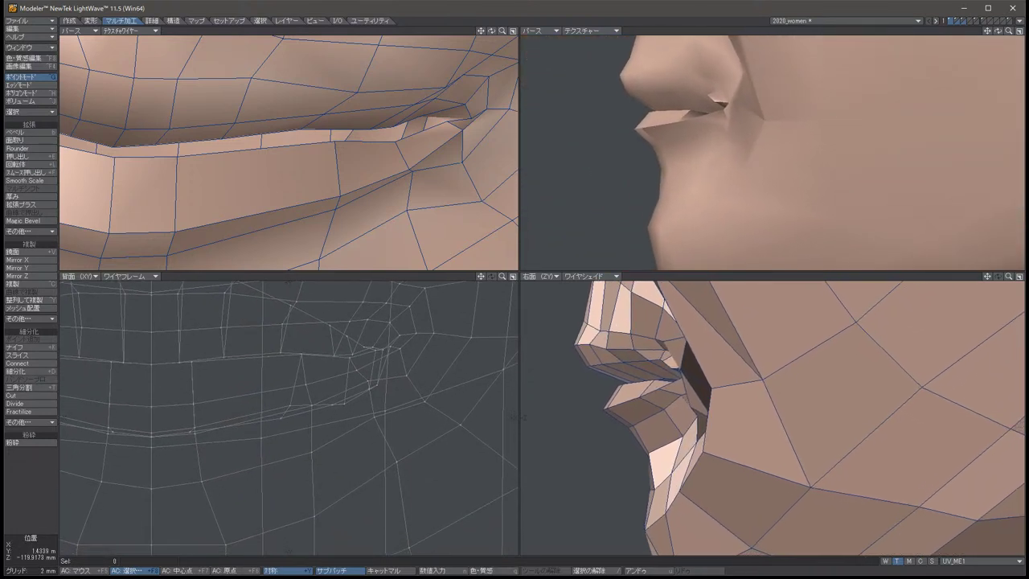
key("period")
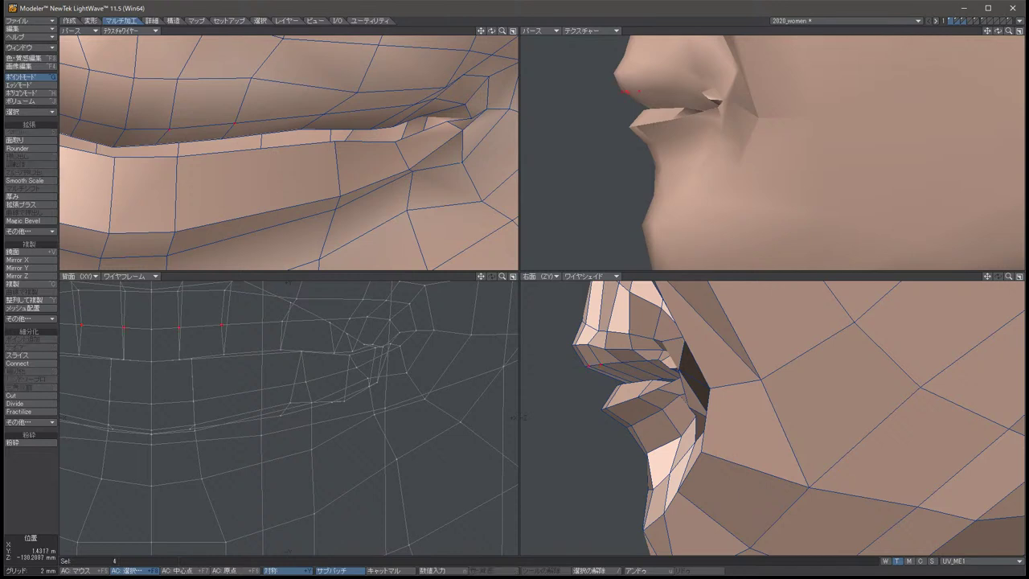
left_click_drag(77, 330, 225, 329)
key("slash")
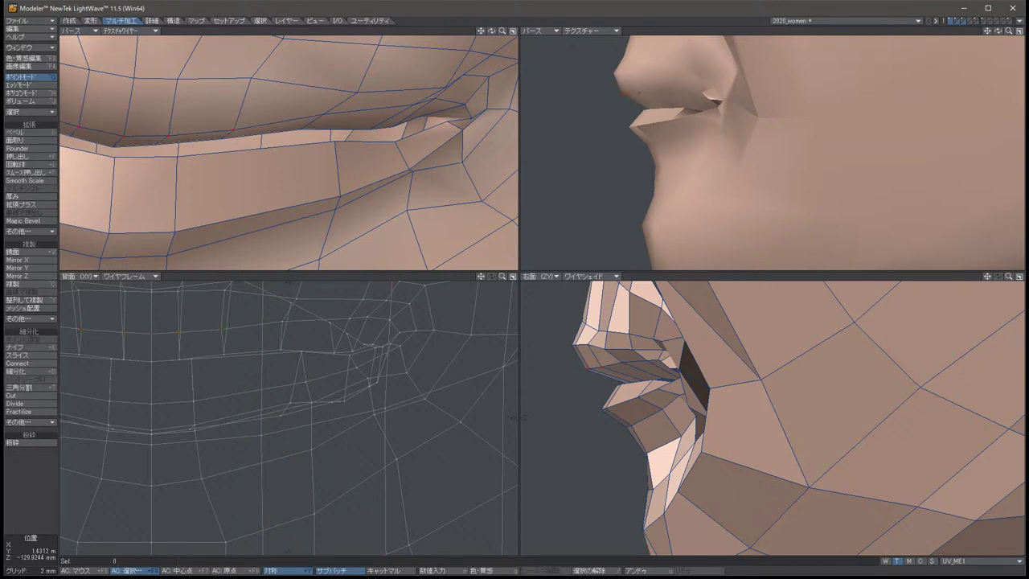
left_click(78, 289)
left_click(225, 290)
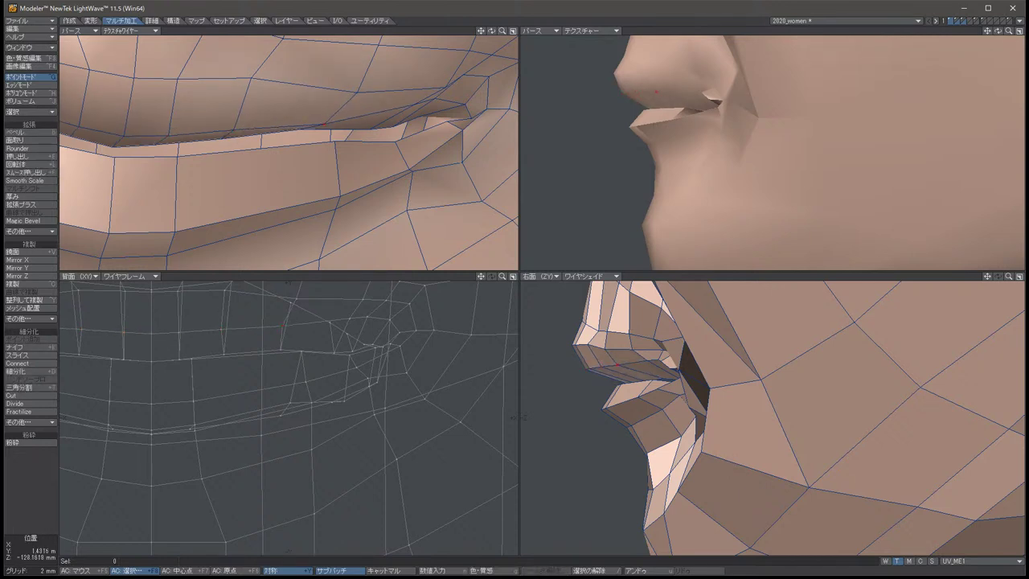
key("p")
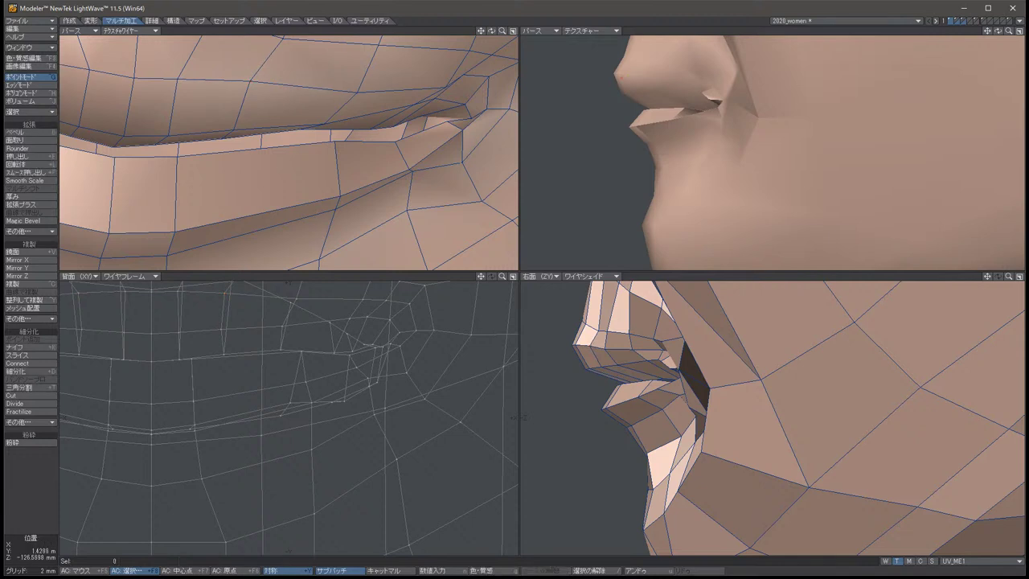
Select points along the lip line and try the Move tool without changing them.
left_click(152, 363)
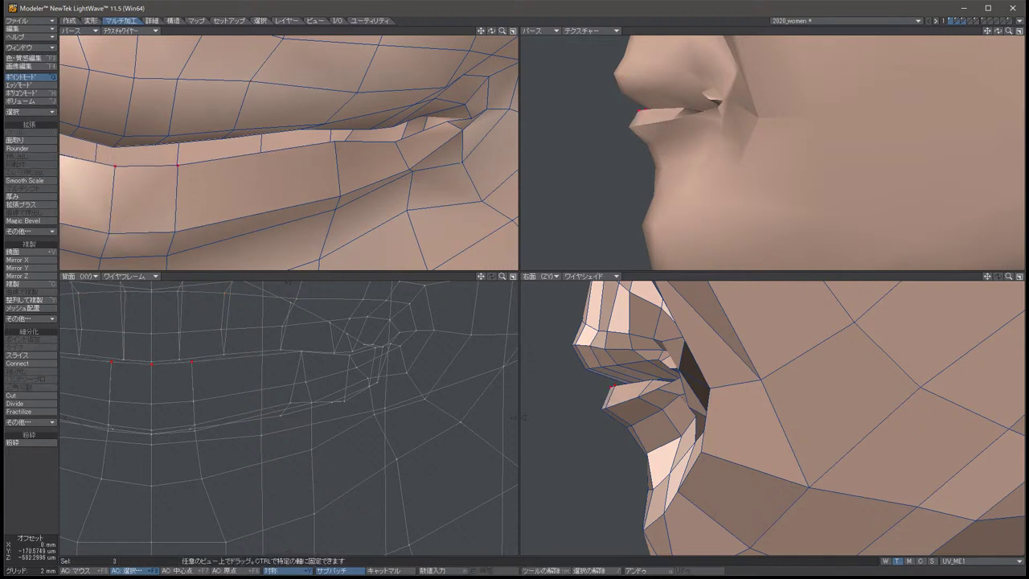
key("t")
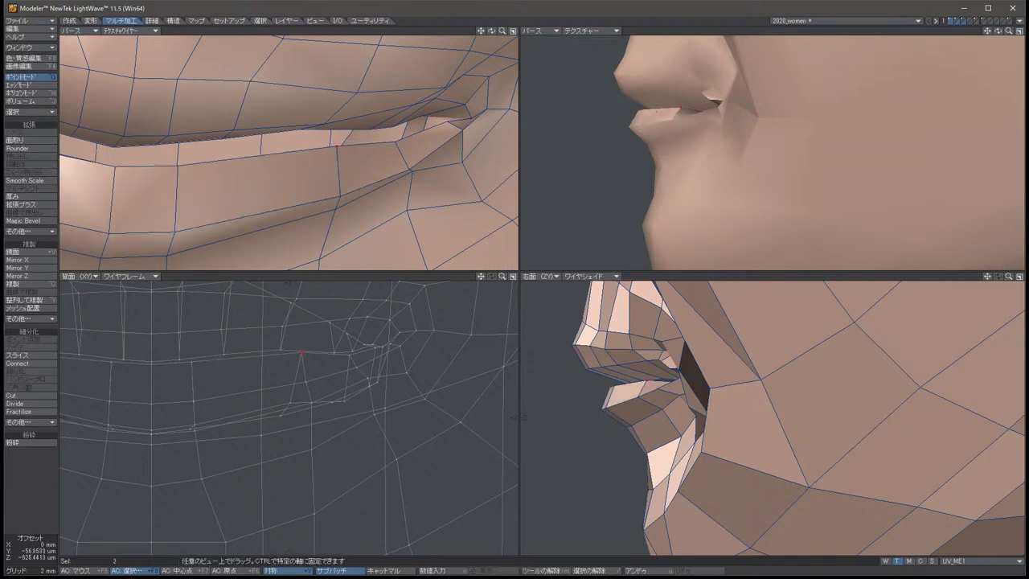
key("slash")
key("space")
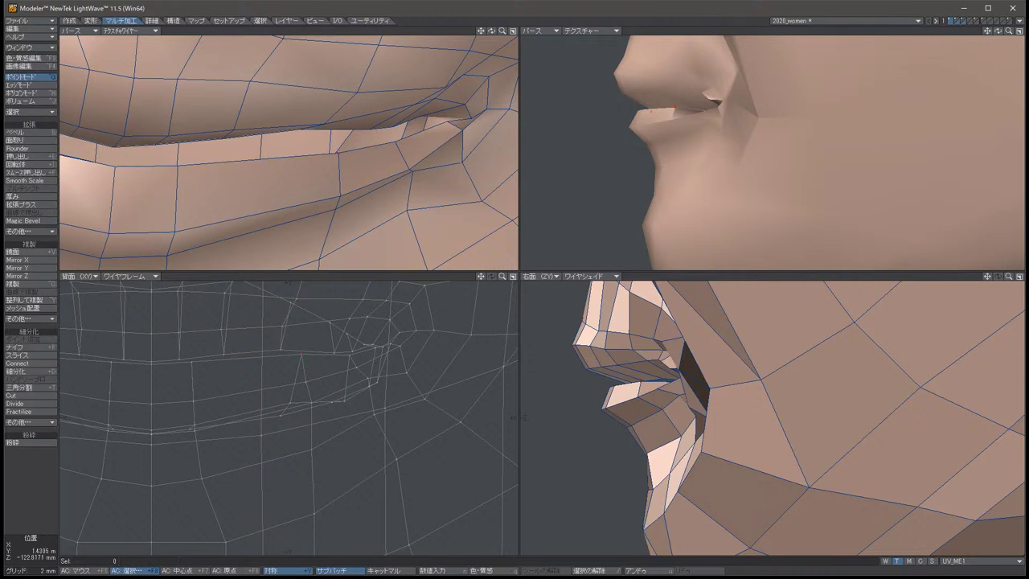
left_click(280, 351)
key("slash")
In edge mode, move one lip-line edge slightly up in the Front view.
key("ctrl+h")
left_click(307, 336)
key("t")
left_click_drag(309, 342, 314, 338)
key("space")
key("slash")
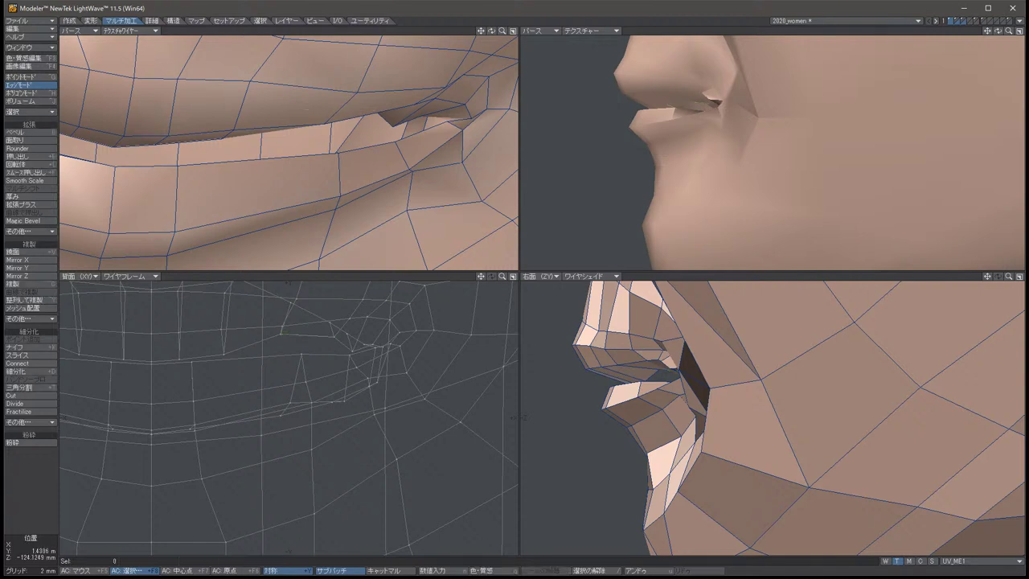
Raise the edges further along the upper lip line.
left_click(252, 342)
key("t")
left_click_drag(153, 354, 153, 332)
key("space")
key("slash")
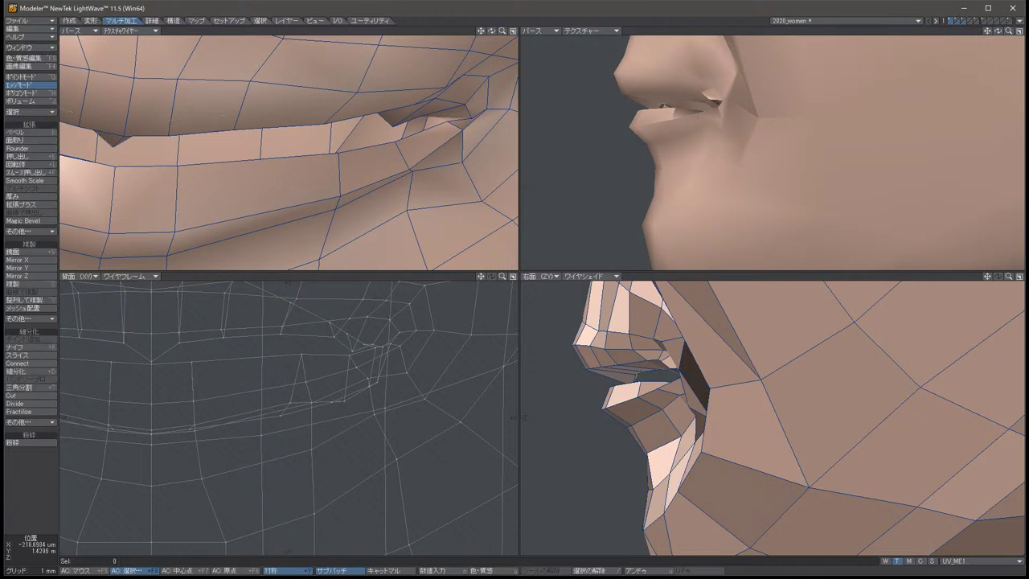
Back in point mode, raise one upper-lip point slightly.
key("ctrl+h")
key("ctrl+g")
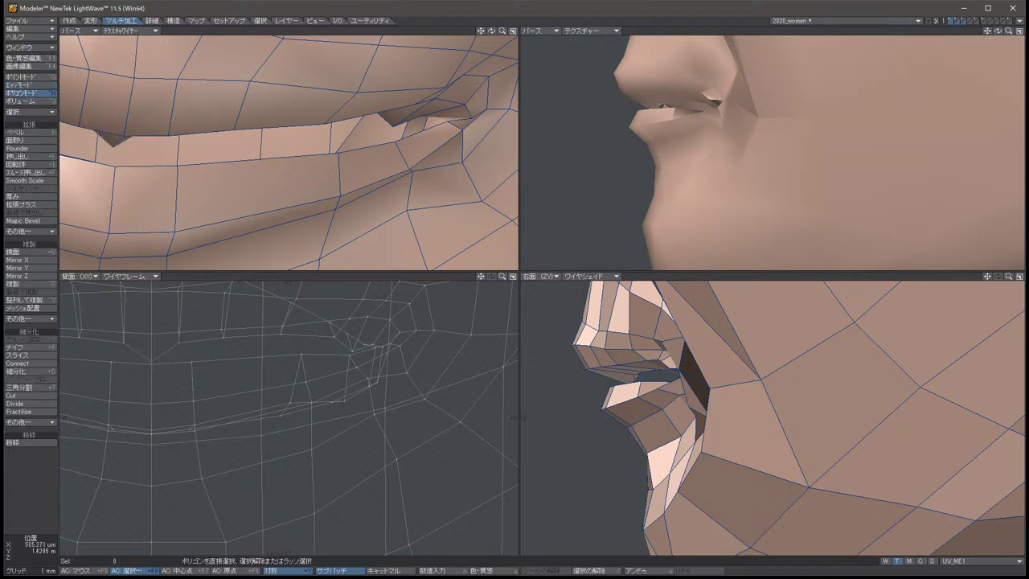
left_click(152, 361)
key("t")
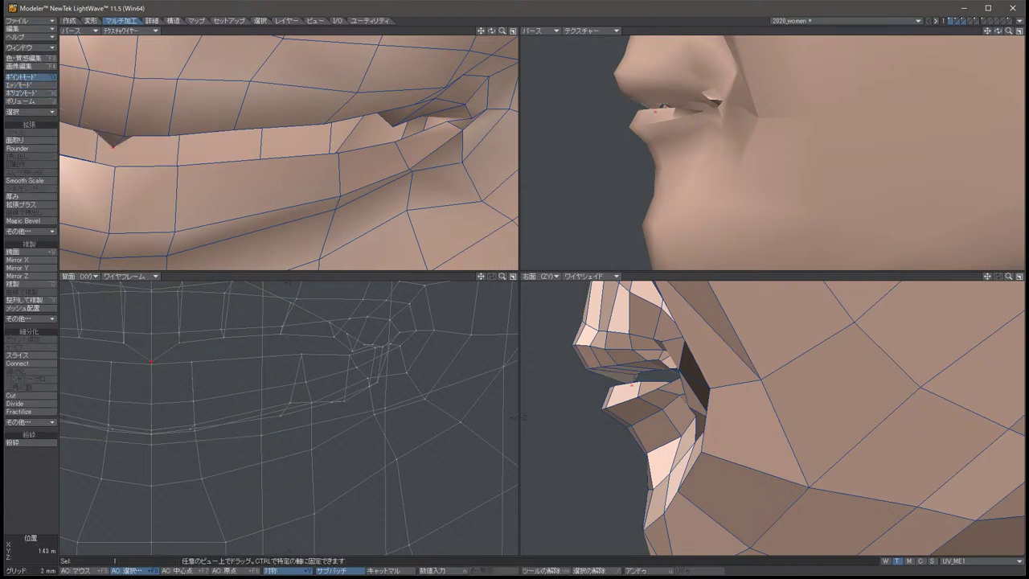
left_click_drag(151, 361, 151, 348)
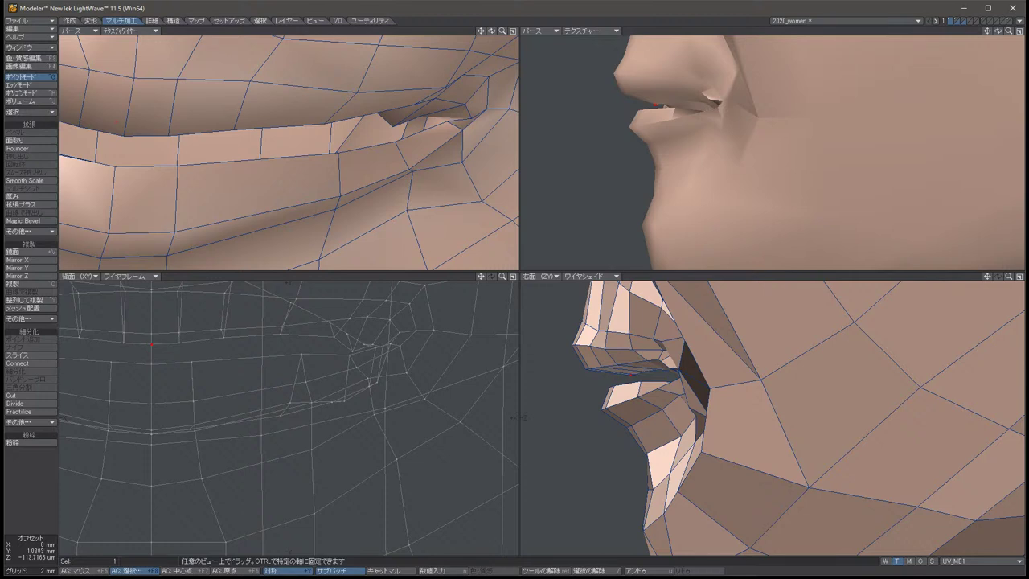
key("space")
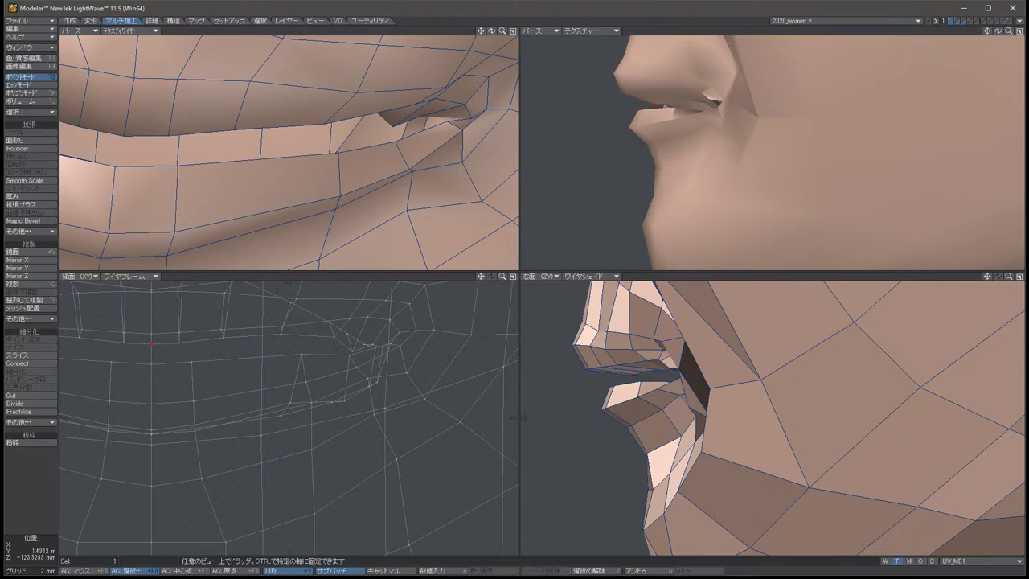
key("slash")
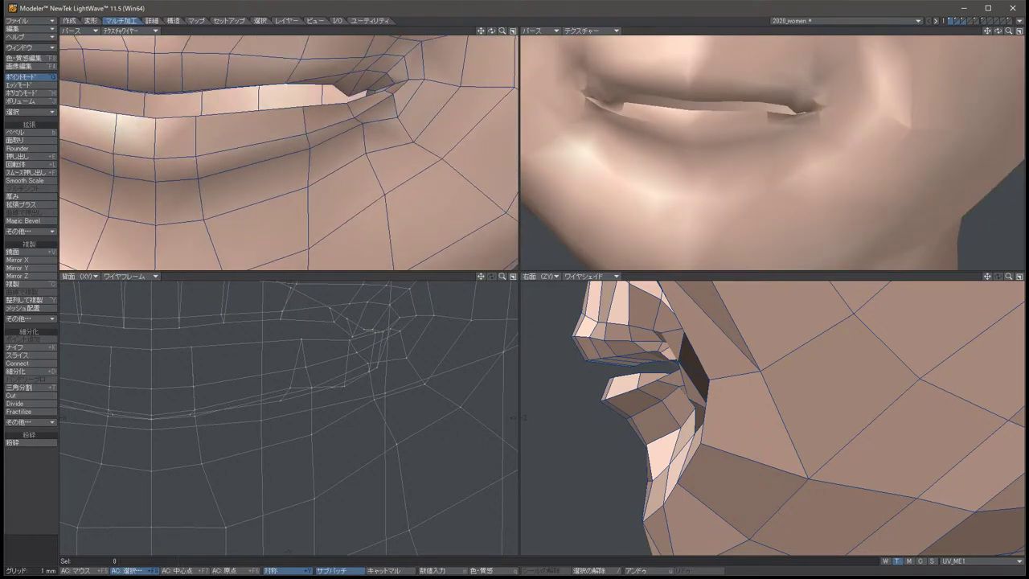
Shift the two mouth-corner points sideways and slightly back with symmetric Move.
key("t")
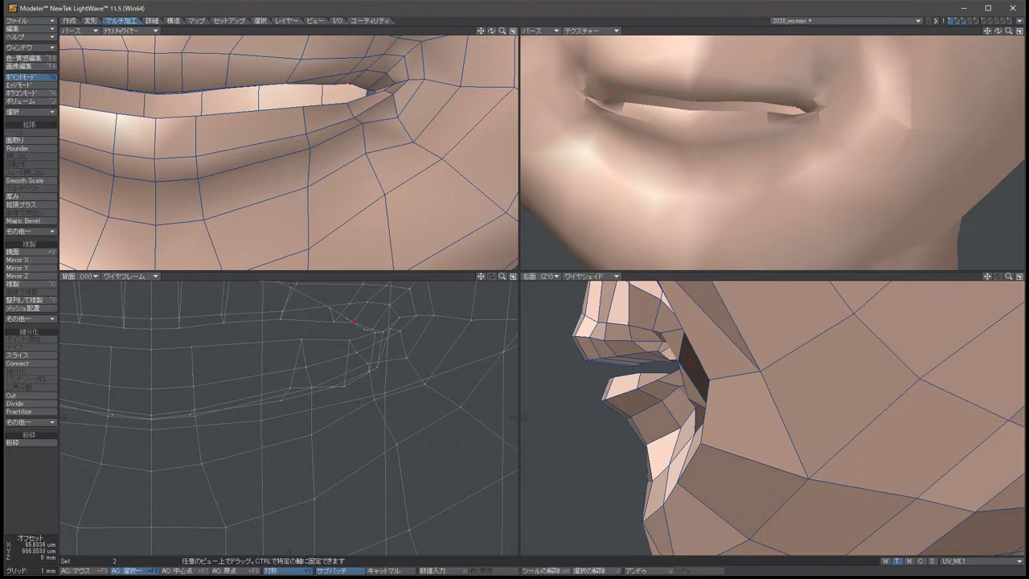
left_click_drag(518, 418, 519, 418)
key("space")
key("slash")
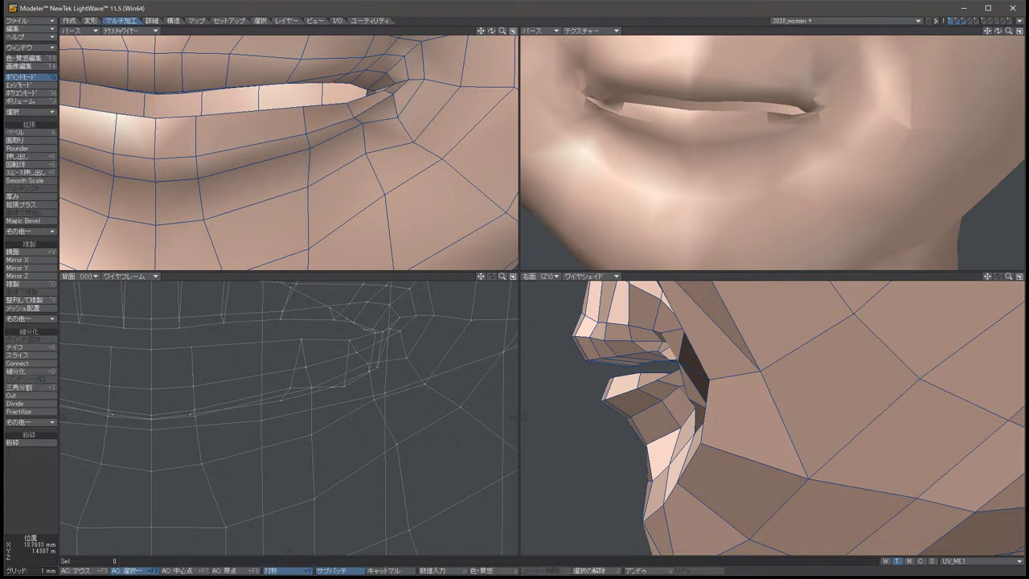
key("ctrl+z")
key("t")
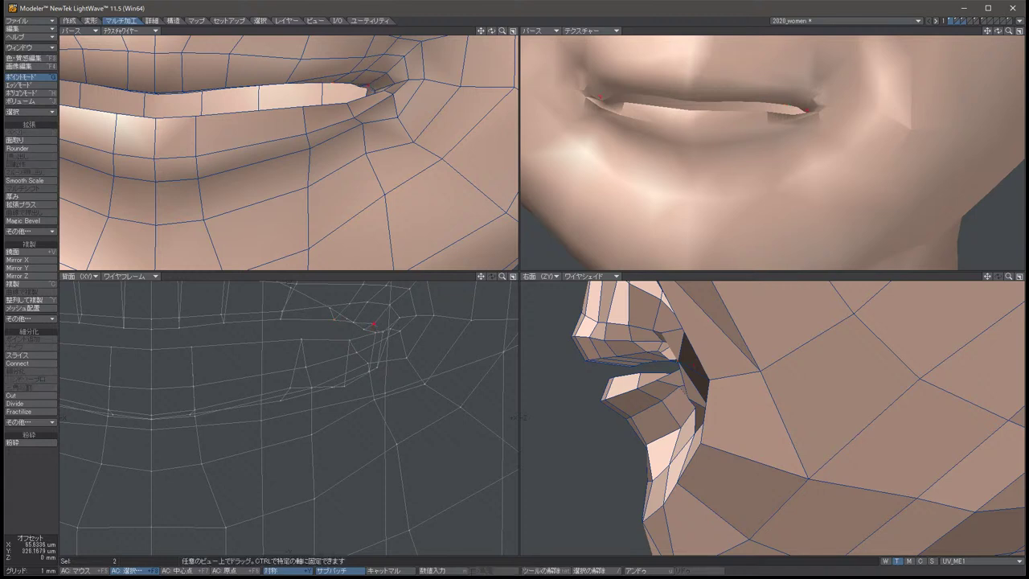
left_click_drag(519, 418, 518, 418)
key("space")
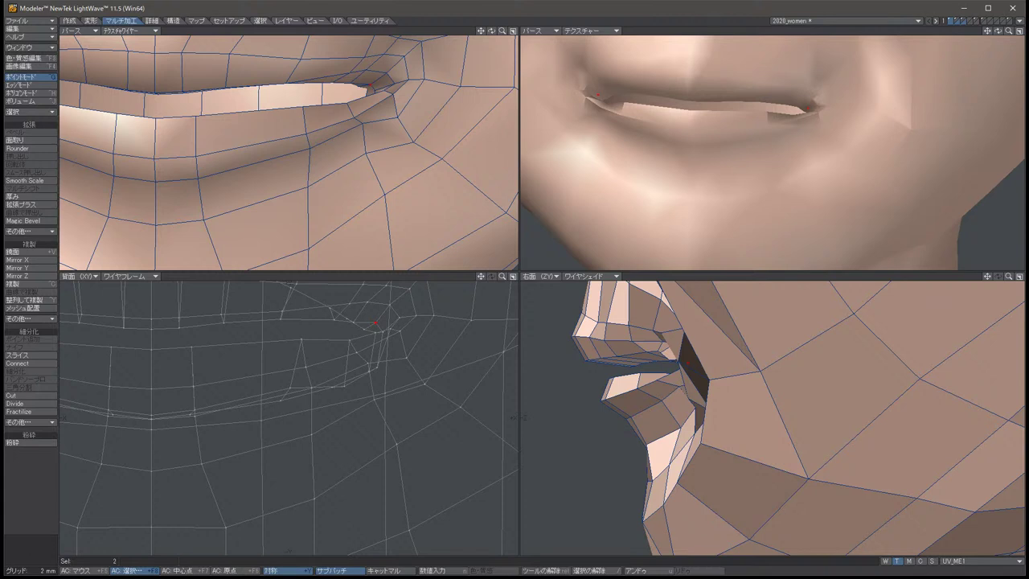
key("/")
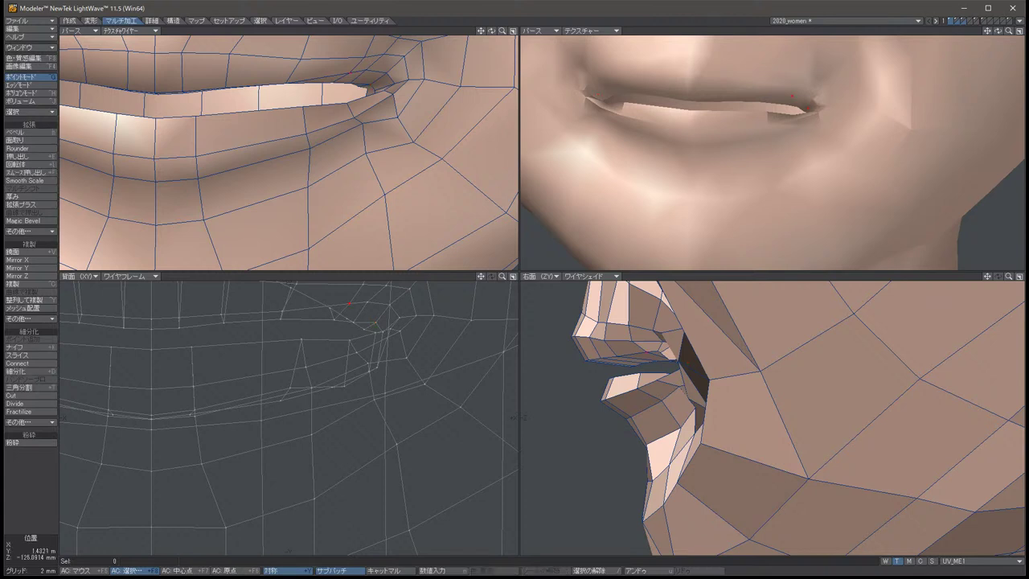
Reselect the mouth-corner pair and move it up and back.
left_click(347, 77)
key("/")
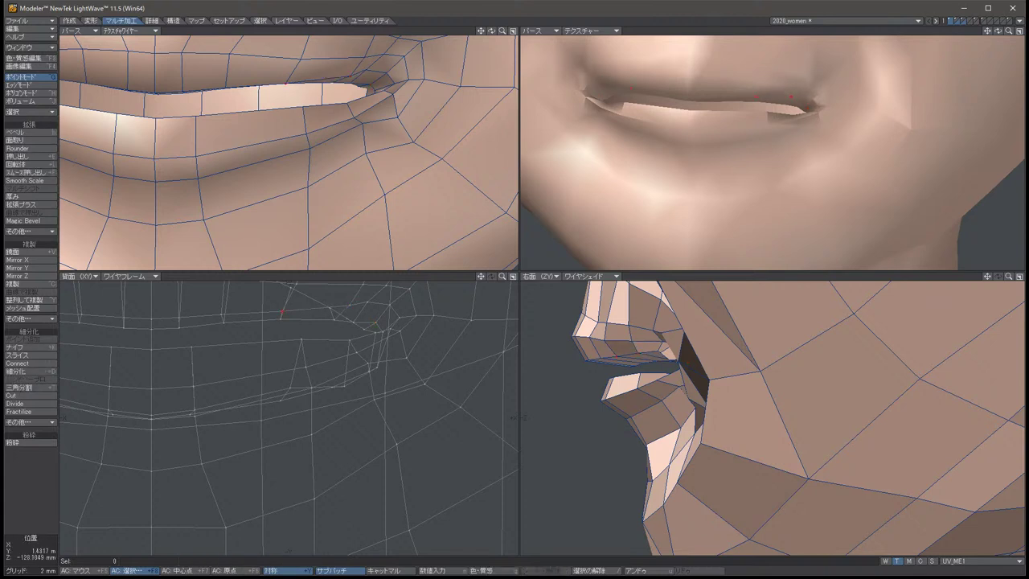
left_click(366, 71)
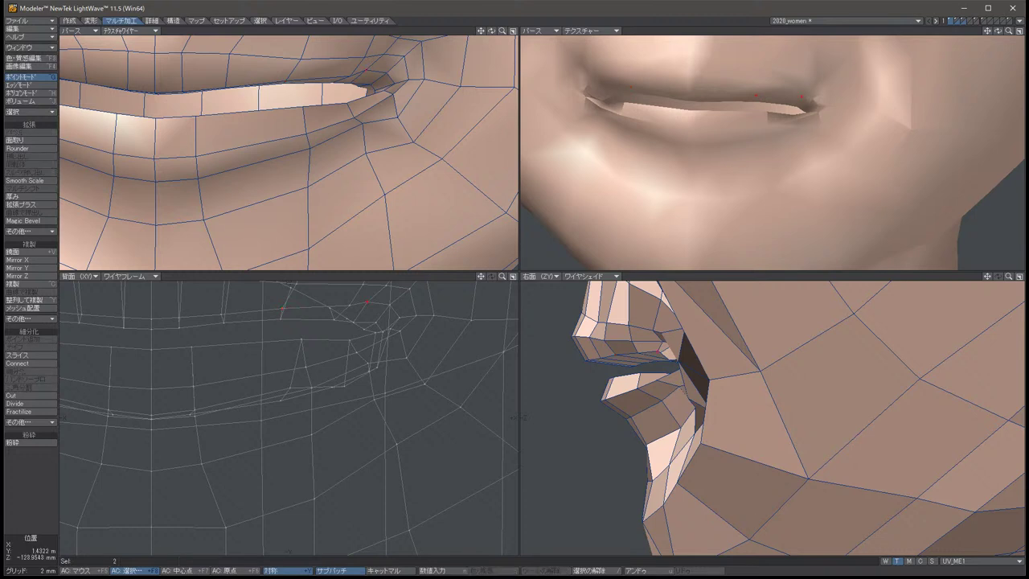
key("t")
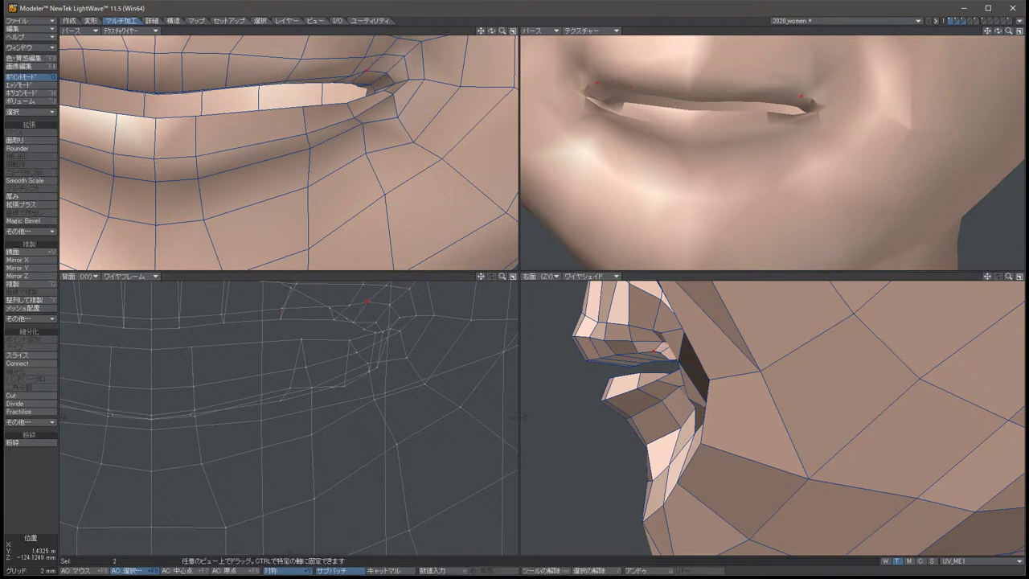
left_click_drag(655, 351, 654, 342)
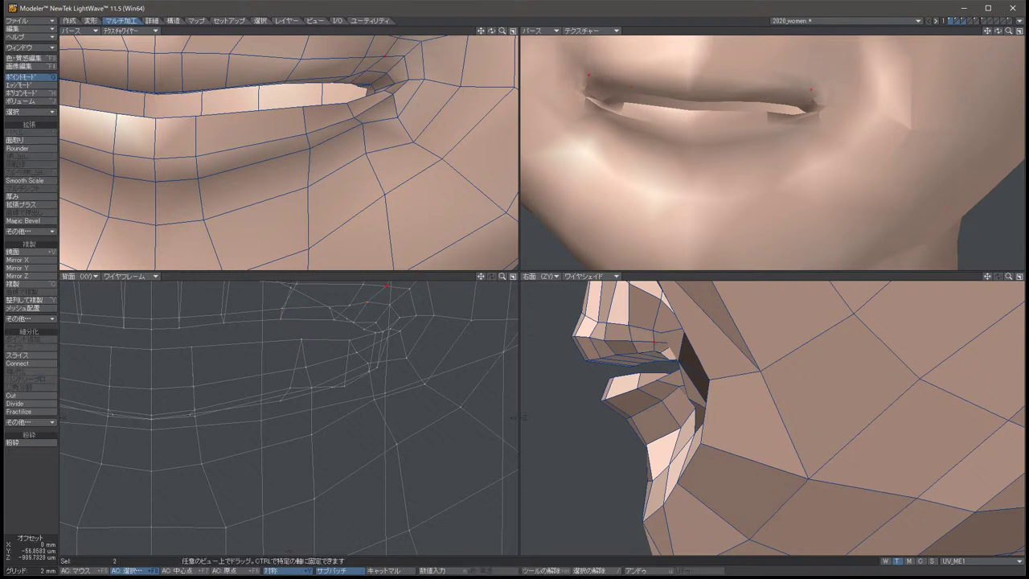
key("space")
key("/")
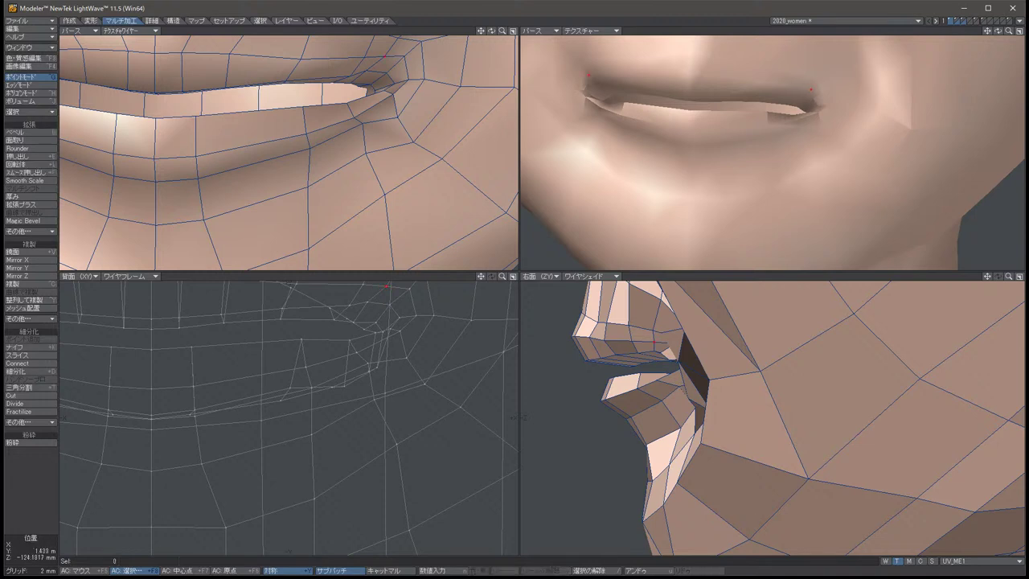
Nudge the mouth-corner points down and sideways.
key("u")
key("t")
mouse_move(518, 417)
left_mouse_down()
mouse_move(524, 425)
mouse_move(518, 418)
left_mouse_up()
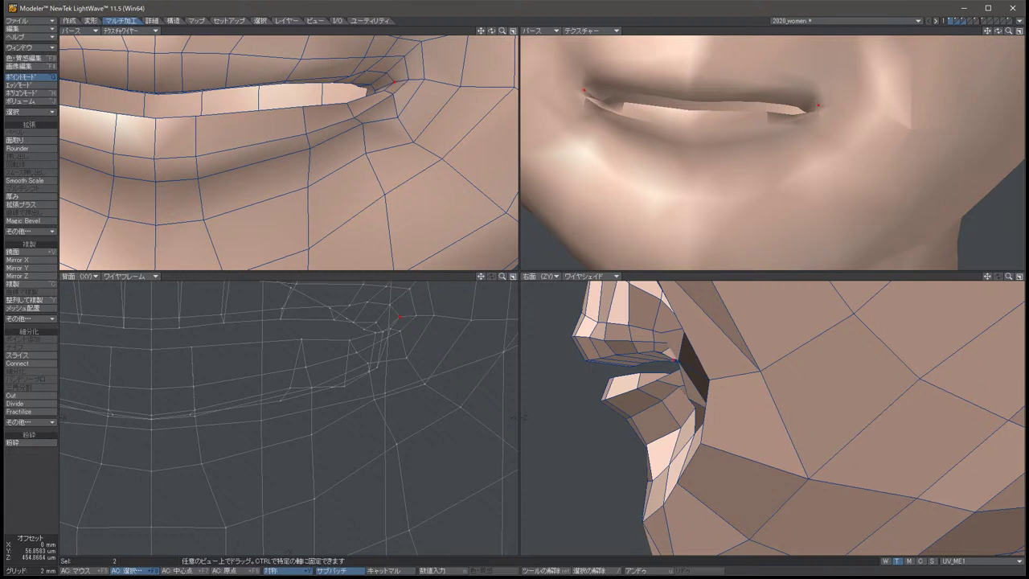
key("space")
key("slash")
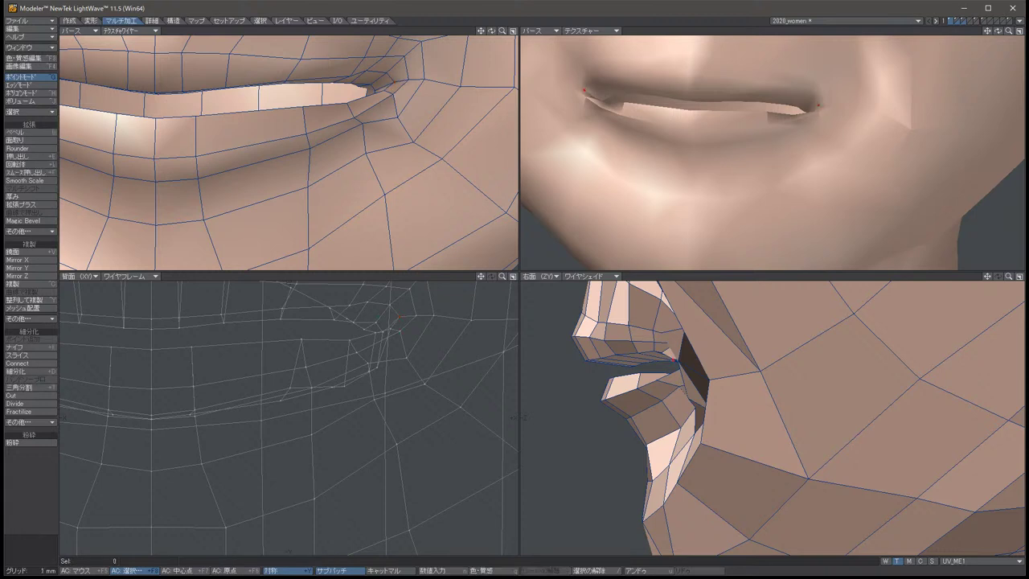
Move the mouth-corner points down and outward, then shift the perspective view of the lips.
key("ctrl+z")
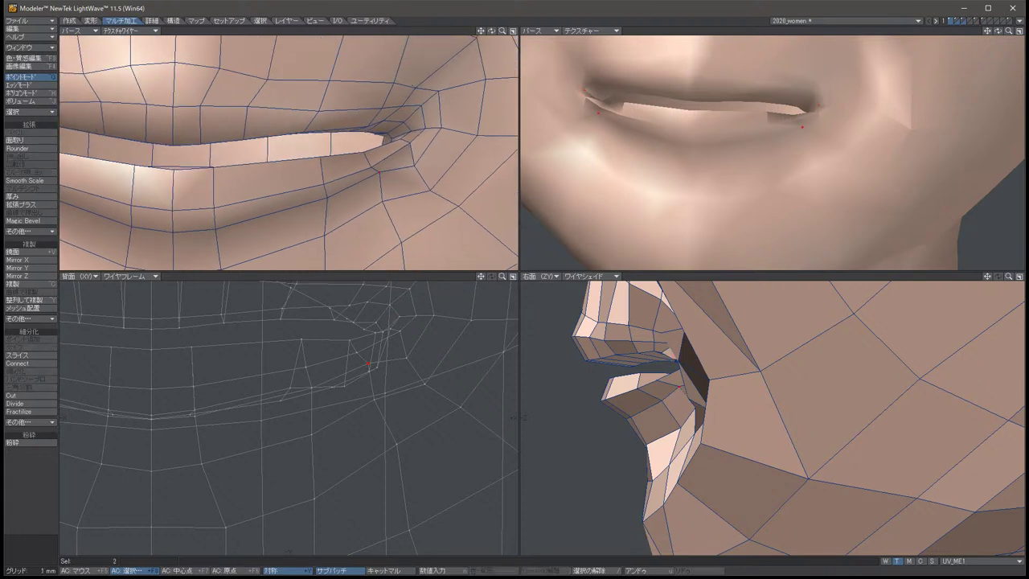
key("t")
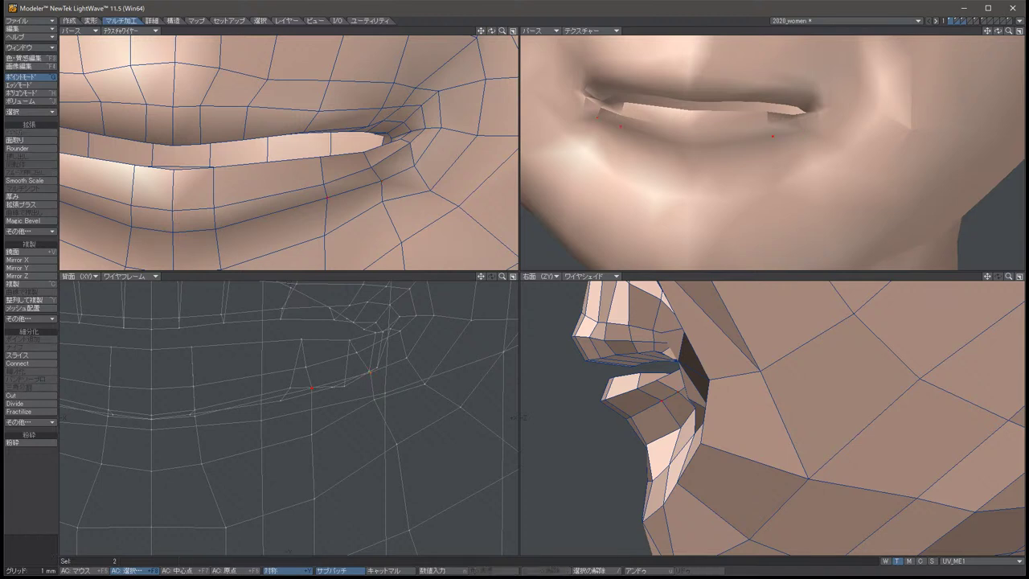
left_click_drag(518, 418, 518, 417)
key("space")
key("slash")
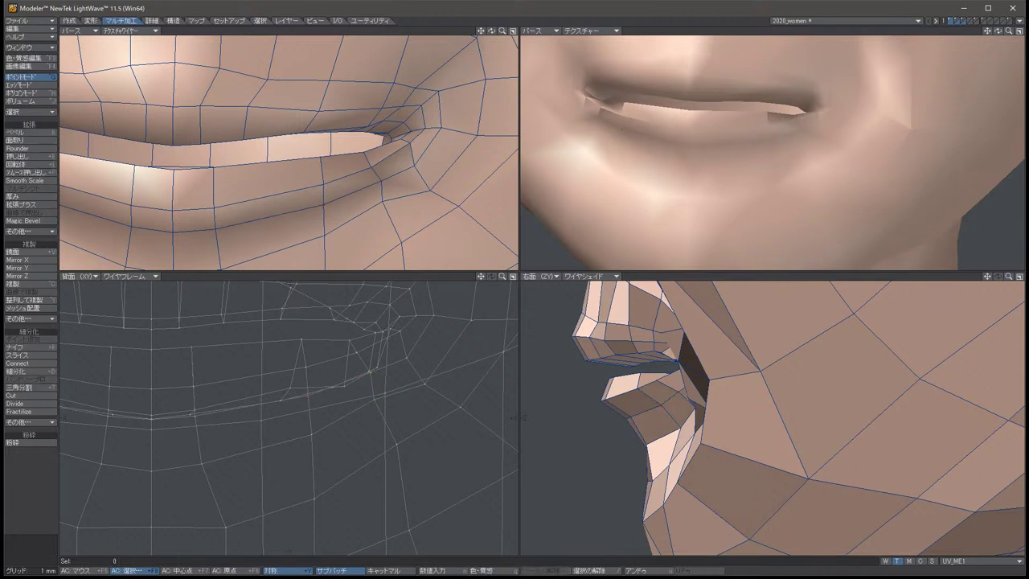
key("Up")
key("Up")
key("Up")
key("ctrl+z")
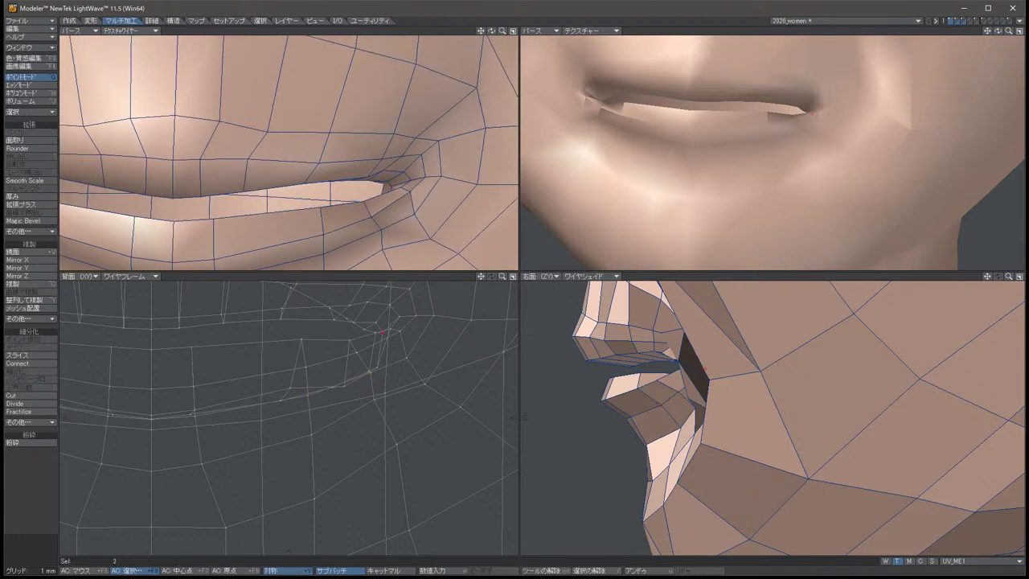
key("slash")
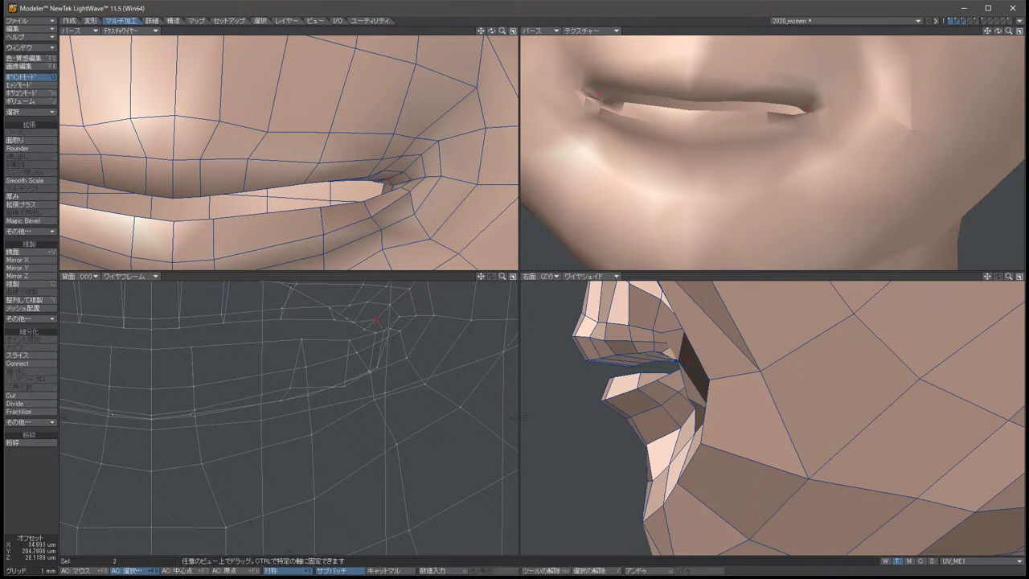
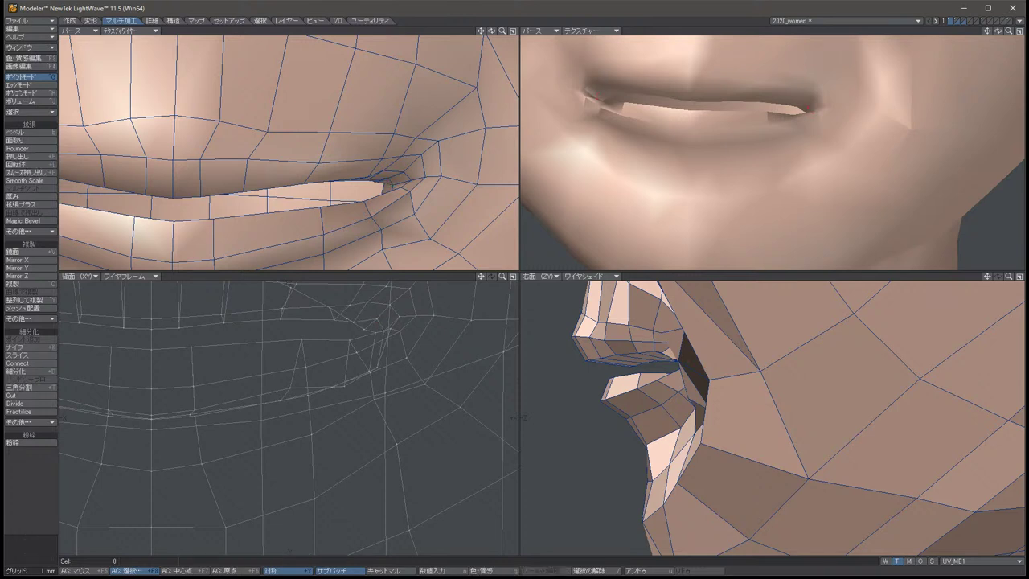
Reselect the two lip-corner points and nudge them slightly up and to the right.
key("ctrl+z")
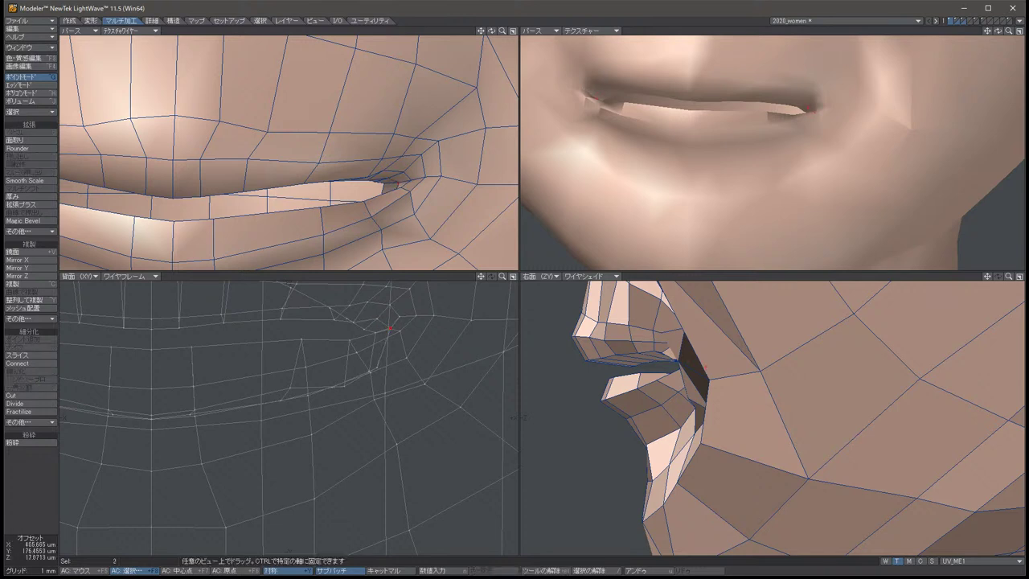
key("u")
key("slash")
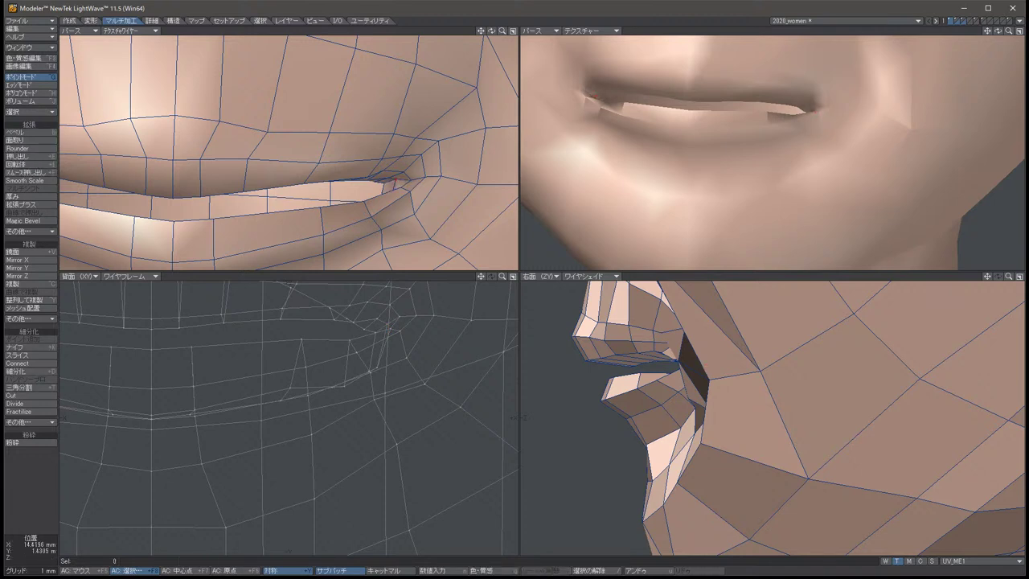
key("u")
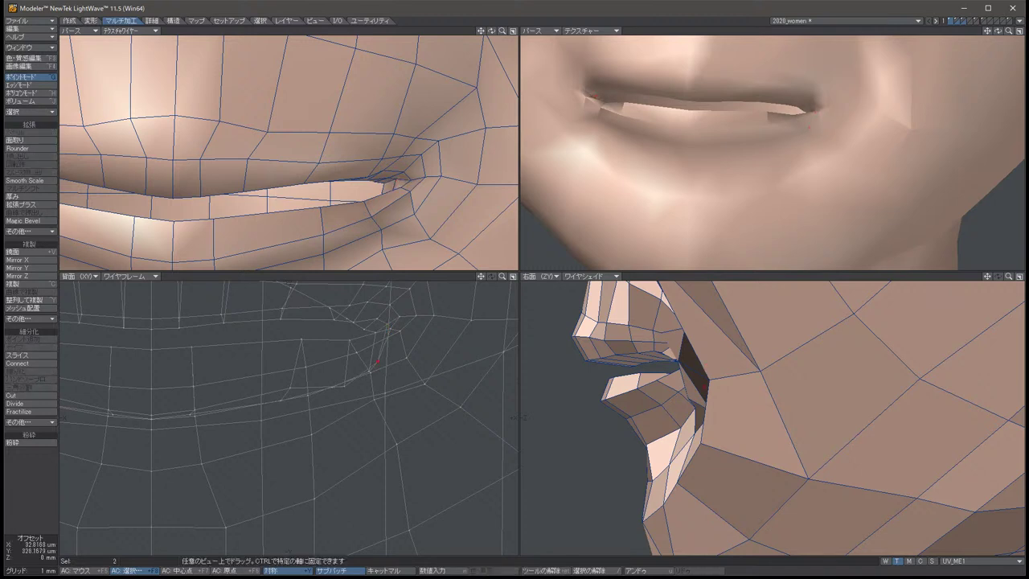
left_click_drag(353, 368, 361, 364)
key("space")
Move the two mouth-corner points slightly left and up, then orbit to a side view of the mouth.
key("slash")
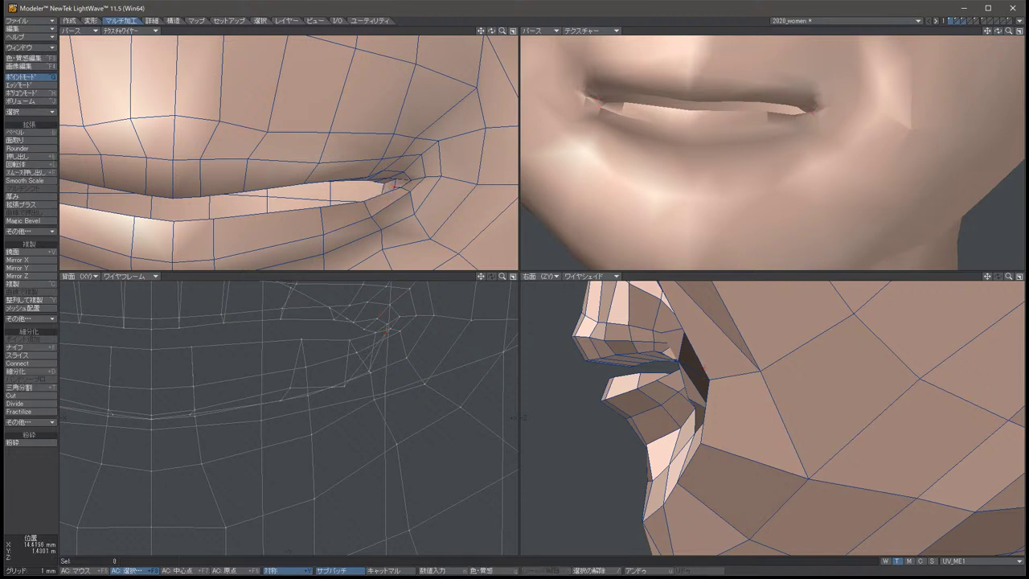
left_click(387, 329)
key("t")
left_click_drag(345, 364, 342, 356)
key("space")
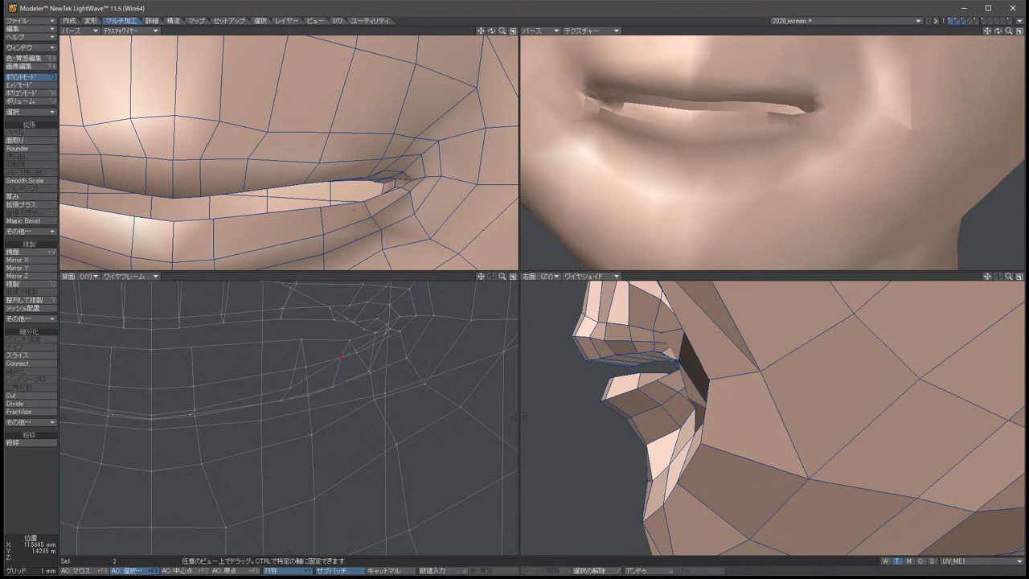
key("slash")
key("Left")
key("Left")
key("Left")
key("Left")
key("Left")
key("Left")
key("Left")
key("Left")
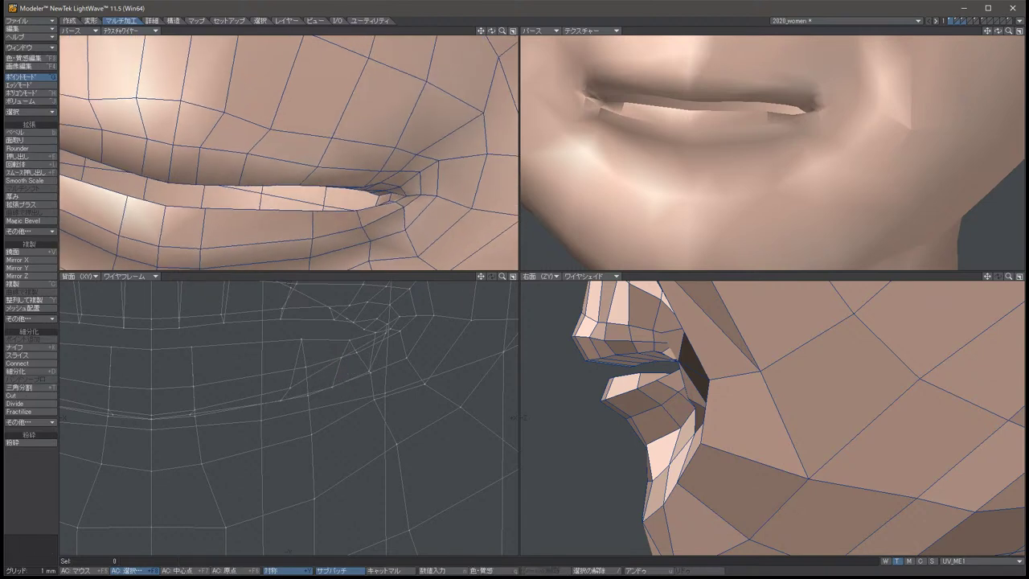
key("Left")
key("Left")
key("Left")
key("Left")
key("Left")
key("Left")
key("Left")
key("Left")
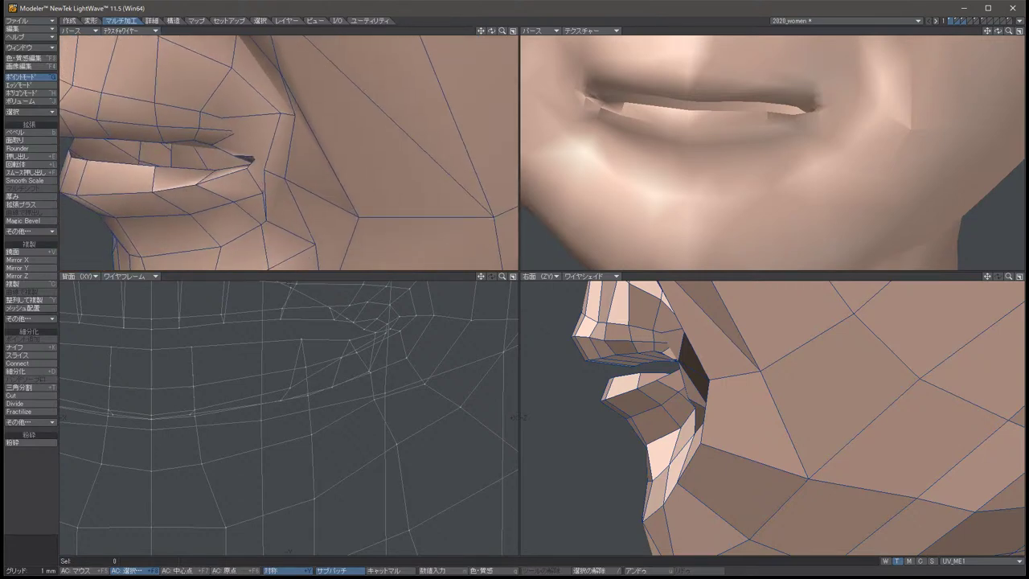
Switch to Edge mode and make a trial adjustment of the lip vertices.
key("ctrl+h")
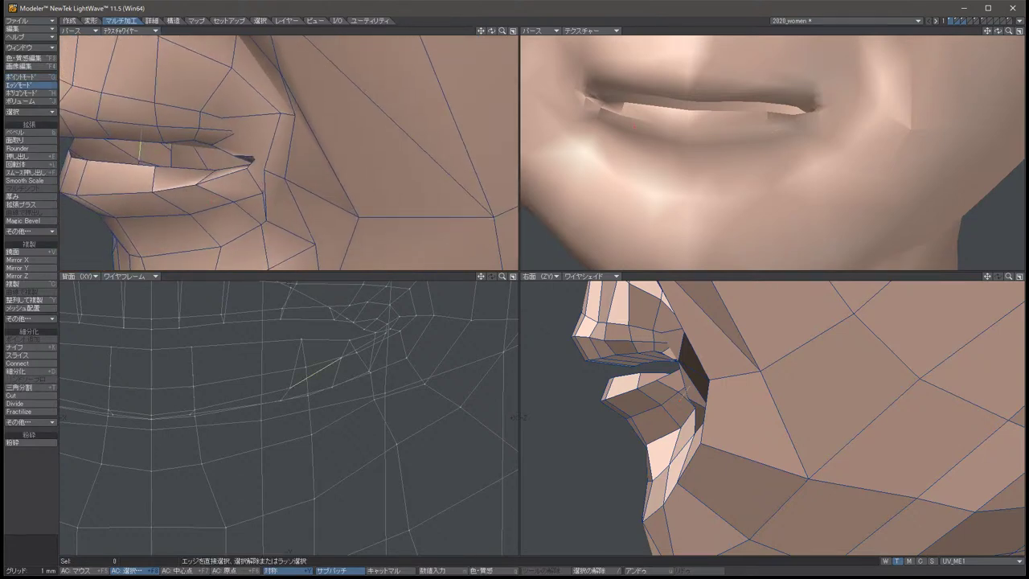
key("t")
key("slash")
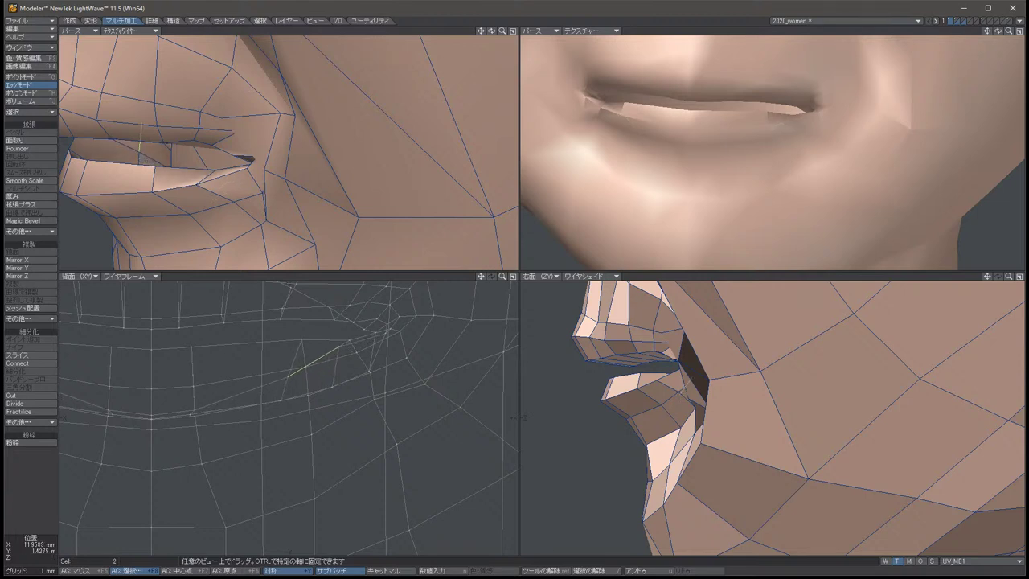
key("space")
key("t")
left_click_drag(517, 417, 518, 417)
key("space")
Return to Point mode and raise the selected lip point, checking it from a side profile.
key("ctrl+j")
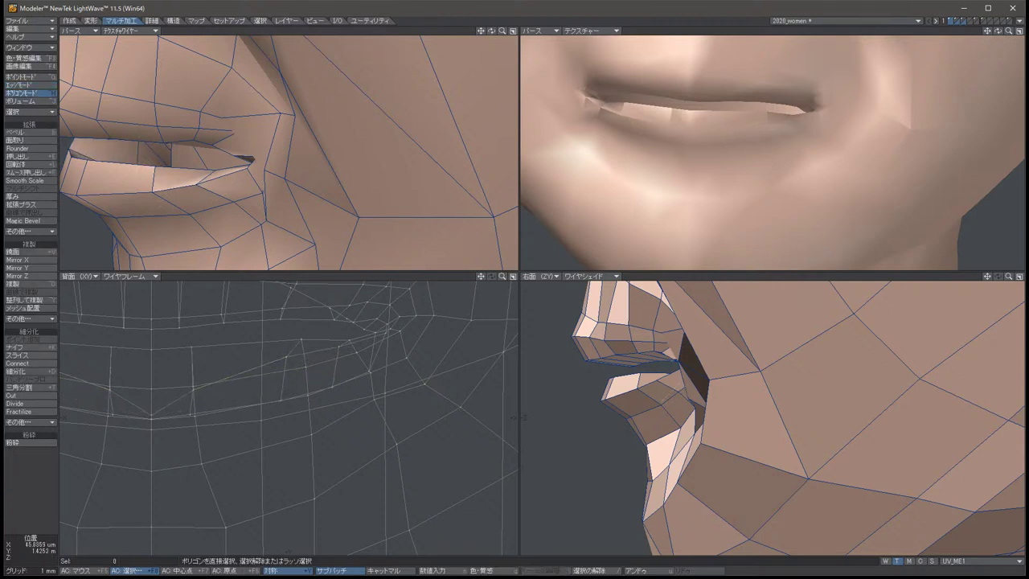
key("ctrl+g")
key("t")
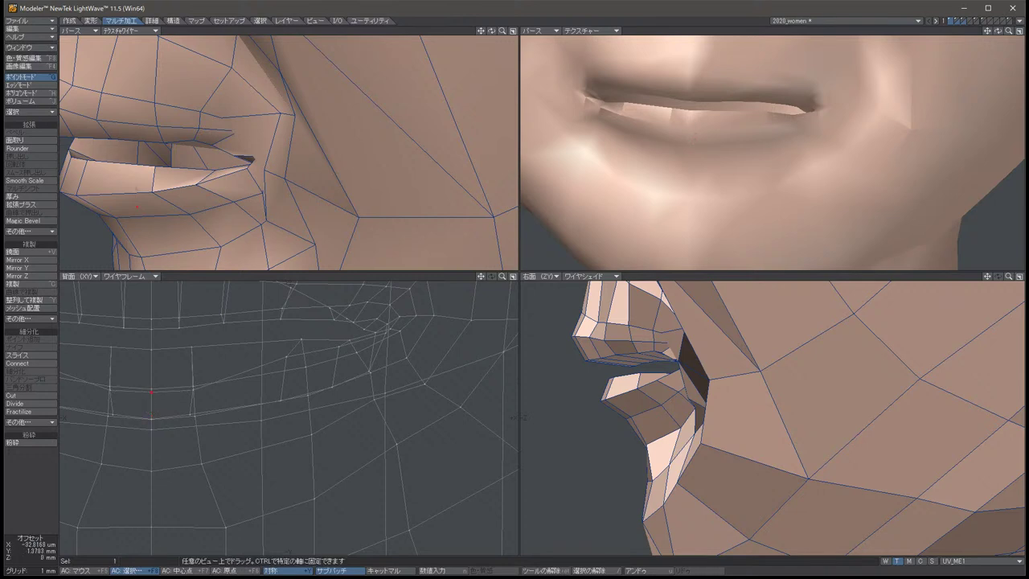
mouse_move(517, 417)
left_mouse_down()
mouse_move(518, 401)
mouse_move(518, 417)
left_mouse_up()
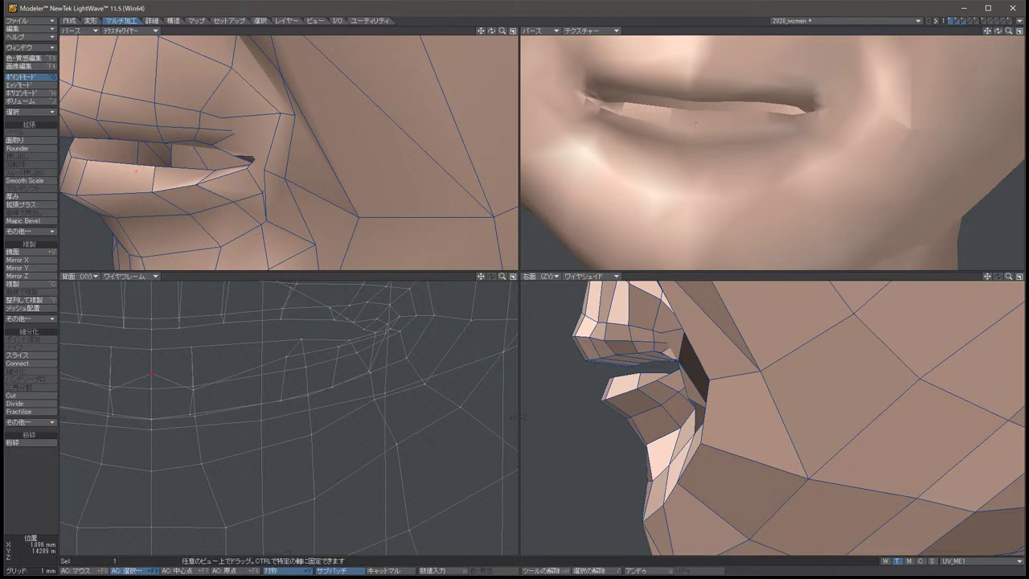
key("Left")
key("Left")
key("Left")
key("Left")
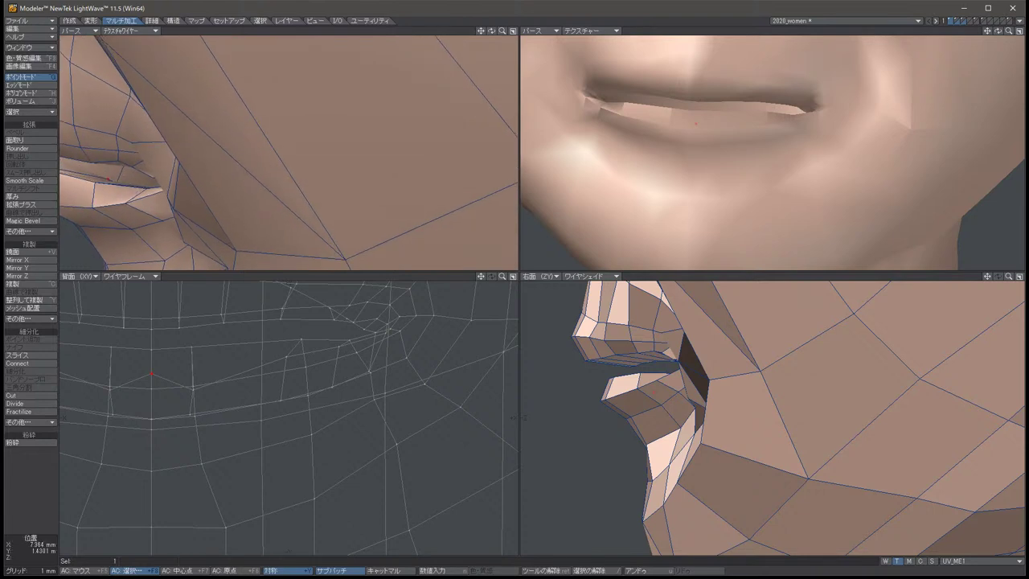
key("Left")
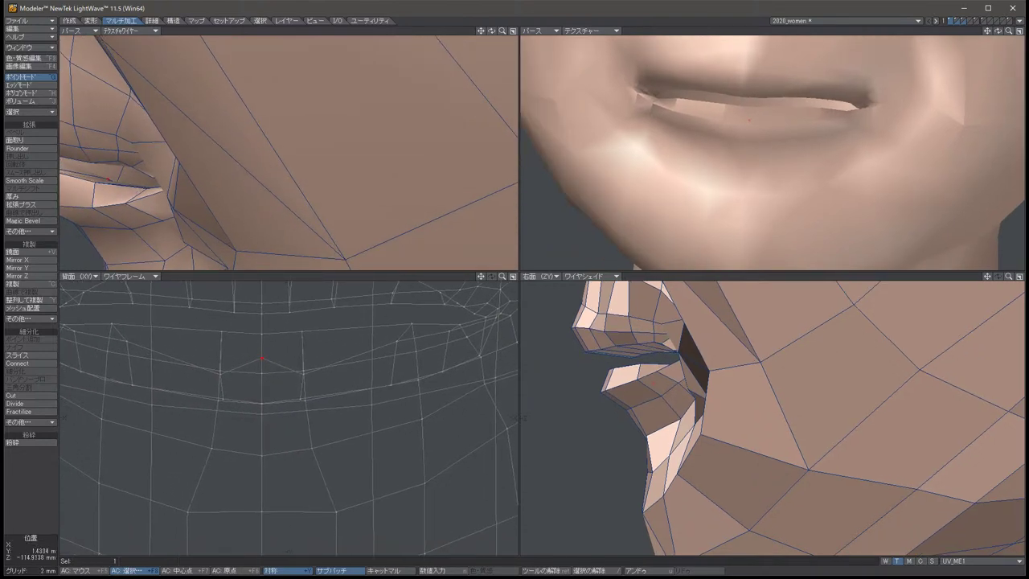
key("Left")
key("Left")
key("Left")
key("Left")
key("Left")
key("Left")
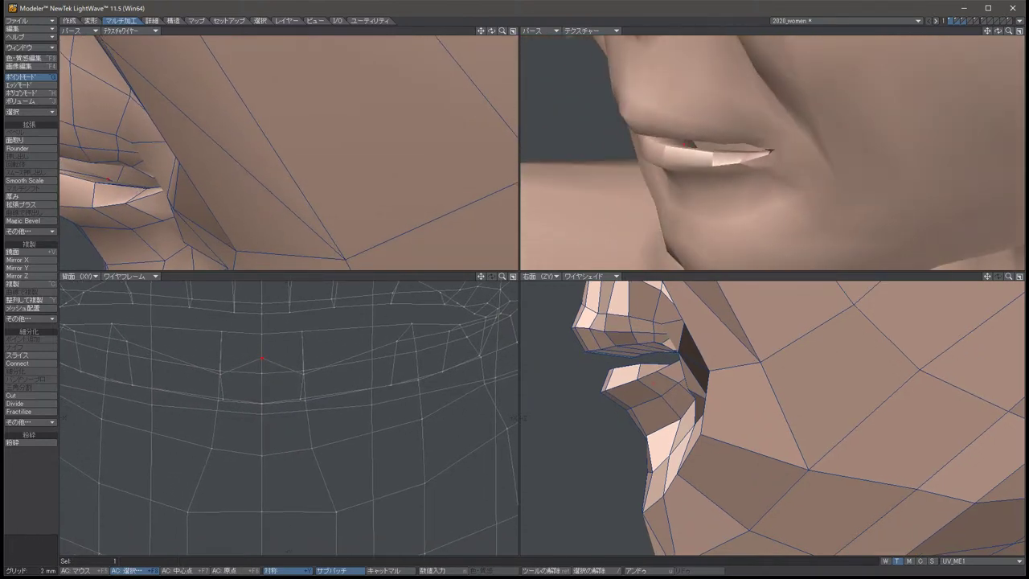
key("space")
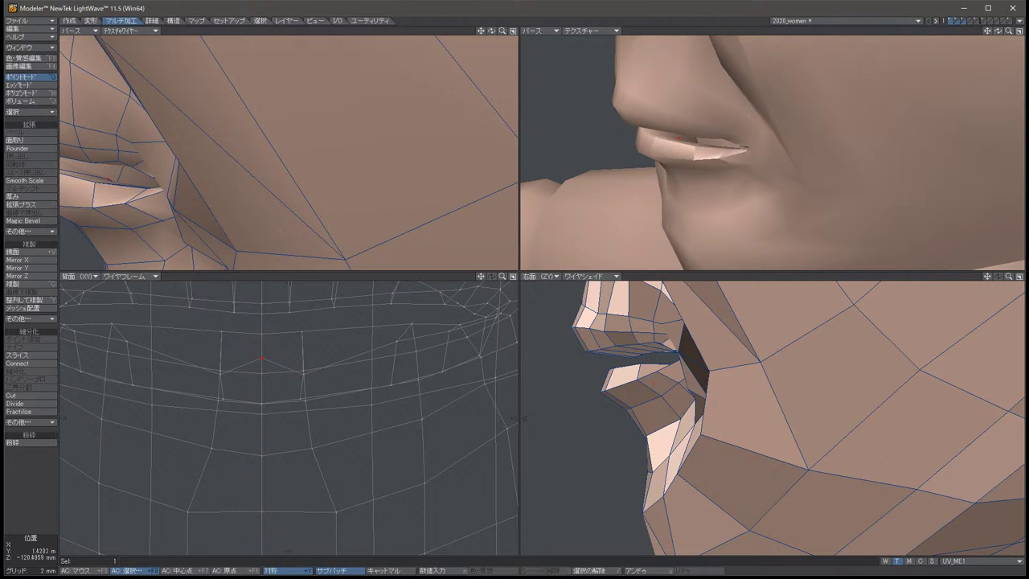
key("t")
key("space")
left_click_drag(491, 30, 491, 30)
Lift a lip vertex and its mirrored partner slightly upward.
key("t")
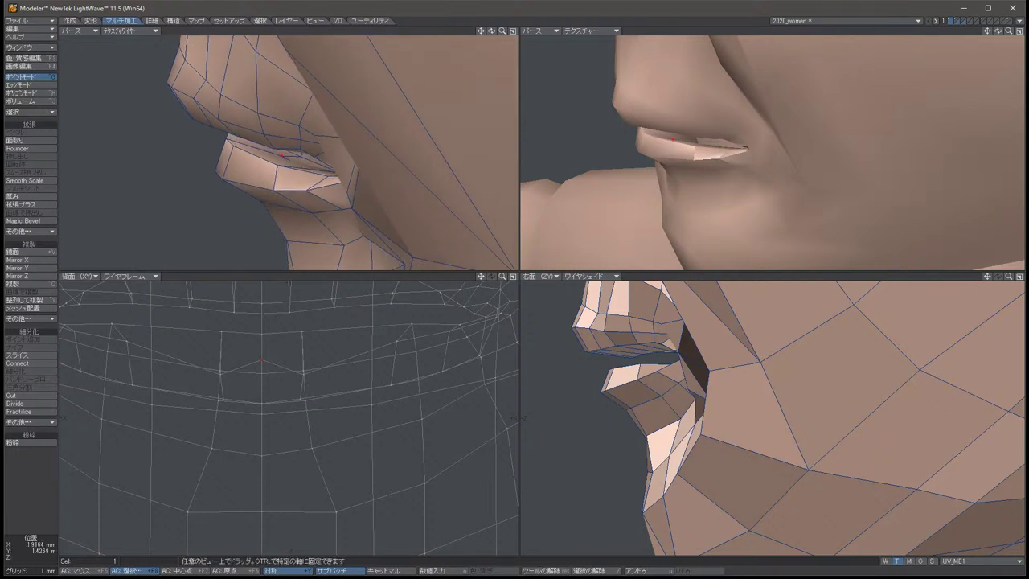
left_click_drag(261, 358, 261, 350)
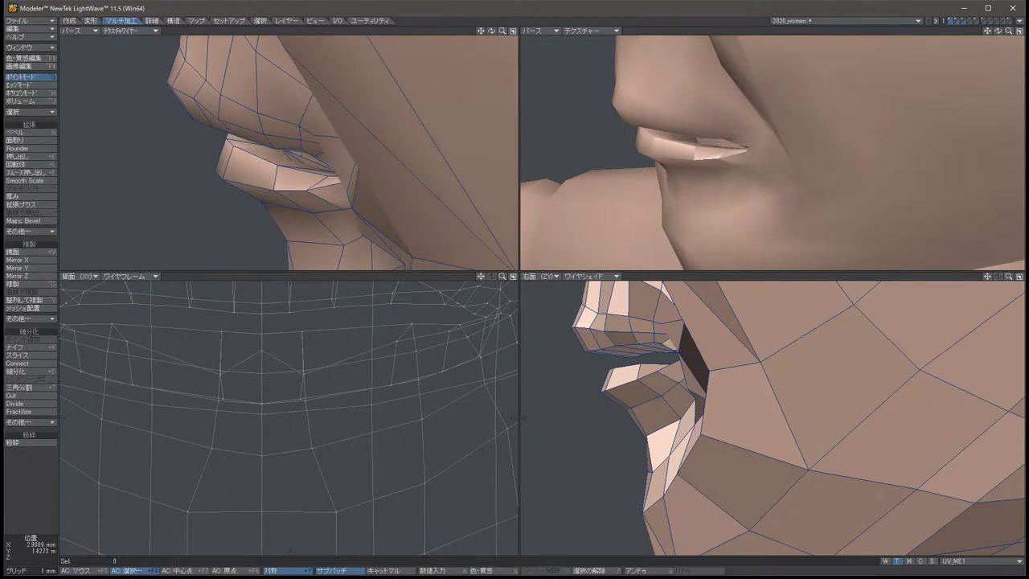
key("t")
left_click_drag(305, 377, 306, 356)
key("space")
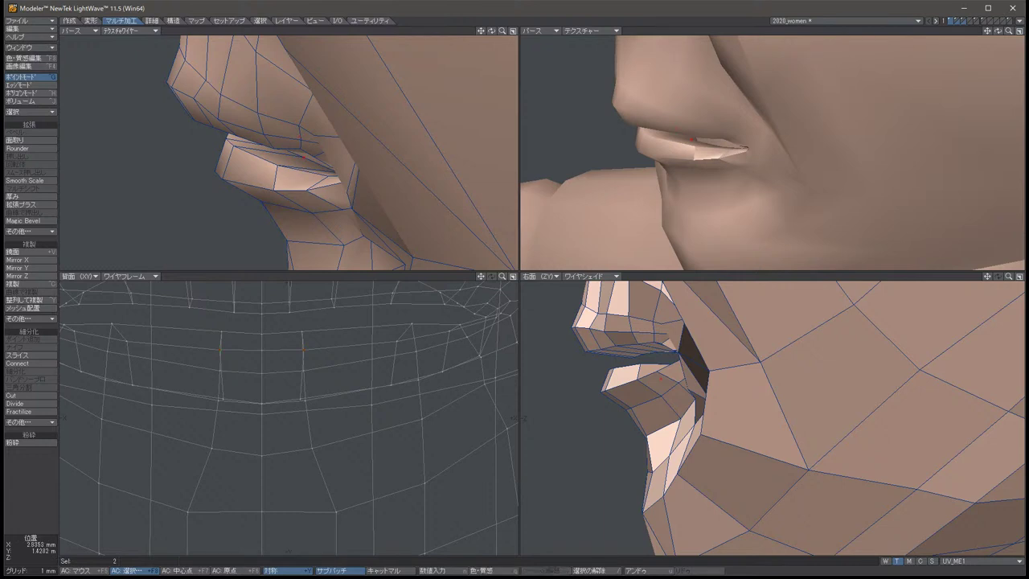
key("slash")
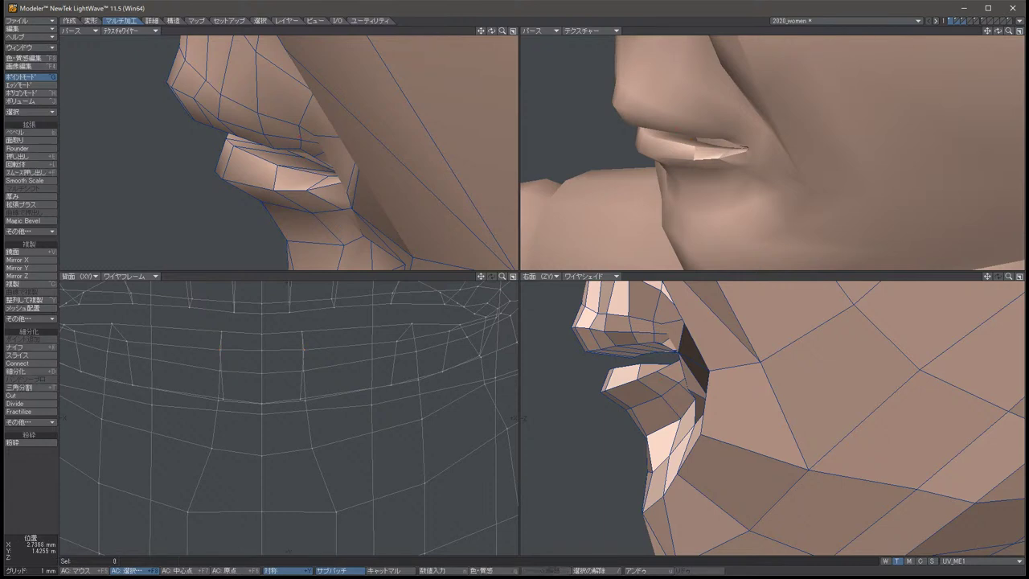
Raise the symmetric pair of upper-lip points near the mouth's centre.
left_click_drag(289, 152, 341, 130, "alt")
left_click(323, 126)
left_click(352, 135)
key("t")
key("space")
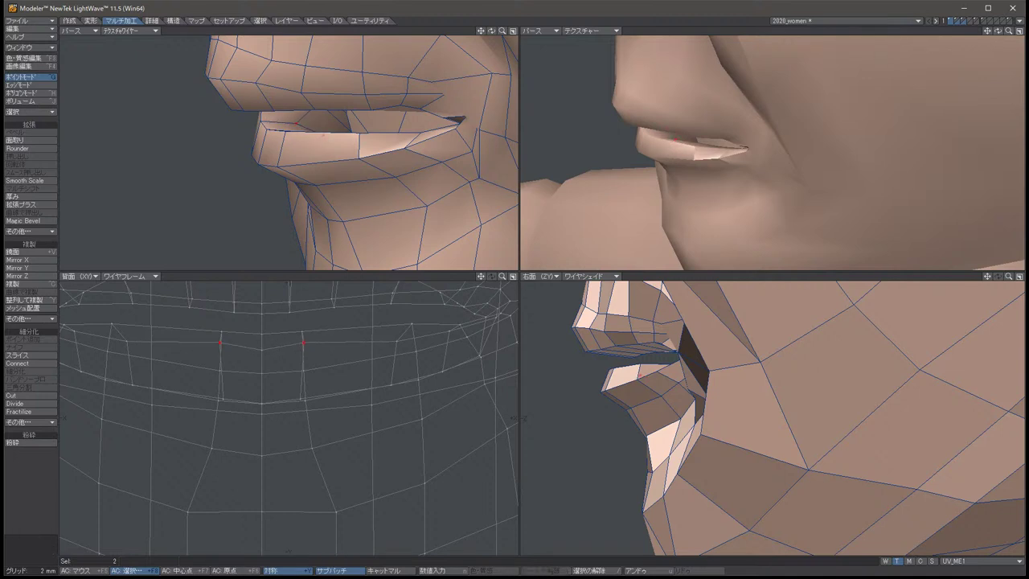
Lower the outer pair of lip points slightly.
left_click(126, 342)
key("t")
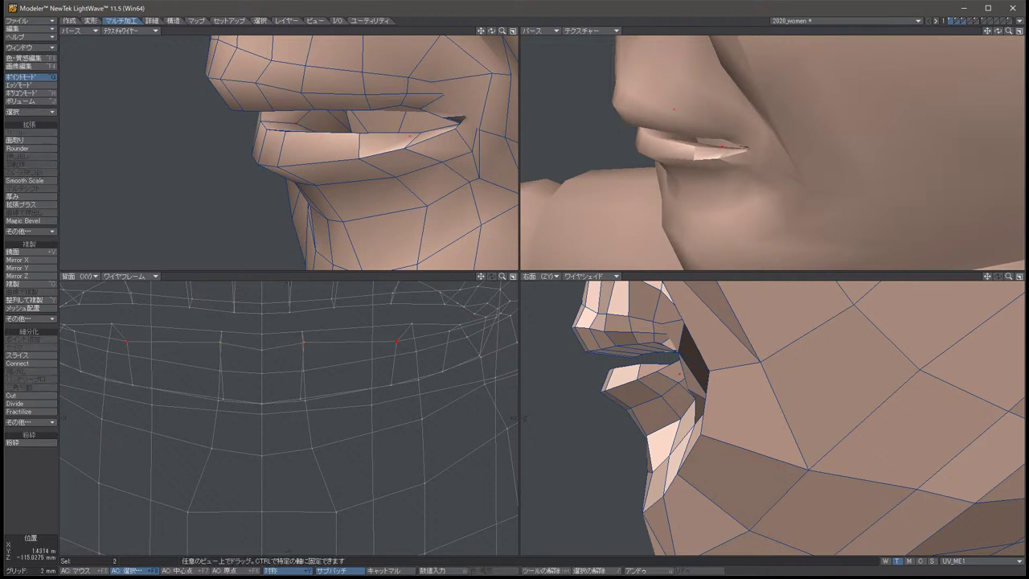
left_click_drag(337, 122, 279, 116)
key("space")
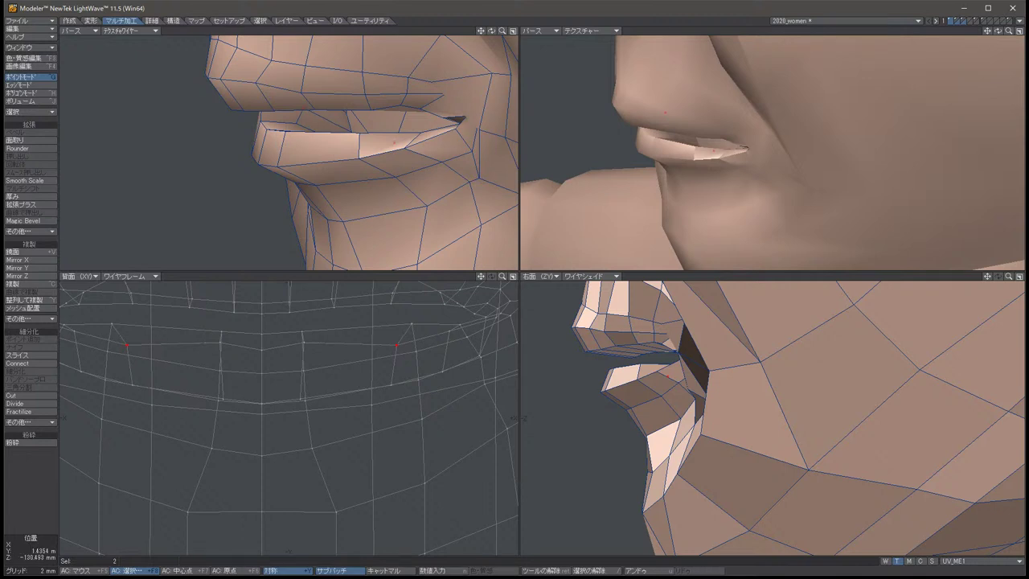
Zoom in on the lips and raise the selected lip points.
left_click_drag(321, 153, 254, 127, "alt")
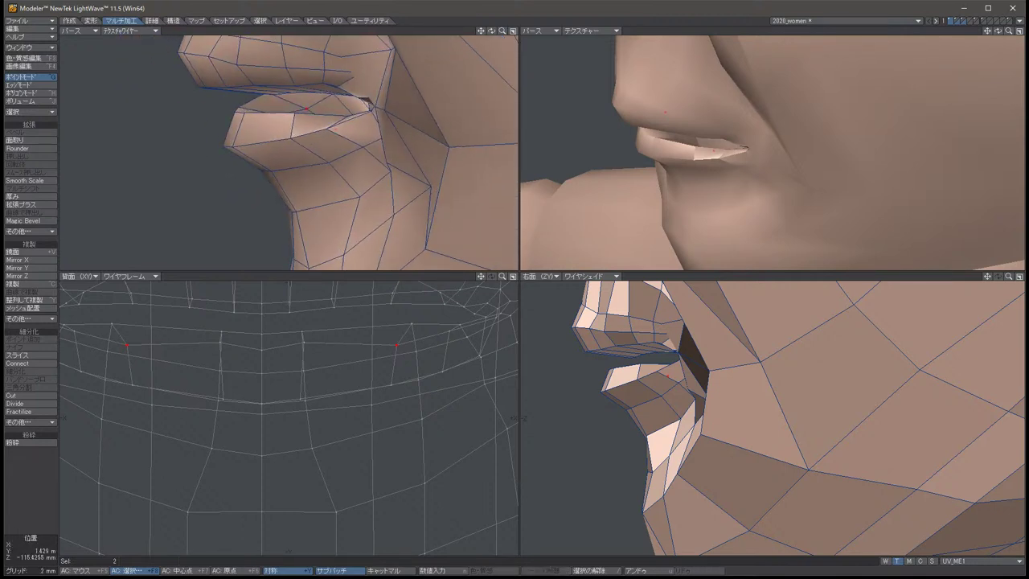
key("t")
left_click_drag(519, 418, 515, 417)
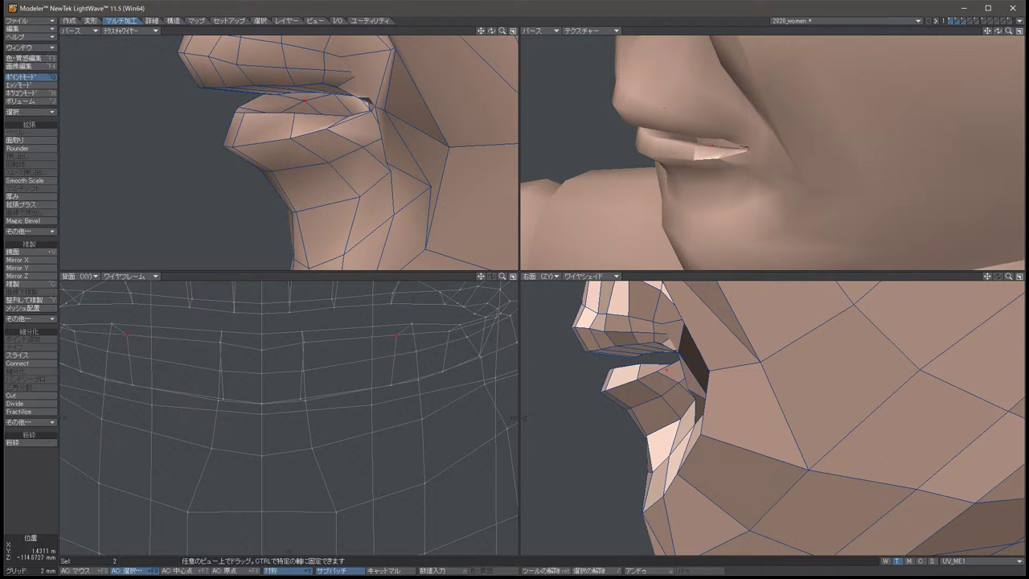
key("space")
key("slash")
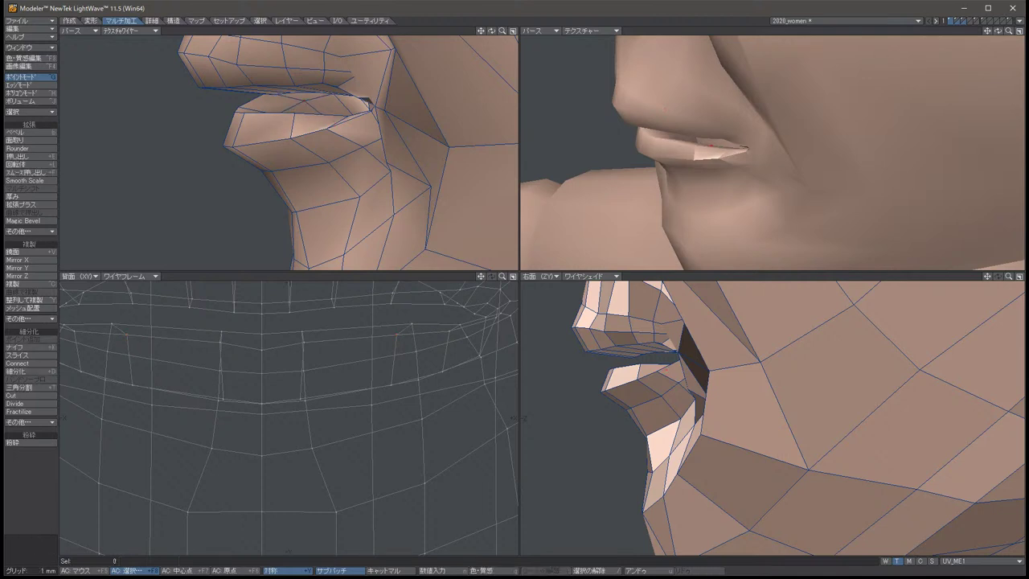
Shift a symmetric pair of lip points slightly back.
left_click_drag(289, 153, 273, 146, "alt")
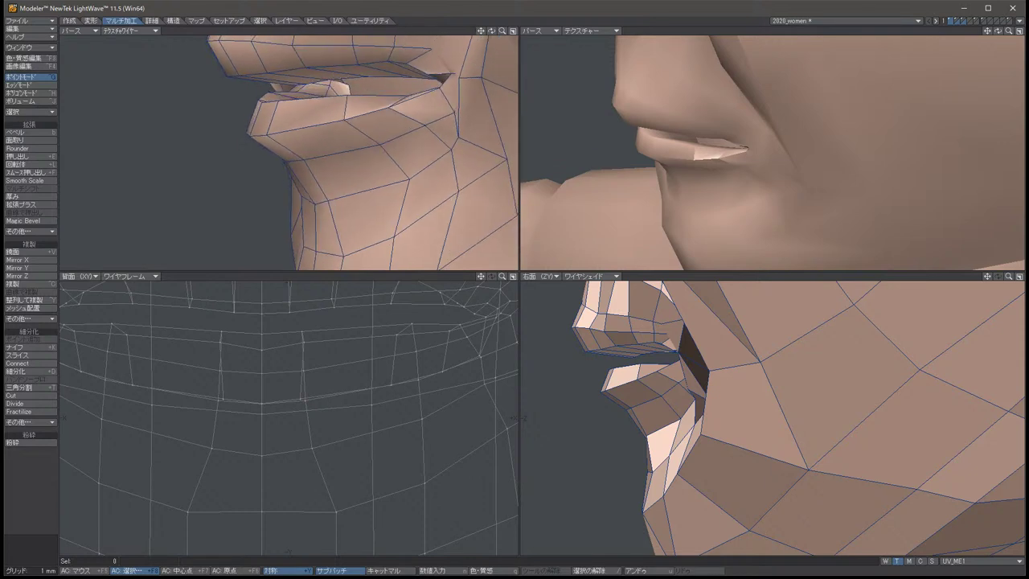
left_click(485, 319)
key("t")
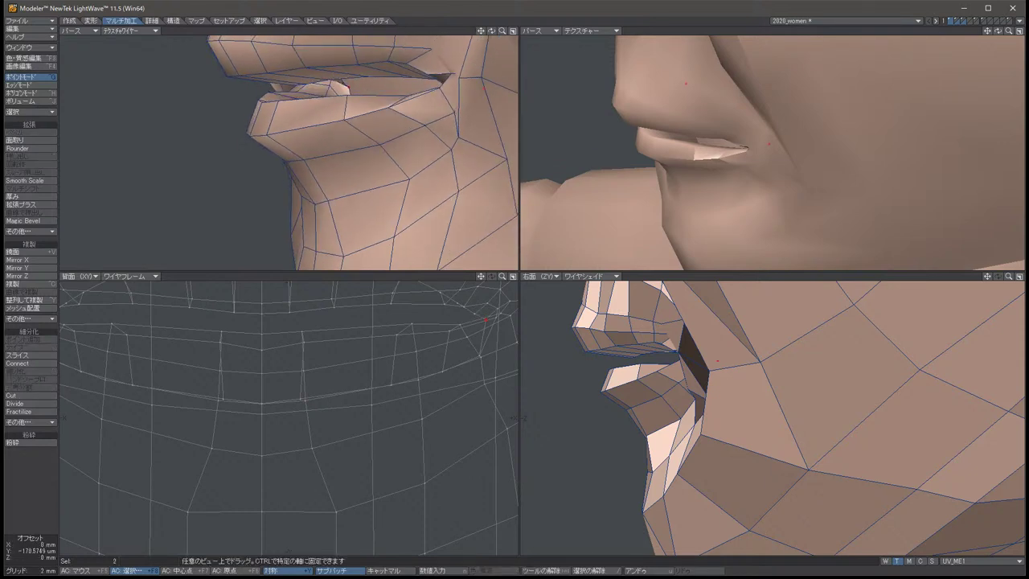
left_click_drag(518, 418, 518, 418)
key("space")
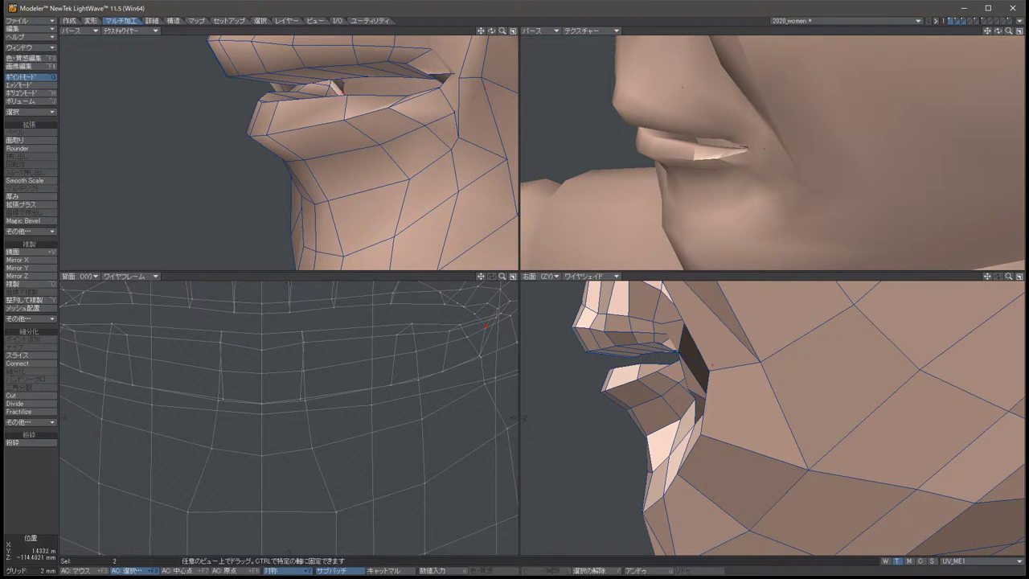
key("/")
Nudge the two points near the mouth corner and push them slightly deeper.
left_click_drag(338, 145, 355, 97, "alt")
left_click(361, 104)
key("t")
key("space")
key("t")
key("space")
key("t")
key("space")
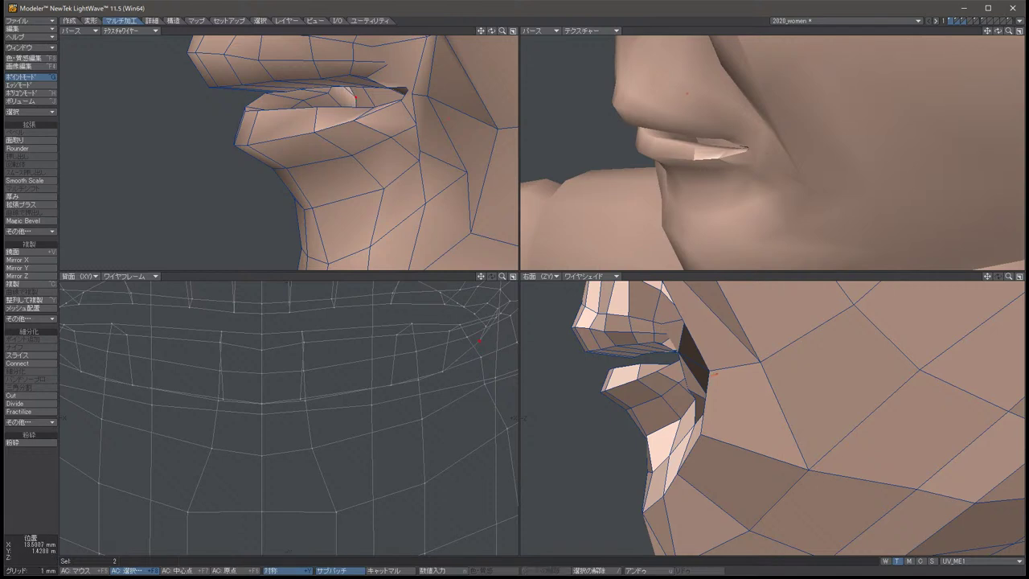
Pull the mirrored point pair inward and down.
key("t")
left_click_drag(480, 341, 300, 391)
key("space")
key("t")
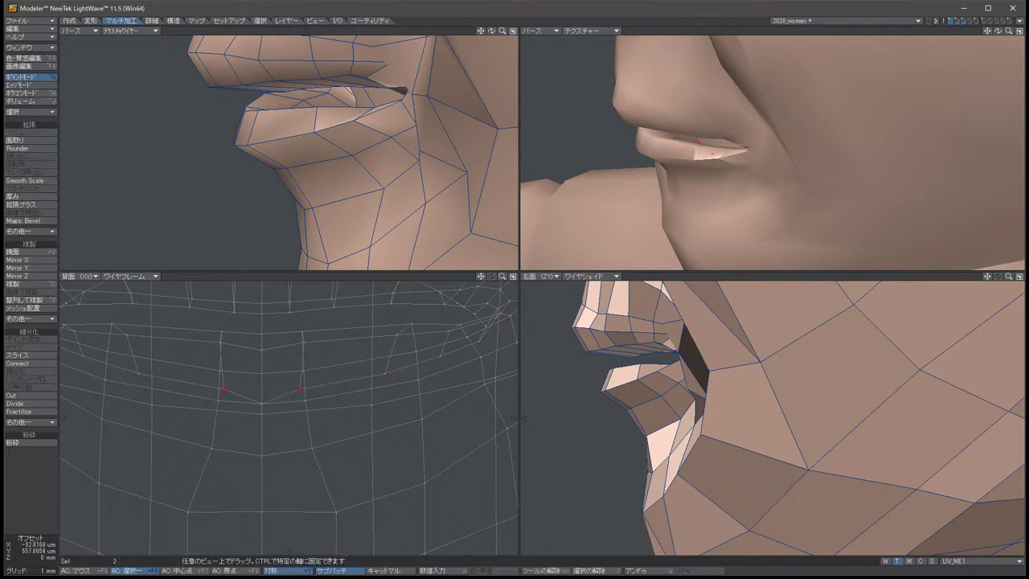
key("space")
key("slash")
key("ctrl+z")
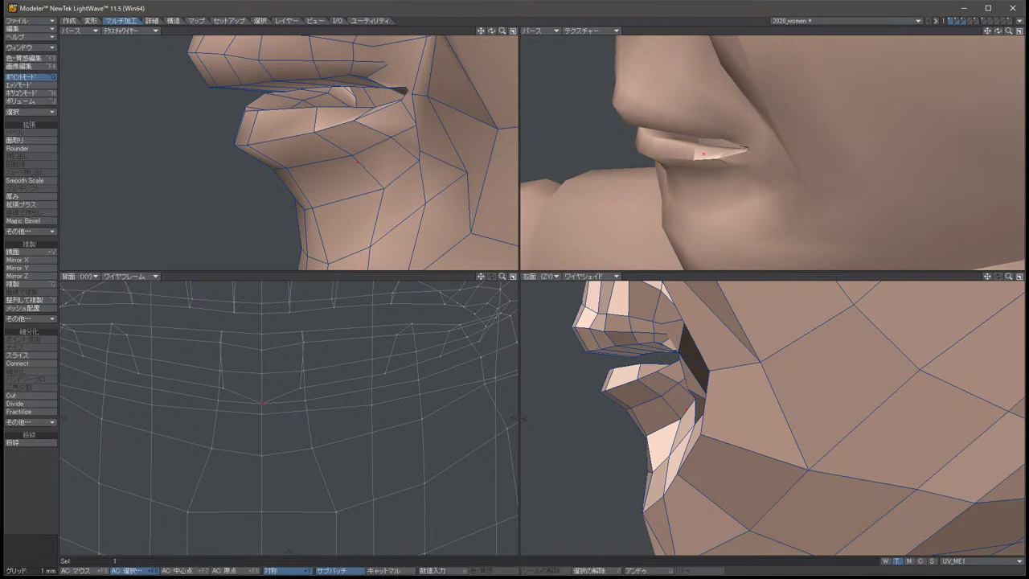
Raise a single lip point slightly, checking it from the side and front.
key("t")
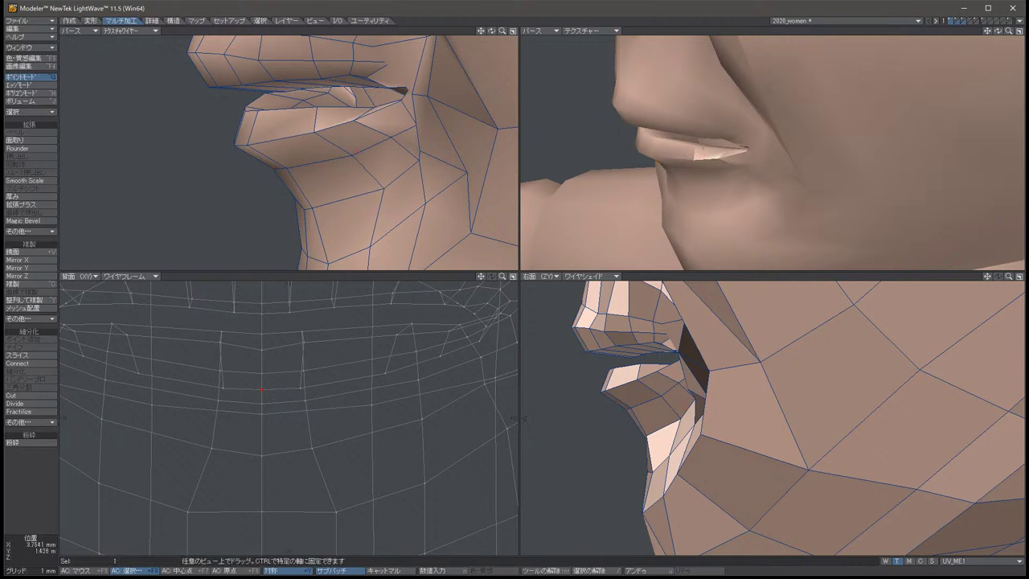
key("space")
key("slash")
key("Left")
key("Left")
key("Left")
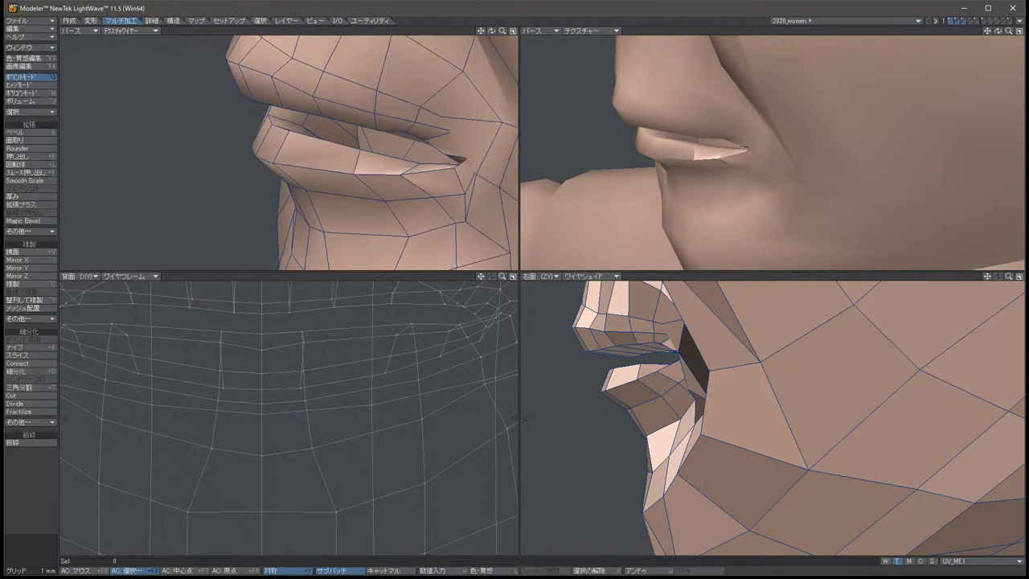
key("Left")
key("Left")
key("Left")
key("Left")
key("Left")
key("Left")
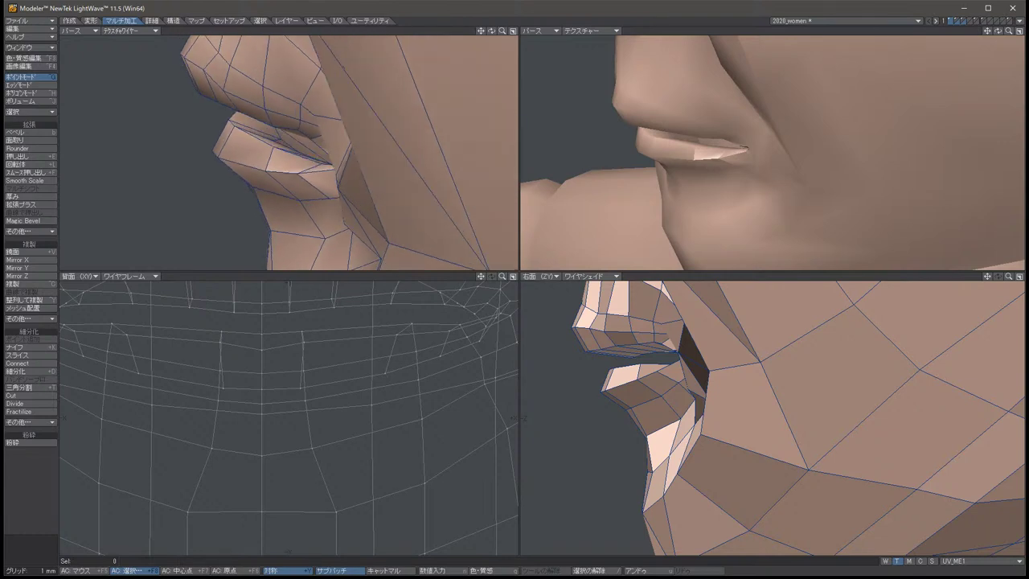
key("Left")
key("Left")
key("t")
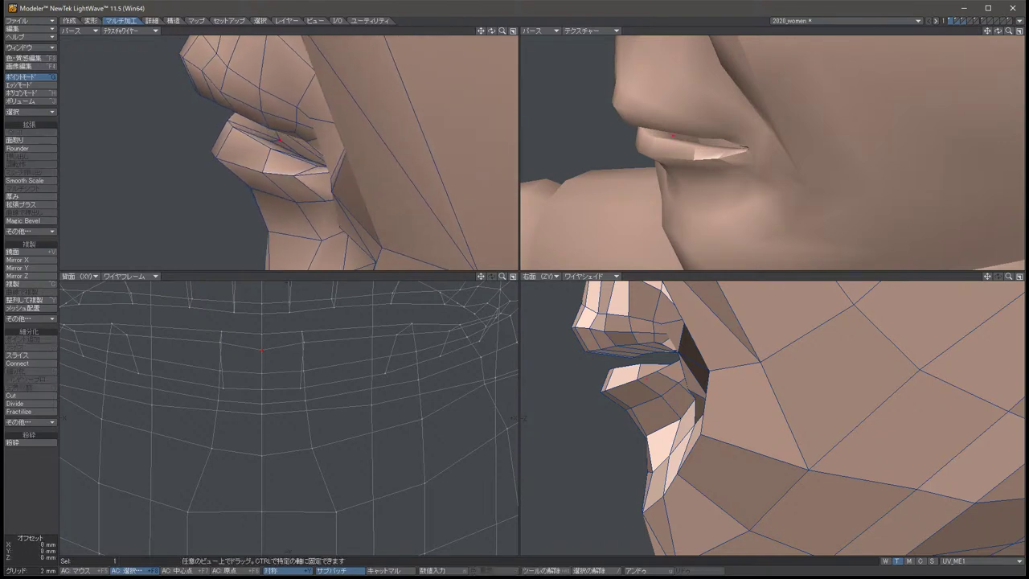
left_click_drag(518, 419, 518, 415)
key("Up")
key("Up")
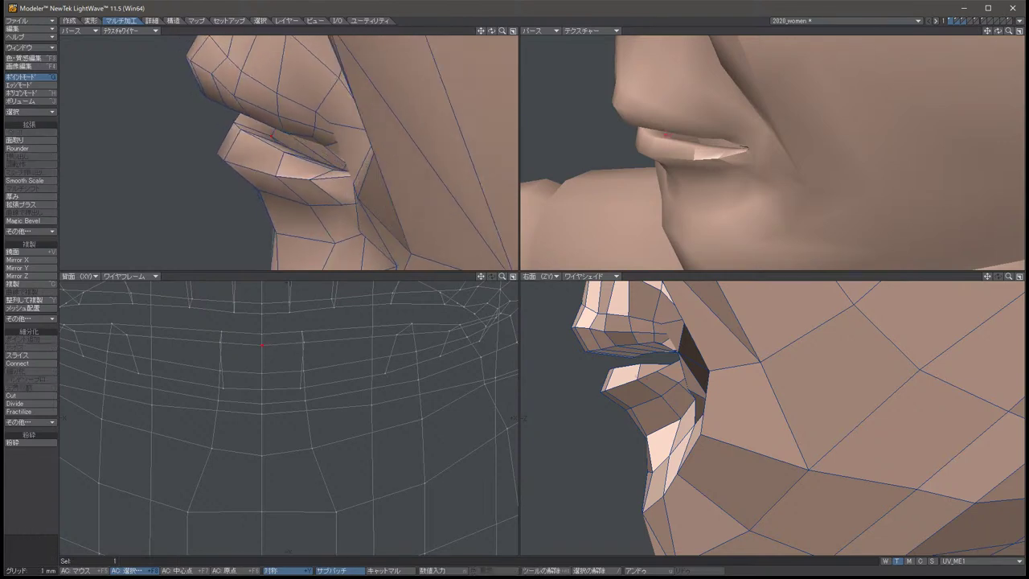
key("space")
key("slash")
key("Right")
key("Right")
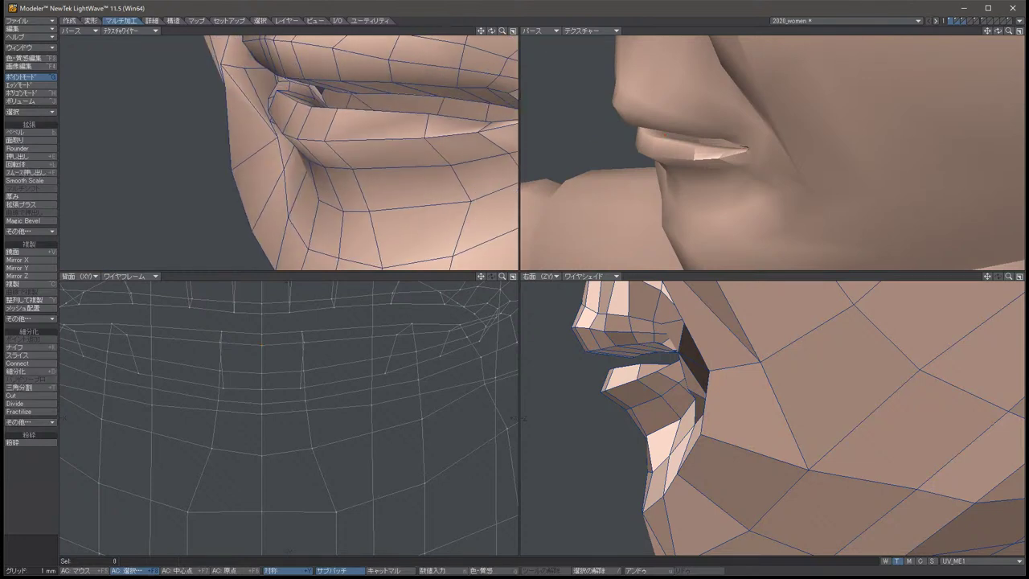
Shift the pair of mouth-corner points slightly outward.
left_click(310, 95)
key("t")
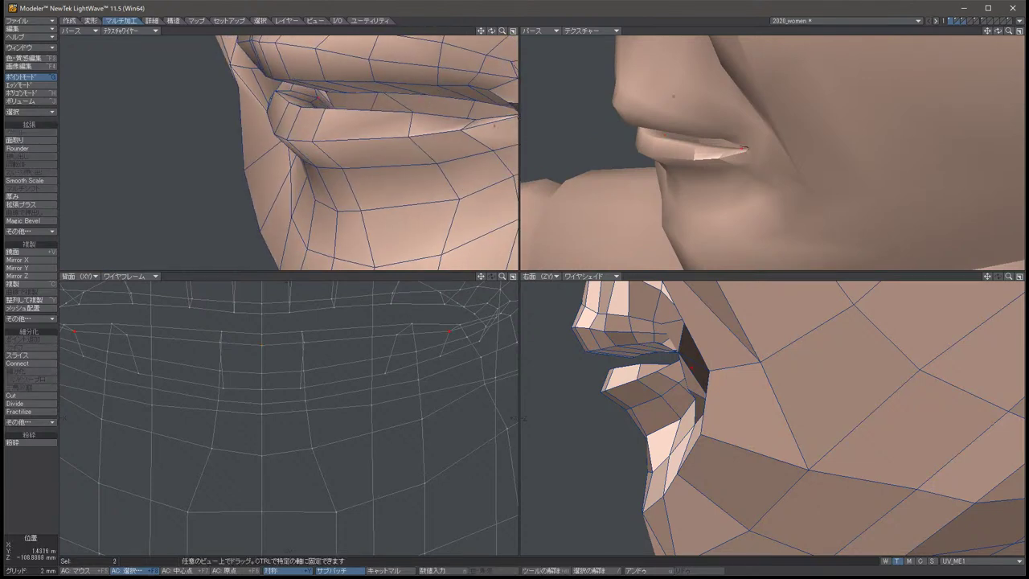
left_click_drag(310, 95, 308, 94)
key("space")
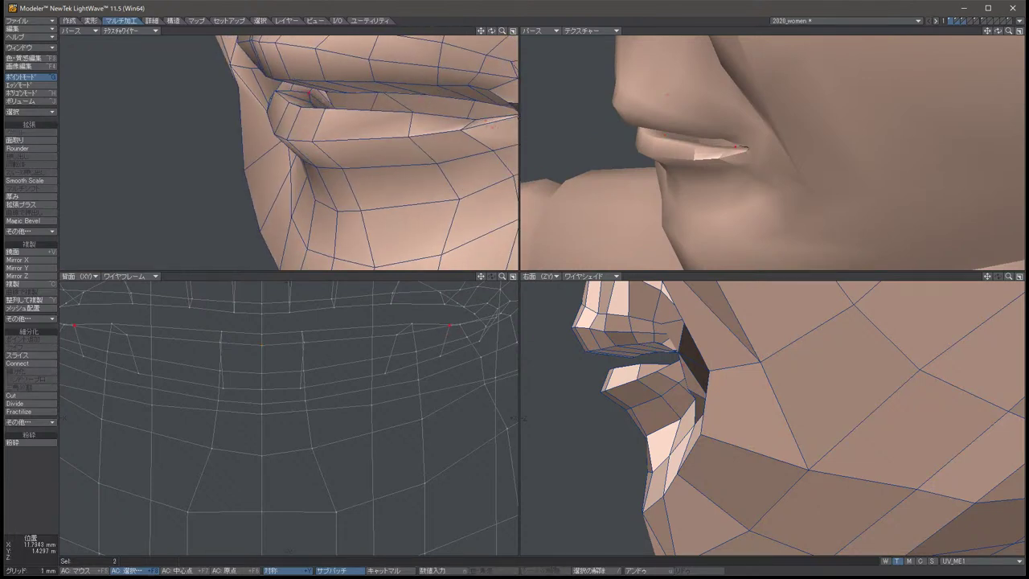
key("t")
left_click_drag(515, 417, 514, 417)
key("space")
key("t")
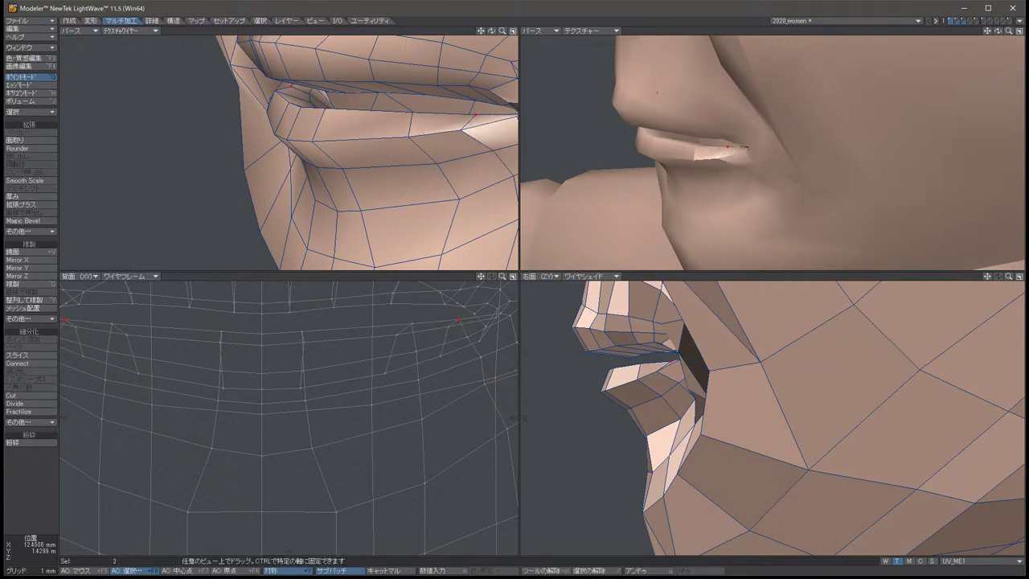
key("space")
key("slash")
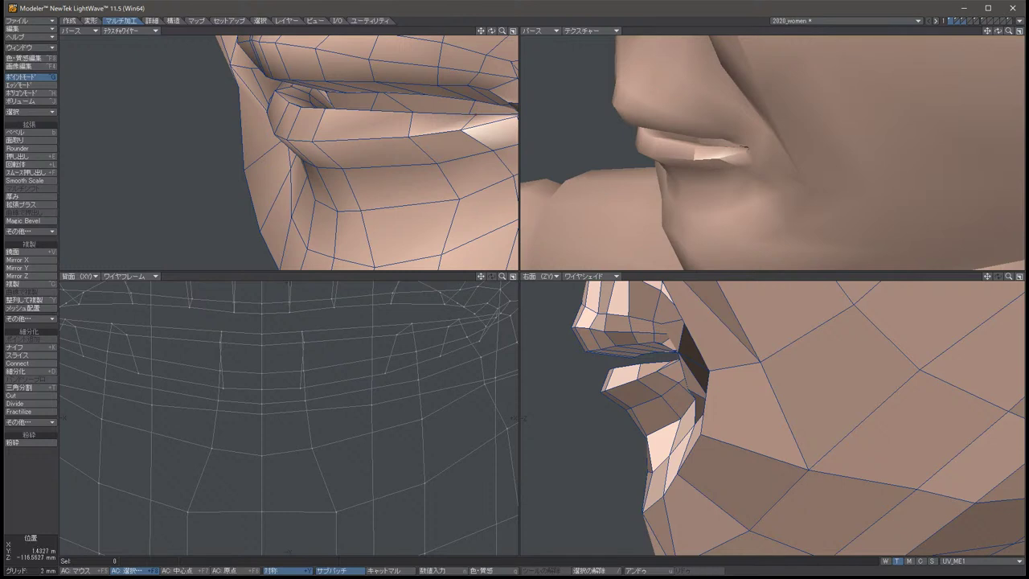
Move the points above the mouth corners back and down along the cheek.
key("Up")
key("Up")
key("Left")
key("Left")
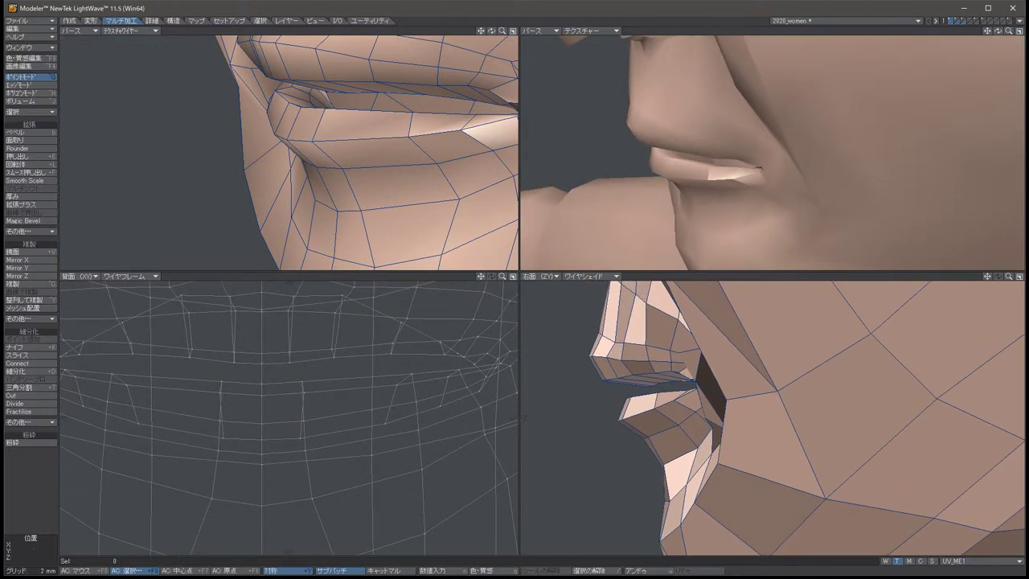
key("Left")
key("Left")
key("Left")
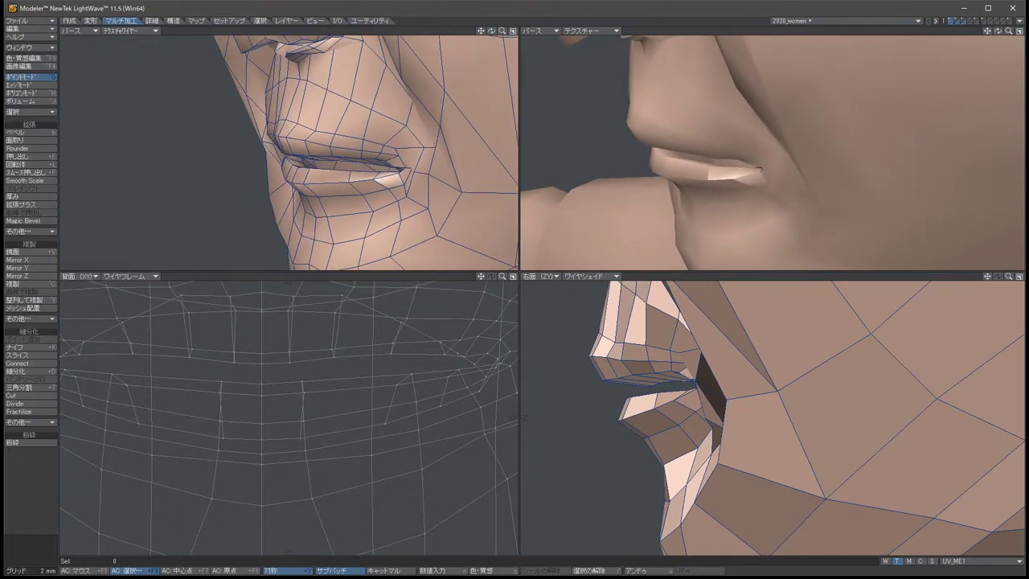
key("ctrl+z")
key("t")
left_click_drag(702, 344, 695, 346)
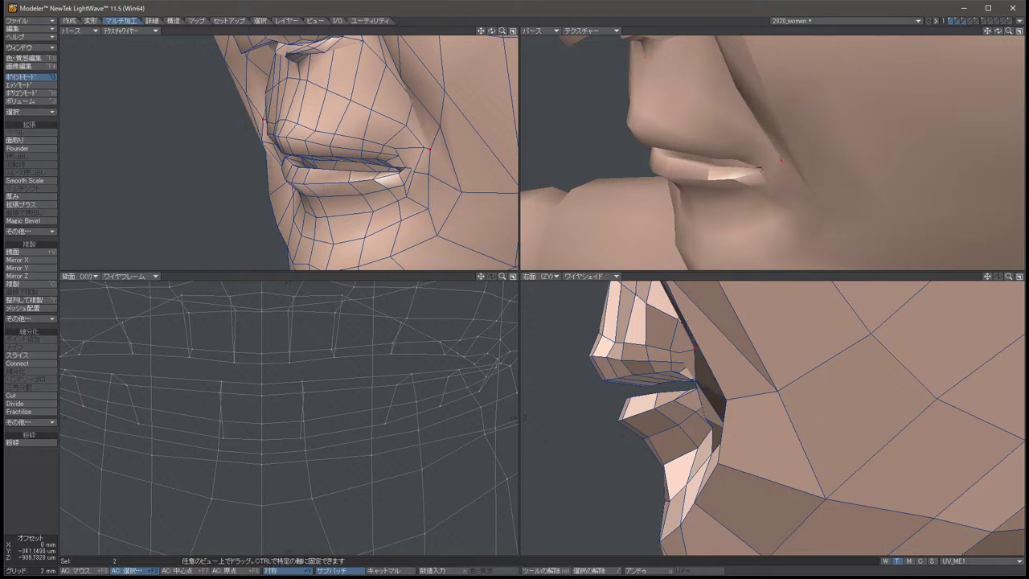
key("ctrl+z")
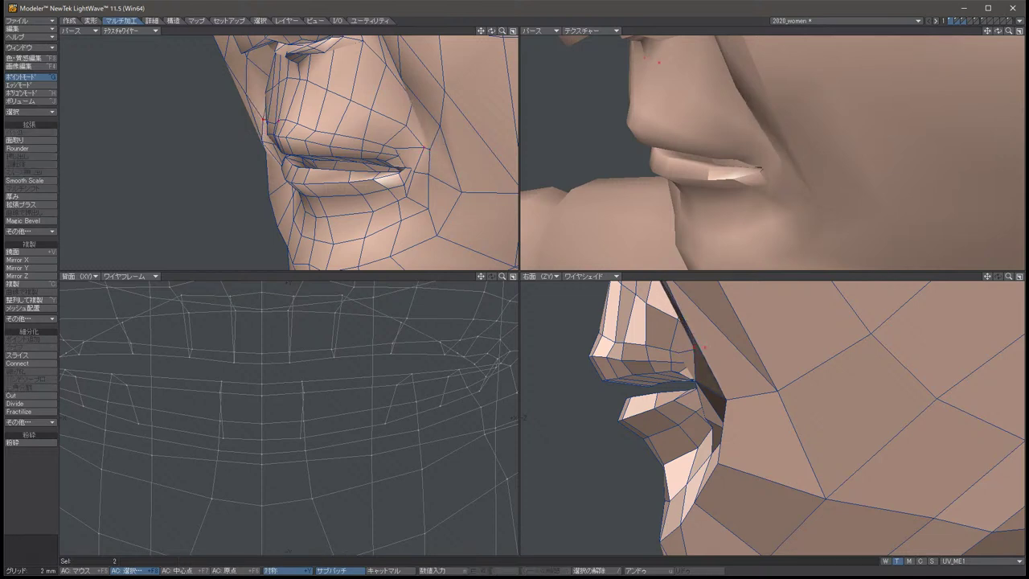
left_click_drag(704, 348, 679, 317)
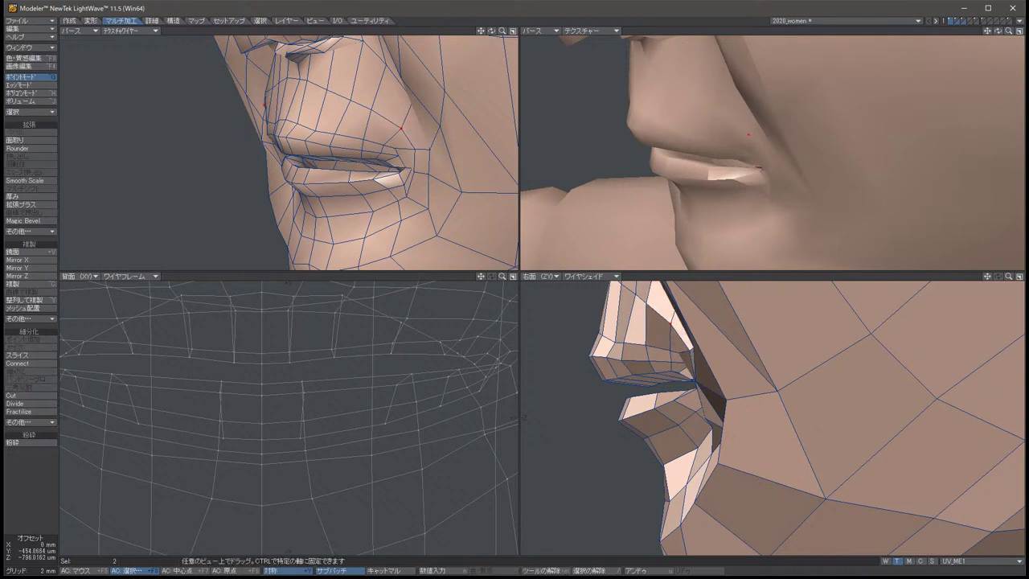
key("space")
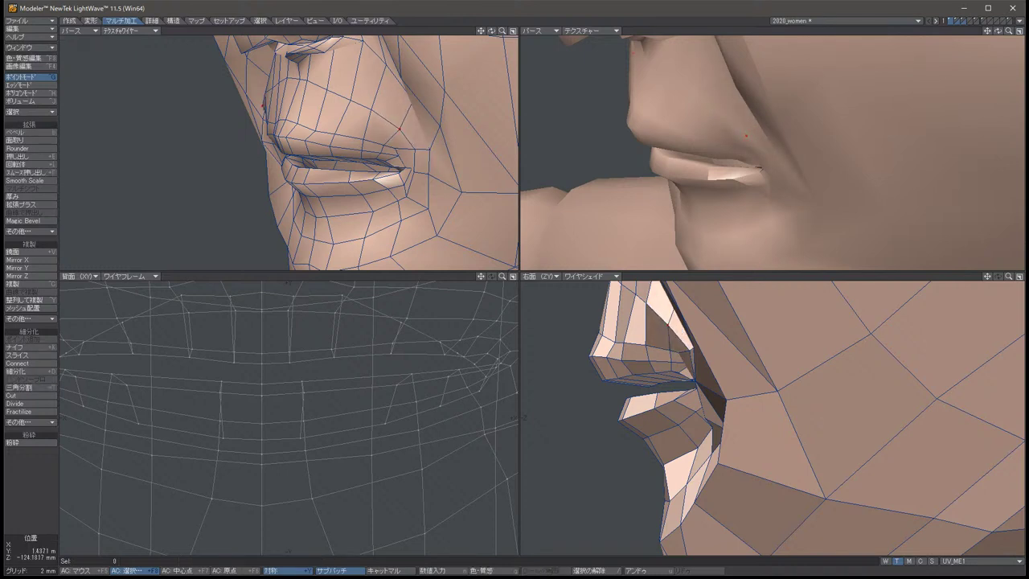
Lower the pair of points above the upper lip and pull them further back.
left_click_drag(643, 283, 628, 310)
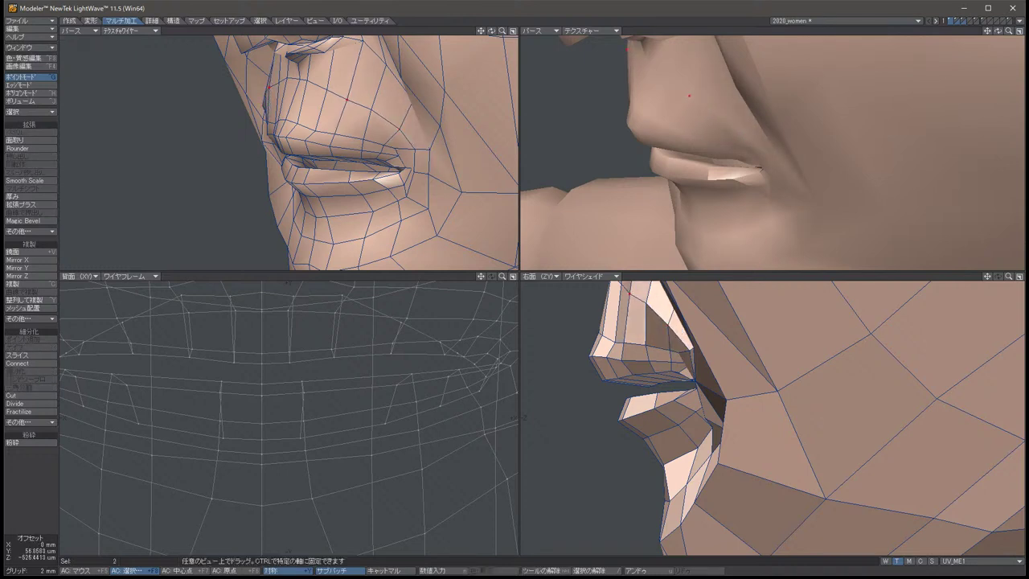
key("t")
left_click_drag(645, 343, 645, 346)
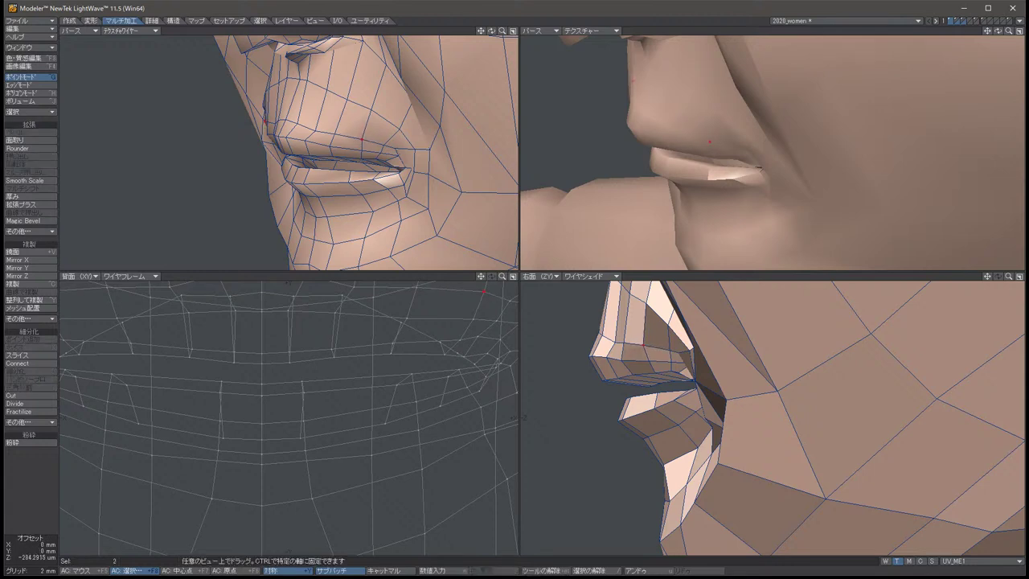
left_click_drag(643, 345, 609, 342)
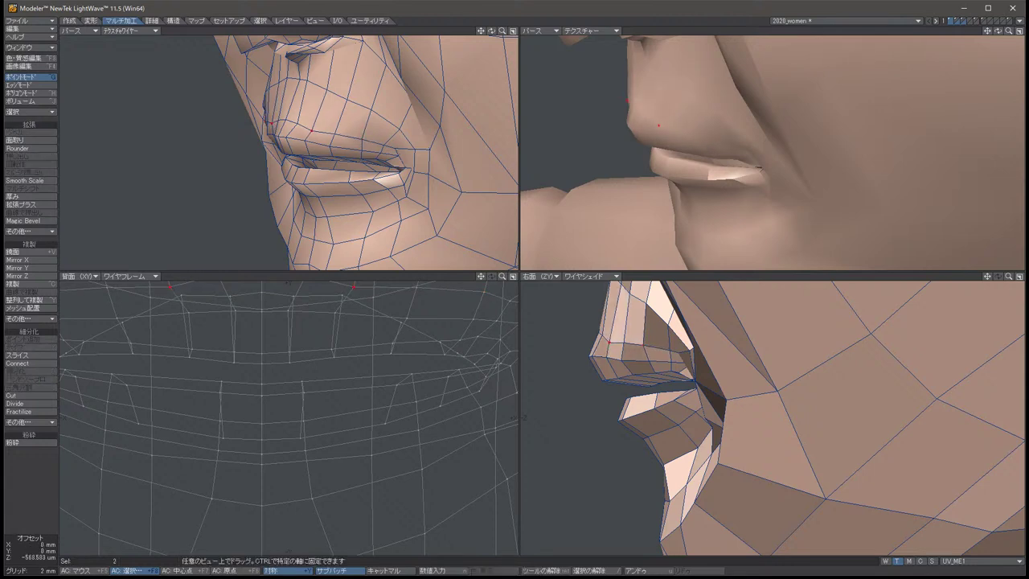
key("space")
key("slash")
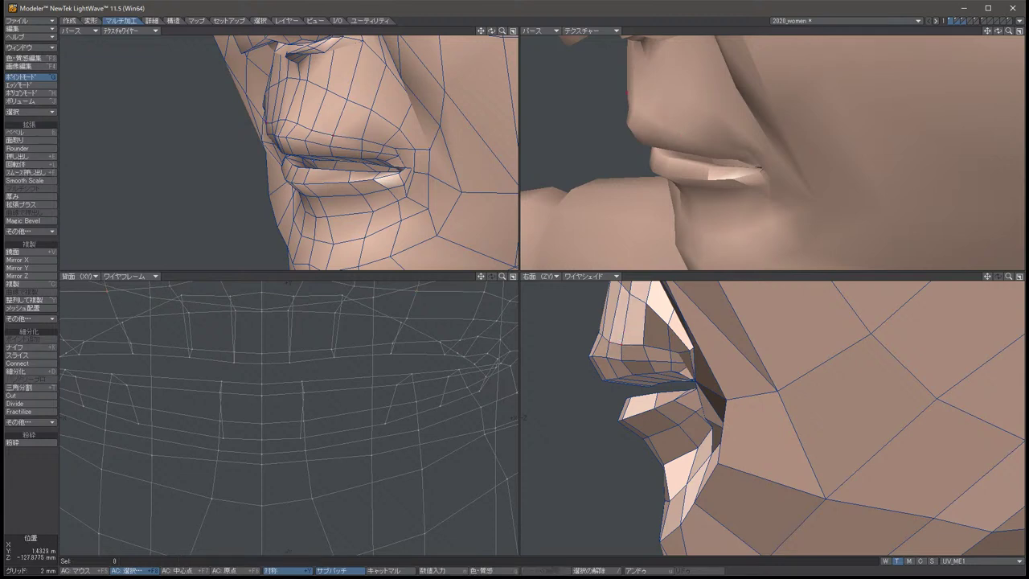
Select the points just under the nose tip, excluding the middle one, then zoom out.
left_click_drag(588, 338, 625, 375)
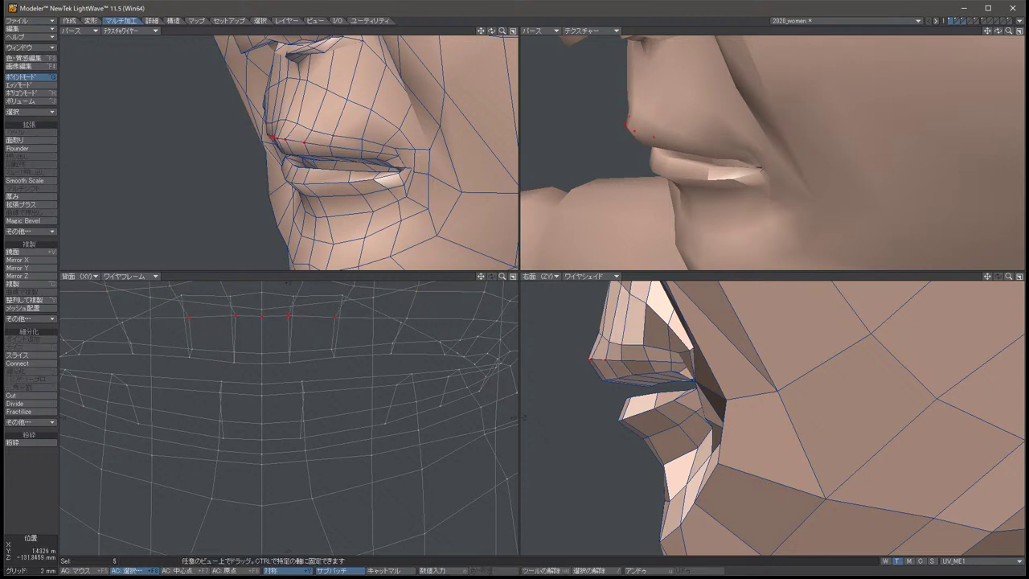
left_click_drag(234, 315, 289, 316)
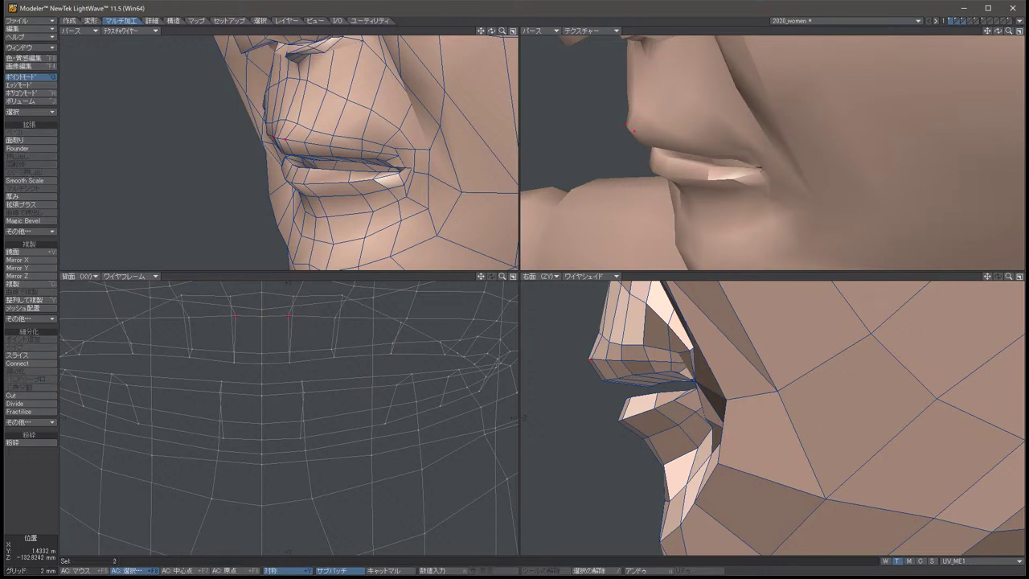
key("/")
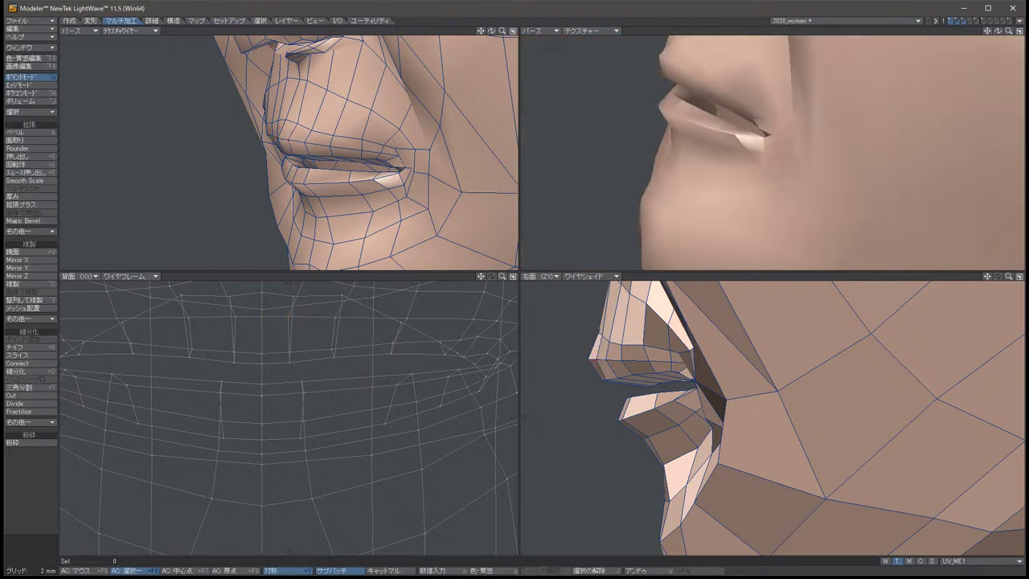
key("comma")
key("comma")
In a side profile, reposition a point pair on the lower cheek.
key("Left")
key("Left")
key("Left")
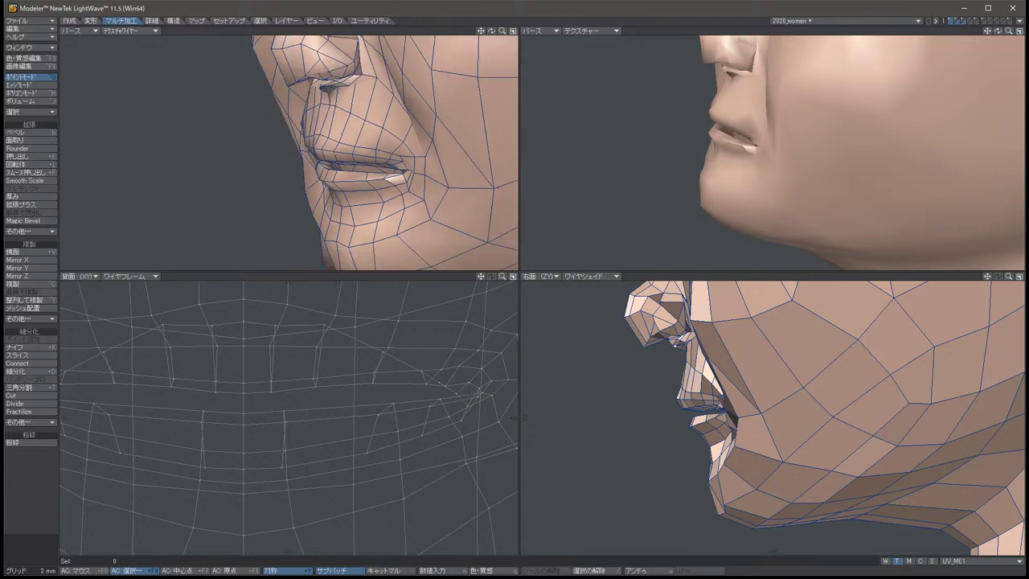
key("Left")
key("Left")
key("Left")
key("Left")
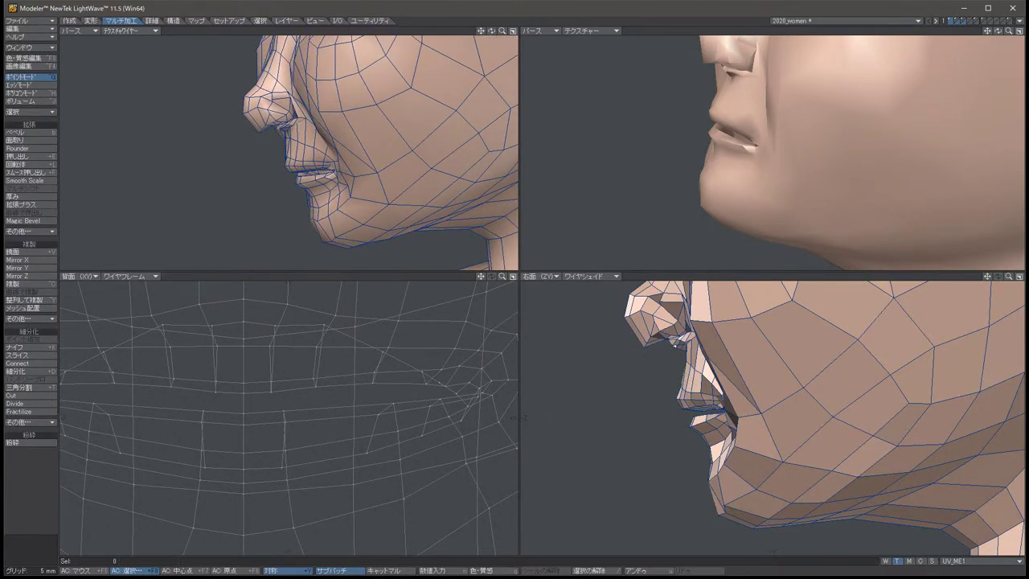
left_click(462, 441)
key("t")
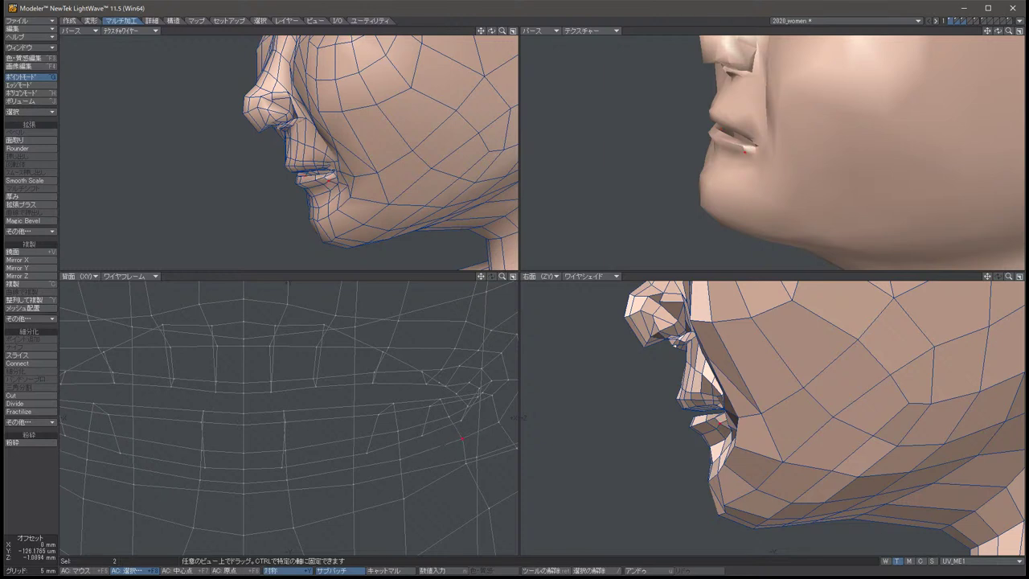
left_click_drag(462, 439, 400, 452)
key("space")
key("slash")
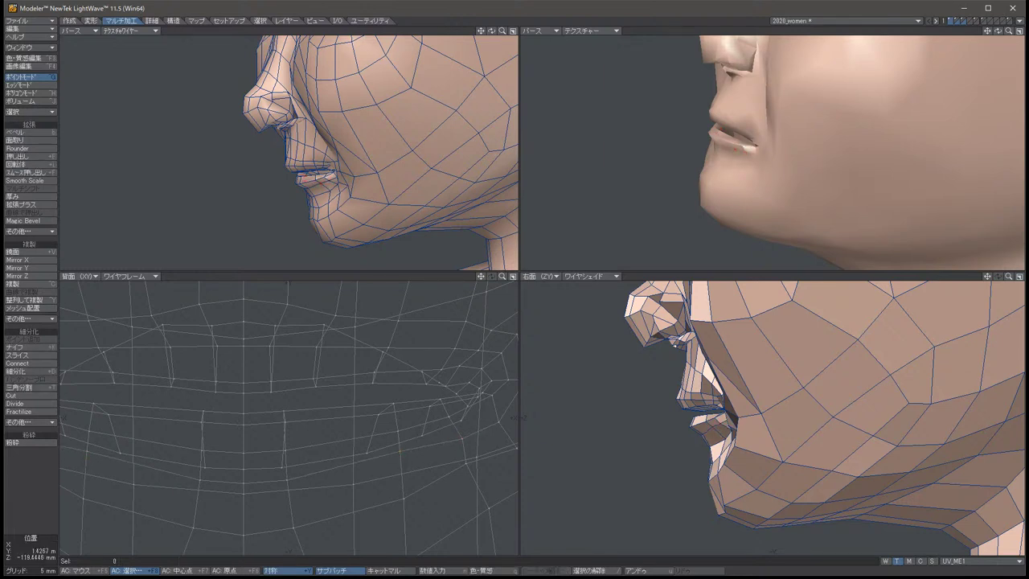
Shift the point pair near the chin up and outward, then nudge it further.
left_click(466, 468)
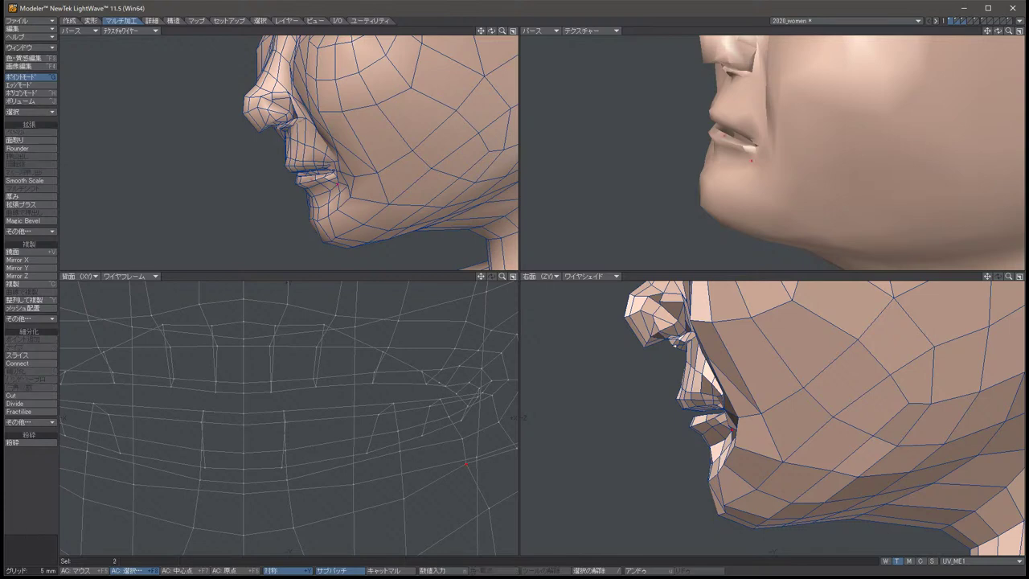
key("t")
key("space")
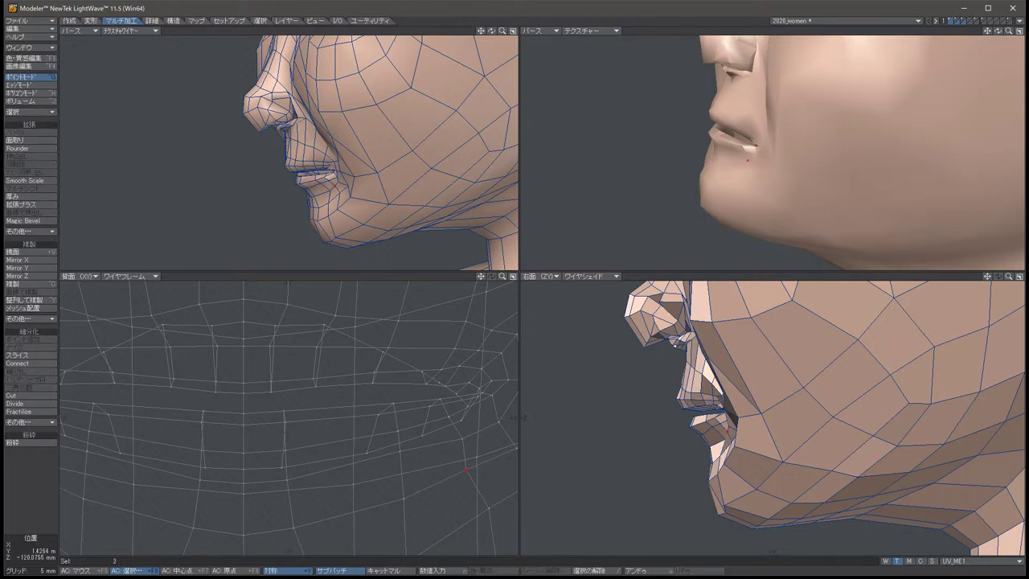
left_click_drag(771, 153, 731, 153, "alt")
left_click_drag(289, 153, 241, 153, "alt")
key("t")
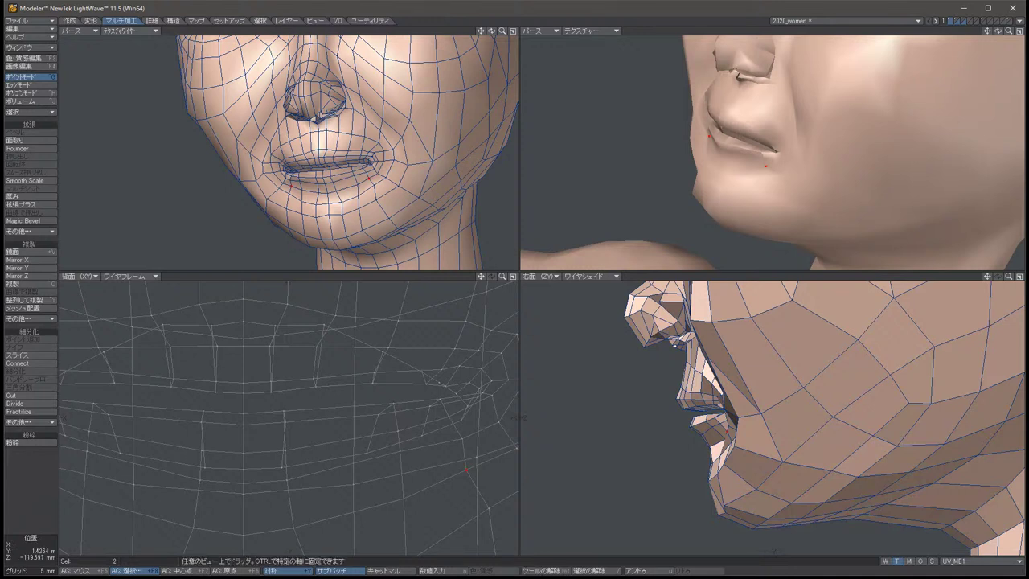
mouse_move(466, 468)
left_mouse_down()
mouse_move(477, 462)
mouse_move(477, 471)
left_mouse_up()
key("space")
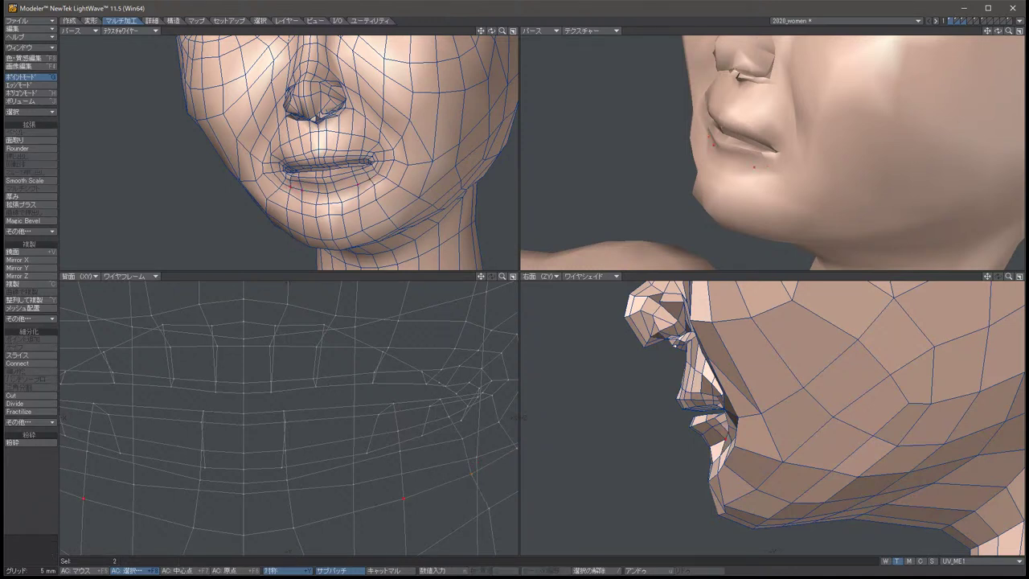
key("t")
left_click_drag(727, 458, 711, 428)
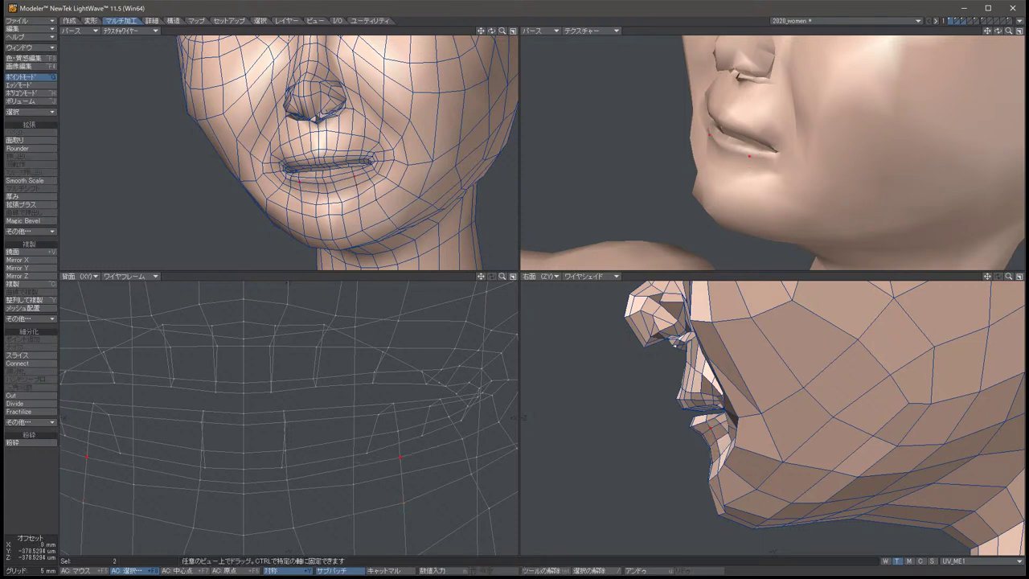
key("space")
key("slash")
Orbit the perspective view to look at the face from below.
key("alt+Left")
key("alt+Left")
key("alt+Left")
key("alt+Left")
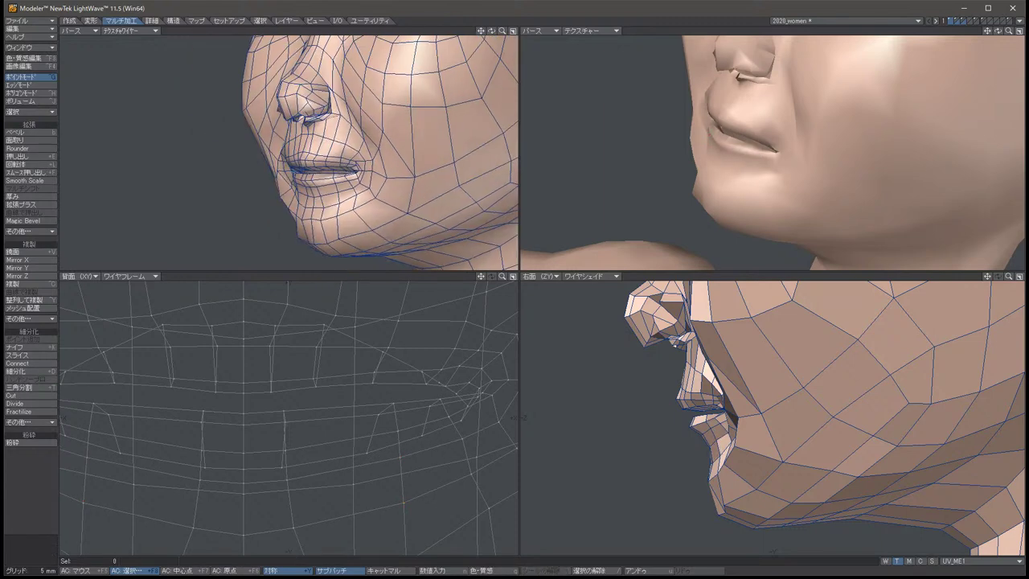
key("alt+Left")
key("alt+Left")
key("alt+Left")
key("alt+Left")
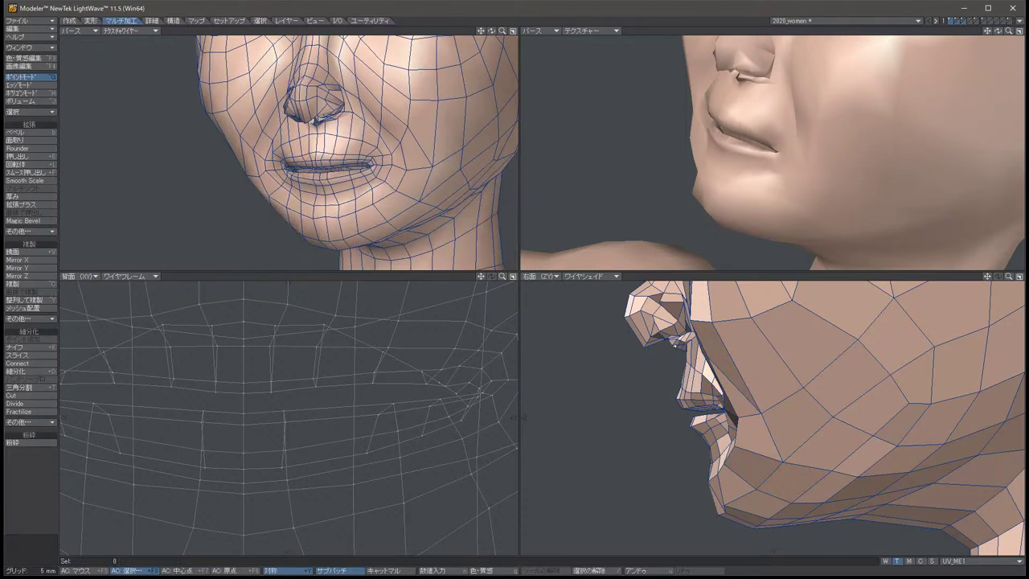
key("alt+Up")
key("alt+Up")
key("alt+Up")
key("alt+Left")
key("alt+Left")
key("alt+Left")
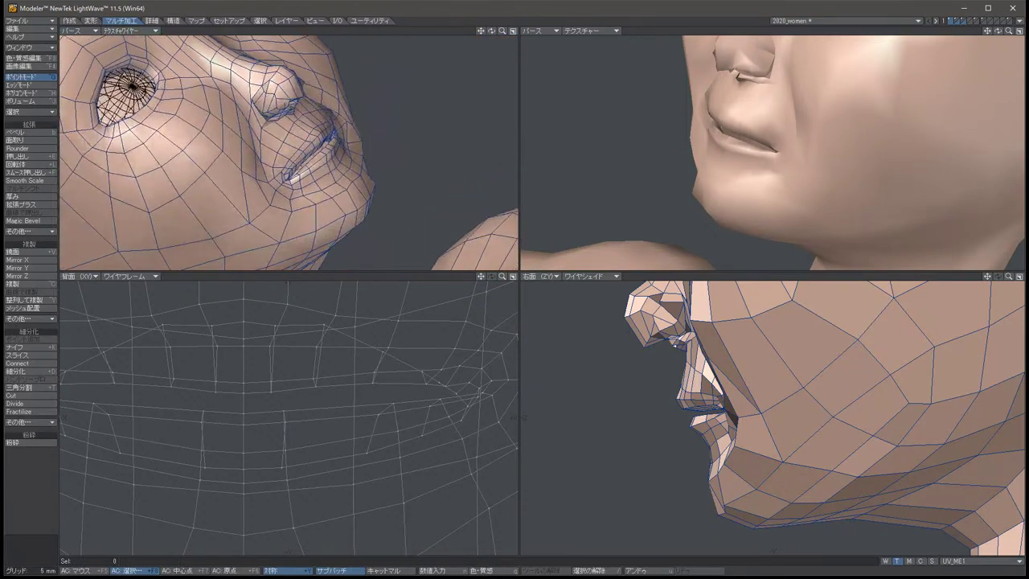
Select the mirrored mouth-corner points and set the front view to Wire Shade.
left_click(340, 163)
left_click(357, 169)
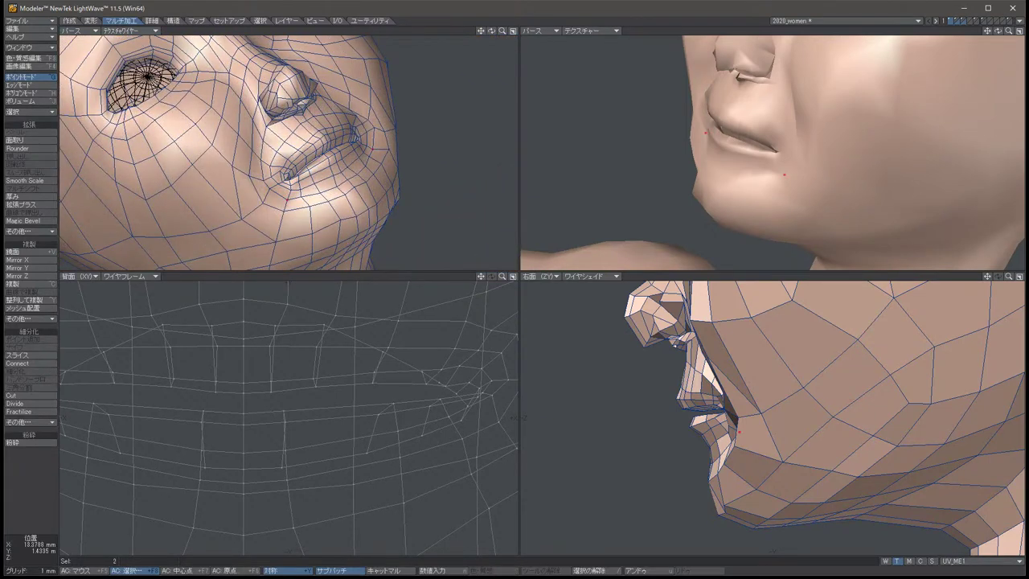
left_click(128, 275)
left_click(160, 308)
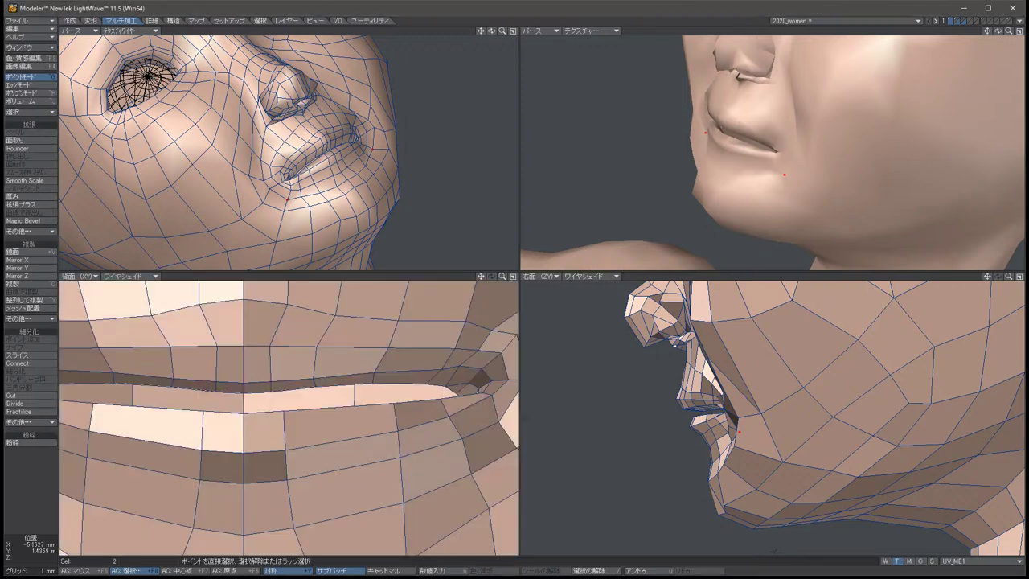
Nudge the mouth-corner points slightly, then undo the adjustments.
key("t")
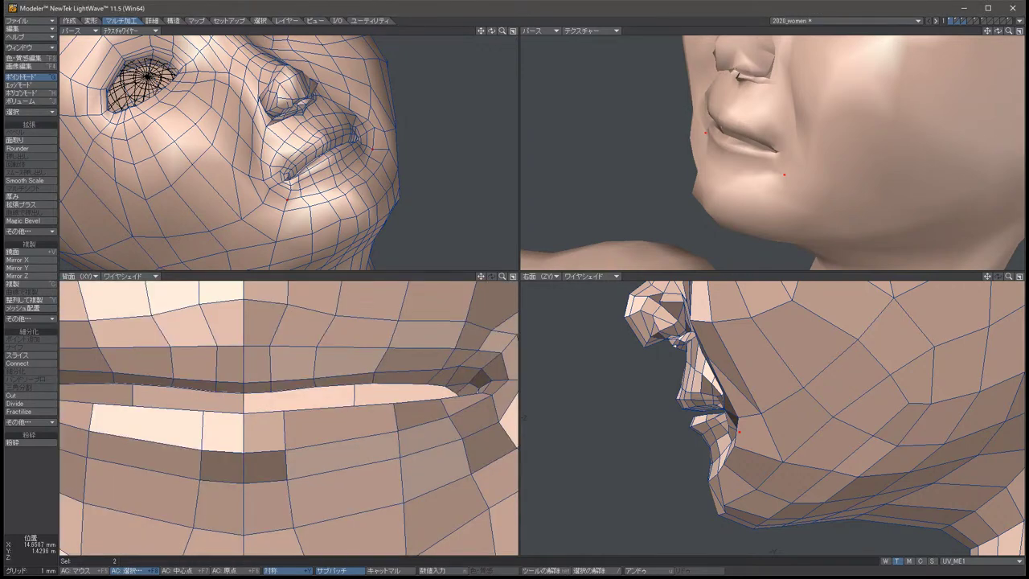
scroll(523, 417, "down", 5)
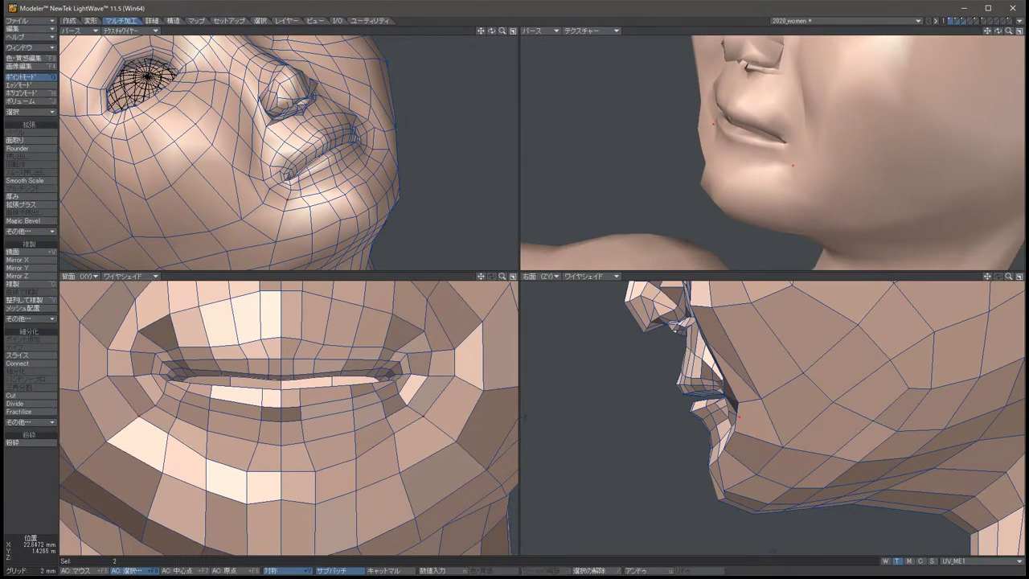
left_click_drag(523, 417, 522, 416)
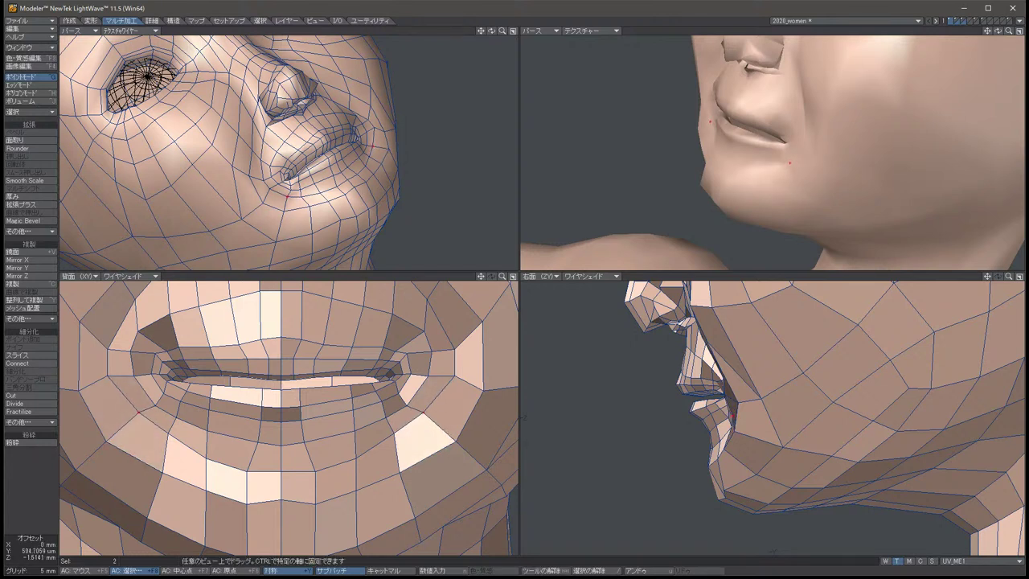
key("space")
key("slash")
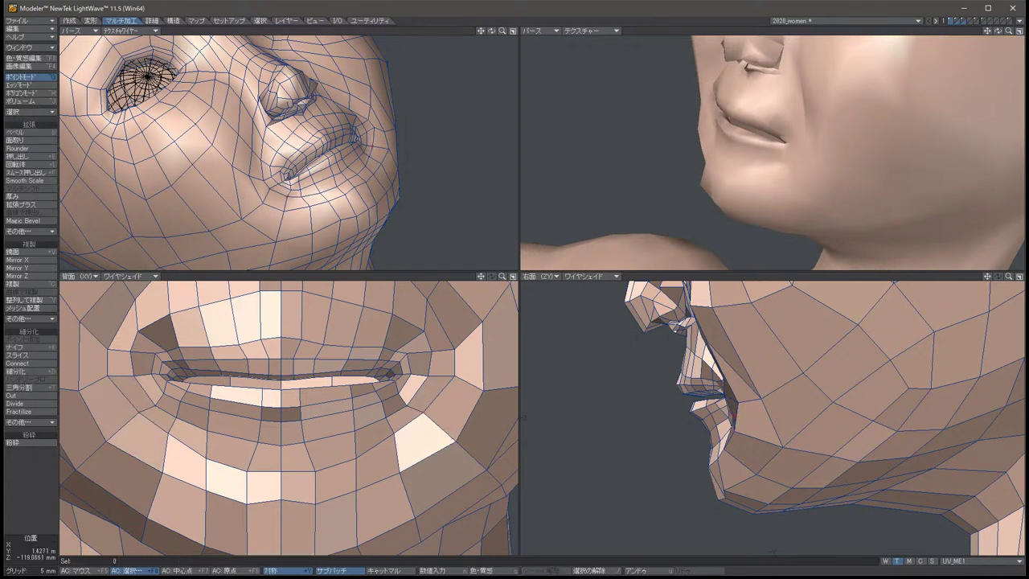
key("u")
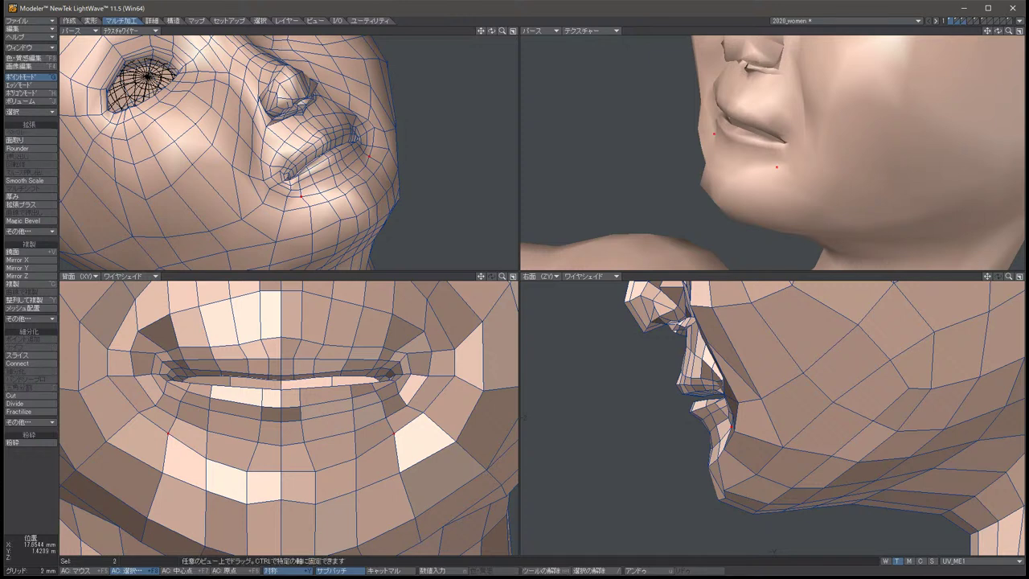
key("u")
key("slash")
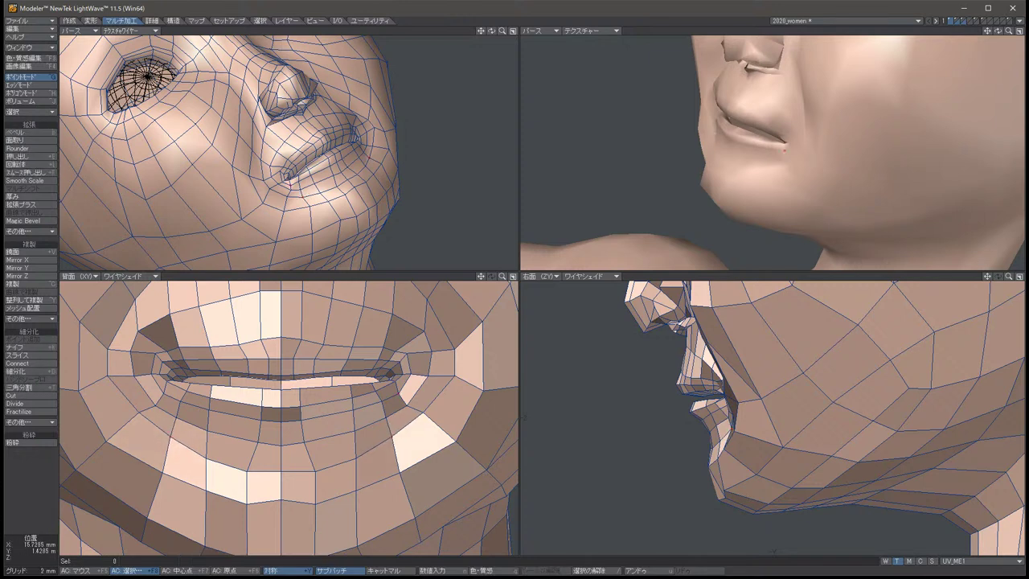
key("u")
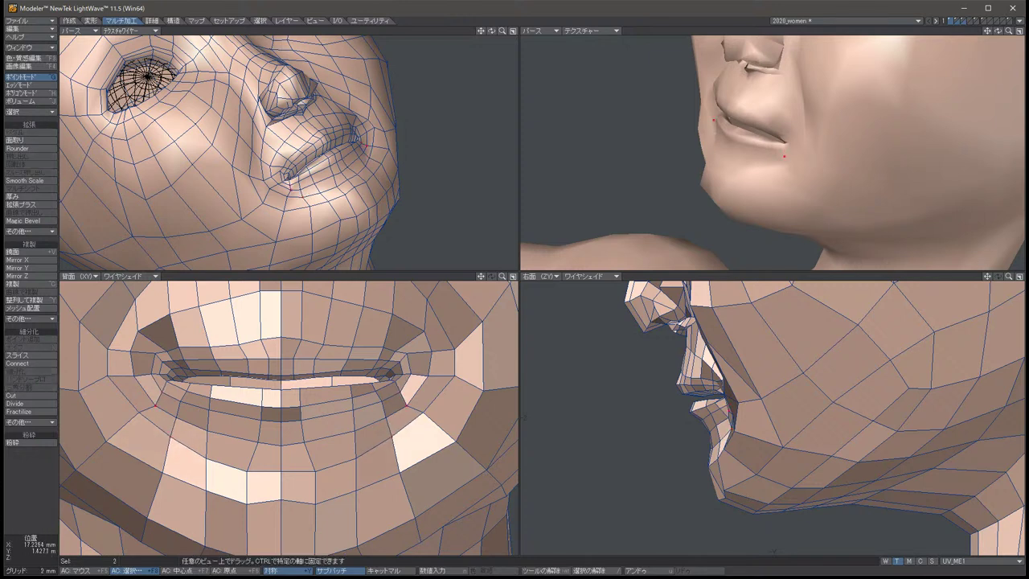
Move both mouth corners inward toward the centre.
left_click_drag(156, 405, 201, 420)
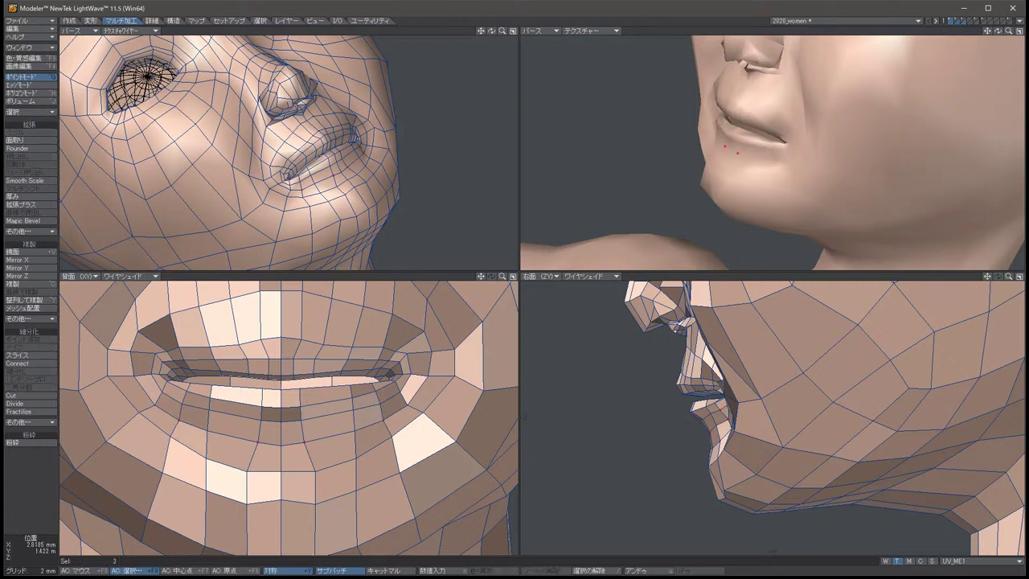
key("t")
key("space")
key("slash")
Spread the two mirrored lower-lip points slightly apart, then bring them back inward.
left_click(259, 407)
left_click(302, 407)
key("t")
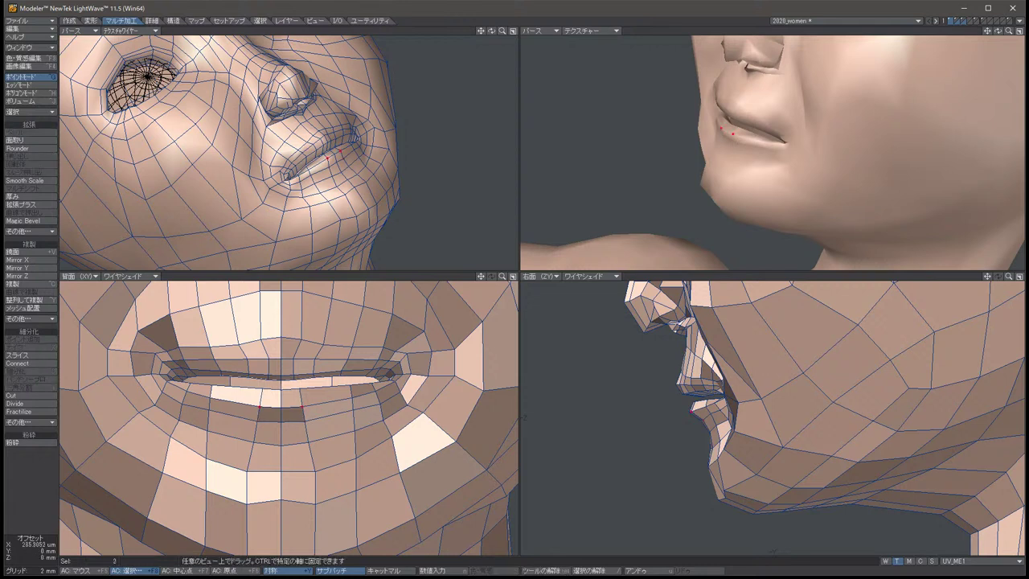
key("space")
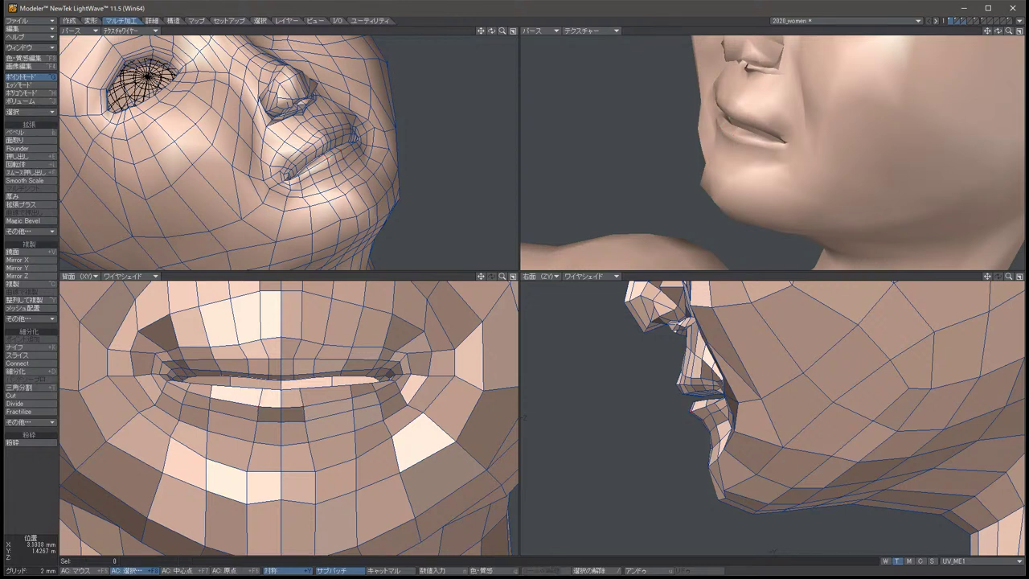
key("t")
key("space")
left_click_drag(265, 418, 298, 406)
key("t")
key("space")
key("t")
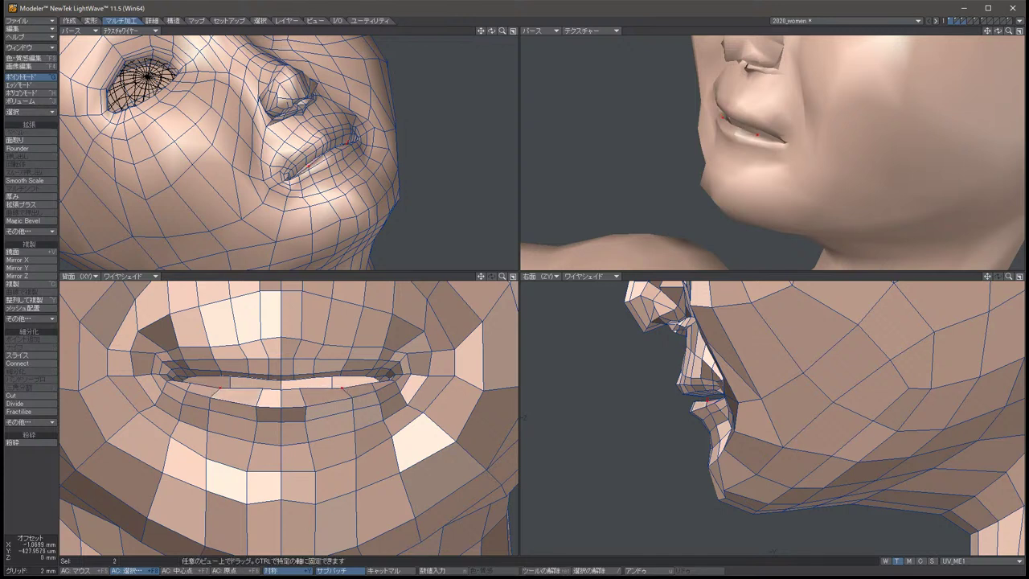
key("space")
key("slash")
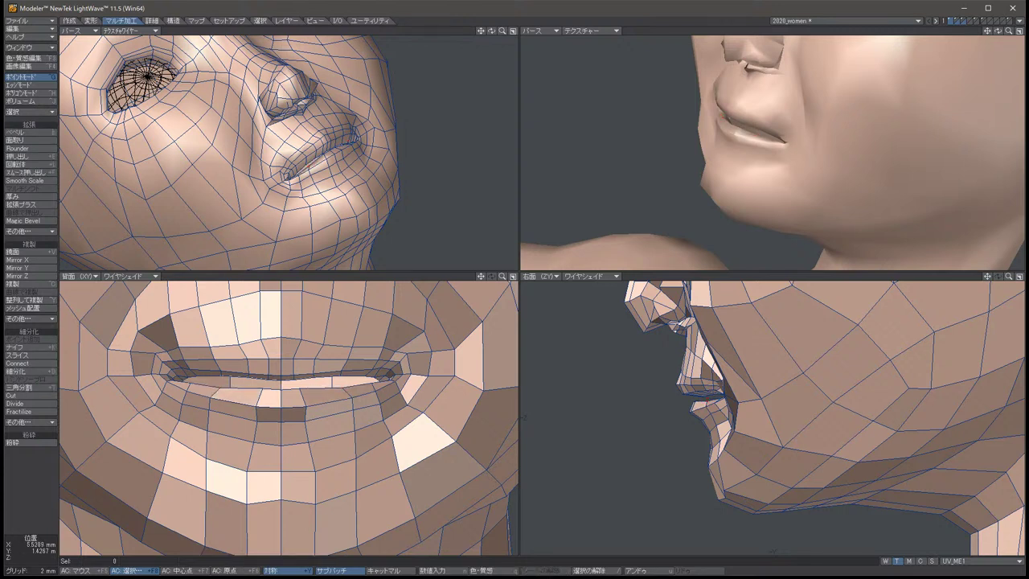
Push both lip corners slightly outward, then undo that move.
key("t")
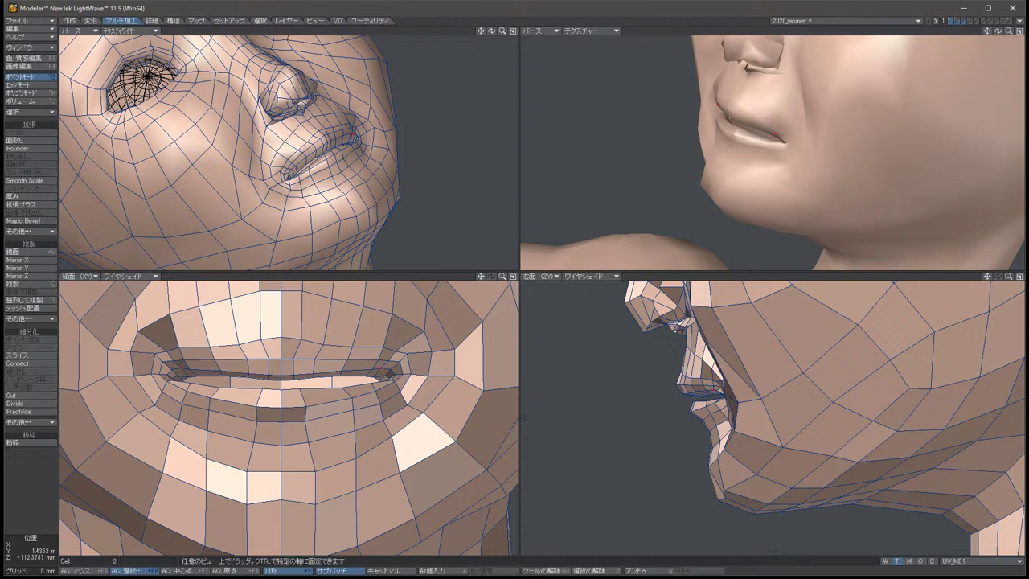
left_click_drag(281, 402, 286, 404)
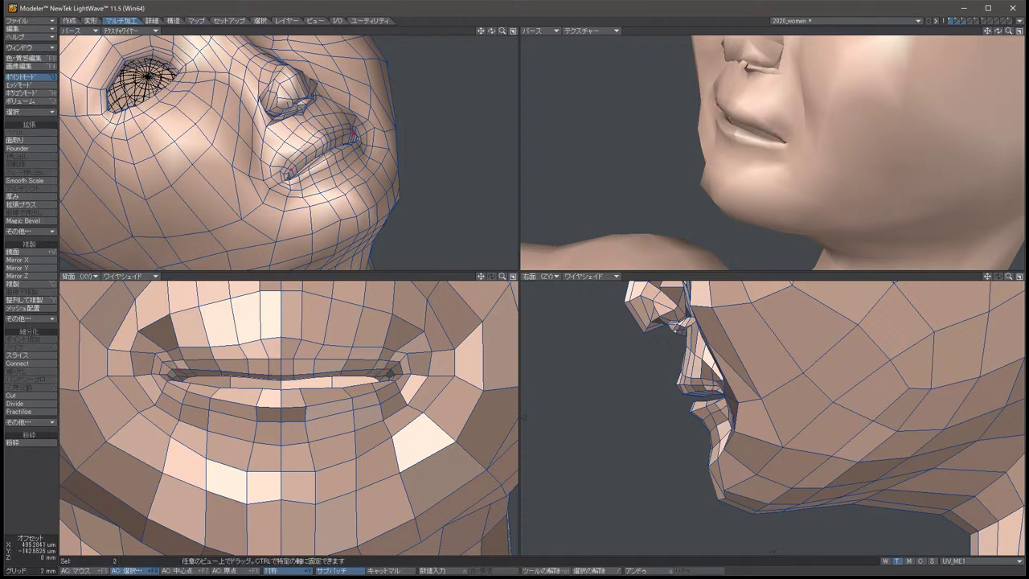
key("space")
key("u")
key("t")
key("space")
key("slash")
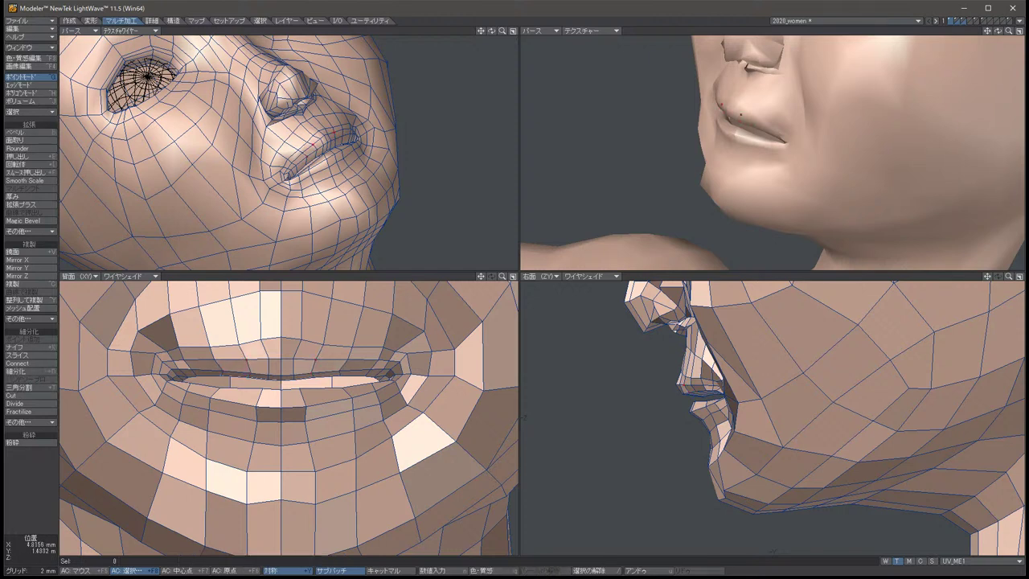
Nudge the two mirrored upper-lip points slightly up and inward.
left_click(237, 342)
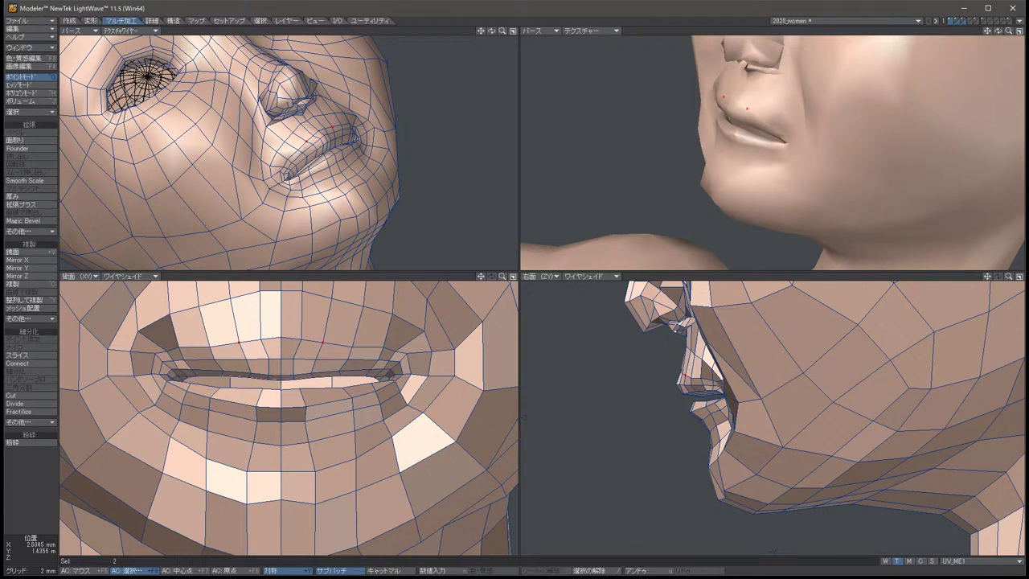
key("t")
left_click_drag(265, 343, 263, 338)
key("space")
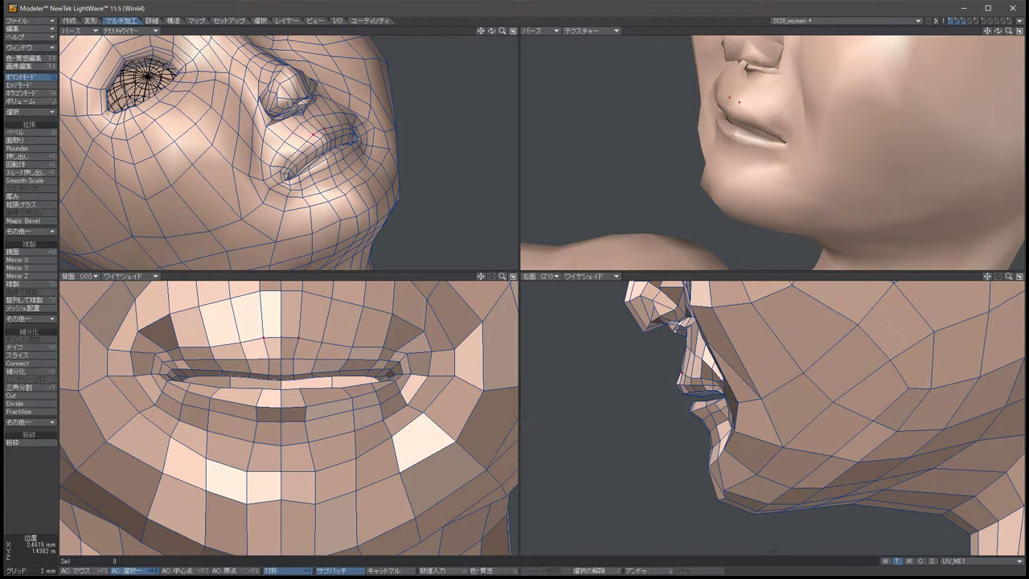
key("slash")
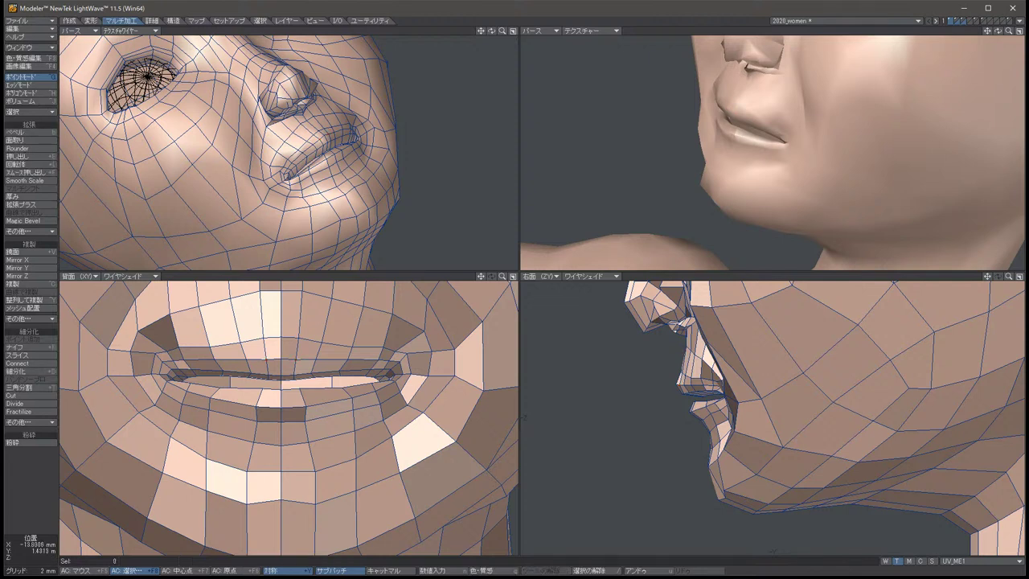
Tweak the mirrored lip-corner points and turn the perspective view back to the face front.
key("ctrl+t")
left_click_drag(163, 375, 161, 372)
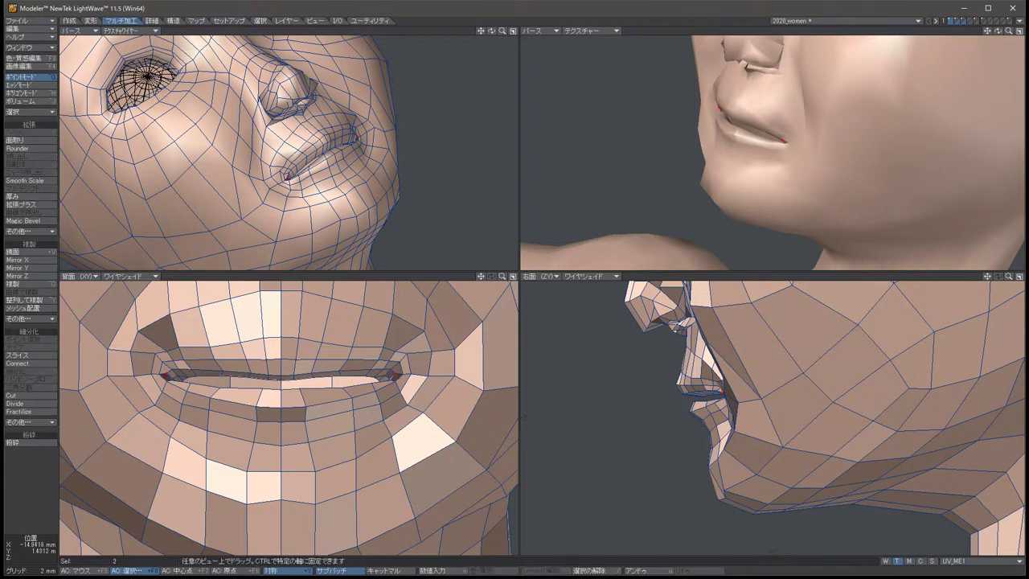
key("space")
left_click(161, 372)
key("t")
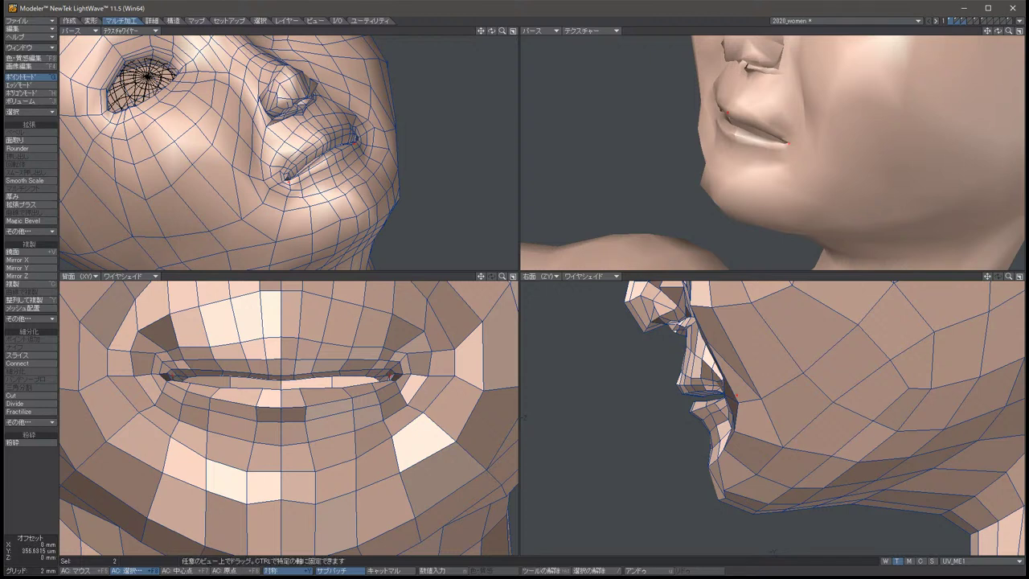
key("space")
key("t")
key("space")
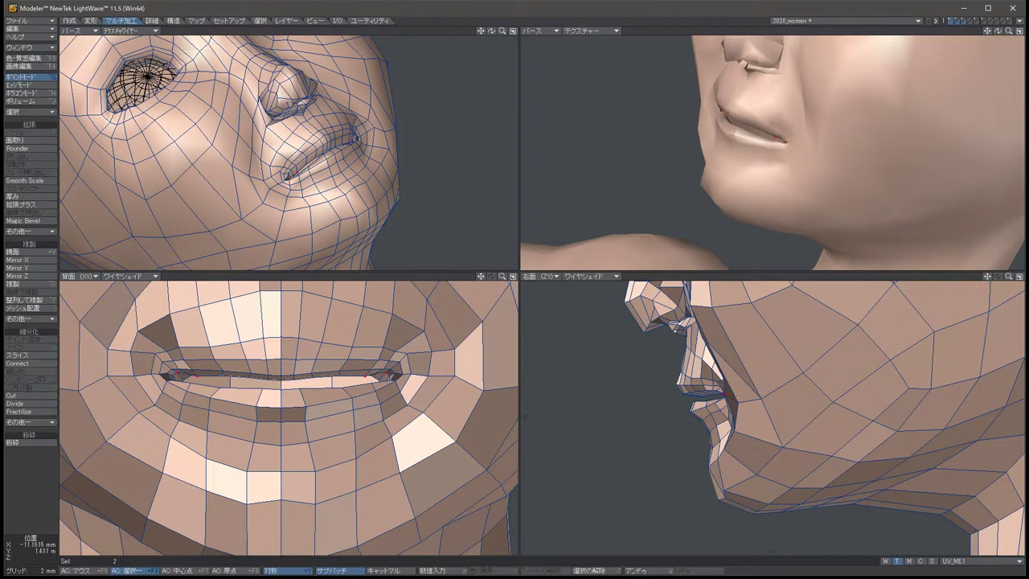
key("t")
key("space")
key("slash")
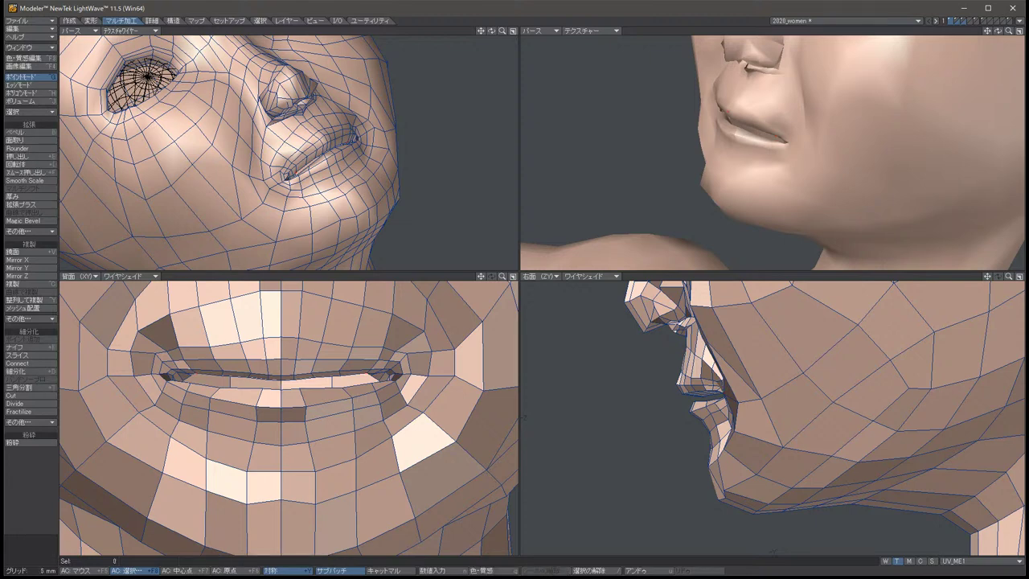
key("Up")
key("Up")
key("Up")
key("Up")
key("Up")
key("Up")
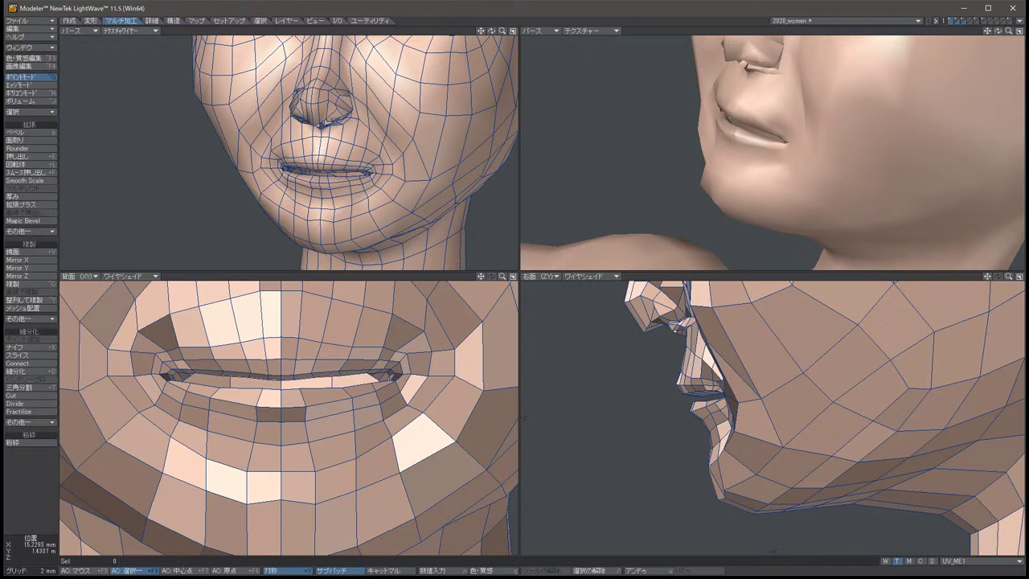
Reselect the mirrored lip-corner points and adjust them with Move.
left_click(371, 376)
key("t")
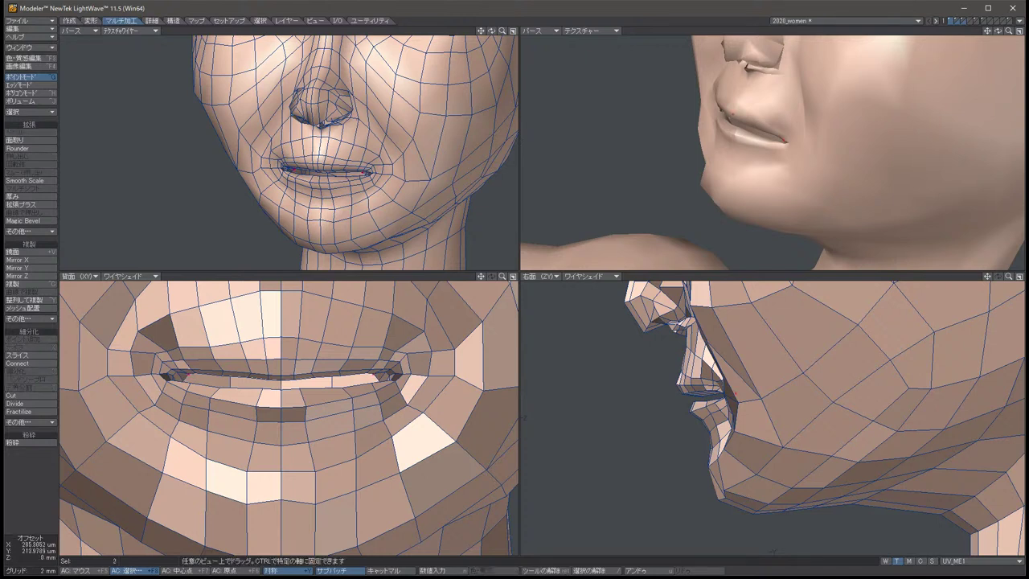
key("space")
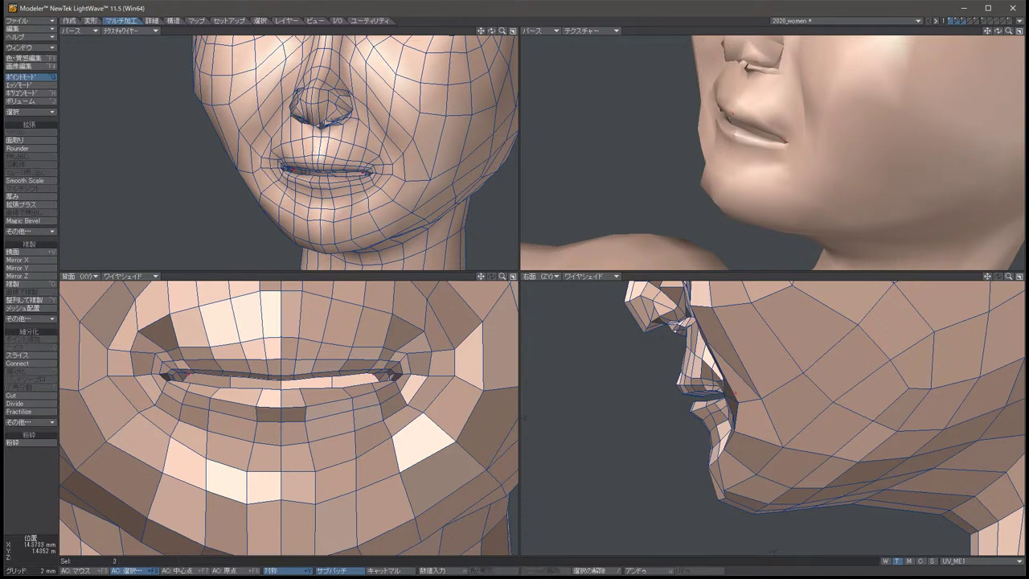
key("slash")
left_click(374, 375)
key("t")
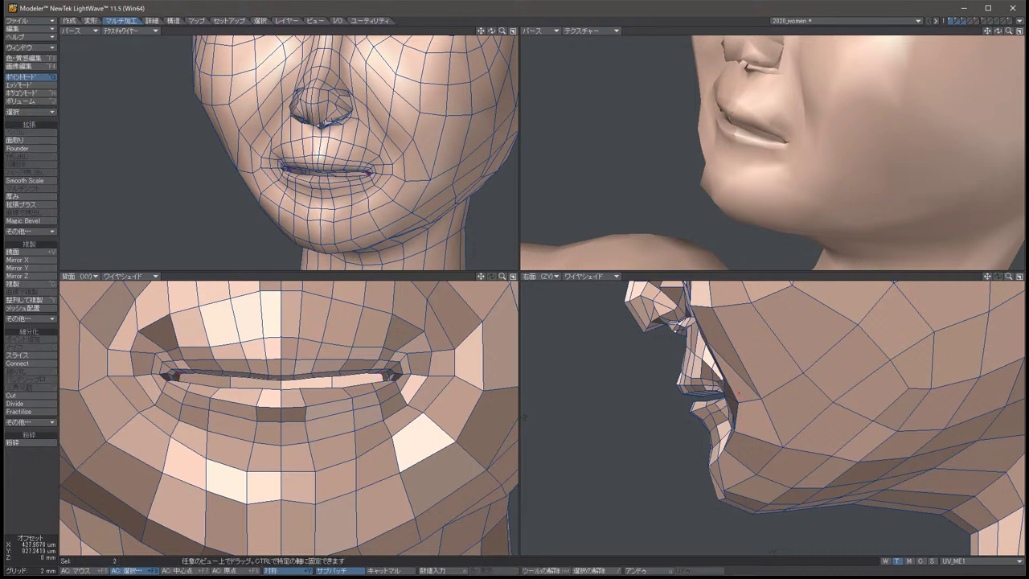
key("space")
key("slash")
Orbit around the mouth and nudge a lip-corner point with its mirror slightly.
left_click_drag(771, 153, 851, 149, "alt")
left_click_drag(290, 152, 377, 163, "alt")
scroll(289, 152, "up", 8)
left_click(221, 160)
key("t")
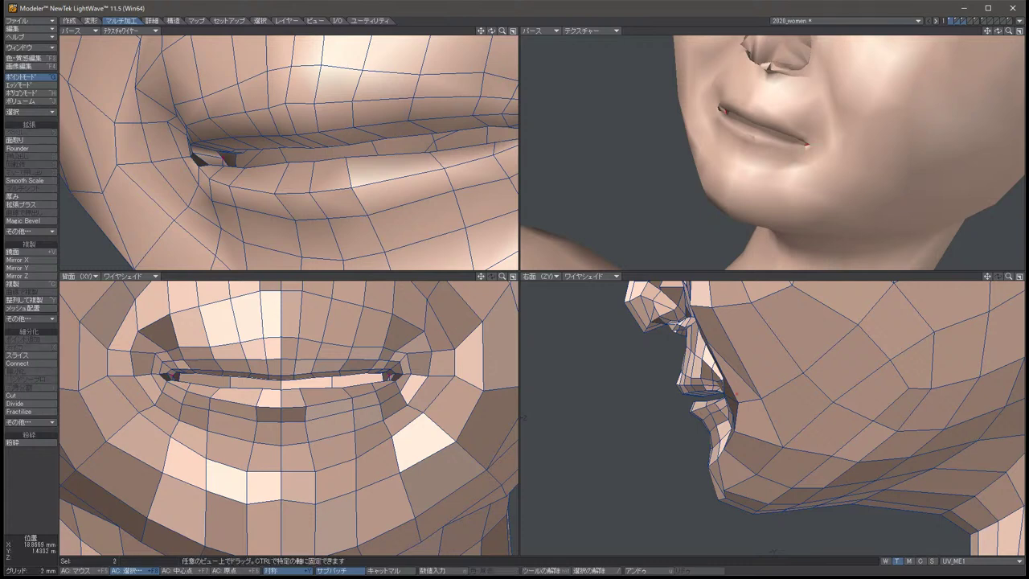
left_click_drag(221, 160, 226, 158)
key("space")
left_click_drag(289, 153, 266, 161, "alt")
key("t")
key("space")
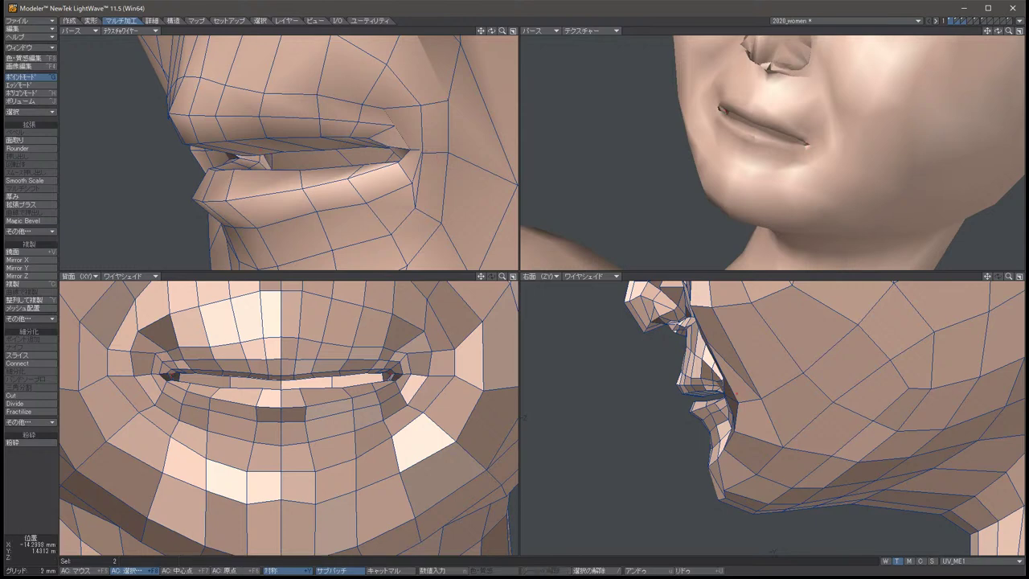
key("slash")
Zoom in on the lips and nudge both mouth-corner points slightly.
left_click_drag(289, 153, 429, 120, "alt")
left_click(203, 178)
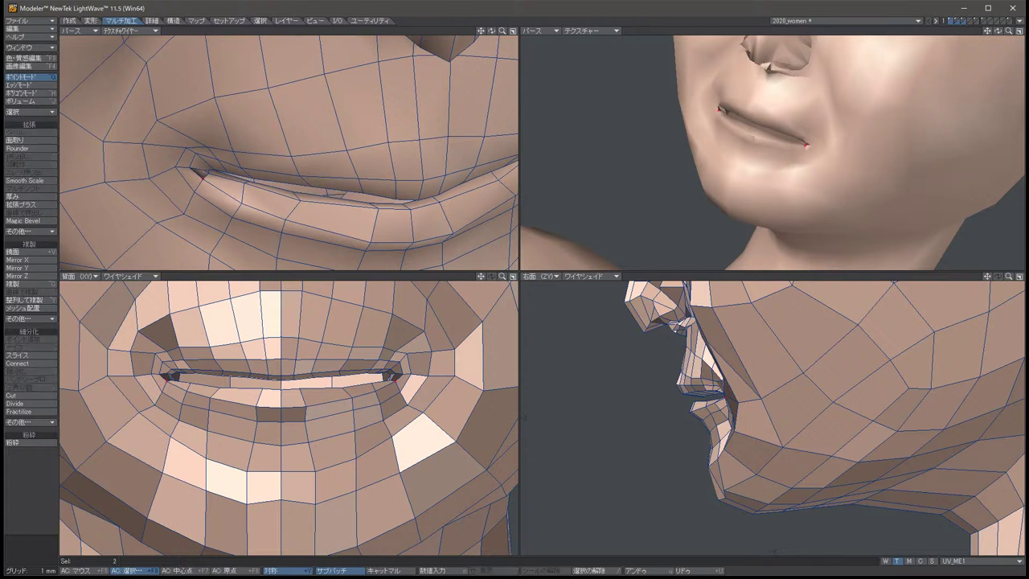
key("t")
left_click_drag(203, 178, 203, 181)
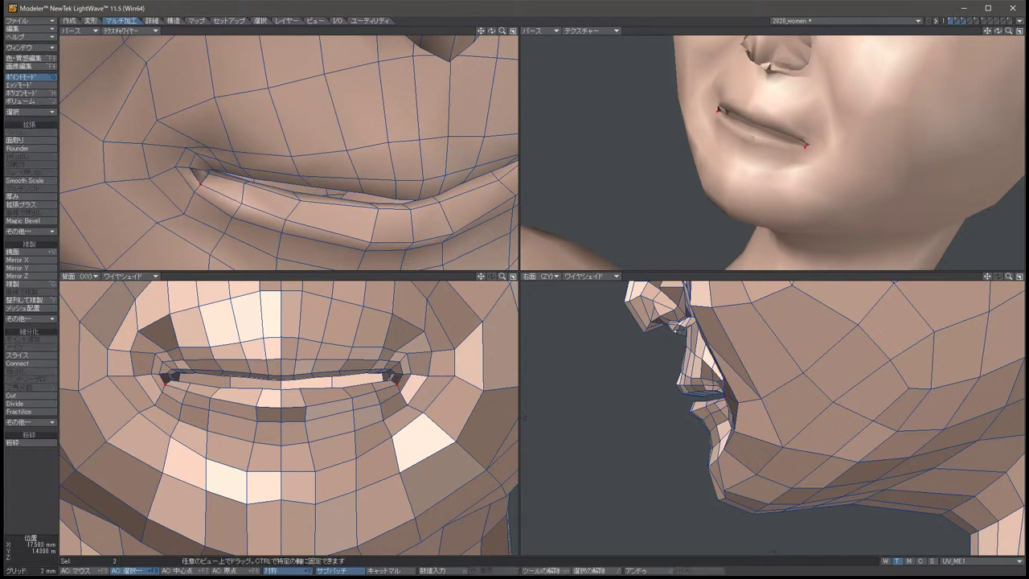
key("slash")
key("u")
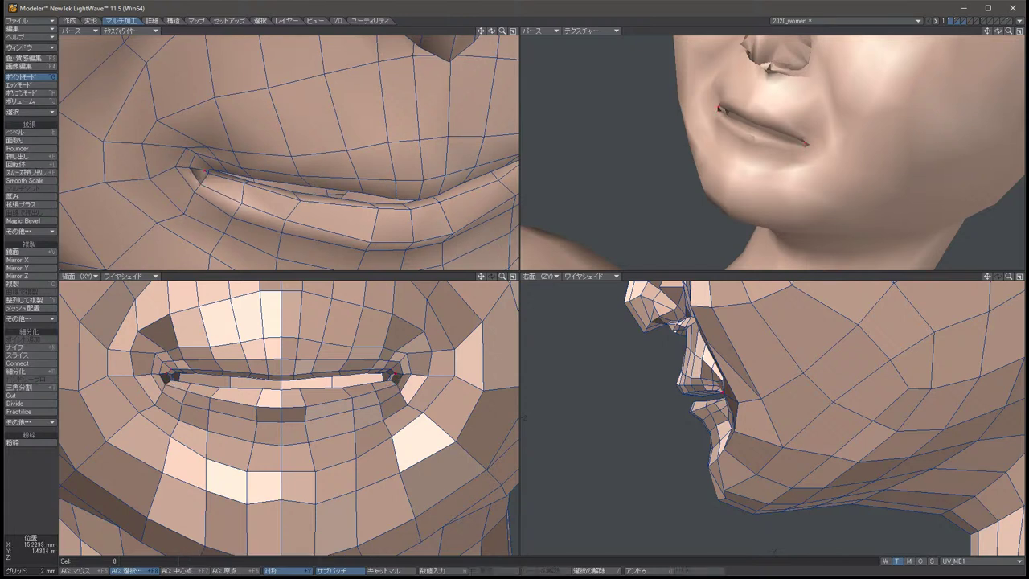
Shift the mouth-corner points inward, deselect them, and turn on subpatch smoothing.
key("t")
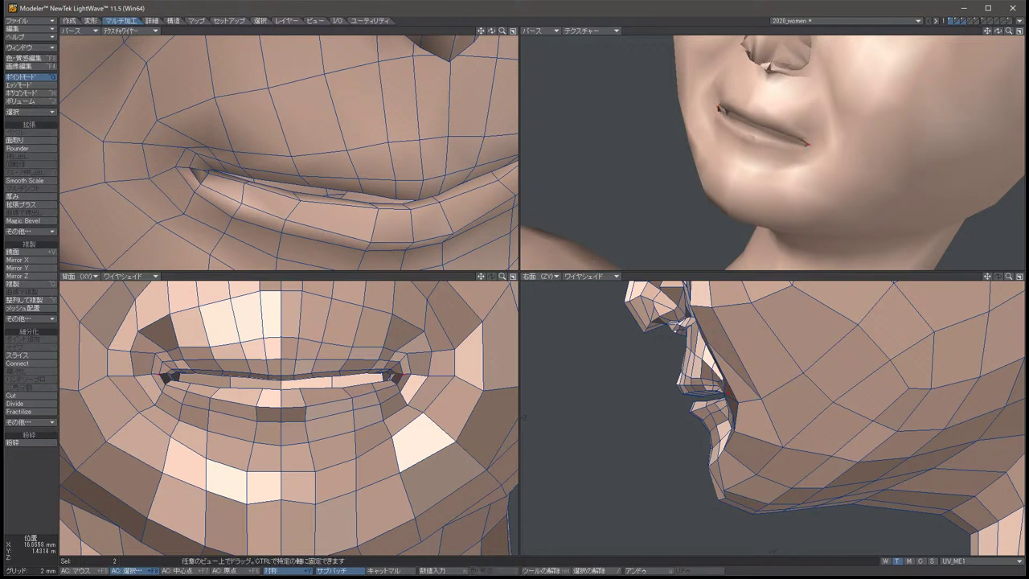
key("slash")
key("t")
key("u")
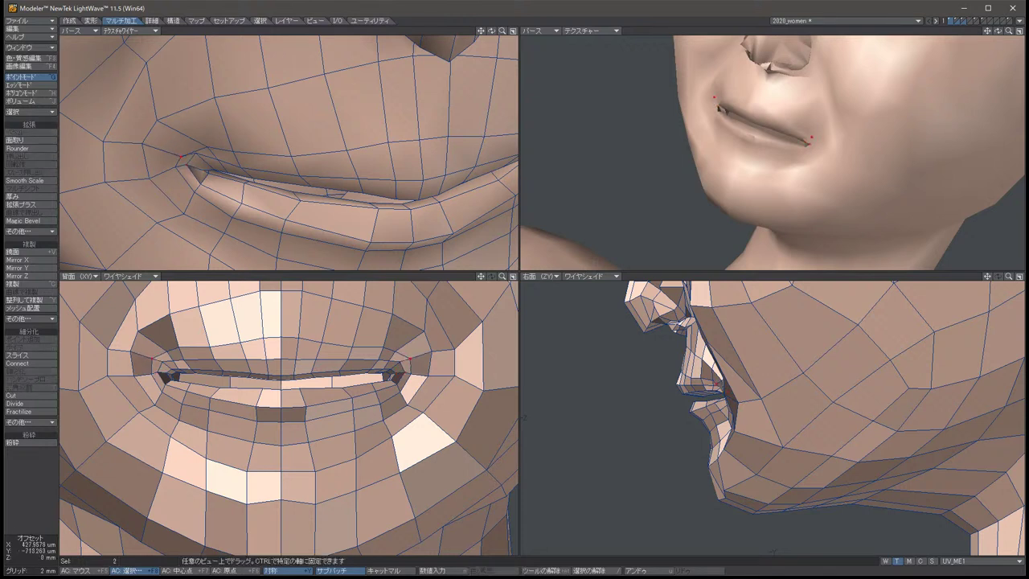
key("u")
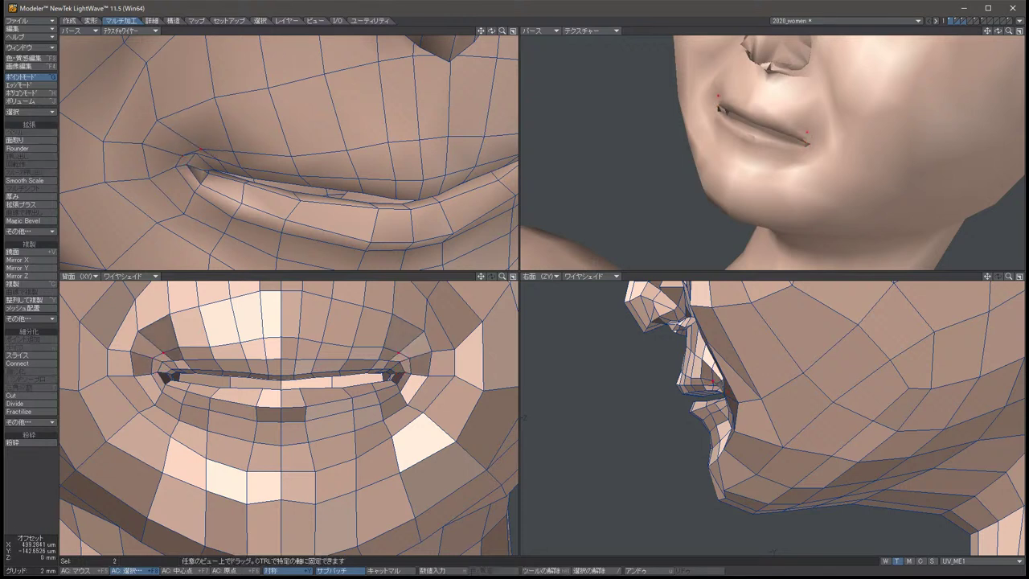
key("slash")
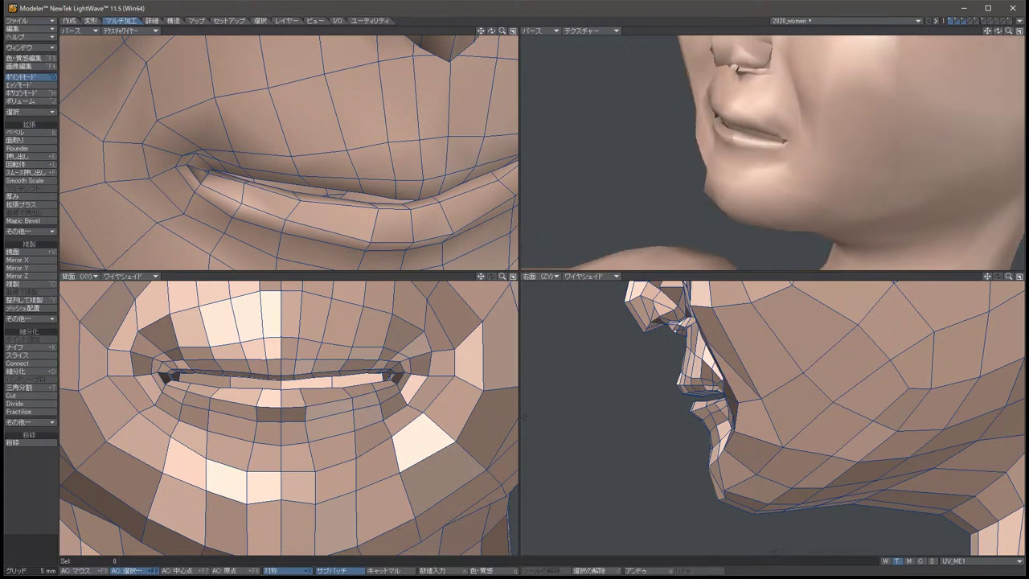
key("Tab")
key("Left")
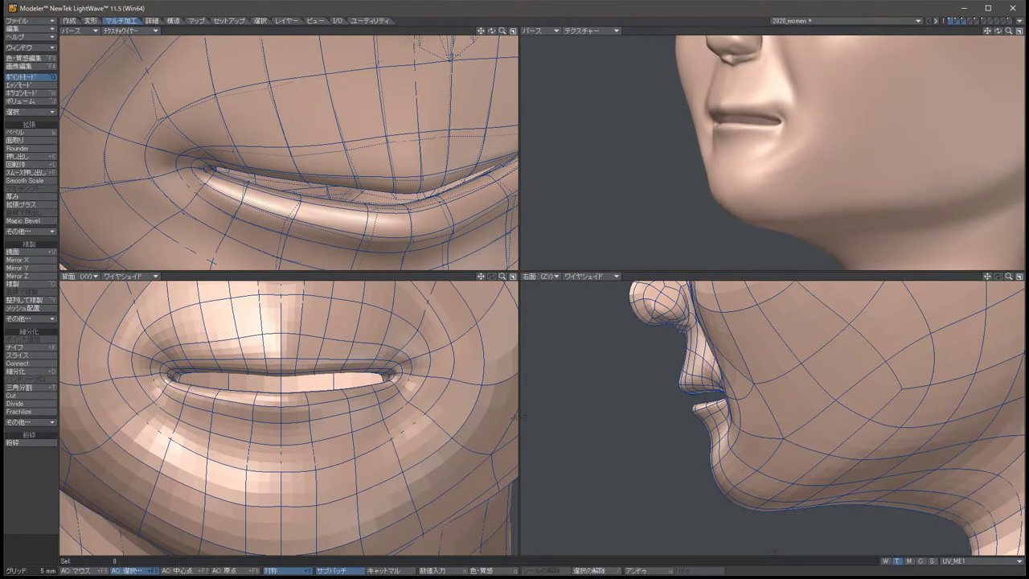
Push the two mouth-corner points back in depth and expand the selection to neighbouring lip points.
key("ctrl+z")
key("t")
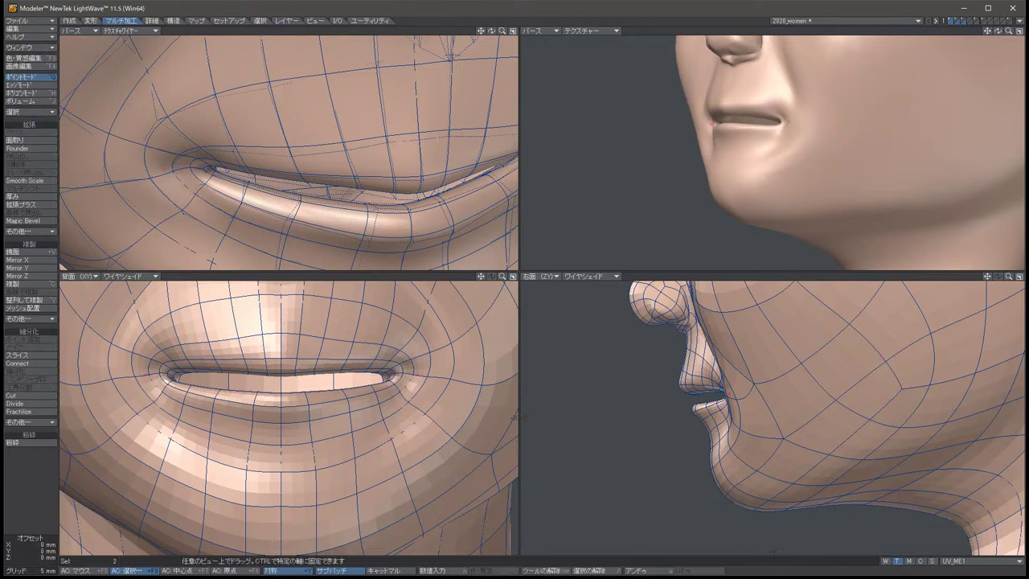
left_click_drag(519, 416, 519, 416)
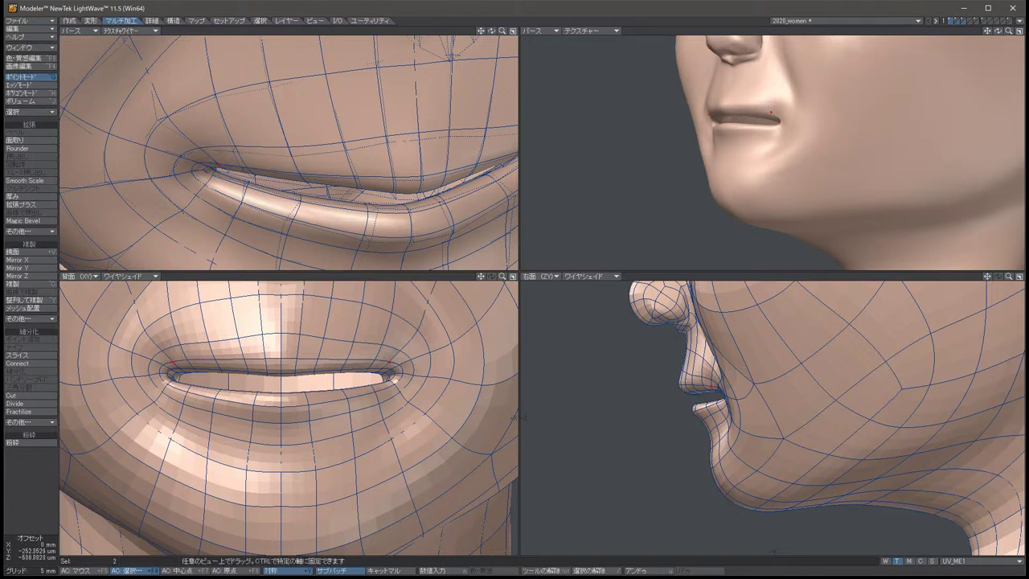
key("shift+bracketright")
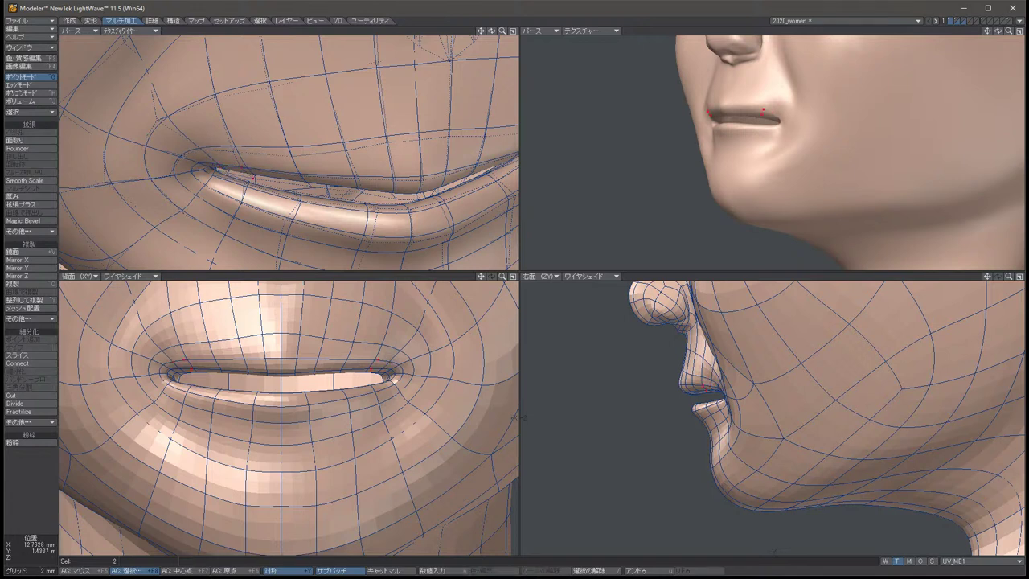
key("space")
key("slash")
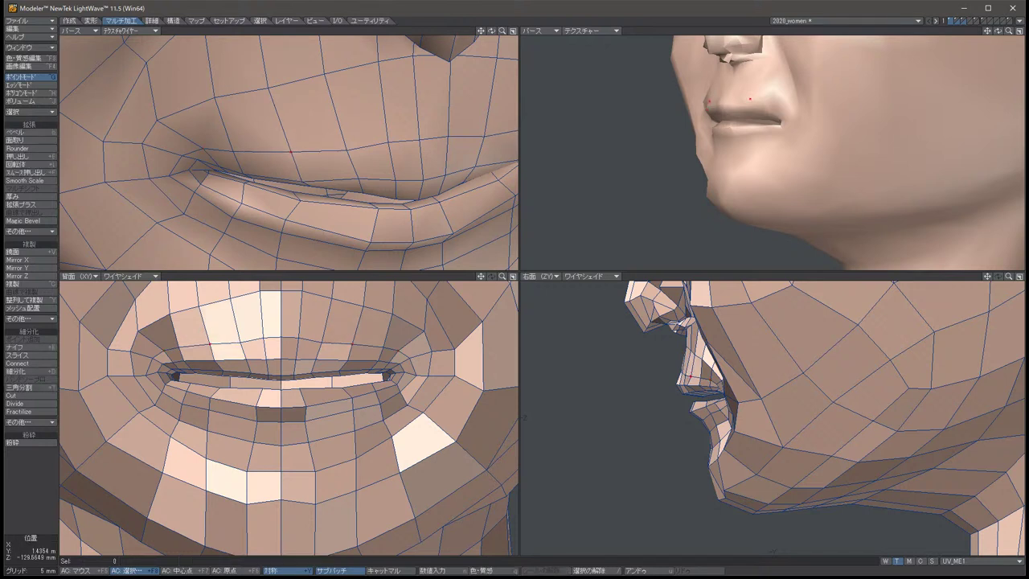
Try selecting lip and lower-lip points, then cancel and deselect them.
key("t")
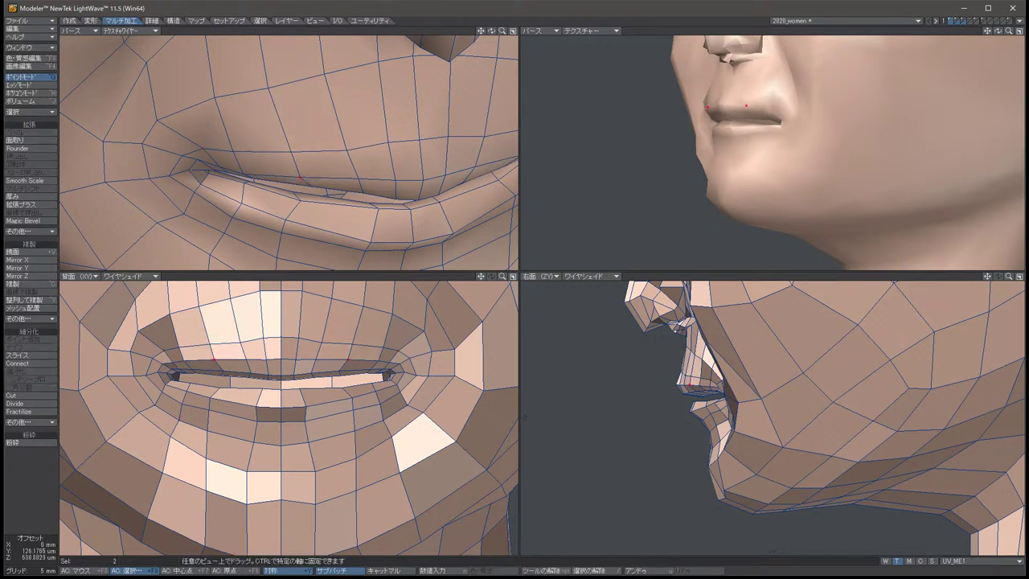
key("space")
key("slash")
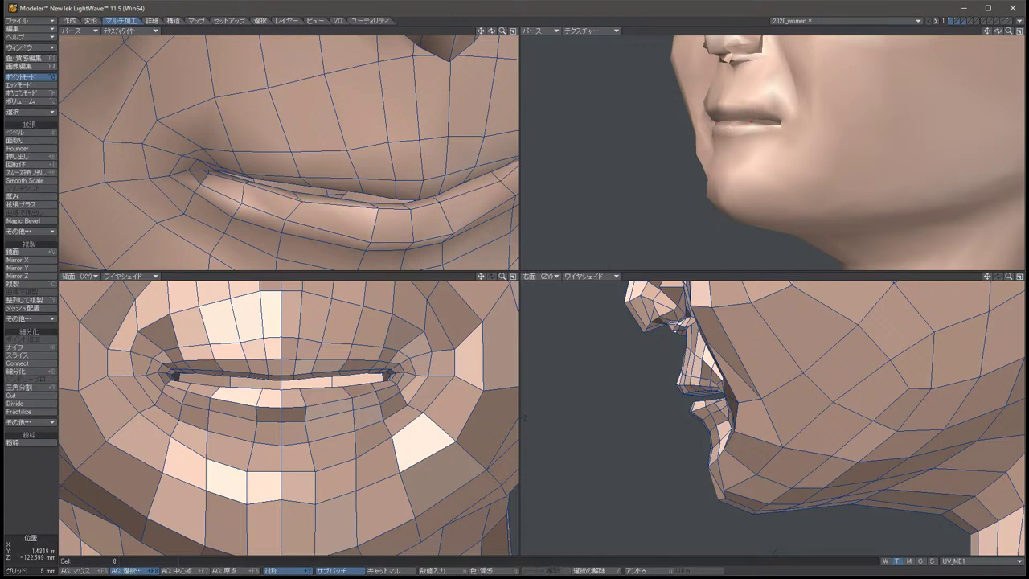
key("t")
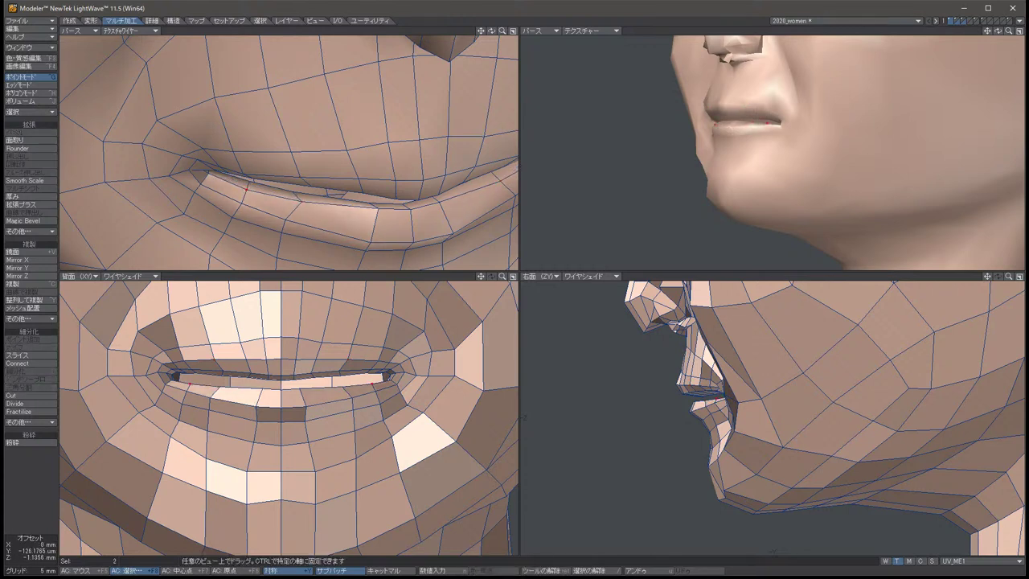
key("space")
key("slash")
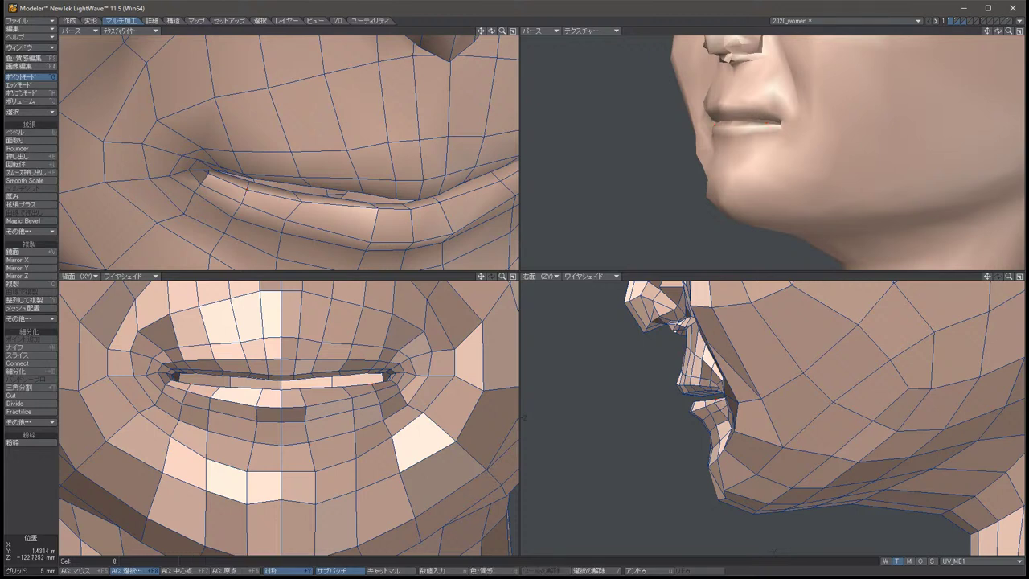
left_click(353, 410)
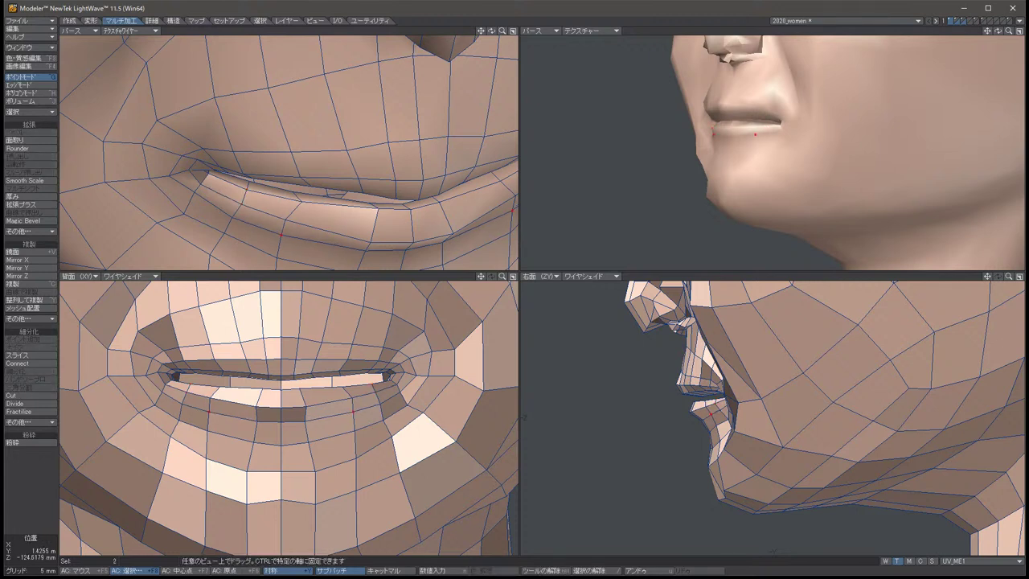
key("slash")
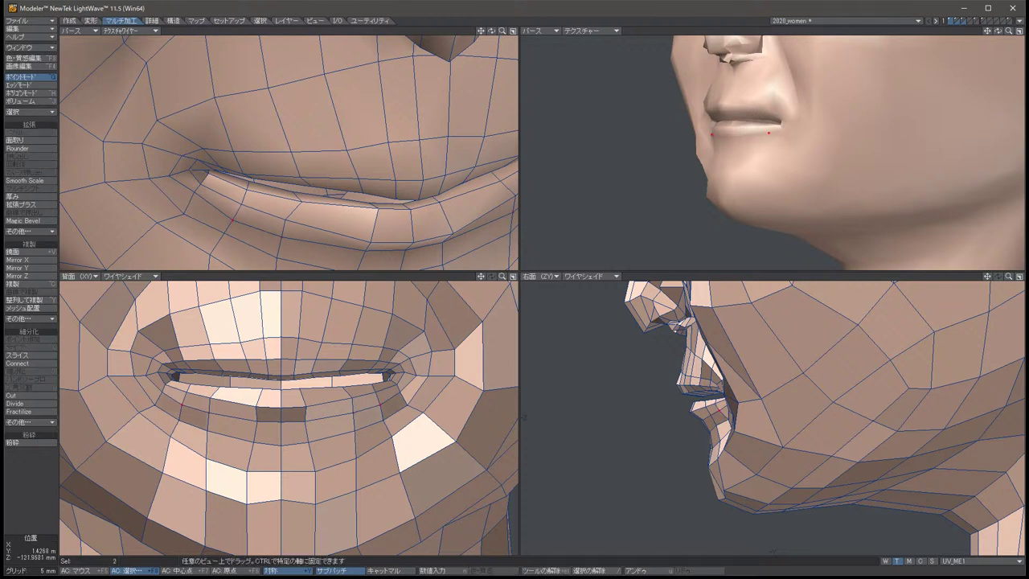
key("slash")
Move the symmetric lip-corner points outward and up.
key("t")
left_click_drag(196, 193, 169, 175)
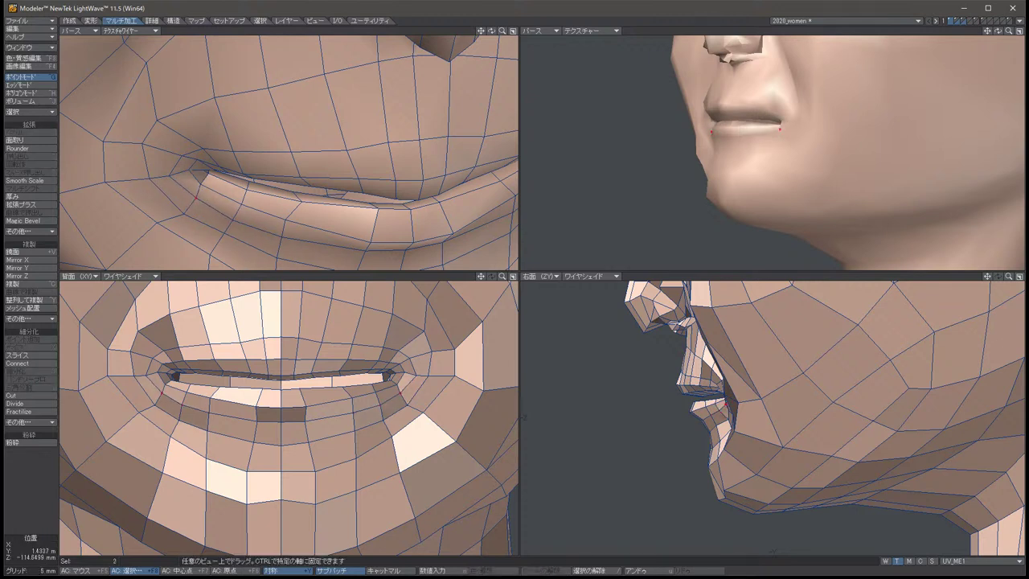
key("space")
key("t")
left_click_drag(171, 178, 164, 171)
key("space")
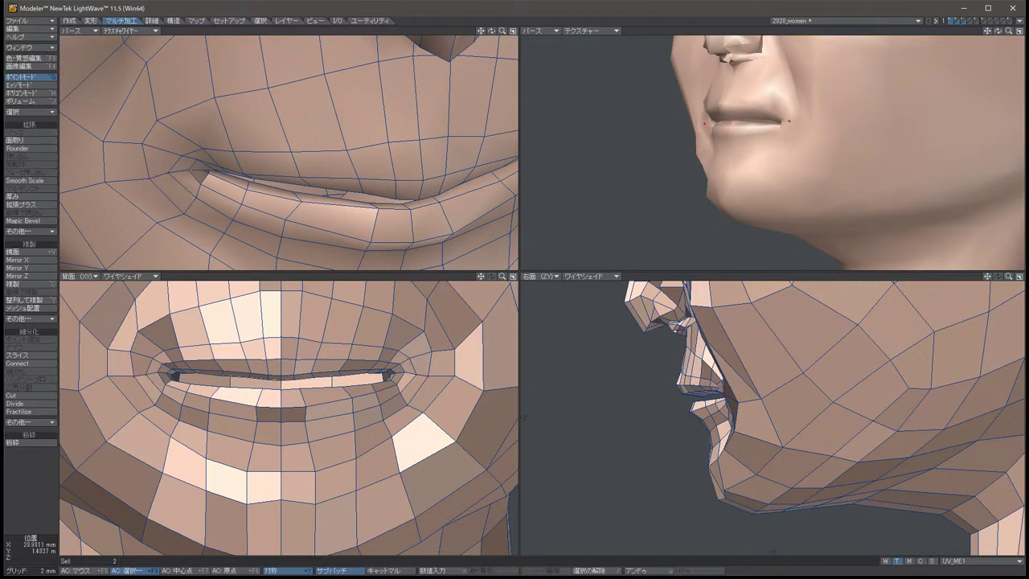
Push the lip-corner points further outward, deselect, and turn on subpatch smoothing.
key("t")
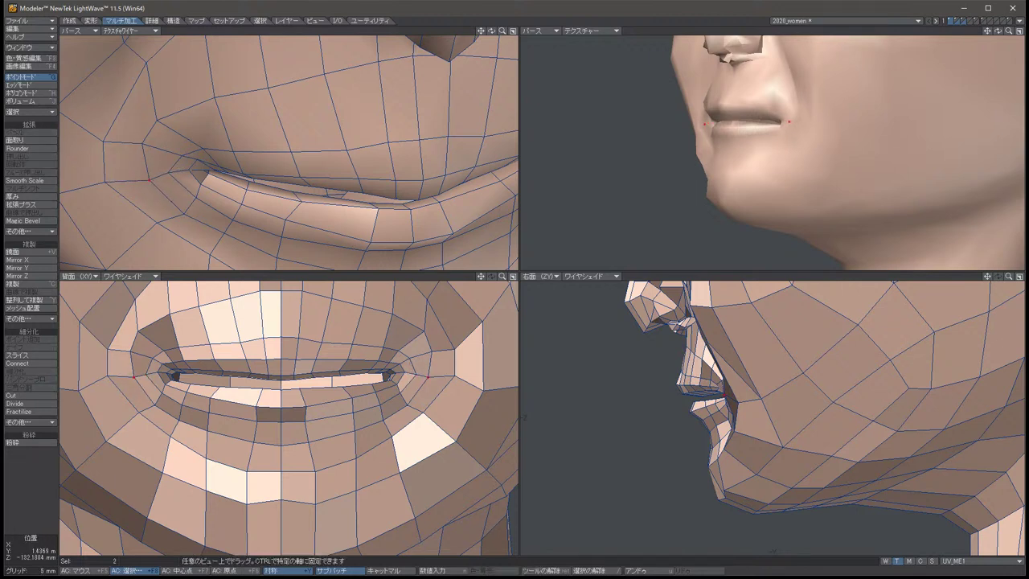
key("space")
key("t")
left_click_drag(165, 171, 108, 182)
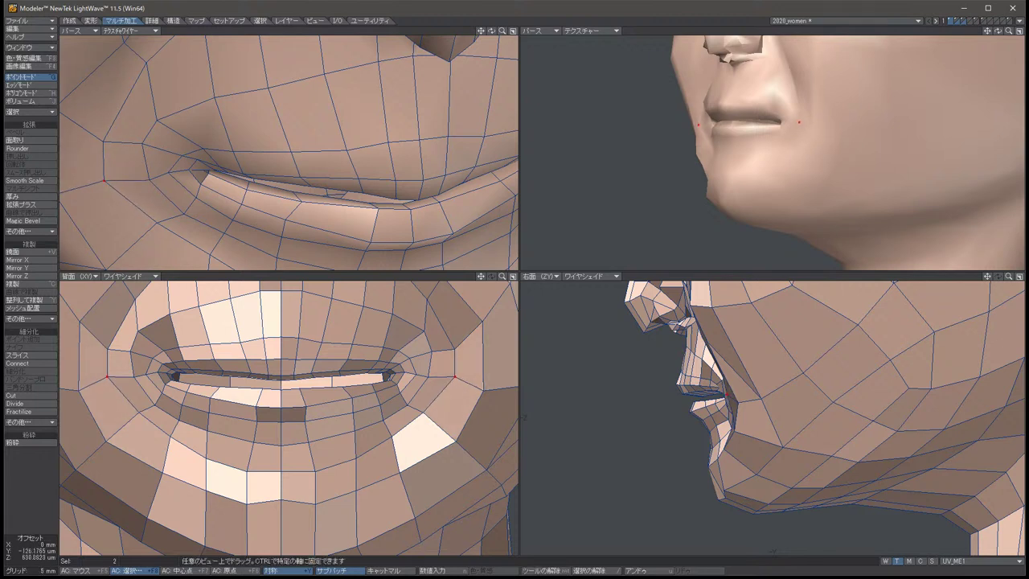
key("space")
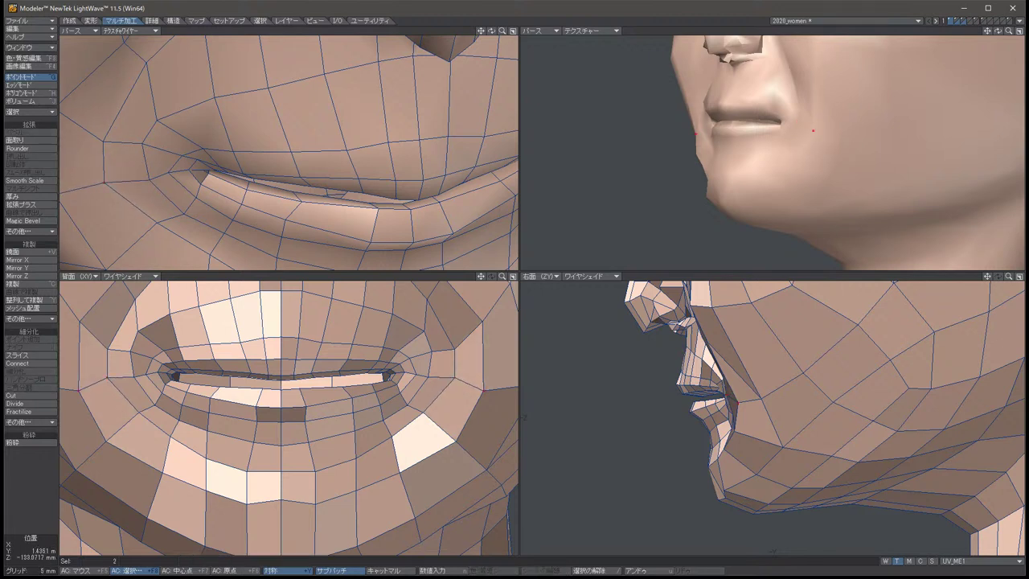
key("t")
key("space")
key("slash")
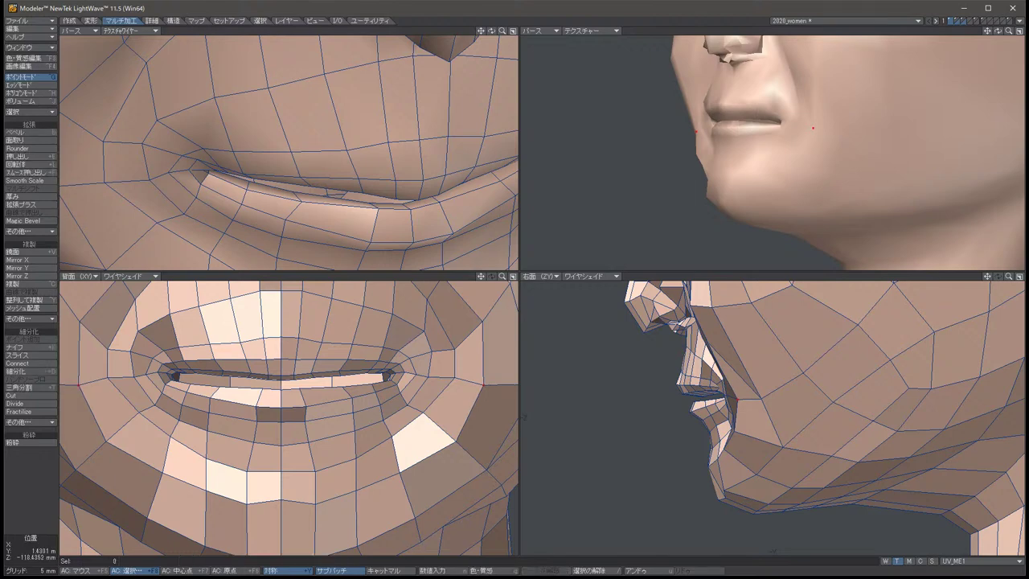
key("Tab")
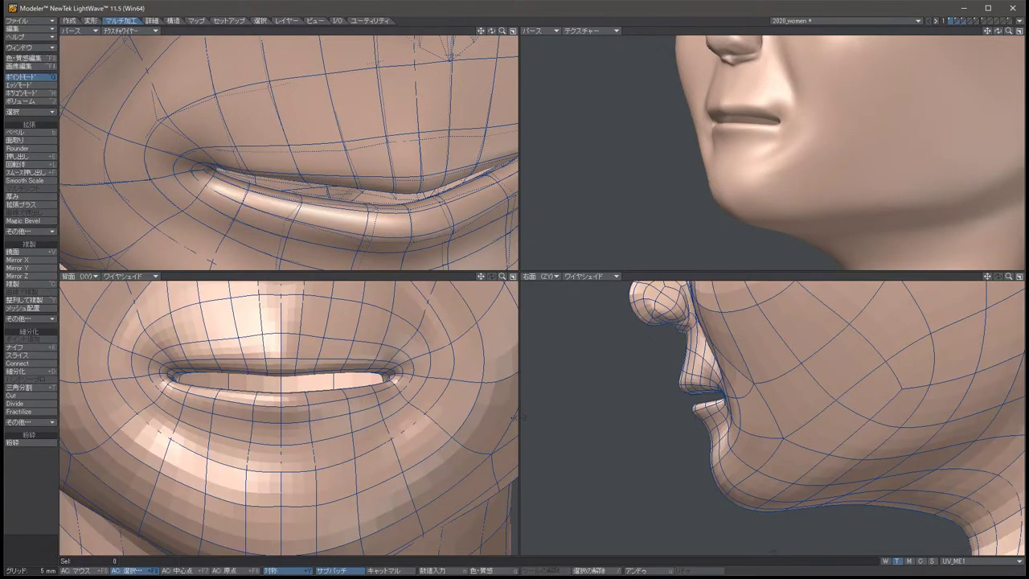
From a three-quarter view of the mouth, nudge the mouth-corner points slightly.
key("comma")
key("Left")
key("Left")
key("Left")
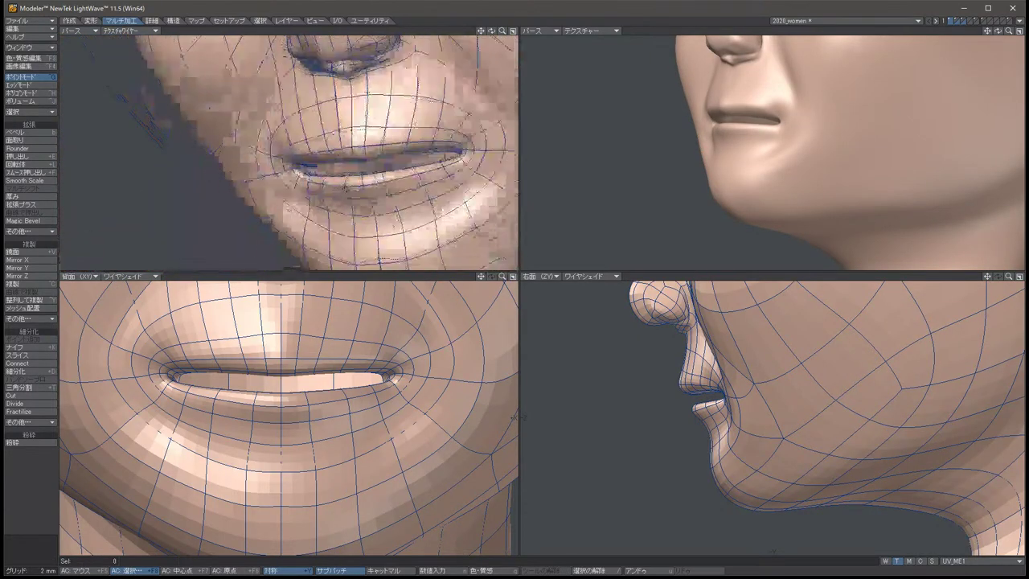
key("Left")
key("Left")
key("Left")
key("Left")
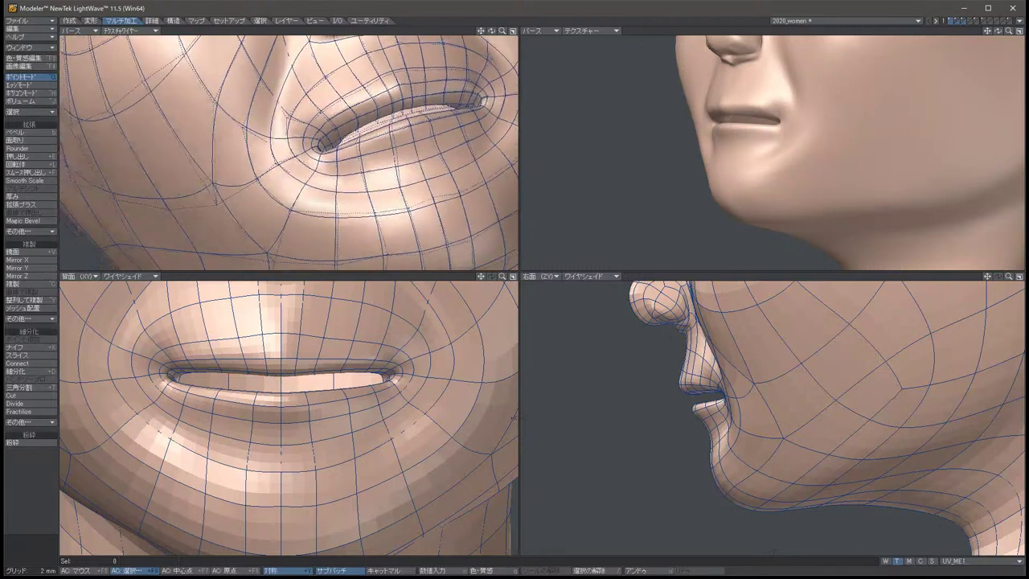
key("Left")
key("Left")
key("Left")
key("Left")
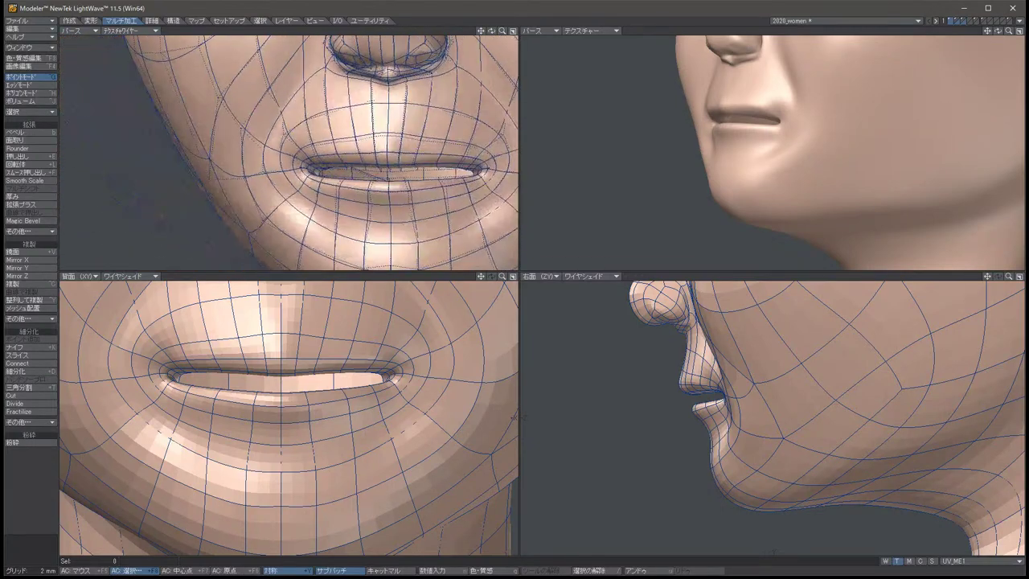
key("Left")
key("Left")
key("Left")
key("Left")
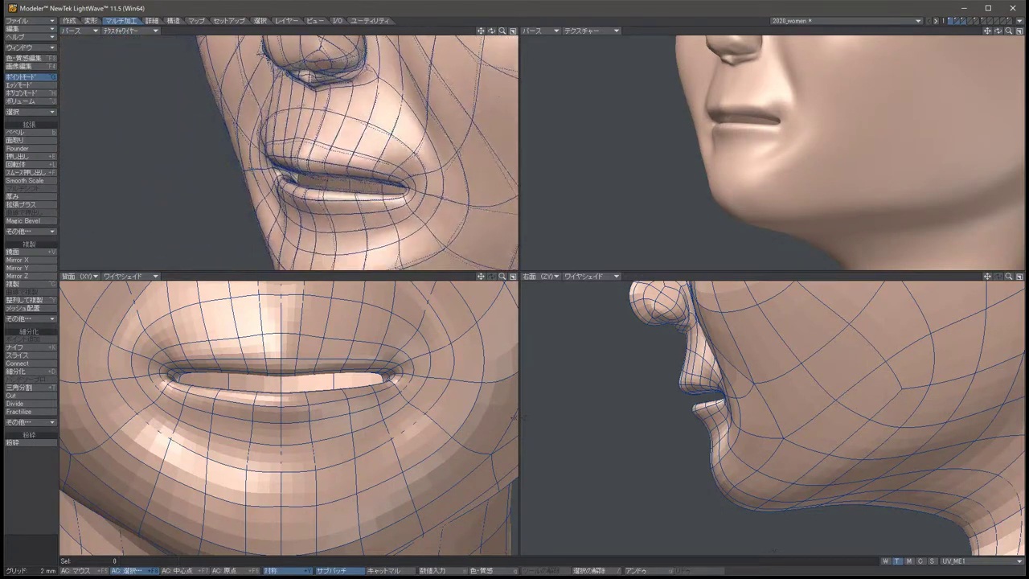
key("t")
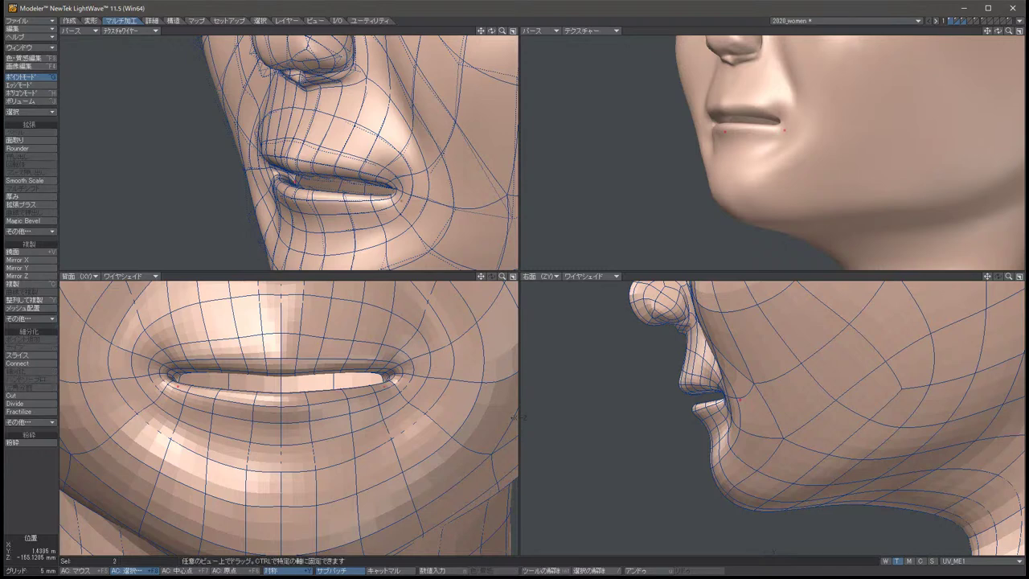
left_click_drag(516, 417, 515, 415)
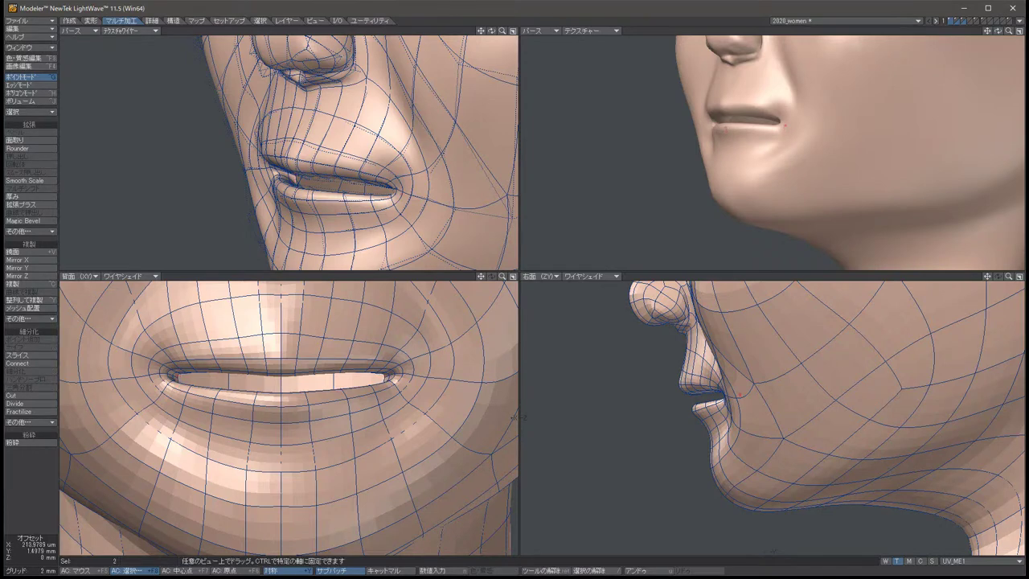
key("space")
From a side view of the mouth, make another small move of the corner points, then deselect.
key("Left")
key("Left")
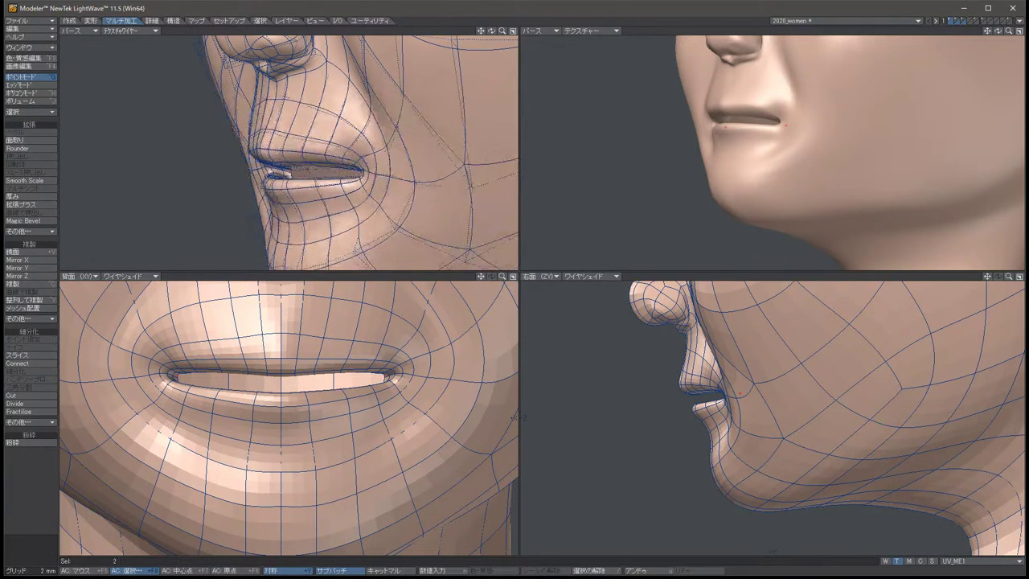
key("Left")
key("t")
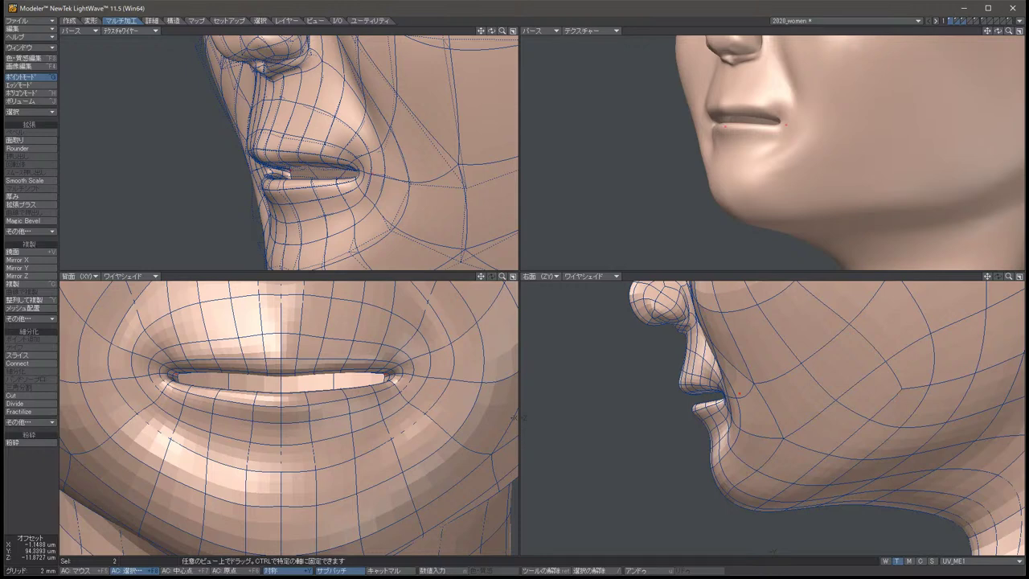
key("space")
key("slash")
Select the two mirrored mouth-corner points and shift them slightly downward.
key("Left")
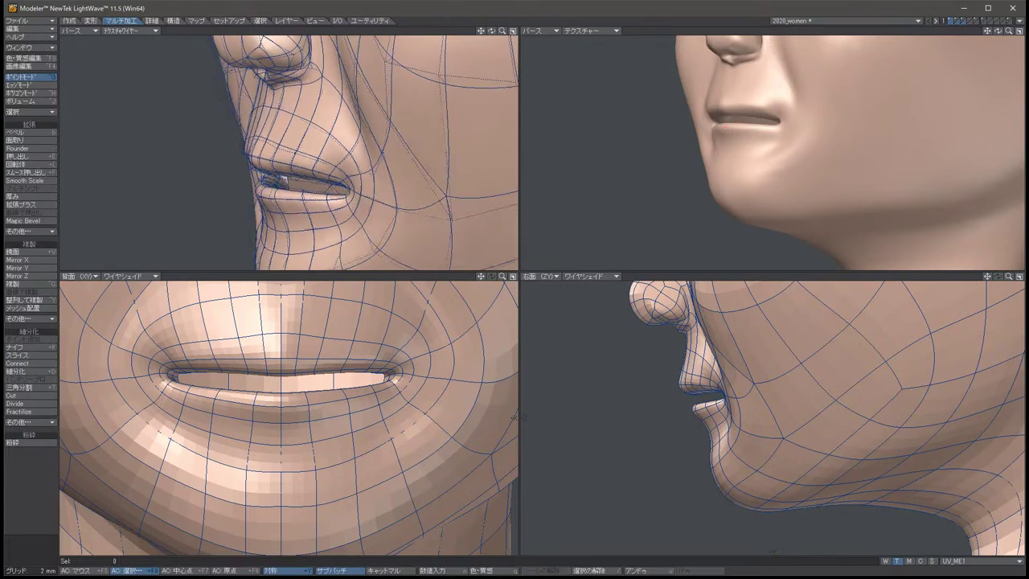
key("Left")
left_click(285, 186)
key("t")
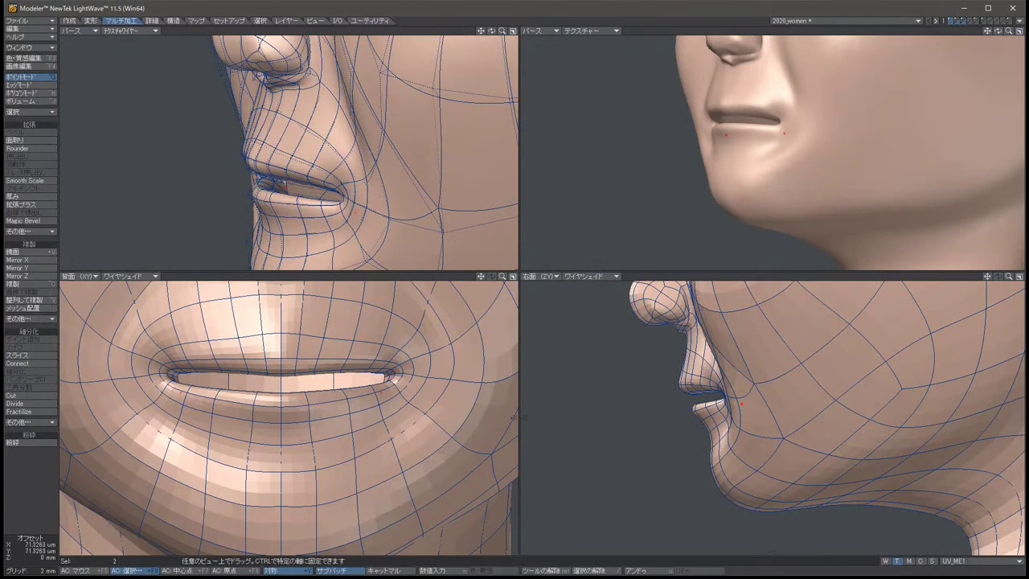
left_click_drag(519, 418, 519, 417)
key("Right")
key("Right")
key("Right")
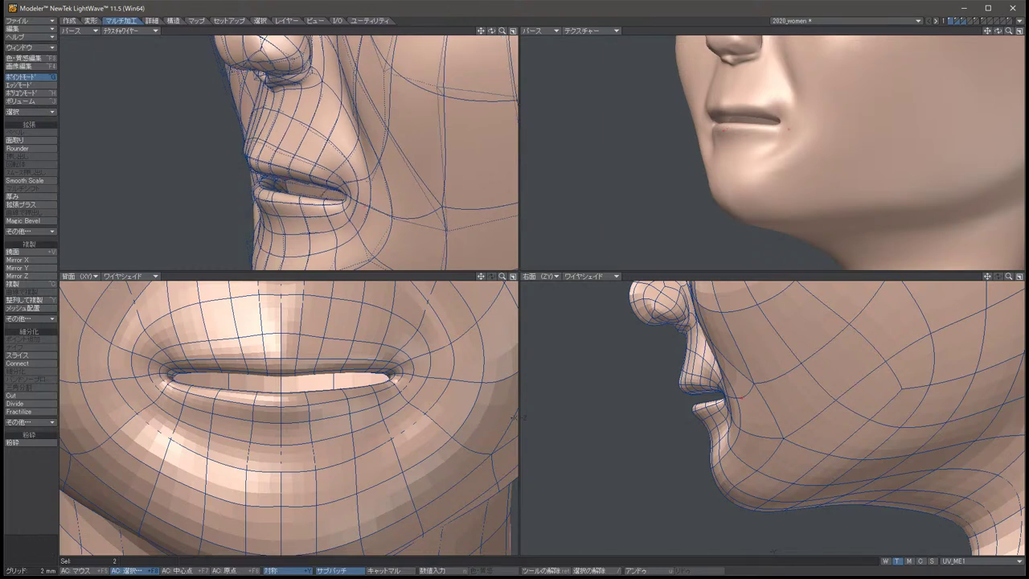
key("Right")
key("Right")
key("Right")
key("Right")
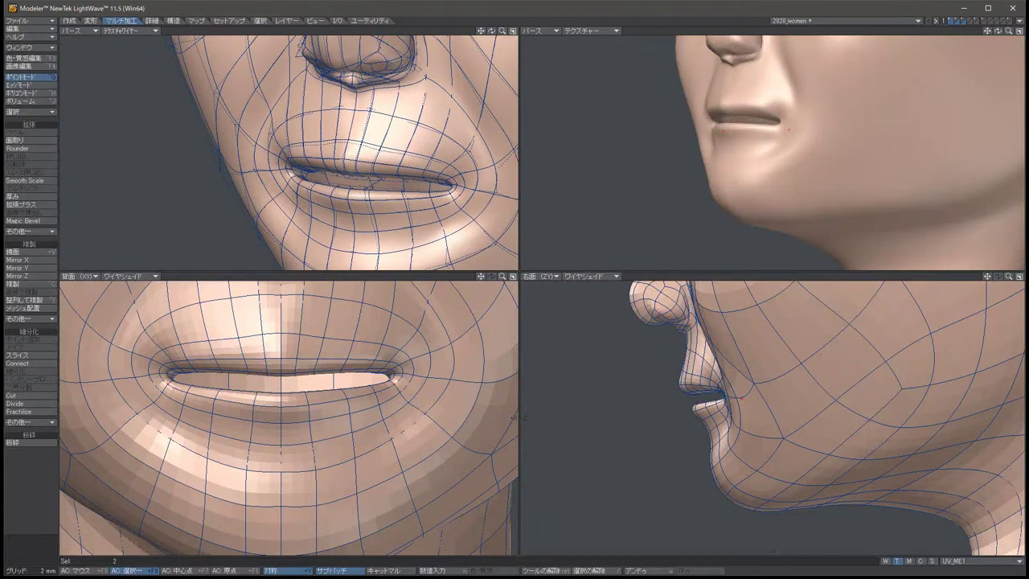
key("Right")
key("space")
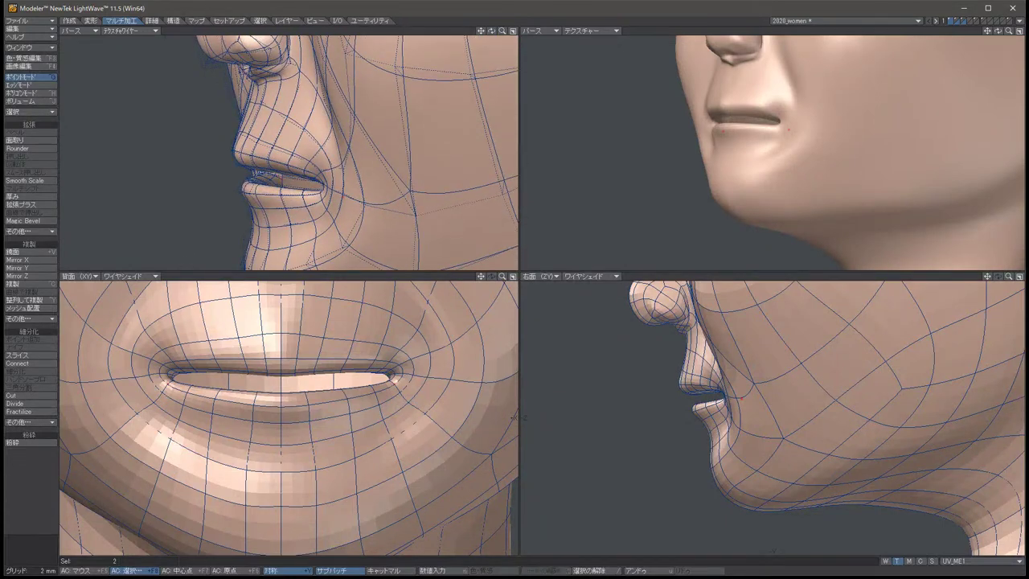
Recheck the mouth corners from the front with one more small move, then clear the selection.
key("/")
key("Left")
key("Left")
key("Left")
key("Left")
key("Left")
key("Left")
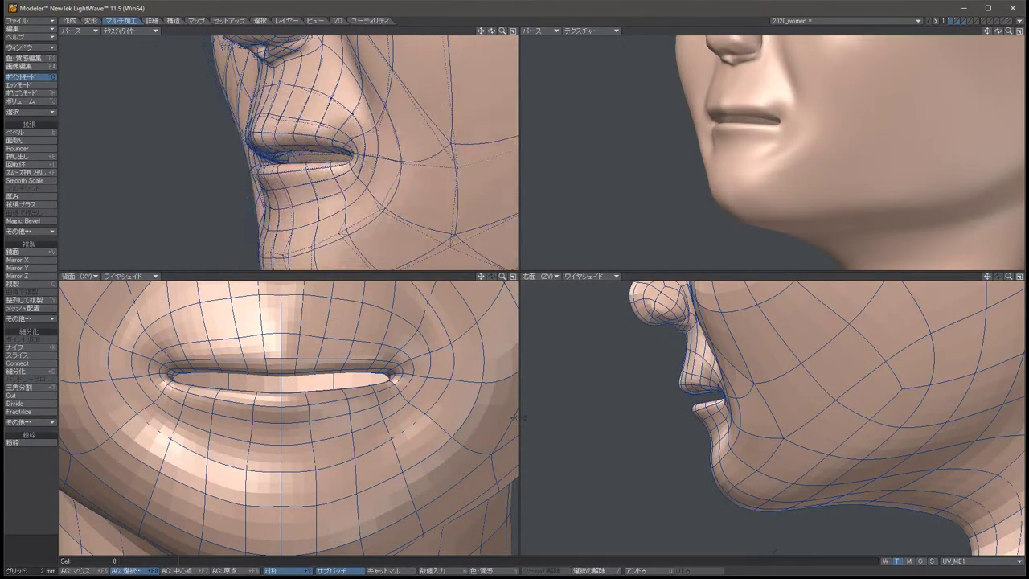
key("Left")
key("Left")
key("Left")
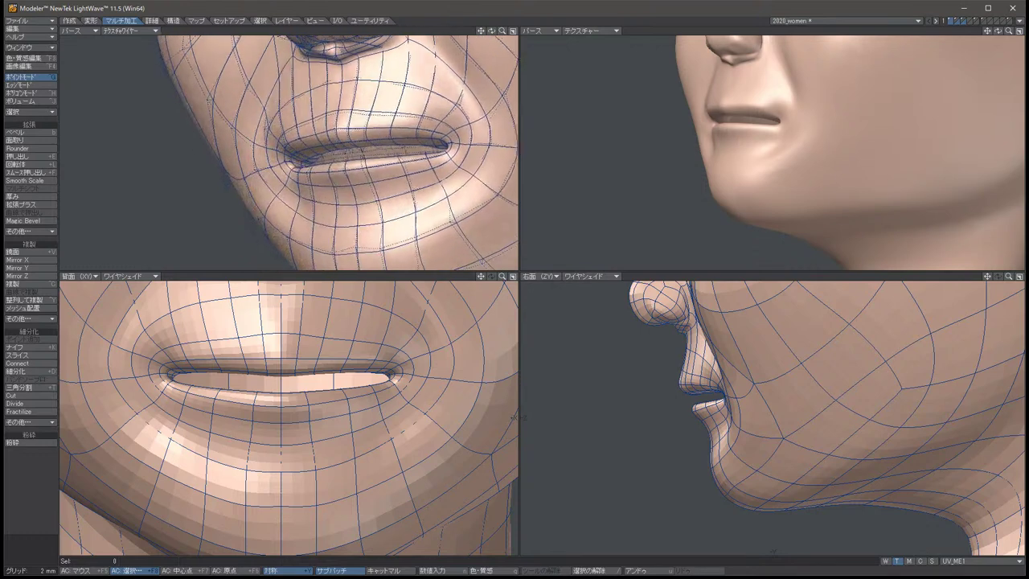
key("t")
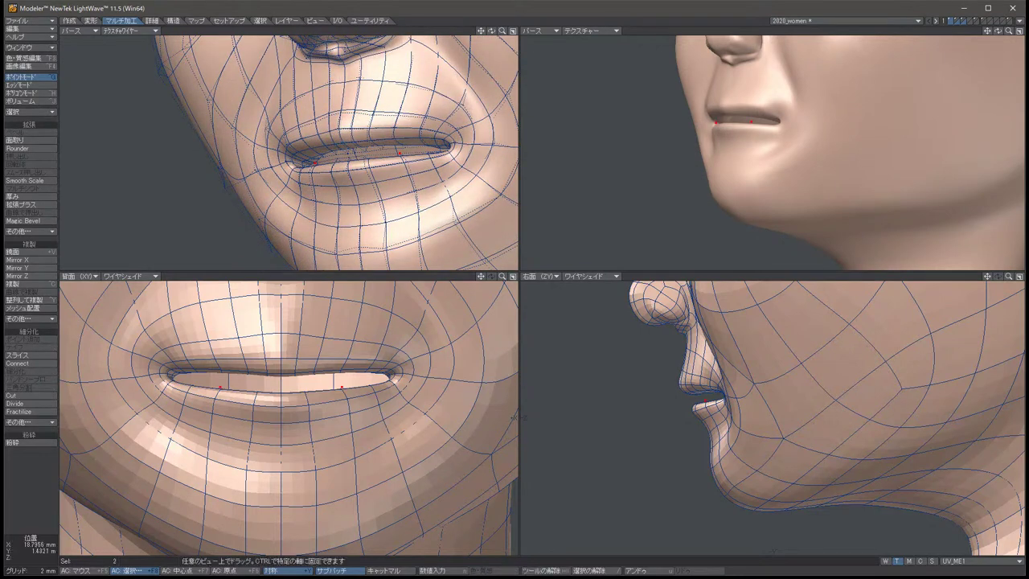
key("space")
key("/")
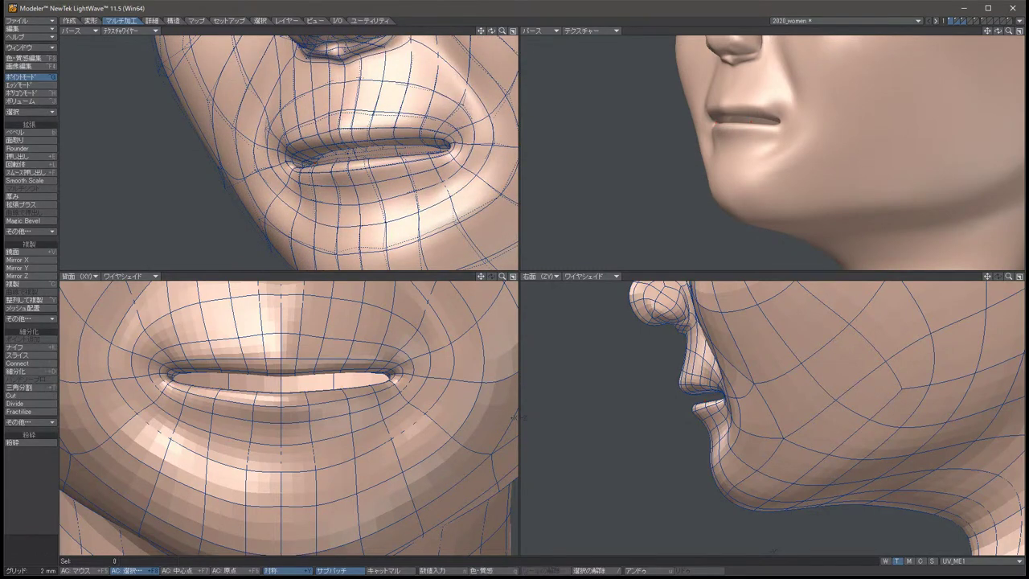
key("Left")
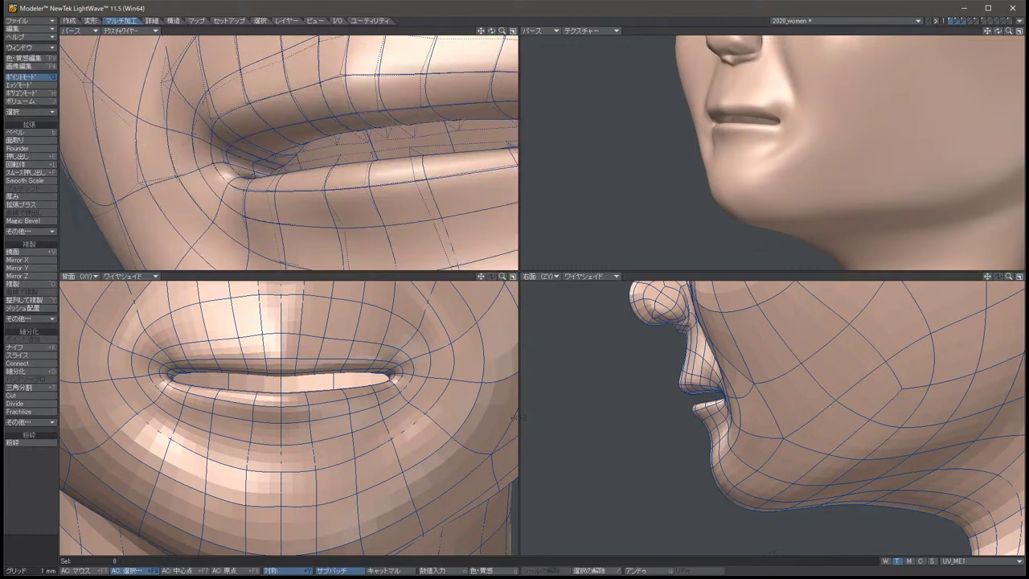
Select the mirrored pair of lip points near the mouth corners and try a small move.
left_click(221, 388)
left_click(342, 387, "shift")
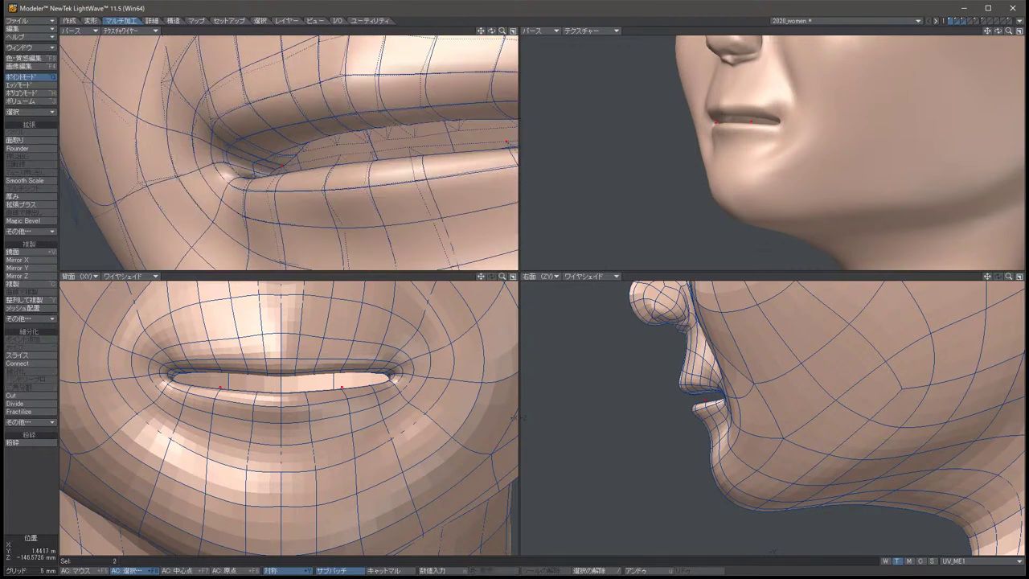
key("Left")
key("Left")
key("t")
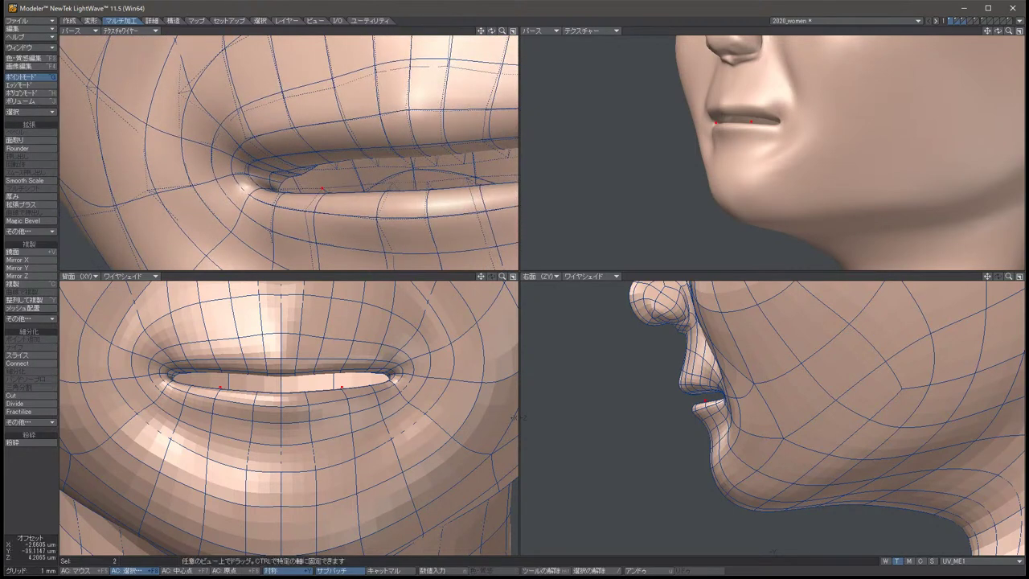
key("space")
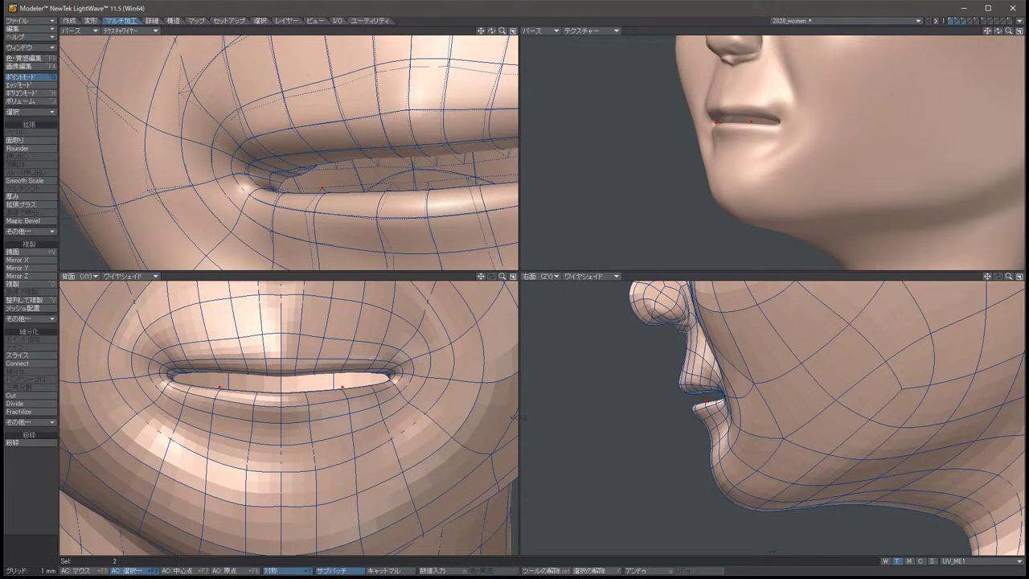
key("slash")
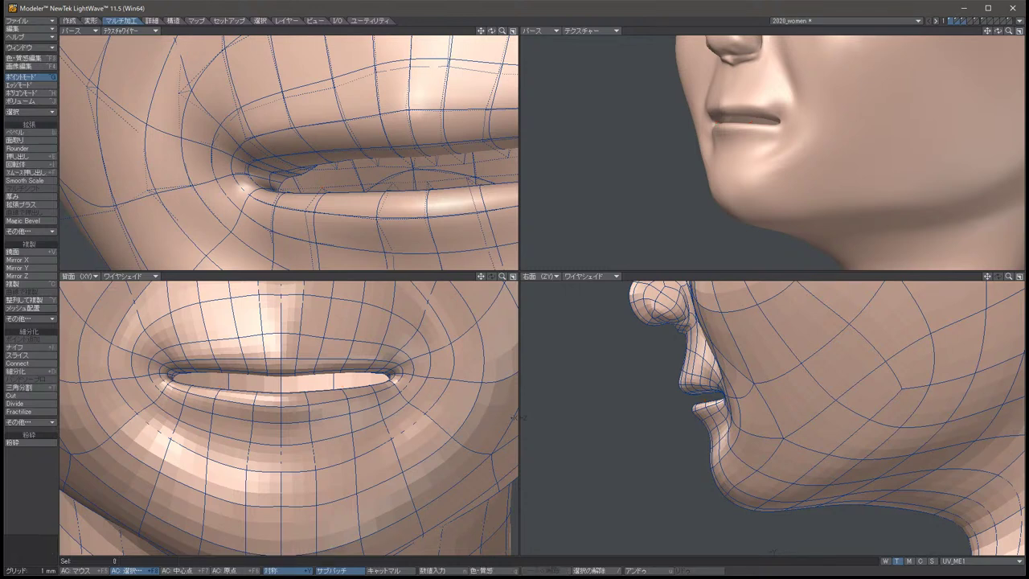
Restore the lip-corner selection and nudge the points slightly sideways.
key("ctrl+z")
key("t")
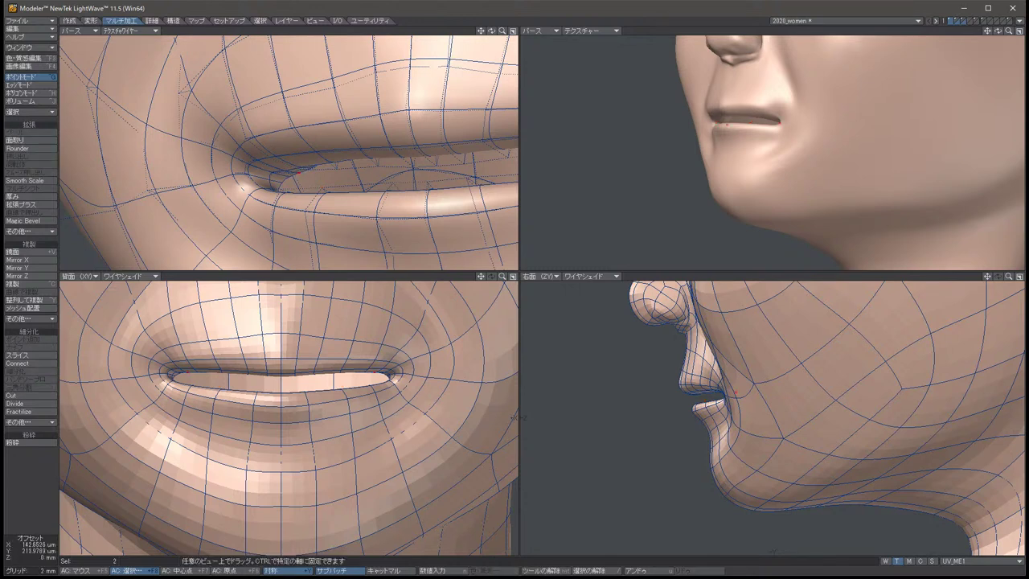
key("space")
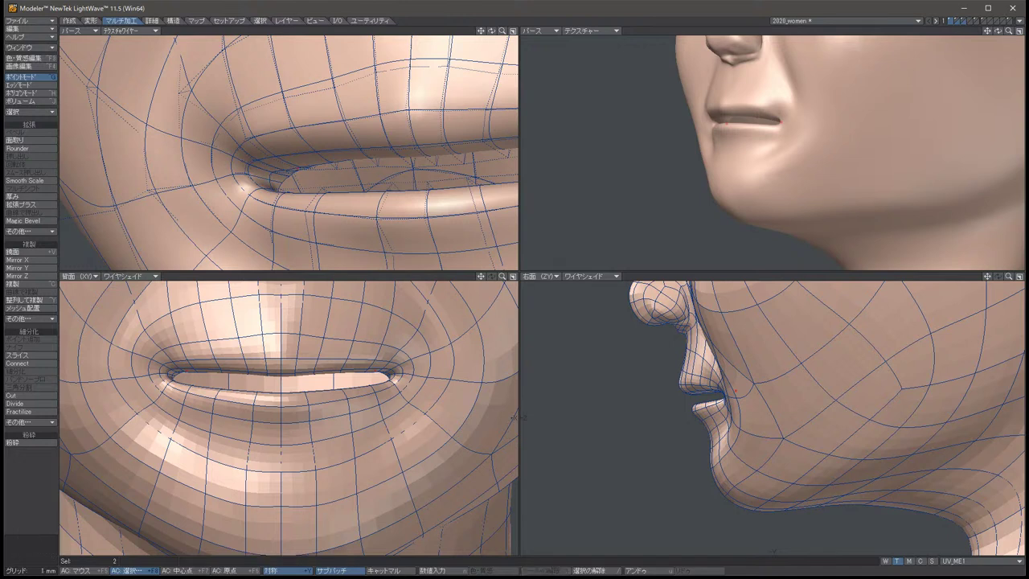
key("slash")
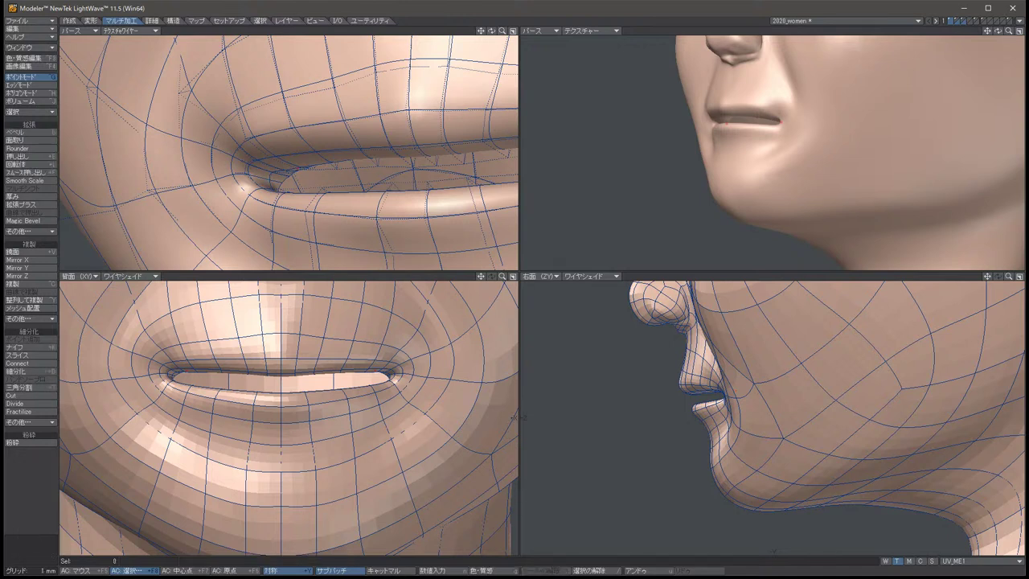
key("ctrl+z")
key("t")
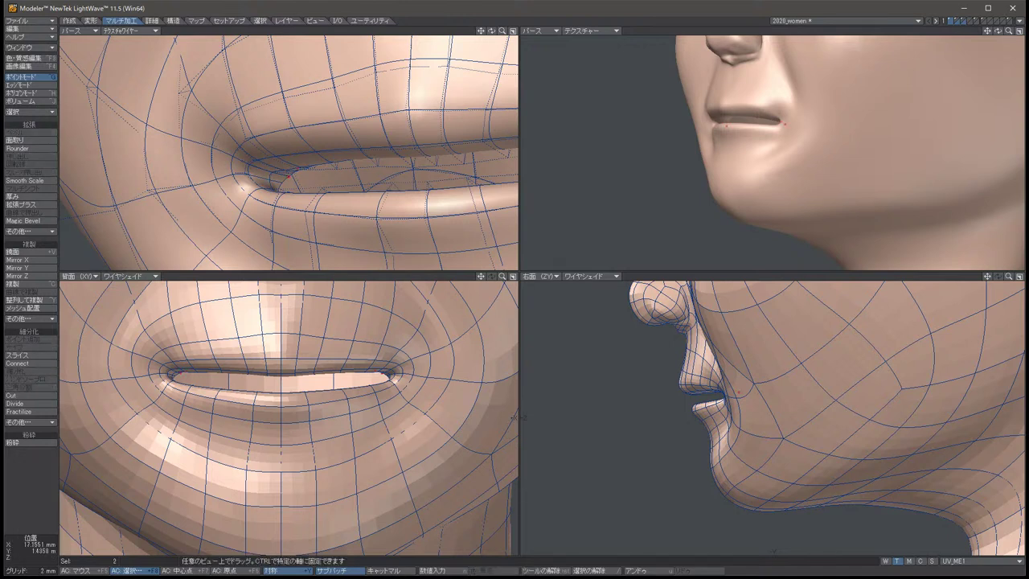
left_click_drag(515, 417, 518, 417)
key("space")
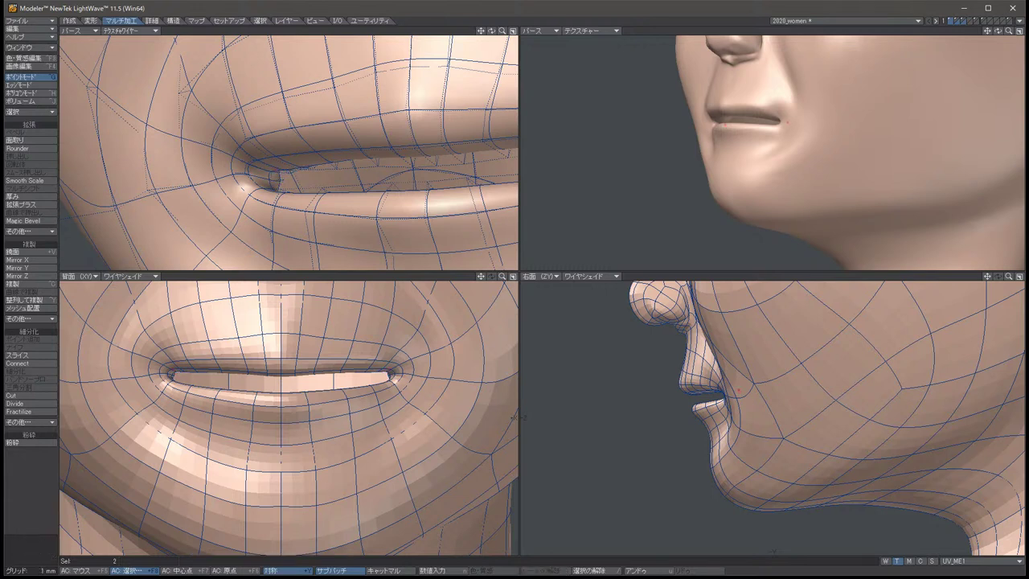
key("slash")
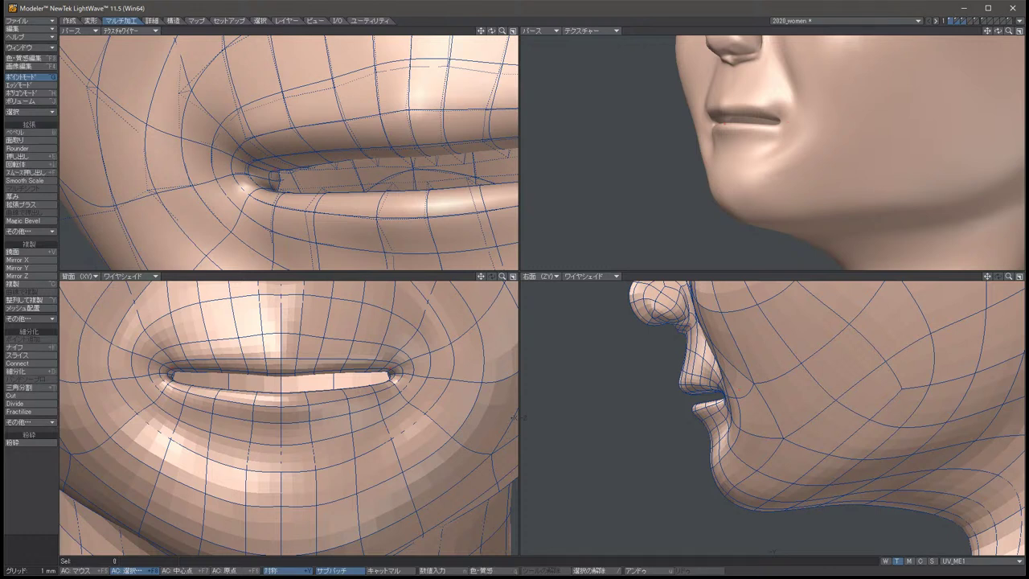
Nudge the lip-corner points once more and view the corner from a low side angle.
key("u")
key("t")
left_click_drag(518, 417, 518, 417)
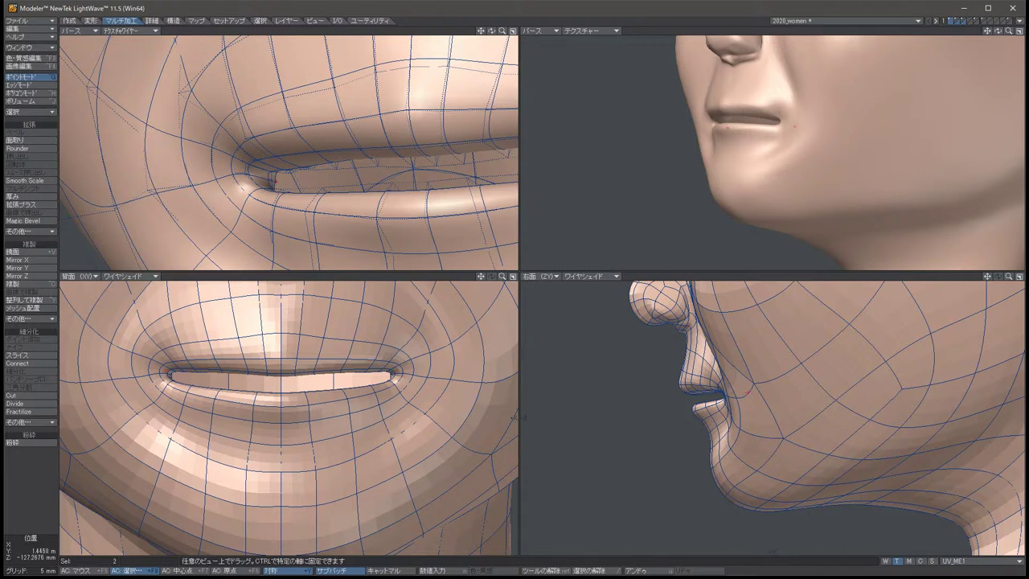
left_click_drag(289, 153, 353, 159, "alt")
key("alt+Left")
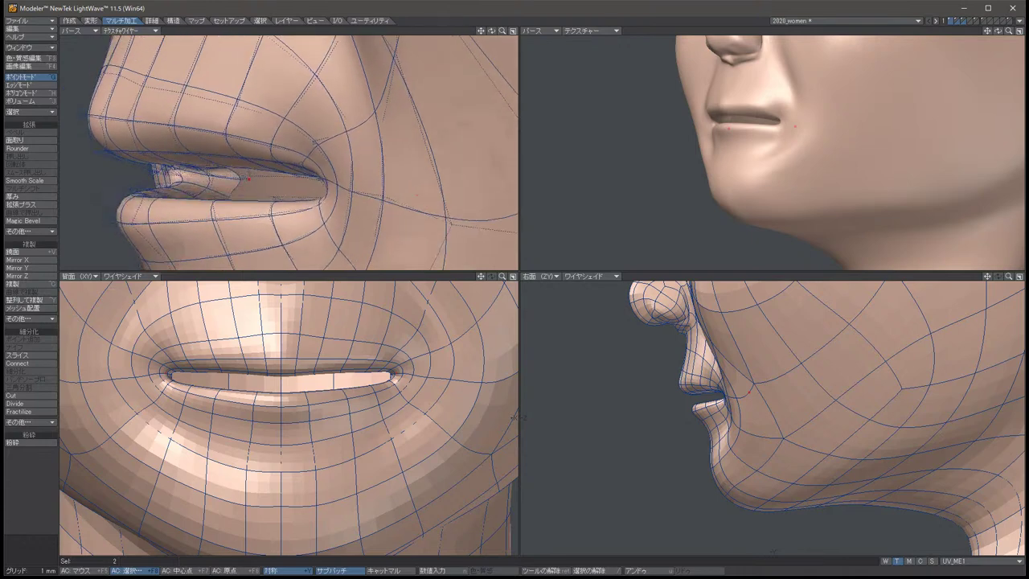
Reselect the two lip-corner points and push them slightly in depth.
key("alt+Left")
key("alt+Left")
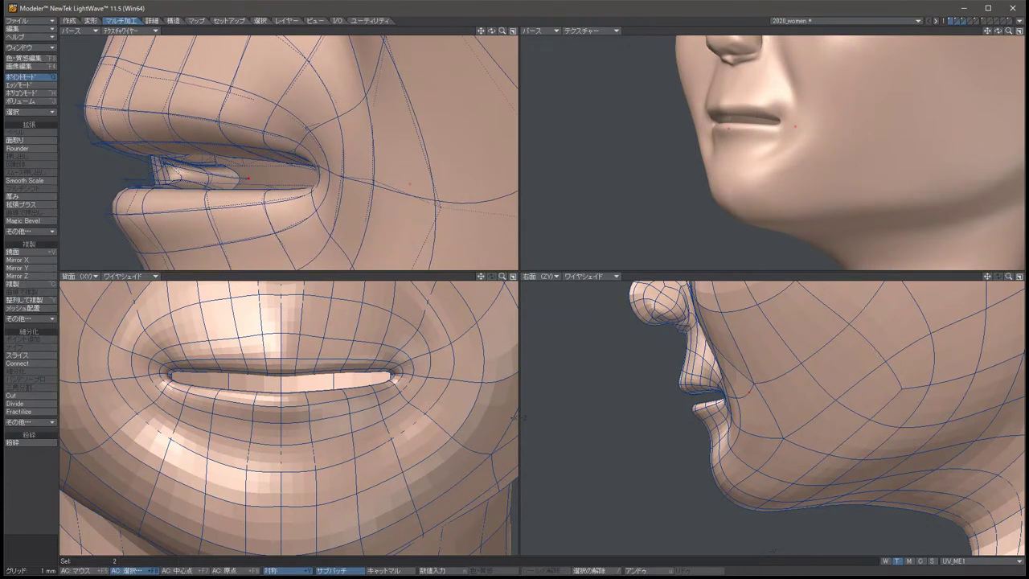
key("slash")
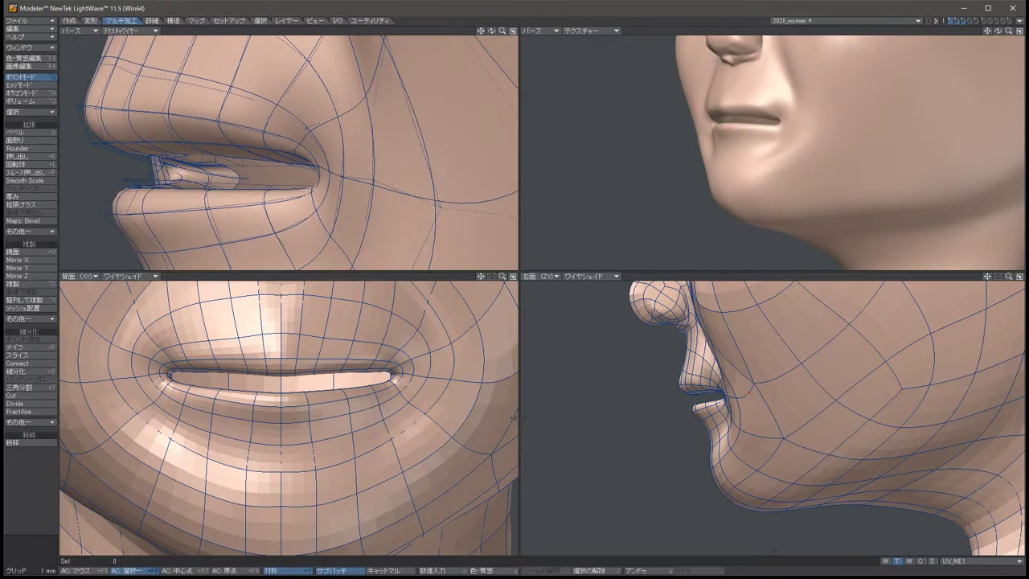
key("u")
key("t")
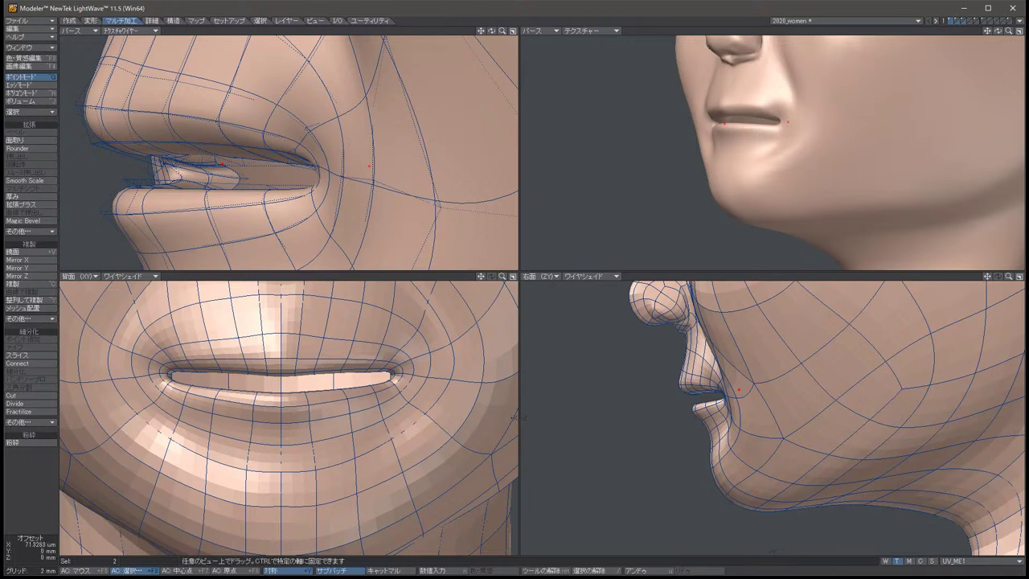
left_click(515, 417)
key("space")
key("slash")
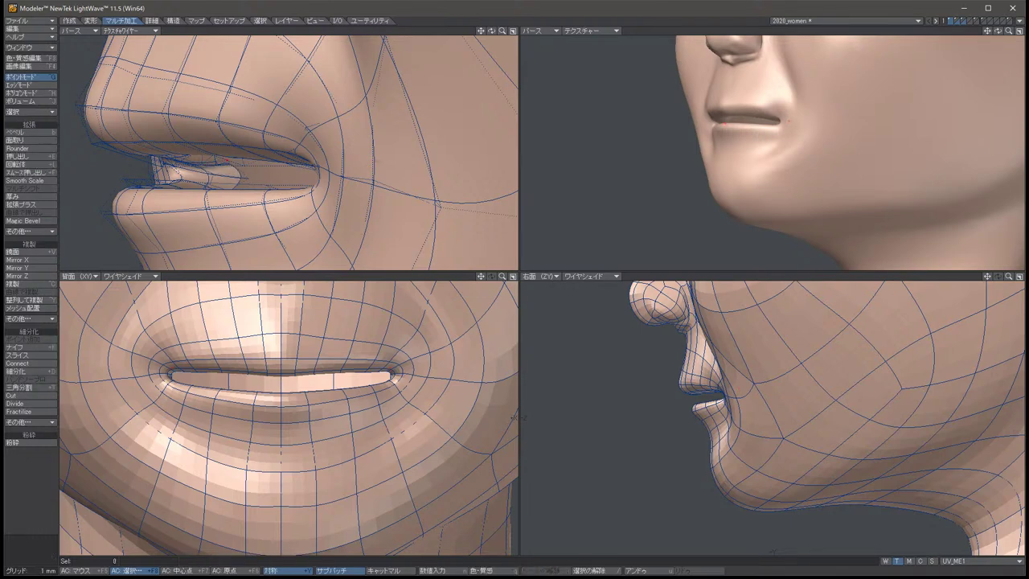
Orbit and zoom onto the mouth's right corner and begin another slight nudge.
key("Left")
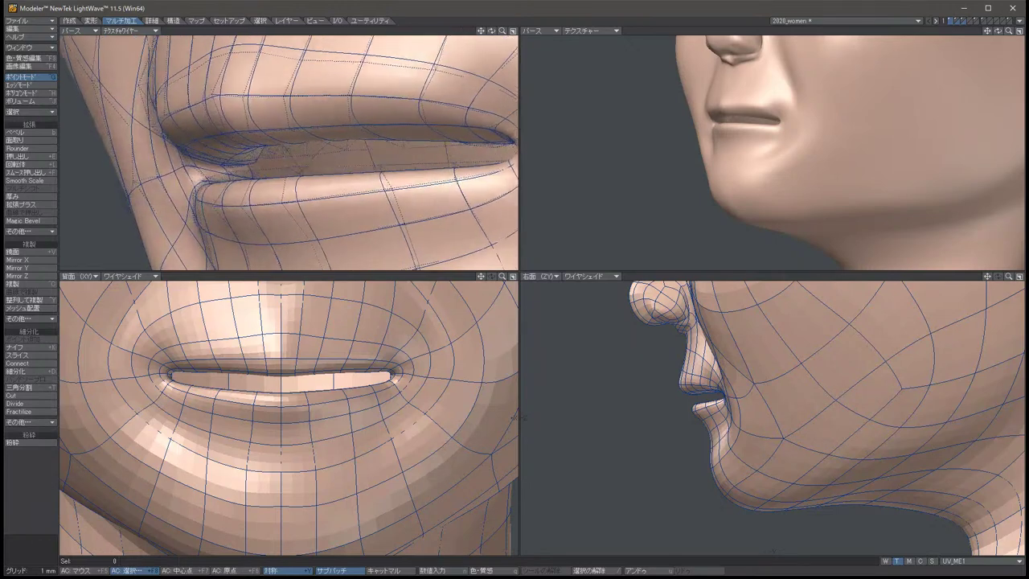
key("Left")
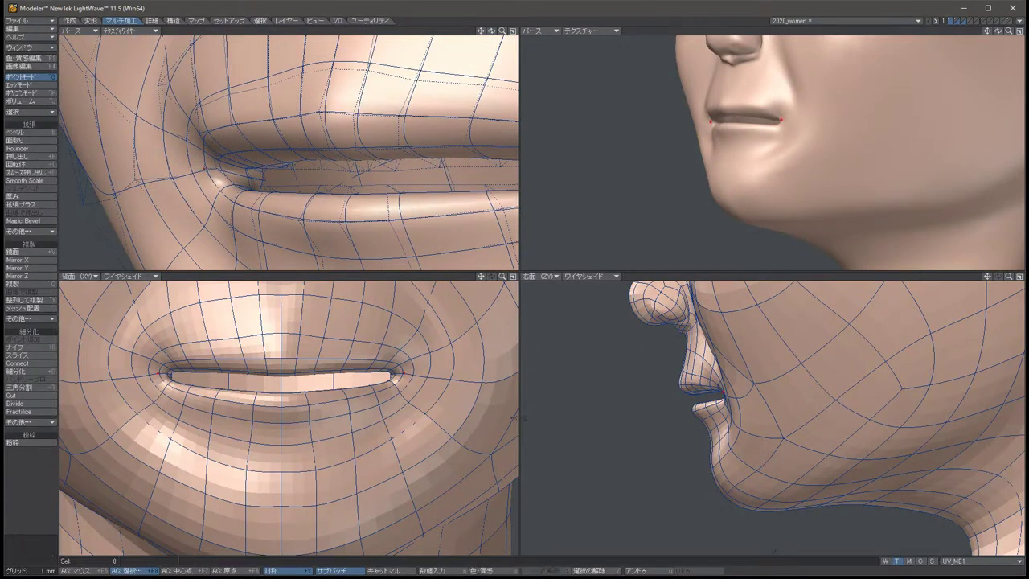
key("t")
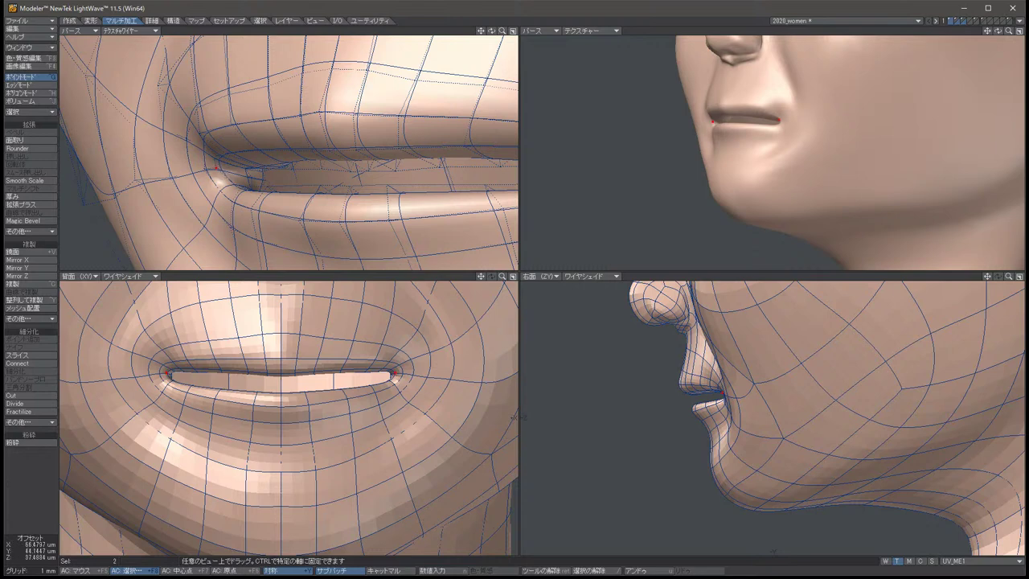
key("slash")
left_click_drag(418, 208, 586, 286, "alt")
left_click_drag(516, 416, 516, 417, "alt")
key("t")
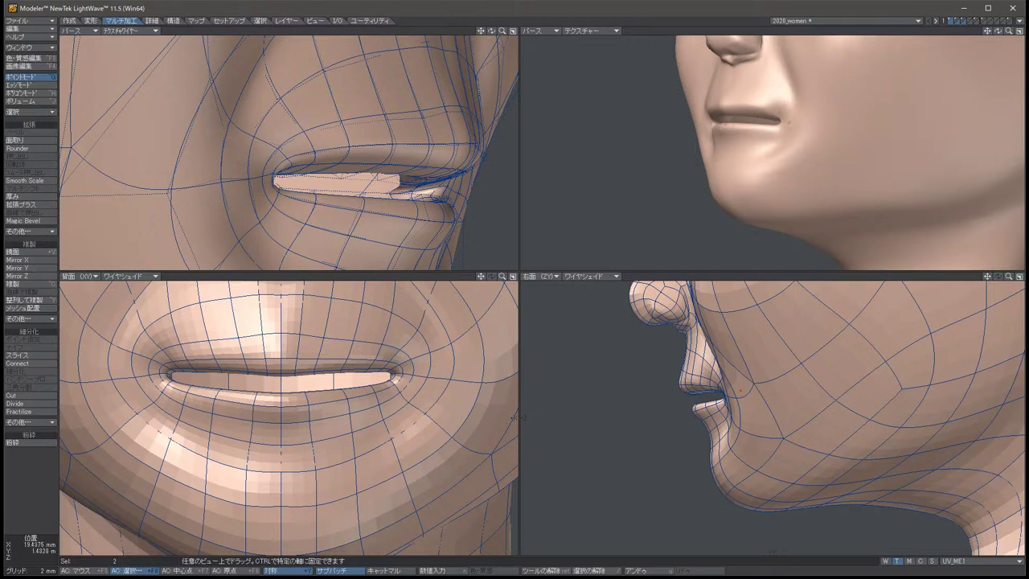
Reselect the two lip points and shift them into place.
key("space")
key("slash")
key("u")
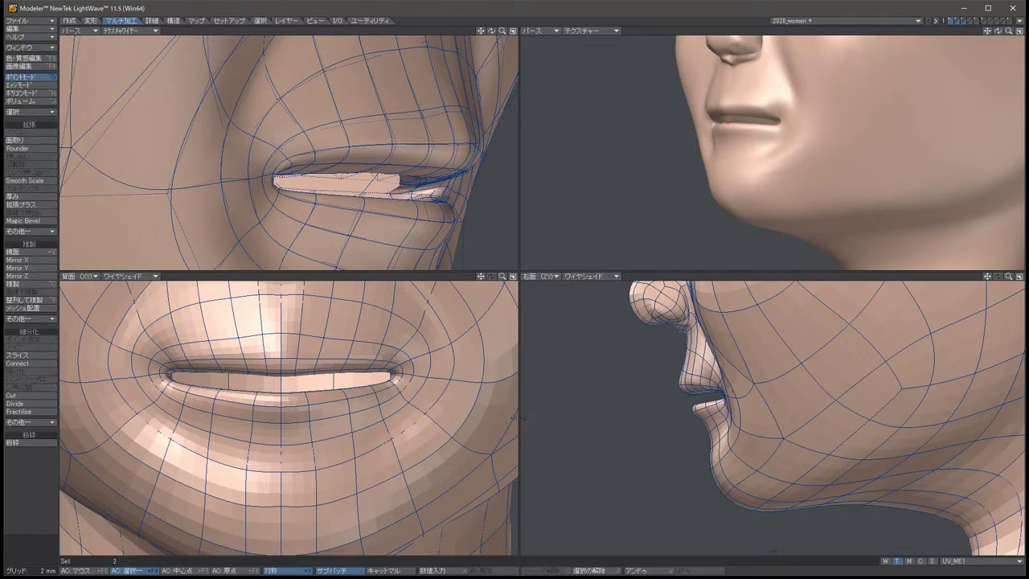
key("t")
left_click_drag(518, 417, 518, 417)
key("Left")
key("Left")
key("Left")
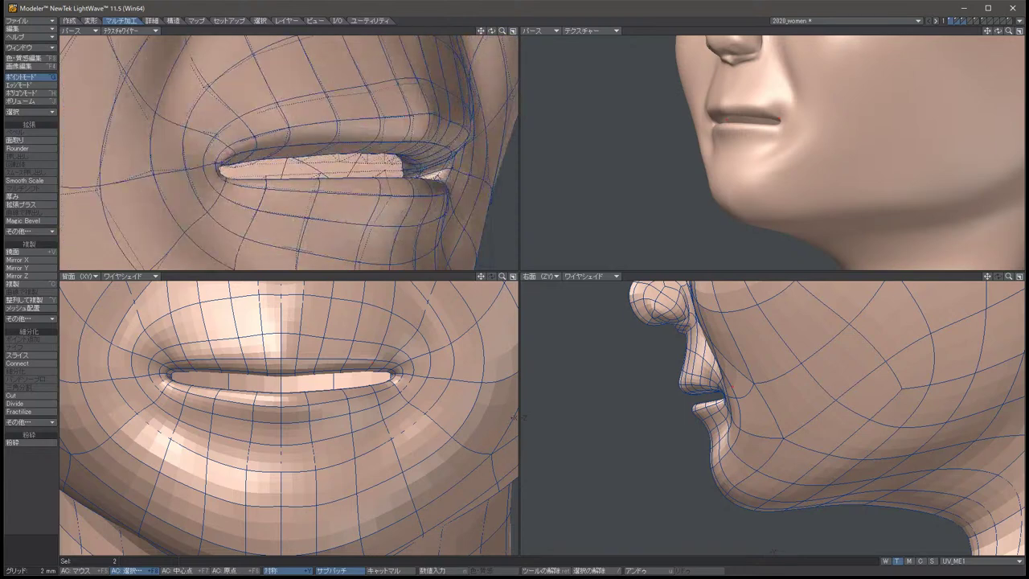
key("Left")
key("Left")
key("Left")
key("Left")
key("Left")
key("Left")
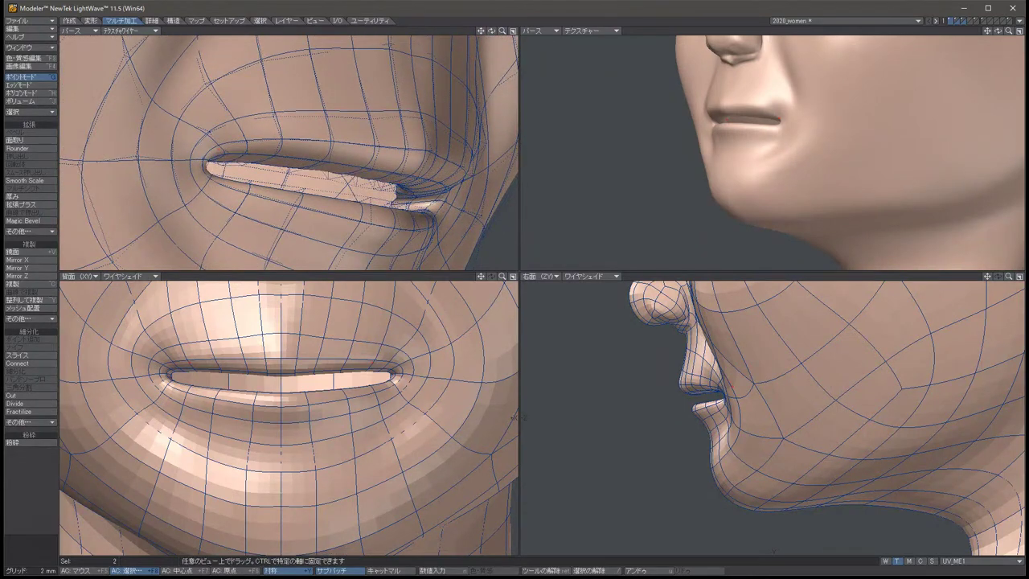
Nudge the upper-lip points slightly downward, then refine their position with further small moves.
key("slash")
key("u")
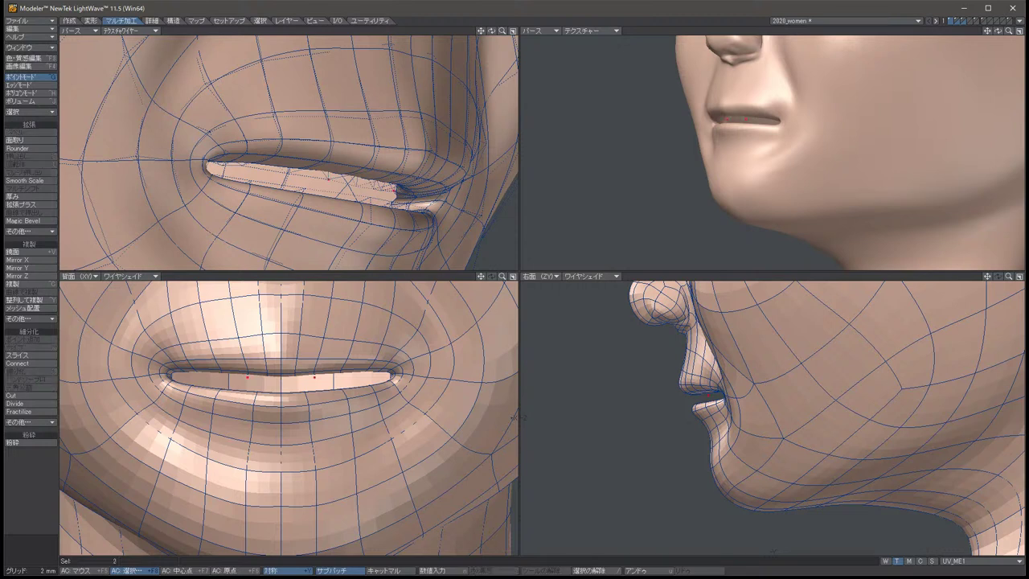
key("t")
left_click_drag(519, 417, 518, 418)
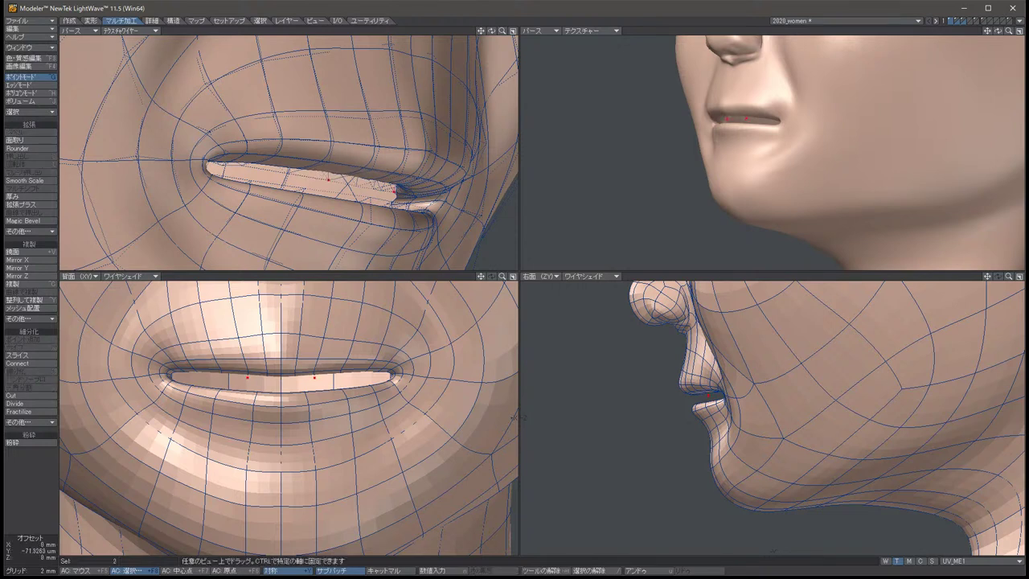
key("space")
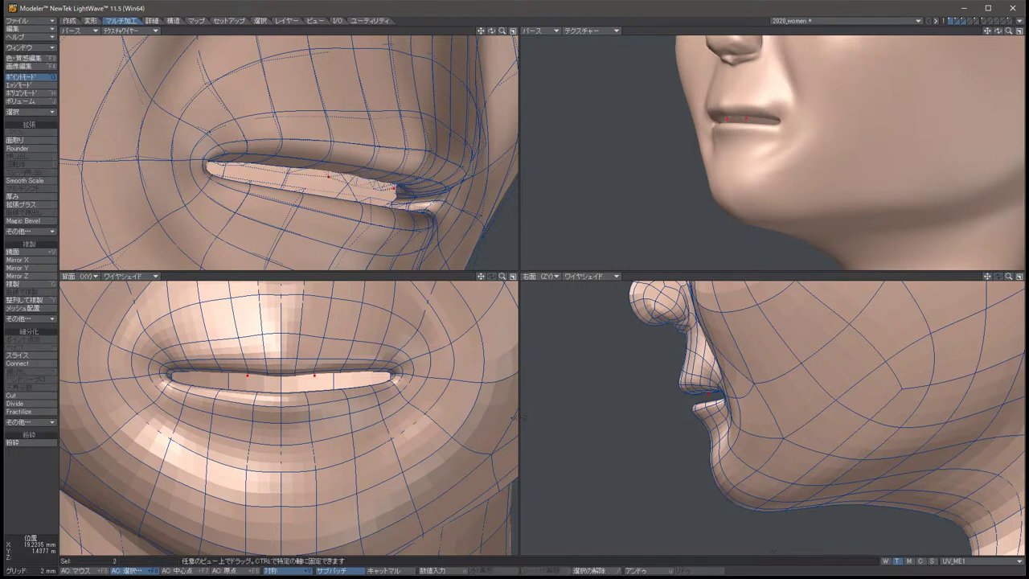
key("t")
left_click_drag(515, 417, 517, 418)
key("space")
key("slash")
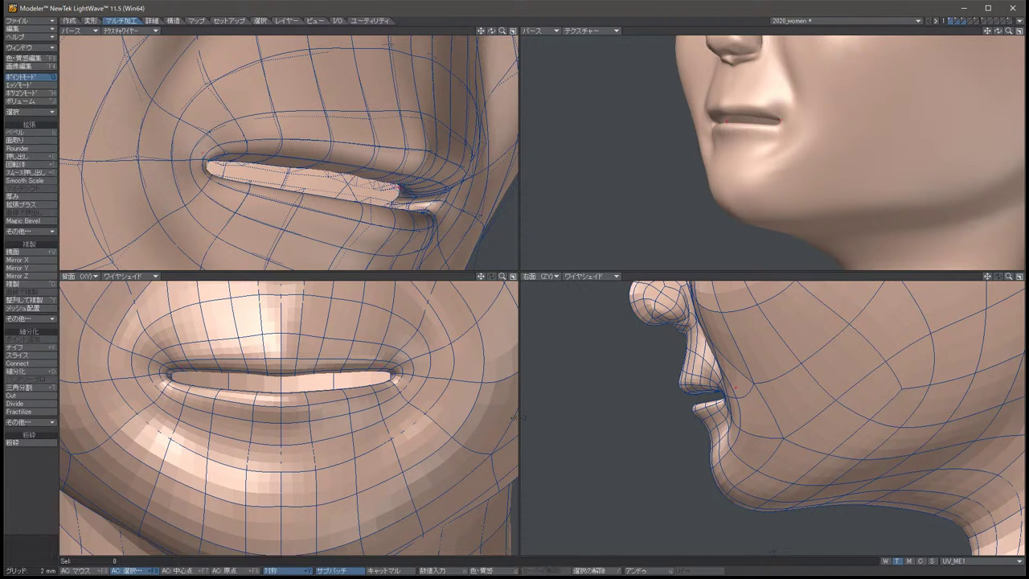
key("ctrl+z")
key("t")
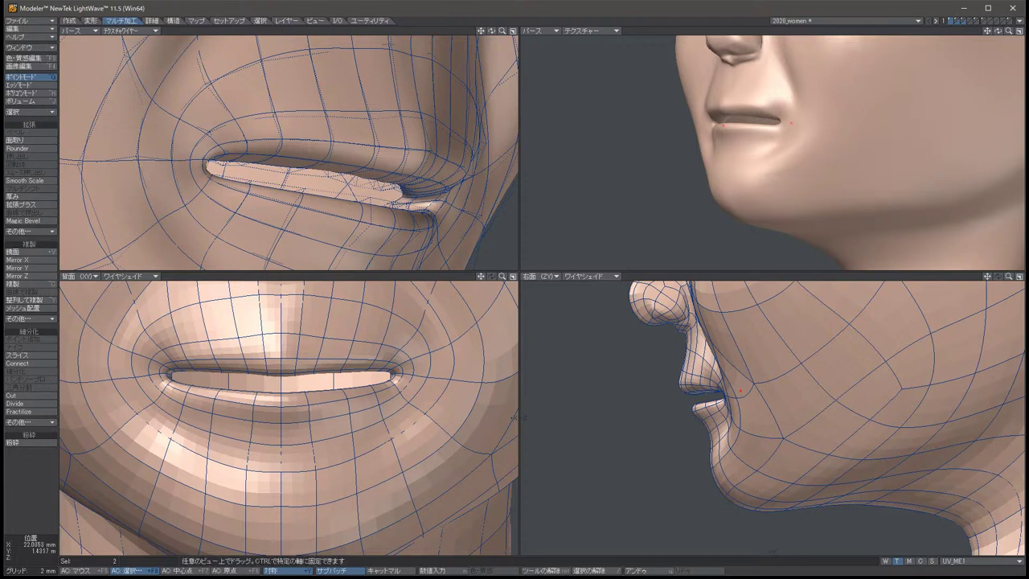
key("space")
key("slash")
Shift the two mouth-corner points sideways by about 1.4 mm.
left_click(393, 200)
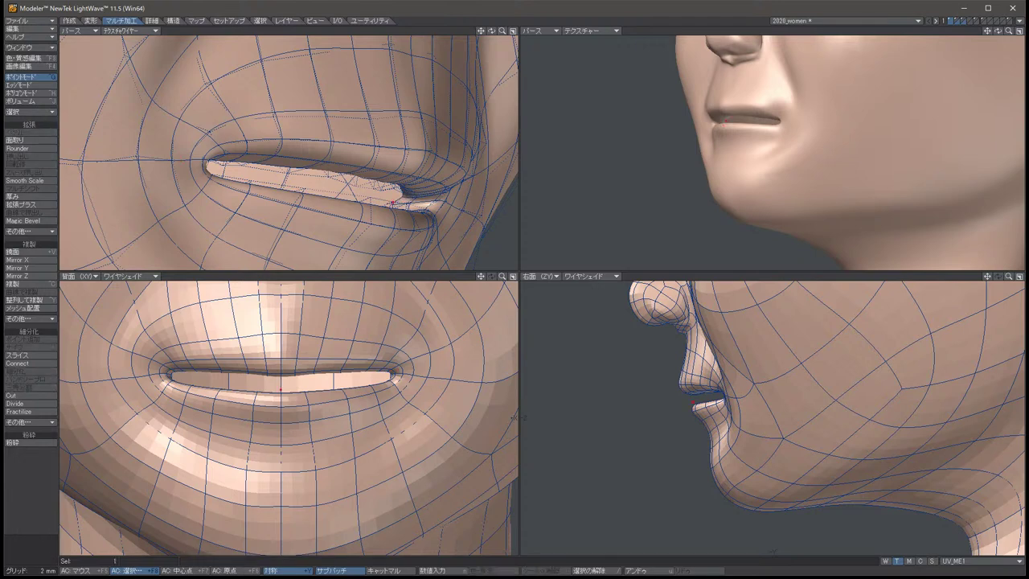
key("alt+Up")
key("alt+Up")
key("alt+Up")
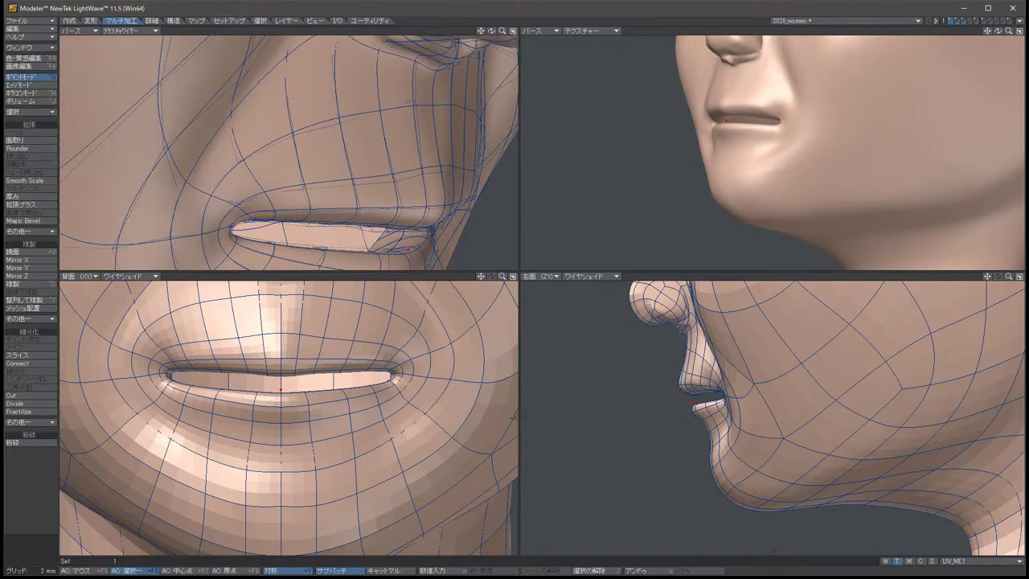
key("alt+Left")
key("alt+Left")
key("alt+Left")
key("alt+Left")
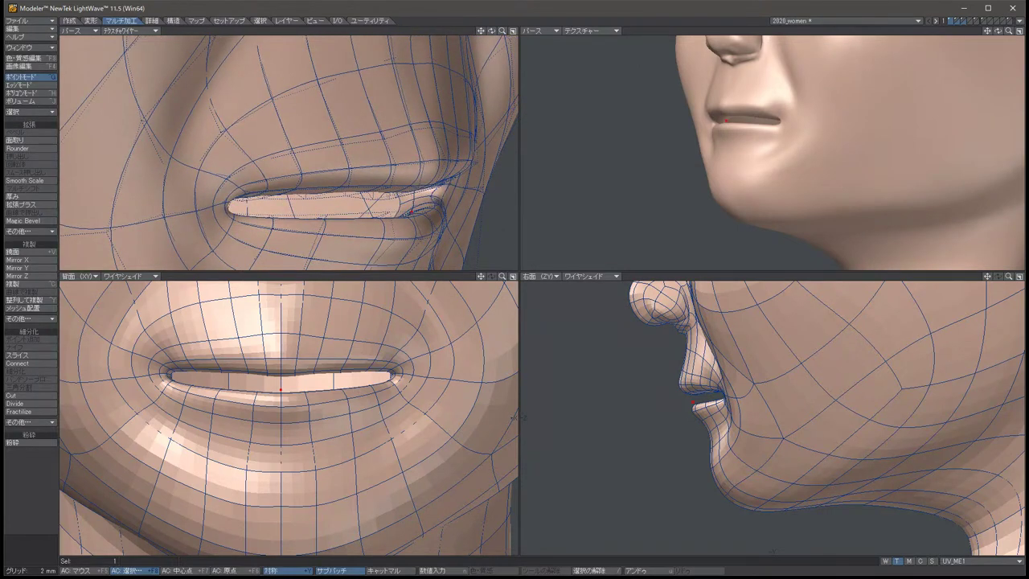
key("/")
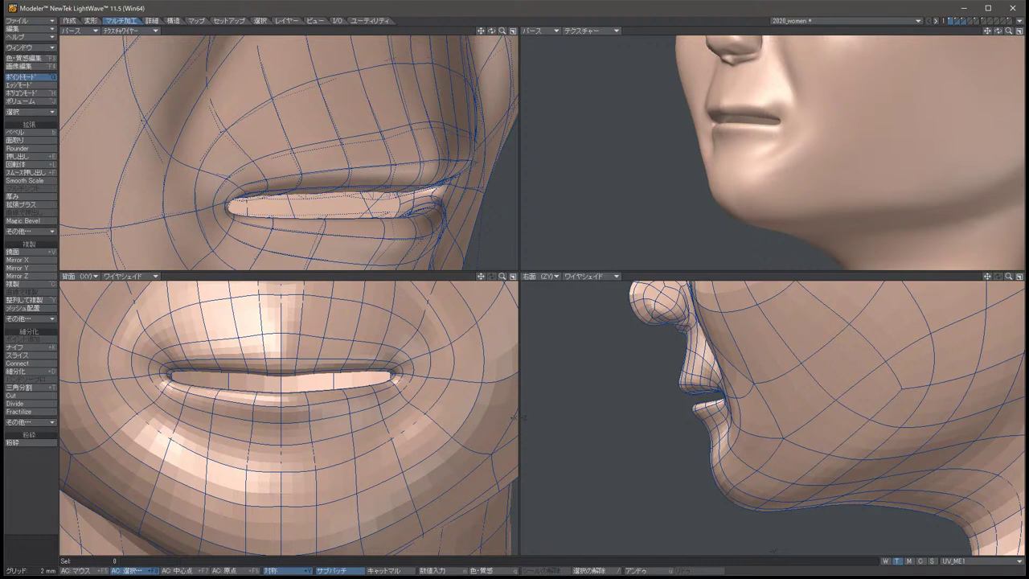
key("alt+Left")
key("alt+Left")
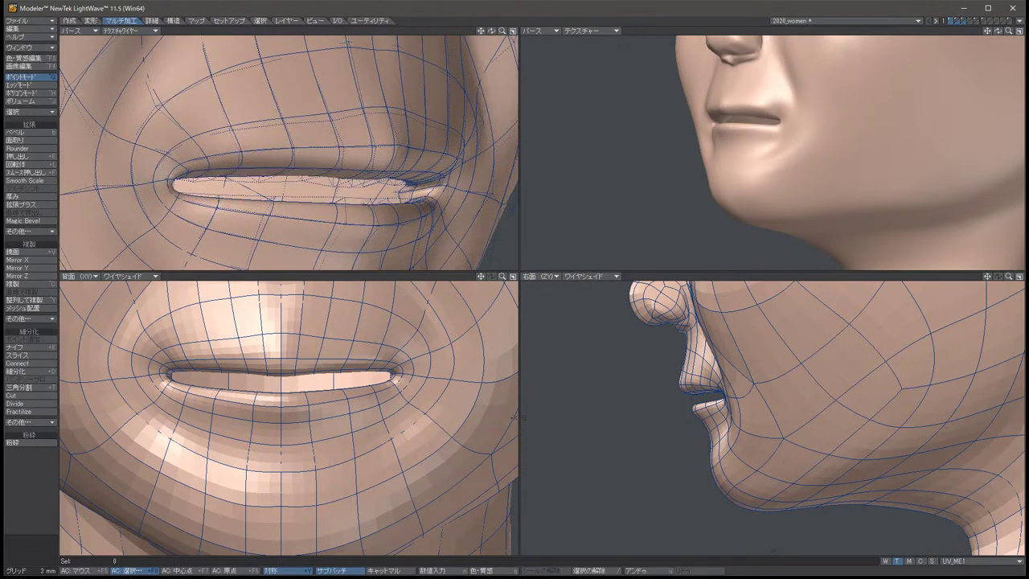
key("u")
key("t")
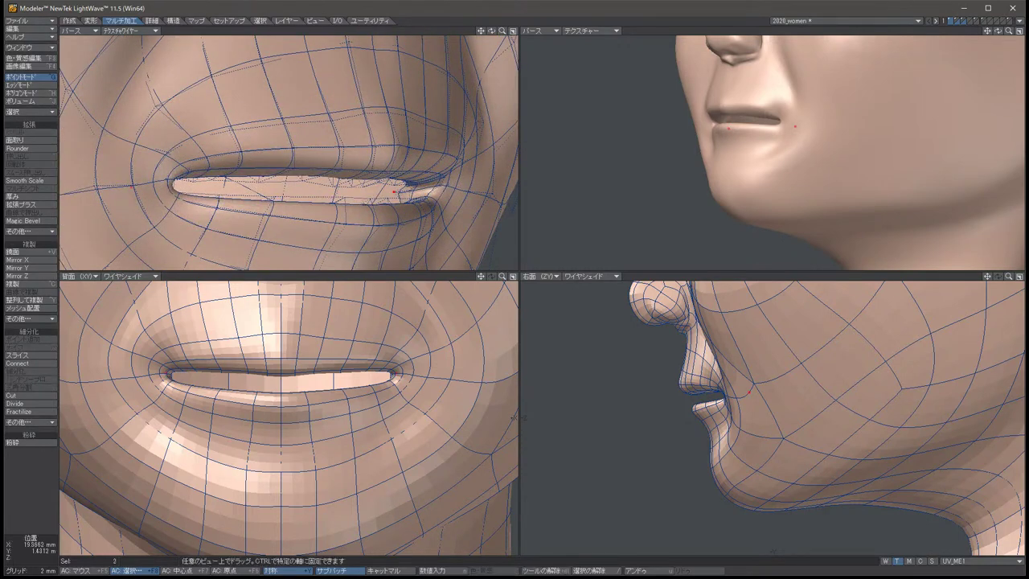
left_click_drag(518, 417, 515, 417)
left_click_drag(450, 161, 414, 248, "alt")
key("slash")
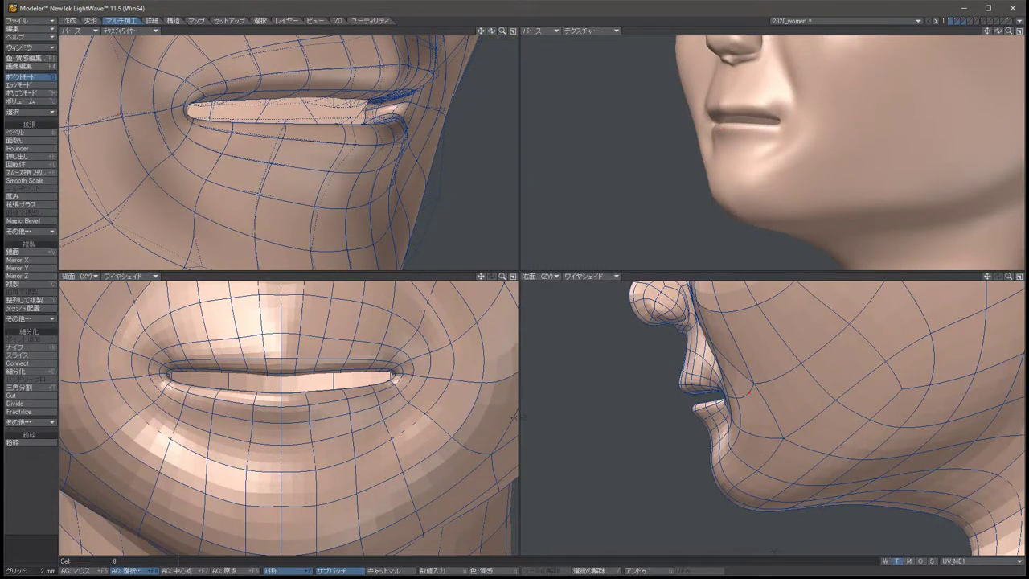
key("ctrl+z")
key("t")
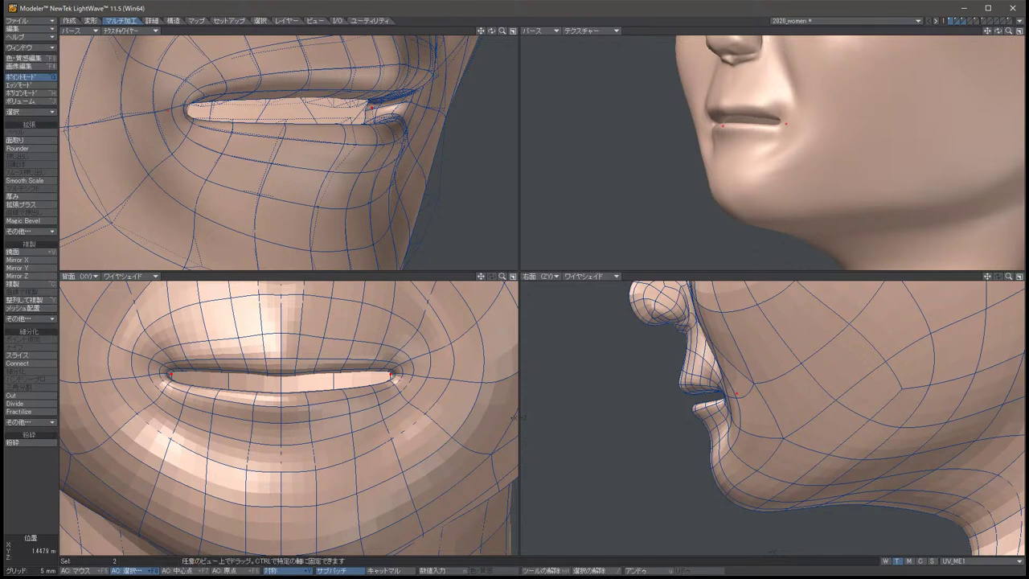
key("space")
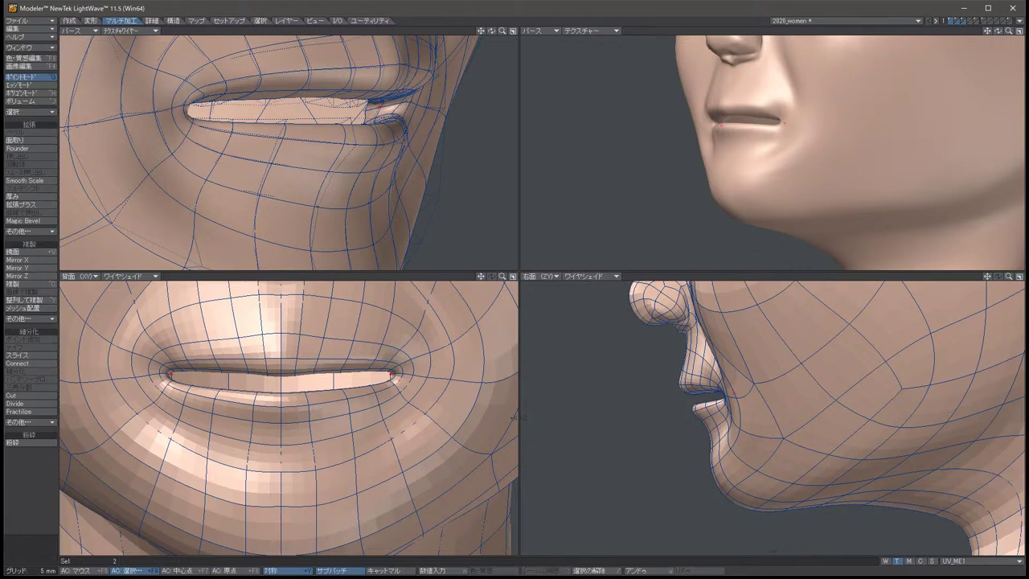
key("slash")
Select two points at the mouth corner and nudge them slightly down.
left_click_drag(402, 233, 116, 229, "alt")
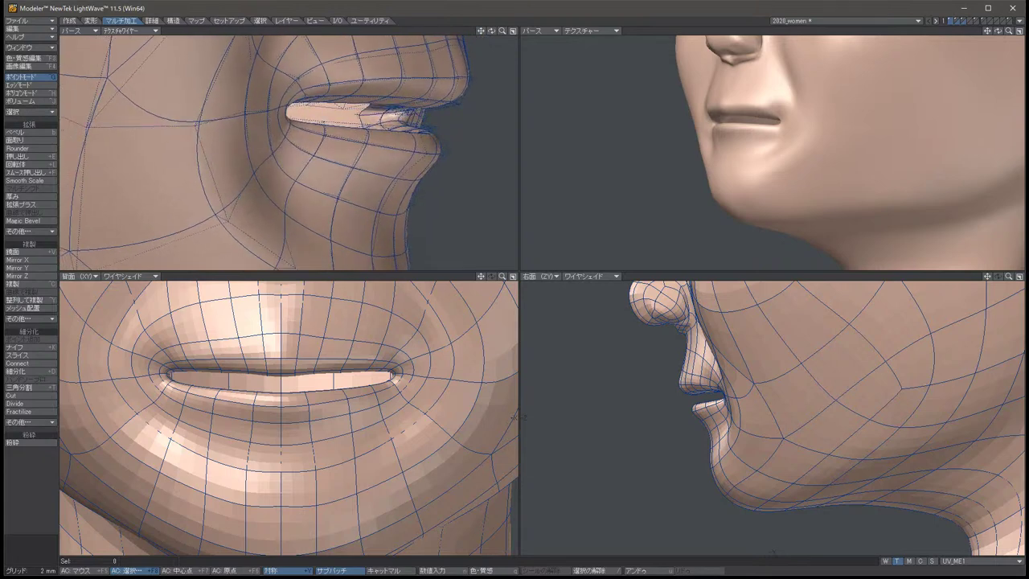
left_click(365, 118)
key("t")
left_click_drag(366, 118, 366, 120)
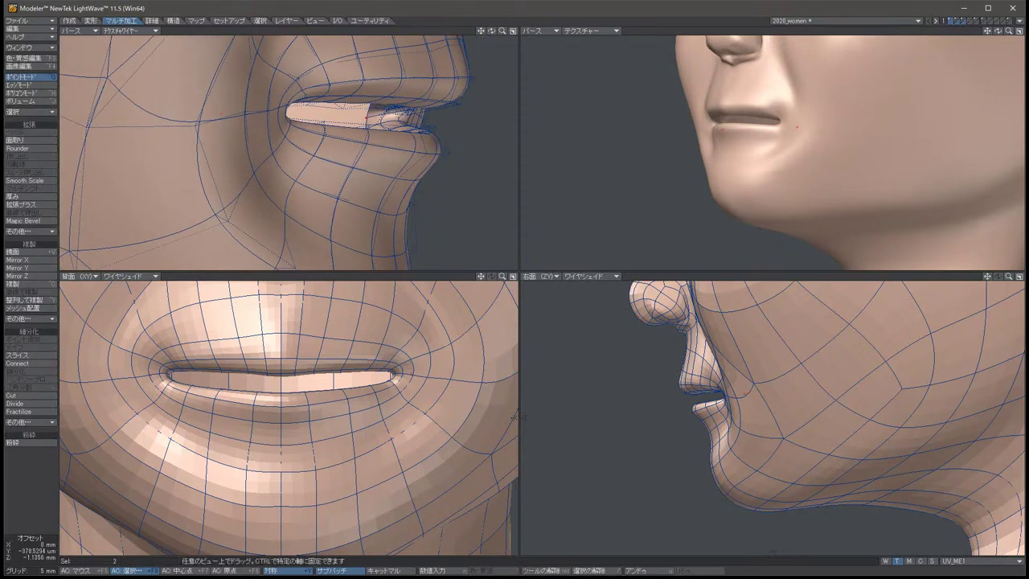
key("space")
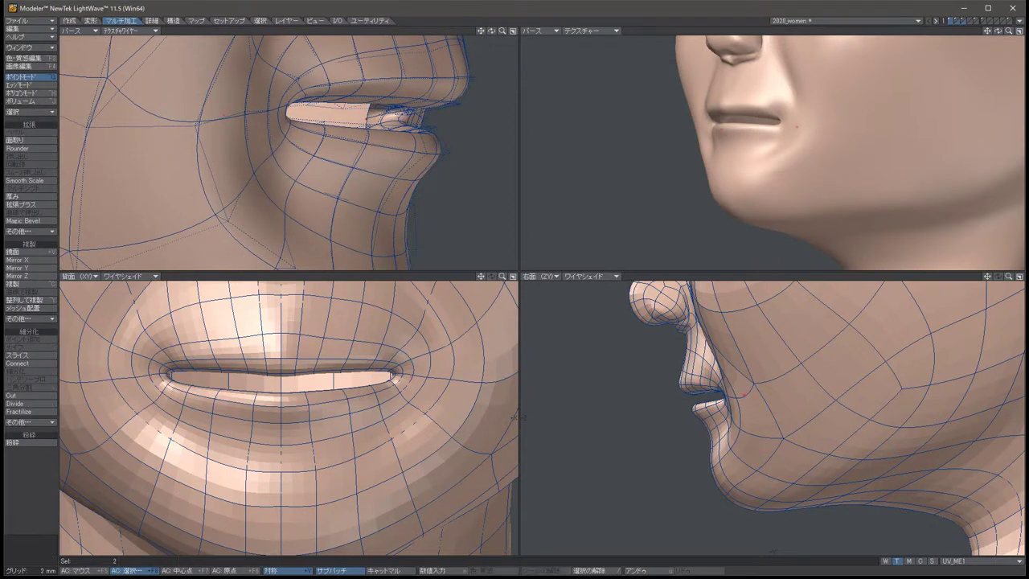
key("slash")
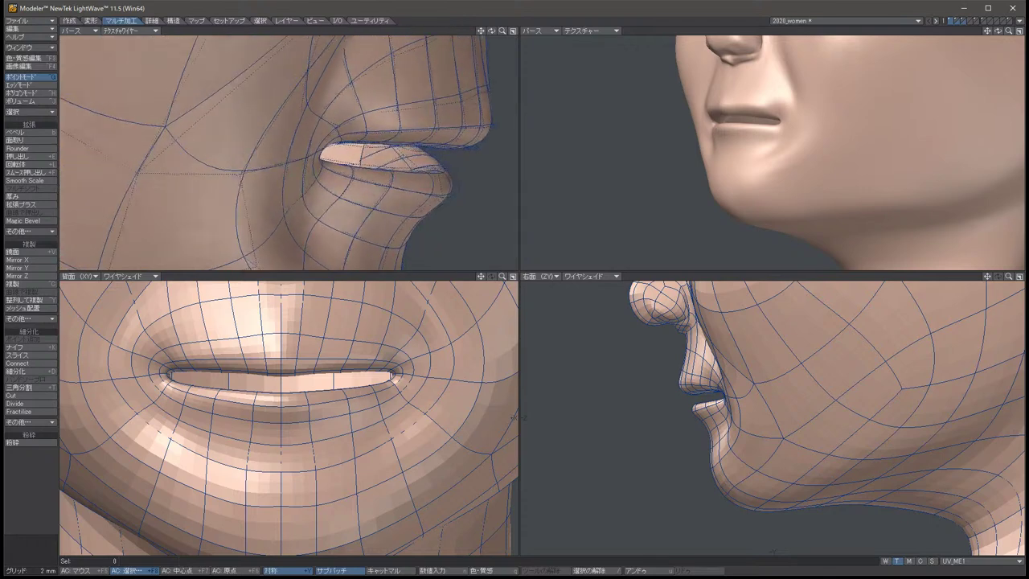
Zoom in on the lips and lower the mirrored lower-lip points slightly.
left_click_drag(290, 153, 202, 136, "alt")
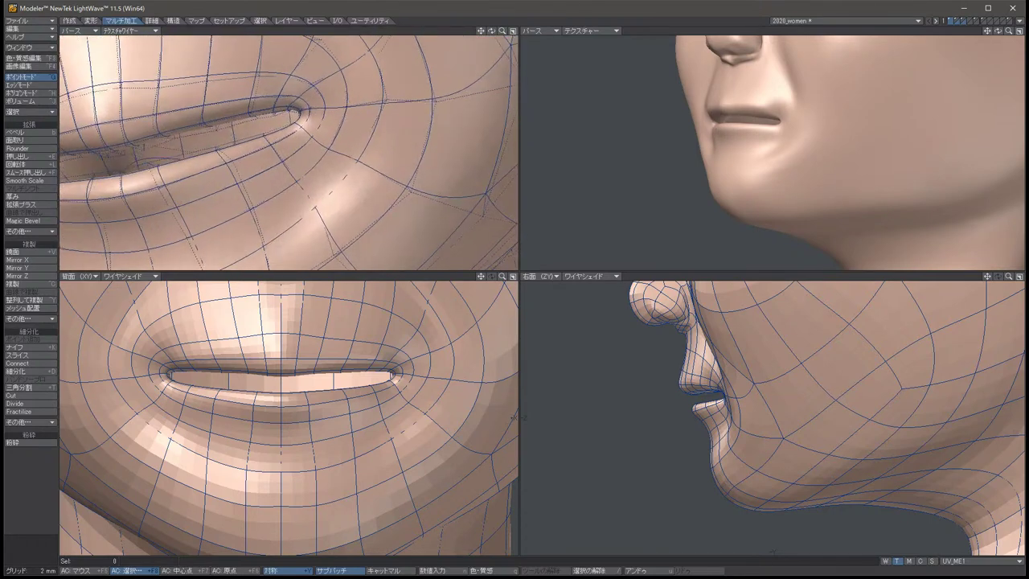
left_click_drag(296, 116, 273, 106, "alt")
scroll(464, 373, "down", 2)
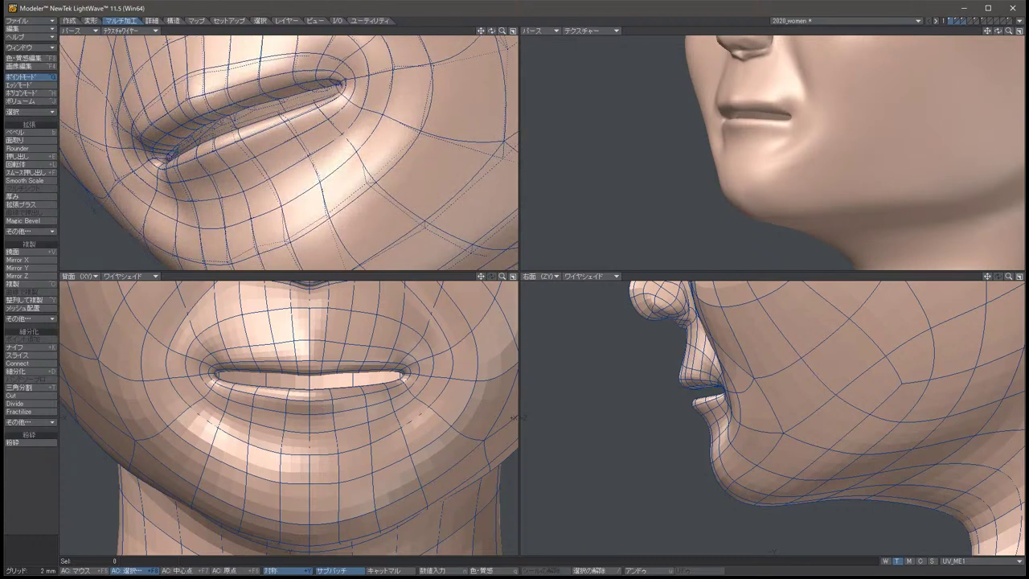
left_click(297, 134)
key("t")
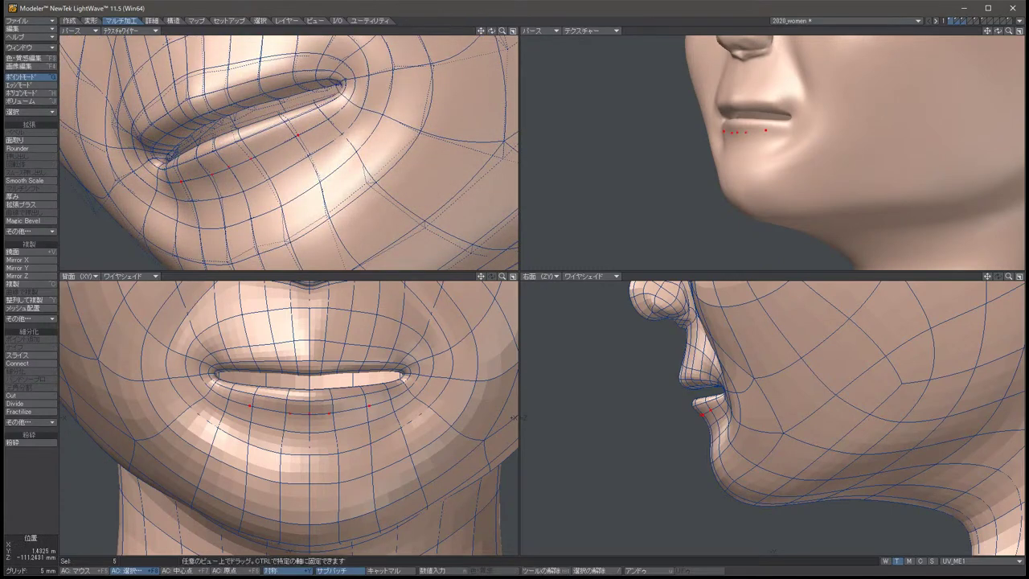
left_click_drag(241, 161, 241, 168)
key("/")
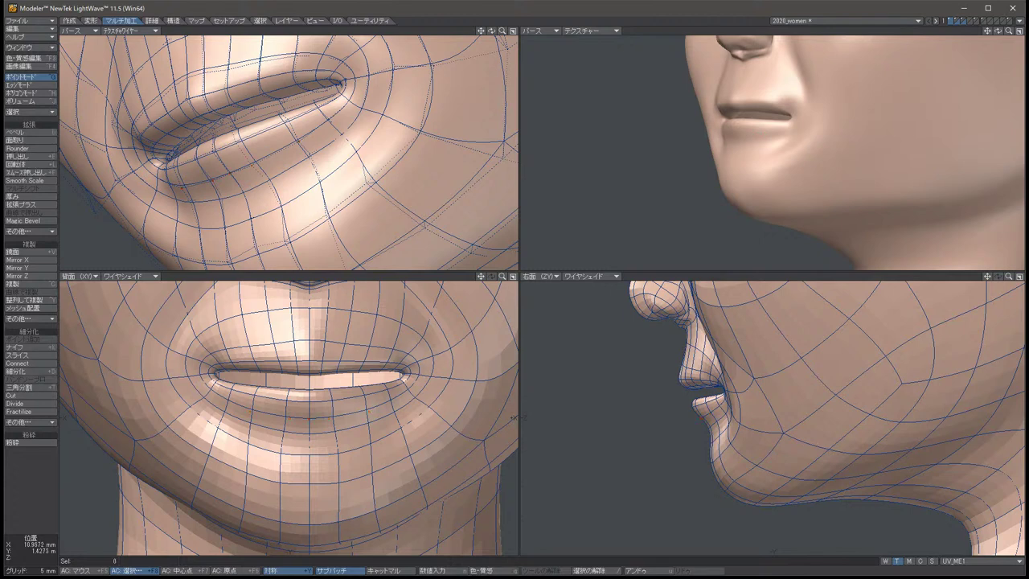
Pull two more mirrored lip points slightly down, then switch SubPatch off to show the polygon cage.
left_click(288, 119)
key("t")
left_click_drag(241, 161, 241, 157)
key("space")
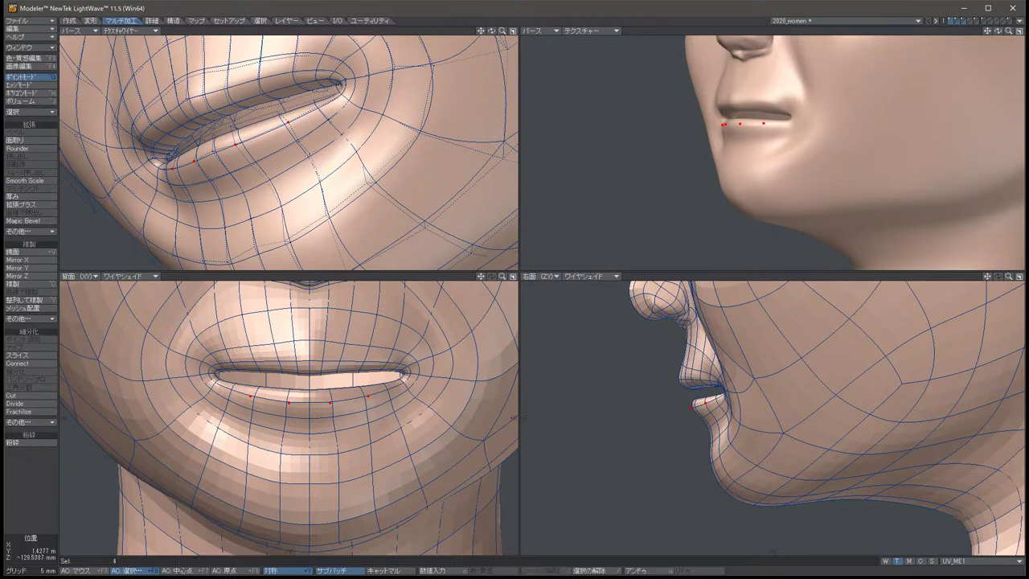
key("slash")
key("Tab")
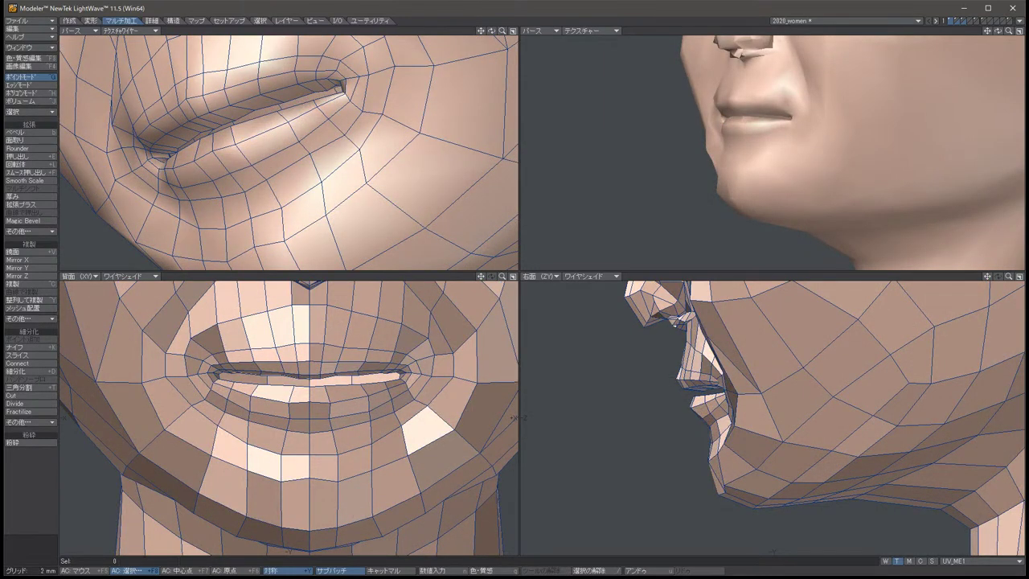
Reselect the lip points and nudge a lip point slightly.
key("u")
key("t")
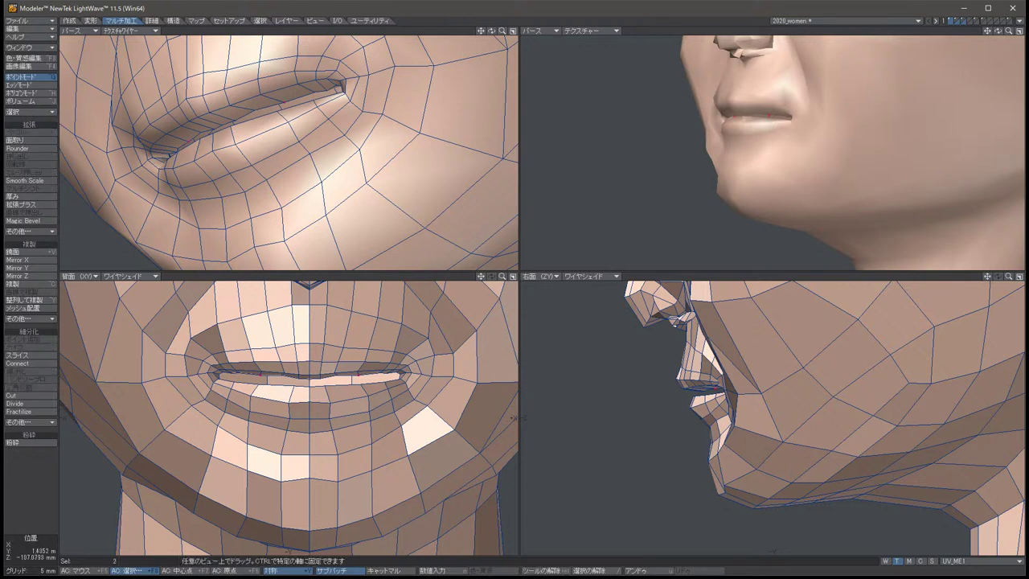
key("space")
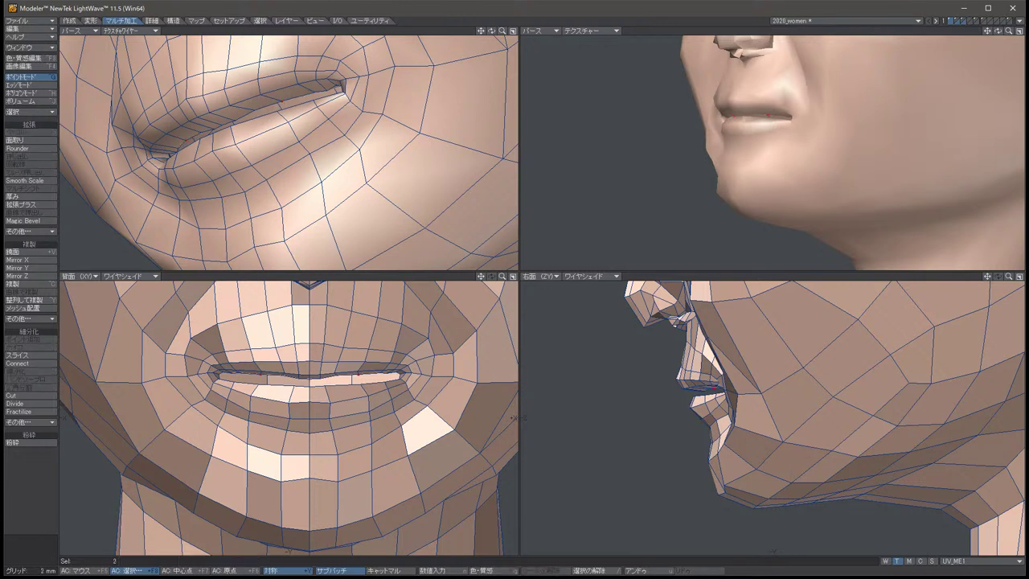
key("t")
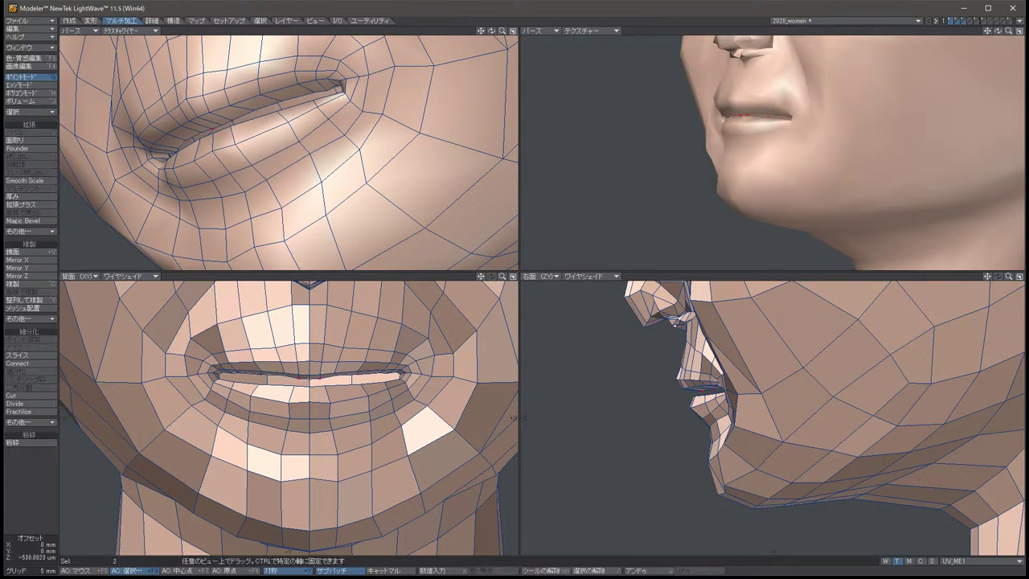
key("space")
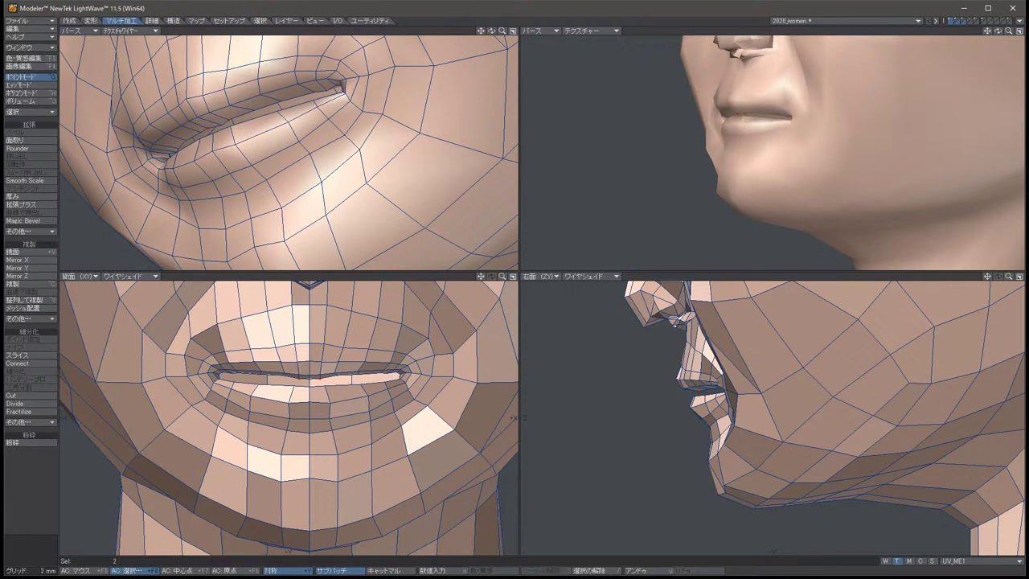
key("t")
left_click_drag(224, 122, 219, 126)
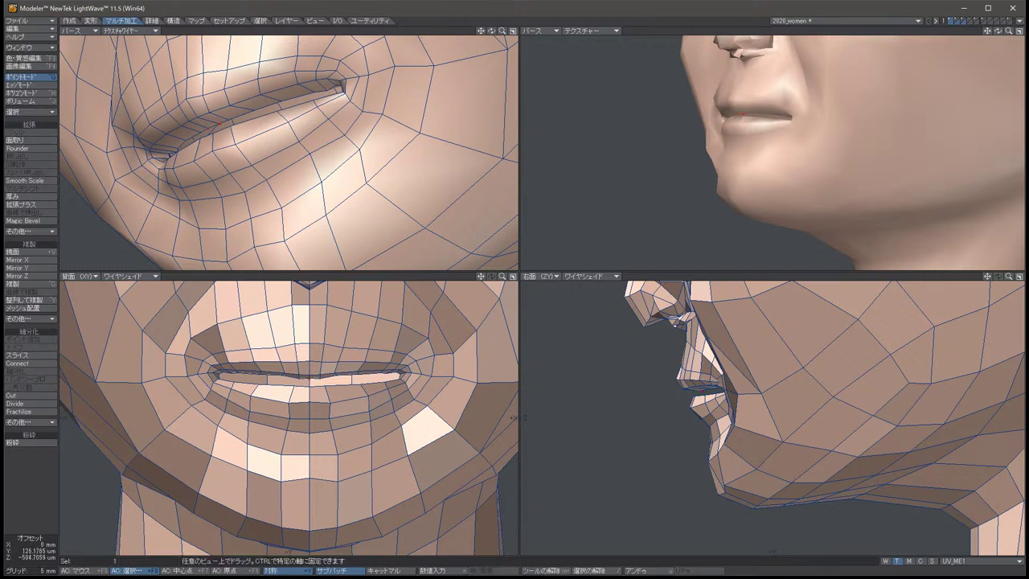
key("space")
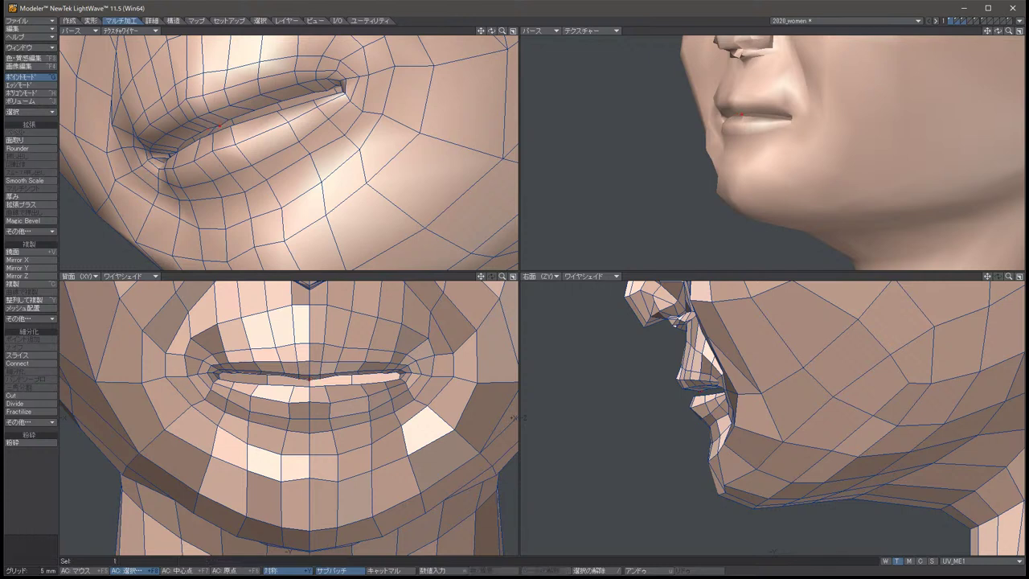
key("slash")
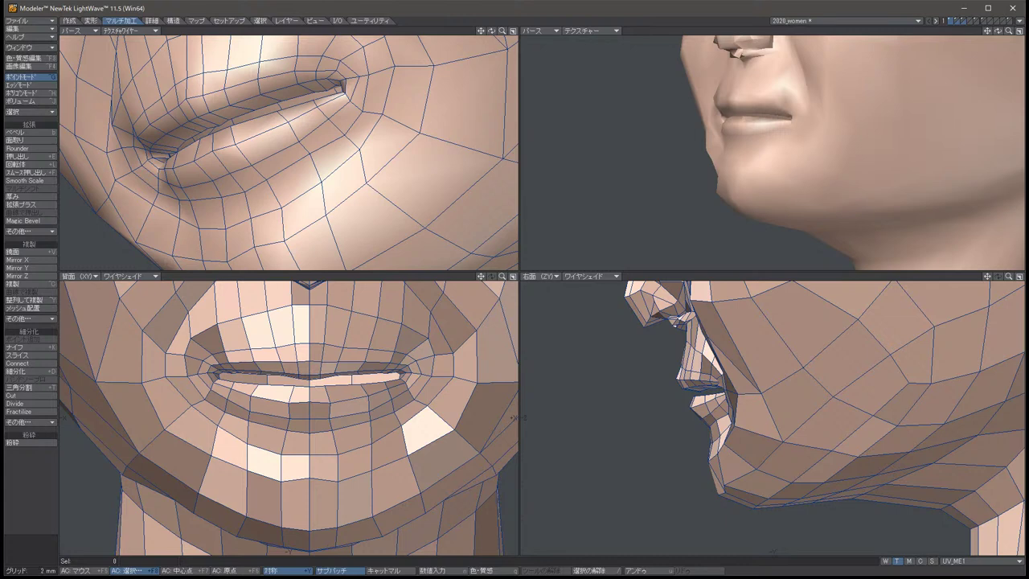
Select two mirrored inner-lip points and shift them slightly left.
left_click(239, 372)
left_click(379, 372)
left_click_drag(289, 161, 257, 145, "alt")
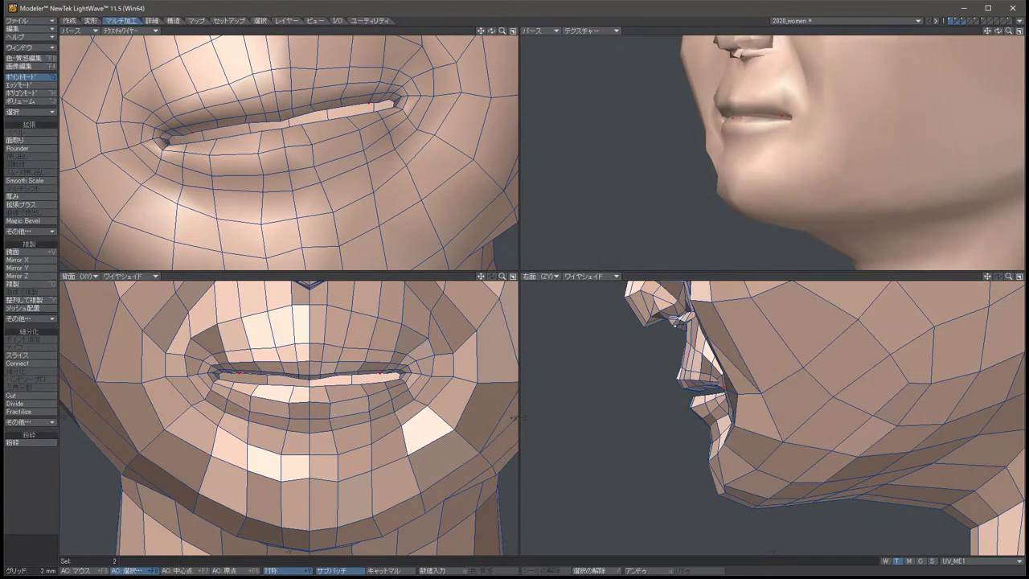
key("t")
left_click_drag(515, 417, 514, 417)
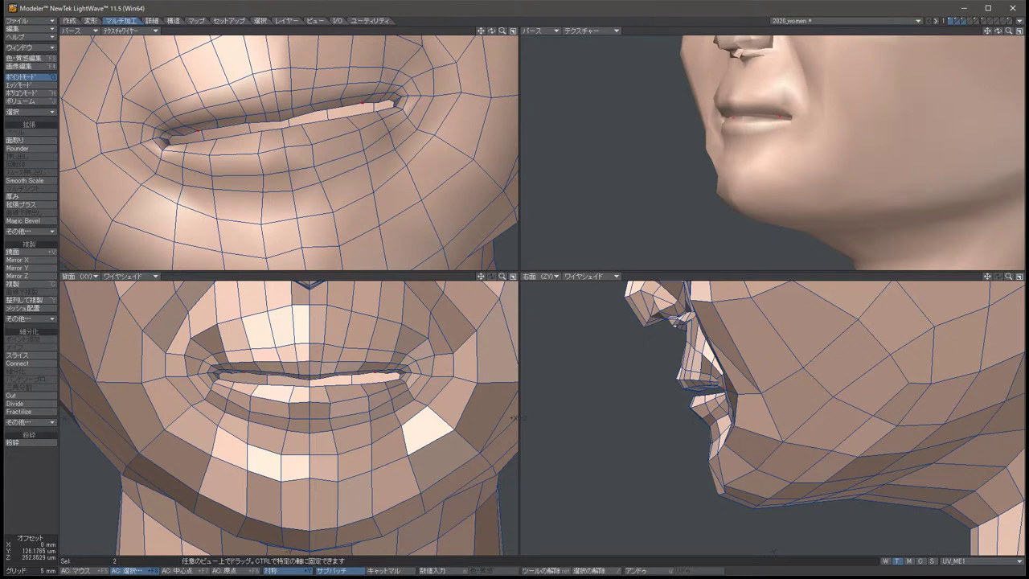
key("space")
key("slash")
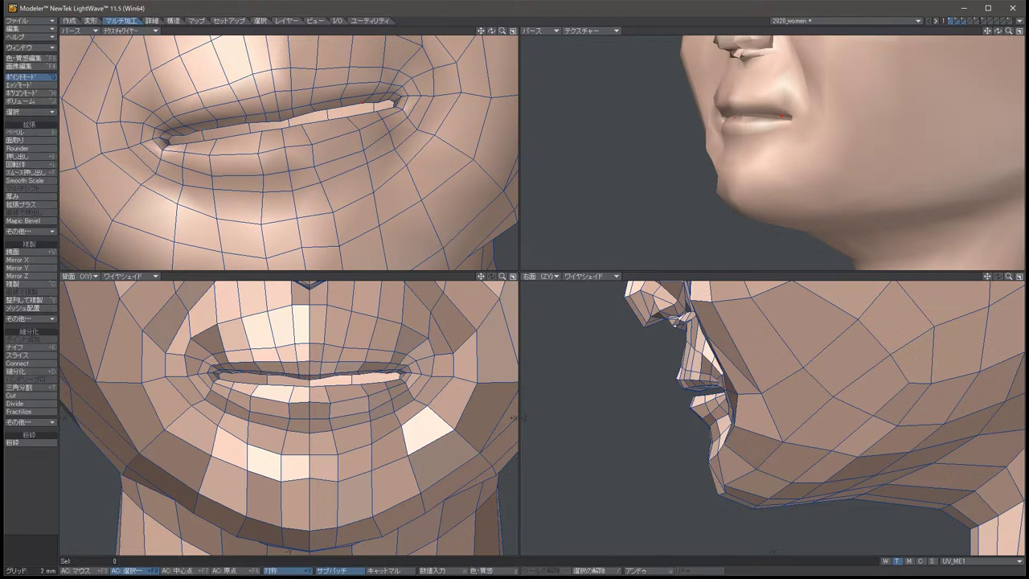
From a side-on view, pull the mouth-corner points inward toward the centre.
key("Left")
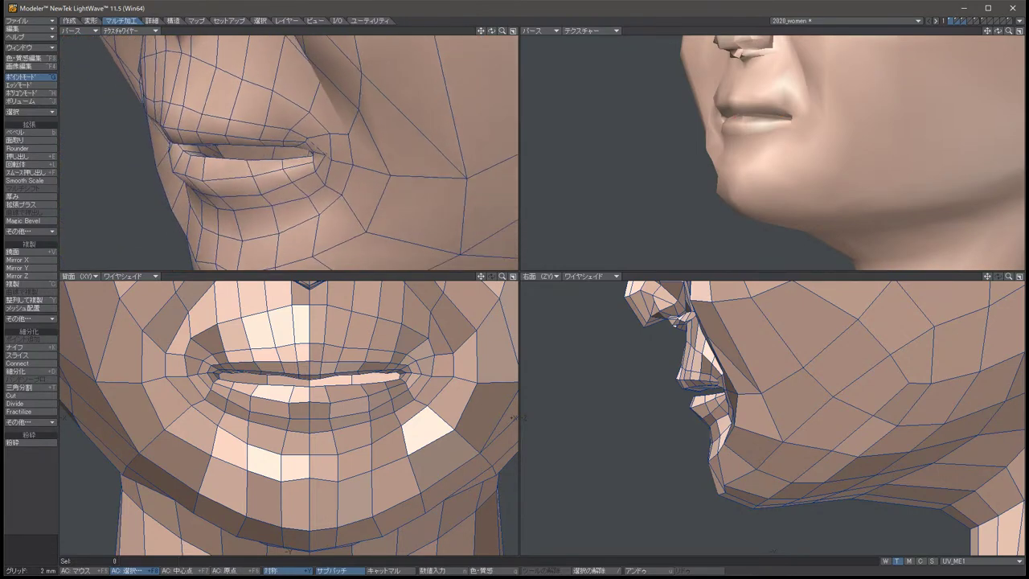
key("t")
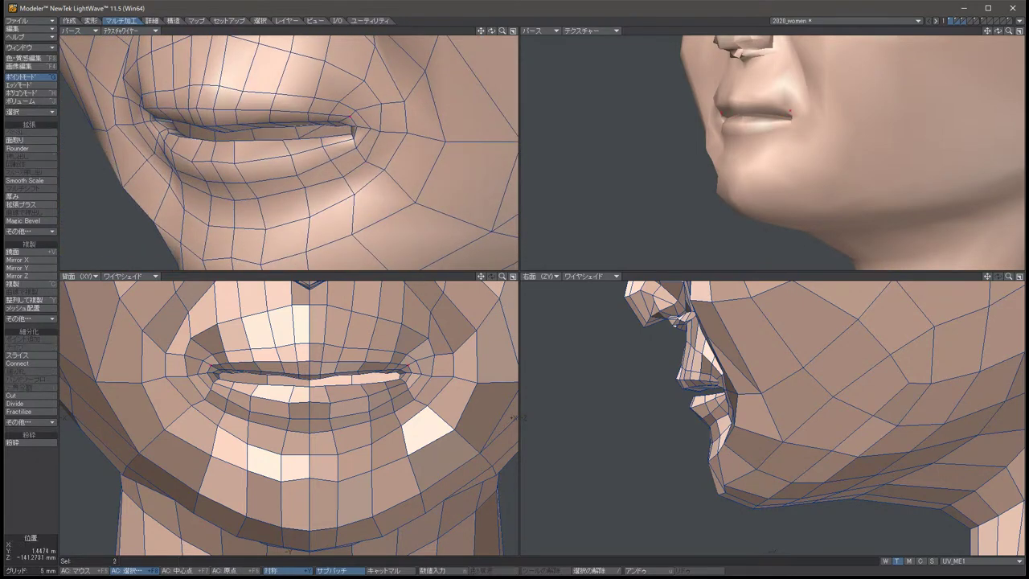
left_click_drag(515, 417, 460, 417)
key("space")
key("t")
key("space")
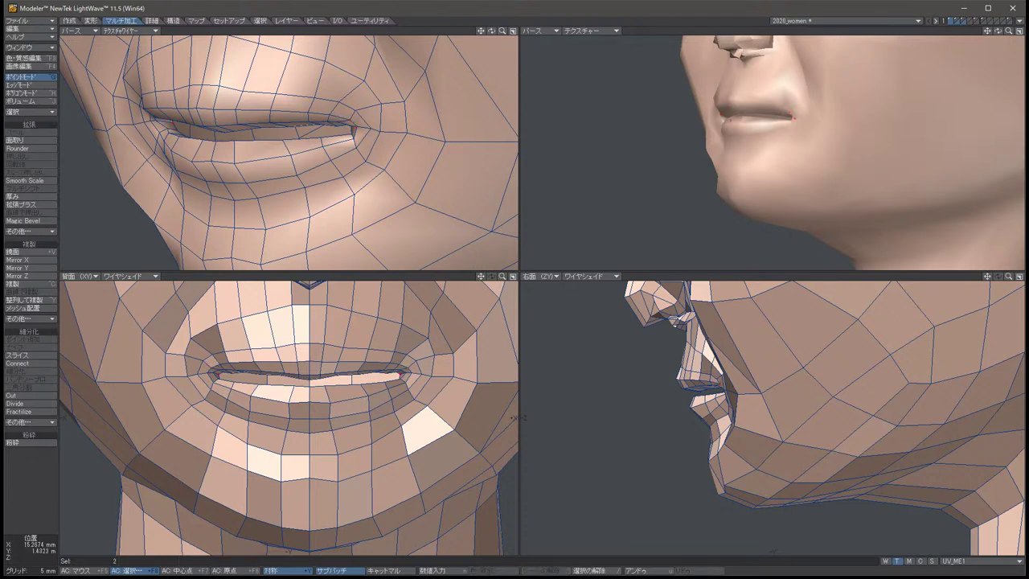
scroll(518, 417, "up", 4)
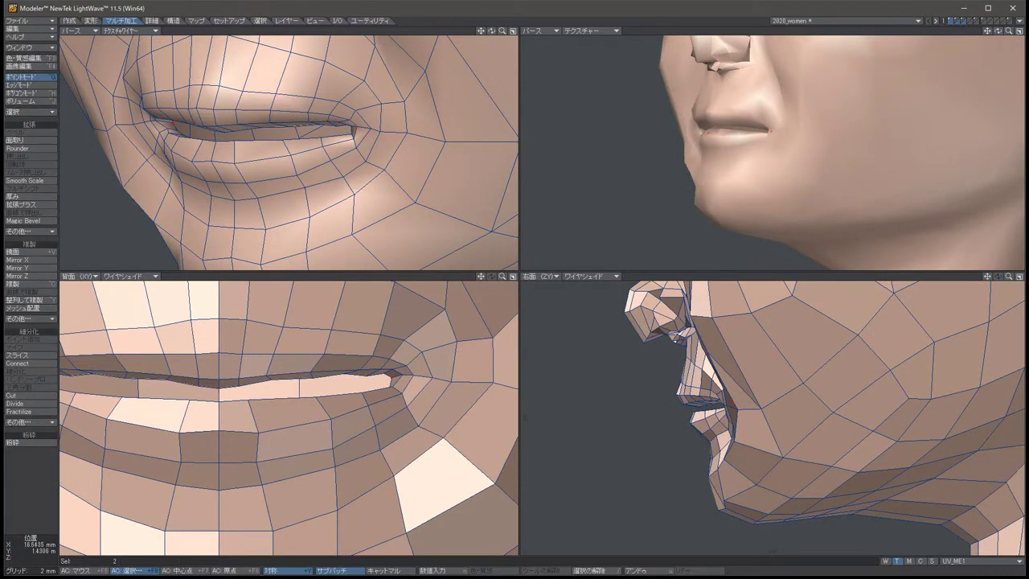
Shift the two mouth-corner points slightly down and back in depth.
key("t")
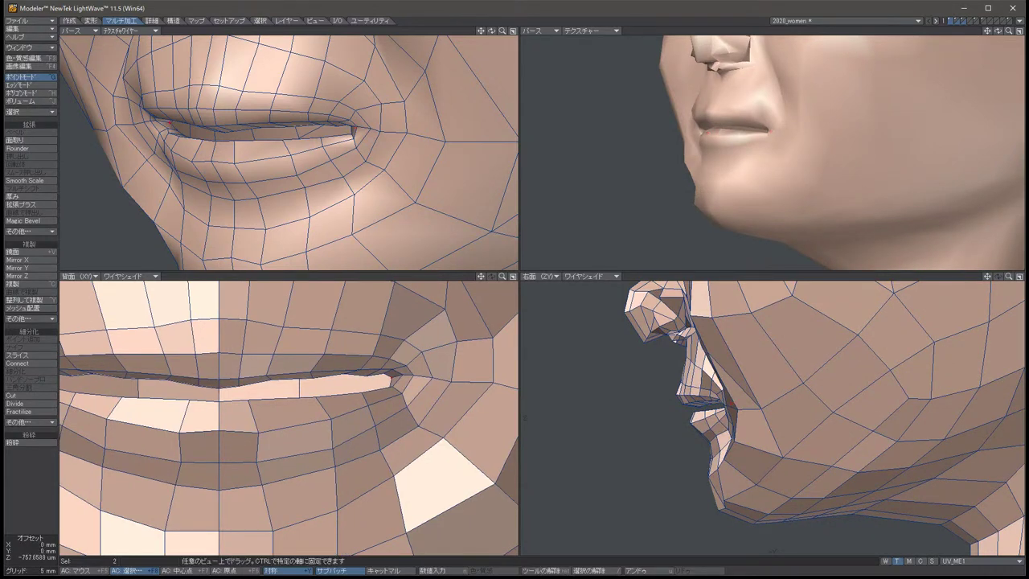
left_click_drag(727, 402, 722, 404)
left_click_drag(727, 402, 722, 403)
key("space")
key("slash")
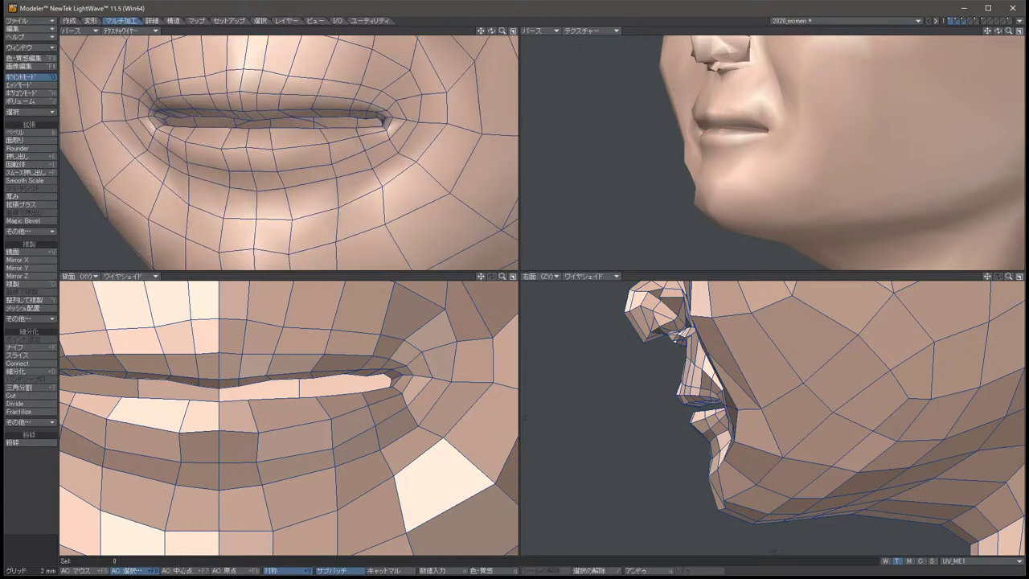
key("Up")
key("ctrl+z")
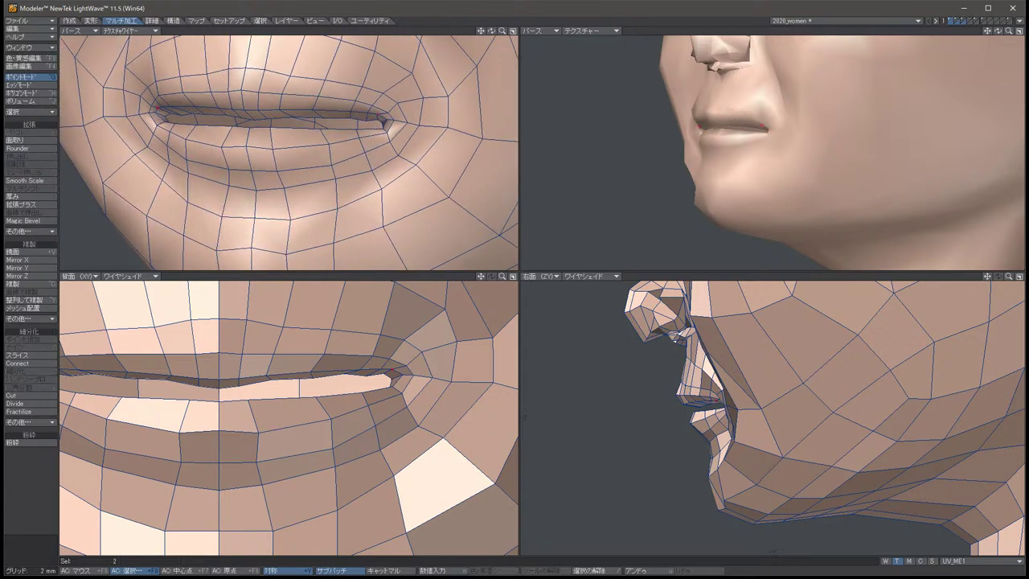
Undo and redo the mouth-corner moves to compare the results, then reselect the corner points.
key("t")
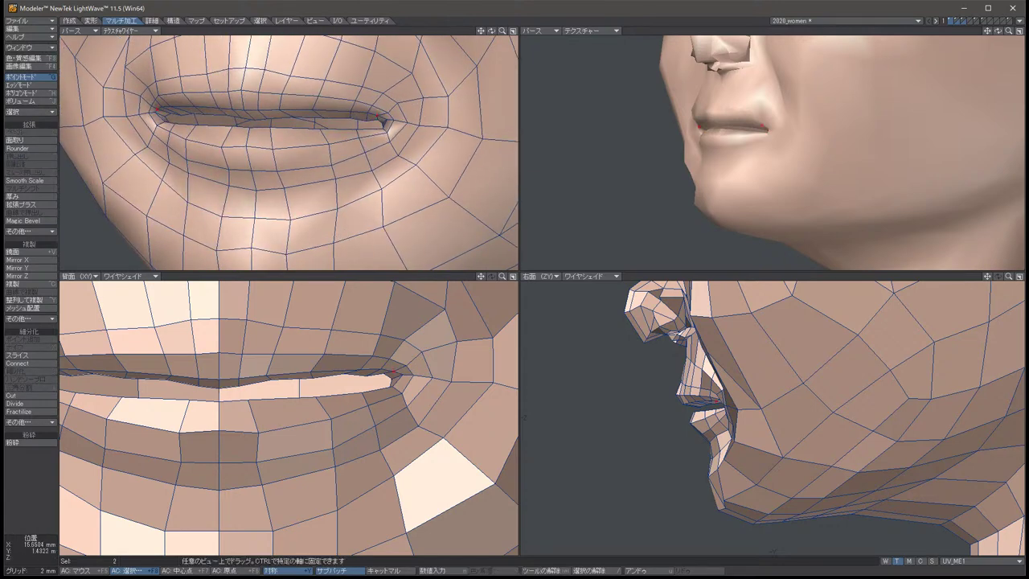
key("ctrl+z")
key("t")
key("ctrl+z")
key("ctrl+z")
key("t")
key("slash")
left_click(723, 397)
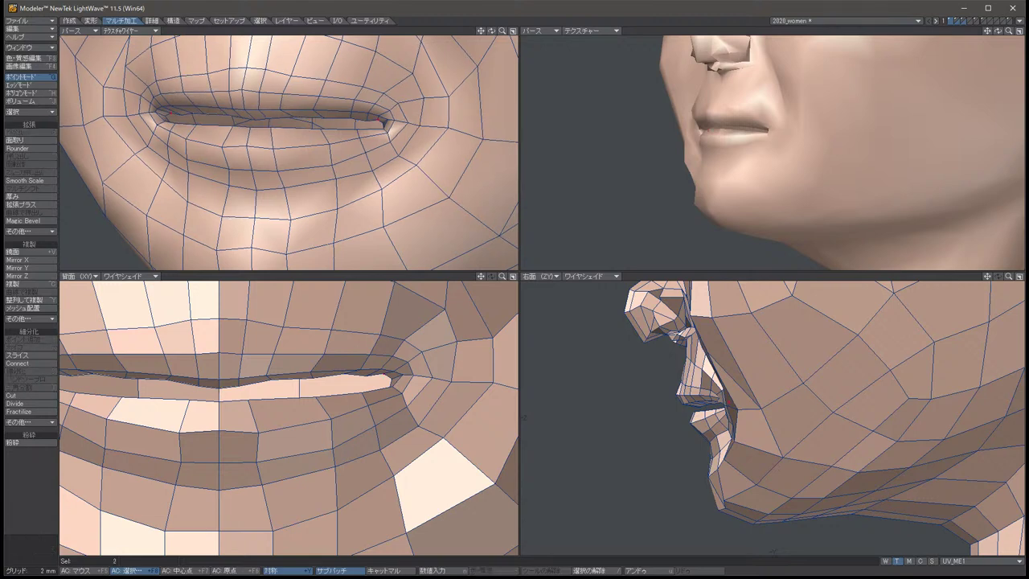
Nudge the mouth corners slightly in depth, then lift them a touch.
left_click_drag(491, 31, 505, 19)
key("t")
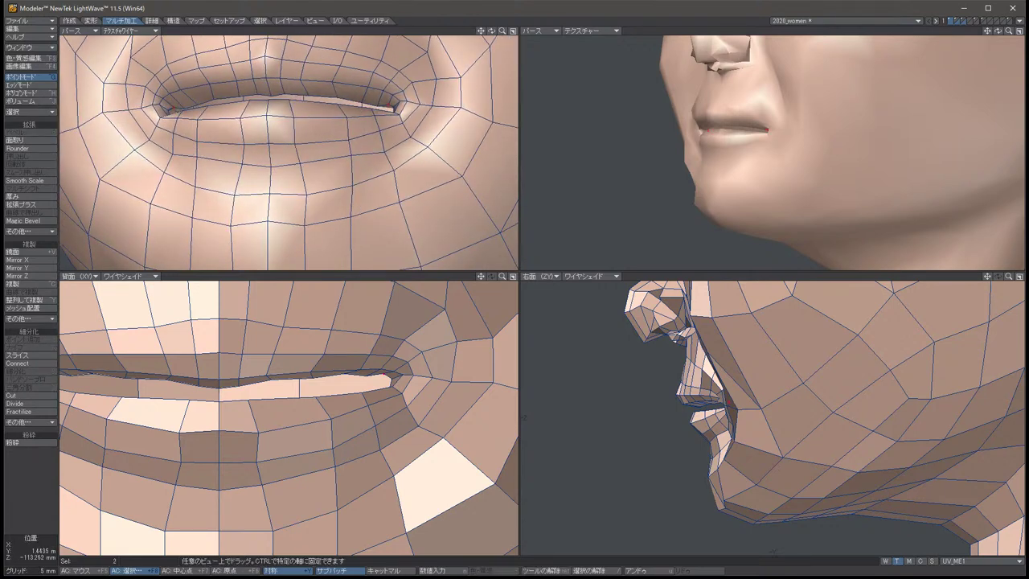
left_click_drag(723, 397, 722, 398)
key("space")
key("t")
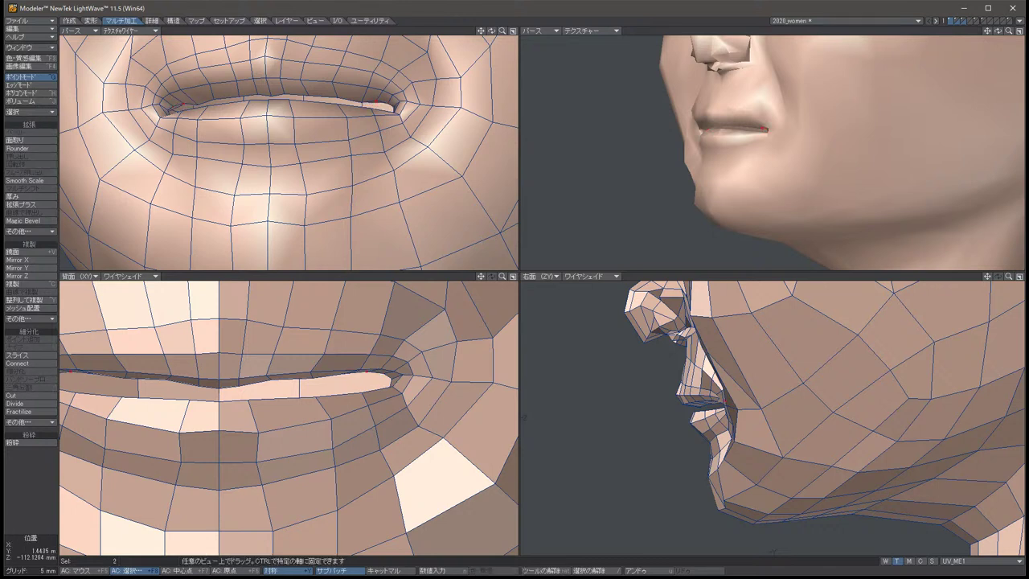
left_click_drag(523, 417, 524, 417)
key("space")
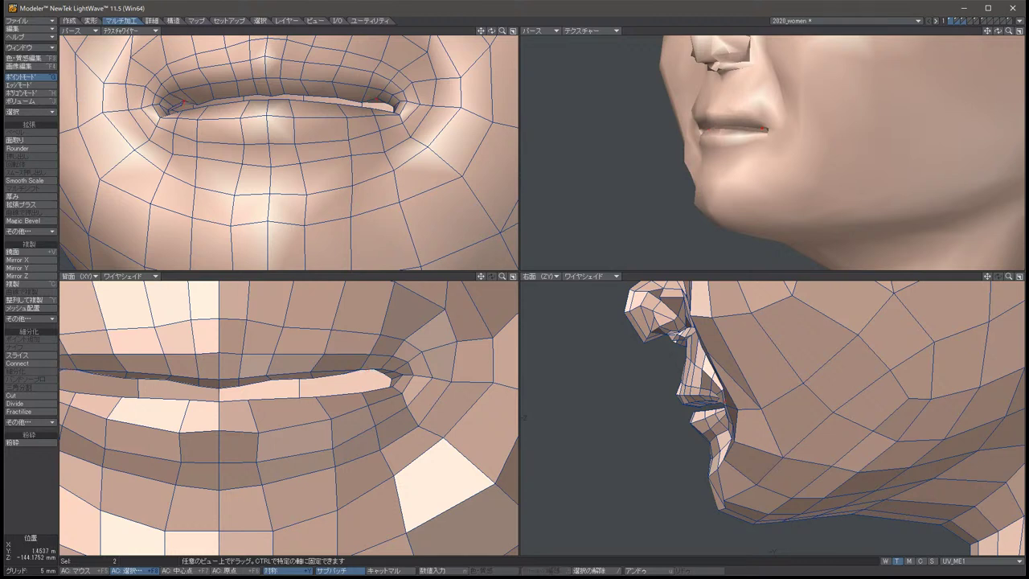
Shift the lip points symmetrically on both sides, then nudge them slightly down.
key("t")
key("space")
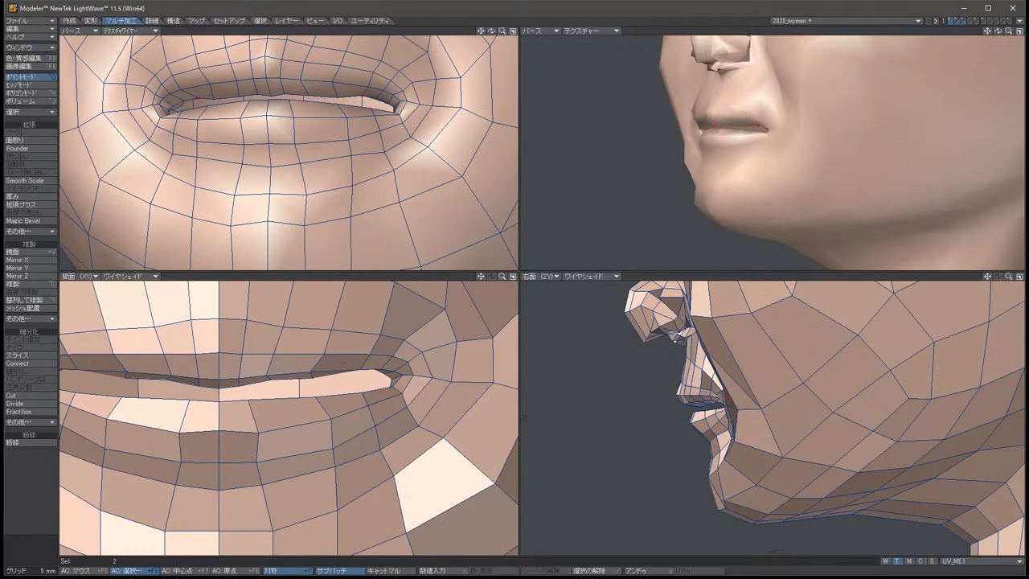
key("t")
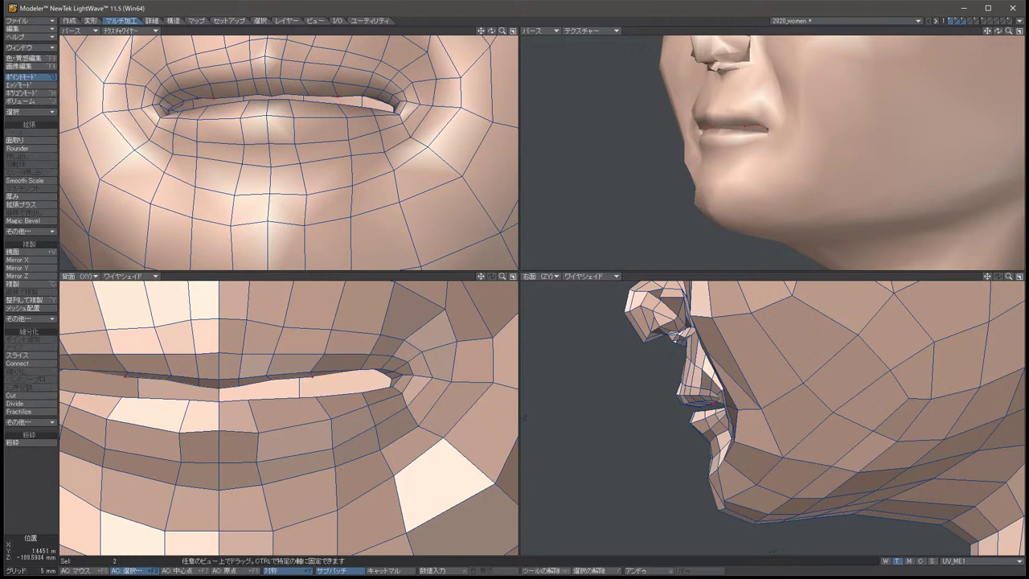
key("space")
key("t")
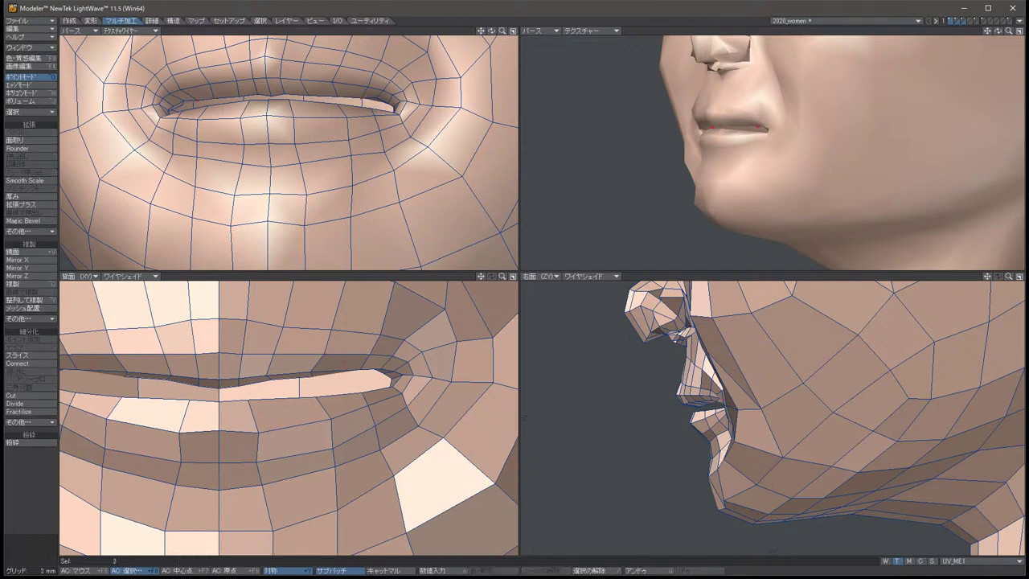
left_click_drag(281, 161, 271, 168)
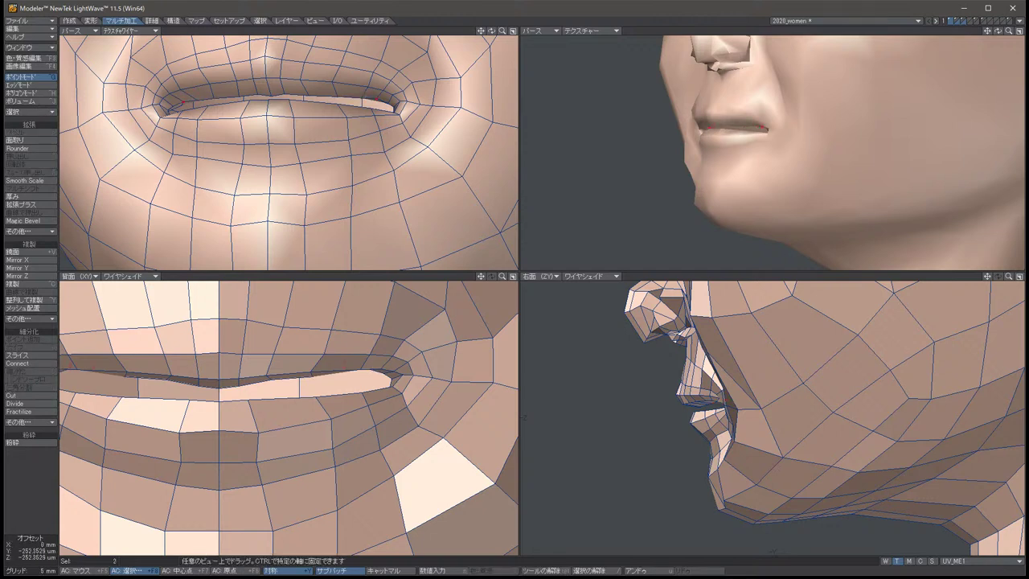
key("space")
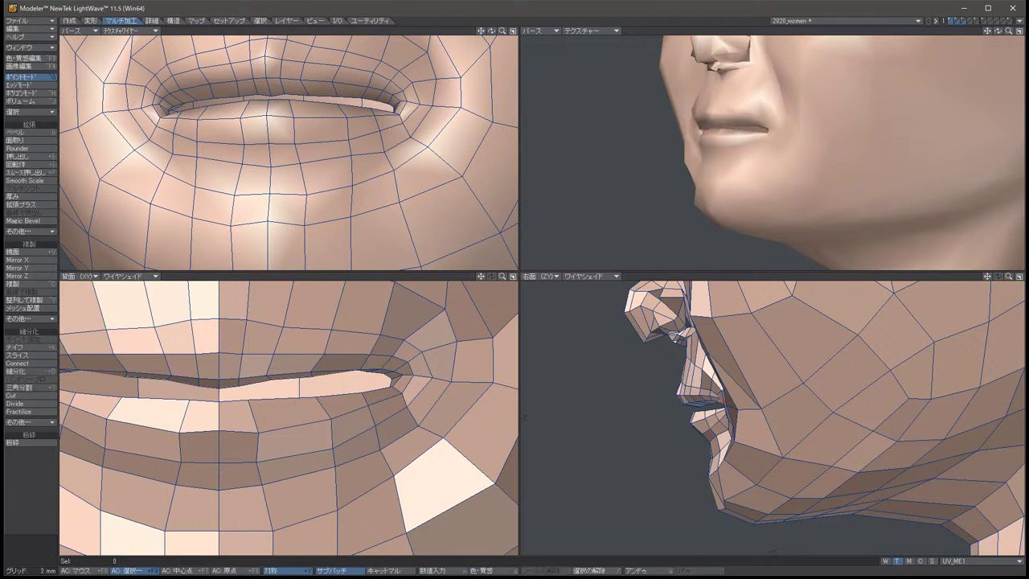
key("t")
left_click_drag(272, 164, 271, 165)
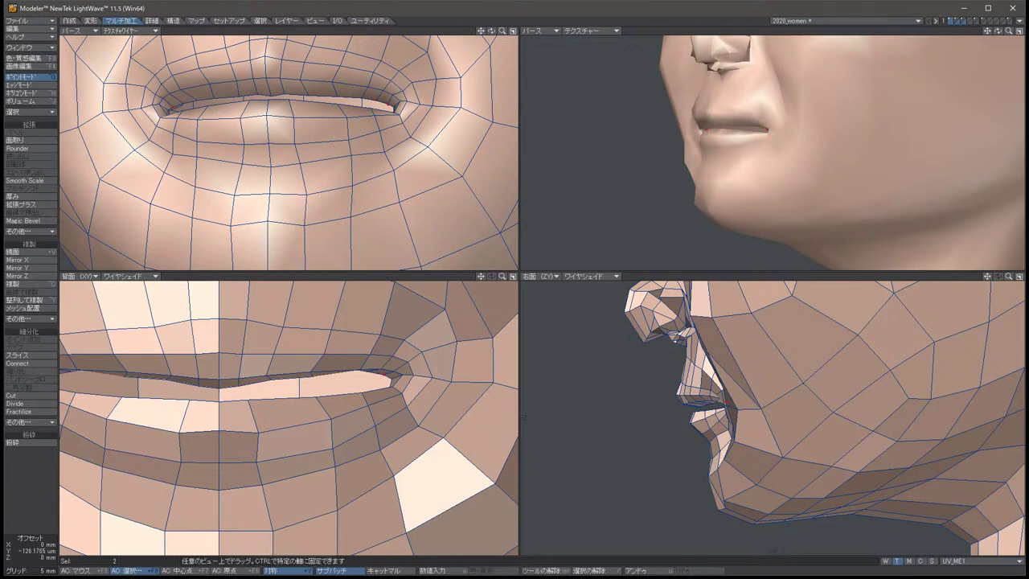
key("space")
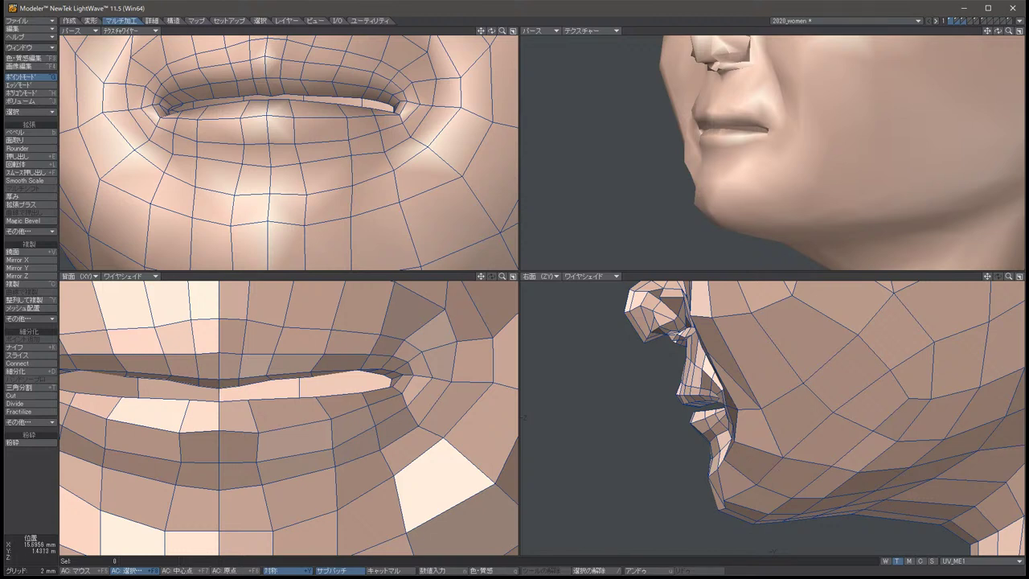
Reselect the lip-corner points for a final check, then clear the selection.
key("t")
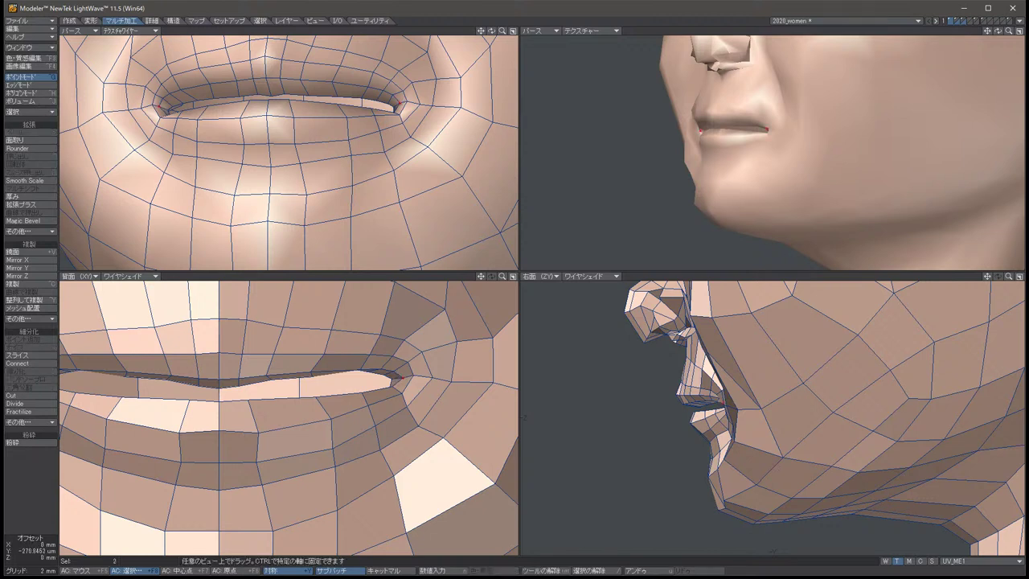
key("space")
key("slash")
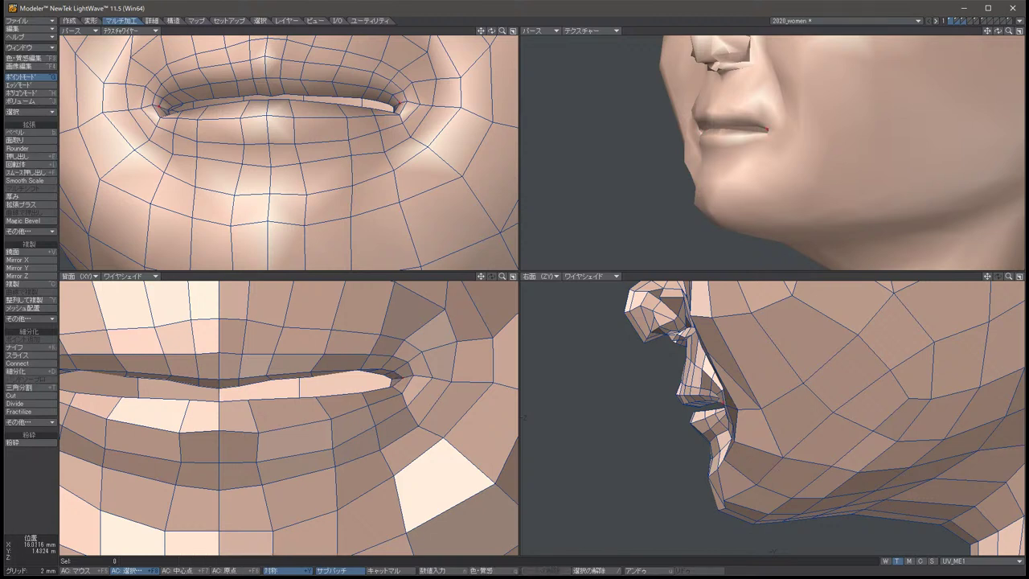
left_click(393, 374)
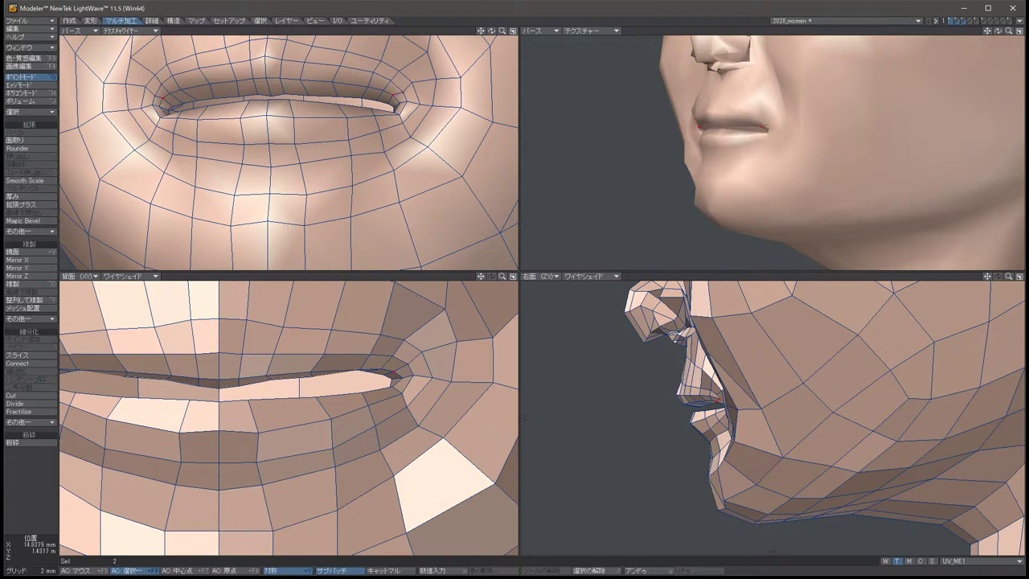
key("t")
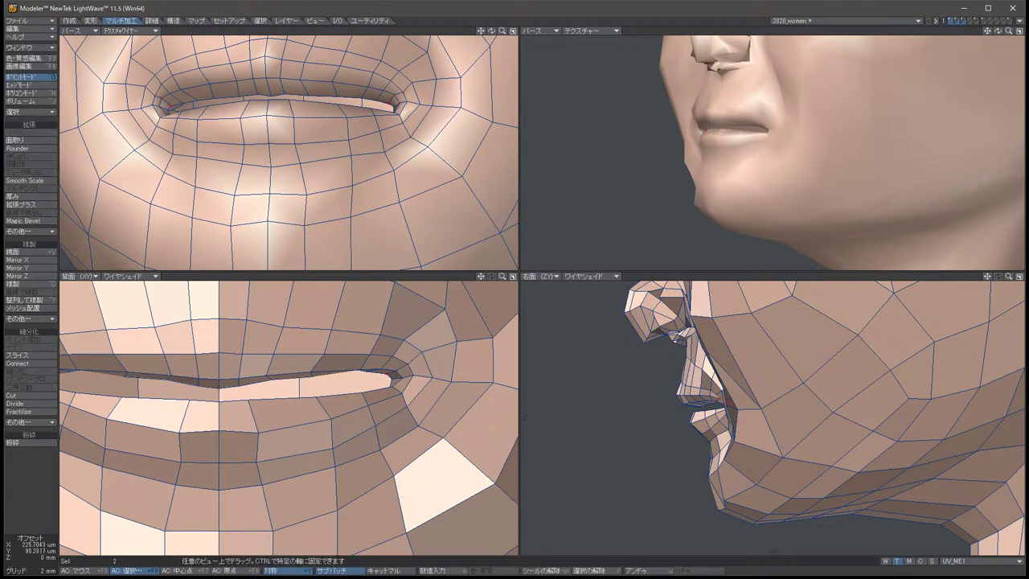
key("space")
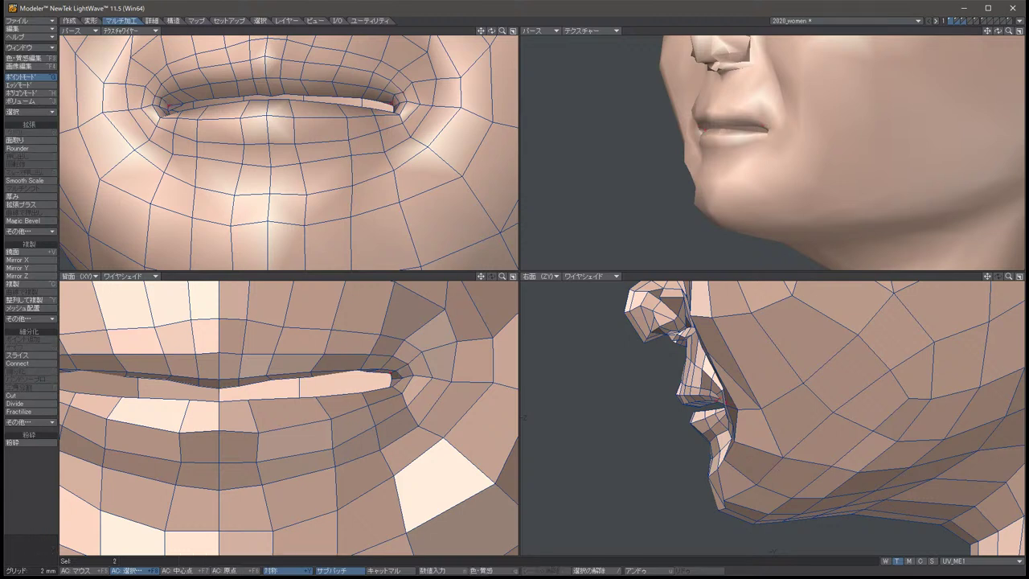
key("slash")
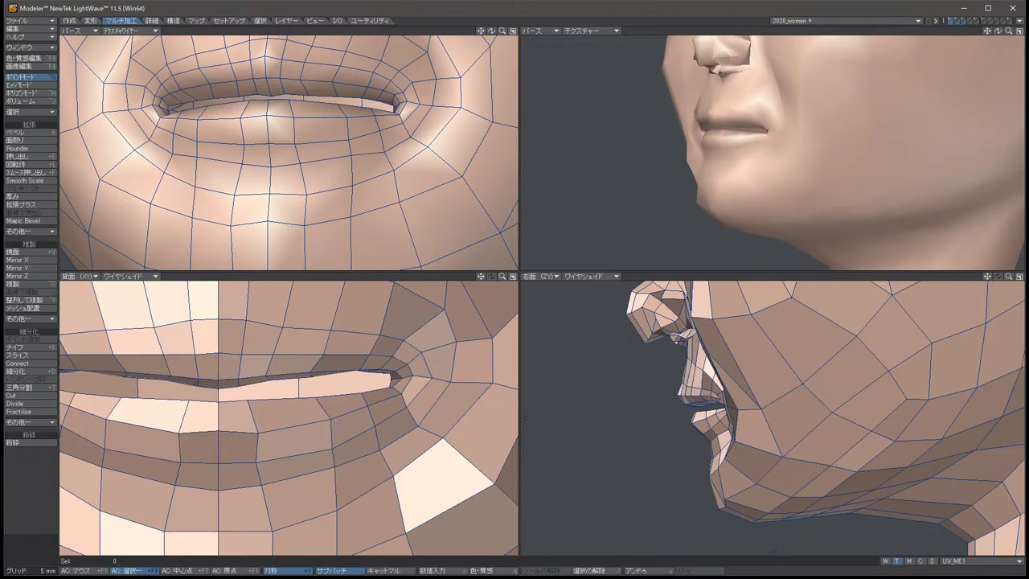
Turn on SubPatch smoothing and push the two mouth-corner points slightly back in depth.
scroll(772, 153, "down", 3)
scroll(772, 418, "down", 3)
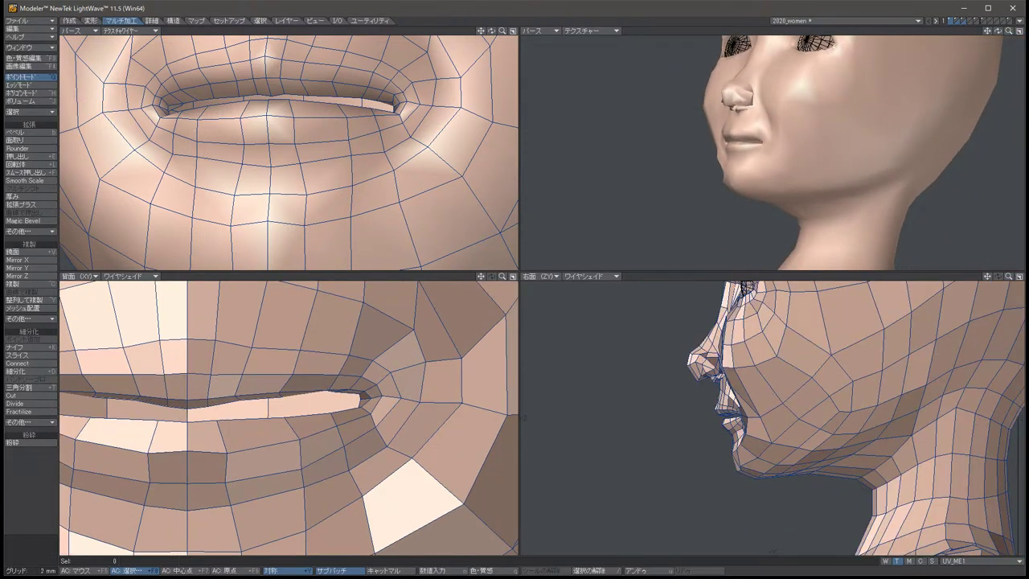
scroll(289, 153, "down", 5)
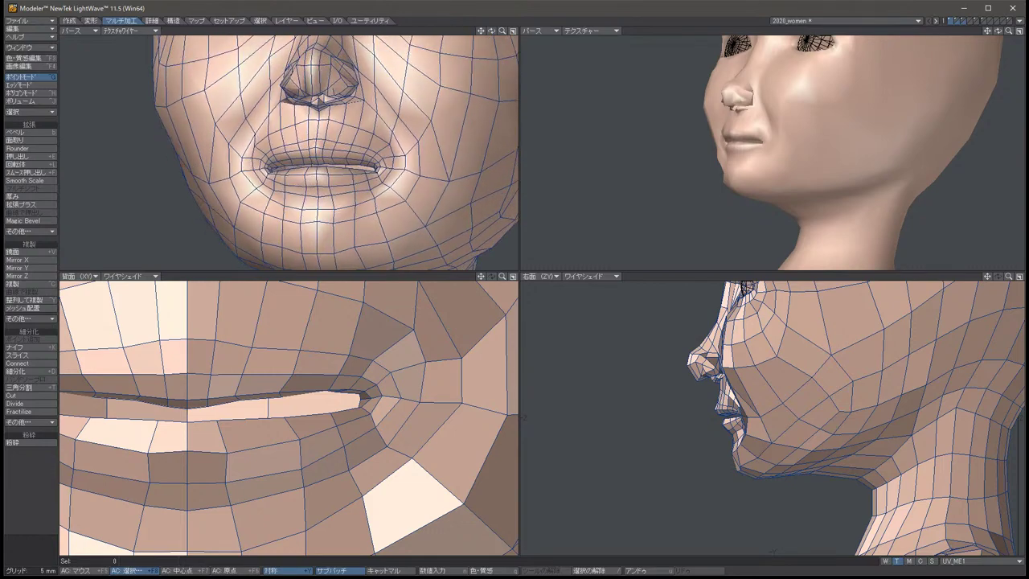
mouse_move(289, 152)
left_mouse_down("alt")
mouse_move(370, 153)
mouse_move(274, 153)
left_mouse_up("alt")
key("Tab")
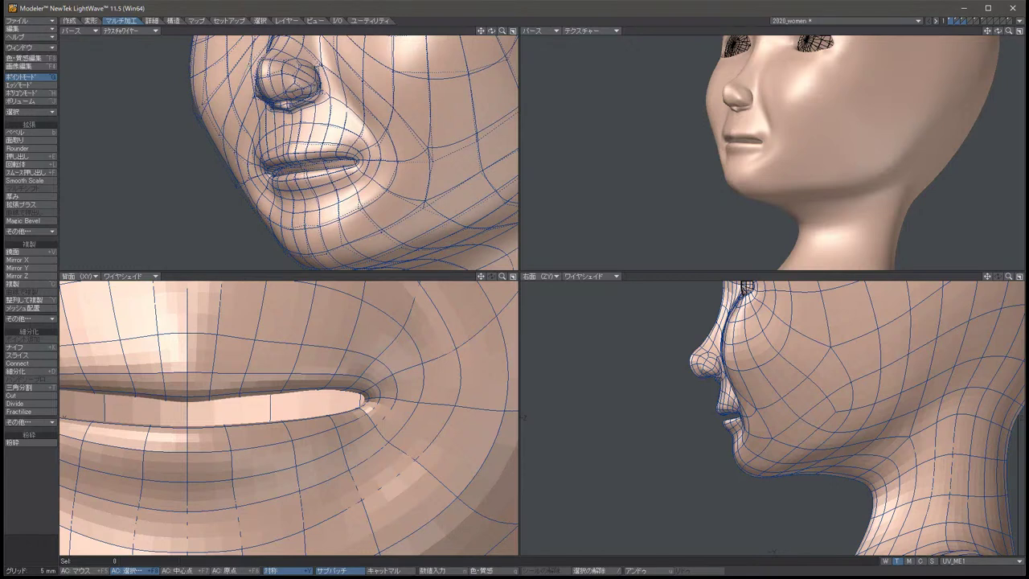
left_click(386, 444)
key("t")
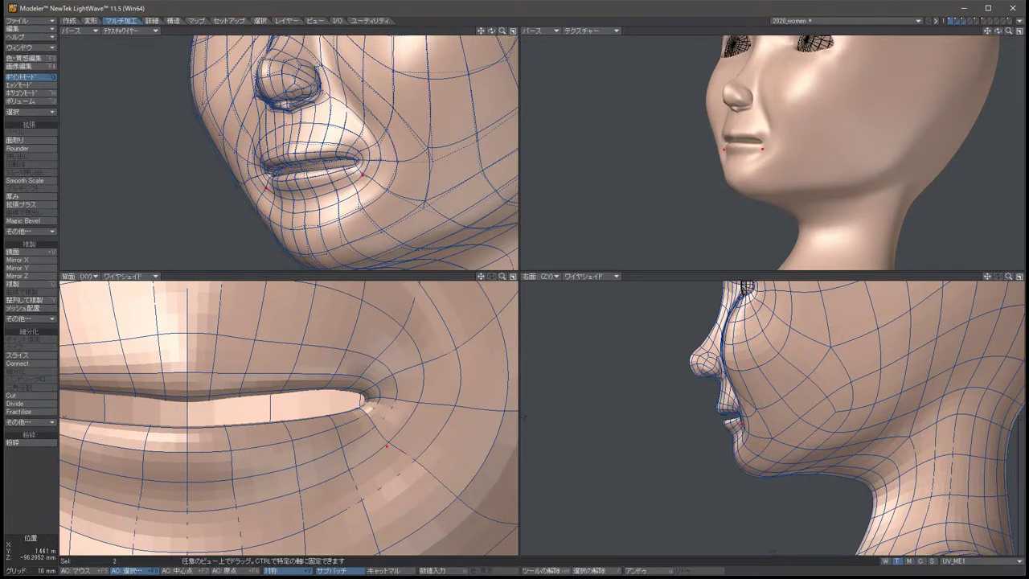
left_click_drag(741, 422, 745, 423)
key("space")
Move the two points below the mouth corners back.
key("slash")
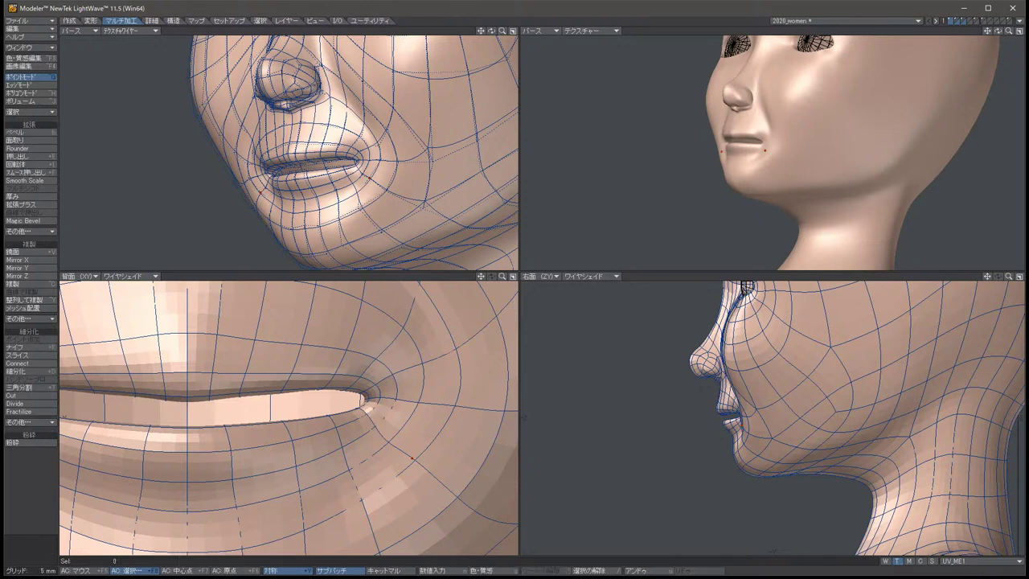
left_click(362, 497)
key("t")
left_click_drag(735, 425, 735, 437)
key("space")
key("slash")
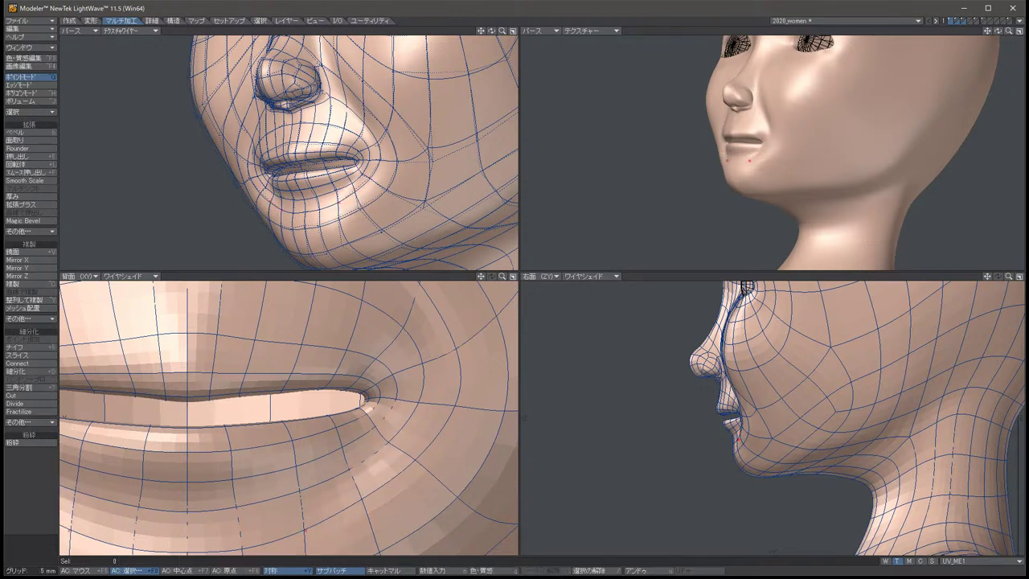
Raise the two symmetric chin points, then check the face's side profile.
key("t")
left_click(305, 532)
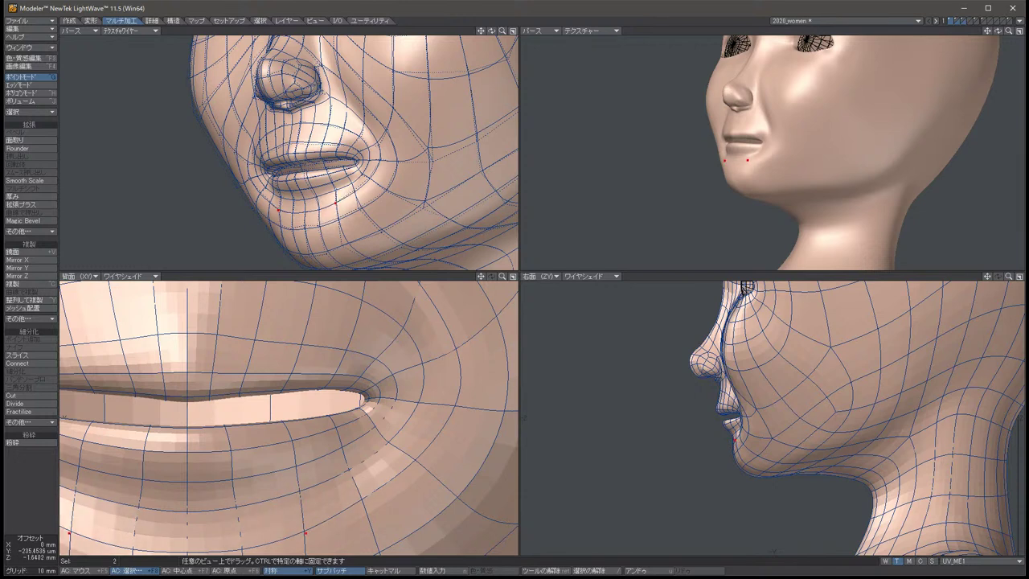
left_click_drag(305, 532, 306, 487)
key("space")
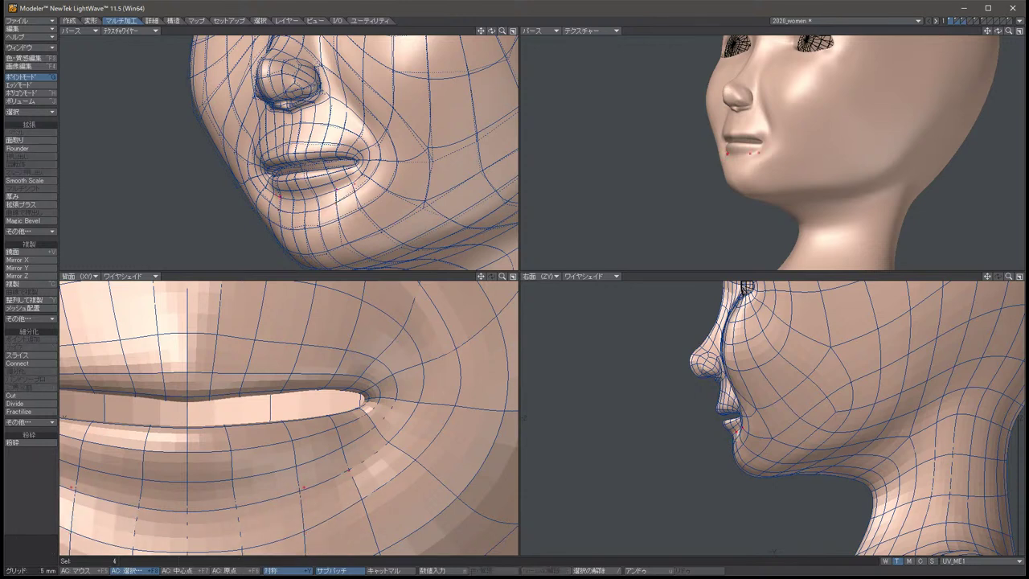
key("t")
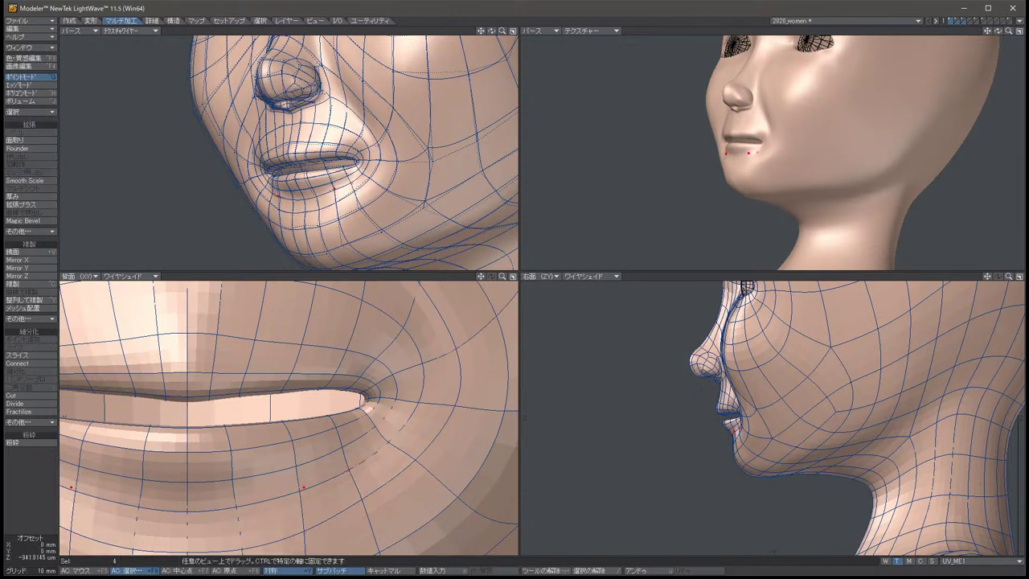
key("space")
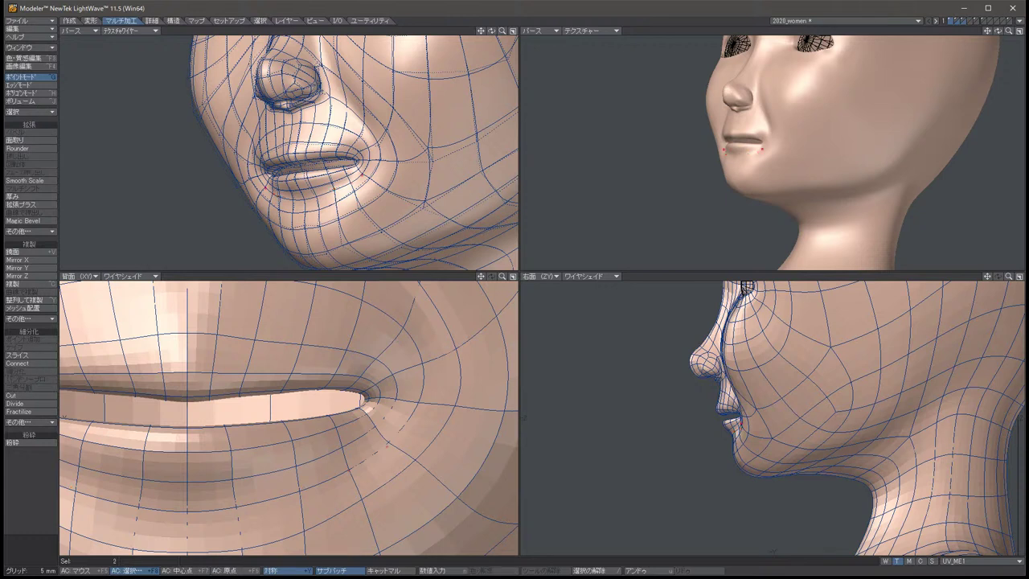
key("t")
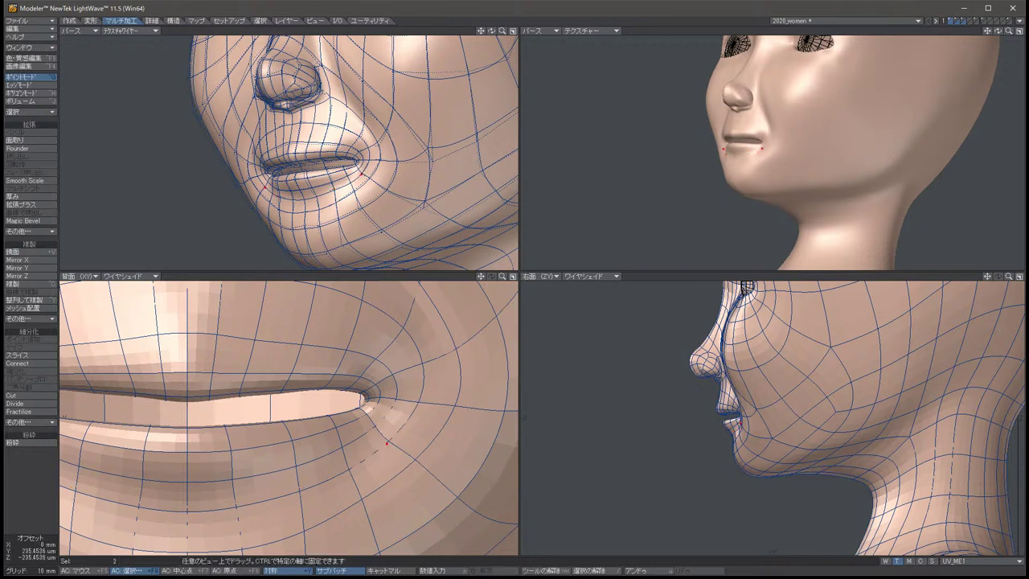
key("space")
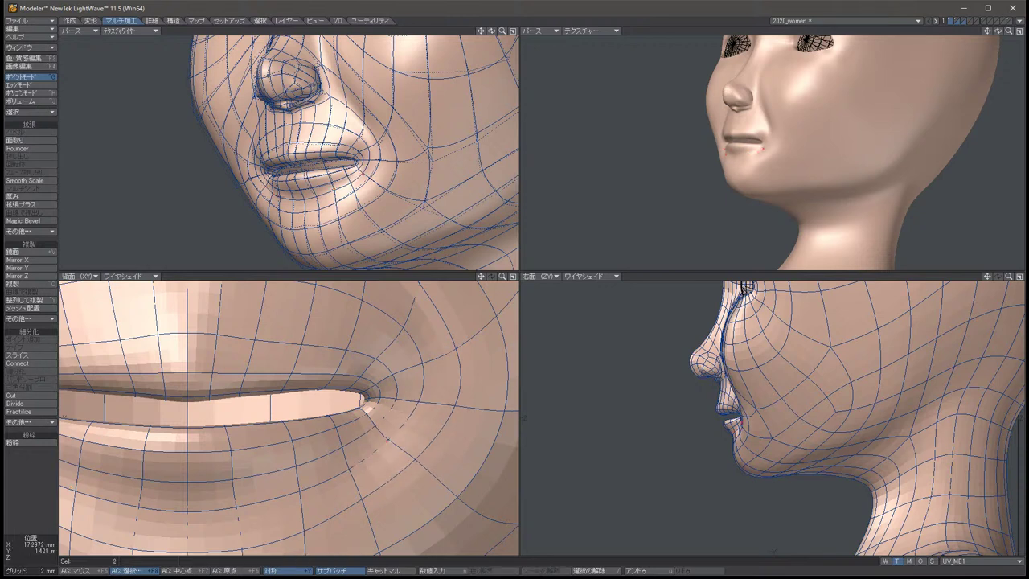
key("slash")
left_click_drag(491, 30, 535, 31)
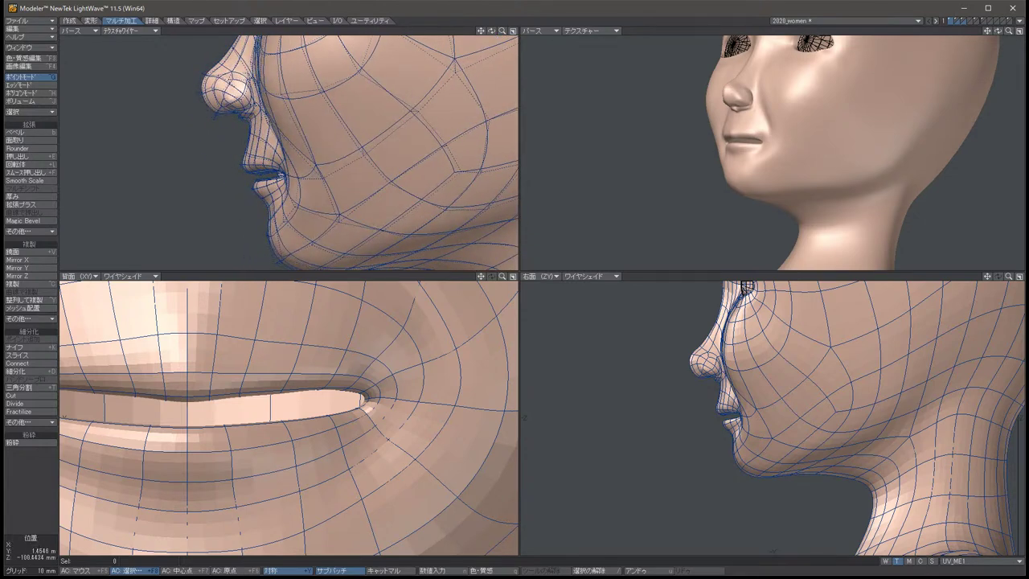
key("Up")
key("Up")
key("Up")
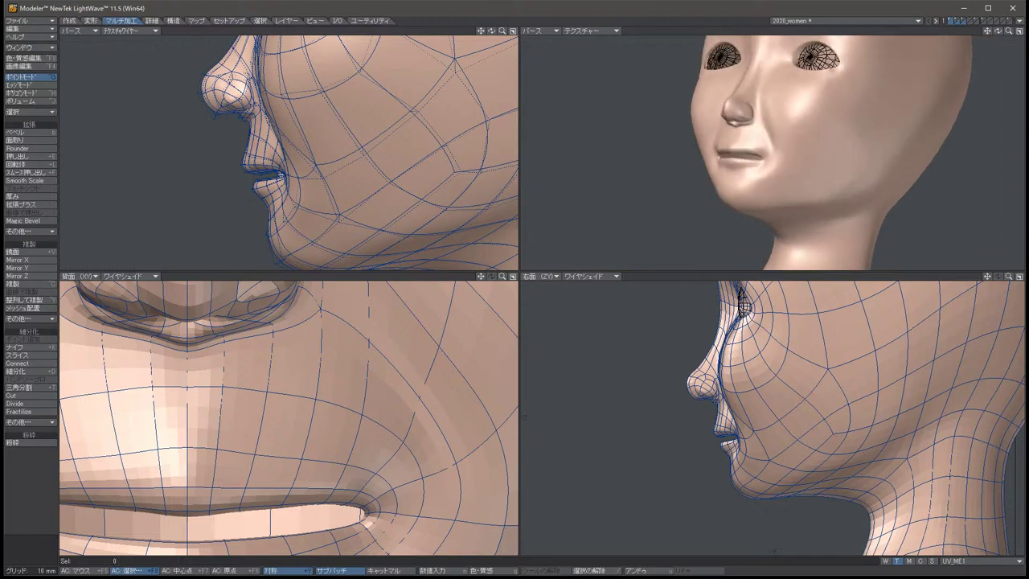
key("Right")
key("Right")
key("Right")
key("Right")
key("Right")
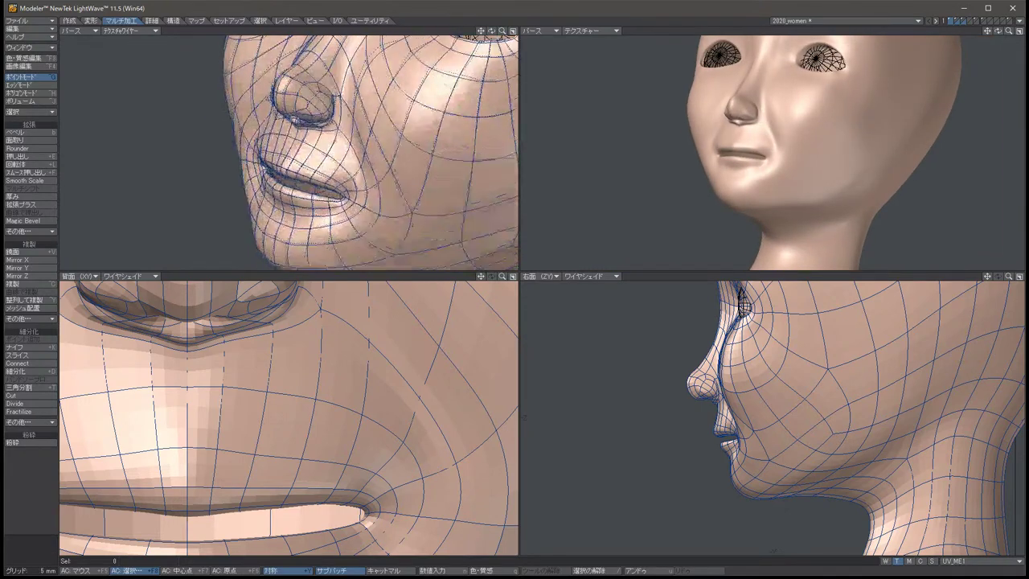
key("comma")
key("comma")
key("comma")
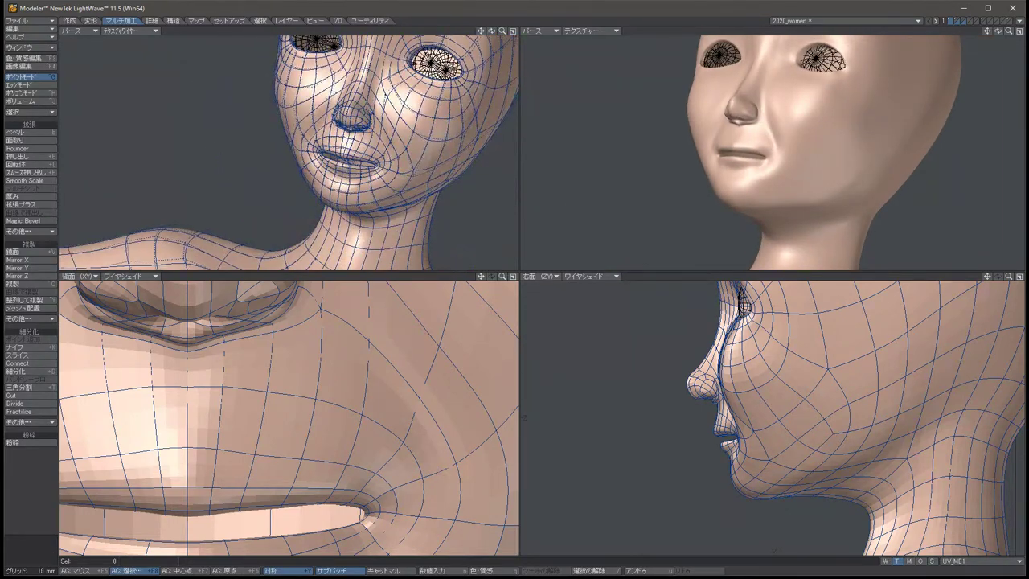
key("Down")
key("Down")
key("Down")
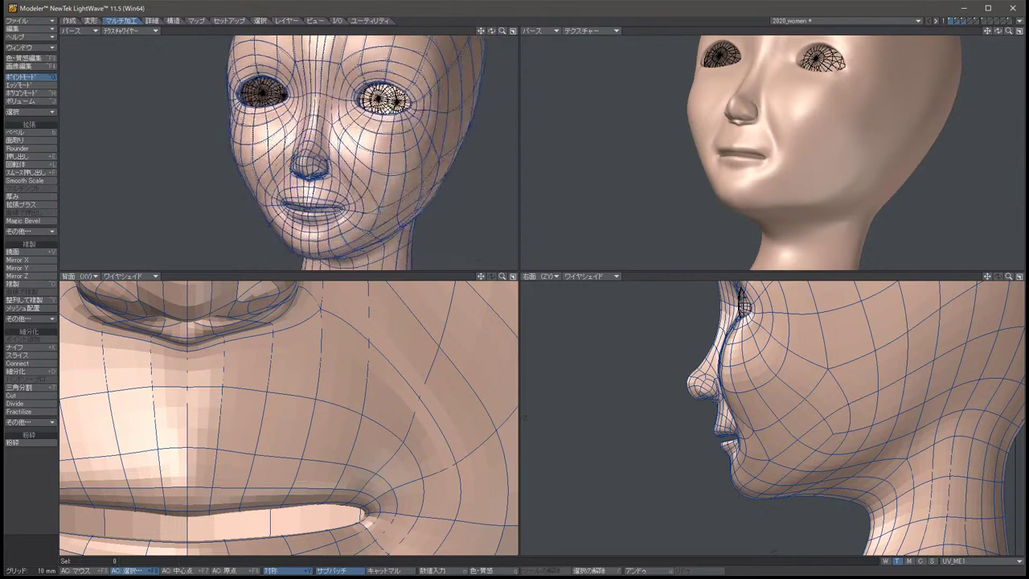
left_click(366, 150)
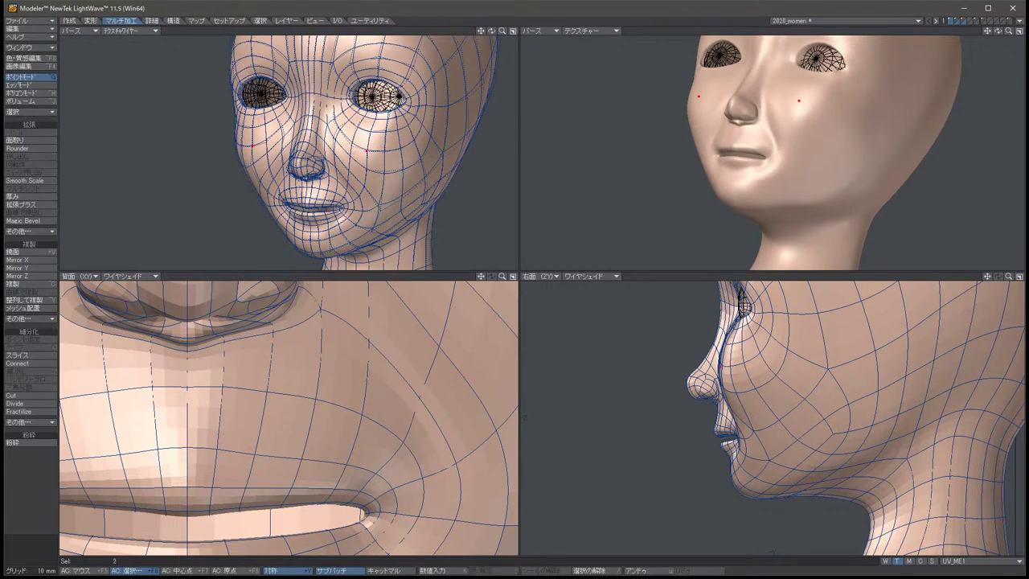
key("comma")
key("comma")
key("comma")
key("comma")
key("comma")
key("comma")
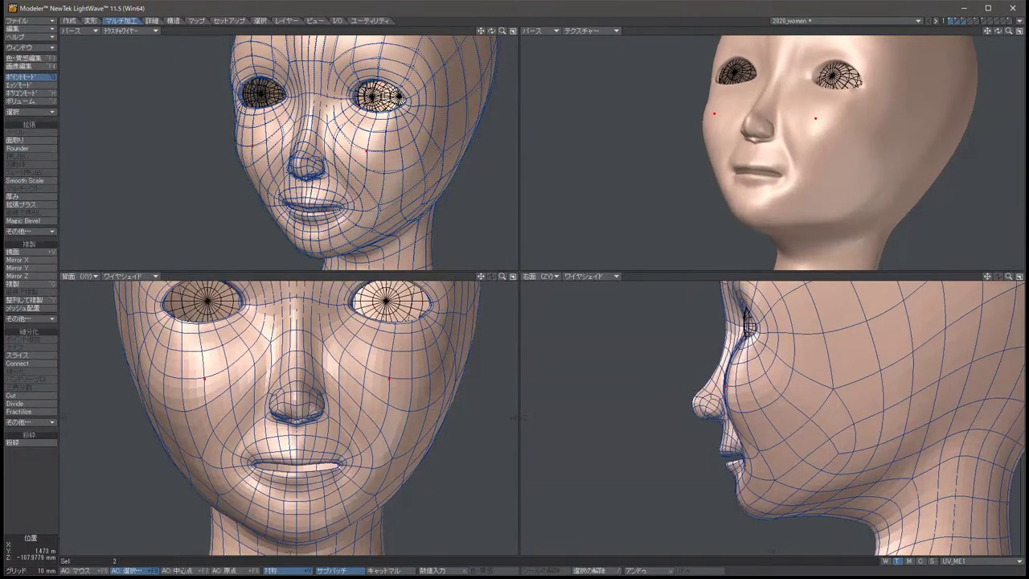
key("Up")
key("Left")
key("Left")
key("Left")
key("Left")
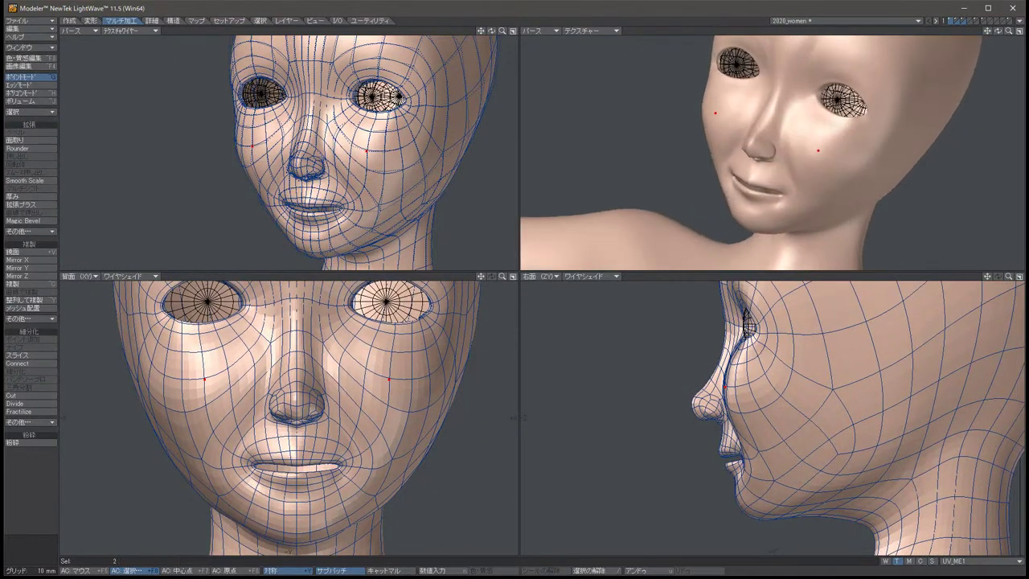
key("Up")
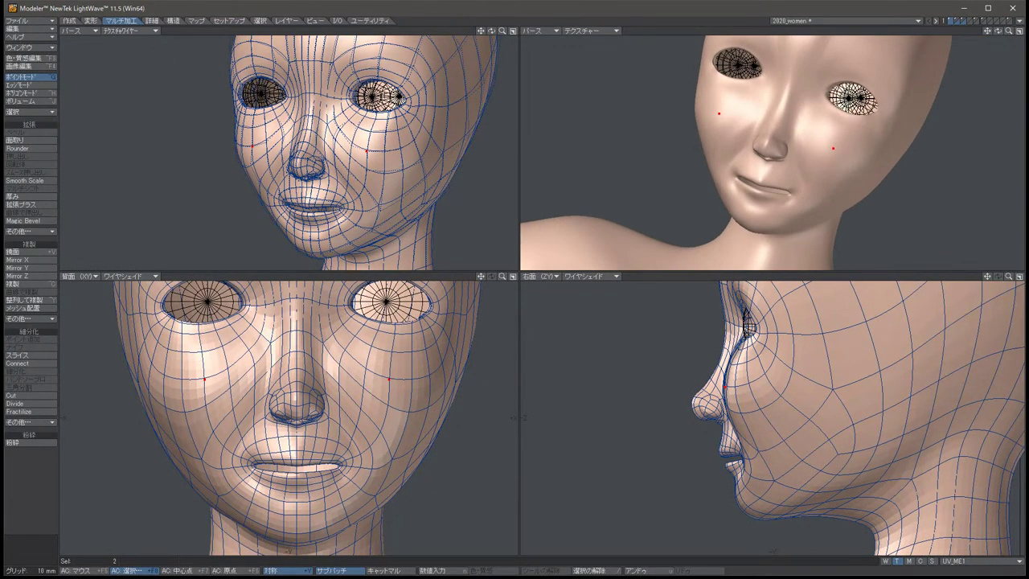
key("/")
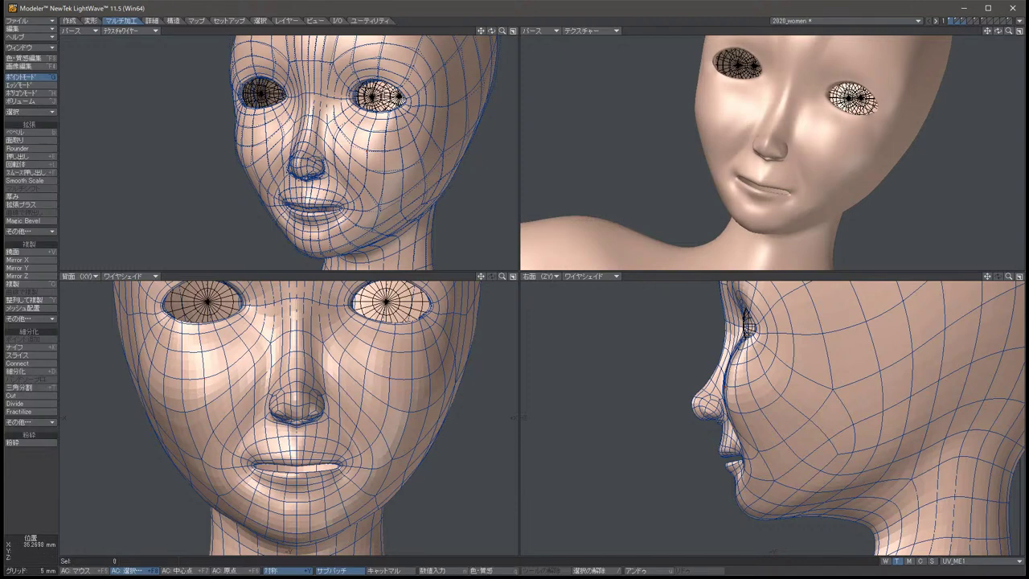
key("Up")
key("Up")
key("Up")
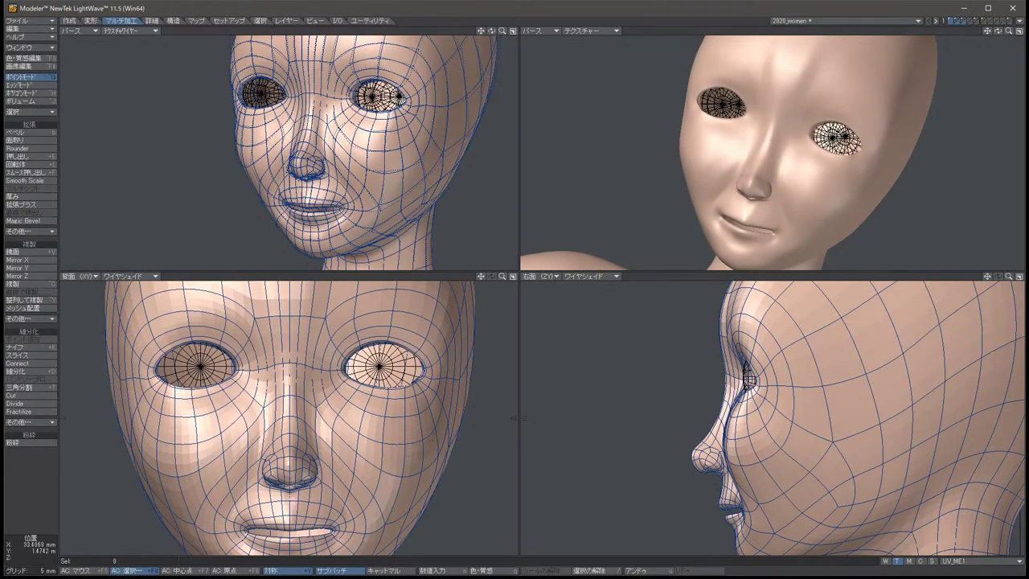
Zoom in on the eyes and raise the two upper-eyelid points slightly.
key(".")
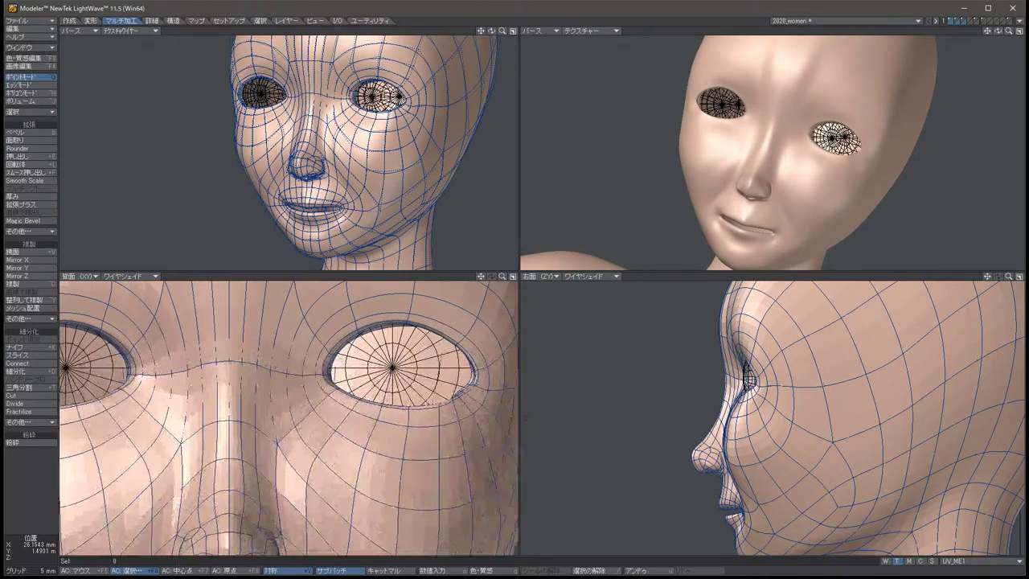
key("Left")
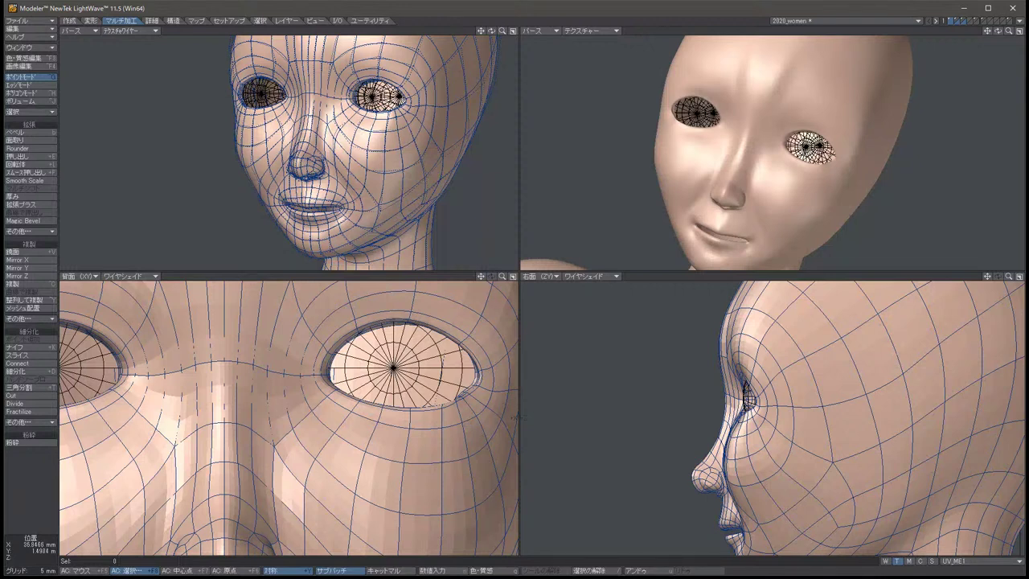
left_click(408, 307)
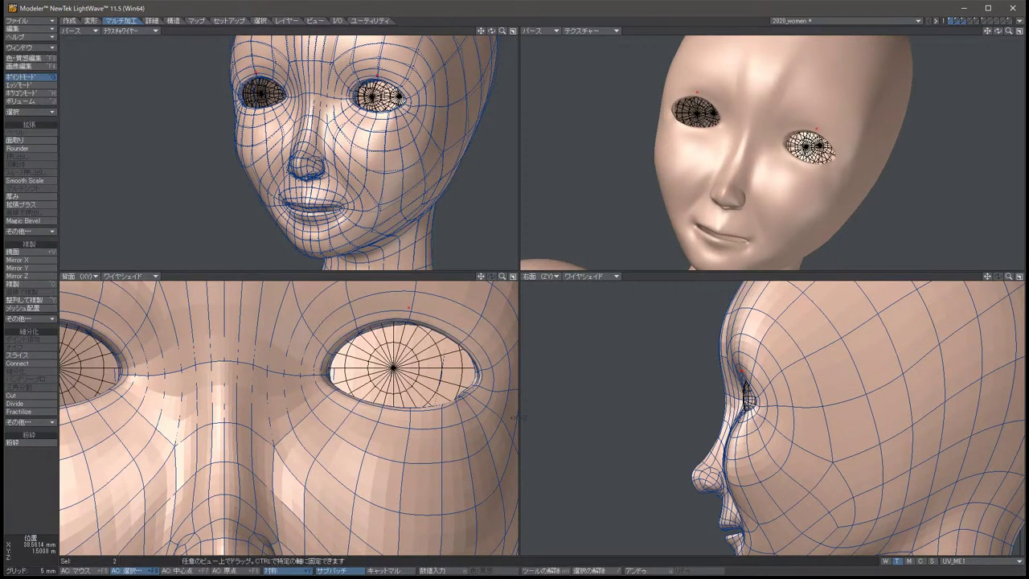
left_click_drag(408, 308, 409, 304)
key("slash")
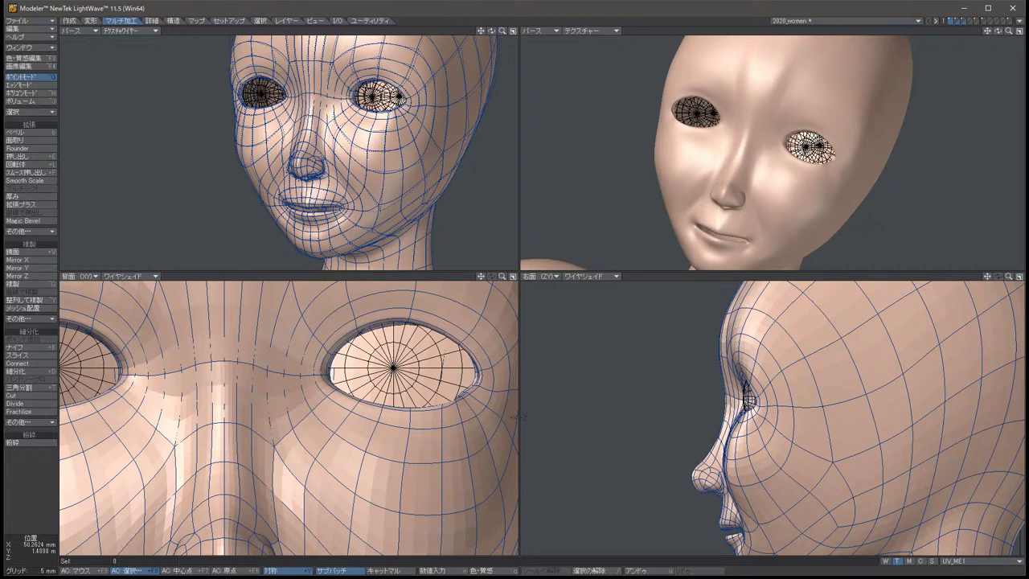
Zoom in on the right eye and turn off SubPatch to show the cage.
key("period")
key("period")
key("period")
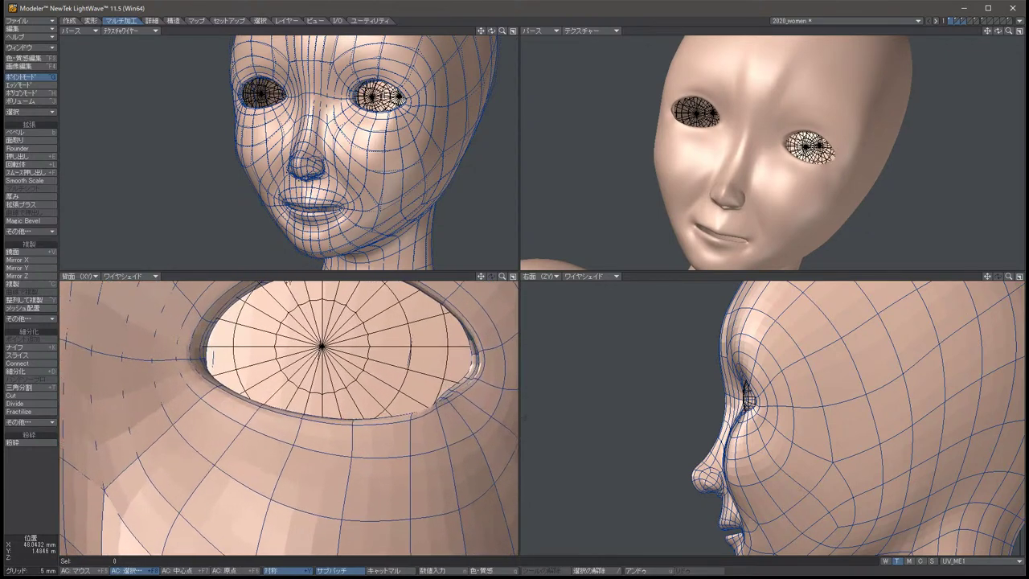
key("Tab")
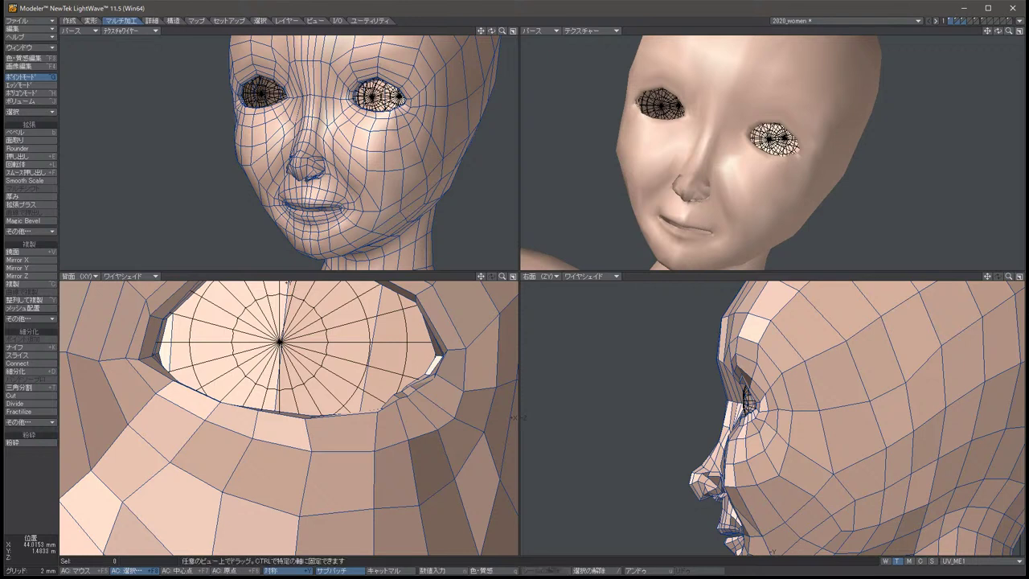
key("t")
key("space")
key("space")
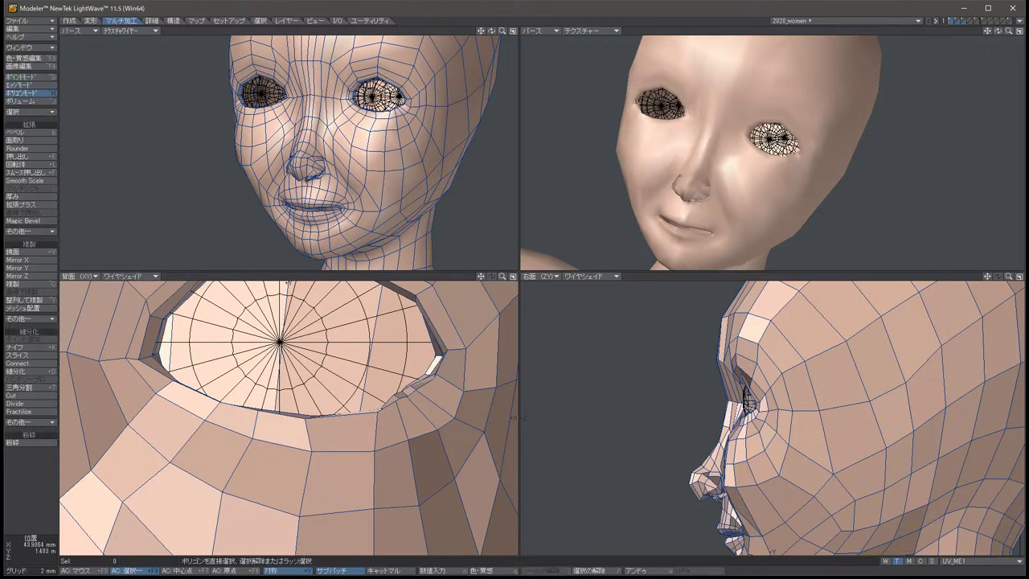
key("space")
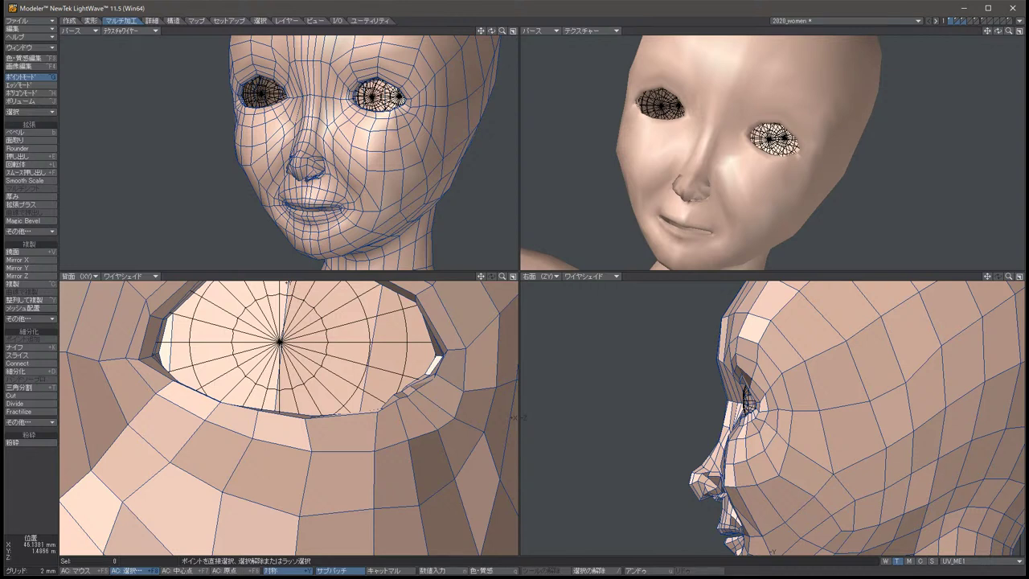
Nudge the two lower-eyelid corner points toward the eyeball, redoing the move once after an undo.
key("t")
left_click_drag(512, 416, 517, 418)
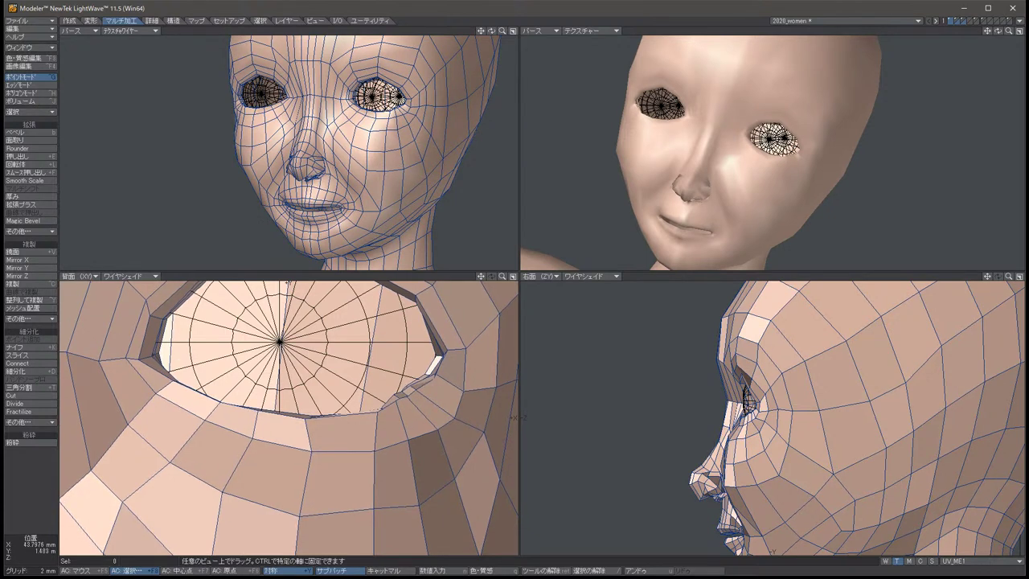
key("u")
key("shift+u")
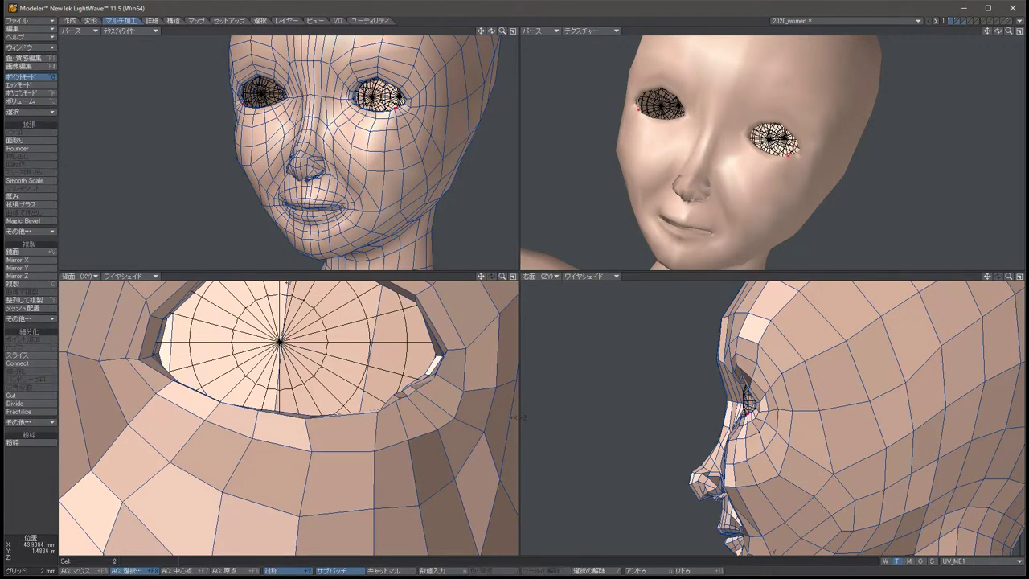
key("t")
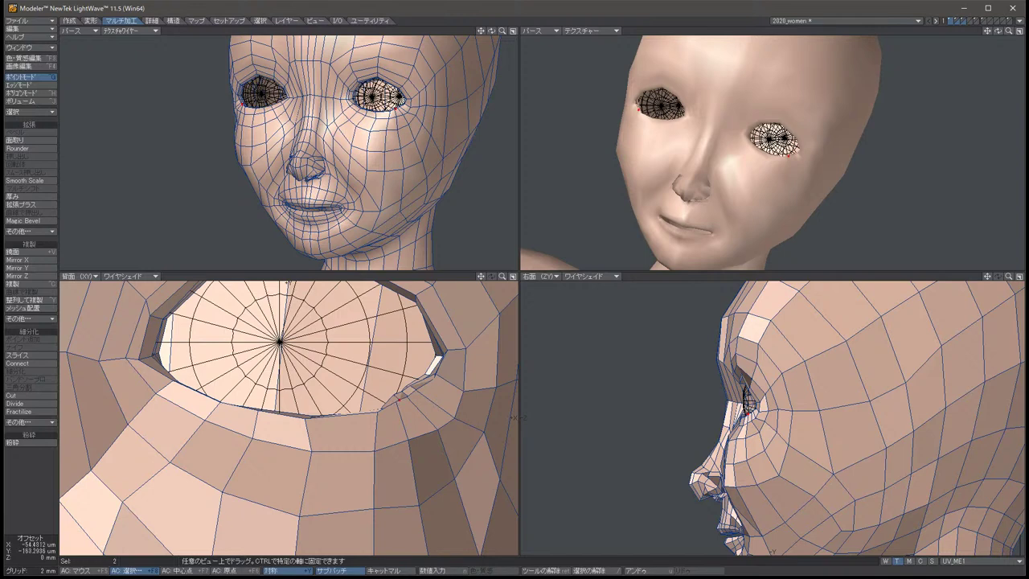
scroll(515, 417, "up", 5)
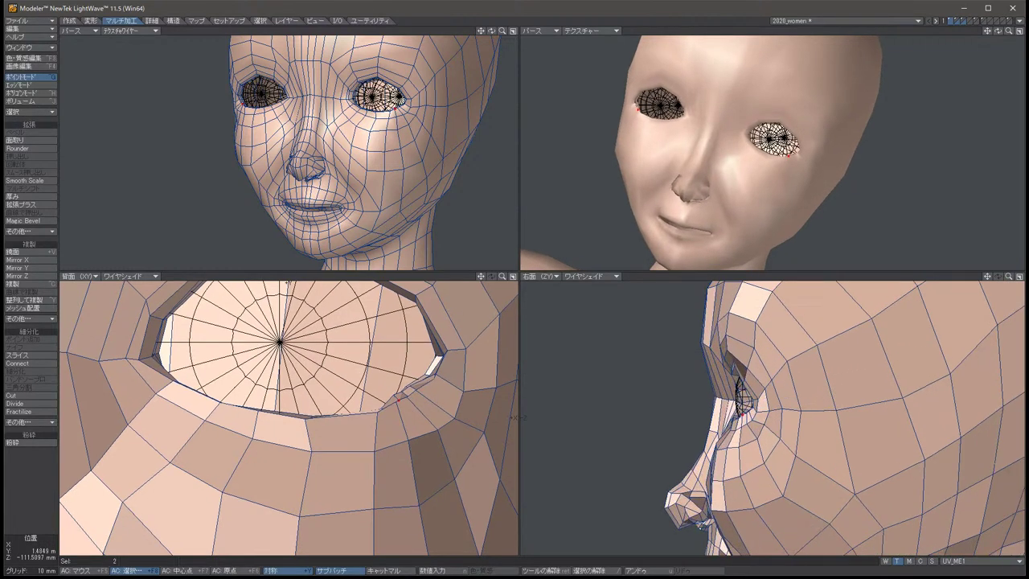
key("Down")
key("Down")
key("Down")
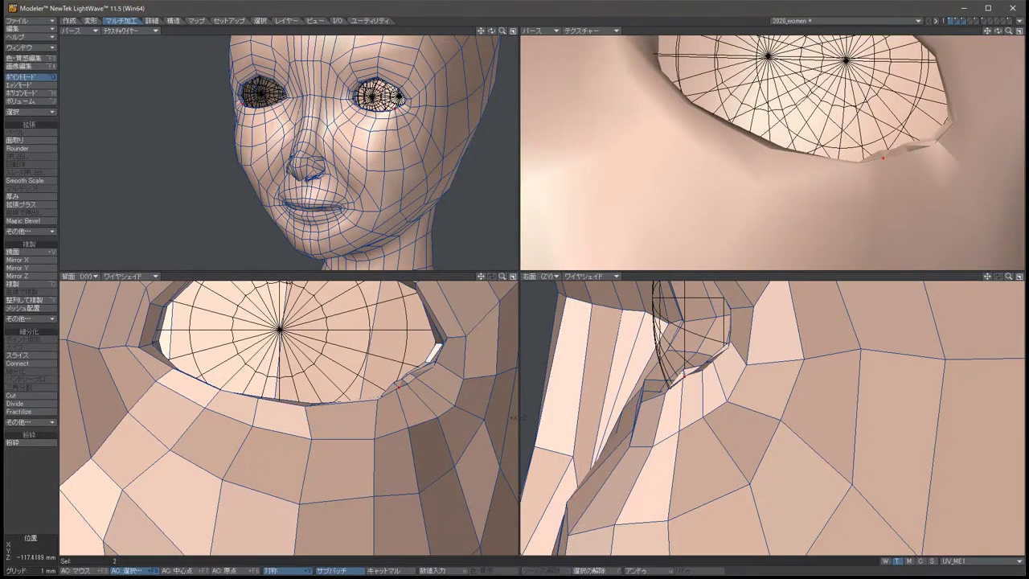
key("t")
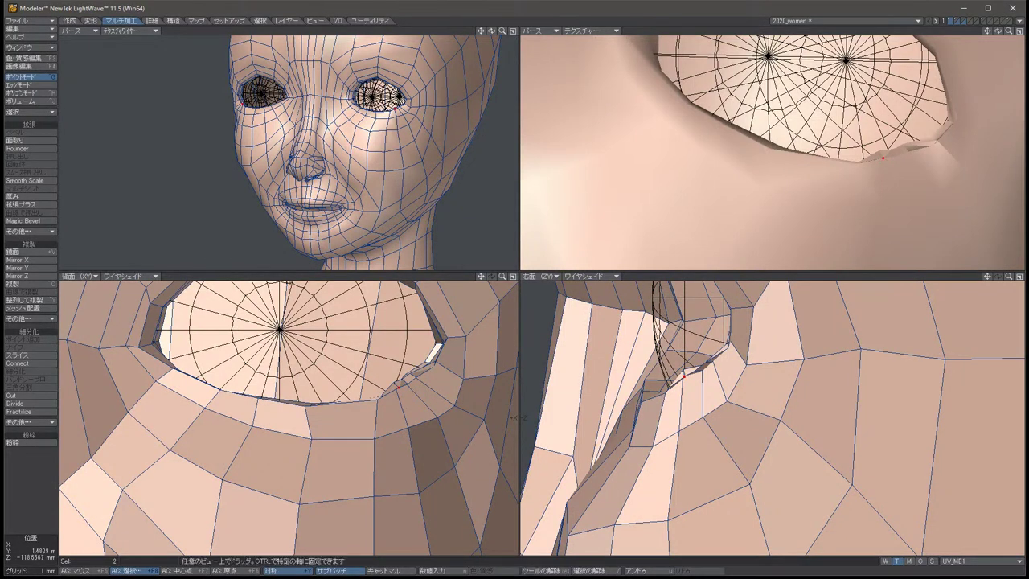
left_click_drag(519, 420, 514, 417)
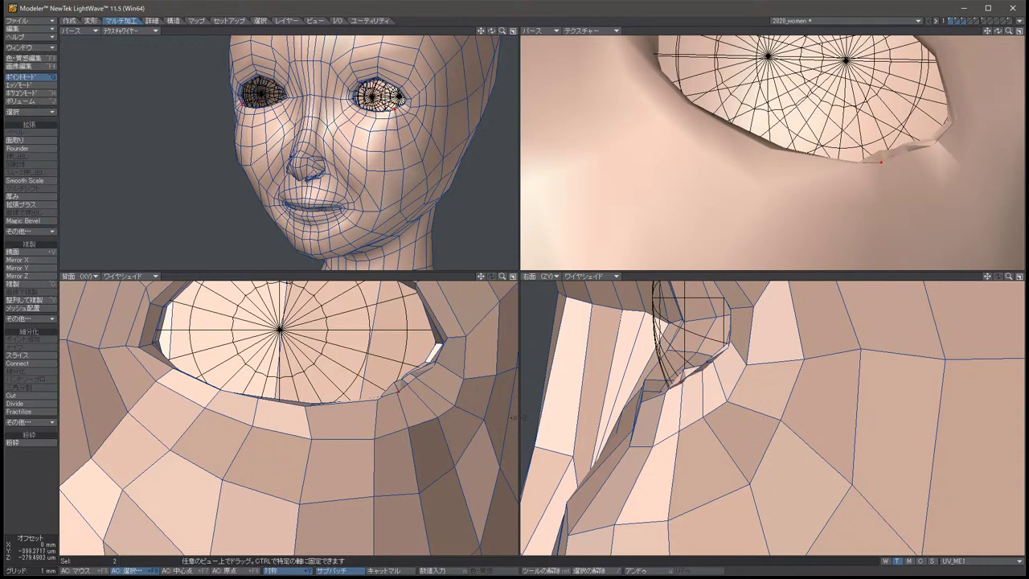
Try Wireframe and Sketch styles on the side view, then return it to shaded with wires.
left_click(591, 275)
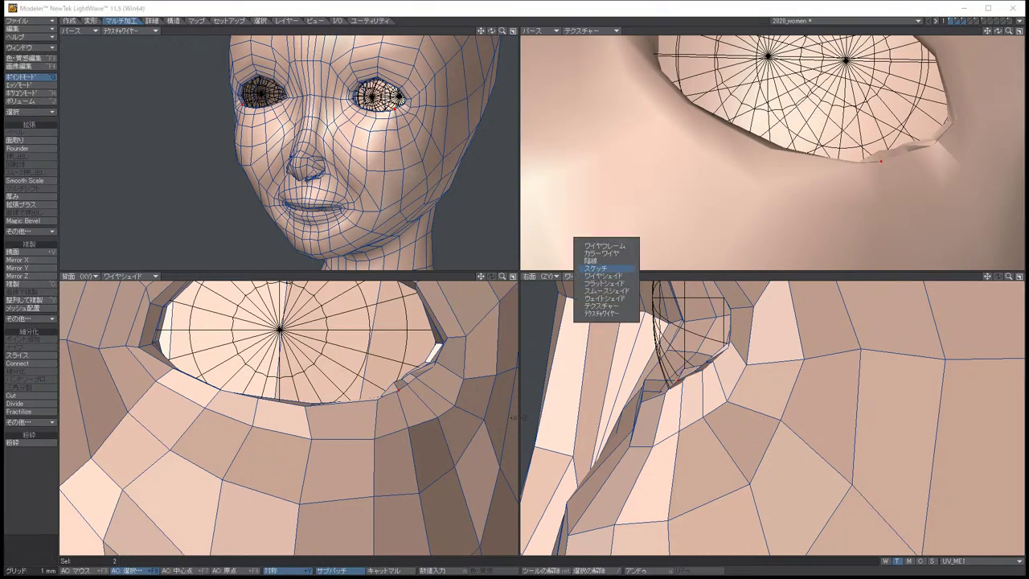
left_click(603, 246)
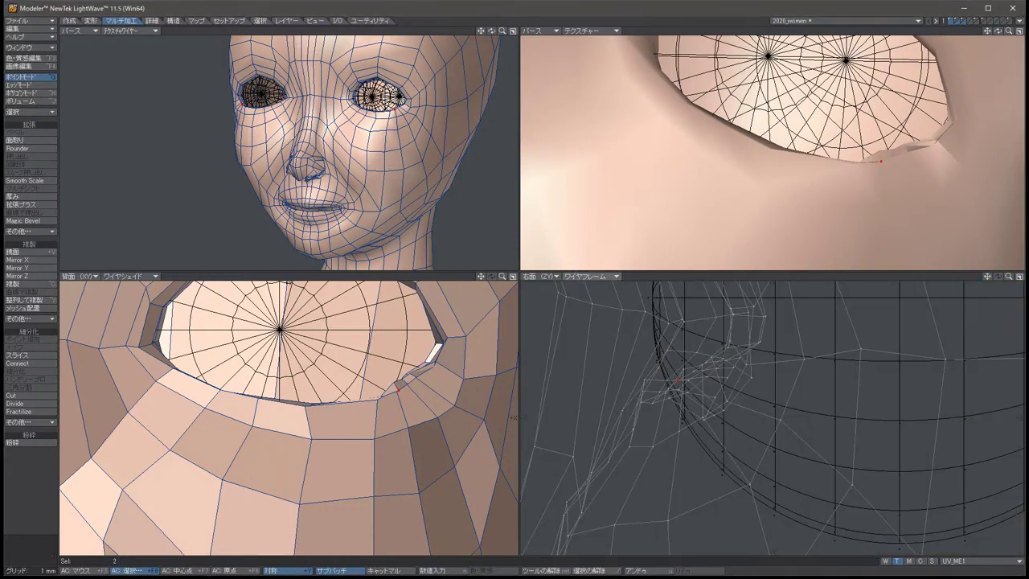
left_click(591, 276)
left_click(598, 298)
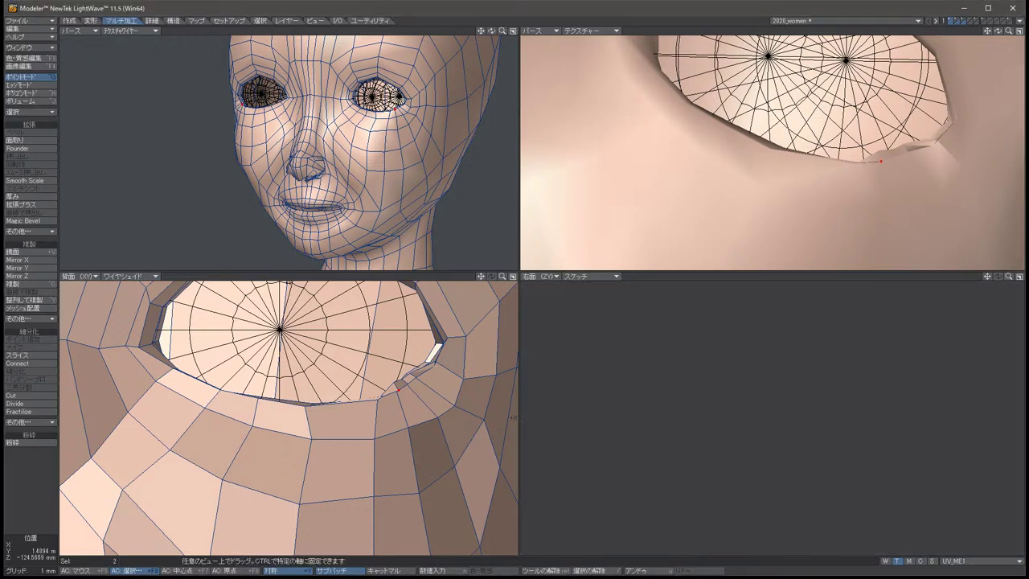
left_click(587, 276)
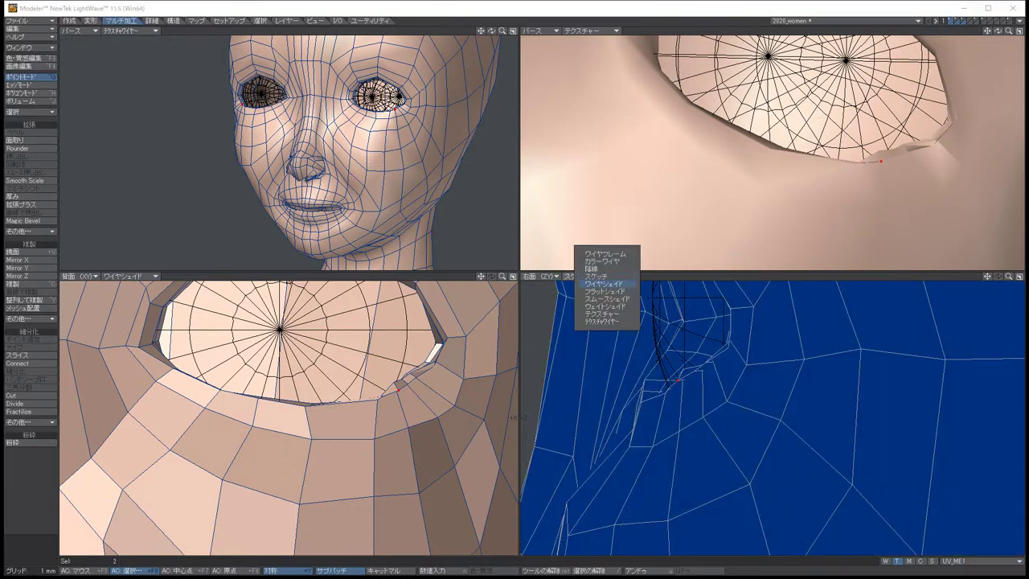
left_click(602, 284)
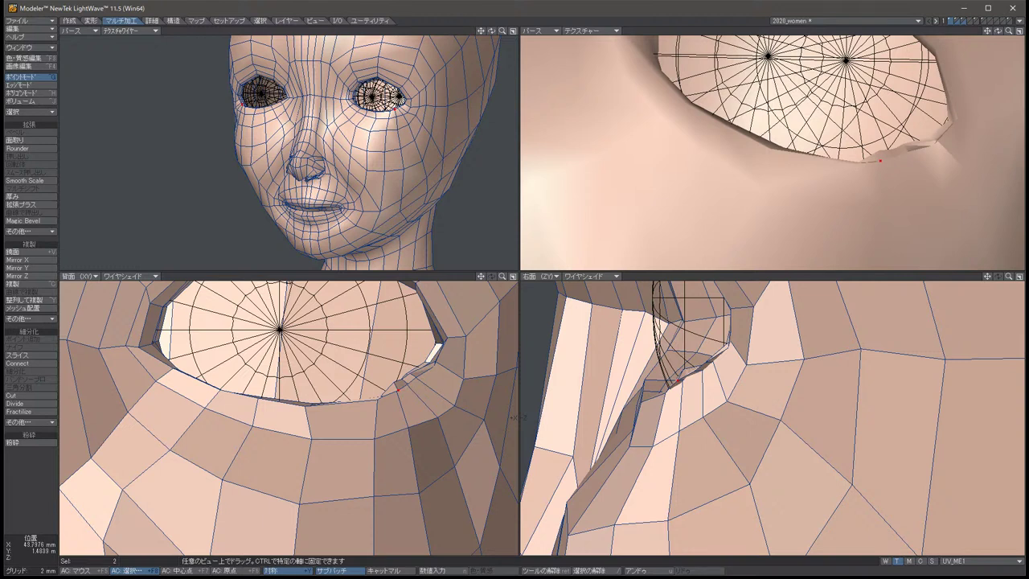
Reselect the two eye-corner points and push them slightly back in depth.
key("slash")
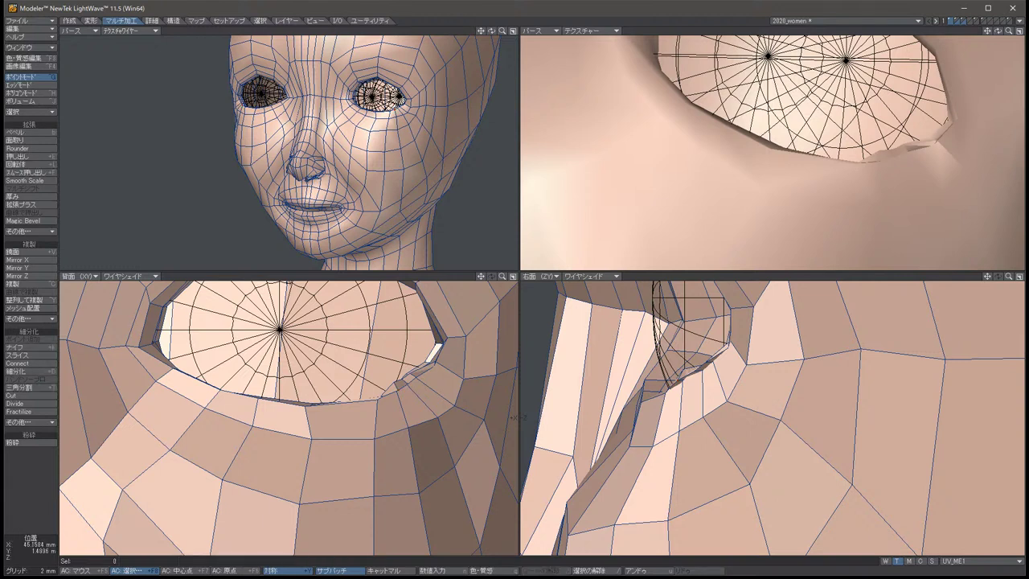
key("ctrl+z")
key("t")
left_click_drag(679, 378, 679, 381)
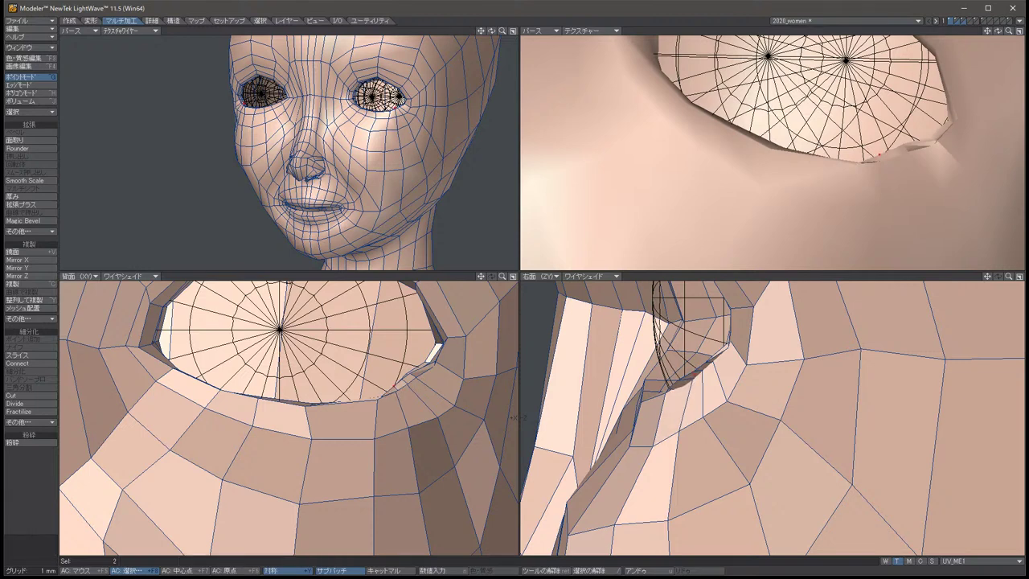
key("Left")
key("Left")
key("Left")
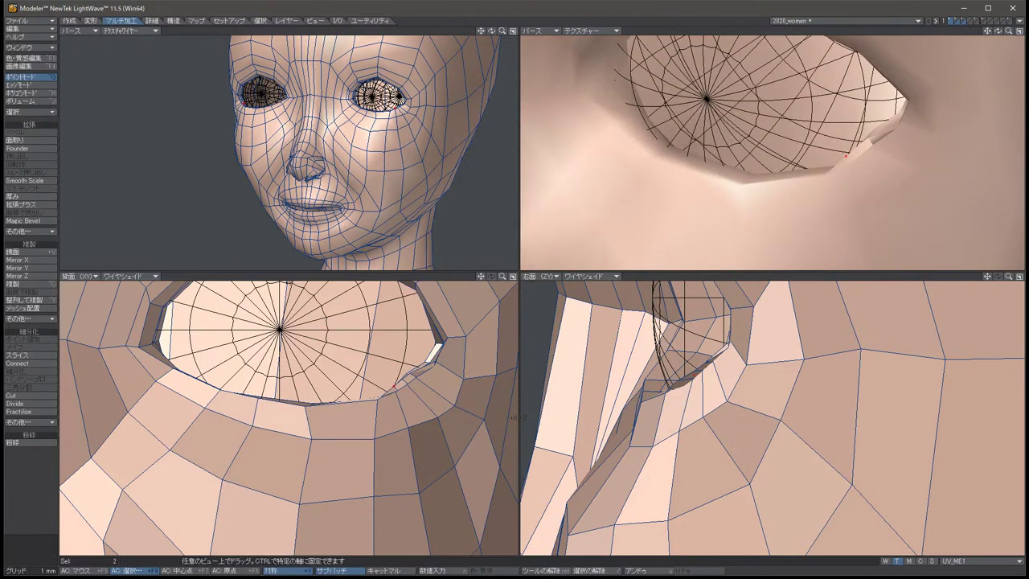
Show the perspective view as Texture Wire and orbit it onto the eye.
left_click(590, 31)
left_click(607, 74)
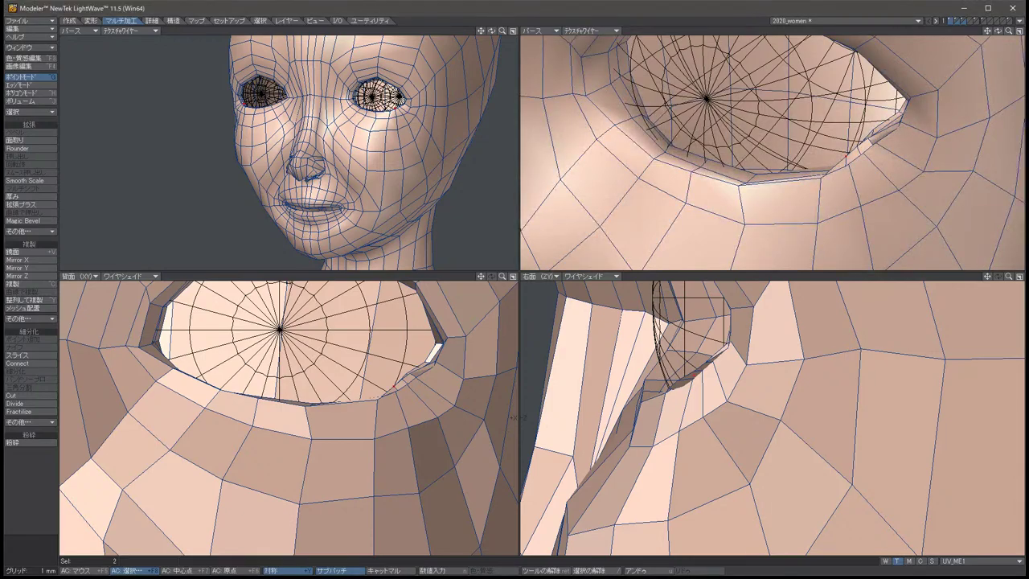
key("Down")
key("Right")
key("Down")
key("Down")
key("Down")
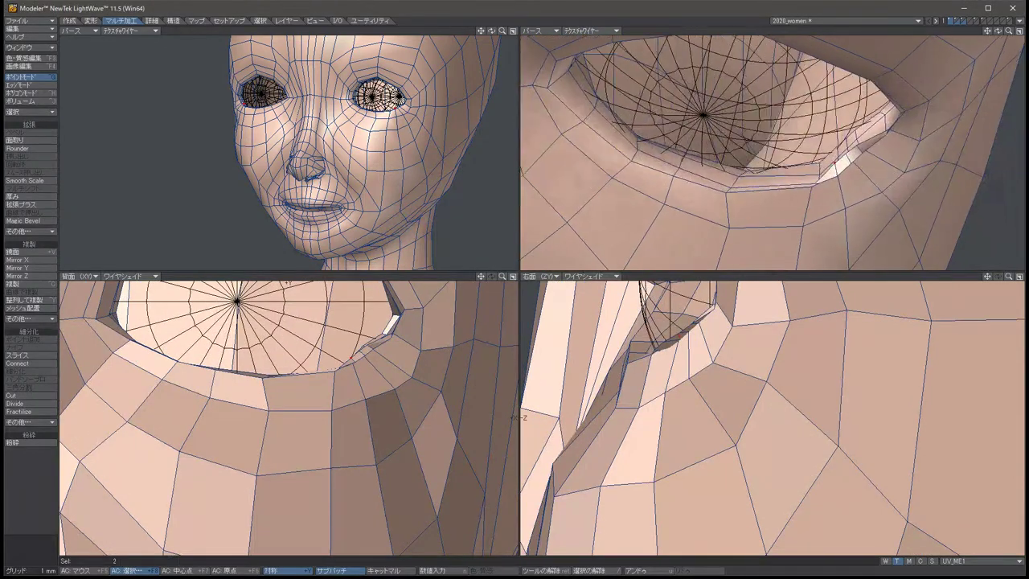
key("Down")
key("Down")
key("Down")
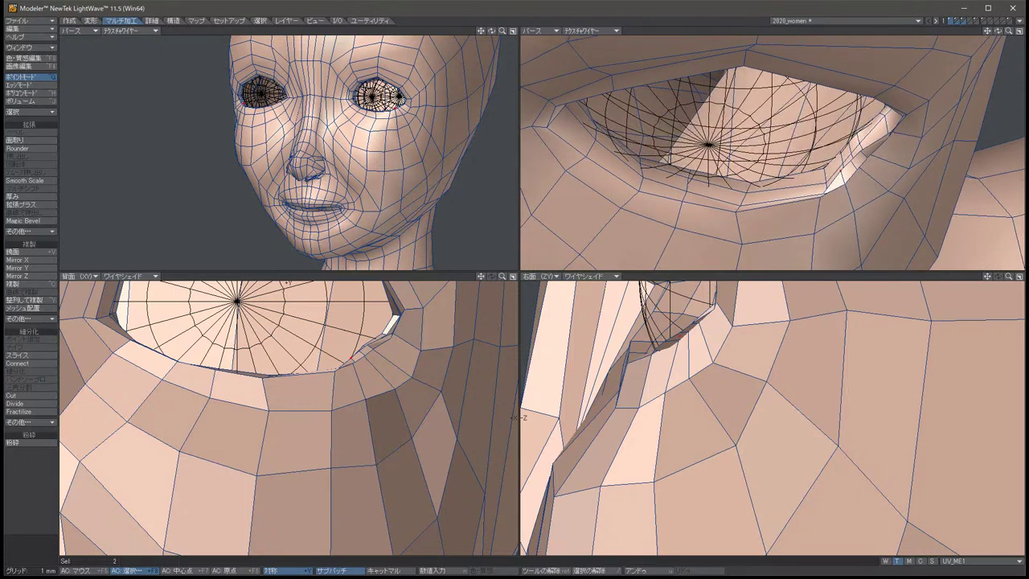
key("Down")
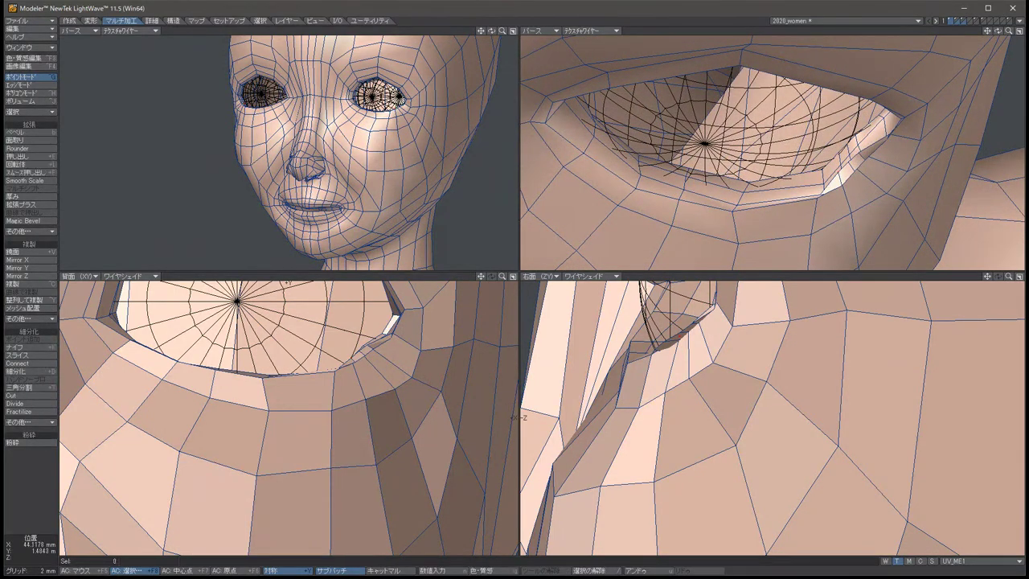
Lower the two eye-corner points, then switch the head mesh to SubPatch smoothing.
key("t")
mouse_move(836, 165)
left_mouse_down()
mouse_move(828, 194)
mouse_move(839, 193)
mouse_move(835, 173)
mouse_move(826, 194)
mouse_move(822, 138)
mouse_move(836, 102)
mouse_move(840, 184)
left_mouse_up()
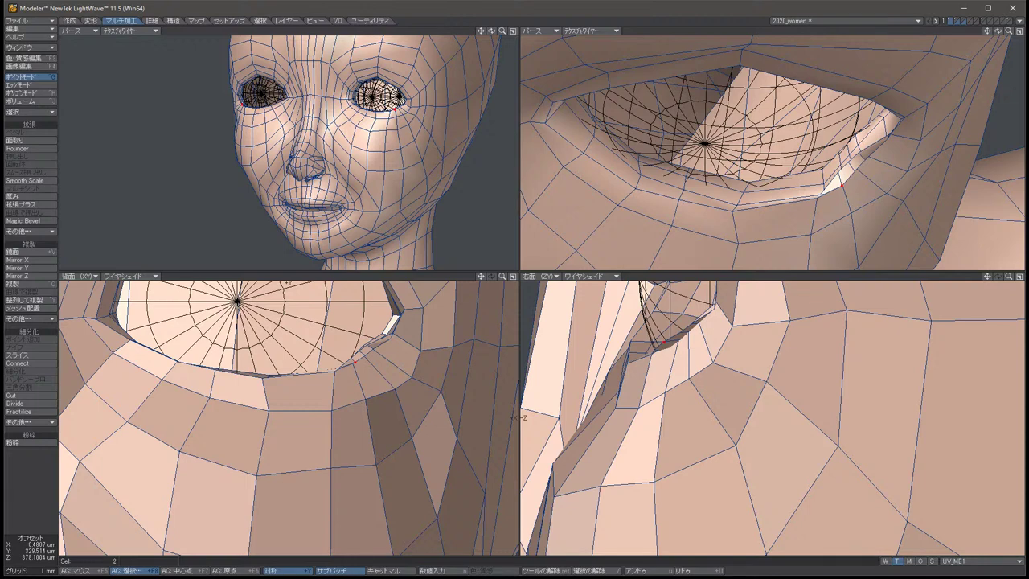
key("space")
key("slash")
key("Tab")
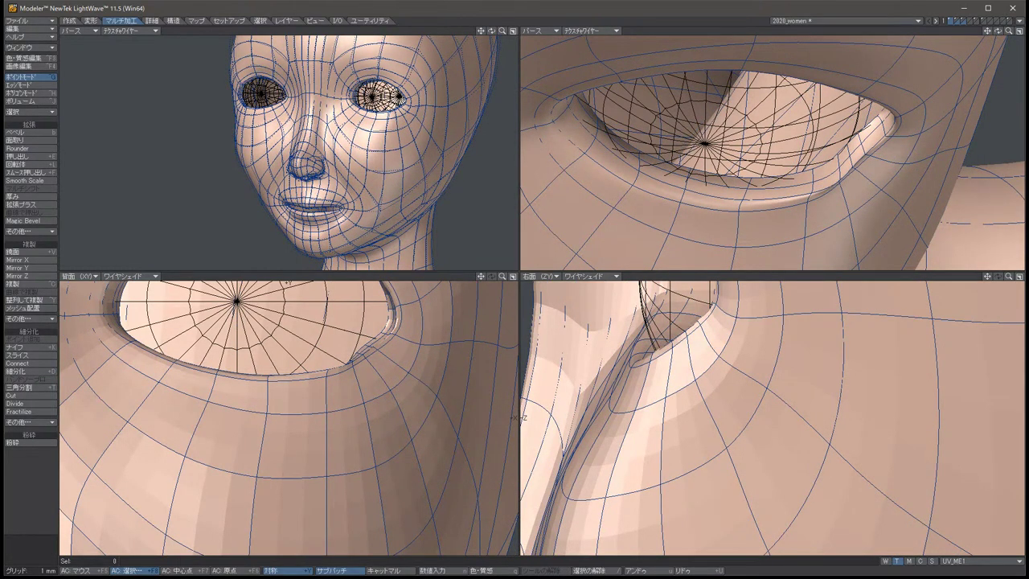
Zoom in on the eye corner and shift its two points slightly.
left_click_drag(763, 153, 735, 132, "alt")
left_click_drag(801, 135, 813, 119)
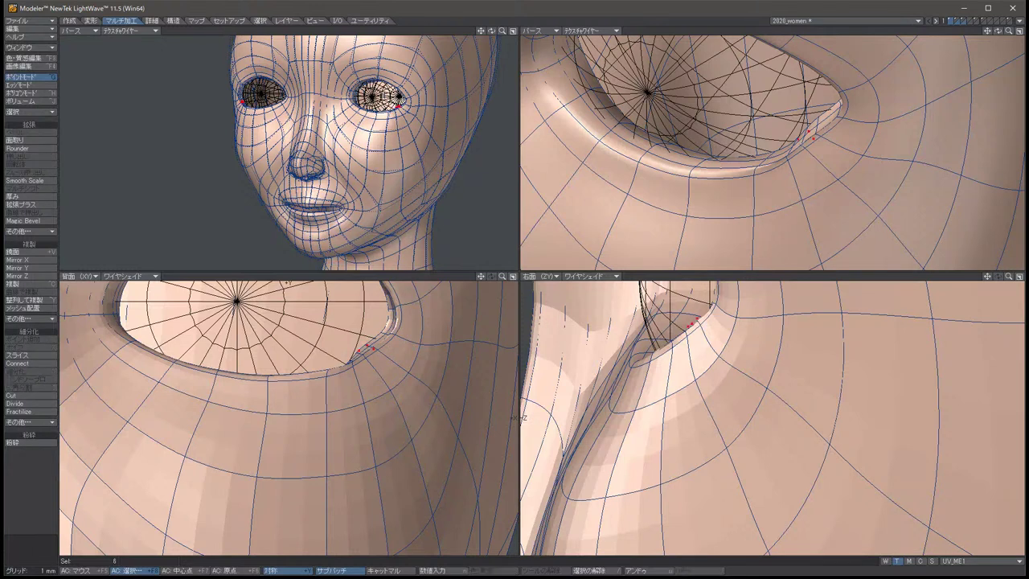
key("t")
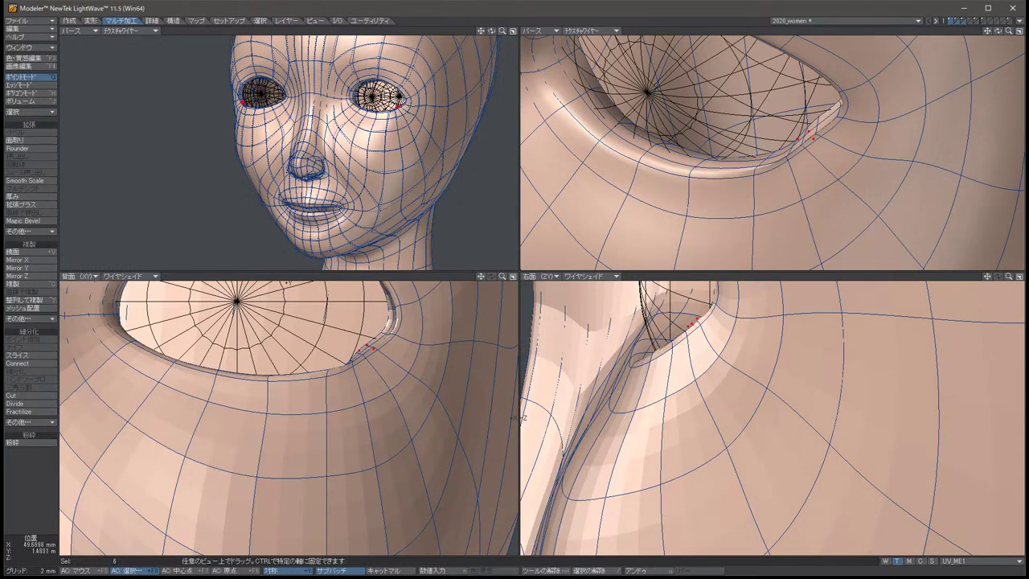
left_click_drag(836, 145, 828, 152)
key("space")
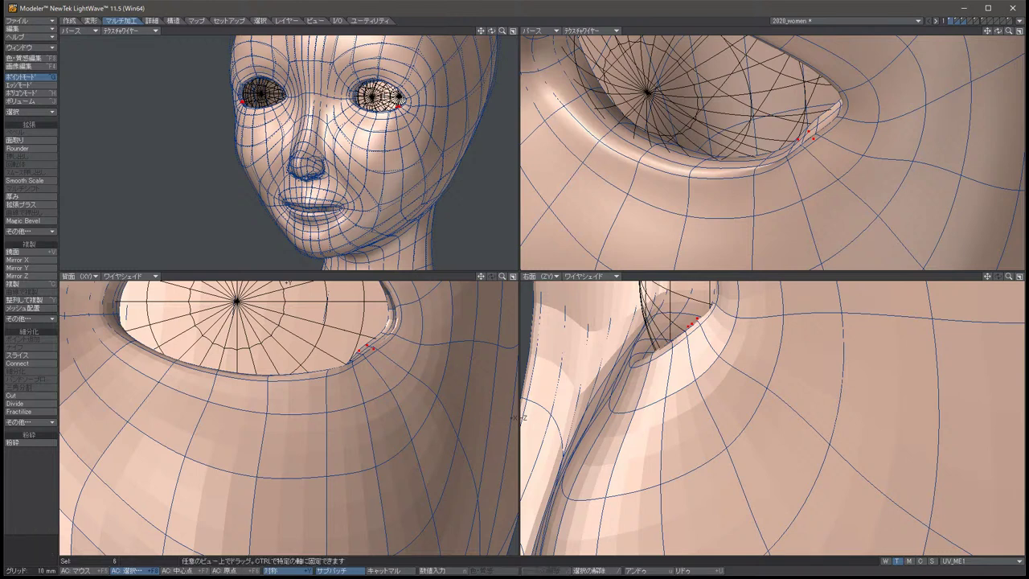
key("slash")
Reselect the two eye-corner points and tuck them against the eyeball.
left_click_drag(838, 113, 787, 165)
key("t")
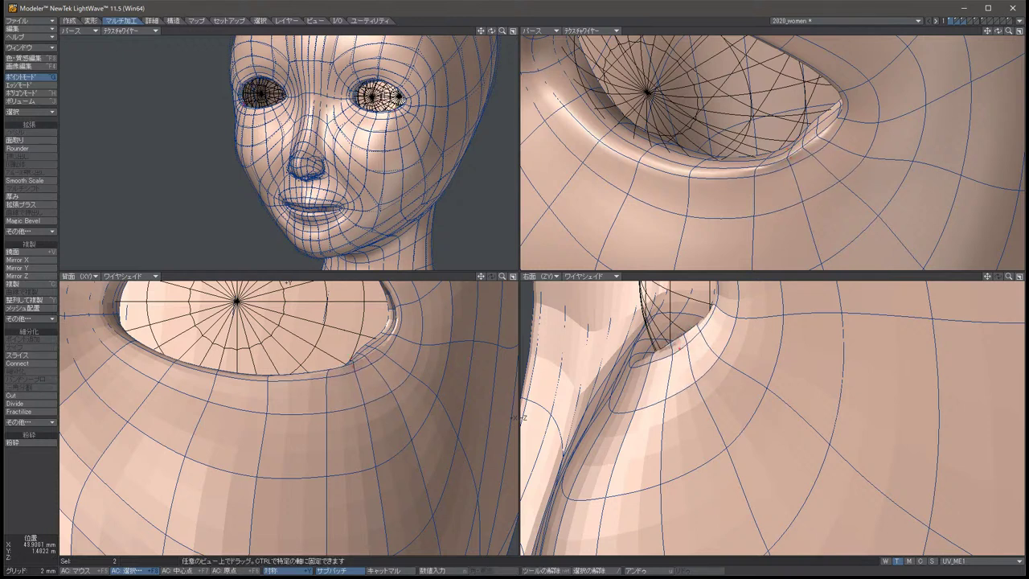
key("slash")
left_click(394, 329)
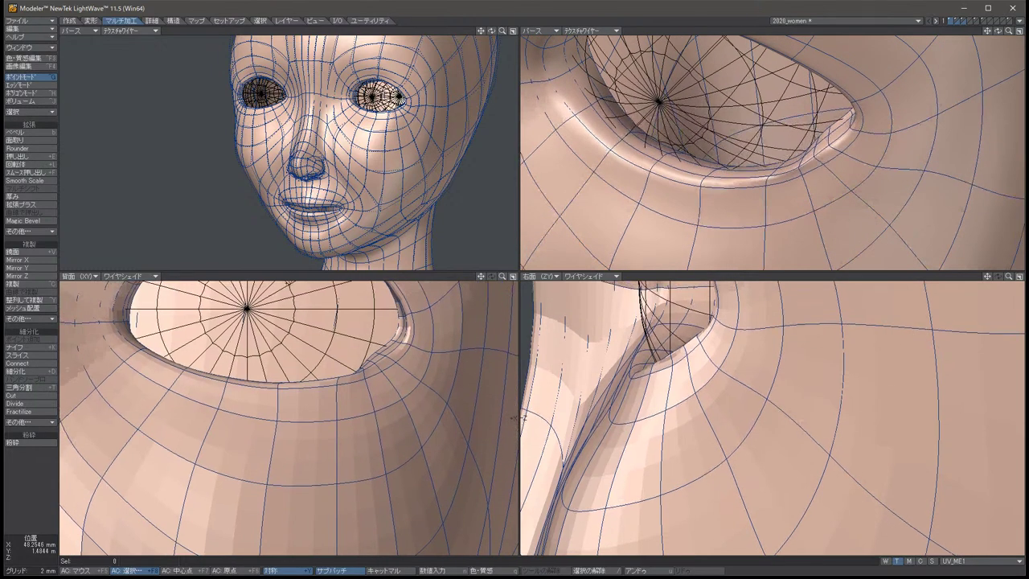
key("t")
left_click_drag(398, 328, 377, 354)
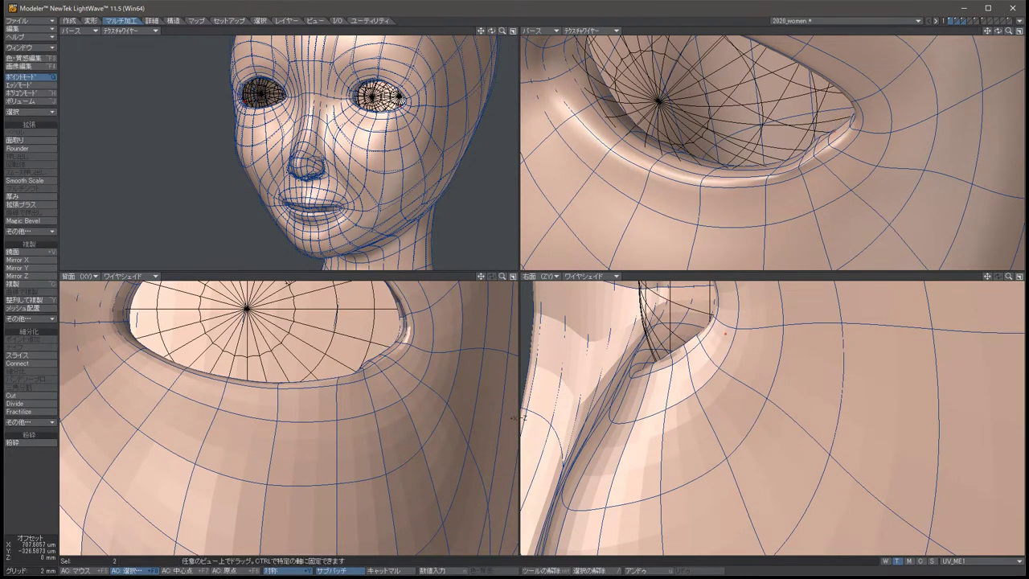
key("space")
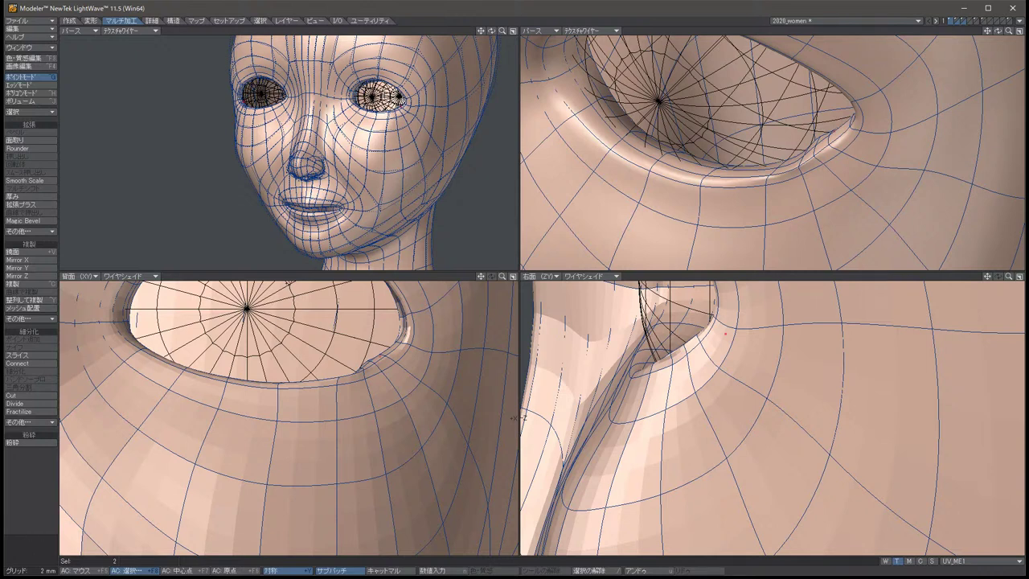
key("slash")
Fine-tune the eye-corner mesh, then orbit the perspective view around the socket.
left_click(720, 344)
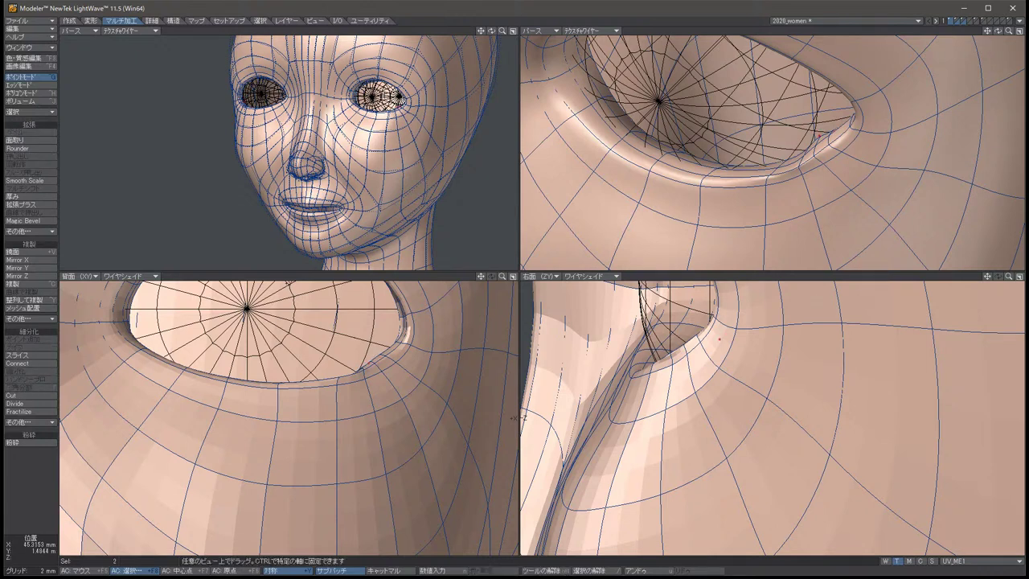
key("slash")
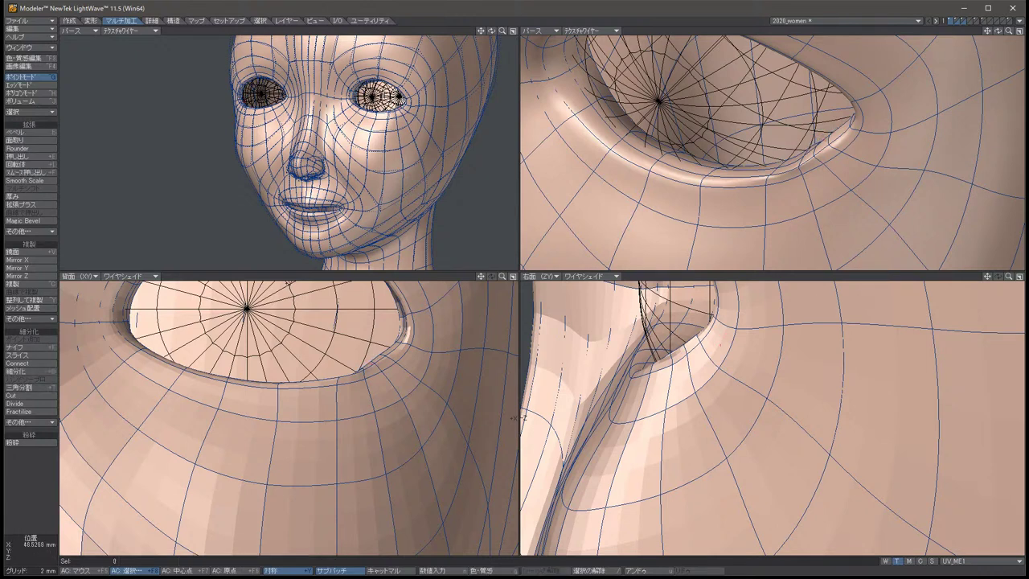
left_click_drag(518, 418, 516, 418)
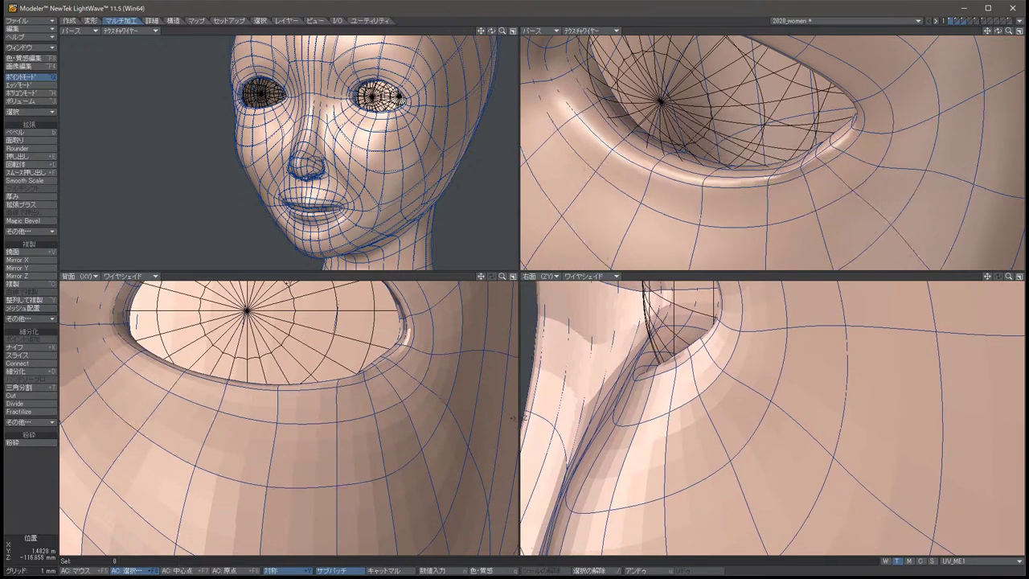
key("ctrl+z")
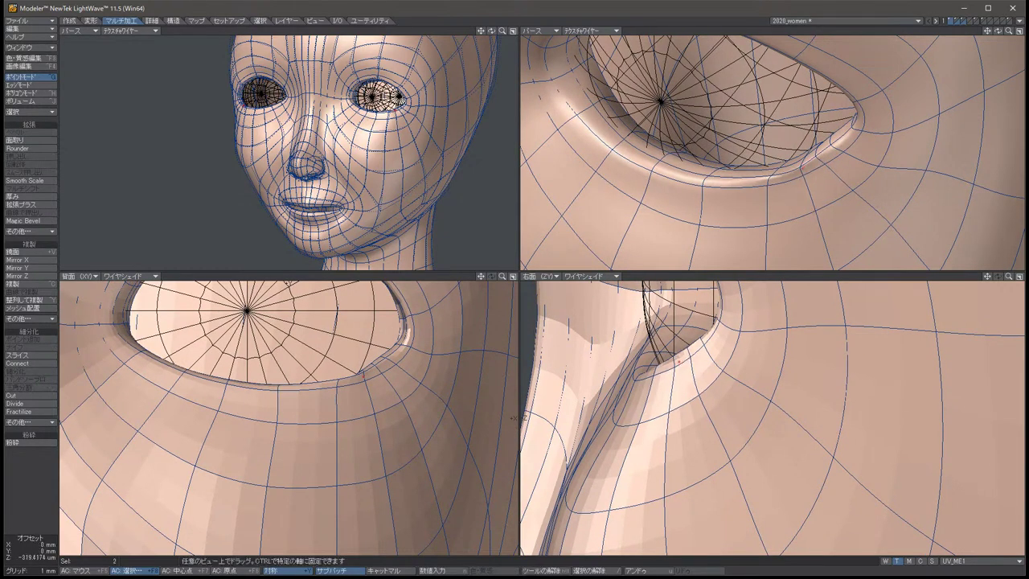
key("slash")
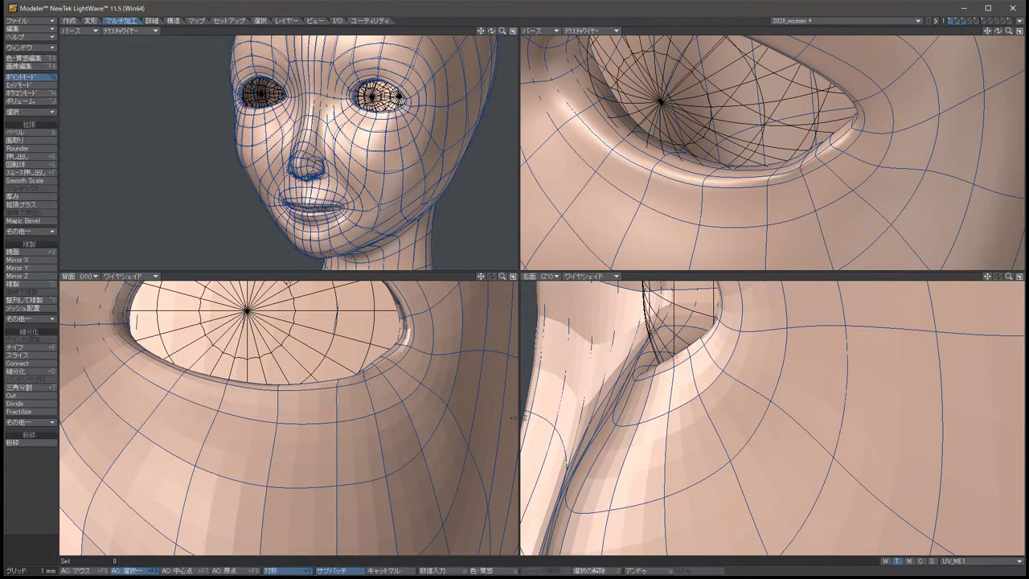
key("Up")
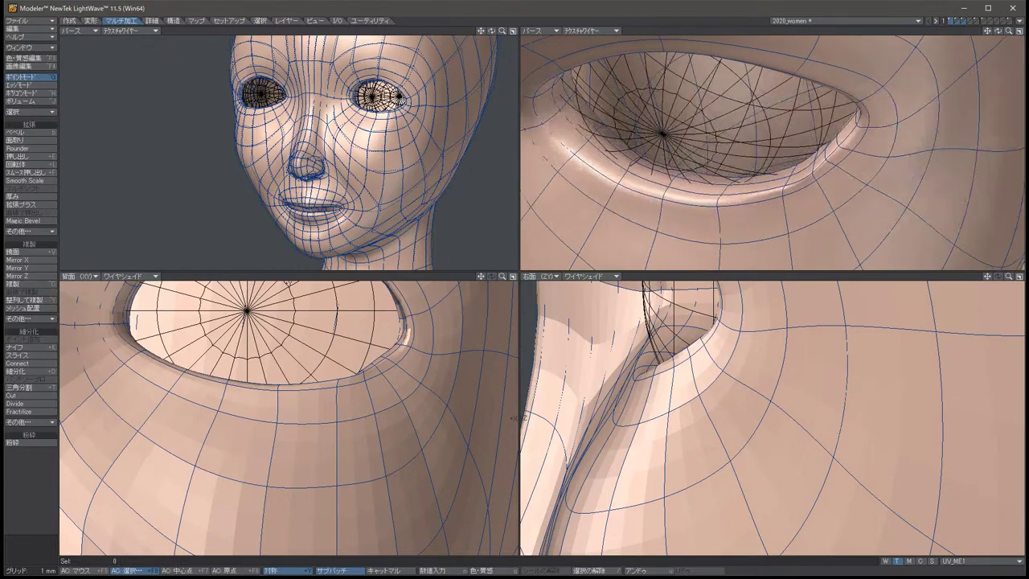
Orbit around the socket and move two eyelid points to reshape the lid edge.
key("Up")
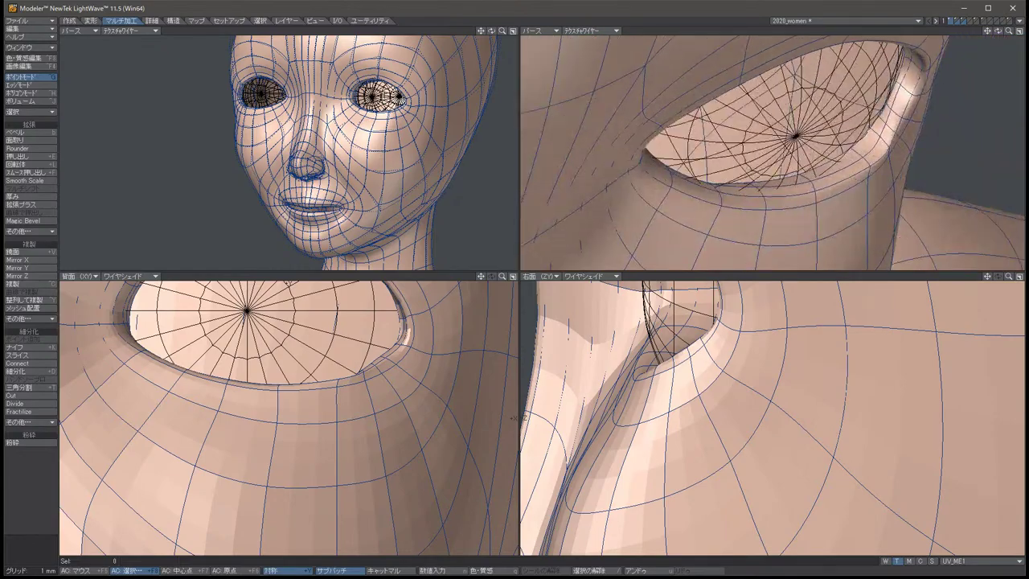
key("Up")
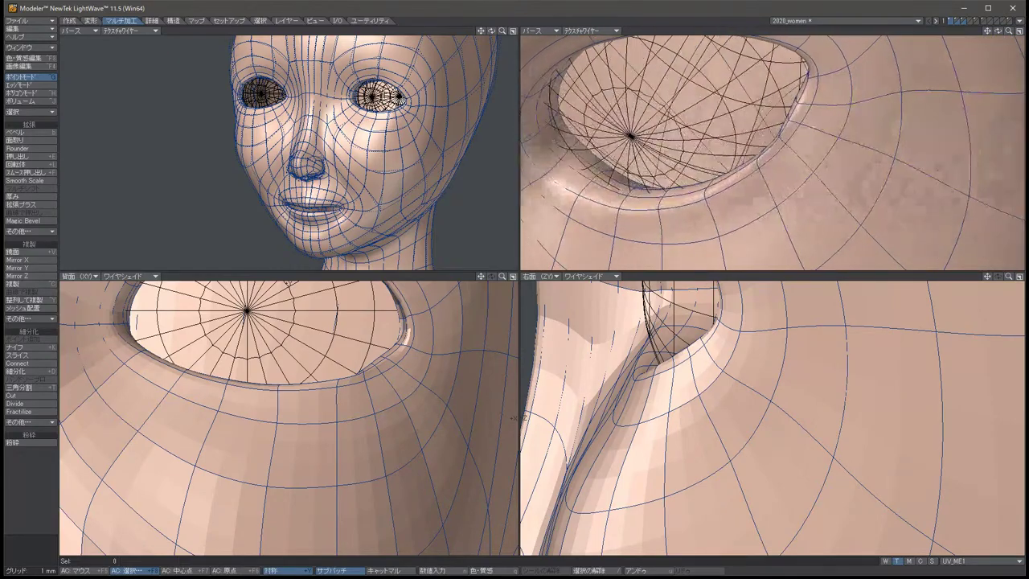
key("Up")
left_click(838, 117)
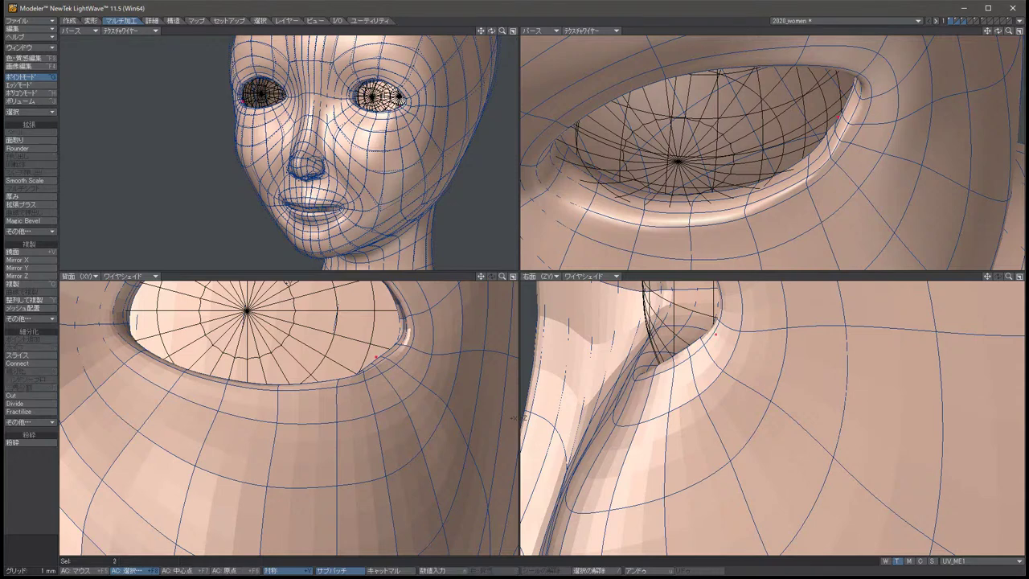
key("t")
left_click_drag(376, 356, 389, 359)
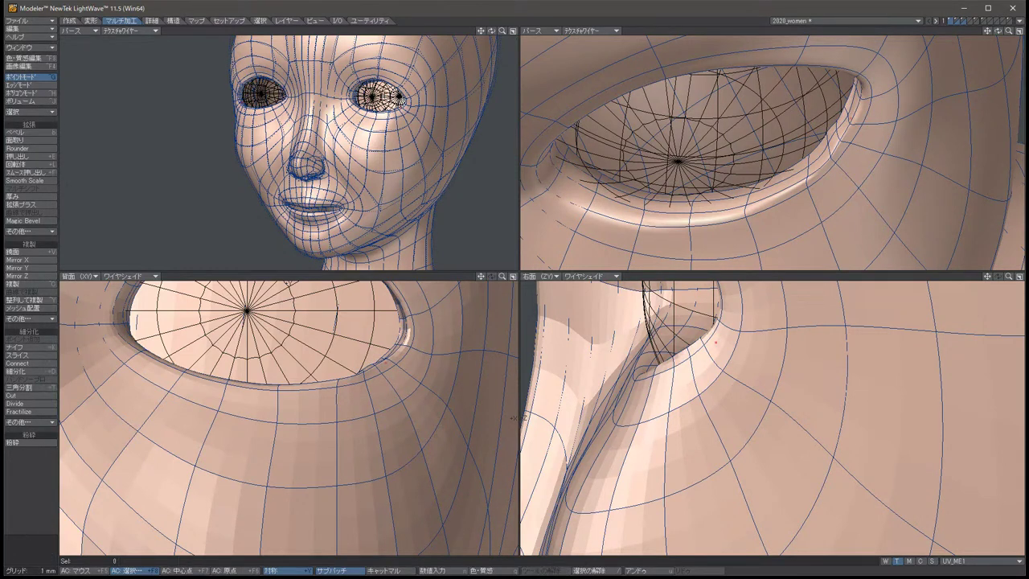
left_click_drag(525, 417, 515, 418)
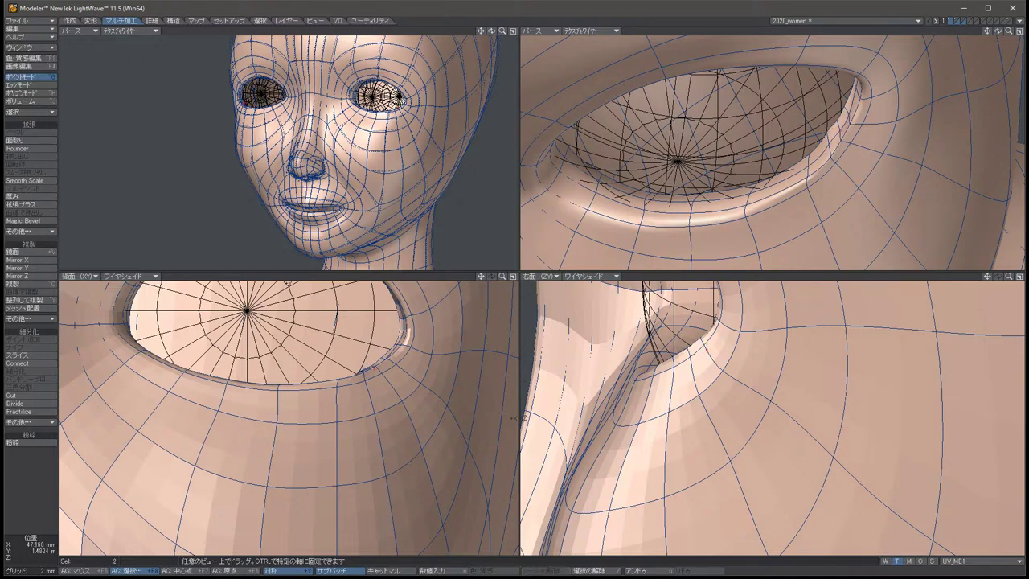
key("space")
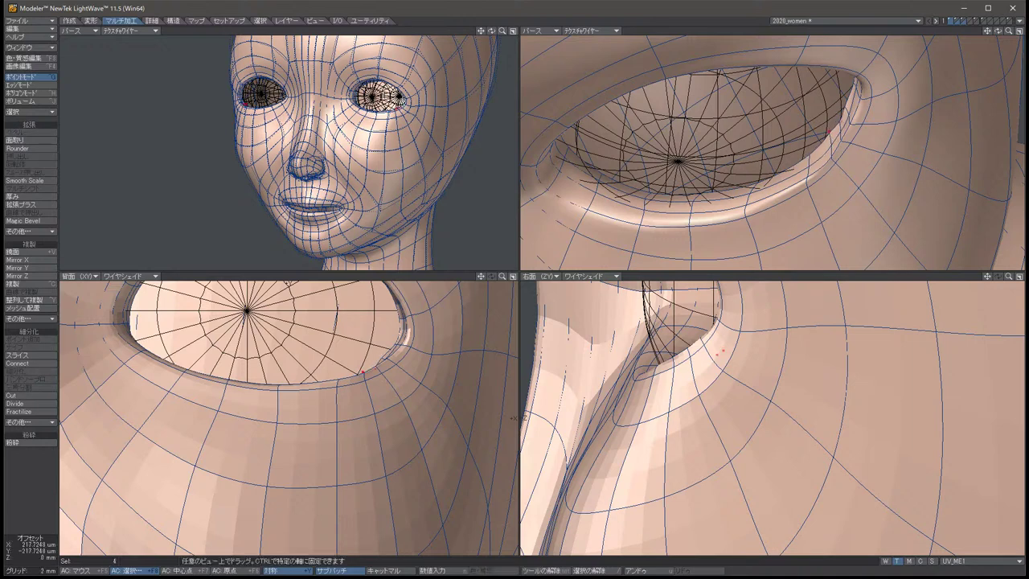
Restore the four-point eyelid selection and shift it to refine the lid.
key("slash")
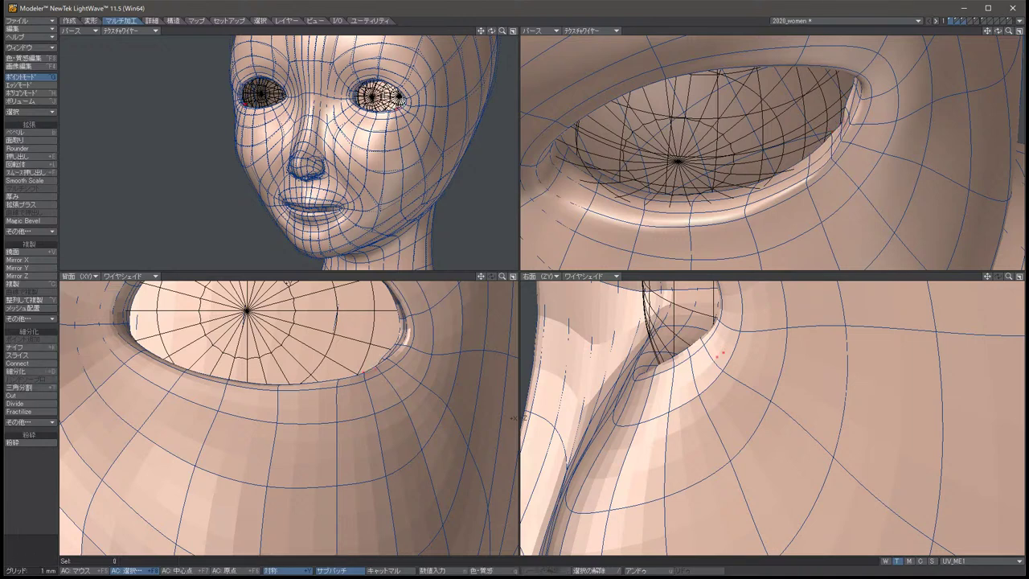
key("ctrl+z")
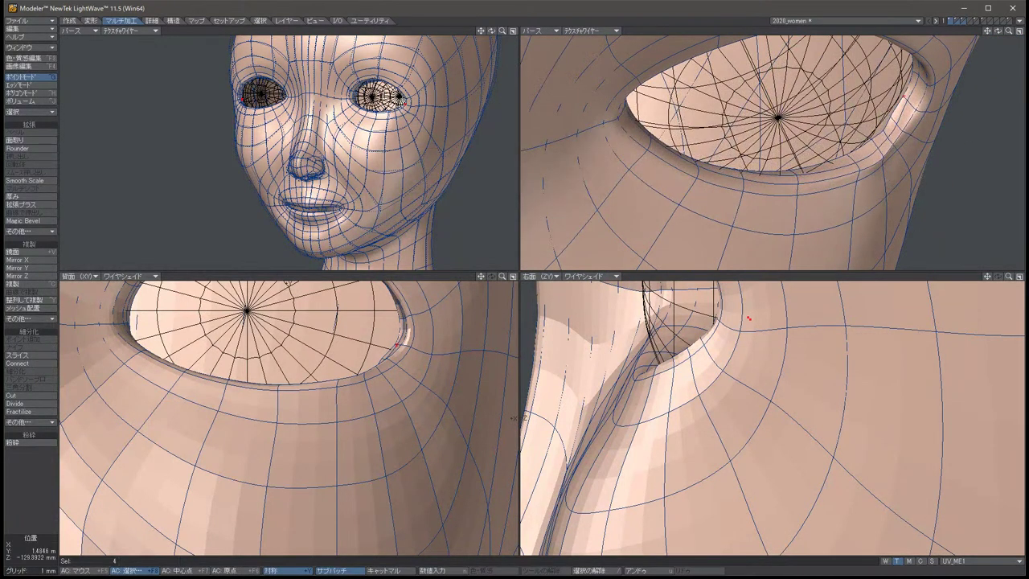
key("t")
left_click_drag(393, 337, 397, 338)
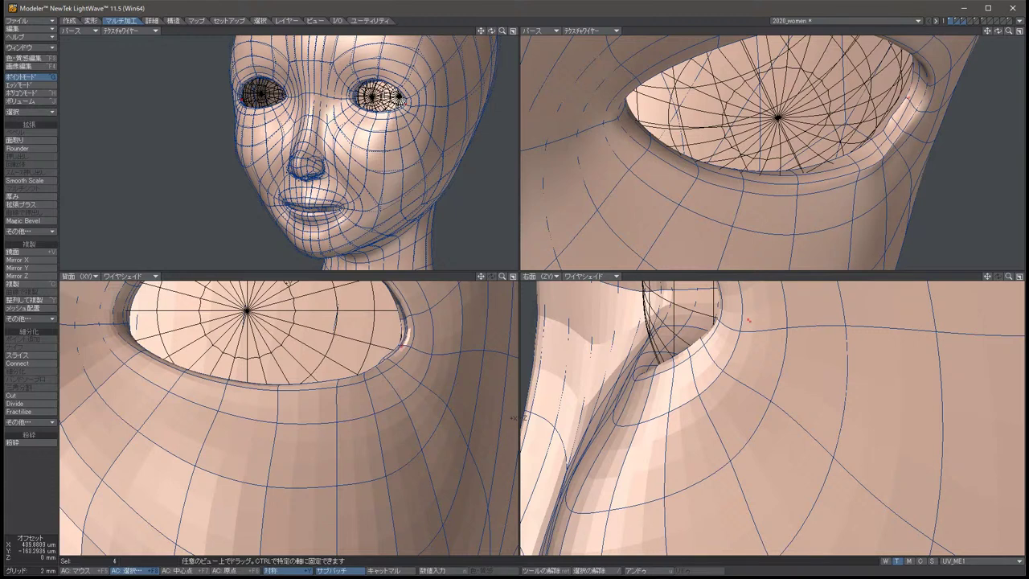
key("space")
Reselect the previous two eyelid points and nudge them slightly.
key("slash")
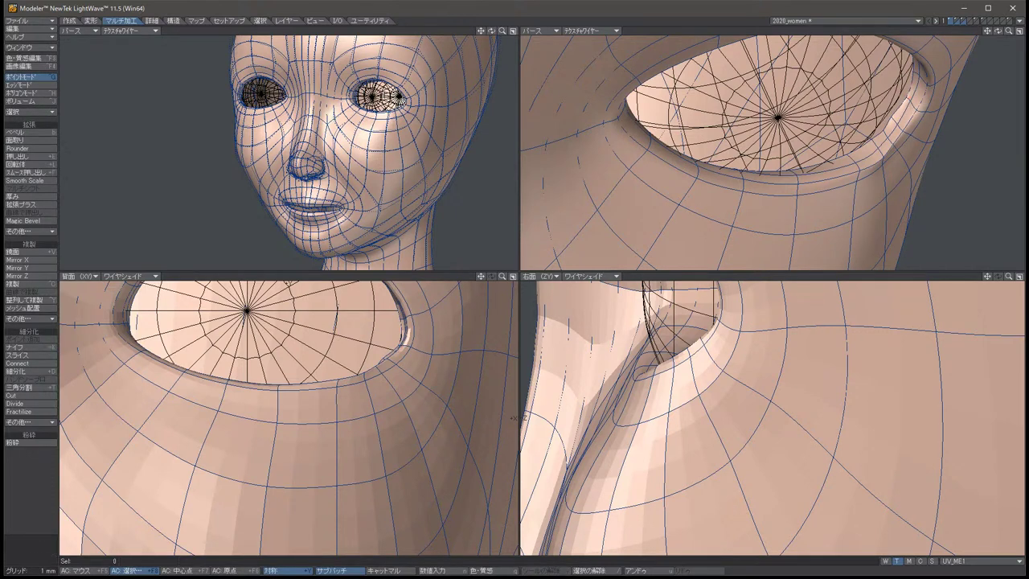
key("ctrl+z")
key("t")
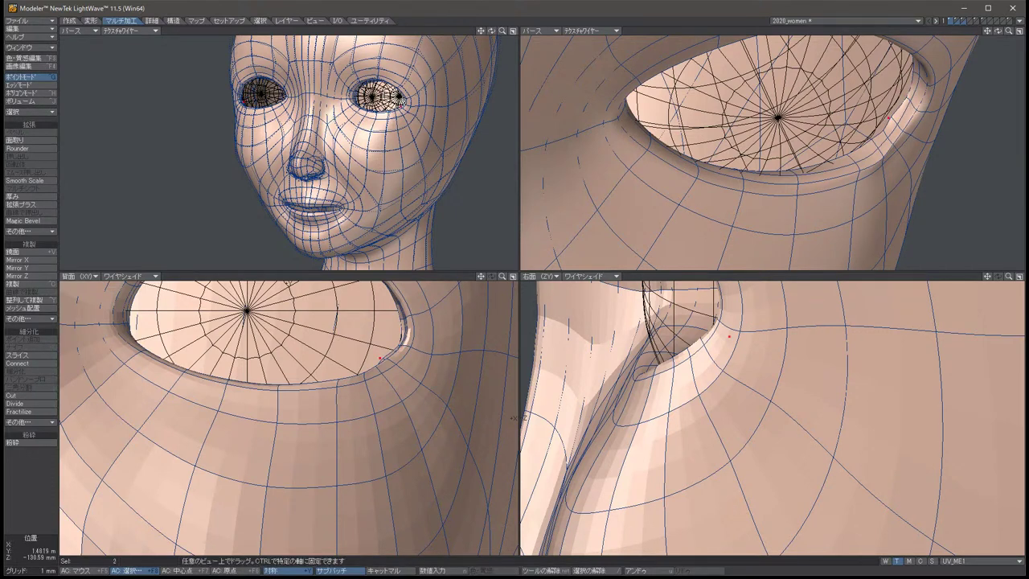
left_click_drag(515, 417, 514, 420)
key("space")
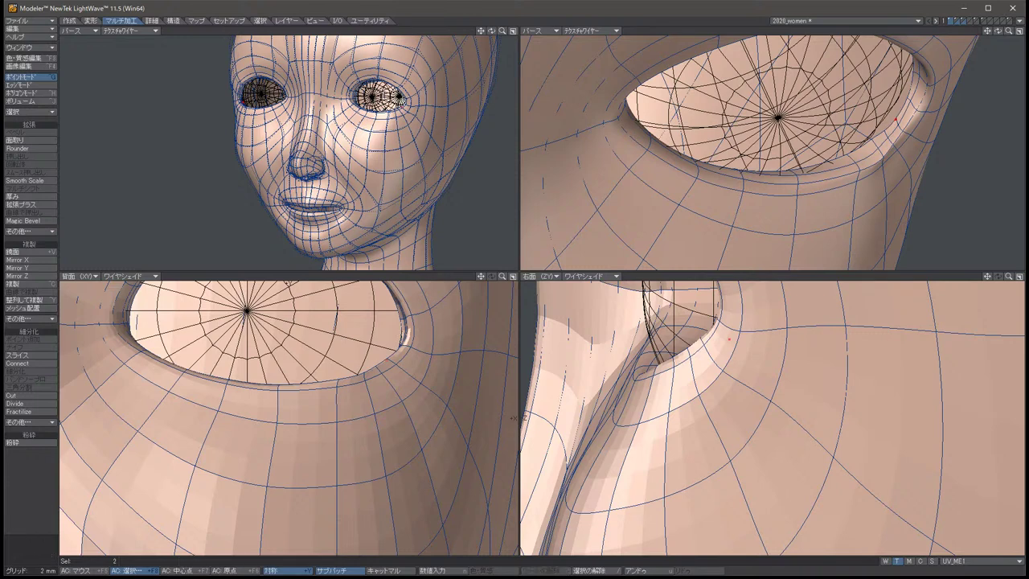
key("slash")
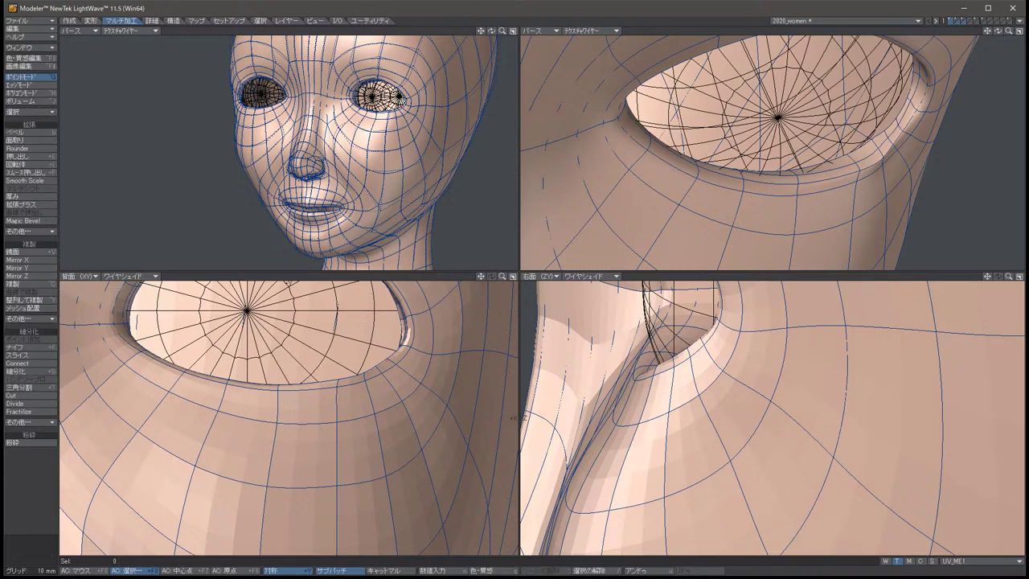
Frame the eye frontally and show the eyeball with its purple iris in the socket.
key("Left")
key("Left")
key("Left")
key("Left")
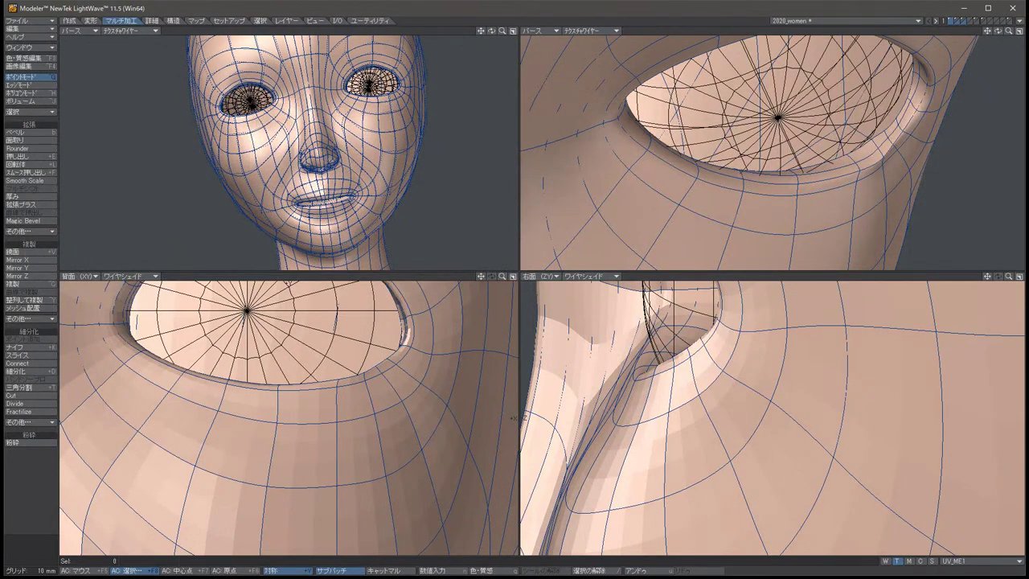
key("comma")
key("comma")
key("comma")
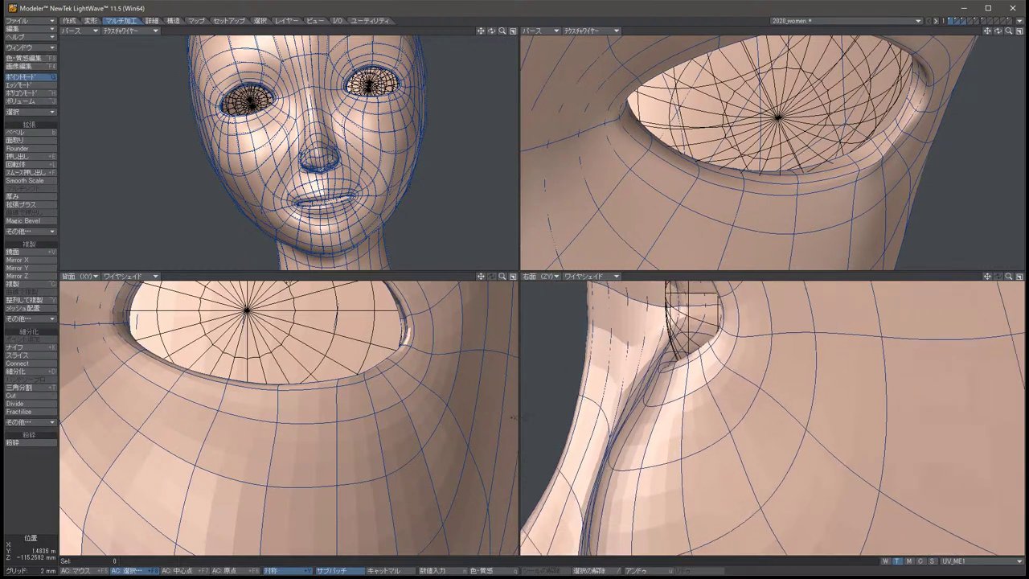
key("comma")
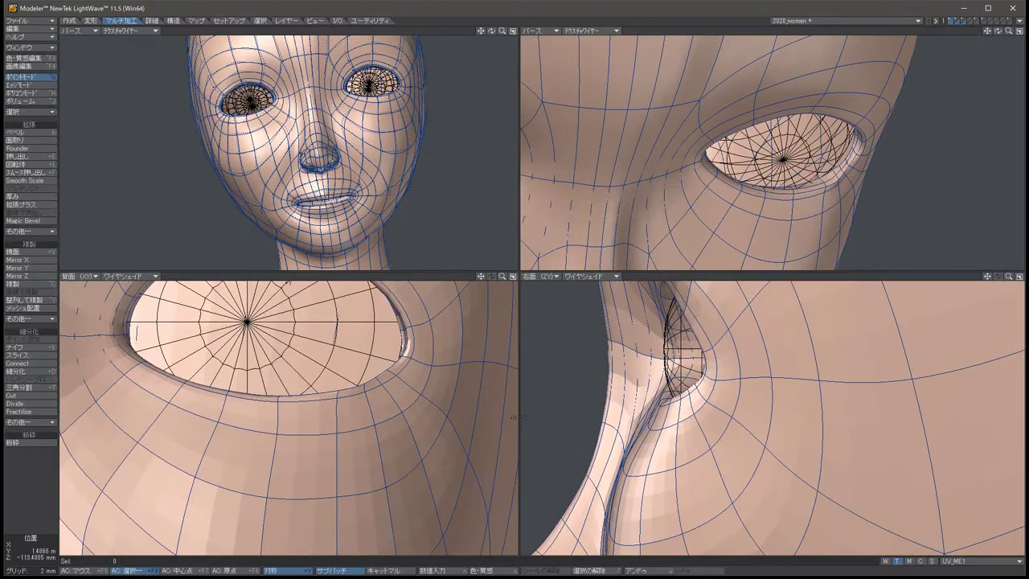
key("Left")
key("Left")
key("Left")
key("Left")
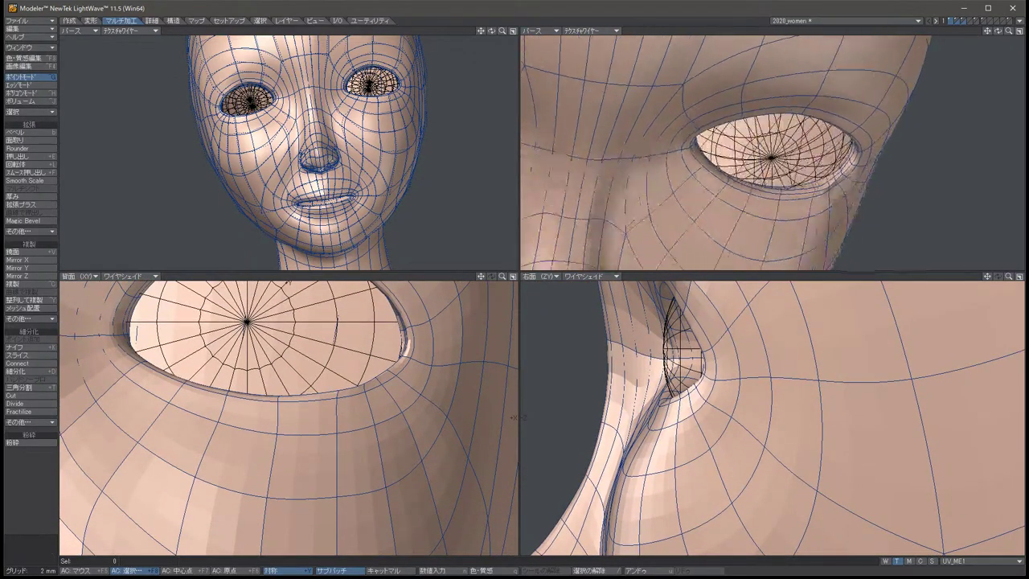
key("Left")
key("Left")
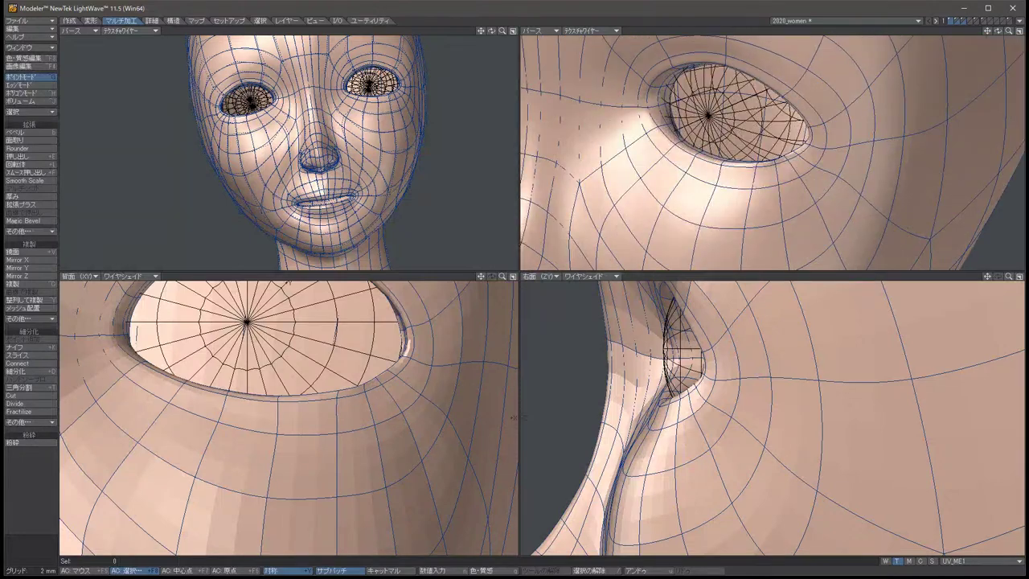
key("Down")
key("Down")
key("Down")
key("Down")
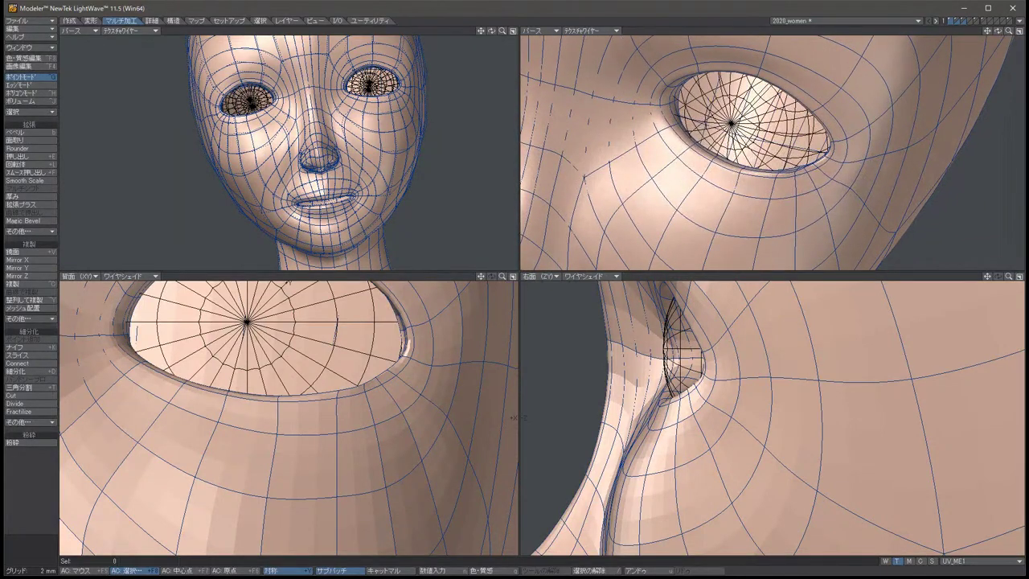
key("comma")
key("comma")
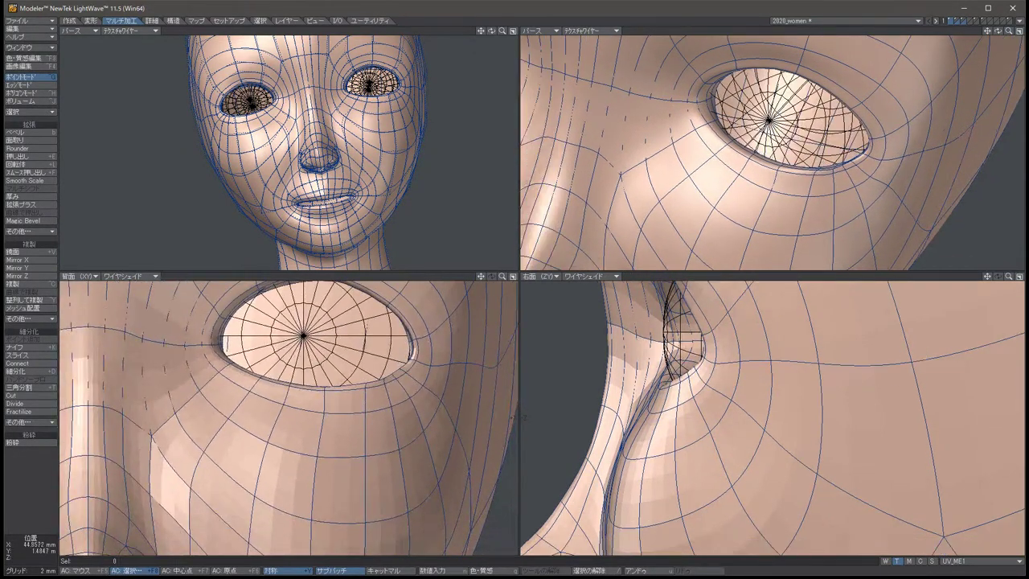
key("ctrl+v")
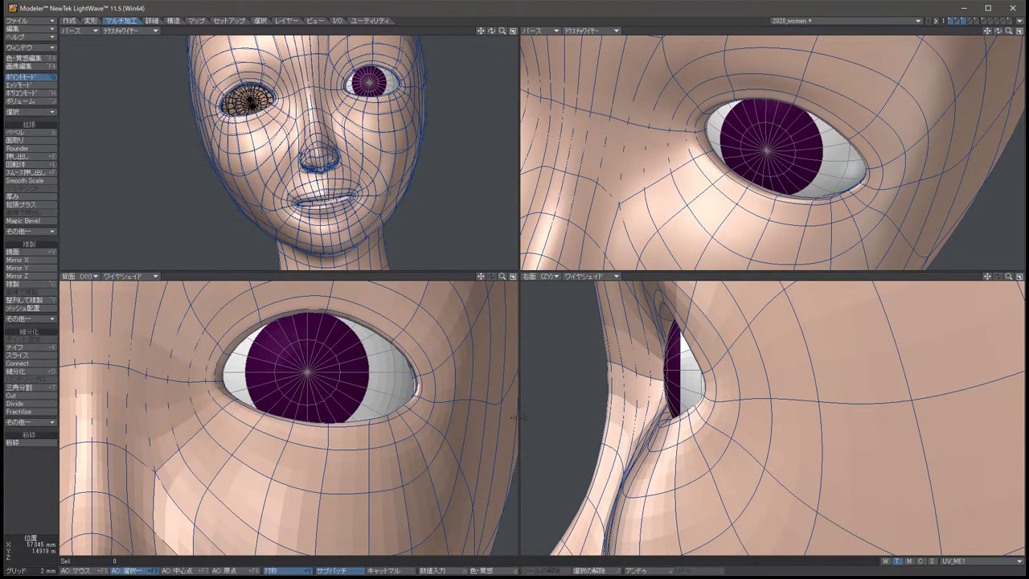
key("Left")
key("Left")
key("Left")
key("Left")
key("Left")
key("Left")
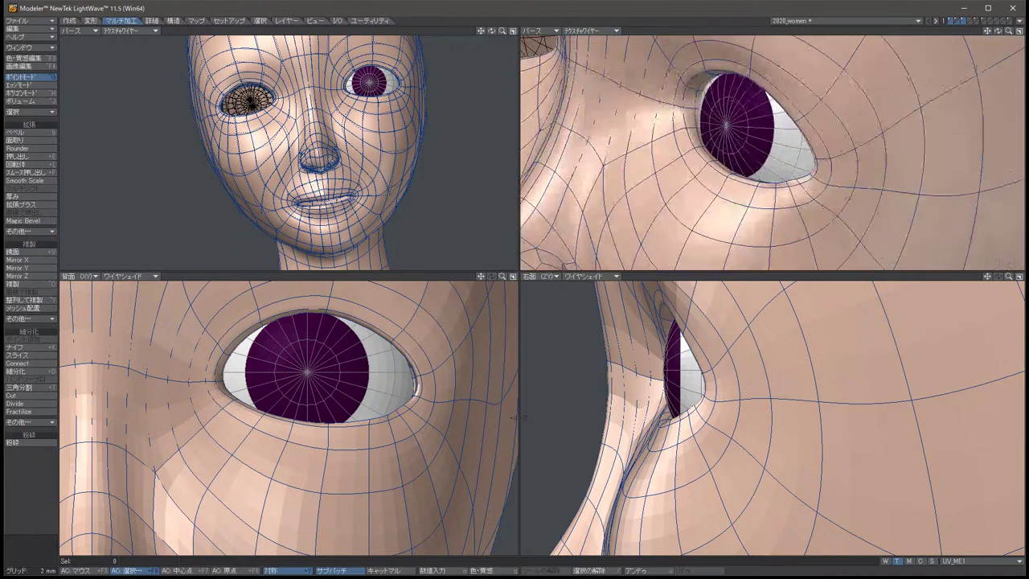
key("Left")
key("Left")
key("Left")
key("Left")
key("Left")
key("Left")
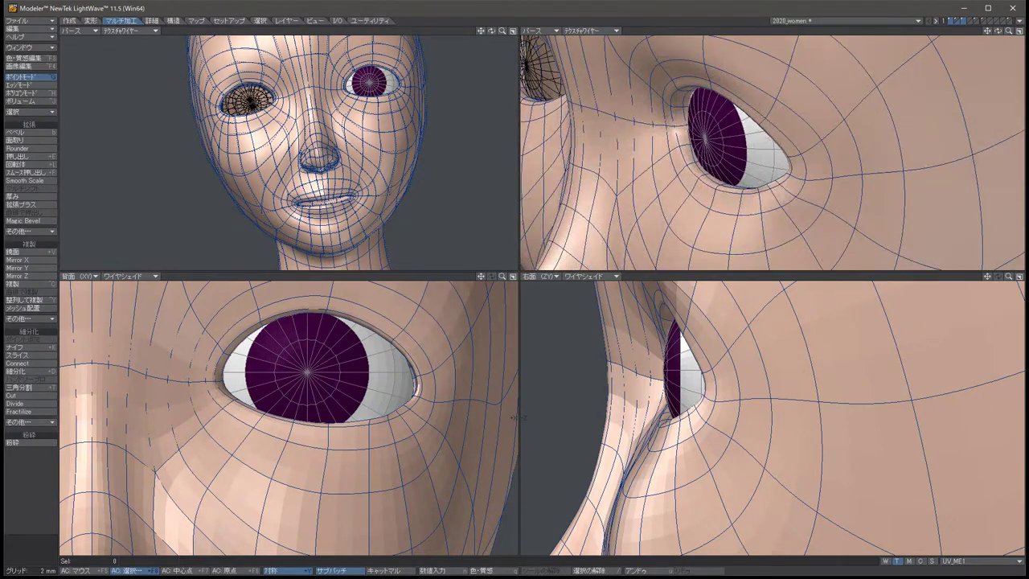
key("Left")
key("Left")
key("Left")
key("Left")
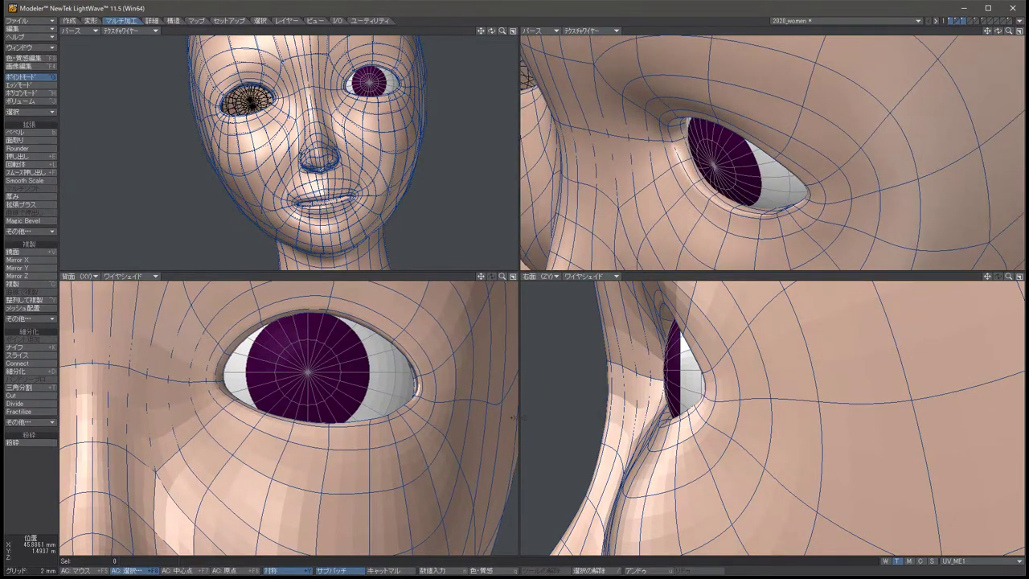
key("Left")
key("Left")
key("Left")
key("comma")
key("comma")
key("comma")
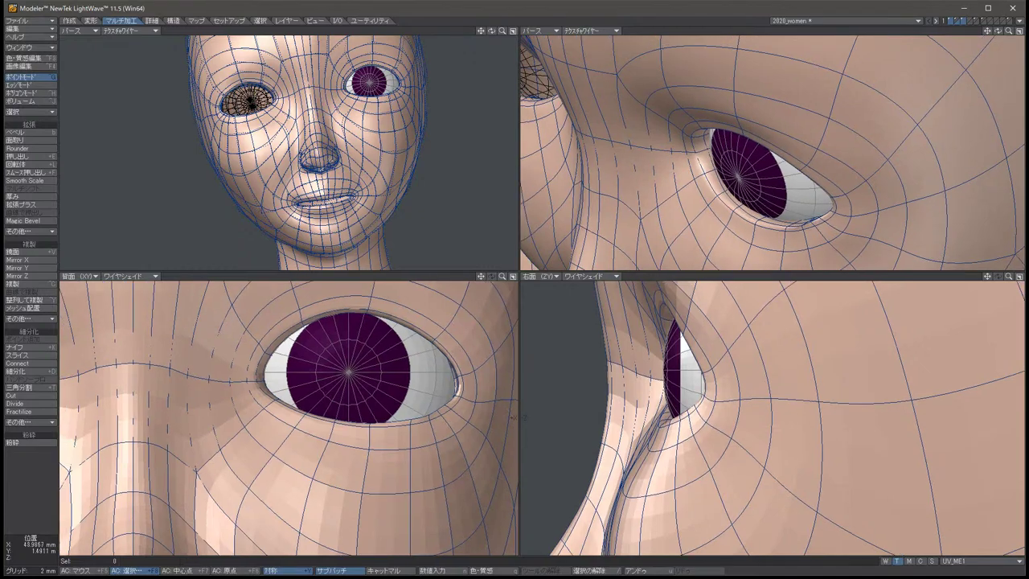
key("period")
key("period")
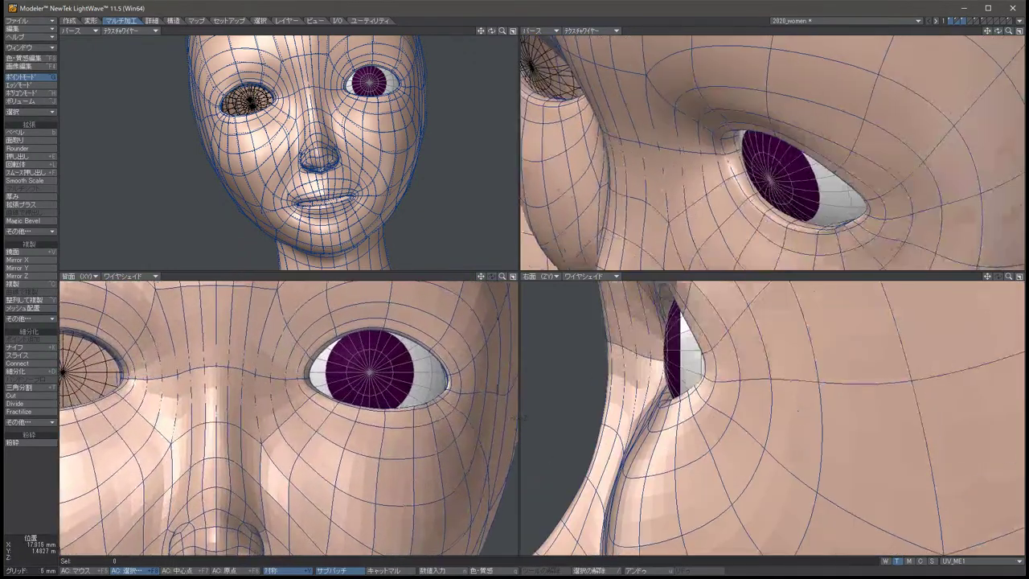
key("period")
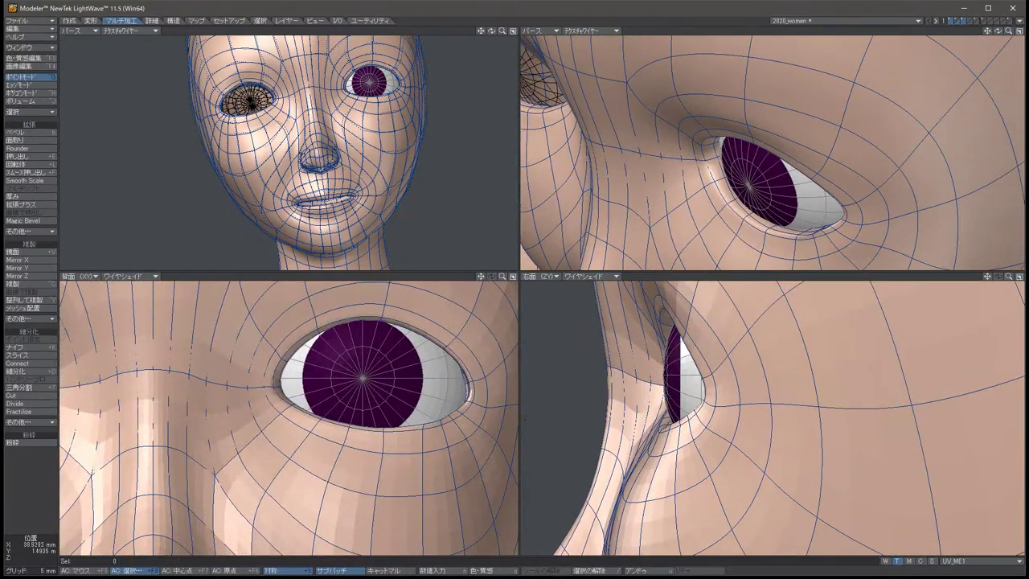
key("comma")
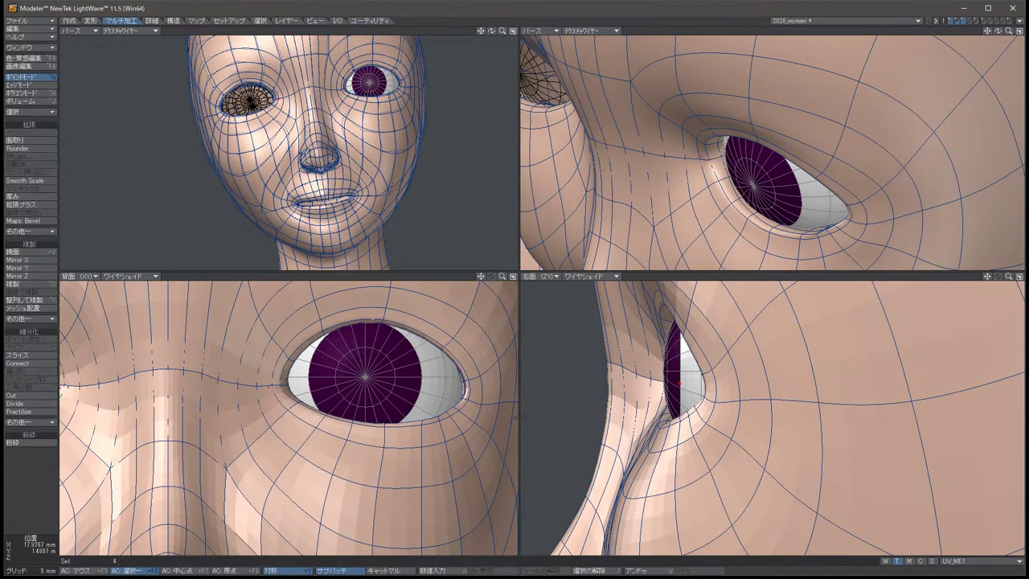
key("t")
key("space")
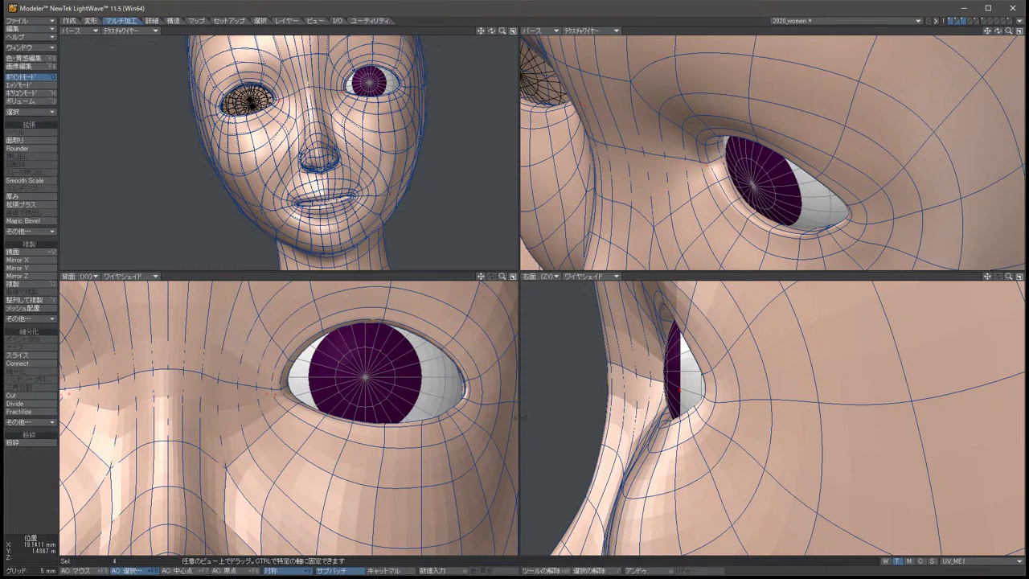
key("slash")
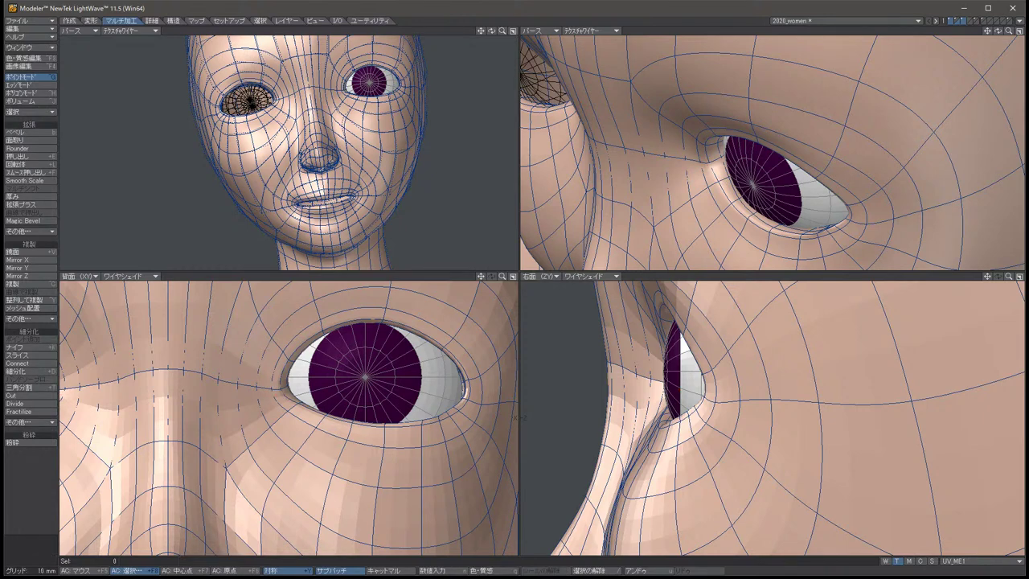
left_click_drag(305, 153, 282, 163, "alt")
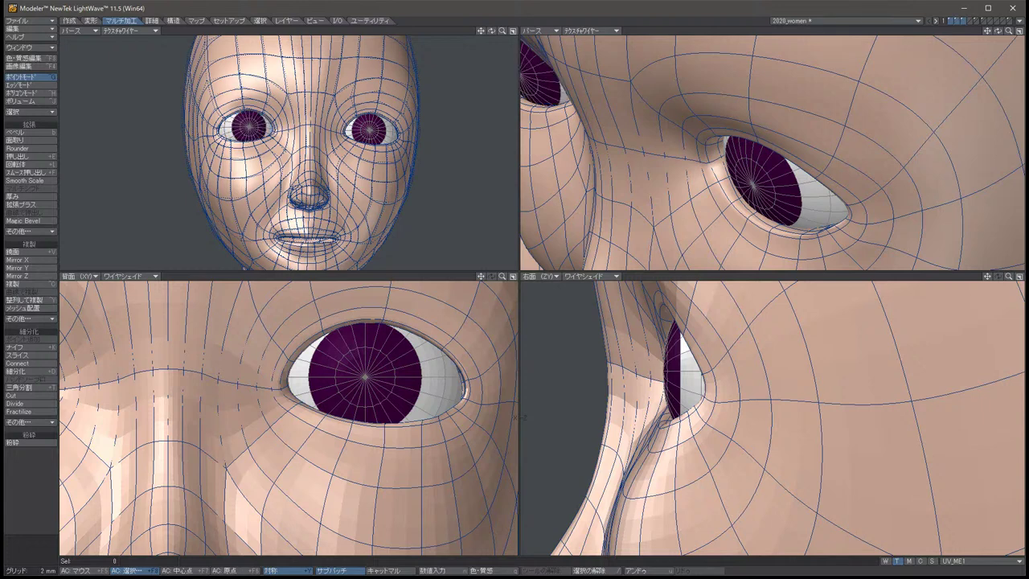
left_click_drag(283, 163, 273, 175, "alt")
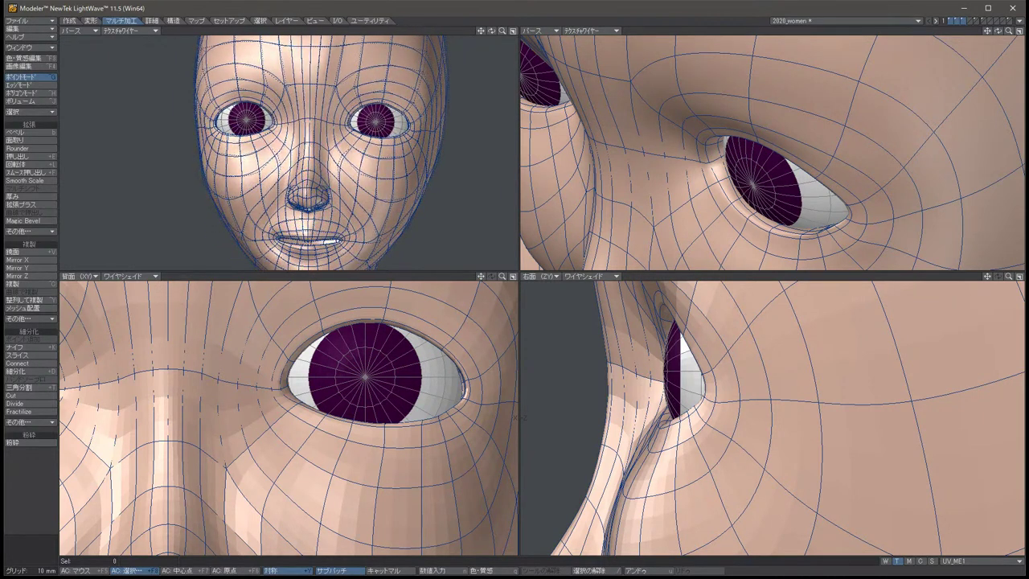
key("Right")
key("Up")
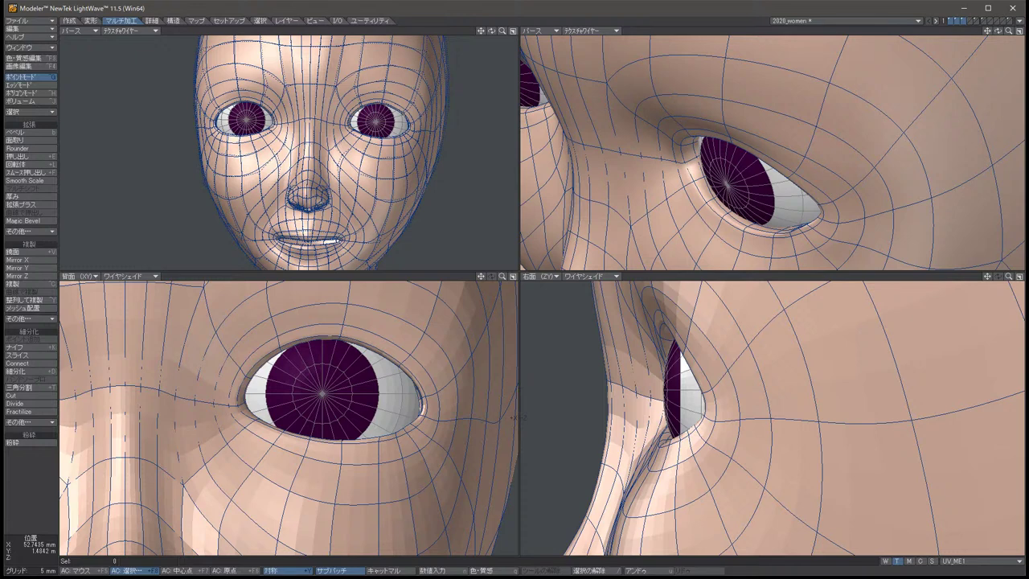
scroll(515, 417, "up", 5)
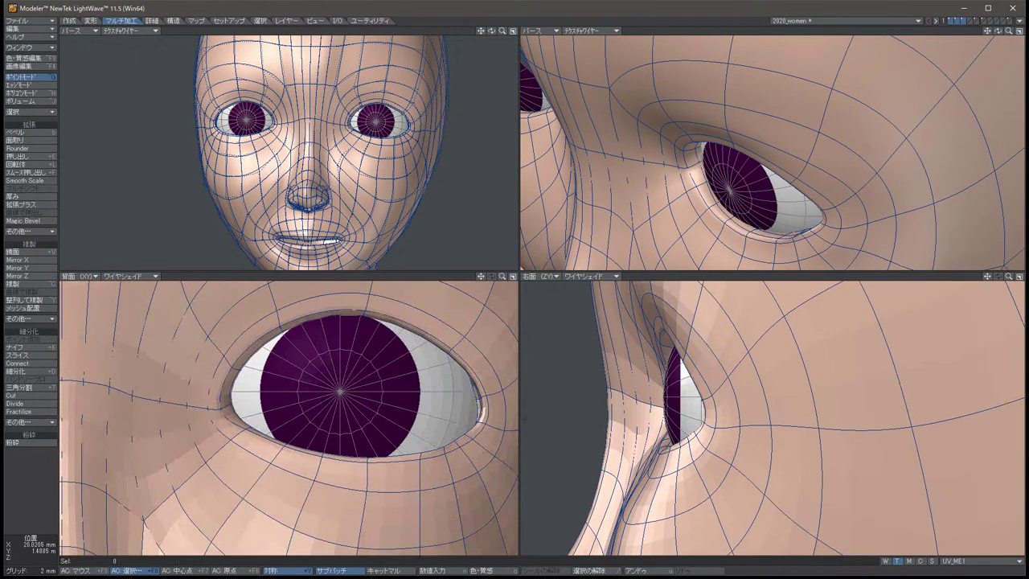
With SubPatch off, shift the inner eye-corner points toward the nose and adjust the cheek point below.
key("Tab")
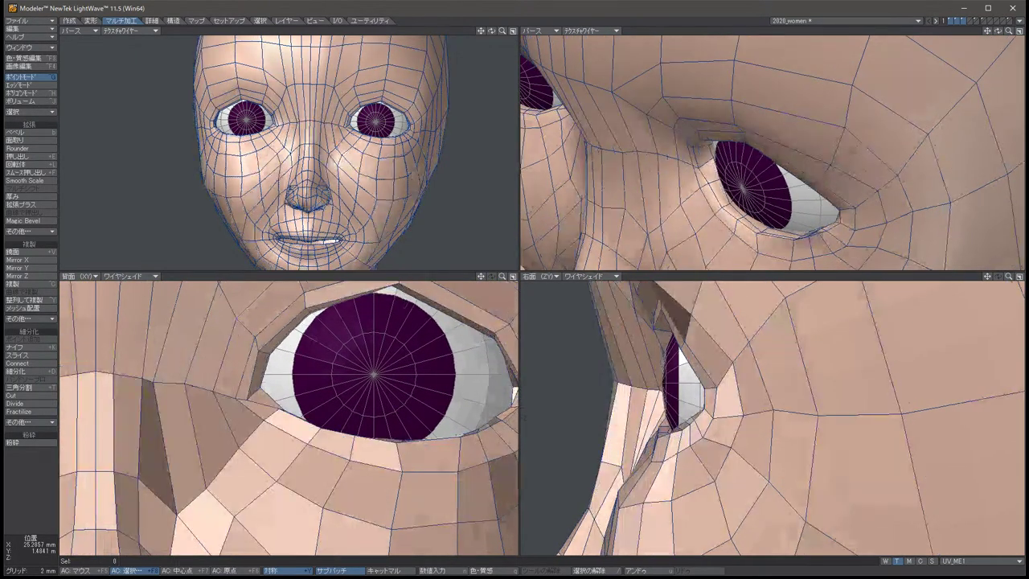
left_click_drag(249, 390, 177, 384)
key("slash")
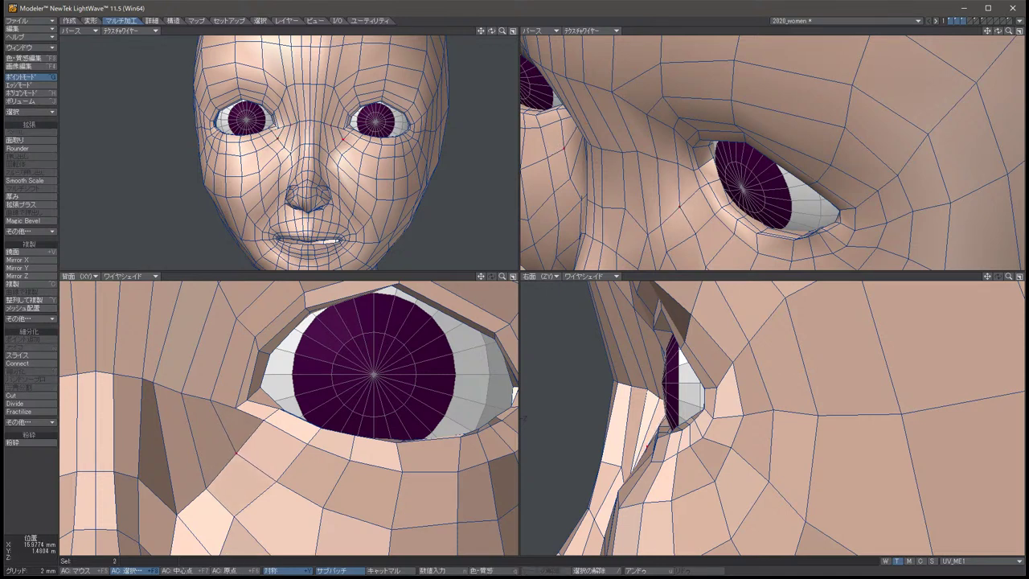
left_click(207, 487)
key("t")
left_click_drag(207, 487, 215, 487)
key("slash")
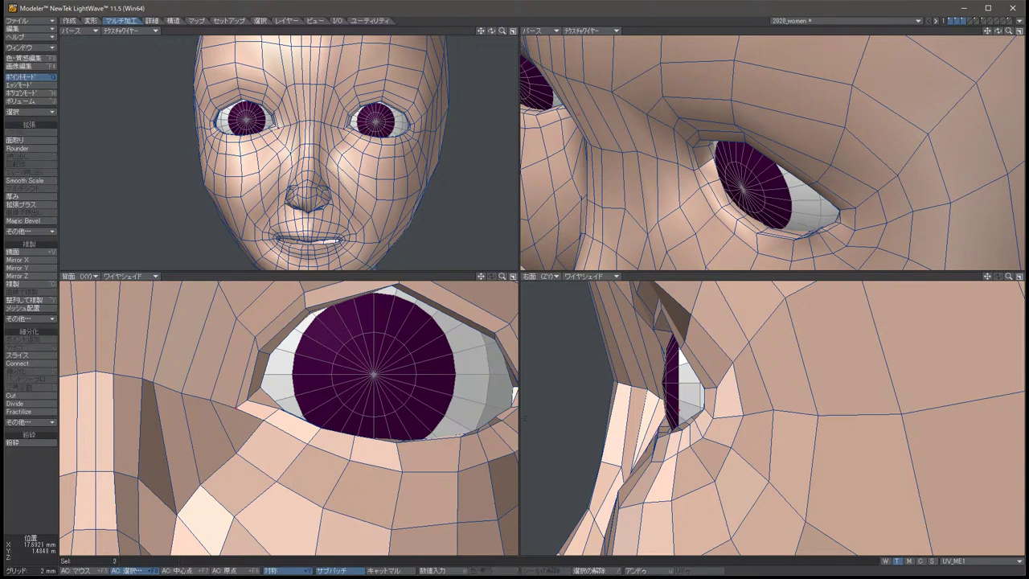
With smoothing back on, move the inner eye-corner points left and down.
key("Tab")
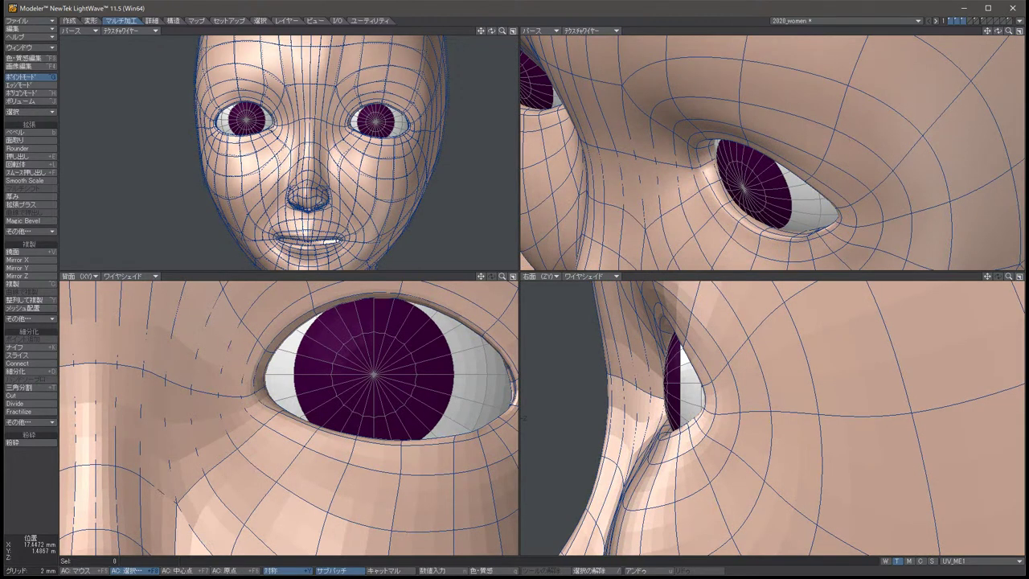
mouse_move(231, 400)
left_mouse_down()
mouse_move(250, 414)
mouse_move(239, 412)
left_mouse_up()
key("t")
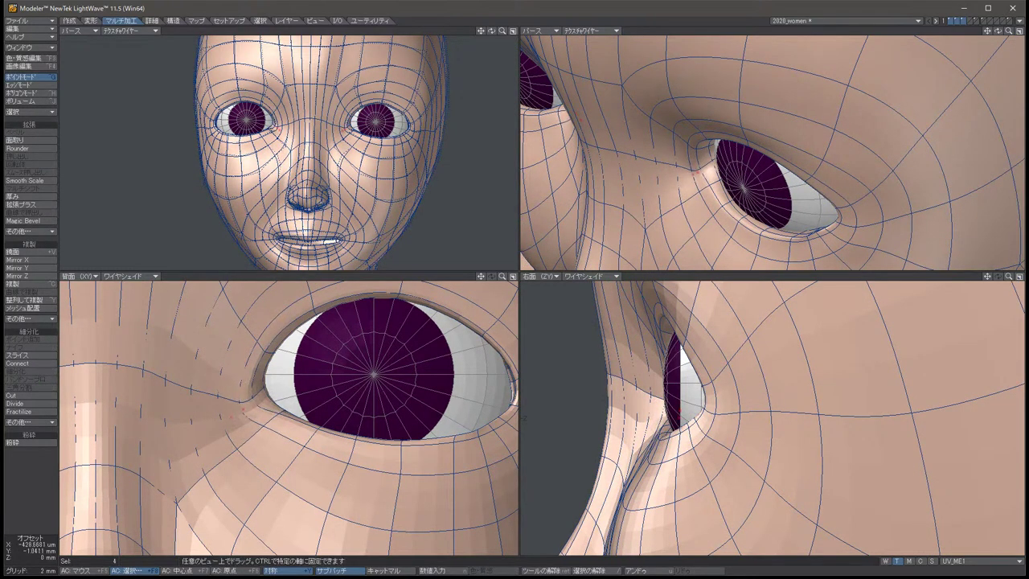
key("space")
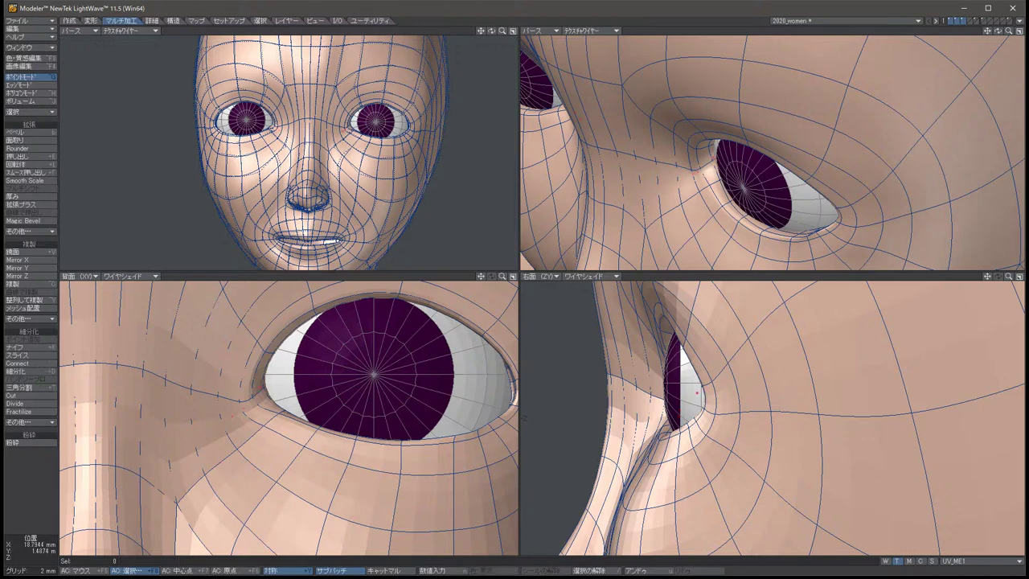
key("t")
left_click_drag(274, 400, 271, 404)
key("space")
key("slash")
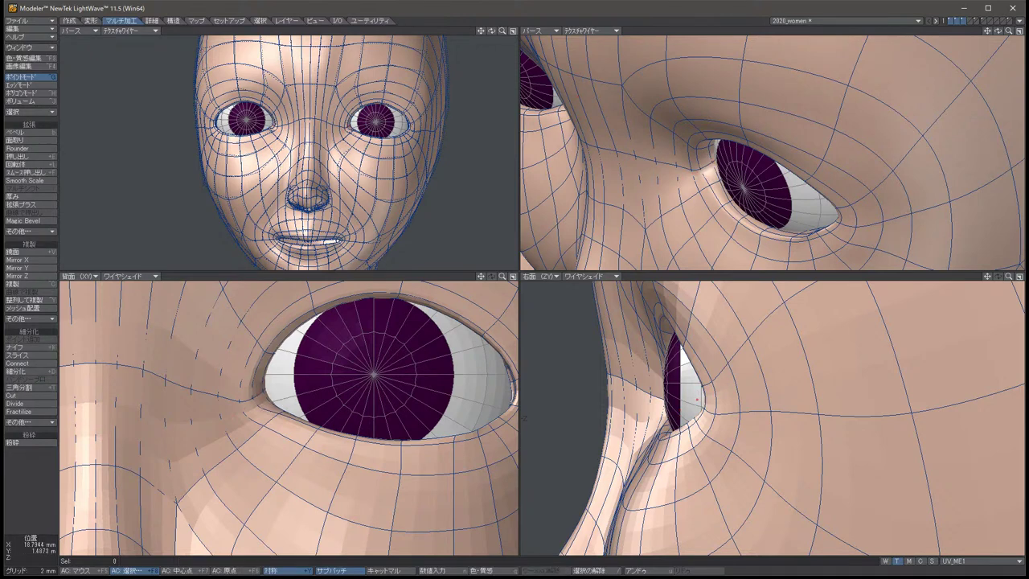
On the unsmoothed cage, nudge two eye-corner points into place.
key("Tab")
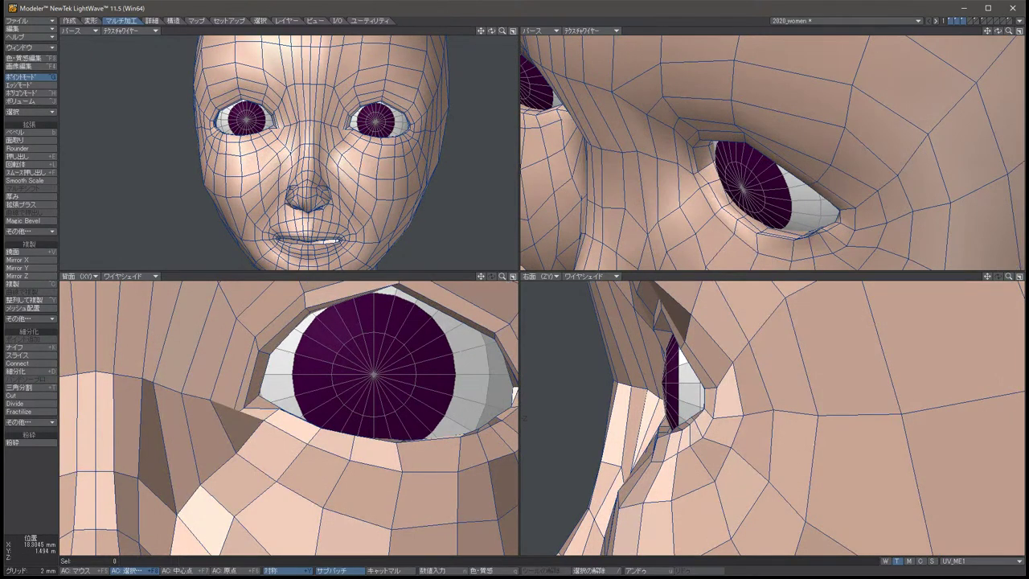
left_click(247, 338)
key("t")
left_click_drag(257, 353, 256, 354)
key("space")
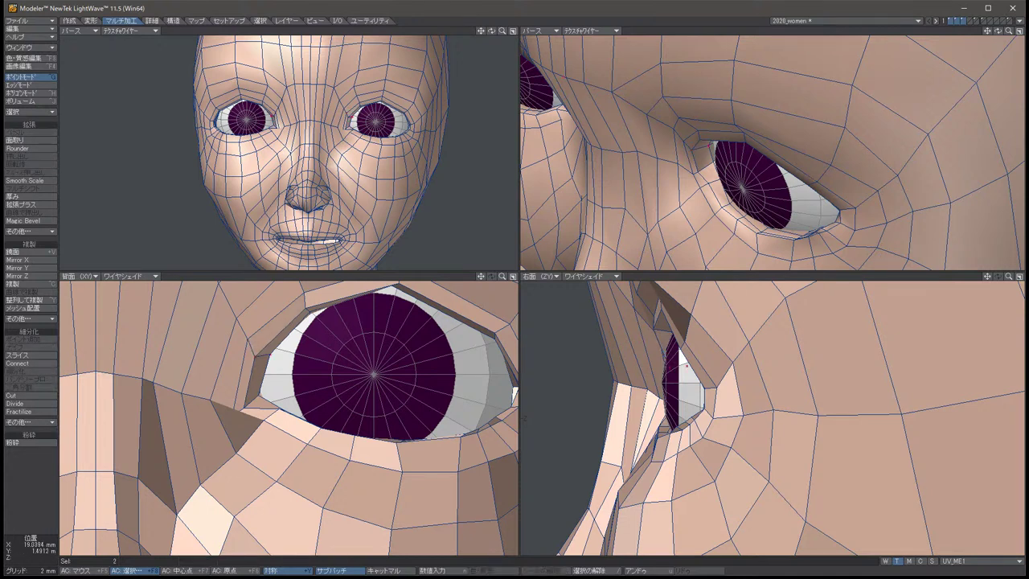
key("t")
left_click_drag(258, 357, 267, 354)
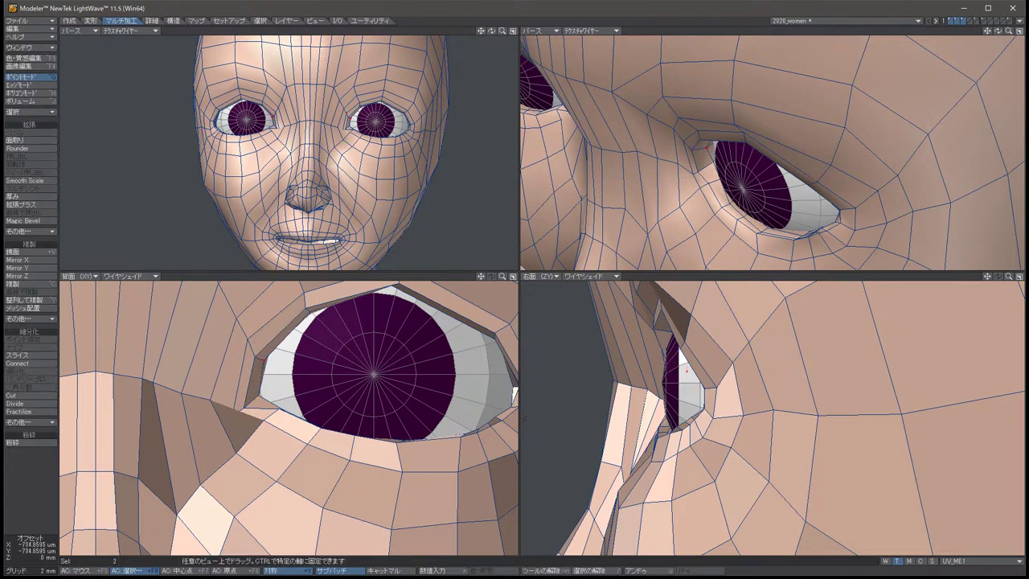
key("space")
key("slash")
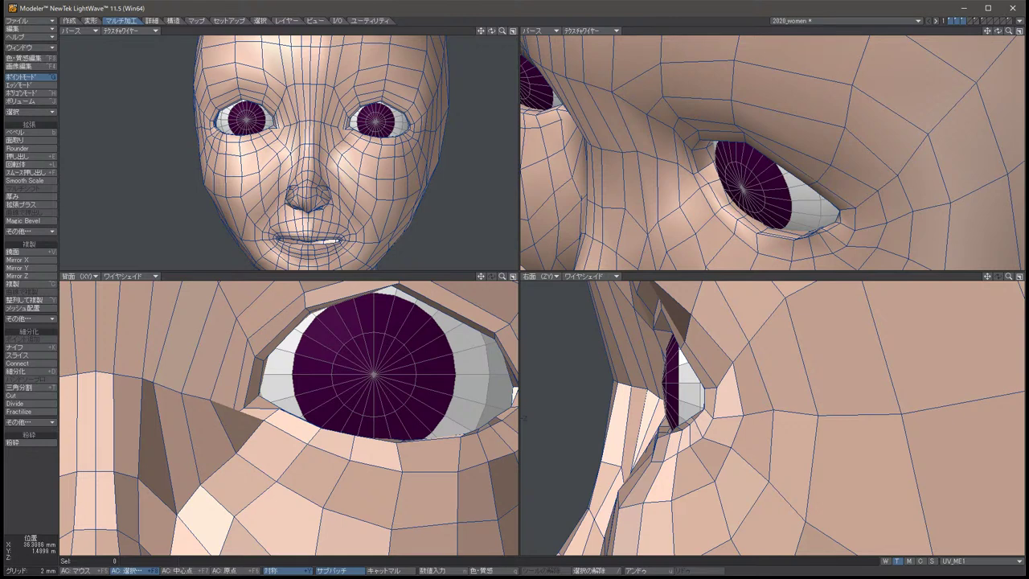
Orbit around the eye and lower the two eye-corner points slightly.
left_click_drag(771, 153, 683, 157, "alt")
left_click(397, 286)
key("t")
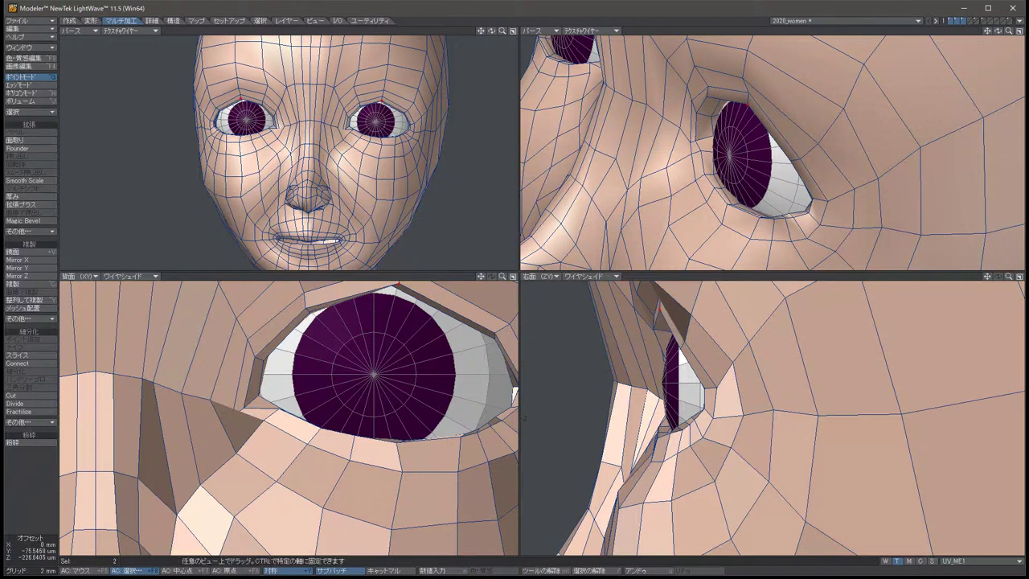
left_click_drag(724, 418, 715, 428)
key("space")
key("slash")
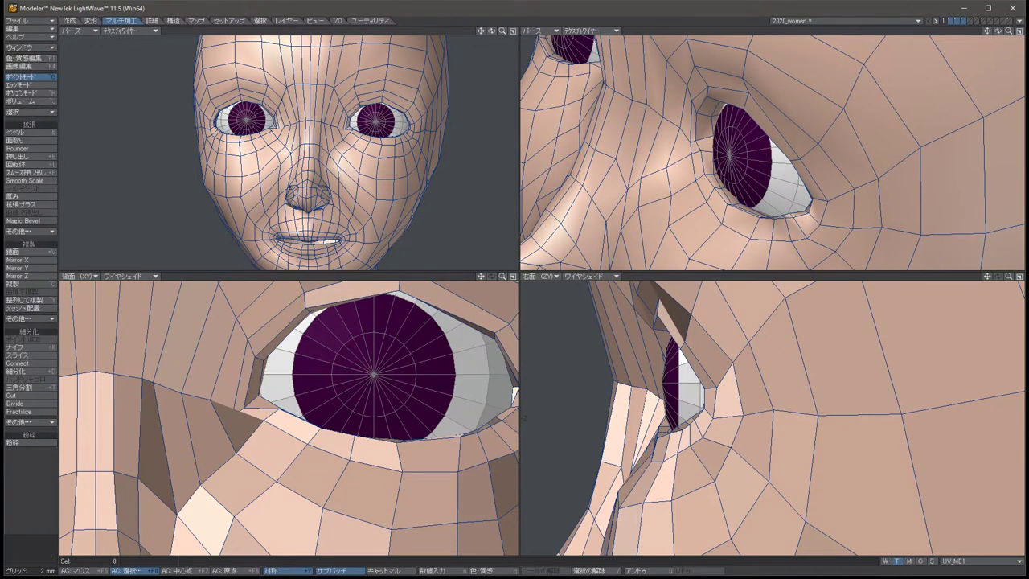
key("u")
key("t")
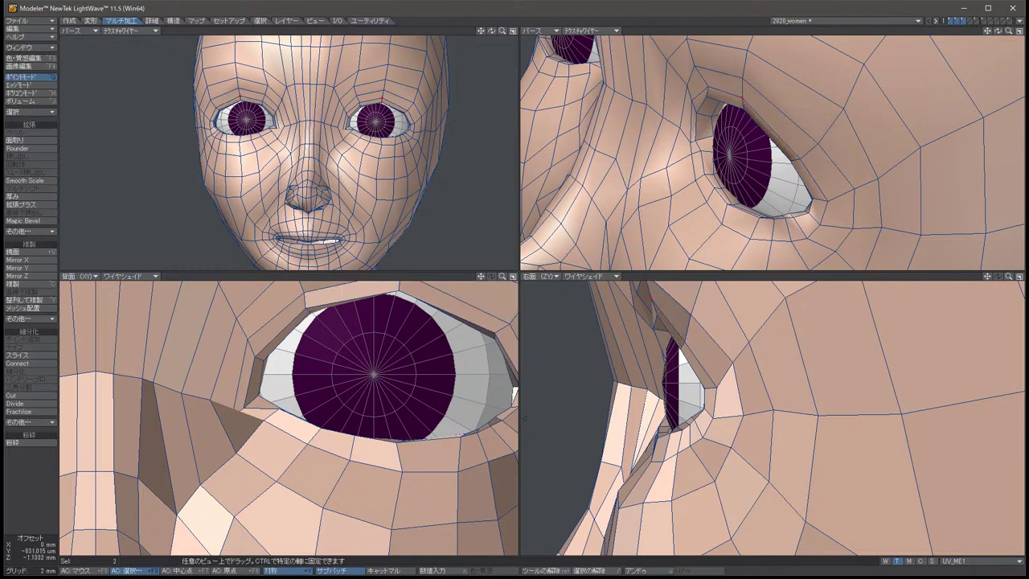
key("space")
Move the two outer eye-corner points in toward the eyeball.
key("comma")
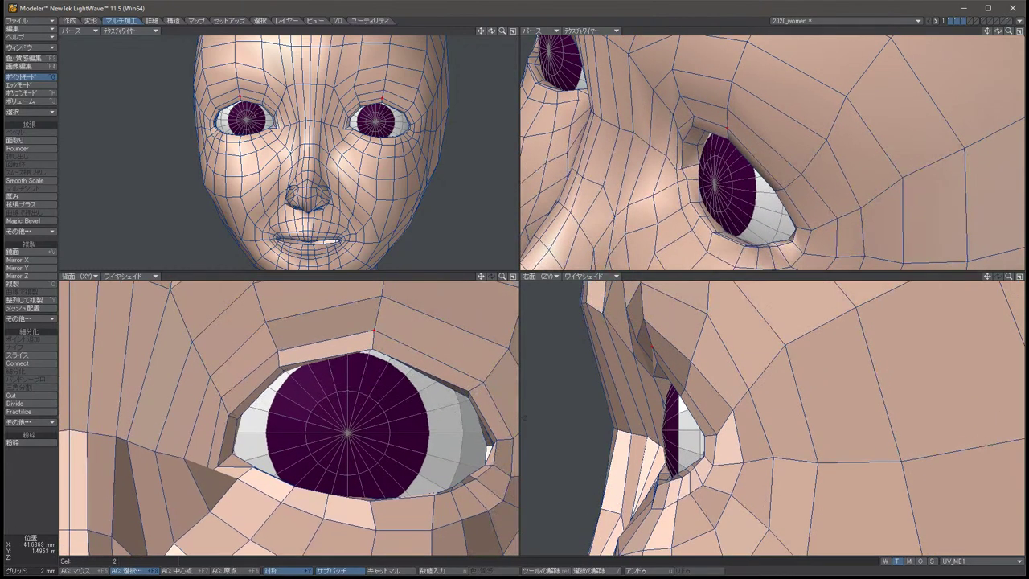
key("slash")
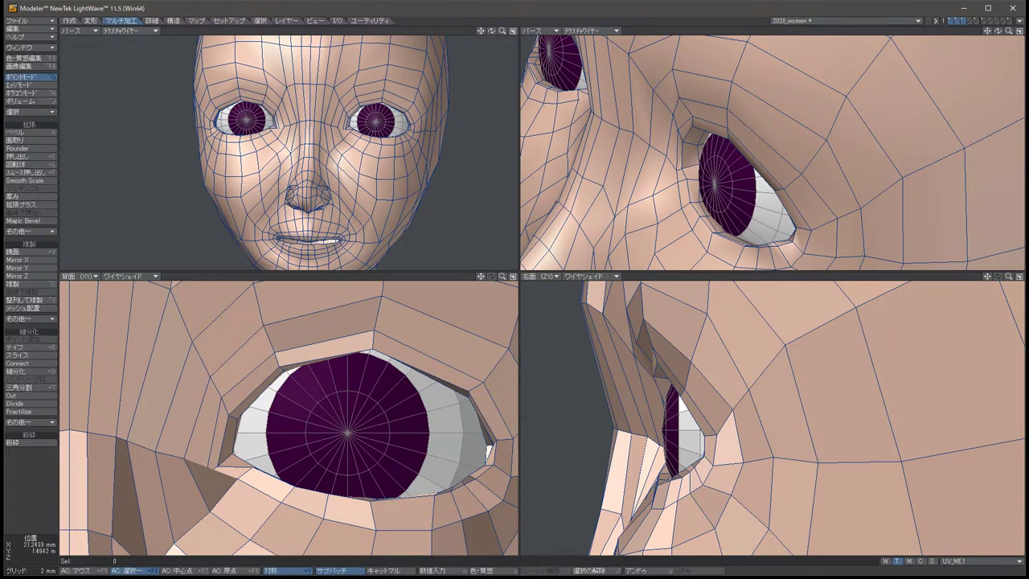
left_click(721, 435)
key("t")
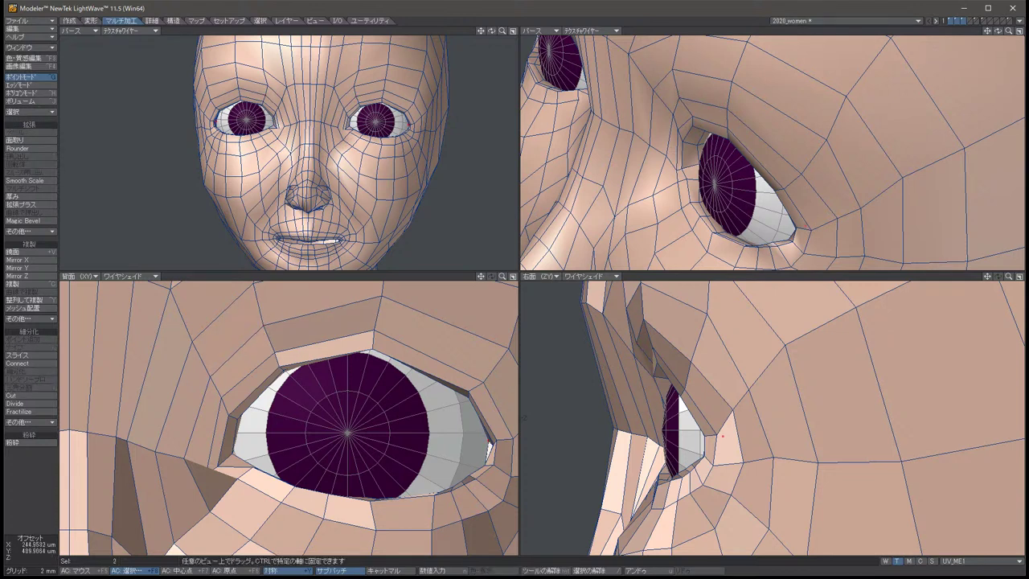
key("space")
key("slash")
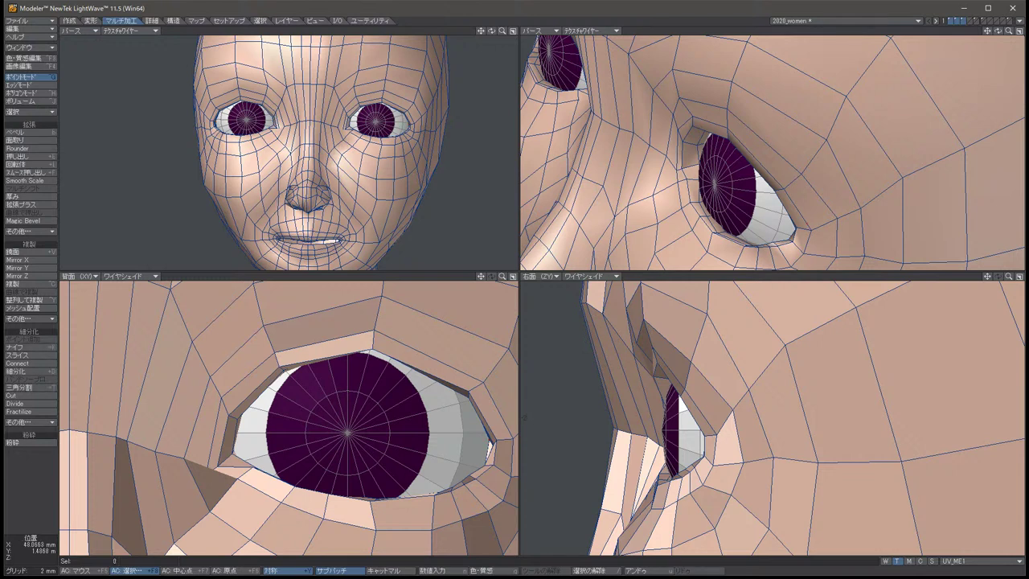
left_click(722, 435)
key("t")
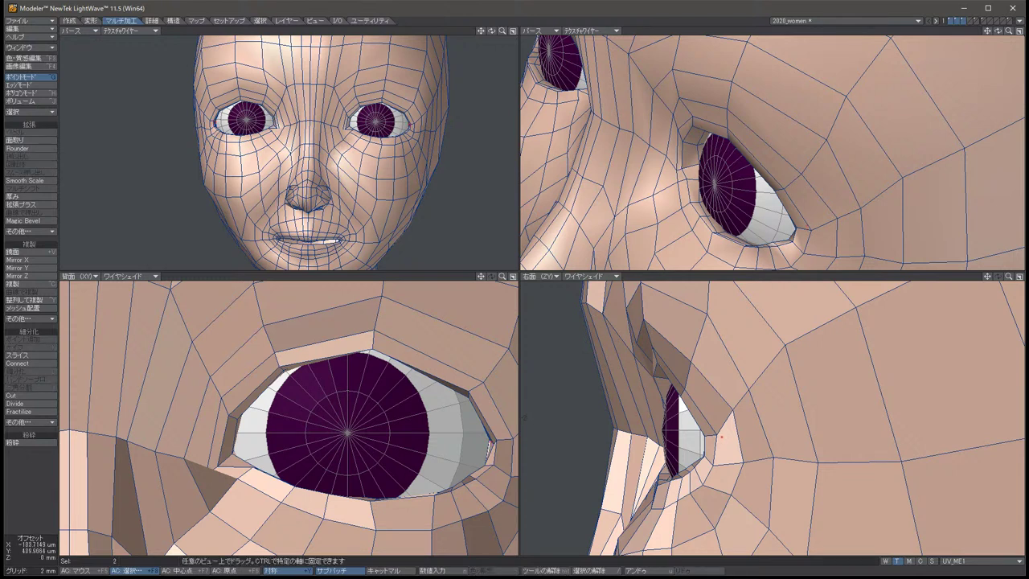
left_click_drag(490, 441, 491, 429)
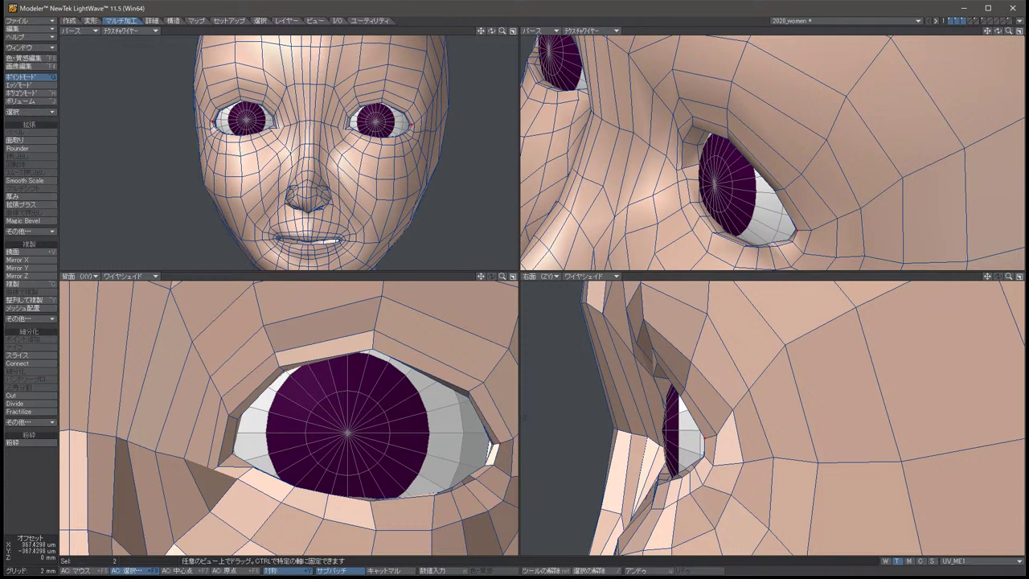
key("space")
key("slash")
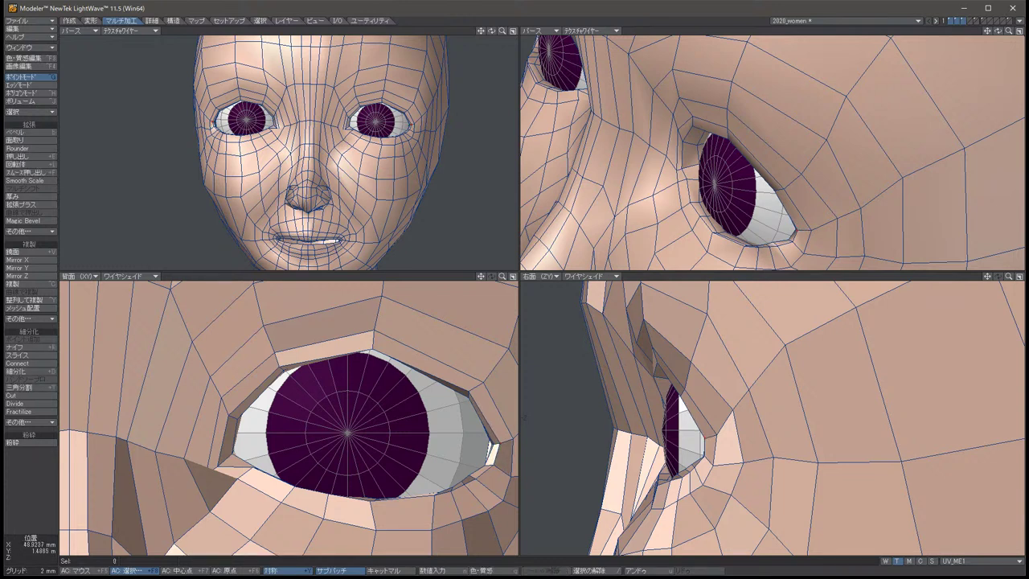
Reselect the outer eye-corner points and nudge them further into place.
left_click(685, 399)
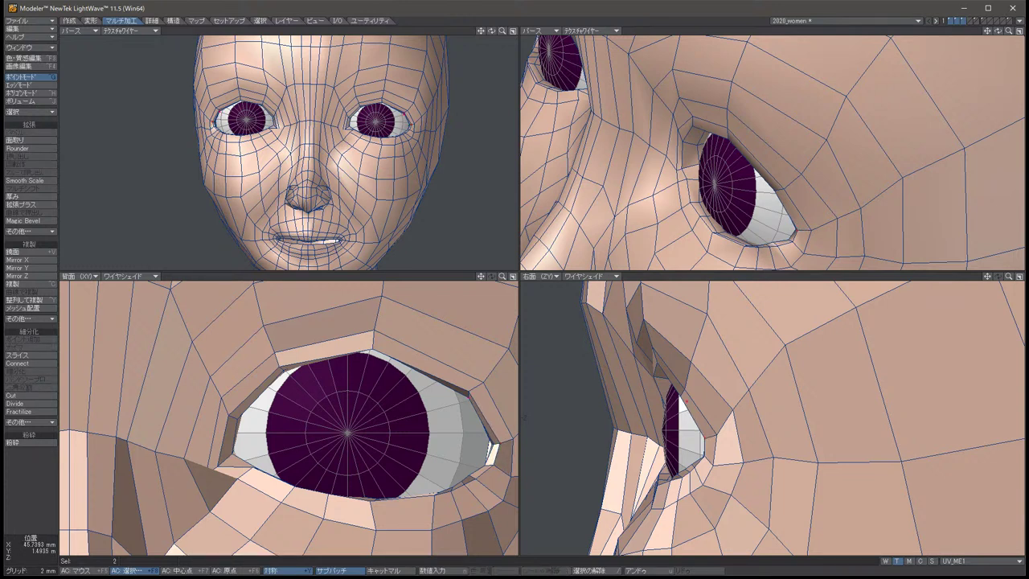
key("t")
left_click_drag(492, 429, 521, 414)
key("space")
key("slash")
left_click(523, 416)
key("t")
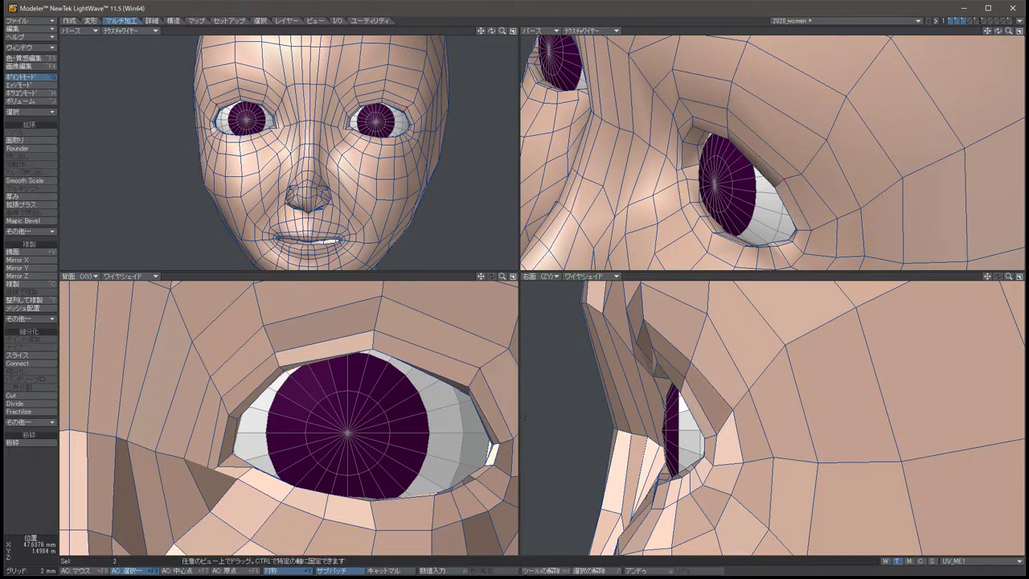
key("space")
key("slash")
Orbit to the eye corner, give its points a final shift, and turn SubPatch back on.
left_click_drag(997, 30, 969, 32)
left_click(655, 362)
key("t")
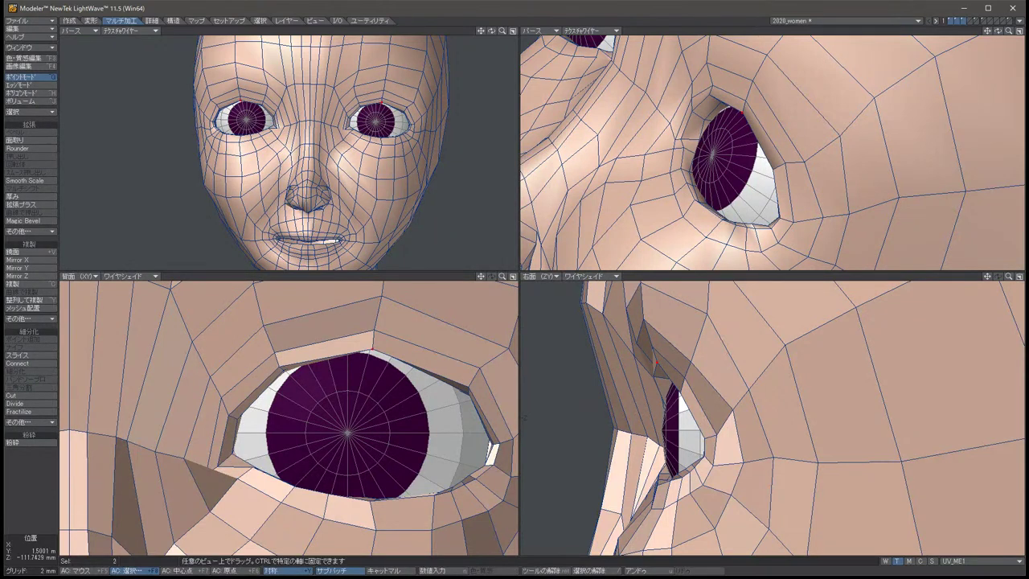
left_click_drag(523, 416, 523, 416)
key("space")
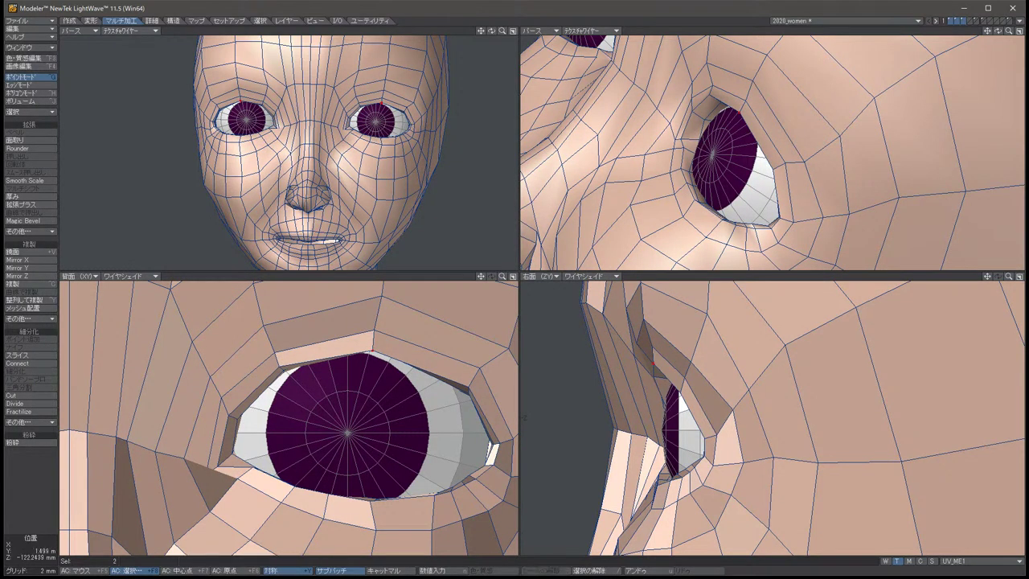
key("slash")
key("Tab")
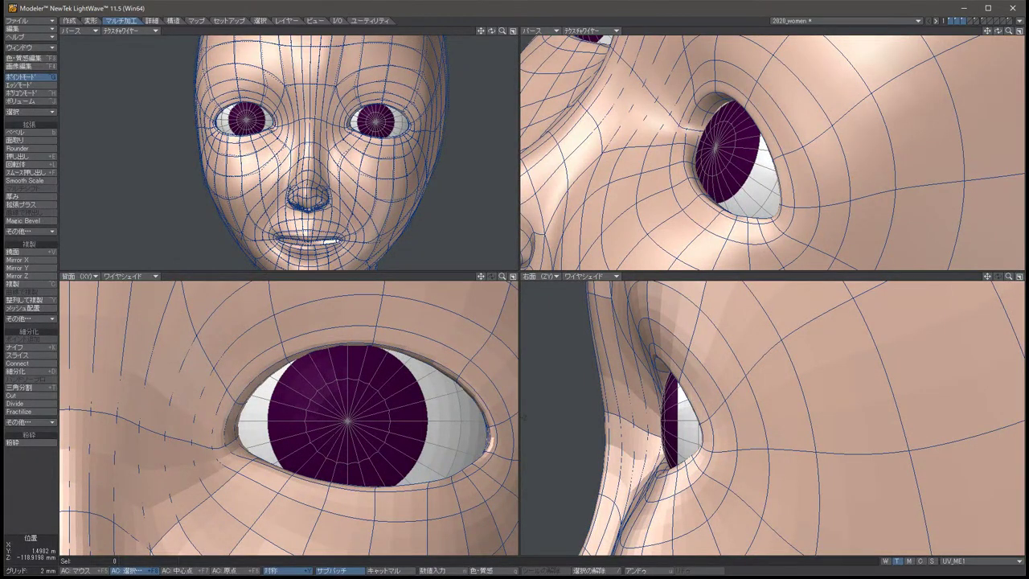
Orbit the perspective view around the head to check the smoothed eye from several angles.
key("Left")
key("Left")
key("Left")
key("Left")
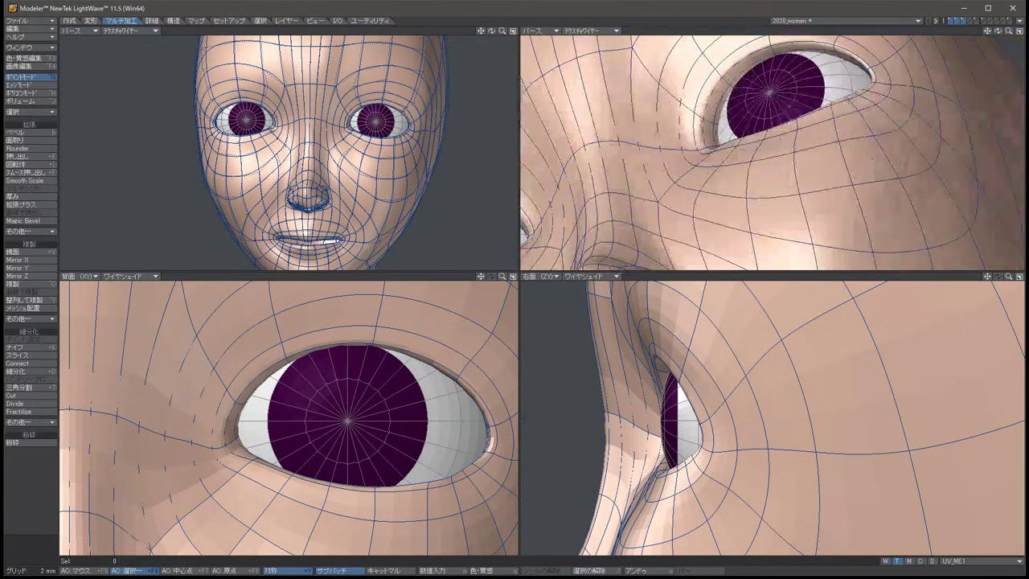
key("Left")
key("Left")
key("Left")
key("Left")
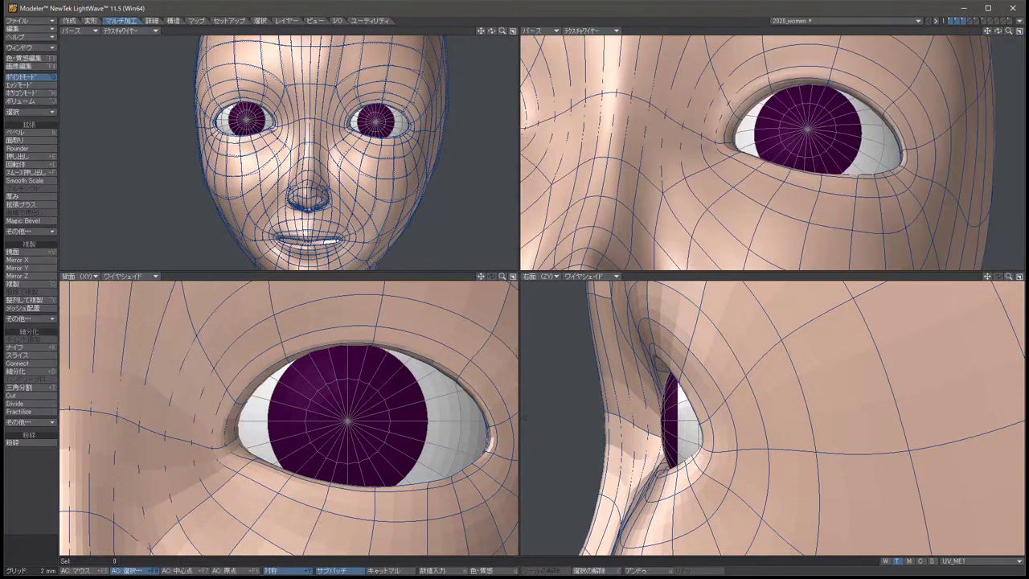
key("Left")
key("Left")
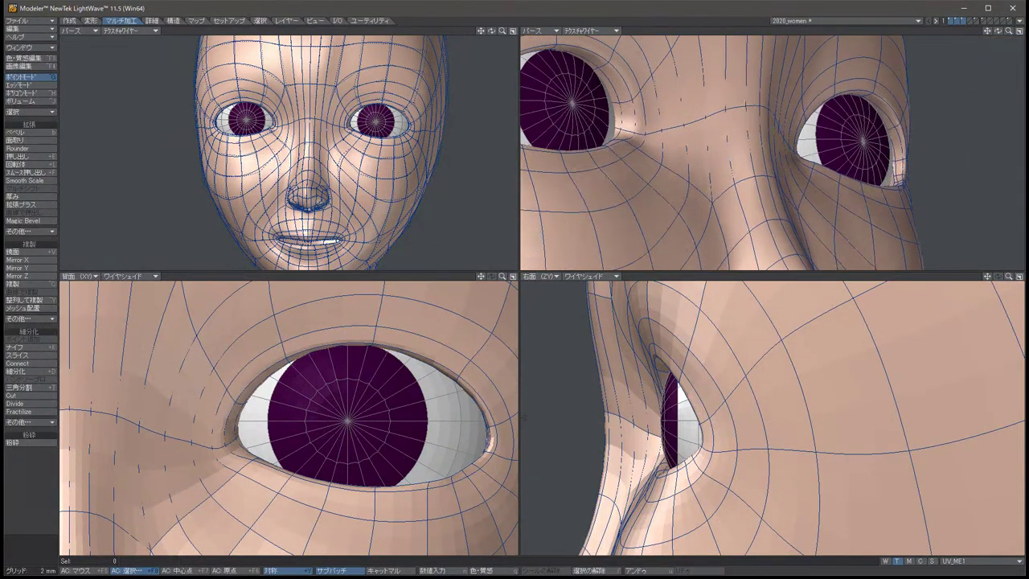
key("Left")
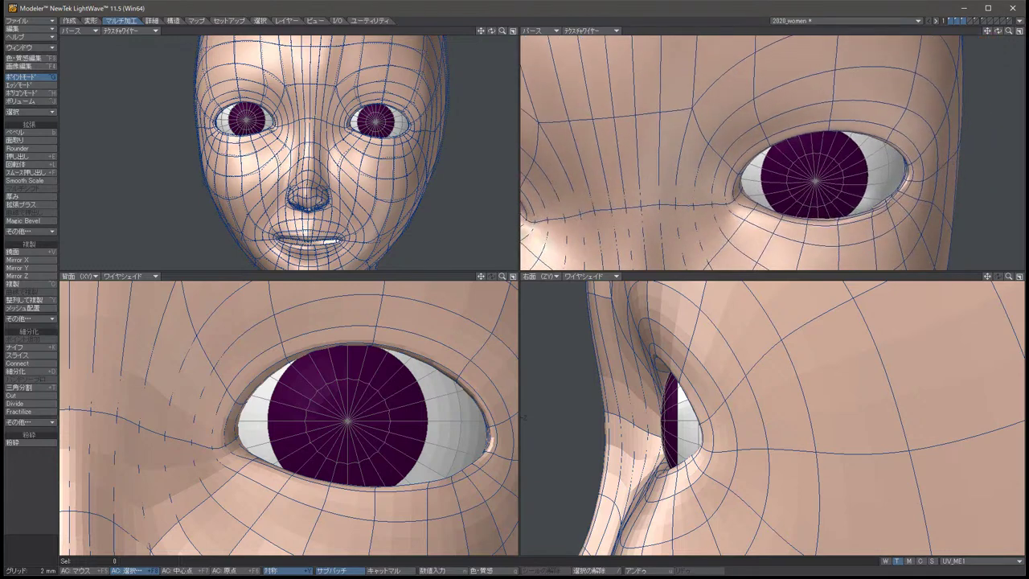
key("Left")
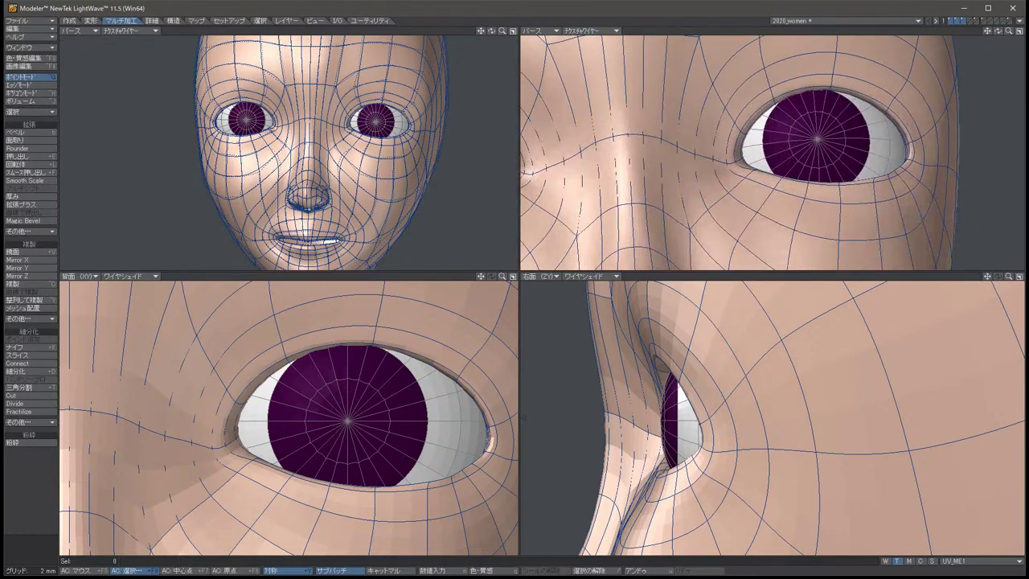
key("Left")
key("Left")
key("Left")
key("Left")
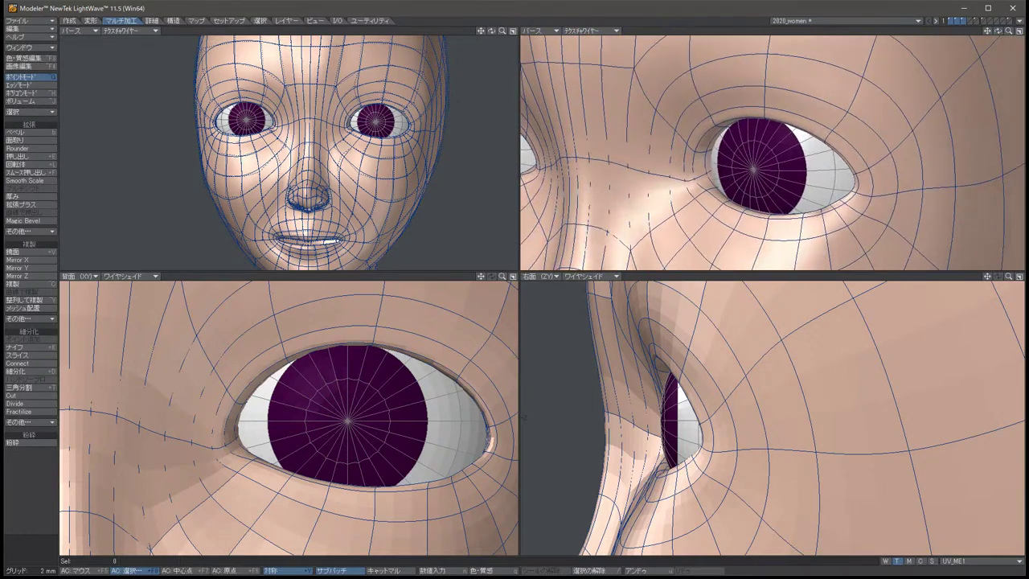
Hide the eyeball to inspect the empty socket, then bring the purple-irised eyeball back.
key("Delete")
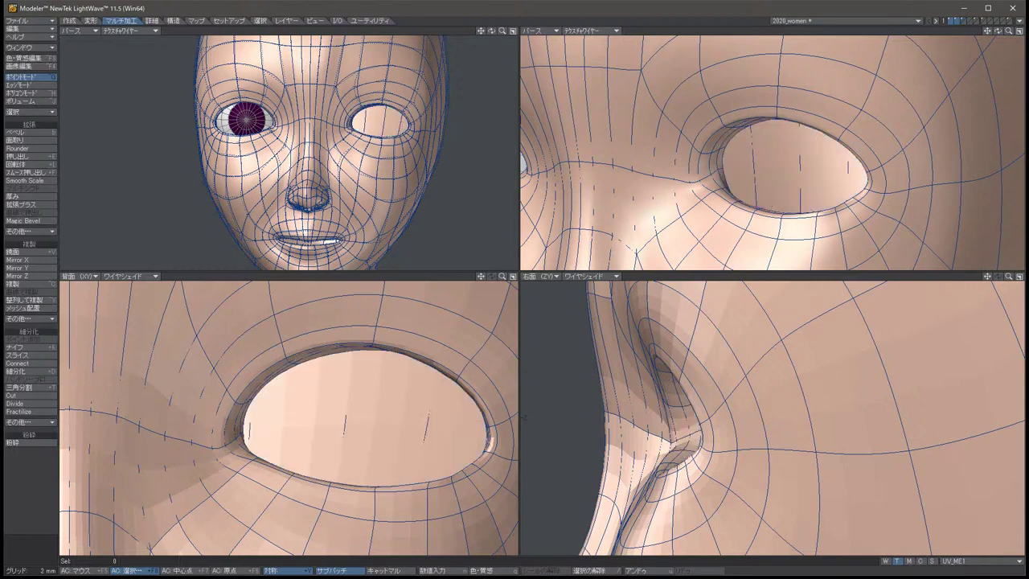
key("Right")
key("Right")
key("Right")
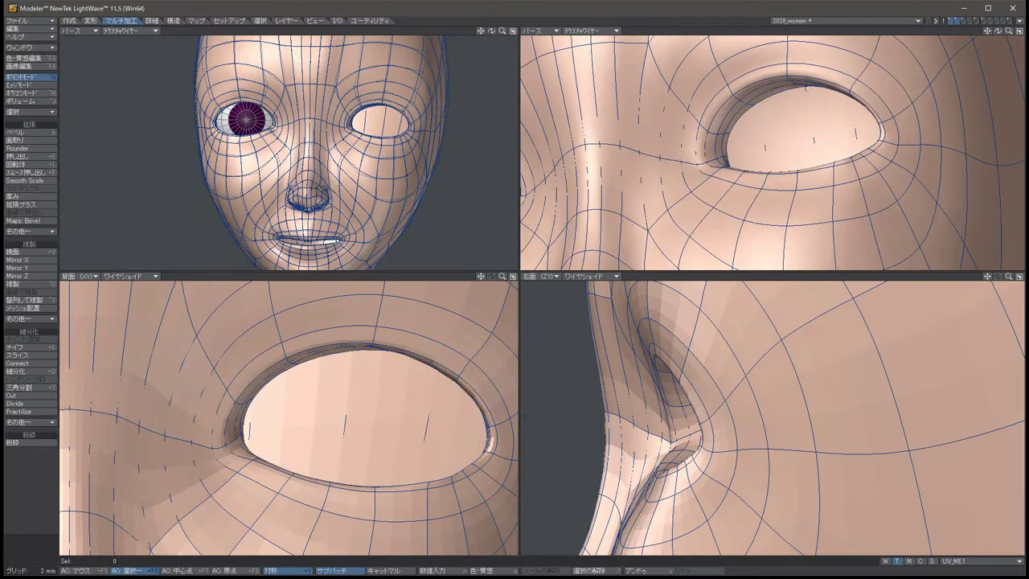
key("u")
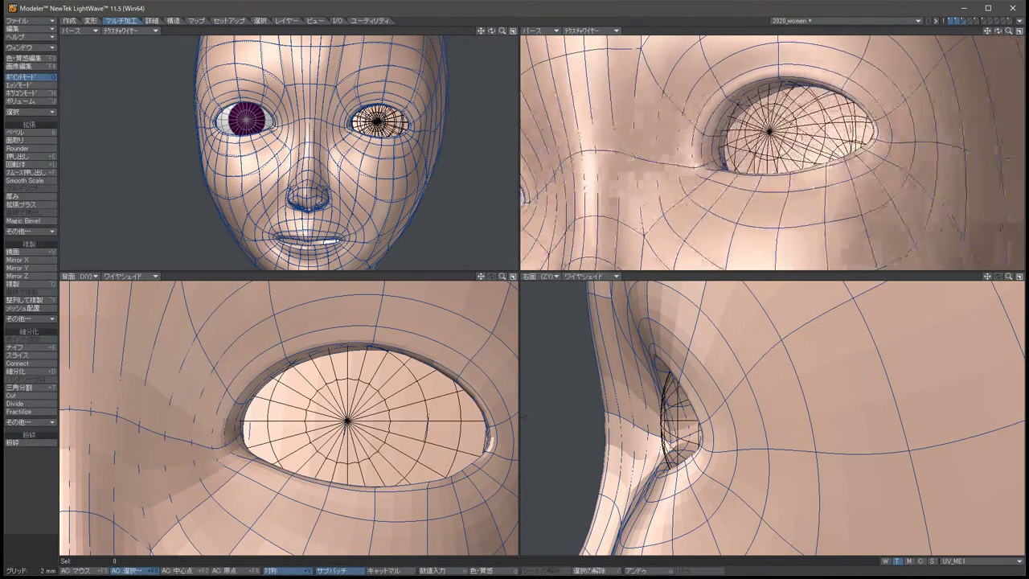
key("Right")
key("Right")
key("Right")
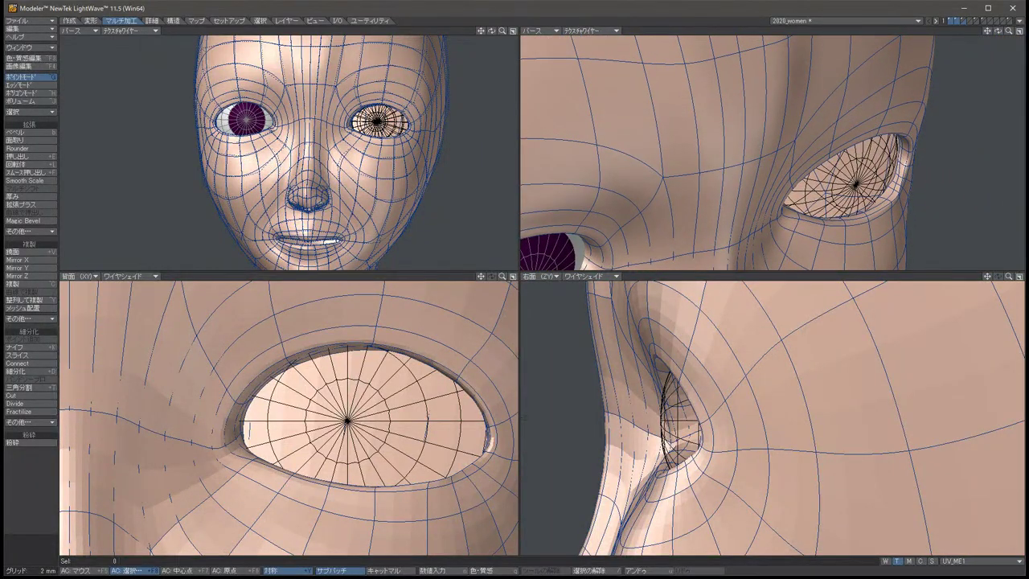
key("Right")
key("Right")
key("Right")
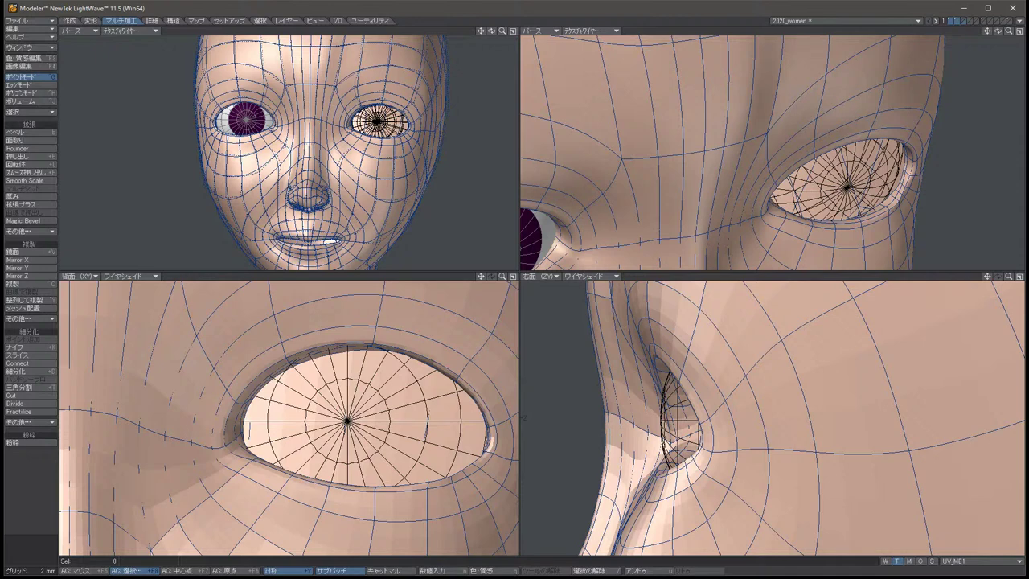
key("Right")
key("ctrl+z")
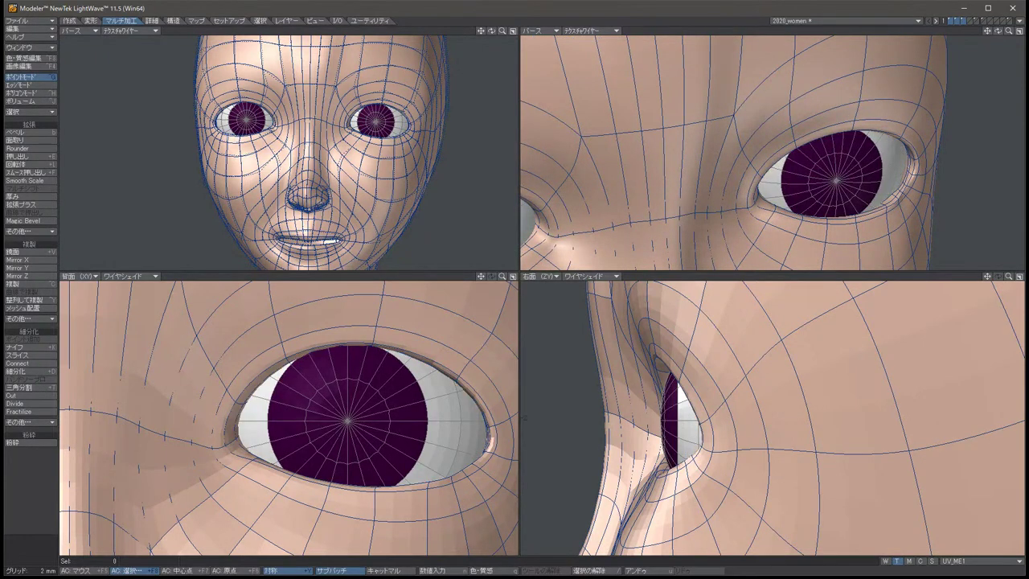
Orbit toward a frontal eye view and turn SubPatch off to show the faceted low-poly cage.
key("Right")
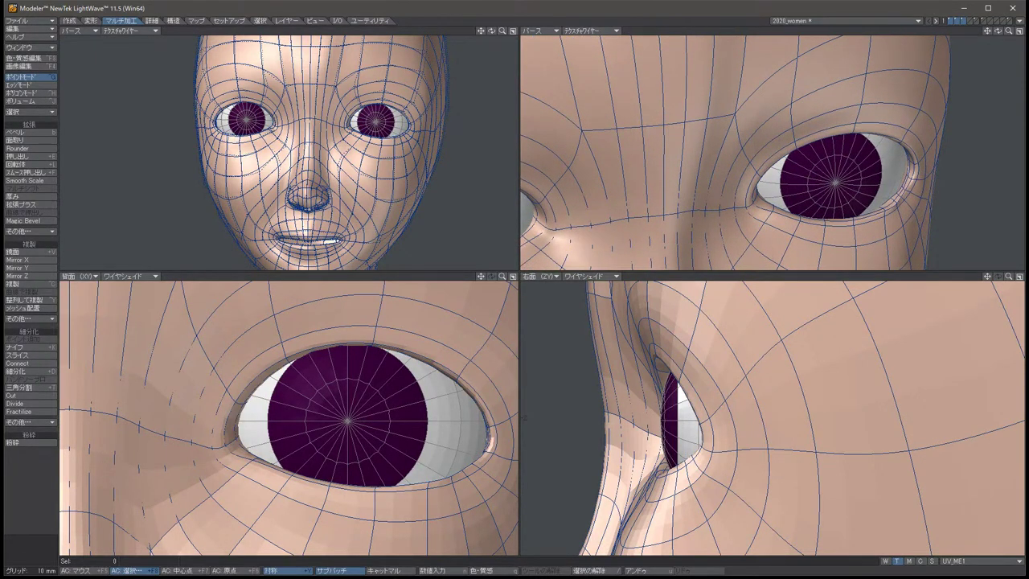
key("Right")
key("Right")
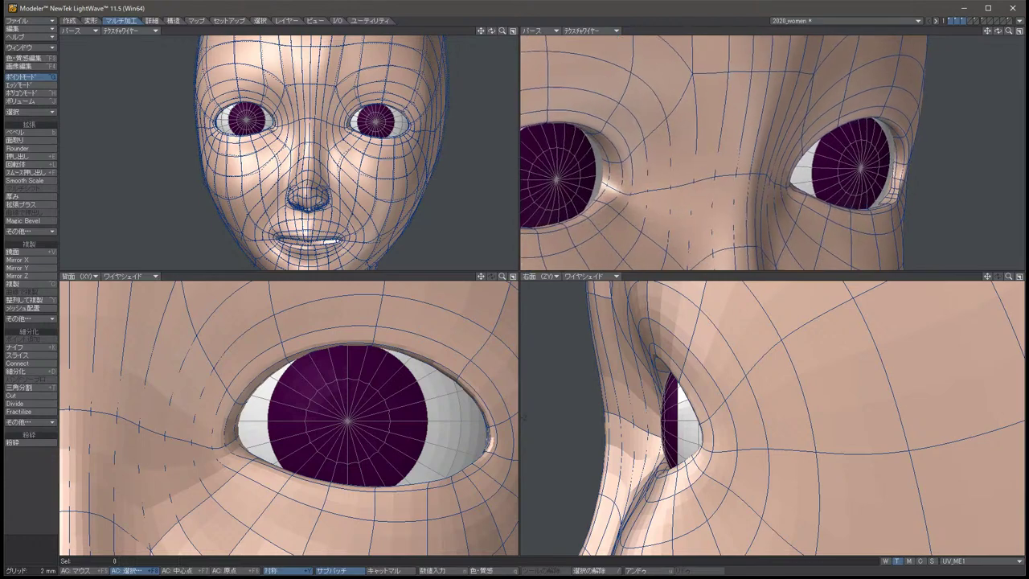
key("Right")
key("Right")
key("Right")
key("Right")
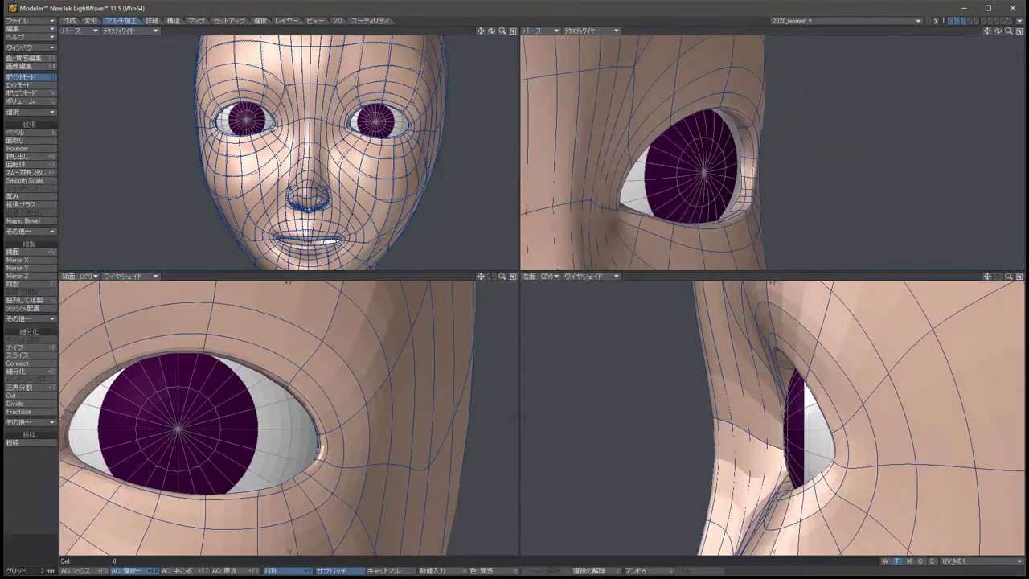
key("Right")
key("Right")
key("Right")
key("Right")
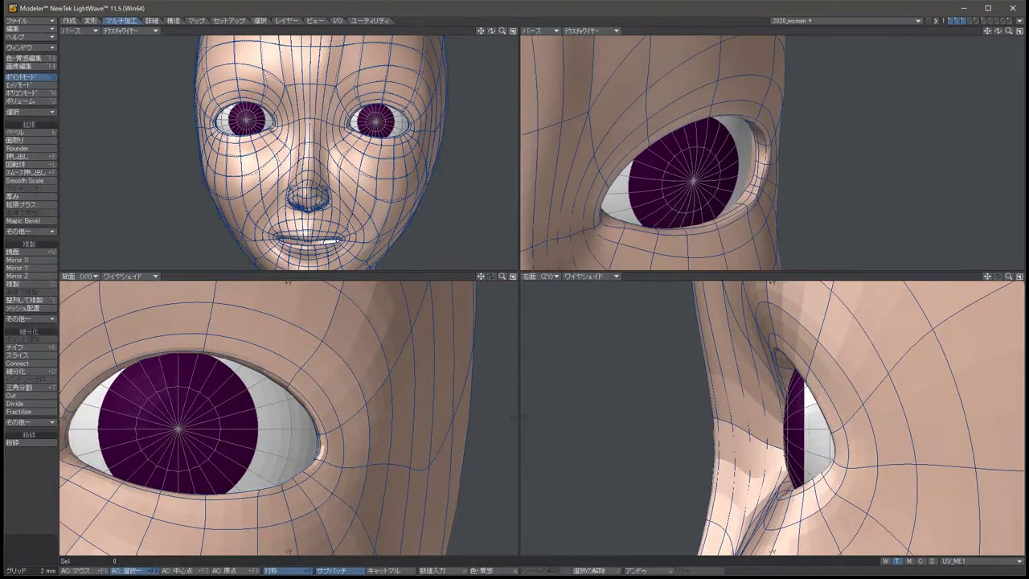
key("Right")
key("Right")
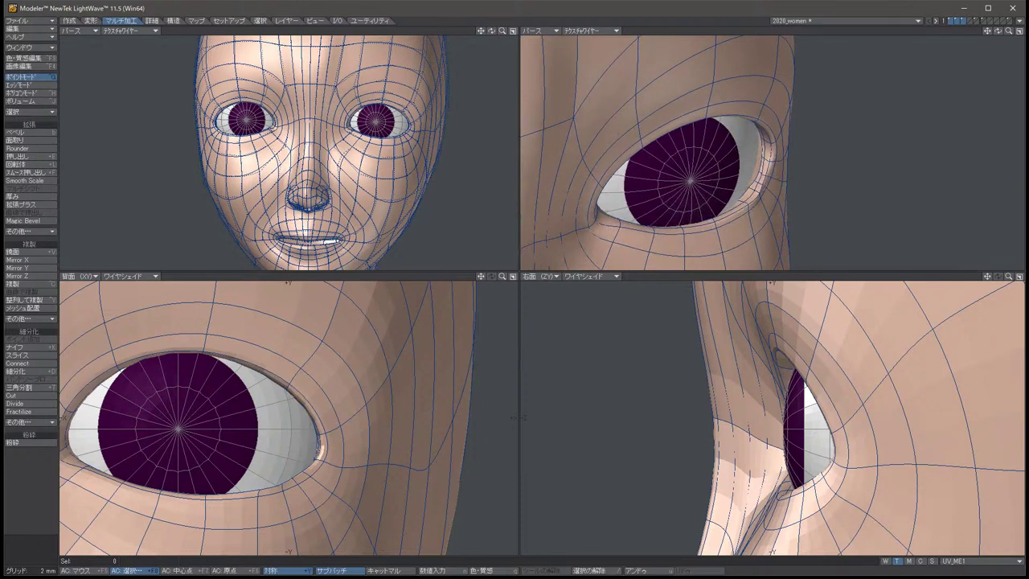
key("Tab")
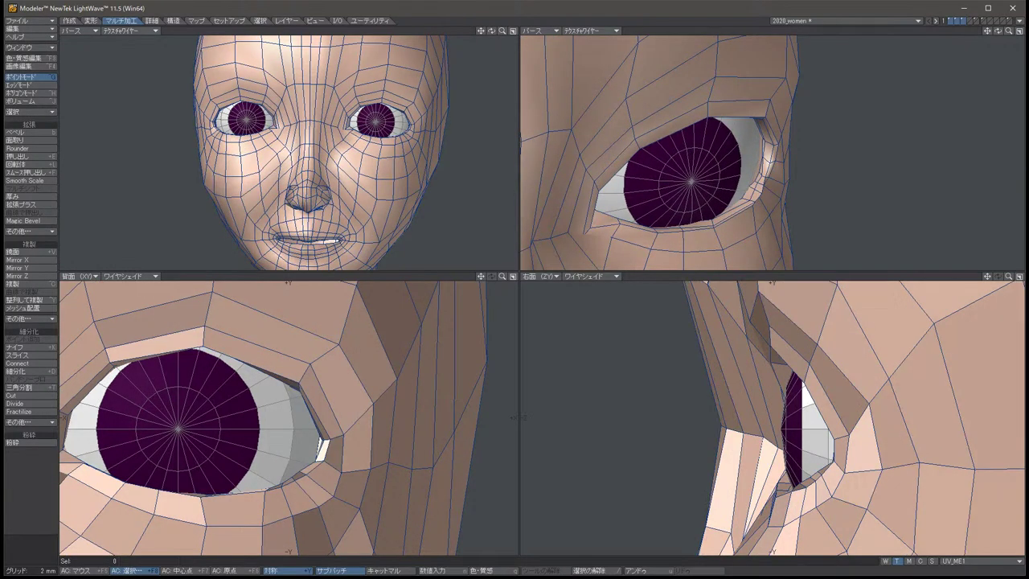
Nudge the outer eye-corner point slightly to the right.
left_click(836, 482)
key("t")
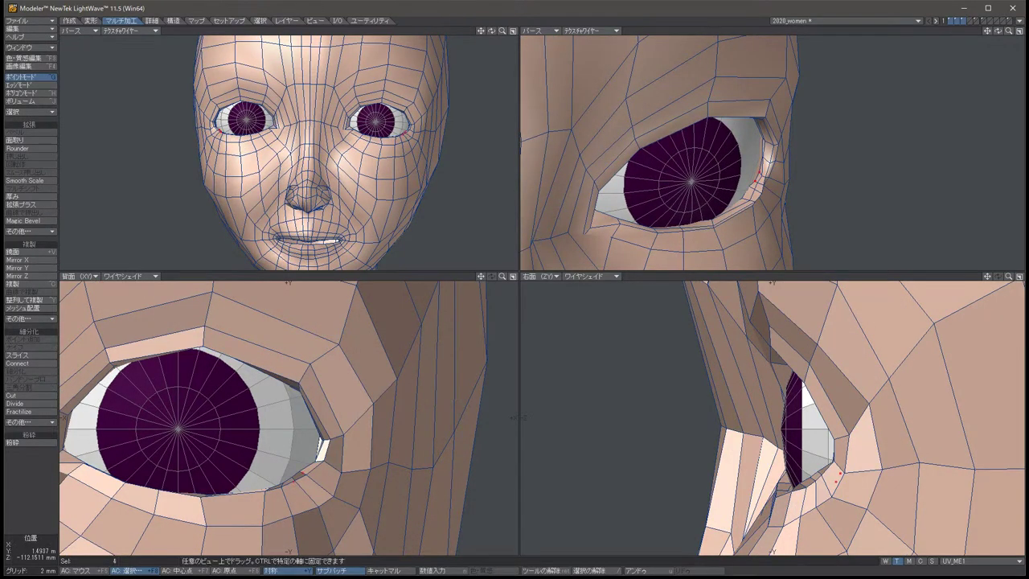
left_click_drag(836, 483, 847, 484)
key("space")
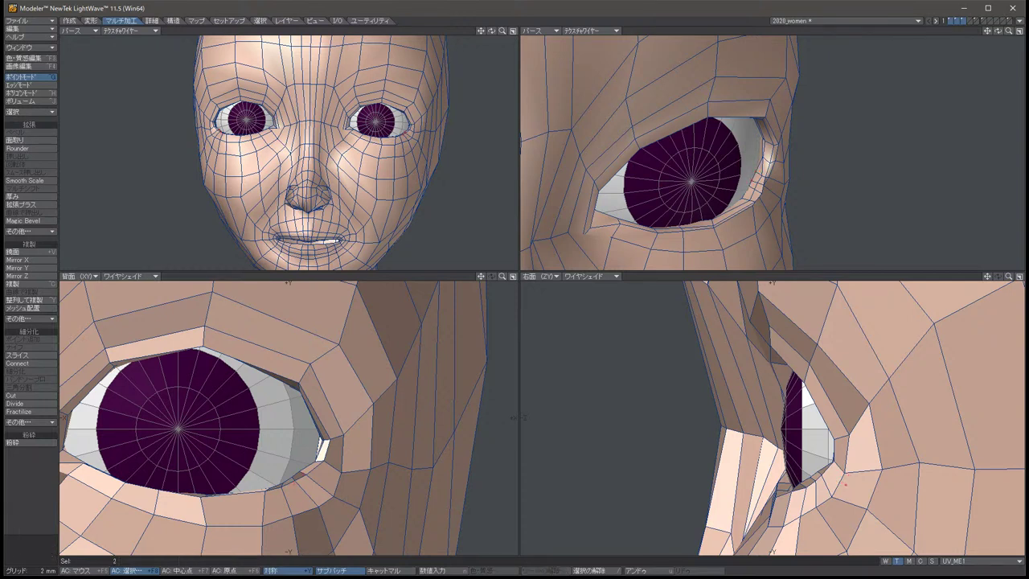
key("/")
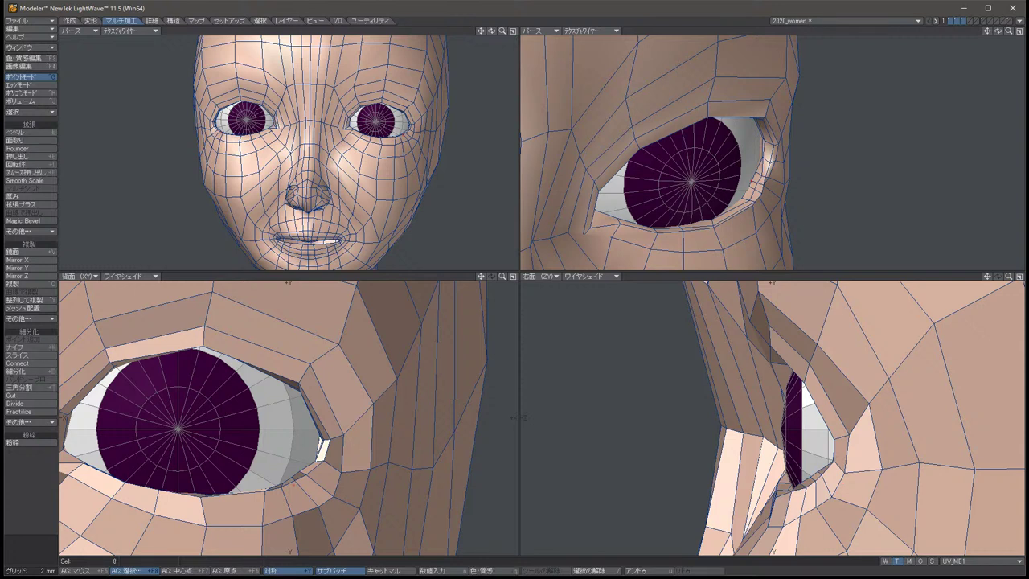
Nudge two more eye-corner points slightly toward the eyeball.
left_click(853, 462)
key("t")
left_click_drag(854, 462, 864, 460)
key("space")
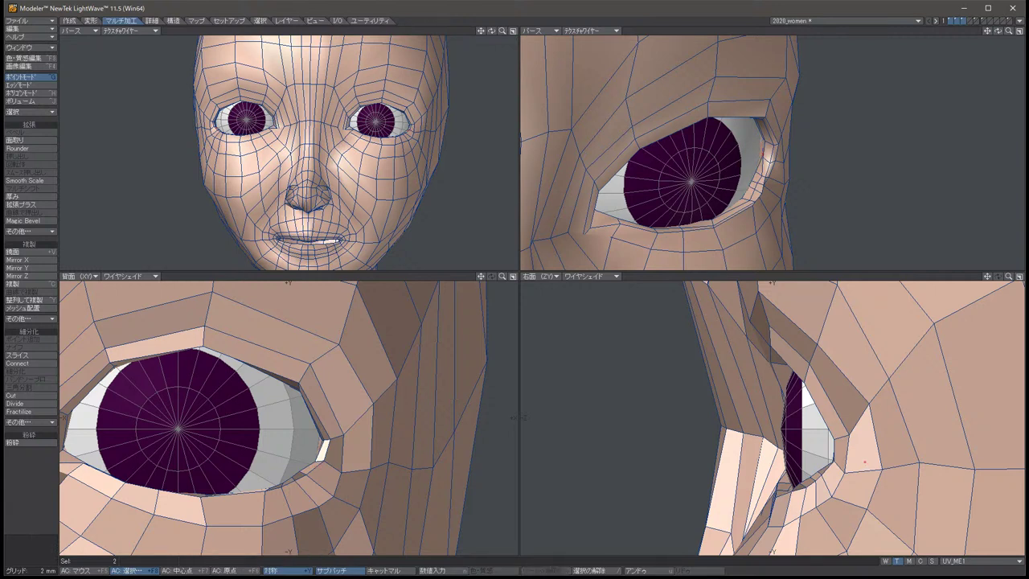
key("slash")
Orbit and zoom in to face the eye, then nudge the two eye-corner points.
left_click_drag(656, 153, 679, 153, "alt")
scroll(679, 153, "up", 3)
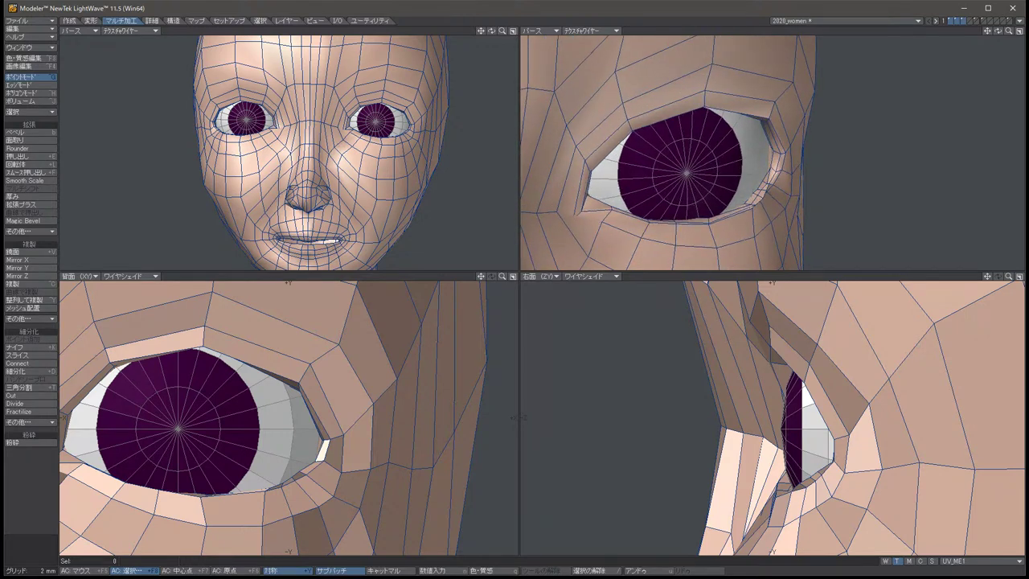
scroll(803, 418, "up", 2)
scroll(241, 418, "up", 1)
key("g")
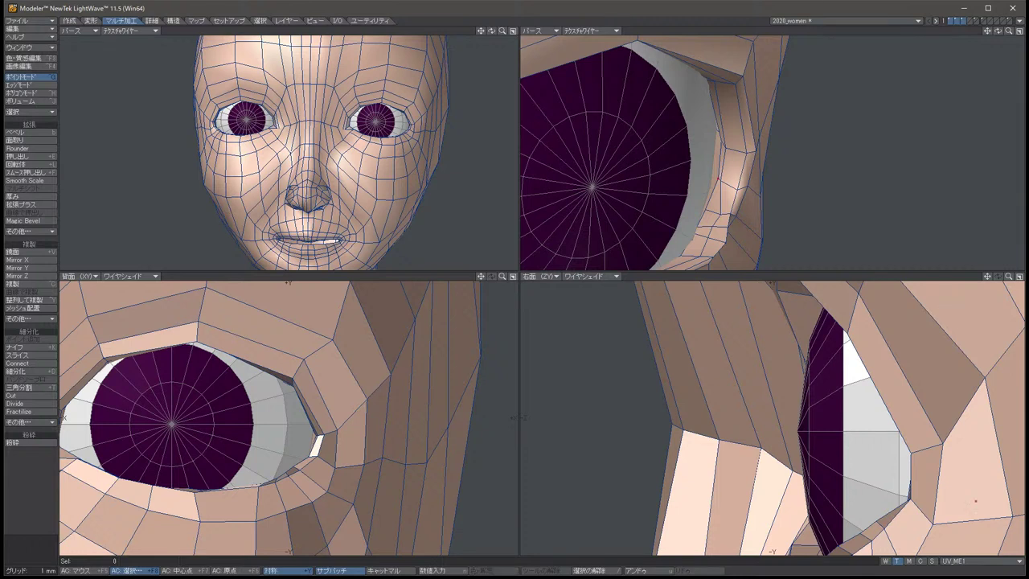
key("t")
left_click_drag(718, 165, 714, 183)
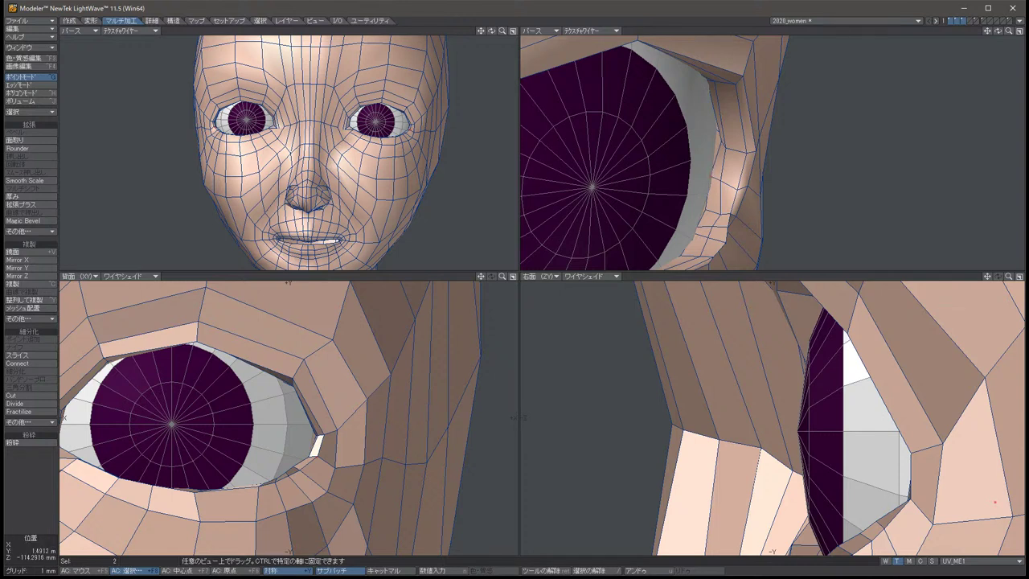
key("space")
key("slash")
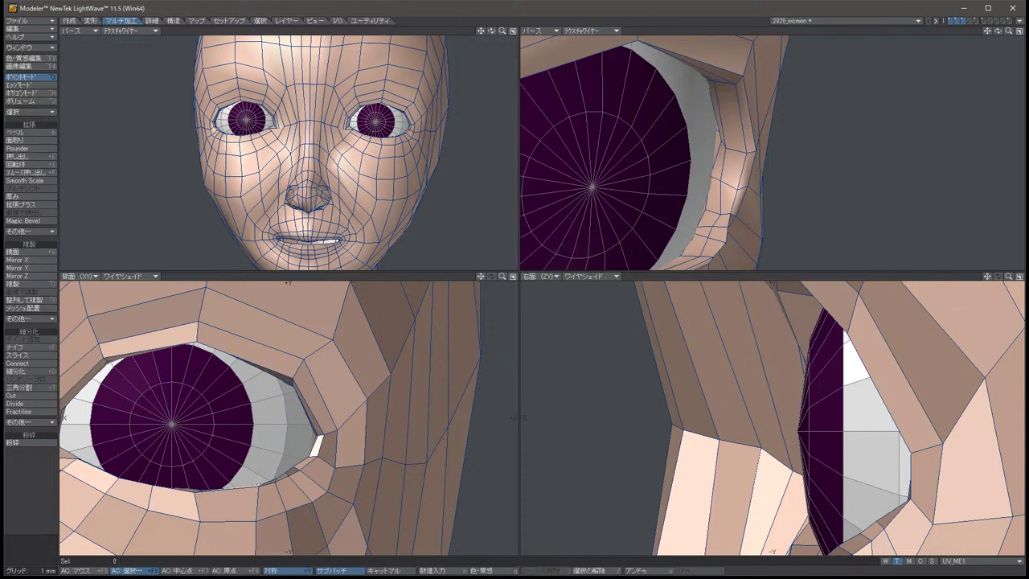
Pull the two eye-corner points down toward the eyeball and turn SubPatch display on.
key("u")
key("t")
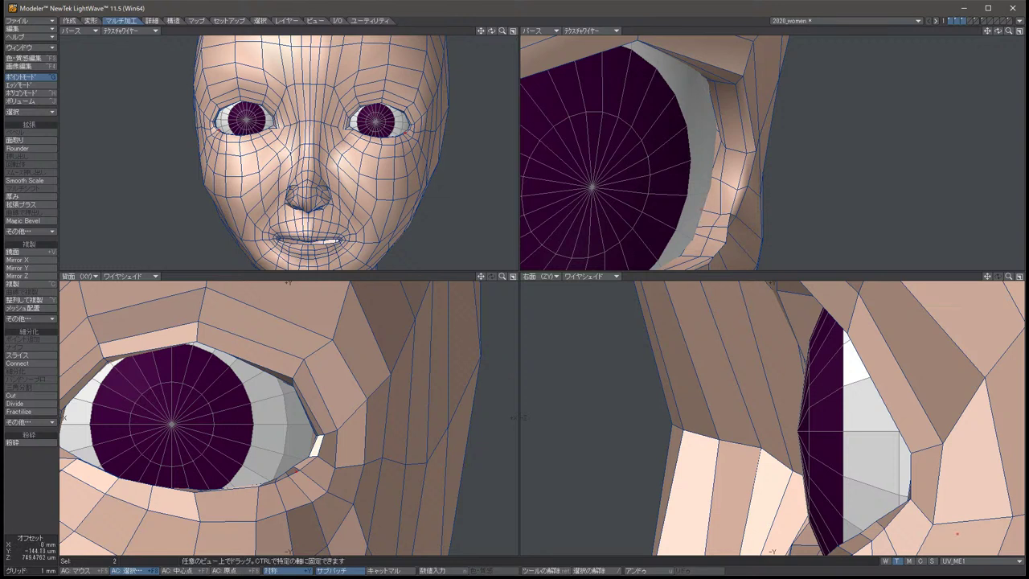
key("space")
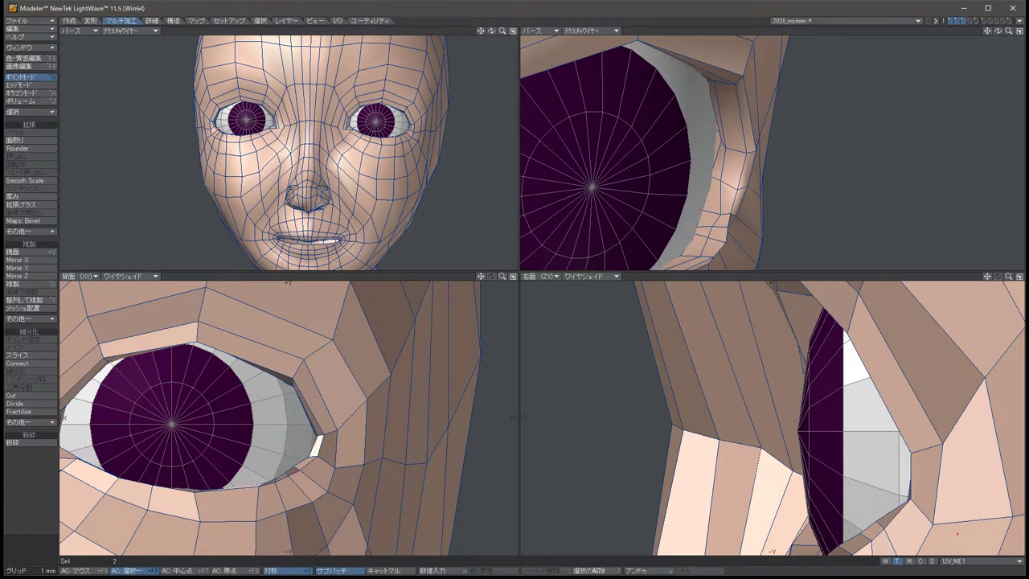
key("slash")
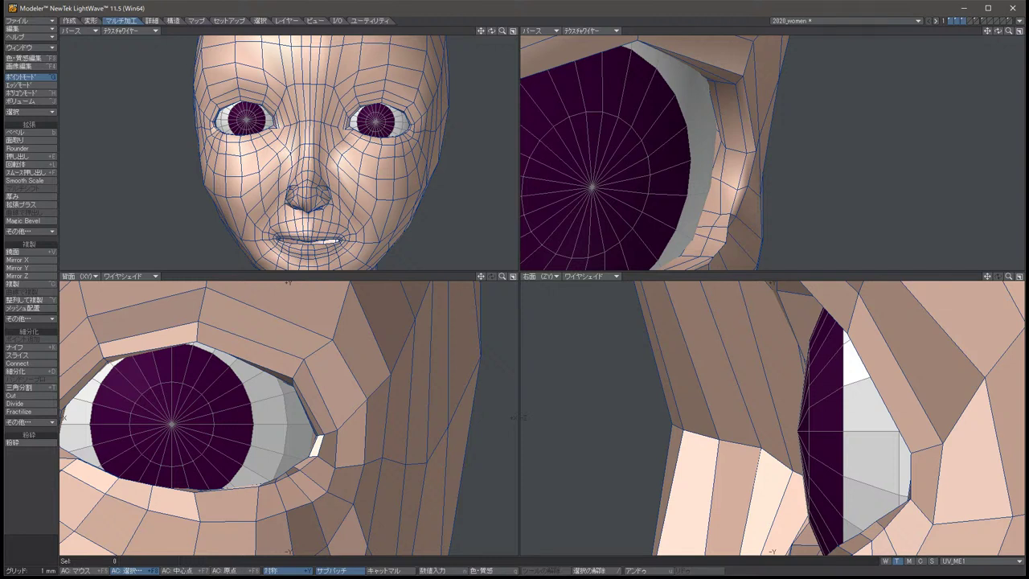
key("u")
key("t")
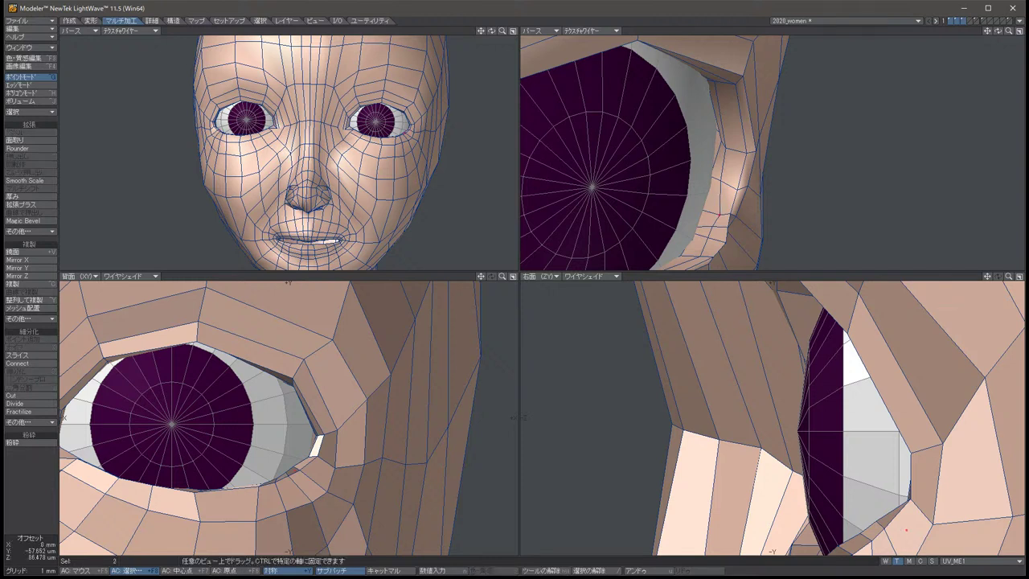
left_click_drag(715, 210, 712, 212)
key("space")
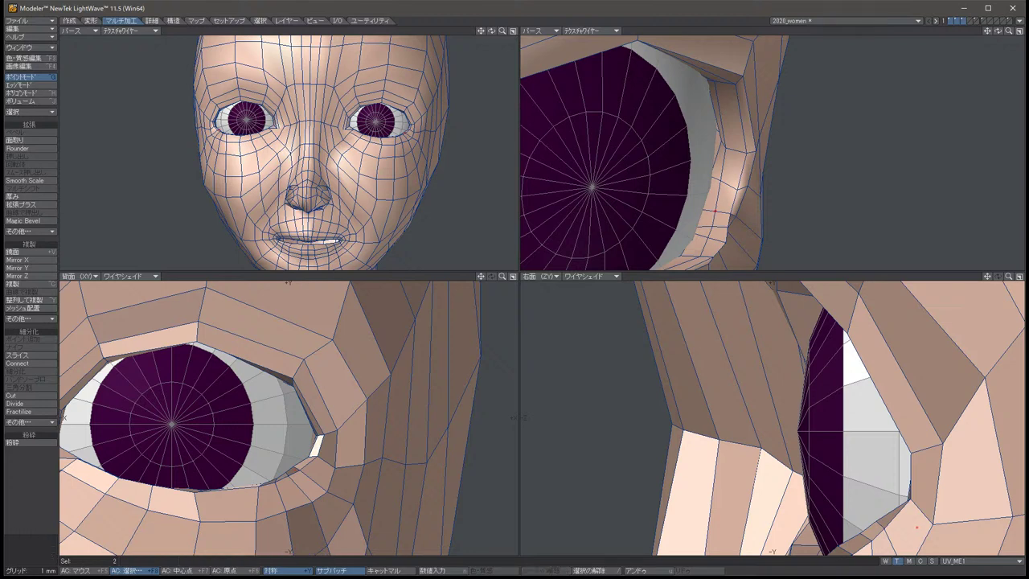
key("slash")
key("Tab")
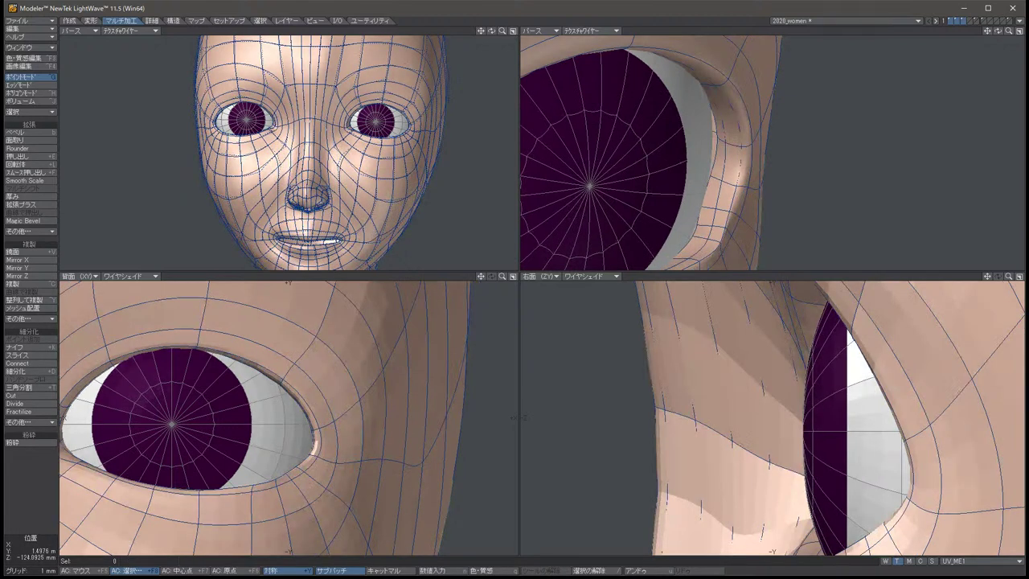
Shift the two lid points about 1.3 mm along Z.
key("g")
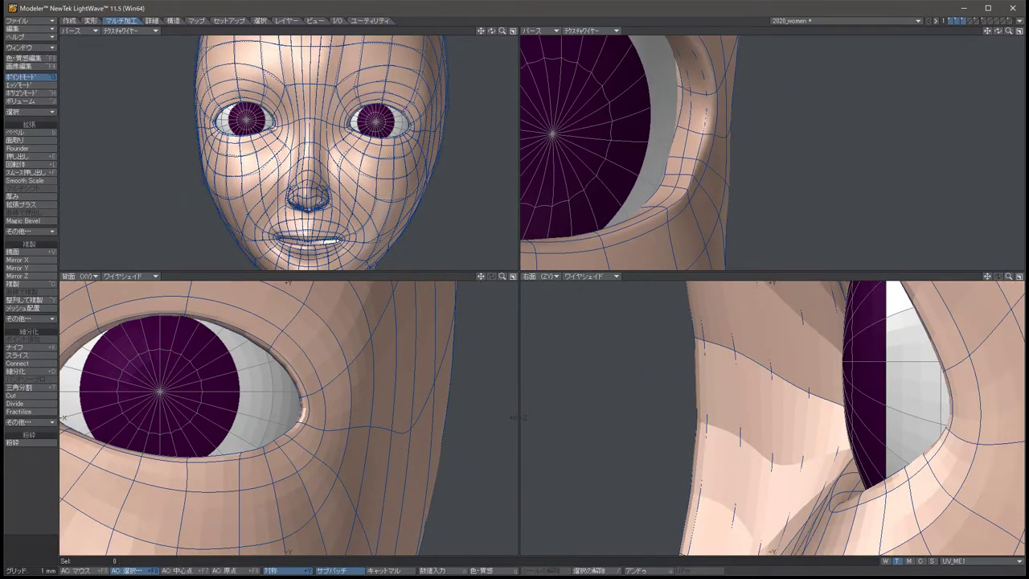
key("u")
key("t")
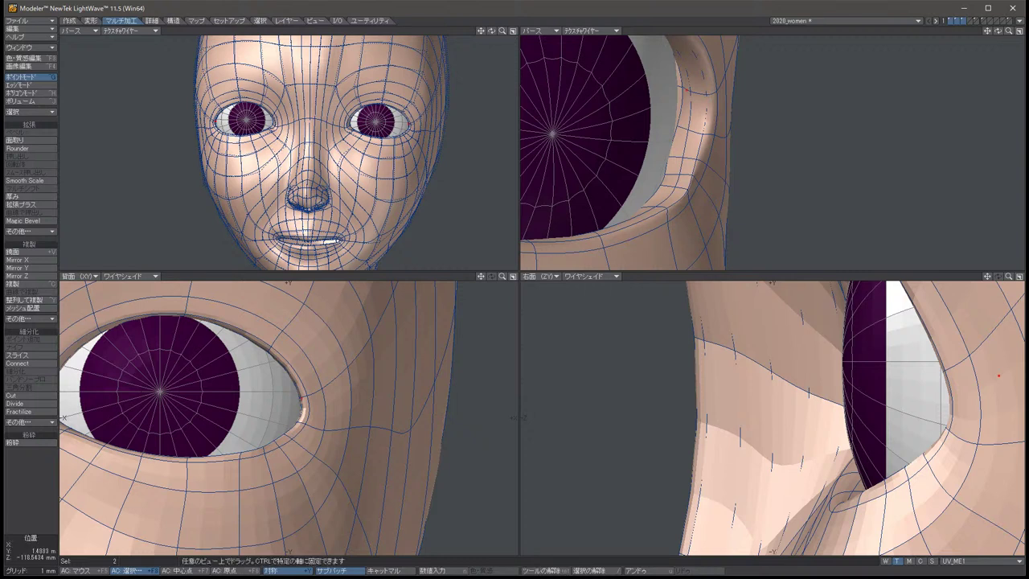
left_click_drag(804, 385, 811, 386)
key("space")
key("slash")
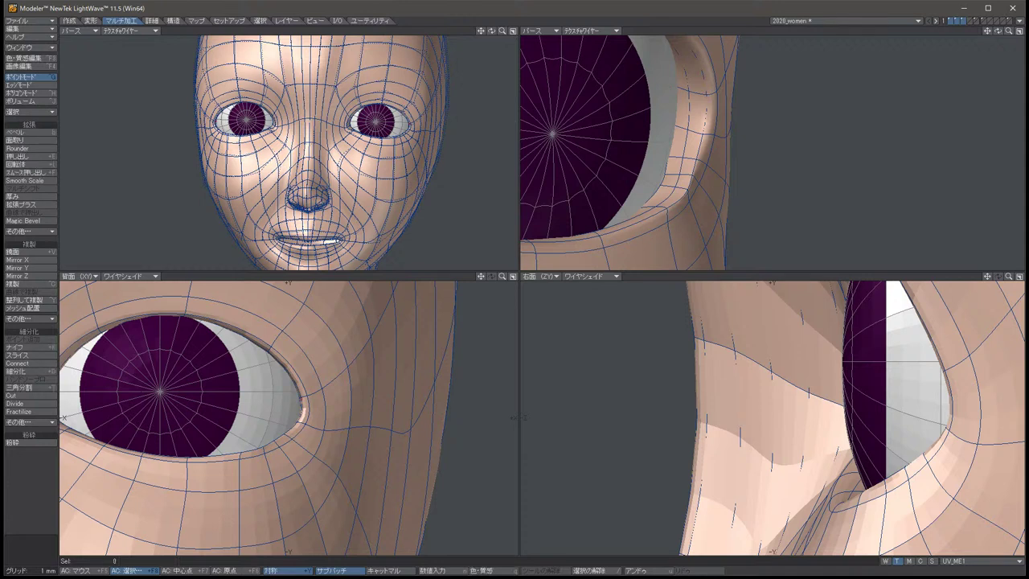
Shift the outer eye-corner points back in the side view.
left_click(974, 479)
key("t")
left_click_drag(949, 498, 962, 498)
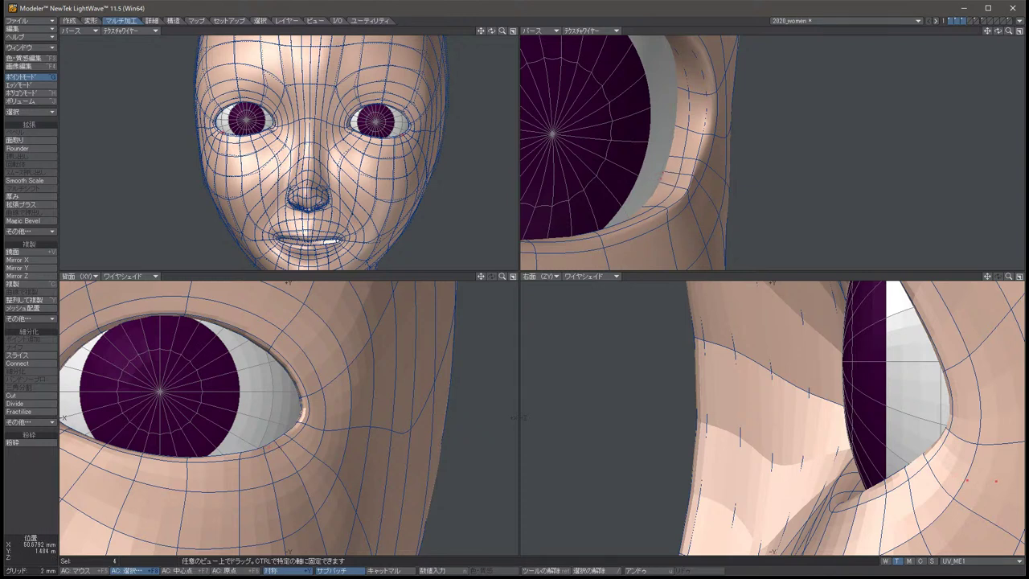
key("space")
key("slash")
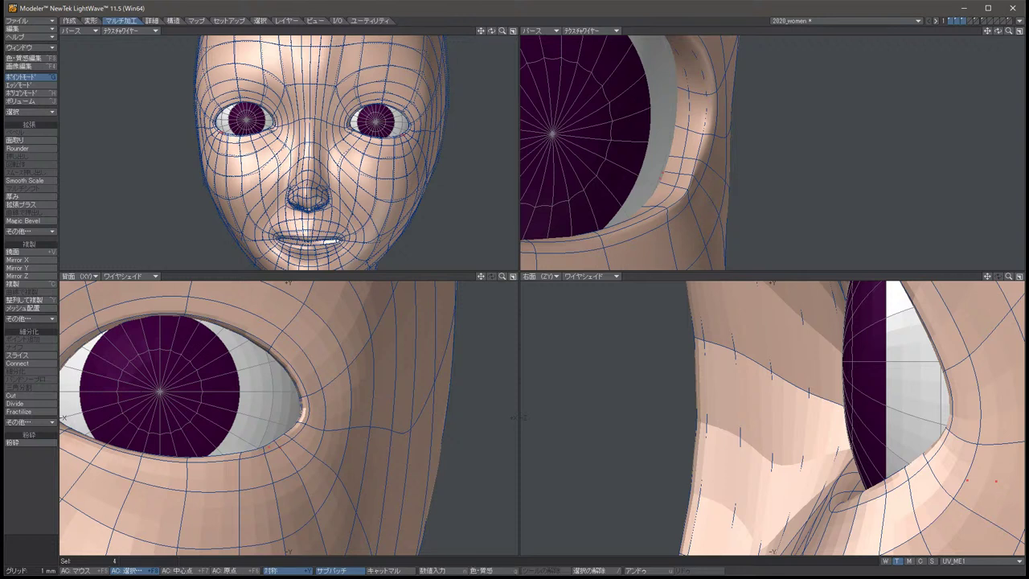
Move the two outer corner points about 2 mm along Z and return to the faceted cage.
left_click(917, 479)
key("t")
left_click_drag(918, 479, 956, 482)
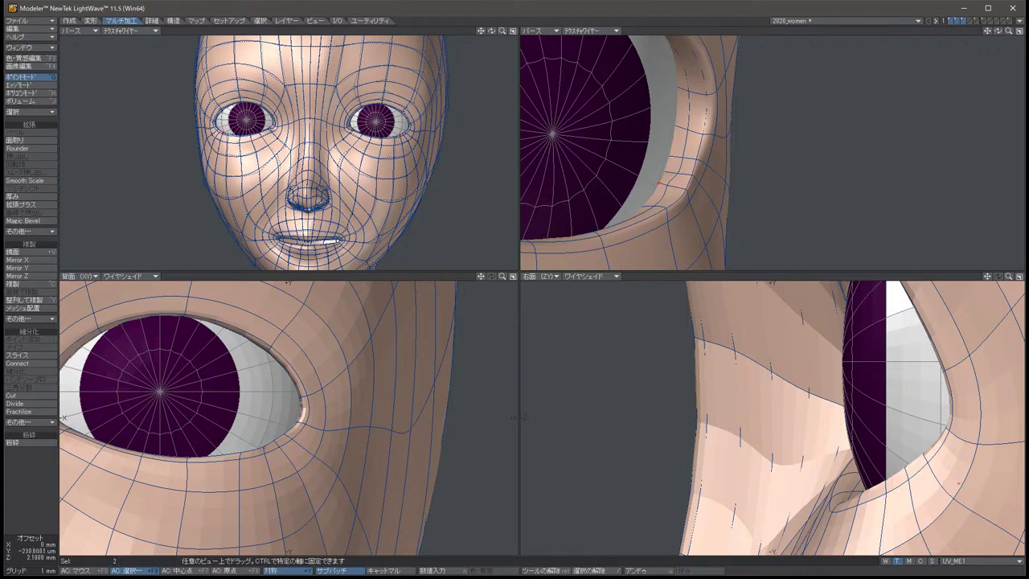
key("space")
key("Tab")
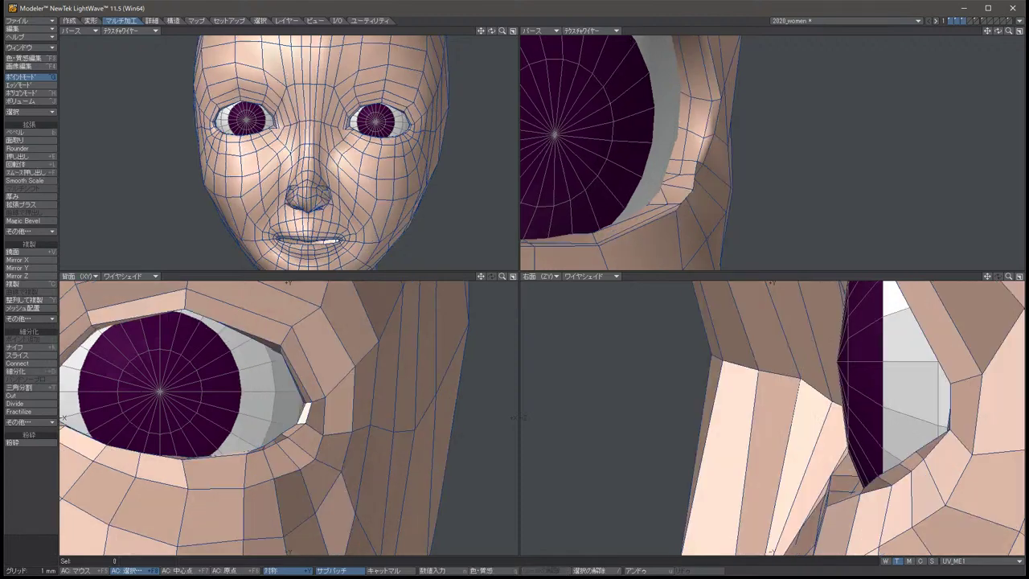
Push the corner points further back with a few small adjustments.
key("t")
left_click_drag(955, 472, 956, 458)
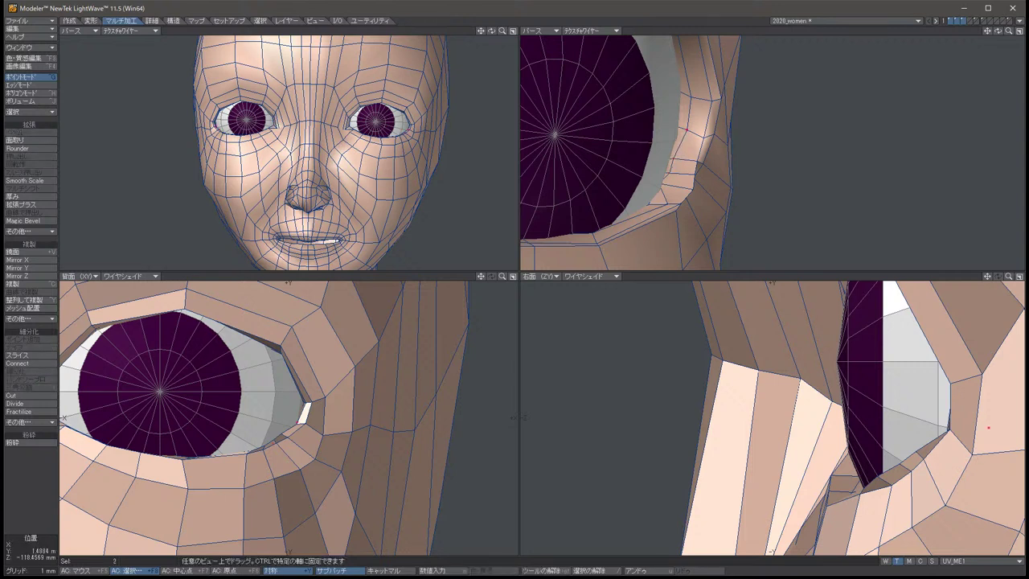
left_click_drag(988, 428, 997, 427)
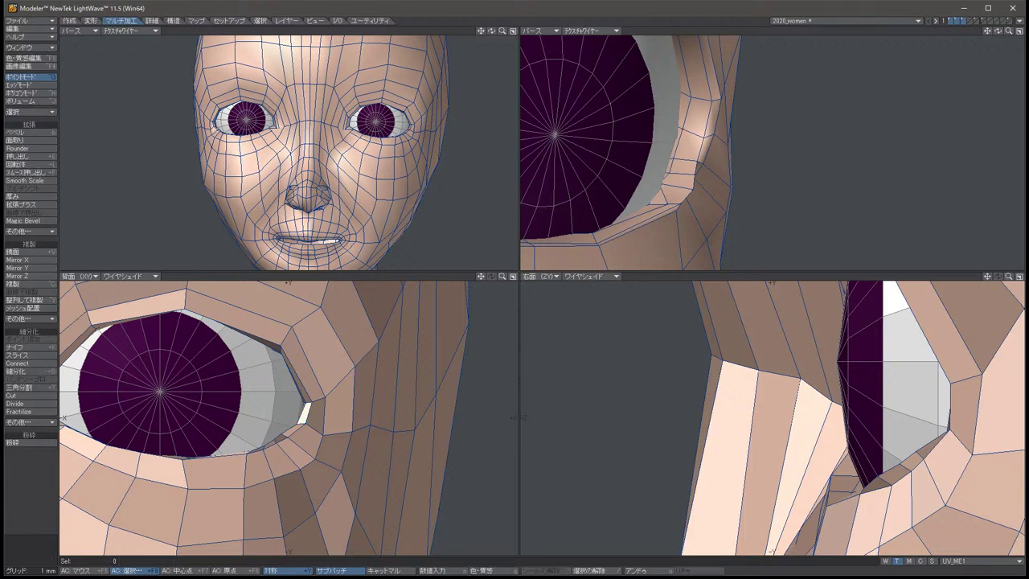
left_click_drag(995, 385, 1004, 386)
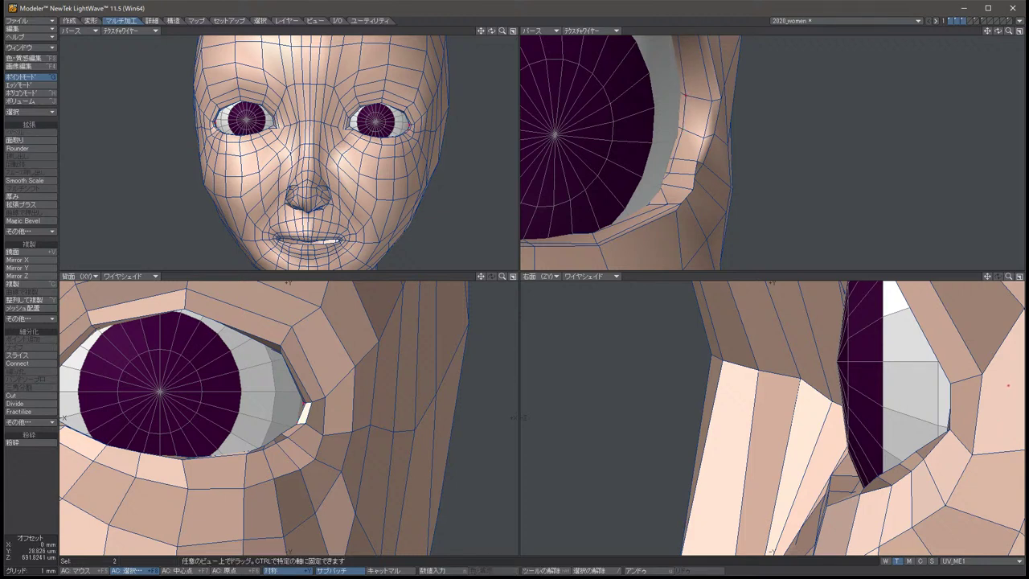
key("space")
key("/")
Reselect the two eye-corner points and nudge them slightly upward.
key("Left")
key("Left")
key("Left")
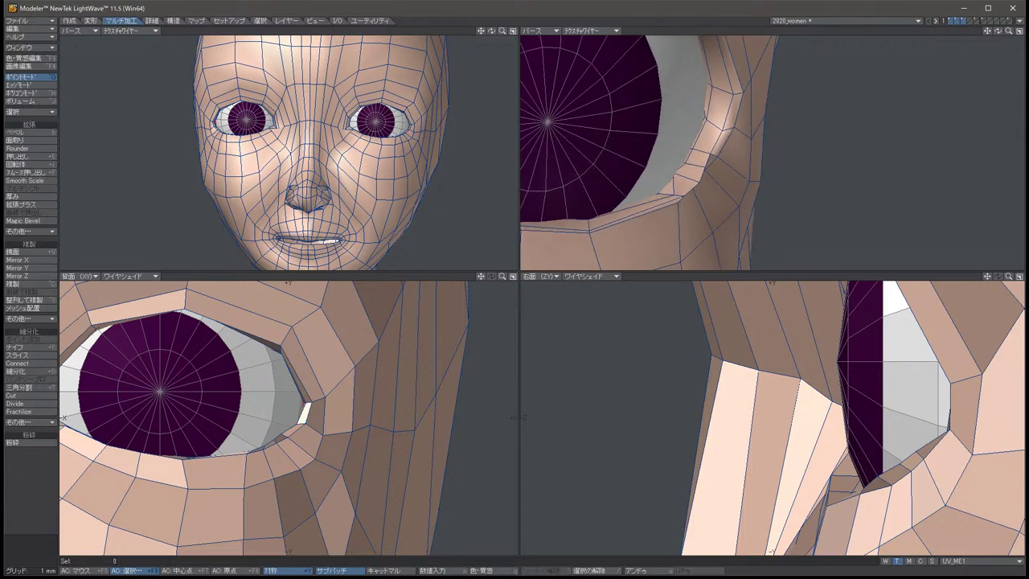
left_click(267, 442)
key("t")
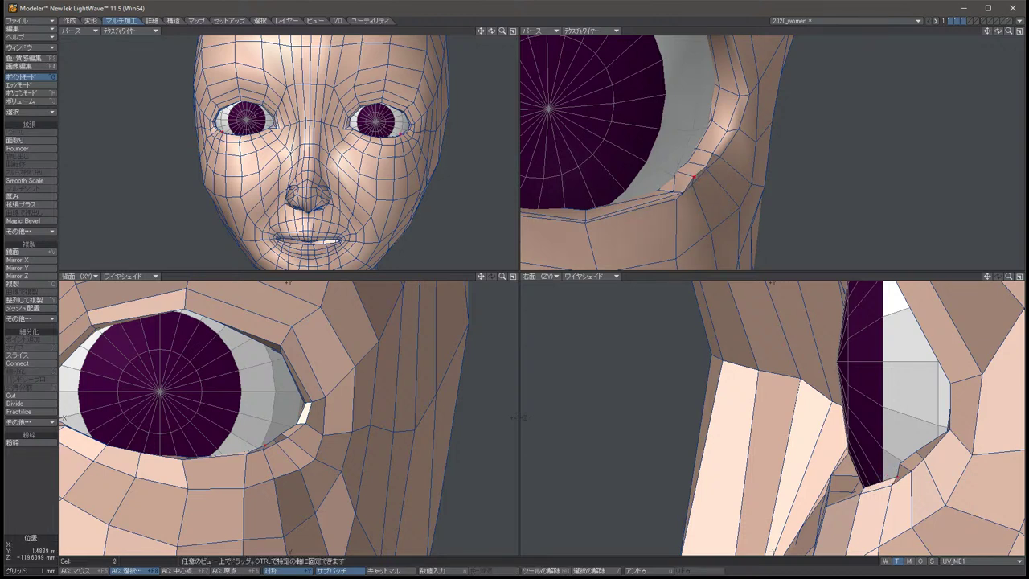
key("space")
key("/")
left_click(267, 443)
key("t")
mouse_move(892, 482)
left_mouse_down()
mouse_move(872, 498)
mouse_move(904, 471)
mouse_move(895, 474)
mouse_move(899, 465)
left_mouse_up()
key("space")
Move the corner point down and inward toward the eyeball, then fine-tune it.
key("space")
key("t")
key("space")
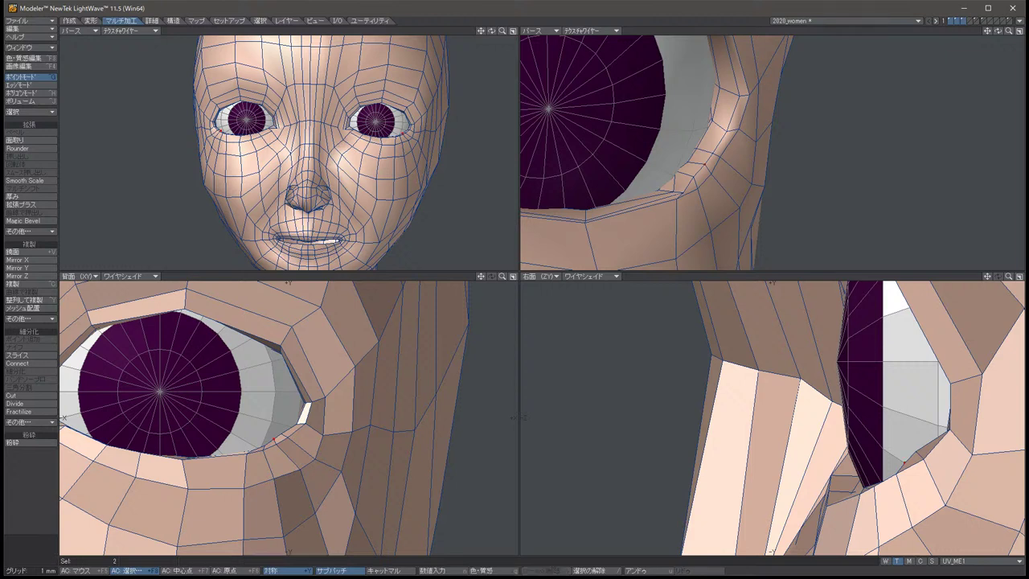
key("t")
left_click_drag(278, 439, 248, 452)
key("space")
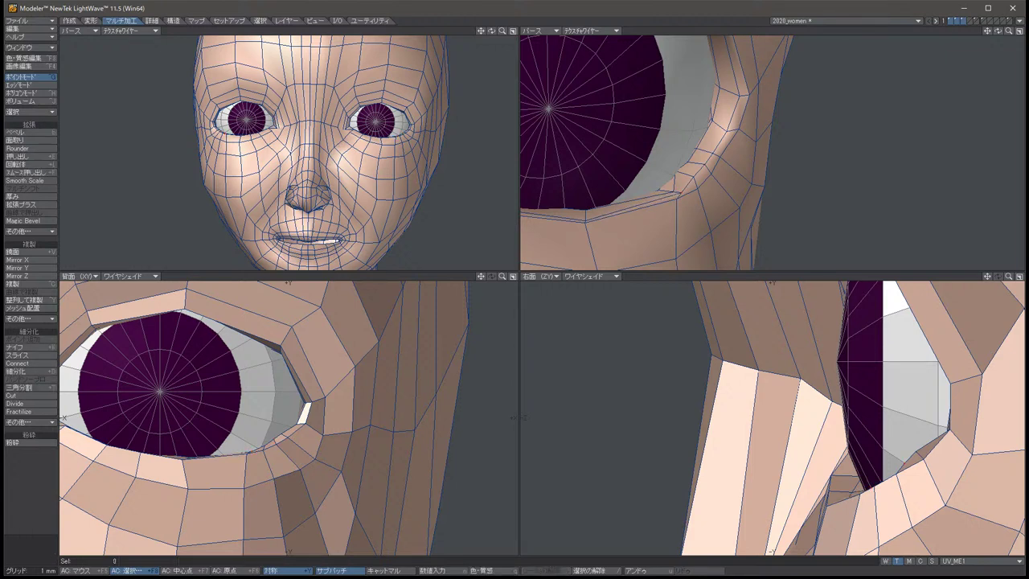
key("t")
left_click_drag(890, 493, 930, 493)
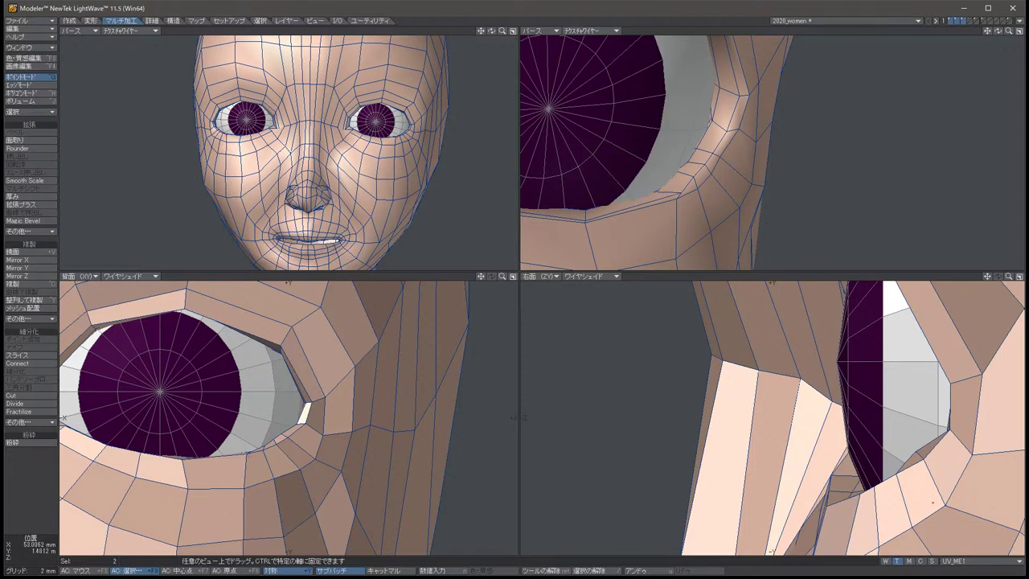
key("space")
key("slash")
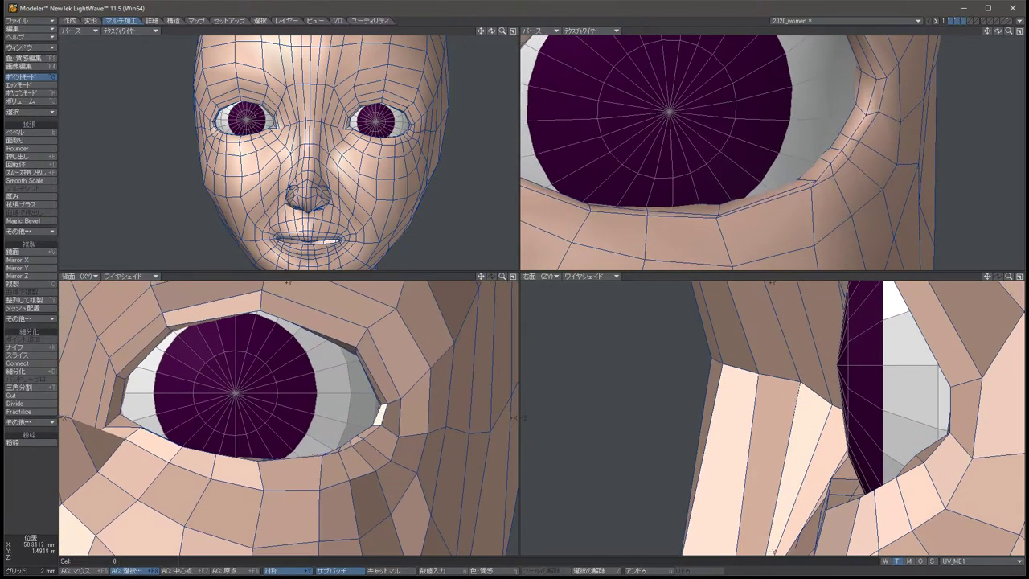
Nudge the two eye-corner points toward the eyeball in two small moves.
left_click(356, 436)
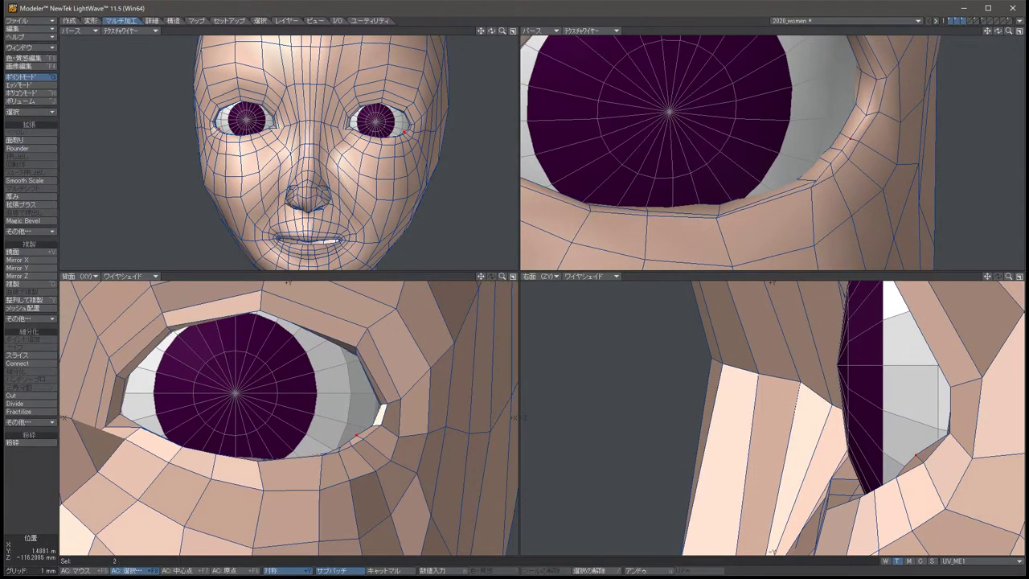
key("t")
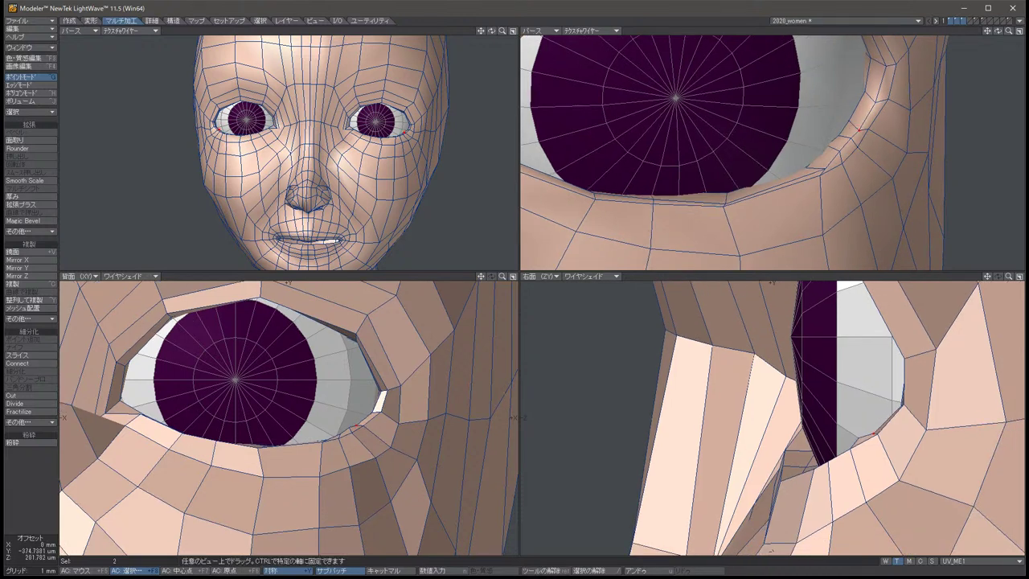
mouse_move(862, 434)
left_mouse_down()
mouse_move(854, 447)
mouse_move(866, 432)
left_mouse_up()
left_click(540, 570)
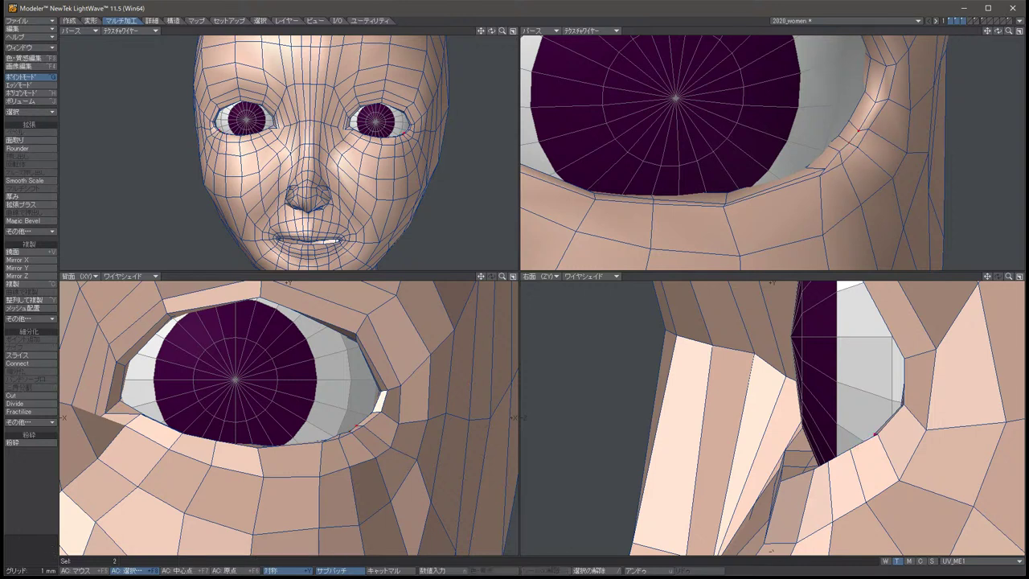
key("t")
left_click_drag(866, 432, 870, 429)
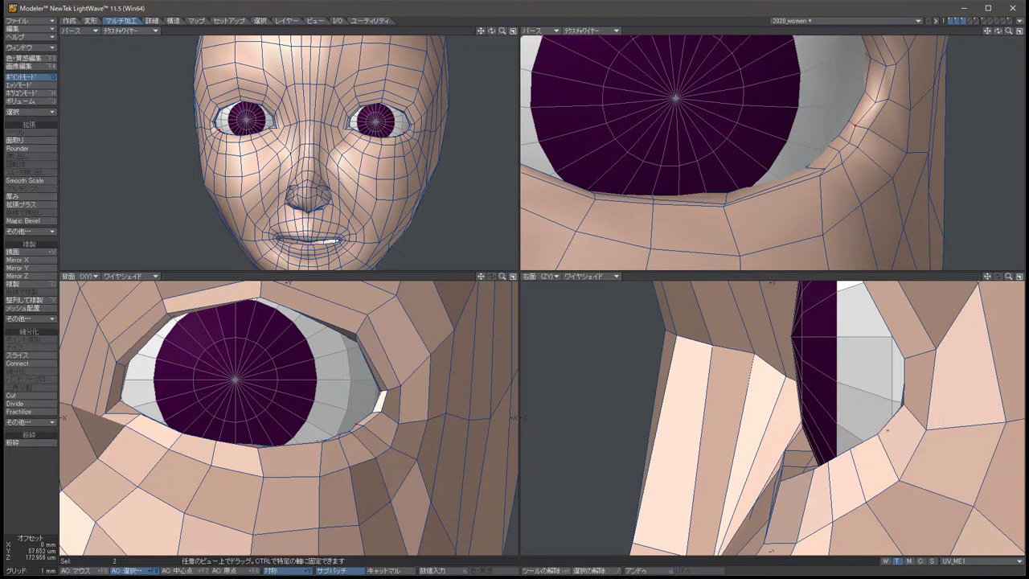
key("space")
Orbit around the eye and shift another pair of corner points against the eyeball.
left_click_drag(997, 30, 926, 68)
key("space")
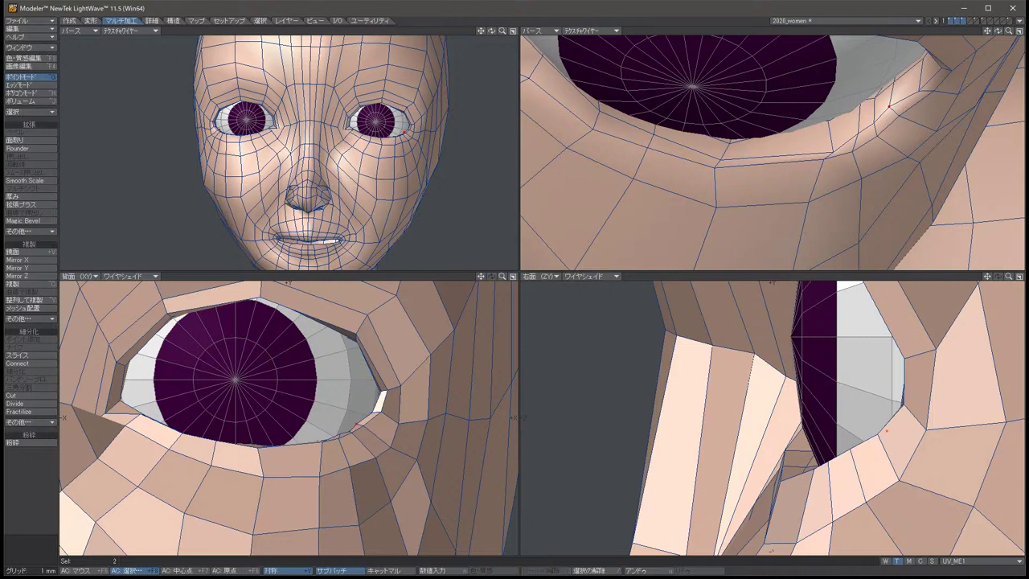
key("slash")
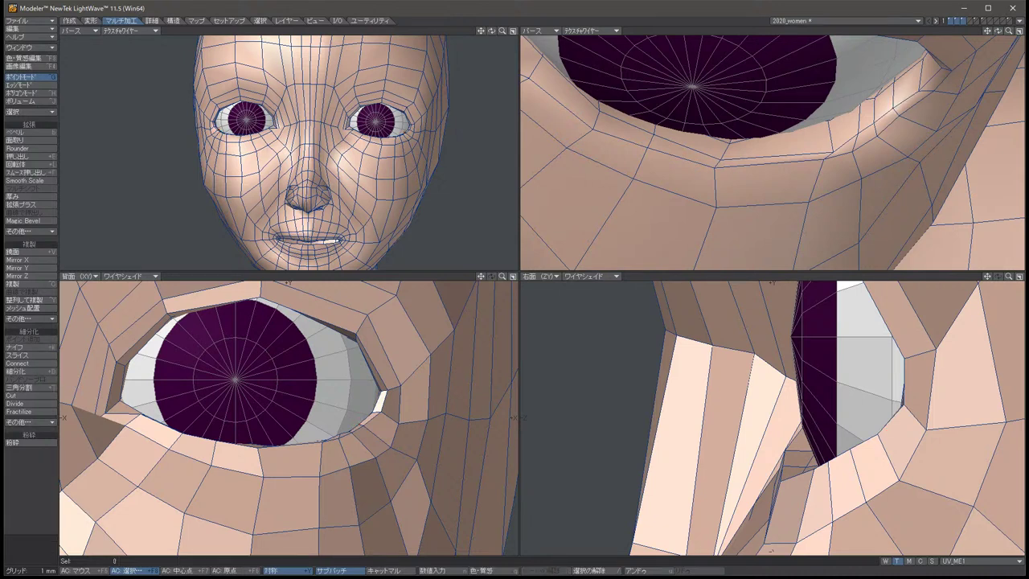
left_click(821, 147)
key("t")
left_click_drag(821, 147, 825, 146)
key("space")
key("slash")
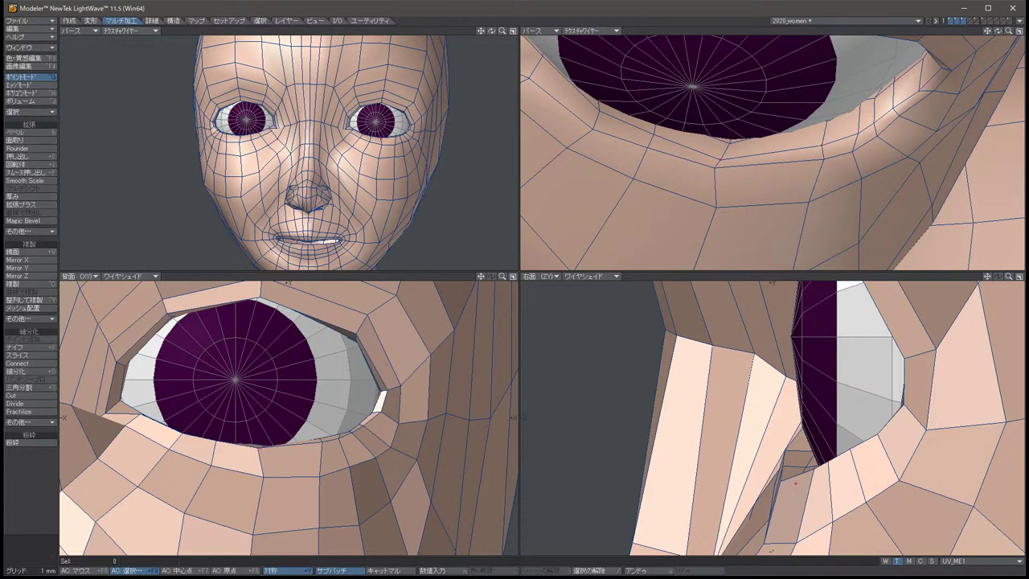
Nudge those corner points into place and enlarge the top viewports by dragging the divider.
left_click(822, 147)
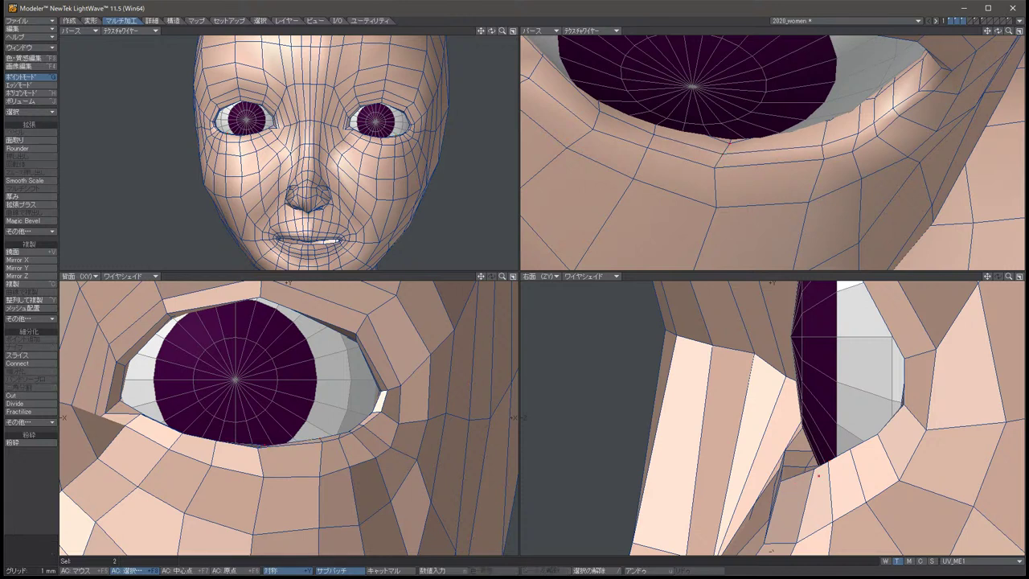
key("t")
left_click_drag(821, 148, 824, 145)
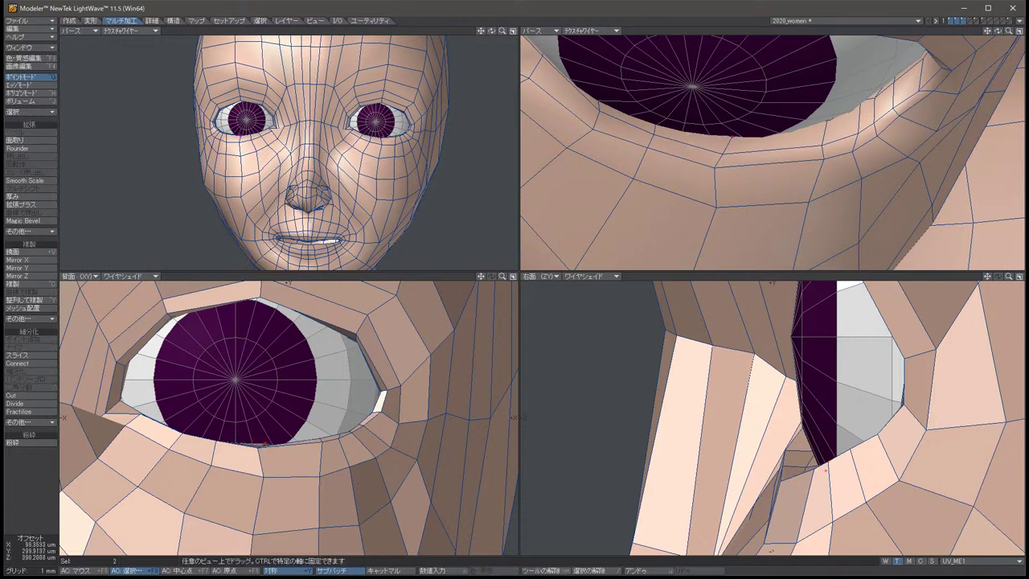
key("space")
left_click_drag(518, 274, 454, 399)
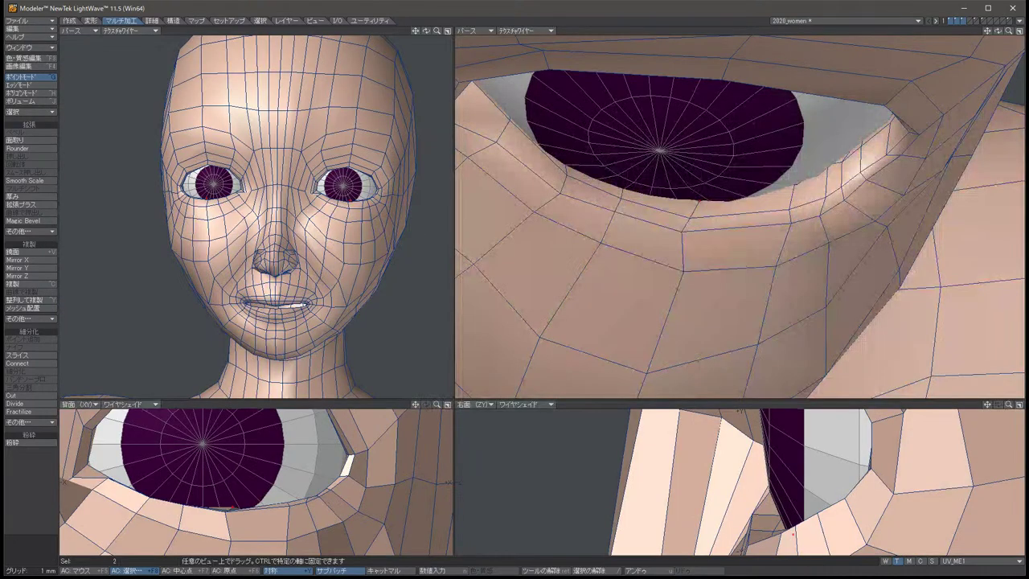
Shift two outer eye-corner points slightly left with the Move tool.
left_click_drag(739, 217, 627, 211, "alt")
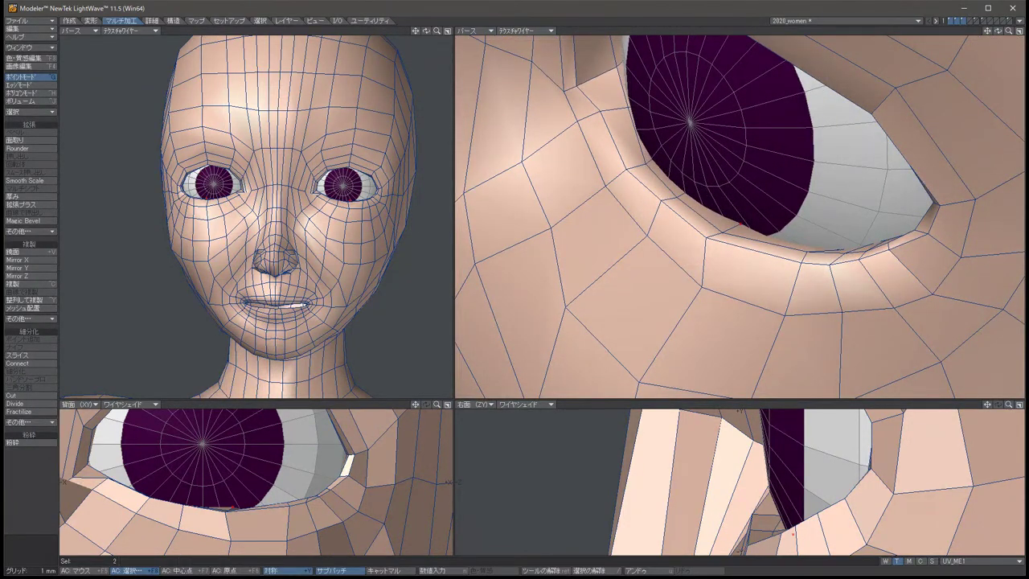
key("slash")
left_click(628, 107)
key("t")
left_click_drag(628, 107, 621, 106)
key("space")
Reselect the eye-corner points and check them from below with the Move tool.
key("slash")
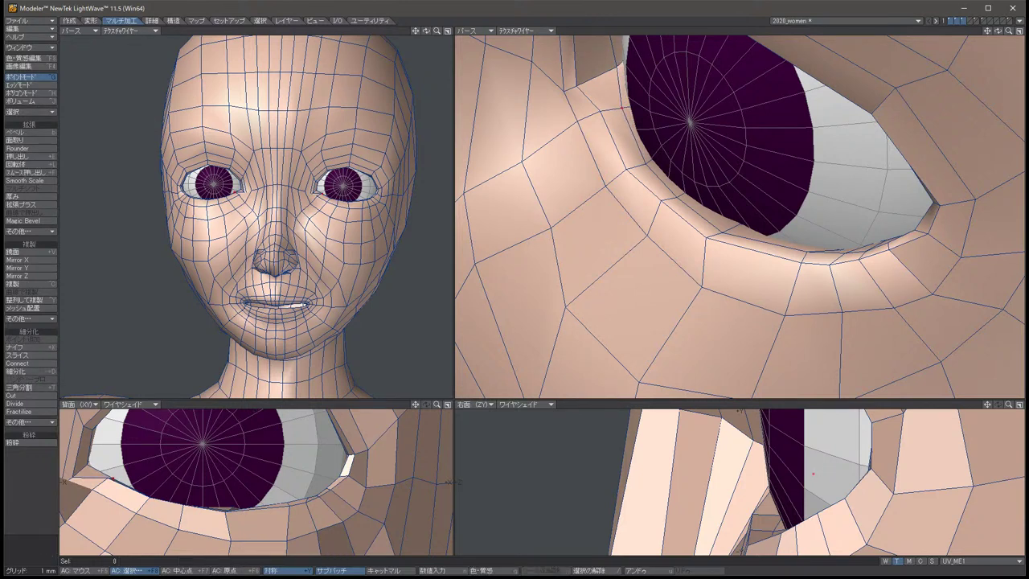
left_click(593, 115)
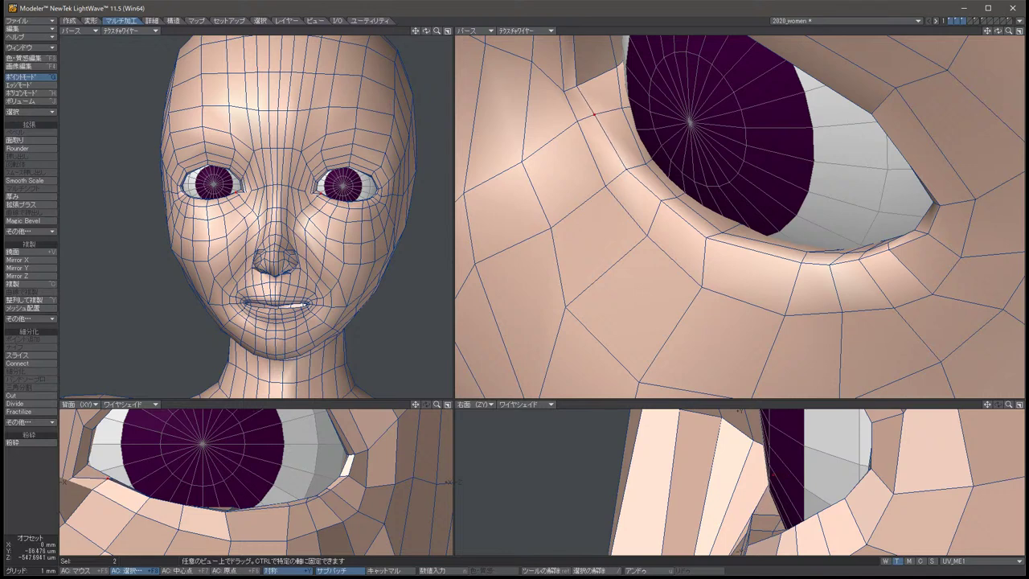
key("slash")
scroll(450, 483, "up", 4)
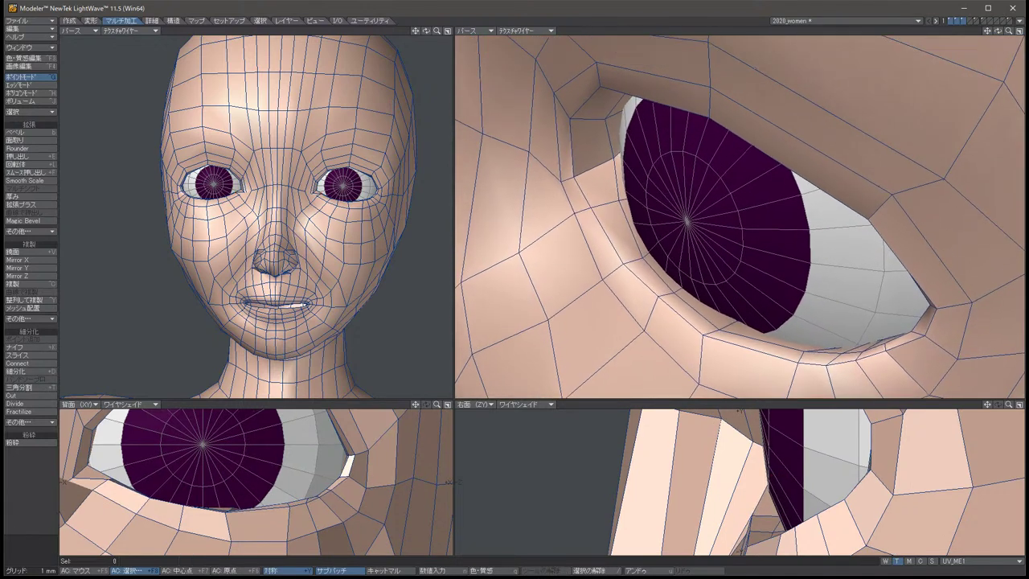
left_click_drag(562, 241, 531, 252, "alt")
left_click(530, 251)
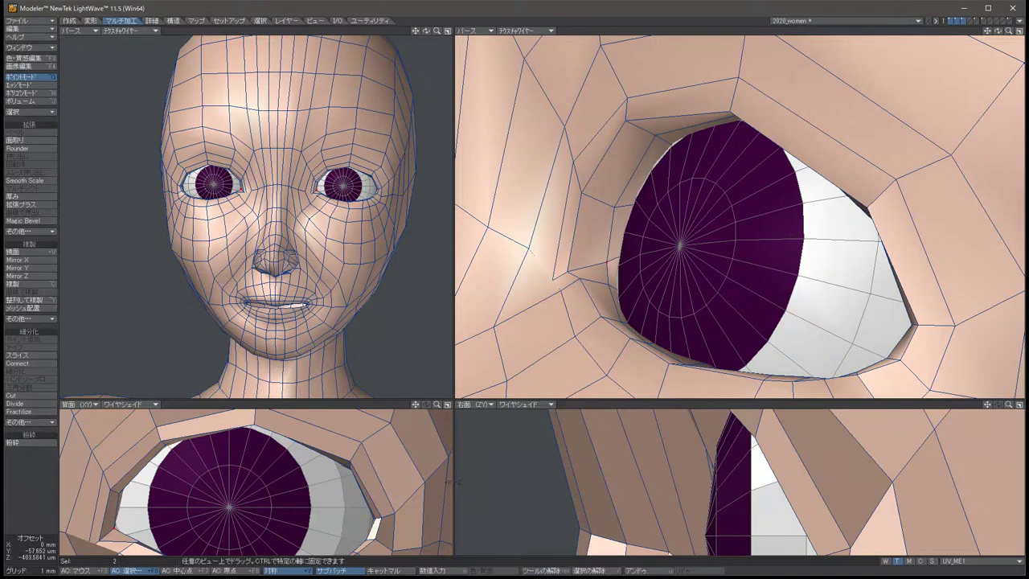
key("slash")
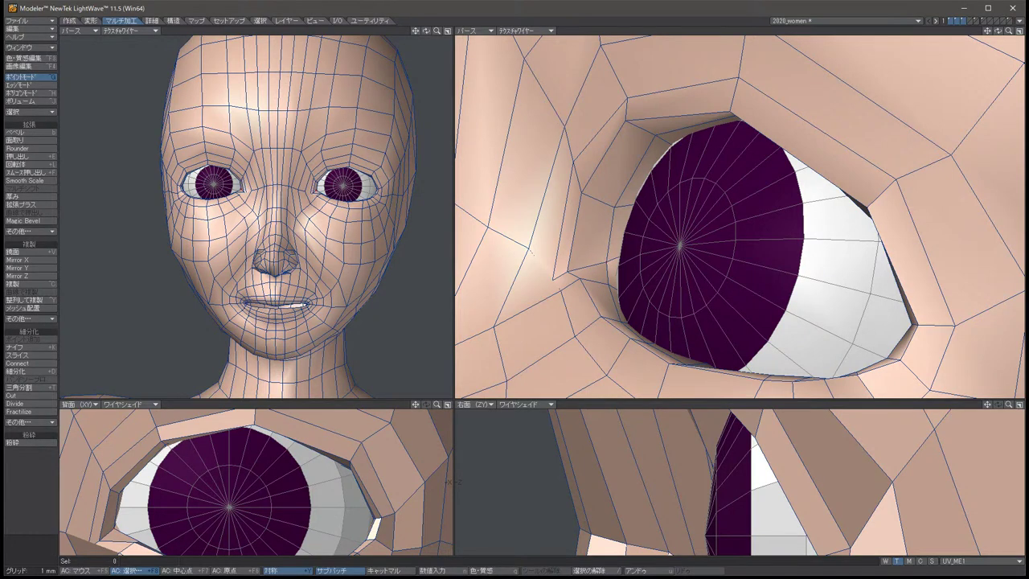
left_click_drag(531, 251, 554, 209, "alt")
key("t")
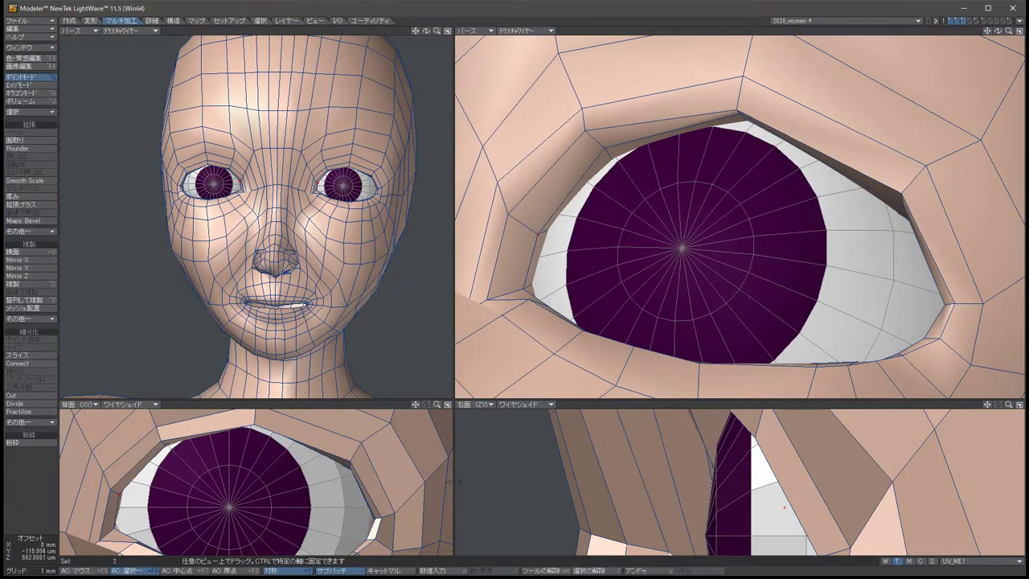
key("space")
key("slash")
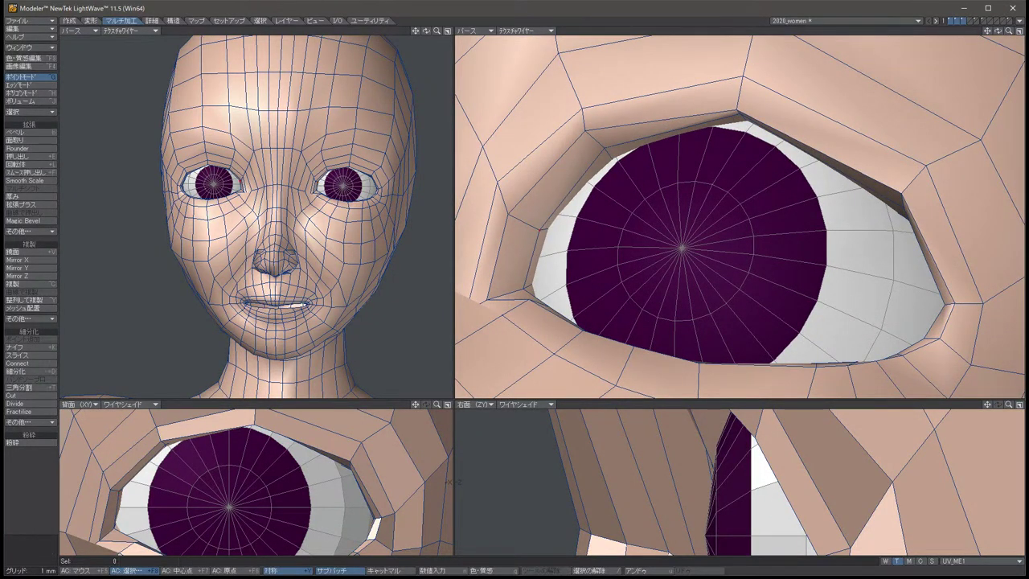
Select the upper-lid points and nudge them onto the eyeball.
left_click_drag(594, 145, 633, 150)
key("t")
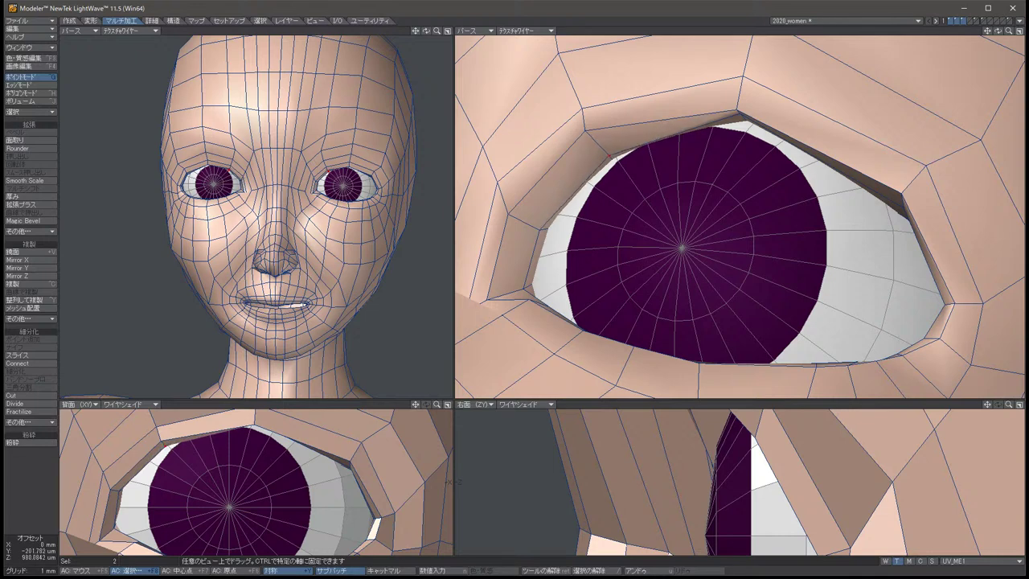
key("space")
key("slash")
left_click_drag(723, 241, 723, 266, "alt")
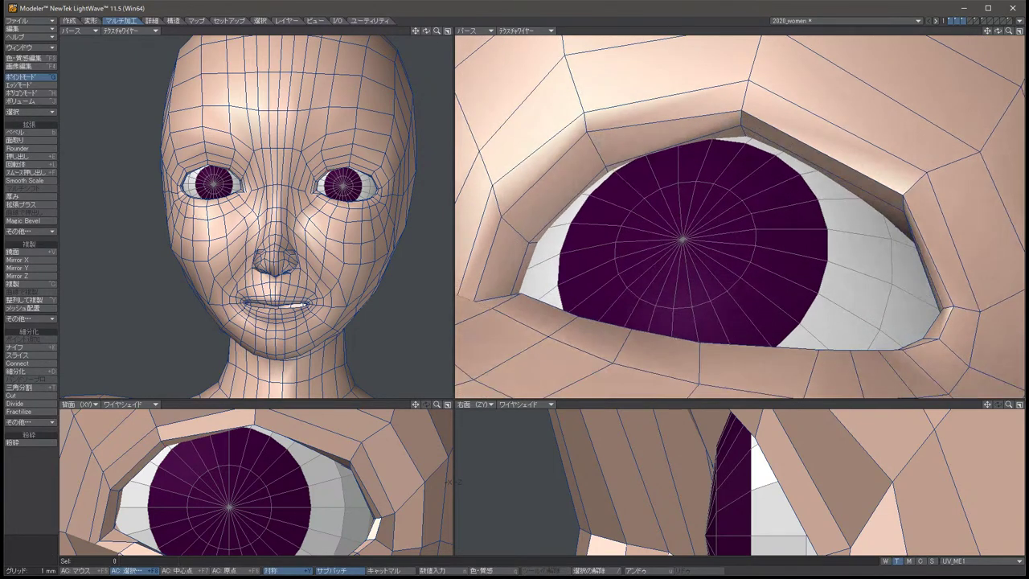
left_click_drag(727, 129, 742, 153)
key("t")
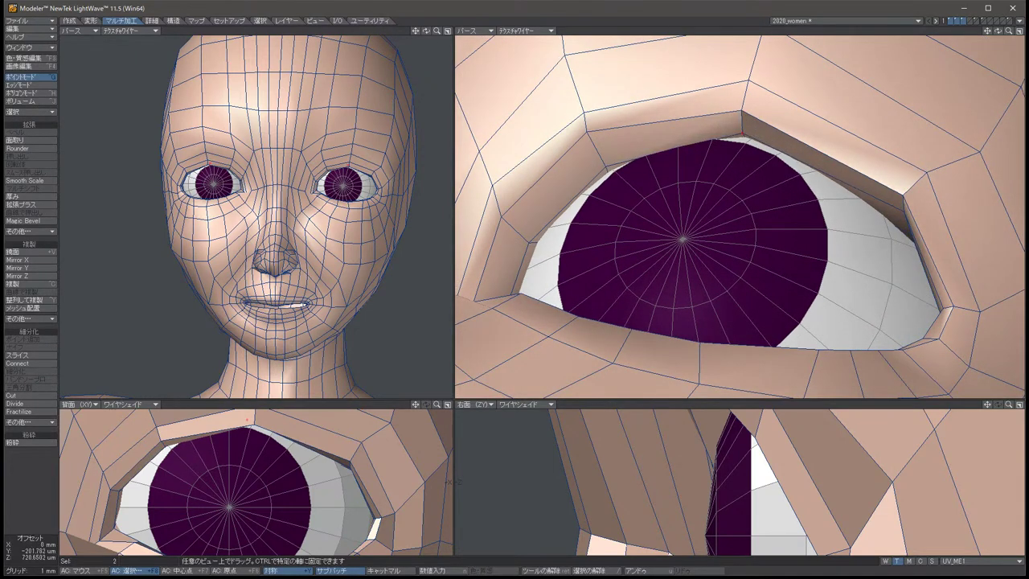
key("space")
Nudge the eyelid points slightly while viewing the eye from front-left and above.
left_click_drag(723, 241, 699, 248, "alt")
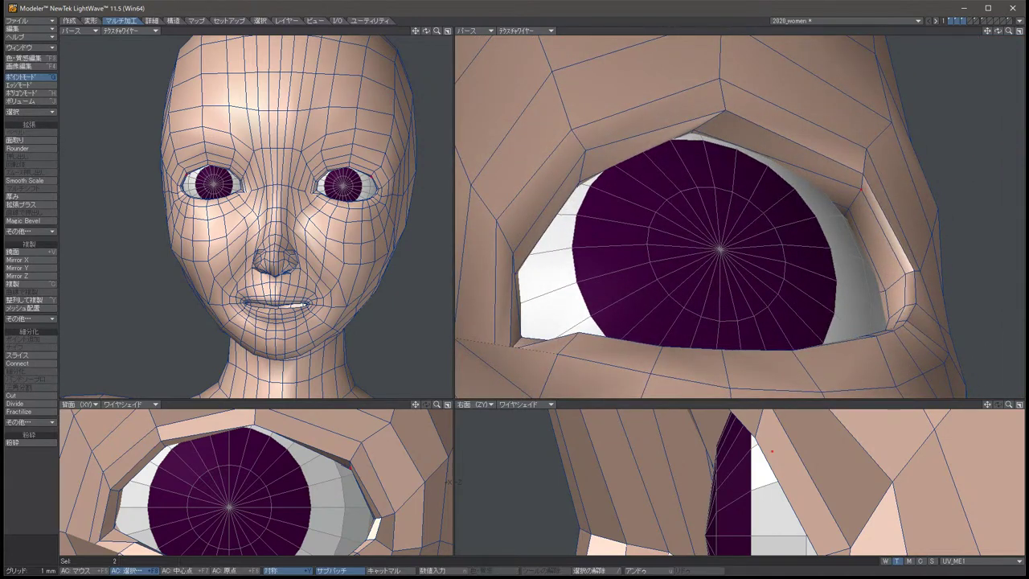
mouse_move(699, 247)
left_mouse_down("alt")
mouse_move(683, 223)
mouse_move(683, 255)
left_mouse_up("alt")
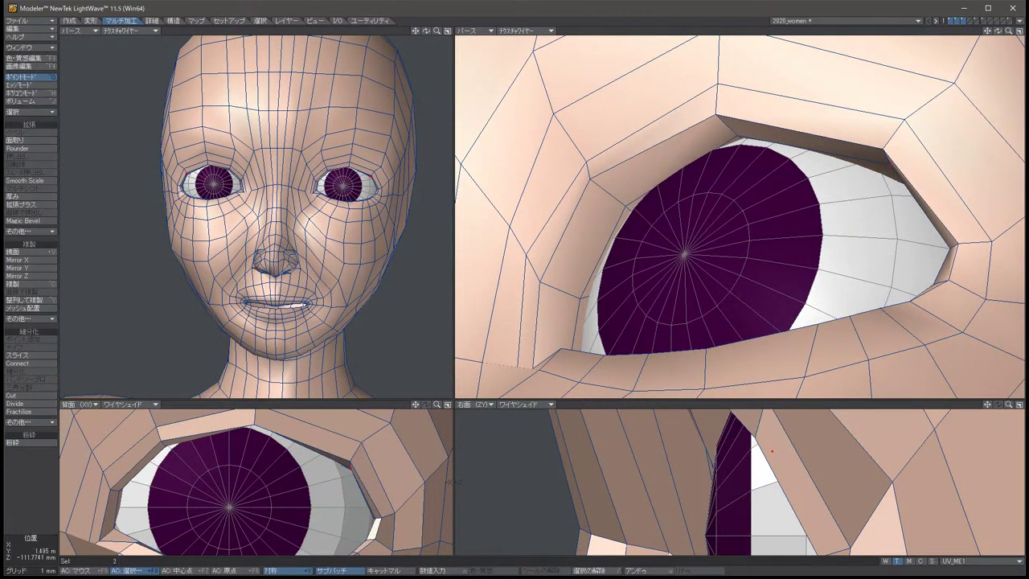
key("t")
left_click_drag(771, 452, 768, 451)
left_click_drag(723, 241, 655, 254, "alt")
key("space")
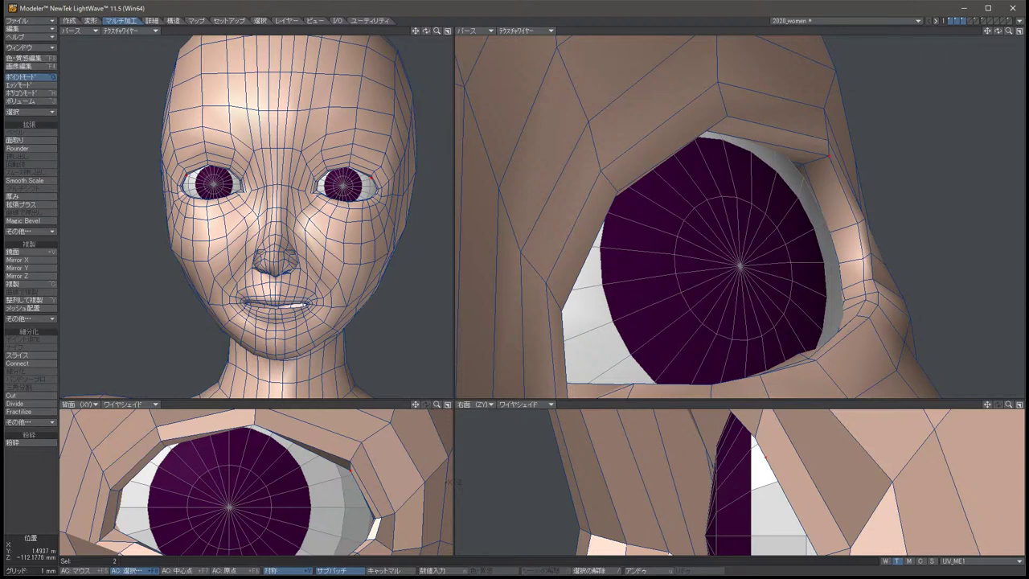
key("t")
key("space")
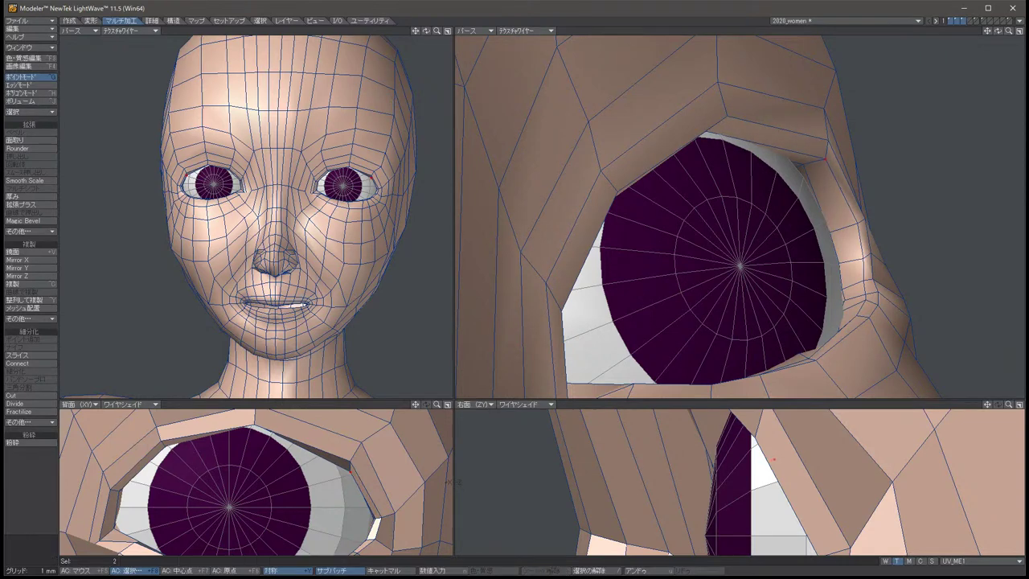
key("slash")
Undo the bad lower-lid move and raise the upper-eyelid points instead.
left_click_drag(723, 241, 675, 241, "alt")
key("u")
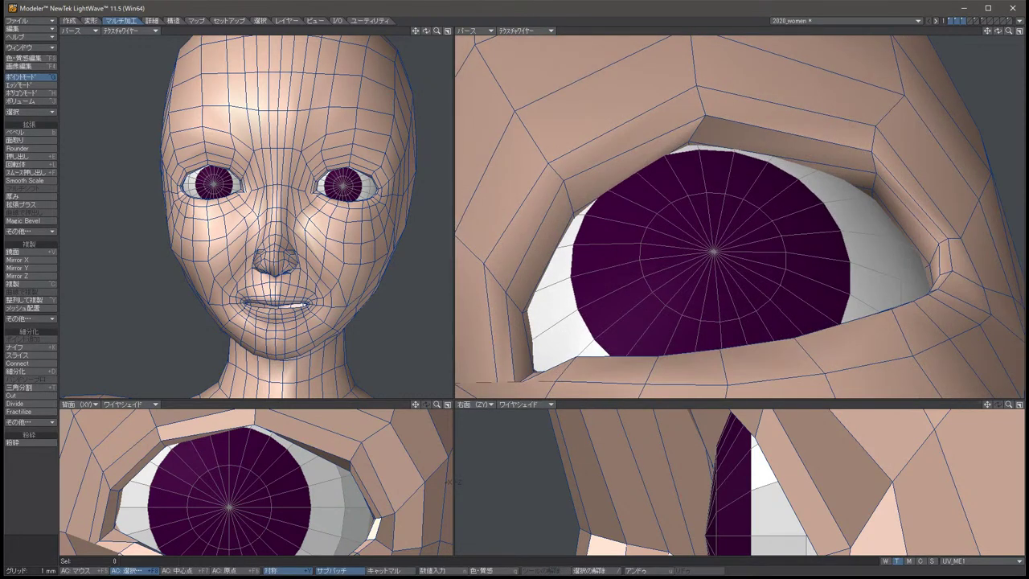
key("t")
left_click_drag(690, 147, 693, 128)
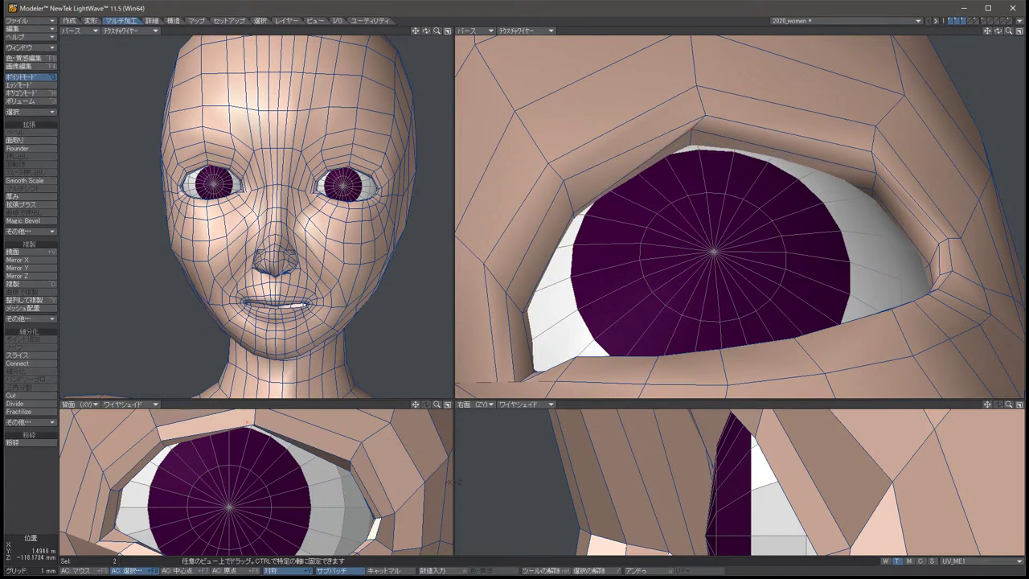
key("space")
scroll(693, 217, "down", 5)
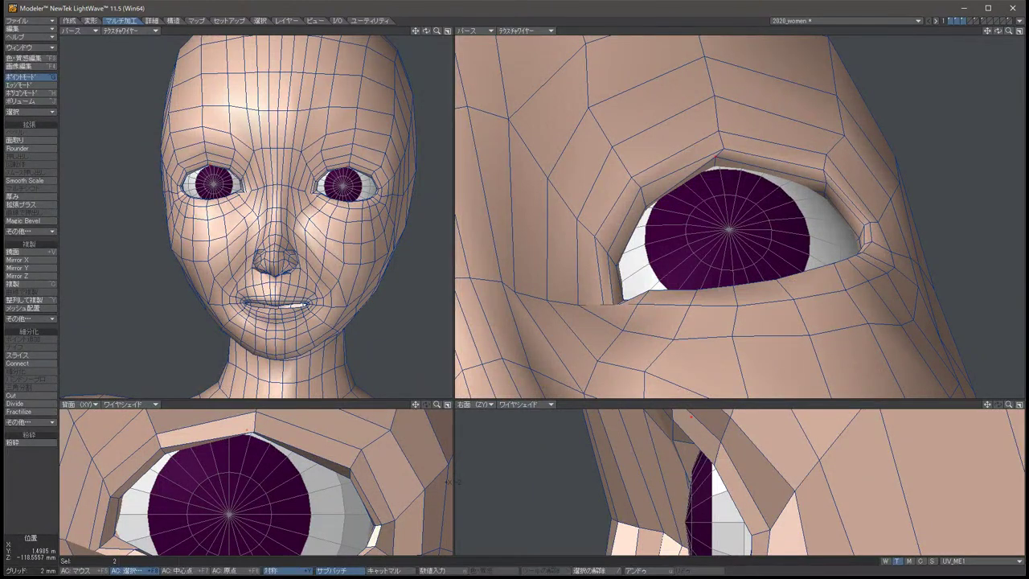
Nudge the upper-eyelid vertex and a nearby point slightly closer to the eyeball.
key("t")
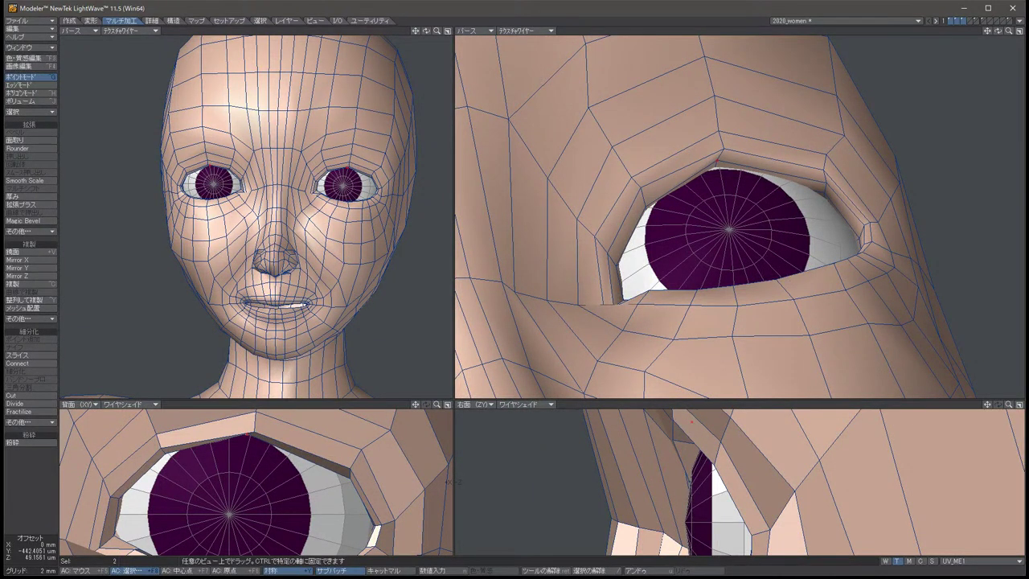
left_click_drag(715, 167, 724, 169)
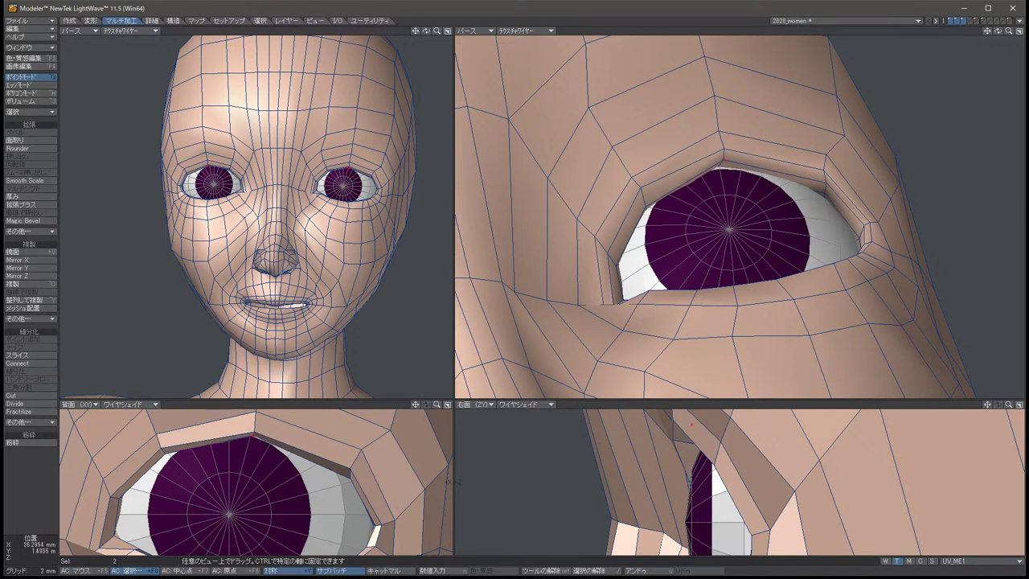
left_click_drag(723, 242, 724, 286, "alt")
key("/")
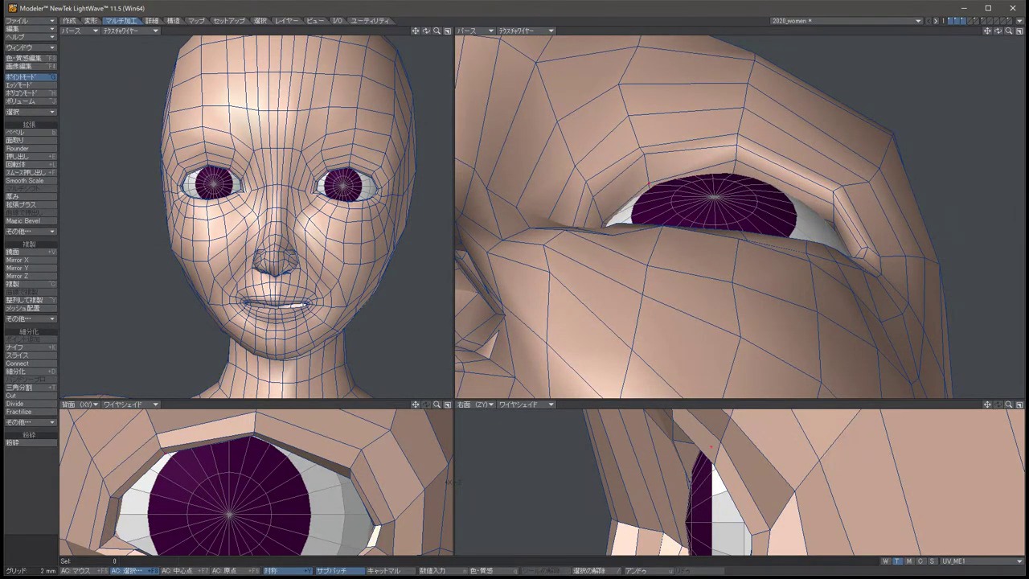
key("t")
left_click_drag(659, 181, 643, 172)
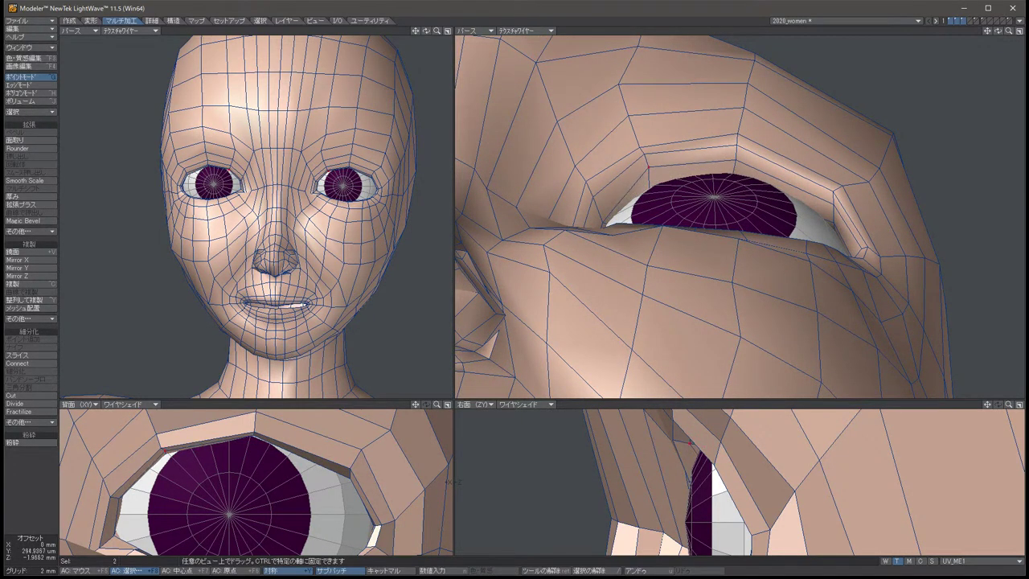
key("/")
Move two pairs of eye-corner points tighter around the eyeball.
left_click_drag(724, 241, 723, 266, "alt")
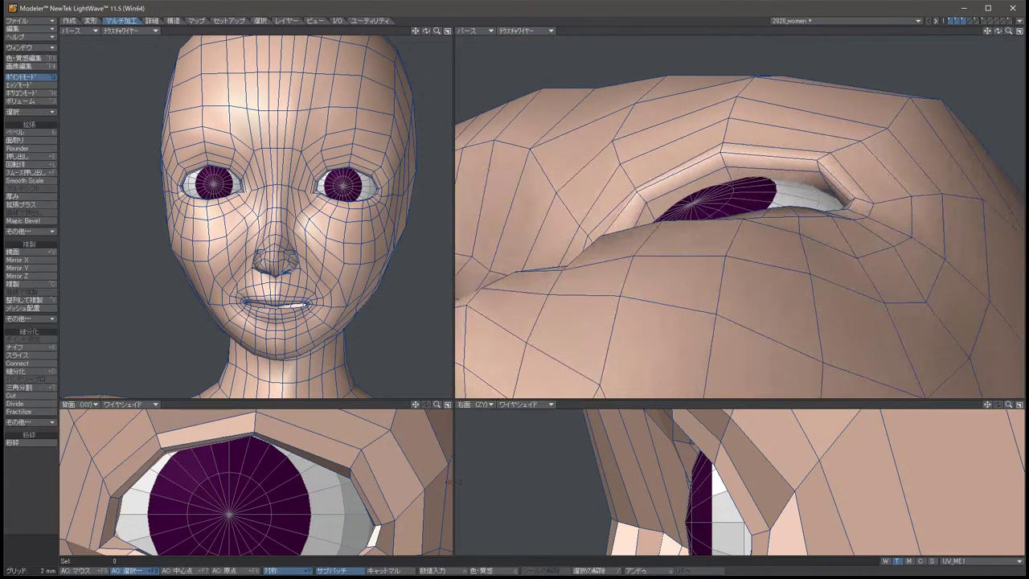
left_click_drag(739, 217, 747, 261, "alt")
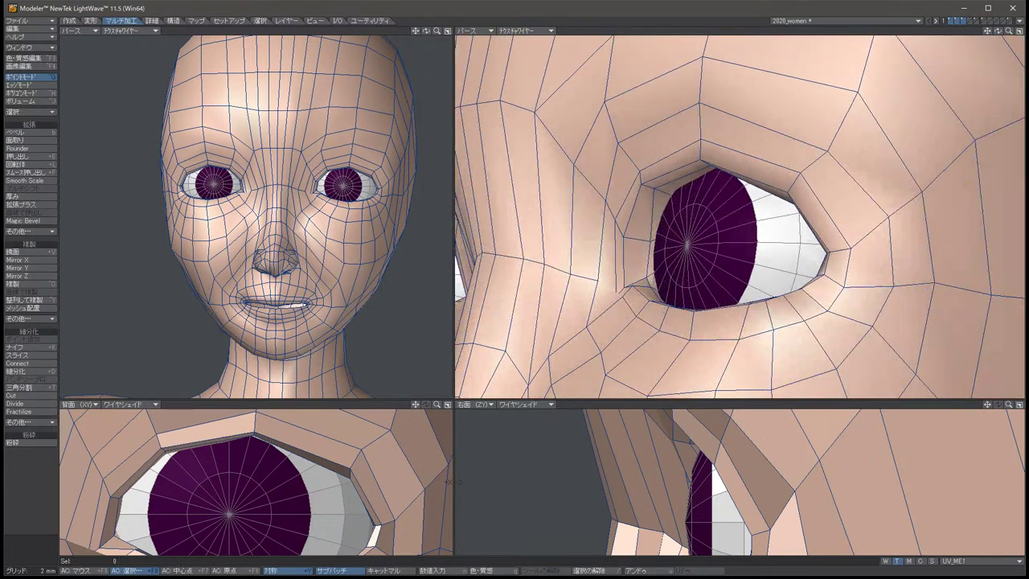
left_click_drag(635, 234, 643, 244)
key("t")
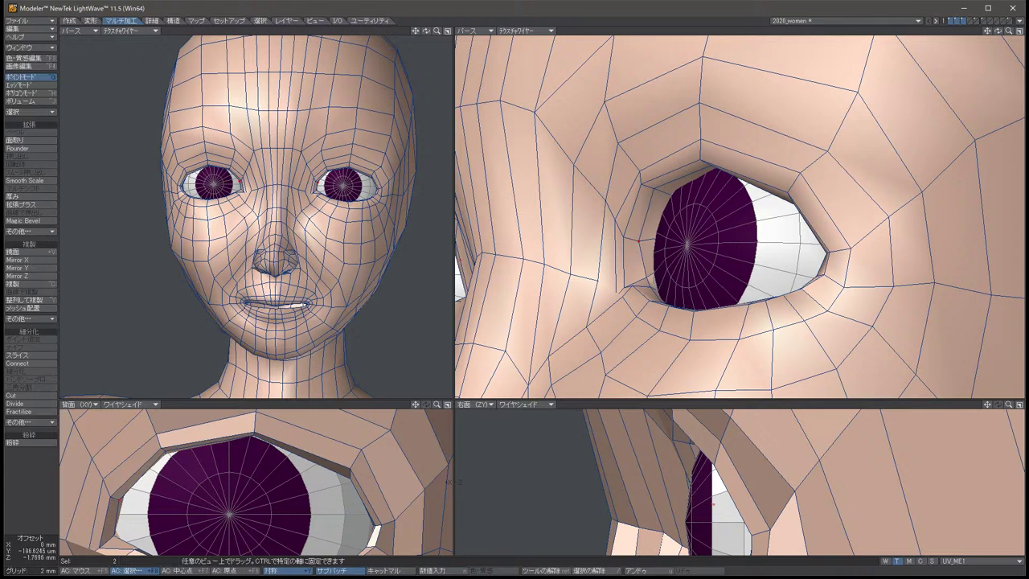
key("/")
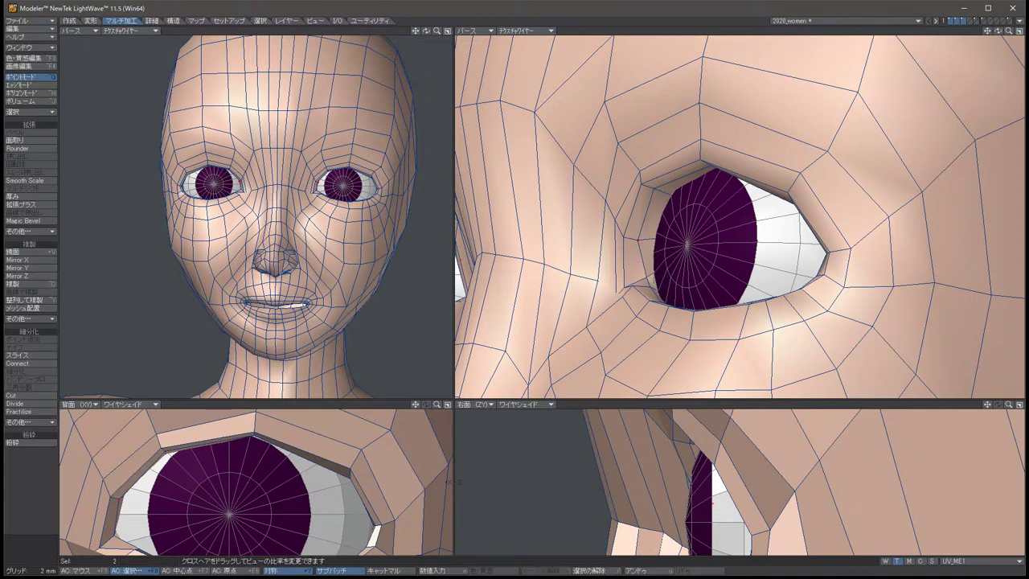
left_click_drag(739, 241, 751, 257, "alt")
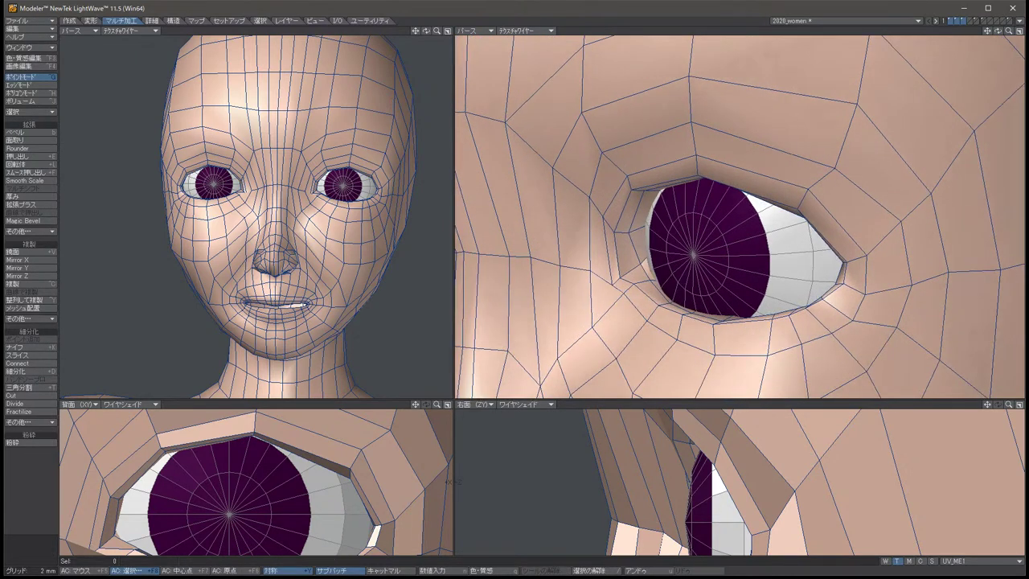
left_click_drag(631, 255, 641, 265)
key("t")
key("space")
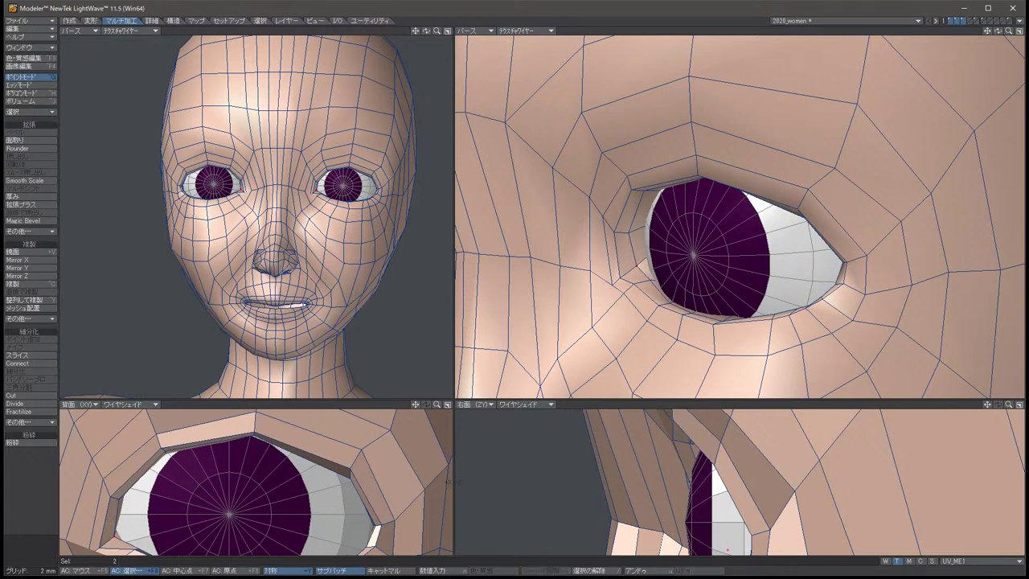
key("/")
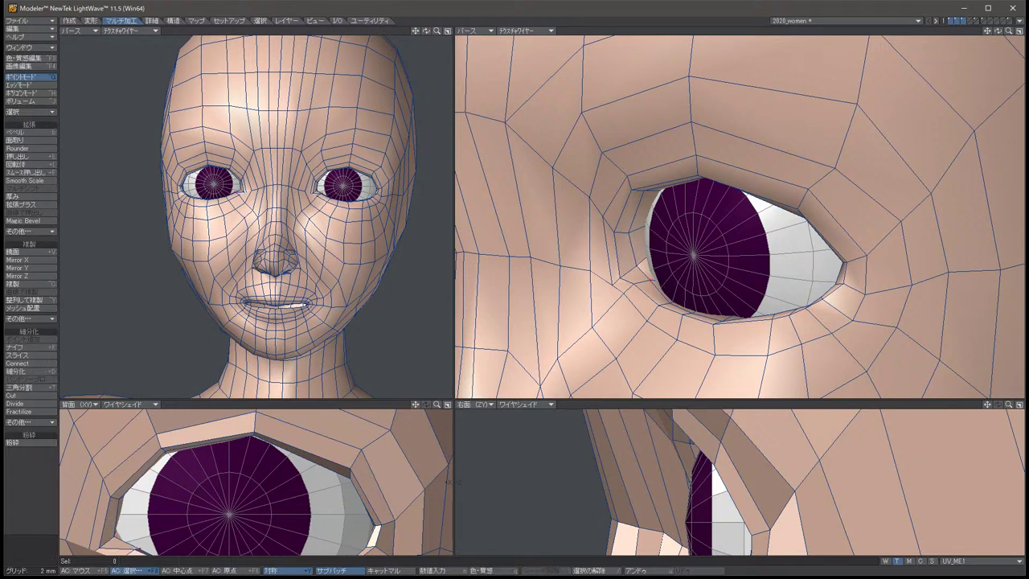
Toggle SubPatch to show the head smooth and orbit around to inspect both eyes.
key("Tab")
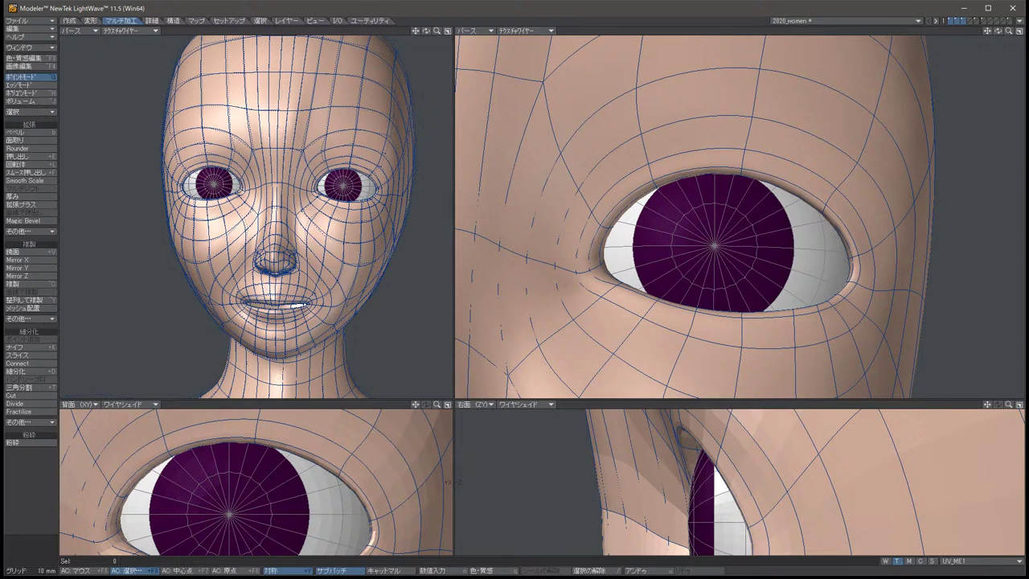
key("Left")
key("Left")
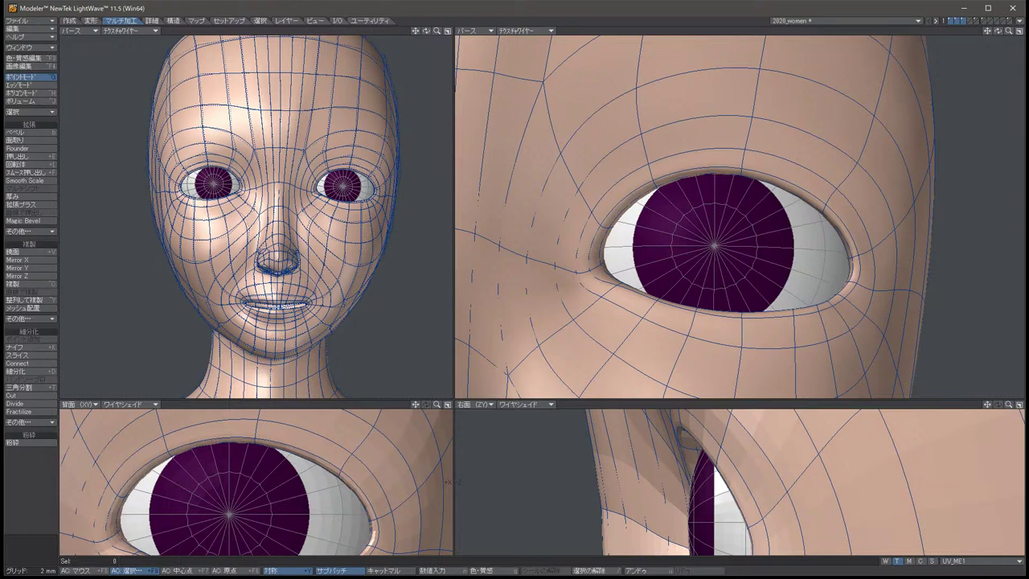
key("Right")
key("Right")
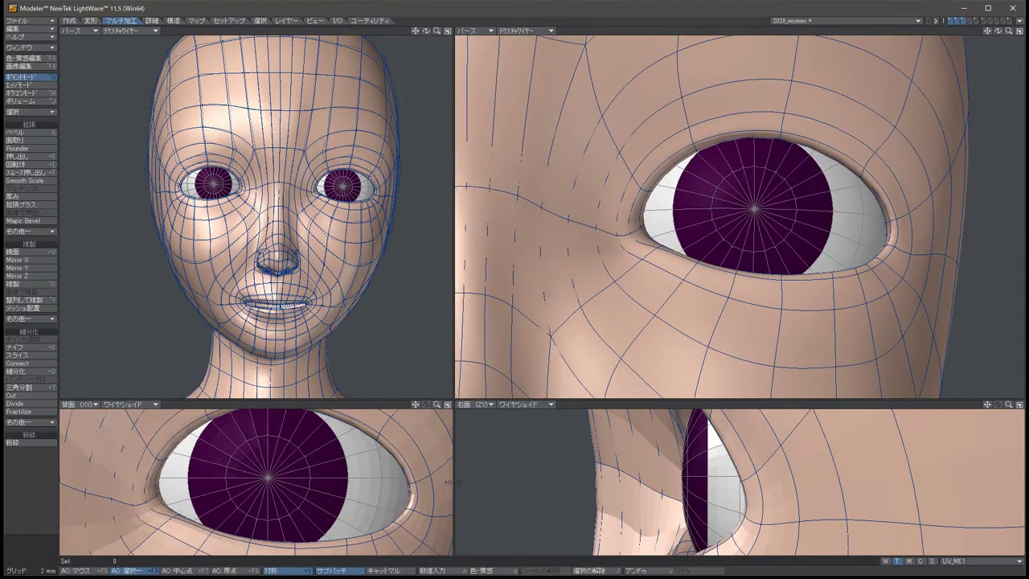
key("comma")
key("comma")
key("Left")
key("Left")
key("Left")
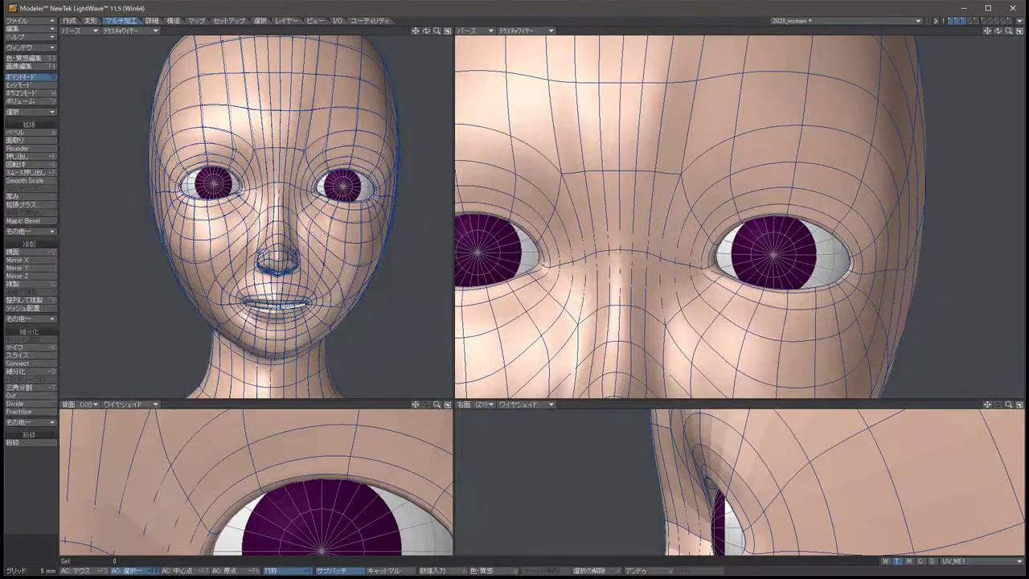
key("Up")
key("Up")
key("Up")
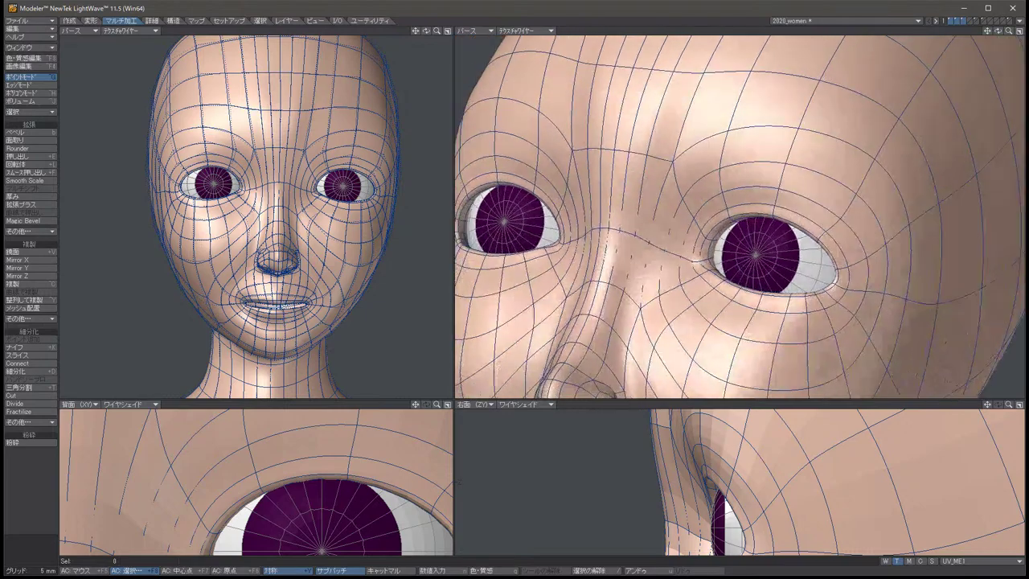
key("Down")
key("Down")
key("Down")
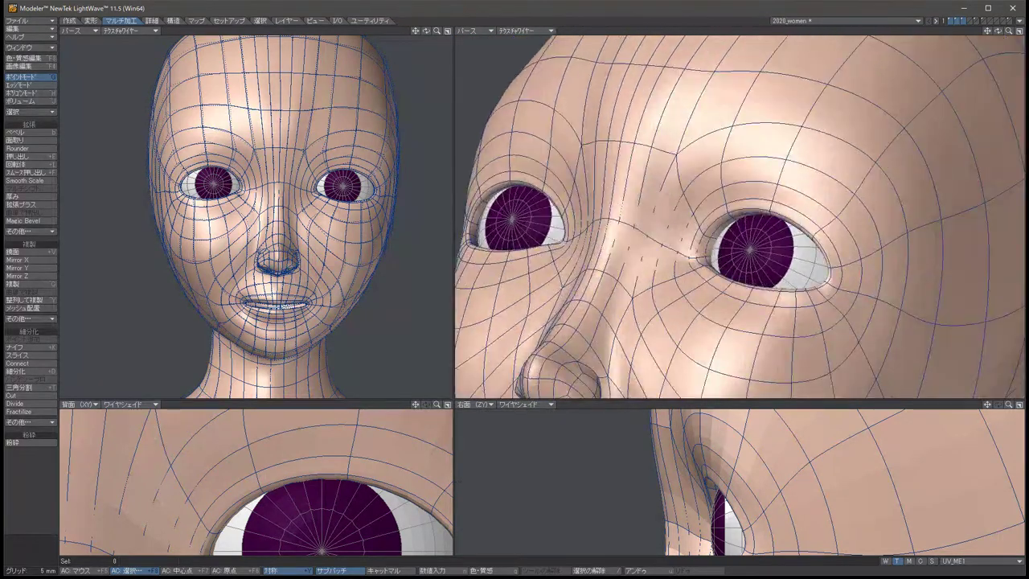
key("Right")
key("Right")
key("Right")
key("Right")
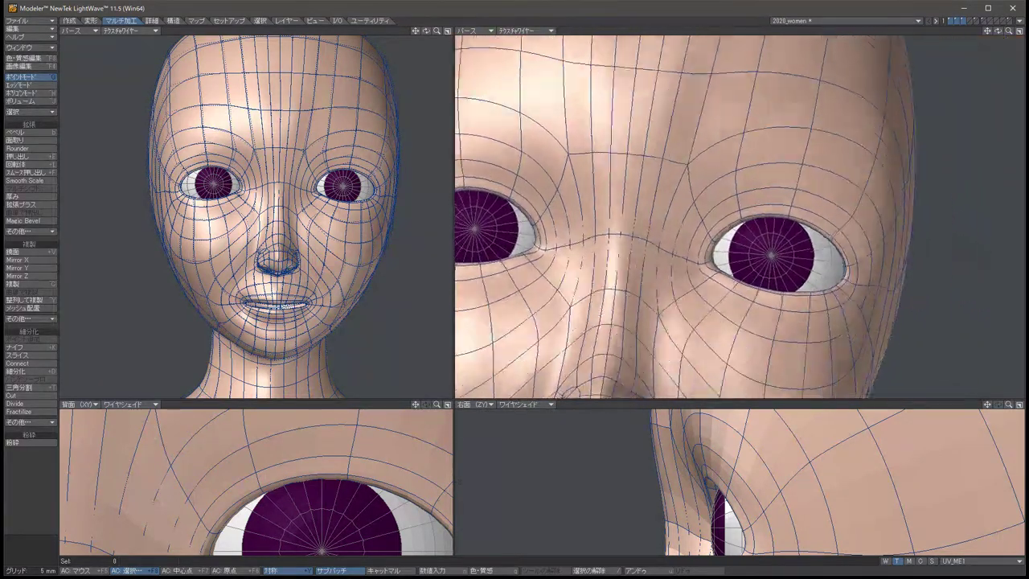
key("Right")
key("Right")
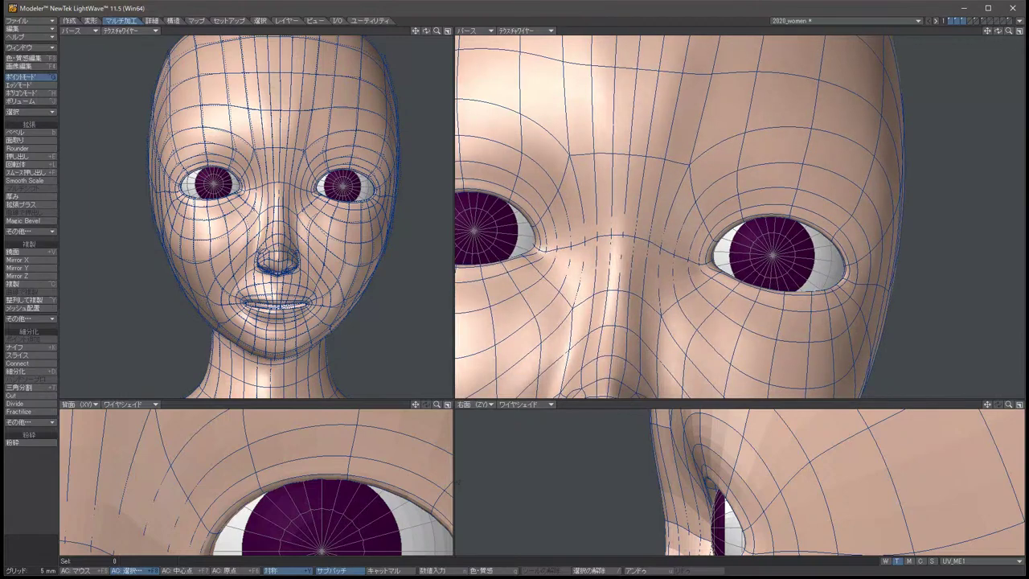
key("Up")
key("Up")
key("Up")
key("Up")
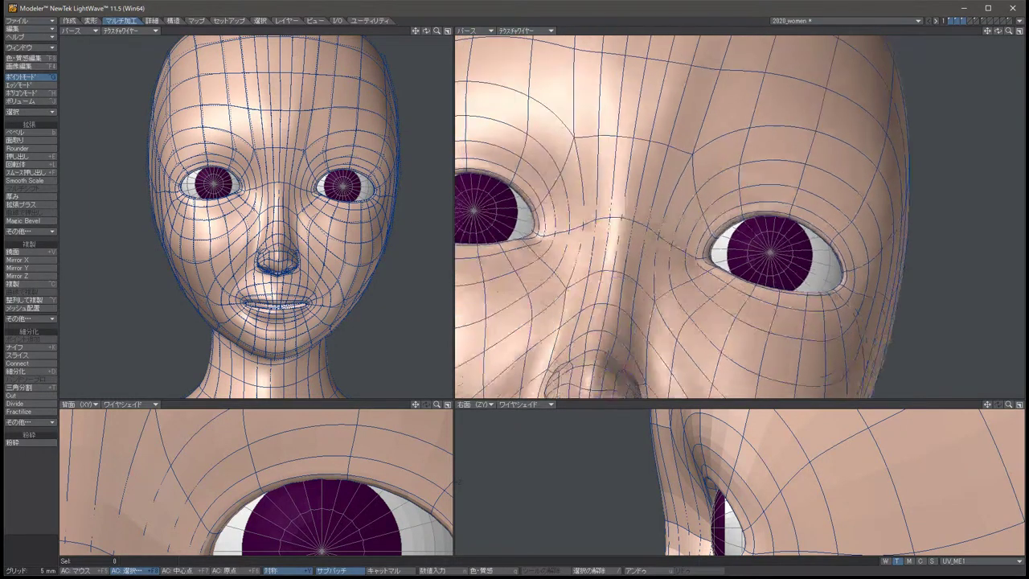
key("Up")
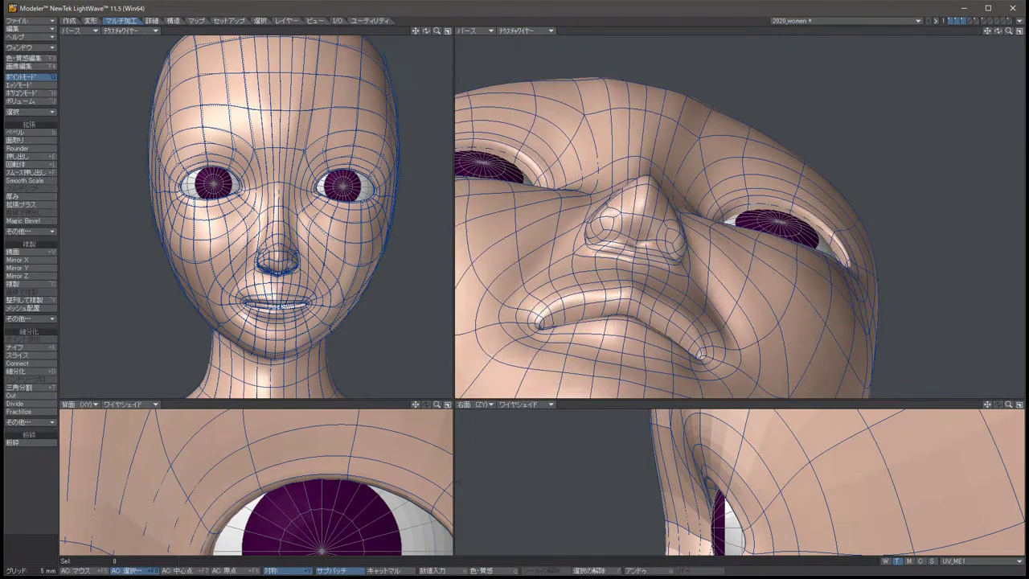
Move the points above the upper eyelids slightly up and back, then review the face frontally.
left_click(346, 470)
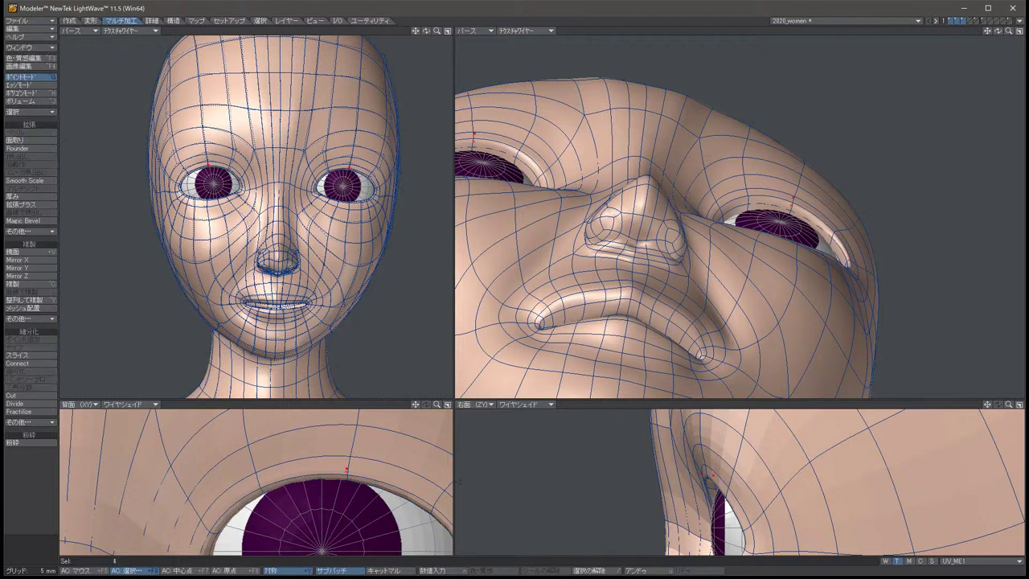
key("t")
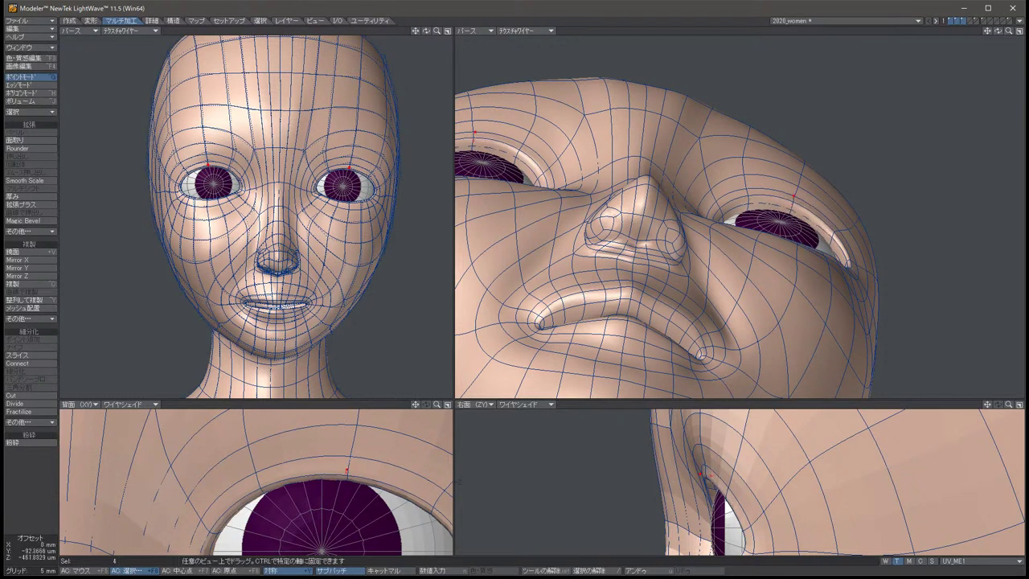
left_click_drag(346, 478, 354, 481)
key("space")
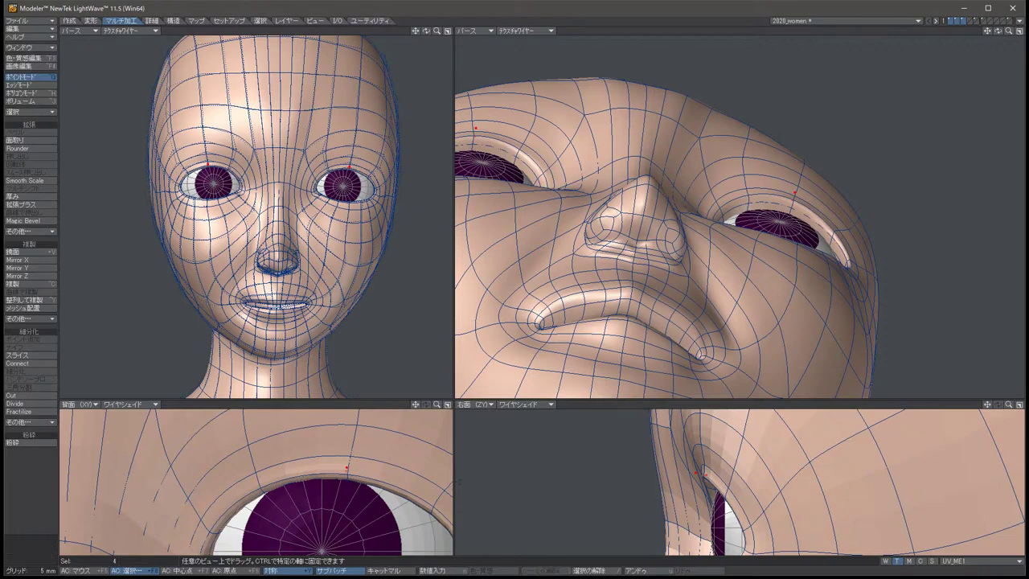
key("slash")
key("Up")
key("Up")
key("Up")
key("Up")
key("Up")
key("Up")
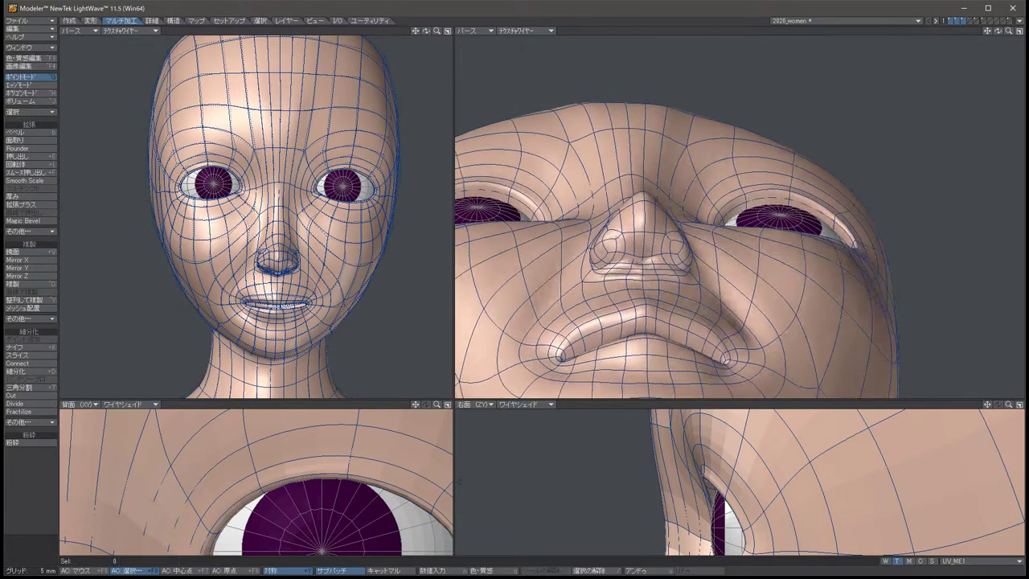
key("Left")
key("Left")
key("Left")
key("Left")
key("Left")
key("Left")
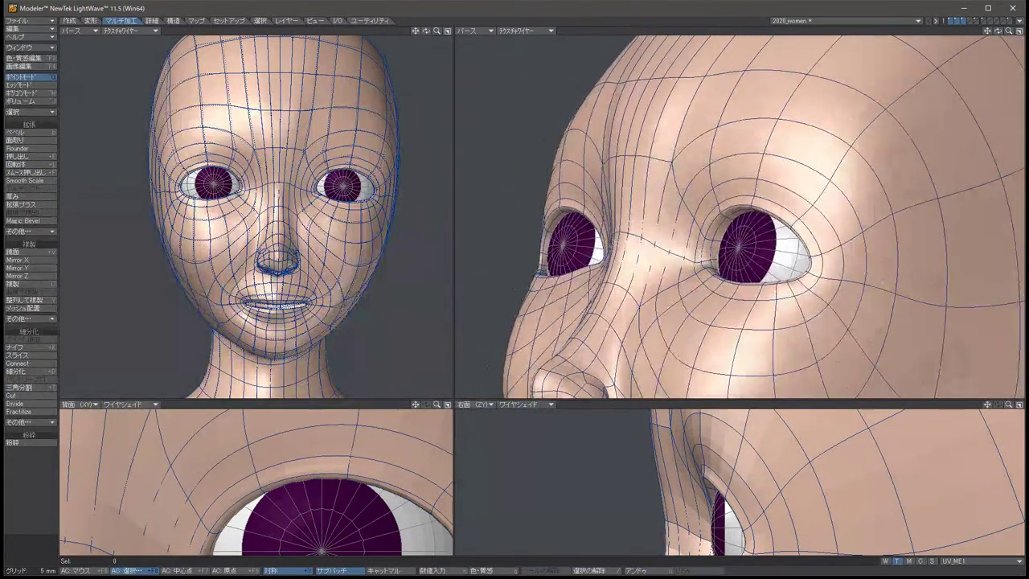
key("Down")
key("Down")
key("Down")
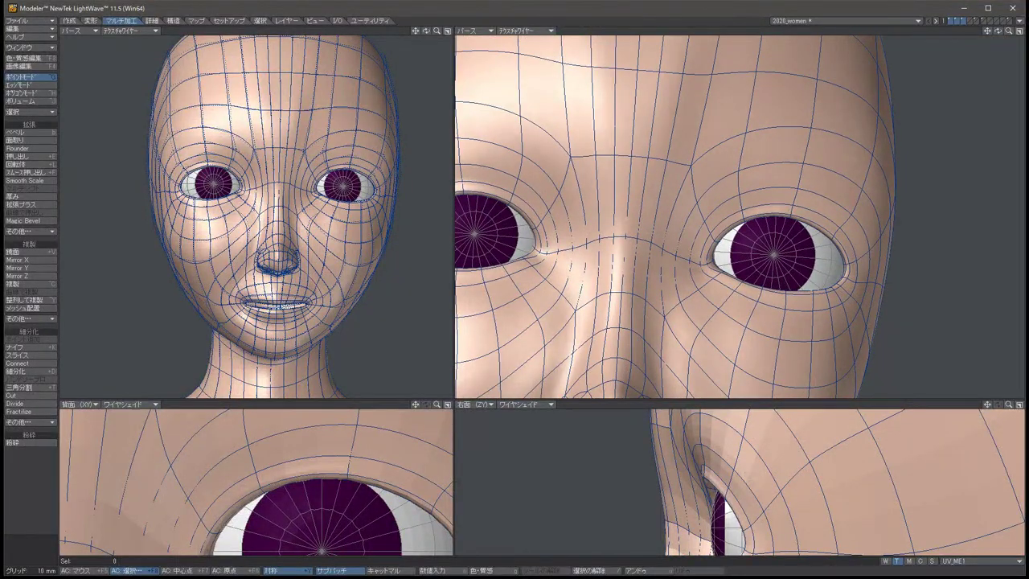
key("period")
key("period")
key("period")
key("period")
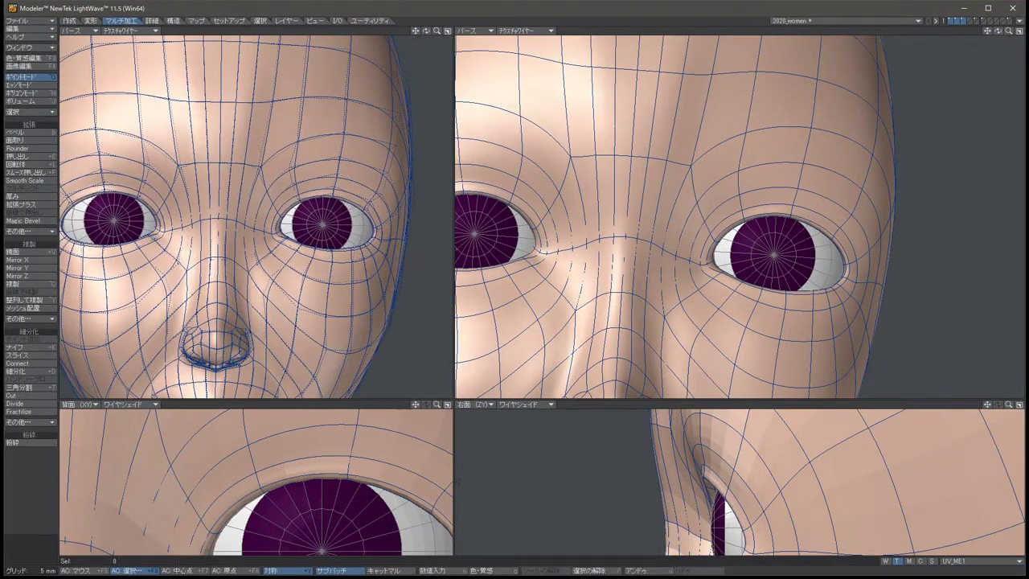
key("Left")
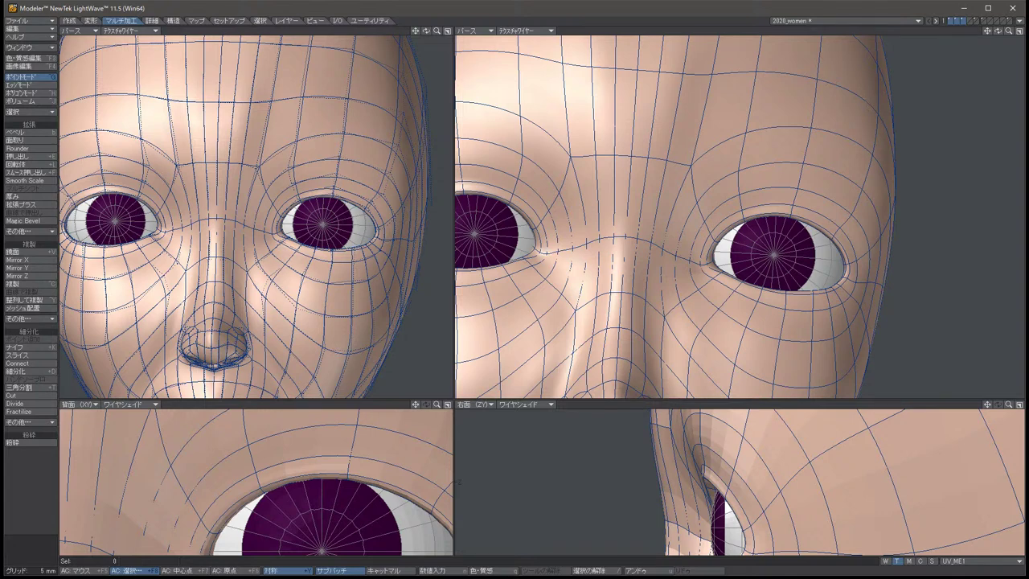
scroll(386, 237, "up", 5)
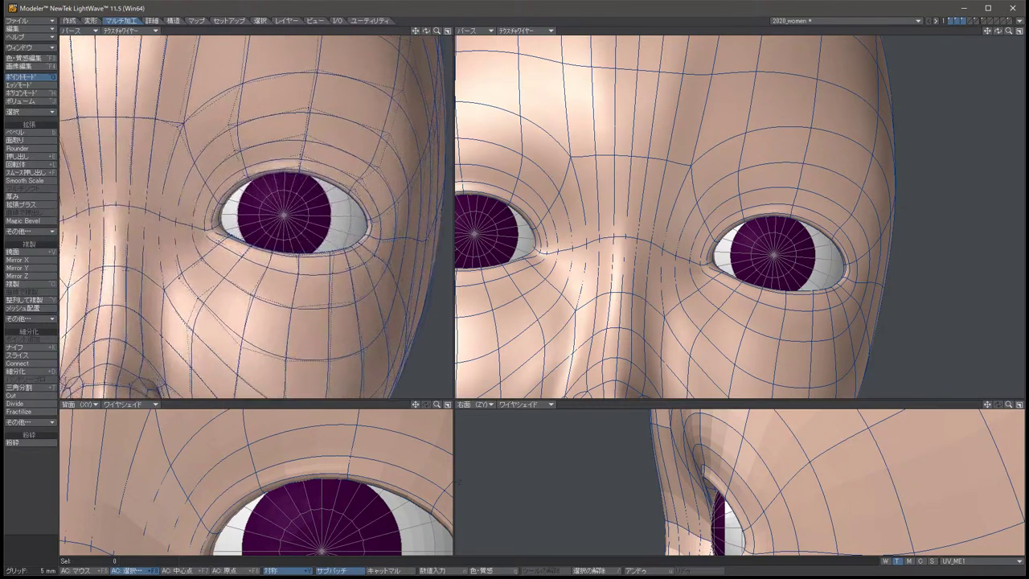
scroll(739, 217, "down", 5)
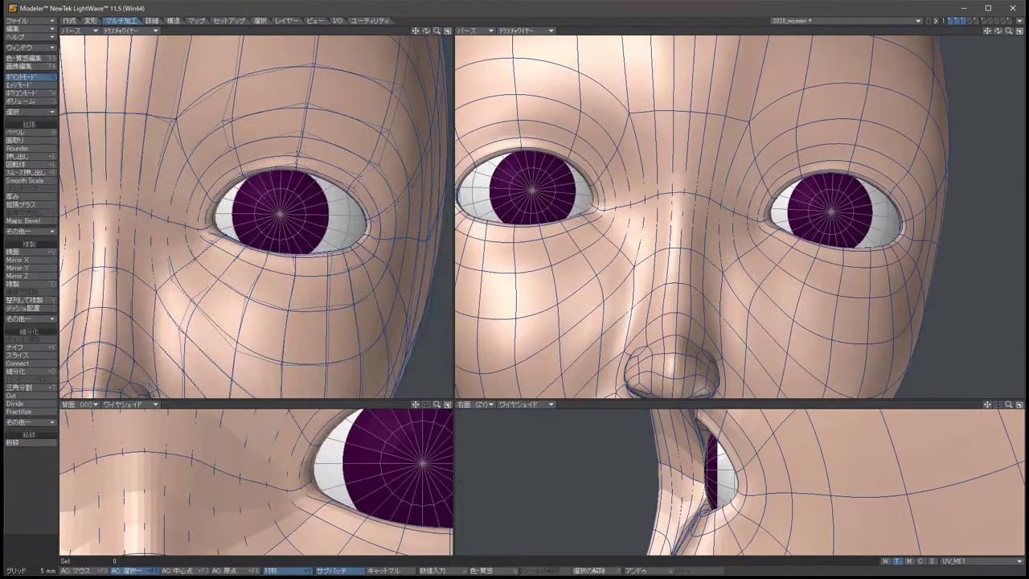
key("Left")
key("Left")
key("Left")
key("Left")
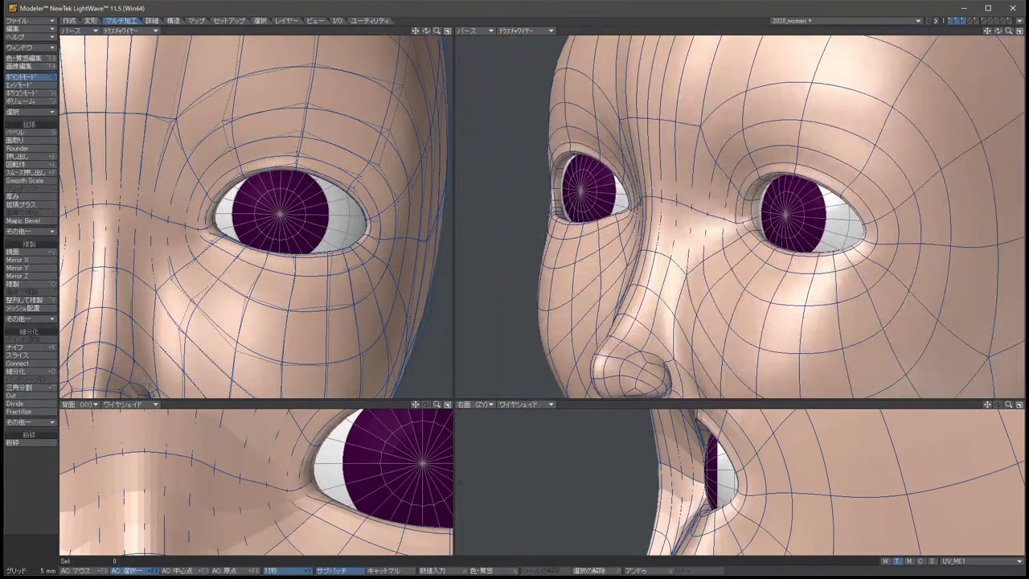
key("Right")
key("Right")
key("Right")
key("Right")
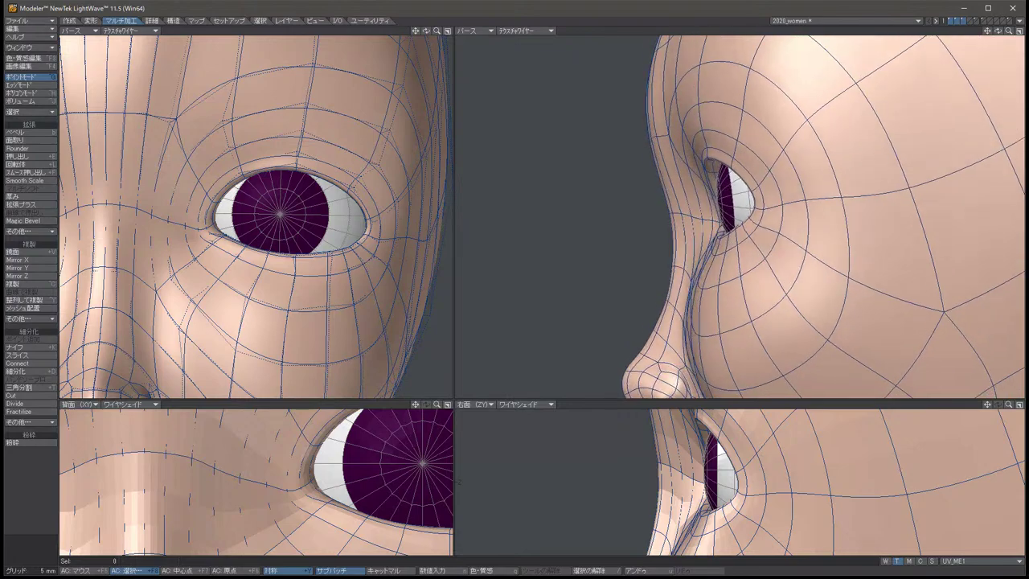
key("Right")
key("Right")
key("Right")
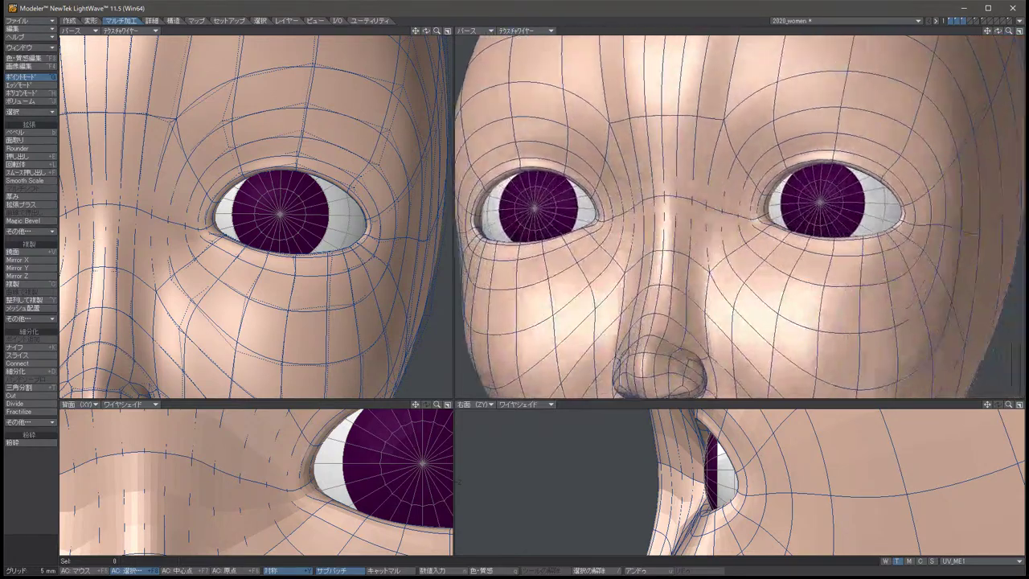
key("a")
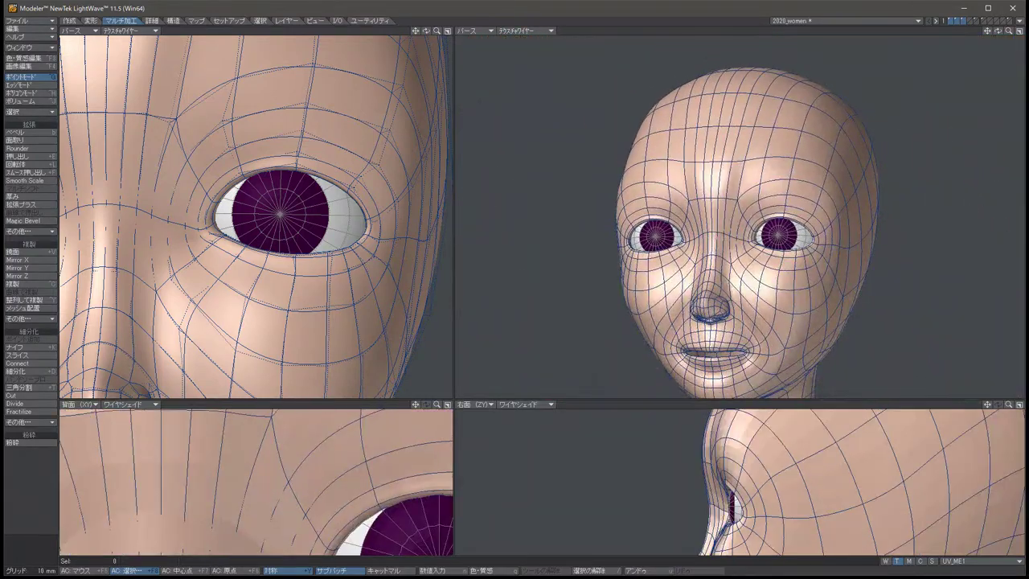
key("a")
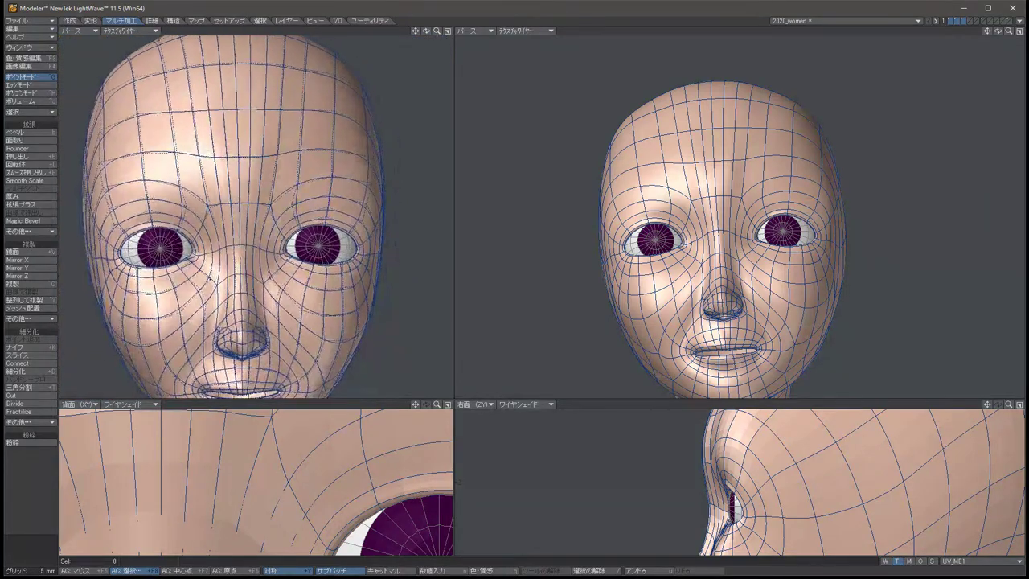
scroll(353, 262, "up", 3)
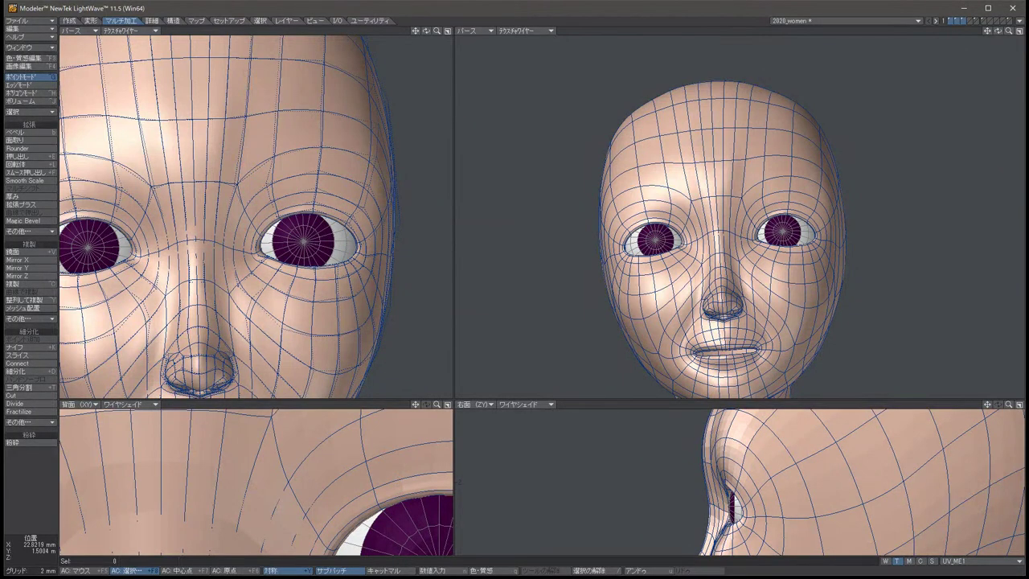
scroll(256, 483, "up", 2)
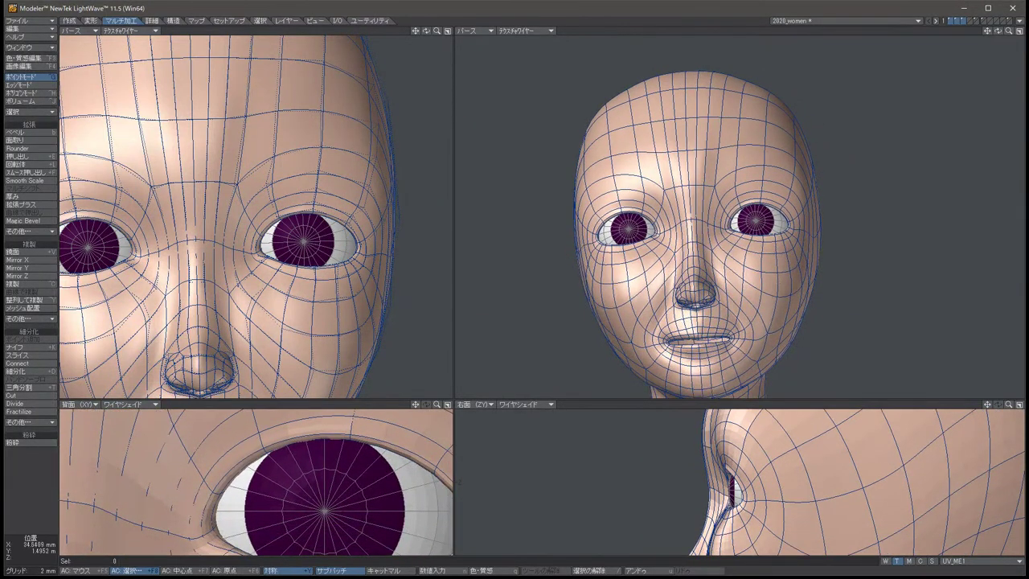
scroll(256, 482, "down", 2)
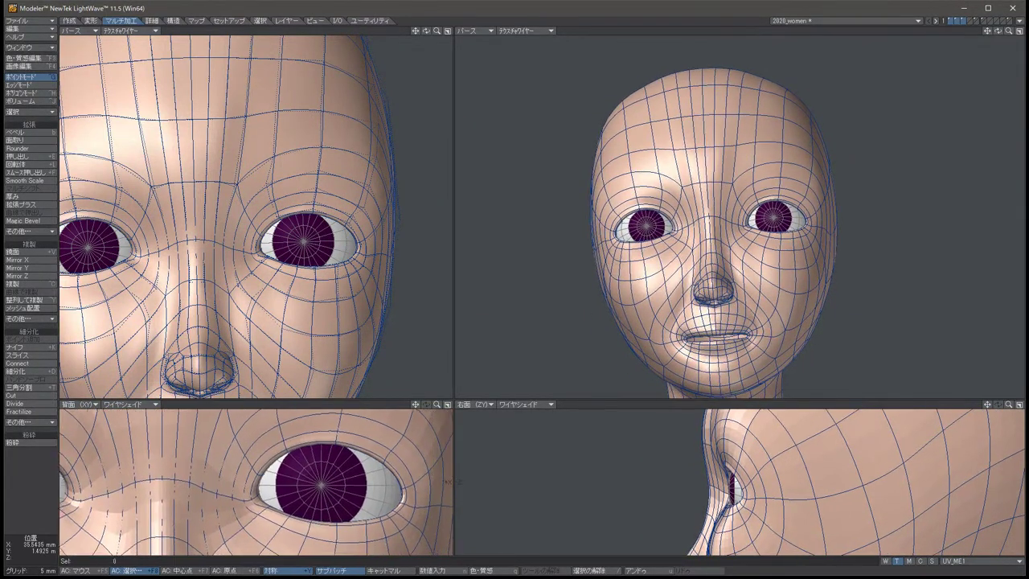
left_click_drag(378, 177, 290, 121, "alt+shift")
key("Down")
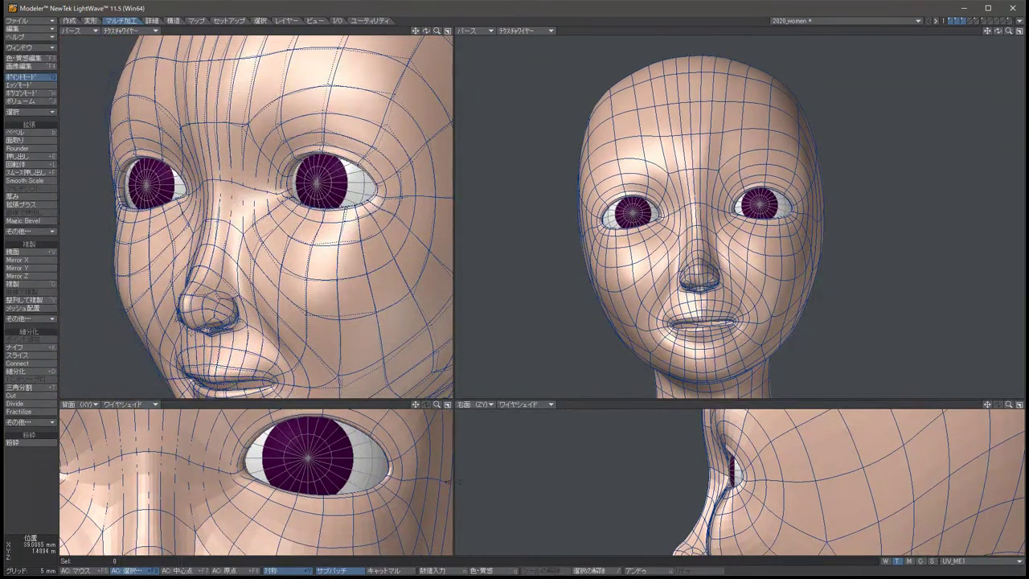
Select the eye-corner points, put the eyeballs in the background, and show wireframe.
left_click(356, 492)
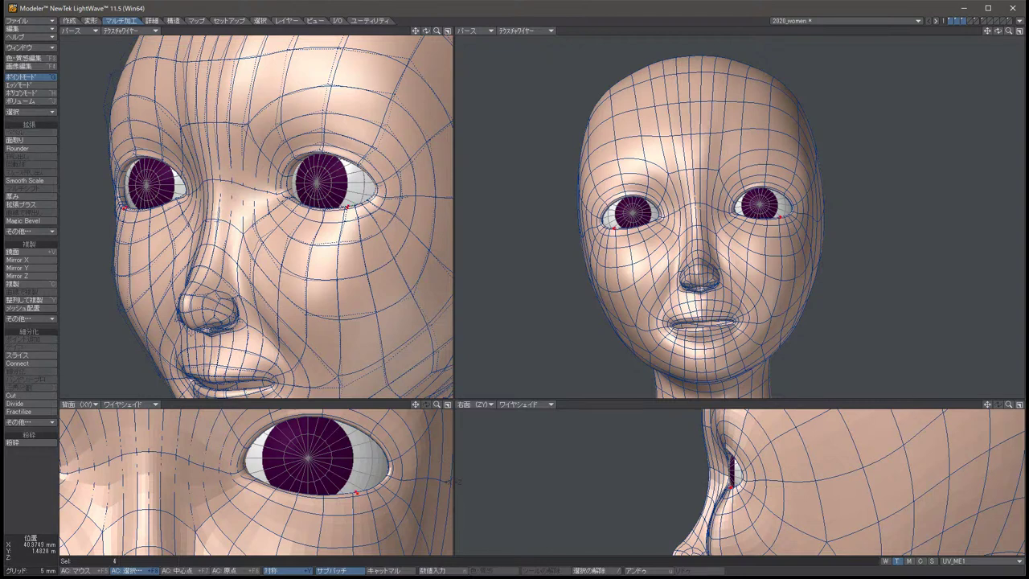
key("1")
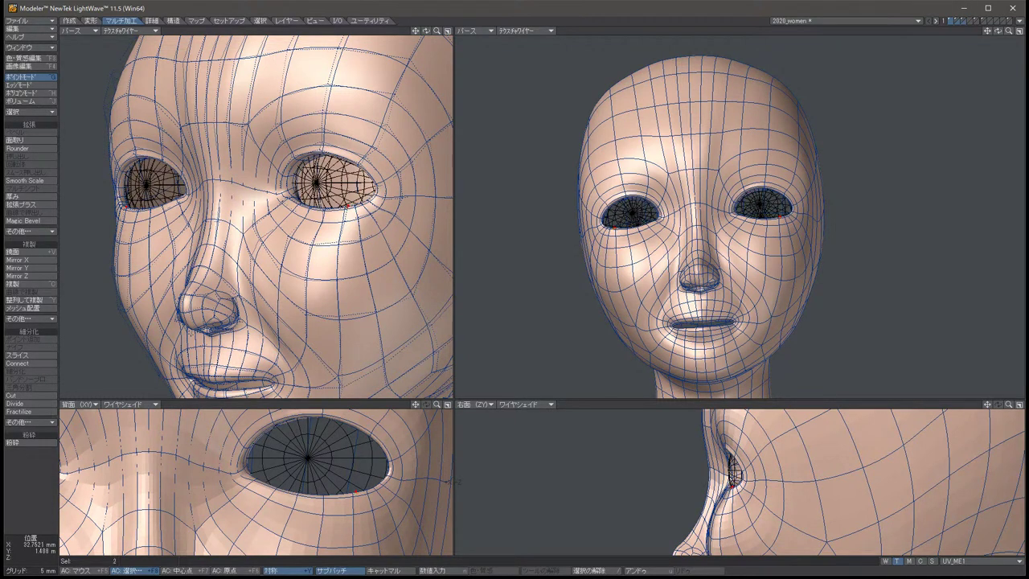
key("m")
left_click(130, 404)
left_click(149, 378)
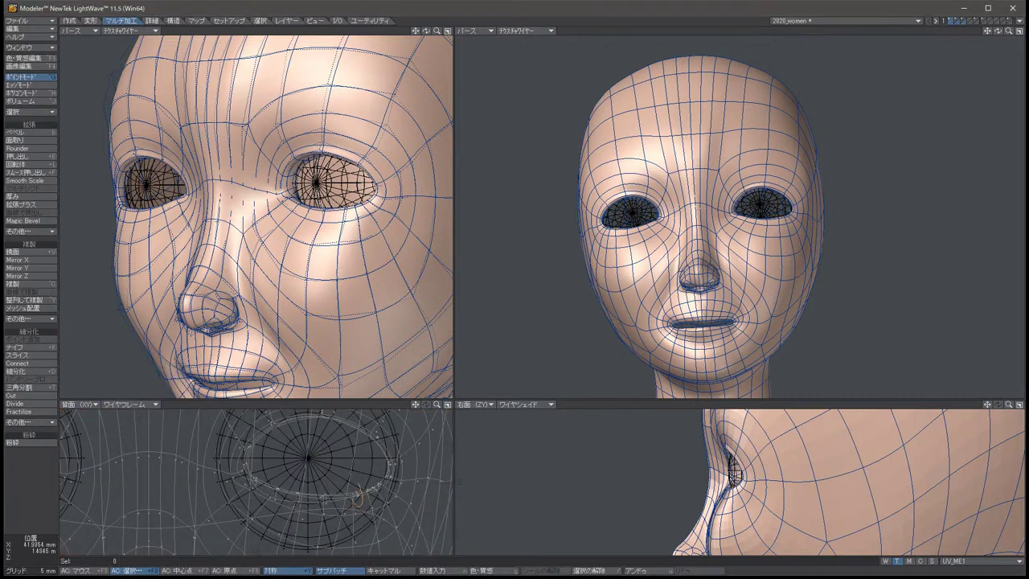
left_click_drag(358, 503, 355, 491)
Zoom in with a Back view close-up and lift the eyelid corner point slightly upward.
key("t")
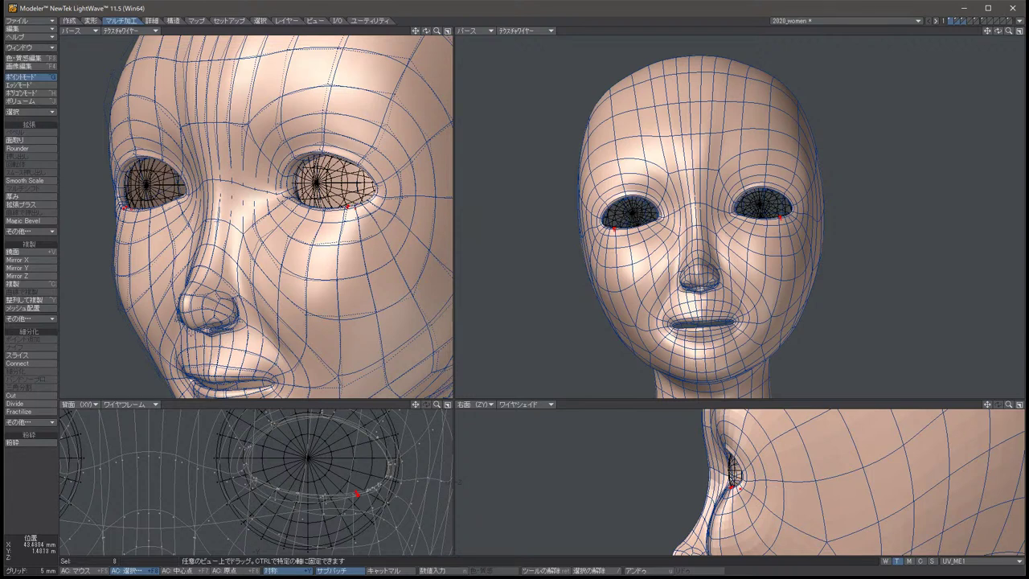
key("Right")
key("Right")
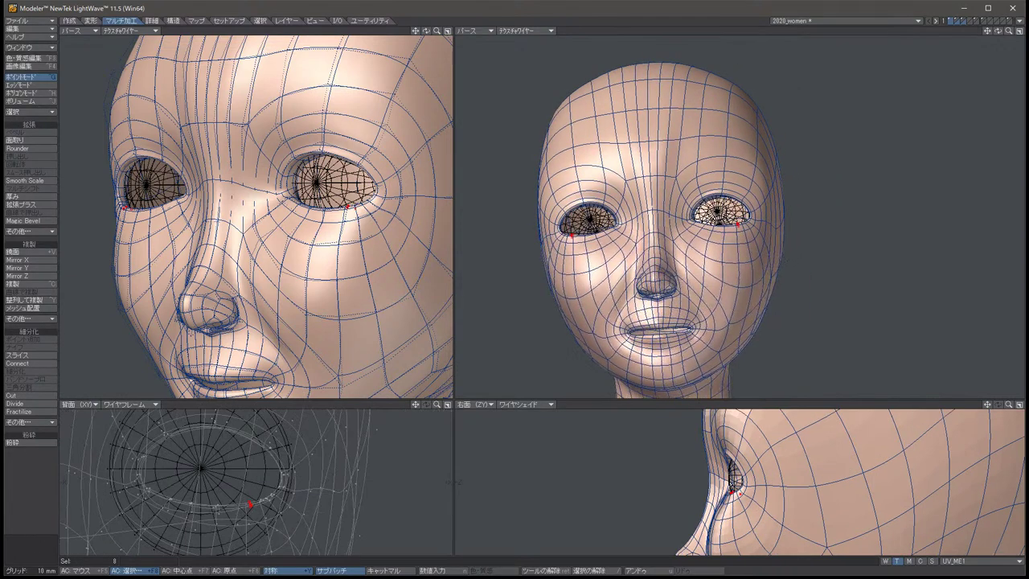
key("alt+Left")
key("alt+Left")
key("alt+Left")
key("alt+Left")
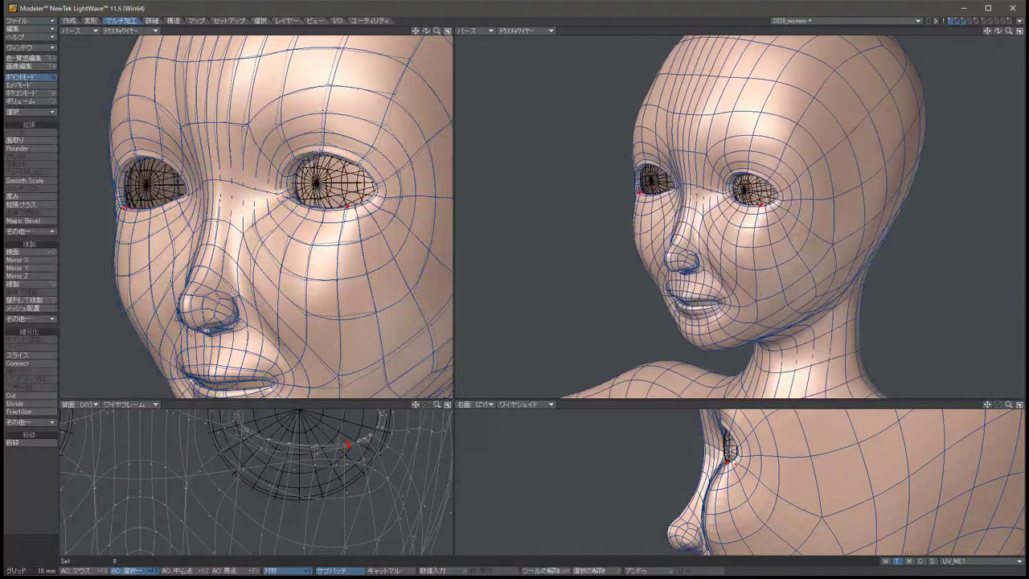
key("period")
key("period")
key("period")
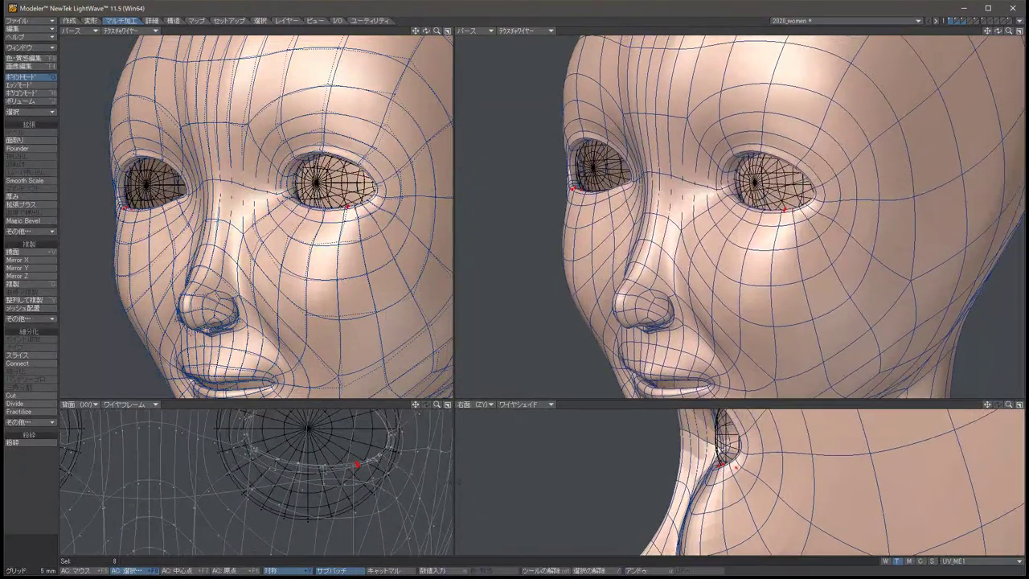
left_click(76, 31)
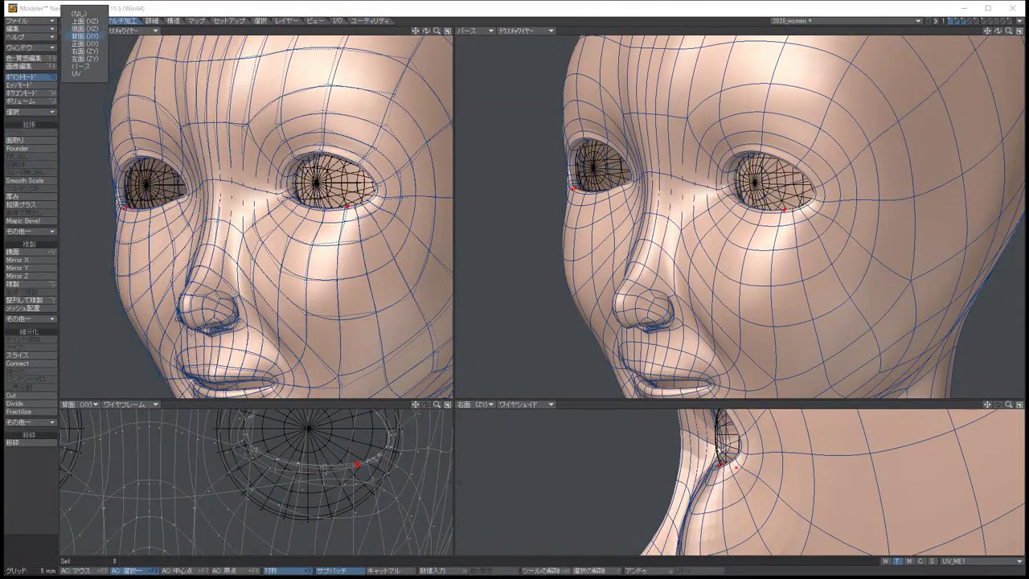
left_click(84, 36)
key("space")
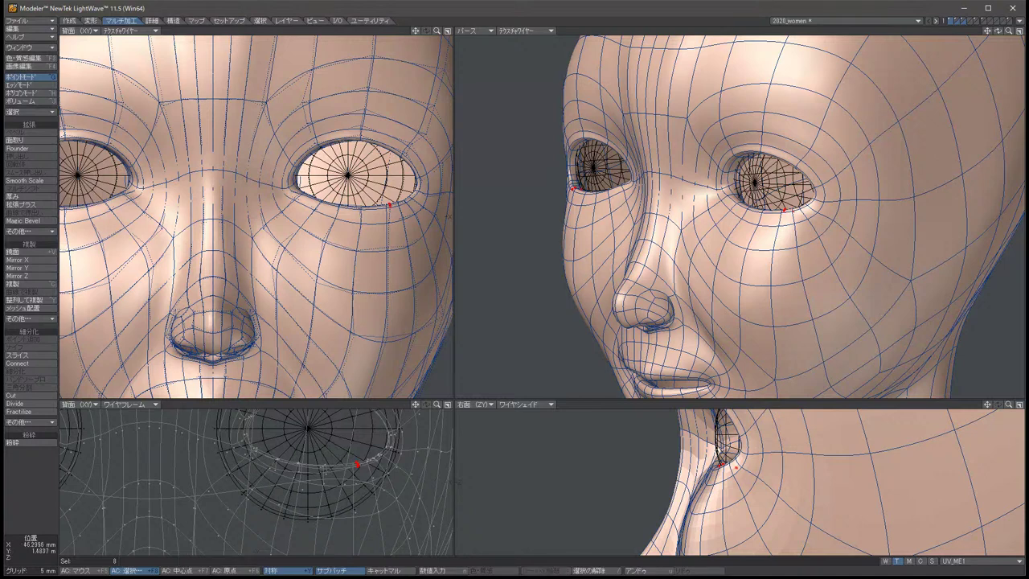
key("t")
left_click_drag(389, 204, 384, 205)
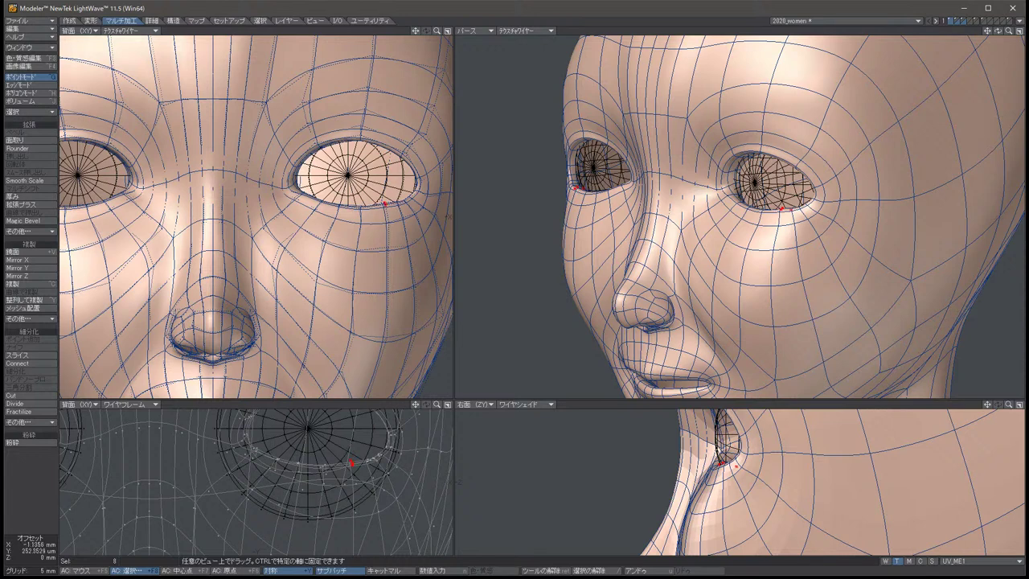
key("space")
key("slash")
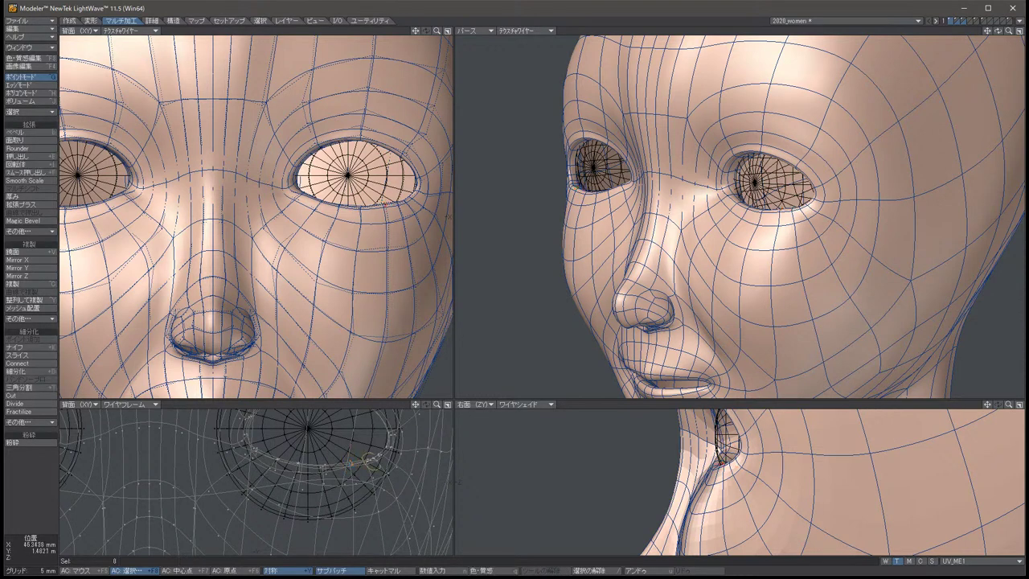
Nudge more eyelid point groups upward to hug the eyeball, then restore the eyeball layer.
left_click_drag(371, 459, 368, 456)
key("t")
key("space")
mouse_move(388, 451)
right_mouse_down()
mouse_move(358, 481)
mouse_move(368, 444)
right_mouse_up()
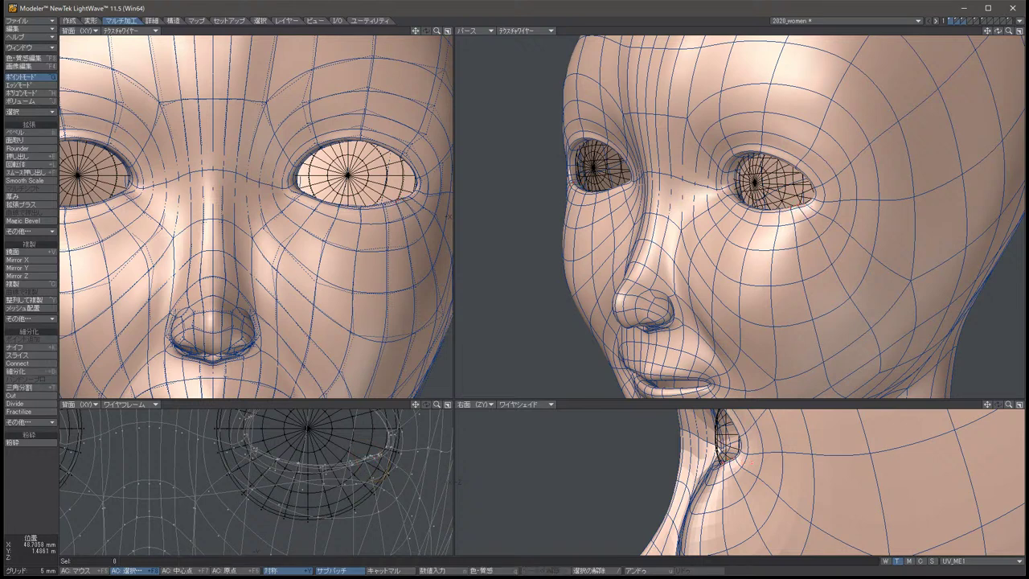
left_click_drag(386, 458, 378, 451)
key("t")
key("space")
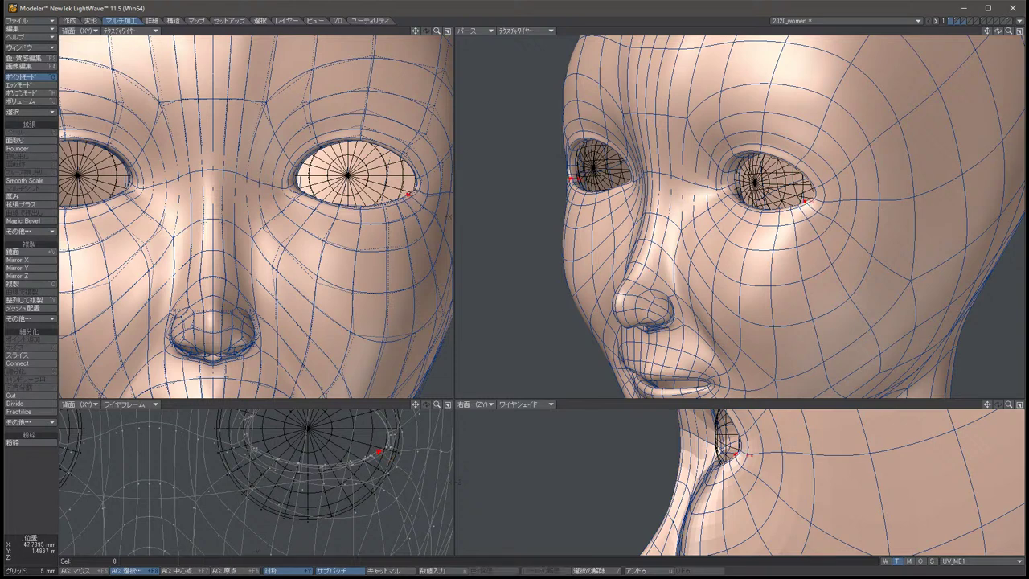
right_click_drag(379, 451, 375, 447)
key("t")
left_click_drag(385, 450, 388, 443)
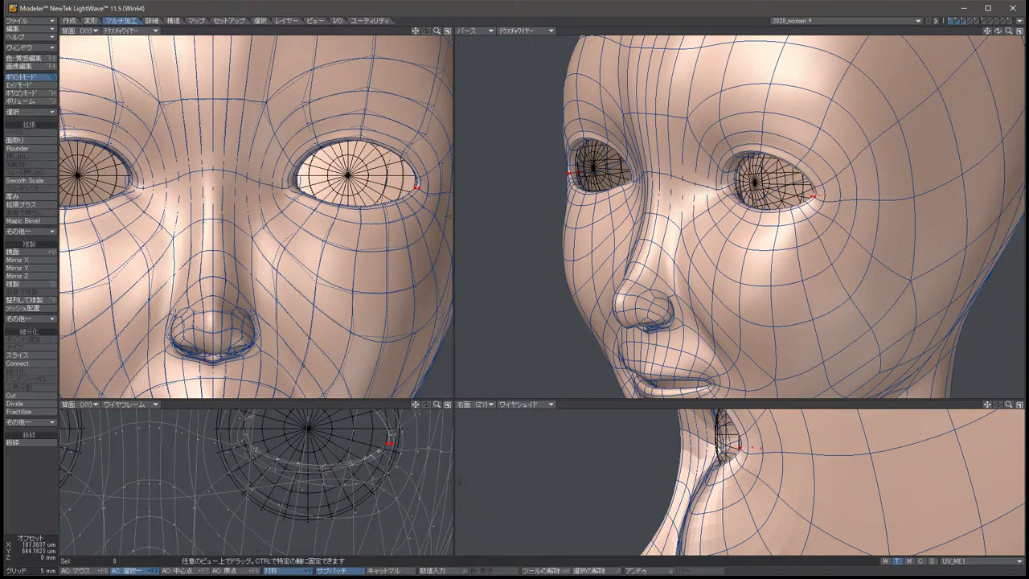
key("space")
mouse_move(379, 440)
right_mouse_down()
mouse_move(405, 450)
mouse_move(384, 441)
right_mouse_up()
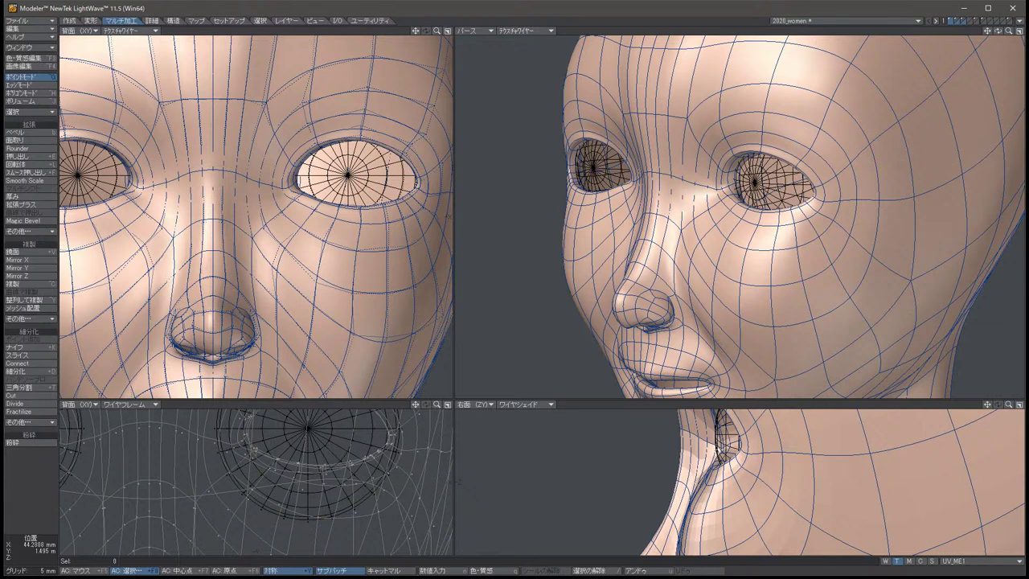
key("1")
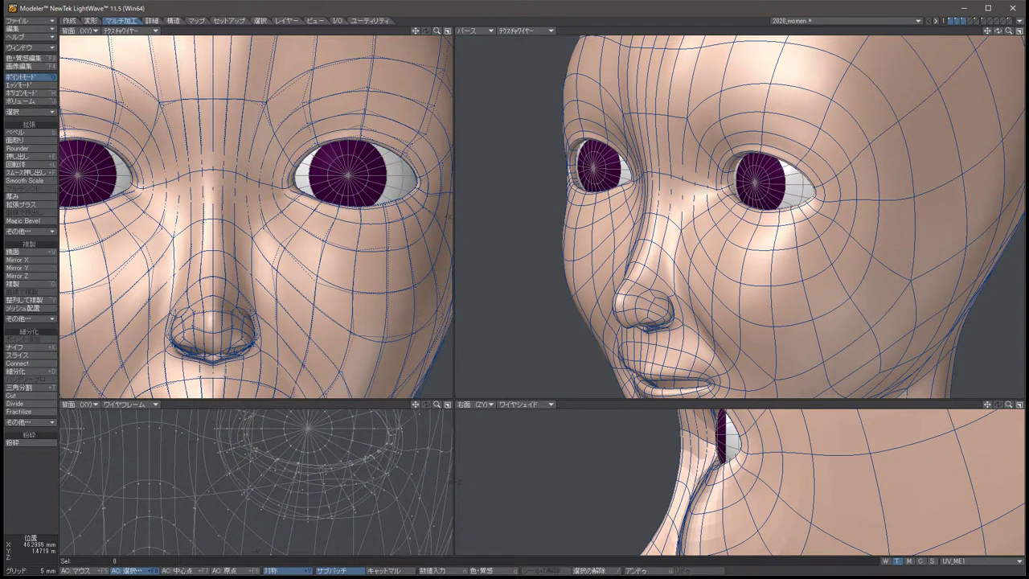
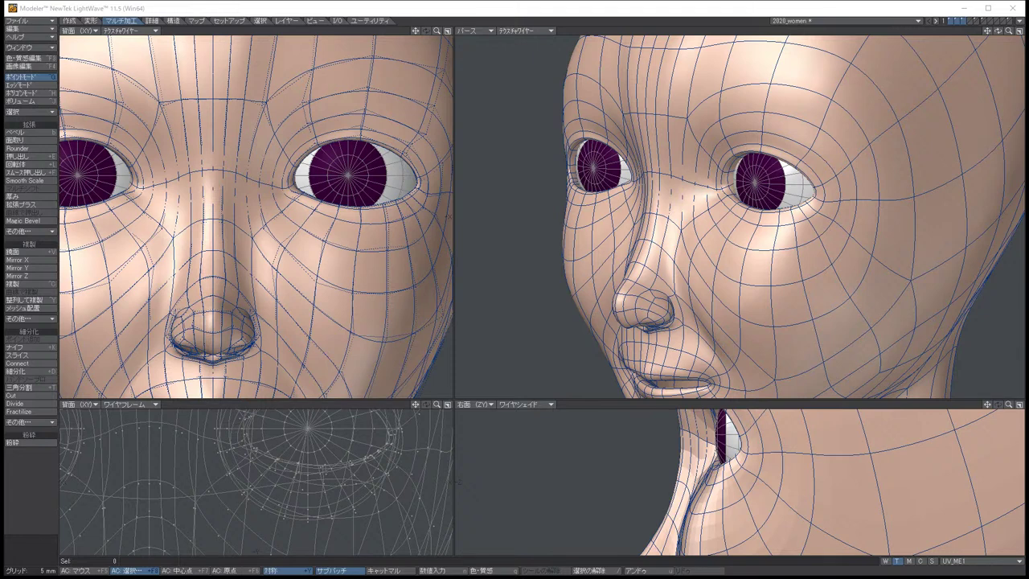
Frame the eyes in the front view and set the eyeballs as a background reference behind the head.
key("Left")
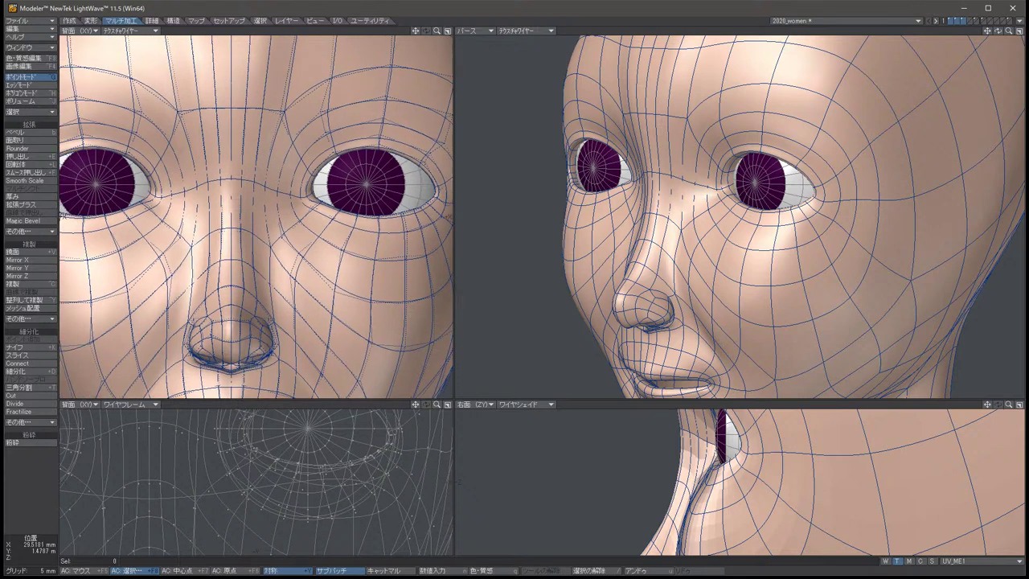
key("Up")
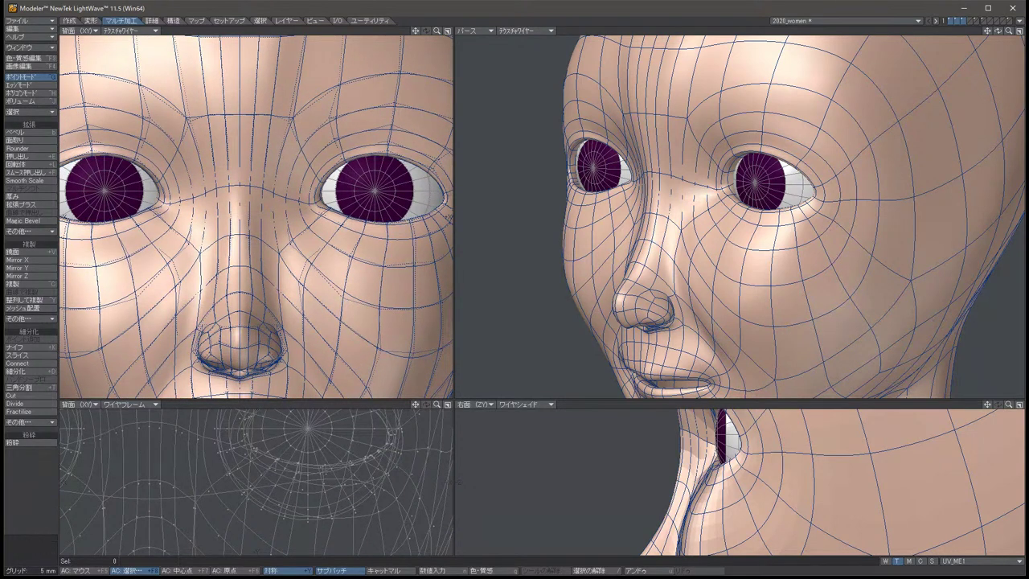
key("1")
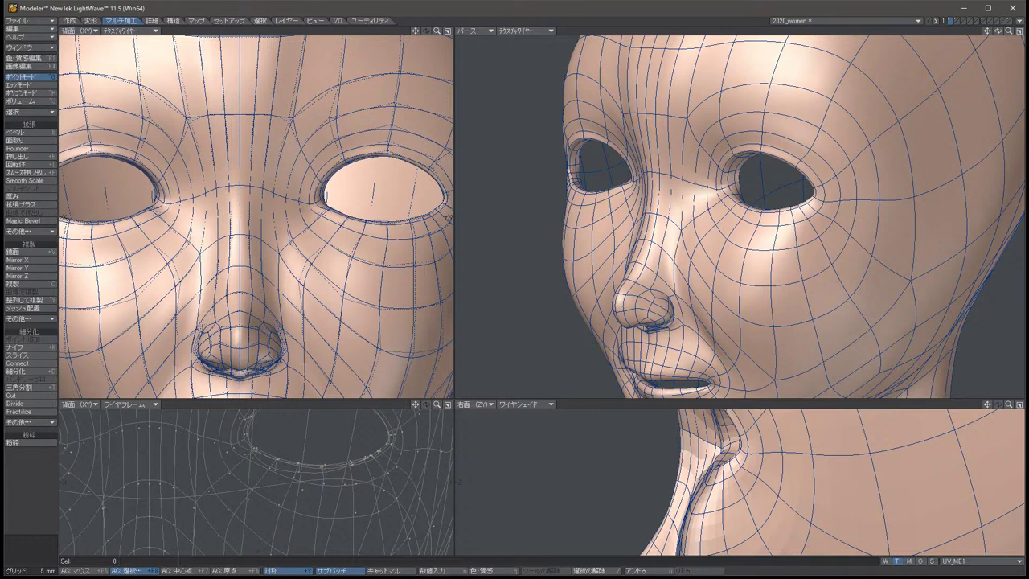
key("shift+2")
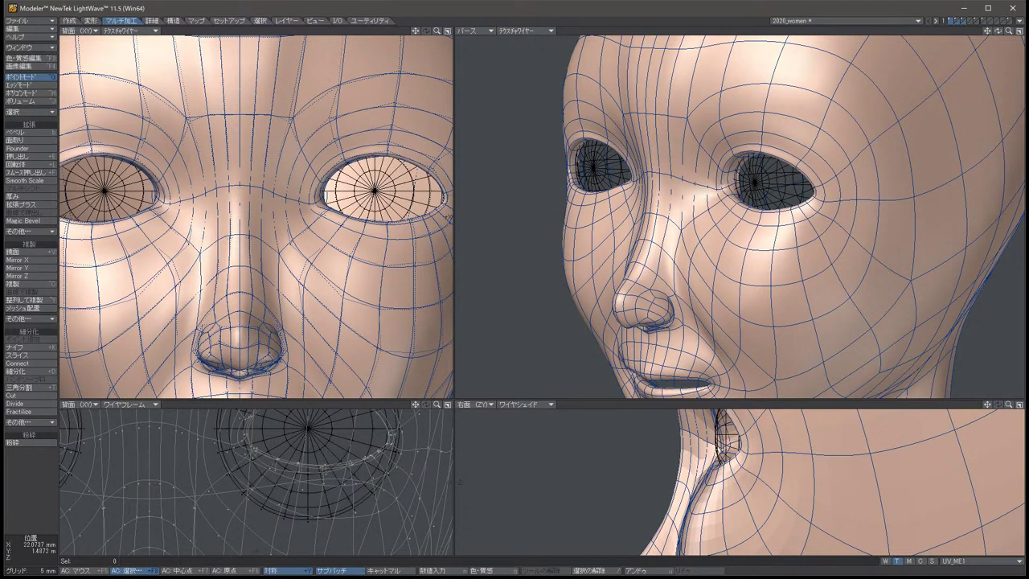
Nudge the inner eye-corner points slightly down, then select the six inner-corner points.
mouse_move(268, 436)
right_mouse_down()
mouse_move(232, 469)
mouse_move(221, 442)
mouse_move(267, 426)
right_mouse_up()
key("t")
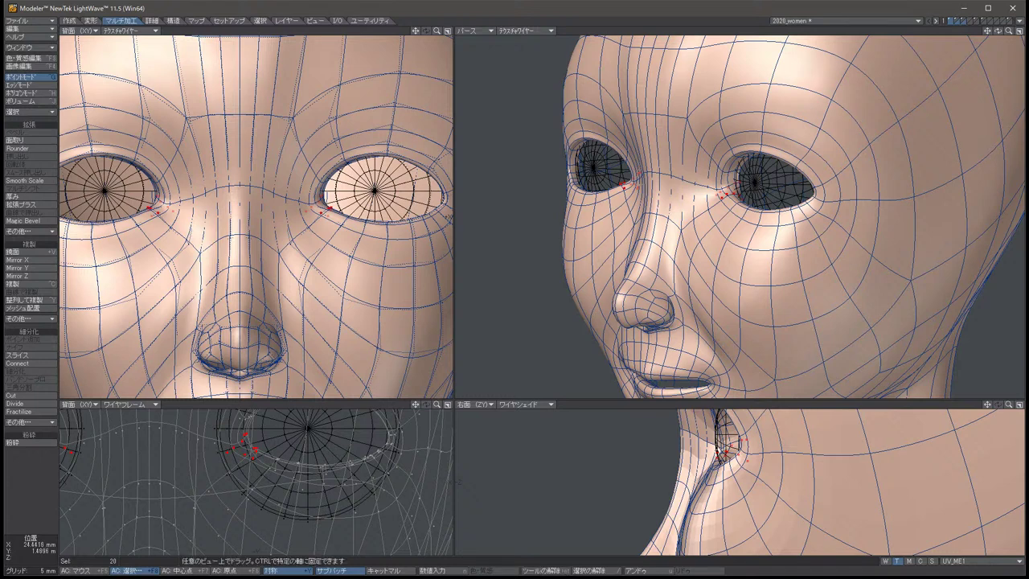
left_click_drag(256, 450, 258, 460)
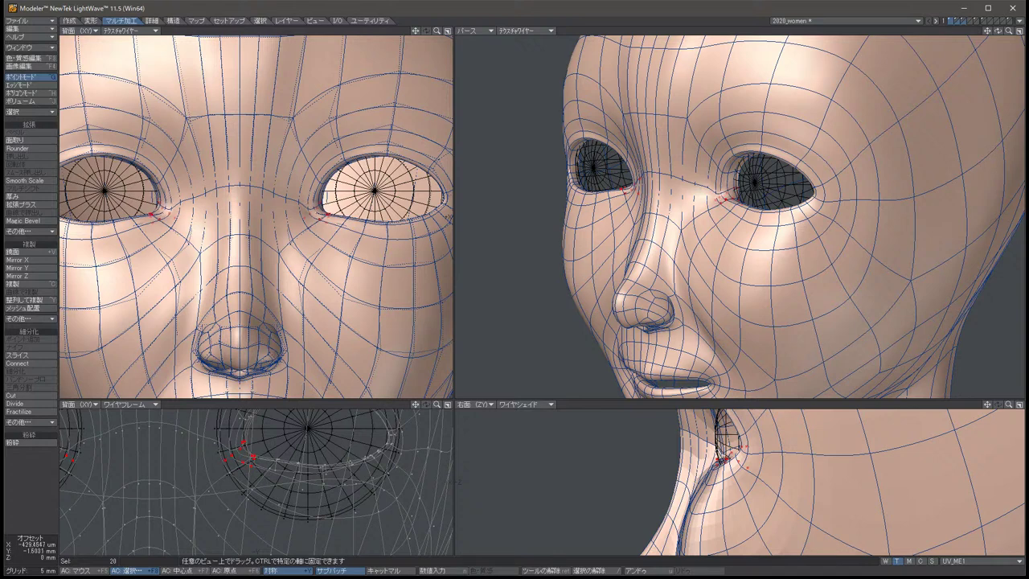
key("space")
key("slash")
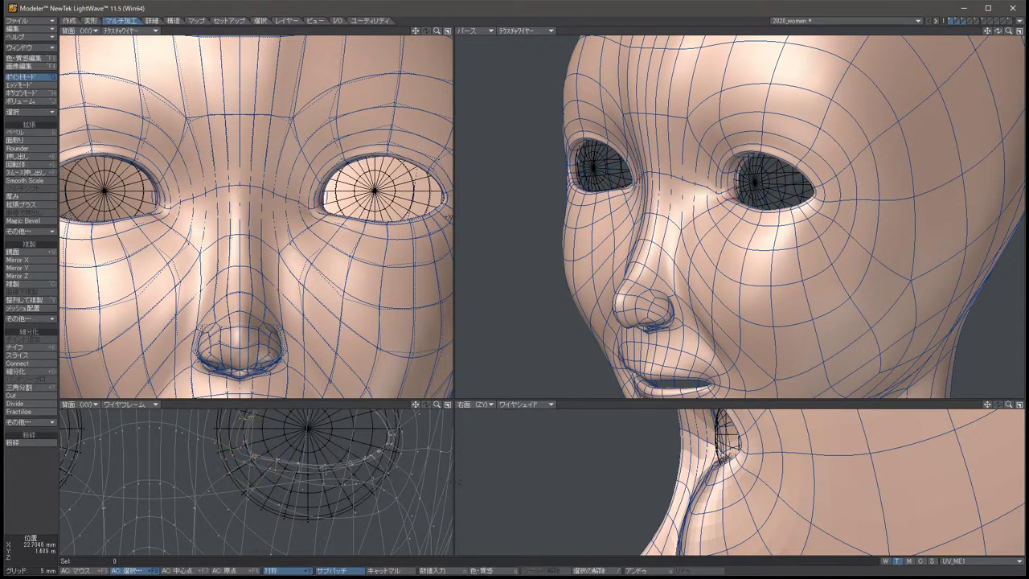
left_click_drag(239, 416, 246, 418)
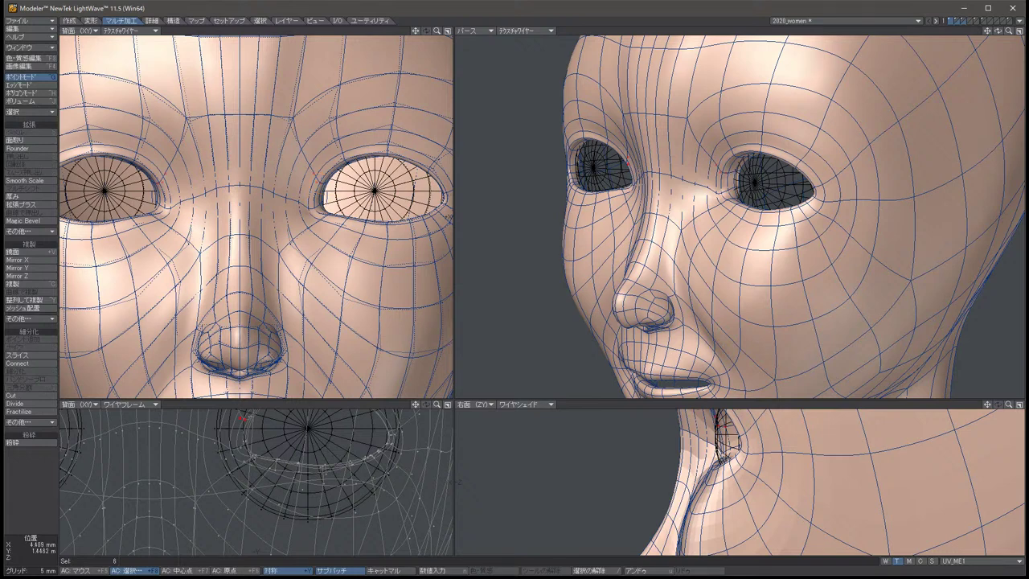
Move the six inner eye-corner points, undo the first attempt, and nudge them into place.
key("g")
key("t")
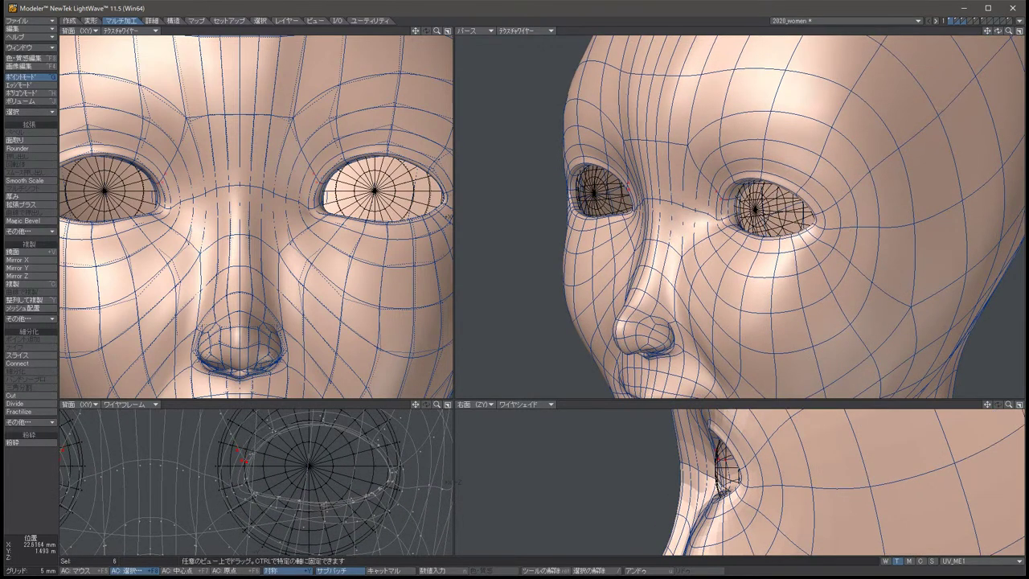
left_click_drag(256, 439, 241, 460)
key("u")
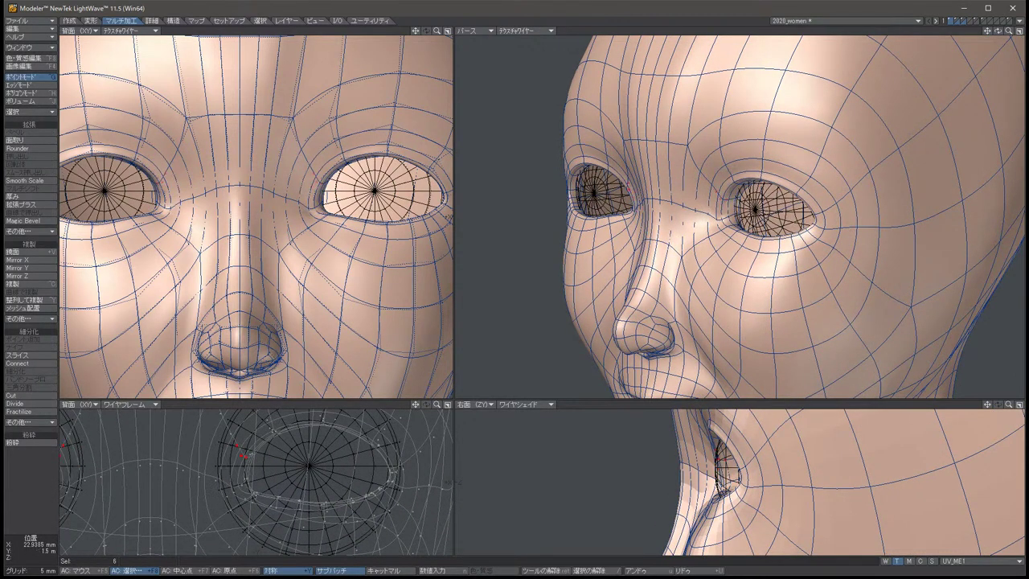
key("space")
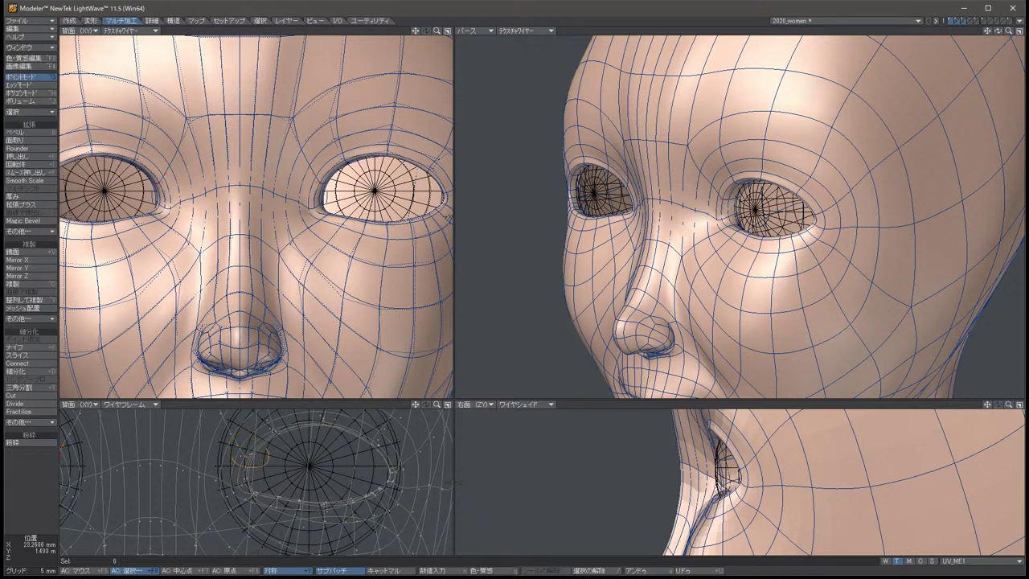
key("t")
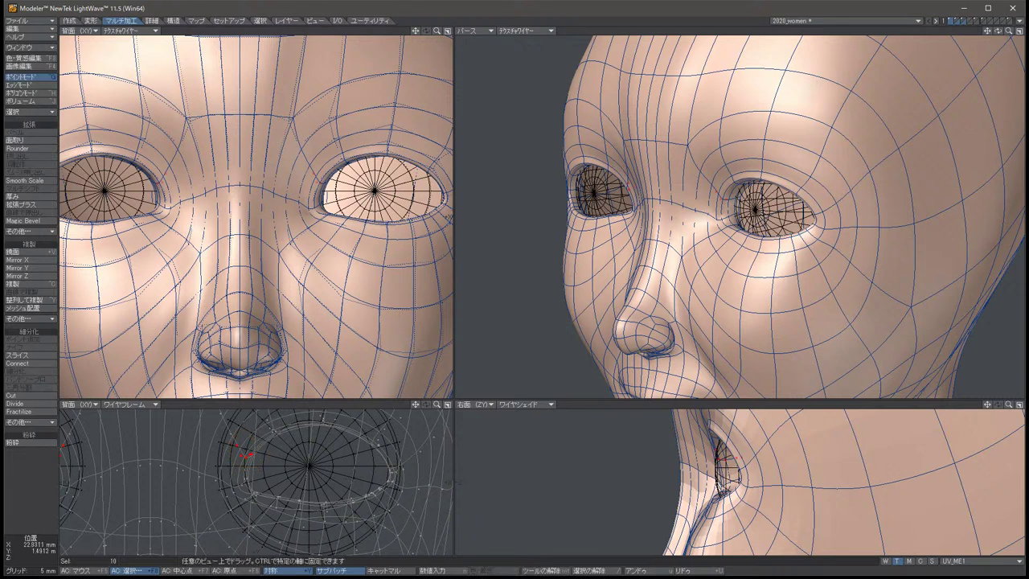
left_click_drag(241, 455, 248, 457)
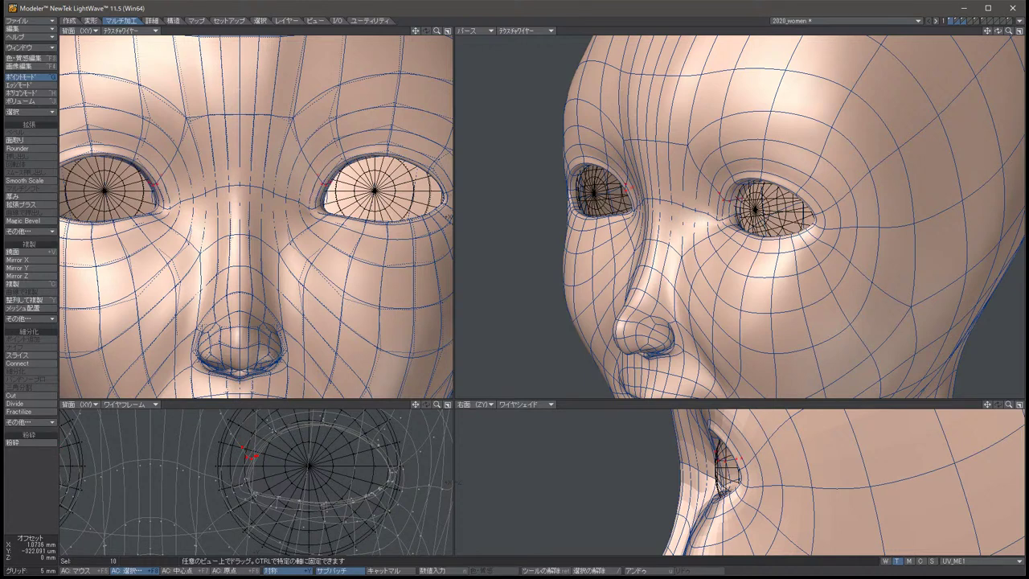
key("space")
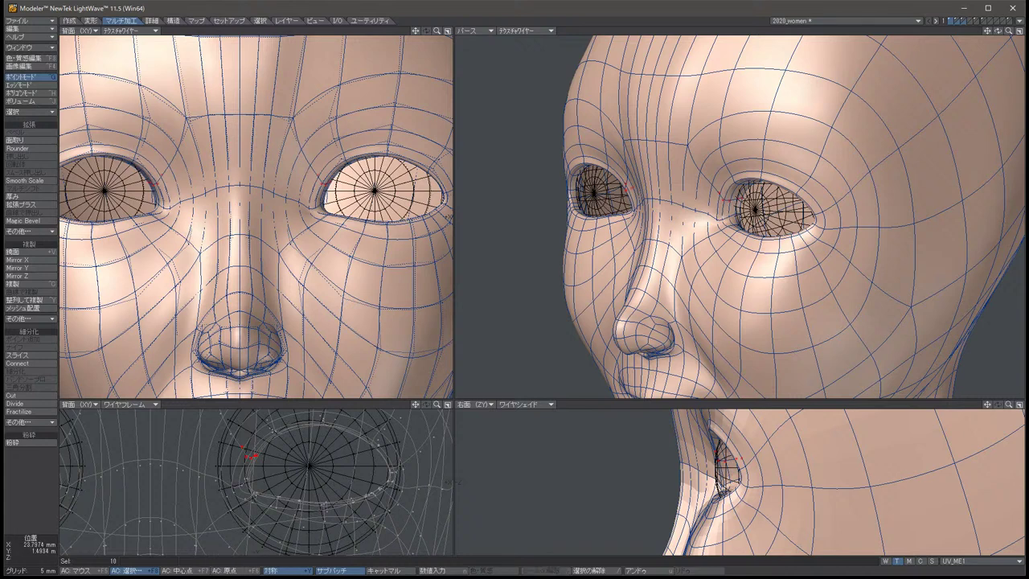
Reselect the ten eye-corner points and shift them slightly.
key("shift+g")
key("slash")
left_click(272, 434)
key("t")
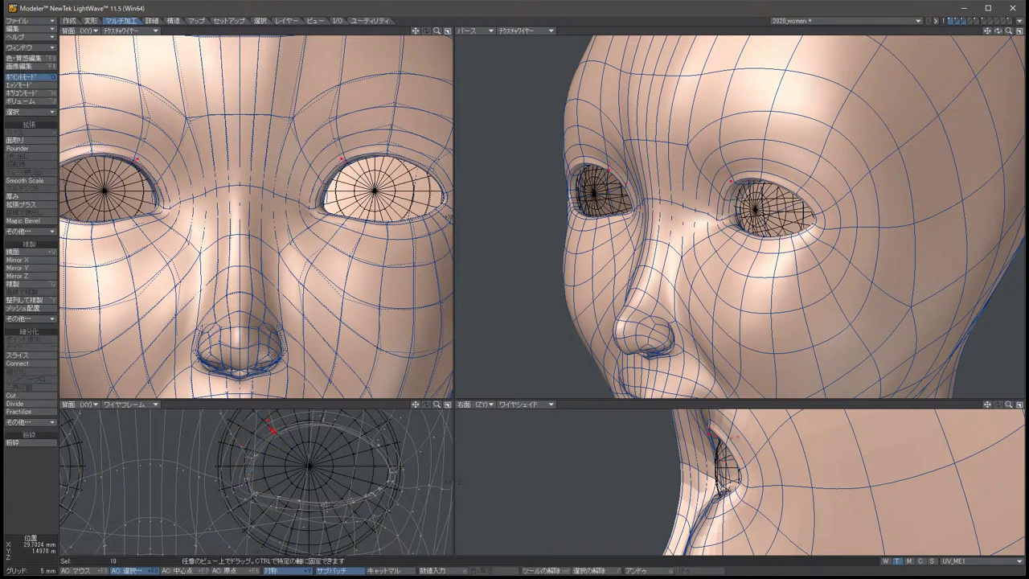
left_click_drag(271, 434, 274, 431)
key("shift+g")
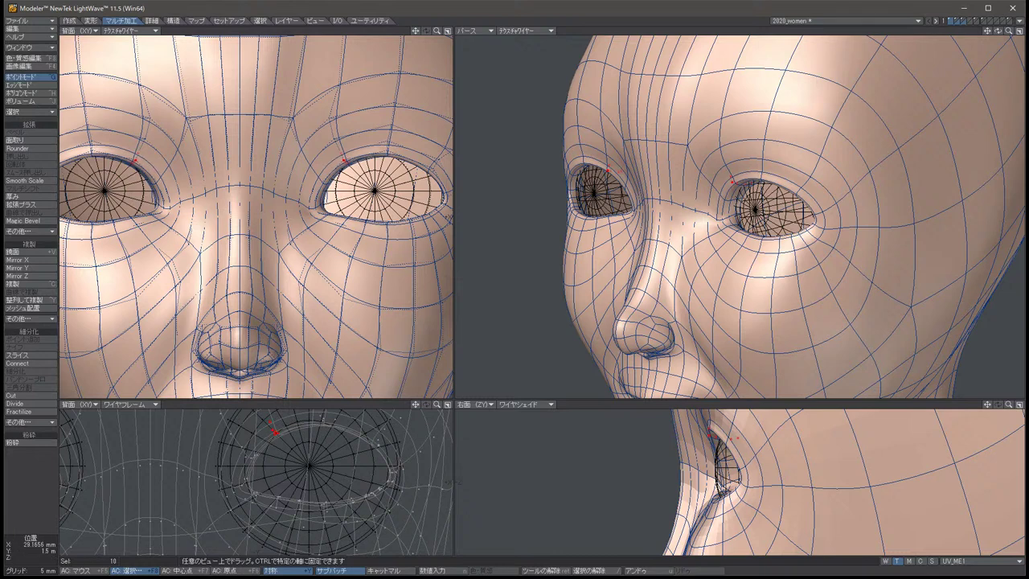
key("slash")
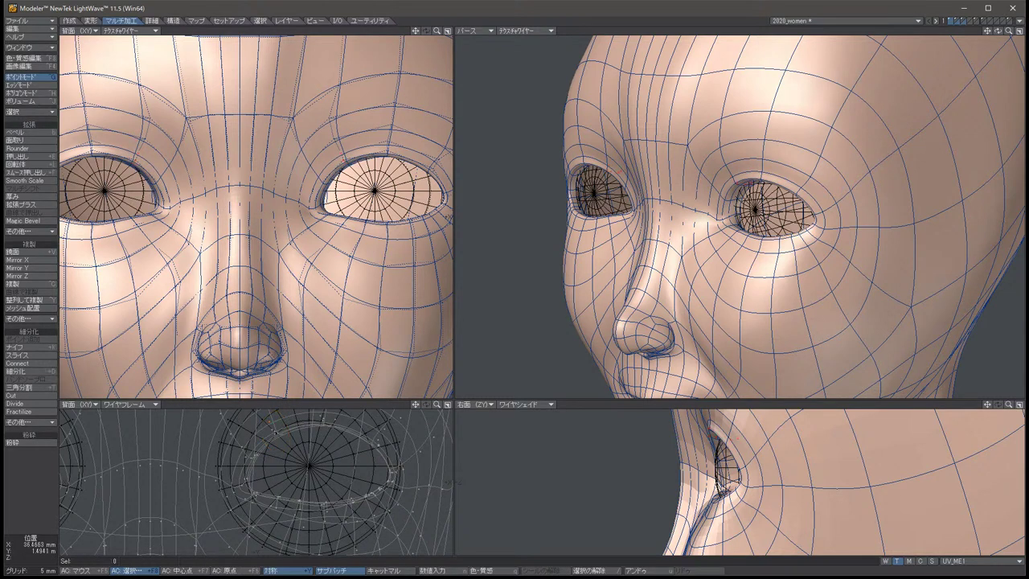
Move the points above both eyes right and down to reshape the upper eyelids.
mouse_move(322, 435)
left_mouse_down("alt+shift")
mouse_move(321, 450)
mouse_move(325, 428)
left_mouse_up("alt+shift")
key("t")
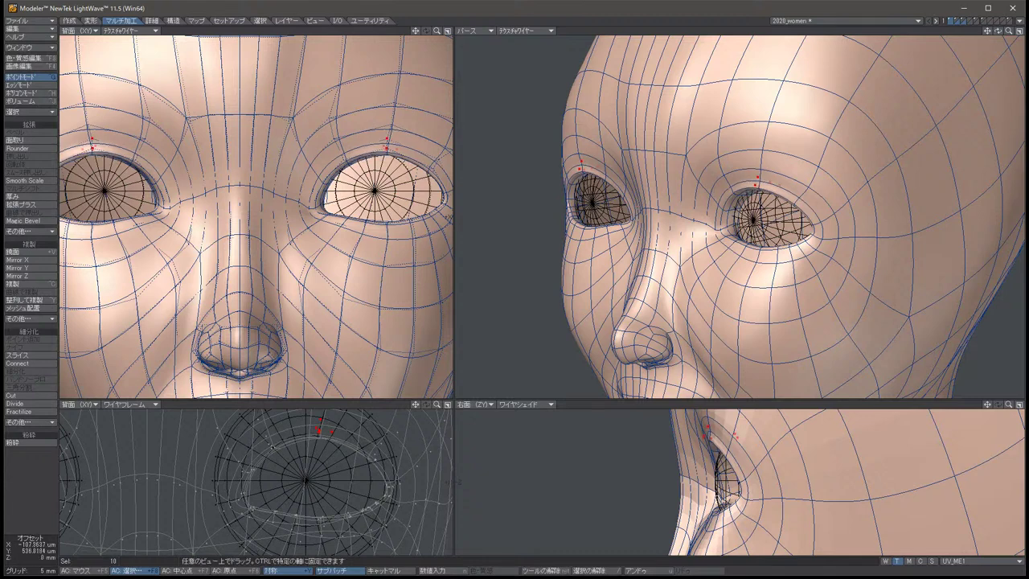
key("space")
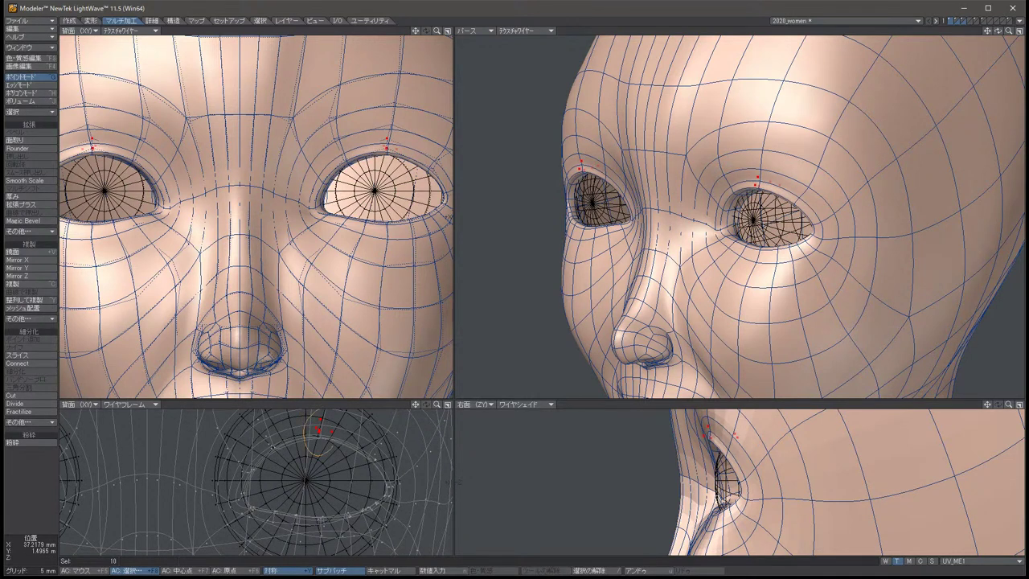
key("t")
left_click_drag(322, 438, 376, 448)
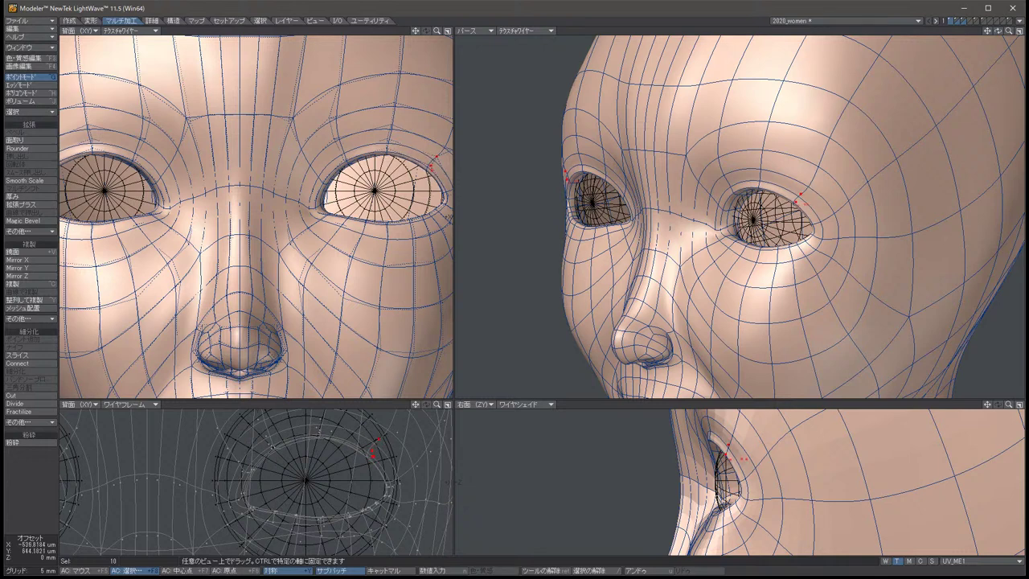
key("space")
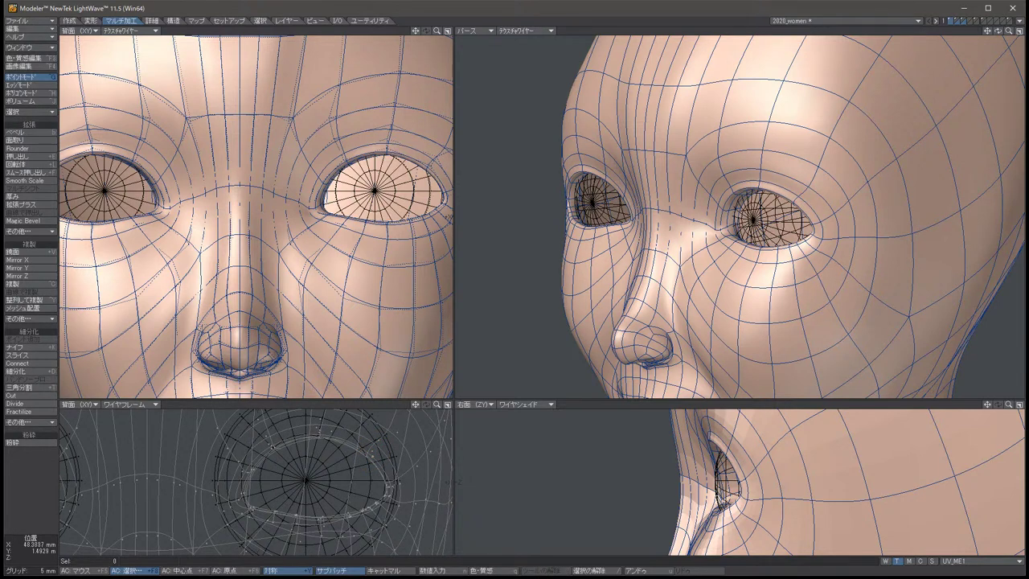
Nudge the eight outer eye-corner points slightly.
left_click_drag(393, 490, 391, 476)
key("t")
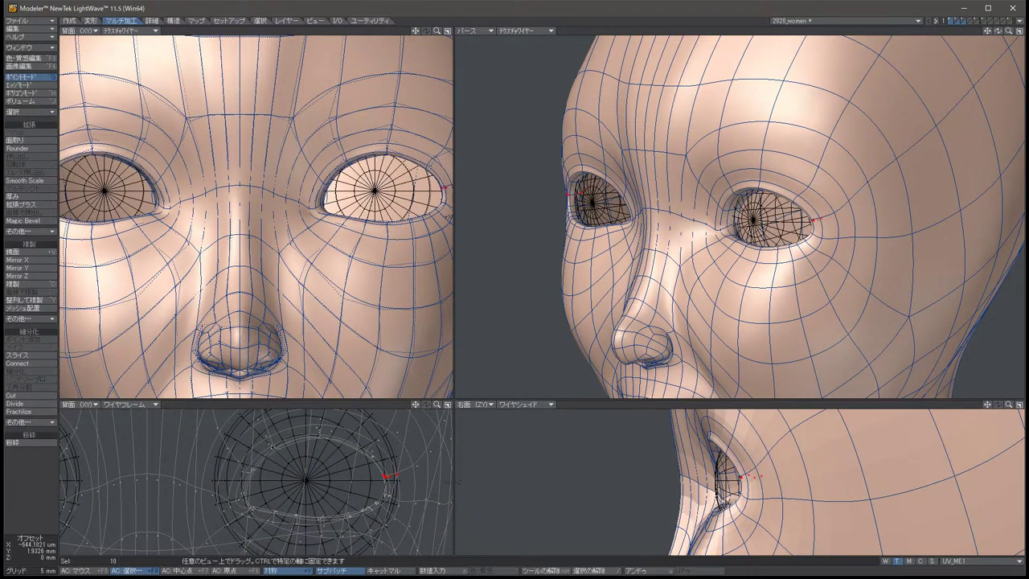
key("space")
key("slash")
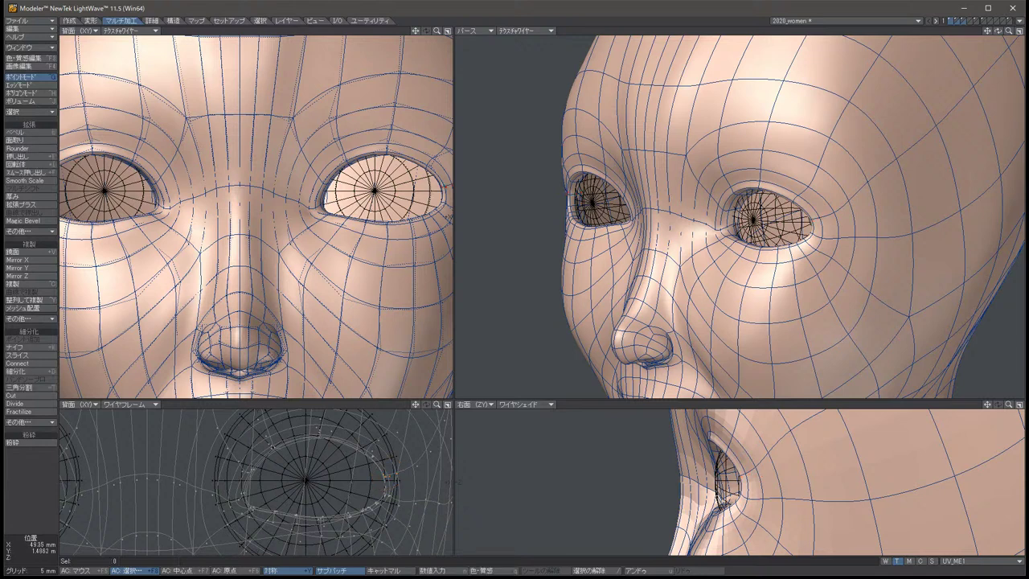
key("t")
left_click_drag(381, 487, 402, 507)
key("space")
key("slash")
key("slash")
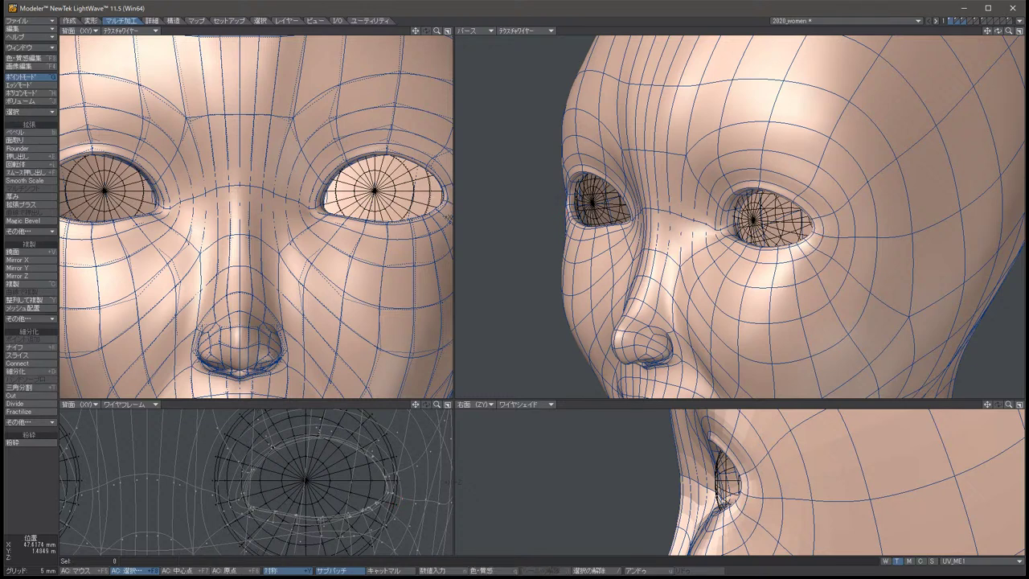
left_click_drag(371, 492, 381, 500)
key("t")
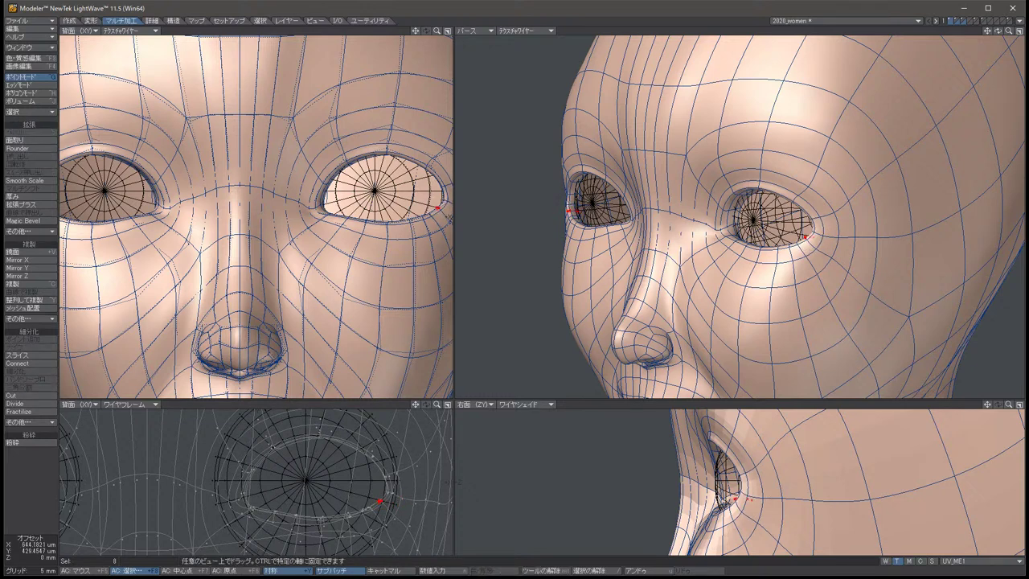
key("space")
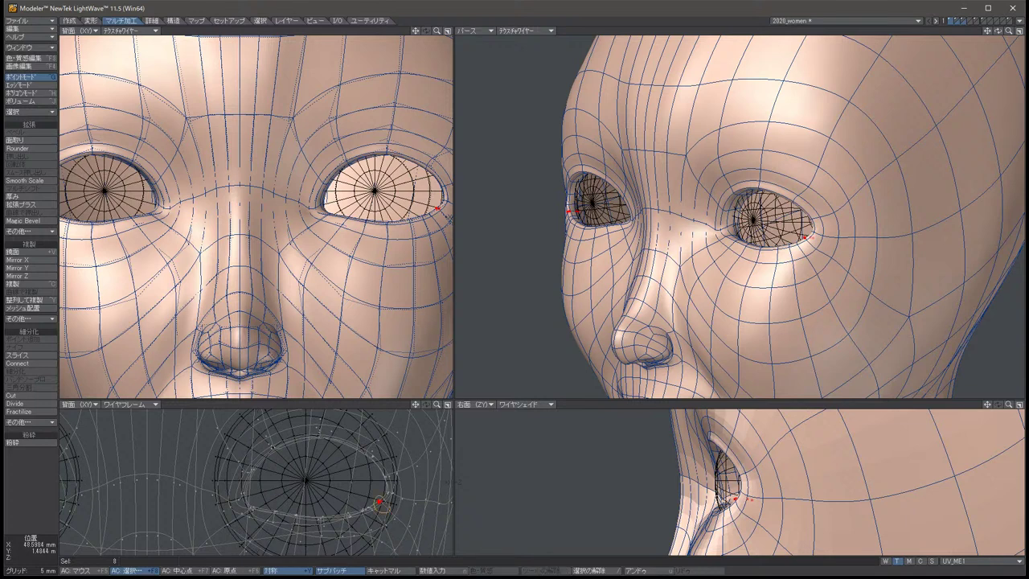
key("slash")
Adjust the six lower outer-eyelid points and the eight points along the lower eyelid.
mouse_move(355, 506)
left_mouse_down()
mouse_move(368, 518)
mouse_move(361, 511)
left_mouse_up()
key("t")
key("space")
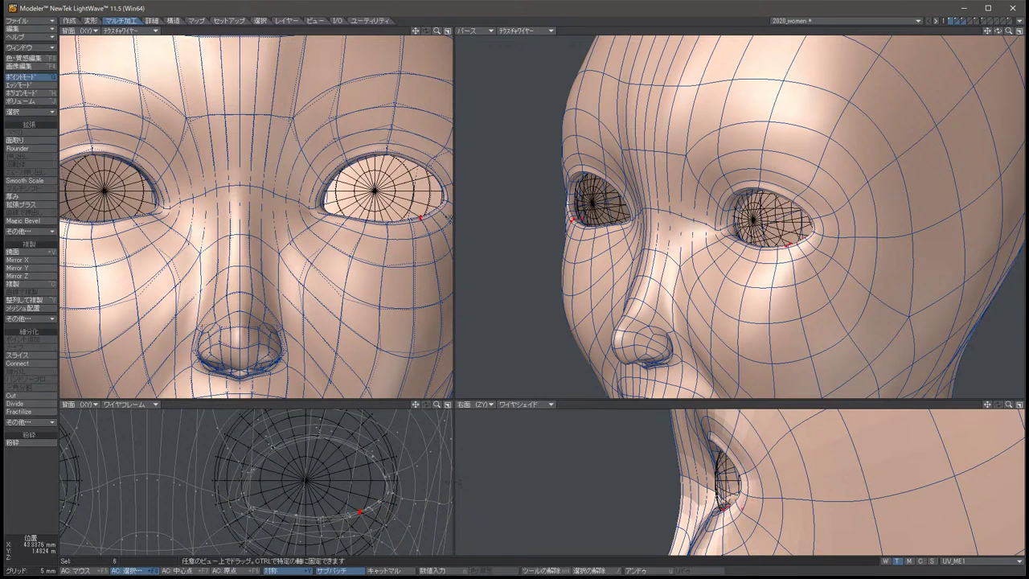
key("slash")
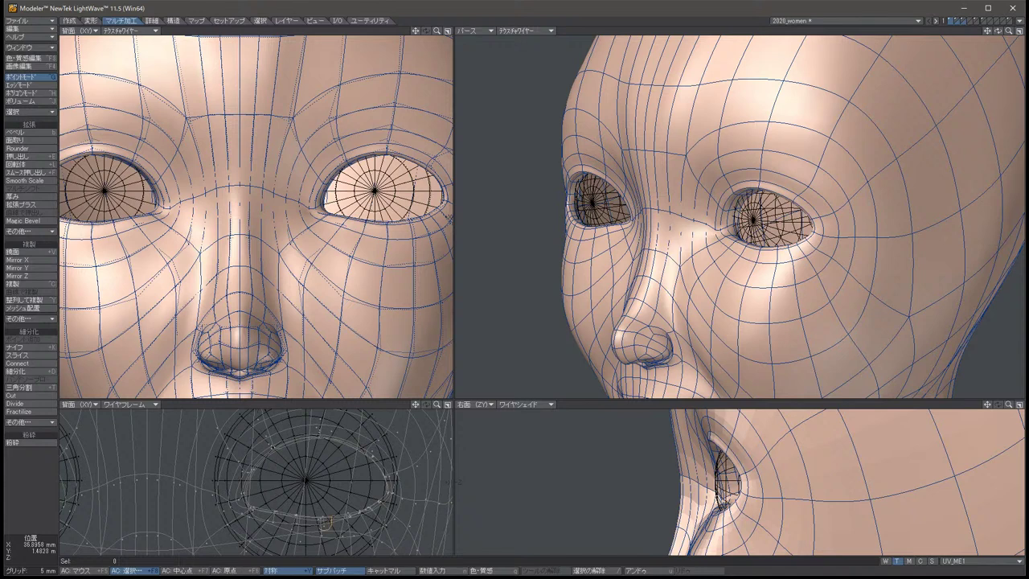
left_click_drag(315, 506, 319, 518)
key("t")
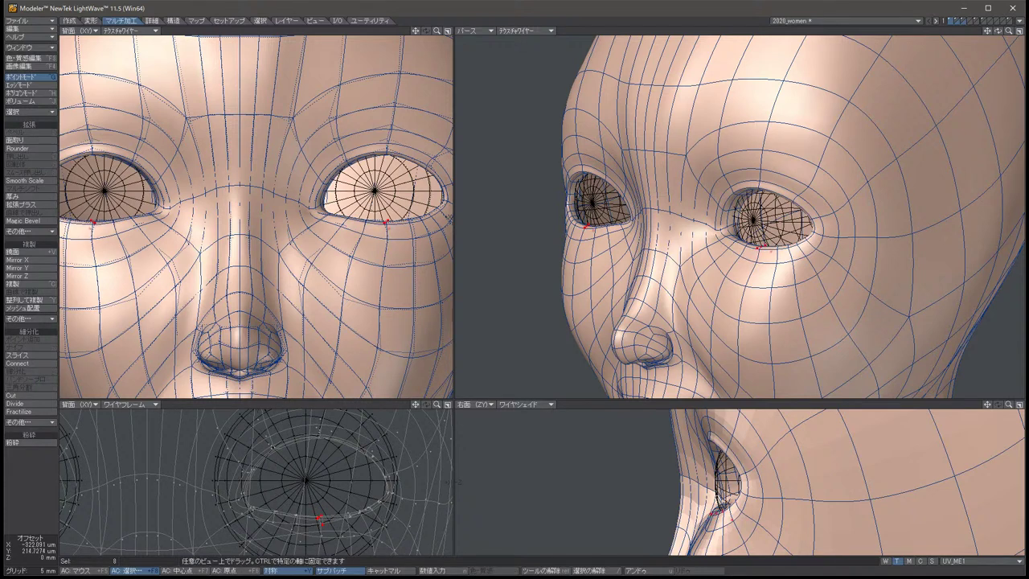
key("space")
key("slash")
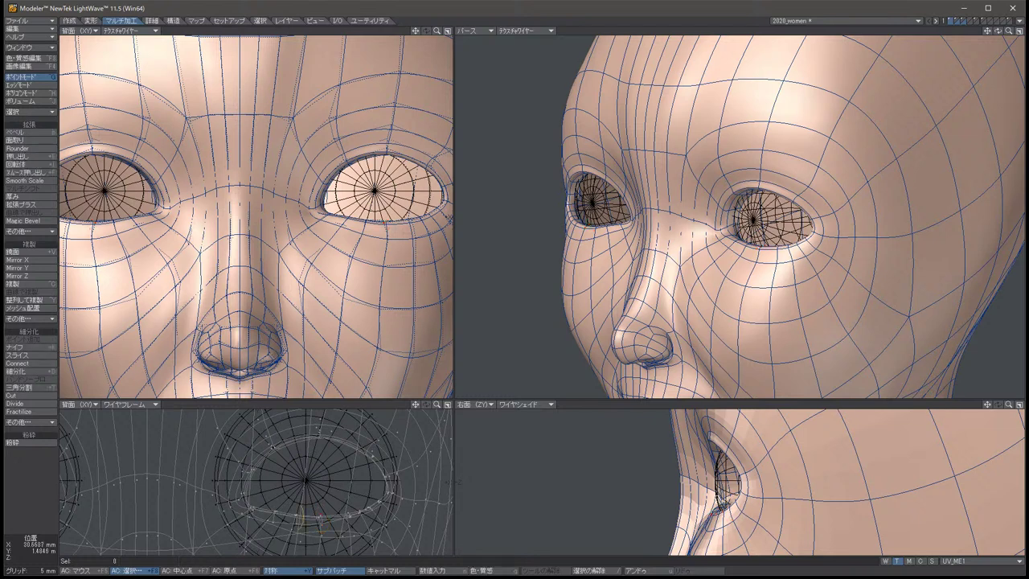
Shift the eight eye-corner points slightly and bring the purple eyeball into the eye opening.
mouse_move(295, 508)
left_mouse_down()
mouse_move(301, 527)
mouse_move(277, 516)
left_mouse_up()
key("t")
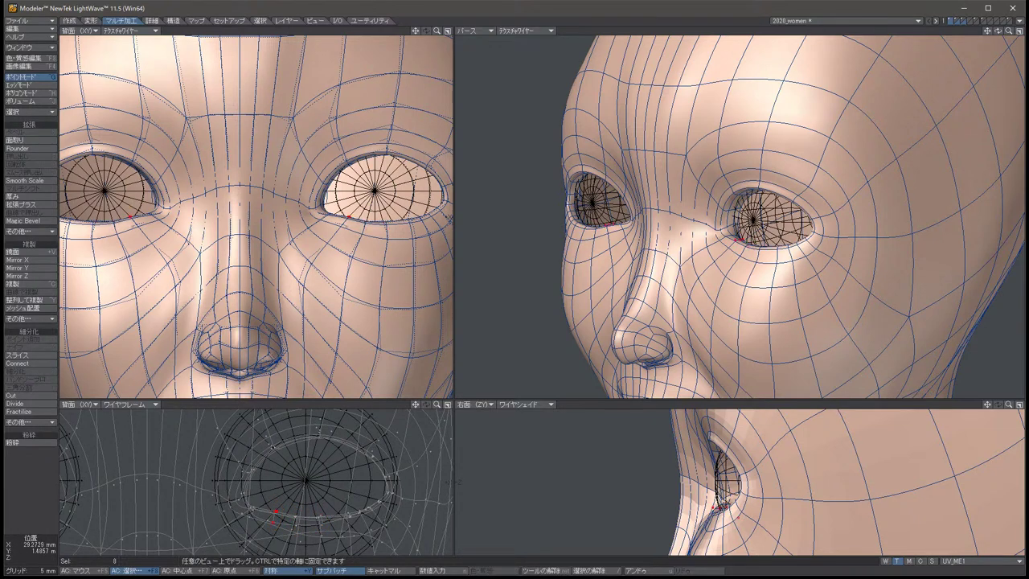
left_click_drag(346, 217, 344, 215)
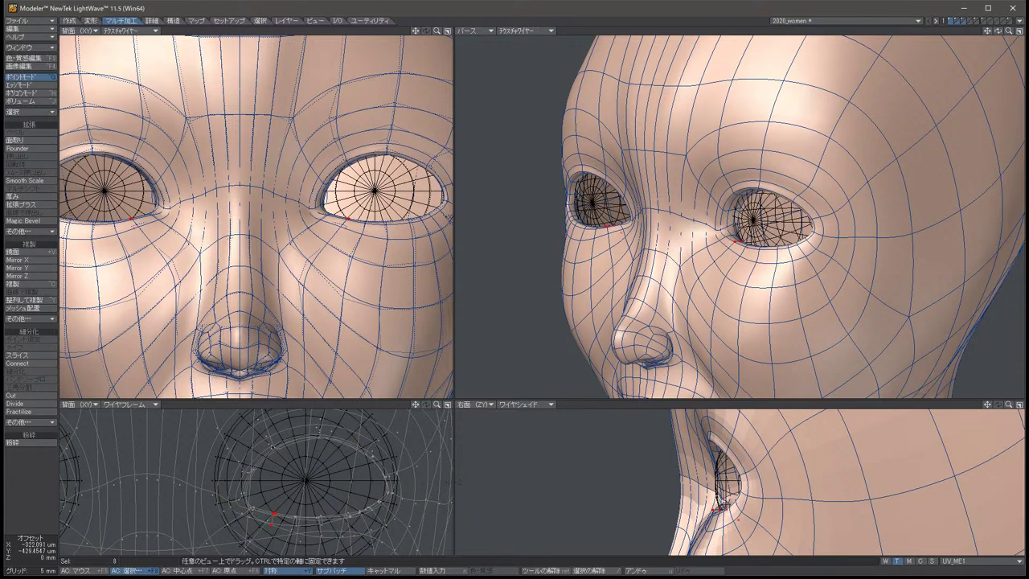
key("space")
key("slash")
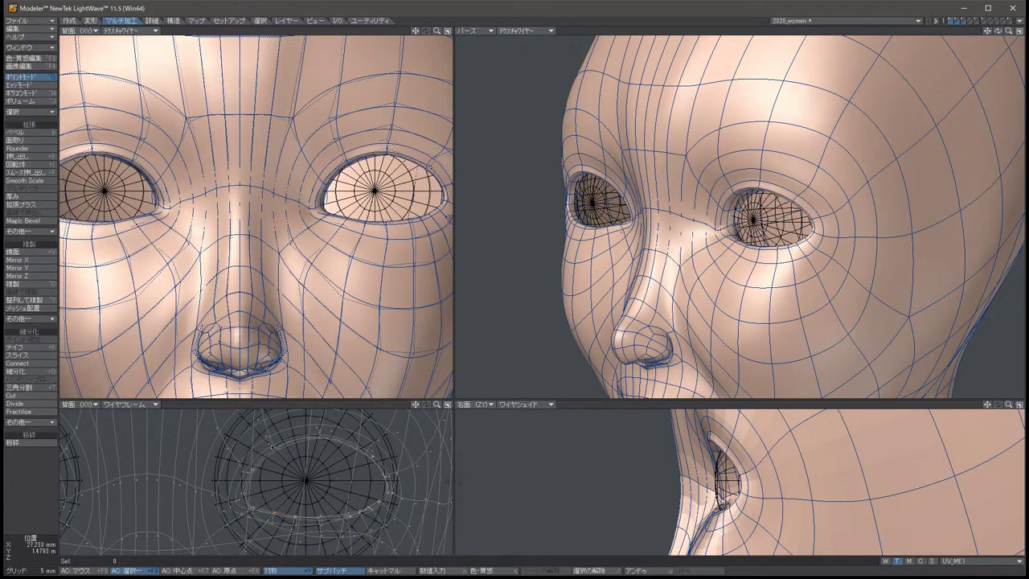
key("ctrl+v")
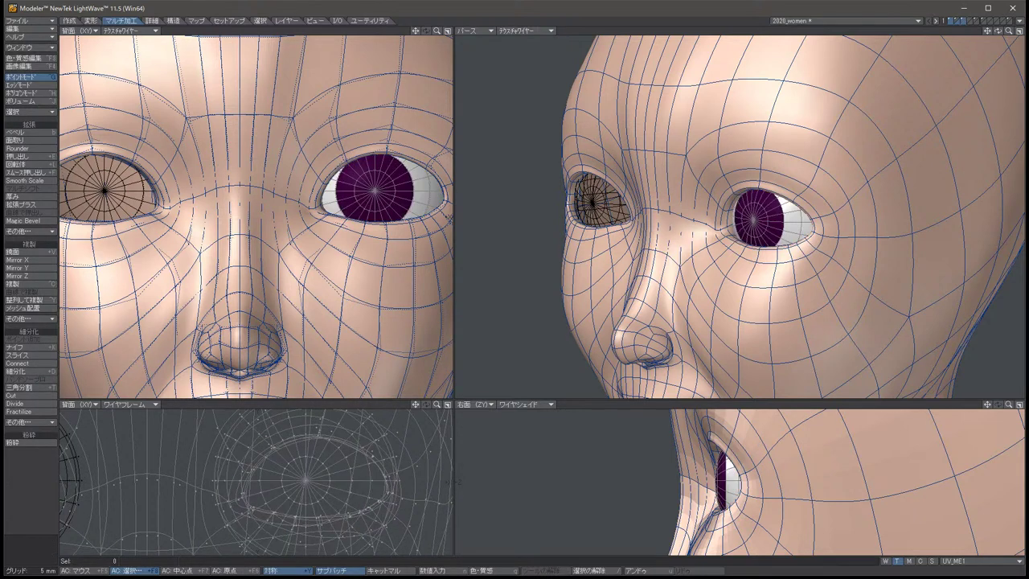
Turn the perspective view frontal and briefly hide the eyeball to inspect the bare sockets.
scroll(351, 300, "down", 3)
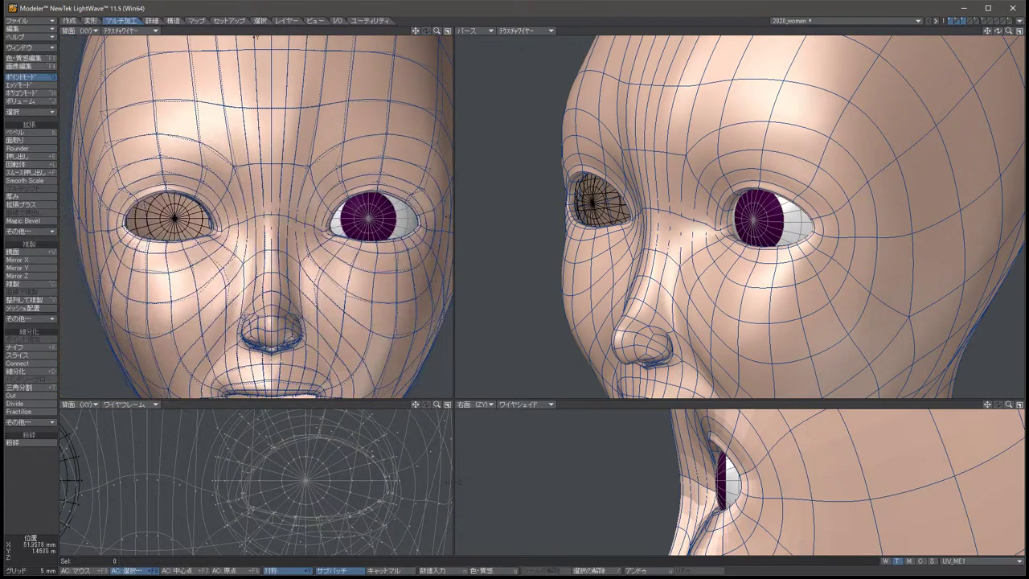
key("Left")
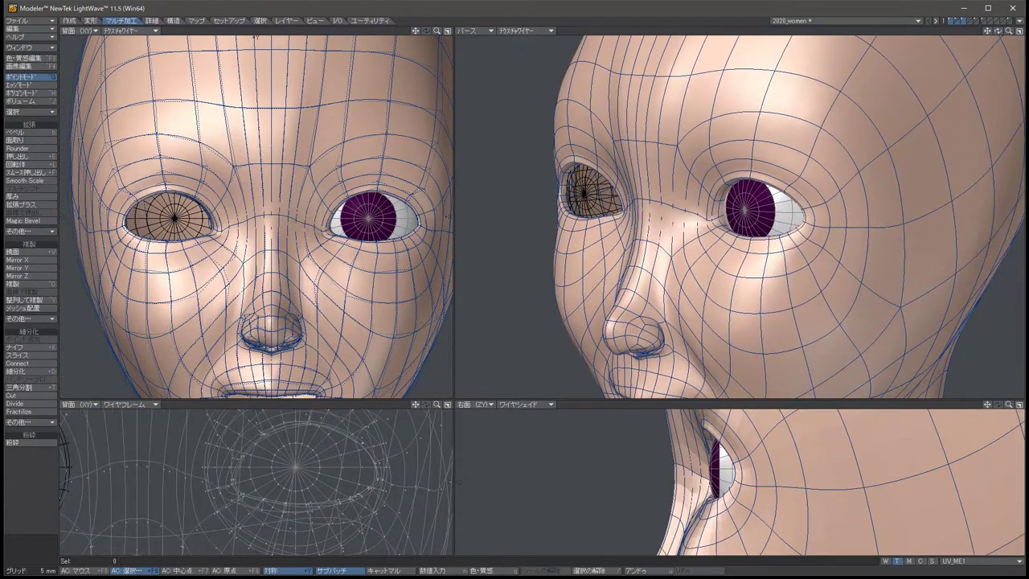
key("Left")
key("Left")
key("Left")
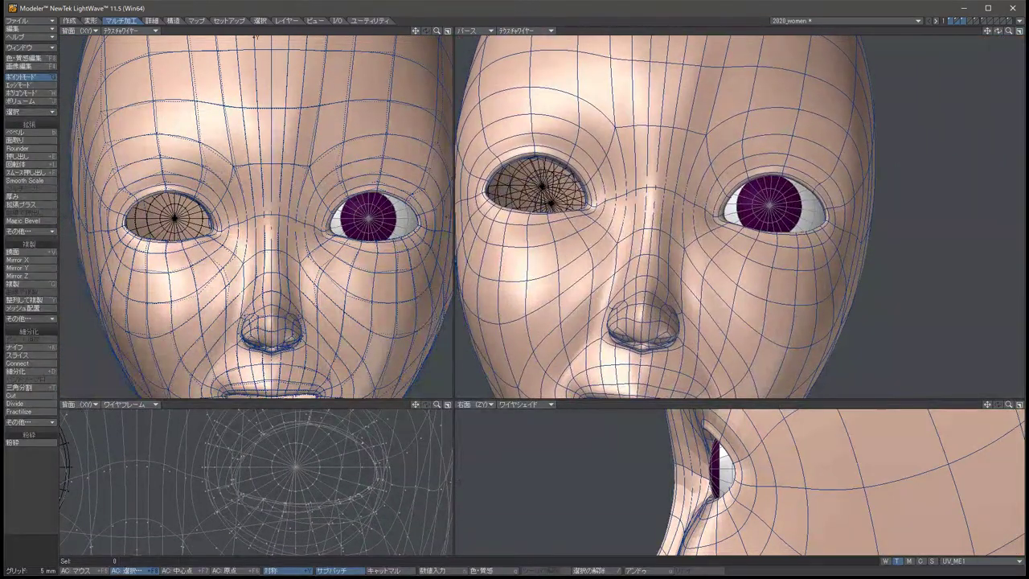
key("Left")
key("Left")
key("Left")
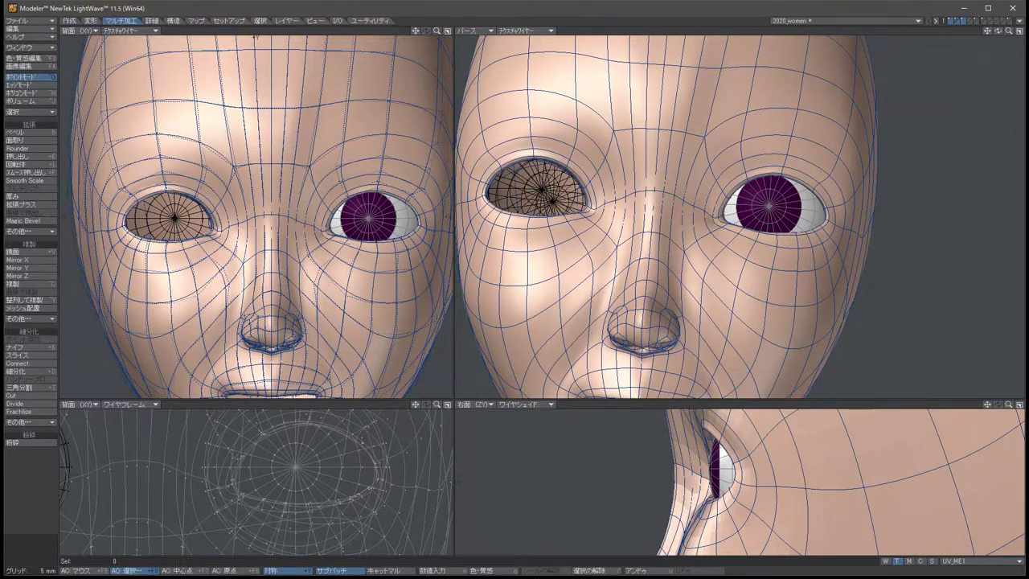
key("2")
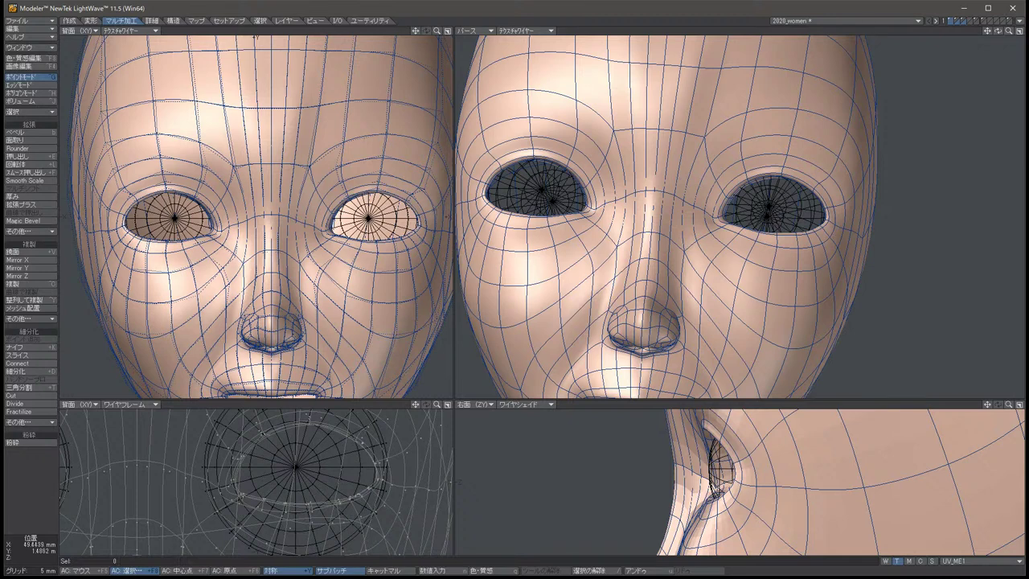
key("1")
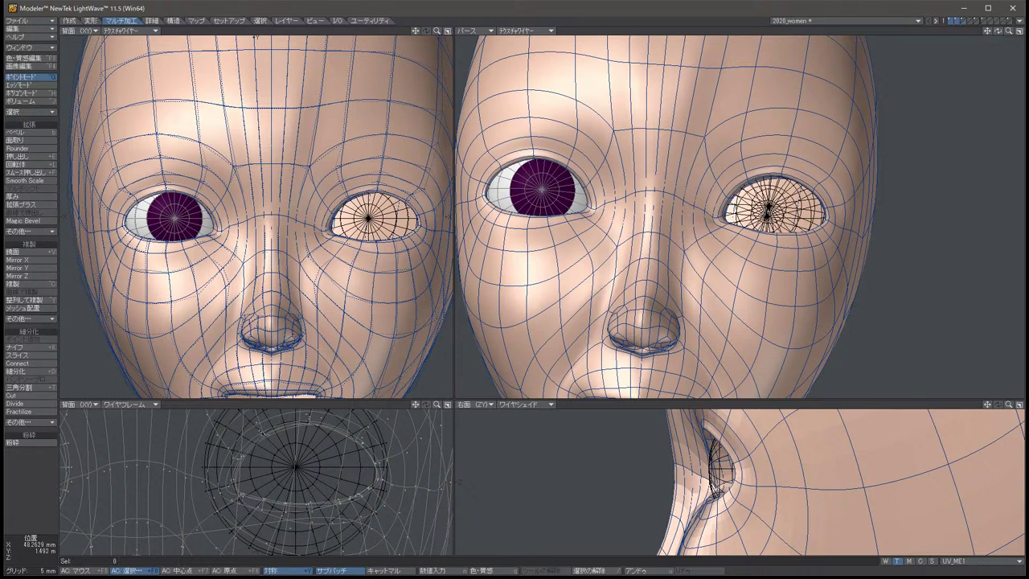
Select the 24 eye-corner points, try a move, then reset the selection.
mouse_move(384, 492)
right_mouse_down()
mouse_move(361, 469)
mouse_move(385, 450)
right_mouse_up()
key("t")
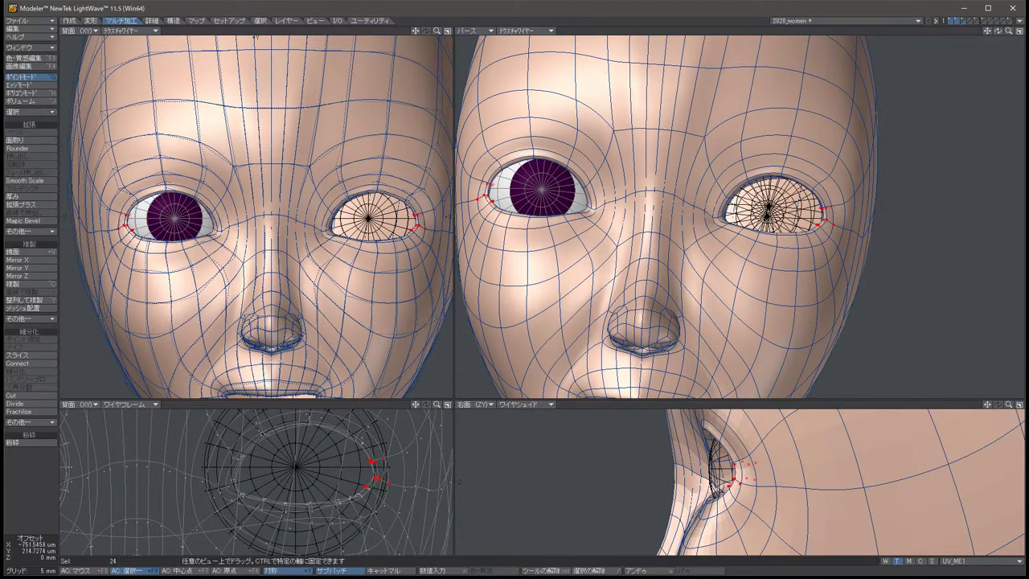
key("space")
key("slash")
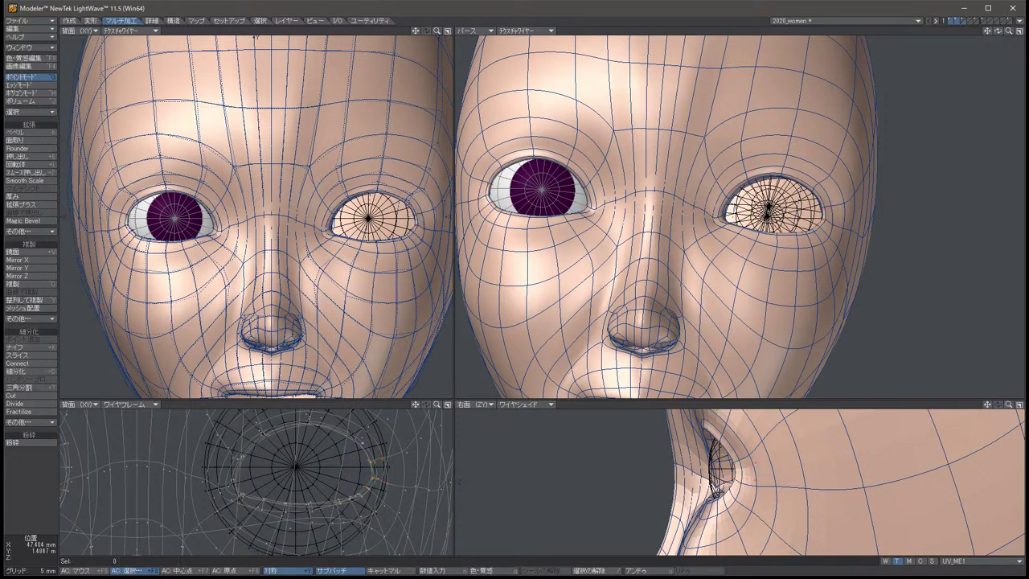
left_click(366, 487)
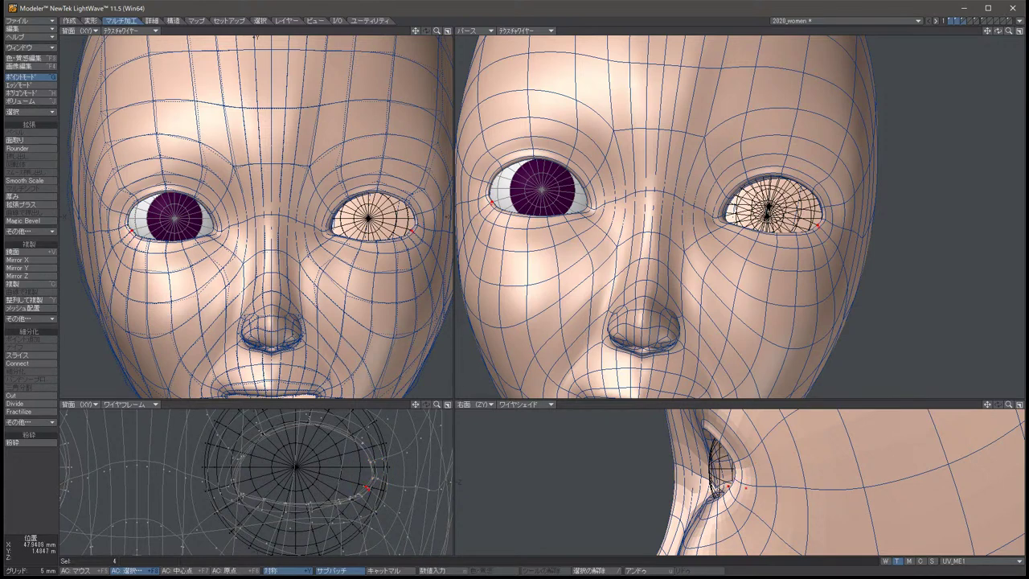
key("slash")
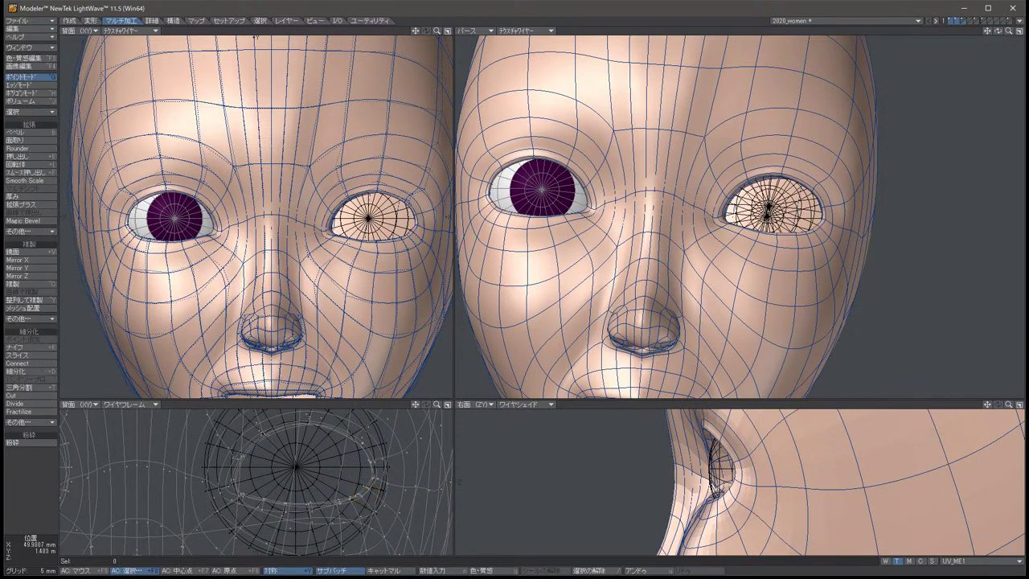
key("u")
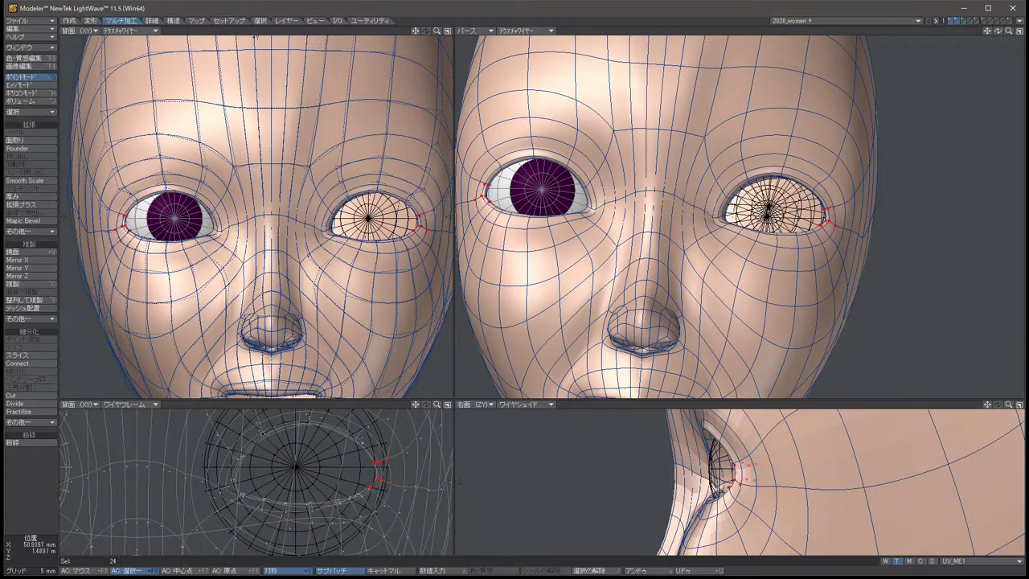
key("slash")
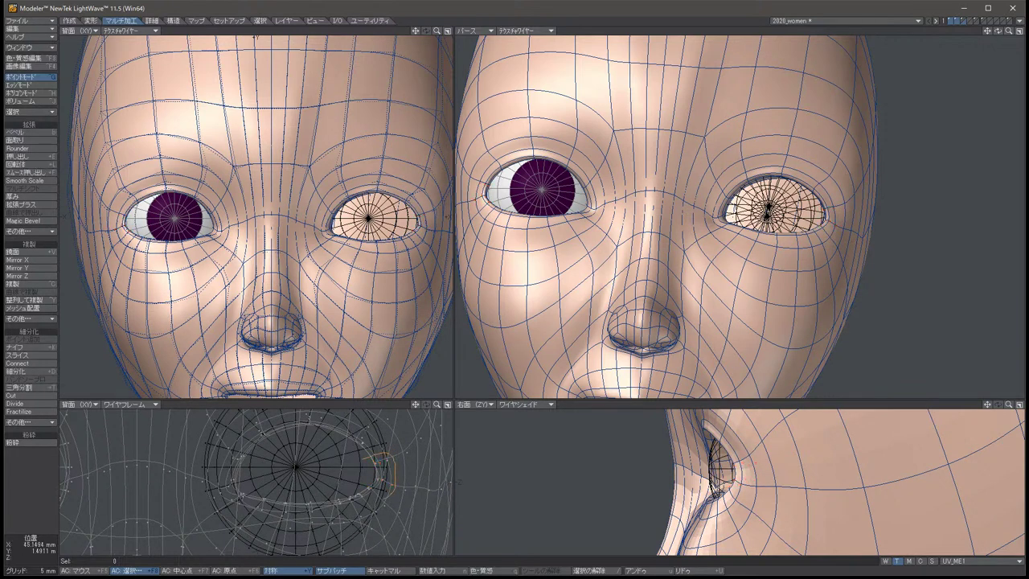
Shift the 28 eye-corner points slightly and move the ten points above the eye corners.
right_click_drag(377, 452, 381, 455)
key("t")
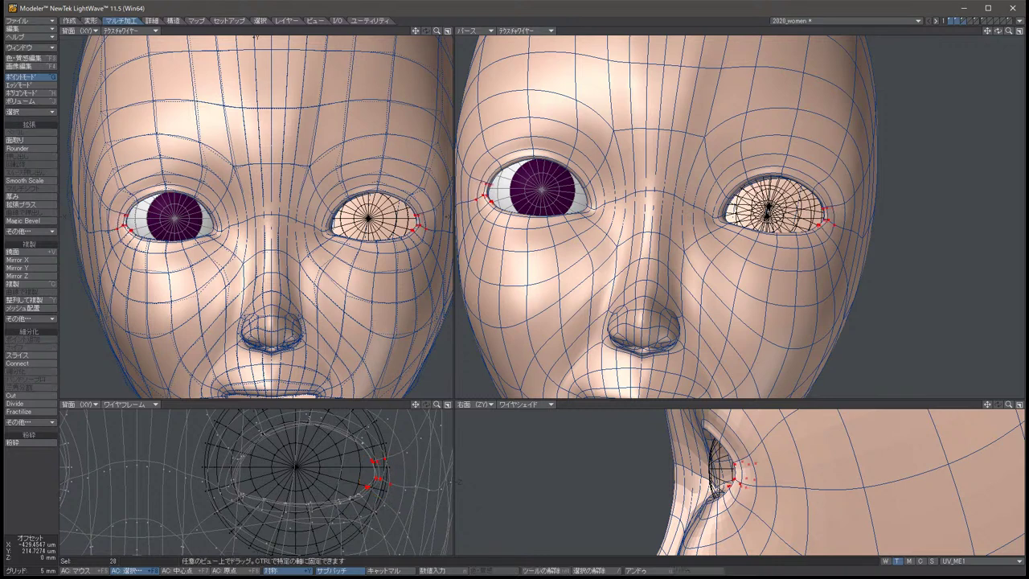
left_click_drag(378, 474, 375, 470)
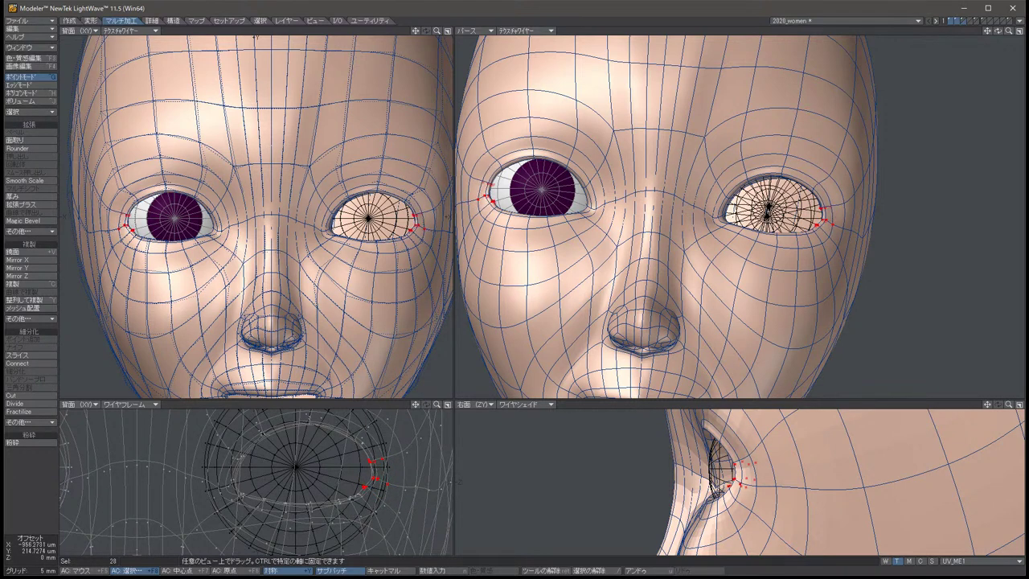
left_click(375, 463)
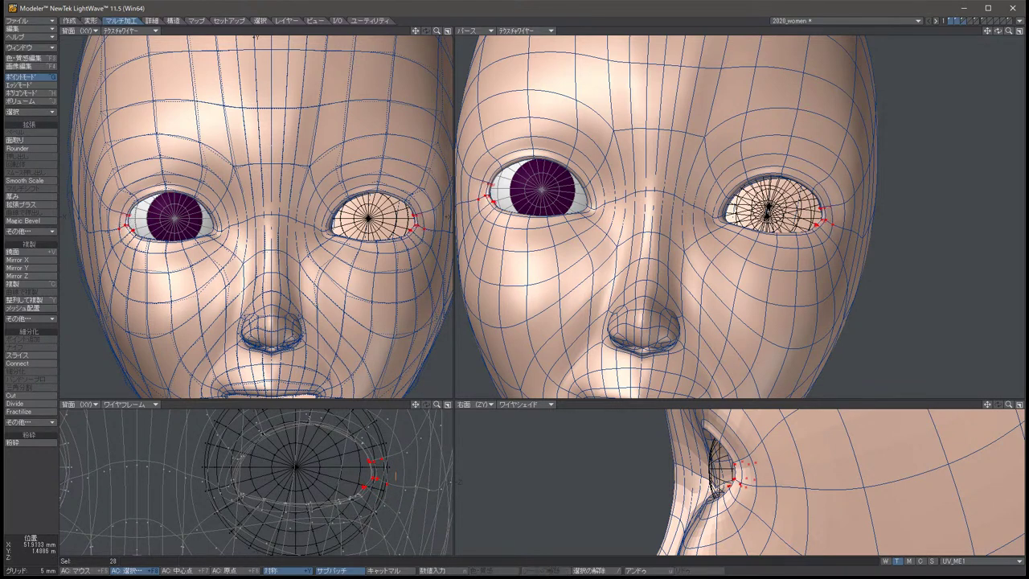
key("slash")
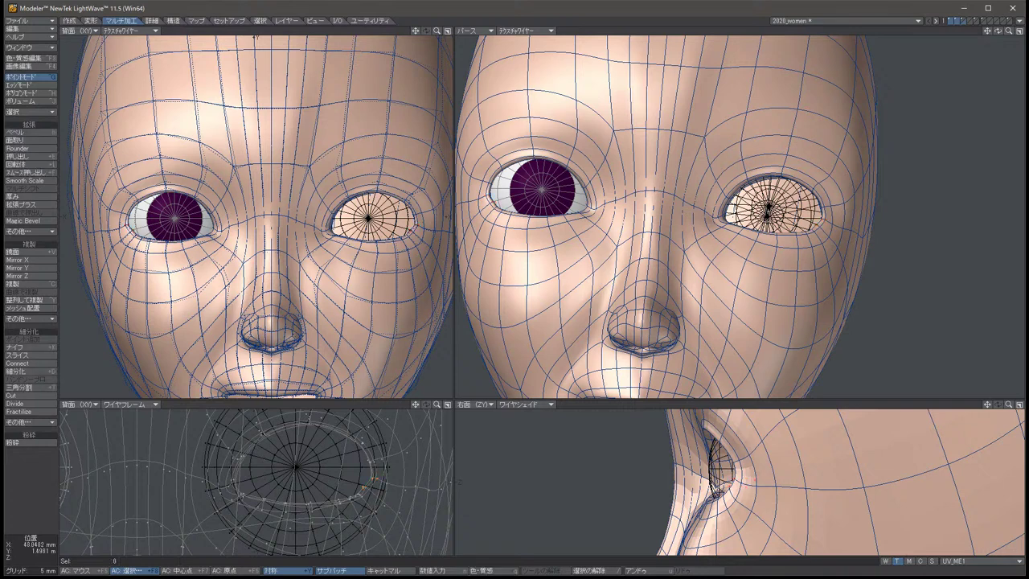
right_click_drag(367, 415, 354, 450)
key("t")
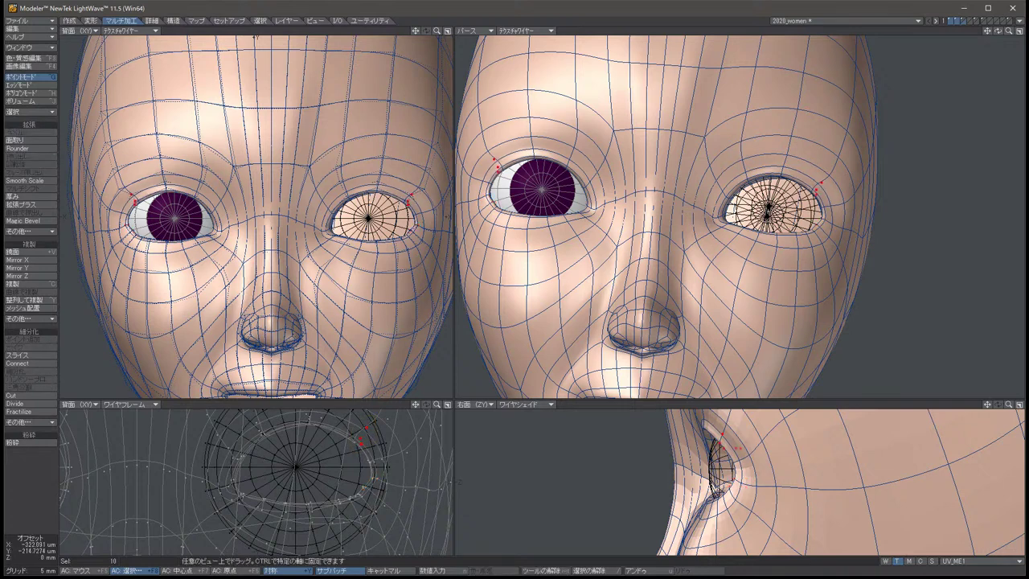
key("space")
key("slash")
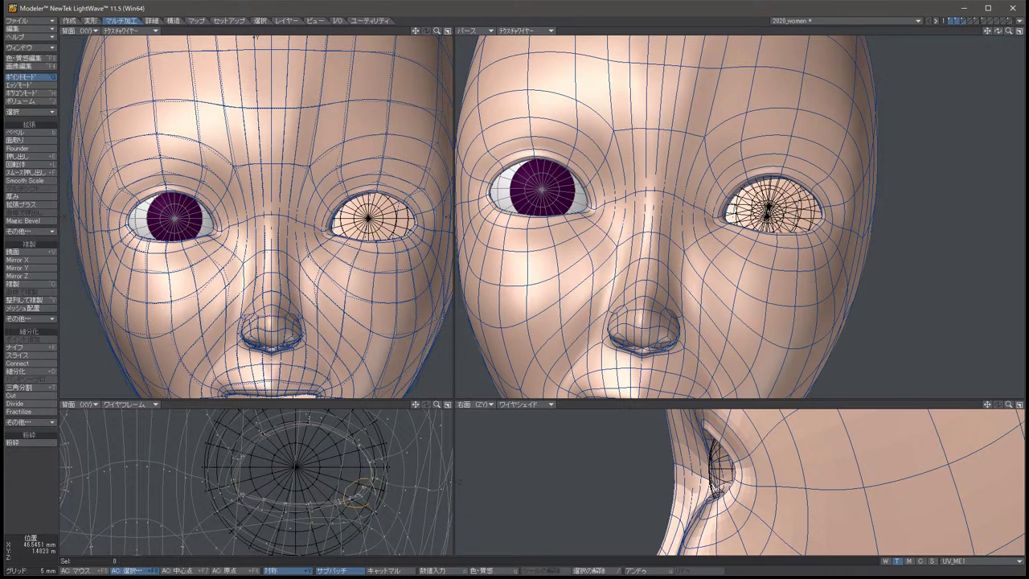
Select the 24 lower eye-corner points and the points on the lower eye rims.
left_click_drag(358, 490, 331, 498)
key("t")
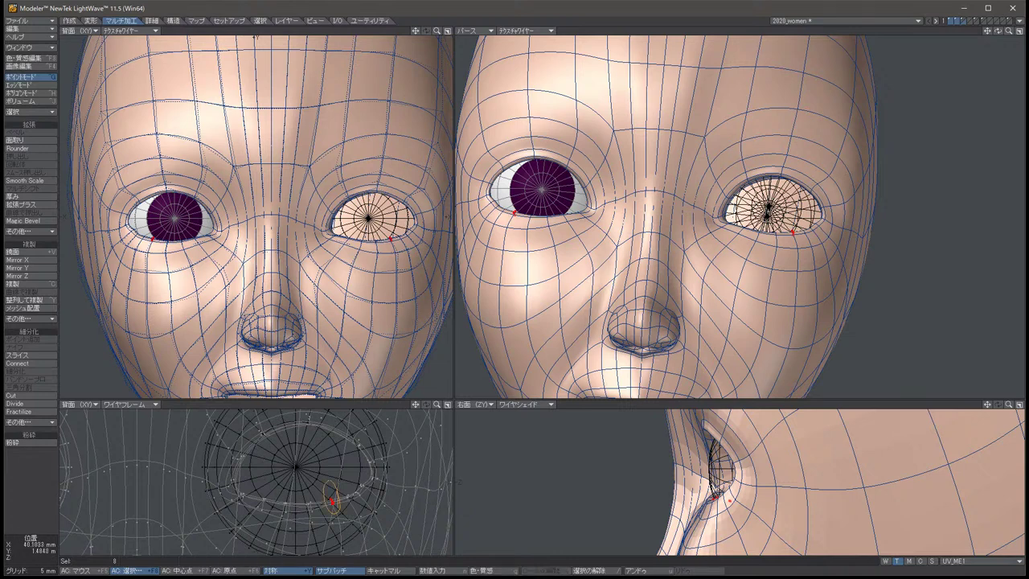
key("slash")
key("t")
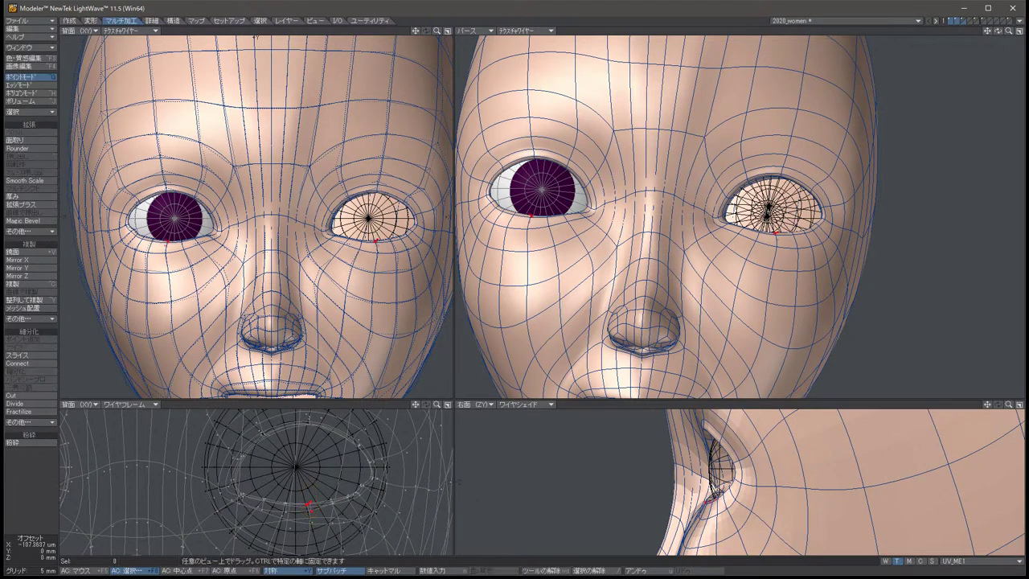
left_click(309, 504)
key("slash")
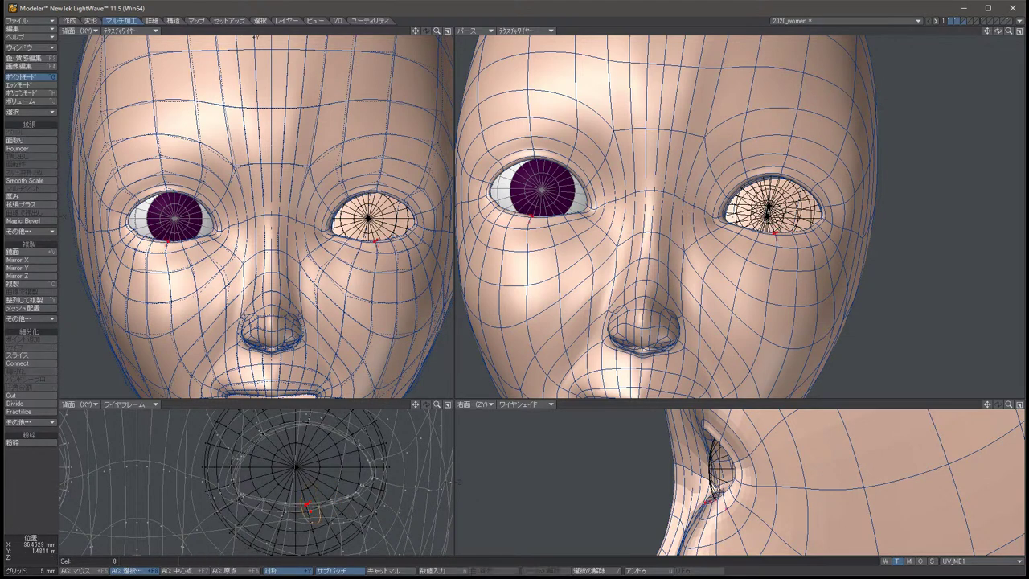
Nudge the ten lower eye-rim points slightly upward.
left_click_drag(259, 494, 267, 508)
key("t")
left_click_drag(255, 36, 256, 37)
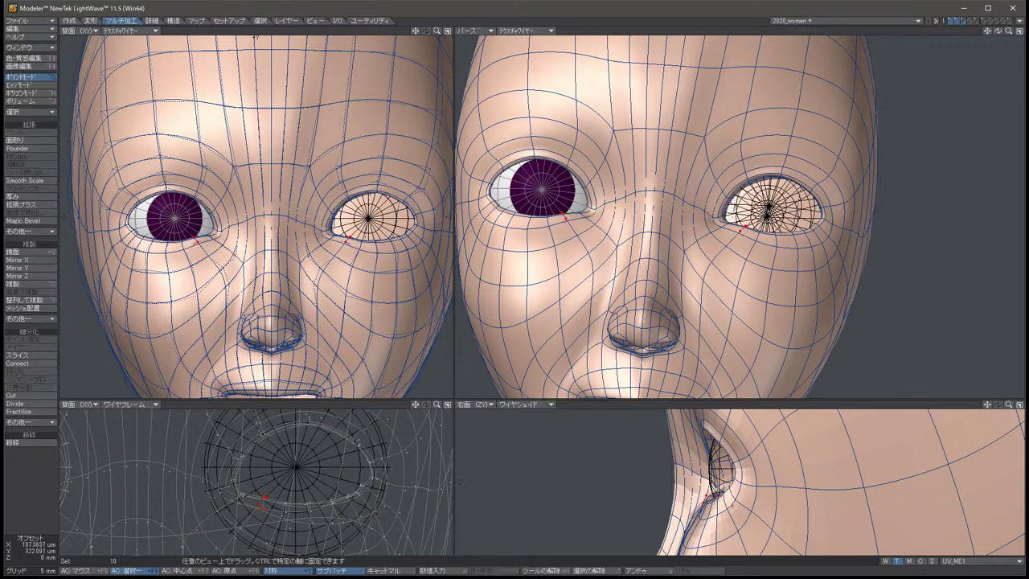
key("slash")
key("space")
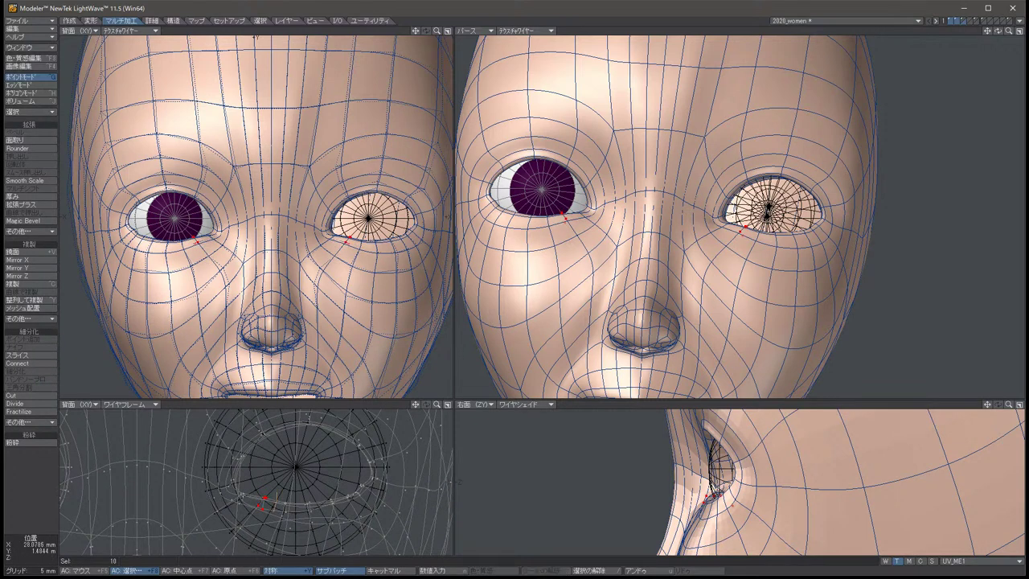
key("u")
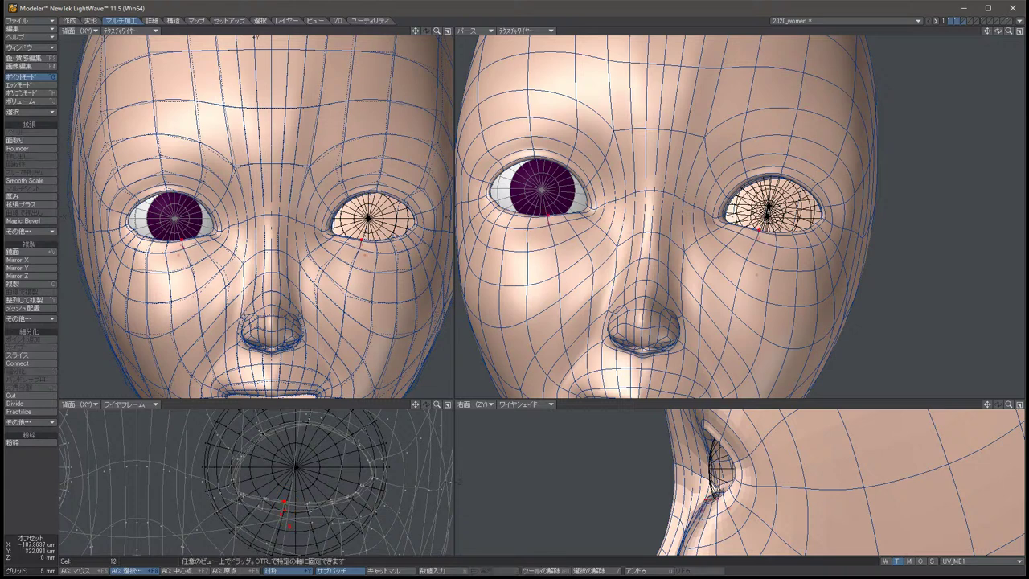
left_click_drag(255, 37, 255, 36)
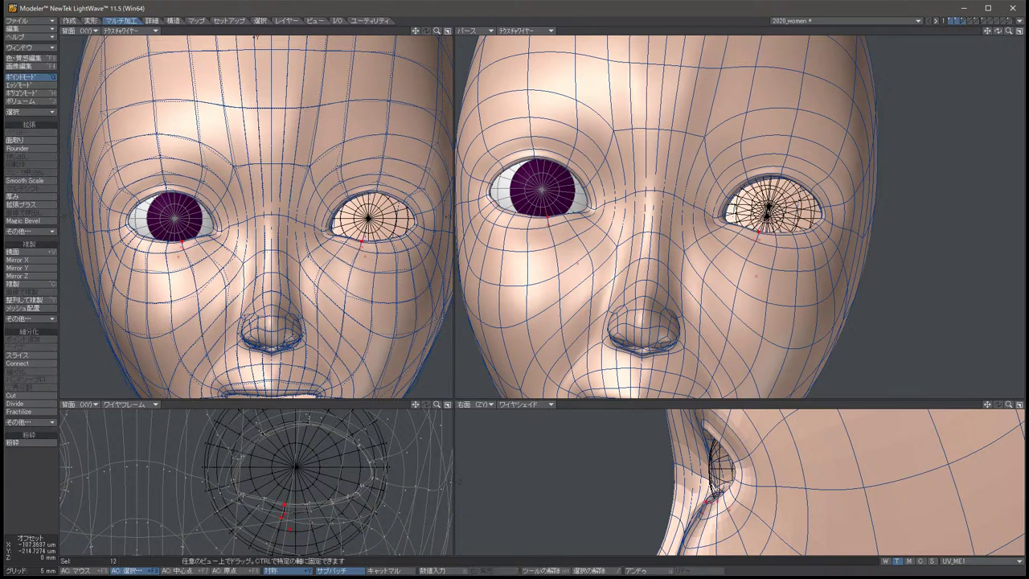
Nudge the eight points around the lower eye rim slightly.
mouse_move(291, 492)
right_mouse_down()
mouse_move(296, 530)
mouse_move(272, 498)
mouse_move(286, 494)
mouse_move(318, 511)
mouse_move(299, 503)
mouse_move(314, 524)
mouse_move(309, 494)
right_mouse_up()
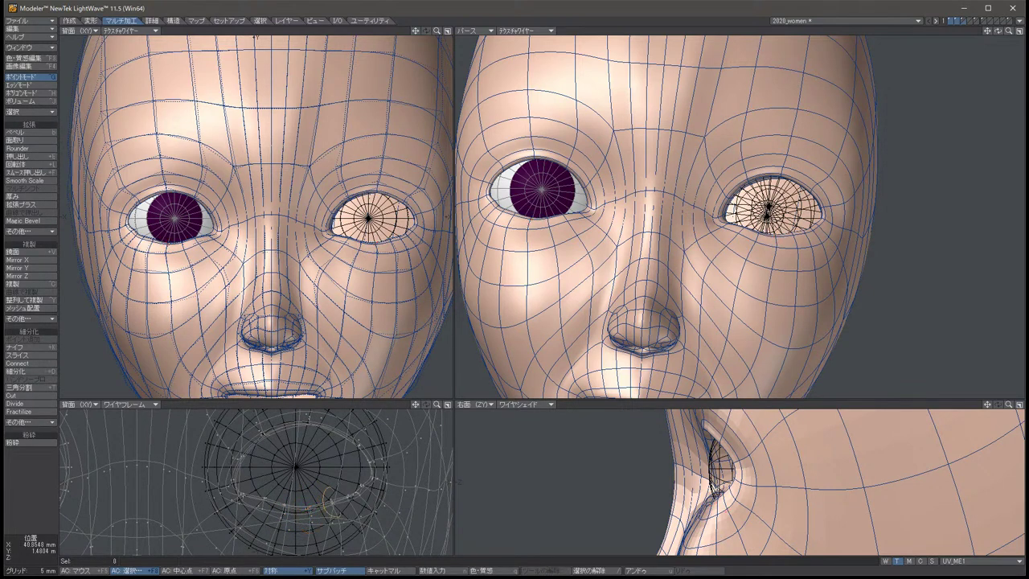
key("t")
left_click_drag(317, 506, 342, 500)
key("space")
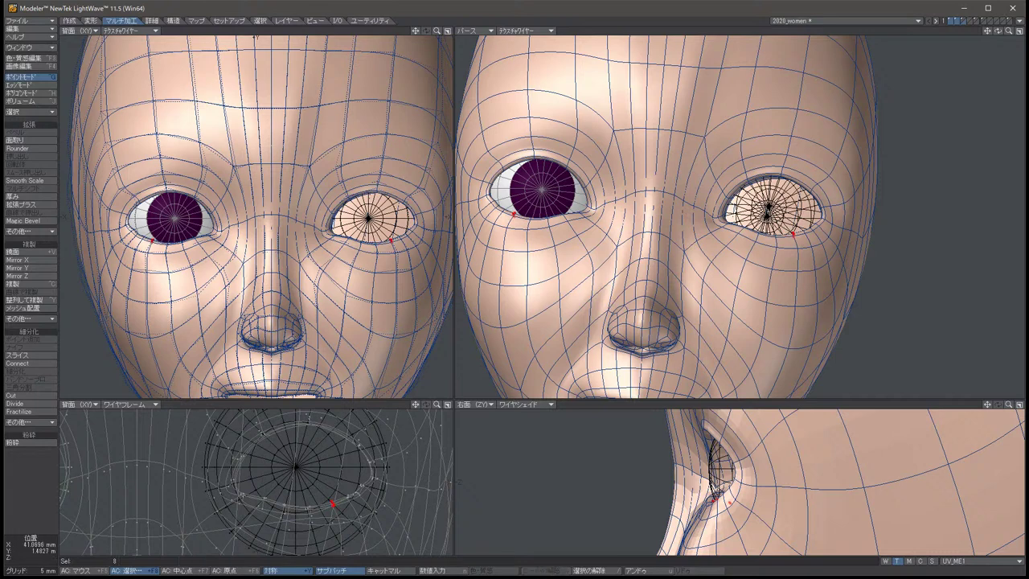
left_click(352, 494)
Select and check the outer eye-corner points along the lower outer rim.
left_click_drag(346, 494, 362, 482)
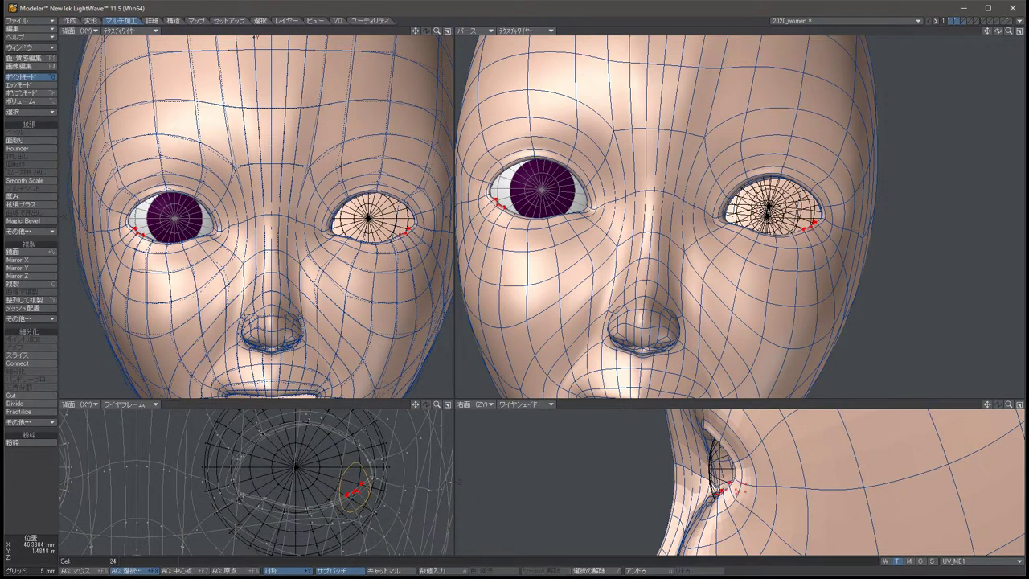
left_click(360, 483)
left_click_drag(357, 489, 363, 482)
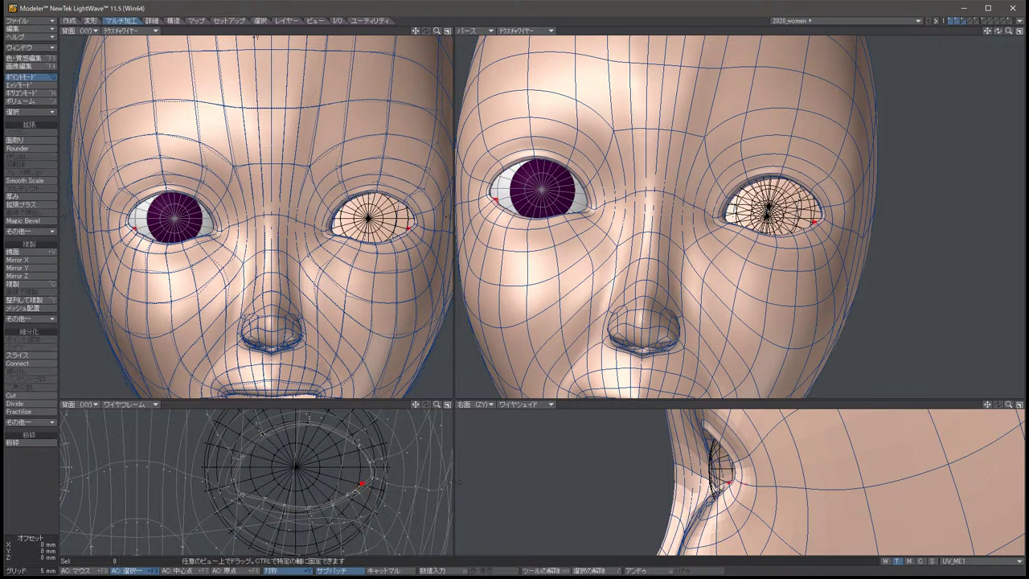
left_click(362, 483)
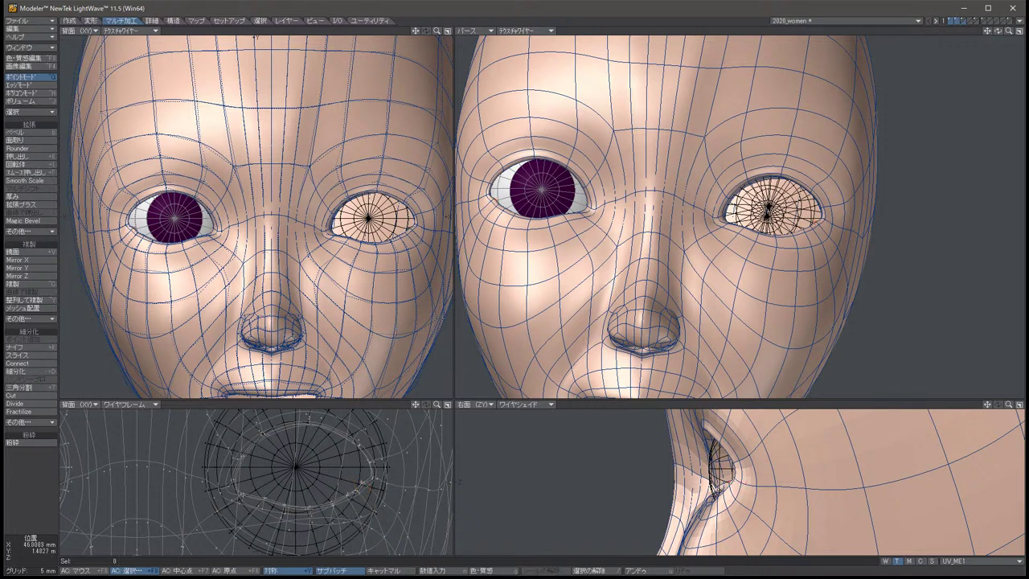
left_click_drag(353, 487, 356, 487)
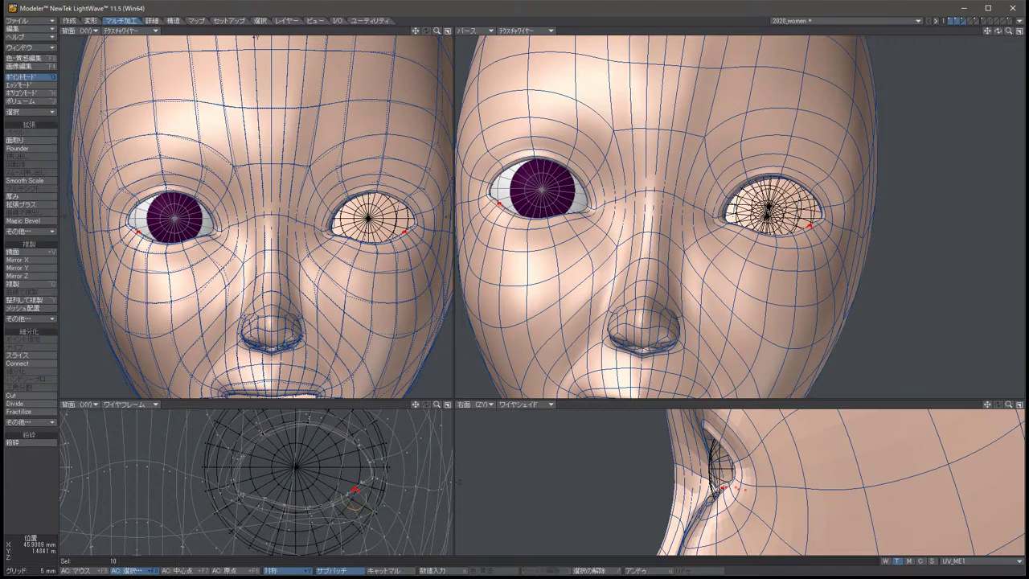
left_click(358, 484)
key("Left")
key("Left")
key("Left")
key("Left")
key("Left")
key("Left")
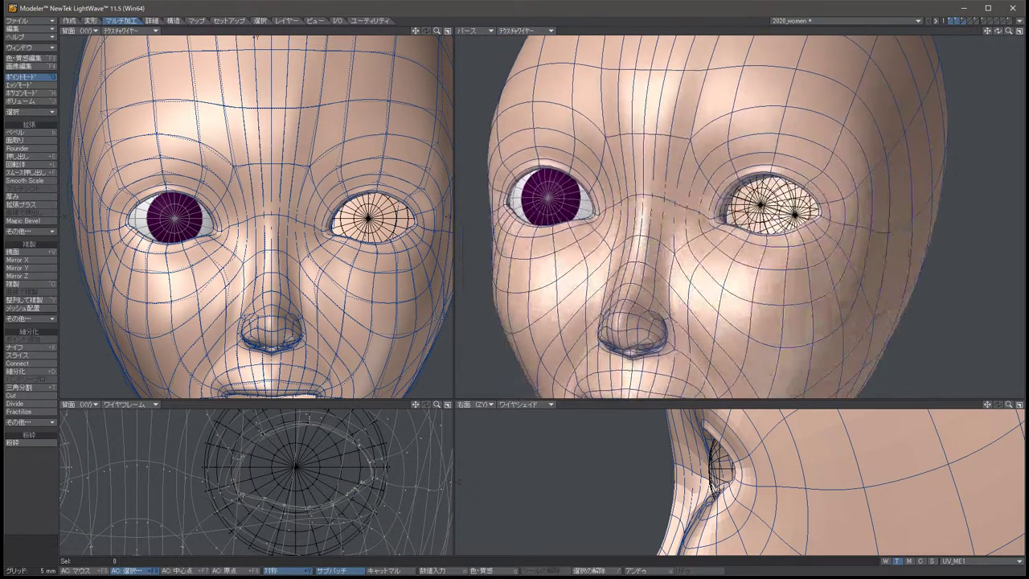
Push the outer eye-corner points slightly back in depth.
key("Right")
key("Right")
key("Right")
key("Right")
key("Right")
key("Right")
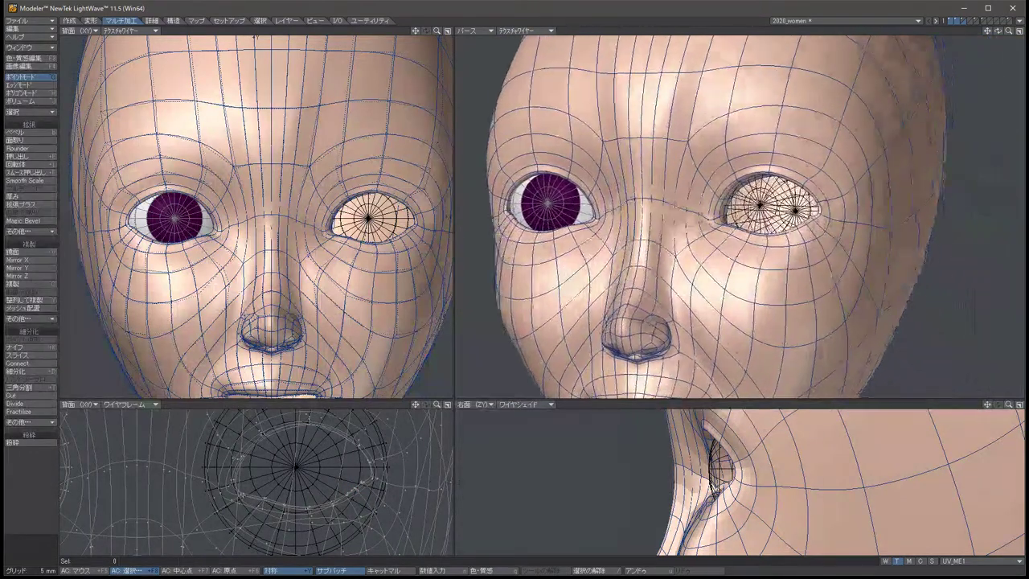
key("Right")
key("Right")
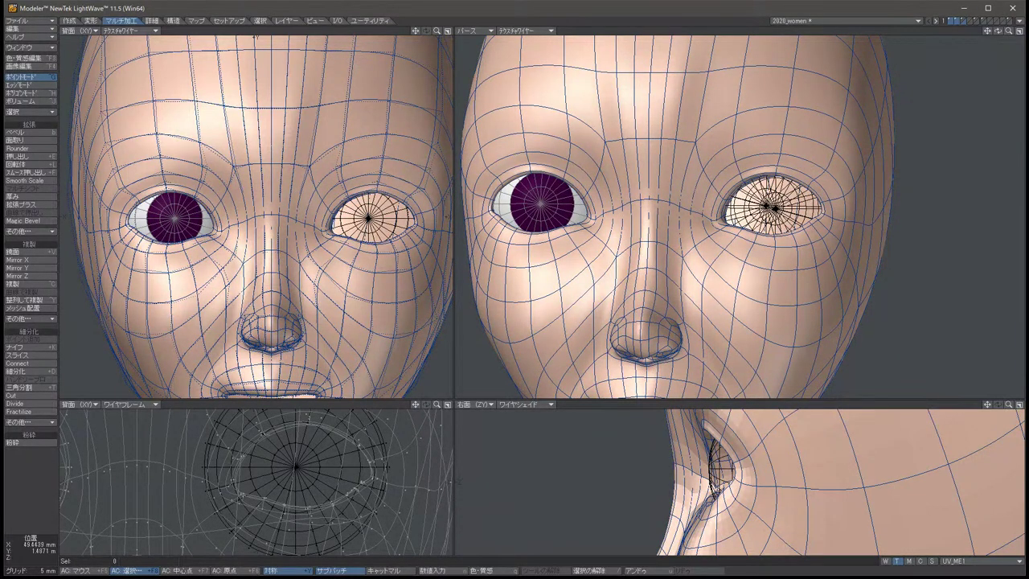
mouse_move(366, 487)
left_mouse_down()
mouse_move(364, 457)
mouse_move(386, 451)
left_mouse_up()
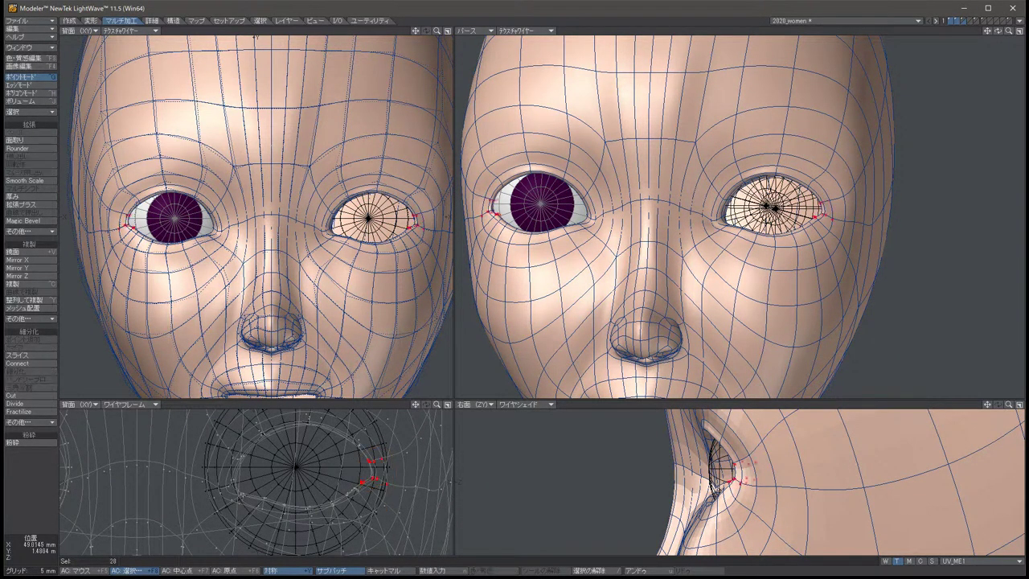
key("t")
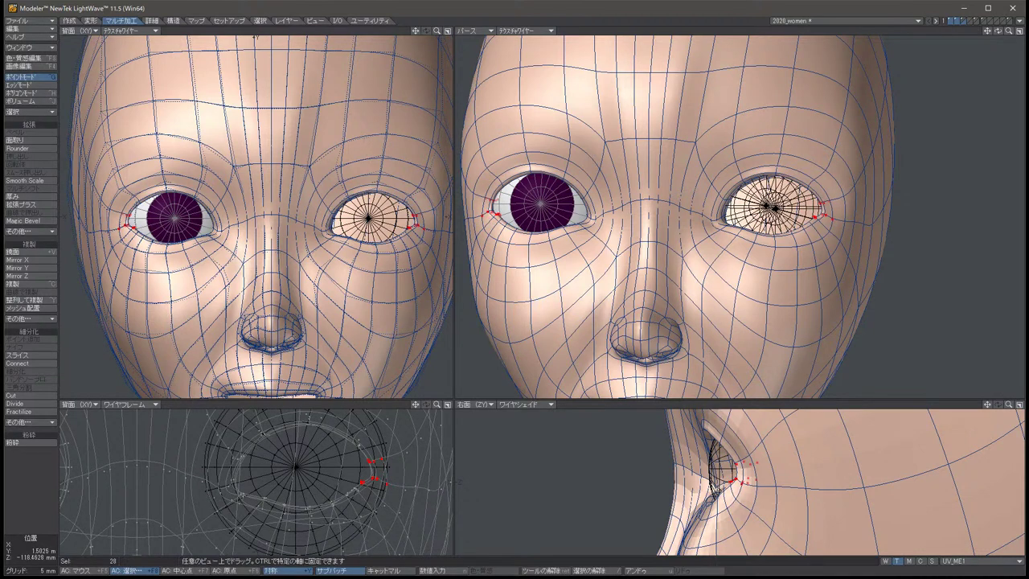
left_click_drag(734, 474, 734, 477)
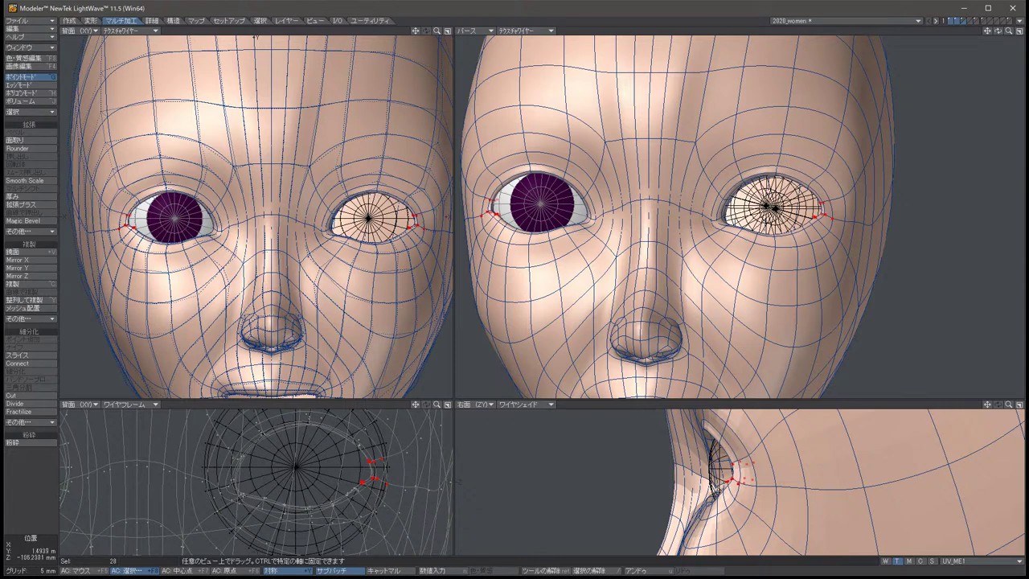
key("space")
key("slash")
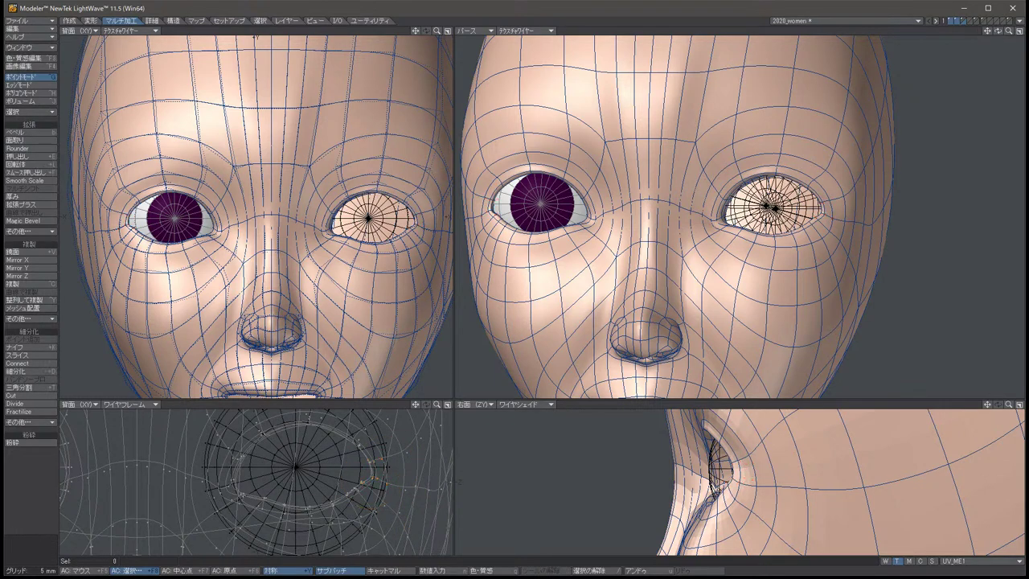
Nudge the points on the lower eyelid rim slightly.
mouse_move(675, 217)
left_mouse_down("alt")
mouse_move(715, 215)
mouse_move(677, 218)
left_mouse_up("alt")
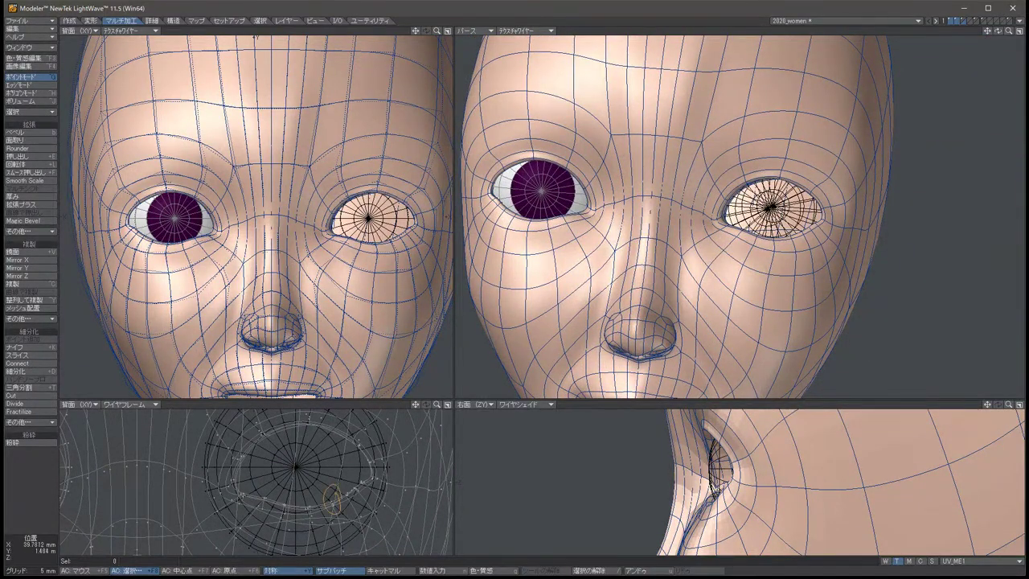
left_click(332, 504)
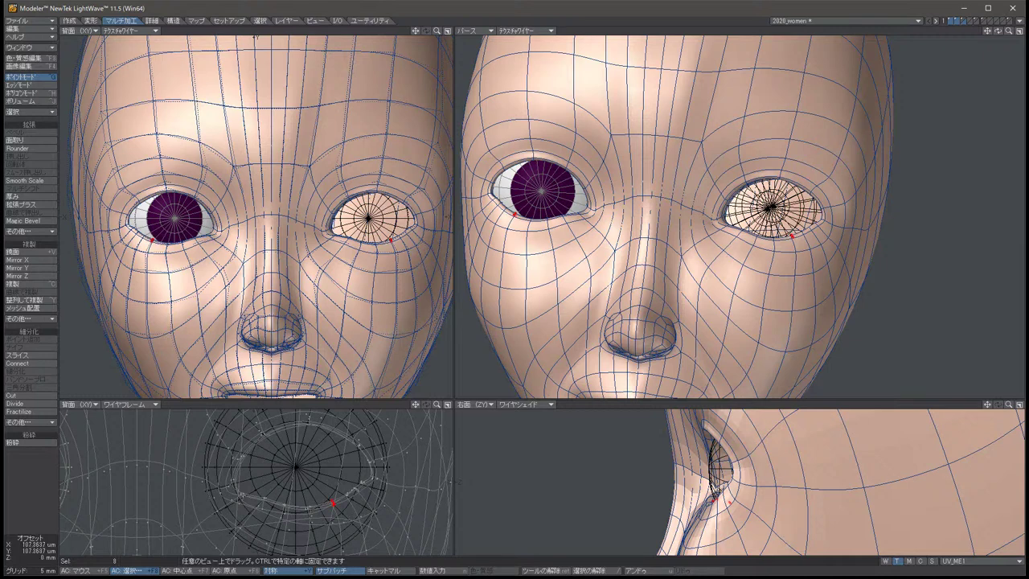
left_click_drag(255, 37, 256, 38)
key("space")
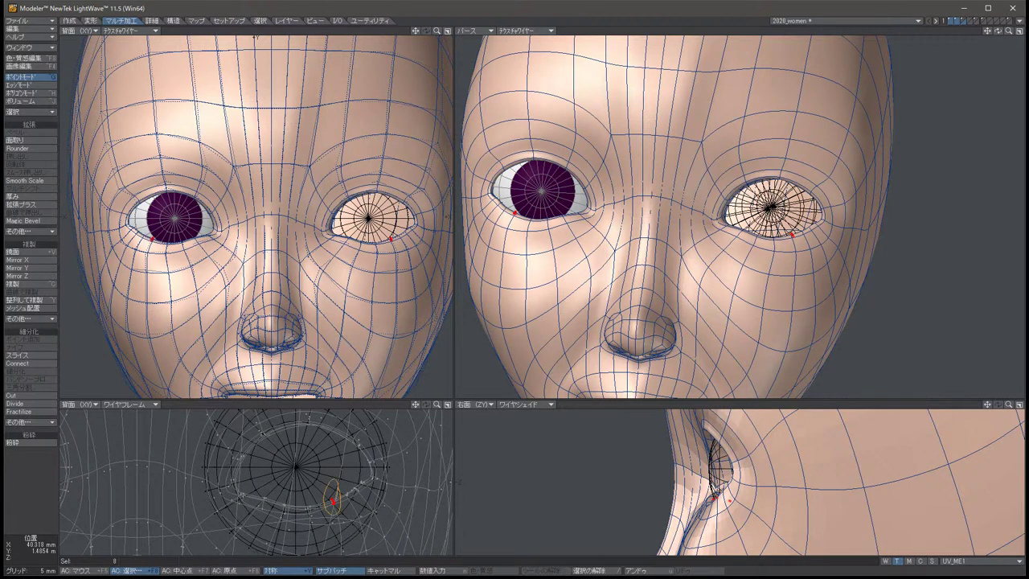
key("/")
Lift a second set of lower-lid points and shift a set further left slightly.
left_click_drag(310, 500, 309, 521)
key("t")
left_click_drag(255, 37, 255, 37)
key("space")
mouse_move(308, 482)
right_mouse_down()
mouse_move(306, 531)
mouse_move(277, 527)
right_mouse_up()
key("t")
left_click_drag(256, 37, 256, 36)
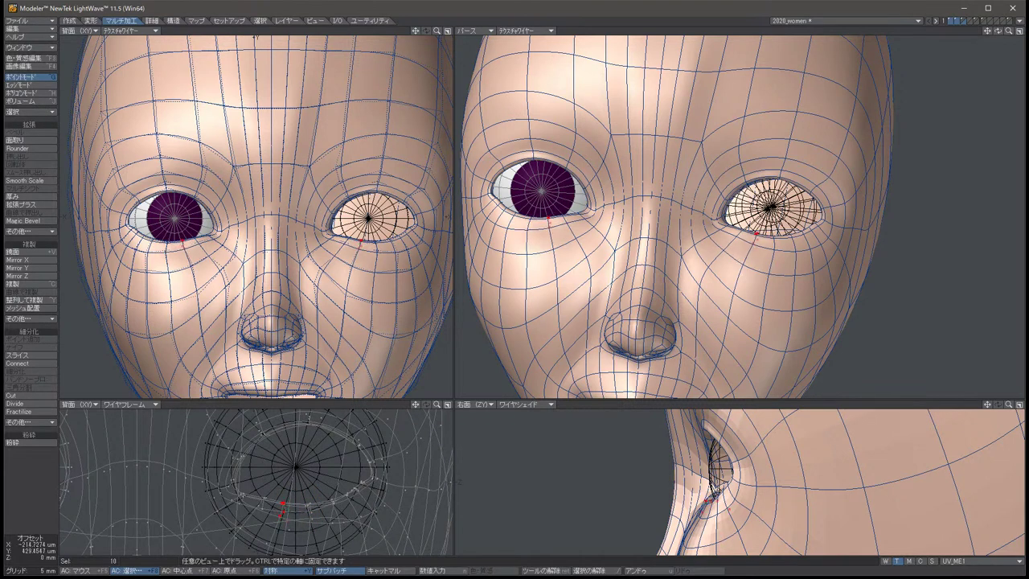
key("space")
key("slash")
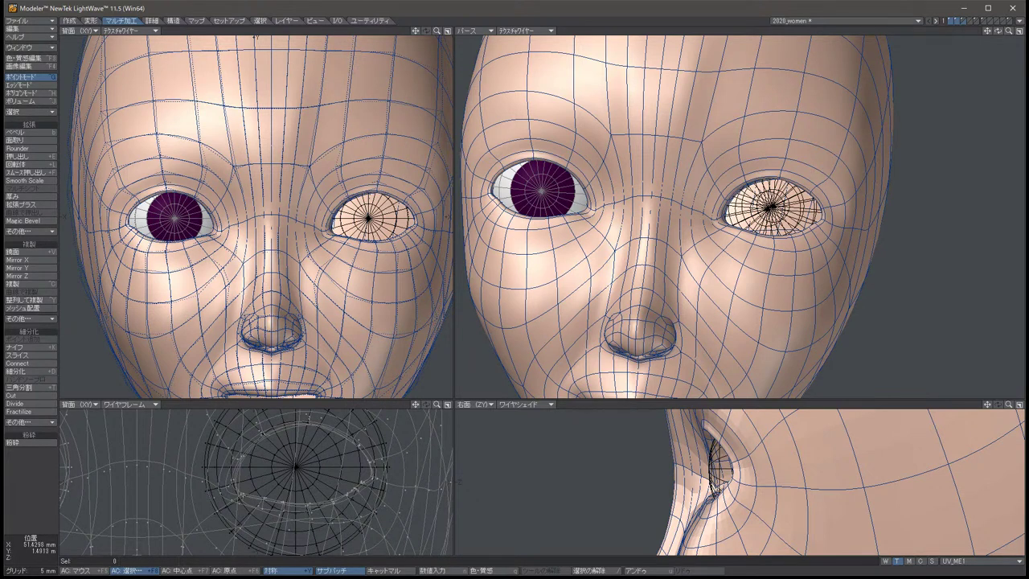
Nudge the two points beside the eyes down and inward with Move.
key("u")
key("t")
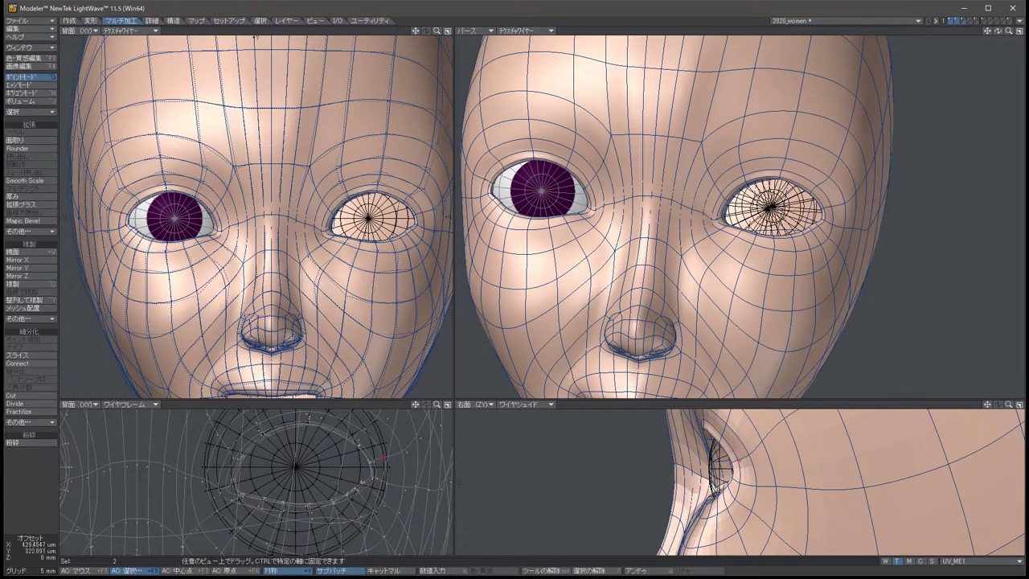
key("space")
key("slash")
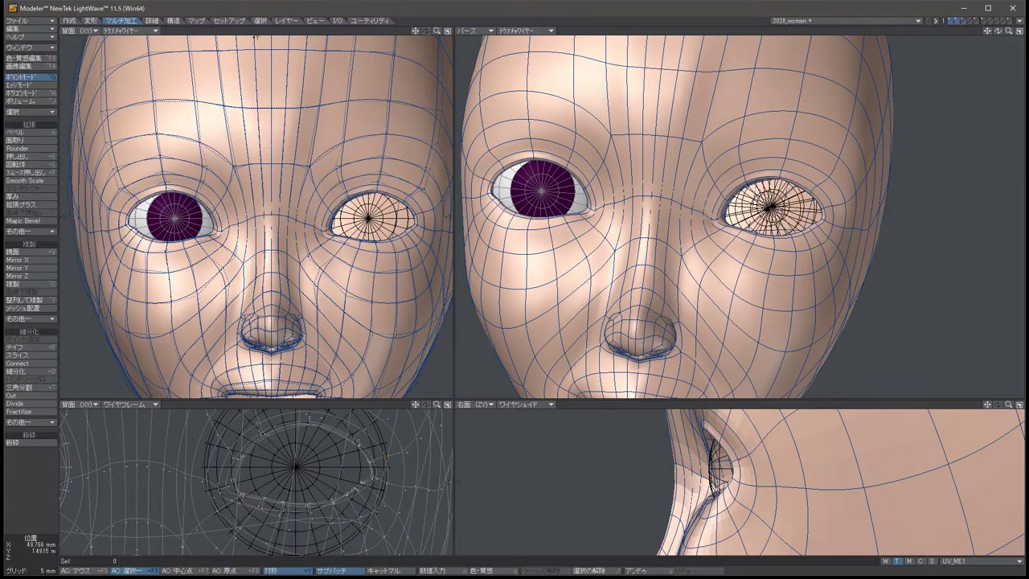
key("u")
key("t")
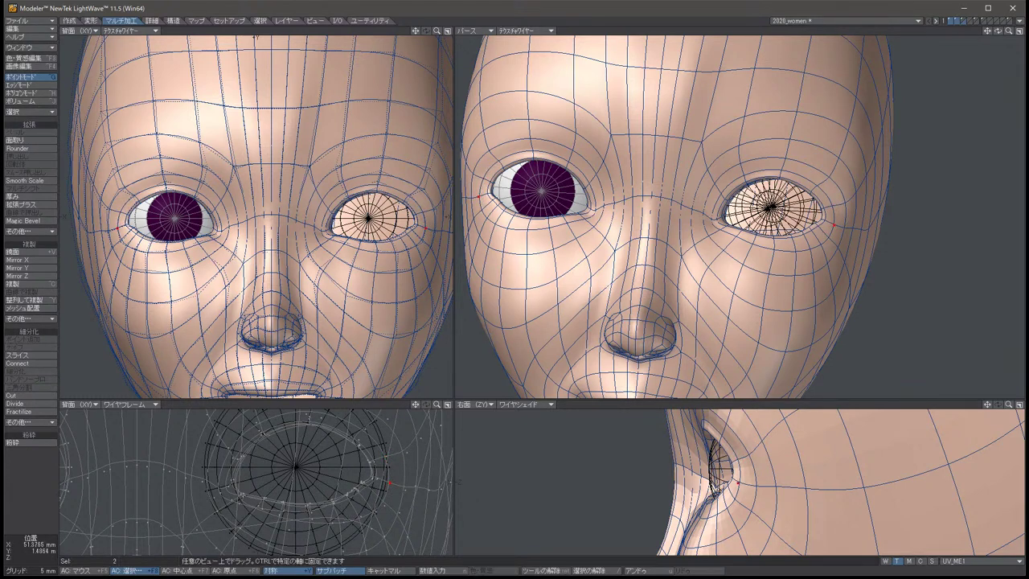
key("Left")
key("Down")
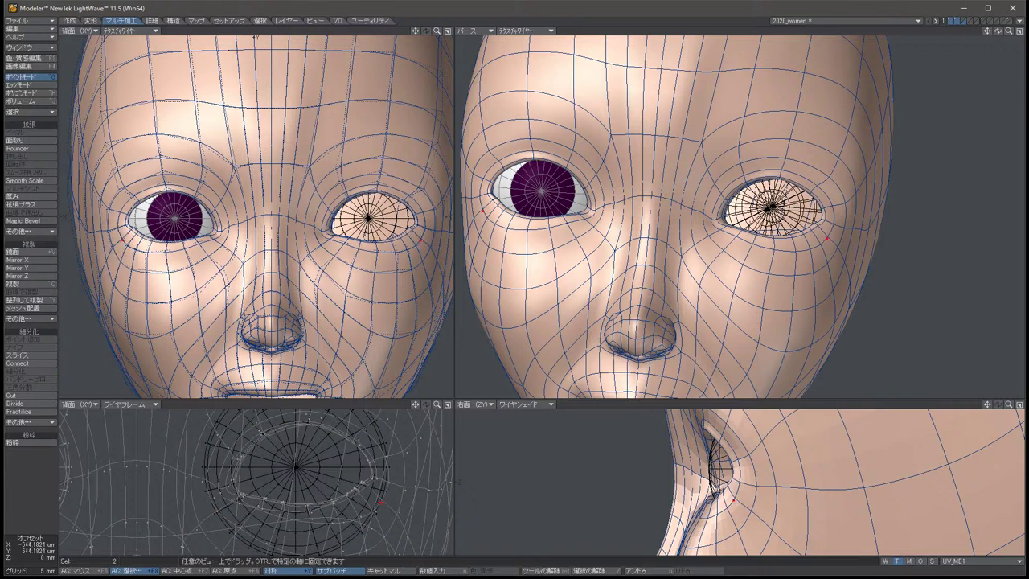
key("Up")
key("Left")
key("Down")
key("space")
key("slash")
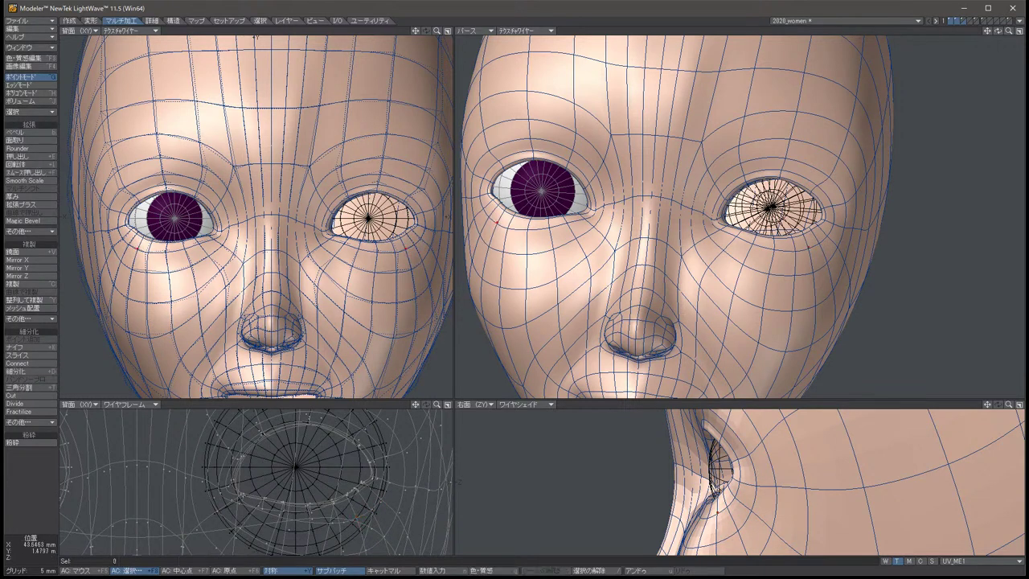
Pull the two points sideways below the eyes in a few small Move adjustments.
key("u")
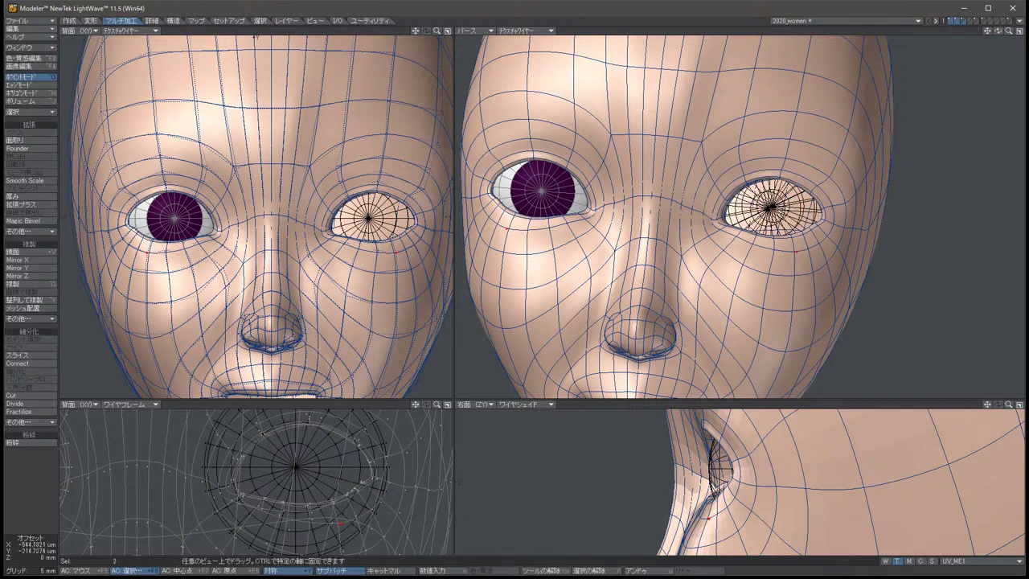
key("space")
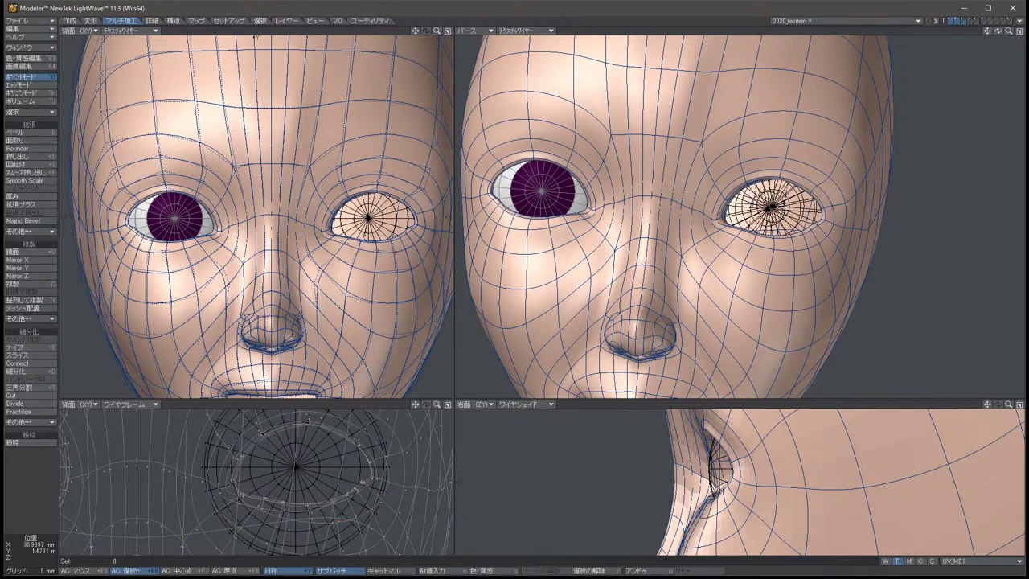
key("t")
left_click_drag(256, 37, 256, 37)
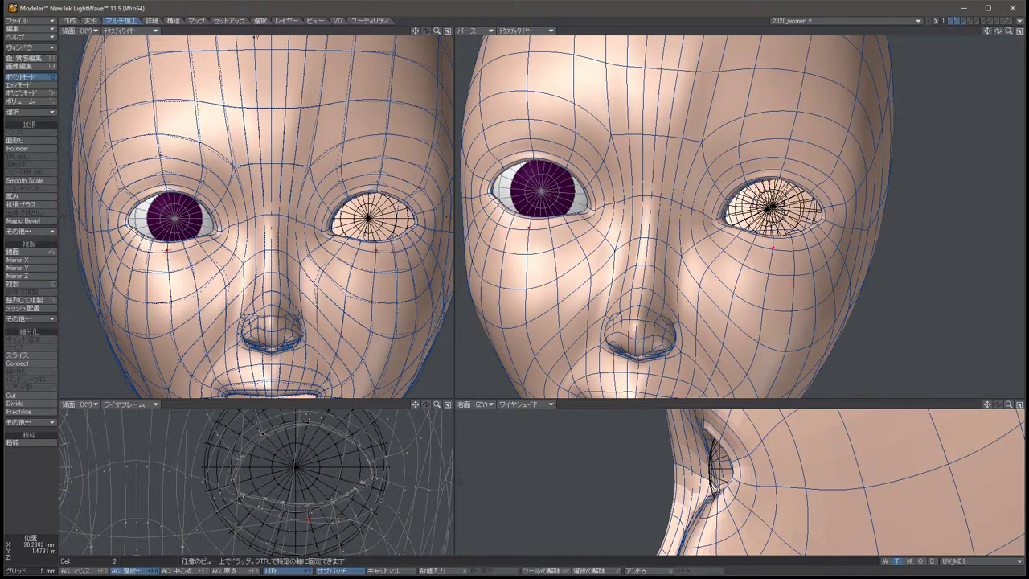
key("space")
key("t")
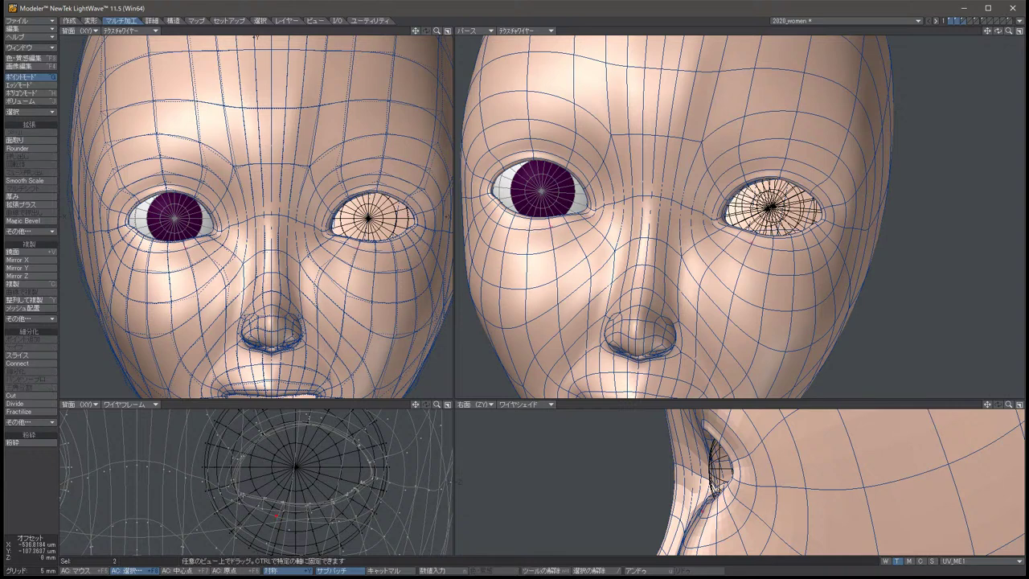
left_click_drag(256, 36, 255, 37)
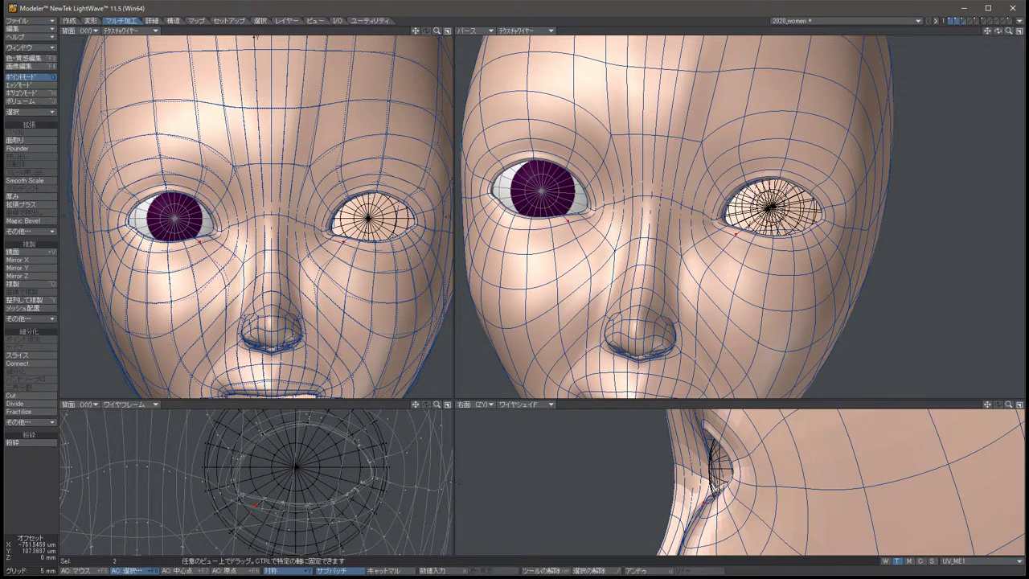
key("slash")
key("space")
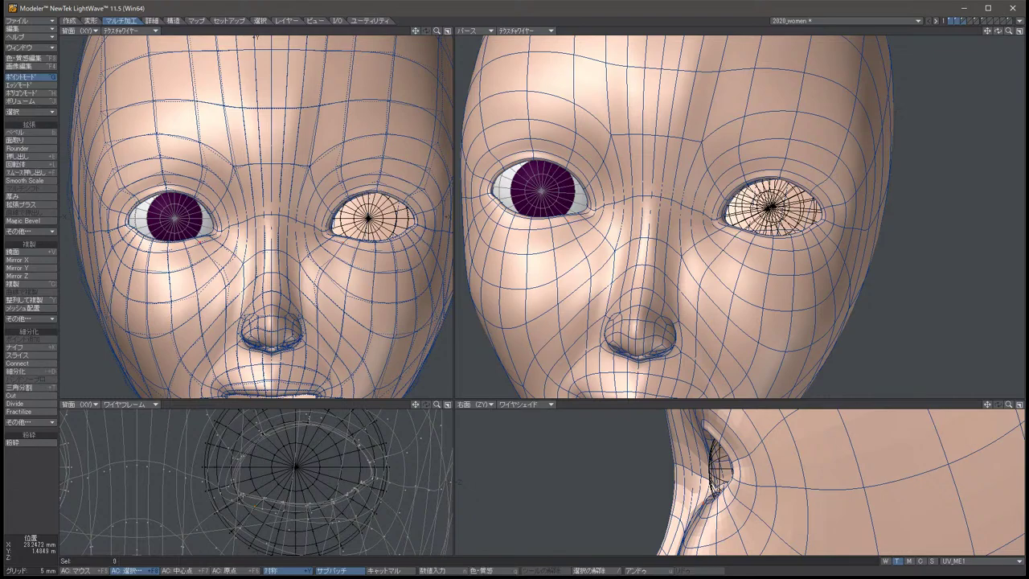
key("Left")
key("Left")
key("Left")
key("Left")
key("Left")
key("Left")
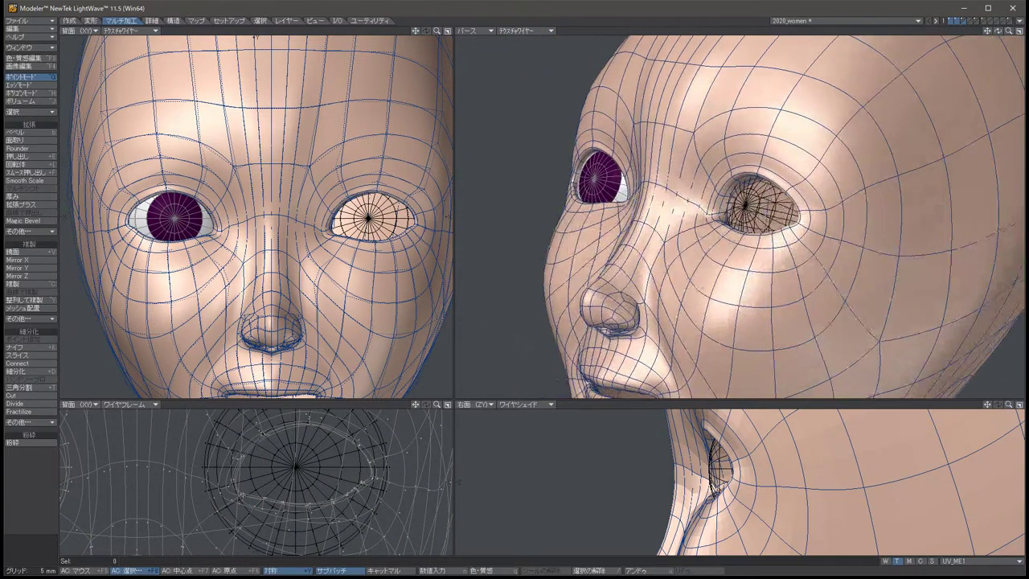
key("Right")
key("Right")
key("Right")
key("Right")
key("Right")
key("Right")
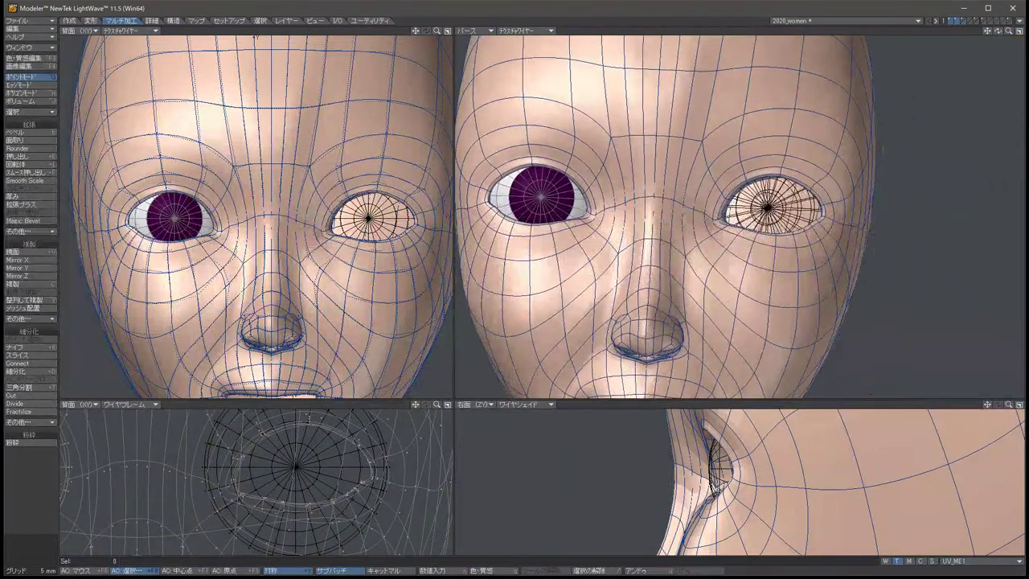
key("Up")
key("Up")
key("Up")
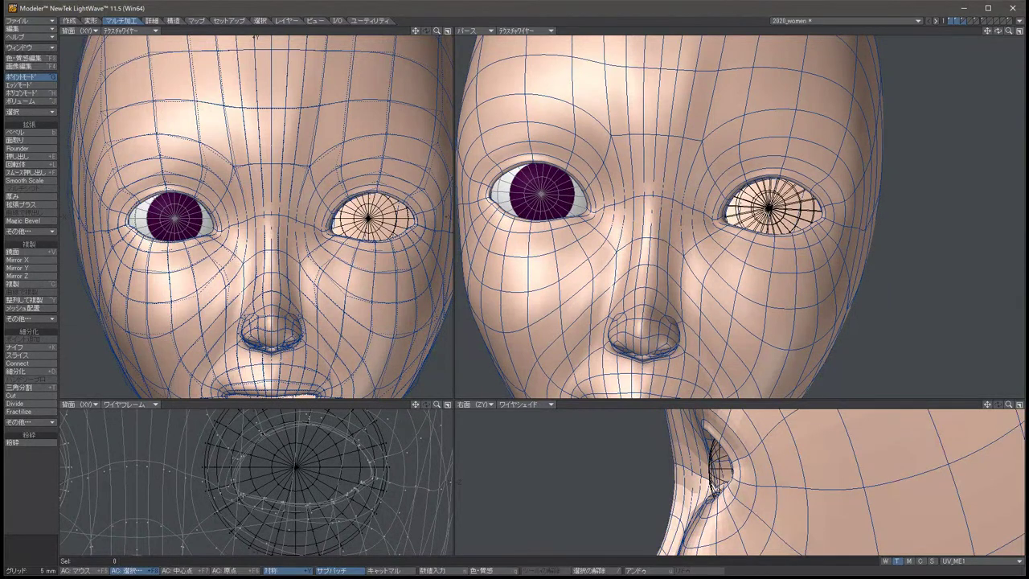
Nudge the outer eye-corner points slightly up, then push them deeper and slightly down.
key("t")
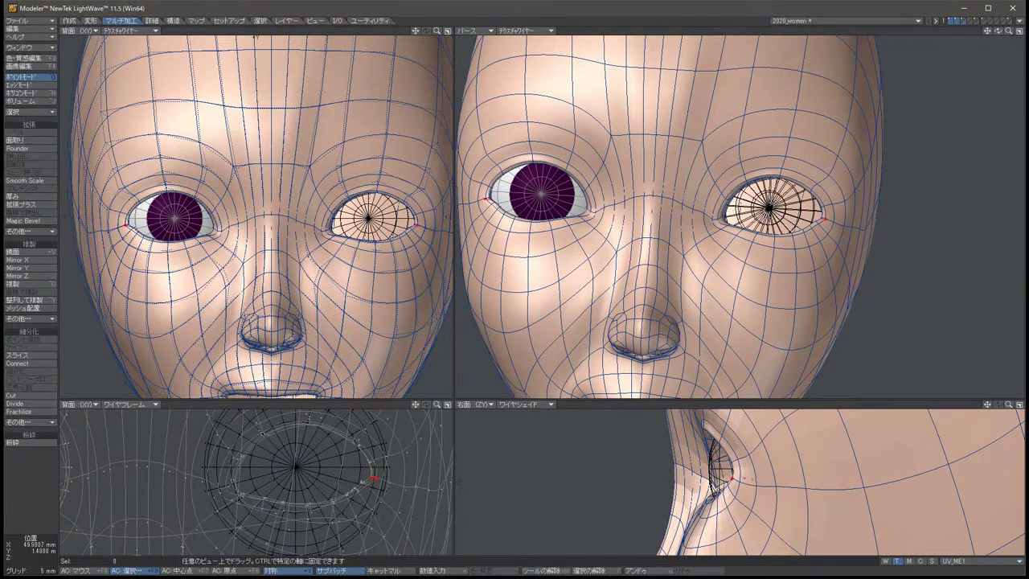
left_click_drag(255, 36, 256, 35)
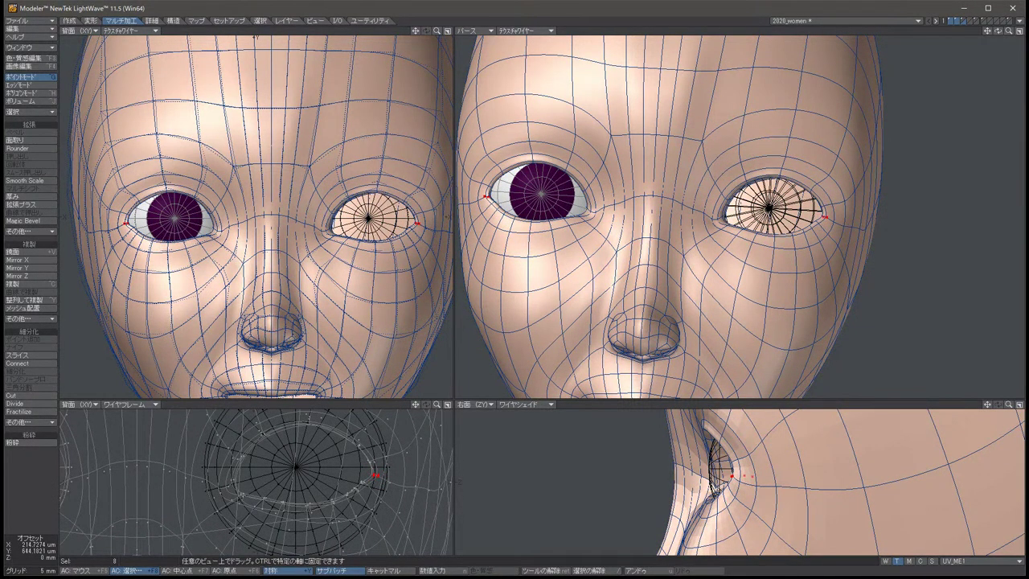
key("space")
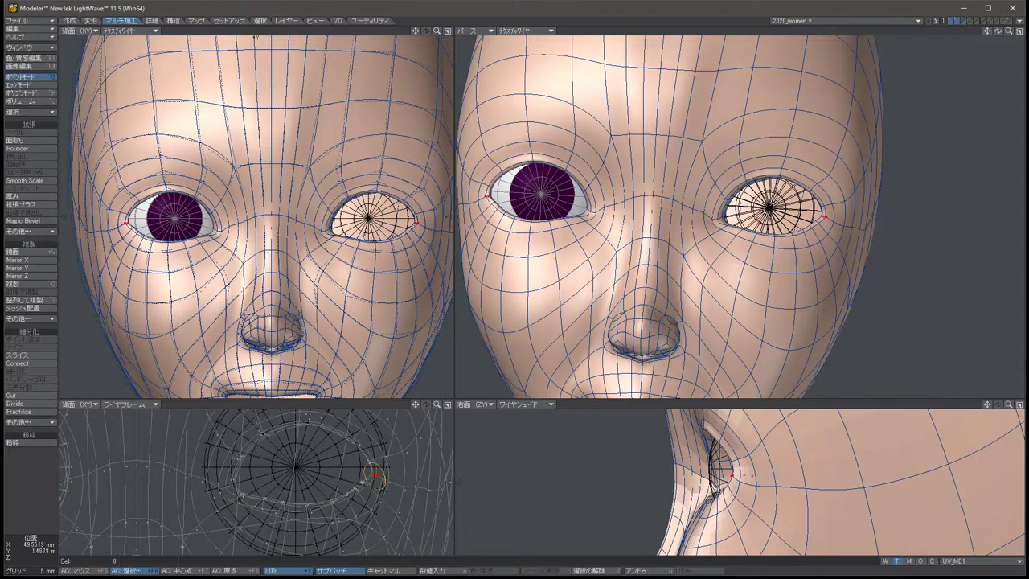
key("t")
left_click_drag(256, 36, 255, 36)
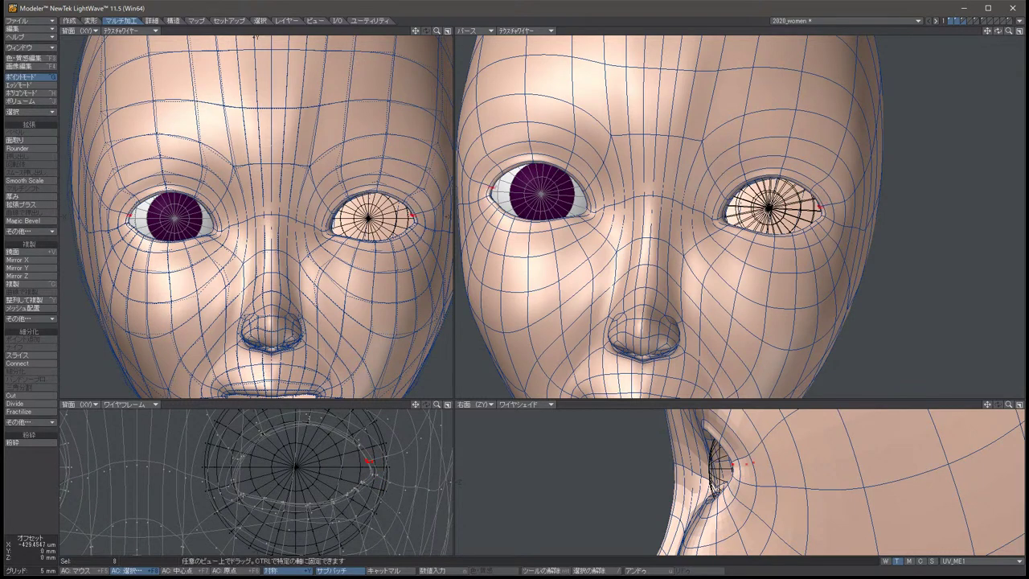
key("space")
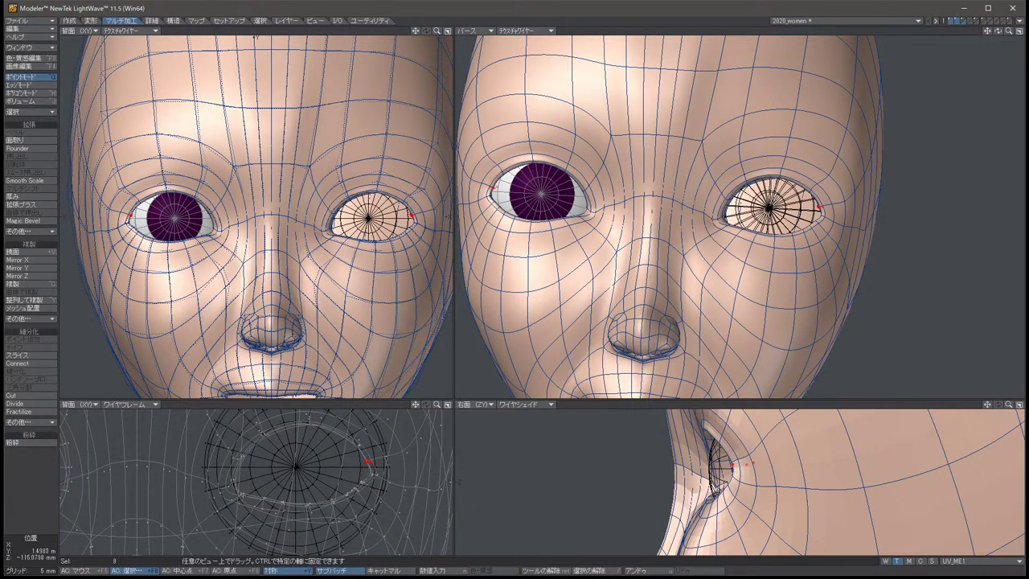
key("slash")
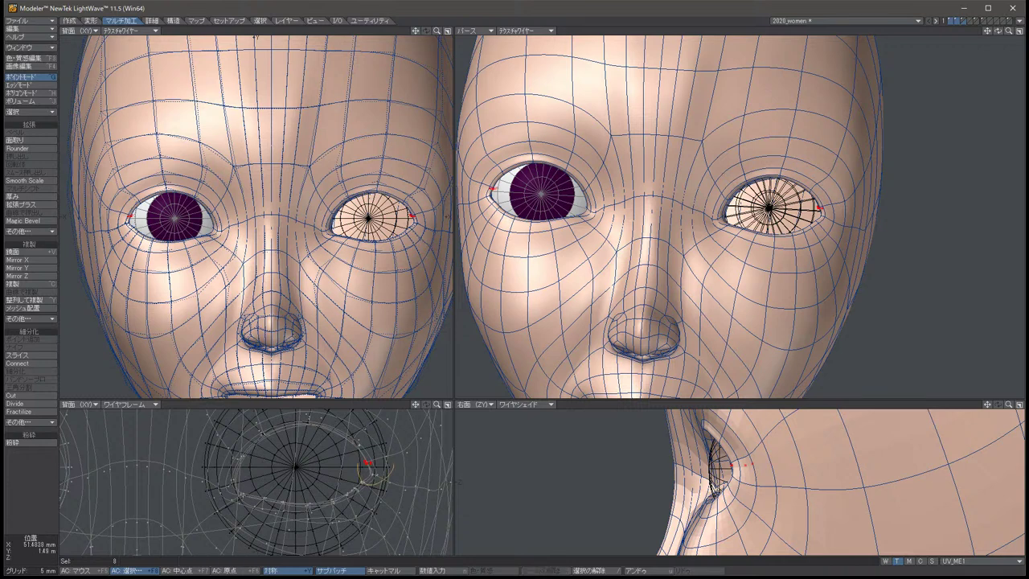
key("u")
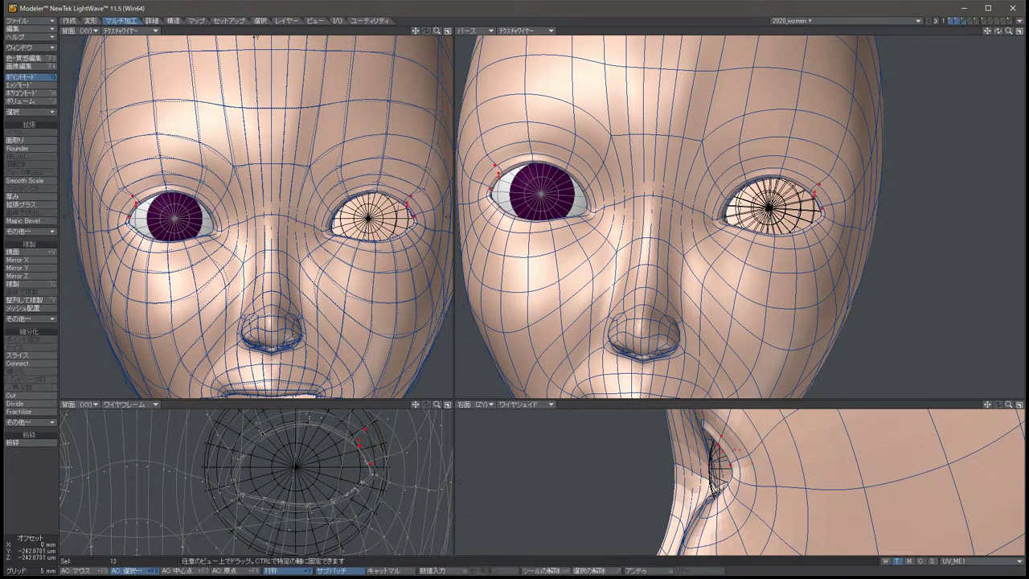
left_click_drag(723, 450, 722, 455)
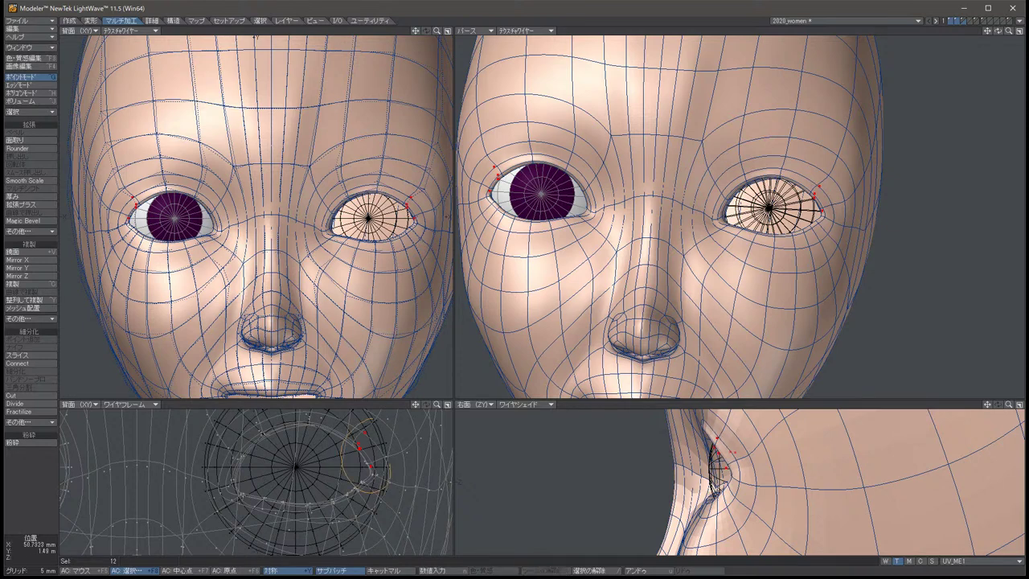
key("slash")
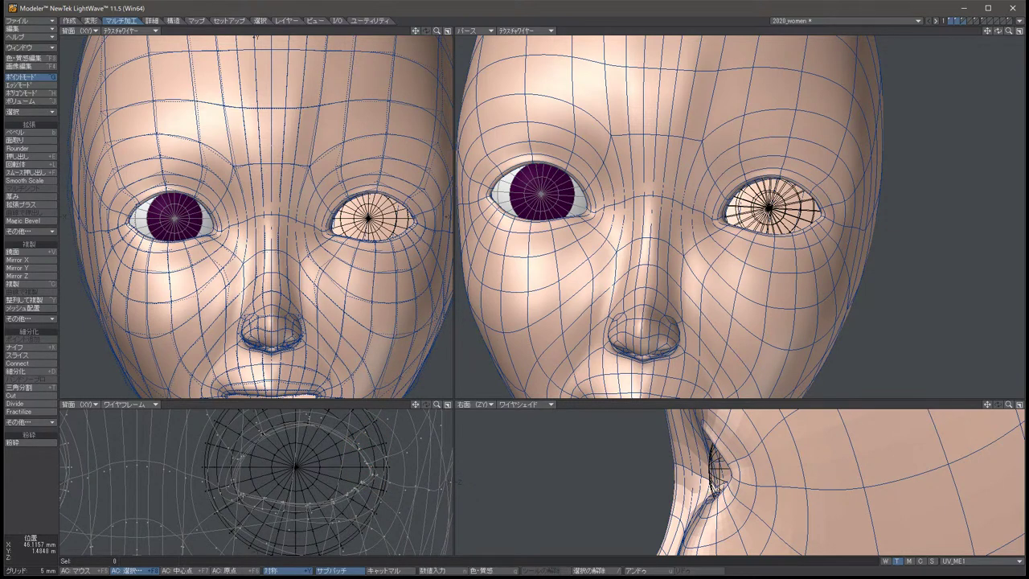
Send the eyeball mesh to the background and raise the two symmetric under-eye points slightly.
key("2")
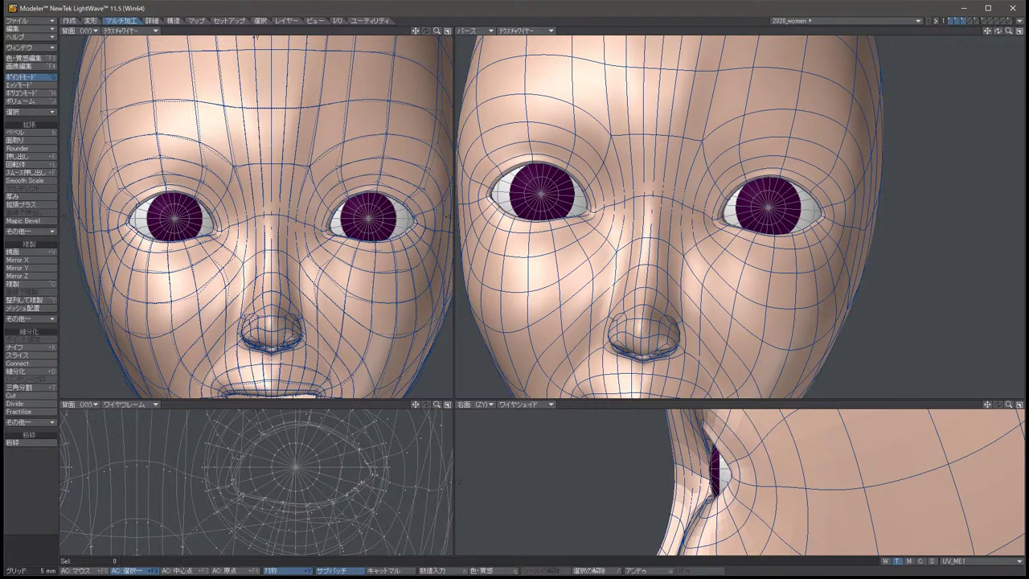
left_click_drag(997, 31, 882, 42)
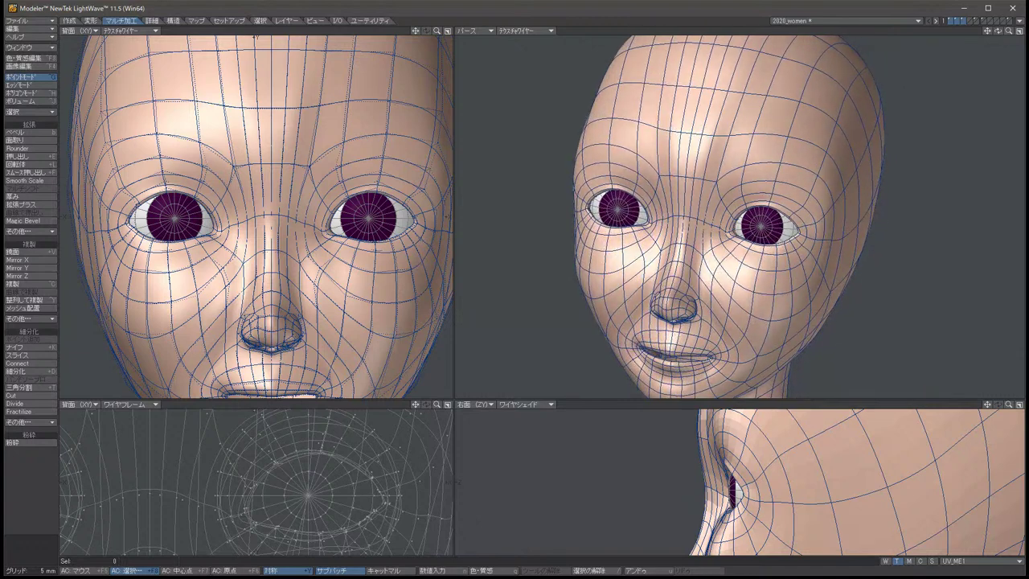
key("ctrl+z")
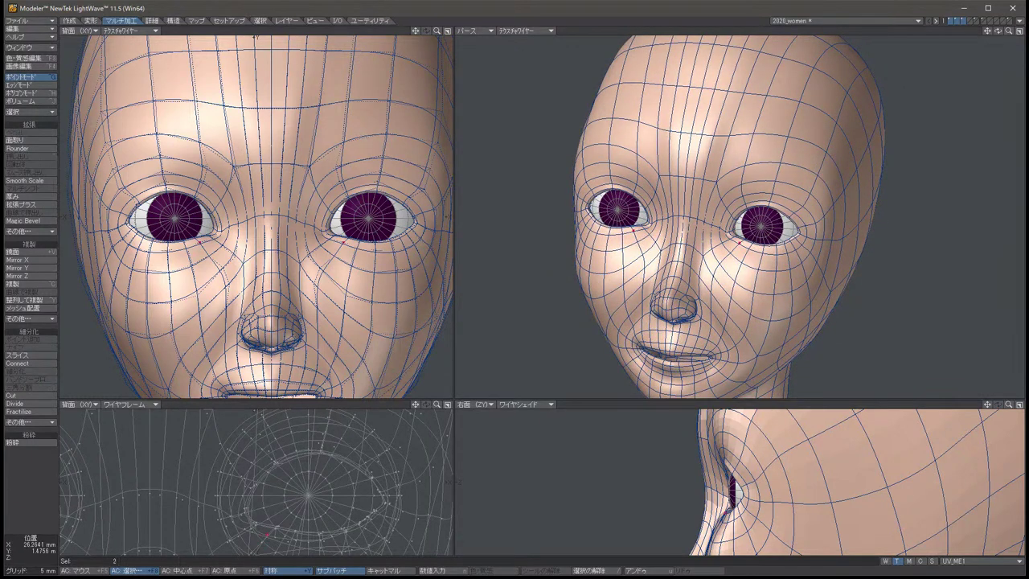
key("slash")
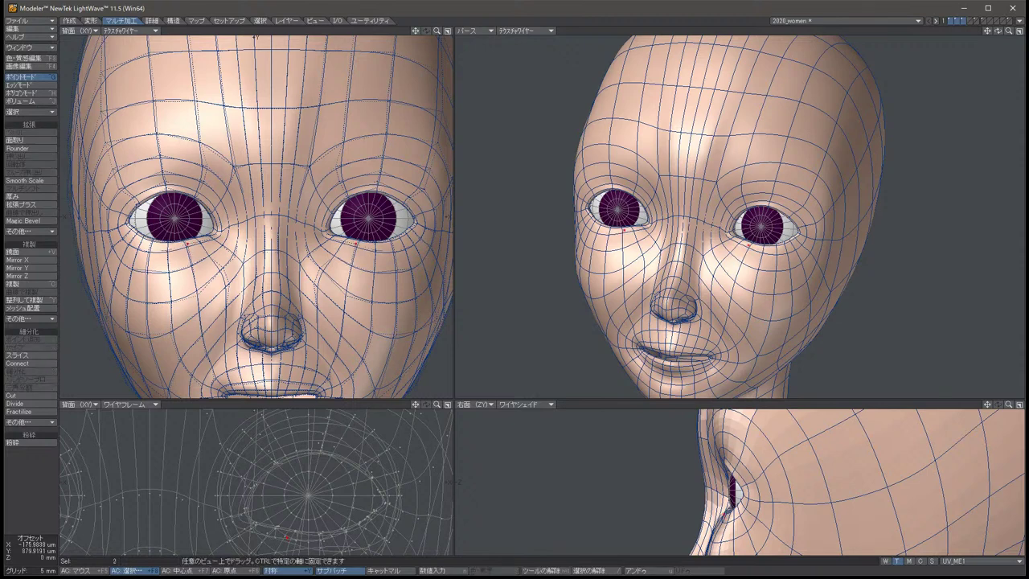
key("ctrl+z")
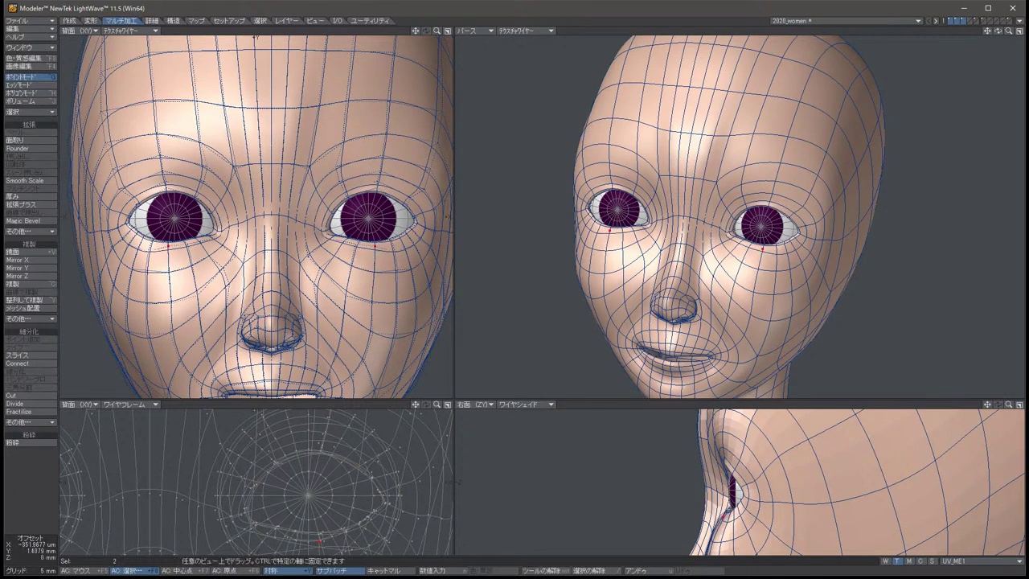
key("t")
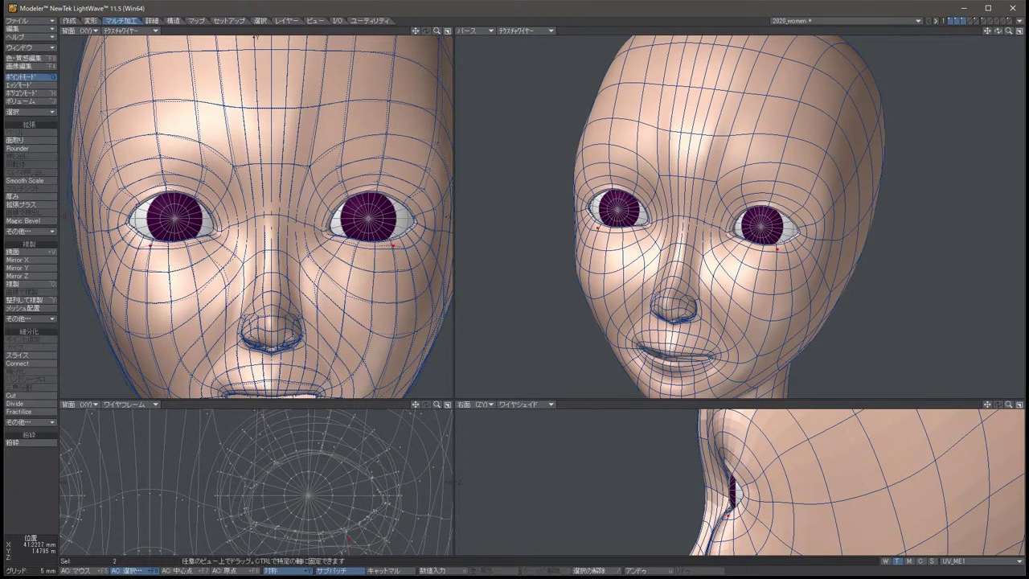
left_click_drag(255, 38, 256, 36)
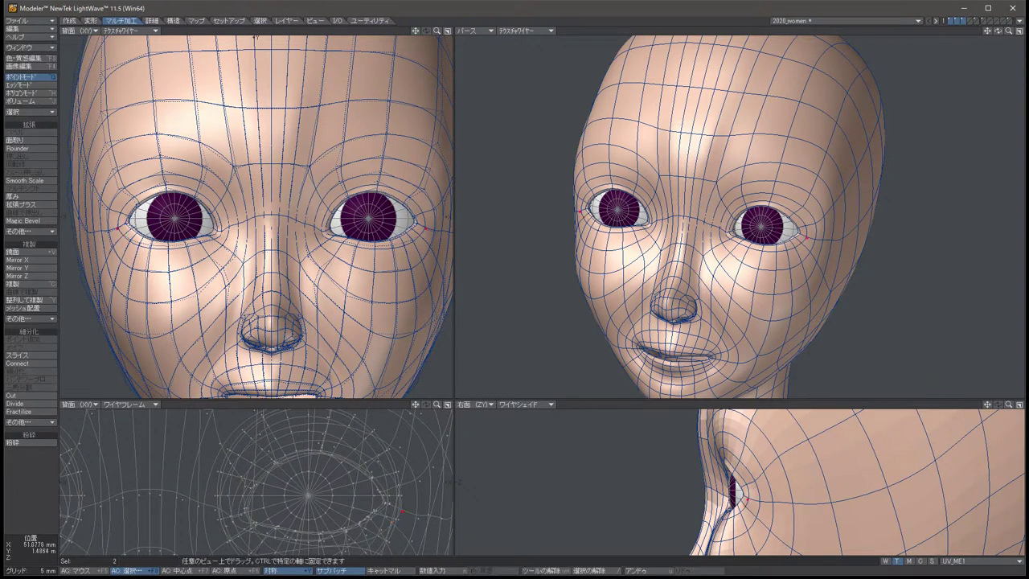
key("slash")
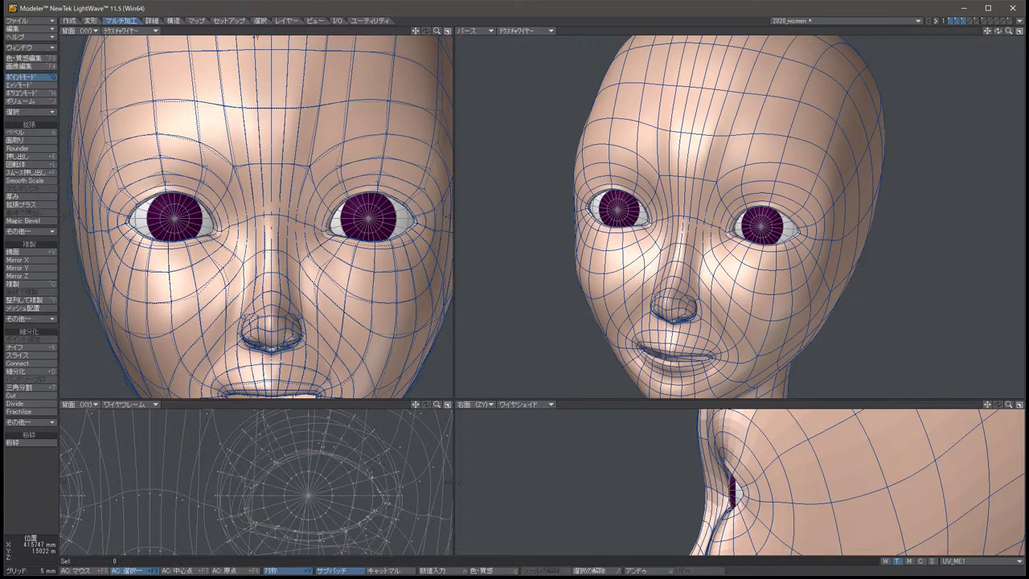
key("Tab")
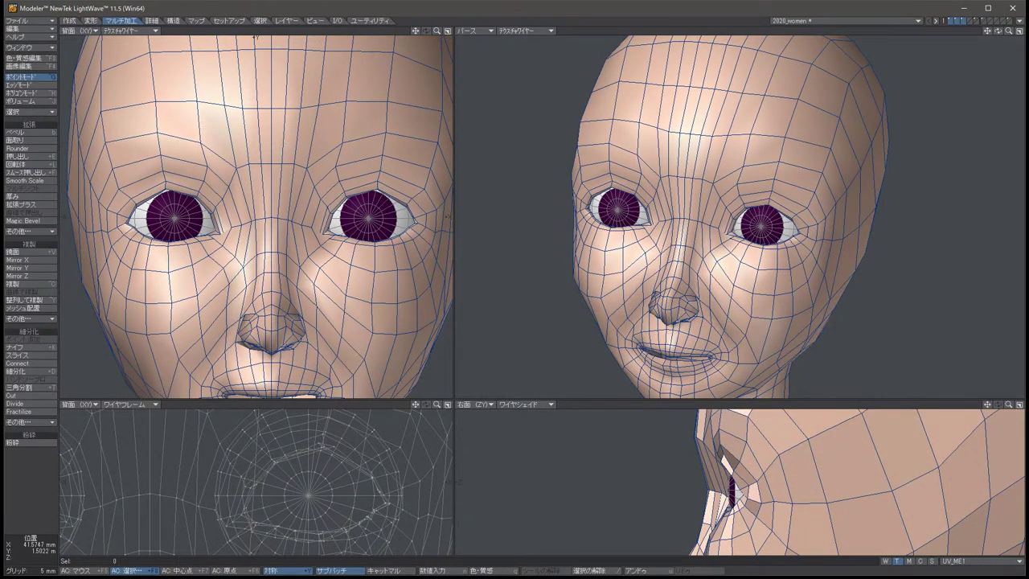
key("Left")
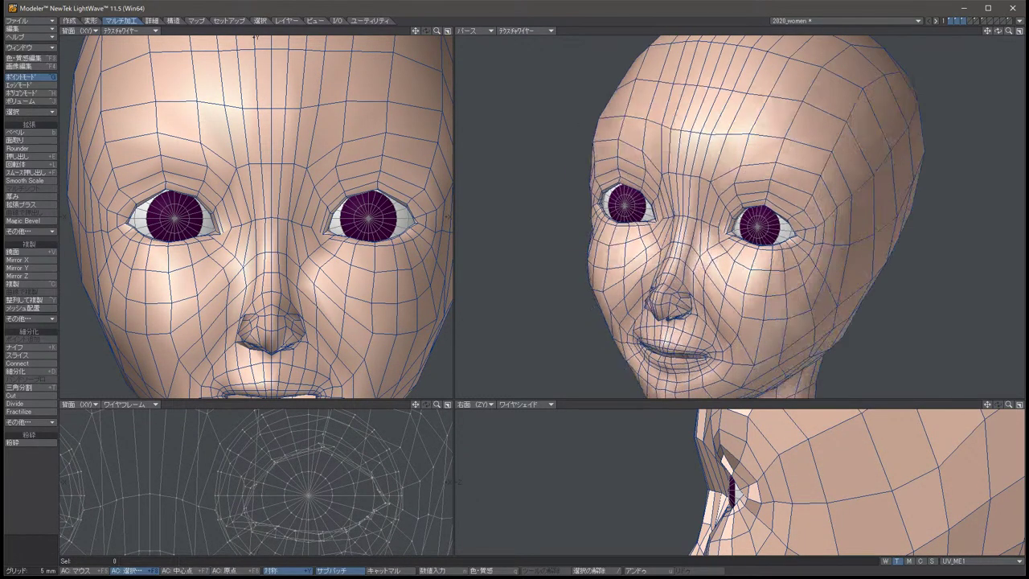
key("Right")
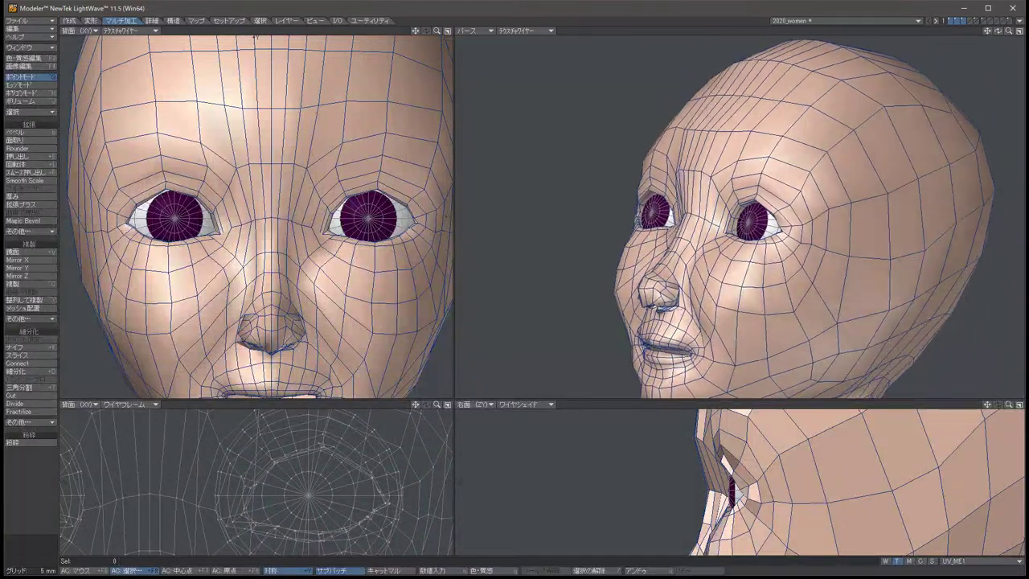
key("Down")
key("Up")
key("Left")
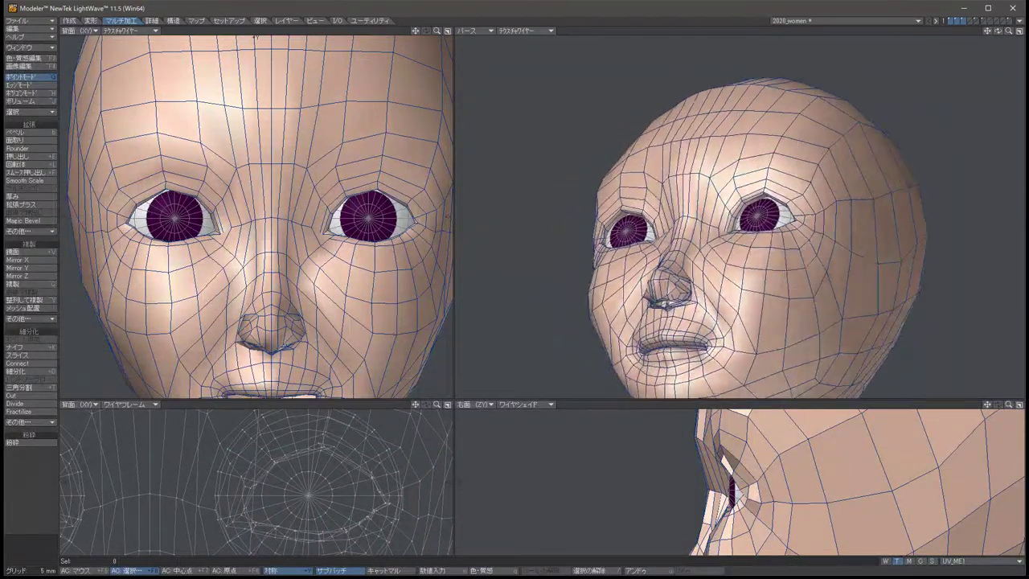
key("Right")
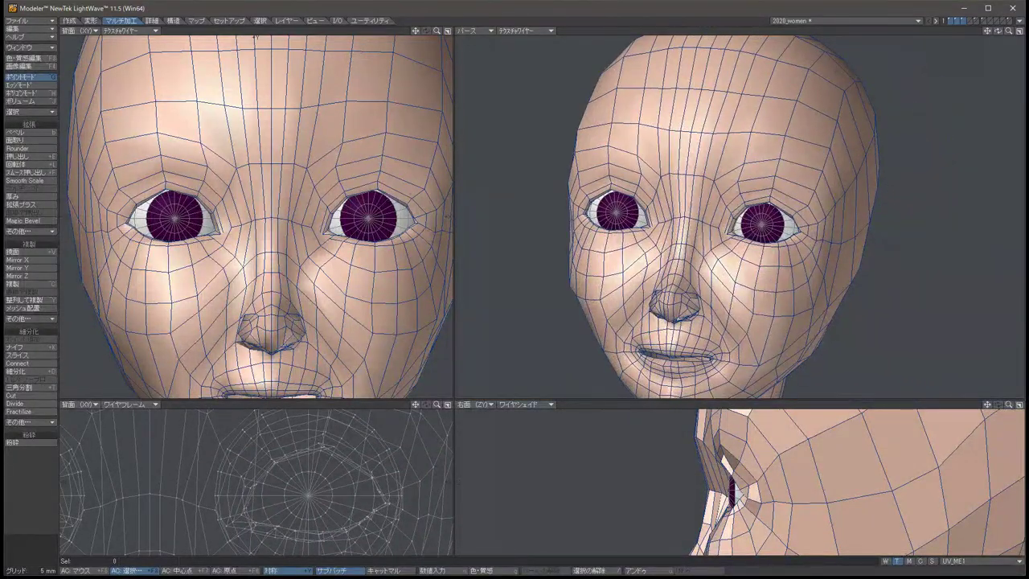
key("Tab")
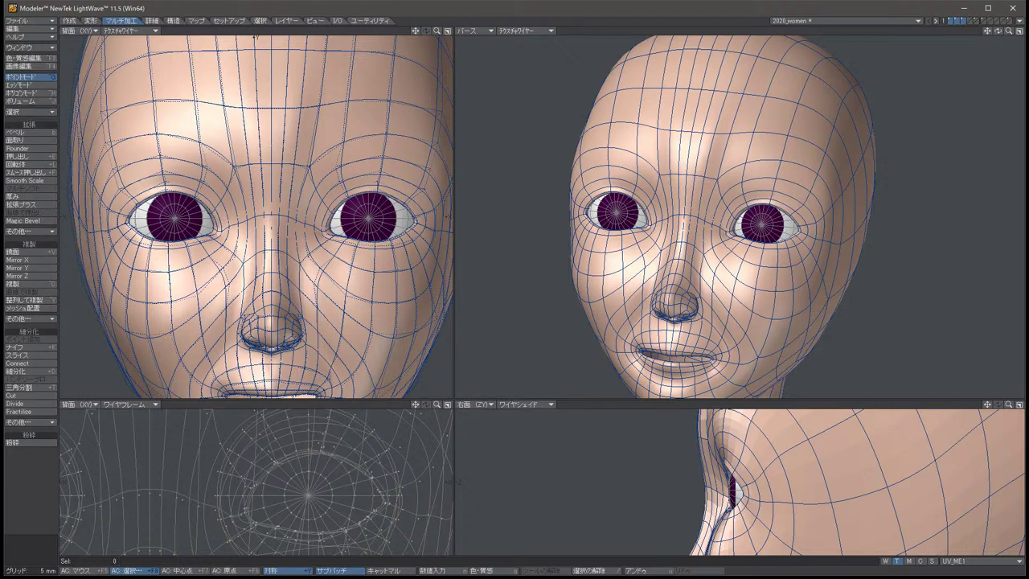
scroll(354, 273, "down", 5)
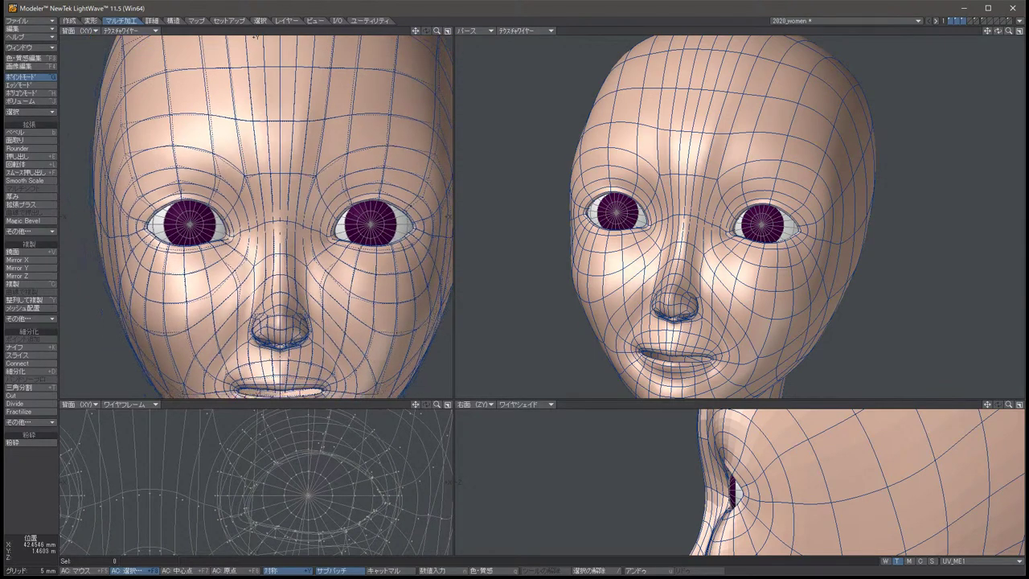
scroll(255, 217, "down", 2)
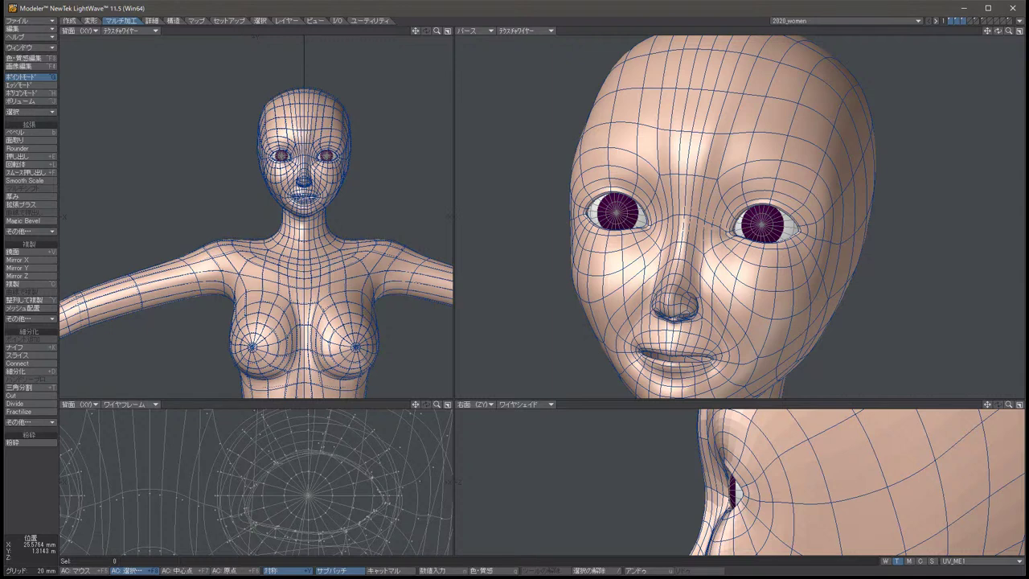
scroll(31, 289, "down", 1)
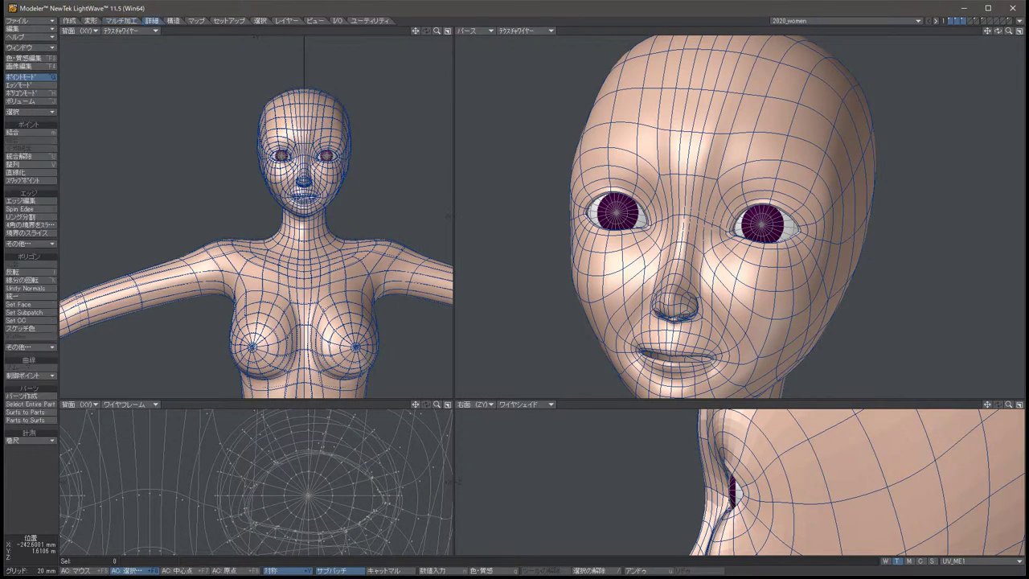
scroll(30, 290, "down", 1)
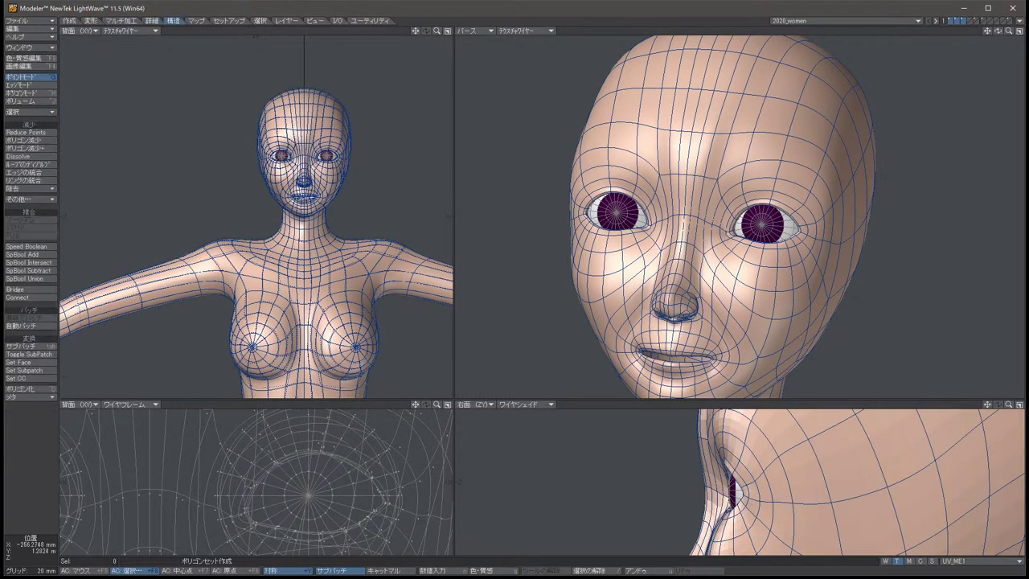
scroll(31, 289, "up", 1)
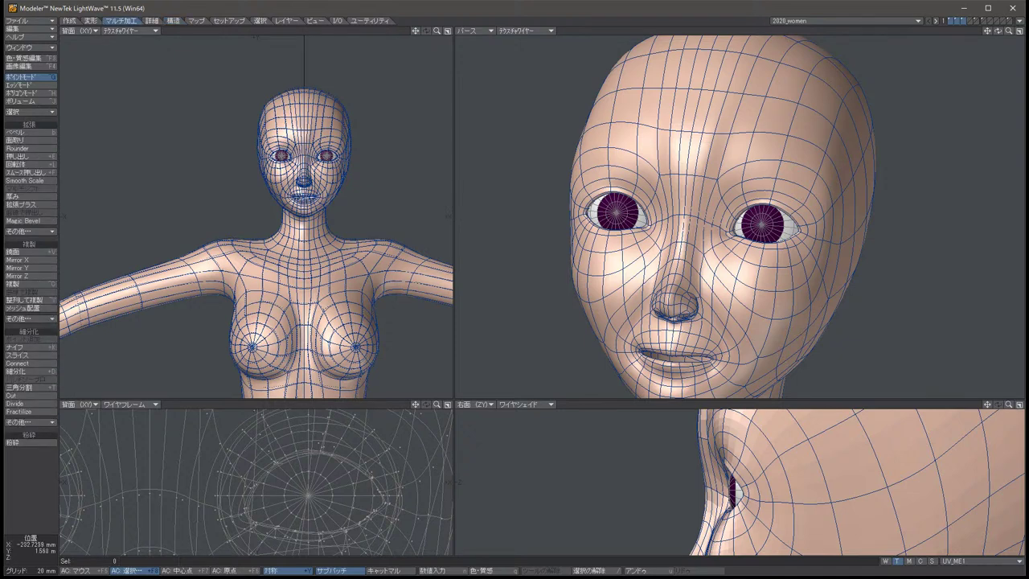
Subdivide the head twice with the eyeballs hidden, then undo back to the coarser cage.
left_click(16, 371)
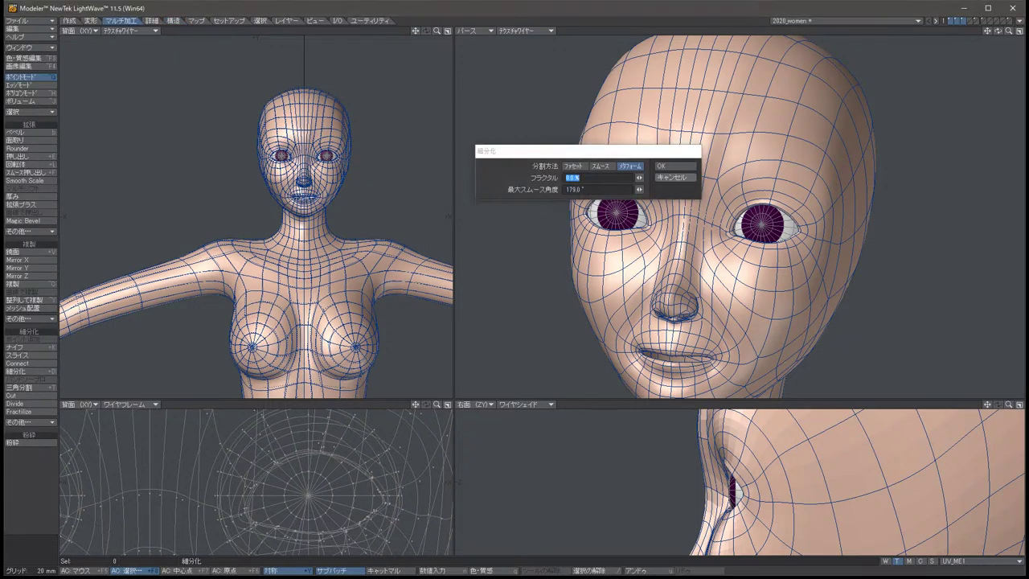
key("Return")
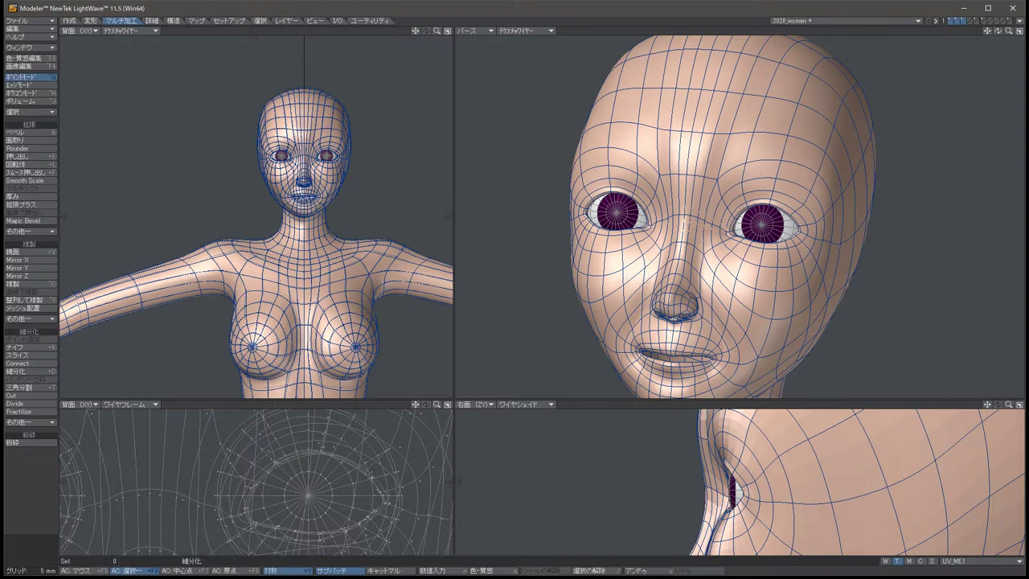
key("-")
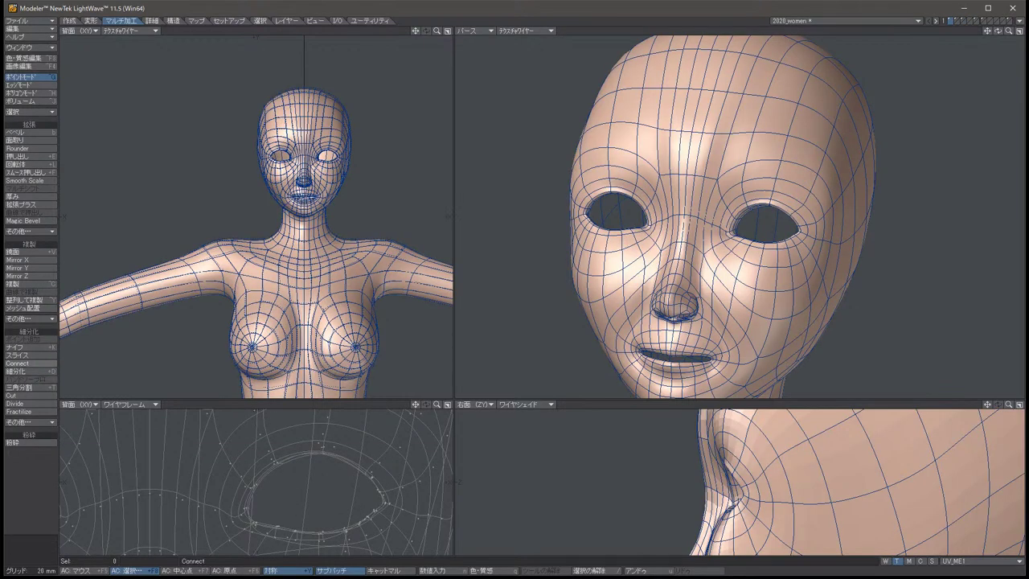
left_click(18, 371)
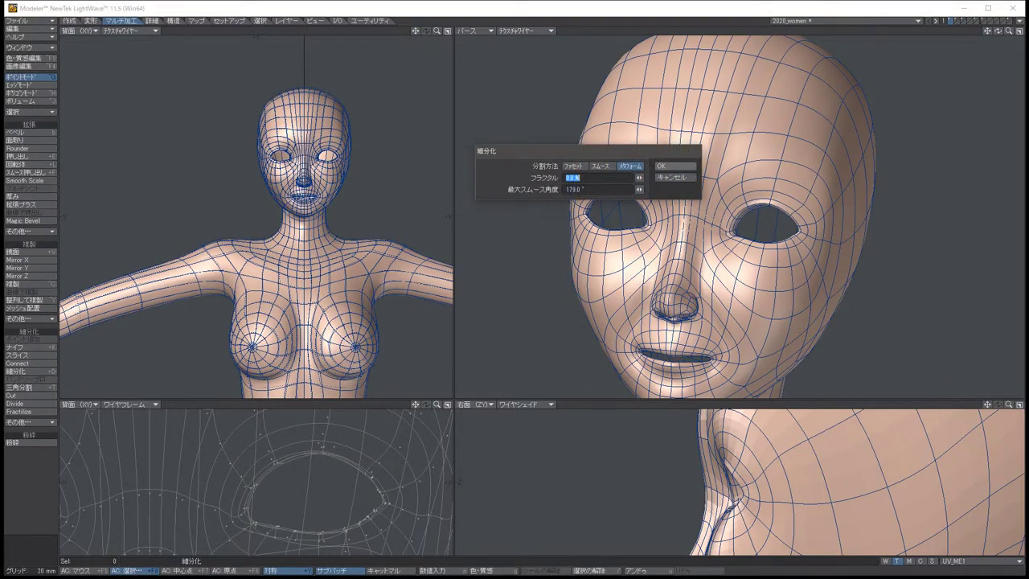
key("Return")
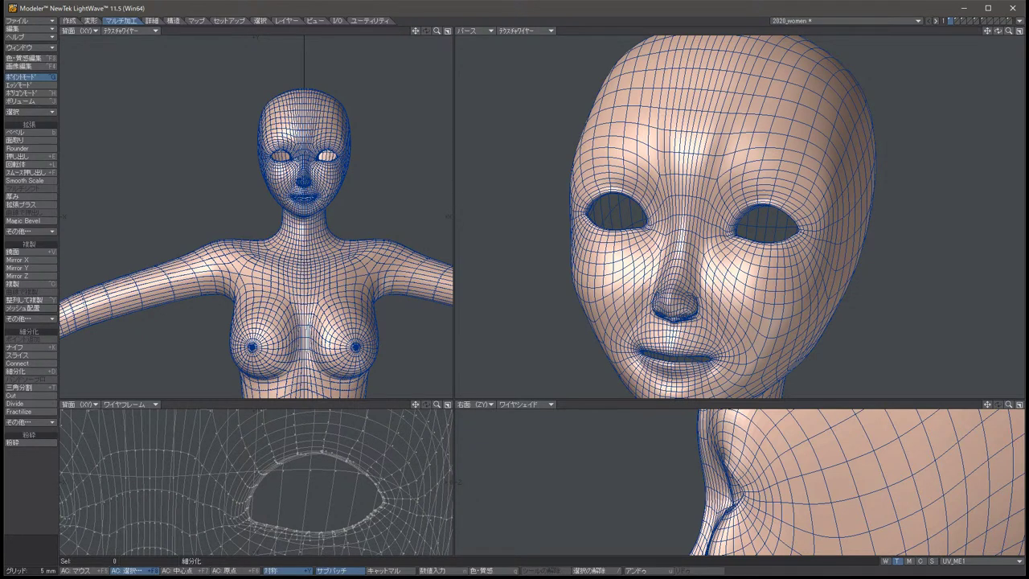
key("u")
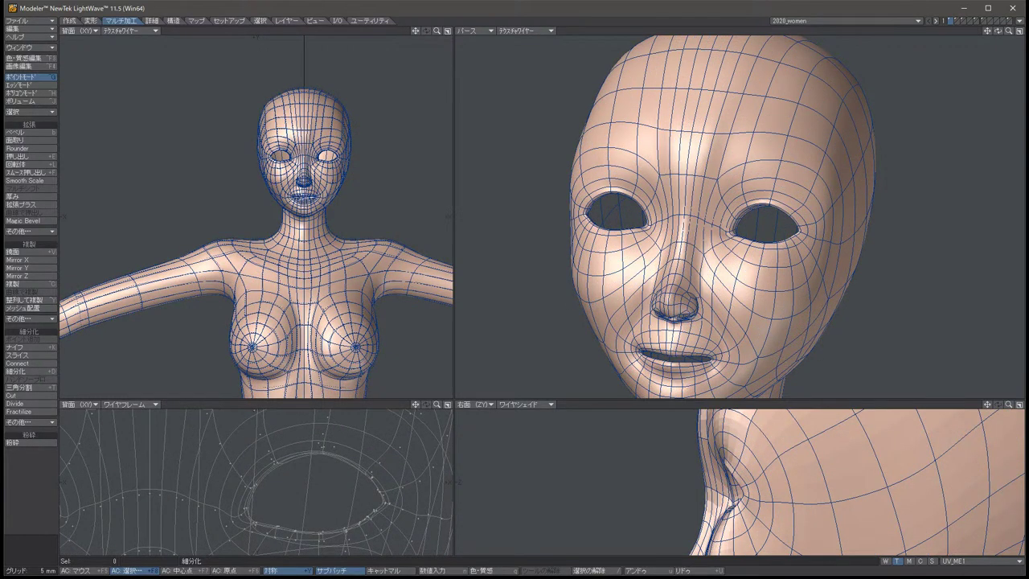
Zoom out and display the perspective view as smooth textured surfaces (テクスチャー).
key("a")
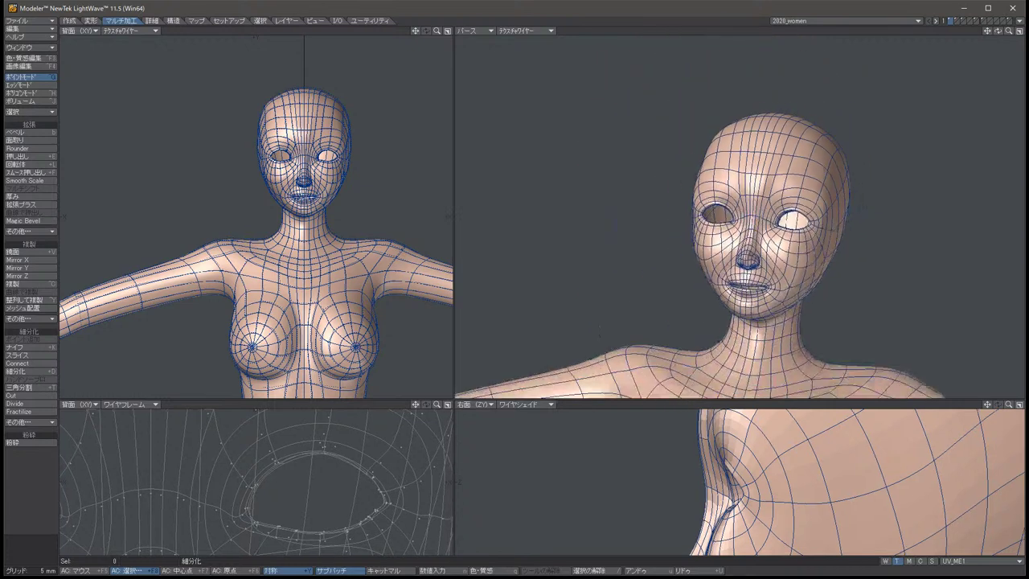
left_click(524, 31)
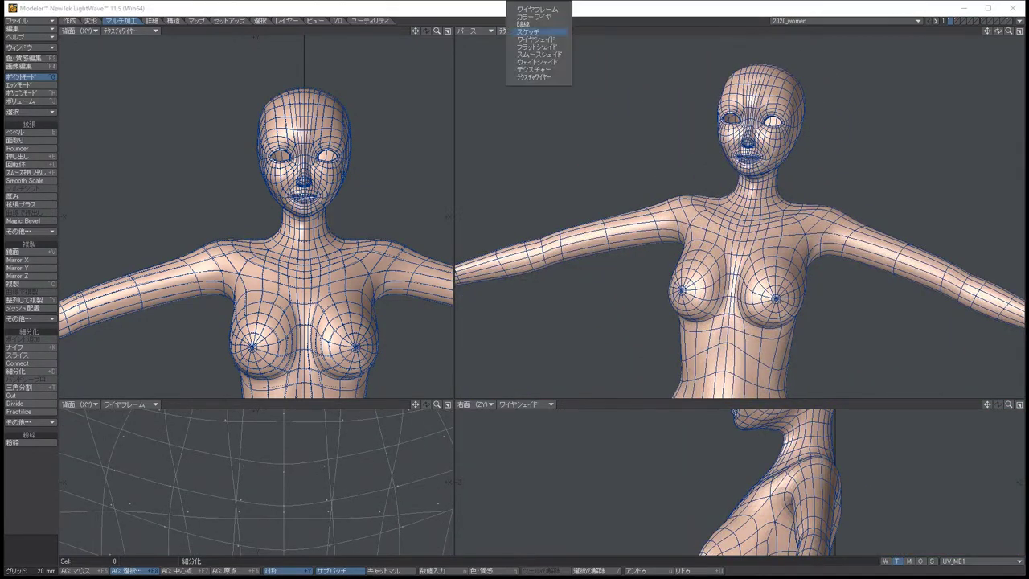
left_click(538, 69)
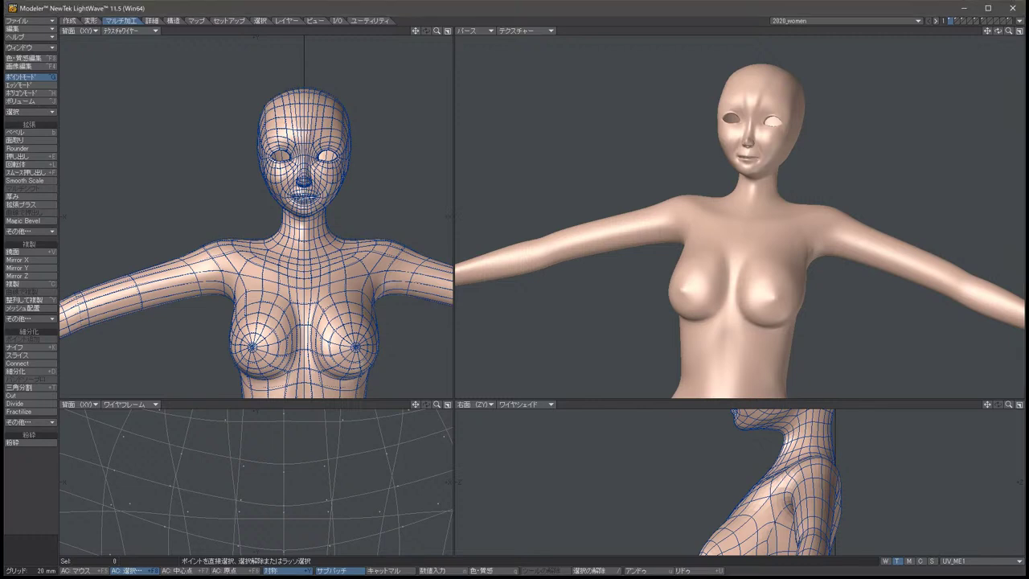
Frame the whole head front-on in the perspective and front views.
key("shift+a")
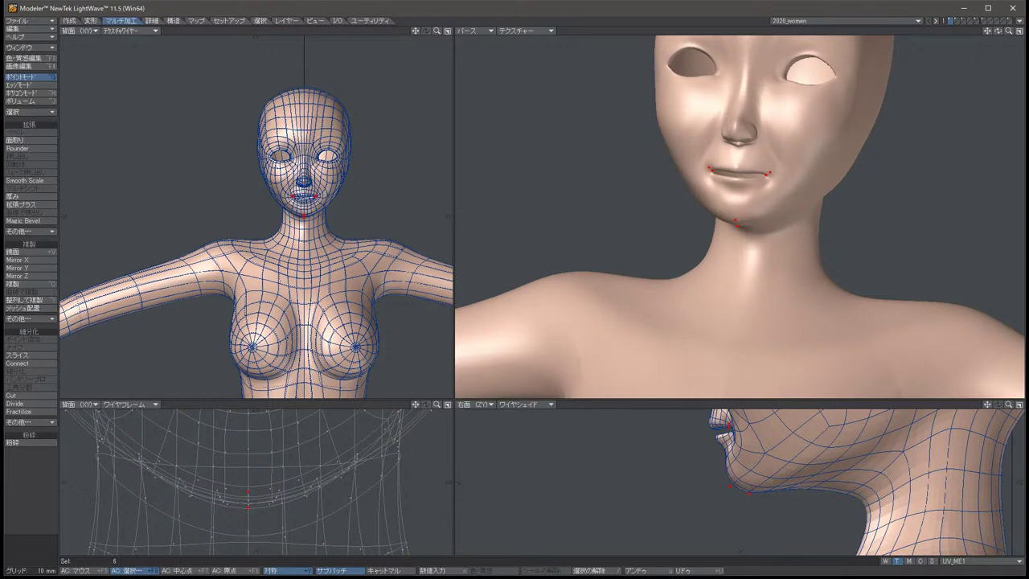
key("slash")
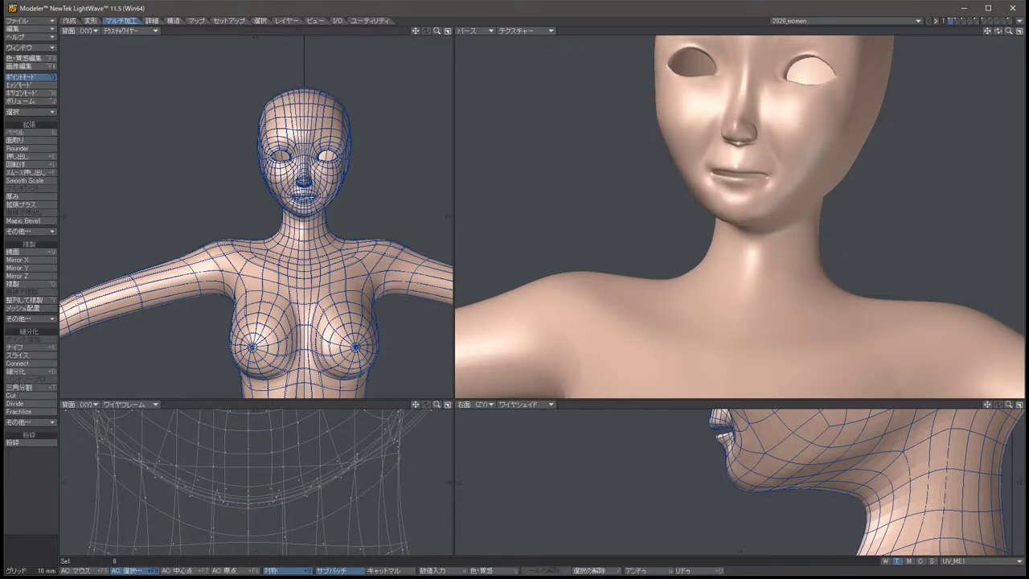
key("a")
key("period")
key("period")
key("period")
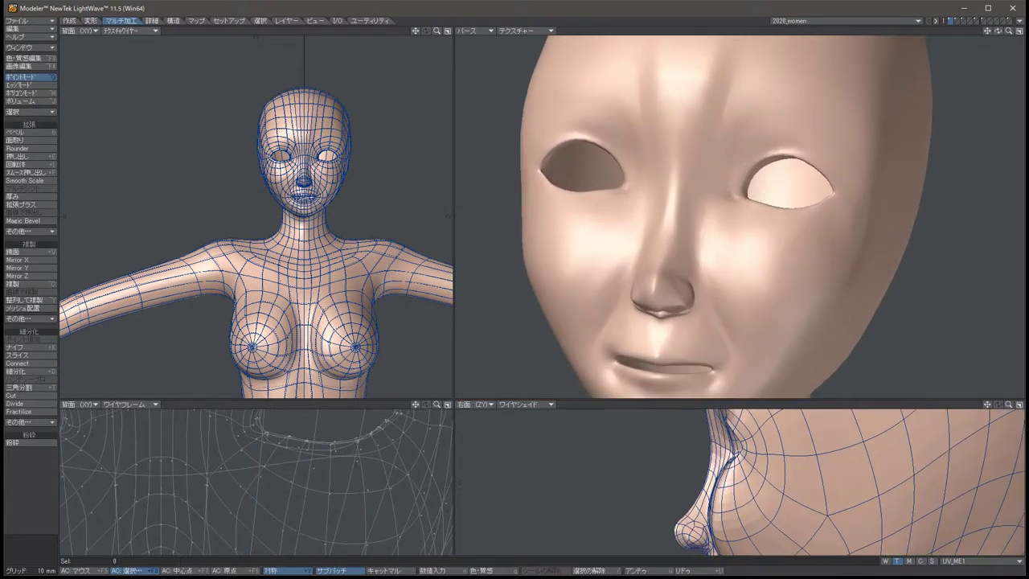
key("Left")
key("Left")
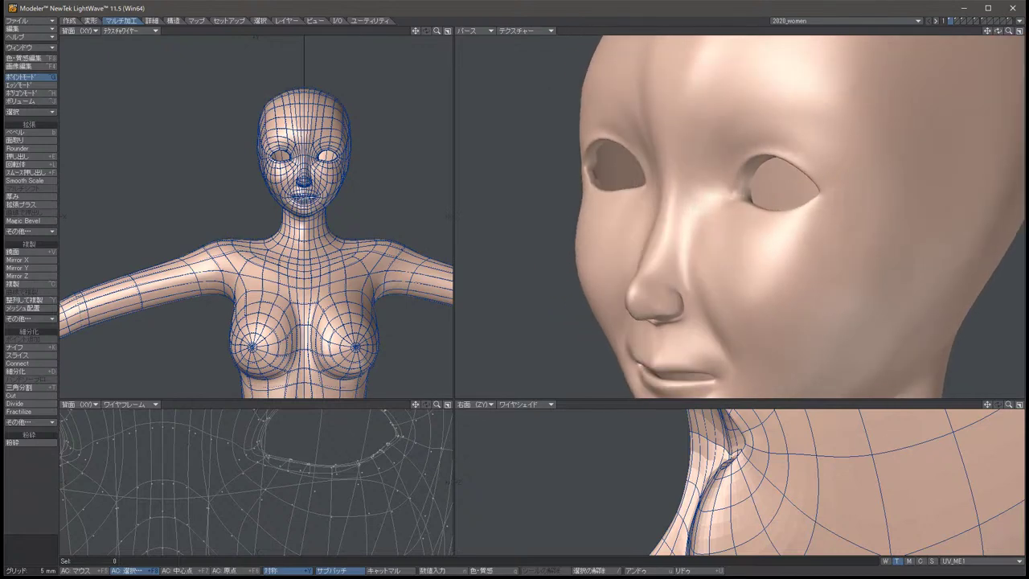
key("Right")
key("Right")
key("Right")
key("Right")
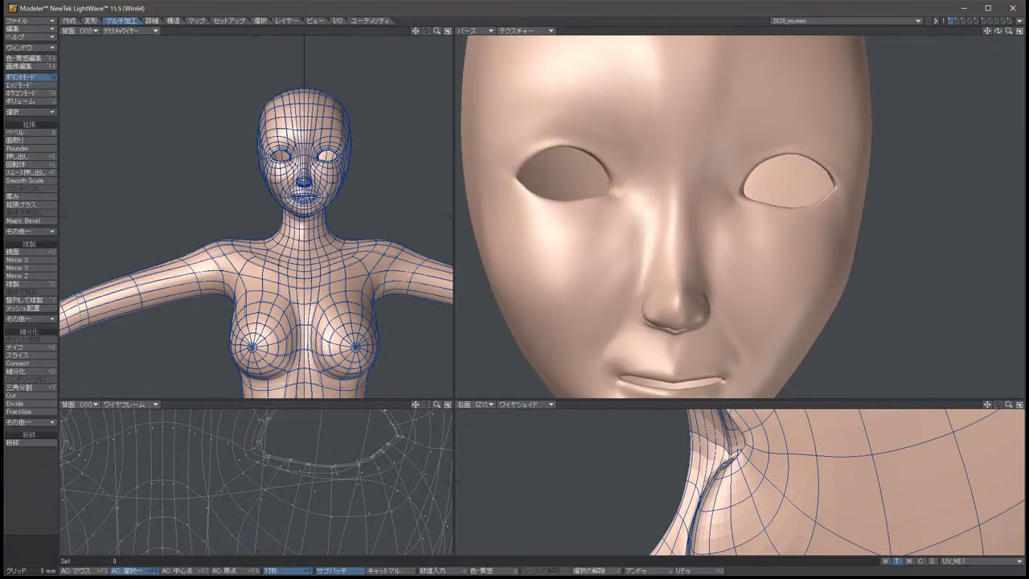
key("period")
key("period")
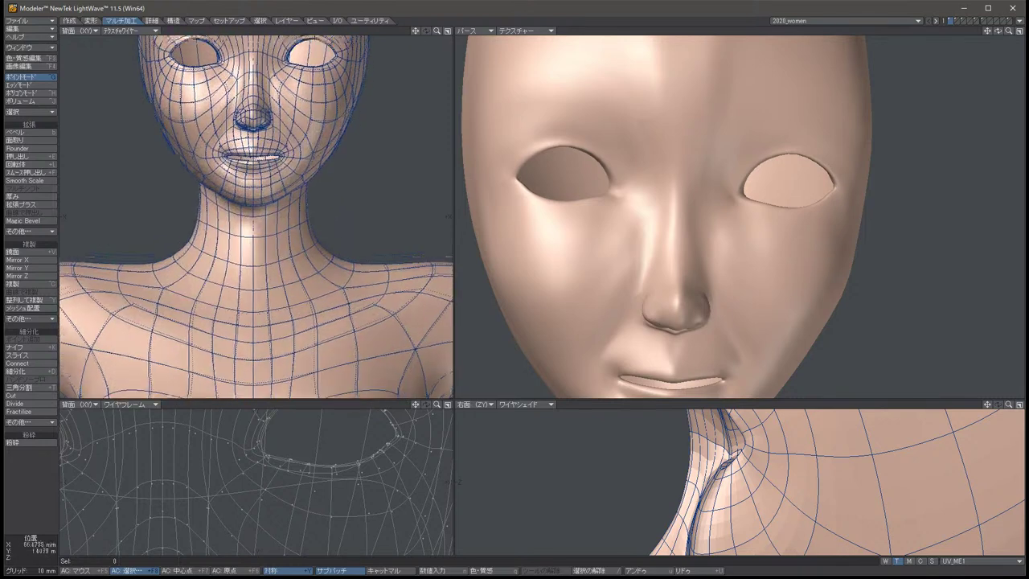
key("Up")
key("Up")
key("Up")
key("Up")
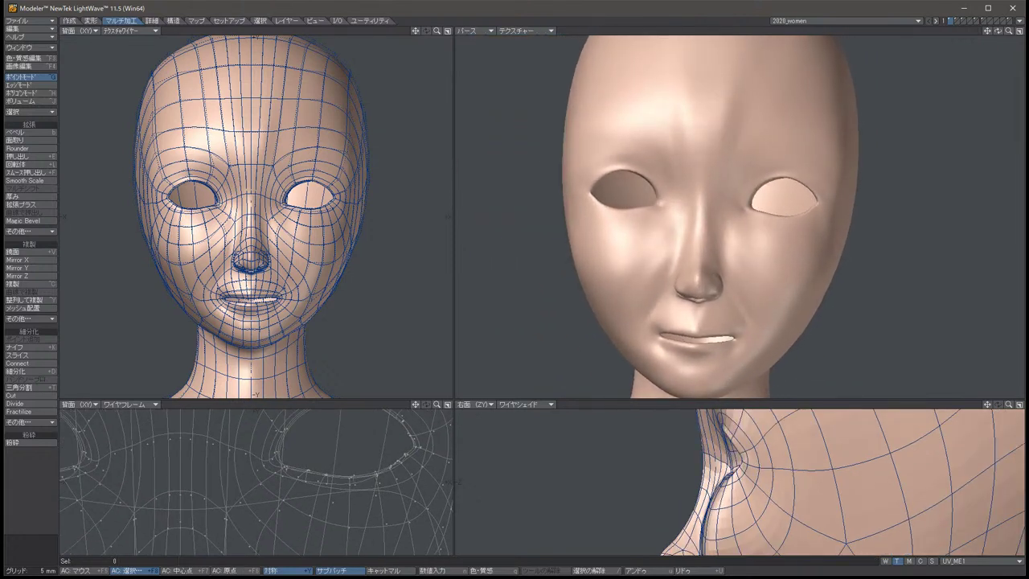
Push the outer eye-corner points outward and enlarge the lower viewports.
key("Left")
key("Left")
key("Left")
key("Left")
key("Left")
key("Left")
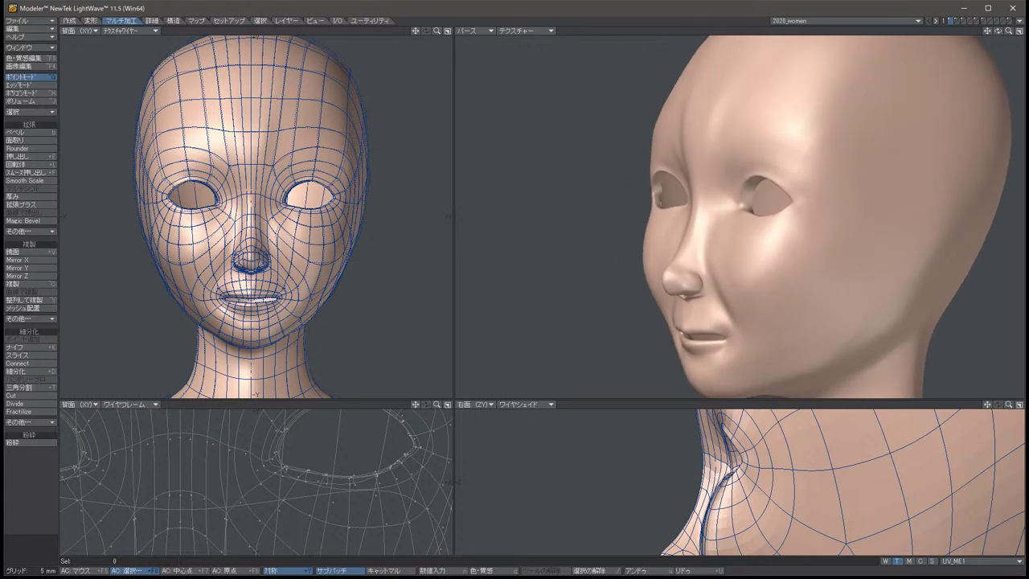
scroll(314, 203, "up", 4)
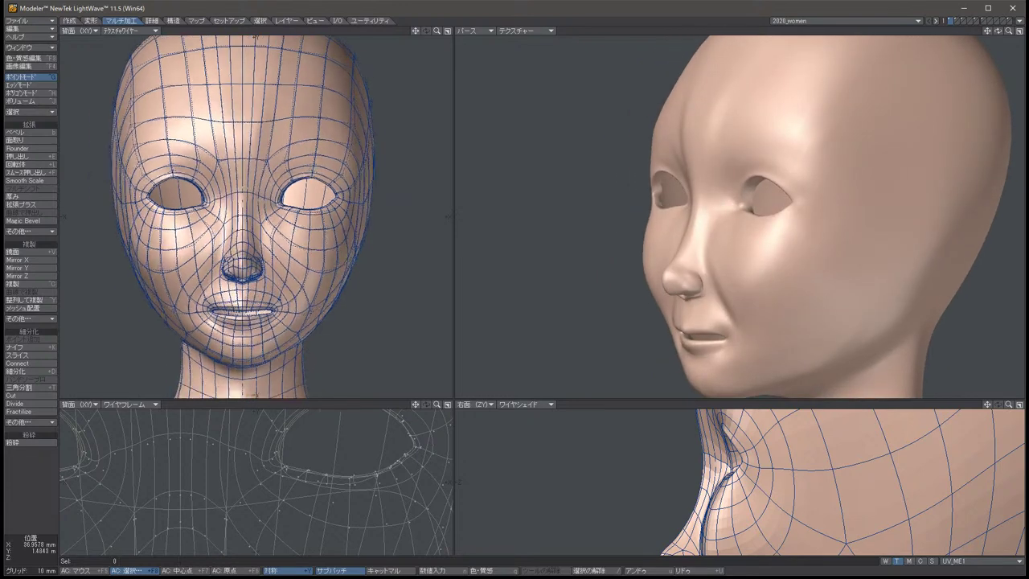
key("Left")
key("Left")
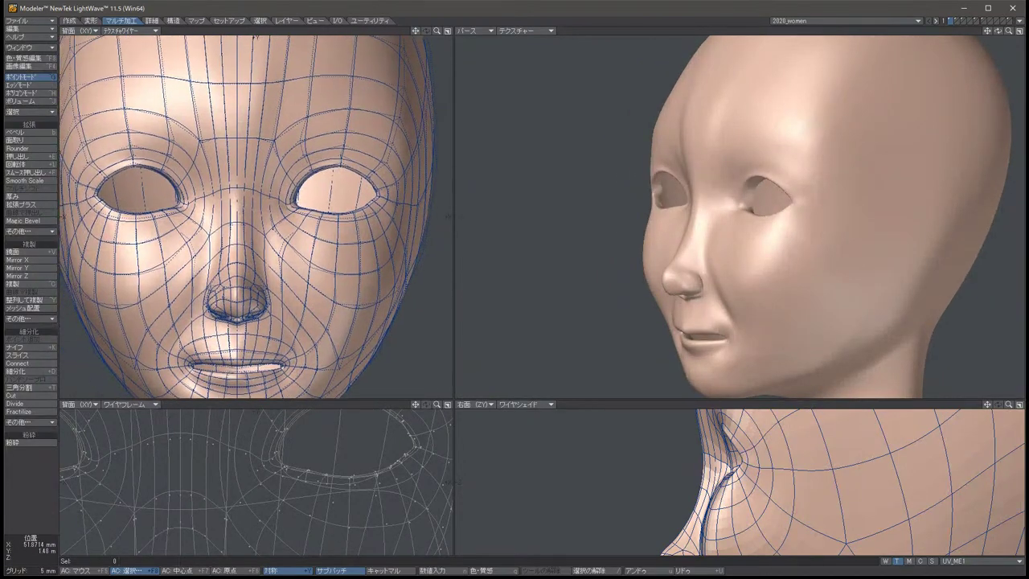
left_click(78, 205)
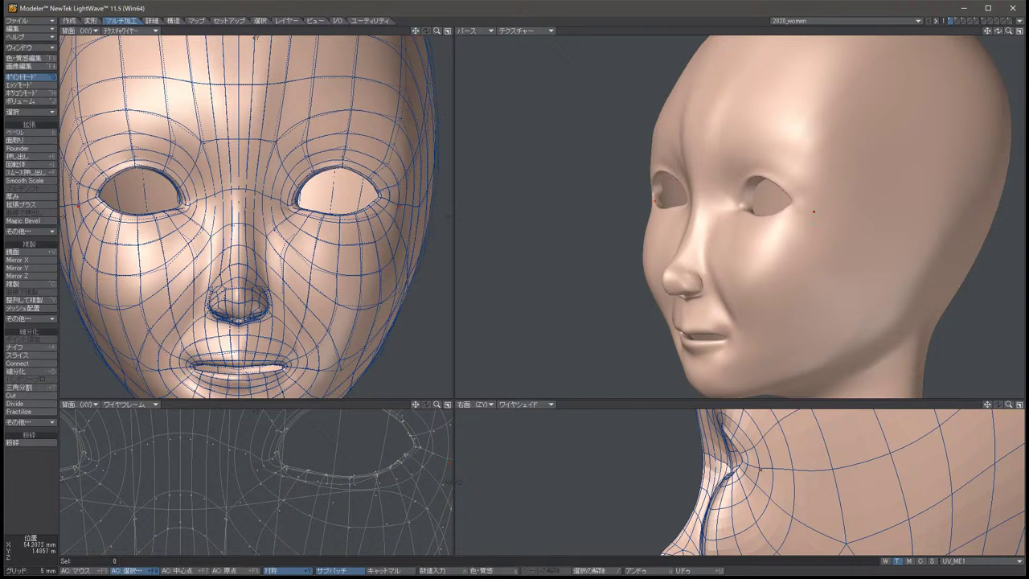
key("t")
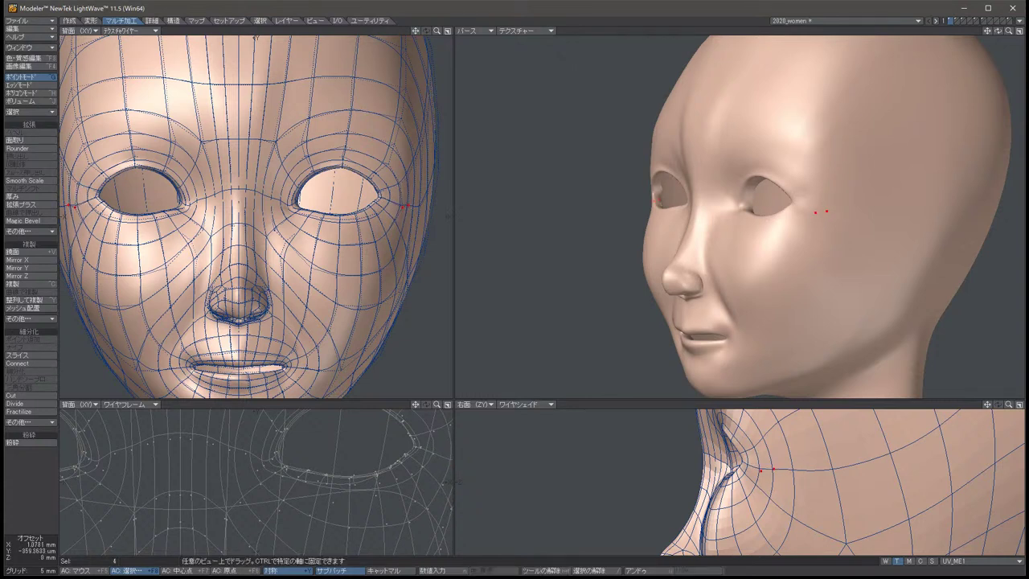
key("space")
key("slash")
left_click(66, 177)
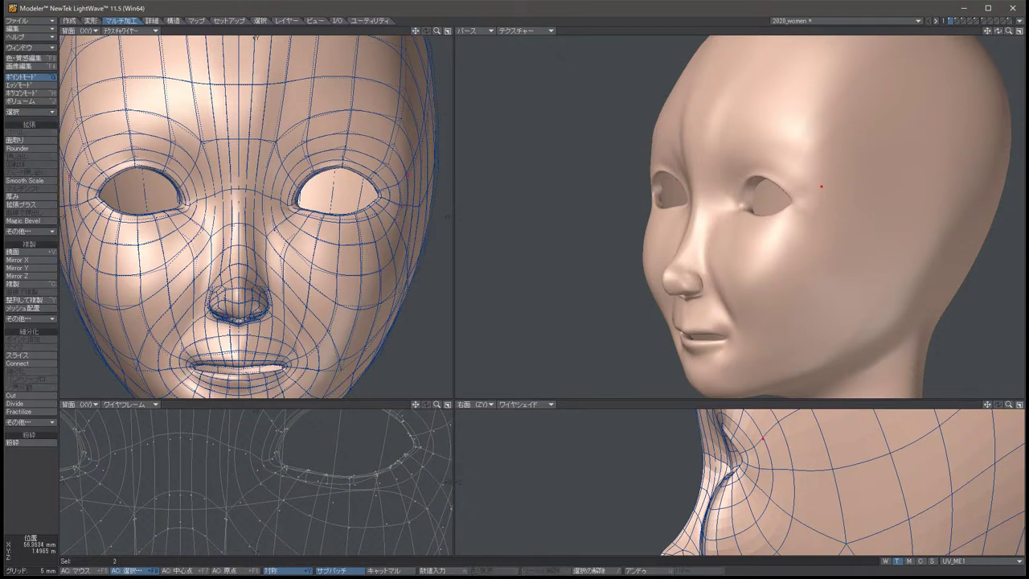
key("t")
left_click_drag(253, 40, 256, 37)
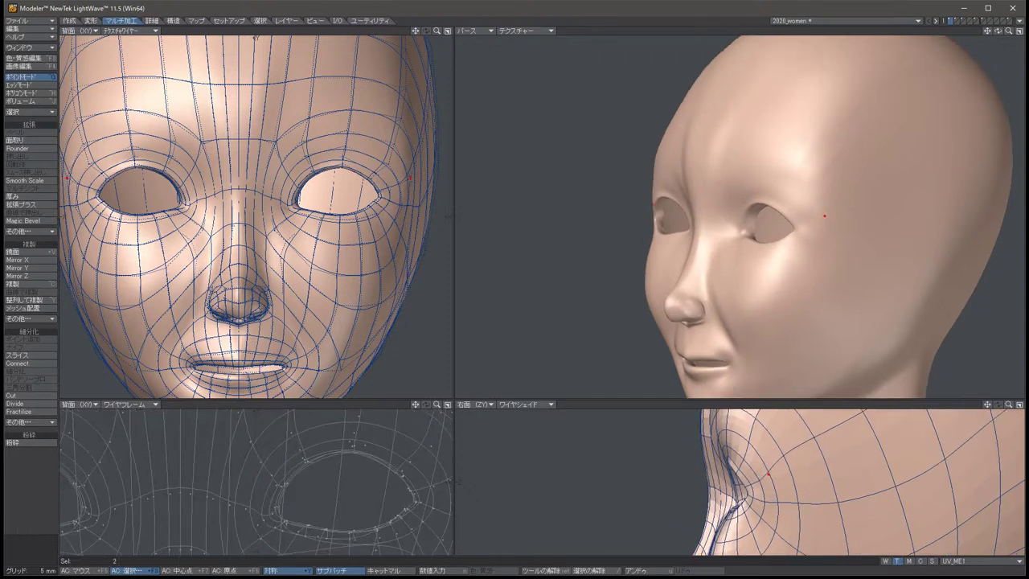
left_click_drag(454, 399, 486, 326)
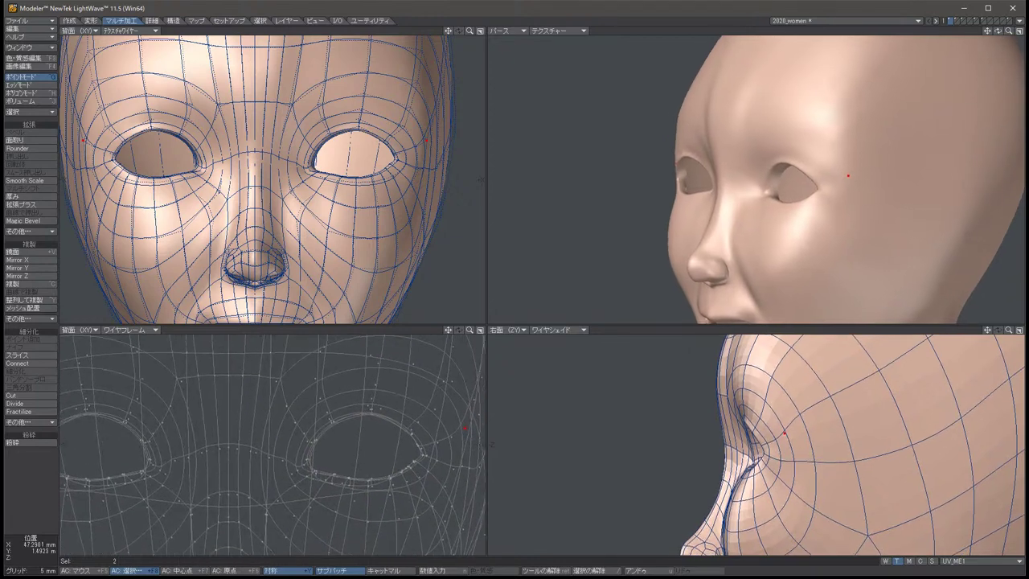
key("t")
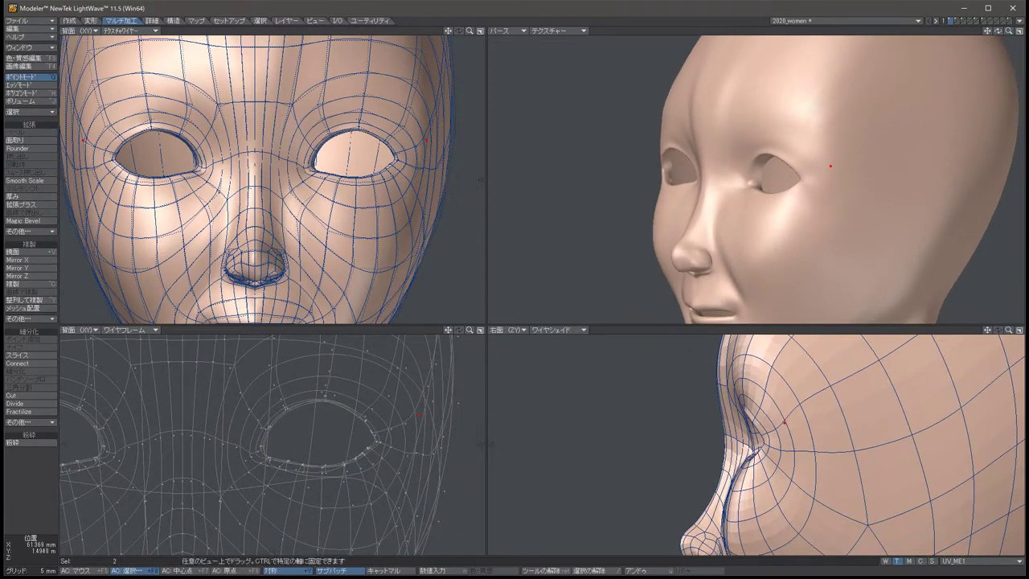
Show the lower-left view as shaded wireframe and clear the selection.
left_click(128, 329)
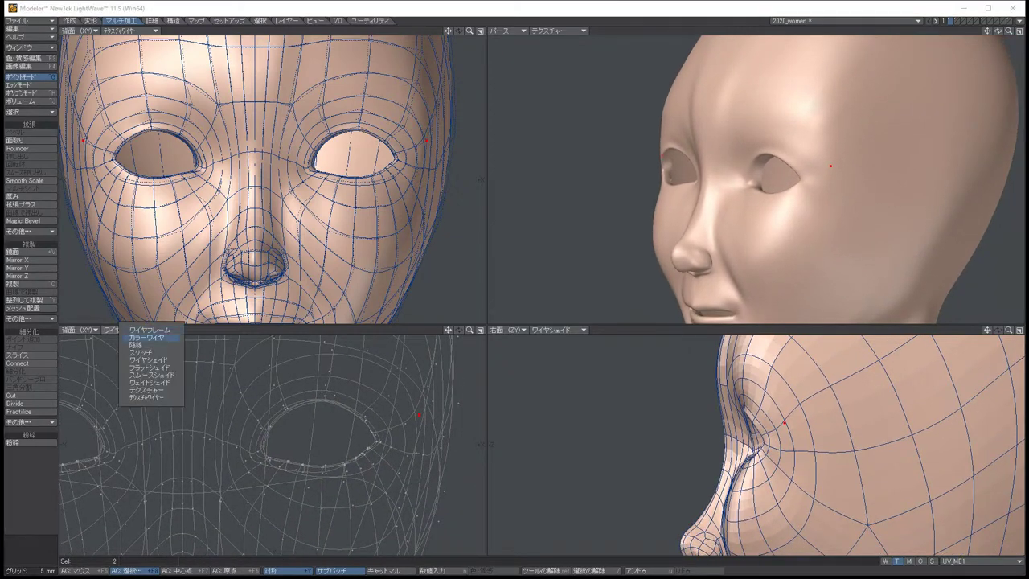
left_click(148, 359)
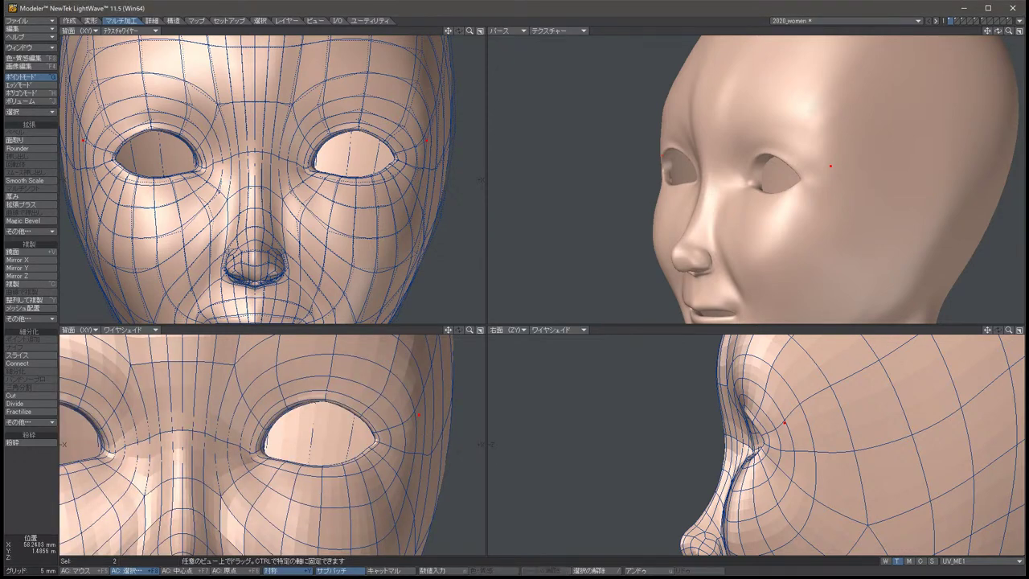
key("slash")
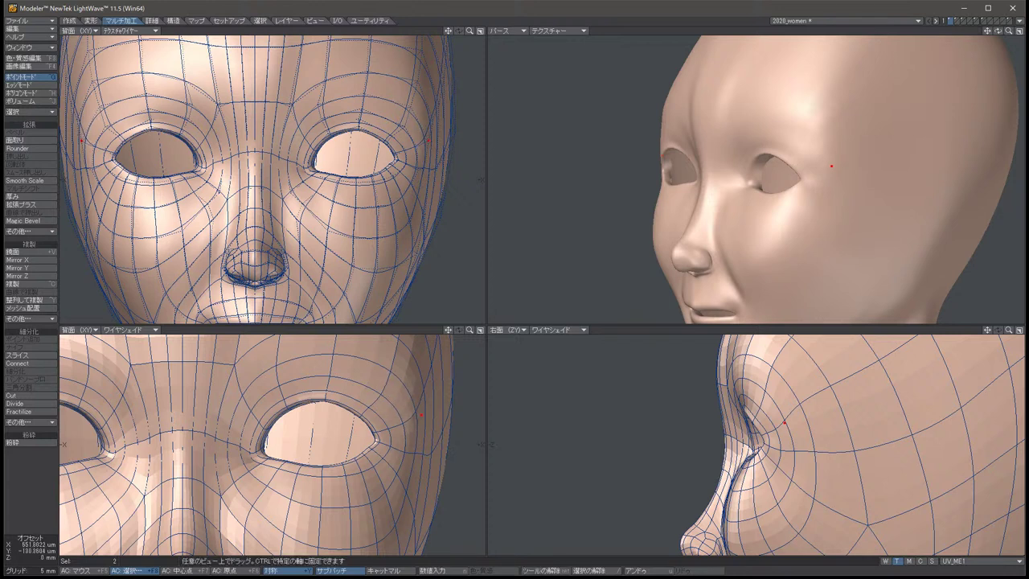
Pull the two matching temple points up and inward.
key("ctrl+z")
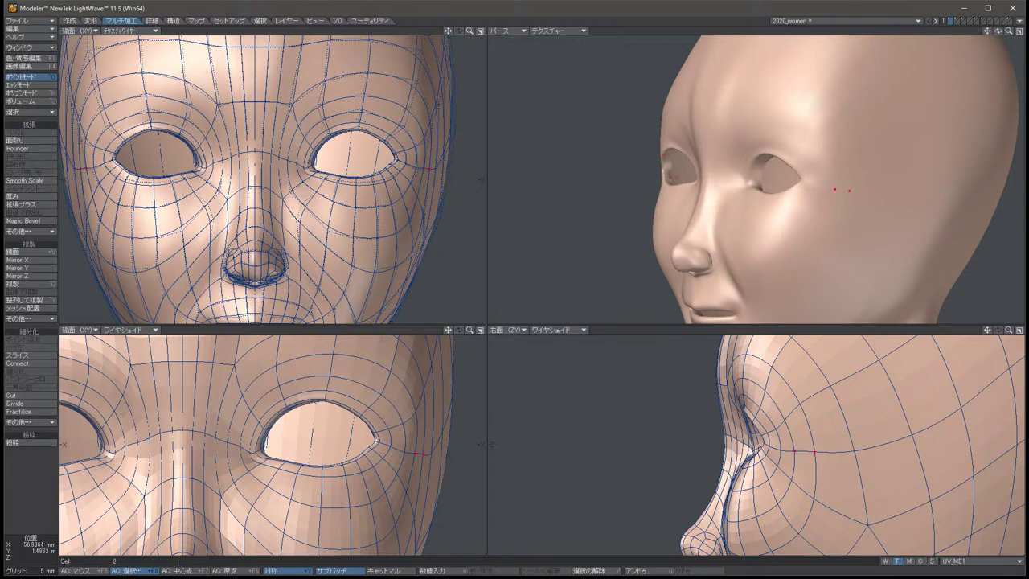
key("t")
key("space")
key("slash")
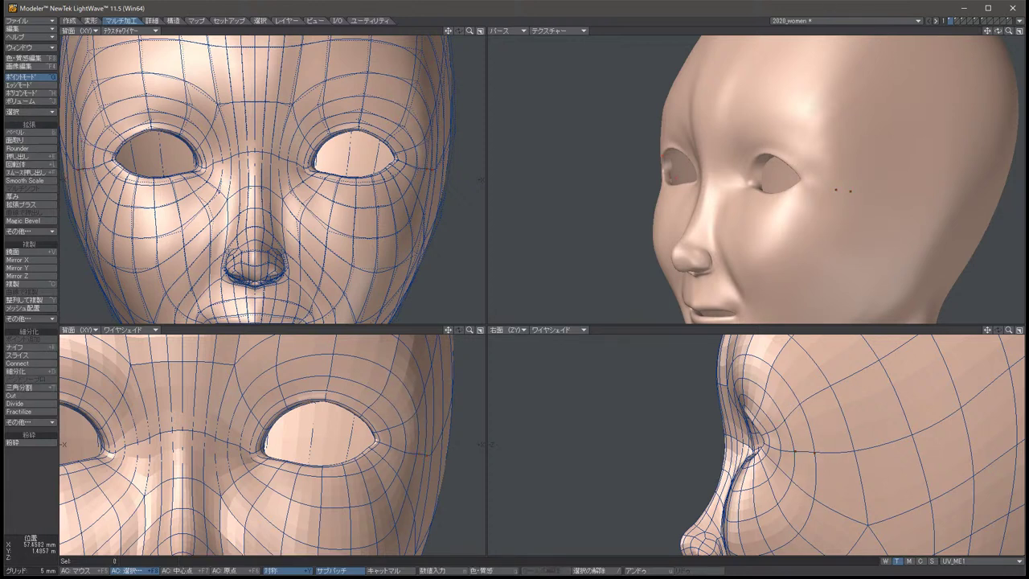
left_click(93, 170)
key("t")
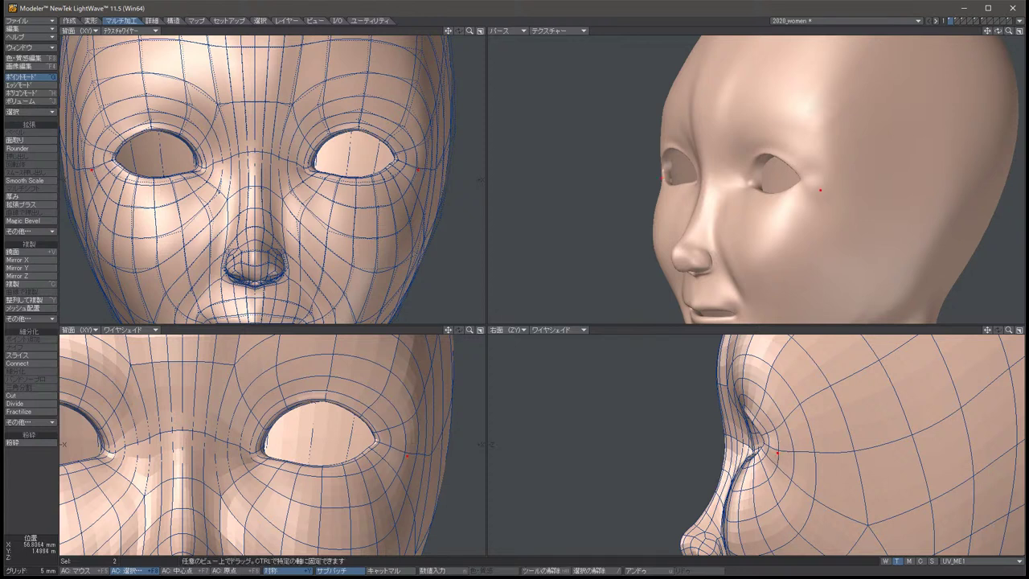
left_click_drag(406, 455, 400, 452)
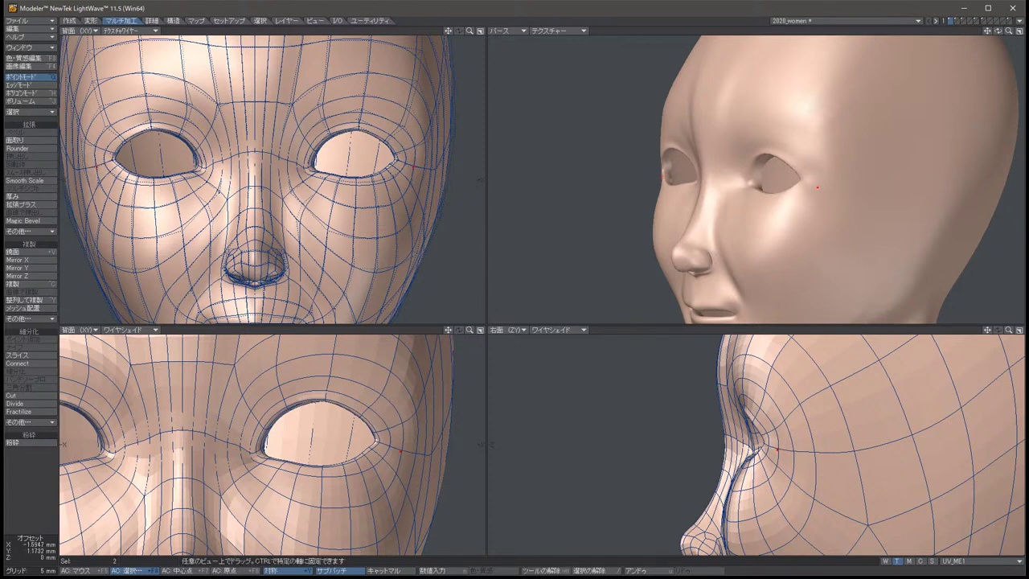
key("space")
key("slash")
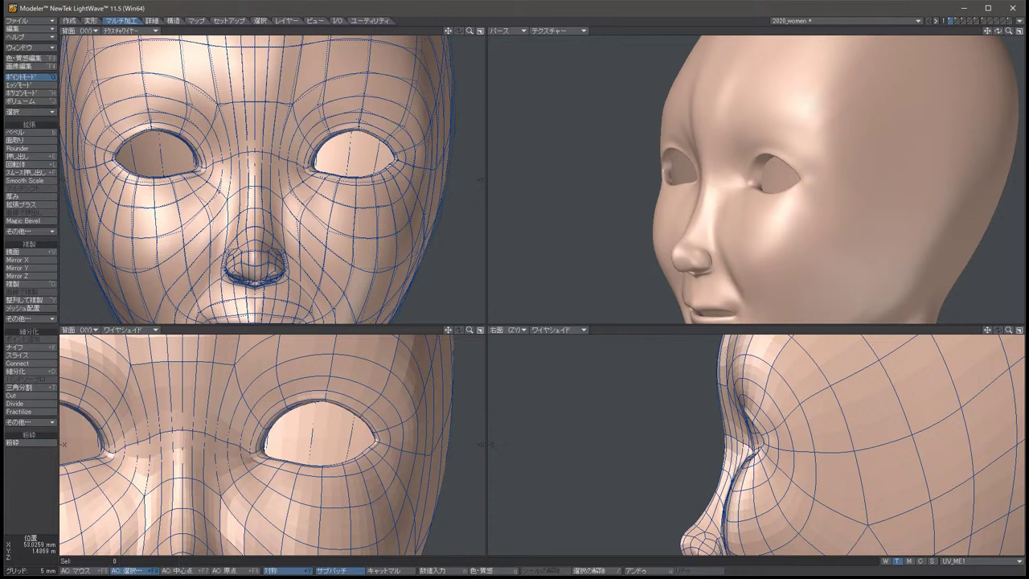
Cut a new edge loop through the ring of polygons around the eye.
key("ctrl+h")
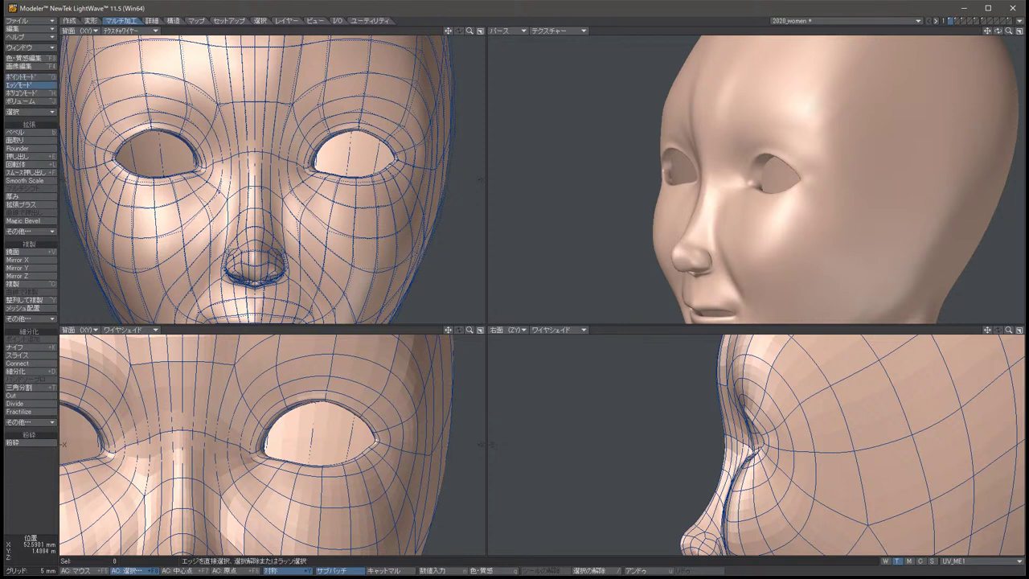
key("ctrl+j")
left_click_drag(396, 432, 372, 494)
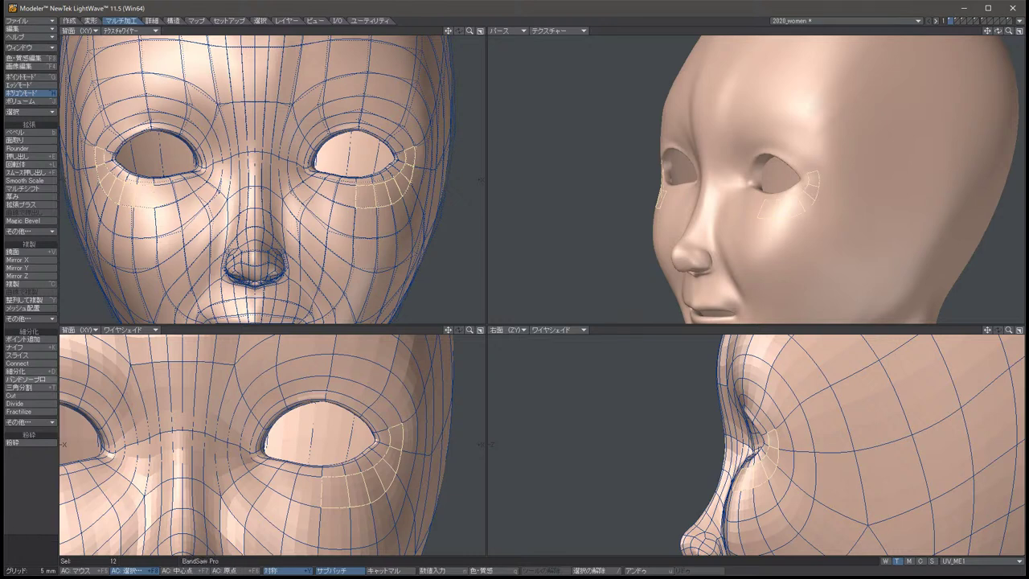
left_click(31, 379)
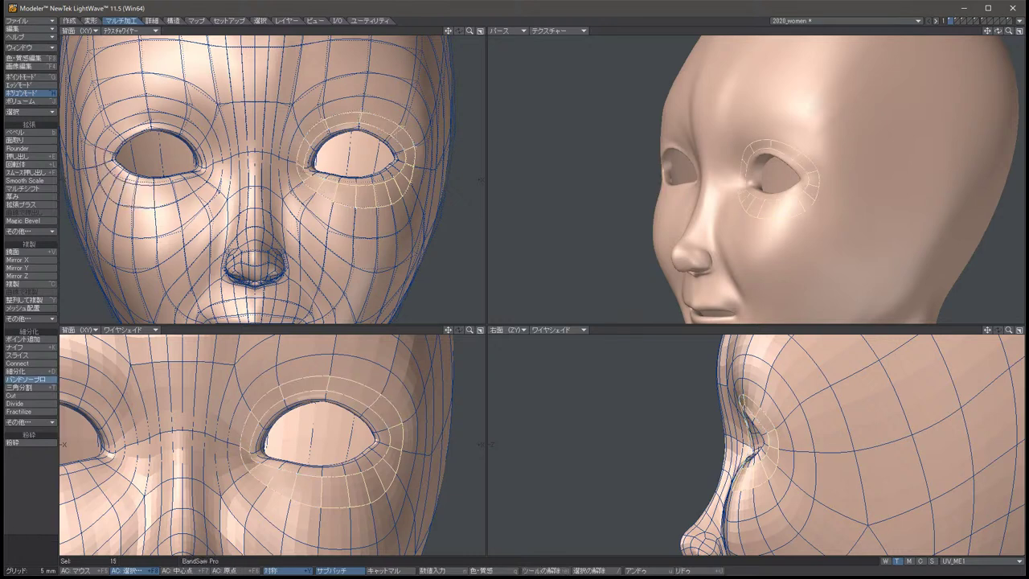
left_click(31, 421)
left_click(28, 421)
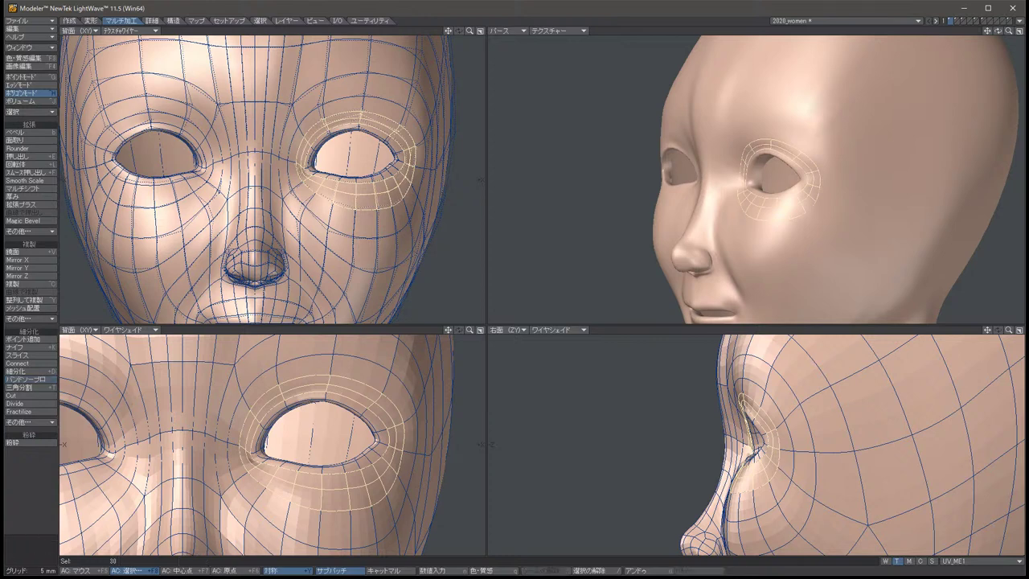
key("ctrl+h")
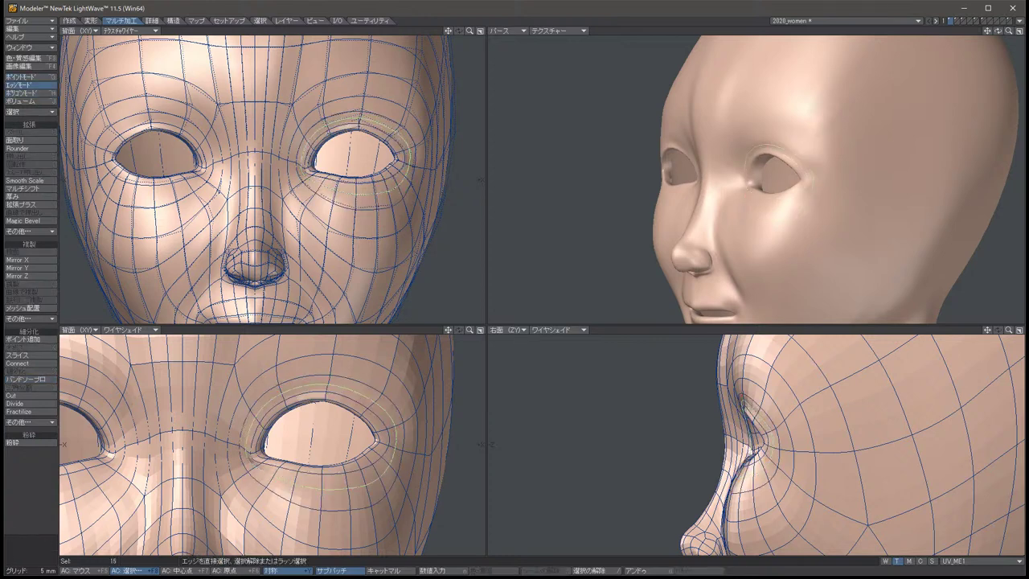
key("ctrl+j")
key("slash")
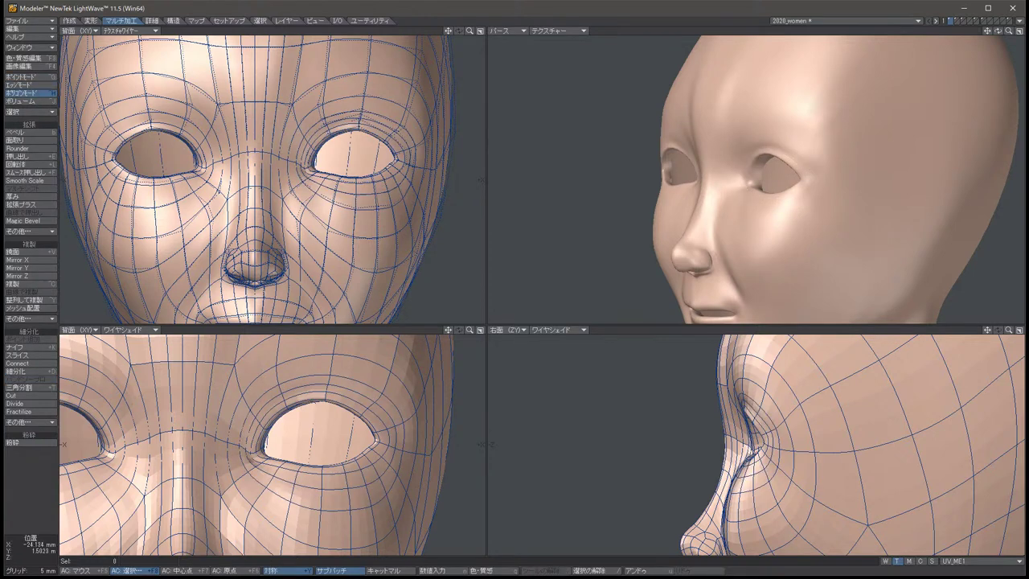
Cut another loop around the left eye from two polygons at its outer corner.
left_click_drag(90, 394, 104, 414)
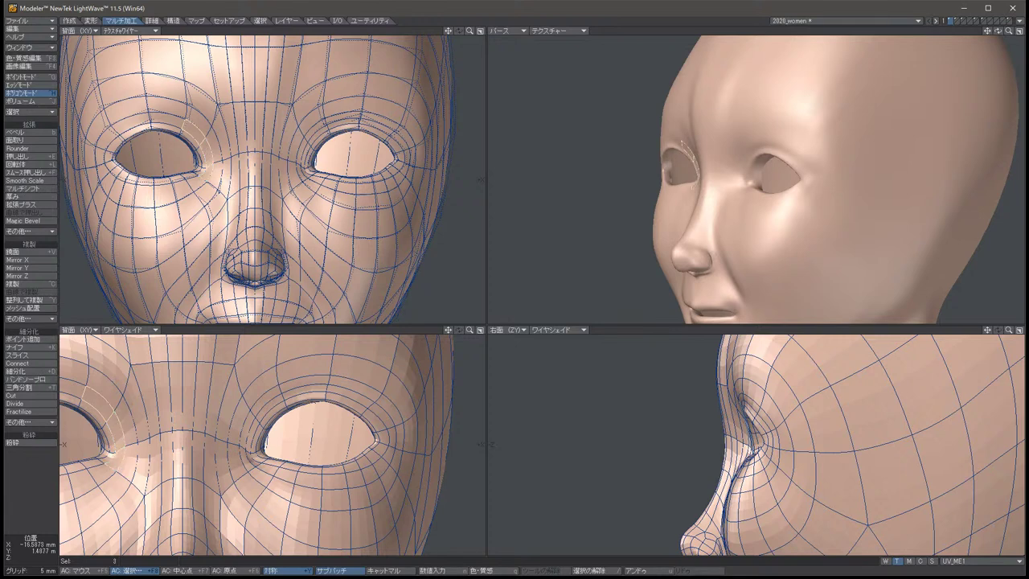
left_click(27, 378)
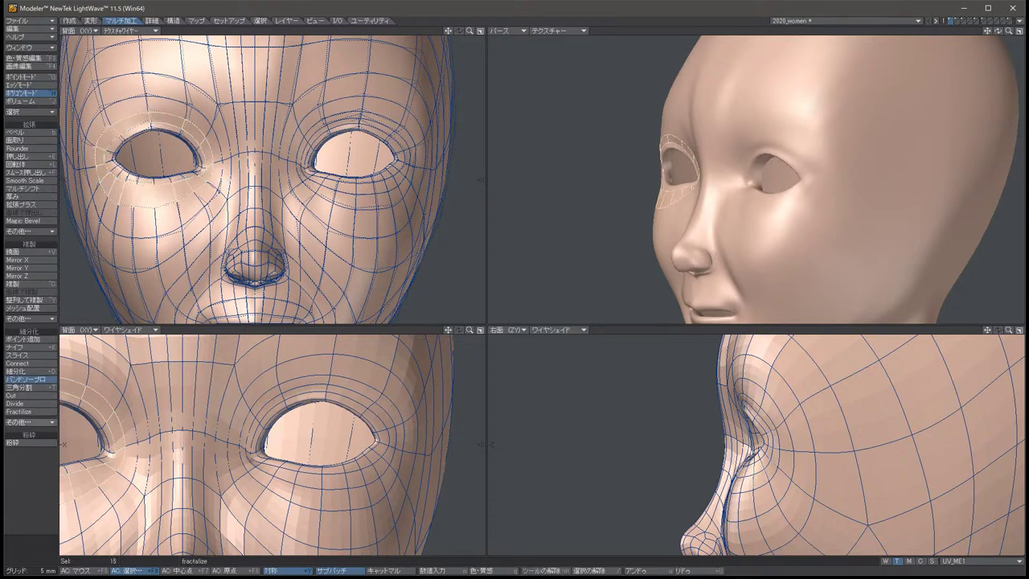
left_click(30, 422)
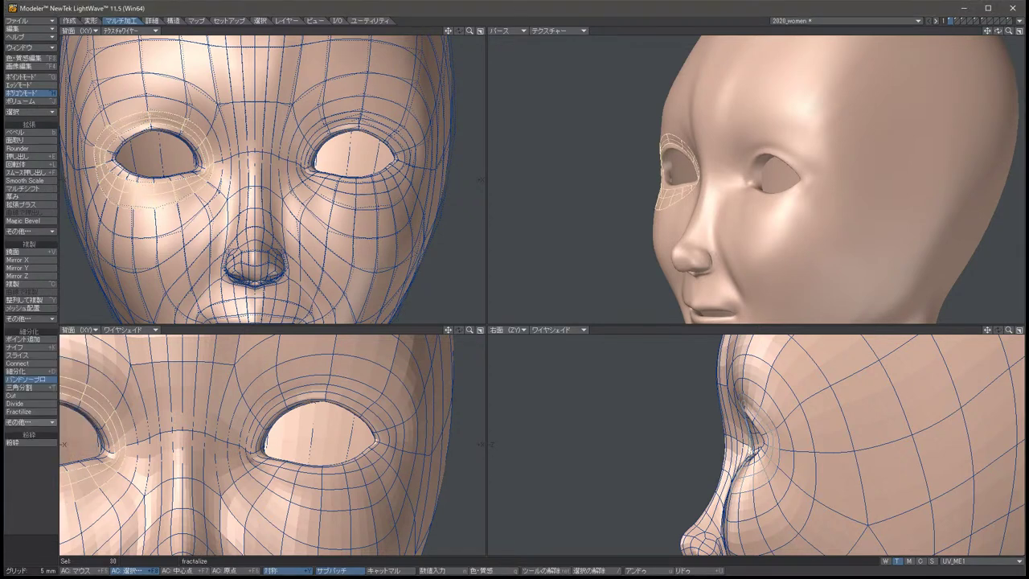
key("space")
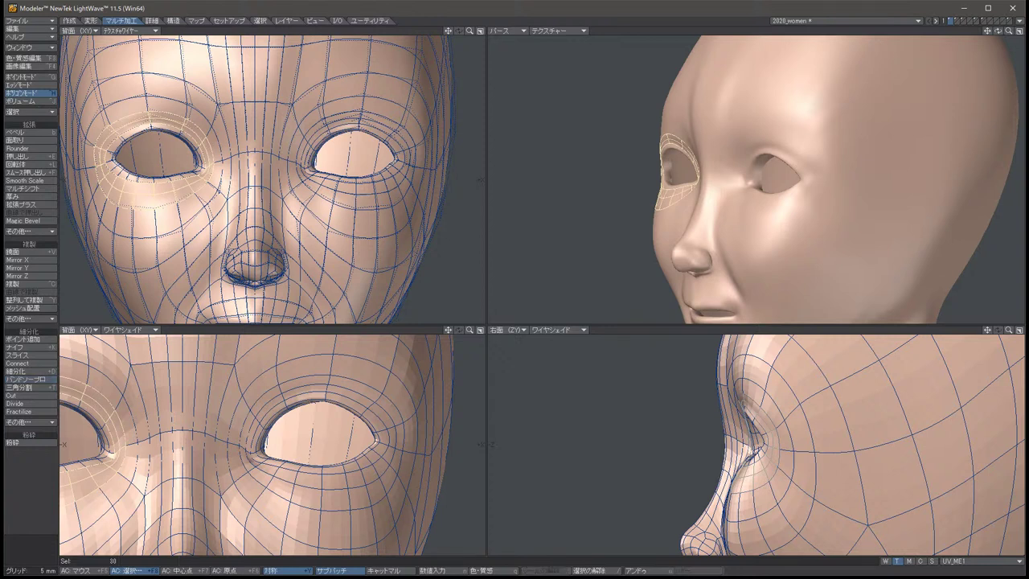
key("/")
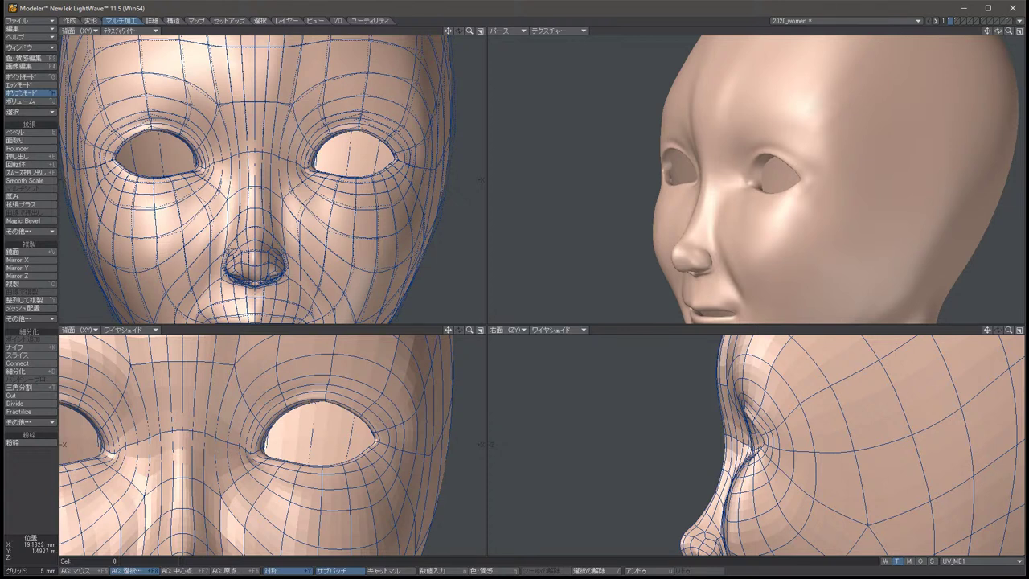
left_click(313, 153)
key("ctrl+g")
key("ctrl+h")
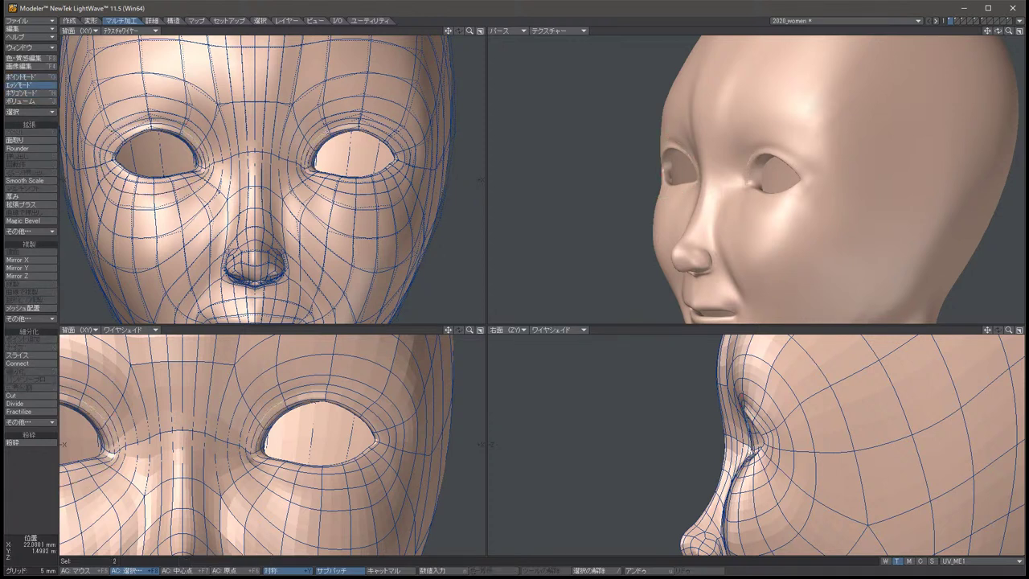
key("t")
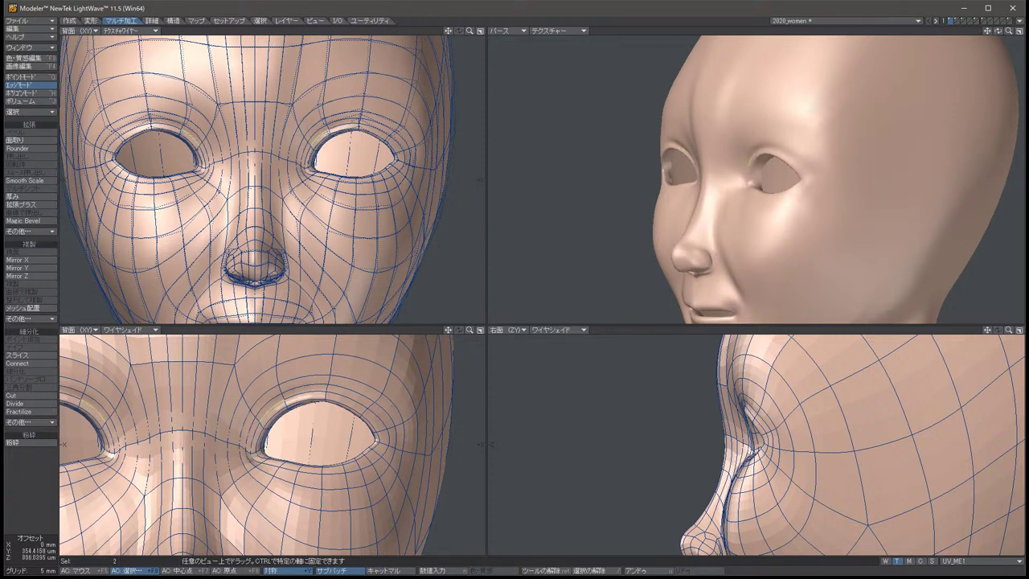
key("space")
key("slash")
left_click(255, 437)
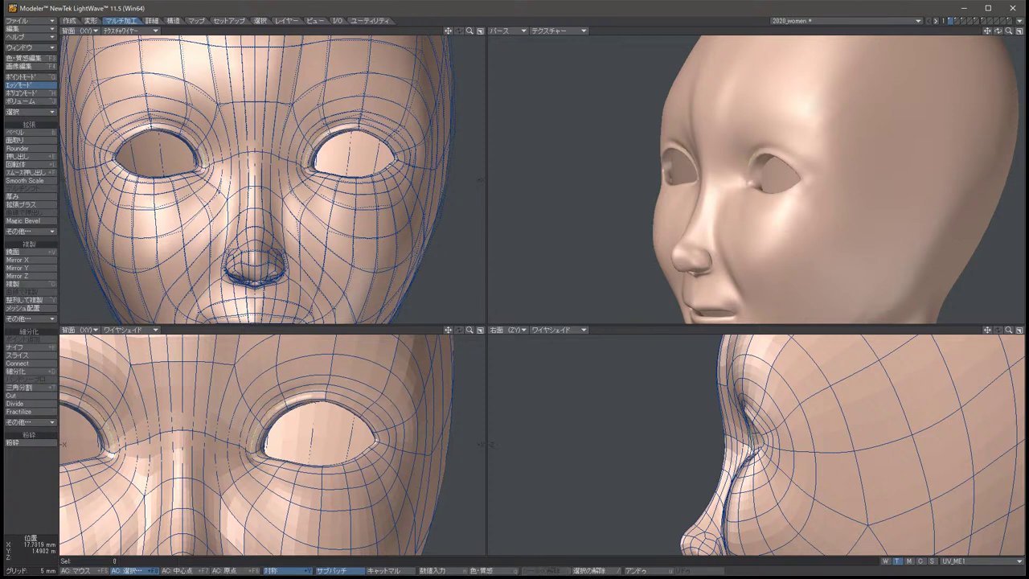
key("t")
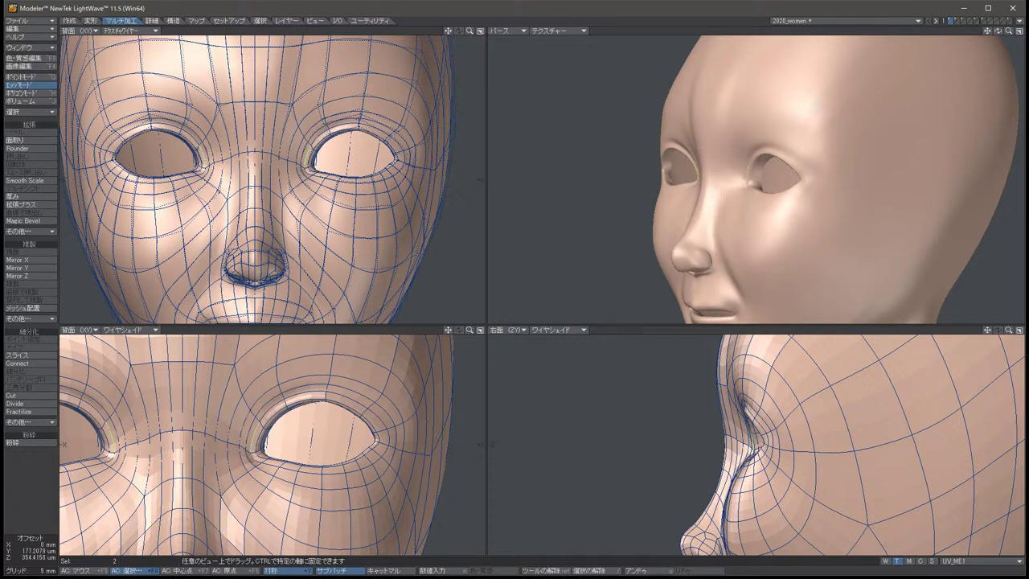
key("space")
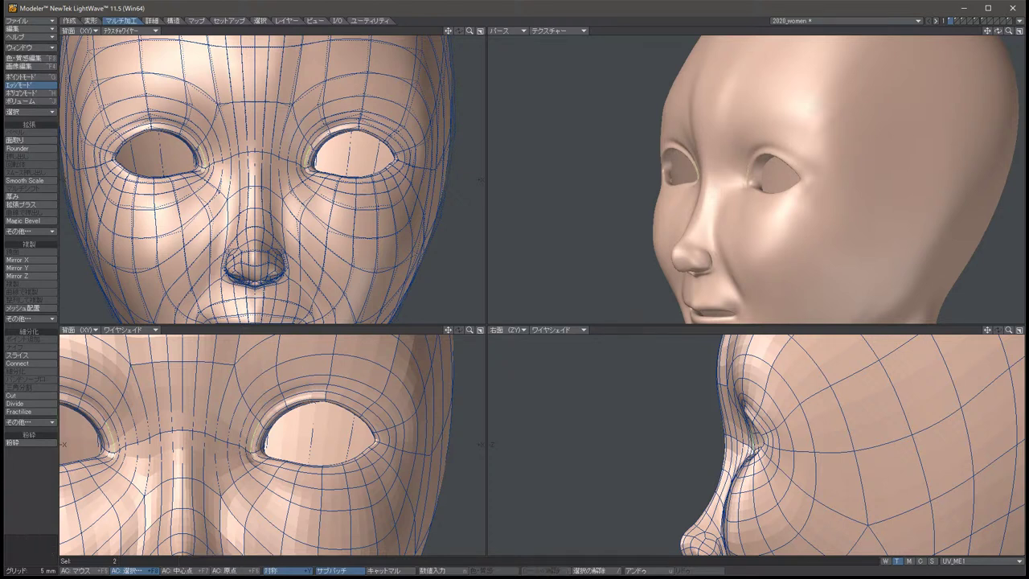
key("slash")
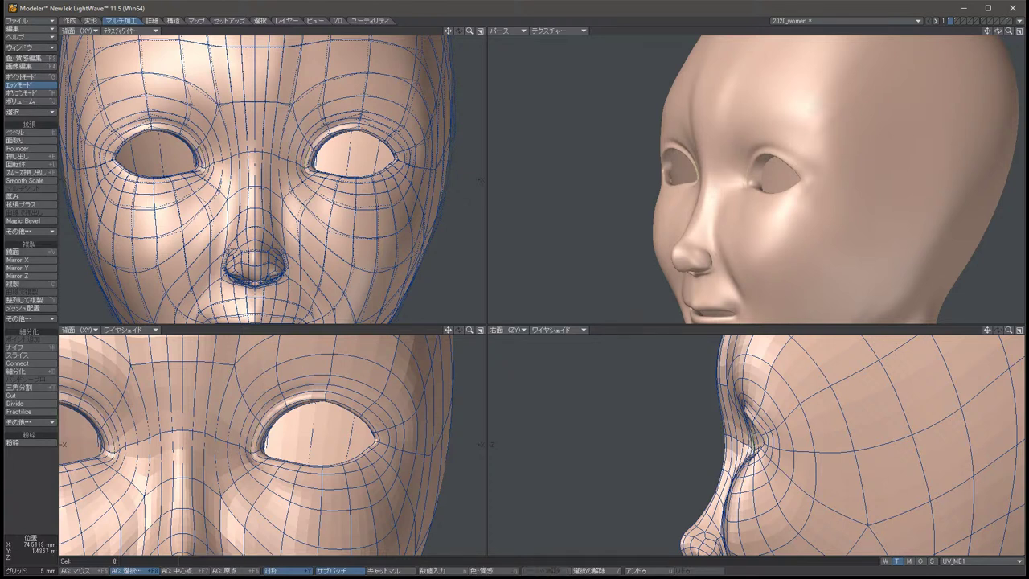
Show both purple eyeballs and shift the selected eyelid edges above the eyes slightly.
key("shift+2")
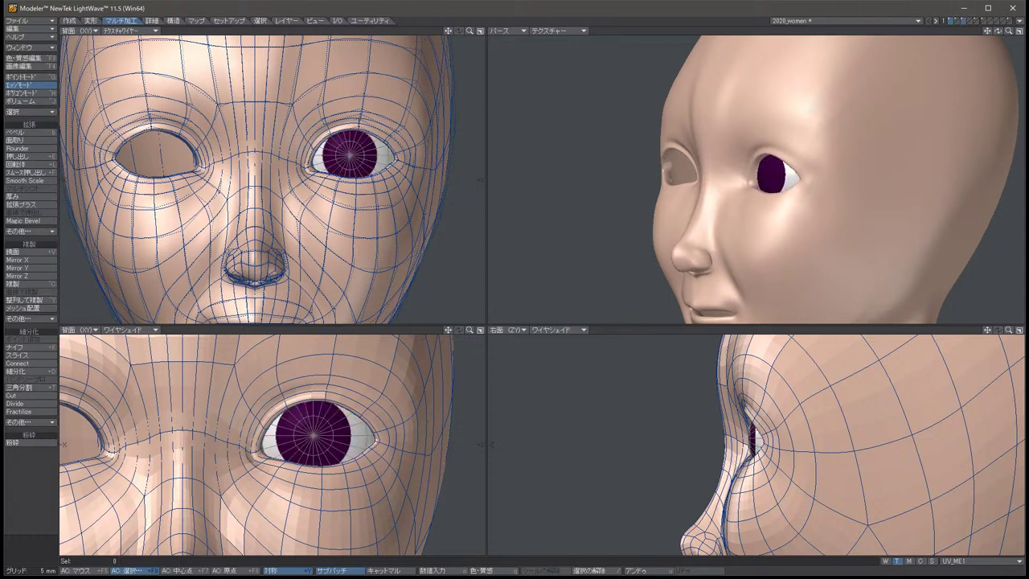
key("shift+3")
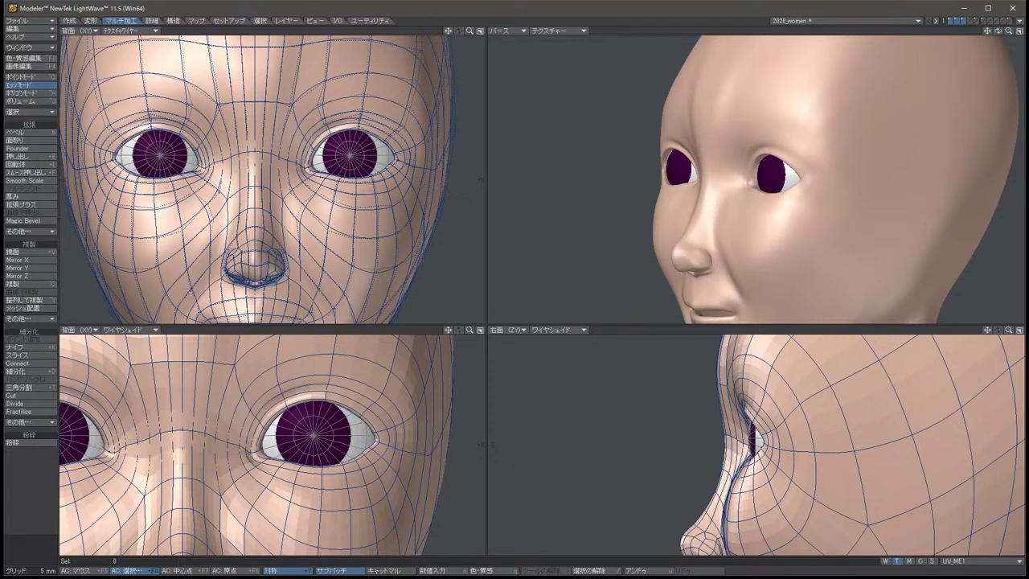
left_click(144, 127)
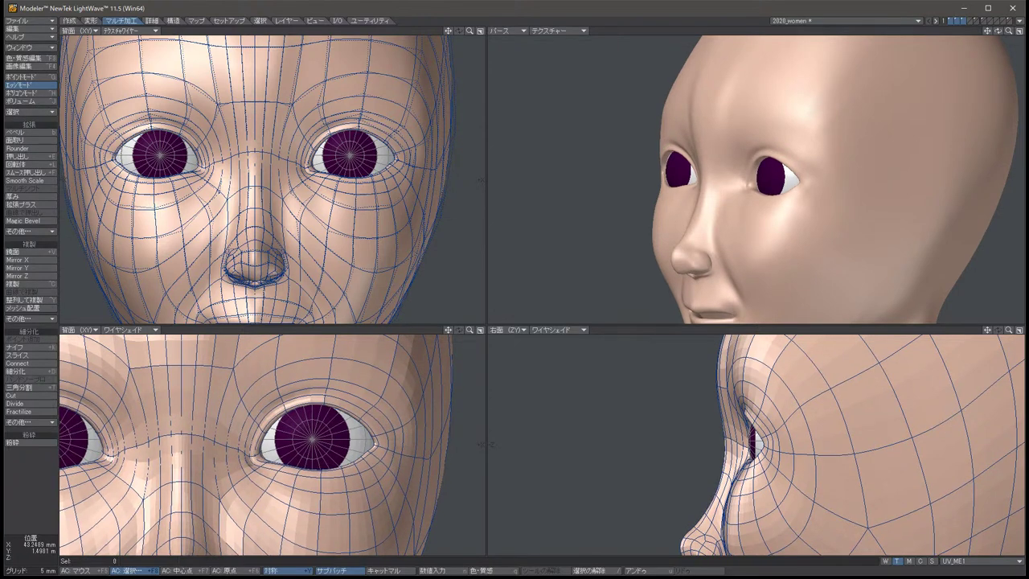
left_click(133, 126)
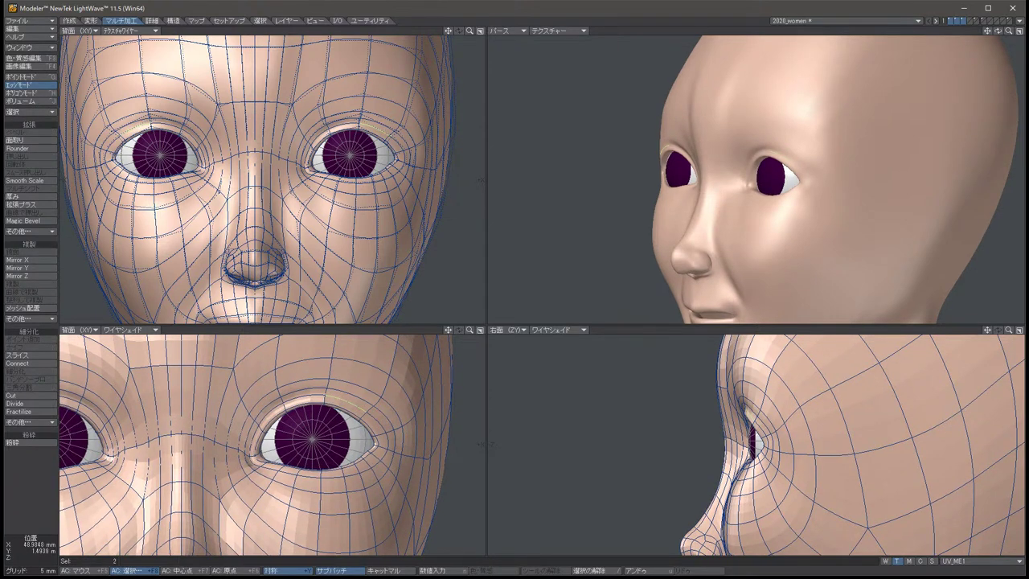
left_click(397, 143)
key("t")
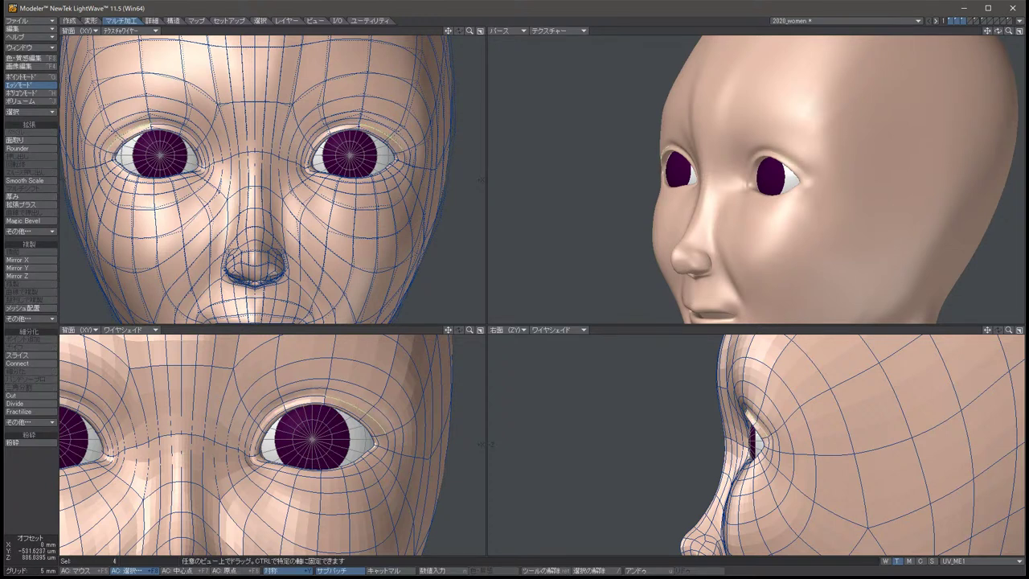
left_click_drag(752, 412, 754, 416)
key("space")
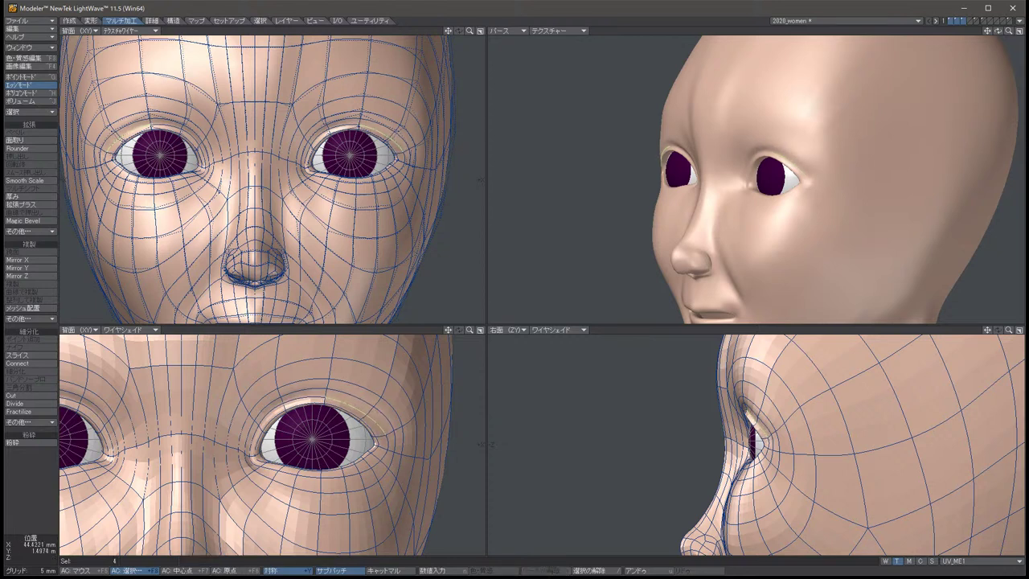
Reselect the two edges above the eyes and adjust them again.
key("t")
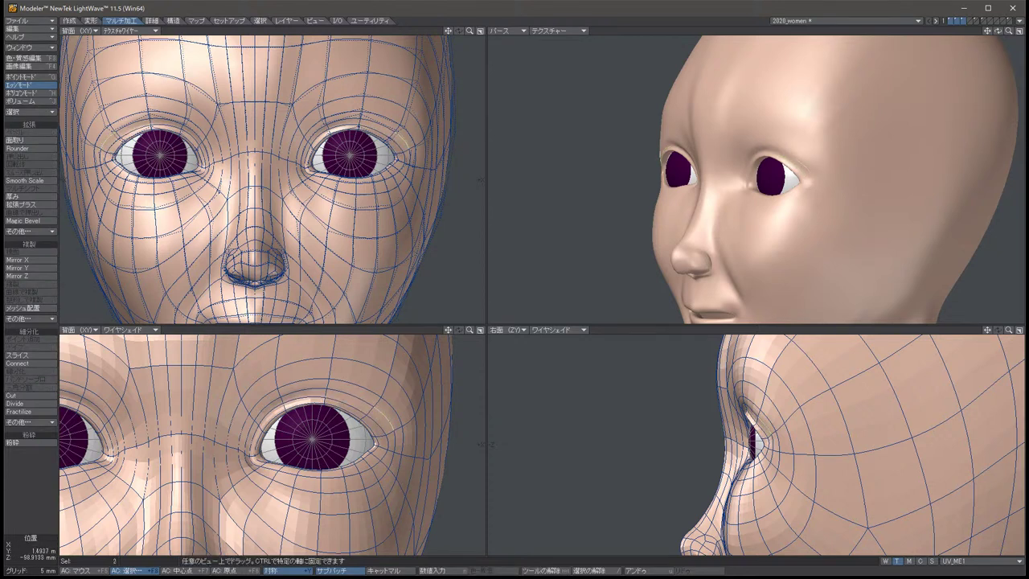
key("space")
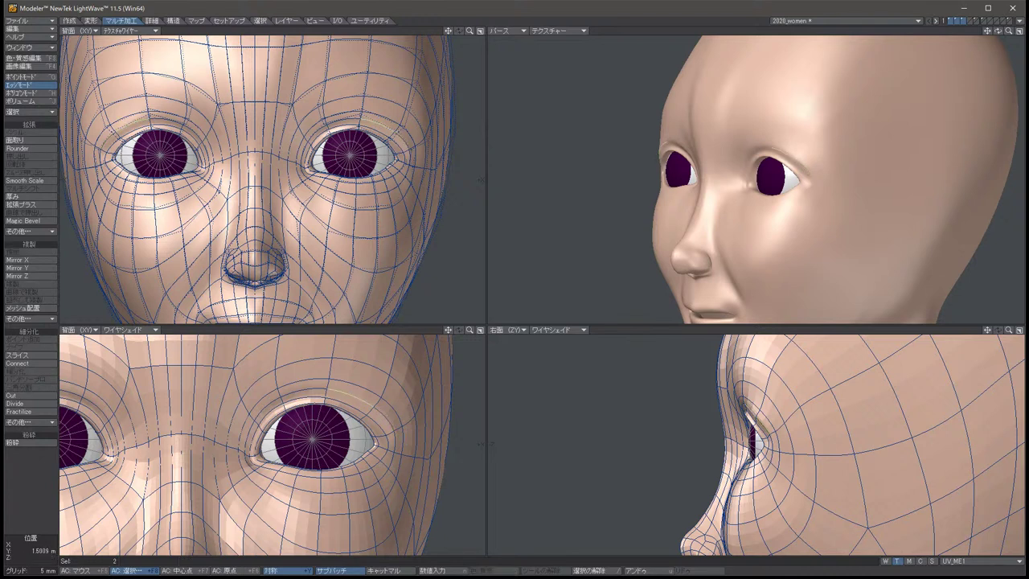
key("slash")
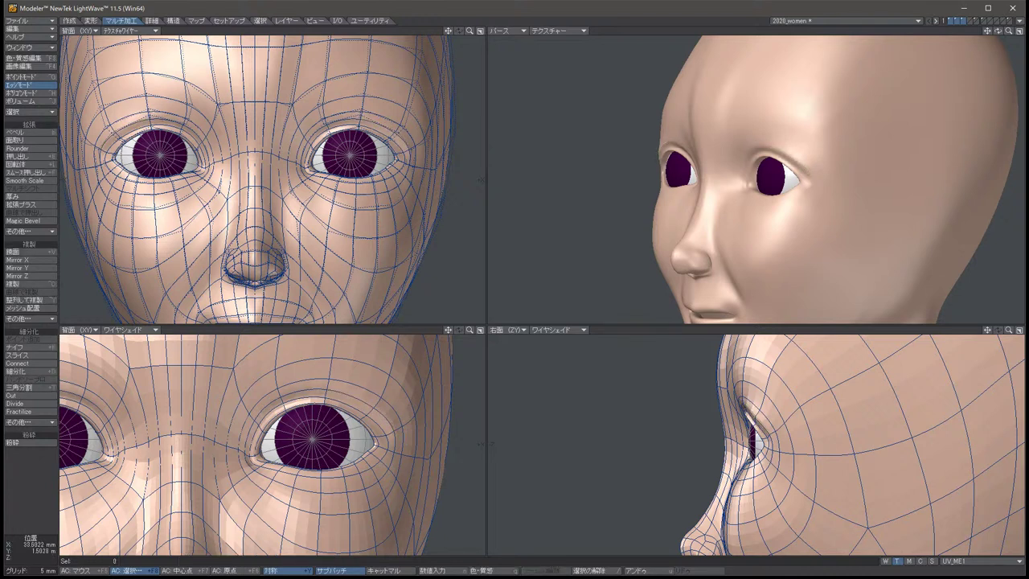
key("ctrl+z")
key("t")
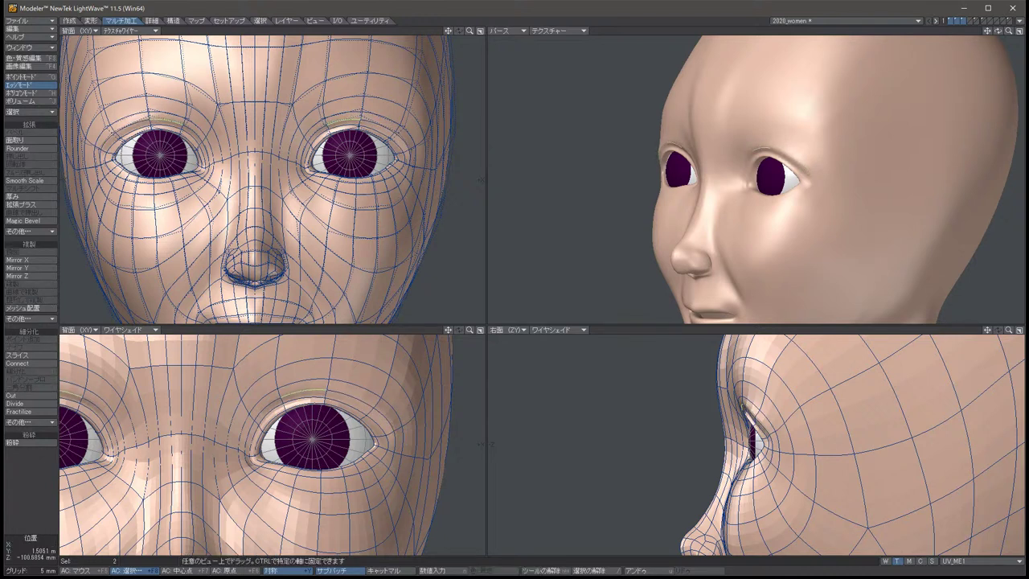
key("slash")
key("Left")
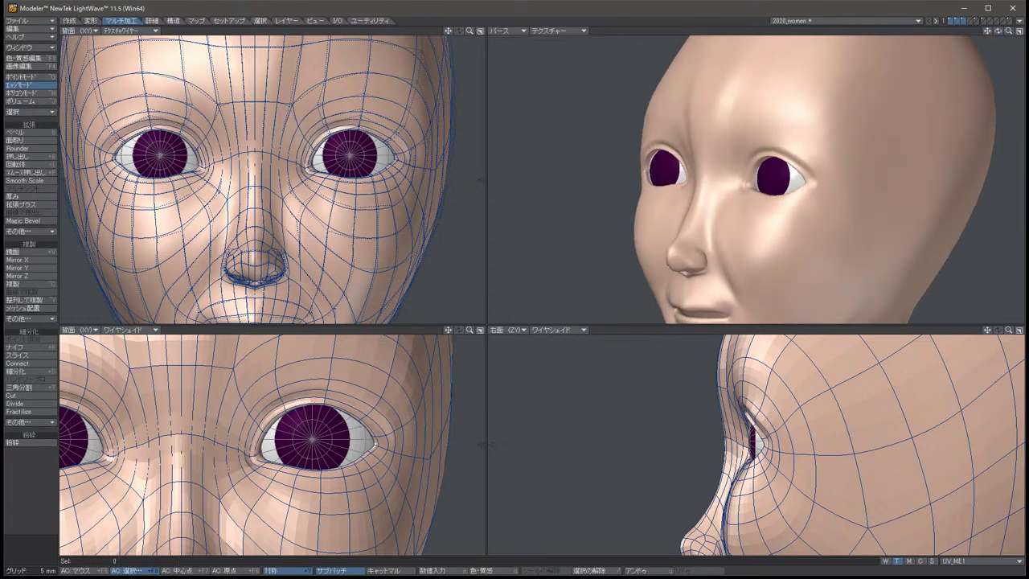
Turn the perspective view front-on and make final nudges to the mirrored eyelid edges.
key("Right")
key("Right")
key("Right")
key("Right")
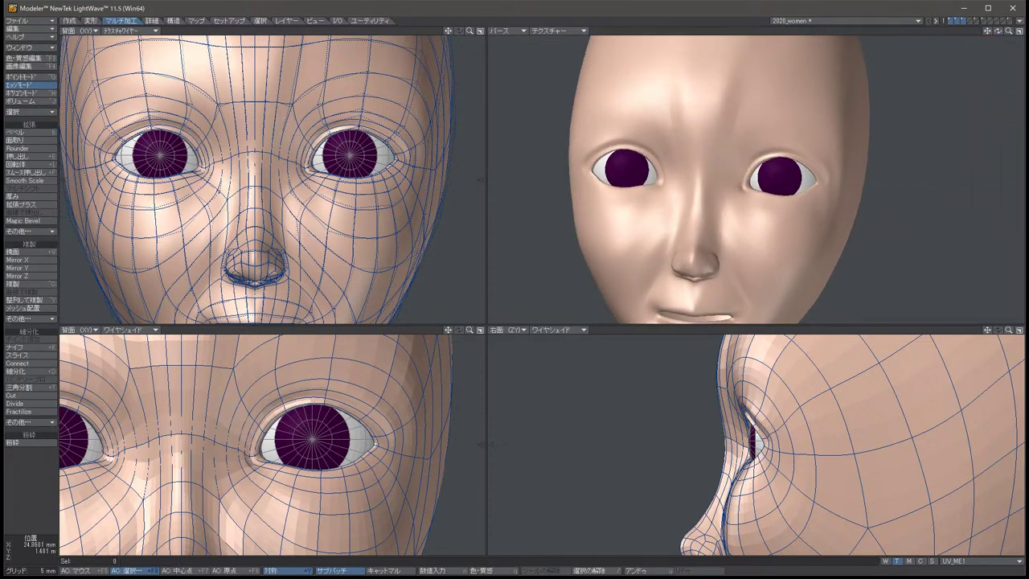
key("t")
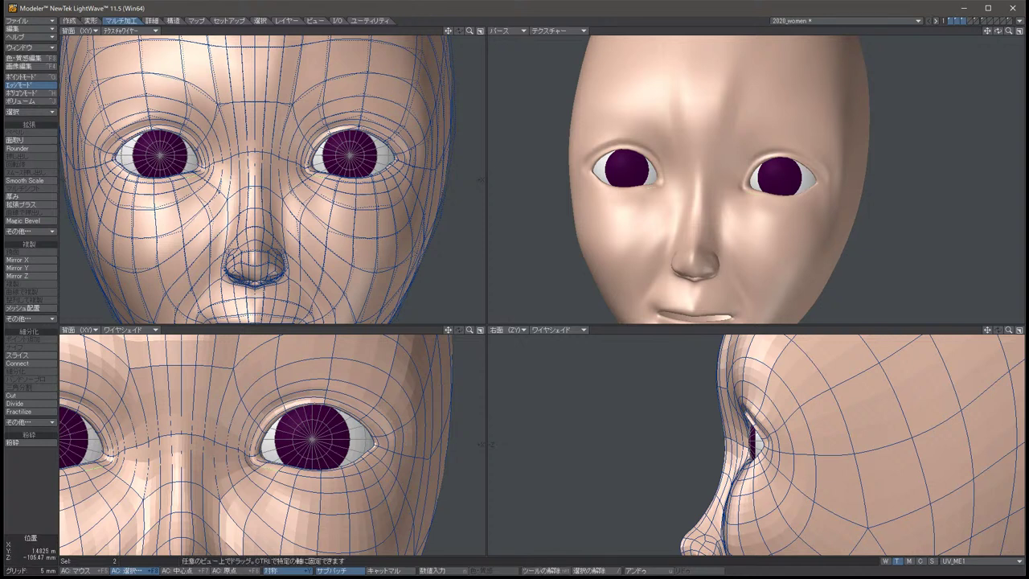
key("space")
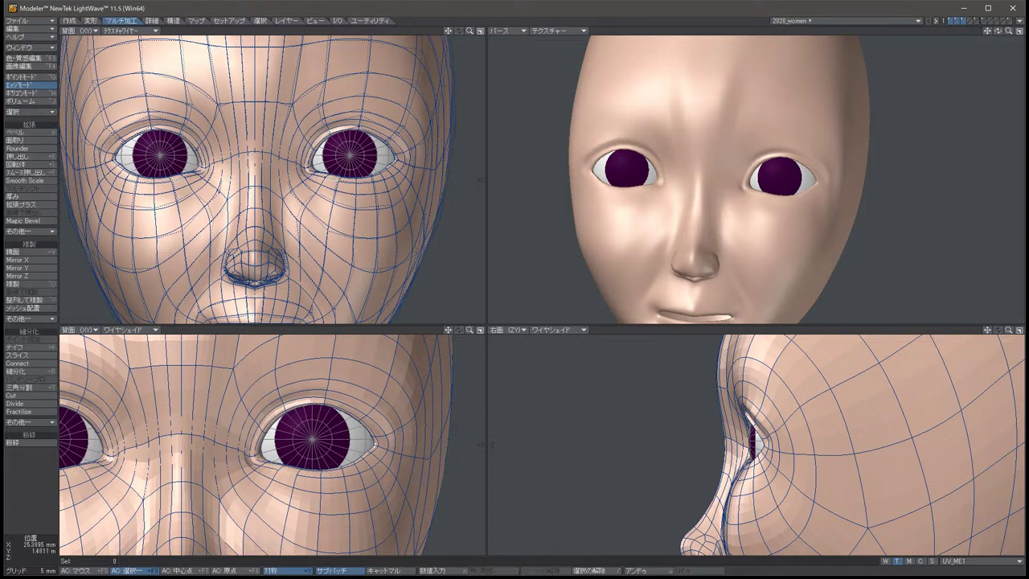
key("t")
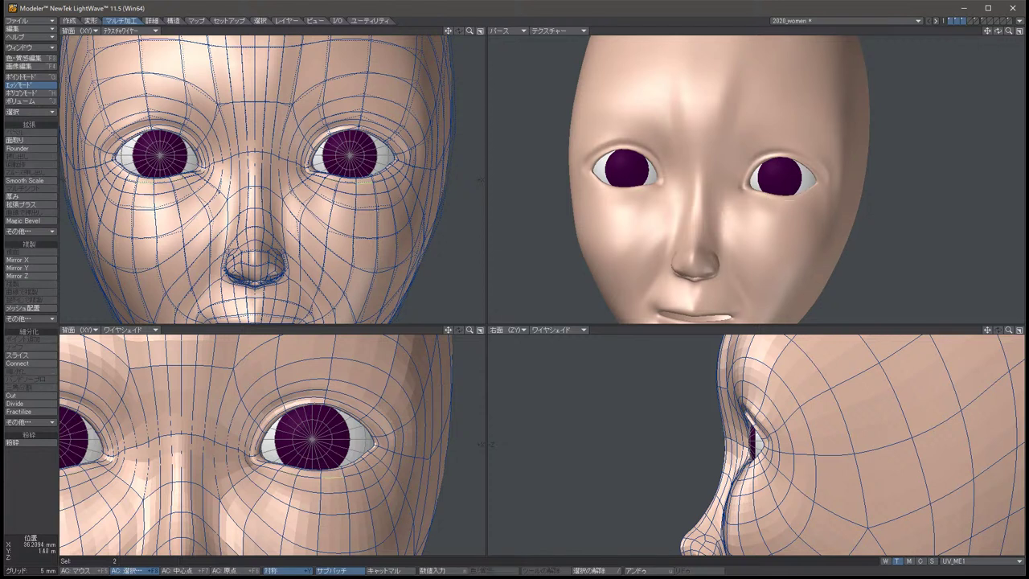
key("space")
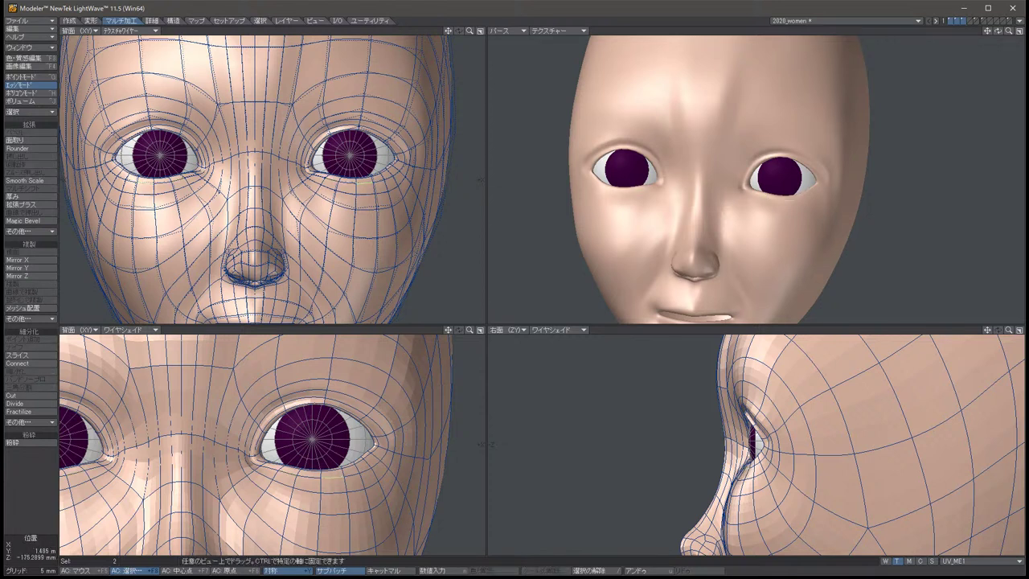
key("t")
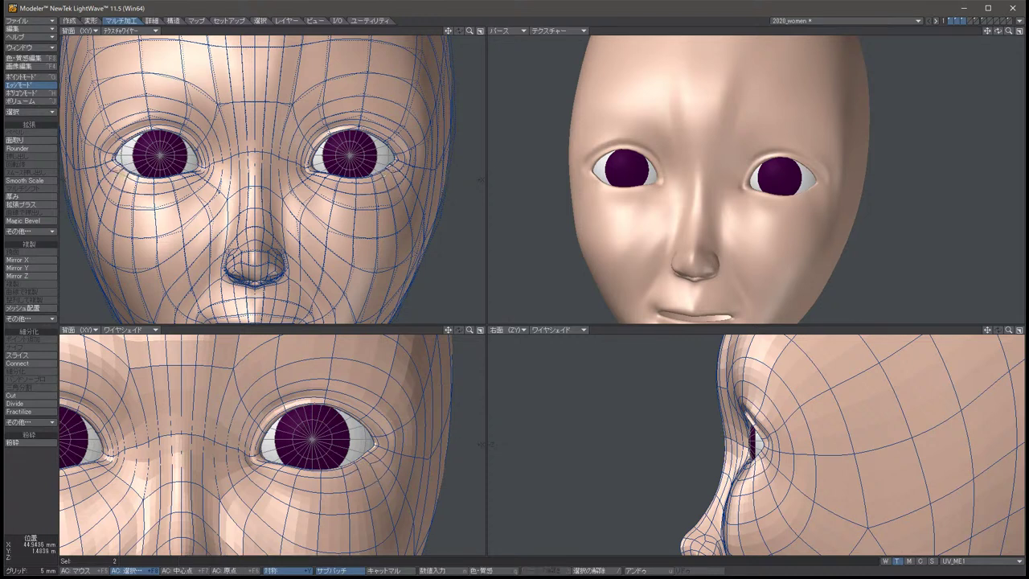
key("space")
key("space")
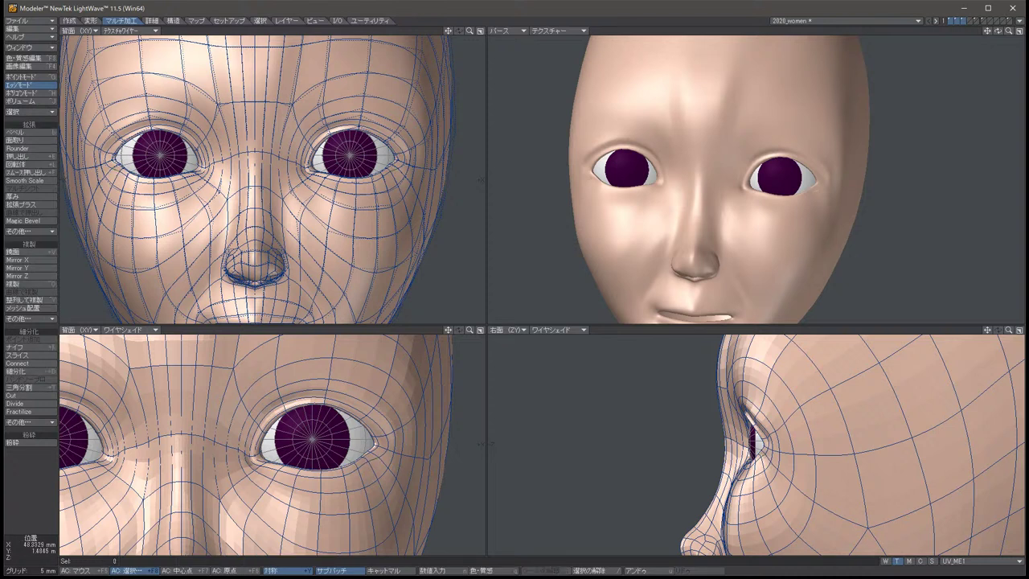
Switch to Point mode to work on the points around the eye, then clear the selection.
key("space")
key("space")
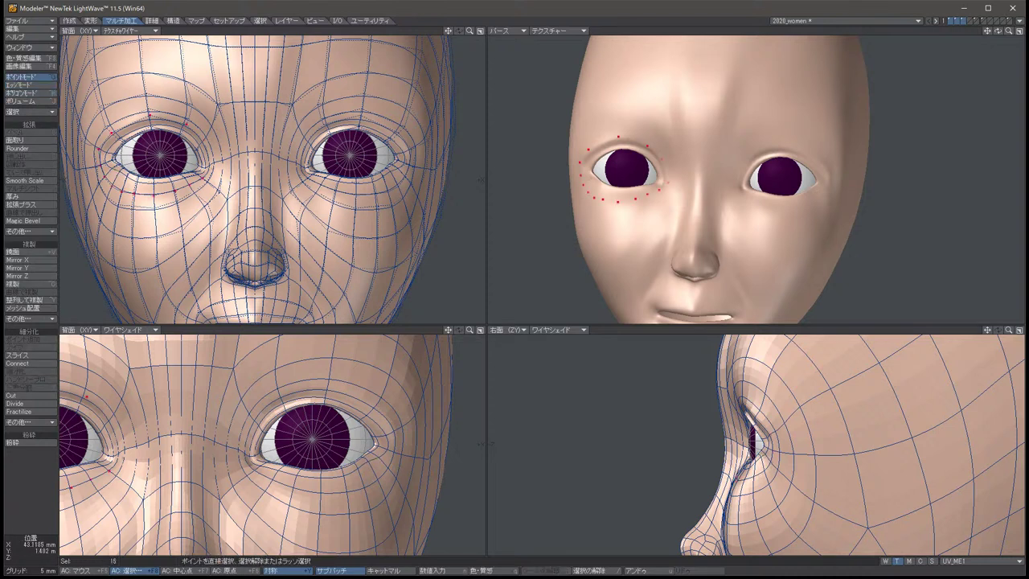
key("space")
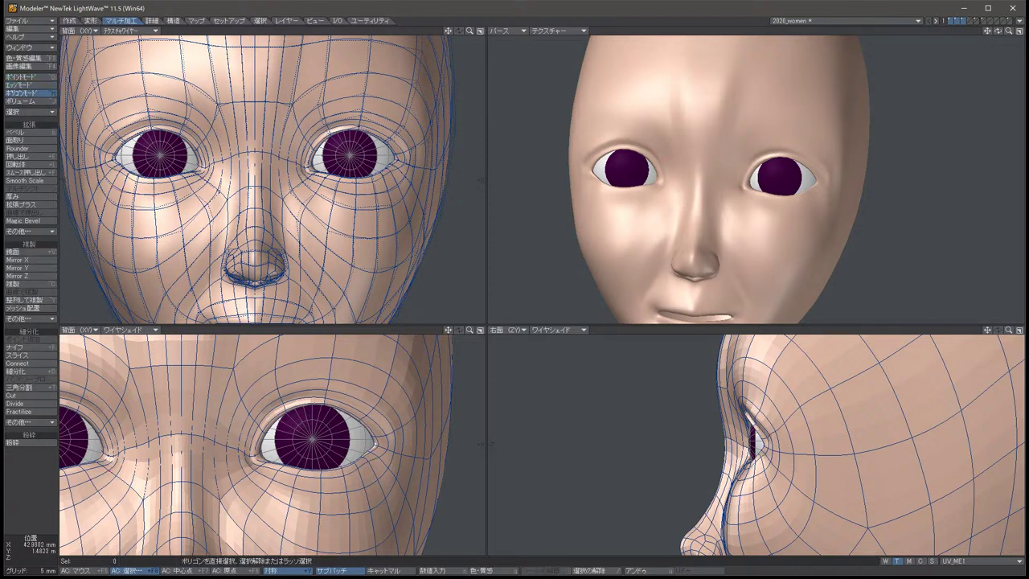
key("space")
key("t")
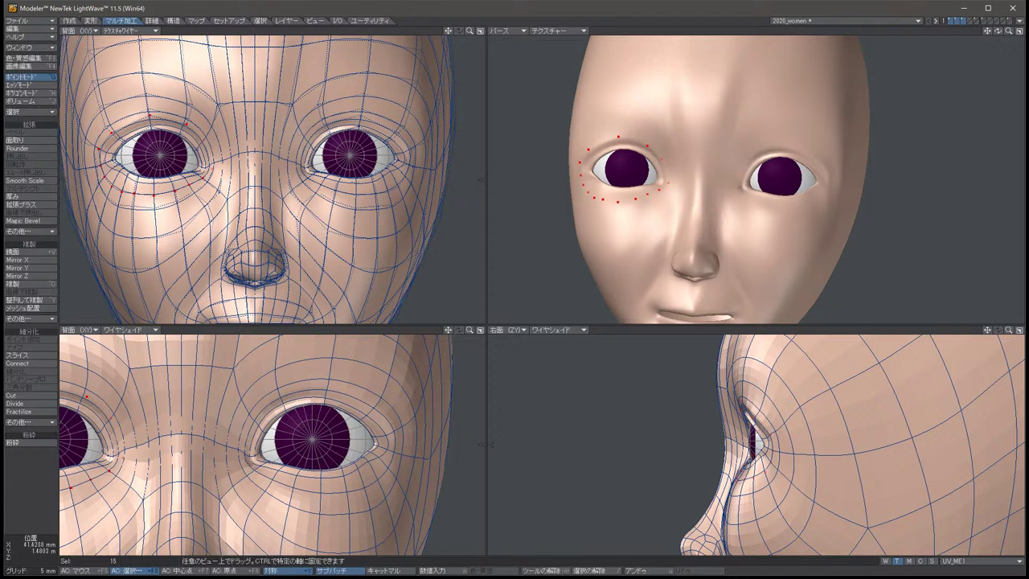
key("space")
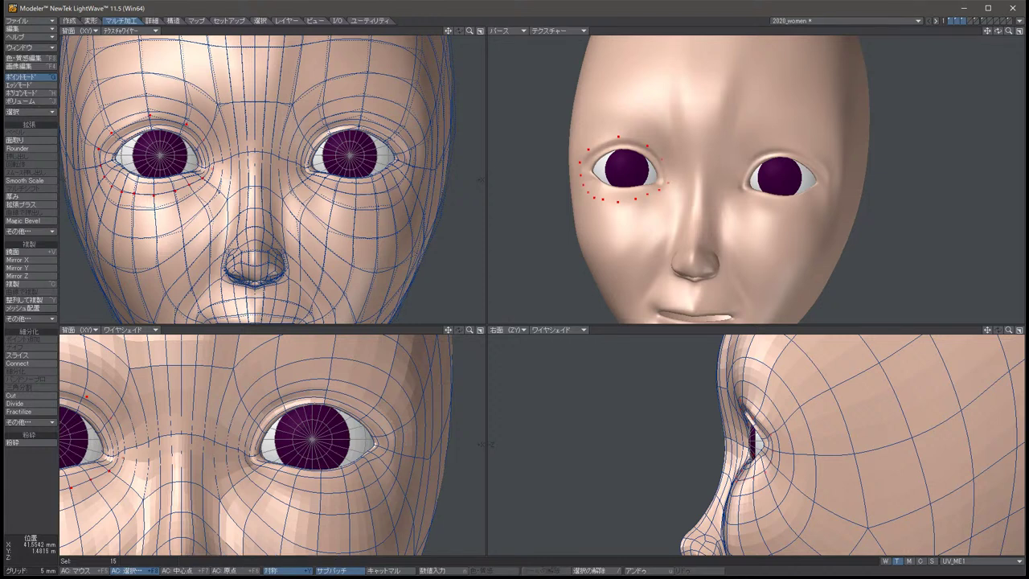
key("slash")
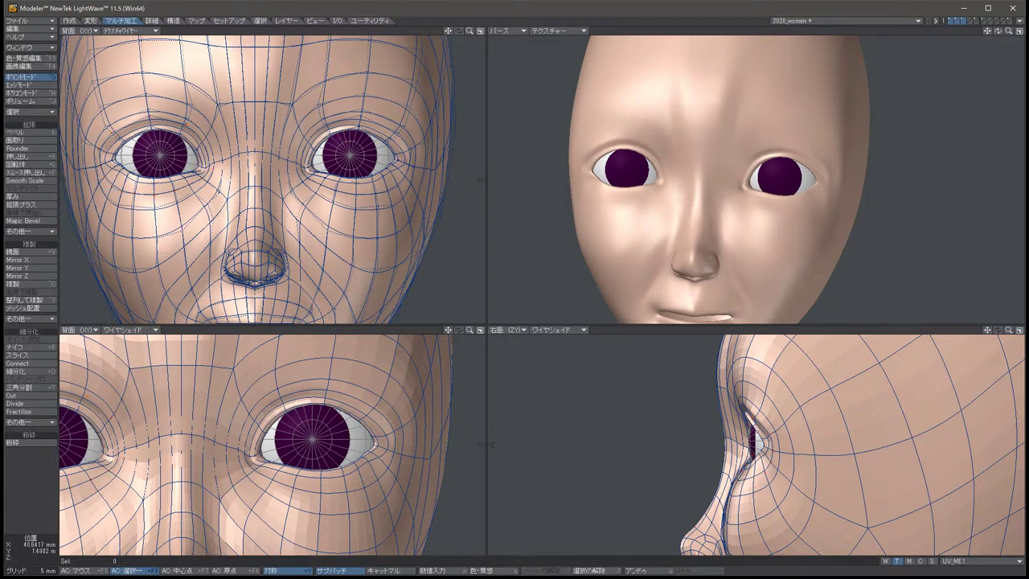
Shift the mirrored eye-point pair slightly up and toward the nose, then undo the inward move.
left_click(137, 181)
key("t")
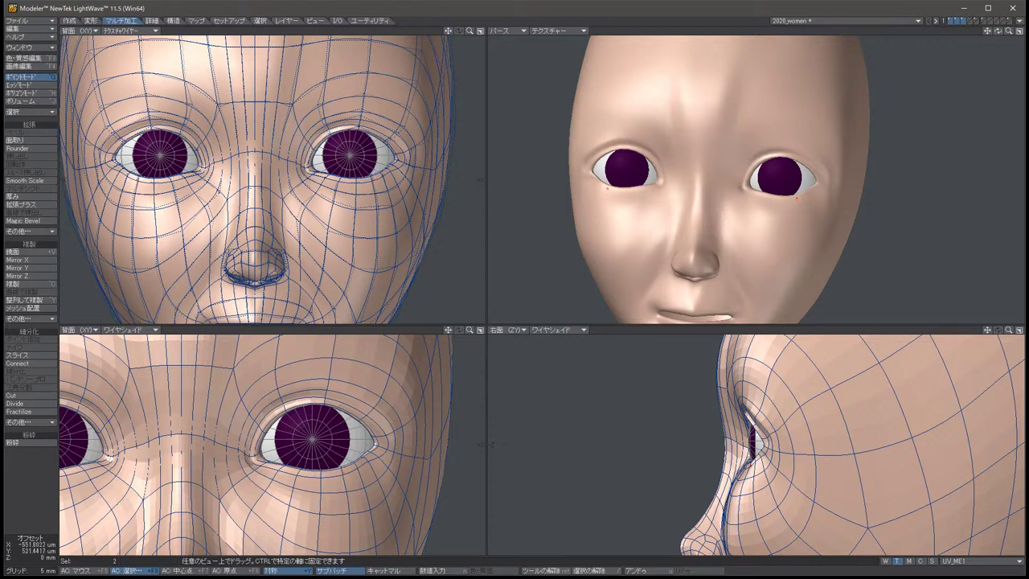
left_click_drag(153, 185, 154, 178)
key("space")
key("t")
key("space")
key("t")
mouse_move(152, 180)
left_mouse_down()
mouse_move(192, 177)
mouse_move(163, 187)
left_mouse_up()
key("space")
key("t")
key("space")
key("t")
key("space")
Lift the outer under-eye point pair outward and upward.
left_click(155, 190)
left_click(175, 187)
key("t")
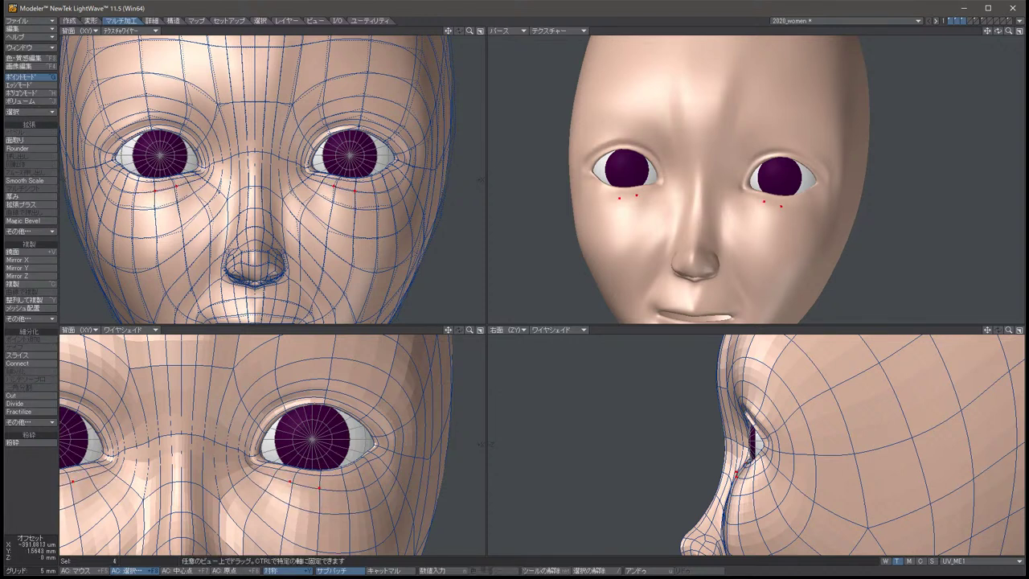
key("space")
left_click(132, 192)
key("t")
key("space")
key("t")
left_click_drag(134, 193, 121, 183)
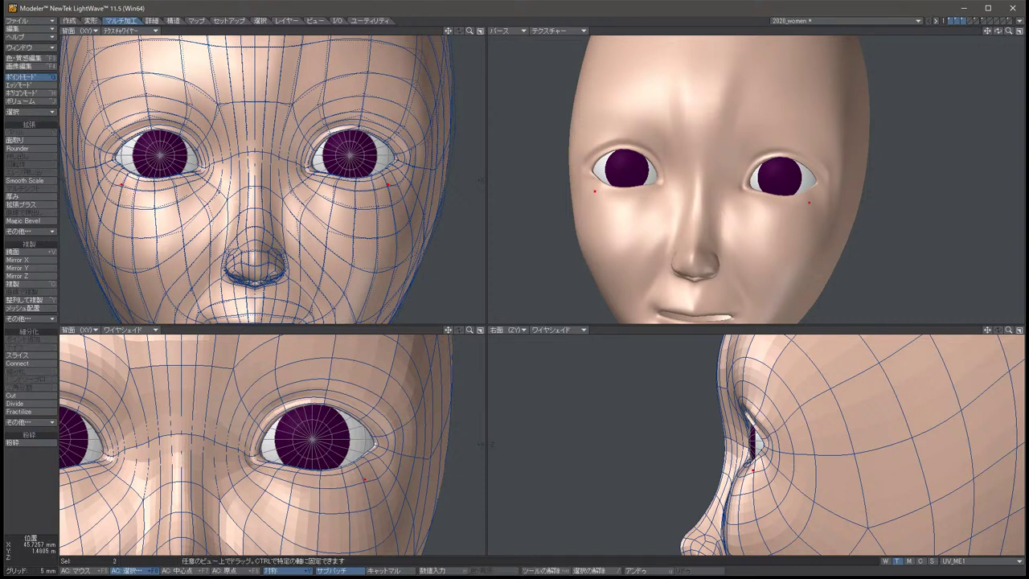
key("space")
Push the outer eye-corner points outward, nudge them slightly down and in, then deselect.
left_click(105, 176, "shift")
key("u")
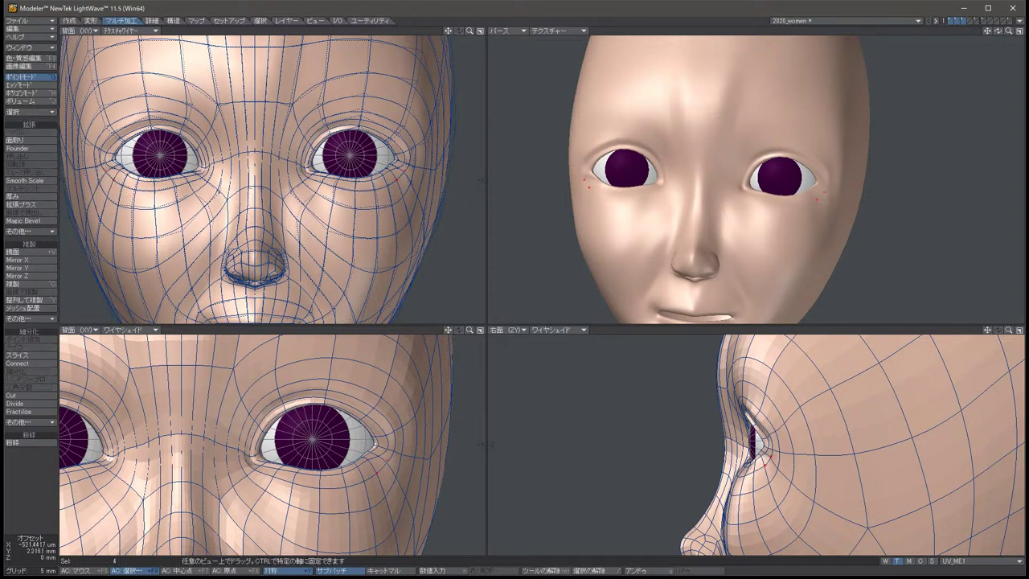
key("t")
left_click_drag(372, 442, 389, 452)
key("t")
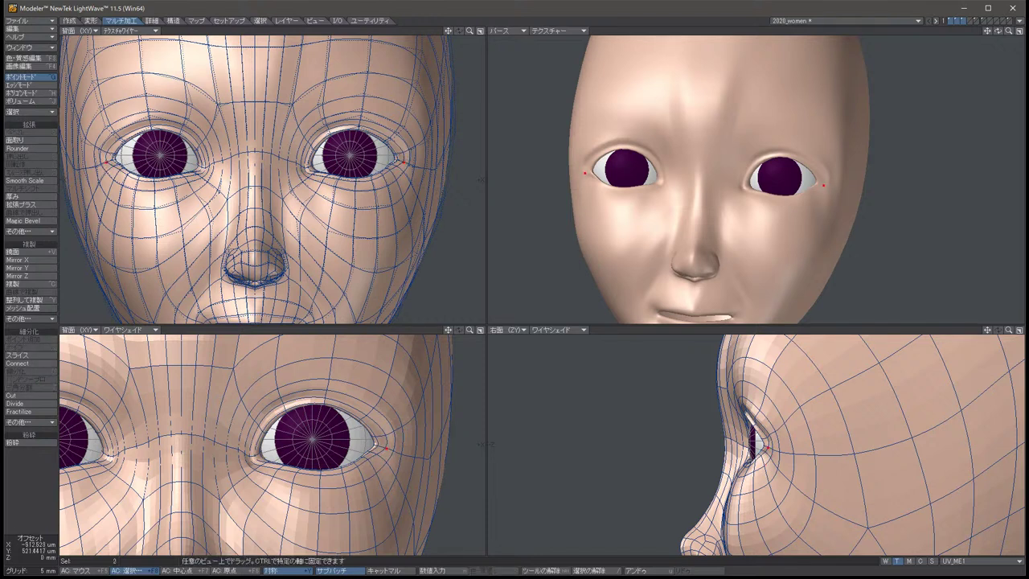
key("slash")
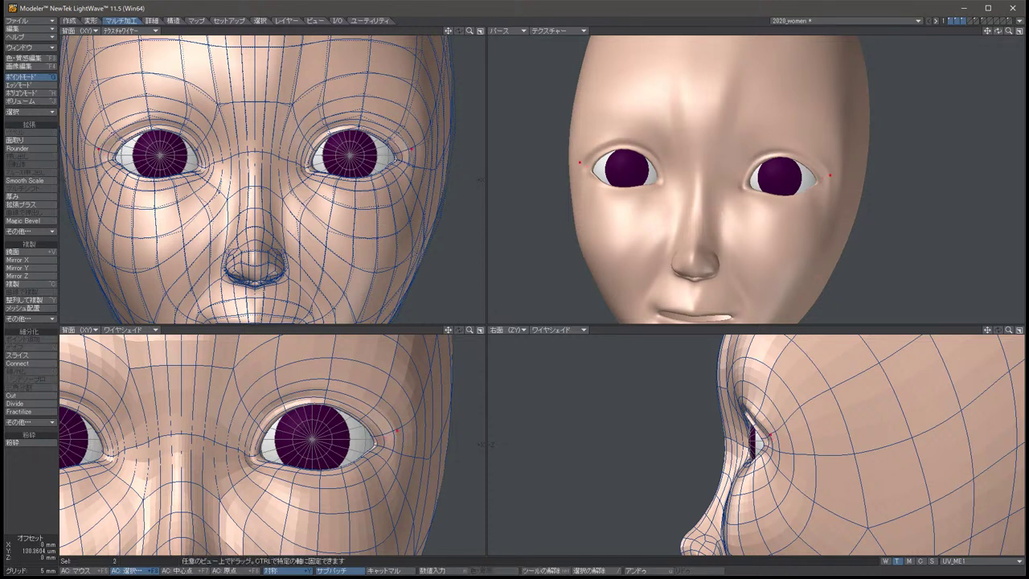
left_click_drag(374, 438, 373, 438)
key("slash")
key("space")
left_click(326, 383)
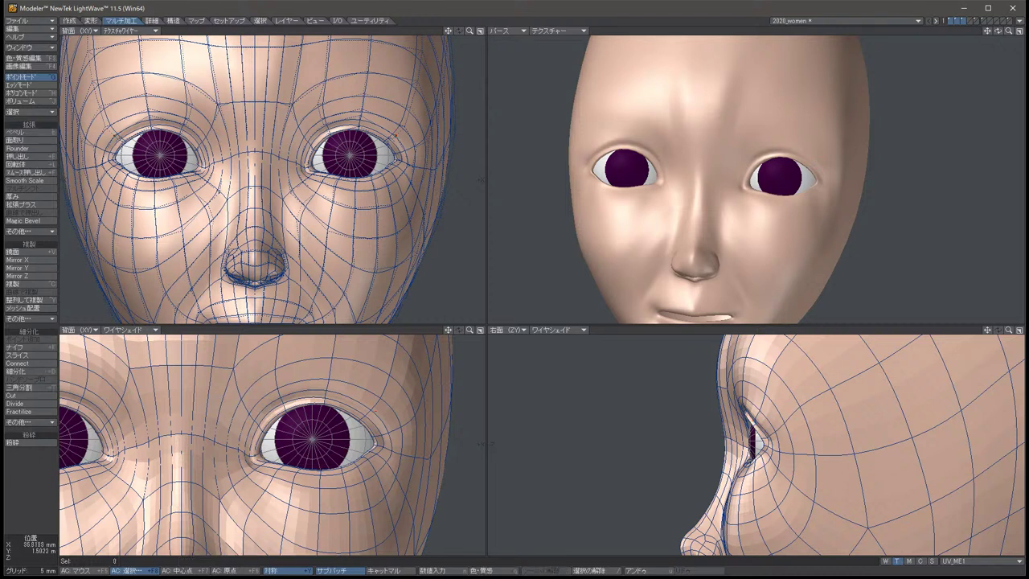
key("slash")
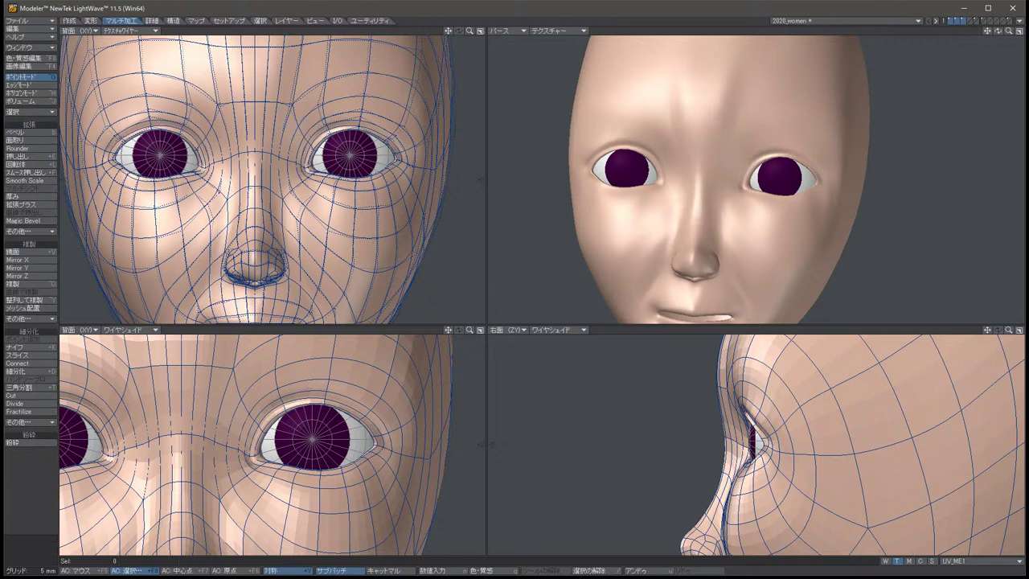
From a three-quarter view, lower the selected eye points slightly, then clear the selection.
left_click_drag(755, 177, 665, 177, "alt")
scroll(755, 180, "up", 3)
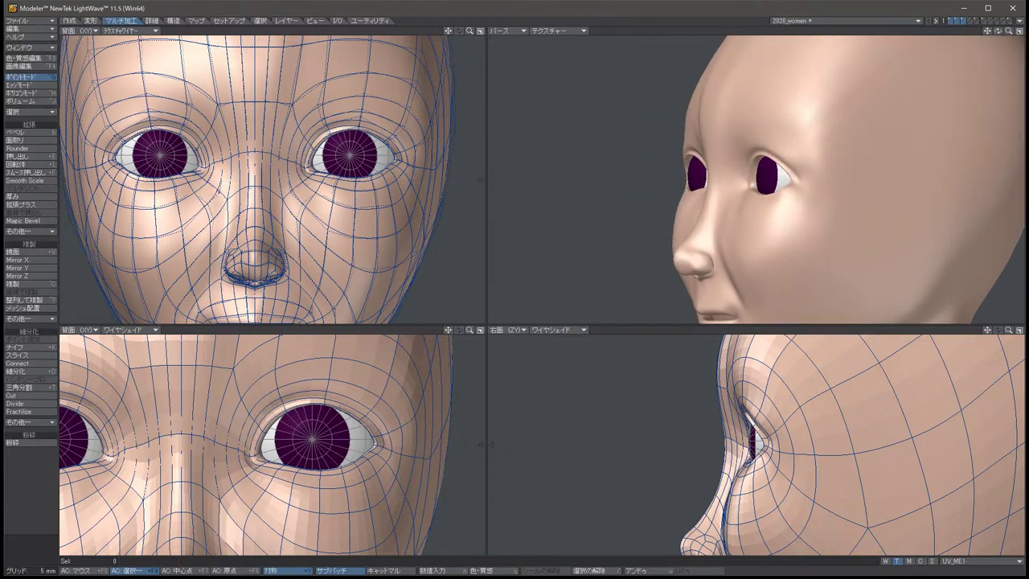
scroll(755, 444, "up", 2)
key("Down")
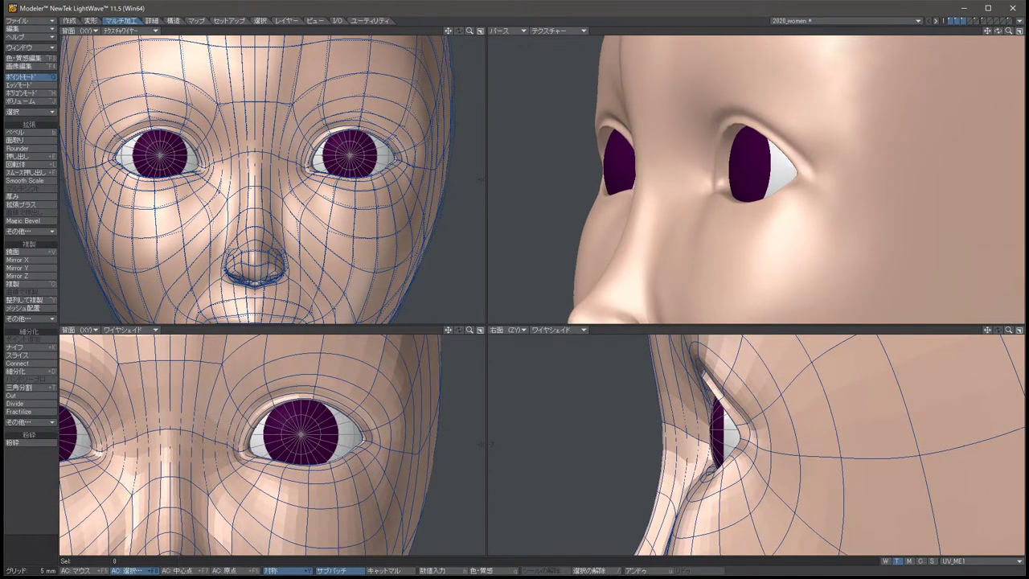
key("Down")
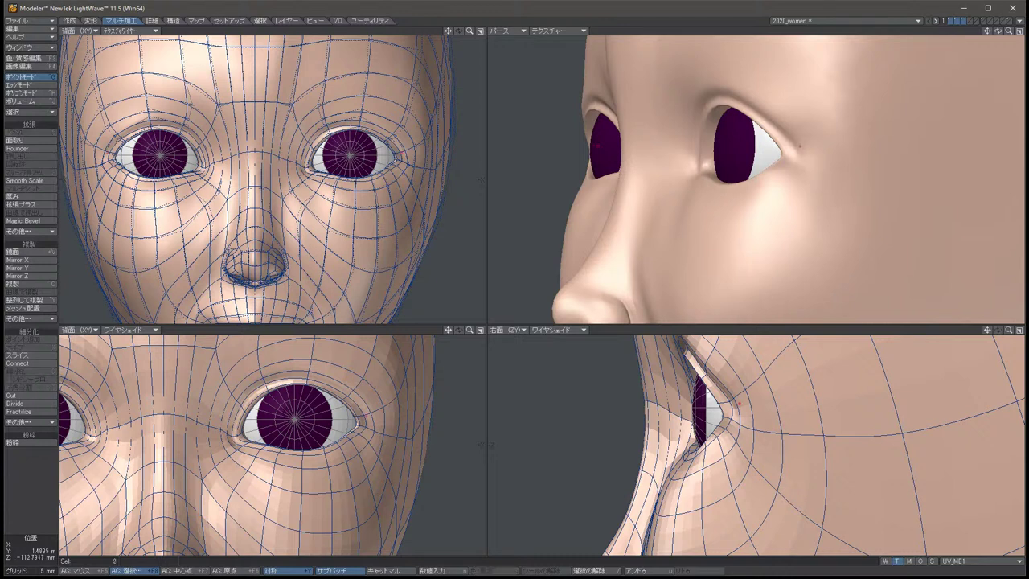
key("Down")
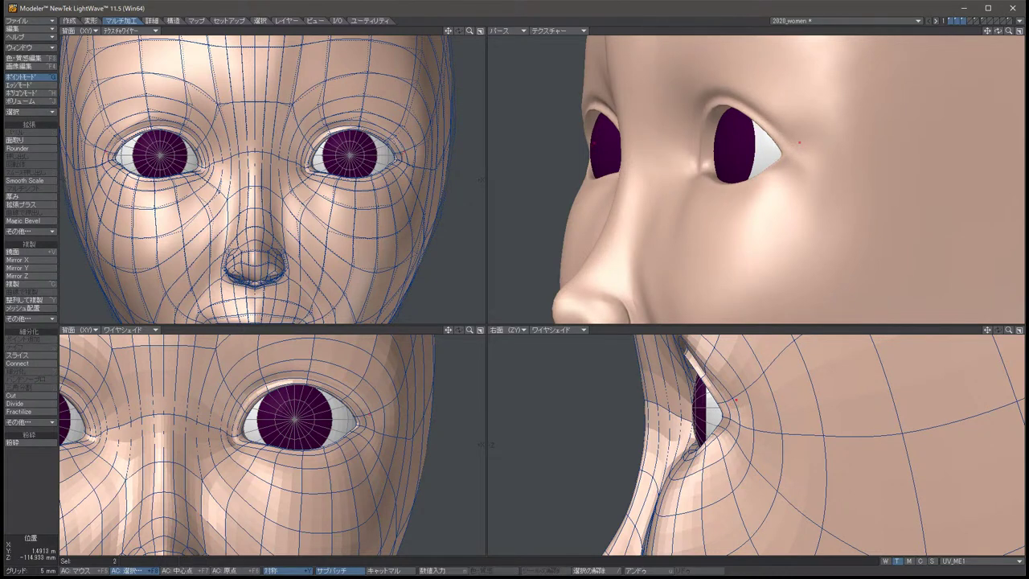
left_click_drag(735, 399, 726, 397)
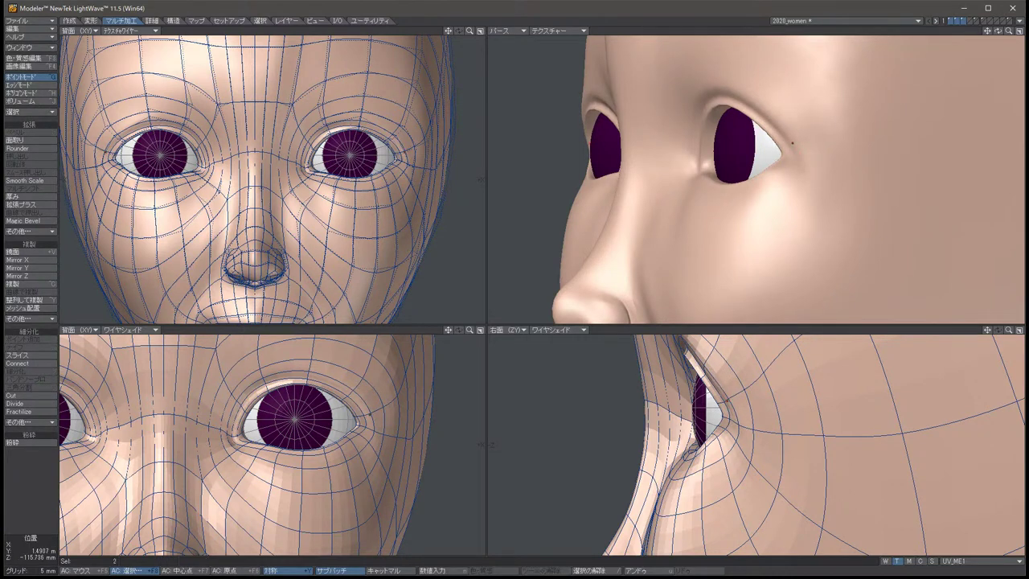
key("slash")
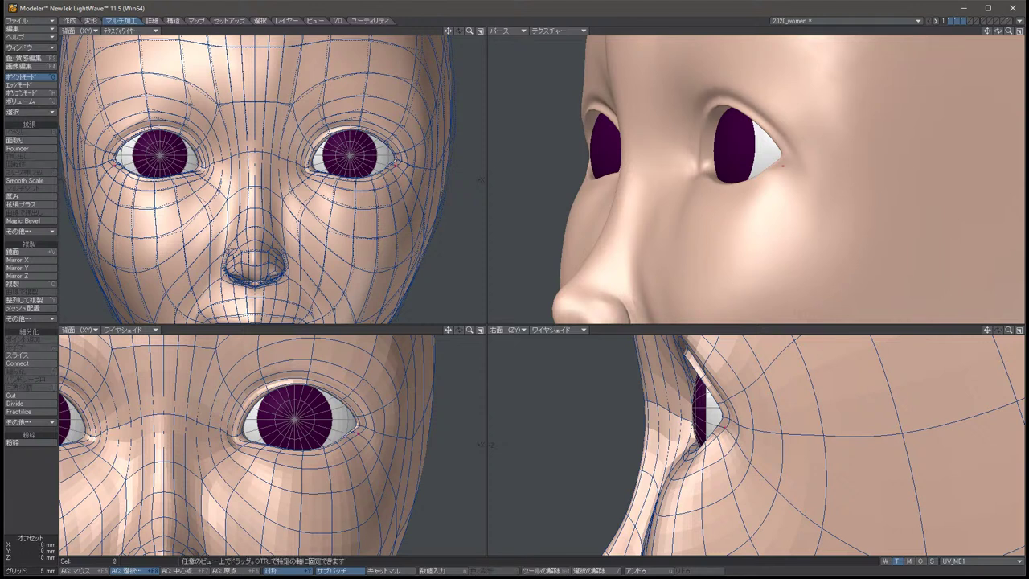
Select the mirrored vertex pair beside the eyes and nudge it slightly in the side view.
left_click(727, 430)
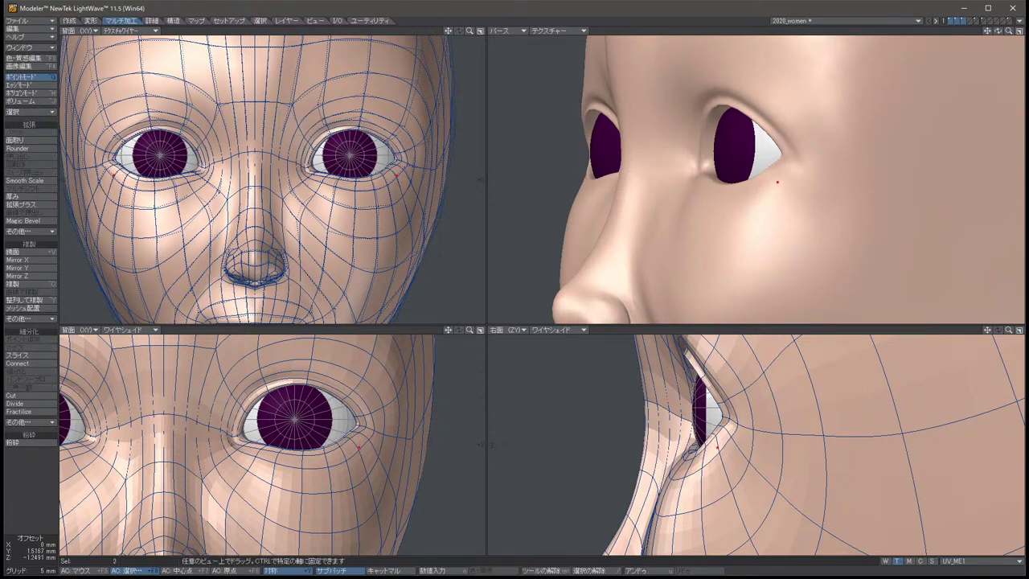
left_click(700, 465)
left_click_drag(701, 464, 675, 466)
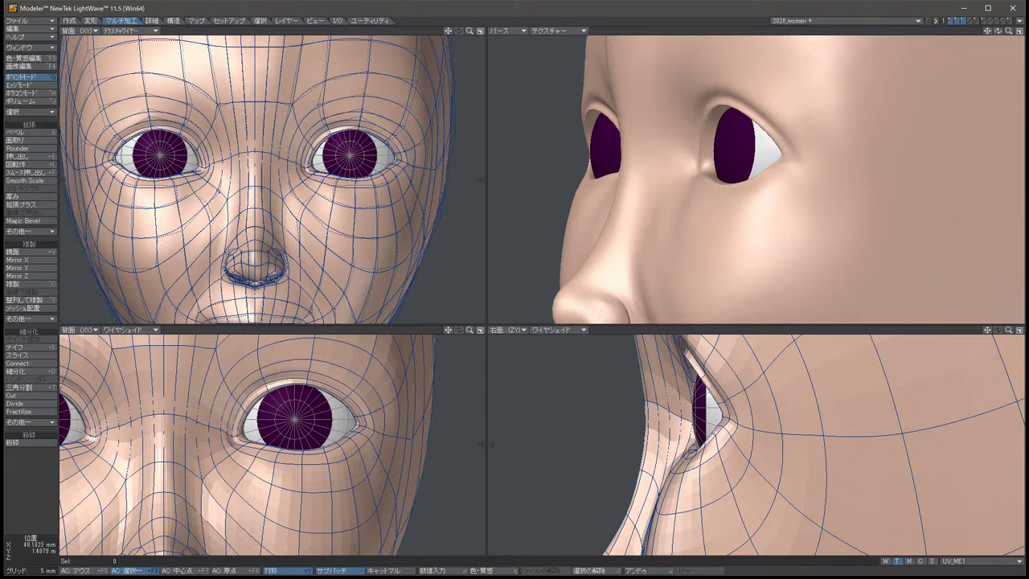
key("t")
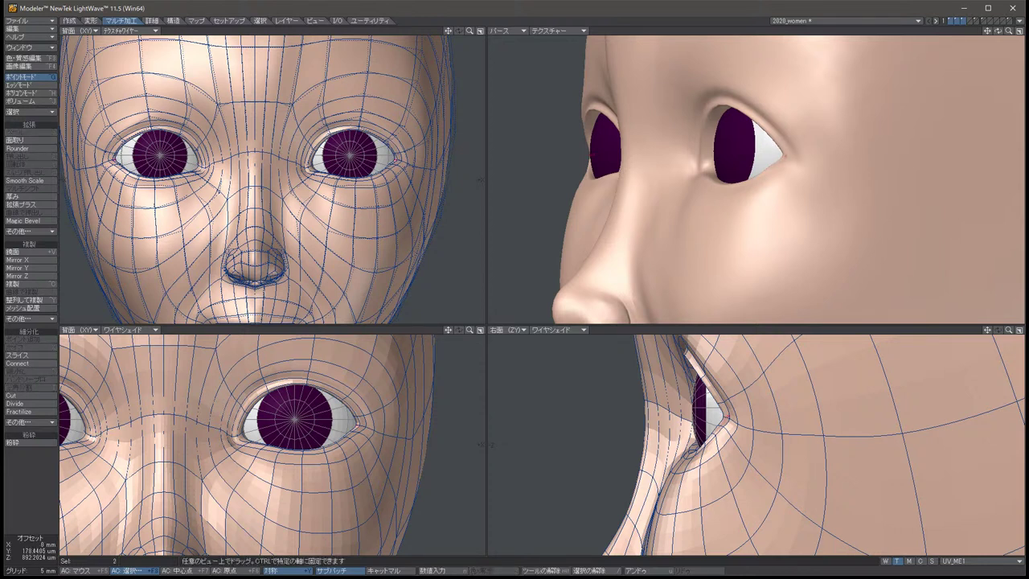
key("space")
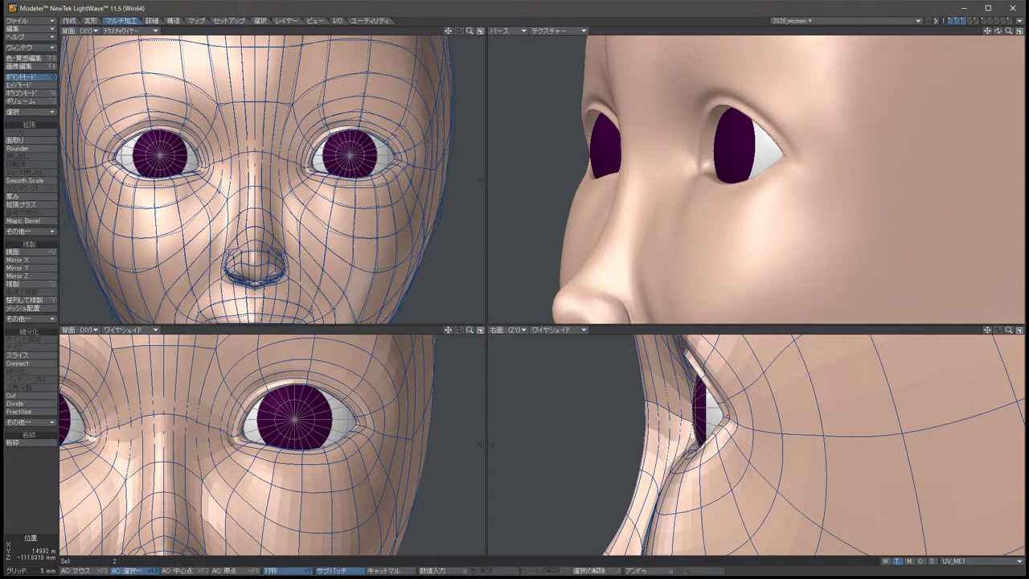
key("t")
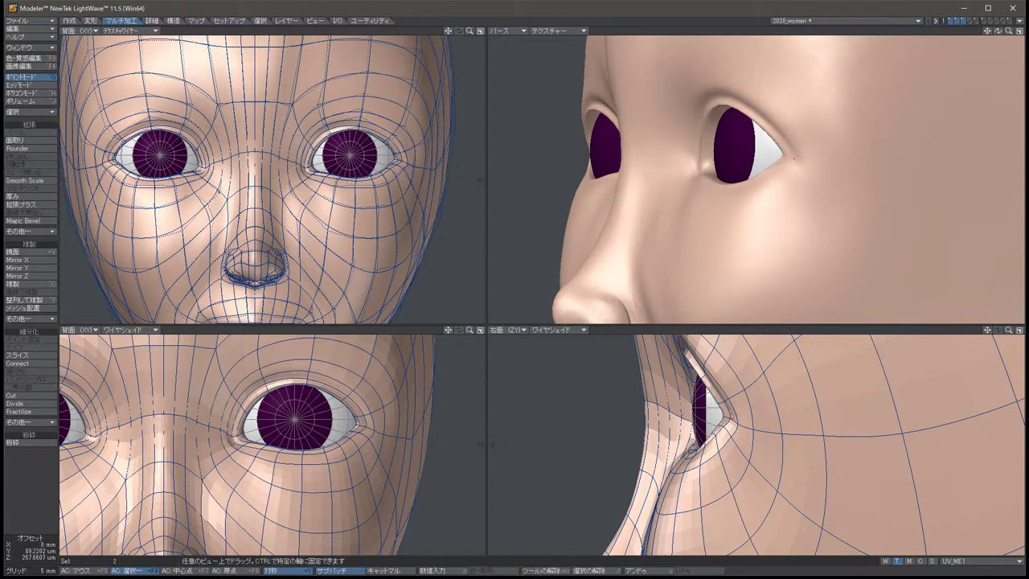
left_click_drag(732, 419, 734, 417)
key("space")
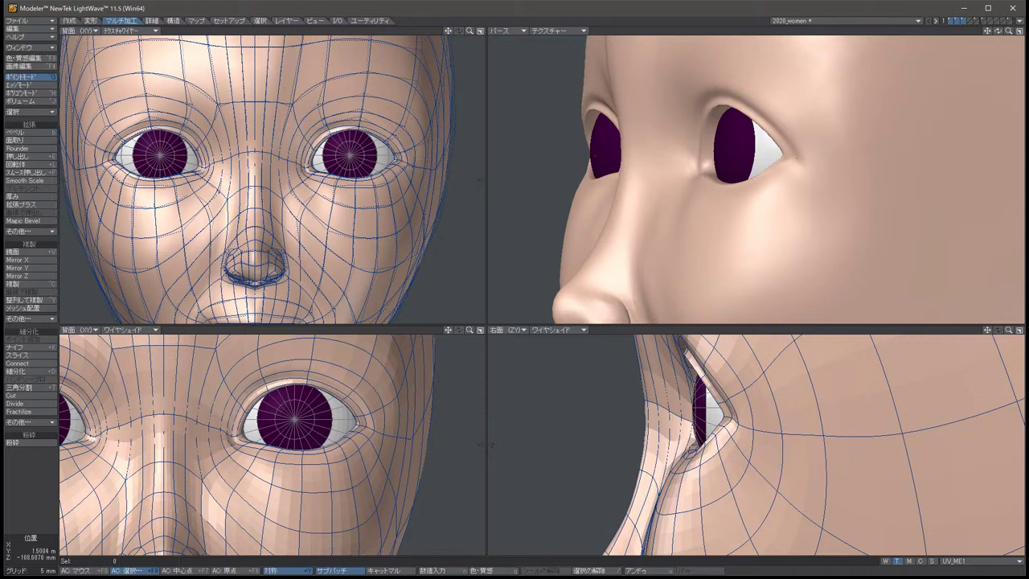
left_click_drag(755, 177, 934, 170, "alt")
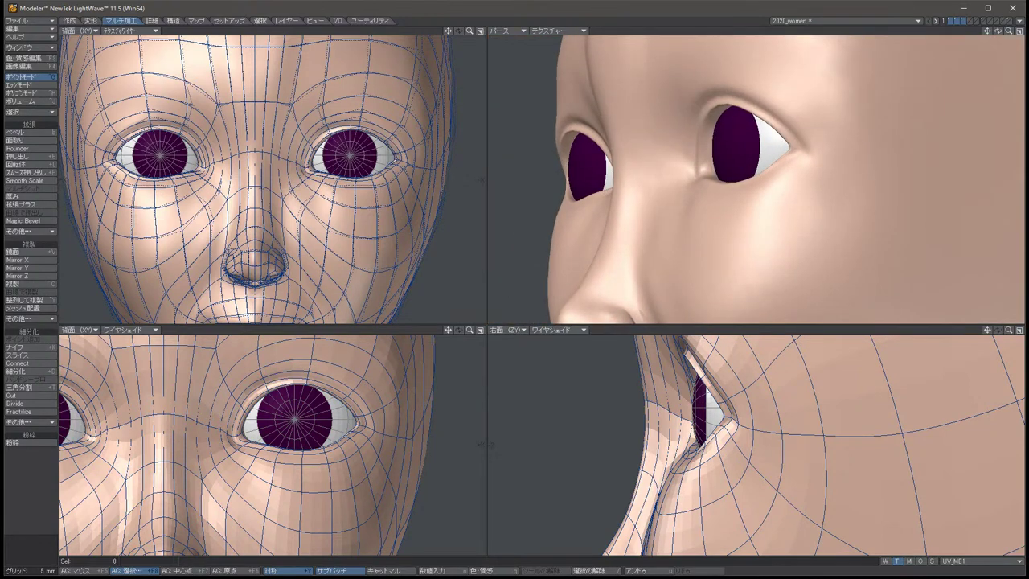
Move the symmetric point pair above the eyes outward and upward.
left_click_drag(241, 386, 241, 438, "alt")
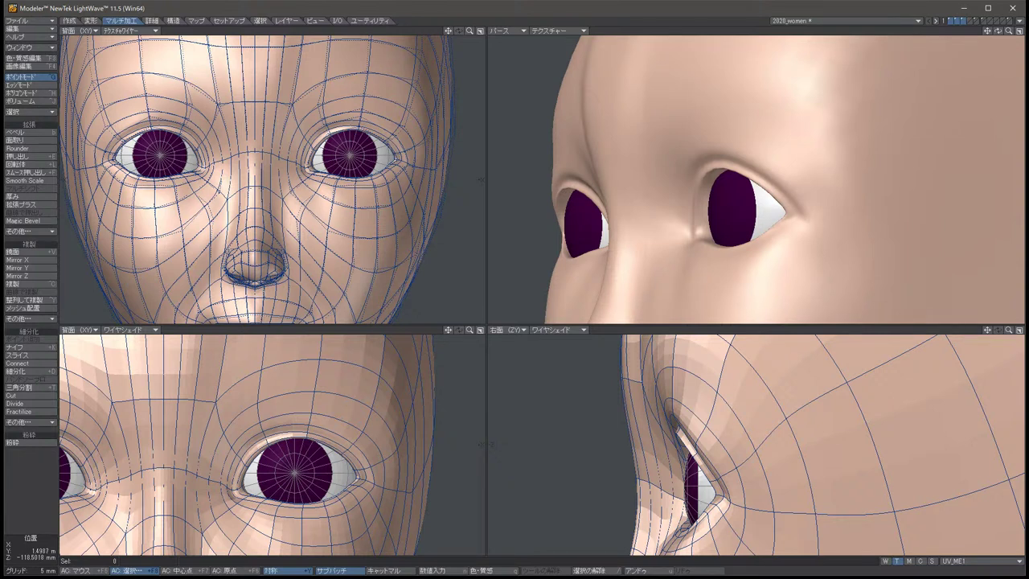
left_click(363, 93)
key("t")
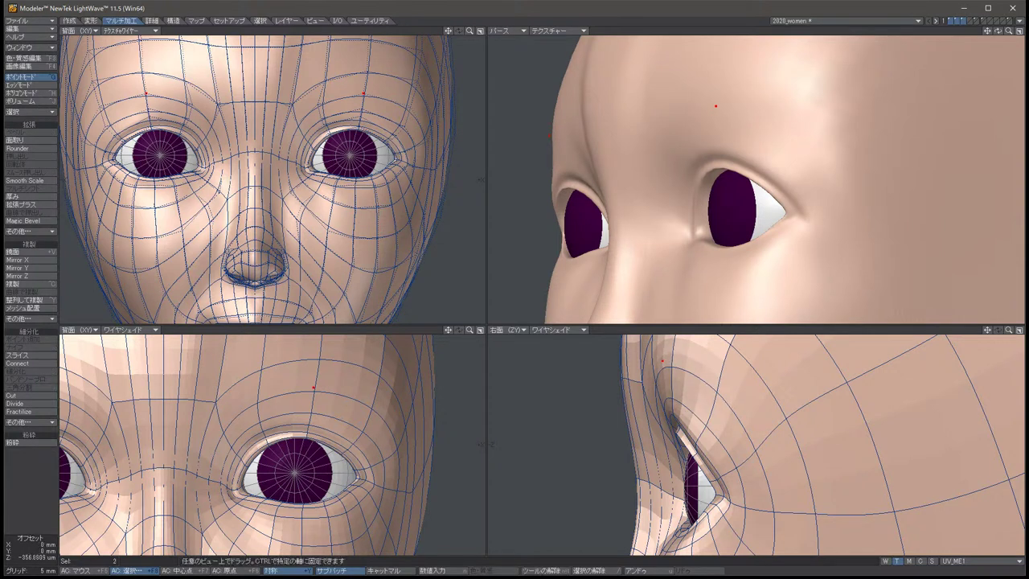
left_click_drag(671, 353, 670, 355)
key("space")
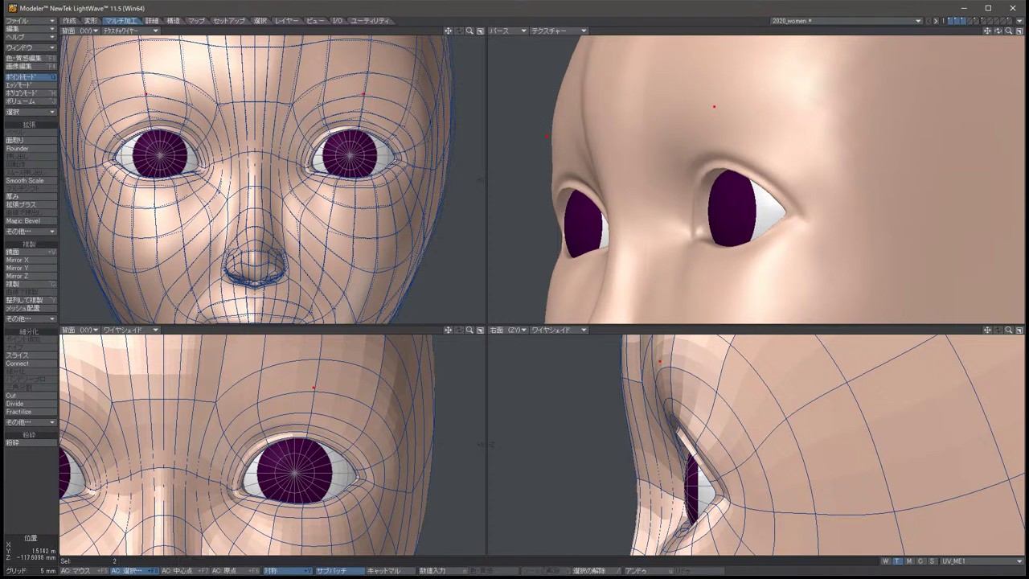
key("t")
left_click_drag(672, 353, 729, 378)
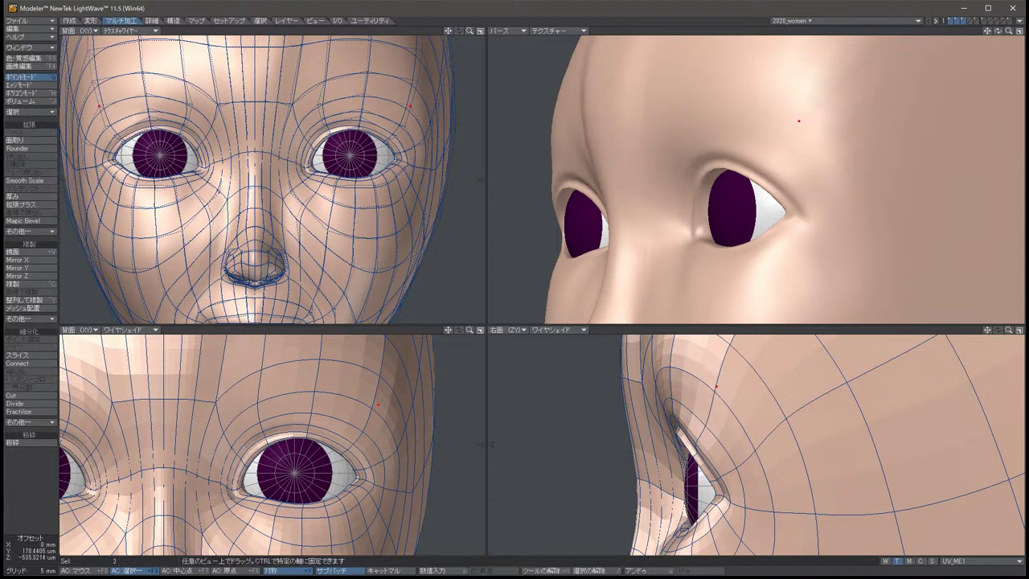
key("/")
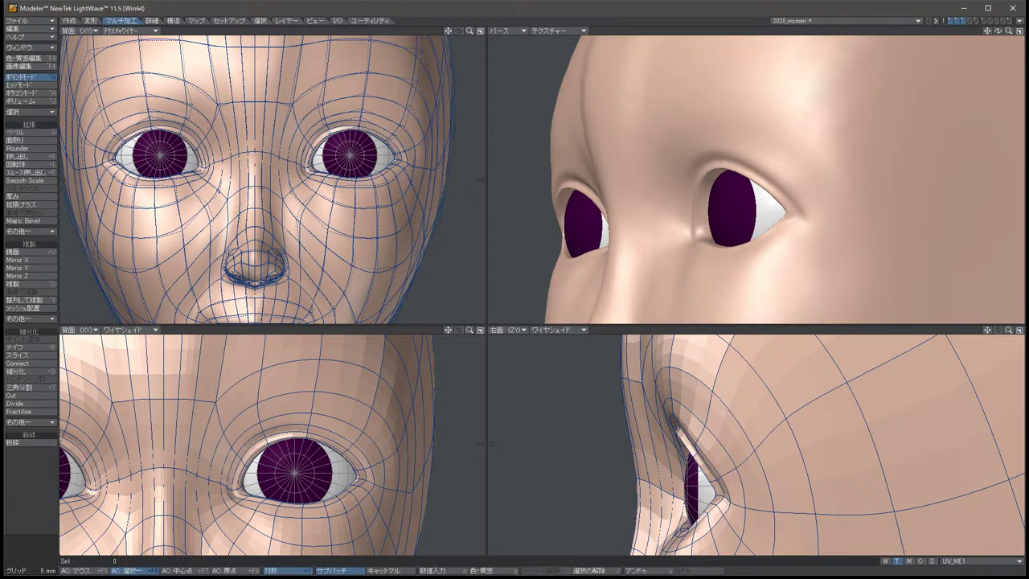
Raise the matching pair of forehead points.
left_click_drag(997, 30, 970, 36)
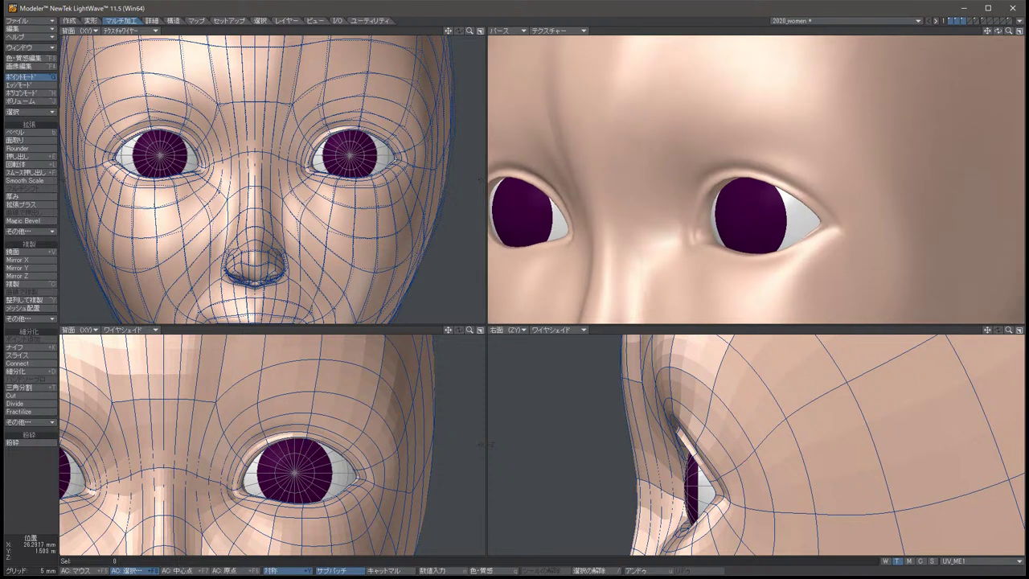
left_click(558, 168)
left_click(659, 168)
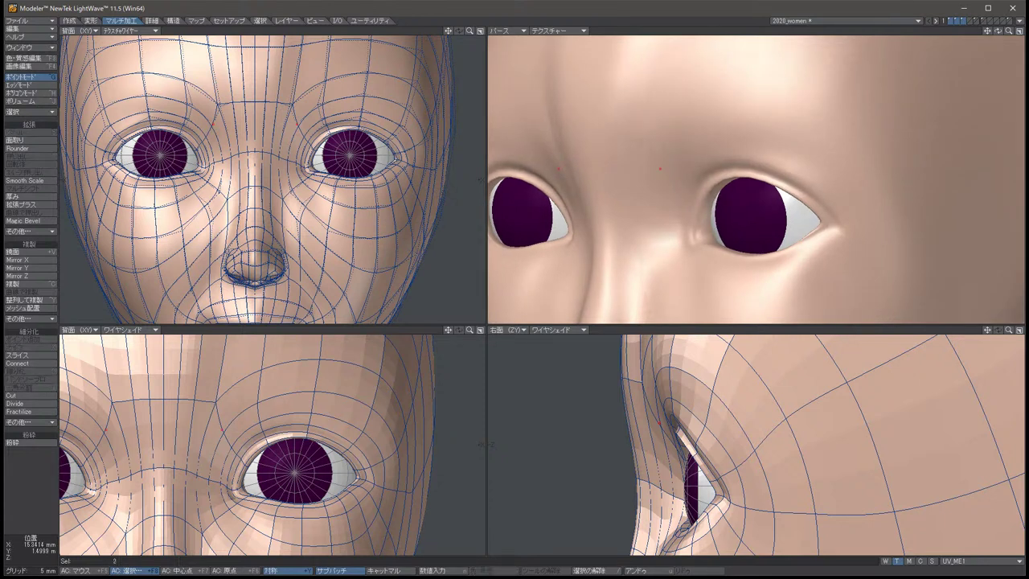
left_click_drag(608, 168, 592, 142)
key("slash")
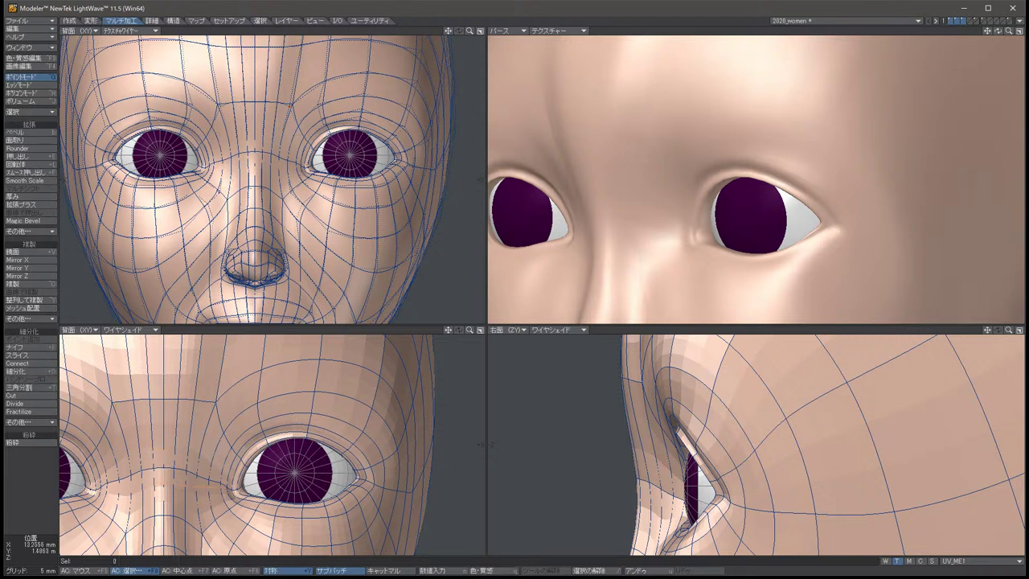
Nudge the brow points between the eyes upward, dropping outer points from the selection as you go.
left_click_drag(580, 218, 675, 223)
key("t")
left_click_drag(165, 470, 164, 462)
left_click(163, 464)
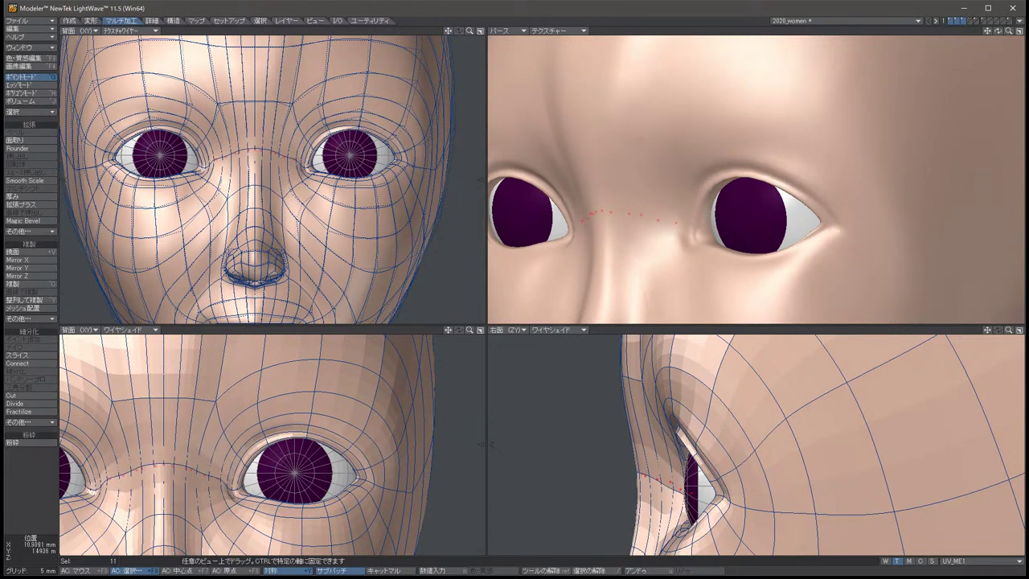
key("space")
left_click(193, 468)
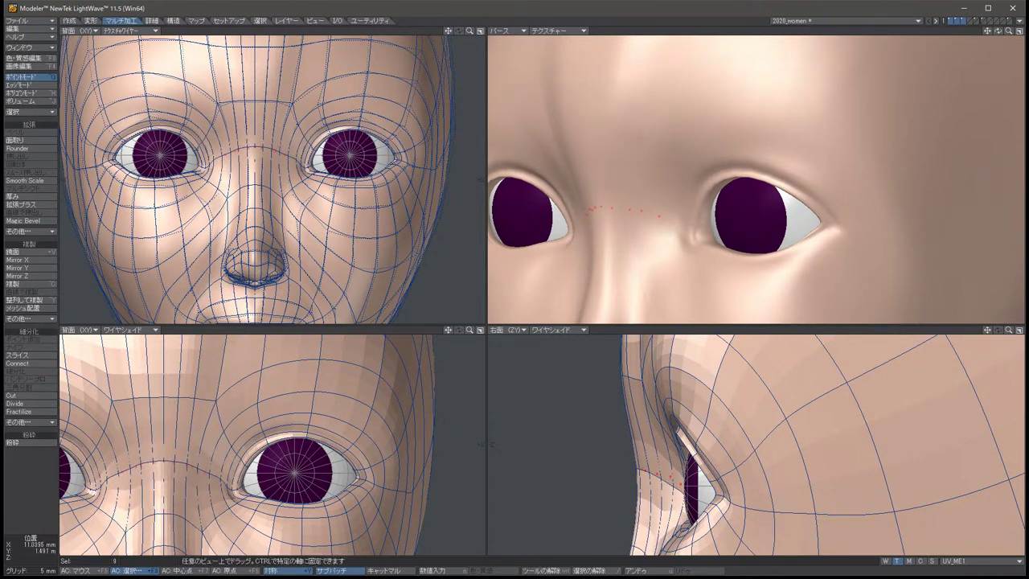
key("t")
left_click_drag(193, 468, 193, 466)
key("space")
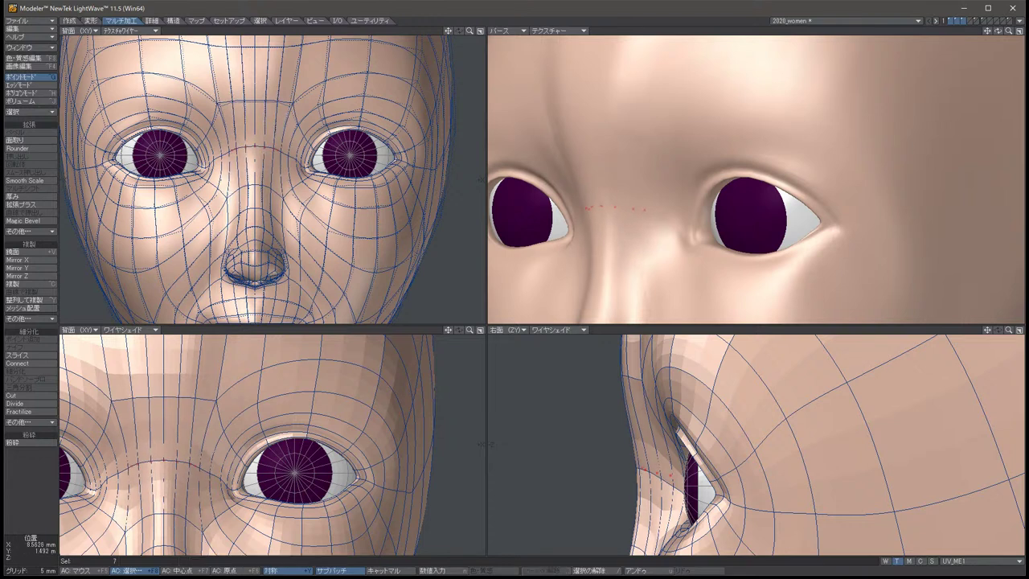
key("t")
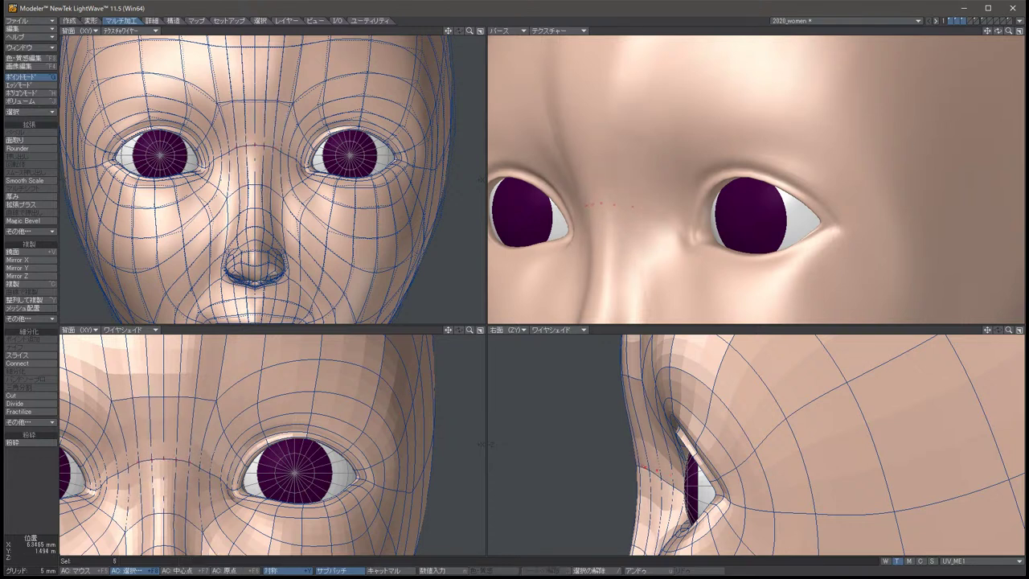
key("space")
left_click(152, 462)
key("t")
left_click_drag(151, 464, 160, 452)
key("space")
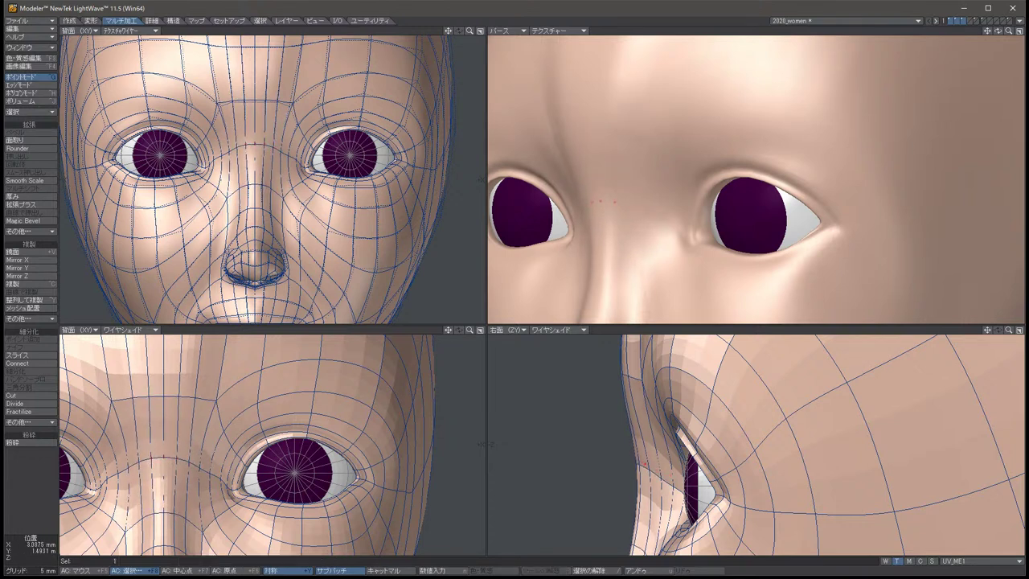
key("slash")
Adjust the inner eye-corner points, undoing and retrying several of the moves.
key("t")
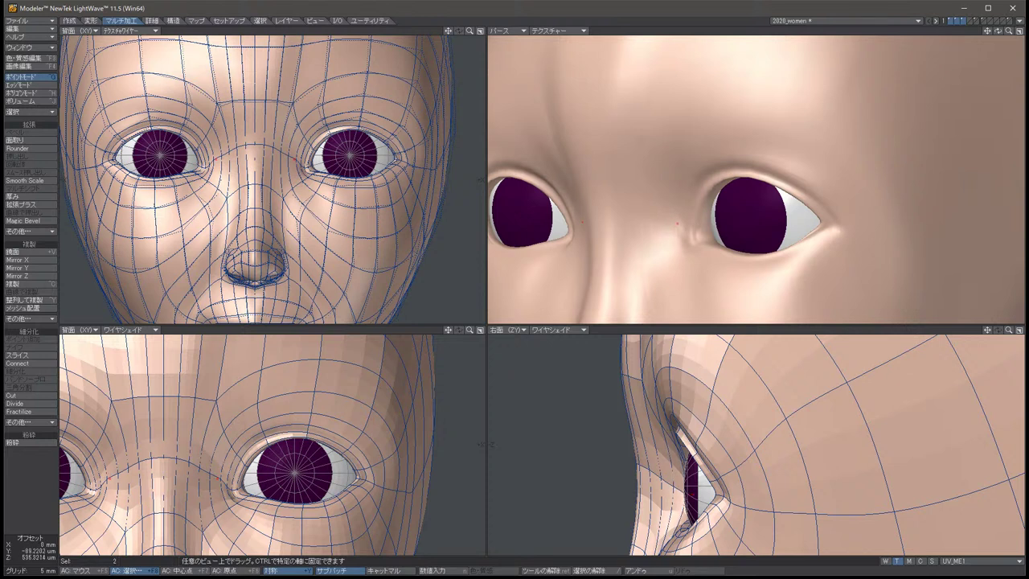
key("space")
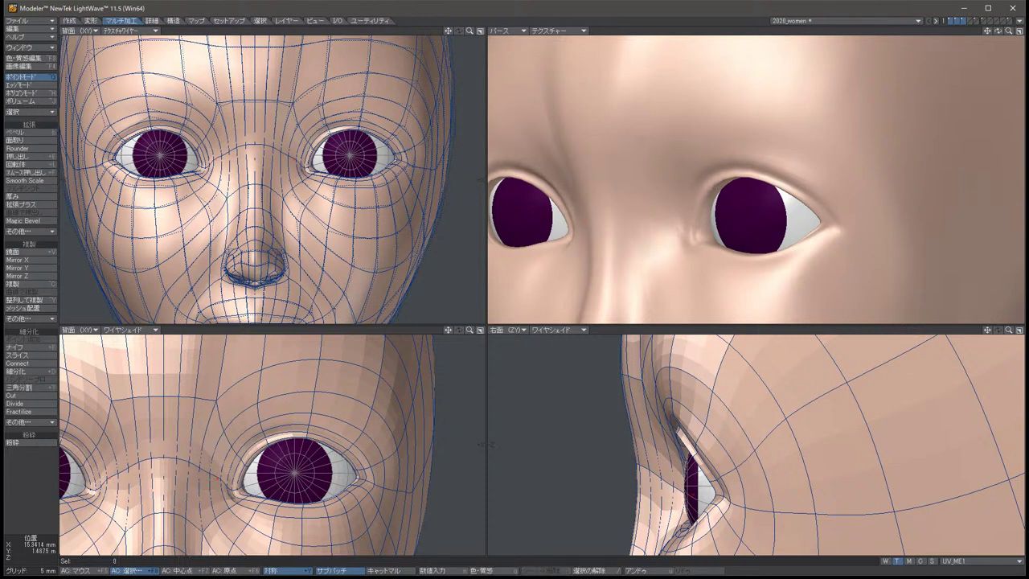
key("t")
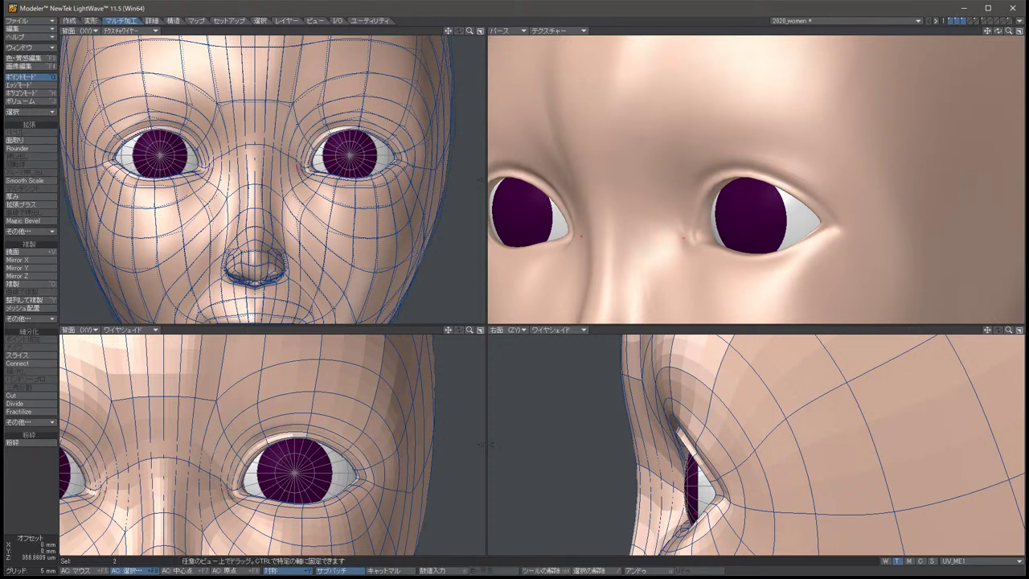
key("space")
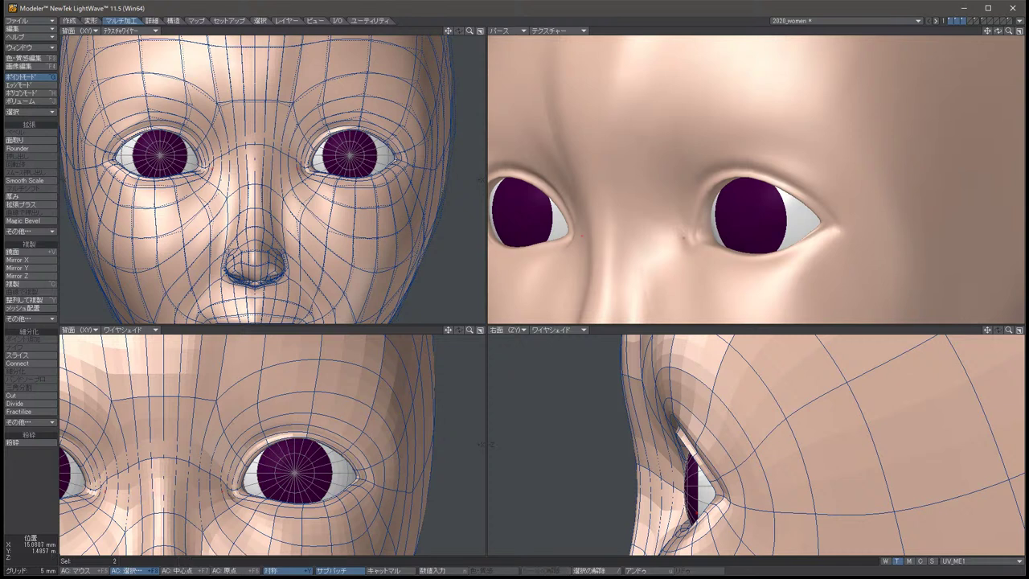
key("slash")
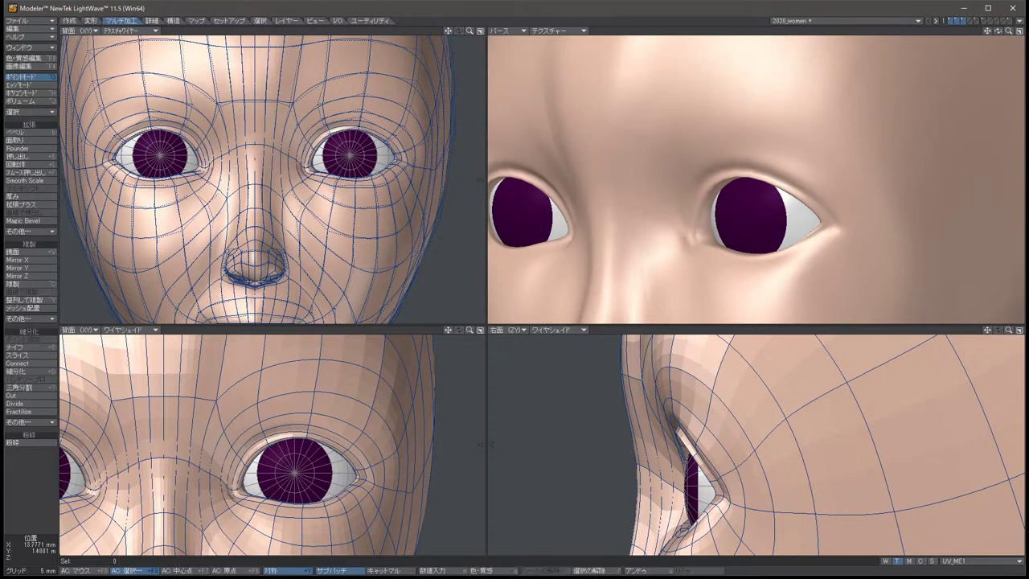
key("ctrl+z")
key("t")
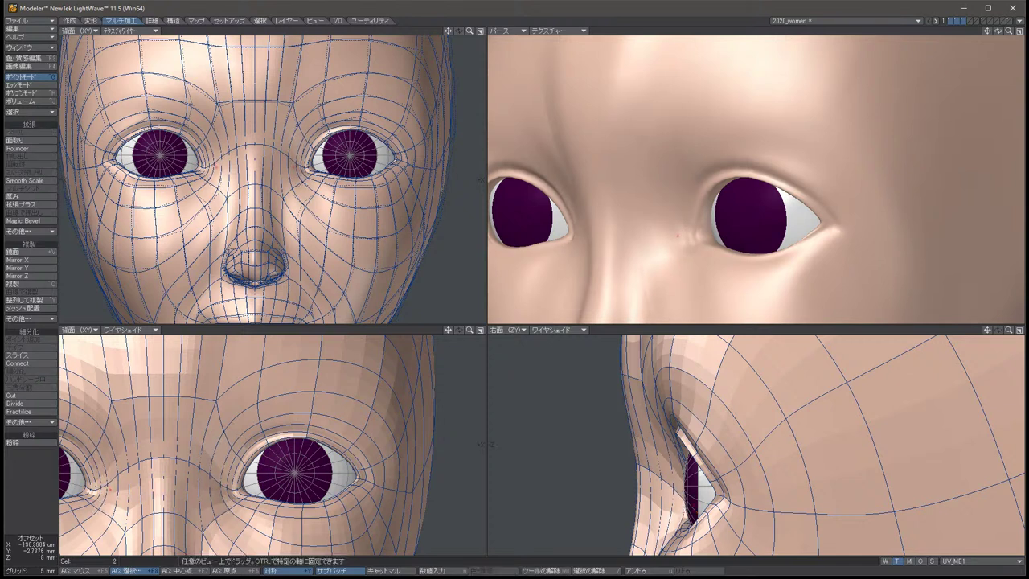
key("space")
key("slash")
key("ctrl+z")
key("ctrl+z")
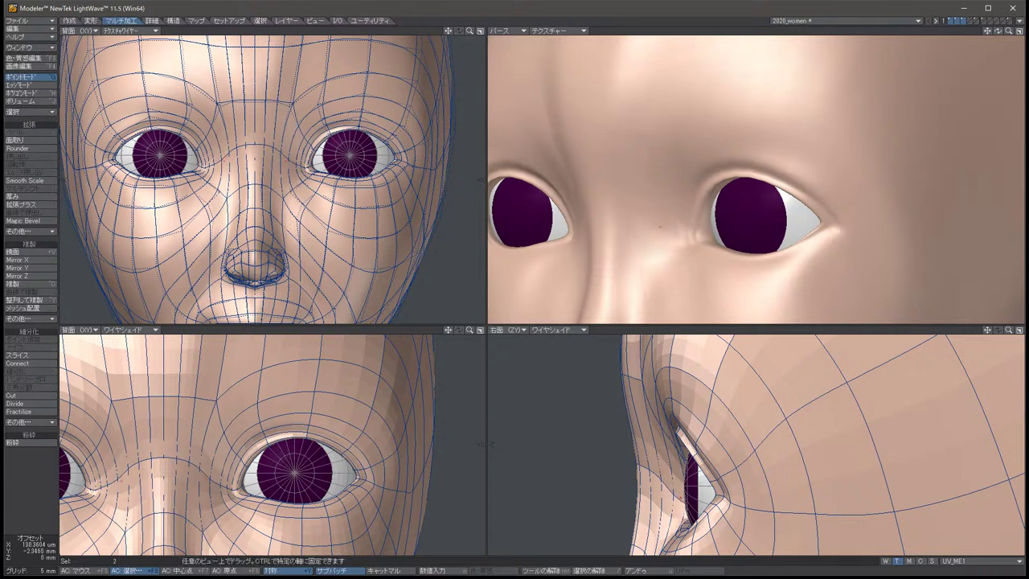
key("slash")
key("ctrl+z")
key("ctrl+z")
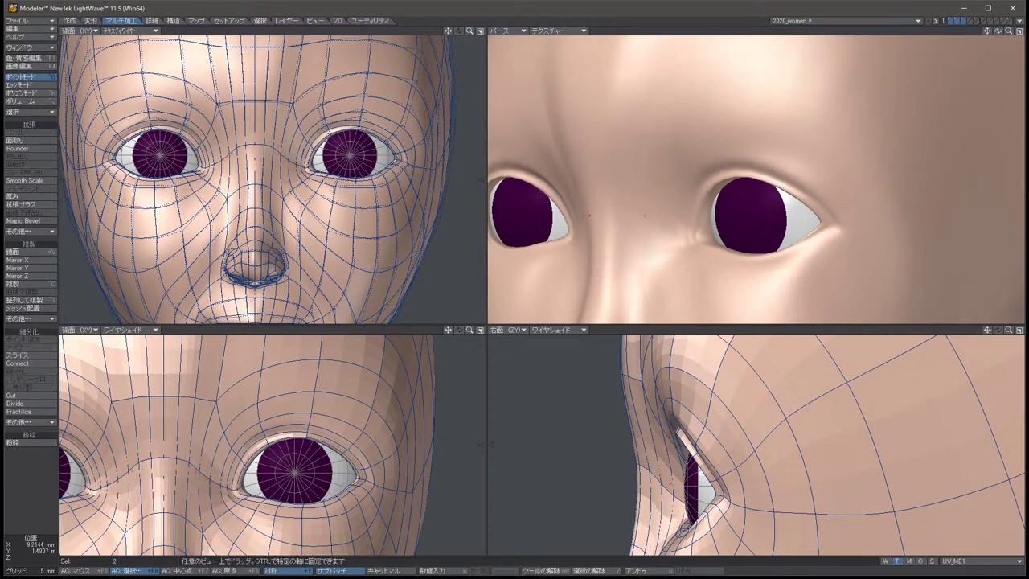
Make a final inner-corner adjustment from a low angle, then turn off subpatch smoothing.
key("Right")
key("Right")
key("Right")
key("Right")
key("Right")
key("Right")
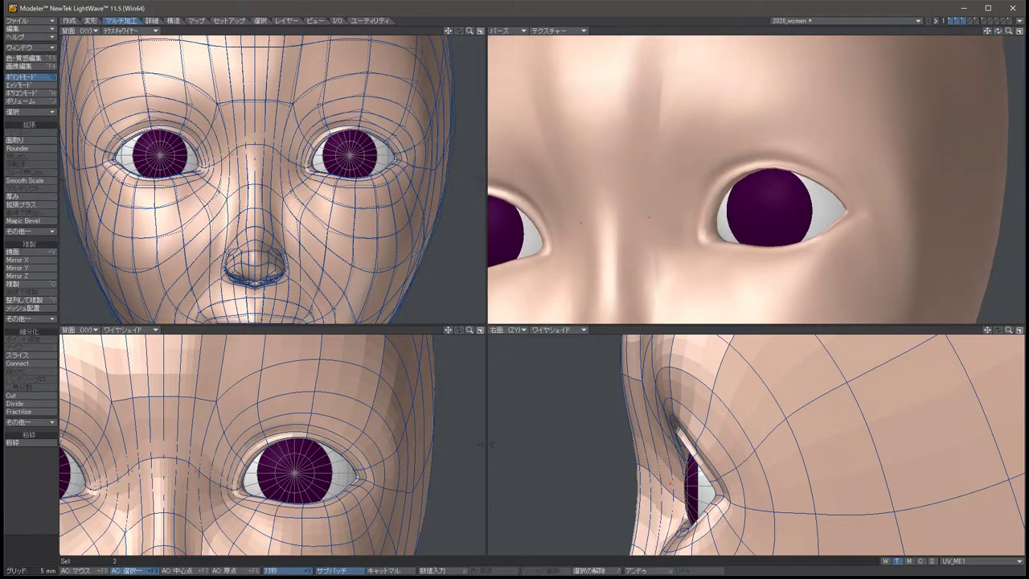
key("Left")
key("Left")
key("Left")
key("Left")
key("Left")
key("Left")
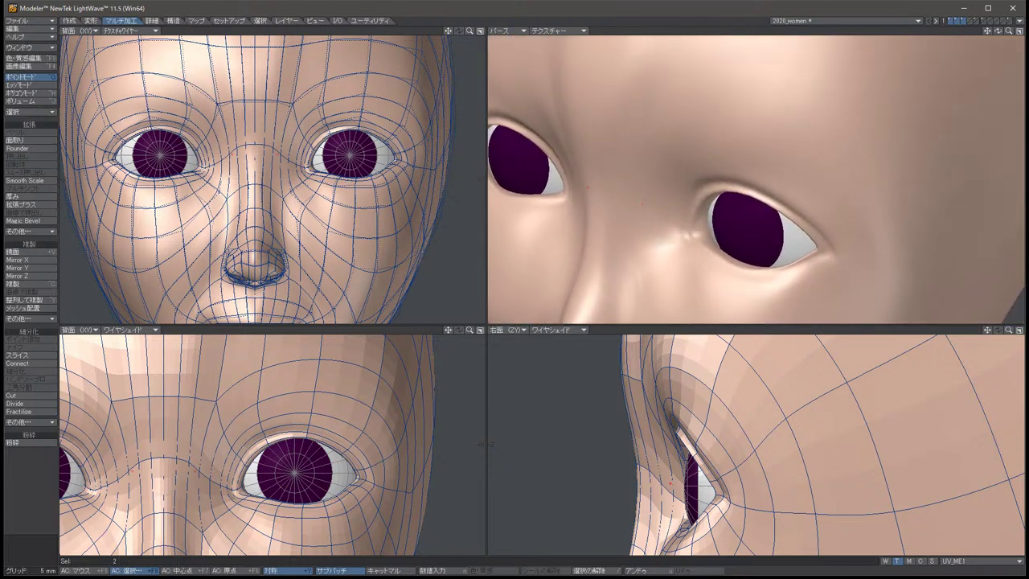
key("Up")
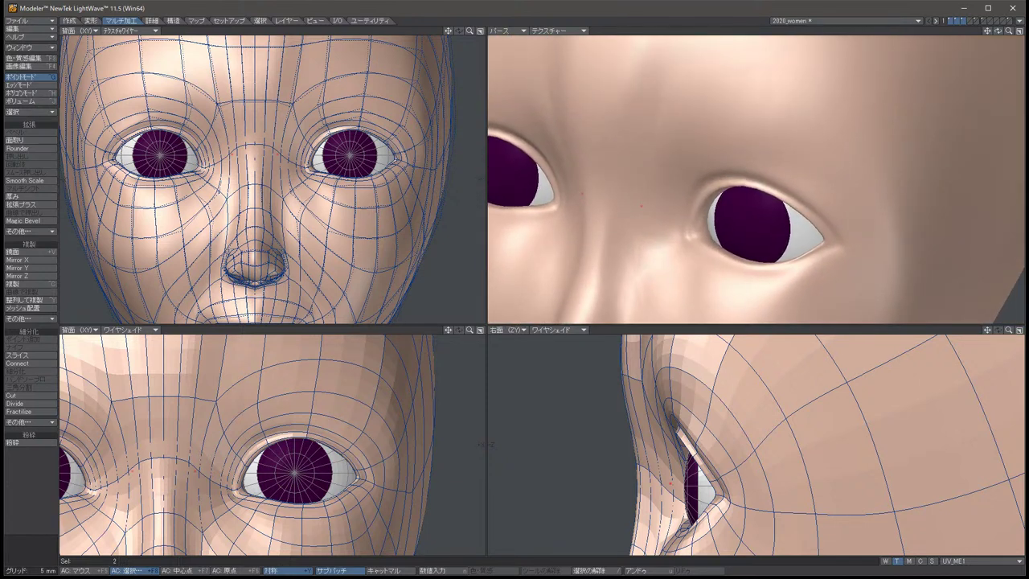
key("t")
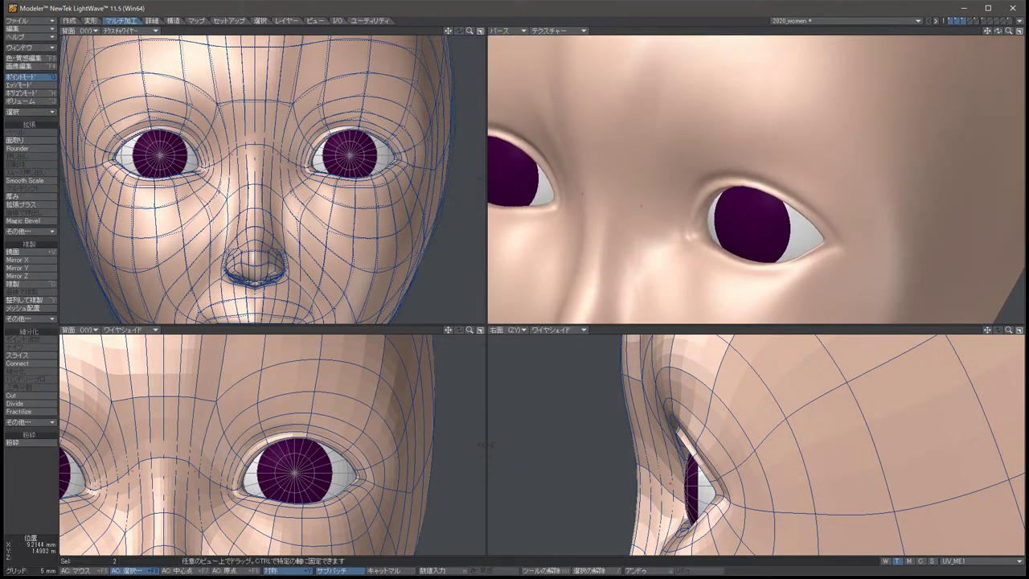
key("space")
key("slash")
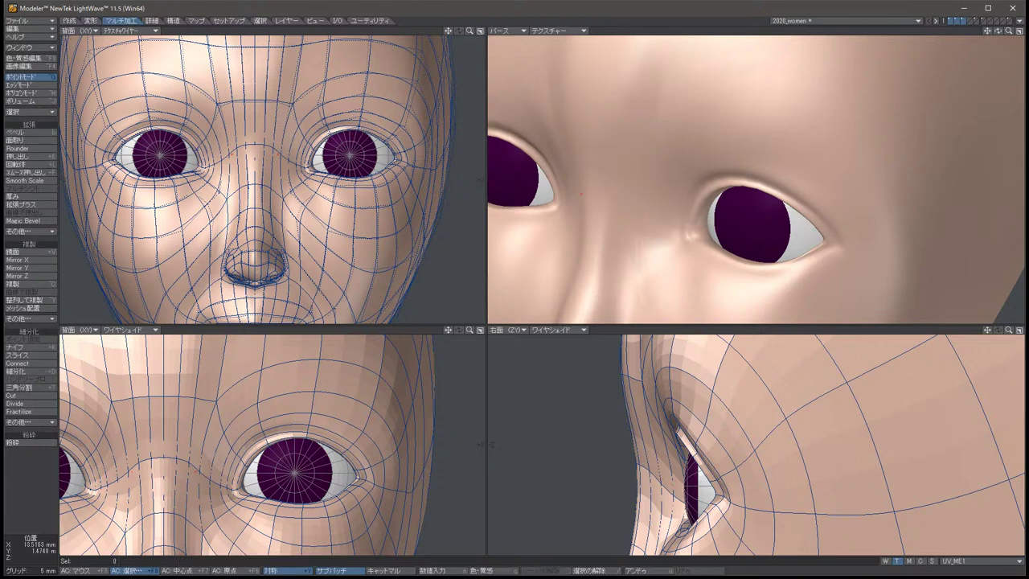
key("Tab")
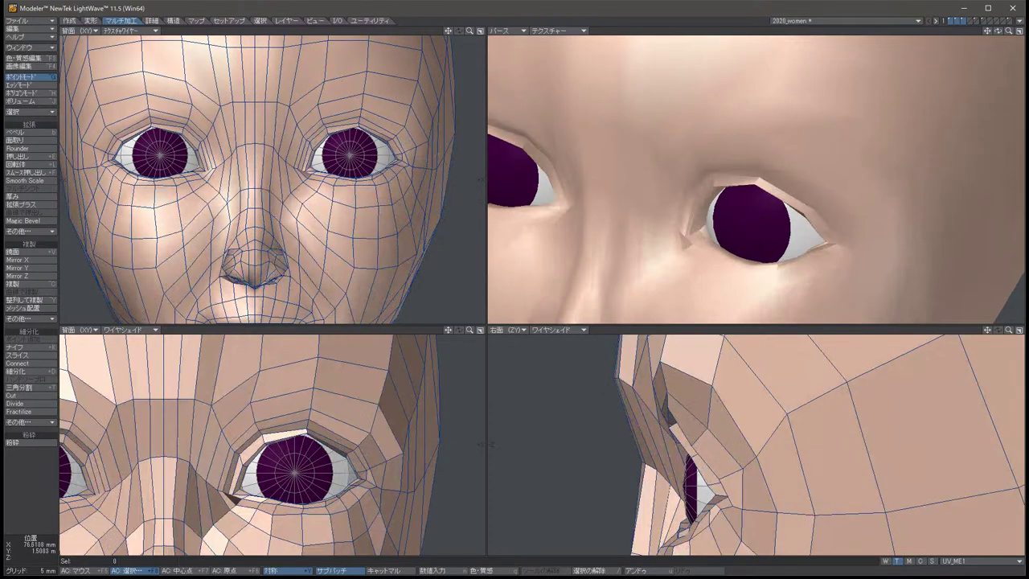
Zoom onto the eye and nudge the mirrored inner eye-corner points slightly in depth.
left_click(242, 478)
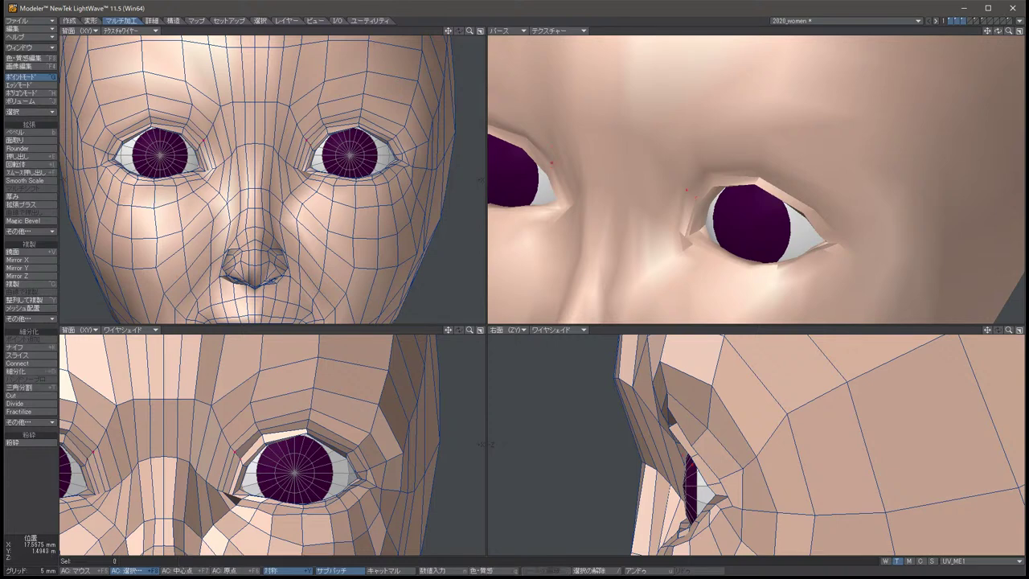
key("slash")
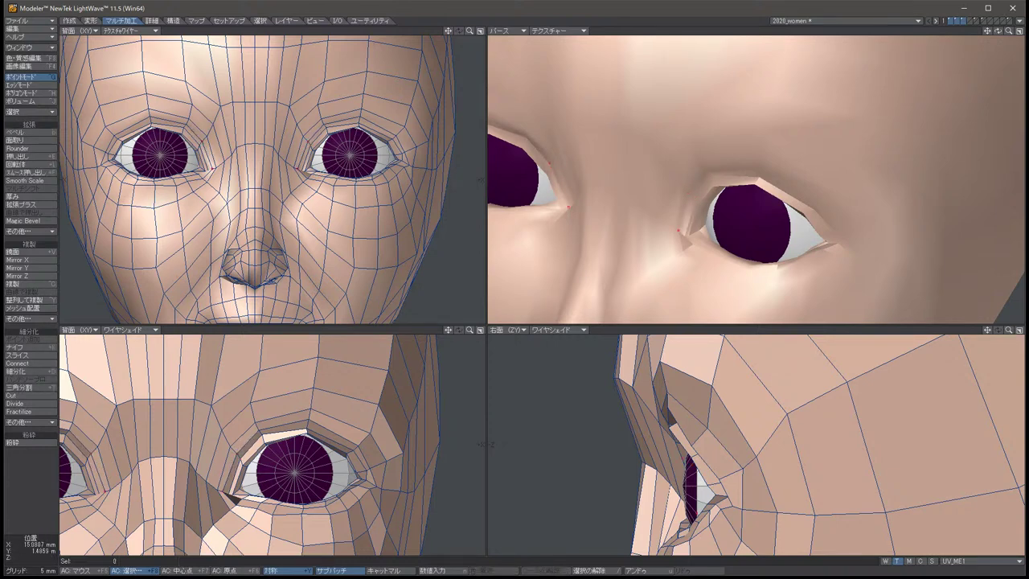
left_click(232, 451)
key("slash")
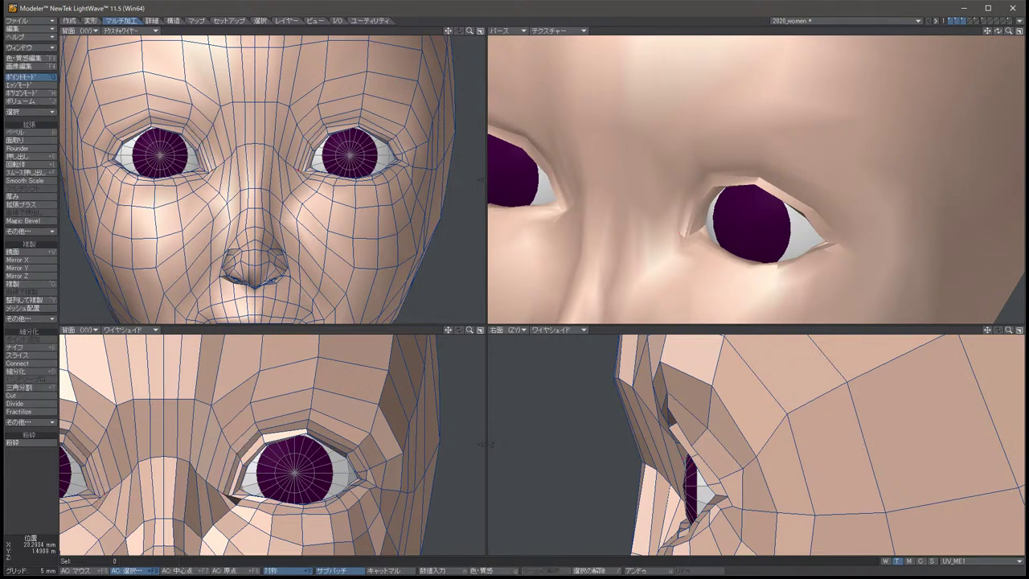
key("period")
key("period")
key("period")
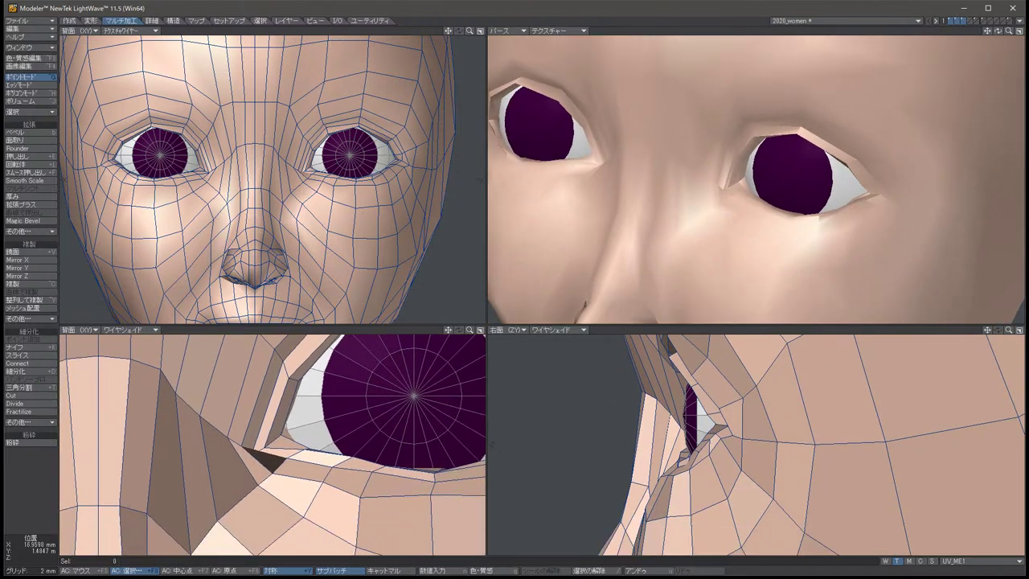
left_click(271, 438)
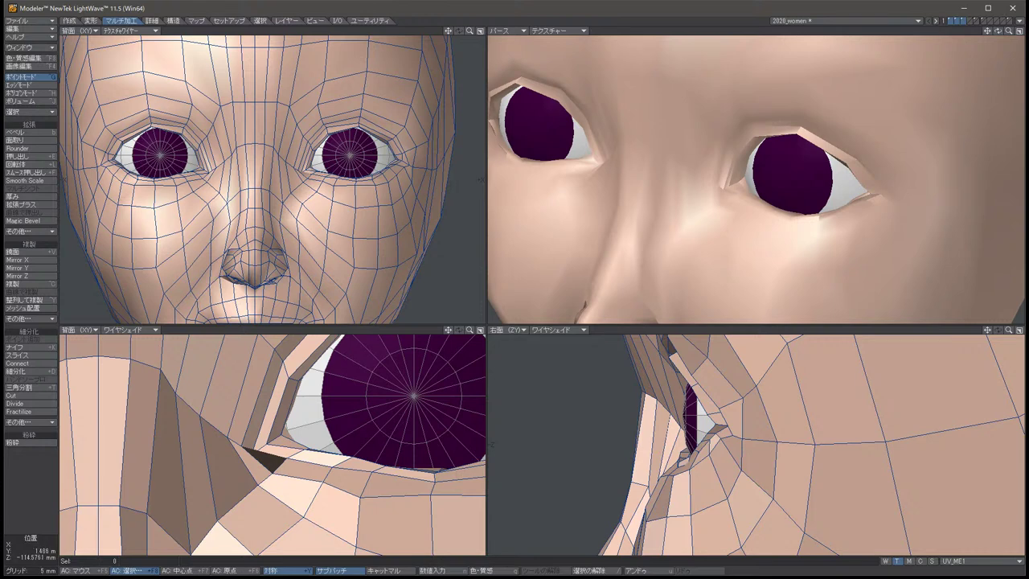
key("period")
key("period")
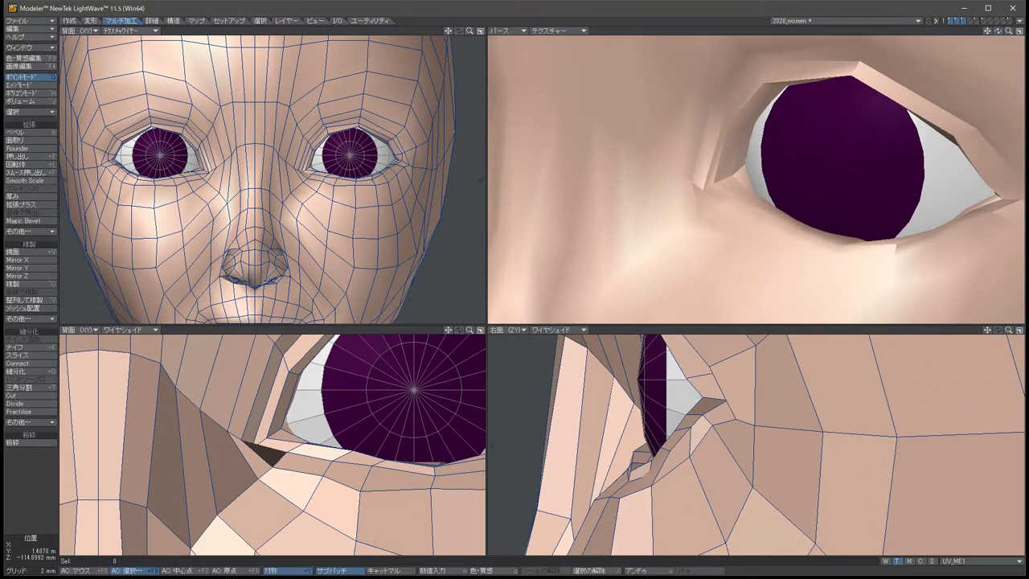
left_click_drag(683, 376, 689, 376)
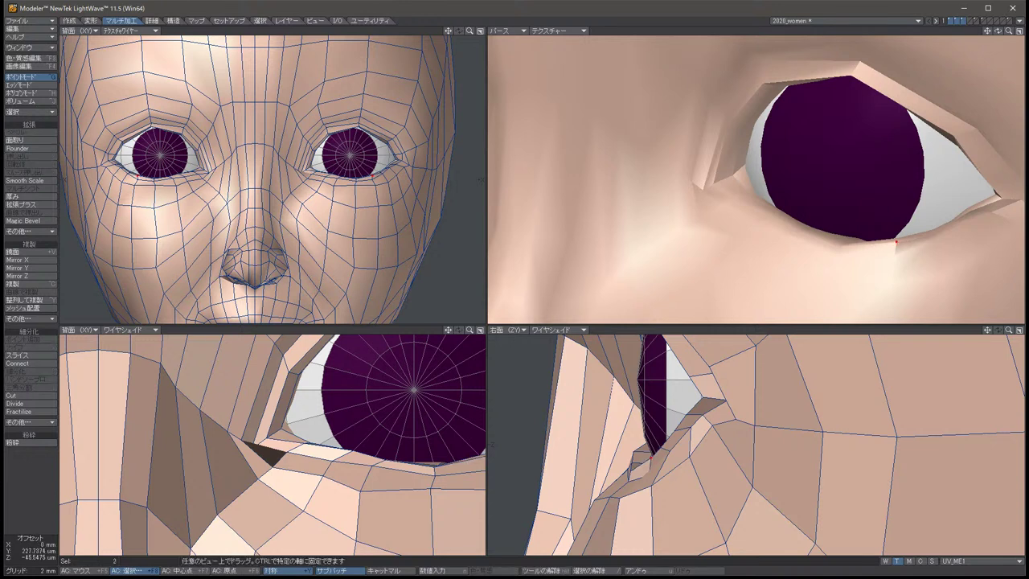
Shift the mirrored lower-eyelid points slightly, then deselect them.
left_click(635, 464)
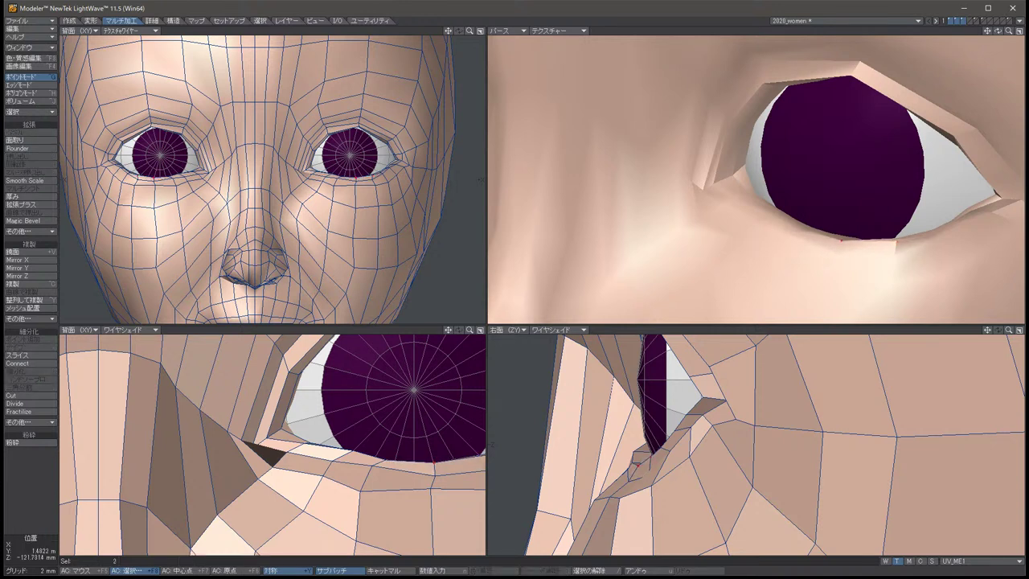
left_click_drag(683, 375, 692, 378)
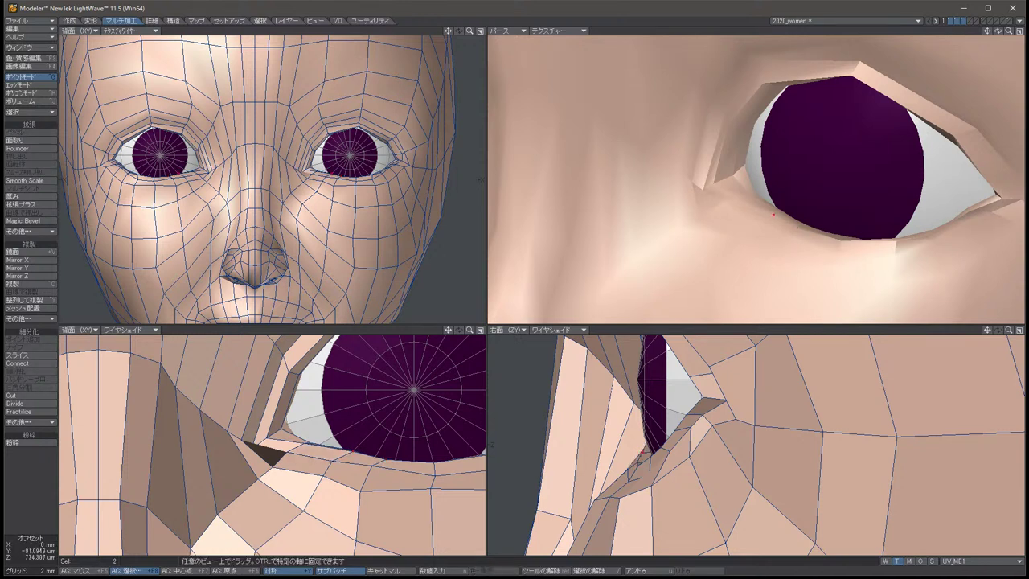
key("space")
key("slash")
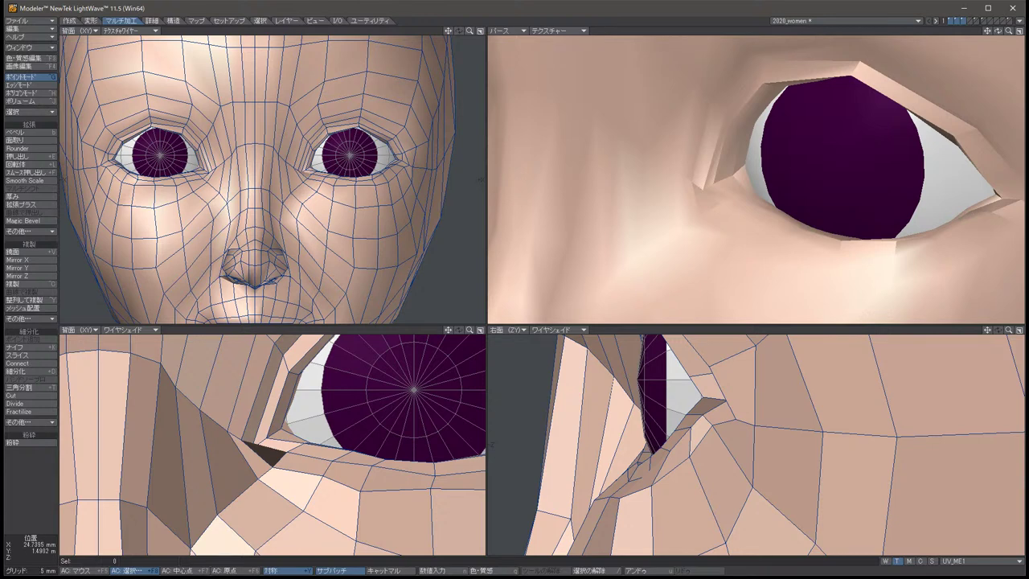
scroll(321, 161, "up", 5)
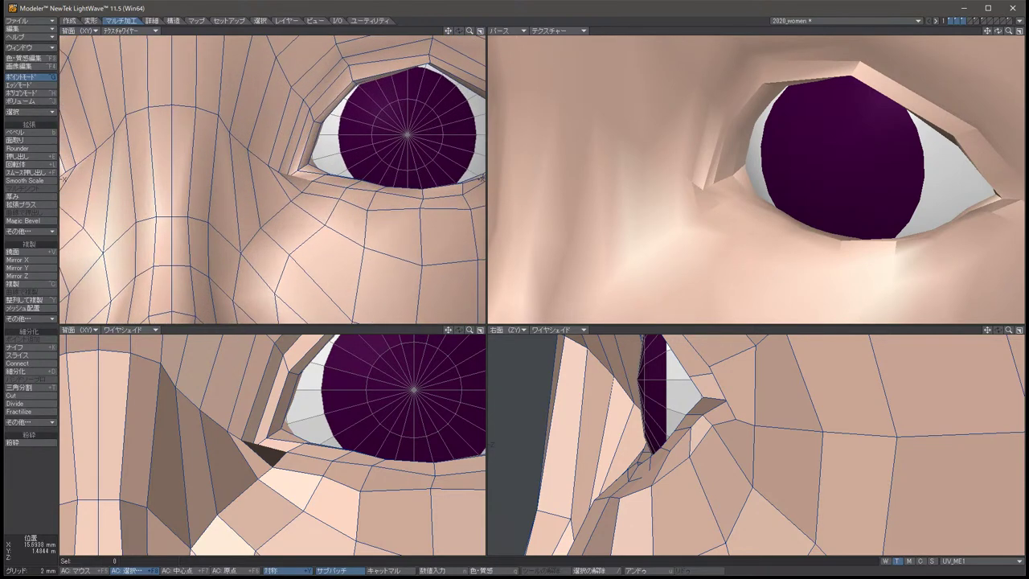
Check the eye in a temporary perspective view, then lift the two inner eye-corner points upward.
key("Up")
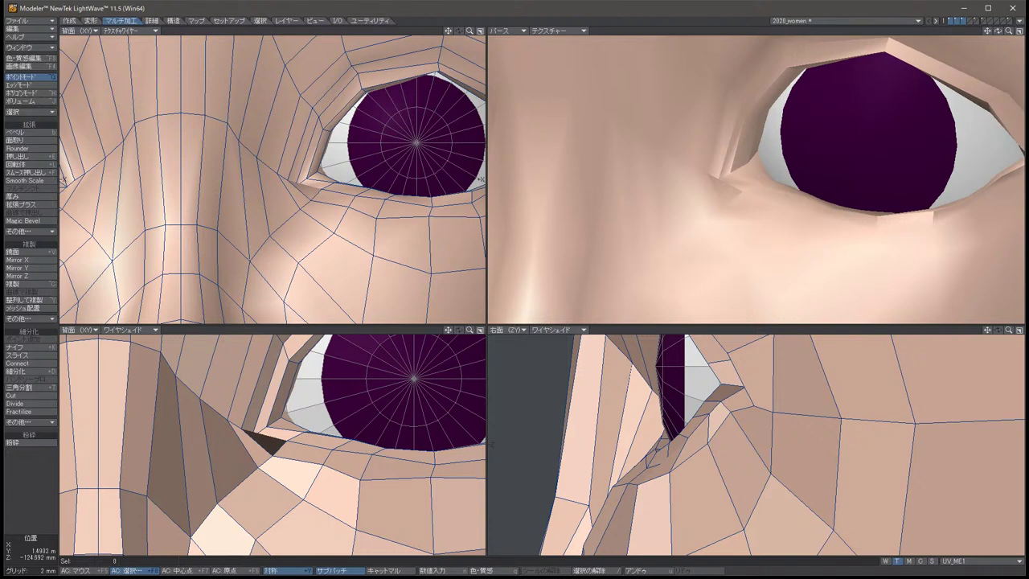
left_click(81, 330)
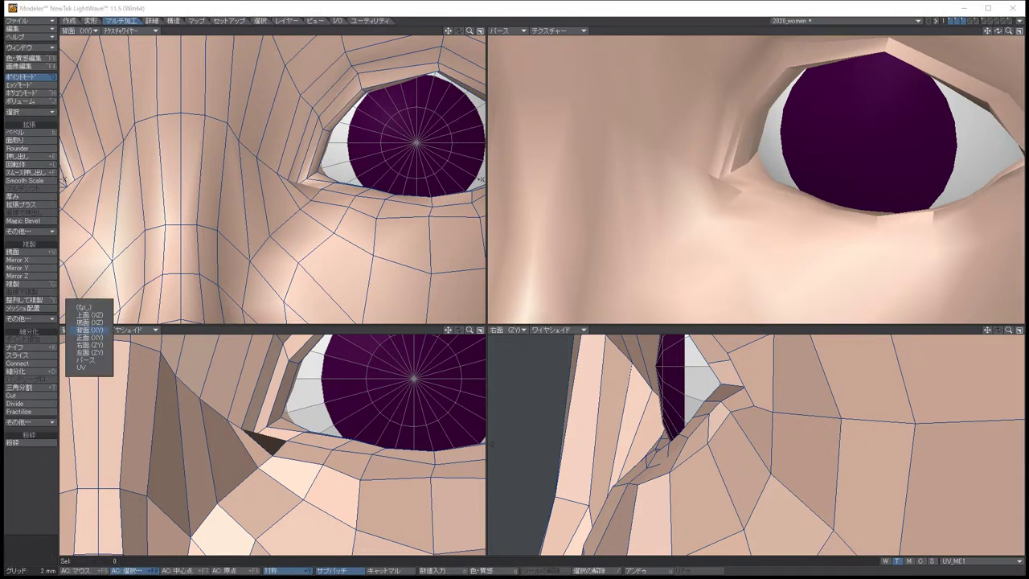
left_click(84, 359)
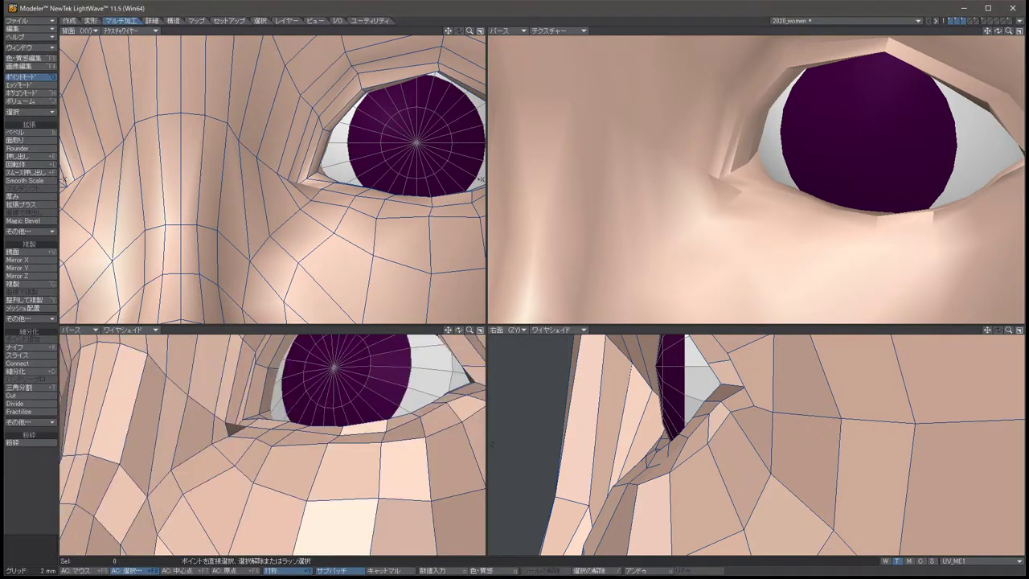
left_click_drag(178, 434, 225, 450, "alt")
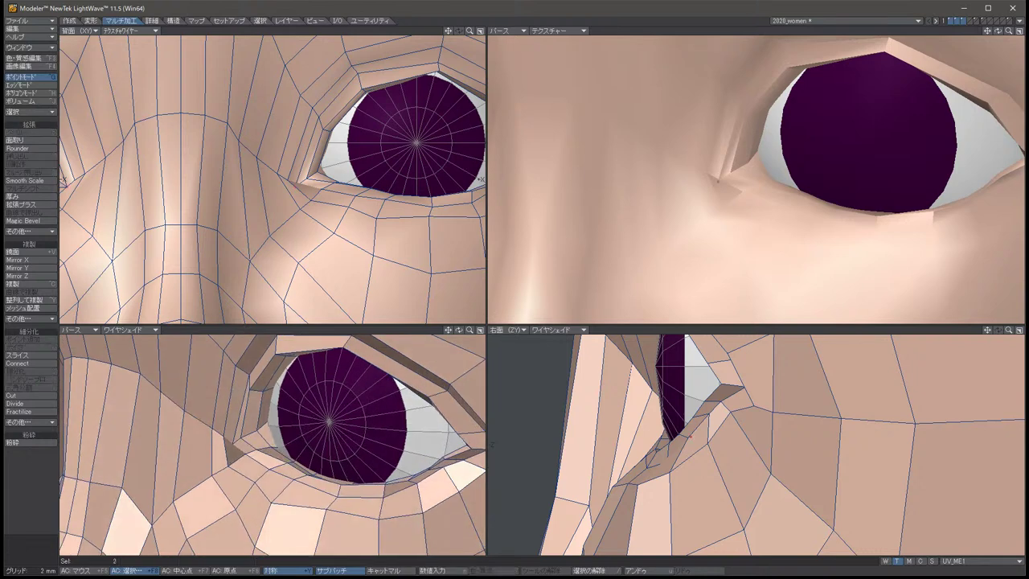
left_click(80, 330)
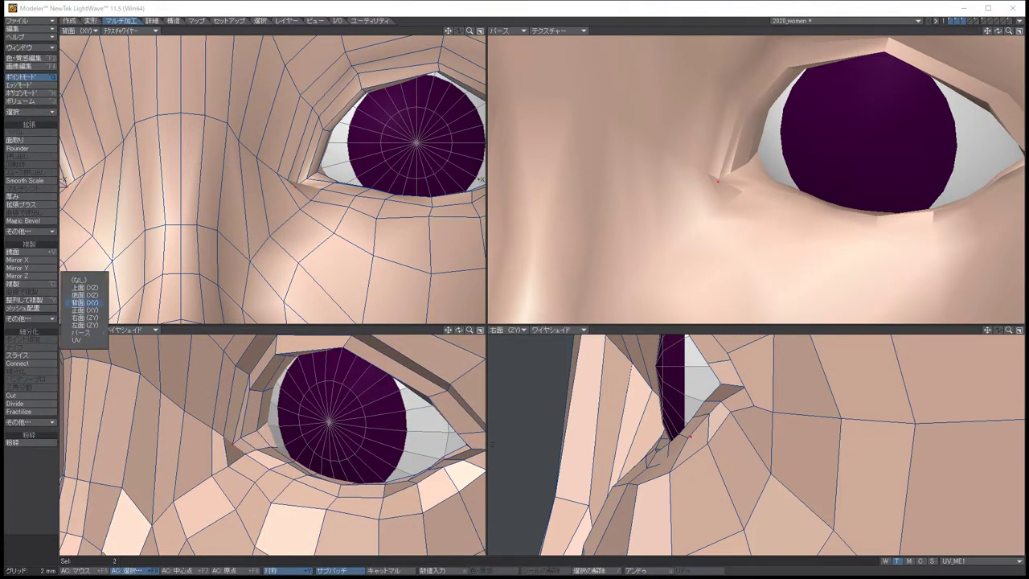
left_click(83, 302)
key("t")
left_click_drag(258, 430, 260, 412)
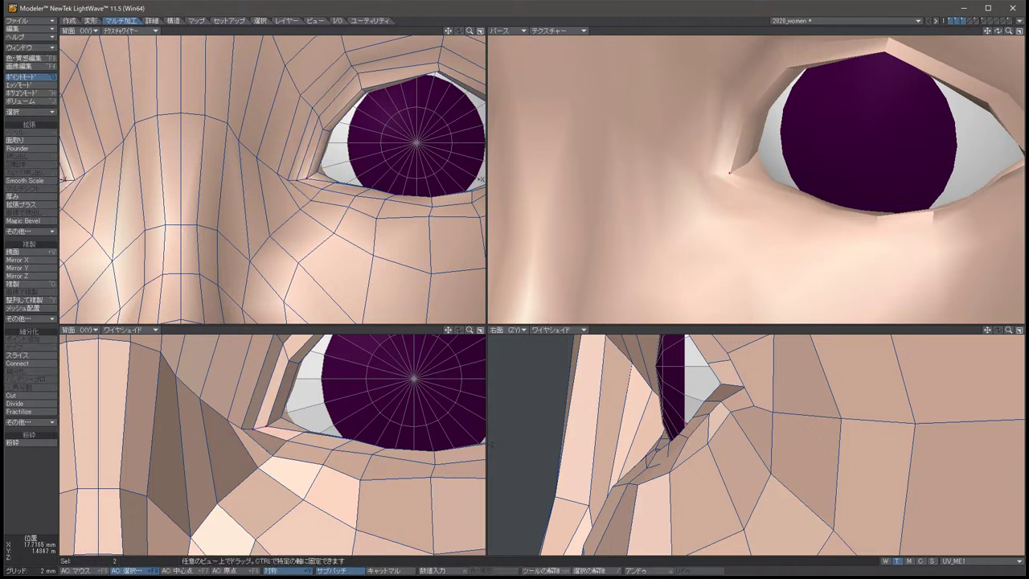
left_click_drag(262, 427, 262, 420)
key("slash")
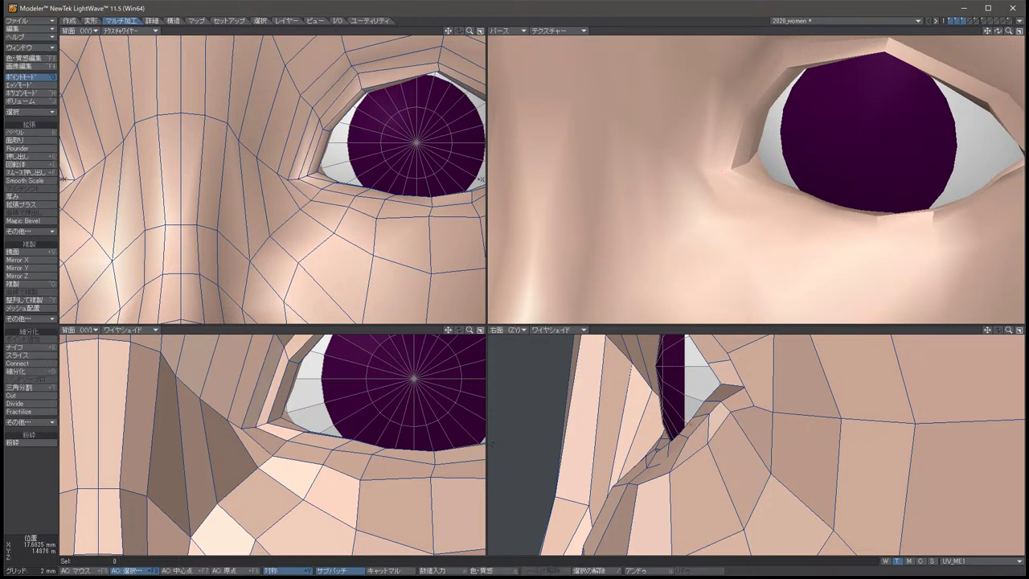
Compare the smooth and faceted display, then hide the eyeball layer to expose the socket.
key("Tab")
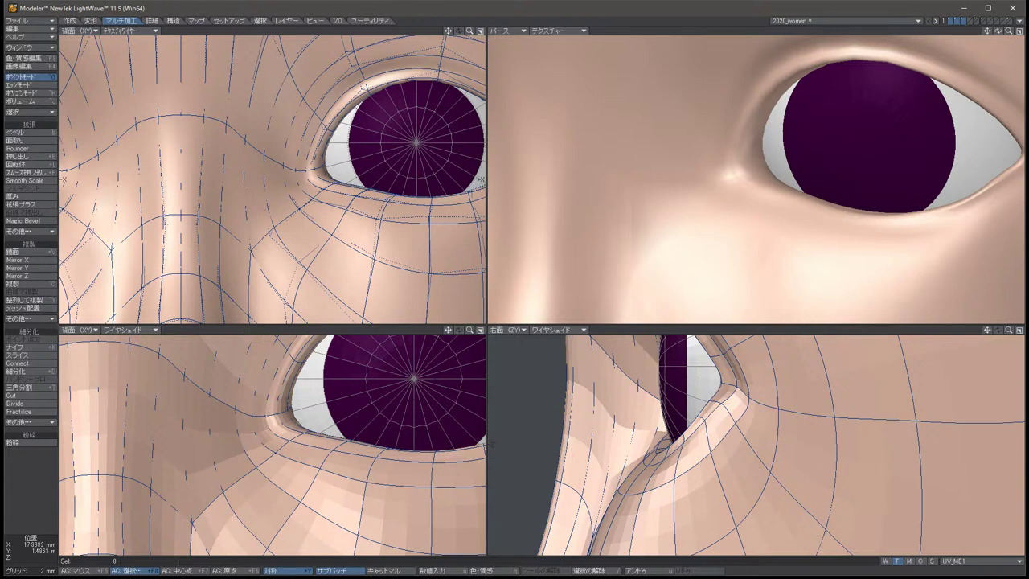
key("Tab")
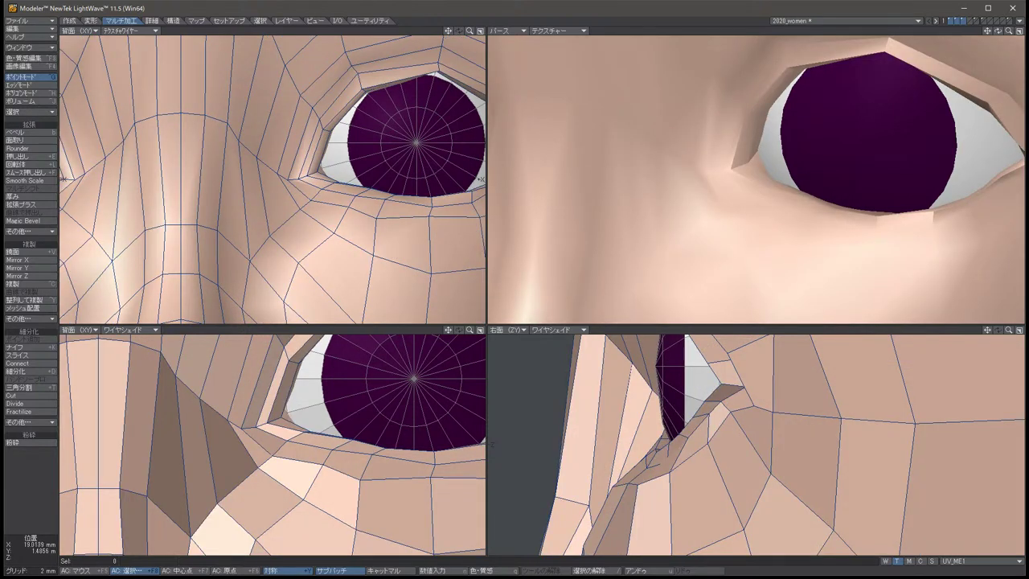
key("Tab")
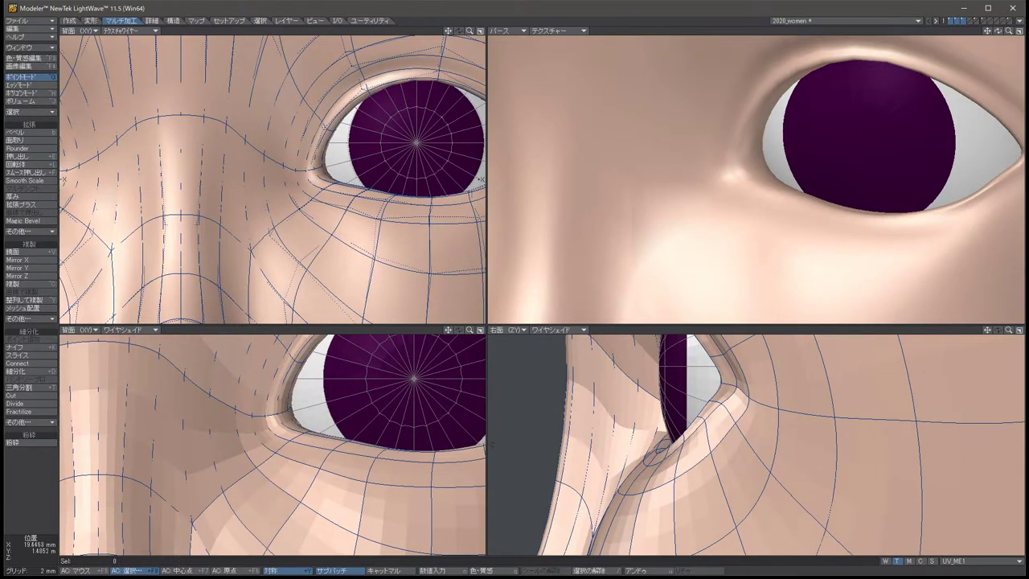
key("Tab")
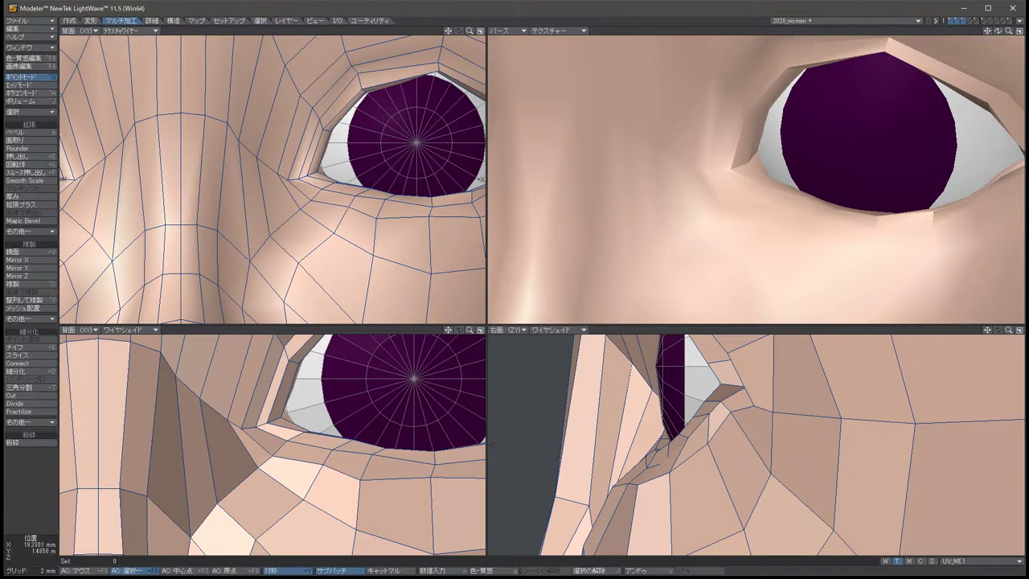
key("1")
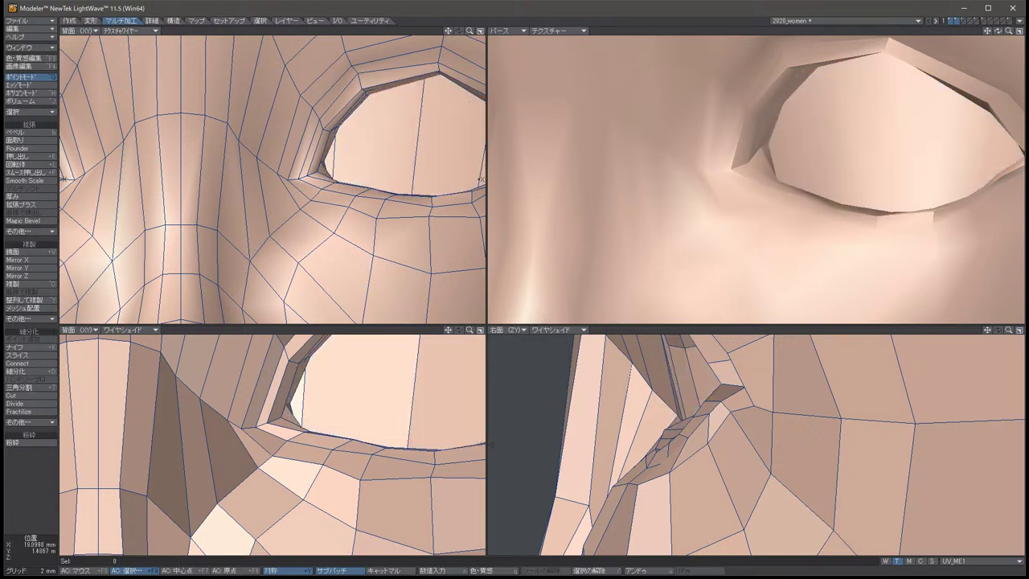
Widen the front viewports and raise the mirrored inner eye-corner point slightly into place.
left_click(321, 162)
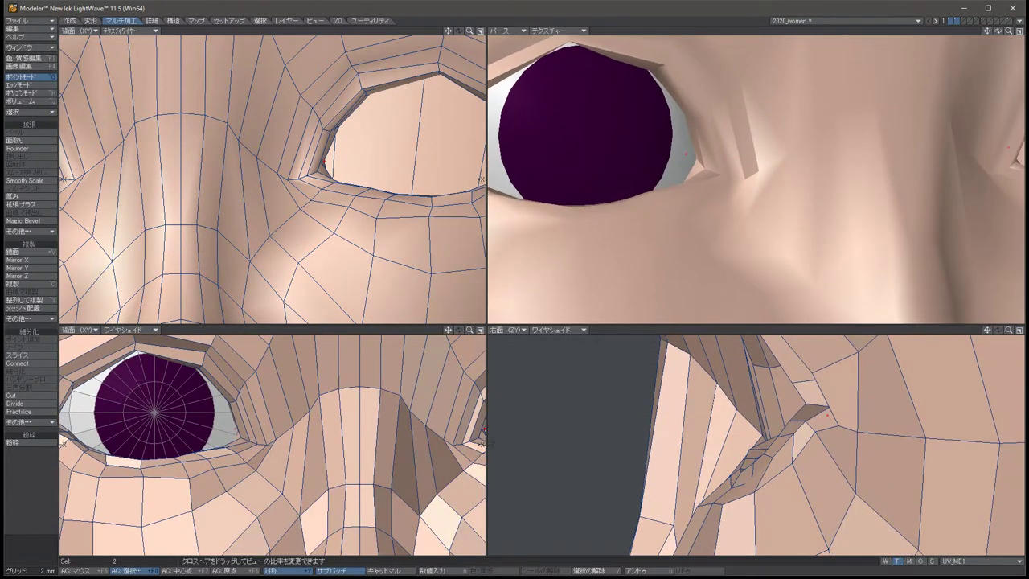
left_click_drag(486, 327, 684, 311)
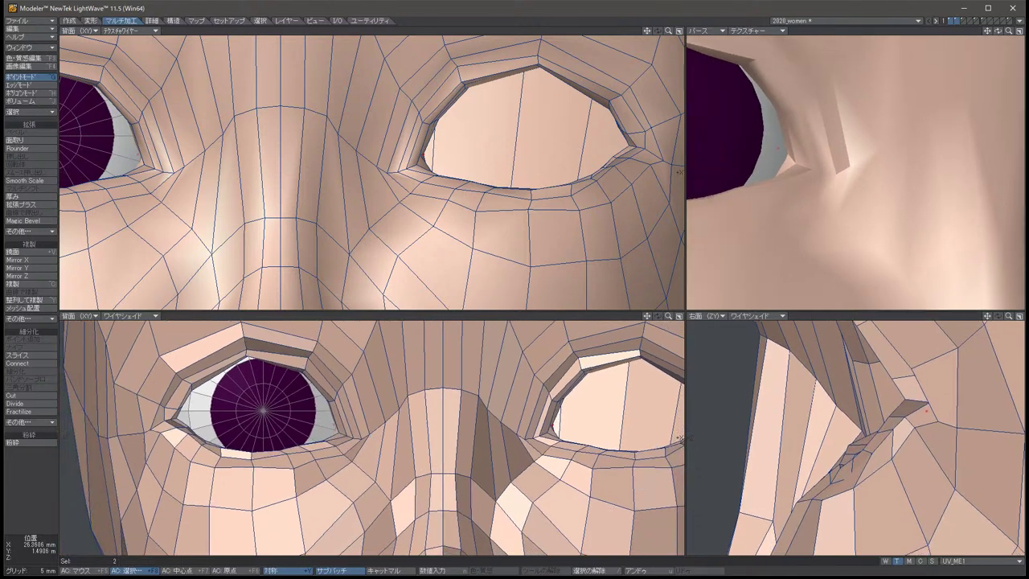
key("t")
left_click_drag(425, 160, 425, 149)
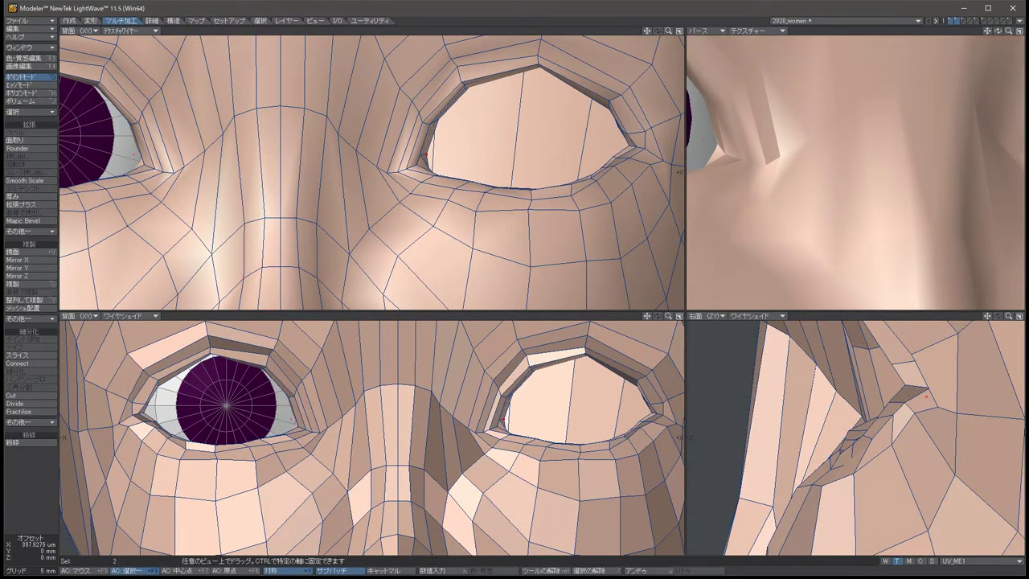
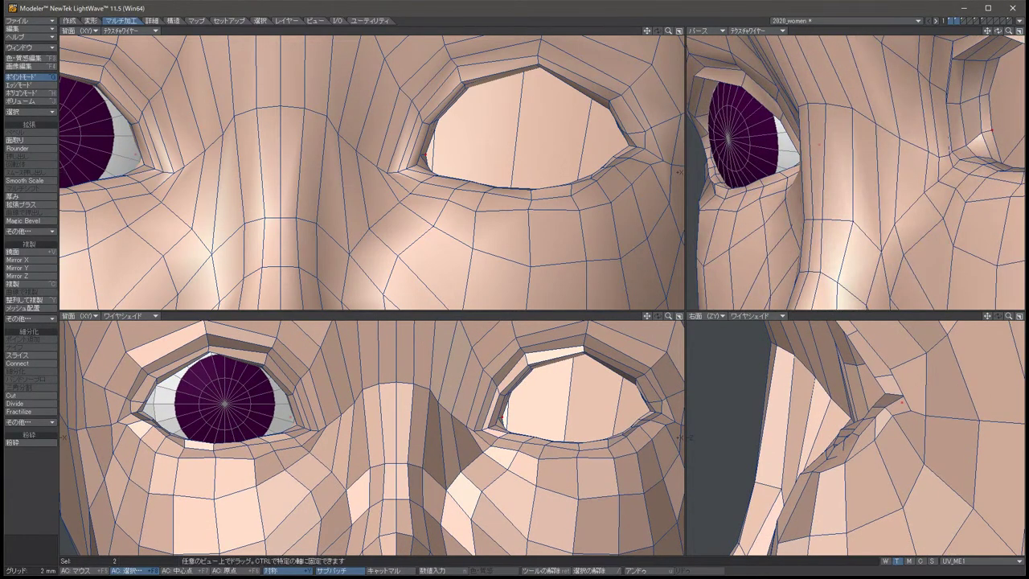
Shift the two eye-corner points slightly with the Move tool.
key("space")
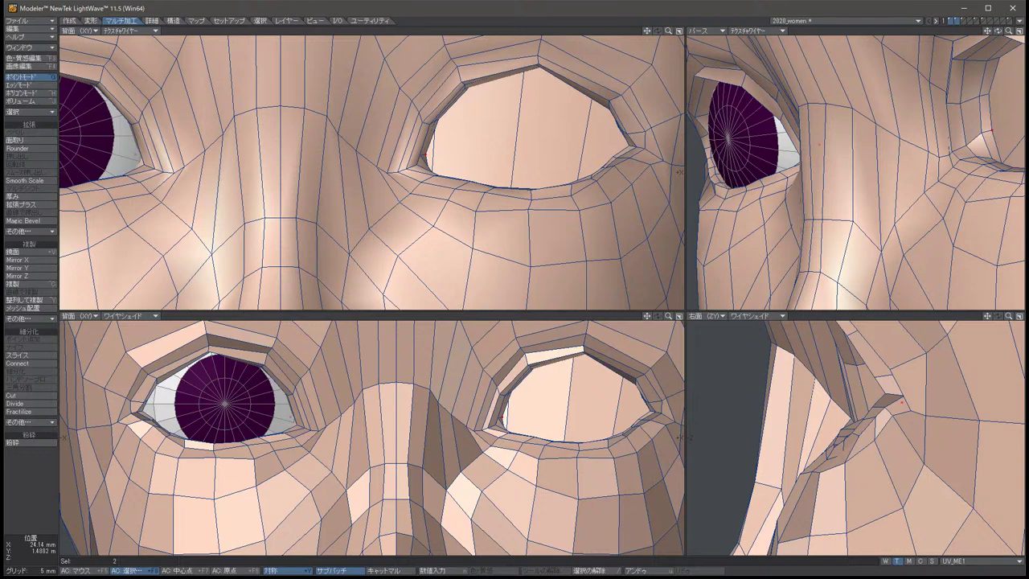
key("t")
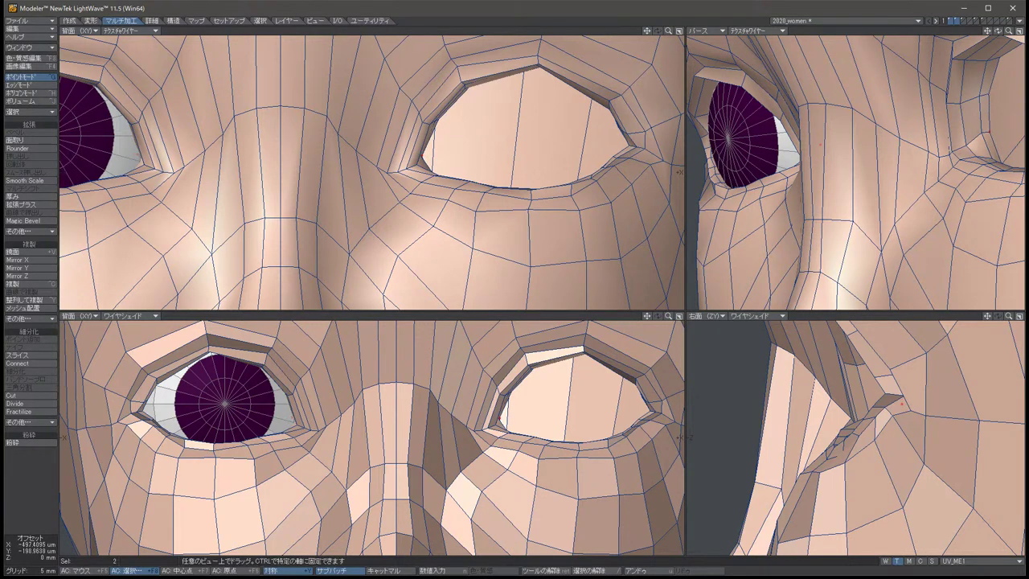
key("space")
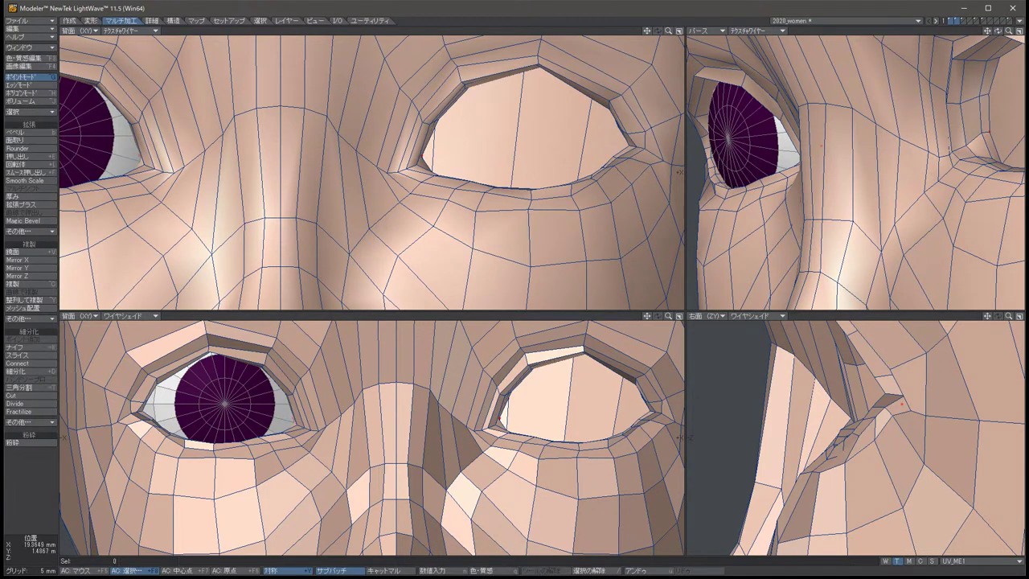
key("t")
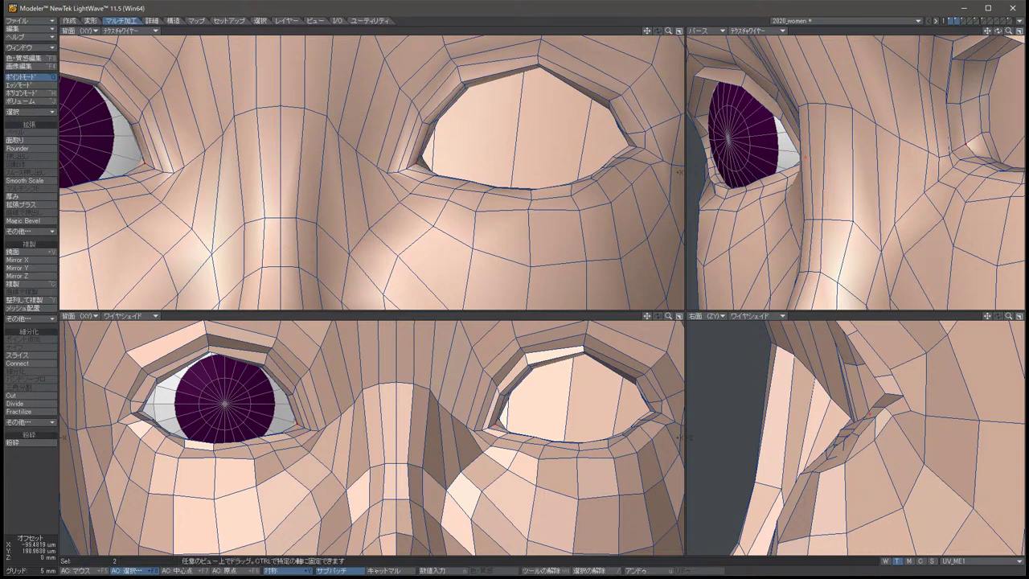
left_click_drag(868, 414, 890, 410)
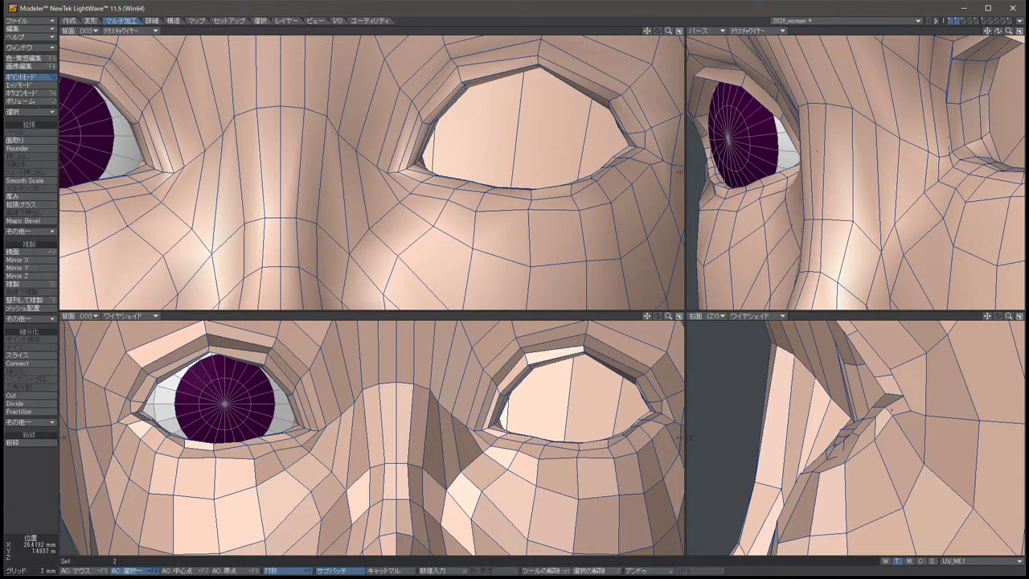
Unhide the right eyeball so it sits back in its socket.
mouse_move(369, 173)
left_mouse_down("alt+shift")
mouse_move(354, 174)
mouse_move(381, 175)
left_mouse_up("alt+shift")
key("Right")
key("Right")
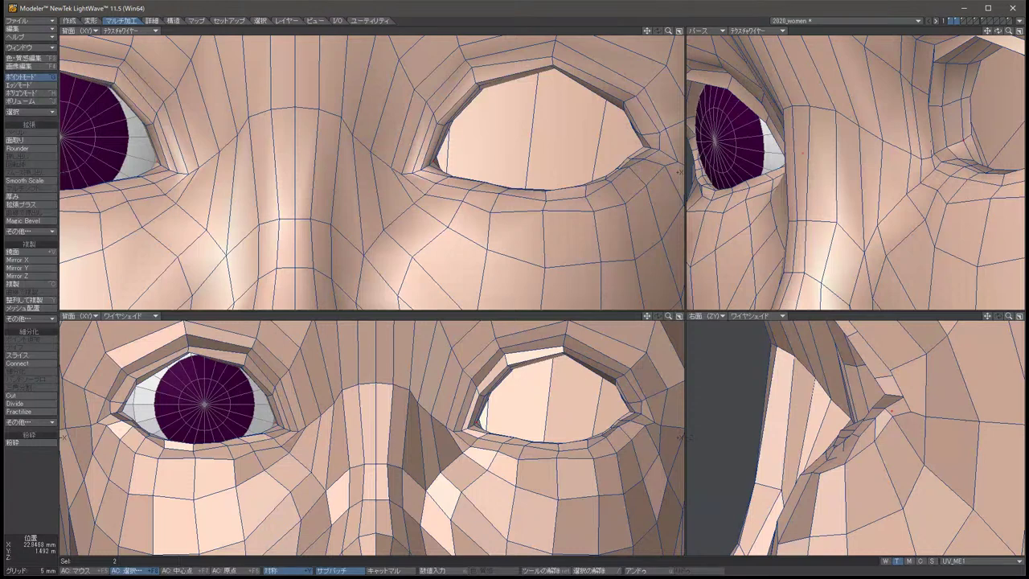
key("period")
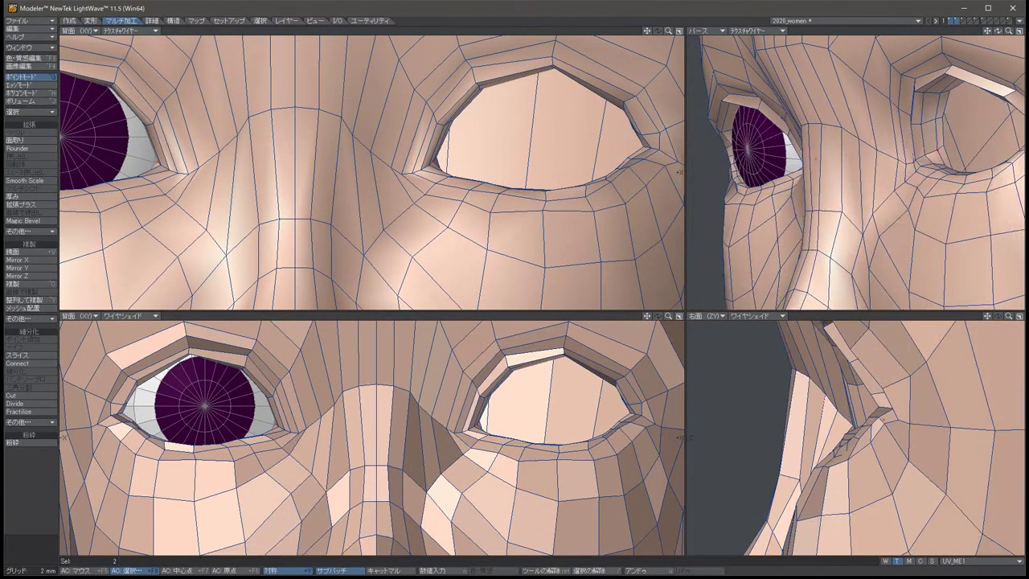
key("Left")
key("Left")
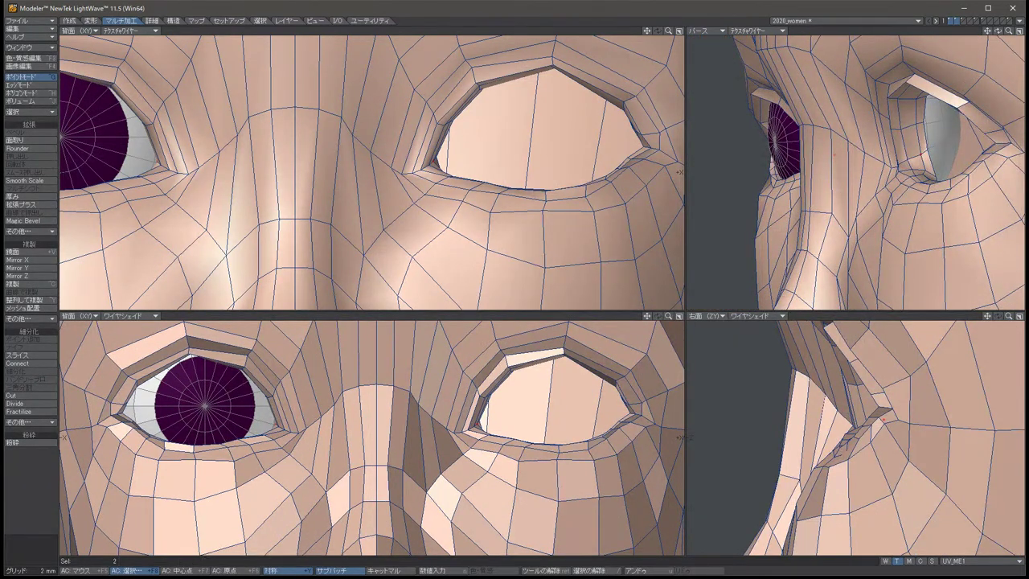
key("ctrl+v")
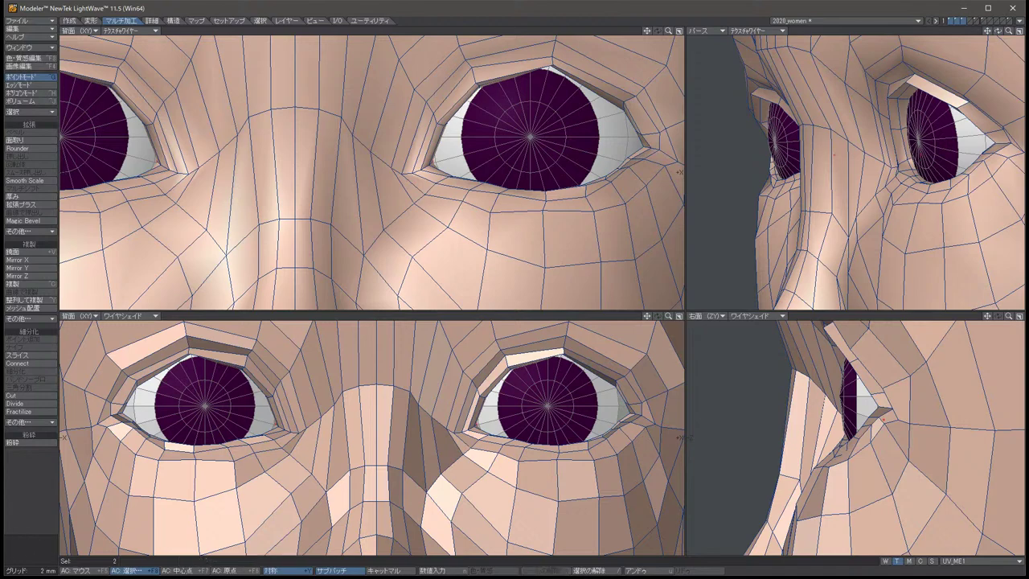
Compare SubPatch and faceted previews, then try moving two eyelid points before deselecting.
key("Tab")
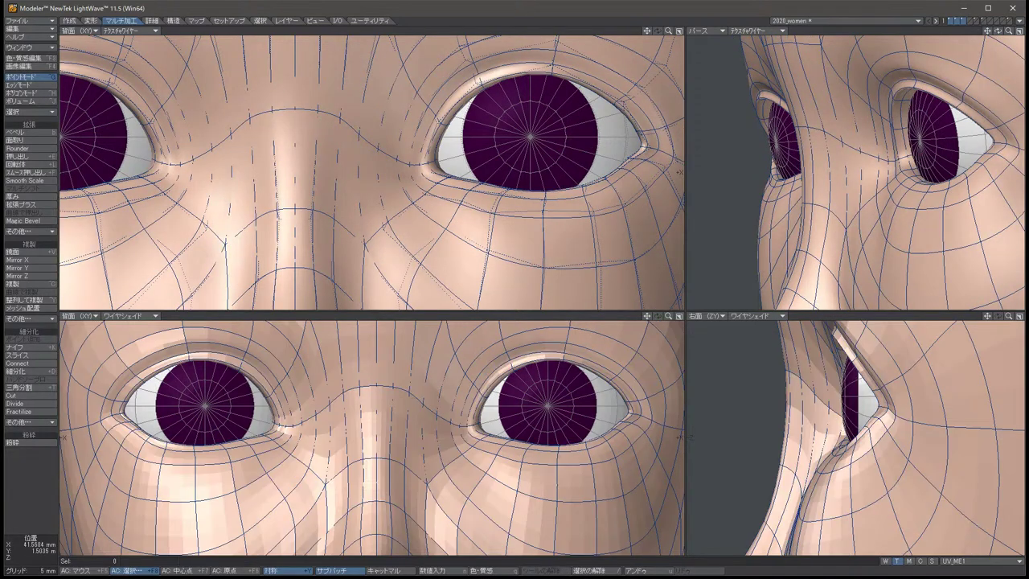
key("Tab")
key("Tab")
key("Tab")
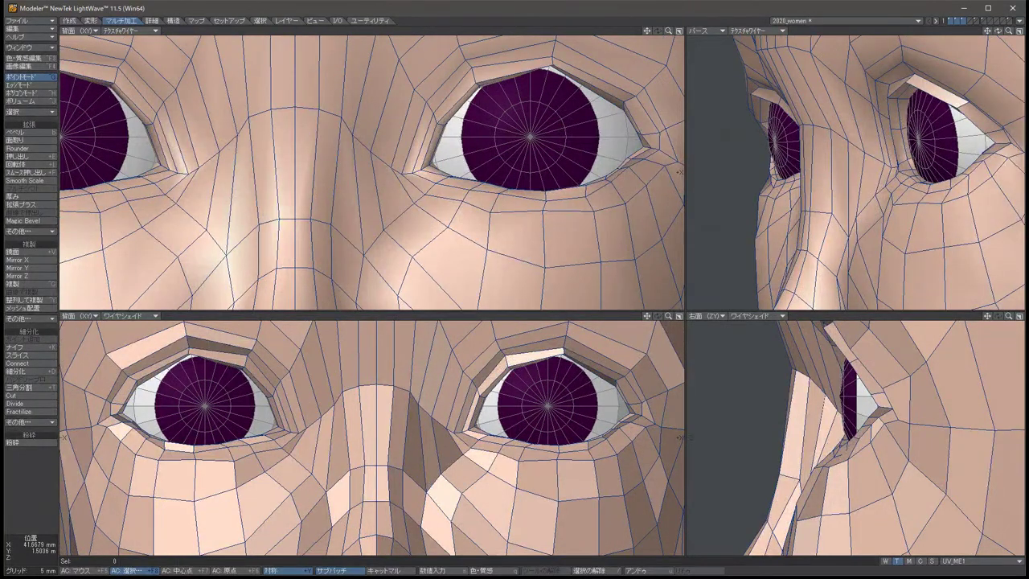
key("Tab")
key("Tab")
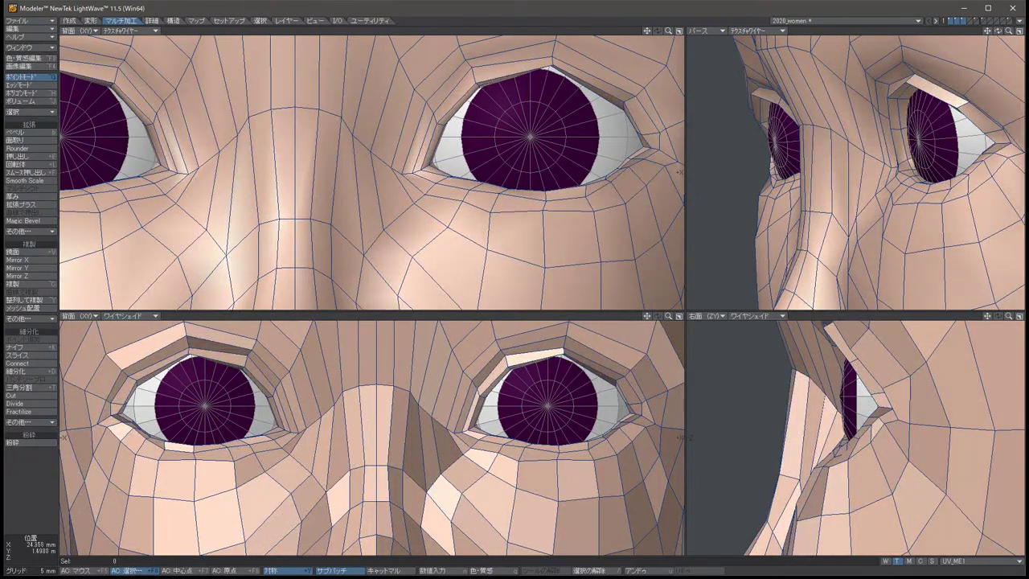
left_click(503, 349)
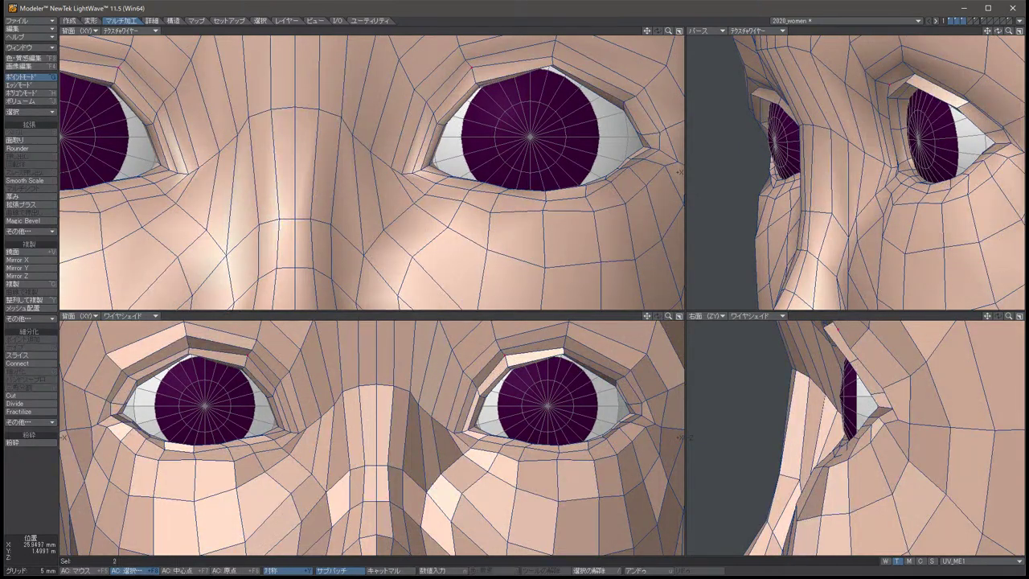
key("t")
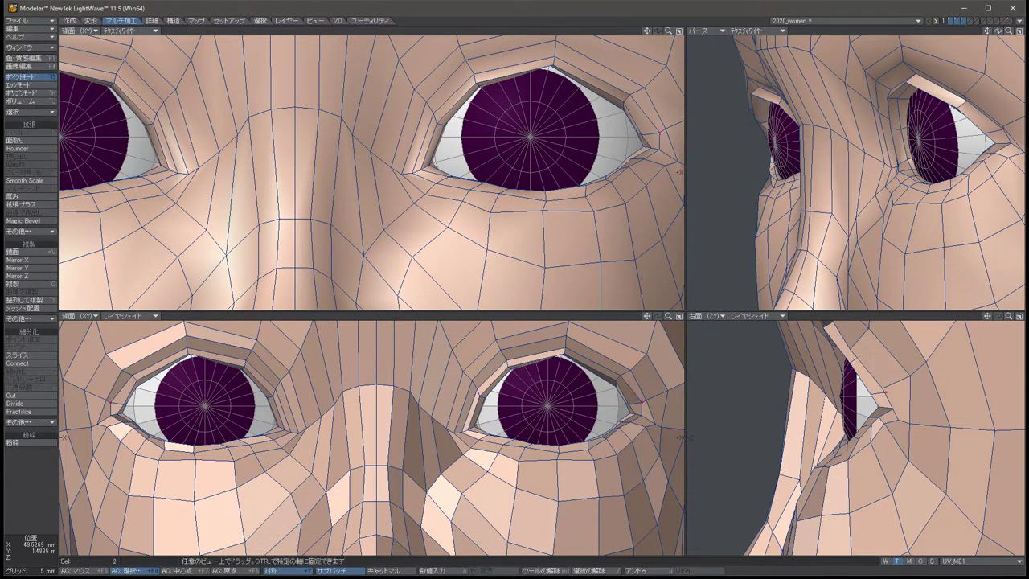
key("slash")
Move the outer eye-corner points up and to the left, then deselect.
left_click(635, 133)
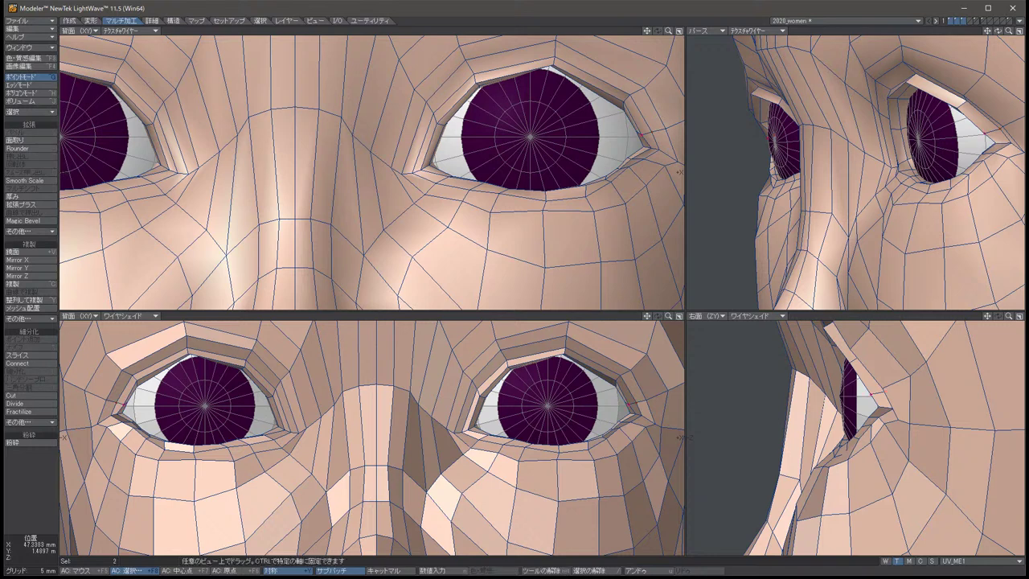
key("t")
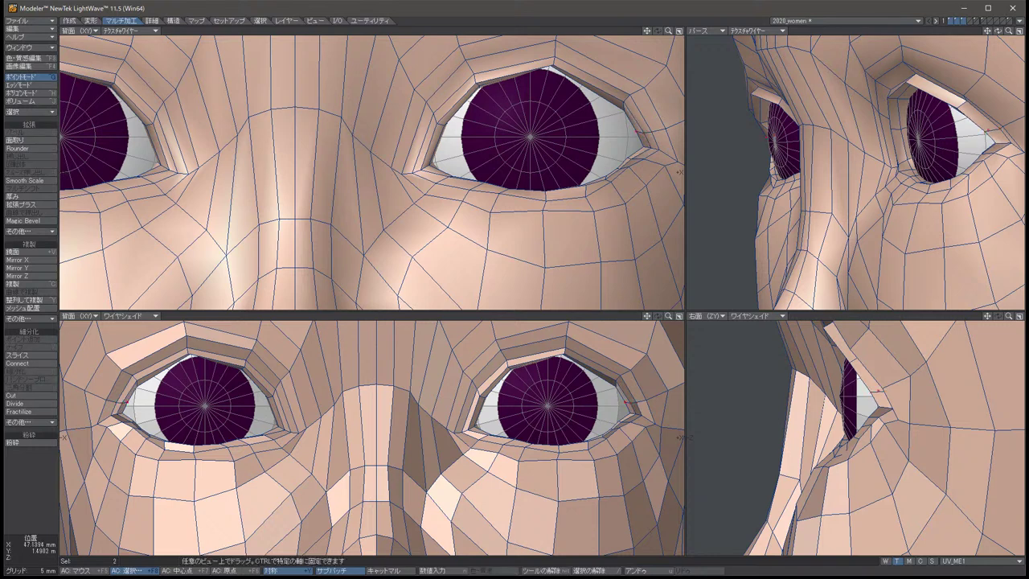
left_click_drag(639, 131, 620, 105)
key("space")
key("t")
key("space")
key("/")
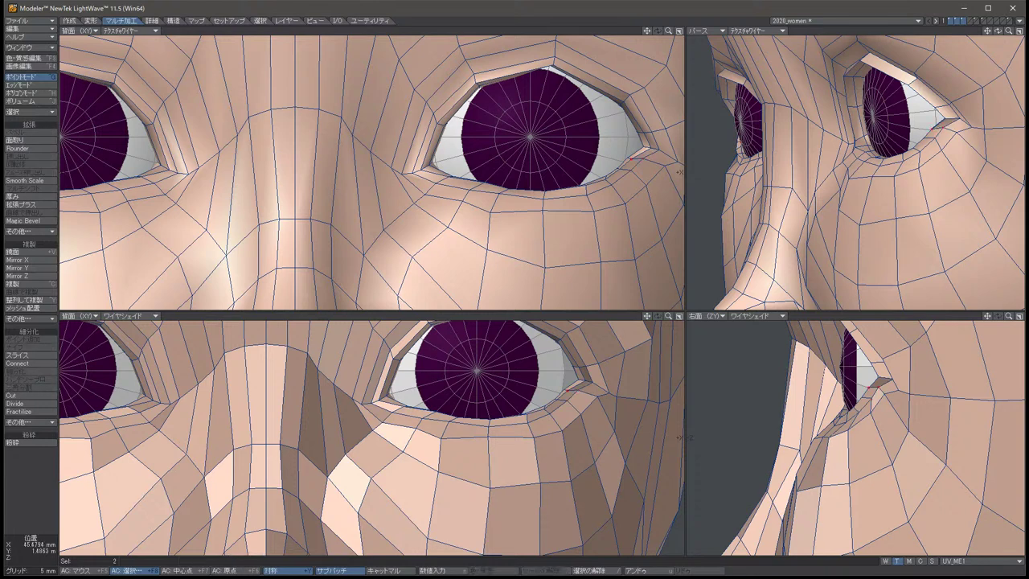
Nudge the eye-corner vertex pair by a tiny offset and deselect.
left_click(627, 159)
key("t")
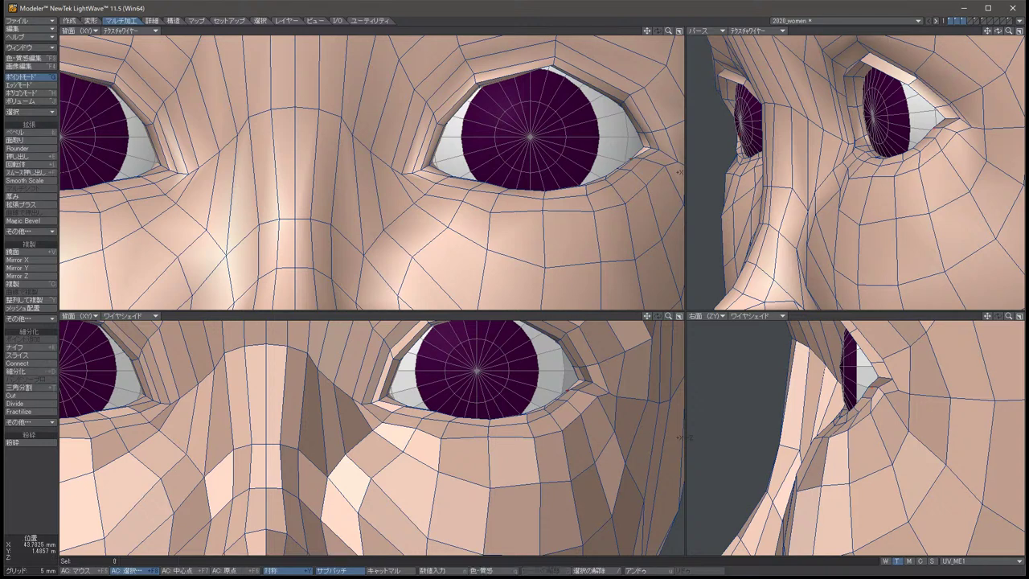
left_click_drag(679, 171, 679, 173)
key("space")
key("slash")
Refine the grid to 2 mm, orbit the face, and pick two top-of-eye points to move.
key("bracketleft")
key("Left")
key("Left")
key("Left")
key("Left")
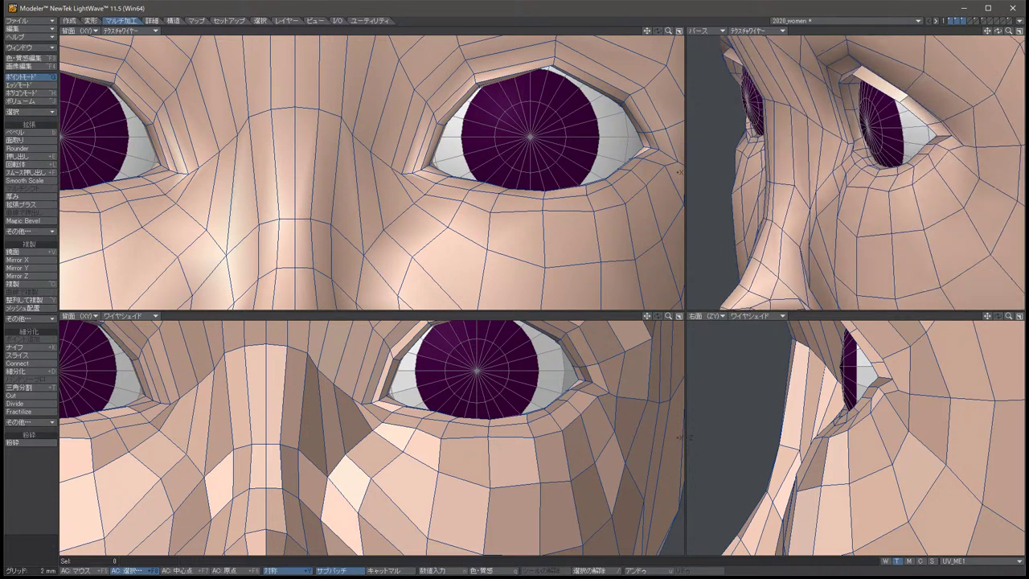
key("Left")
key("Left")
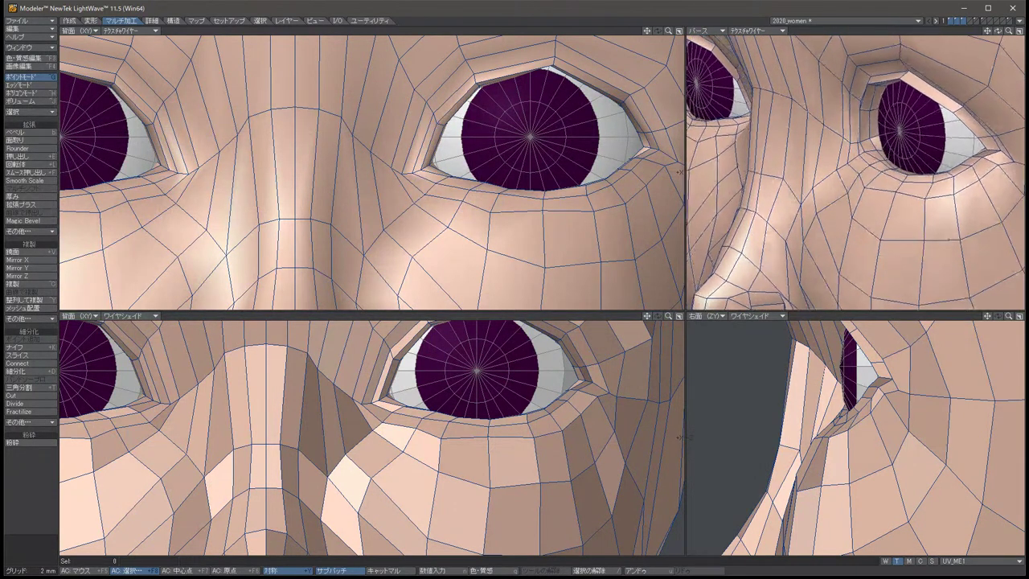
left_click(553, 60)
key("t")
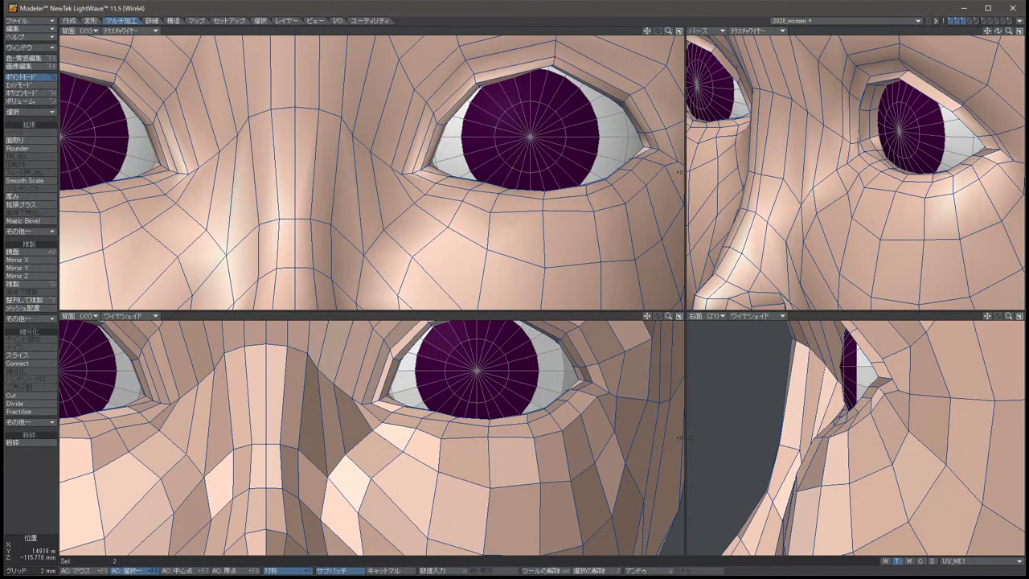
key("g")
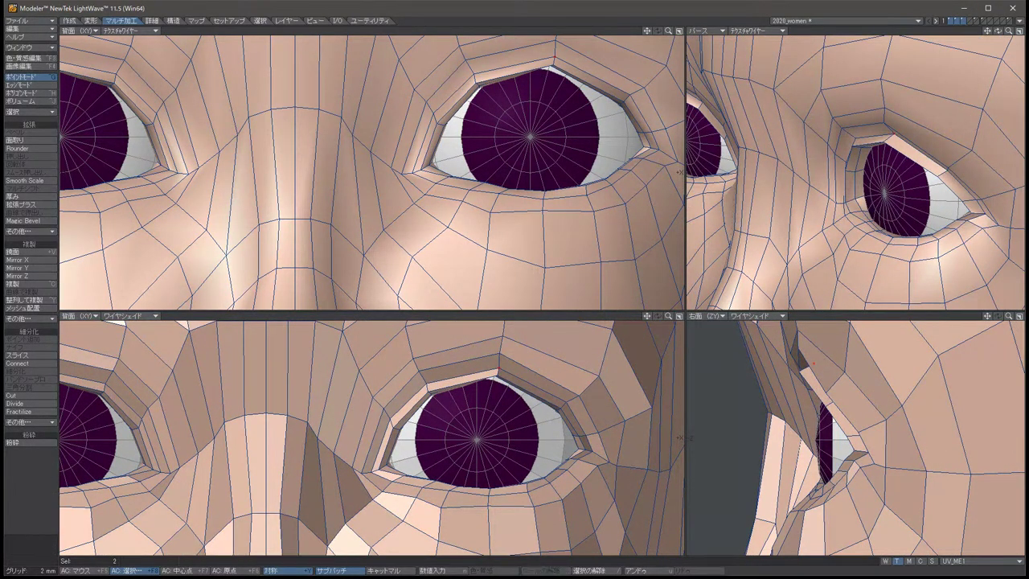
Shift the upper eyelid points slightly near the eye corner, then deselect.
key("slash")
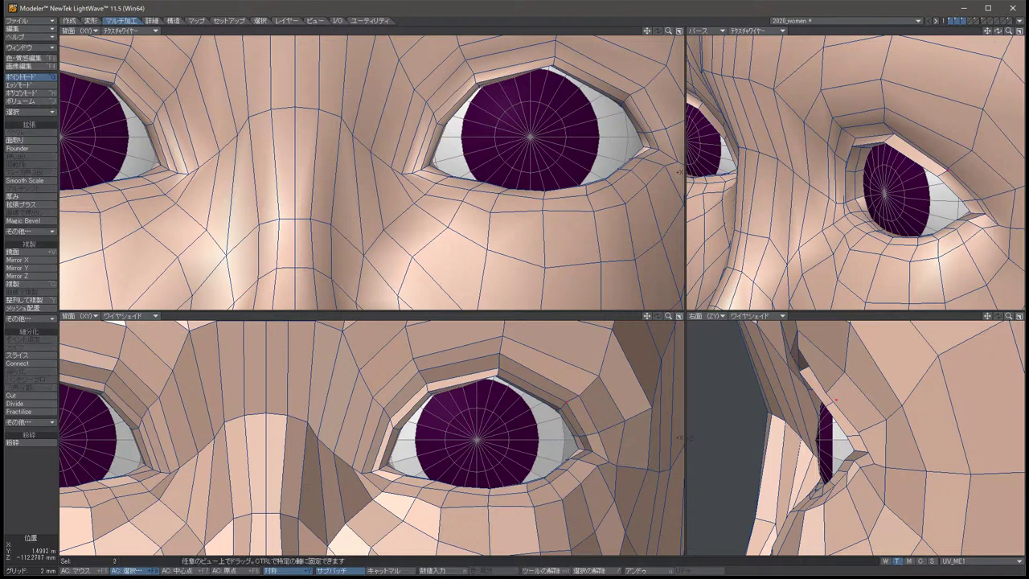
left_click(565, 399)
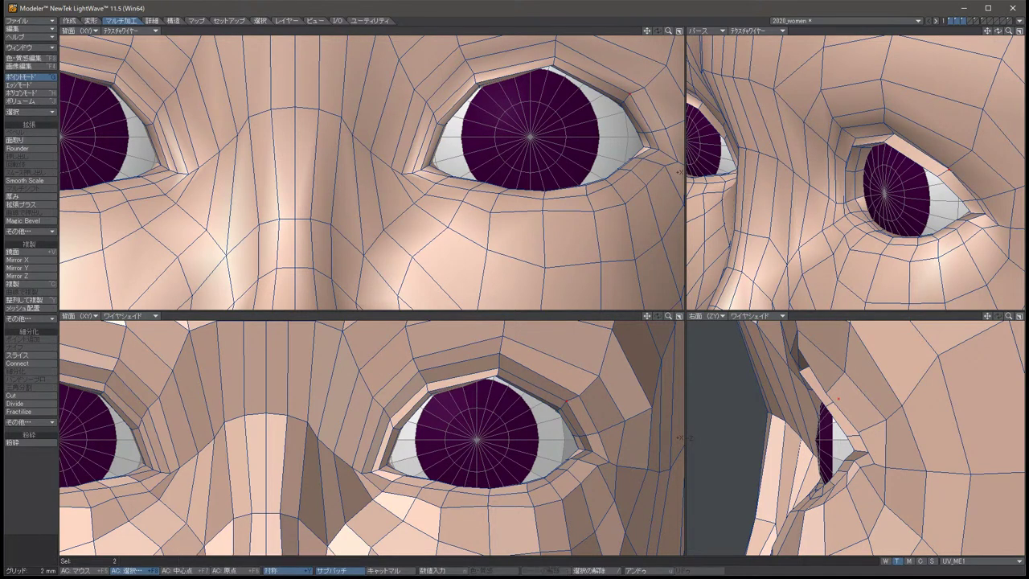
key("t")
left_click_drag(837, 398, 830, 399)
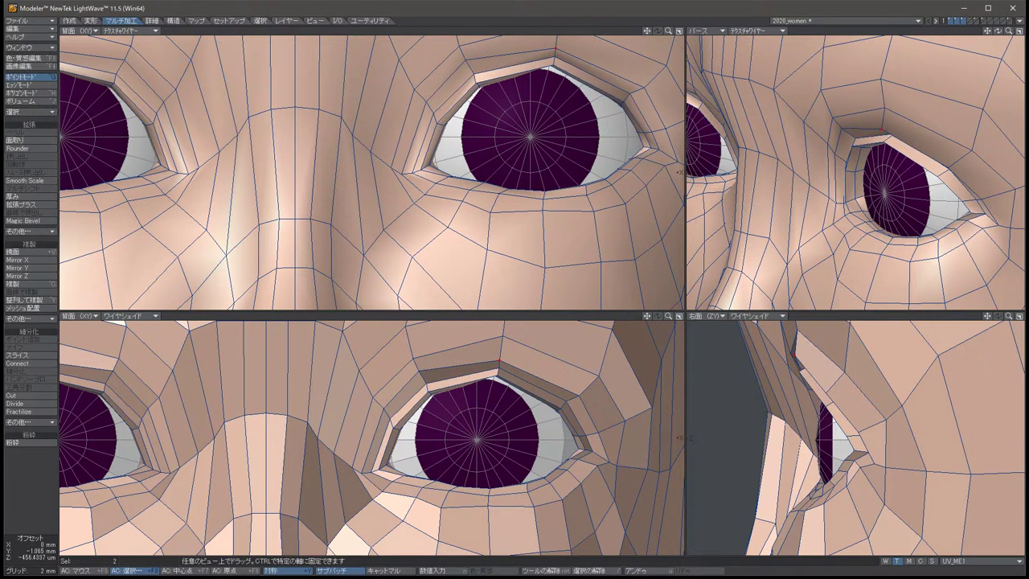
key("space")
key("slash")
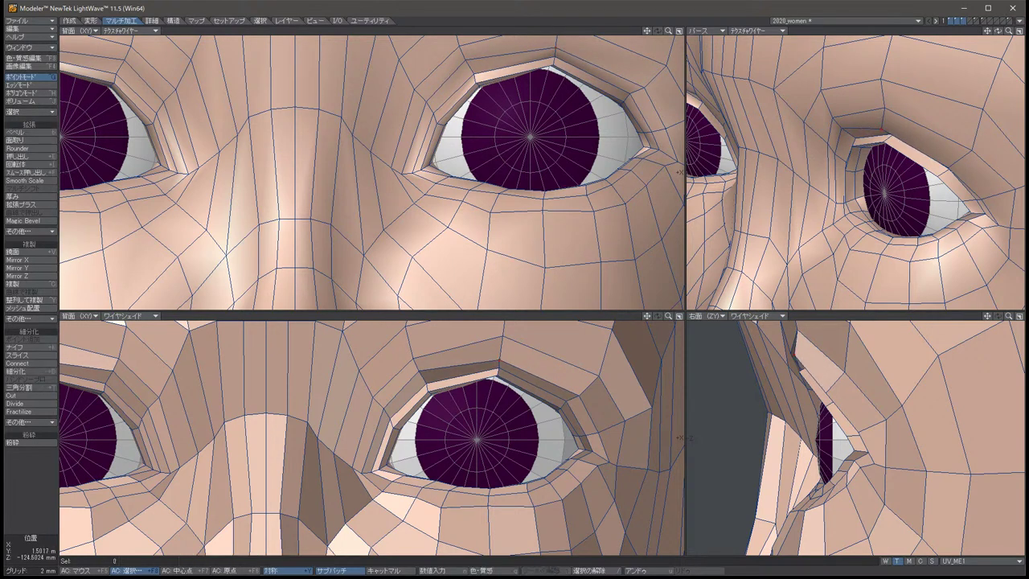
Move another pair of eyelid points down and left, then enable the SubPatch preview.
key("t")
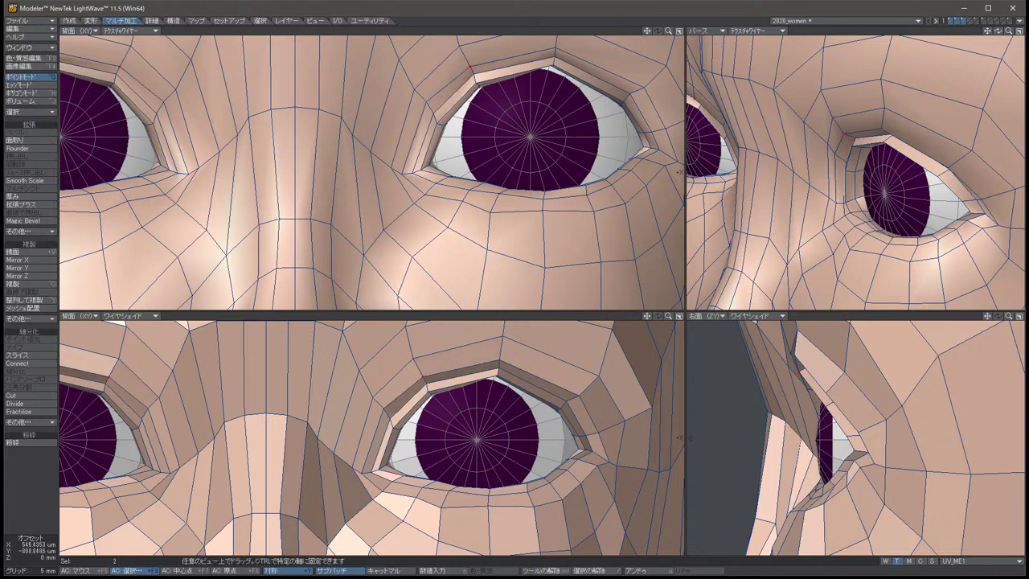
left_click_drag(412, 386, 375, 422)
key("space")
key("slash")
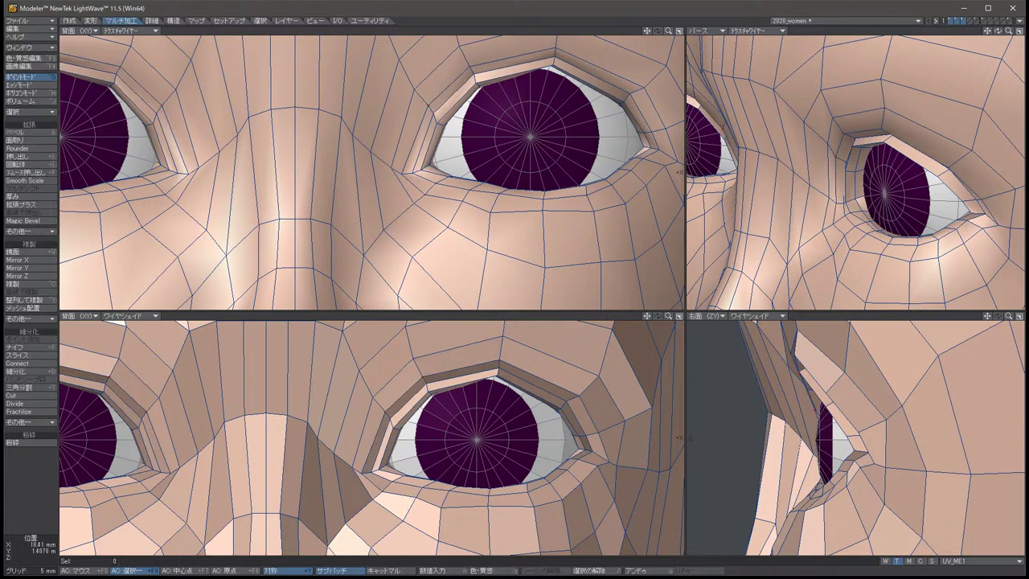
key("Tab")
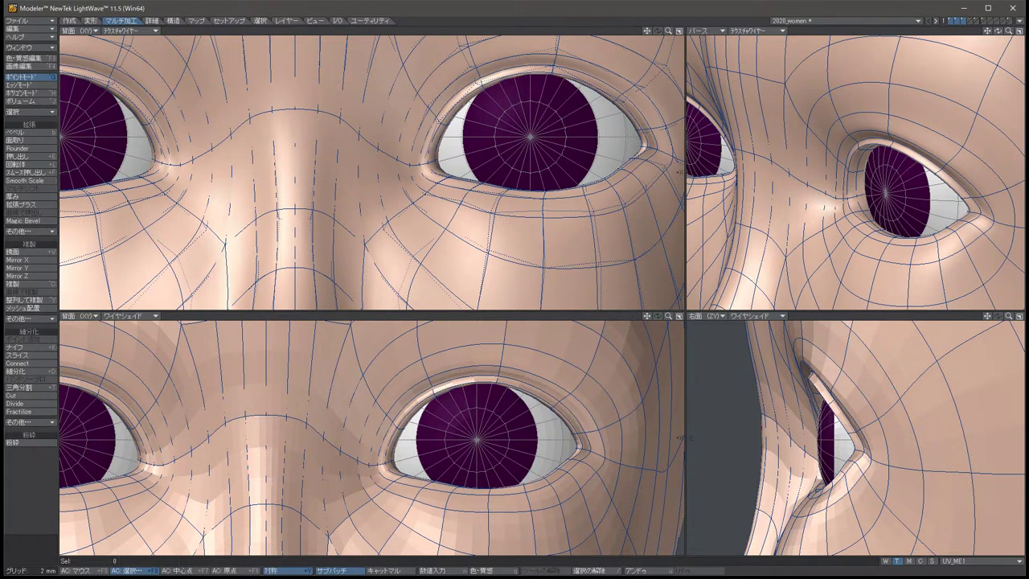
Shift the eyelid point slightly left on the cage and check the smoothed result.
key("Tab")
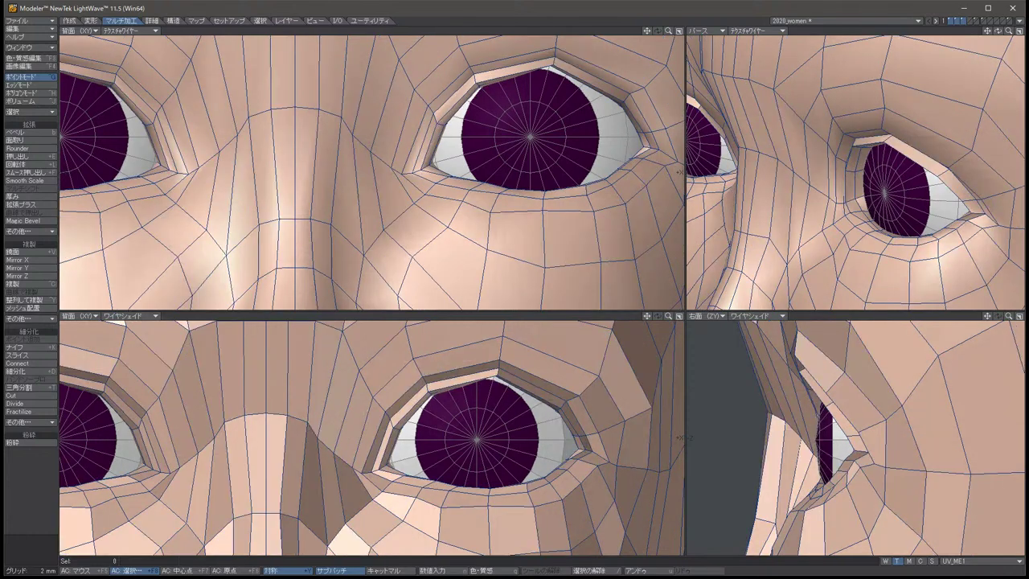
key("t")
key("space")
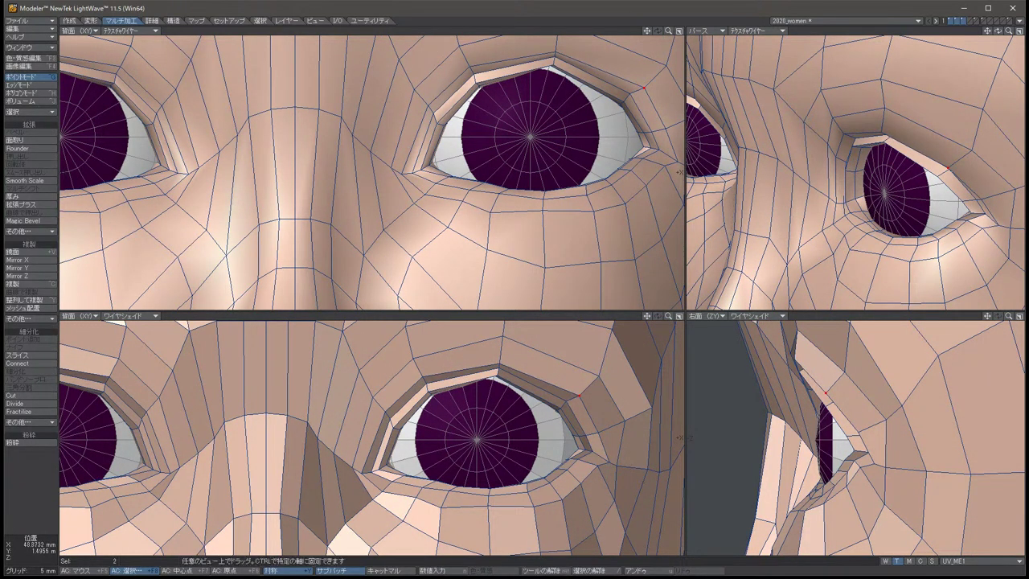
key("t")
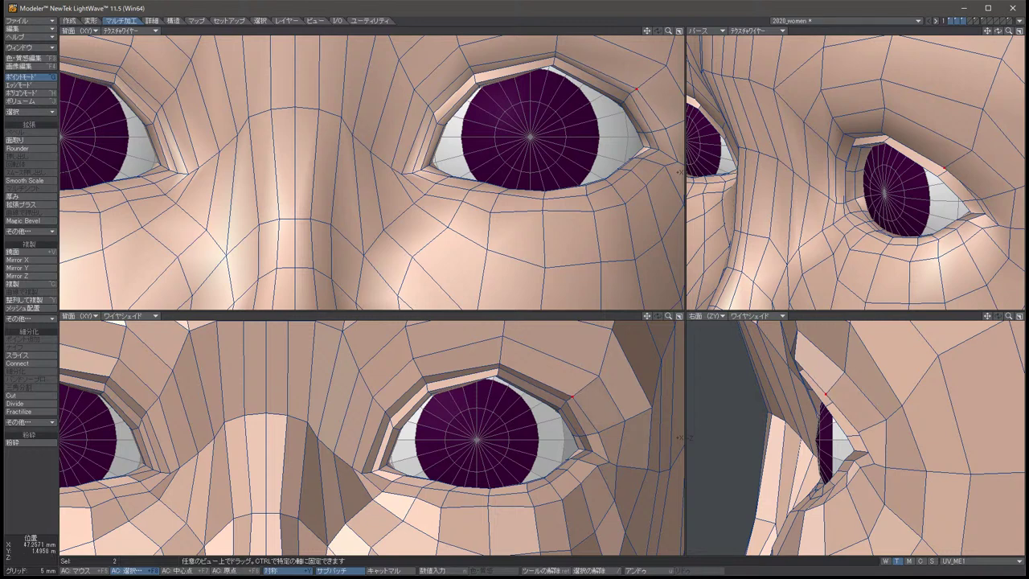
key("space")
key("Tab")
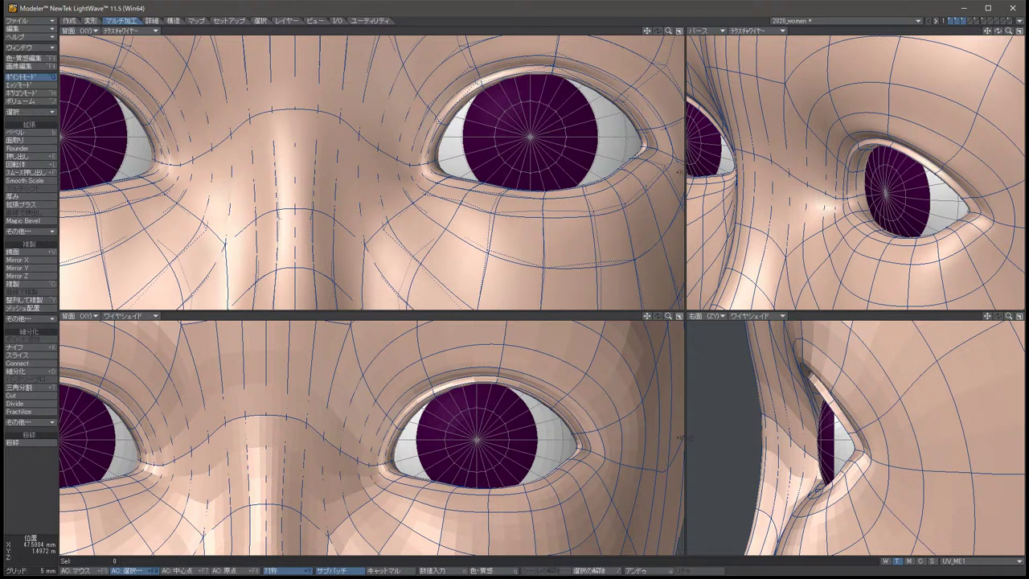
Nudge two eyelid points on the low-poly cage by a tiny amount, then deselect.
key("Tab")
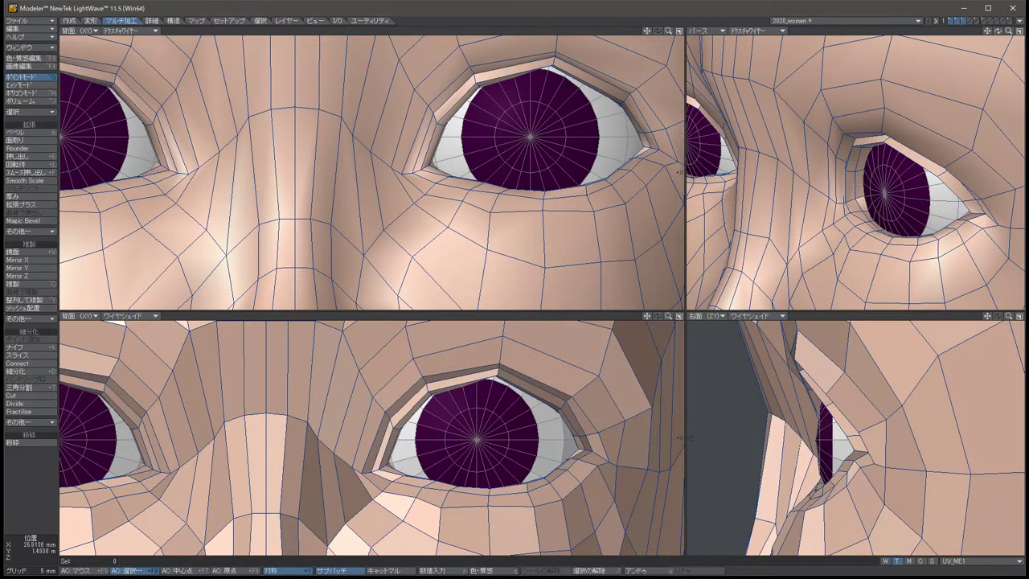
left_click(869, 221)
key("t")
left_click_drag(869, 221, 870, 222)
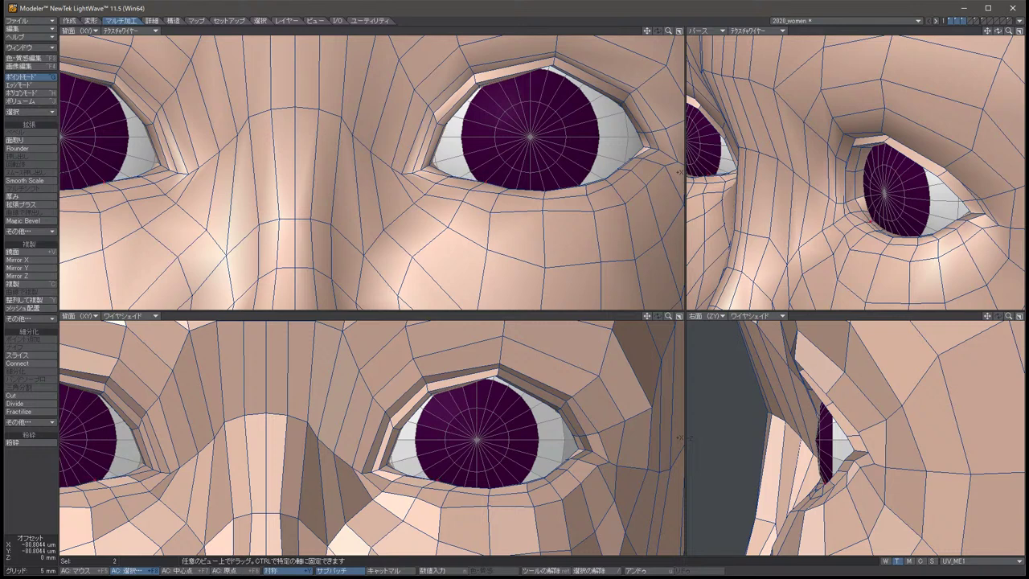
key("space")
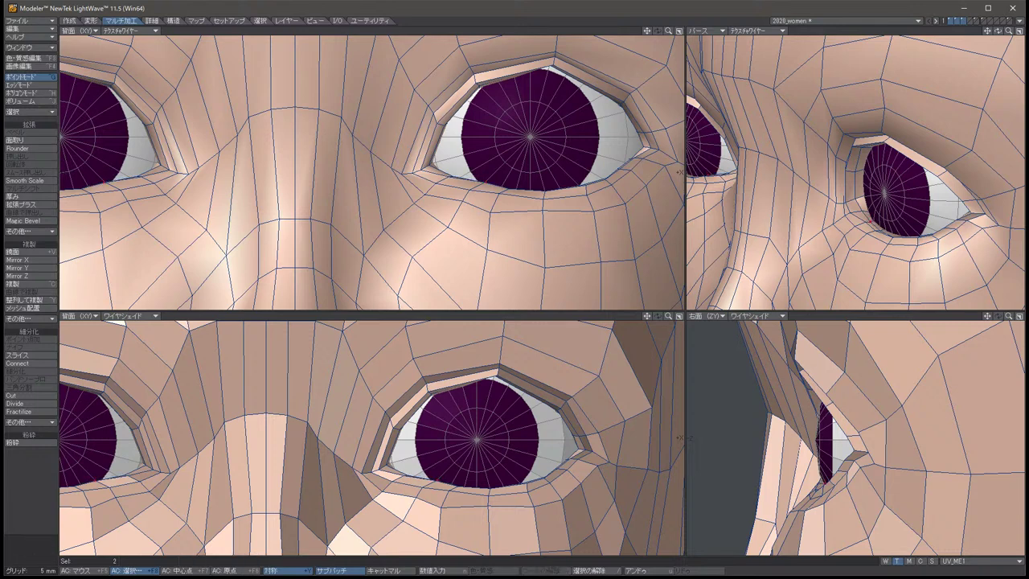
key("slash")
key("Down")
key("Down")
key("Down")
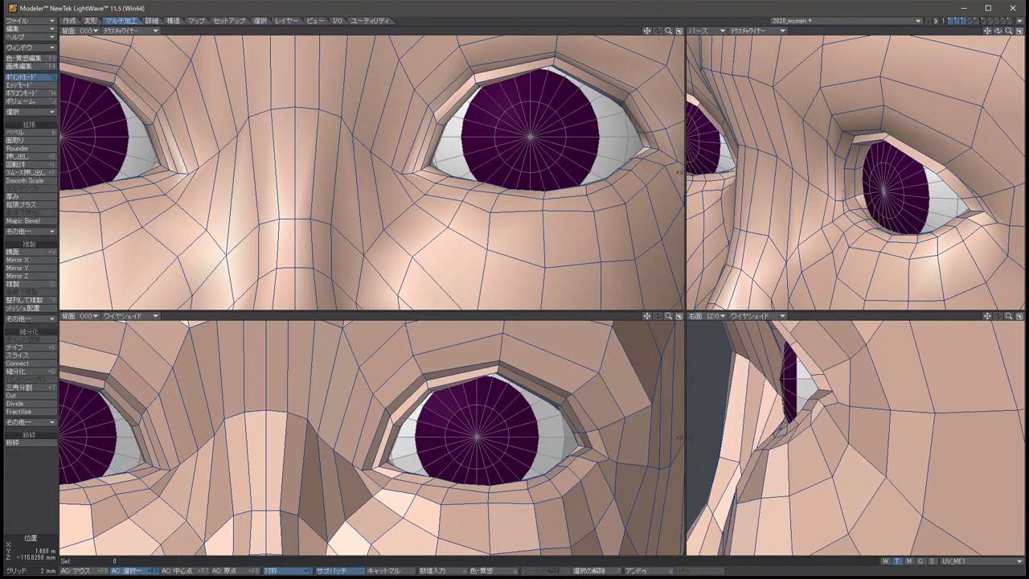
key("Left")
key("Left")
key("Left")
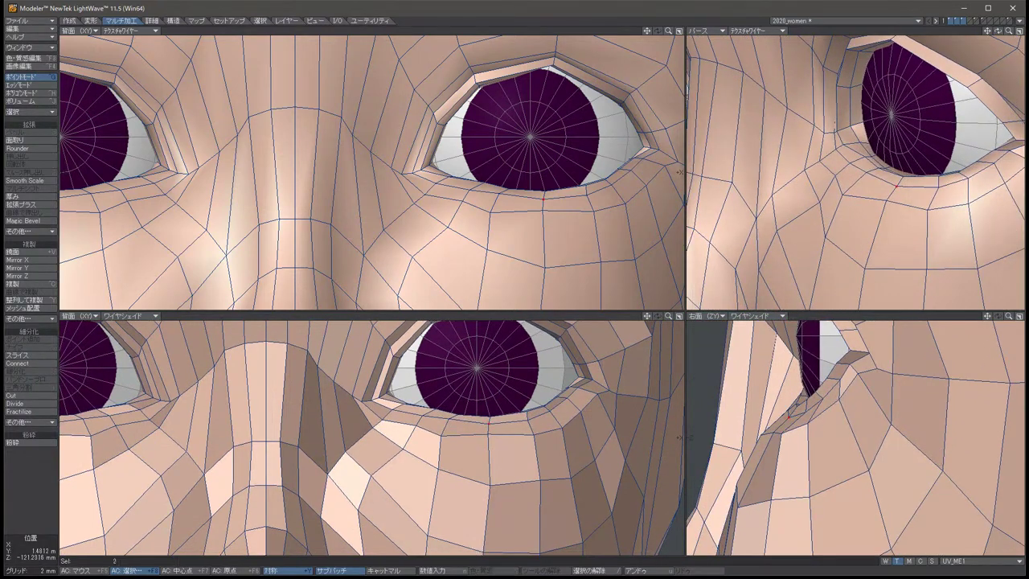
Shift two lower-eyelid points slightly, then deselect.
left_click(782, 417)
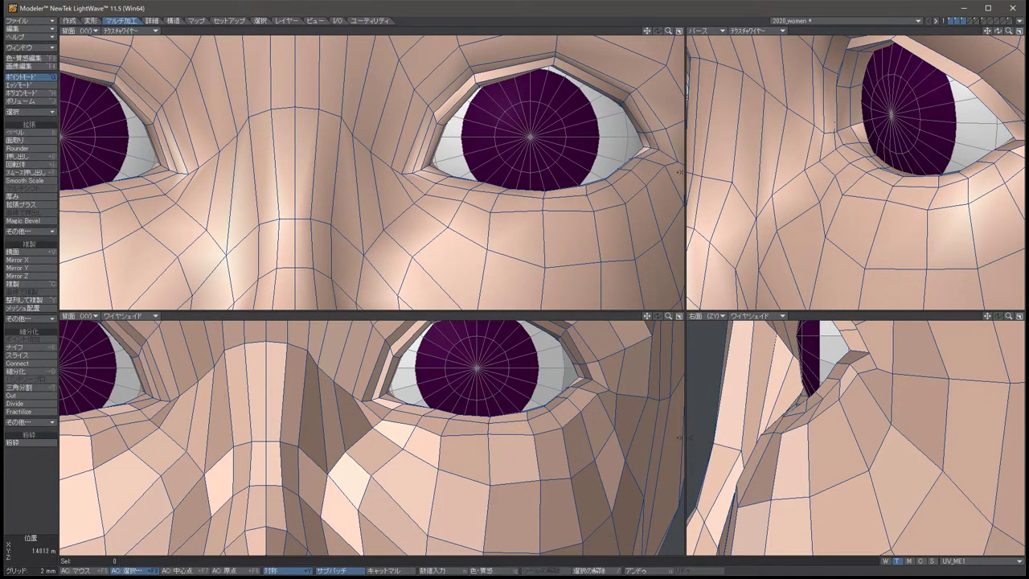
key("t")
left_click_drag(783, 417, 806, 403)
key("space")
key("slash")
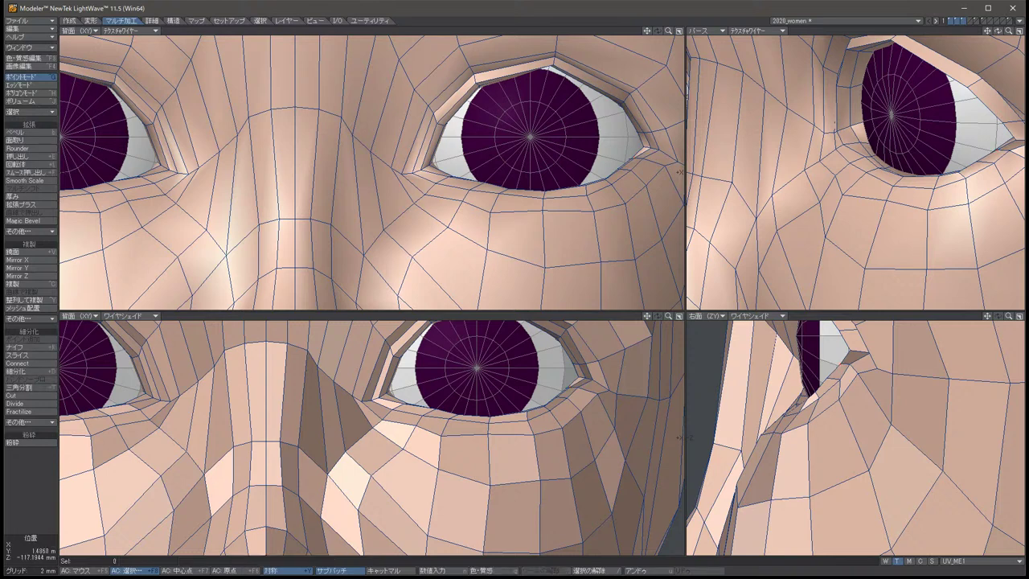
Select the two lower-eyelid corner points and run a Move pass on them.
left_click_drag(826, 383, 831, 375)
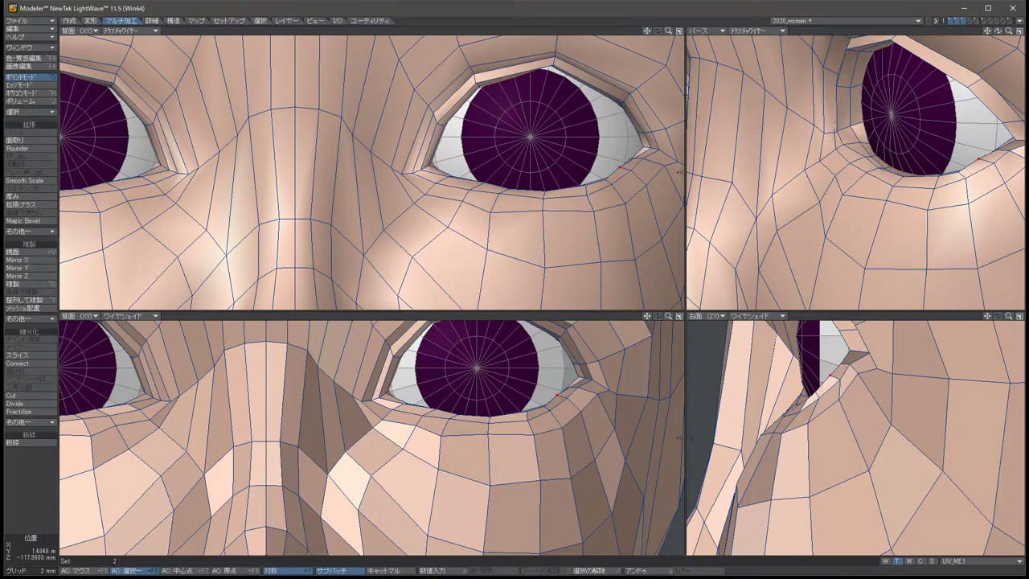
key("slash")
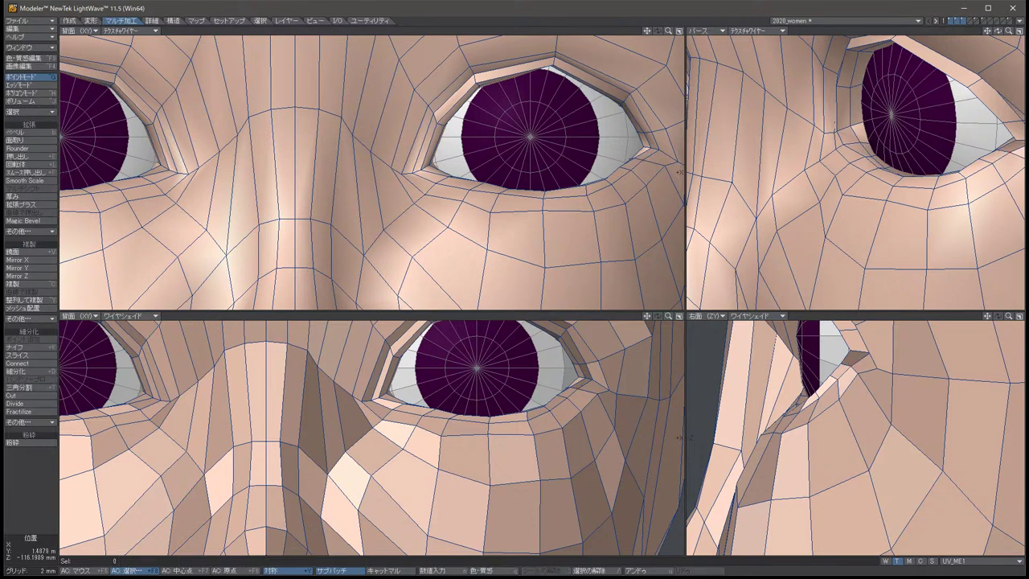
key("t")
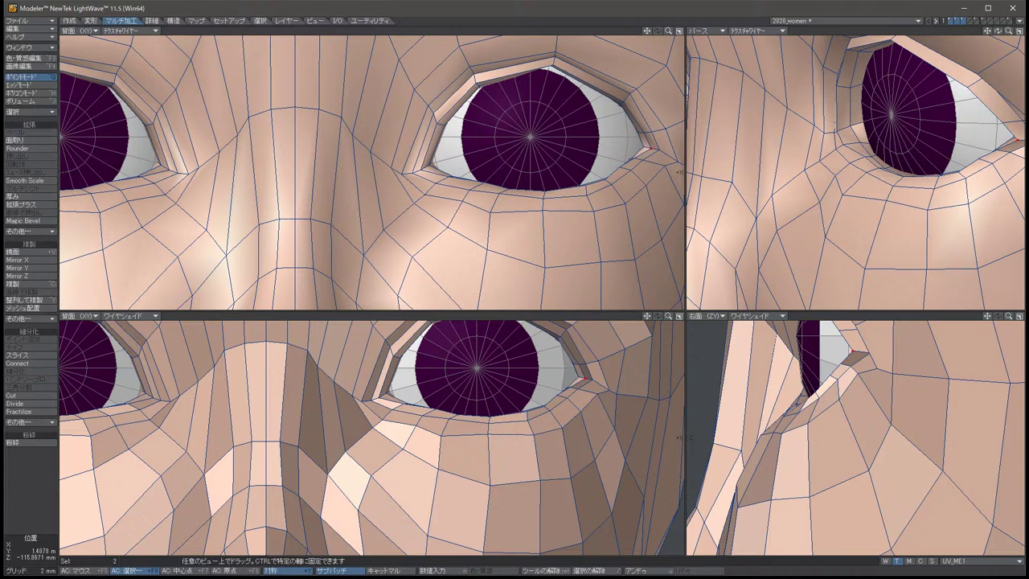
key("space")
key("slash")
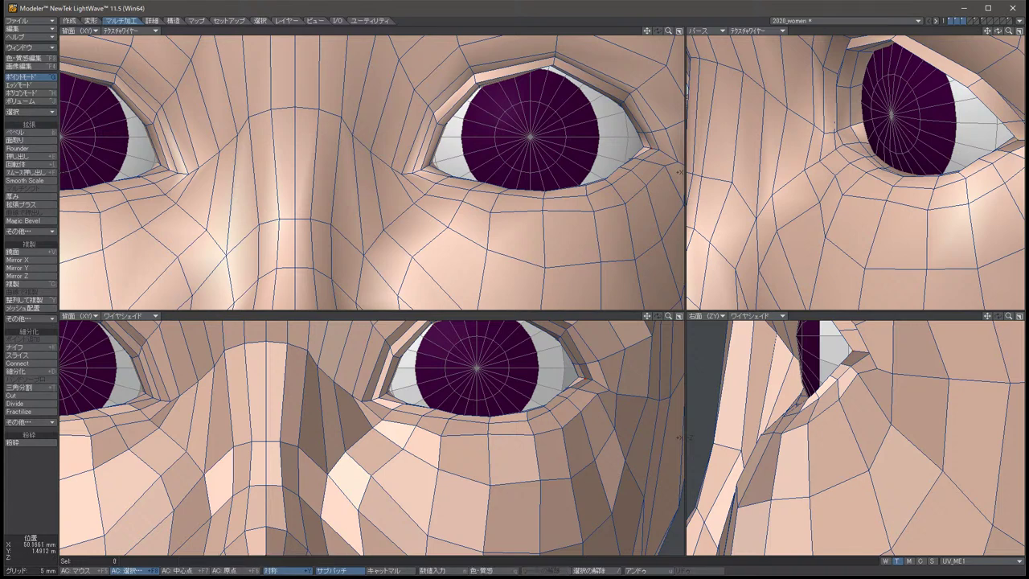
Nudge two points near the eye corner slightly, then deselect.
left_click(659, 128)
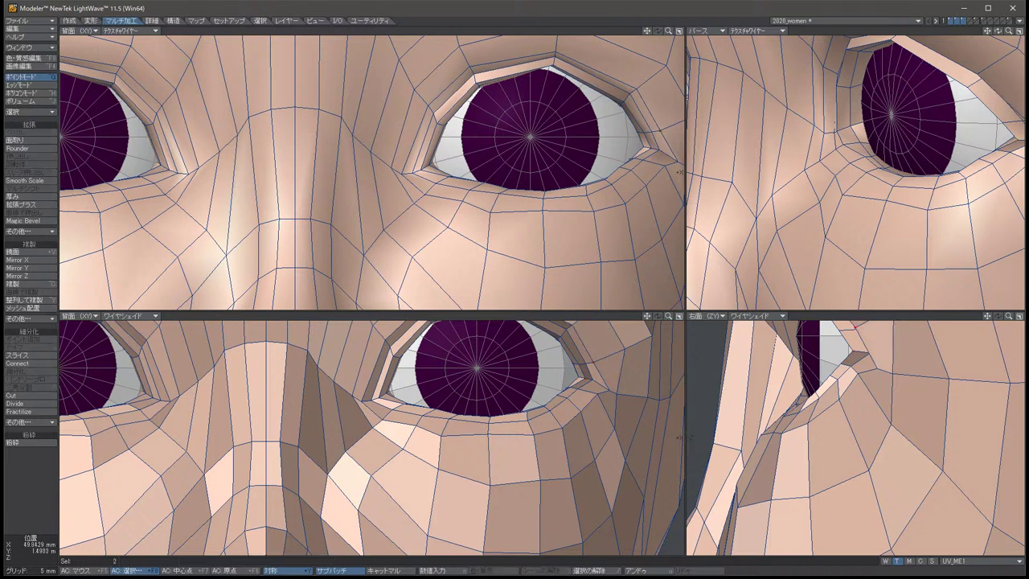
key("t")
left_click_drag(659, 128, 643, 136)
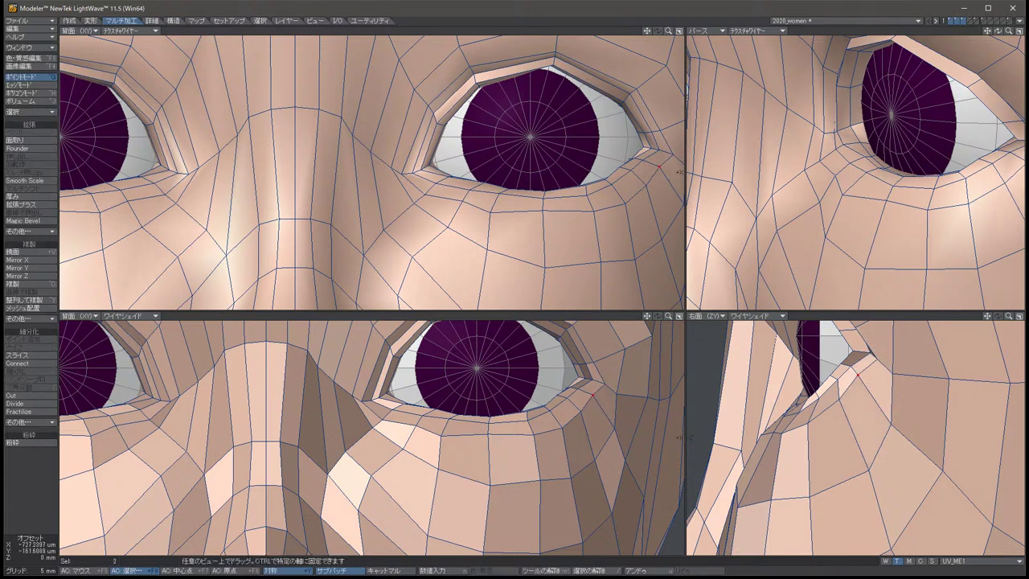
key("slash")
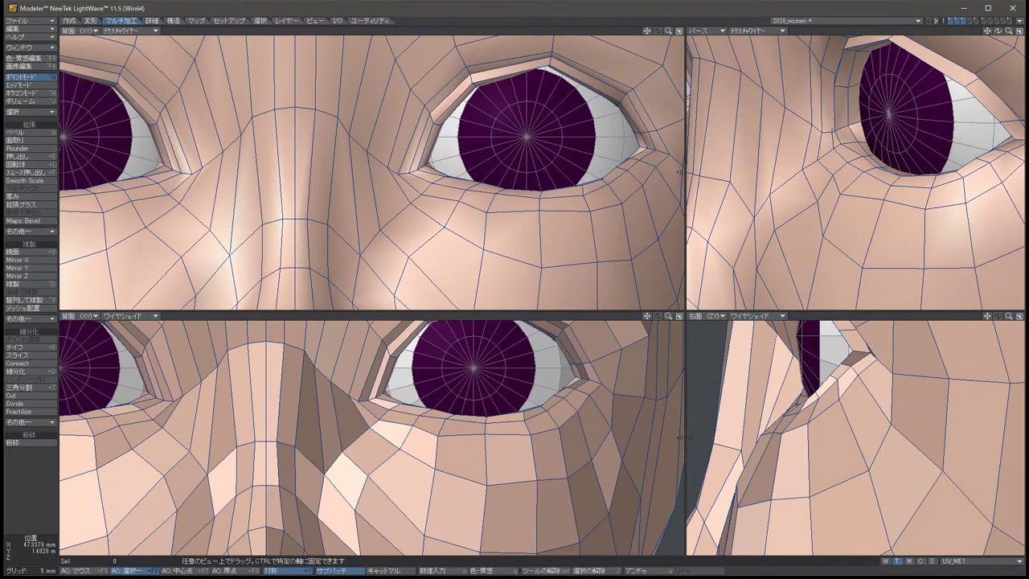
key("ctrl+z")
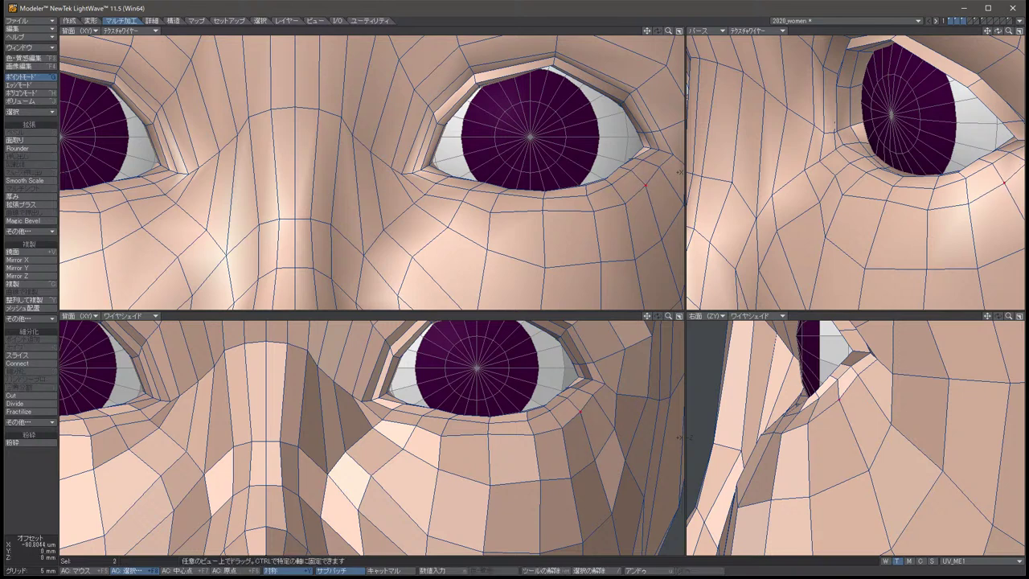
key("slash")
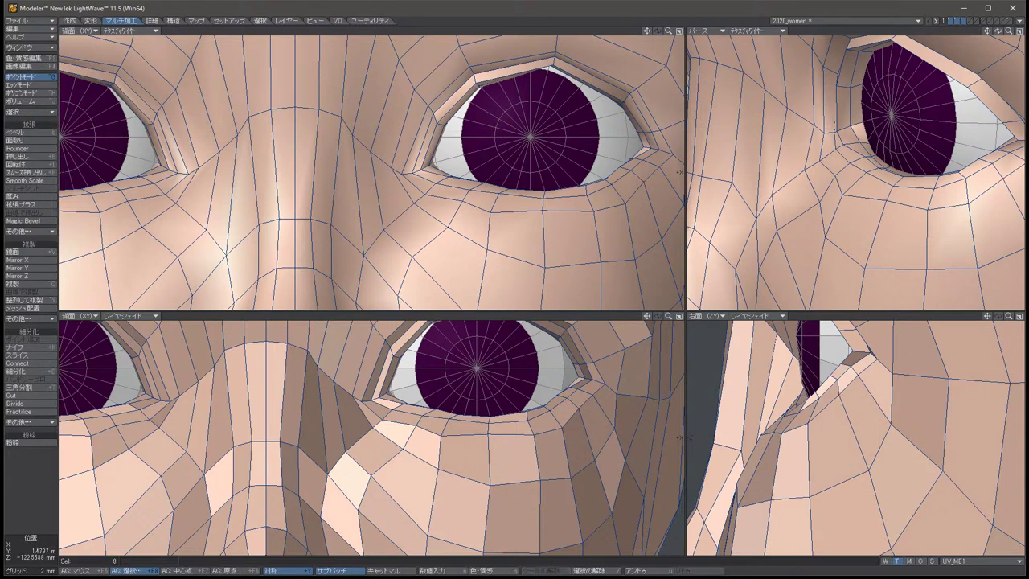
Lower the two points under the eye slightly.
key("ctrl+z")
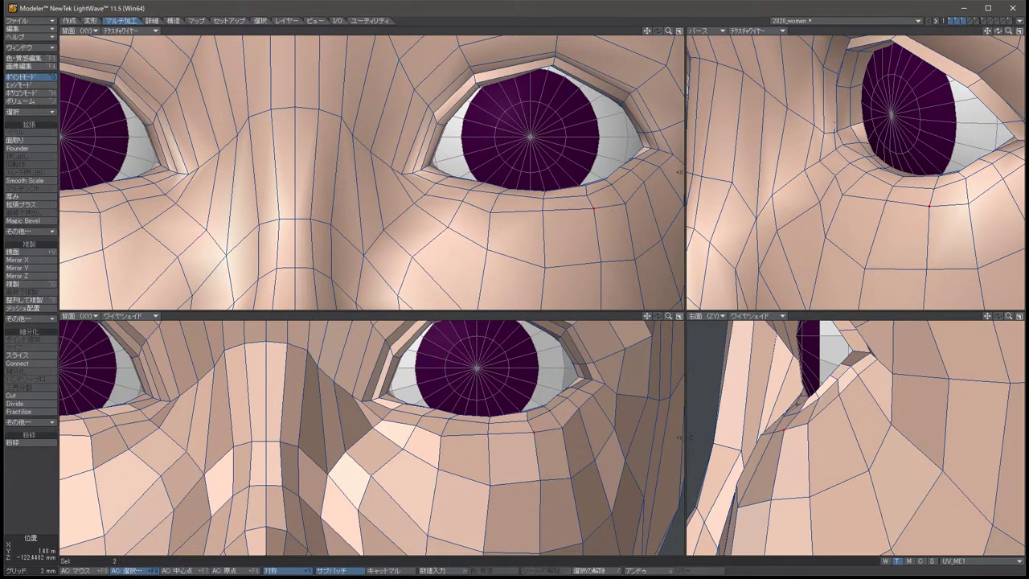
key("slash")
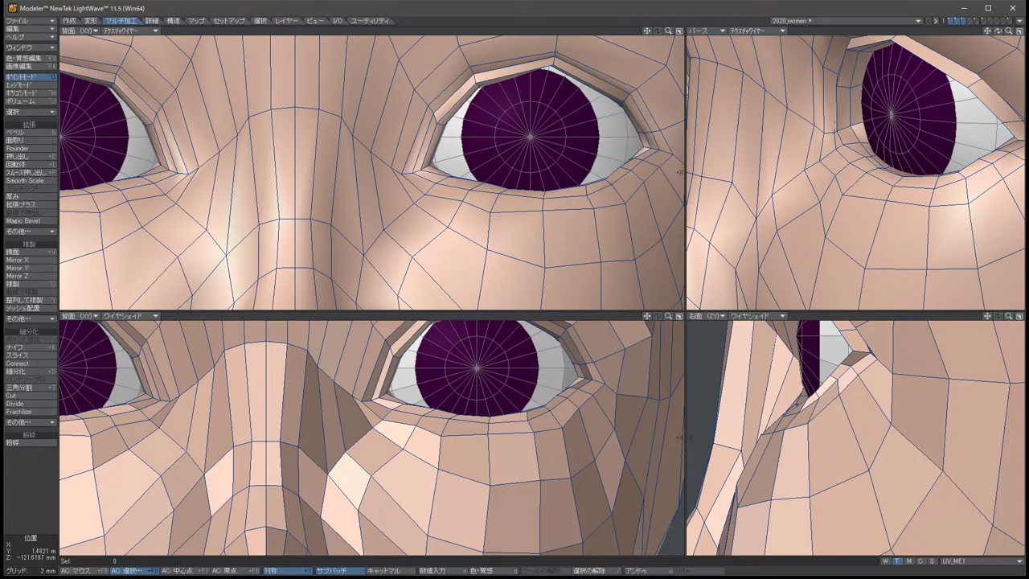
key("ctrl+z")
key("t")
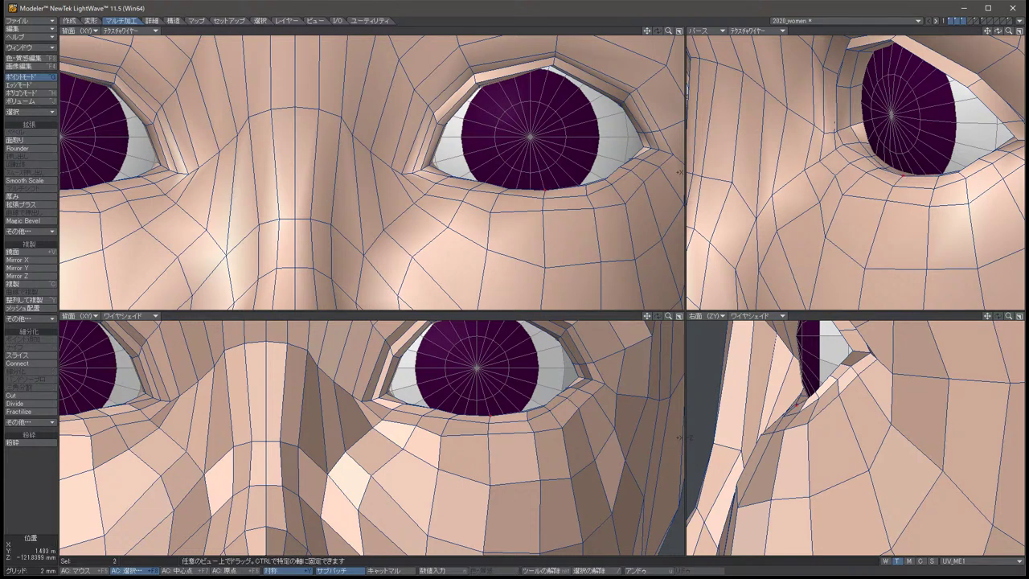
left_click_drag(547, 190, 546, 191)
key("space")
key("slash")
Shift the two under-eye points slightly left over several Move passes.
key("ctrl+z")
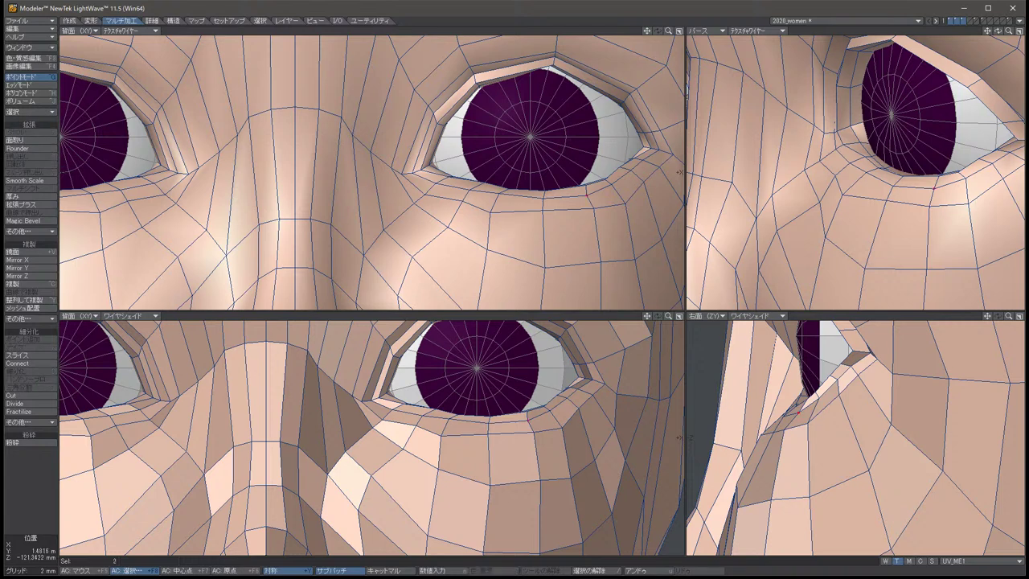
key("t")
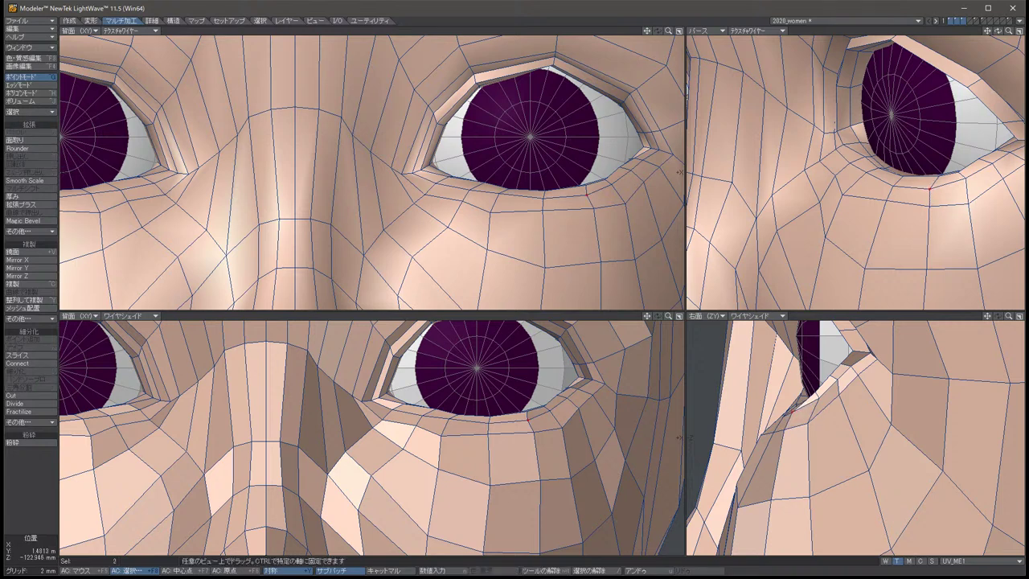
key("space")
key("t")
left_click_drag(791, 406, 783, 412)
key("space")
key("t")
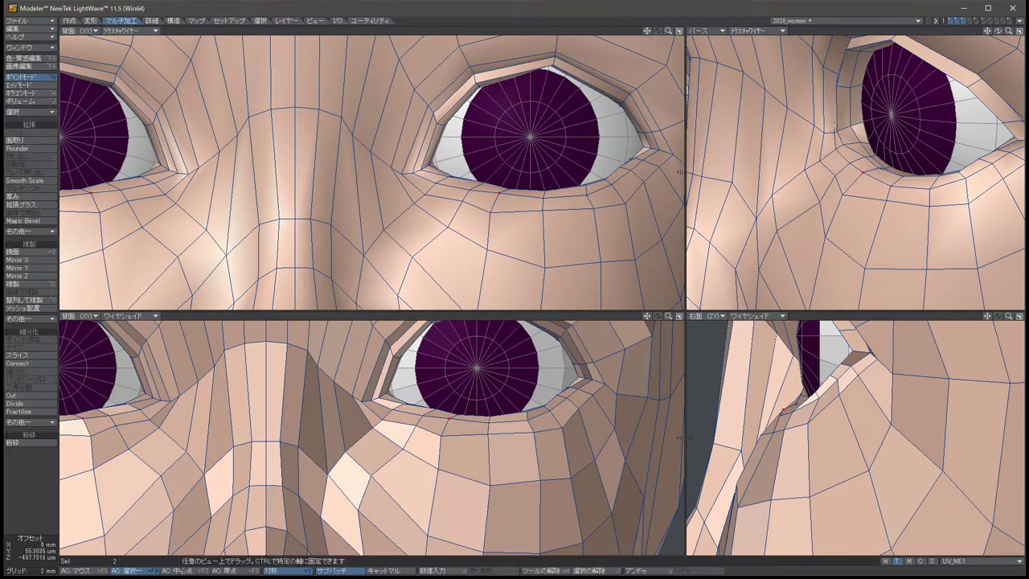
key("space")
key("t")
key("space")
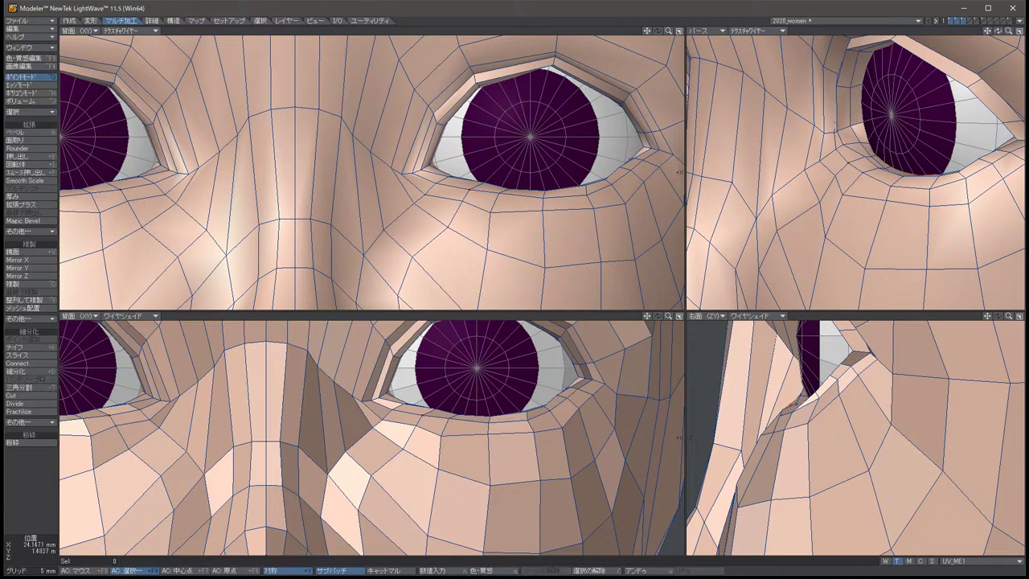
key("t")
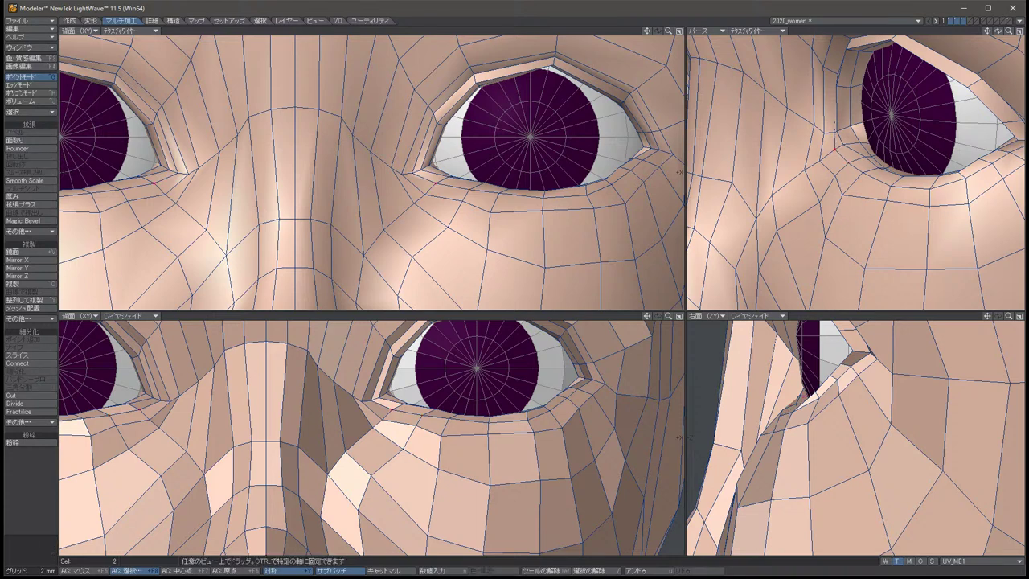
key("space")
key("/")
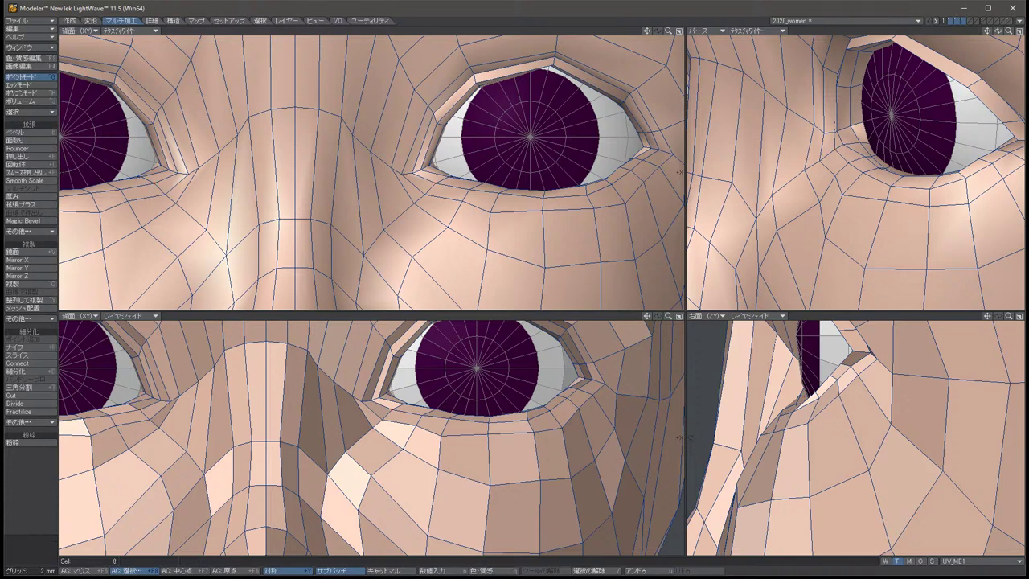
Restore the two eye-corner points and refine them with repeated small moves, then deselect.
key("ctrl+z")
key("t")
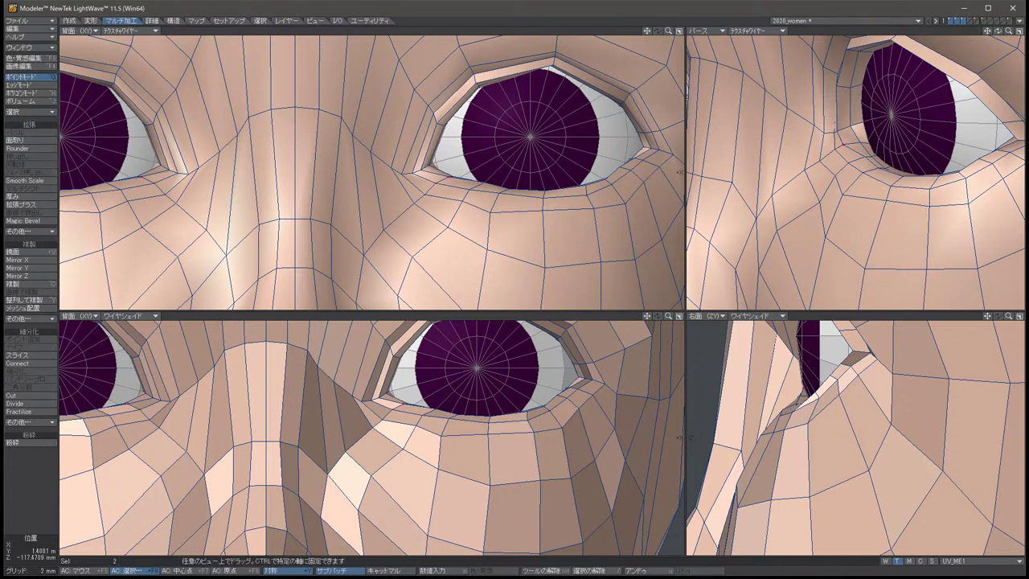
key("/")
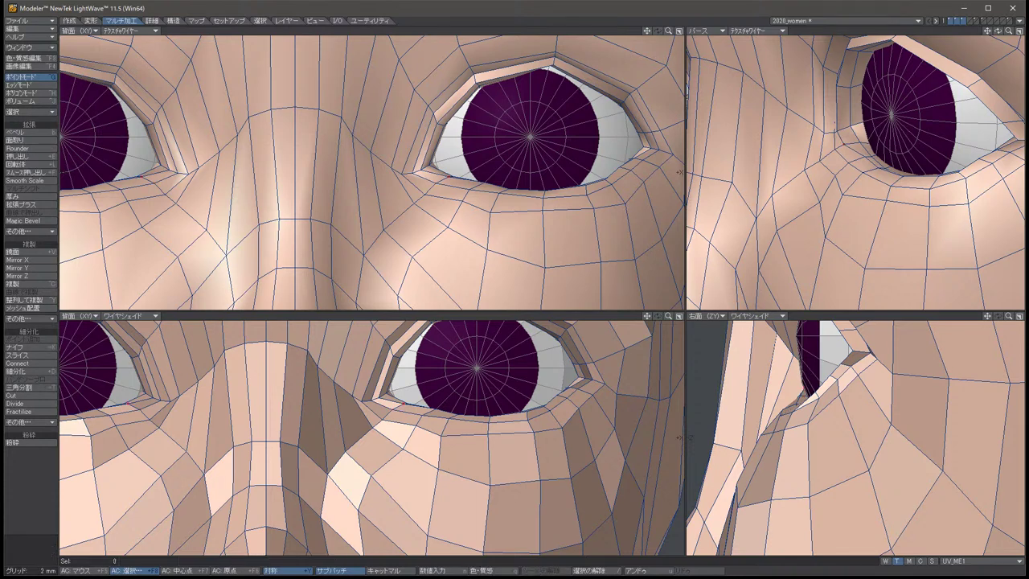
key("ctrl+z")
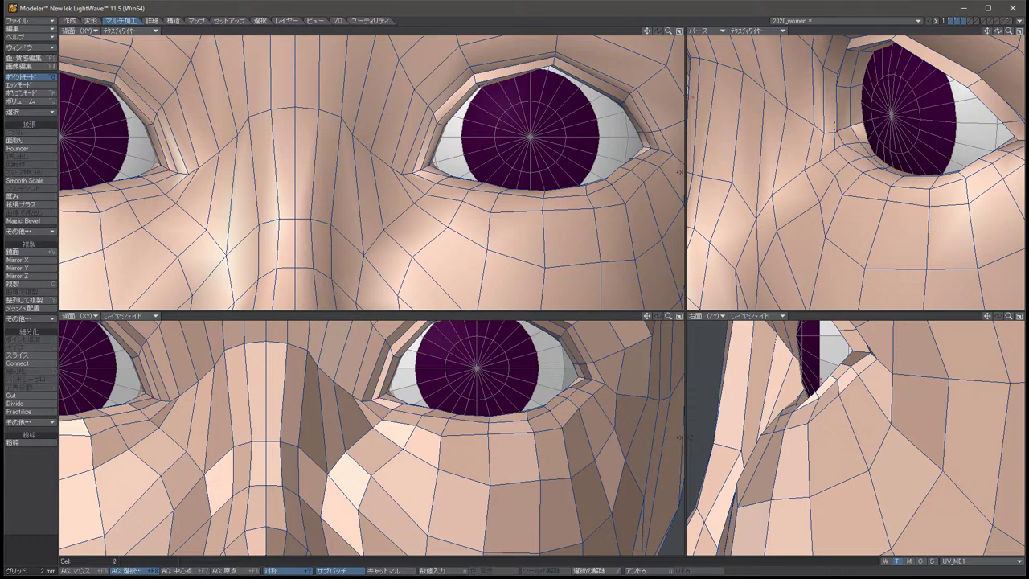
key("t")
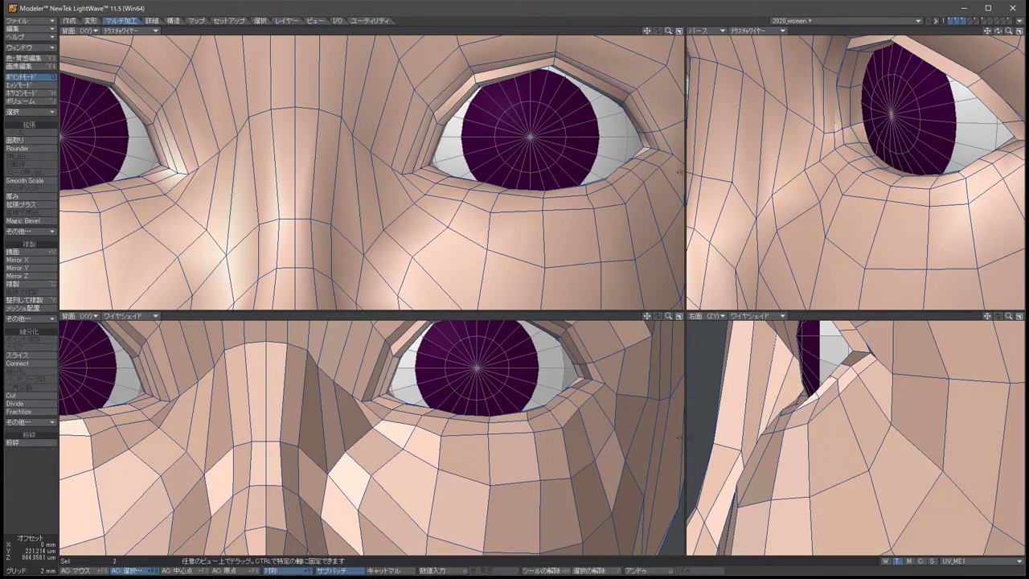
key("space")
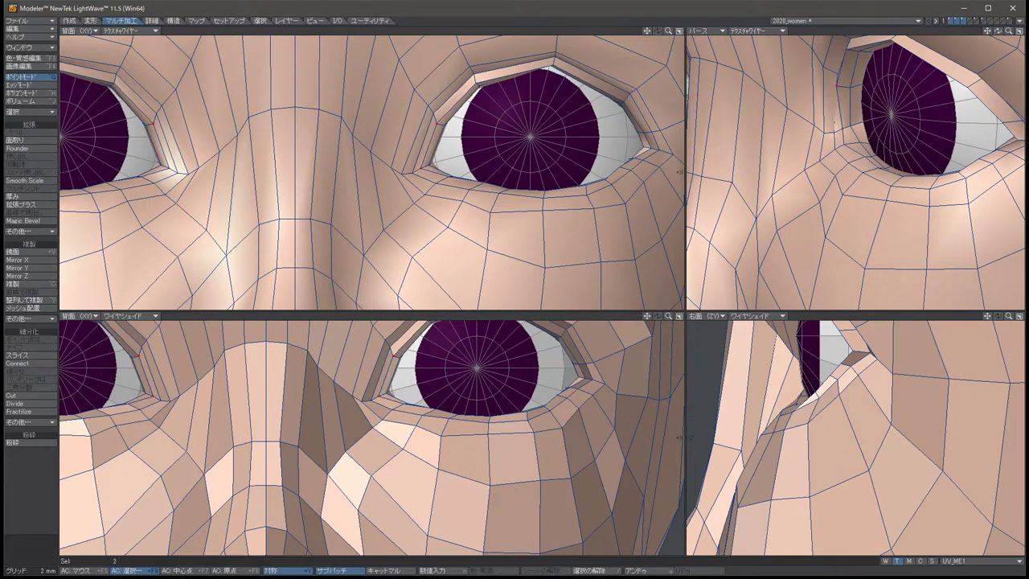
key("t")
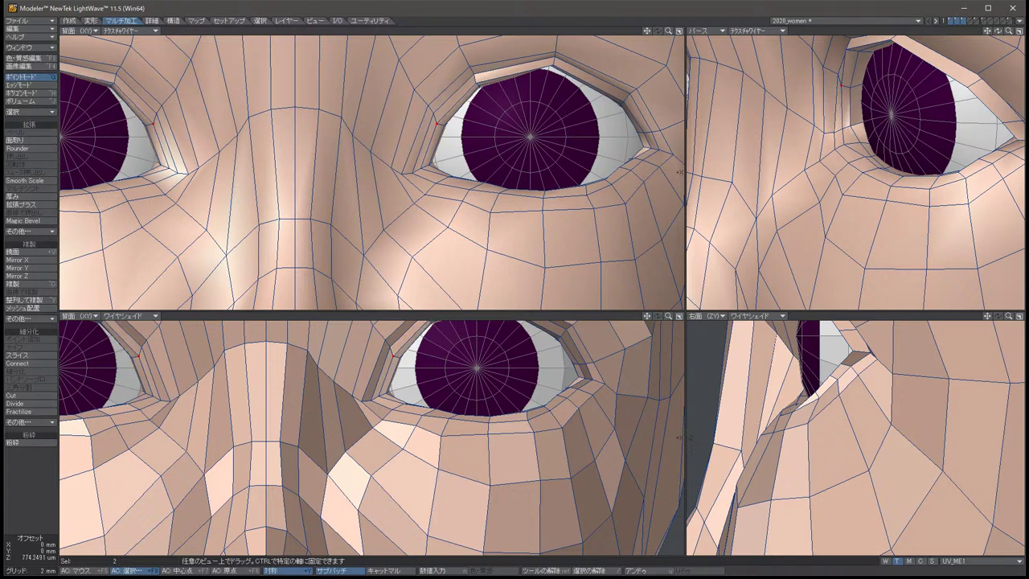
key("space")
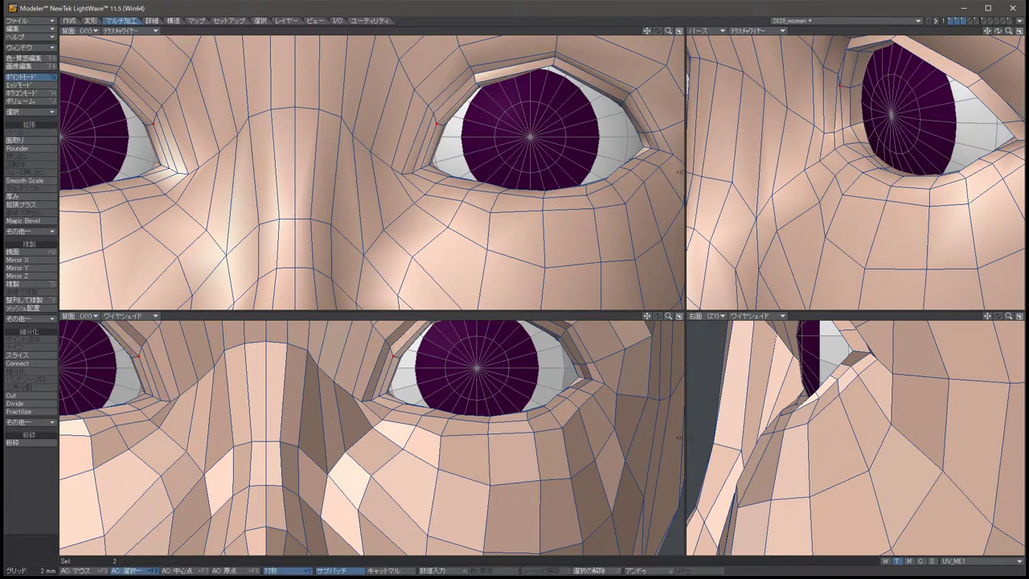
key("t")
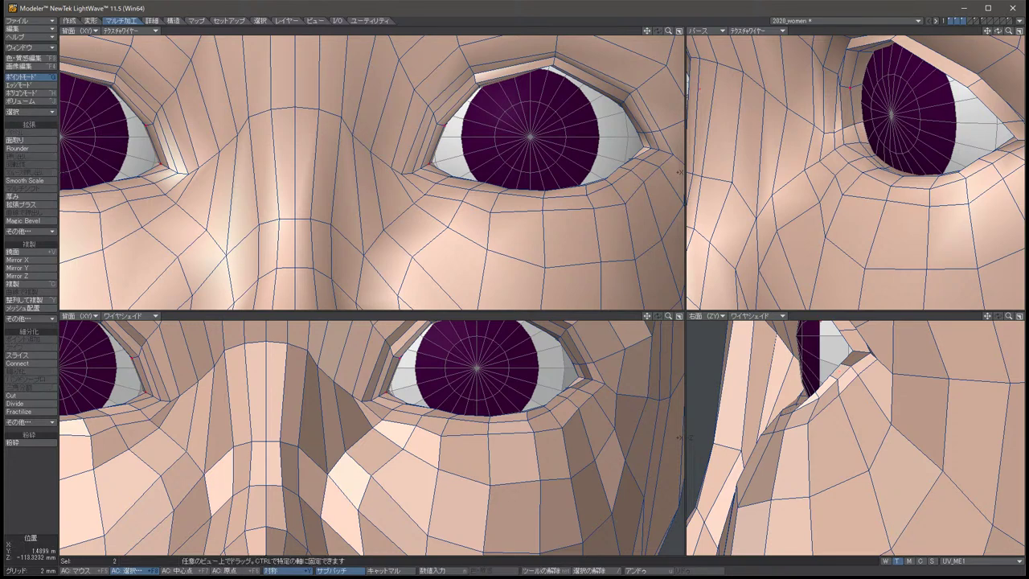
key("space")
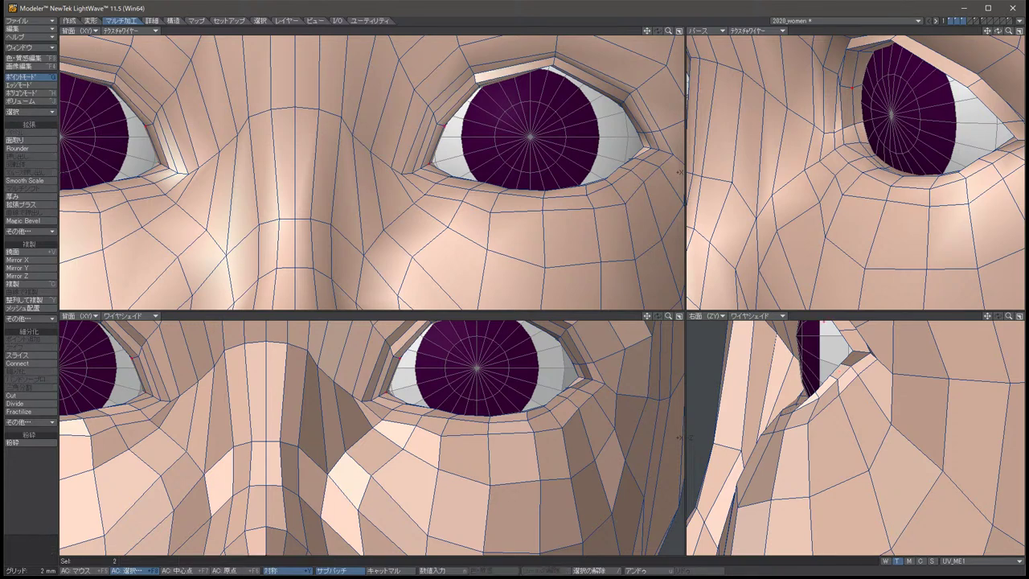
key("slash")
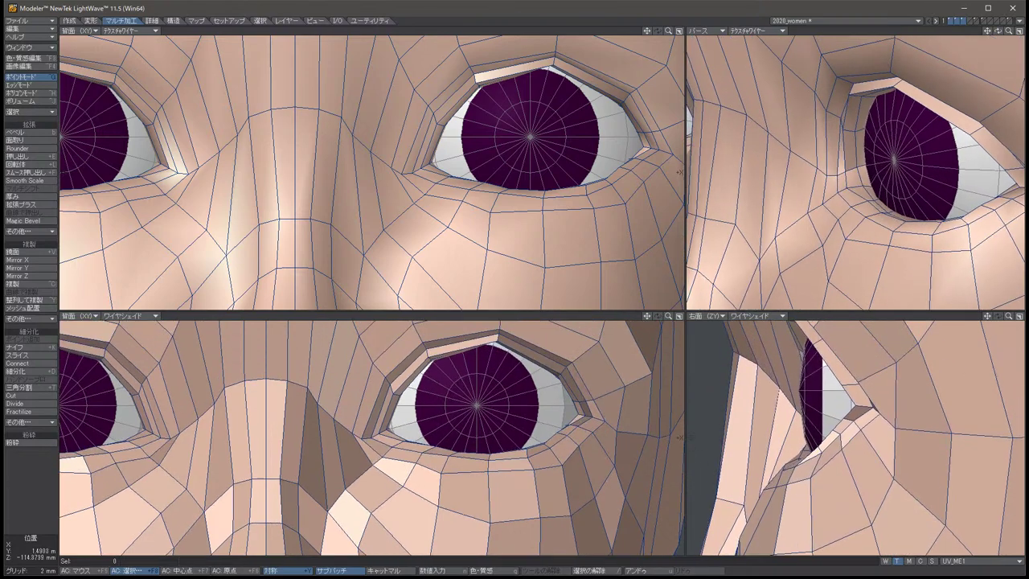
Orbit to show both eyes and push the two eye-corner points back in depth.
left_click_drag(856, 172, 689, 174, "alt")
key("Tab")
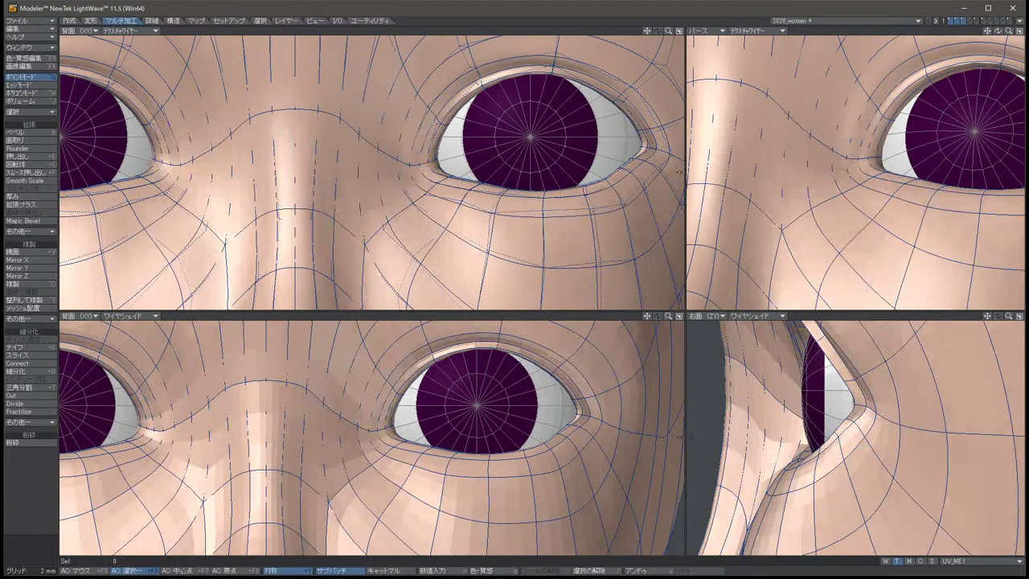
key("Tab")
key("Tab")
key("Tab")
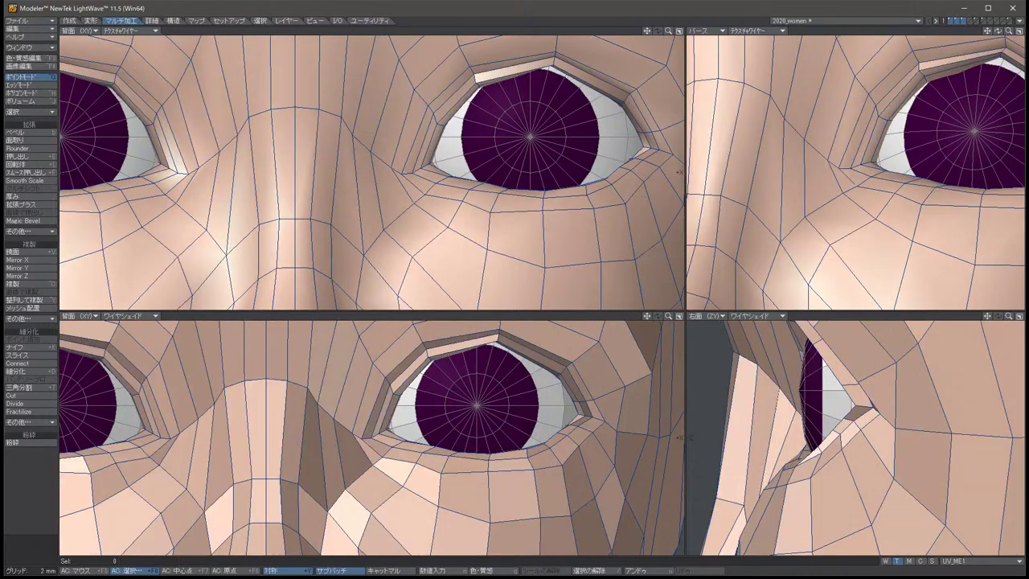
key("t")
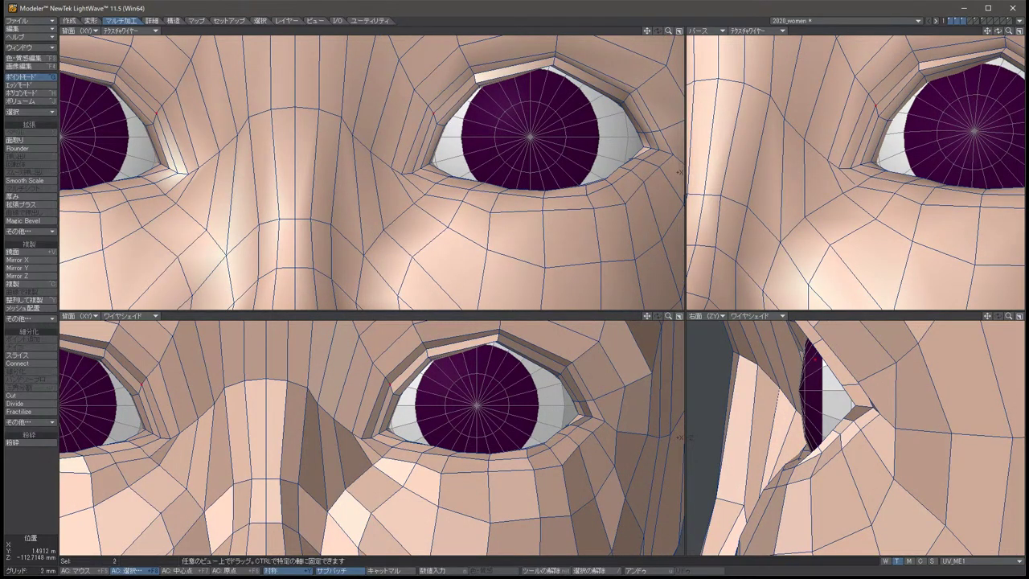
left_click_drag(884, 97, 908, 98)
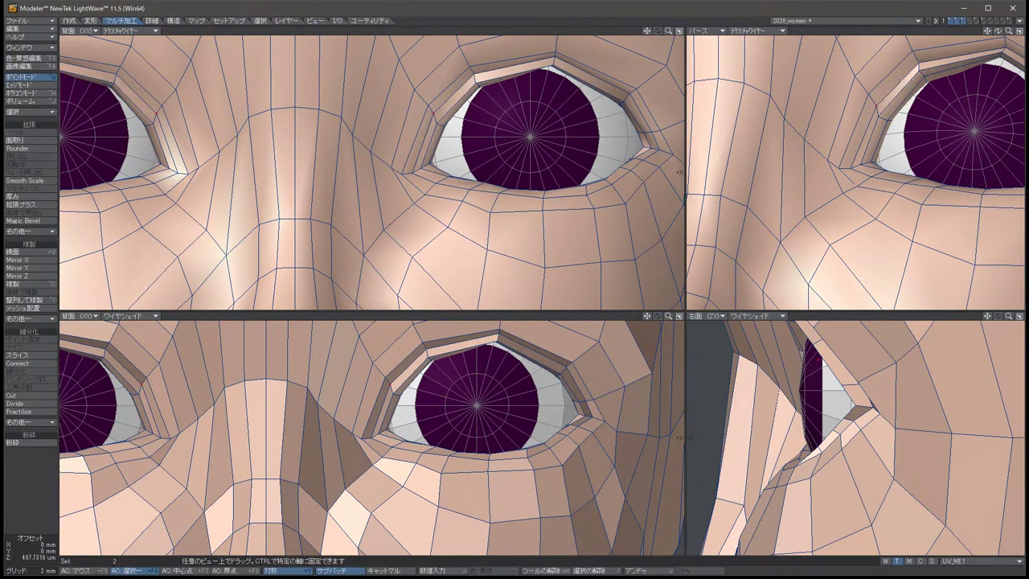
key("space")
key("slash")
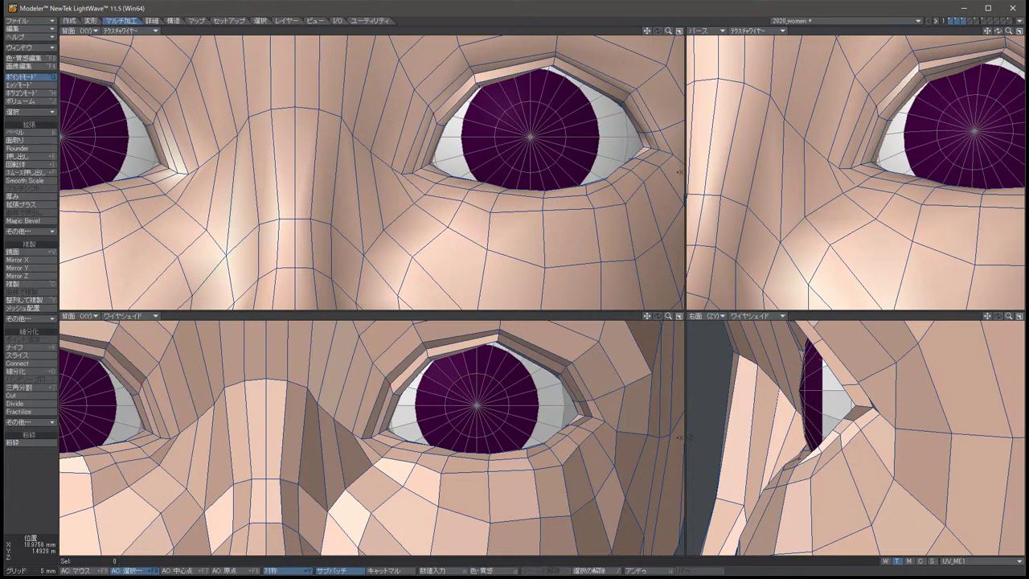
key("Tab")
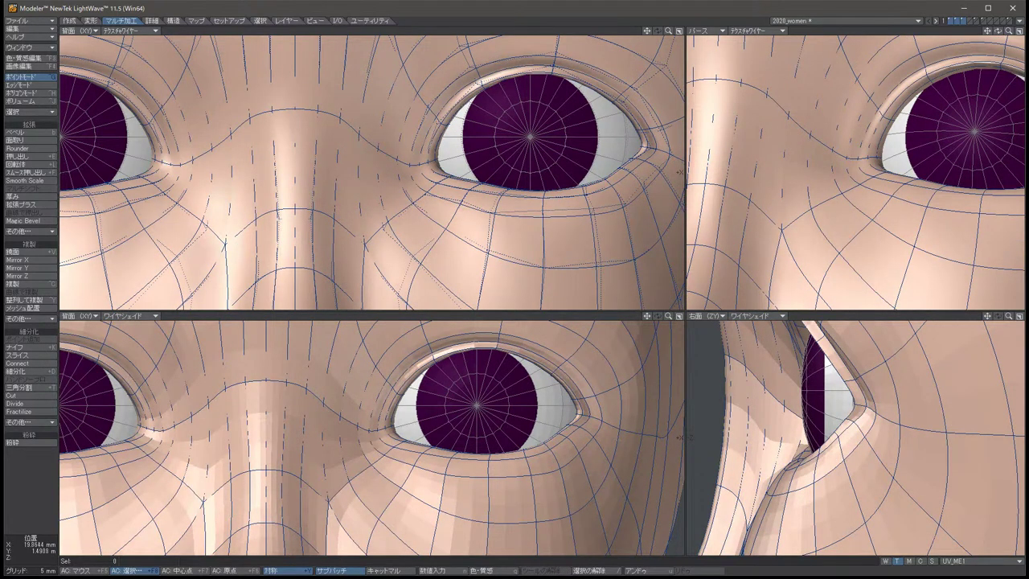
Refine the eye-corner points in two more Move passes, ending with SubPatch preview on.
key("ctrl+z")
key("t")
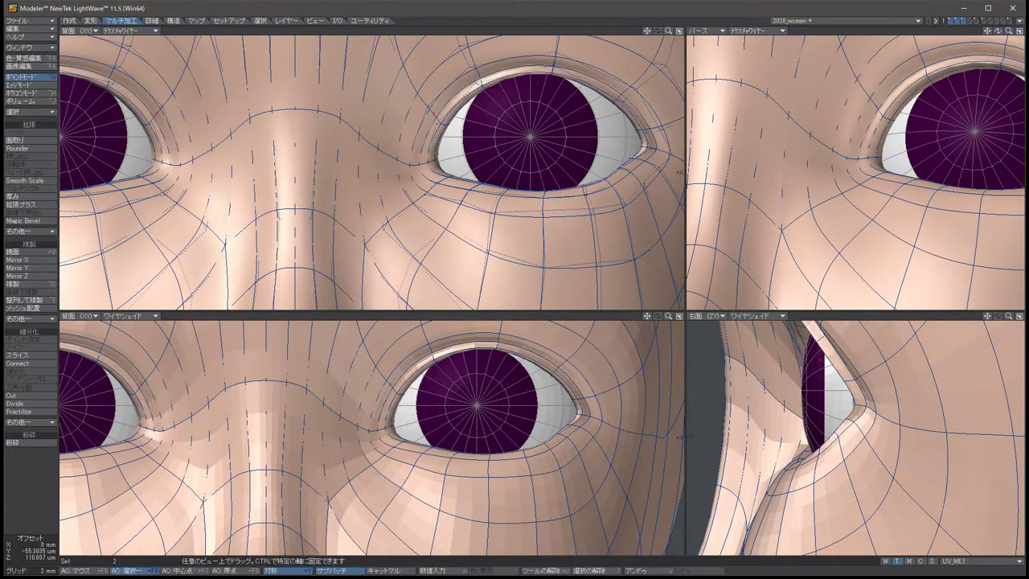
key("space")
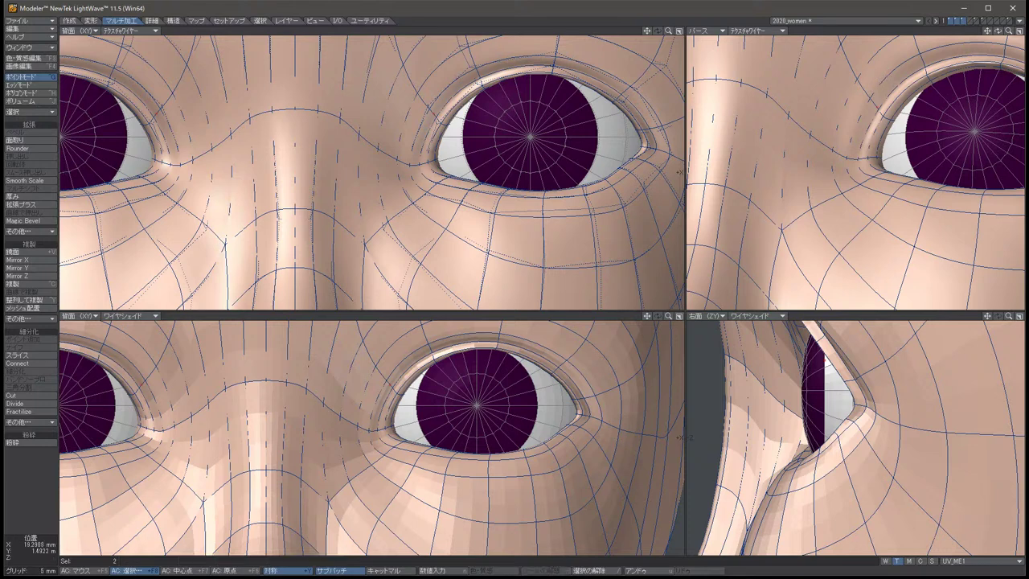
key("slash")
key("Tab")
key("ctrl+z")
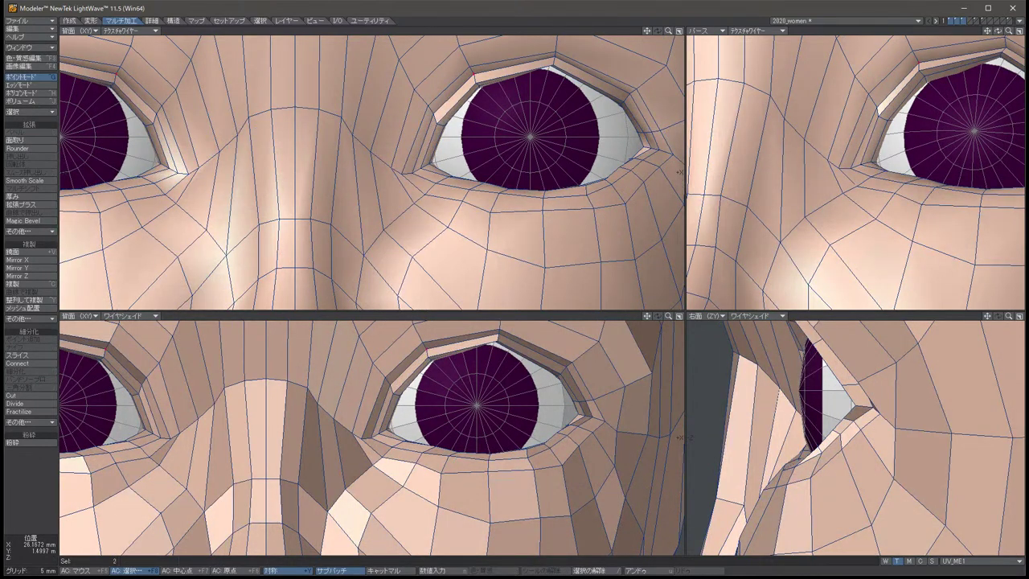
key("t")
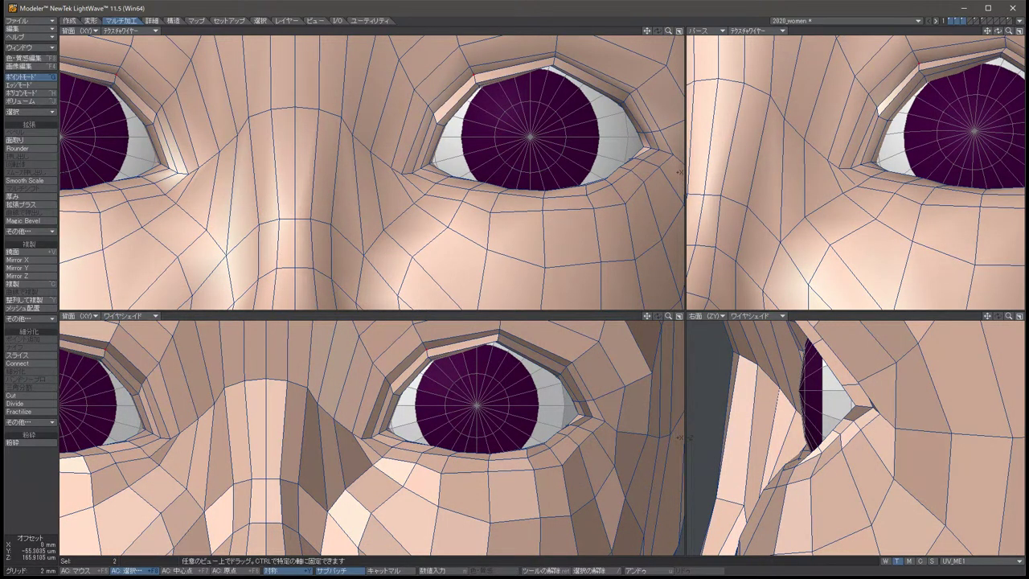
key("space")
key("slash")
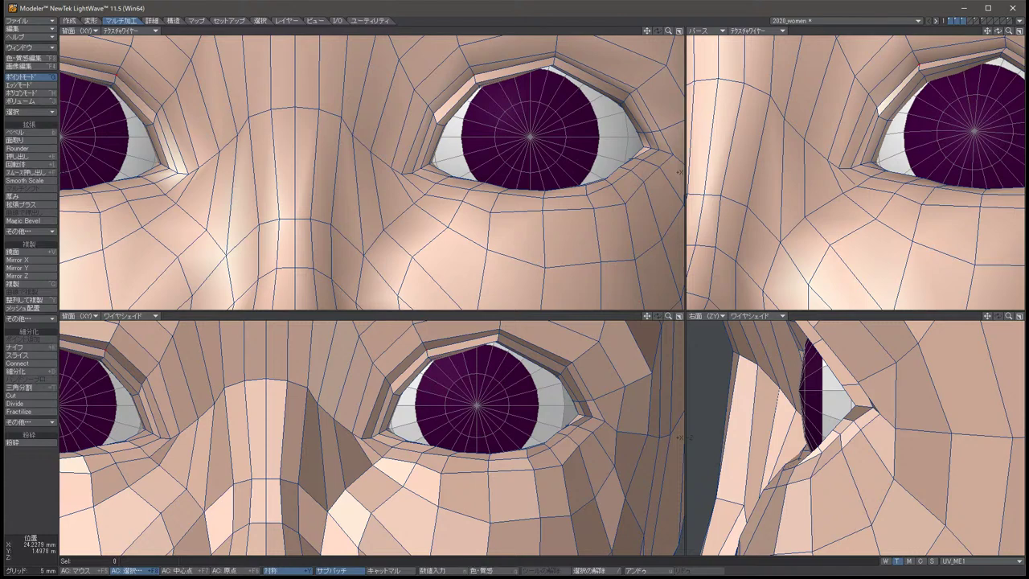
key("Tab")
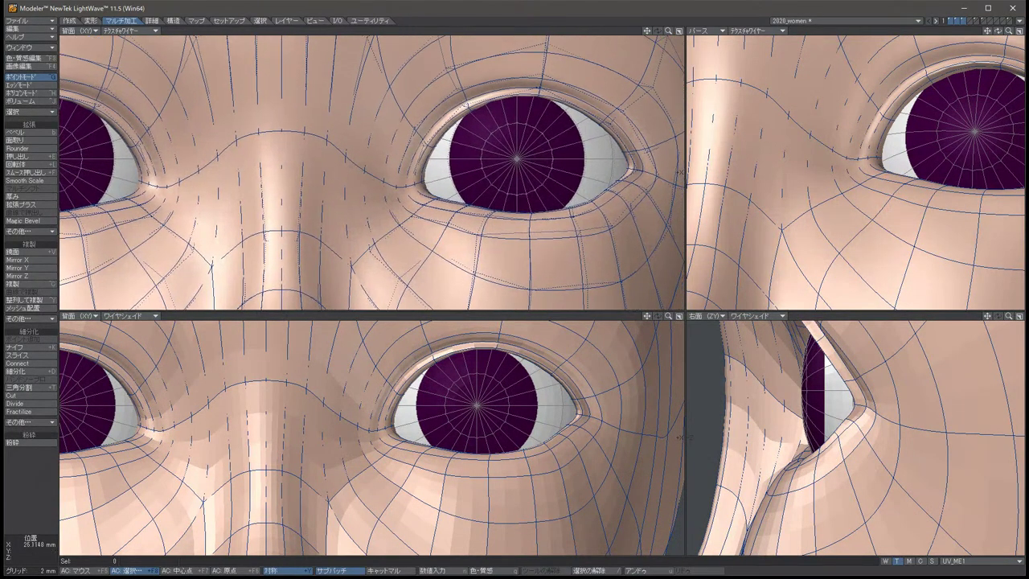
Switch to the faceted cage, try pulling the under-eye points down, then undo it.
scroll(371, 173, "down", 4)
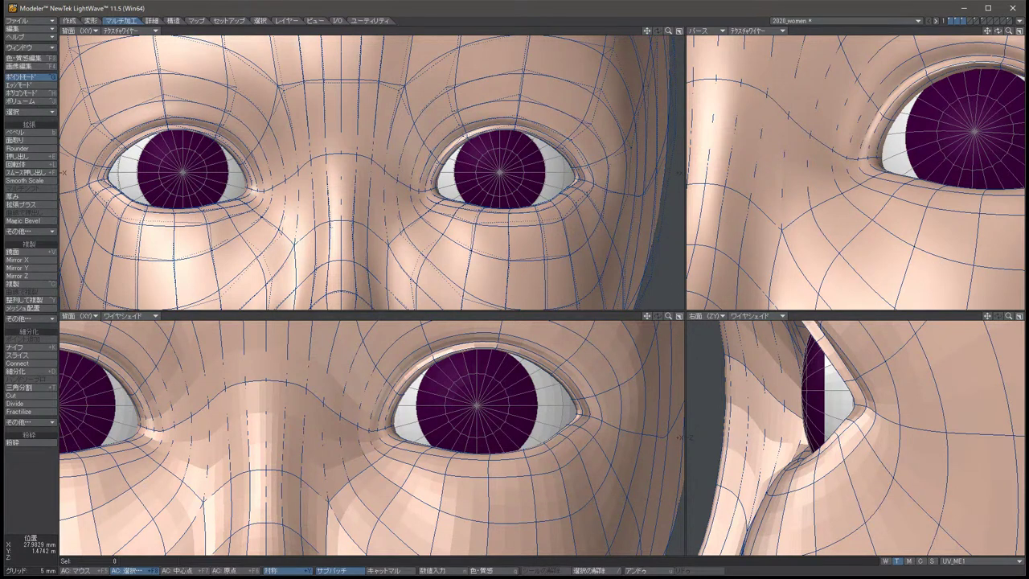
key("Tab")
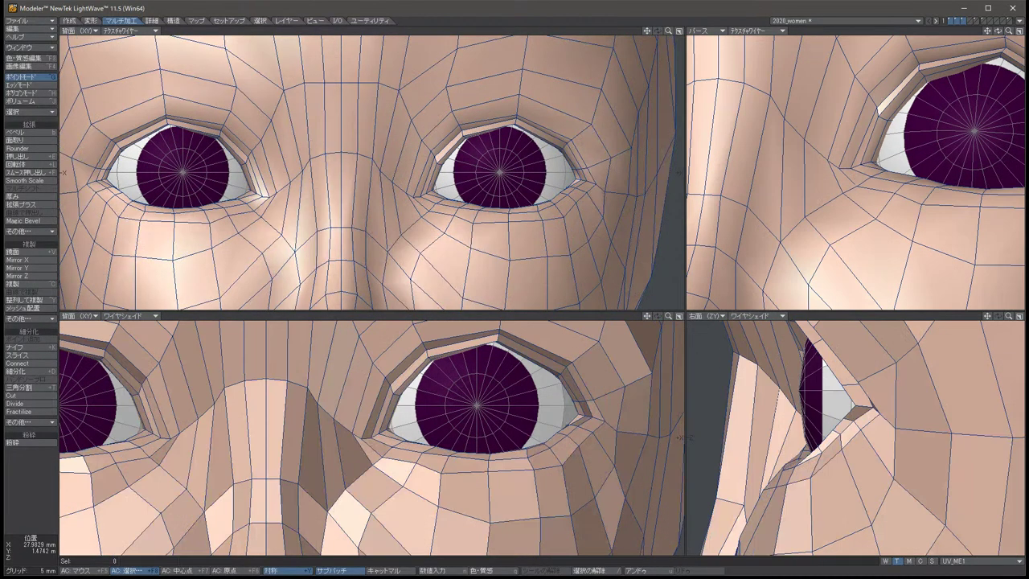
left_click(396, 440)
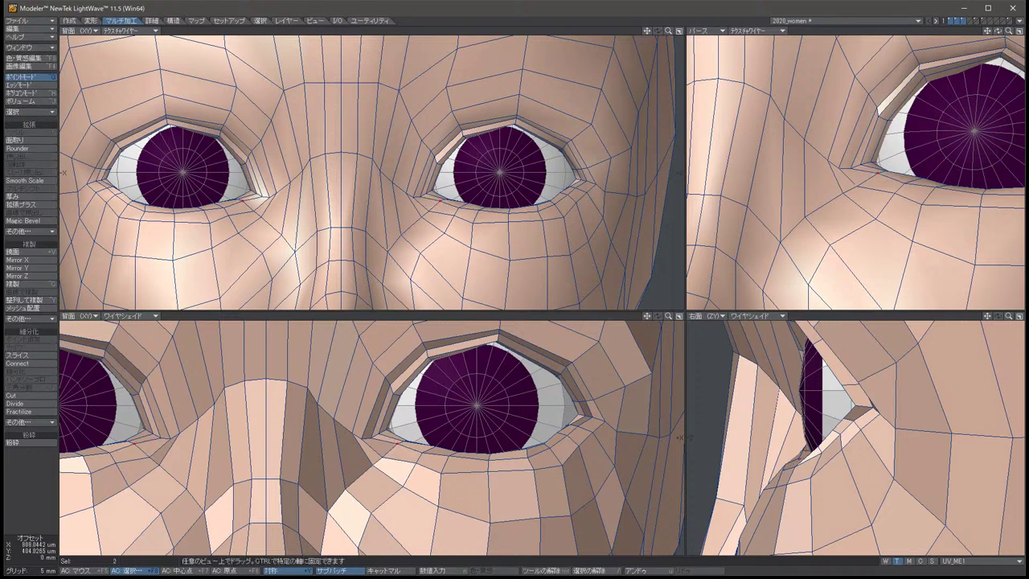
key("slash")
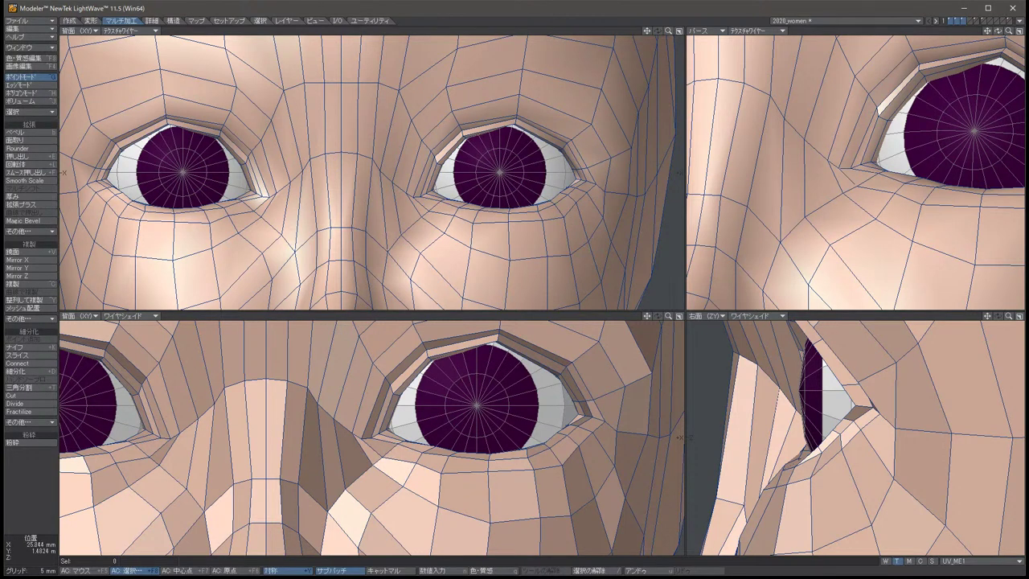
left_click(432, 451)
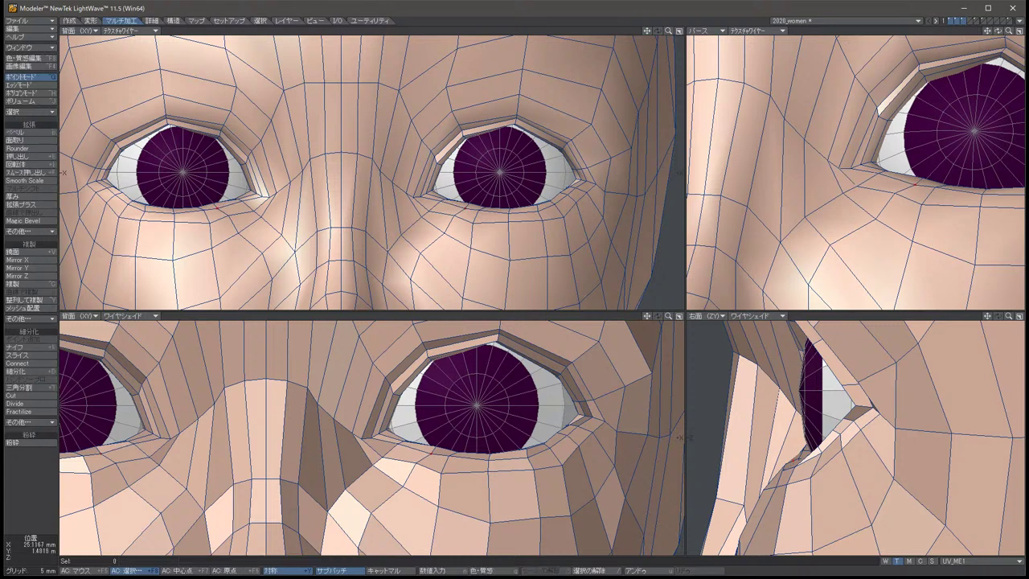
left_click_drag(433, 453, 447, 472)
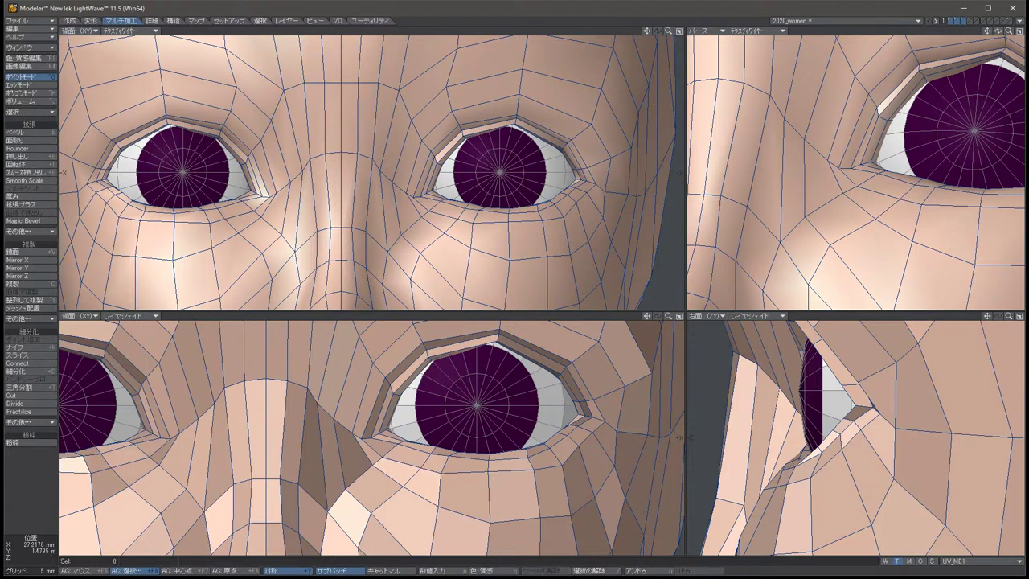
key("u")
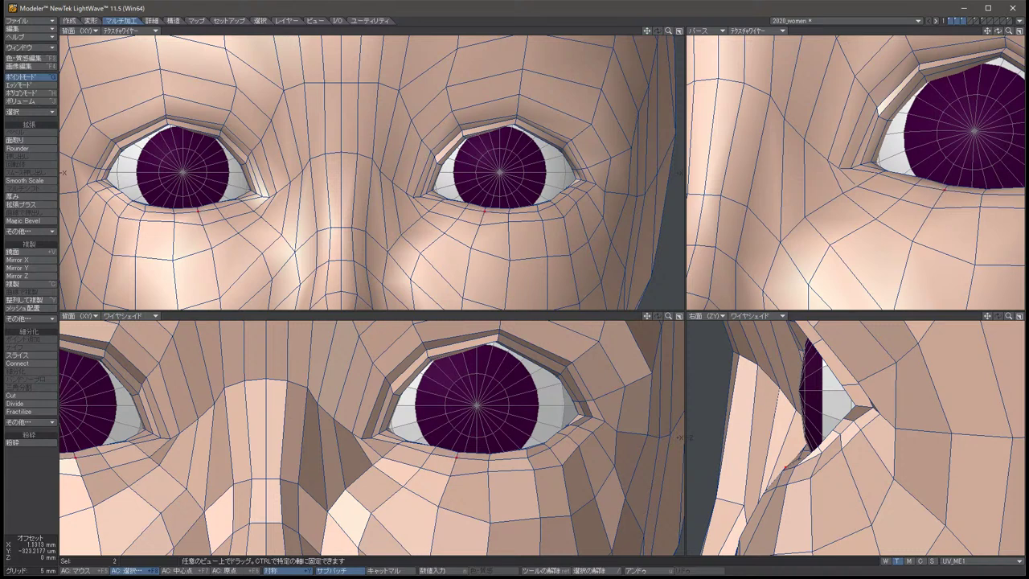
key("/")
key("u")
Nudge the two eye-corner points slightly down and preview the subpatch surface.
key("t")
left_click_drag(442, 446, 435, 449)
key("/")
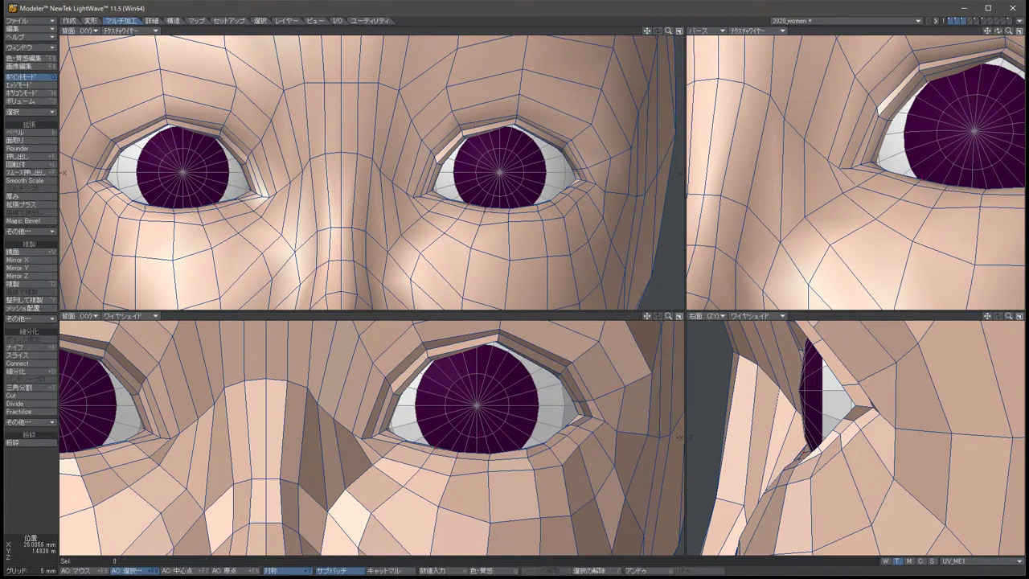
key("Tab")
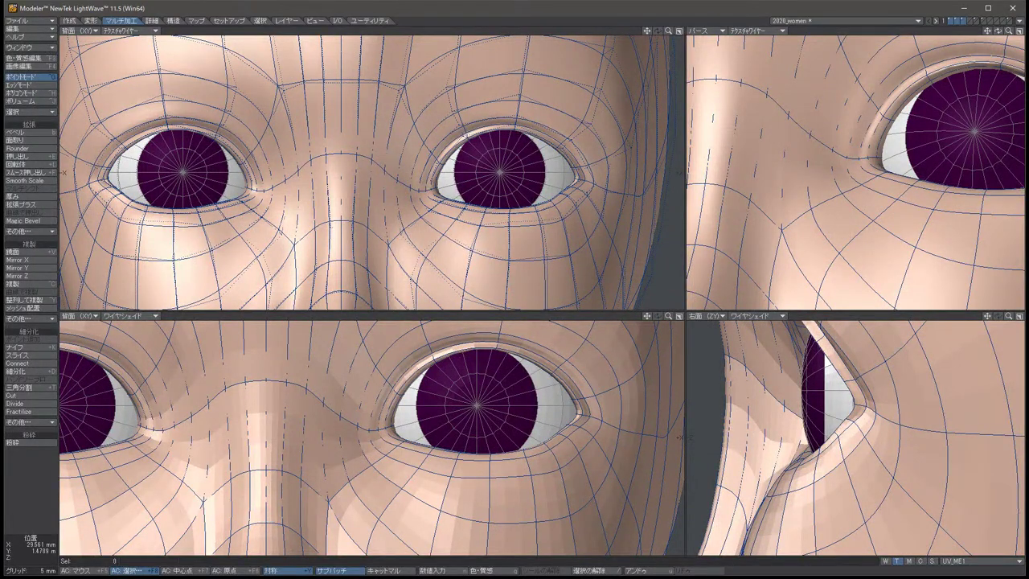
In the cage, nudge another mirrored eye-corner pair about 0.24 mm, then re-enable subpatch smoothing.
key("Tab")
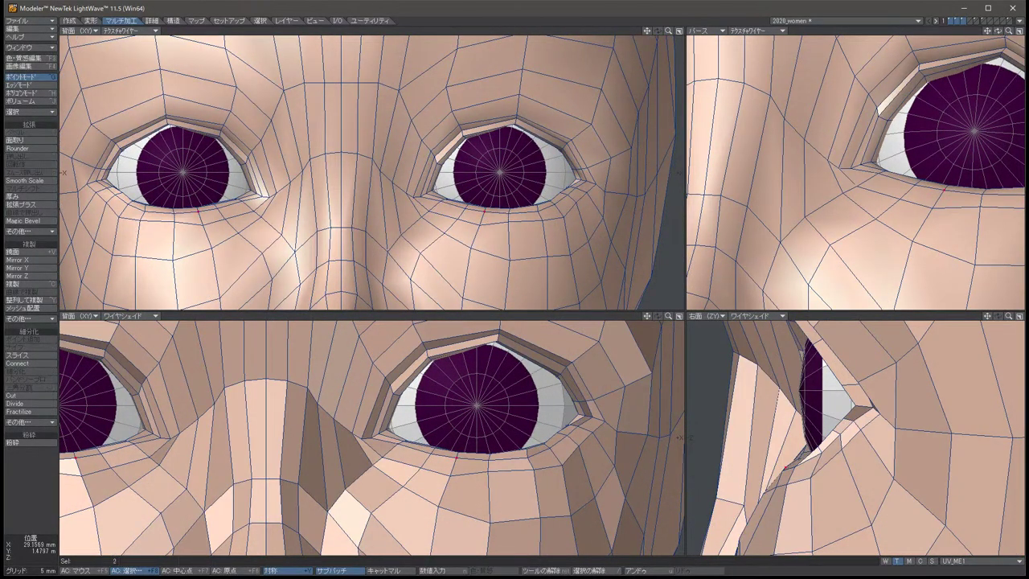
left_click(174, 220)
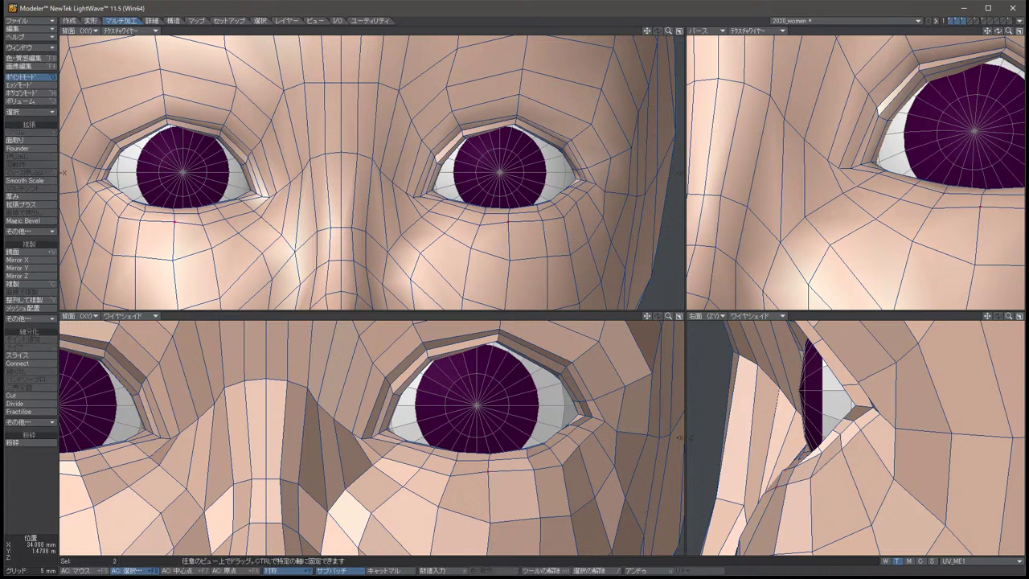
left_click(783, 468)
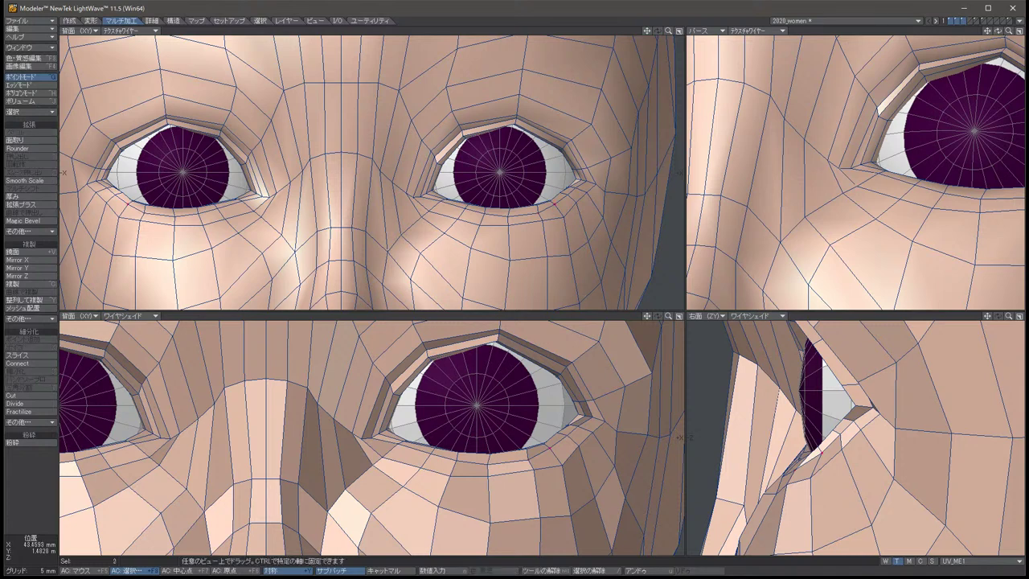
left_click(839, 434)
left_click(838, 438)
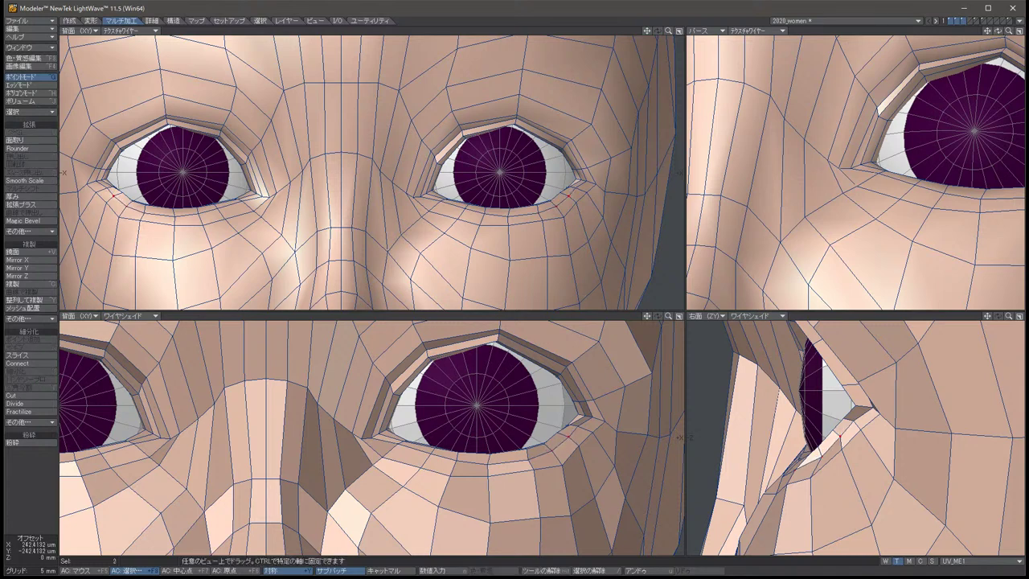
key("t")
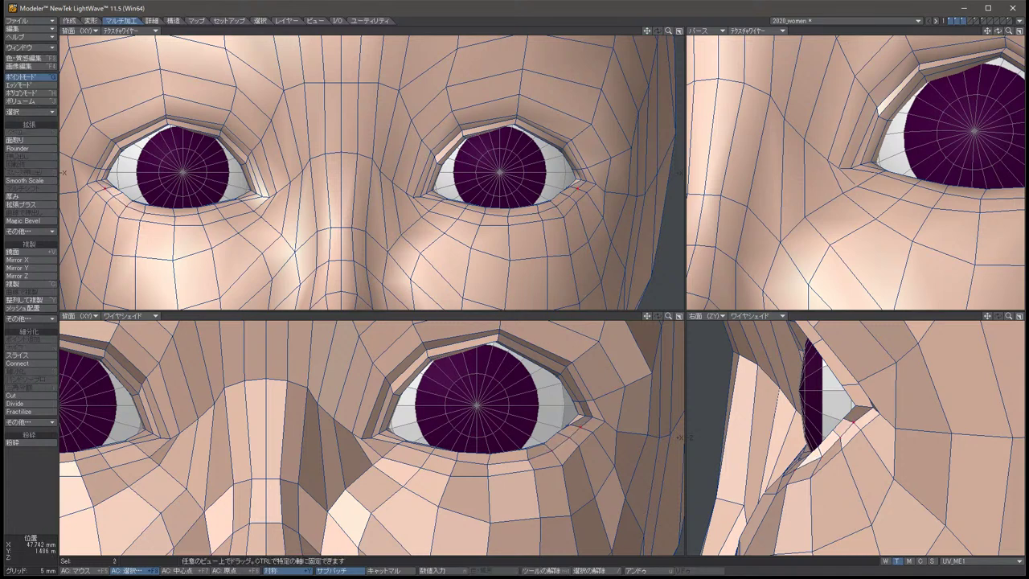
key("space")
key("slash")
key("Tab")
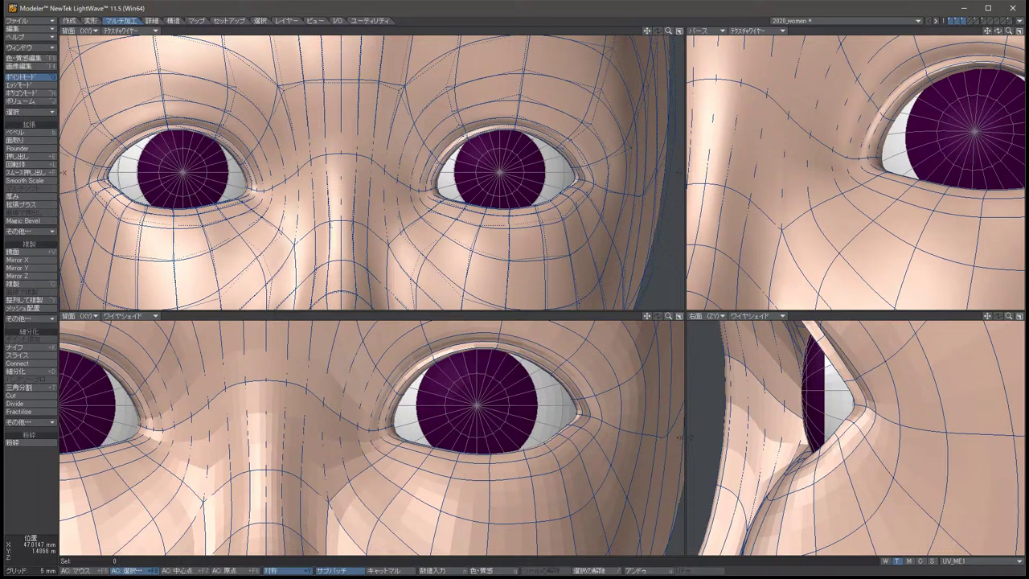
Orbit the perspective view to the side profile and back, then reselect the mirrored eye-corner points.
scroll(855, 172, "down", 3)
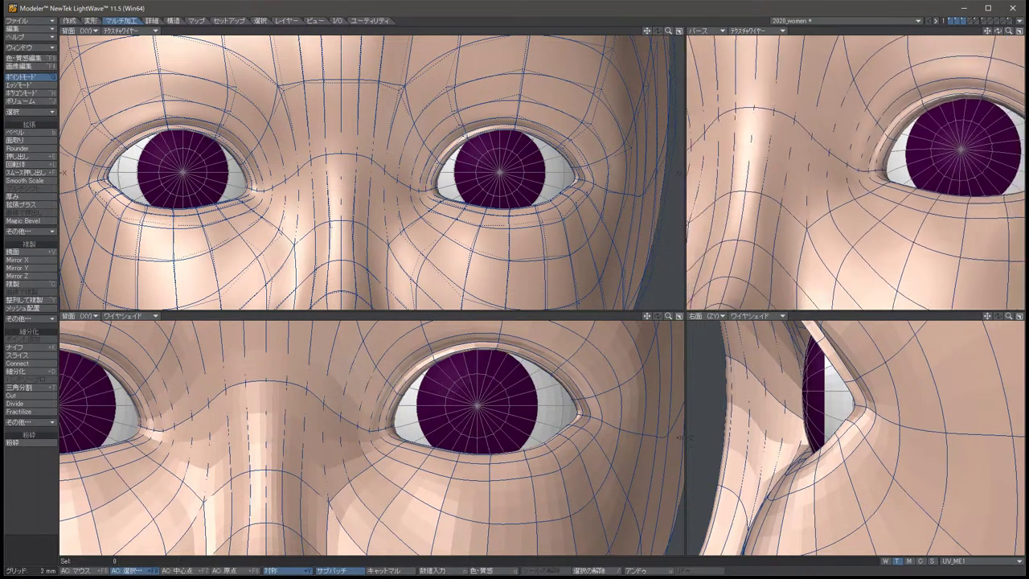
scroll(855, 438, "down", 2)
key("Left")
key("Left")
key("Left")
key("Left")
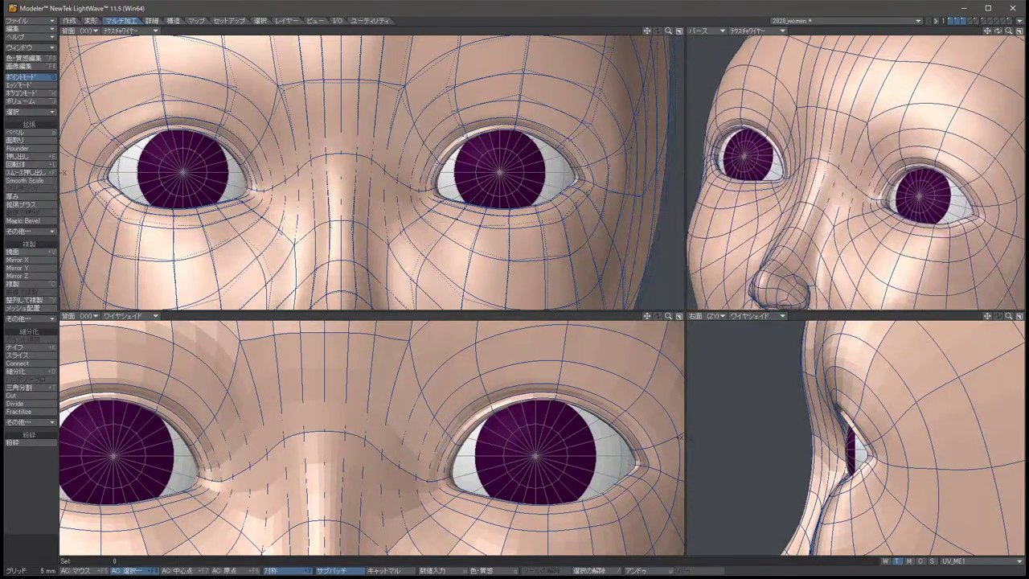
key("Right")
key("Right")
key("Right")
key("Right")
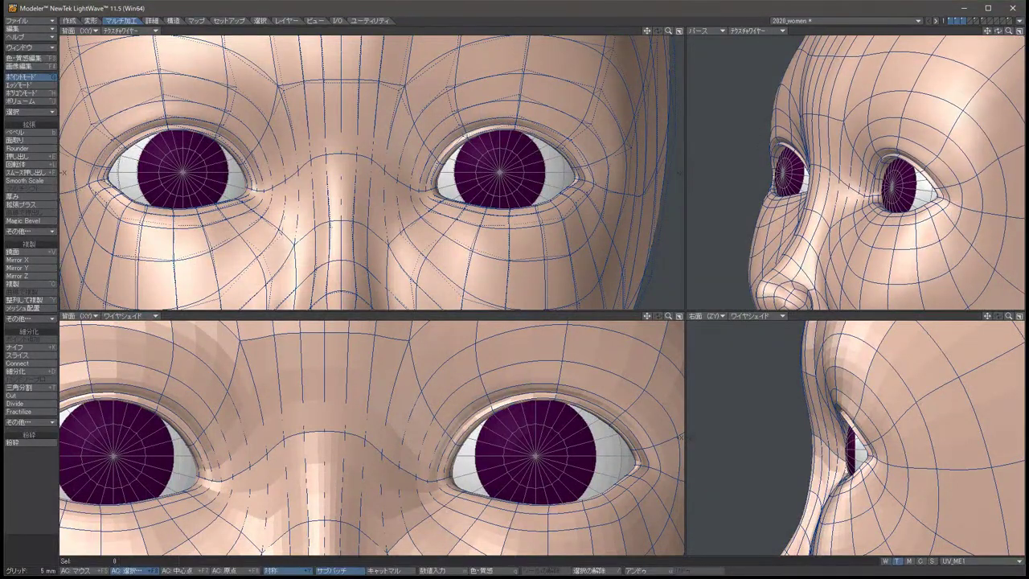
key("t")
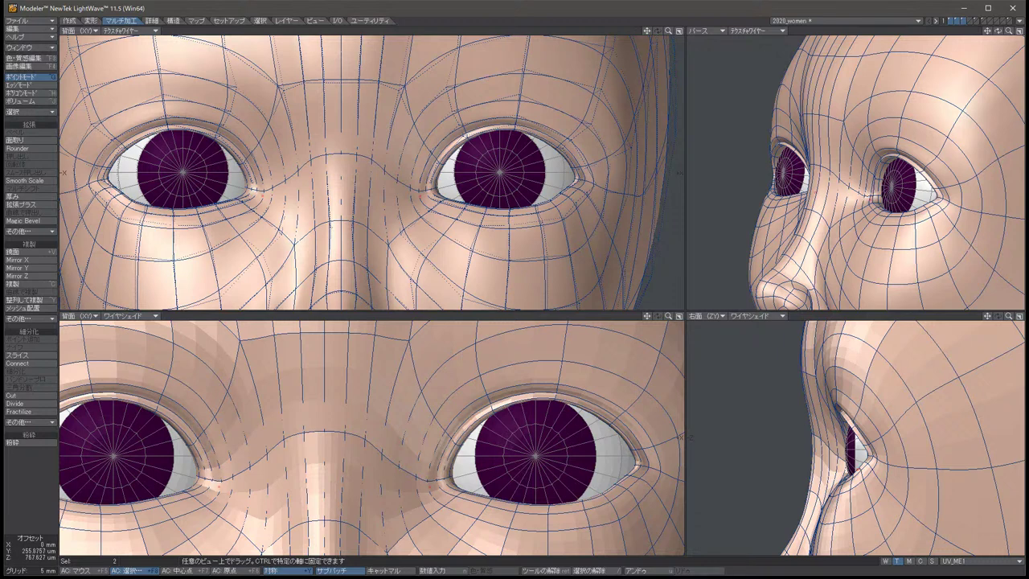
key("slash")
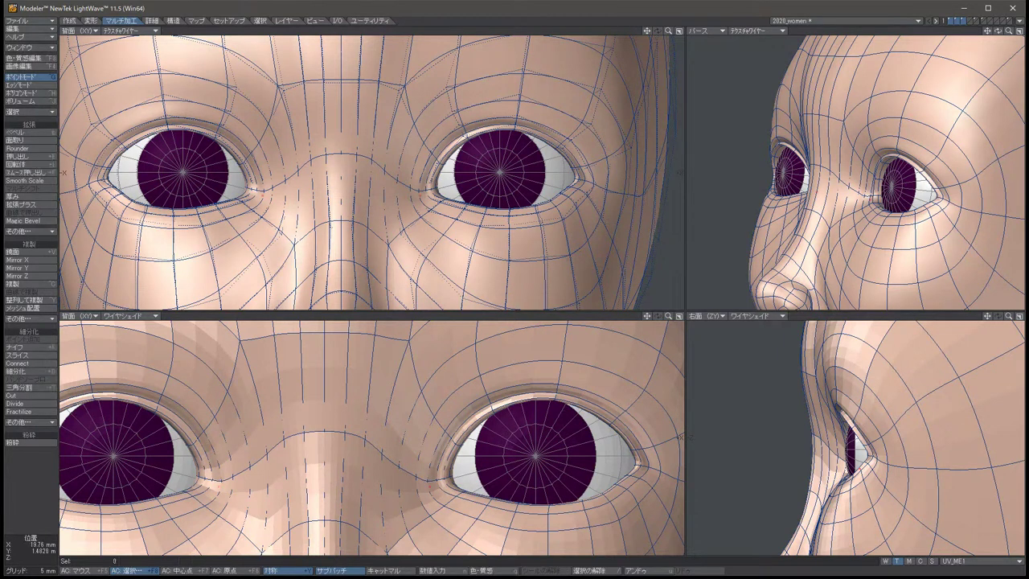
key("t")
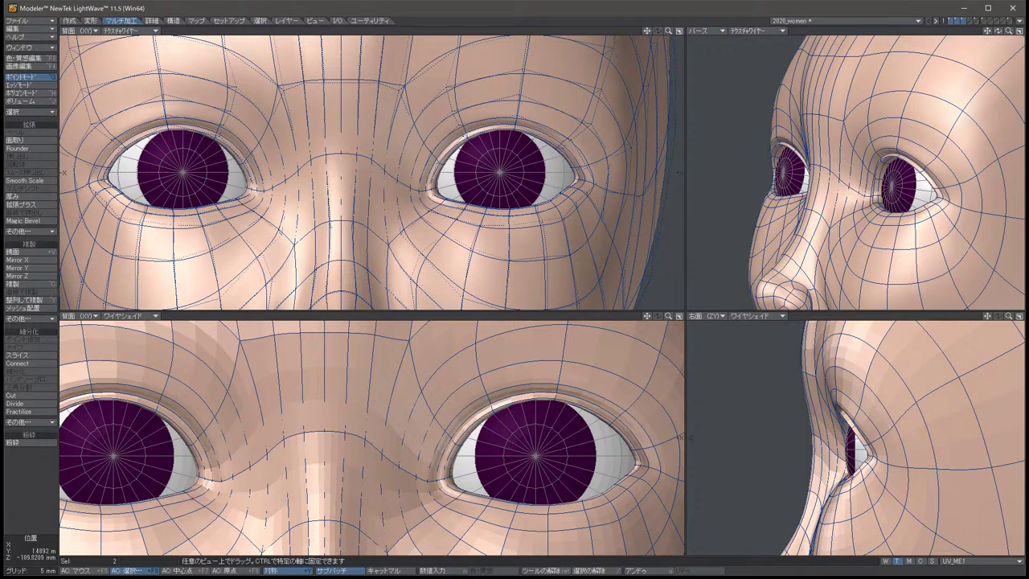
key("slash")
key("ctrl+z")
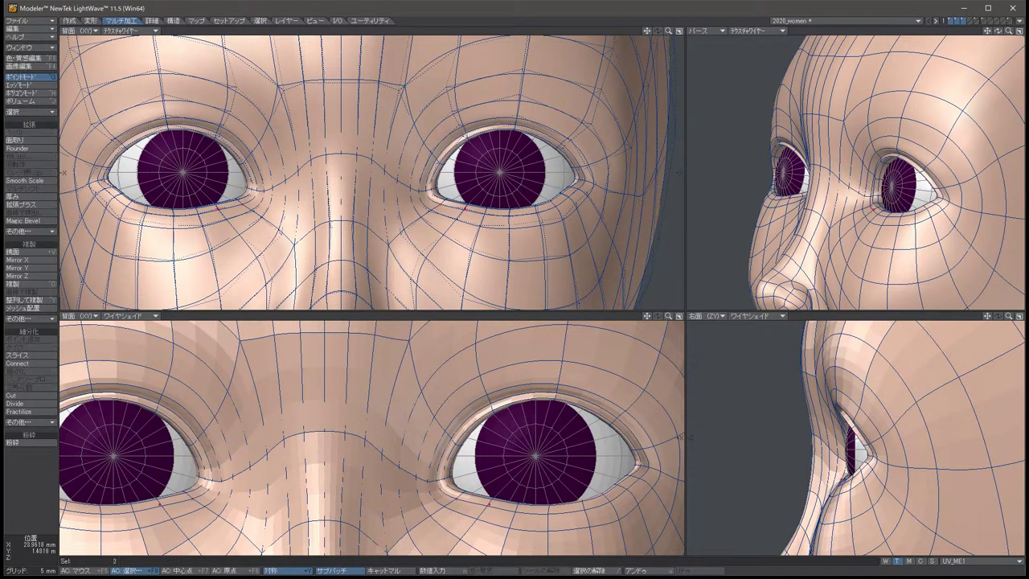
Nudge the outer eye-corner pair slightly in depth, then return to the faceted cage.
key("t")
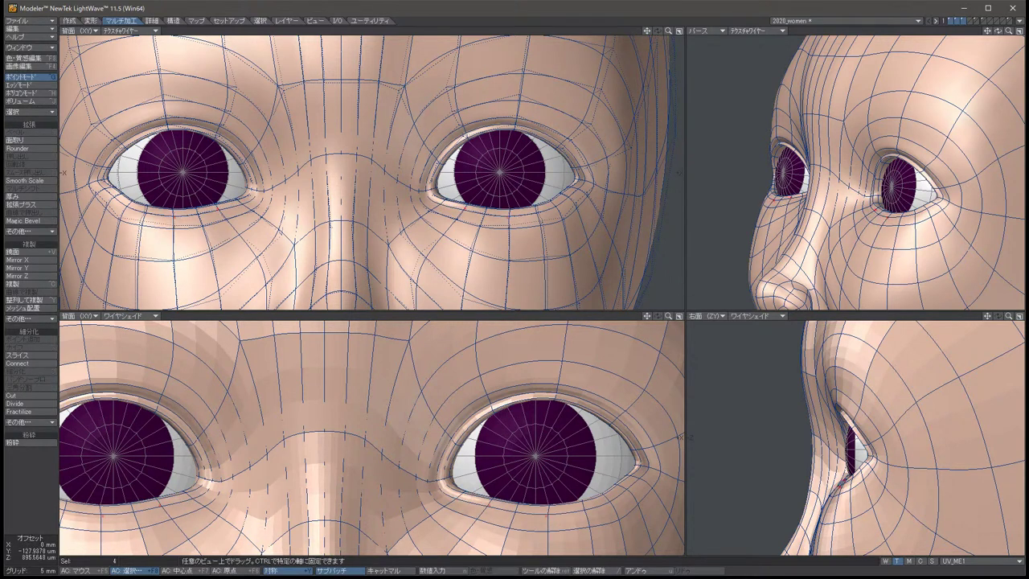
key("space")
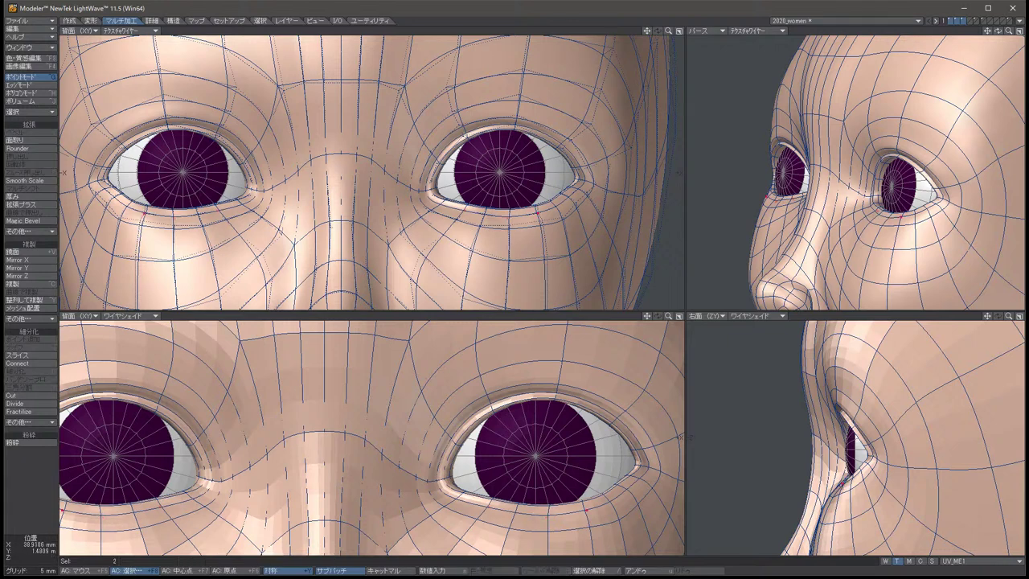
key("t")
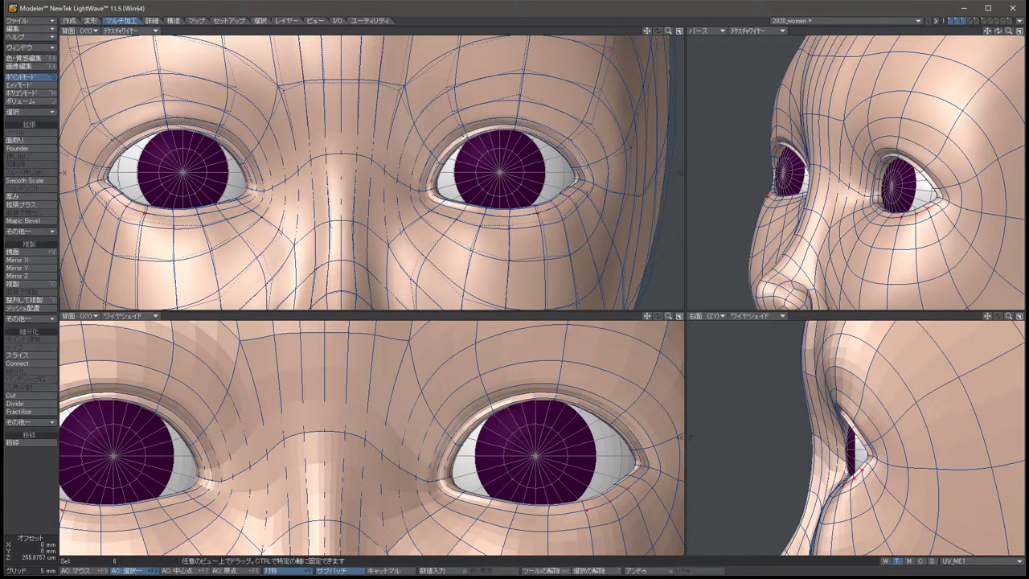
key("space")
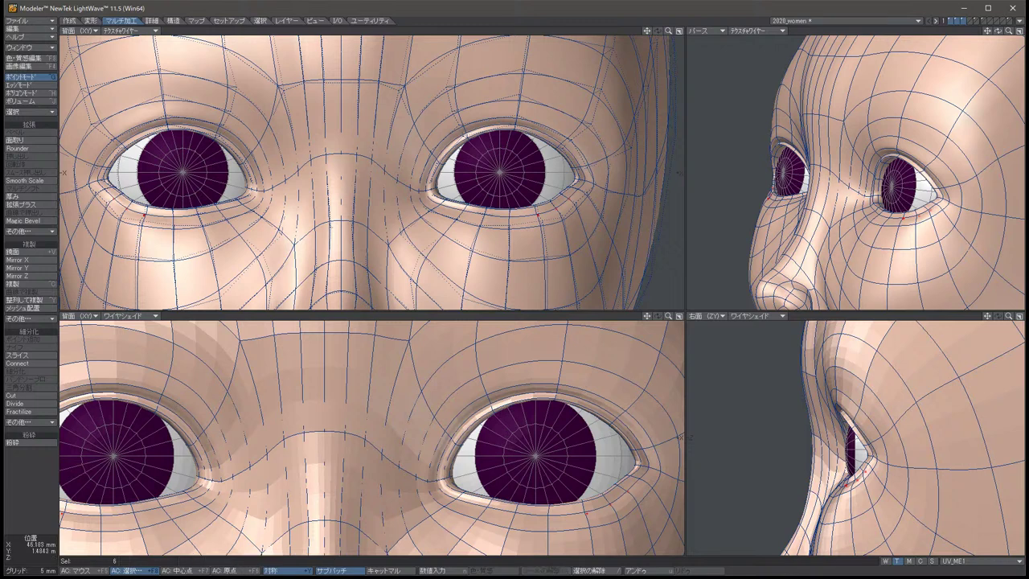
key("slash")
key("t")
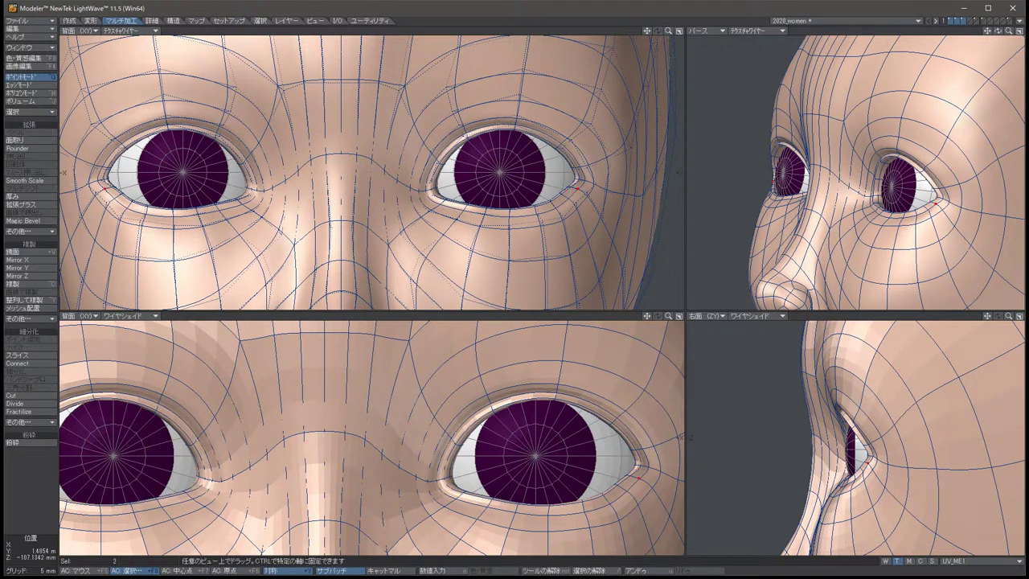
left_click_drag(866, 464, 868, 467)
key("space")
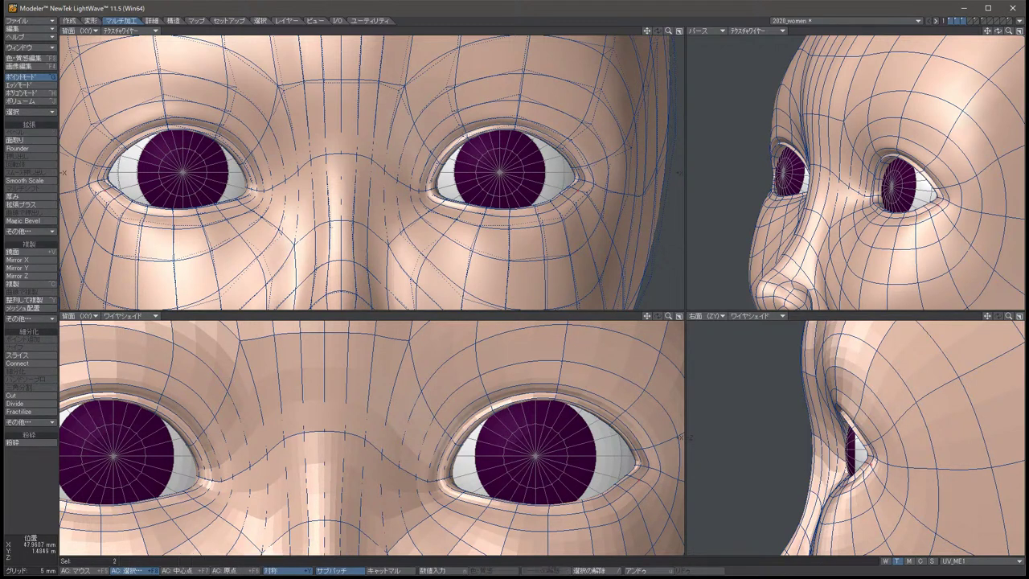
key("t")
left_click_drag(873, 455, 874, 458)
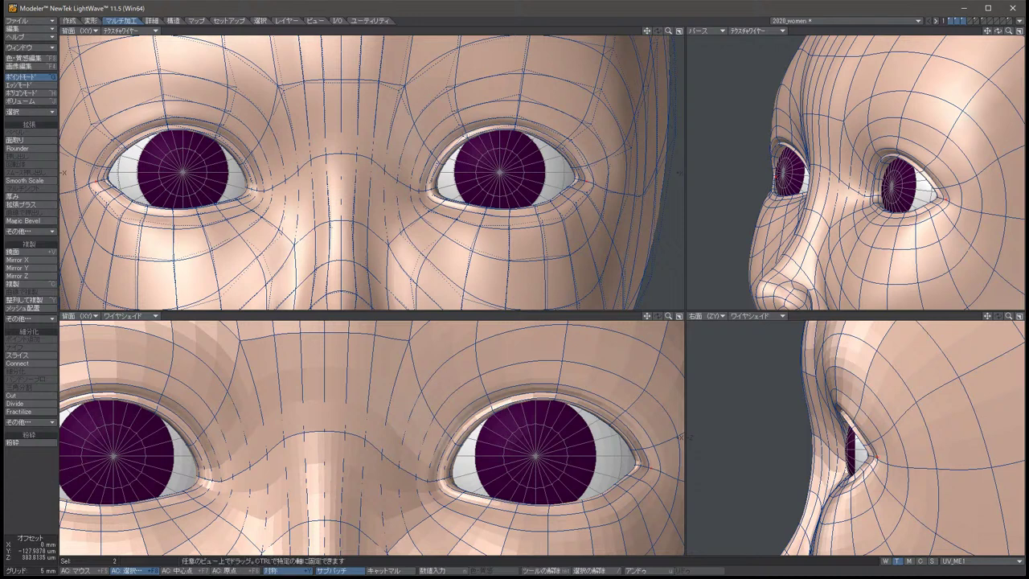
key("slash")
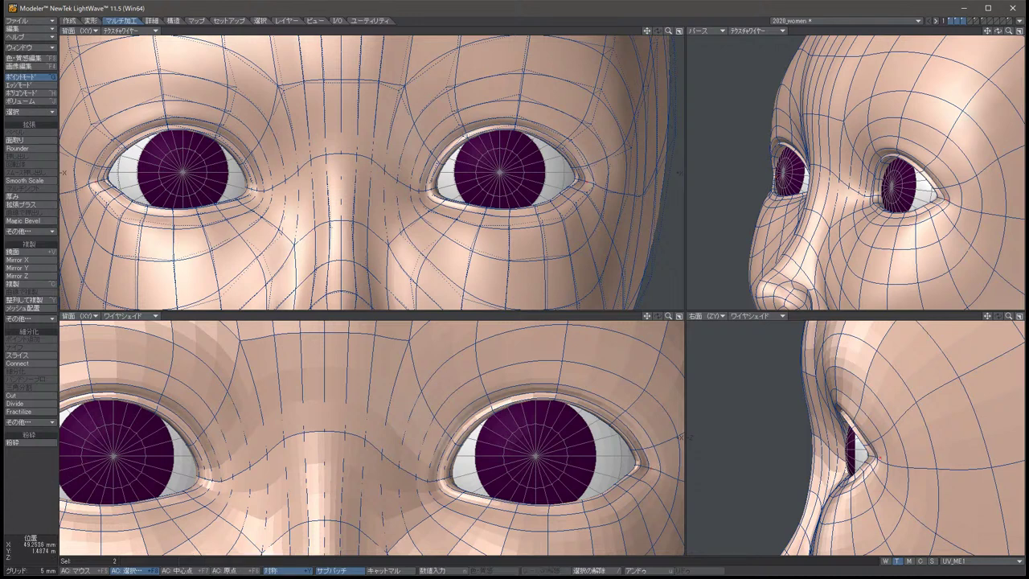
key("Tab")
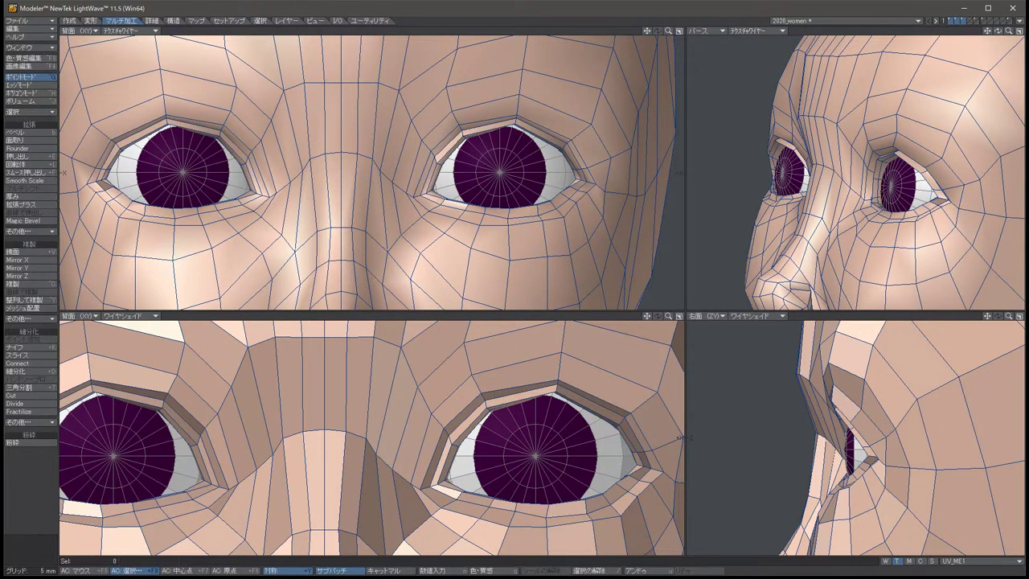
Frame one eye close up and switch a viewport to Perspective, orbiting it around the head.
left_click_drag(855, 173, 772, 153, "alt")
left_click_drag(679, 436, 562, 360, "alt+shift")
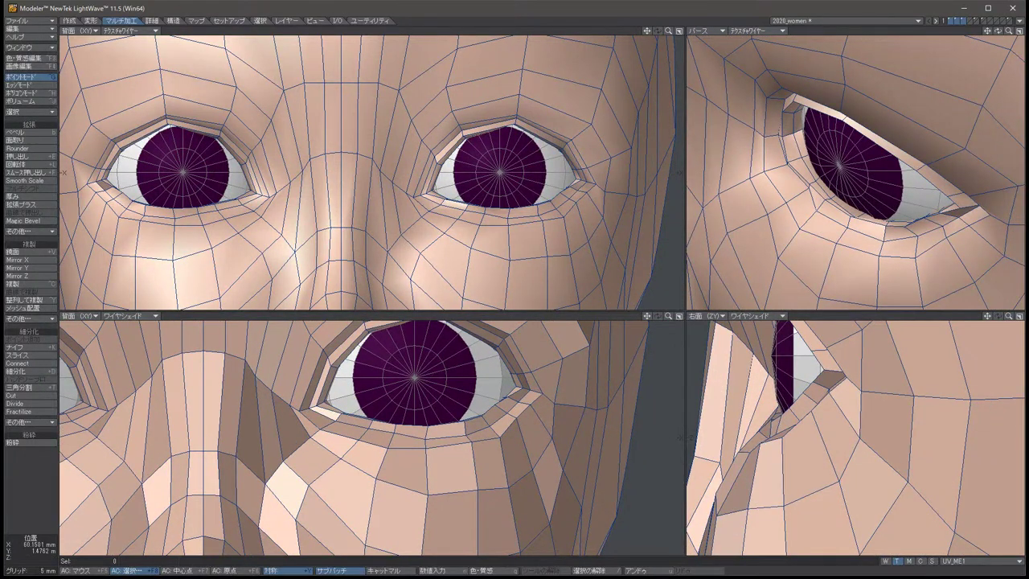
left_click(80, 31)
left_click(96, 70)
left_click_drag(370, 172, 466, 158, "alt")
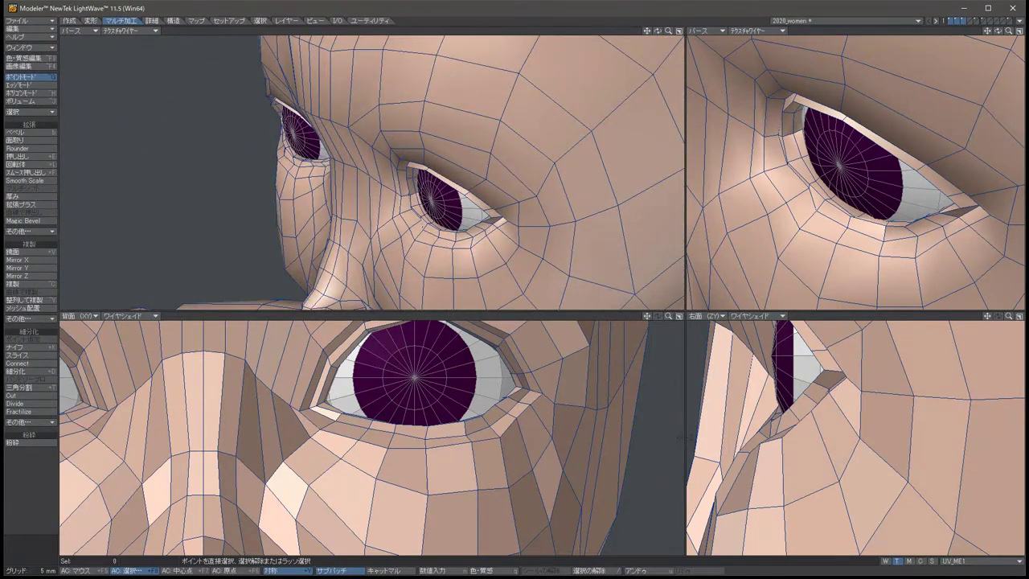
Push the paired eye-corner points about 0.59 mm deeper and slightly down, then preview as subpatches.
left_click(788, 163)
key("t")
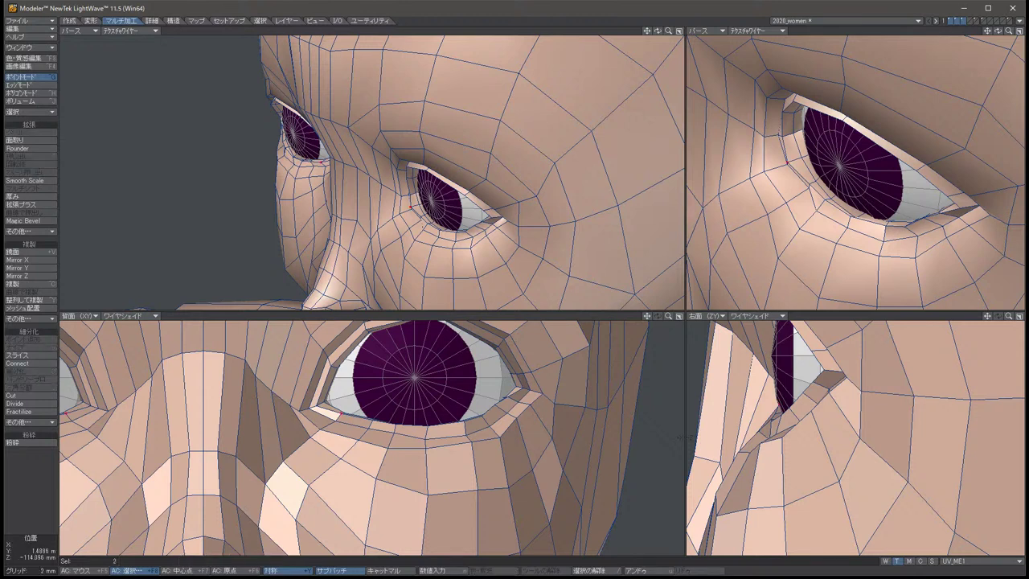
left_click_drag(788, 163, 796, 164)
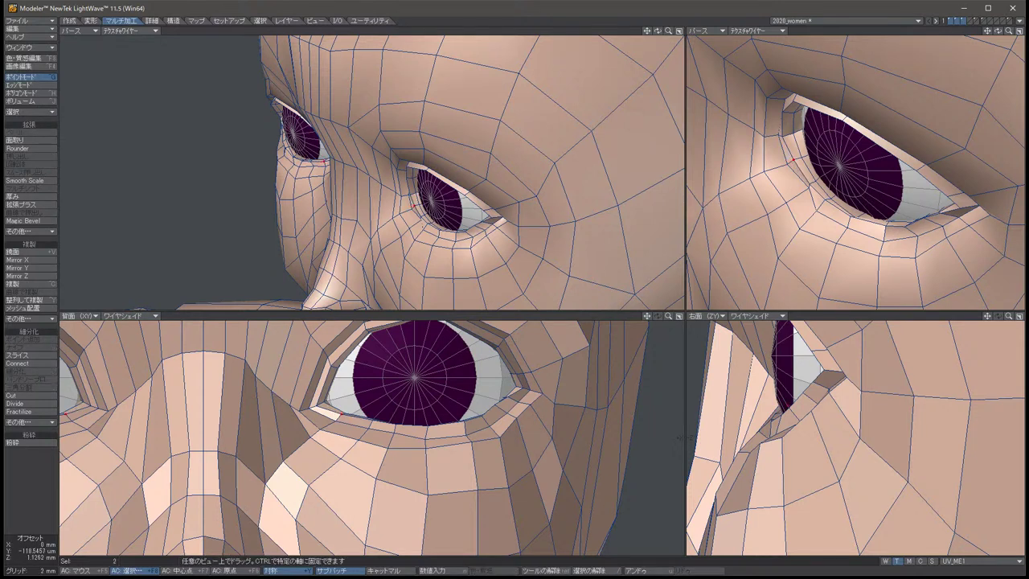
key("space")
key("t")
left_click_drag(789, 166, 792, 164)
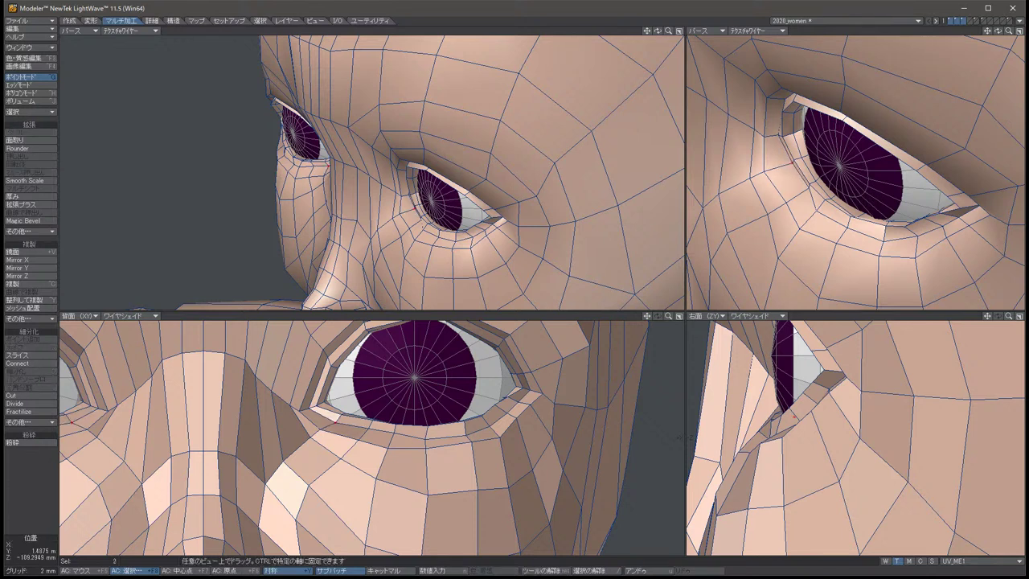
key("space")
key("slash")
key("Tab")
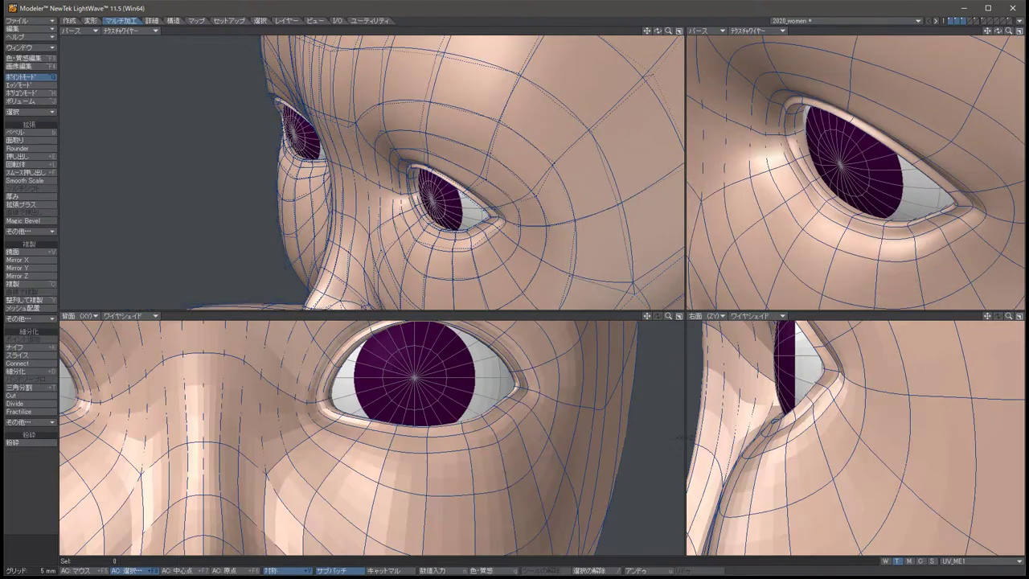
Orbit the close-up around the eye, touch up the eye-corner points, and return to the cage.
key("Left")
key("Left")
key("Left")
key("Left")
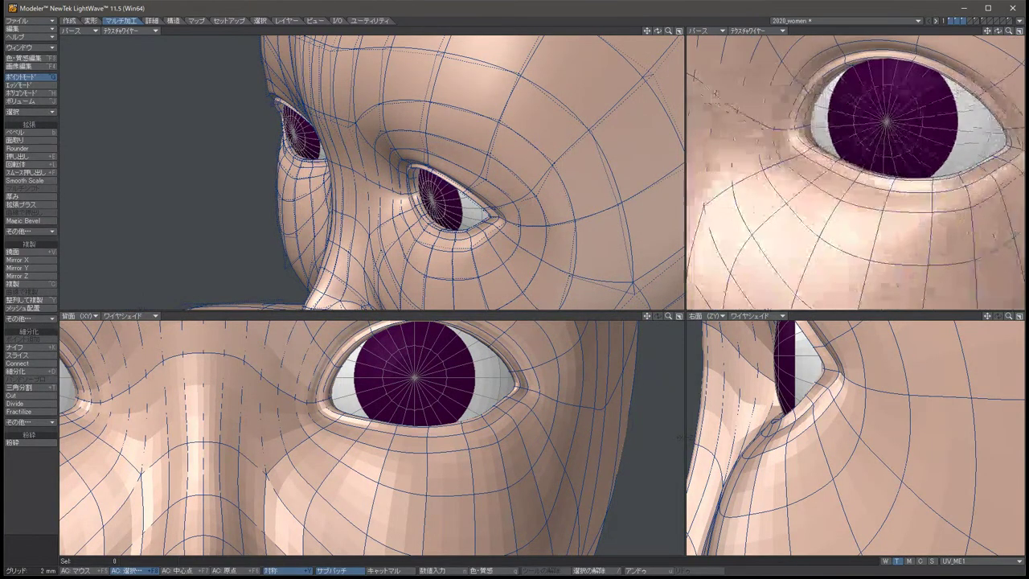
key("Left")
key("Left")
key("Left")
key("Left")
key("Left")
key("Left")
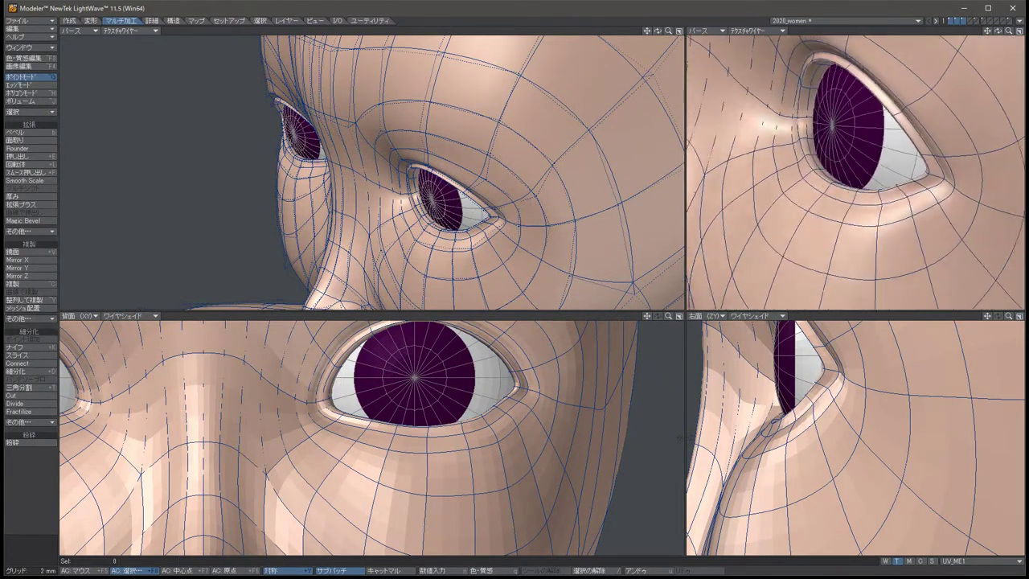
key("Left")
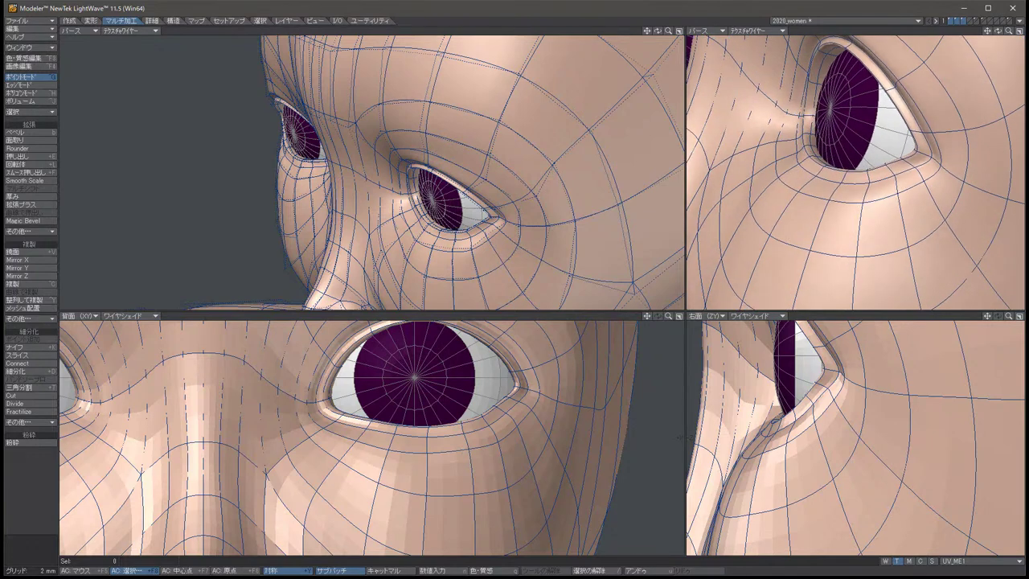
key("t")
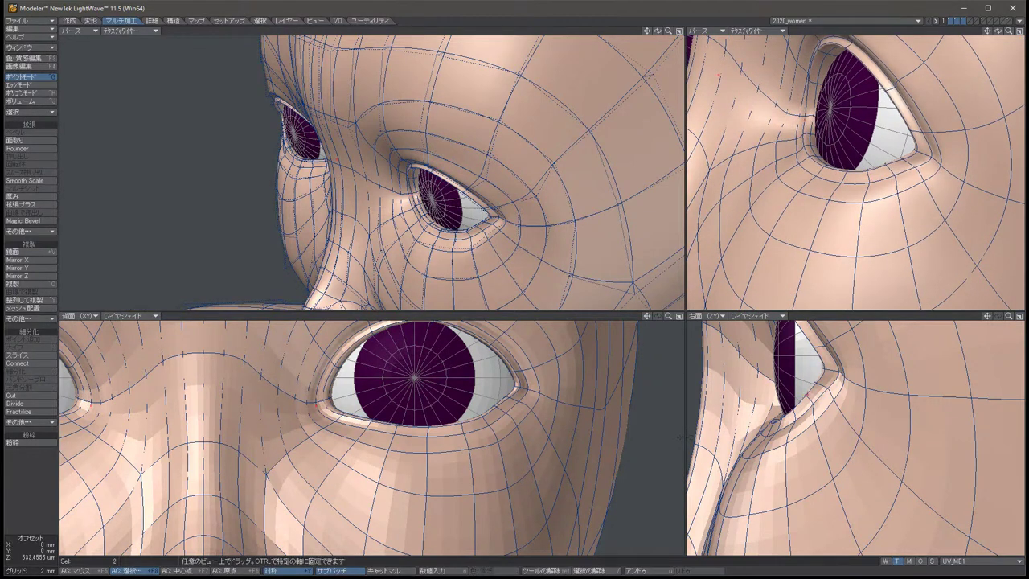
key("space")
key("slash")
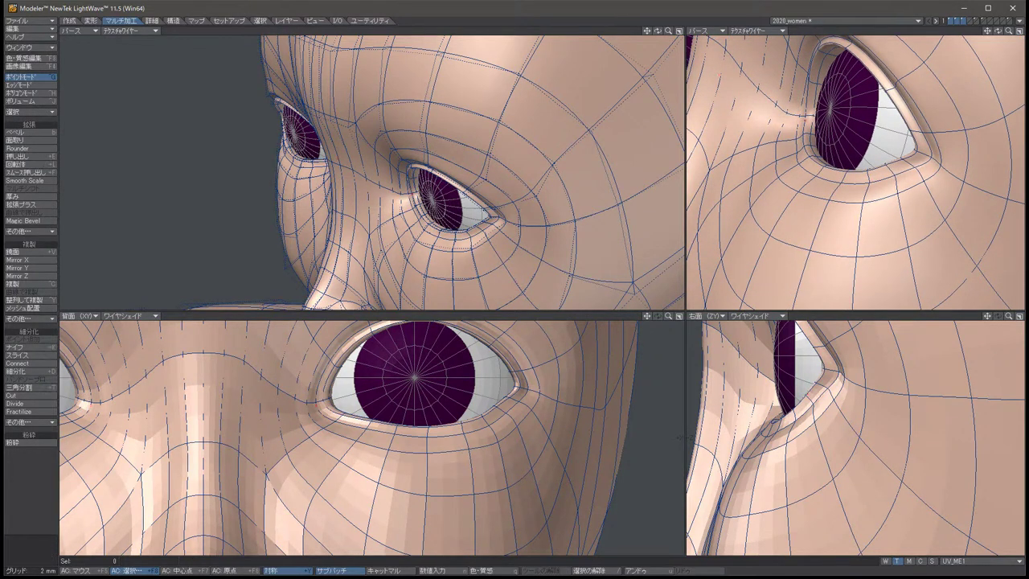
key("Tab")
key("Left")
key("Left")
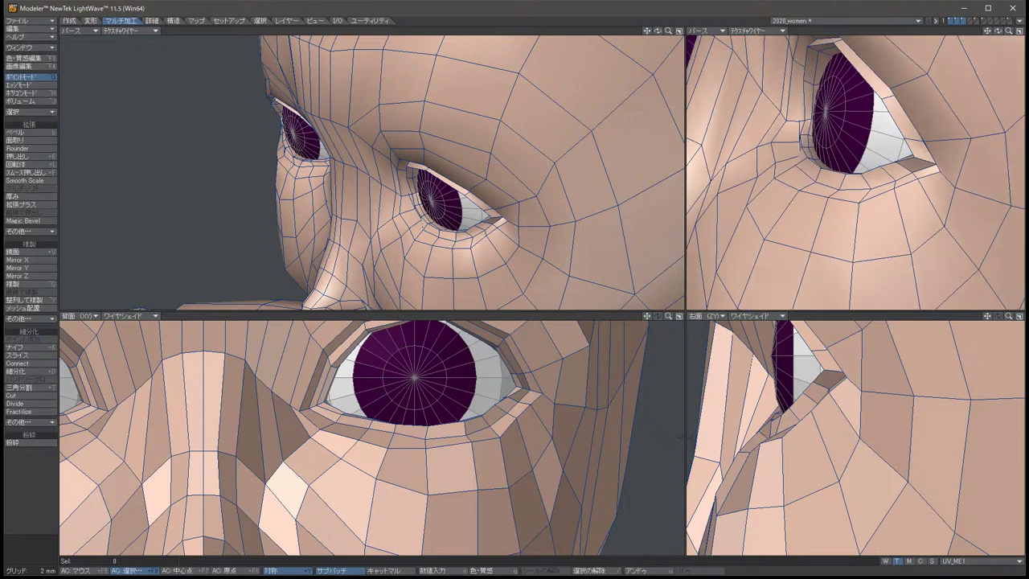
Shift the eye-corner points slightly up and back in two small moves.
key("Left")
key("Left")
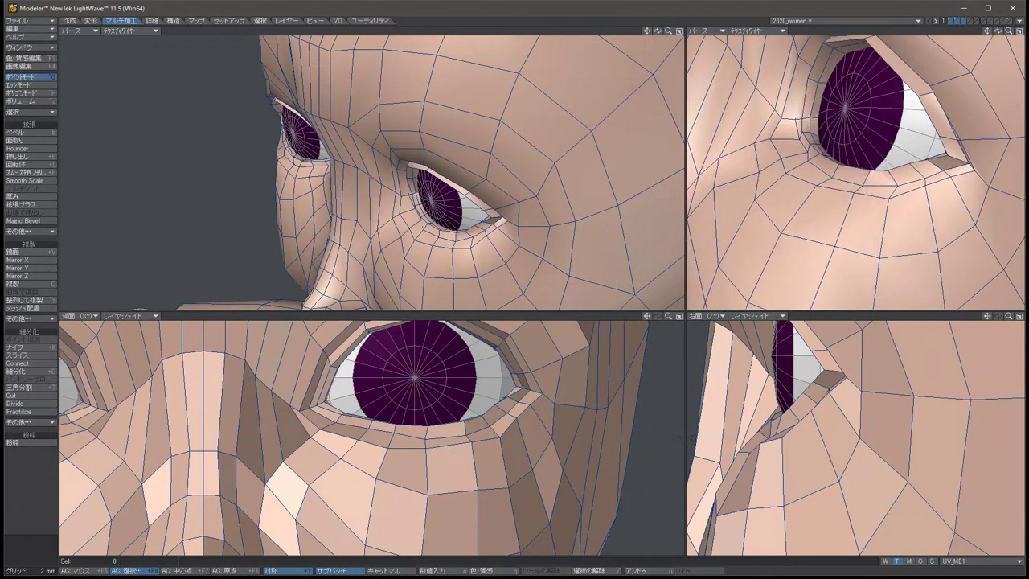
left_click(804, 396)
key("t")
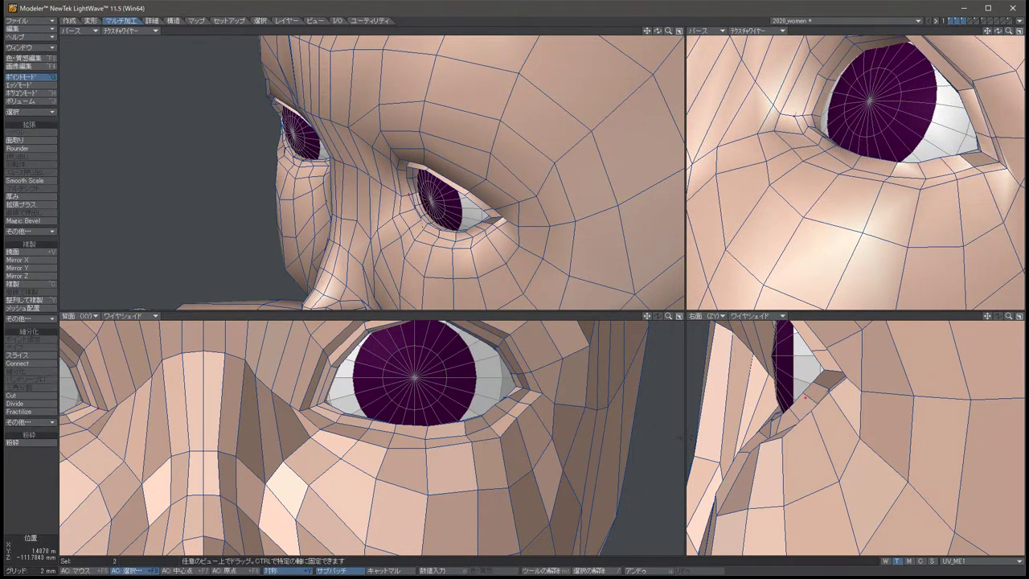
left_click_drag(804, 396, 807, 394)
key("slash")
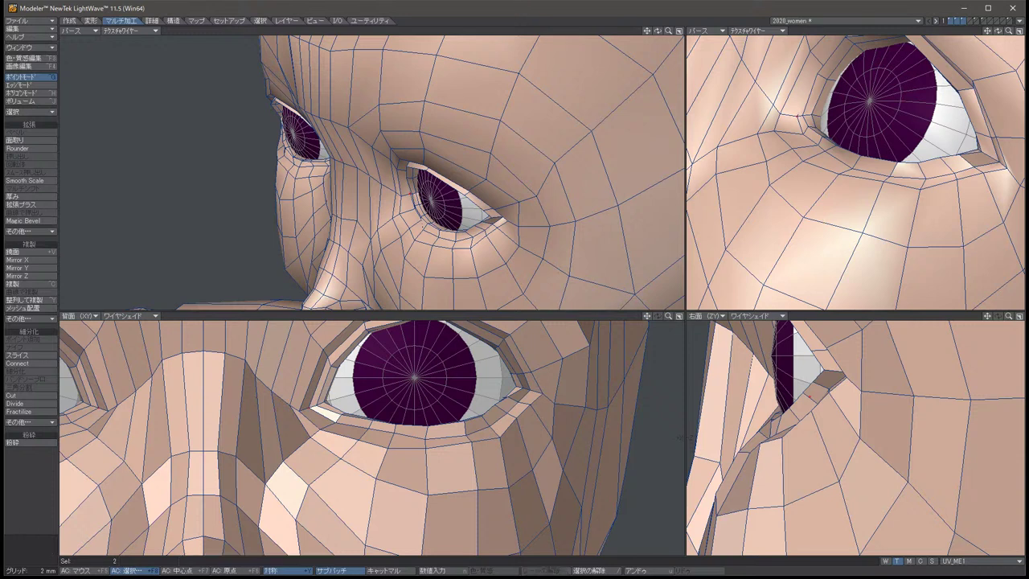
left_click(804, 397)
key("t")
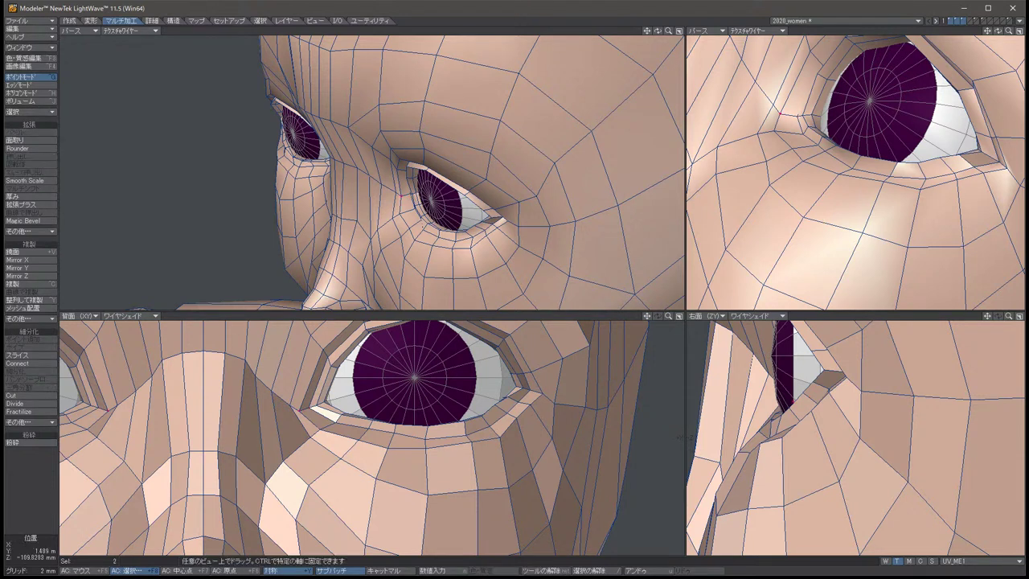
left_click_drag(805, 396, 808, 394)
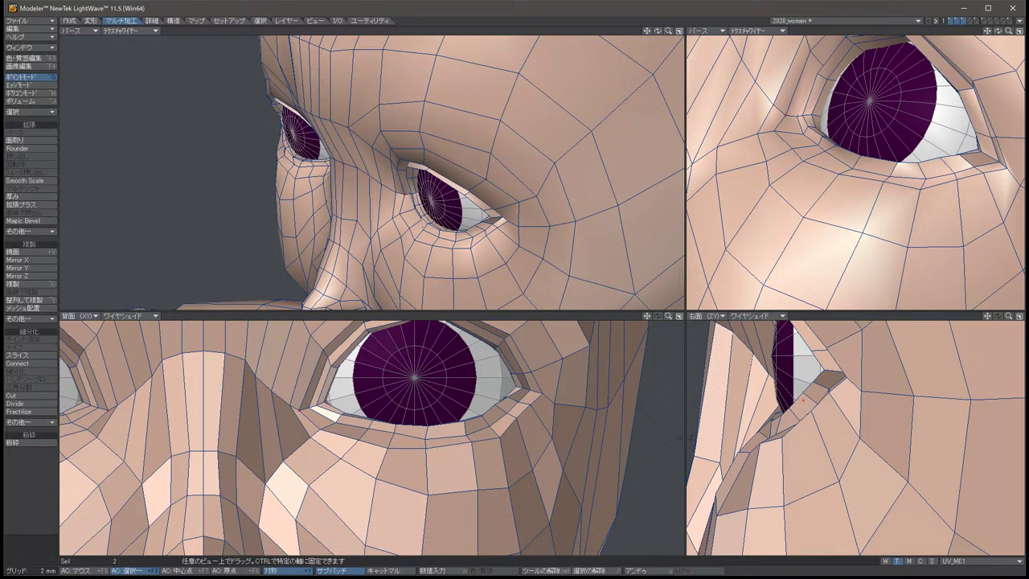
key("space")
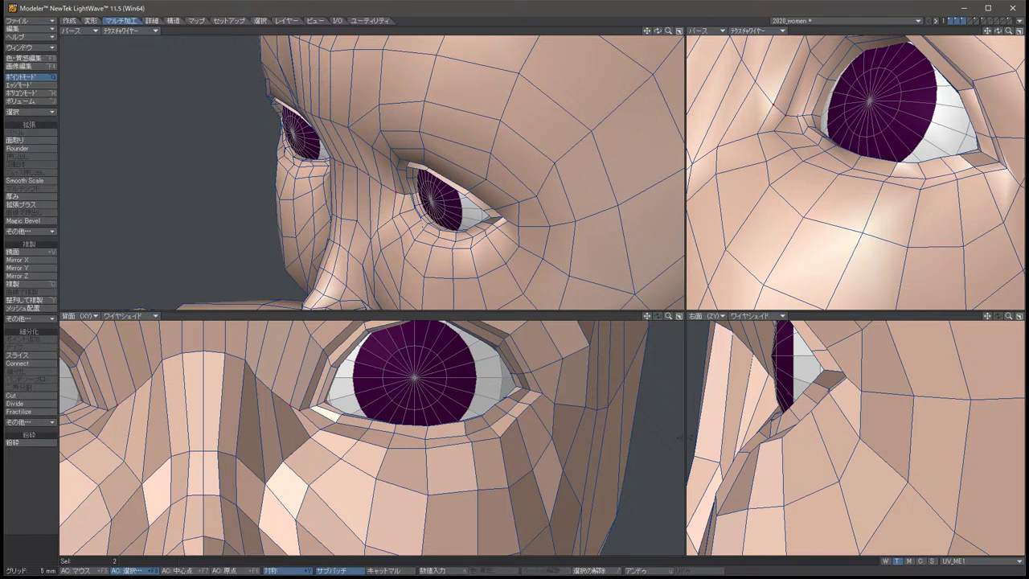
key("slash")
With the head viewed frontally, nudge the mirrored points beside the nose bridge.
left_click_drag(369, 173, 471, 140, "alt")
left_click(316, 171)
key("t")
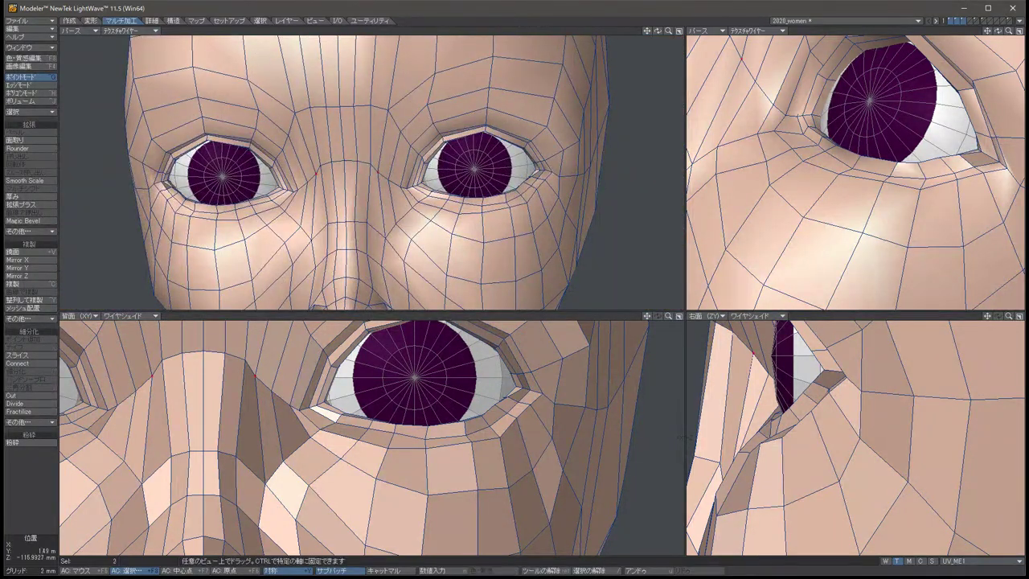
key("space")
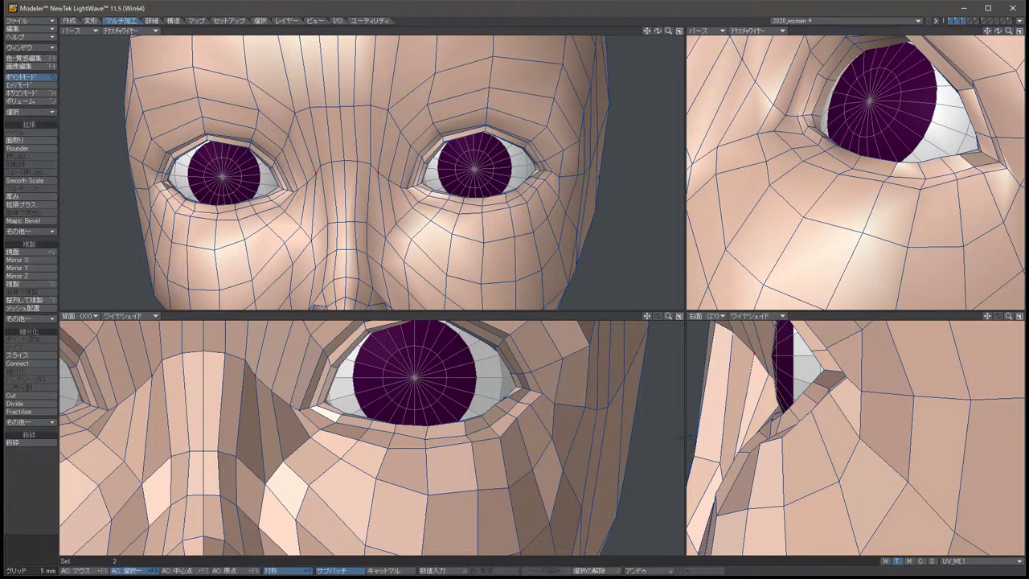
key("slash")
left_click(320, 165)
key("t")
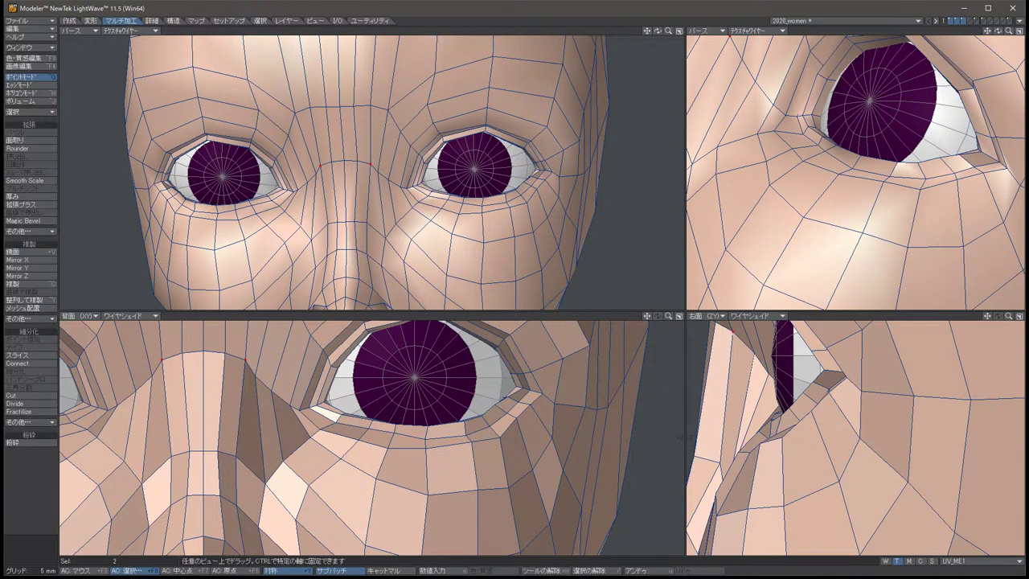
left_click_drag(204, 378, 205, 371)
key("space")
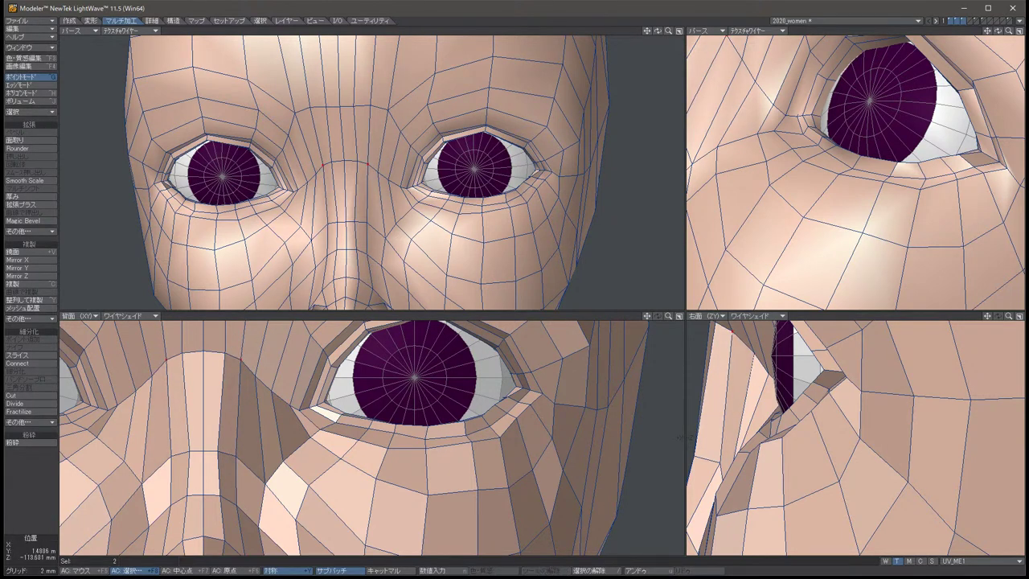
key("t")
left_click_drag(682, 437, 674, 437)
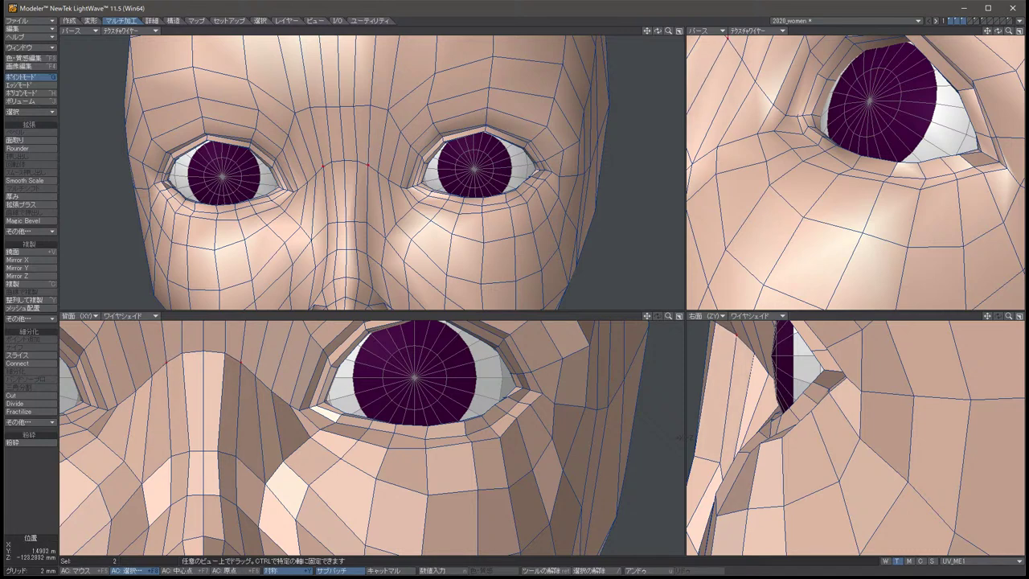
key("space")
key("slash")
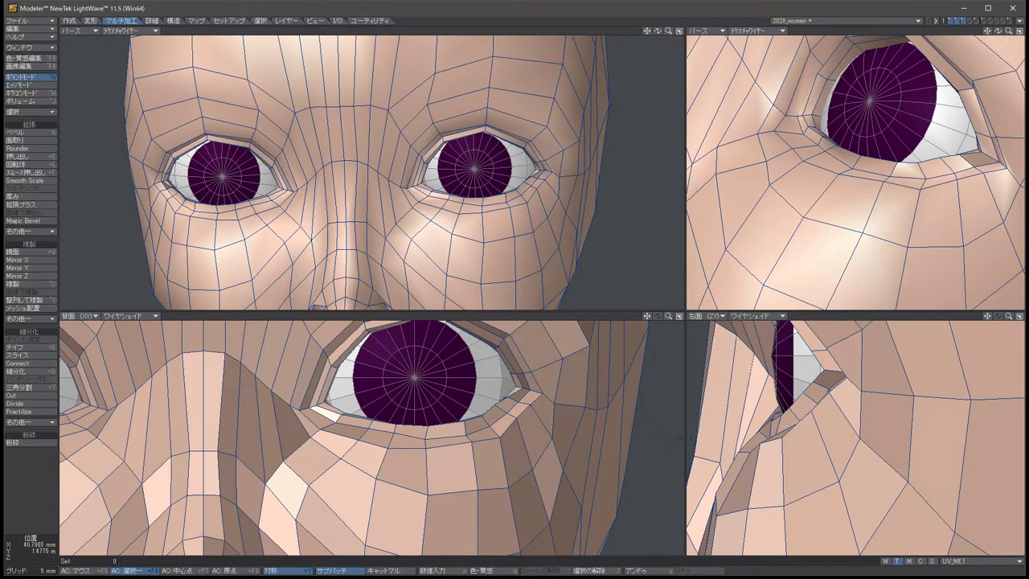
Reselect the two points and shift them slightly sideways, reframing the face.
key("u")
key("t")
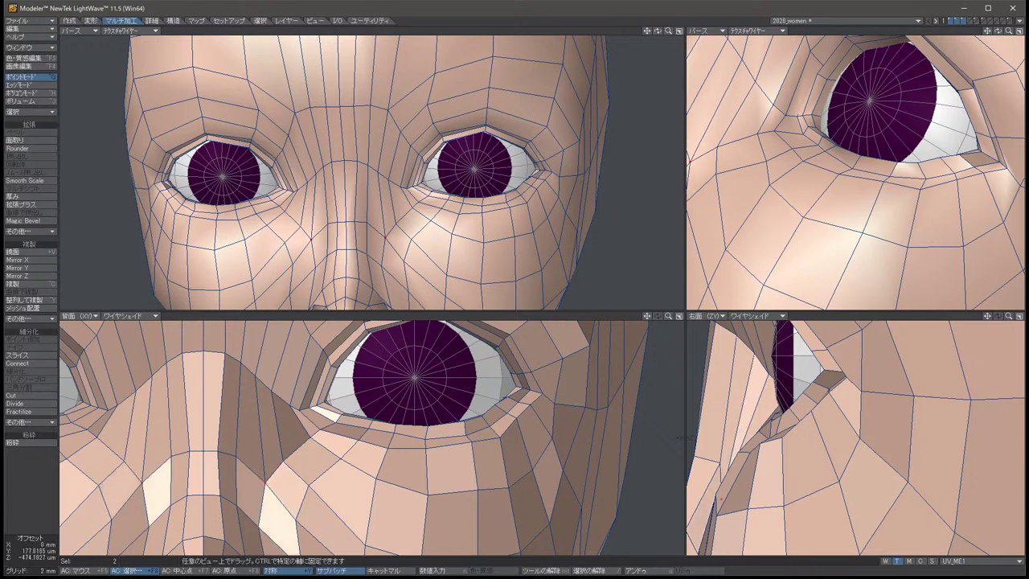
key("space")
key("comma")
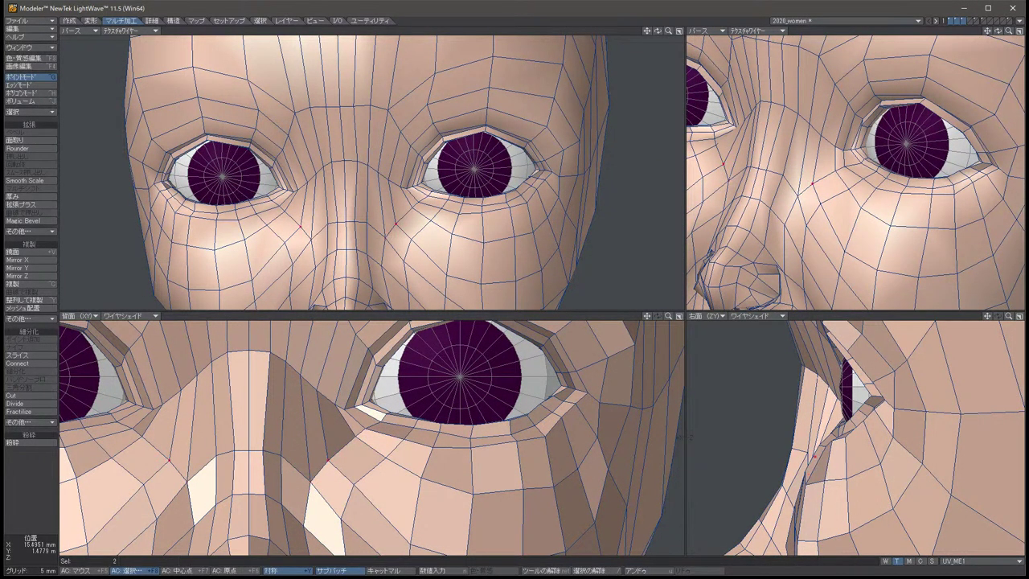
left_click_drag(370, 434, 389, 467)
key("slash")
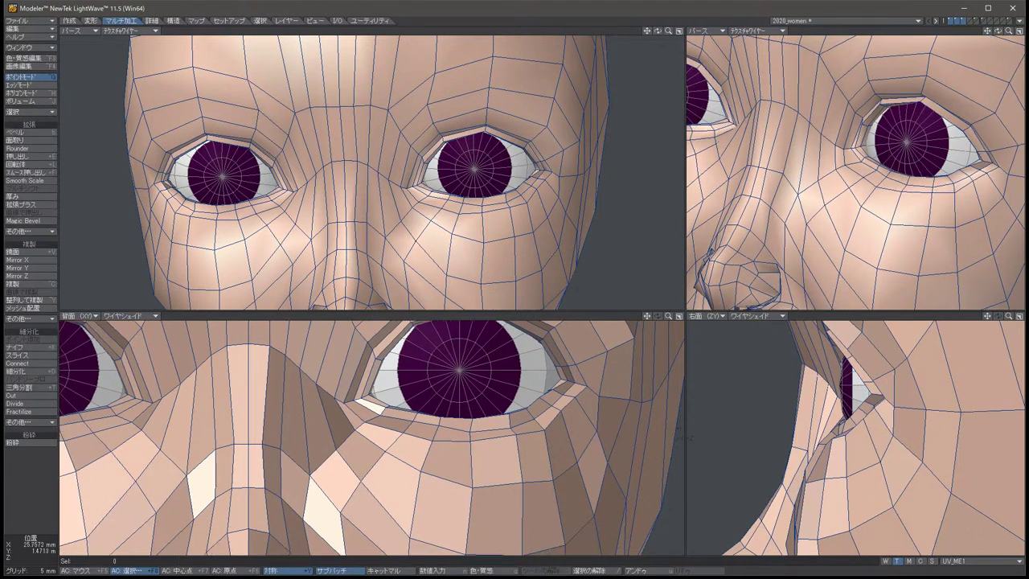
key("Down")
key("Down")
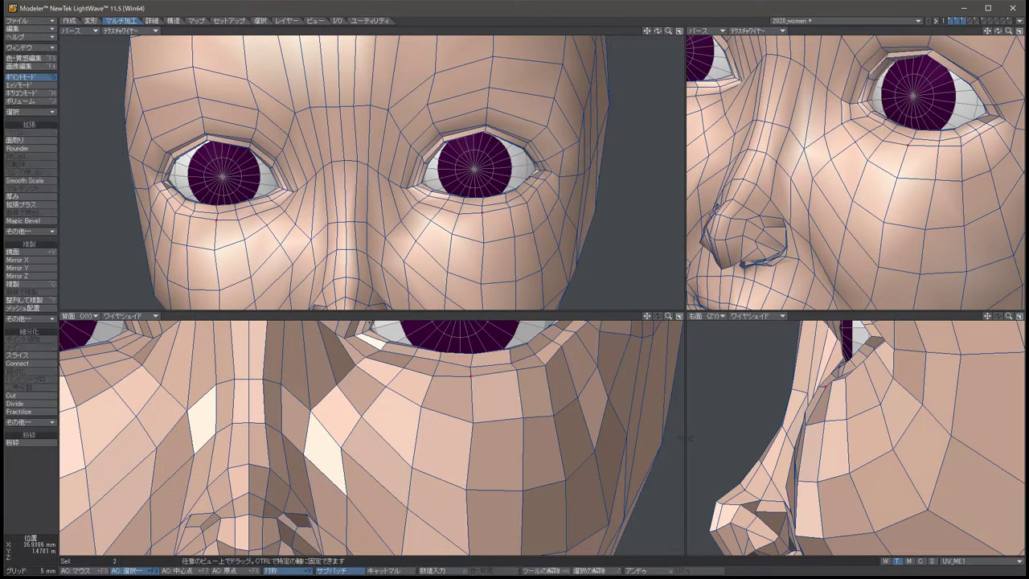
Raise the points below the right eye with two small nudges.
left_click(474, 372)
key("t")
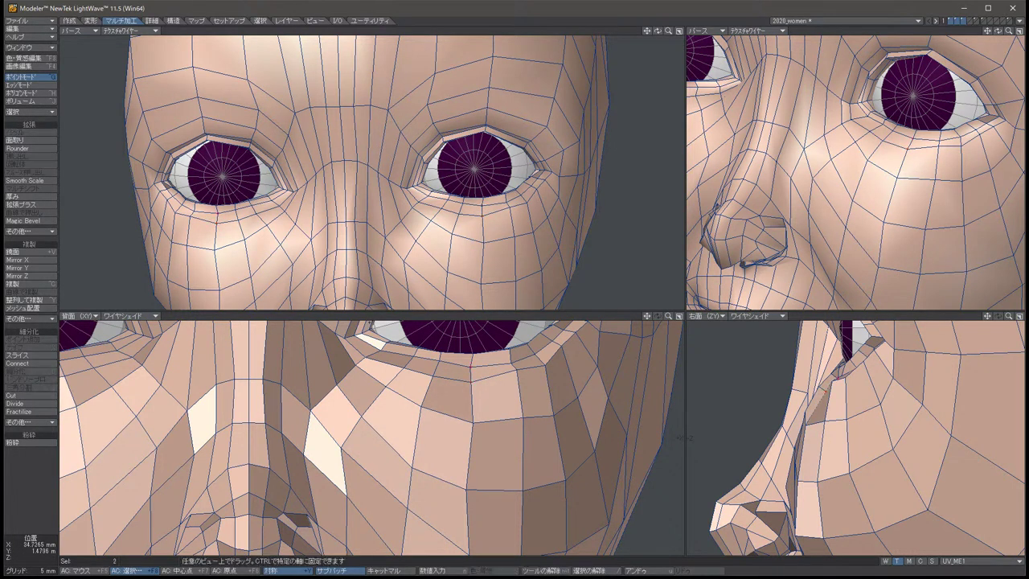
left_click_drag(916, 143, 912, 135)
key("space")
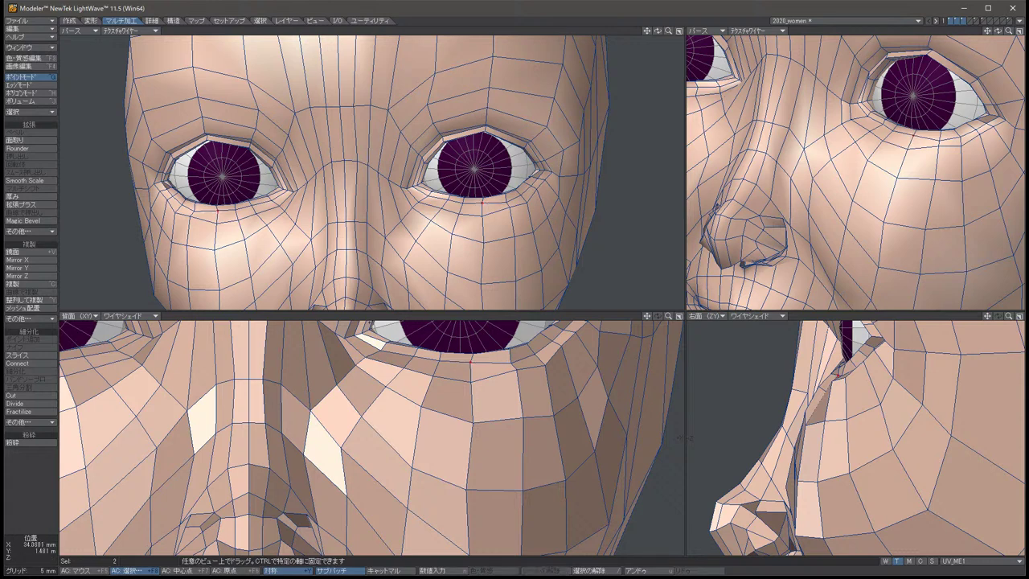
key("t")
left_click_drag(937, 143, 940, 137)
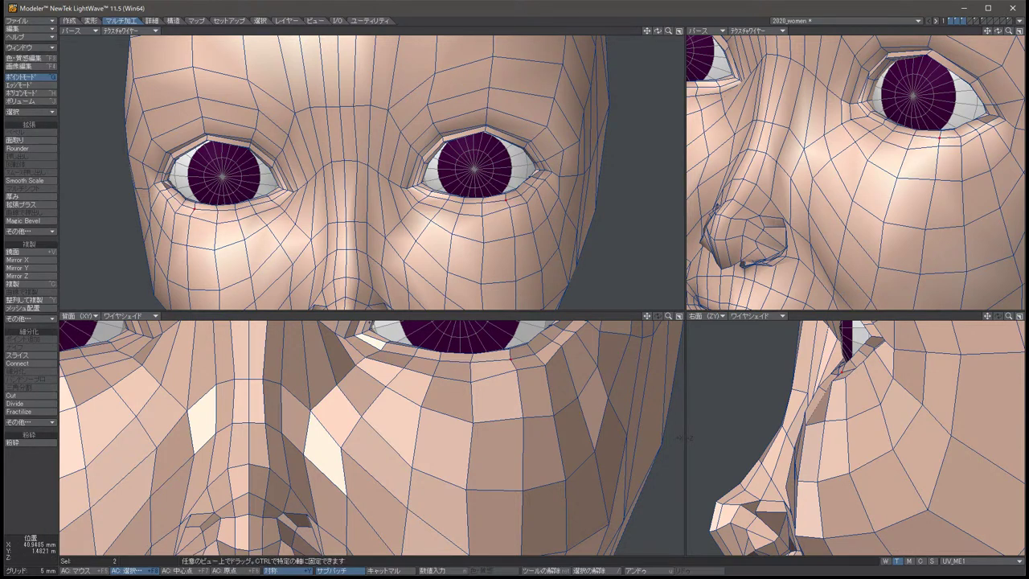
key("space")
Fine-tune the under-eye points up, left and right, then orbit to a three-quarter view from above.
key("t")
left_click_drag(956, 138, 974, 119)
key("space")
key("t")
key("space")
key("t")
key("space")
key("t")
key("space")
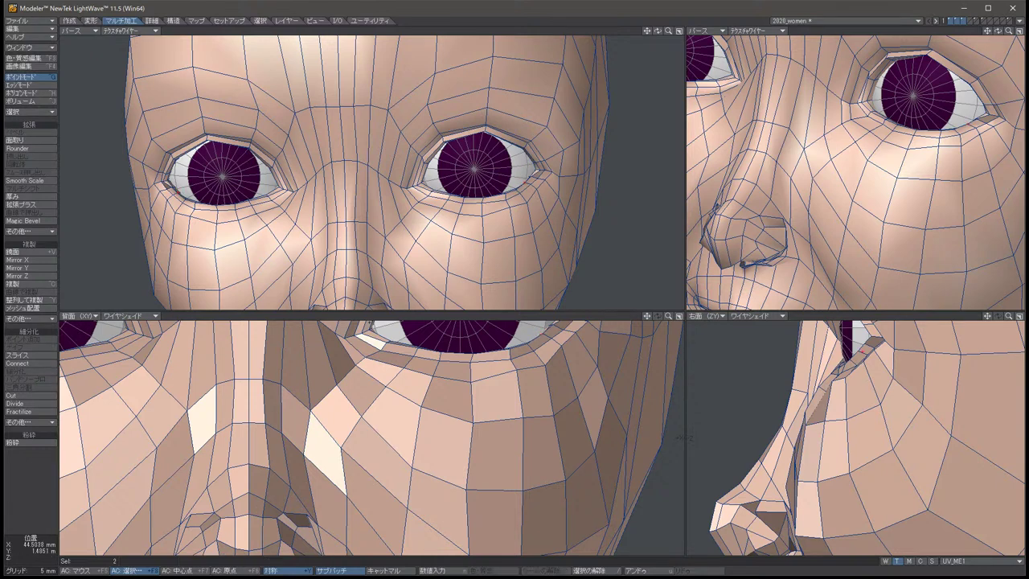
key("slash")
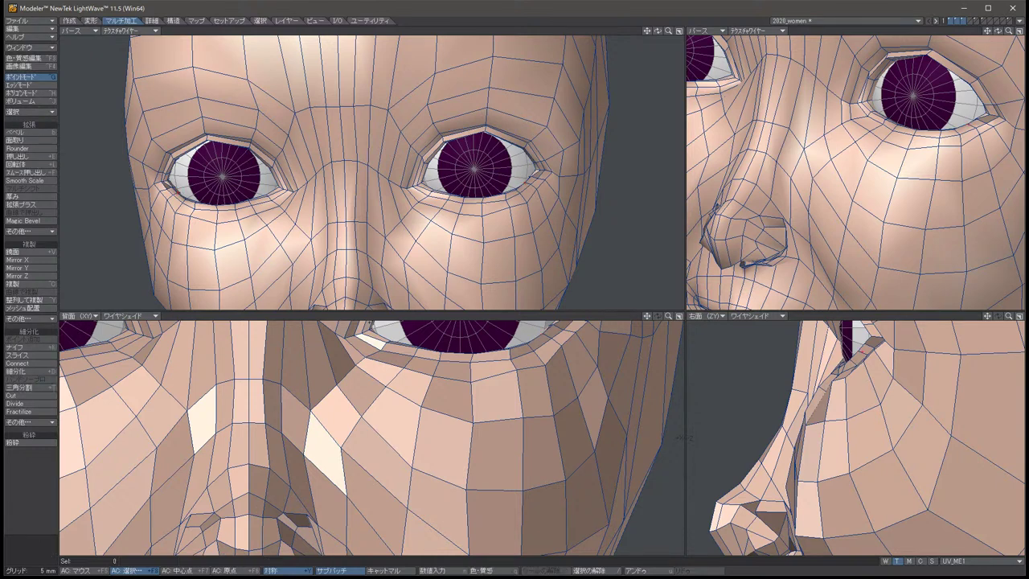
left_click_drag(340, 56, 631, 245, "alt")
Nudge the mirrored eye-corner points slightly in two small moves.
left_click(434, 227)
key("t")
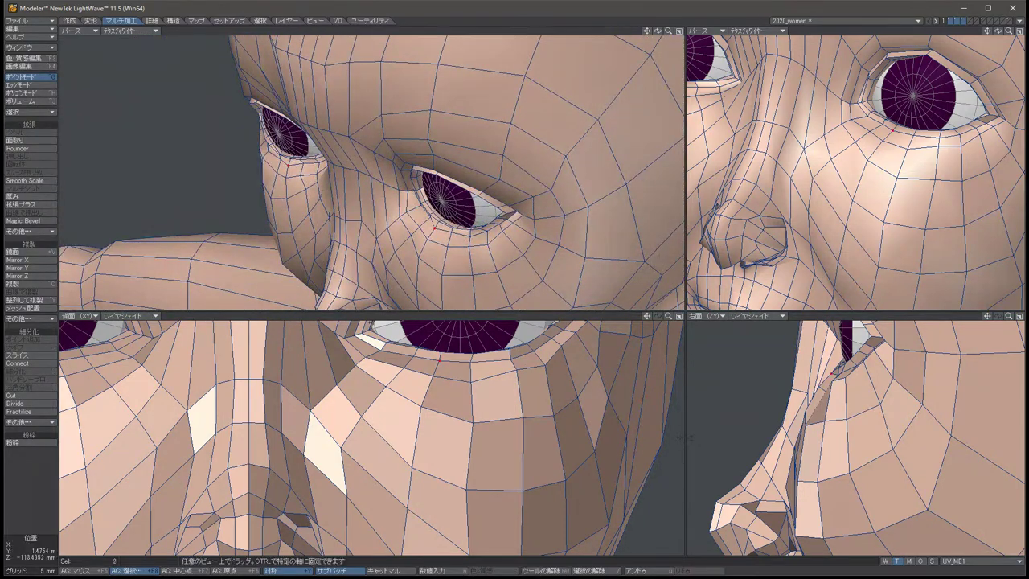
left_click_drag(684, 438, 684, 438)
key("space")
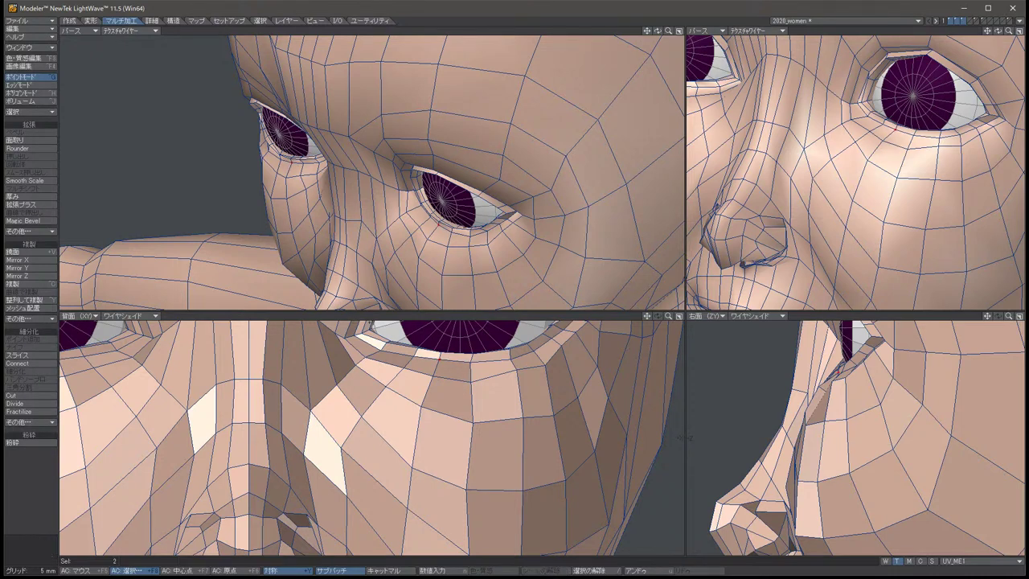
key("slash")
key("ctrl+z")
key("t")
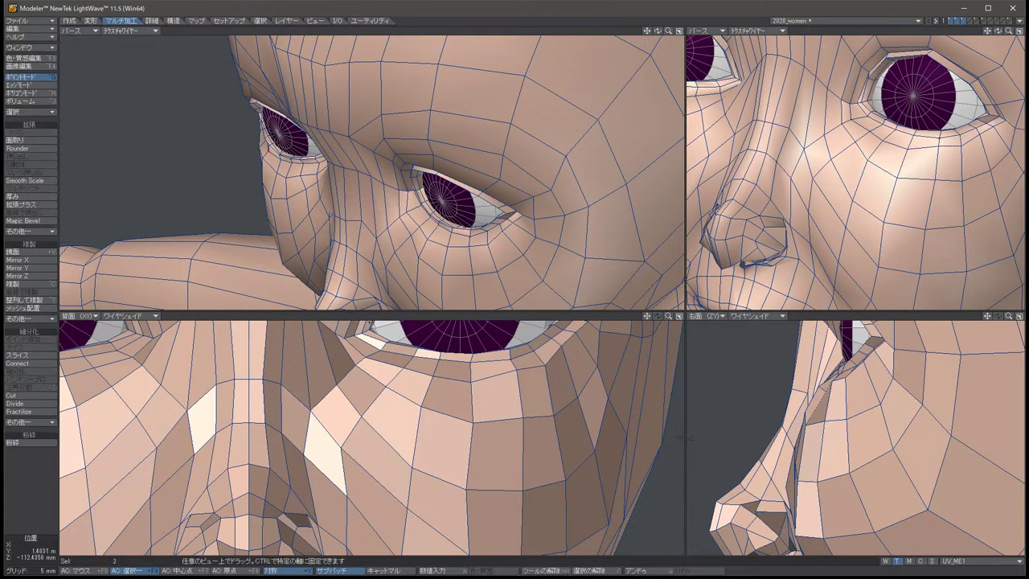
left_click_drag(685, 437, 683, 438)
key("space")
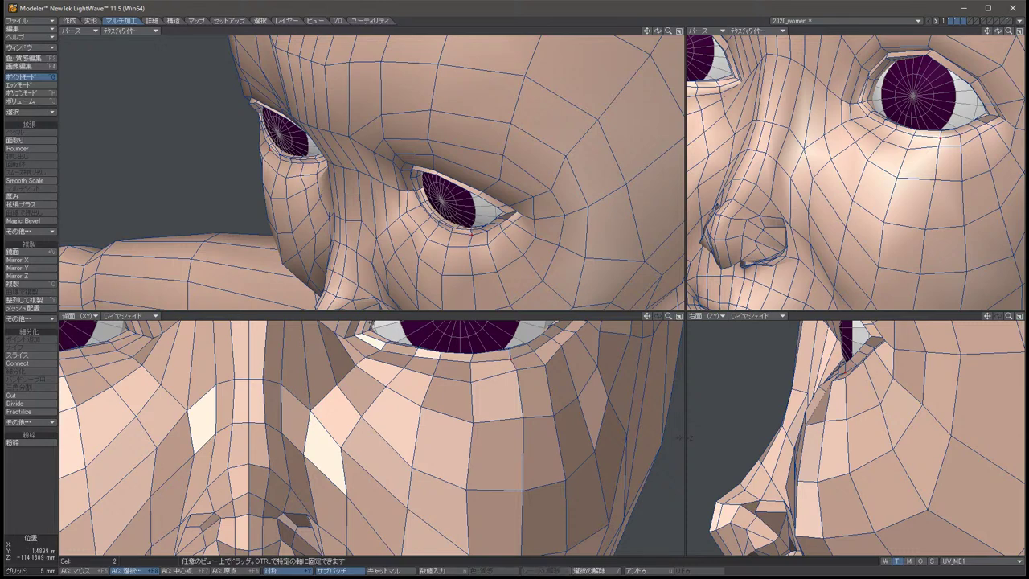
key("slash")
Rotate and zoom in on the eye, then try a sideways nudge of the corner points and undo it.
key("Right")
key("Right")
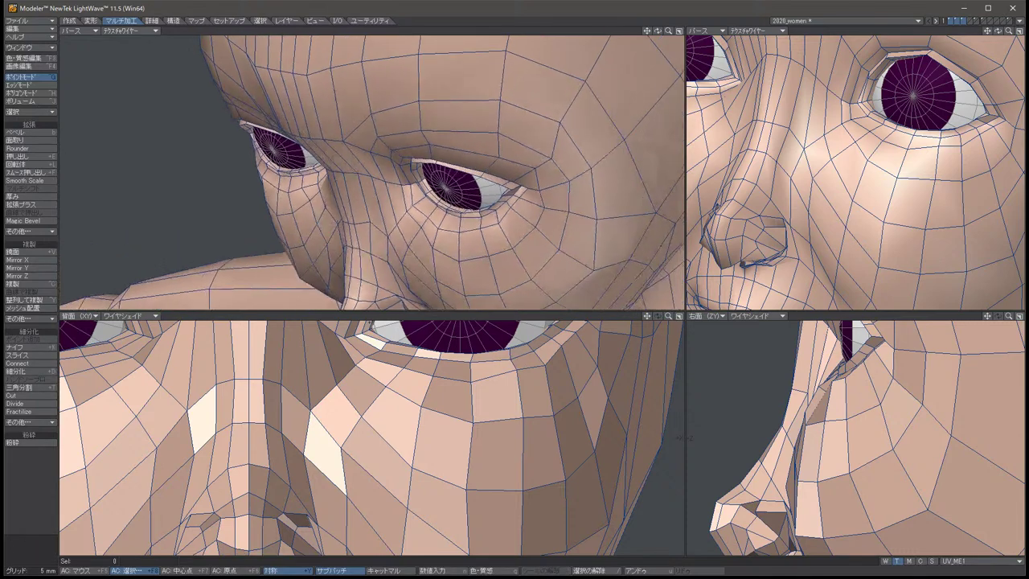
key("Right")
key("Right")
key("Right")
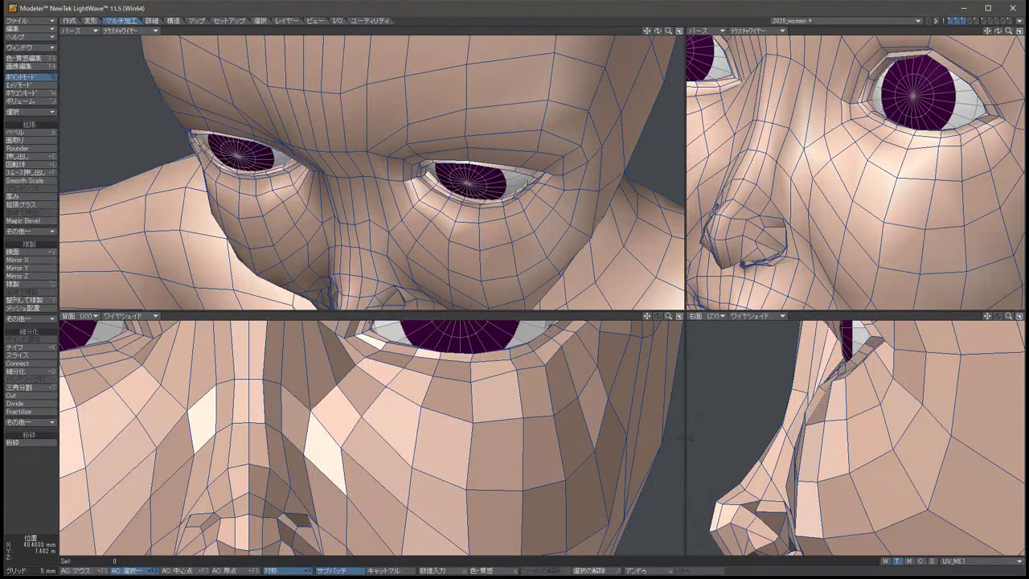
key("period")
key("period")
key("t")
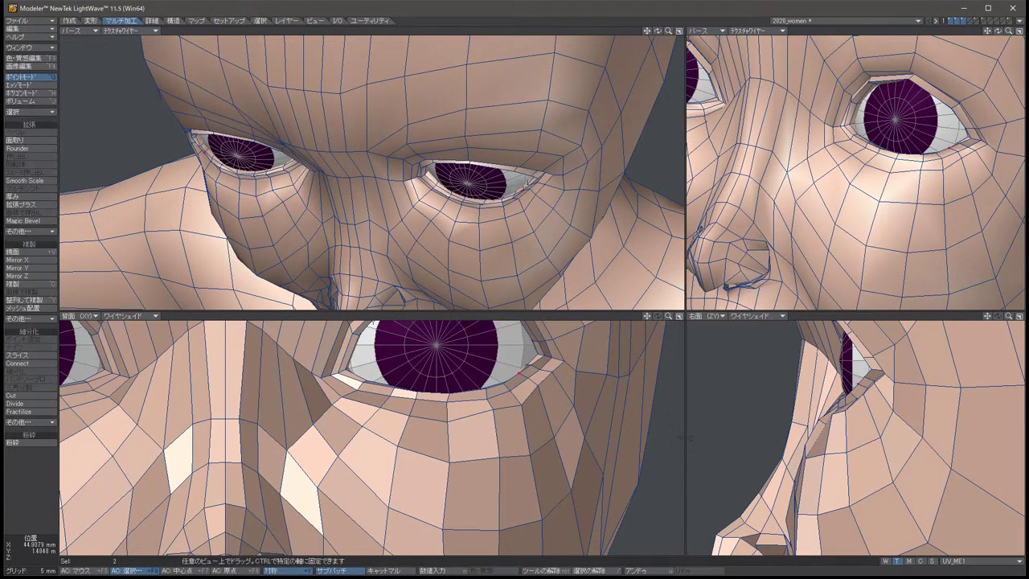
left_click_drag(682, 438, 683, 437)
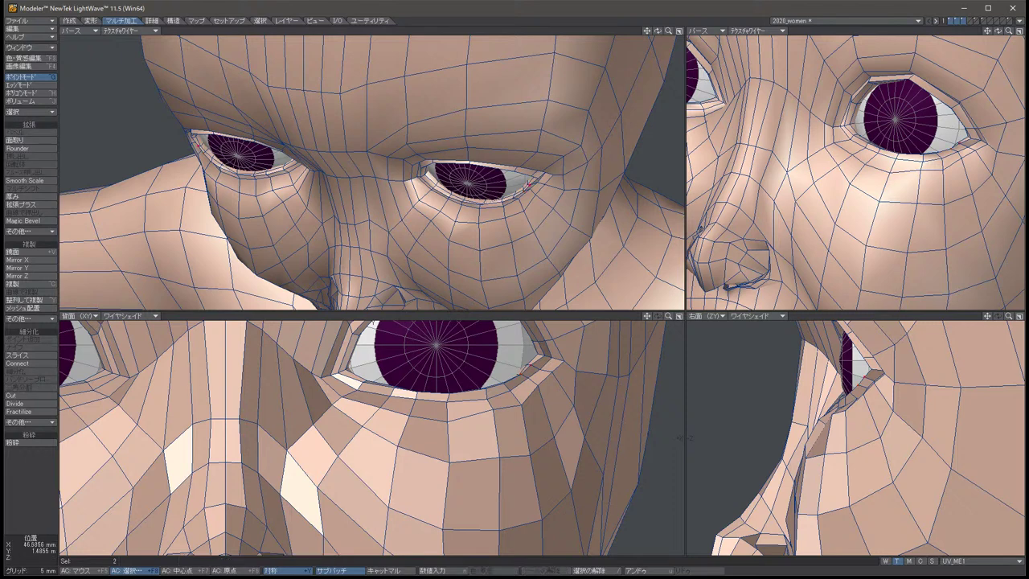
key("u")
key("space")
key("slash")
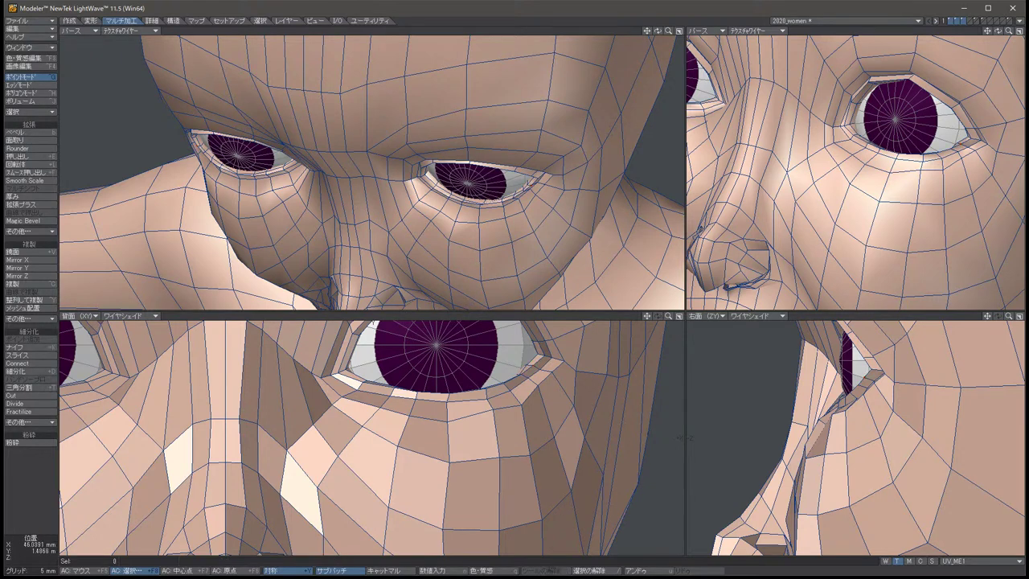
Reselect the eye-corner points, nudge them outward from a side view, and preview as subpatches.
left_click(526, 366)
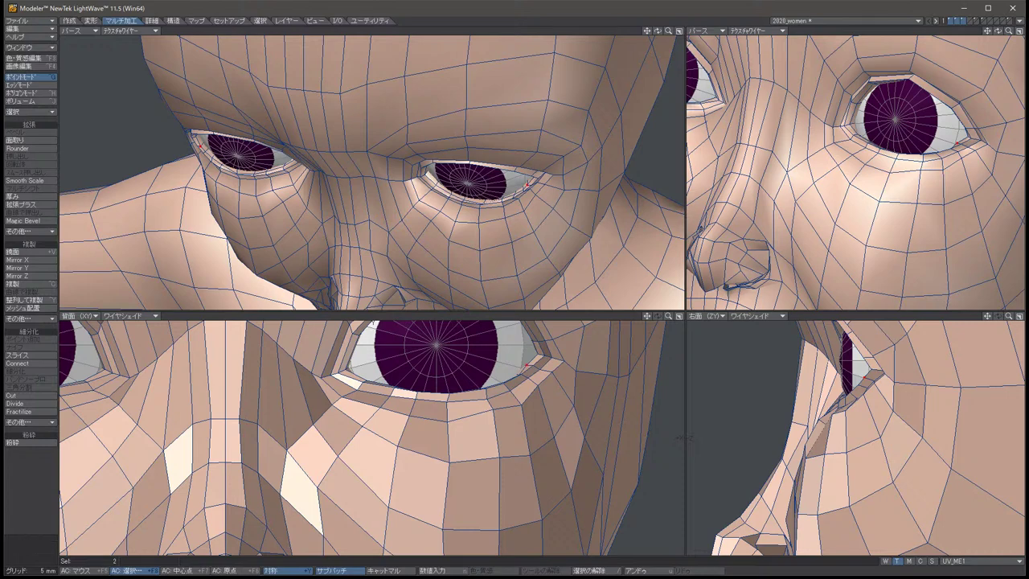
left_click_drag(369, 173, 627, 163, "alt")
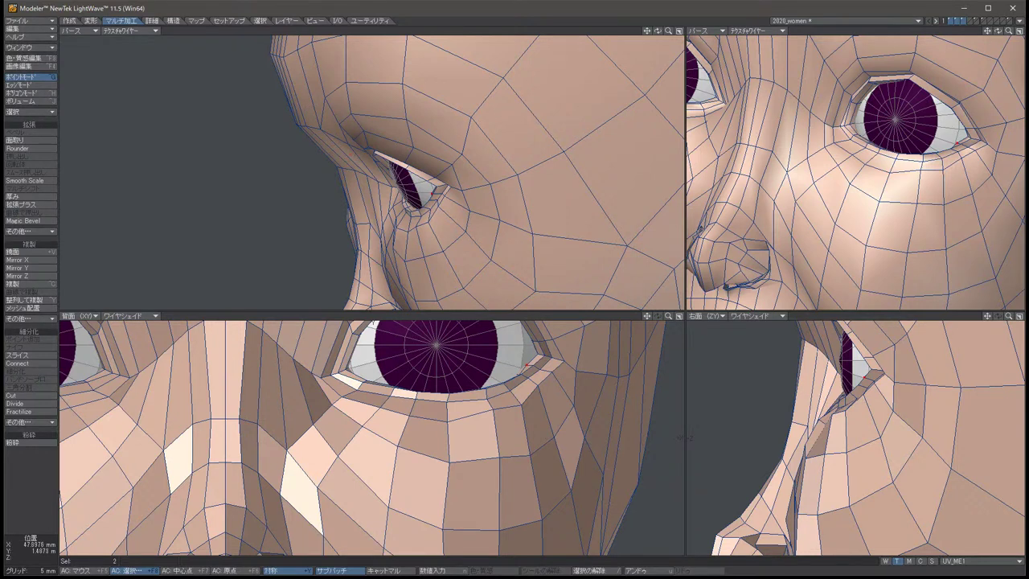
key("t")
left_click_drag(523, 364, 527, 364)
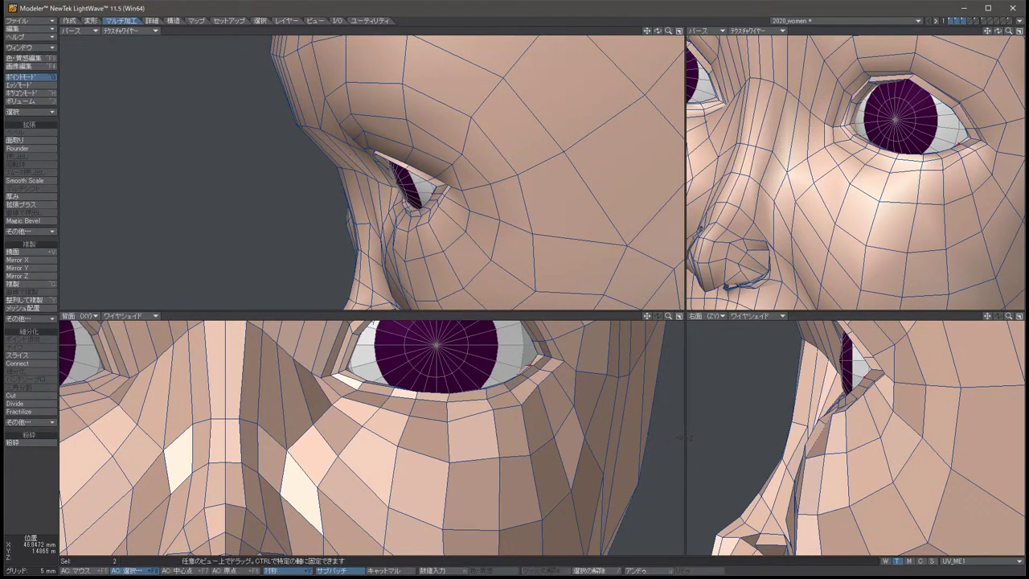
key("slash")
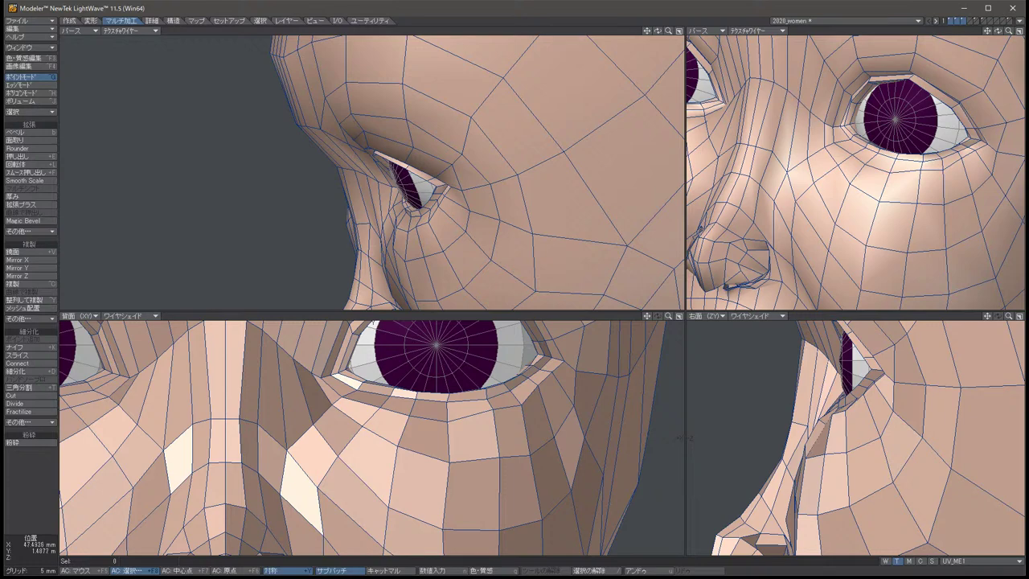
key("Tab")
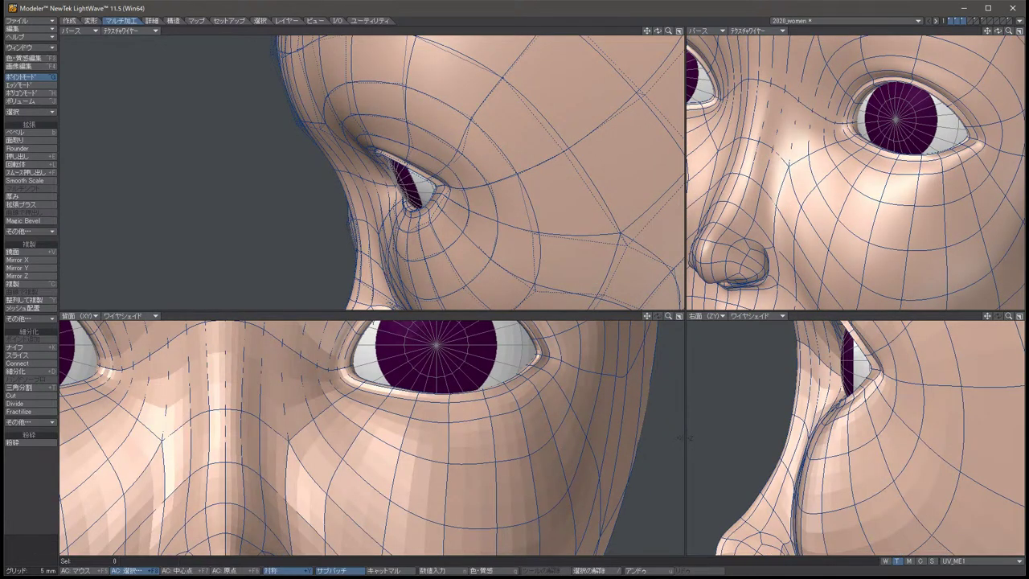
Pull the mirrored point above the eye slightly down.
mouse_move(370, 177)
left_mouse_down("alt")
mouse_move(450, 181)
mouse_move(374, 183)
left_mouse_up("alt")
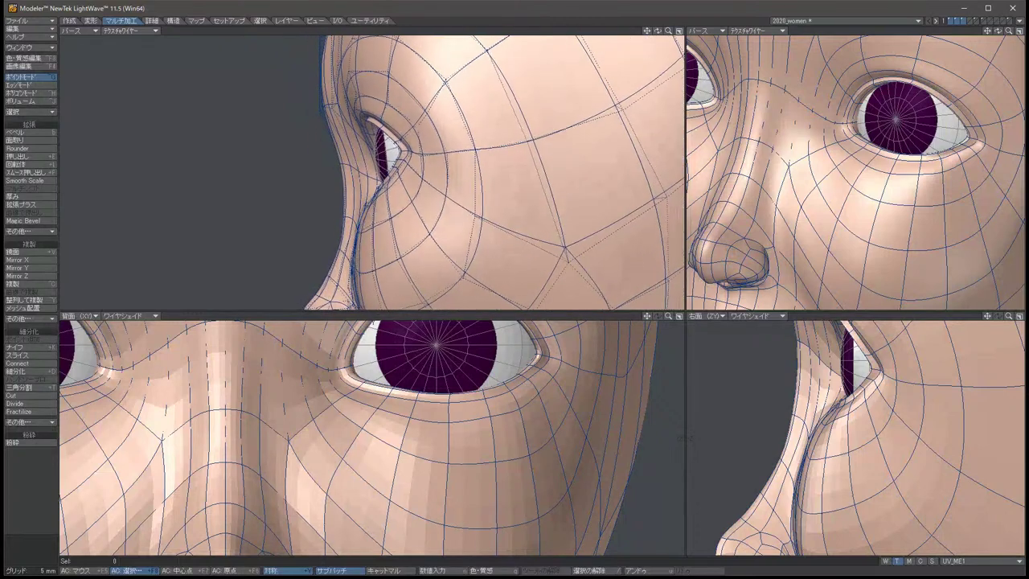
left_click(386, 102)
key("t")
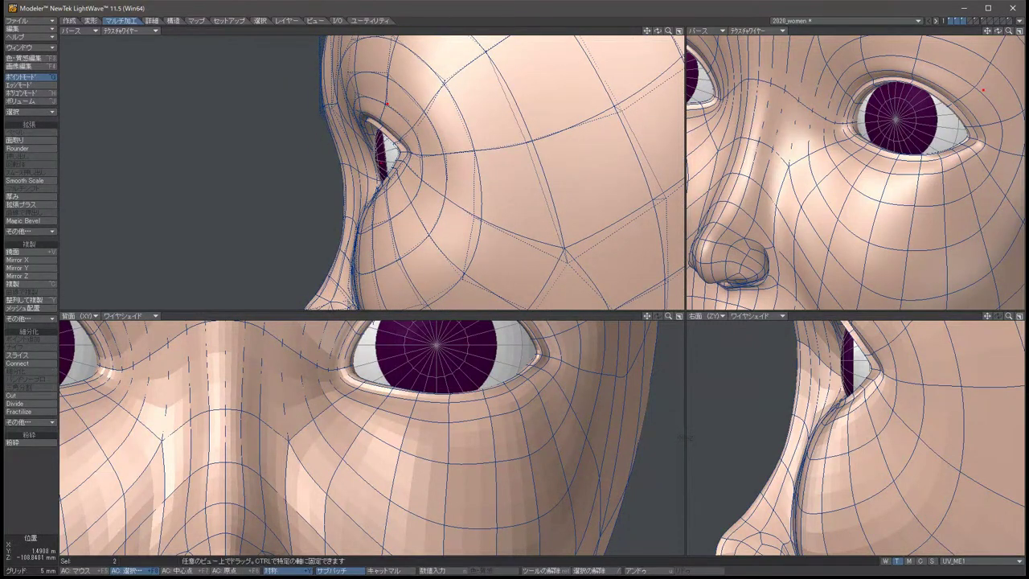
key("Up")
key("Up")
key("Up")
left_click_drag(386, 103, 382, 106)
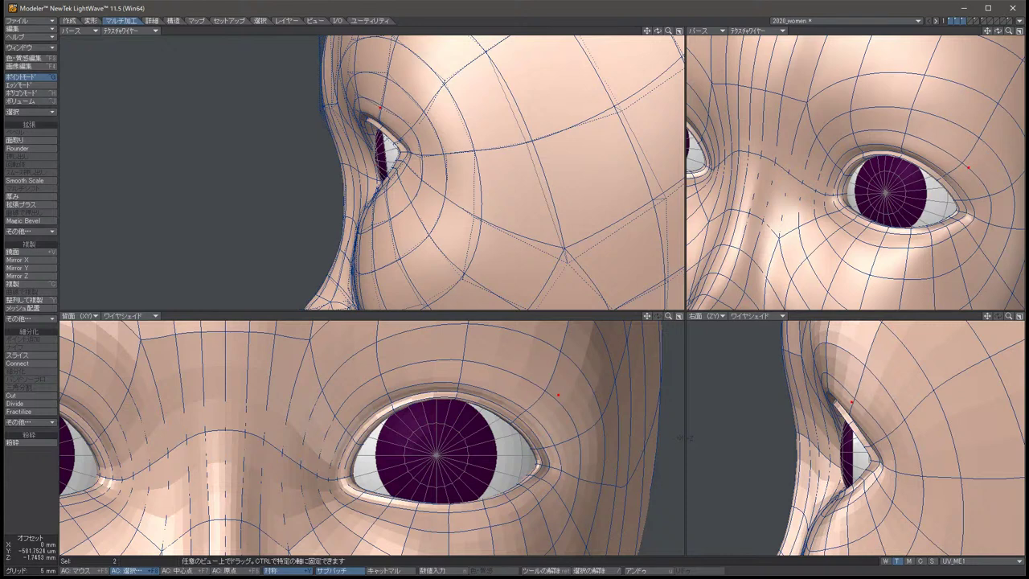
key("space")
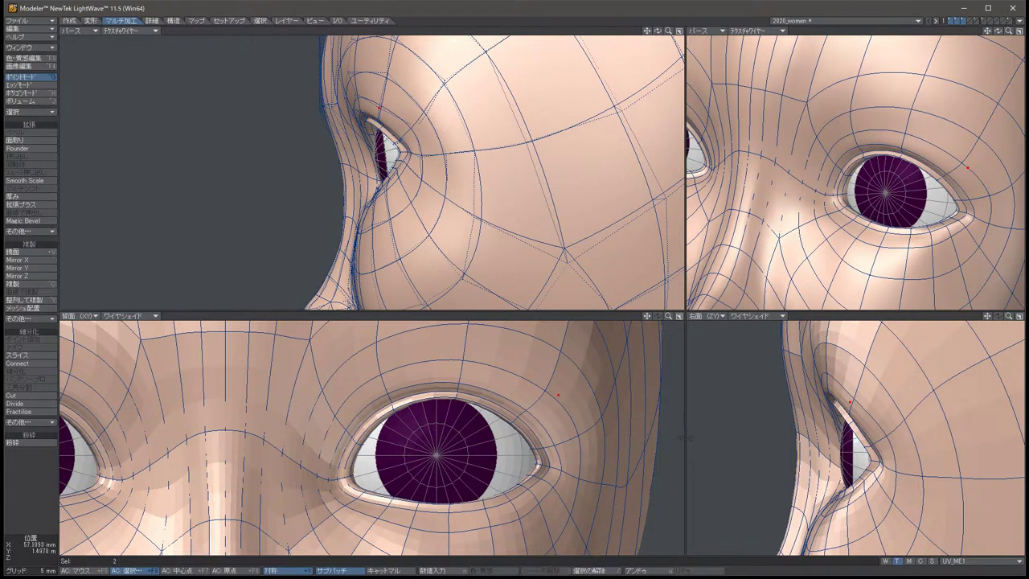
key("slash")
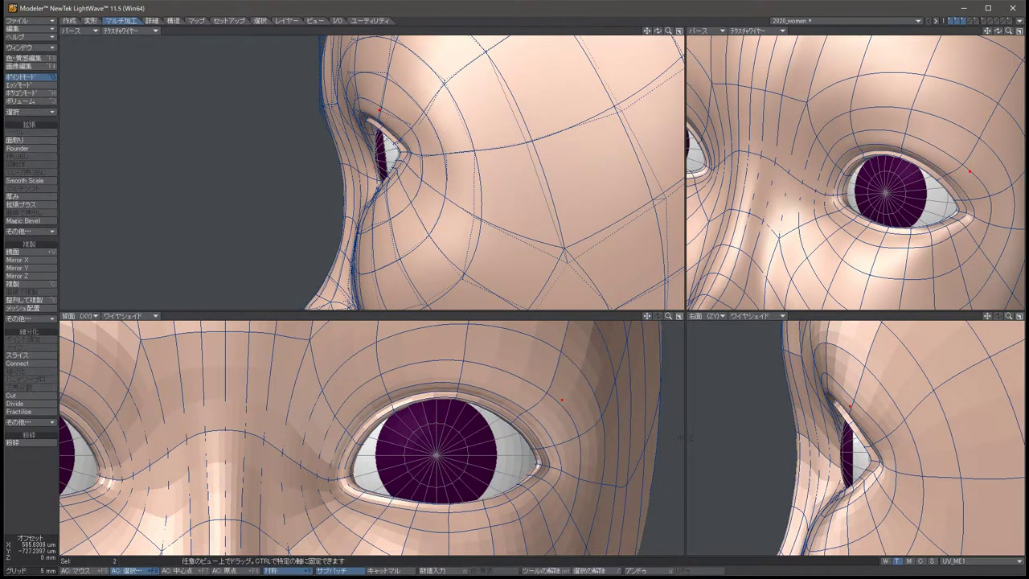
Pull the lower-eyelid points slightly down and inward.
left_click(892, 441)
key("t")
left_click_drag(892, 440, 889, 473)
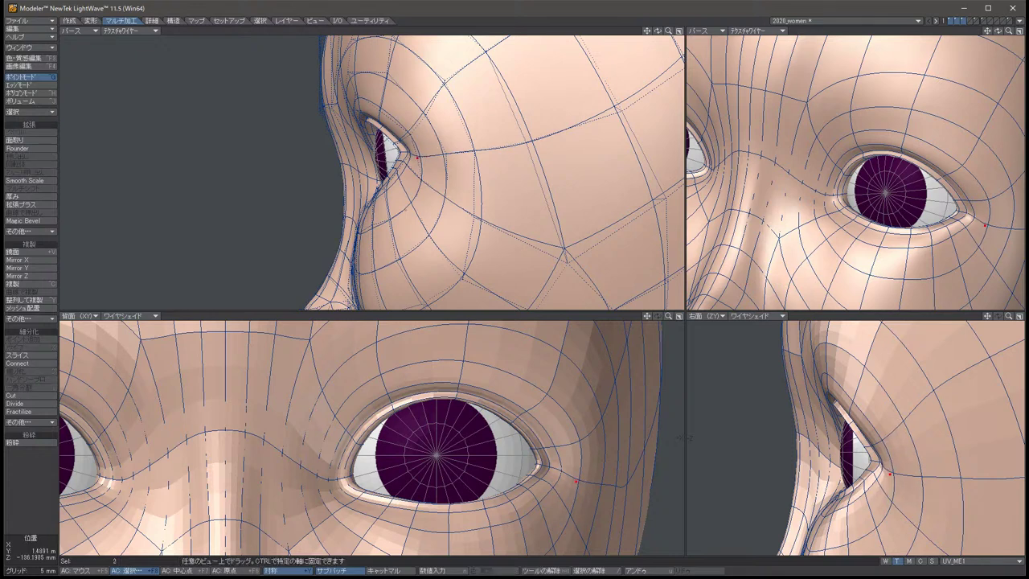
key("/")
key("space")
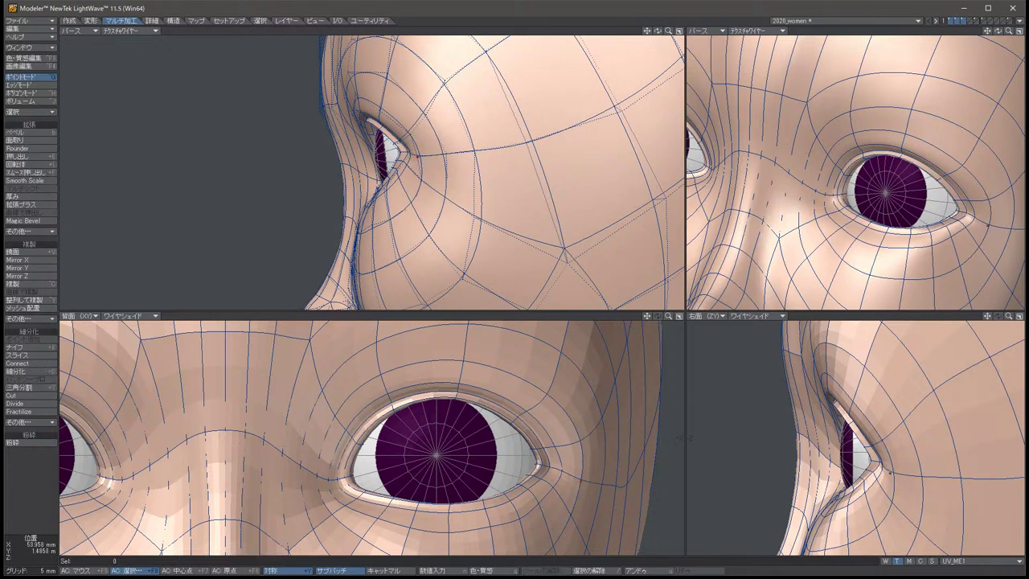
Inspect both eyes from an orbited view, then switch SubPatch off to show the faceted cage.
left_click_drag(987, 31, 919, 39)
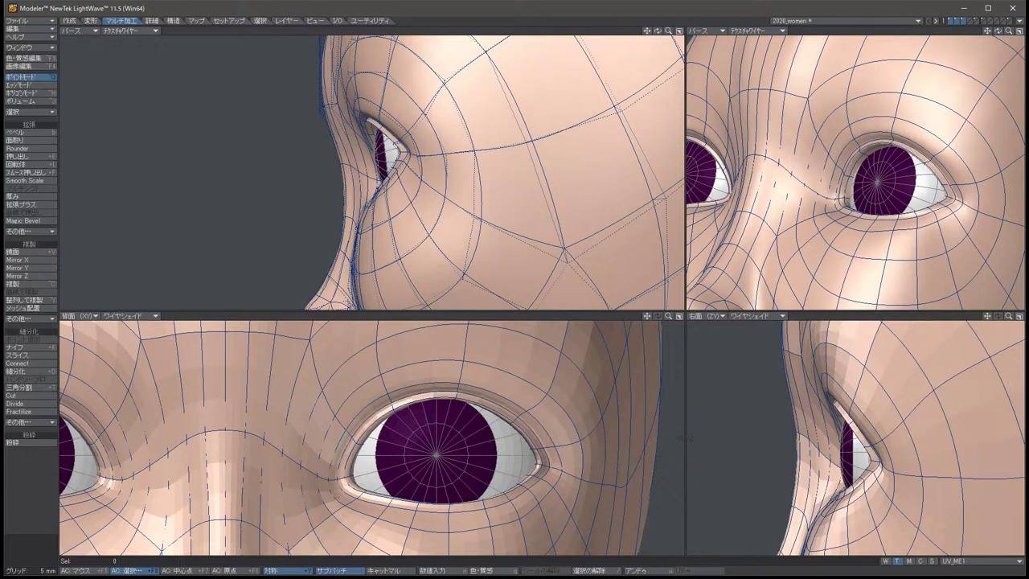
left_click_drag(919, 39, 887, 50)
left_click(832, 164)
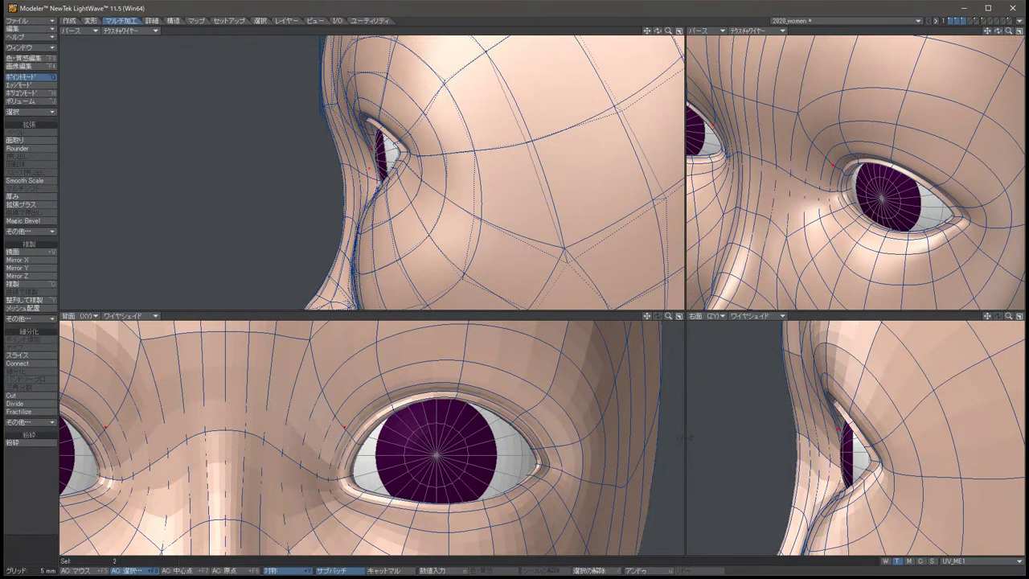
left_click(34, 540)
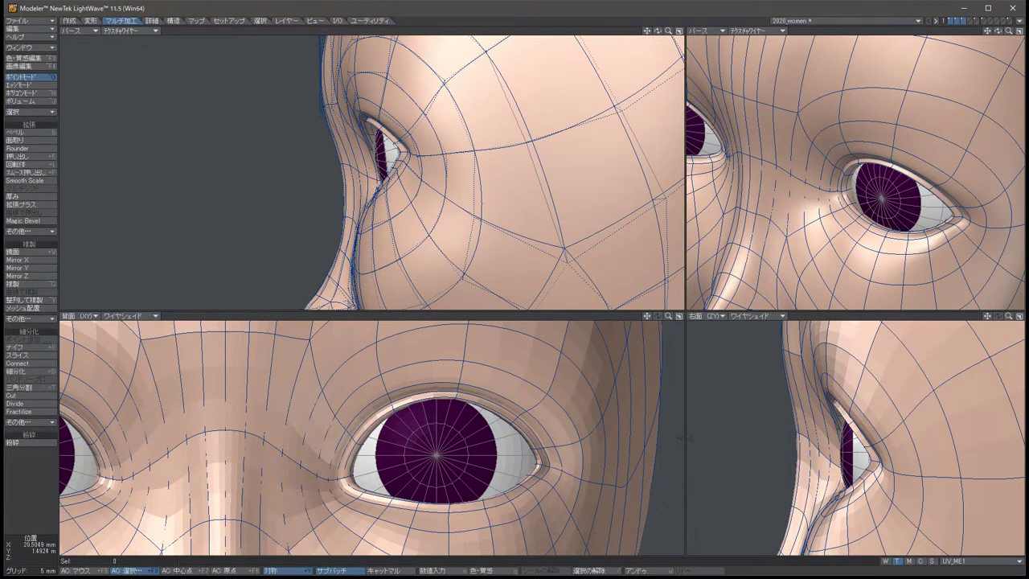
key("Tab")
left_click_drag(514, 176, 458, 180)
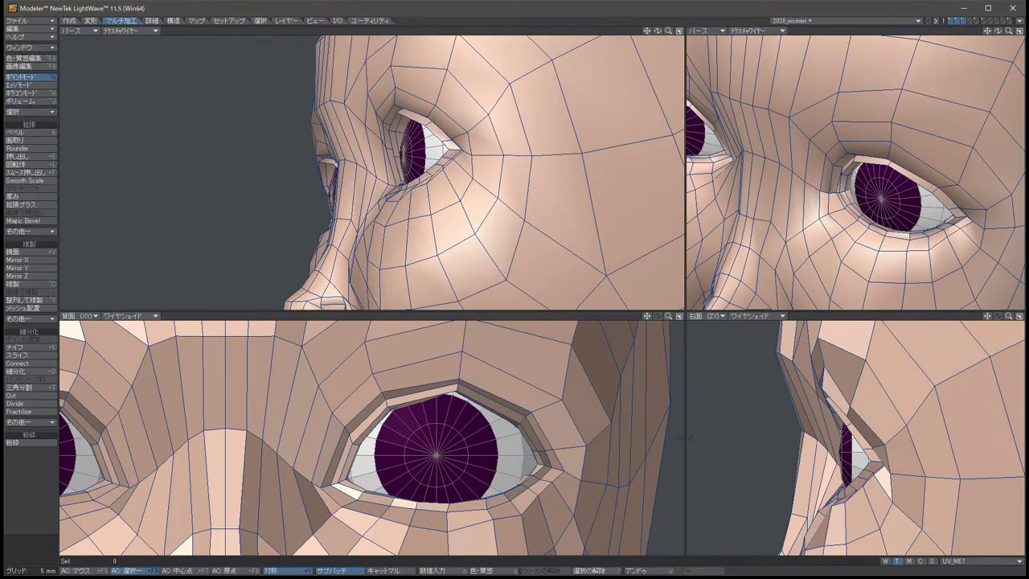
Pull the mirrored points above the eye downward and nudge the eye-corner points slightly.
left_click(394, 87)
key("t")
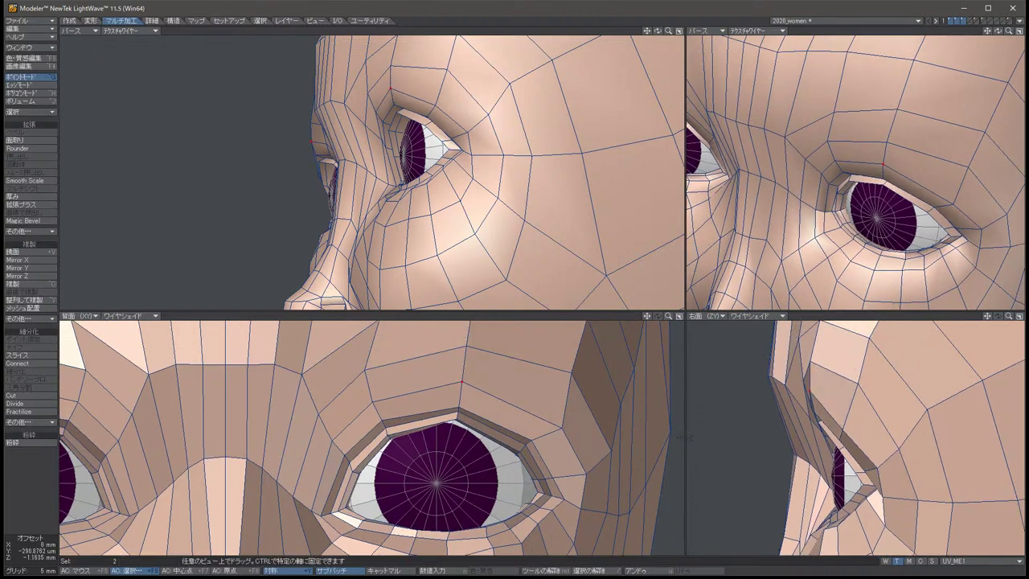
left_click_drag(808, 394, 804, 395)
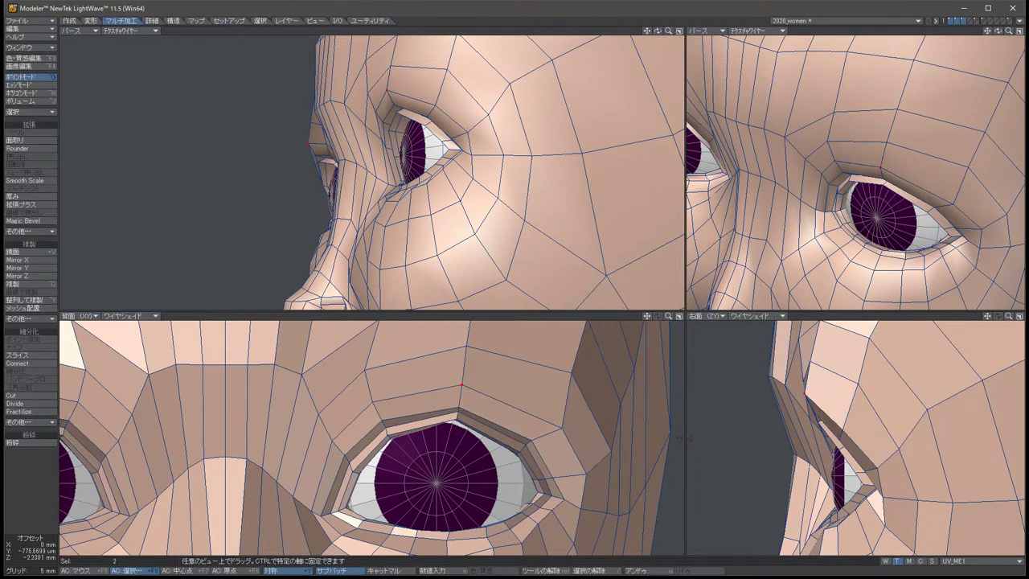
key("space")
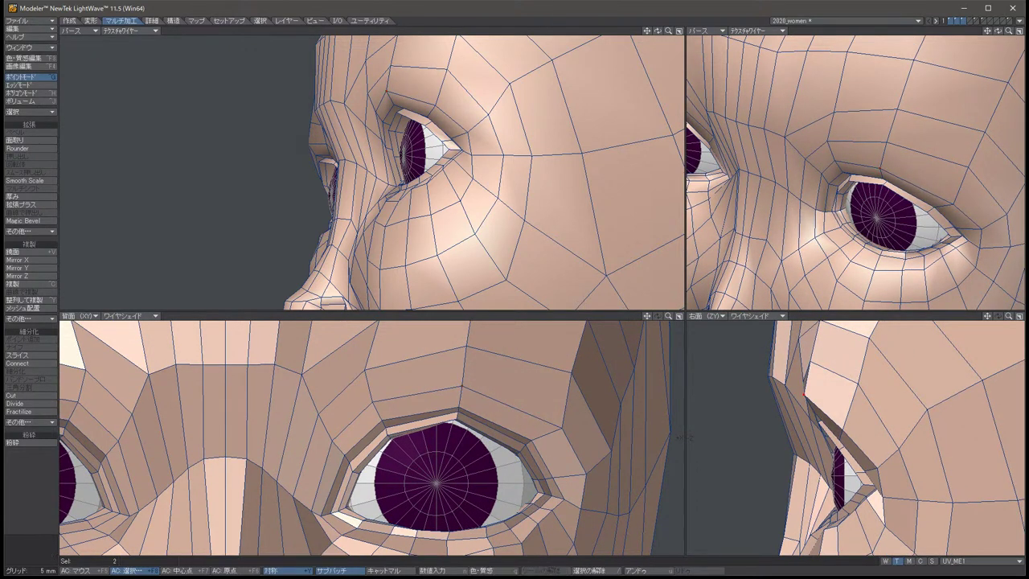
key("t")
left_click_drag(806, 395, 806, 402)
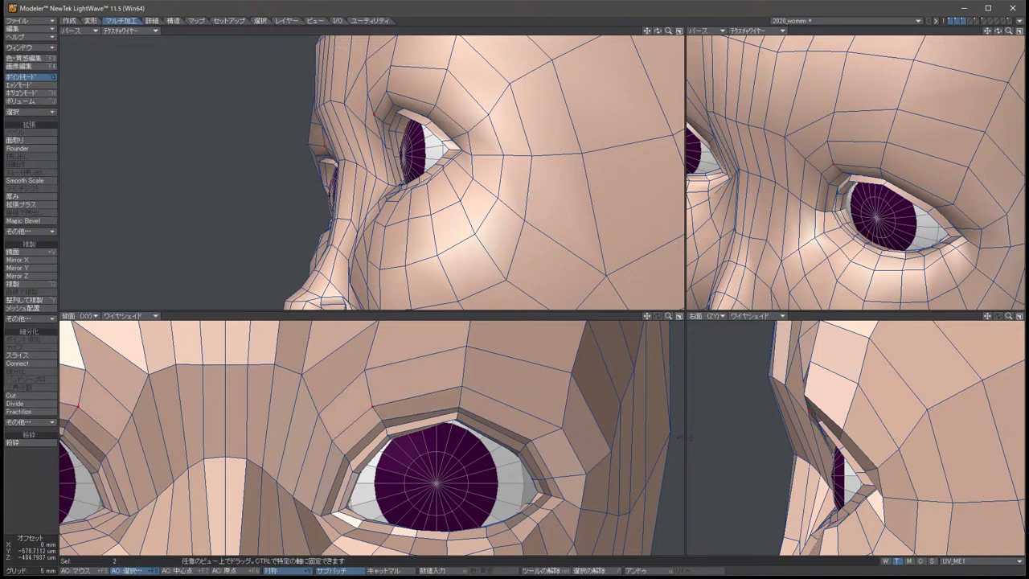
key("space")
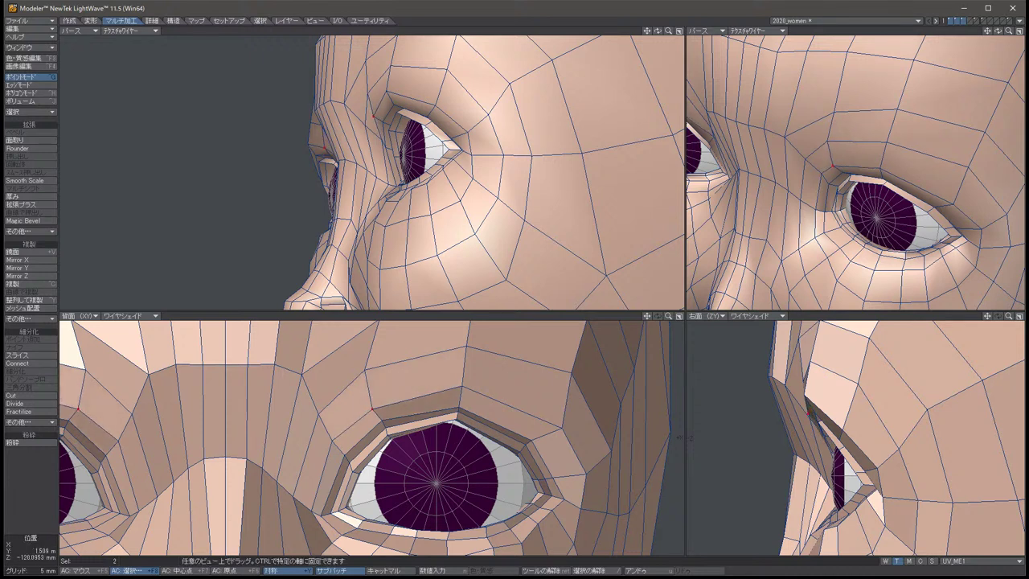
key("t")
left_click_drag(805, 398, 806, 402)
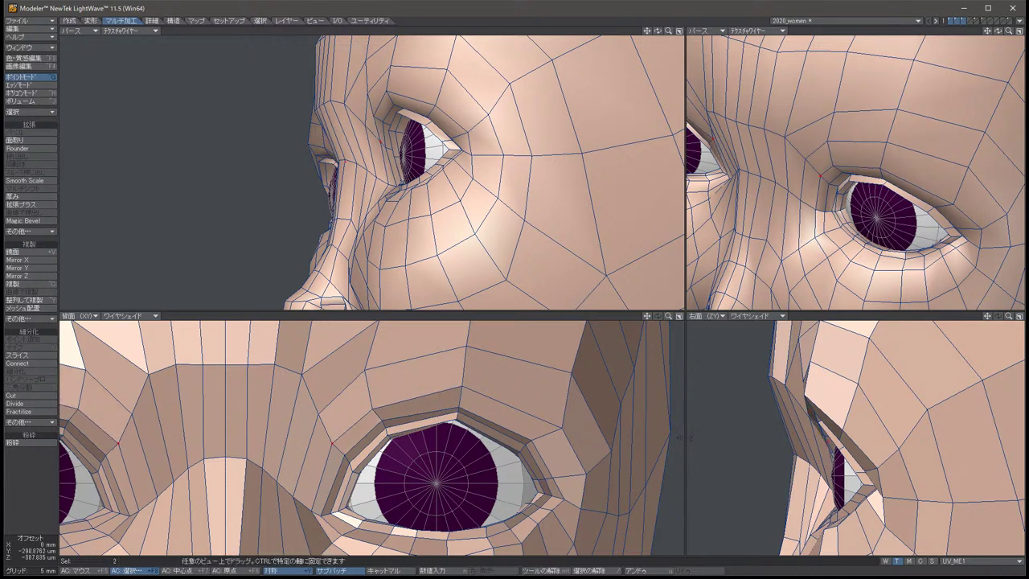
left_click_drag(679, 438, 681, 438)
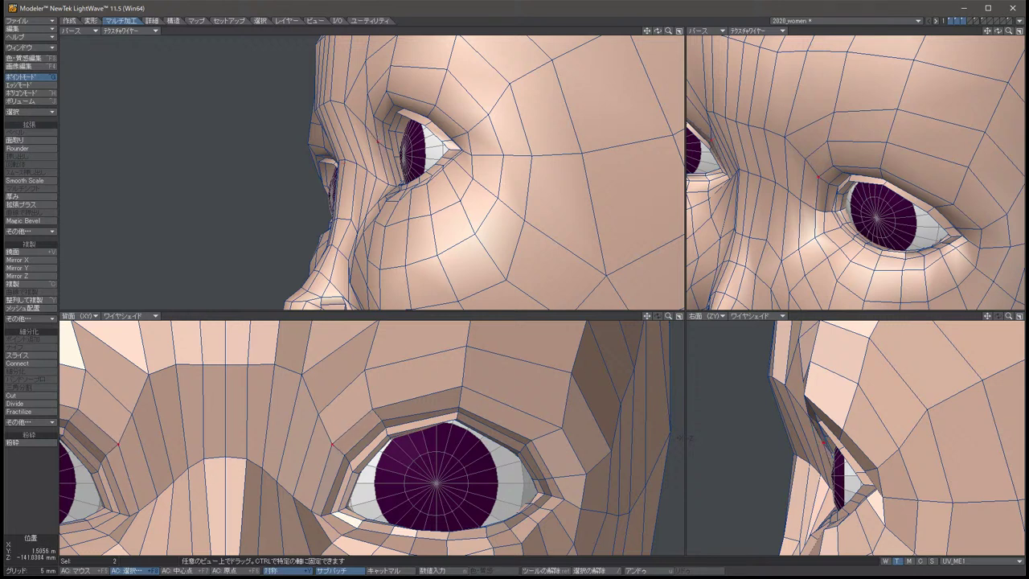
key("slash")
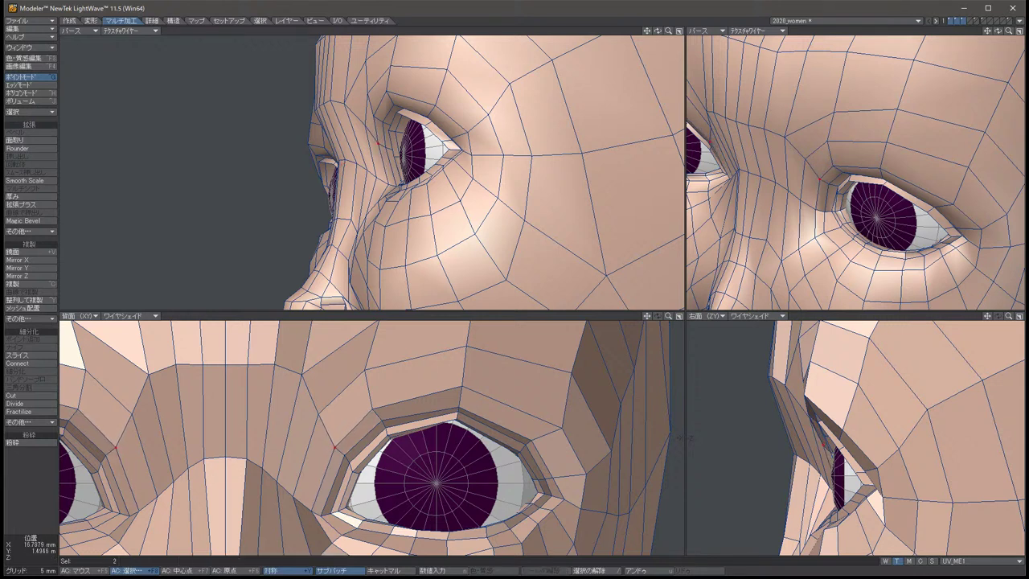
Move the four eye-corner points, then nudge two other eye points slightly.
left_click_drag(587, 72, 394, 91, "alt")
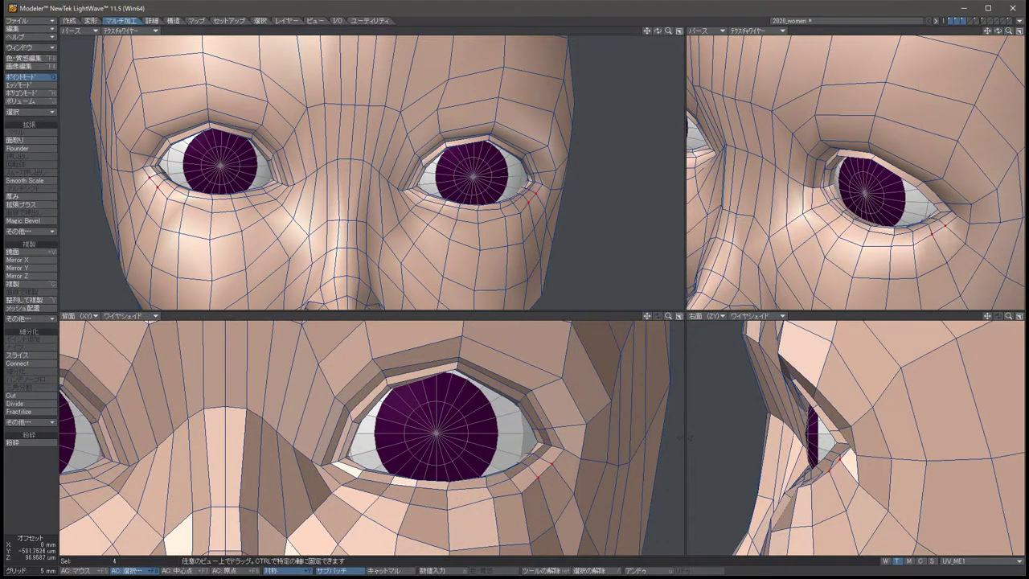
left_click_drag(835, 459, 828, 473)
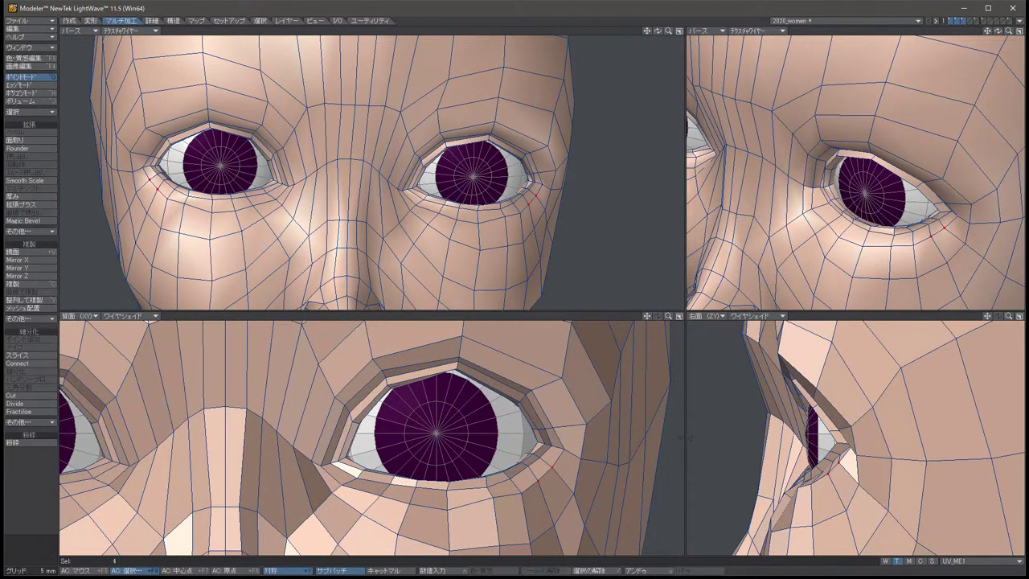
key("u")
key("u")
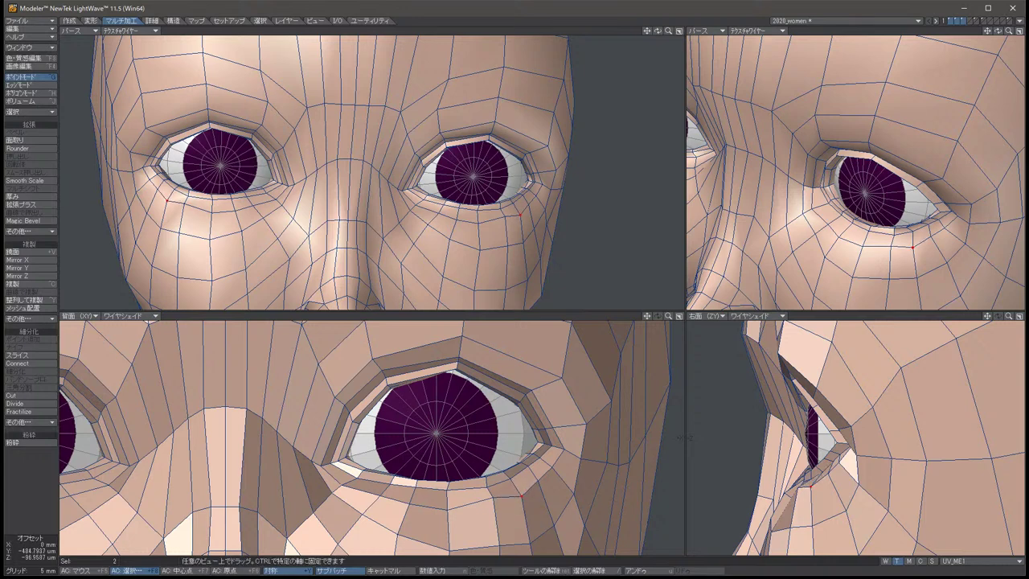
key("space")
key("t")
left_click_drag(482, 492, 486, 500)
key("space")
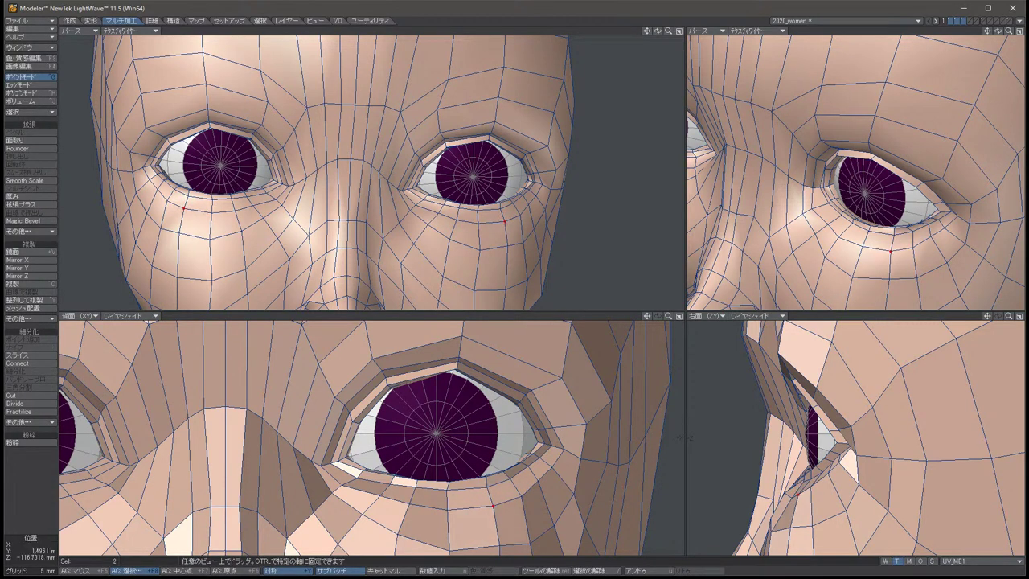
key("slash")
Pull a pair of under-eye points toward the face centreline.
left_click(455, 222)
left_click(235, 209)
key("t")
left_click_drag(784, 497, 787, 494)
key("space")
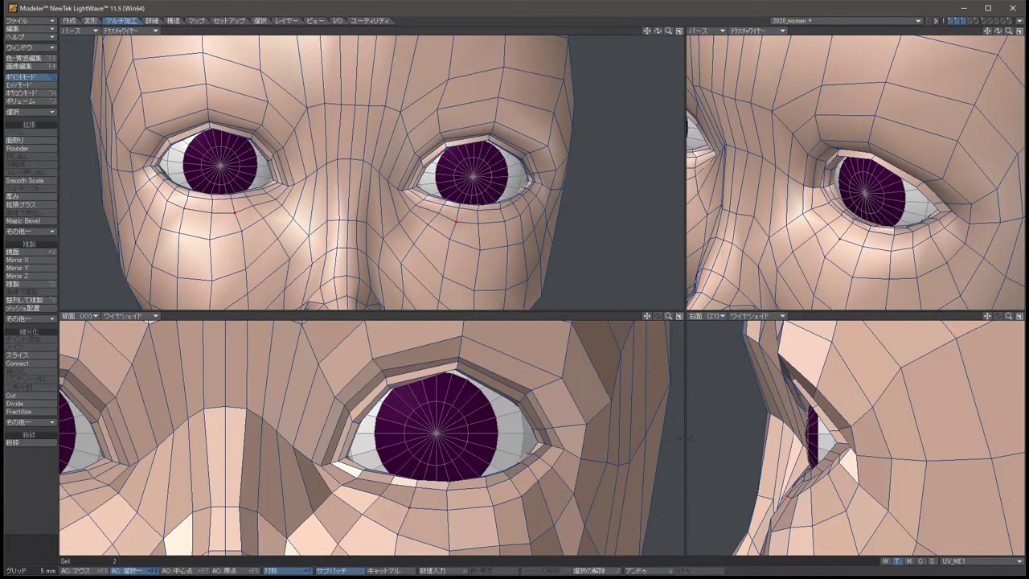
key("t")
left_click_drag(409, 508, 376, 497)
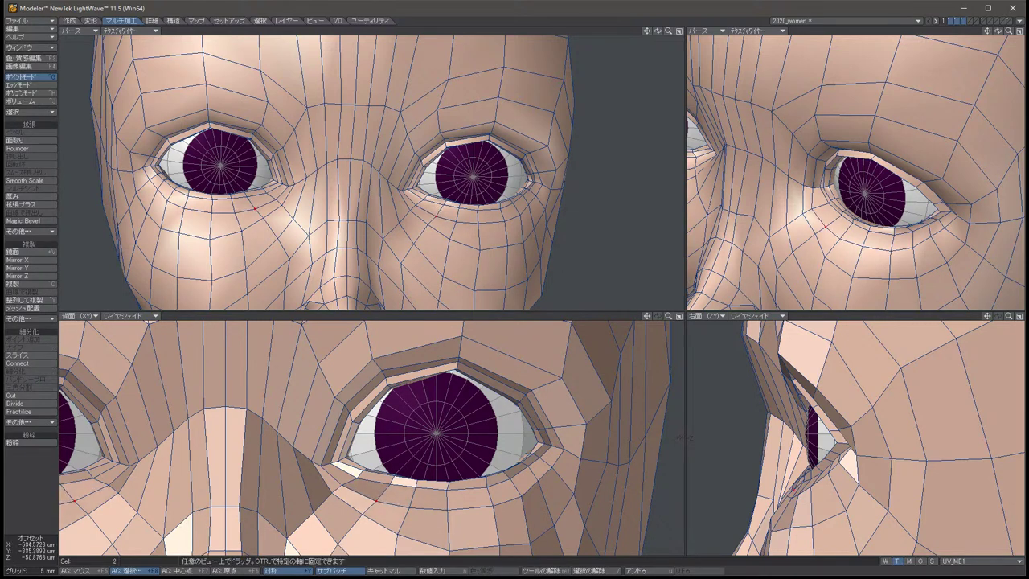
key("space")
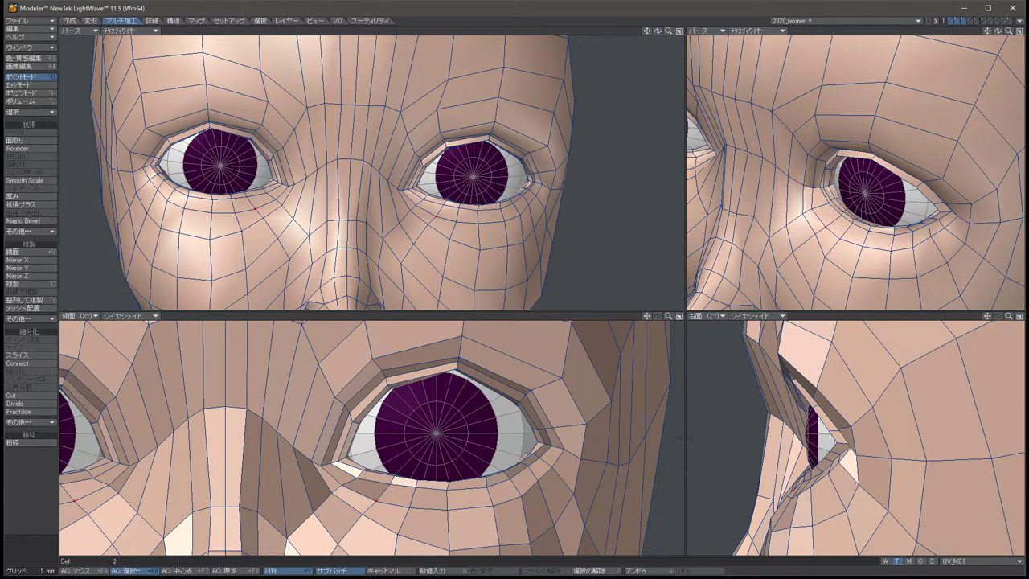
From a near-profile view, lower the under-eye points slightly and shift their depth.
left_click_drag(997, 30, 957, 30)
key("t")
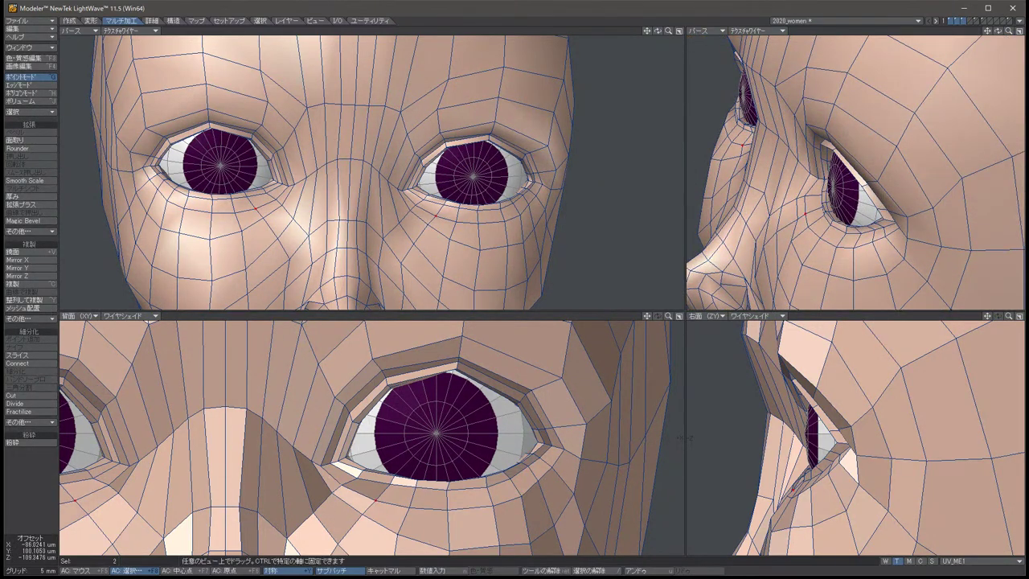
mouse_move(378, 498)
left_mouse_down()
mouse_move(362, 492)
mouse_move(408, 507)
mouse_move(394, 506)
left_mouse_up()
key("space")
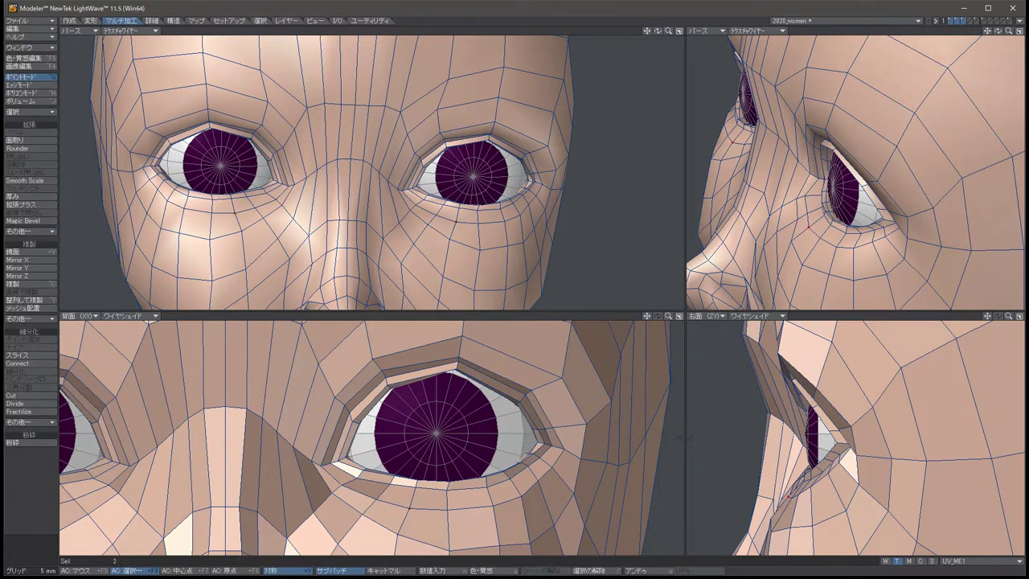
key("t")
left_click_drag(835, 450, 831, 430)
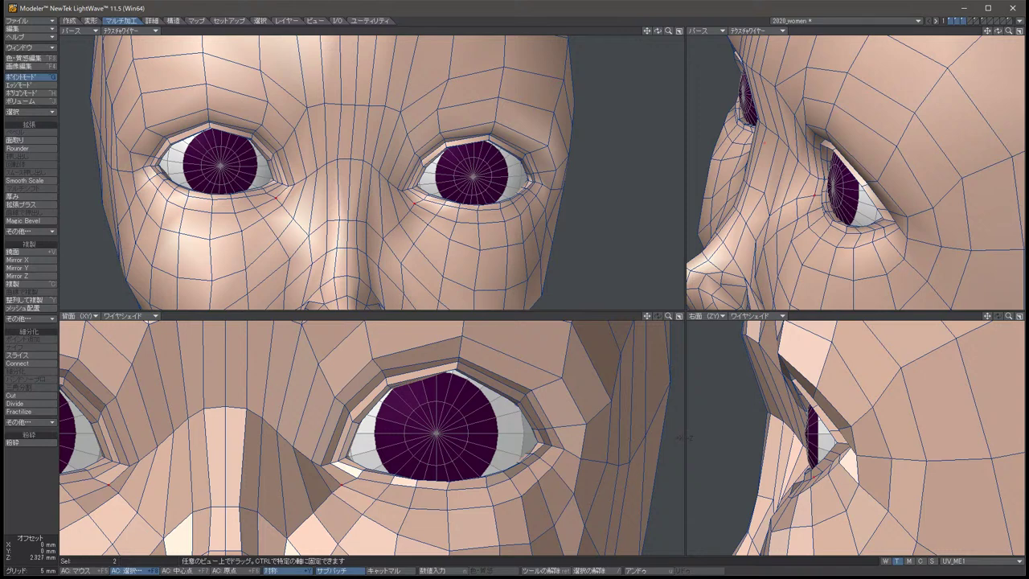
key("ctrl+z")
key("t")
left_click_drag(835, 434, 840, 437)
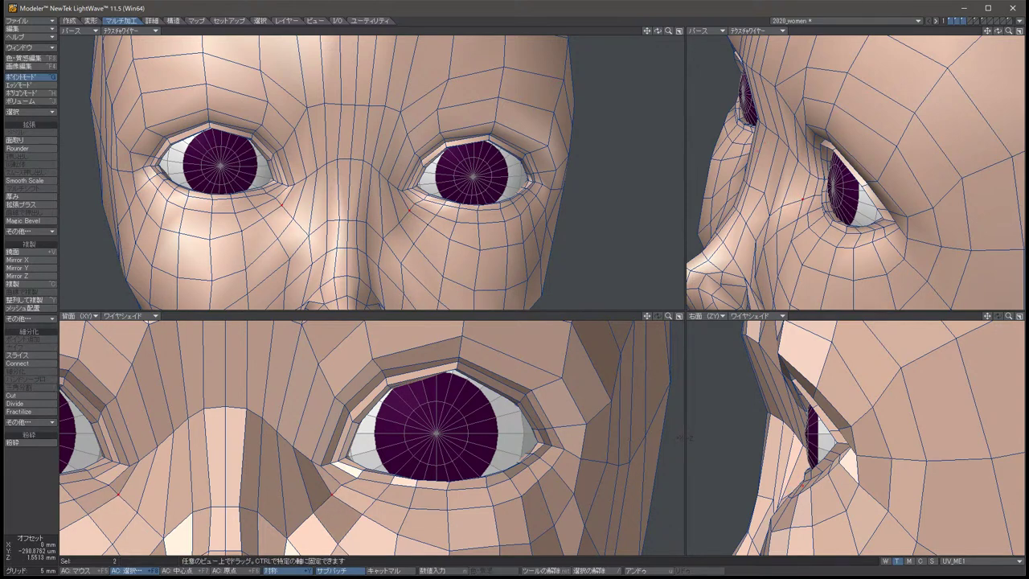
key("space")
key("slash")
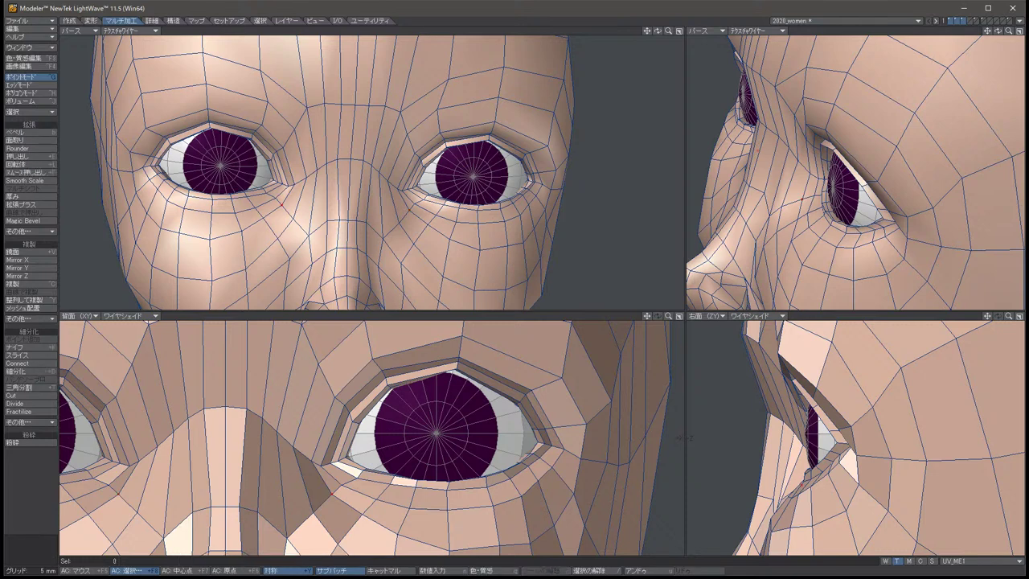
Shift the next selected eye points slightly in depth.
left_click_drag(852, 177, 892, 170, "alt")
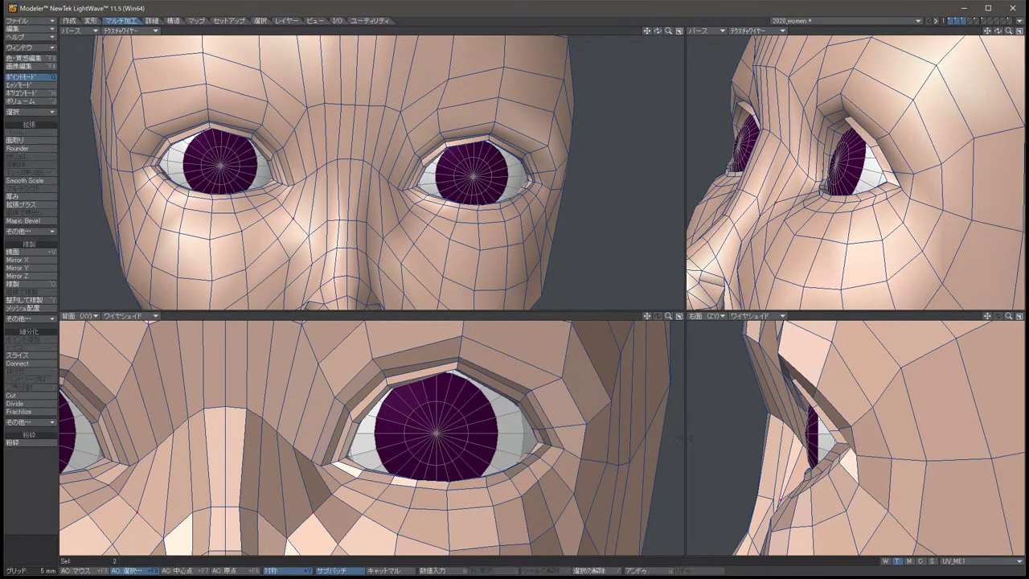
key("t")
left_click_drag(687, 438, 683, 438)
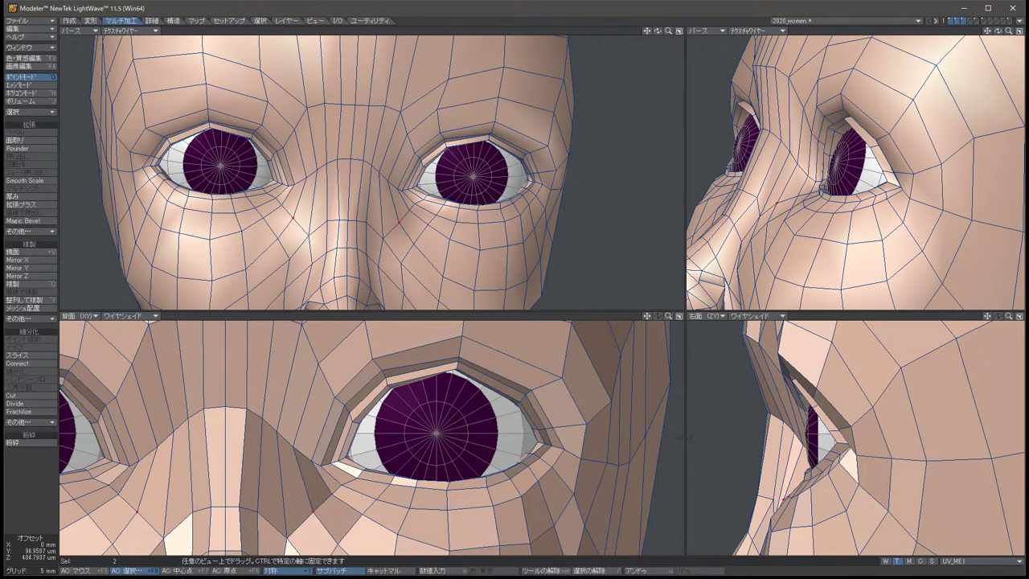
key("space")
key("slash")
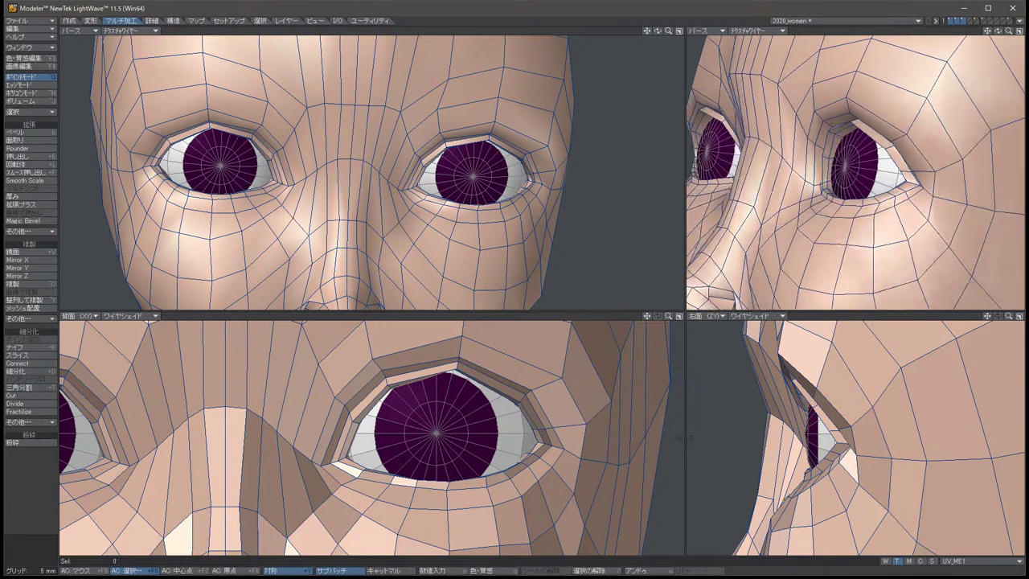
Adjust a symmetric pair of lower-lid points, pushing them forward then back in depth.
left_click(507, 246)
left_click_drag(402, 399, 402, 342, "alt+shift")
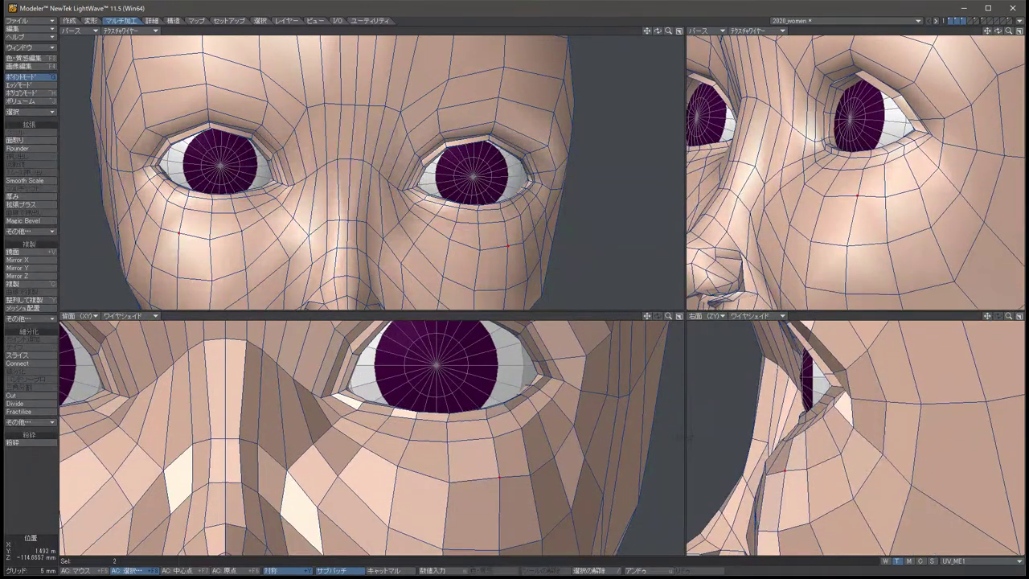
key("t")
left_click_drag(683, 438, 681, 438)
key("space")
key("t")
key("space")
key("t")
key("space")
Nudge the pair sideways and down, deselect, and preview the head as smooth SubPatch.
key("t")
key("space")
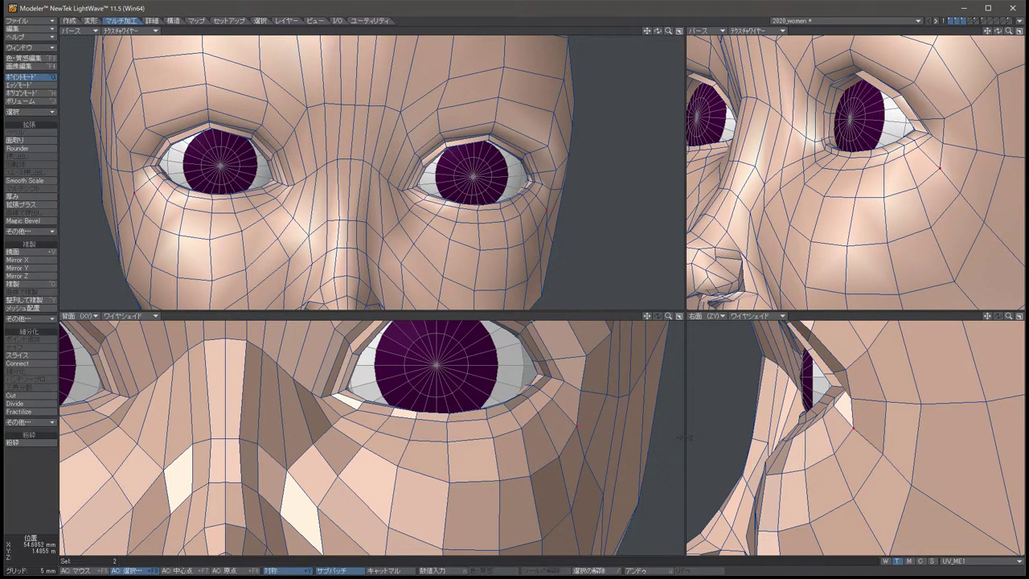
key("t")
left_click_drag(681, 438, 681, 438)
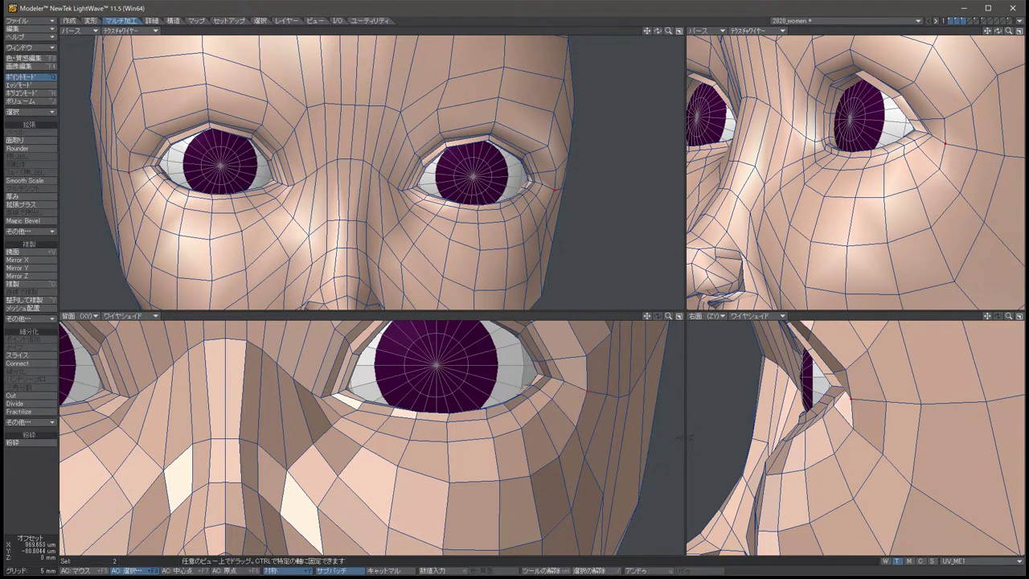
key("space")
key("/")
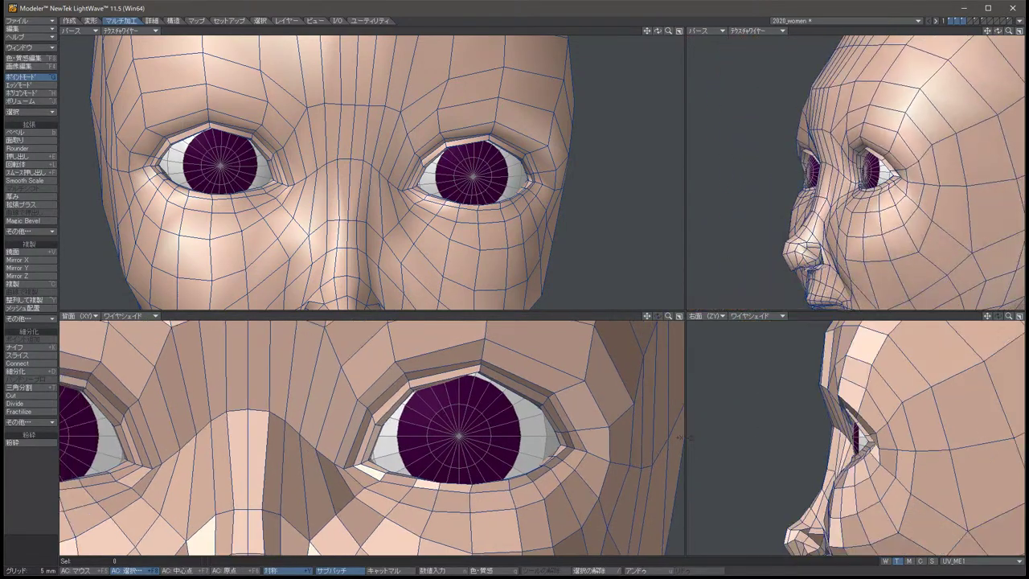
key("Tab")
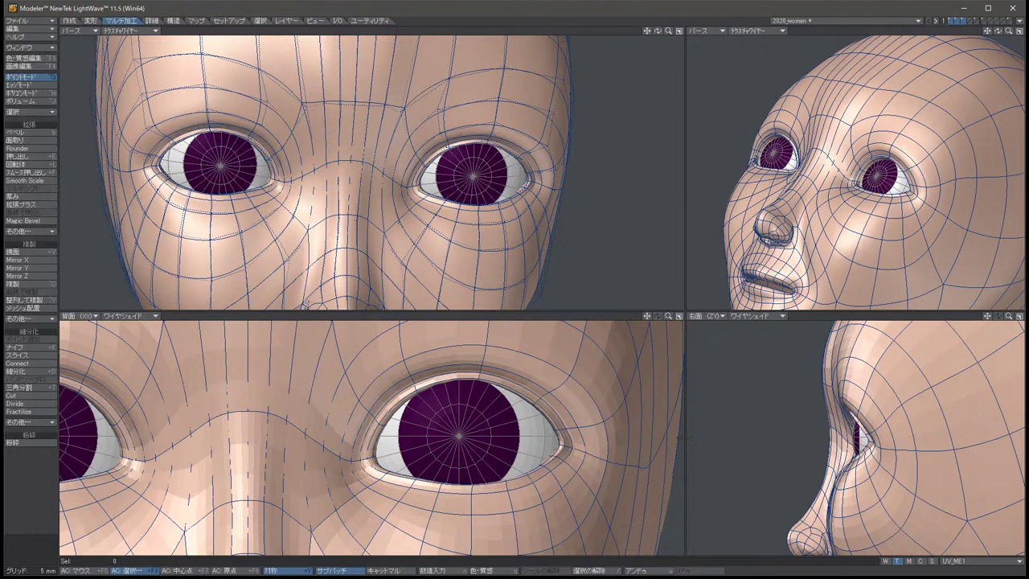
Lower the two outer eye-corner points about 0.49 mm, then show the faceted polygon cage.
key("Down")
key("Down")
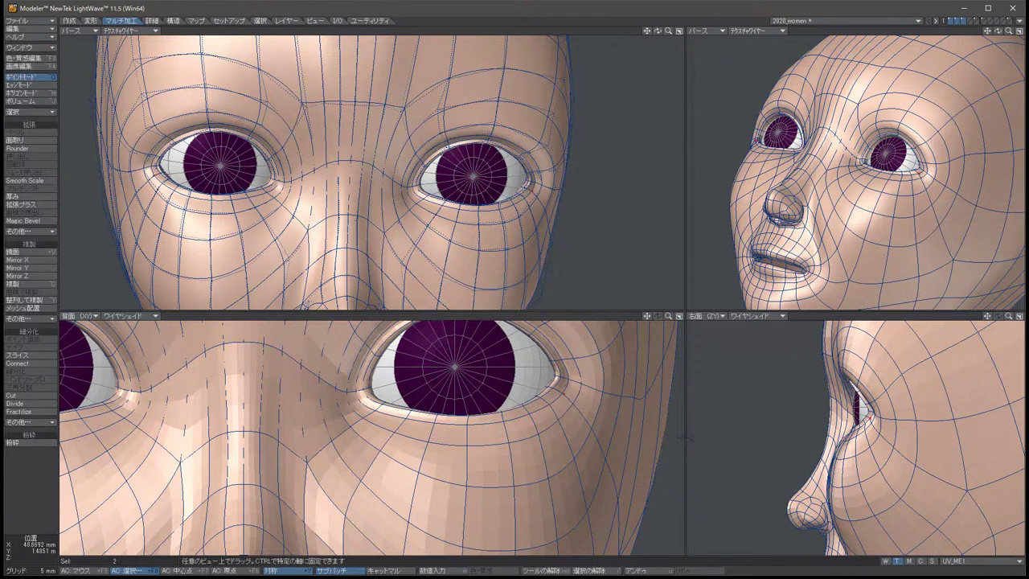
key("slash")
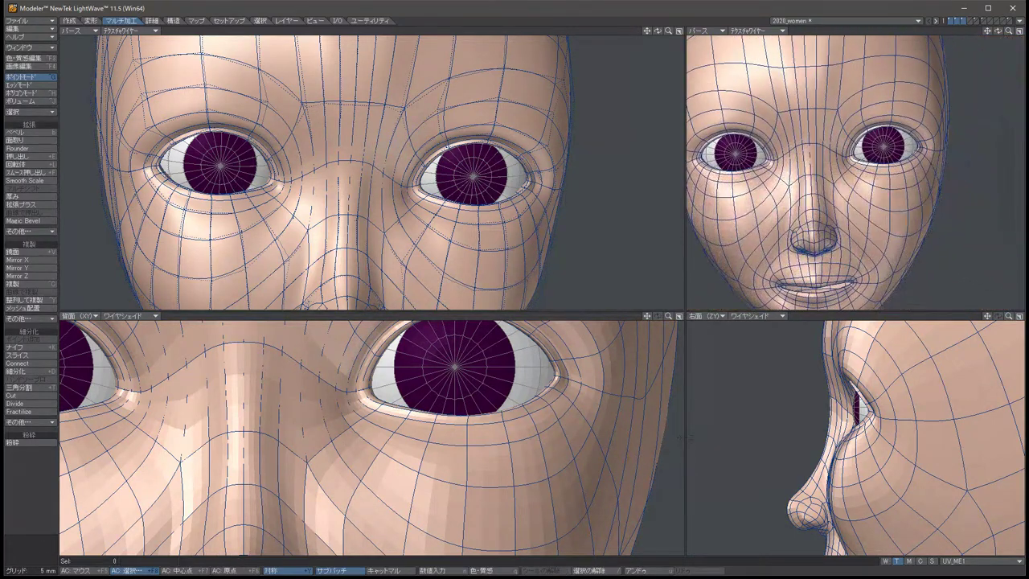
left_click(569, 400)
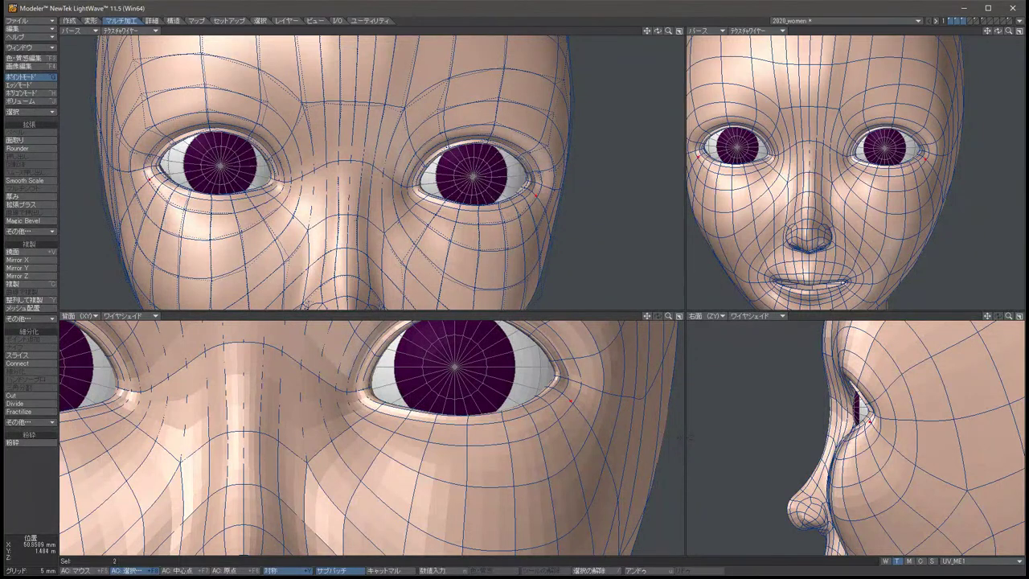
key("/")
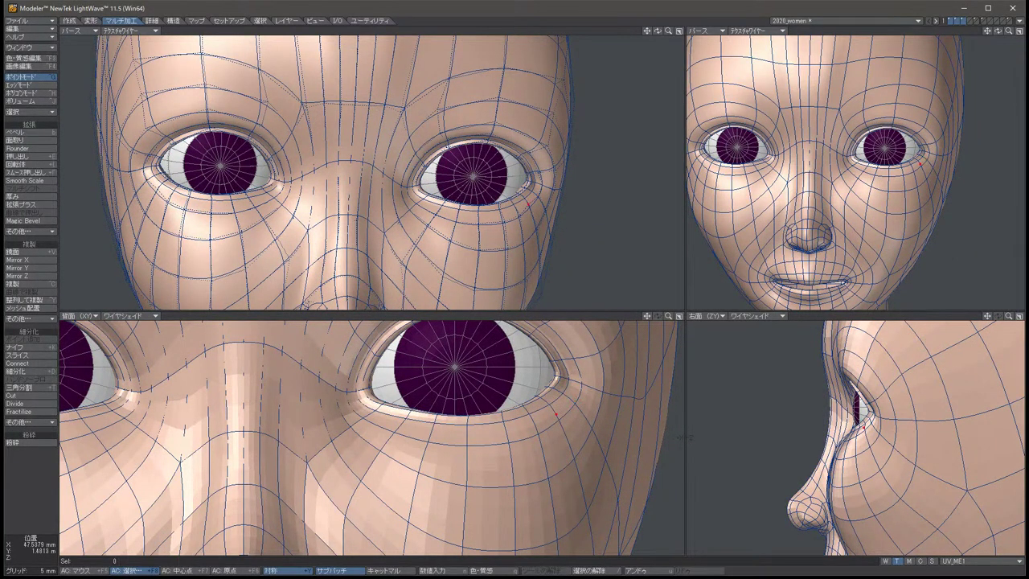
left_click(558, 413)
key("/")
left_click(593, 430)
key("t")
left_click_drag(595, 431, 578, 459)
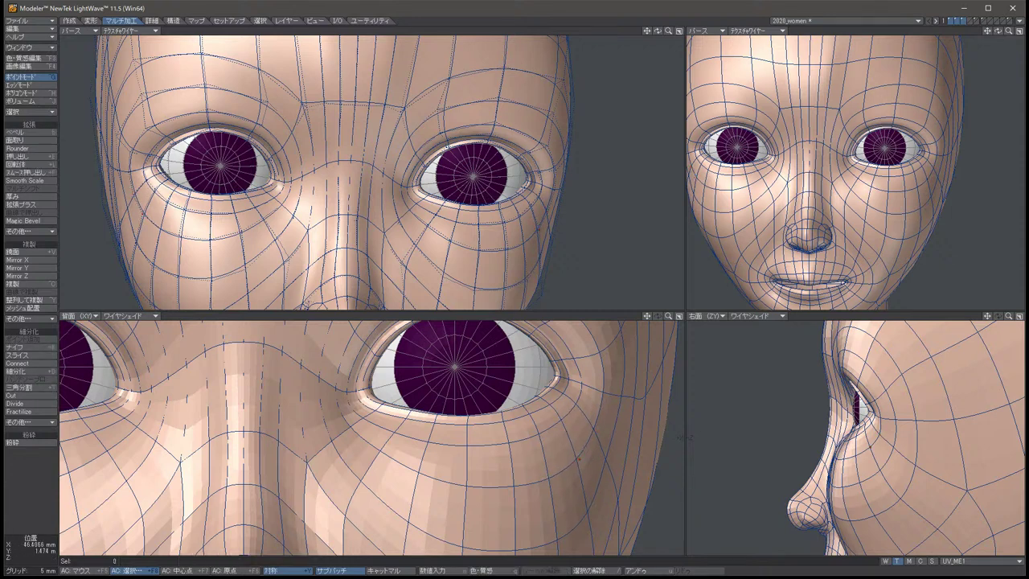
key("space")
key("slash")
left_click(516, 483)
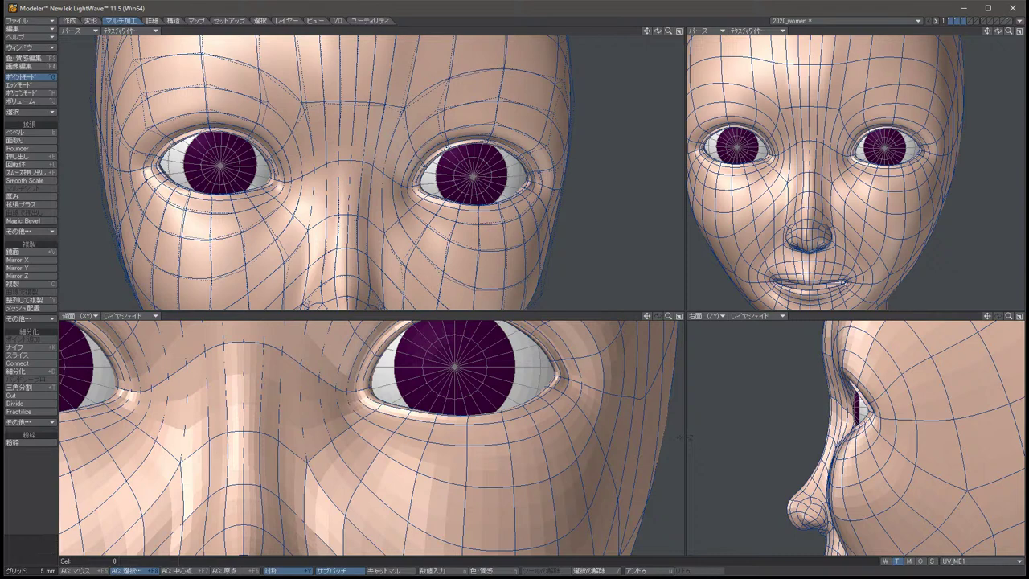
key("Tab")
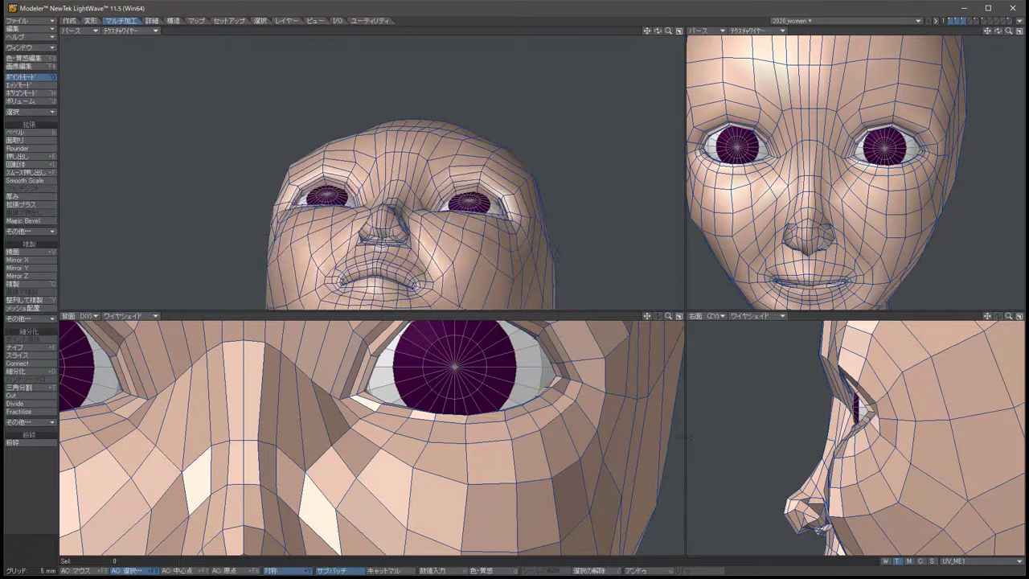
Select the two forehead points above the eyes and nudge them slightly.
left_click_drag(773, 62, 845, 62)
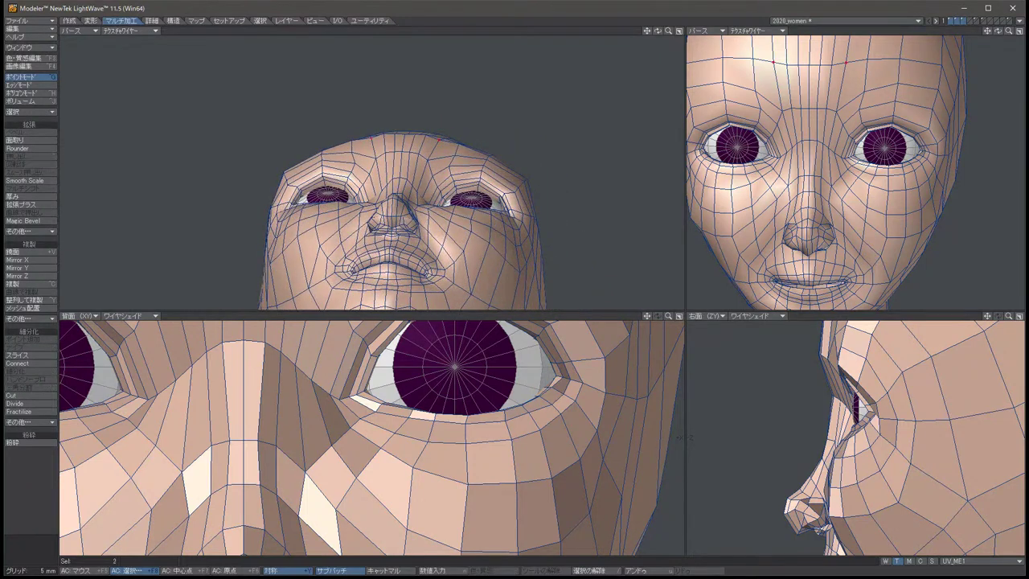
key("t")
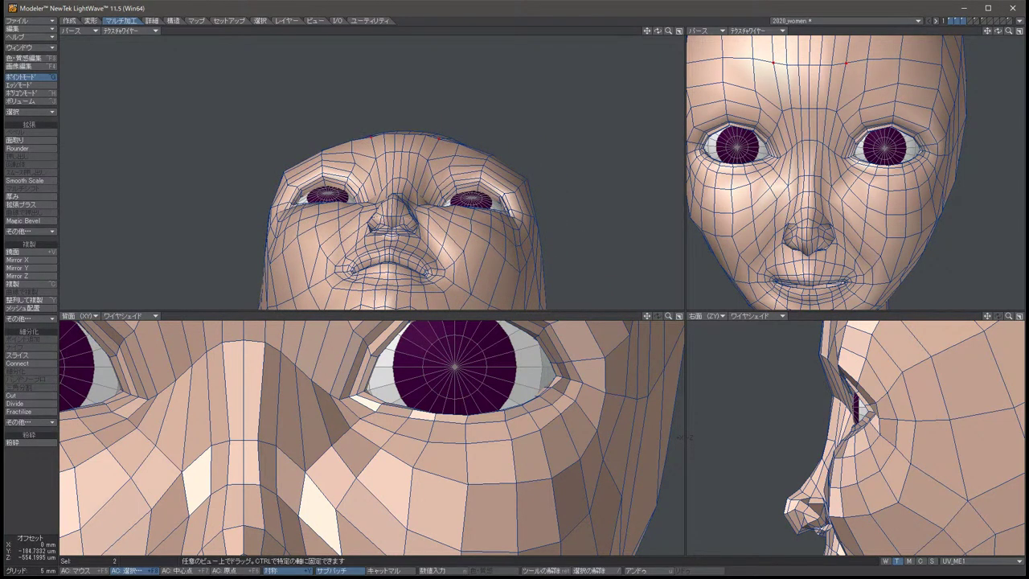
key("space")
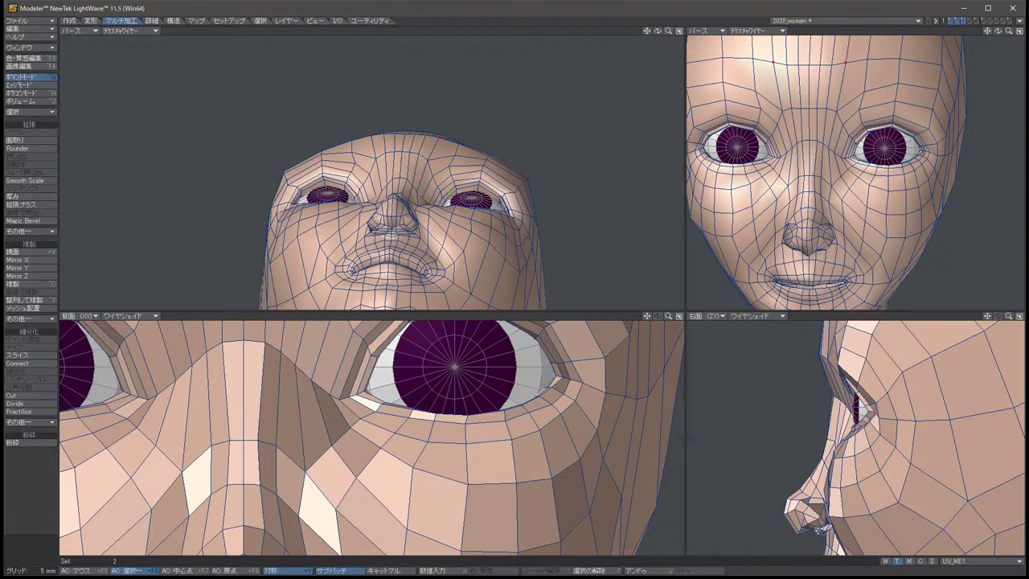
key("slash")
key("Up")
key("Up")
key("Up")
key("Up")
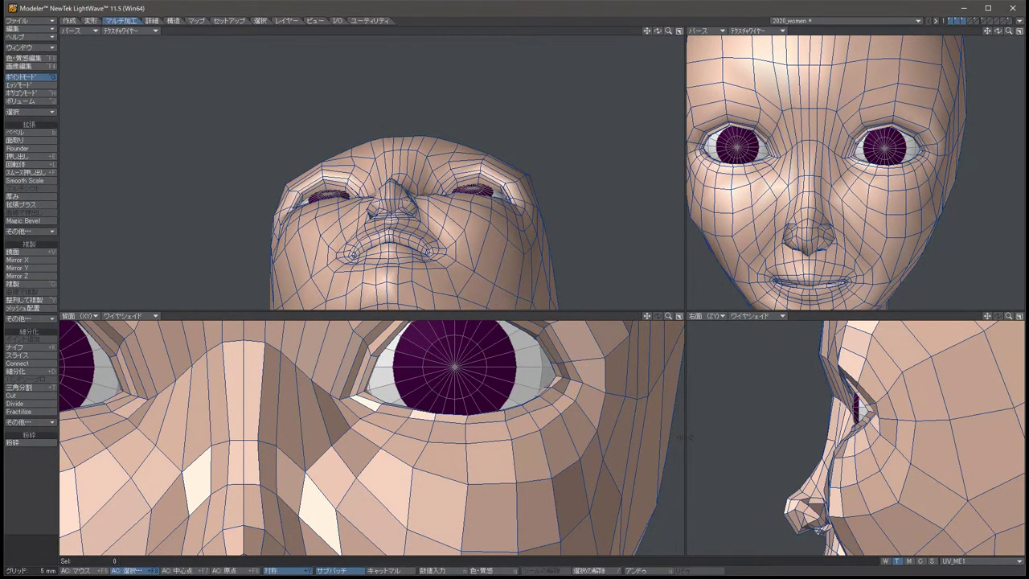
key("u")
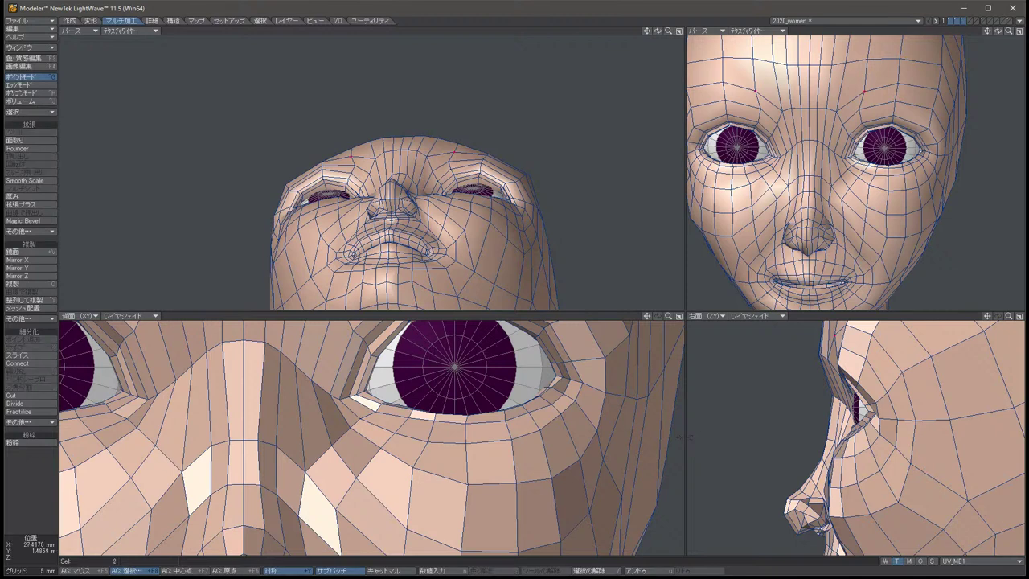
key("Up")
key("Up")
key("Up")
key("t")
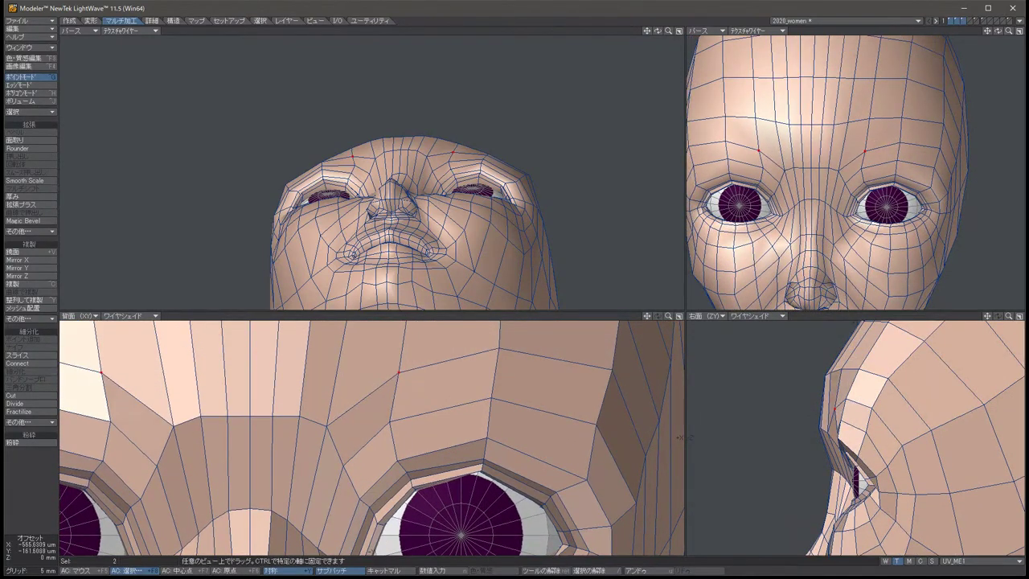
left_click_drag(680, 437, 681, 438)
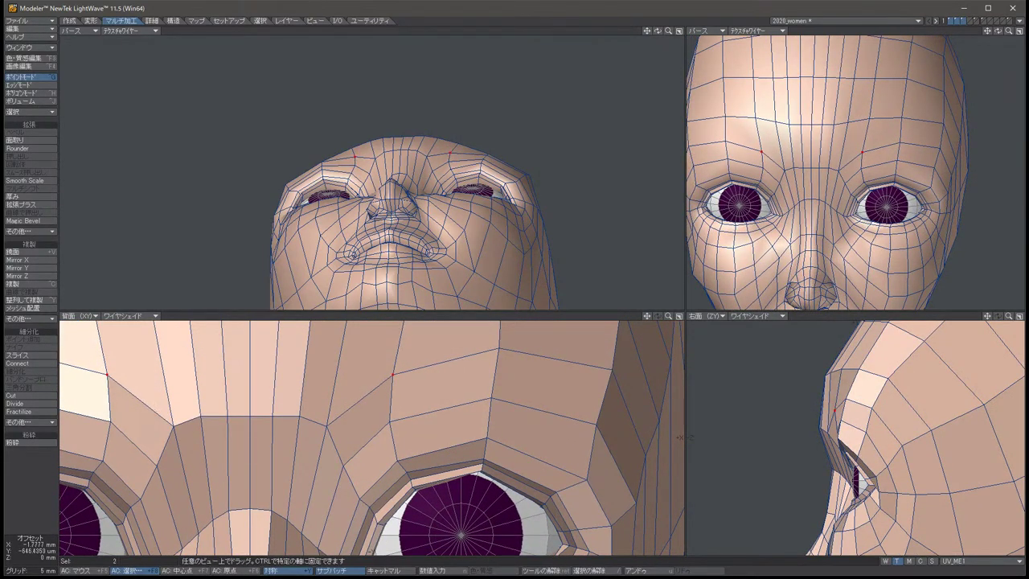
key("space")
key("slash")
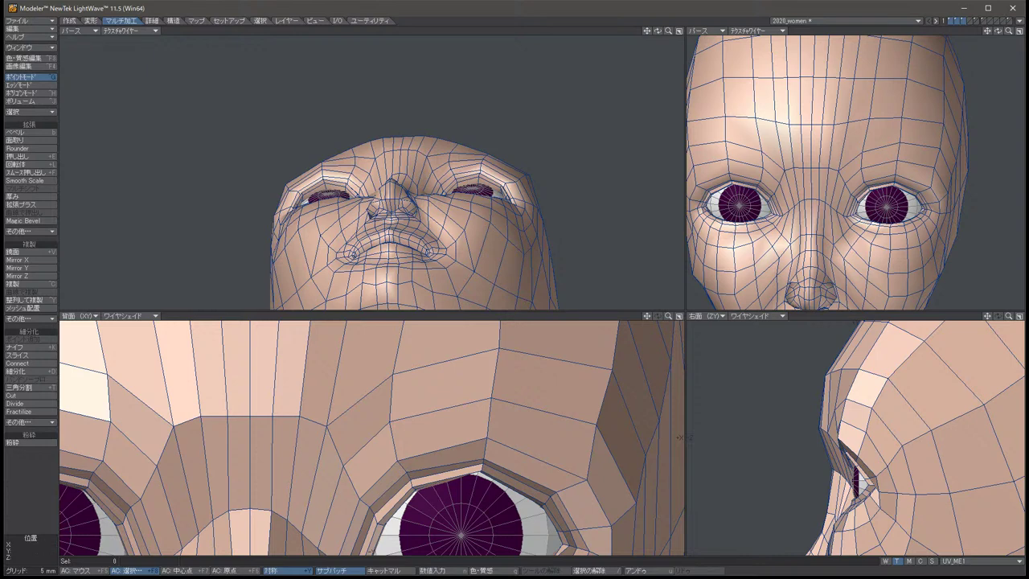
Nudge the same two brow points slightly in depth and turn SubPatch display back on.
key("Up")
key("Up")
key("Up")
key("Up")
key("Up")
key("Up")
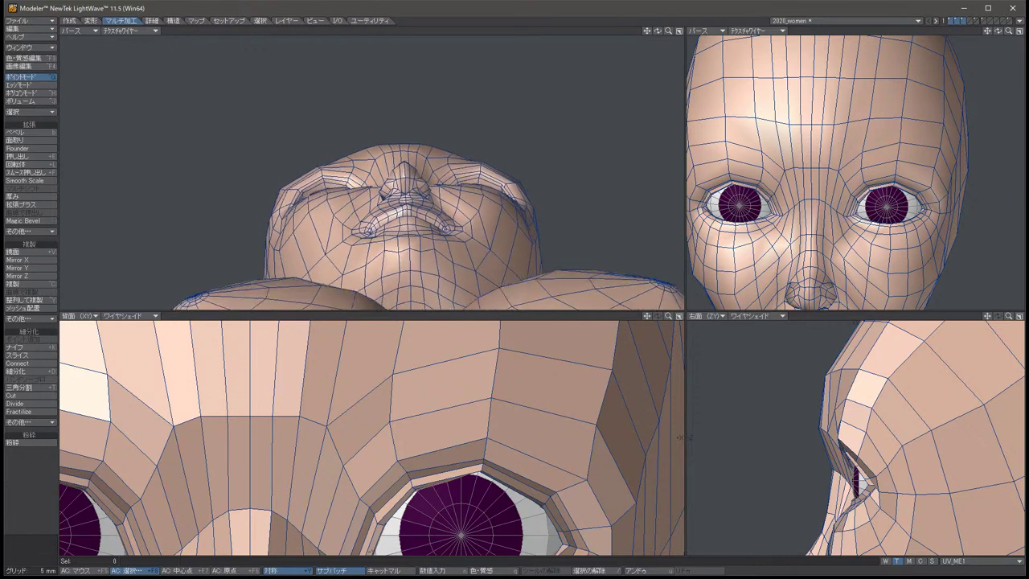
key("Up")
key("Up")
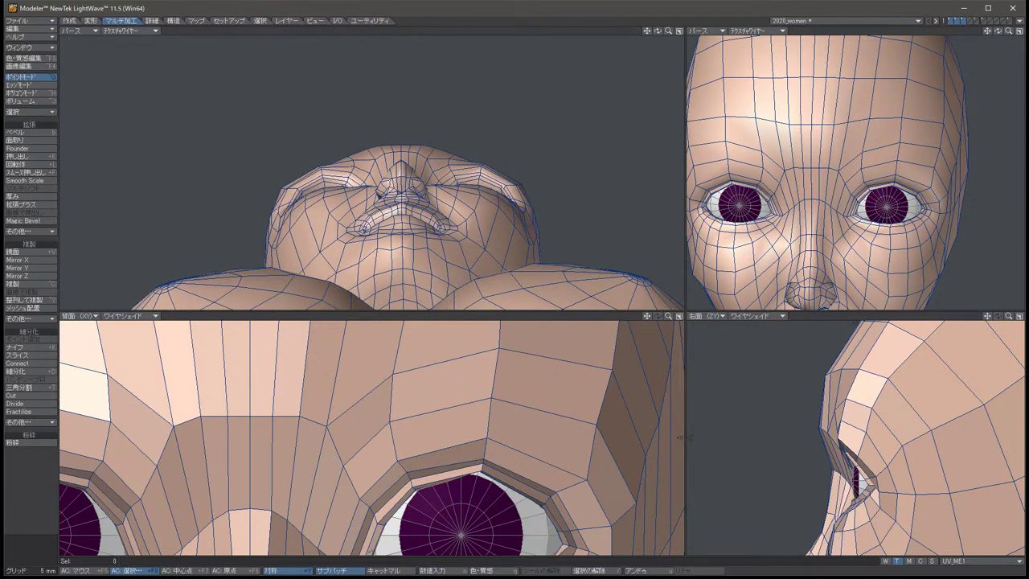
key("Down")
key("Down")
key("Down")
key("Down")
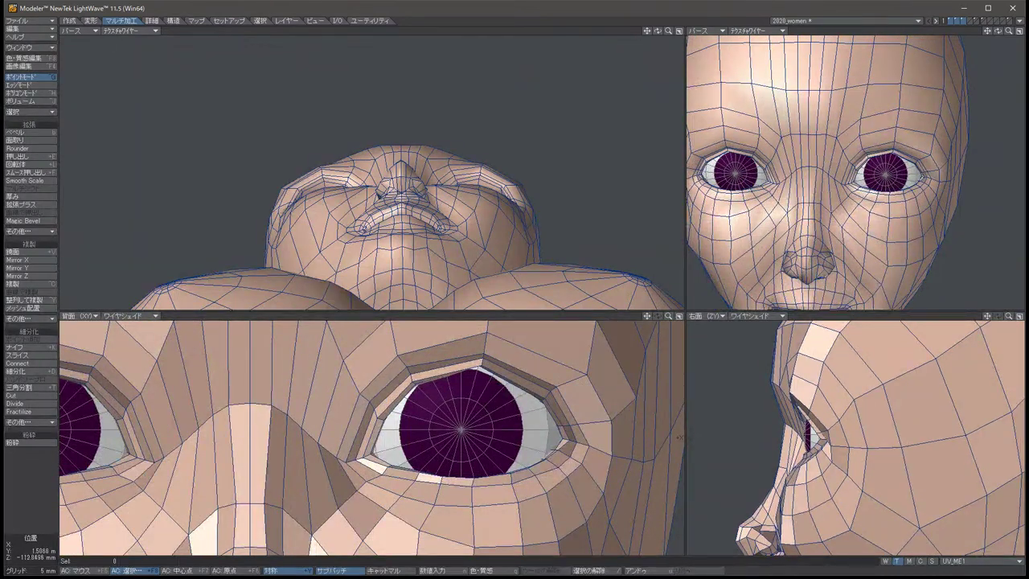
key("u")
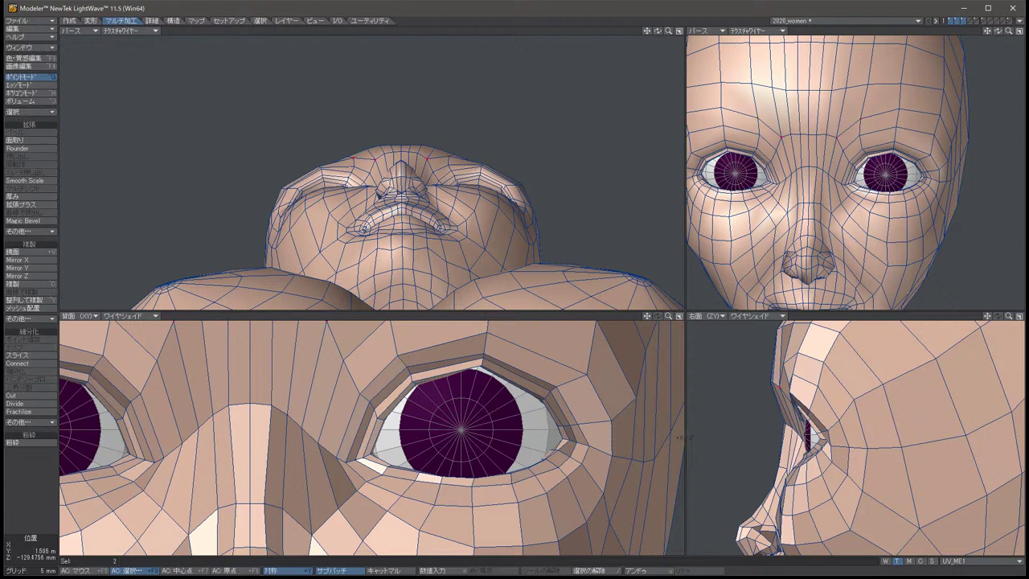
key("t")
left_click_drag(680, 438, 680, 437)
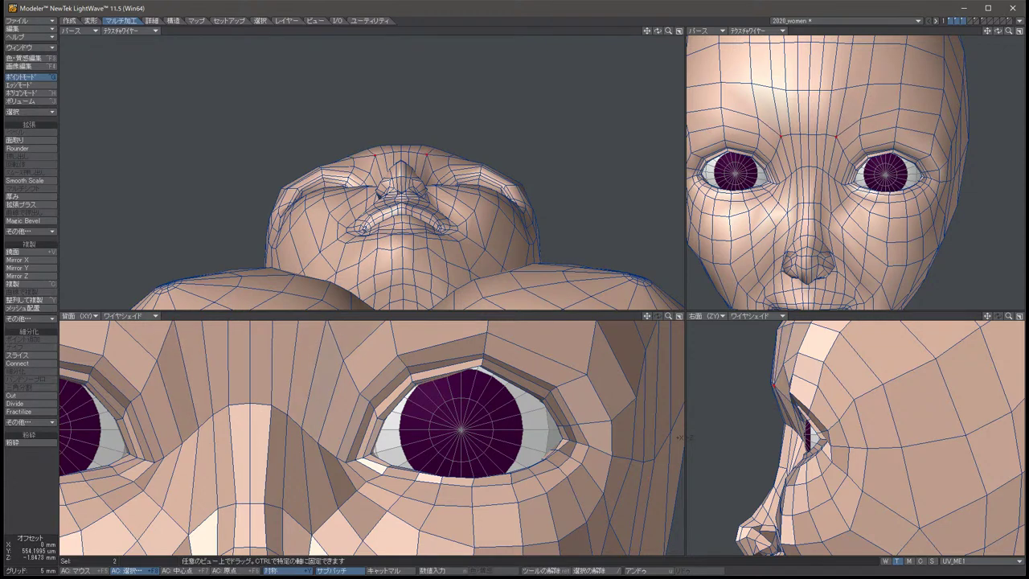
key("space")
key("slash")
key("Tab")
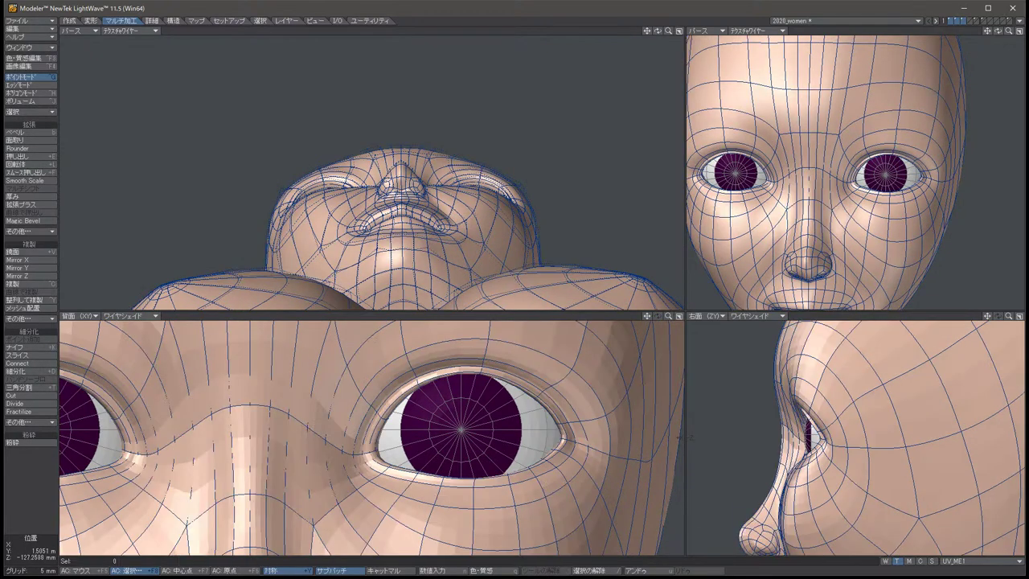
key("comma")
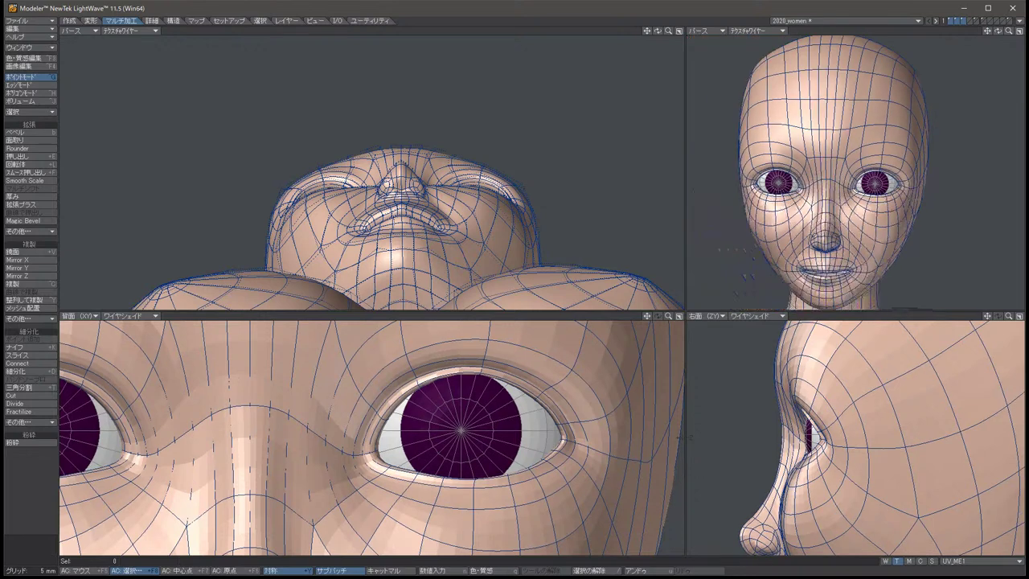
key("Left")
key("Left")
key("Left")
key("Left")
key("Left")
key("Left")
key("Left")
key("Left")
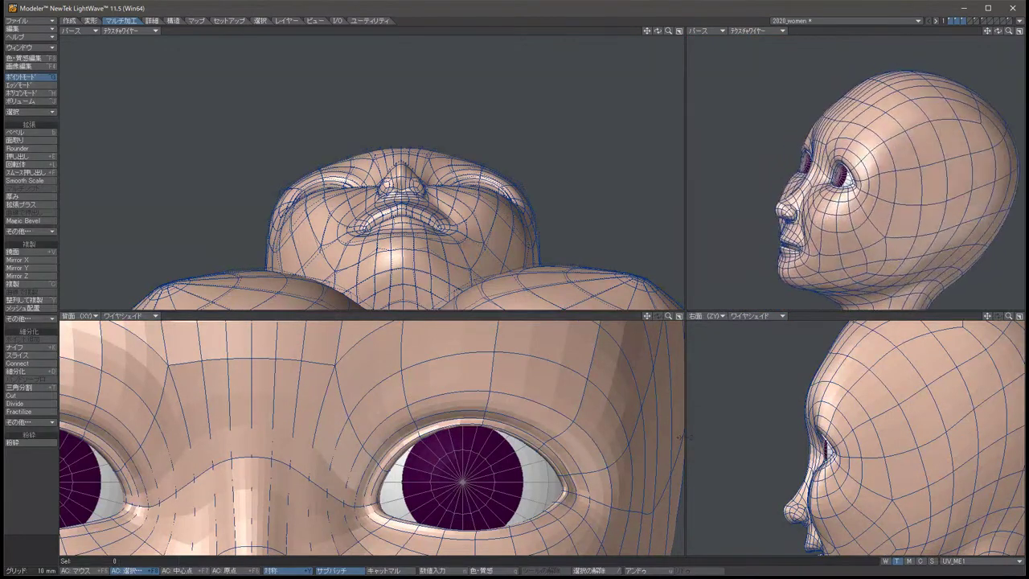
key("Right")
key("Right")
key("Right")
key("Right")
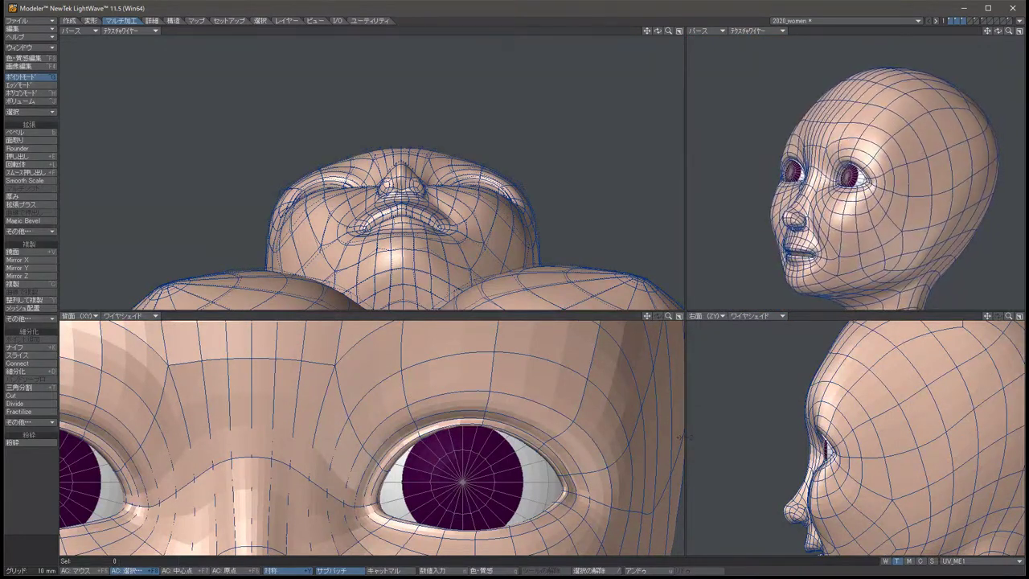
key("Right")
key("Right")
key("Right")
key("Right")
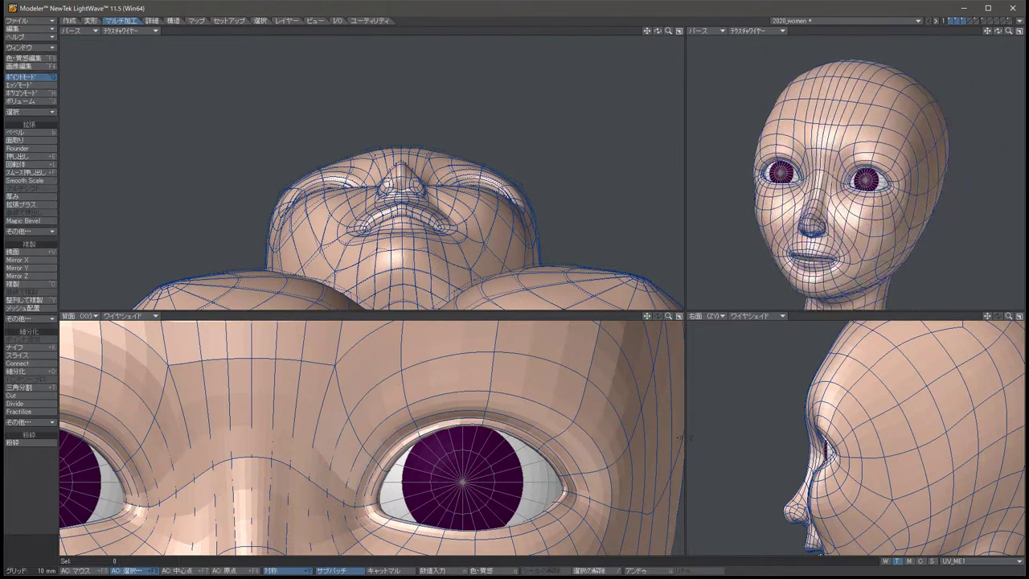
key("Right")
key("Right")
key("Right")
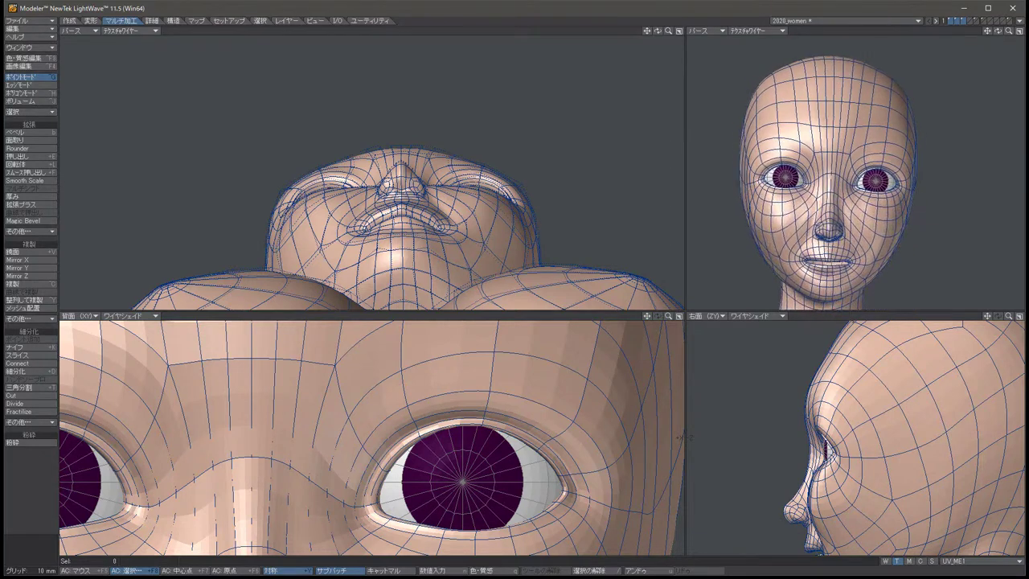
key("Down")
key("Down")
key("Down")
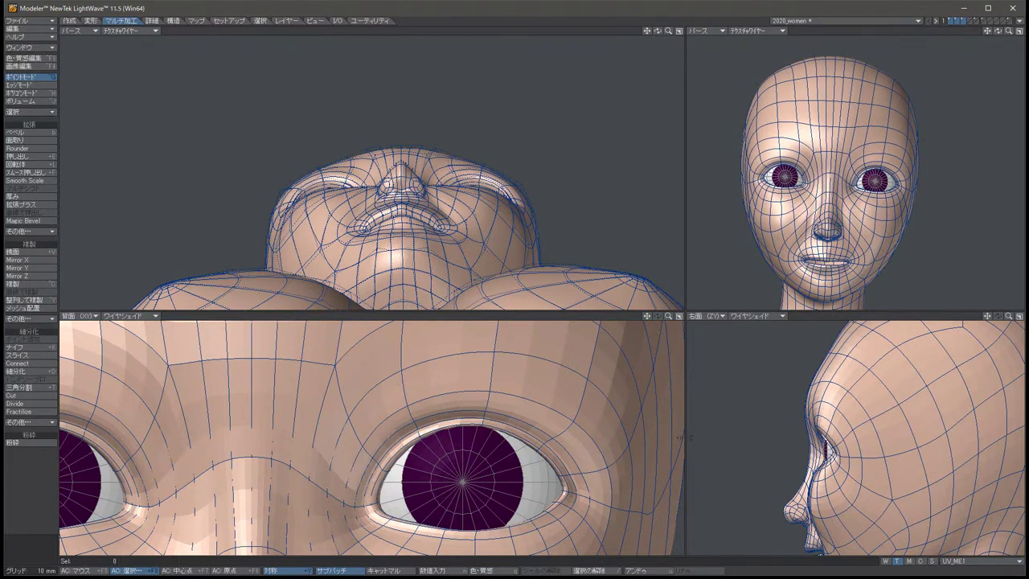
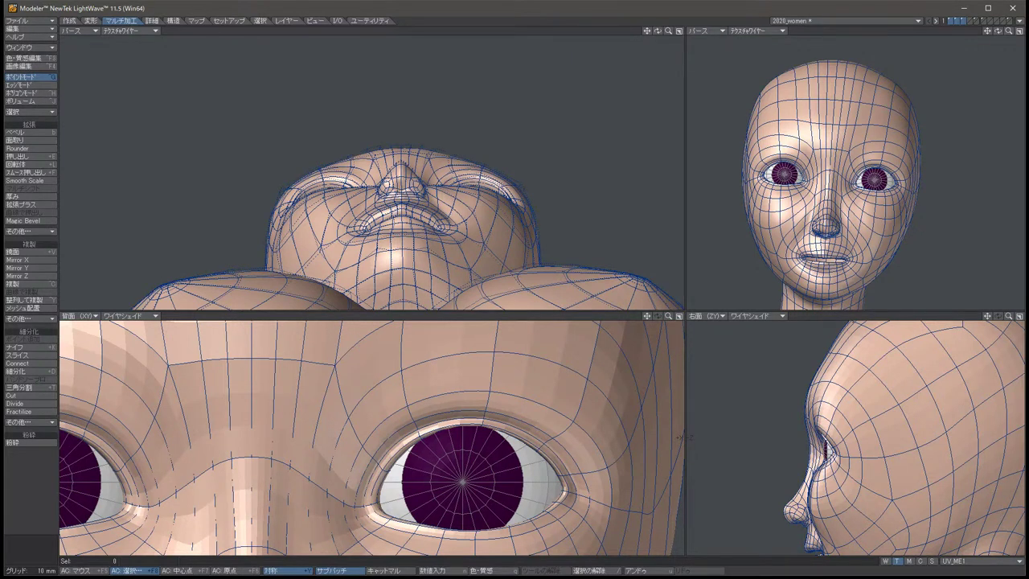
Nudge the symmetric pair of side-face points slightly downward.
key("t")
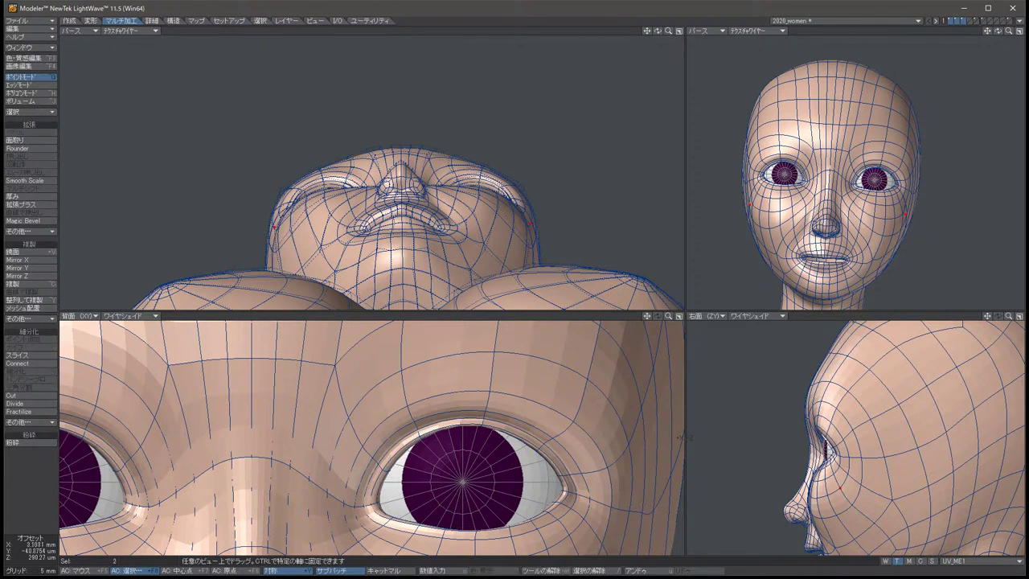
key("space")
key("t")
left_click_drag(840, 487, 855, 510)
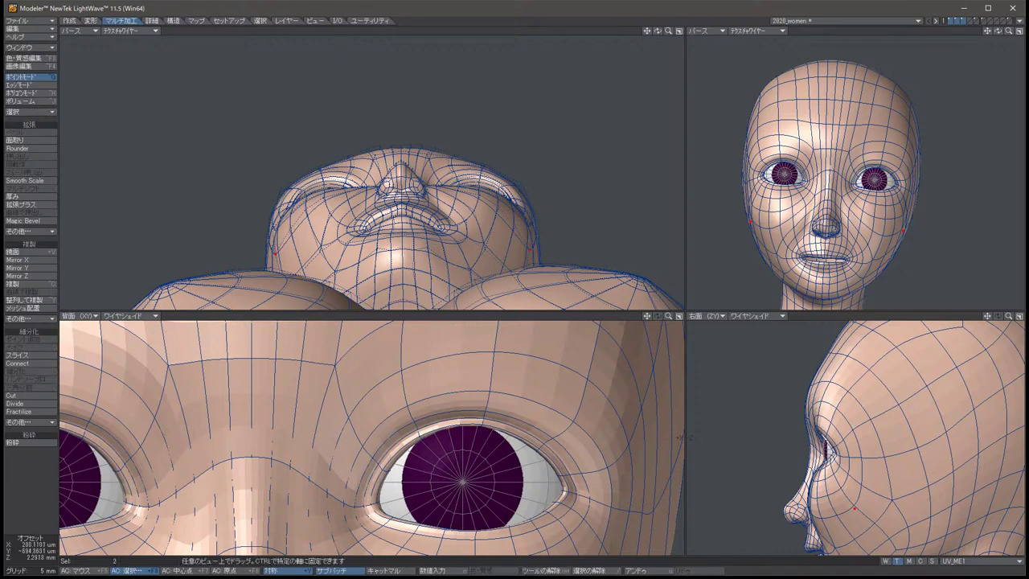
key("space")
Deselect the points and orbit the two perspective views to a front view and a side profile.
key("slash")
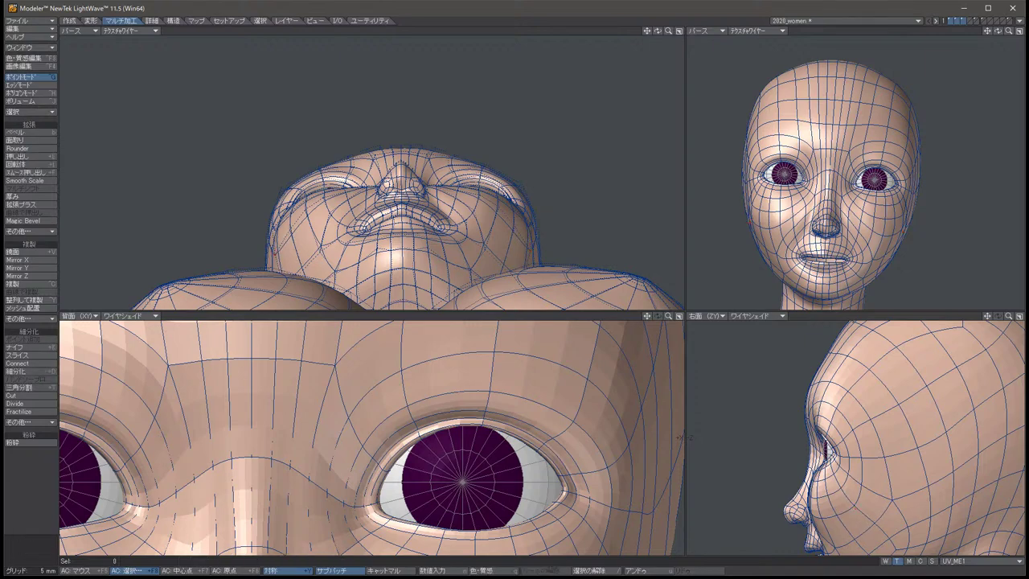
left_click_drag(534, 235, 532, 148, "alt")
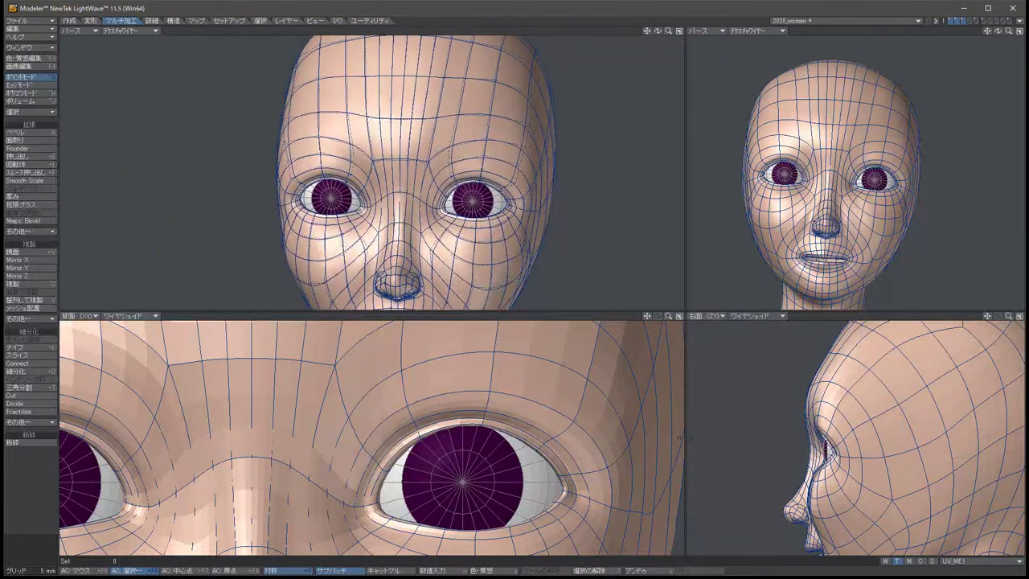
left_click_drag(836, 185, 896, 193, "alt")
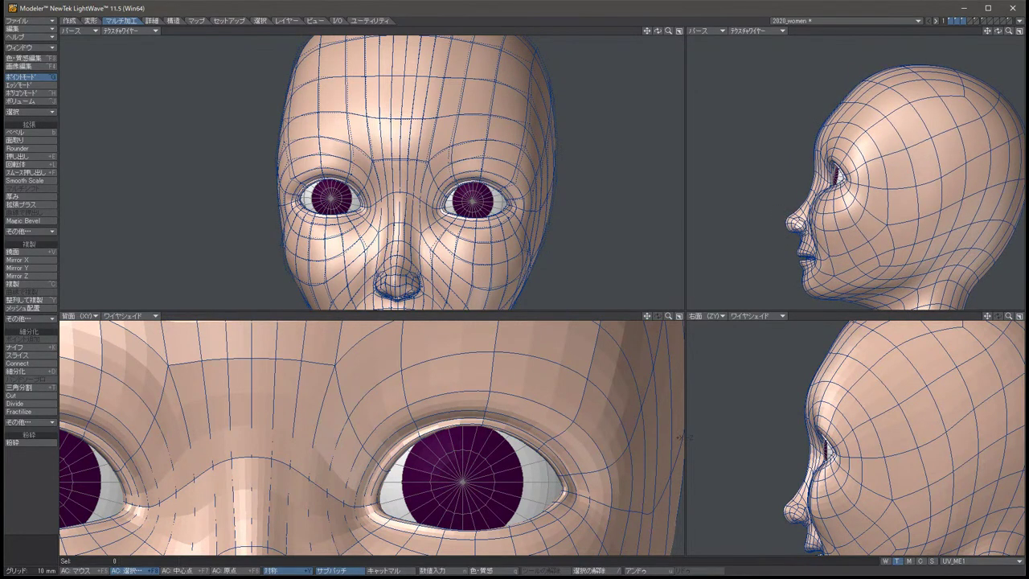
Frame the whole face and nudge the symmetric pair of cheek points.
scroll(372, 438, "down", 5)
left_click_drag(372, 437, 331, 397, "alt+shift")
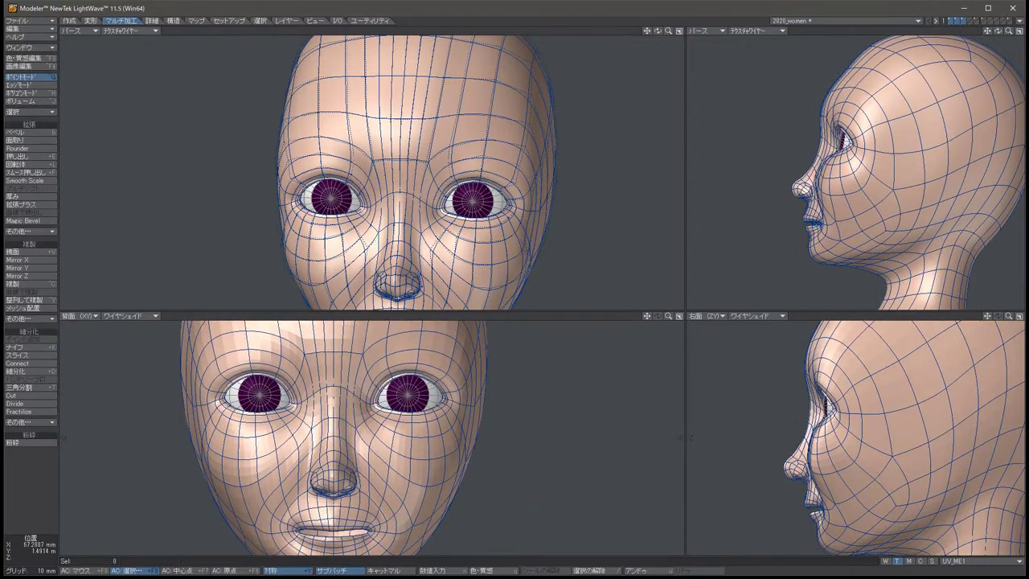
scroll(331, 438, "up", 3)
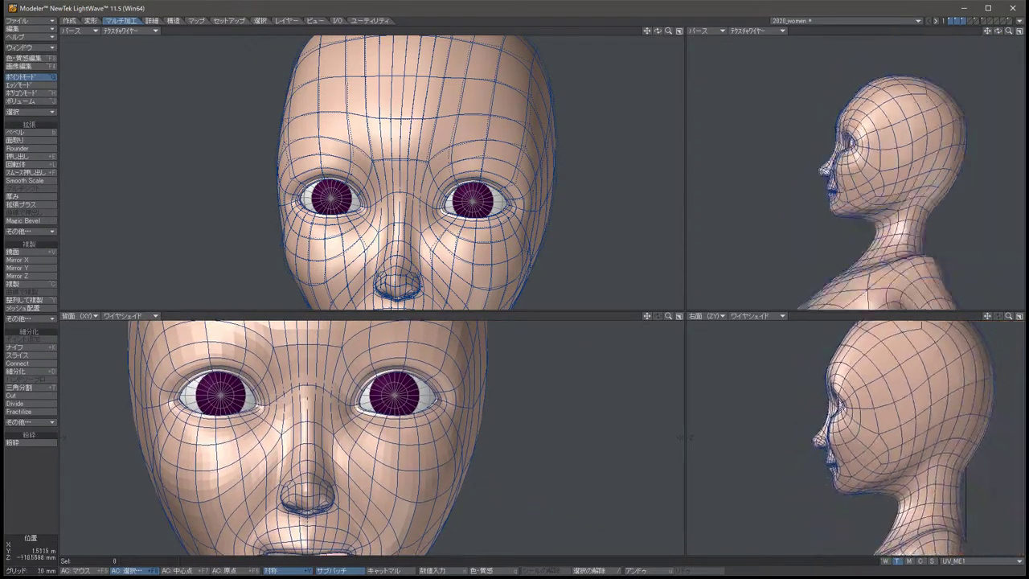
scroll(856, 438, "up", 3)
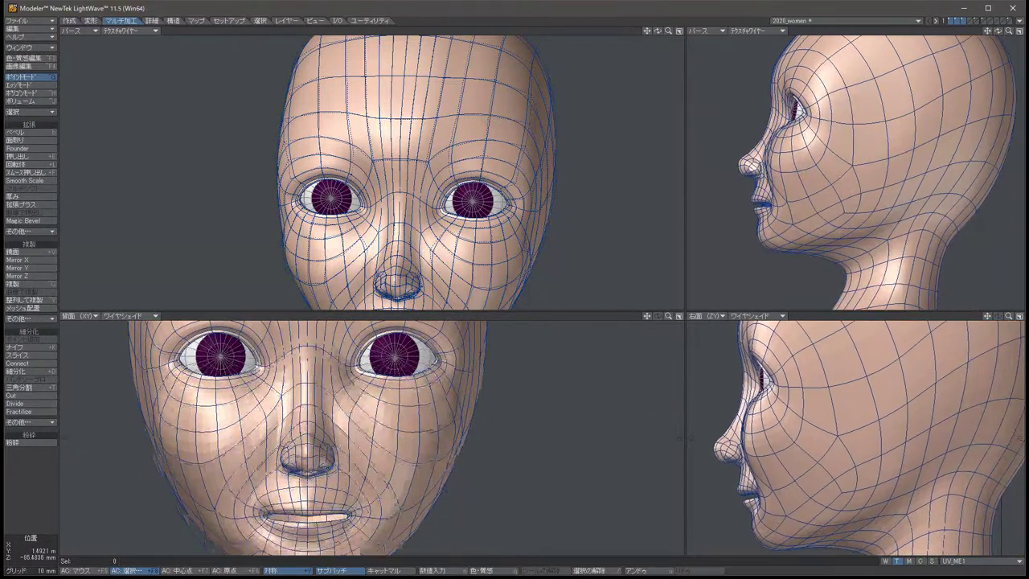
scroll(856, 438, "up", 1)
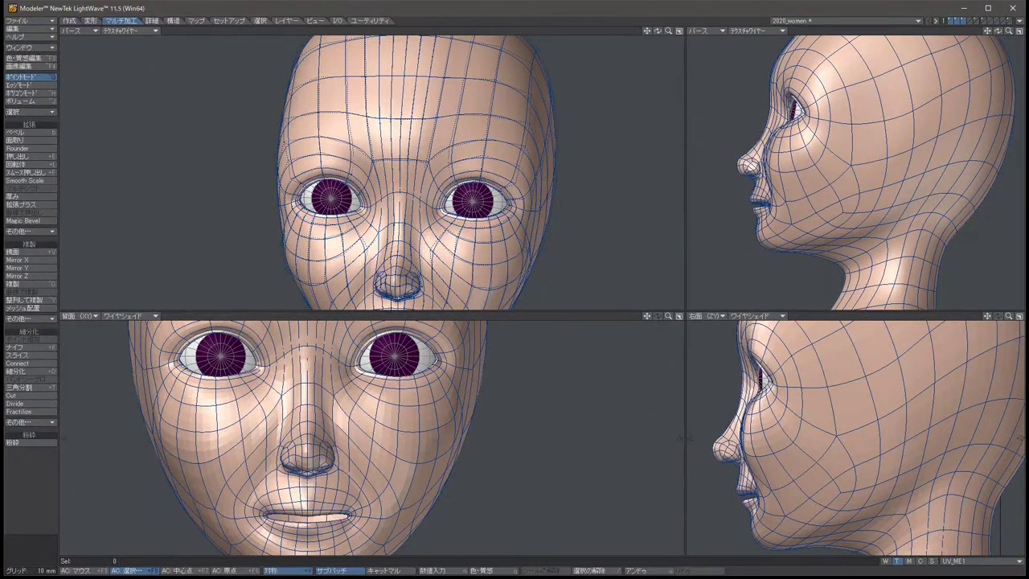
left_click_drag(876, 177, 815, 128, "alt")
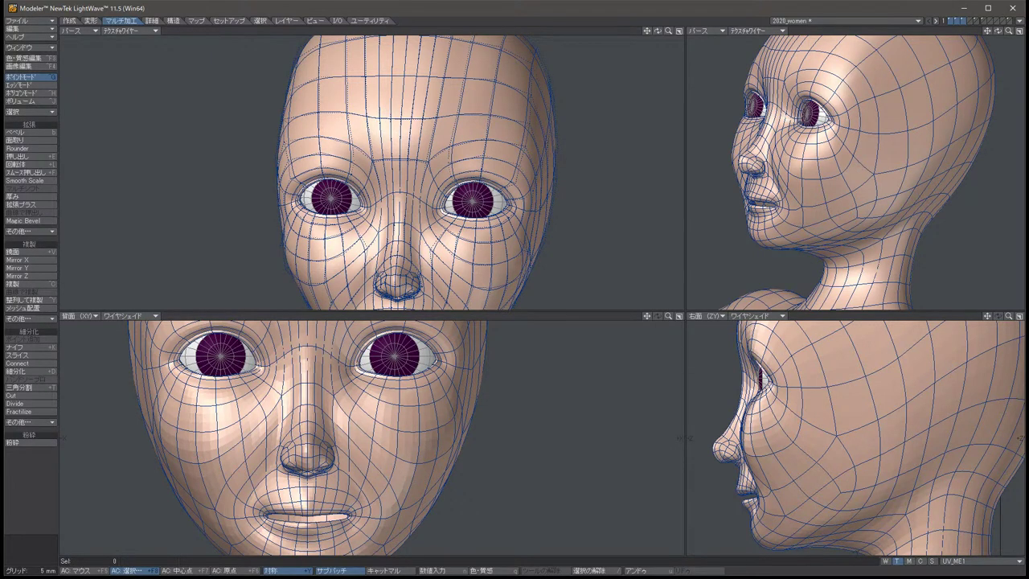
left_click(162, 395)
key("t")
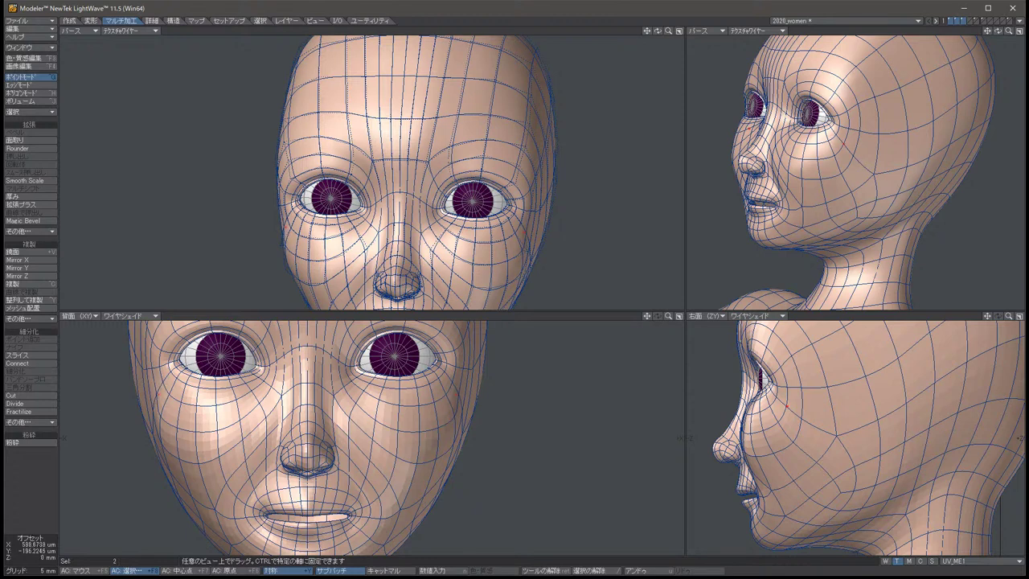
key("space")
key("slash")
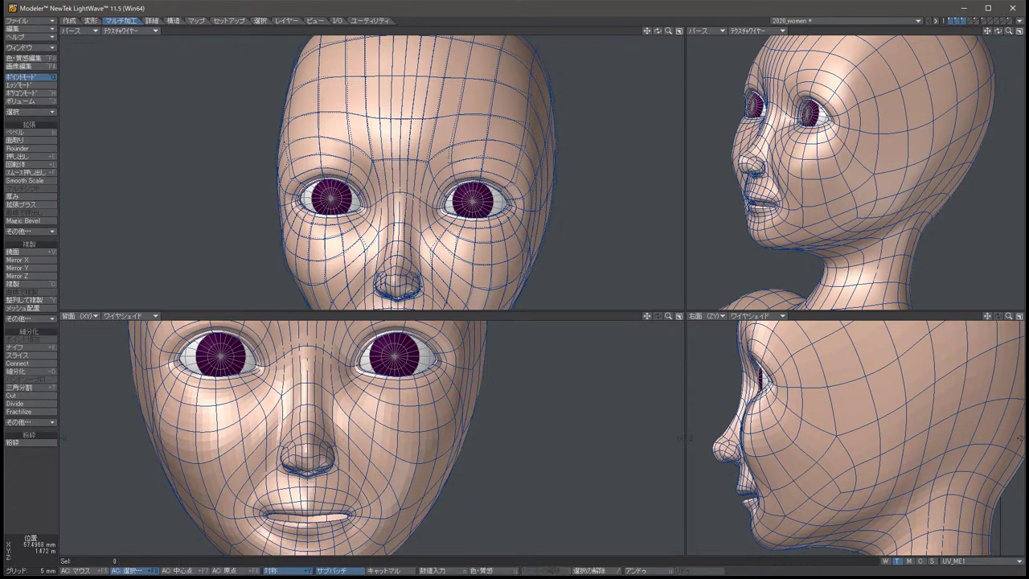
Adjust the neighbouring symmetric cheek points once more.
left_click(150, 408)
key("t")
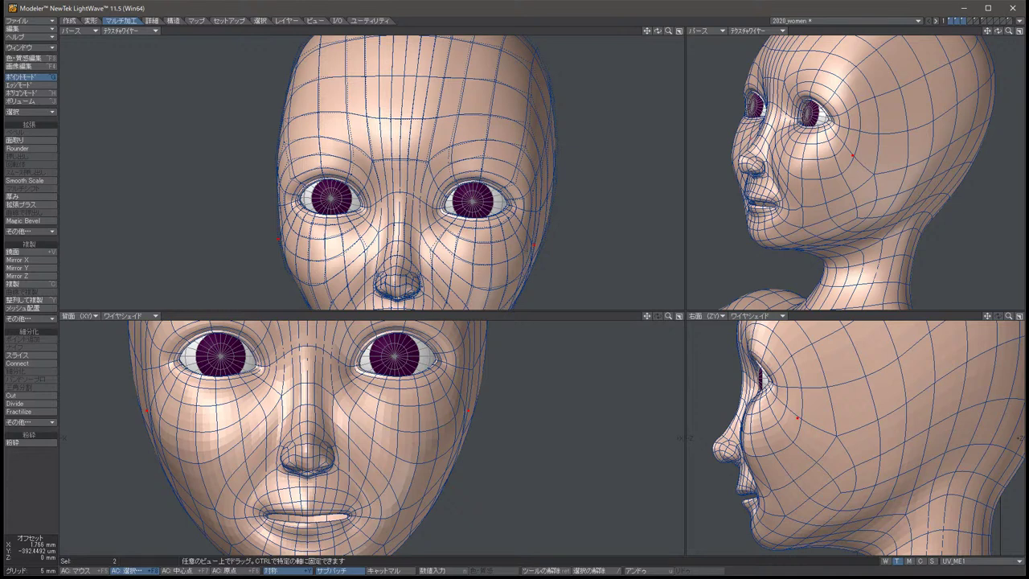
key("space")
key("slash")
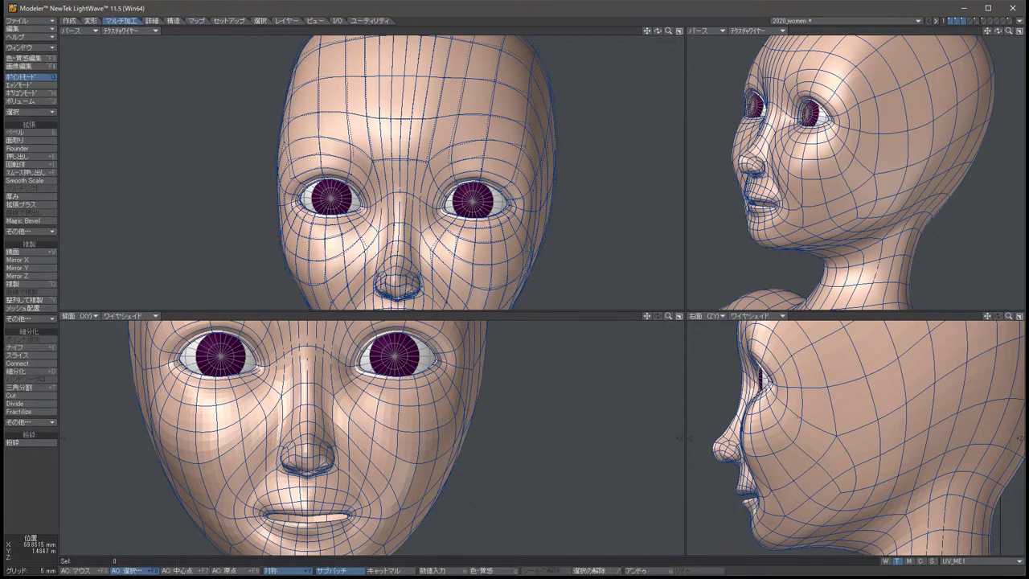
Nudge the symmetric temple points, switching to the right temple pair.
left_click(141, 370)
key("t")
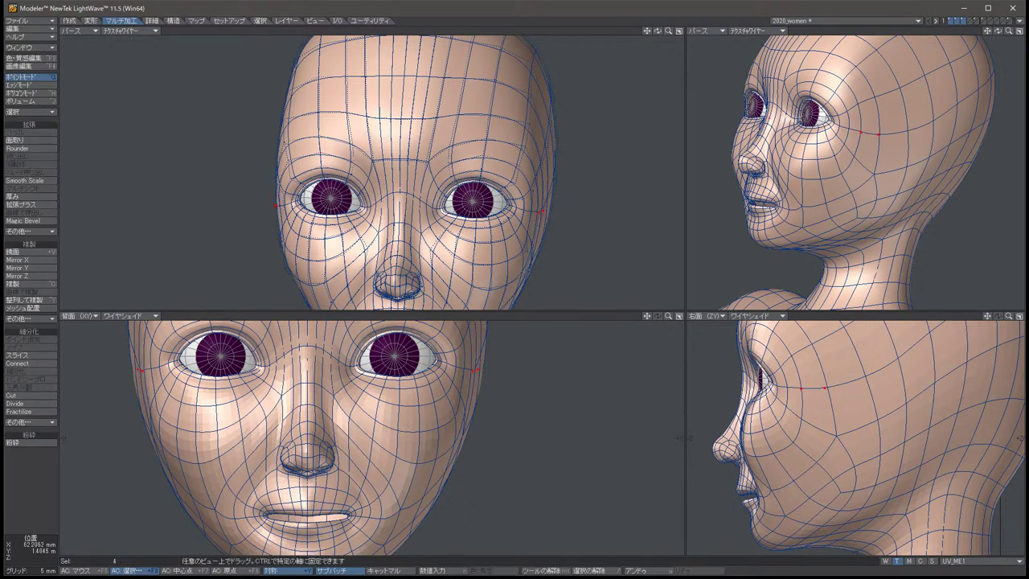
key("space")
left_click(824, 387)
key("slash")
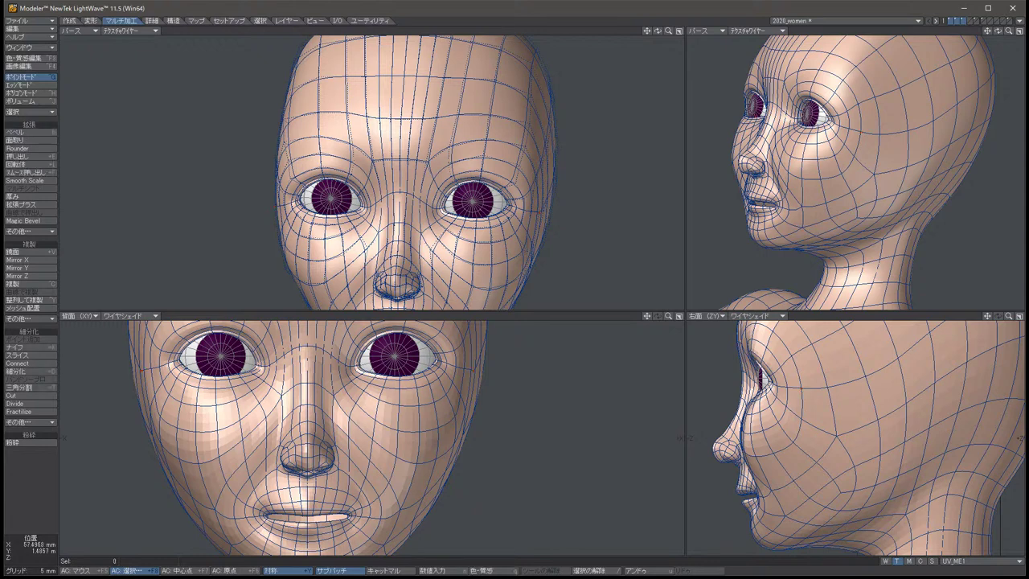
left_click(464, 368)
key("t")
key("space")
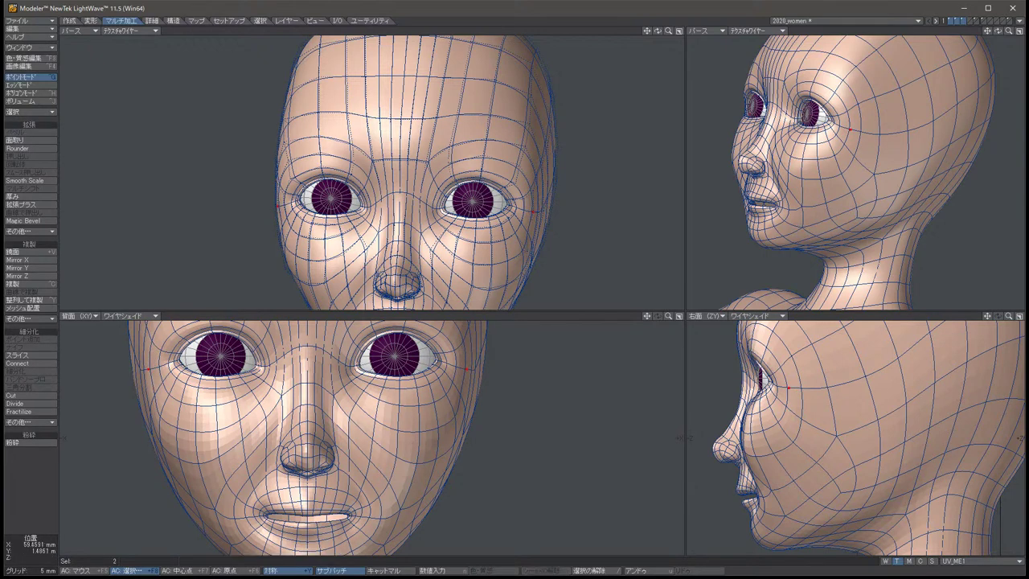
key("slash")
key("Left")
key("Left")
key("Left")
key("Up")
key("Up")
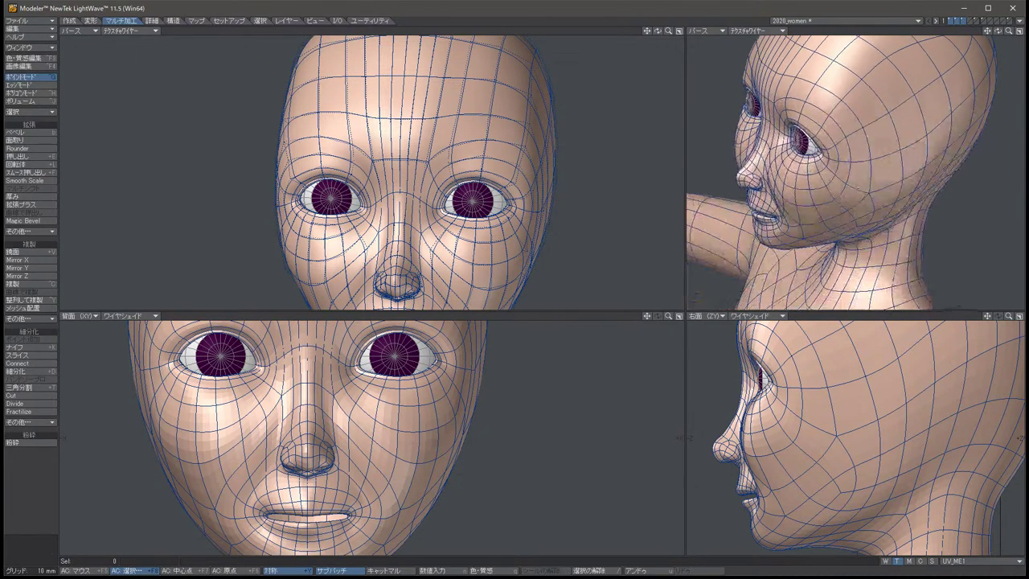
Orbit over the head and push a symmetric pair of lower-face points slightly down.
key("Right")
key("Right")
key("Right")
key("Right")
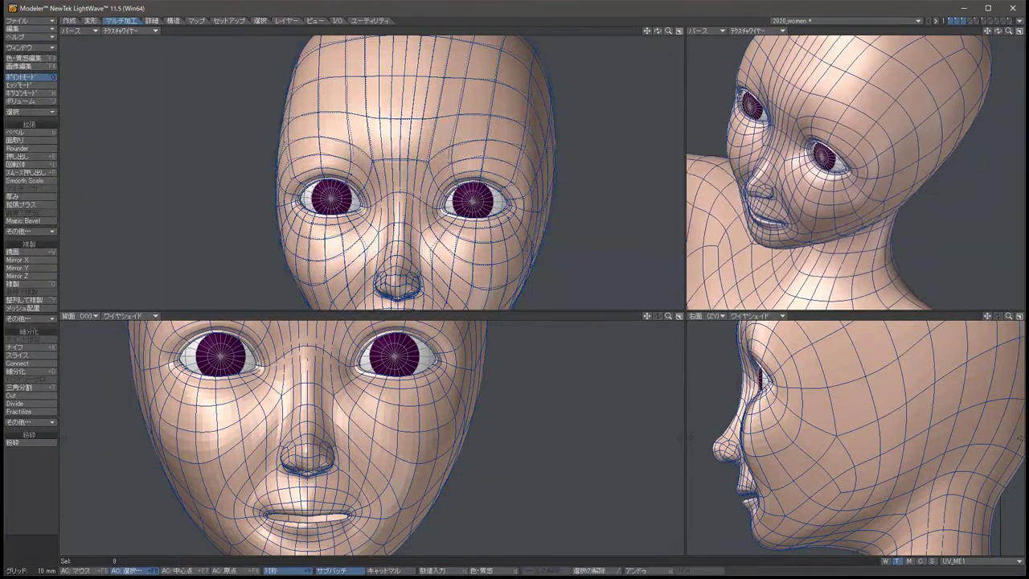
key("Up")
key("Up")
key("Up")
key("Up")
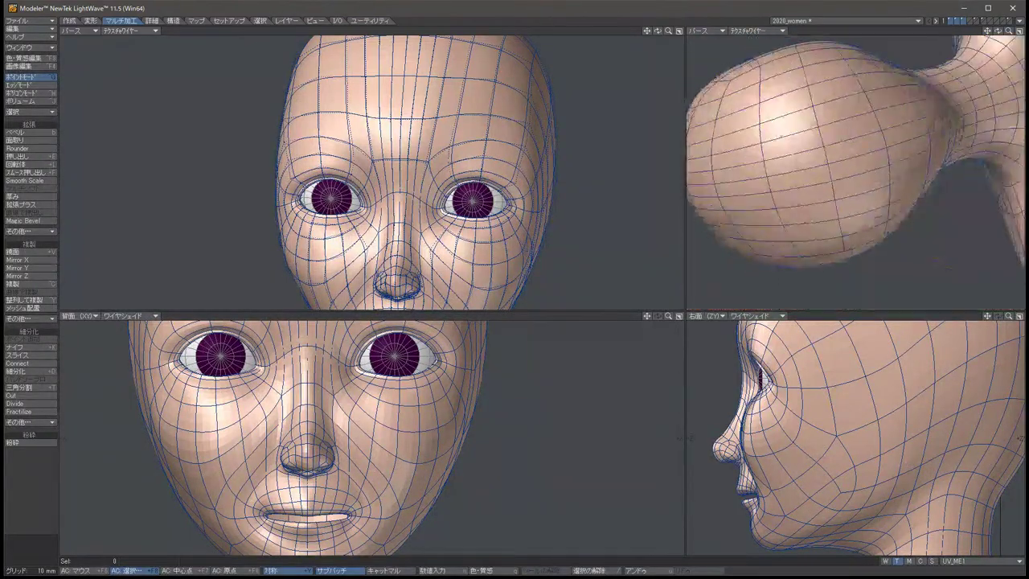
key("Up")
key("Up")
key("Up")
key("Up")
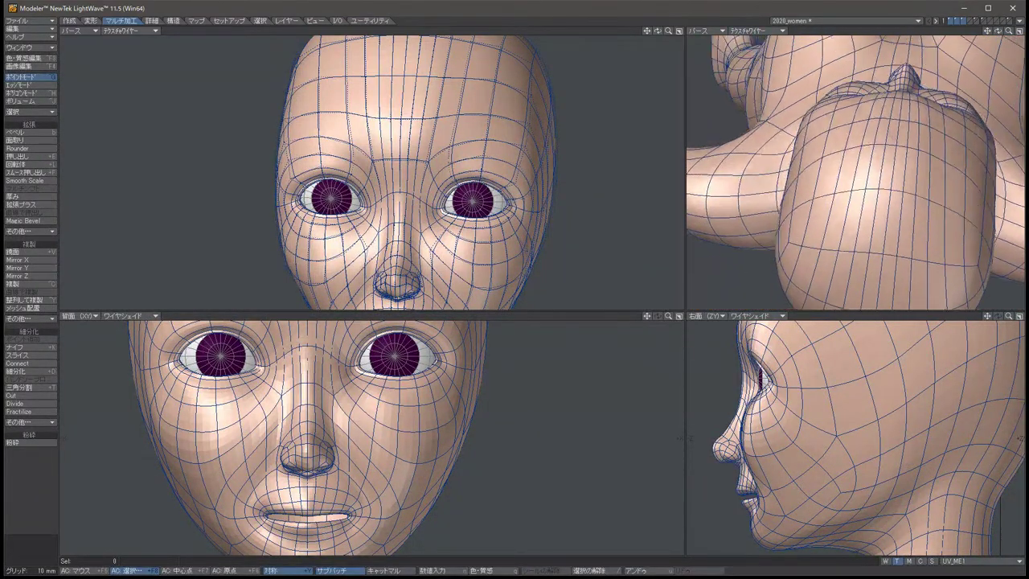
key("Up")
key("Up")
key("Up")
key("Up")
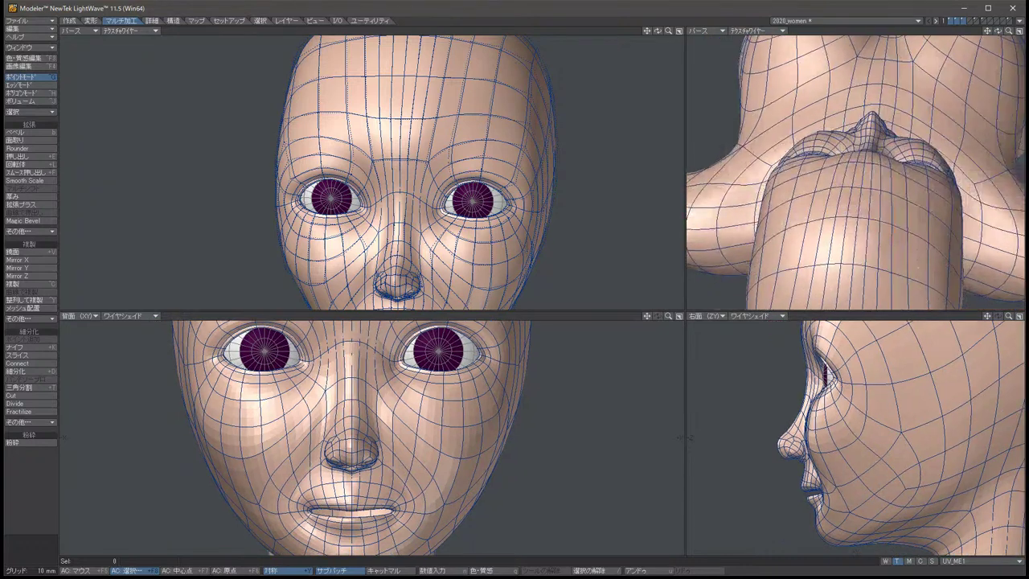
key("Up")
key("Up")
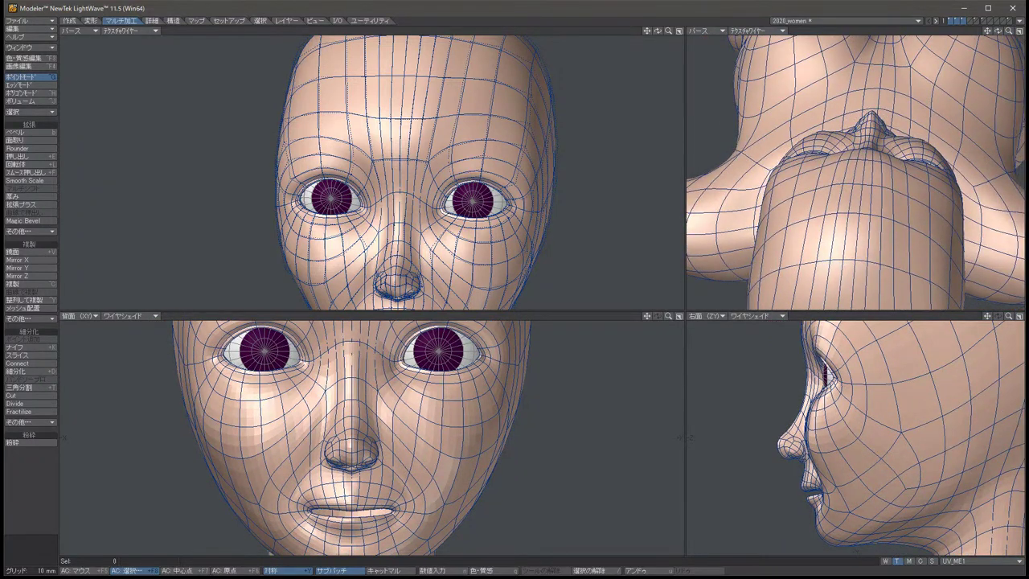
left_click(283, 417)
key("t")
left_click_drag(289, 419, 288, 449)
key("space")
key("t")
key("space")
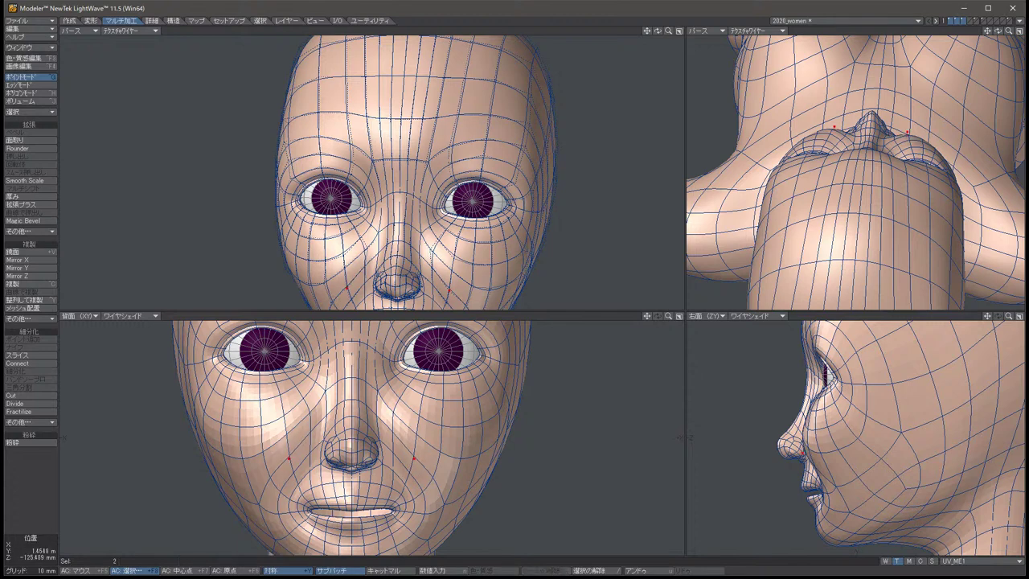
key("slash")
Spread the symmetric point pair beside the mouth slightly apart.
left_click(239, 455)
key("t")
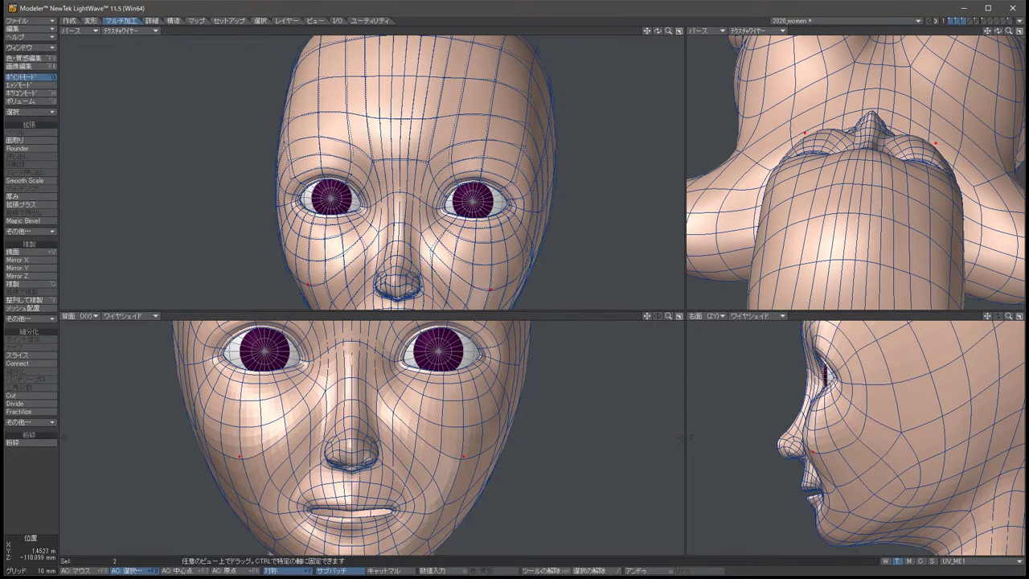
left_click_drag(240, 455, 219, 451)
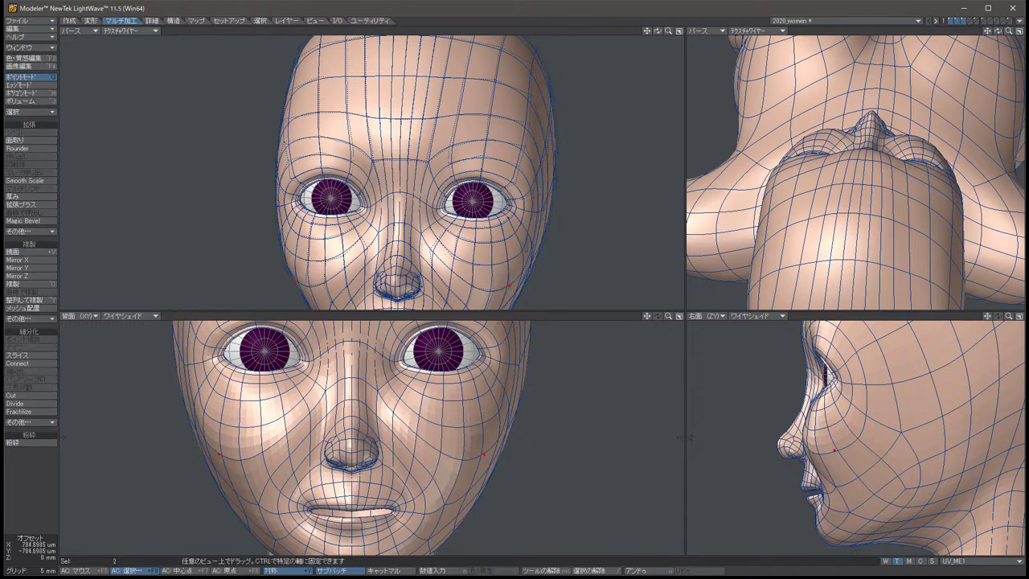
key("space")
key("slash")
Raise the symmetric points beside the nose up and inward.
key("Up")
key("Up")
key("Up")
key("Up")
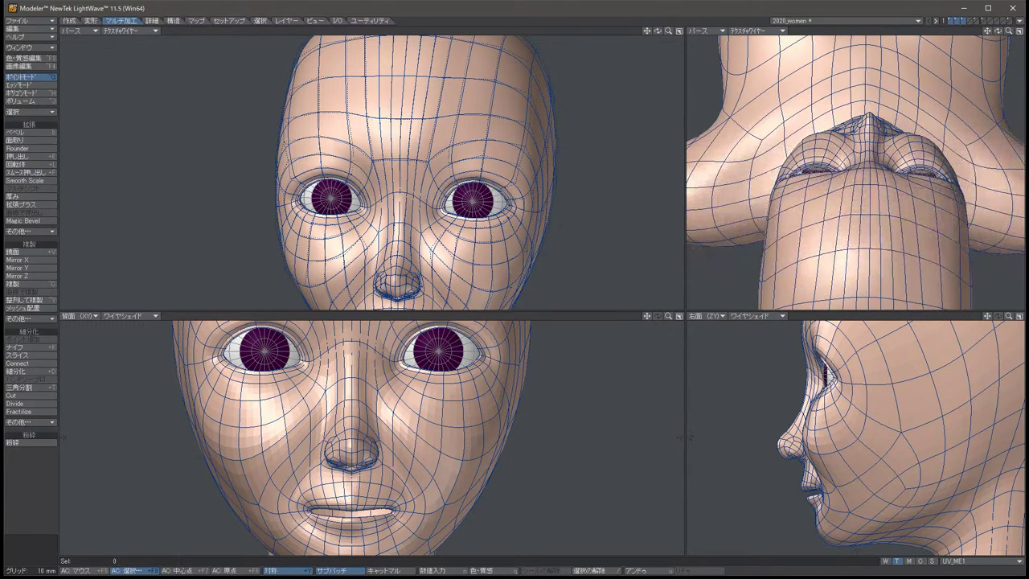
key("Up")
key("Up")
key("Up")
key("Up")
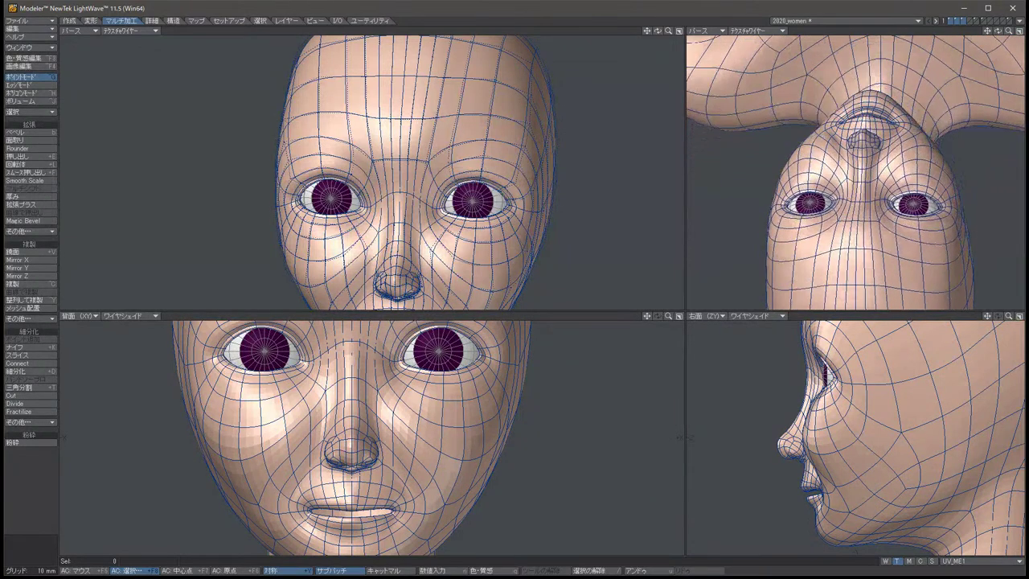
key("Up")
left_click(293, 476)
key("t")
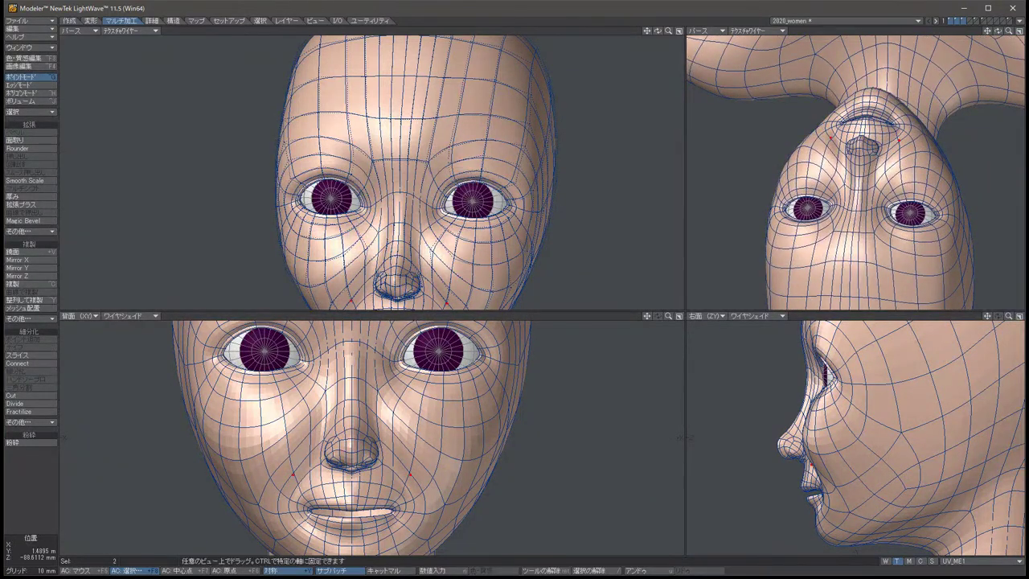
key("space")
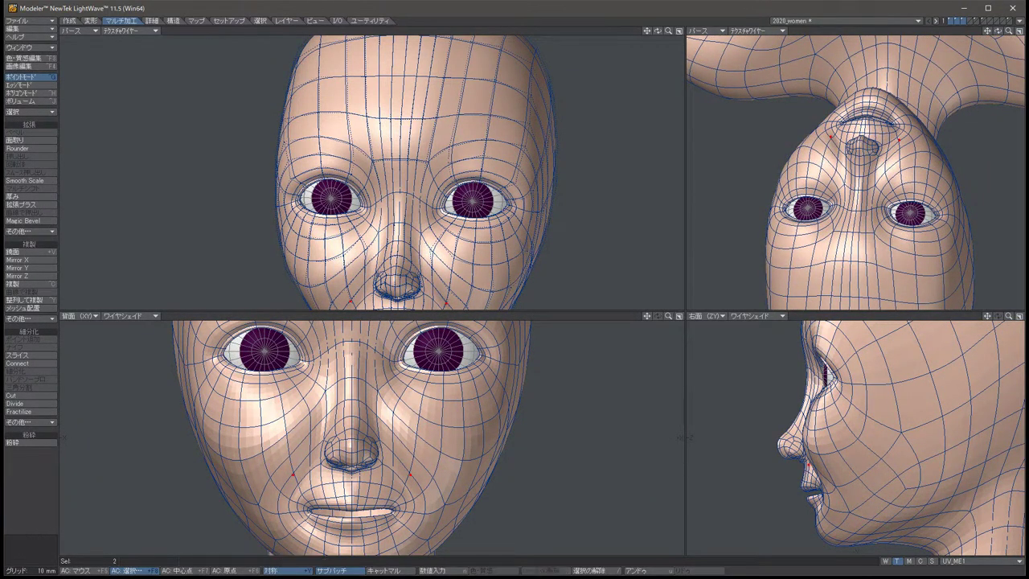
key("t")
left_click_drag(293, 476, 311, 450)
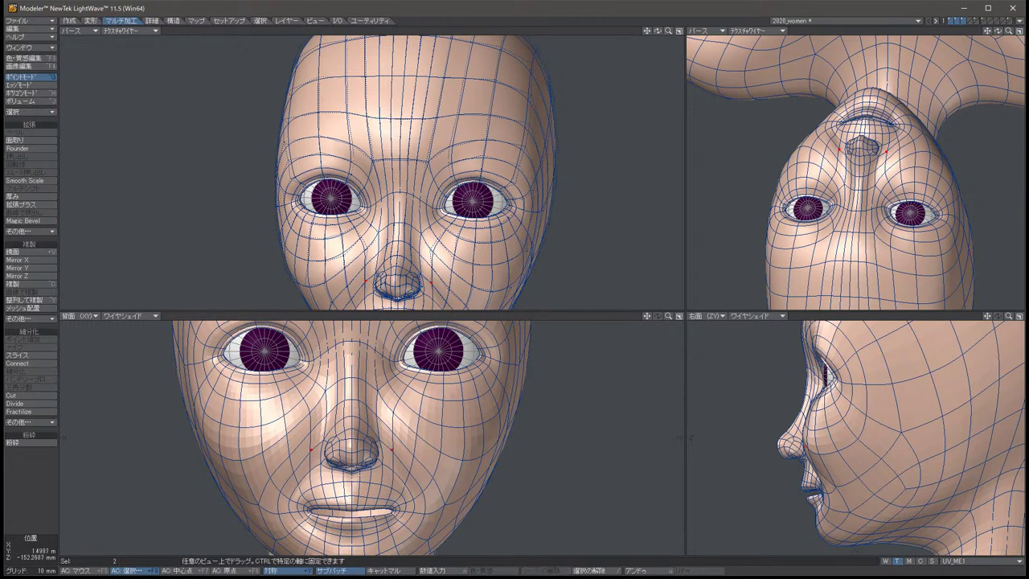
left_click_drag(310, 450, 311, 429)
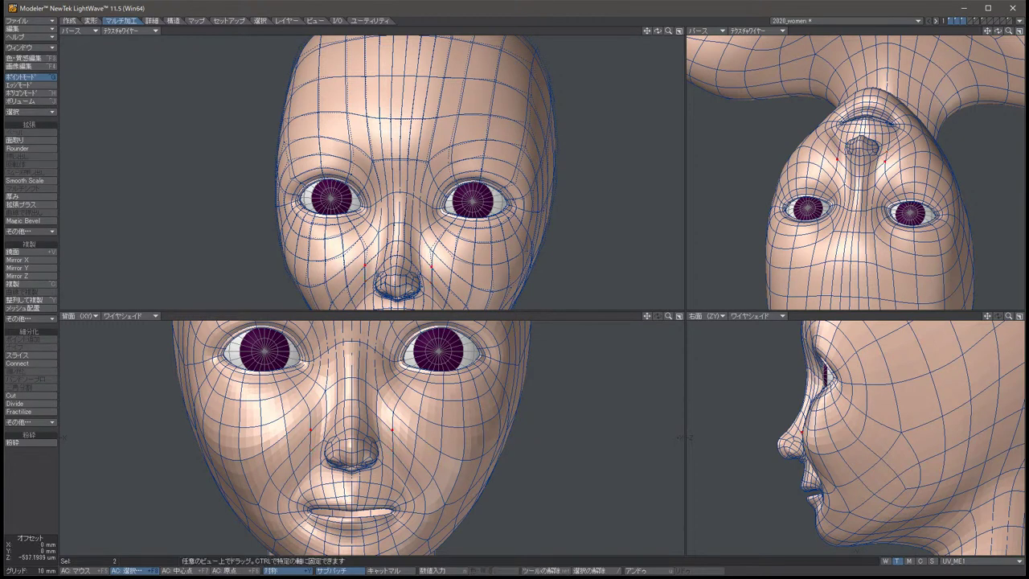
key("space")
key("slash")
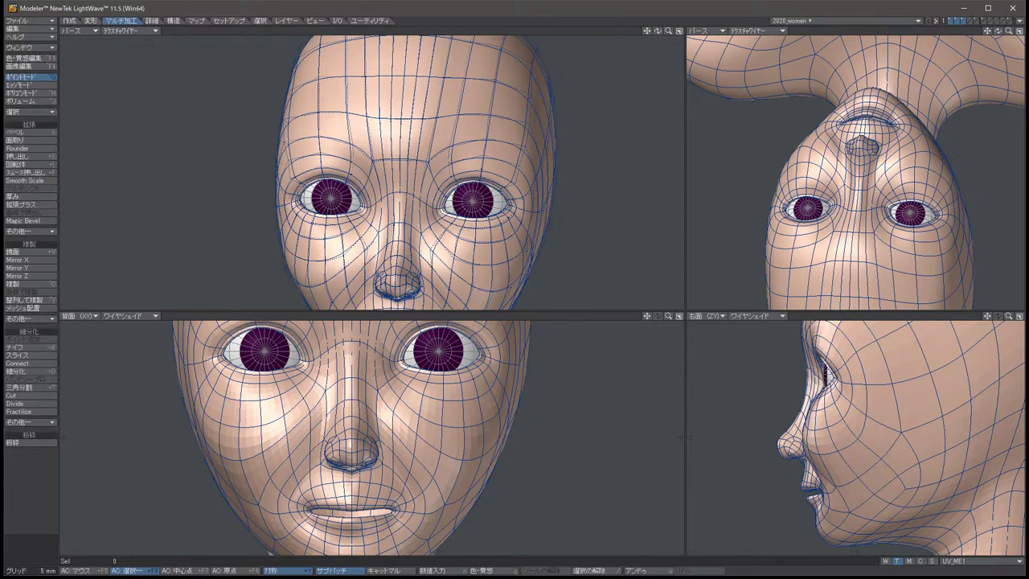
left_click_drag(370, 173, 570, 265, "alt")
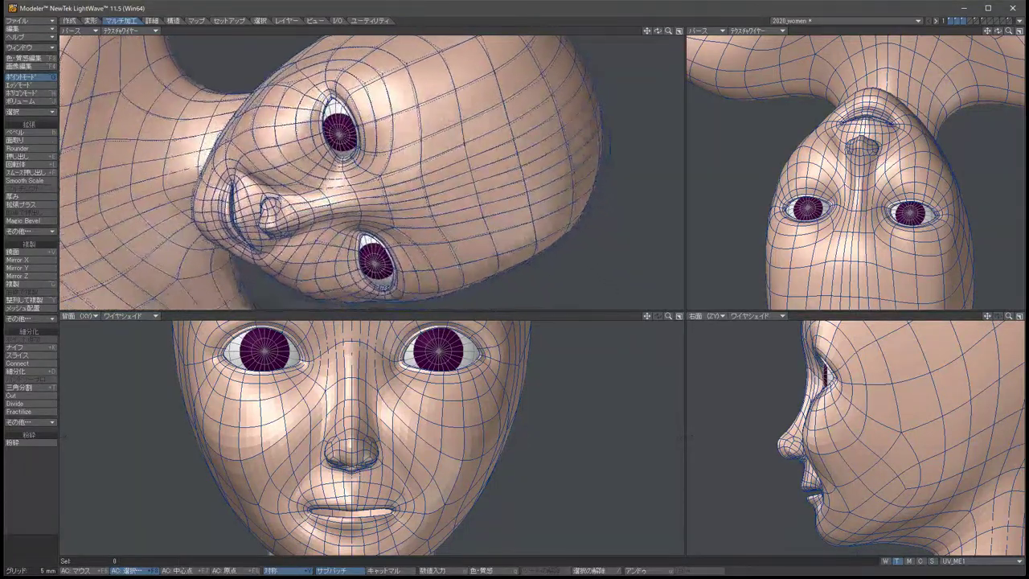
left_click_drag(428, 183, 379, 83, "alt")
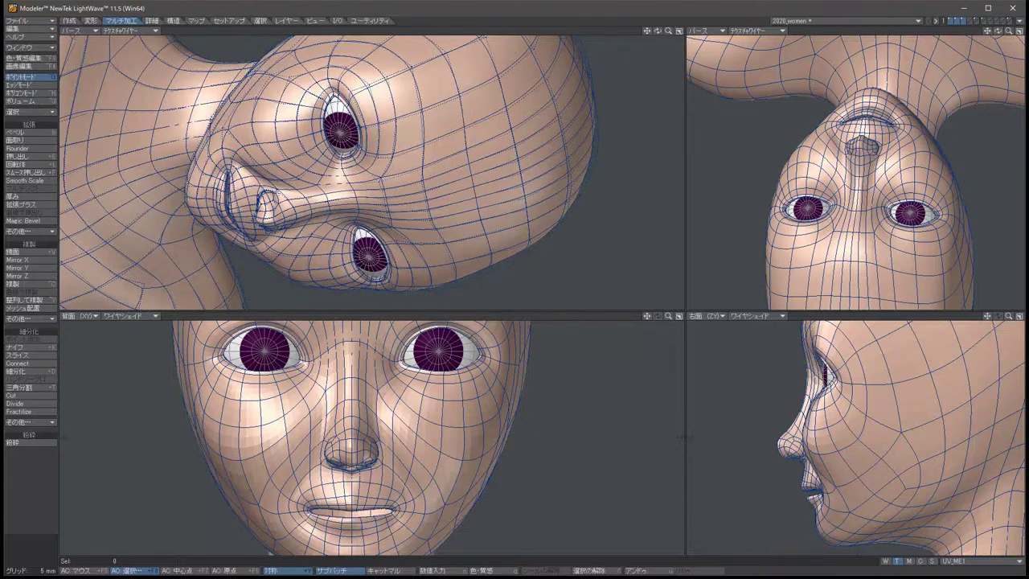
left_click(883, 458)
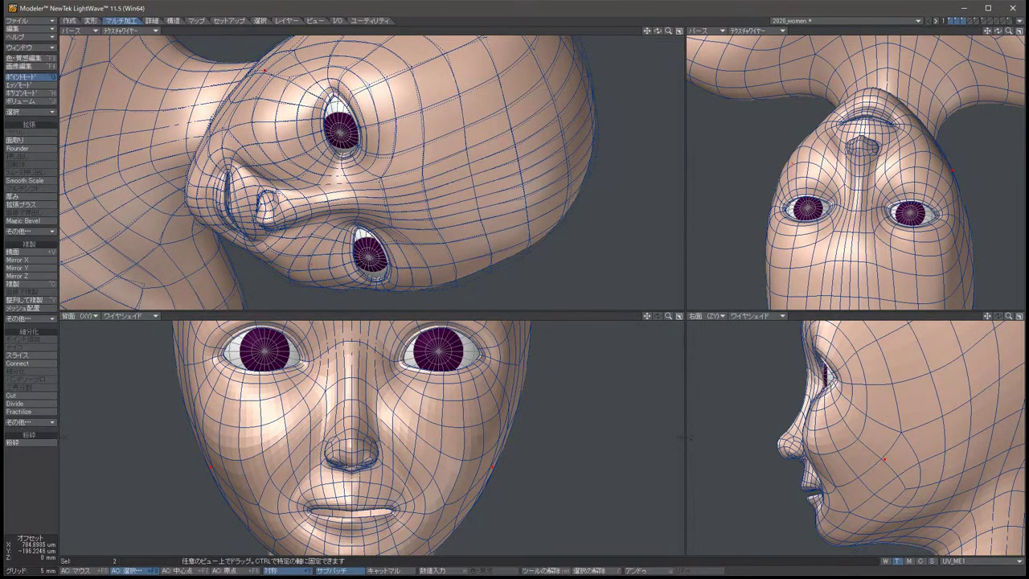
key("slash")
left_click_drag(855, 173, 976, 140, "alt")
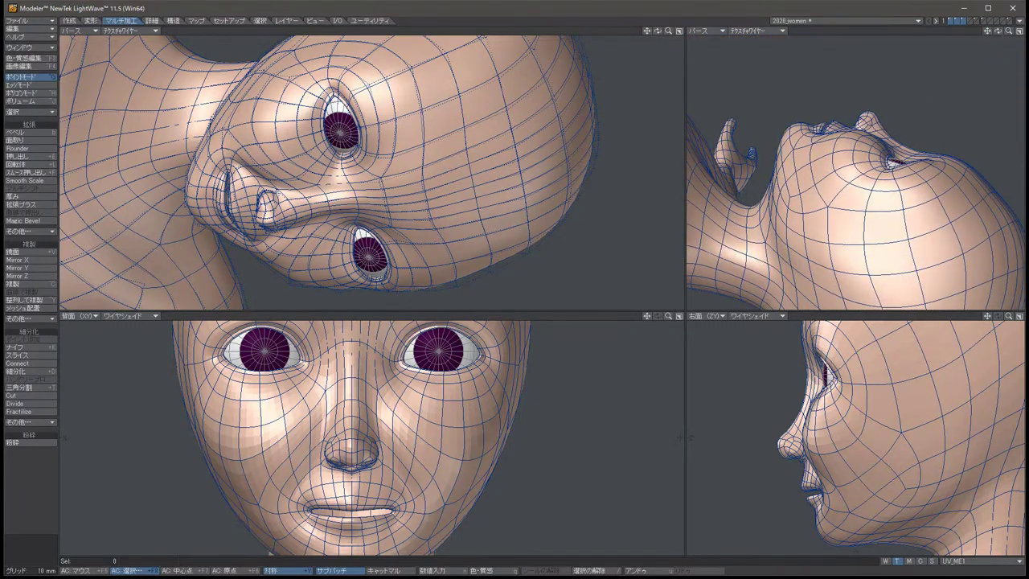
left_click_drag(370, 173, 438, 148, "alt")
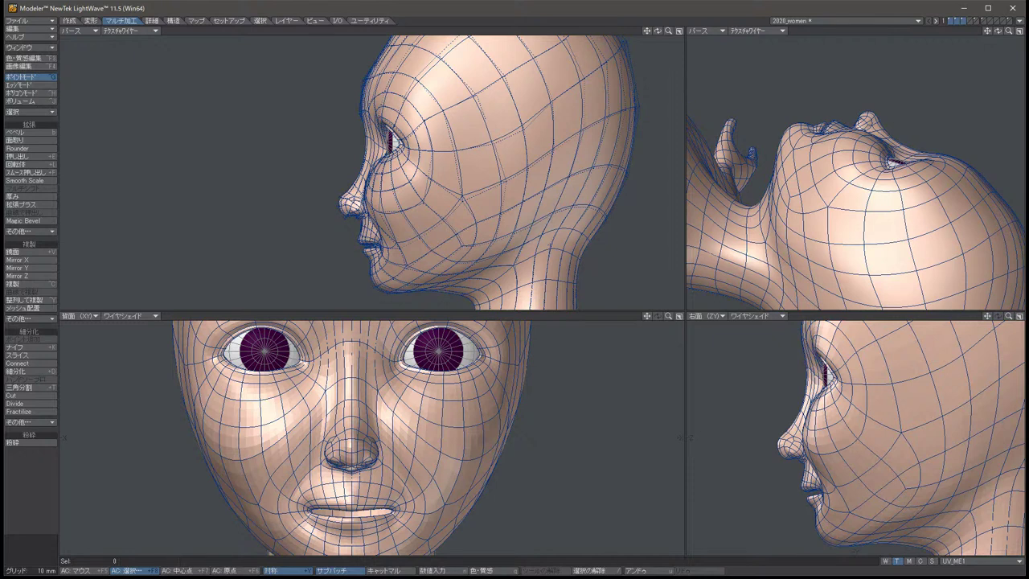
key("space")
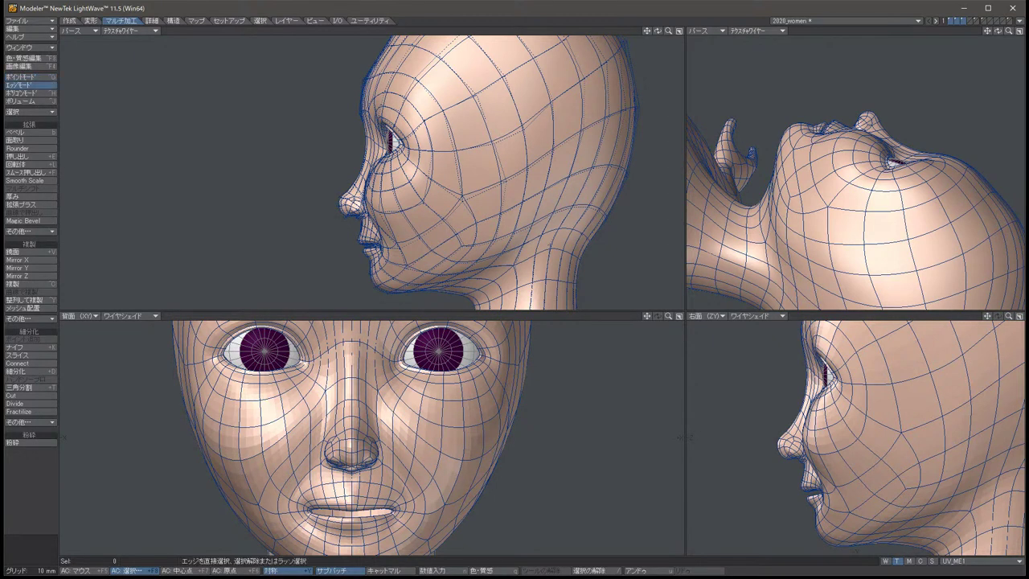
Select the mirrored outer cheek polygons and nudge them slightly.
key("space")
left_click(429, 434)
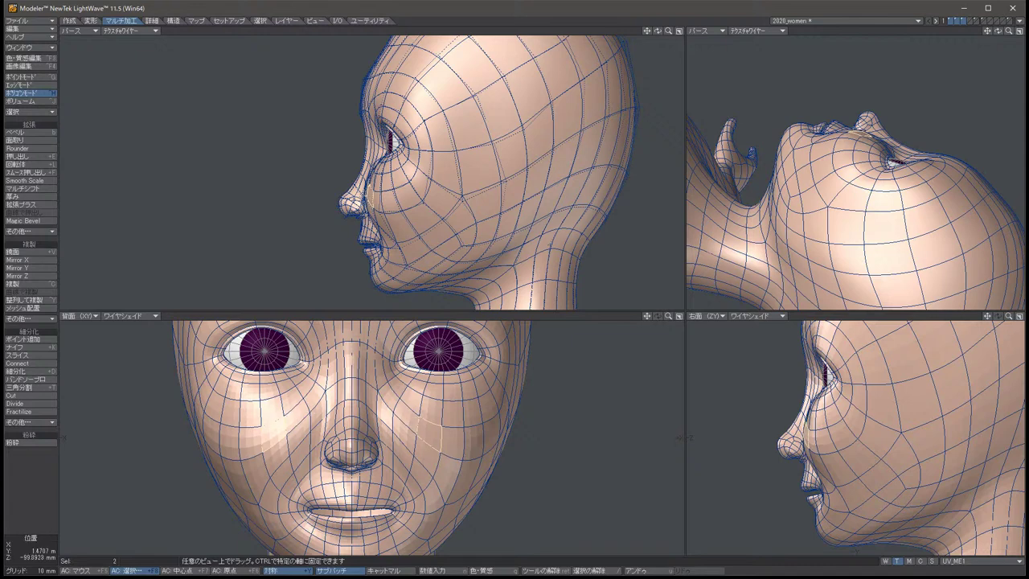
key("space")
key("slash")
left_click(474, 442)
key("t")
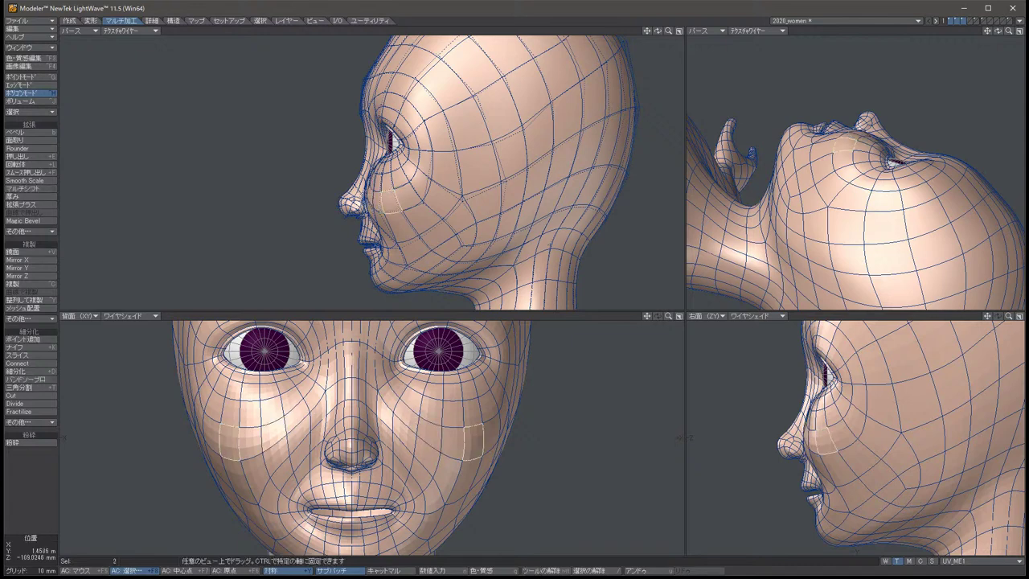
left_click_drag(382, 183, 386, 146)
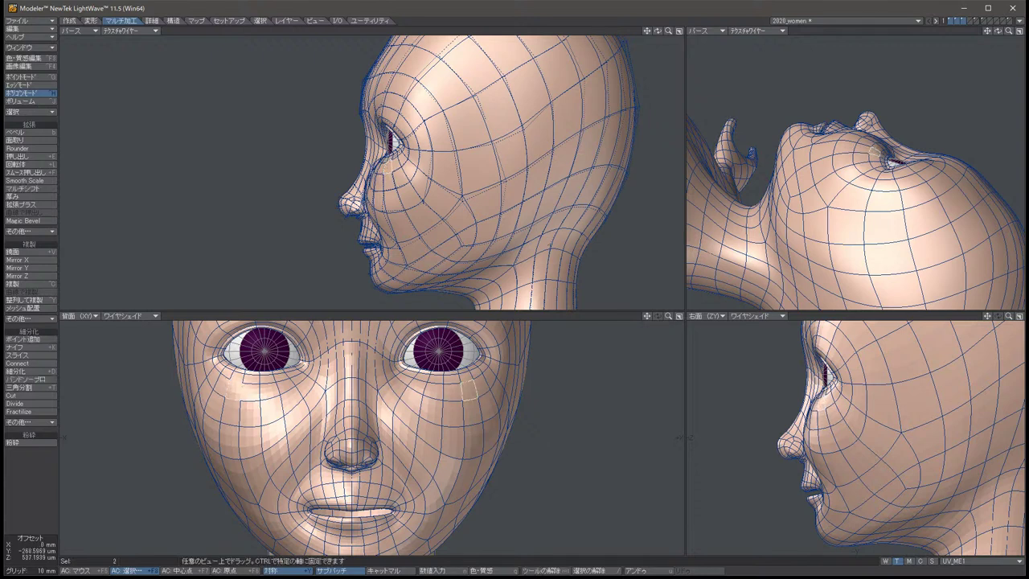
key("space")
key("slash")
Select a column of inner cheek polygons row by row, leaving them unmoved.
left_click(452, 393)
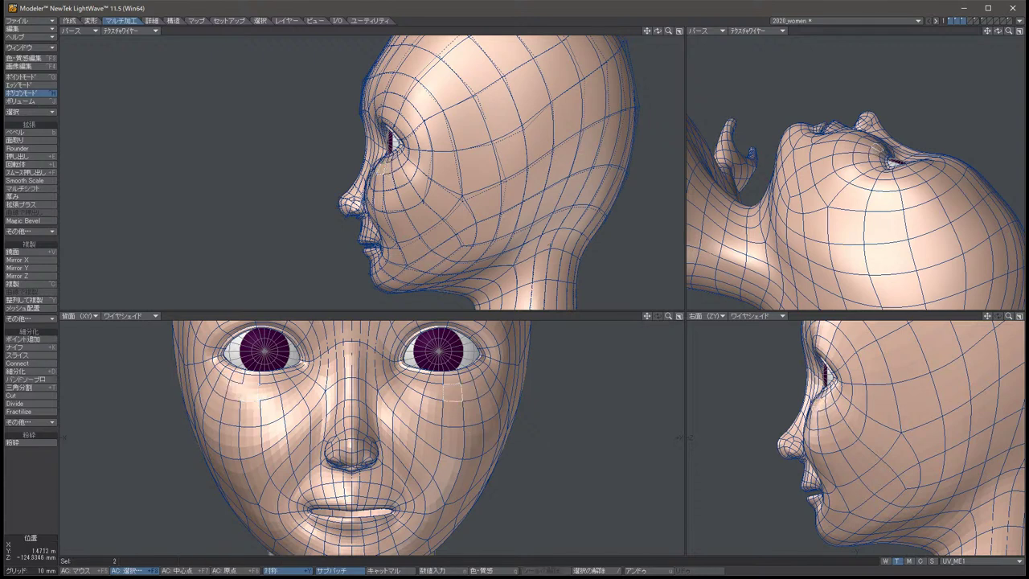
left_click(452, 392)
left_click(451, 414)
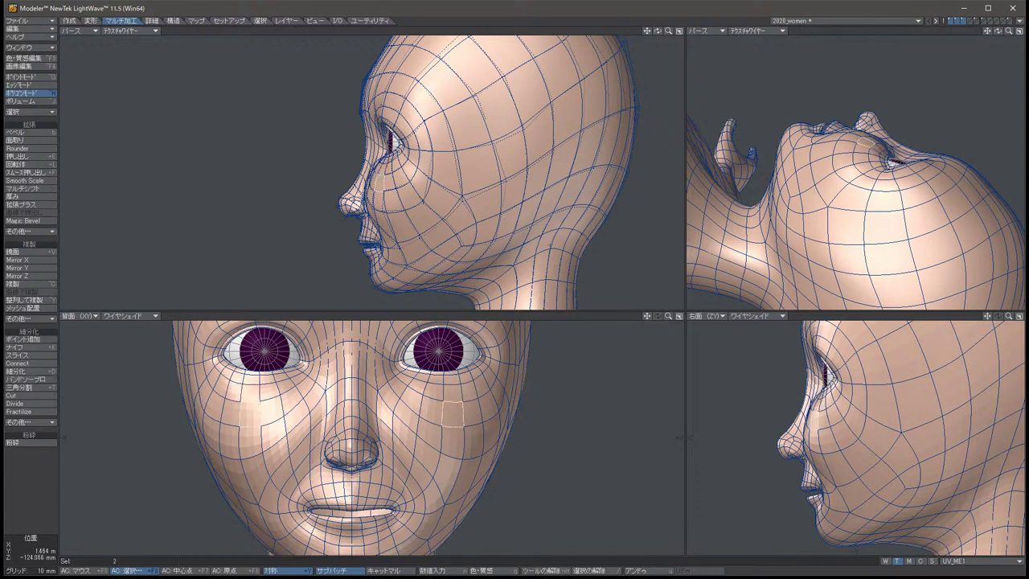
left_click(452, 438)
key("t")
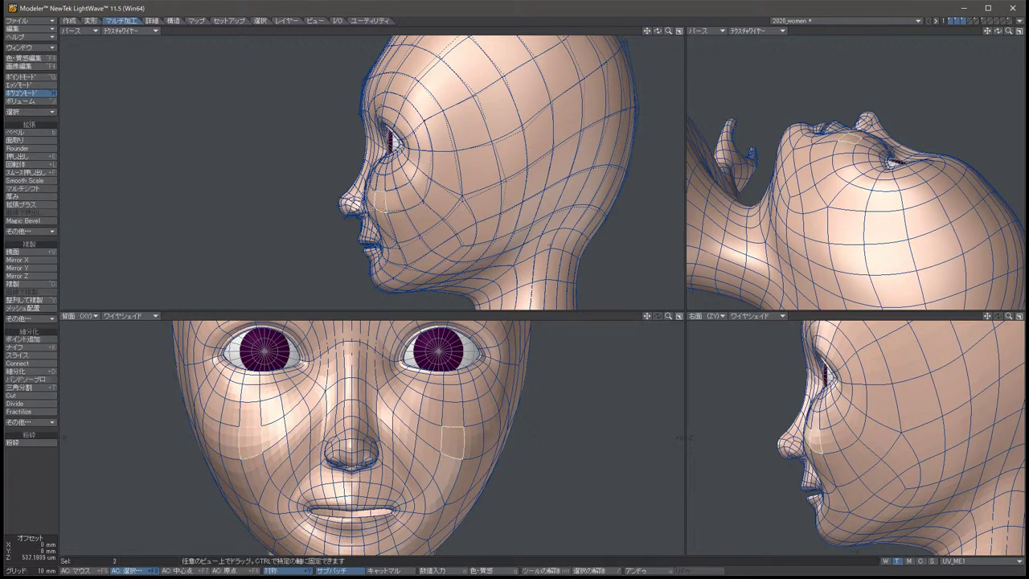
key("space")
key("slash")
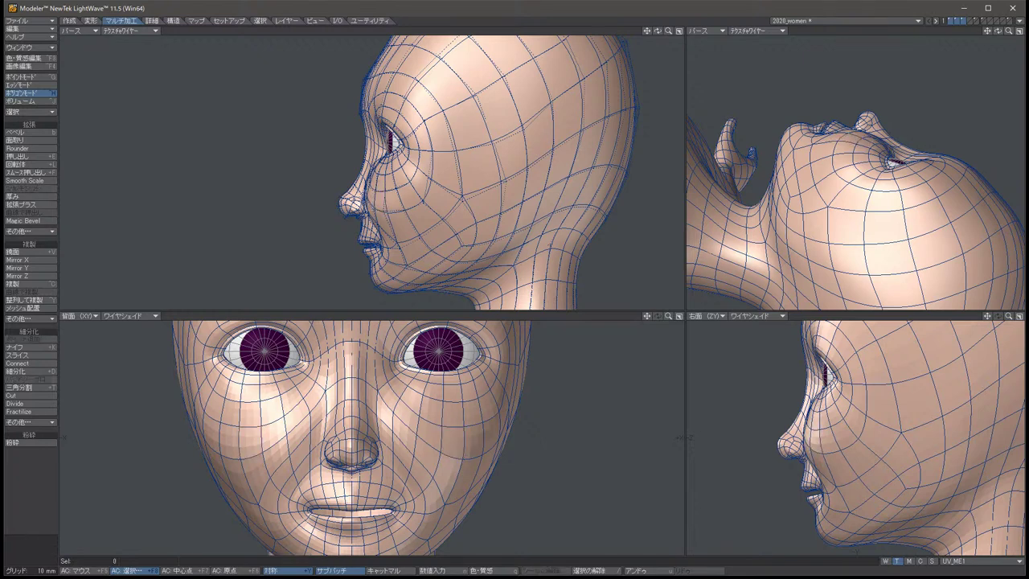
Orbit the second view toward the back of the head and reselect the mirrored cheek polygons.
left_click_drag(997, 31, 788, 135)
left_click(472, 440)
key("t")
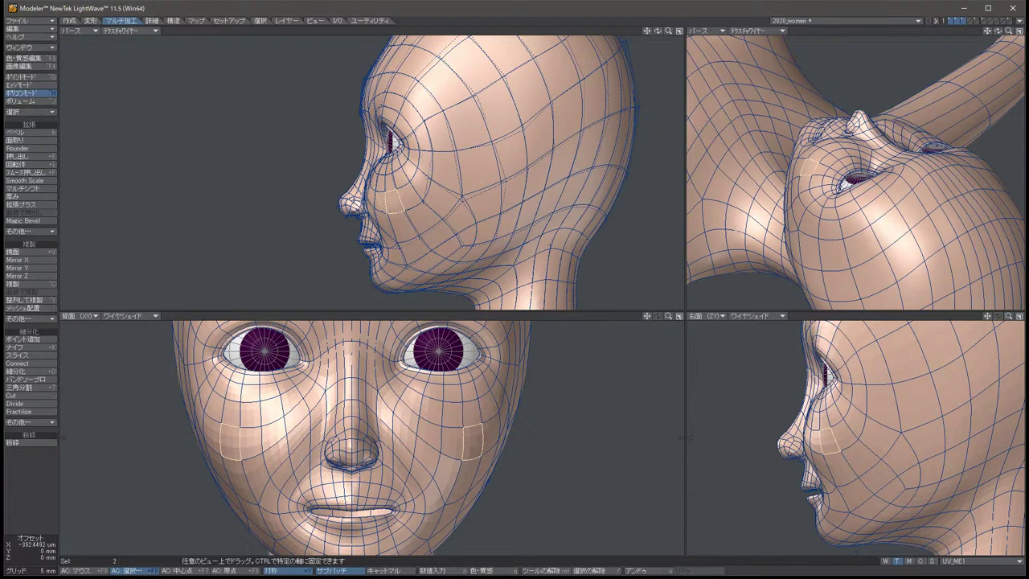
key("space")
key("slash")
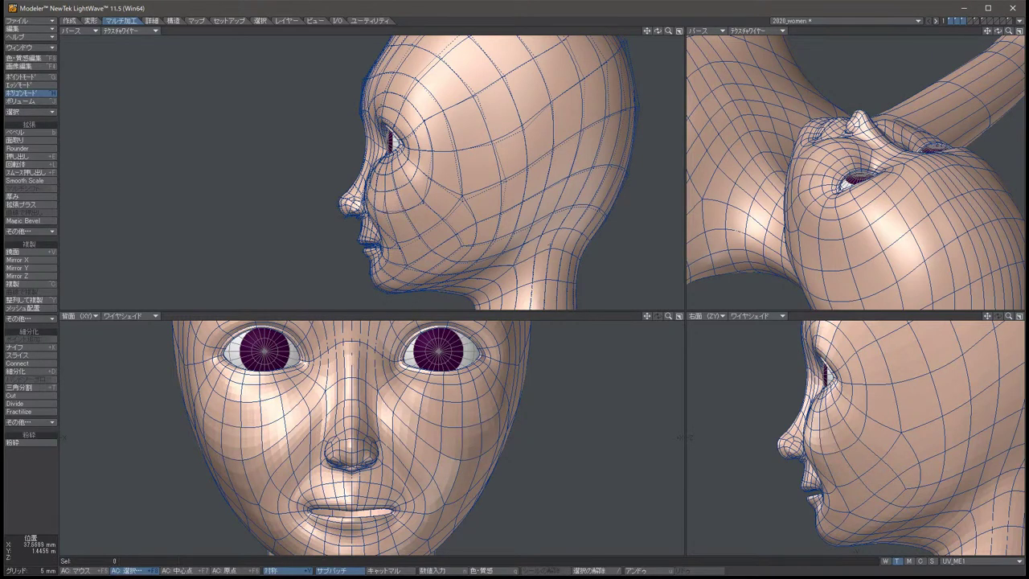
key("u")
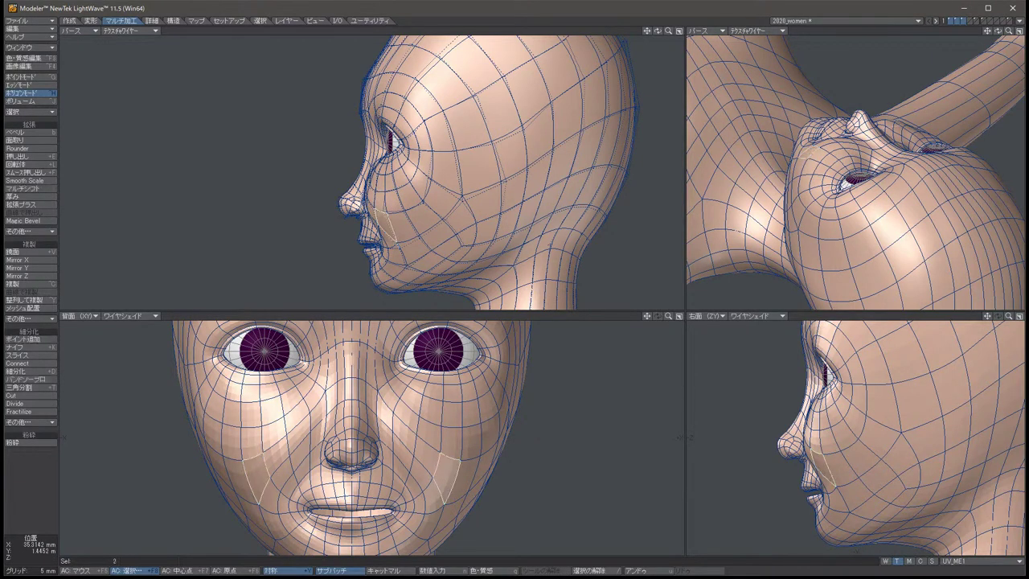
key("slash")
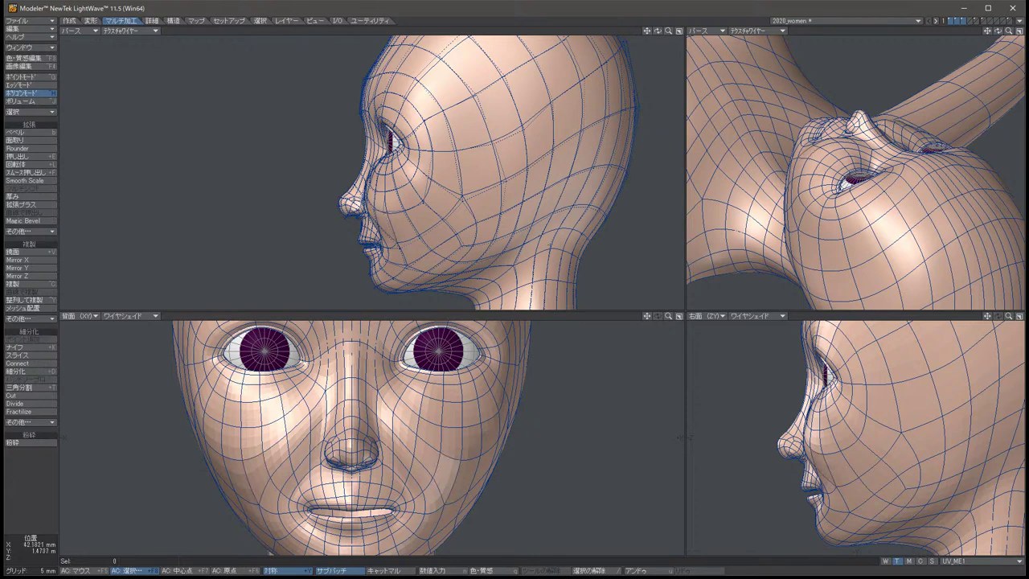
scroll(395, 186, "up", 5)
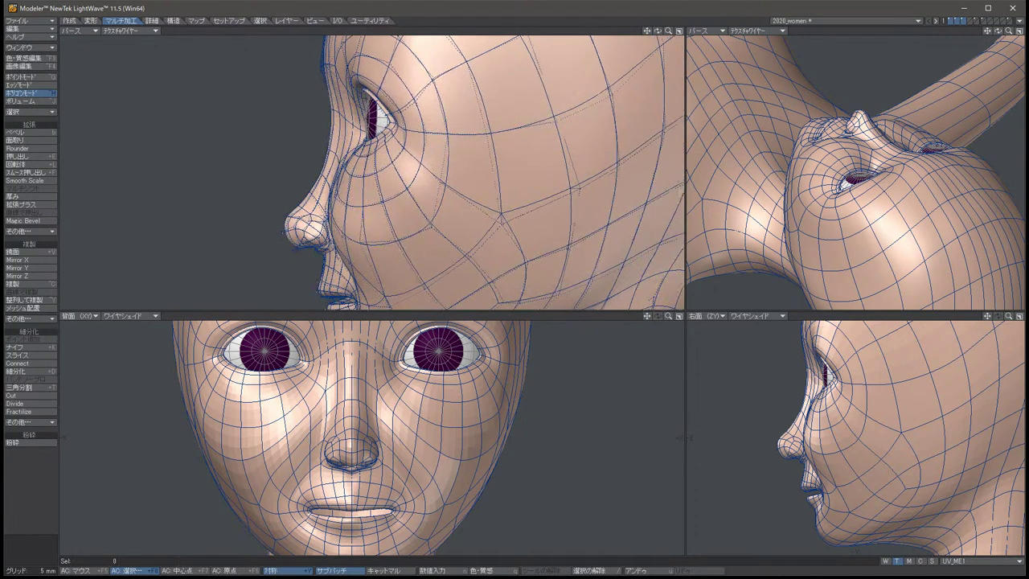
key("u")
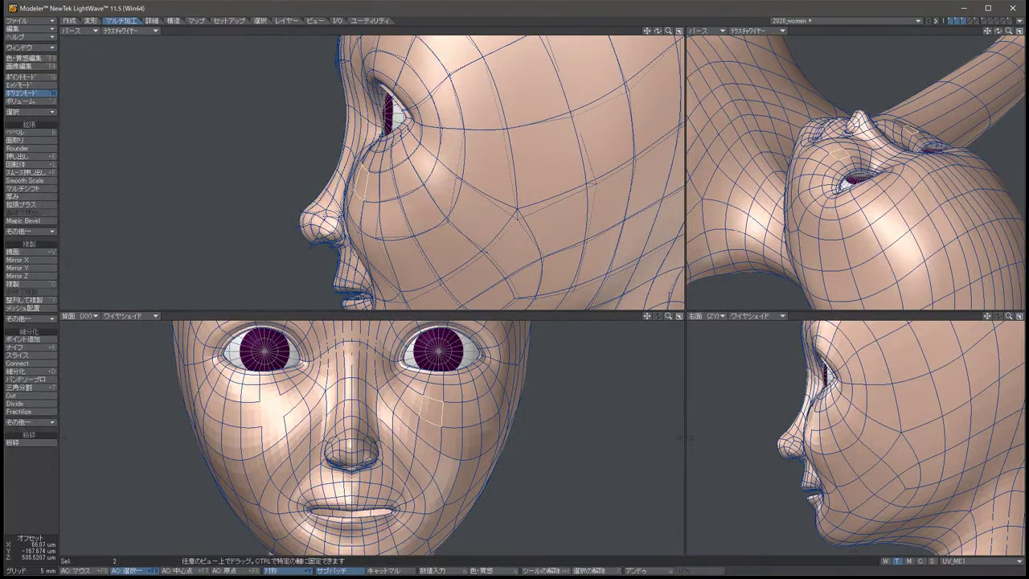
key("slash")
key("u")
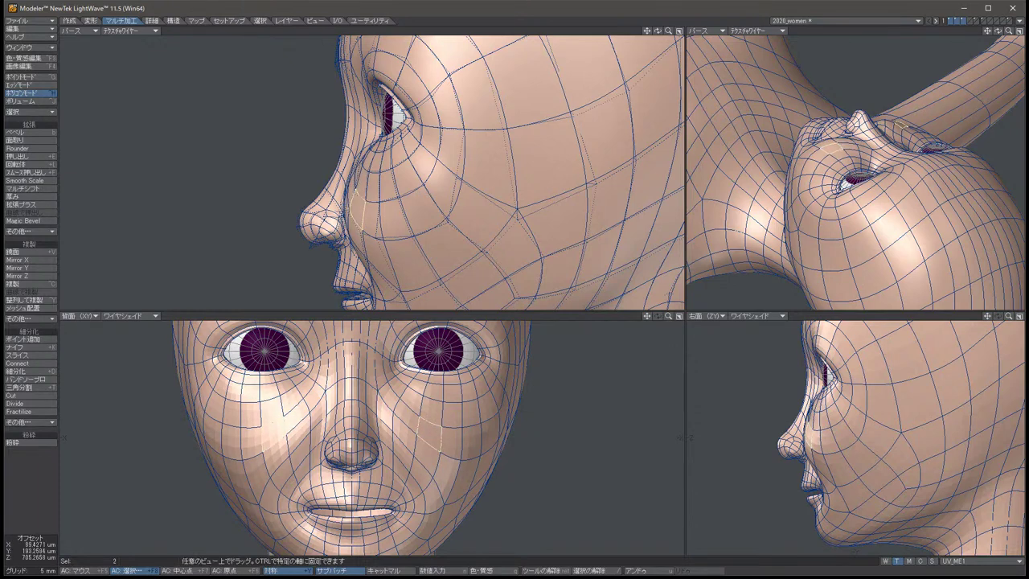
key("slash")
key("u")
Drag the mirrored cheek polygons to reshape the cheeks, then return to point editing.
left_click_drag(346, 450, 376, 488)
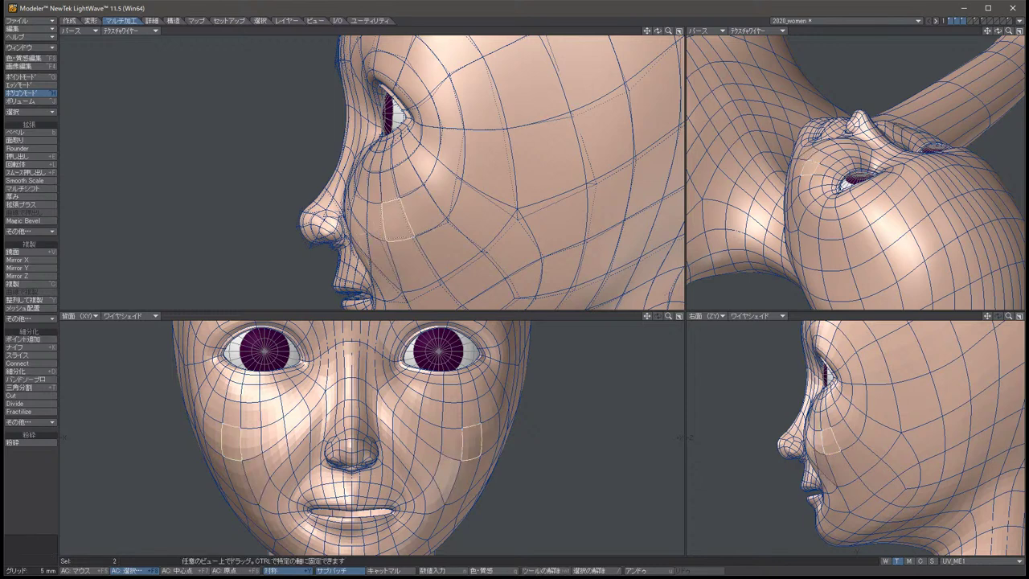
key("slash")
key("Down")
key("Down")
key("Down")
key("Down")
key("Down")
key("Down")
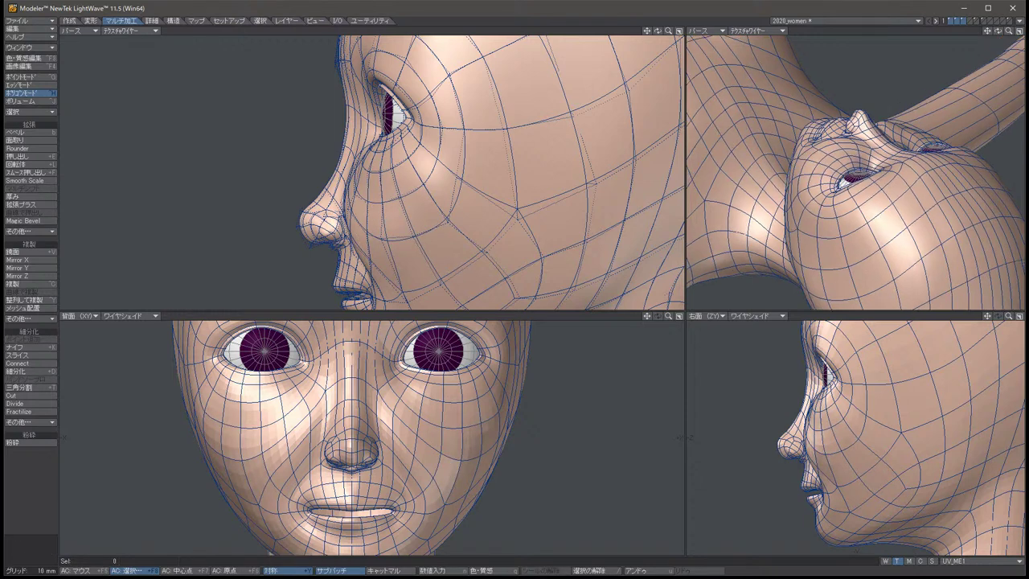
key("Down")
key("Down")
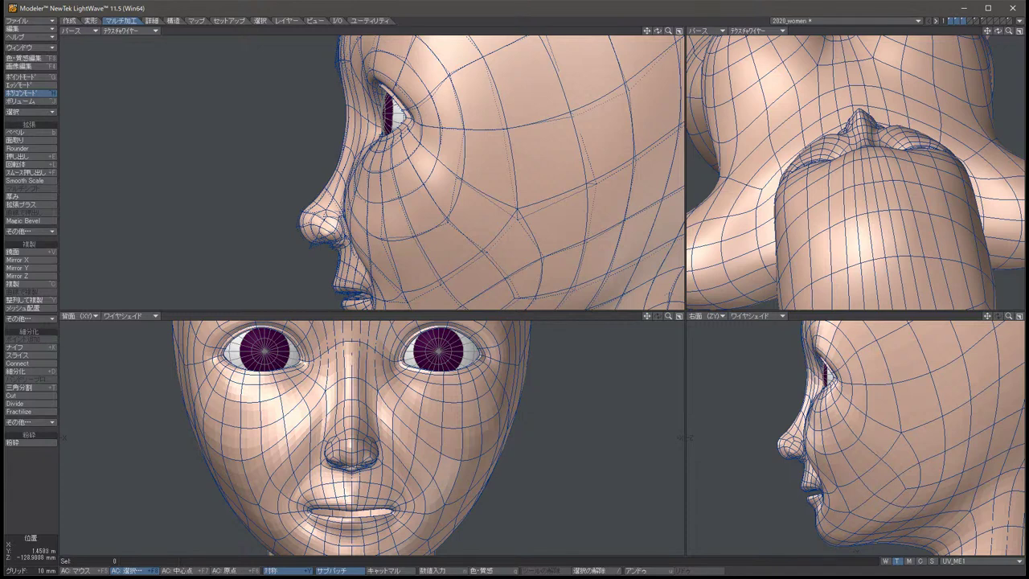
key("t")
key("ctrl+g")
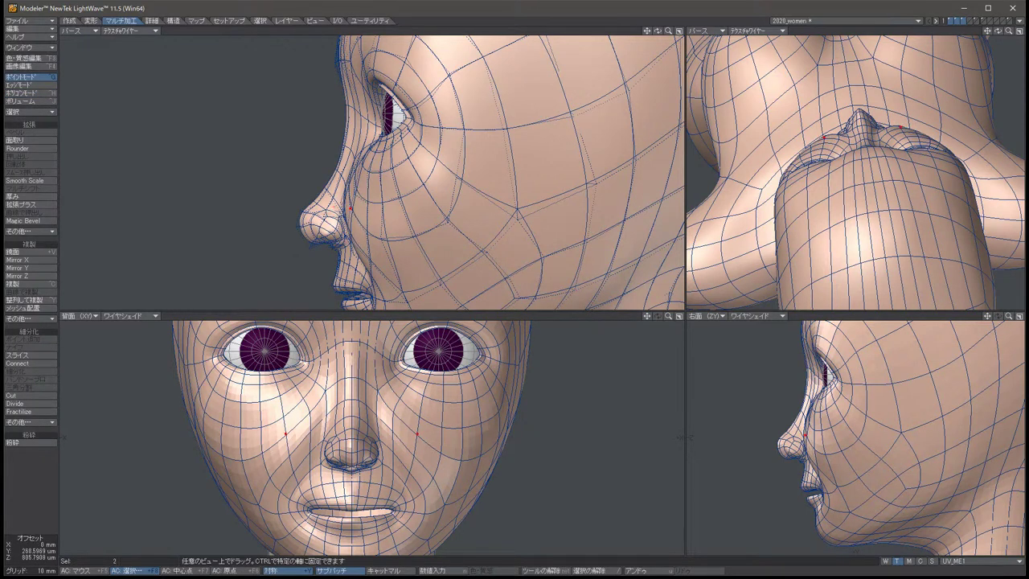
Undo and redo the earlier move of the two selected points.
key("u")
key("shift+u")
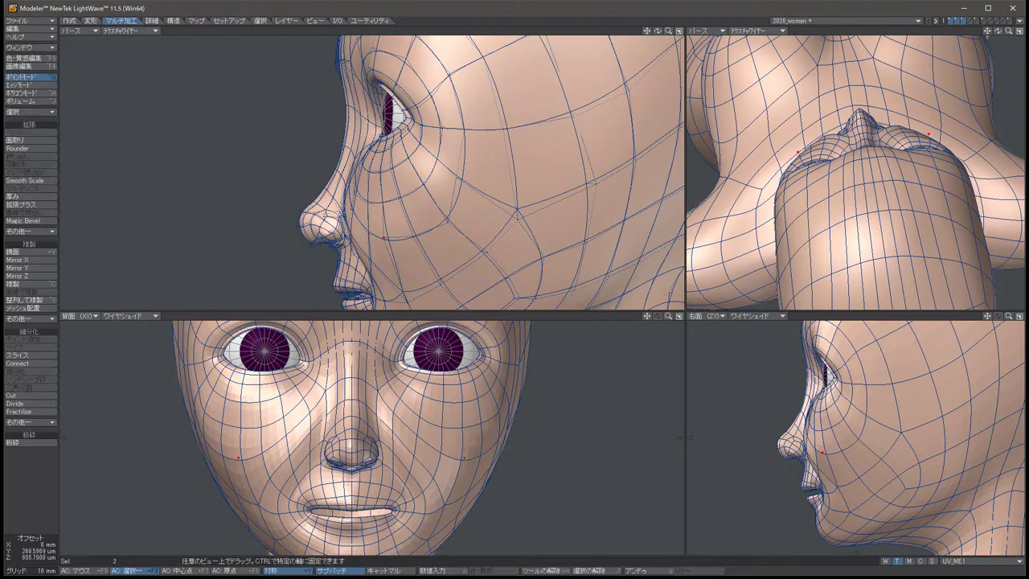
key("u")
key("space")
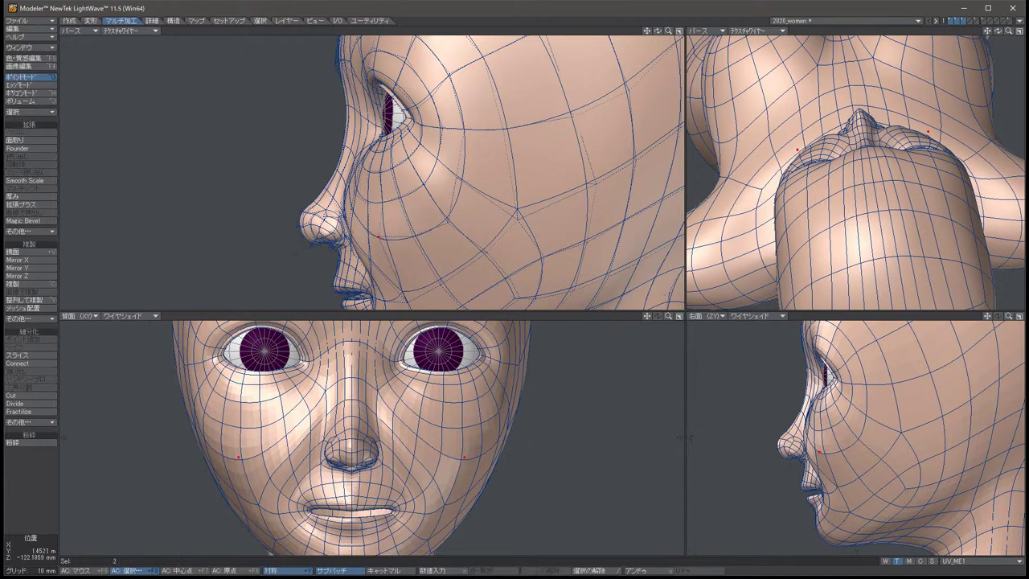
key("t")
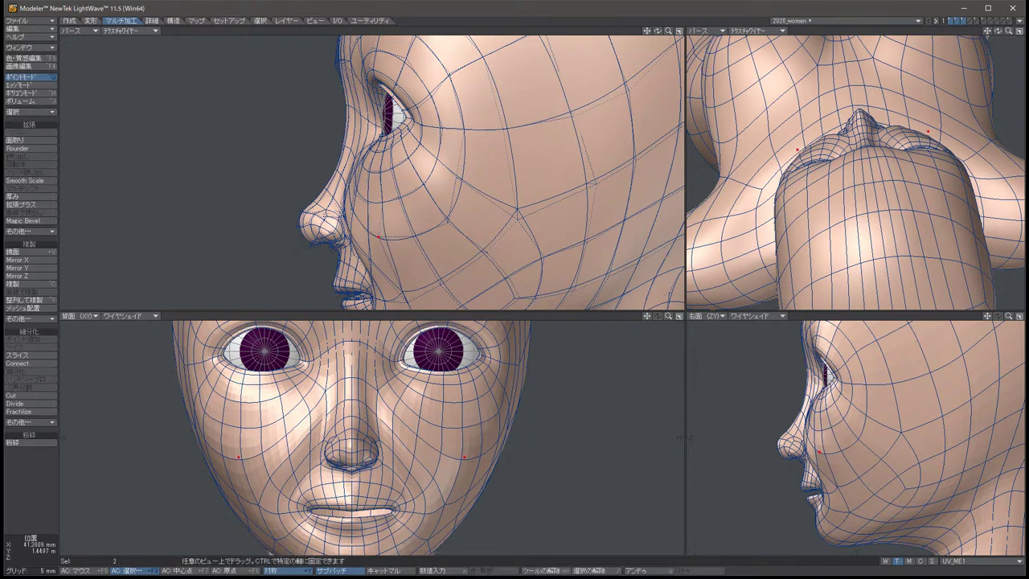
key("shift+u")
Spread the two selected points outward and upward, then deselect them.
key("t")
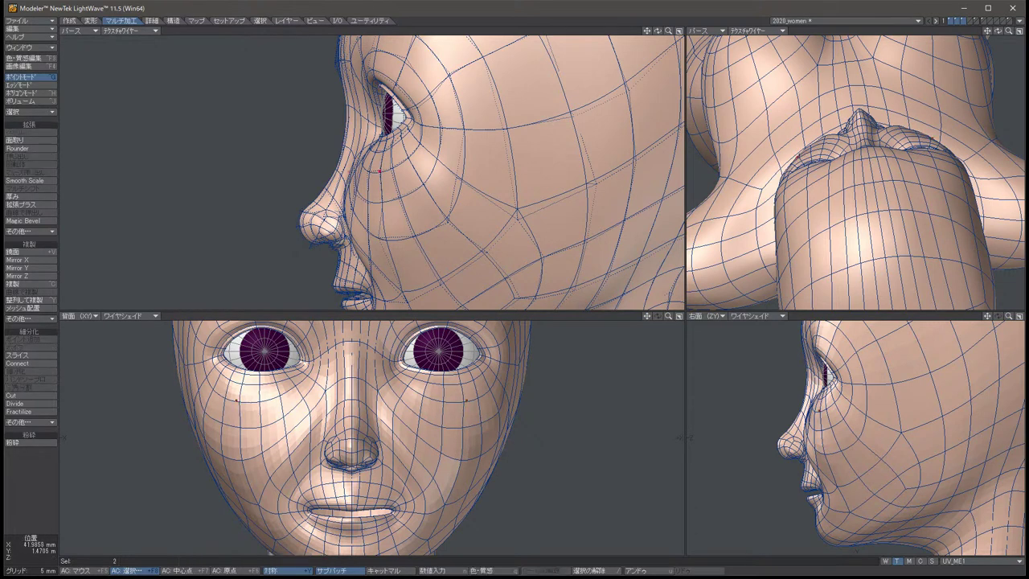
left_click_drag(237, 399, 220, 396)
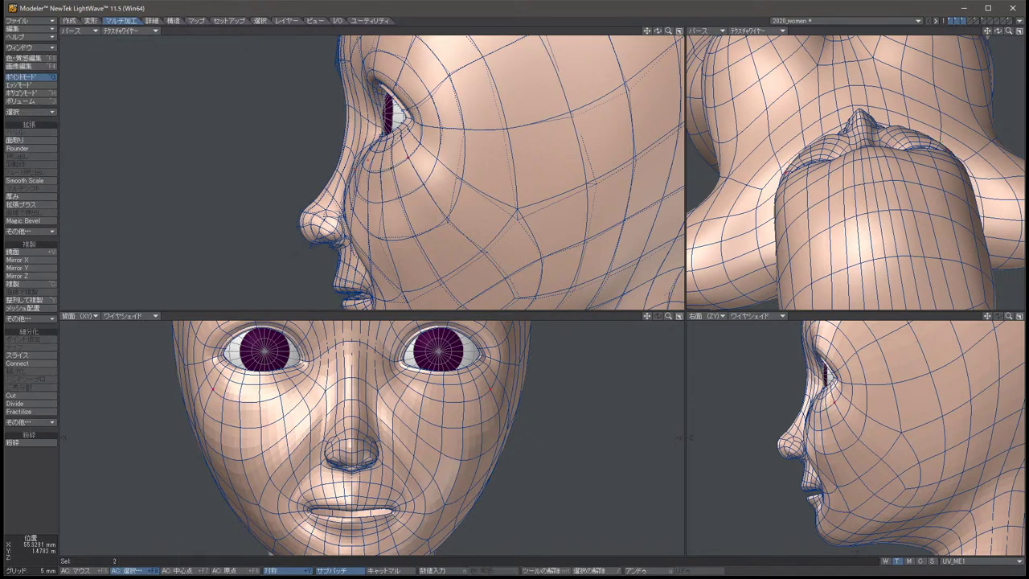
left_click_drag(220, 396, 203, 372)
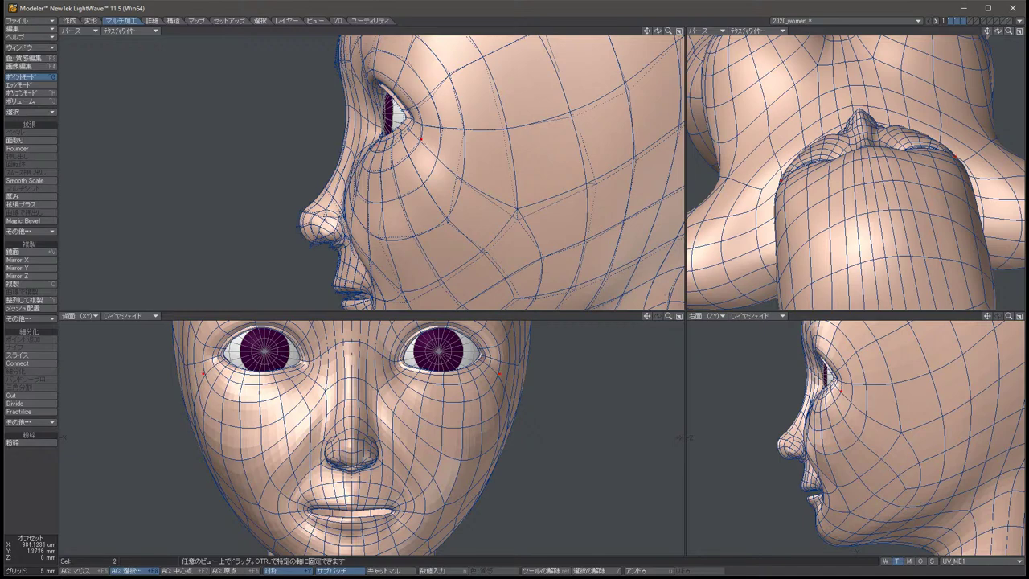
key("space")
key("slash")
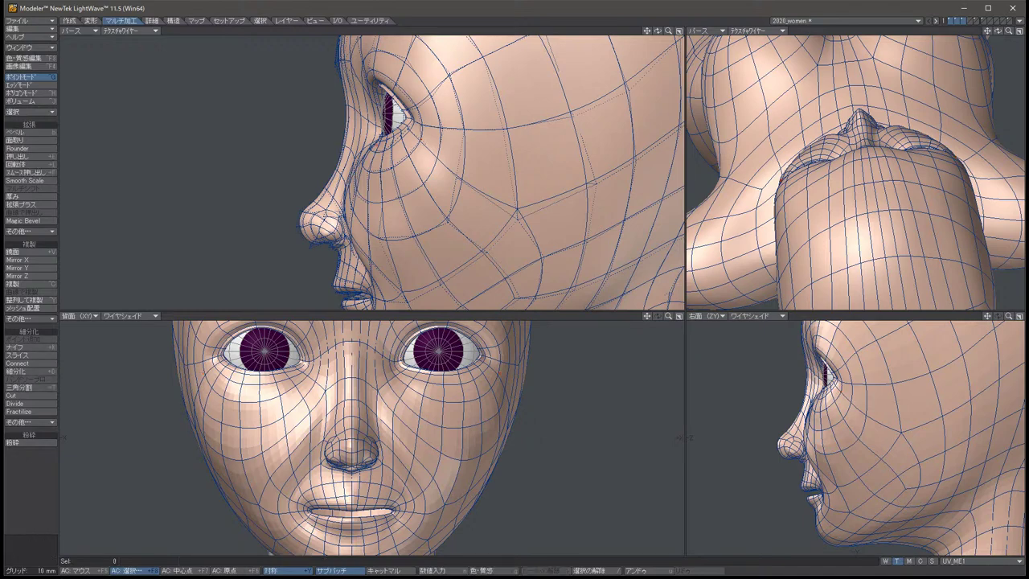
left_click_drag(855, 172, 901, 151, "alt")
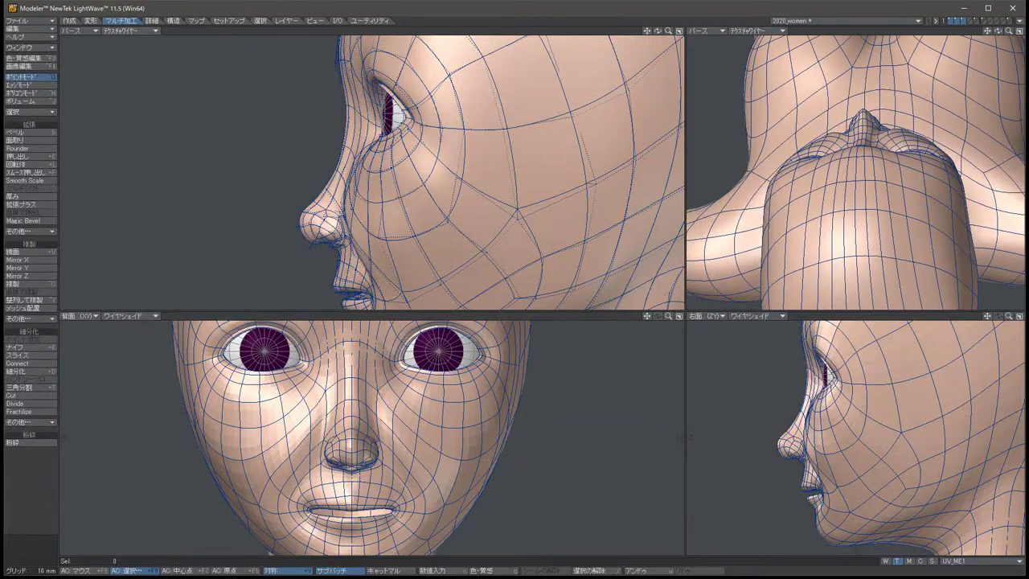
Select the mirrored under-eye points and raise them.
left_click(281, 391)
key("t")
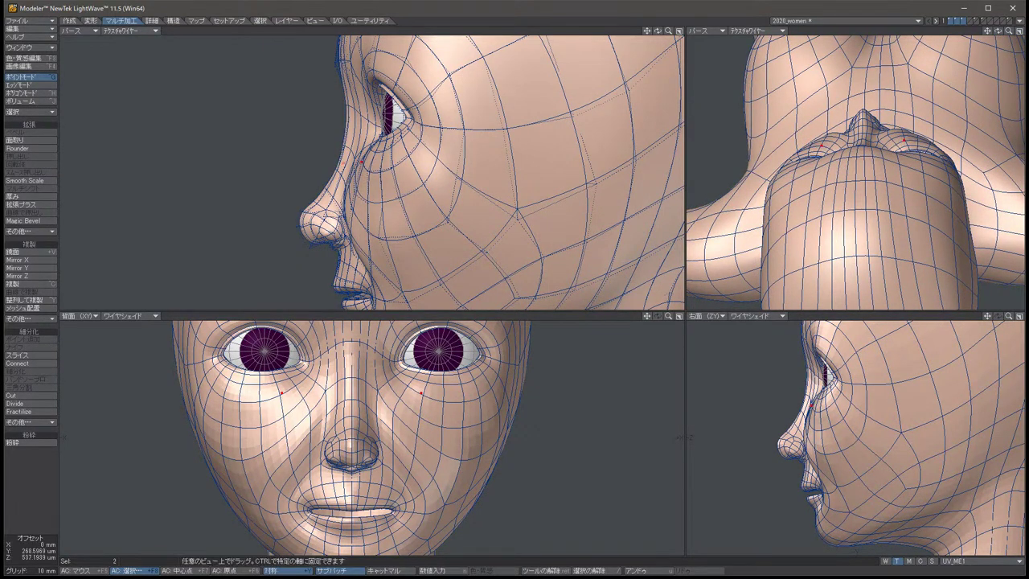
key("space")
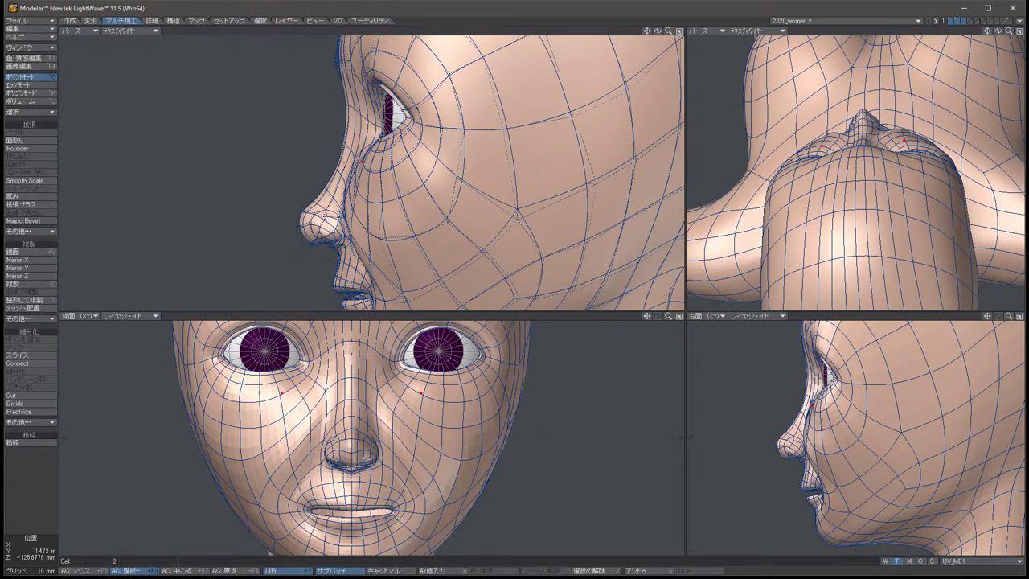
left_click(16, 159)
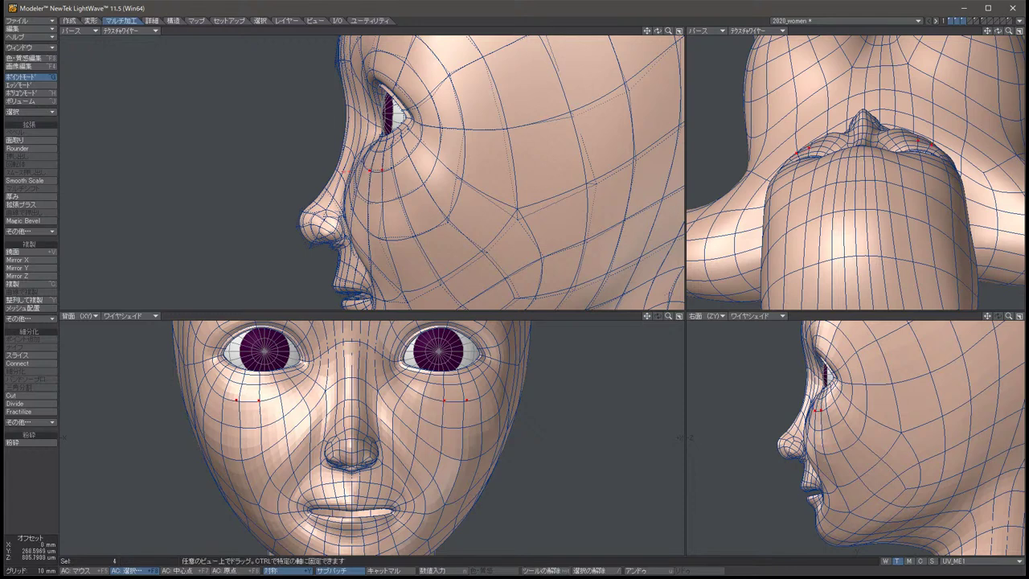
key("ctrl+z")
left_click_drag(221, 399, 294, 383)
key("space")
Nudge the under-eye points inward toward the nose in small steps.
left_click(16, 160)
key("space")
left_click(16, 159)
key("space")
left_click(16, 160)
key("space")
left_click(17, 159)
key("space")
left_click(16, 159)
key("space")
key("t")
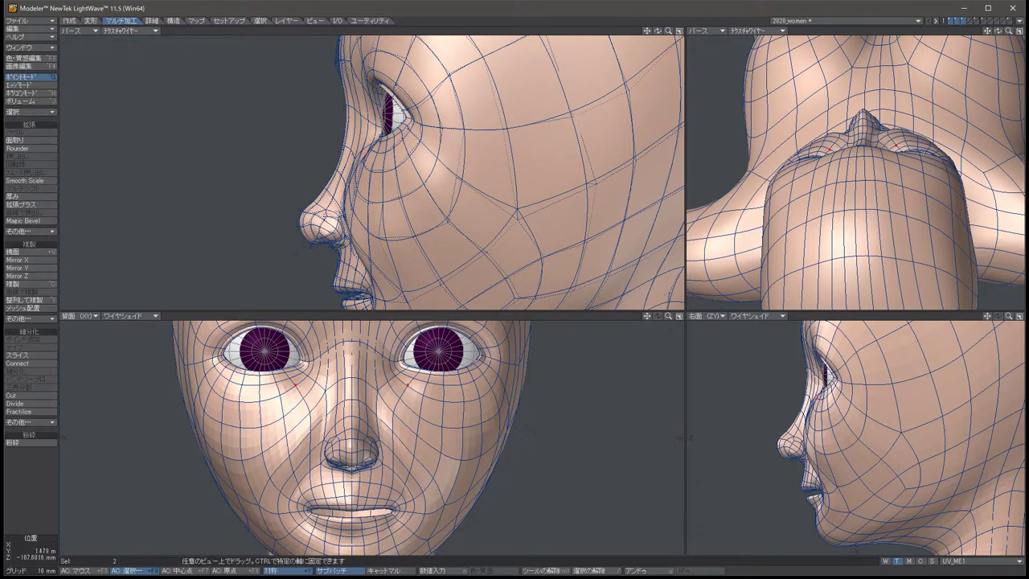
key("space")
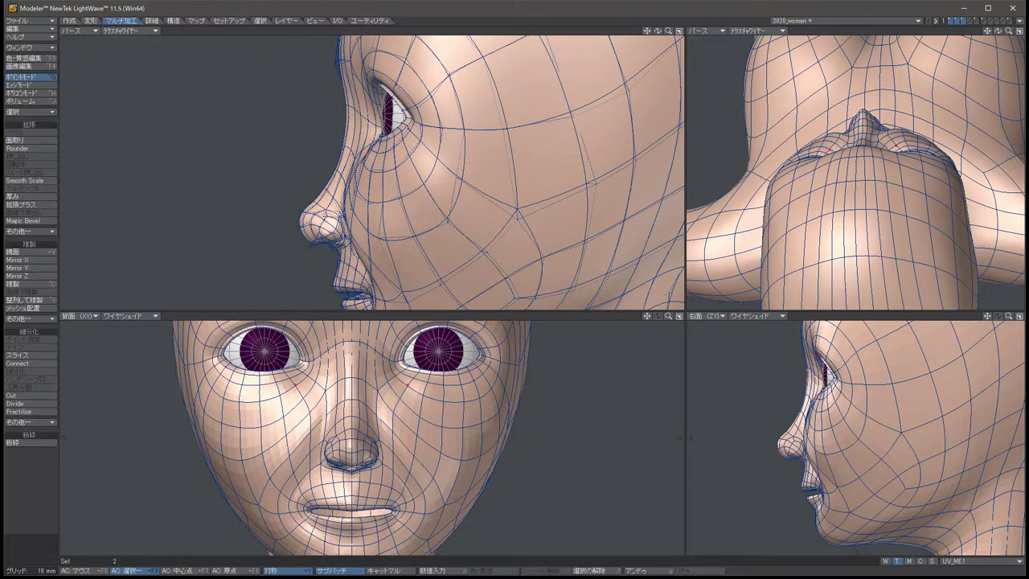
key("slash")
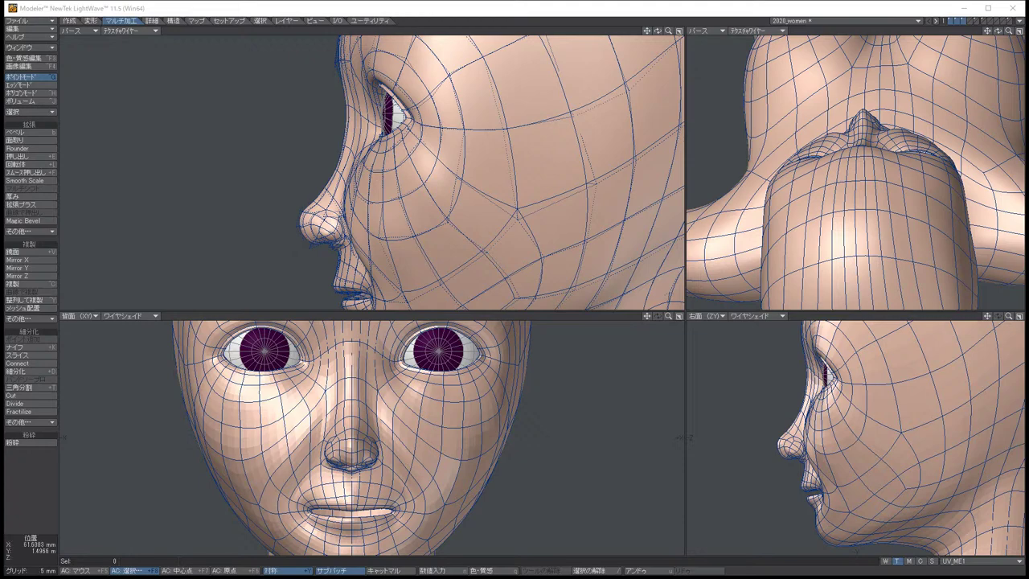
Orbit the perspective view to a side profile, zoom the Back view, then orbit to a three-quarter front.
key("Up")
key("Up")
key("Up")
key("Up")
key("Up")
key("Up")
key("Up")
key("Up")
key("Up")
key("Up")
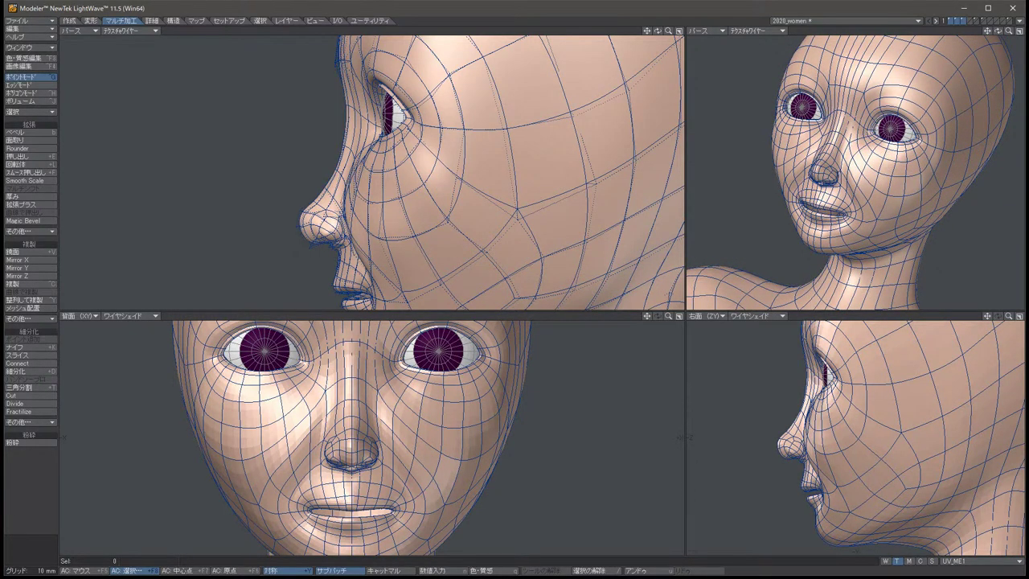
left_click_drag(998, 31, 946, 31)
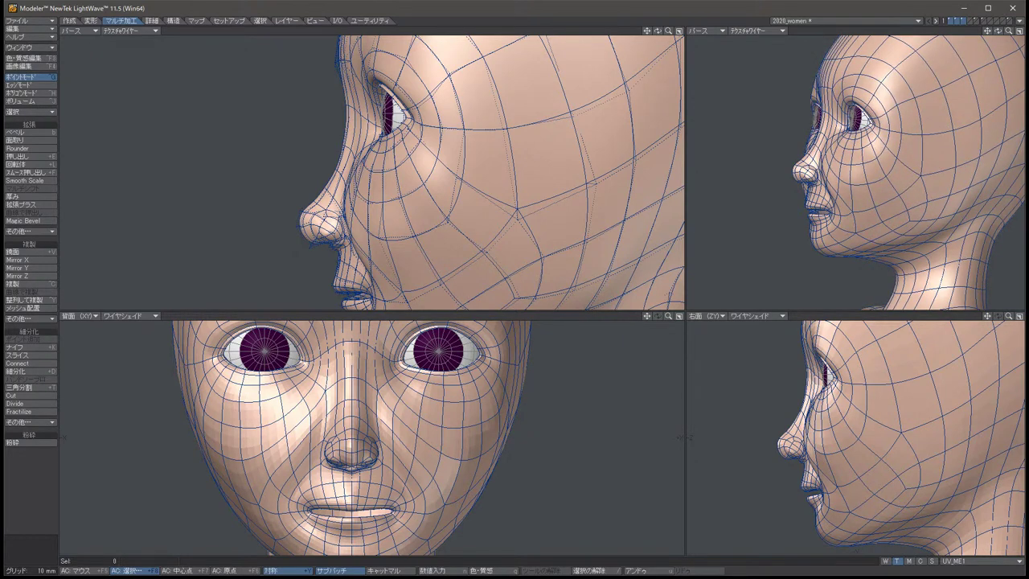
scroll(345, 438, "up", 2)
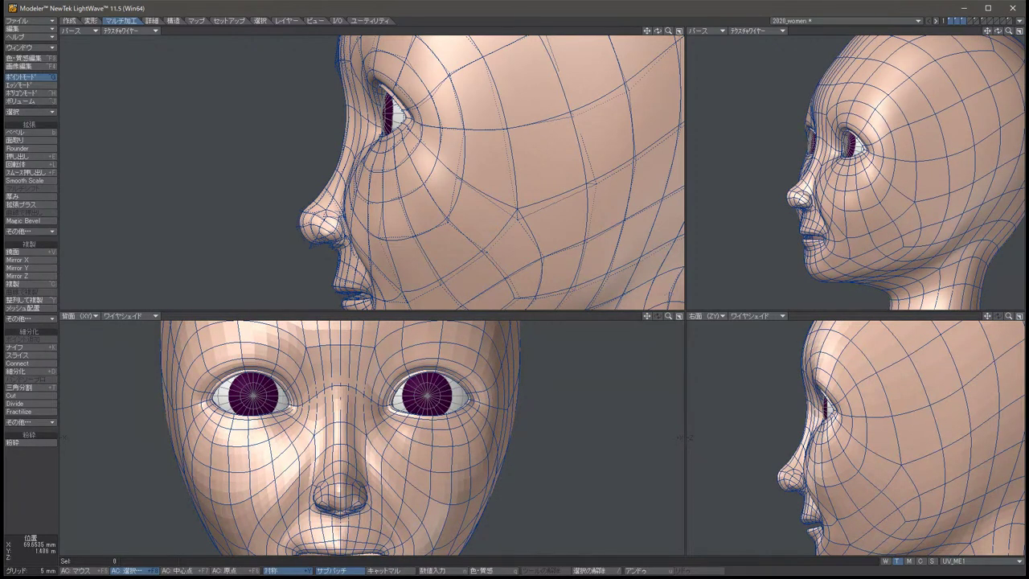
left_click_drag(852, 201, 984, 217, "alt")
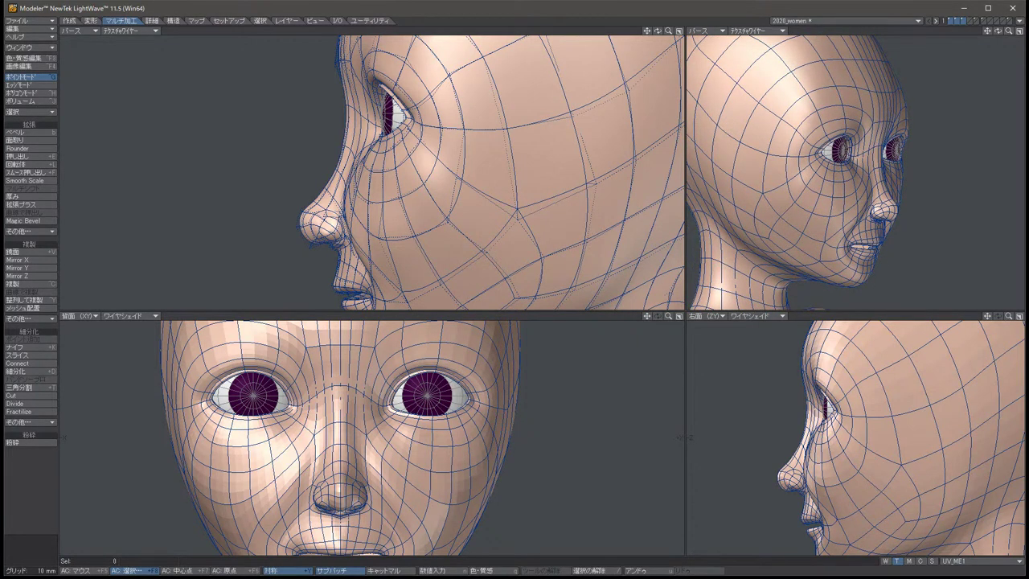
In Edge mode, nudge the mirrored edge pair beside the outer eyes slightly up and outward.
key("ctrl+h")
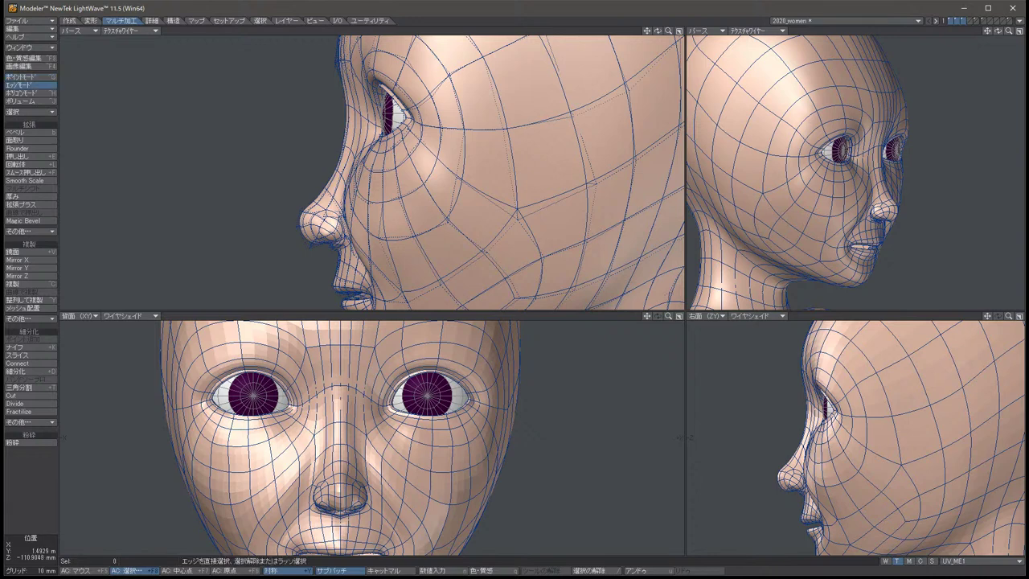
left_click(419, 98)
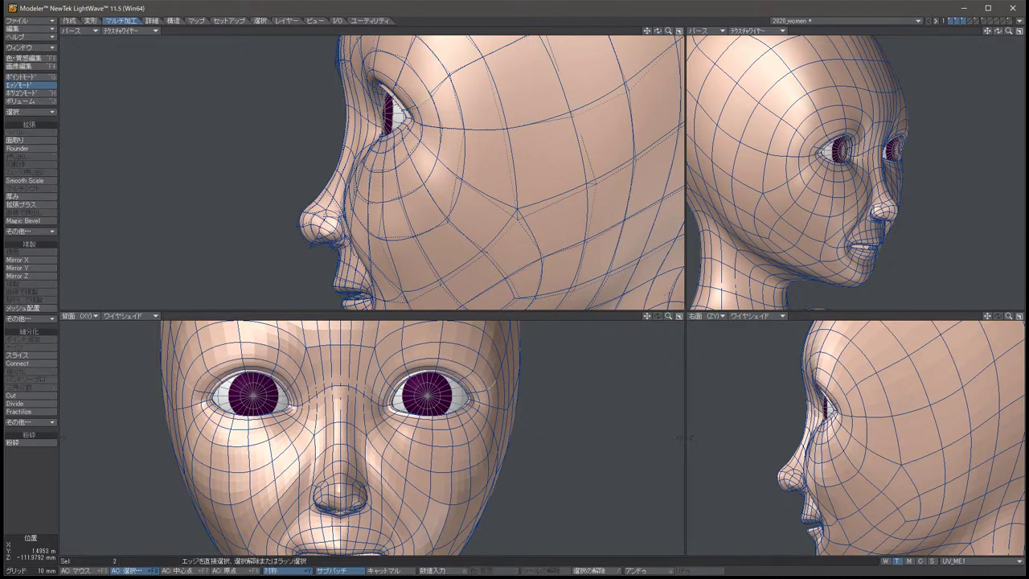
key("t")
left_click_drag(420, 98, 423, 93)
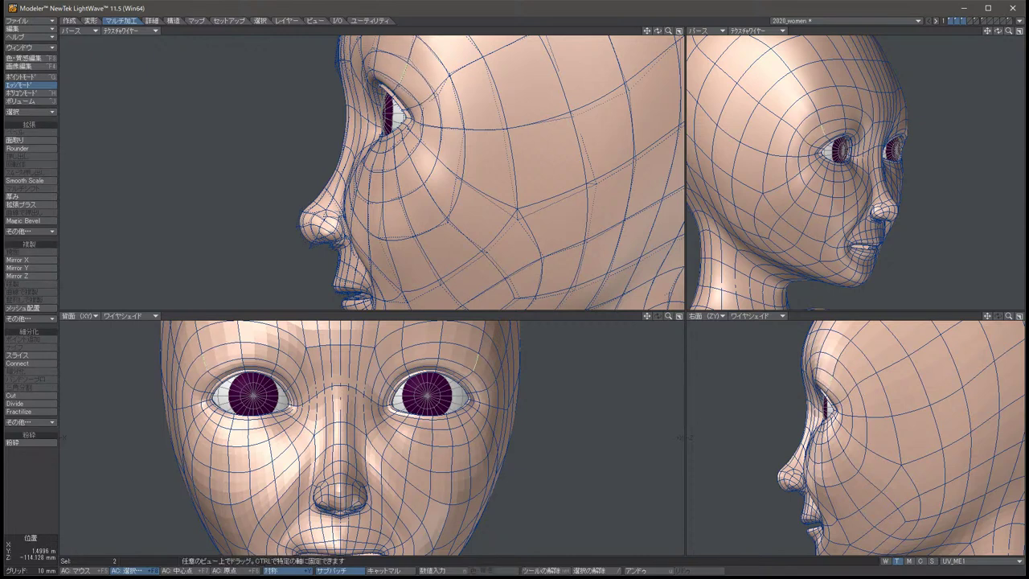
key("space")
key("t")
key("space")
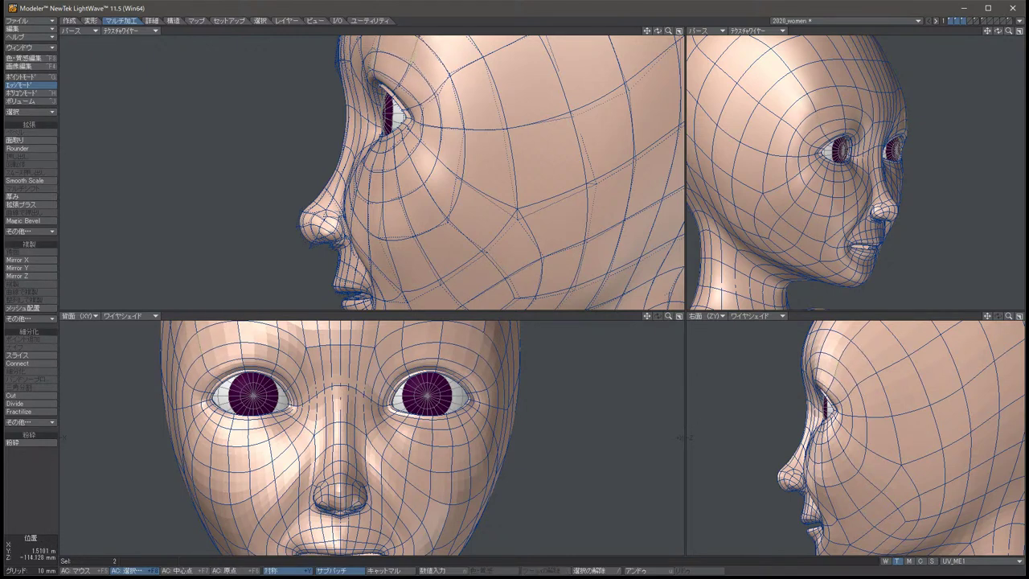
key("t")
key("space")
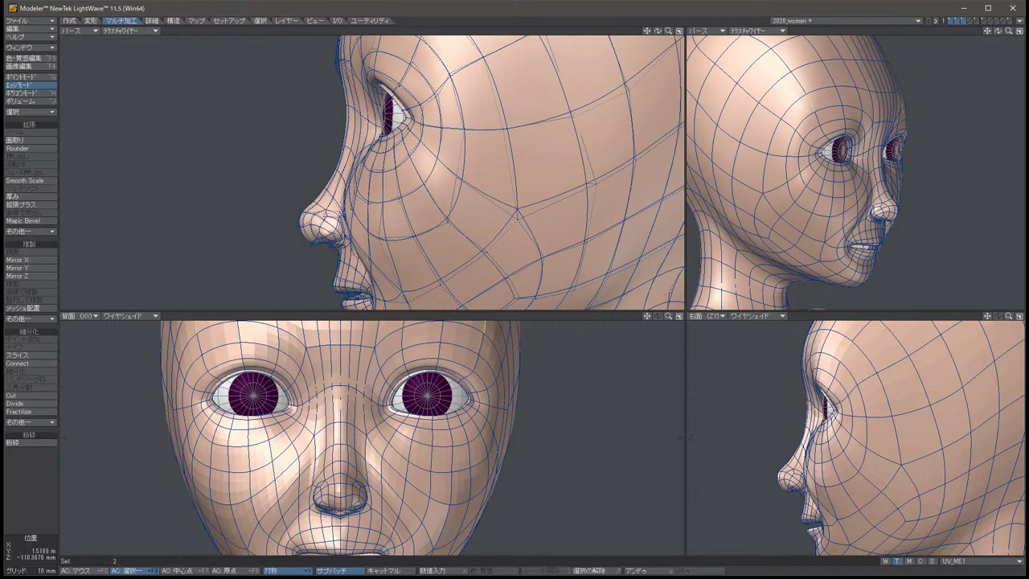
left_click_drag(852, 177, 784, 177, "alt")
key("slash")
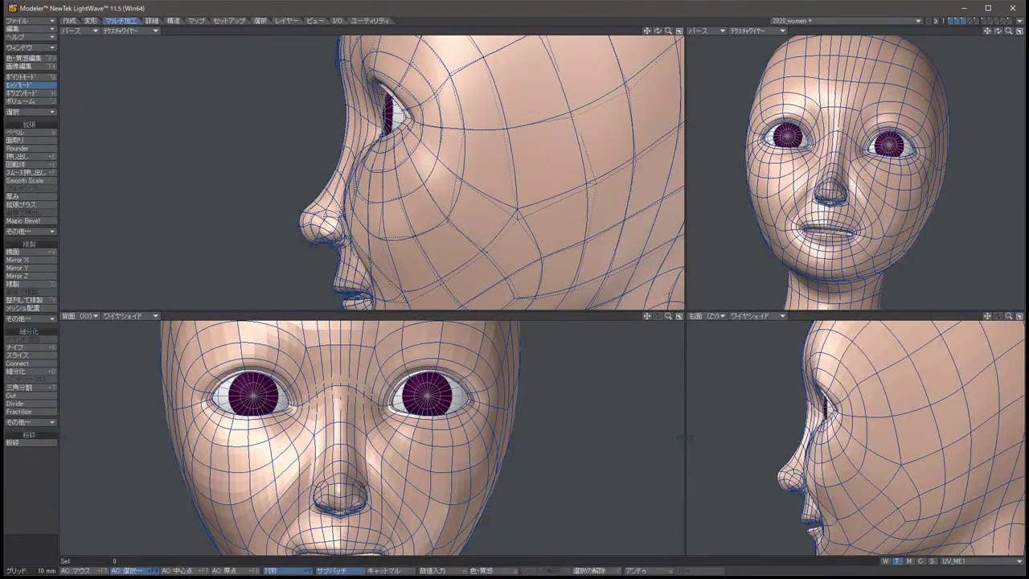
Orbit and zoom the upper-left view to face the head front-on with the chin in view.
left_click_drag(482, 176, 337, 180, "alt")
scroll(397, 173, "down", 5)
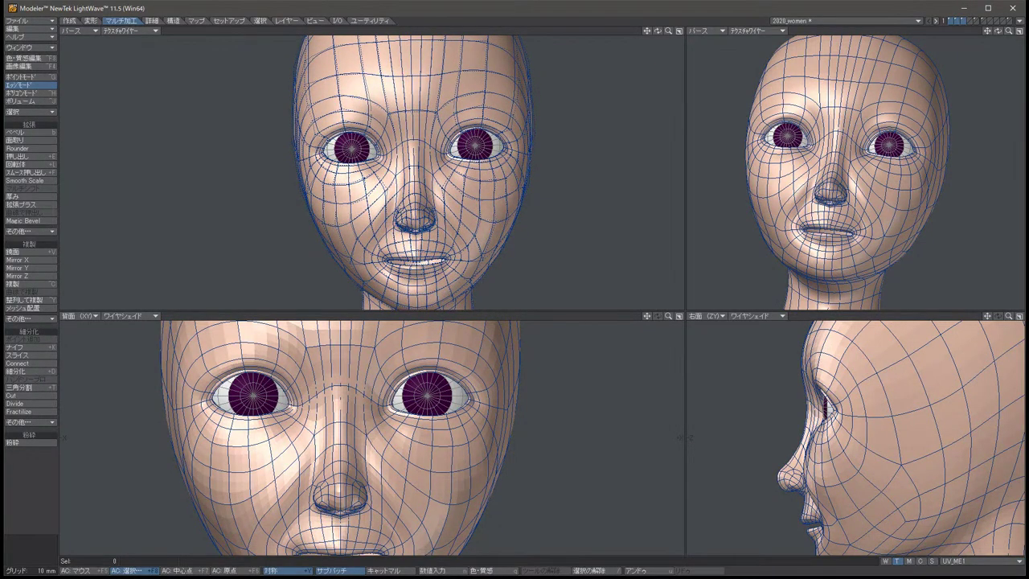
left_click_drag(337, 180, 367, 205, "alt")
left_click_drag(454, 546, 462, 482, "alt")
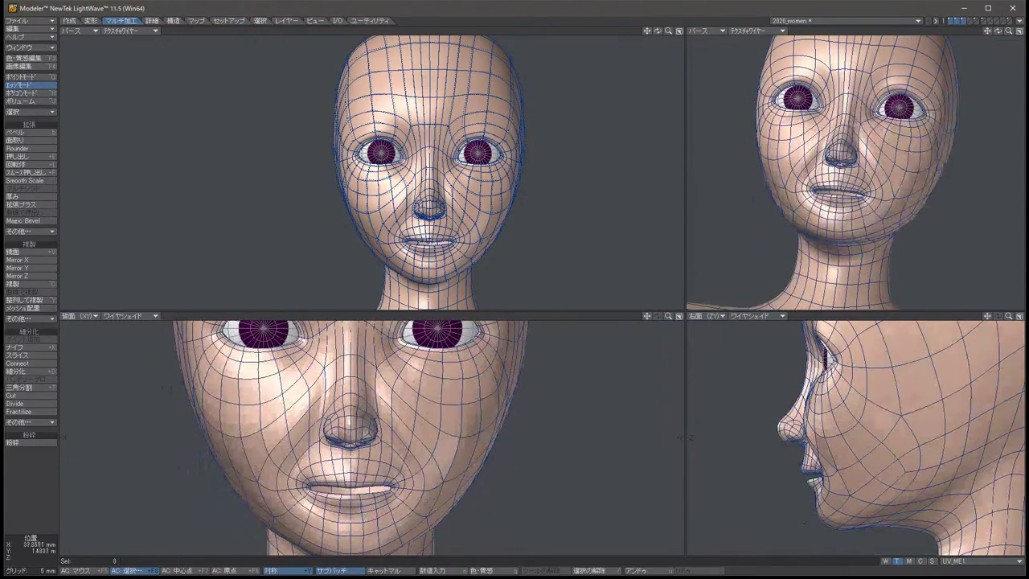
scroll(371, 438, "down", 3)
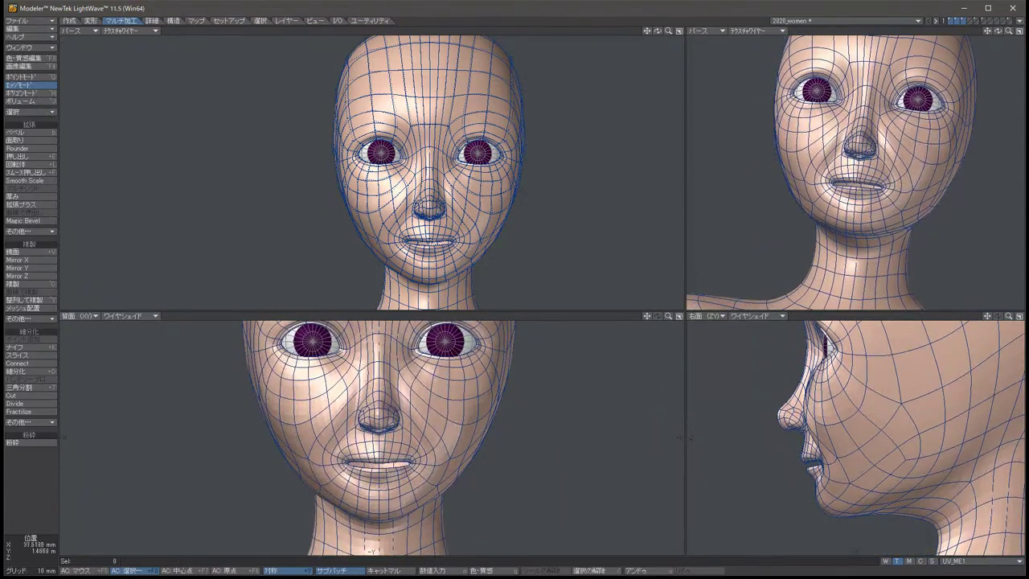
scroll(372, 438, "down", 1)
left_click_drag(372, 438, 371, 428, "alt")
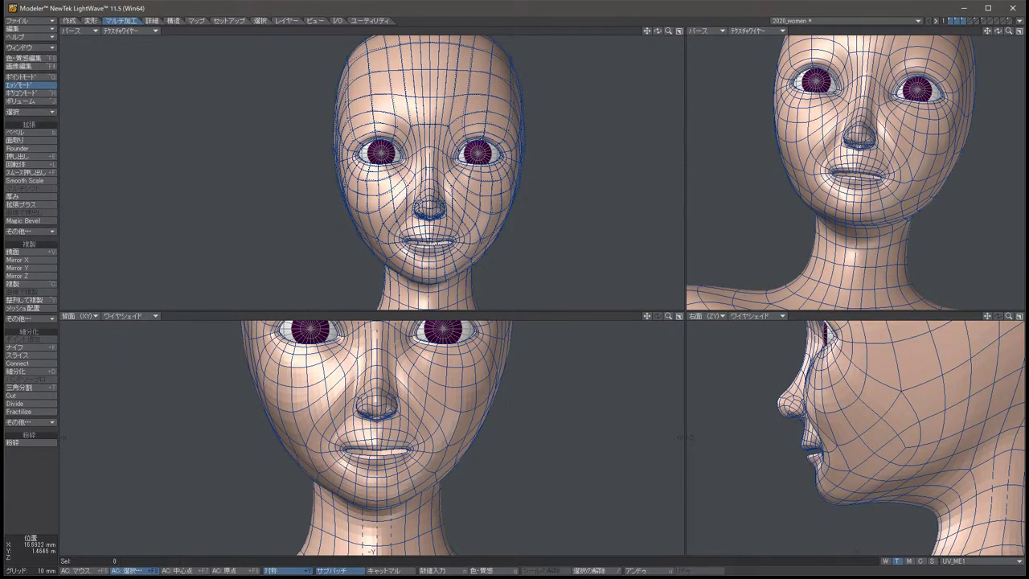
Raise the mirrored edge pair beside the nose a fraction, then deselect.
left_click(356, 353)
key("t")
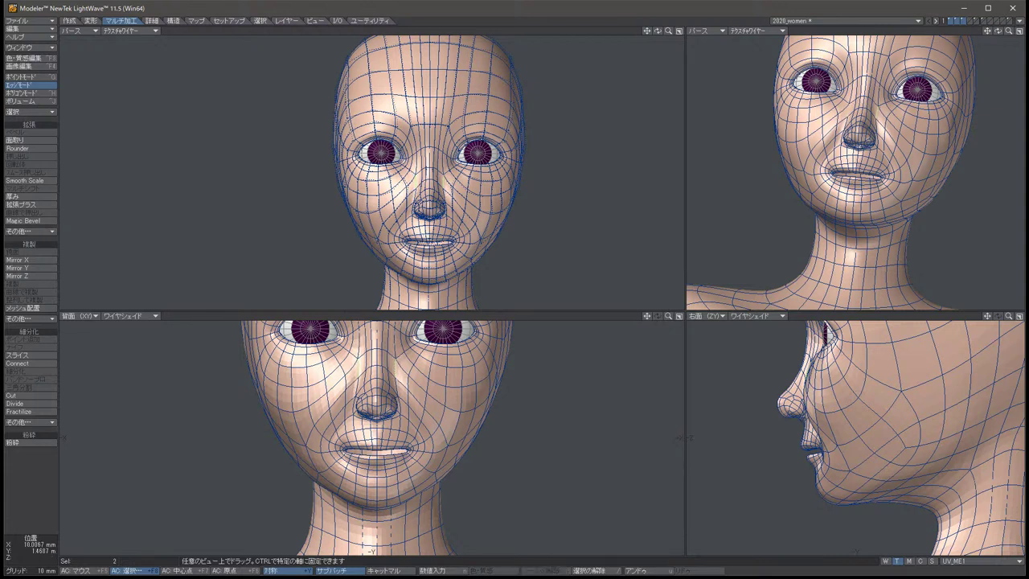
left_click_drag(357, 356, 357, 354)
key("space")
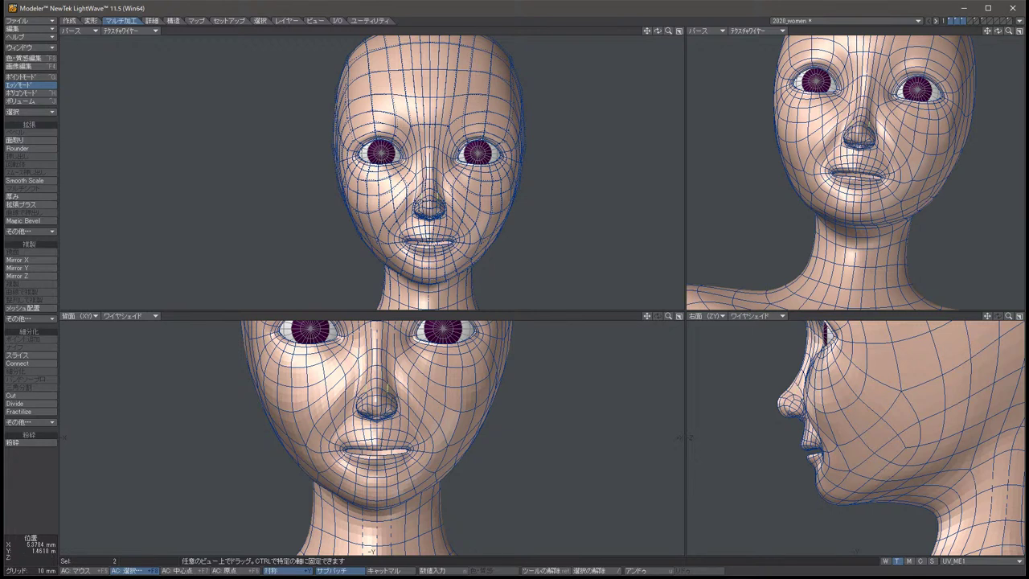
key("slash")
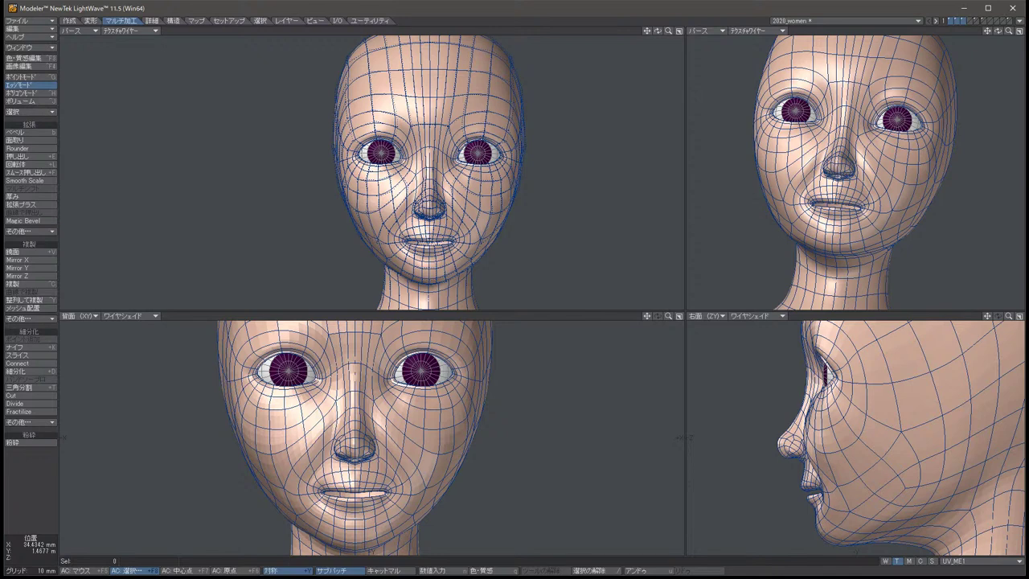
Hide the eyeball layer to inspect the empty sockets, then zoom the front view onto the eyes.
key("1")
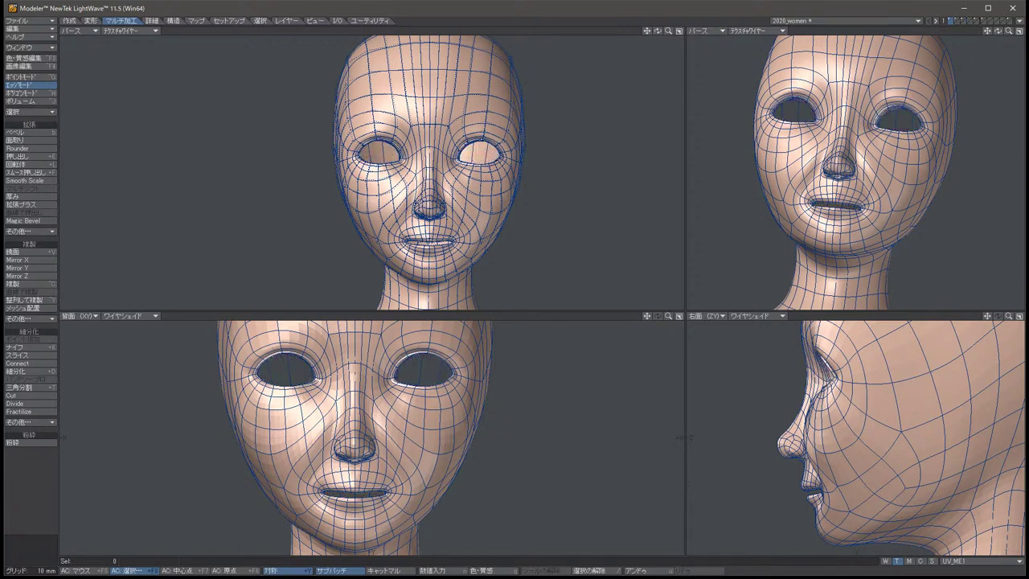
scroll(322, 437, "up", 5)
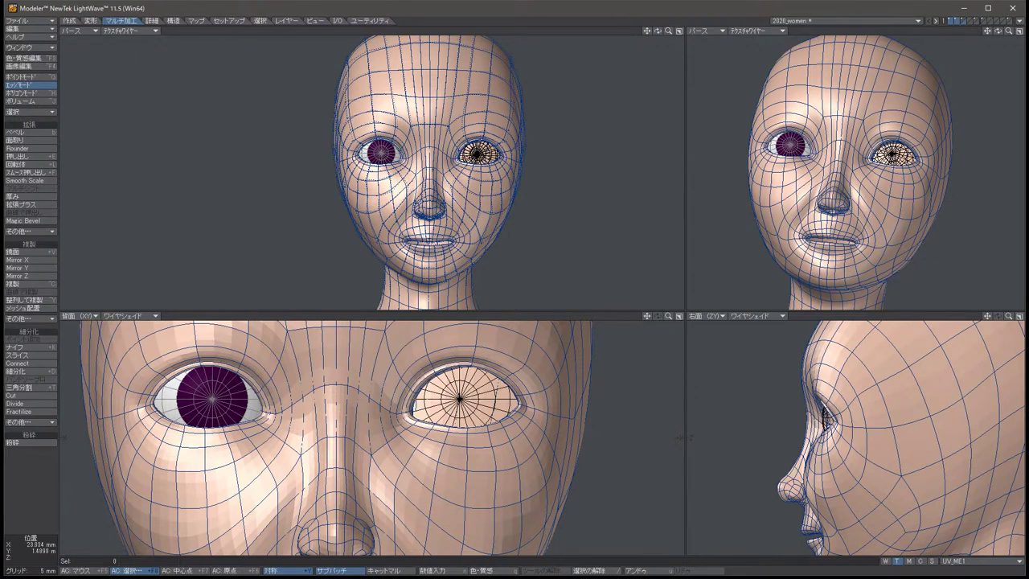
Try an eyelid rim move and undo it, then set the front view to Wireframe.
key("t")
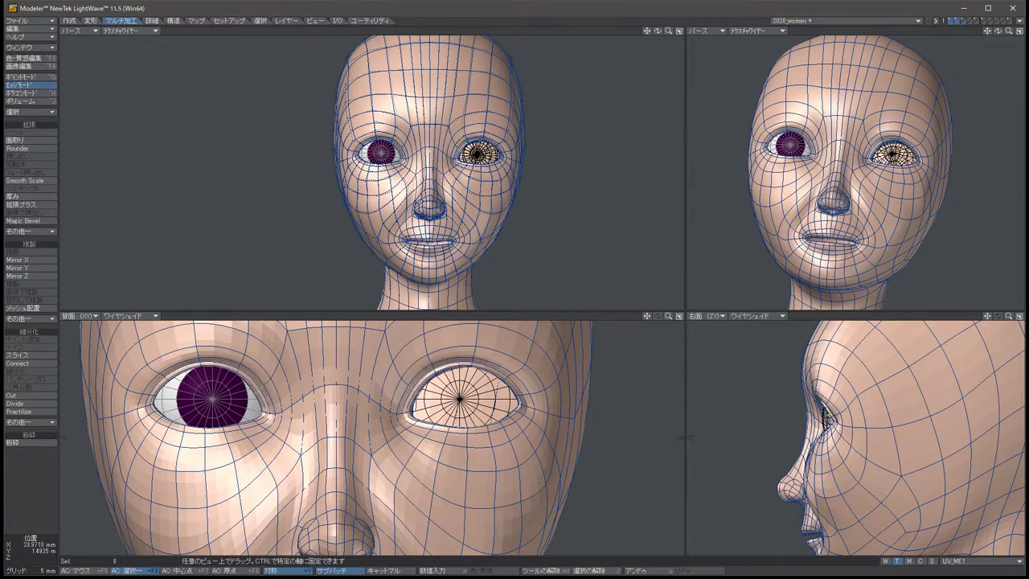
key("space")
key("slash")
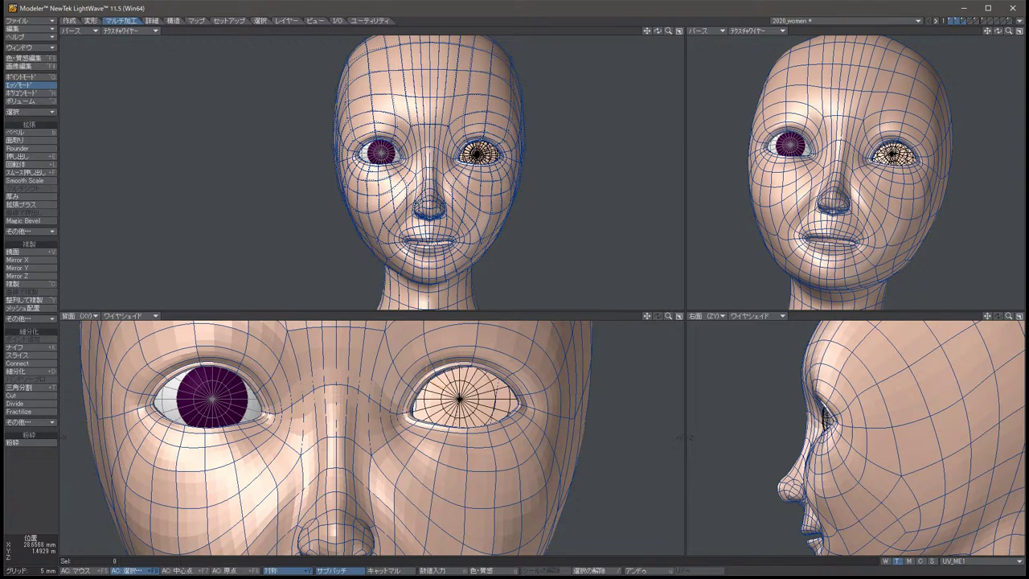
key("t")
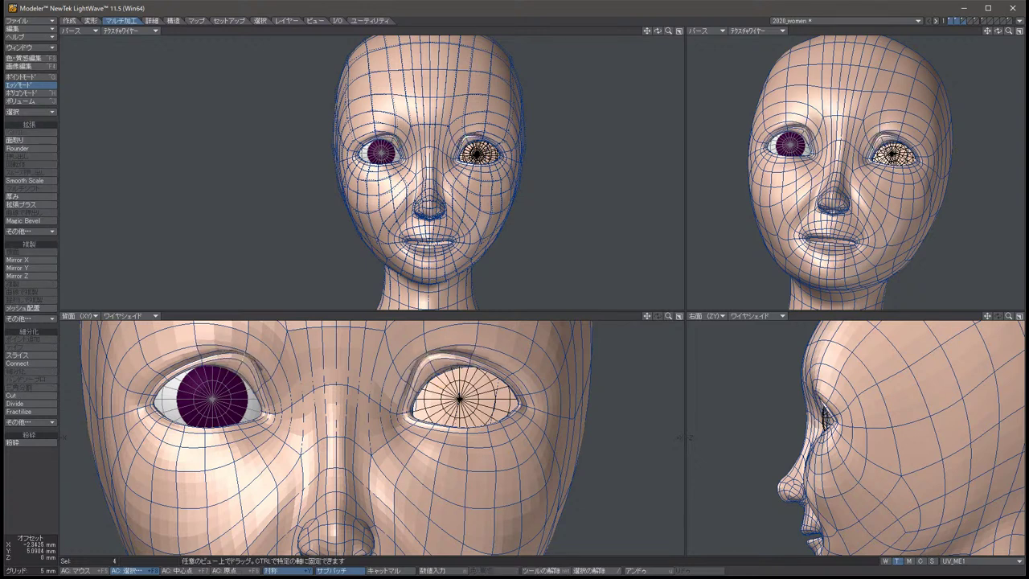
key("u")
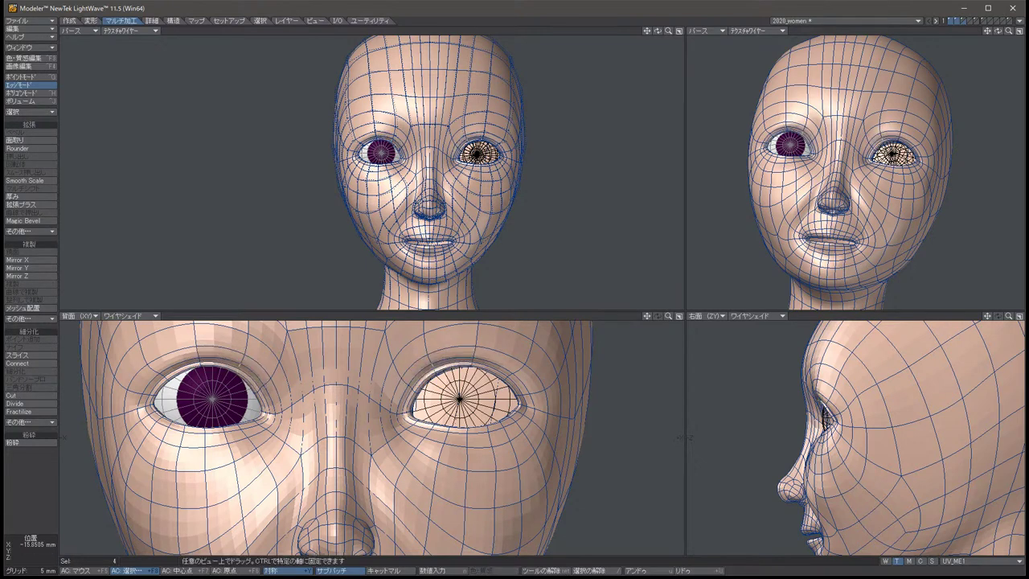
left_click(128, 316)
left_click(150, 286)
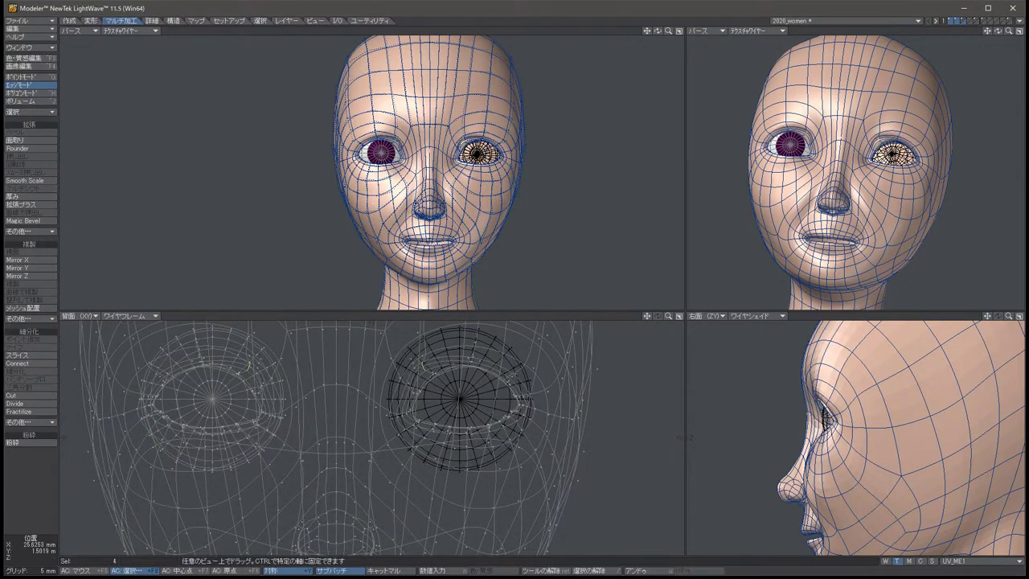
Nudge the eyelid edges at both eye corners slightly.
key("u")
key("/")
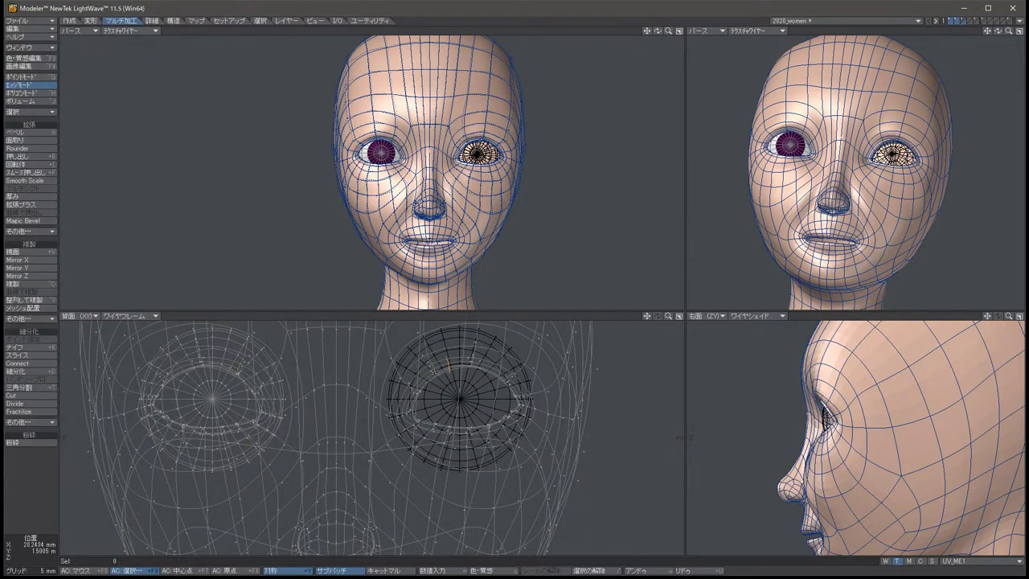
left_click(441, 368)
key("t")
left_click_drag(436, 370, 437, 372)
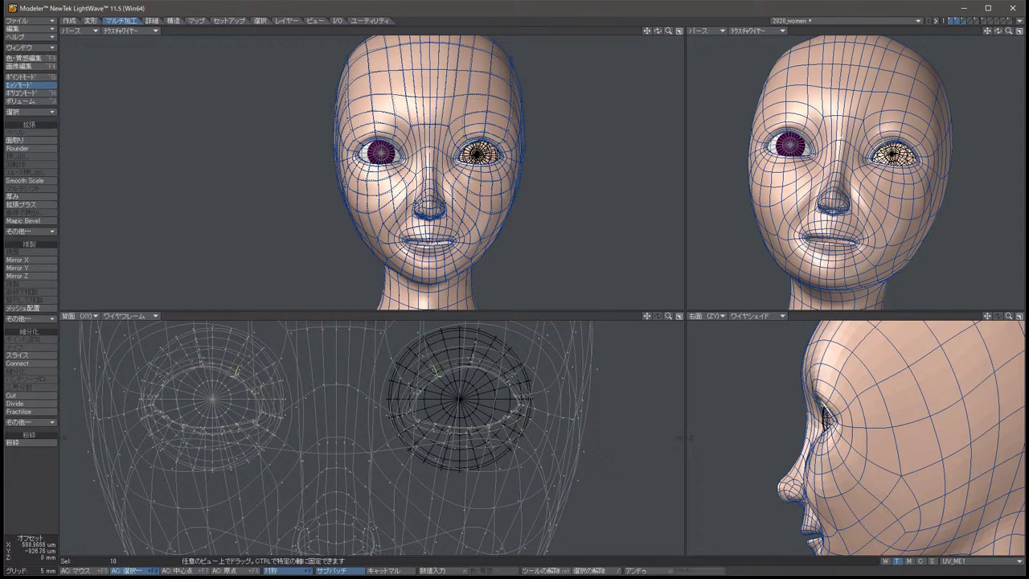
key("space")
key("/")
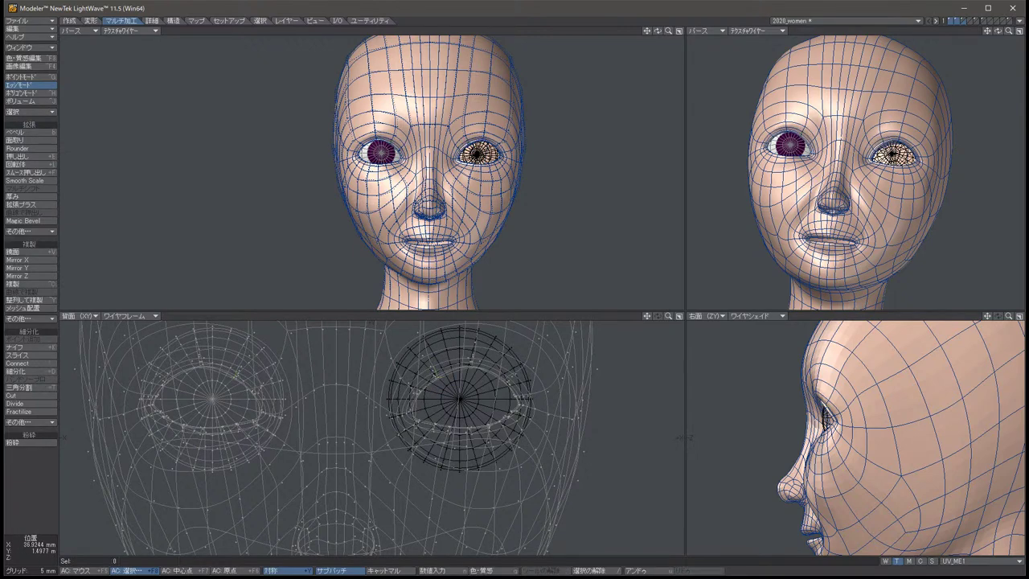
Lower the eyelid edges by about 1 mm.
left_click(472, 359)
key("t")
left_click_drag(473, 359, 475, 371)
key("space")
key("/")
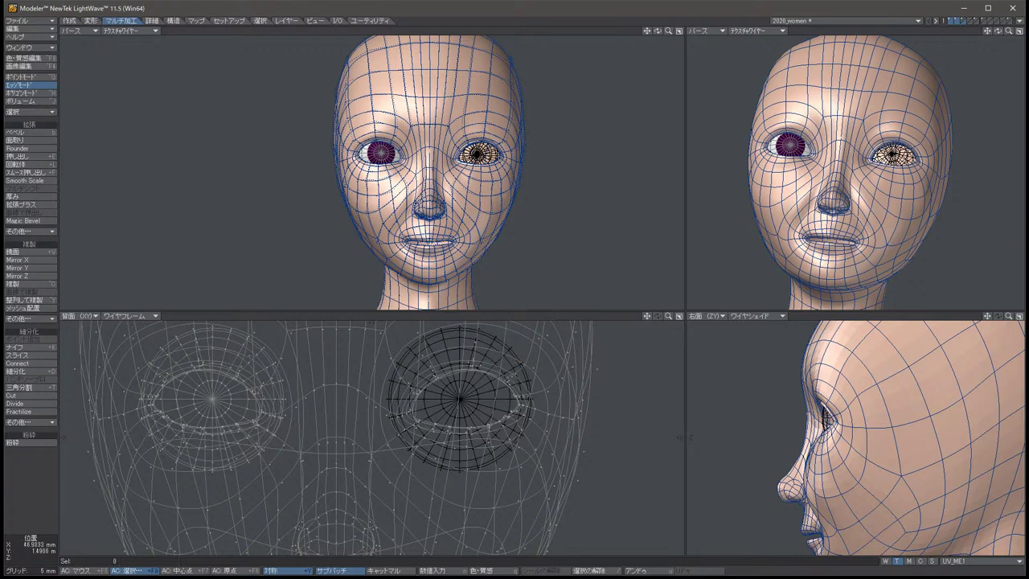
Try shifting four edges around the eye, undo it, and switch to Point selection mode.
left_click(506, 394)
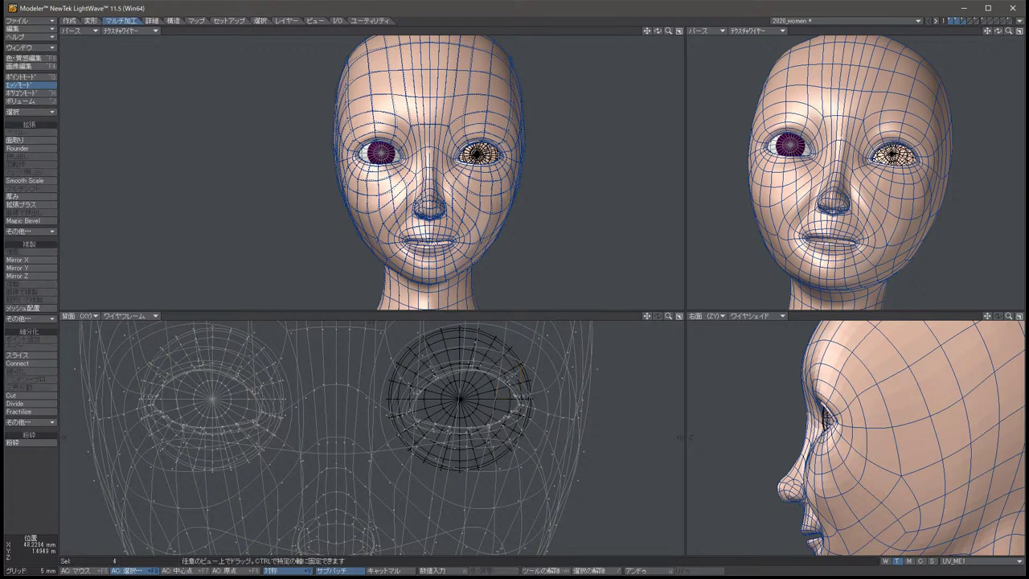
left_click_drag(507, 394, 503, 394)
key("u")
key("slash")
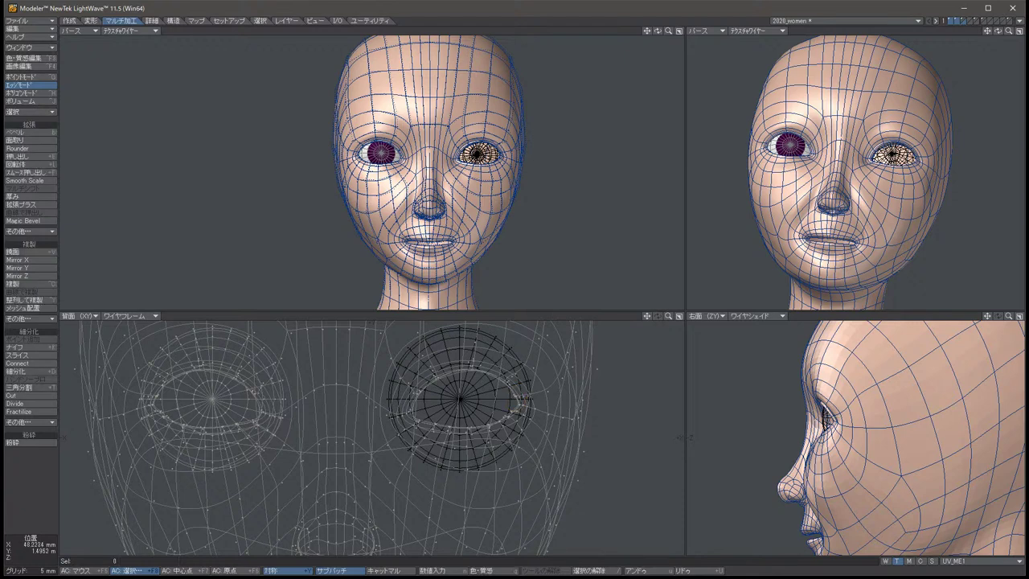
key("ctrl+g")
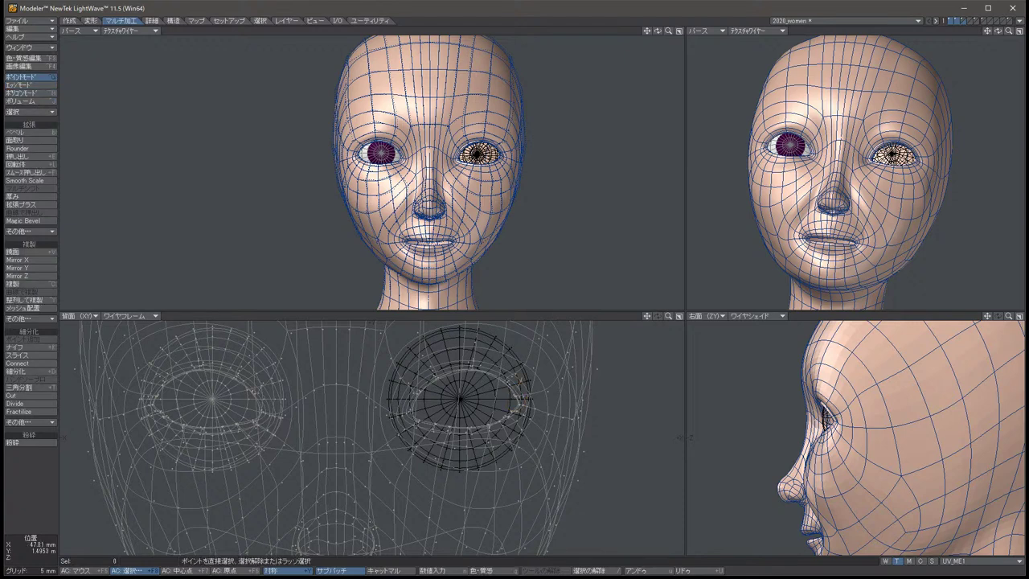
Select the points at both outer eye corners and try a move.
left_click_drag(516, 363, 505, 391)
key("t")
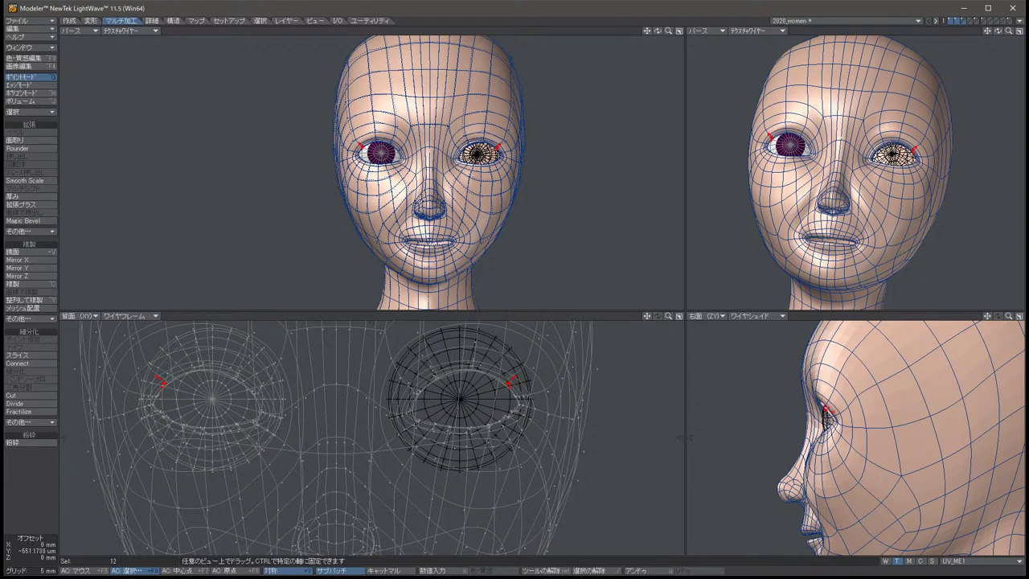
key("space")
key("/")
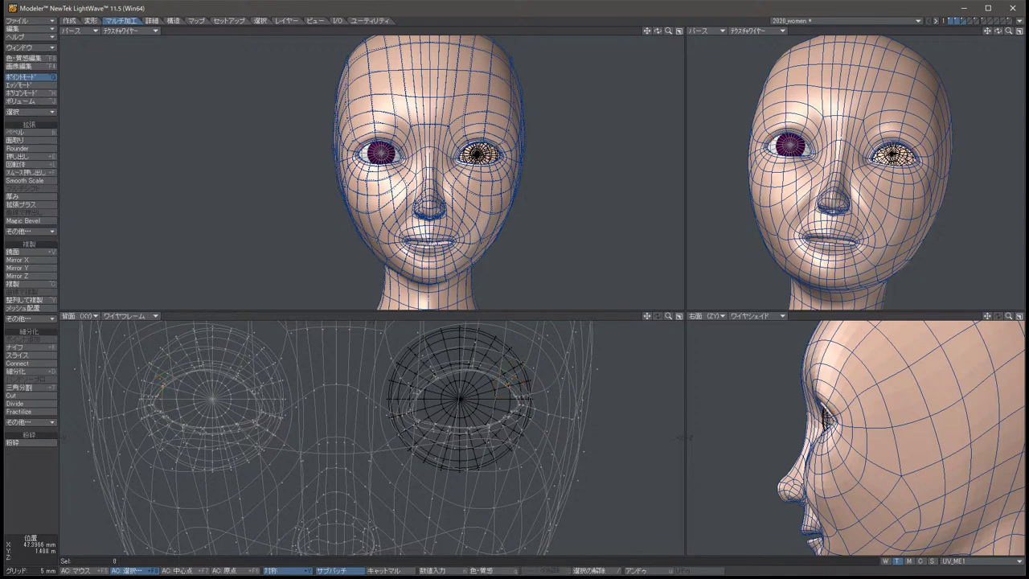
Lasso the 64 points around the outer eye corners and shift them slightly.
mouse_move(538, 401)
right_mouse_down()
mouse_move(512, 438)
mouse_move(499, 387)
mouse_move(537, 394)
mouse_move(530, 372)
right_mouse_up()
key("t")
left_click_drag(832, 421, 836, 420)
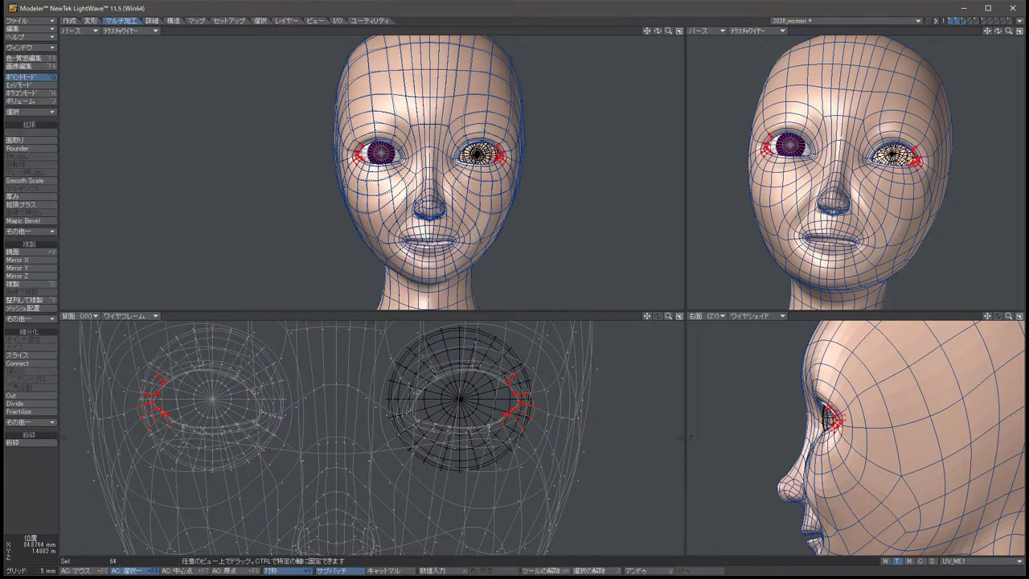
left_click_drag(909, 201, 937, 205, "alt")
scroll(884, 172, "up", 3)
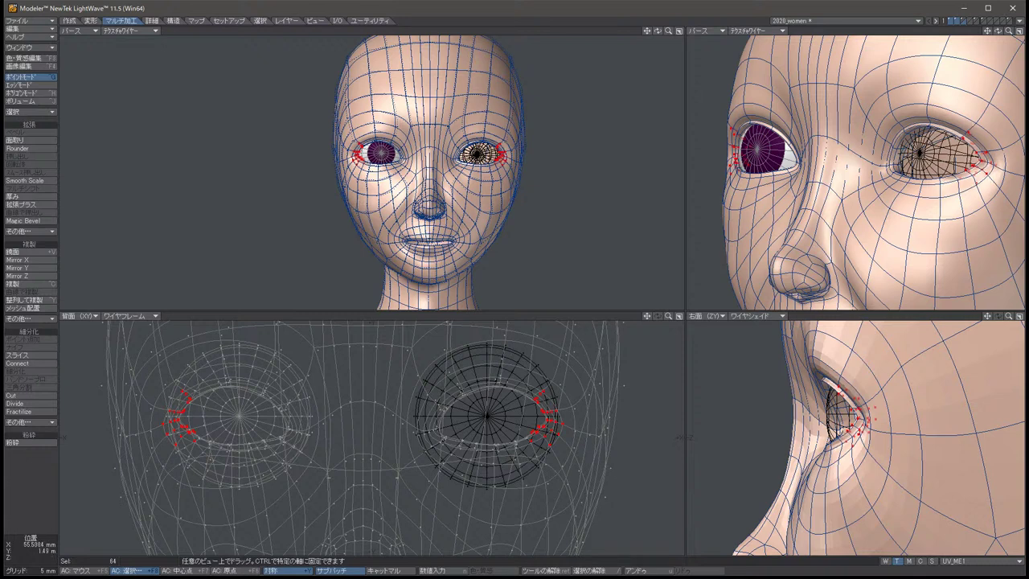
key("space")
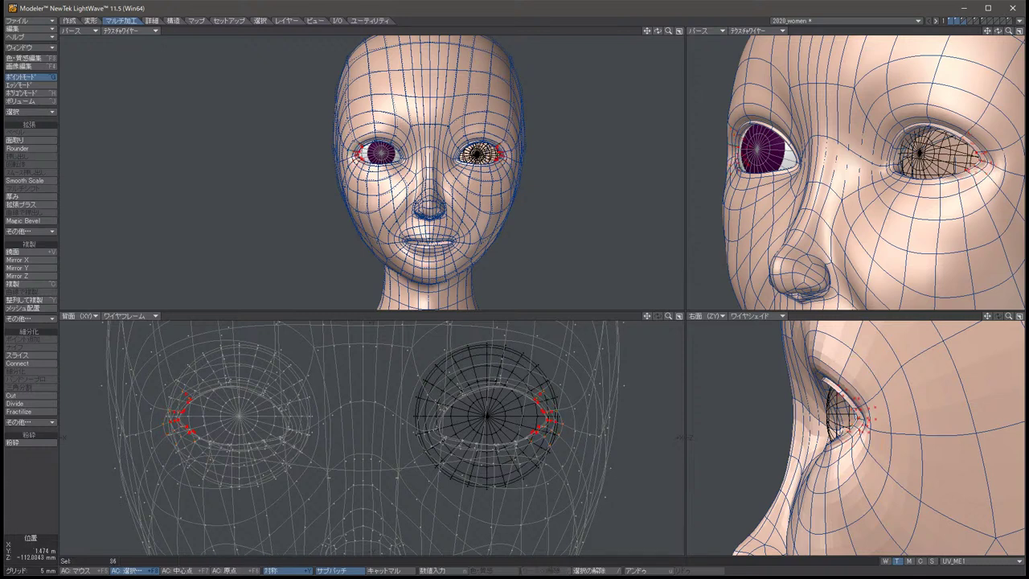
key("/")
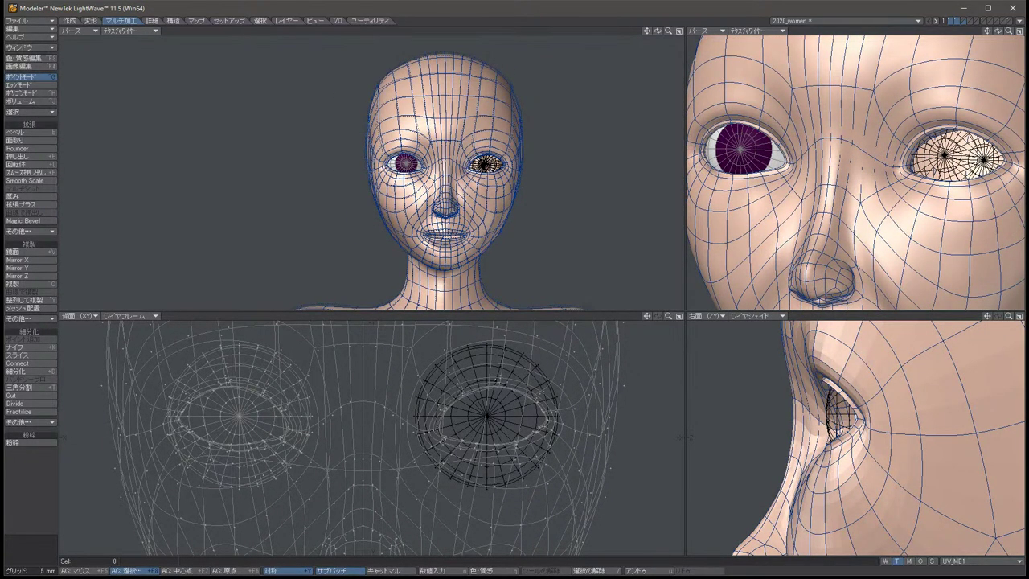
Clear the selection with / so the right eye shows its purple iris again.
key("slash")
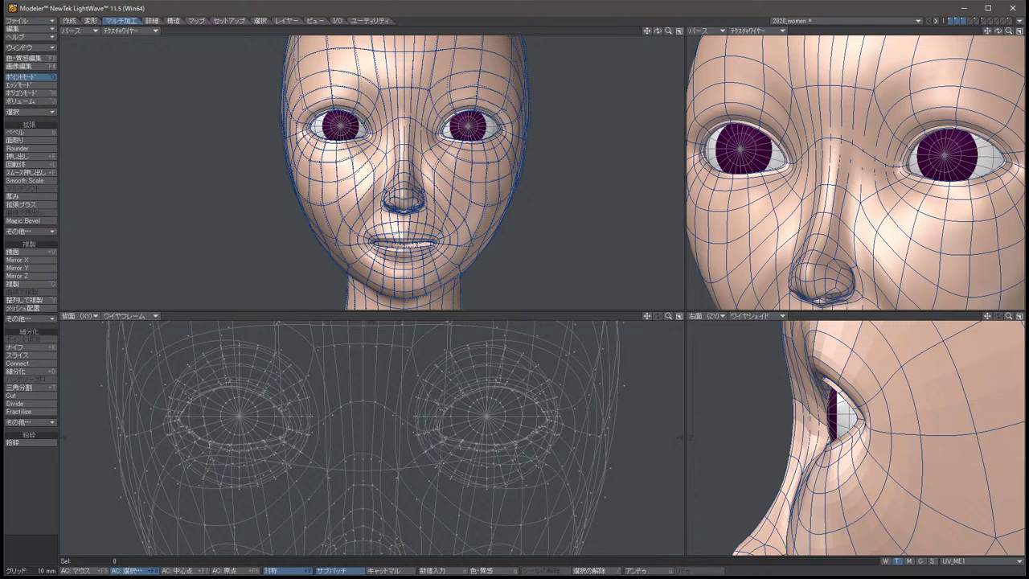
Select the mirrored mouth-corner points and nudge them slightly sideways.
left_click(325, 205)
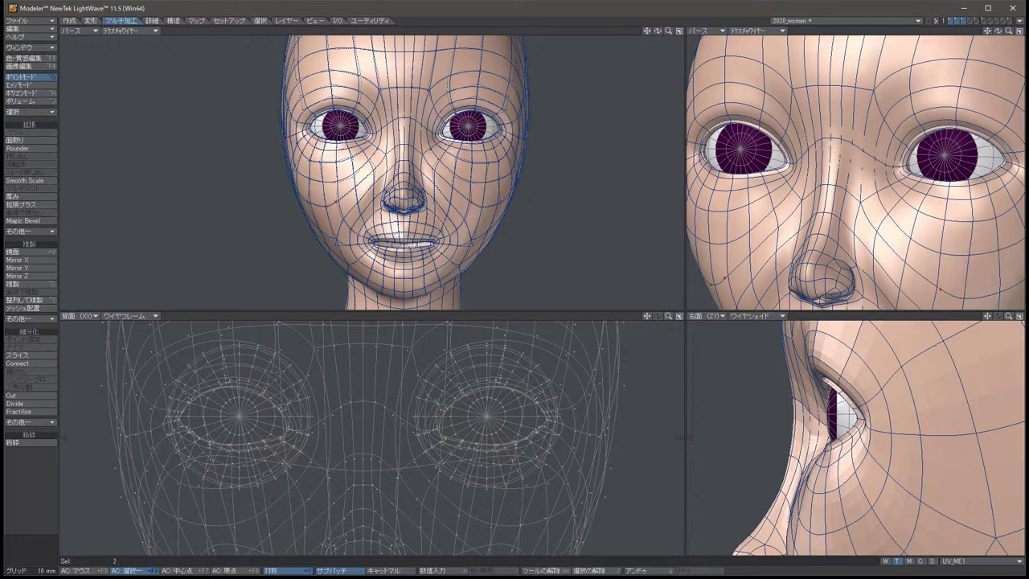
key("slash")
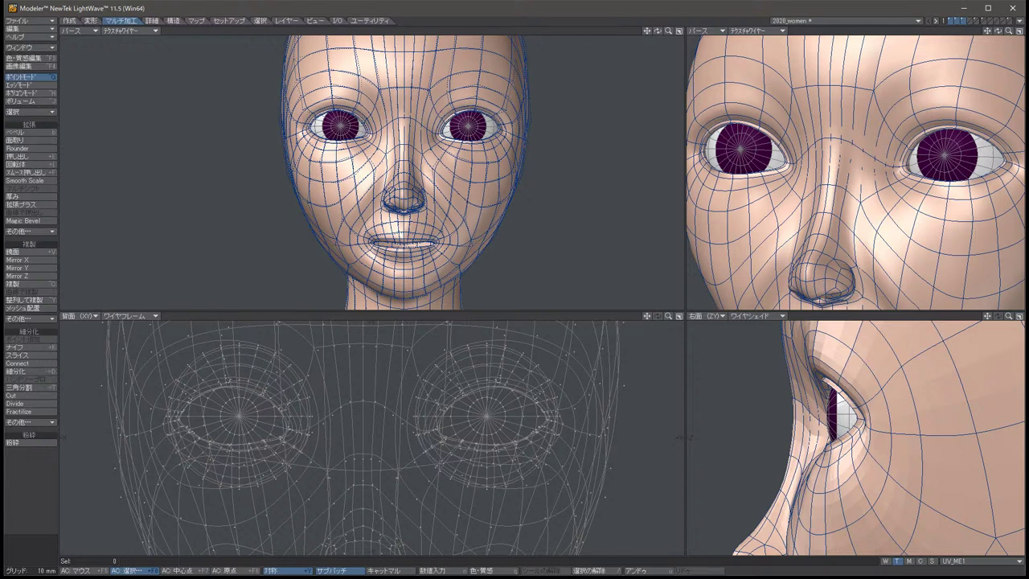
left_click(336, 245)
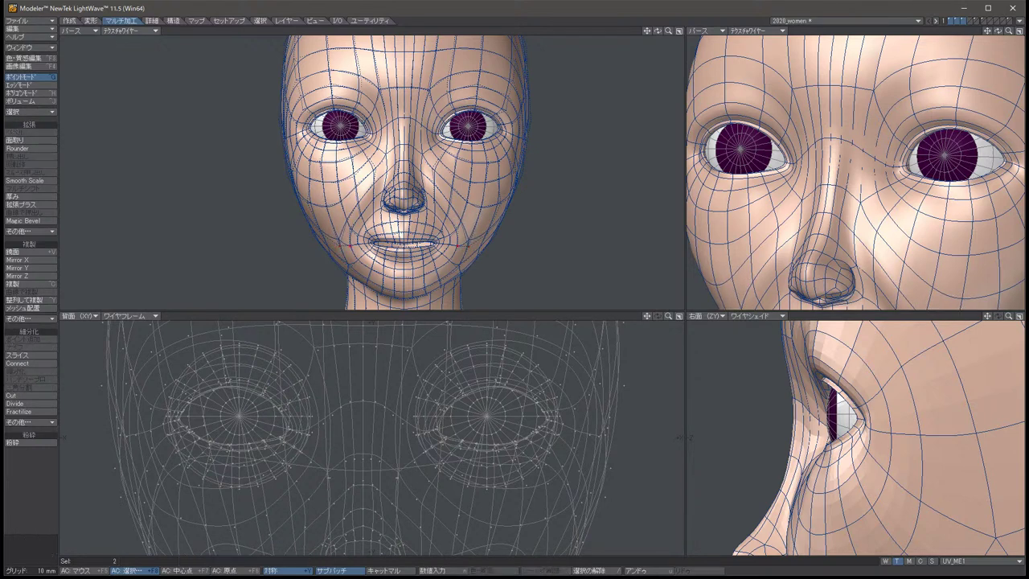
key("t")
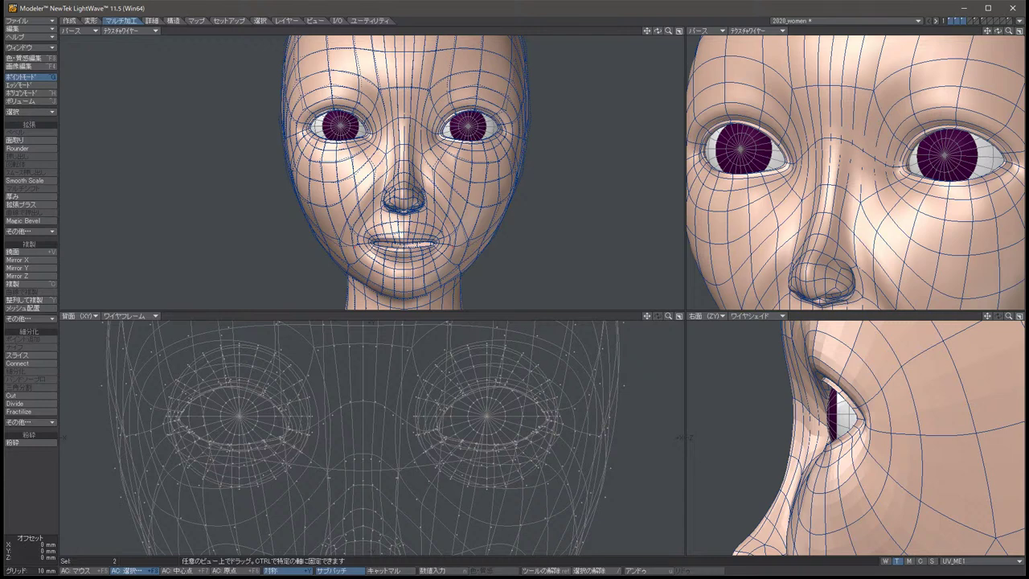
key("space")
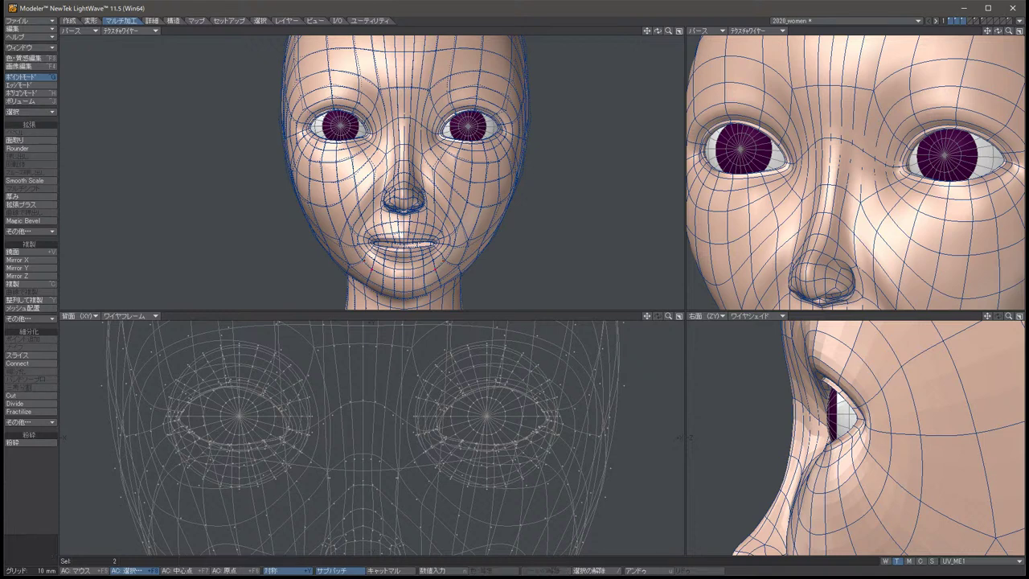
key("t")
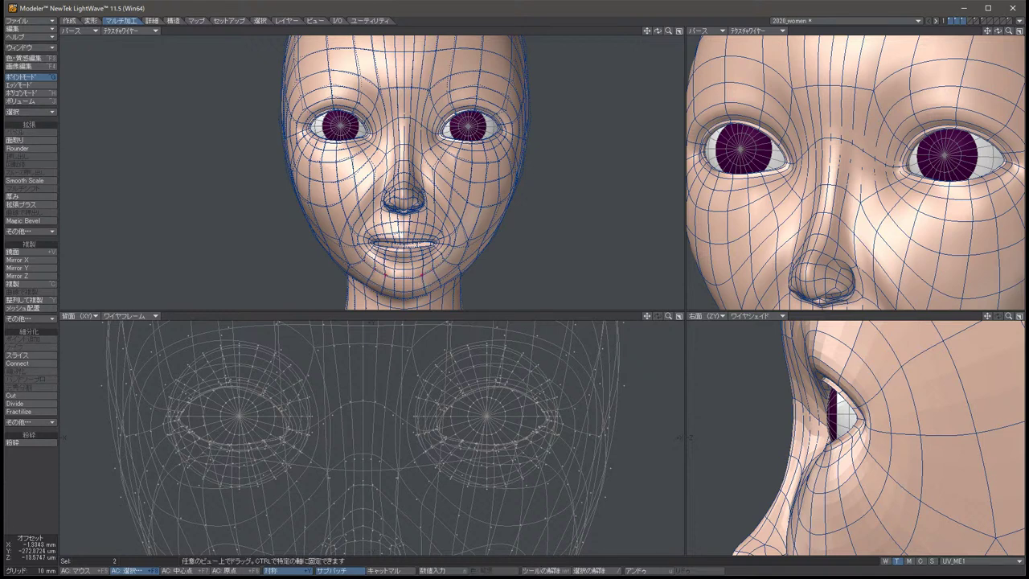
left_click_drag(386, 273, 392, 277)
key("slash")
Shift the mirrored chin points slightly over several move passes.
key("t")
left_click_drag(394, 273, 369, 263)
key("slash")
key("t")
key("slash")
key("t")
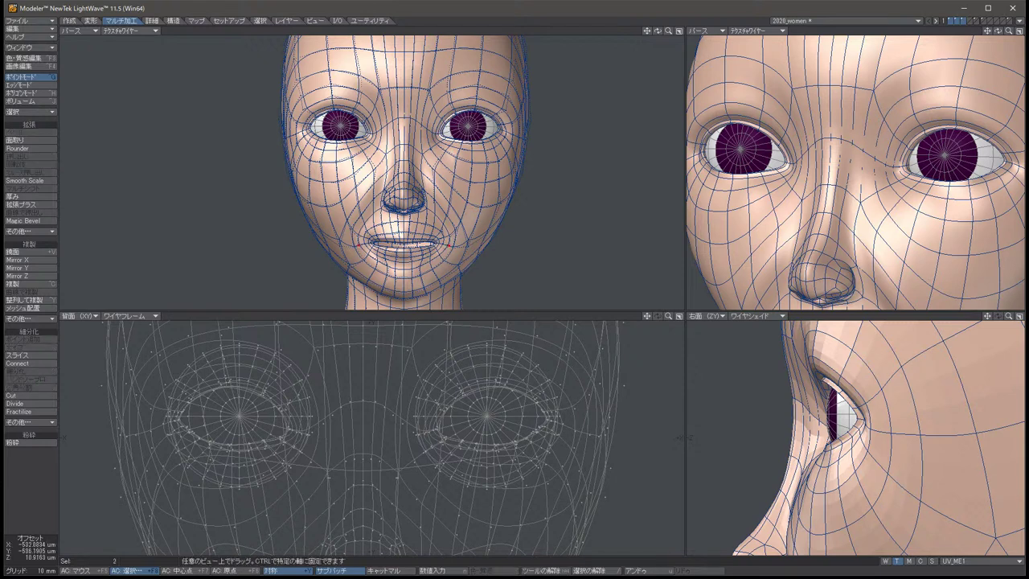
key("slash")
Move the two mouth-corner points down toward the chin.
left_click(348, 266)
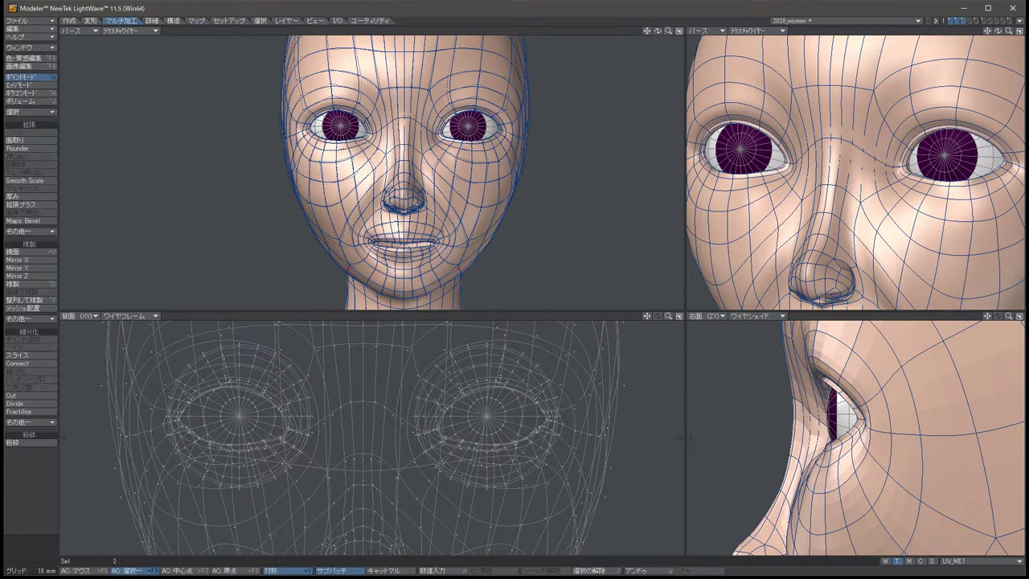
key("t")
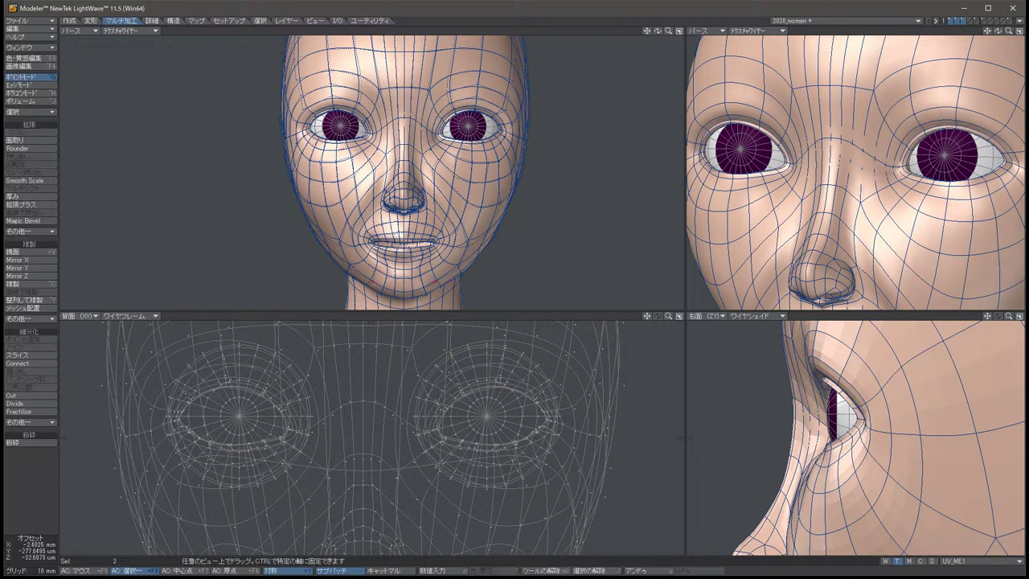
left_click_drag(378, 281, 385, 285)
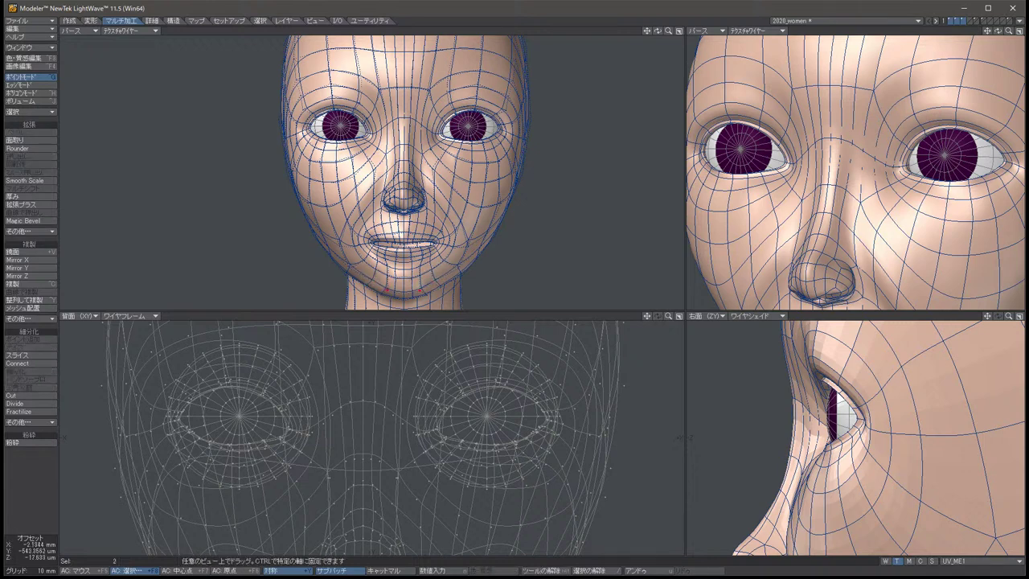
key("space")
key("slash")
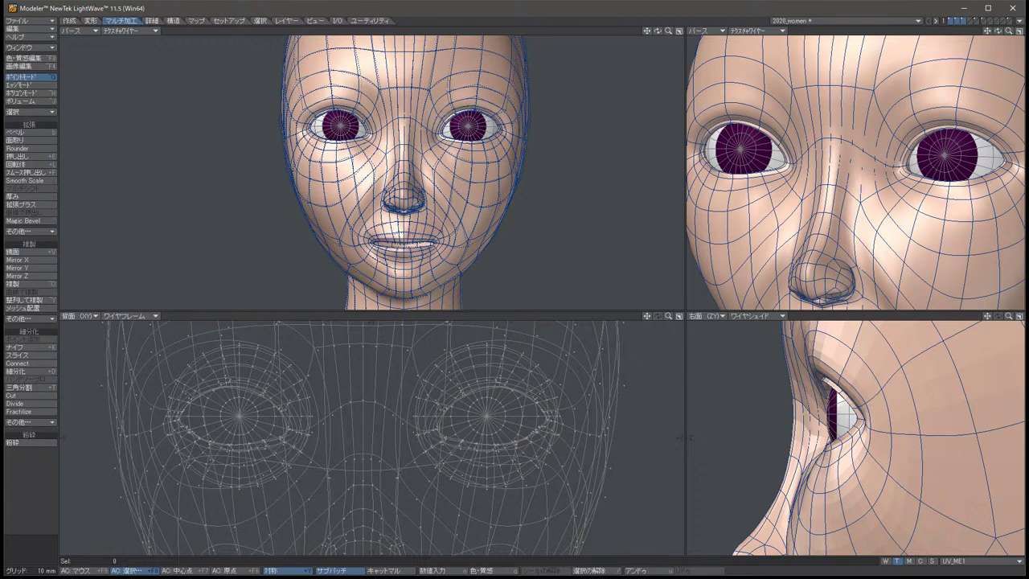
Nudge the chin points down and sideways, then bring the chin and nose into view.
key("t")
key("space")
key("t")
key("space")
key("t")
left_click_drag(370, 438, 363, 394)
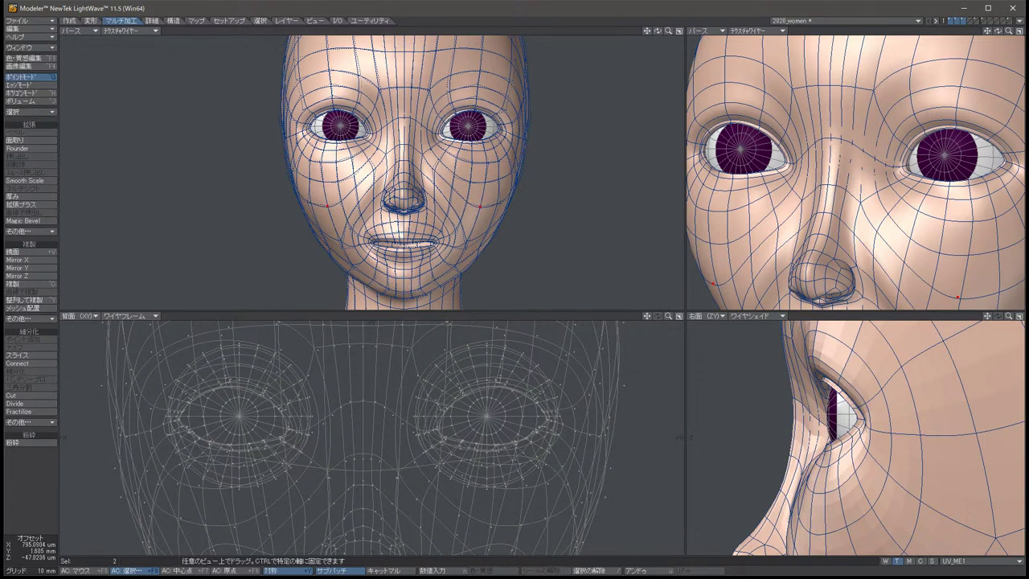
key("space")
key("t")
key("Down")
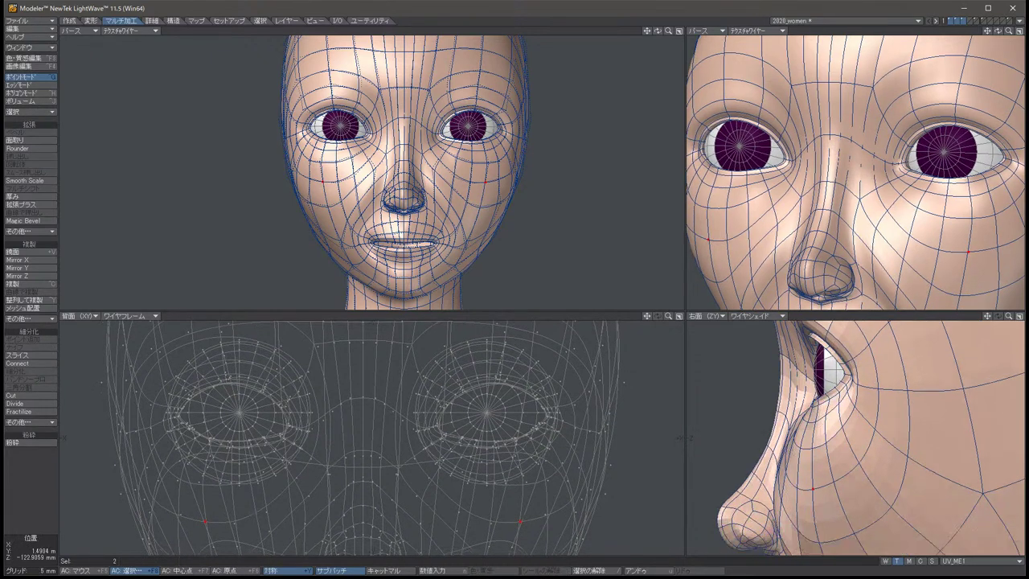
Push the two selected lower-cheek points back in depth and slightly up.
left_click_drag(812, 450, 805, 450)
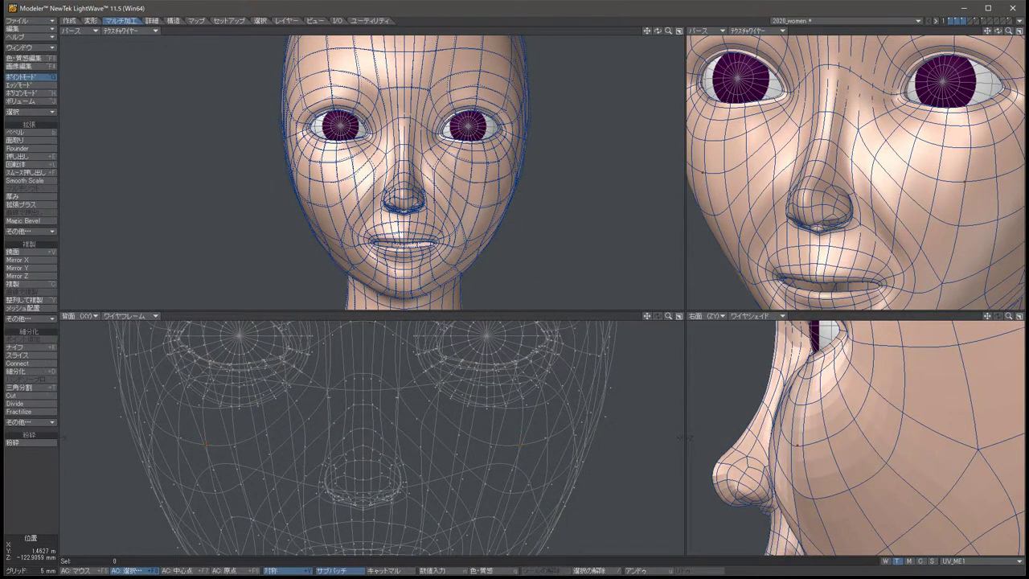
left_click_drag(804, 450, 803, 448)
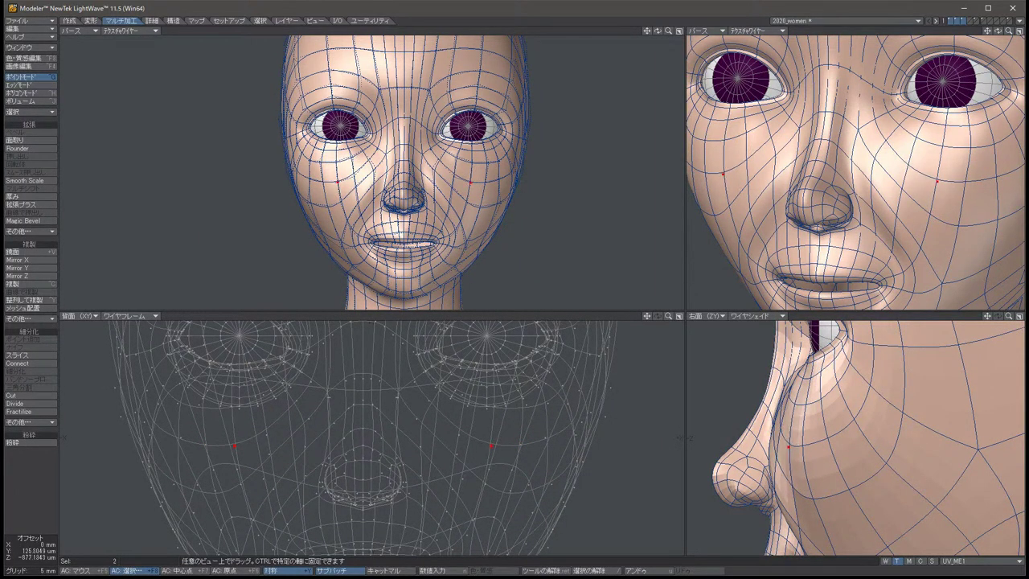
key("/")
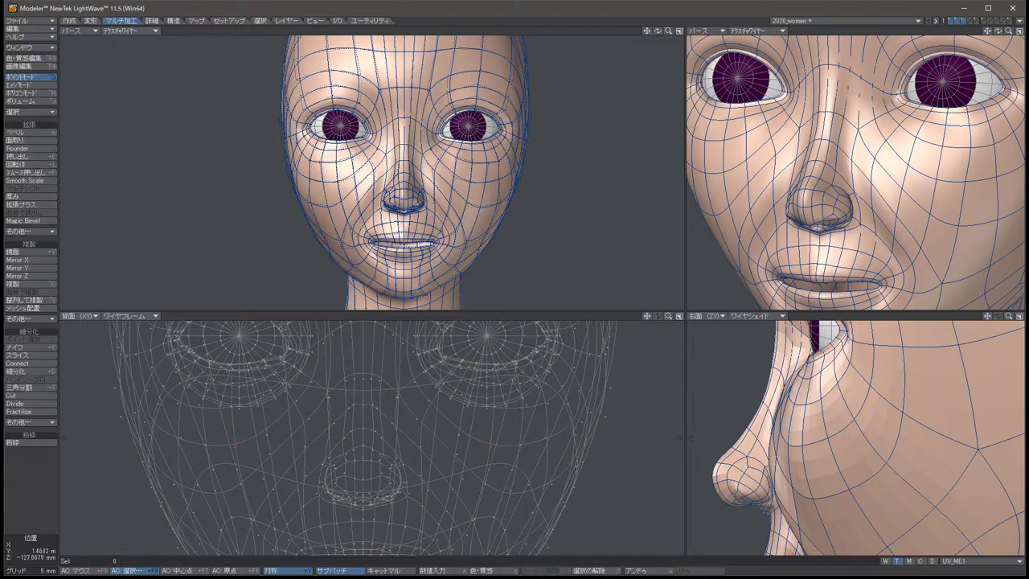
Fit all views to the head and orbit the perspective view to an upright angle.
key("a")
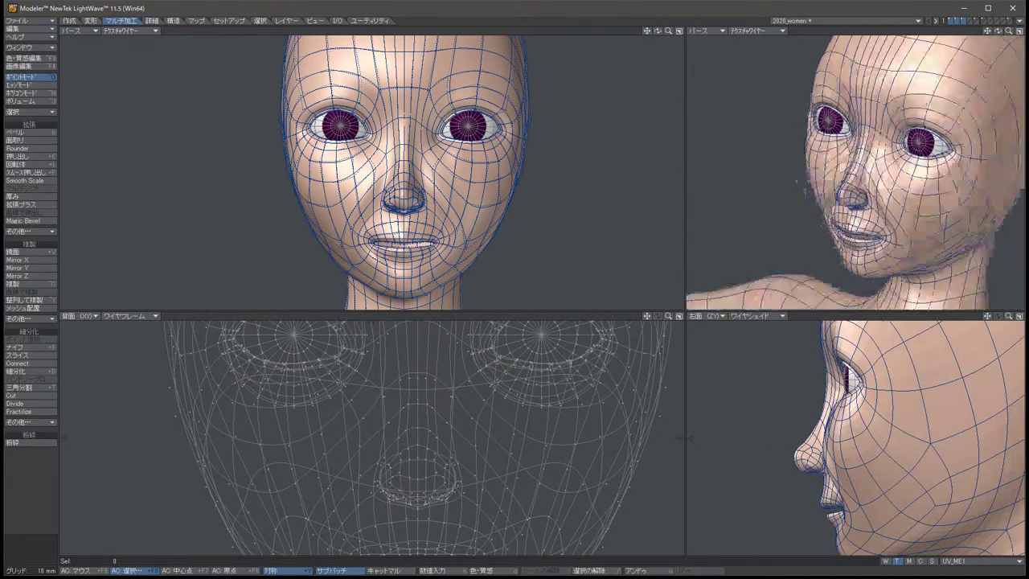
left_click_drag(998, 31, 1019, 253)
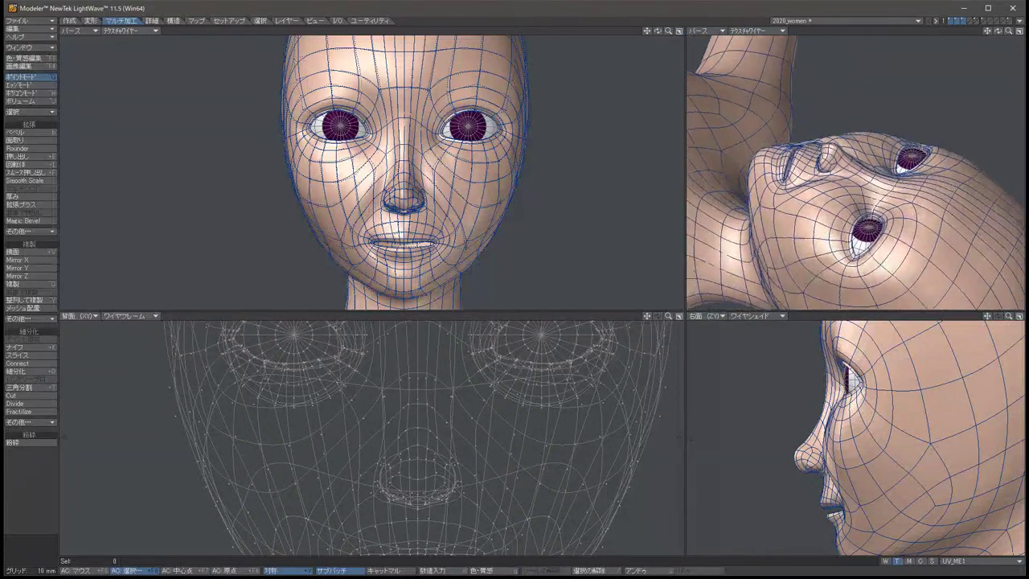
left_click_drag(699, 173, 884, 255)
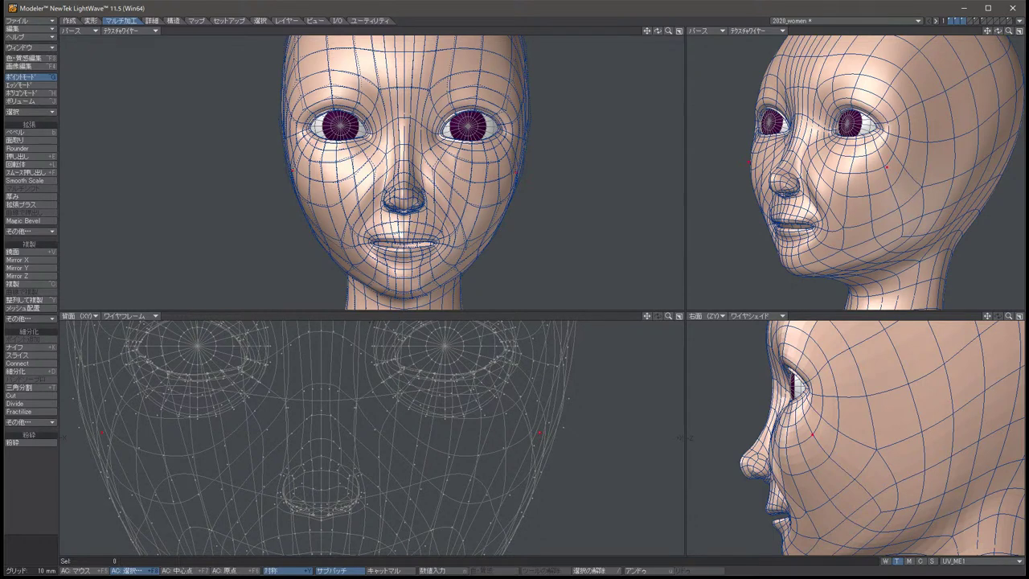
Select the symmetric cheek points and trial several moves, stepping back with Ctrl+Z.
left_click(883, 167)
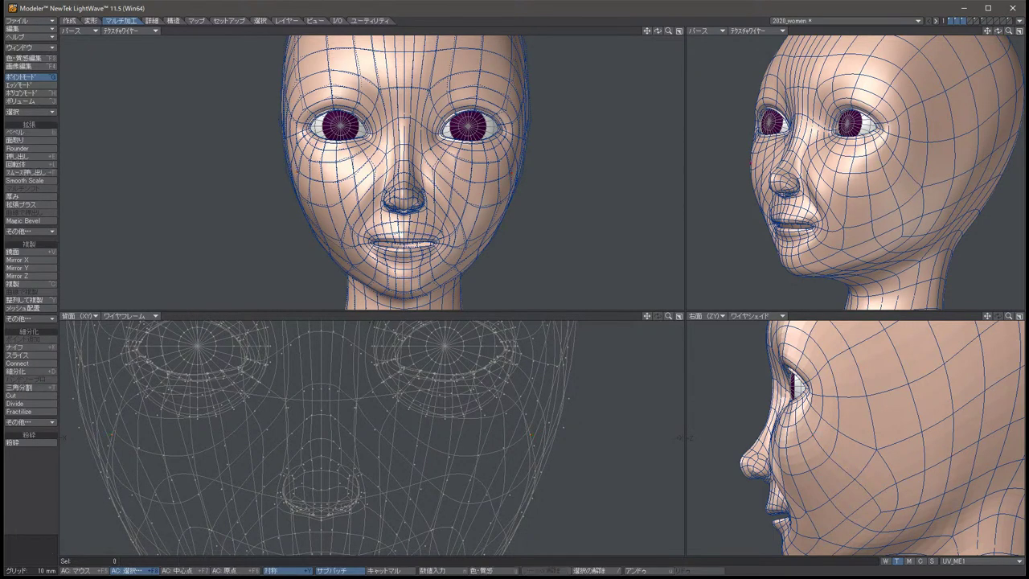
key("/")
key("ctrl+z")
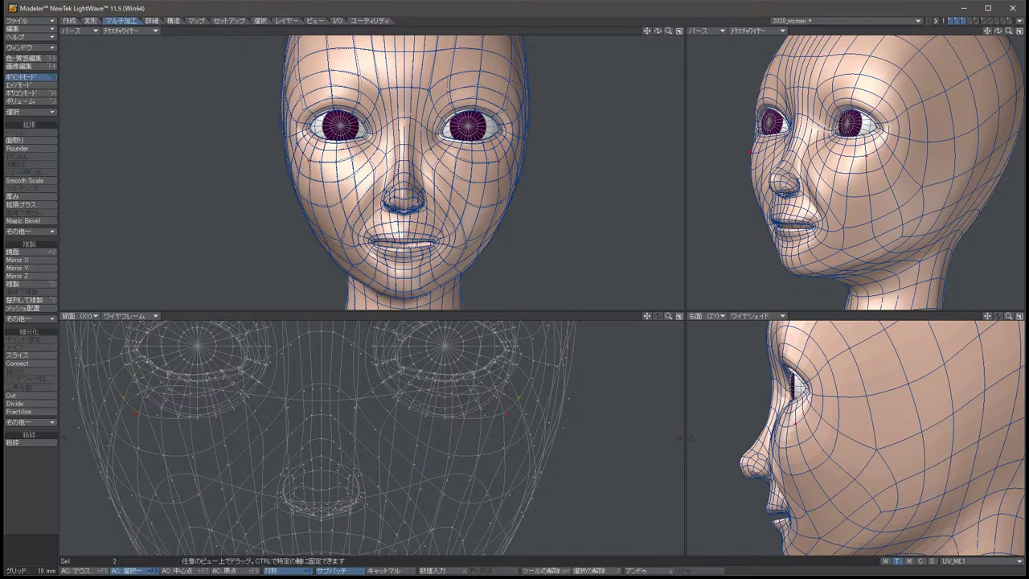
key("t")
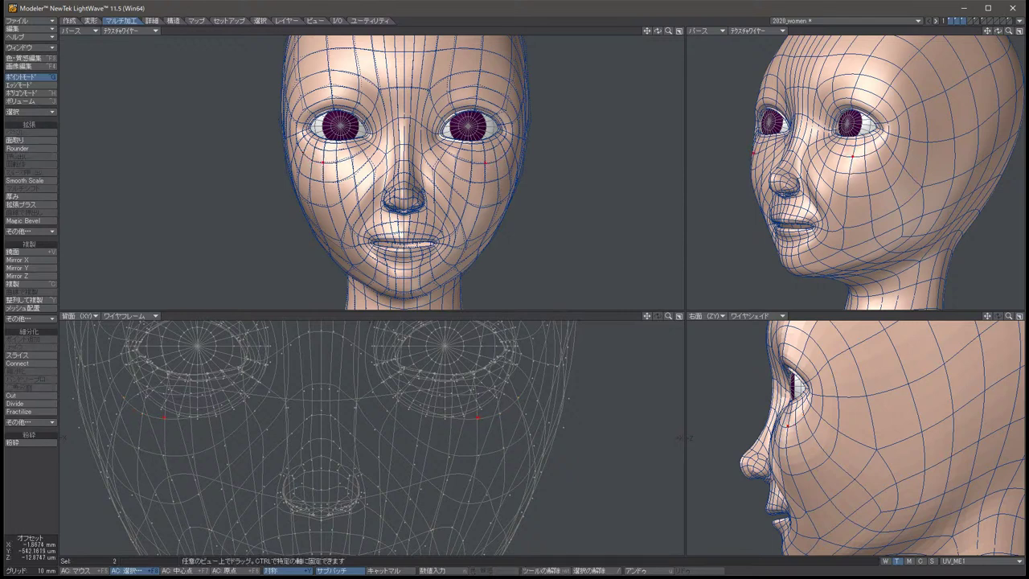
key("ctrl+z")
key("/")
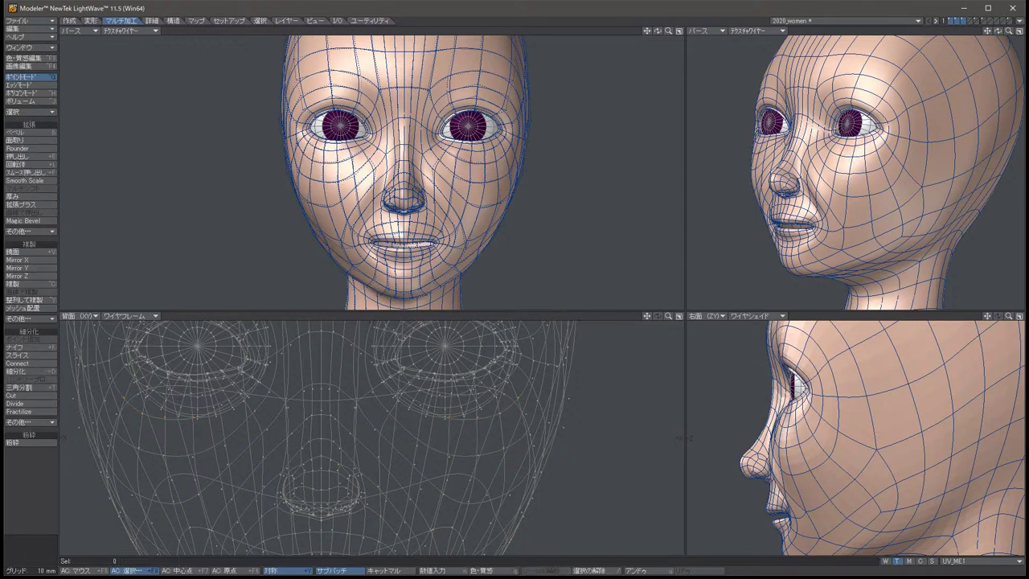
key("ctrl+z")
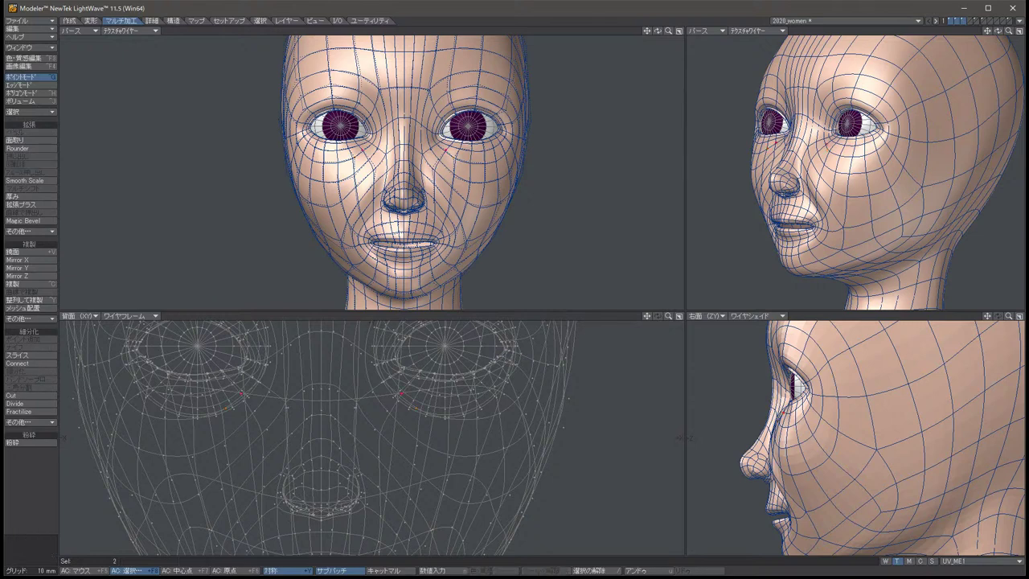
key("ctrl+z")
key("ctrl+z")
key("ctrl+z")
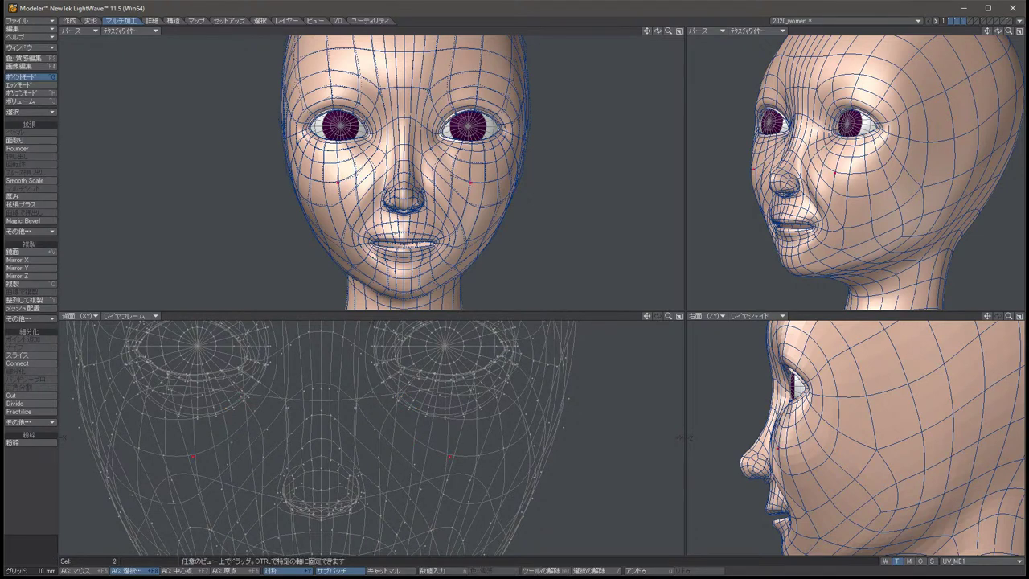
key("ctrl+z")
key("ctrl+z")
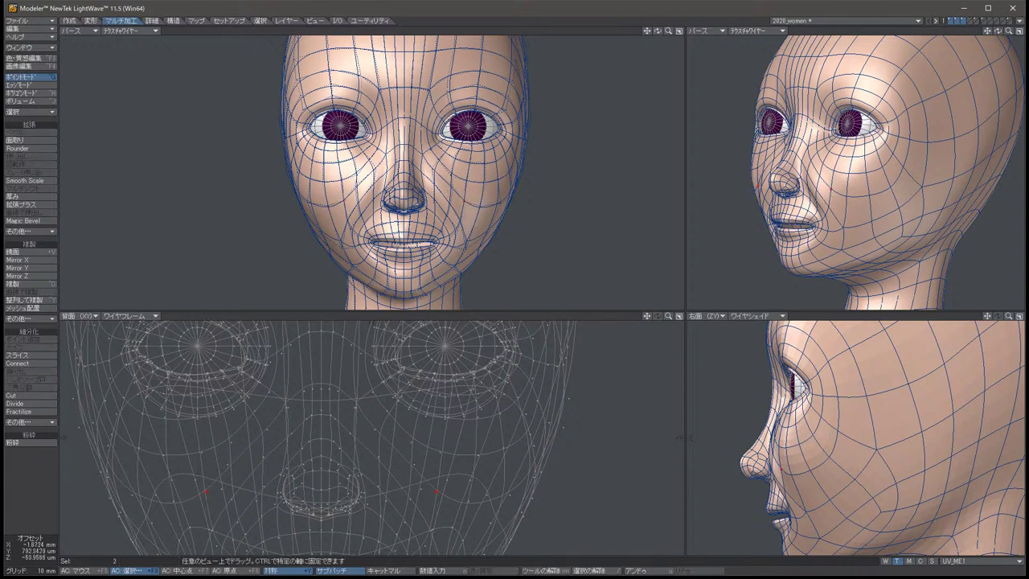
key("ctrl+z")
key("ctrl+z")
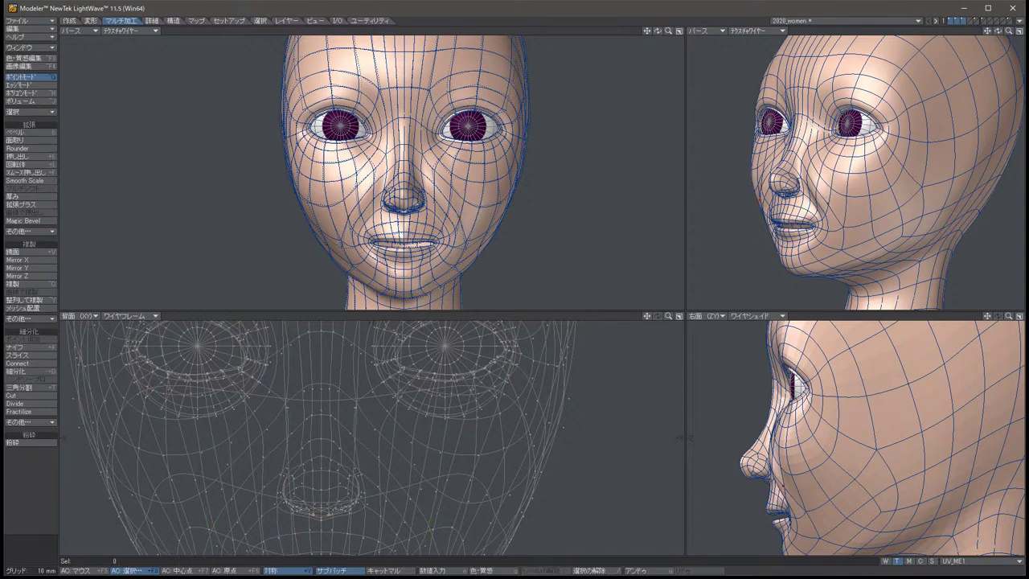
key("ctrl+z")
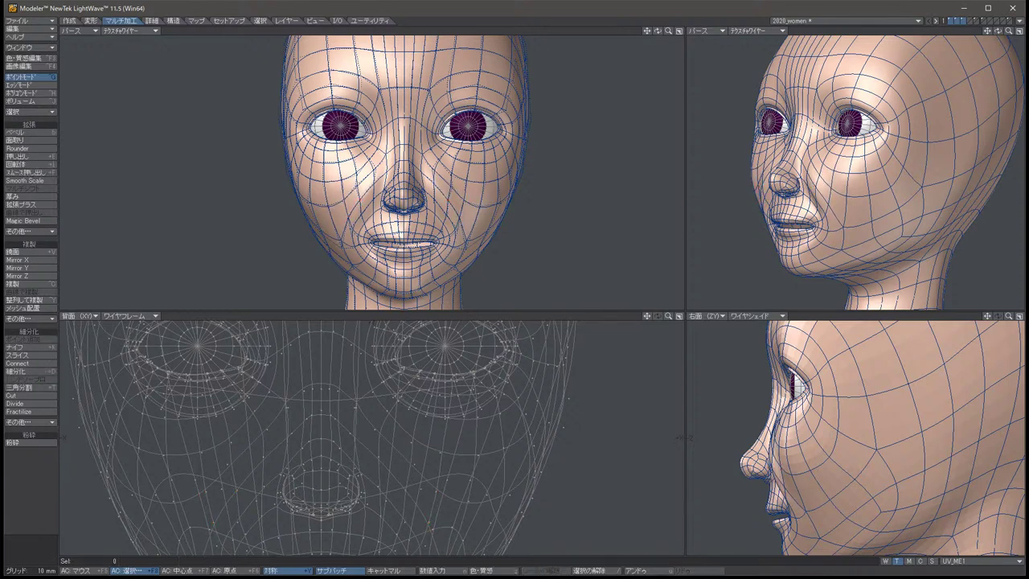
Reselect the cheek points without the extra jaw points and settle them inward and lower.
key("ctrl+z")
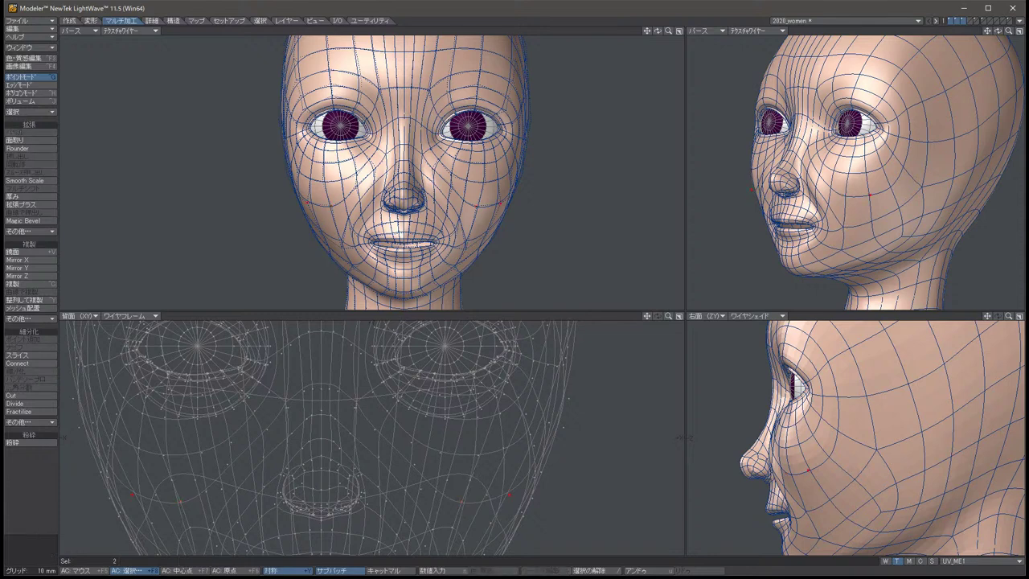
key("slash")
key("ctrl+z")
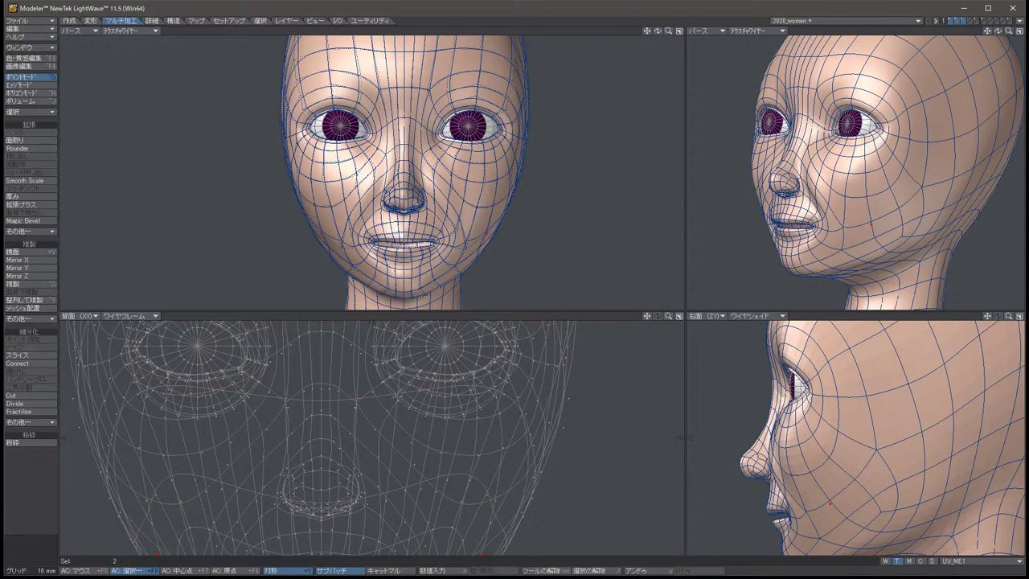
key("slash")
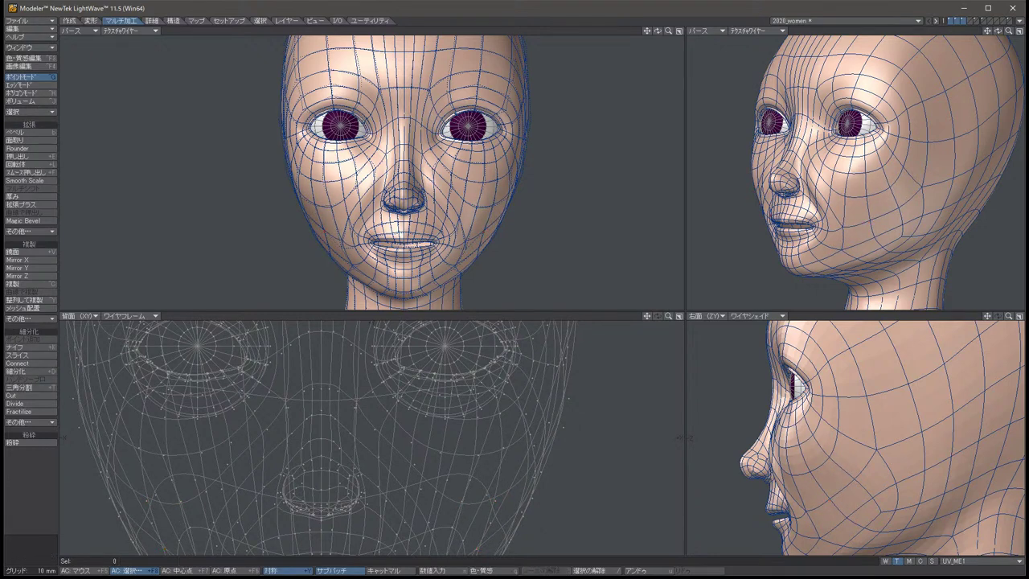
key("u")
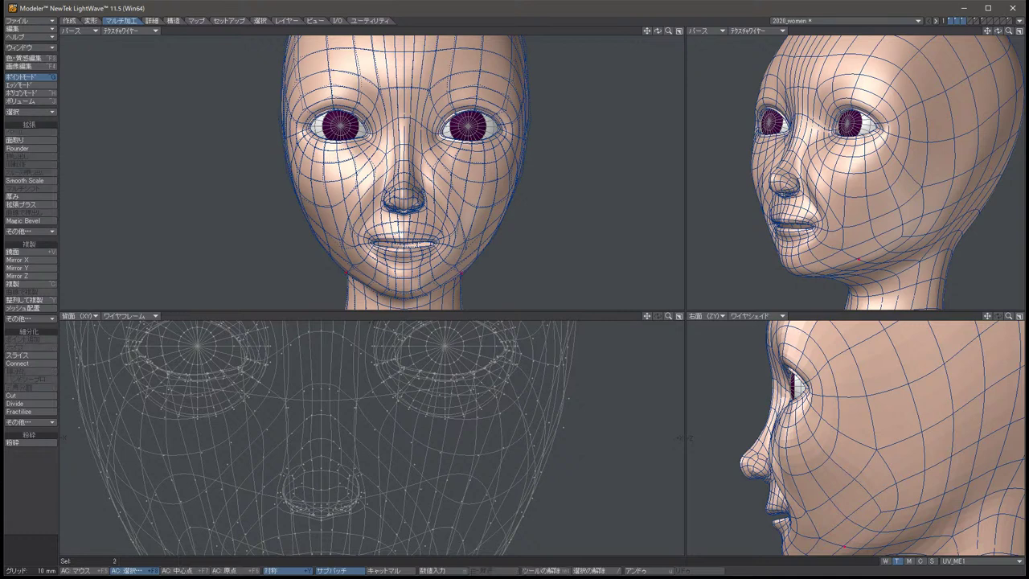
key("u")
key("u")
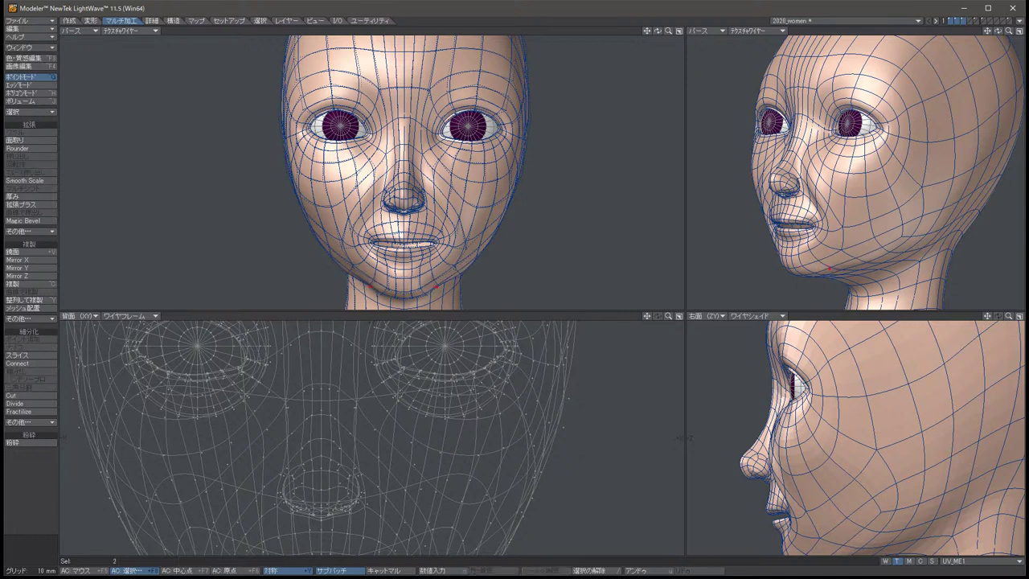
key("u")
key("u")
key("u")
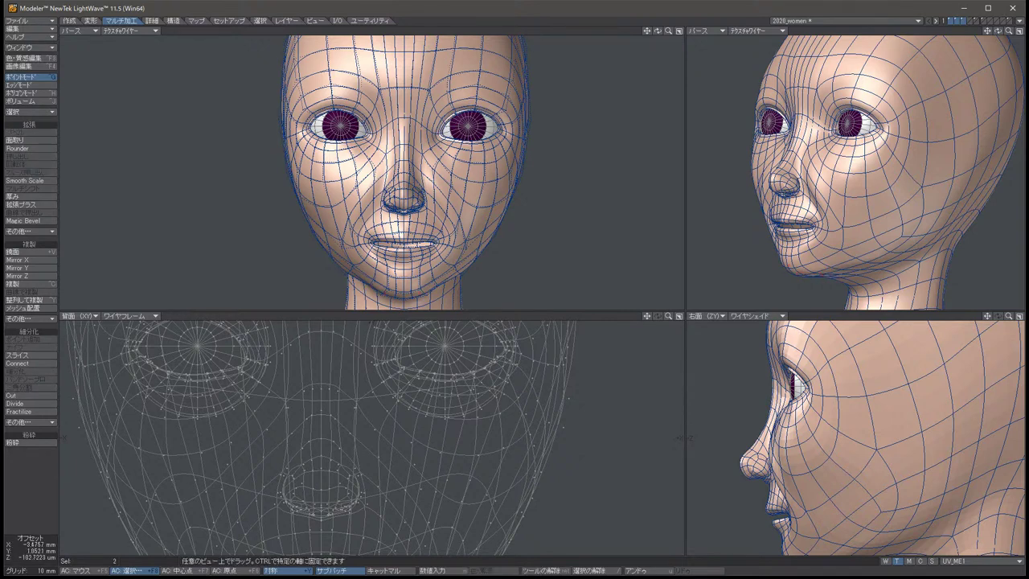
key("space")
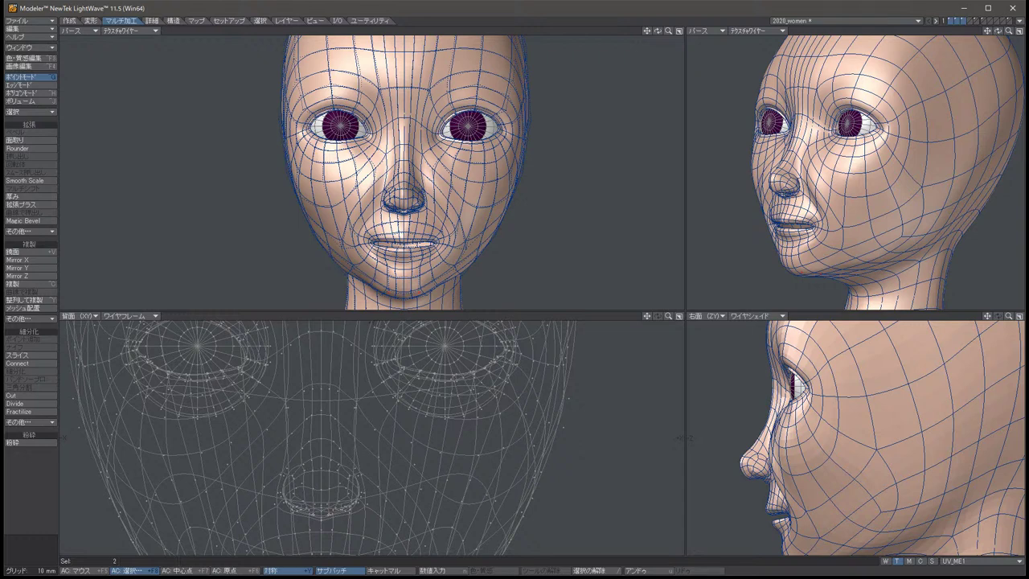
Set the front (Back) viewport display to Wireframe Shade.
left_click(129, 316)
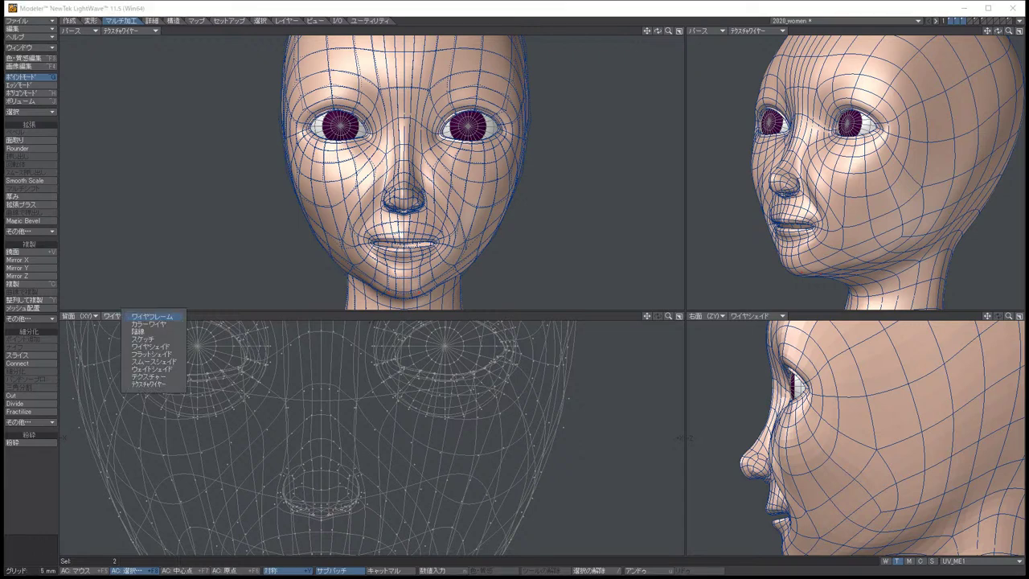
left_click(161, 346)
scroll(369, 438, "down", 5)
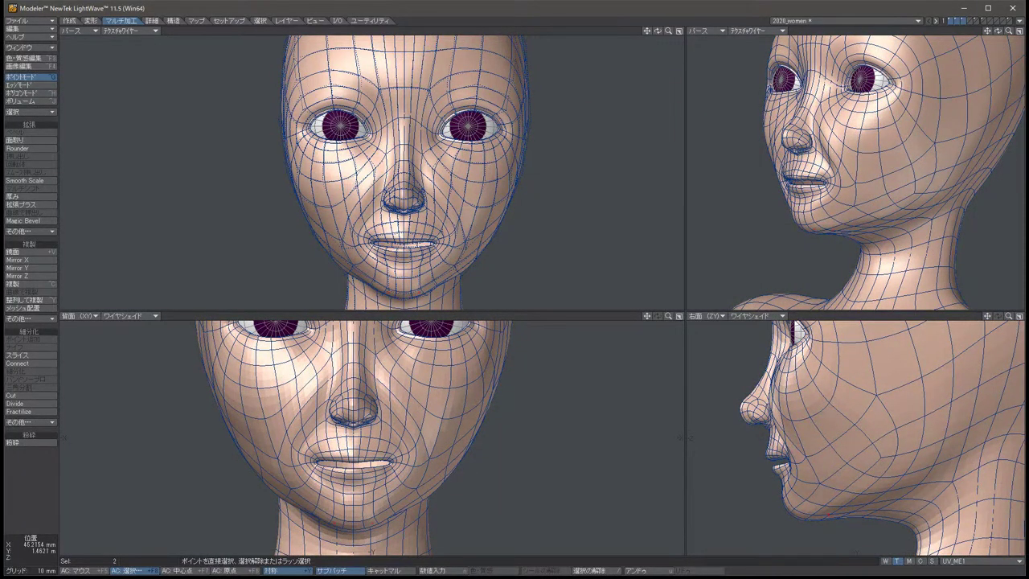
Select the symmetric chin point pair and reshape it in the front and side views.
key("slash")
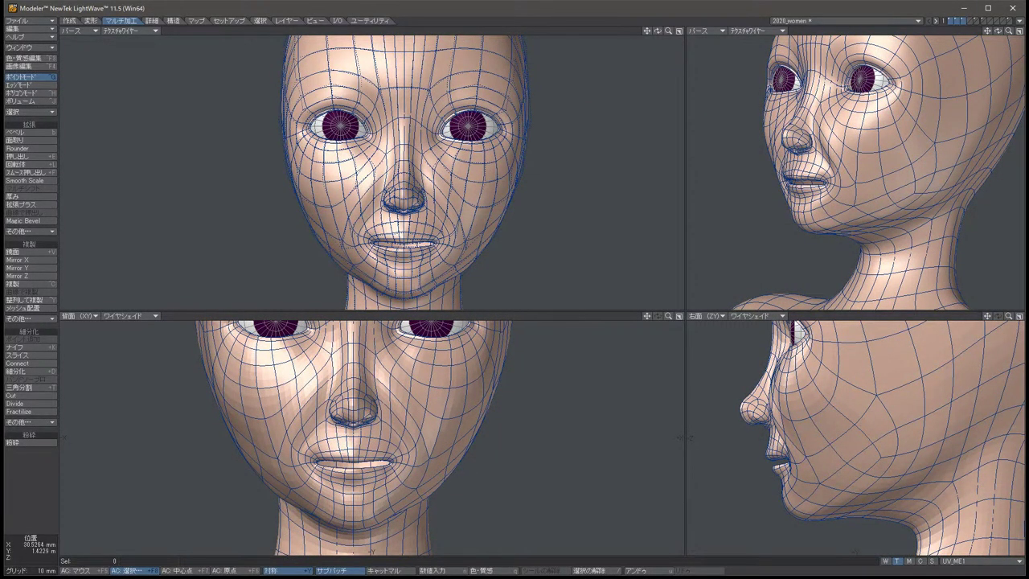
left_click(844, 491)
left_click_drag(844, 491, 858, 494)
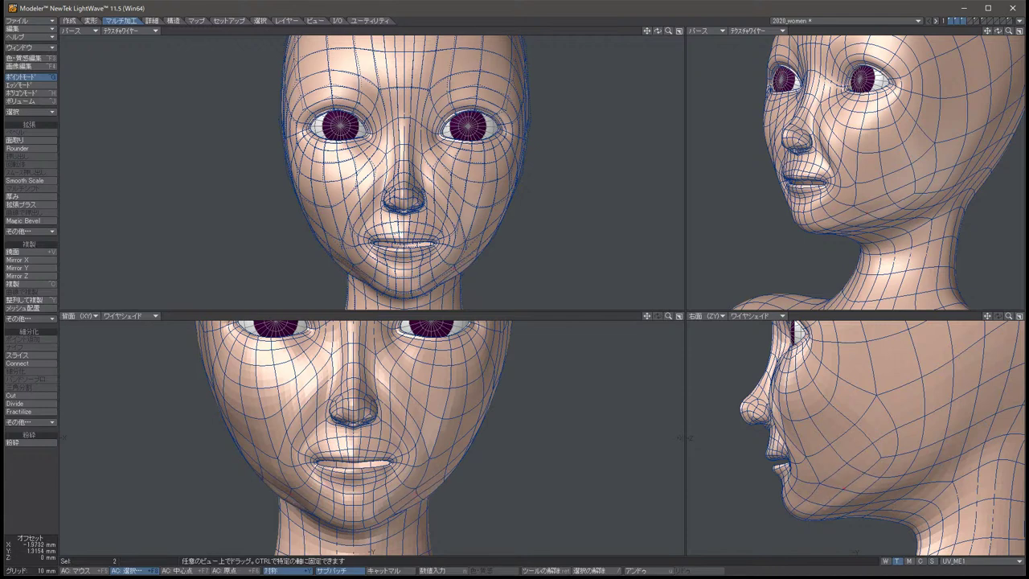
left_click_drag(277, 499, 283, 497)
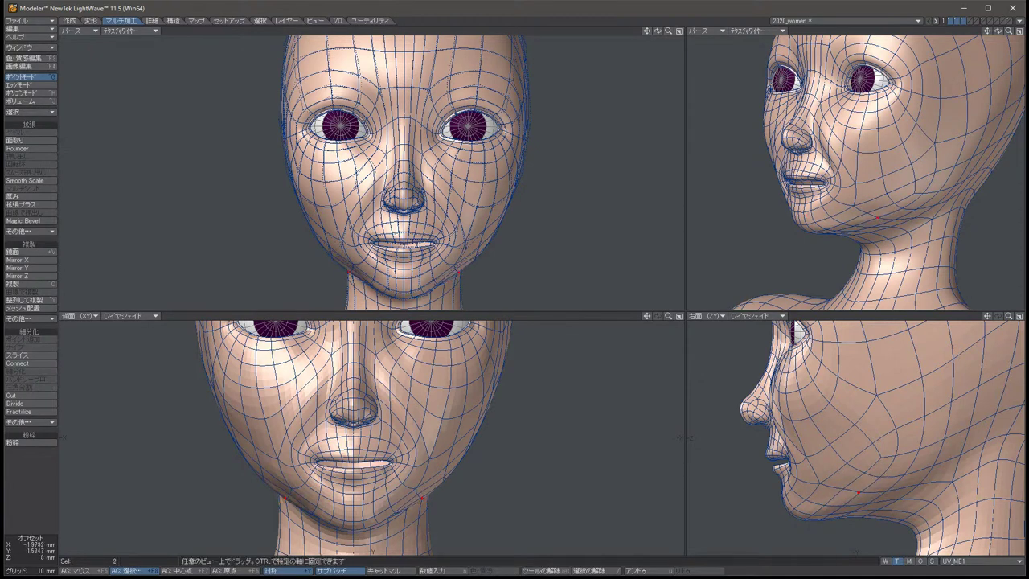
key("slash")
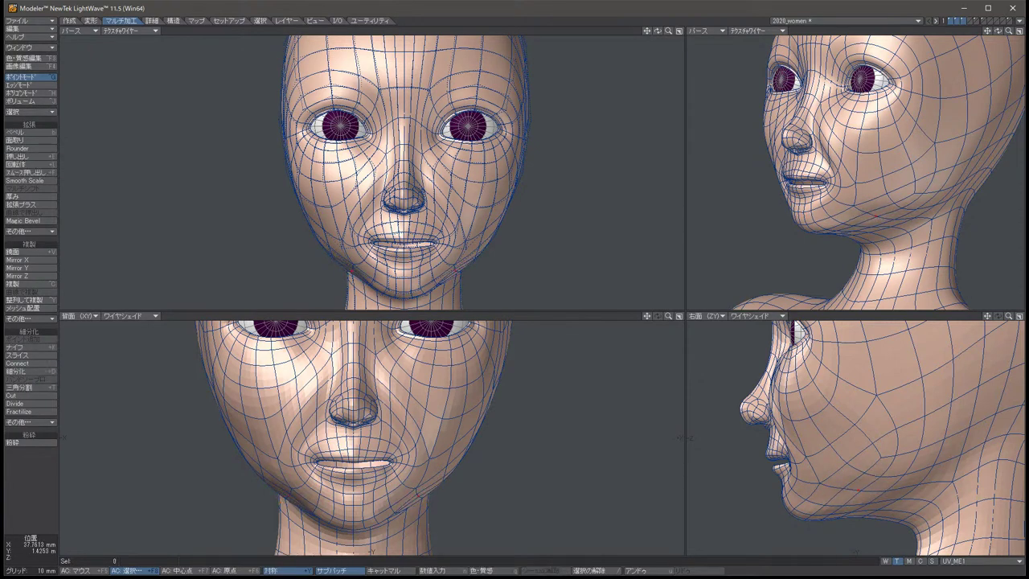
left_click(846, 465)
key("t")
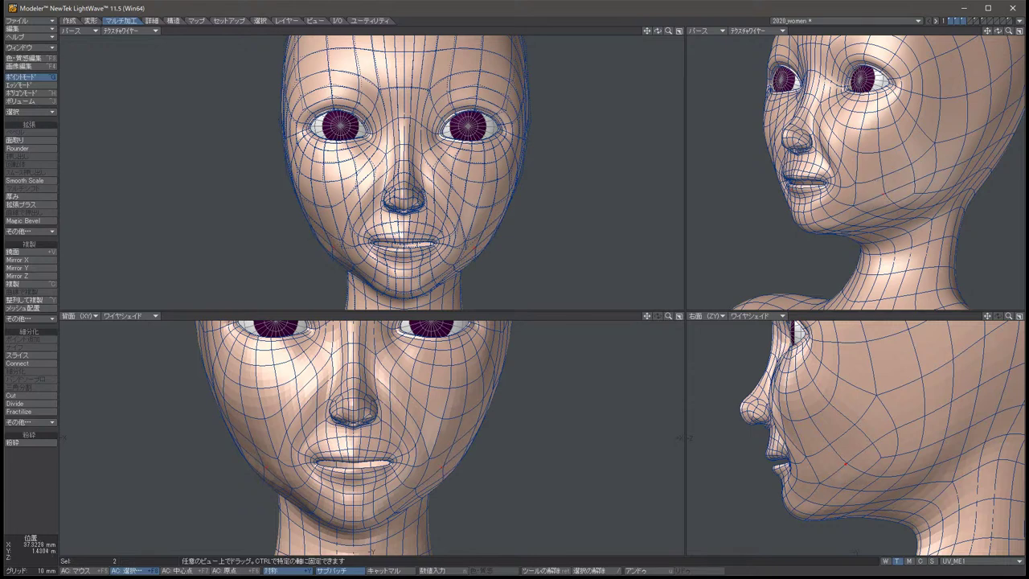
left_click_drag(845, 464, 866, 472)
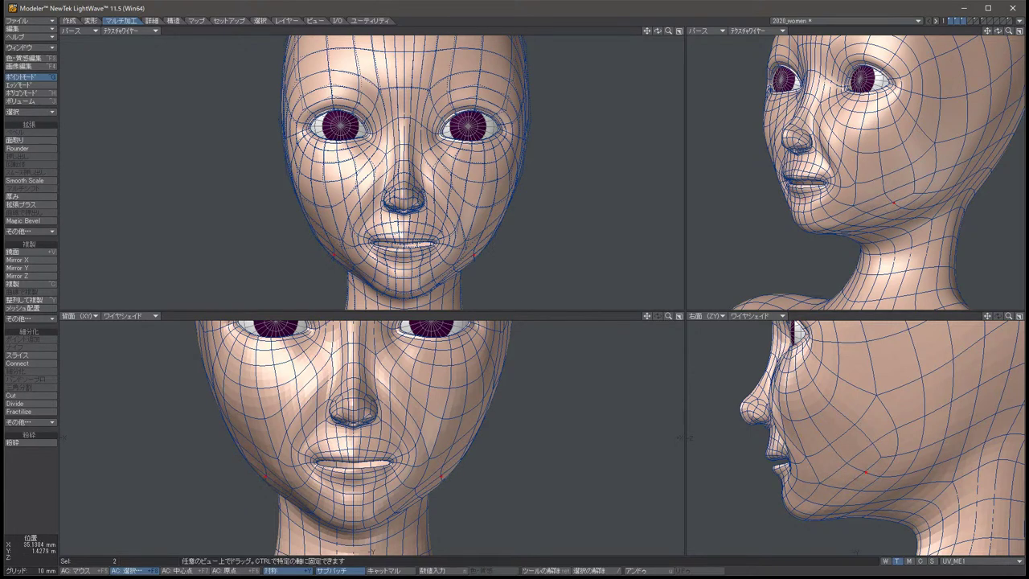
key("slash")
Reselect the chin points and nudge them sideways, outward-up, then back inward-down.
left_click(884, 457)
key("t")
key("slash")
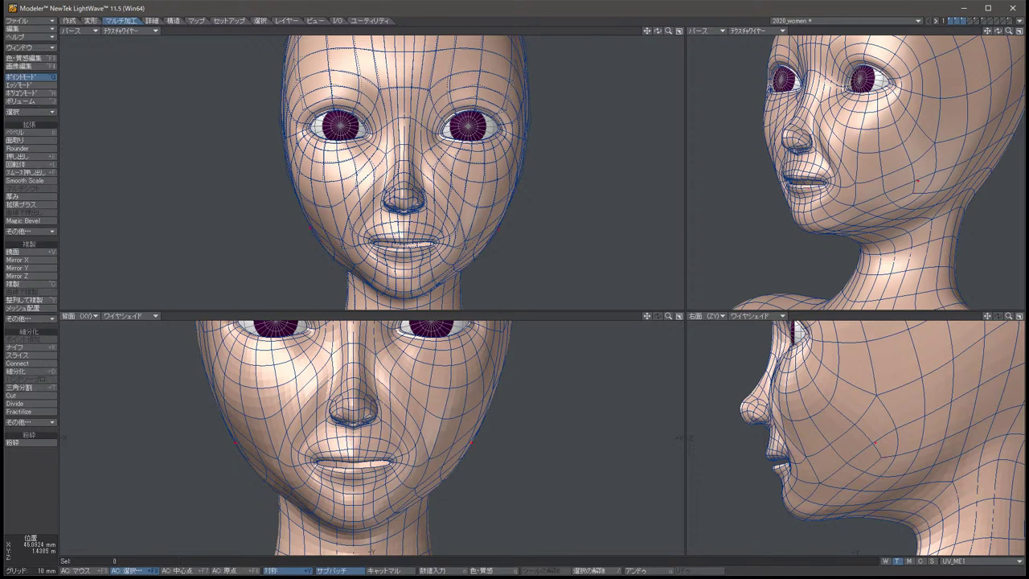
key("t")
left_click_drag(483, 231, 470, 231)
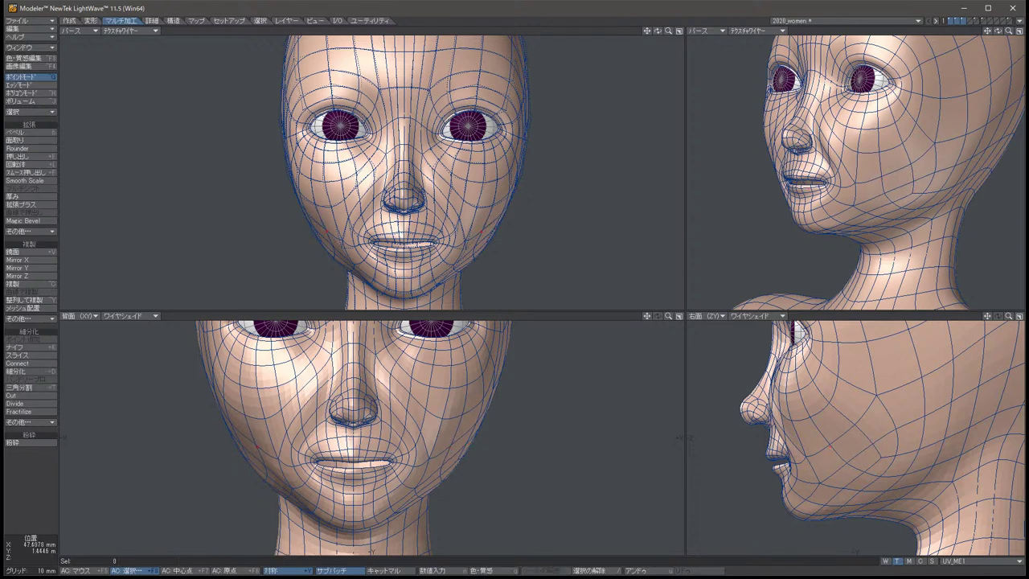
left_click_drag(449, 448, 476, 427)
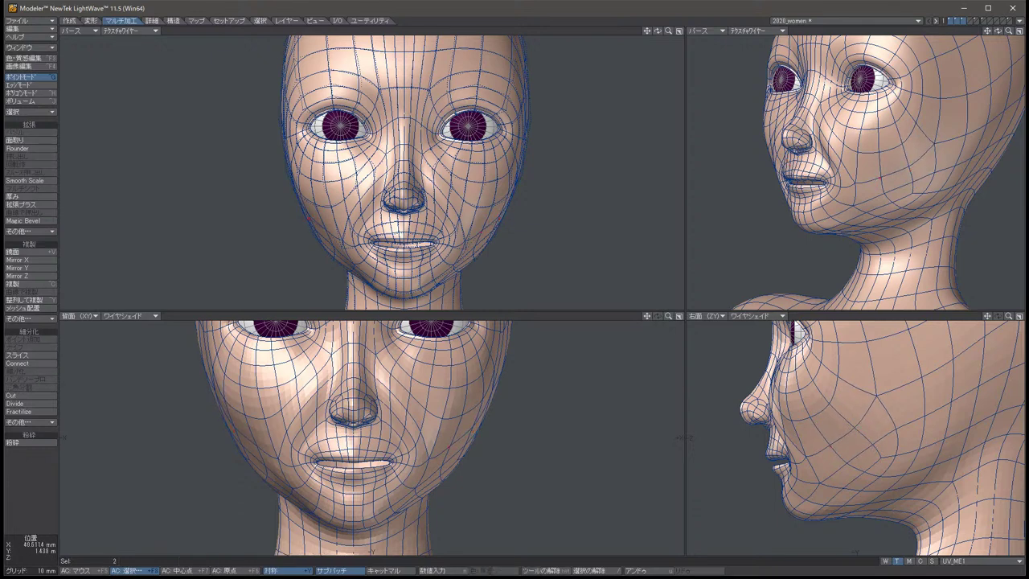
left_click_drag(476, 428, 451, 445)
key("space")
key("slash")
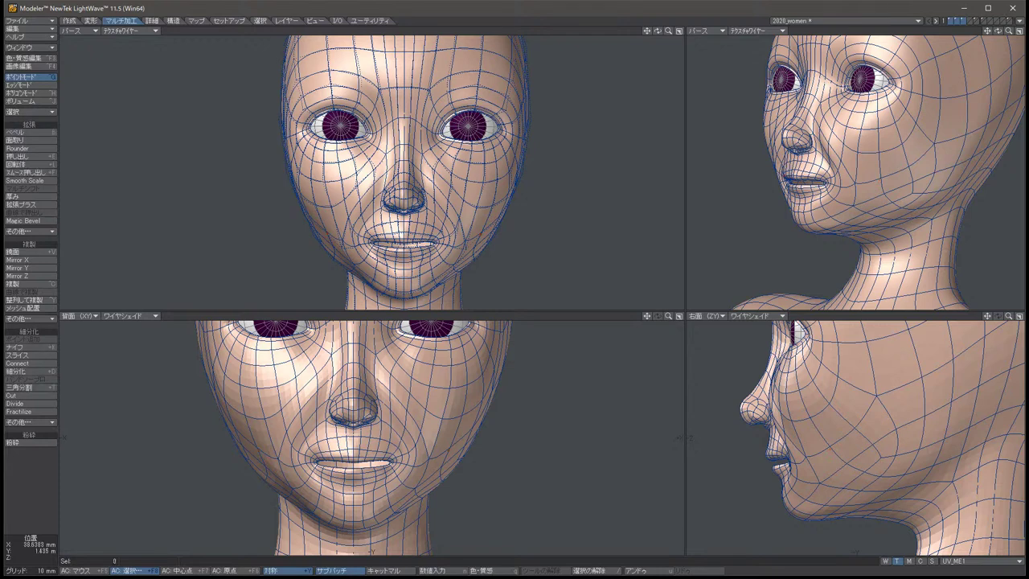
left_click_drag(852, 172, 754, 178, "alt")
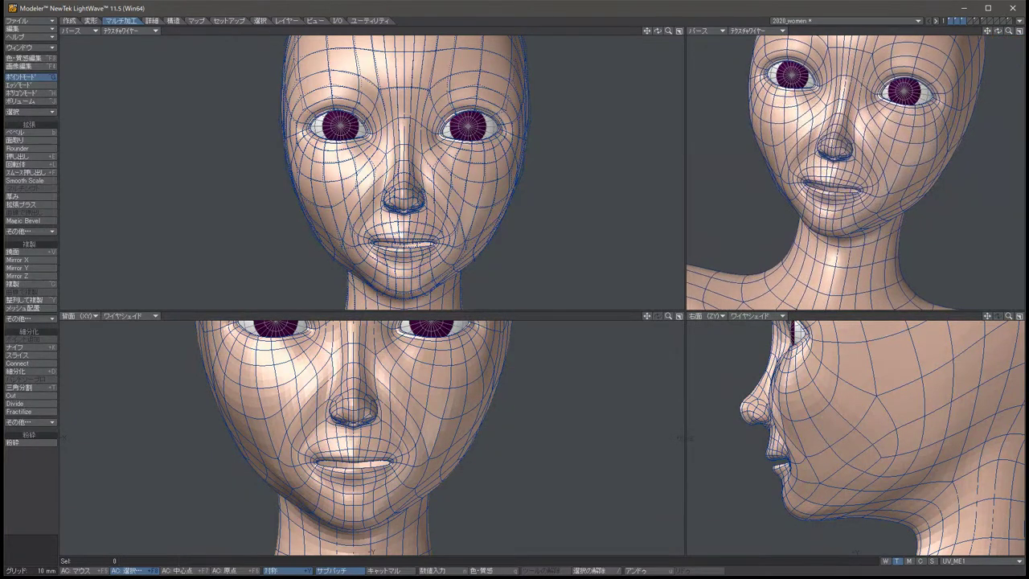
Nudge the symmetric jaw point pair slightly in the front view, in a few small moves.
left_click(222, 401)
key("t")
left_click_drag(226, 399, 225, 399)
key("slash")
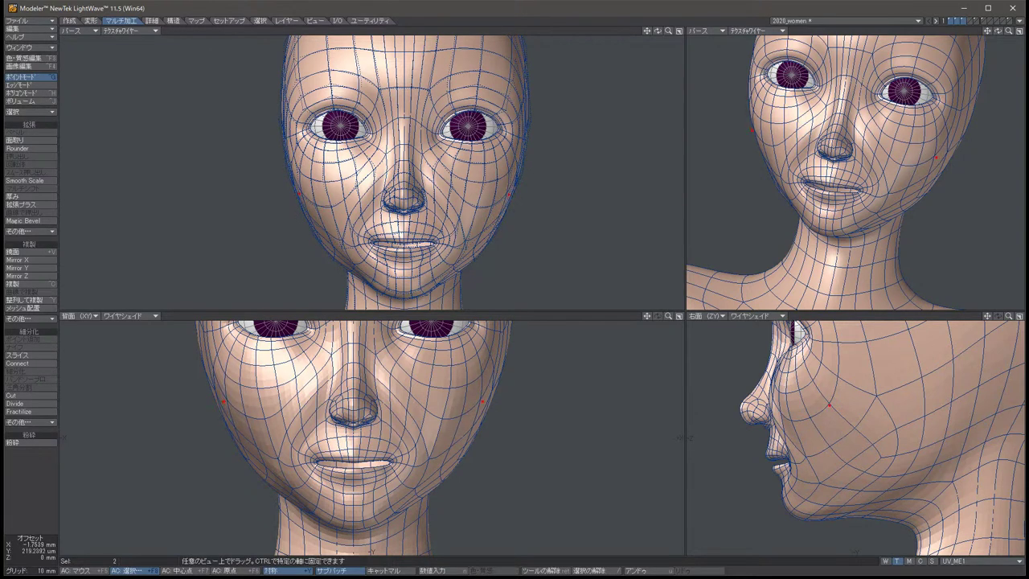
key("space")
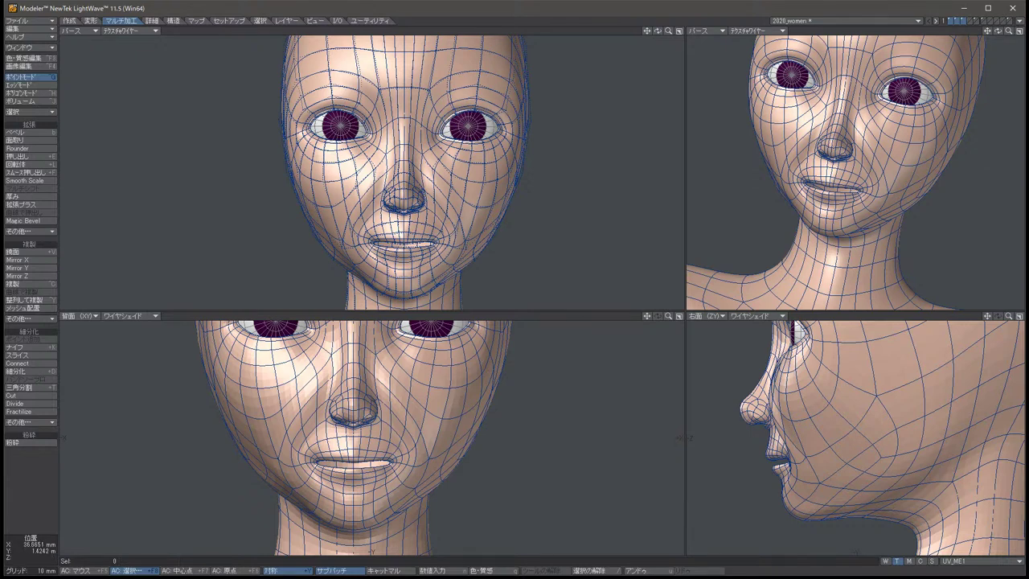
key("t")
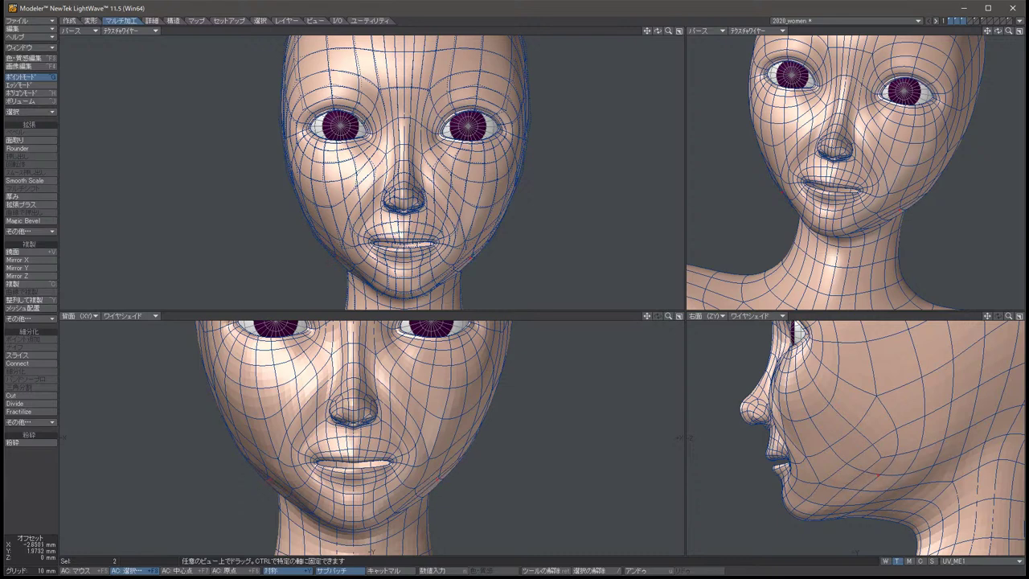
left_click_drag(439, 477, 439, 481)
key("space")
key("t")
key("space")
key("slash")
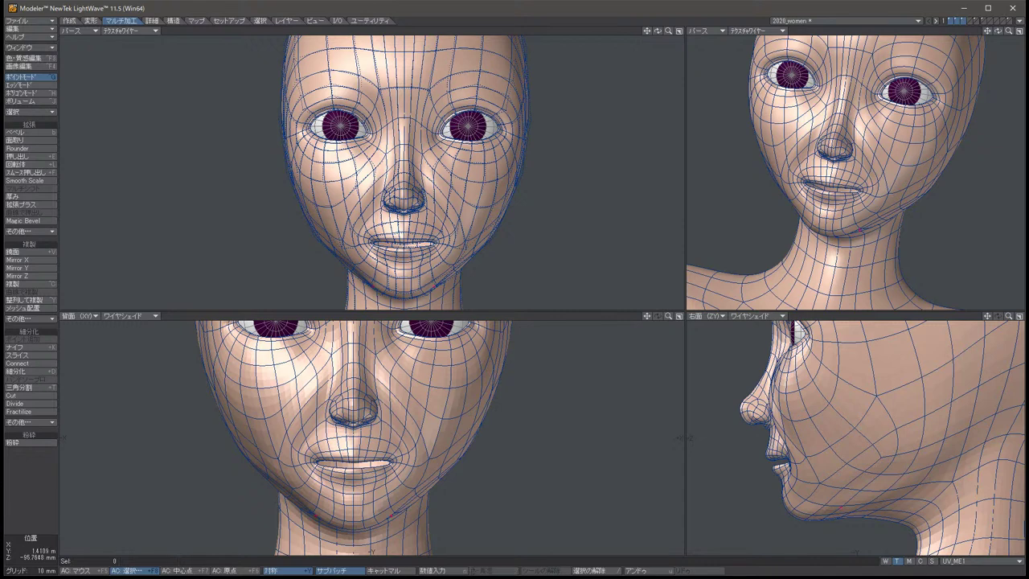
Select the lower jaw point pair and shift it slightly up and outward.
left_click(393, 512)
key("slash")
left_click(418, 494)
key("t")
left_click_drag(418, 494, 421, 491)
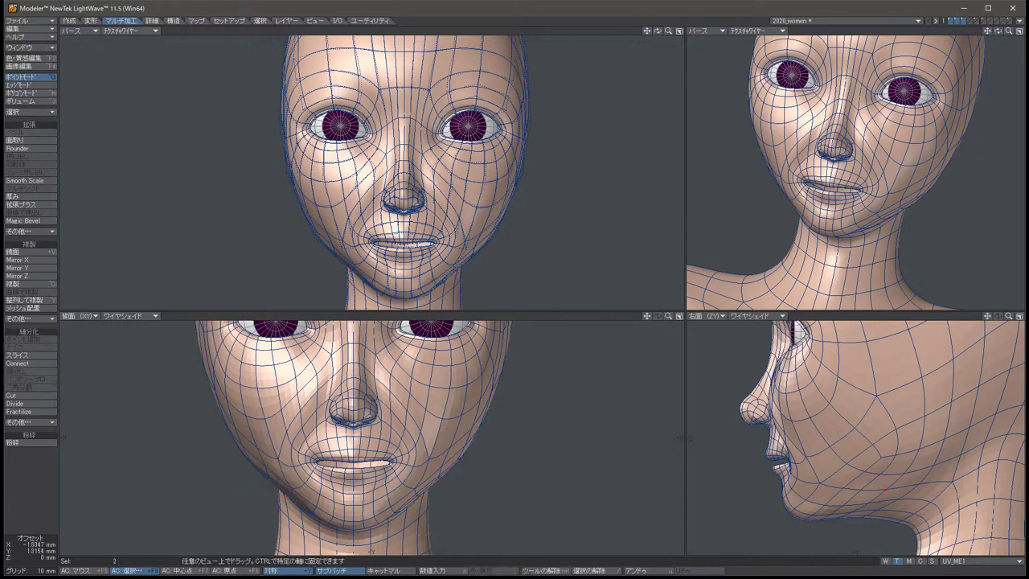
key("space")
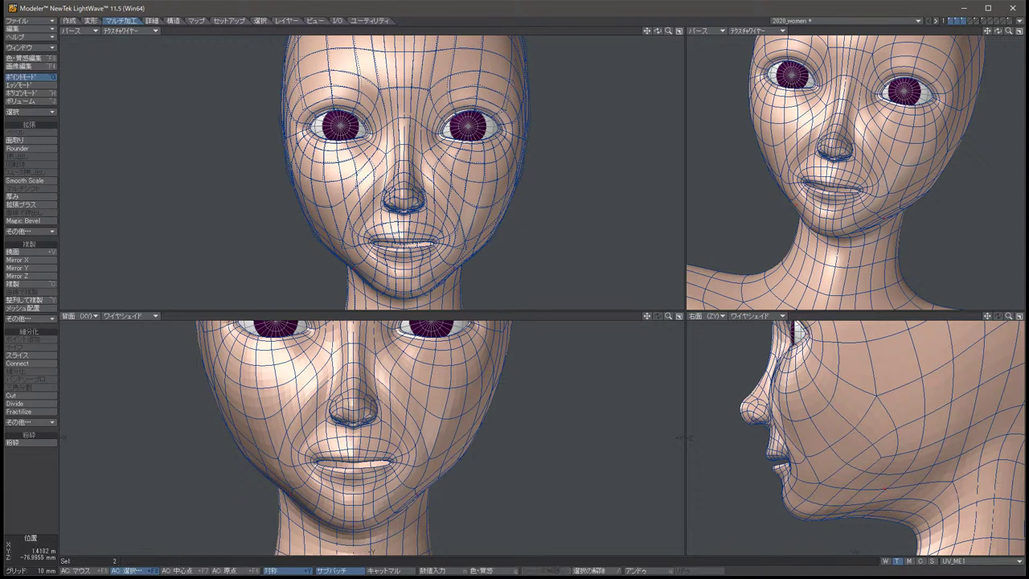
key("slash")
left_click(406, 503)
key("t")
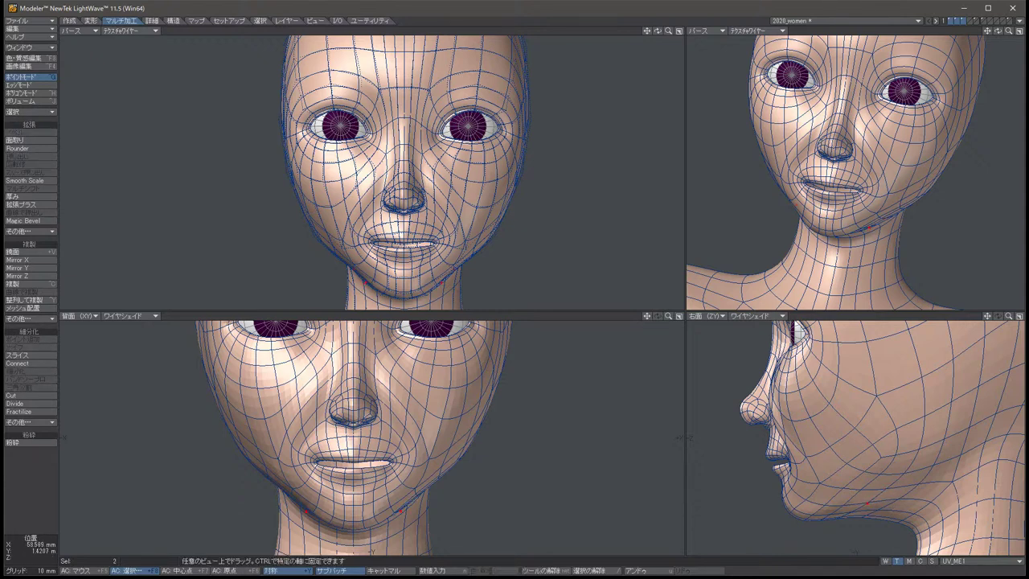
key("space")
key("slash")
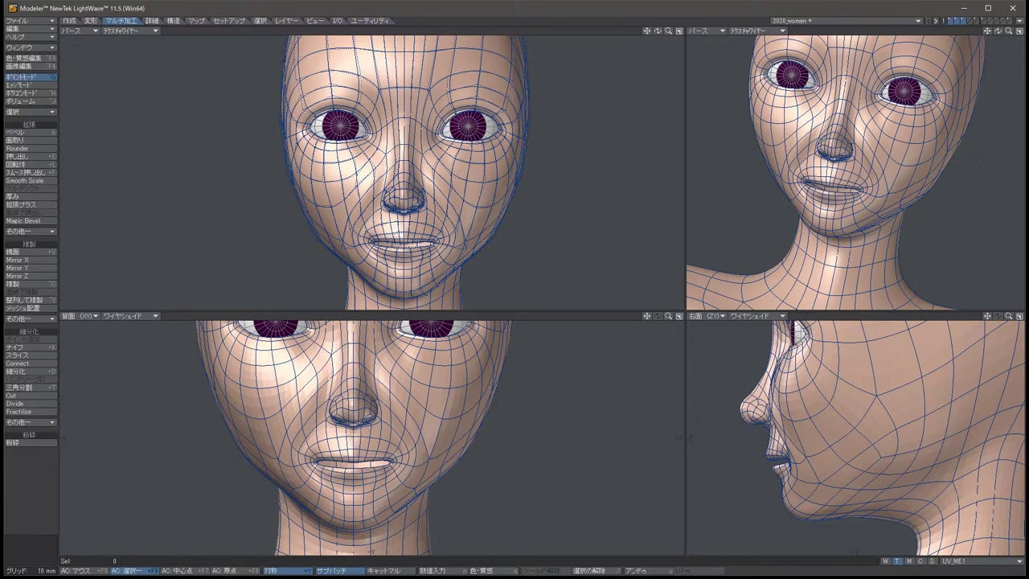
left_click_drag(953, 134, 928, 278, "alt")
Push the symmetric lower-cheek point pair outward and upward, then undo the shift.
left_click(930, 199)
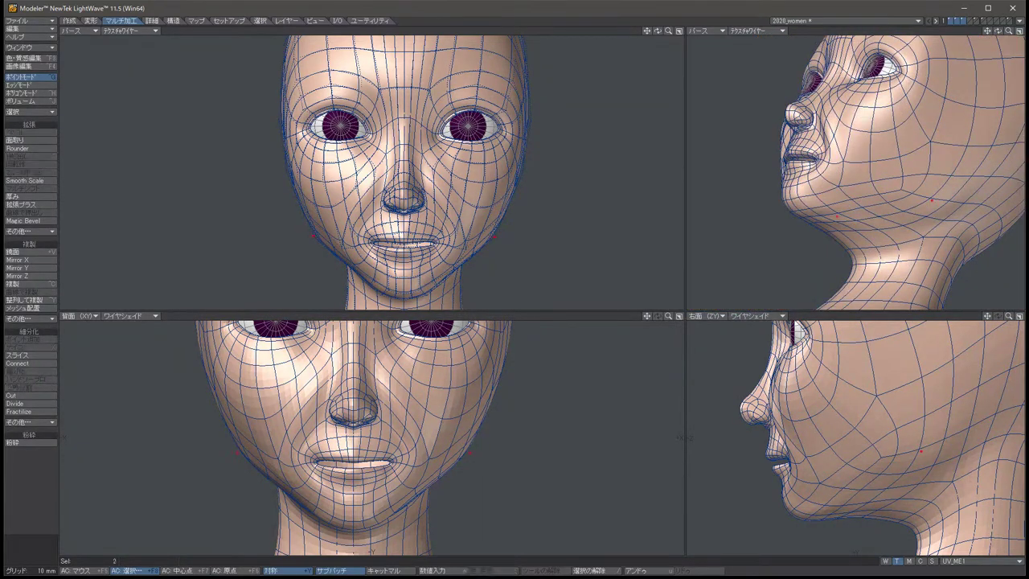
key("t")
left_click_drag(931, 199, 950, 201)
key("space")
key("t")
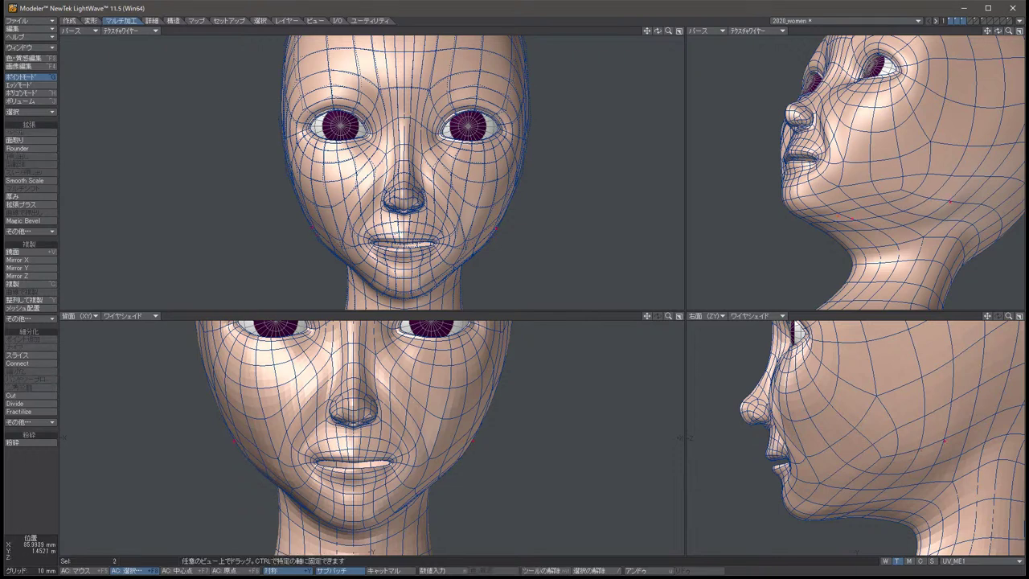
key("u")
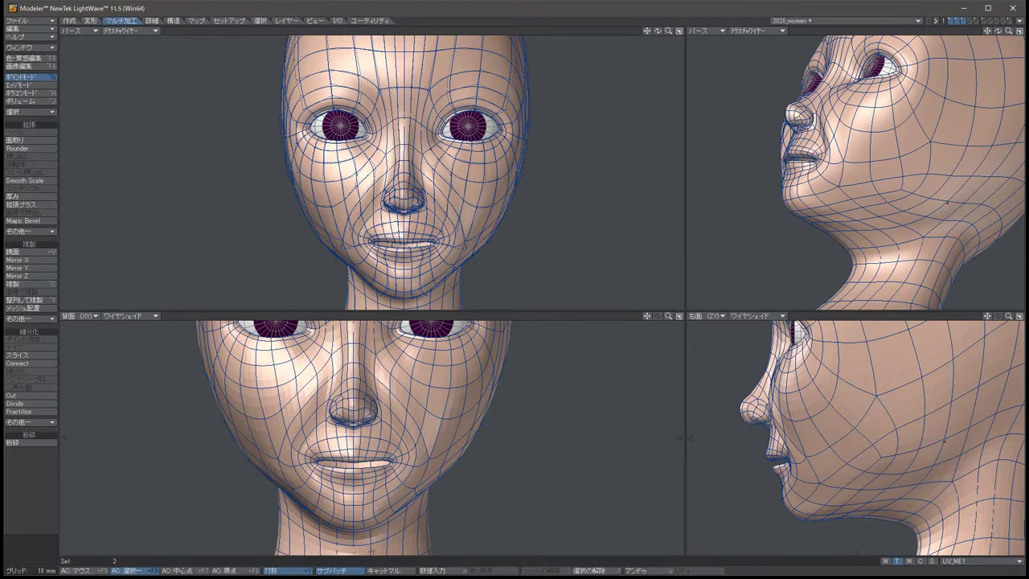
key("t")
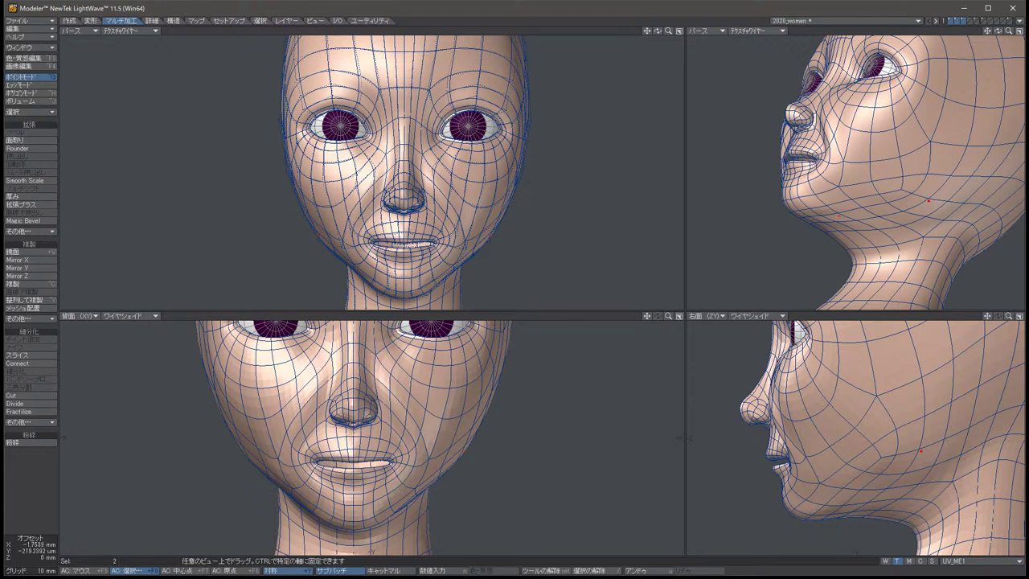
key("space")
Redo and compare the outward cheek shift, keeping it applied.
key("/")
key("u")
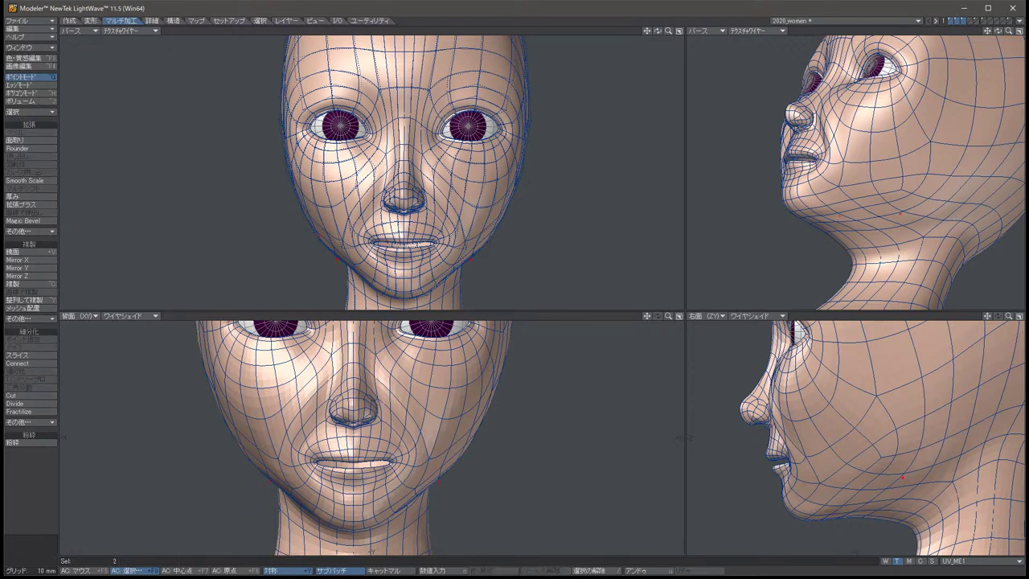
key("t")
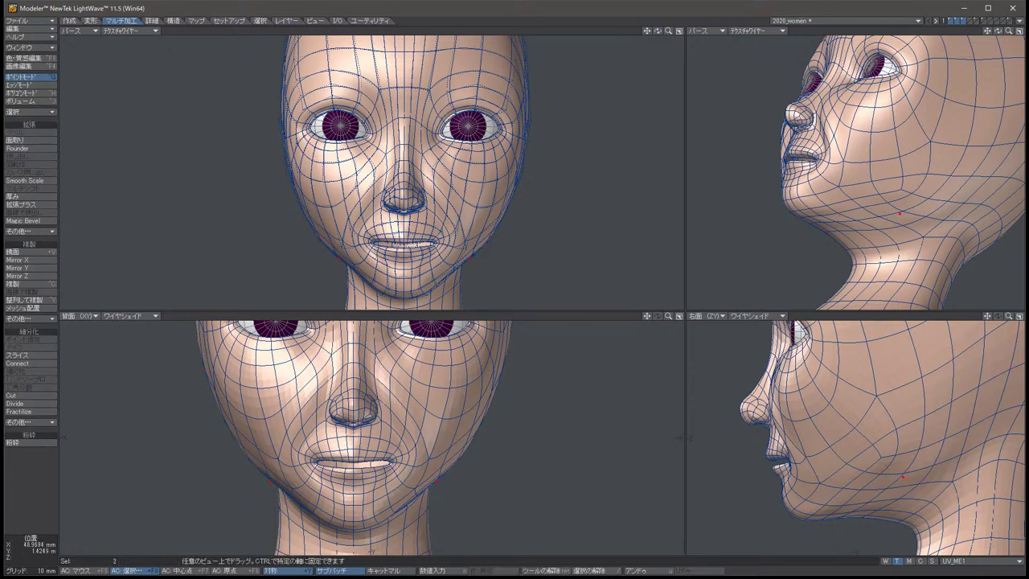
key("shift+u")
key("t")
key("shift+u")
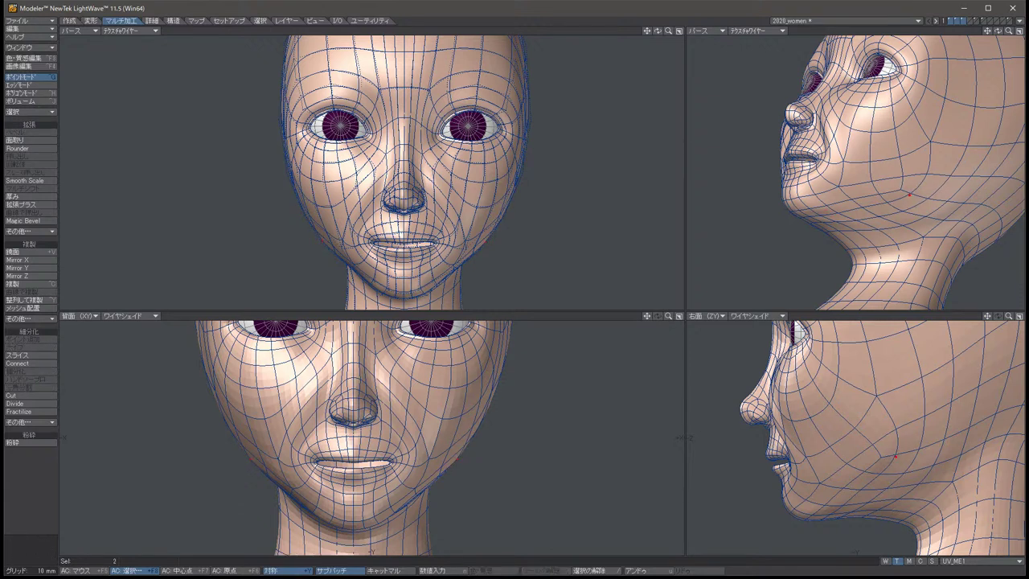
key("t")
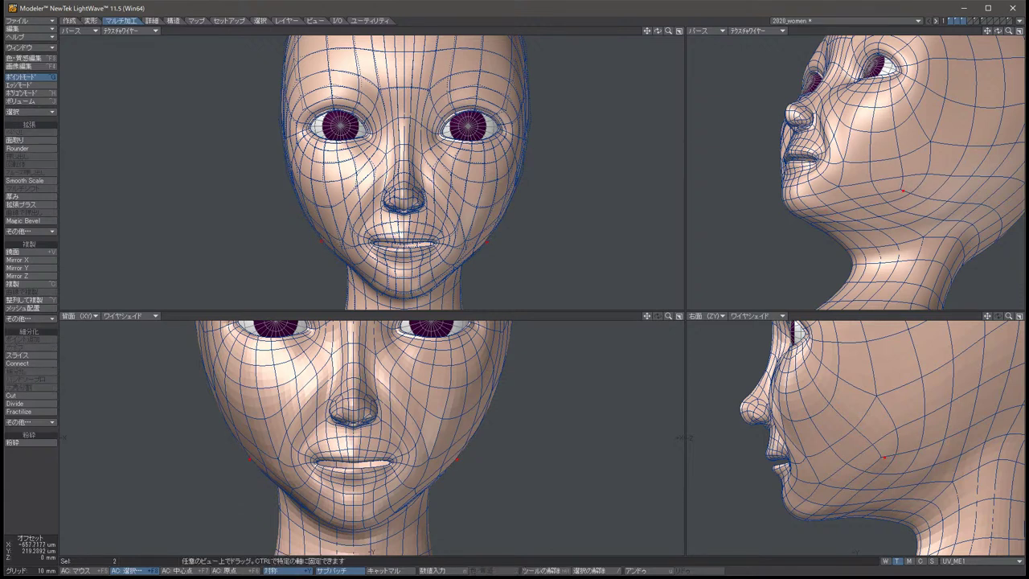
key("shift+u")
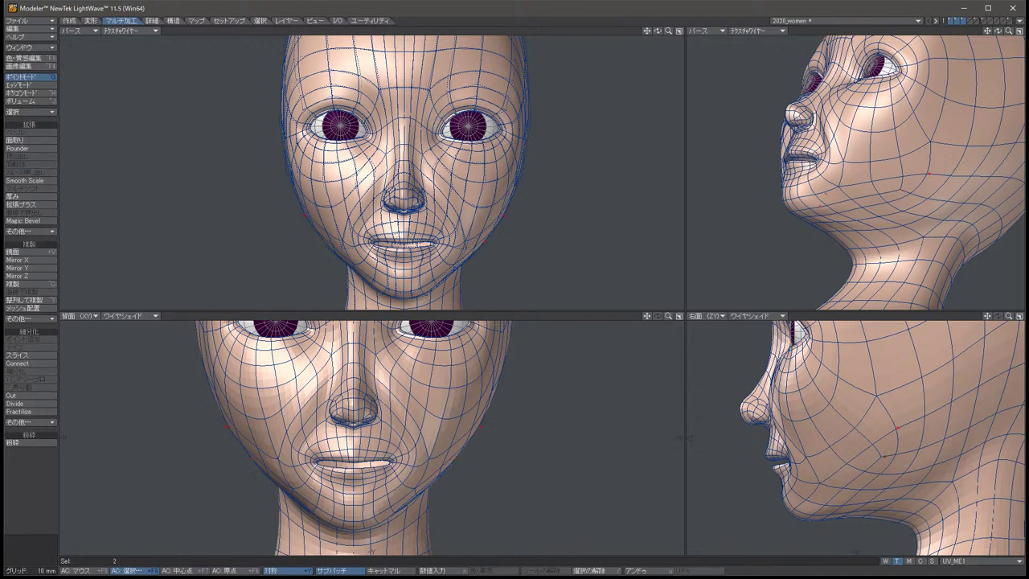
key("t")
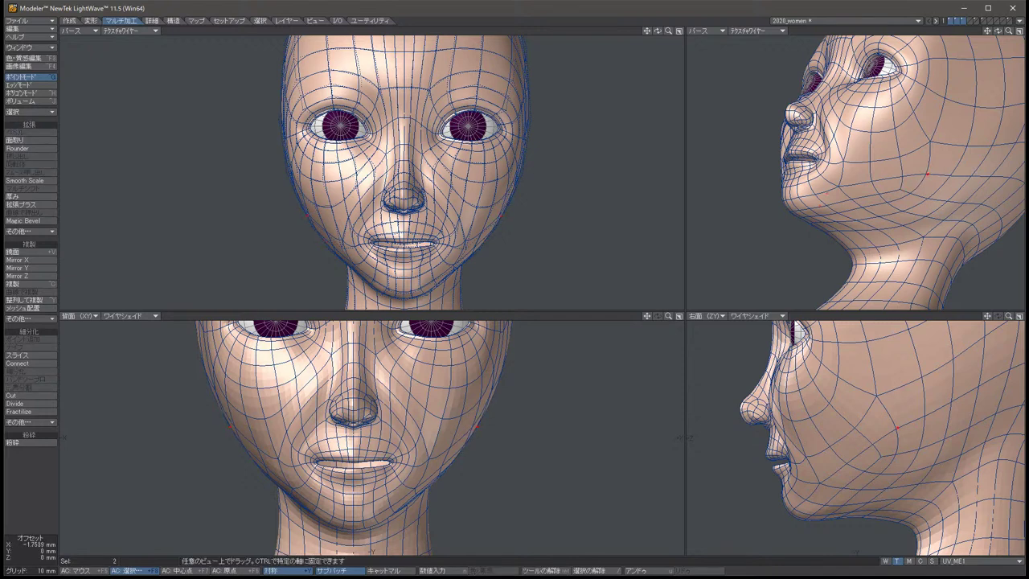
key("space")
key("slash")
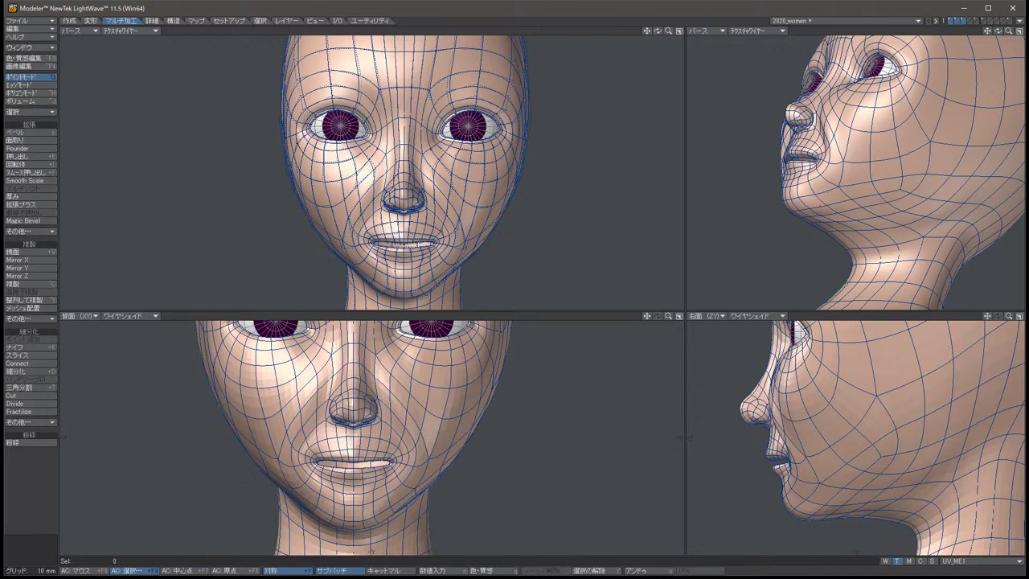
Reselect the cheek points and fine-tune their offset, checking the result in perspective.
key("u")
key("t")
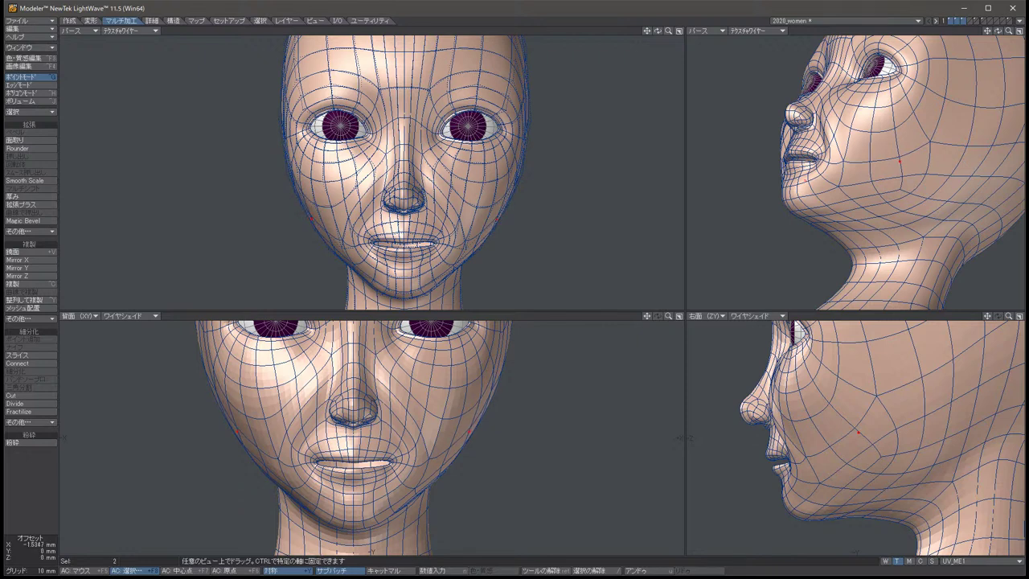
key("space")
key("slash")
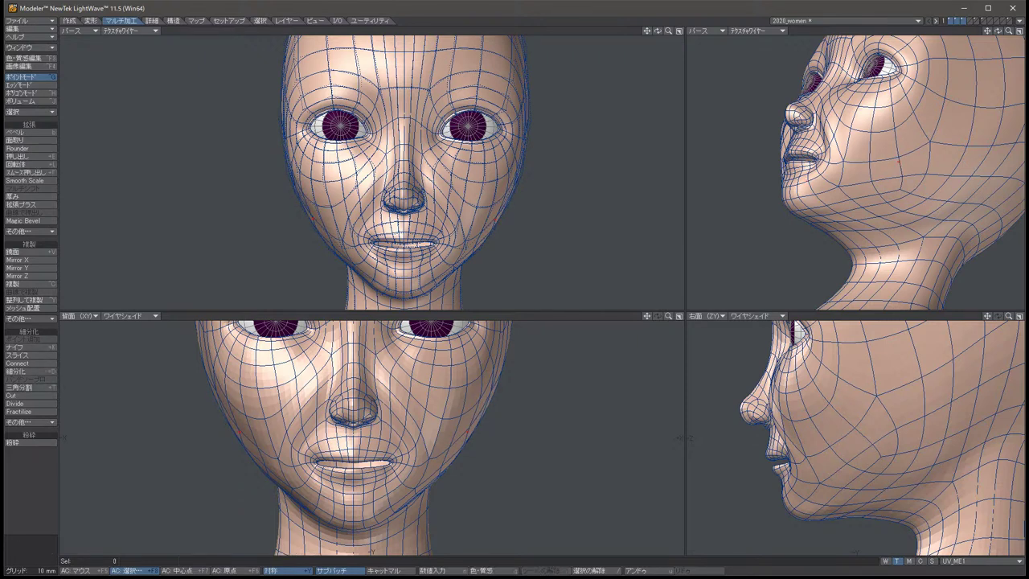
key("u")
key("t")
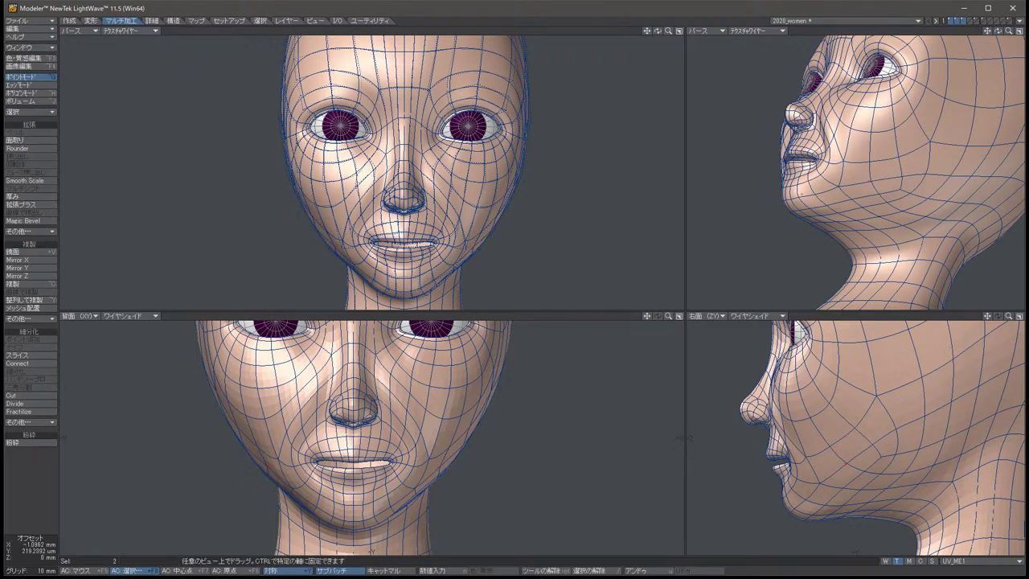
key("space")
key("t")
key("space")
key("t")
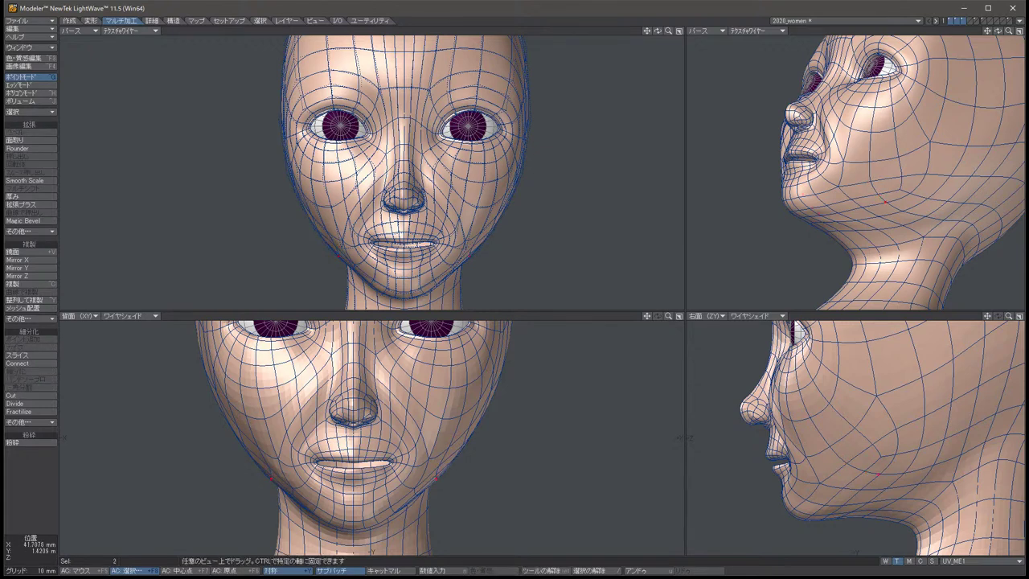
key("space")
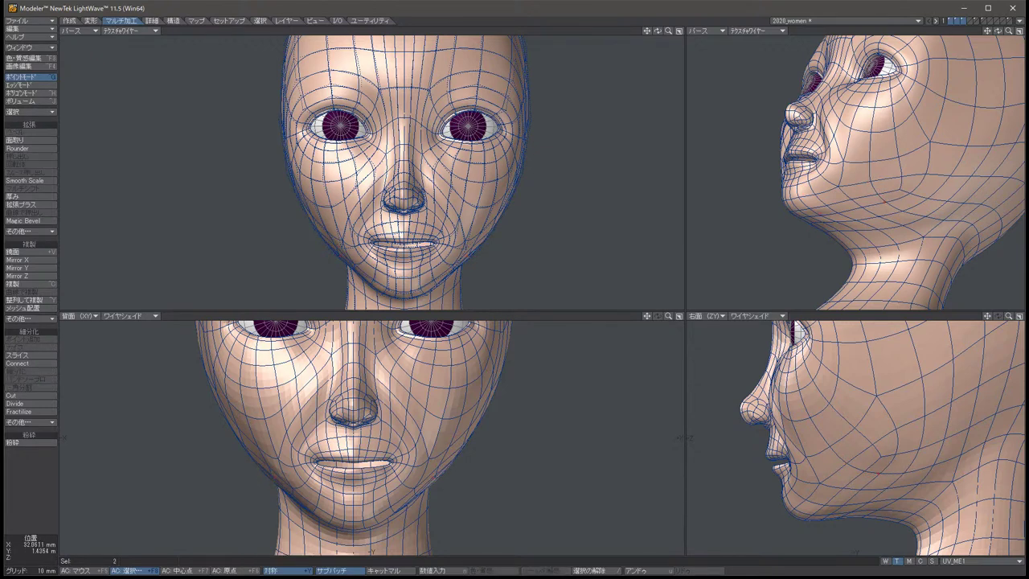
key("Left")
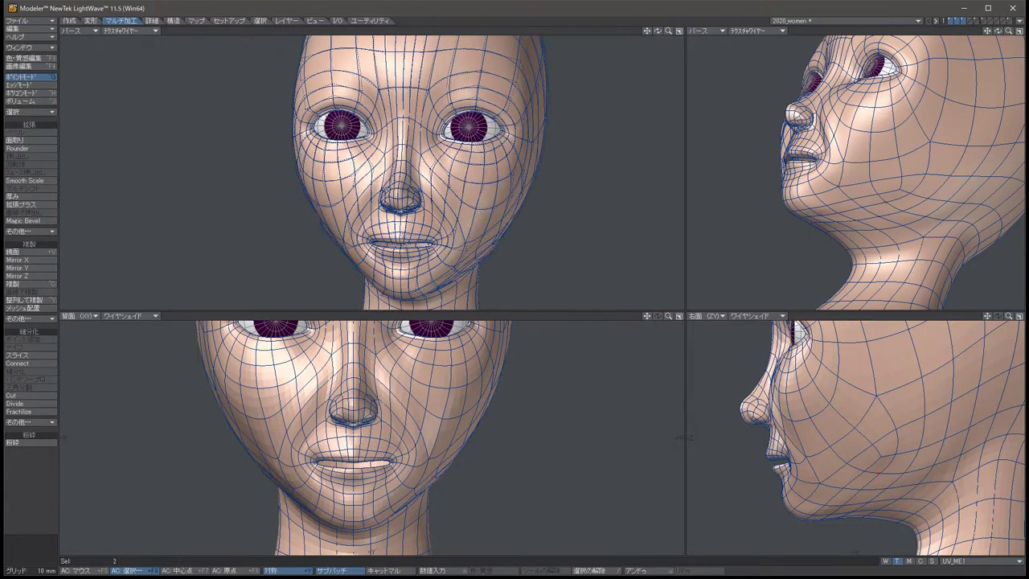
key("Left")
key("Left")
key("Down")
key("Down")
key("Right")
key("Right")
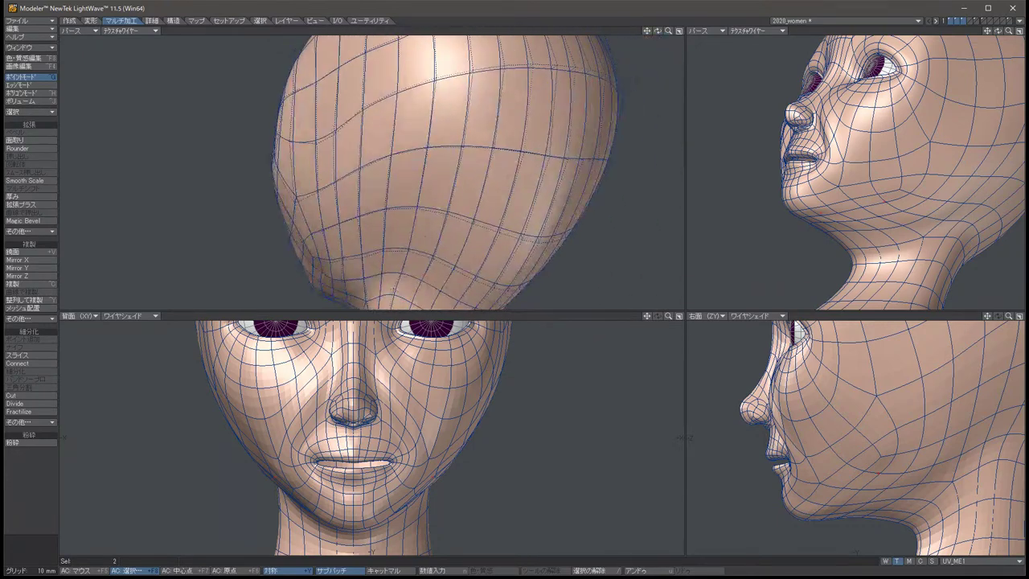
Select and adjust three symmetric jaw point pairs in turn.
key("Up")
key("Up")
key("Up")
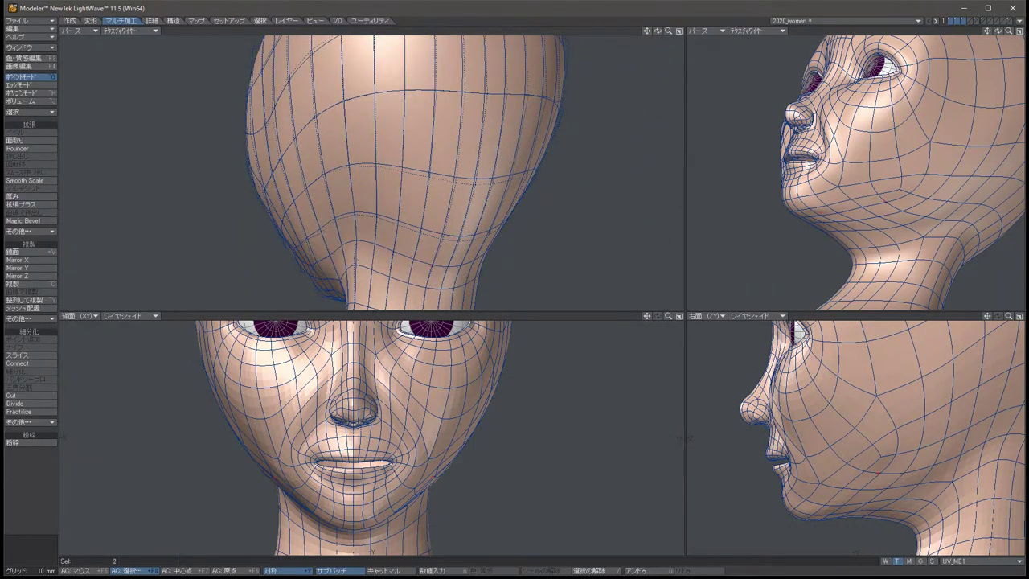
key("t")
key("slash")
left_click(260, 469)
key("t")
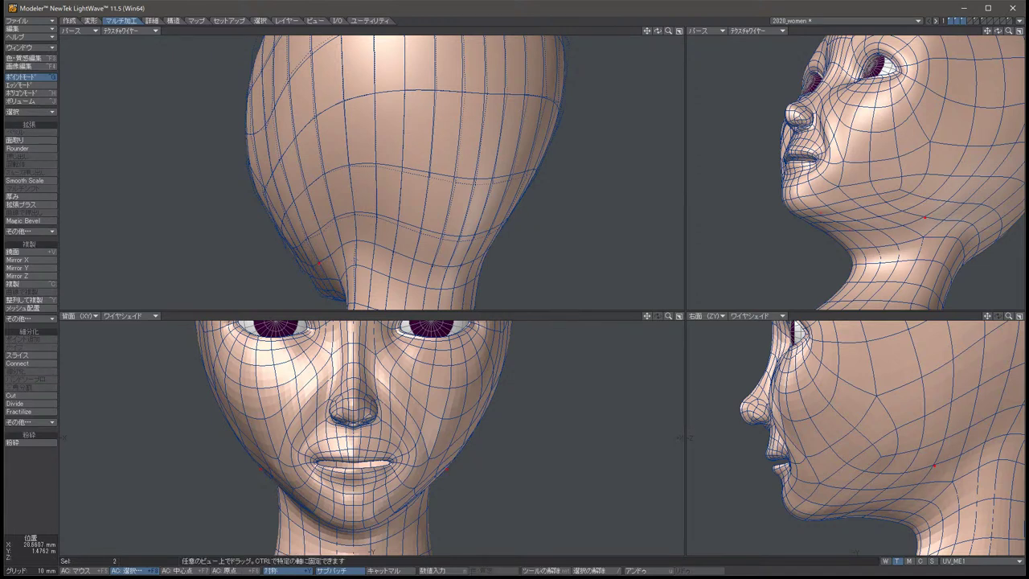
key("space")
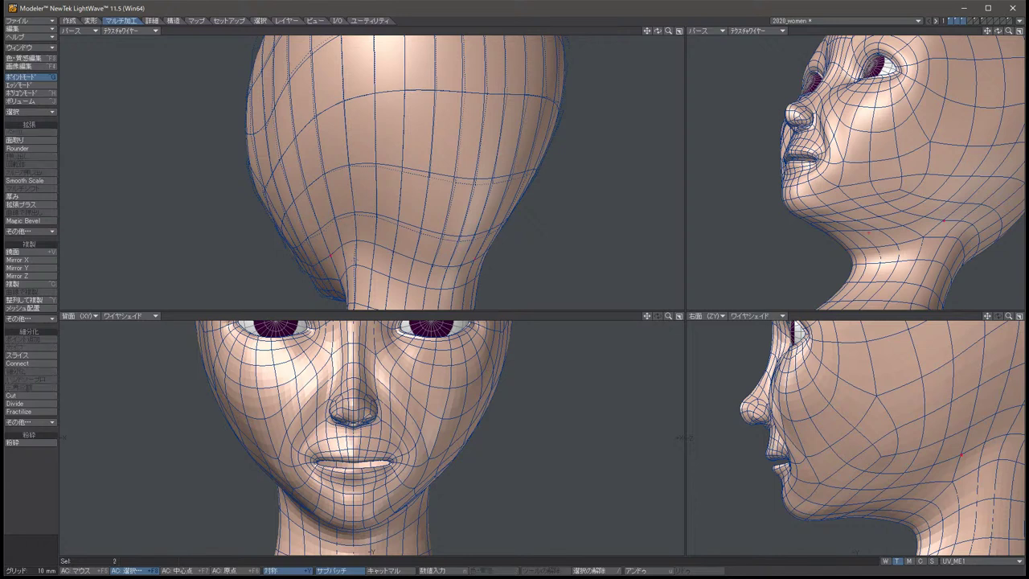
key("slash")
left_click(279, 489)
key("t")
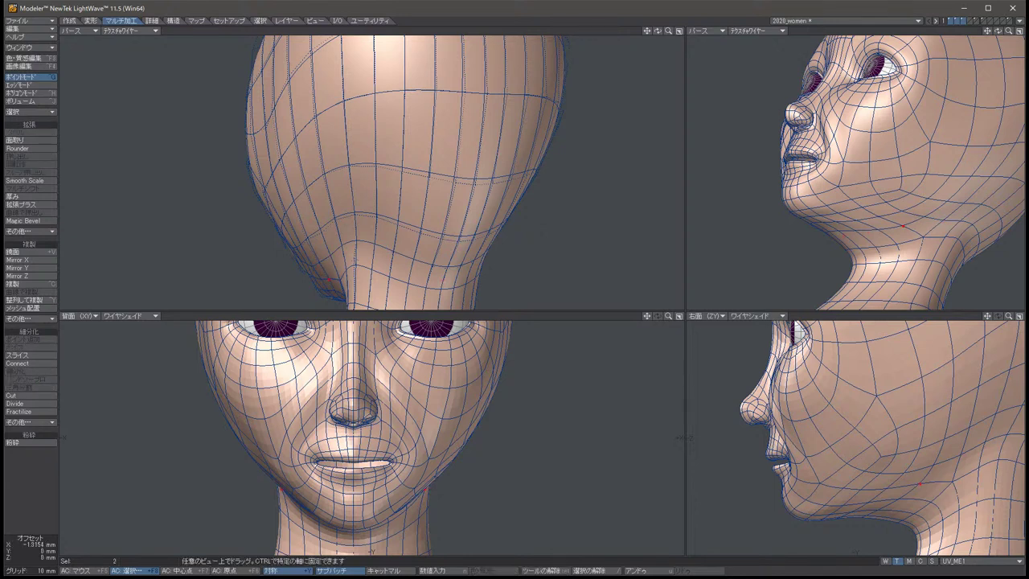
key("space")
key("slash")
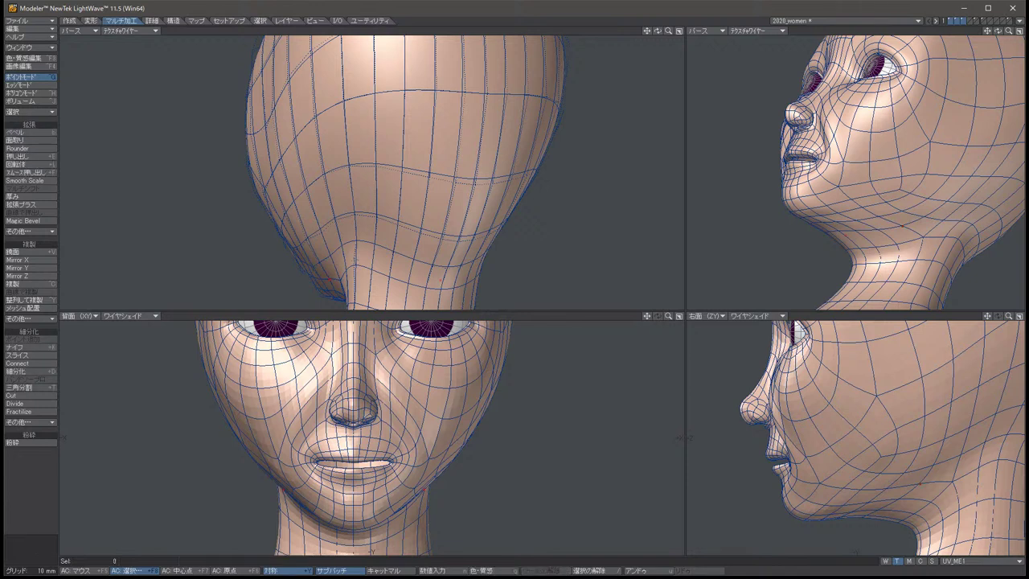
left_click(433, 480)
key("t")
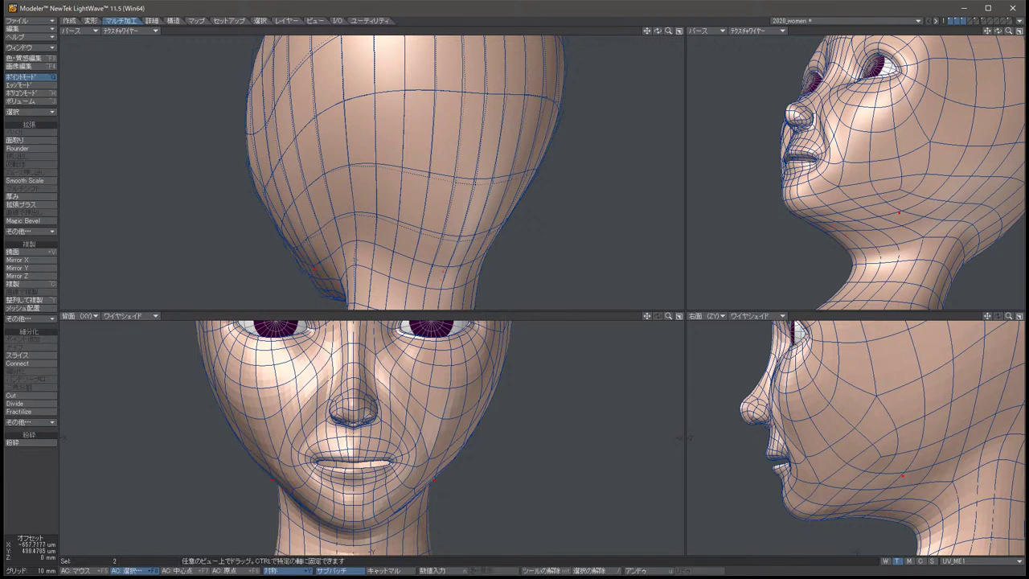
key("space")
key("slash")
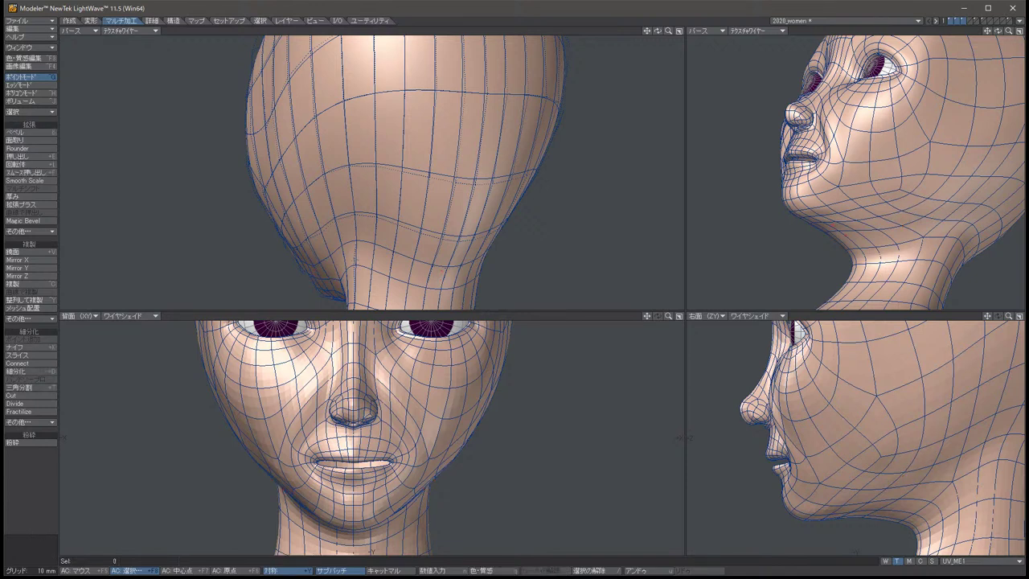
Pull the symmetric cheek-edge point pair down and inward.
left_click(486, 413)
key("t")
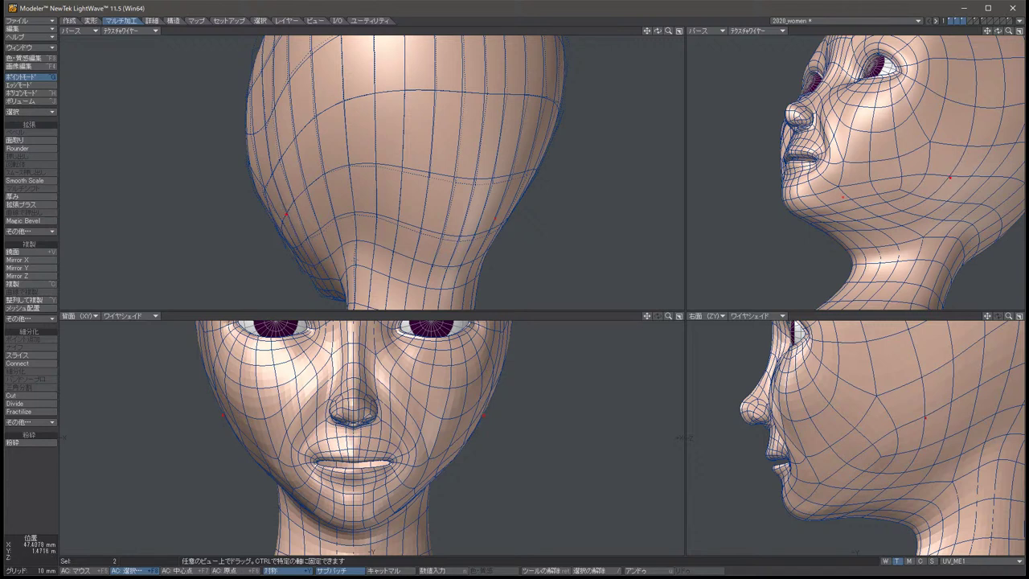
key("space")
key("t")
left_click_drag(225, 415, 247, 453)
key("space")
key("slash")
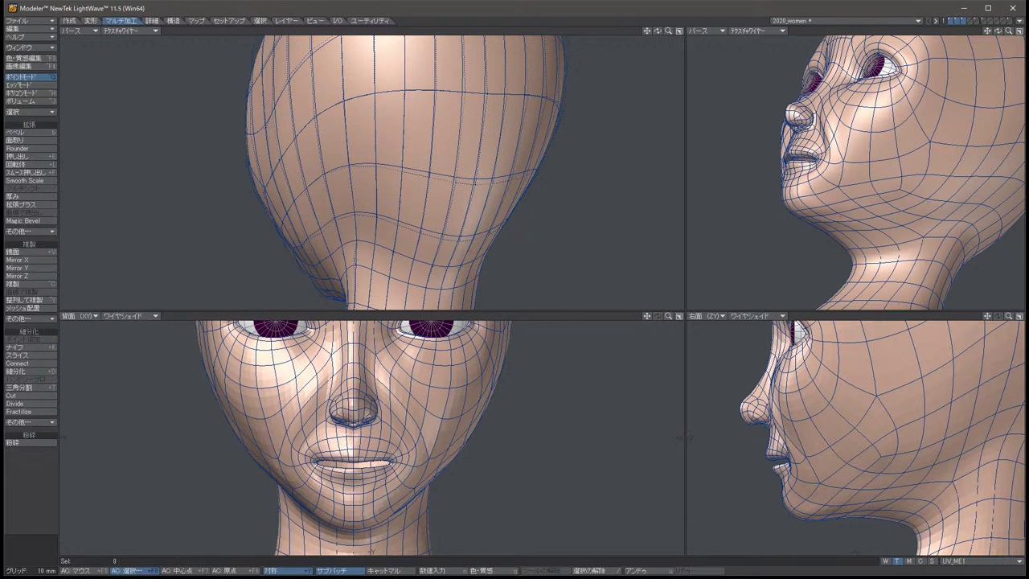
Reselect the two cheek points and drag them further inward in the front view.
key("u")
key("slash")
key("u")
key("t")
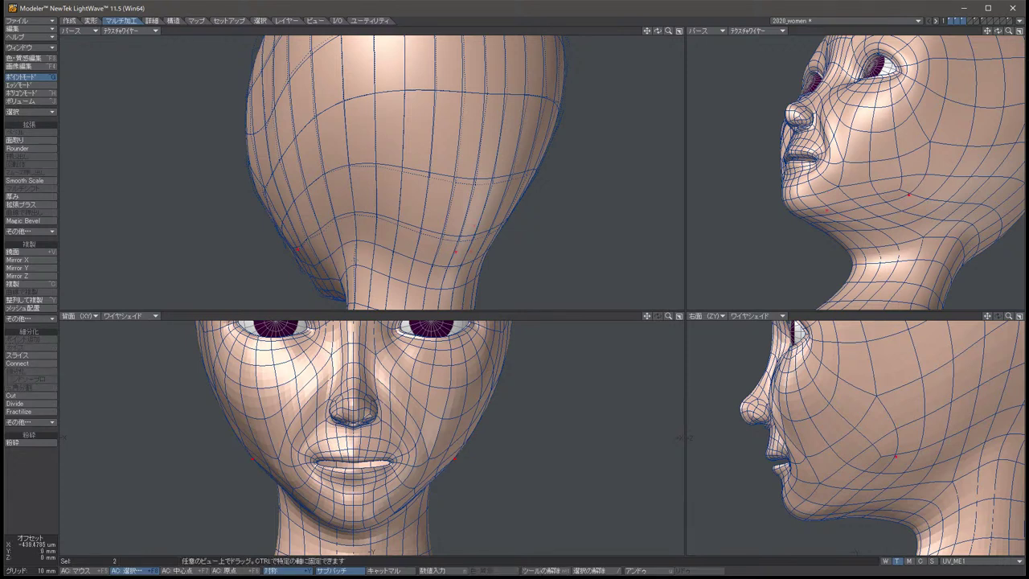
key("space")
key("slash")
key("u")
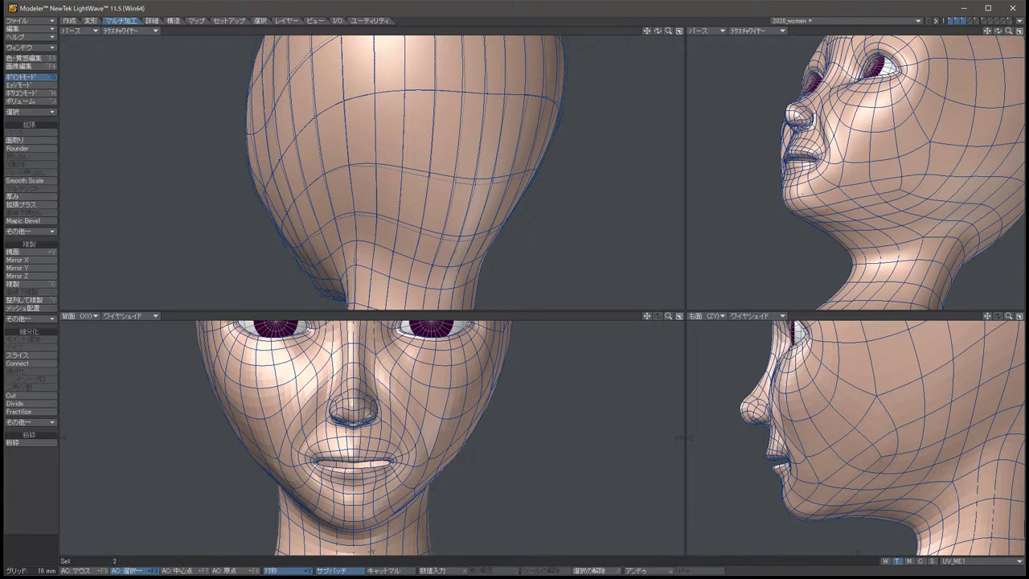
key("t")
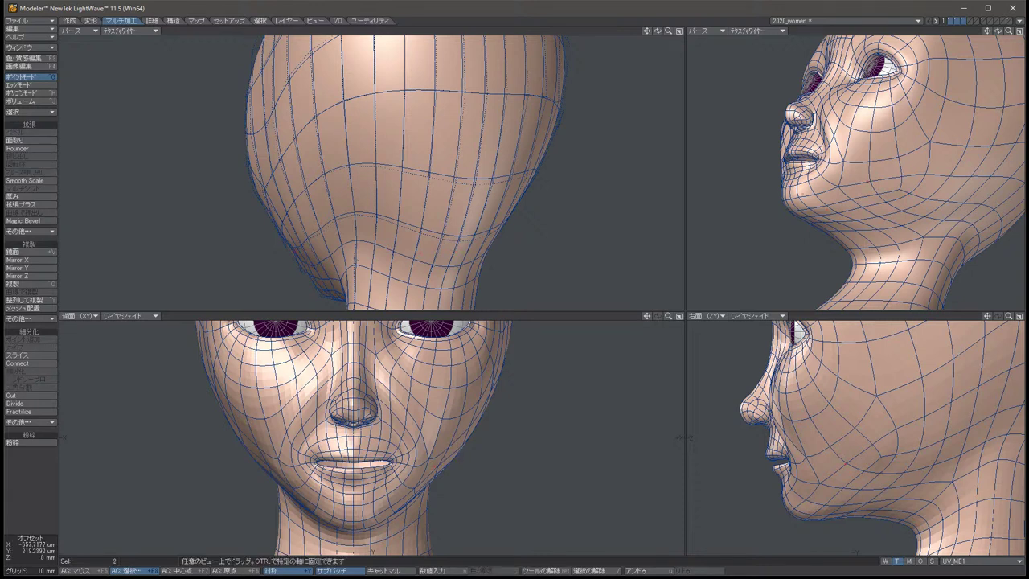
key("space")
key("slash")
key("u")
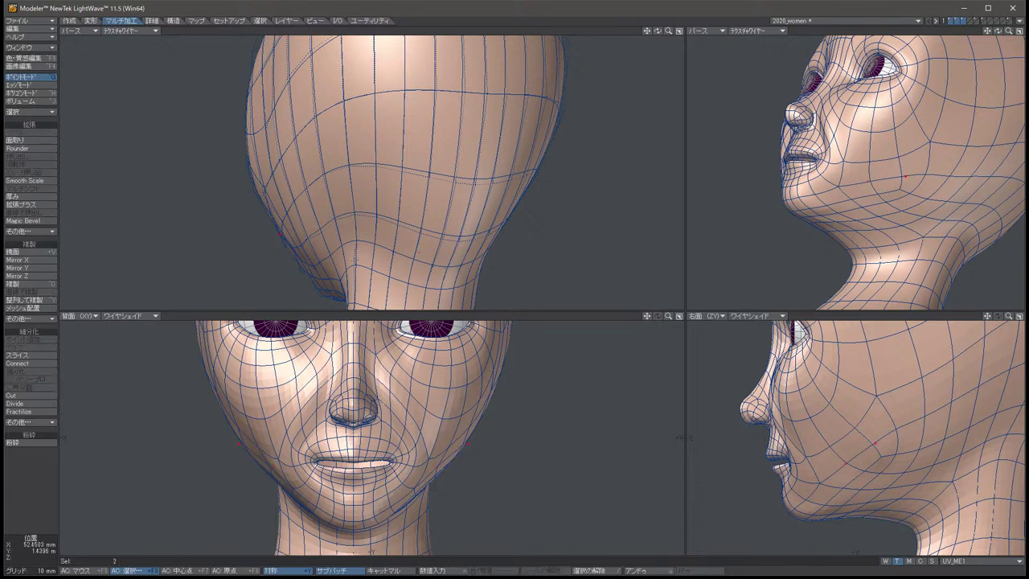
key("t")
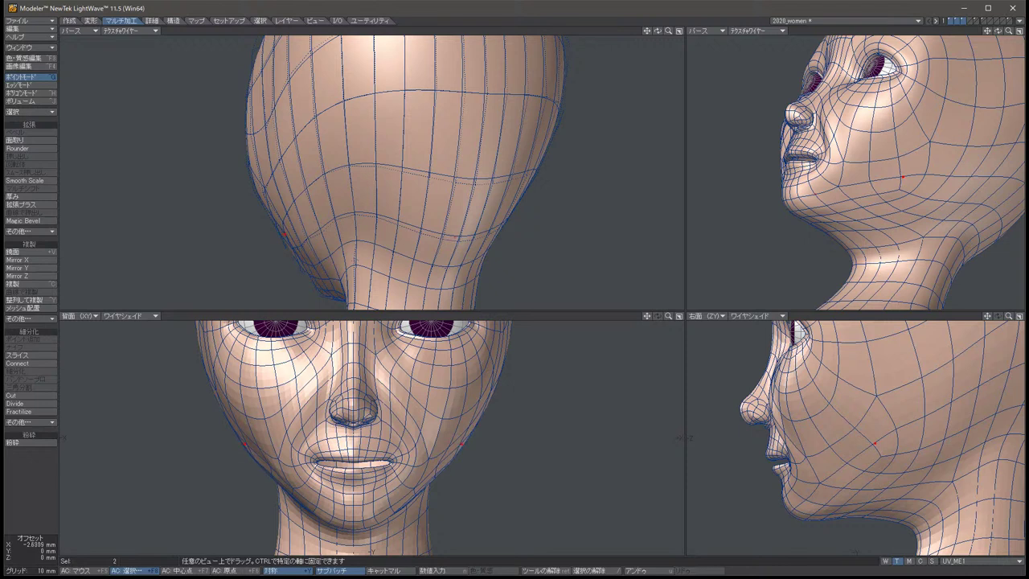
key("space")
key("t")
left_click_drag(246, 443, 245, 416)
Push the cheek points inward and forward in the side view, raise them, then deselect.
key("space")
key("t")
left_click_drag(808, 419, 783, 401)
key("space")
key("t")
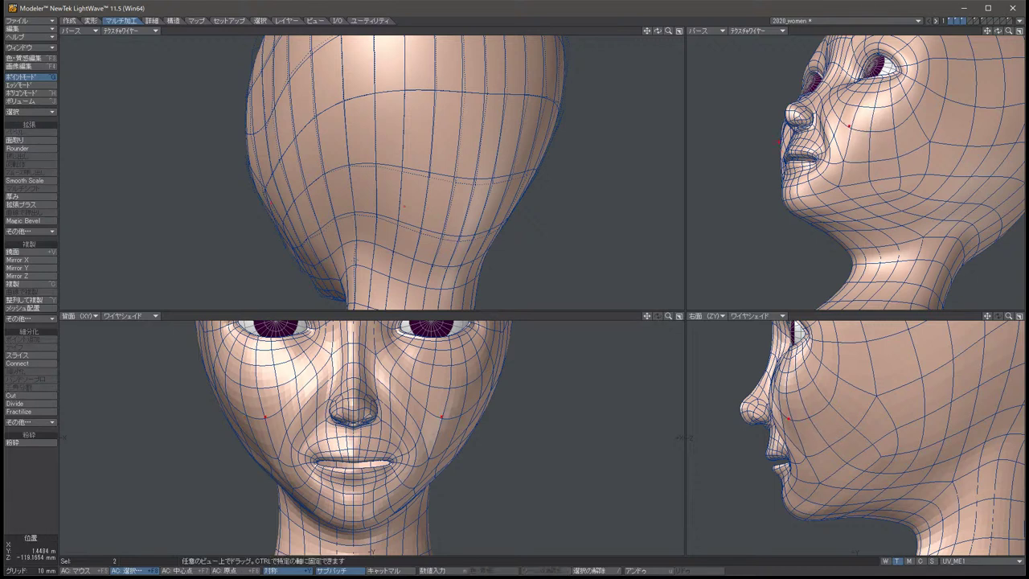
key("space")
key("t")
key("slash")
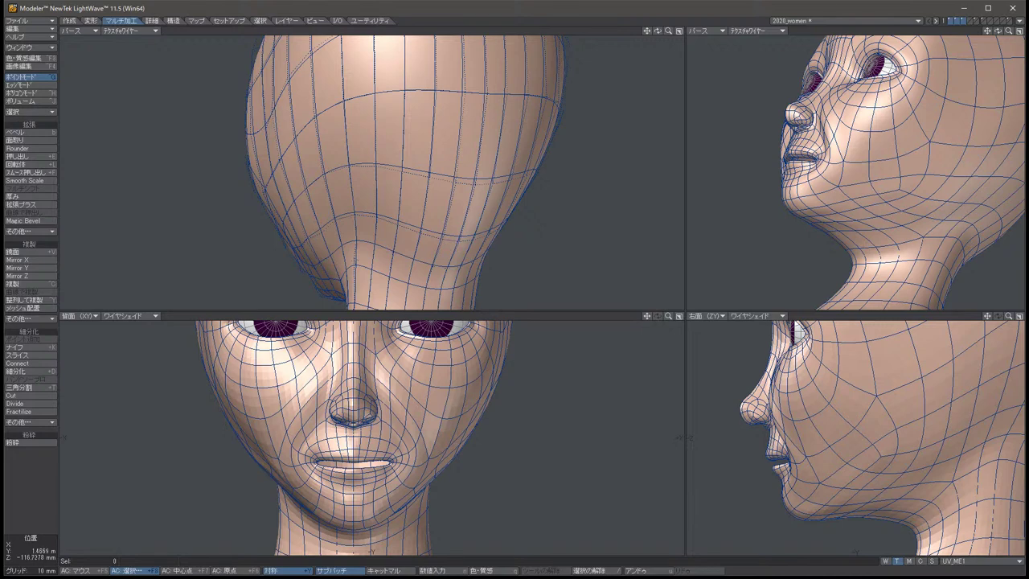
Nudge another symmetric cheek point pair slightly, viewing the face from the front.
left_click_drag(868, 173, 816, 182, "alt")
left_click(891, 145)
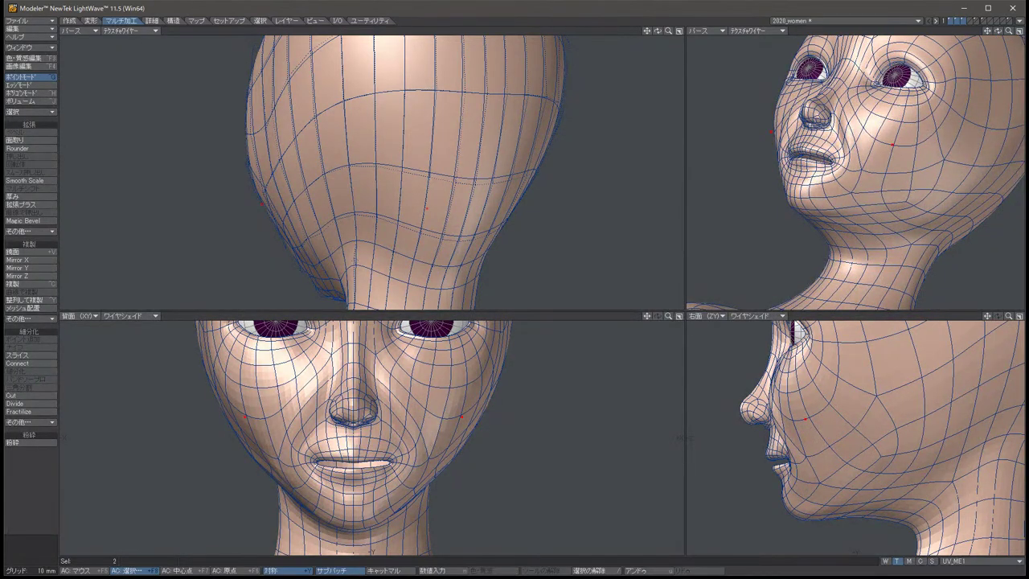
key("t")
left_click_drag(891, 145, 889, 147)
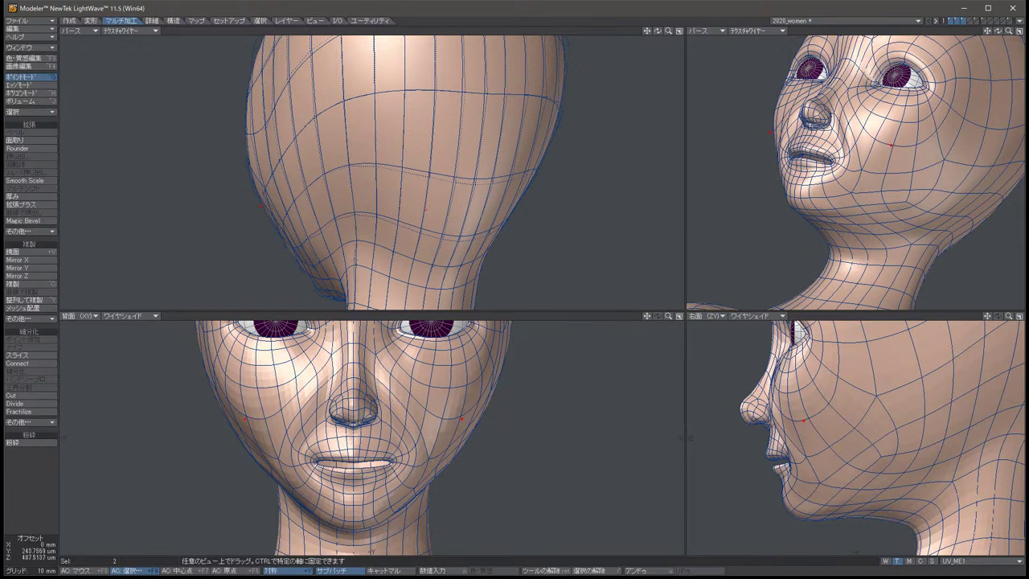
key("space")
key("slash")
left_click(828, 406)
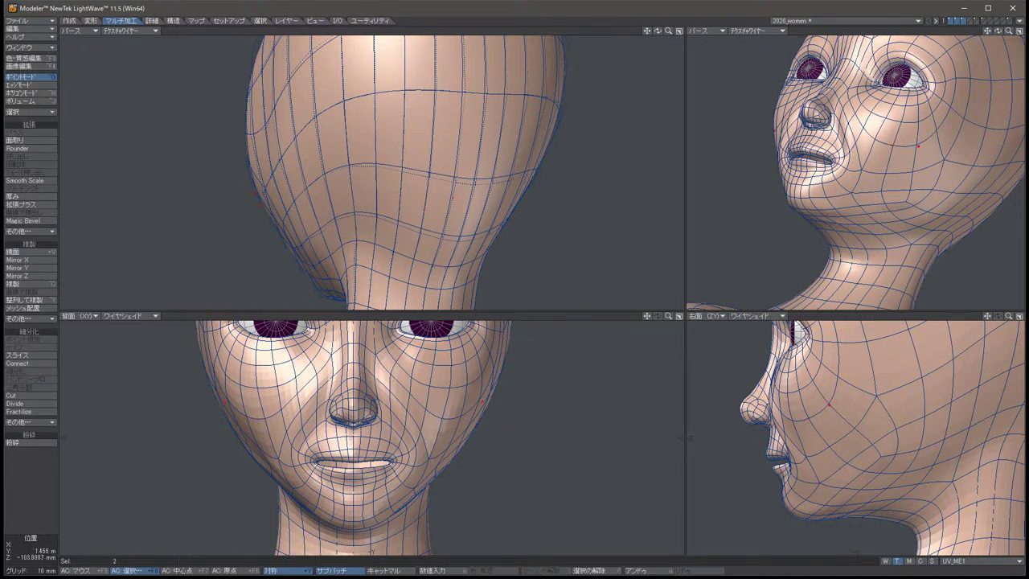
key("t")
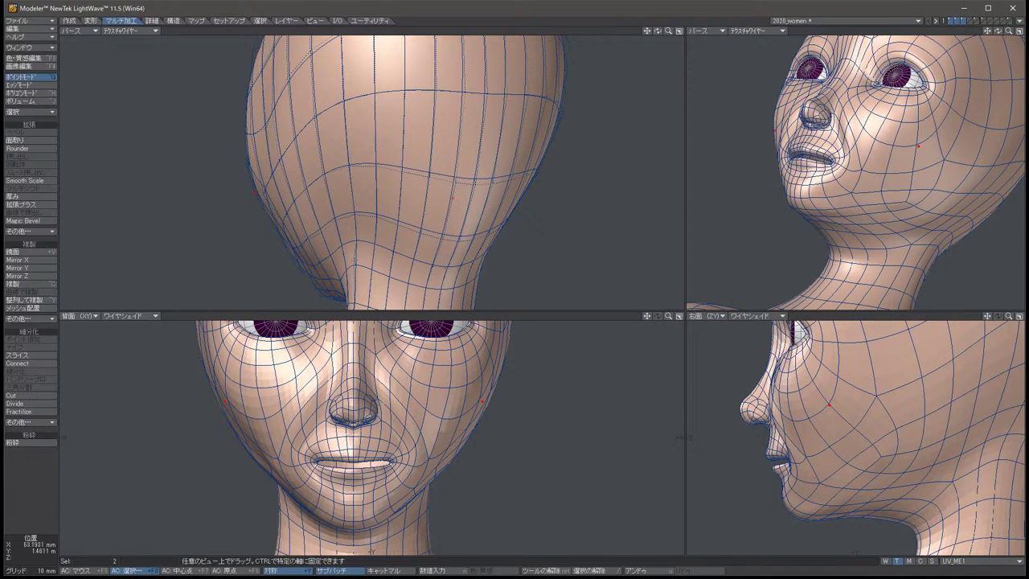
key("space")
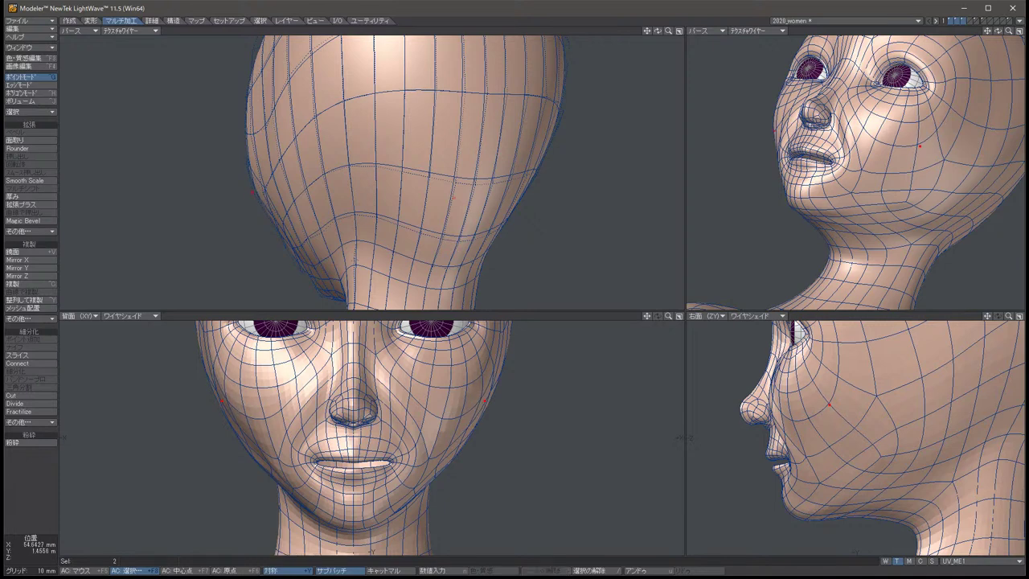
key("slash")
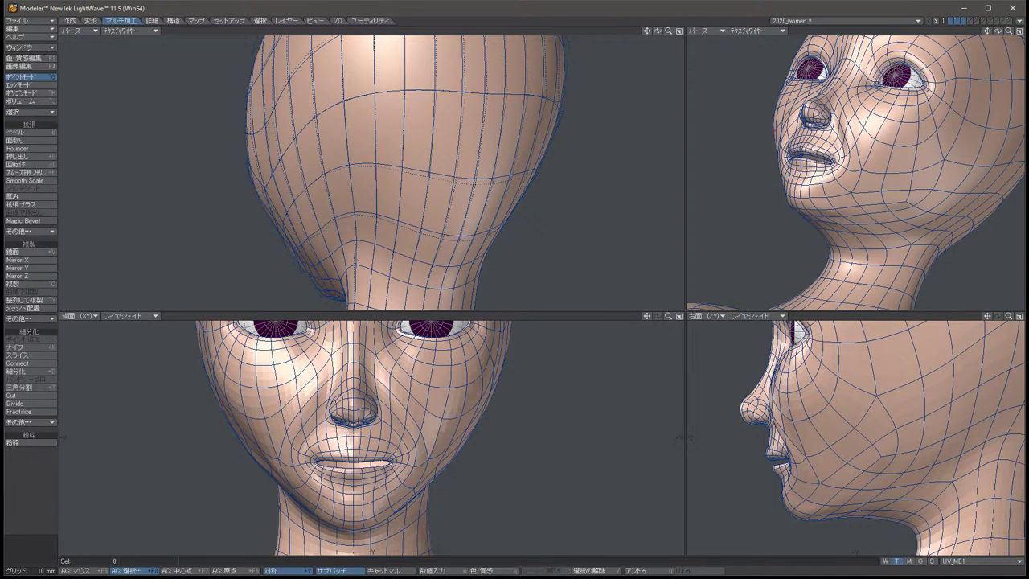
key("Left")
key("Left")
key("Left")
key("Left")
key("Left")
key("Left")
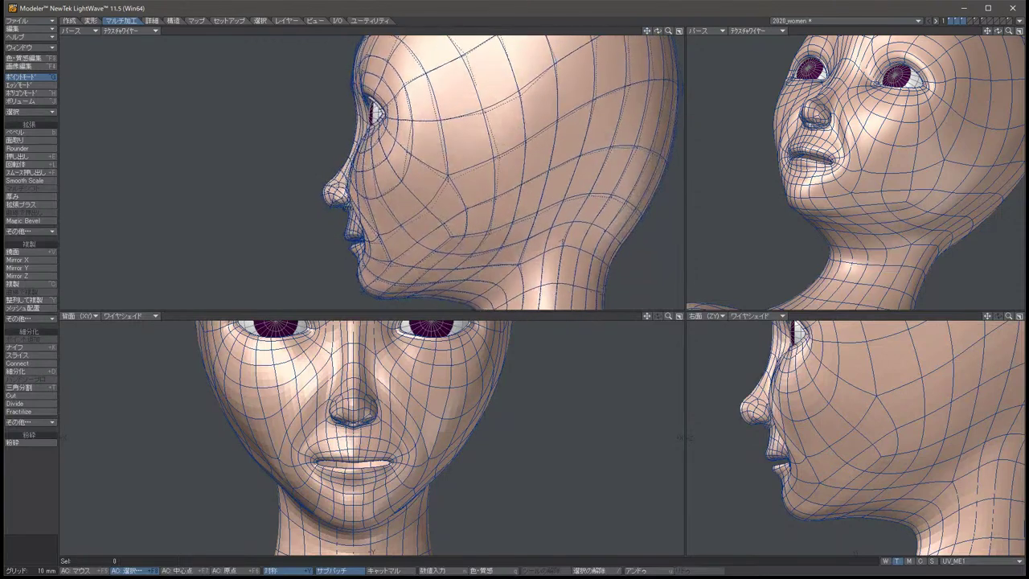
Select the four symmetric temple points beside the eyes and nudge them slightly.
key("Left")
left_click(402, 121)
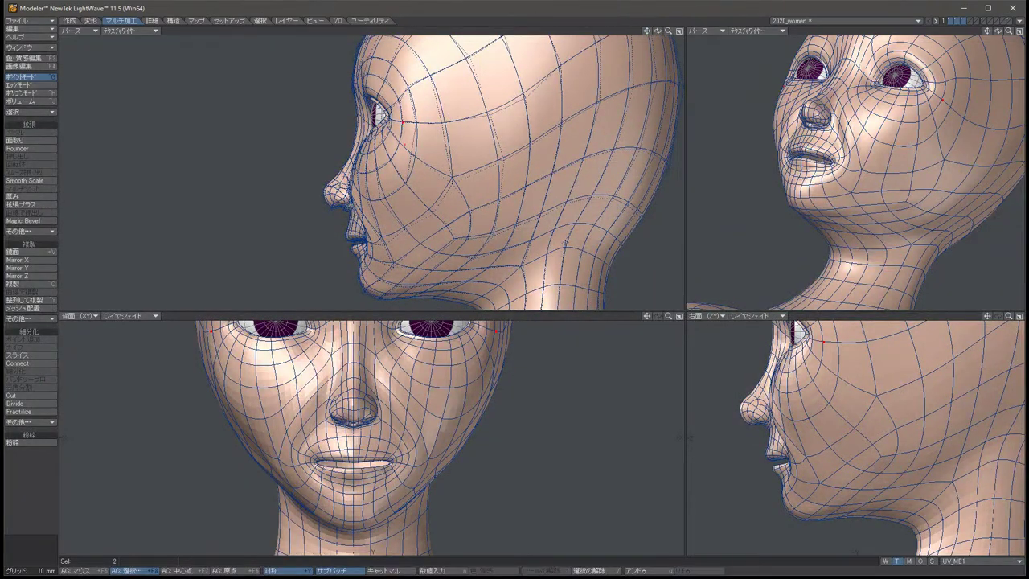
left_click(419, 122)
key("t")
left_click_drag(414, 122, 419, 123)
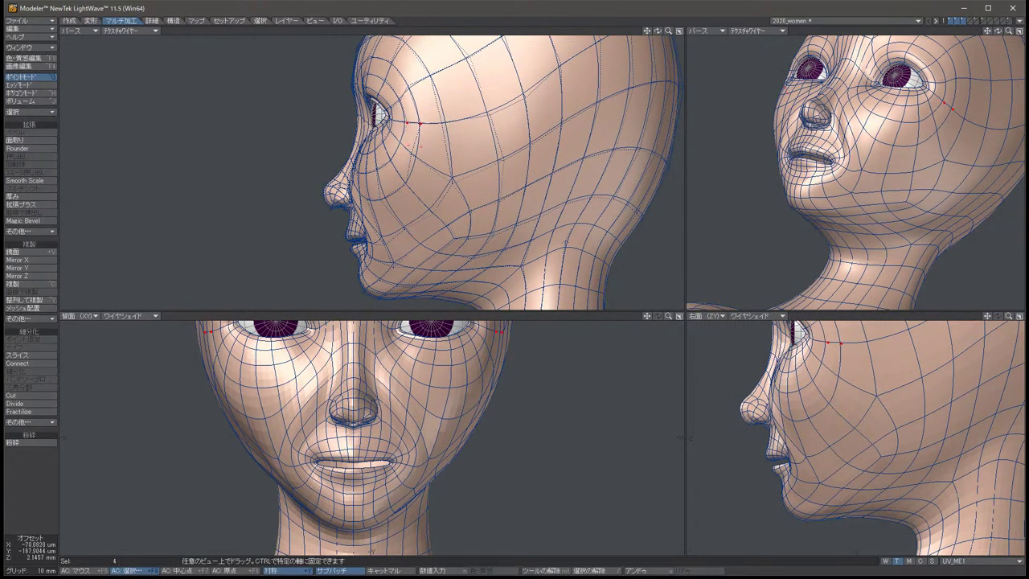
key("space")
key("slash")
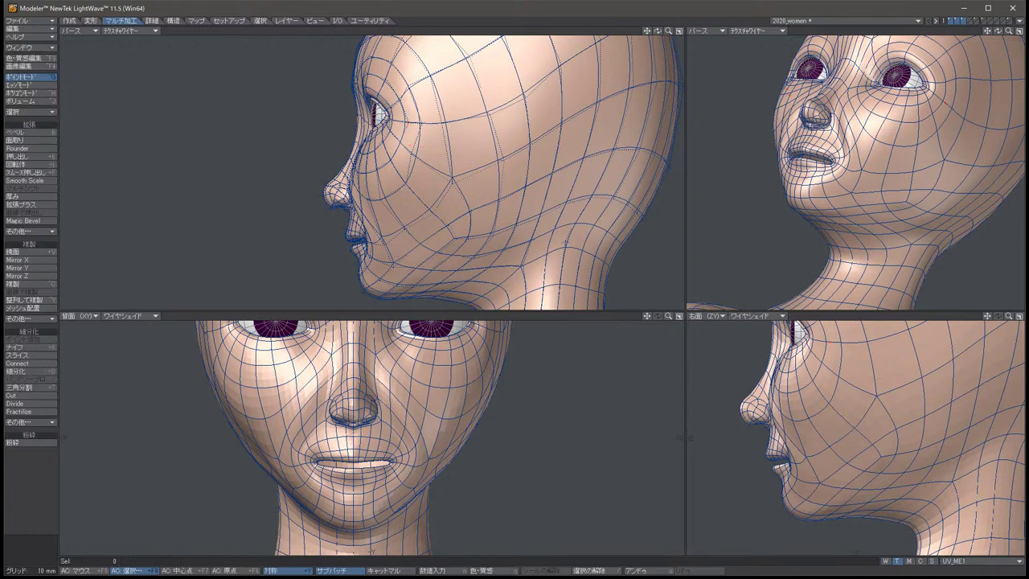
Adjust a symmetric pair of cheek points beside the nose, then turn off SubPatch to show the faceted cage.
key("Up")
key("Up")
key("Up")
key("Up")
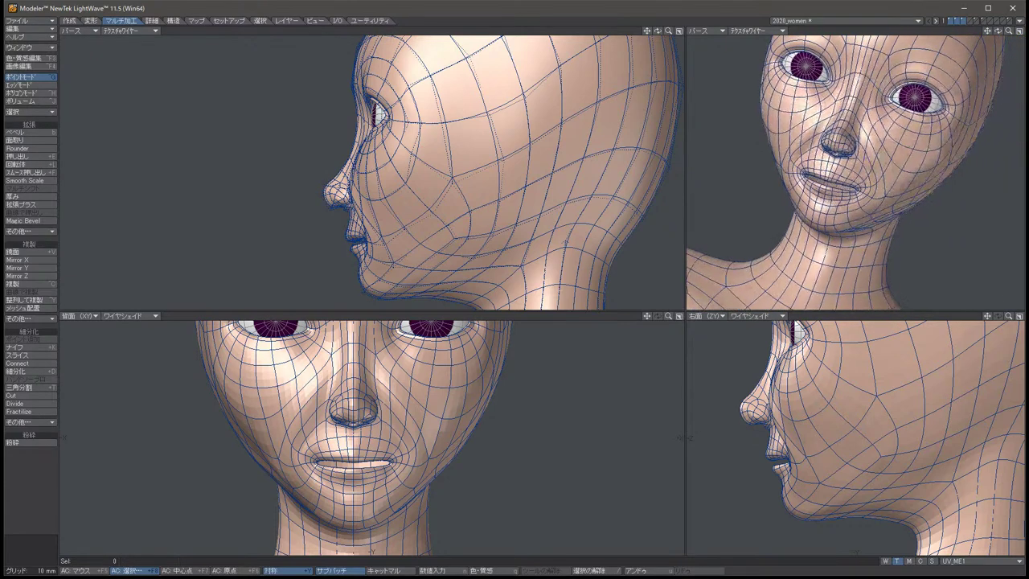
key("Down")
key("Down")
key("Down")
key("Down")
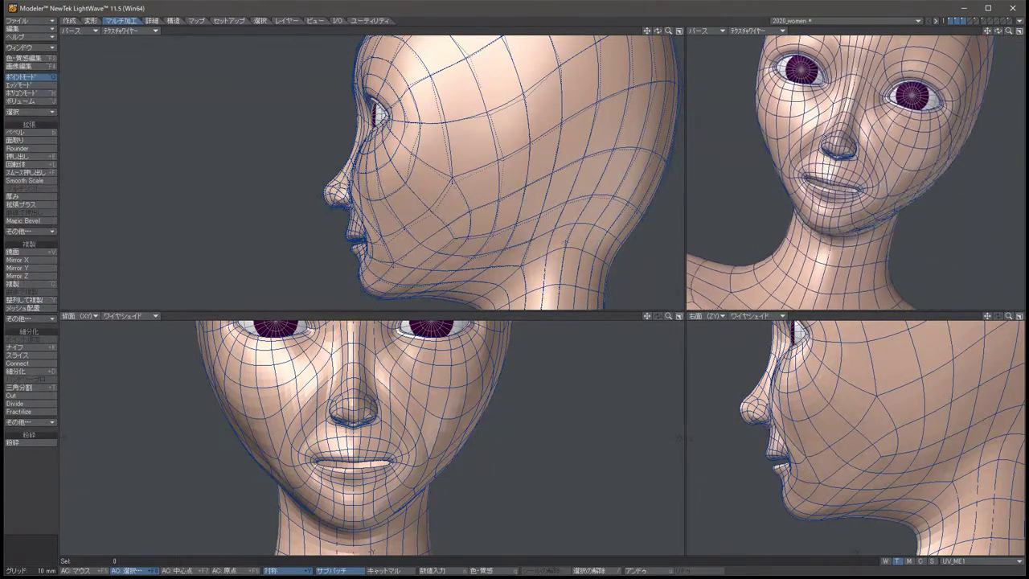
key("Left")
key("Left")
key("Left")
key("Left")
key("Left")
key("Left")
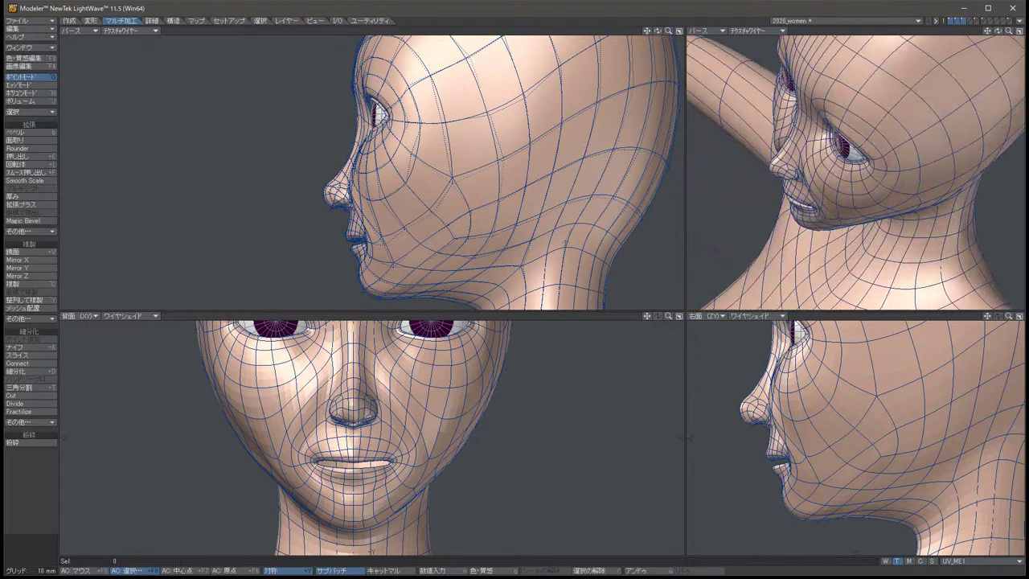
key("Up")
key("Up")
key("Up")
key("Up")
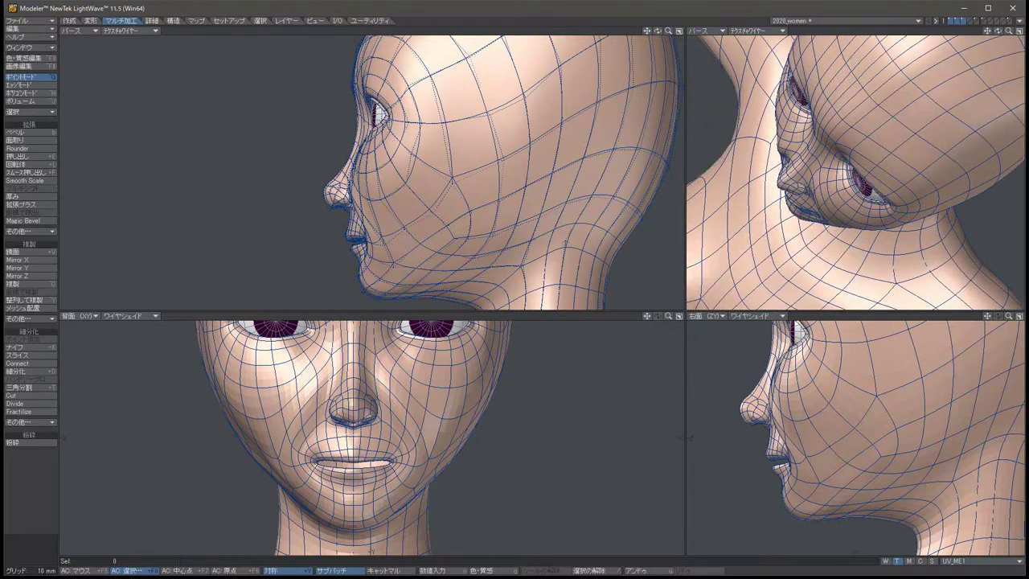
left_click(407, 410)
key("t")
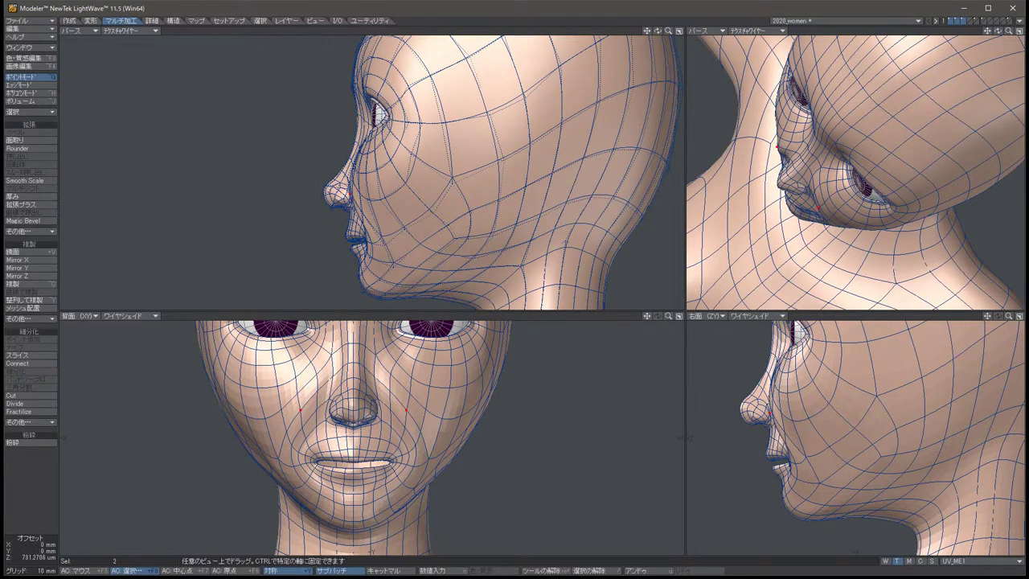
key("space")
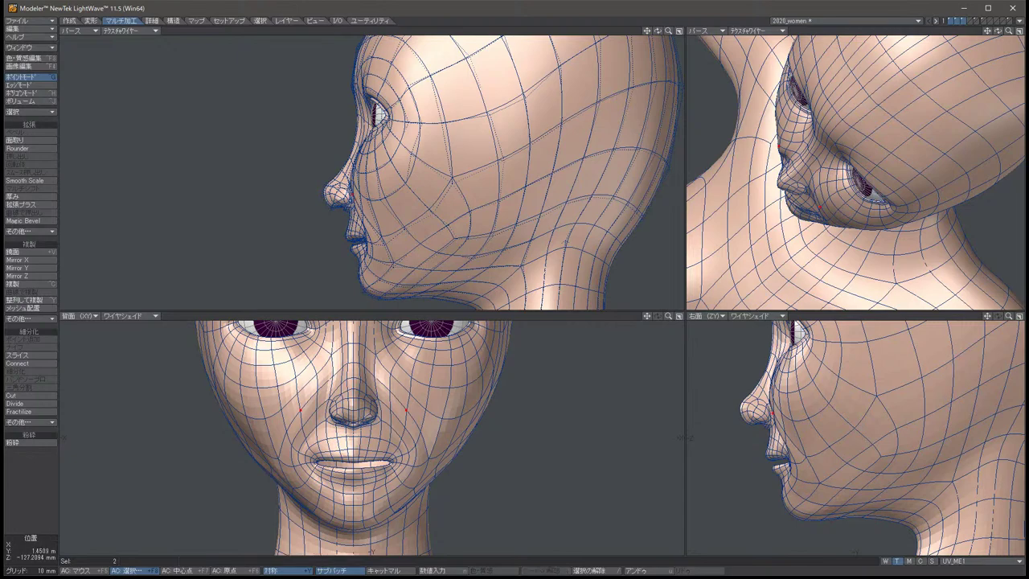
key("Tab")
key("slash")
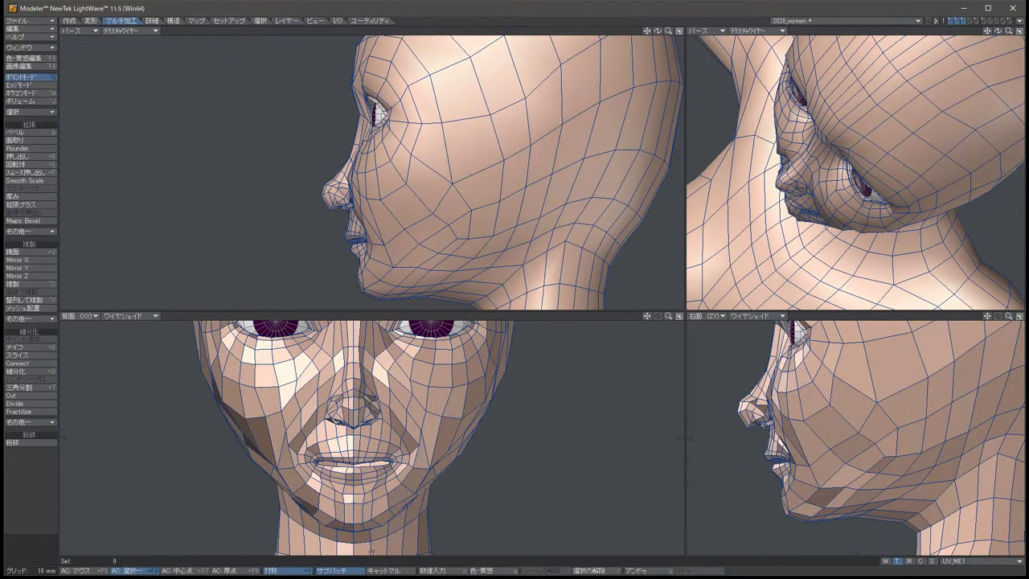
Nudge a mirrored pair of side-cheek points slightly, then select another symmetric pair of face points.
key("Down")
key("Down")
key("Down")
key("Down")
key("Down")
key("Down")
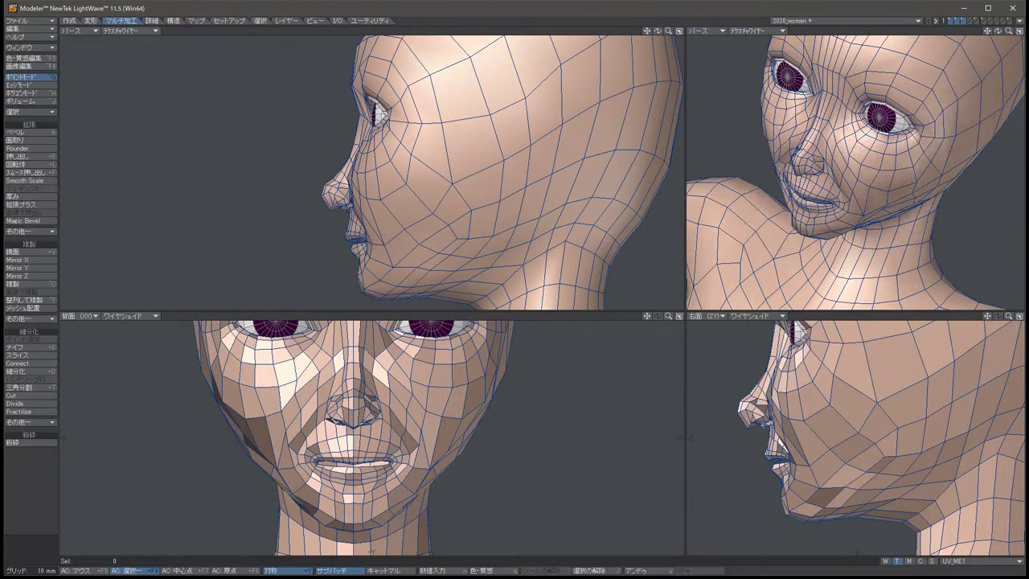
key("Right")
key("Right")
key("Right")
key("Right")
key("Right")
key("Right")
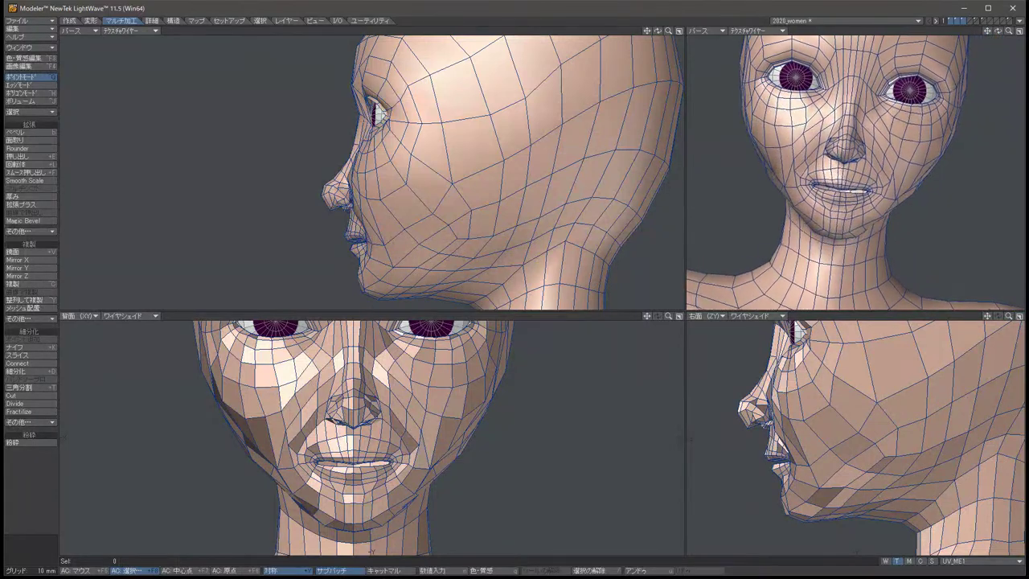
left_click(407, 186)
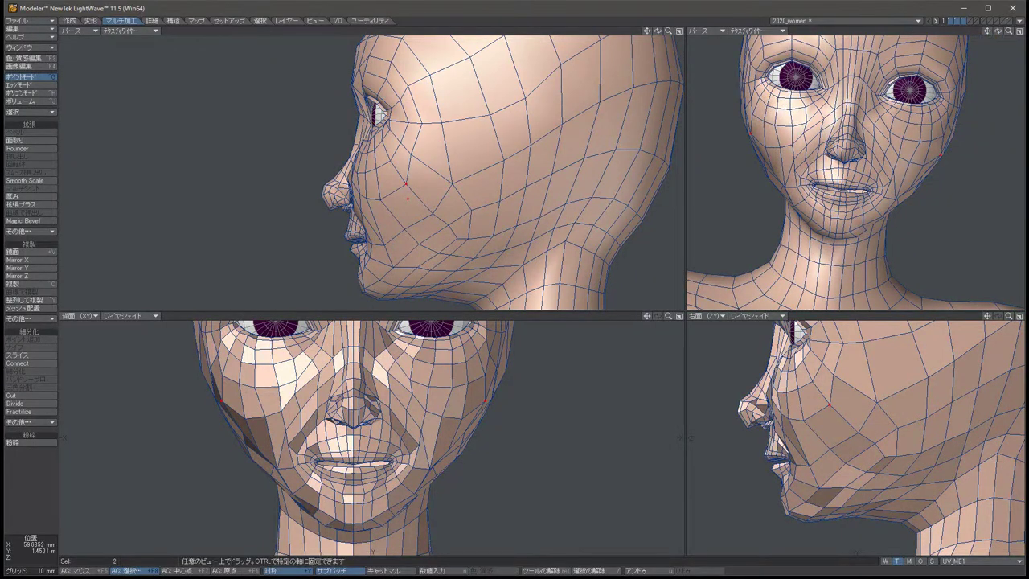
key("t")
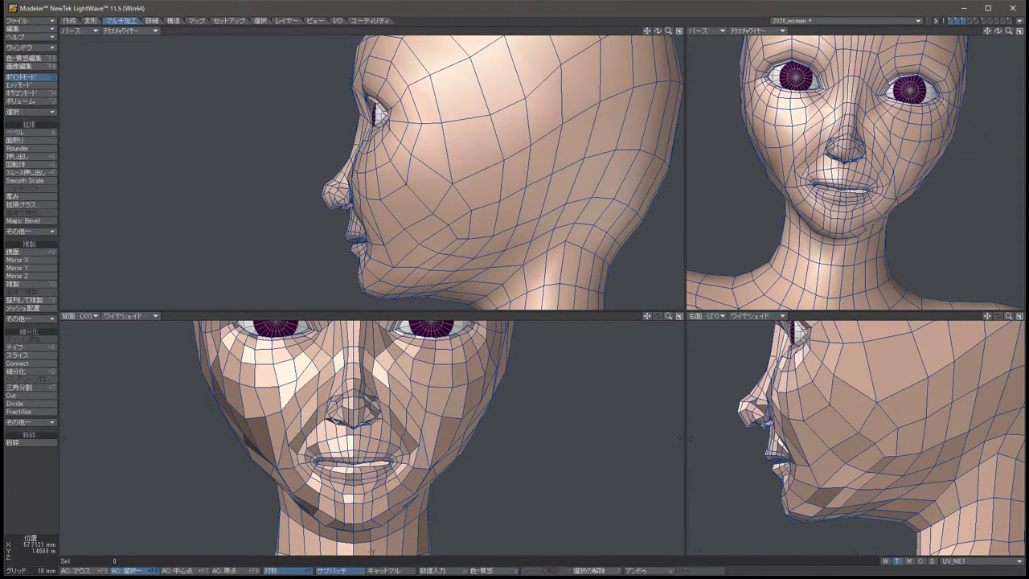
left_click_drag(482, 399, 486, 402)
key("space")
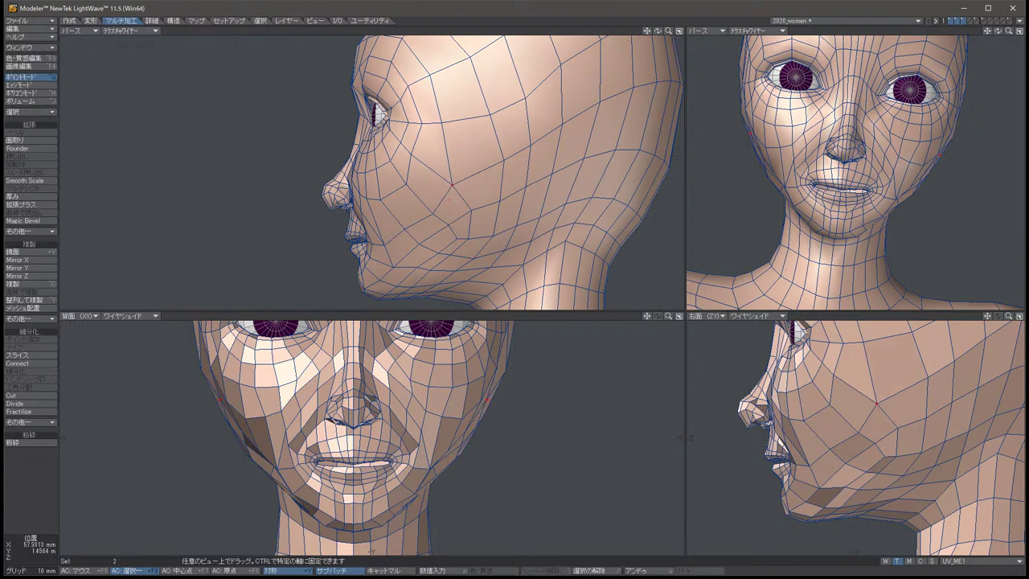
key("t")
key("slash")
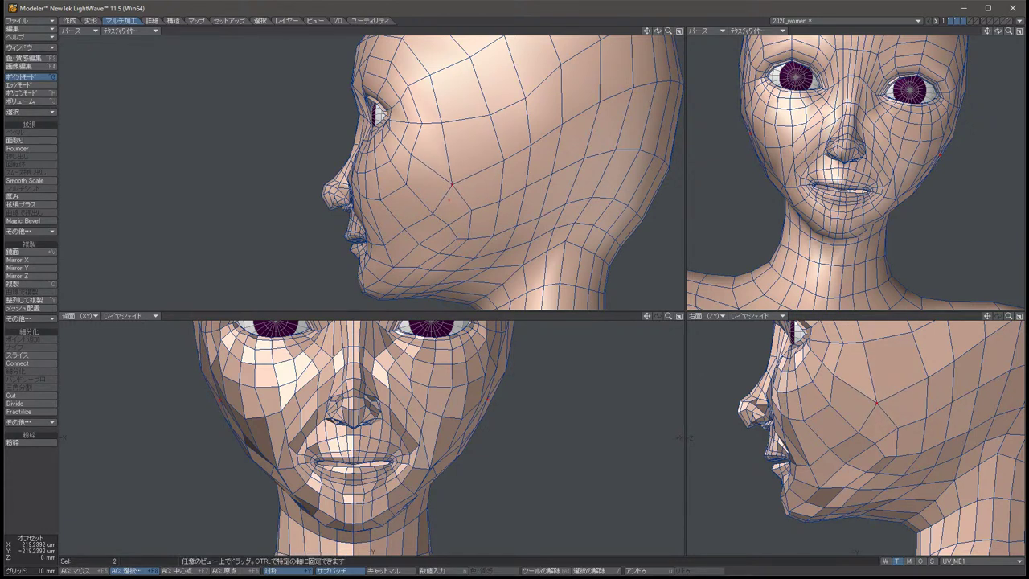
key("space")
left_click(502, 161)
key("t")
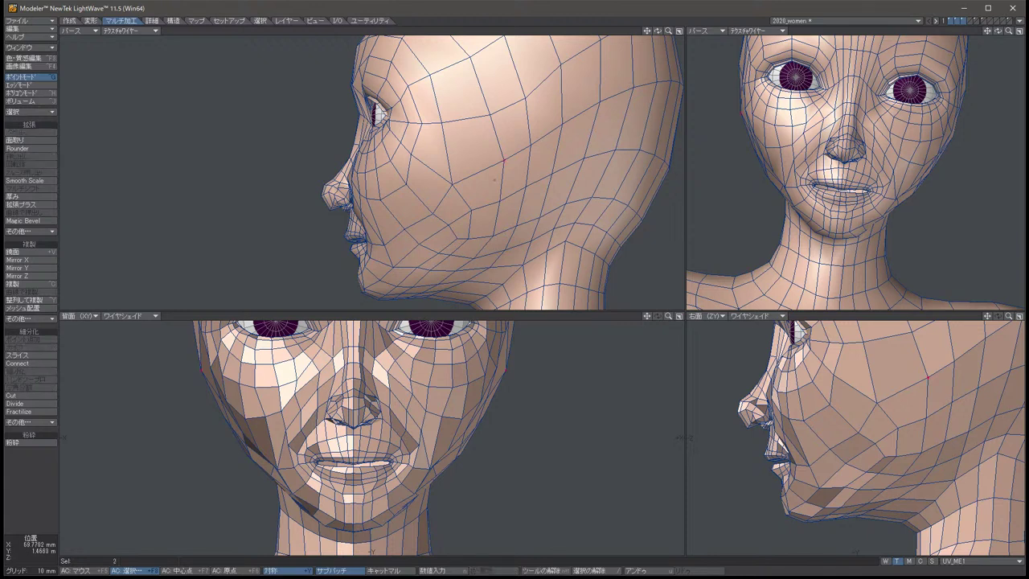
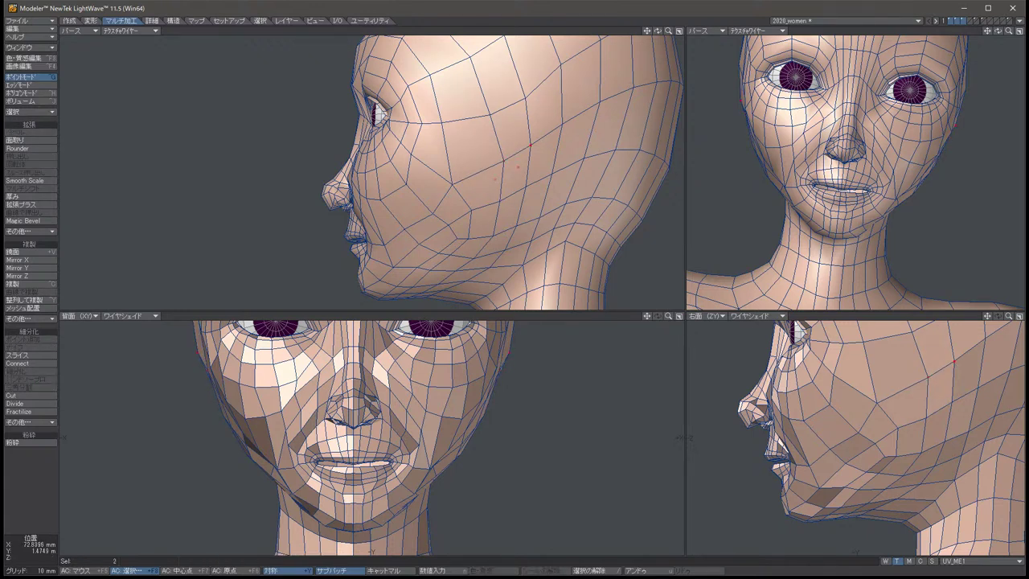
Nudge the mouth-corner point pairs slightly sideways, then inward and down.
left_click_drag(201, 350, 199, 354)
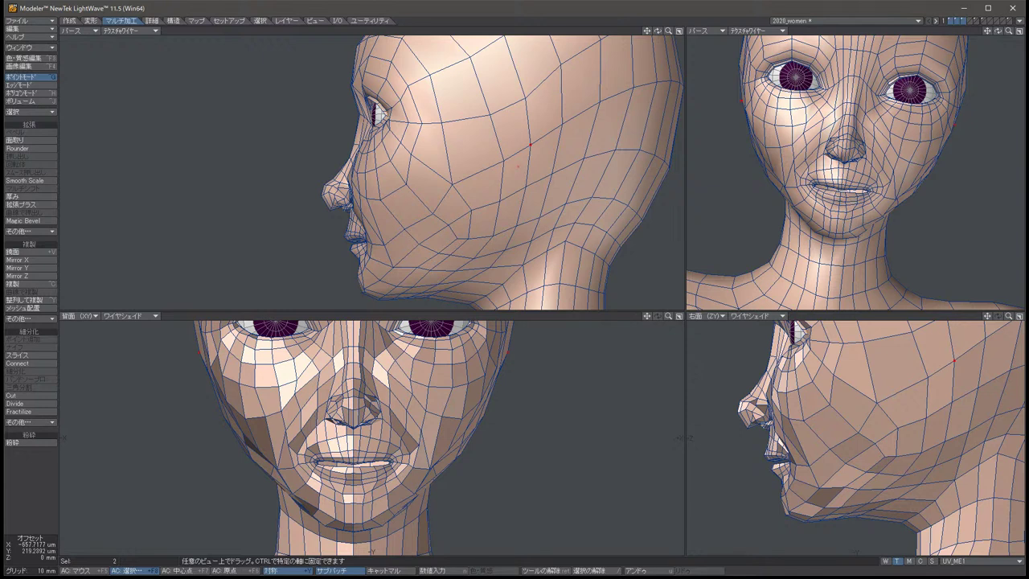
key("space")
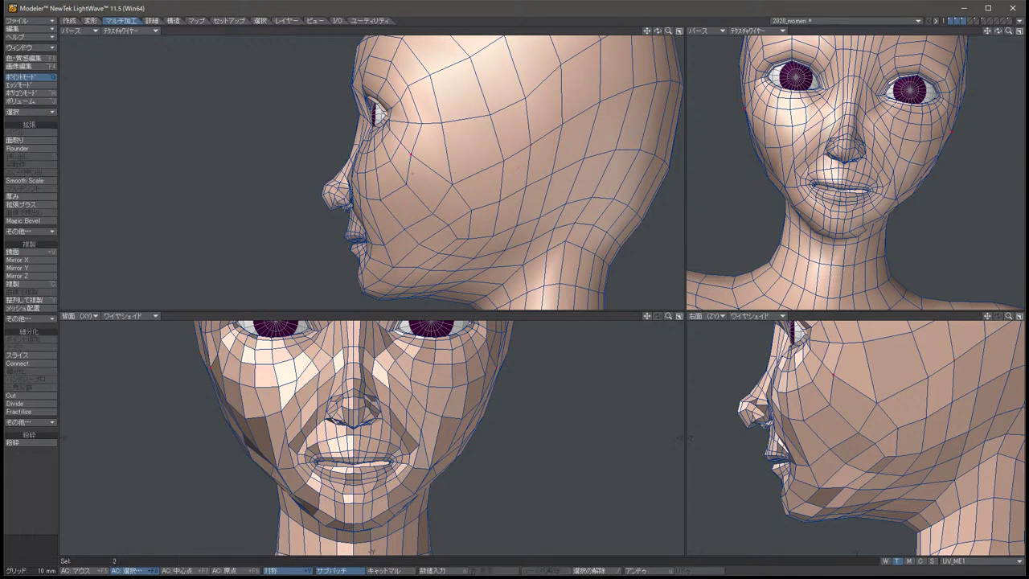
key("t")
left_click_drag(211, 357, 208, 360)
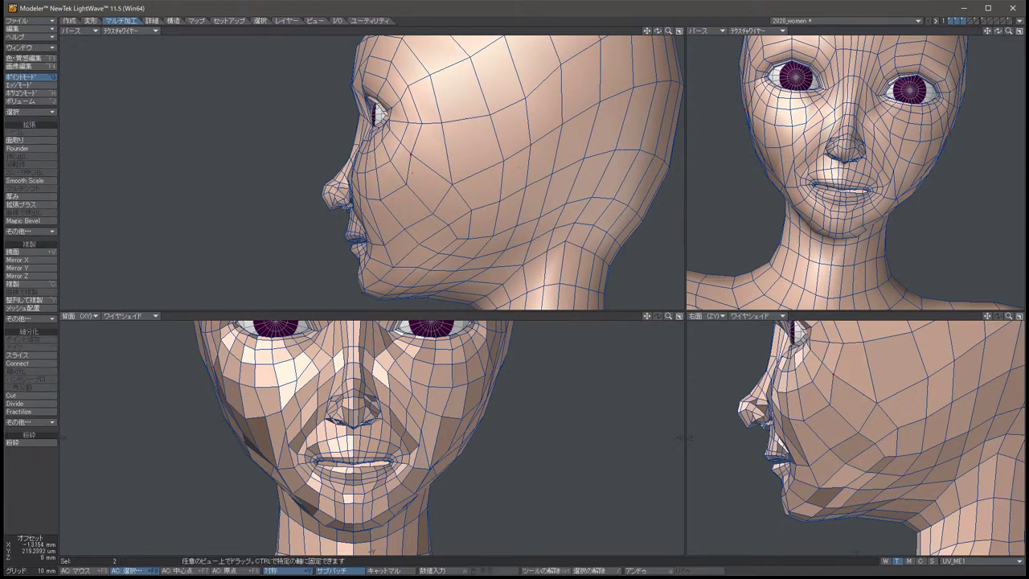
key("space")
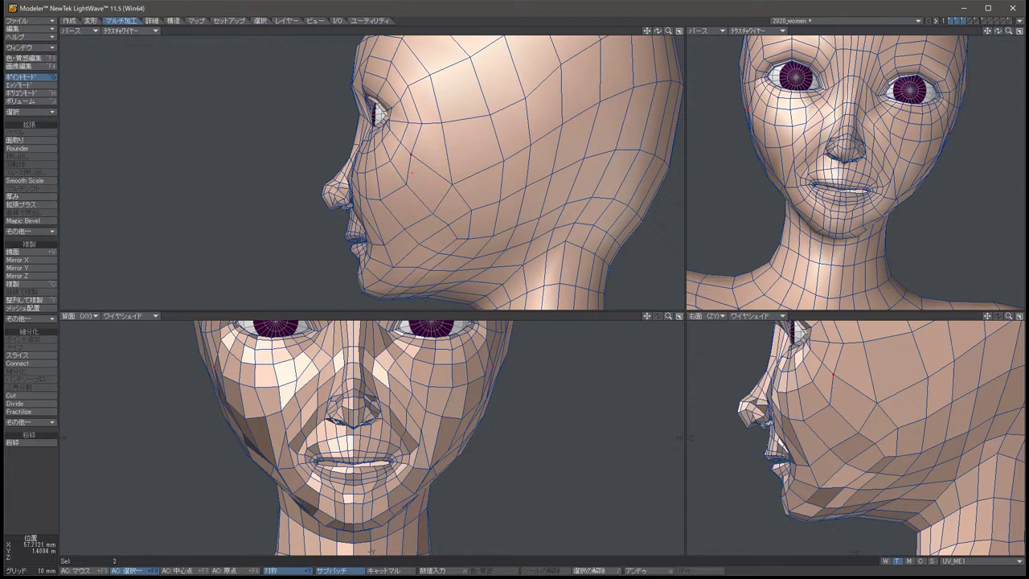
key("t")
left_click_drag(225, 374, 258, 385)
key("space")
key("t")
key("space")
key("t")
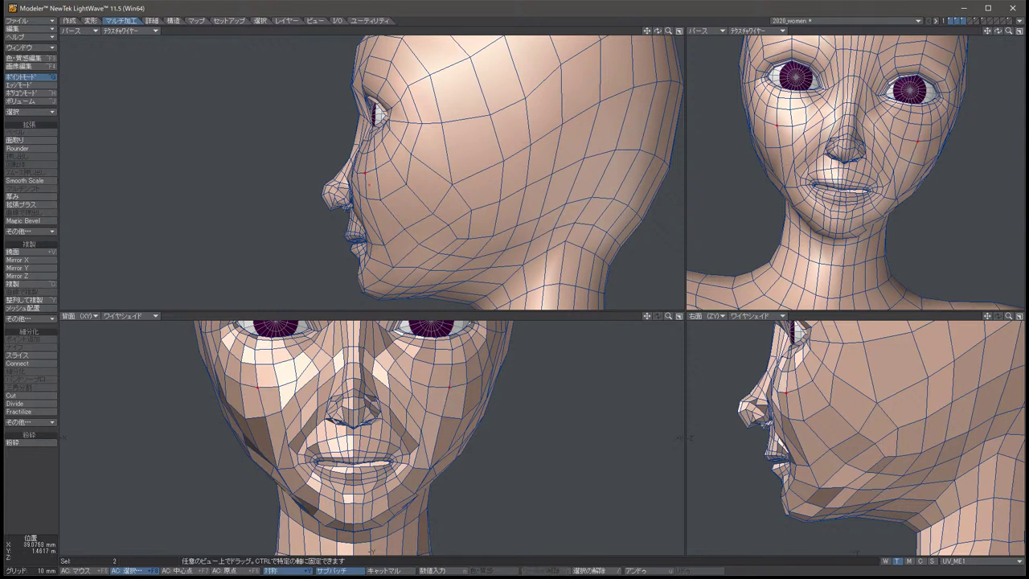
key("slash")
Shift the symmetric point pair beside the nose slightly down.
left_click(299, 394)
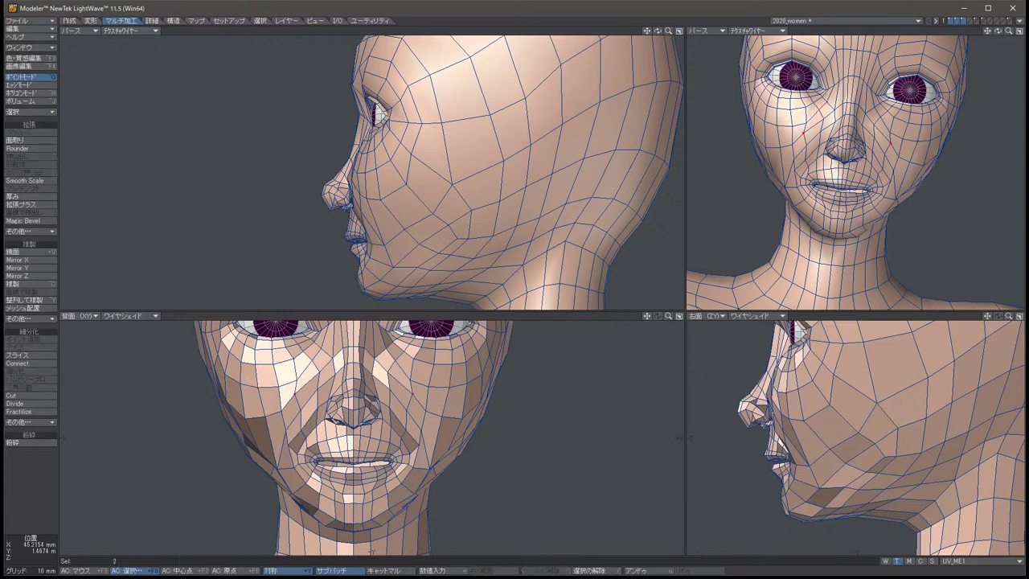
key("t")
left_click_drag(299, 394, 302, 402)
key("space")
key("slash")
left_click(299, 389)
key("t")
key("space")
key("slash")
Compare the mouth corners before and after the edit.
key("t")
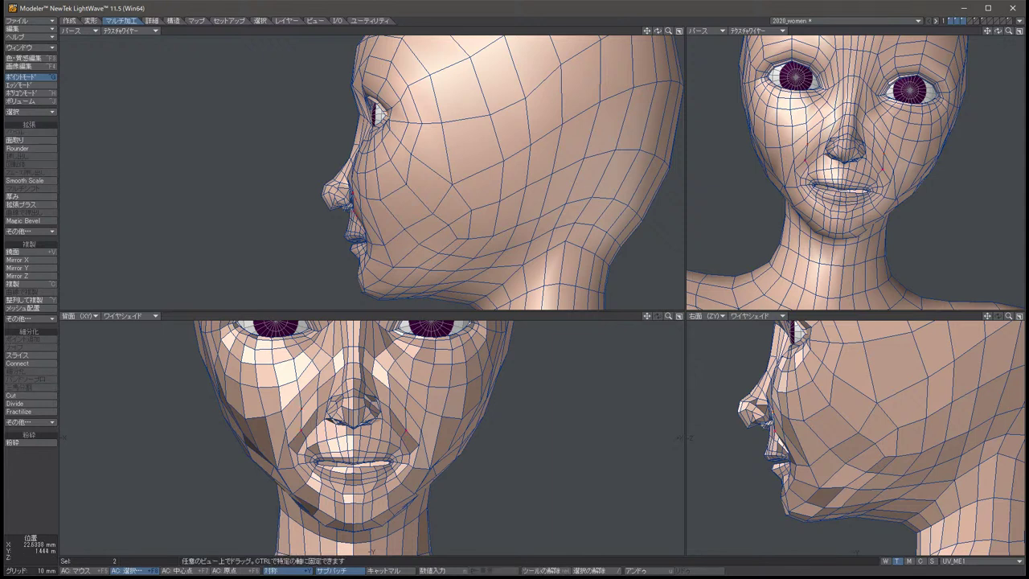
key("space")
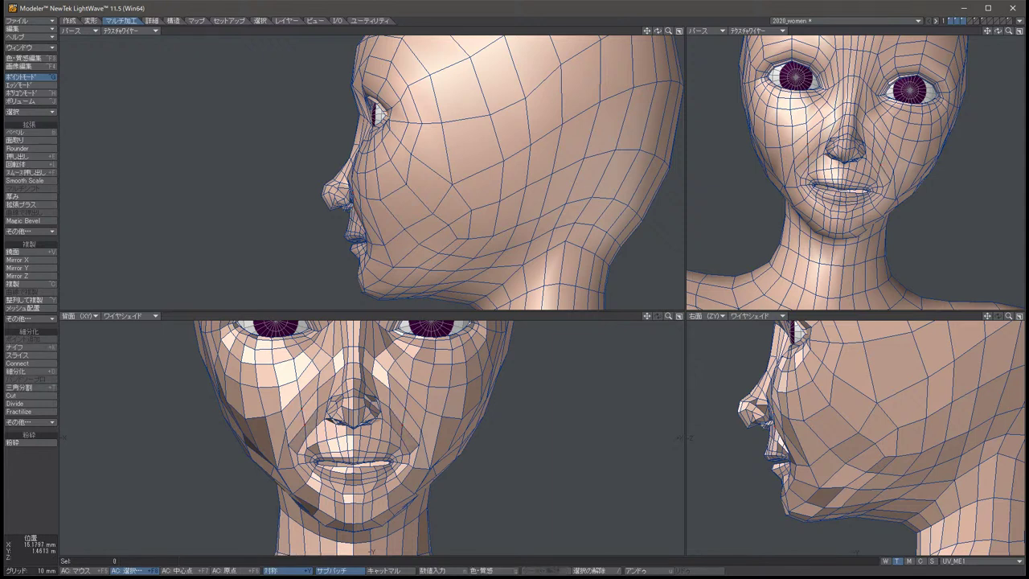
key("t")
key("space")
From a three-quarter view, adjust the symmetric pair of cheek points.
left_click_drag(482, 201, 530, 203, "alt")
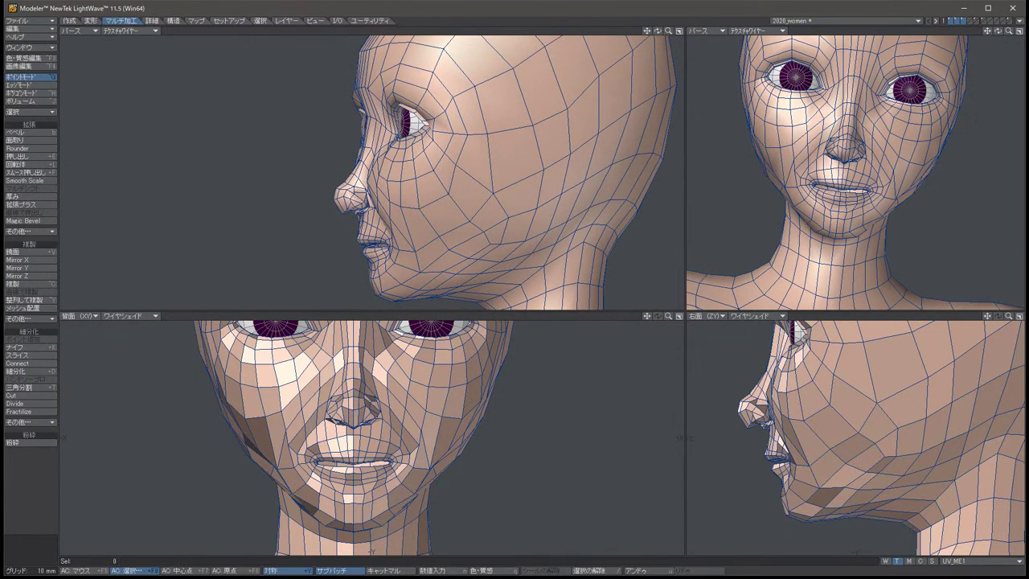
left_click(412, 360)
key("t")
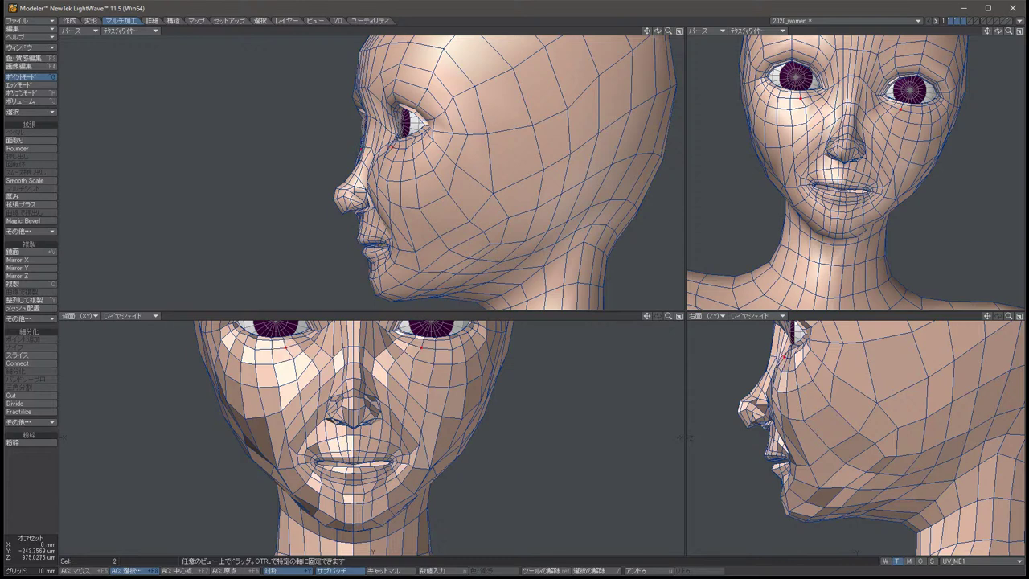
key("space")
key("slash")
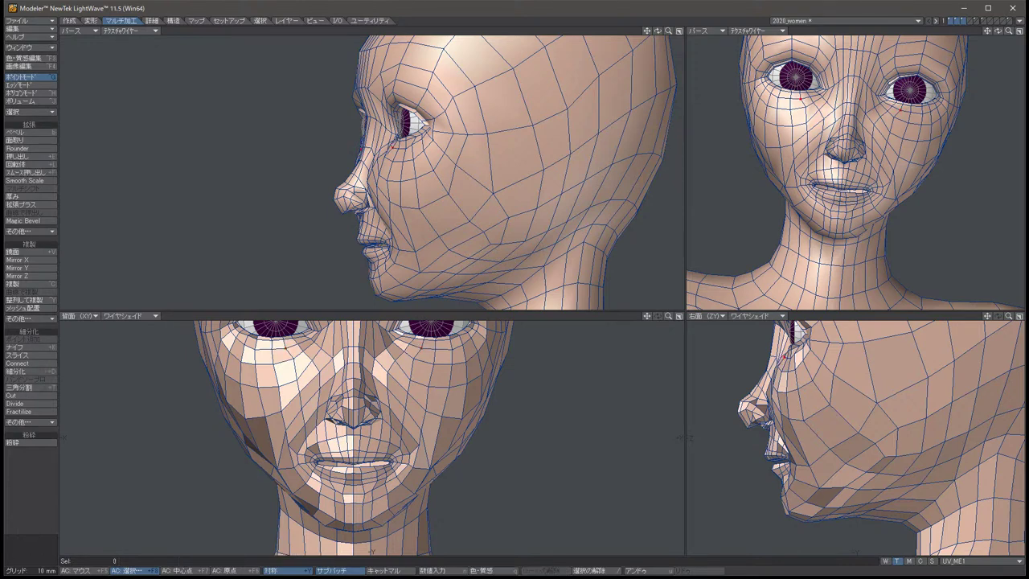
key("Left")
key("Left")
Push the symmetric points beside the eyes slightly in depth, then check in profile.
left_click(297, 344)
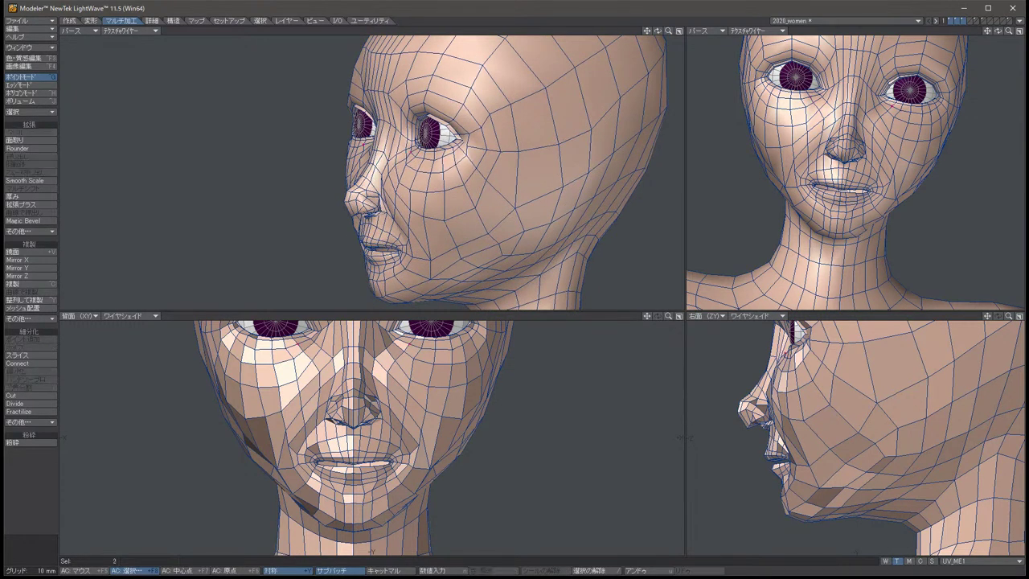
key("t")
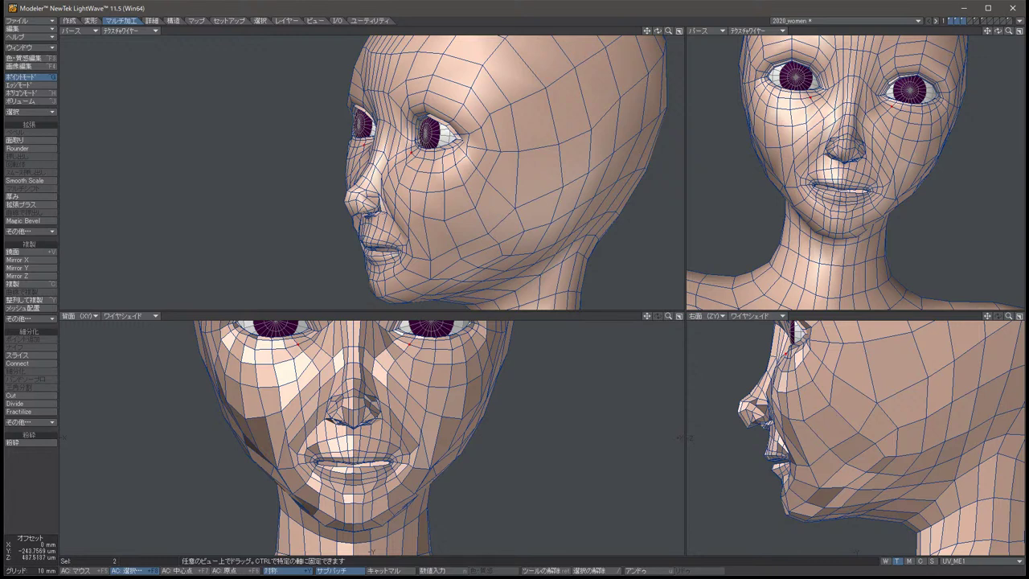
right_click_drag(291, 344, 292, 349)
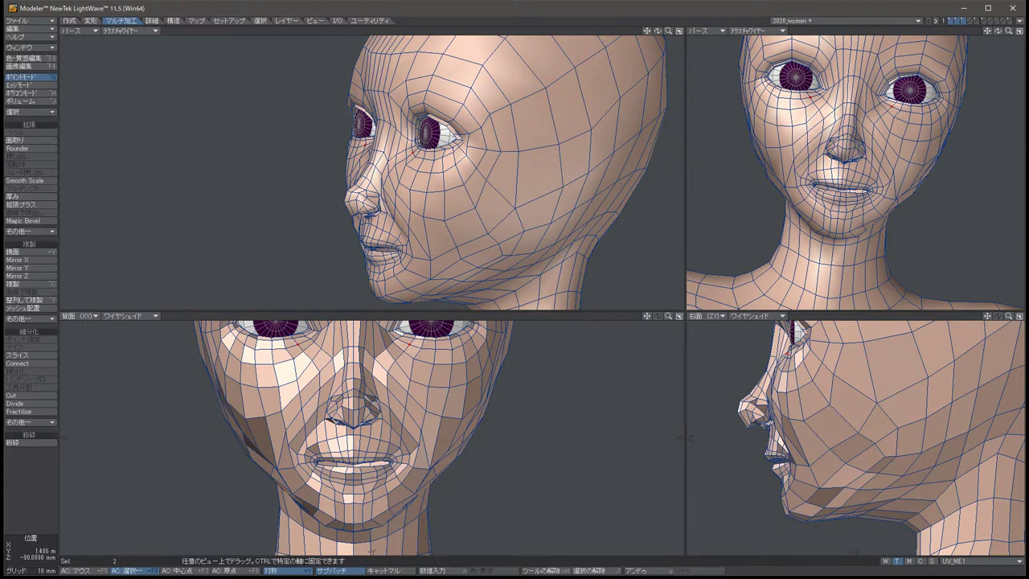
key("space")
key("slash")
key("alt+Left")
key("alt+Left")
key("alt+Up")
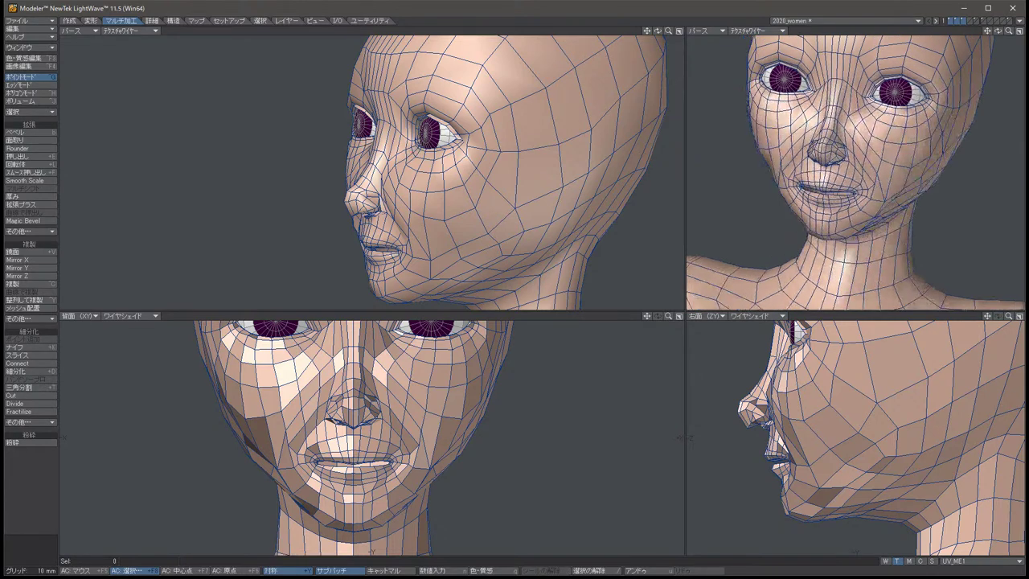
key("alt+Left")
key("alt+Left")
key("alt+Left")
key("alt+Left")
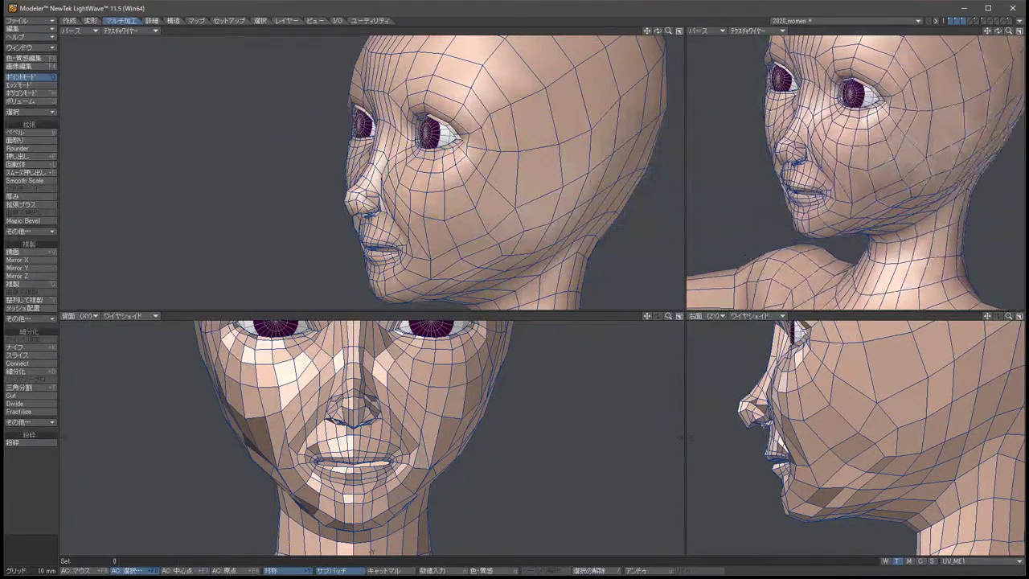
Shift the two upper eyelid points slightly up and forward.
left_click(488, 330)
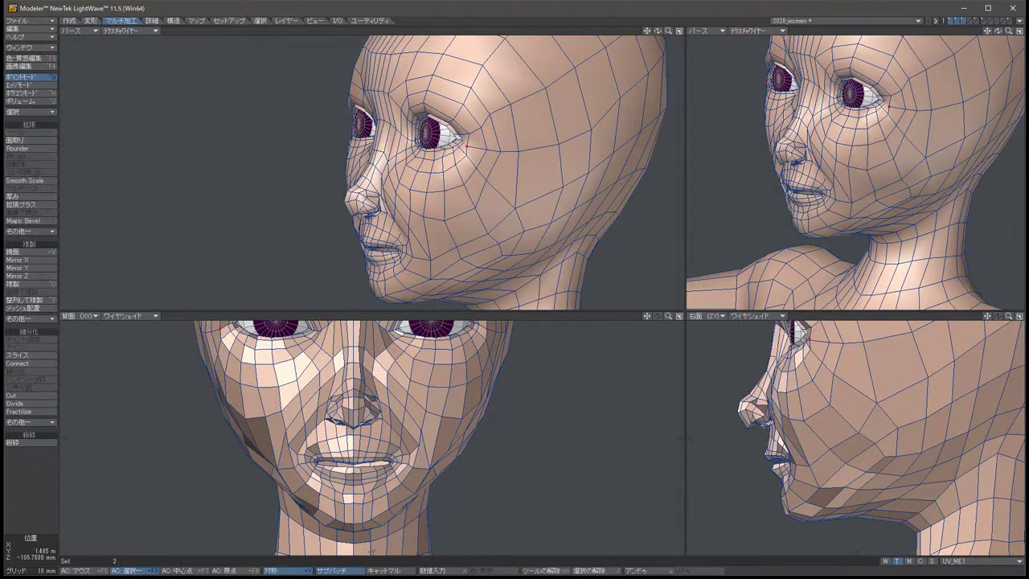
key("t")
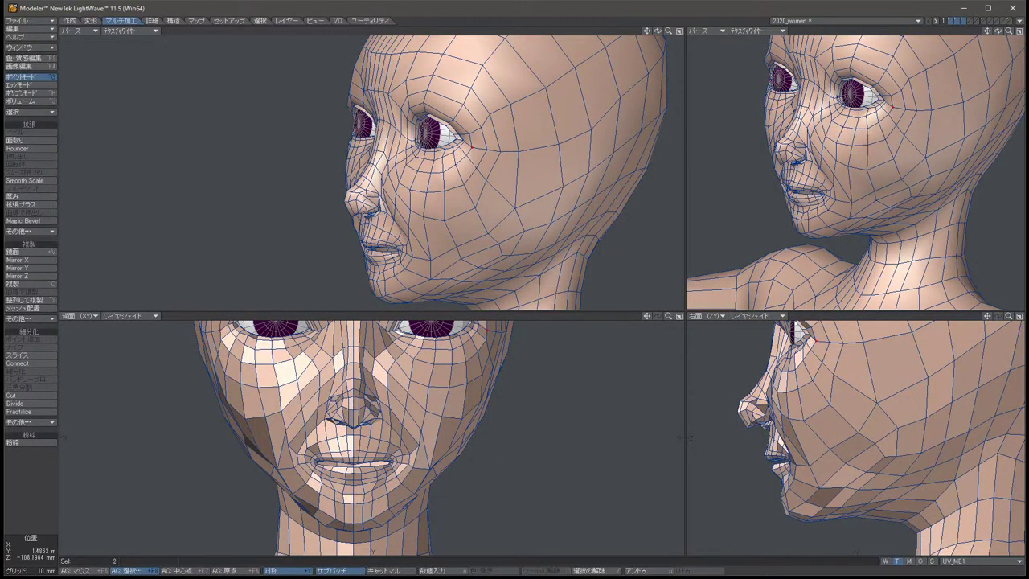
key("slash")
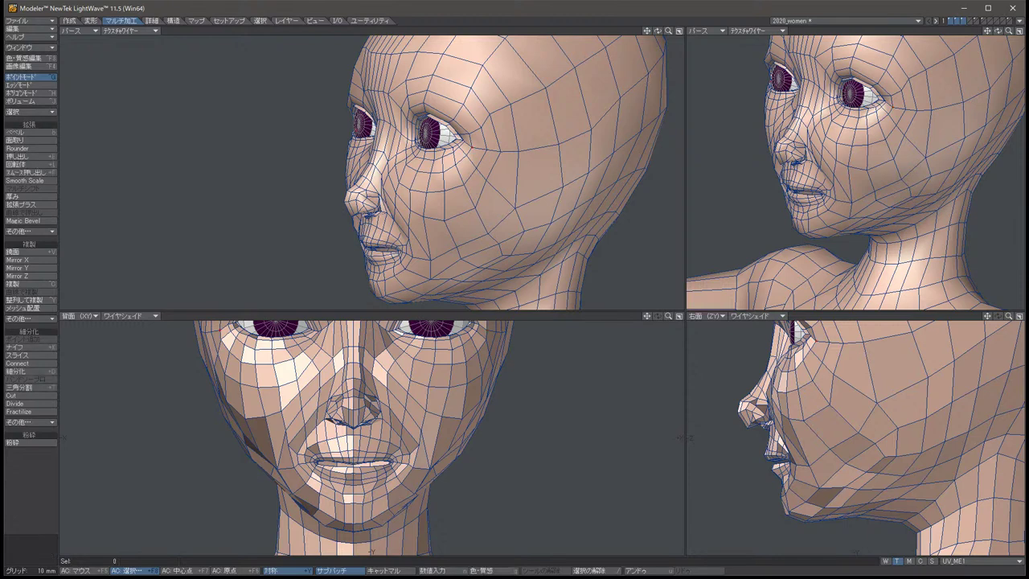
key("alt+Left")
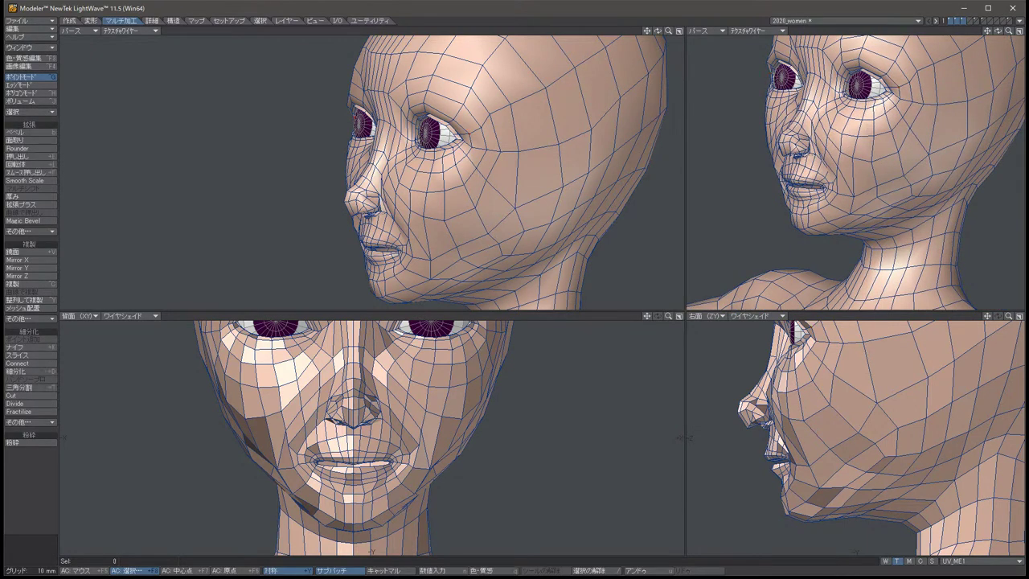
key("ctrl+z")
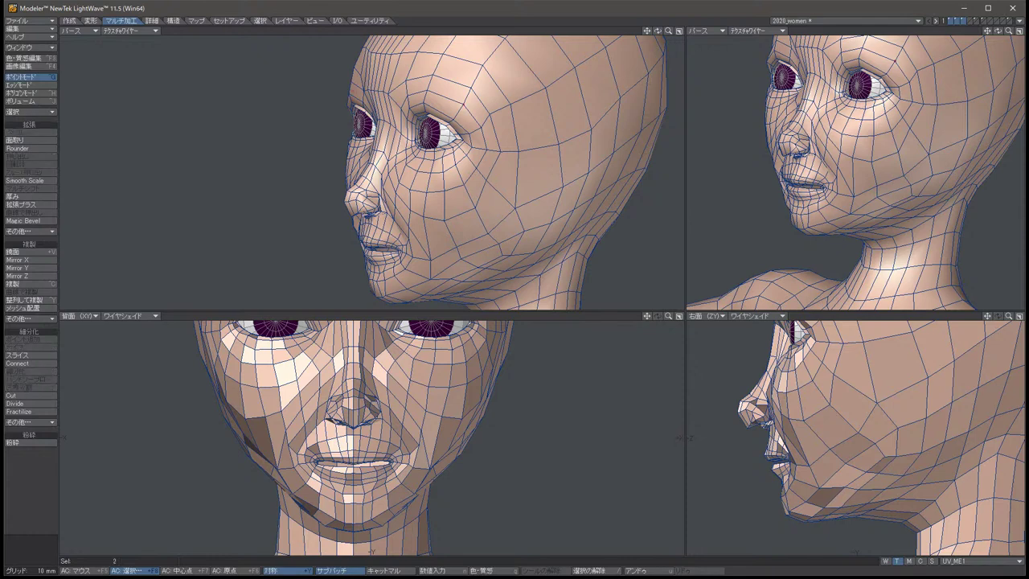
key("t")
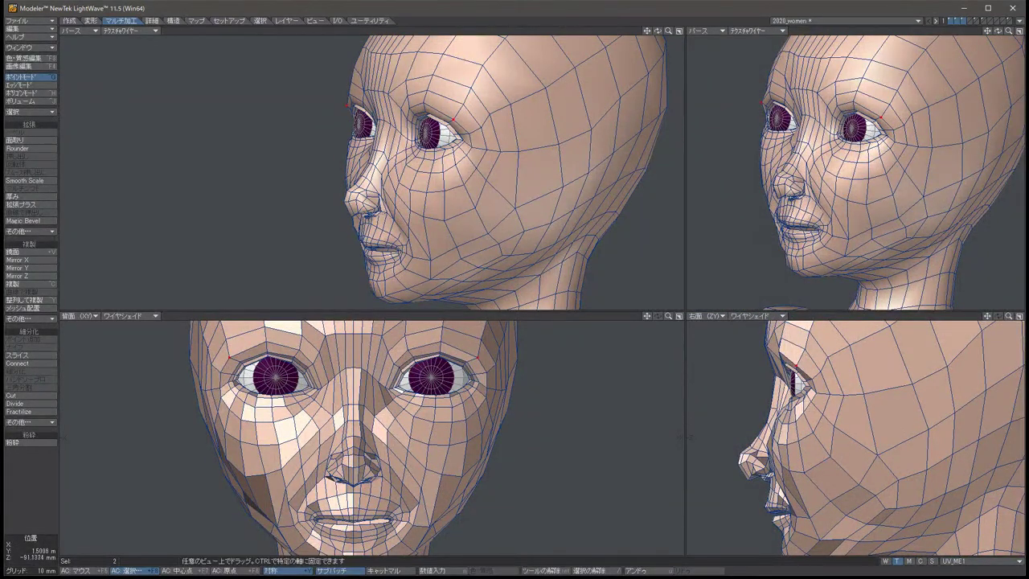
left_click_drag(793, 363, 812, 333)
key("slash")
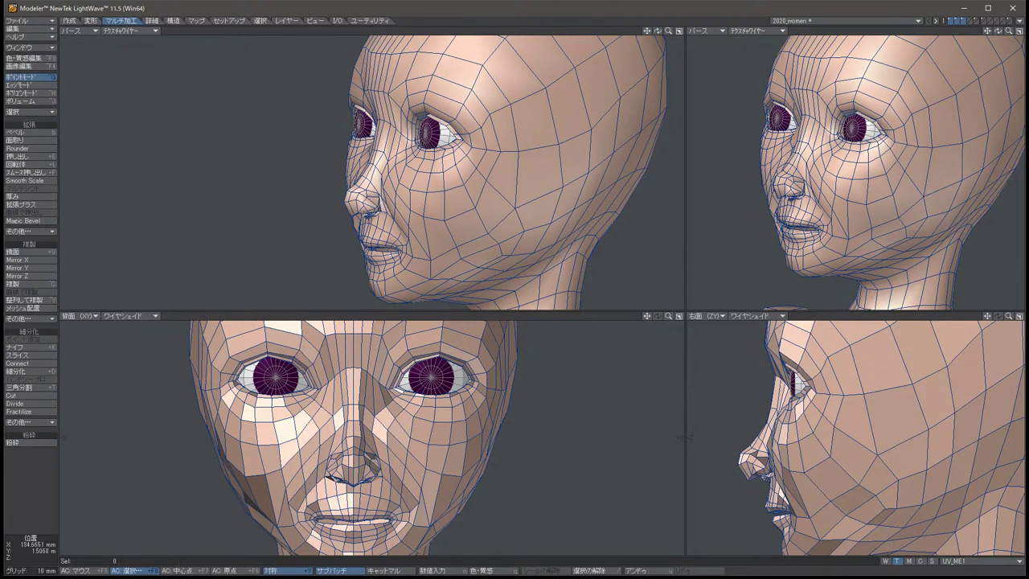
Nudge the symmetric pair of jaw points slightly.
scroll(370, 552, "down", 4)
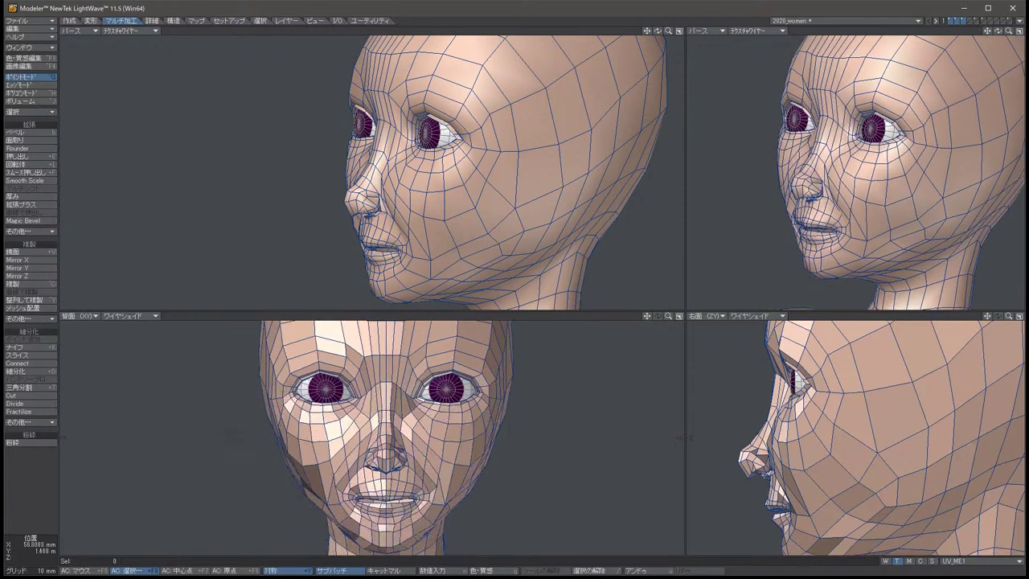
scroll(370, 553, "down", 2)
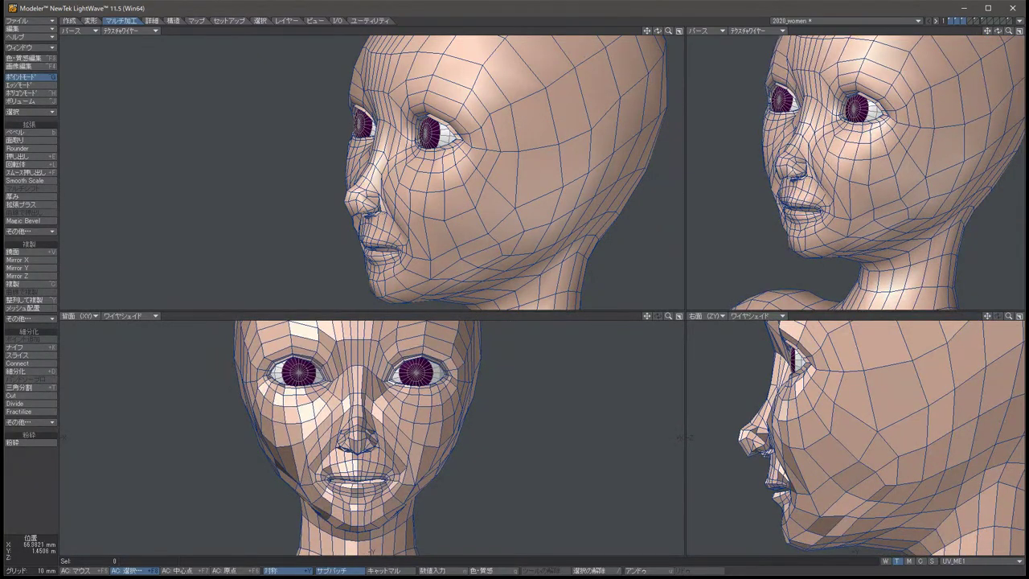
left_click(501, 255)
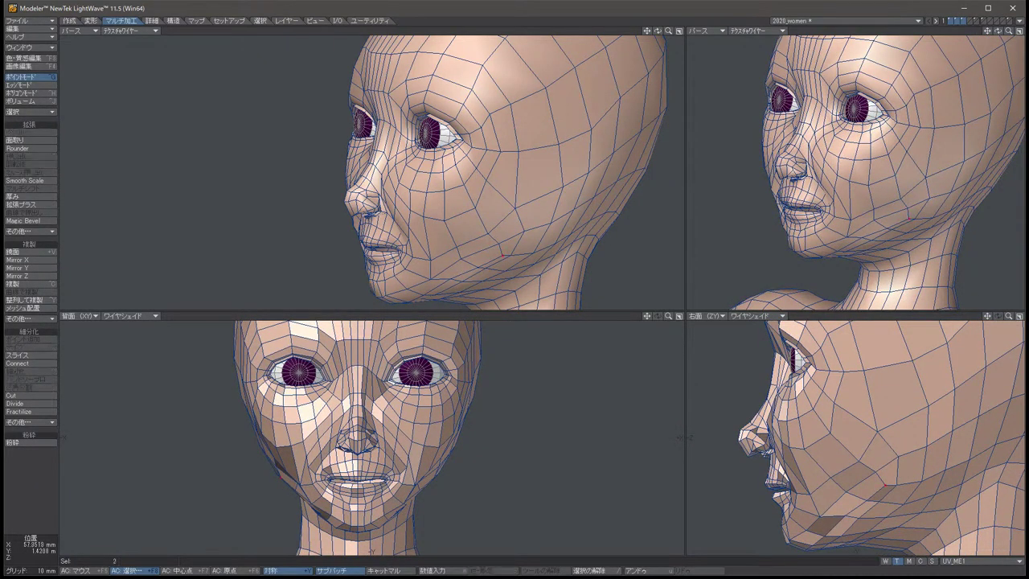
key("t")
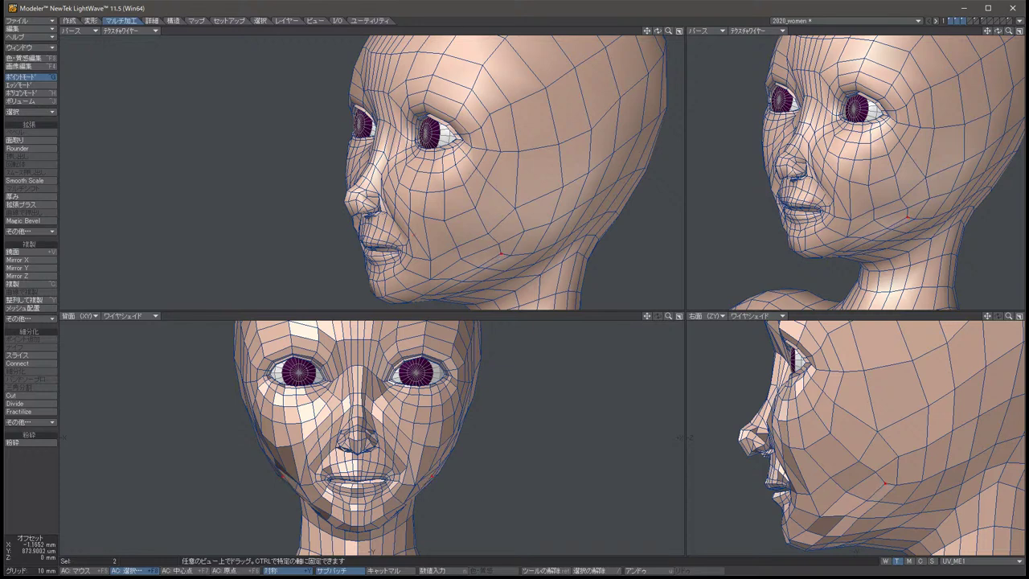
key("slash")
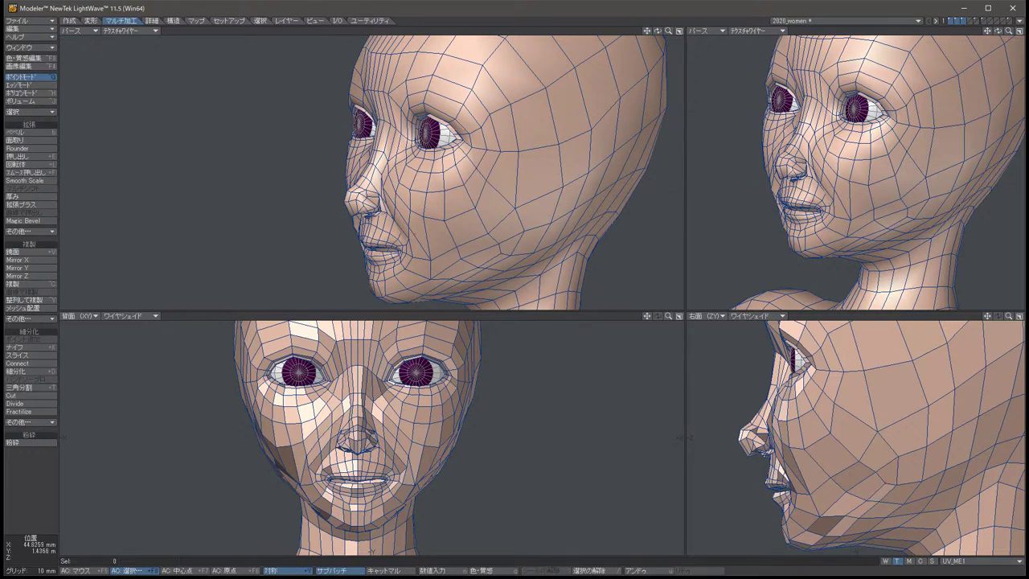
left_click(499, 244)
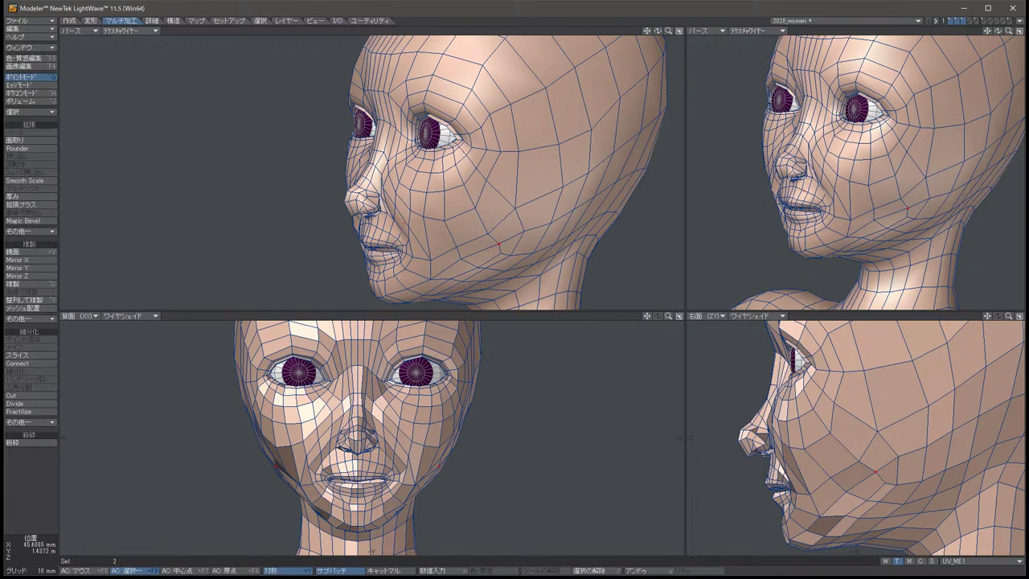
key("t")
left_click_drag(499, 244, 487, 233)
key("space")
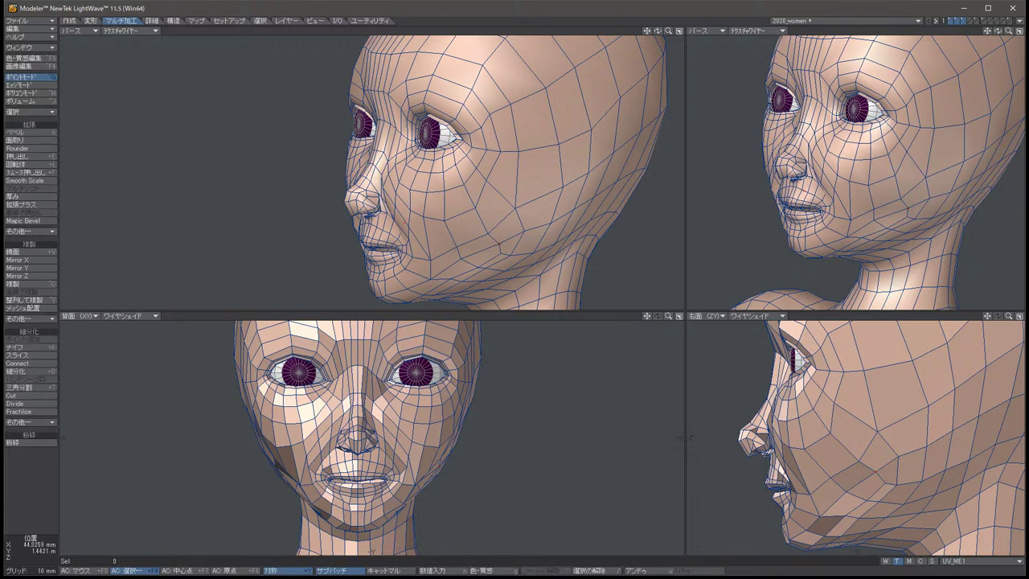
Raise the jaw points slightly in the side view.
key("t")
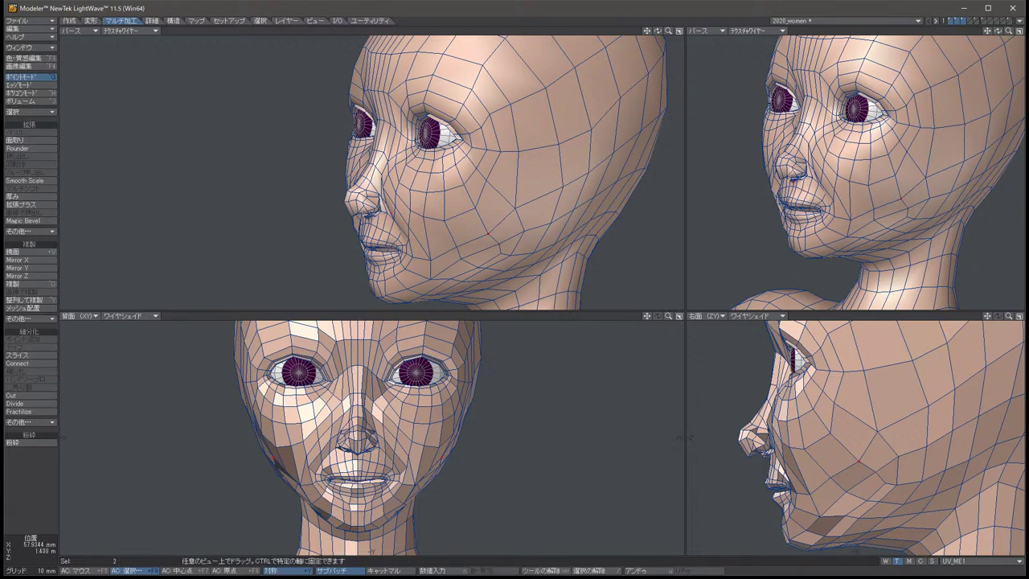
left_click_drag(856, 462, 859, 455)
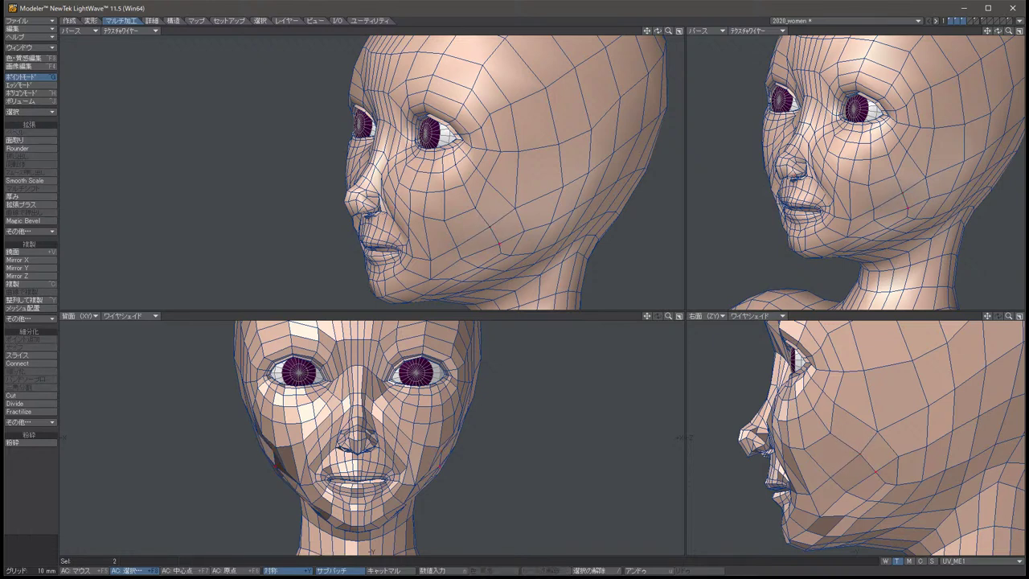
left_click_drag(863, 470, 864, 468)
key("space")
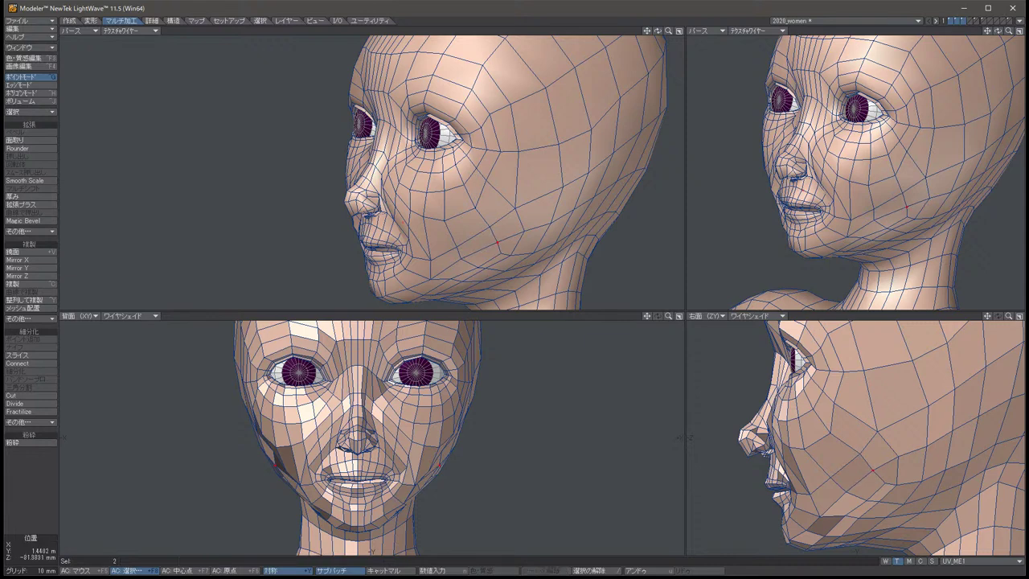
key("slash")
Shift two more face point pairs slightly into smoother positions.
left_click(896, 457)
key("t")
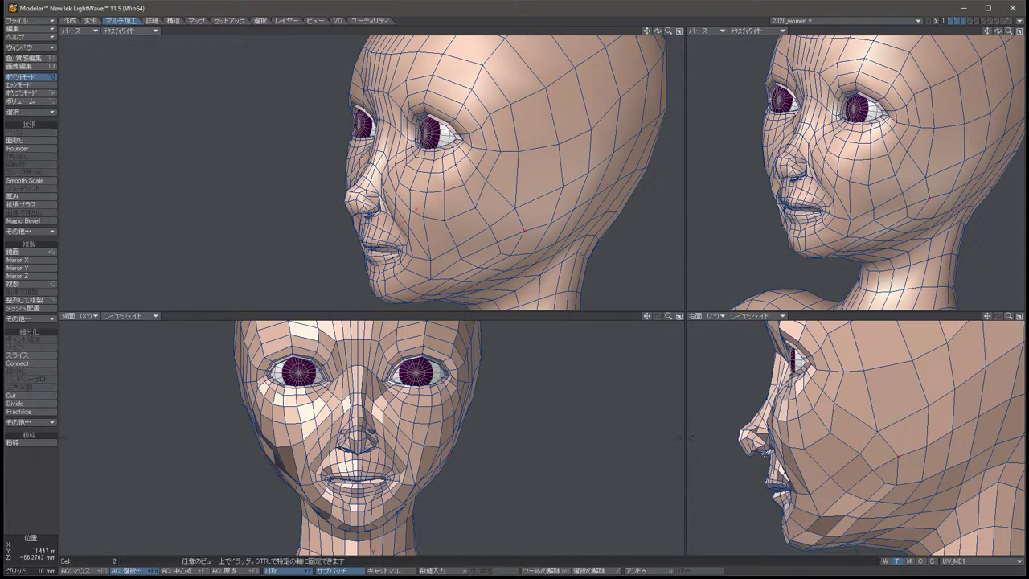
left_click_drag(891, 450, 887, 455)
key("slash")
key("space")
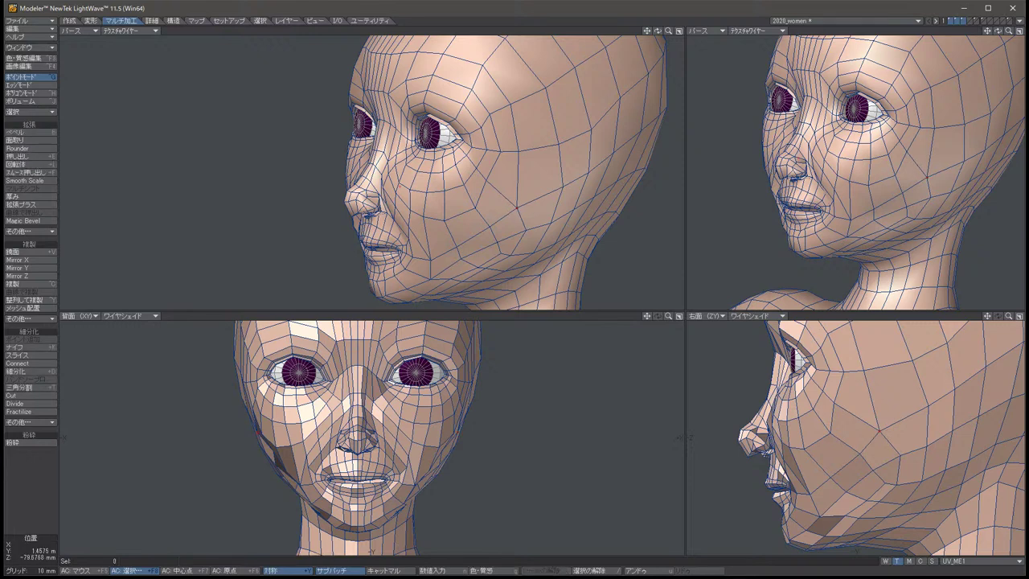
left_click(836, 404)
key("t")
left_click_drag(836, 403, 837, 407)
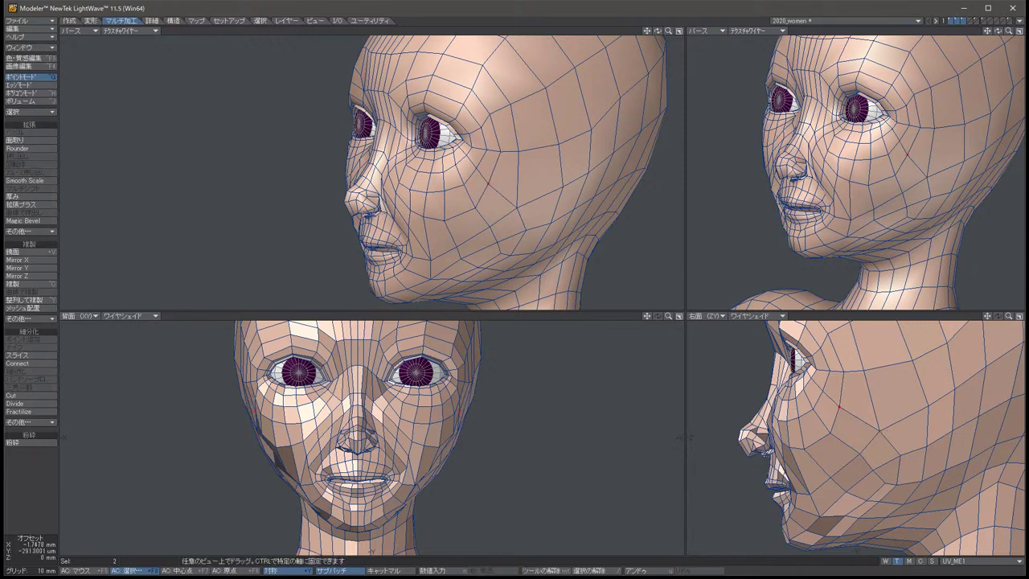
key("space")
key("slash")
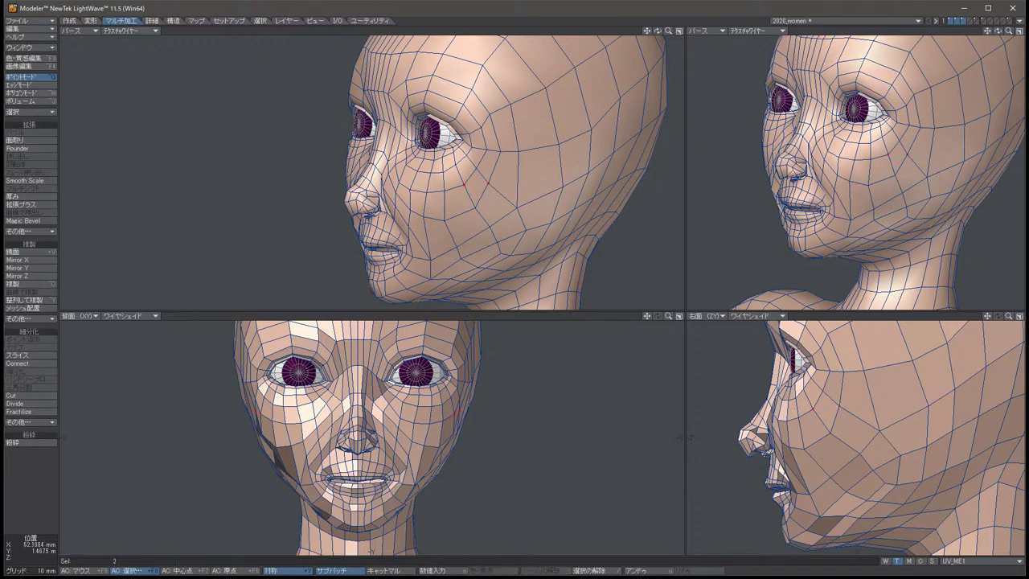
Nudge the points near both eye corners slightly in depth.
left_click(274, 445)
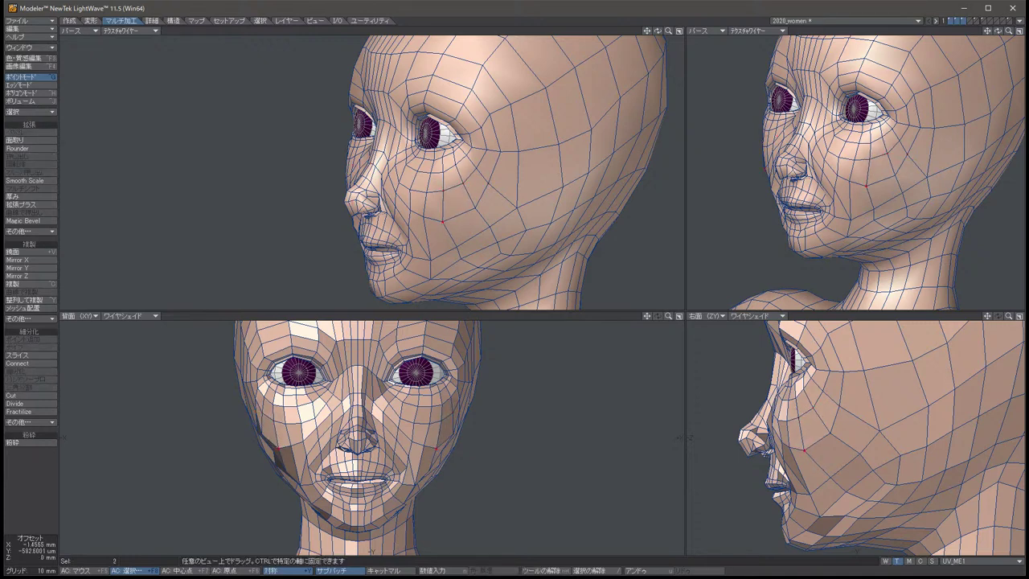
key("slash")
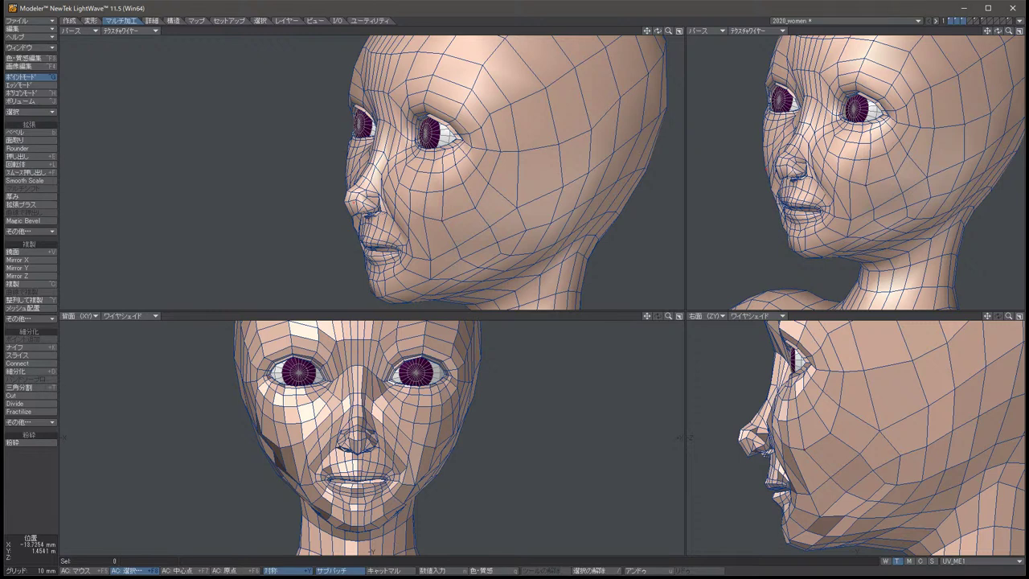
left_click_drag(657, 31, 610, 32)
left_click(259, 388)
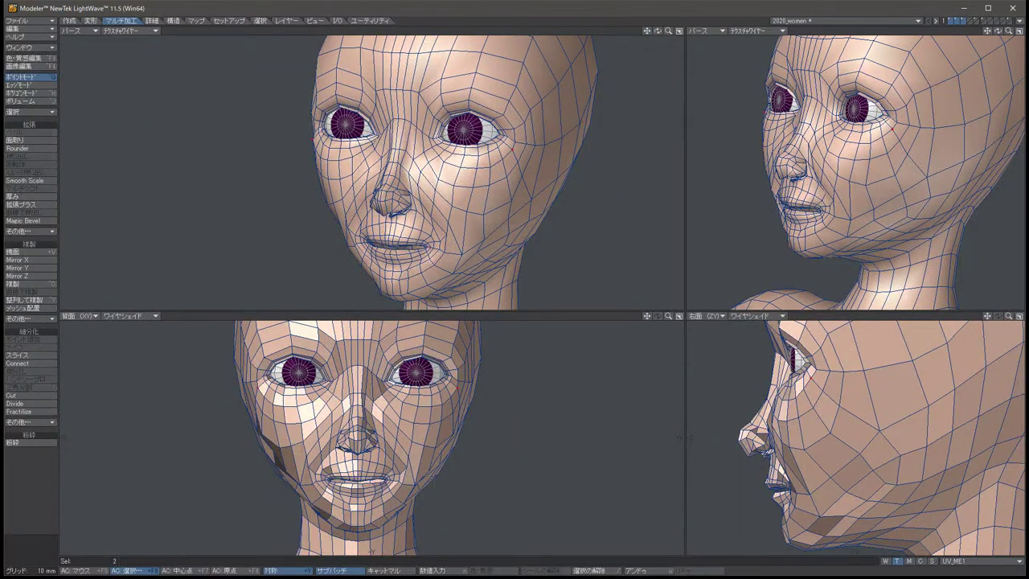
key("t")
left_click_drag(806, 378, 815, 378)
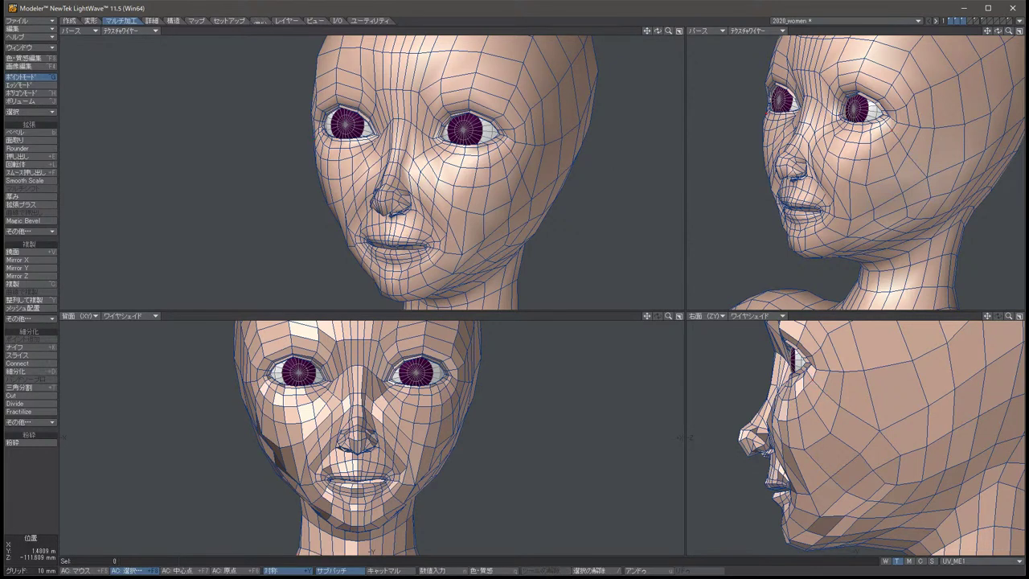
key("slash")
Shift the two symmetric temple points slightly.
left_click(826, 331)
key("t")
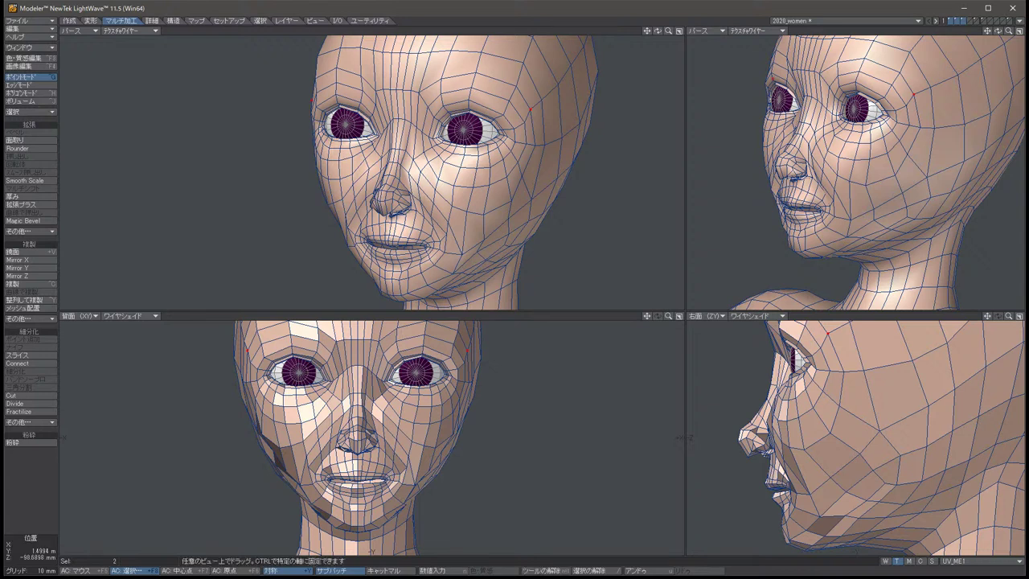
left_click_drag(828, 334, 833, 336)
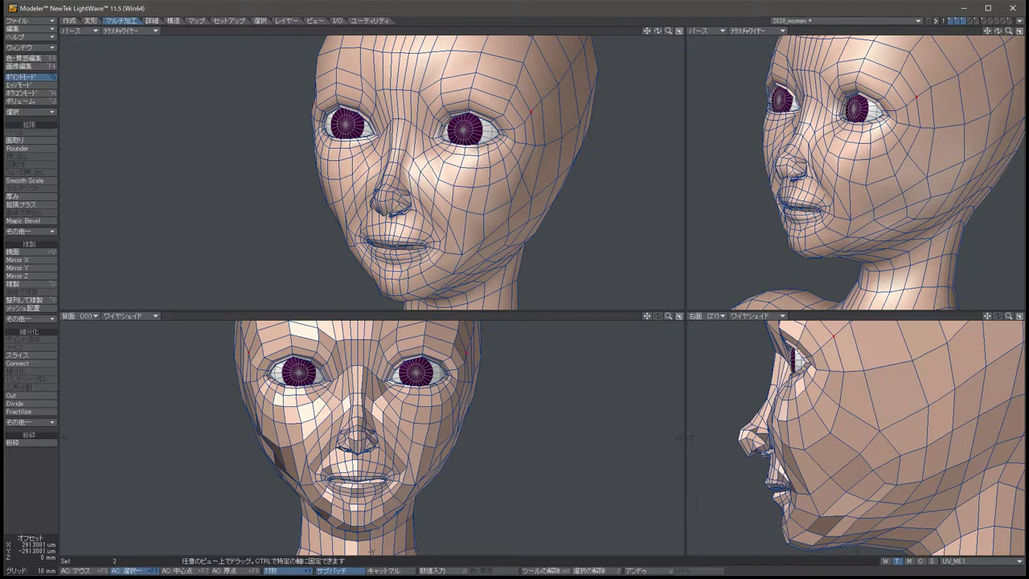
key("space")
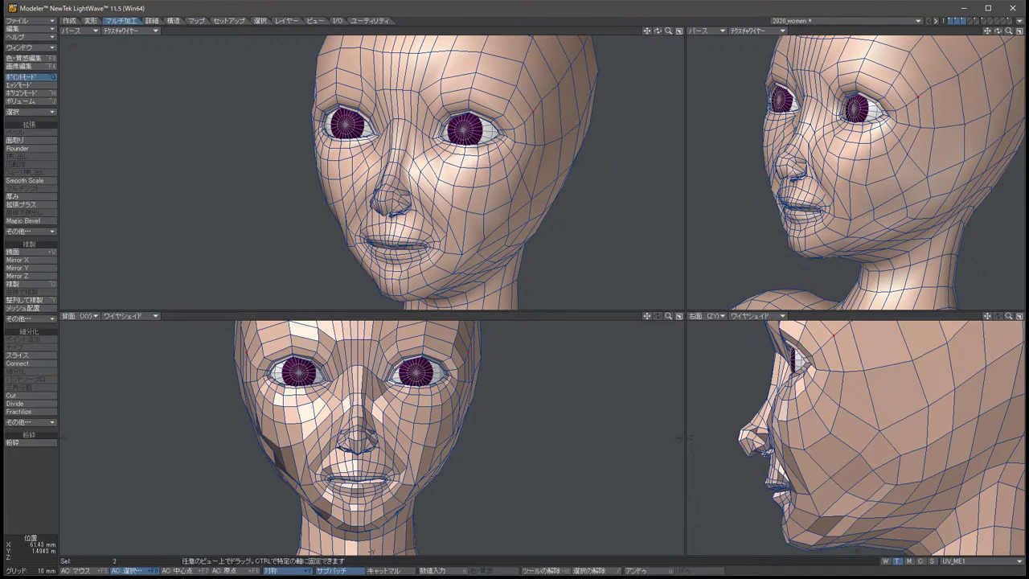
key("slash")
Undo back to the eye-corner points, moving them up and inward.
key("ctrl+z")
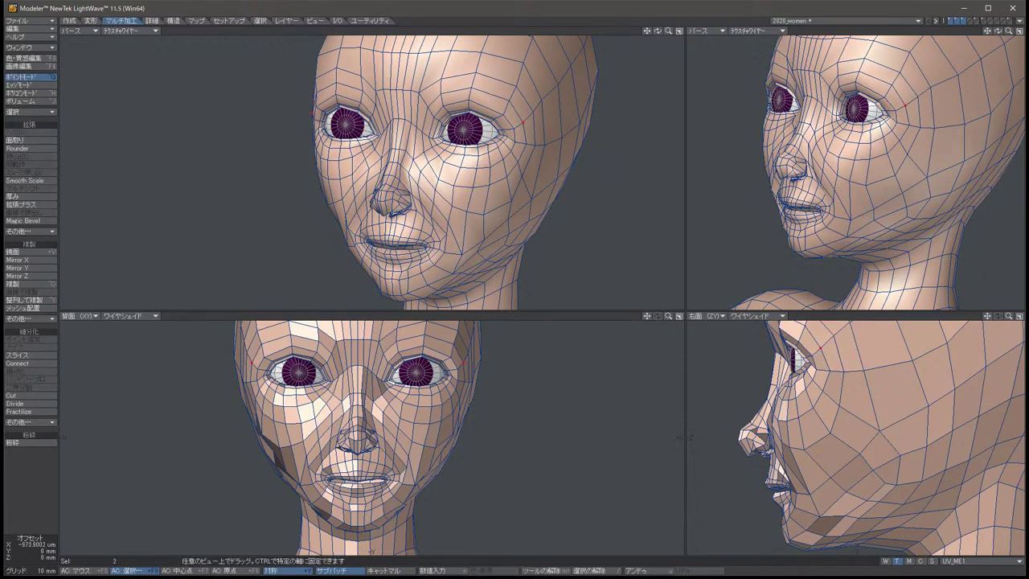
key("space")
key("slash")
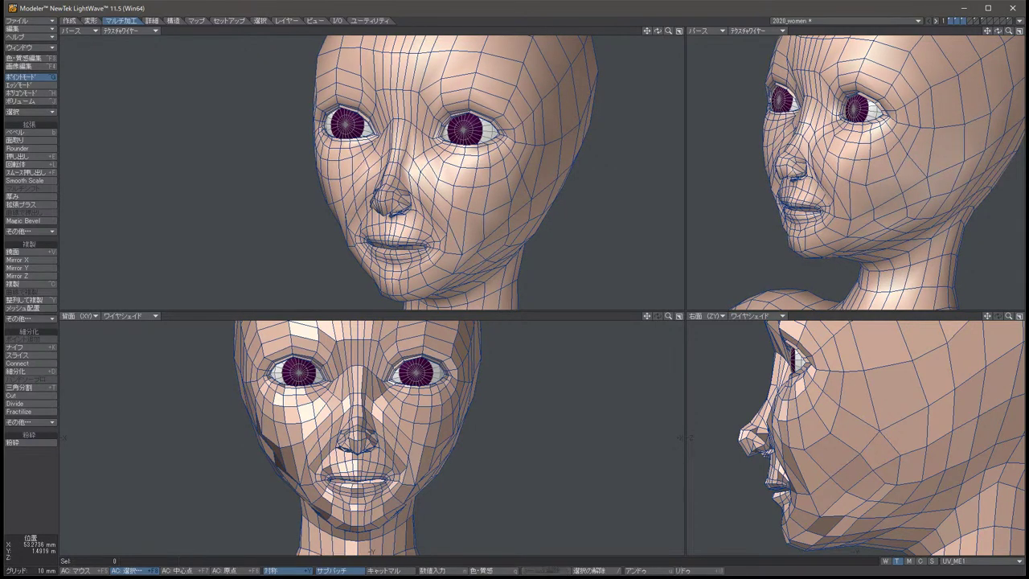
key("ctrl+z")
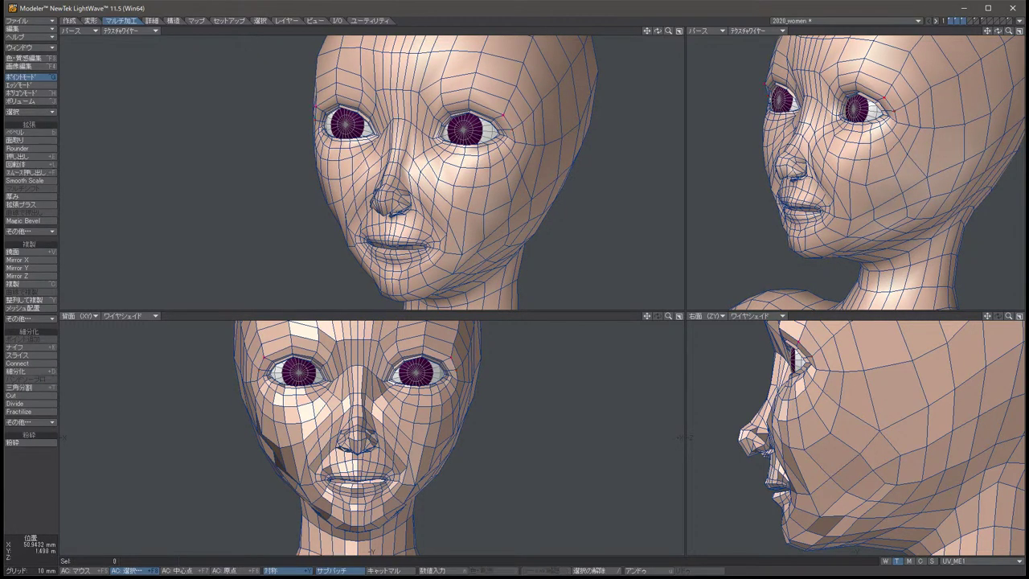
key("ctrl+z")
key("slash")
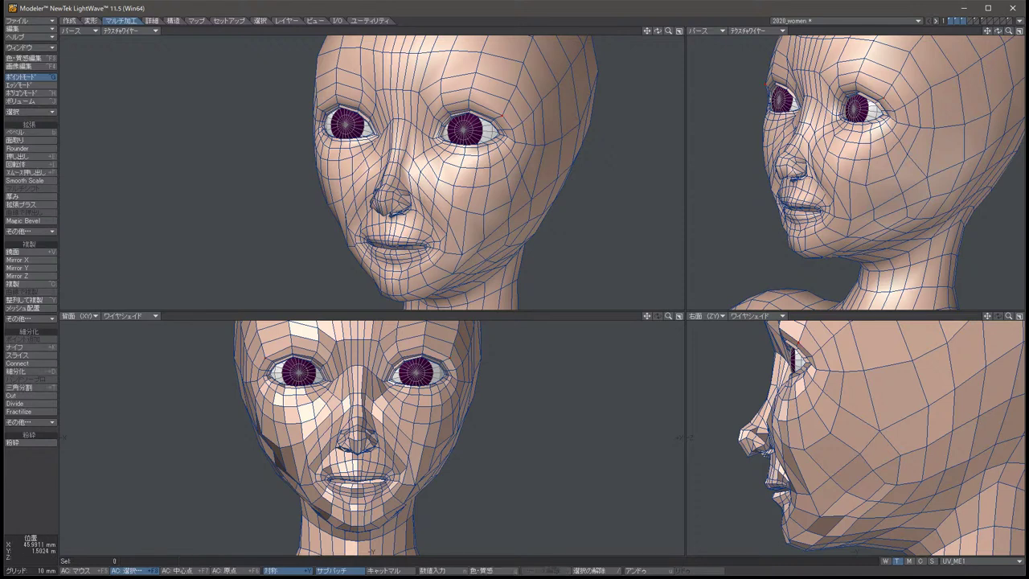
Turn the top-right view frontal and pull two cheek points slightly inward.
key("Left")
key("Left")
key("Left")
key("Left")
key("Left")
key("Left")
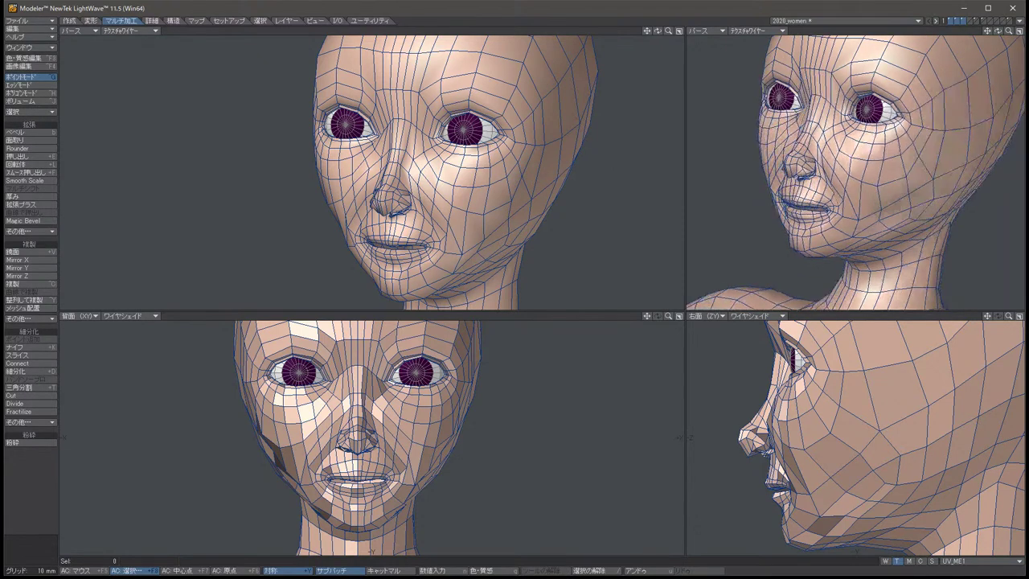
key("Left")
key("Left")
key("Left")
key("Left")
key("Left")
key("Left")
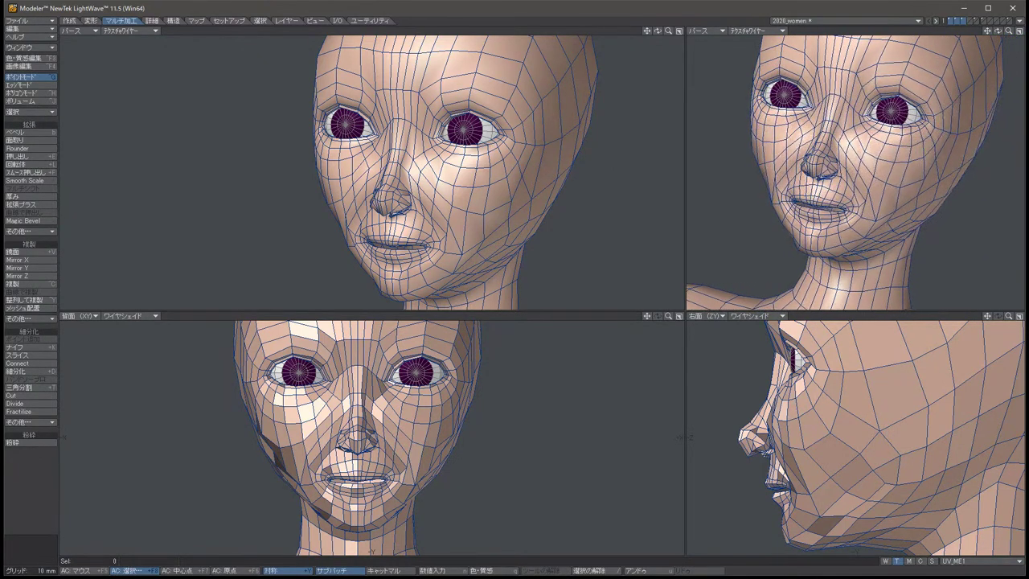
key("Left")
key("Left")
key("Left")
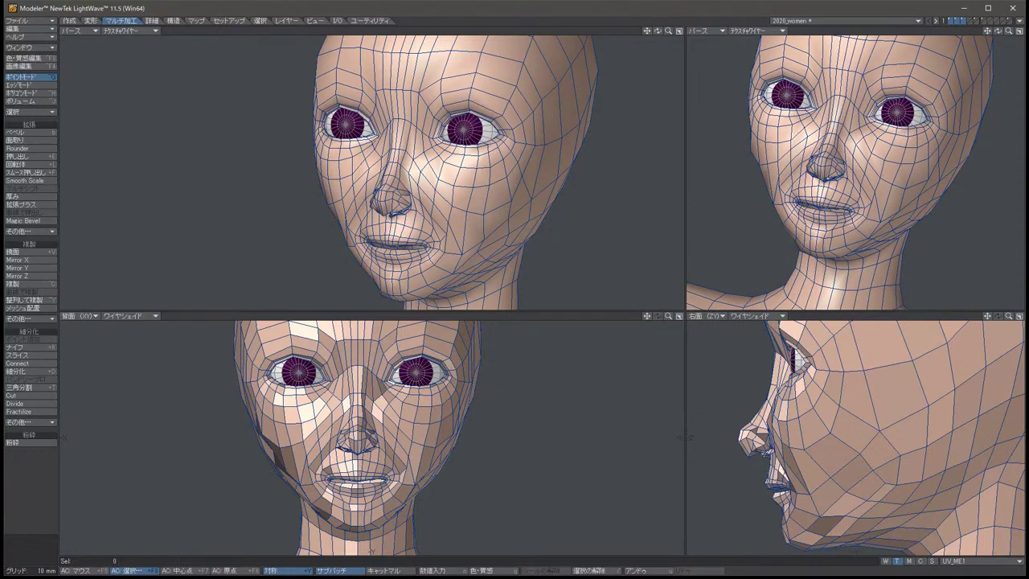
key("ctrl+z")
key("t")
left_click_drag(259, 432, 260, 433)
key("space")
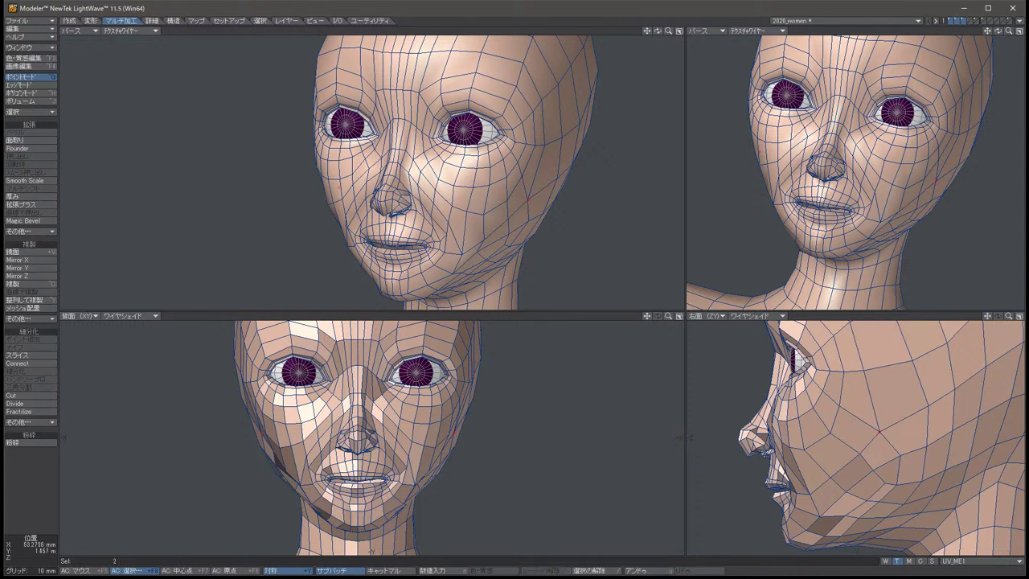
key("slash")
Nudge a lower cheek point pair down, then lift it about 2.6 mm.
left_click(276, 463)
key("t")
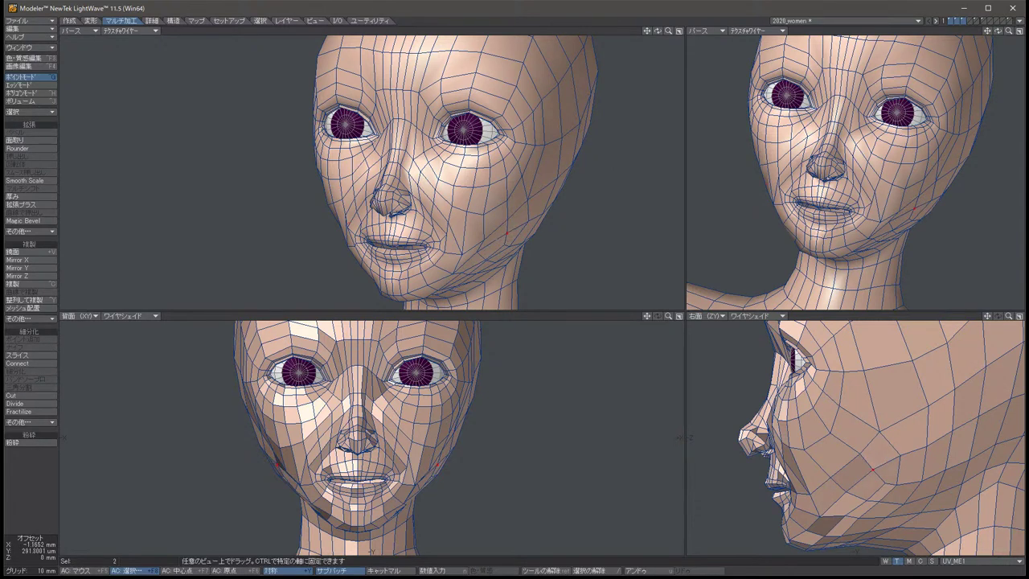
left_click_drag(362, 450, 369, 453)
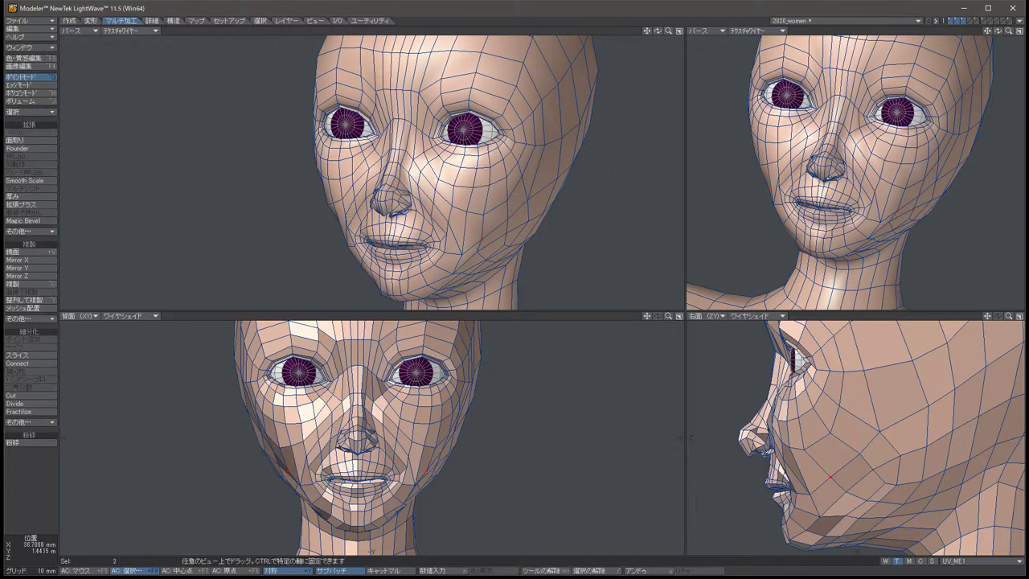
key("space")
key("slash")
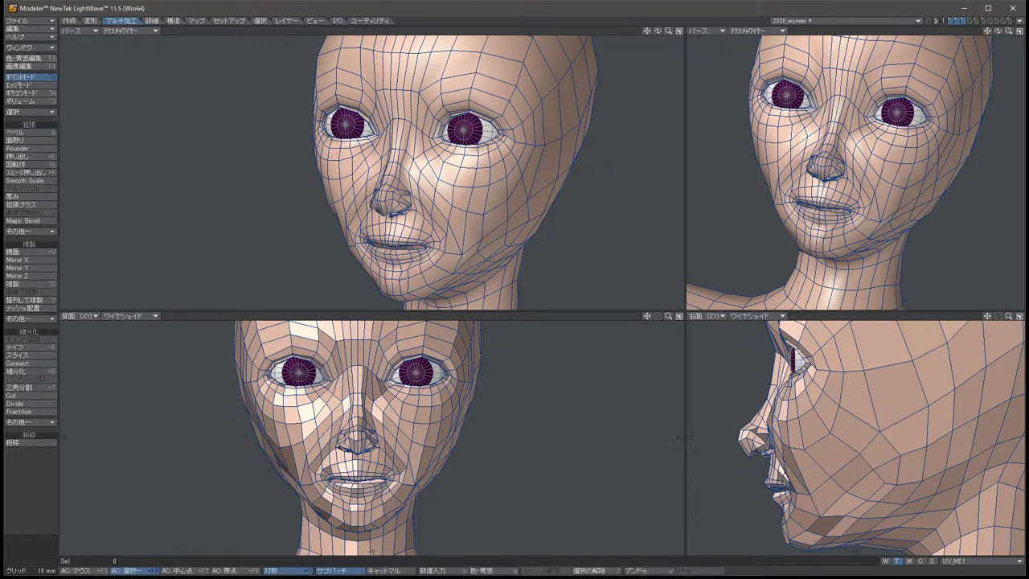
key("u")
key("t")
left_click_drag(412, 482, 411, 470)
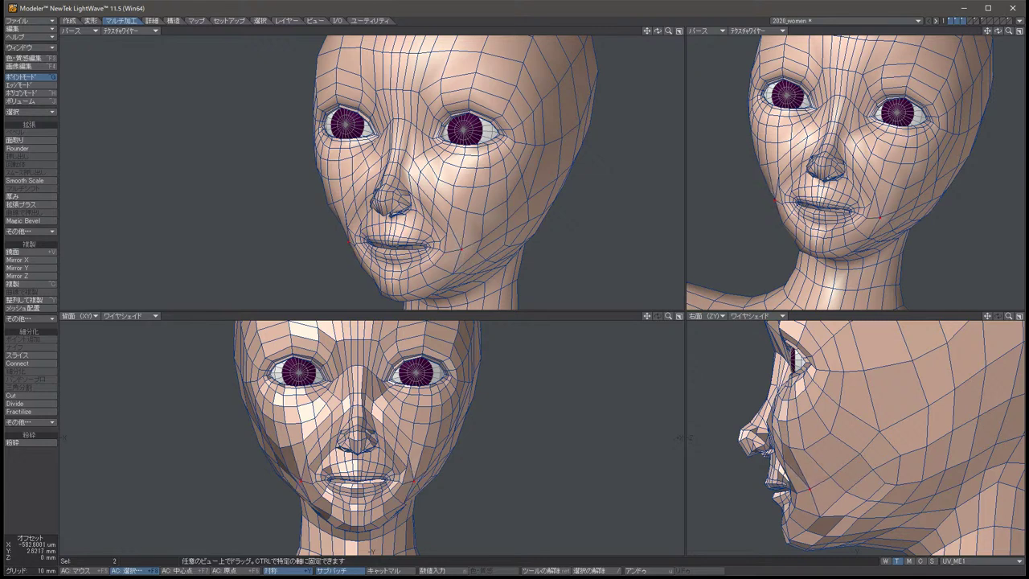
key("space")
key("slash")
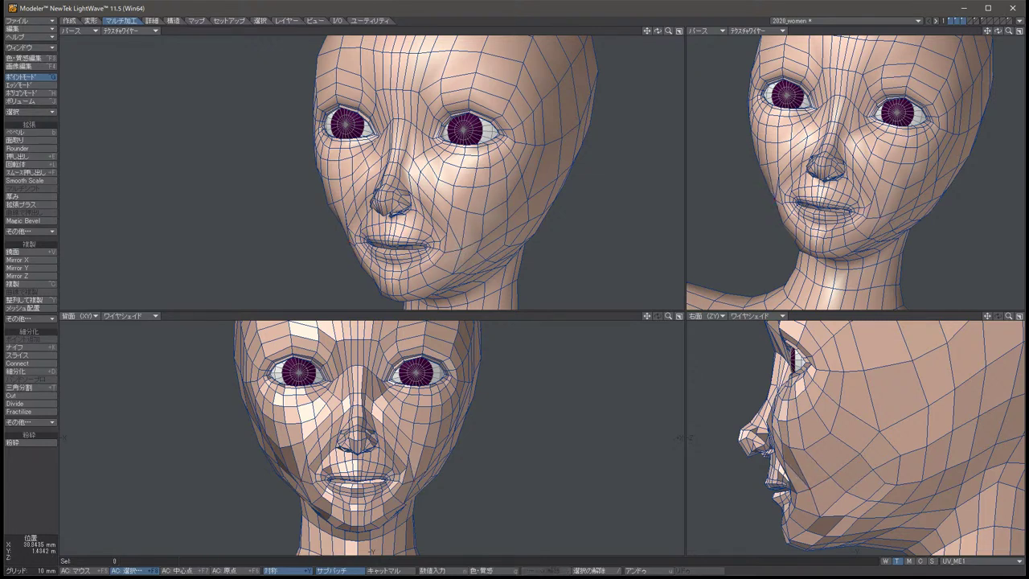
Shift the cheek points about 1.7 mm sideways and view the head front-on.
key("u")
key("t")
left_click_drag(411, 470, 402, 468)
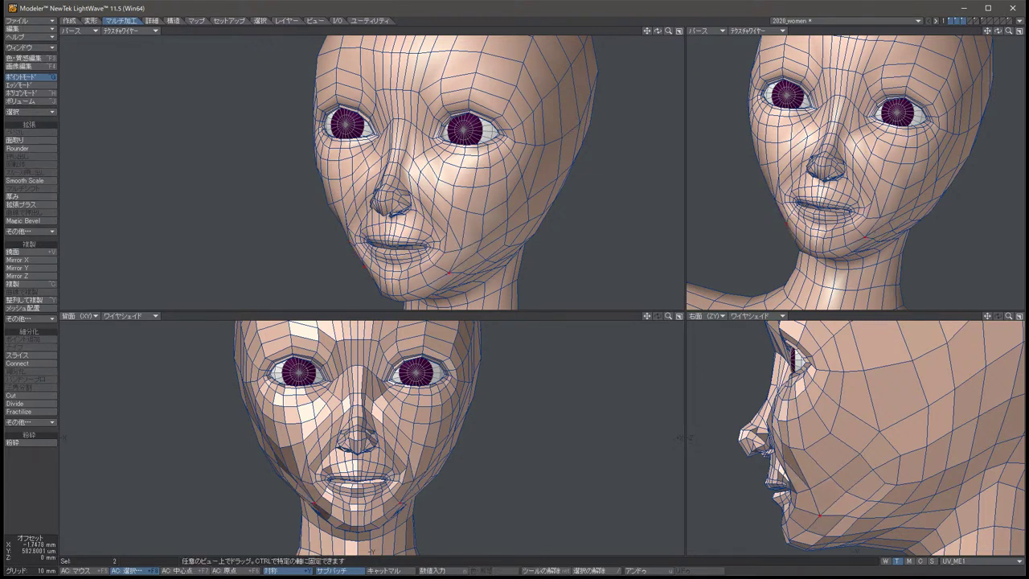
key("space")
key("slash")
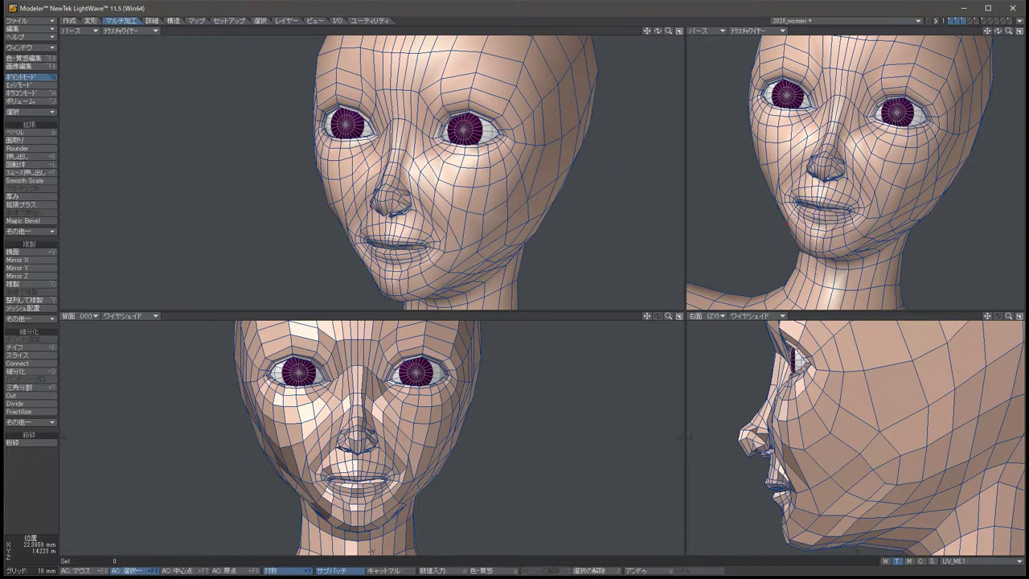
left_click_drag(357, 167, 307, 166, "alt")
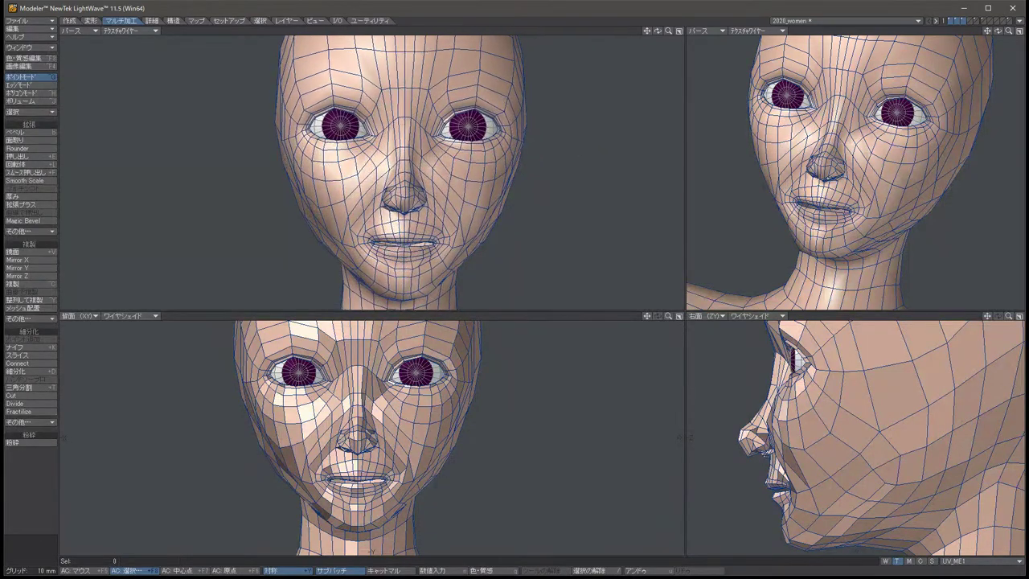
Reposition another symmetric point pair on the face with the Move tool.
key("u")
key("t")
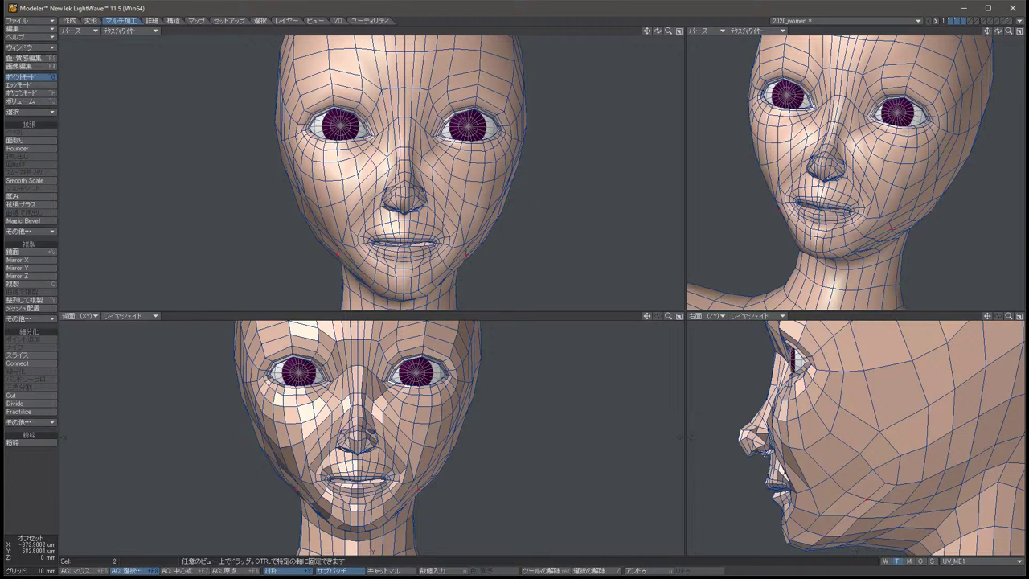
key("space")
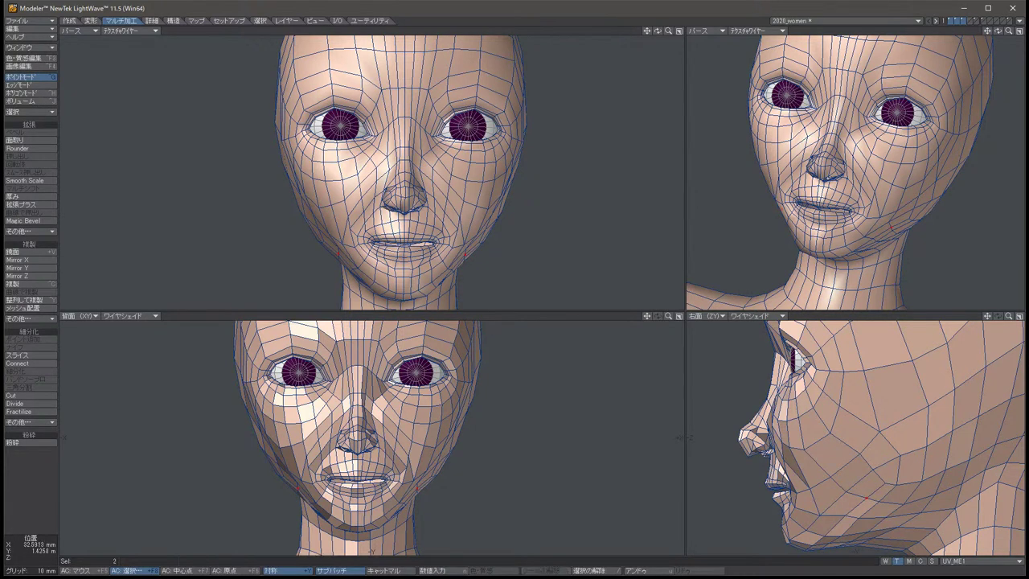
key("slash")
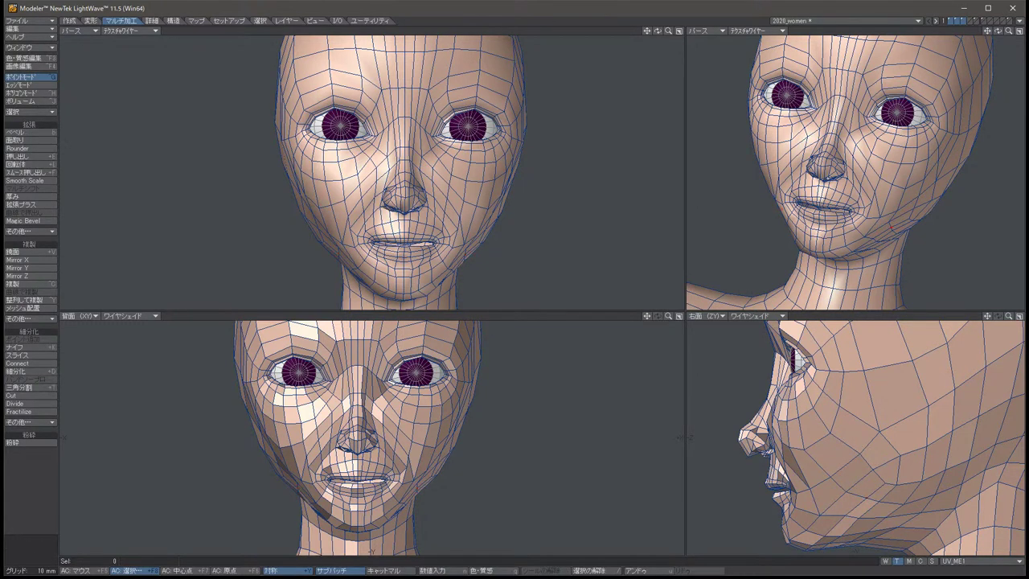
Select the symmetric pair of jaw points and reposition it twice.
left_click(322, 241)
key("t")
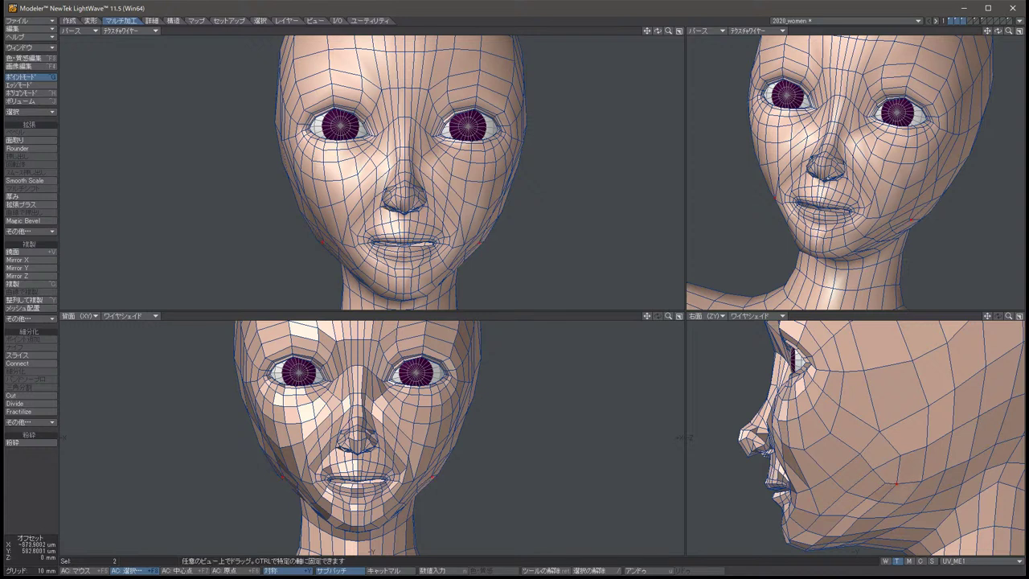
key("space")
key("slash")
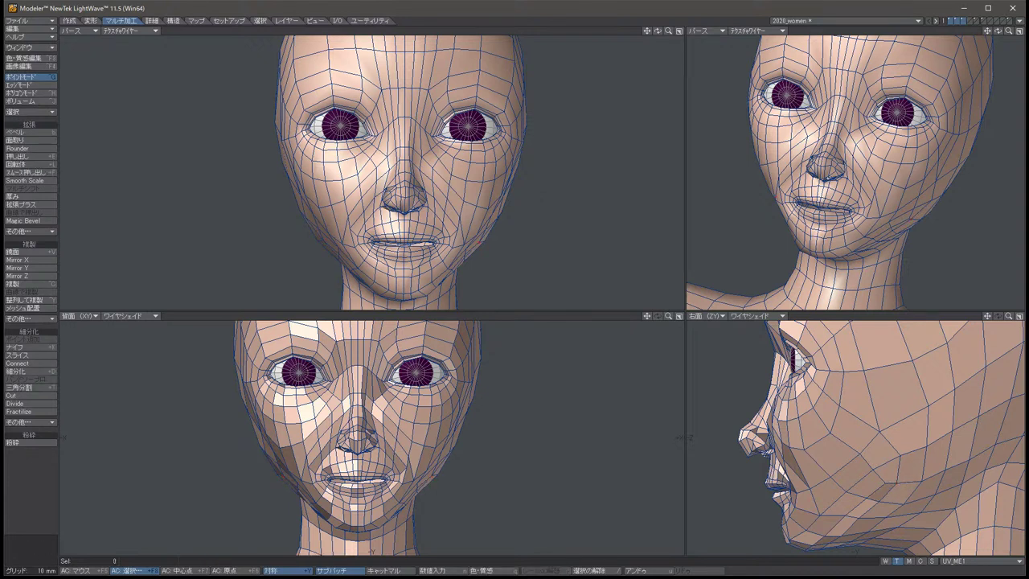
left_click(320, 229)
key("t")
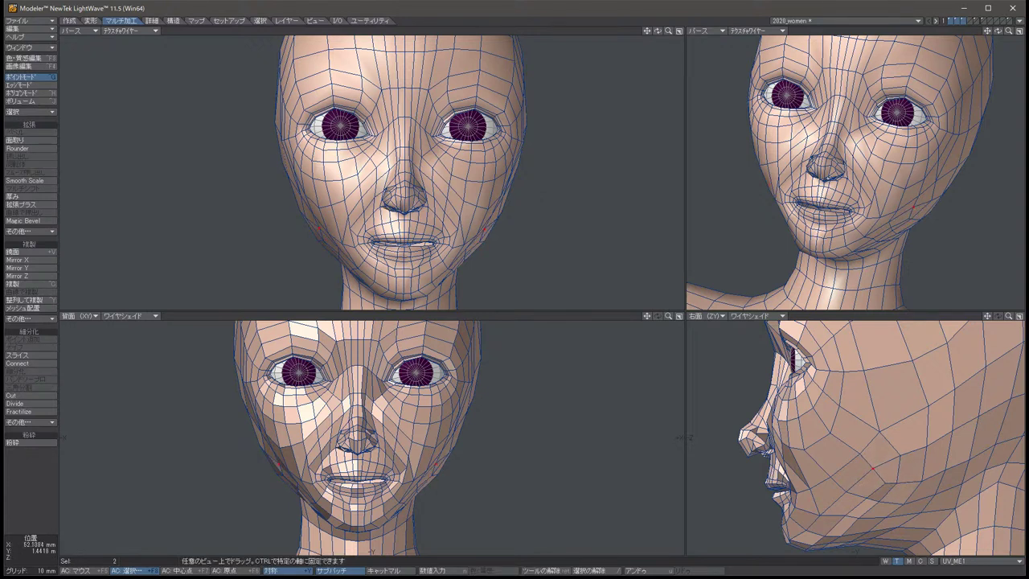
key("space")
key("slash")
Nudge the jaw point pair into place, fine-tuning the offset with undo and redo.
left_click(310, 218)
key("t")
left_click_drag(402, 265, 399, 265)
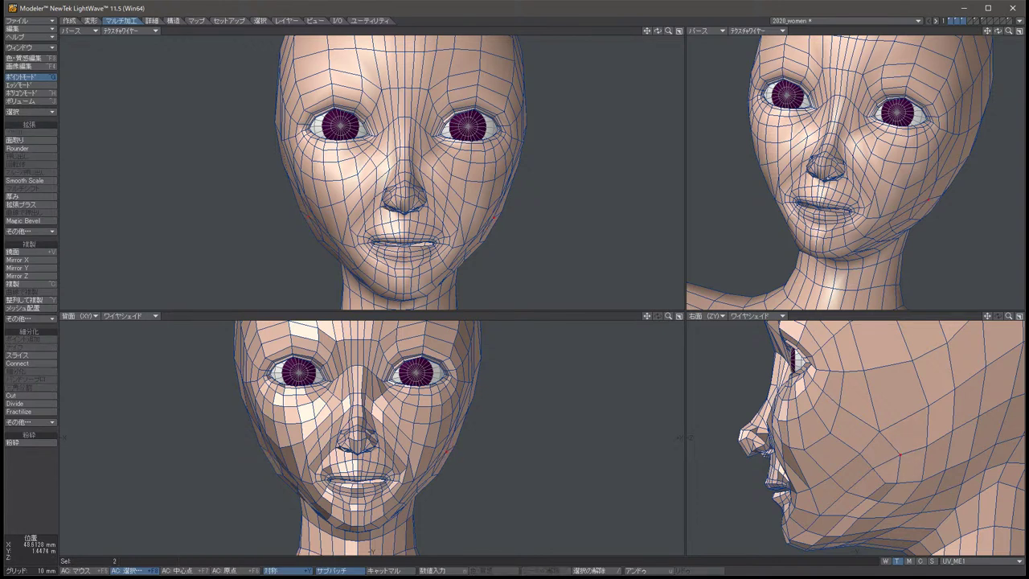
left_click_drag(836, 438, 809, 451)
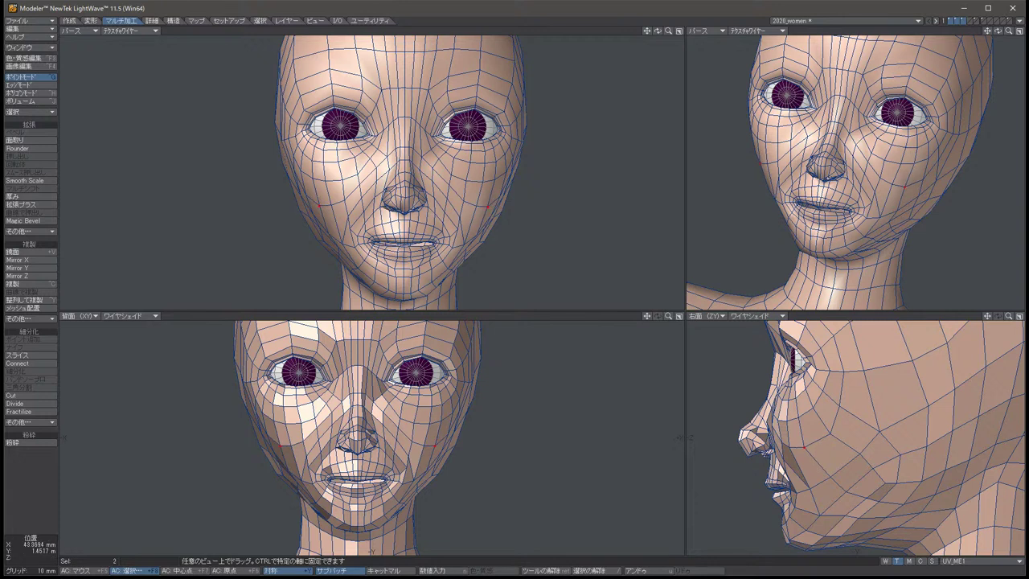
left_click_drag(809, 451, 807, 450)
key("u")
key("shift+u")
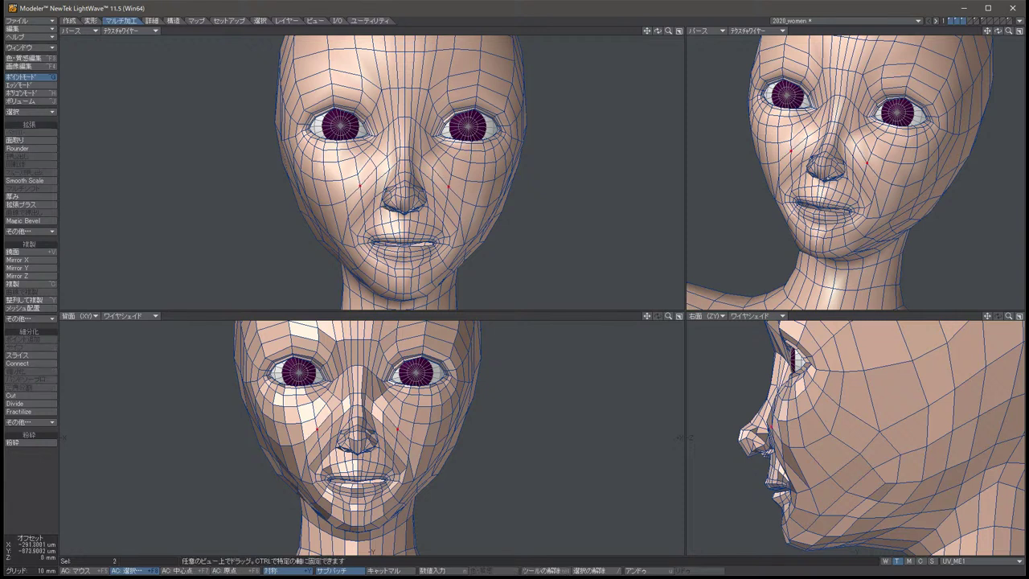
key("shift+u")
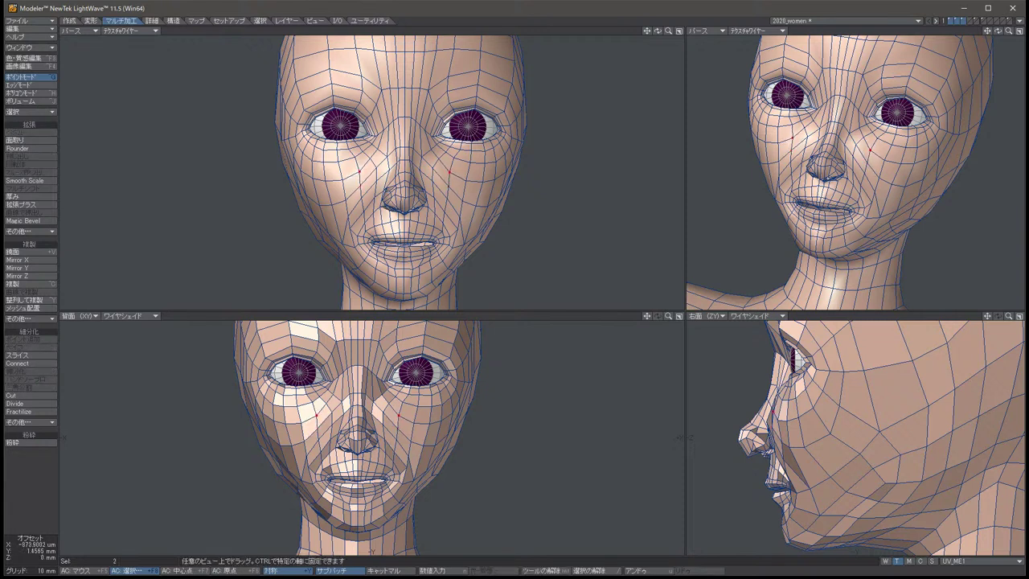
key("shift+u")
key("shift+u")
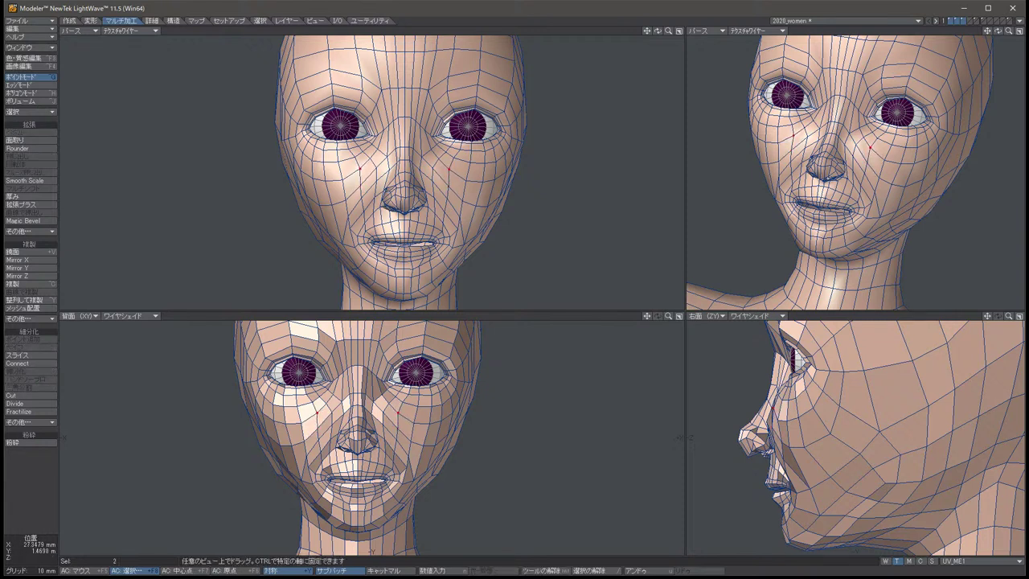
key("slash")
Move the points below the eyes down, then up and outward, checking from the side.
key("u")
key("slash")
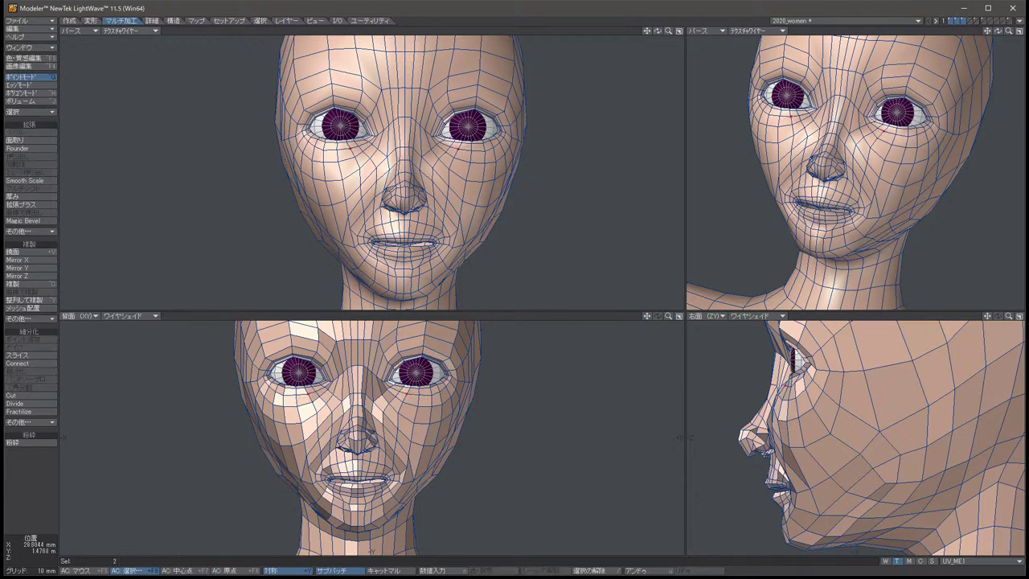
key("Left")
key("Left")
key("Left")
key("Left")
key("Left")
key("Left")
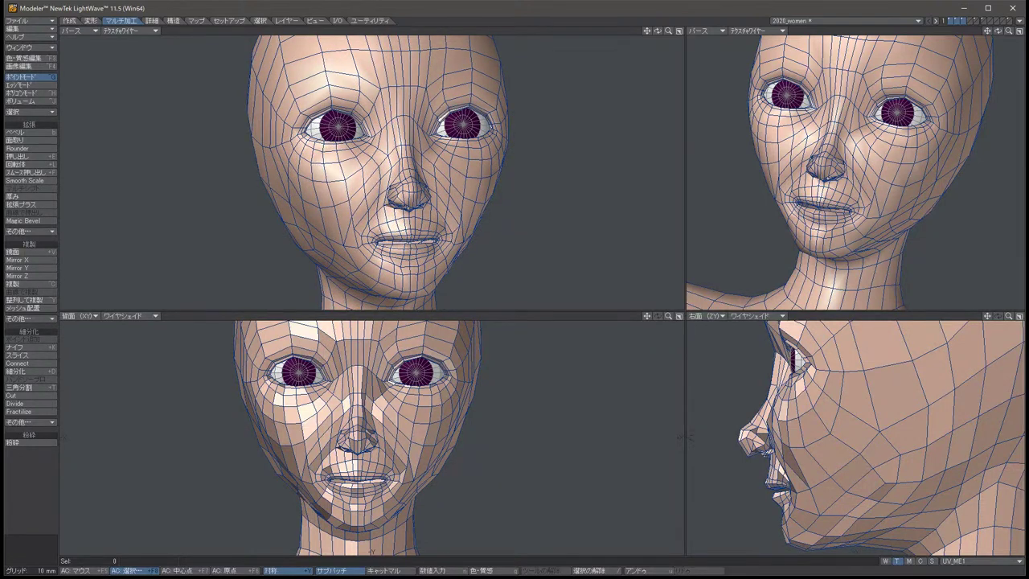
key("u")
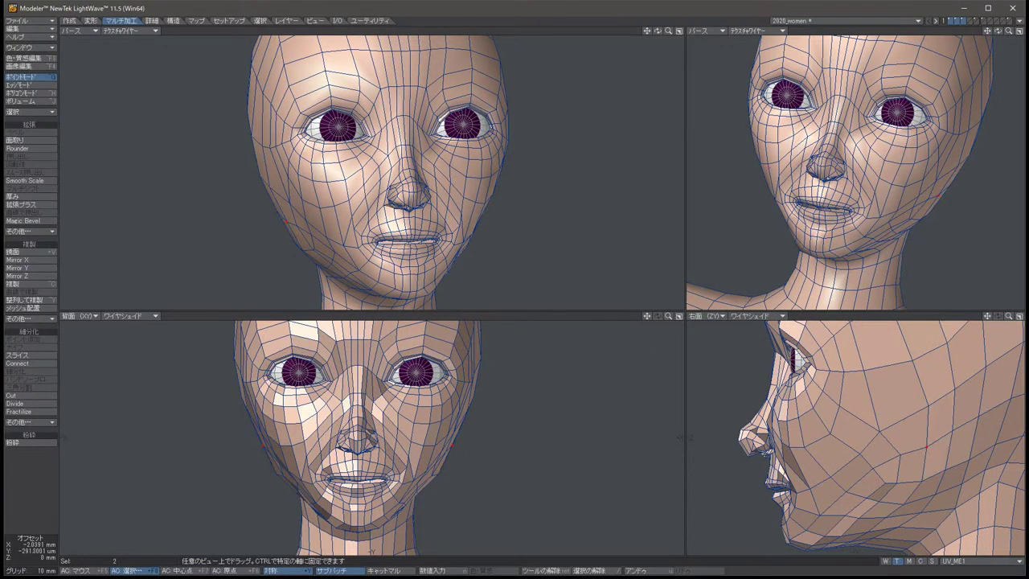
left_click_drag(361, 434, 361, 462)
left_click_drag(281, 473, 269, 464)
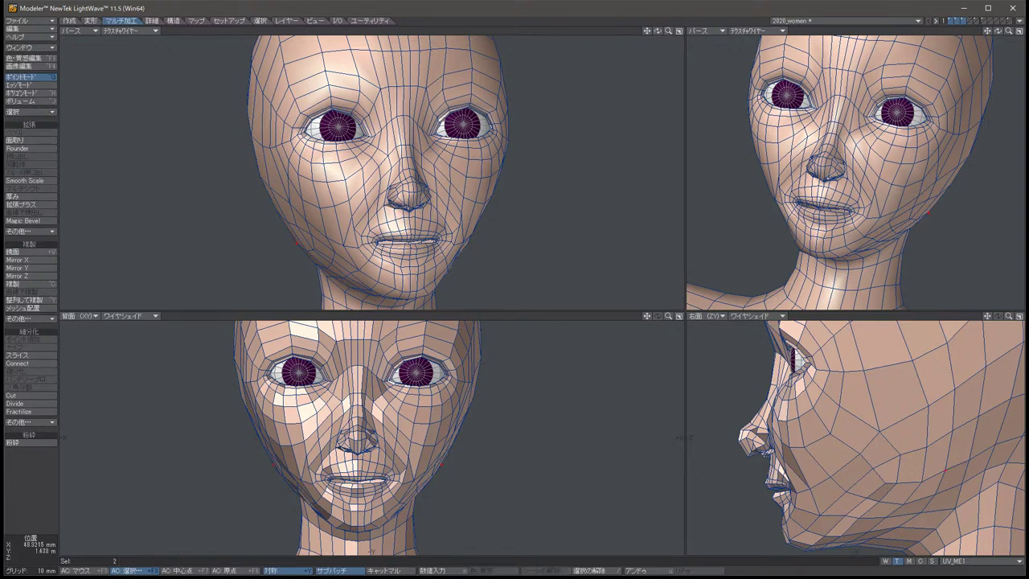
key("/")
left_click_drag(385, 177, 321, 177, "alt")
left_click_drag(315, 219, 338, 216, "alt")
Orbit beneath the head and make a first move of the symmetric cheek points.
left_click_drag(836, 177, 911, 178, "alt")
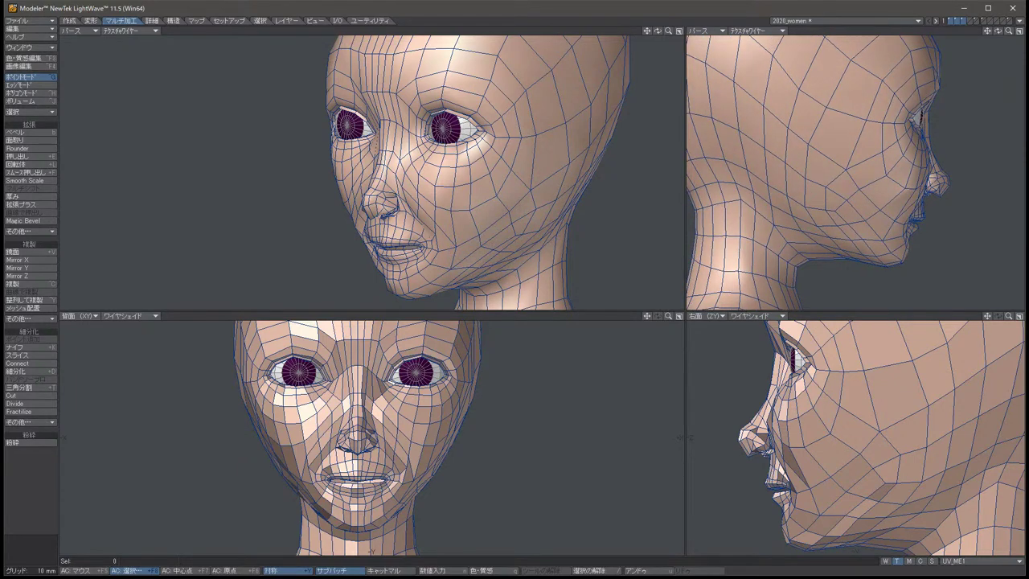
left_click_drag(911, 179, 911, 261, "alt")
left_click(892, 240)
key("t")
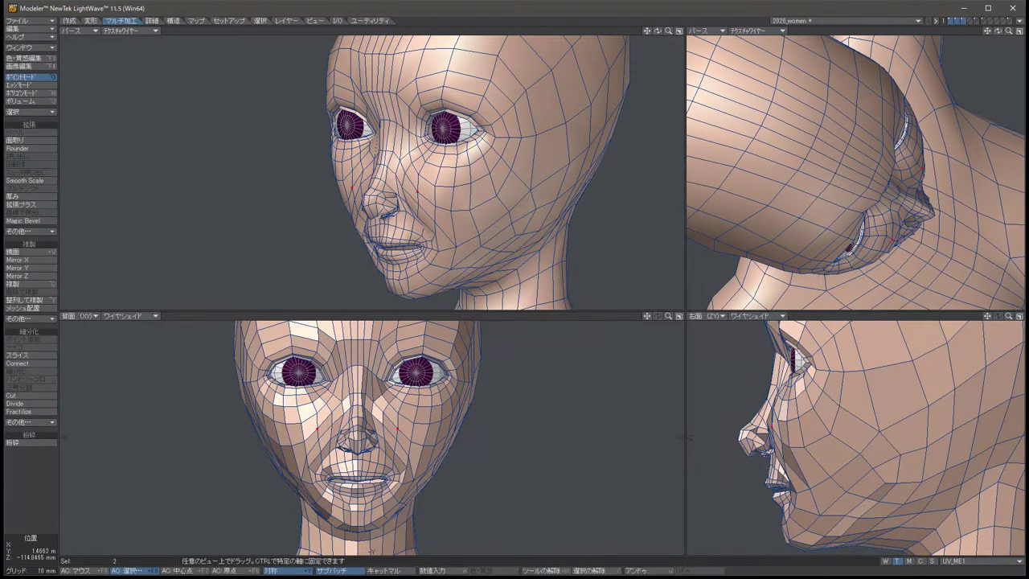
key("space")
key("slash")
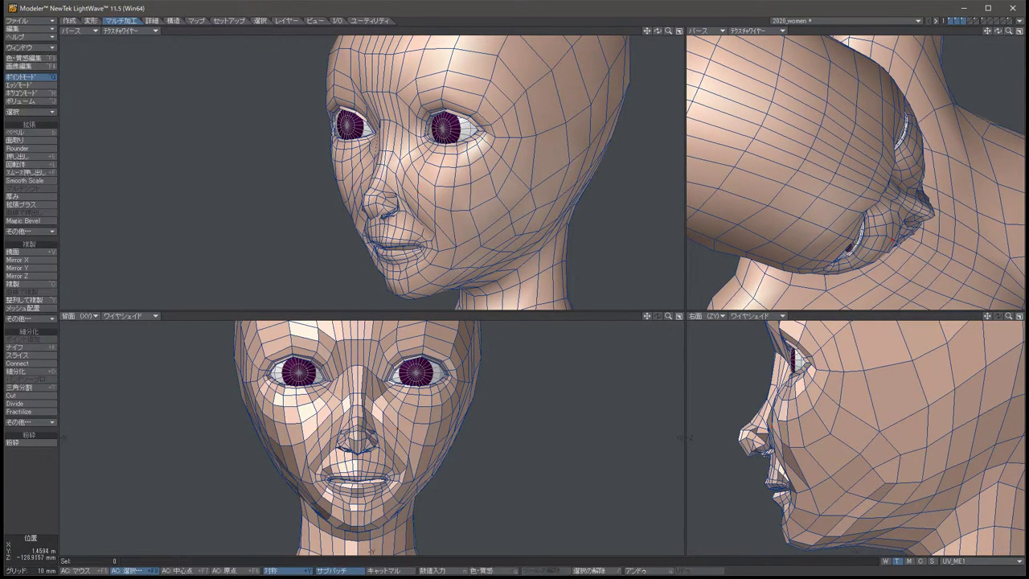
Push the cheek point pair outward and down, then inward.
left_click(885, 234)
key("t")
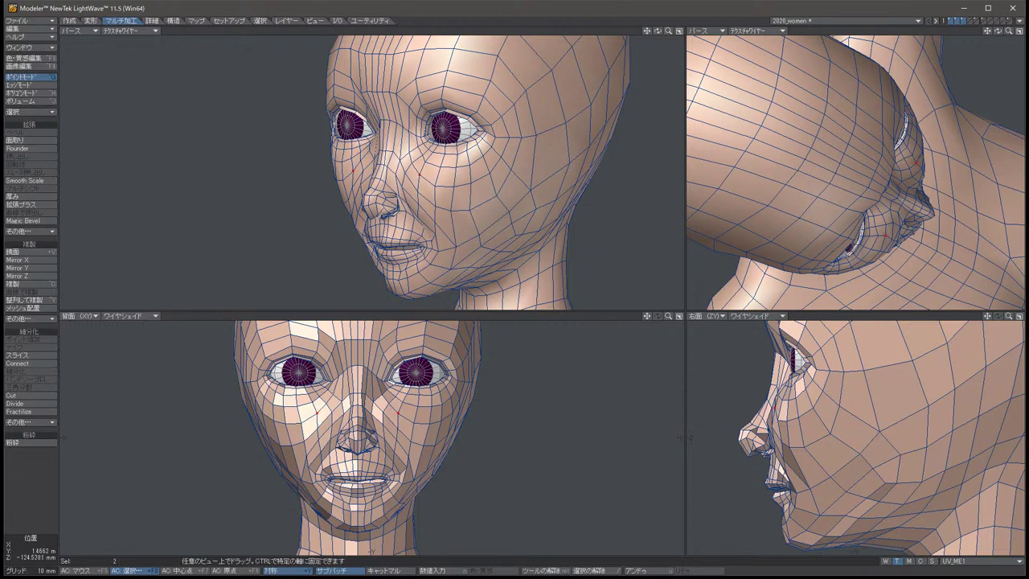
mouse_move(398, 411)
left_mouse_down()
mouse_move(413, 422)
mouse_move(397, 430)
left_mouse_up()
key("t")
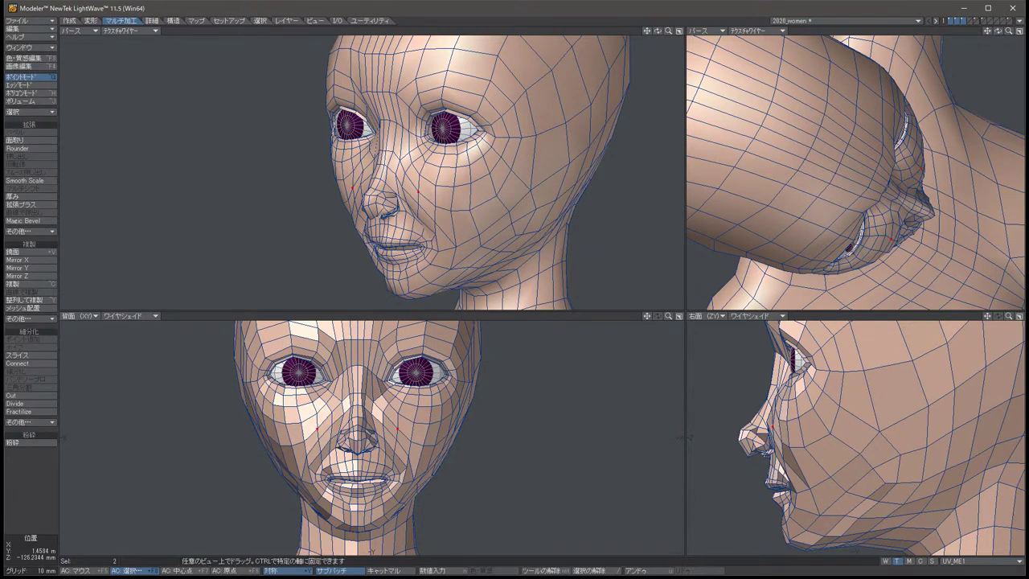
key("space")
key("slash")
Orbit the second perspective view and shift the cheek points slightly.
left_click_drag(835, 88, 891, 83, "alt")
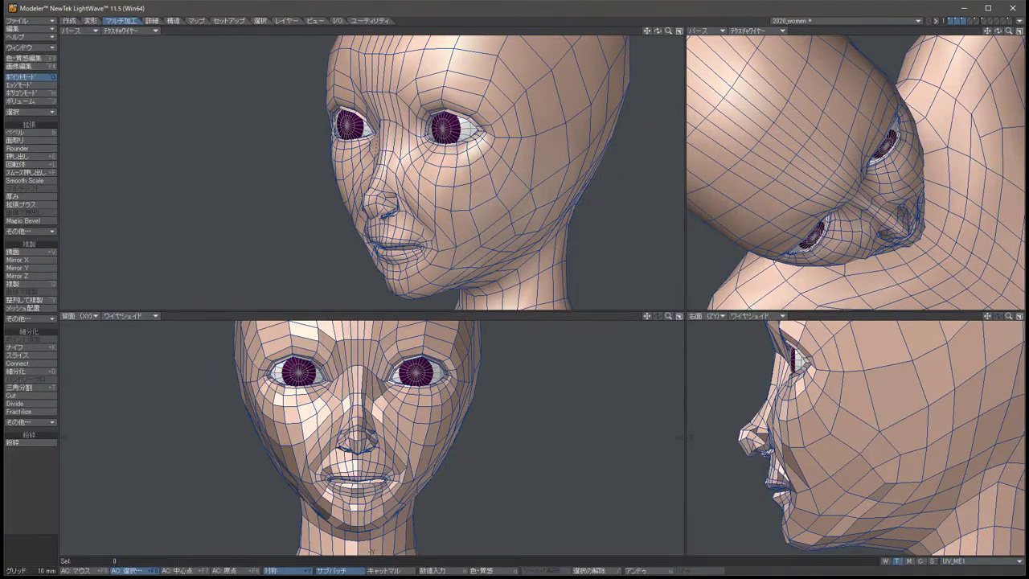
key("u")
key("t")
left_click_drag(361, 450, 359, 453)
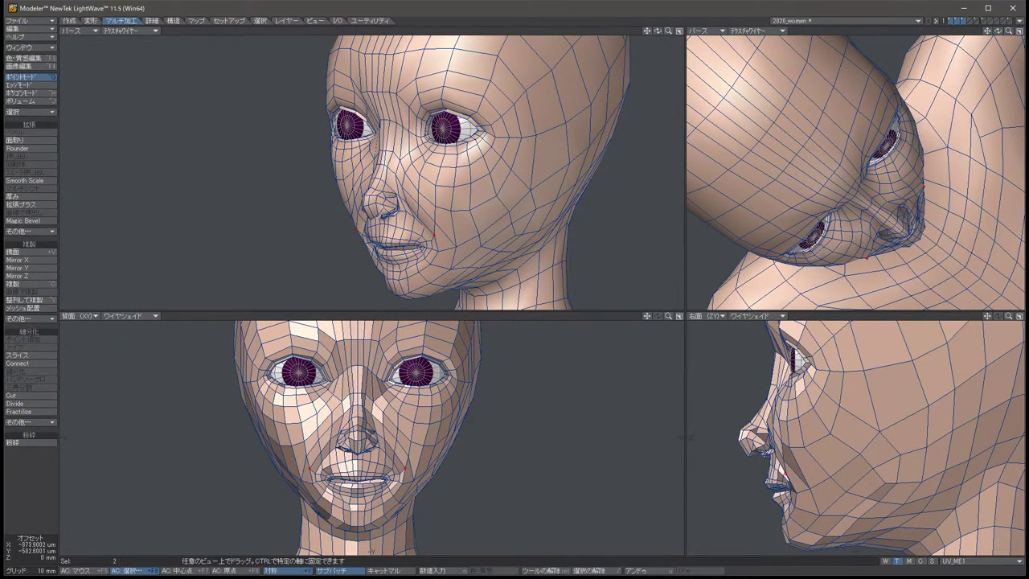
key("space")
key("slash")
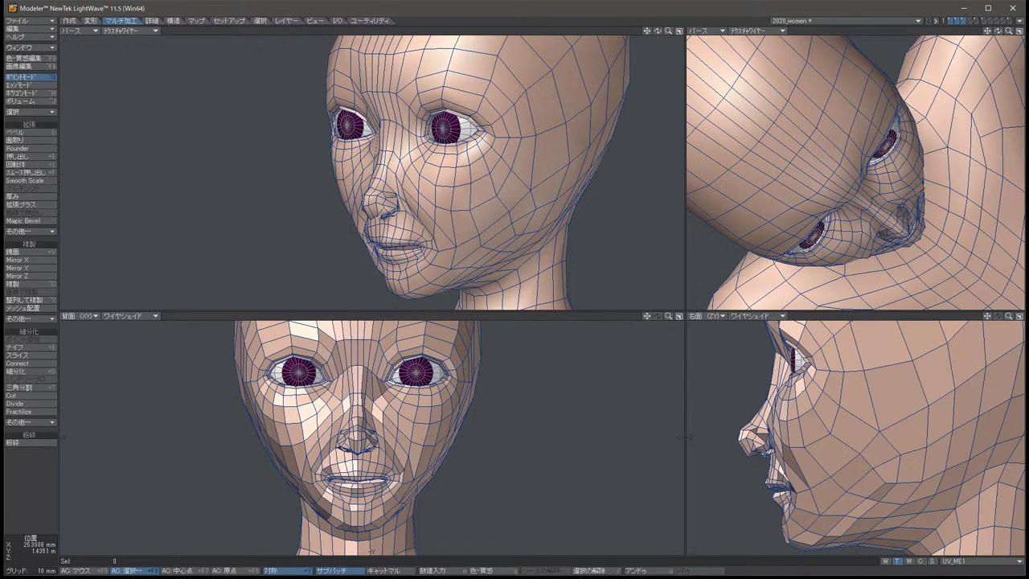
Pull the cheek points forward with a small final nudge.
key("u")
key("t")
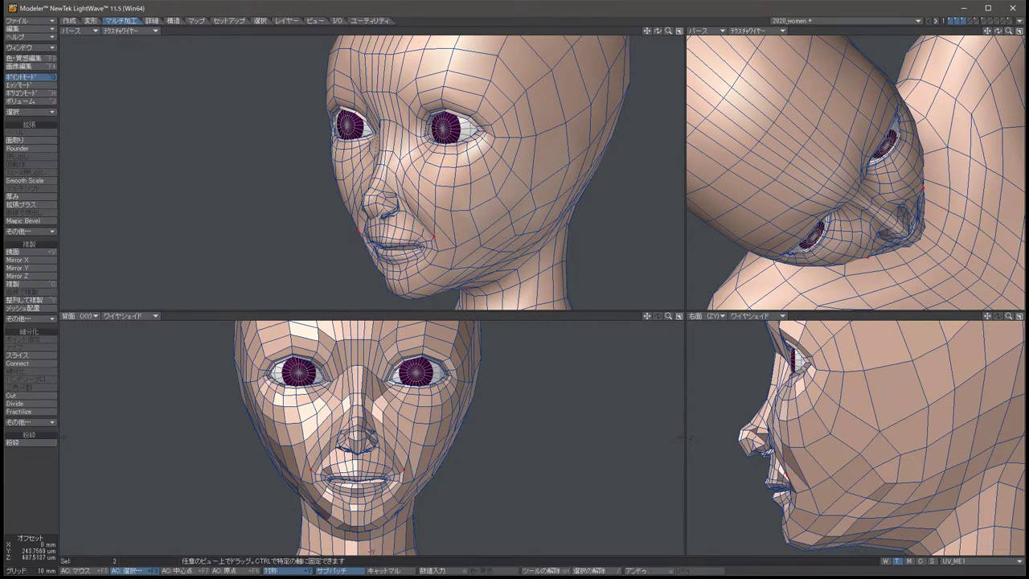
key("space")
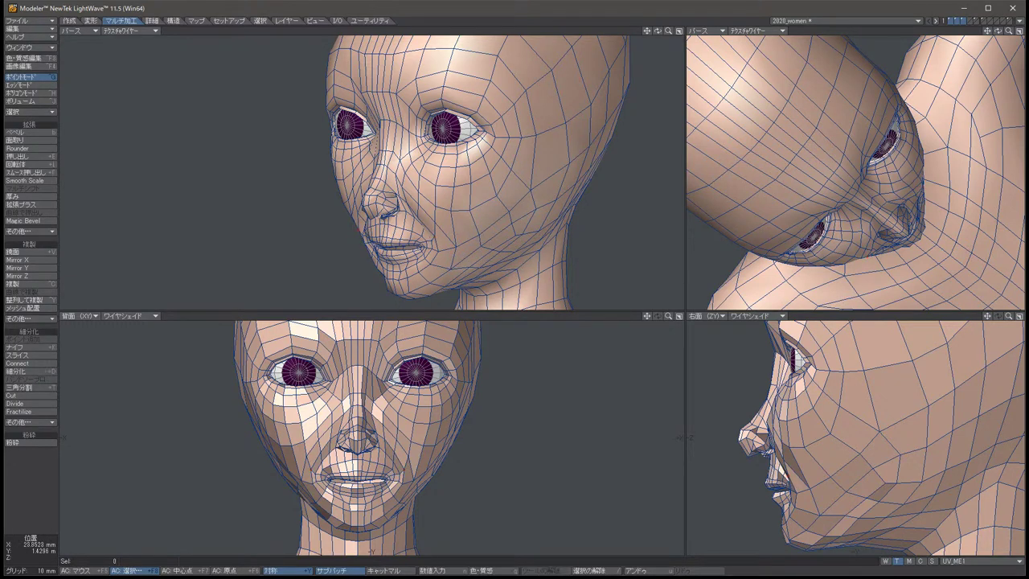
key("t")
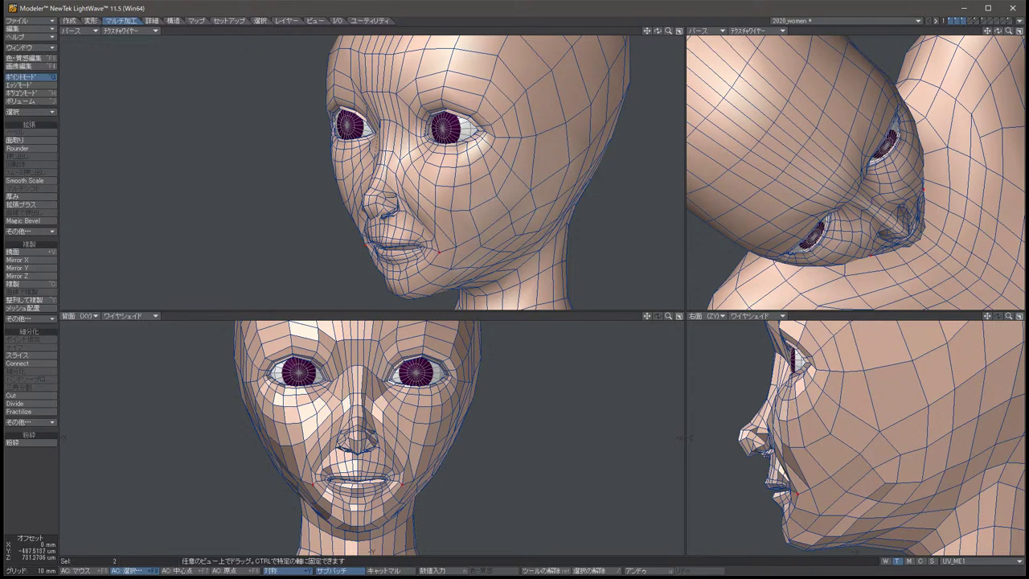
mouse_move(772, 482)
left_mouse_down()
mouse_move(794, 482)
mouse_move(773, 482)
left_mouse_up()
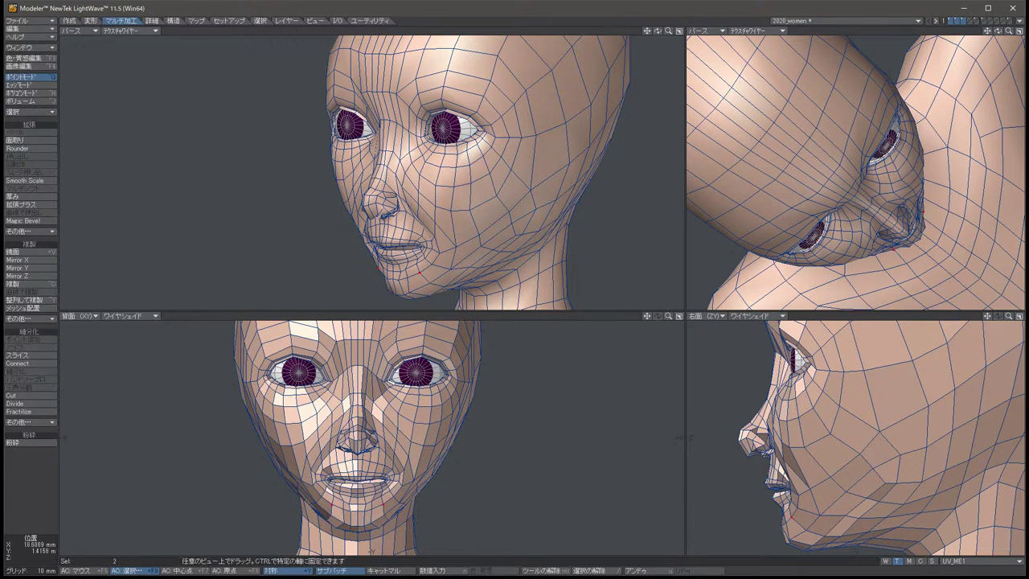
left_click_drag(362, 482, 360, 484)
key("space")
key("slash")
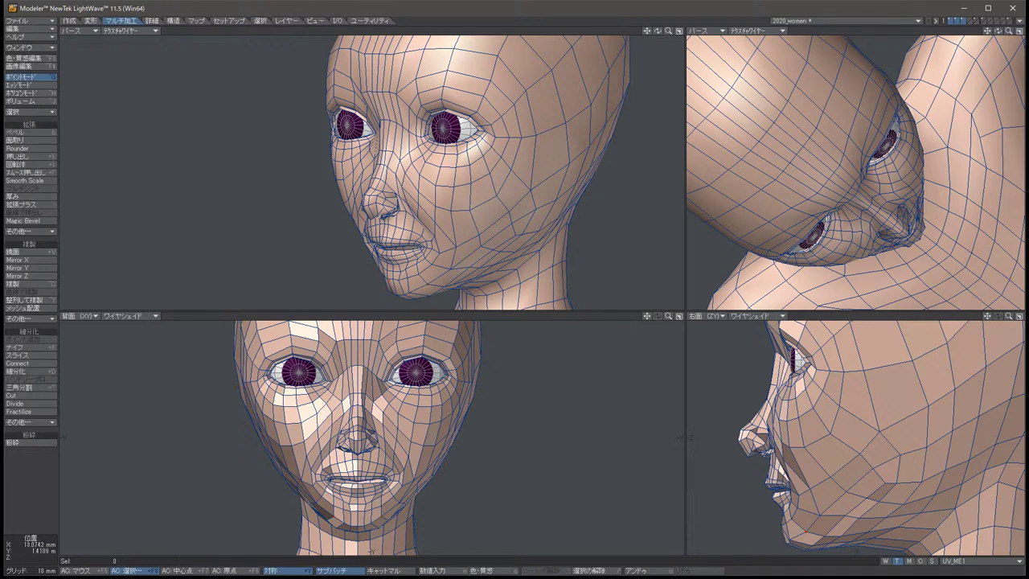
Make one last cheek-point adjustment and rotate to a side profile showing neck and shoulders.
key("t")
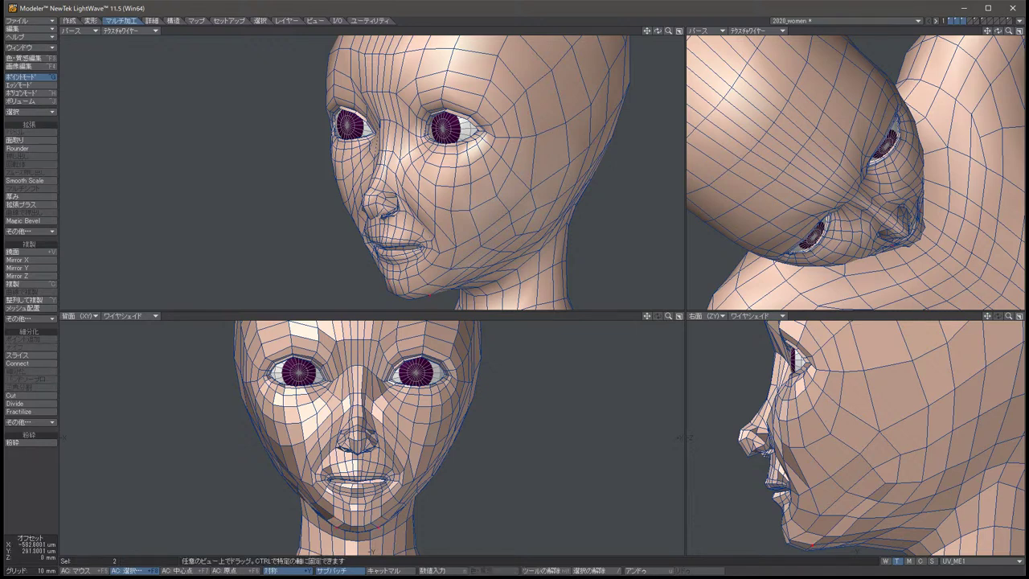
key("space")
key("slash")
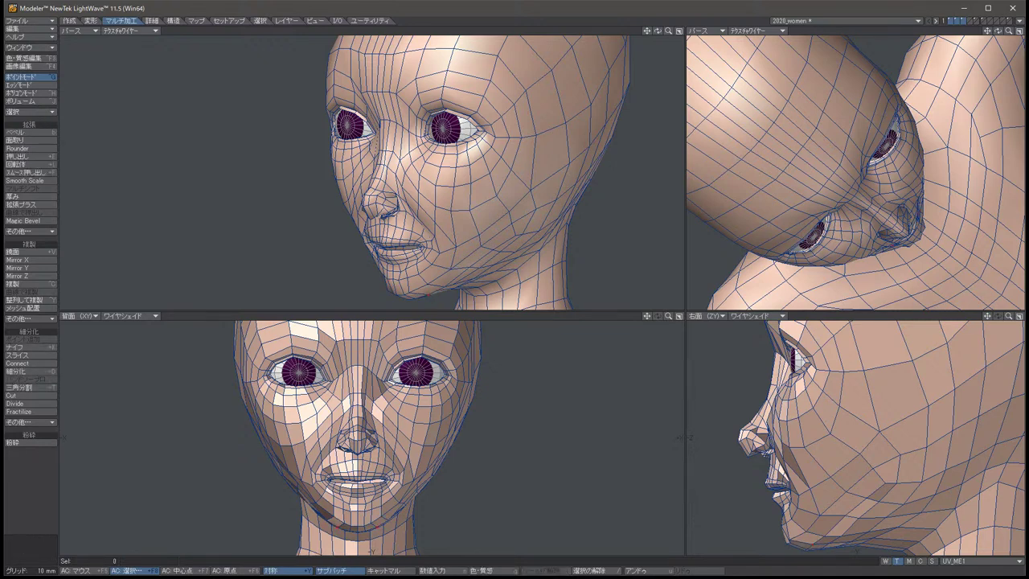
key("Up")
key("Up")
key("Up")
key("Up")
key("Up")
key("Up")
key("Up")
key("Up")
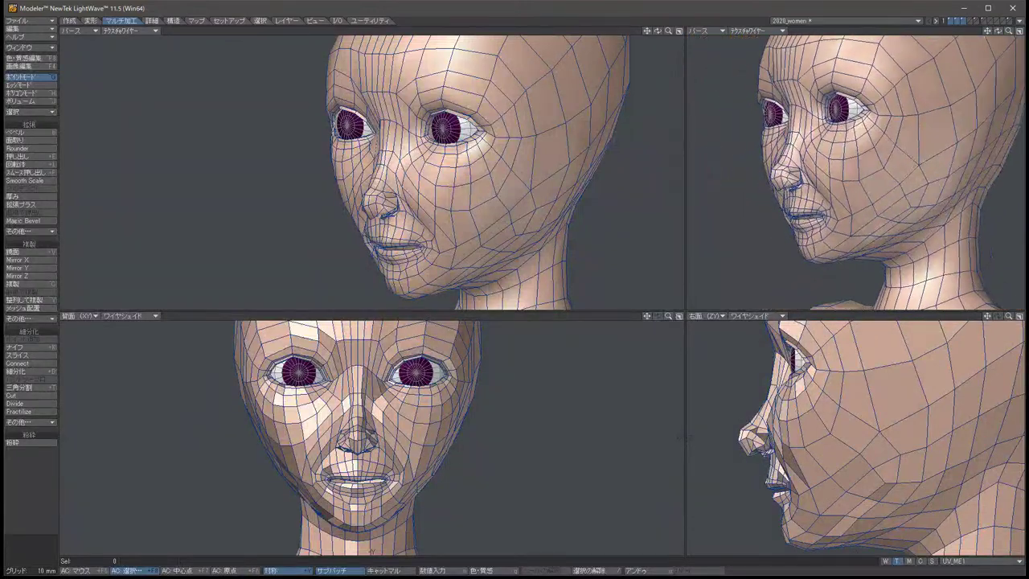
key("Left")
key("Left")
key("Left")
key("Left")
key("Left")
key("Left")
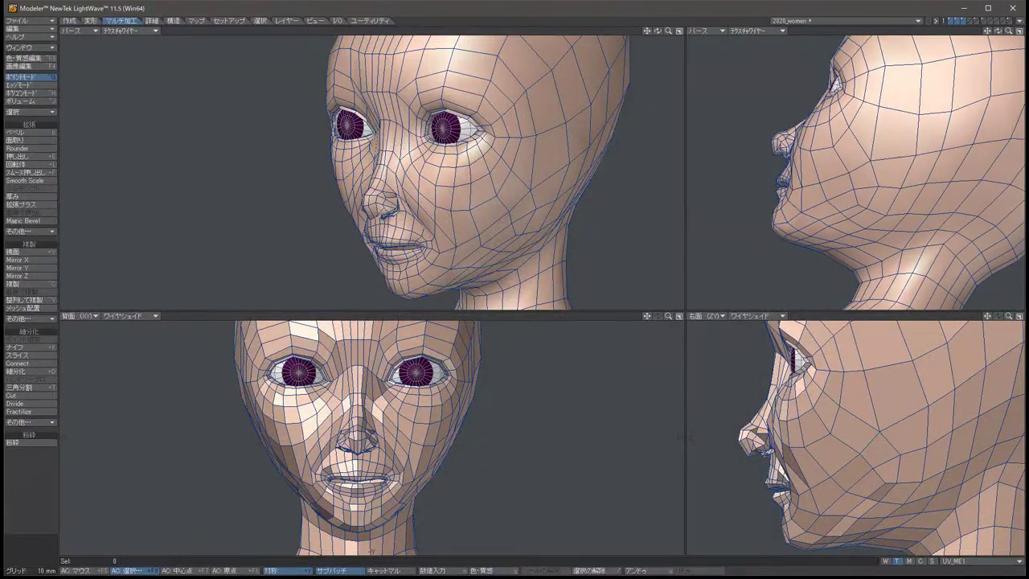
key("Up")
key("Up")
key("Up")
key("Up")
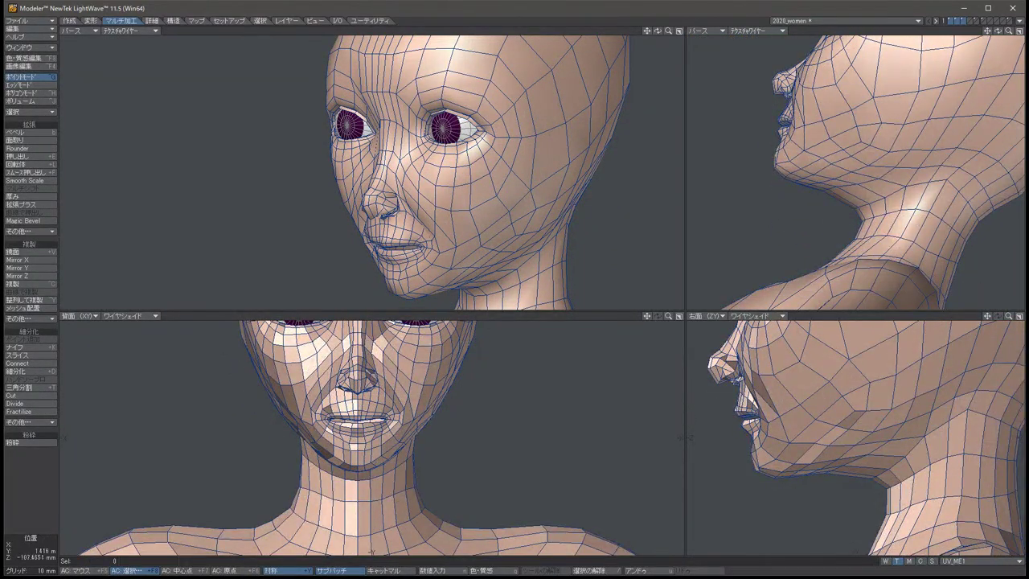
Nudge a jaw point, then adjust two points under the chin seen from below.
left_click(840, 468)
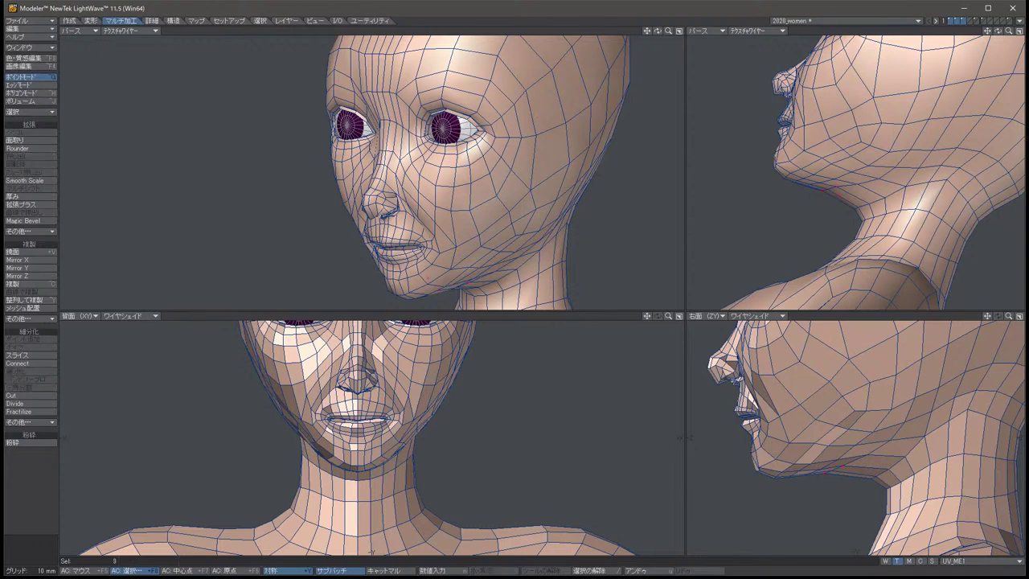
key("t")
left_click_drag(840, 464, 846, 463)
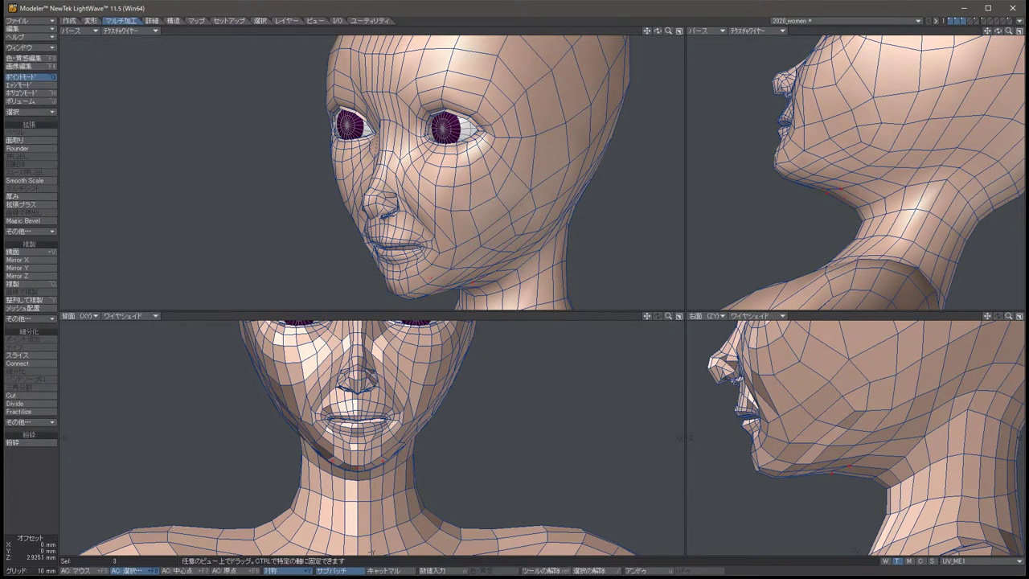
key("space")
key("Up")
key("Up")
key("Up")
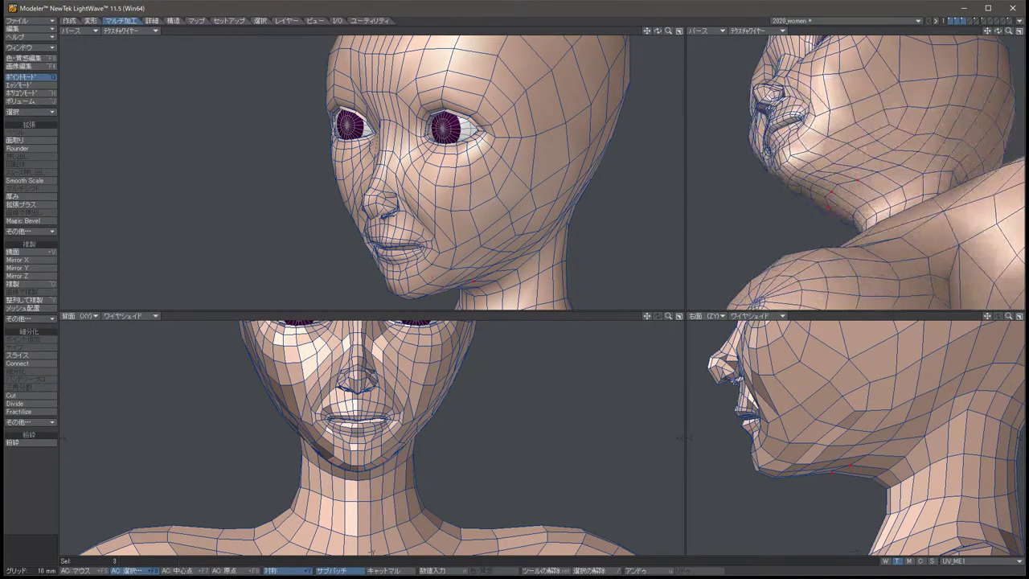
key("Up")
key("Up")
key("Up")
key("slash")
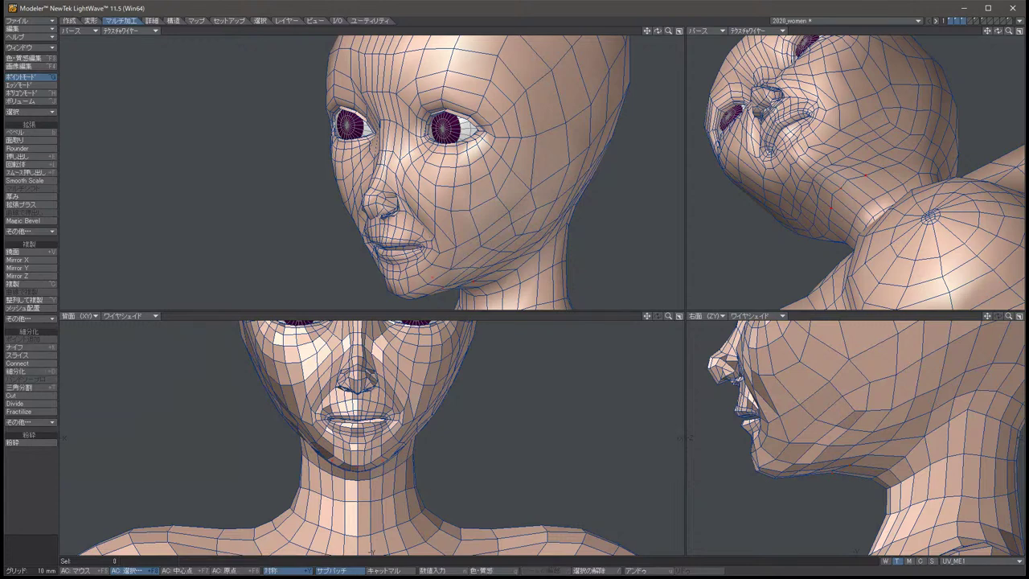
key("t")
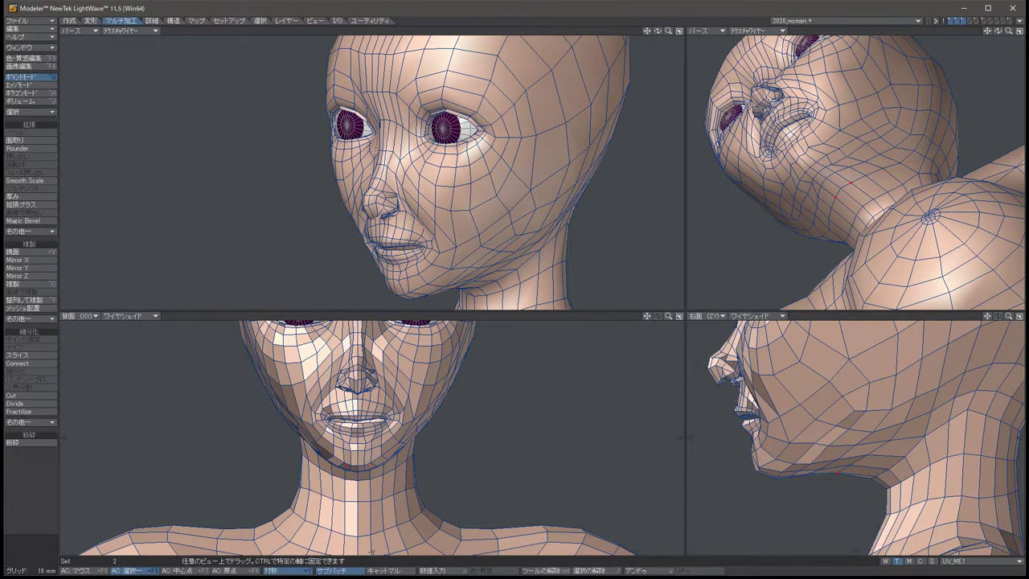
key("space")
key("slash")
Shift the two lower-cheek points about 2 mm in depth.
key("Up")
key("Down")
key("Down")
key("Down")
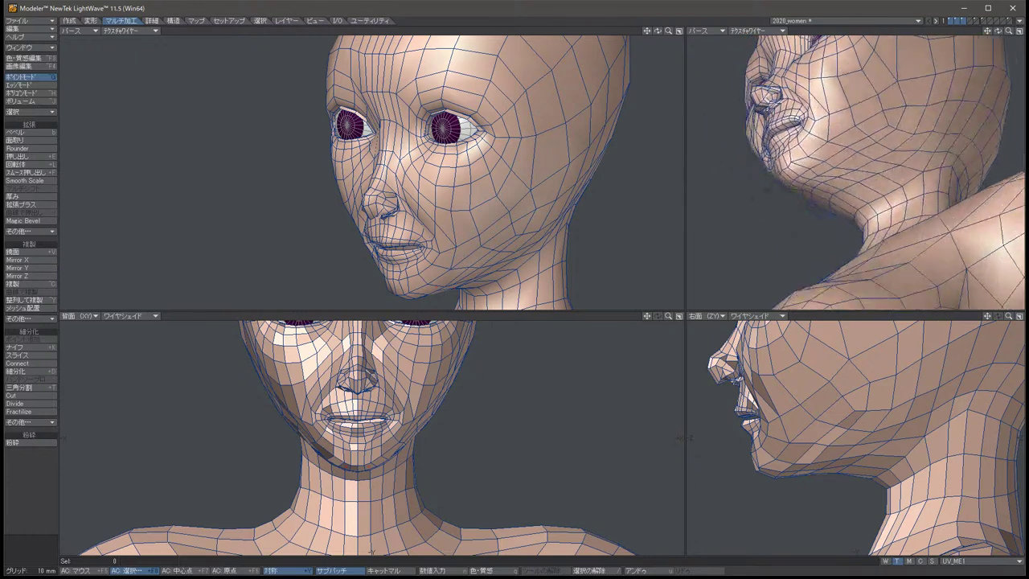
key("u")
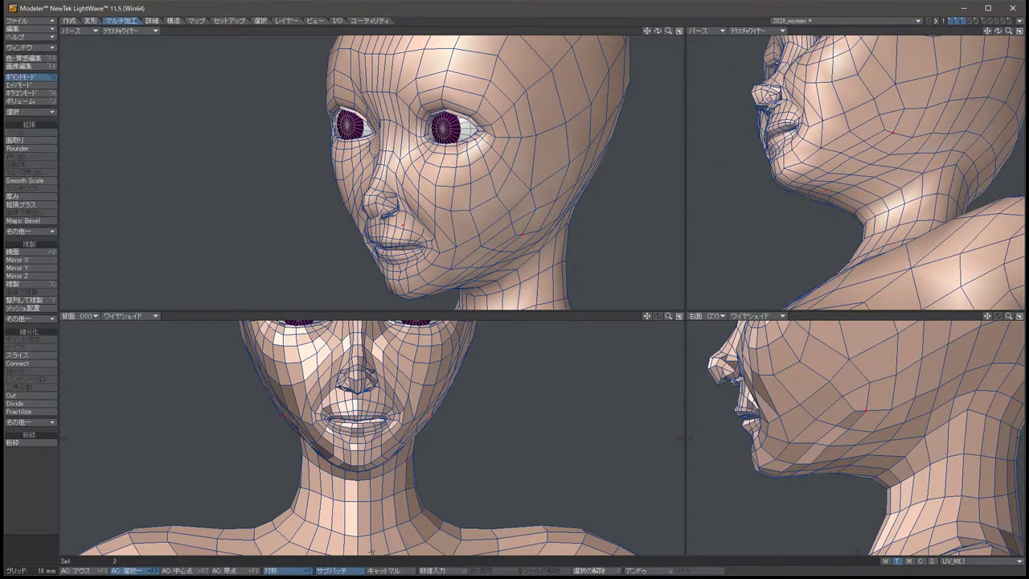
key("t")
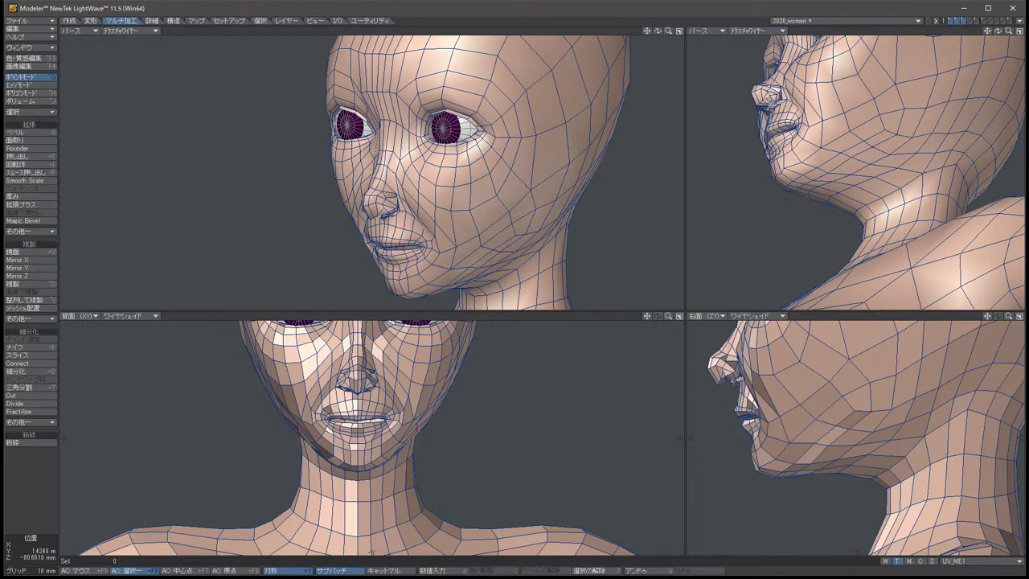
left_click_drag(870, 412, 832, 444)
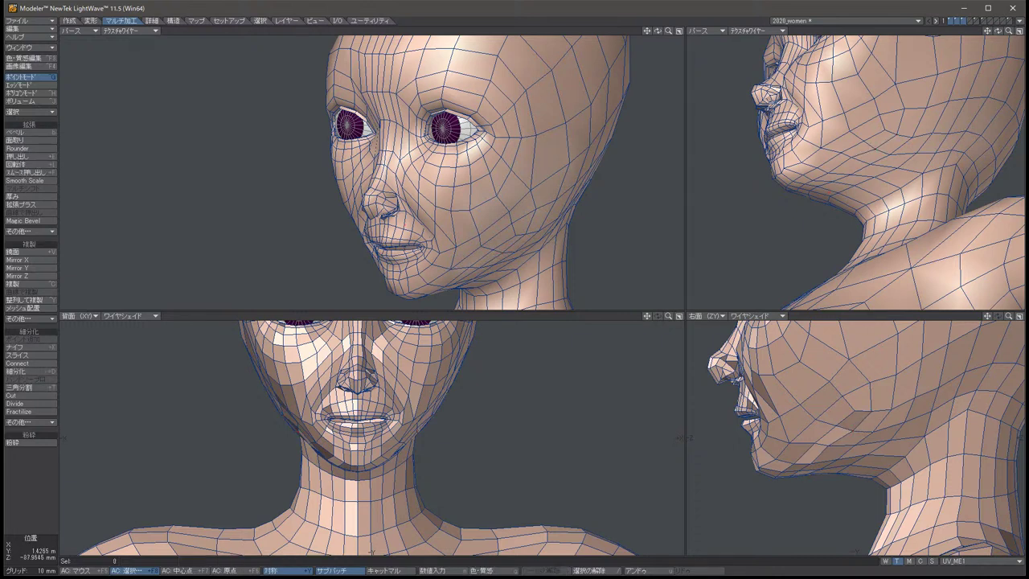
key("space")
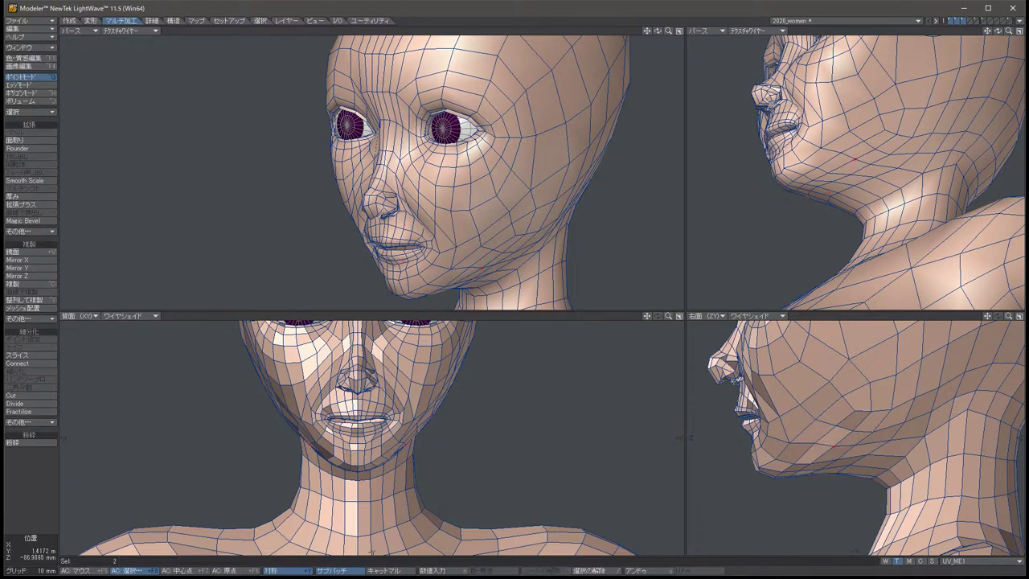
key("slash")
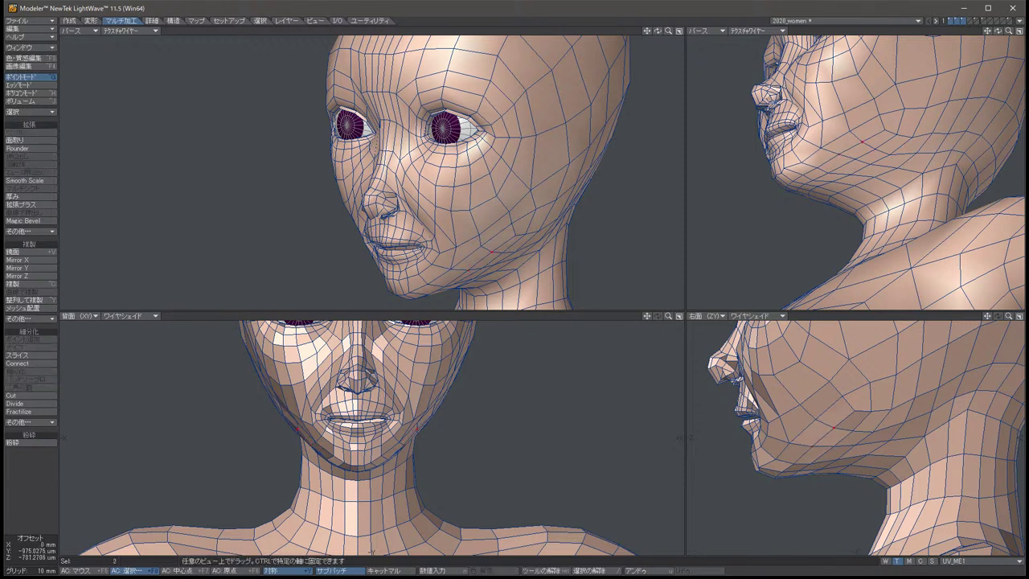
Nudge the mirrored jawline point pair, then bring the eyes into view.
left_click(815, 420)
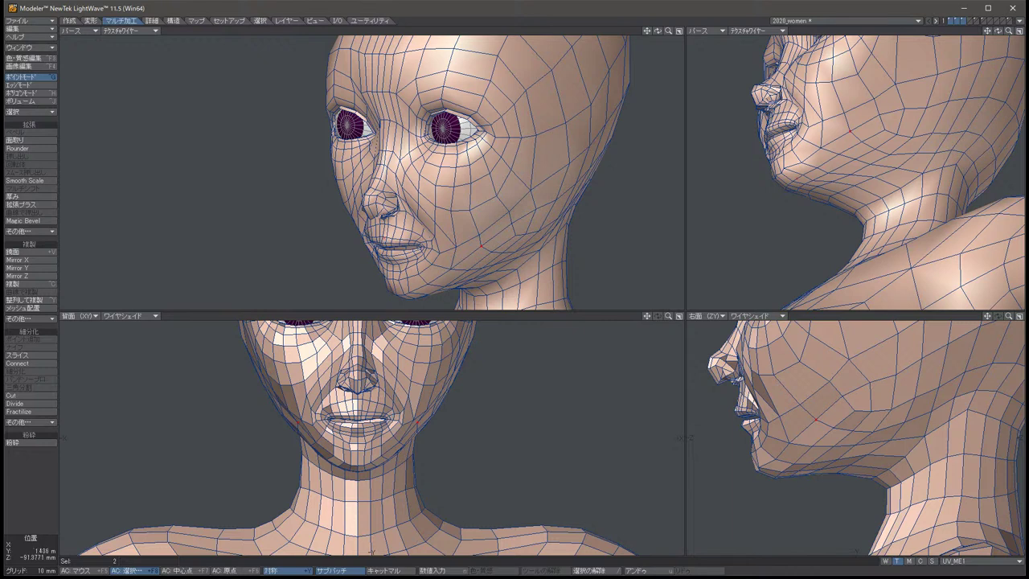
key("t")
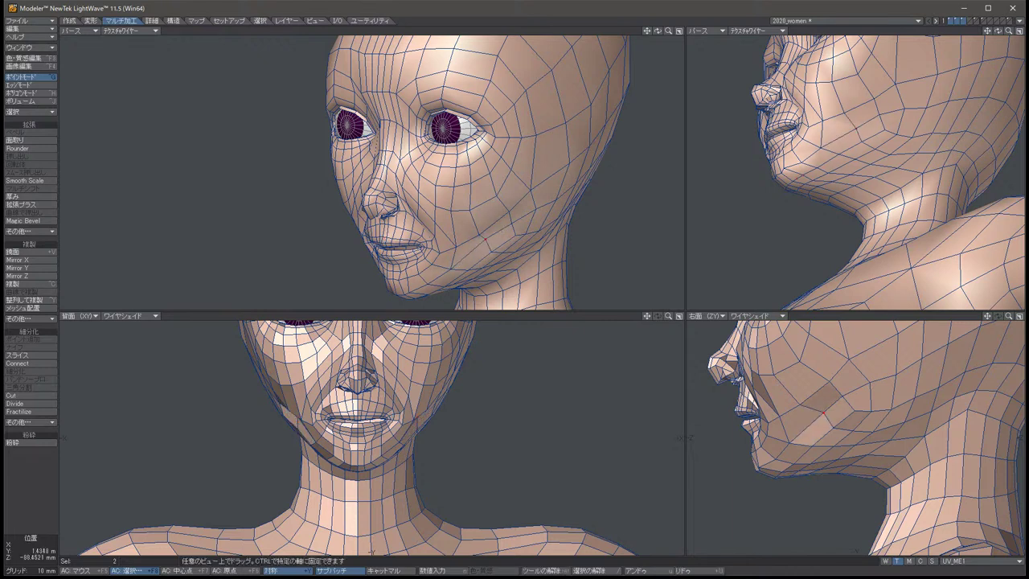
key("slash")
left_click(799, 402)
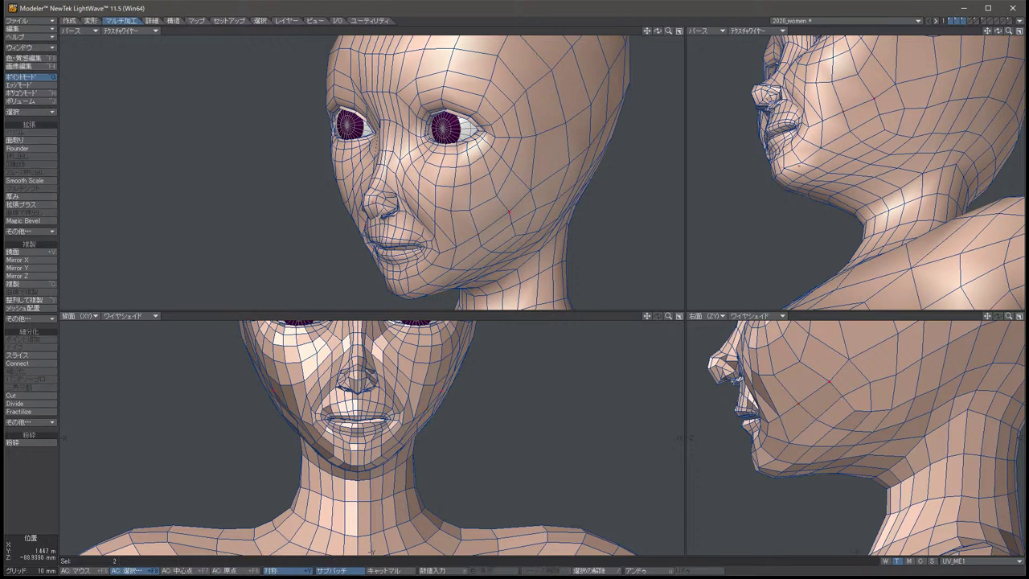
key("t")
left_click_drag(799, 401, 894, 371)
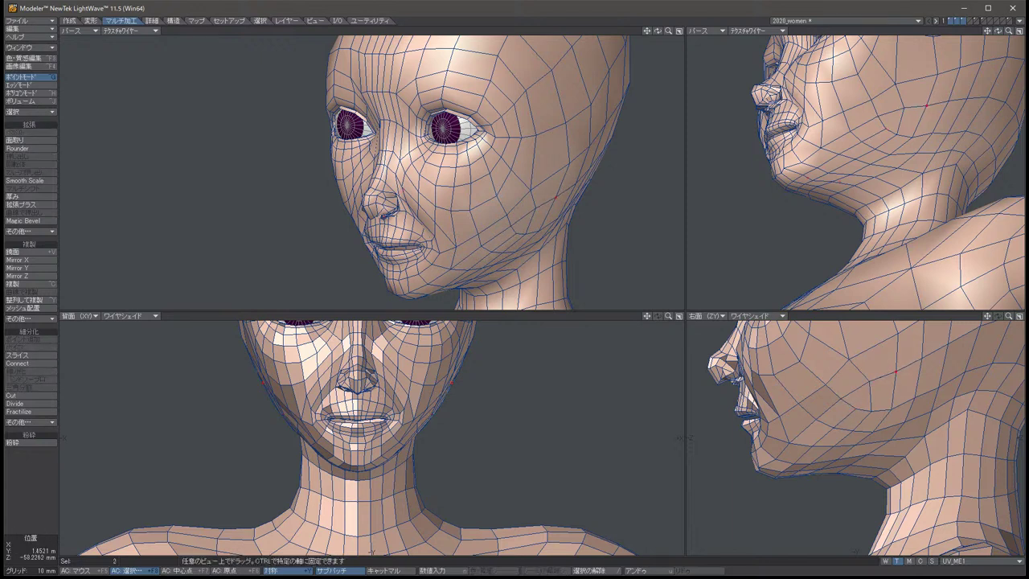
key("slash")
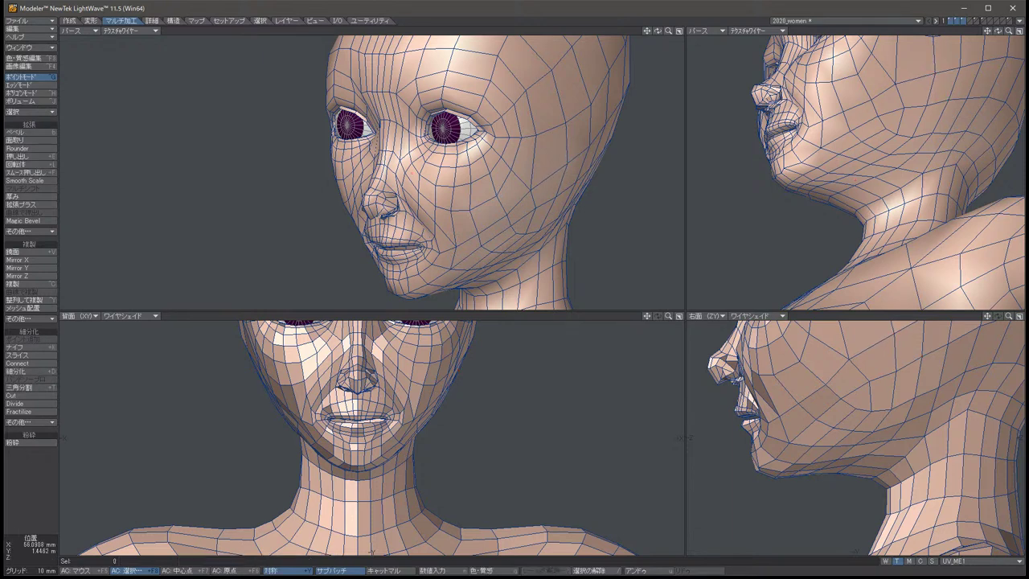
key("Up")
key("Up")
key("Up")
key("Up")
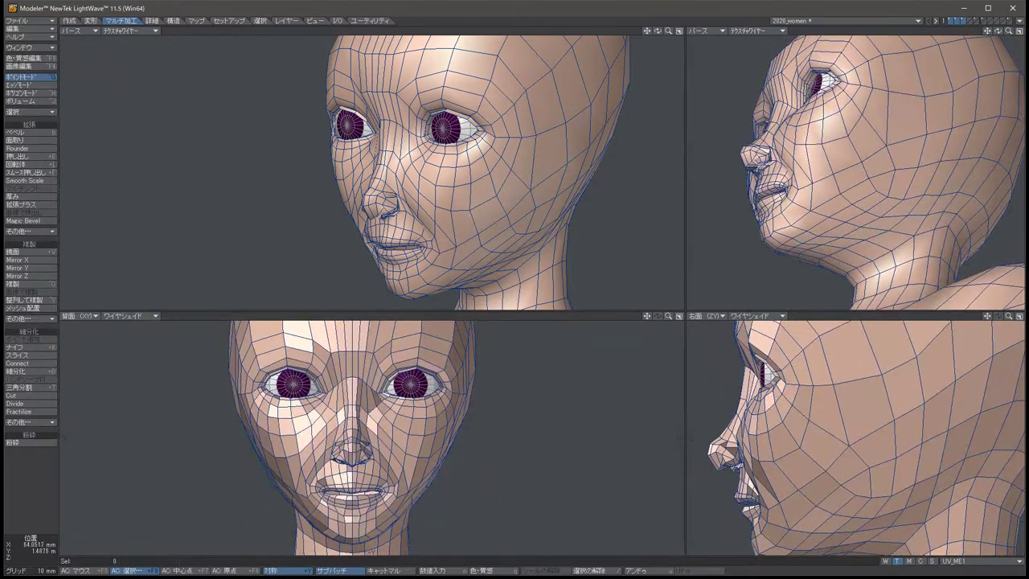
Push a mirrored pair of cheek points slightly outward.
left_click(233, 383)
key("t")
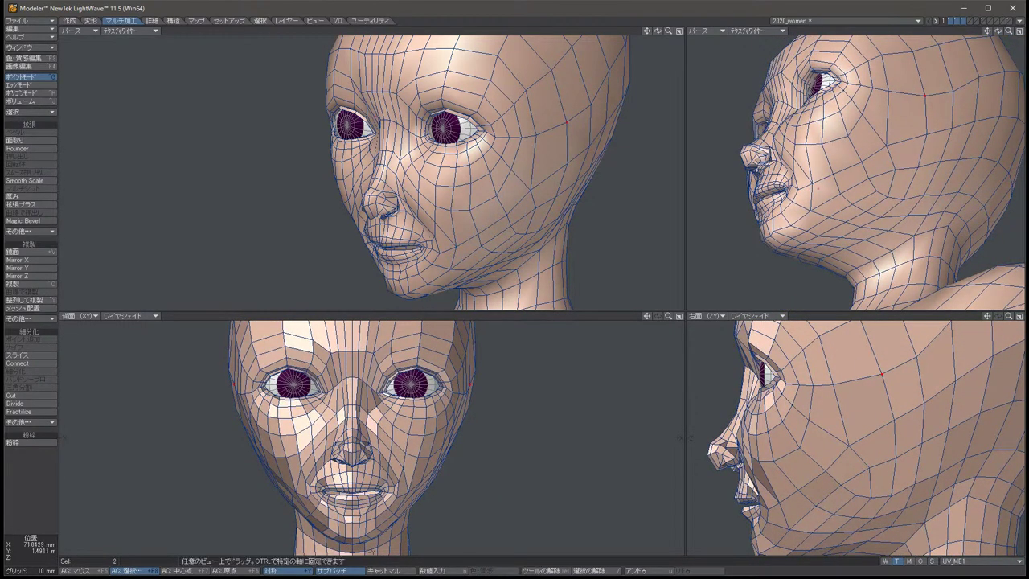
left_click_drag(571, 133, 572, 132)
key("space")
key("slash")
Shift a mirrored pair of points beside the eyes slightly sideways.
left_click(832, 384)
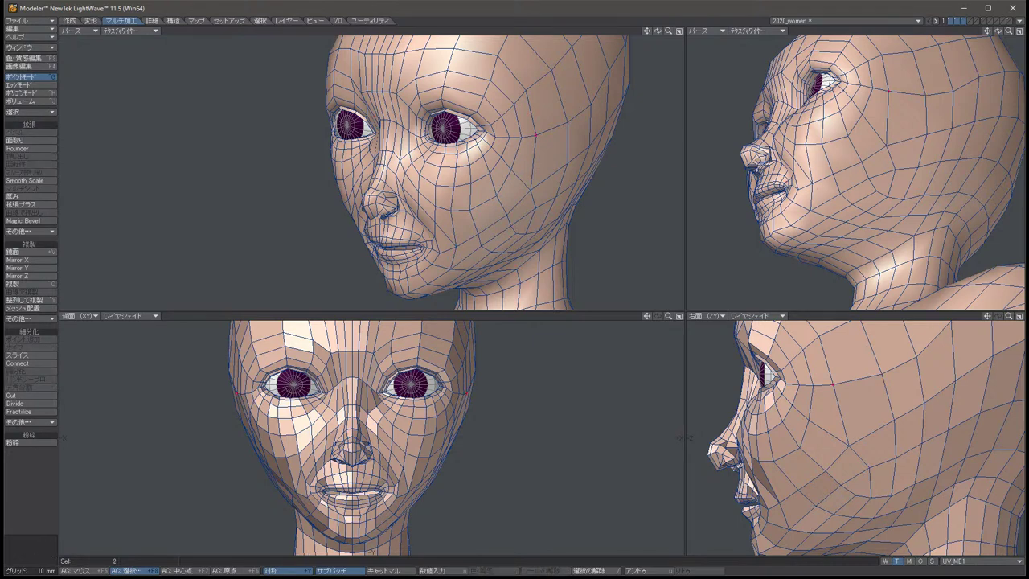
key("t")
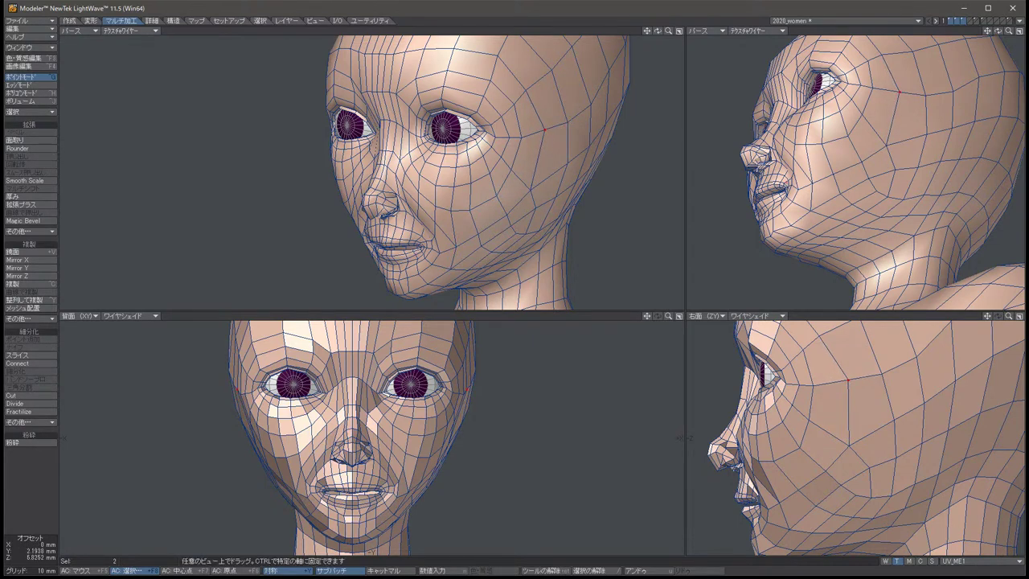
left_click_drag(464, 390, 467, 391)
key("space")
key("slash")
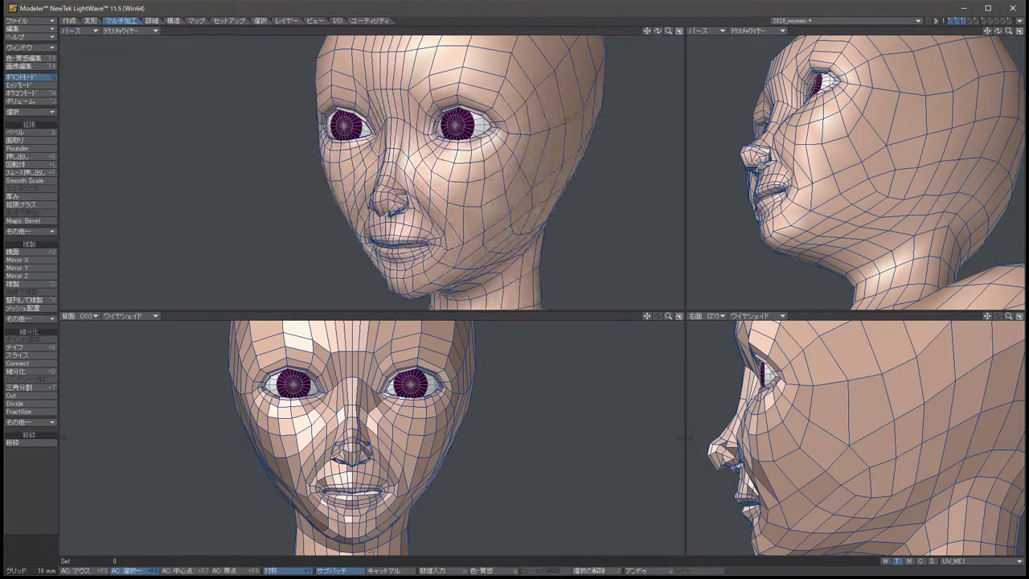
Preview the head with smooth subdivision, then return to the faceted cage.
key("Tab")
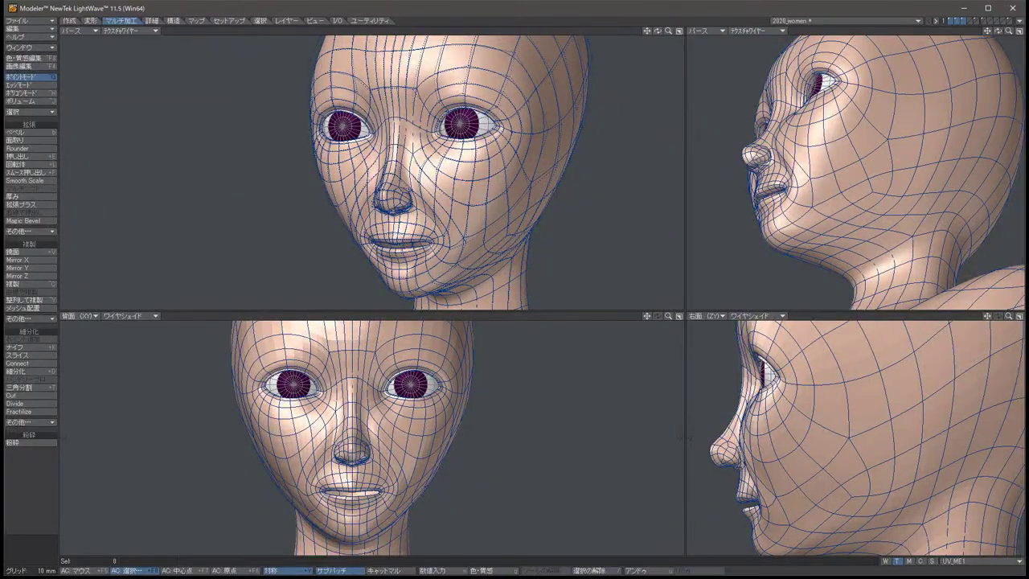
left_click_drag(485, 88, 522, 88, "alt")
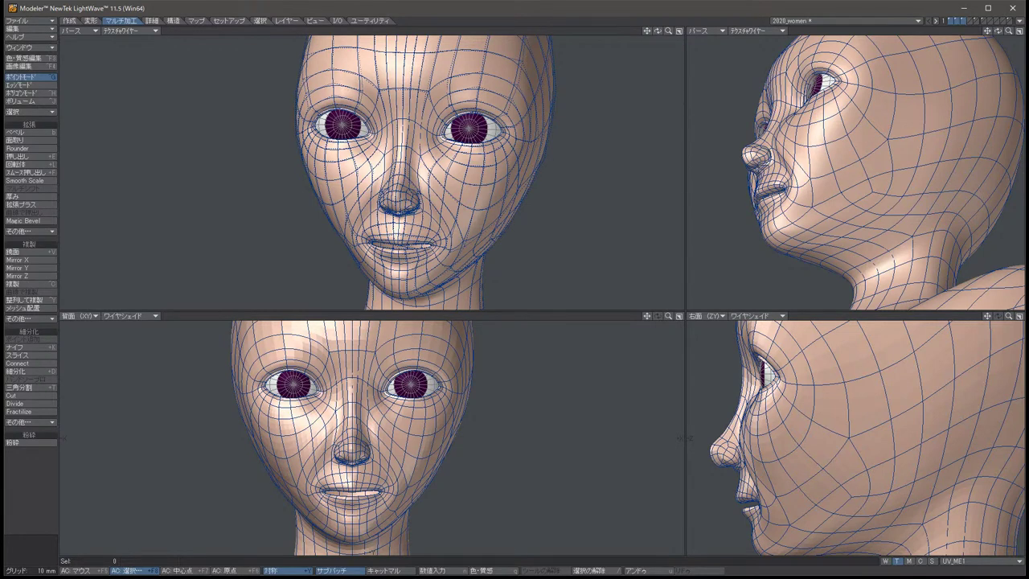
left_click(254, 424)
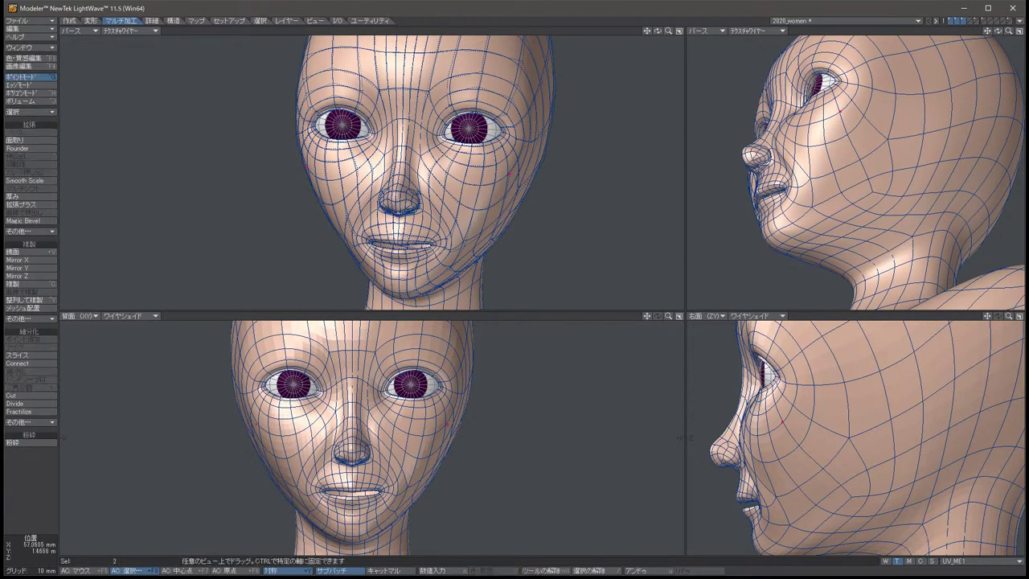
key("t")
key("space")
key("Tab")
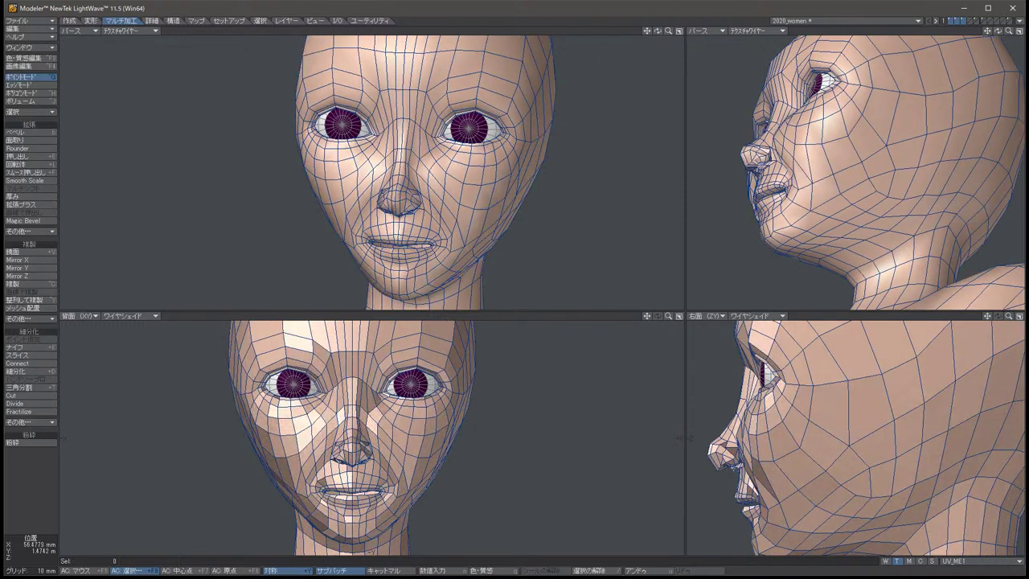
key("/")
Nudge two mirrored lower cheek points slightly inward and down.
left_click_drag(658, 30, 669, 30)
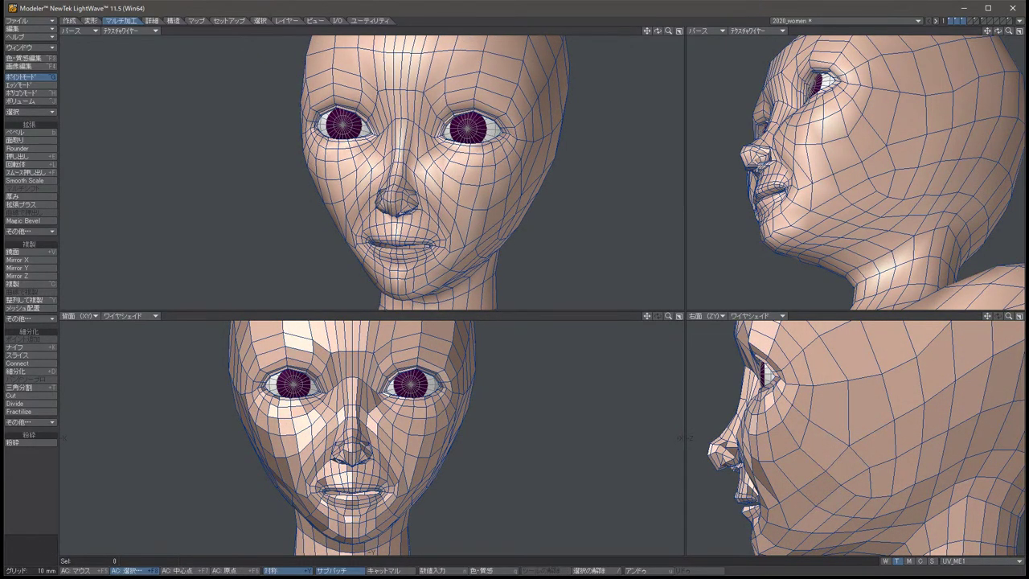
left_click(303, 149)
key("t")
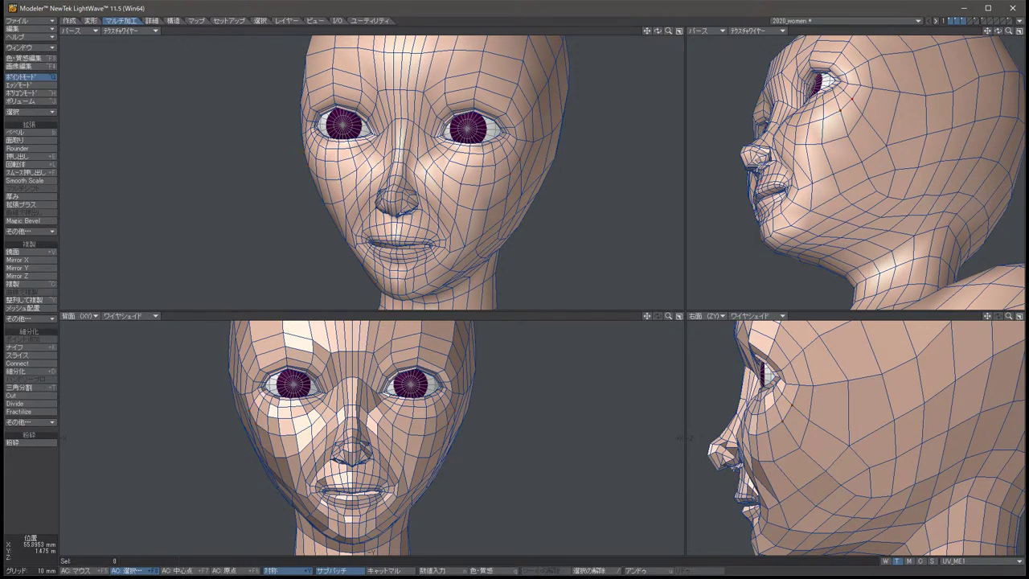
left_click(319, 175)
key("space")
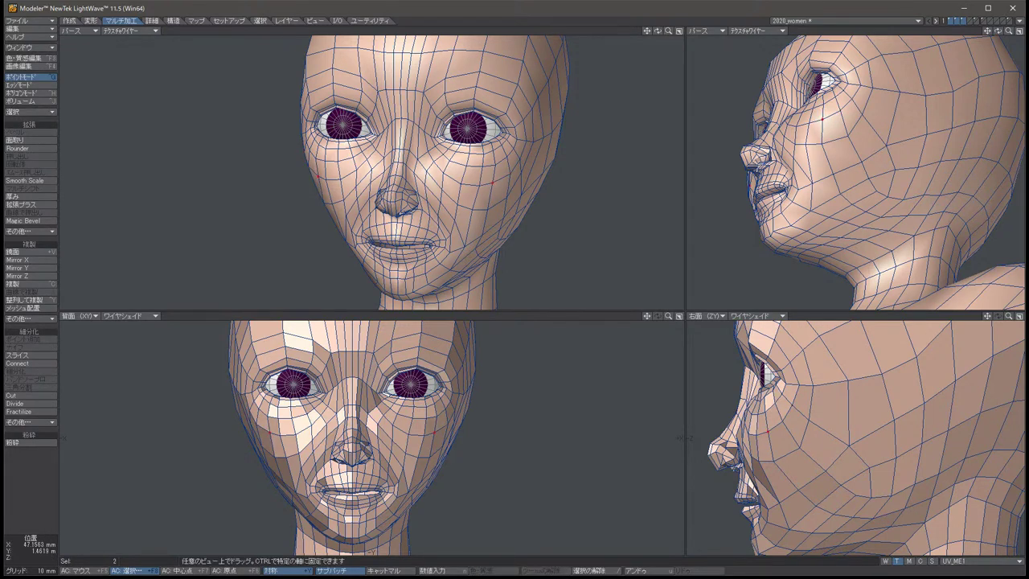
key("slash")
key("t")
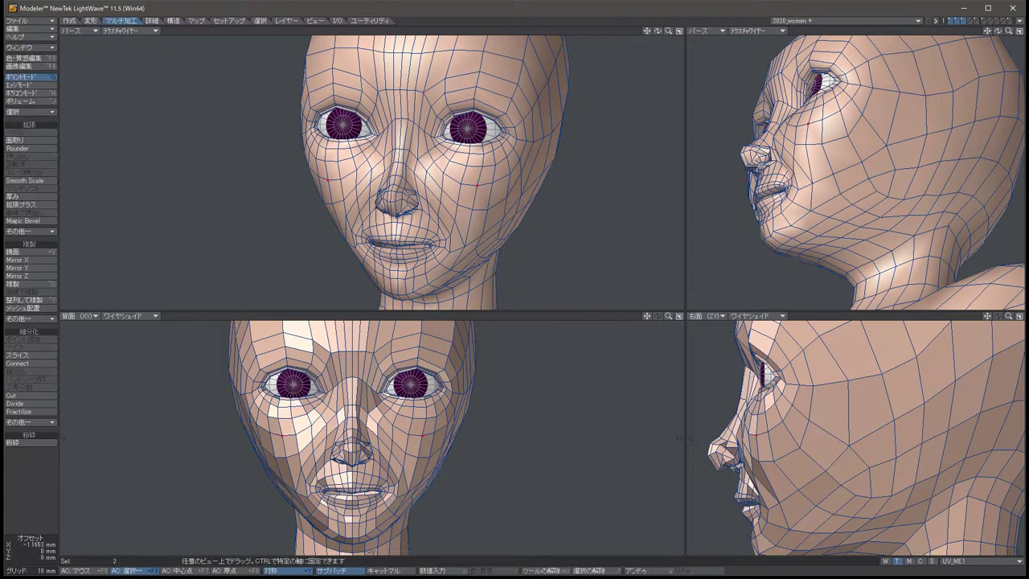
left_click(280, 433)
key("t")
left_click_drag(271, 412, 270, 412)
key("space")
key("slash")
Nudge the points beside both eyes slightly upward.
left_click_drag(658, 30, 623, 34)
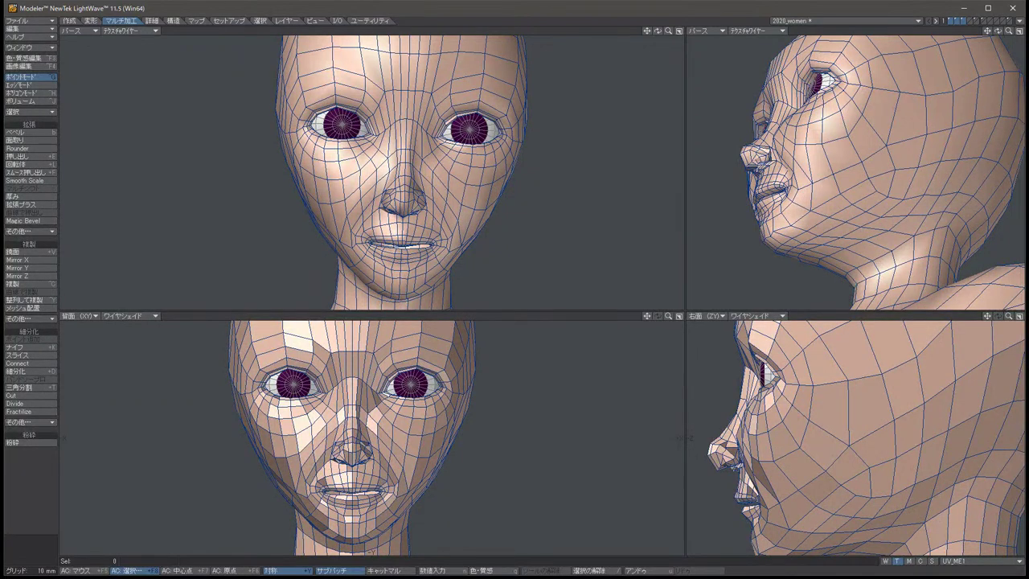
left_click(293, 153)
key("t")
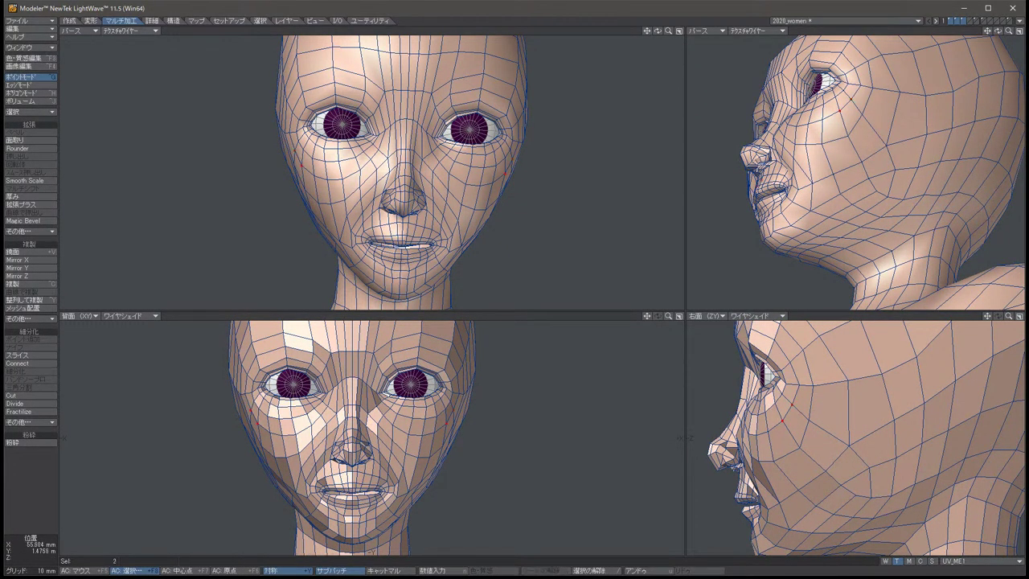
key("slash")
left_click(835, 94)
key("t")
left_click_drag(822, 104, 826, 95)
key("space")
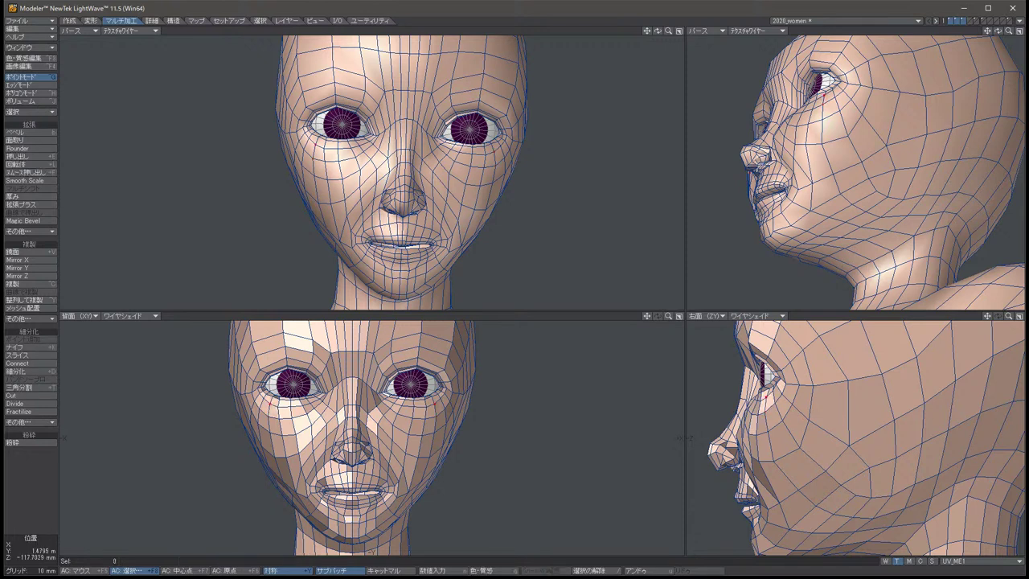
Shift the eye-side points slightly down and forward.
key("t")
key("space")
key("t")
left_click_drag(768, 390, 771, 391)
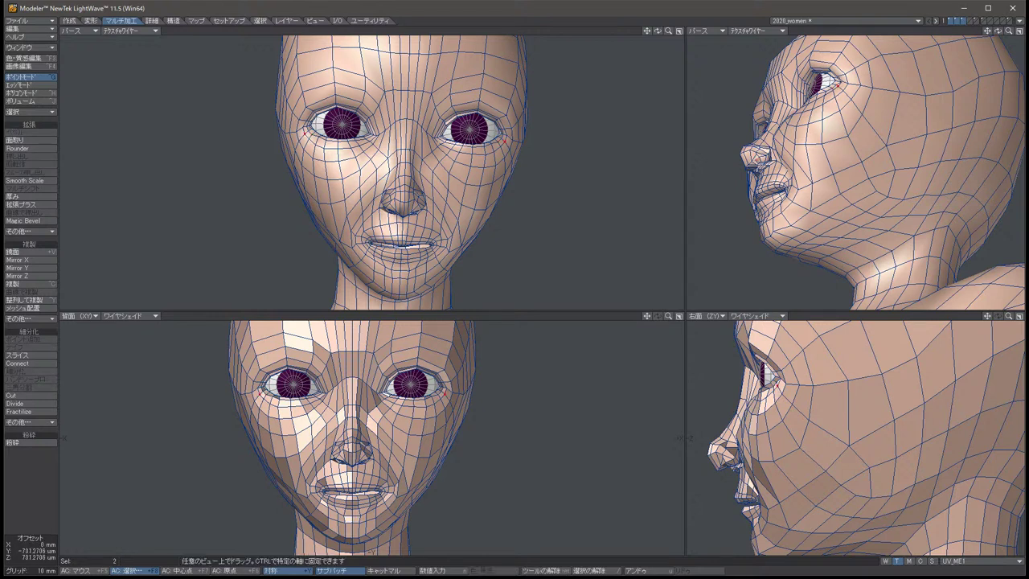
key("space")
key("slash")
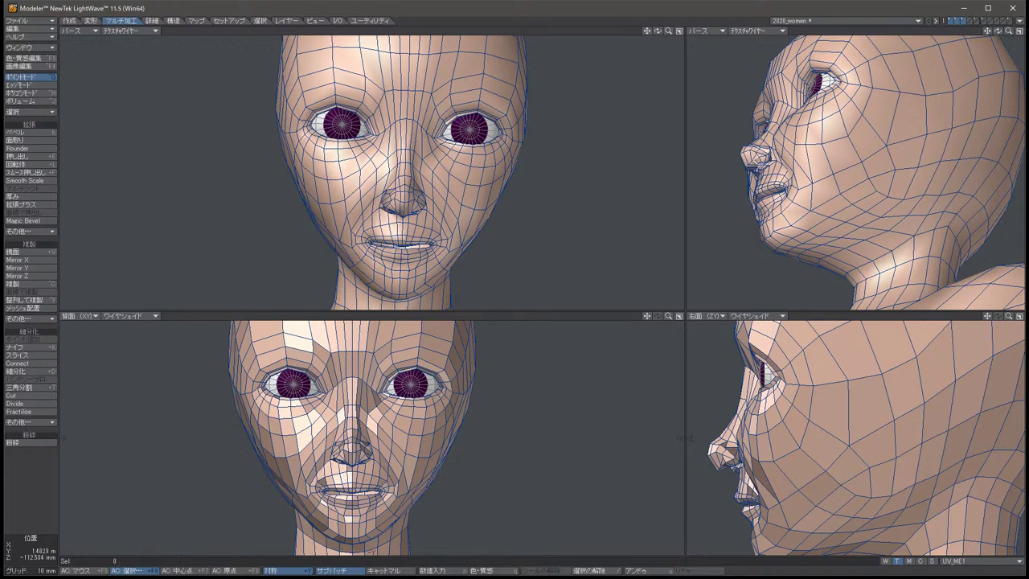
Raise and push two symmetric cheek points forward.
left_click_drag(884, 201, 916, 193, "alt")
left_click(828, 149)
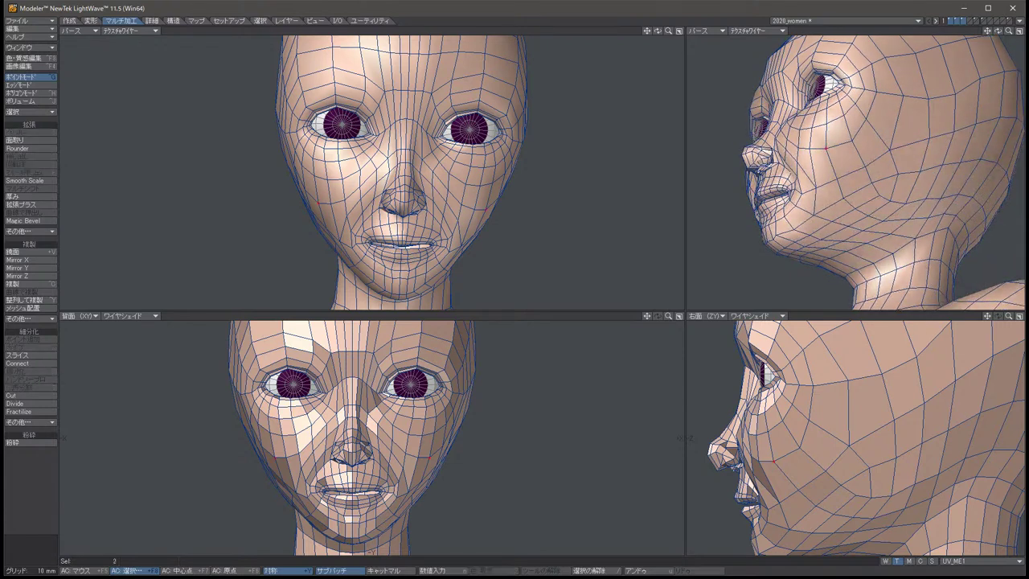
key("t")
left_click_drag(773, 454, 777, 457)
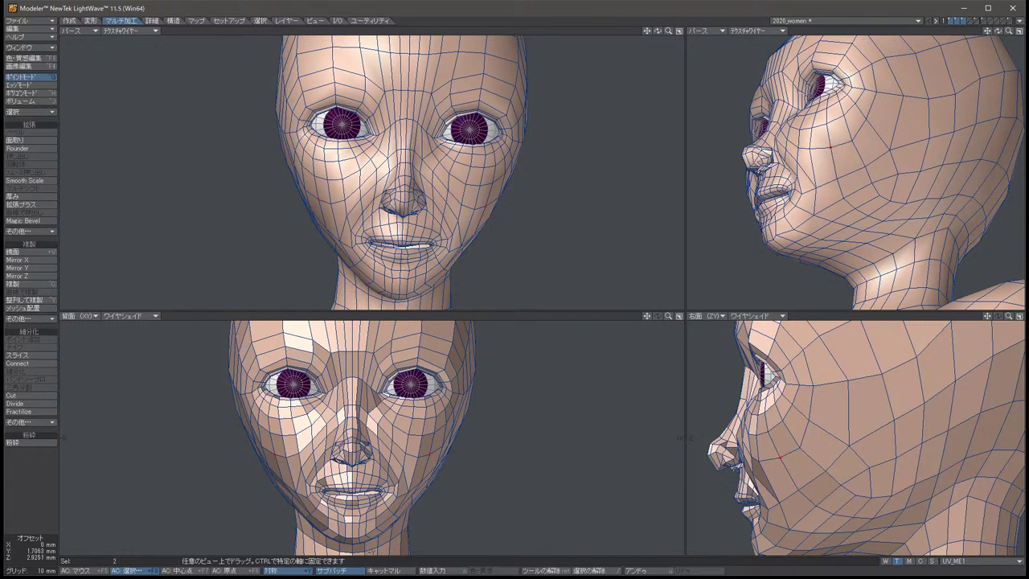
key("space")
left_click_drag(884, 201, 848, 201, "alt")
key("t")
left_click_drag(760, 463, 762, 466)
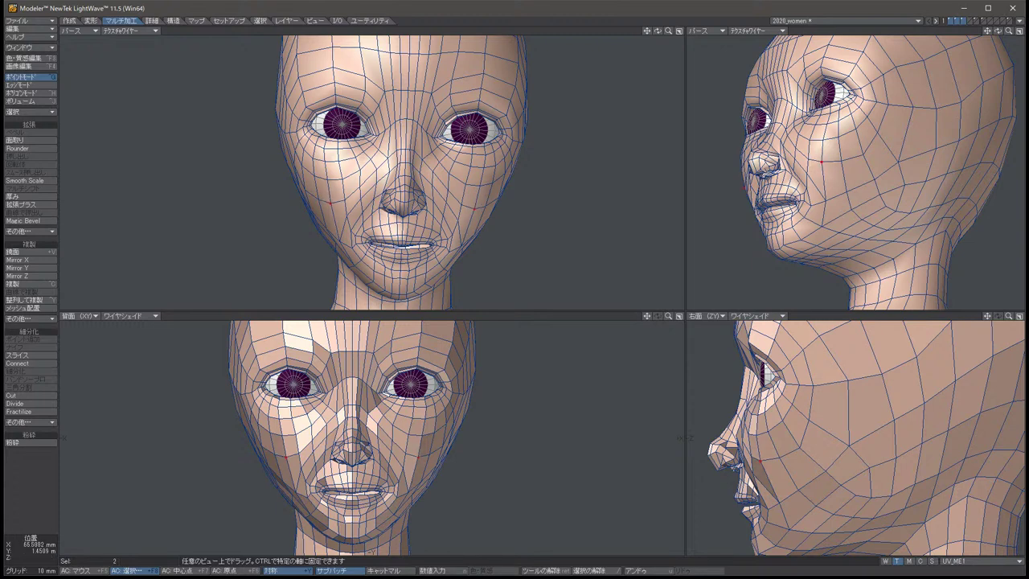
key("space")
key("slash")
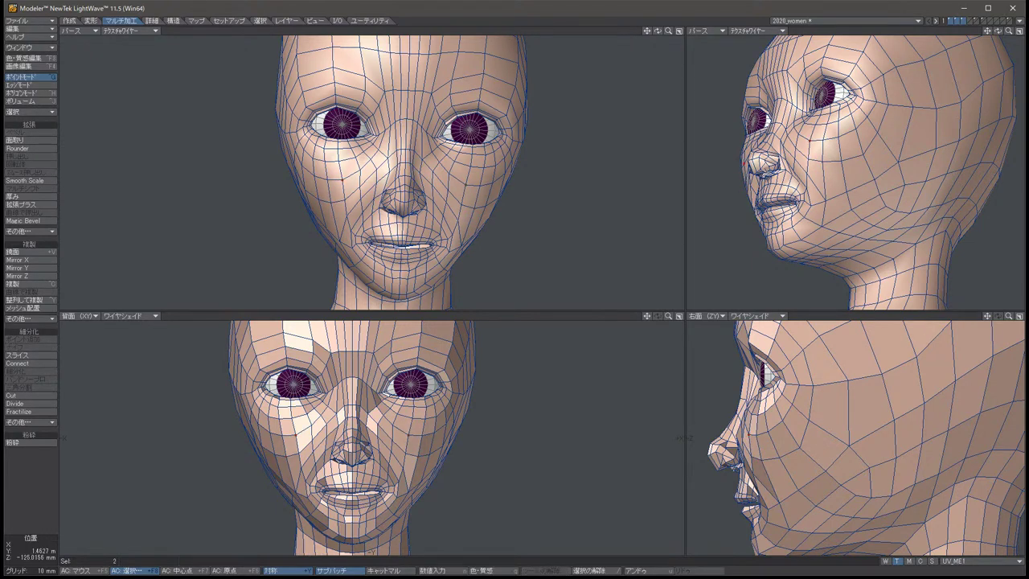
Pull the two mouth-corner points downward.
left_click_drag(997, 31, 939, 34)
left_click(759, 199)
left_click(840, 208)
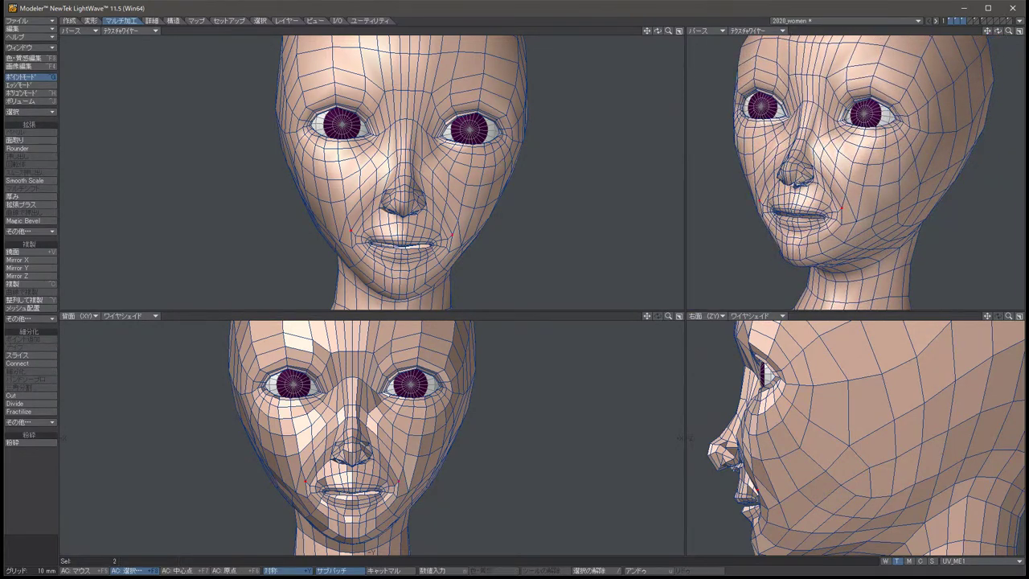
key("t")
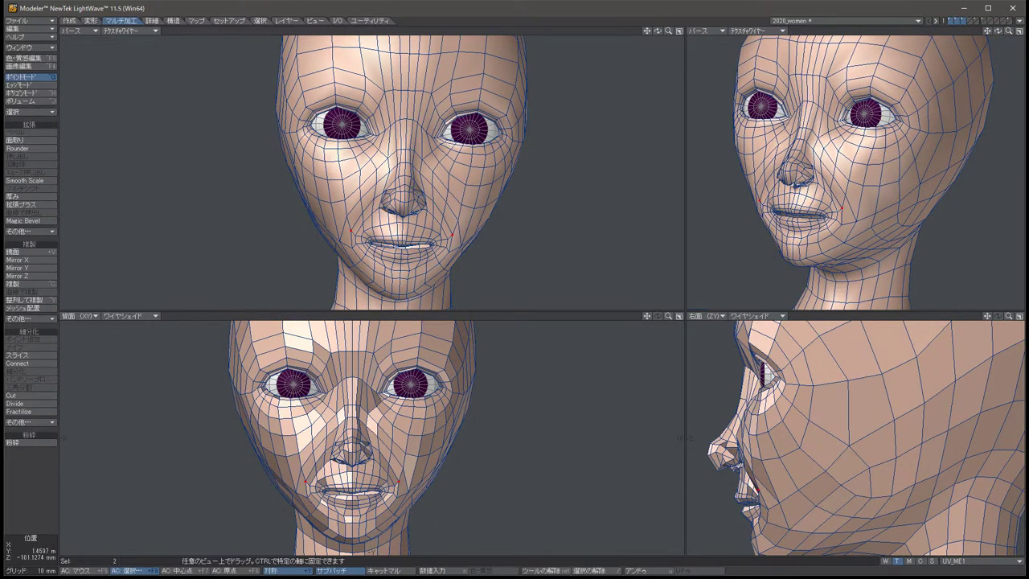
left_click_drag(759, 487, 768, 510)
key("slash")
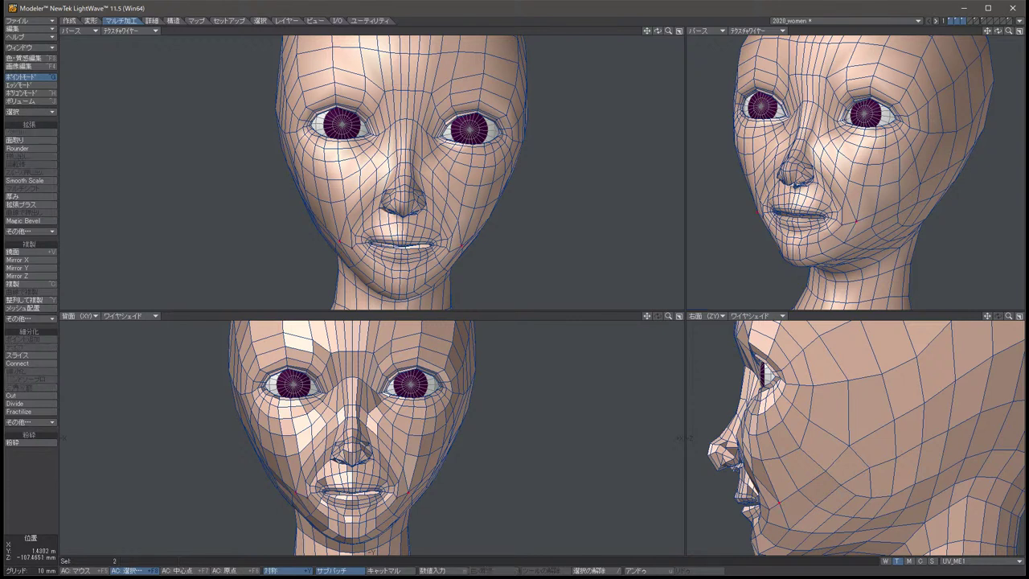
Pull the mouth-corner points outward and up instead.
left_click(768, 510)
key("t")
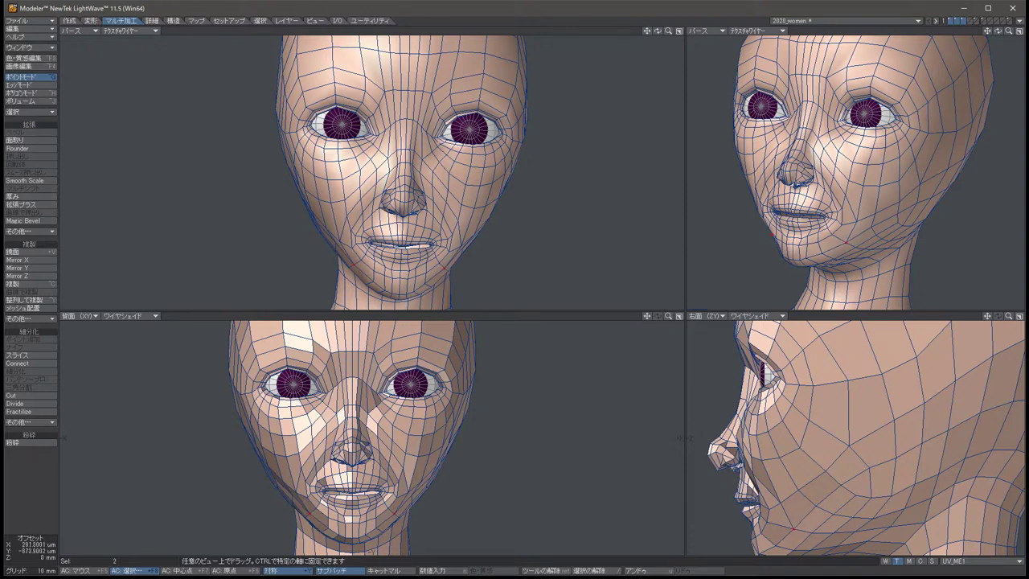
key("/")
key("ctrl+z")
key("t")
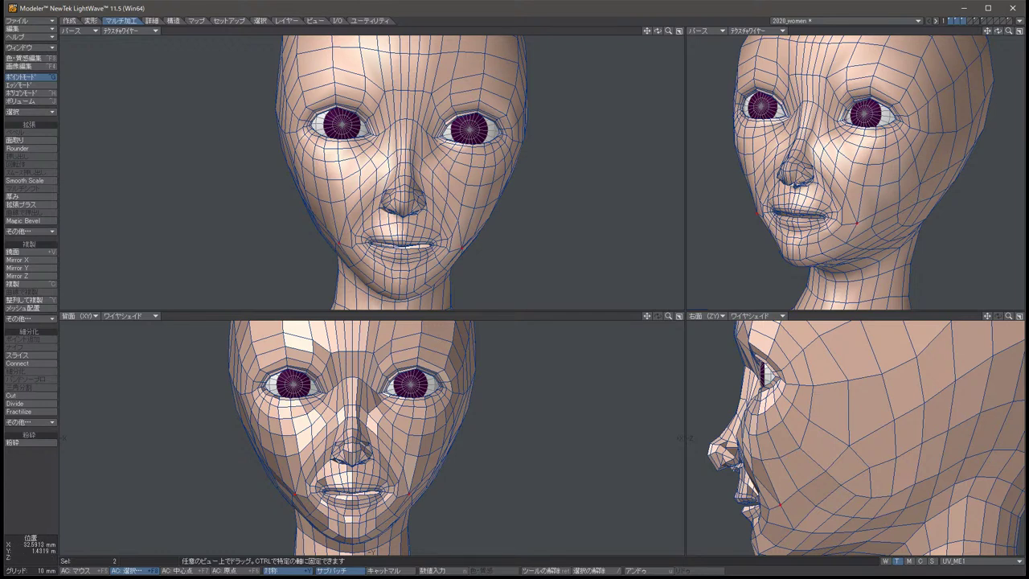
left_click_drag(409, 492, 422, 479)
key("slash")
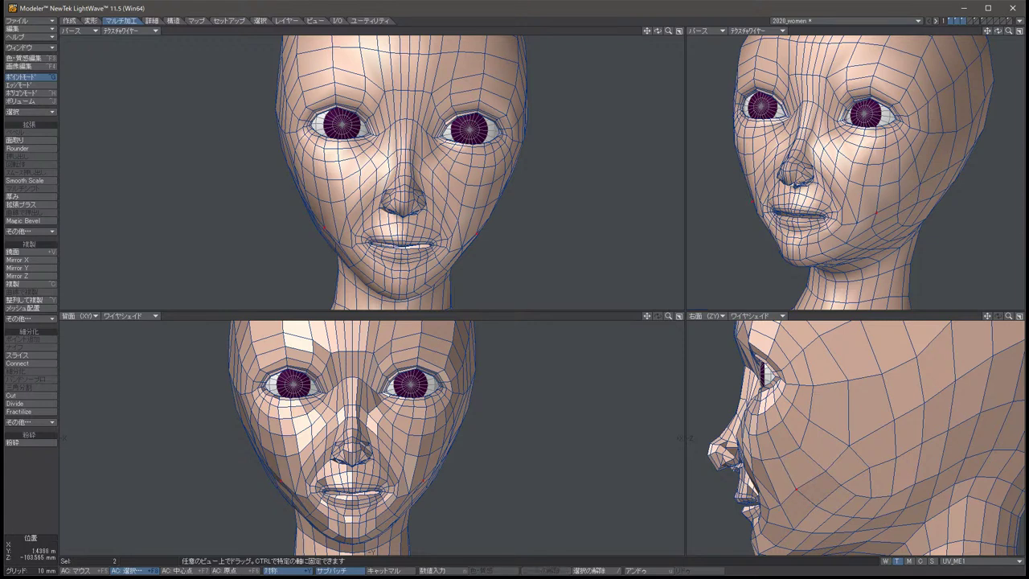
key("Up")
key("Up")
key("Left")
key("Left")
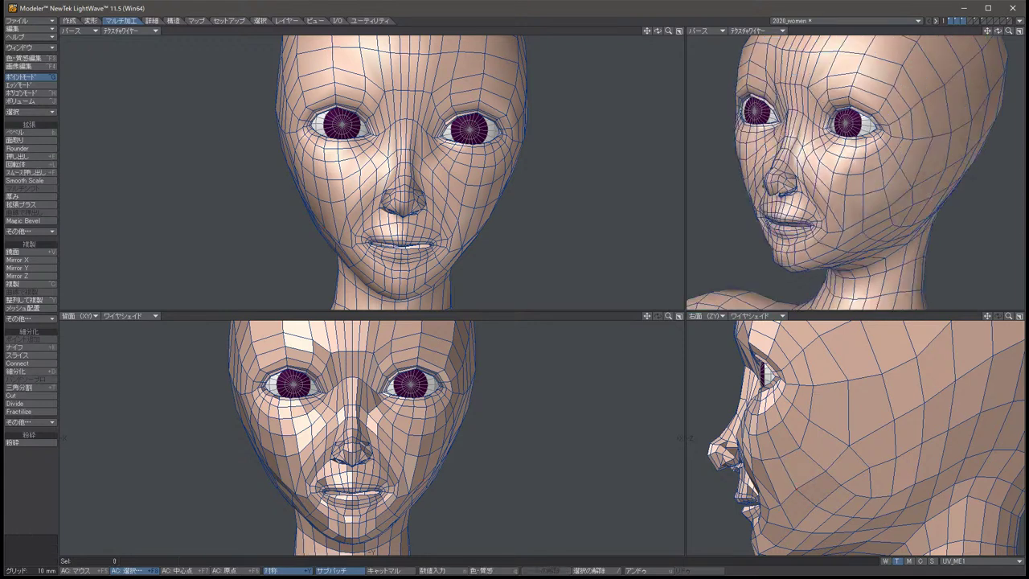
Lower the two outer eye-corner points slightly.
key("Up")
key("Up")
key("Left")
key("Left")
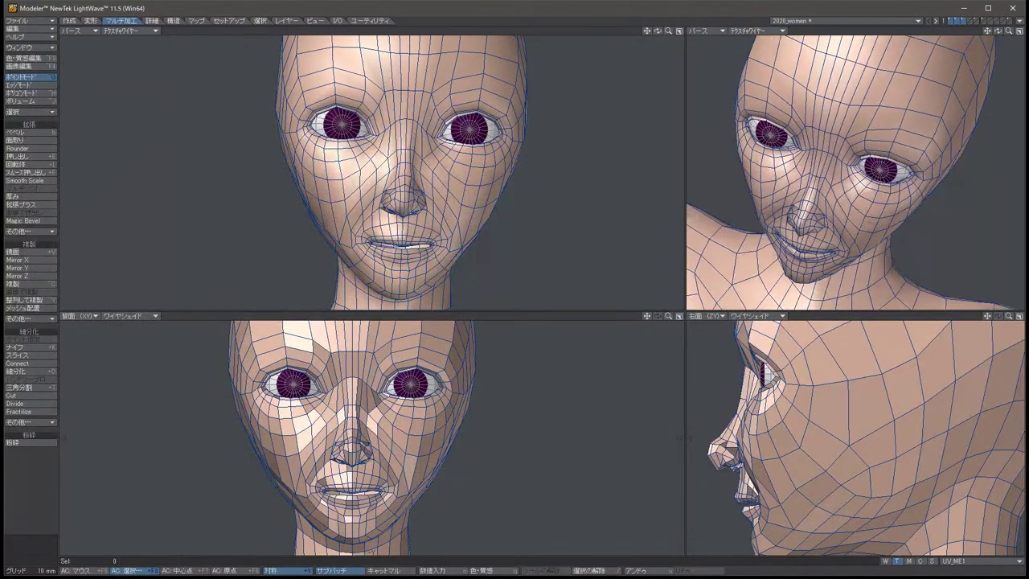
key("Down")
key("Down")
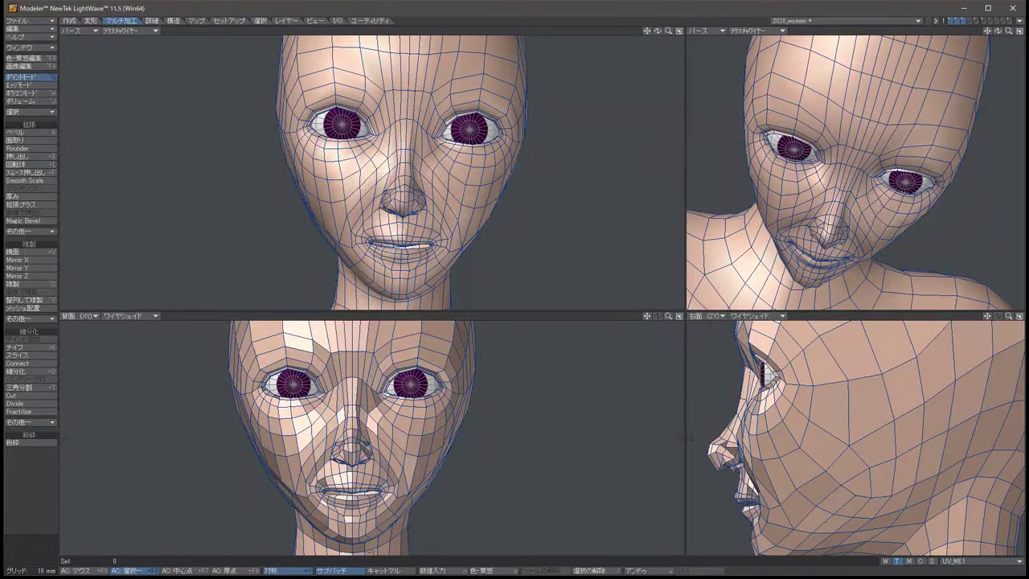
key("u")
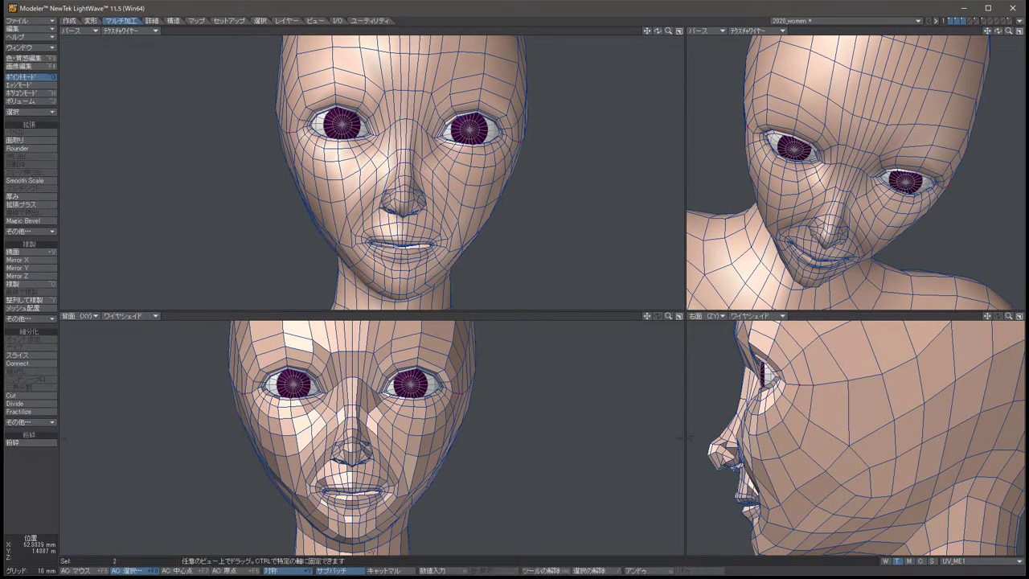
key("slash")
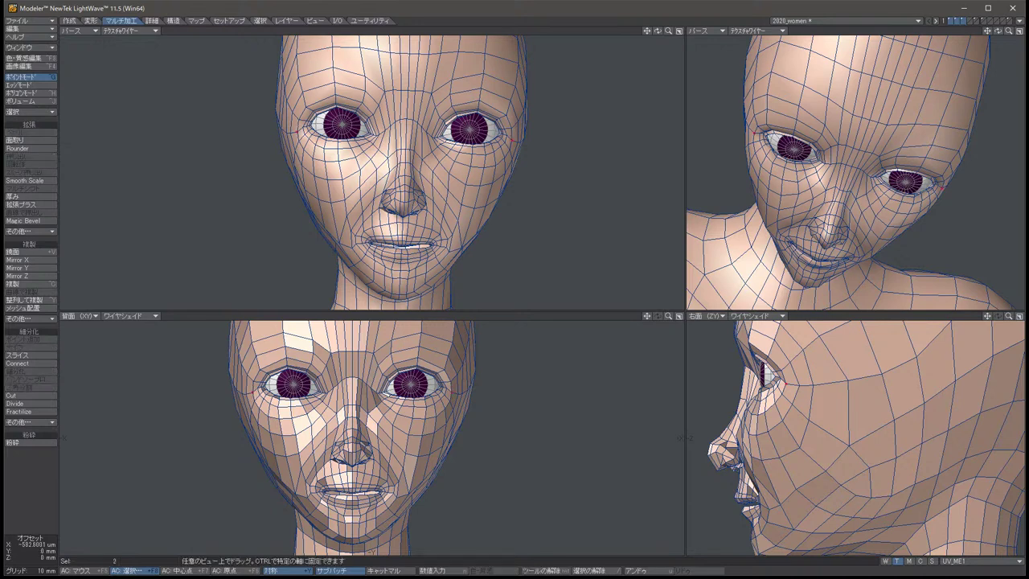
key("u")
key("t")
left_click_drag(450, 377, 449, 406)
key("space")
key("slash")
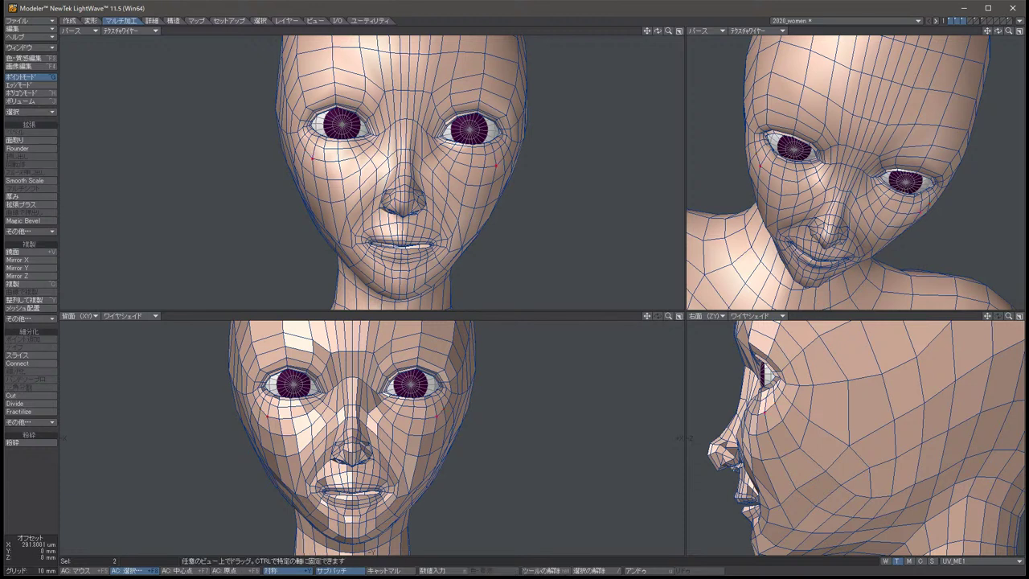
Reselect the eye corners without moving them and view the head from above.
key("u")
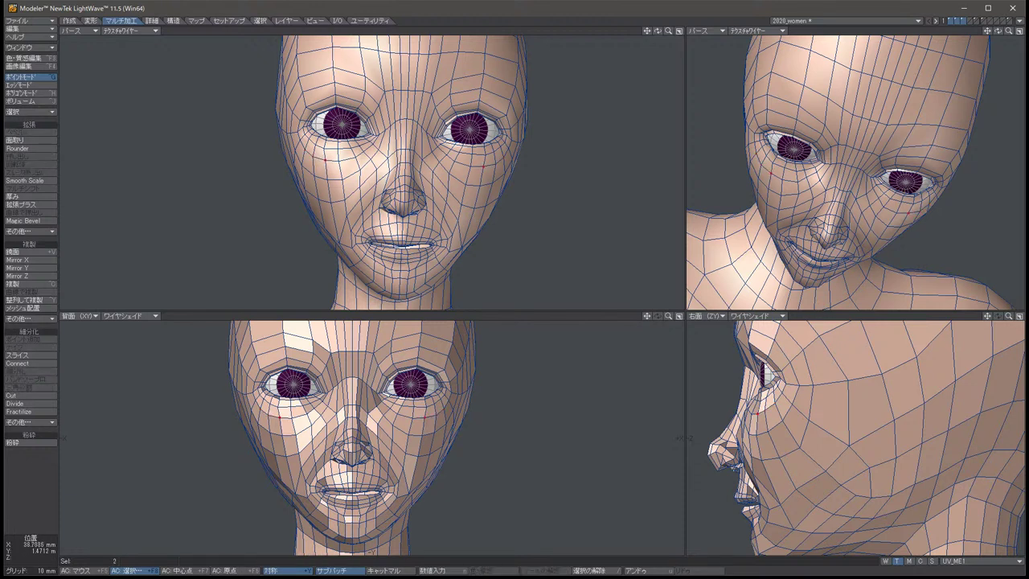
key("t")
key("slash")
key("space")
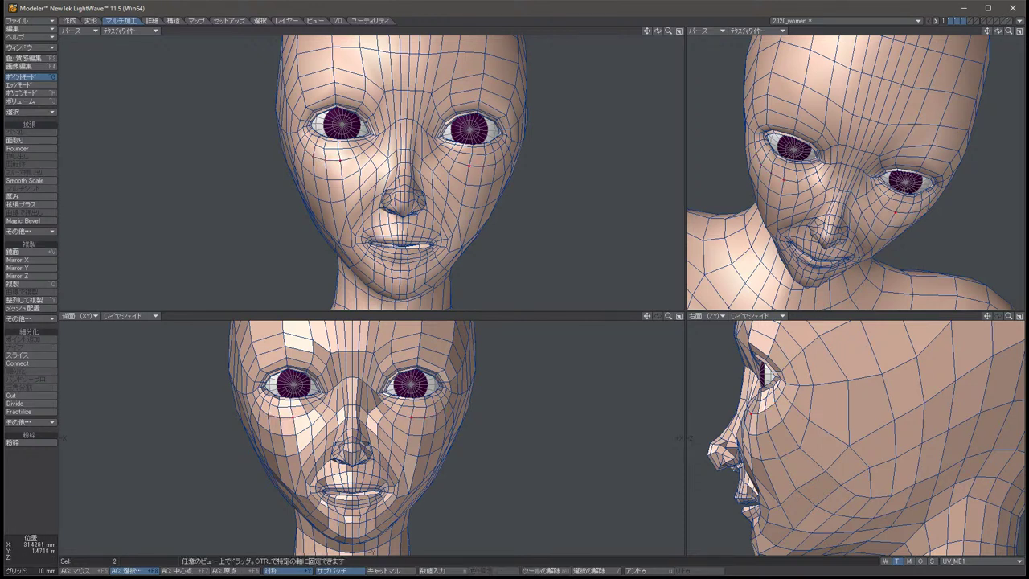
key("Left")
key("Left")
key("Left")
key("Up")
key("Up")
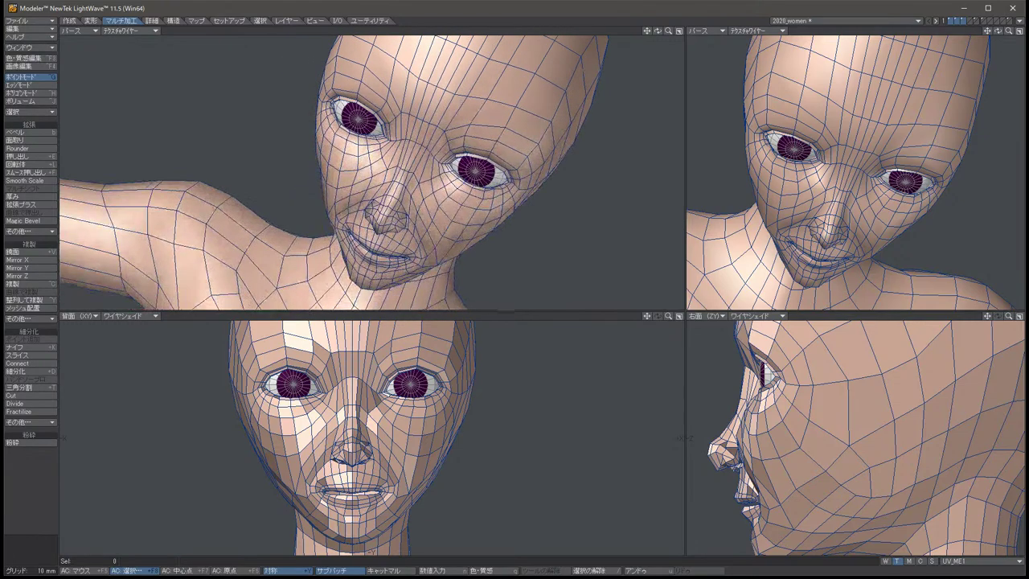
From a side view, nudge a mirrored pair of face points slightly forward.
key("Up")
key("Up")
key("Up")
key("Up")
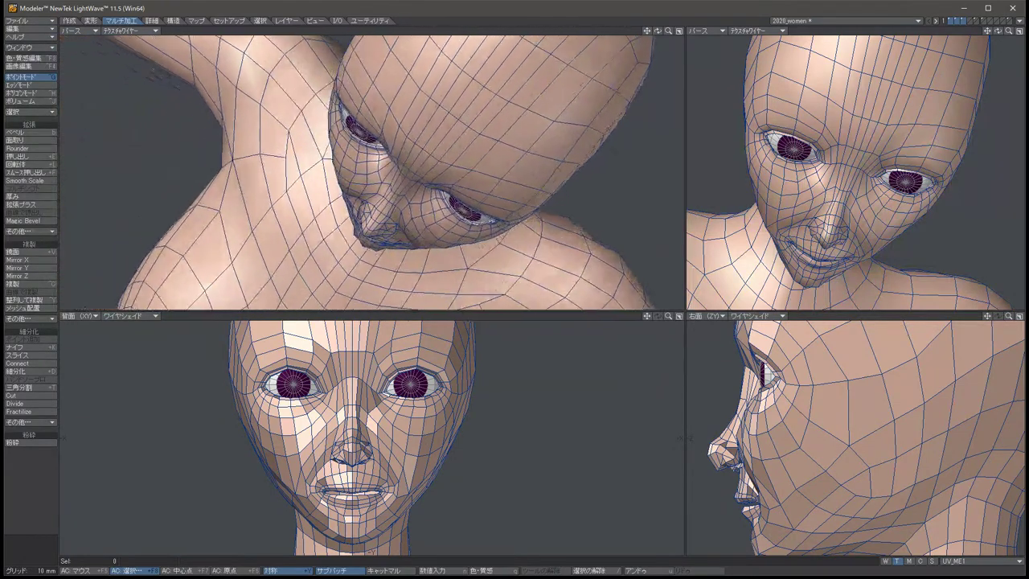
key("Down")
key("Down")
key("Down")
key("Down")
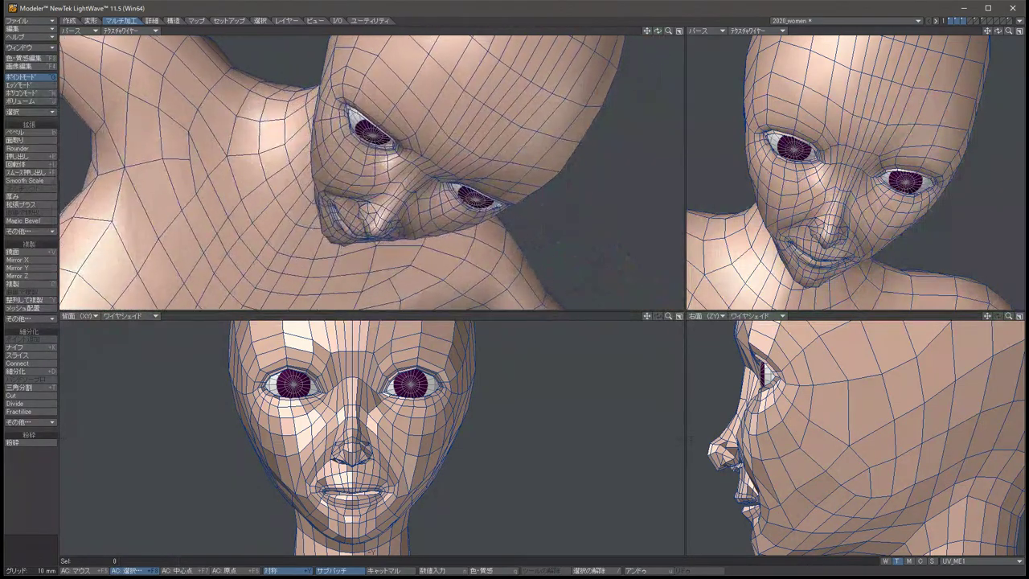
key("Right")
key("Right")
key("Right")
key("Right")
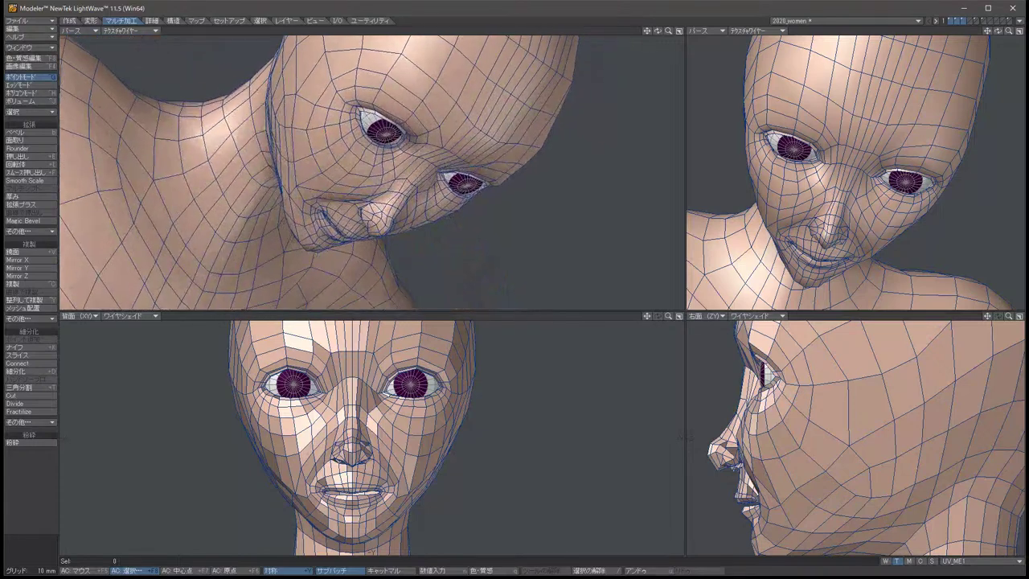
key("Right")
key("Right")
left_click(423, 435)
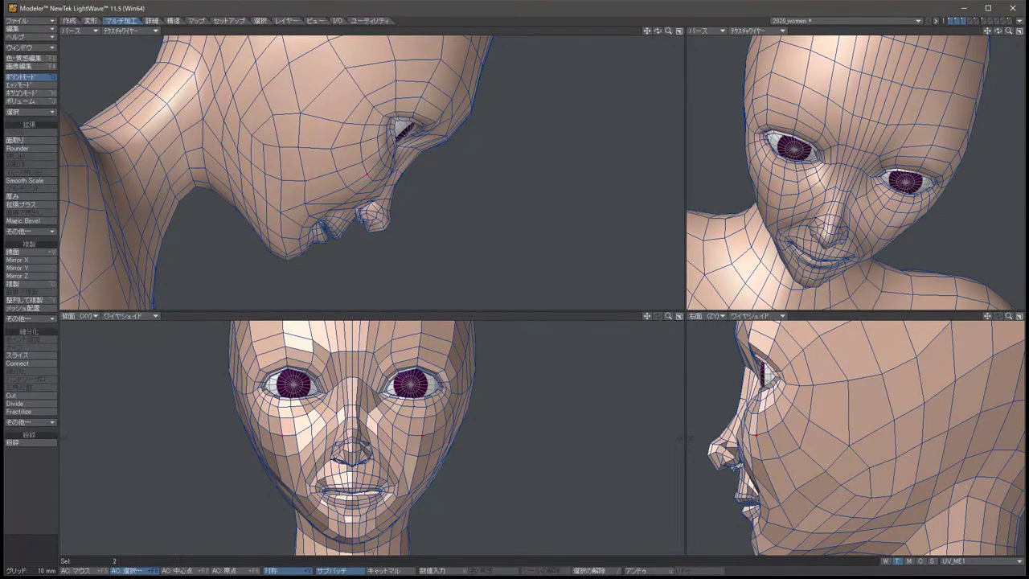
key("u")
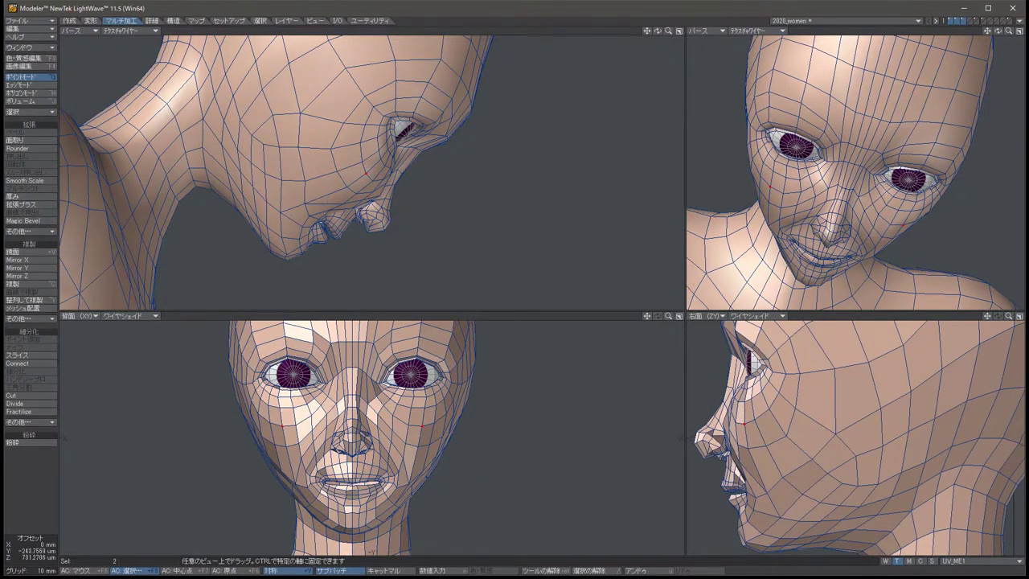
key("t")
left_click_drag(744, 422, 737, 420)
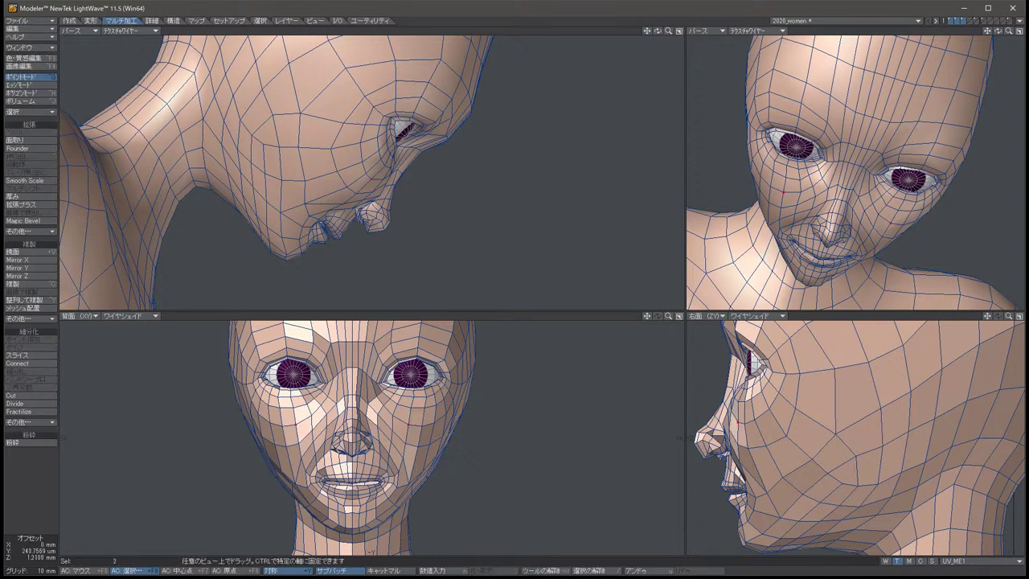
key("/")
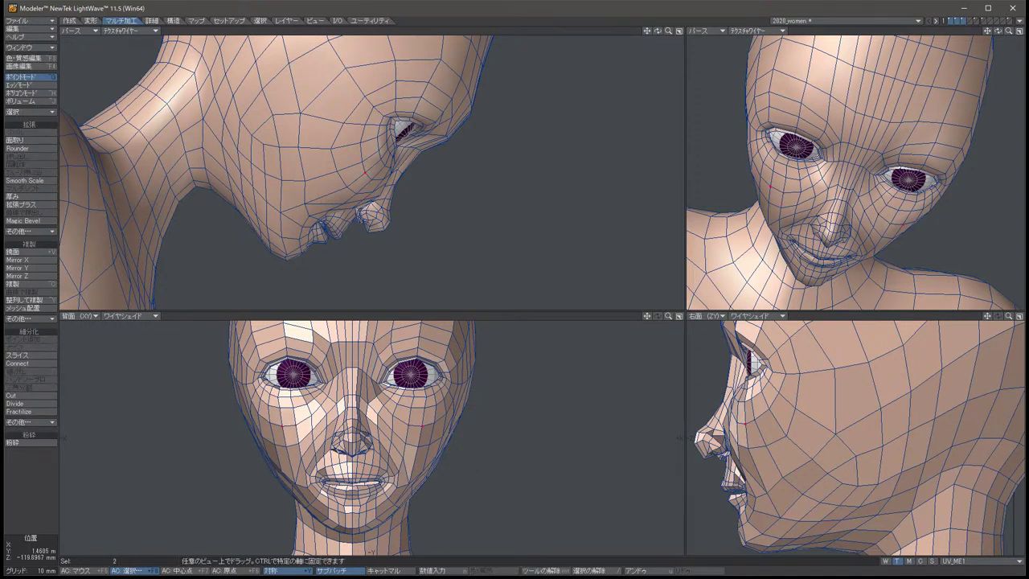
Try moving two more symmetric face point pairs.
key("t")
key("space")
left_click(769, 408)
key("/")
key("t")
key("space")
left_click(796, 408)
key("t")
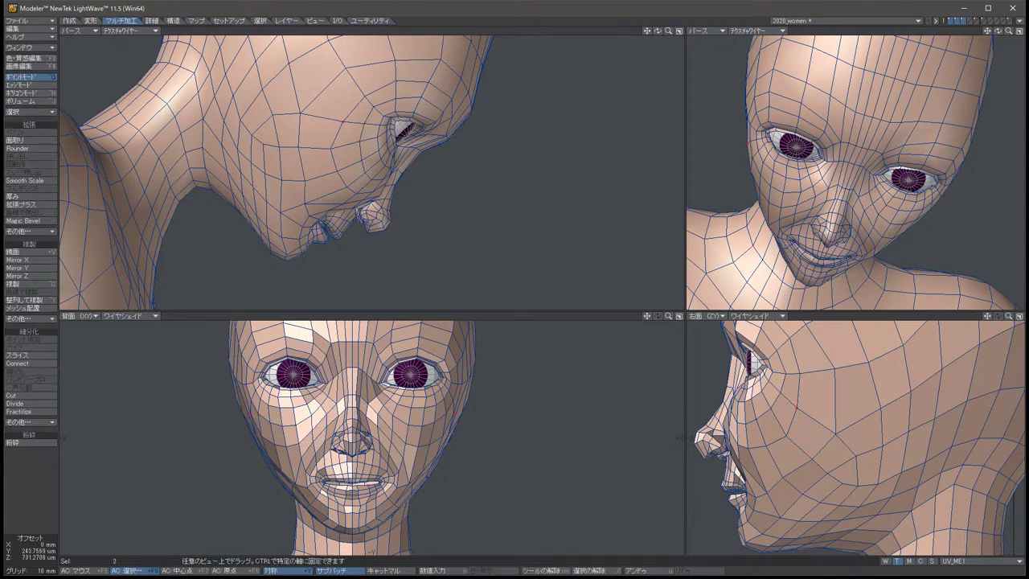
key("/")
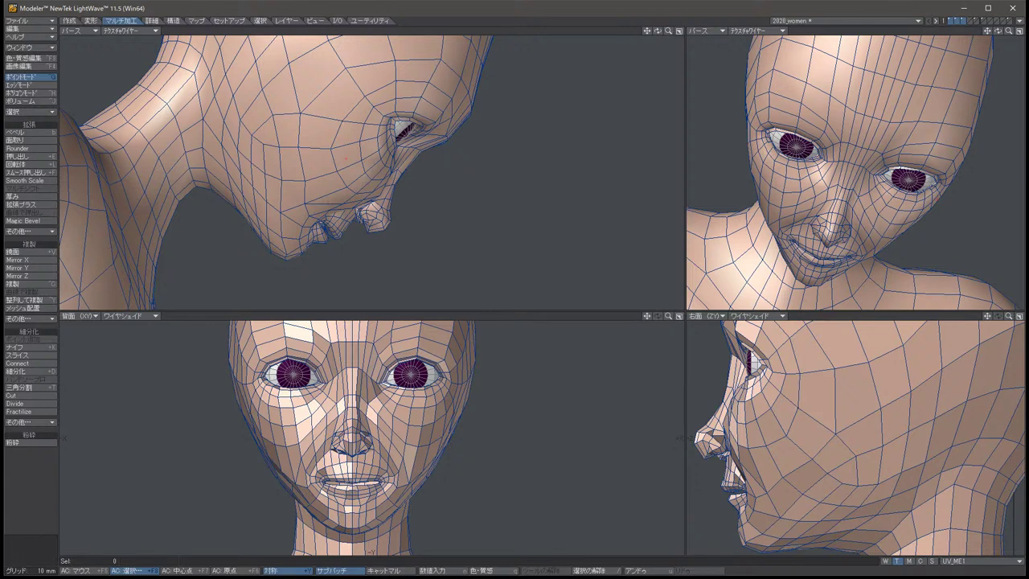
Adjust a mirrored face point pair and a mirrored cheek point pair.
left_click_drag(852, 173, 876, 172, "alt")
left_click(785, 436)
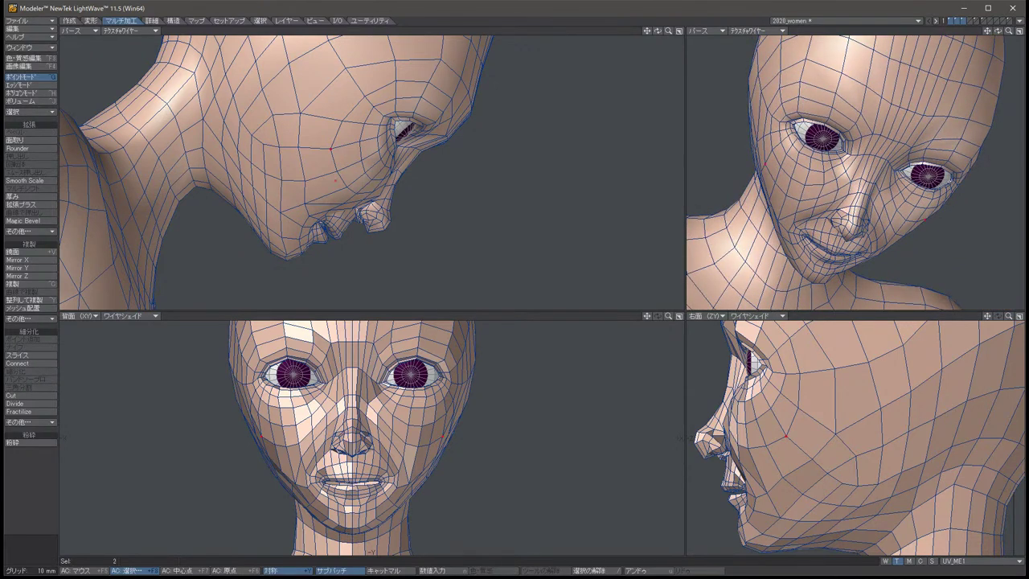
key("t")
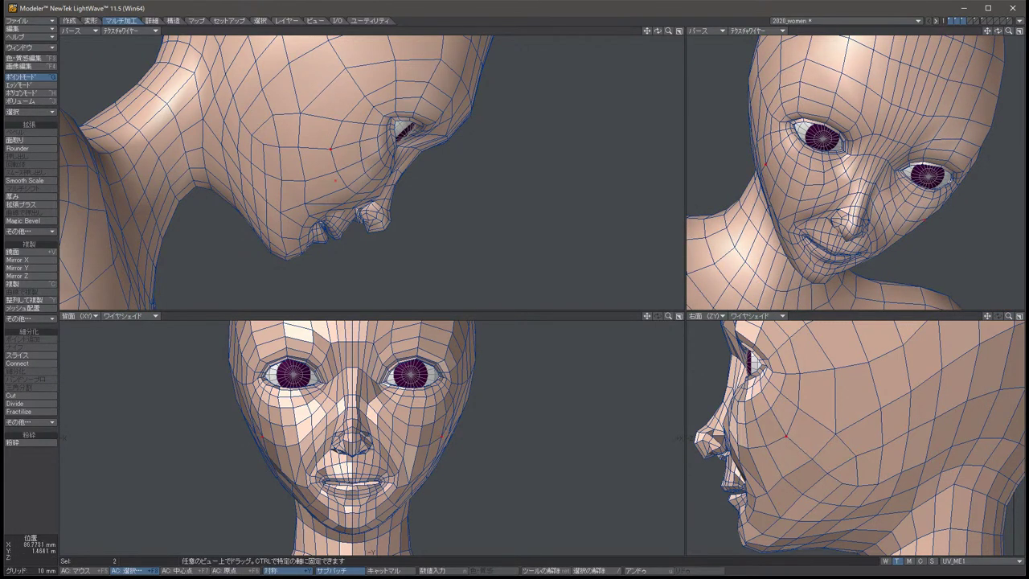
key("/")
left_click(434, 455)
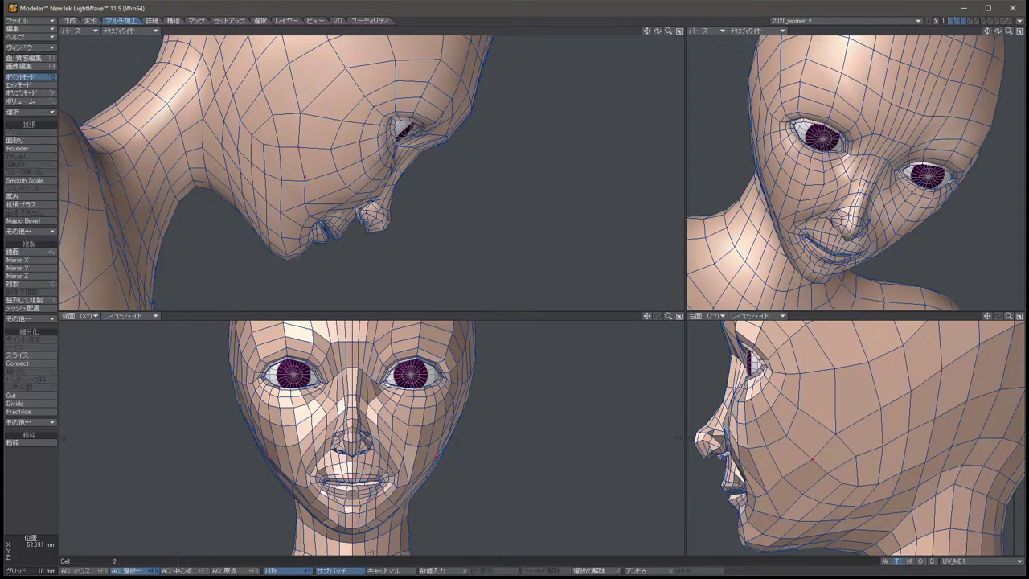
key("t")
key("/")
Move the mirrored jaw point pair and recentre the views on the lower face.
left_click(406, 511)
key("t")
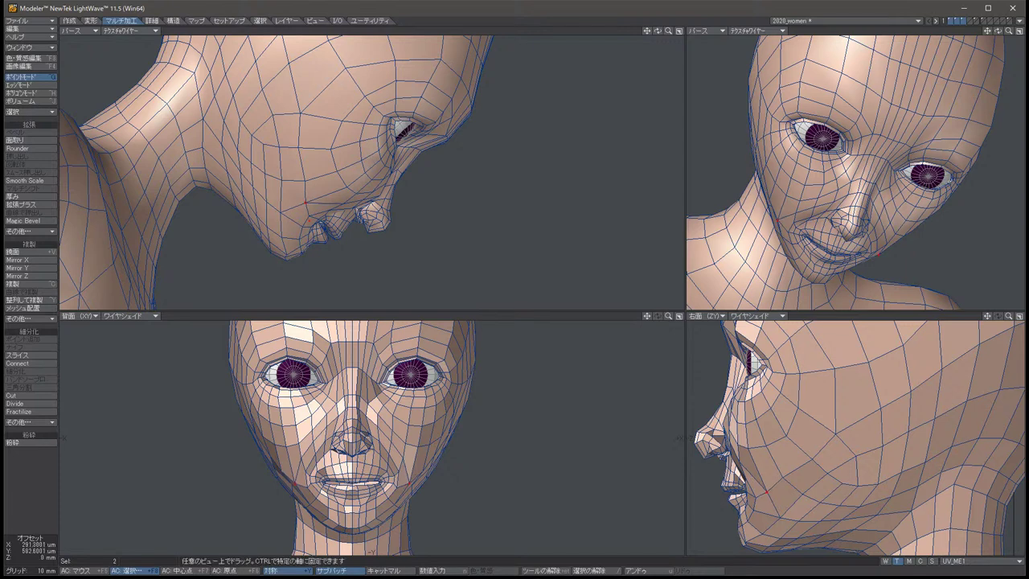
key("/")
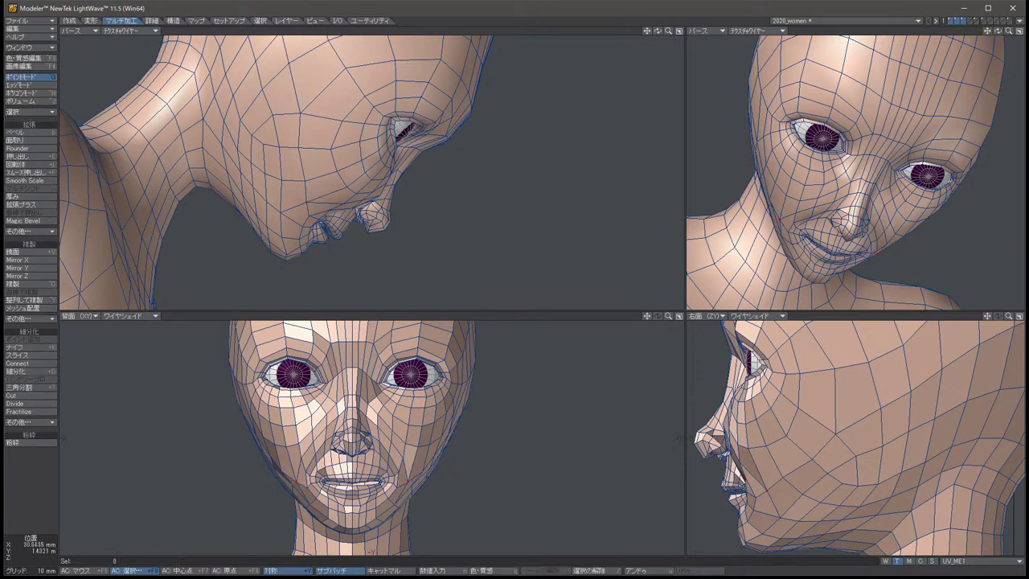
left_click_drag(852, 172, 755, 201, "alt")
key("t")
key("g")
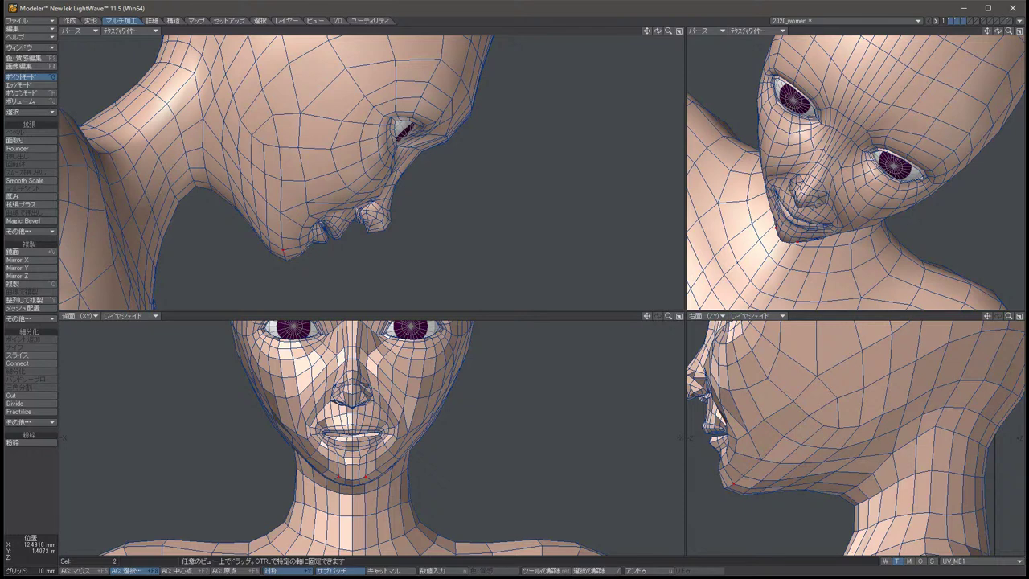
Finish the jaw point moves and orbit to look under the head.
key("space")
key("slash")
key("t")
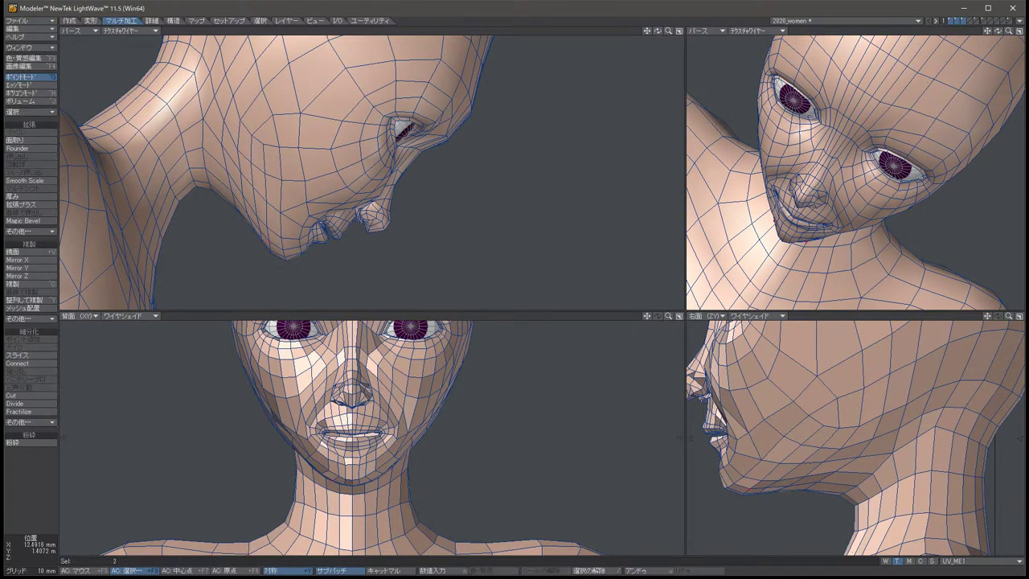
key("space")
key("slash")
key("t")
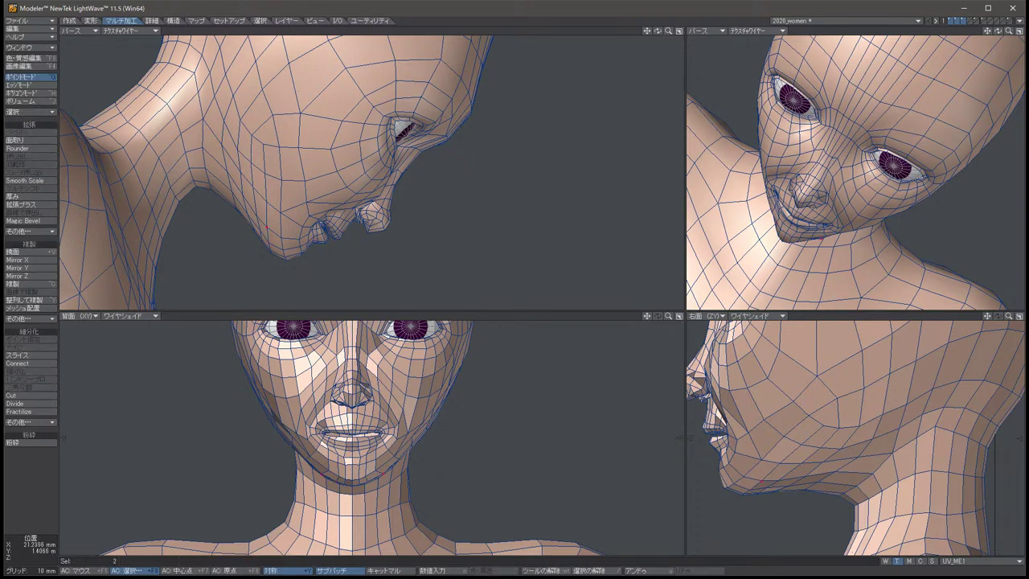
key("space")
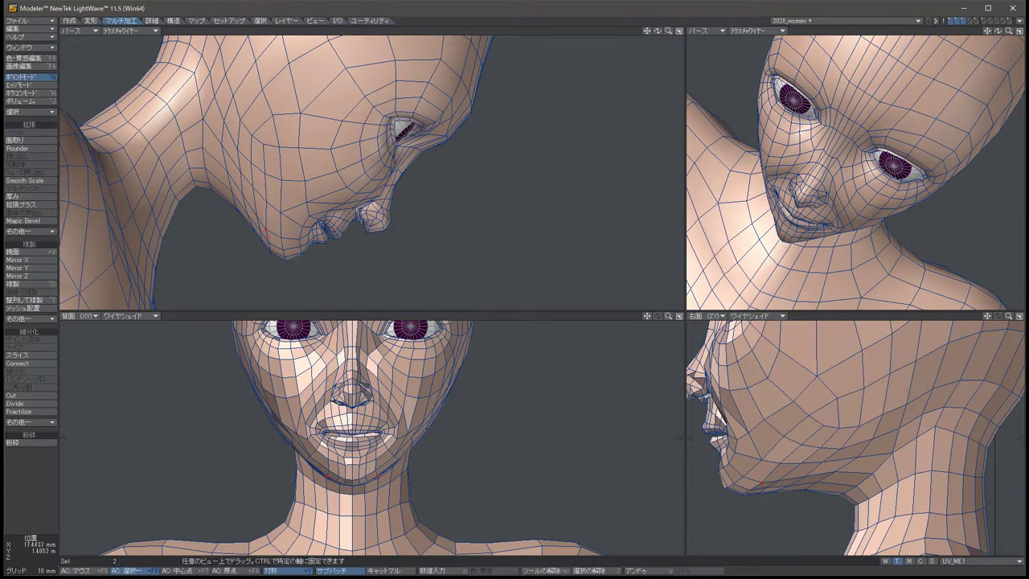
key("slash")
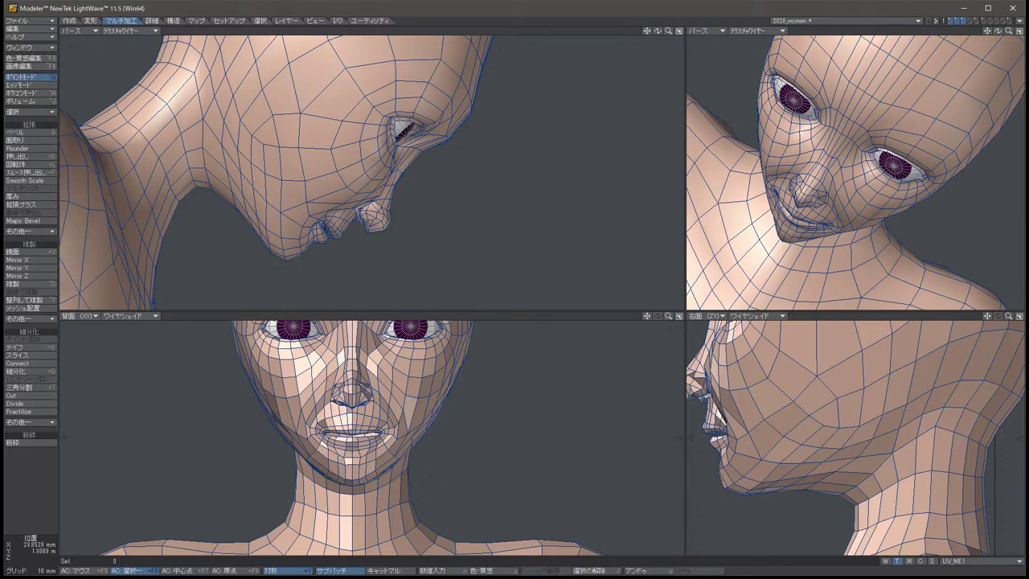
left_click_drag(854, 120, 855, 153, "alt")
With SubPatch on, raise the jaw points below the mouth slightly, then undo.
key("Tab")
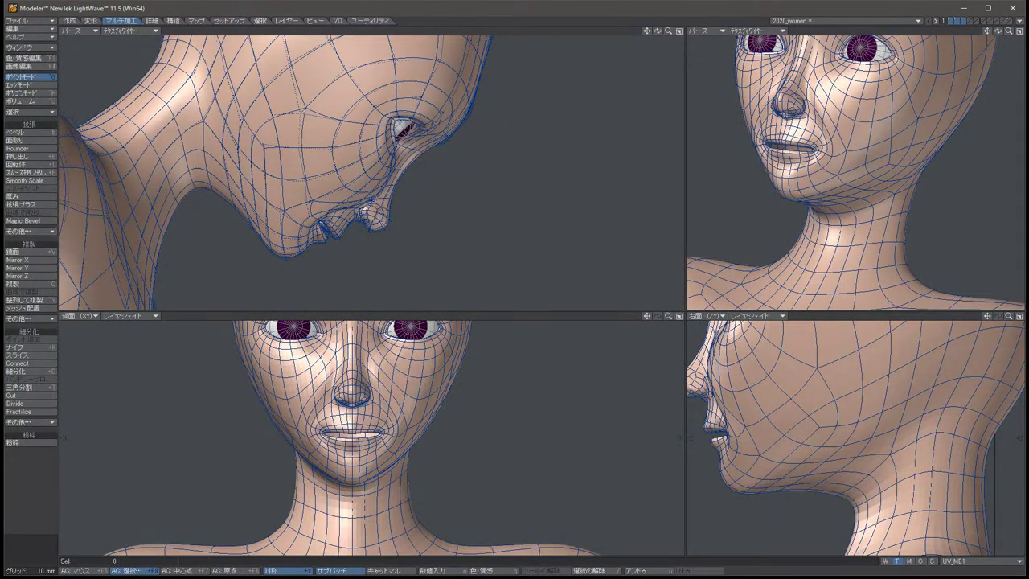
left_click(374, 472)
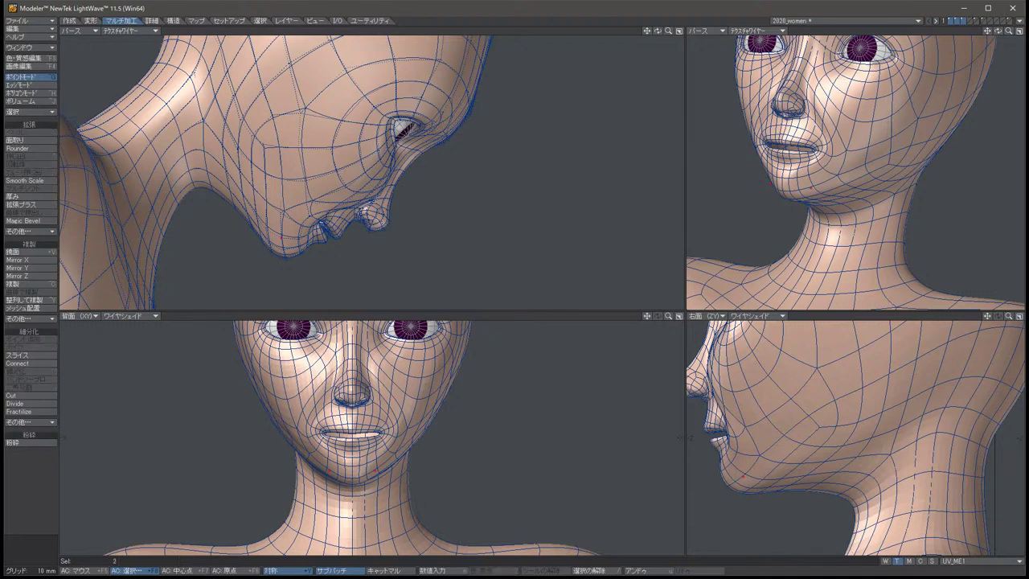
key("t")
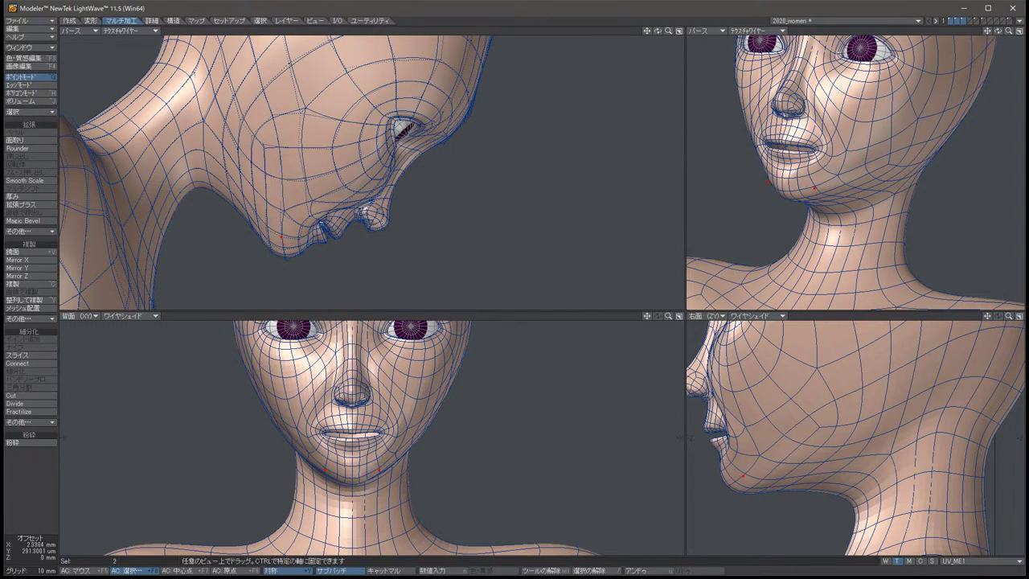
key("space")
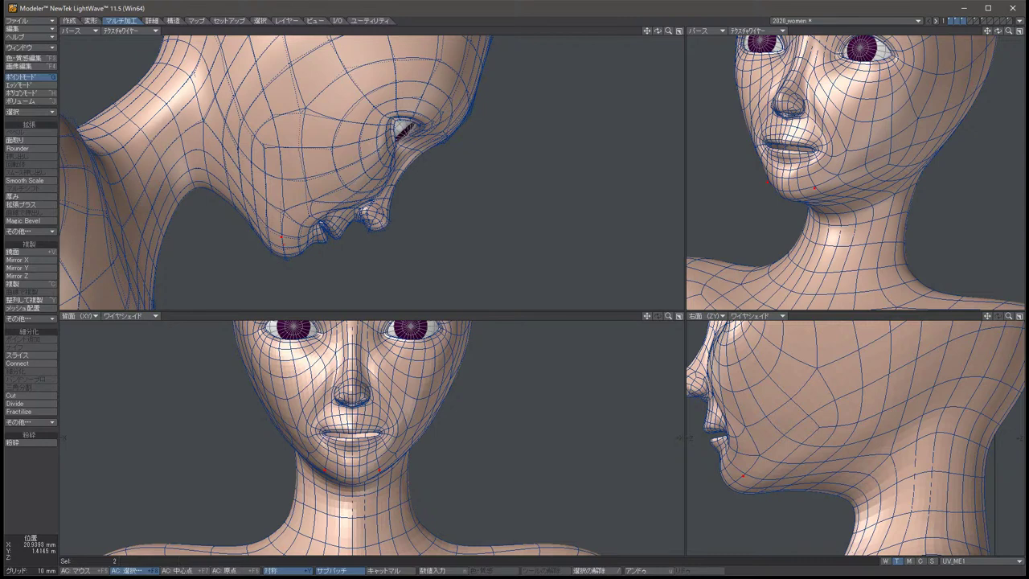
key("t")
left_click_drag(354, 466, 354, 463)
key("u")
Nudge the jaw points slightly up and back, then show the faceted cage.
key("t")
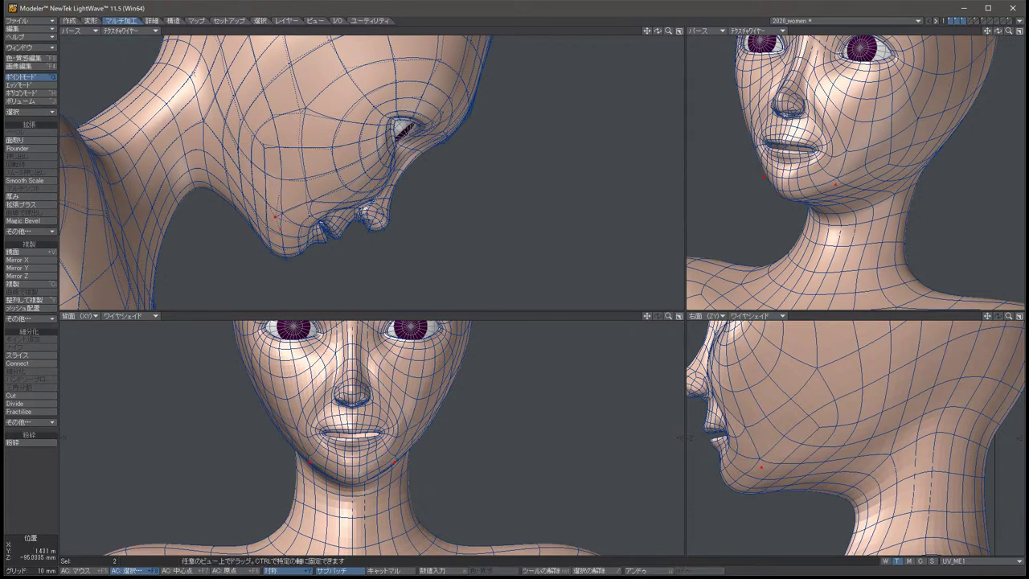
left_click_drag(760, 466, 759, 465)
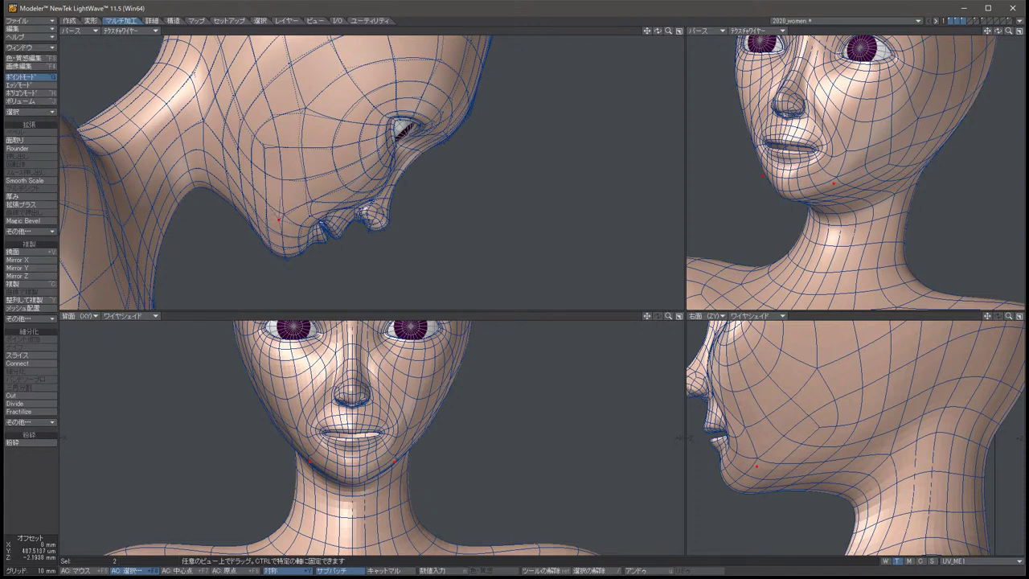
key("space")
key("slash")
key("Tab")
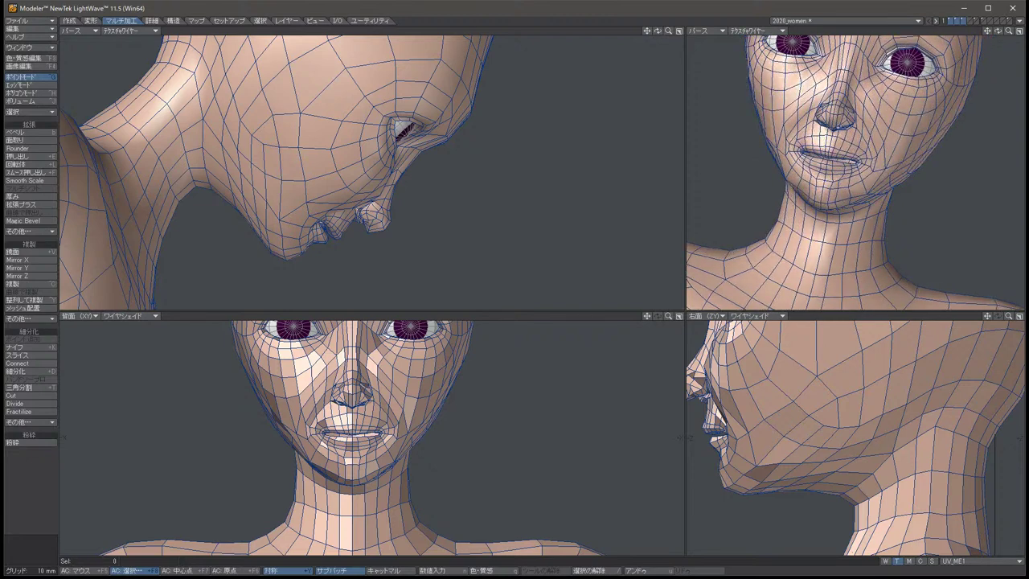
Move the mirrored chin point pair down slightly in two Move passes.
left_click(280, 219)
key("t")
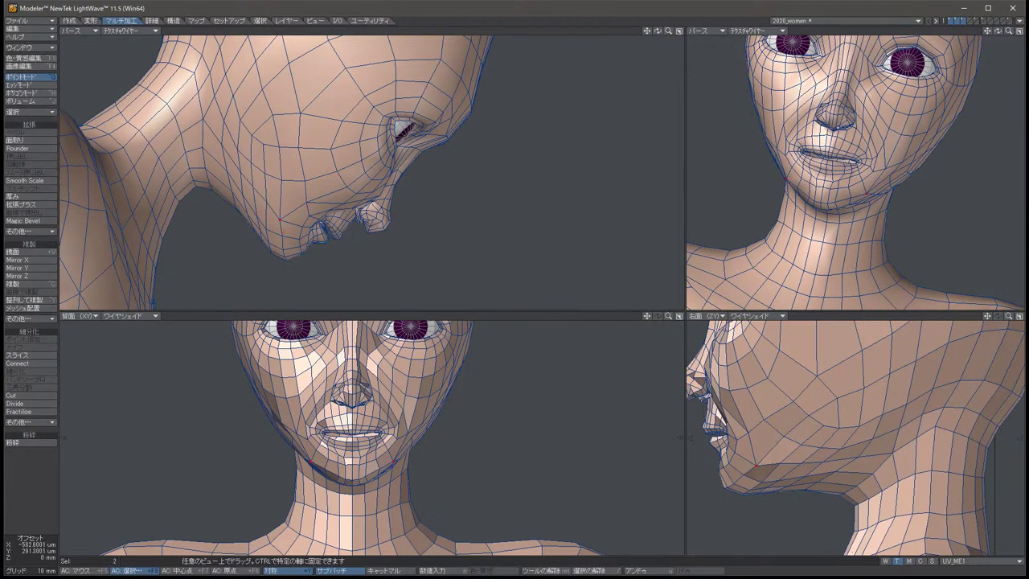
key("space")
key("slash")
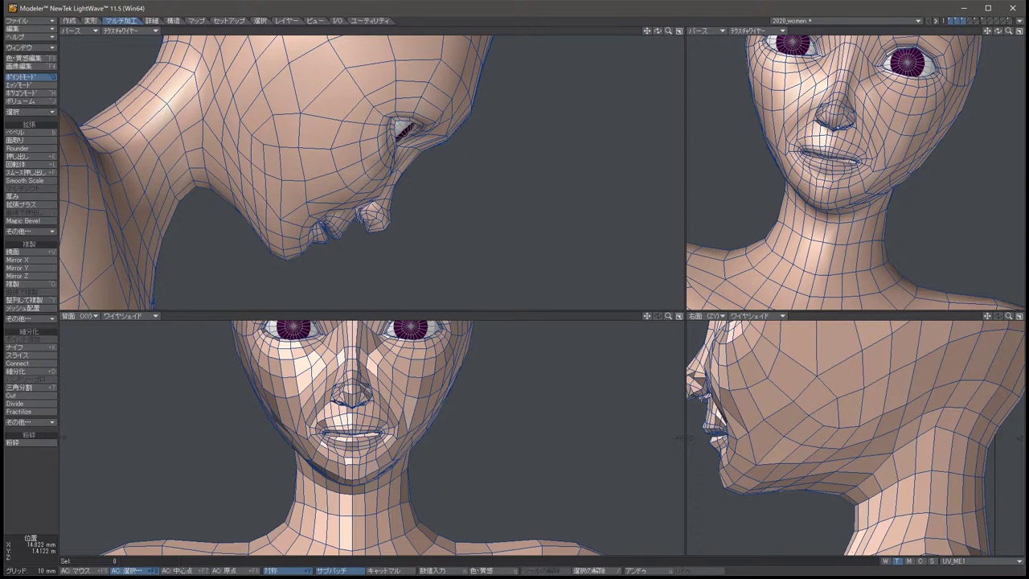
left_click(280, 237)
key("t")
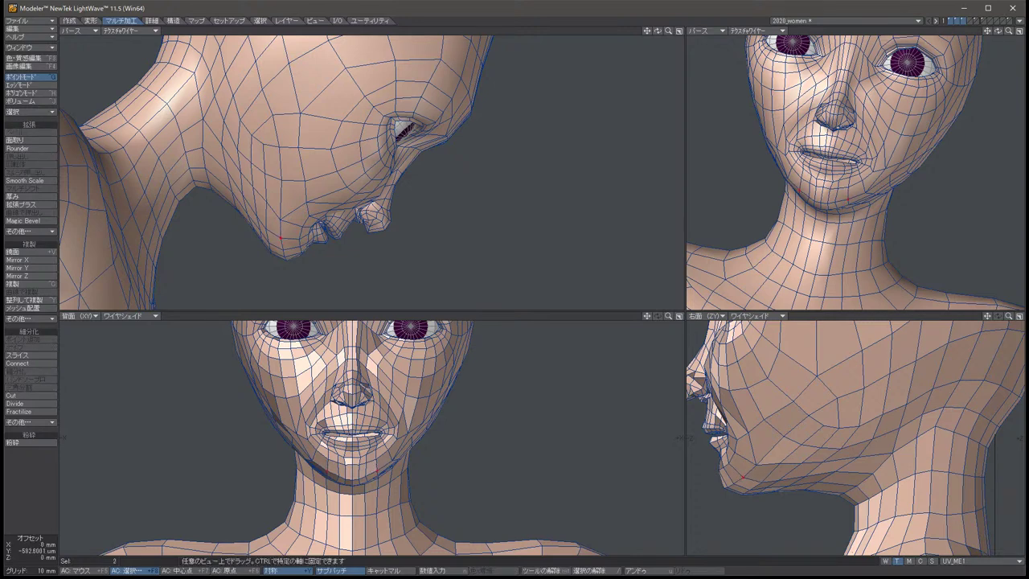
key("space")
key("slash")
Orbit the Perspective view, pick the mirrored pair beside the nose, and zoom and pan toward it.
key("alt+Up")
key("alt+Up")
key("alt+Up")
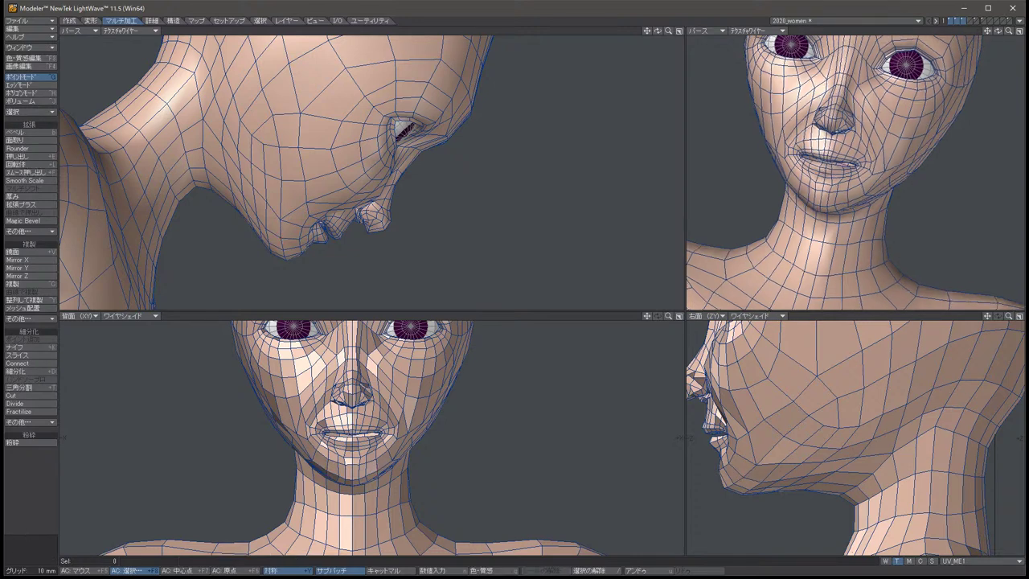
left_click_drag(998, 31, 998, 31)
left_click(305, 354)
key("t")
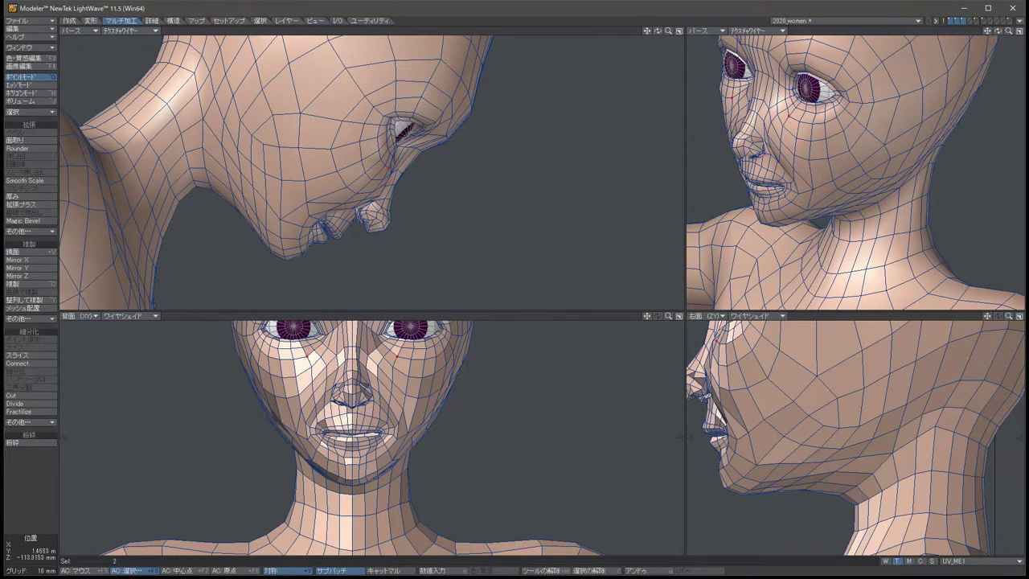
key("period")
key("period")
key("Left")
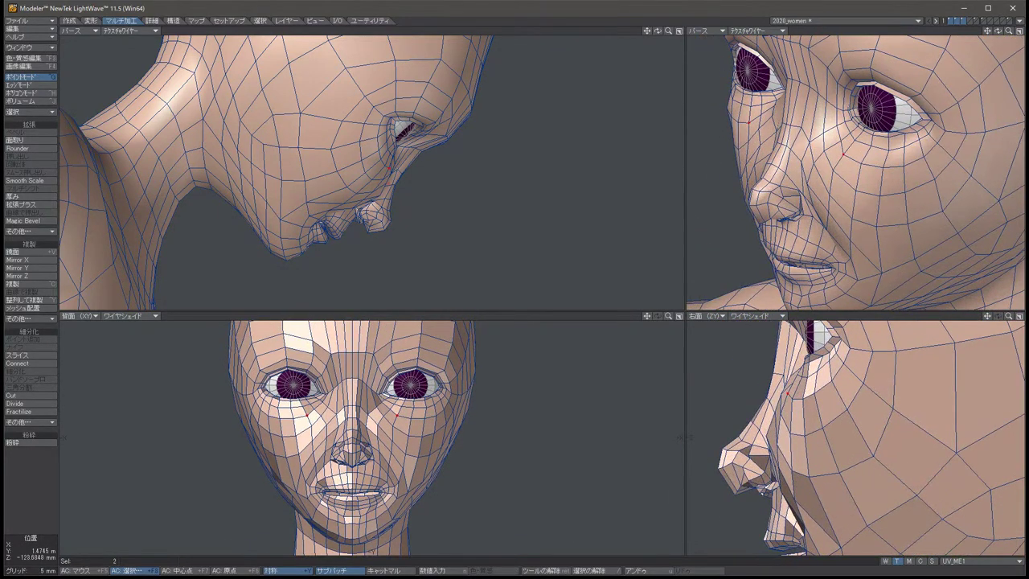
Nudge the nose-side point pair slightly up and back.
key("space")
key("slash")
key("t")
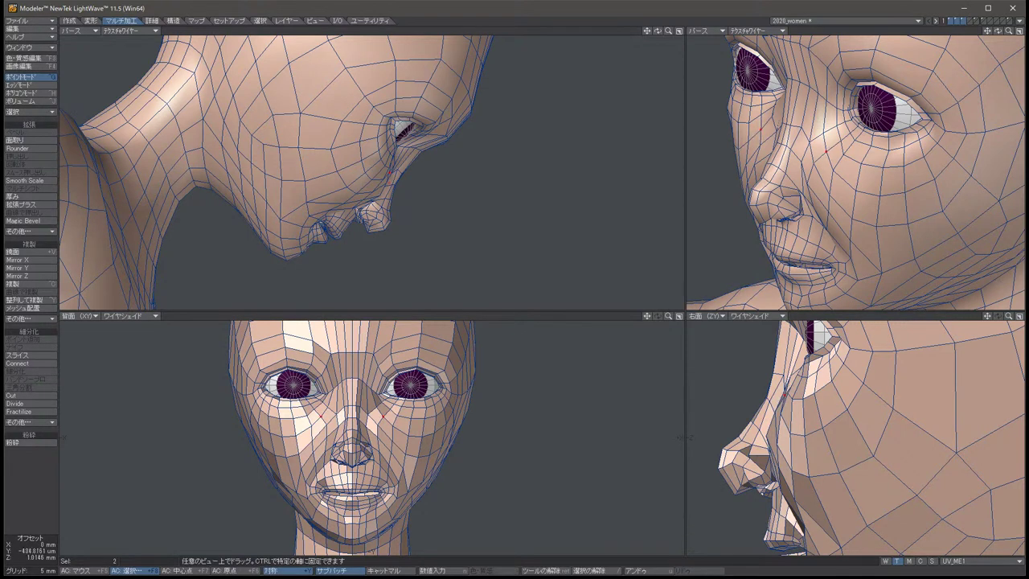
key("space")
key("slash")
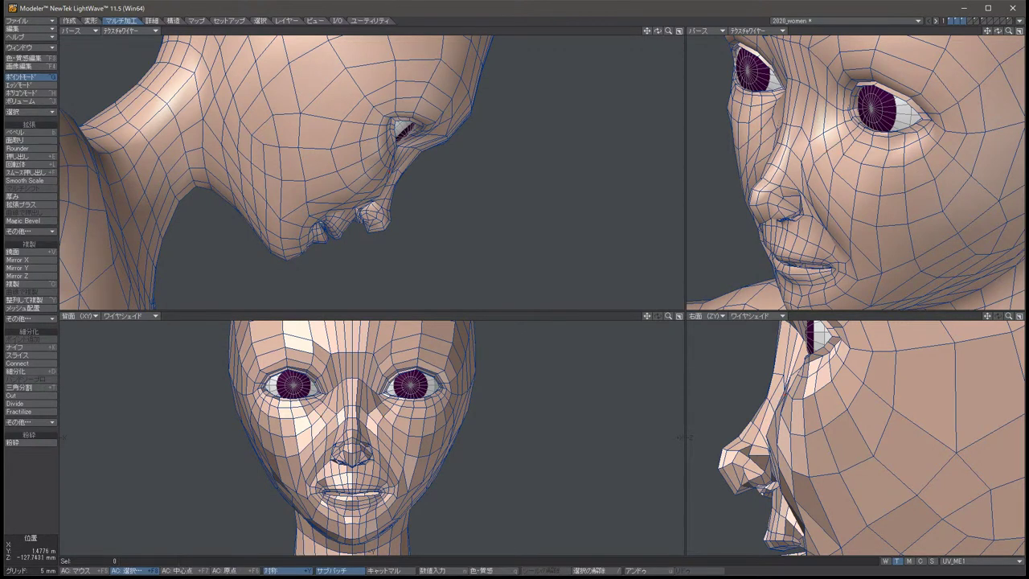
key("t")
left_click_drag(781, 375, 777, 373)
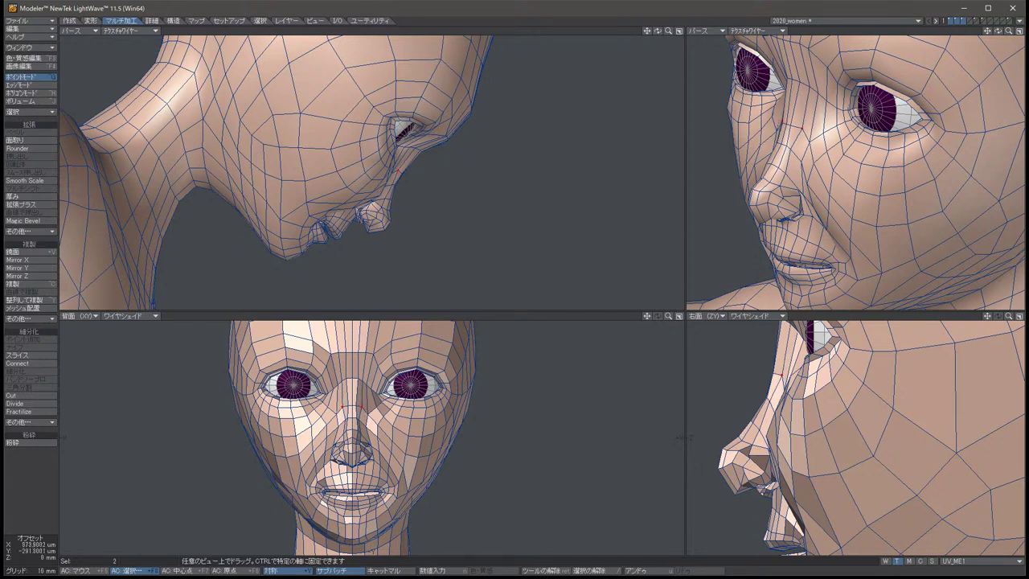
key("space")
Nudge the nose points slightly upward once more.
key("t")
left_click_drag(776, 378, 774, 374)
key("space")
key("t")
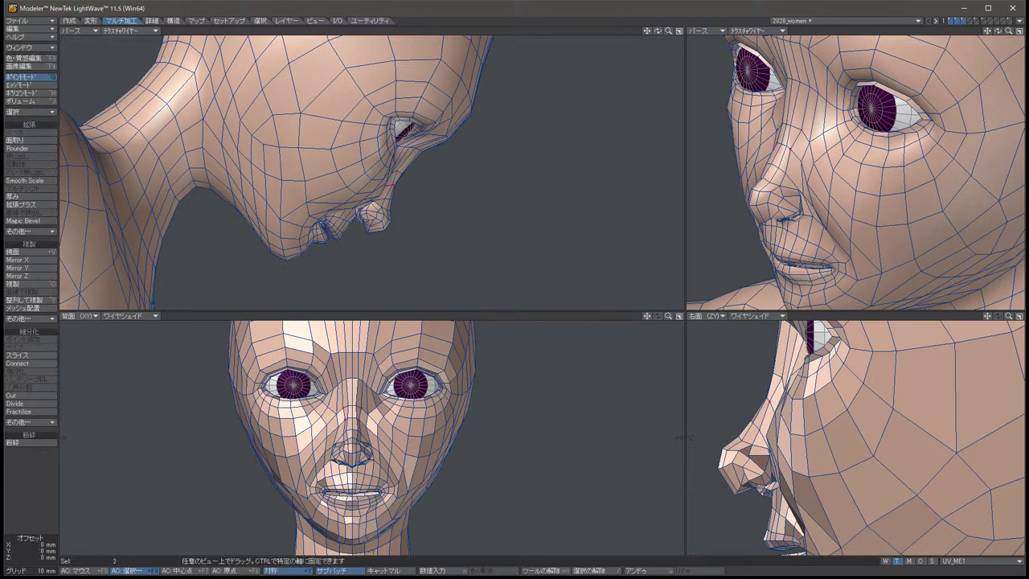
key("space")
key("slash")
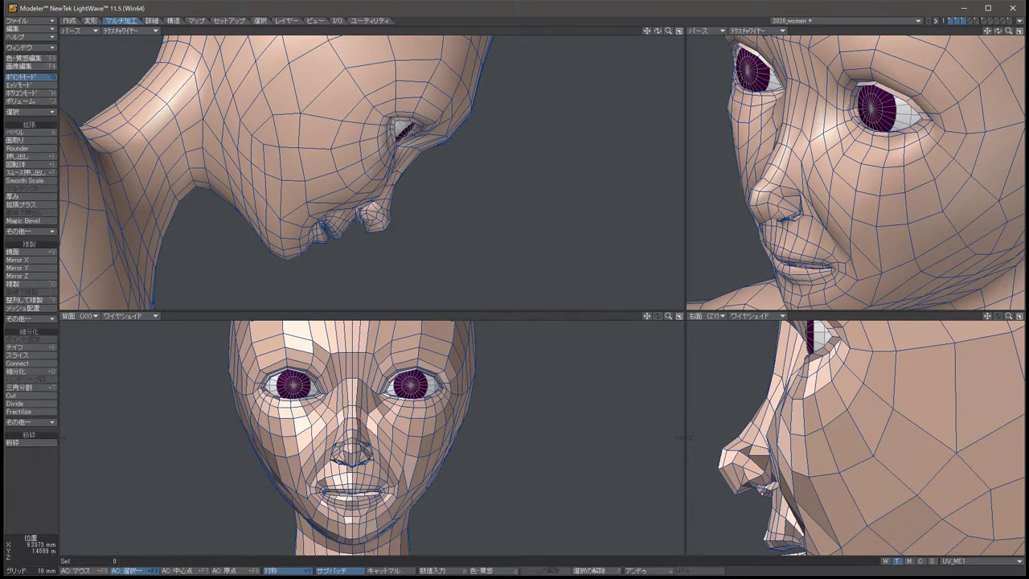
Refine the mirrored pair near the nose through several small Move passes.
key("u")
key("t")
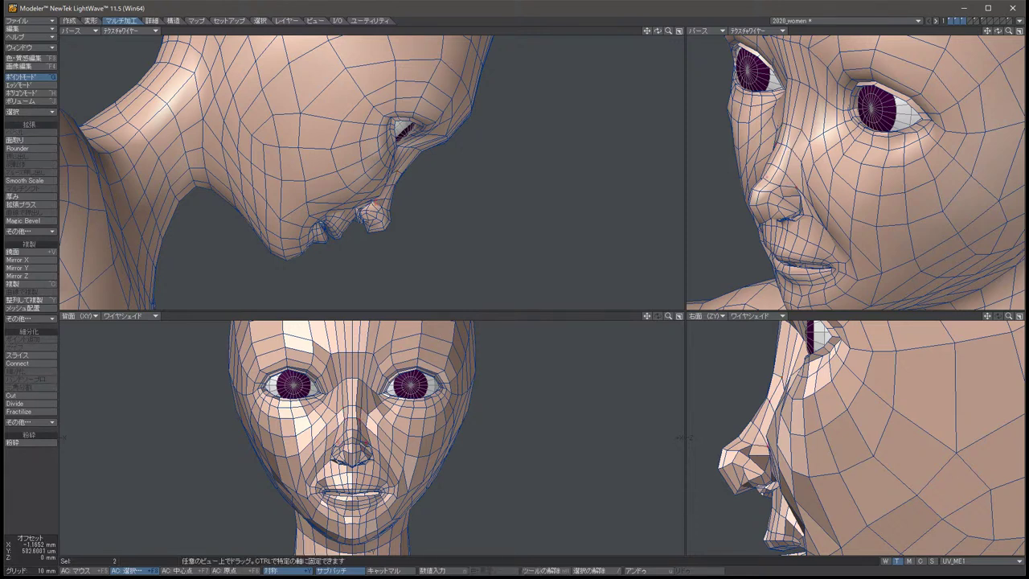
key("space")
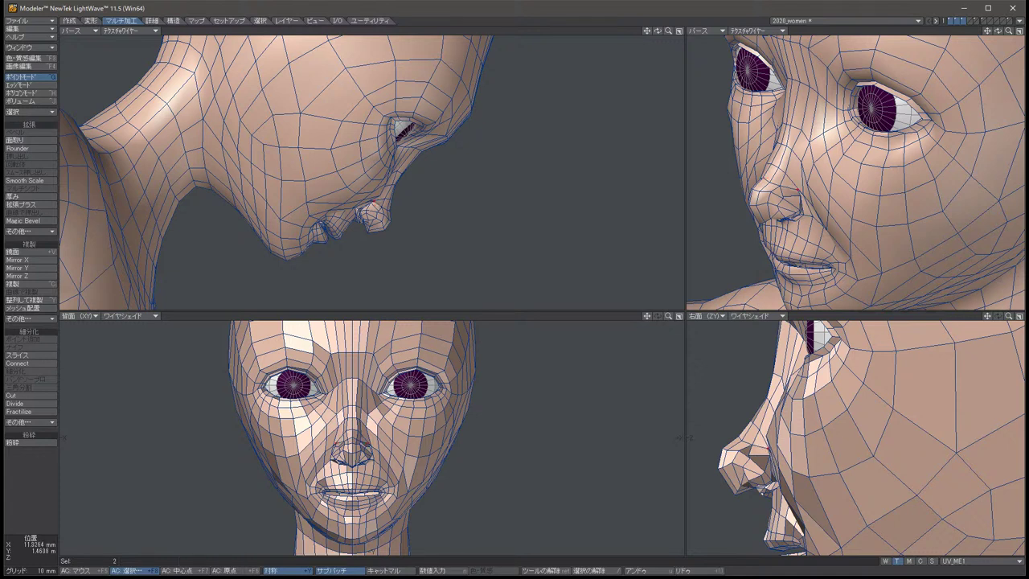
key("slash")
key("u")
key("t")
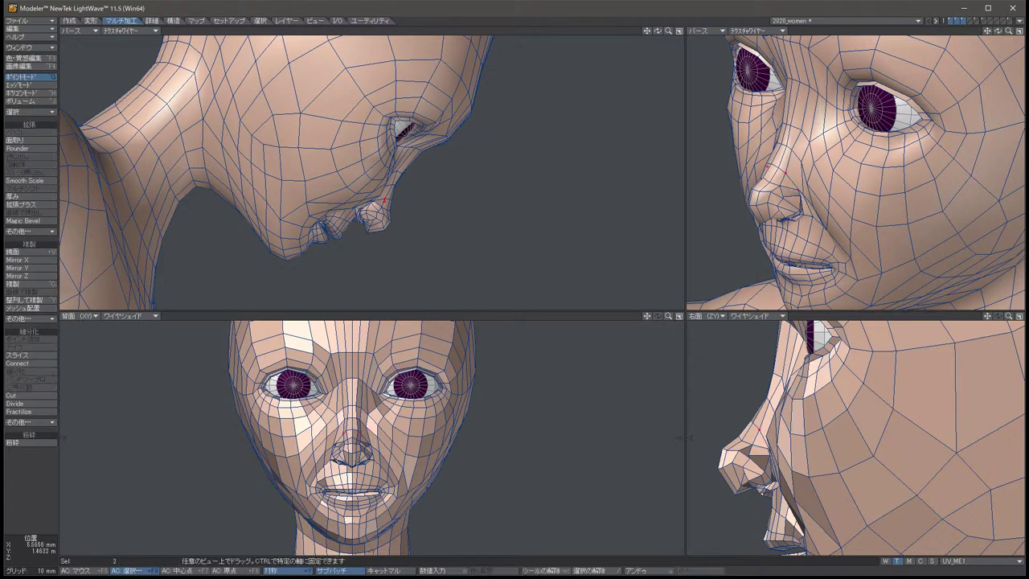
key("space")
key("slash")
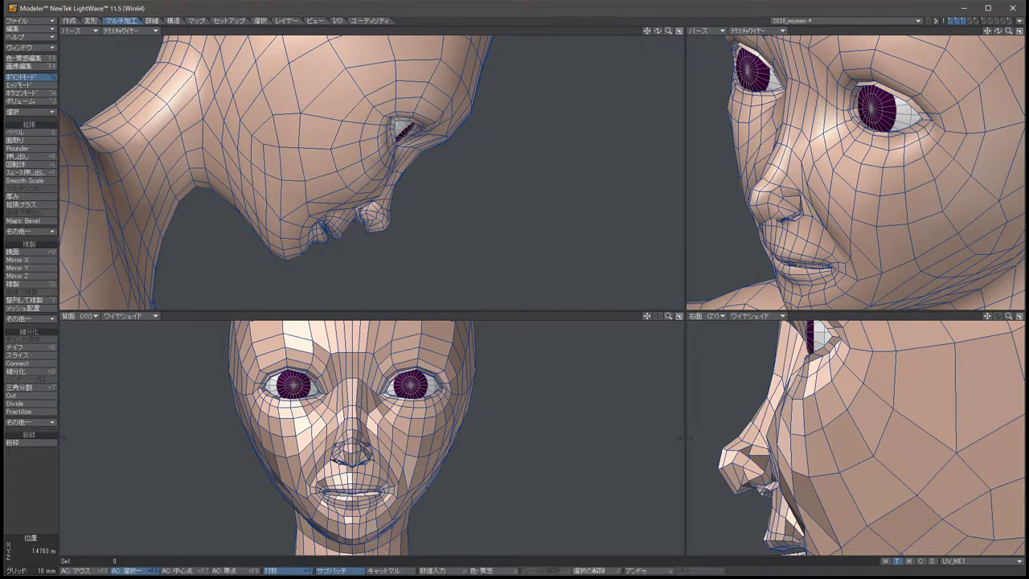
key("u")
key("t")
key("space")
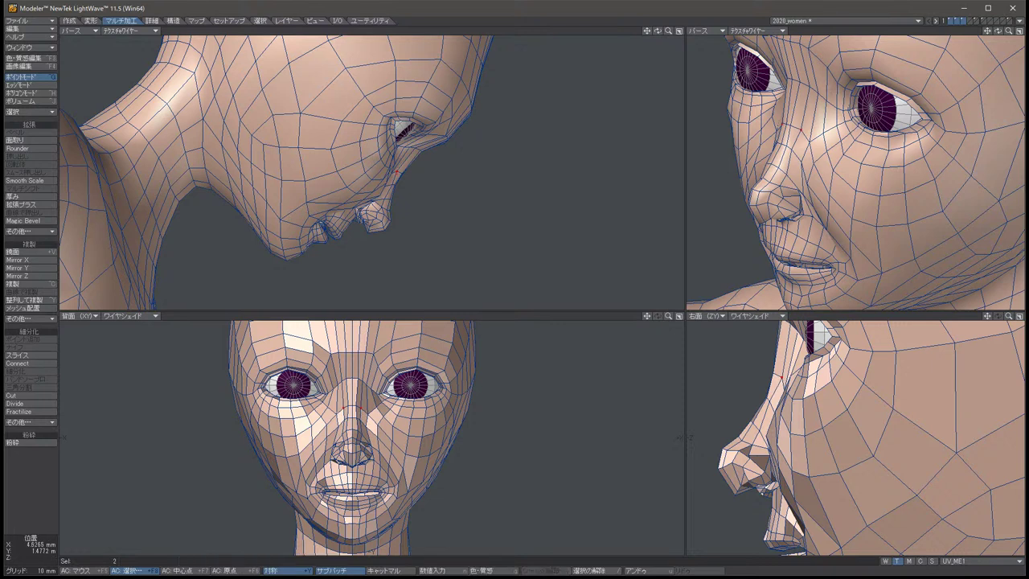
key("slash")
key("u")
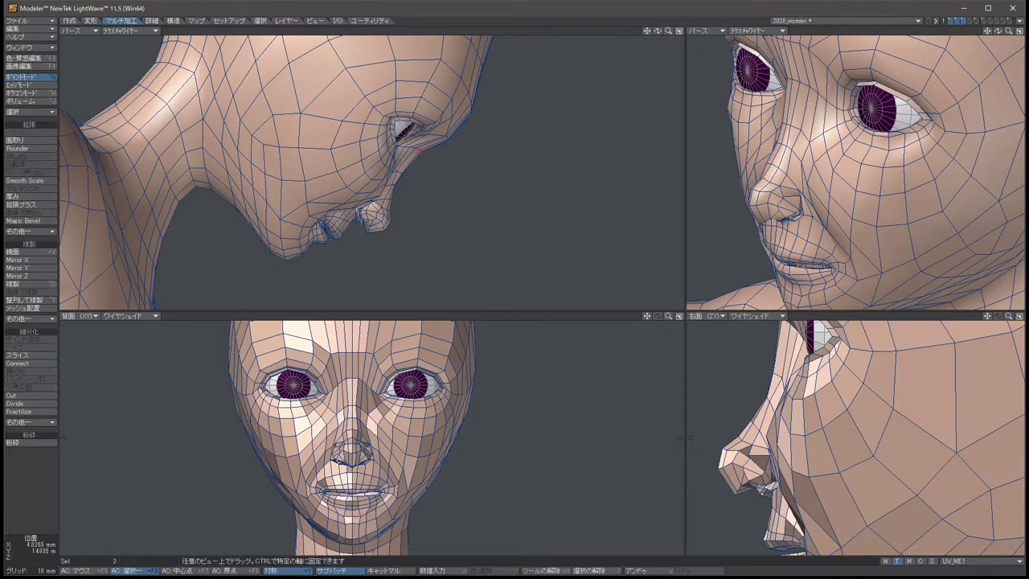
key("t")
key("space")
key("slash")
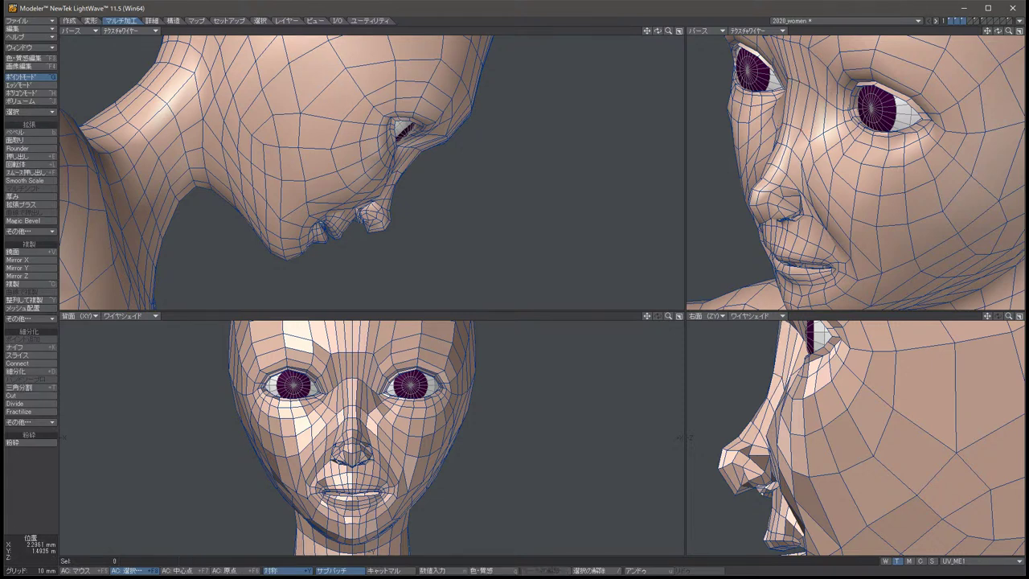
Lower the mirrored points beside the eye slightly.
key("u")
key("t")
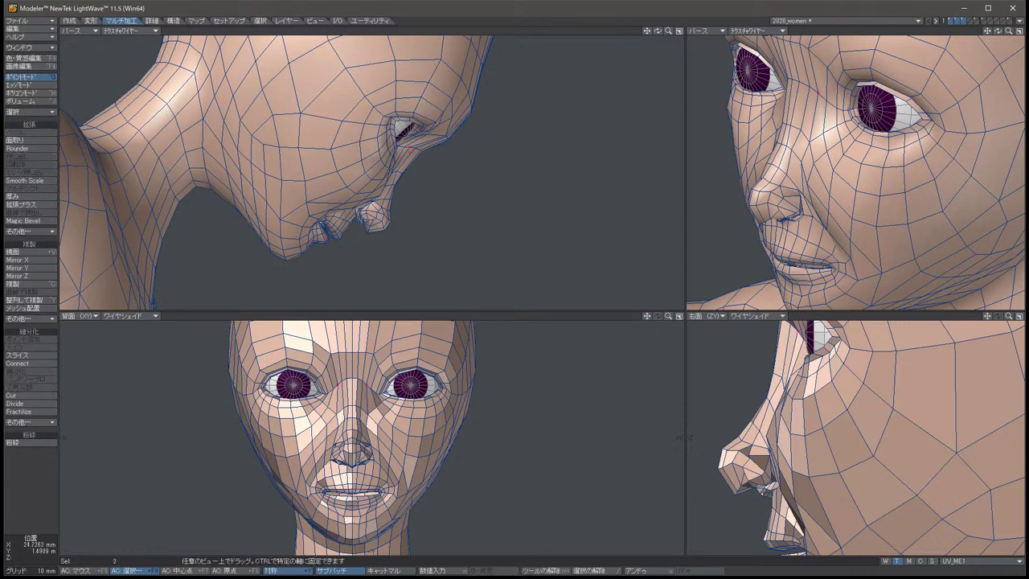
key("space")
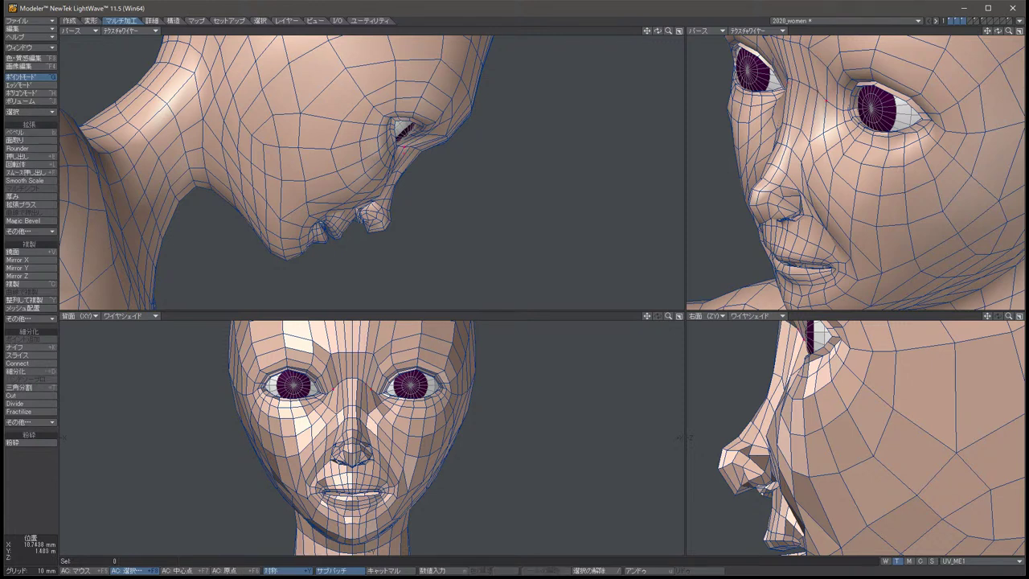
key("t")
left_click_drag(798, 329, 799, 338)
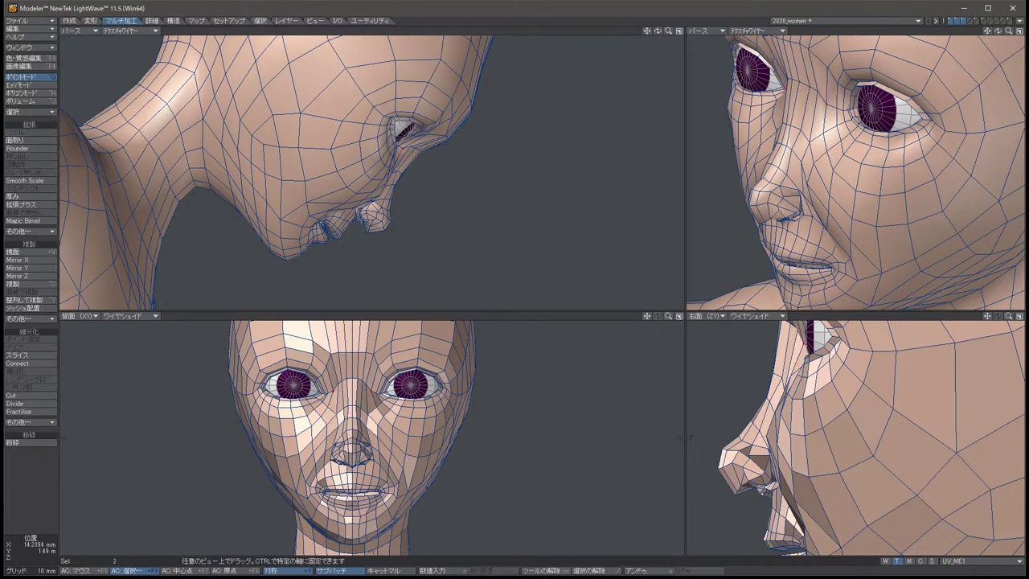
key("space")
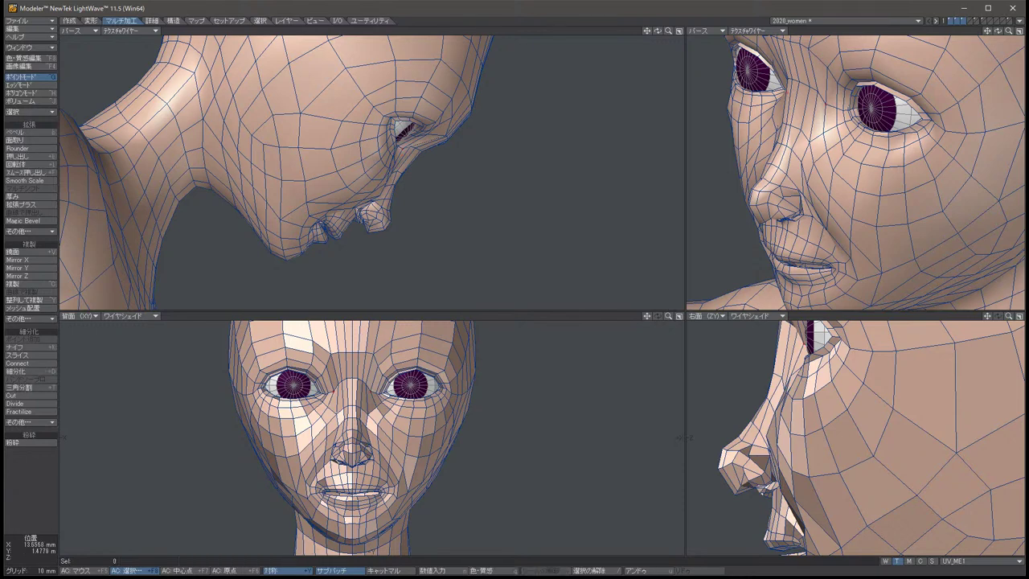
key("slash")
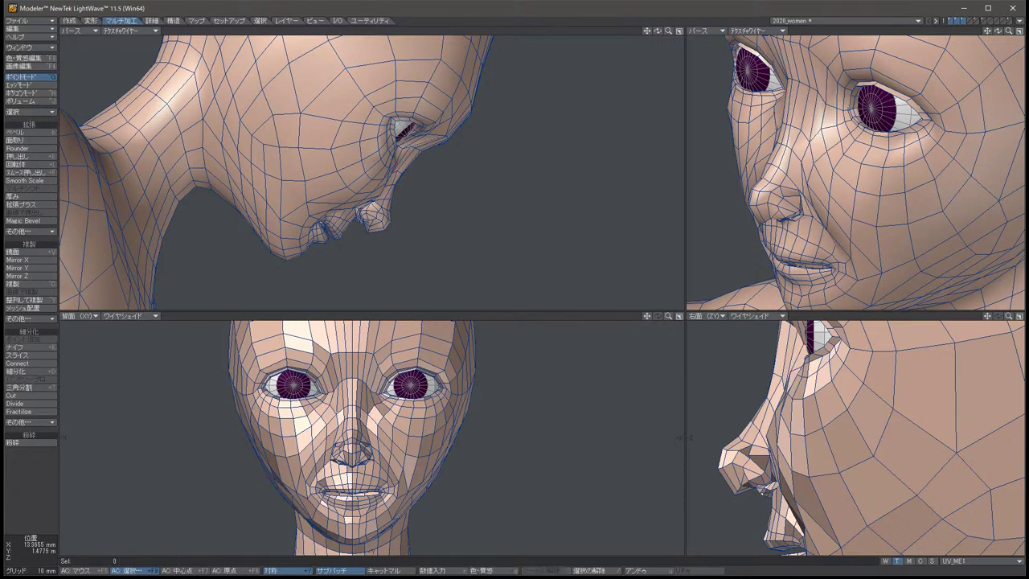
Push the mirrored pair beside the eye about 1.81 mm in depth.
left_click_drag(997, 31, 837, 71)
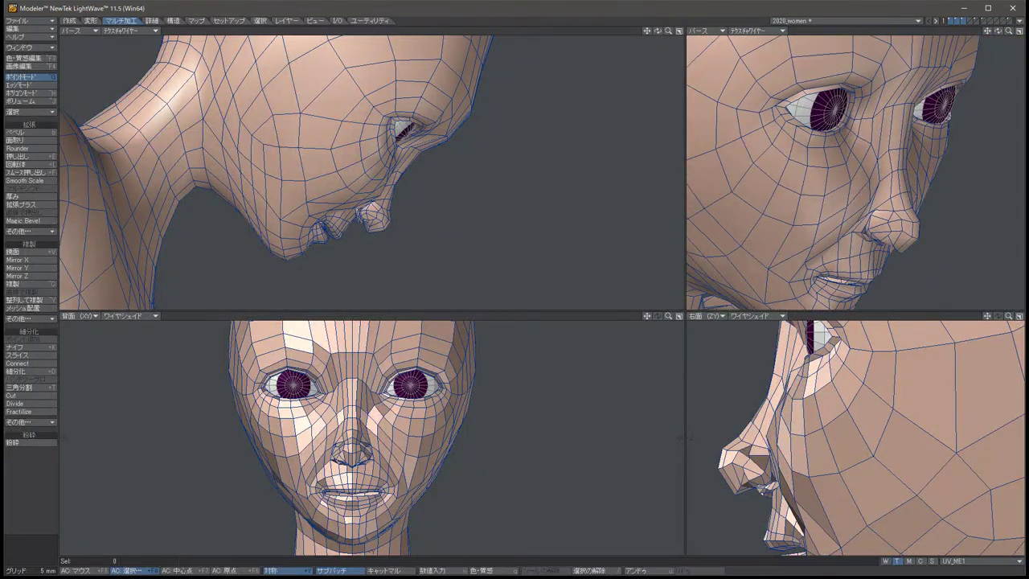
left_click(870, 143)
key("t")
left_click_drag(794, 371, 796, 372)
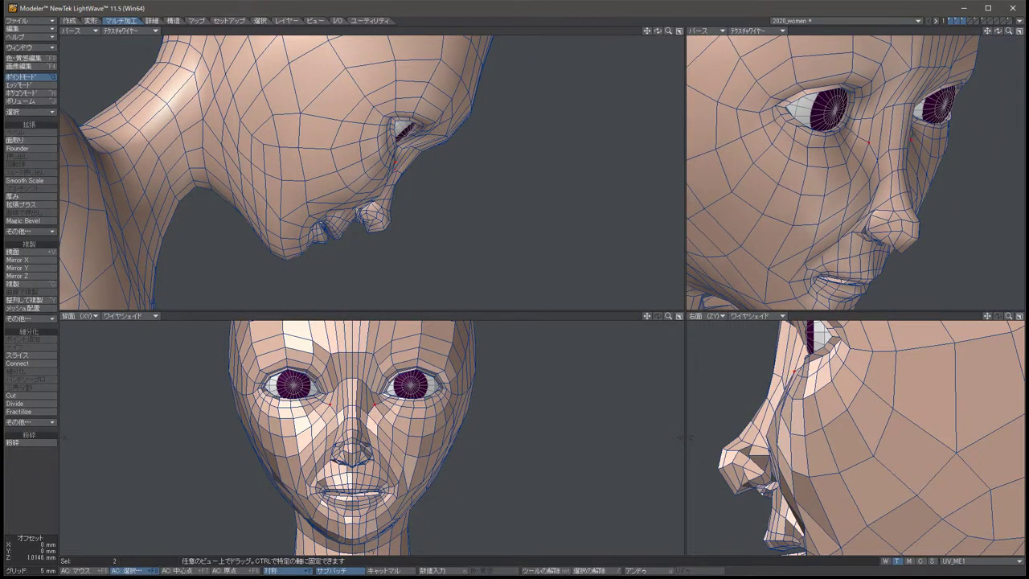
key("space")
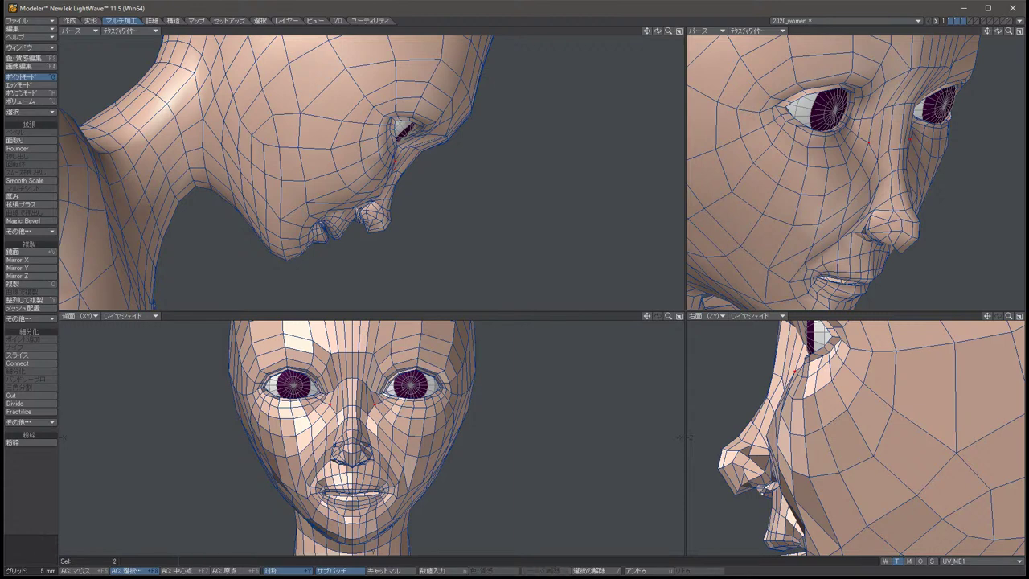
key("/")
left_click_drag(844, 161, 820, 149)
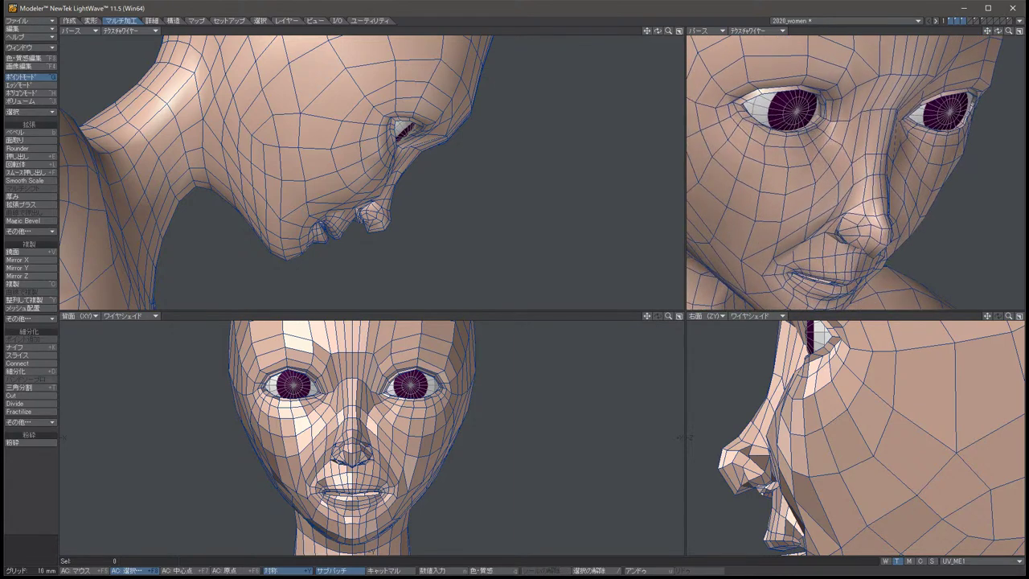
left_click_drag(362, 172, 281, 133)
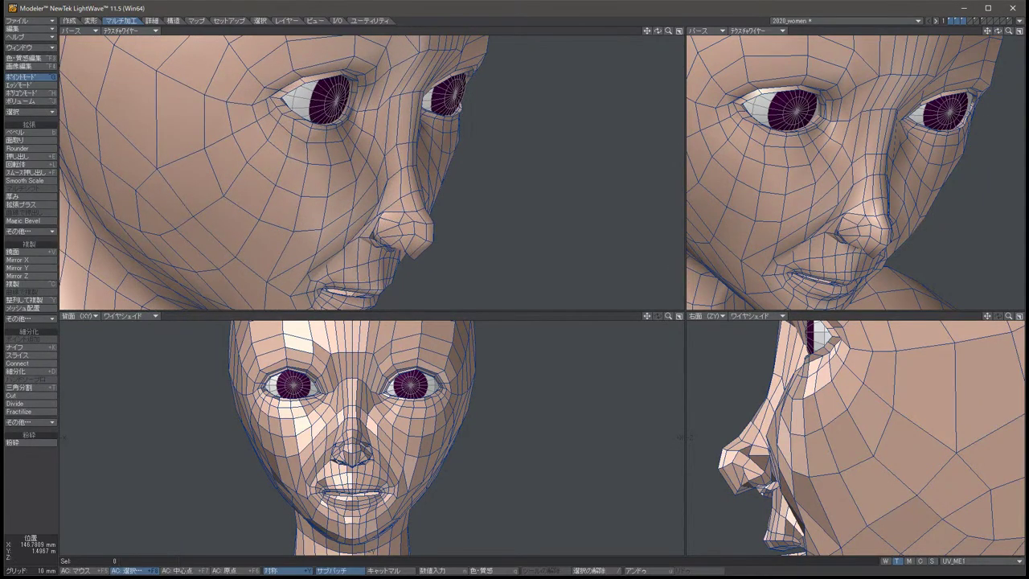
Zoom in on the nose and adjust points under the nose and at its base.
left_click_drag(852, 176, 828, 201)
left_click(850, 242)
key("t")
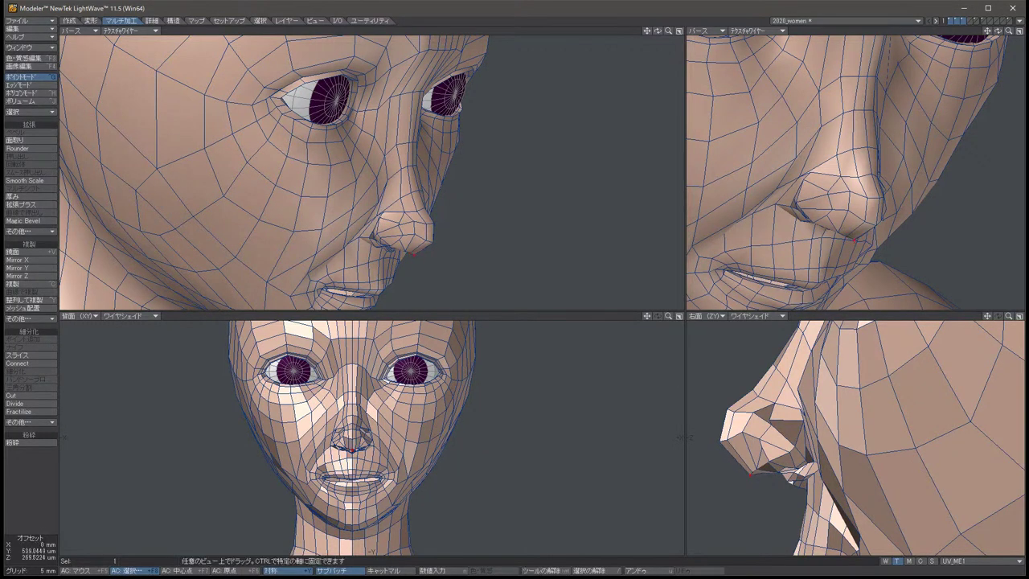
key("space")
key("slash")
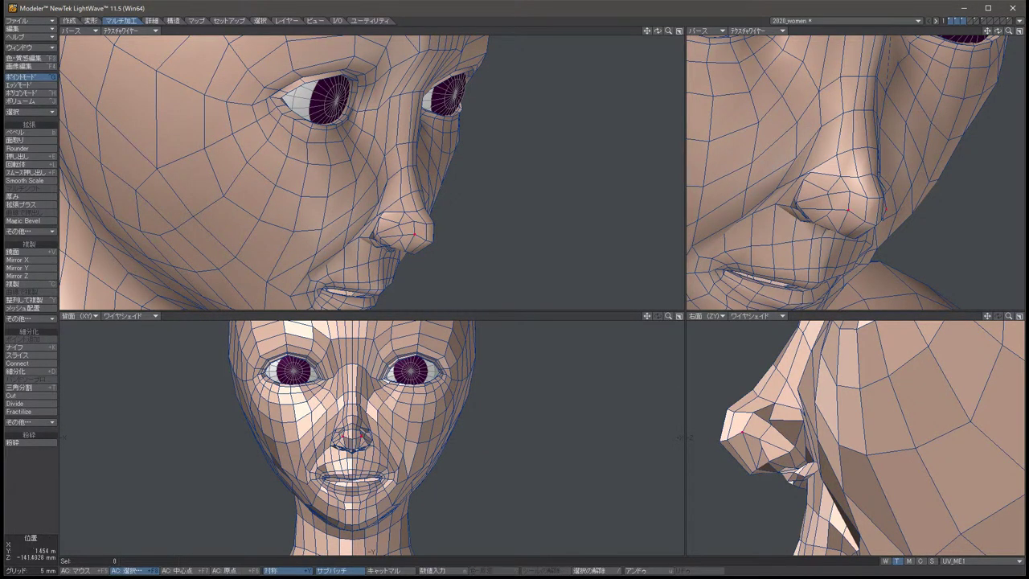
left_click(359, 432)
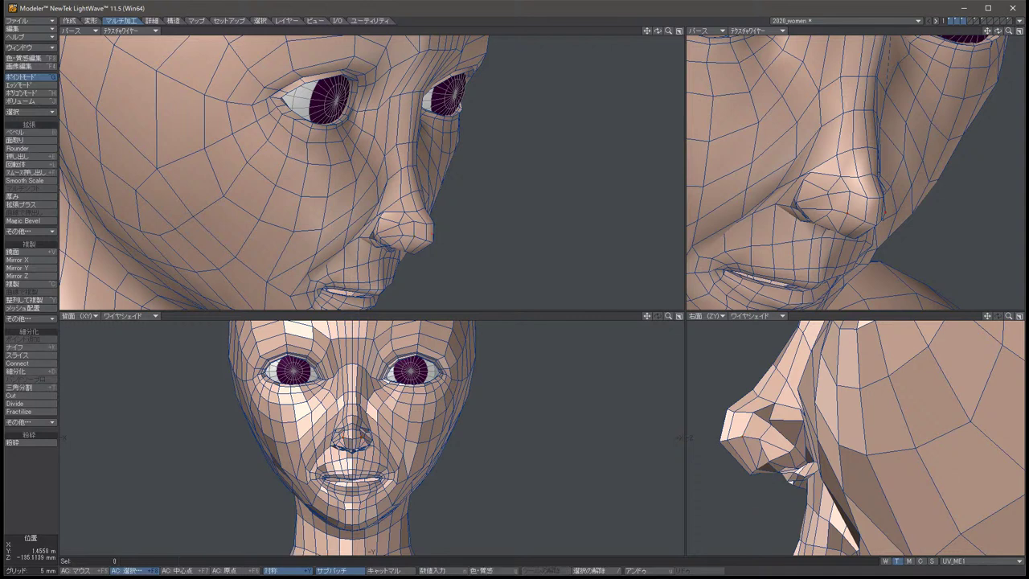
left_click(775, 418)
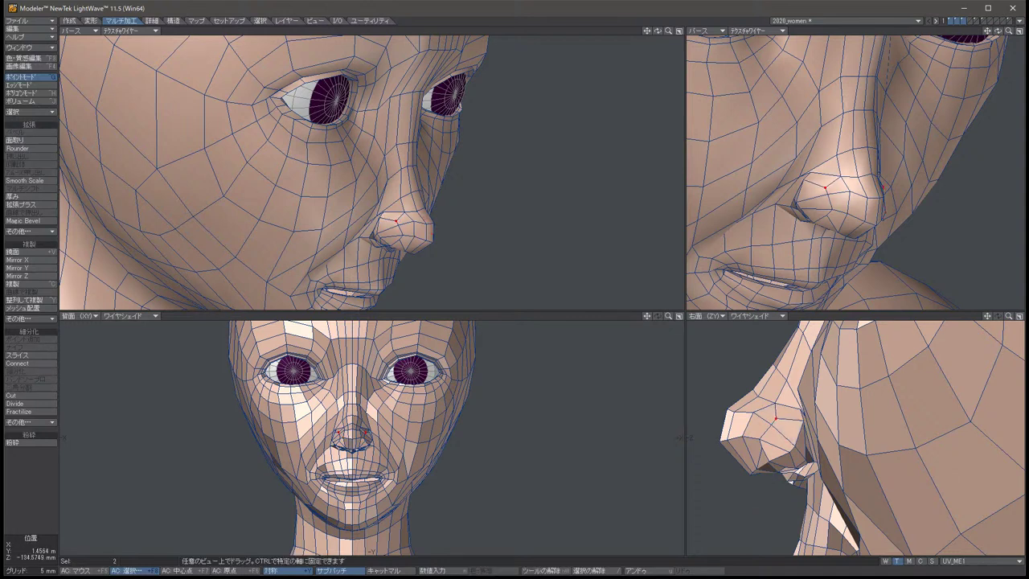
key("slash")
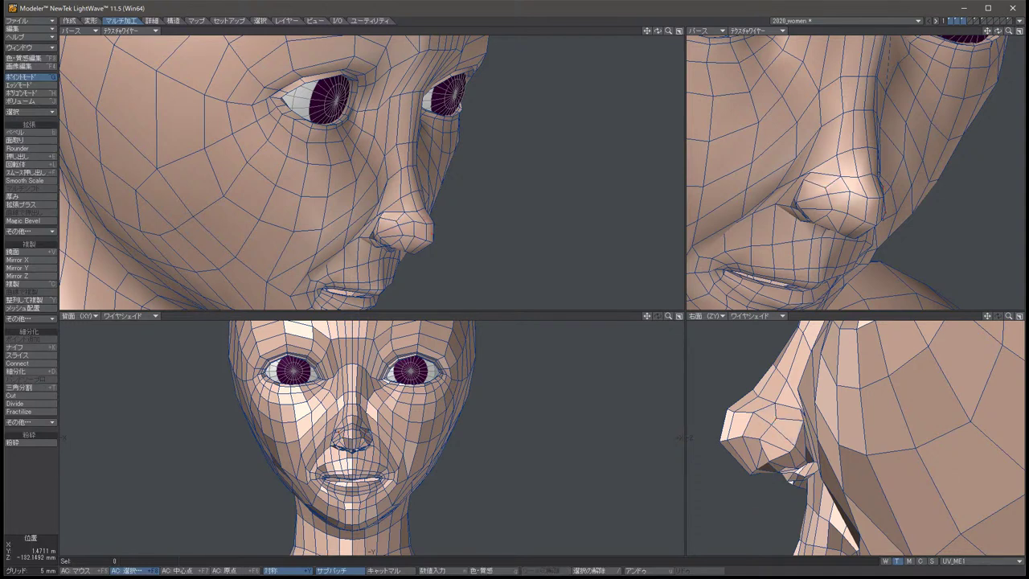
Move the nose-side point slightly left and down.
left_click(352, 399)
key("t")
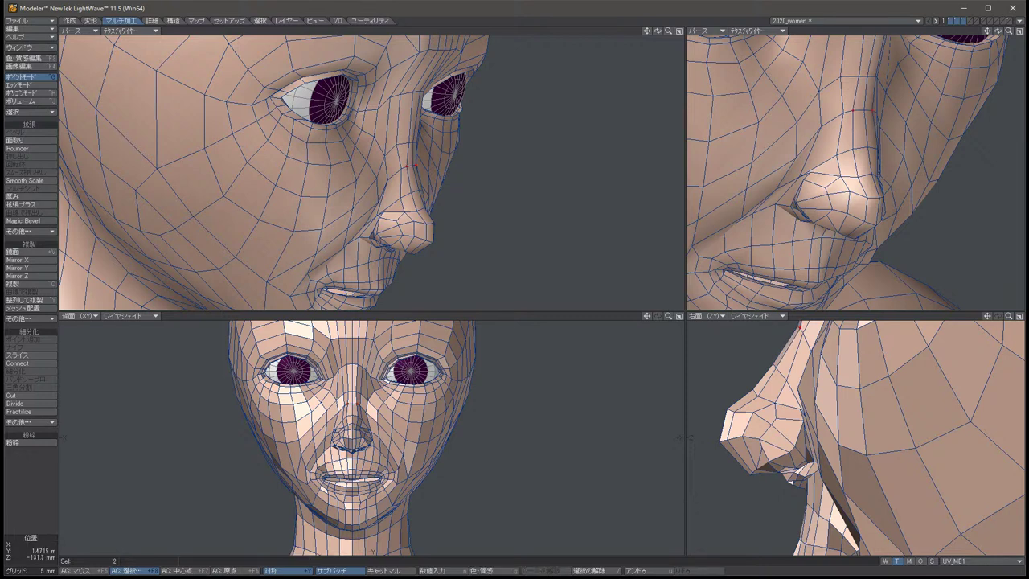
left_click_drag(352, 401, 344, 407)
key("space")
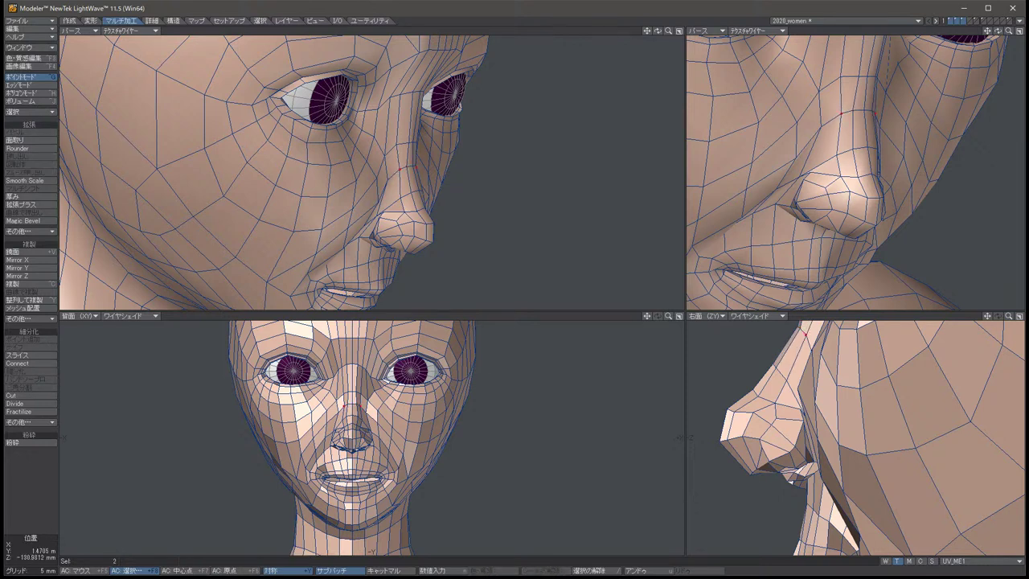
key("slash")
Draw the mirrored under-eye points slightly toward the centre.
key("Up")
key("Up")
key("Up")
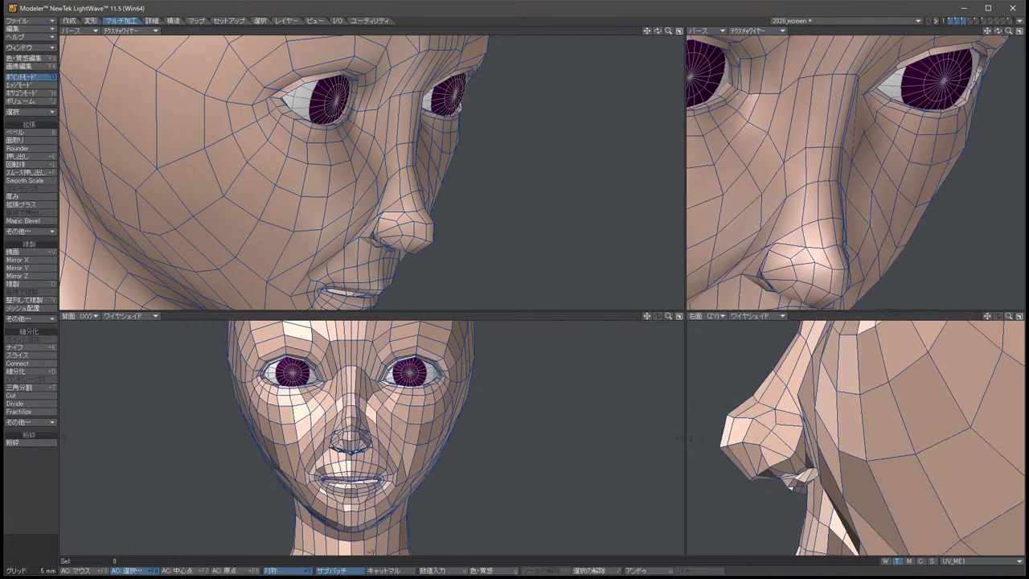
key("Up")
left_click(361, 128)
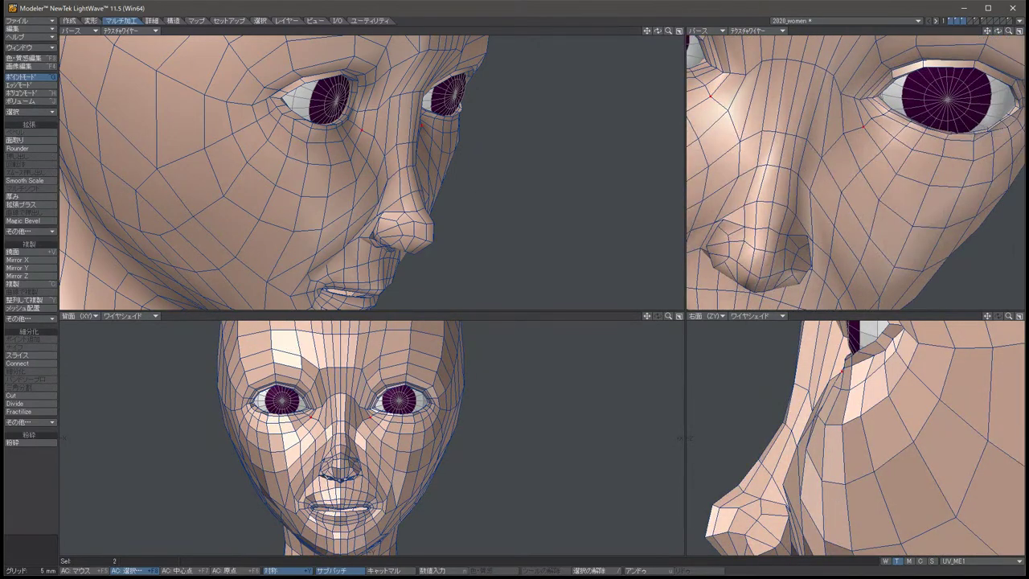
key("t")
left_click_drag(363, 129, 360, 126)
key("space")
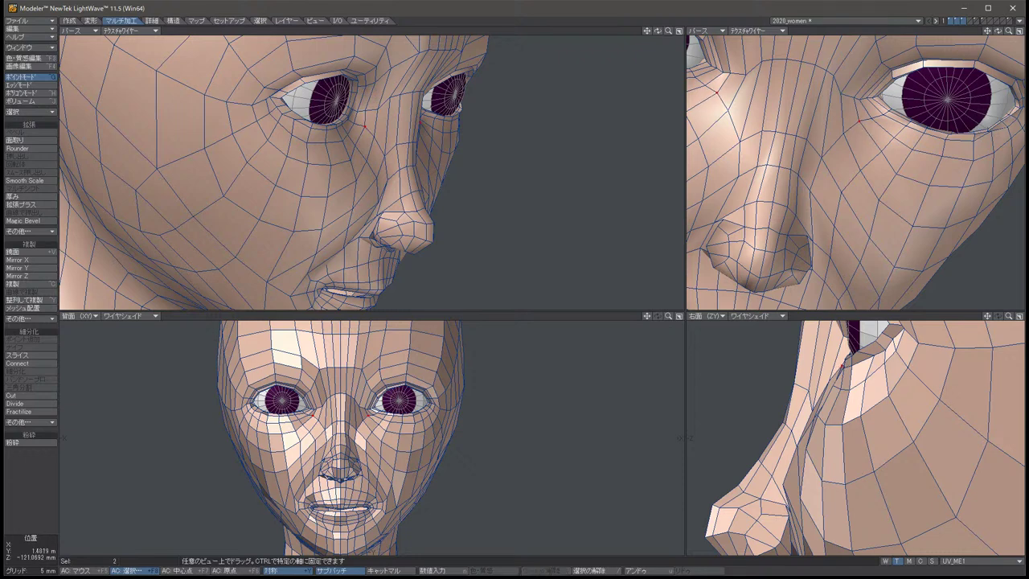
key("slash")
Push the under-eye points back about 2.7 mm.
key("Up")
key("Up")
key("Up")
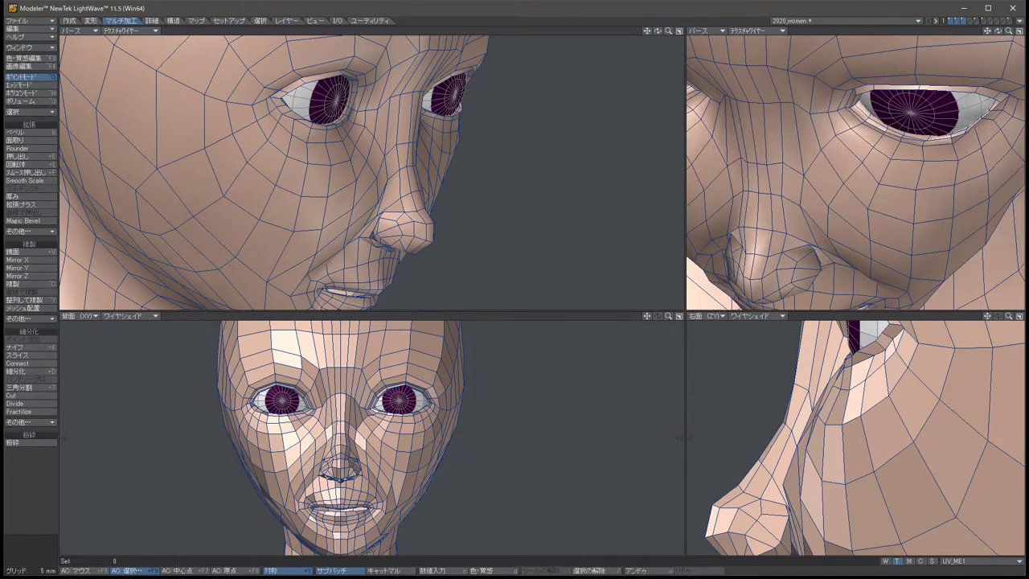
left_click(363, 127)
key("t")
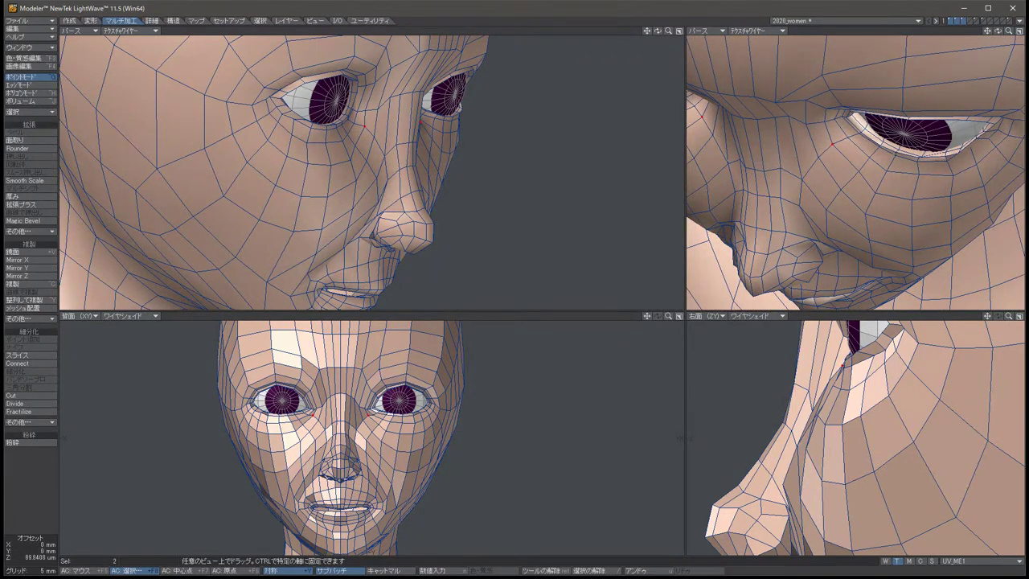
key("space")
key("slash")
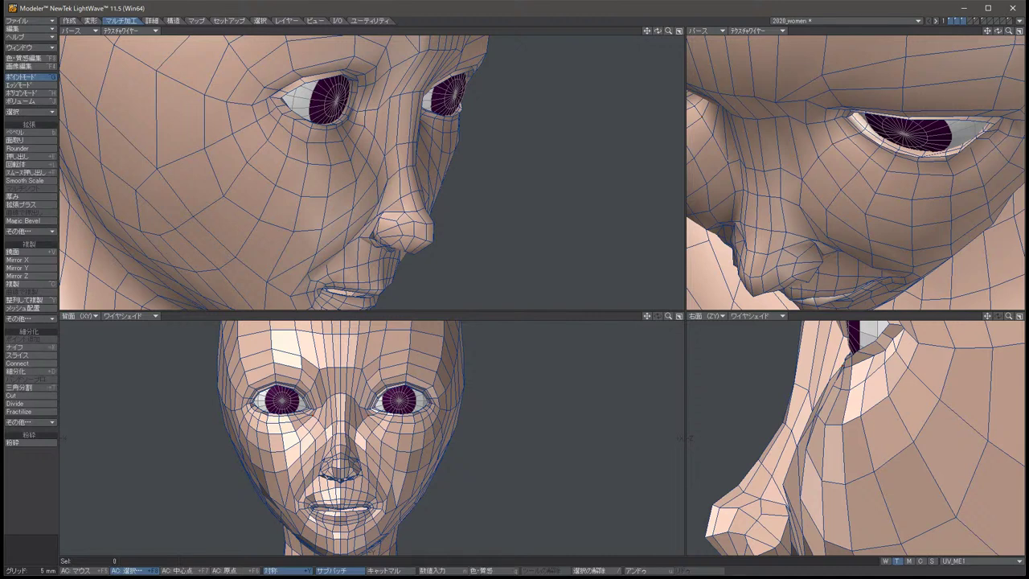
key("ctrl+z")
key("t")
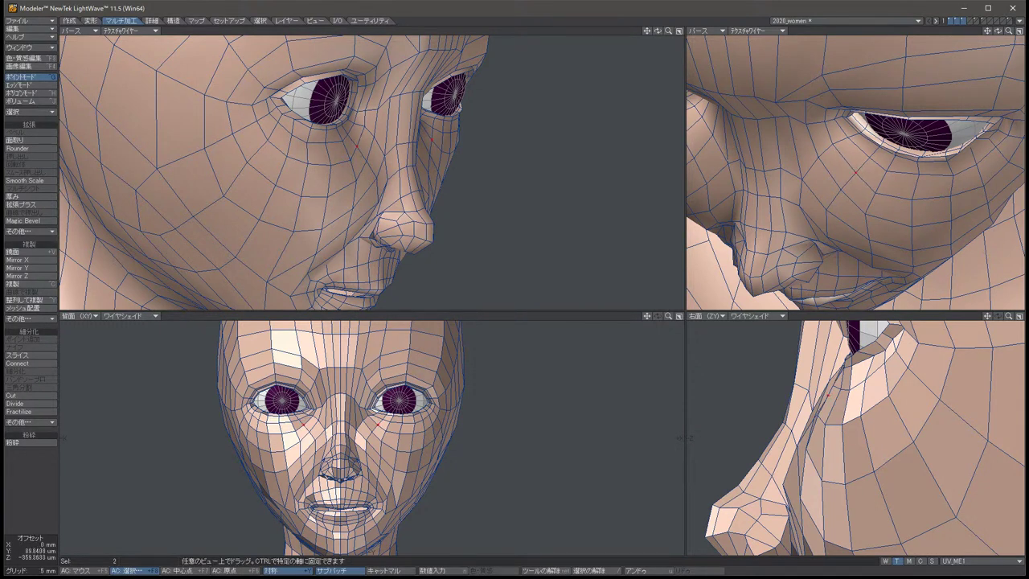
key("space")
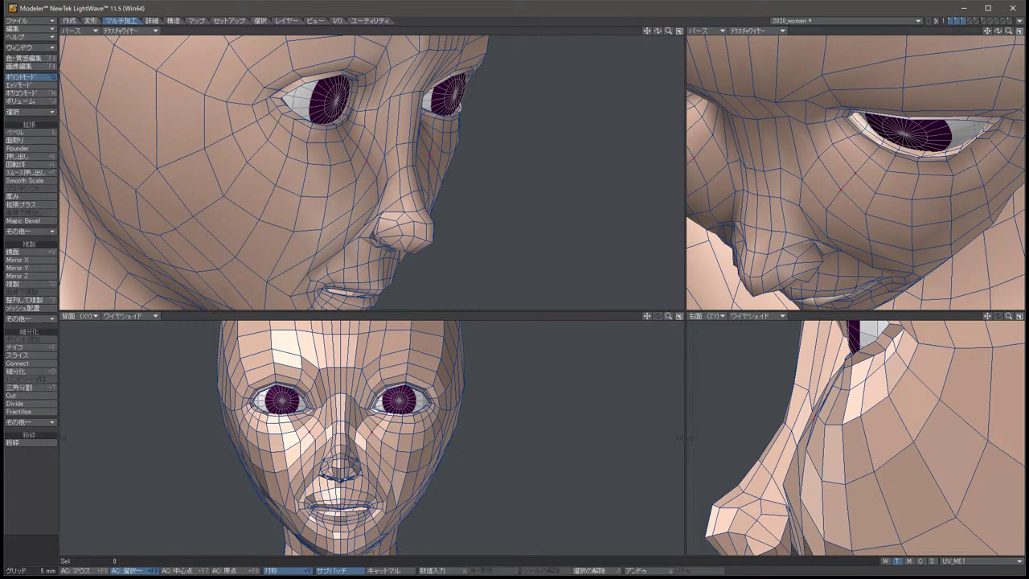
key("t")
left_click_drag(813, 418, 810, 417)
key("space")
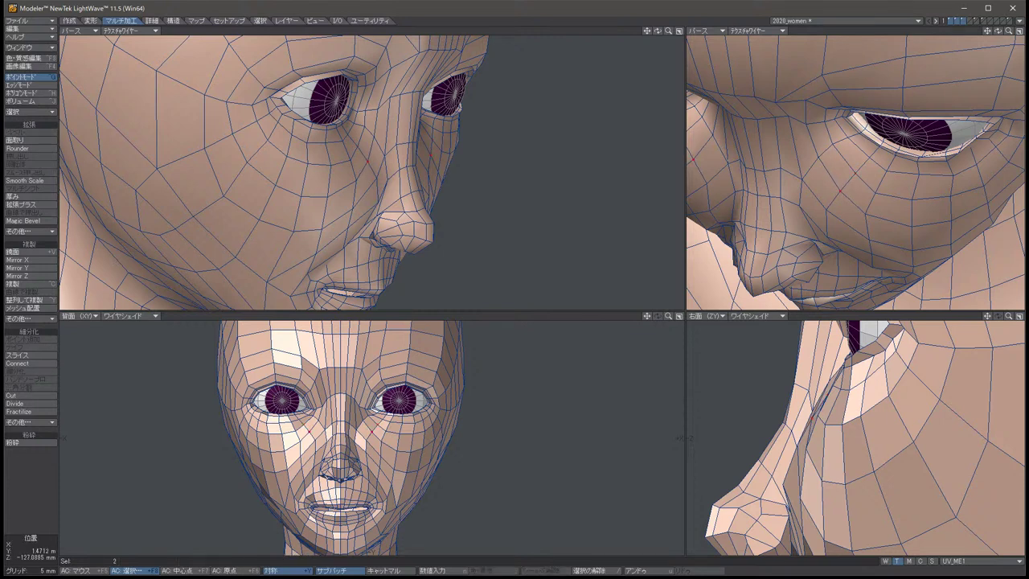
key("slash")
Shift the symmetric profile point pair a little lower and deeper in the Right view.
key("t")
left_click_drag(810, 418, 807, 421)
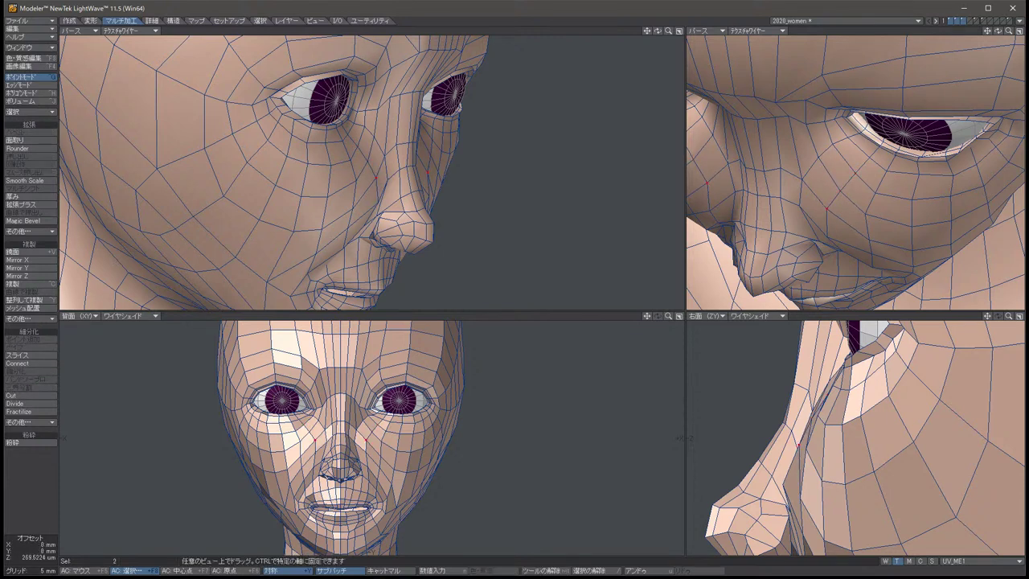
key("space")
left_click(786, 483)
key("t")
left_click_drag(787, 482, 804, 537)
key("space")
key("/")
left_click_drag(852, 173, 759, 96, "alt")
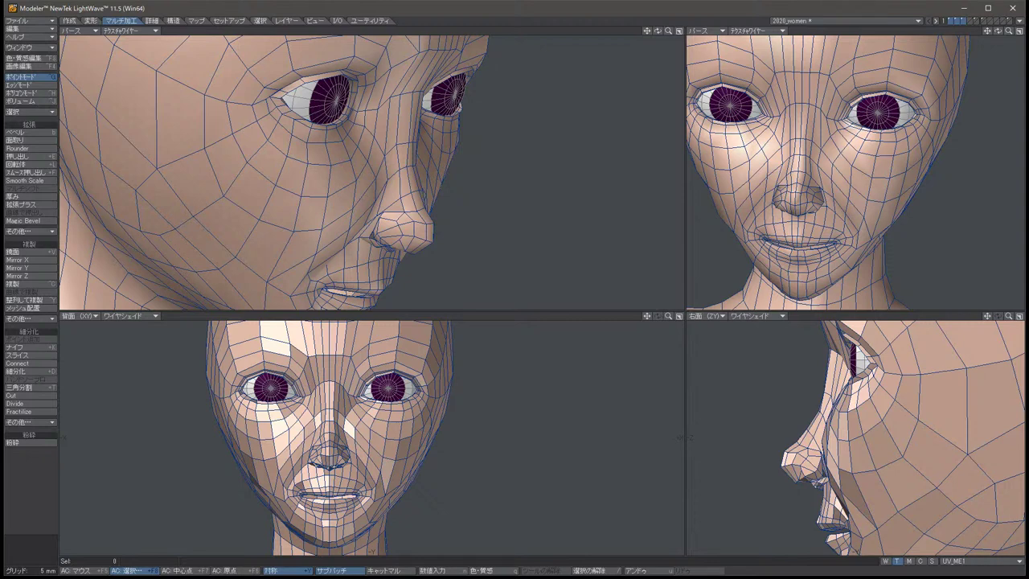
Lower the pair of lower-eyelid points slightly and nudge one of them again.
left_click_drag(759, 96, 784, 121, "alt")
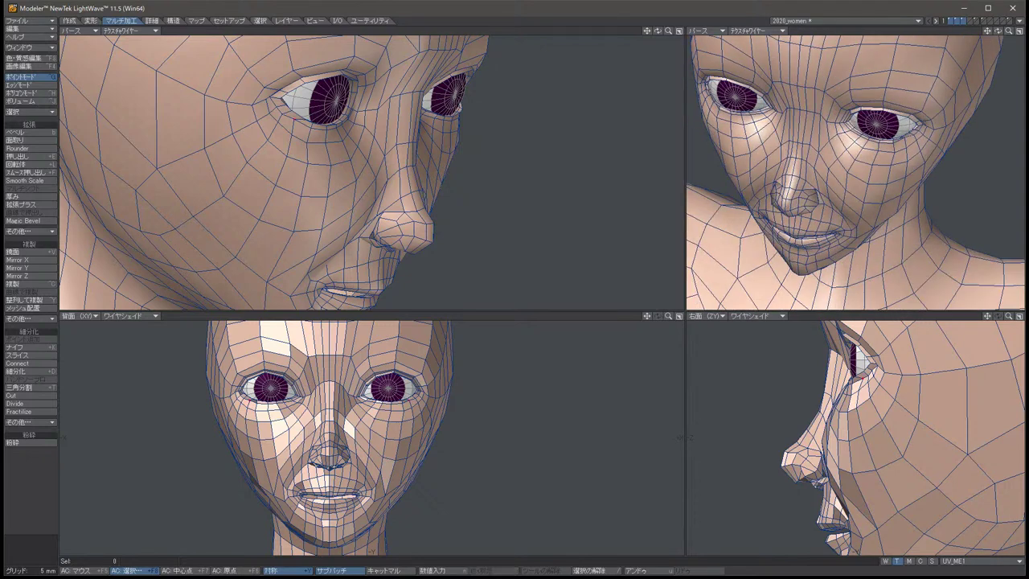
key("ctrl+z")
scroll(406, 403, "up", 4)
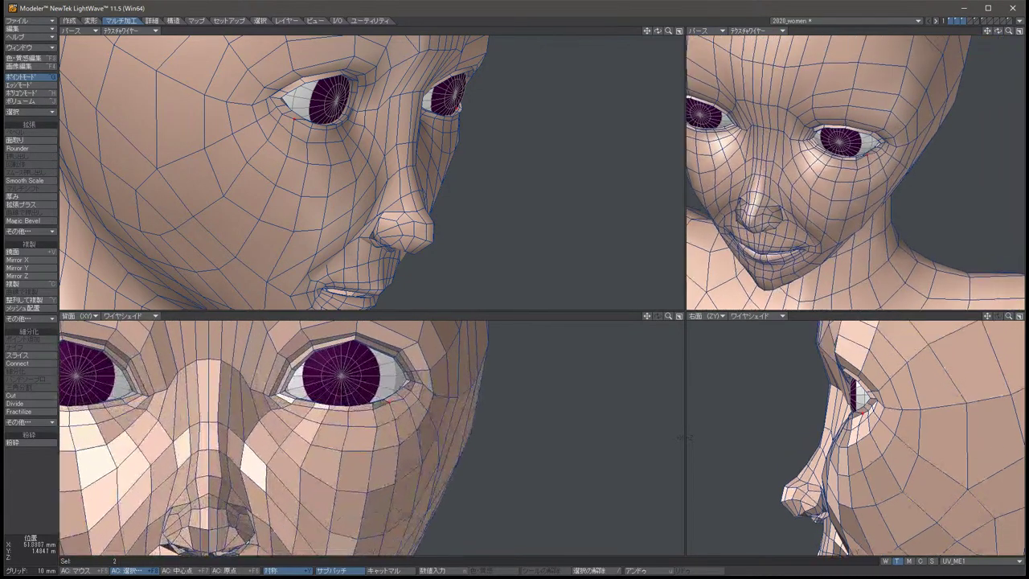
key("t")
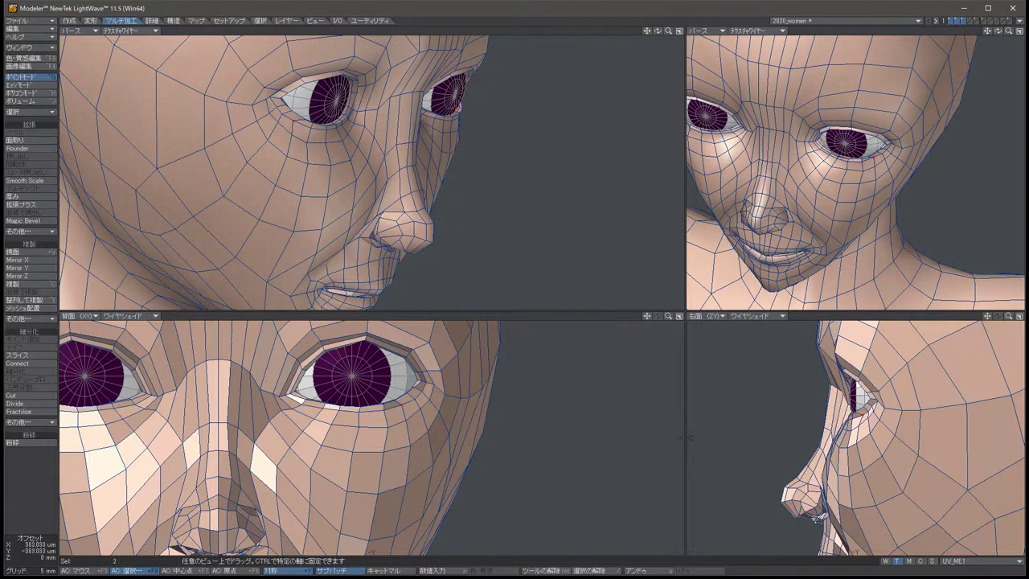
left_click_drag(396, 404, 395, 407)
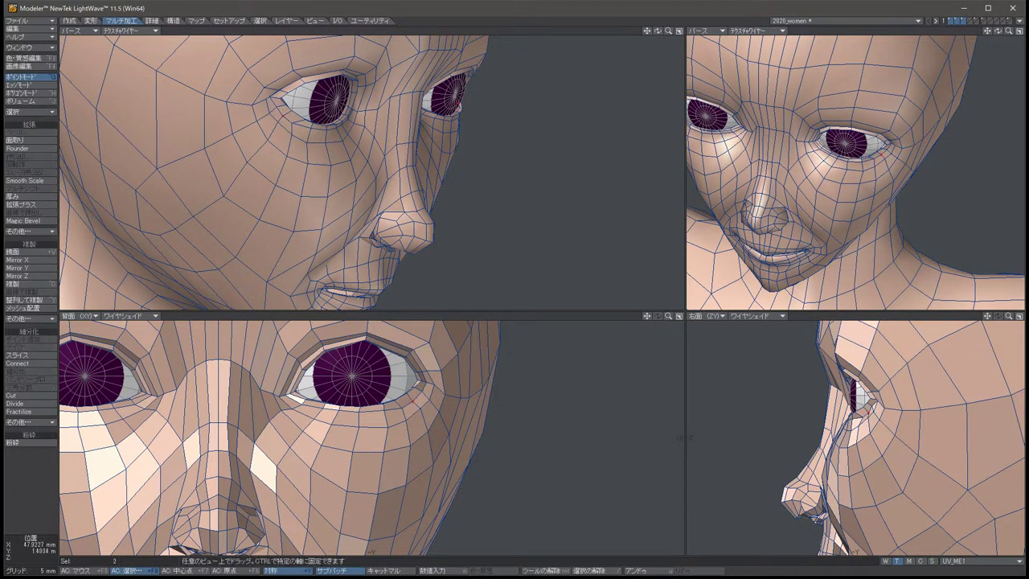
left_click_drag(413, 401, 418, 395)
key("/")
Zoom in on the eye and shift the two outer eye-corner points slightly.
key("Left")
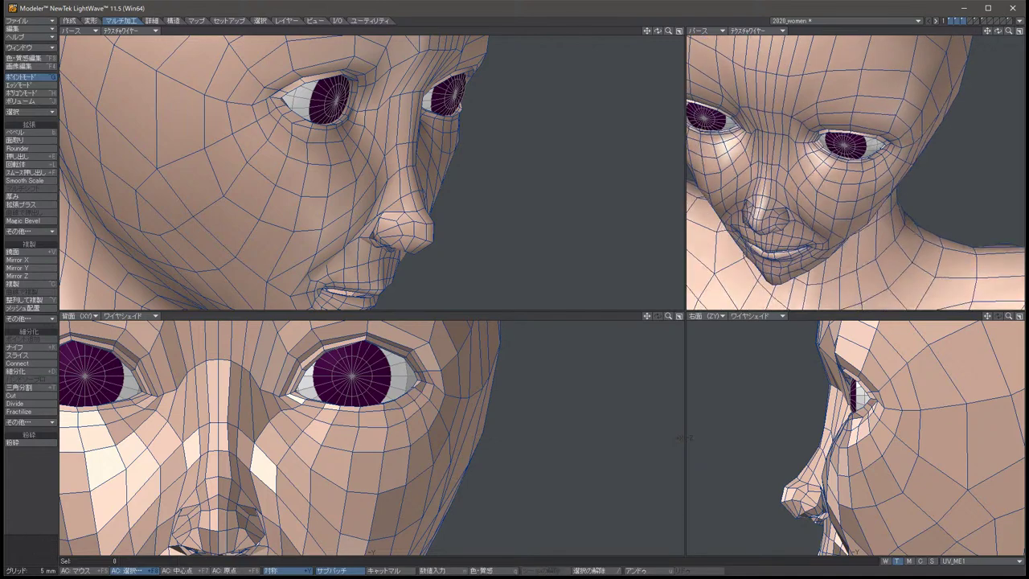
key("period")
key("period")
key("period")
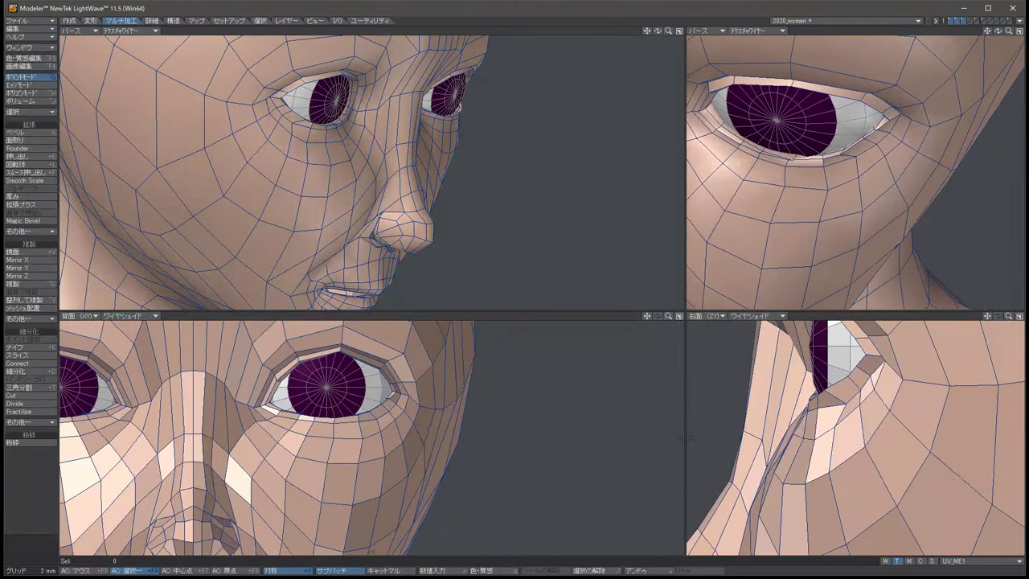
key("Left")
key("Left")
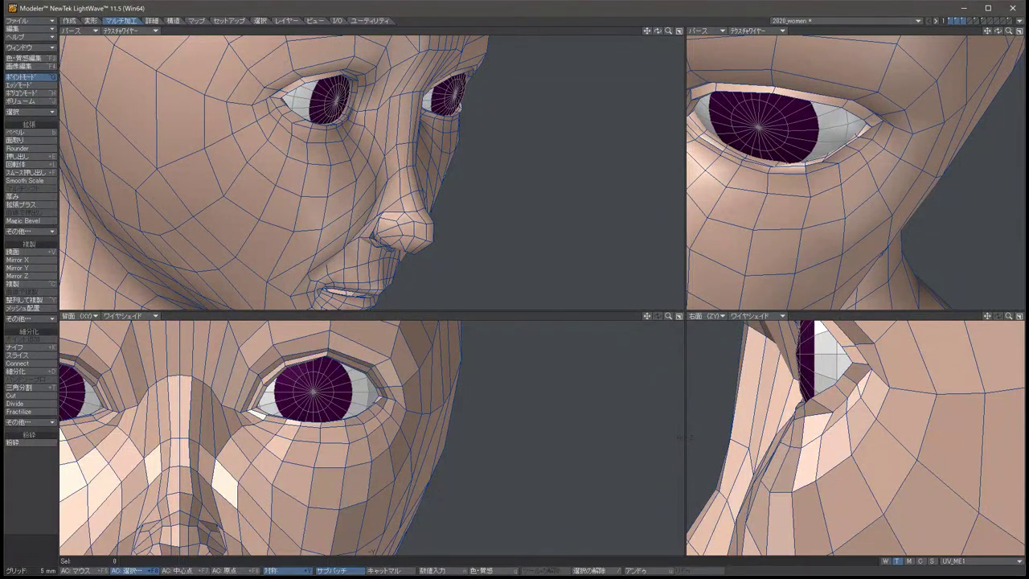
left_click(846, 144)
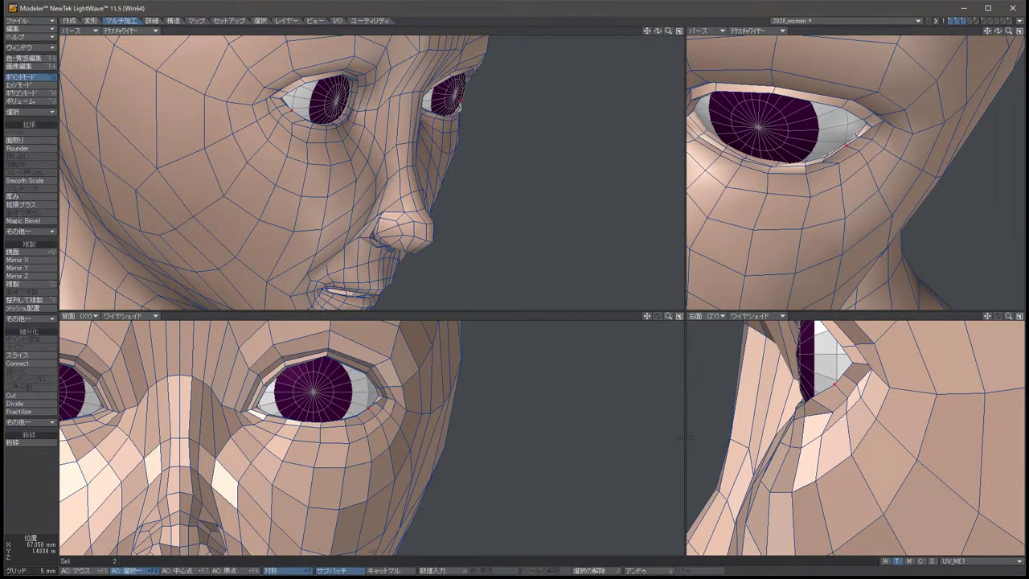
key("slash")
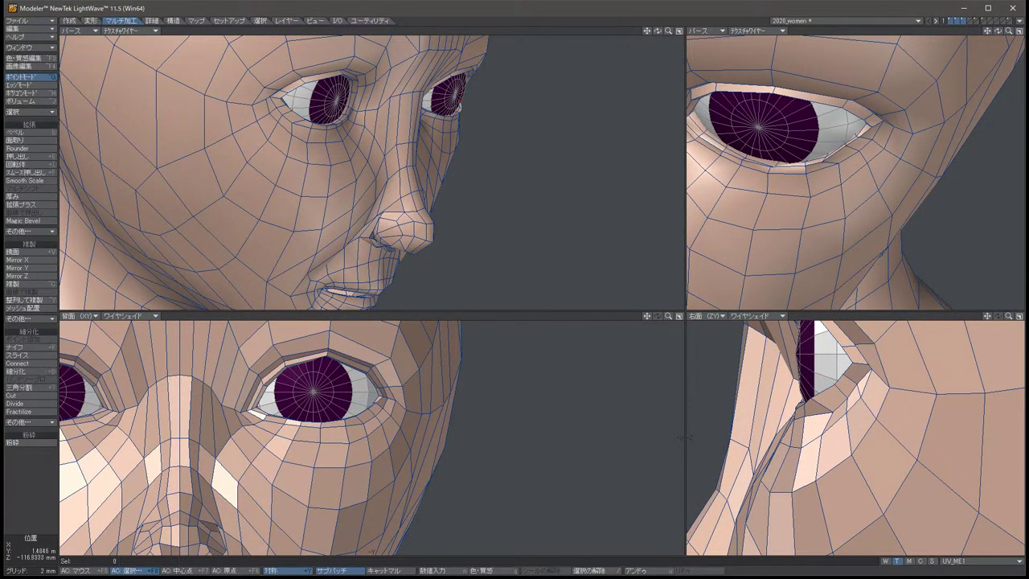
key("t")
left_click_drag(685, 438, 684, 439)
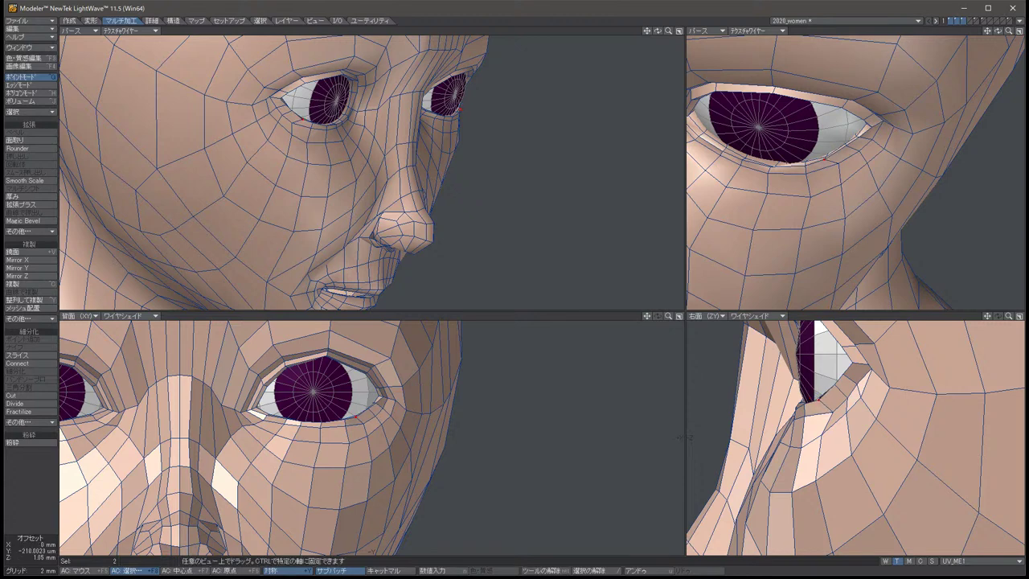
key("space")
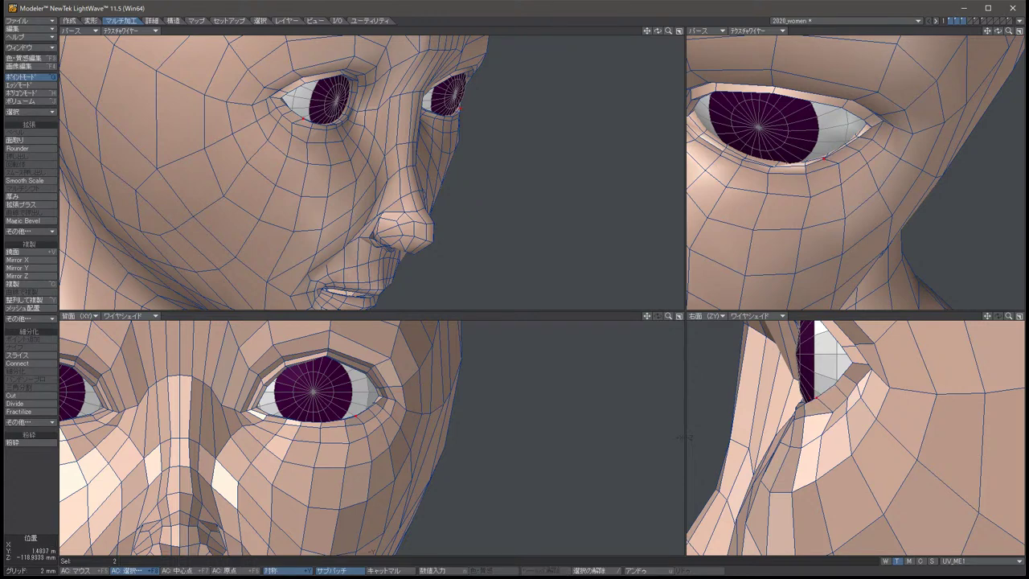
key("slash")
From a higher viewing angle, reselect the pair of eye points and nudge them slightly.
key("alt+Up")
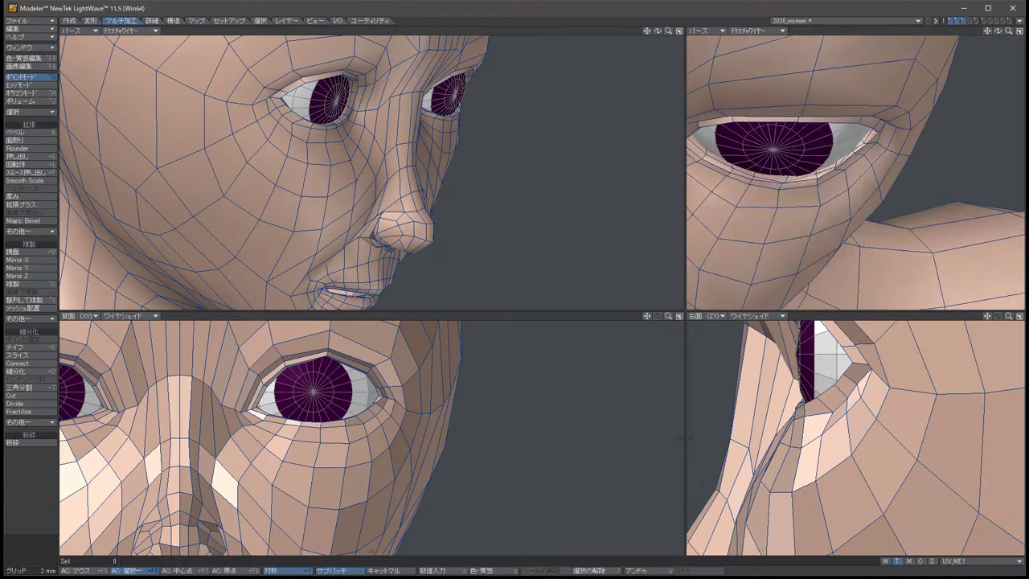
key("u")
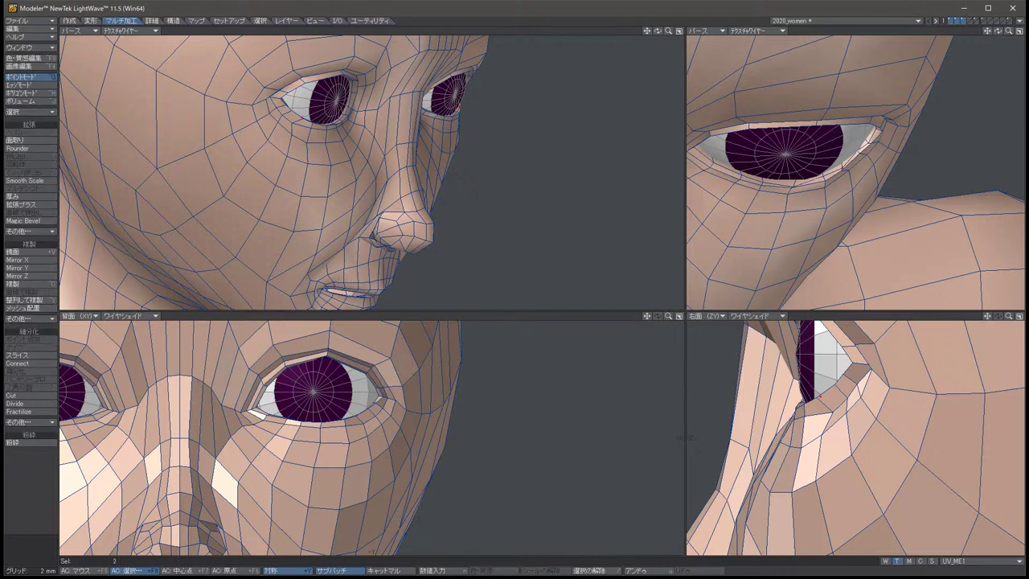
key("t")
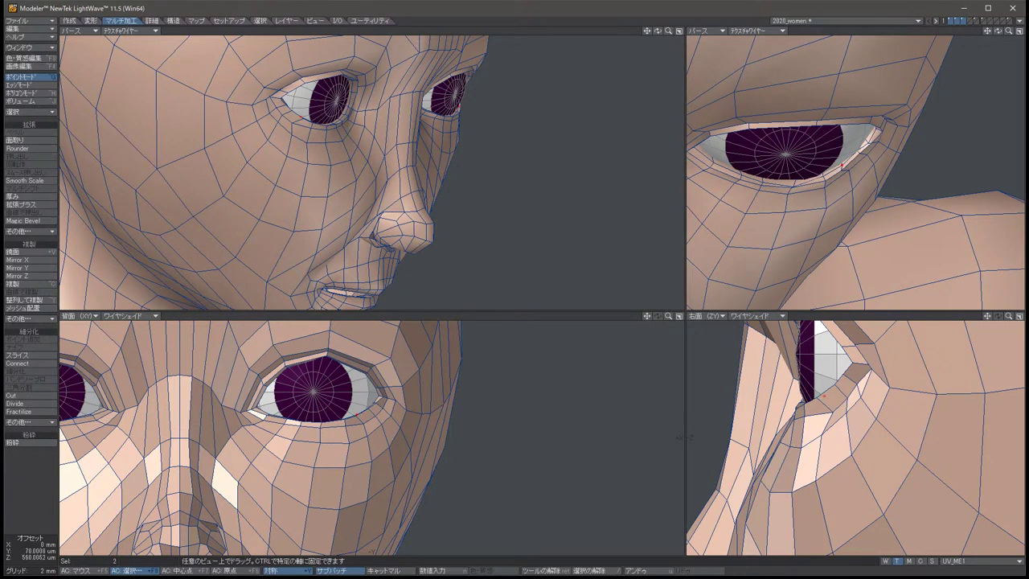
key("space")
key("slash")
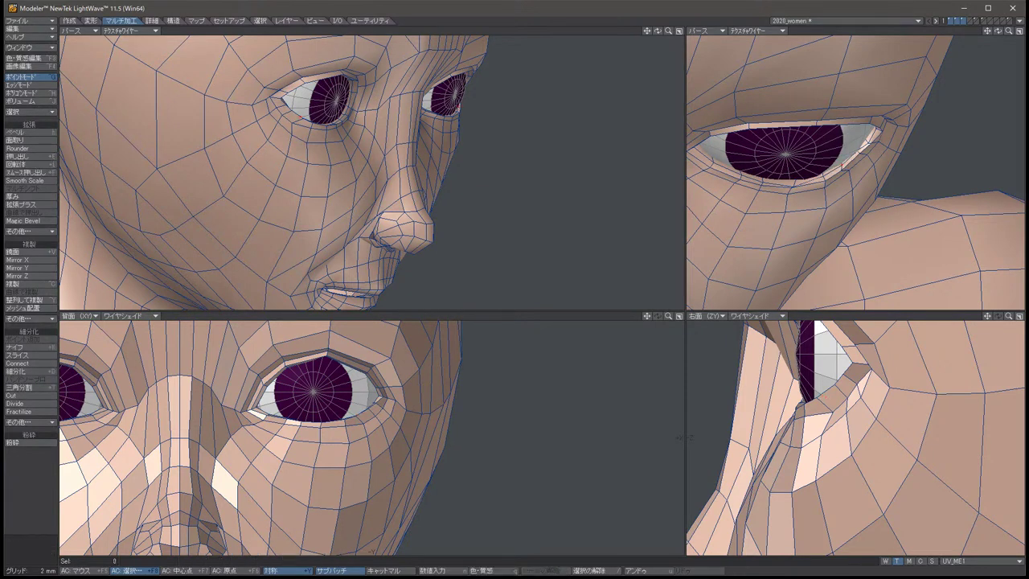
Lift the lower-eyelid points slightly with Move.
key("alt+Up")
key("alt+Up")
key("alt+Up")
key("alt+Up")
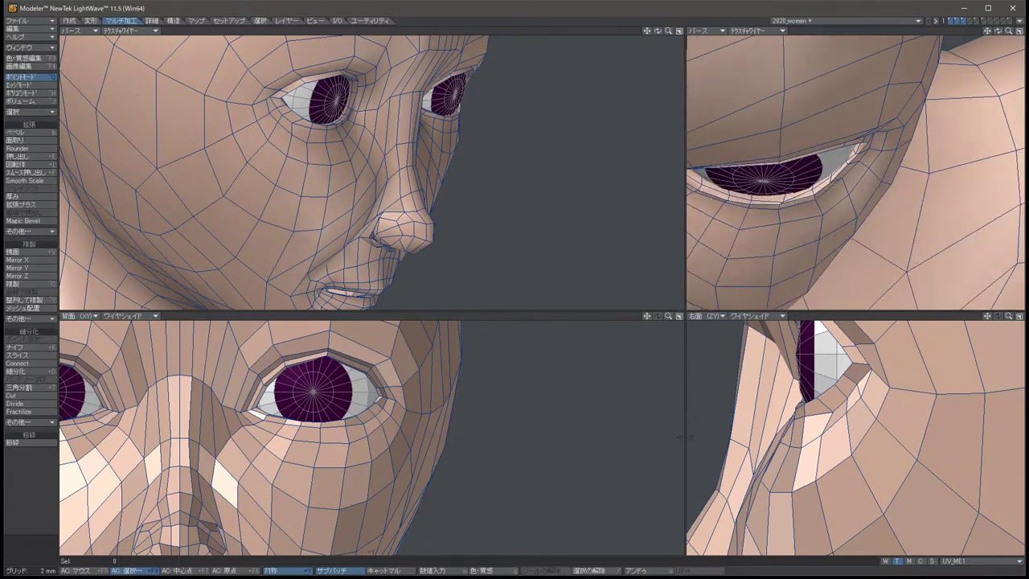
key("u")
key("t")
left_click_drag(684, 437, 683, 436)
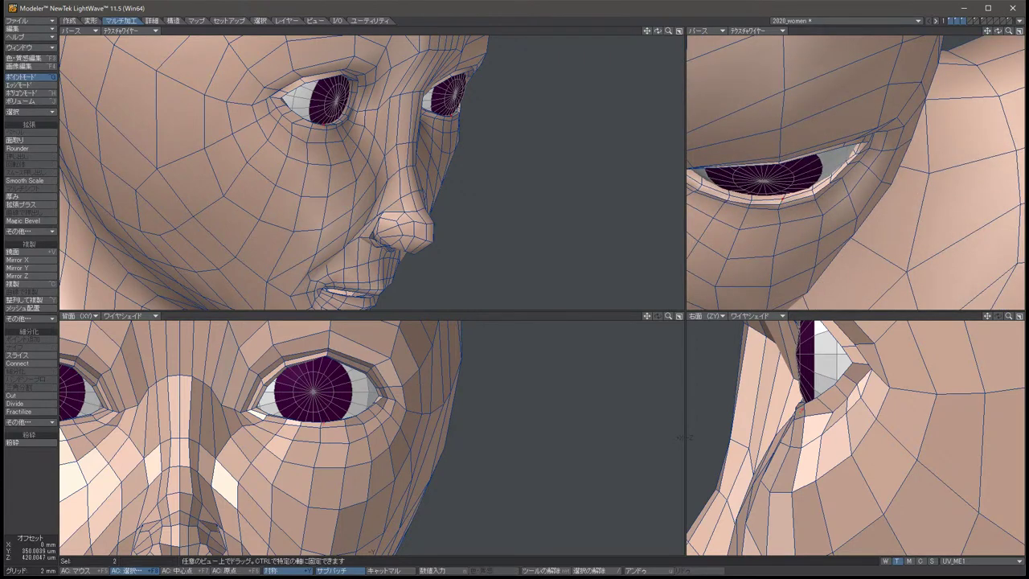
key("space")
key("slash")
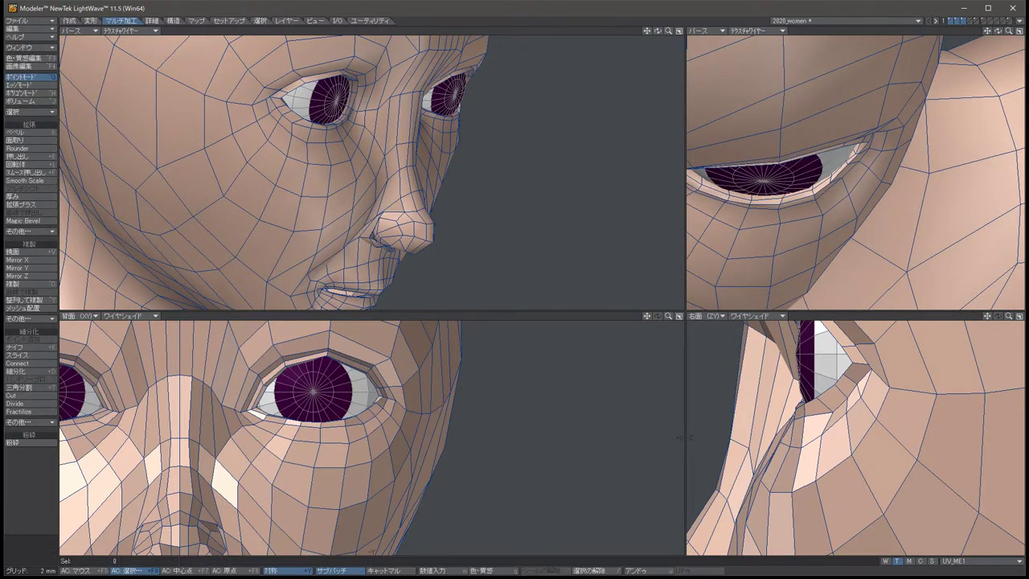
Push the two eye-corner points slightly in depth and check the result.
key("alt+Down")
key("alt+Down")
key("ctrl+z")
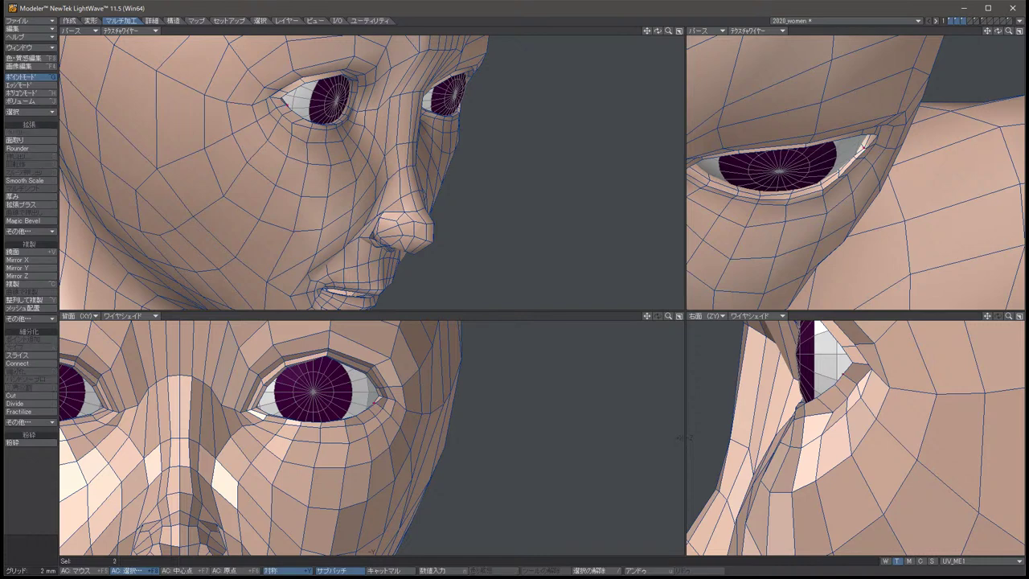
key("t")
left_click_drag(684, 437, 684, 436)
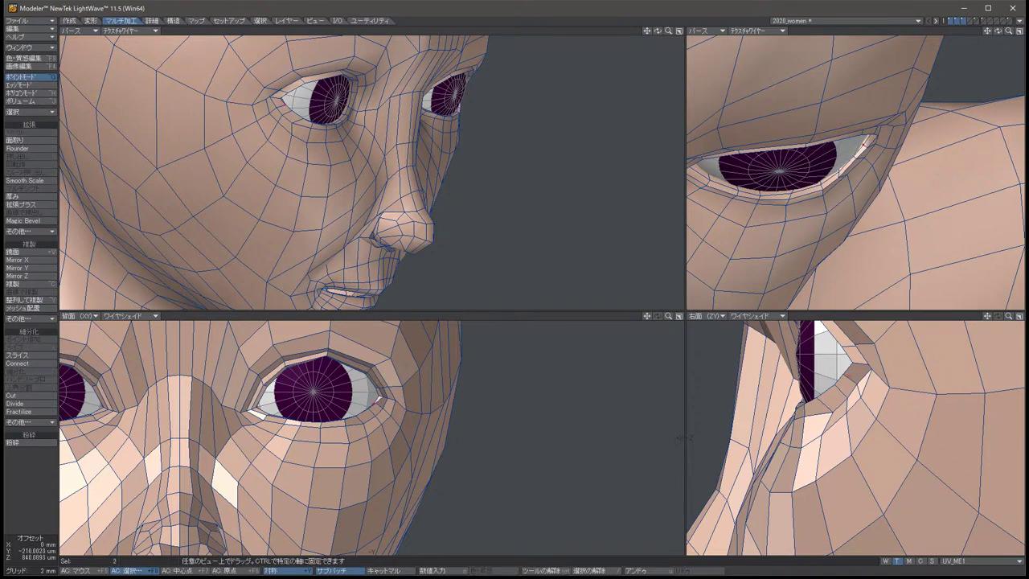
key("space")
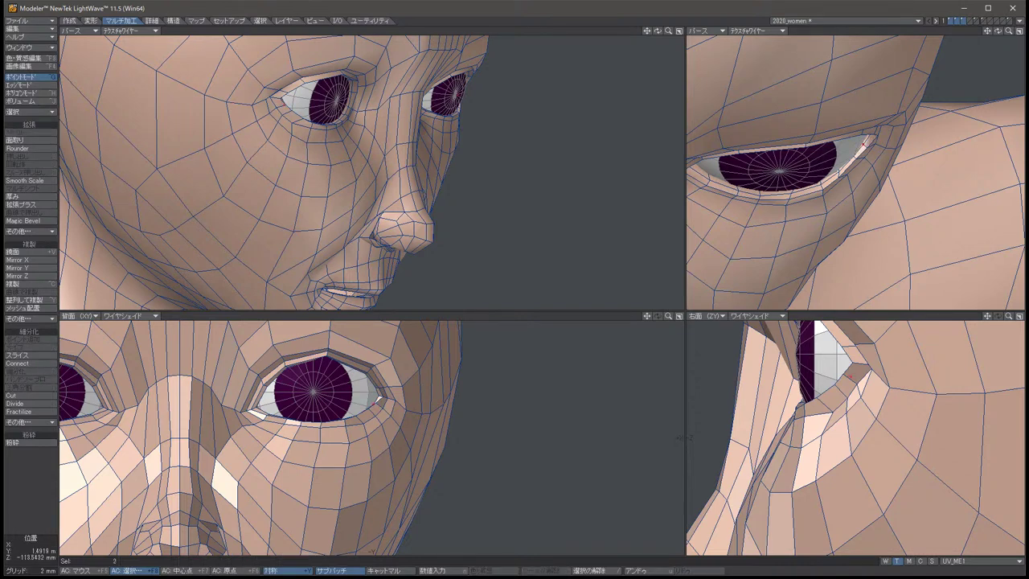
key("alt+Down")
key("alt+Down")
key("alt+Down")
key("alt+Down")
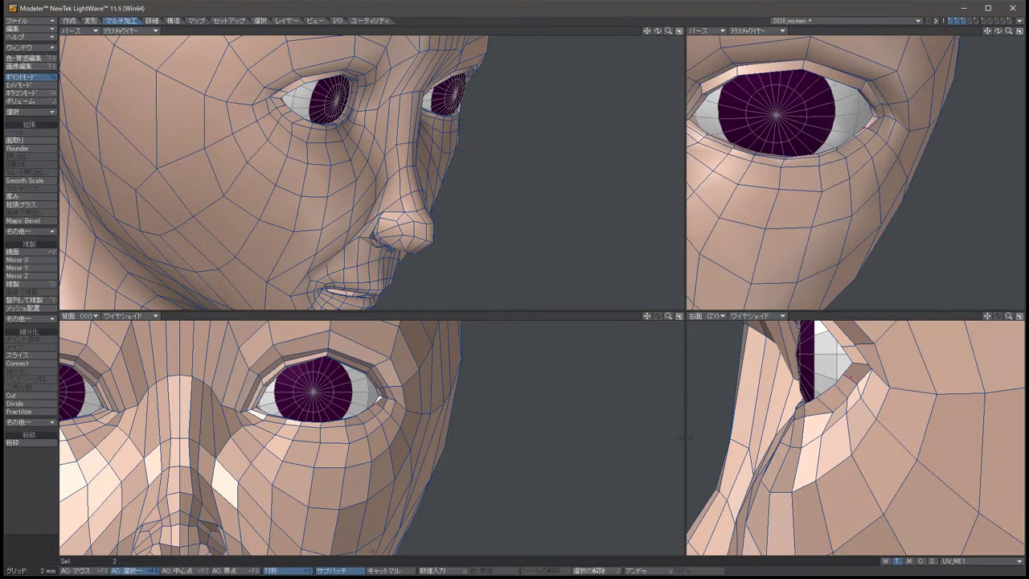
key("slash")
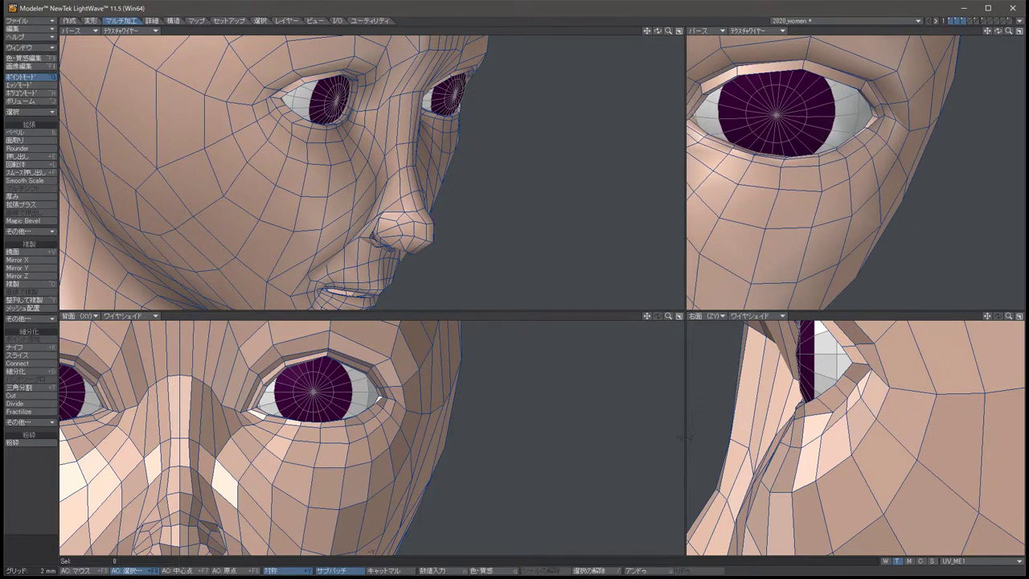
Expand the selection to more eye-corner points, adjust them, and deselect.
key("alt+Down")
key("alt+Down")
key("alt+Down")
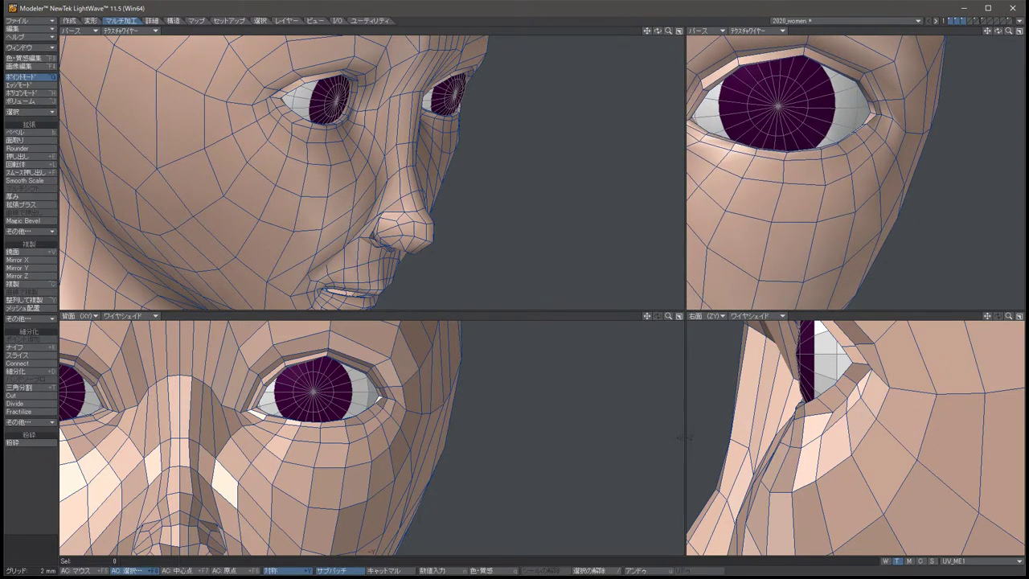
key("t")
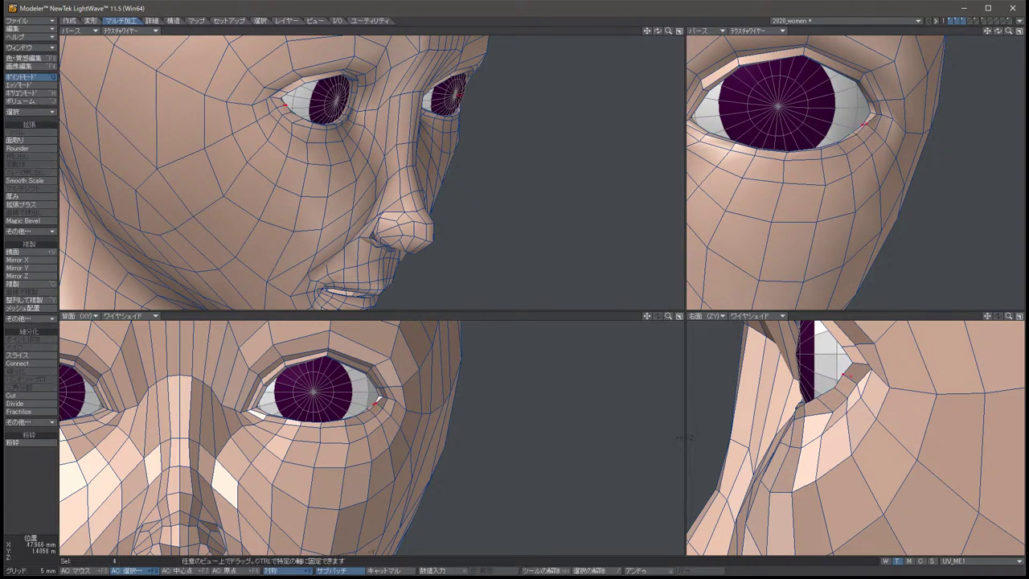
key("shift+bracketright")
key("space")
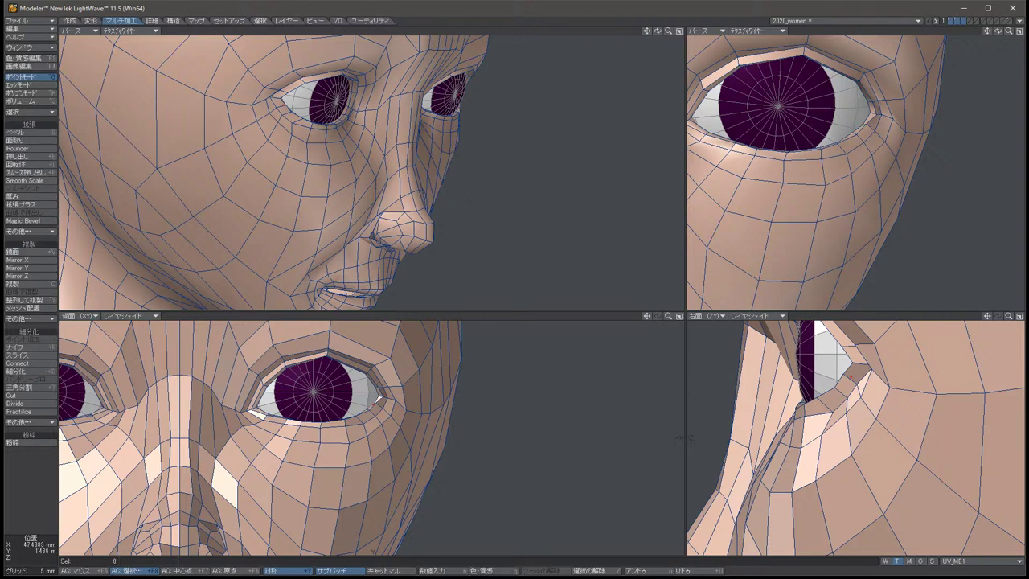
key("t")
key("space")
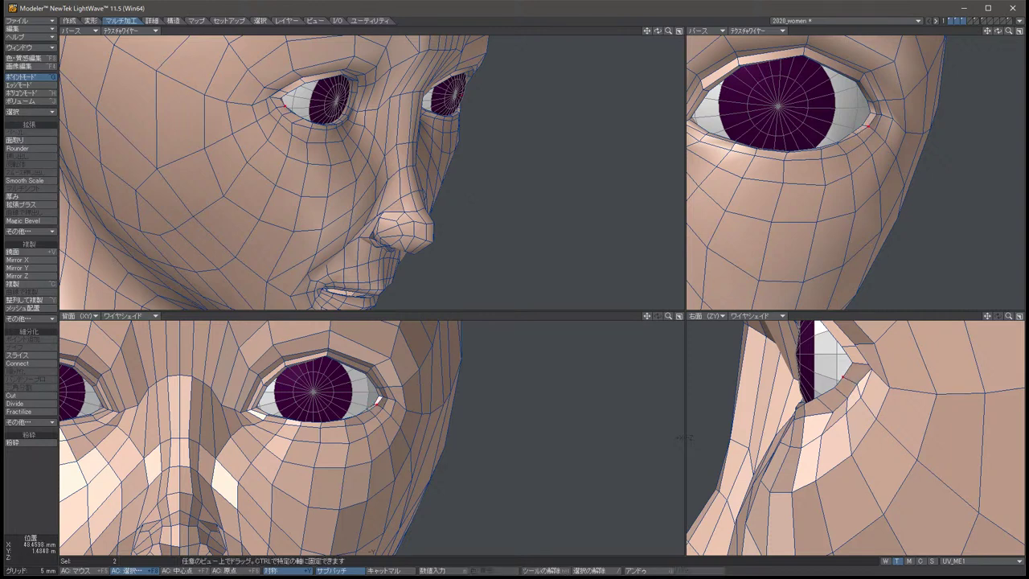
key("slash")
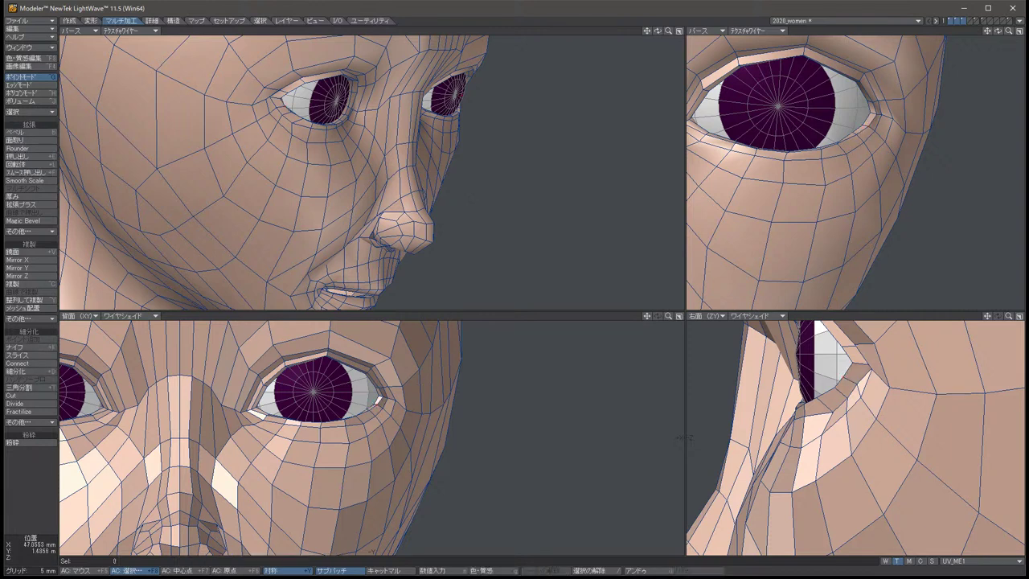
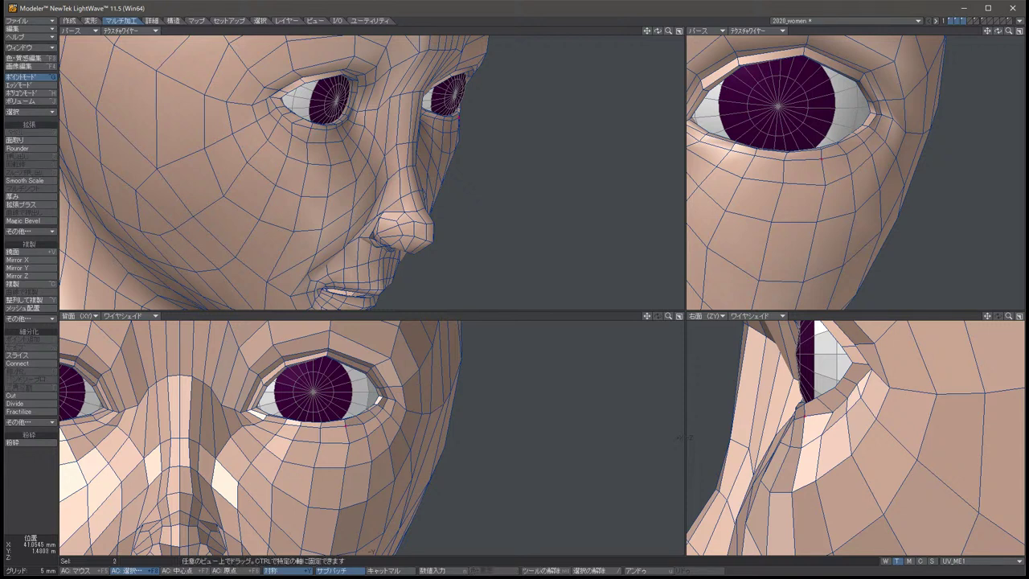
Select the two points at the lower outer eye corner and nudge them sideways.
key("/")
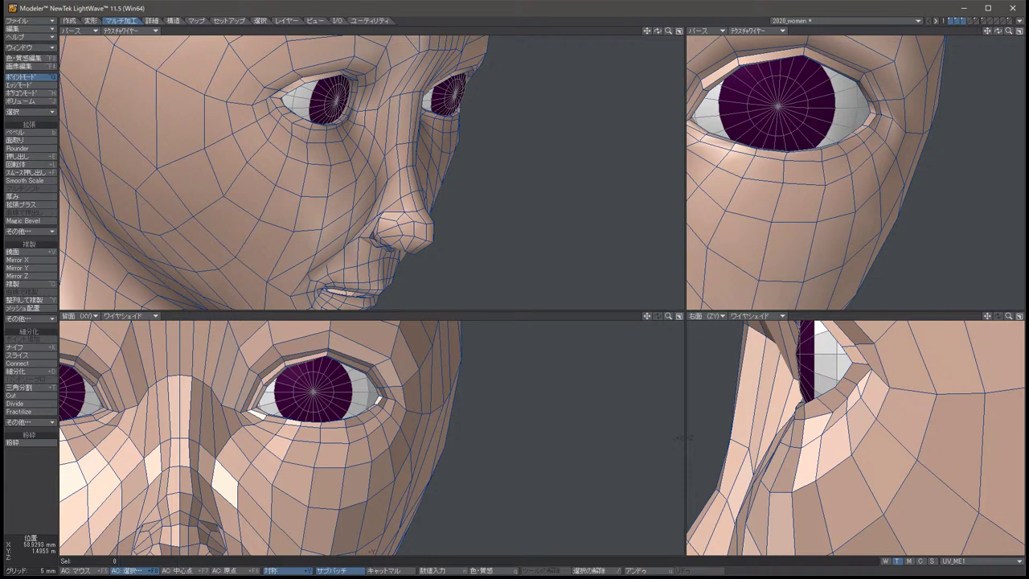
left_click_drag(851, 173, 812, 161, "alt")
left_click(847, 155)
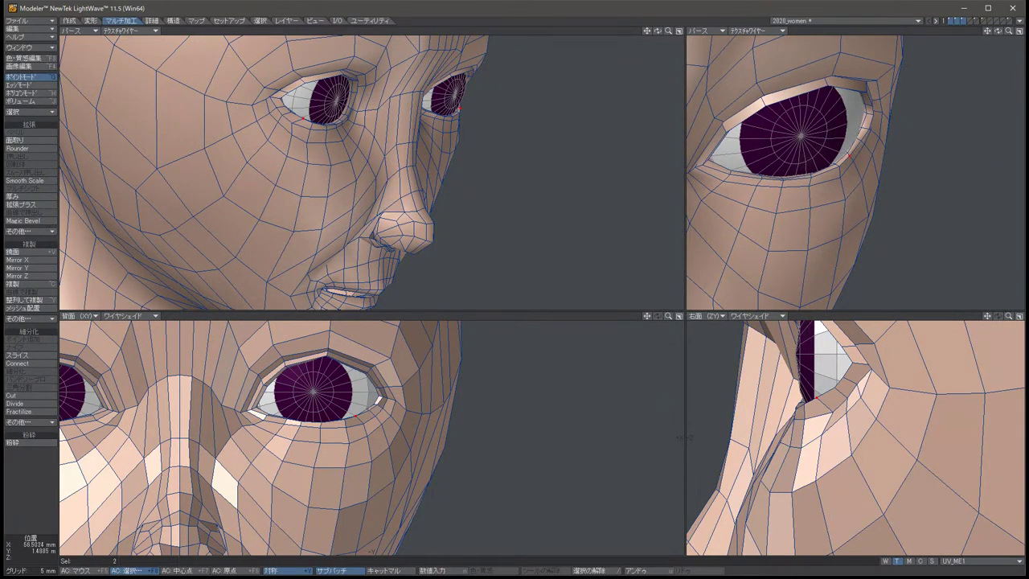
key("t")
left_click_drag(359, 415, 356, 417)
key("space")
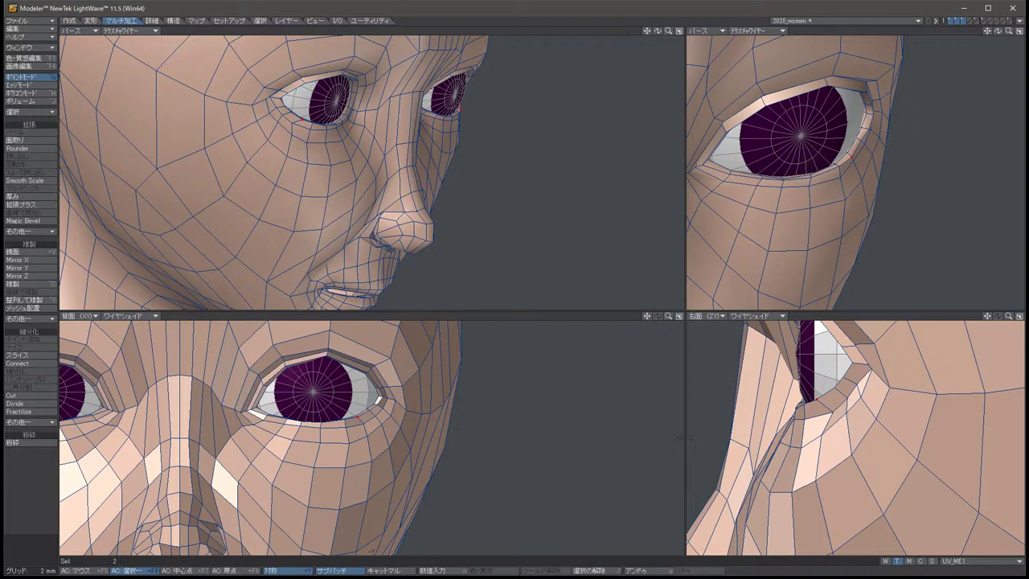
Reselect the eye-corner points, adjust them again, and preview the smoothed SubPatch surface.
key("slash")
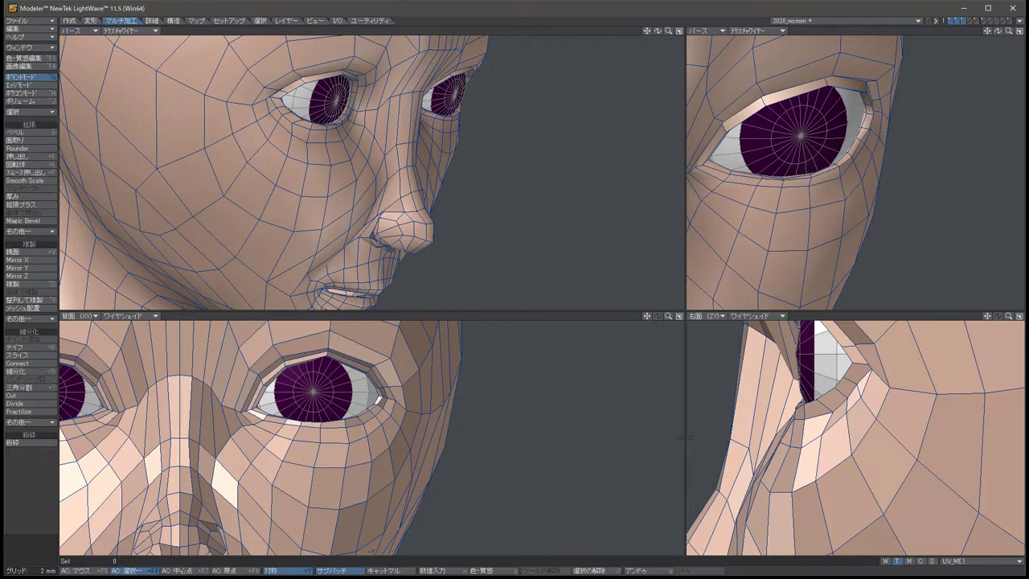
key("u")
key("t")
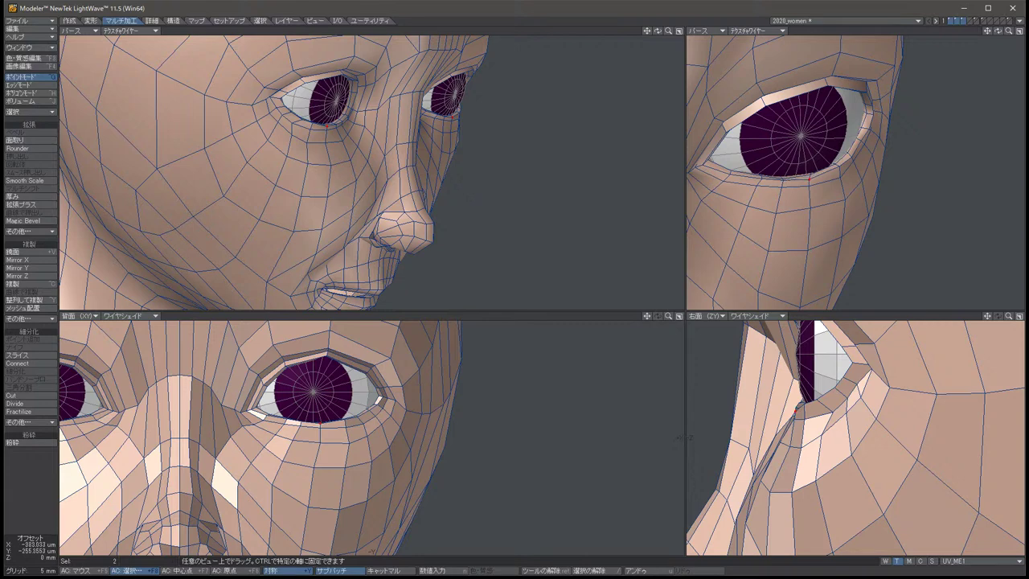
key("space")
key("slash")
key("Tab")
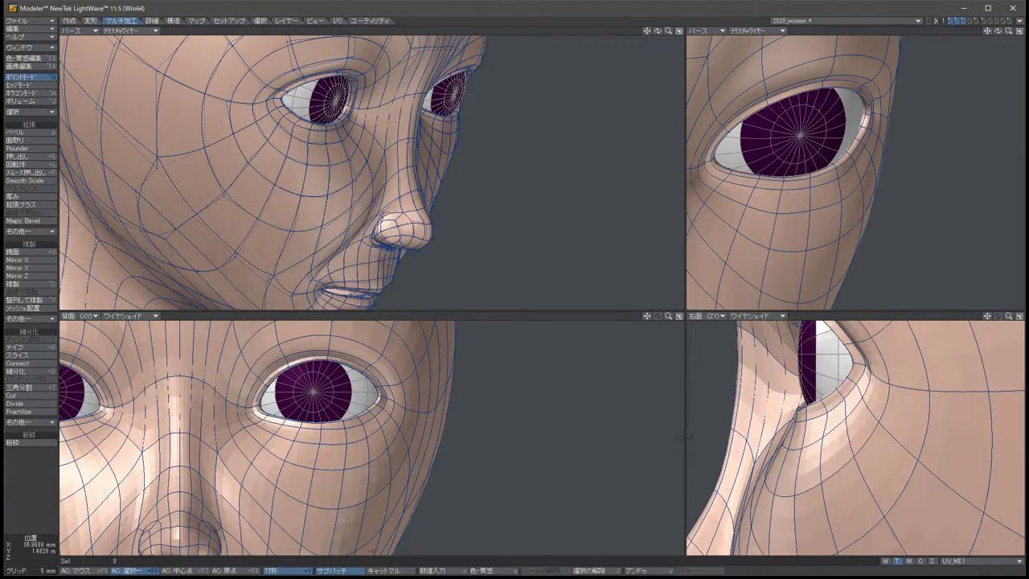
key("Tab")
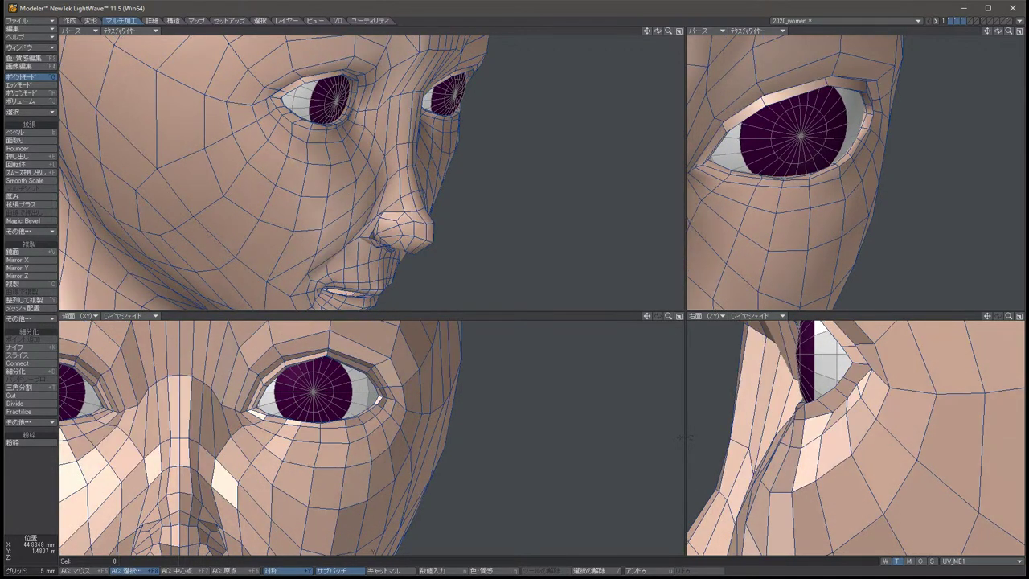
Make several small nudges to the eye-corner points, pushing them back and lowering them slightly.
key("u")
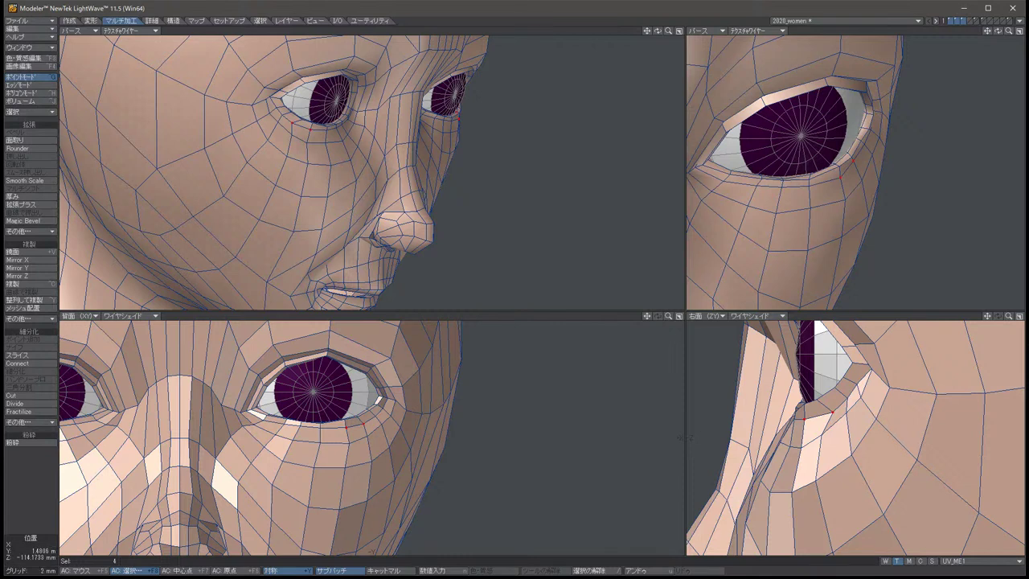
key("t")
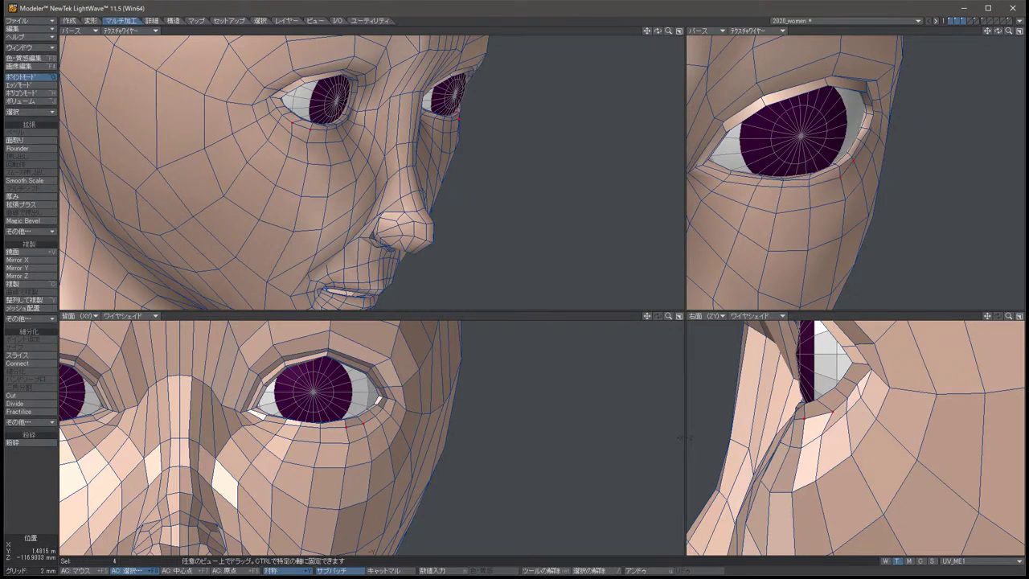
left_click_drag(684, 438, 683, 437)
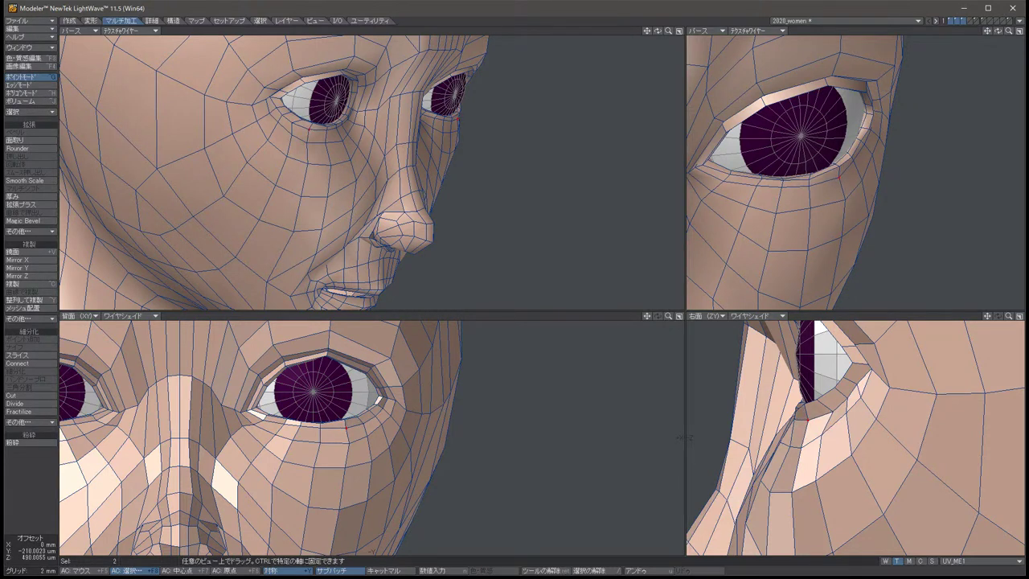
key("space")
key("slash")
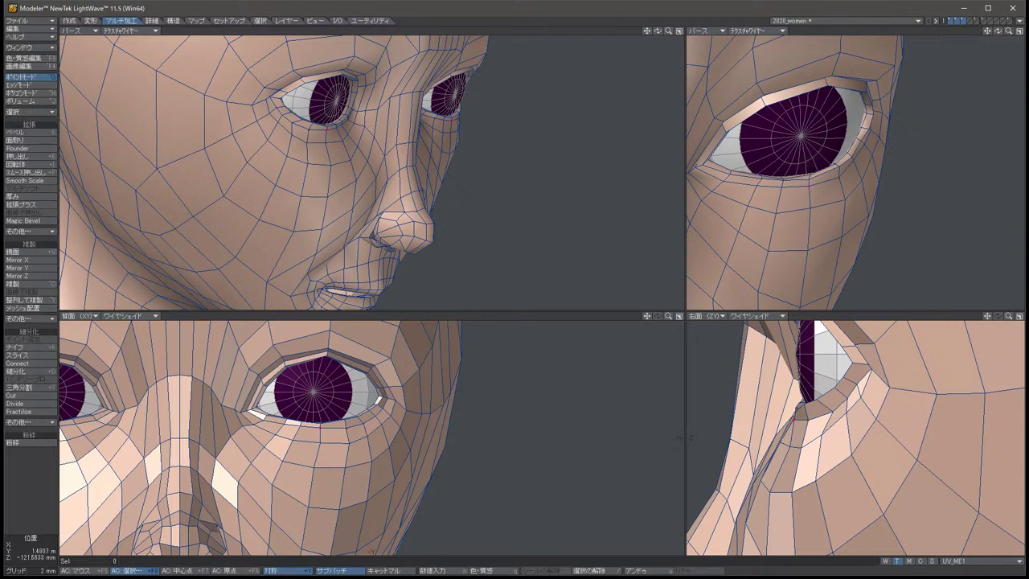
key("u")
key("t")
left_click_drag(684, 438, 684, 438)
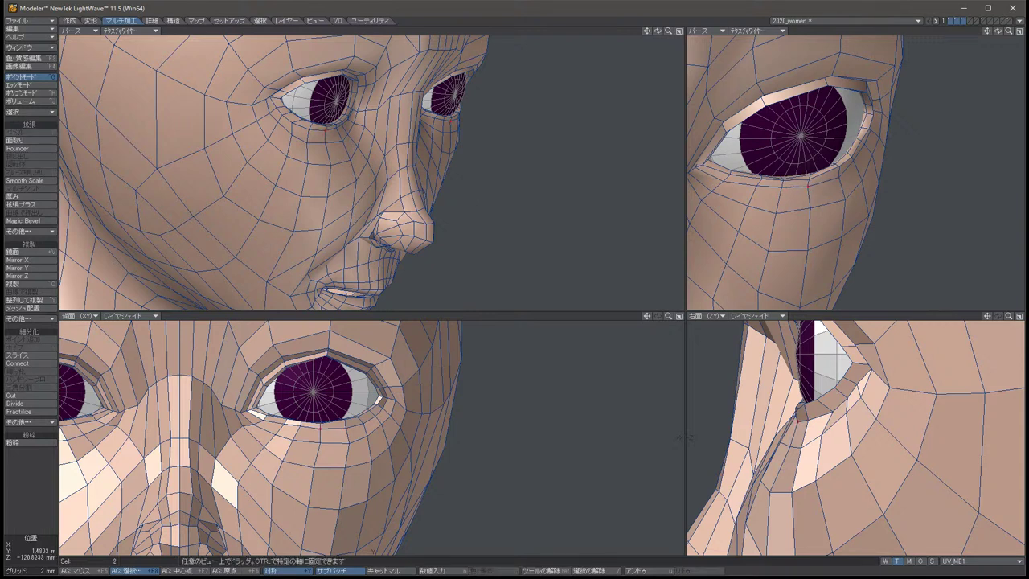
key("space")
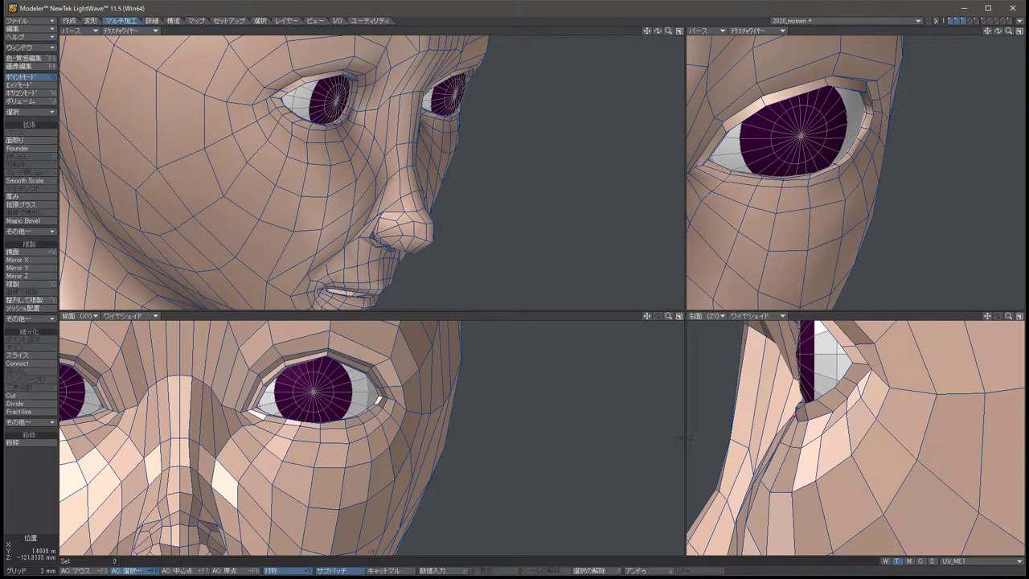
key("t")
left_click_drag(682, 438, 682, 439)
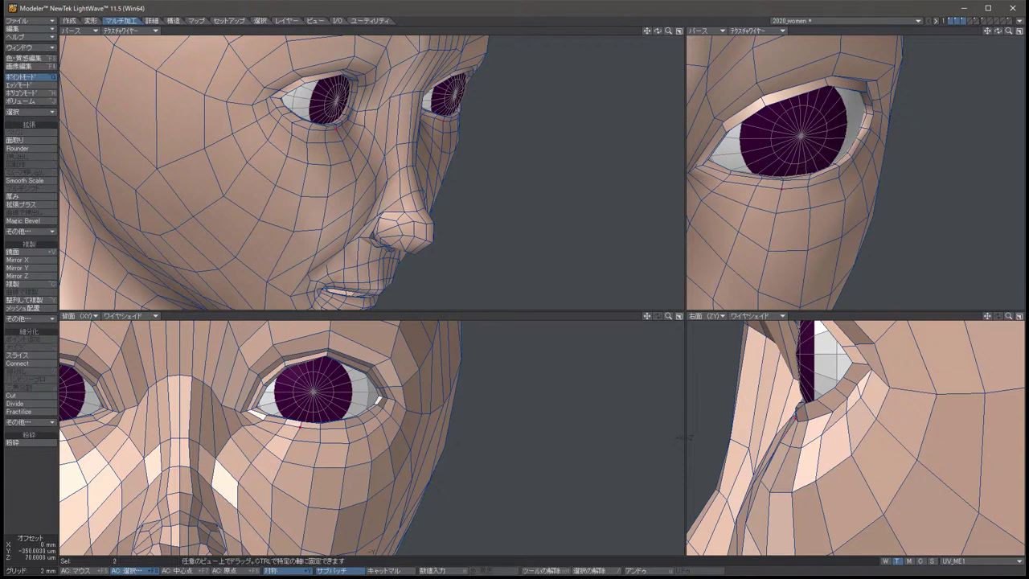
key("space")
key("/")
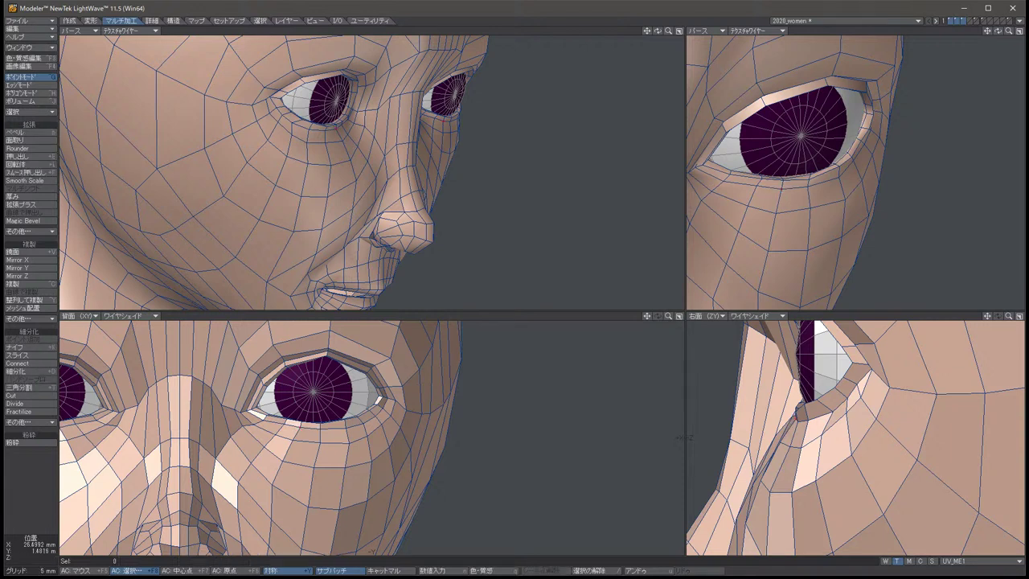
key("ctrl+z")
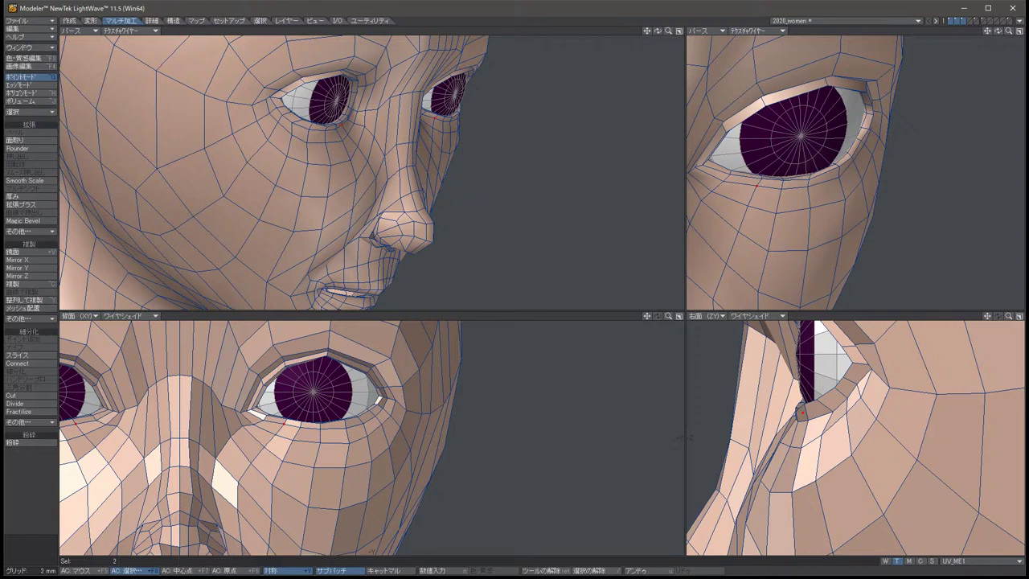
Rotate the perspective view side to side to inspect the reshaped eye corner.
key("Left")
key("Left")
key("Left")
key("Left")
key("Left")
key("Left")
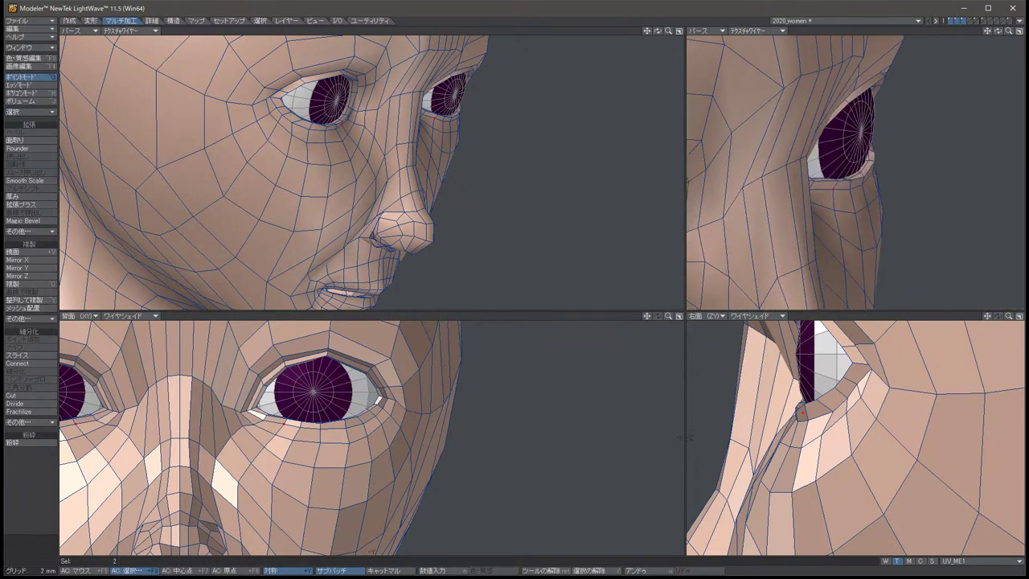
key("Right")
key("Right")
key("Right")
key("Right")
key("Right")
key("Right")
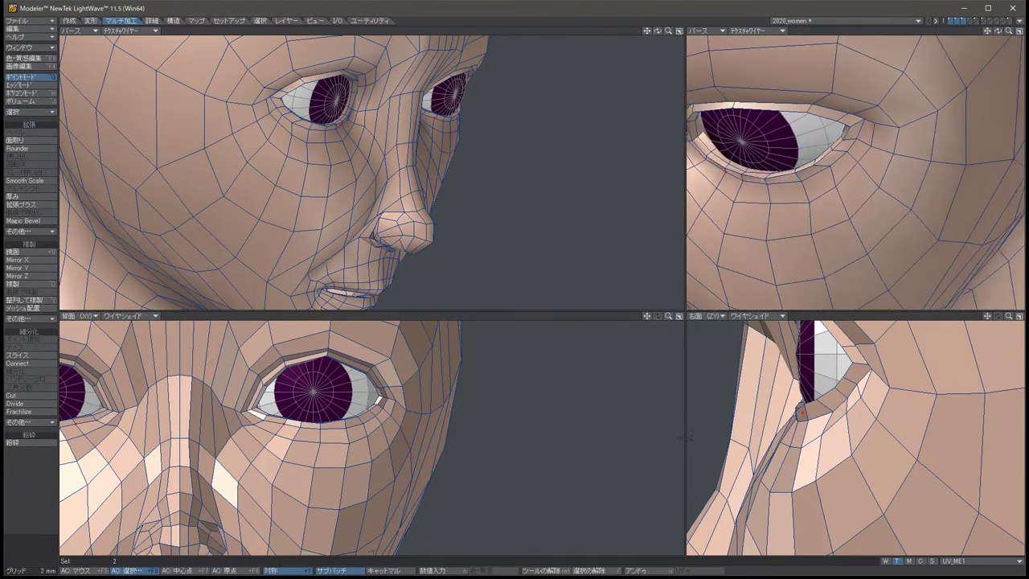
key("Right")
key("Right")
key("Right")
key("Right")
key("Right")
key("Right")
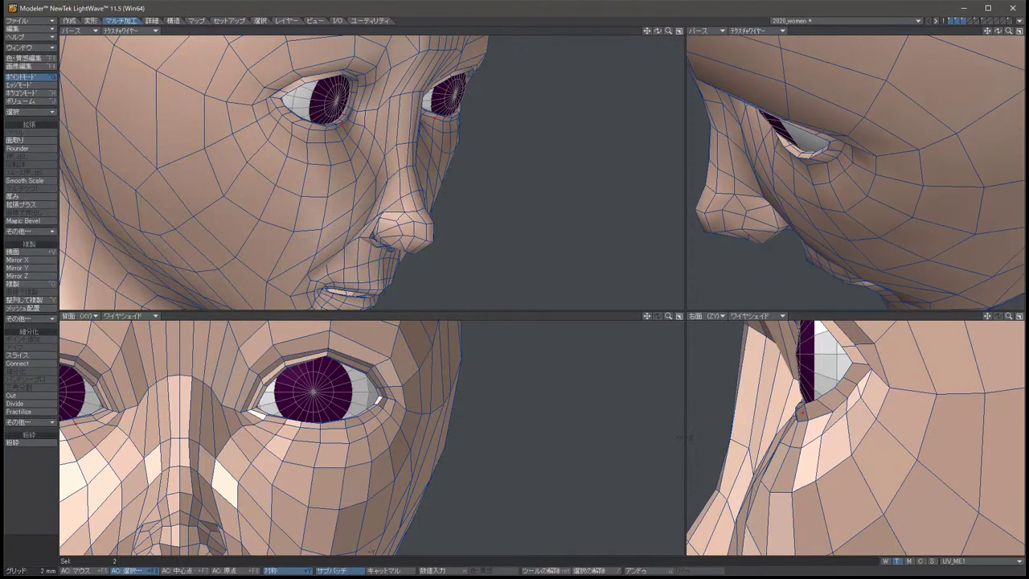
key("Left")
key("Left")
key("Left")
key("Left")
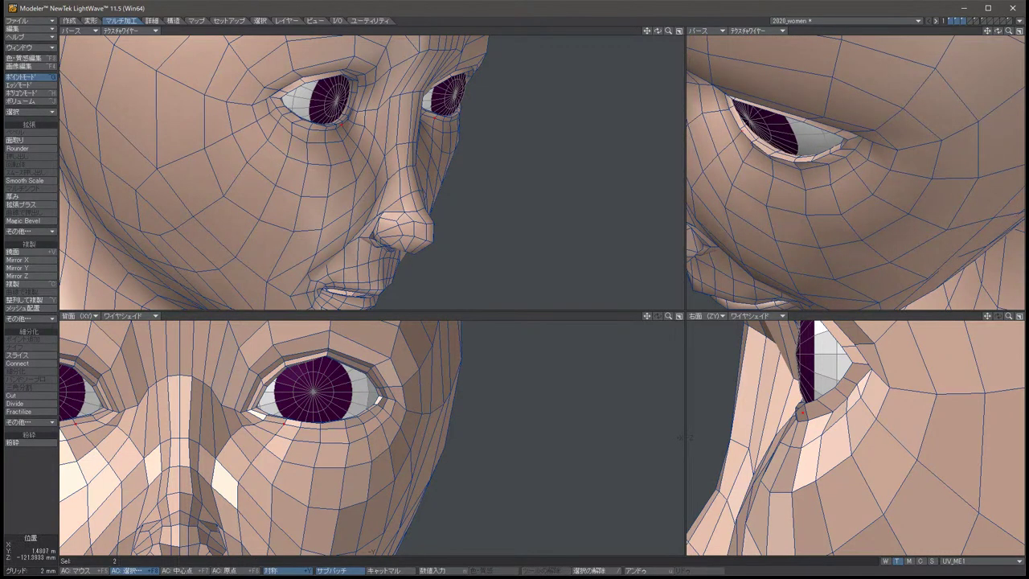
key("slash")
Preview the smoothed mesh facing the eye and re-adjust the eye-corner points.
key("Tab")
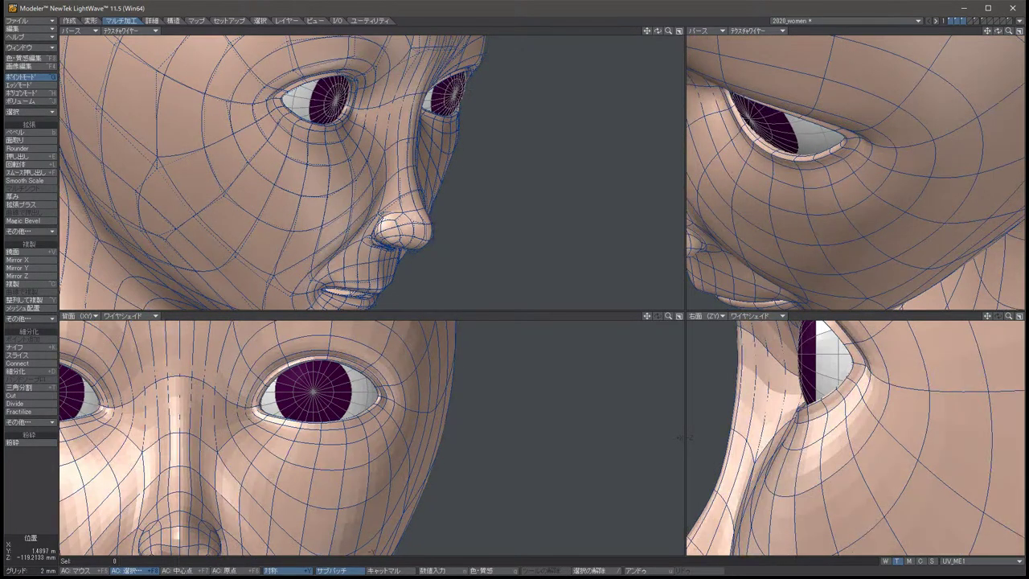
key("Down")
key("Down")
key("Down")
key("Down")
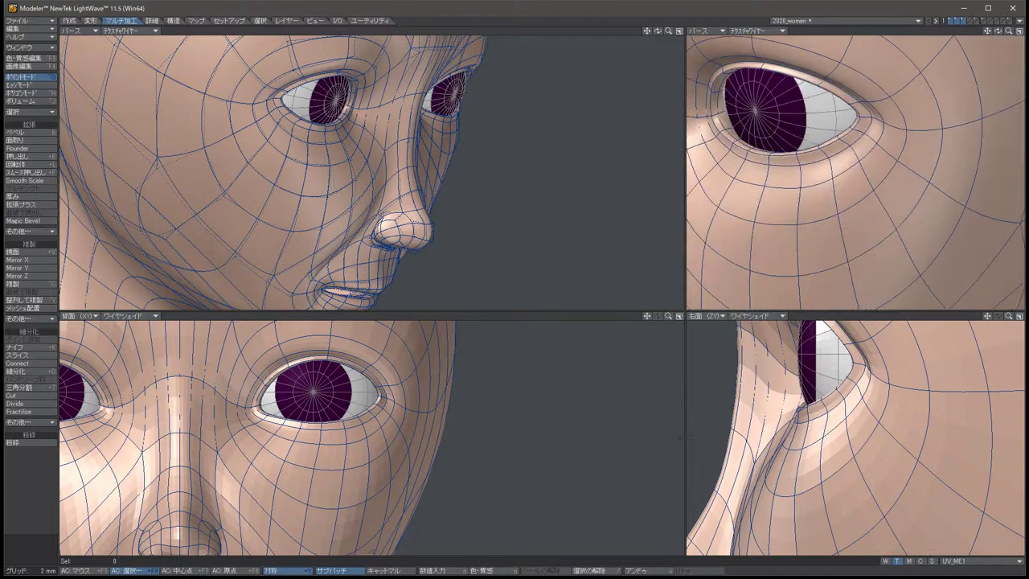
key("Right")
key("Right")
key("Right")
key("Right")
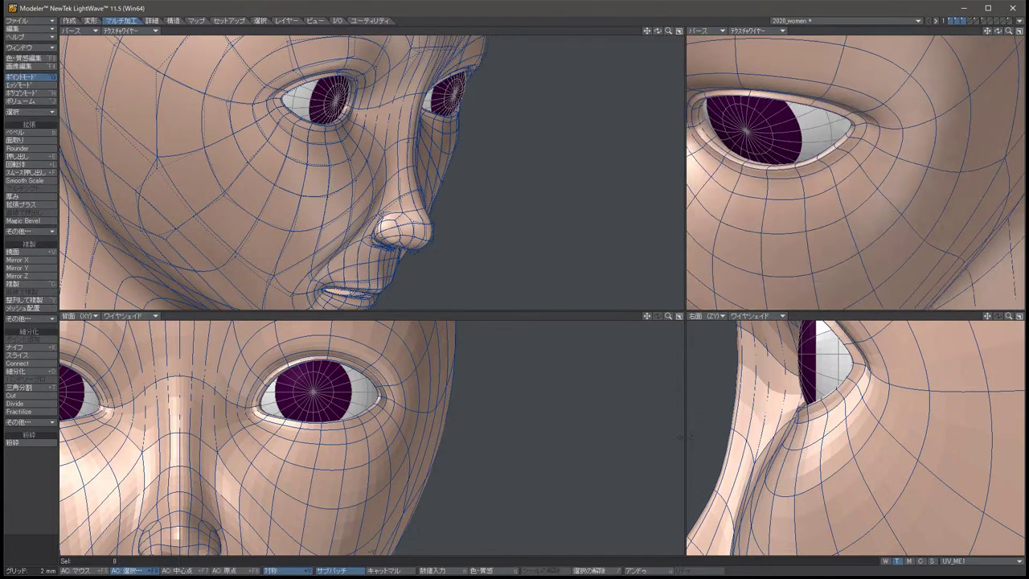
key("Left")
key("Left")
key("Left")
key("Left")
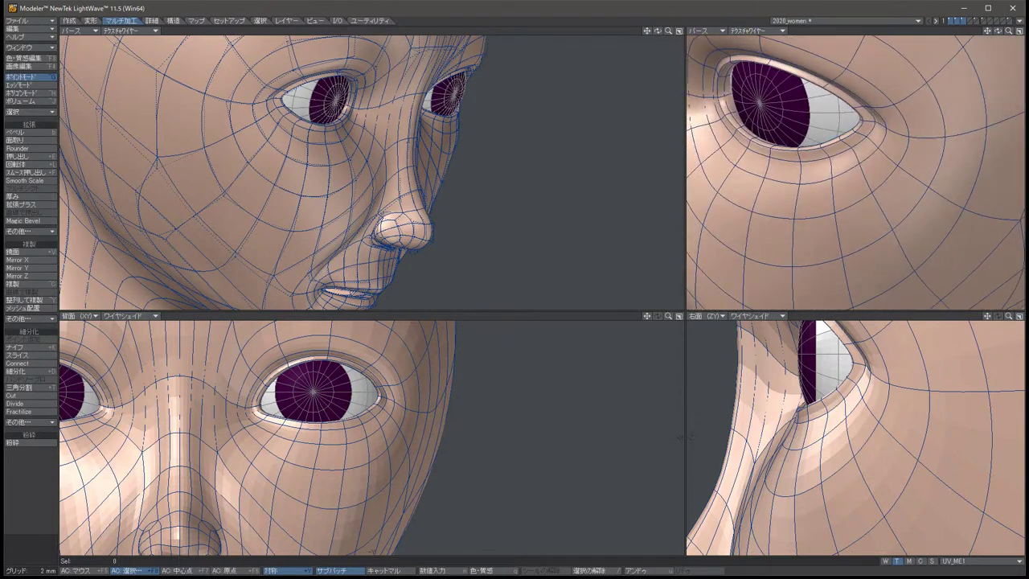
key("Left")
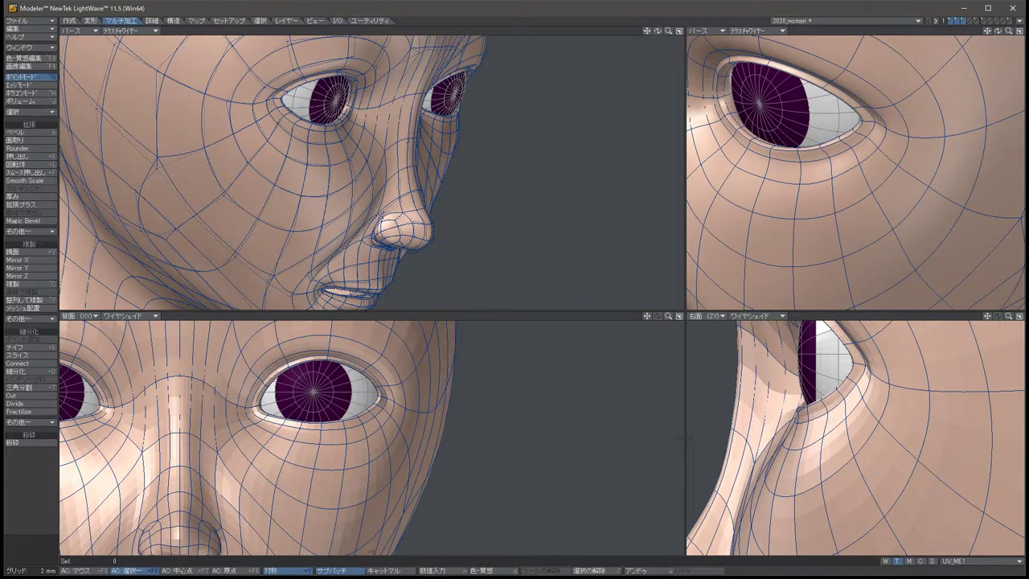
key("ctrl+z")
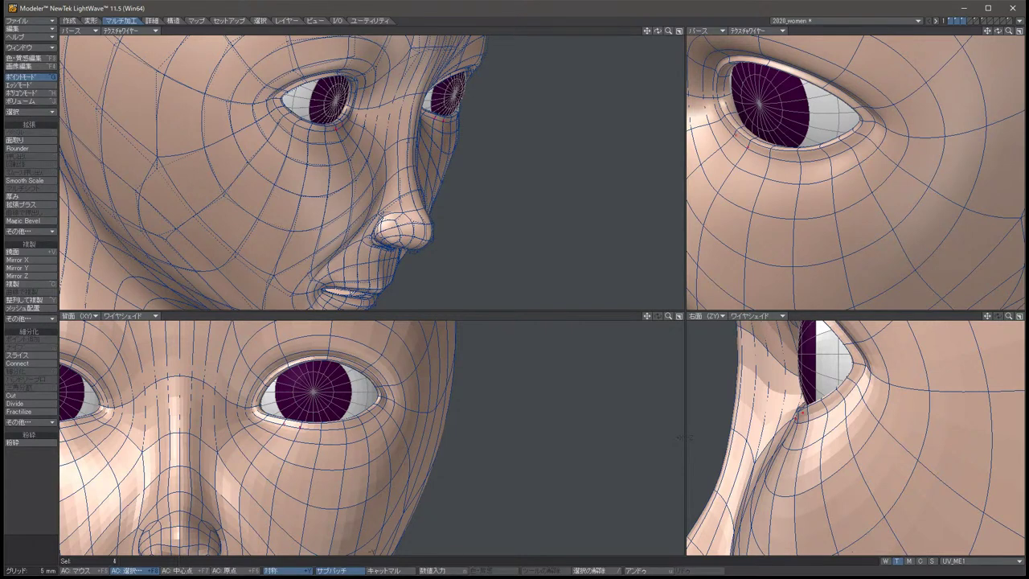
key("t")
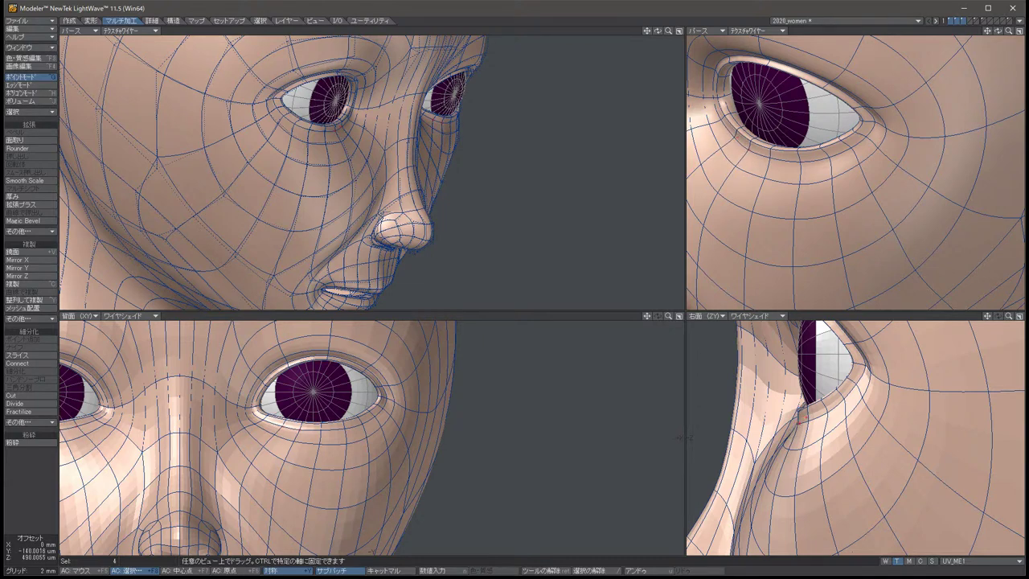
key("space")
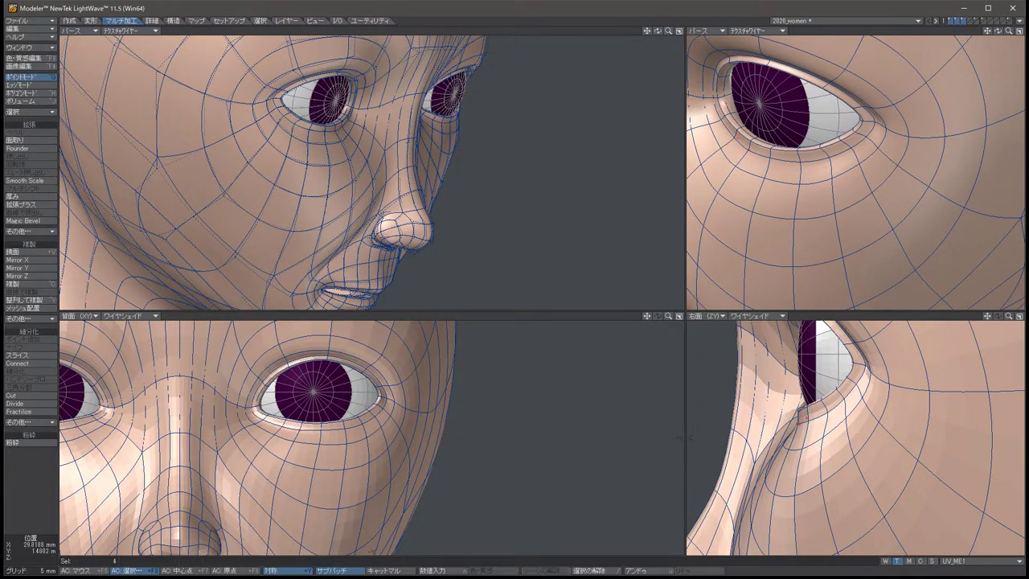
key("/")
Pull the vertex just below the eye down and forward, then return to the faceted cage.
left_click(320, 428)
key("t")
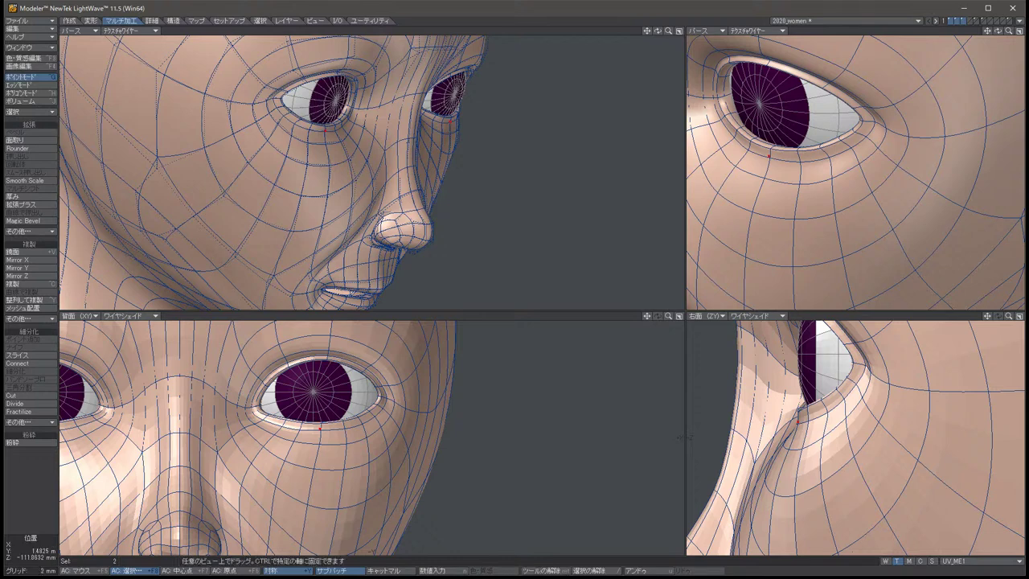
left_click_drag(799, 422, 808, 418)
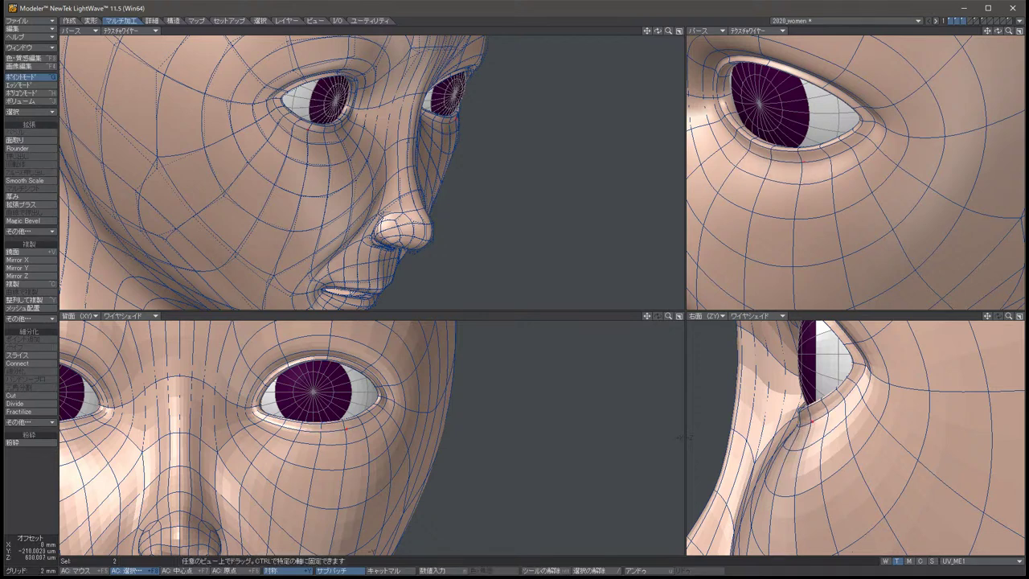
key("space")
key("/")
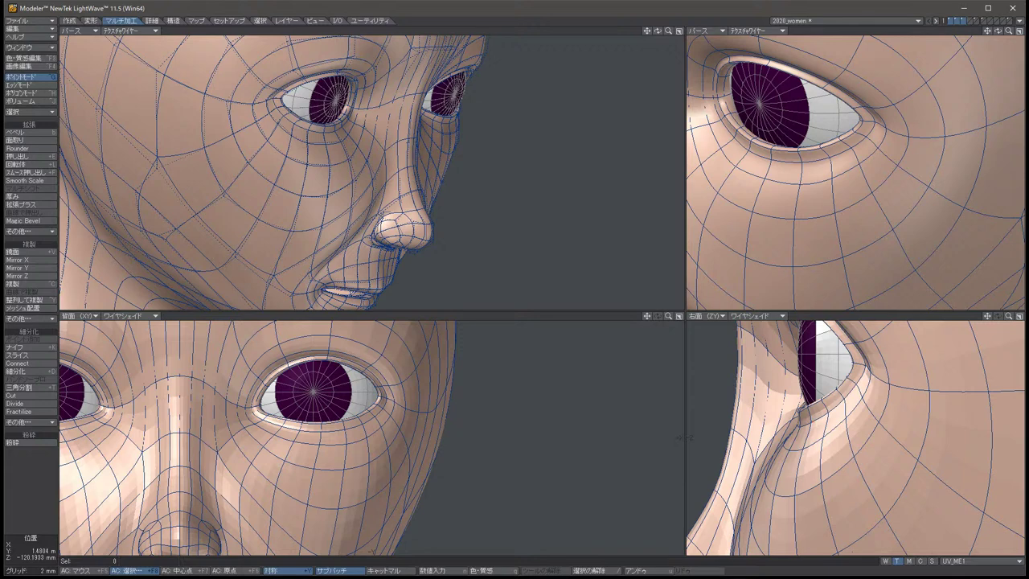
key("Tab")
left_click_drag(997, 30, 936, 35)
Select the pair of eye-corner points and nudge them slightly.
left_click(874, 365)
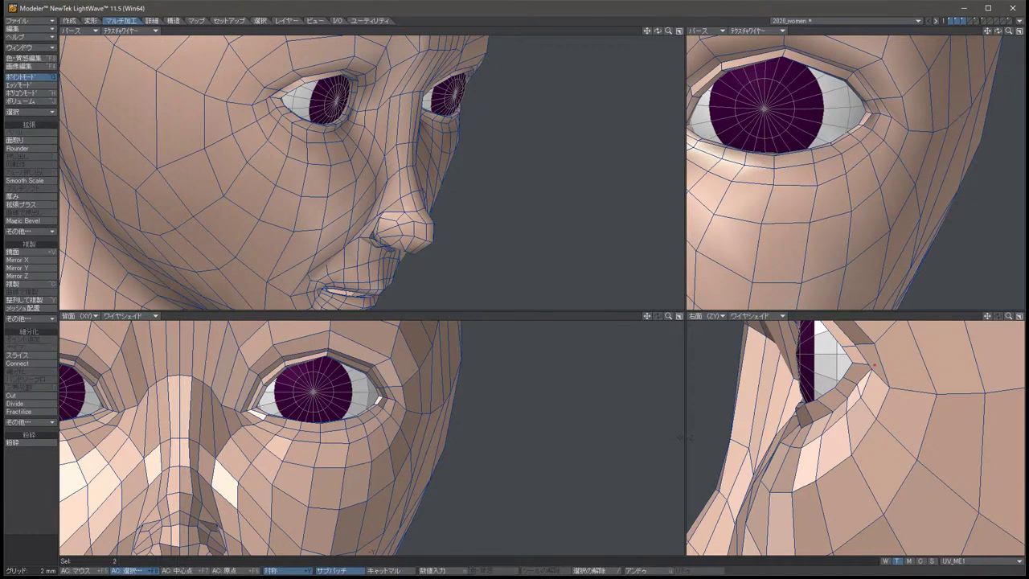
key("t")
key("slash")
left_click(872, 368)
key("t")
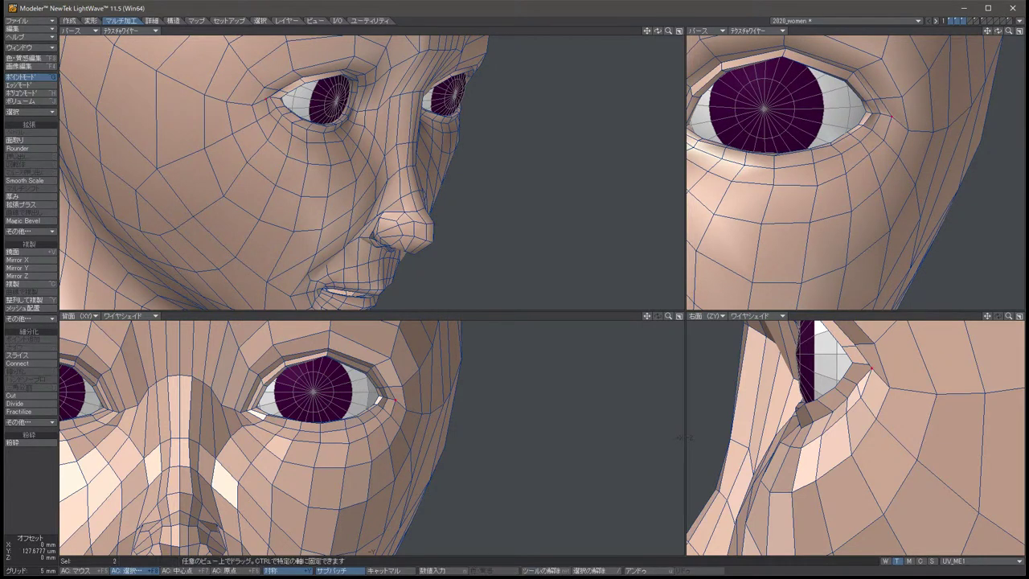
left_click_drag(681, 438, 681, 438)
key("space")
key("t")
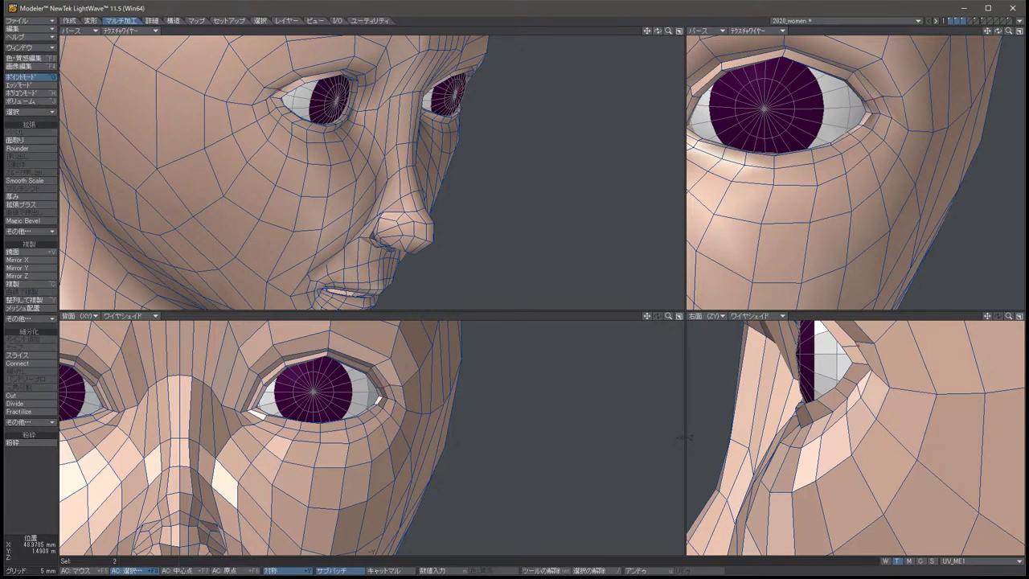
key("space")
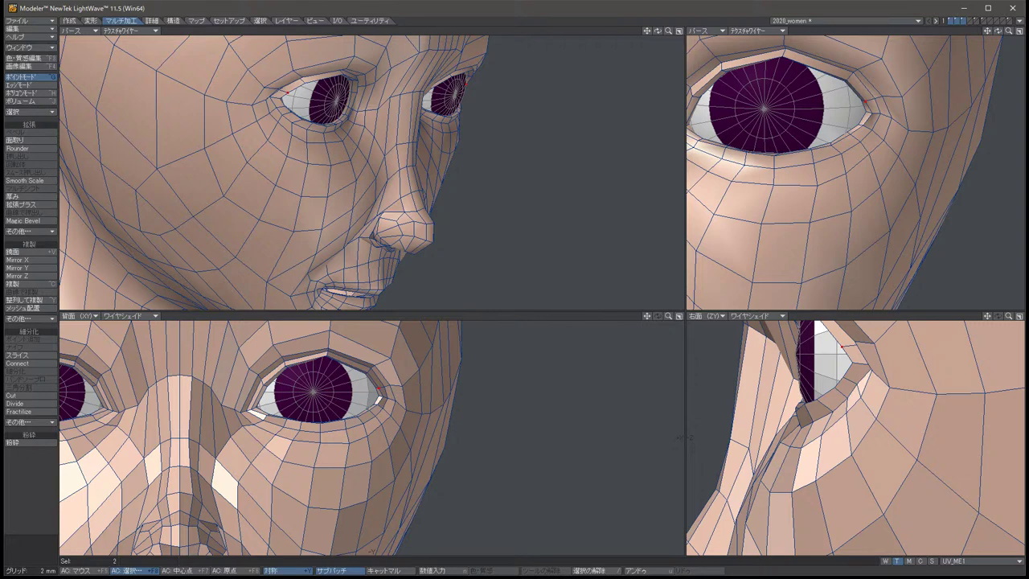
key("t")
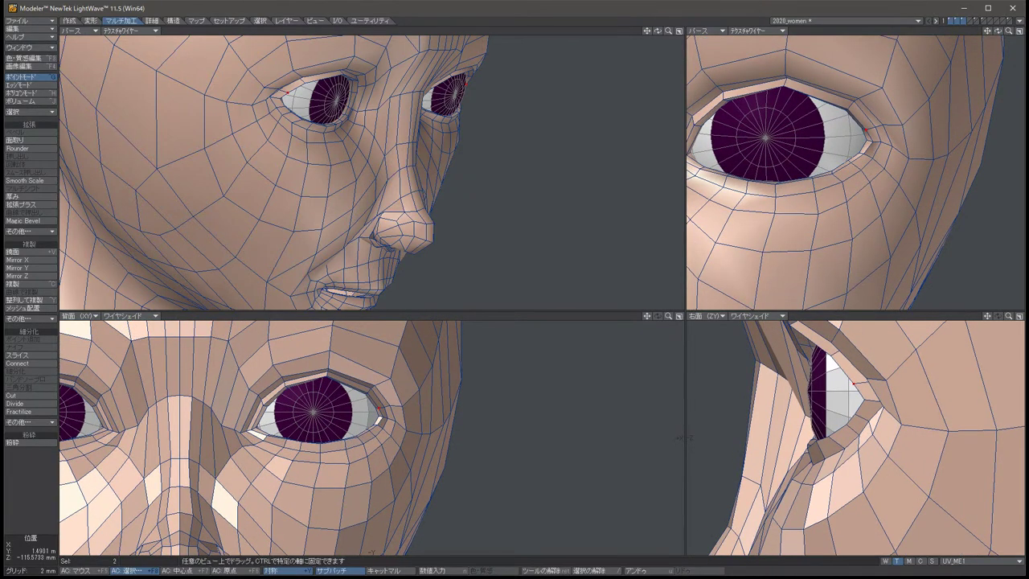
key("slash")
Shift the mirrored eye-corner points in the Right (ZY) side view.
key("u")
key("t")
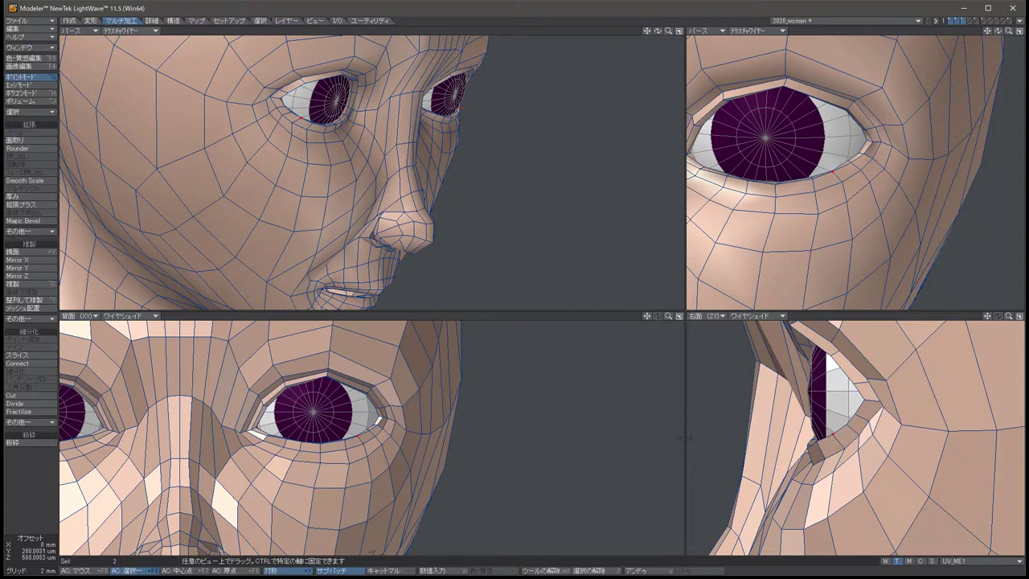
left_click_drag(834, 436, 818, 450)
key("space")
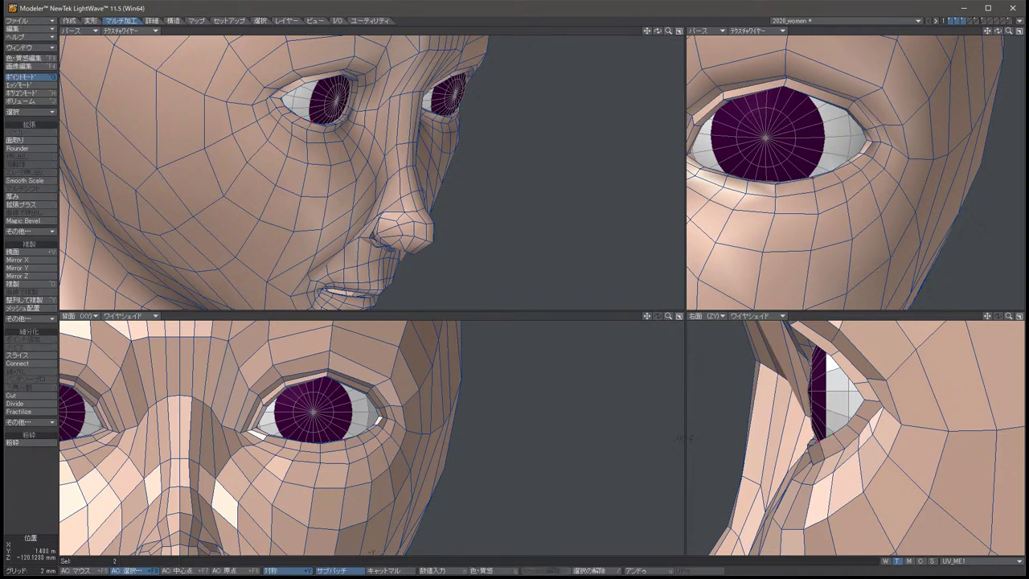
key("slash")
Pull the eye-corner vertex and its mirror down and back.
left_click_drag(852, 173, 799, 174, "alt")
left_click(850, 176)
key("t")
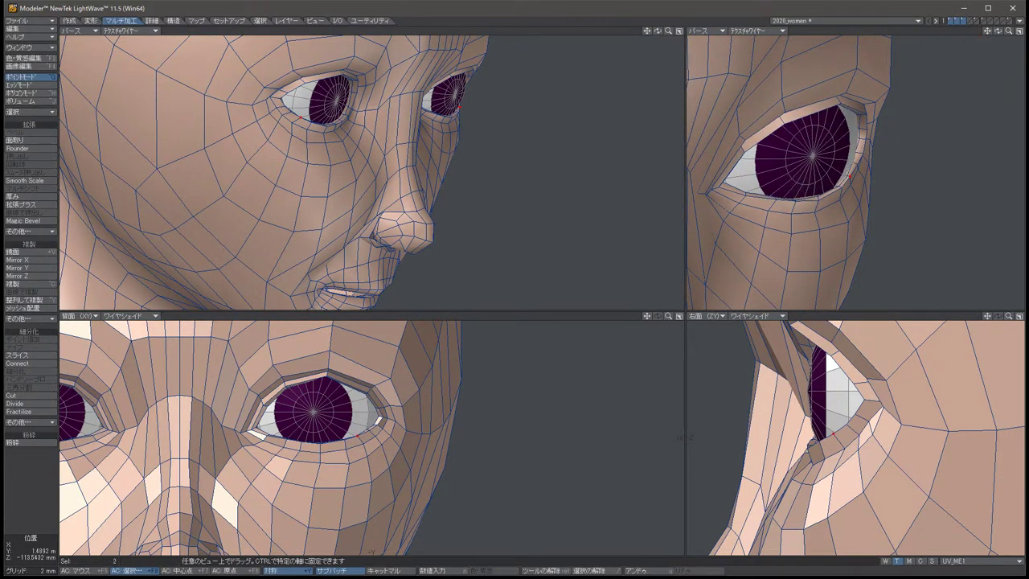
key("space")
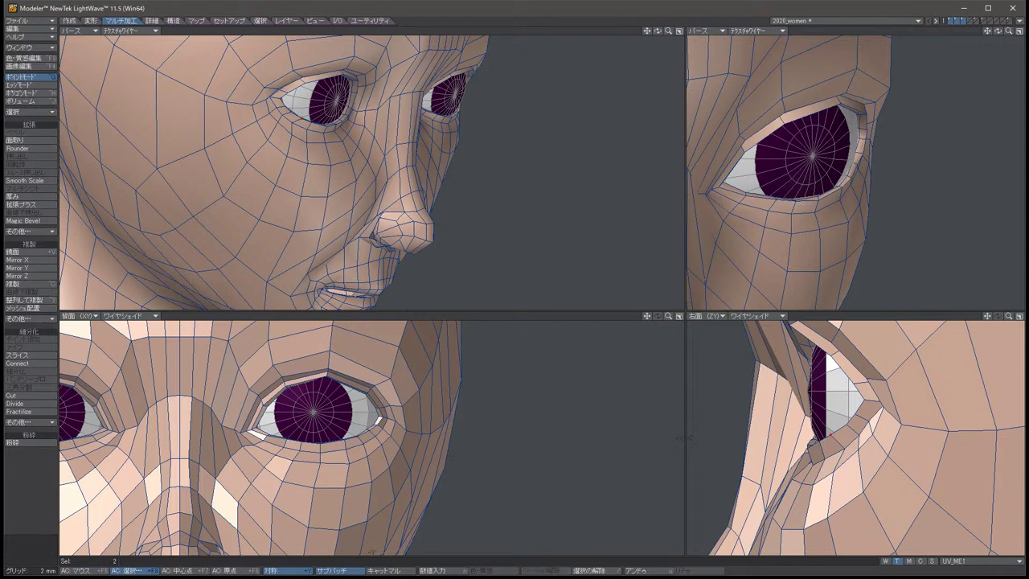
key("t")
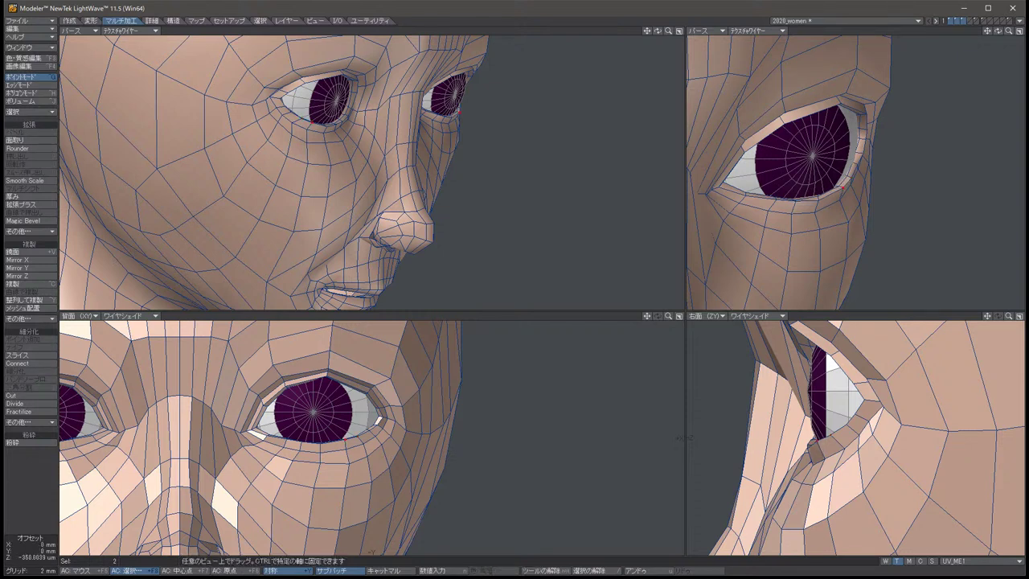
left_click_drag(818, 457, 813, 442)
key("space")
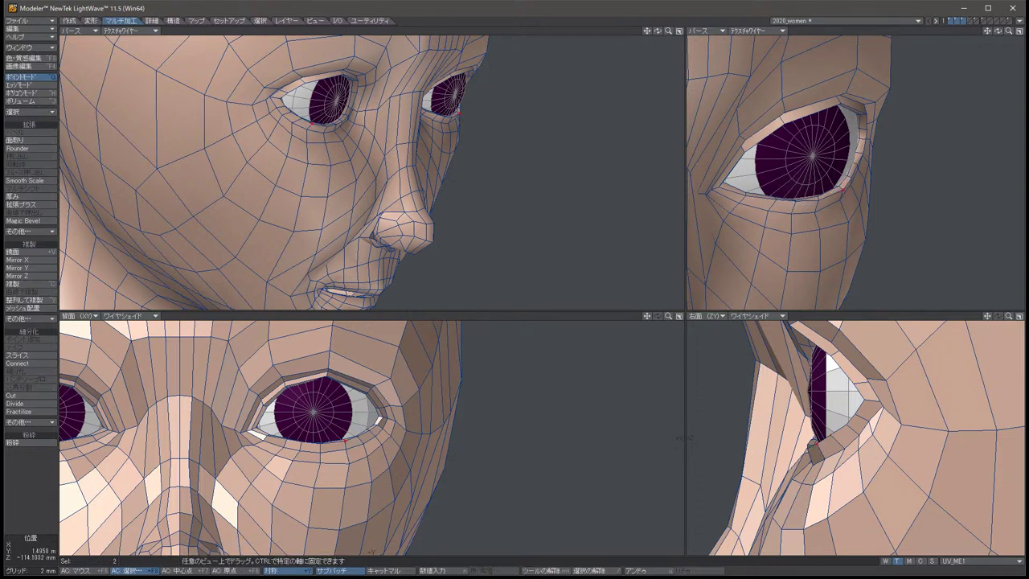
key("t")
key("space")
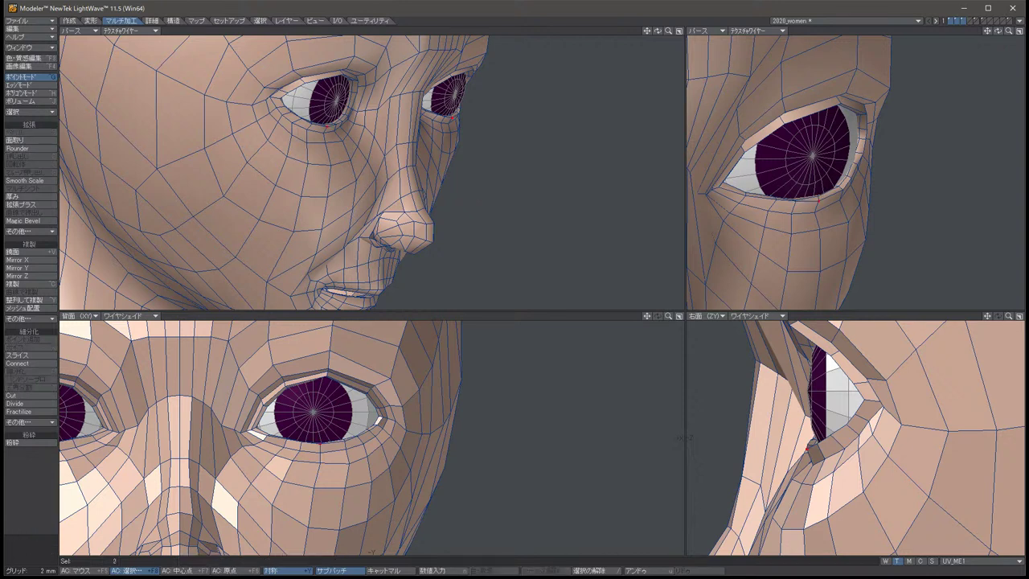
key("slash")
Nudge the two points beside the eye slightly downward.
left_click(809, 444)
key("t")
left_click_drag(796, 199, 796, 202)
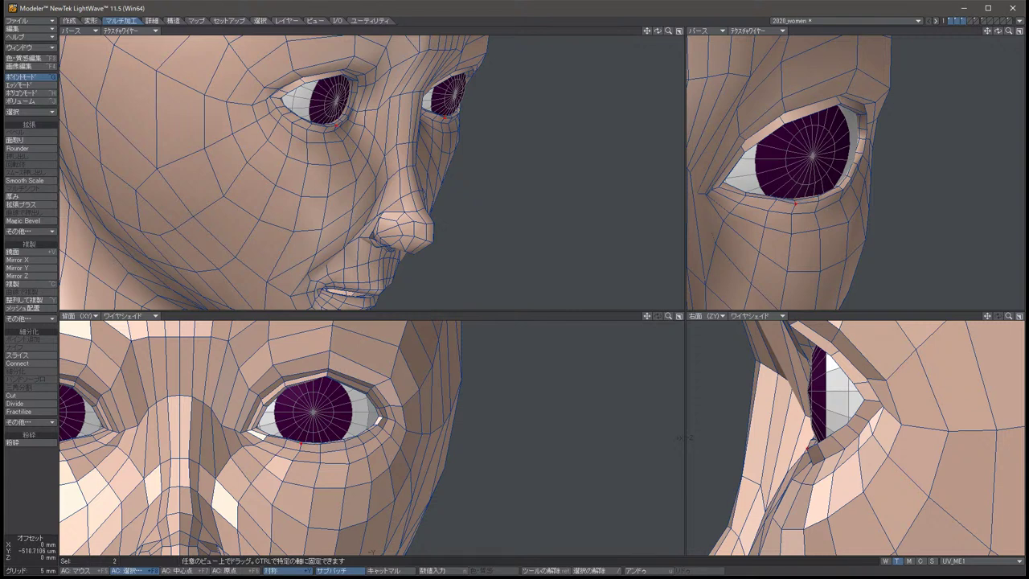
key("slash")
key("space")
key("bracketleft")
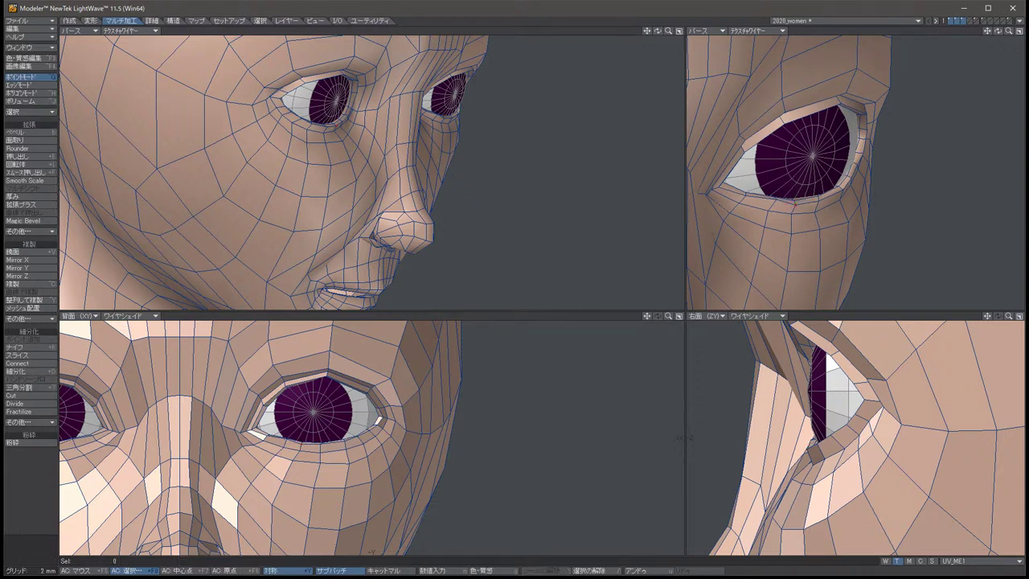
key("t")
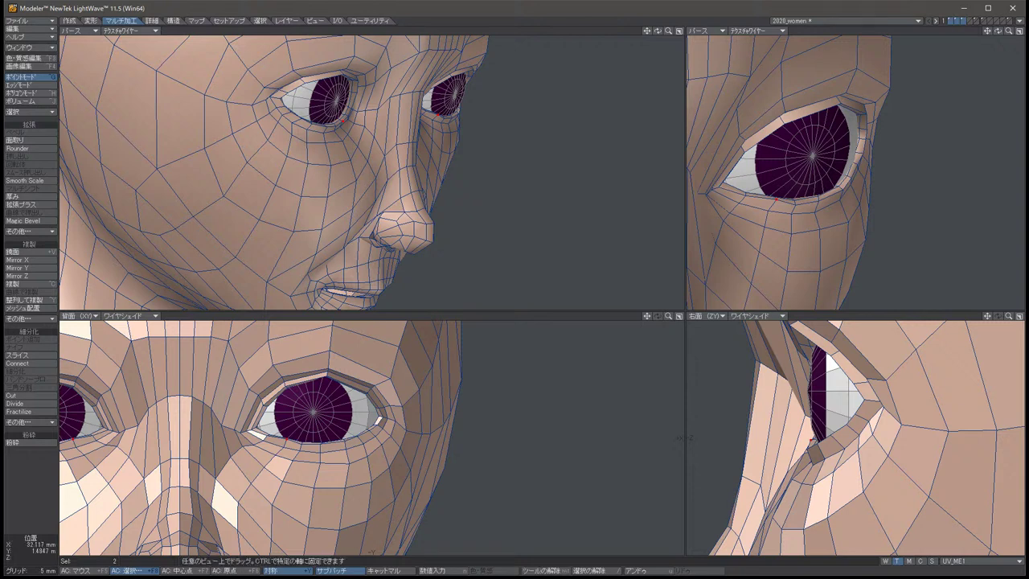
left_click_drag(775, 199, 775, 202)
key("u")
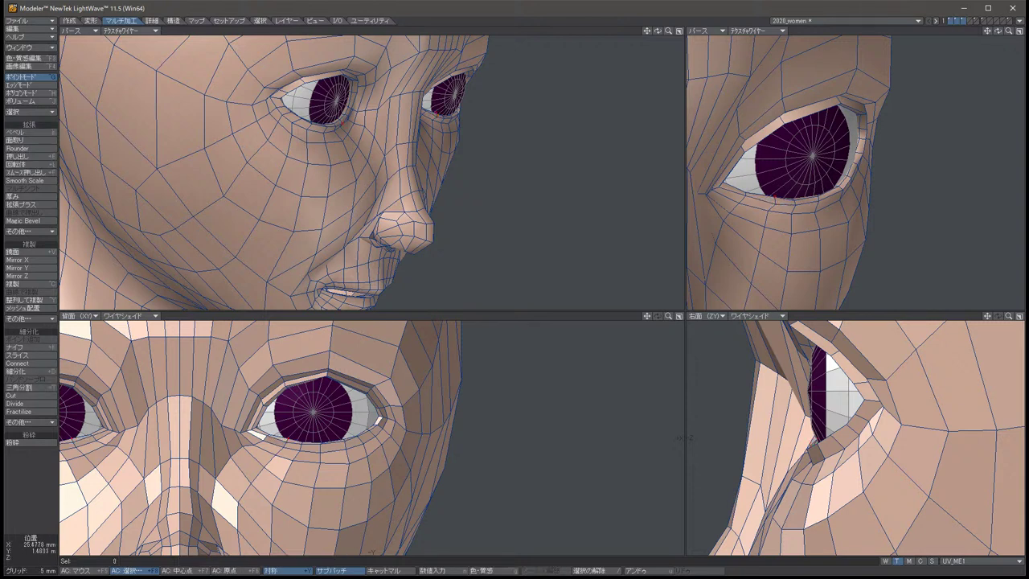
key("slash")
Adjust the symmetric inner eye-corner pair, then hide the eyeball to empty the socket.
left_click(746, 194)
left_click_drag(746, 194, 877, 145, "alt")
key("/")
key("ctrl+z")
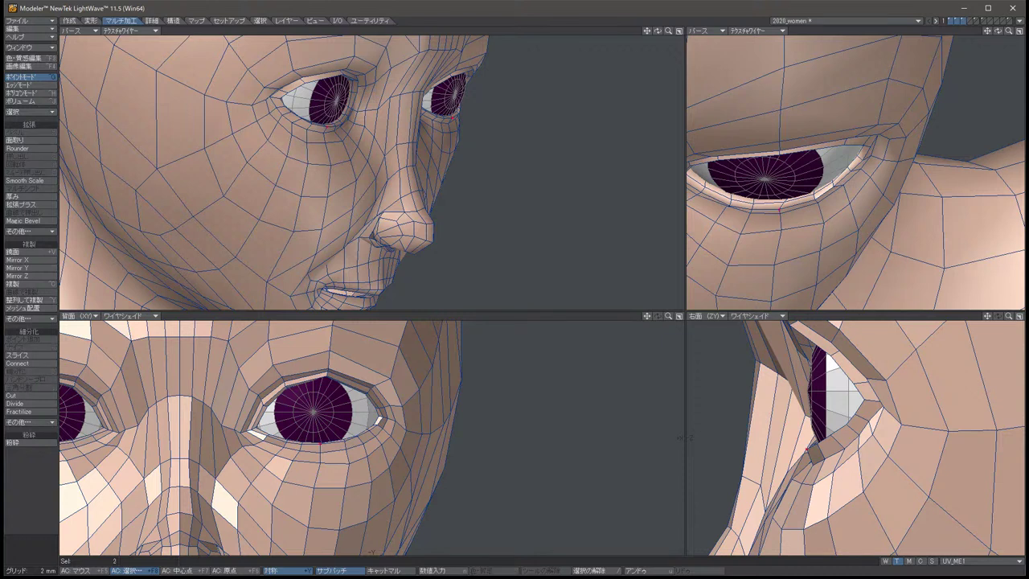
key("t")
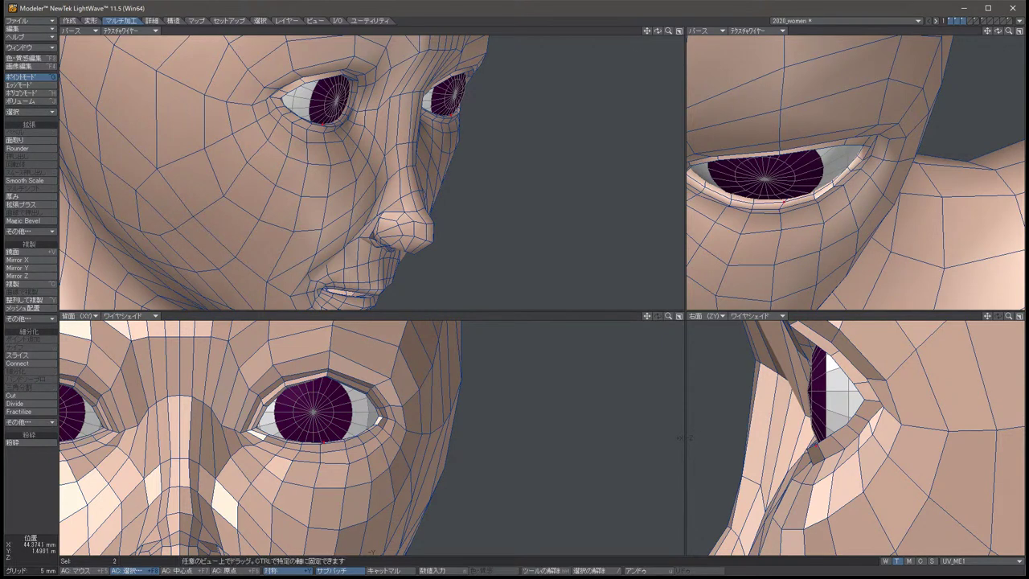
key("space")
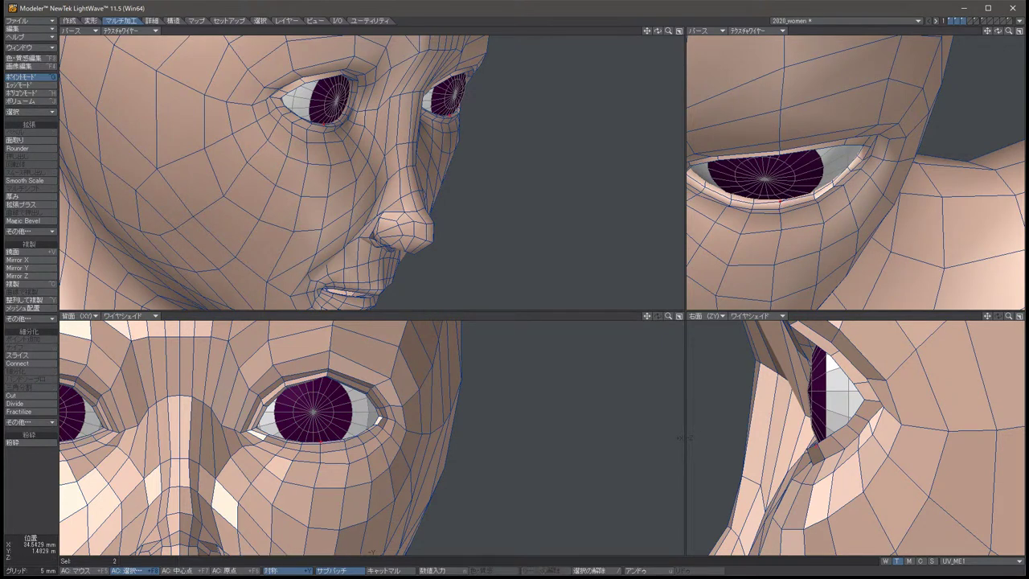
key("/")
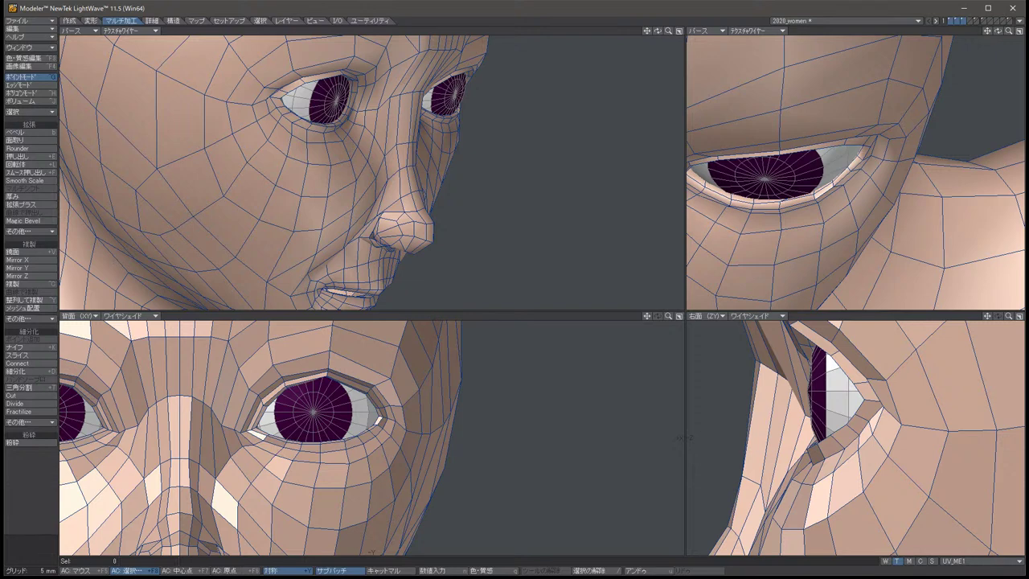
key("-")
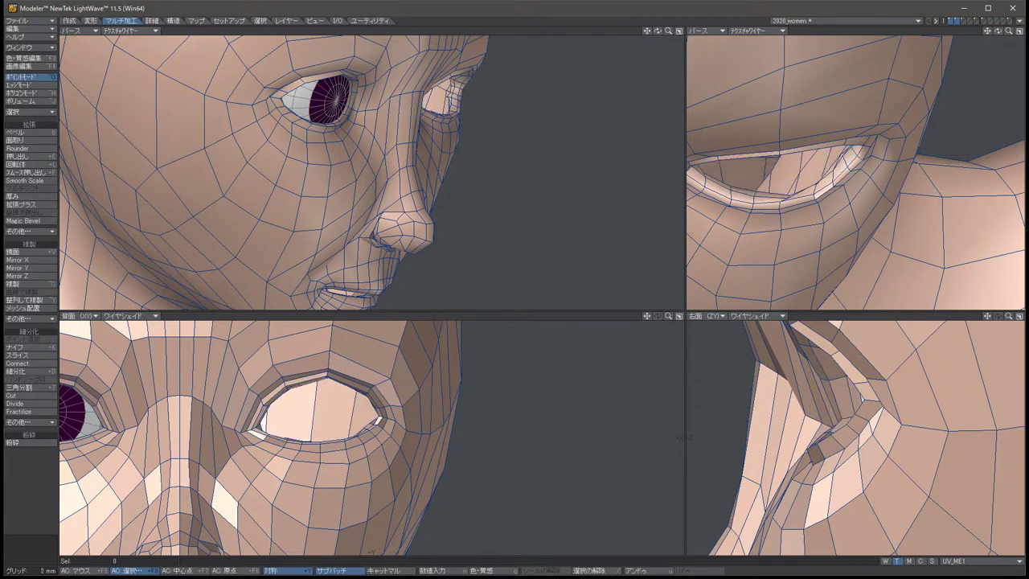
Select a point on the upper eyelid and nudge it slightly.
left_click_drag(852, 176, 884, 186, "alt")
left_click(820, 445)
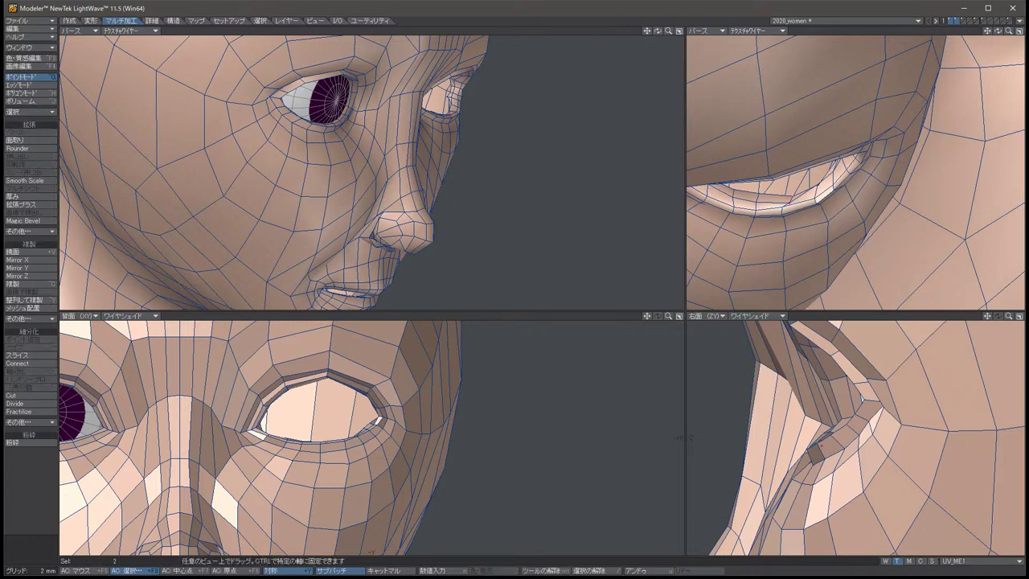
key("space")
key("slash")
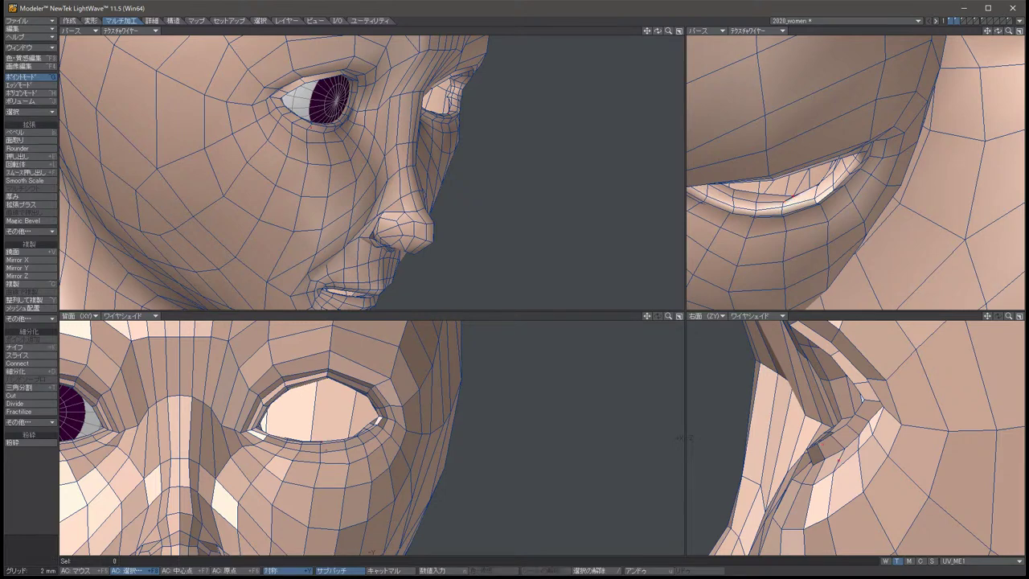
left_click(784, 196)
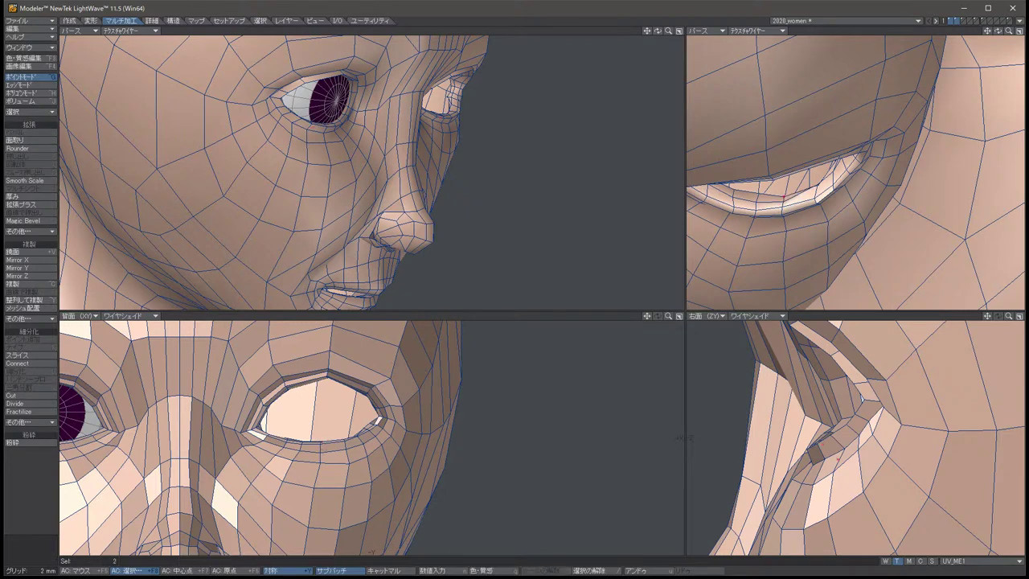
left_click_drag(852, 177, 876, 185, "alt")
key("t")
key("slash")
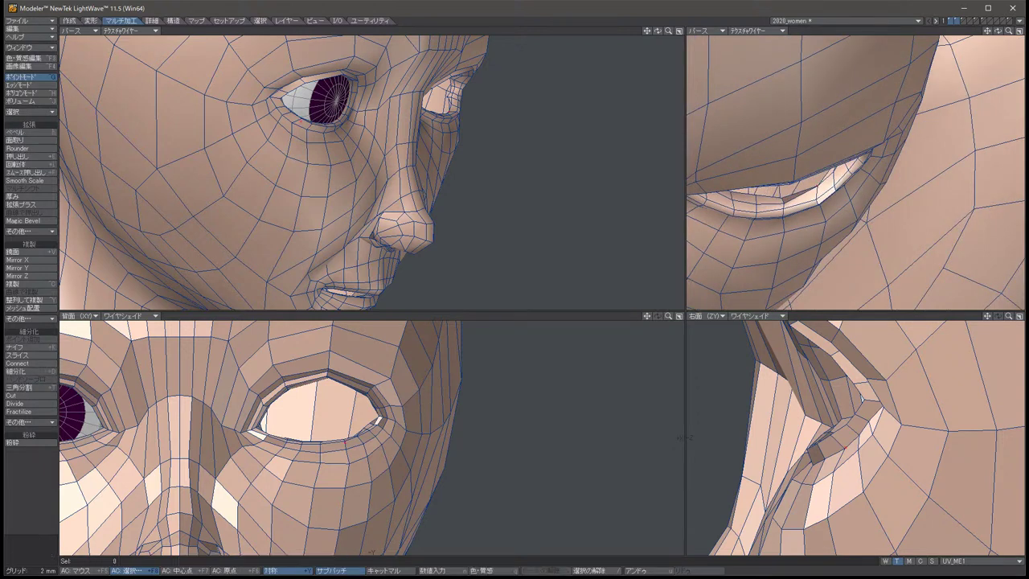
Cycle through Edge, Polygon and Point selection modes, ending in Edge mode with a top-down view.
left_click(784, 197)
key("ctrl+h")
key("ctrl+j")
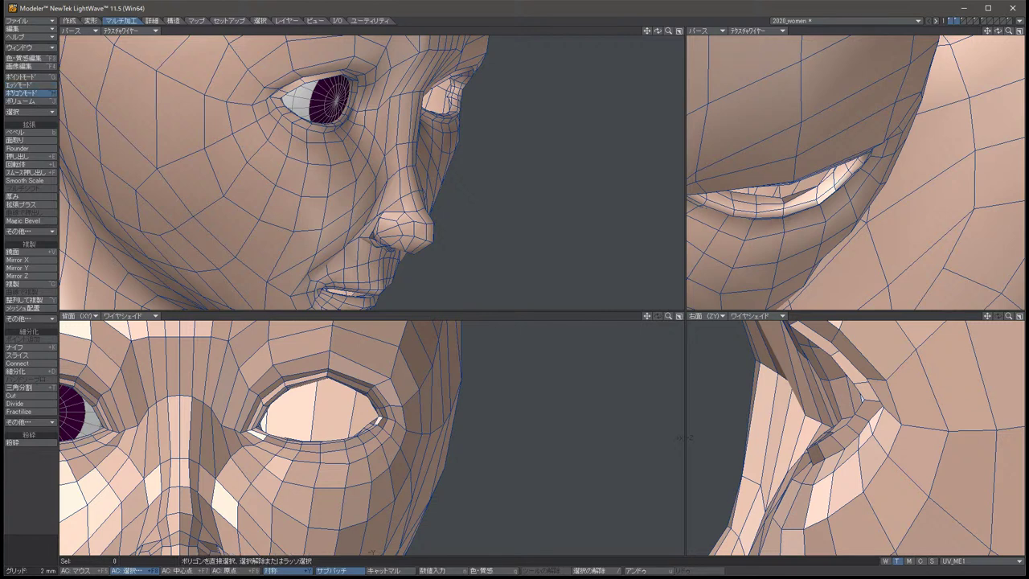
left_click(205, 242)
key("ctrl+g")
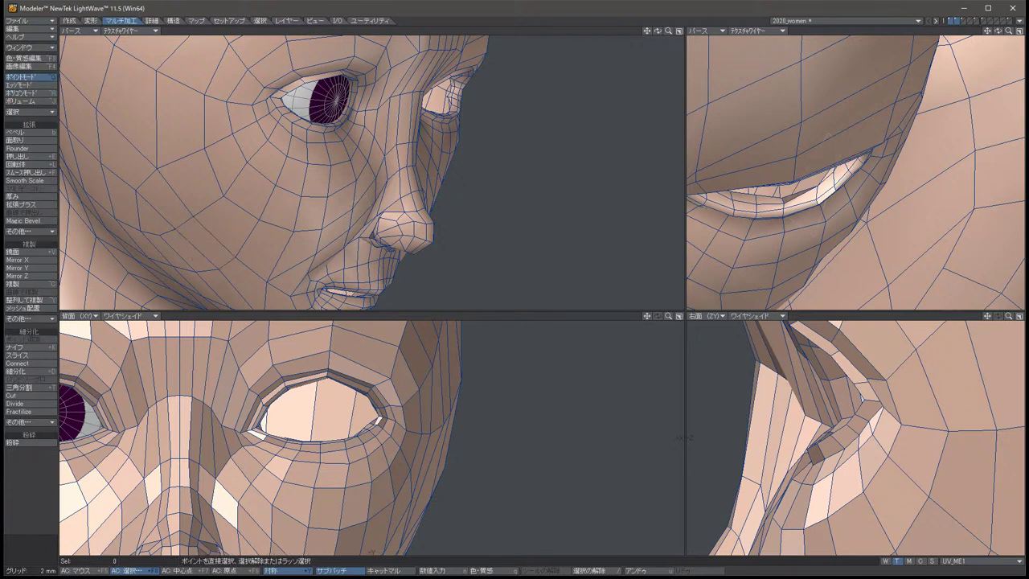
key("ctrl+h")
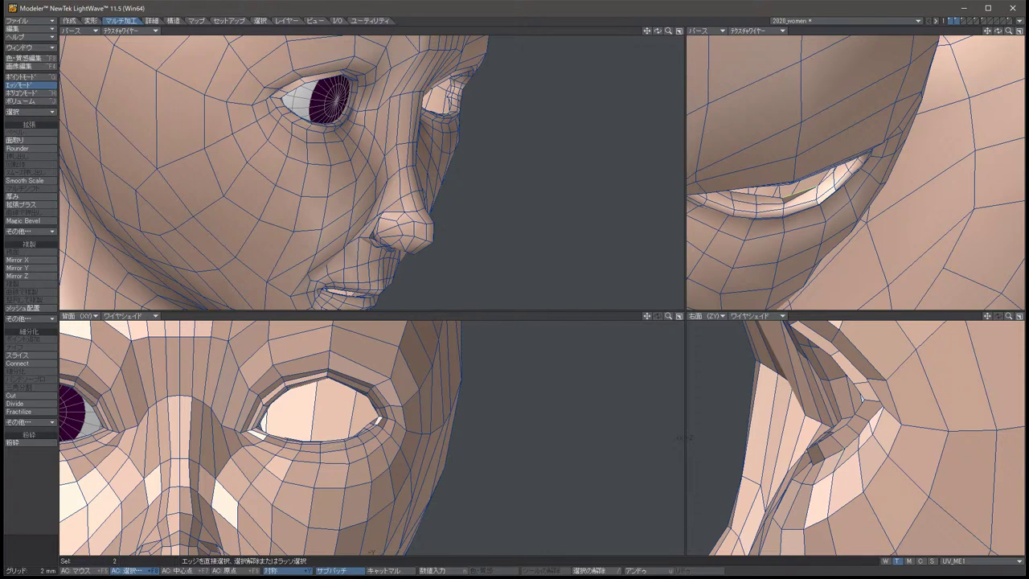
left_click_drag(369, 173, 449, 111, "alt")
scroll(371, 173, "up", 10)
Nudge the selected edge, then shift the two crease points to reshape the eyelid crease.
left_click_drag(370, 201, 345, 189, "alt")
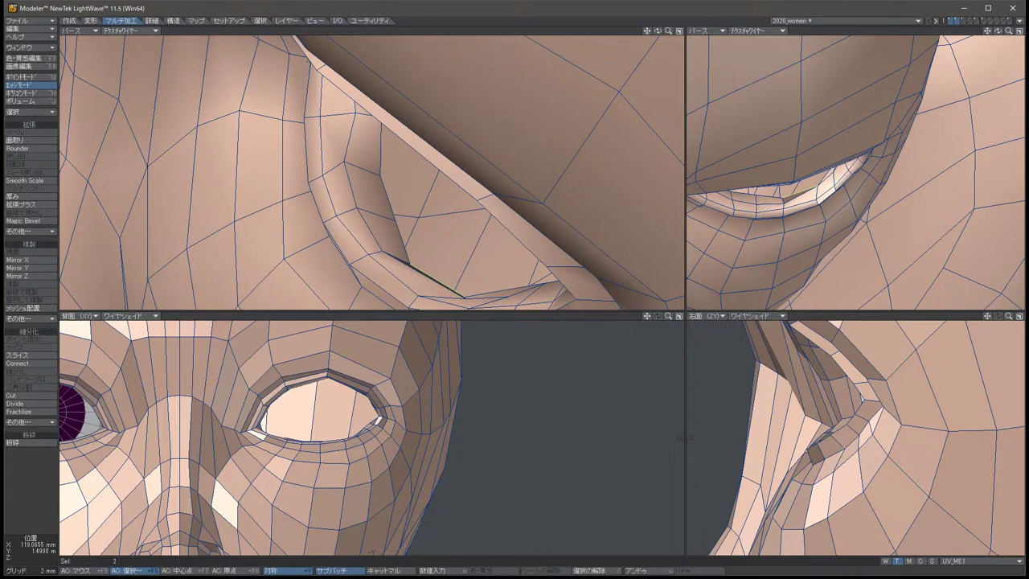
key("t")
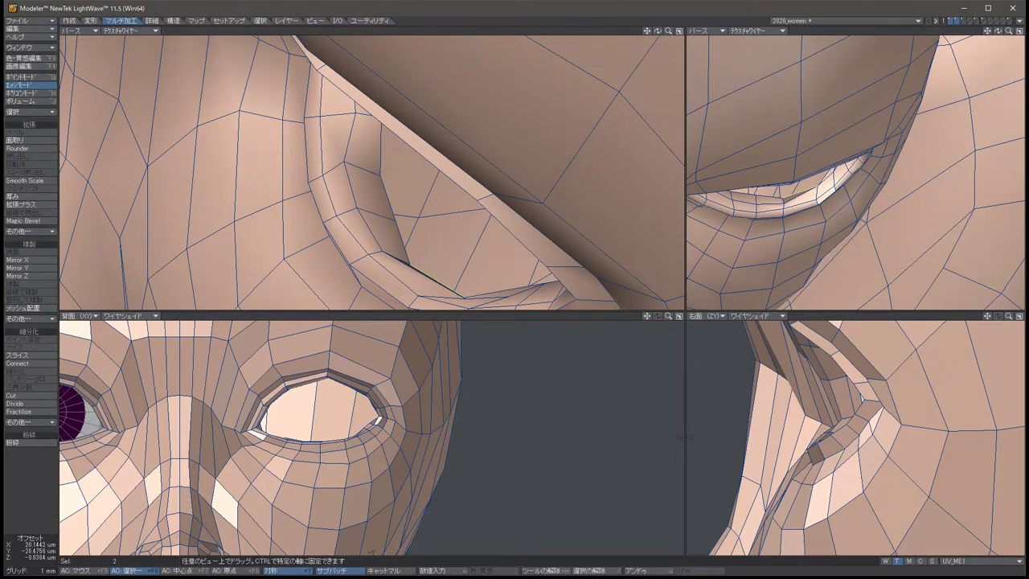
left_click_drag(680, 438, 683, 438)
key("space")
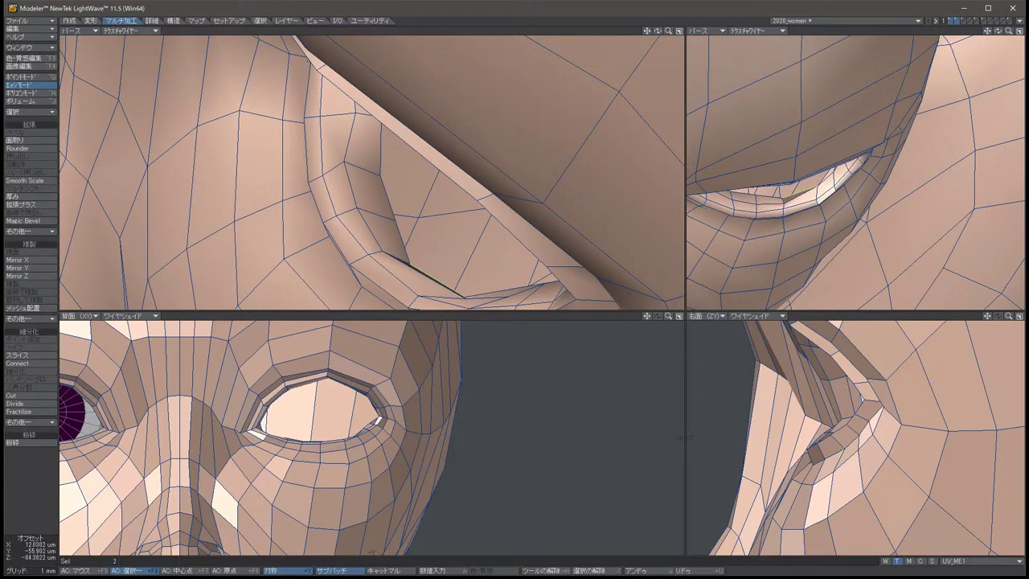
key("slash")
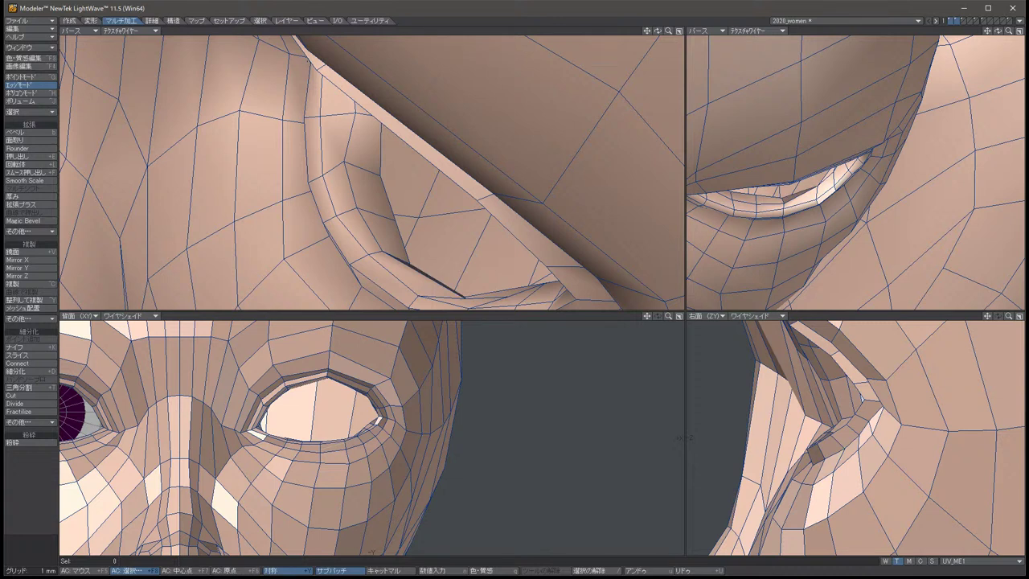
key("ctrl+h")
key("ctrl+g")
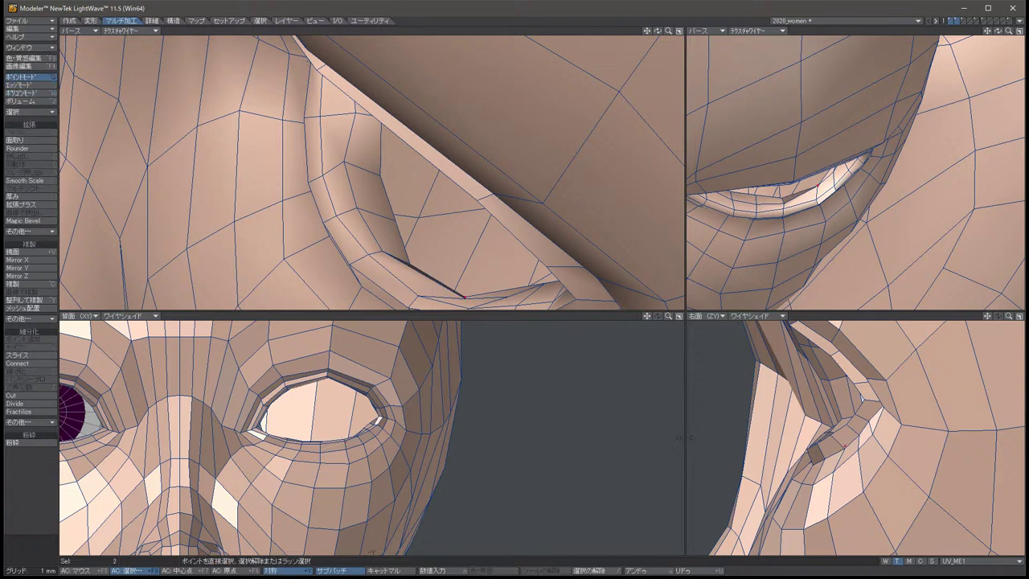
key("t")
left_click_drag(682, 438, 683, 438)
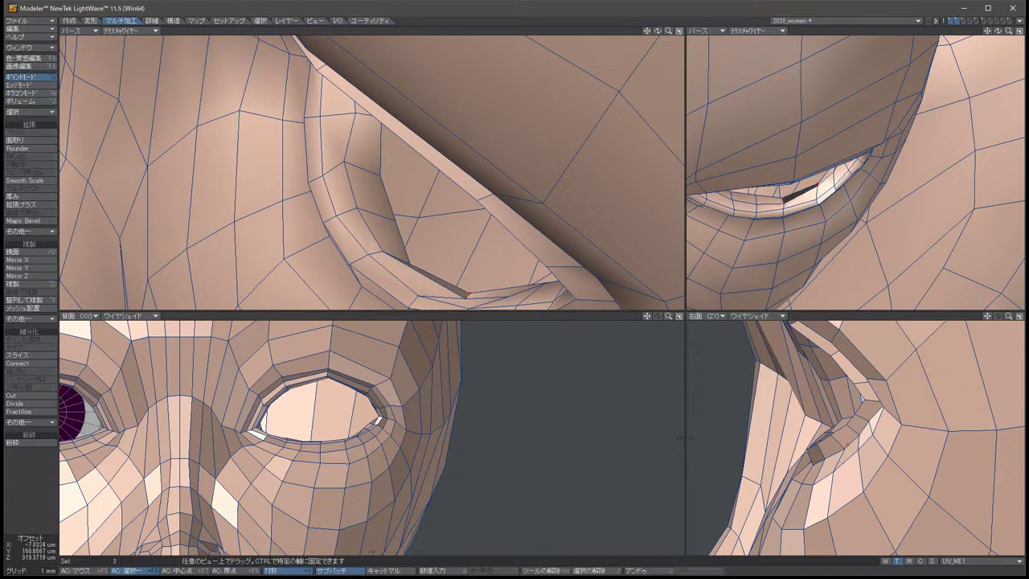
key("space")
key("slash")
With the eyeball shown, pull two crease points to close the lid gap, then hide it again.
left_click_drag(193, 177, 90, 133, "alt")
left_click(844, 446)
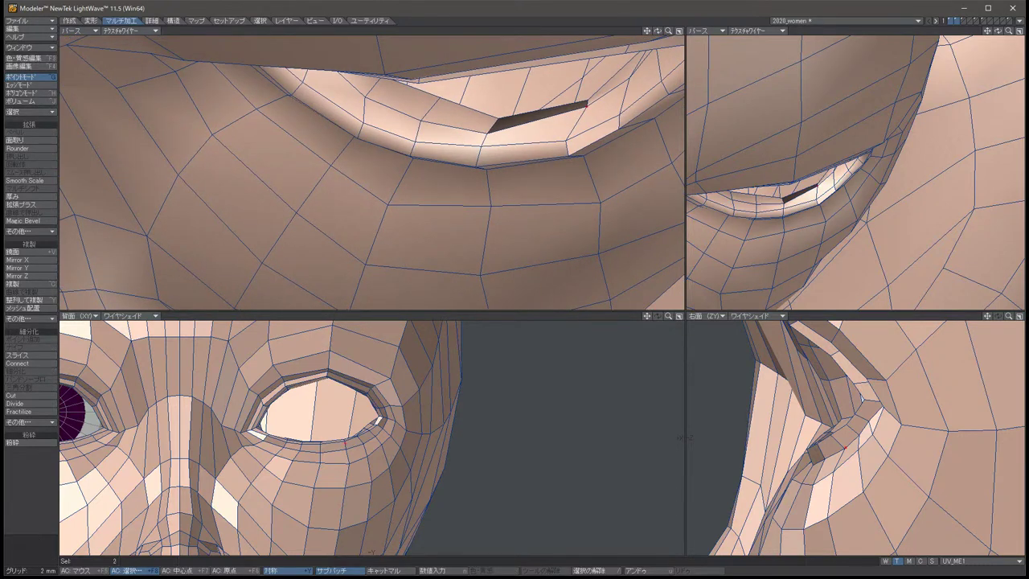
key("backslash")
key("t")
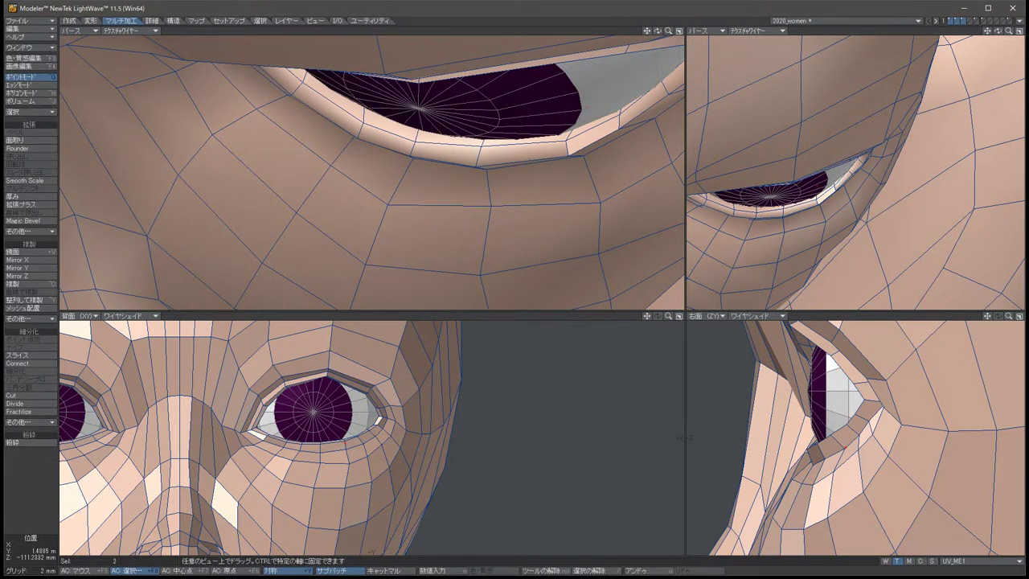
left_click_drag(377, 422, 365, 428)
key("-")
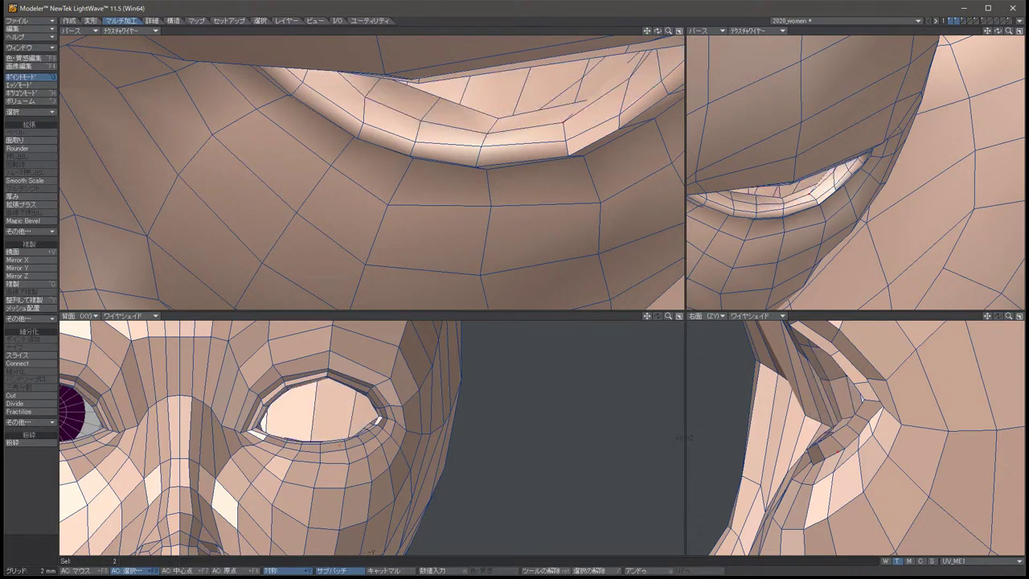
key("slash")
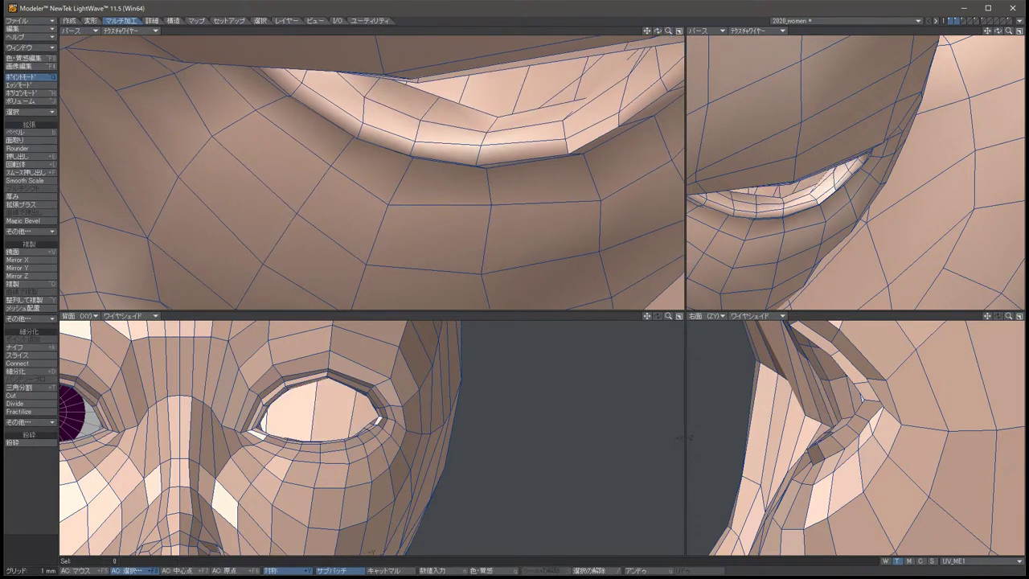
key("Up")
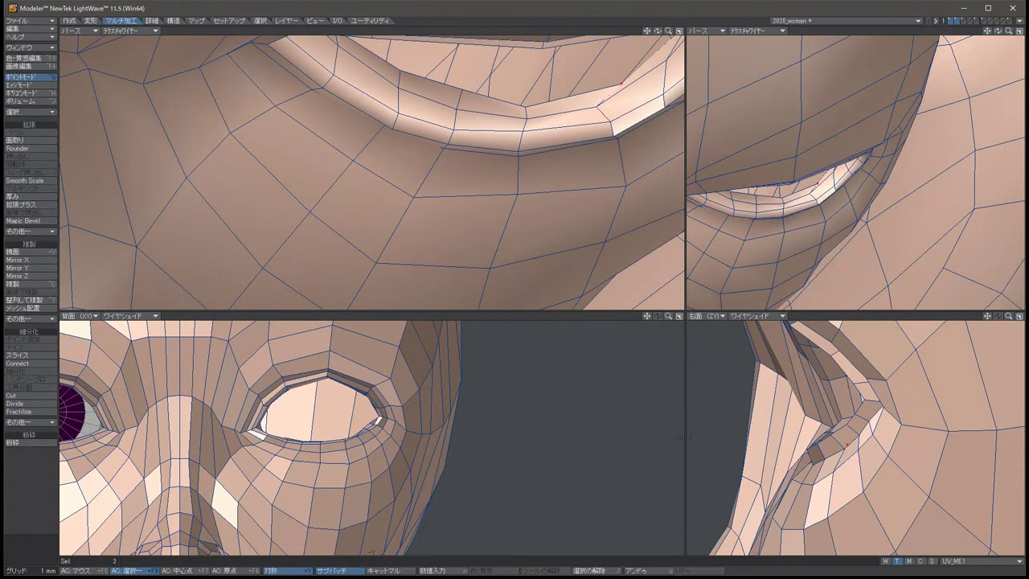
Nudge two lip points slightly to reshape the lip hole.
key("t")
left_click_drag(595, 89, 592, 90)
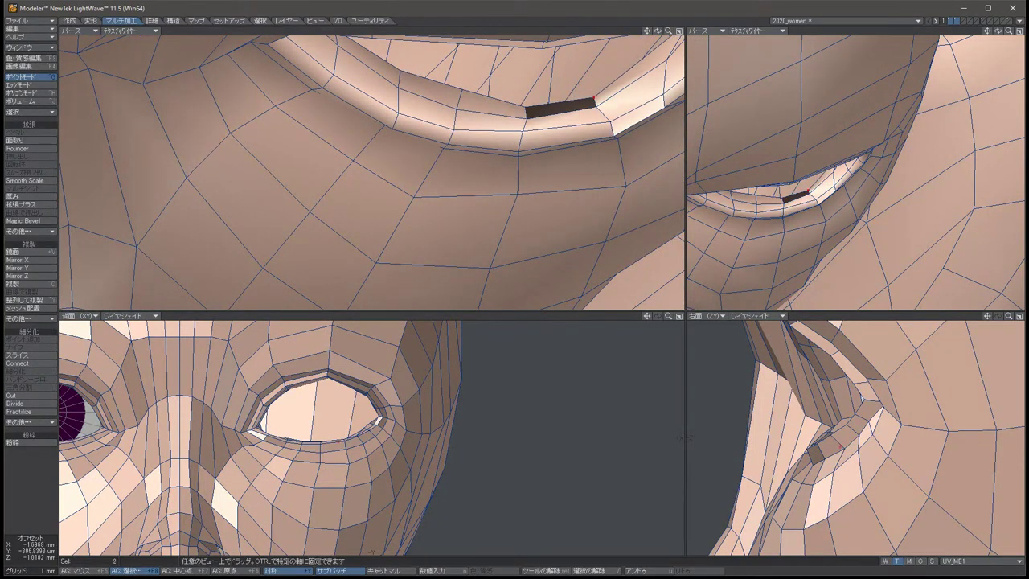
key("space")
key("slash")
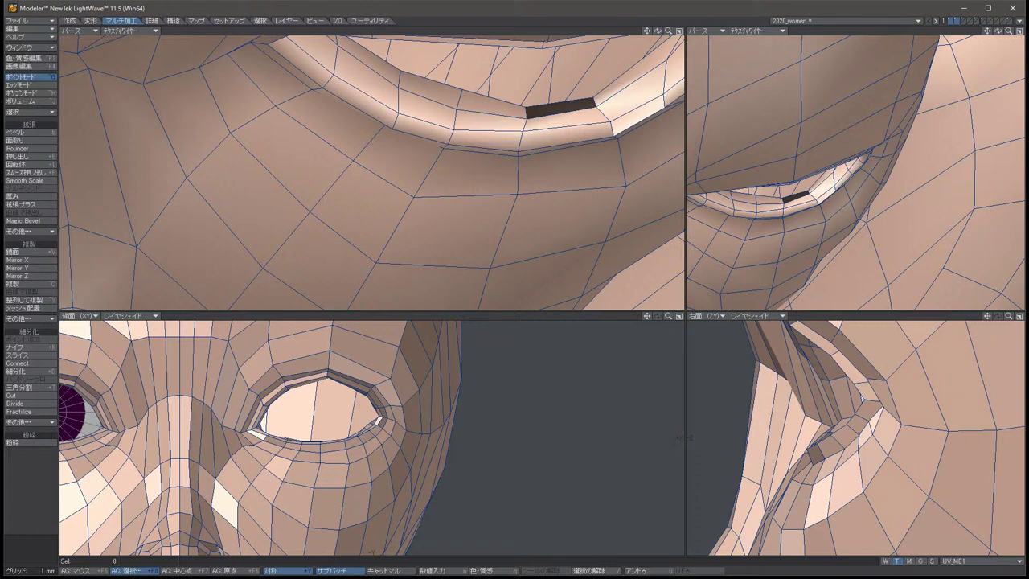
key("t")
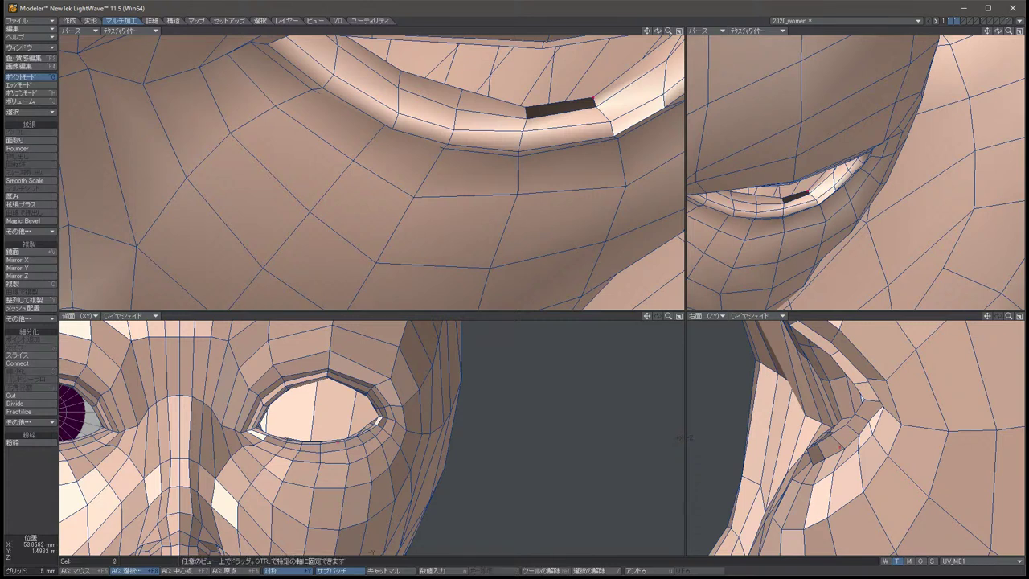
left_click_drag(679, 435, 681, 438)
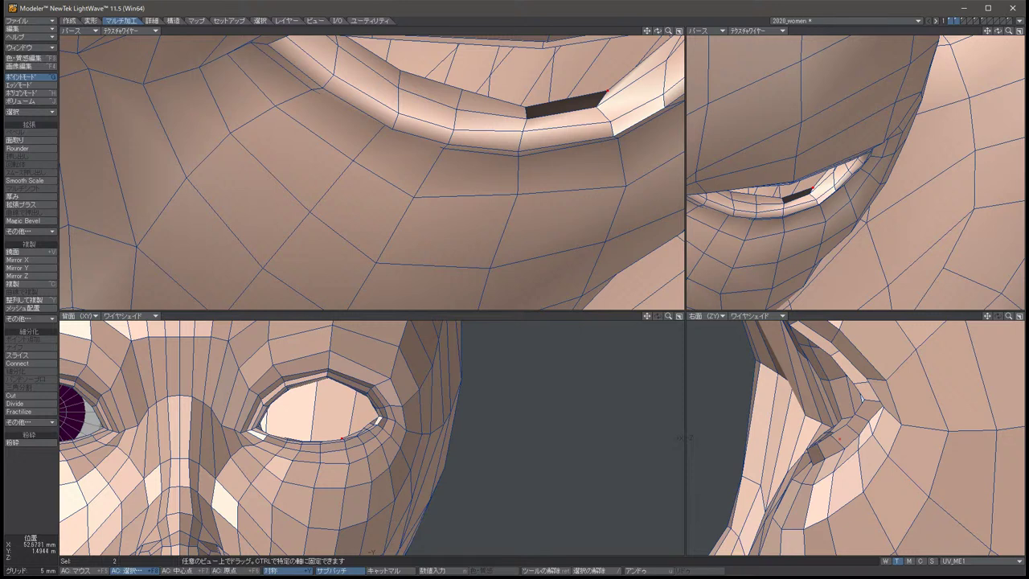
key("space")
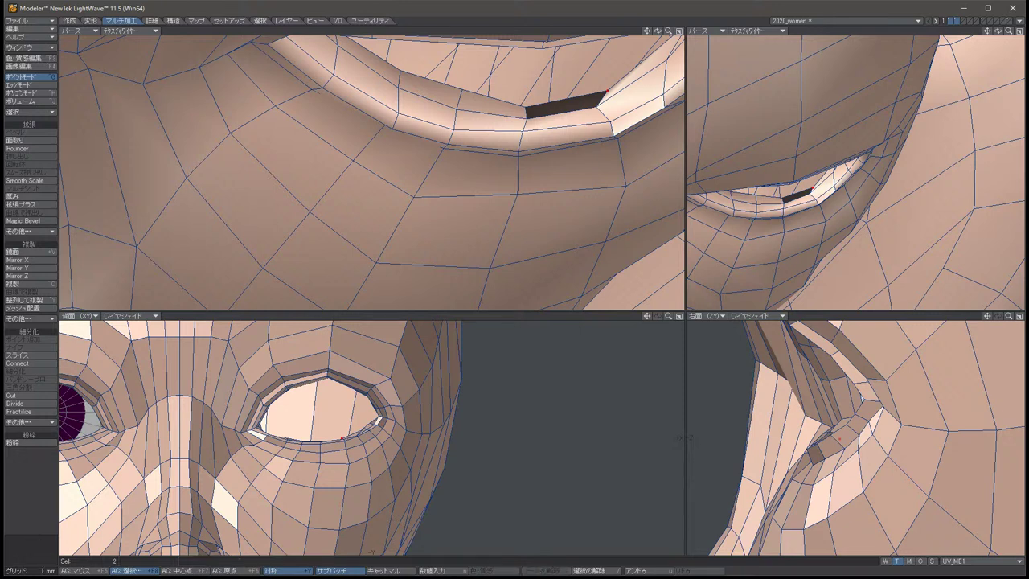
key("slash")
Shift the right corner of the lip hole, then zoom in and rotate to inspect the gap.
key("u")
key("t")
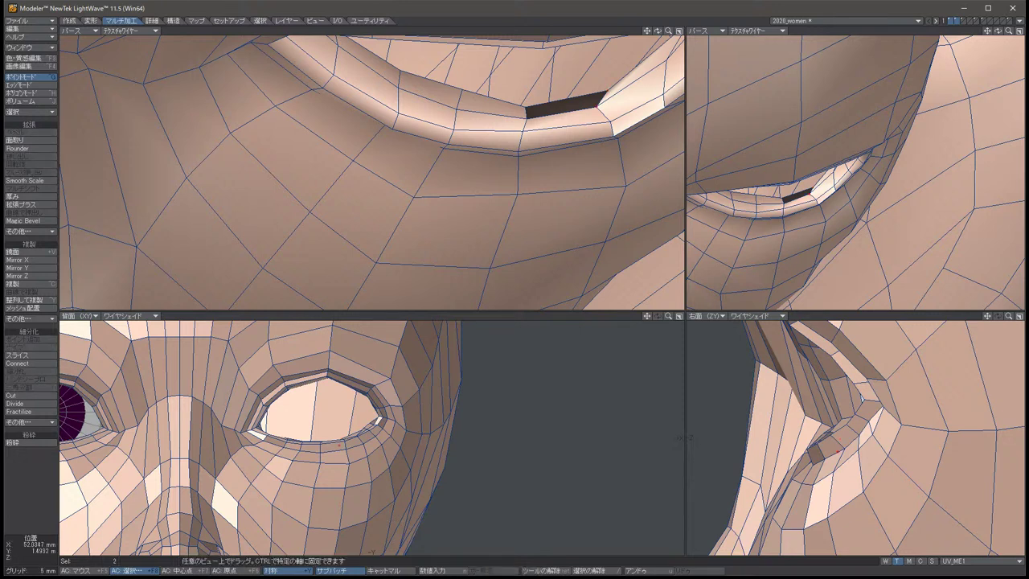
left_click_drag(680, 438, 683, 437)
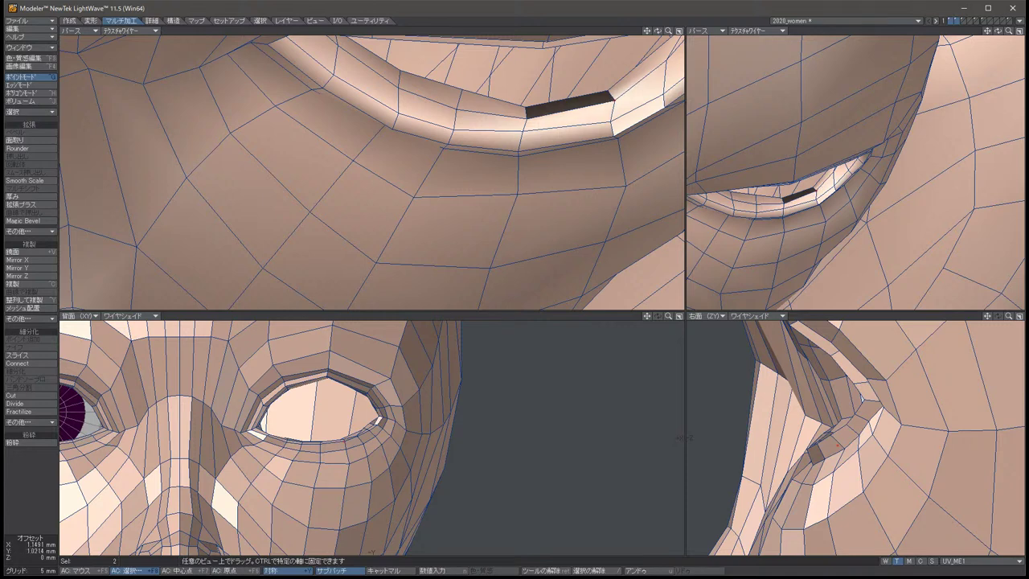
key("space")
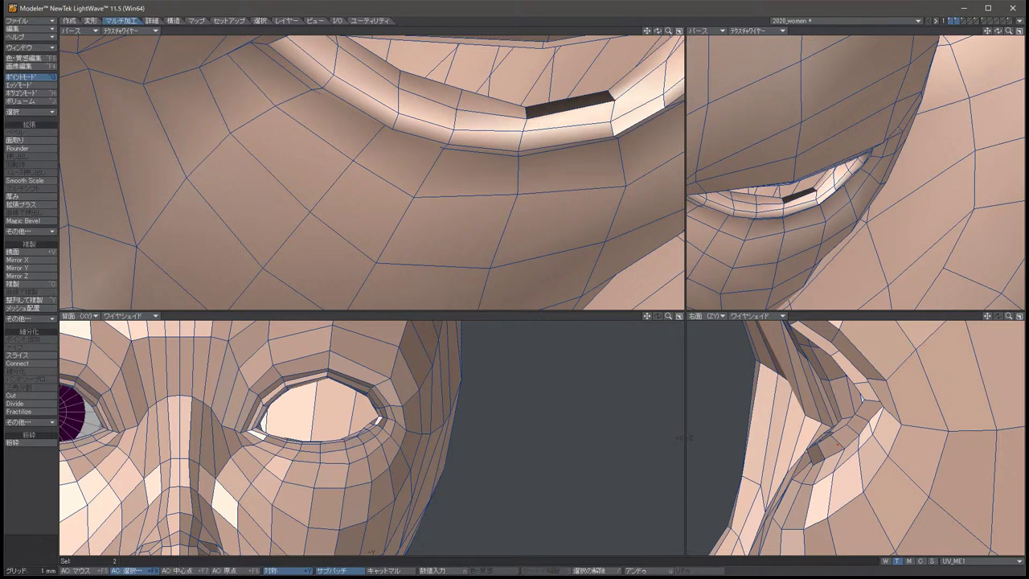
key("period")
key("alt+Down")
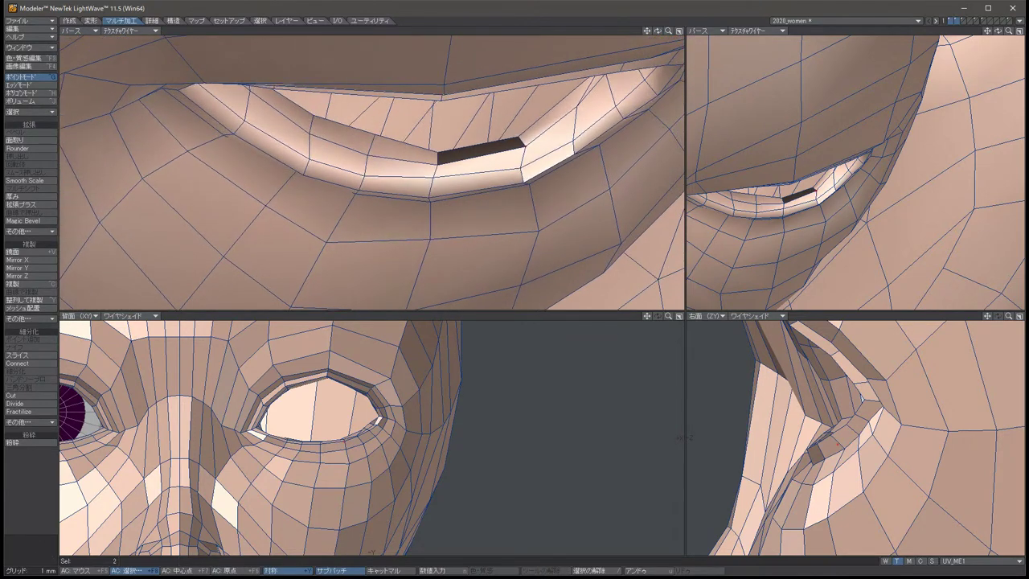
key("alt+Down")
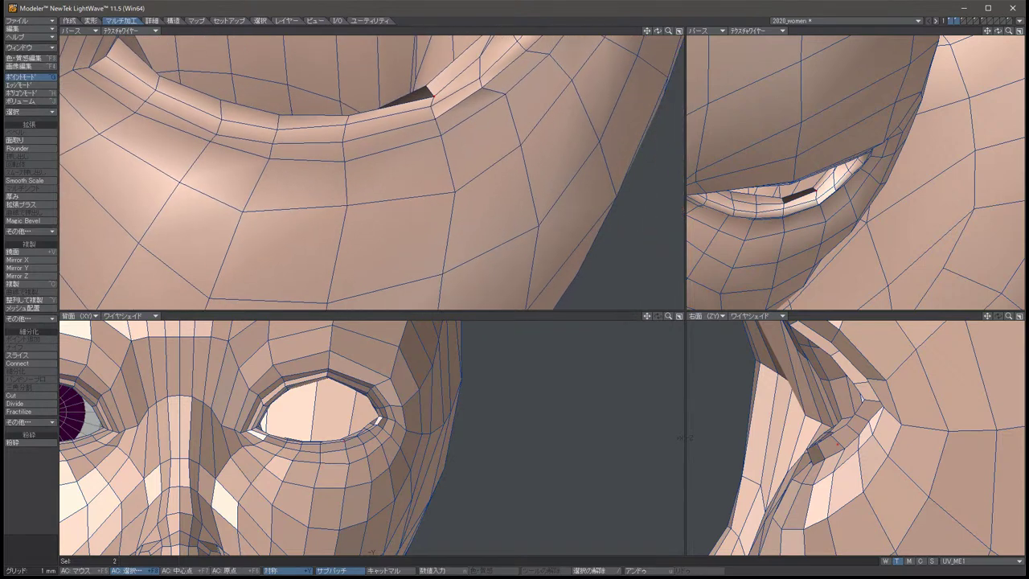
Pull the two lip points to close the dark gap, undoing an extra tiny nudge.
key("t")
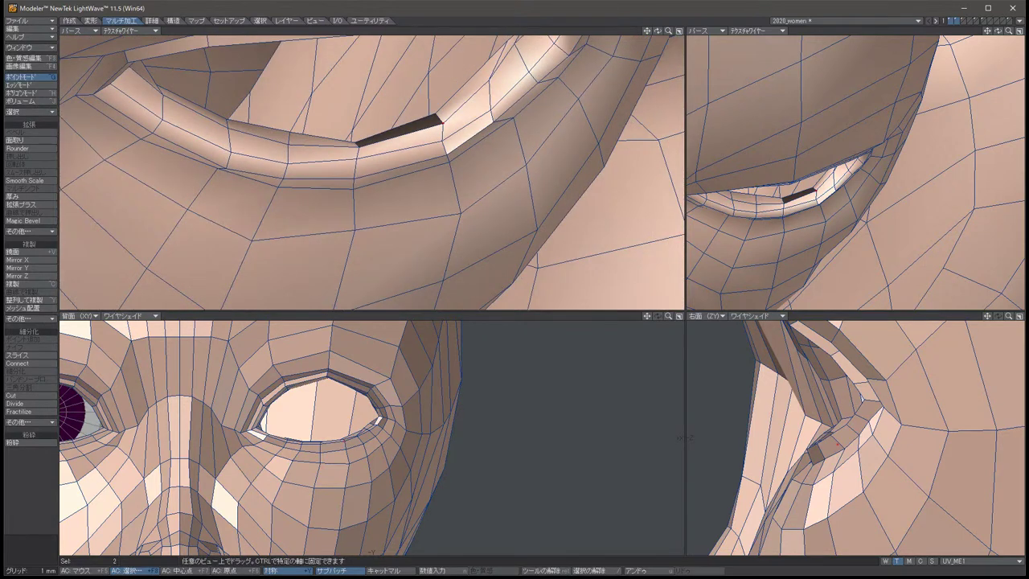
key("slash")
key("space")
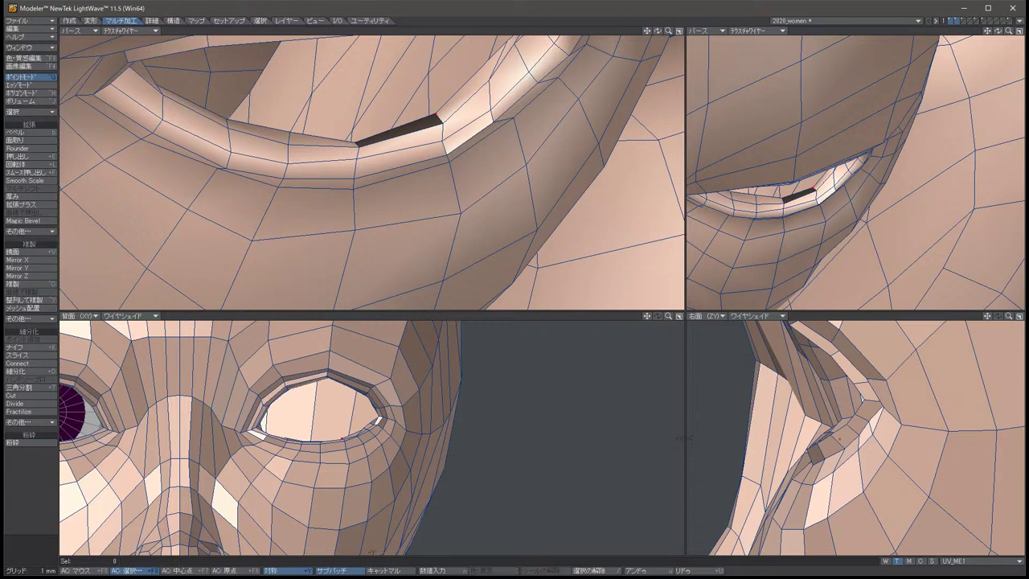
key("t")
left_click_drag(417, 97, 433, 121)
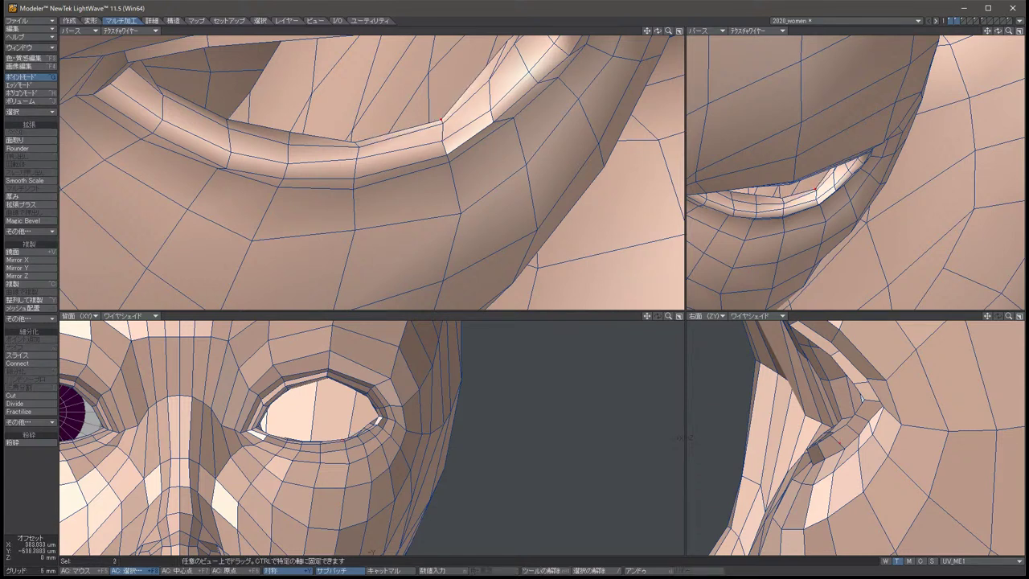
key("space")
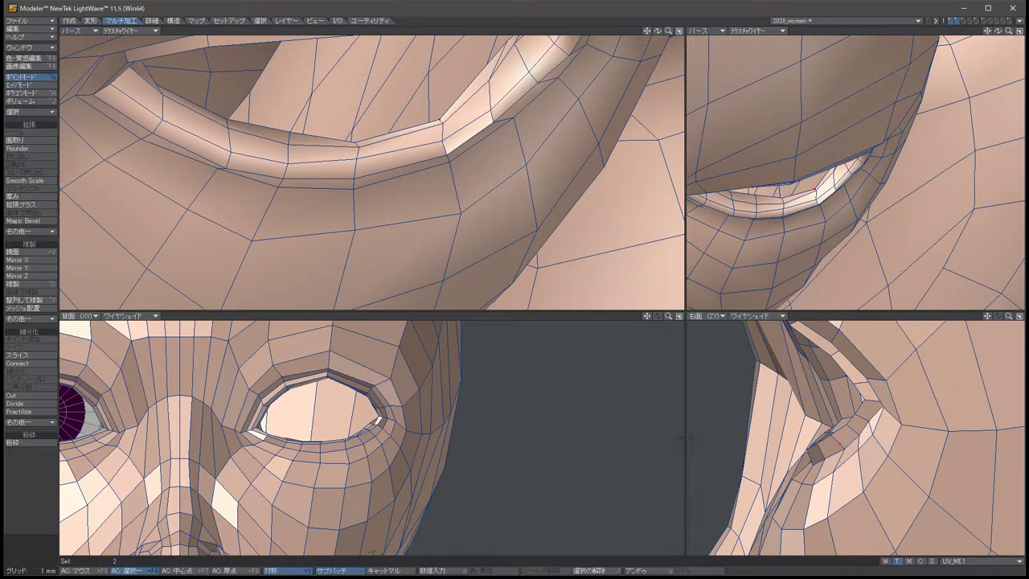
key("slash")
key("t")
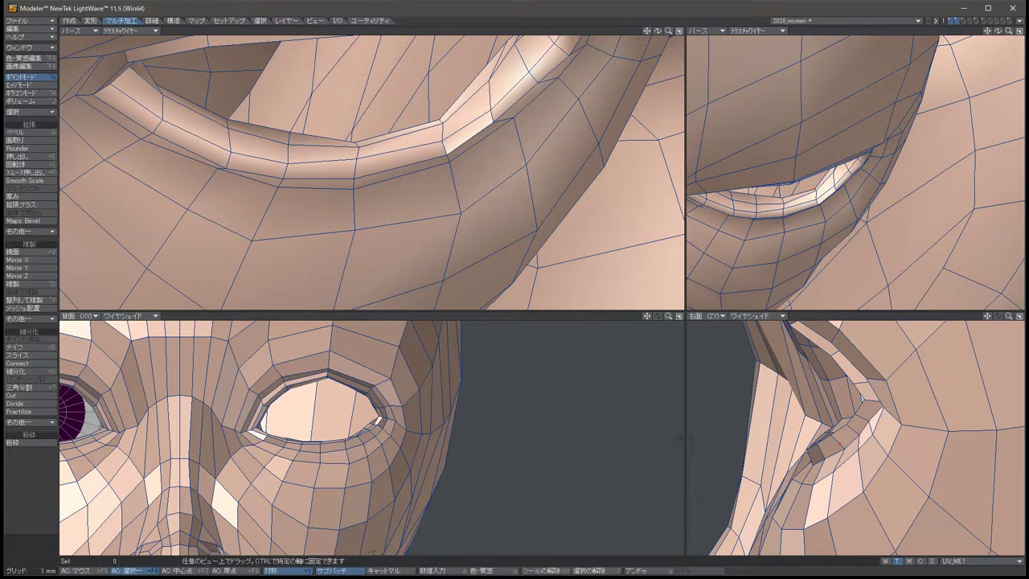
left_click_drag(498, 105, 499, 106)
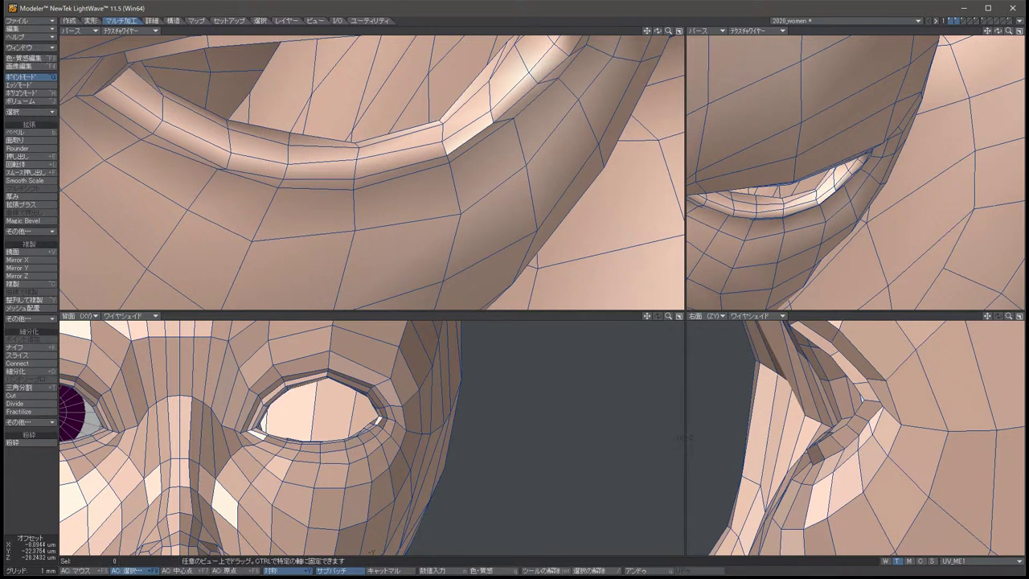
key("u")
key("u")
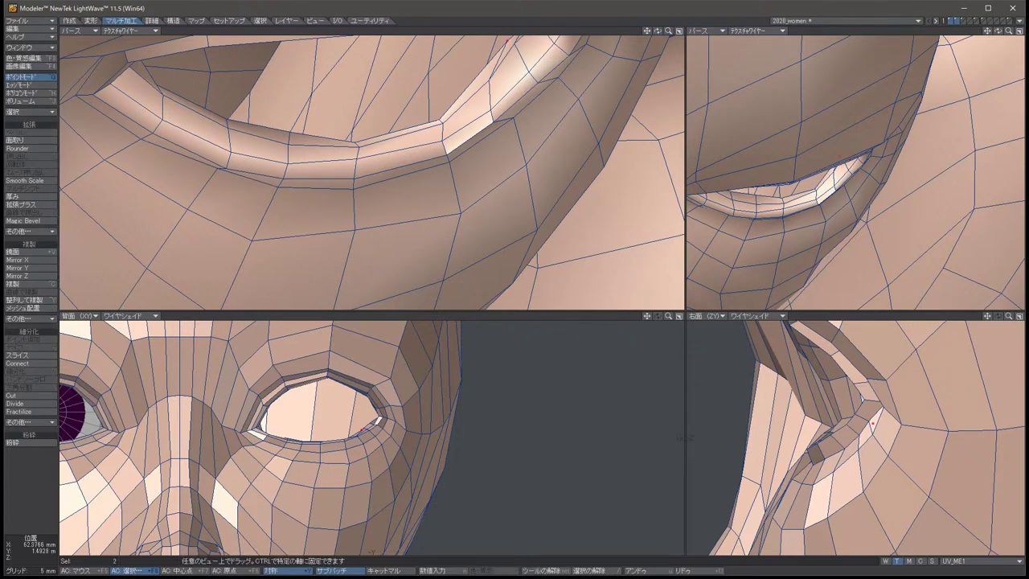
Reduce the grid spacing to 2 mm and pull two eye points down and left.
key("bracketleft")
key("Left")
key("Left")
key("Left")
key("Left")
key("Left")
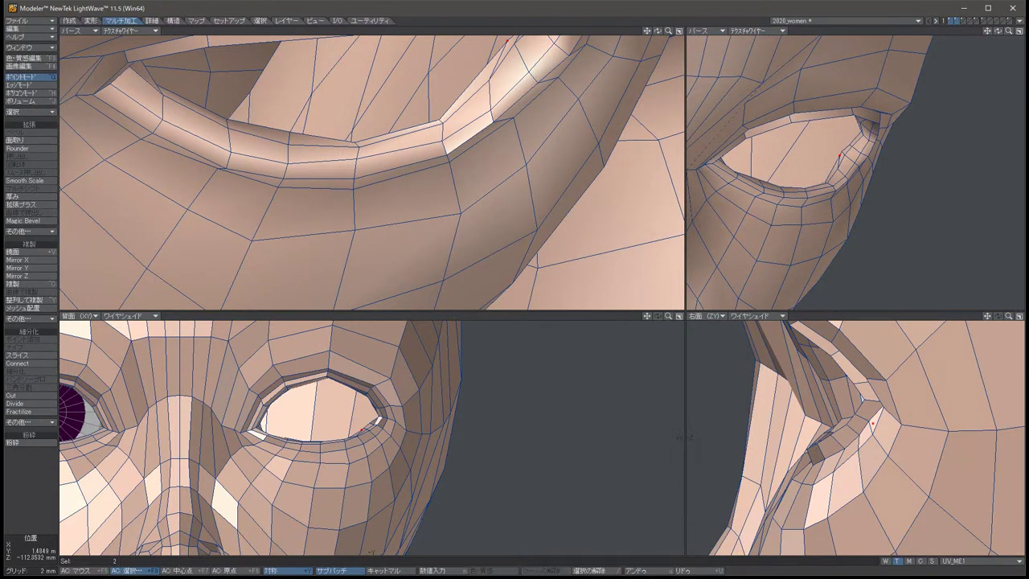
key("t")
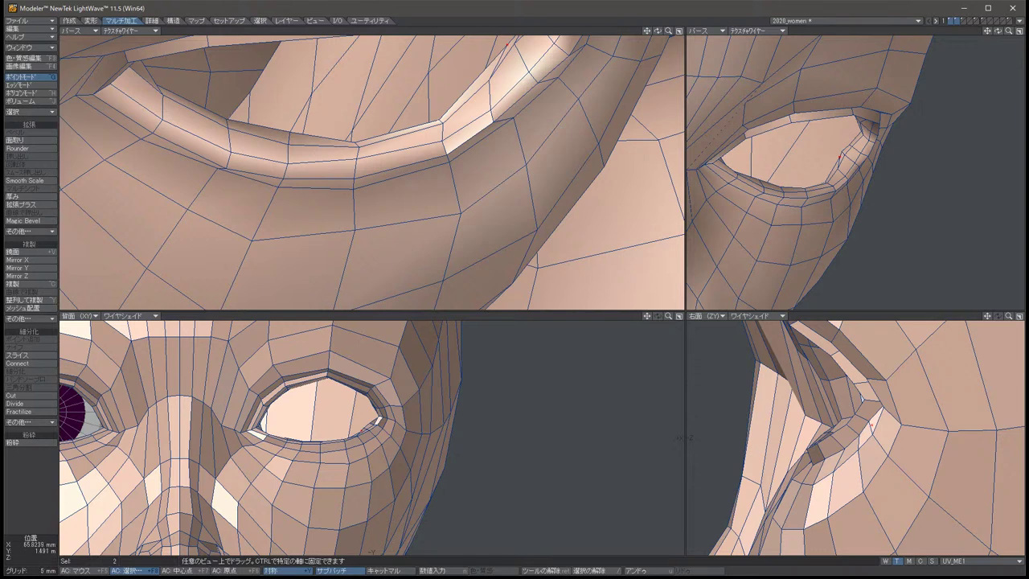
left_click_drag(508, 44, 490, 61)
key("space")
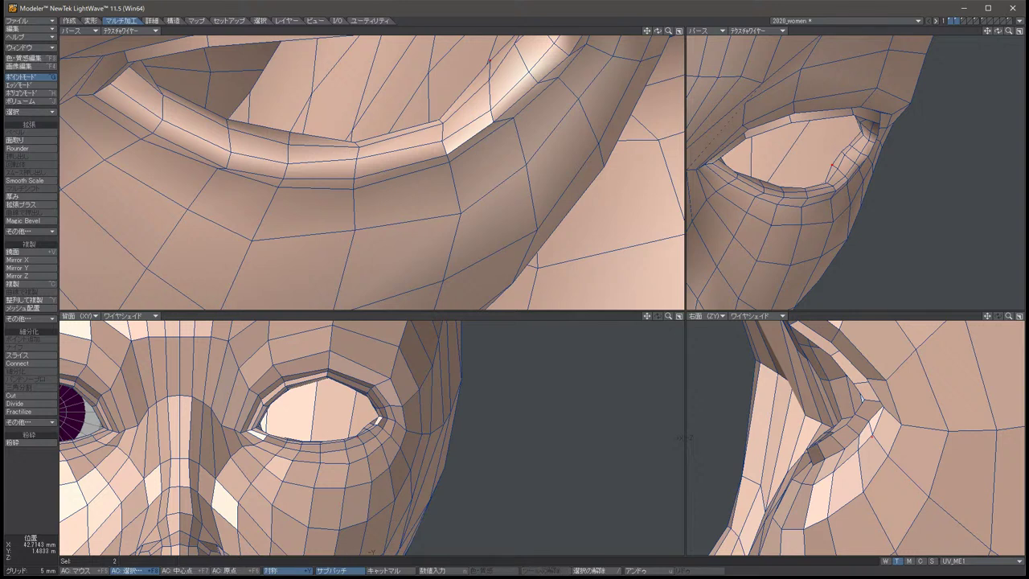
key("slash")
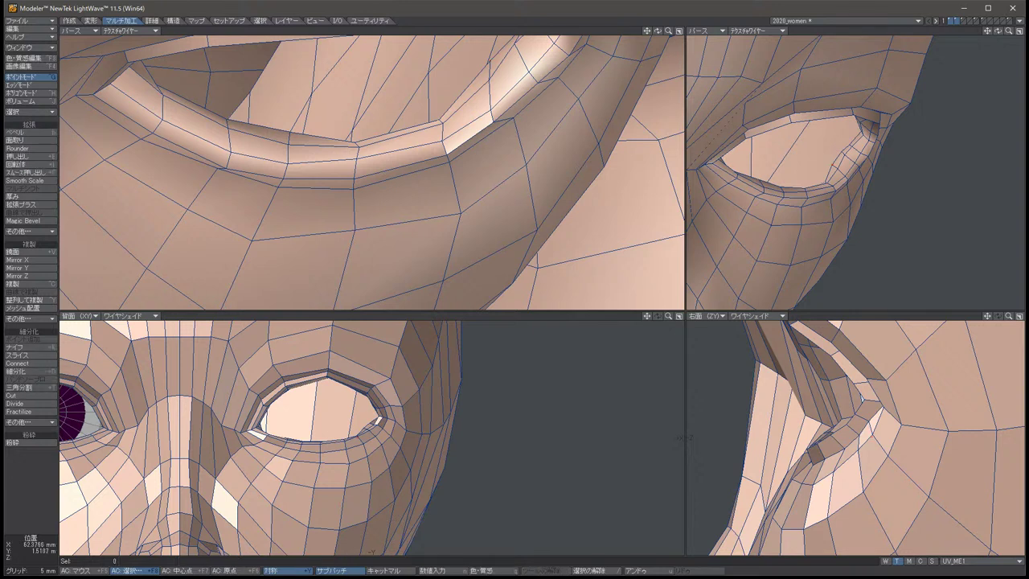
Nudge the four eye-corner points slightly.
left_click(369, 421)
key("t")
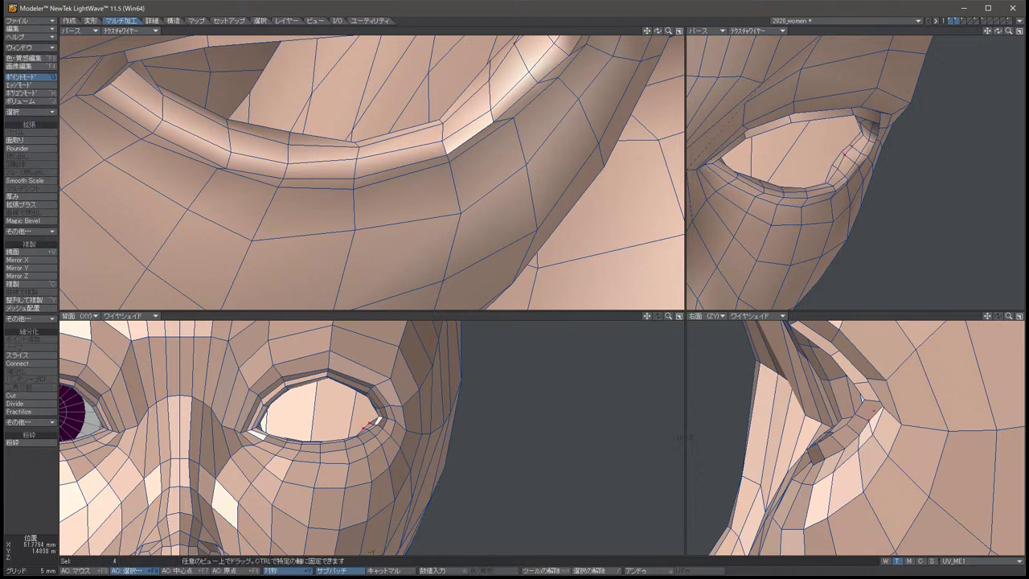
left_click_drag(514, 50, 532, 63)
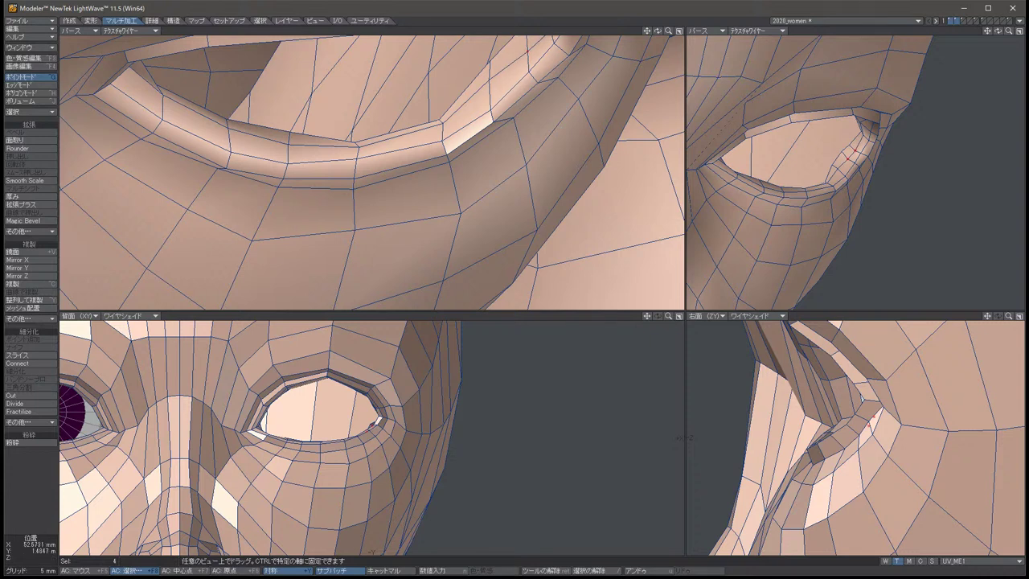
key("space")
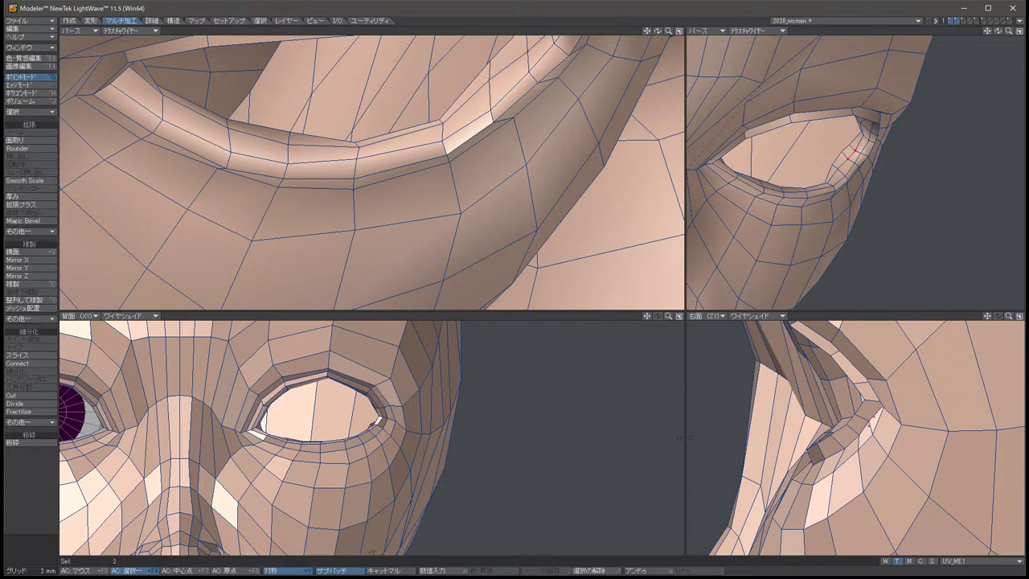
key("slash")
Nudge an eye-rim point and its mirror slightly to refine the eyelid edge.
left_click(885, 424)
key("t")
left_click_drag(885, 423, 880, 412)
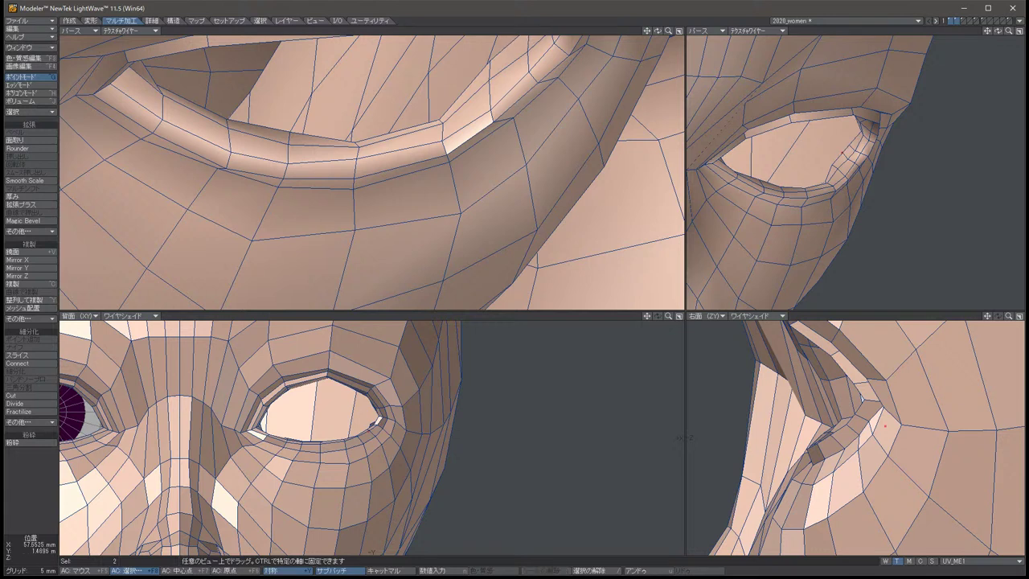
key("space")
key("t")
key("space")
key("slash")
key("u")
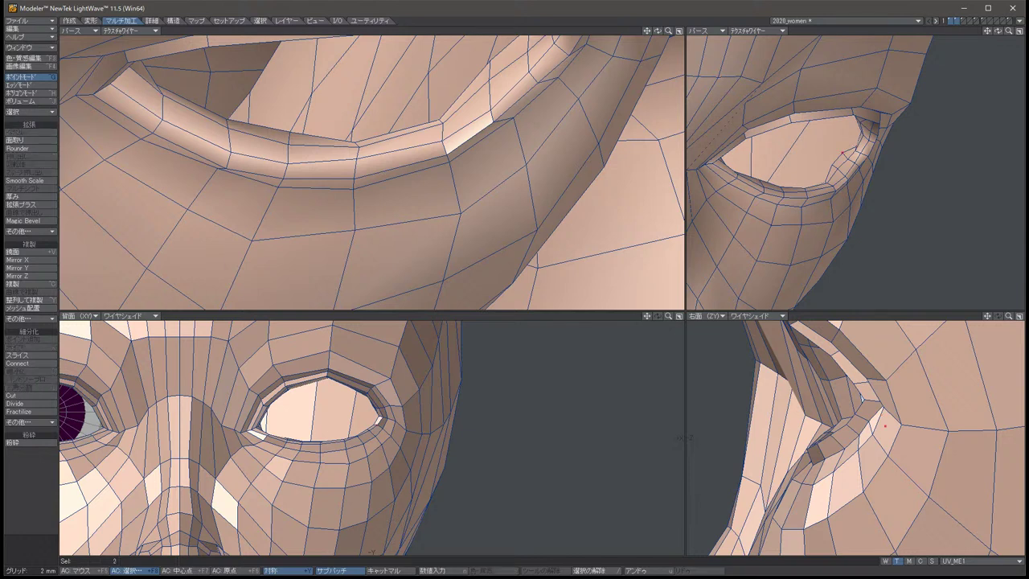
key("t")
key("space")
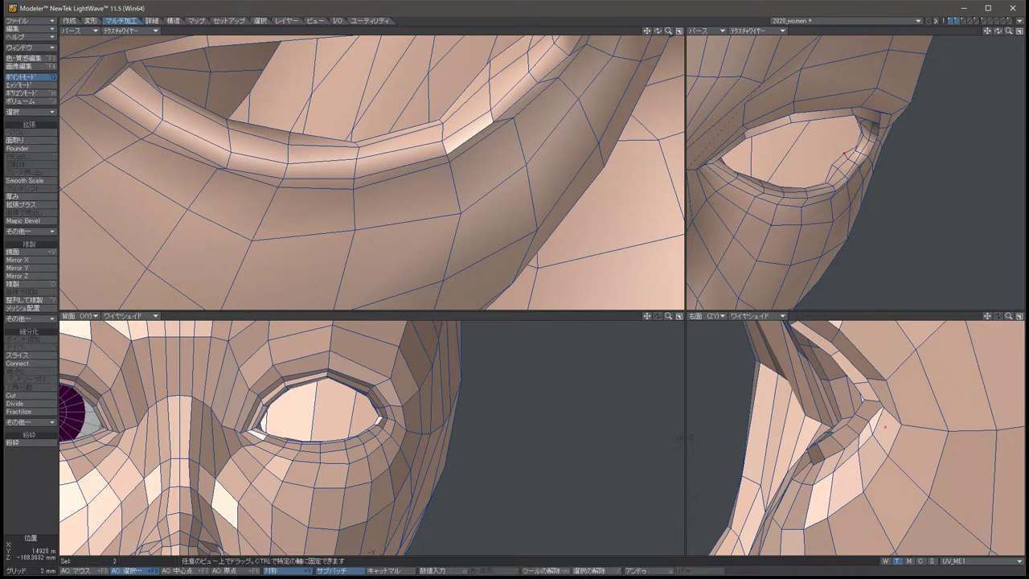
key("space")
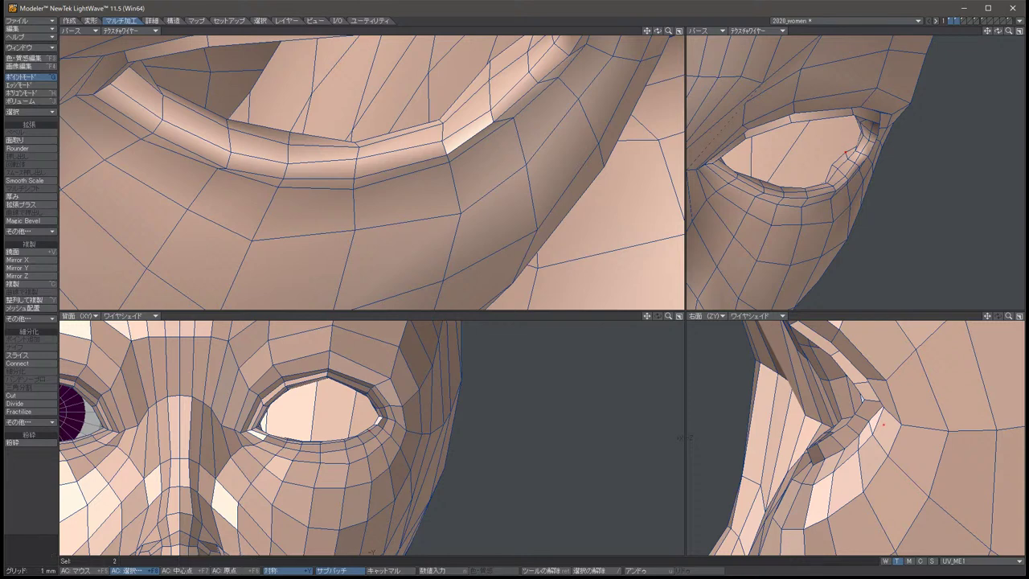
key("alt+Down")
key("alt+Down")
key("alt+Down")
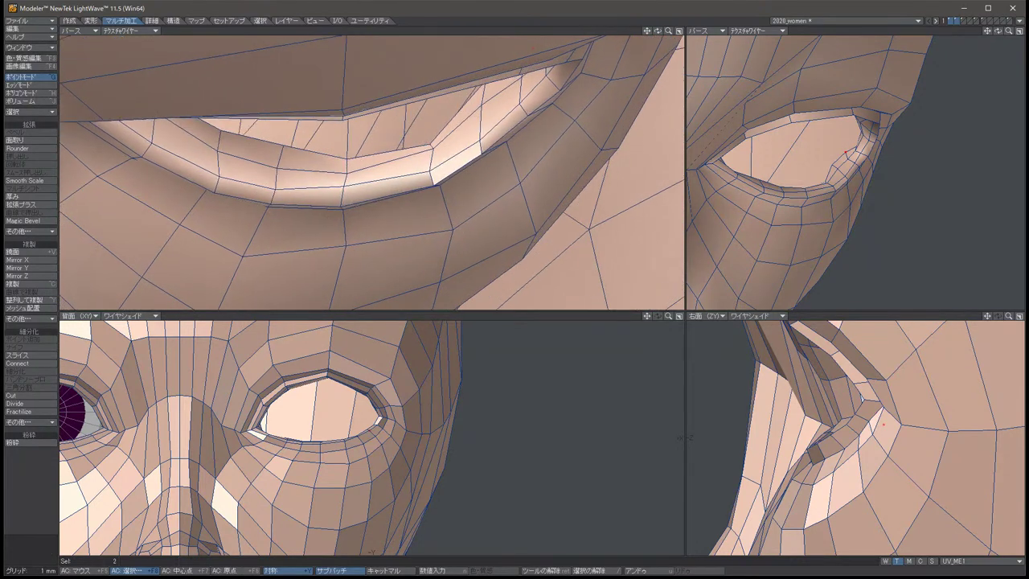
Reselect the two upper-eyelid points and pull them back about 1.7 mm.
key("/")
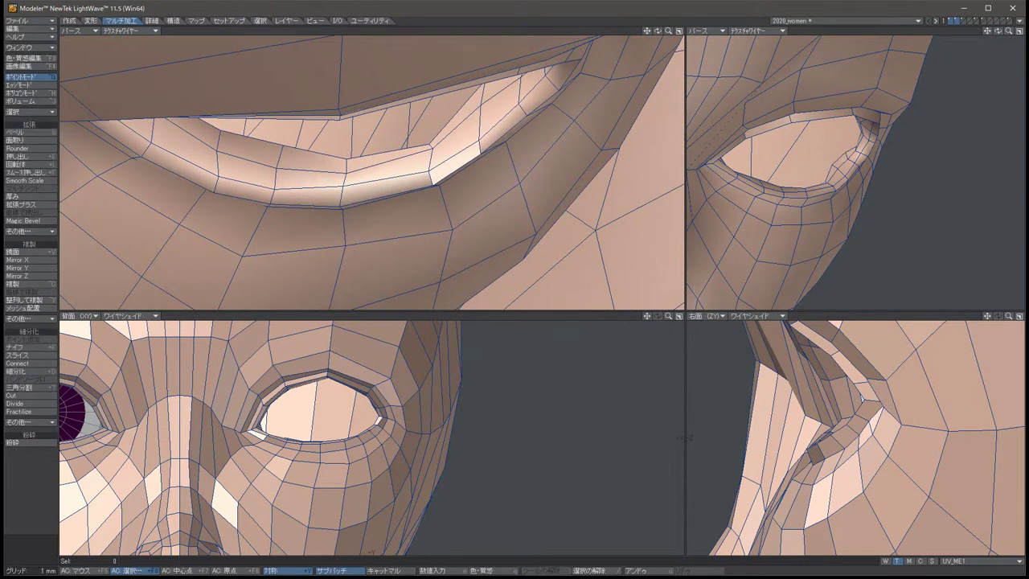
key("u")
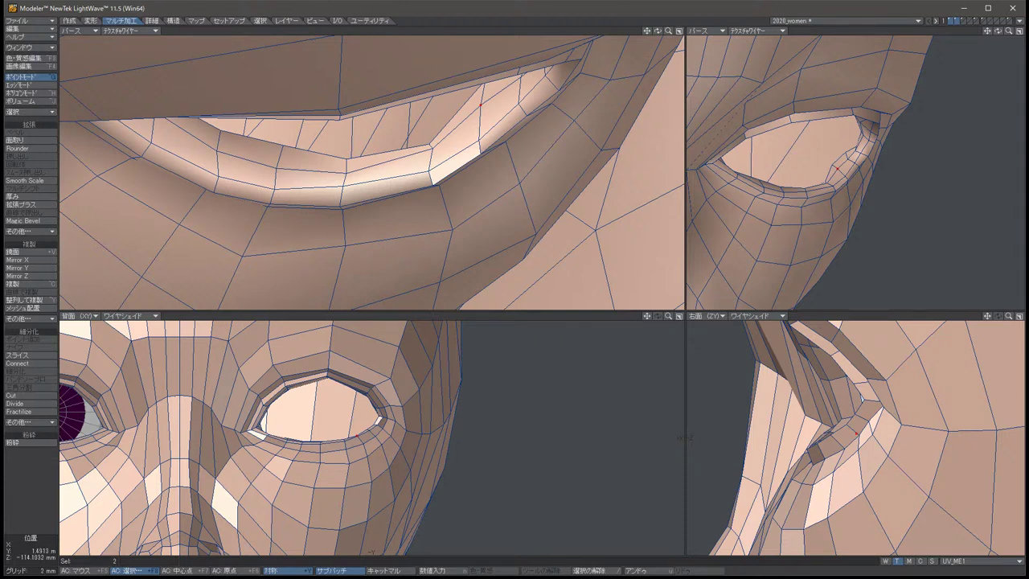
key("t")
left_click_drag(474, 113, 480, 107)
key("space")
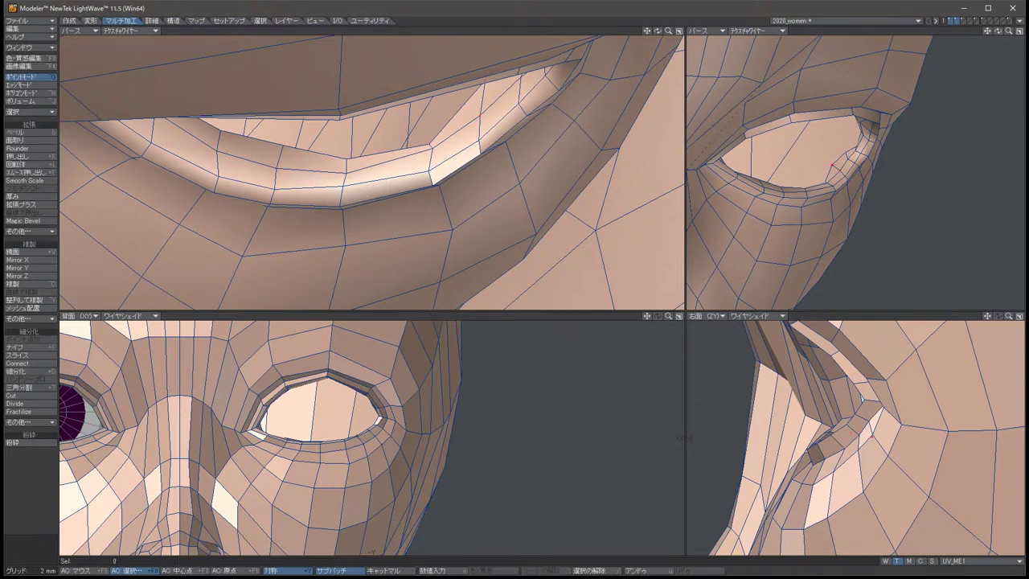
key("t")
left_click_drag(479, 106, 531, 48)
key("space")
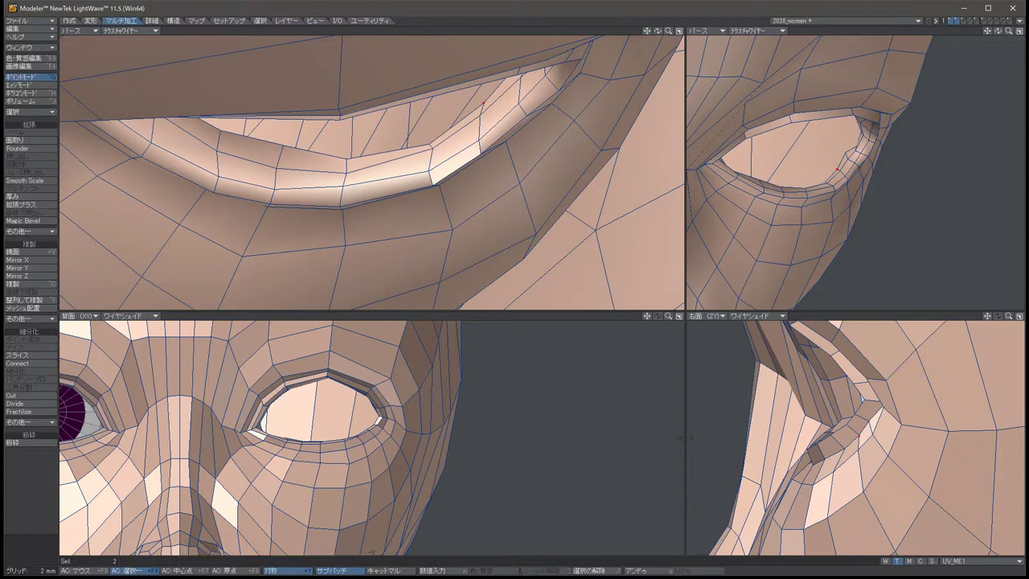
key("t")
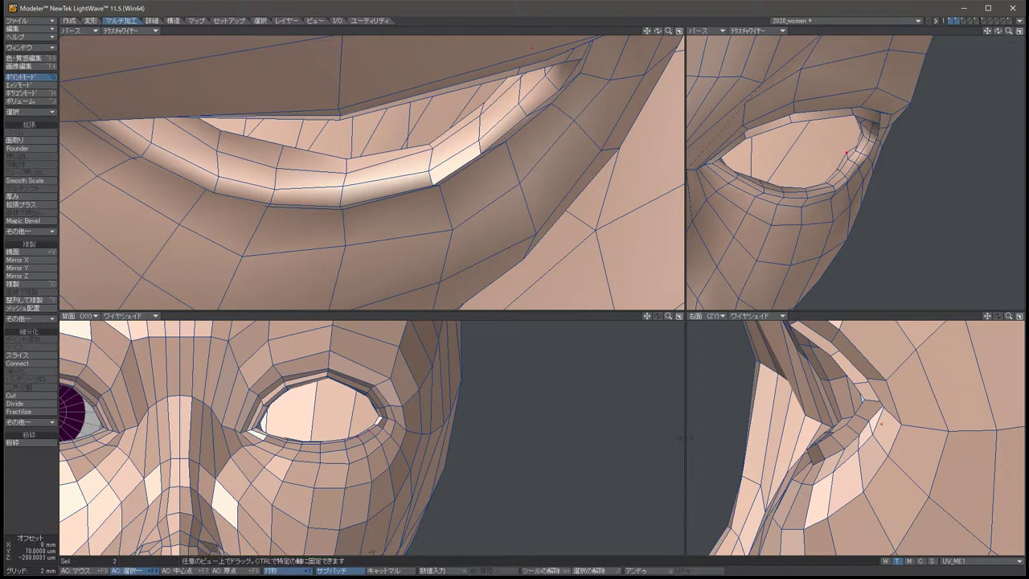
key("space")
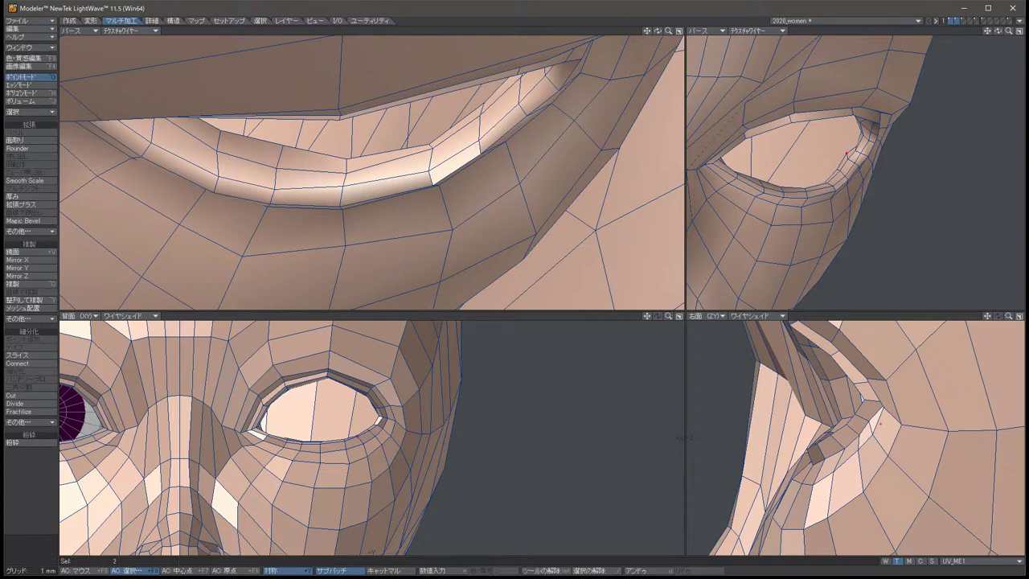
key("Down")
key("Down")
key("Down")
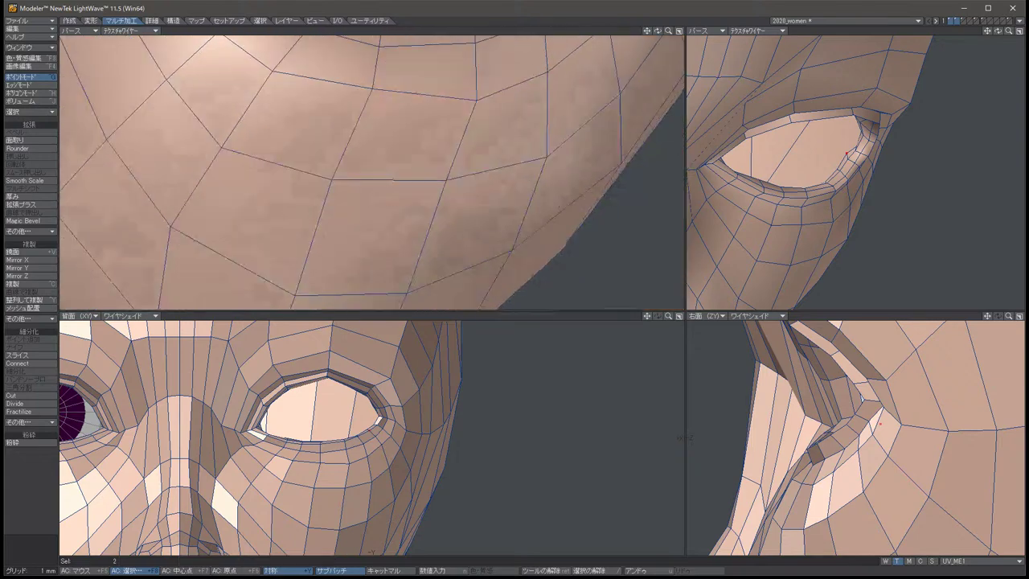
Rotate to the side of the eye and push the selected socket points back slightly.
key("Up")
key("Up")
key("Up")
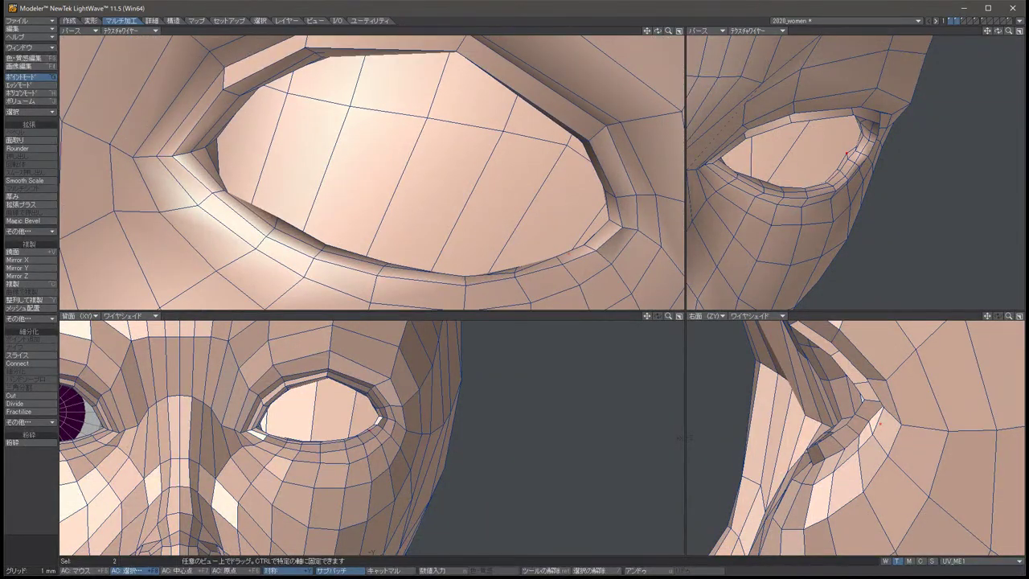
key("Left")
key("Left")
key("Left")
key("Left")
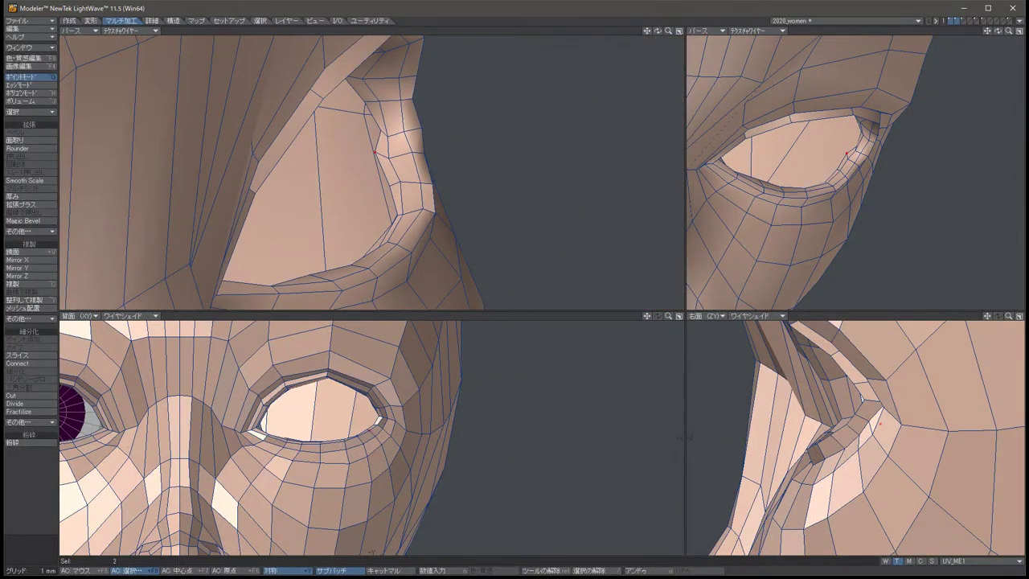
key("t")
key("space")
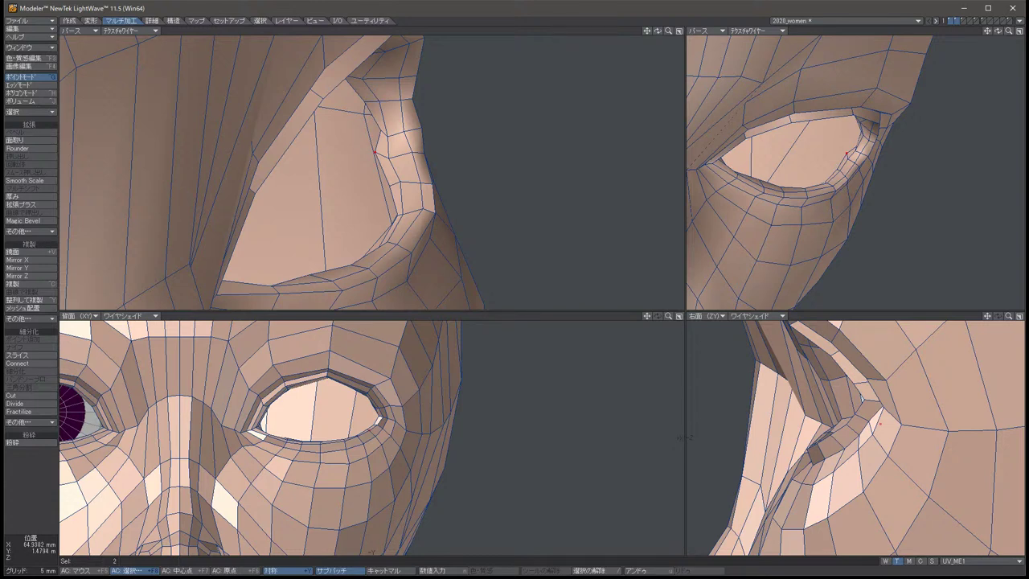
key("t")
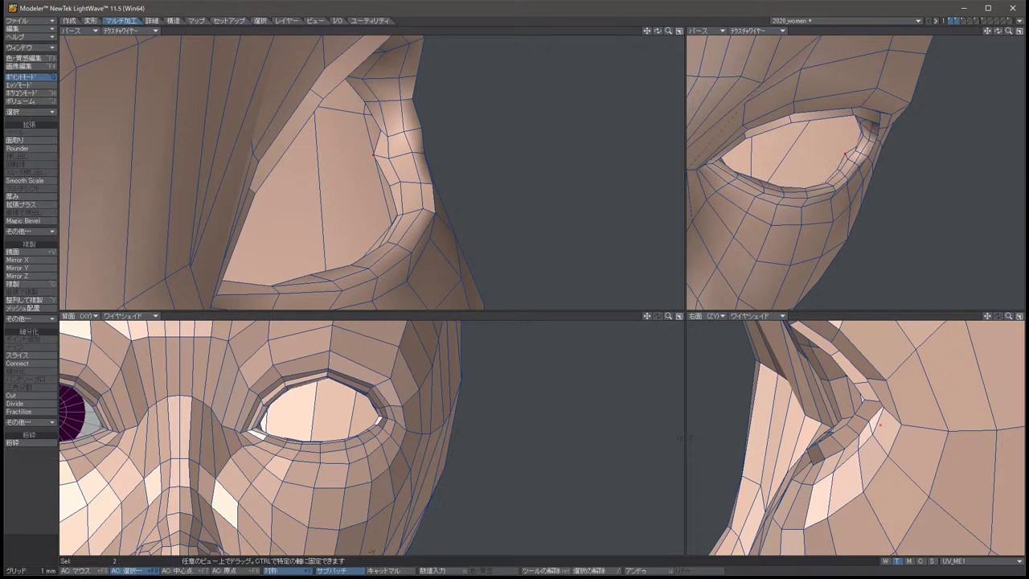
left_click_drag(880, 423, 874, 425)
key("space")
key("slash")
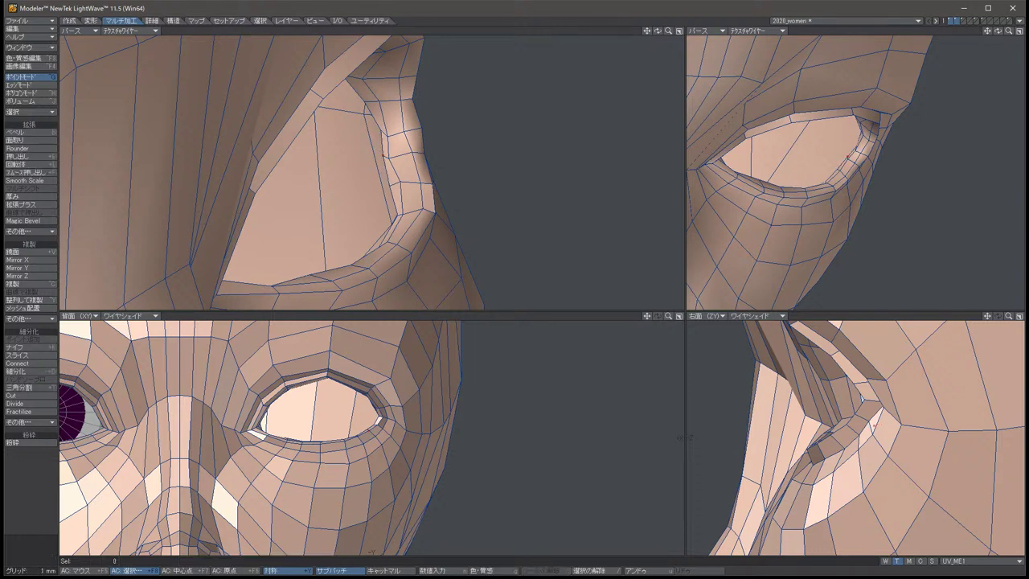
Orbit the view around the eye socket and nose to check the profile.
left_click_drag(370, 176, 326, 167, "alt")
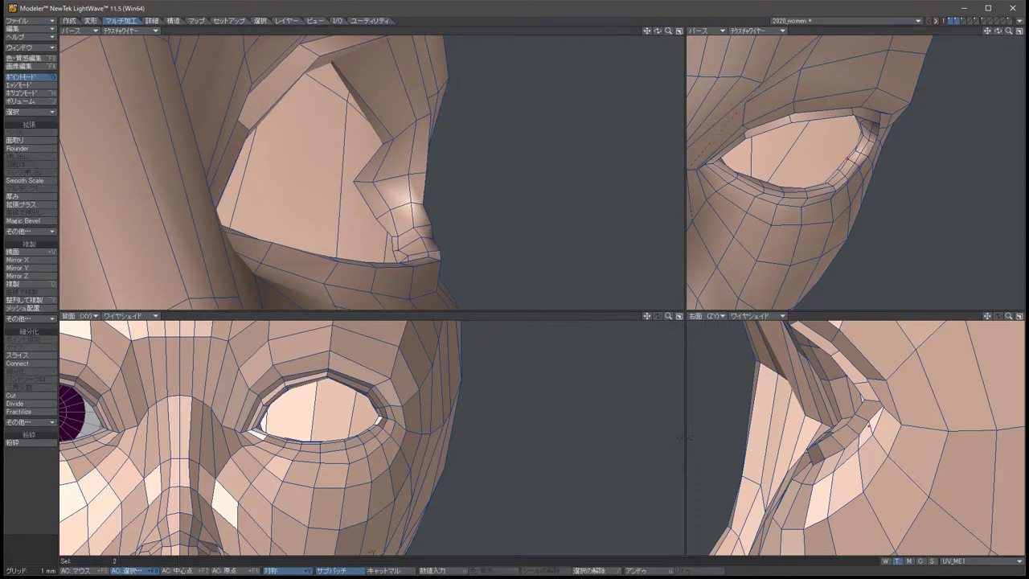
left_click(403, 248)
key("slash")
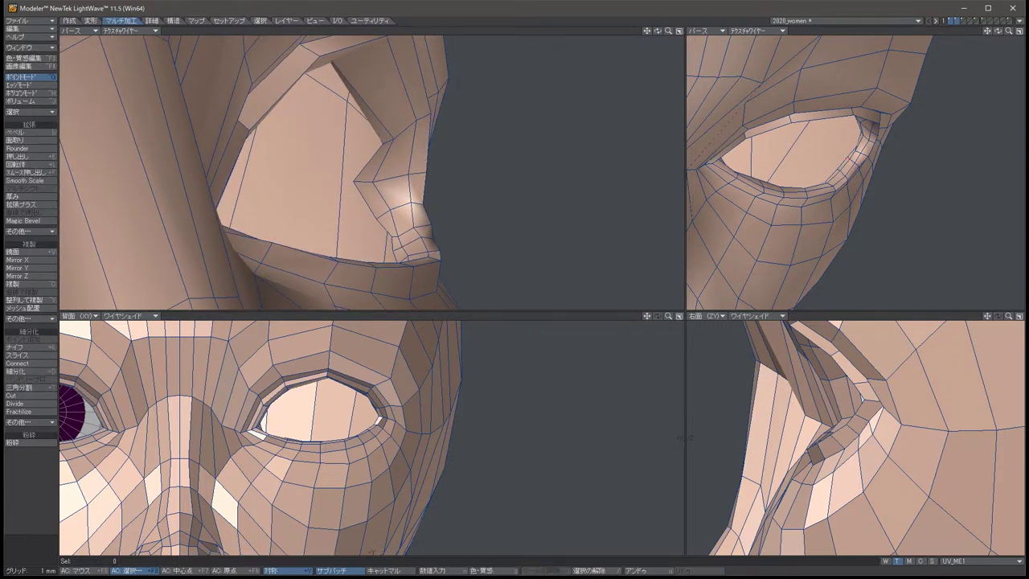
left_click_drag(403, 248, 365, 225, "alt")
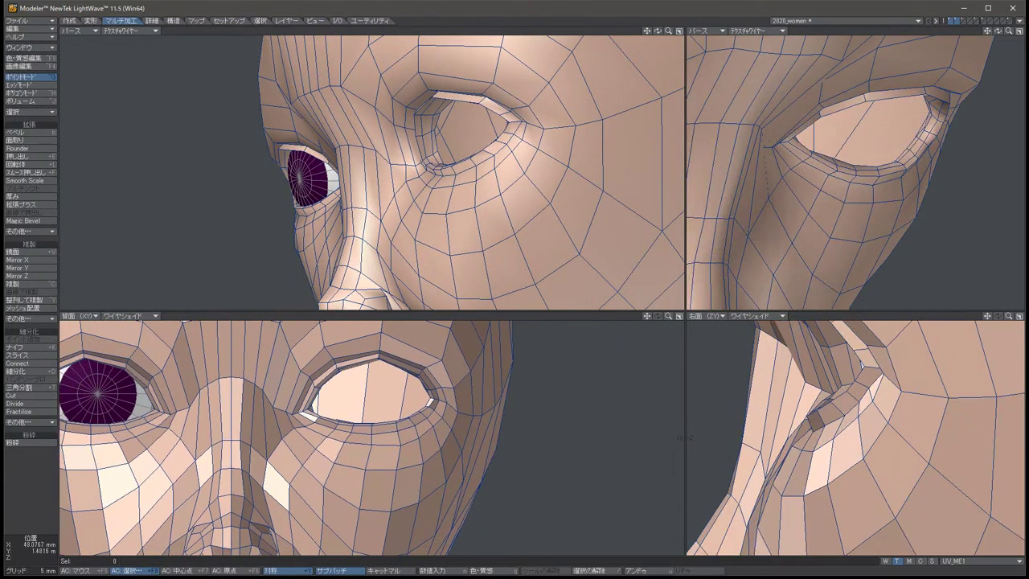
Nudge the two points near the eye by a fraction of a millimetre.
left_click(509, 149)
key("t")
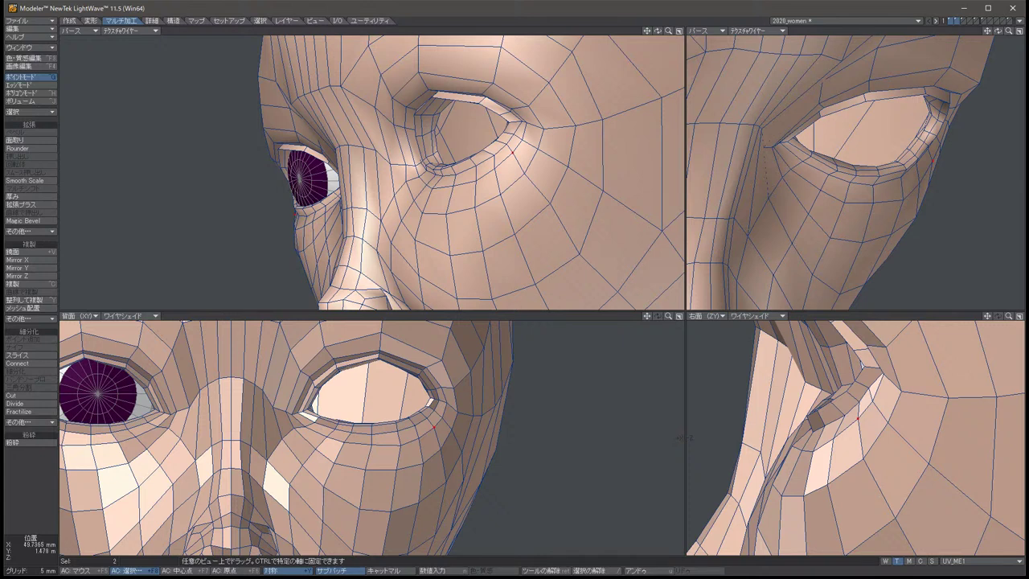
key("space")
key("slash")
key("u")
key("t")
key("space")
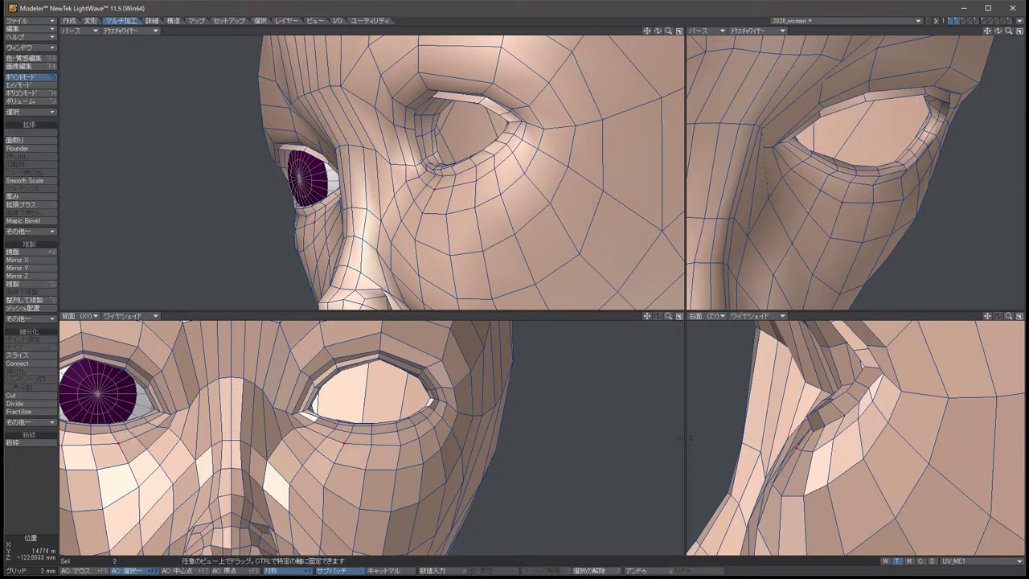
key("slash")
key("u")
key("t")
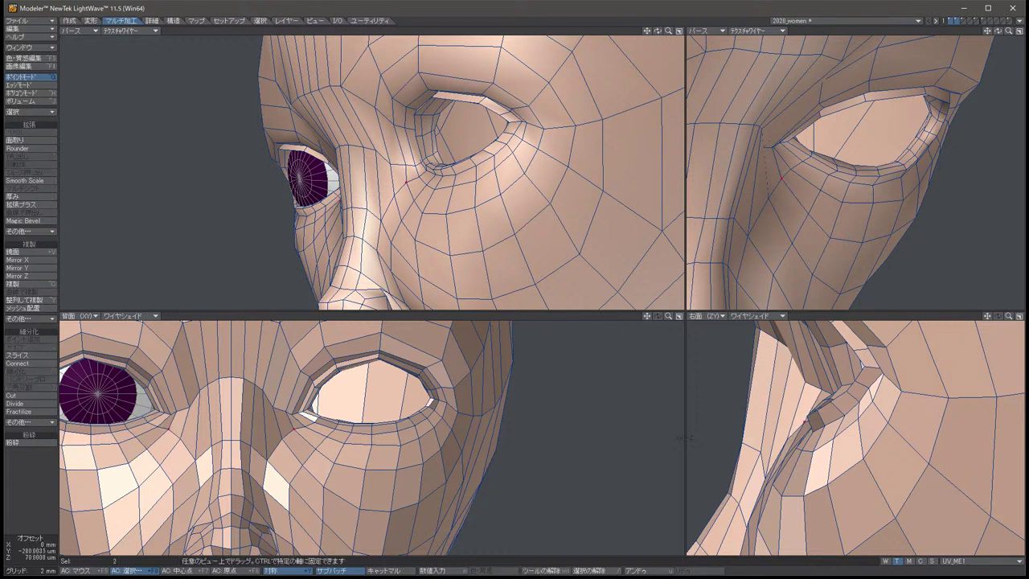
left_click_drag(807, 421, 807, 422)
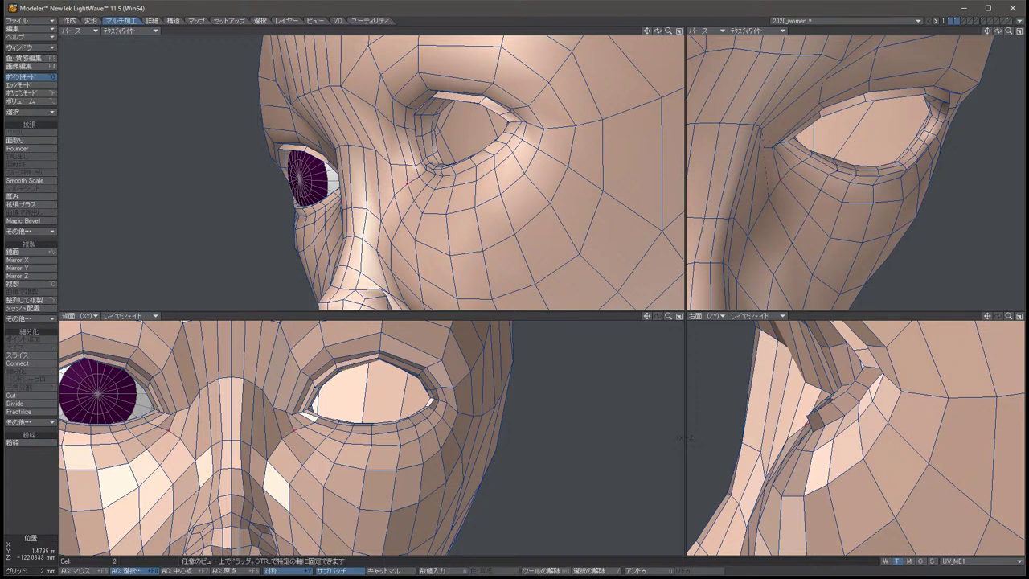
key("space")
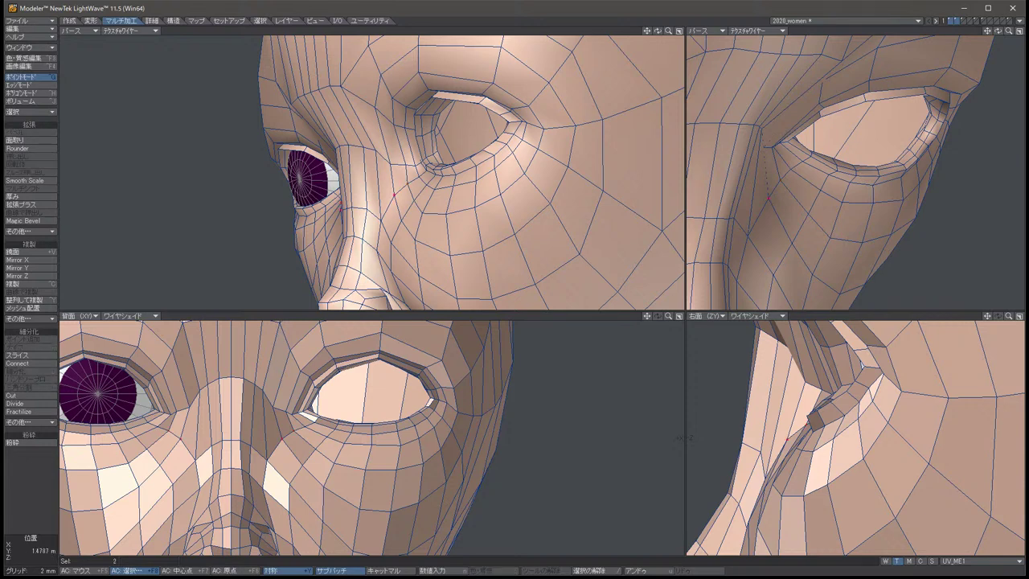
left_click(784, 442)
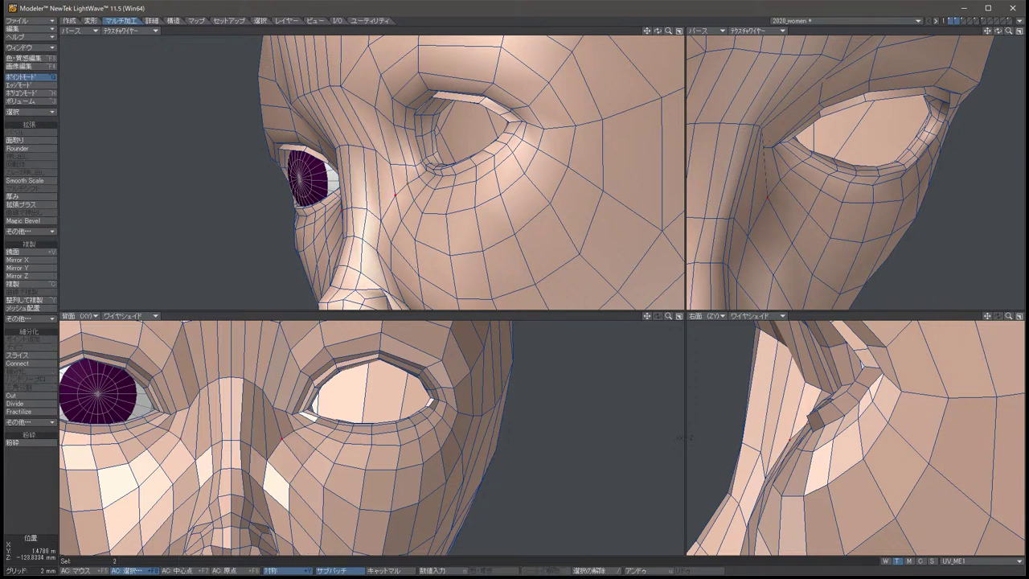
key("/")
Zoom out and turn the perspective view to face the whole head.
key("Left")
key("Left")
key("Left")
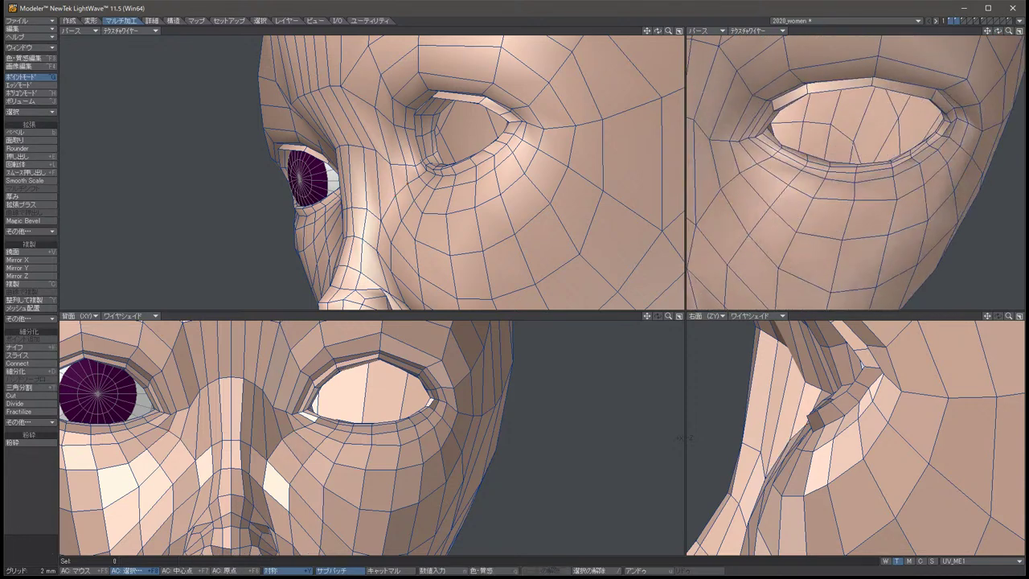
key("comma")
key("Left")
key("Left")
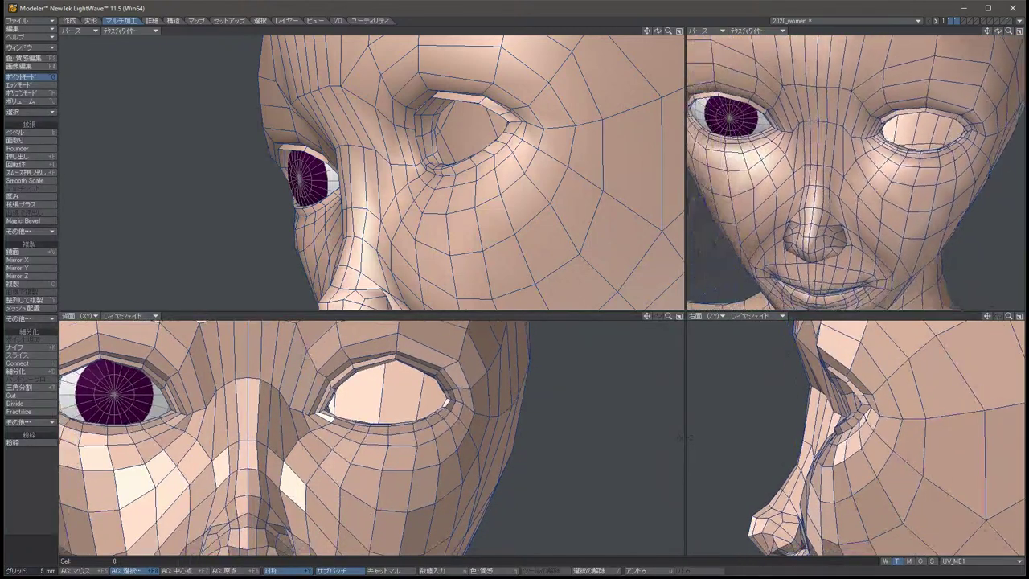
key("comma")
key("Left")
key("Left")
key("Left")
key("Left")
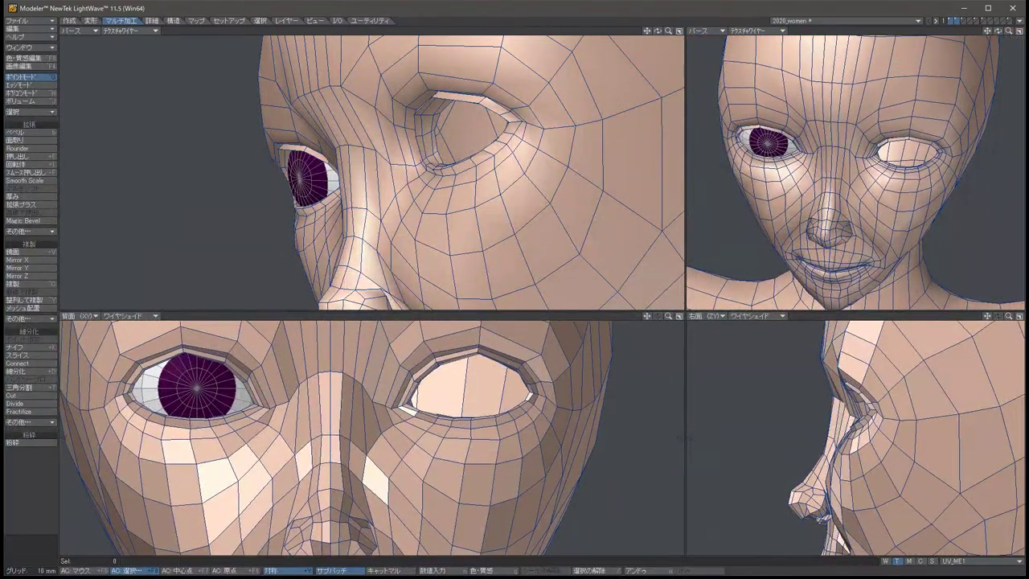
key("Right")
key("Right")
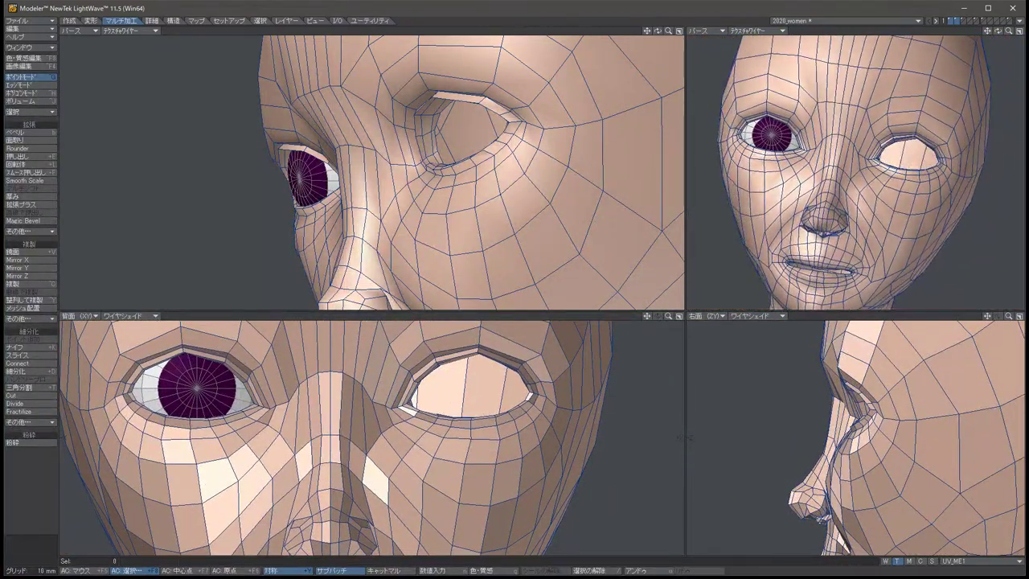
key("comma")
key("comma")
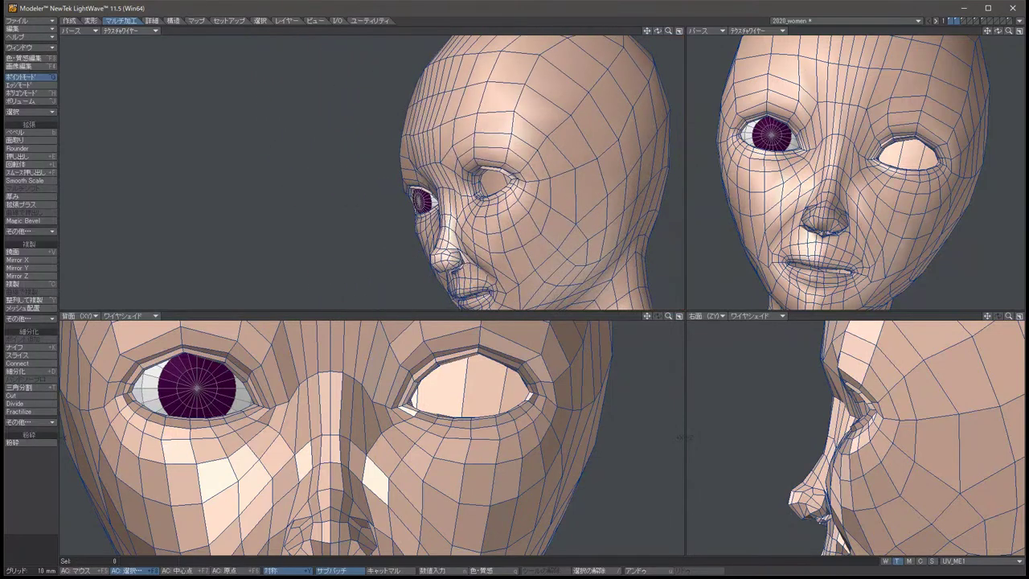
key("Right")
key("Right")
key("Right")
key("comma")
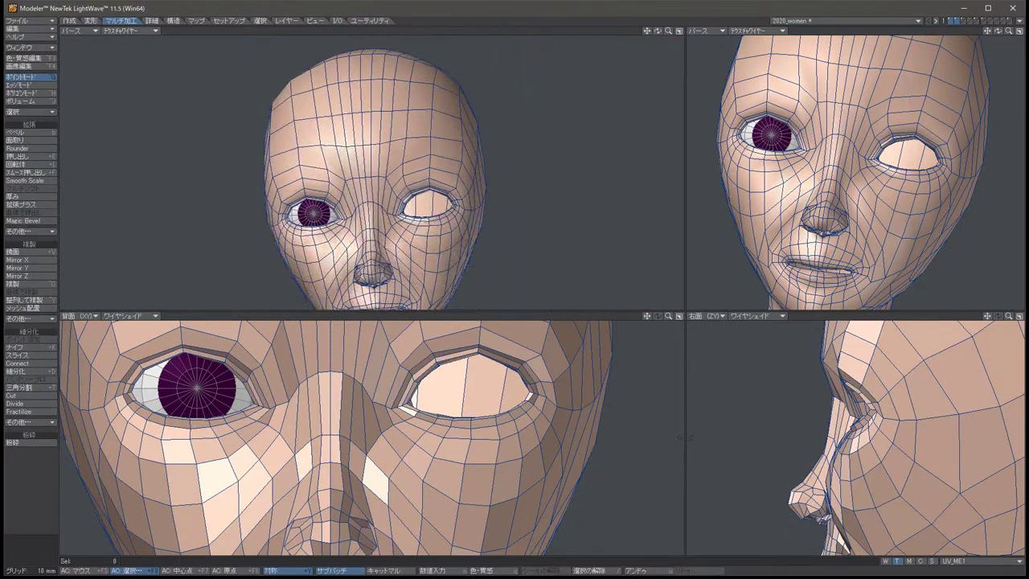
Turn on SubPatch smoothing, show the mirrored eyeball, and tilt the view toward the mouth.
key("Tab")
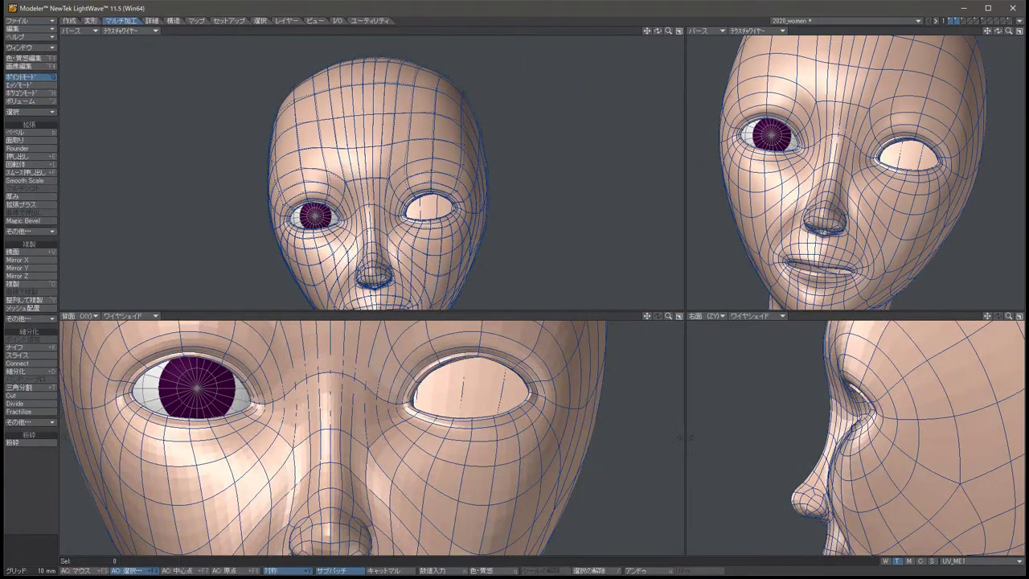
key("shift+v")
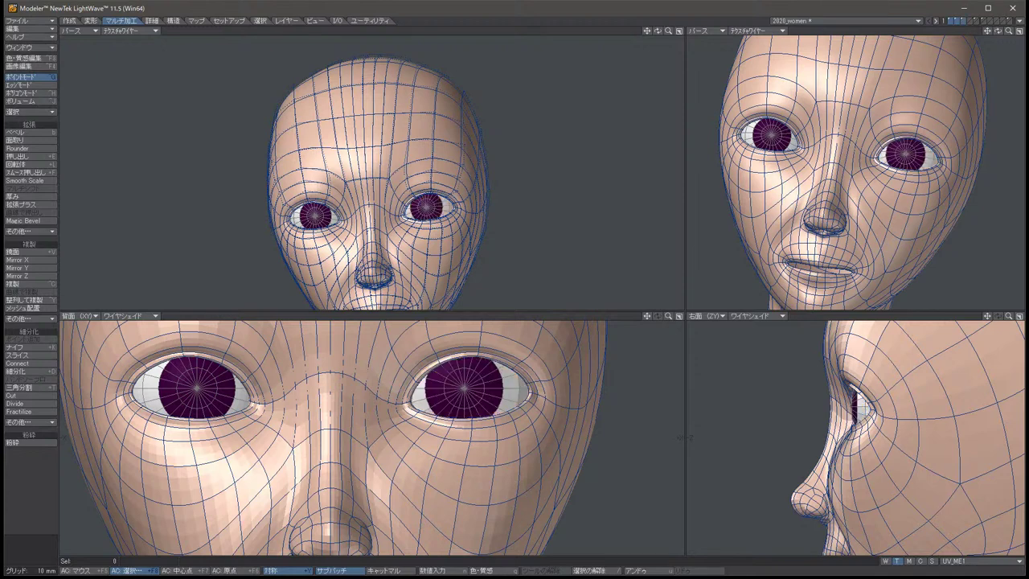
key("Left")
key("Left")
key("Left")
key("Left")
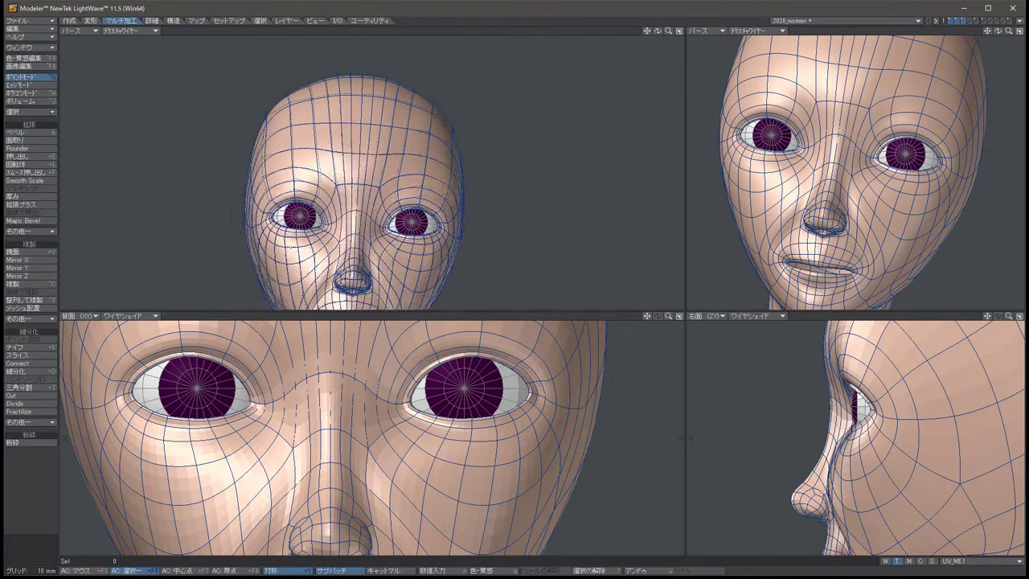
key("Left")
key("Left")
key("Left")
key("Left")
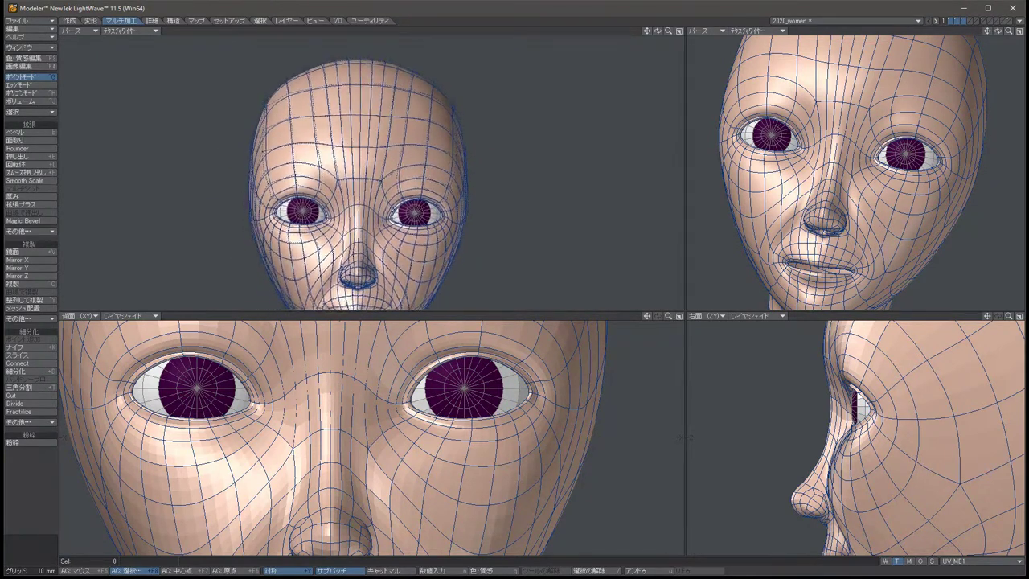
key("Down")
key("Down")
key("Down")
key("Down")
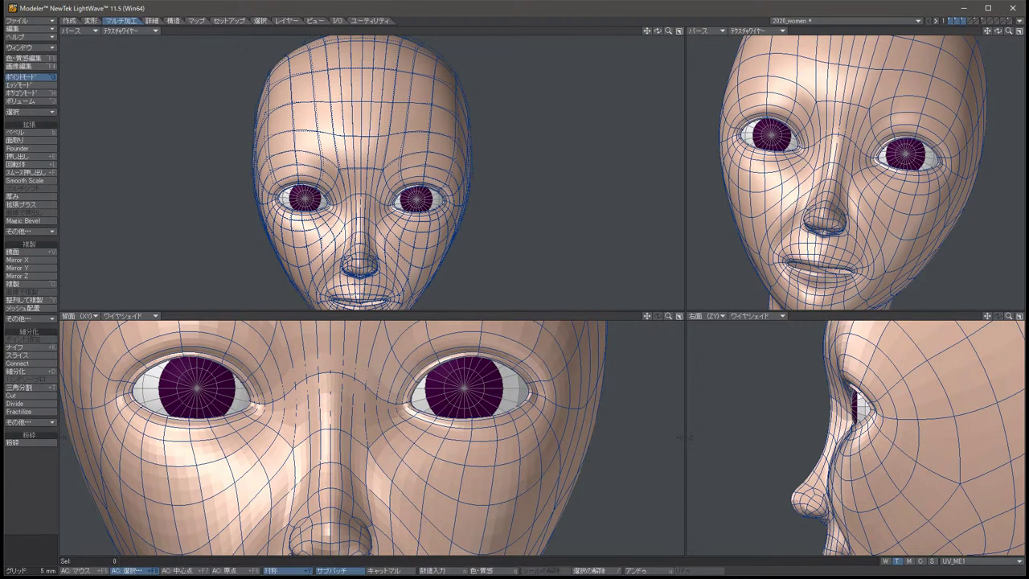
Hide the second eyeball and drag two lower-eyelid points with their mirrors into place.
key("u")
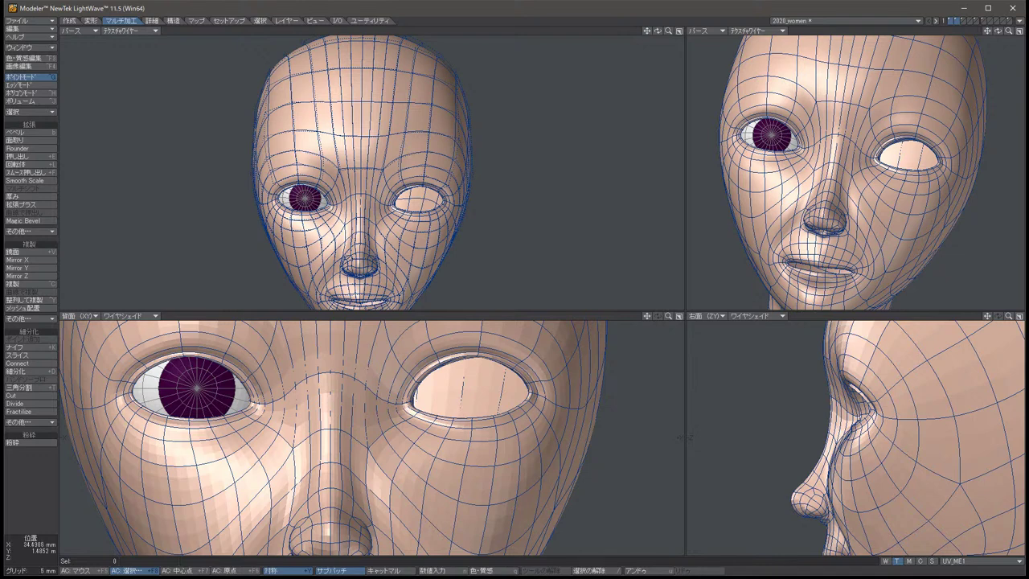
key("ctrl+t")
left_click_drag(471, 420, 472, 421)
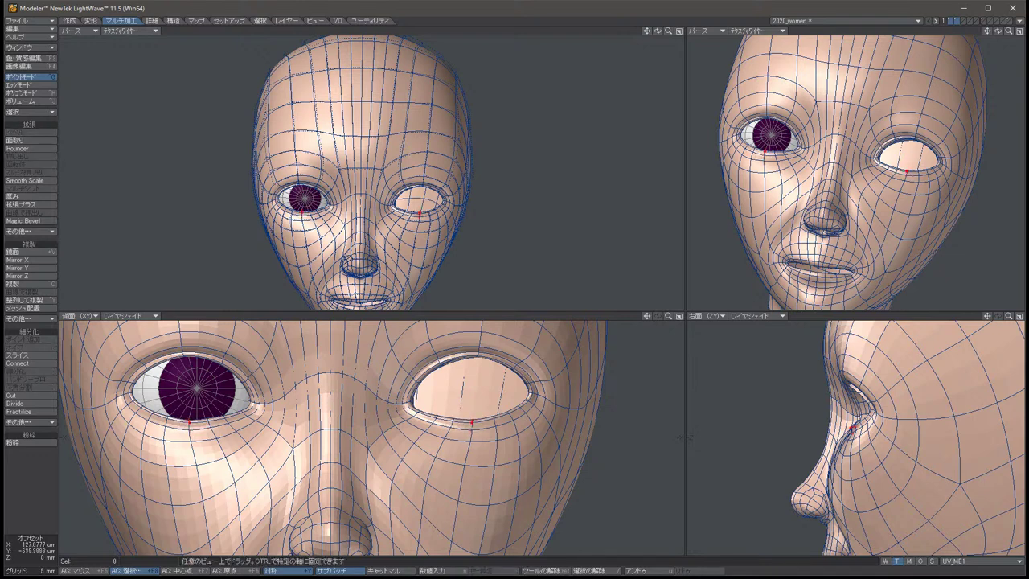
key("space")
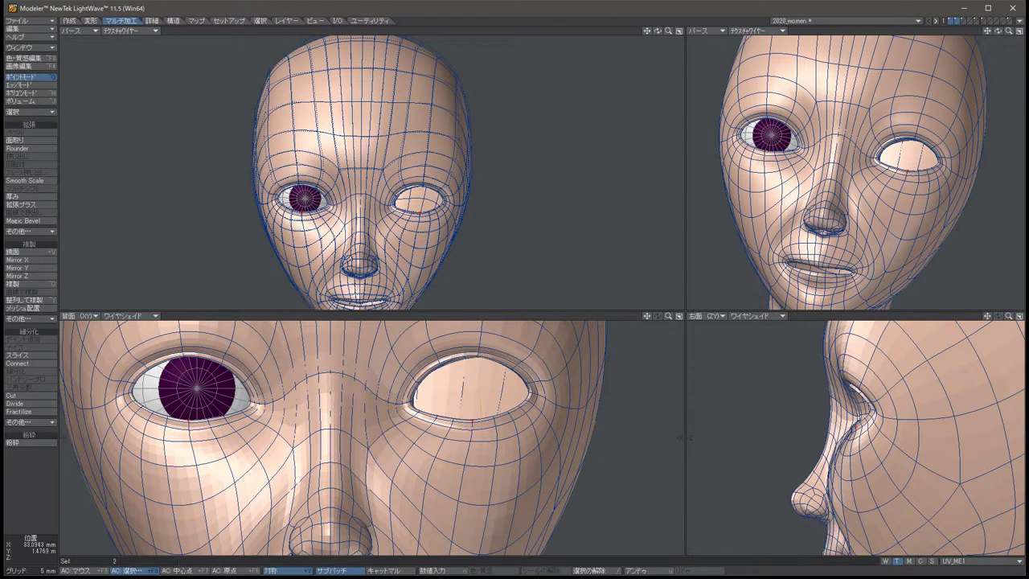
key("ctrl+t")
key("space")
key("ctrl+t")
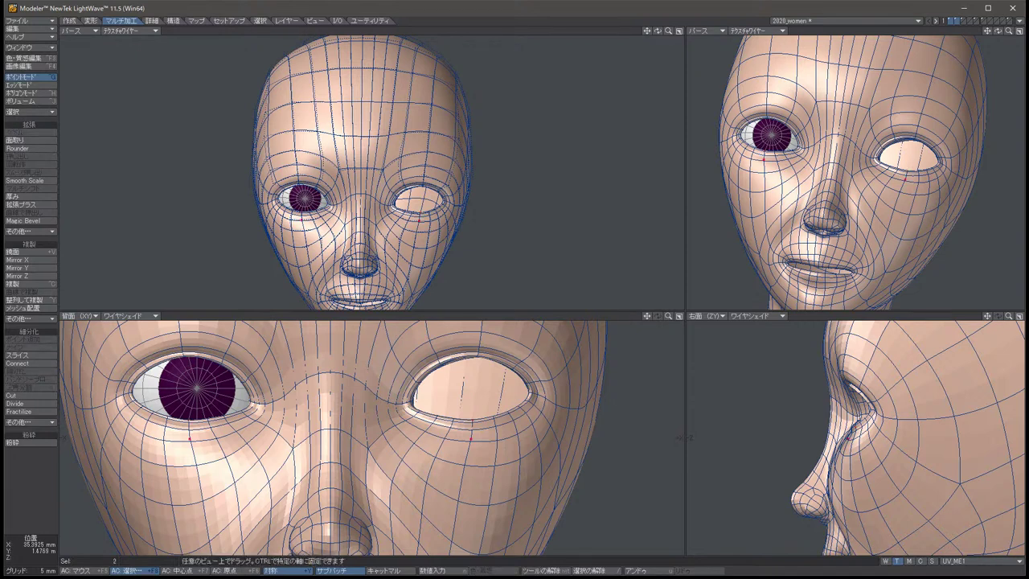
left_click_drag(193, 440, 189, 442)
key("space")
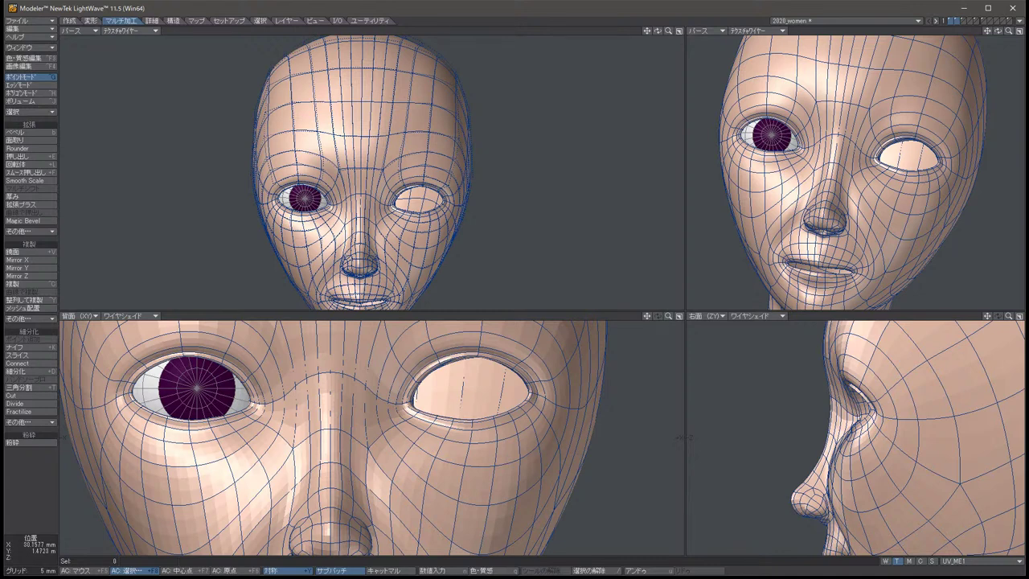
left_click_drag(190, 441, 210, 360, "alt+shift")
left_click_drag(852, 177, 954, 188, "alt")
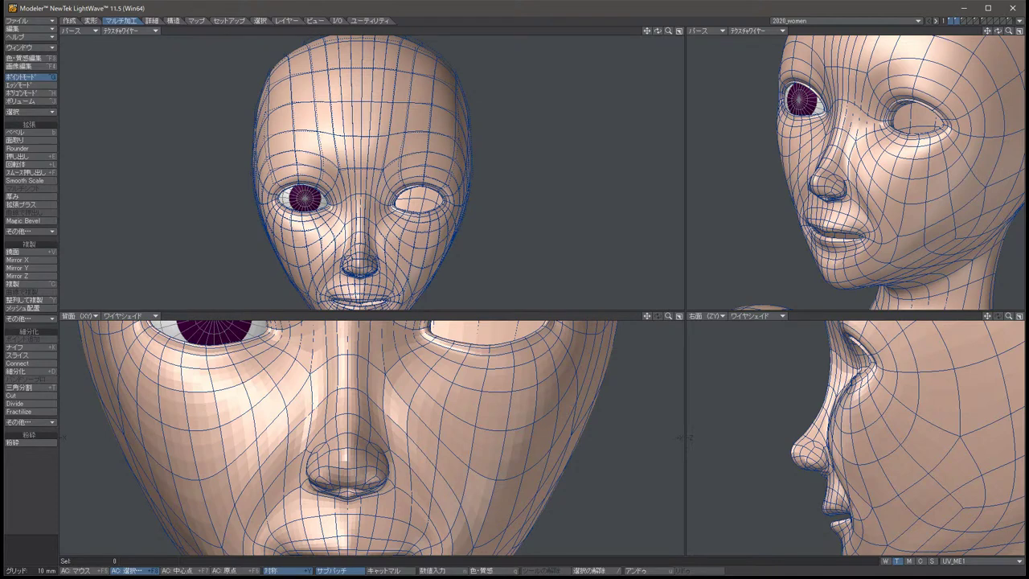
Shift both mouth-corner points slightly, then turn SubPatch off to show the faceted cage.
key("Up")
key("Up")
key("Left")
key("Left")
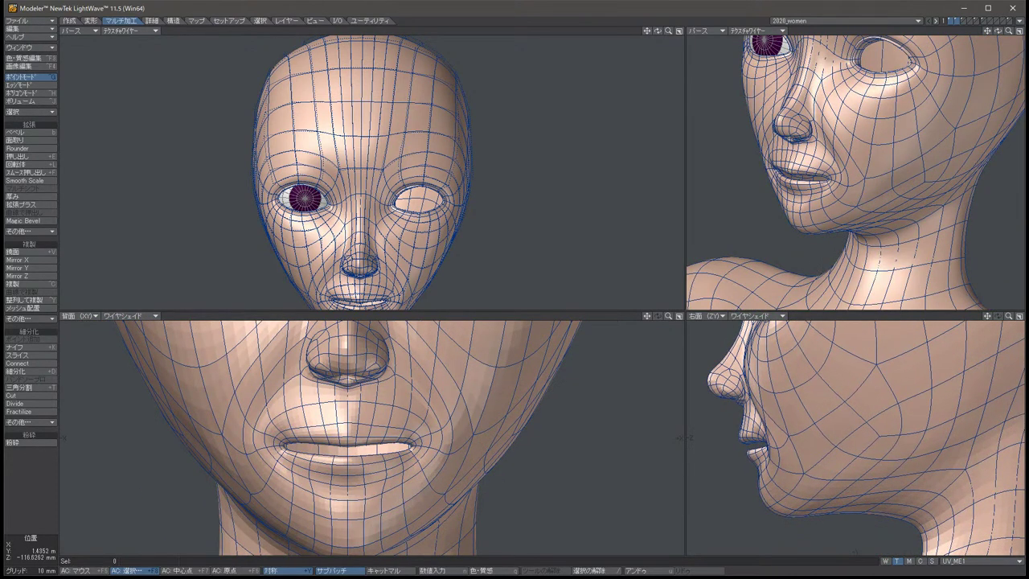
left_click(246, 459)
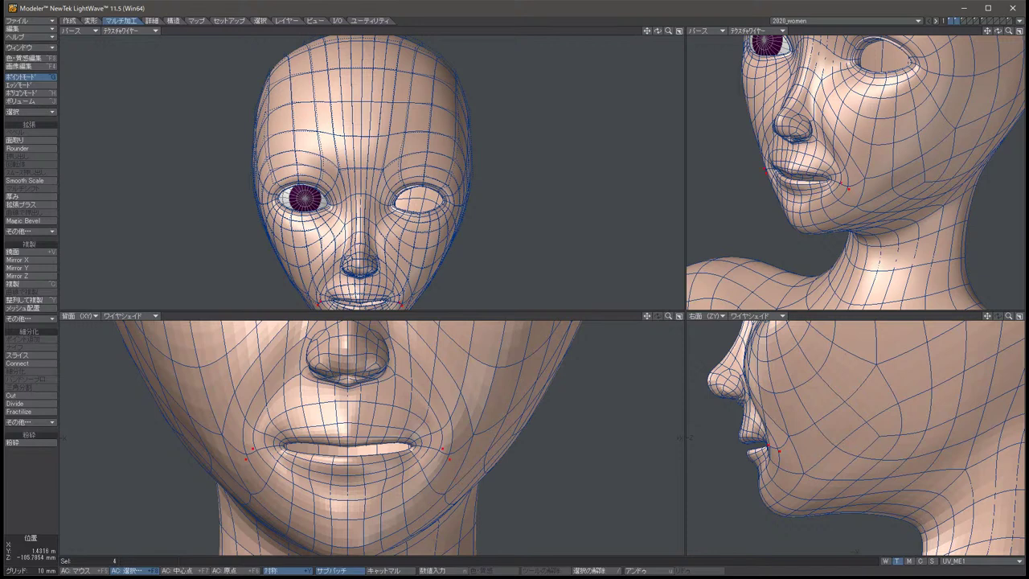
key("t")
left_click_drag(770, 447, 777, 442)
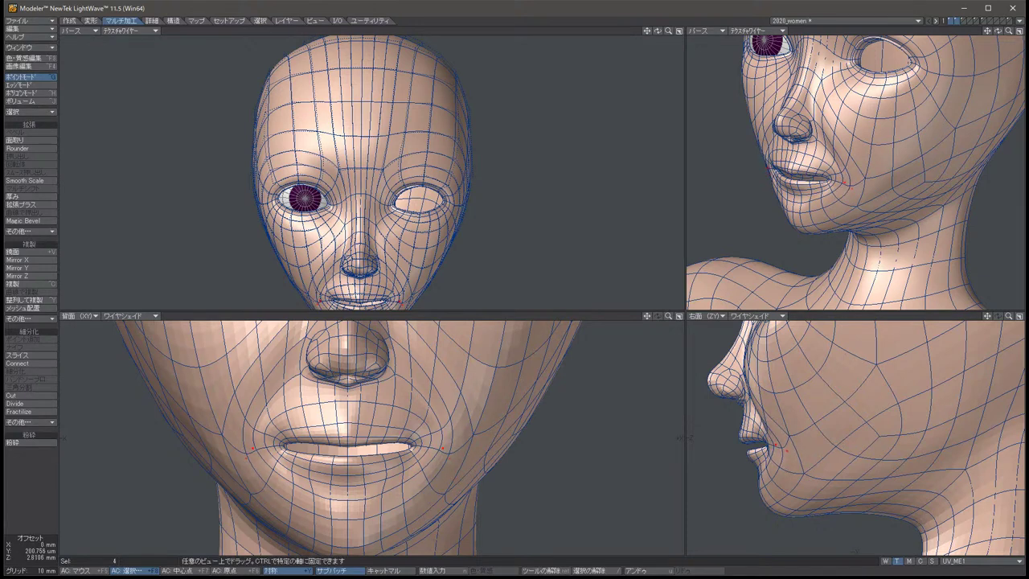
key("space")
key("slash")
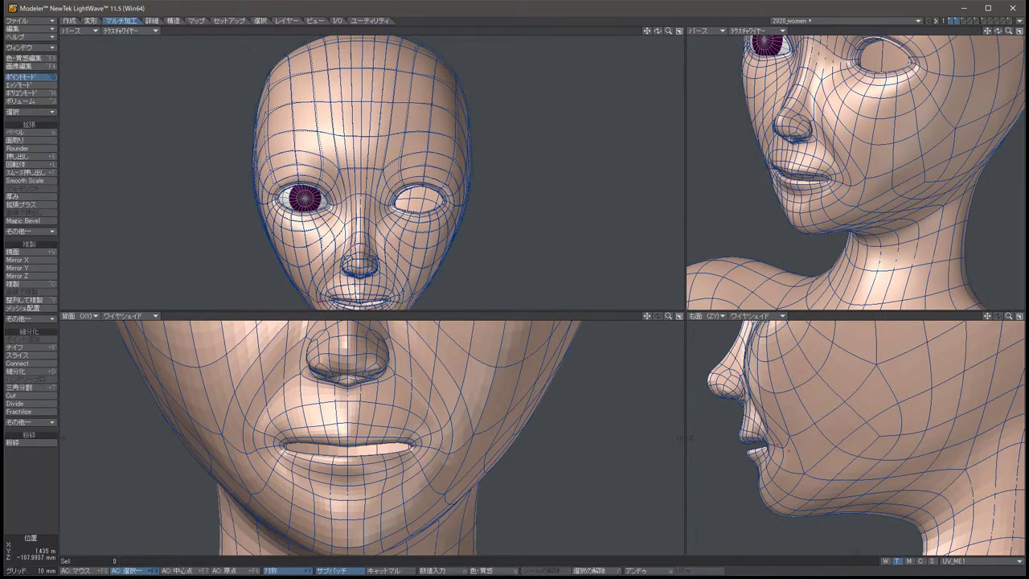
key("Tab")
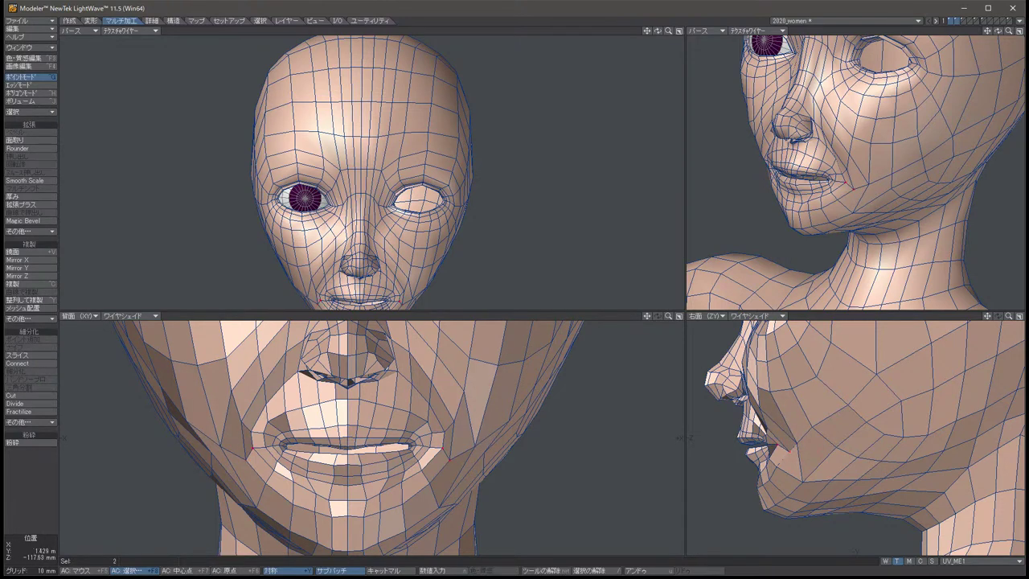
Orbit the perspective view and zoom the back view out to frame face and shoulders, then re-enable SubPatch.
left_click(432, 476)
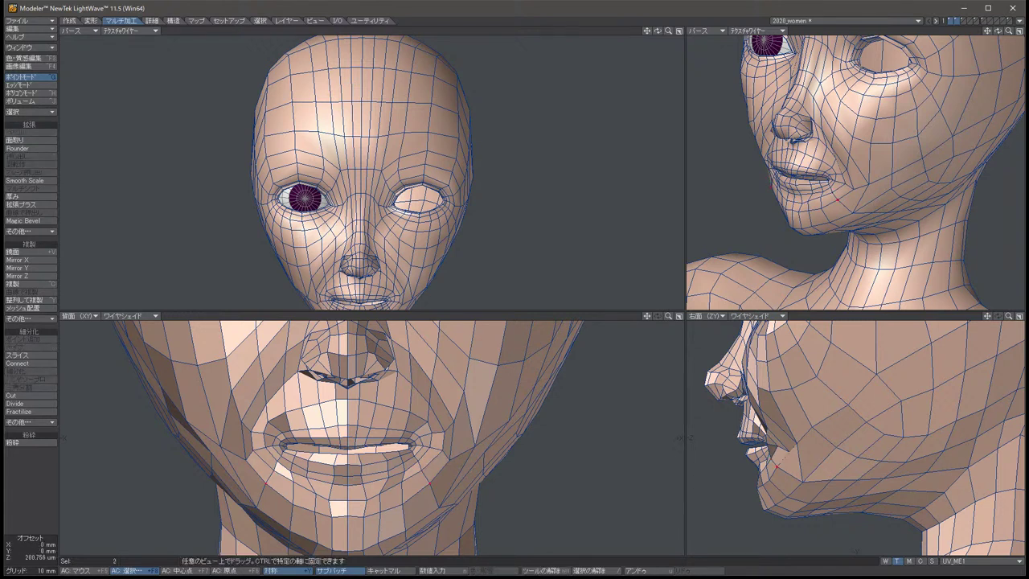
key("slash")
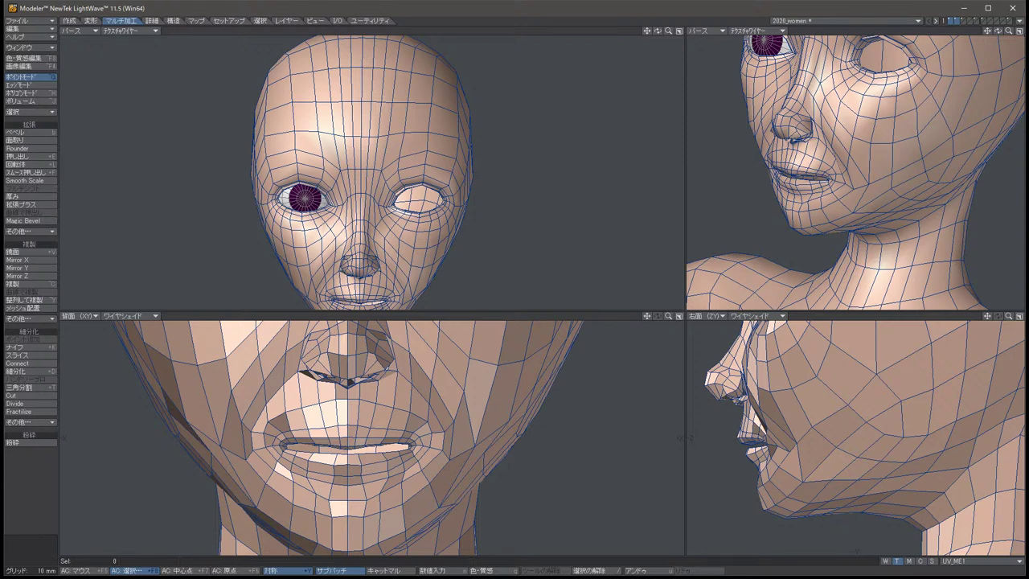
key("Up")
key("Up")
key("Up")
key("Up")
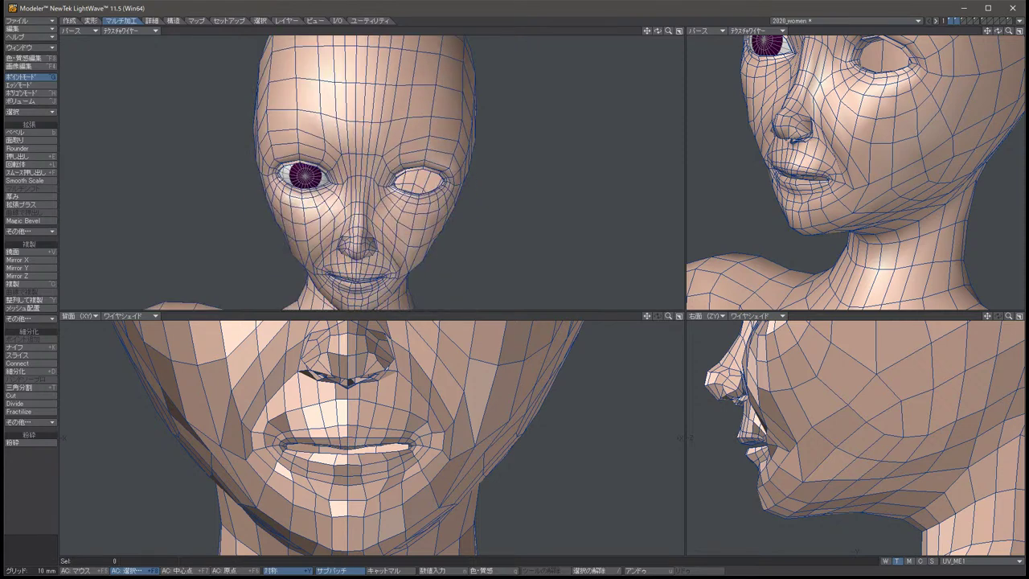
key("Left")
key("Left")
key("Left")
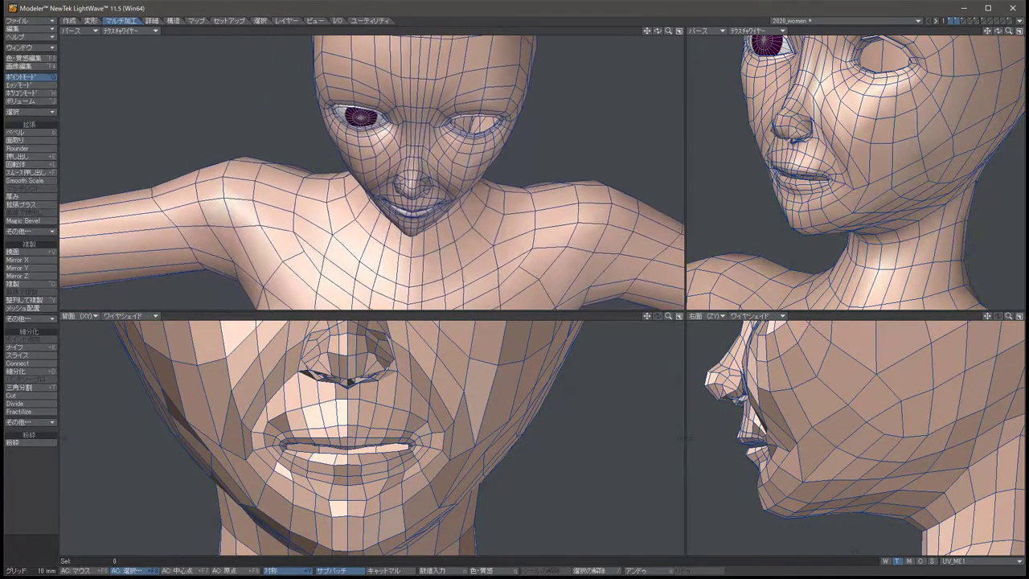
key("Down")
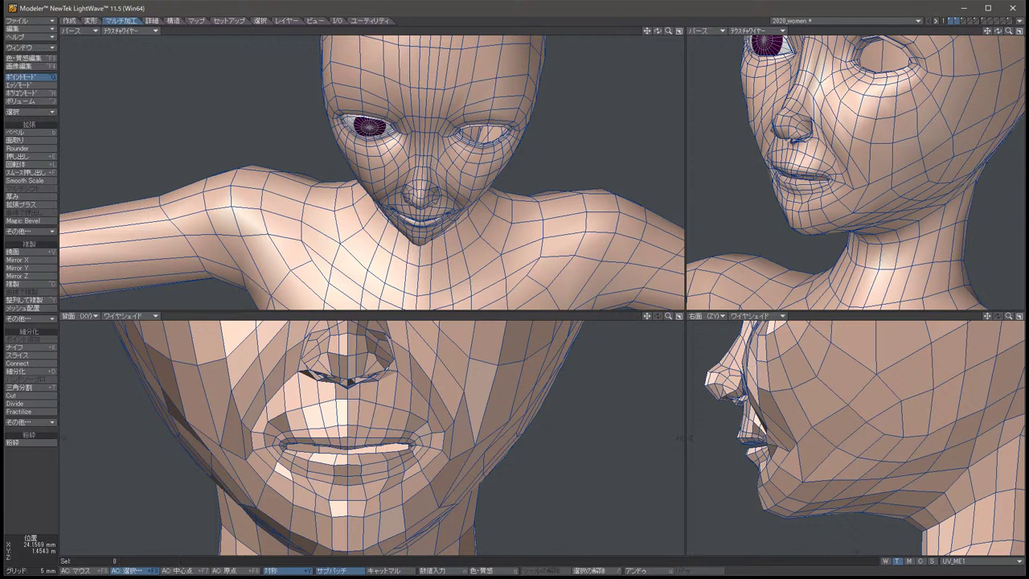
scroll(372, 438, "down", 4)
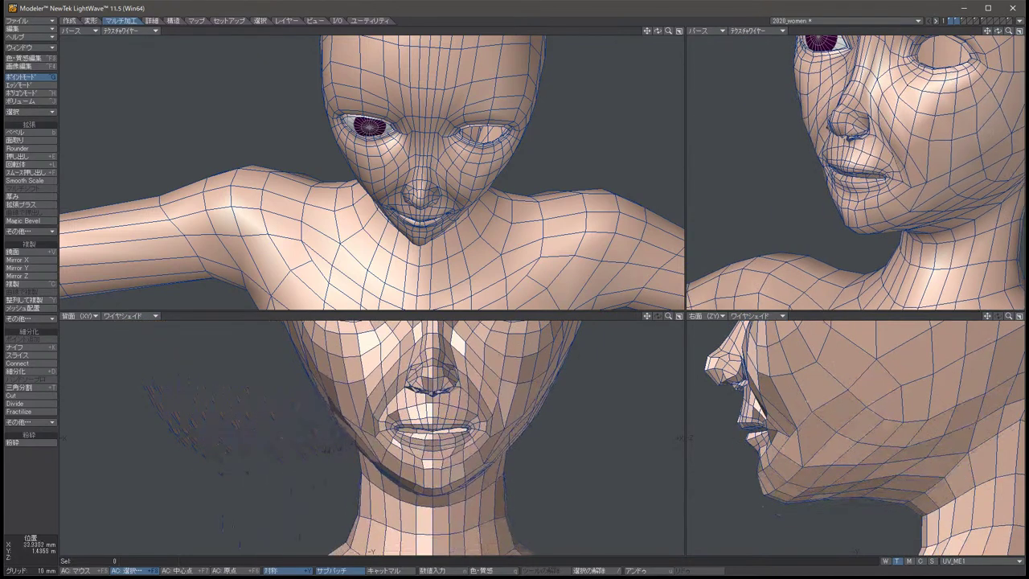
scroll(372, 438, "down", 5)
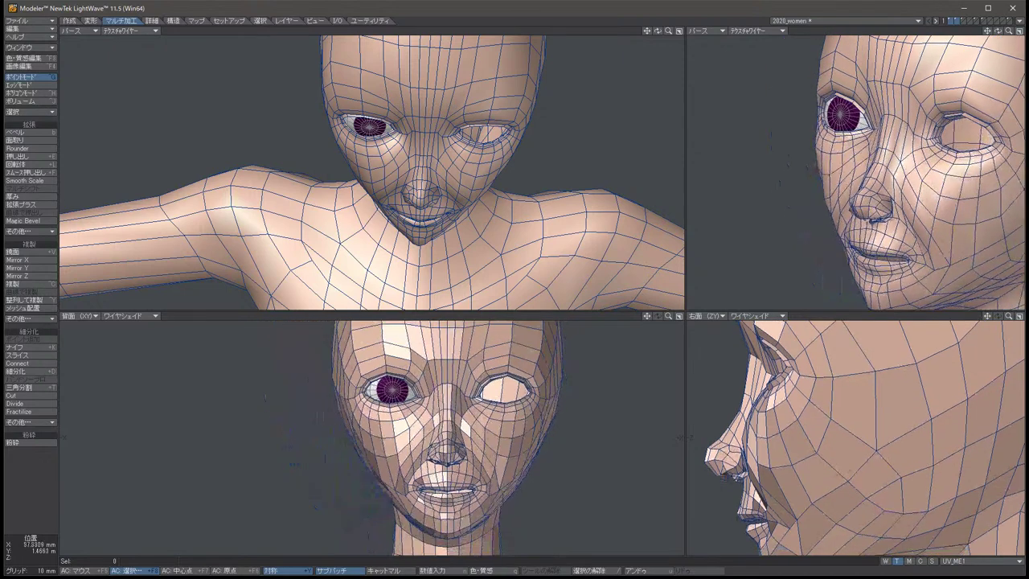
key("Tab")
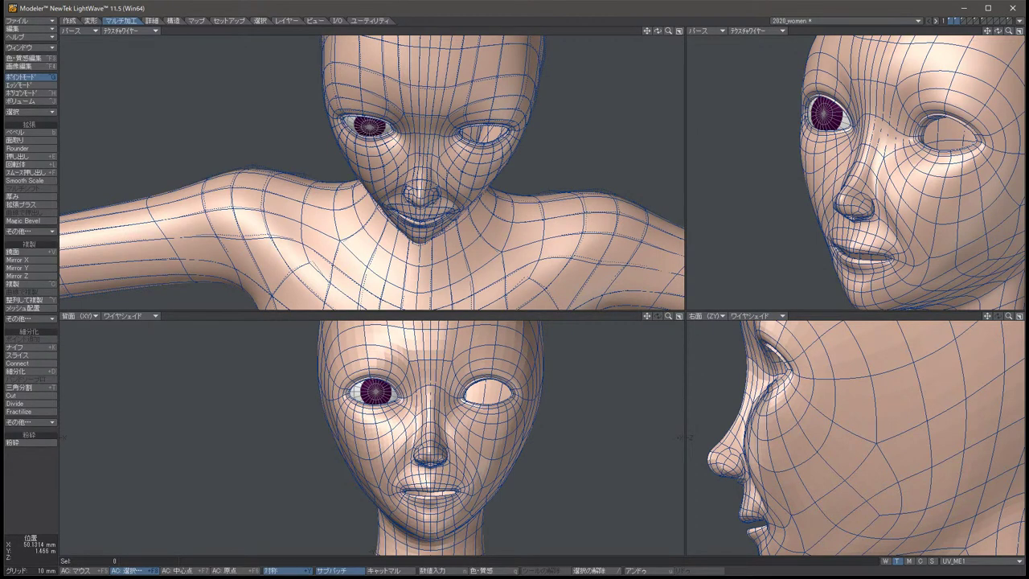
left_click(342, 426)
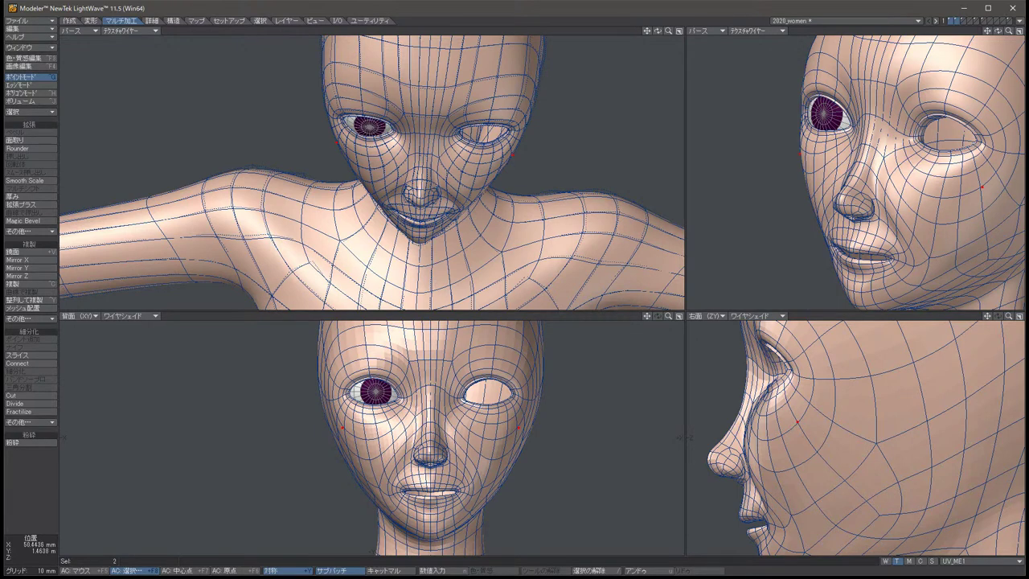
key("slash")
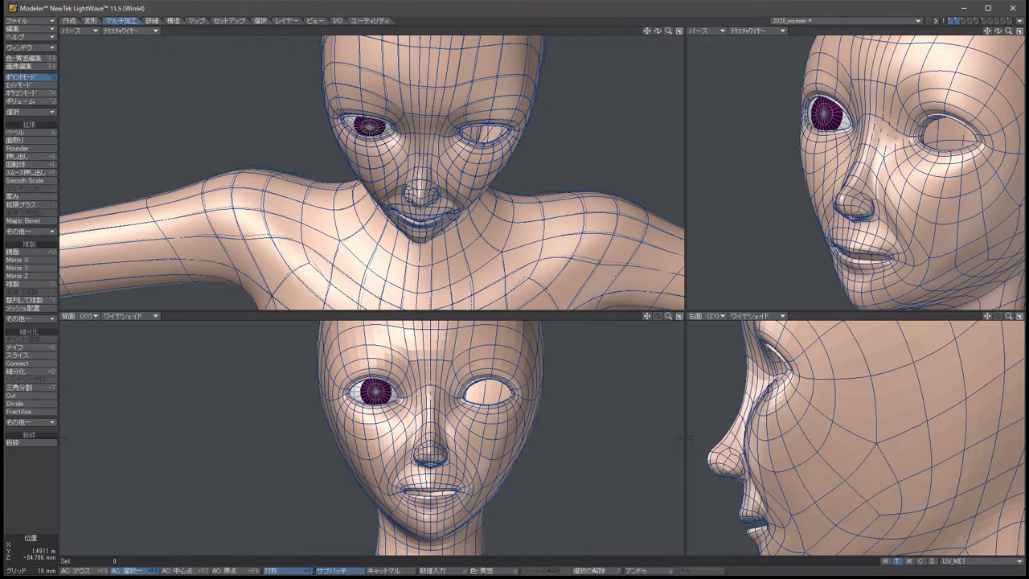
key("Tab")
key("Tab")
In Display Options, turn off guides, hide the cage wireframe and show the grid in the top-left view.
left_click(31, 29)
left_click(34, 126)
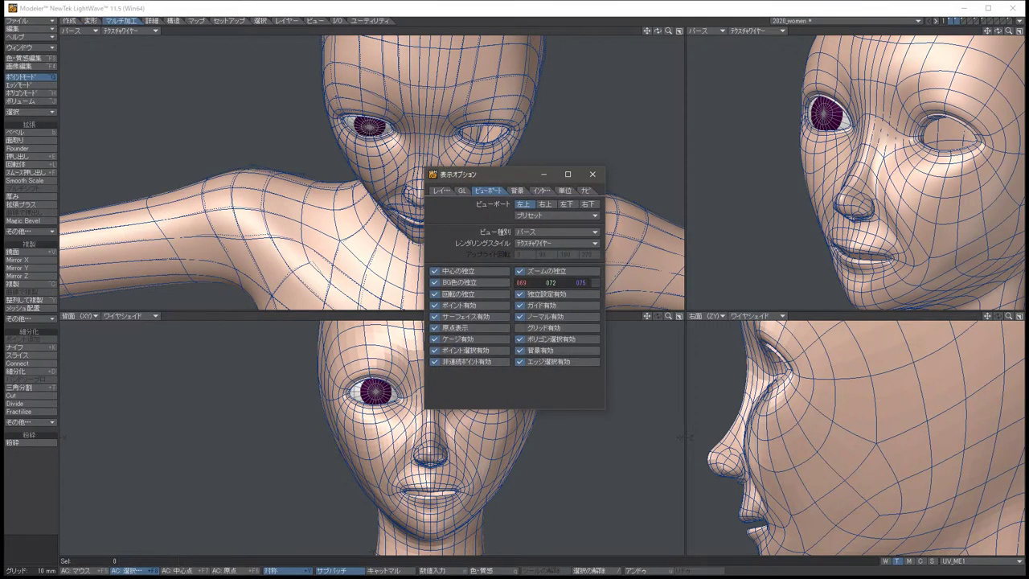
left_click(539, 305)
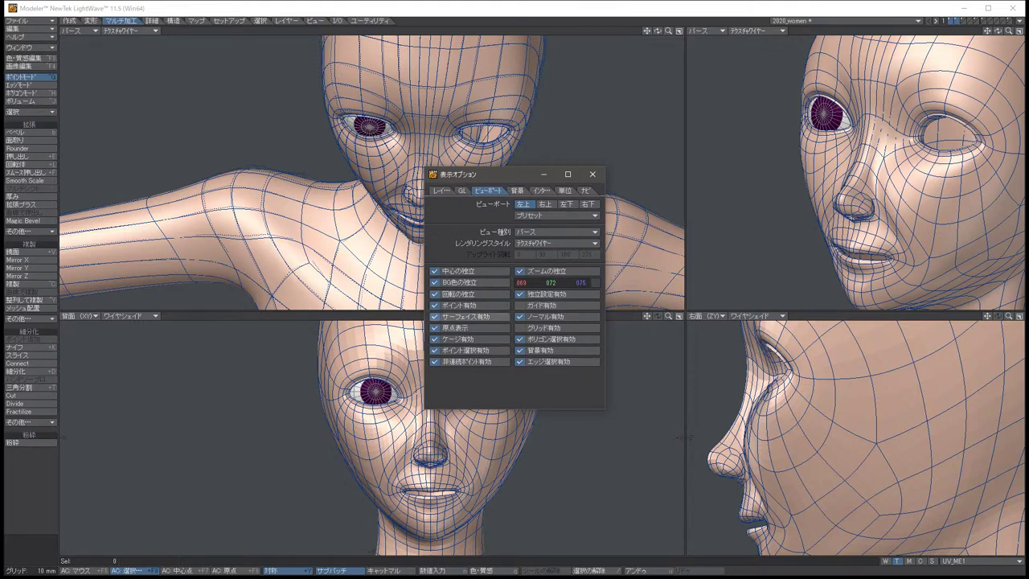
left_click(460, 339)
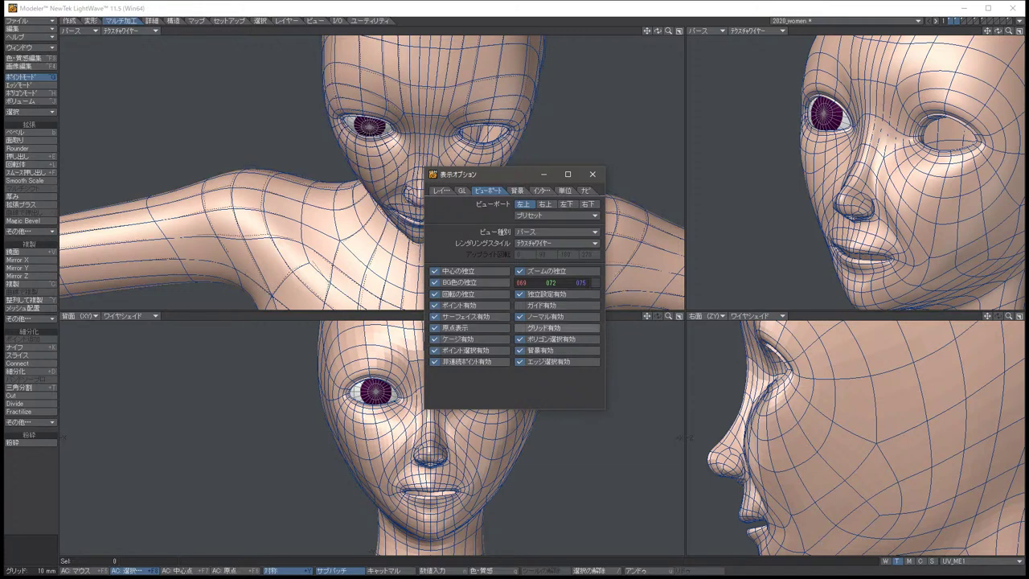
left_click(530, 327)
Switch to the bottom-left back view's settings, leaving polygon, surface and edge display on.
left_click(567, 204)
left_click(547, 339)
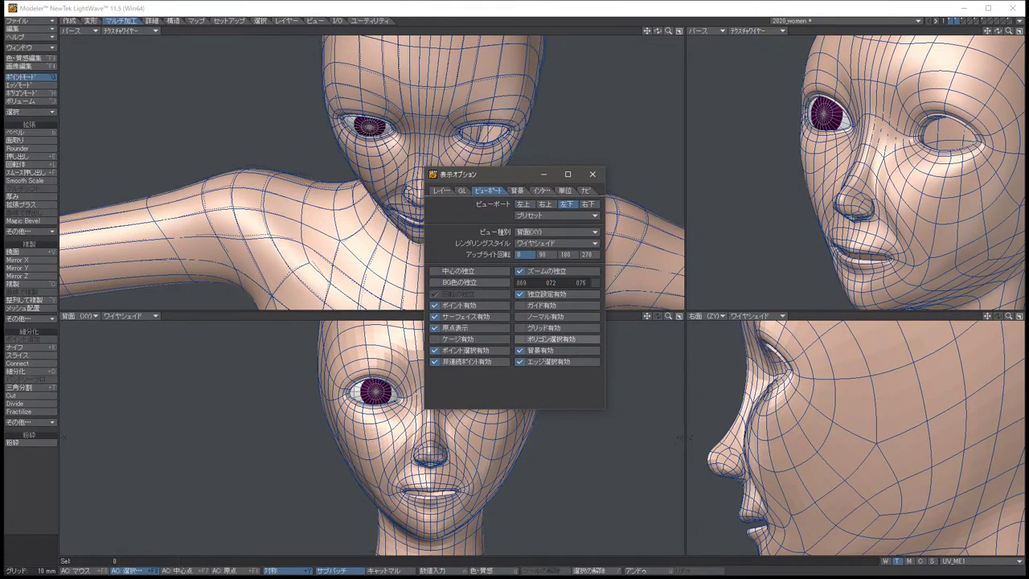
left_click(547, 339)
left_click(470, 317)
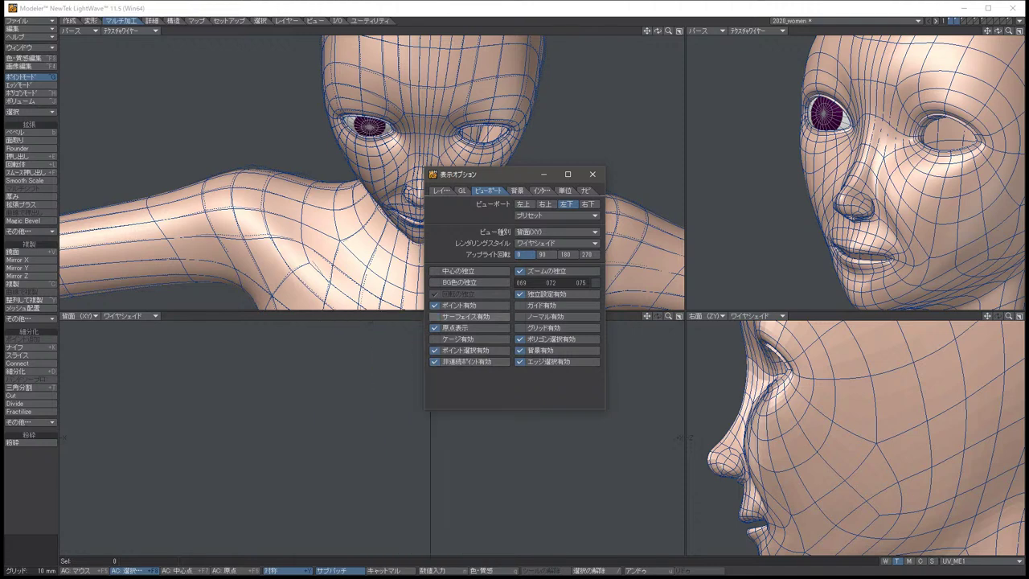
left_click(470, 317)
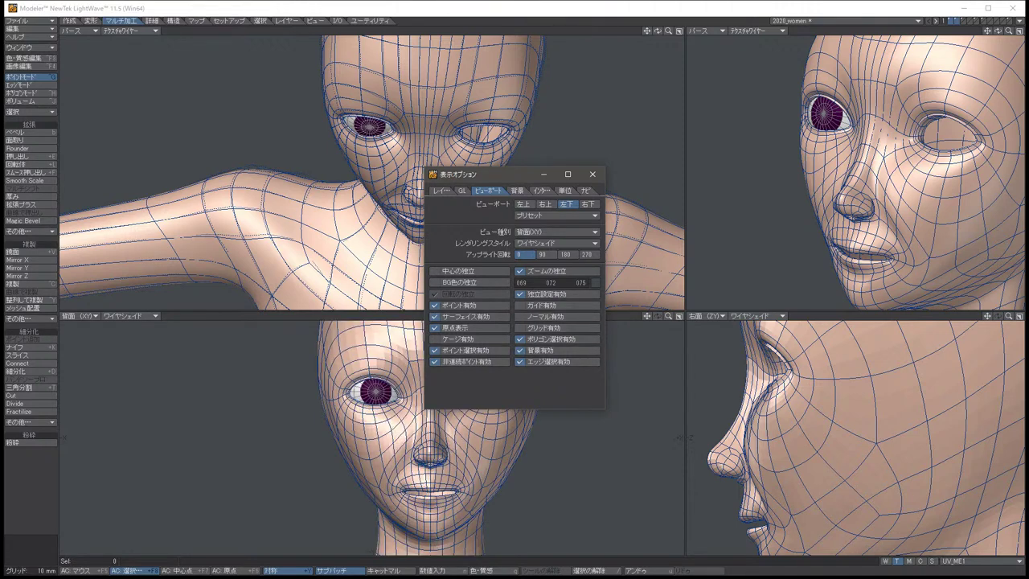
left_click(555, 362)
left_click(554, 362)
Enable guides and Smooth Shade rendering in the back view, then show the Layout colour settings.
left_click(555, 305)
left_click(133, 316)
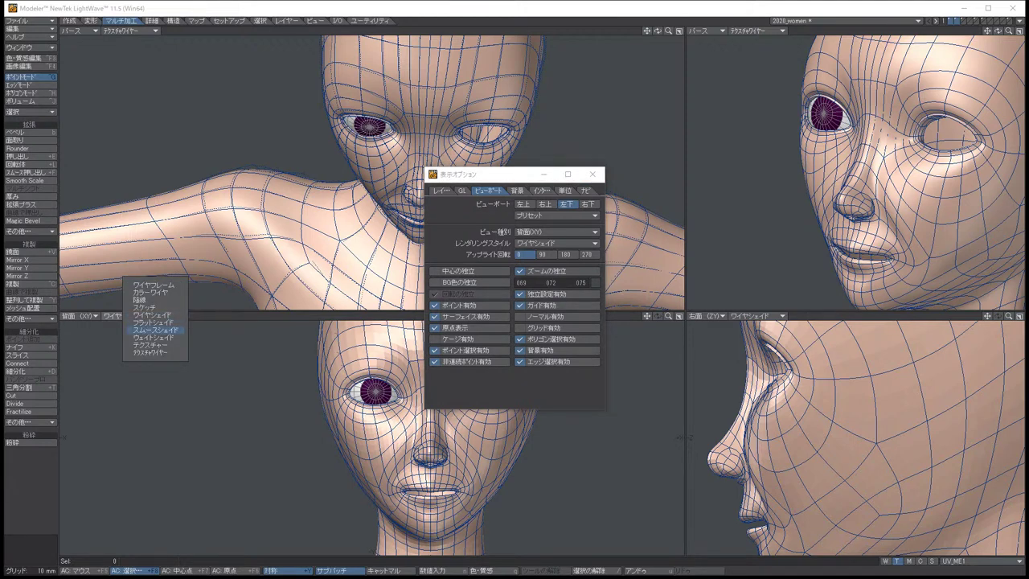
left_click(155, 329)
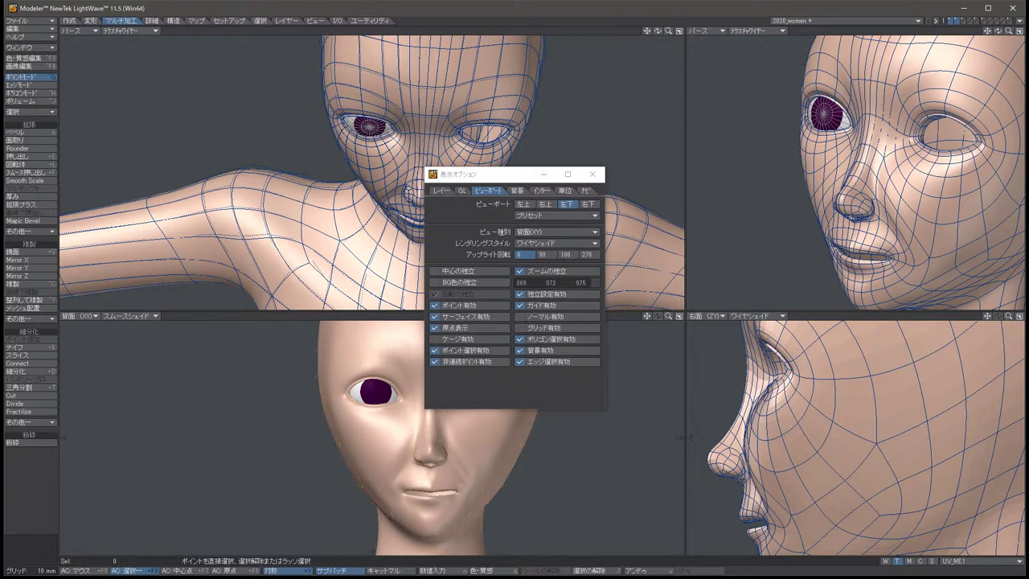
left_click_drag(499, 174, 609, 129)
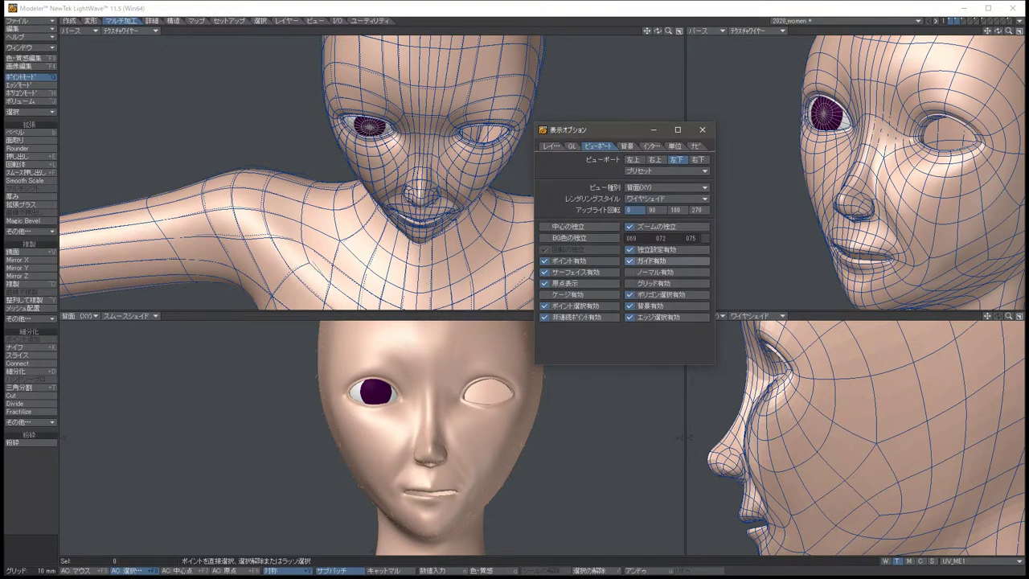
left_click(551, 146)
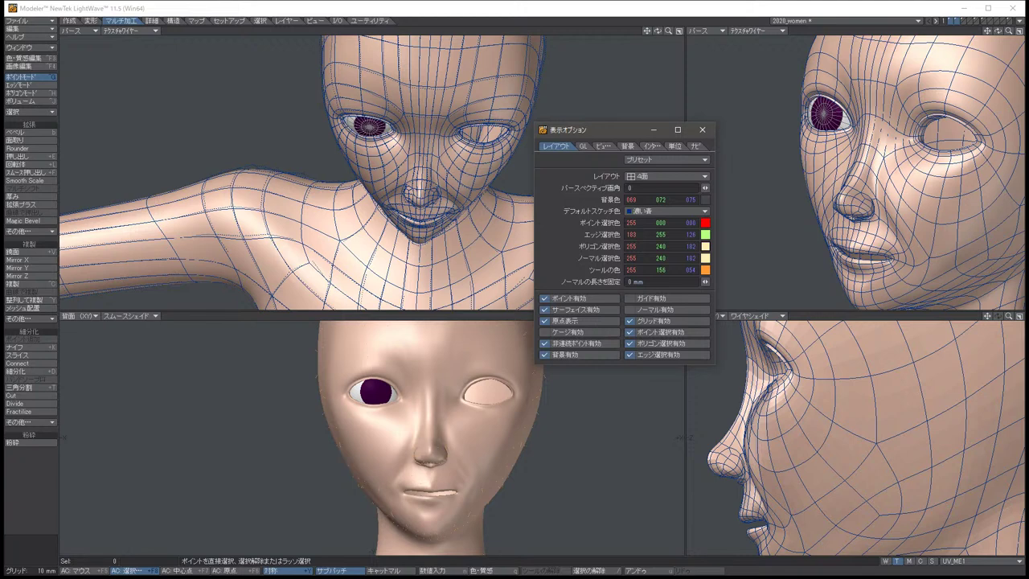
Set the polygon selection colour to green.
left_click(705, 246)
left_click(661, 276)
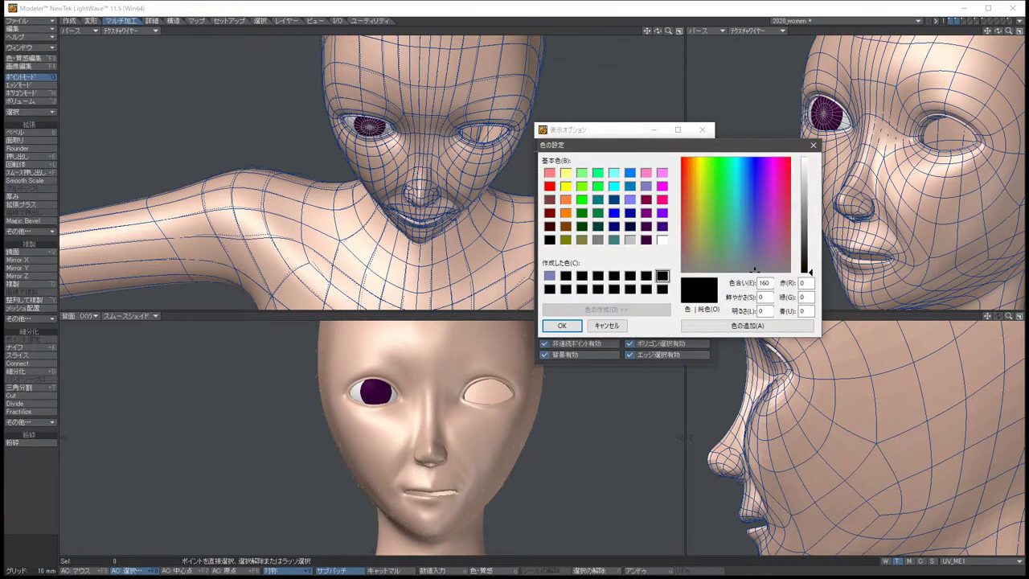
left_click(645, 240)
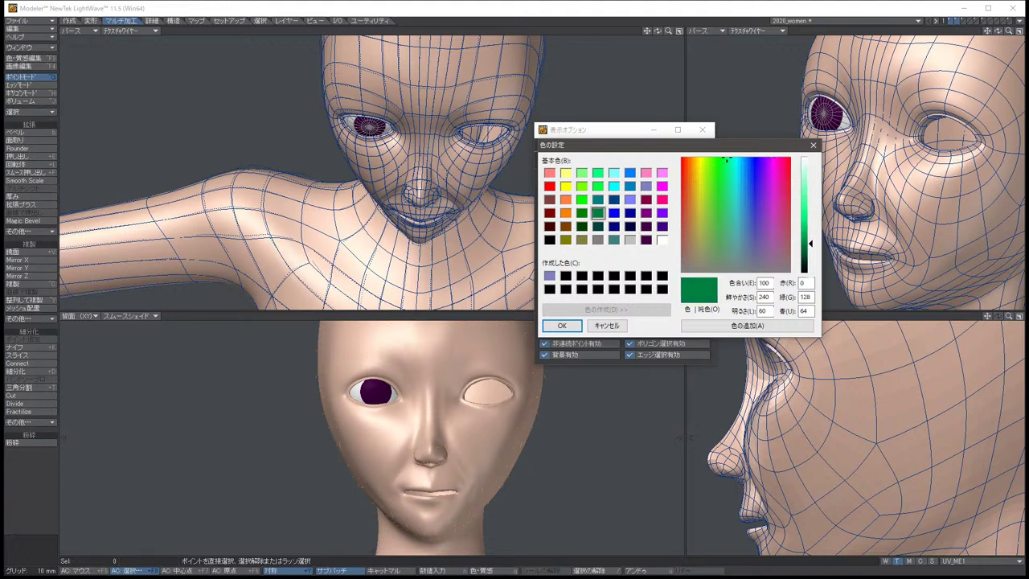
key("Return")
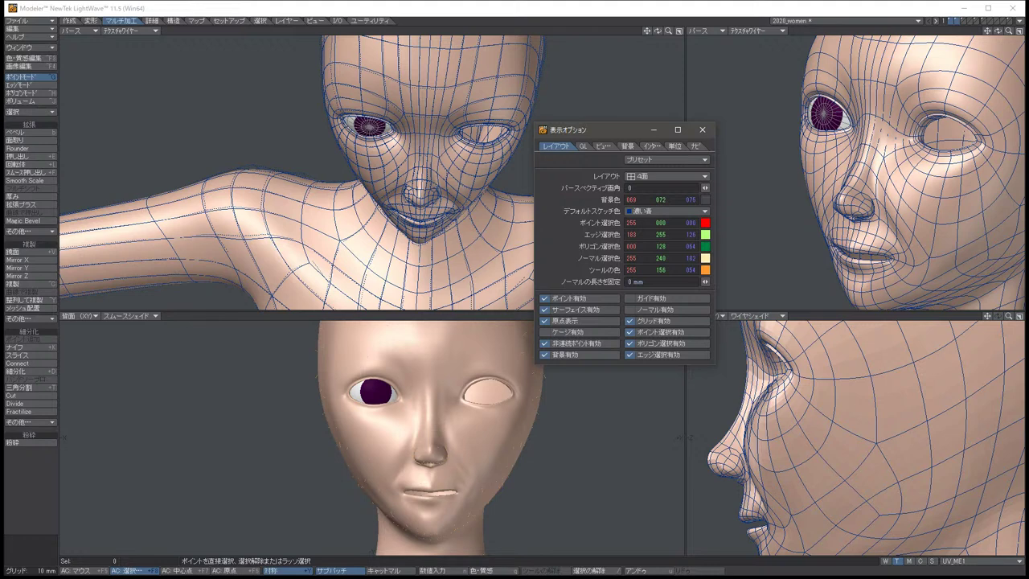
Set the tool colour to pure red.
left_click(705, 269)
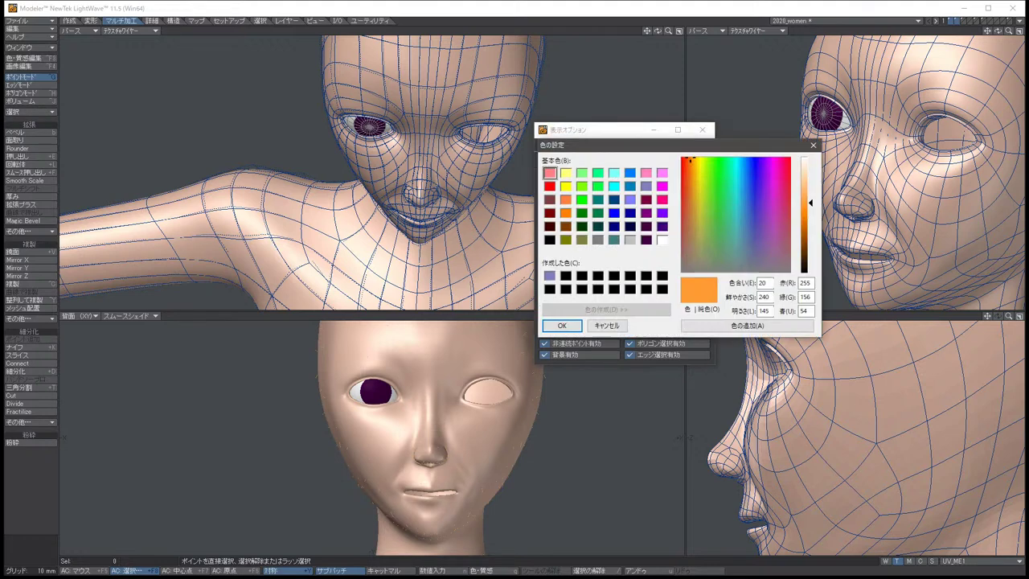
left_click(549, 239)
left_click(562, 325)
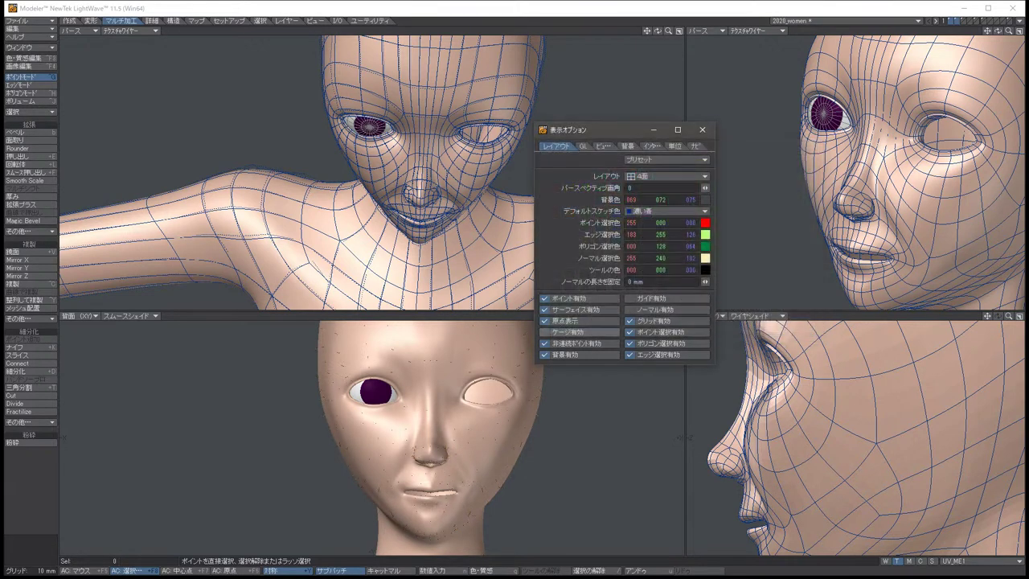
left_click(704, 269)
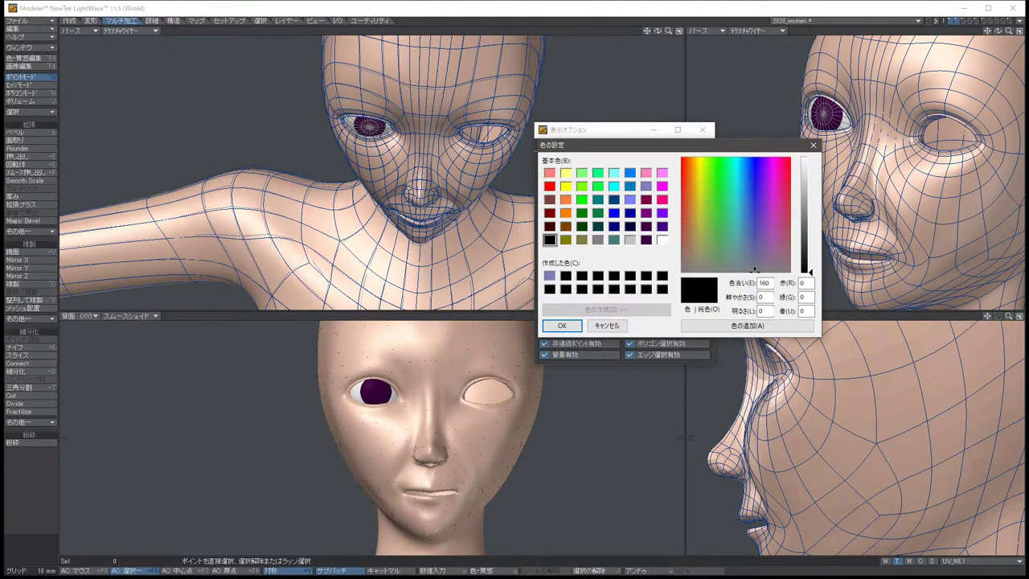
left_click(548, 186)
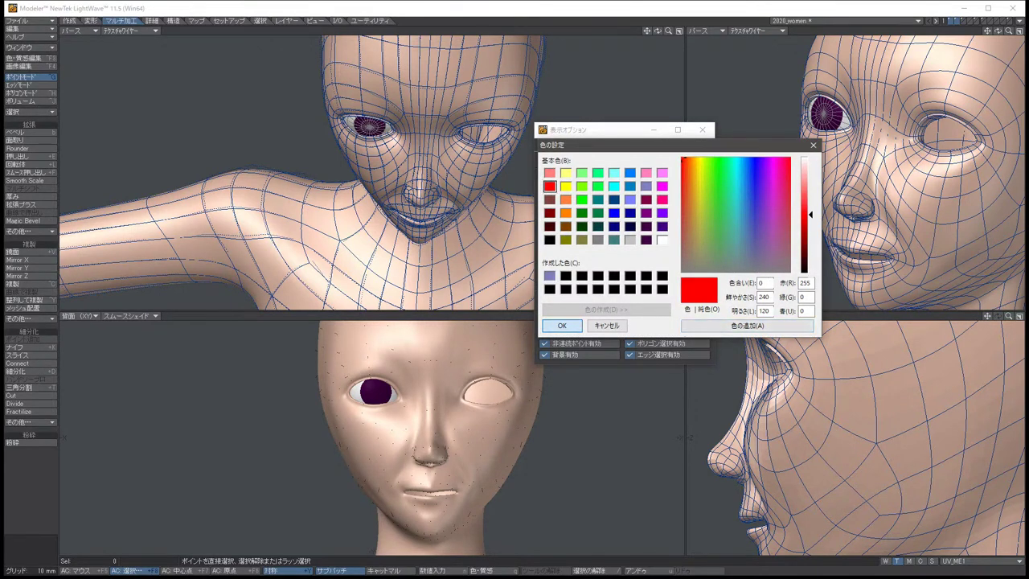
left_click(562, 324)
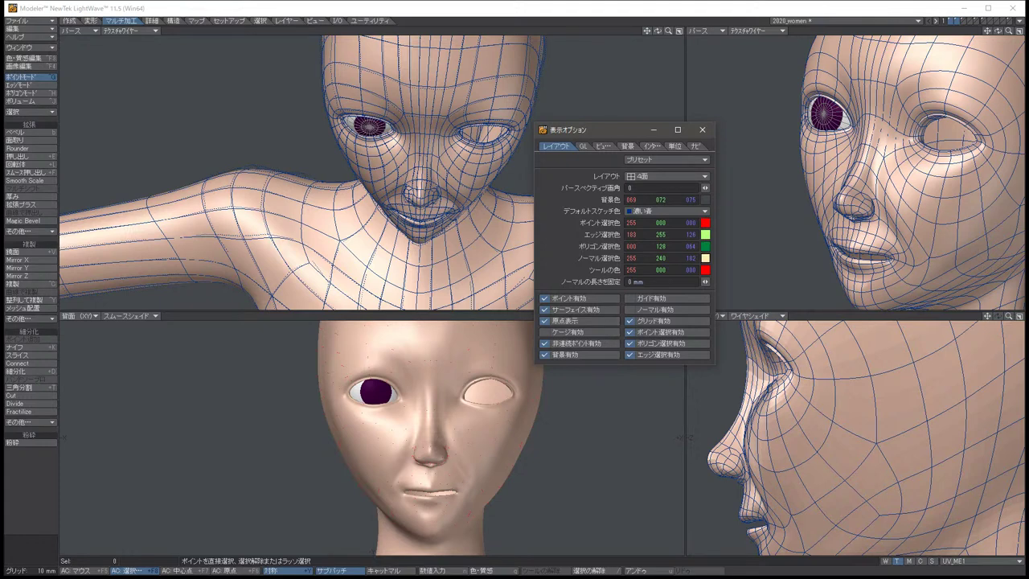
Make the normal colour black (000 000 000) and close Display Options.
left_click(705, 257)
left_click(803, 271)
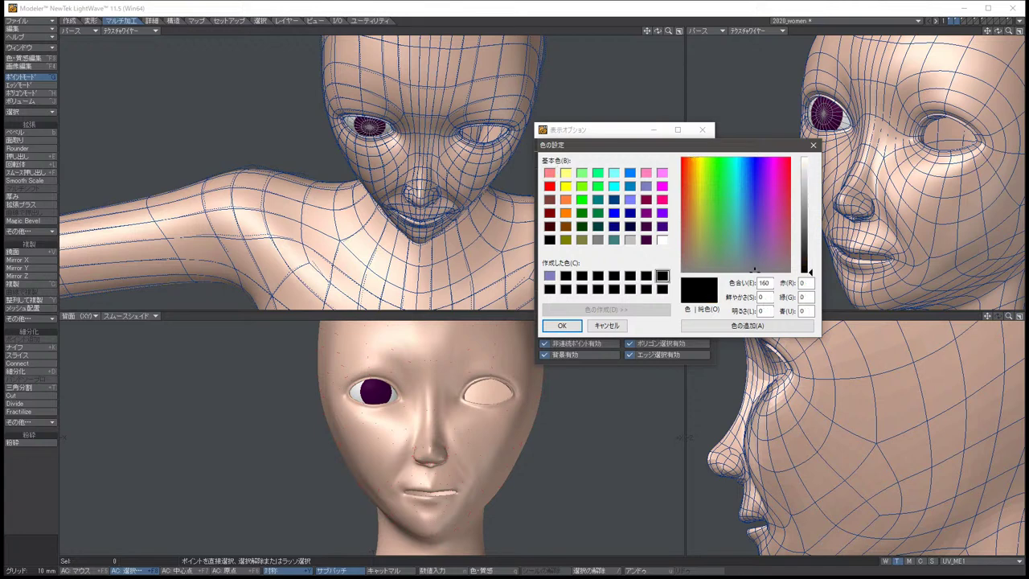
left_click(562, 324)
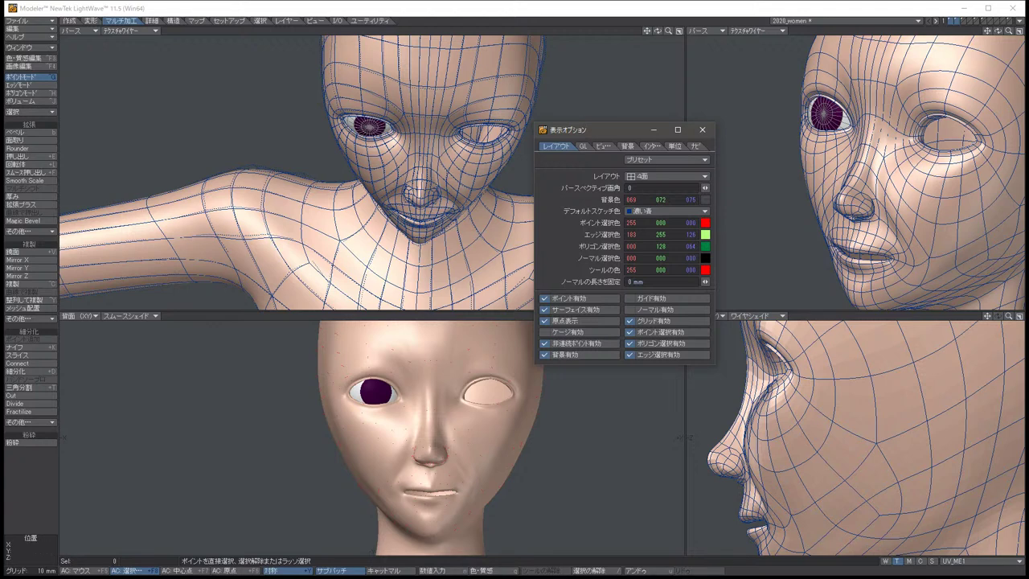
key("d")
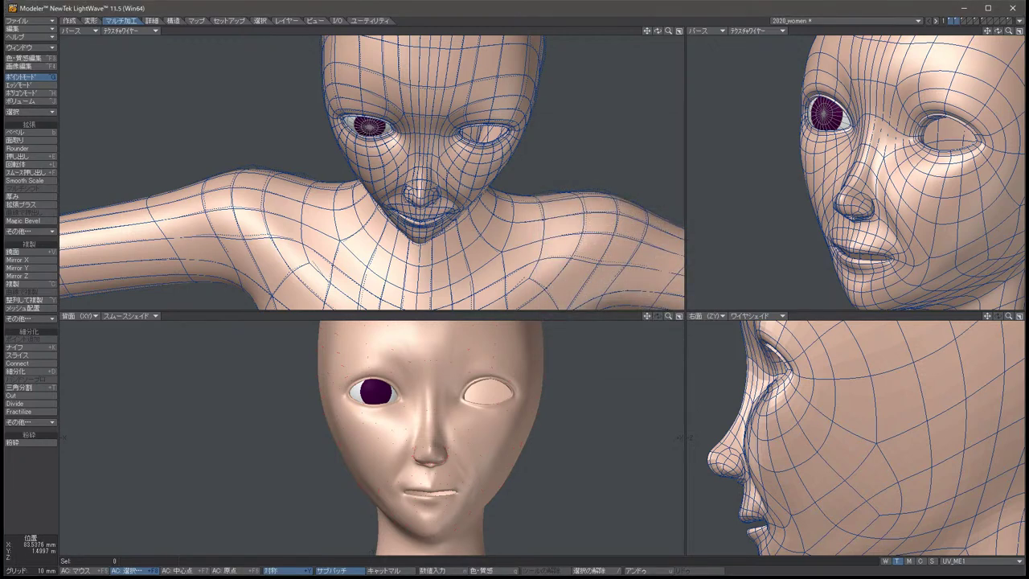
Pan and zoom the front view to frame the head.
key("Right")
key("Right")
key("Right")
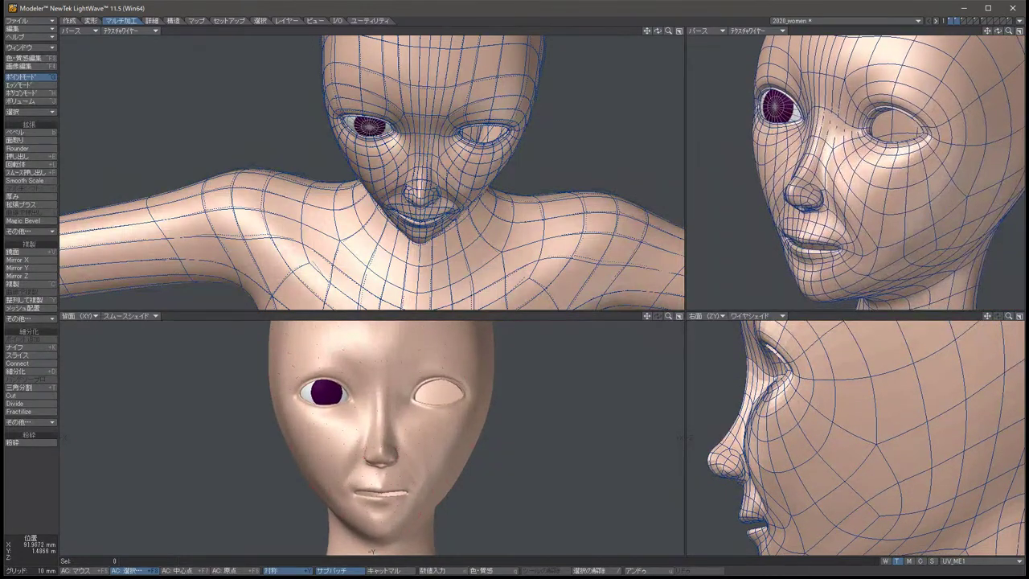
key(".")
key("Right")
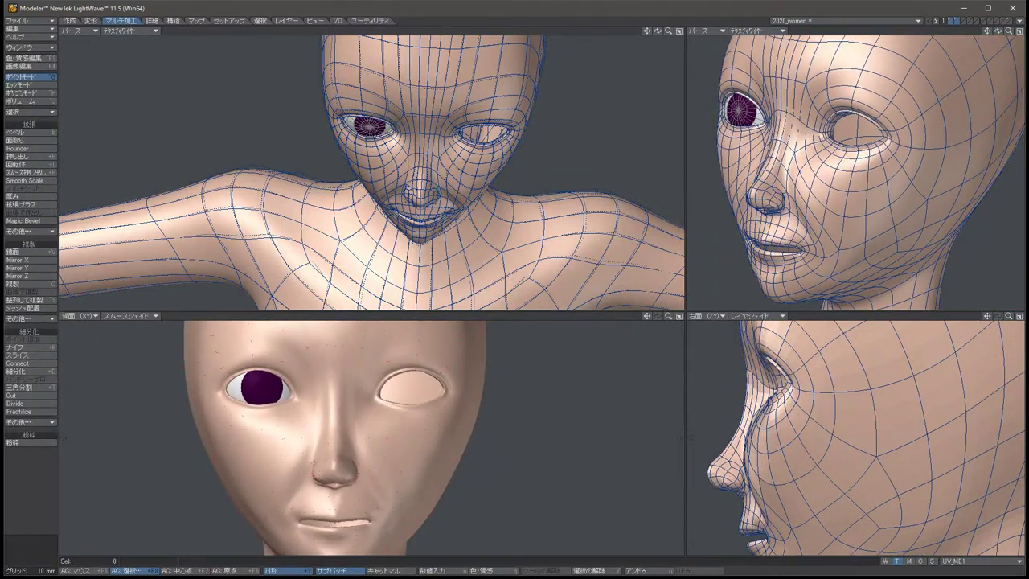
left_click(128, 31)
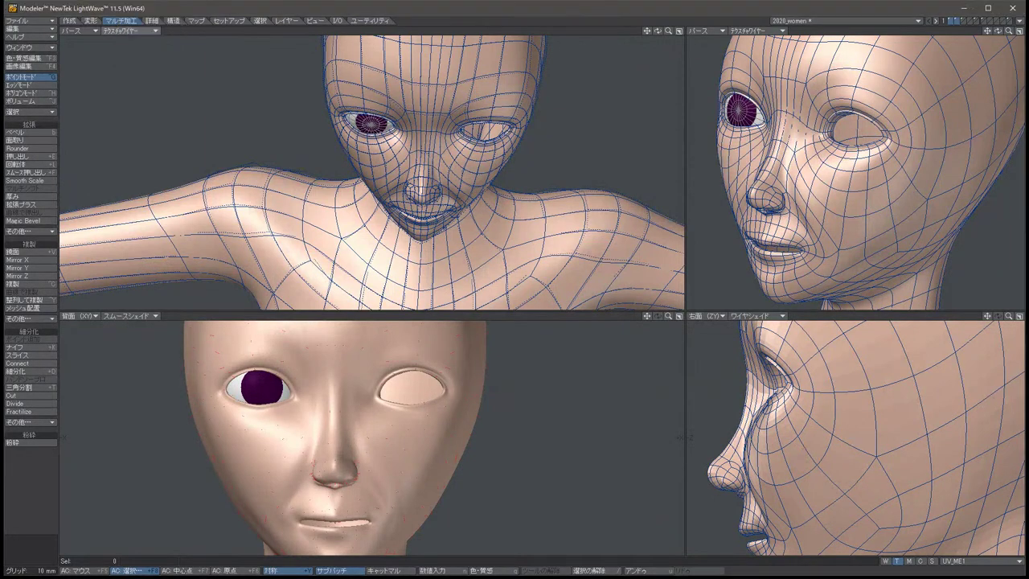
left_click(157, 75)
Orbit both perspective views to front, three-quarter and profile angles of the head.
left_click_drag(531, 38, 680, 123, "alt")
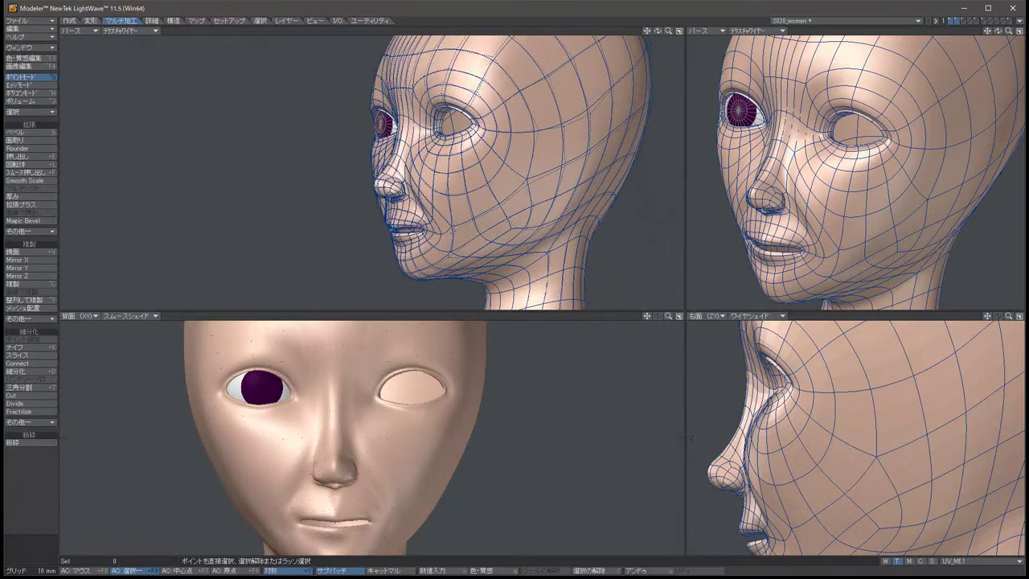
left_click_drag(804, 160, 924, 163, "alt")
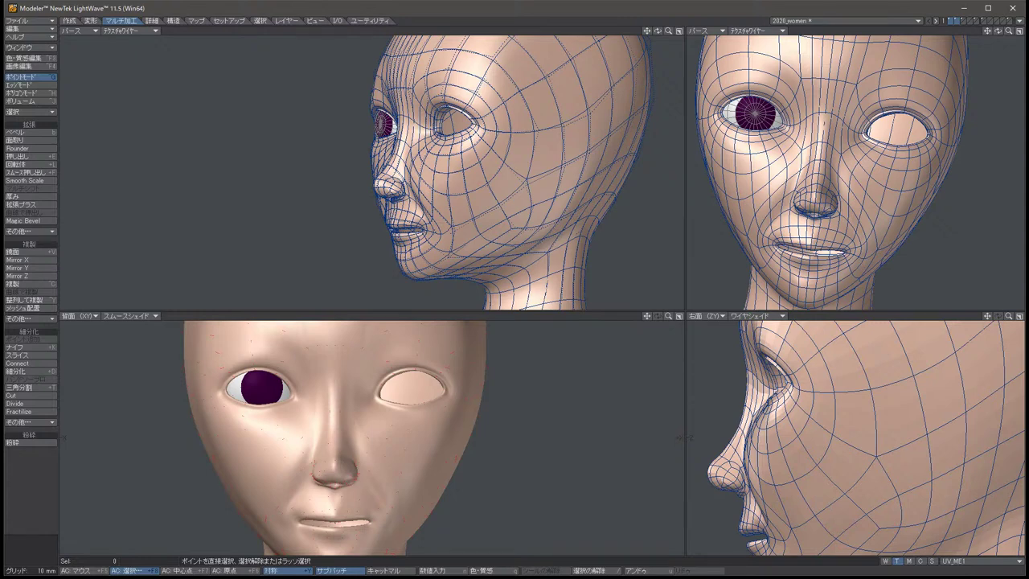
left_click_drag(997, 31, 948, 30)
left_click_drag(656, 31, 690, 51)
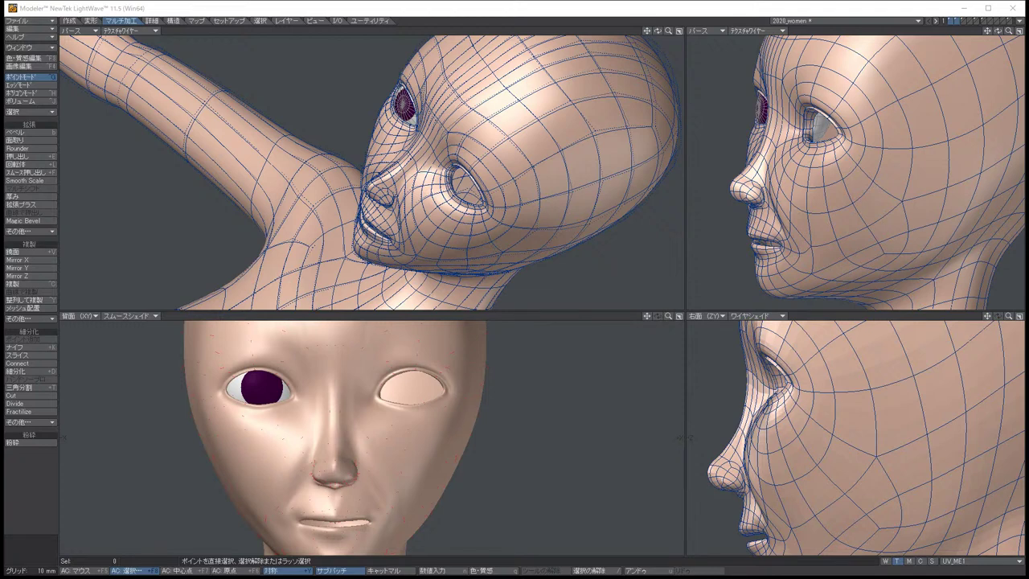
left_click_drag(369, 173, 237, 173, "alt")
Select cheek points under both eyes, try a move on them, then undo it.
key("g")
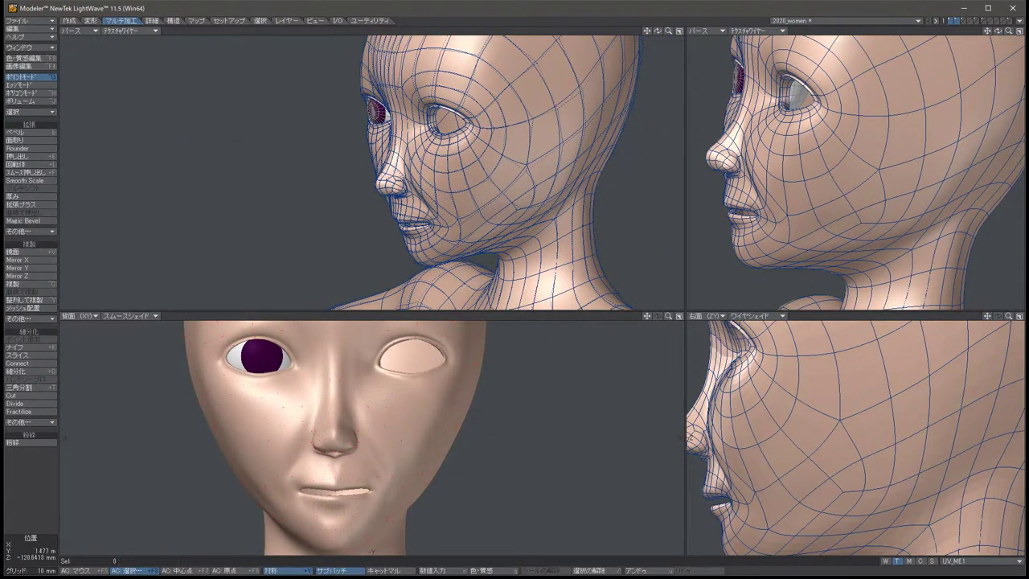
left_click(259, 386)
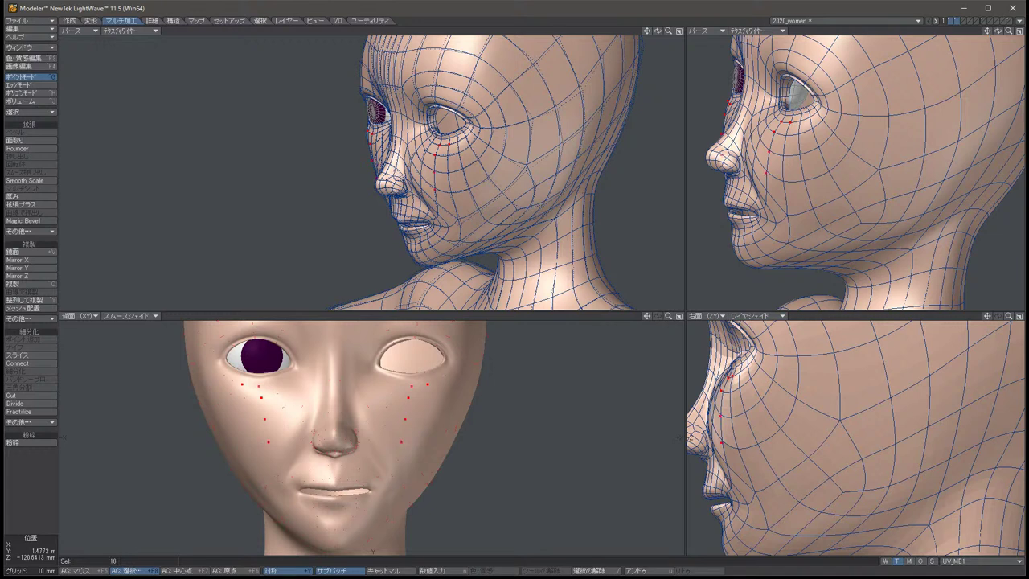
key("t")
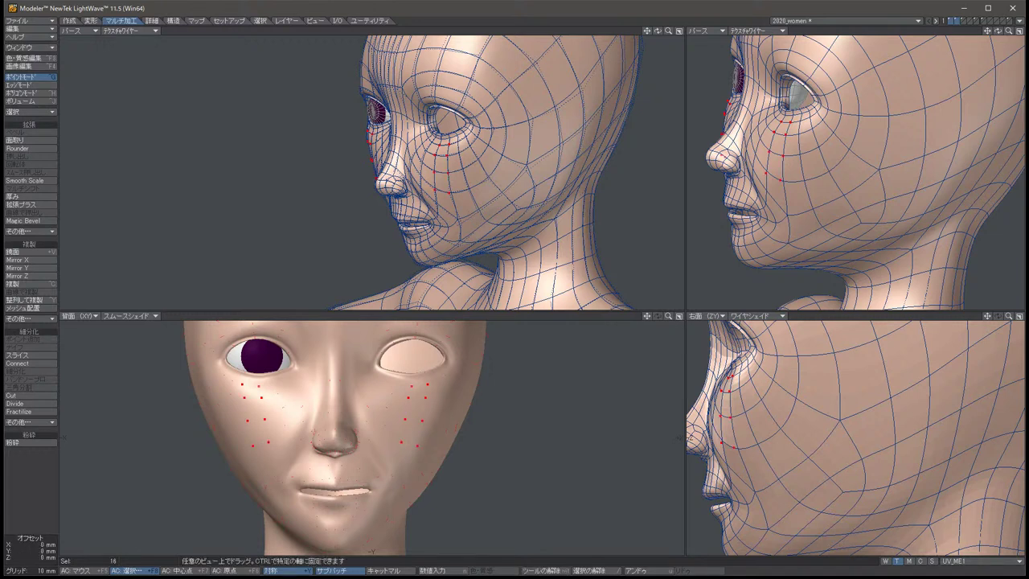
left_click_drag(804, 434, 816, 474)
key("u")
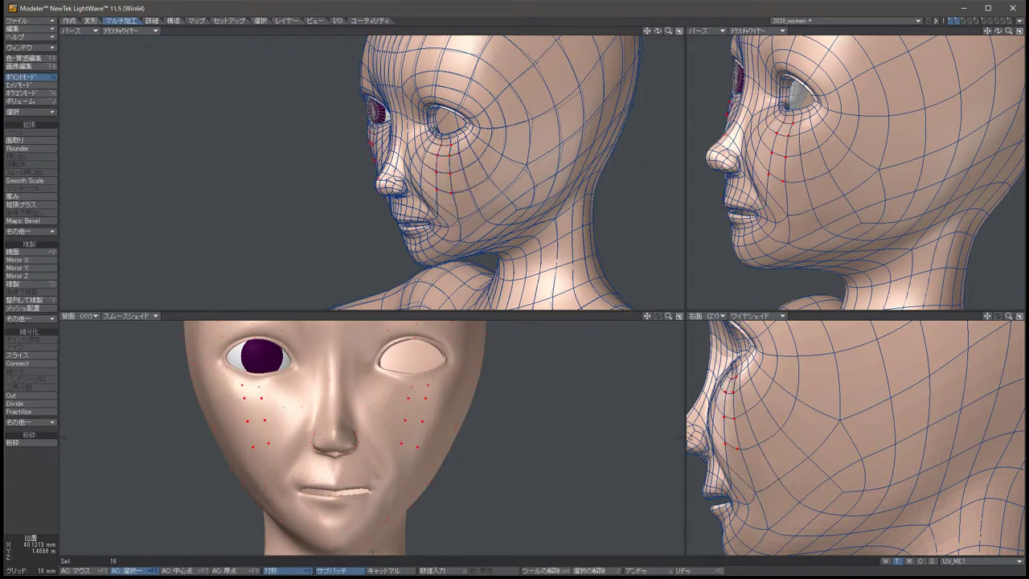
left_click(129, 316)
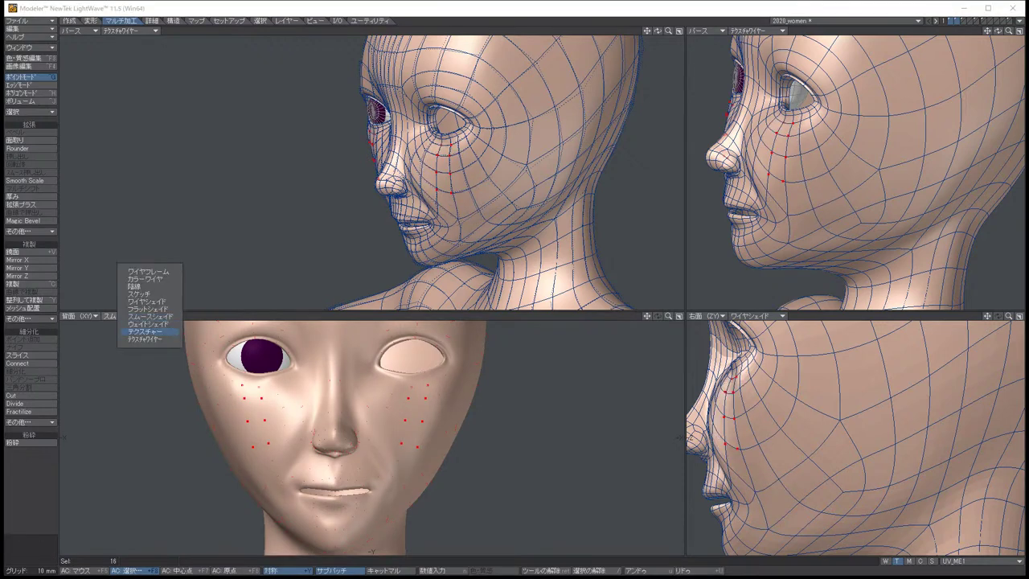
Set the back view to wireframe over texture, then lower cheek points along the smile lines.
left_click(152, 339)
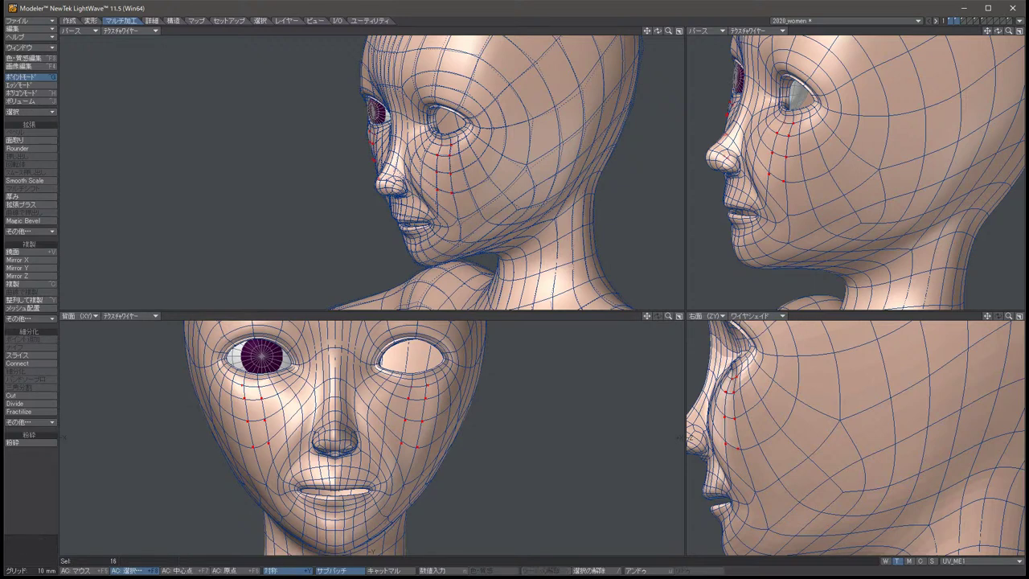
key("/")
left_click(396, 383)
left_click_drag(723, 378, 712, 444)
key("/")
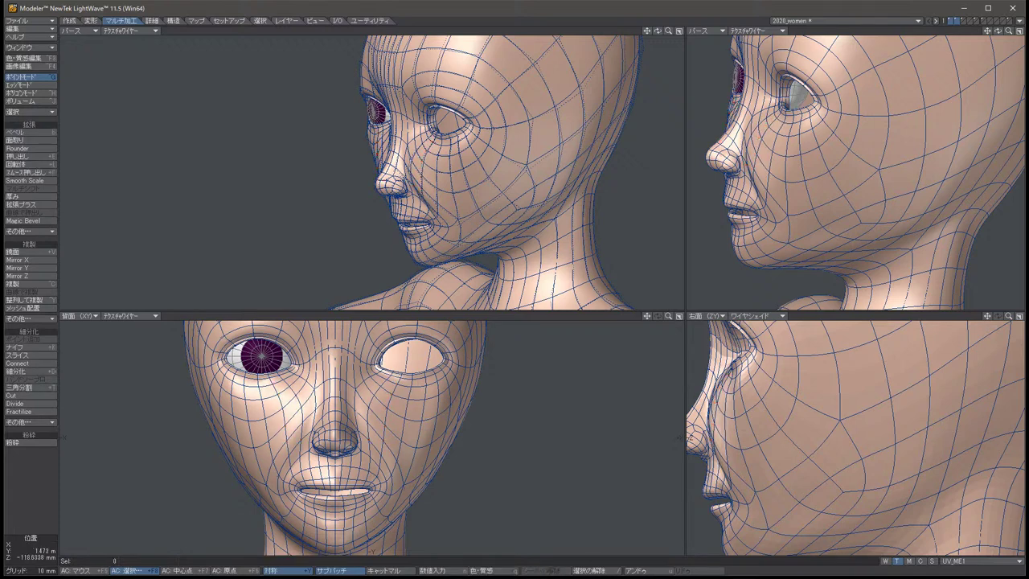
key("u")
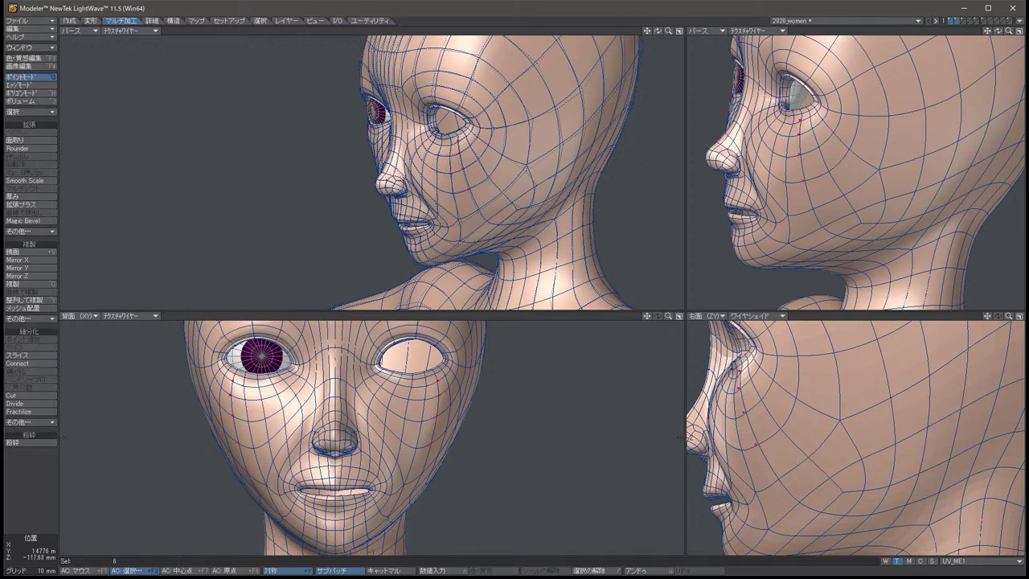
key("t")
key("space")
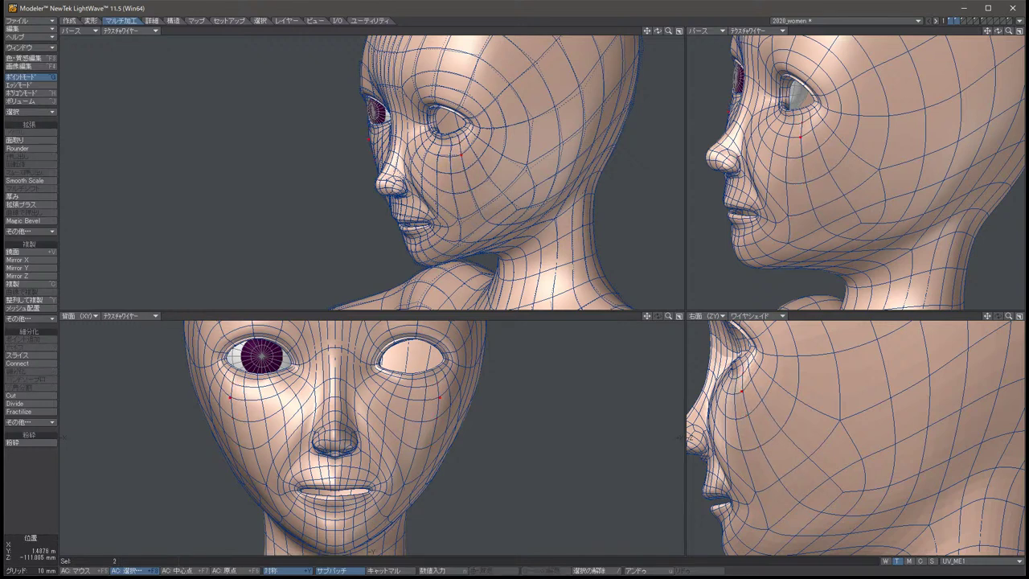
Raise four cheek points near the outer eye corners slightly.
key("slash")
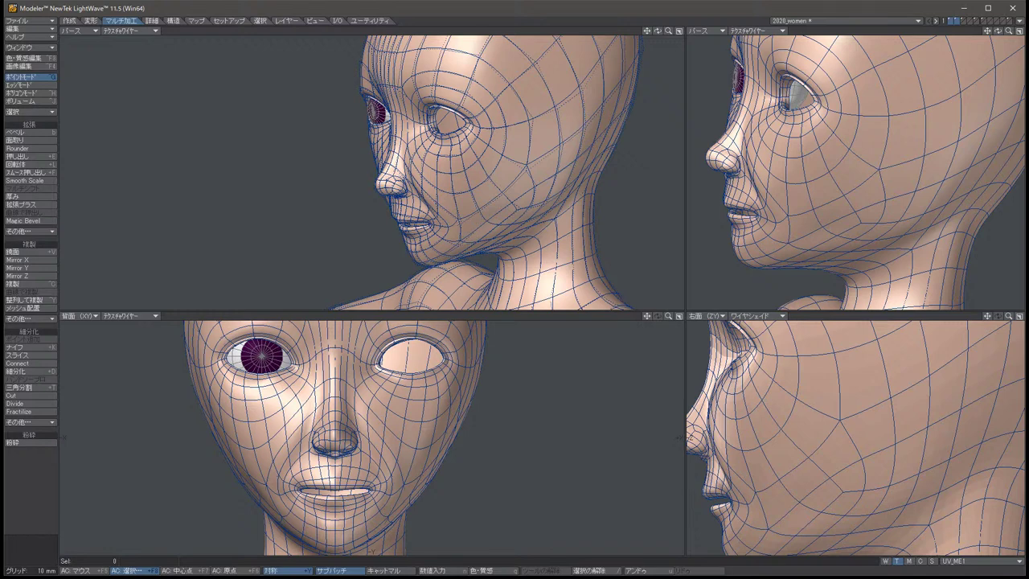
key("Left")
key("Left")
key("Left")
key("Left")
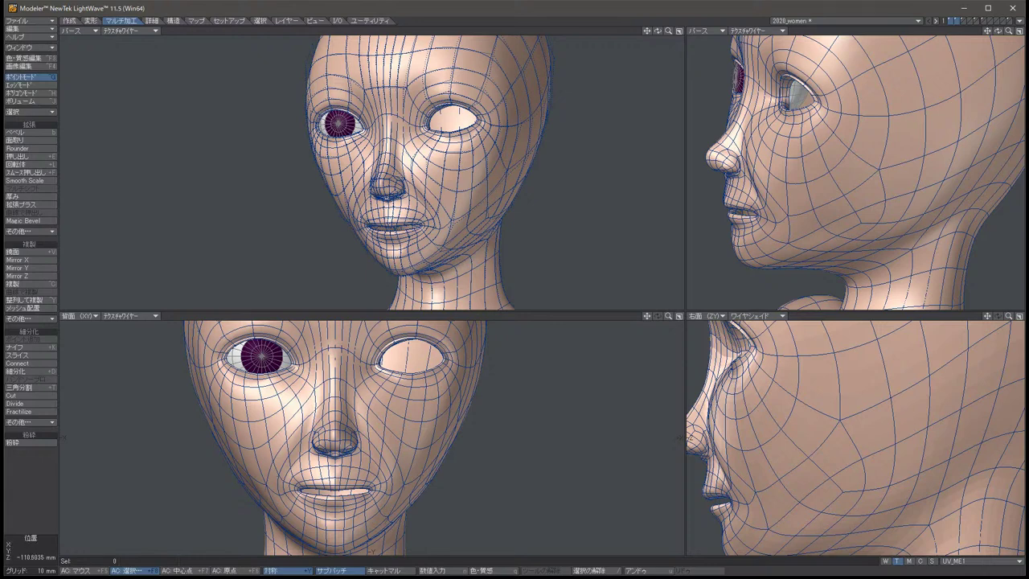
left_click(219, 383)
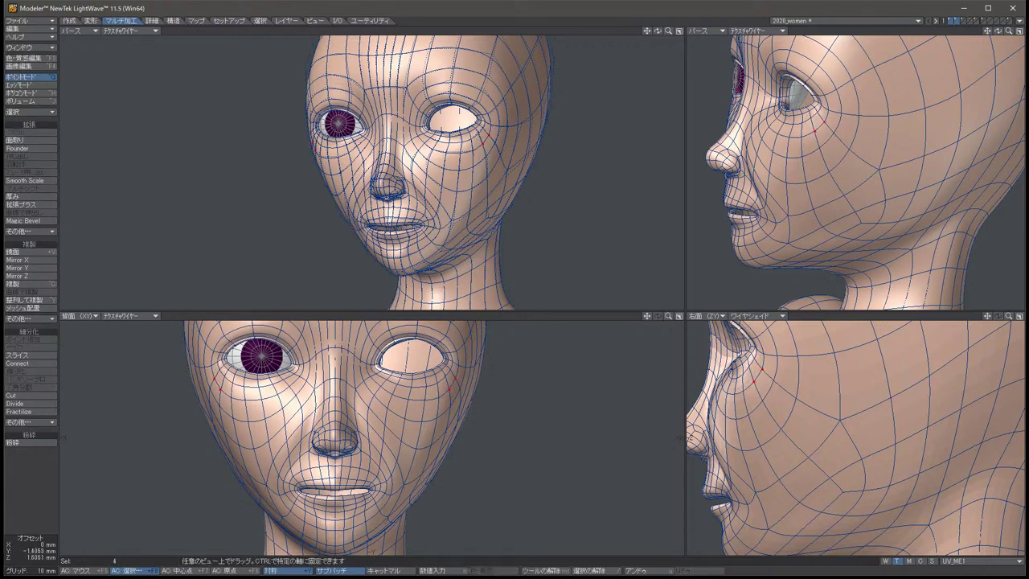
key("t")
left_click_drag(756, 382, 731, 384)
key("slash")
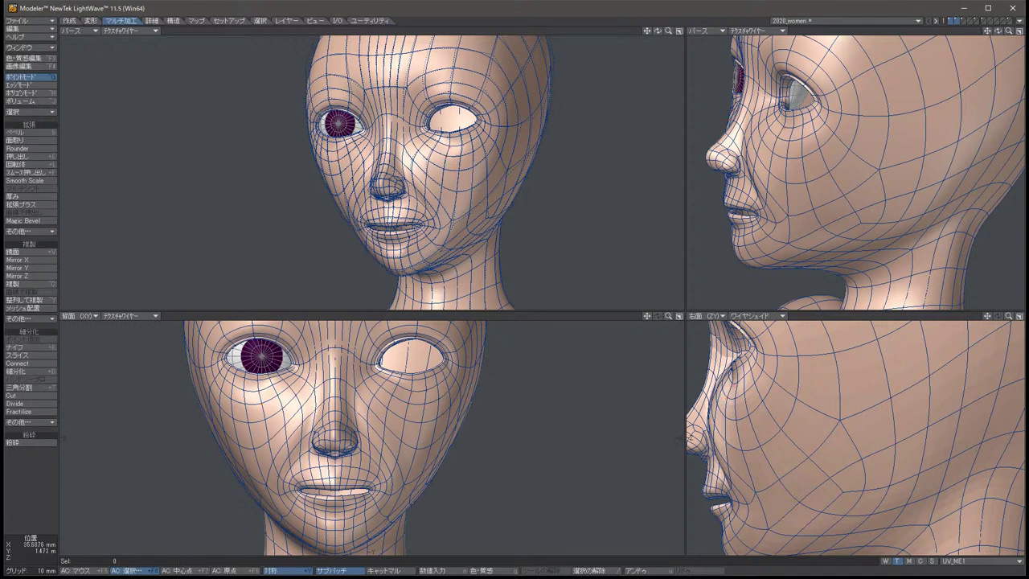
Pull two cheek points downward in several nudges, then clear the selection.
left_click(287, 386)
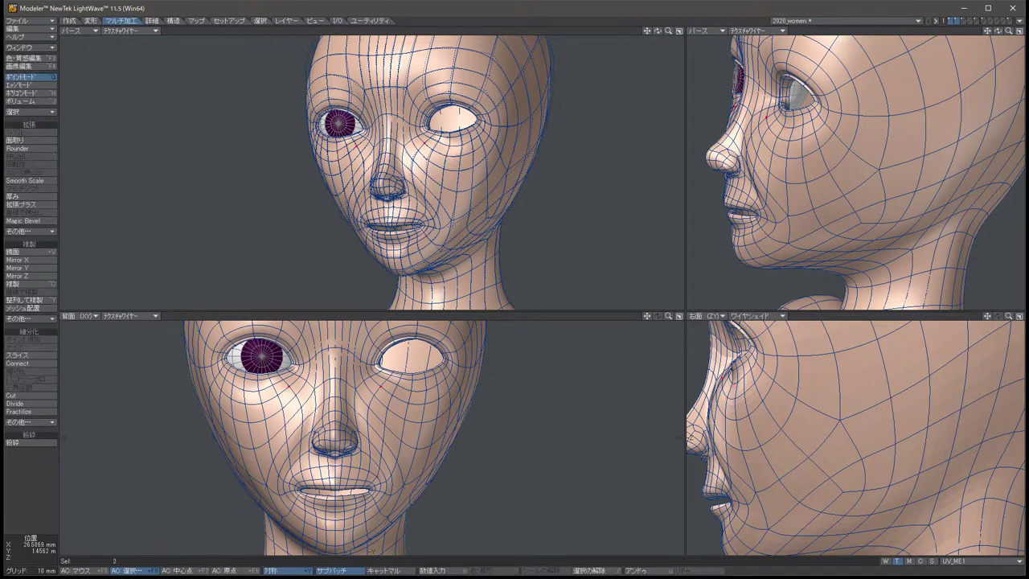
key("t")
left_click_drag(723, 378, 730, 482)
key("space")
key("t")
key("space")
key("t")
key("space")
key("/")
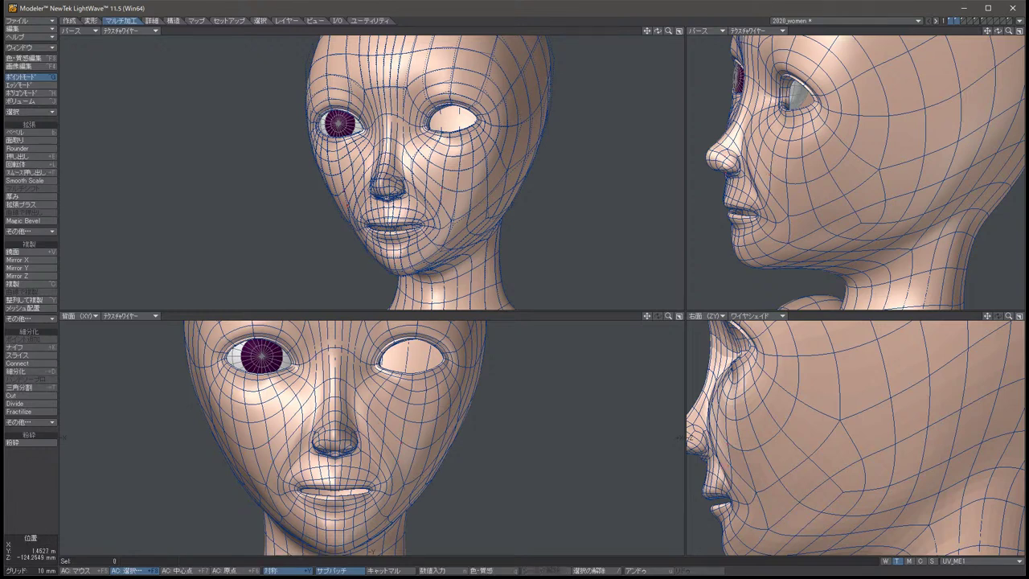
key("Left")
key("Left")
key("Left")
key("Left")
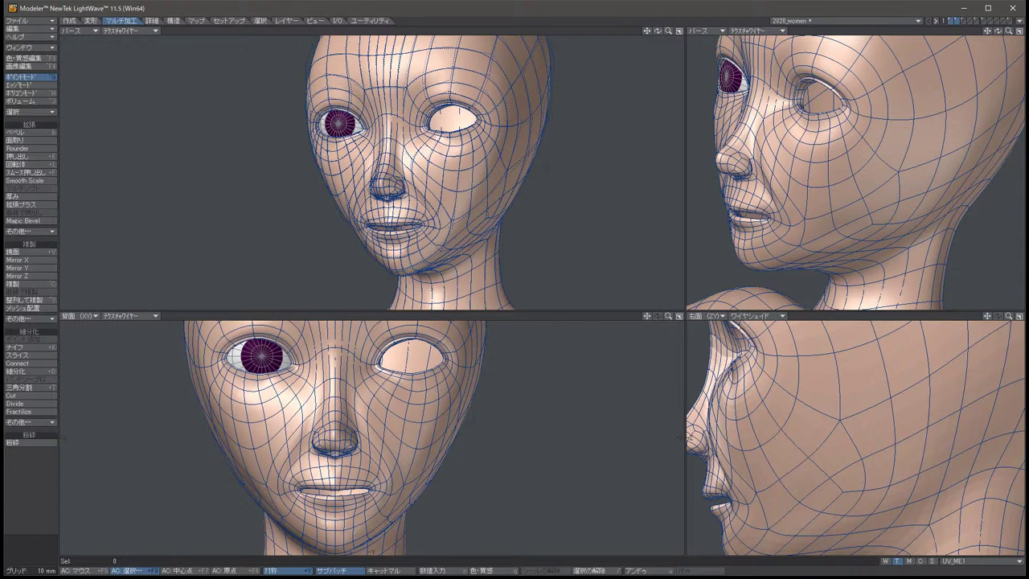
key("ctrl+z")
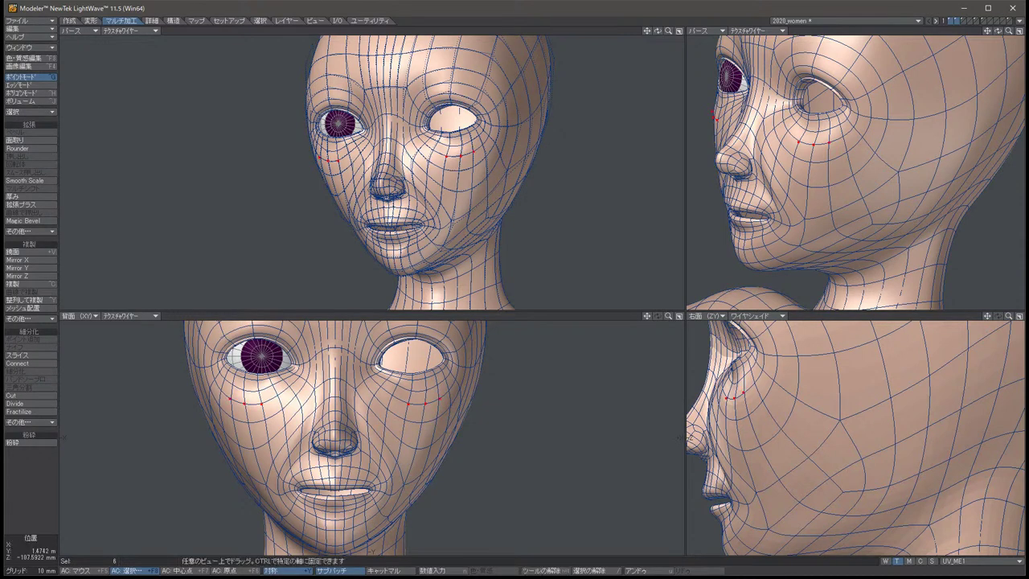
key("/")
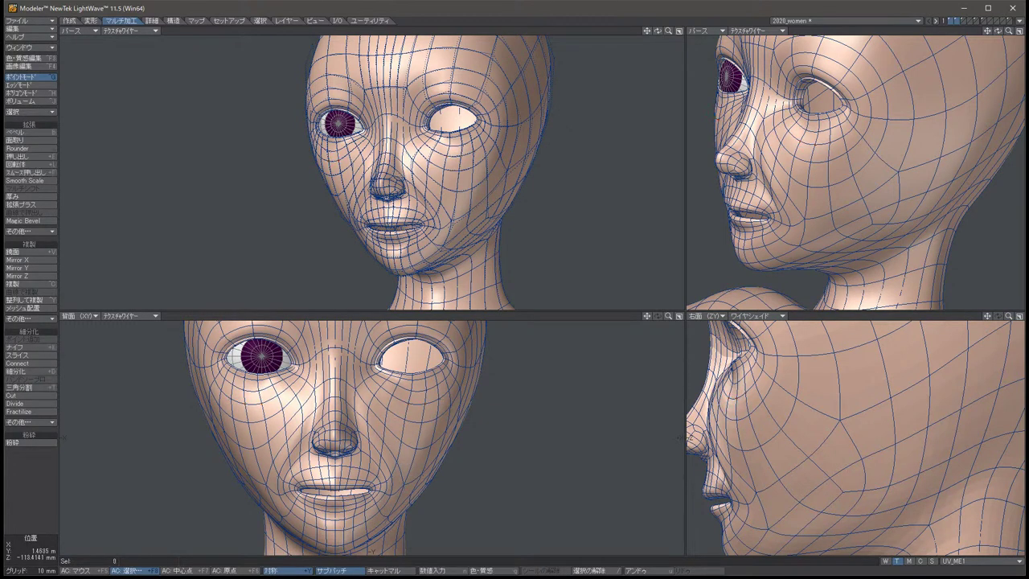
In Edge mode, select and slightly nudge cheek edges under the eyes.
left_click(19, 85)
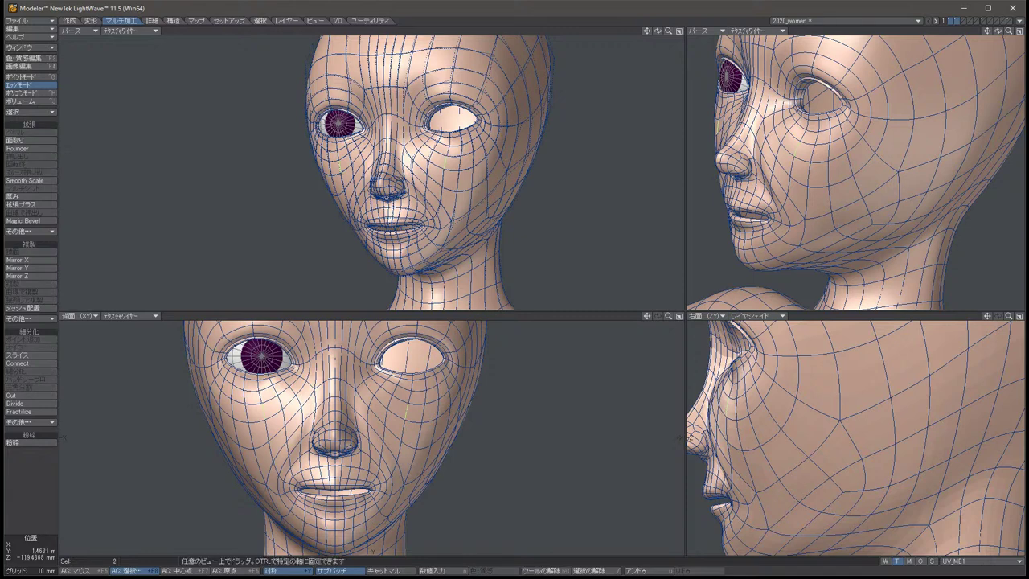
left_click_drag(722, 418, 720, 393)
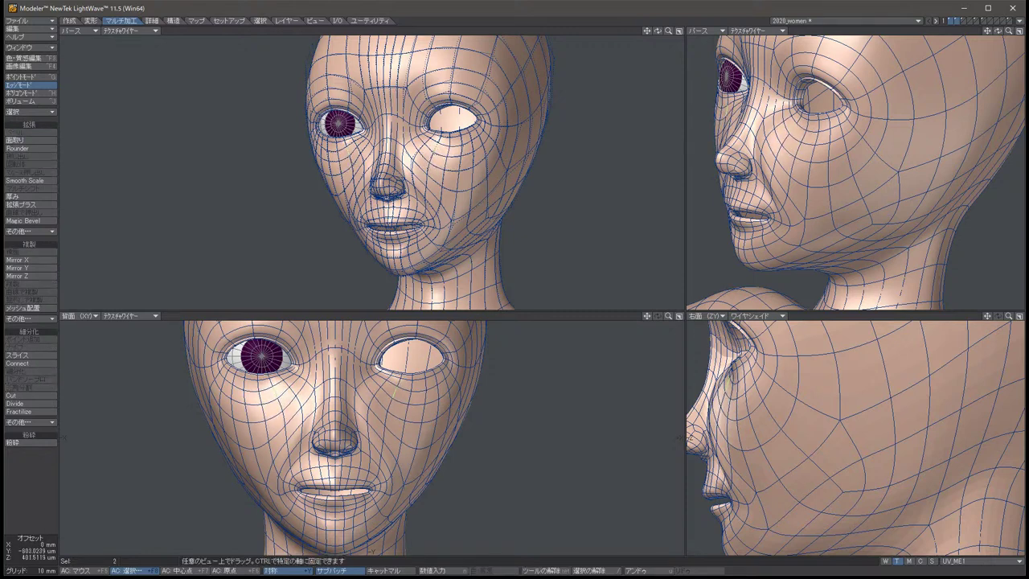
left_click(435, 148)
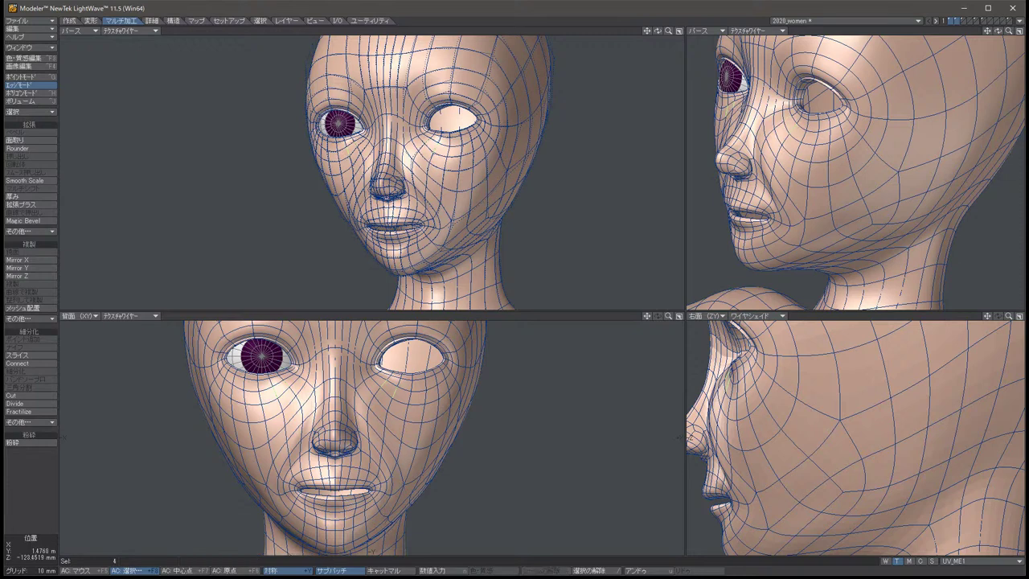
key("t")
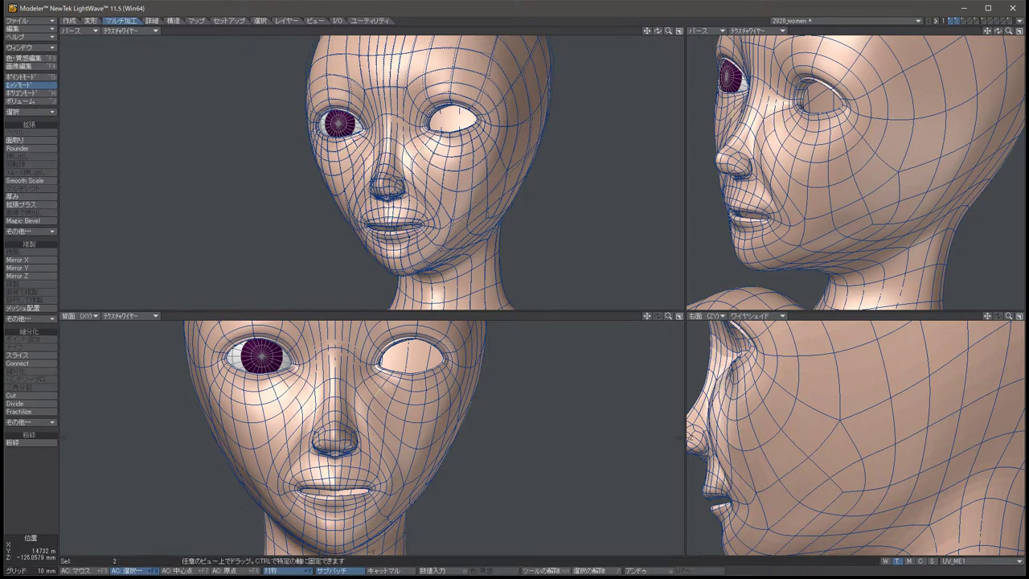
left_click(415, 163)
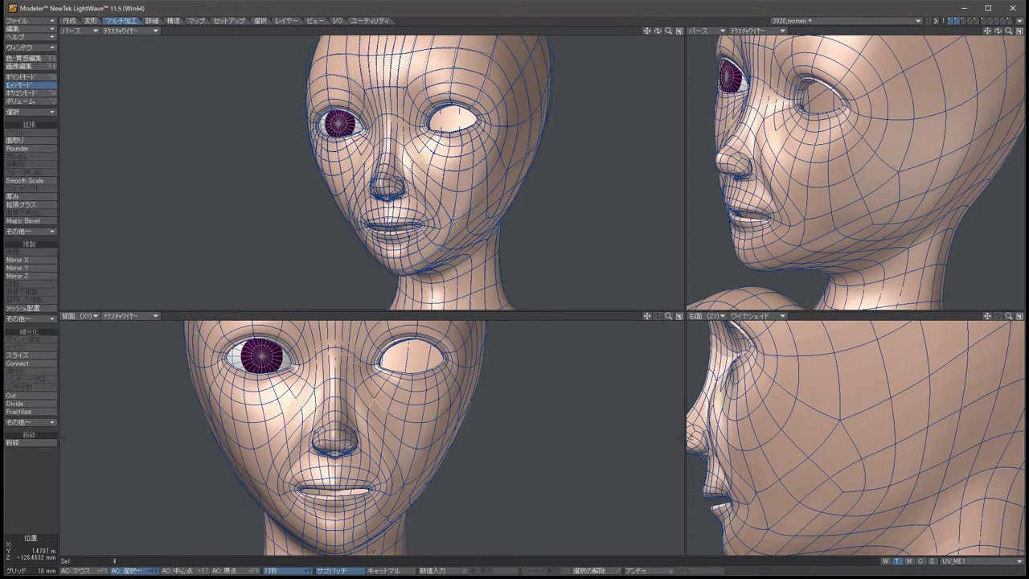
key("slash")
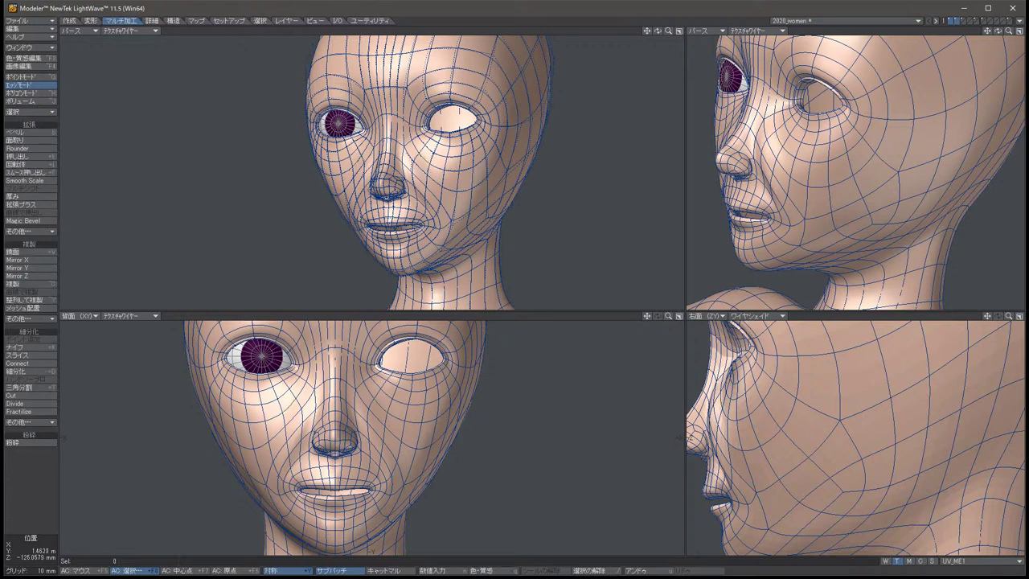
left_click(416, 169)
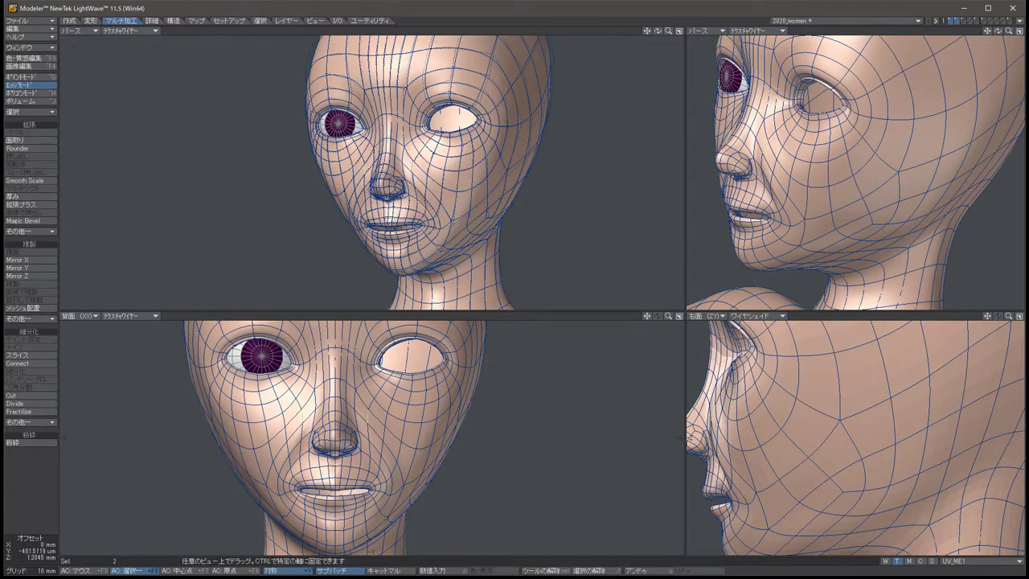
key("slash")
Turn the perspective views toward the face and nudge two more cheek edges.
left_click_drag(998, 31, 966, 32)
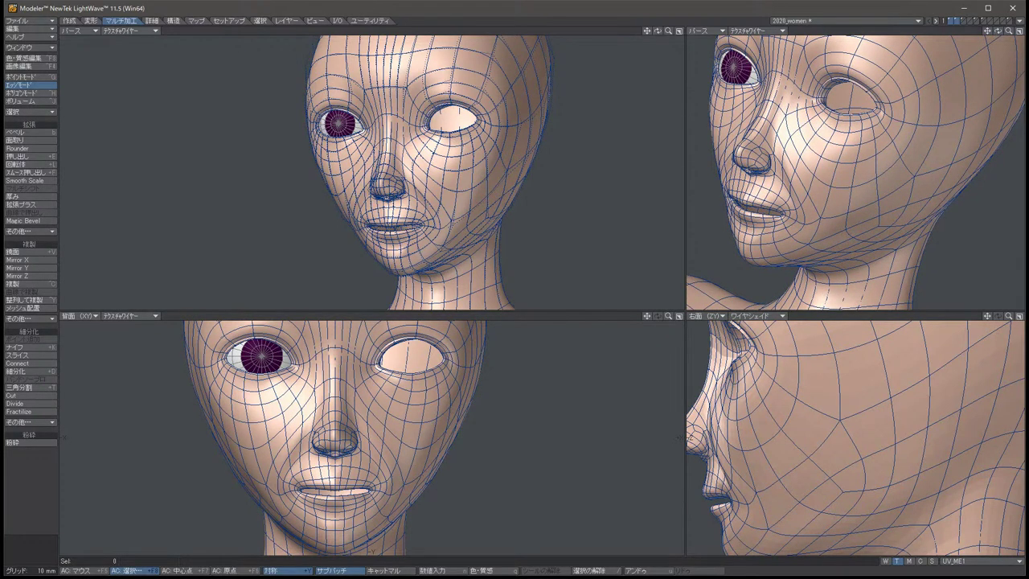
left_click_drag(658, 30, 625, 31)
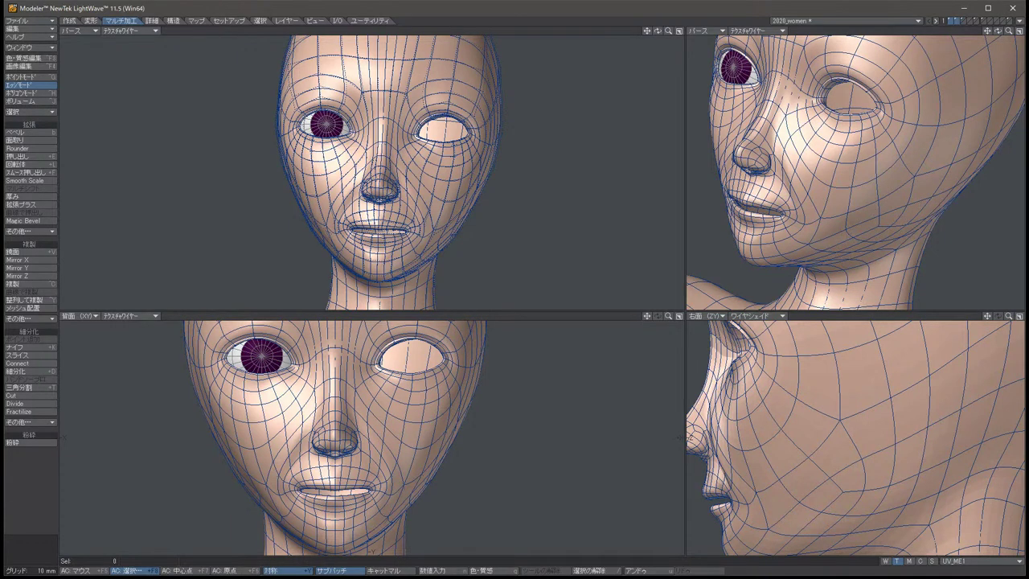
left_click_drag(625, 31, 614, 31)
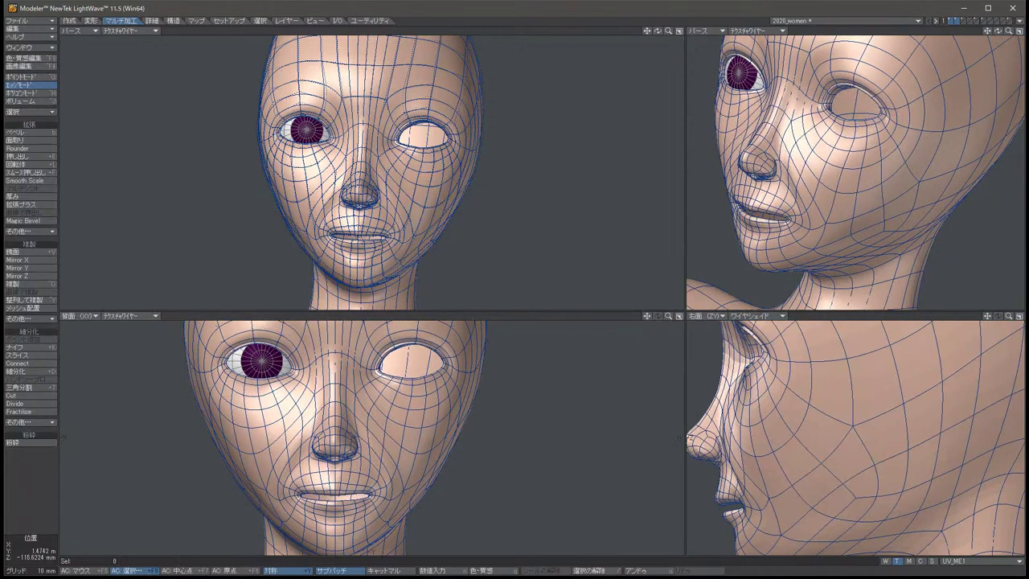
left_click(867, 142)
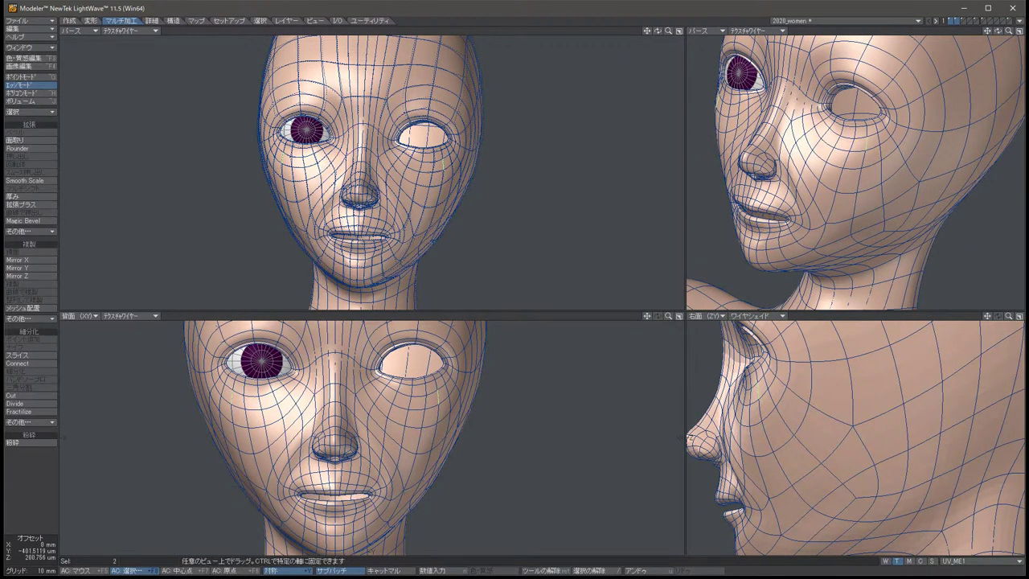
key("slash")
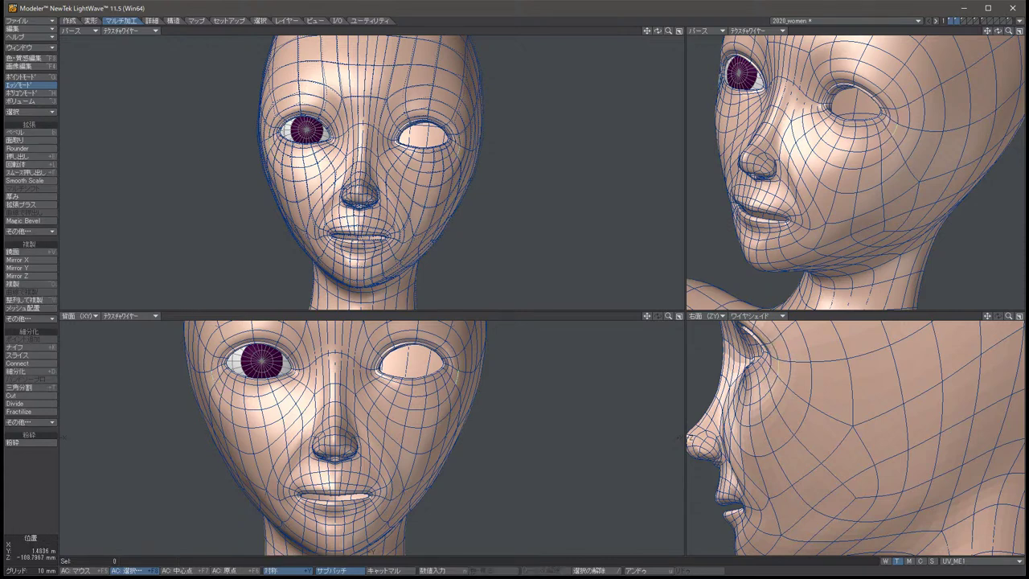
left_click(895, 129)
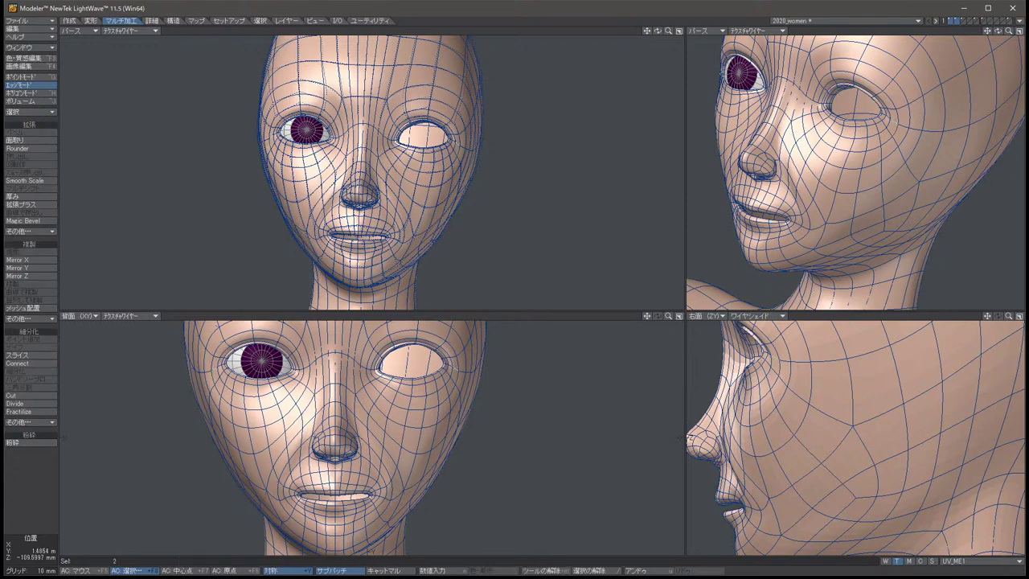
key("t")
key("space")
key("slash")
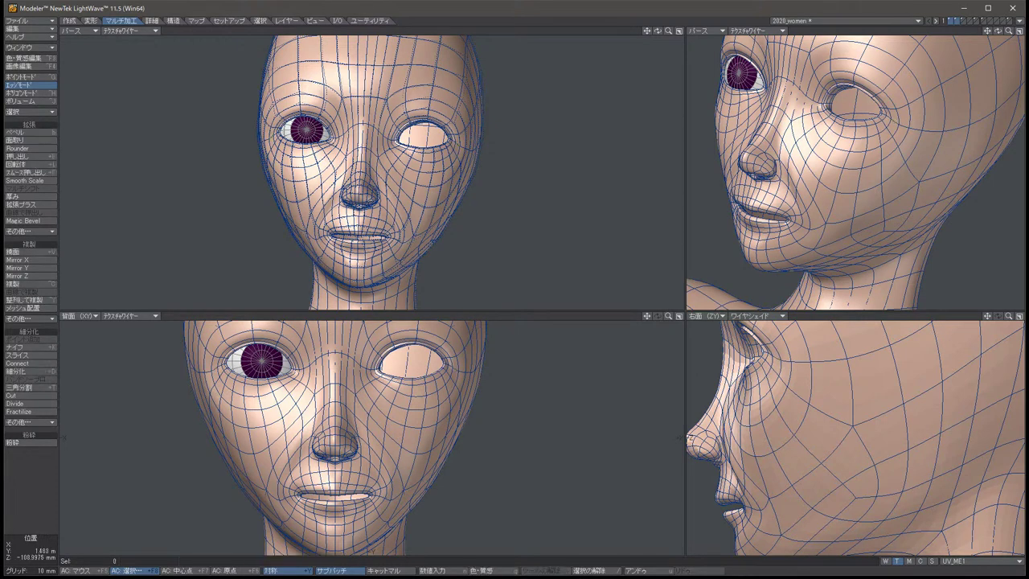
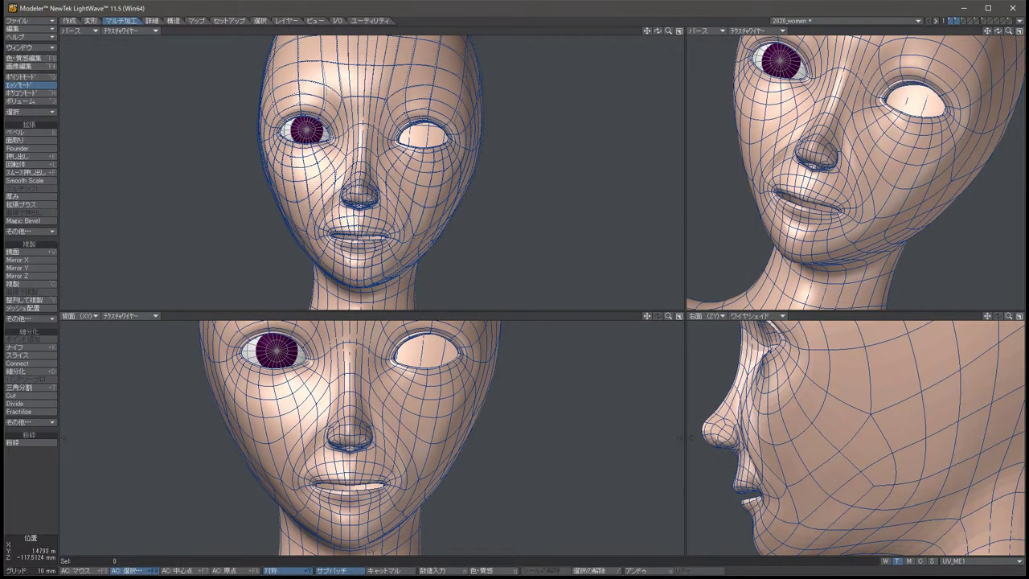
Move the two edges beside the eyes twice, deselect, and tilt the second perspective view up from below the chin.
key("t")
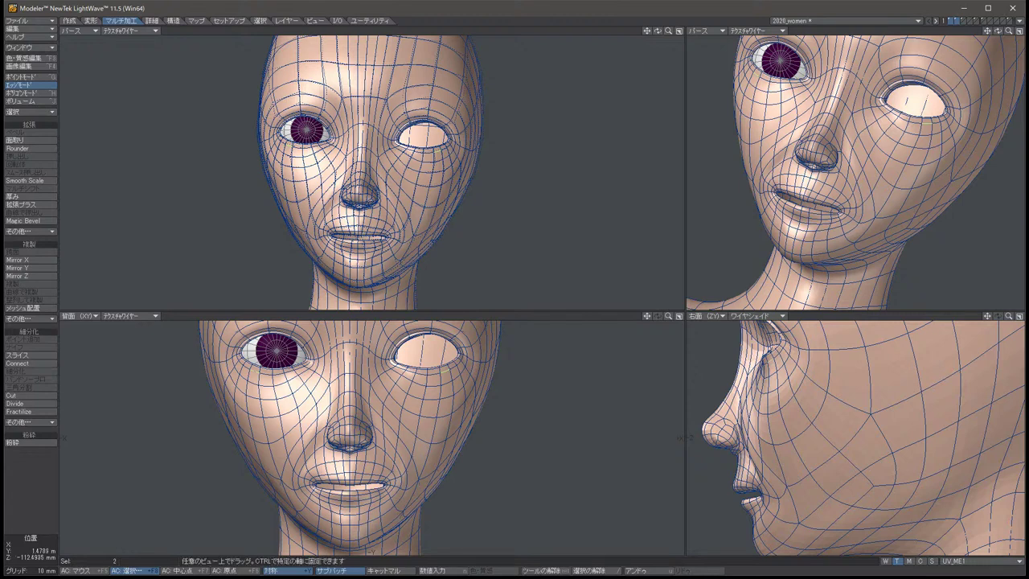
key("space")
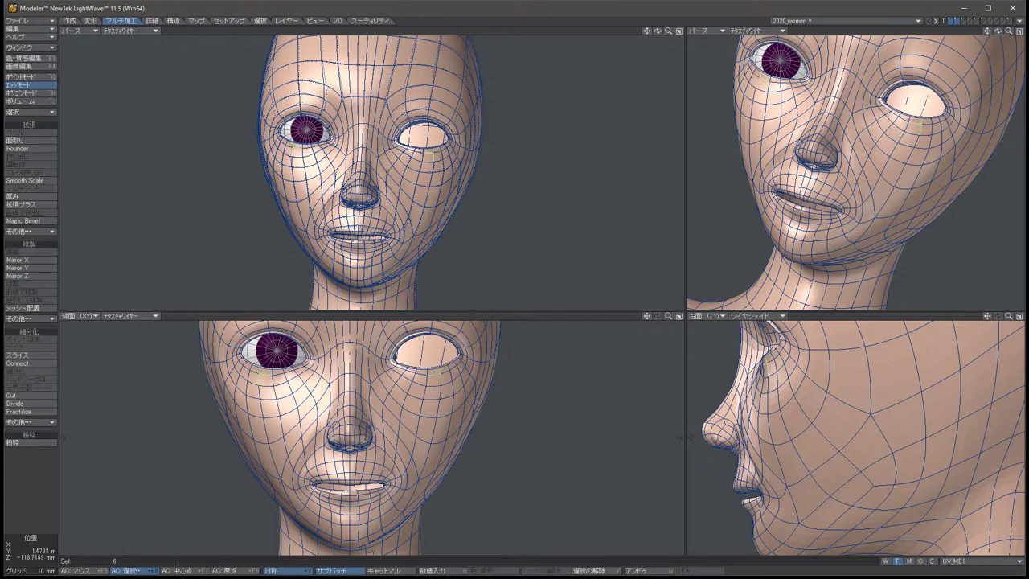
key("t")
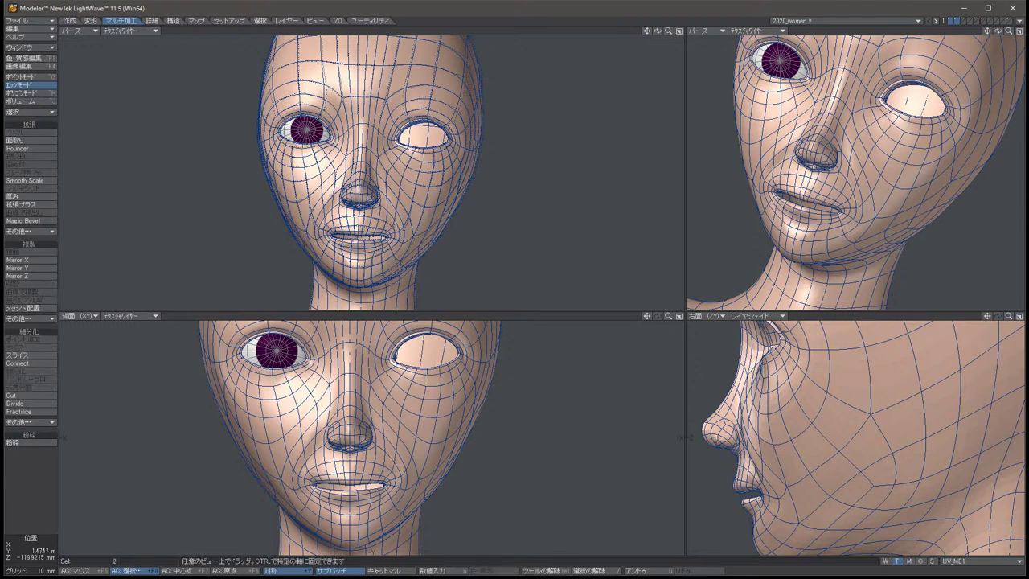
key("space")
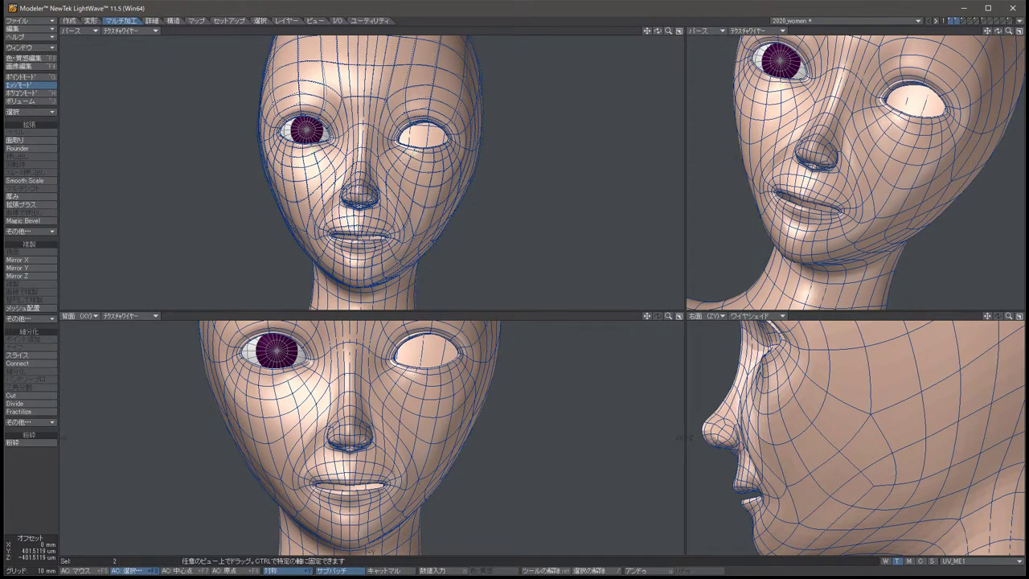
key("slash")
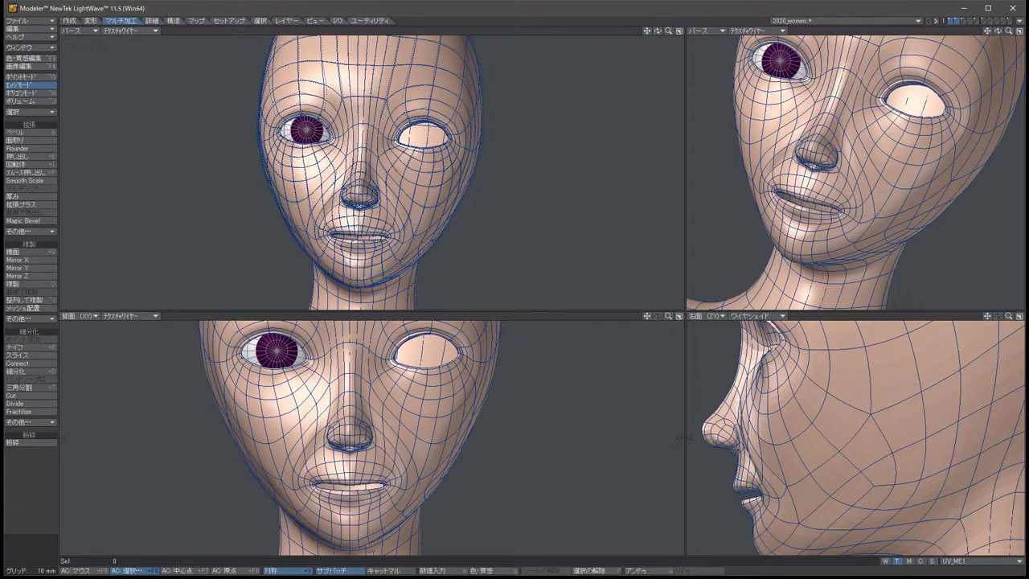
left_click_drag(997, 30, 981, 51)
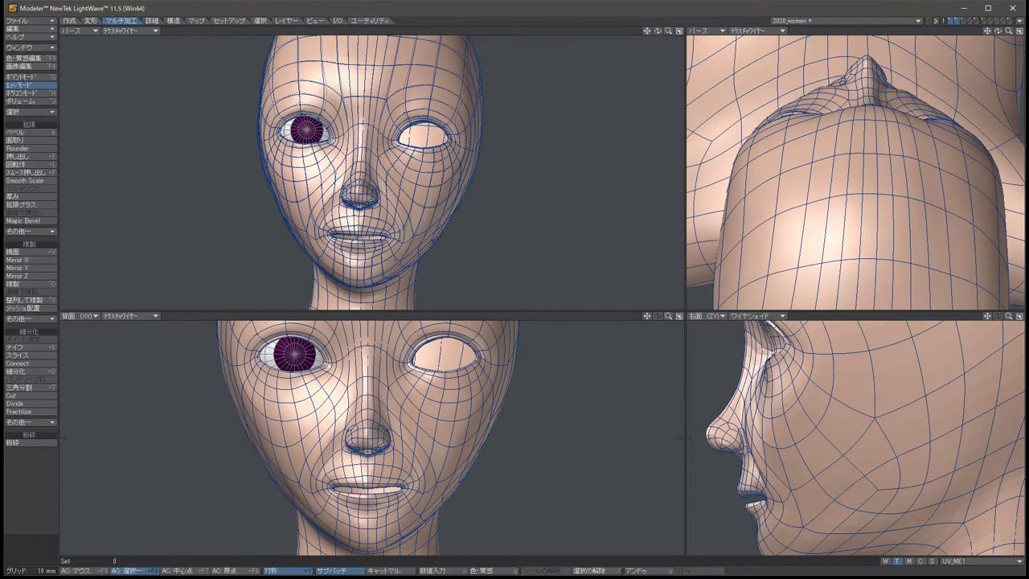
Pull two selected edges down along Z, then clear the selection.
key("t")
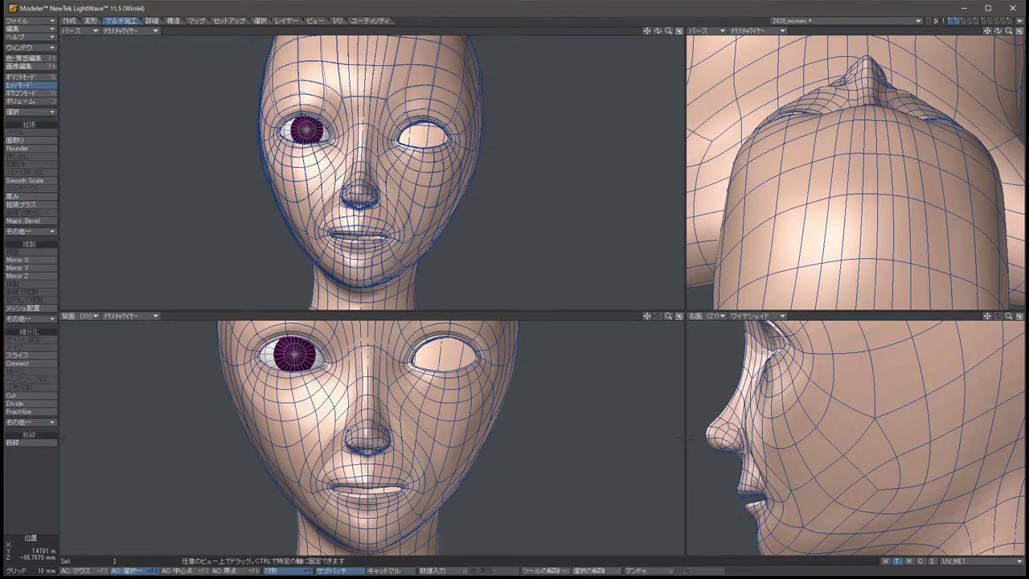
left_click_drag(804, 433, 790, 434)
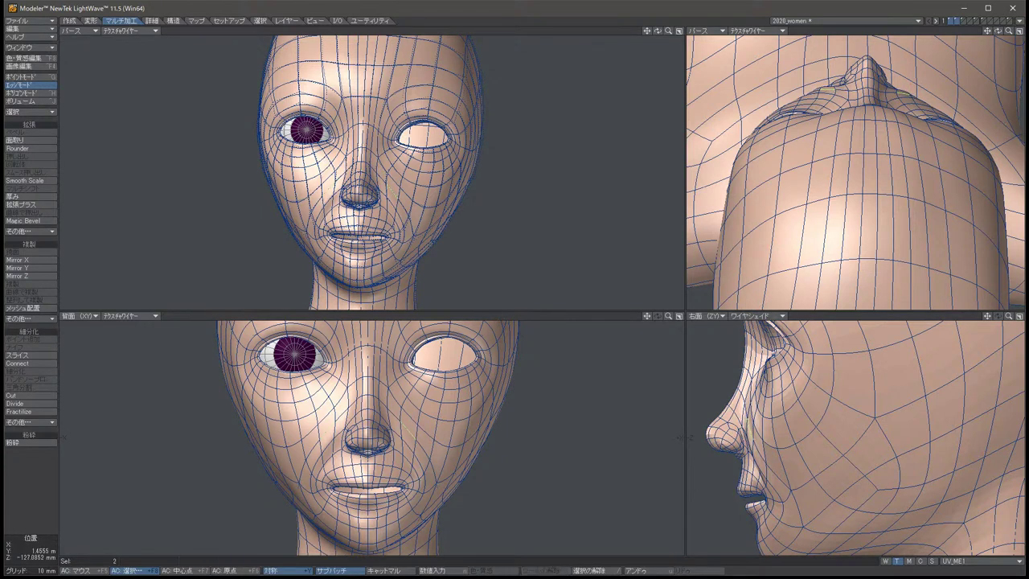
key("slash")
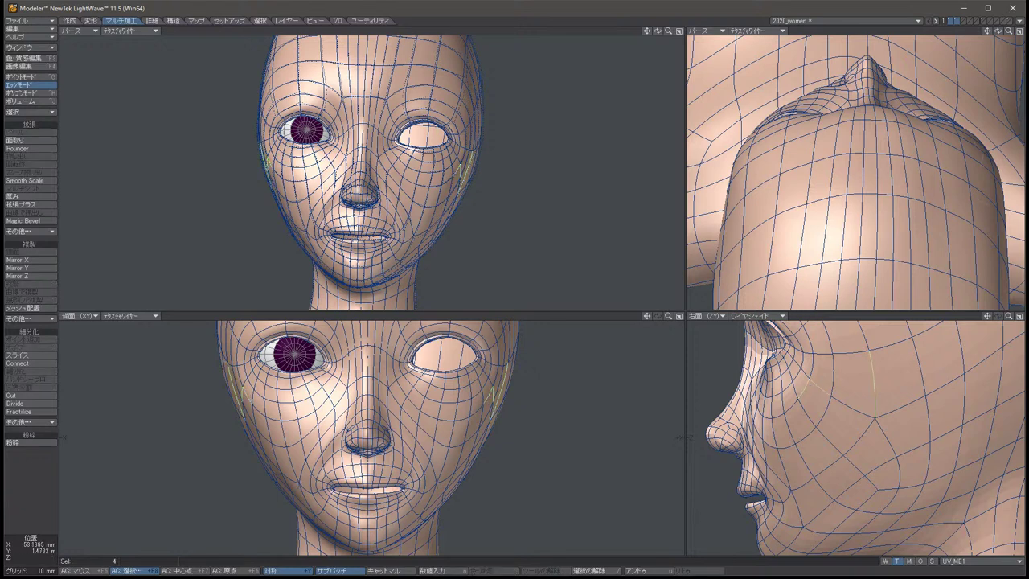
Move the edges along the sides of the face and turn the view to see it from below.
key("u")
left_click(873, 384)
key("t")
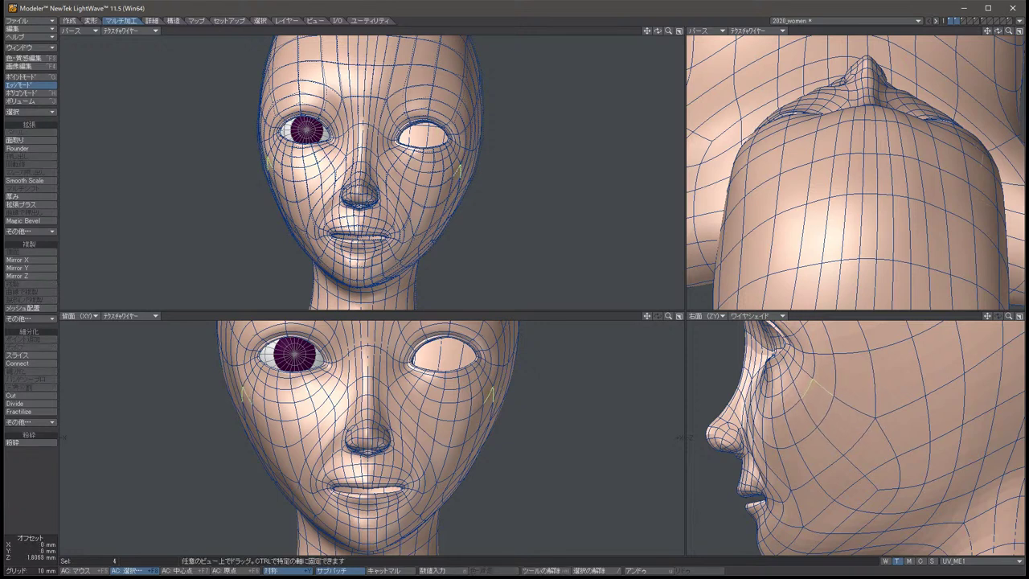
key("space")
key("slash")
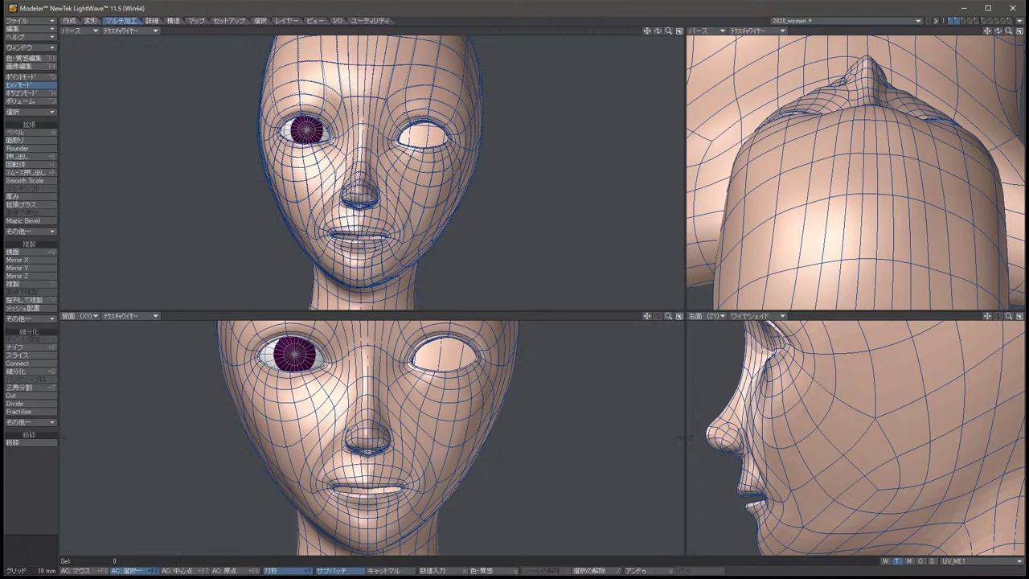
key("Down")
key("Down")
key("Down")
key("Down")
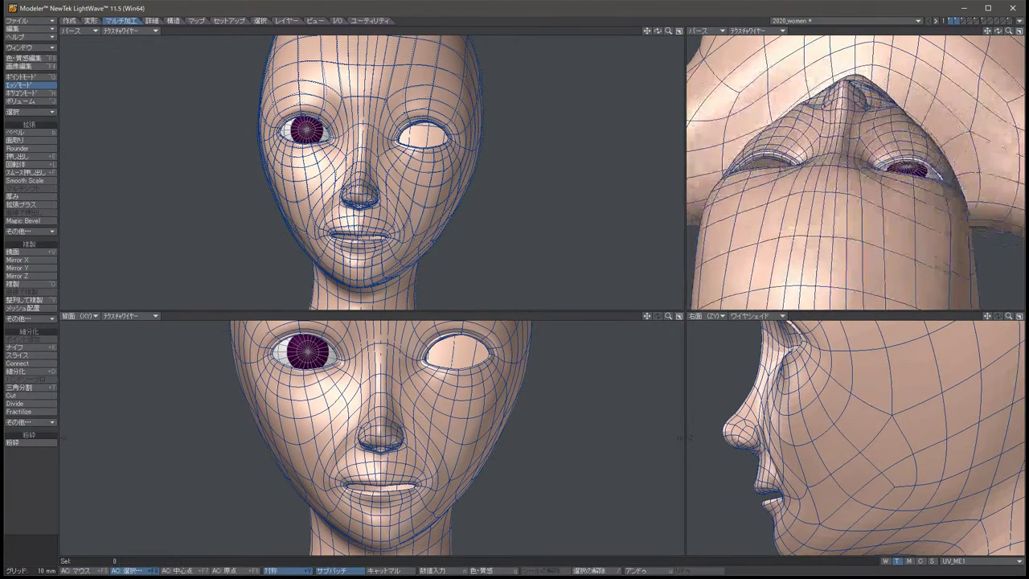
key("Down")
key("Down")
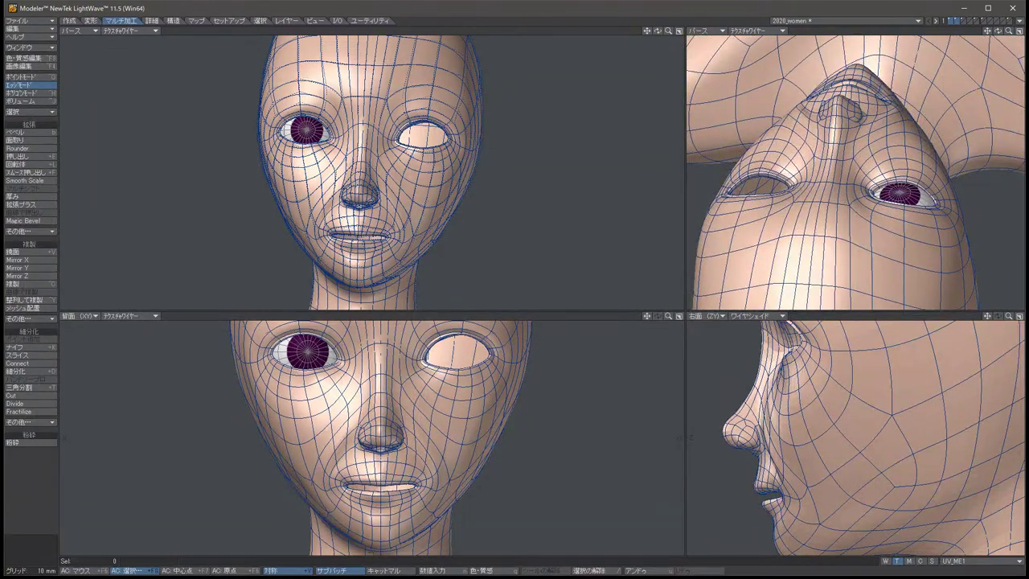
Shift the two lip edges slightly forward, then rotate the head into a three-quarter chin-up view.
key("t")
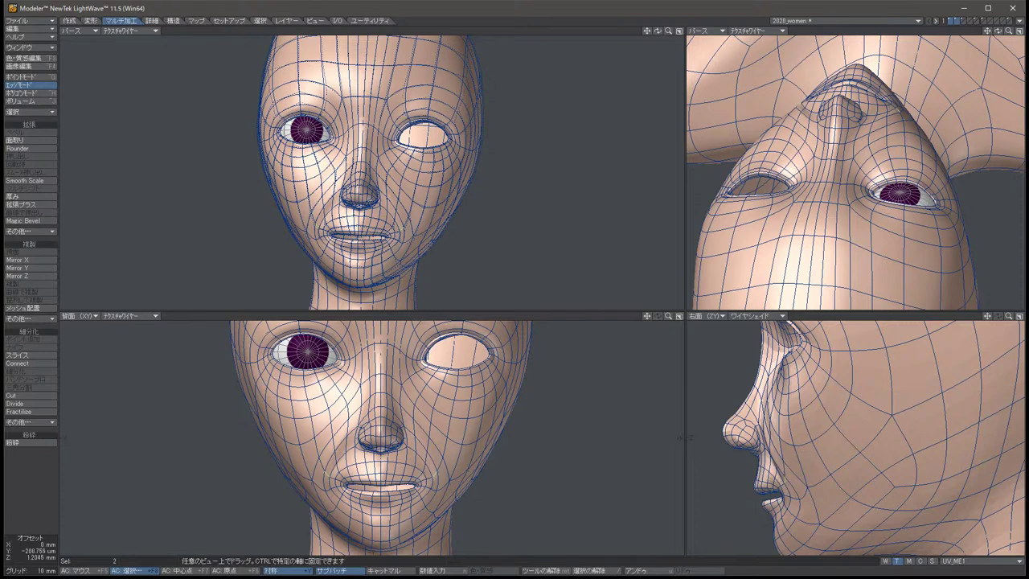
left_click_drag(779, 475, 781, 475)
key("space")
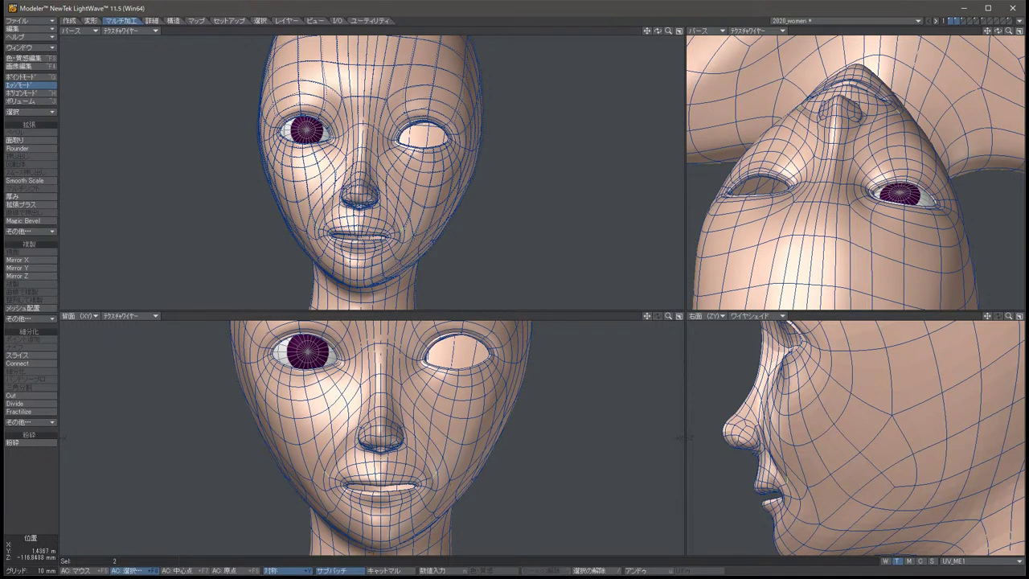
key("slash")
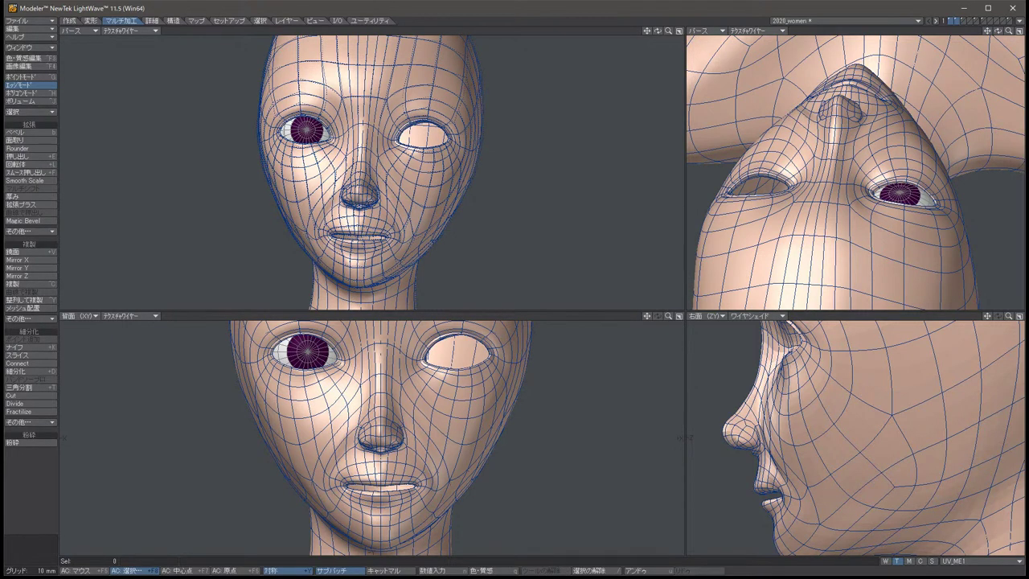
key("Left")
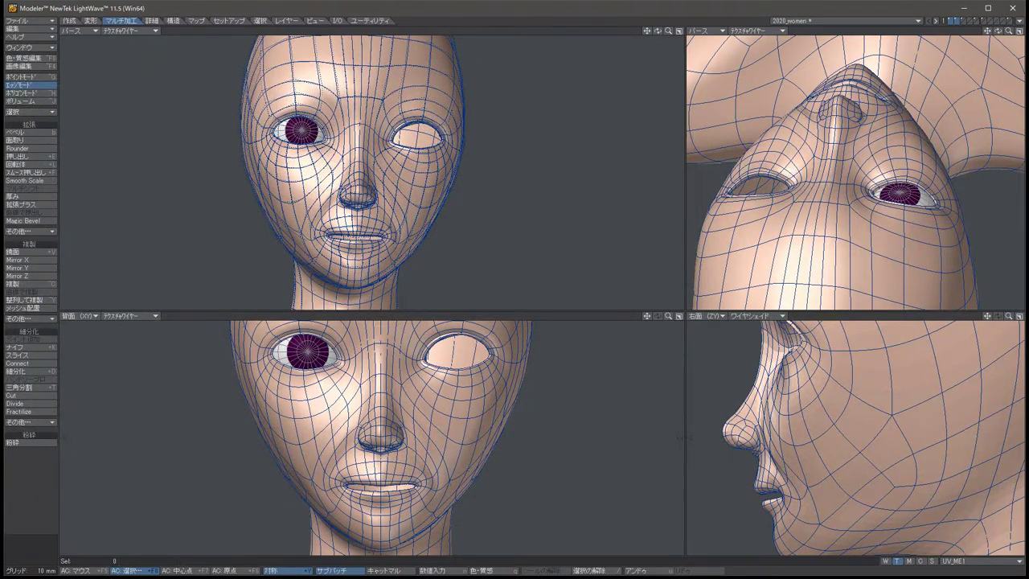
key("Left")
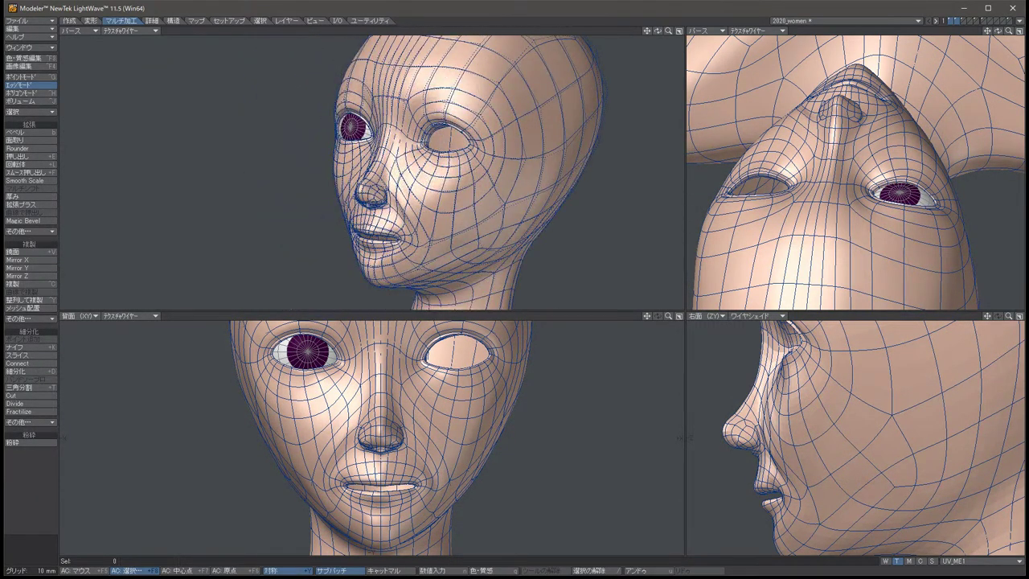
key("Up")
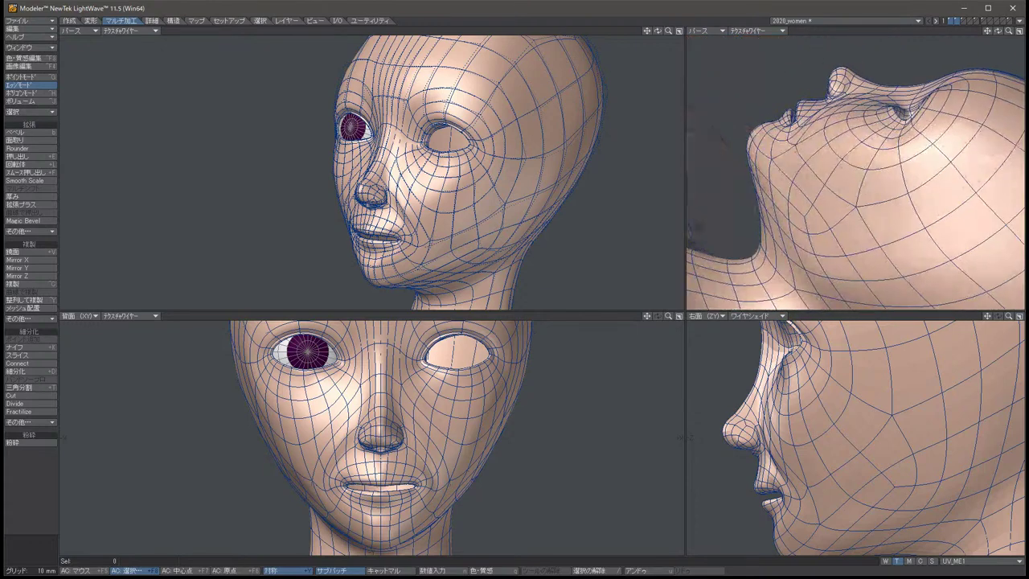
Show the top-right perspective view in テクスチャー mode and turn it to a three-quarter face view.
left_click(754, 31)
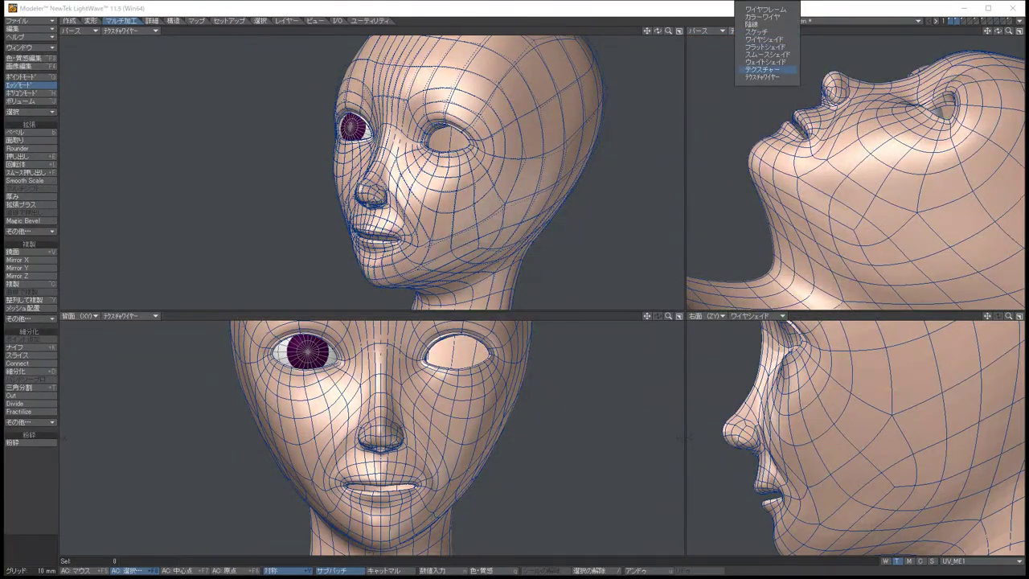
left_click(776, 70)
key("Up")
key("Up")
key("Up")
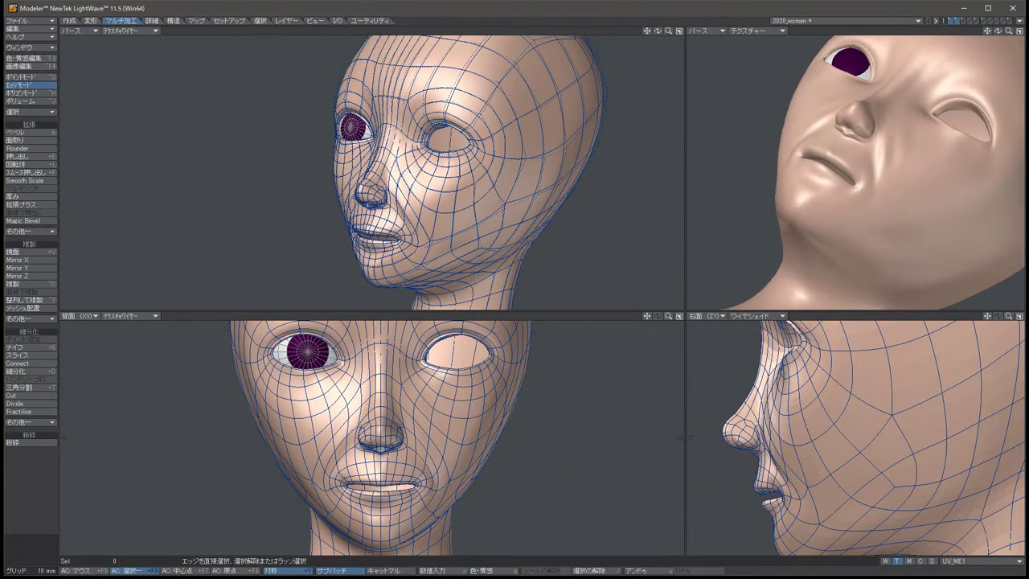
key("Up")
key("Up")
key("Up")
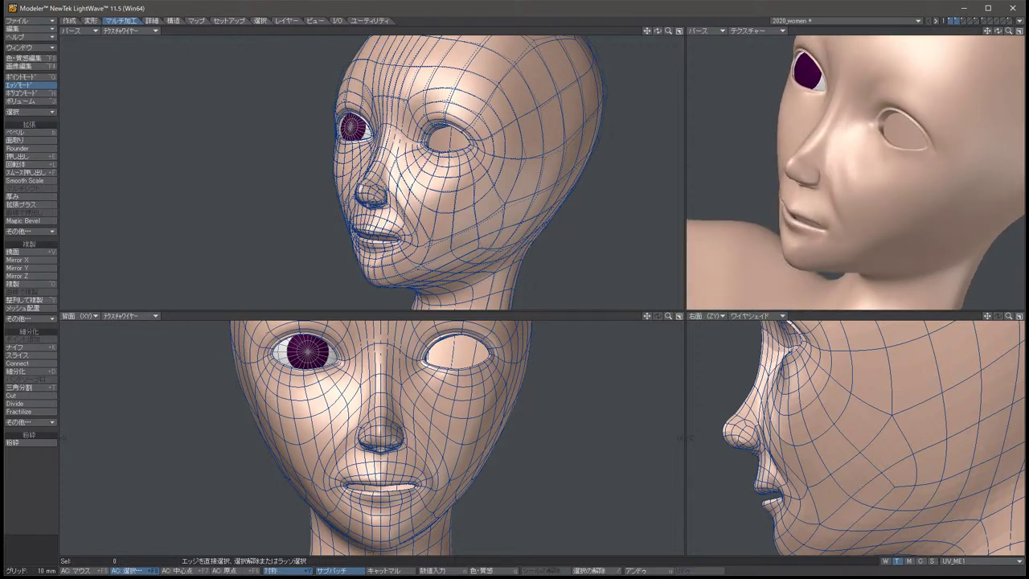
key("Left")
key("Left")
key("Left")
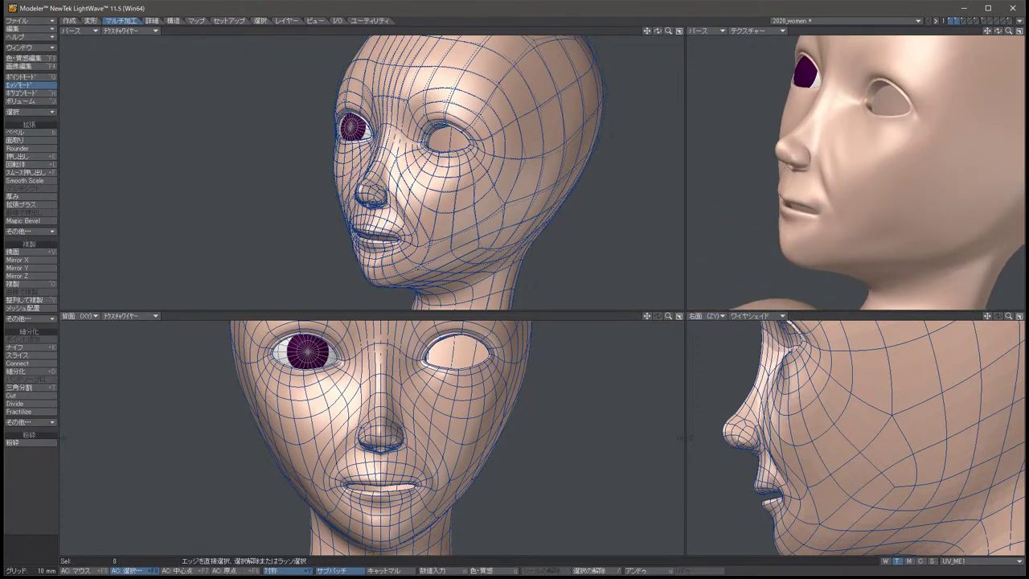
key("Right")
key("Right")
key("Right")
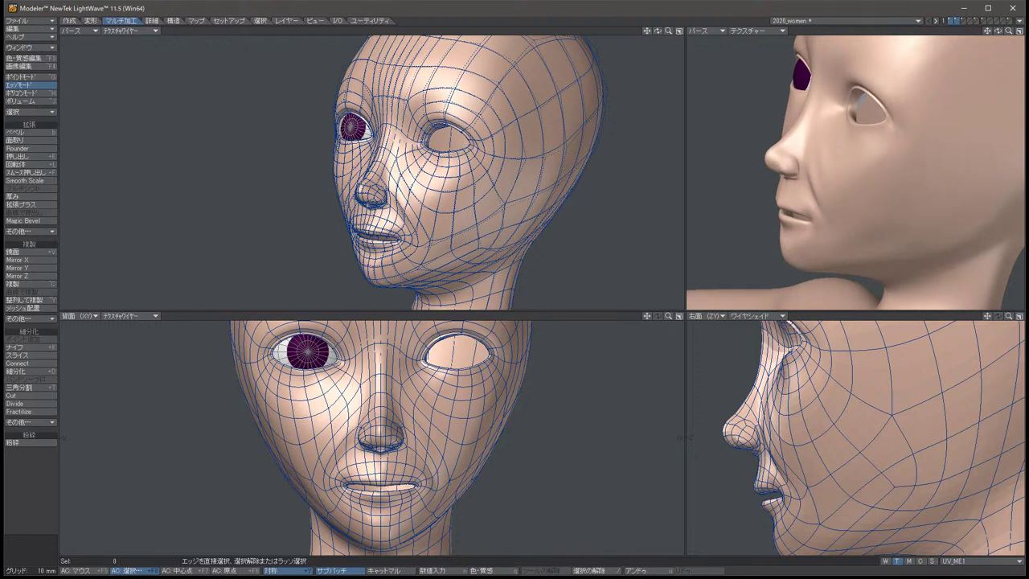
Undo an accidental mesh move and clear the selection.
key("t")
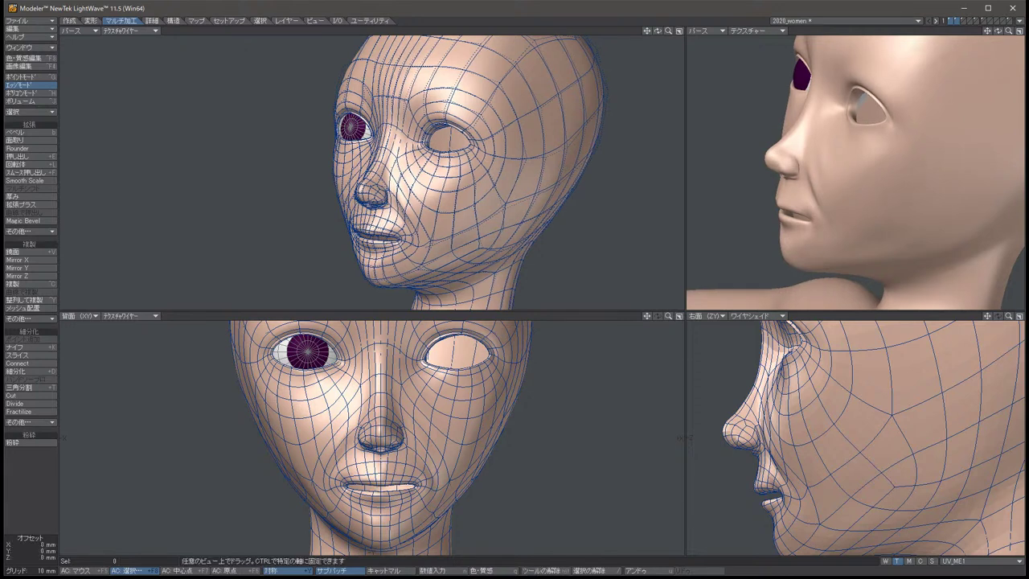
key("u")
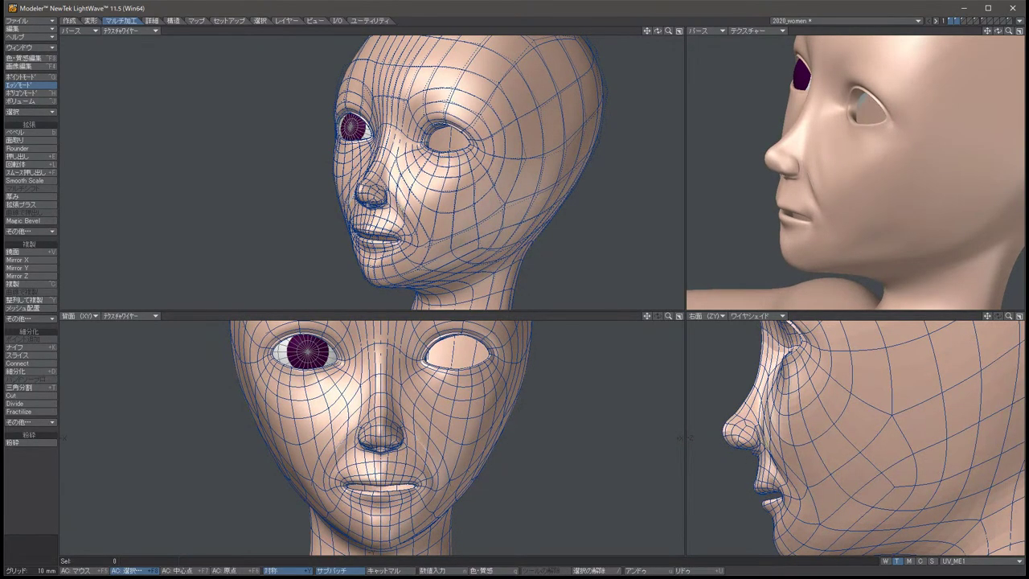
key("slash")
Switch to point editing and nudge two selected cheek points slightly.
key("ctrl+g")
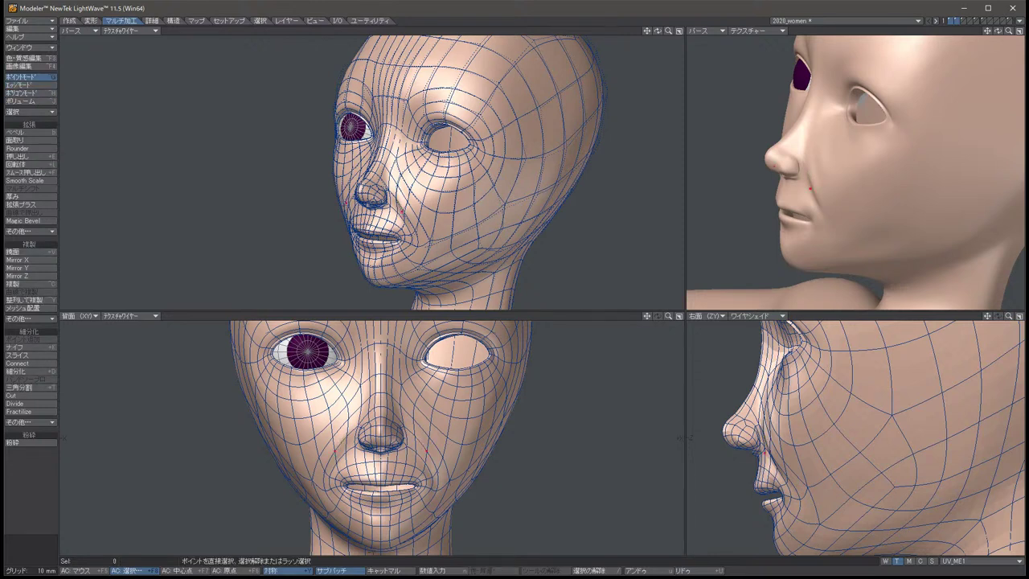
key("u")
key("t")
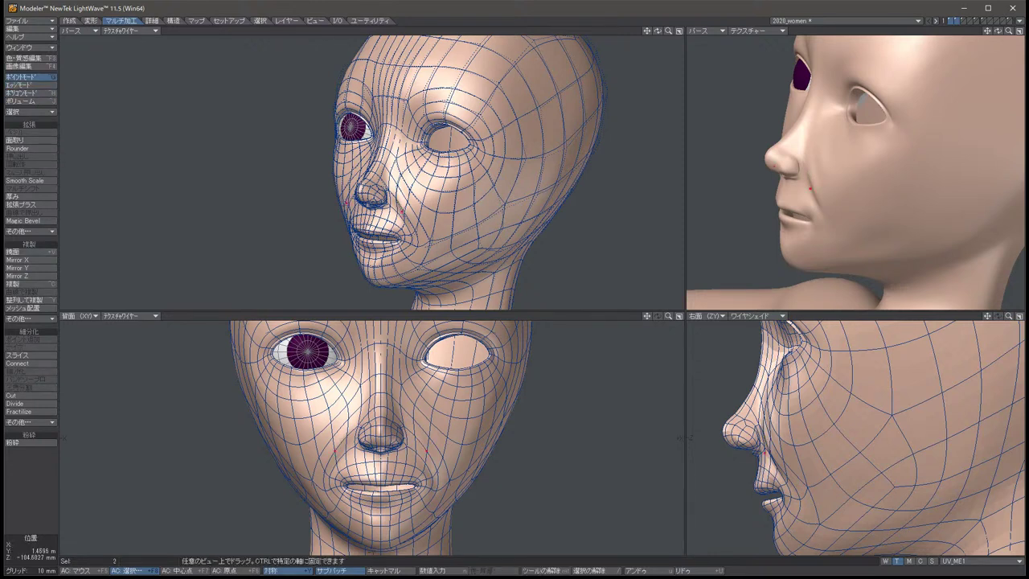
left_click_drag(763, 451, 770, 453)
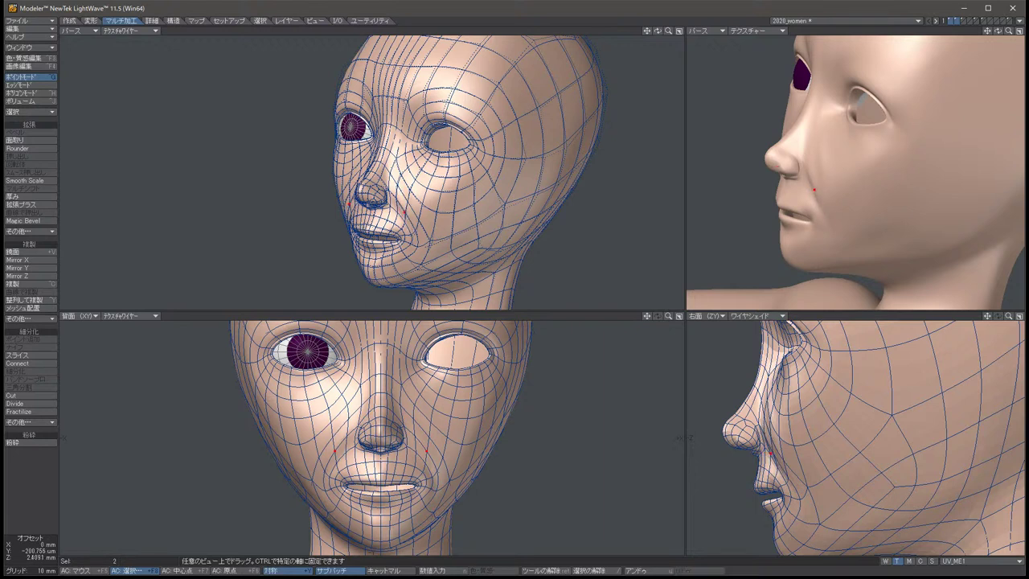
key("space")
key("slash")
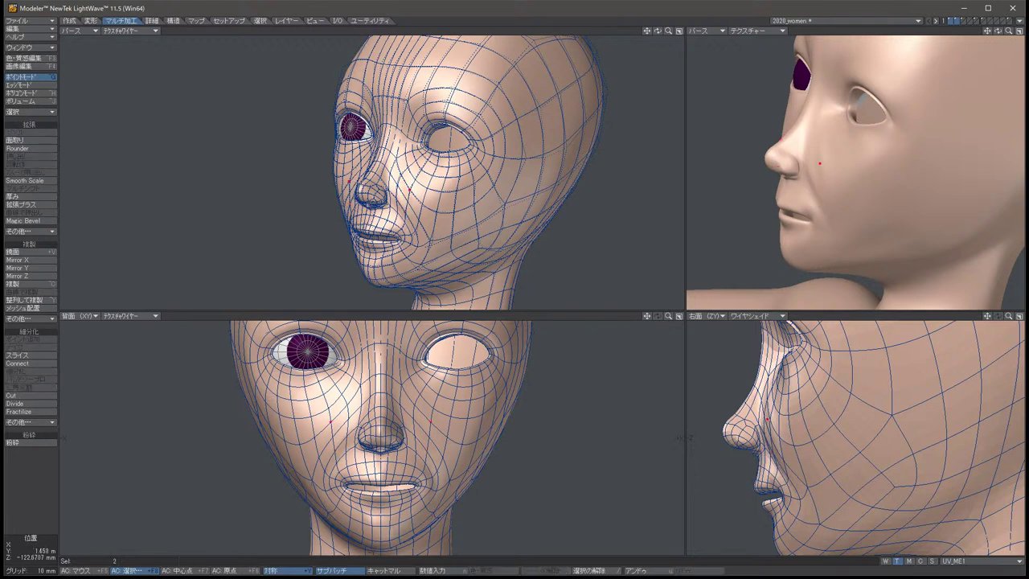
Select a symmetric pair of cheek points and move them upward.
left_click(777, 438)
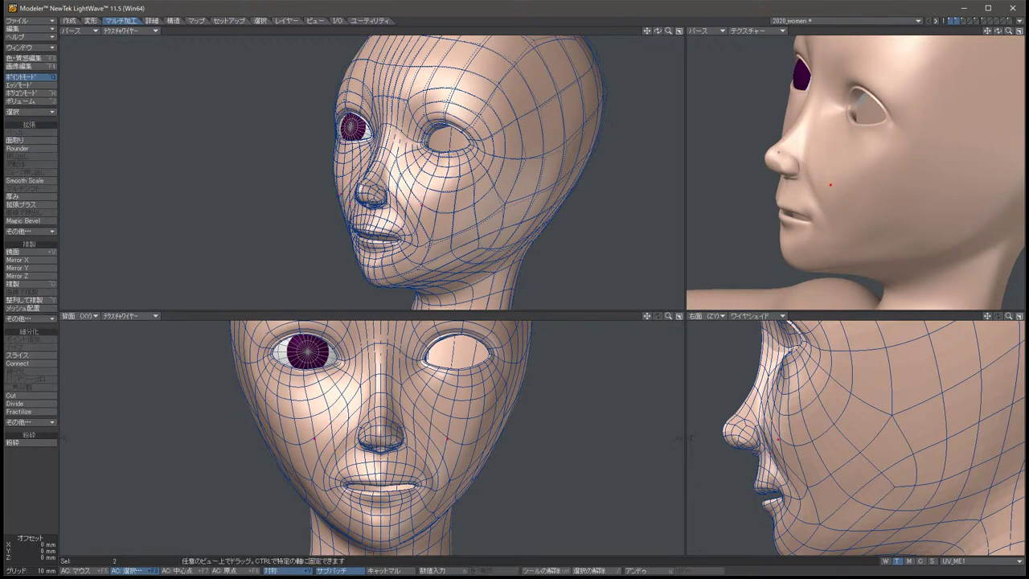
left_click(790, 443)
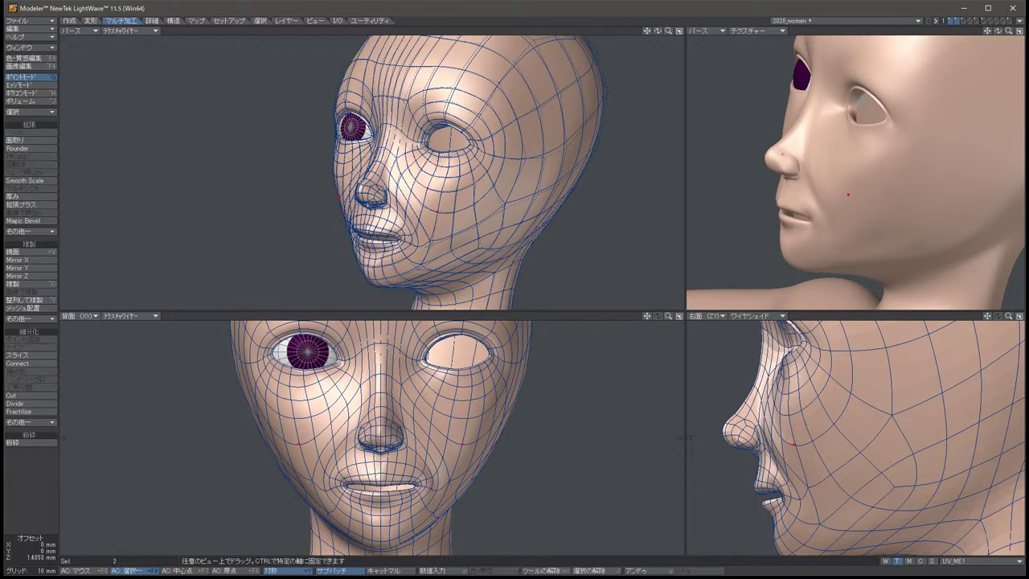
key("slash")
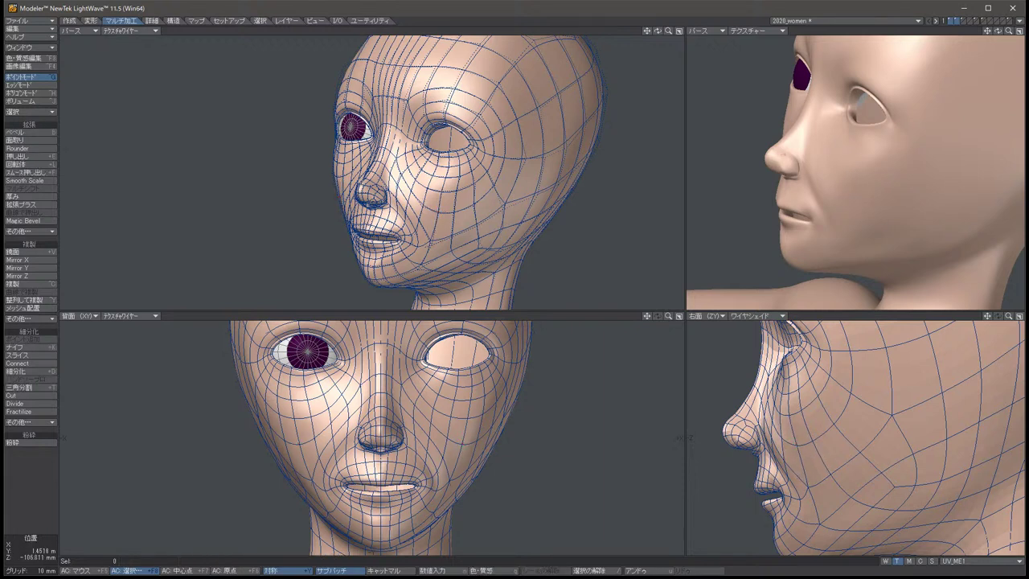
left_click(813, 442)
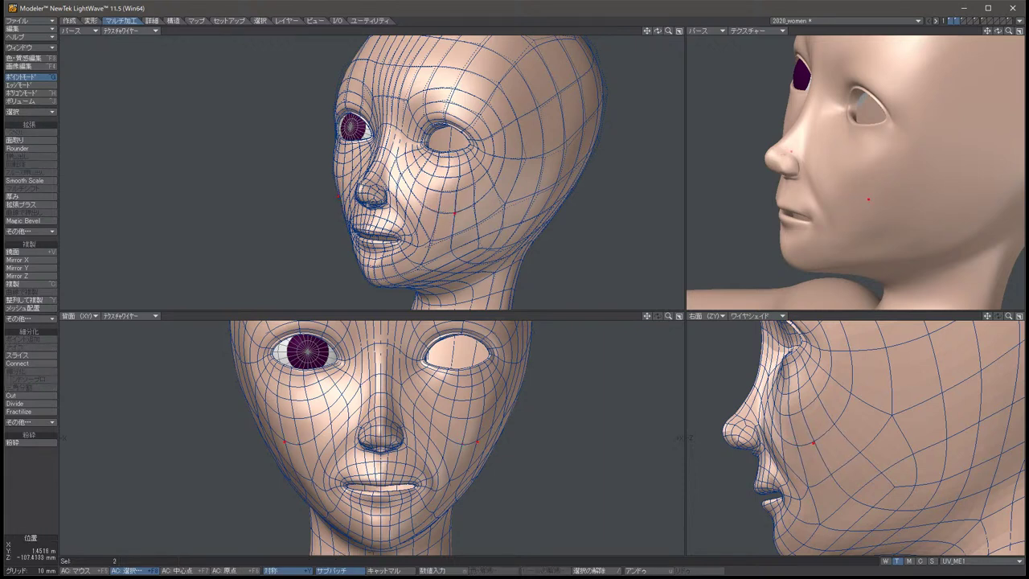
key("t")
left_click_drag(813, 442, 801, 411)
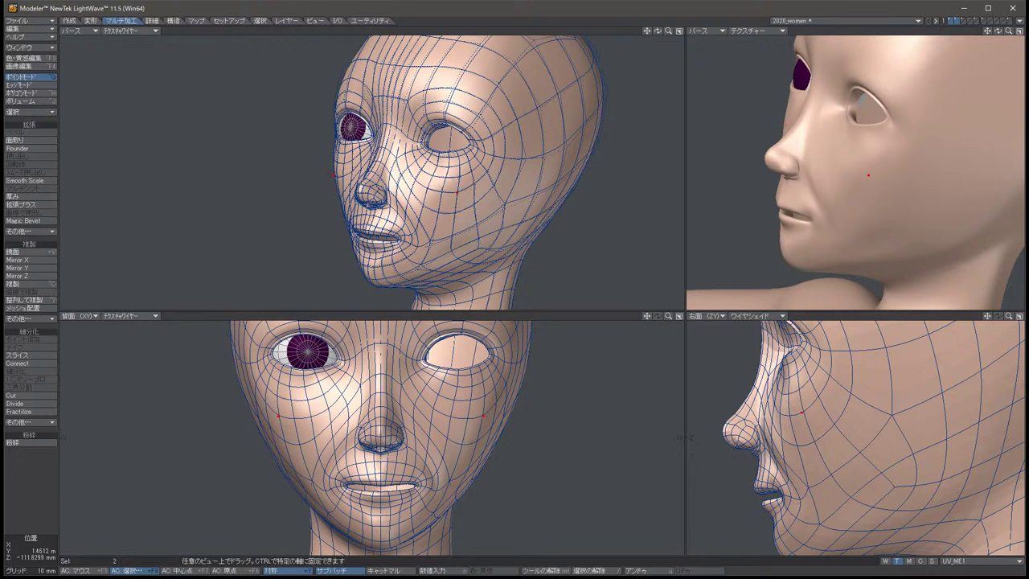
key("slash")
Move another symmetric pair of cheek points up and inward in several small adjustments.
left_click(799, 388)
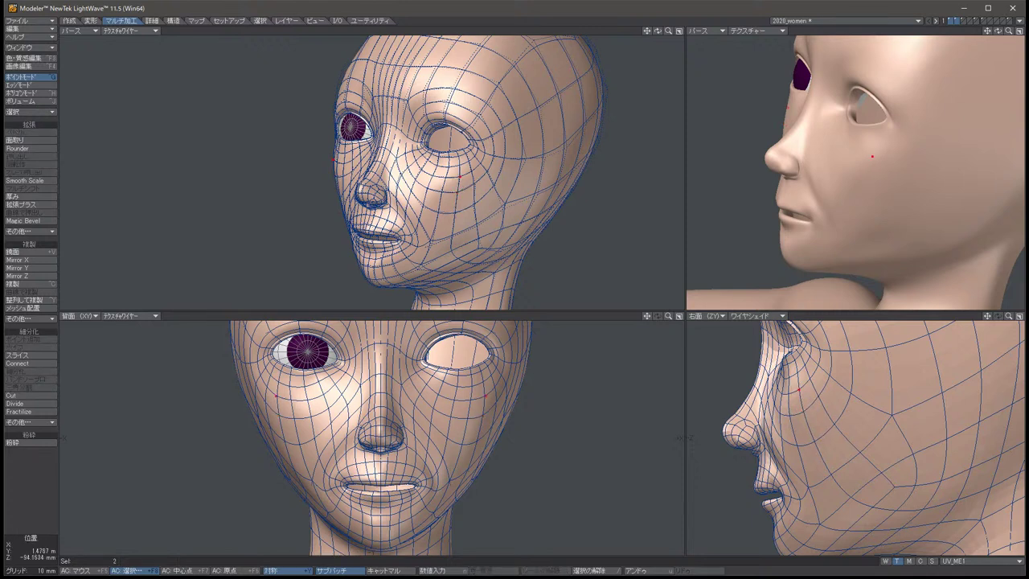
left_click_drag(798, 389, 793, 371)
key("space")
key("t")
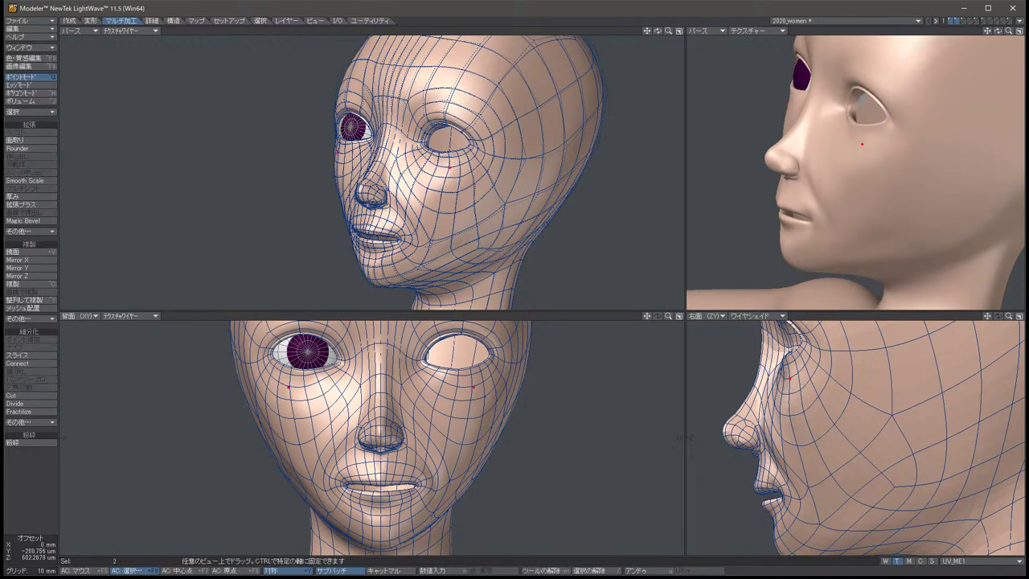
key("space")
key("t")
key("space")
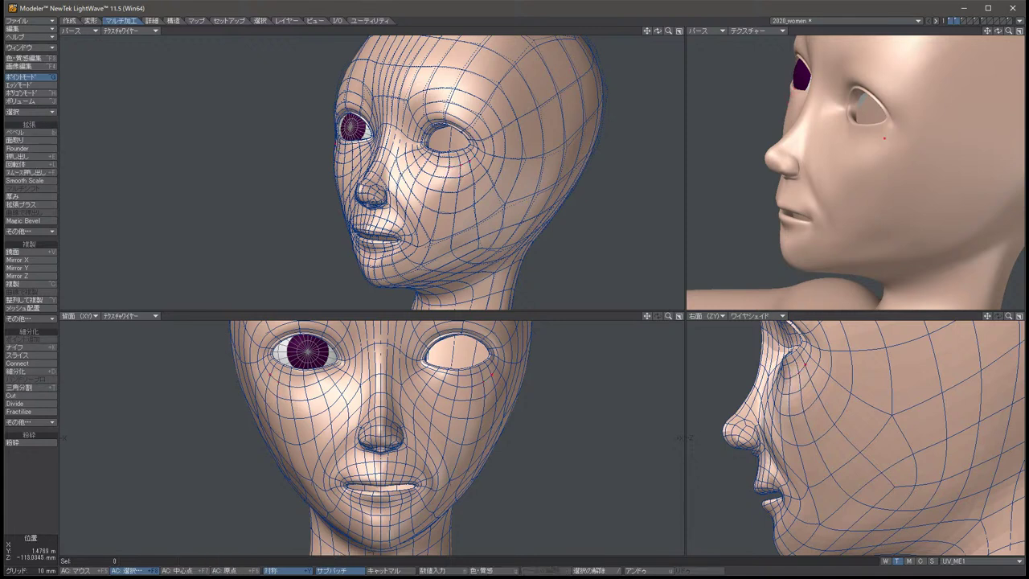
key("t")
left_click_drag(792, 371, 804, 361)
key("space")
Offset two symmetric face points by Y -2 mm and Z 2 mm.
key("t")
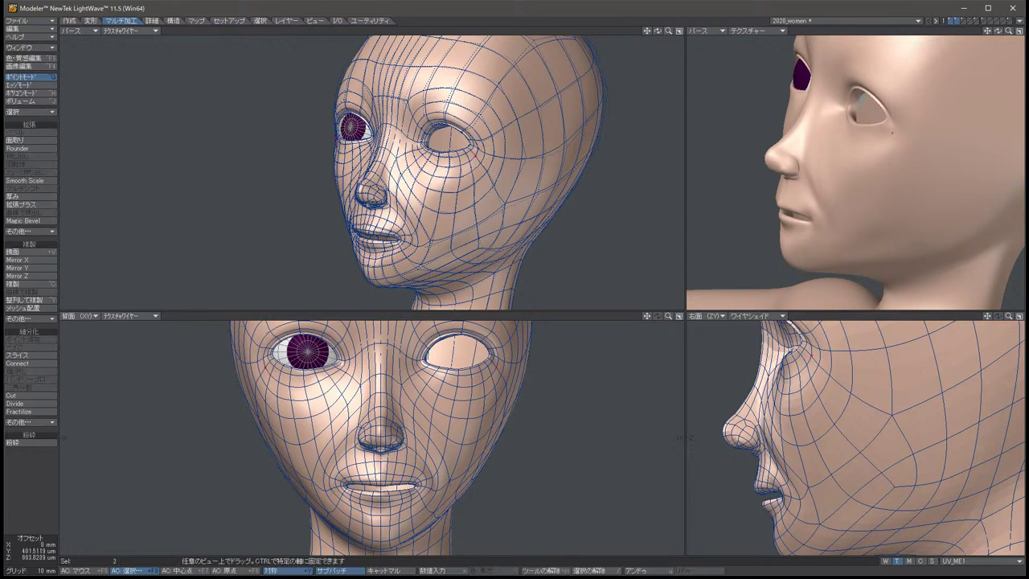
key("space")
key("slash")
key("t")
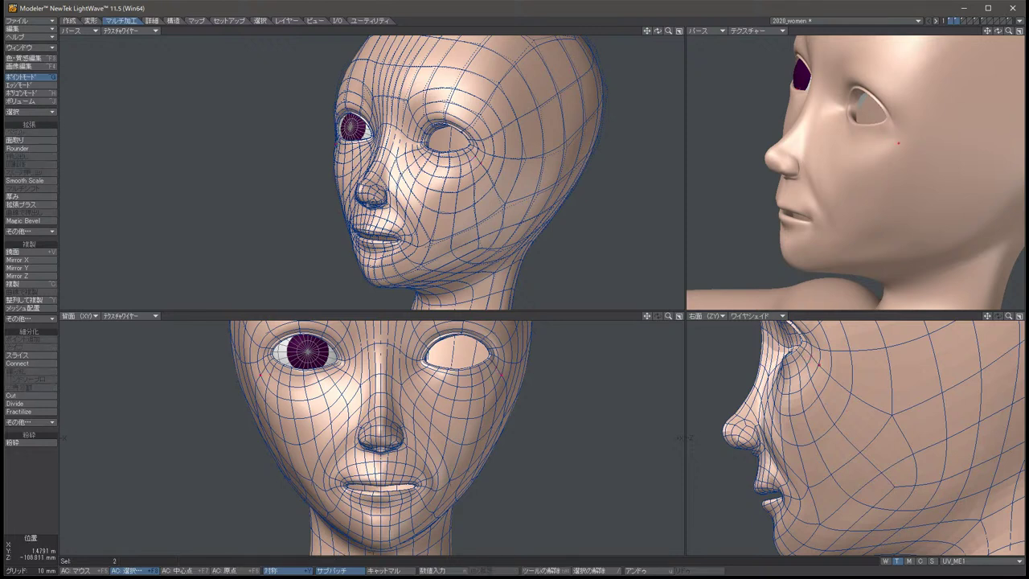
key("space")
left_click(836, 380)
key("t")
left_click_drag(836, 380, 834, 374)
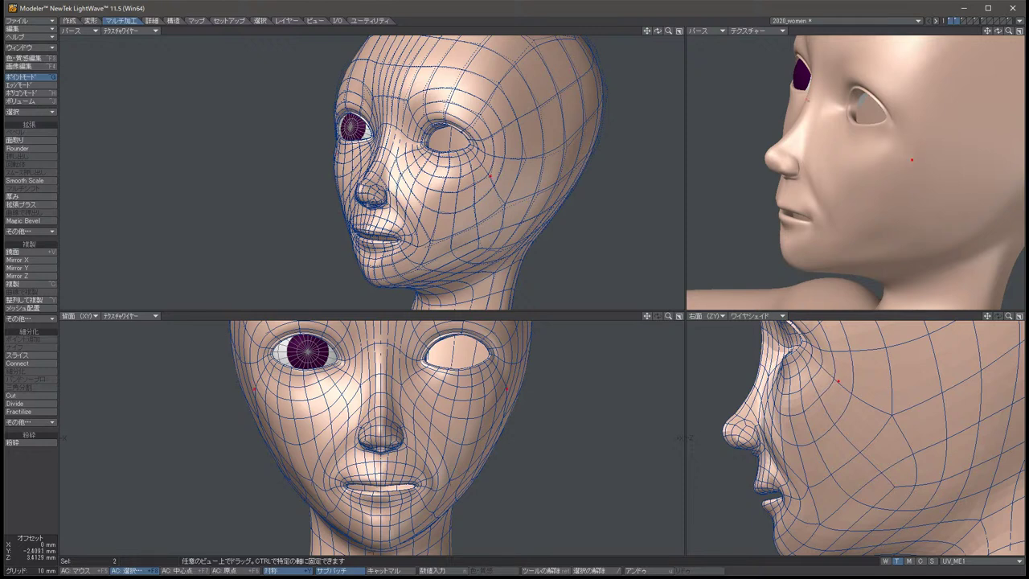
key("space")
key("slash")
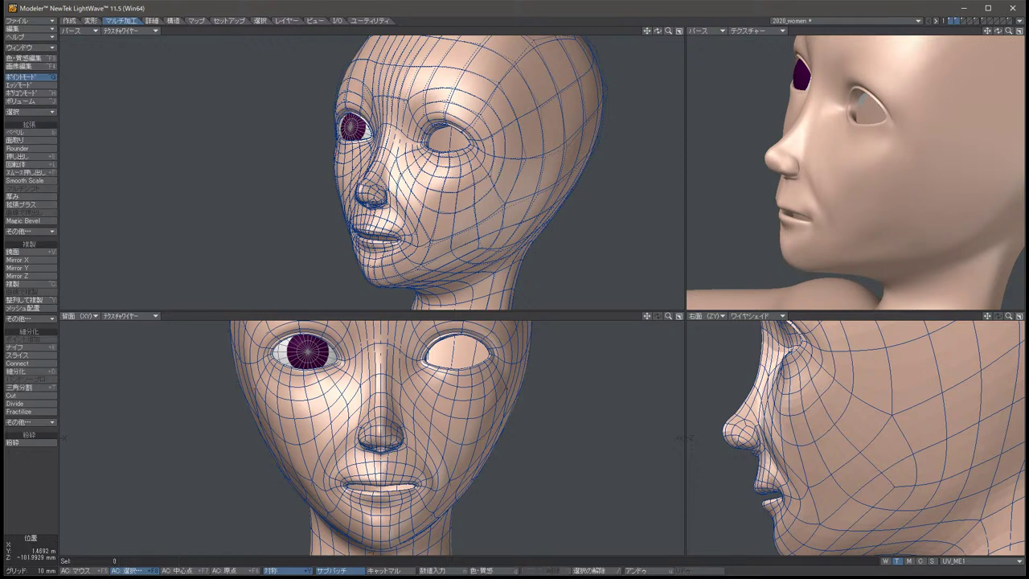
key("t")
key("space")
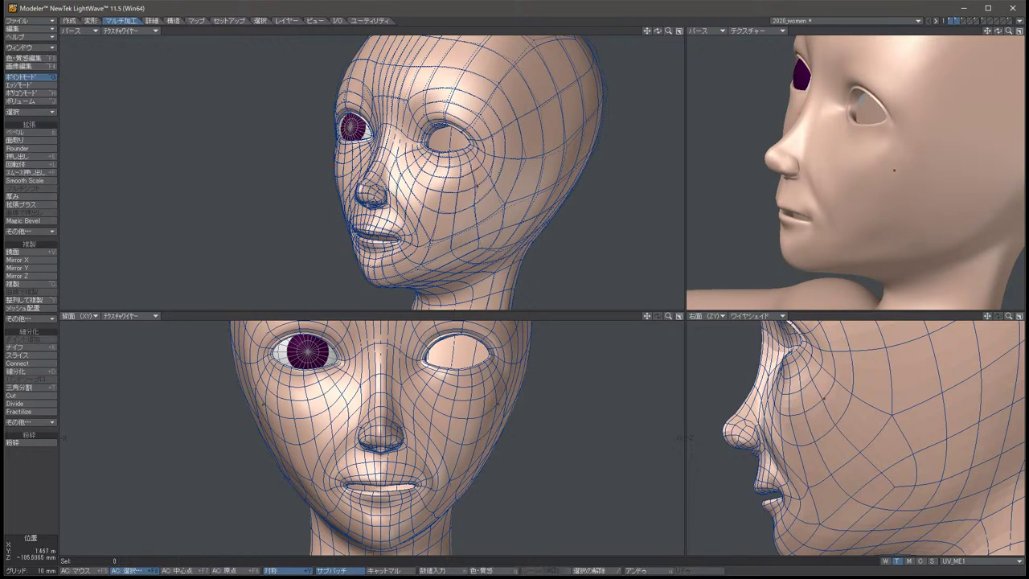
Orbit the perspective view around the head and move another symmetric pair of cheek points.
key("Left")
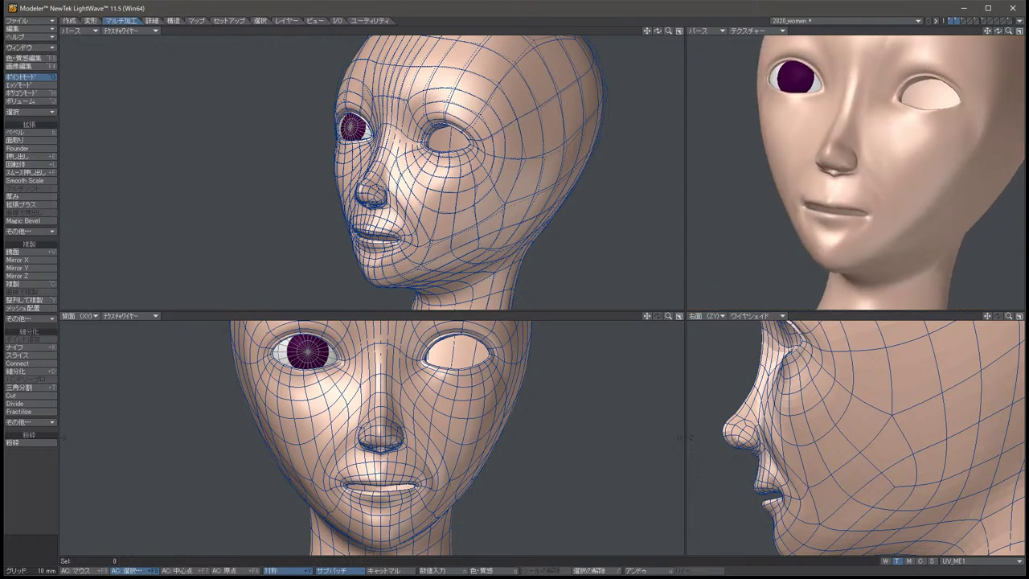
key("Left")
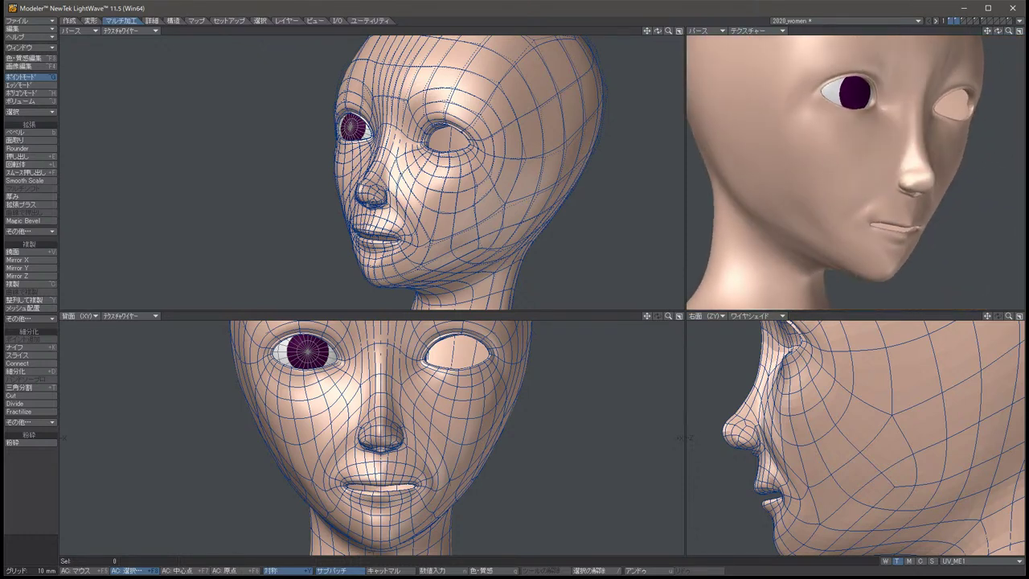
key("Left")
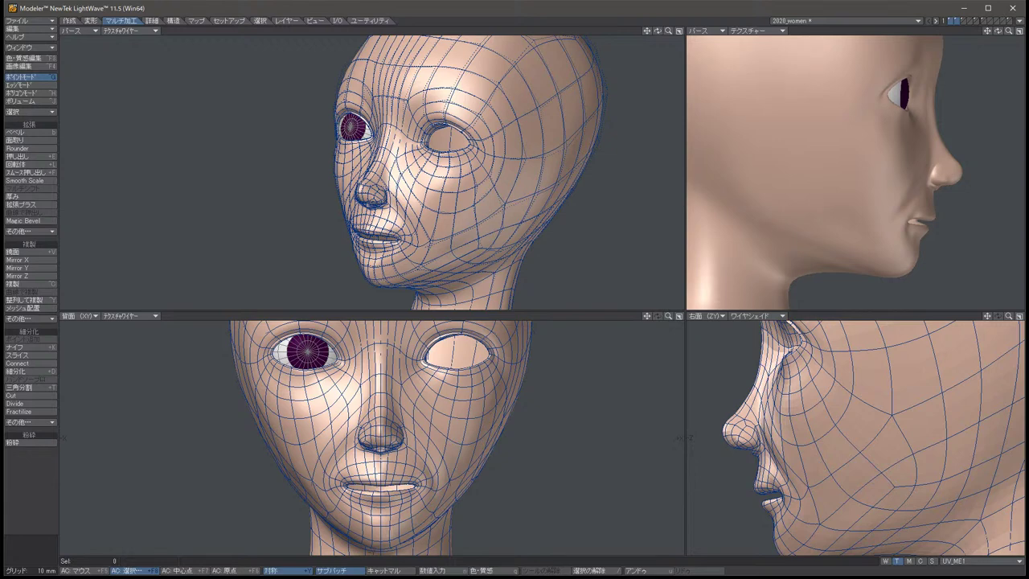
key("Right")
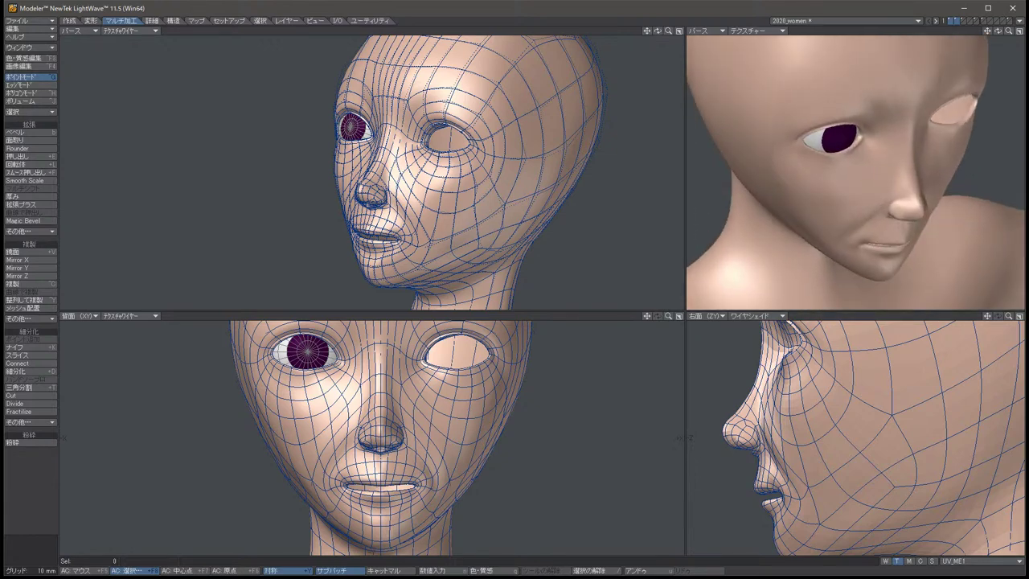
key("Left")
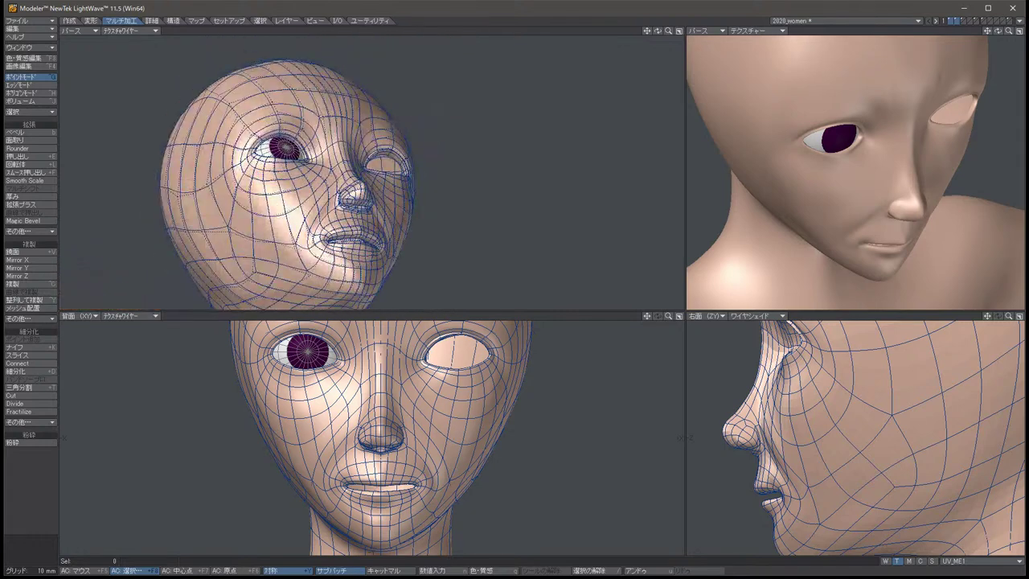
key("Down")
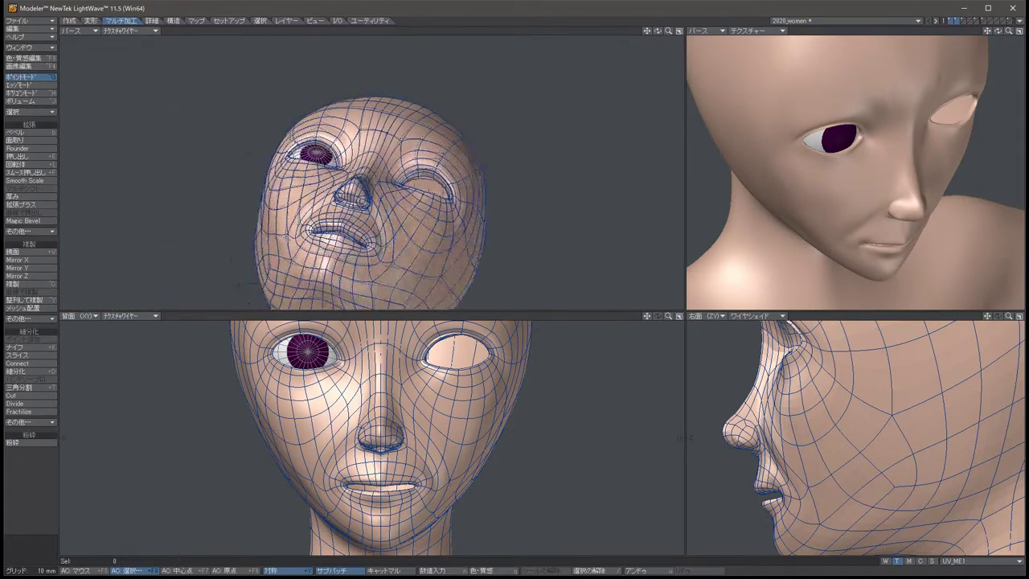
left_click(409, 212)
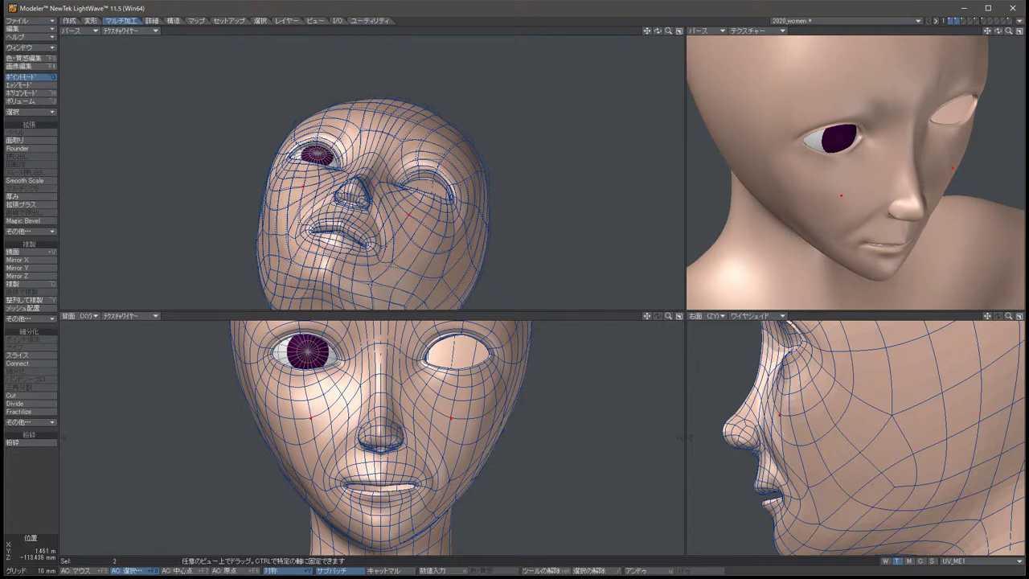
left_click_drag(787, 393, 790, 416)
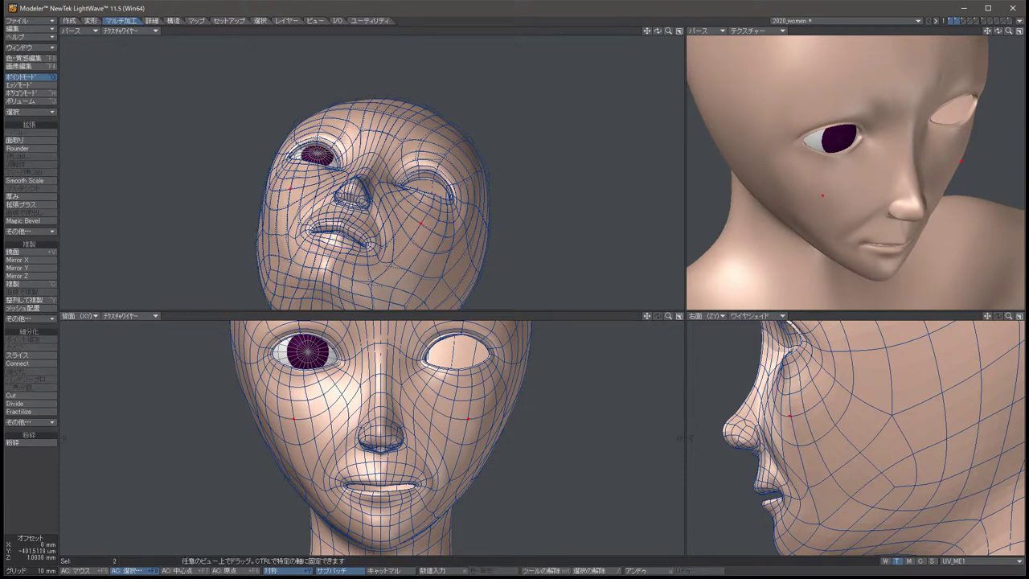
key("slash")
Adjust one more symmetric pair of face points with Move, then deselect them.
left_click(796, 370)
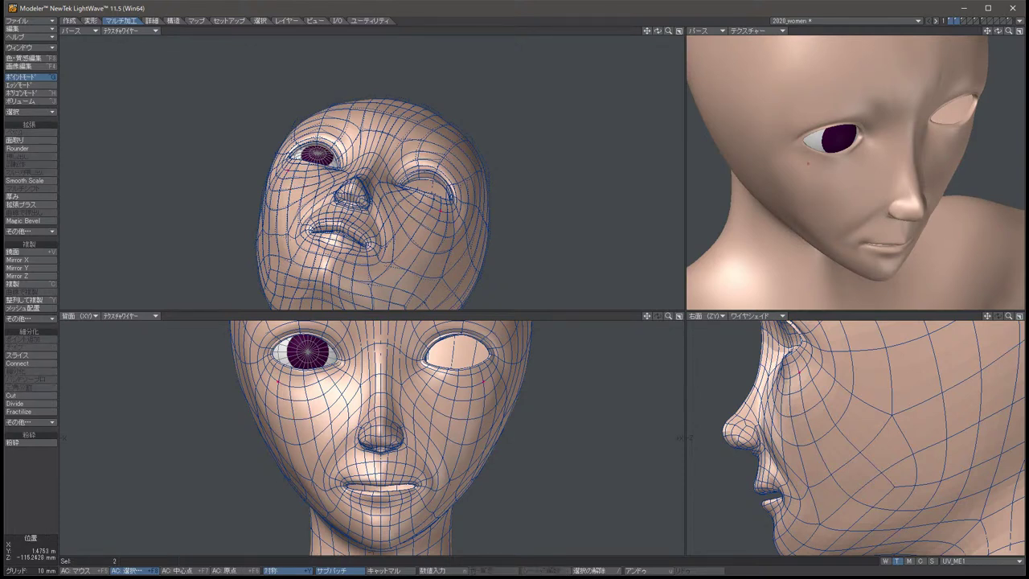
key("t")
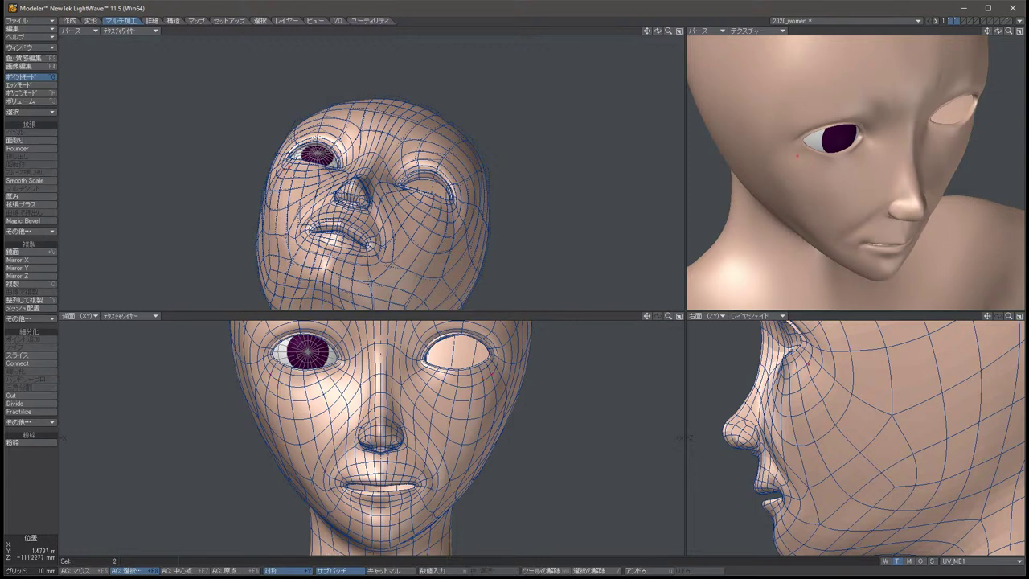
key("space")
key("t")
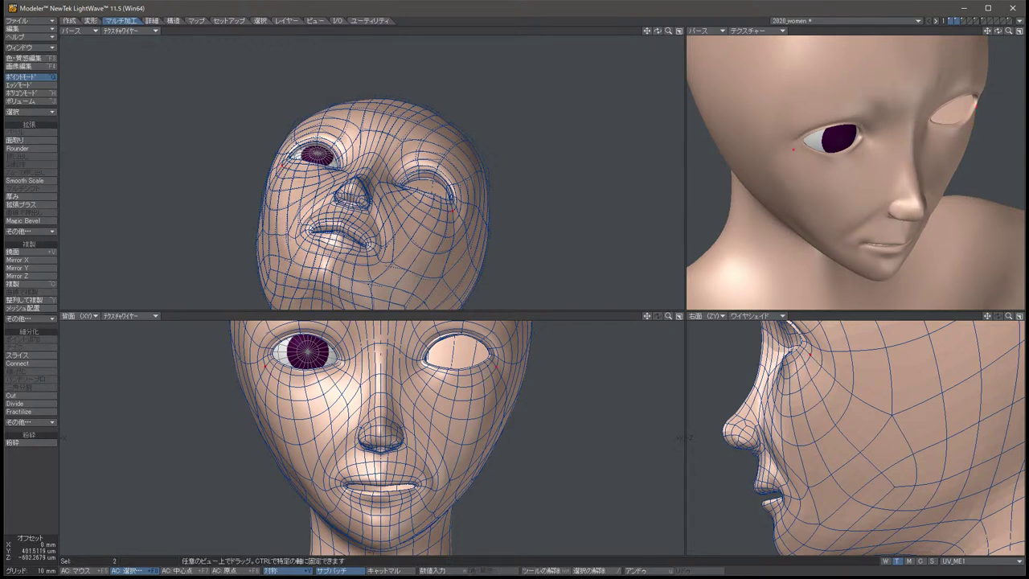
key("space")
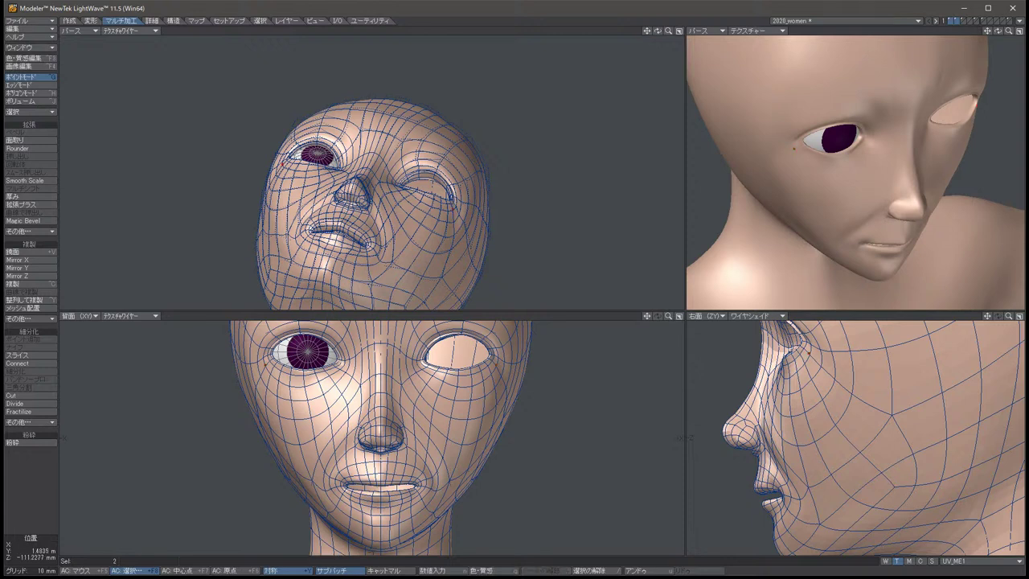
key("slash")
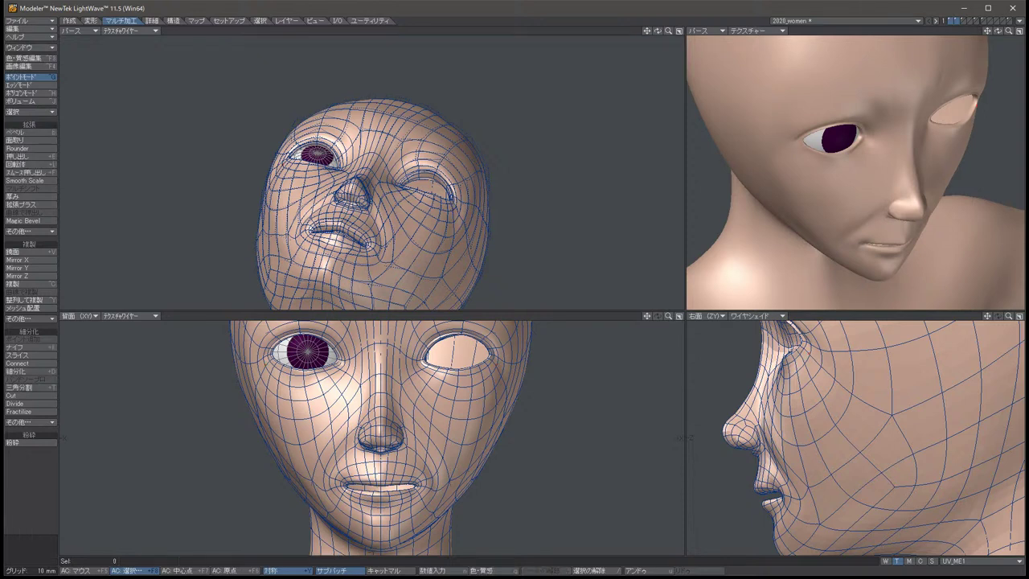
Bring the face to a frontal view and nudge both mouth-corner points slightly out and down.
left_click_drag(852, 172, 808, 153, "alt")
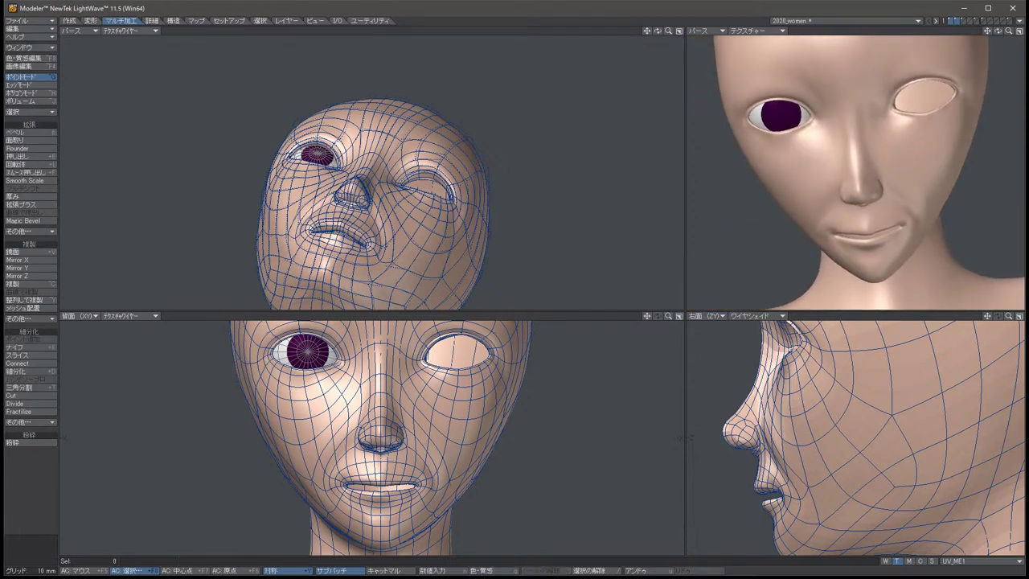
mouse_move(381, 434)
left_mouse_down("alt")
mouse_move(369, 398)
mouse_move(370, 418)
left_mouse_up("alt")
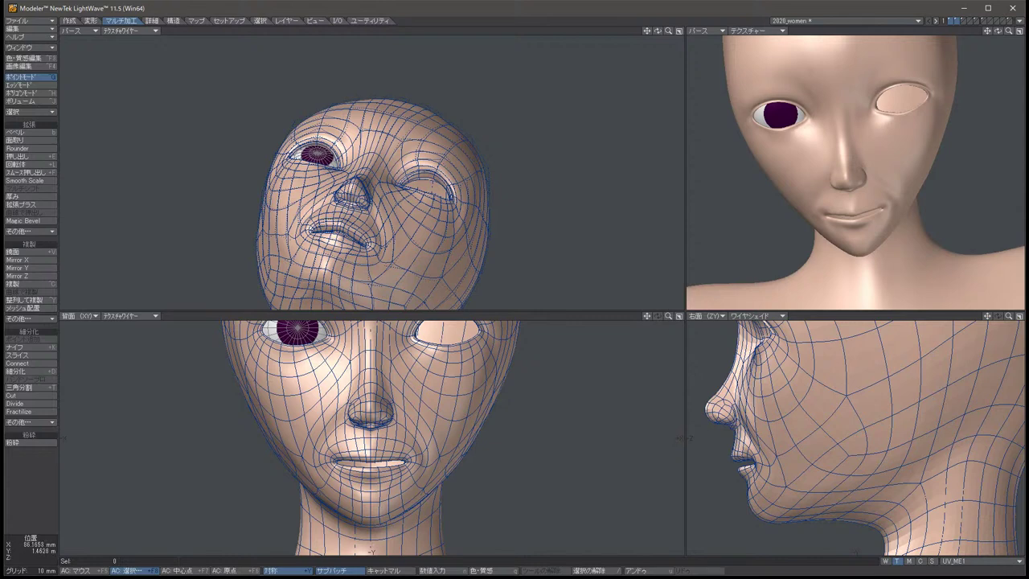
left_click_drag(369, 201, 352, 166, "alt")
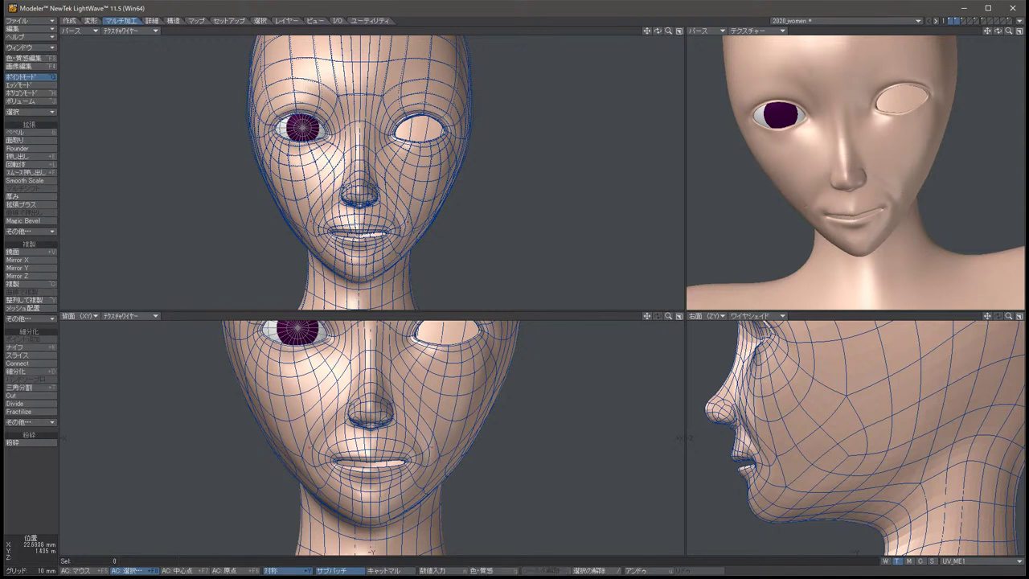
left_click(424, 463)
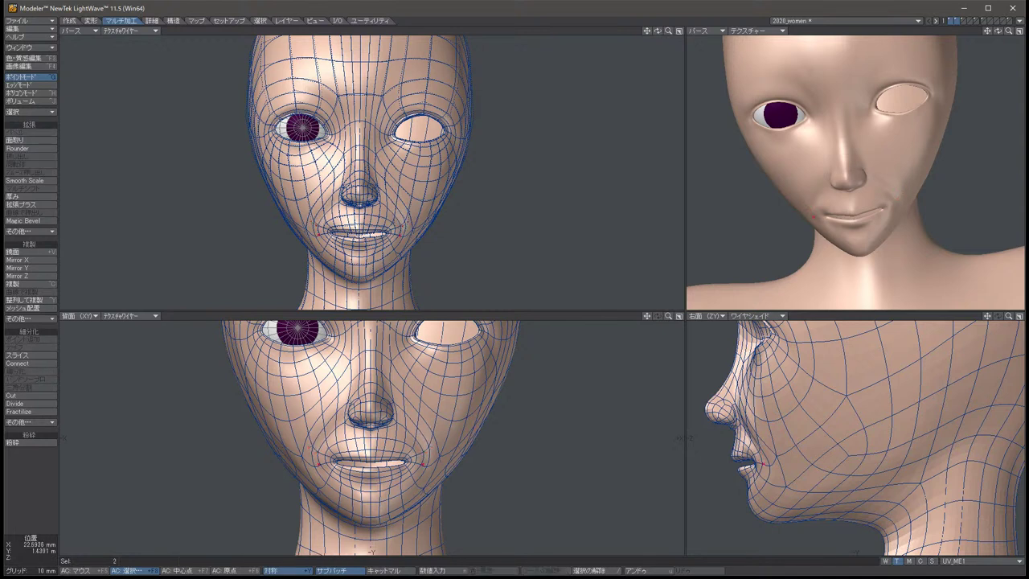
key("t")
left_click_drag(423, 464, 427, 464)
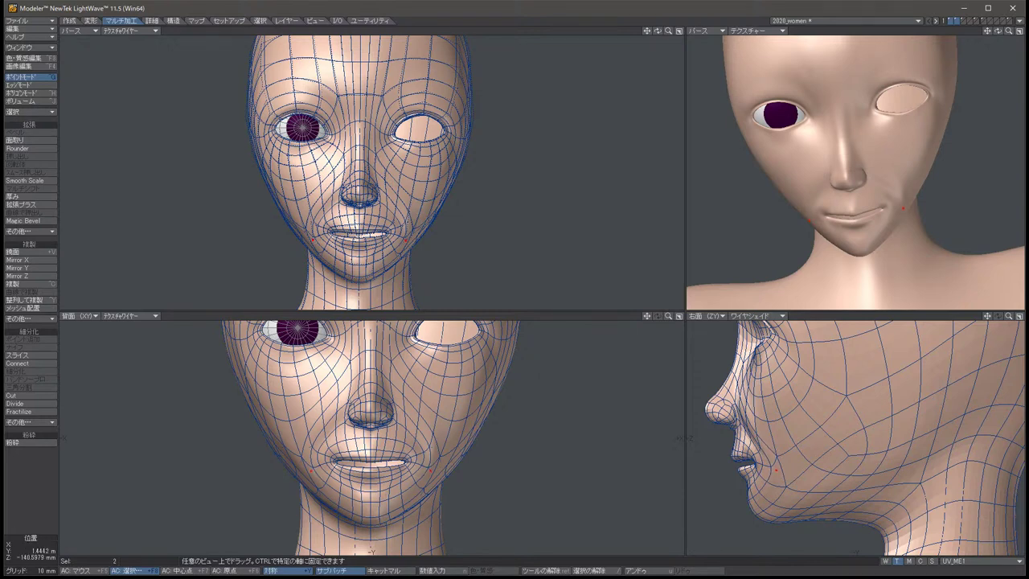
key("space")
key("/")
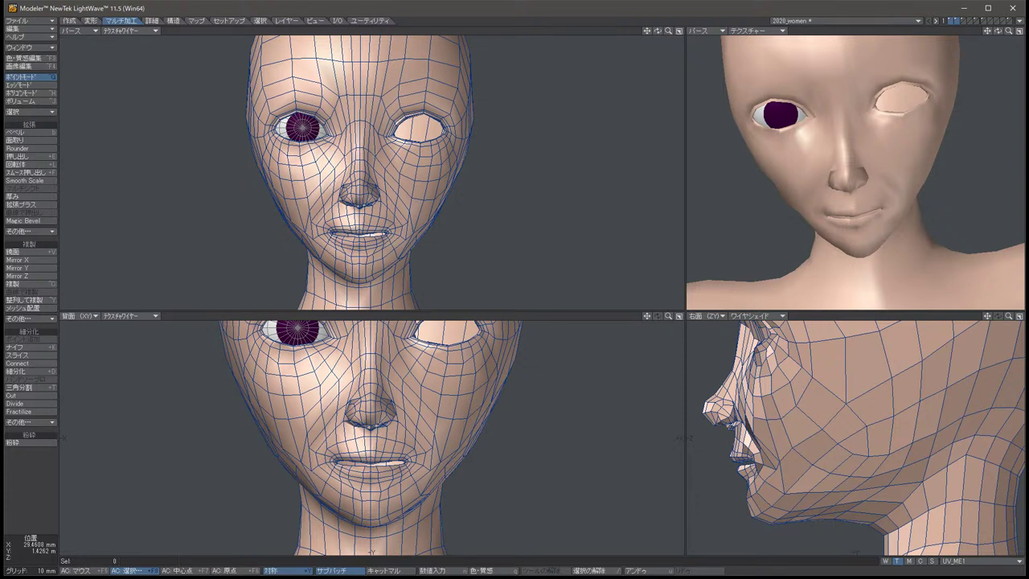
Orbit the perspective view around the head and back toward the viewer.
key("Right")
key("Right")
key("Right")
key("Up")
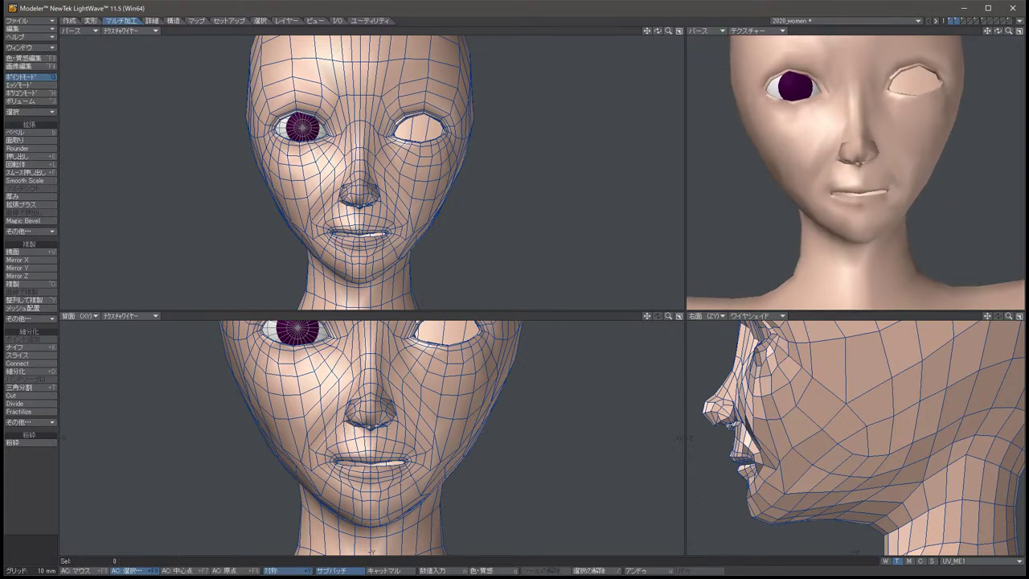
key("Right")
key("Right")
key("Right")
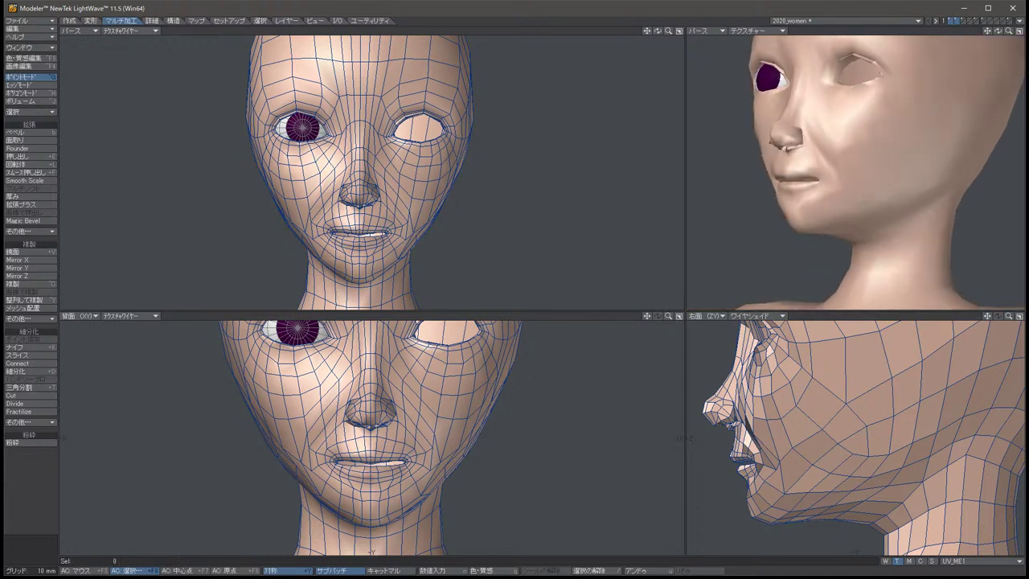
key("Right")
key("Right")
key("Right")
key("Right")
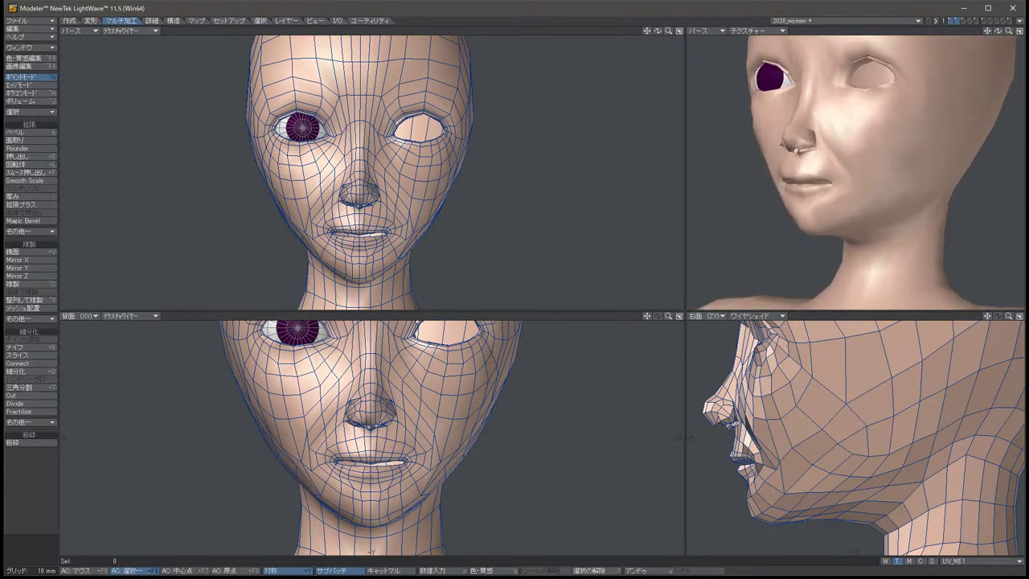
key("Right")
key("Down")
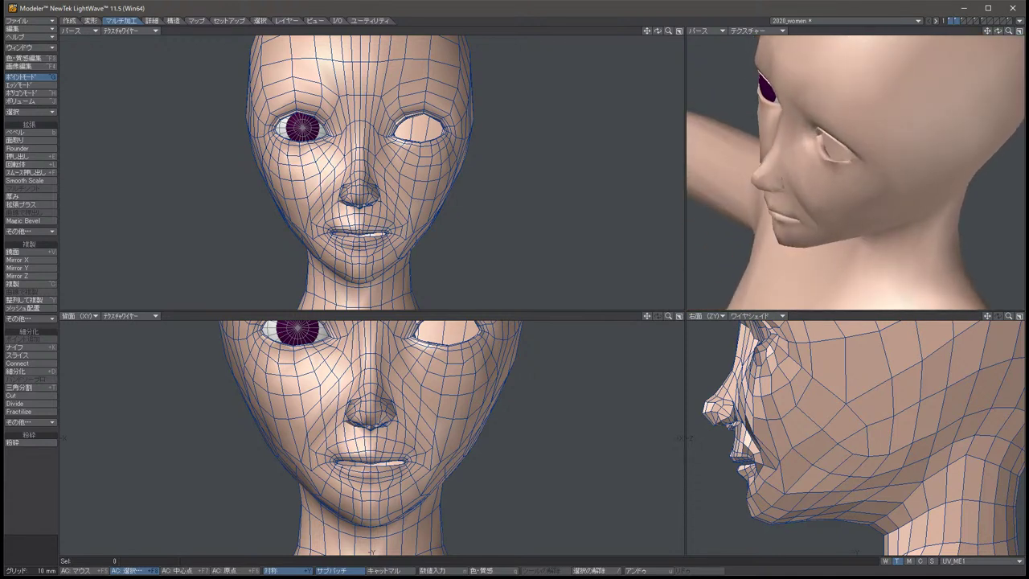
key("Right")
key("Right")
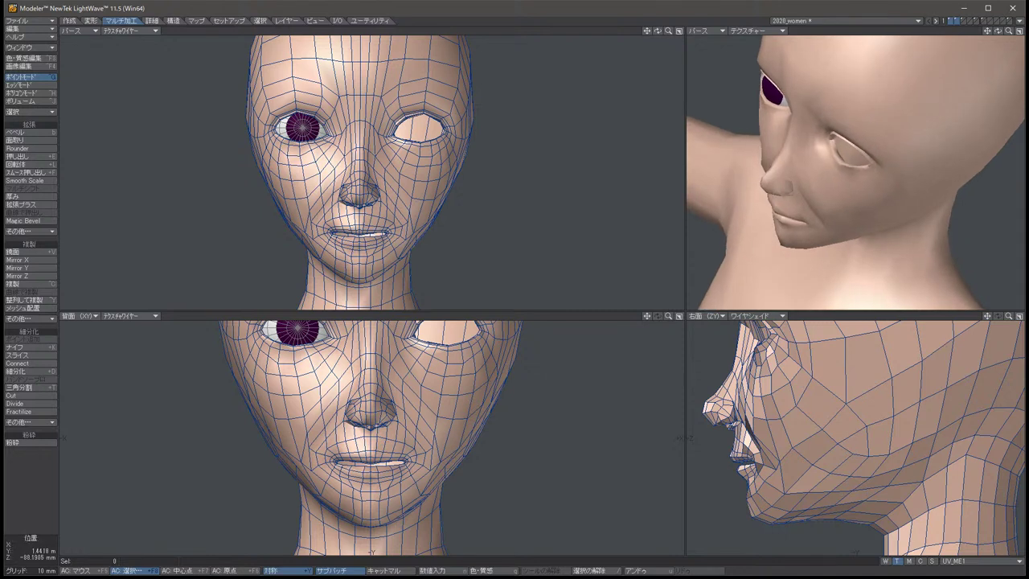
Push two mirrored points at the face sides slightly outward, then turn on subpatch smoothing.
left_click(472, 430)
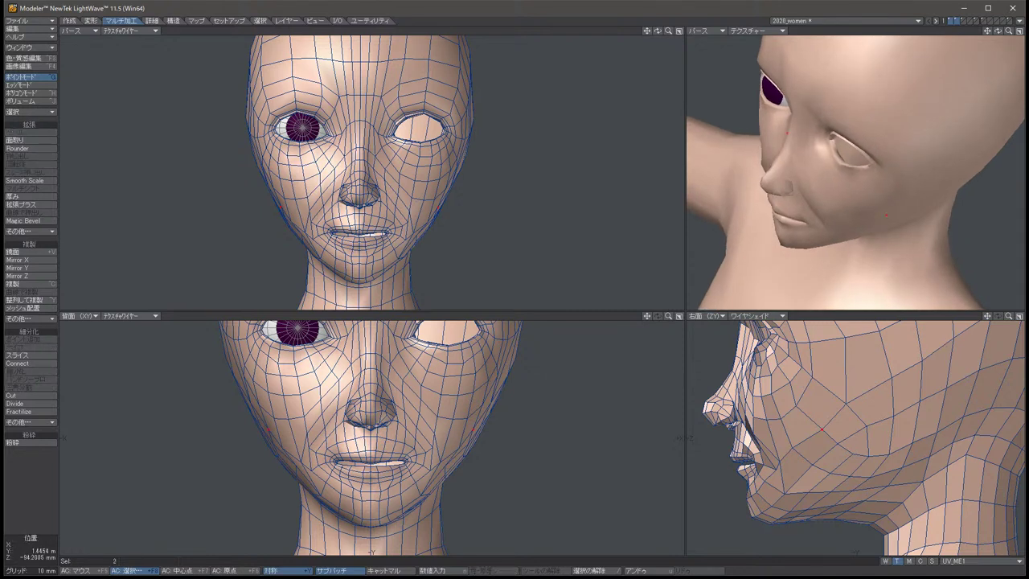
key("t")
left_click_drag(267, 428, 260, 419)
key("space")
key("slash")
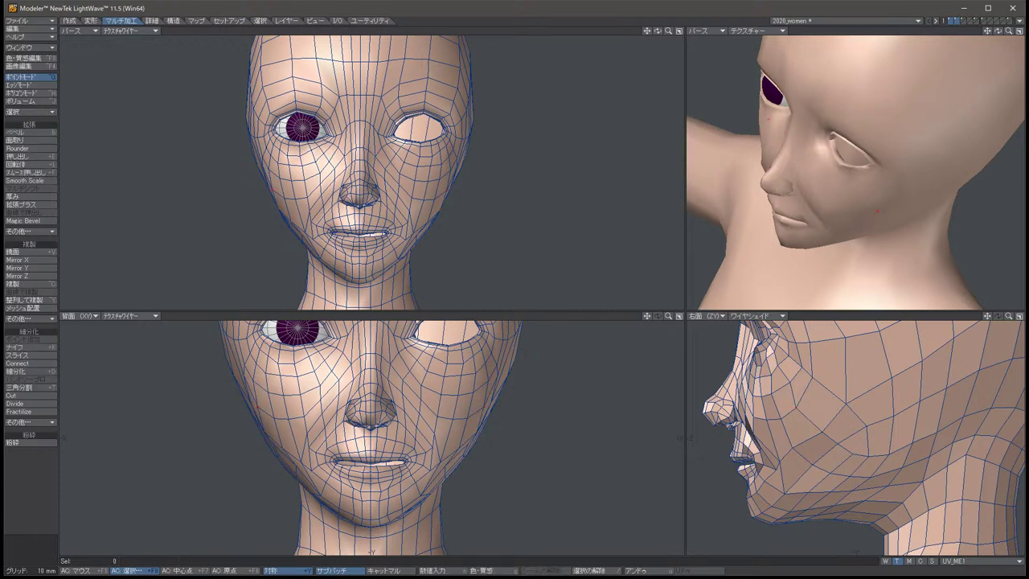
key("Tab")
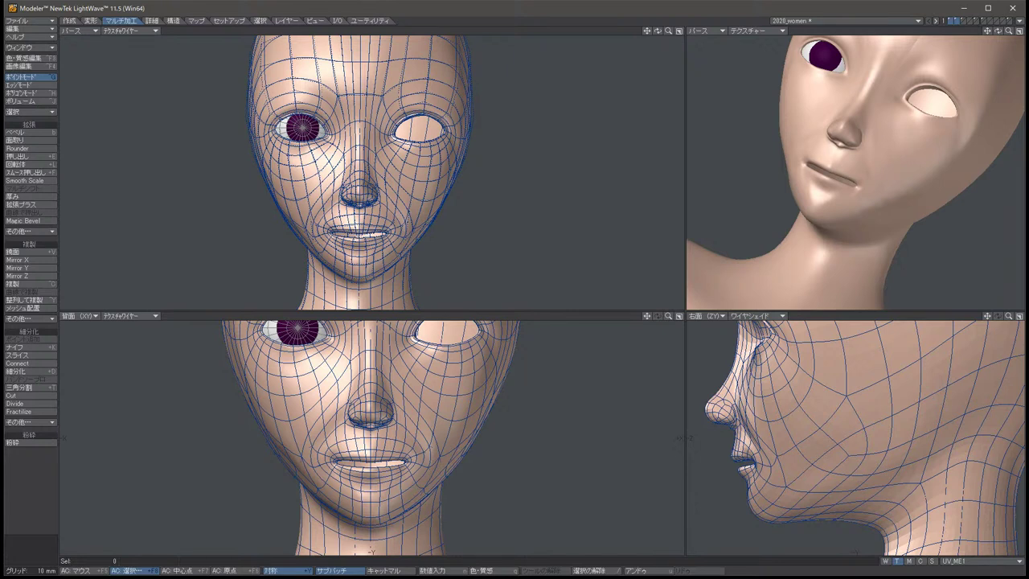
Slightly reposition two mirrored points at the side of the face.
left_click(246, 334)
key("t")
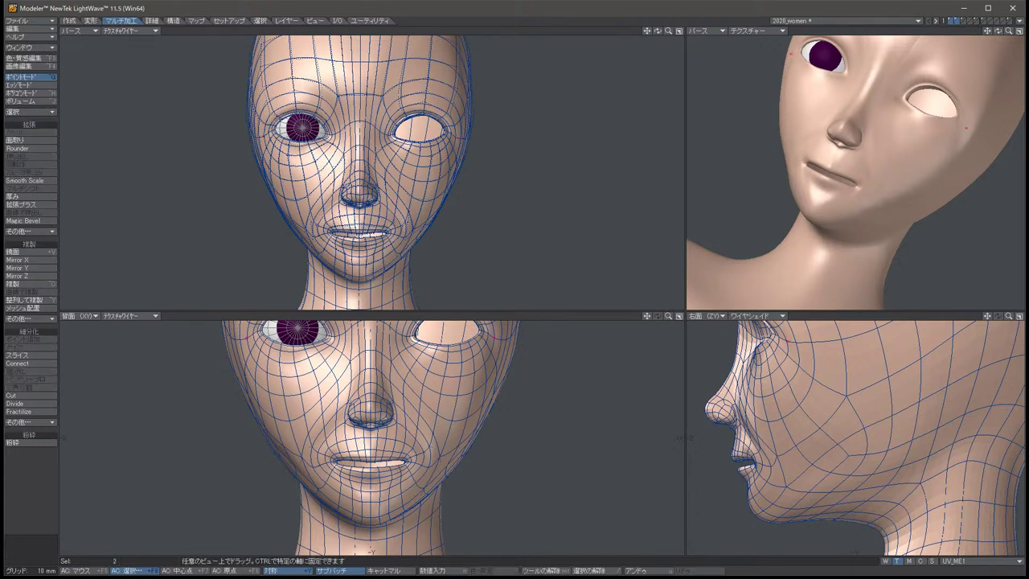
left_click_drag(245, 334, 244, 333)
key("space")
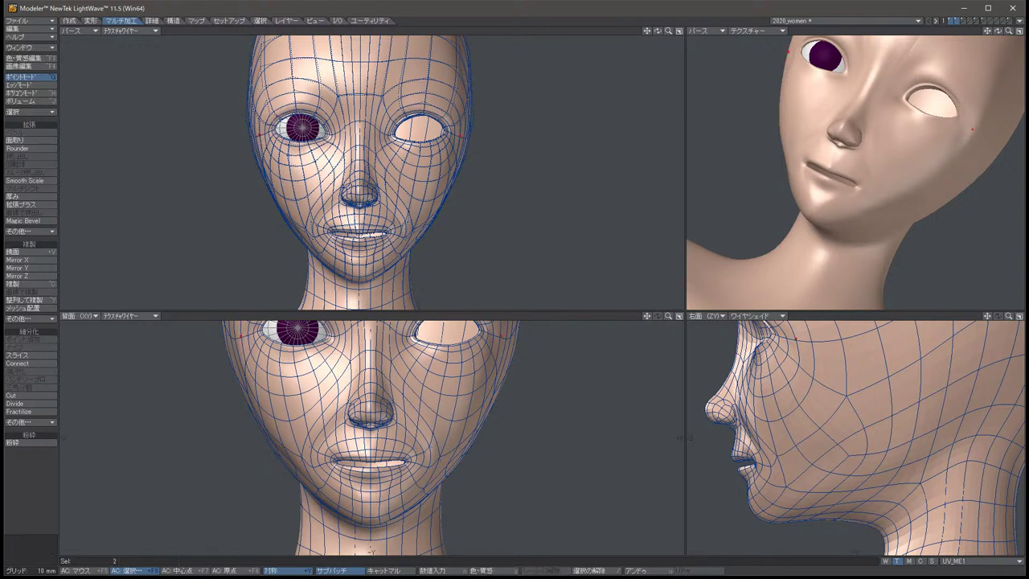
key("slash")
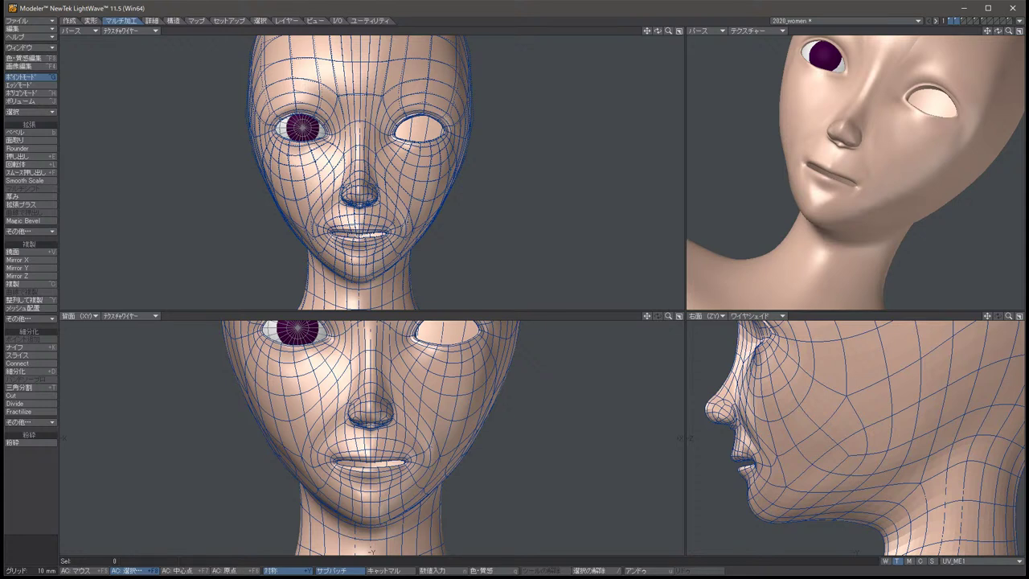
Nudge the mirrored temple points slightly sideways, then orbit the perspective view to a three-quarter view.
left_click(250, 134)
key("t")
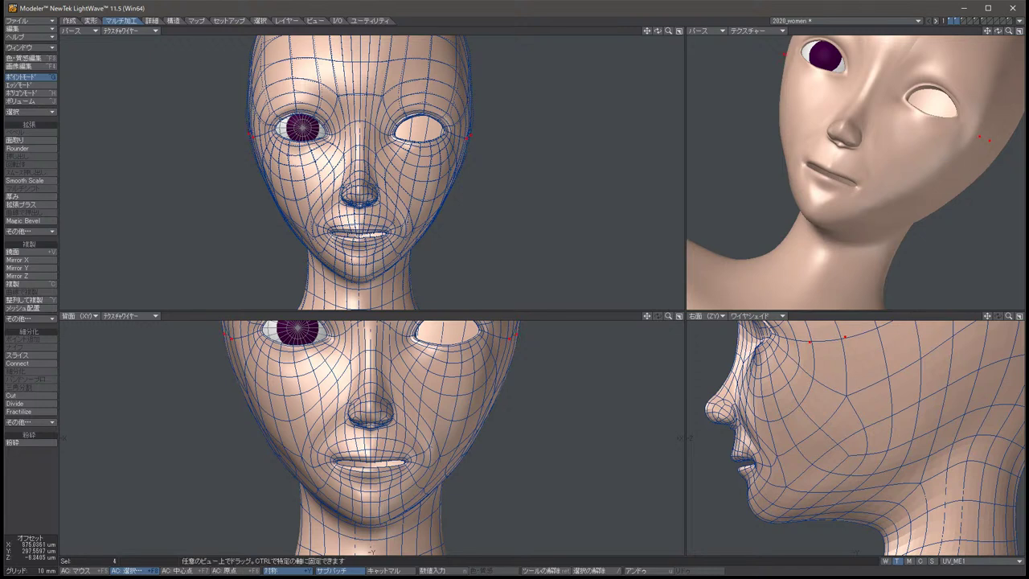
left_click_drag(257, 144, 253, 147)
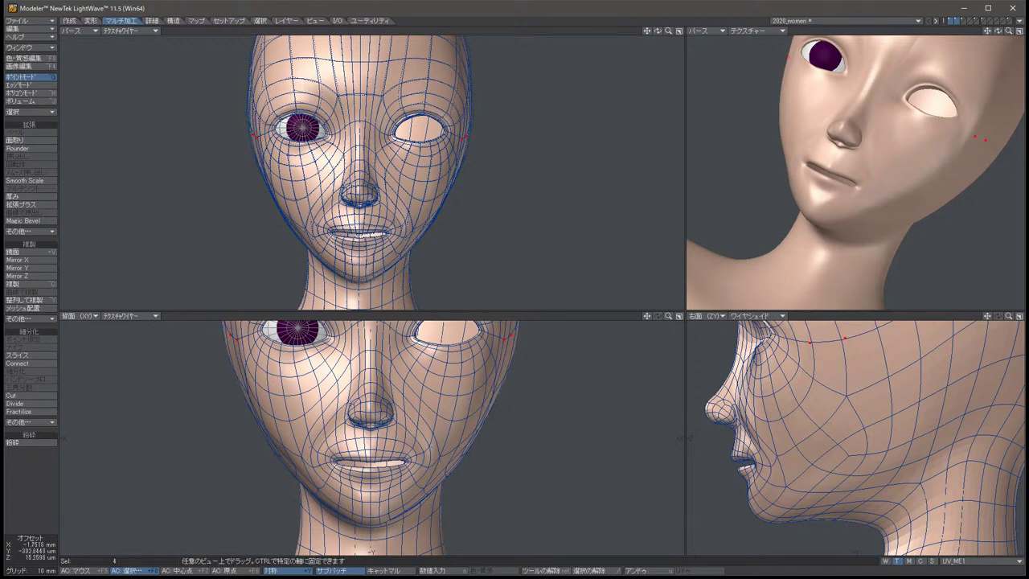
key("space")
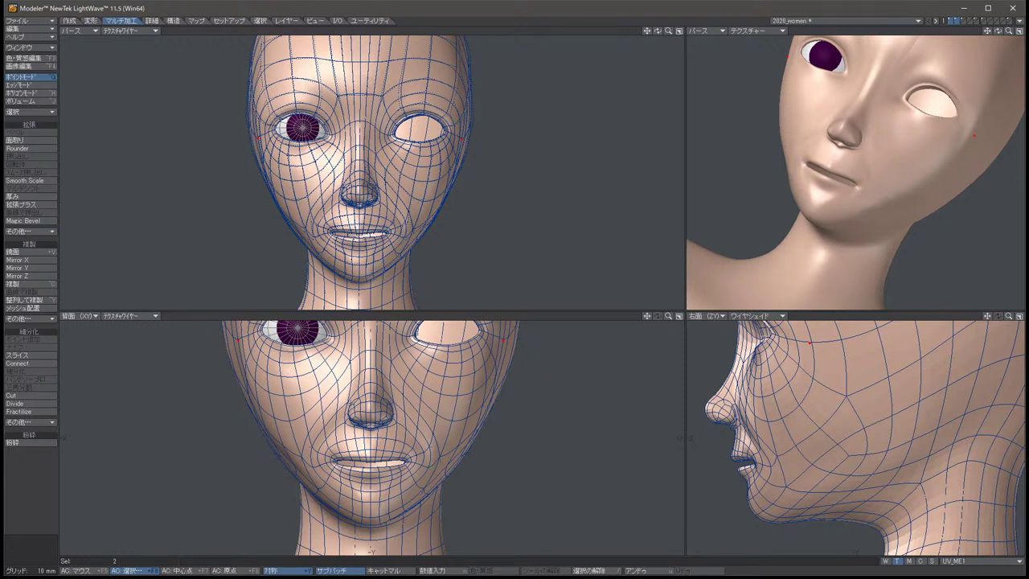
key("slash")
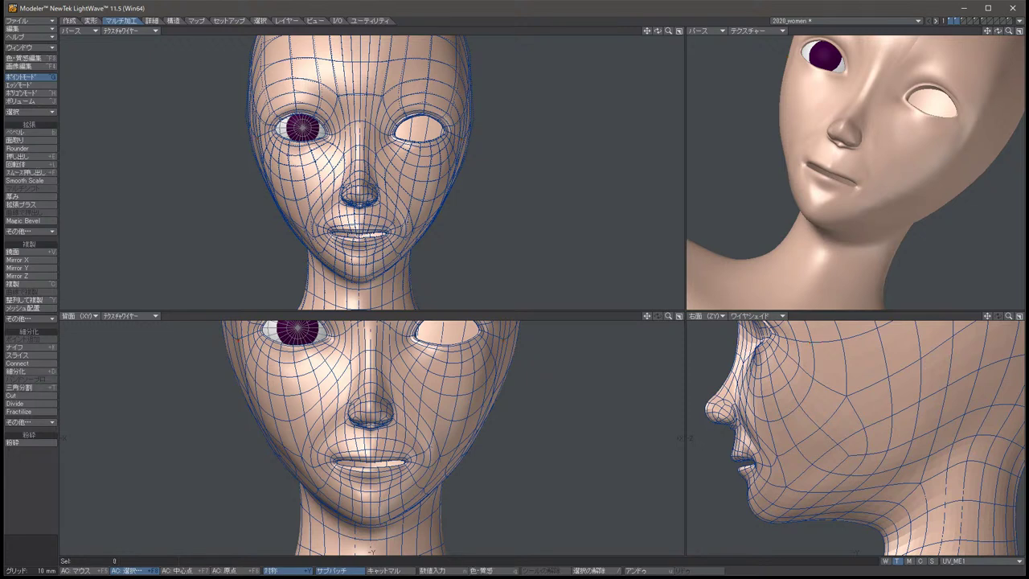
key("u")
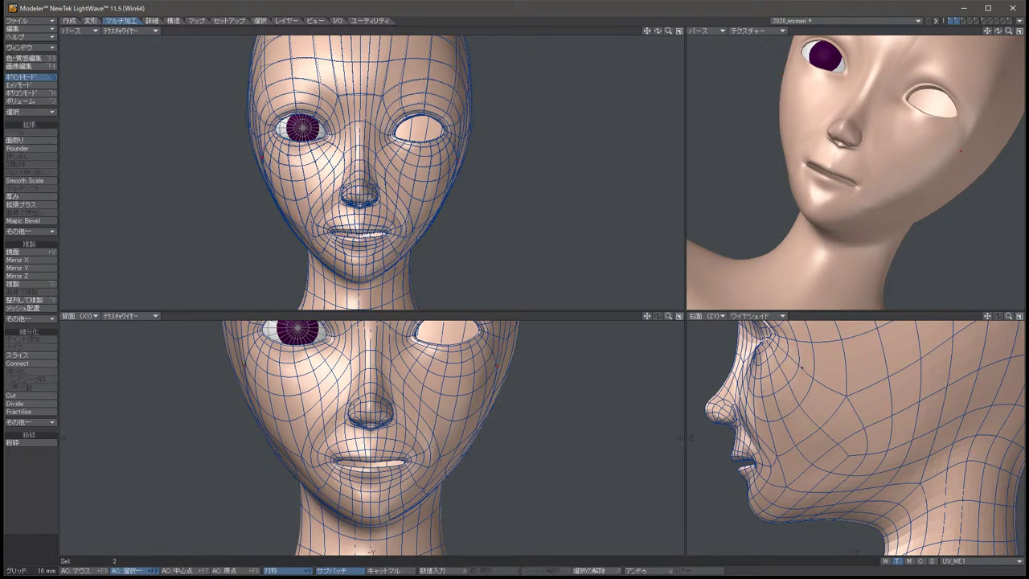
key("t")
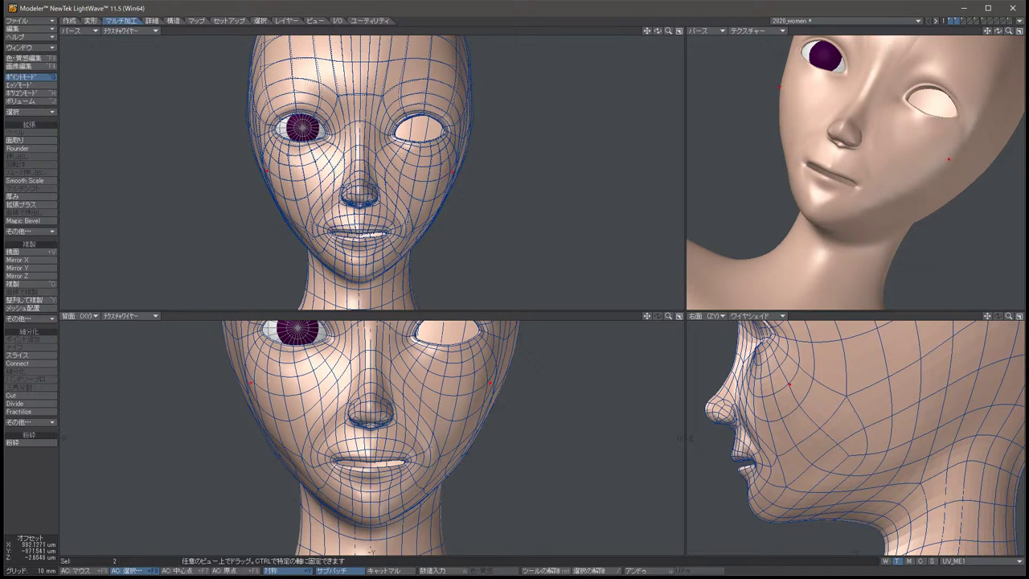
key("space")
key("slash")
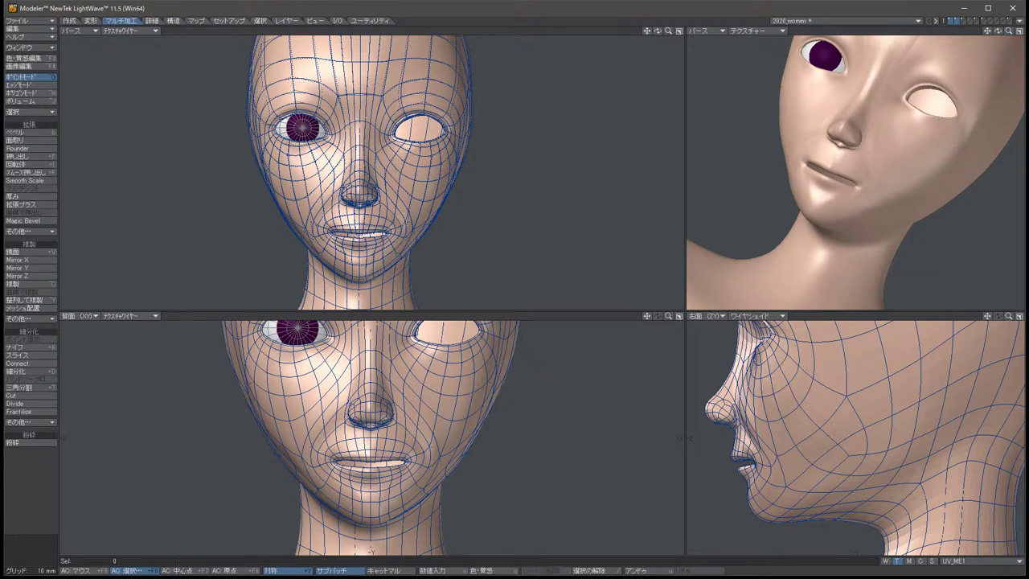
left_click_drag(856, 173, 783, 156, "alt")
left_click_drag(370, 402, 370, 446, "alt+shift")
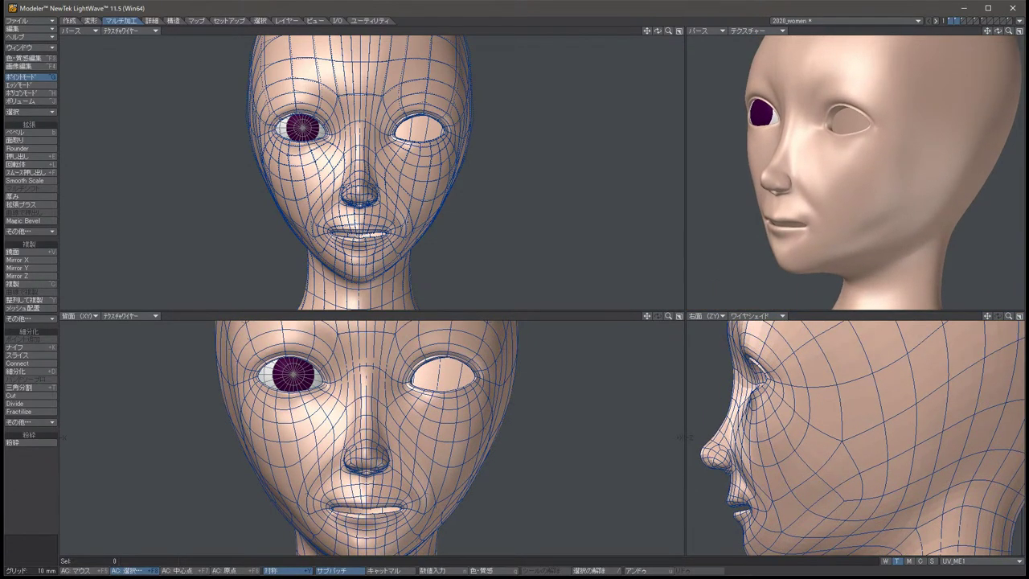
Reselect the four points near the eyes, then clear the point selection.
key("t")
key("slash")
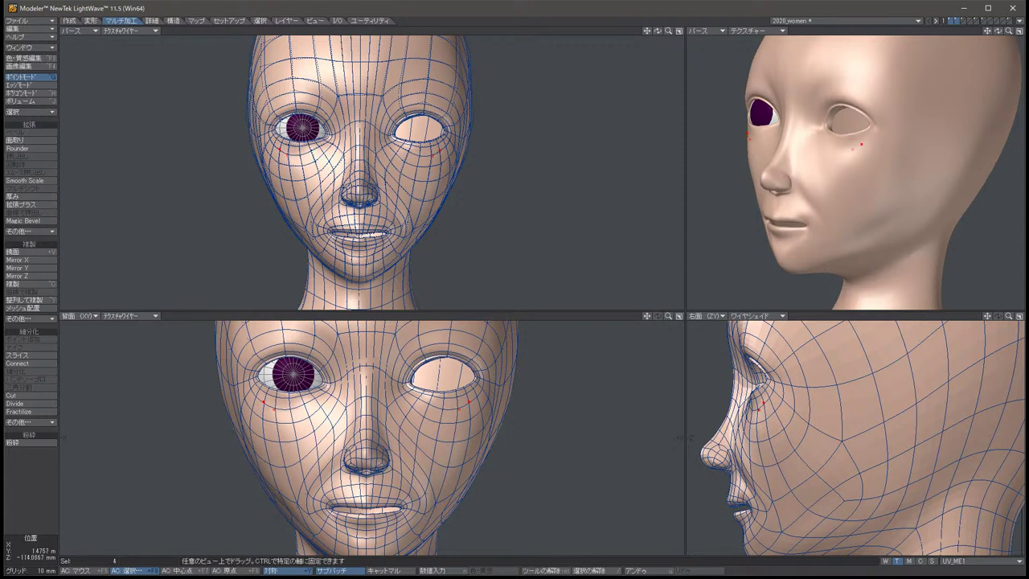
key("u")
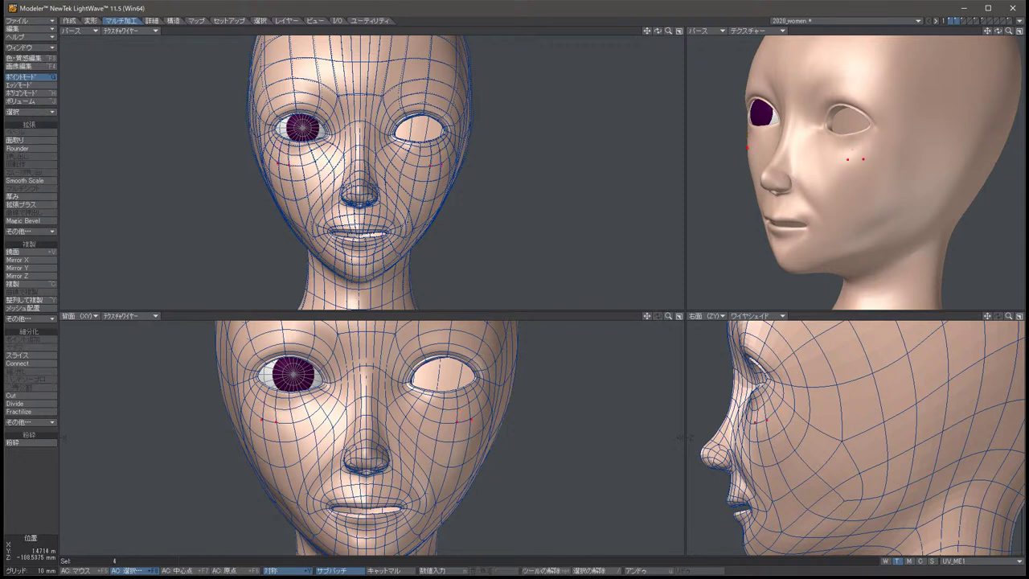
key("slash")
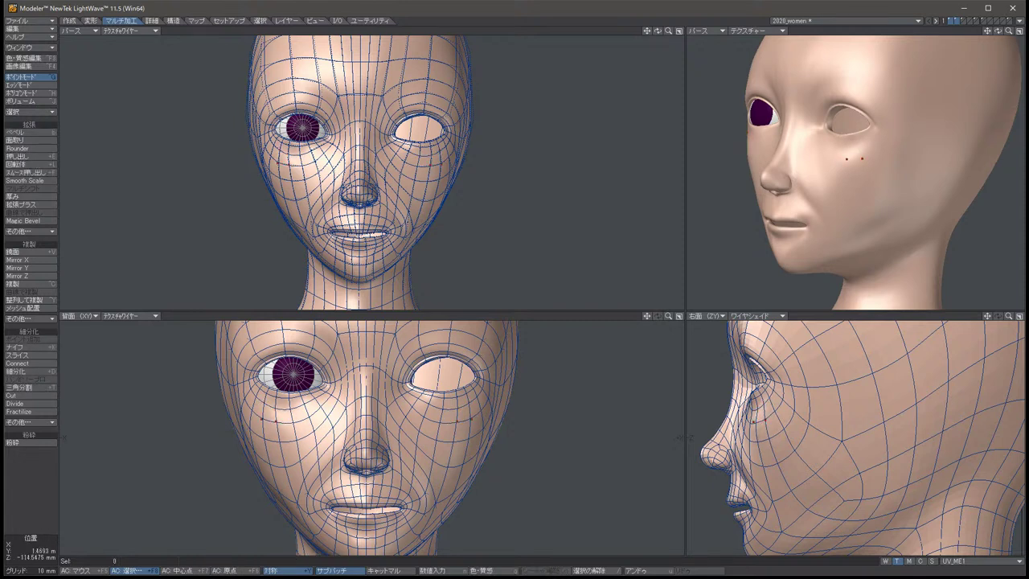
Pull the two cheek points down and inward, then deselect them.
key("u")
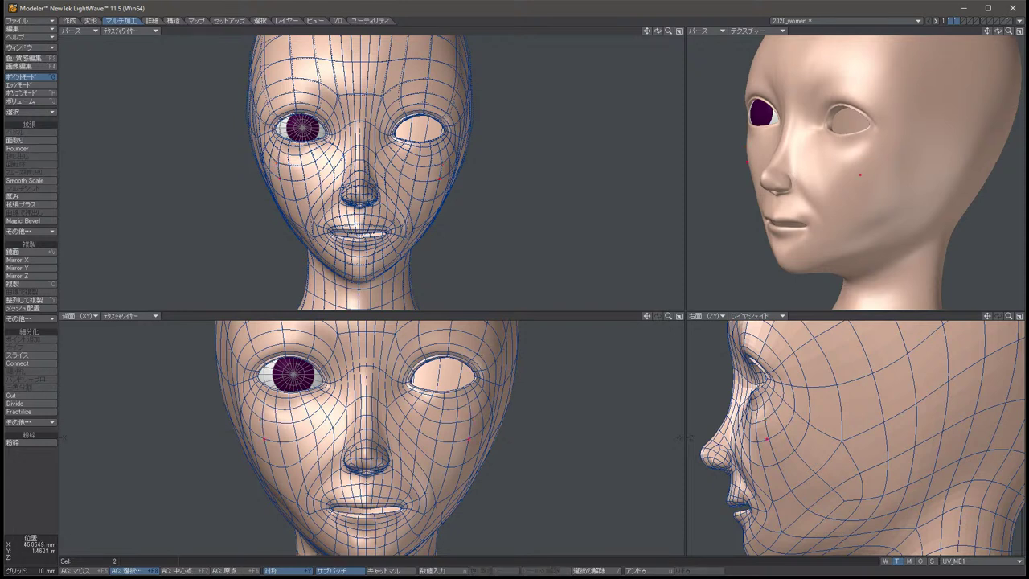
left_click_drag(362, 450, 352, 493)
key("space")
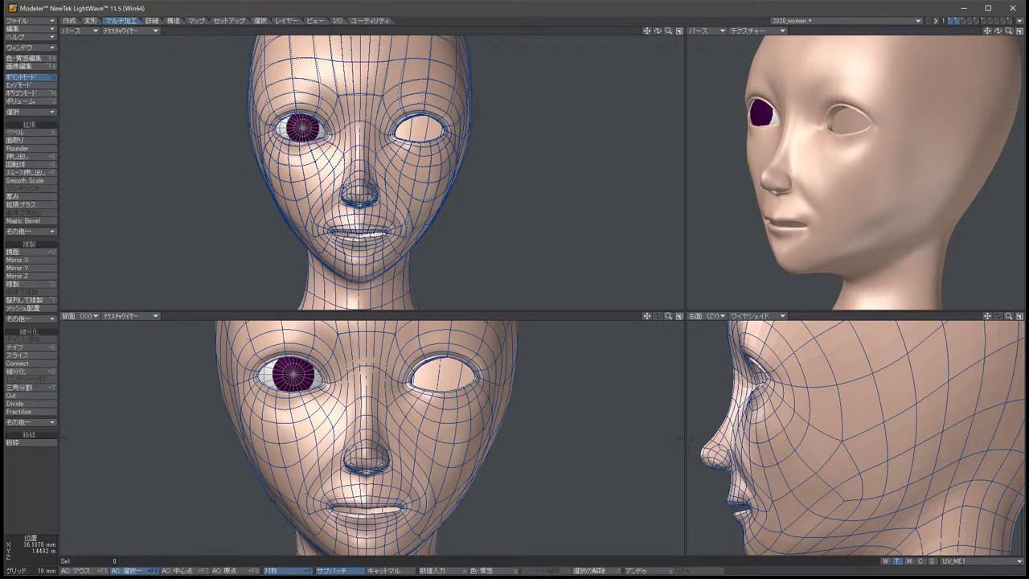
key("t")
key("space")
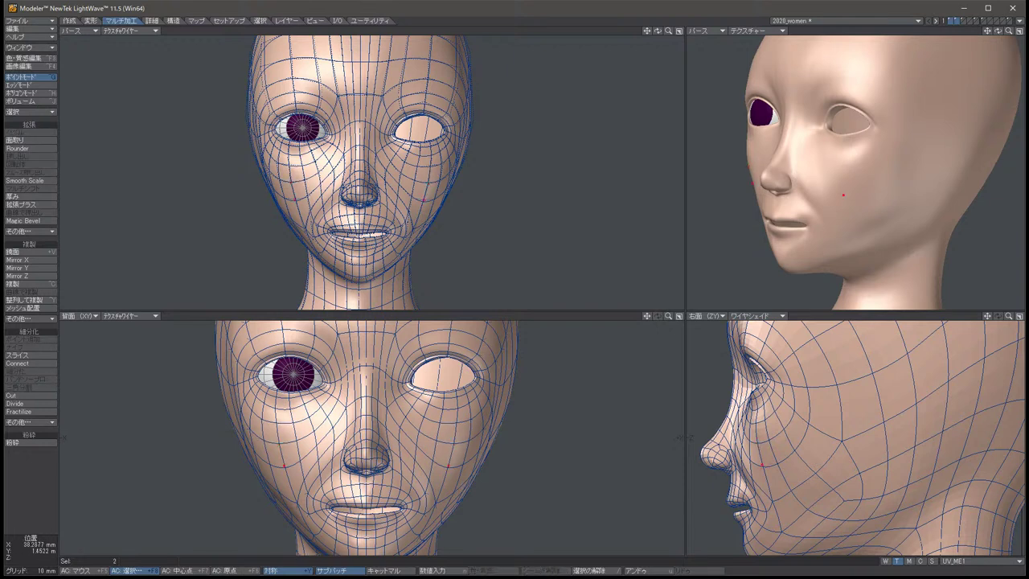
key("slash")
key("Down")
key("Down")
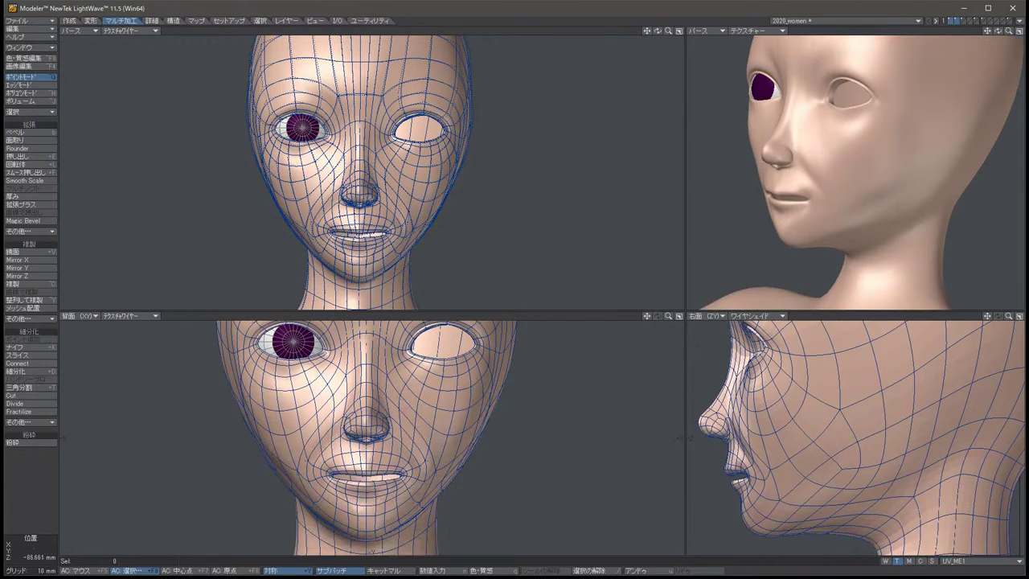
Move the two cheek points outward and slightly down, then deselect.
key("u")
key("t")
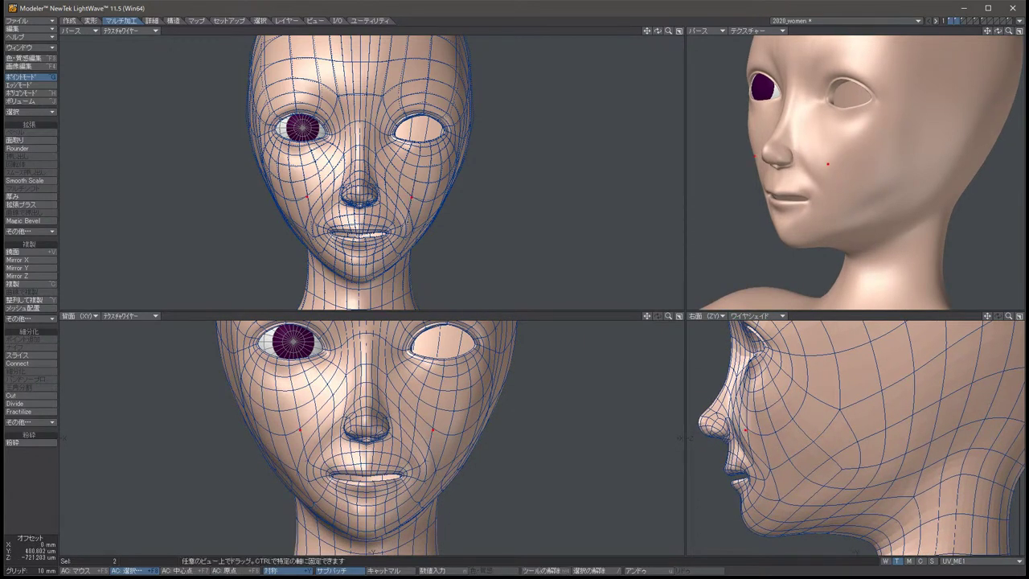
left_click_drag(803, 160, 759, 161)
key("space")
key("slash")
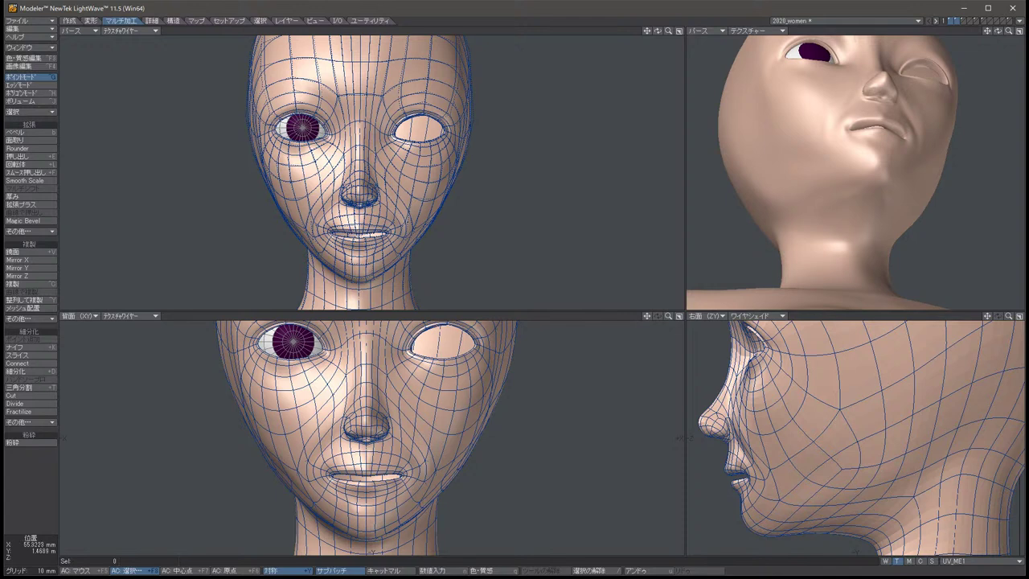
Select the symmetric cheek points, then the neighbouring face-point pair, and deselect them.
left_click(763, 102)
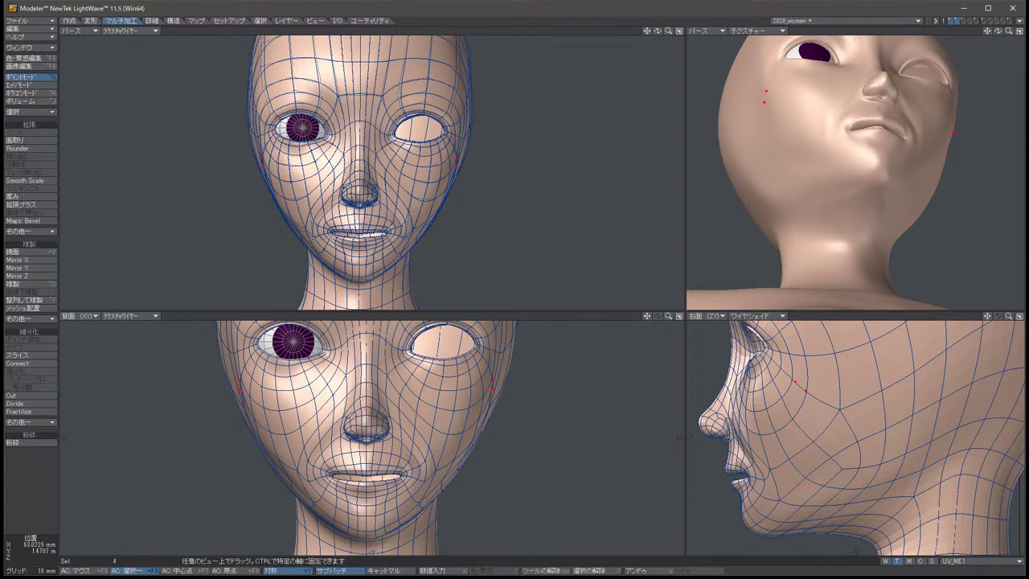
key("slash")
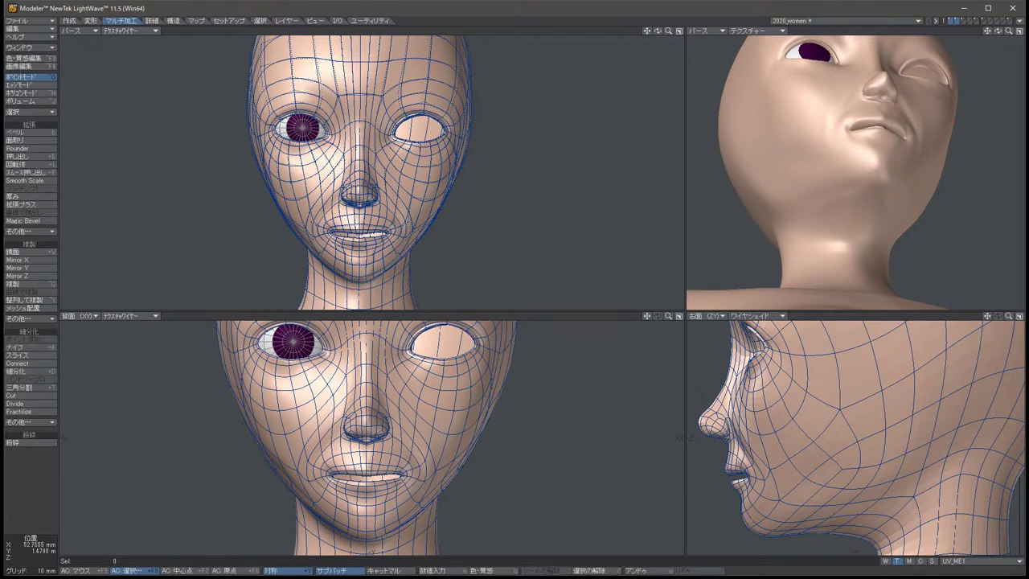
left_click(244, 366)
key("t")
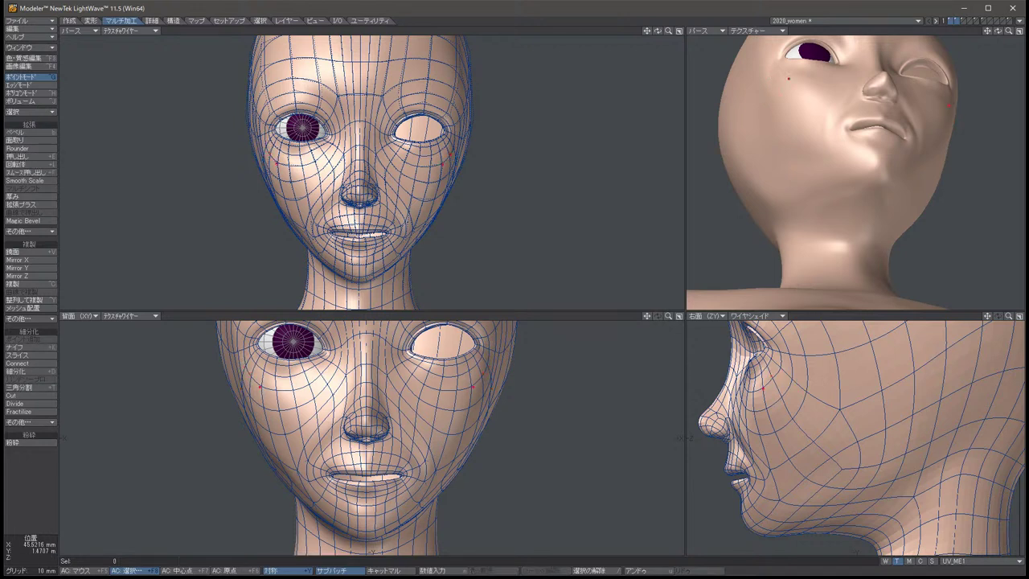
left_click(276, 163)
key("slash")
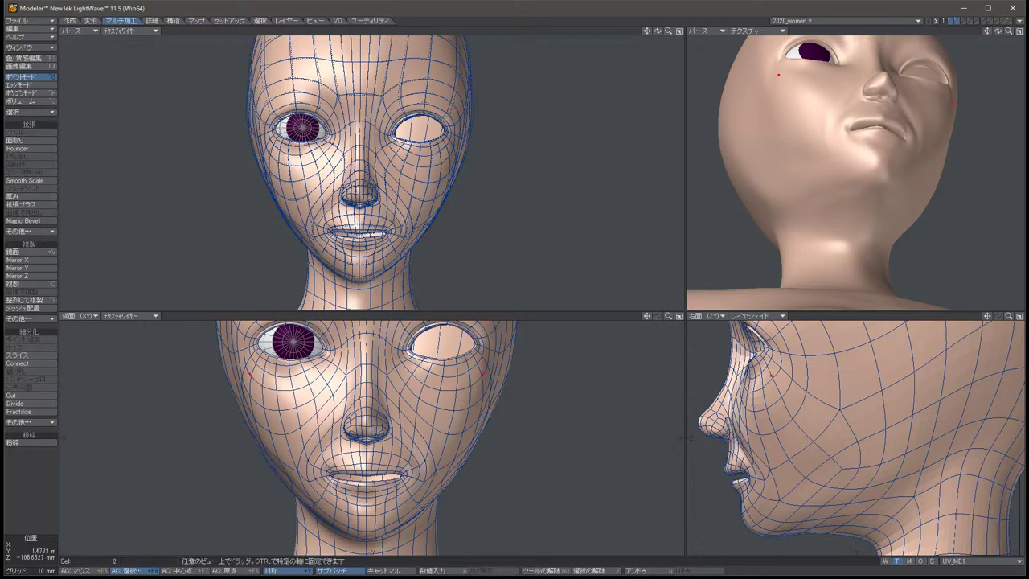
left_click(1018, 30)
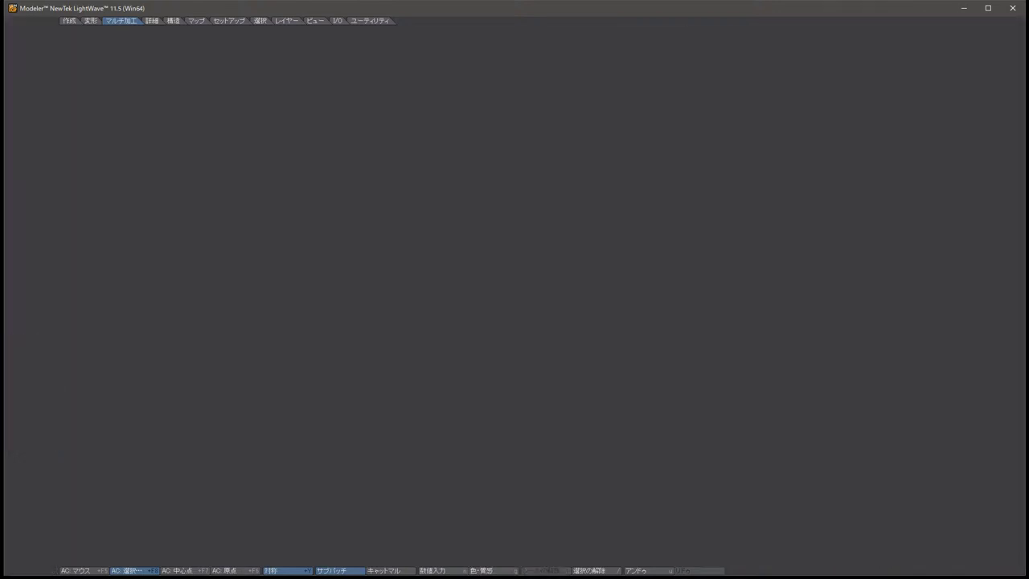
left_click(1018, 31)
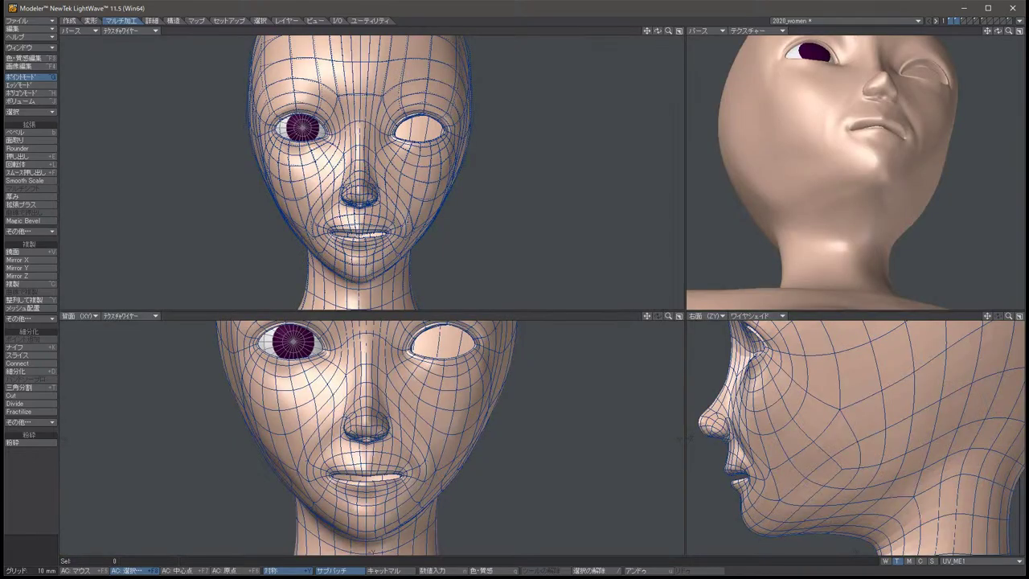
Maximize the perspective view and orbit and zoom to see the head from below.
key("KP_0")
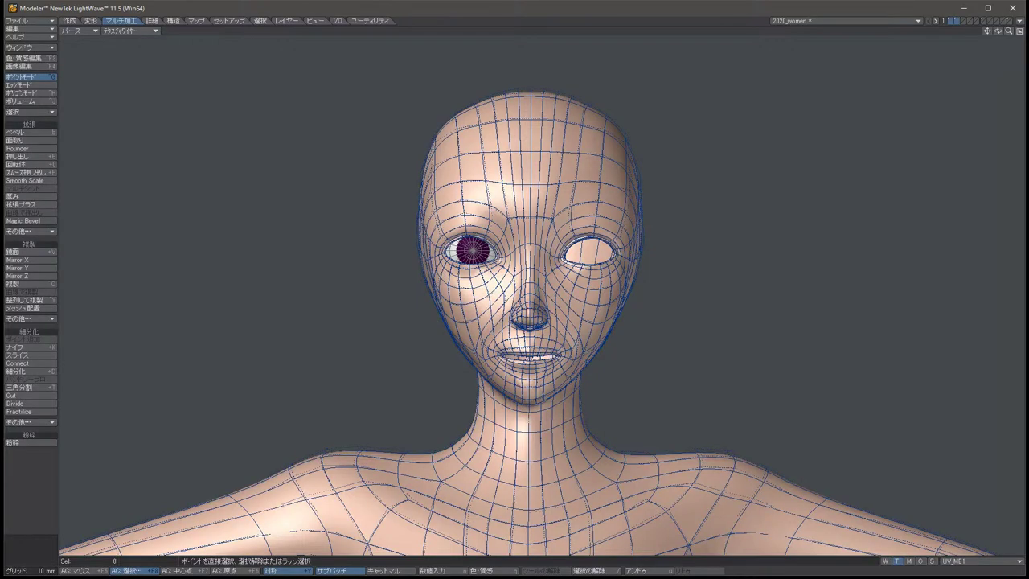
key("Left")
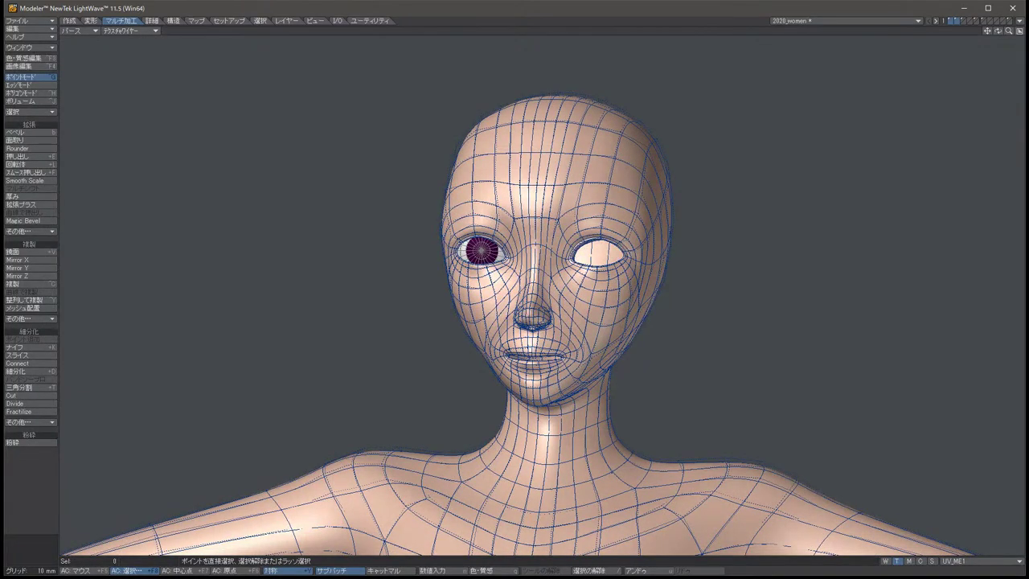
key("Up")
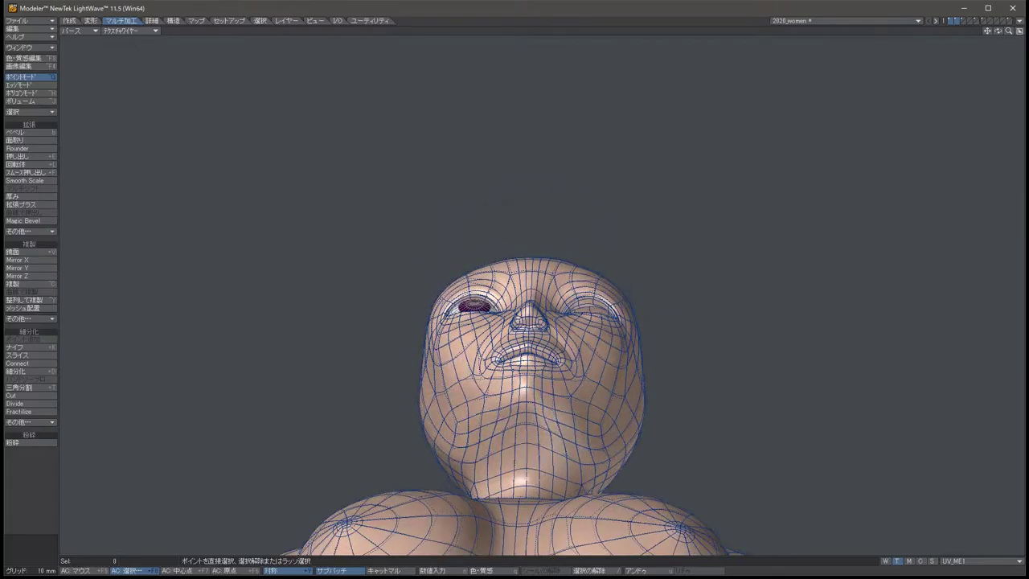
key("Left")
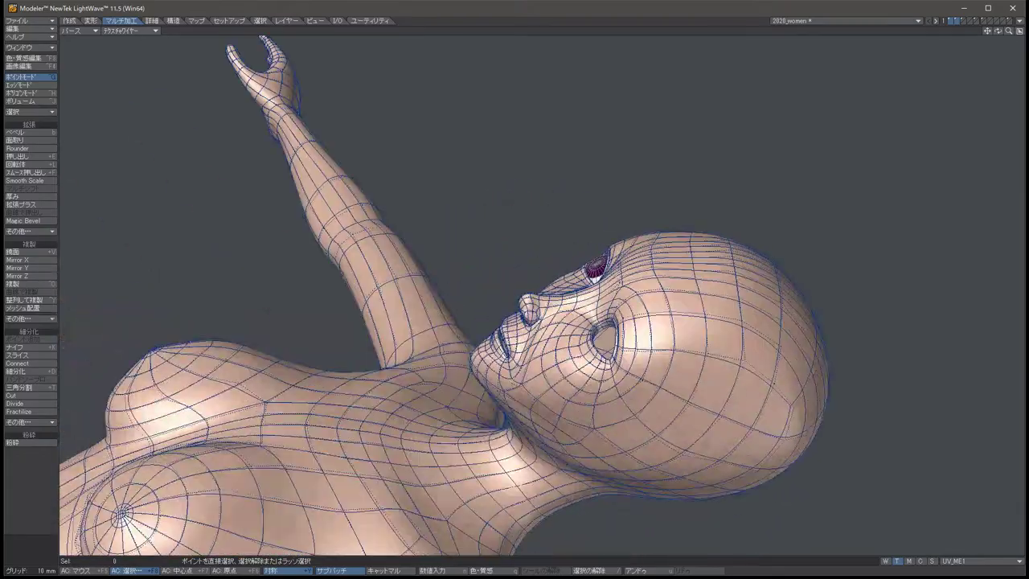
key("Left")
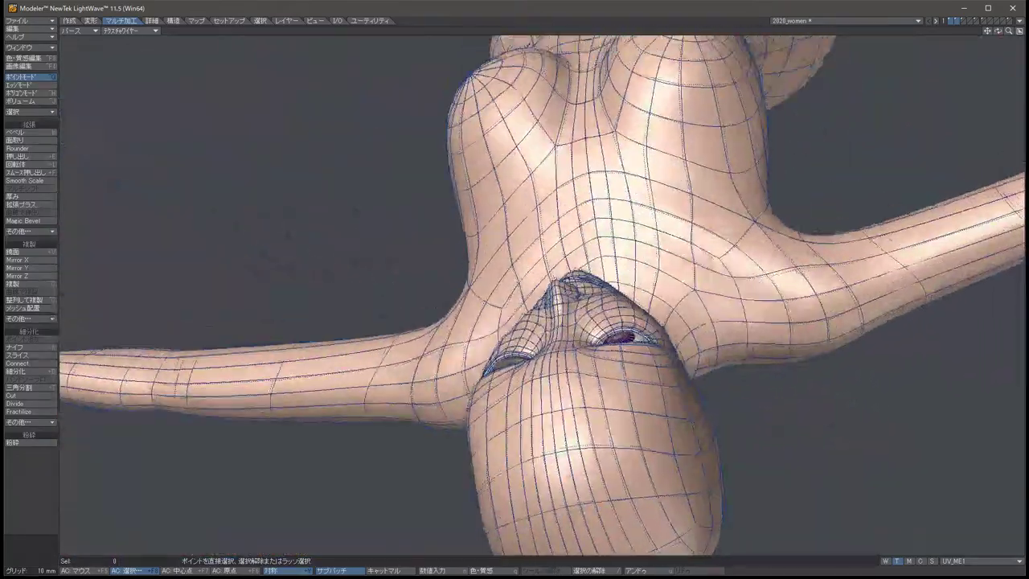
key("comma")
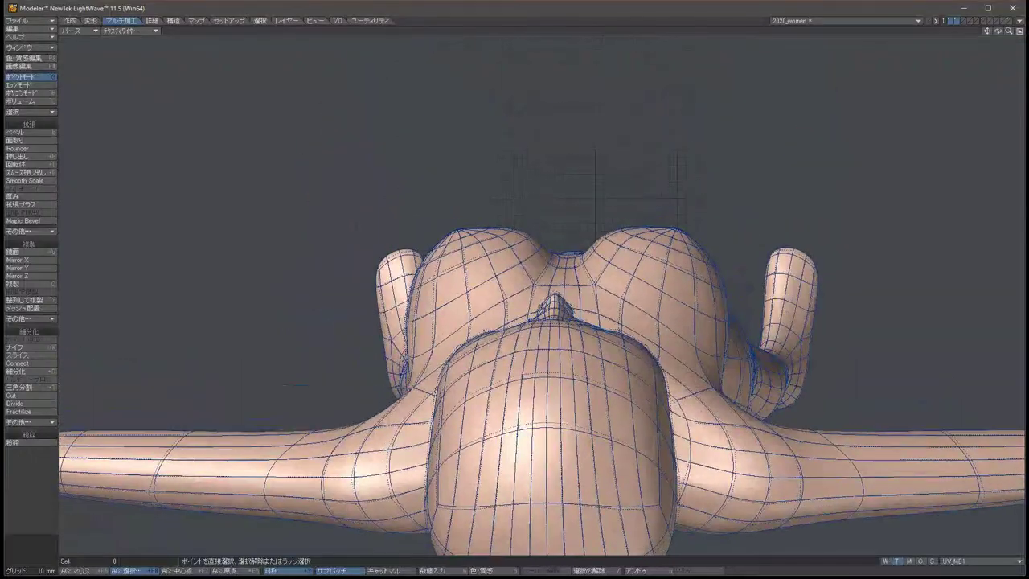
key("Left")
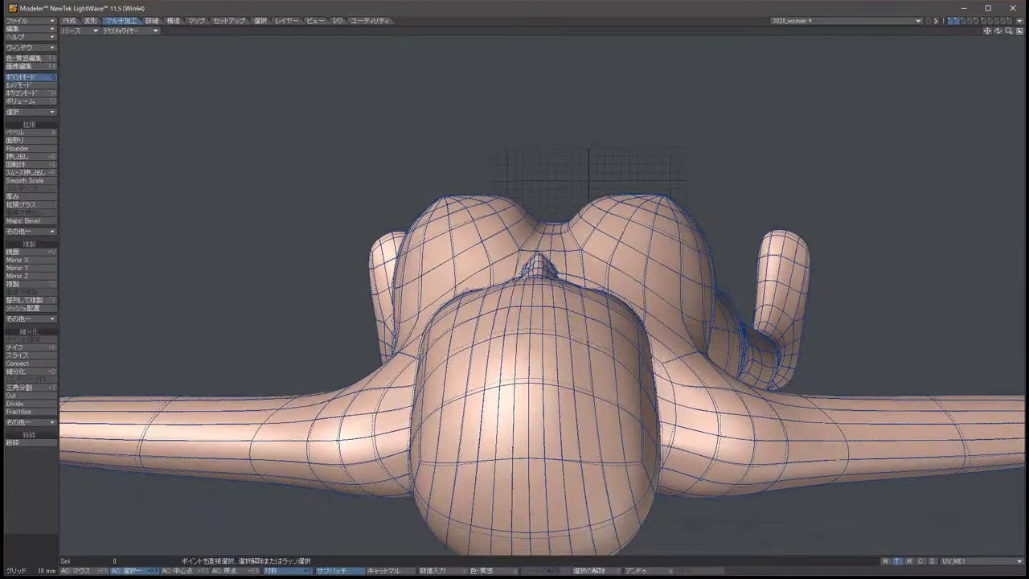
key("period")
key("period")
key("period")
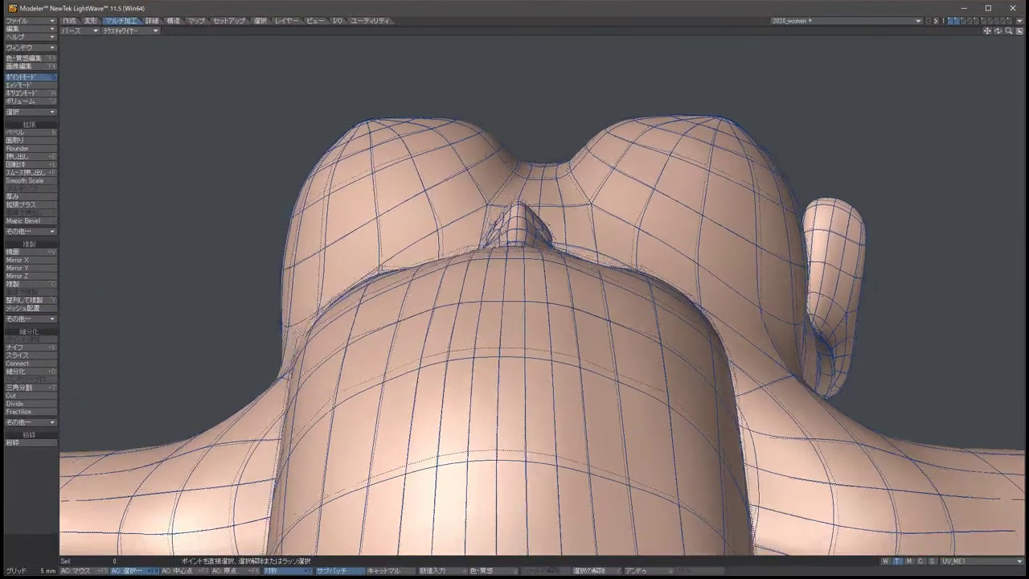
key("Down")
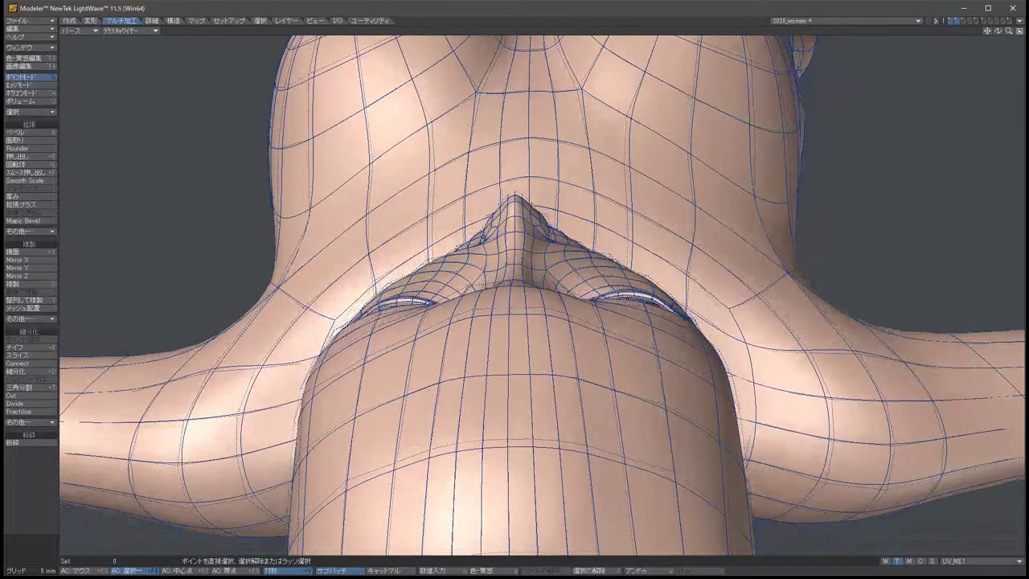
Nudge the pair of eye-area points slightly and clear the selection.
left_click(633, 291)
key("t")
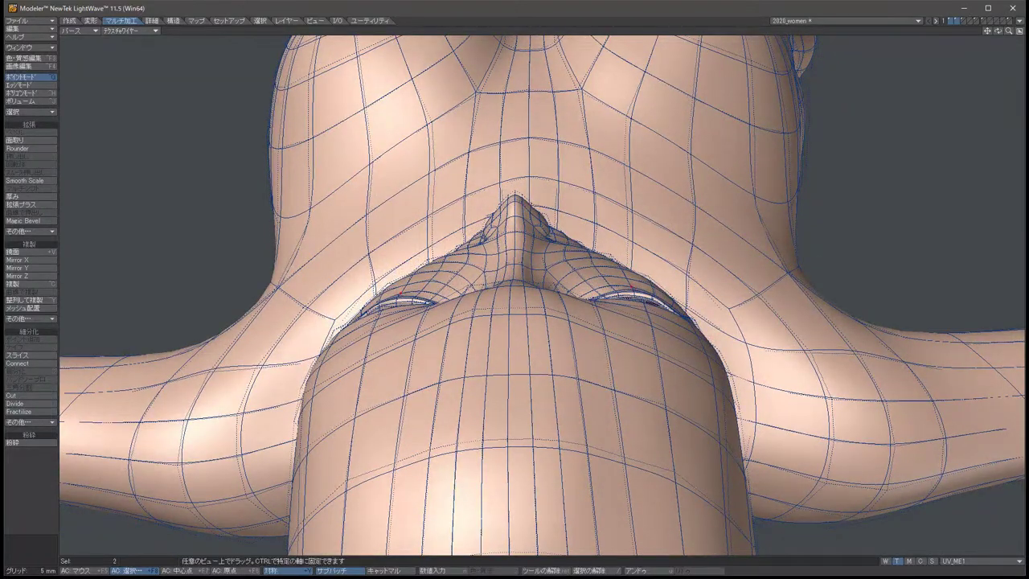
left_click_drag(633, 291, 631, 292)
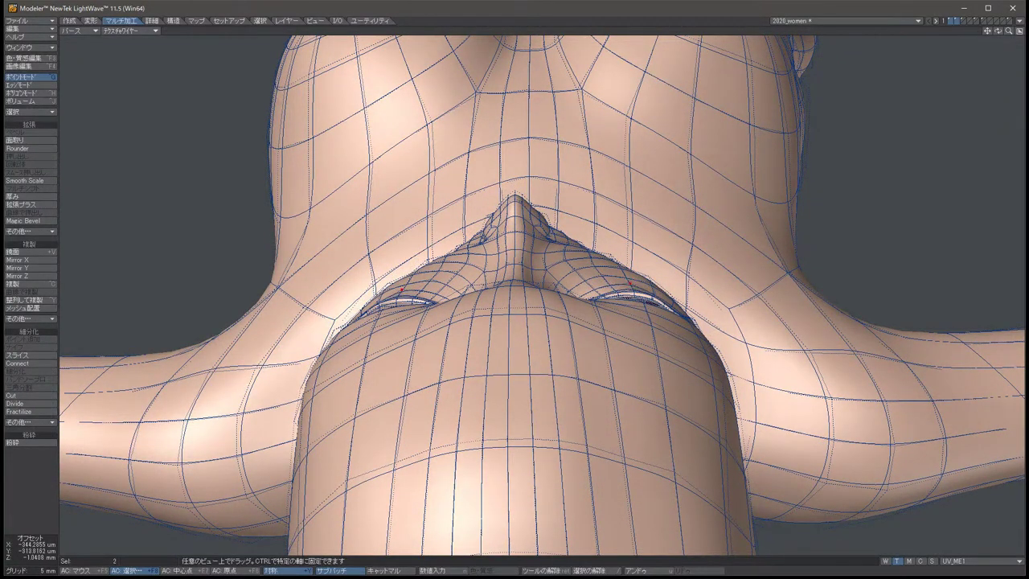
key("space")
key("slash")
key("Left")
key("Left")
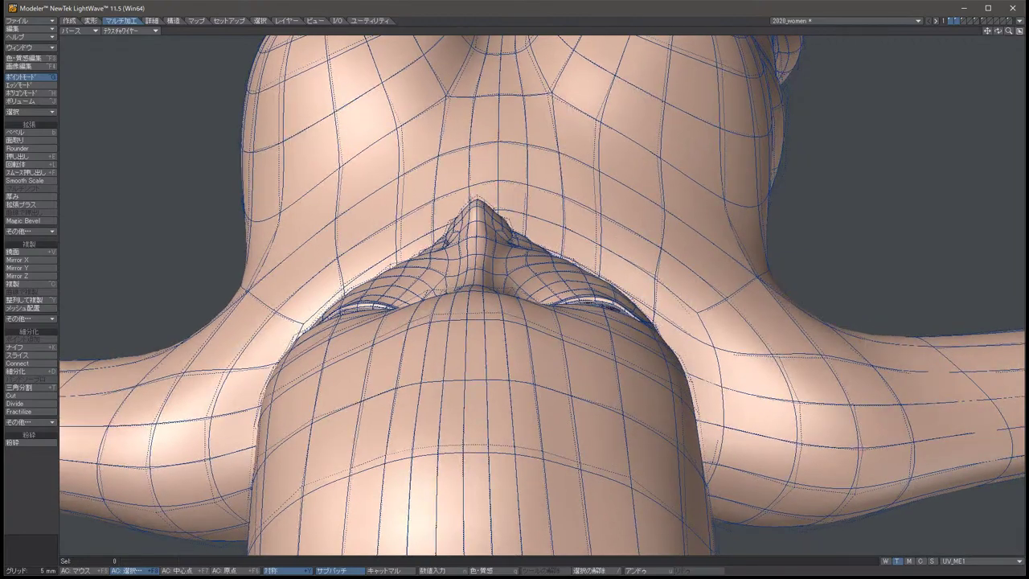
key("Left")
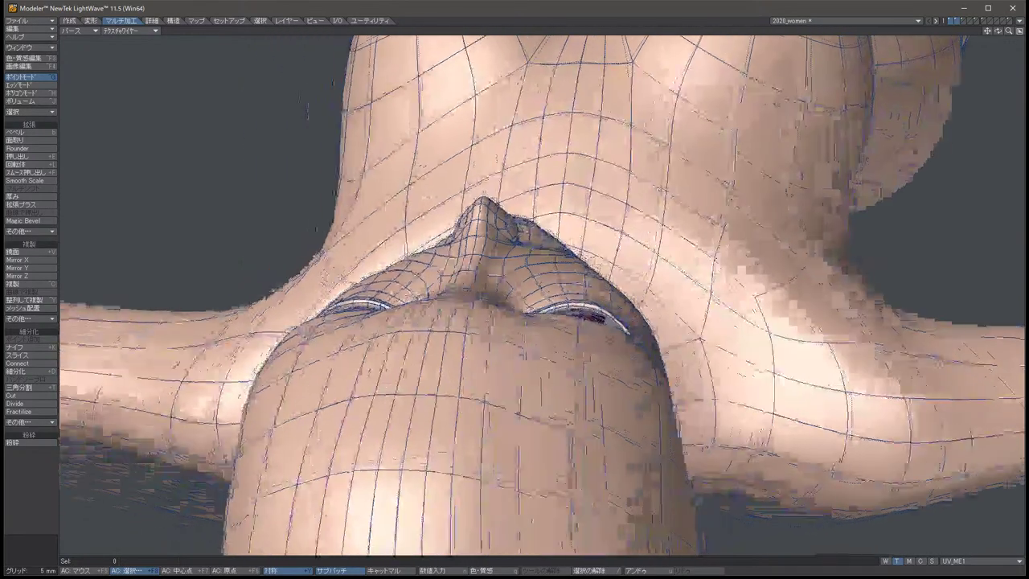
key("t")
key("Right")
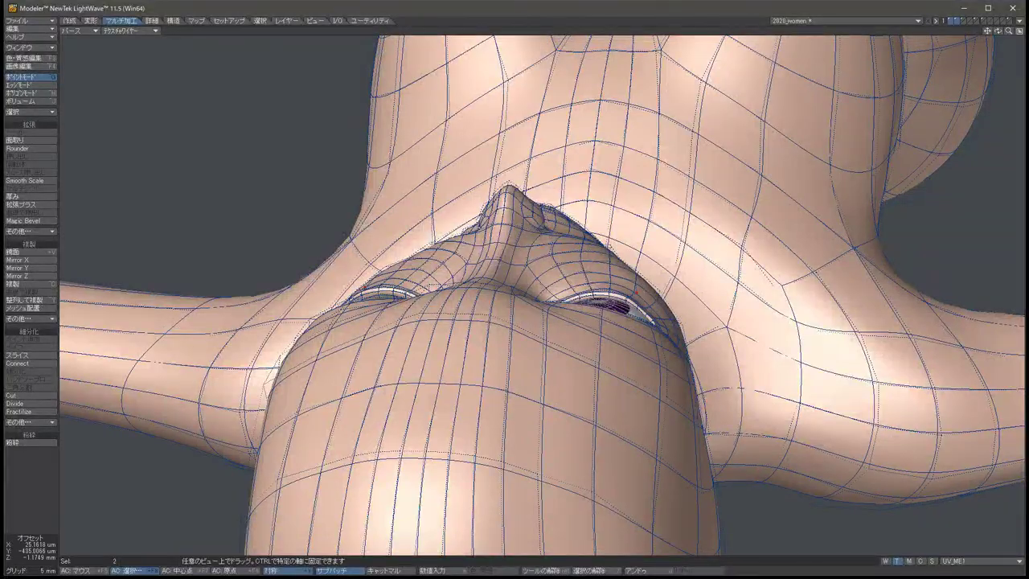
key("space")
key("slash")
Orbit to a three-quarter under-chin view and lasso-select points near the eye.
key("Left")
key("Right")
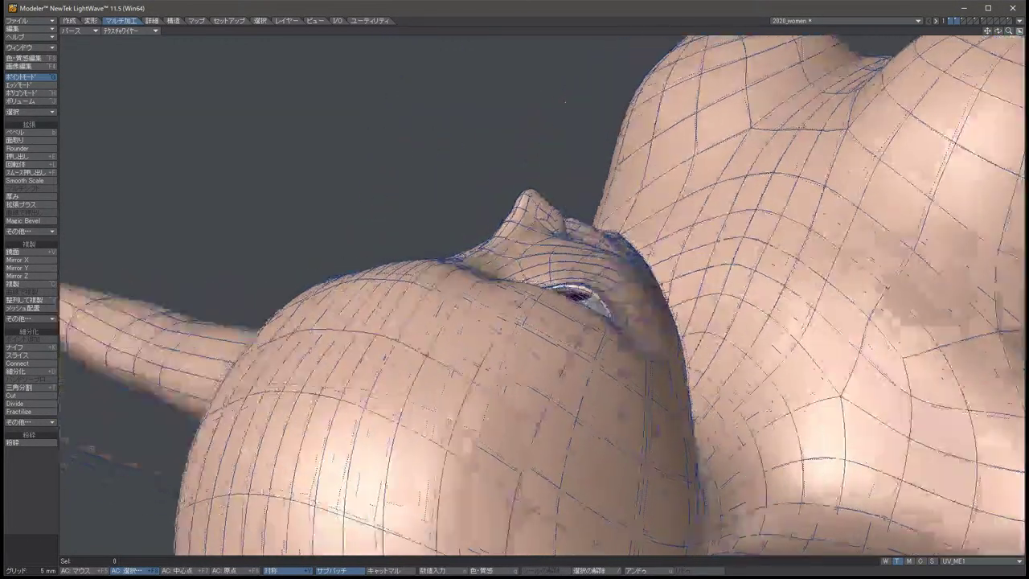
key("Right")
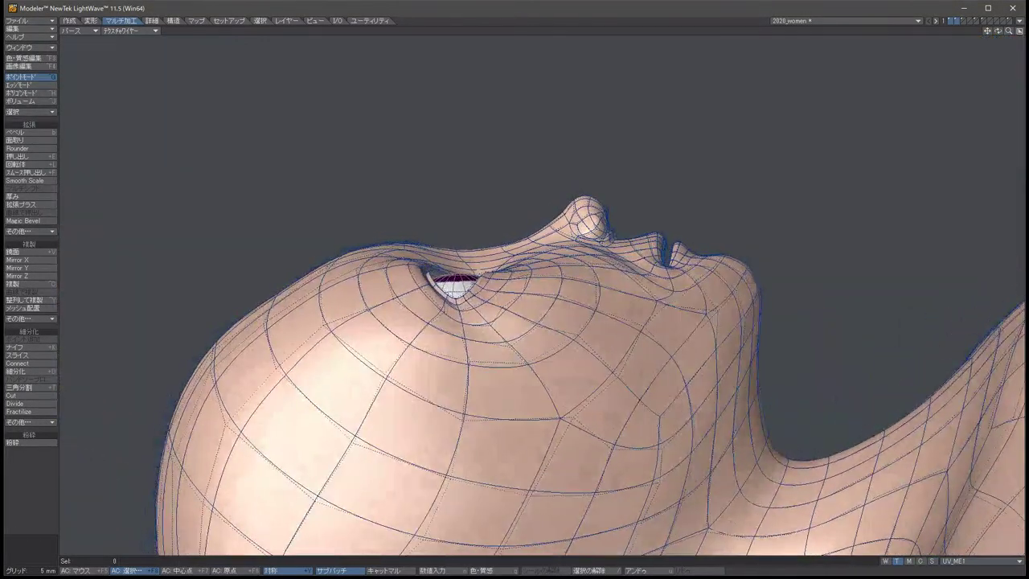
key("Right")
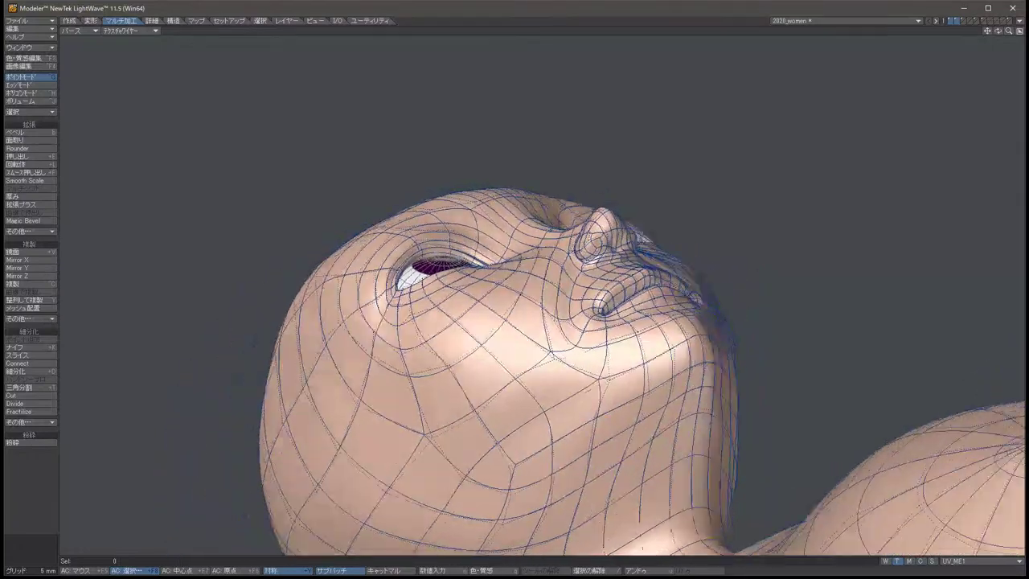
key("Right")
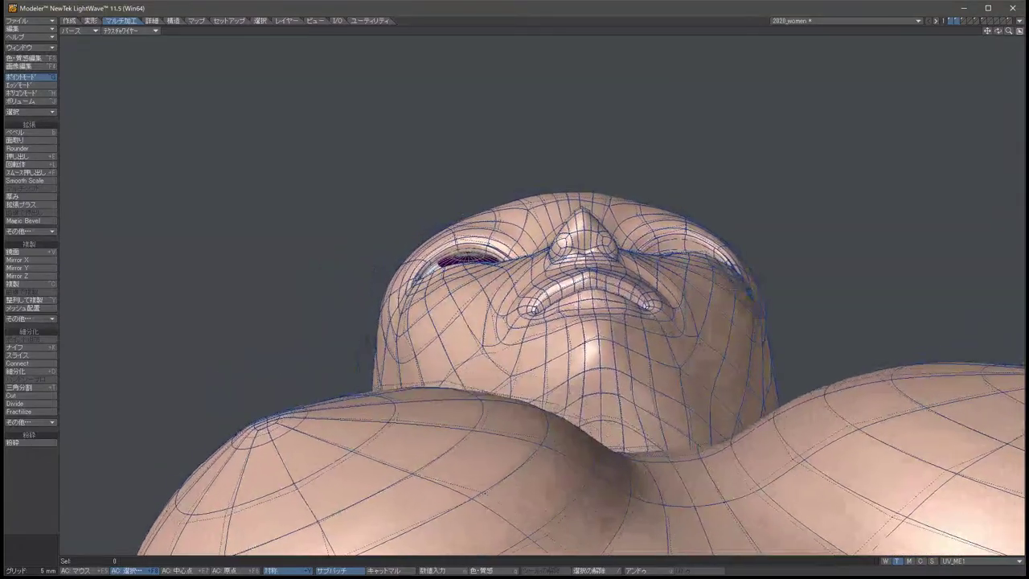
key("Right")
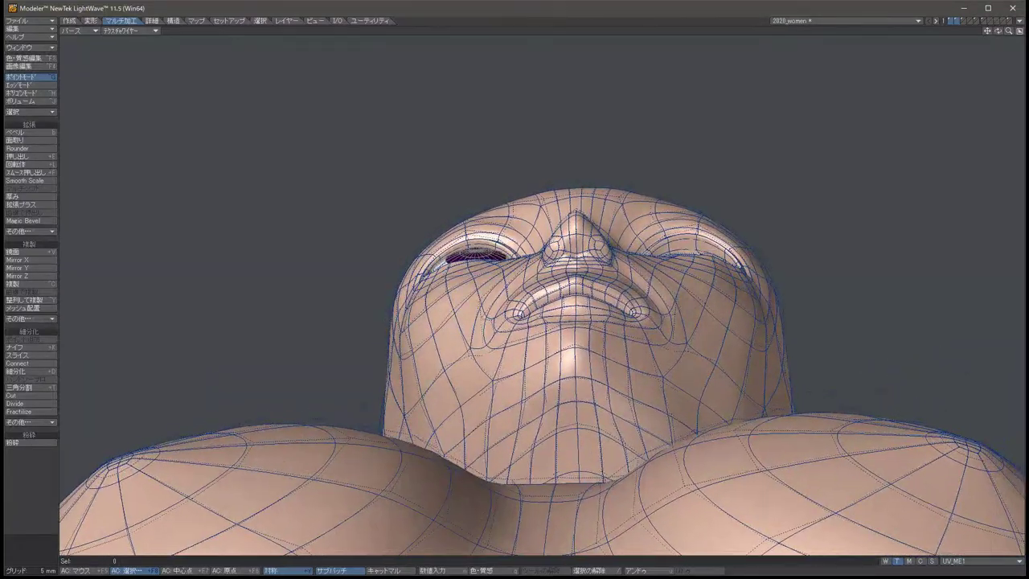
key("Up")
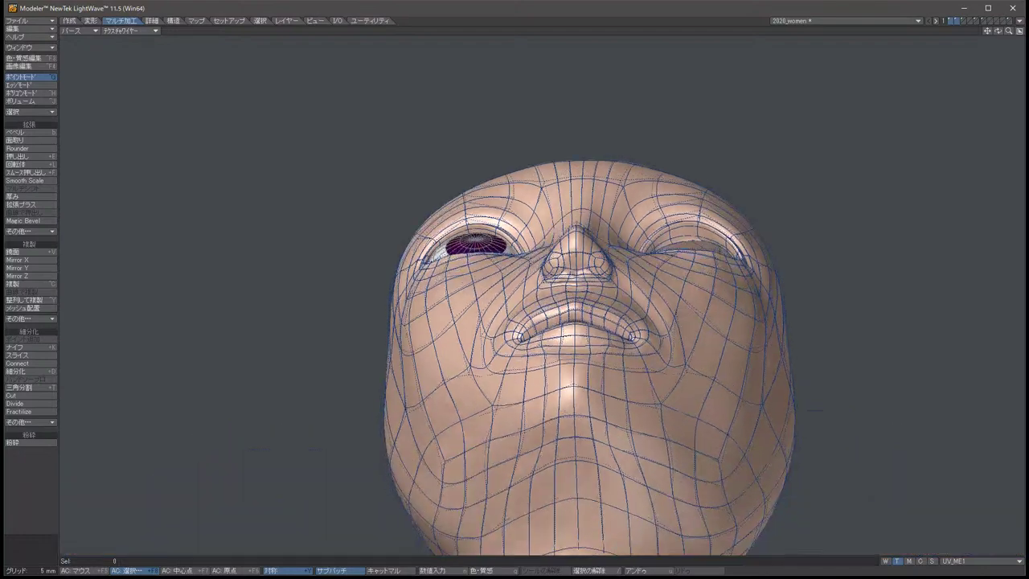
key("Left")
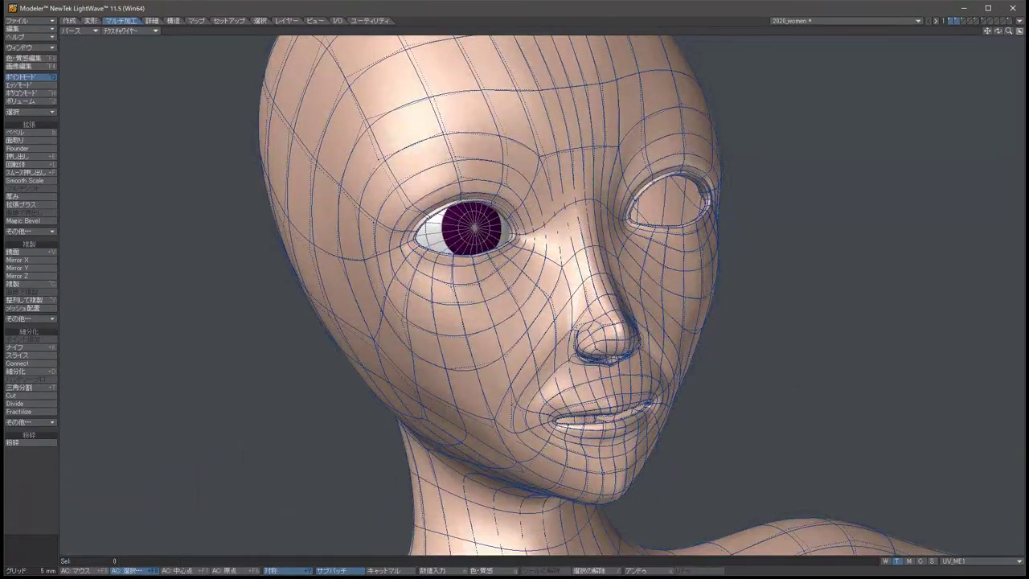
left_click_drag(364, 259, 375, 254)
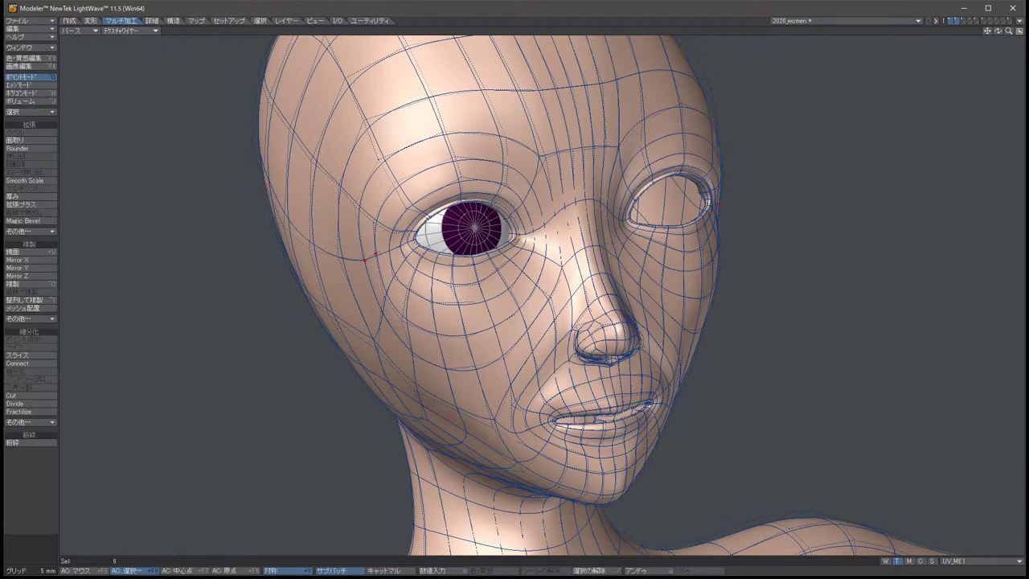
Return to the four-view layout and clear the point selection.
key("KP_0")
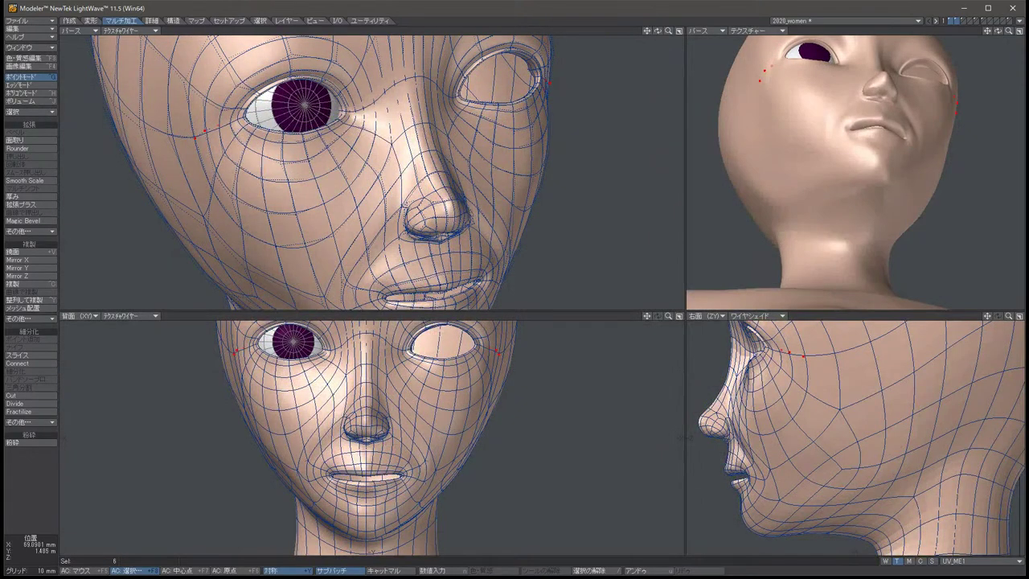
key("t")
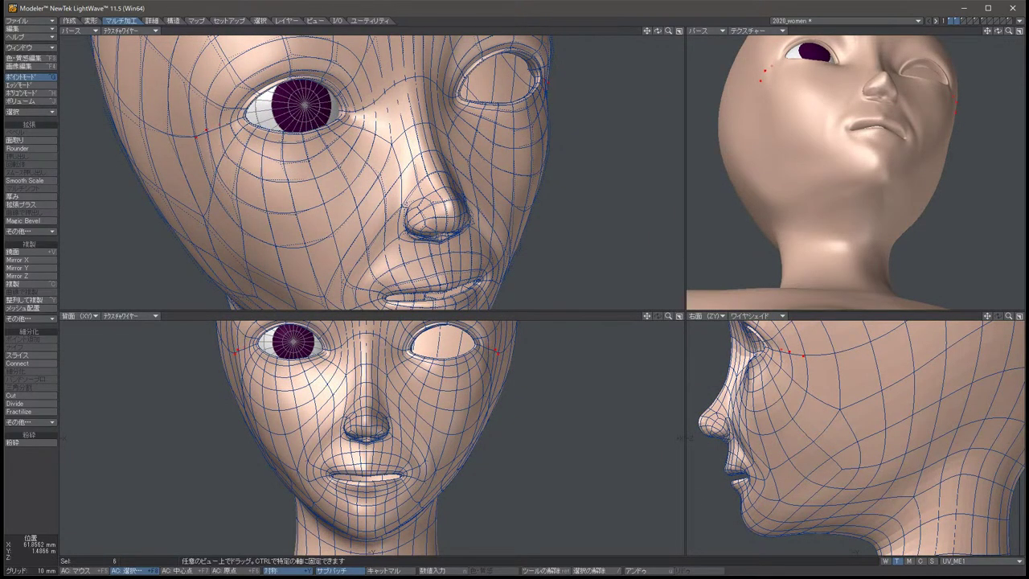
key("space")
key("slash")
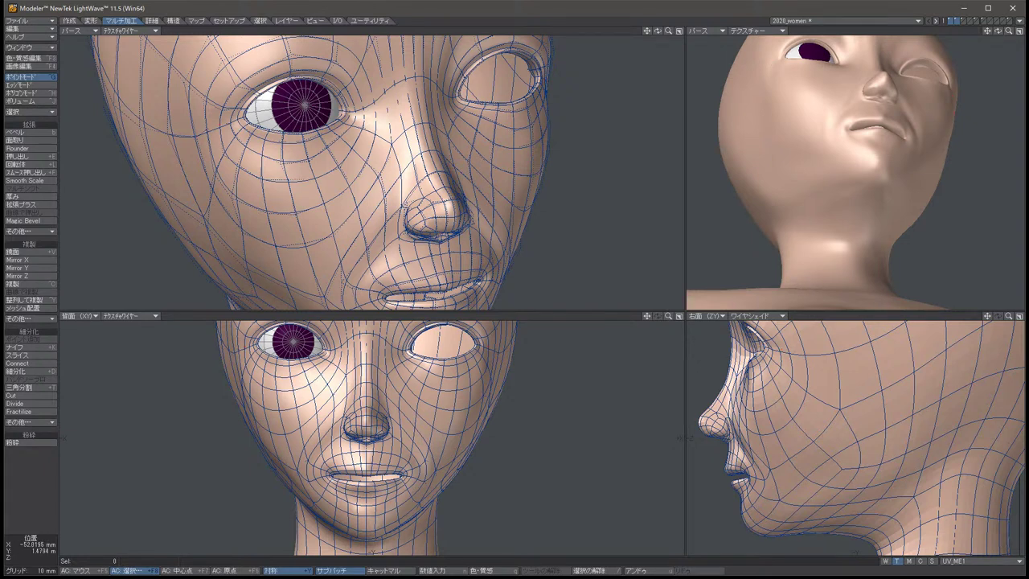
Move the two symmetric points beside the eyes up and inward, then nudge them down.
left_click(223, 156)
key("t")
left_click_drag(223, 155, 234, 136)
key("u")
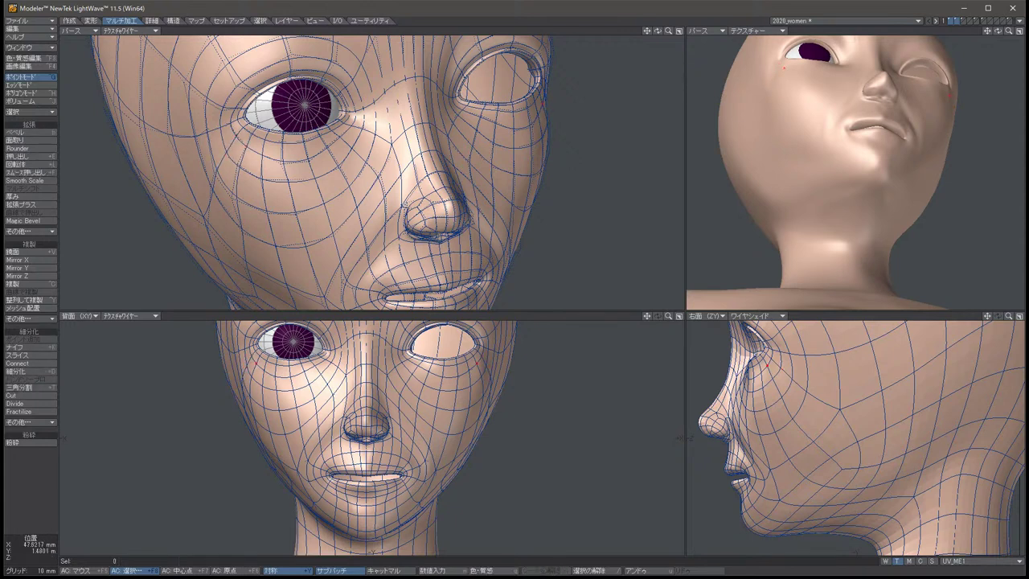
key("u")
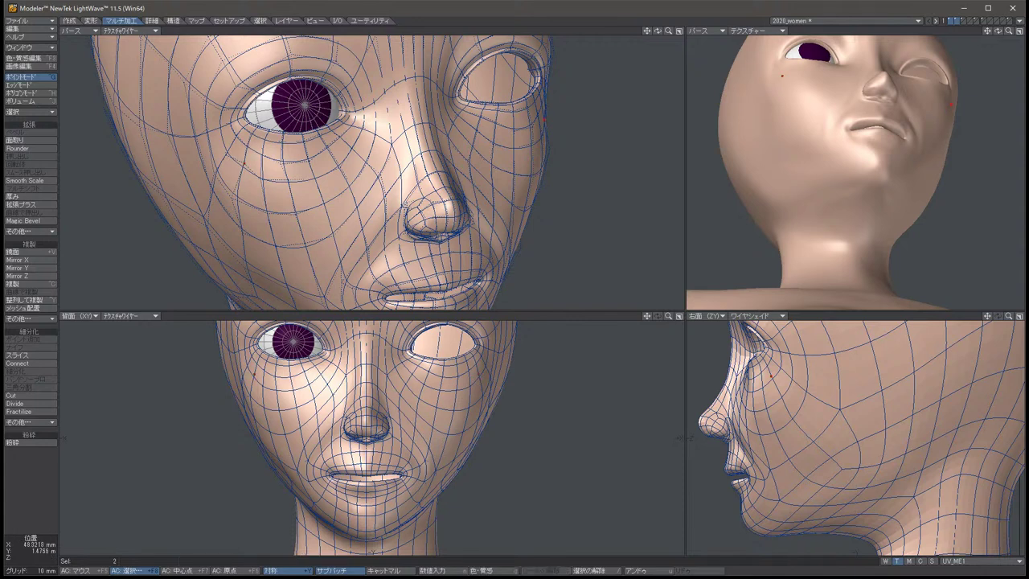
key("u")
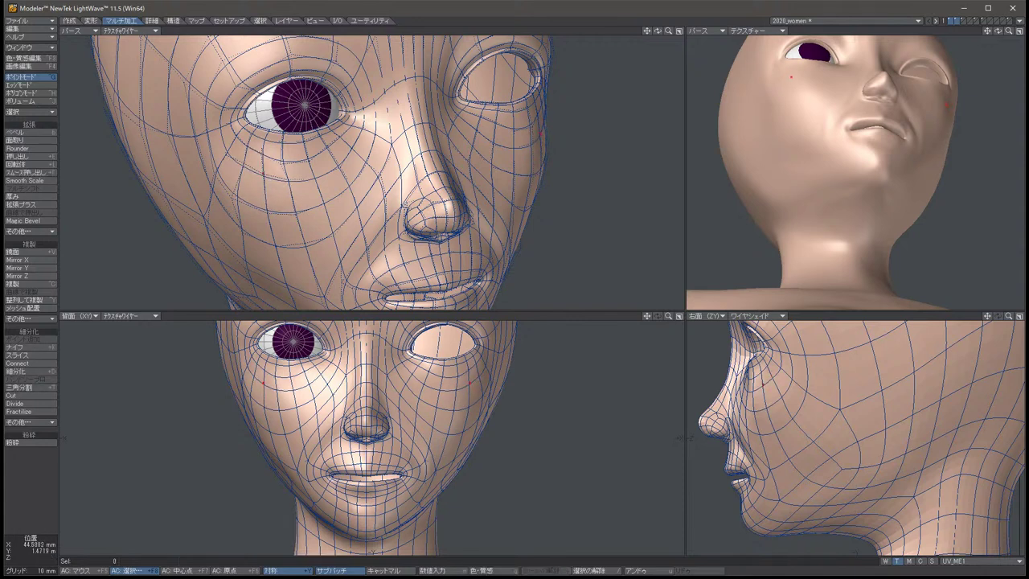
key("u")
key("slash")
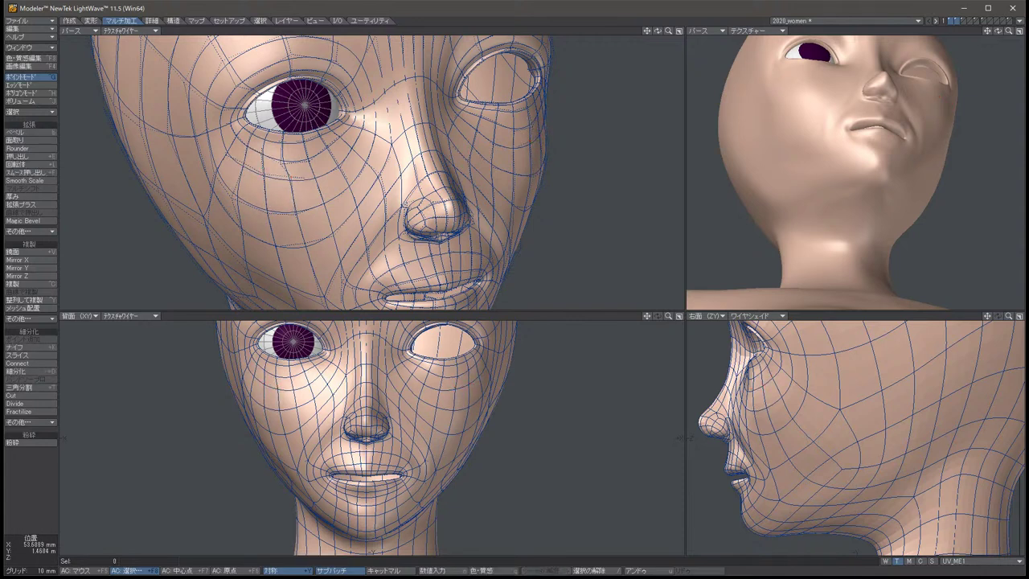
Nudge the paired points further sideways, deselect, and orbit to a near-frontal view.
key("u")
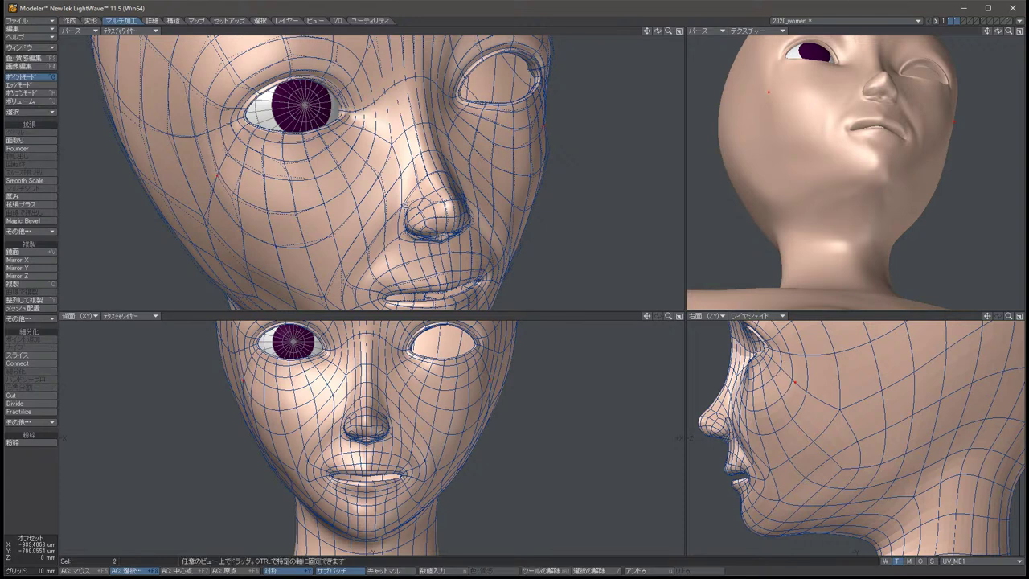
key("shift+u")
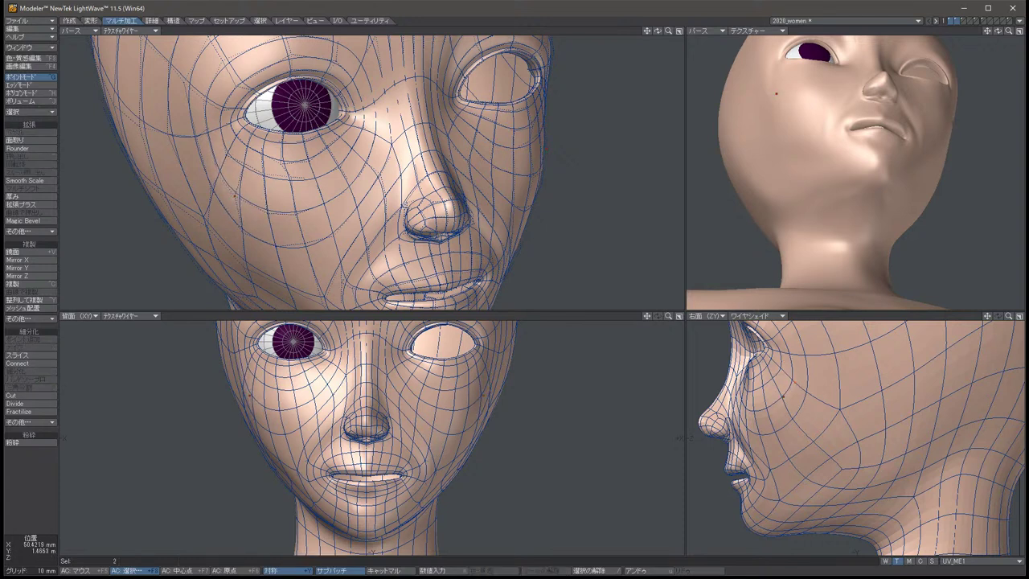
key("u")
key("shift+u")
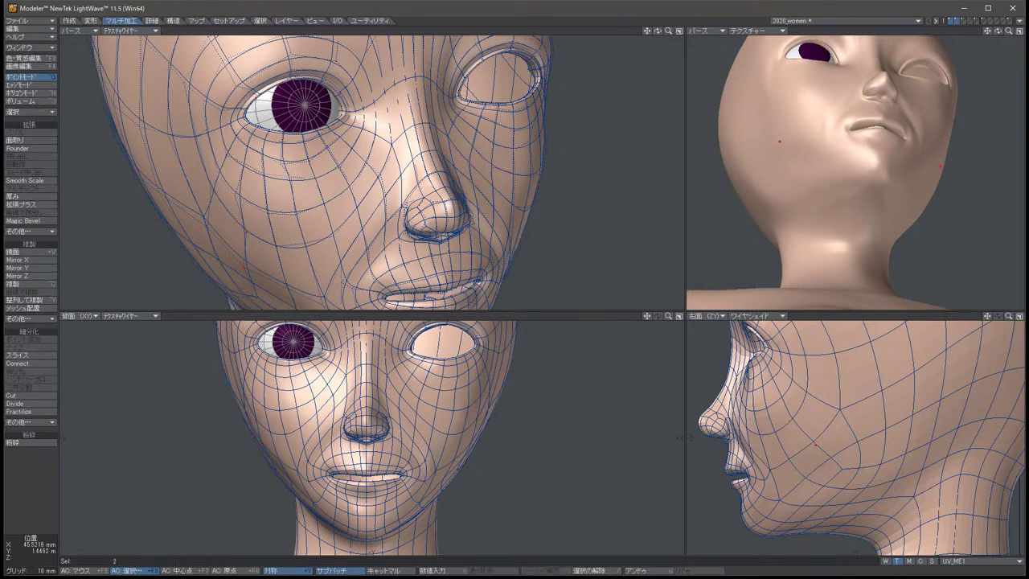
key("shift+u")
key("space")
key("slash")
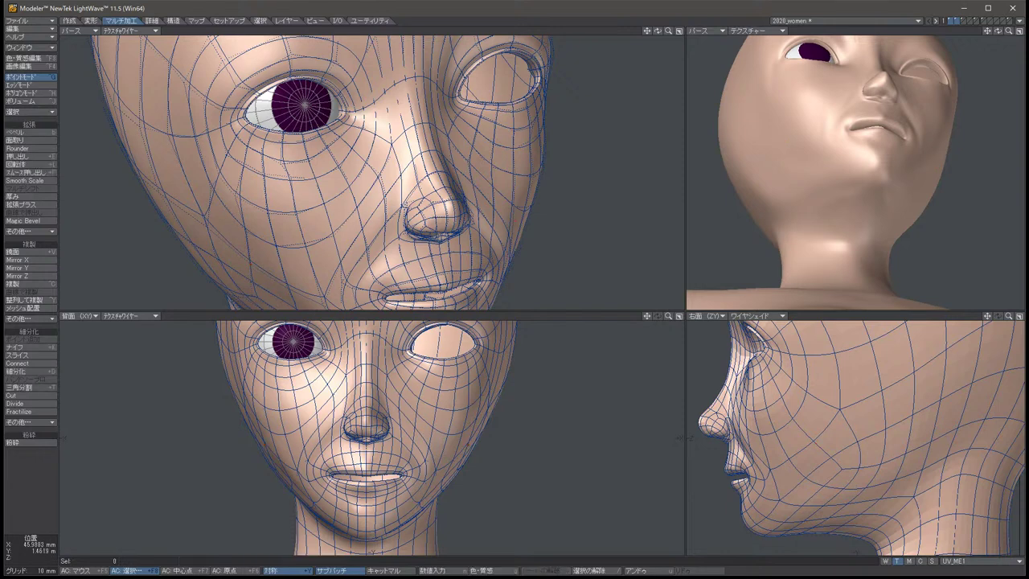
key("Right")
key("Right")
key("Right")
key("Right")
key("Right")
key("Right")
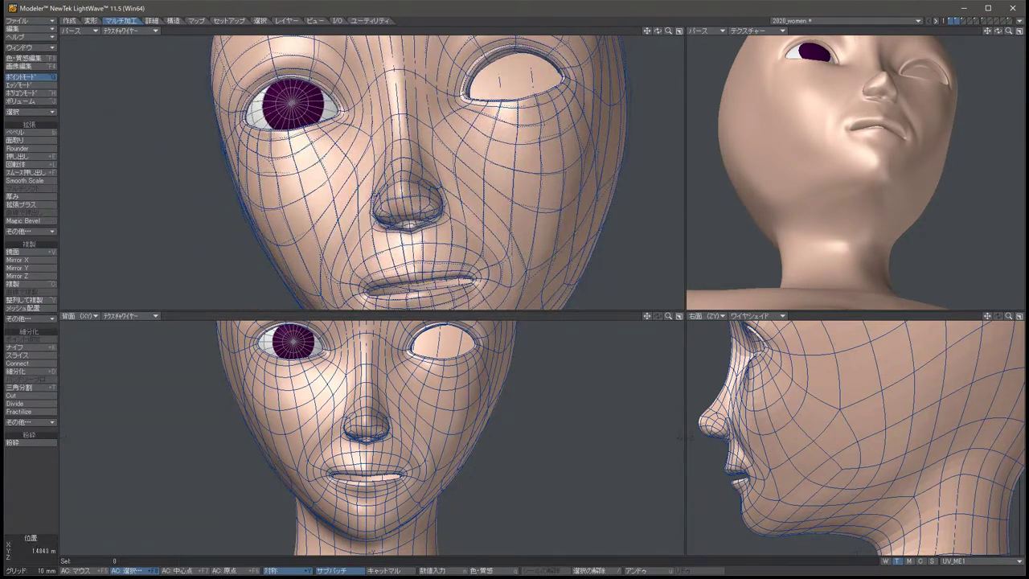
Pull the paired points inward toward the nose (X about 51 mm), then view three-quarter.
key("u")
key("t")
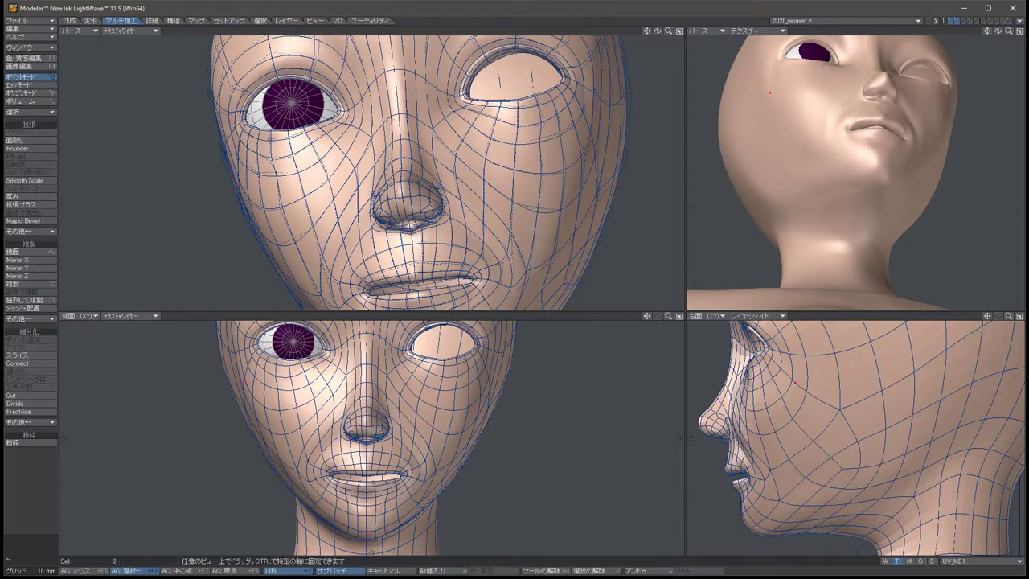
left_click_drag(241, 165, 288, 213)
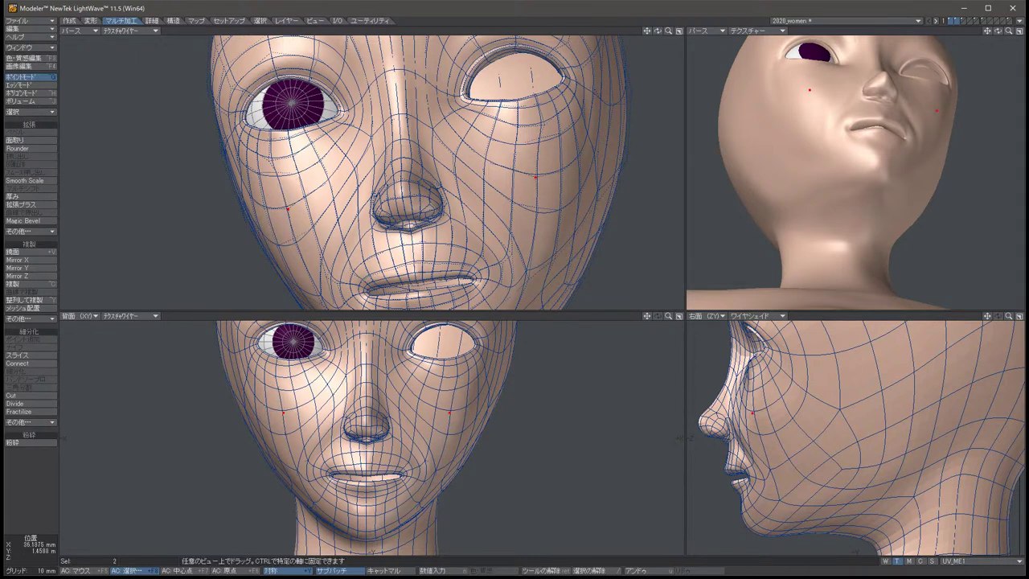
key("slash")
key("Down")
key("Down")
key("Down")
key("Left")
key("Left")
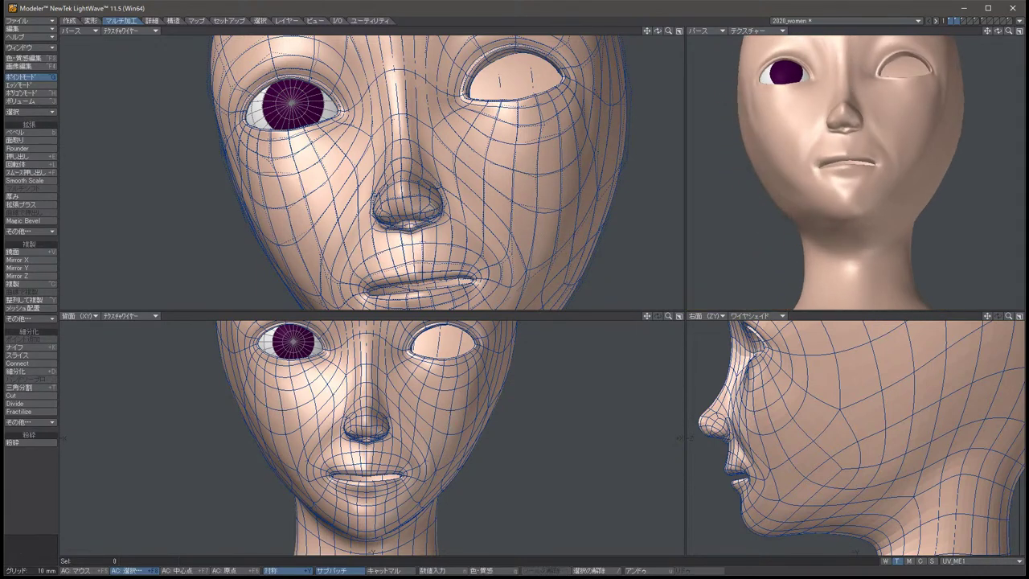
key("Left")
key("Left")
key("Left")
key("Left")
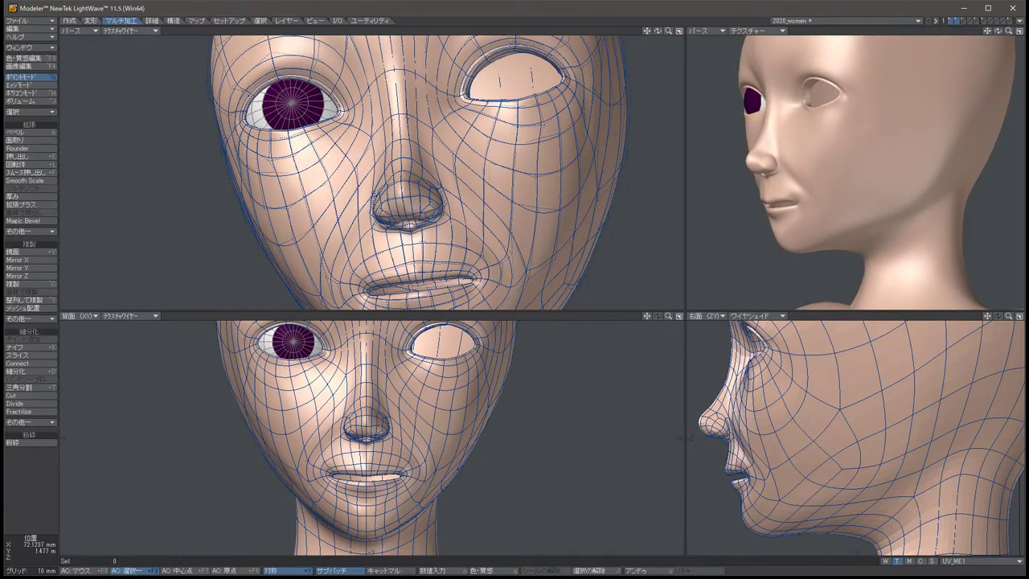
Select the two points near the eye and adjust them with Move.
left_click(762, 126)
left_click(781, 124)
key("t")
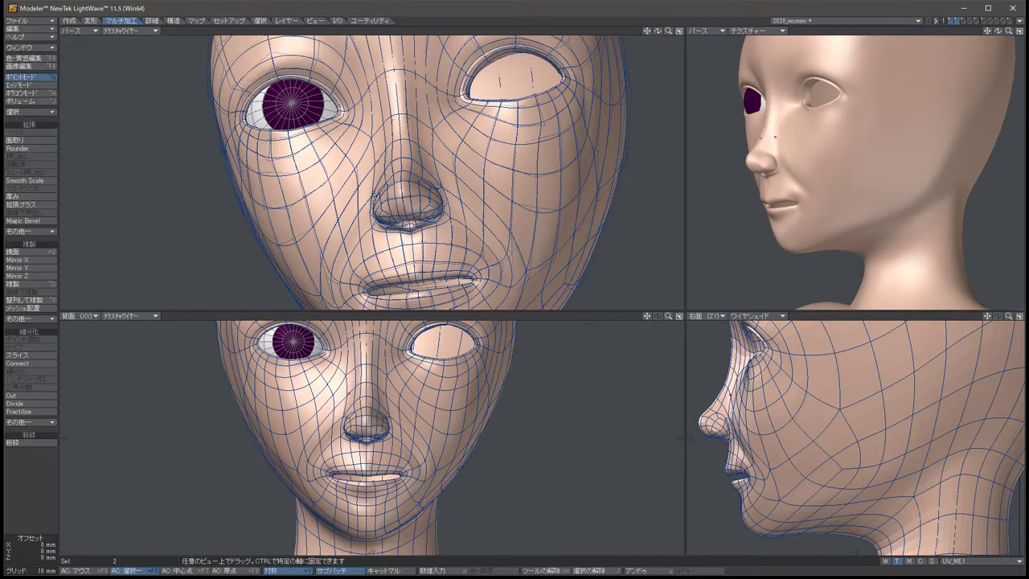
key("space")
key("slash")
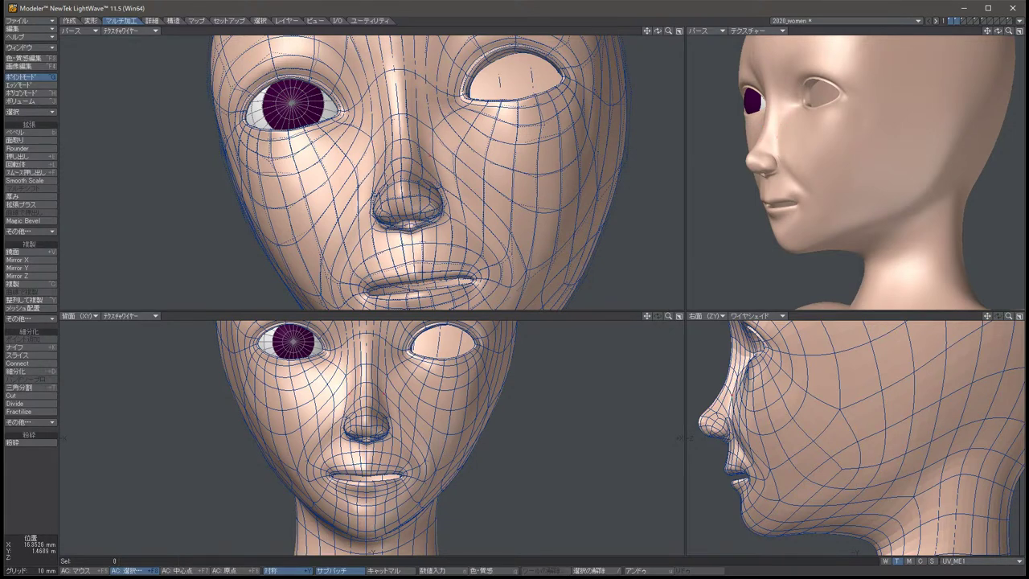
Readjust the two eye points, then check the symmetric points below the eyes.
key("u")
key("t")
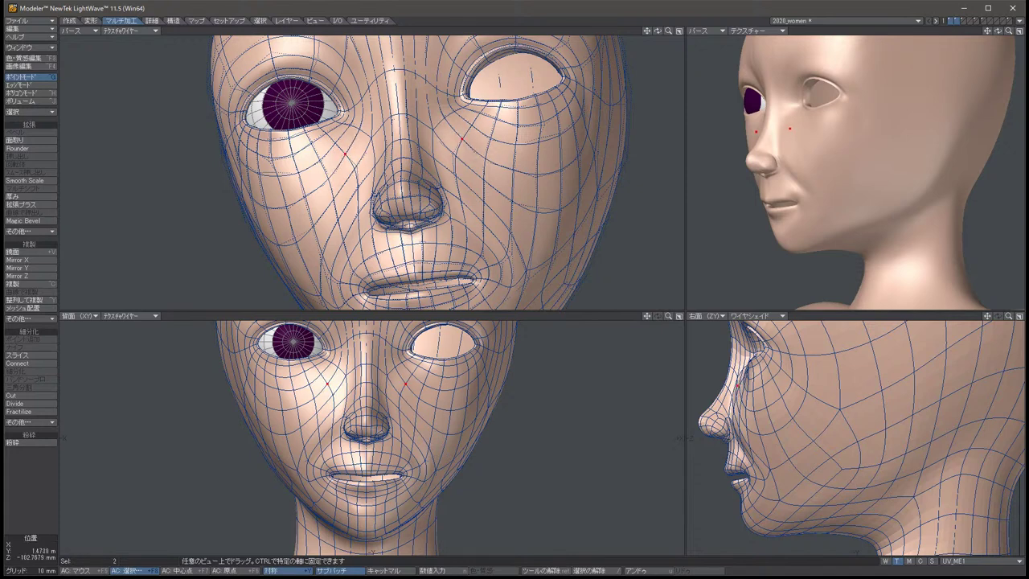
key("space")
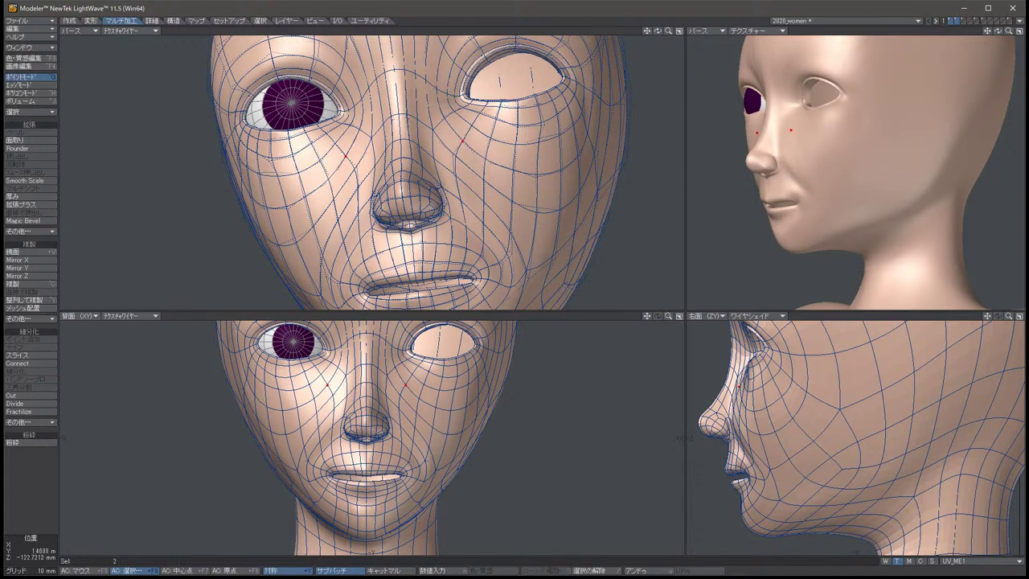
key("slash")
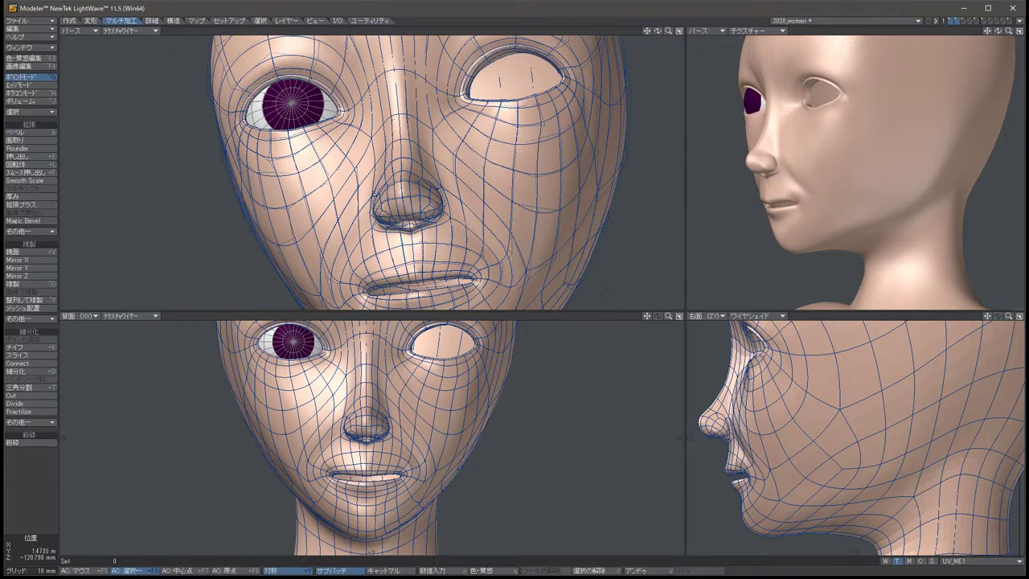
left_click(441, 376)
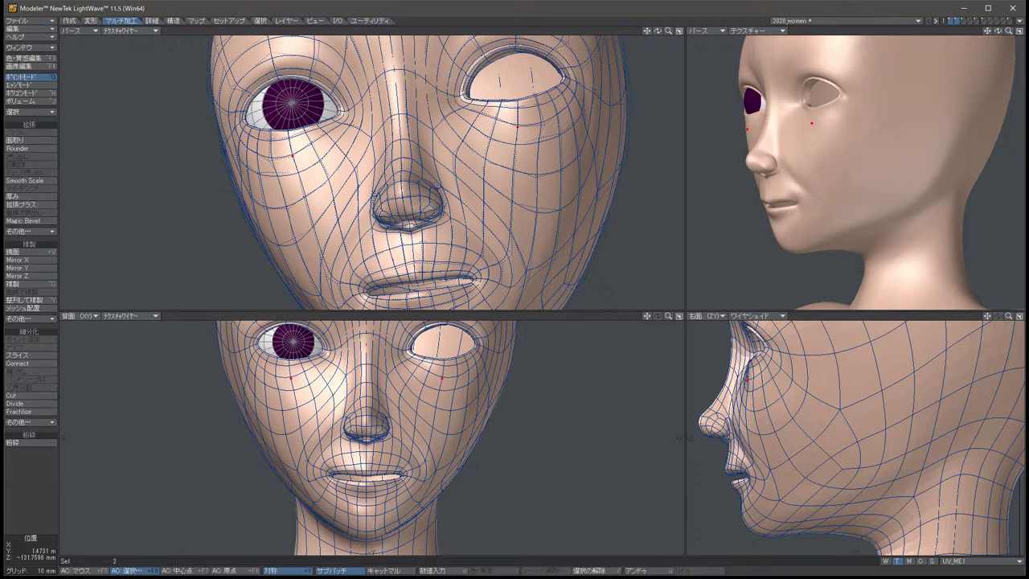
key("slash")
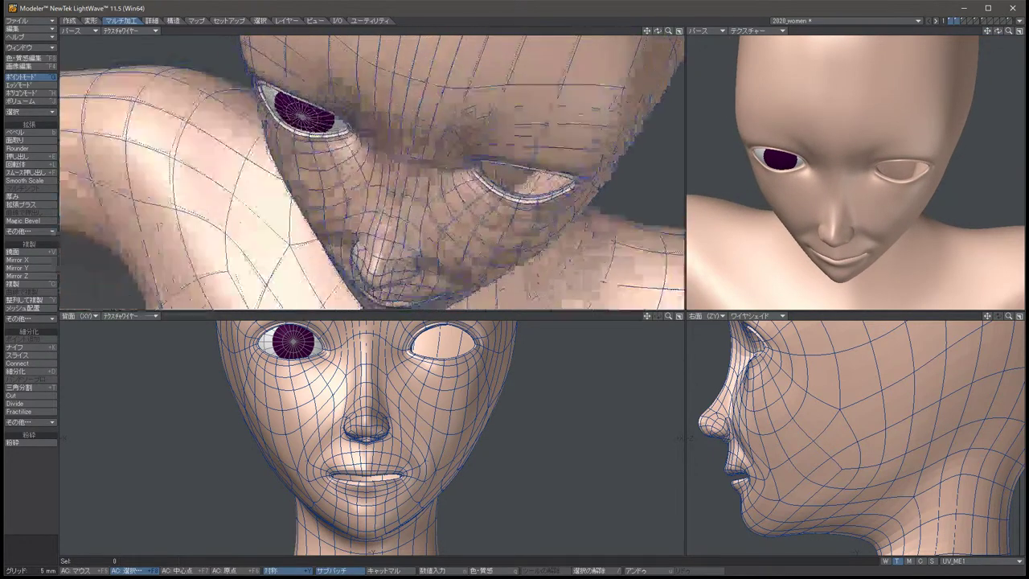
Shift the two symmetric cheek points slightly downward and deselect them.
left_click(297, 161)
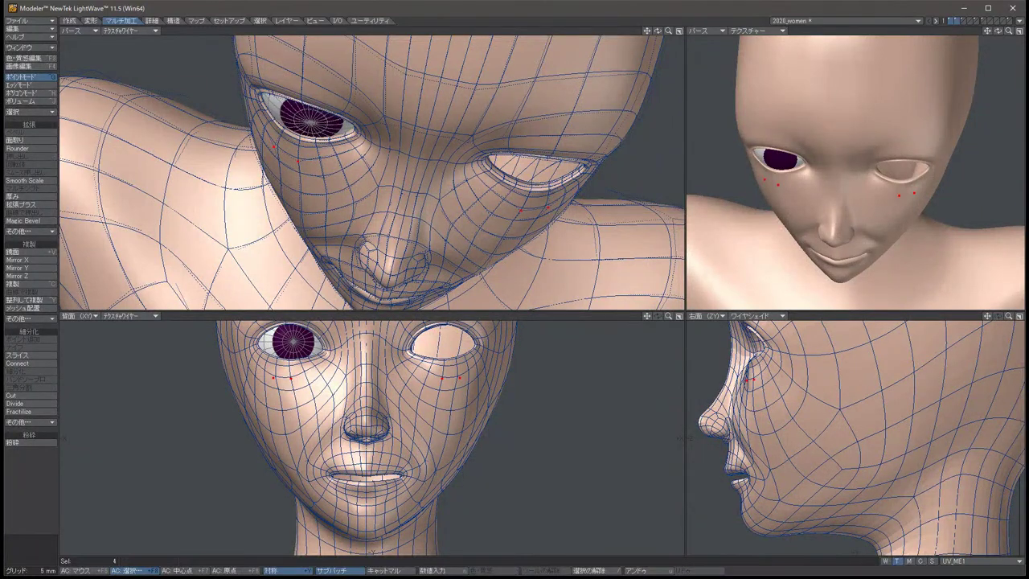
left_click_drag(747, 379, 746, 390)
key("t")
key("space")
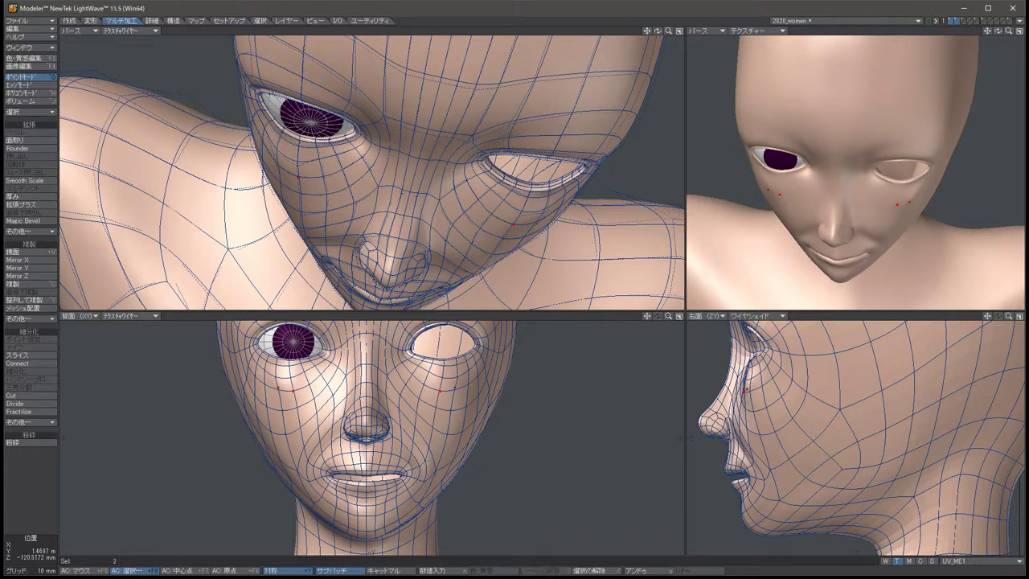
key("slash")
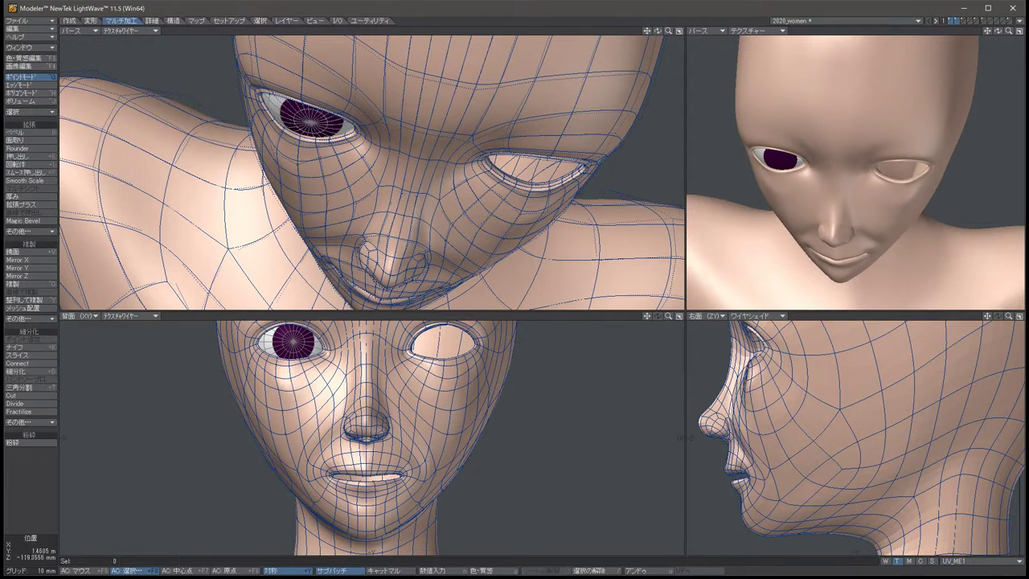
Spread the cheek points apart and slightly down.
left_click(277, 388)
key("t")
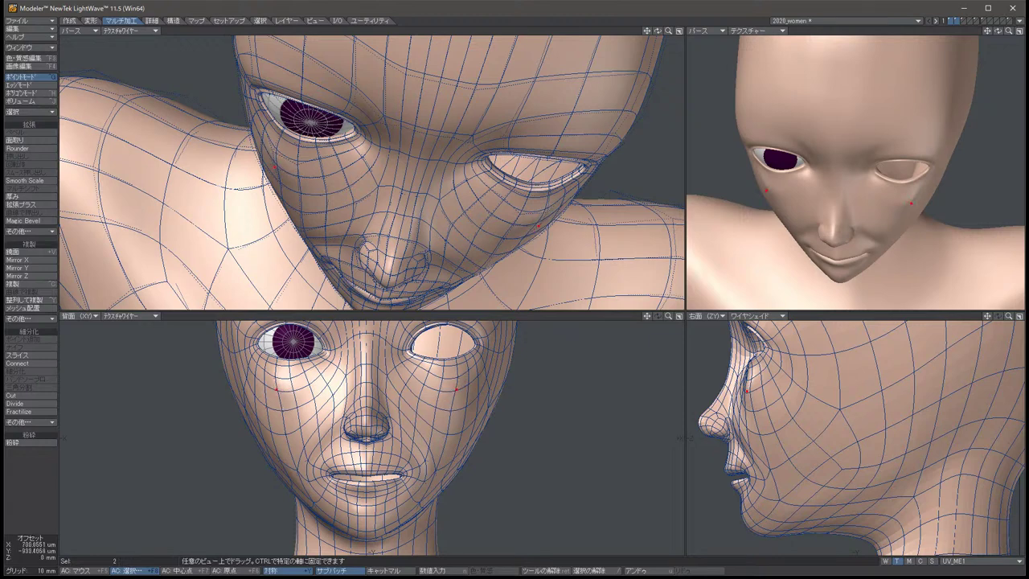
left_click_drag(362, 418, 374, 425)
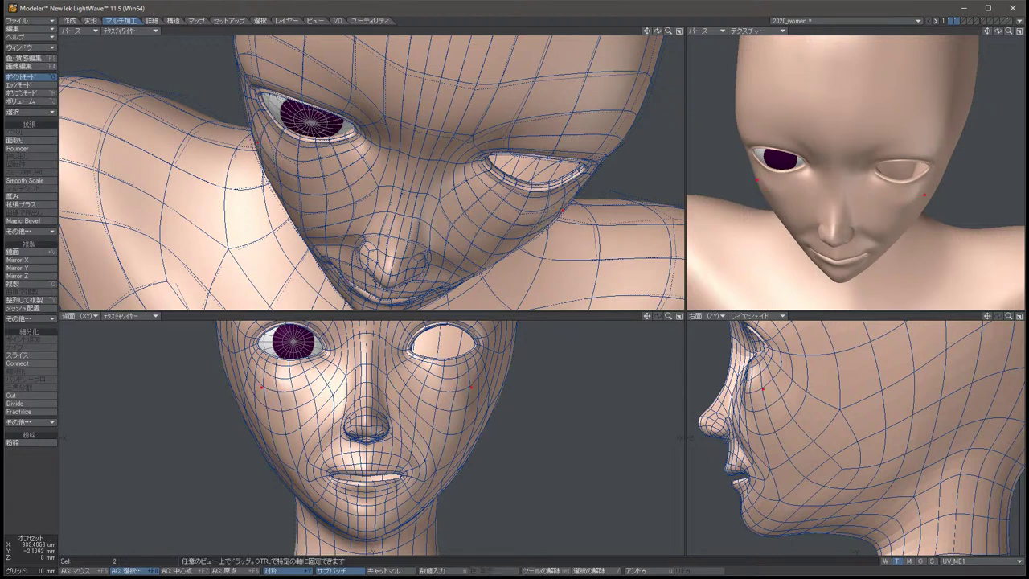
key("space")
key("/")
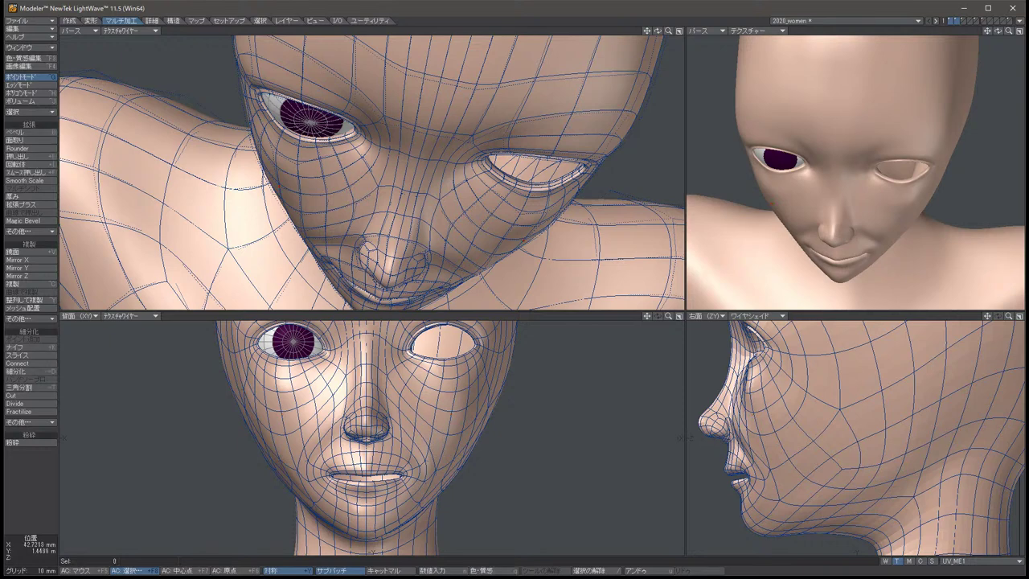
Push the cheek points back in depth and lift them slightly, then pan to the neck.
left_click(284, 432)
left_click(447, 432)
key("t")
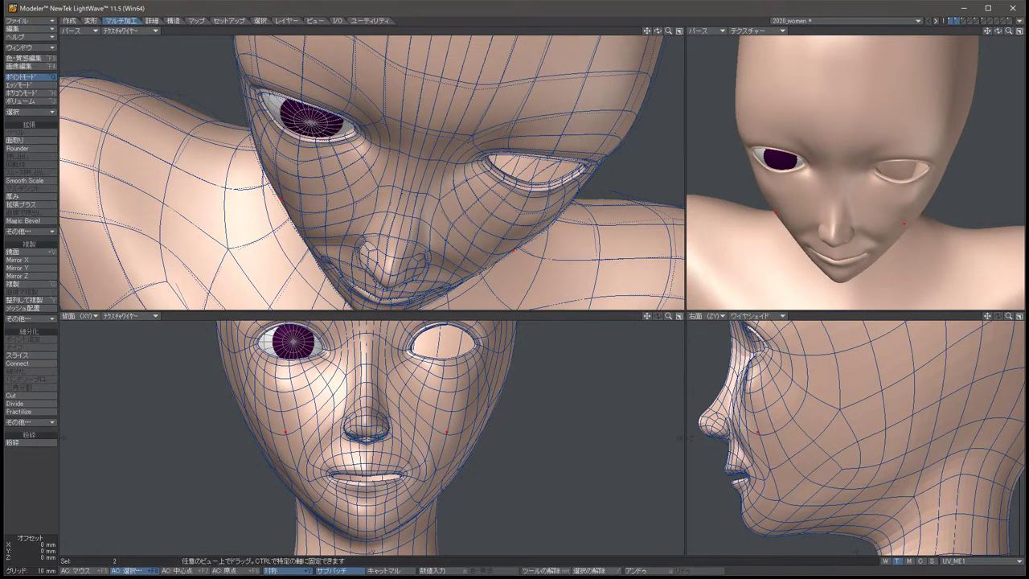
left_click_drag(681, 438, 677, 438)
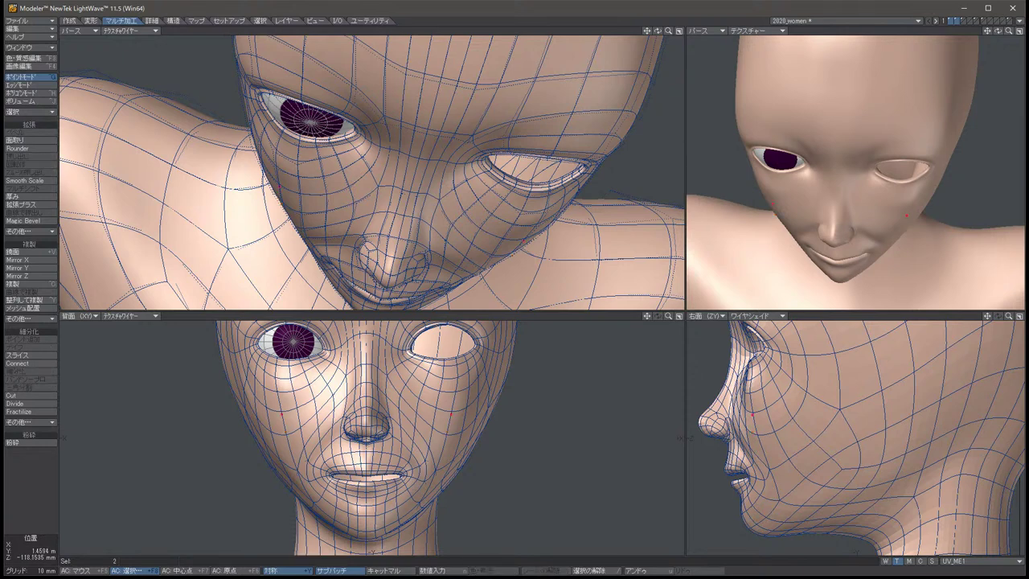
left_click_drag(752, 432, 749, 413)
key("/")
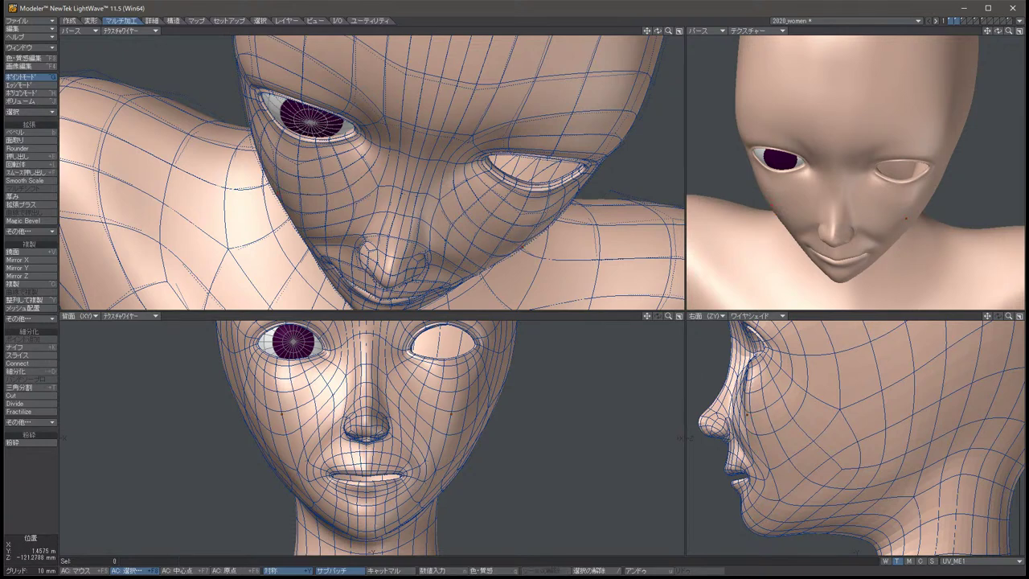
key("Up")
key("Up")
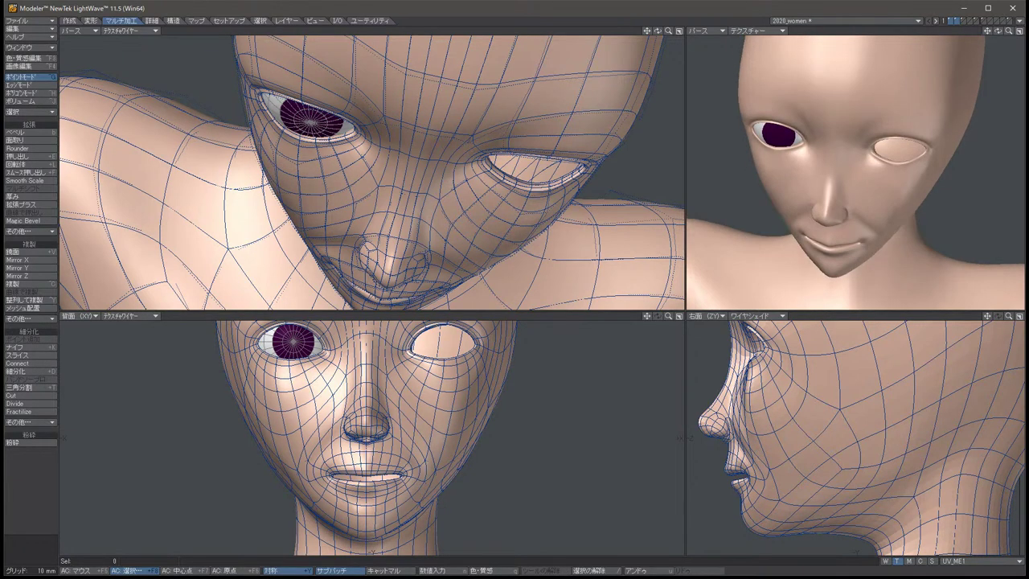
key("Down")
key("Down")
Restore the two under-chin points with Ctrl+Z and try the Move tool on them.
key("ctrl+z")
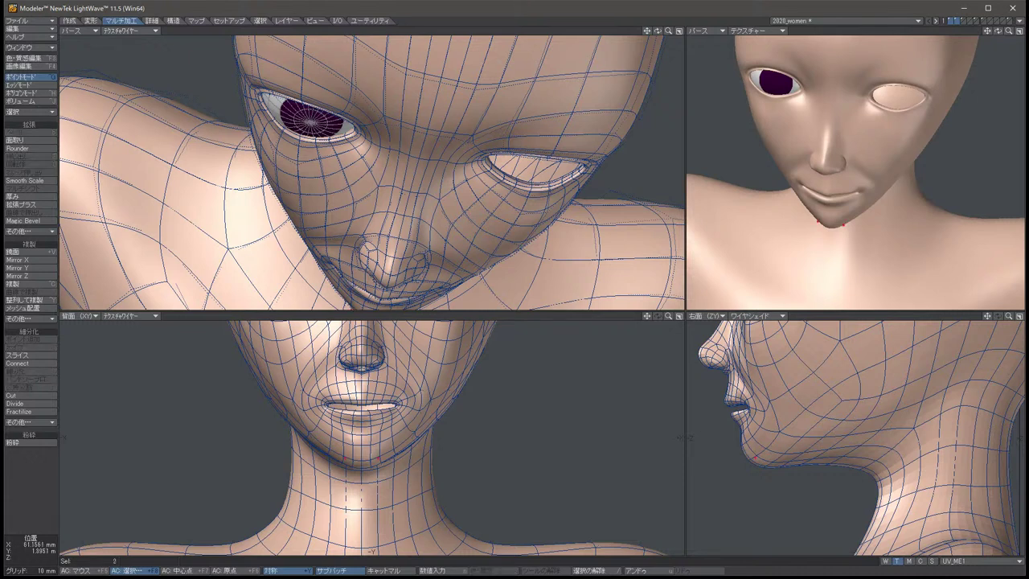
key("t")
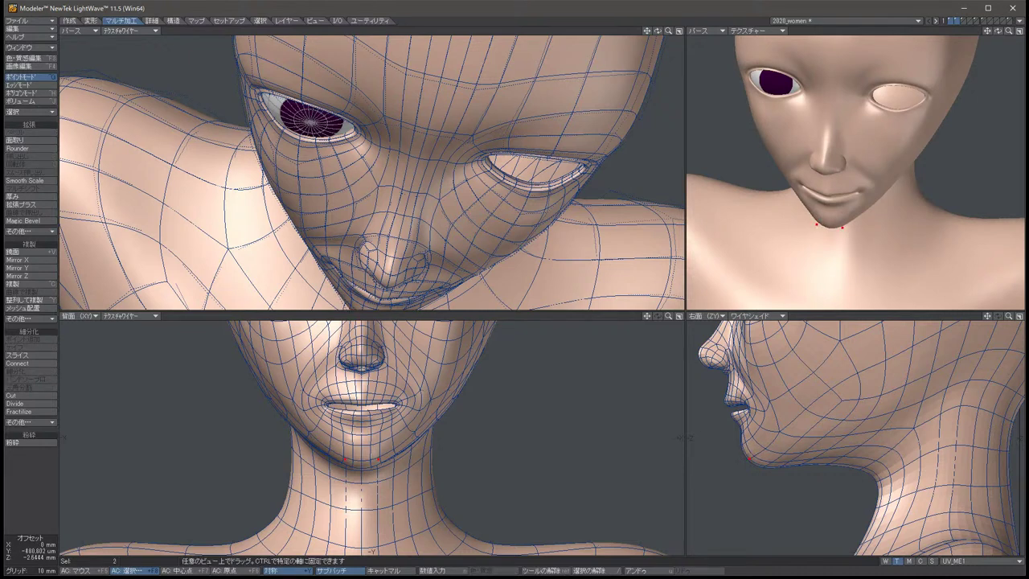
key("space")
key("slash")
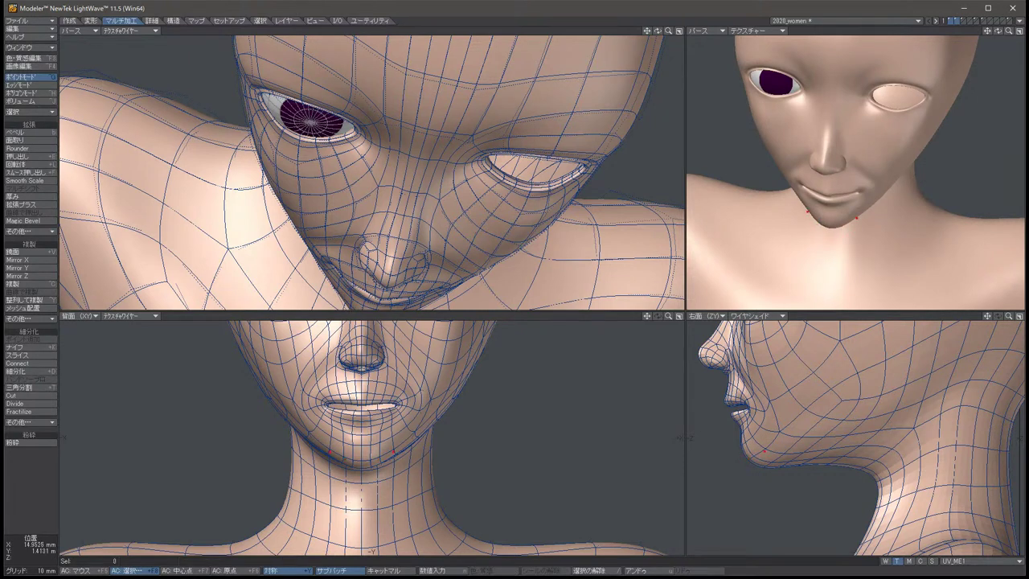
key("ctrl+z")
key("t")
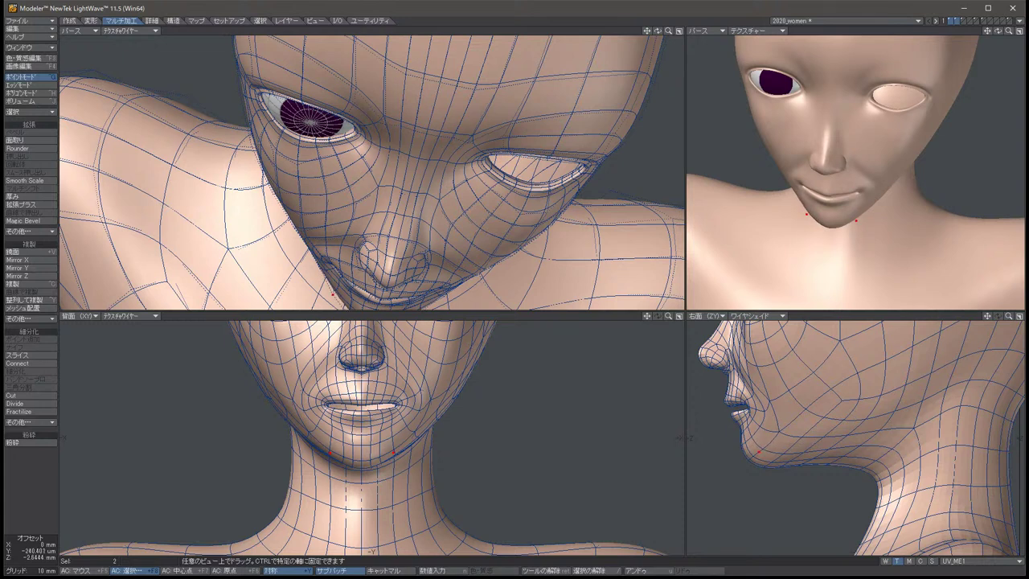
key("space")
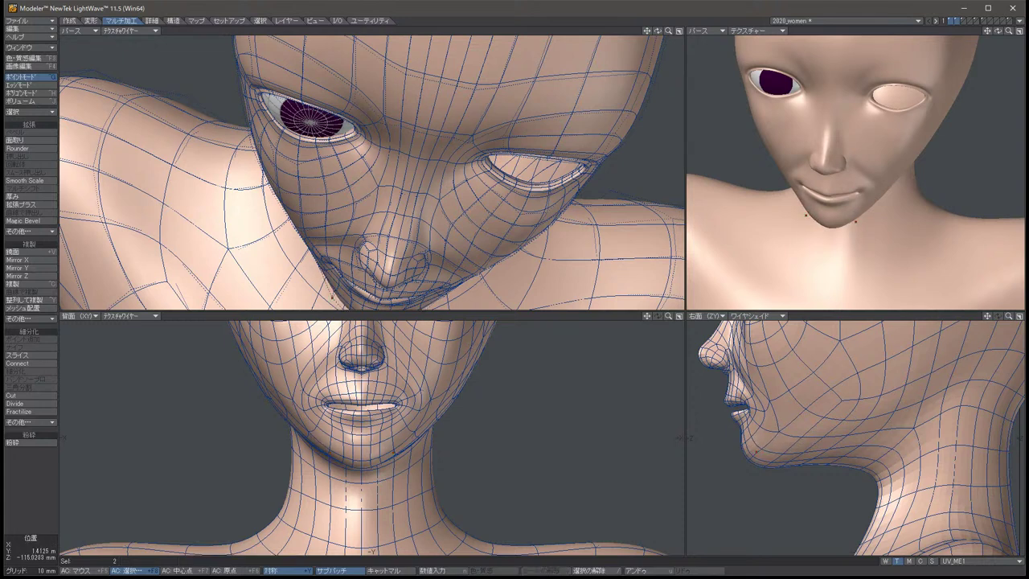
key("slash")
Push the two jaw points further down and back, then orbit to look down on the head.
key("ctrl+z")
key("t")
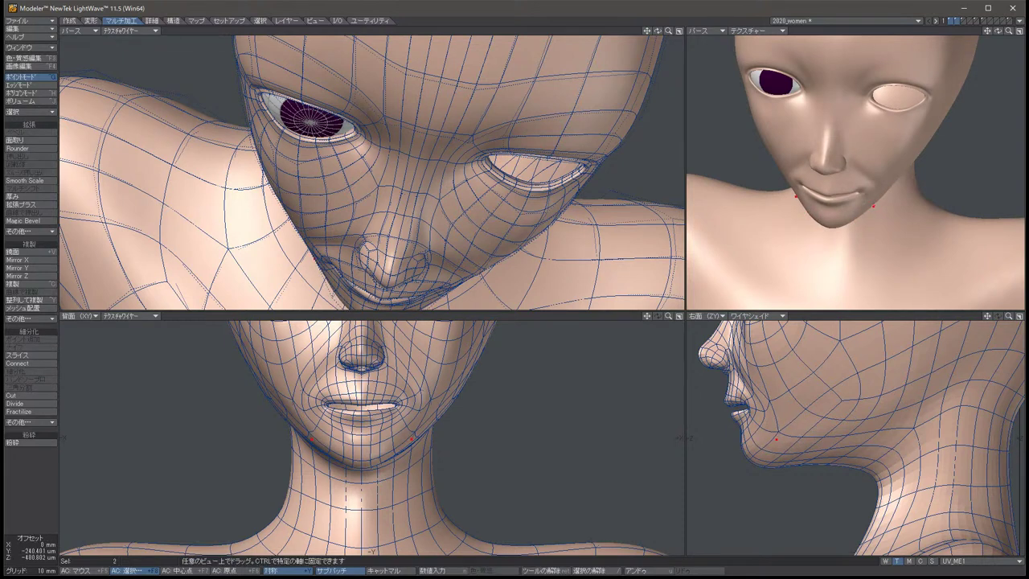
left_click_drag(309, 250, 296, 230)
key("space")
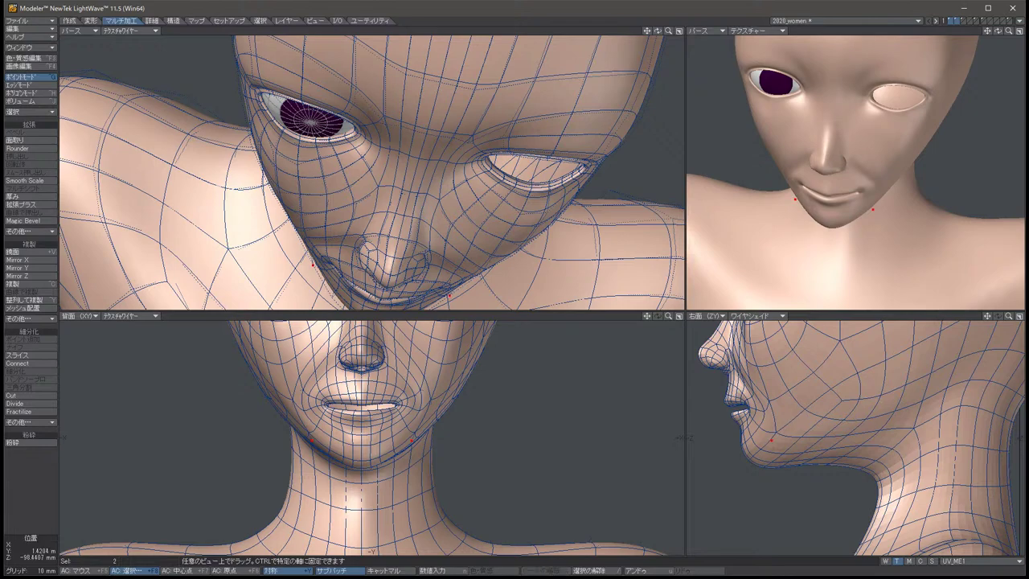
key("slash")
key("ctrl+z")
key("t")
key("space")
left_click_drag(369, 200, 651, 223, "alt")
Select a symmetric pair of cheek points and start repositioning them with Move.
key("space")
key("slash")
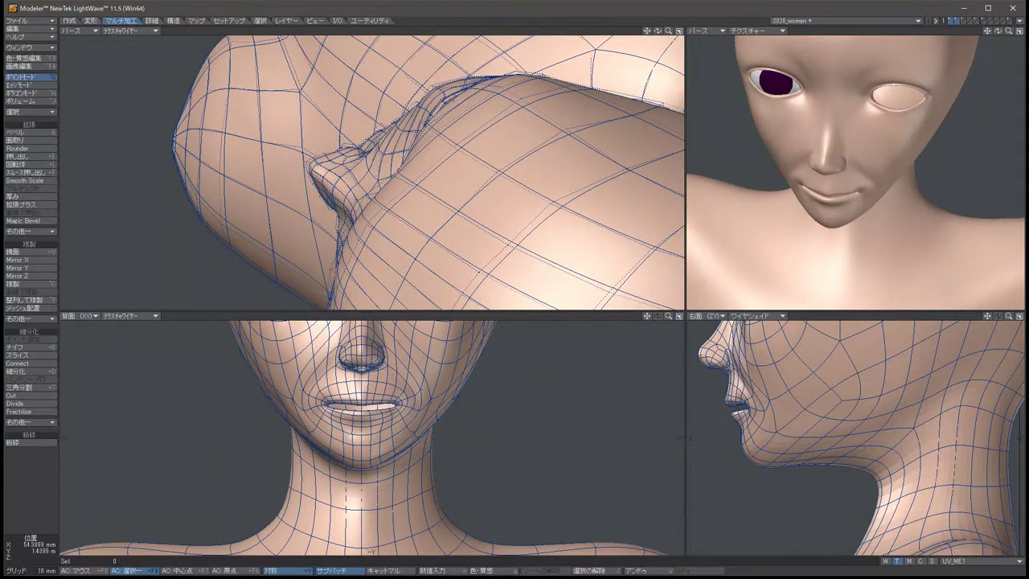
key("Up")
key("Up")
key("Up")
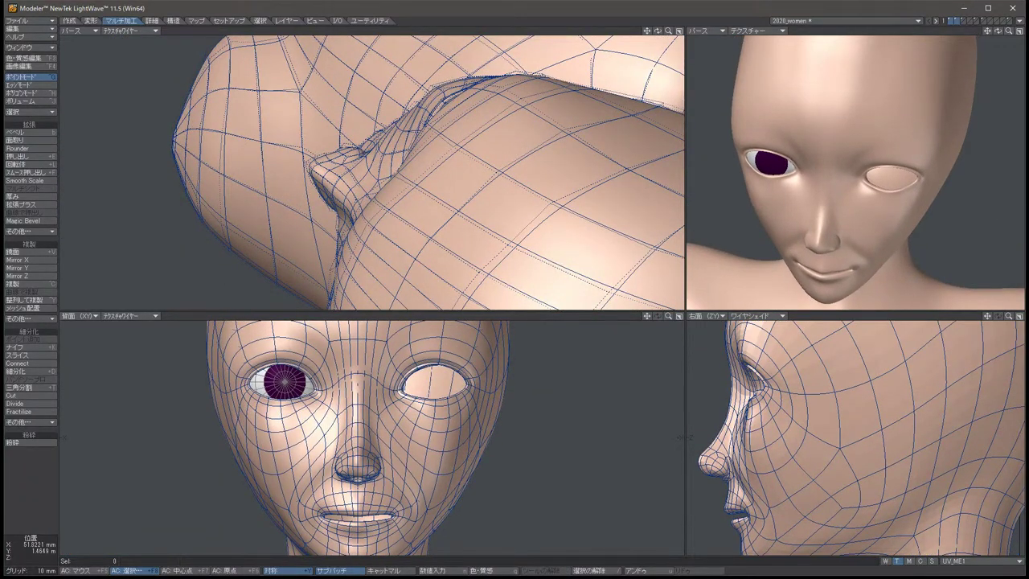
left_click(480, 80)
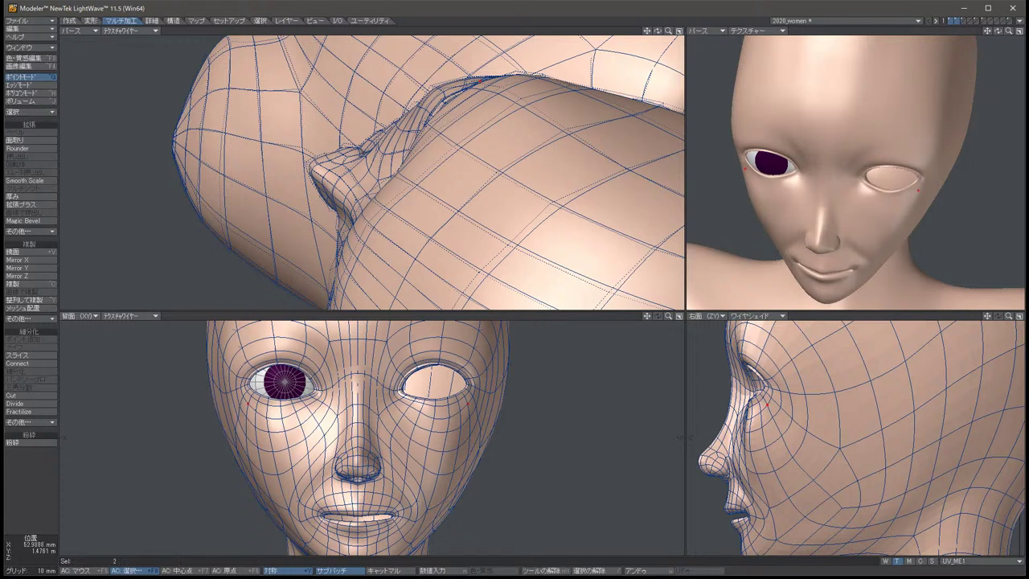
key("t")
key("space")
key("t")
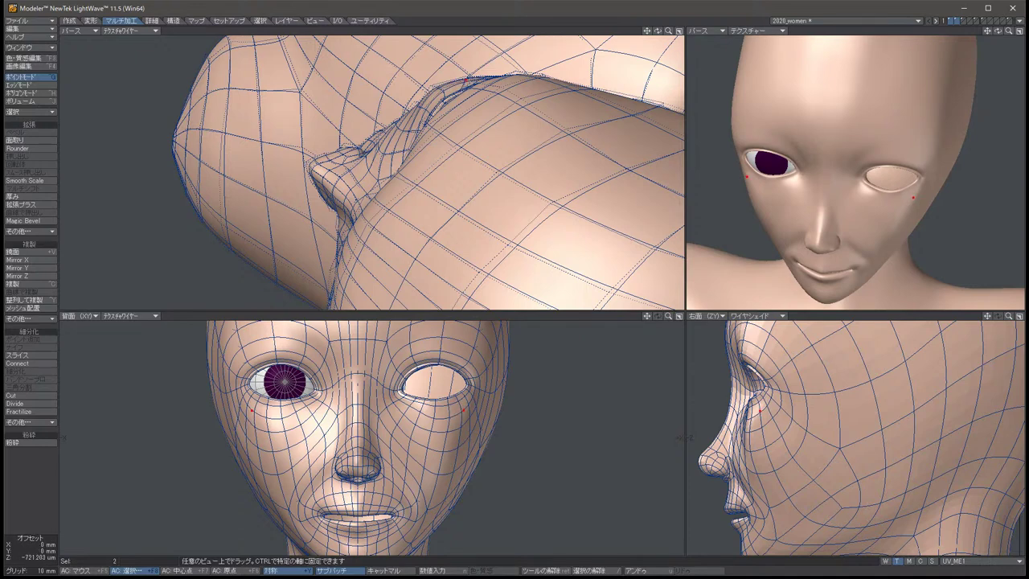
key("space")
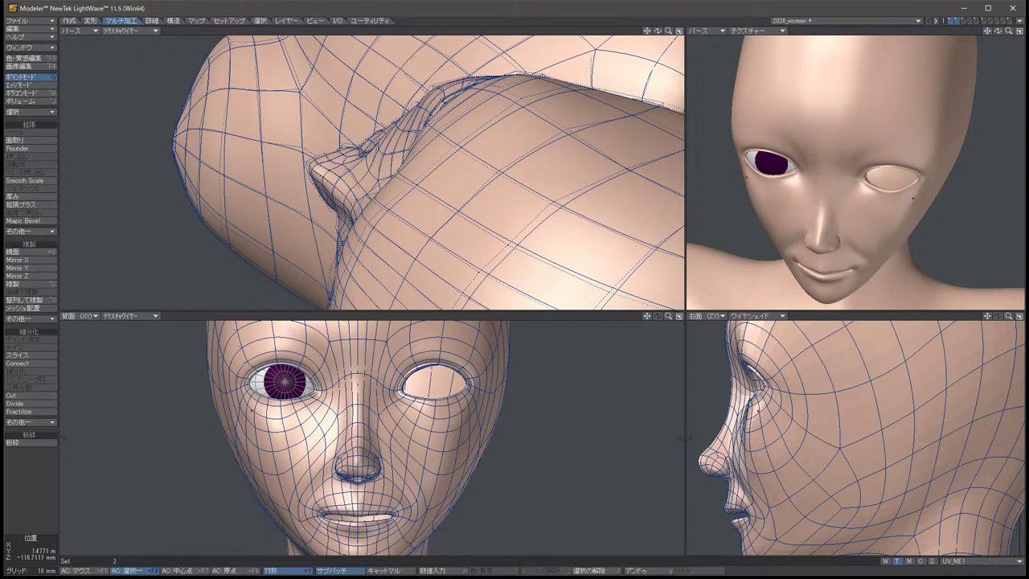
key("slash")
Shift the cheek point pair slightly back and down in the side view.
key("Left")
key("Left")
key("Left")
key("Left")
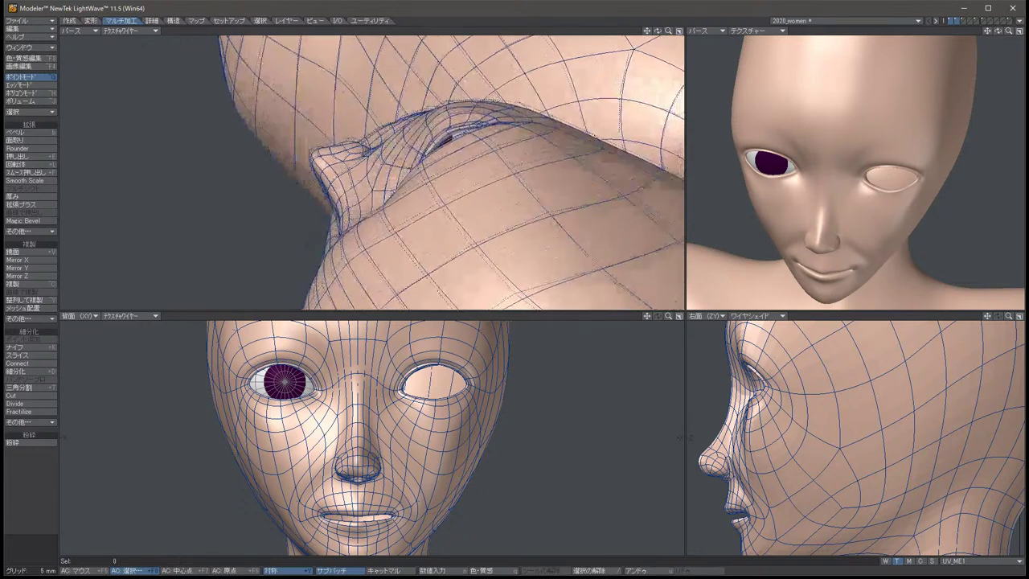
key("u")
key("t")
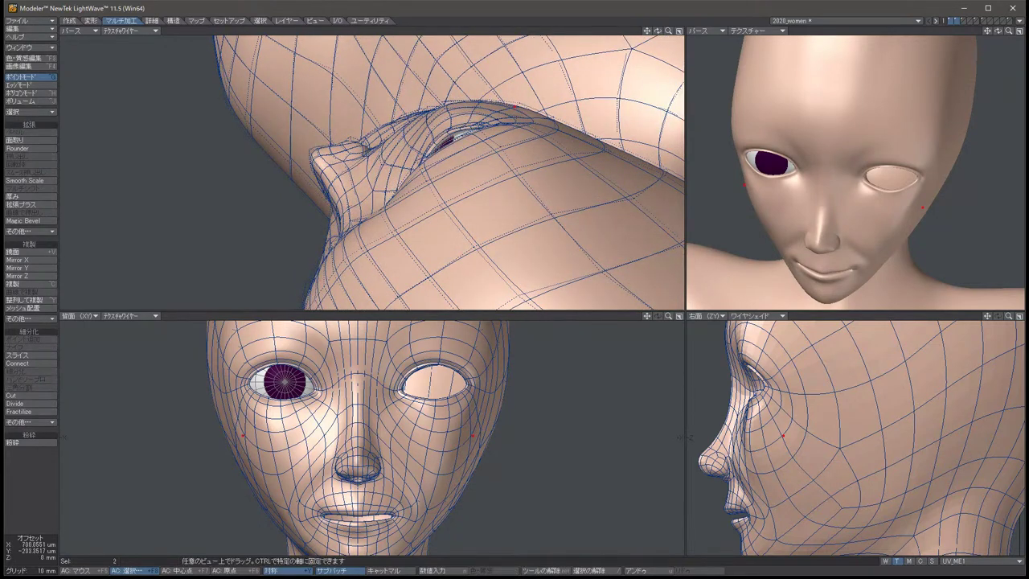
left_click_drag(783, 438, 778, 438)
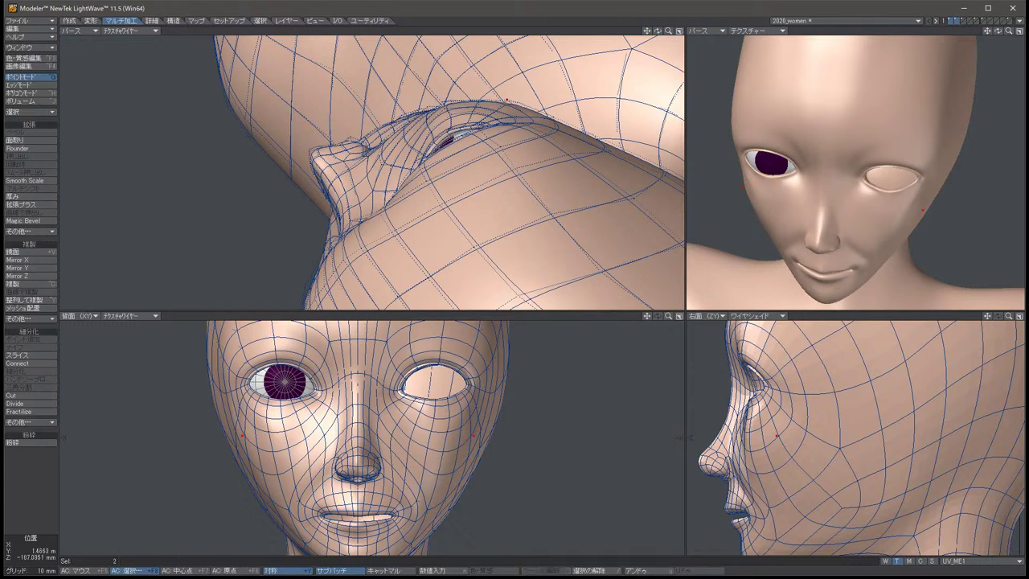
left_click_drag(772, 417, 772, 419)
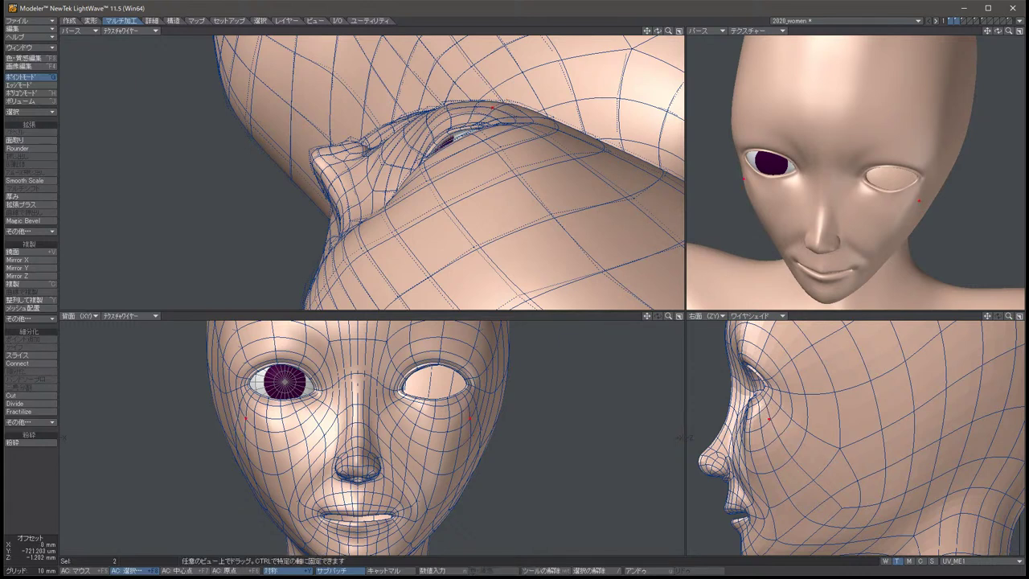
key("space")
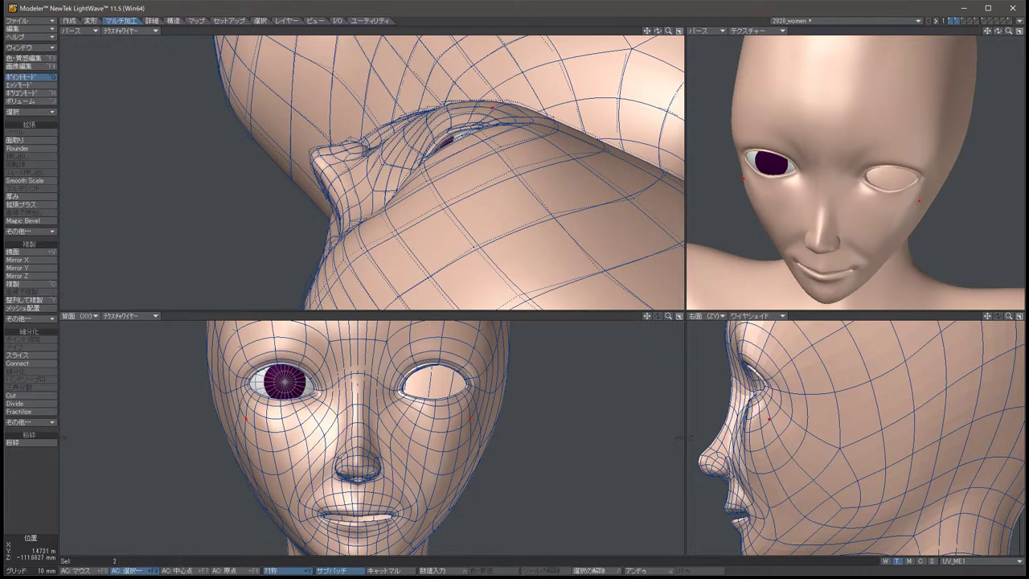
key("slash")
Move the cheek pair slightly down and spread the two points outward.
left_click_drag(673, 83, 658, 232, "alt")
key("u")
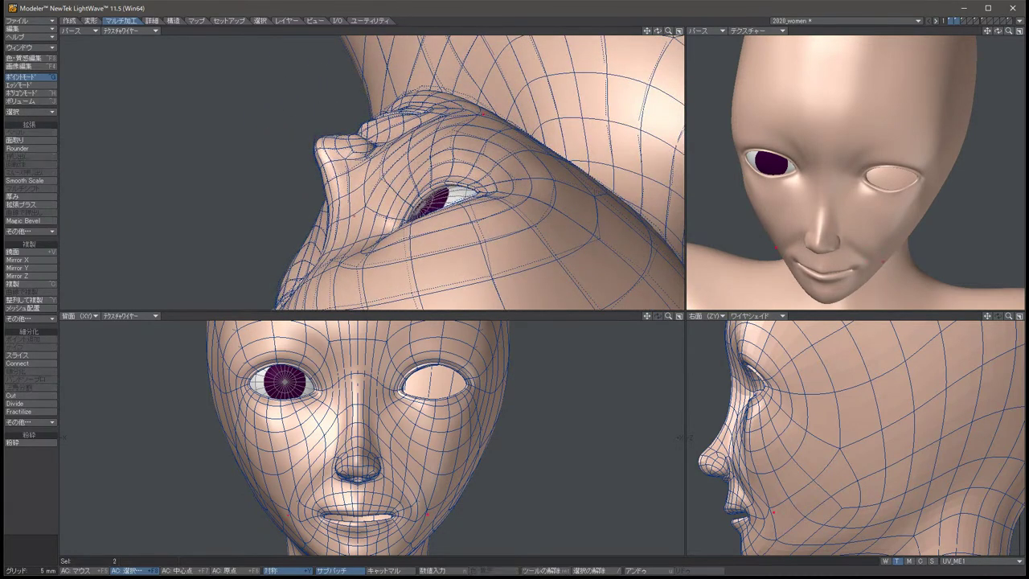
key("t")
left_click_drag(765, 502, 769, 510)
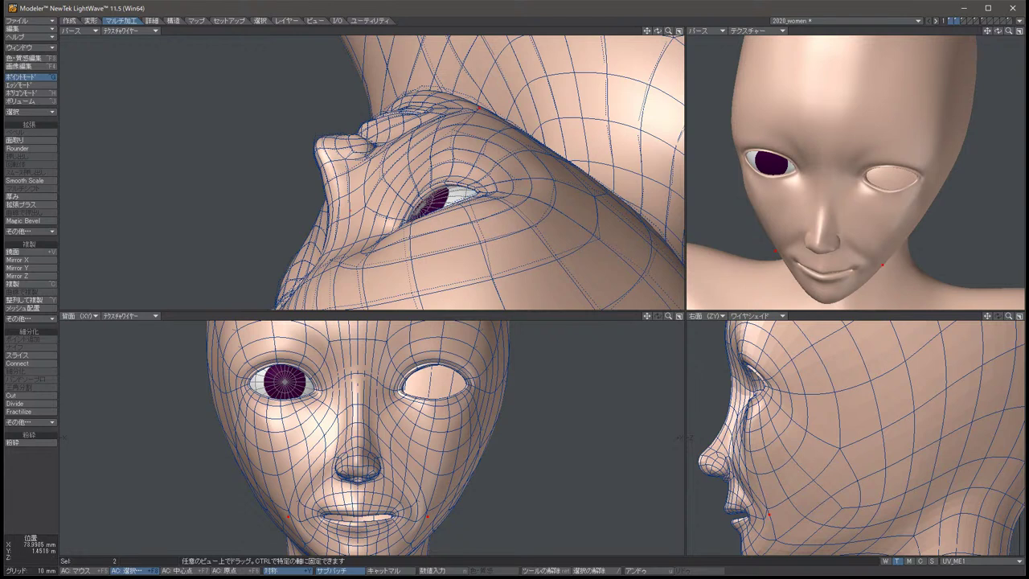
left_click_drag(427, 515, 433, 517)
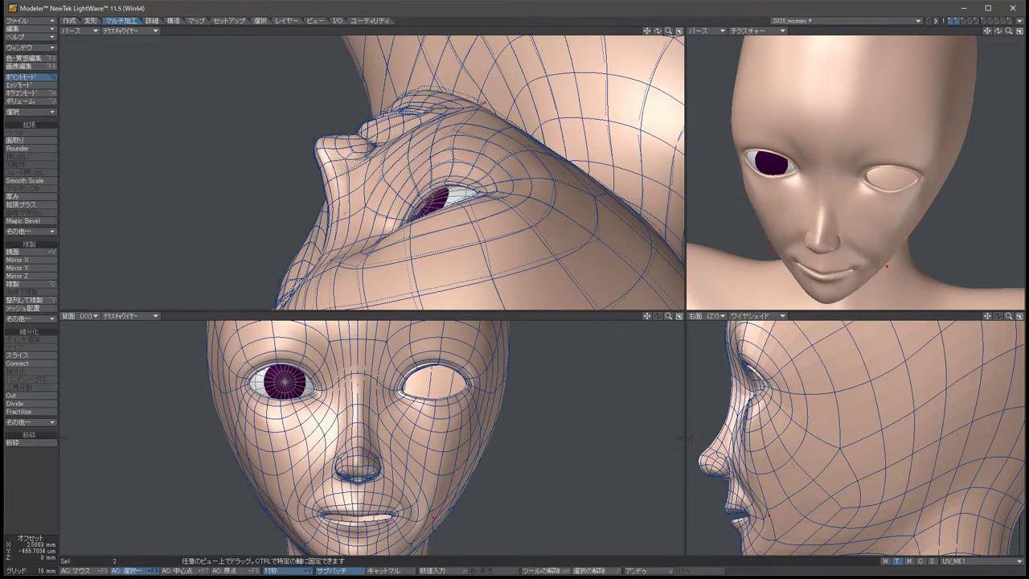
key("space")
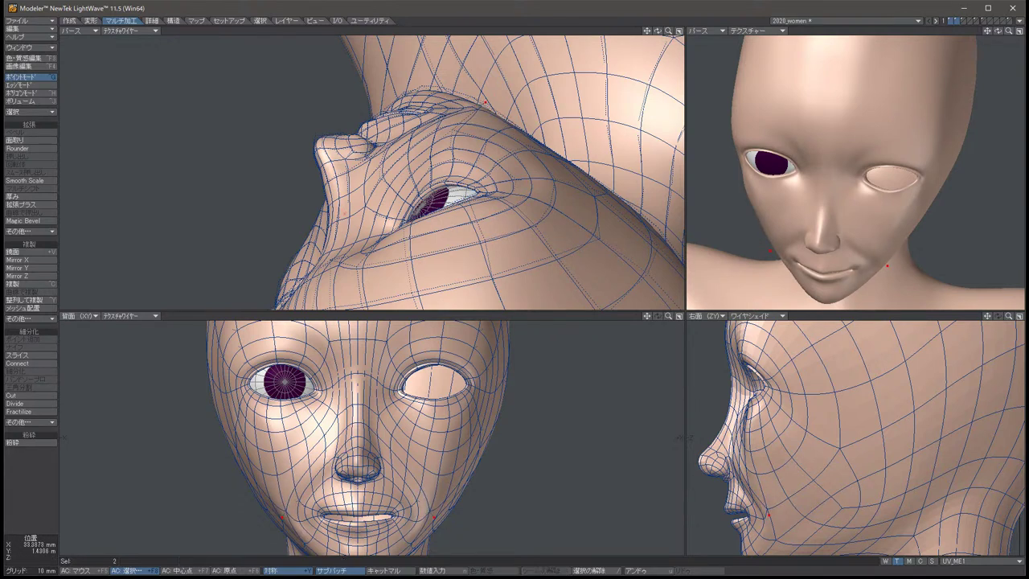
key("slash")
left_click_drag(852, 169, 888, 158, "alt")
left_click_drag(369, 172, 418, 164, "alt")
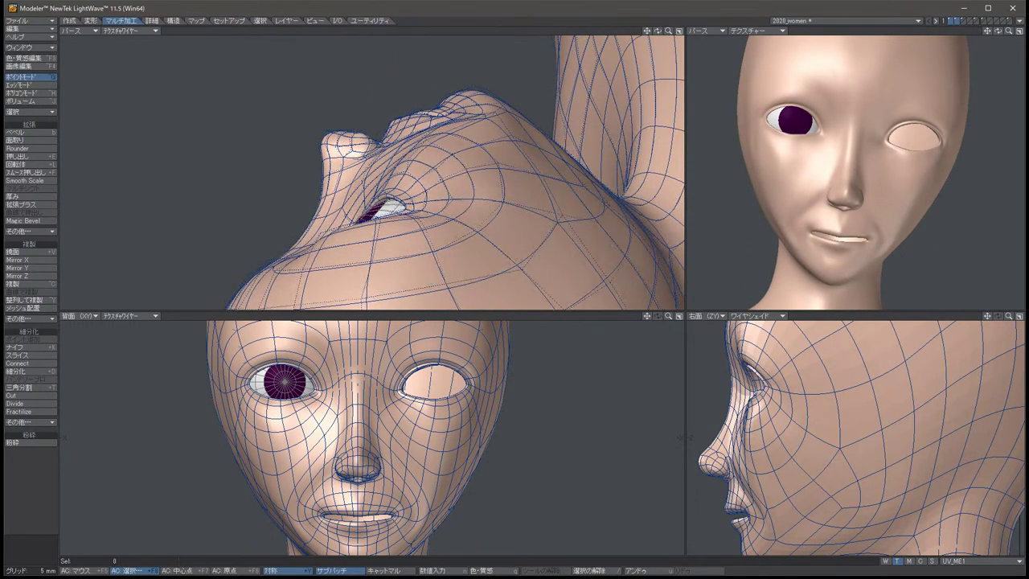
Push the symmetric jaw point pair outward and down, then deselect it.
left_click(441, 239)
key("t")
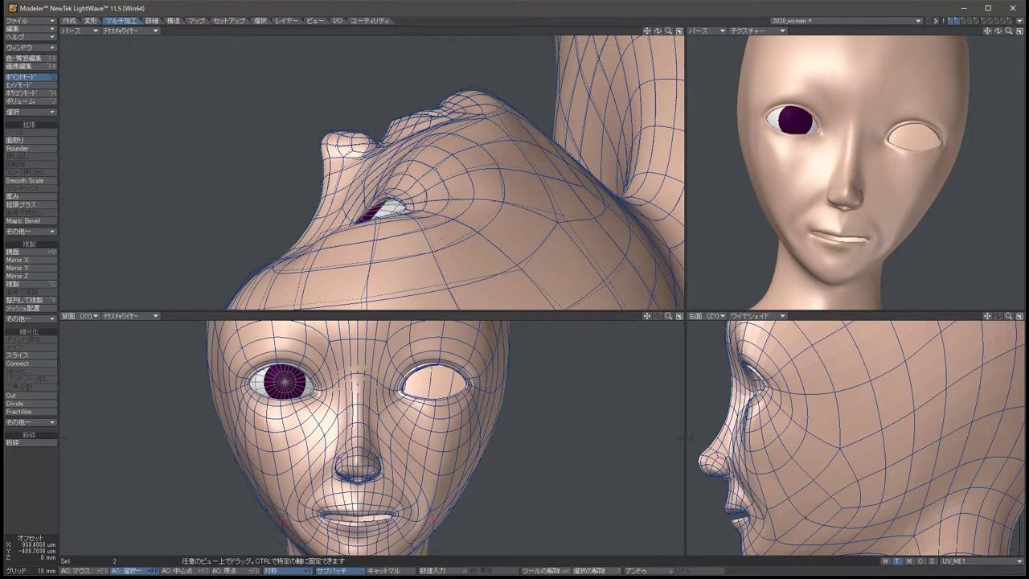
left_click_drag(519, 157, 537, 138)
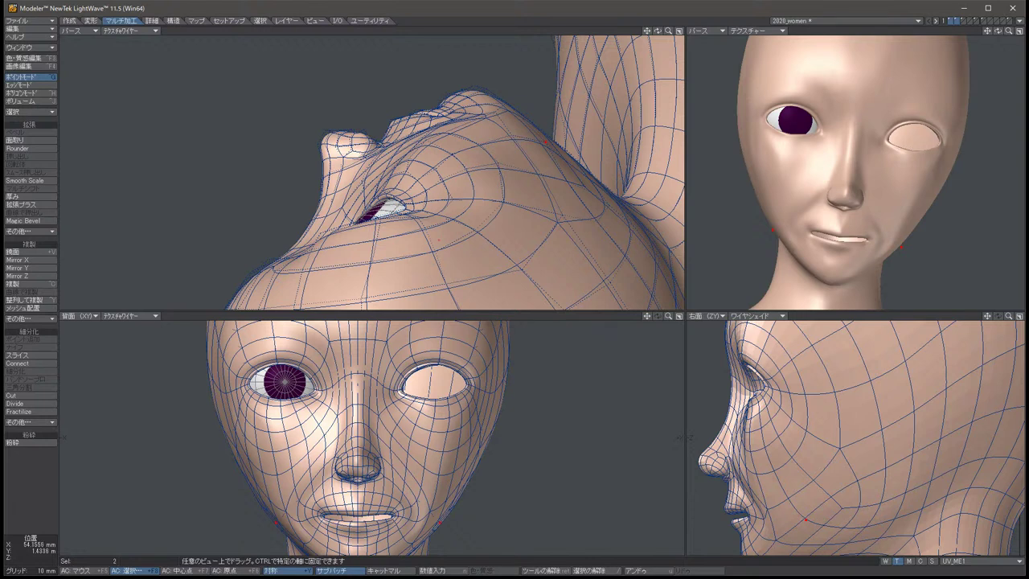
left_click_drag(852, 434, 849, 437)
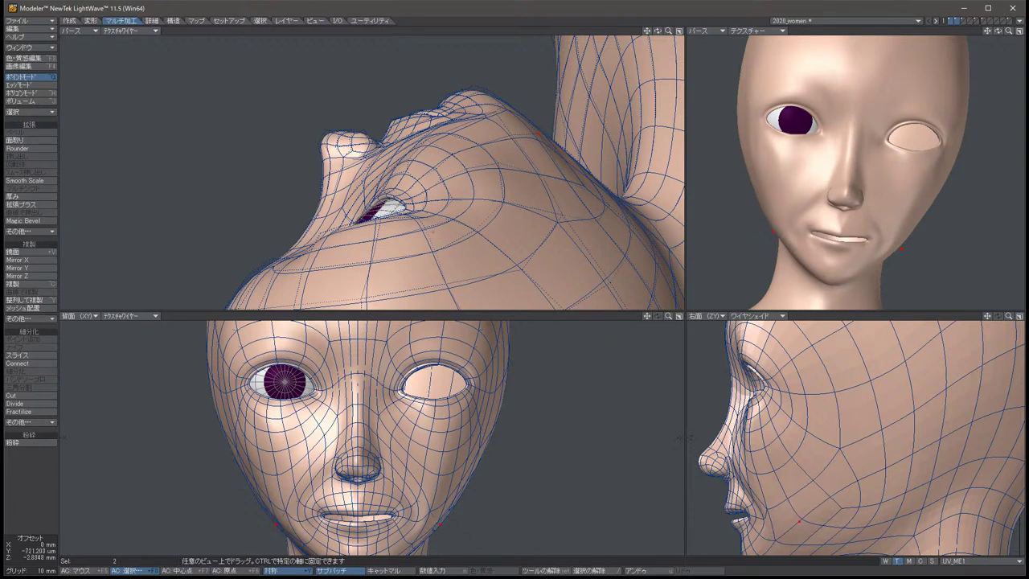
key("space")
key("slash")
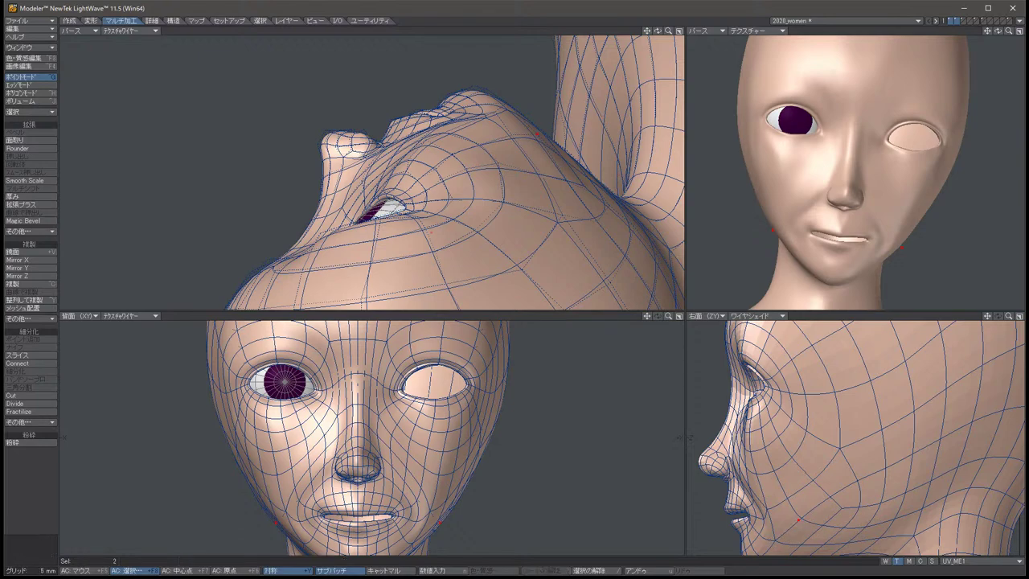
left_click_drag(370, 173, 450, 164, "alt")
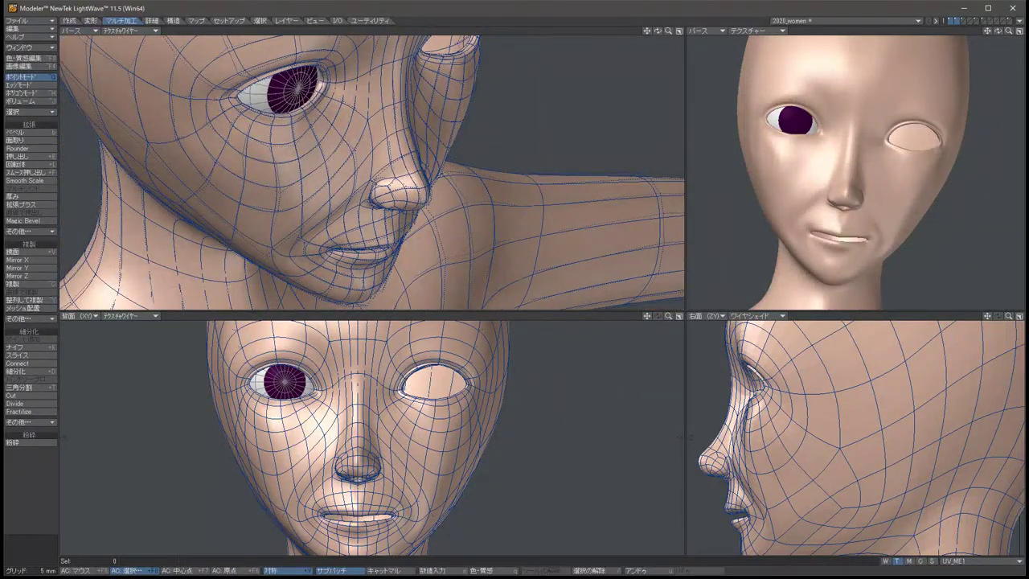
Nudge a symmetric cheek point pair slightly, then reframe the view onto the face.
left_click(235, 206)
key("t")
left_click_drag(235, 205, 208, 184)
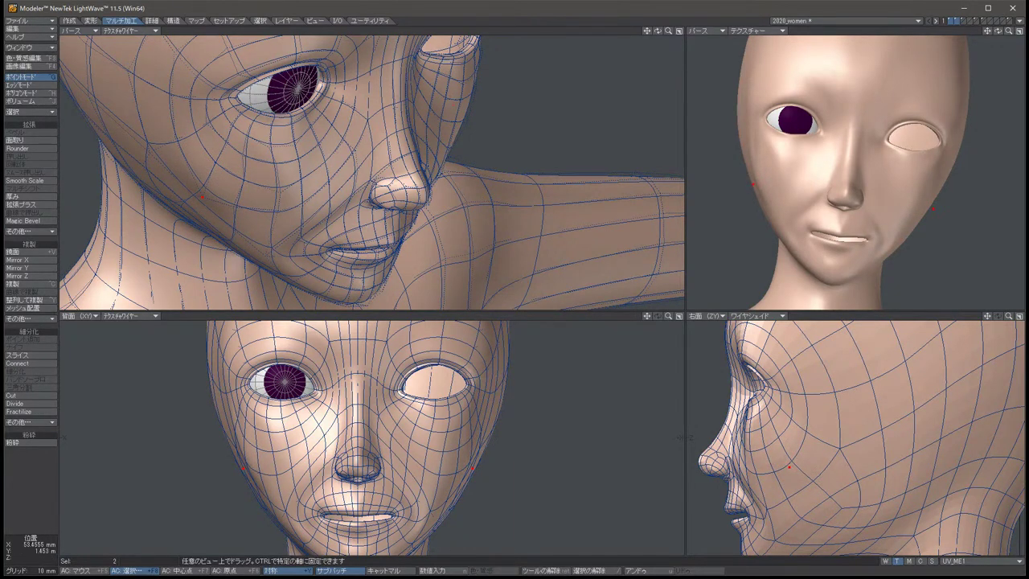
key("space")
key("slash")
left_click_drag(370, 173, 430, 159, "alt")
left_click(237, 165)
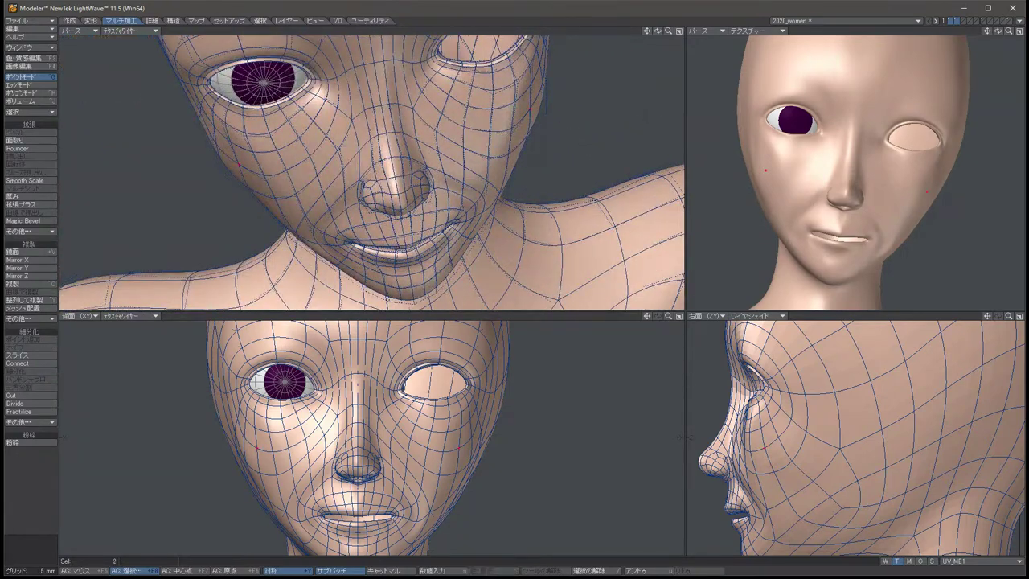
key("t")
key("space")
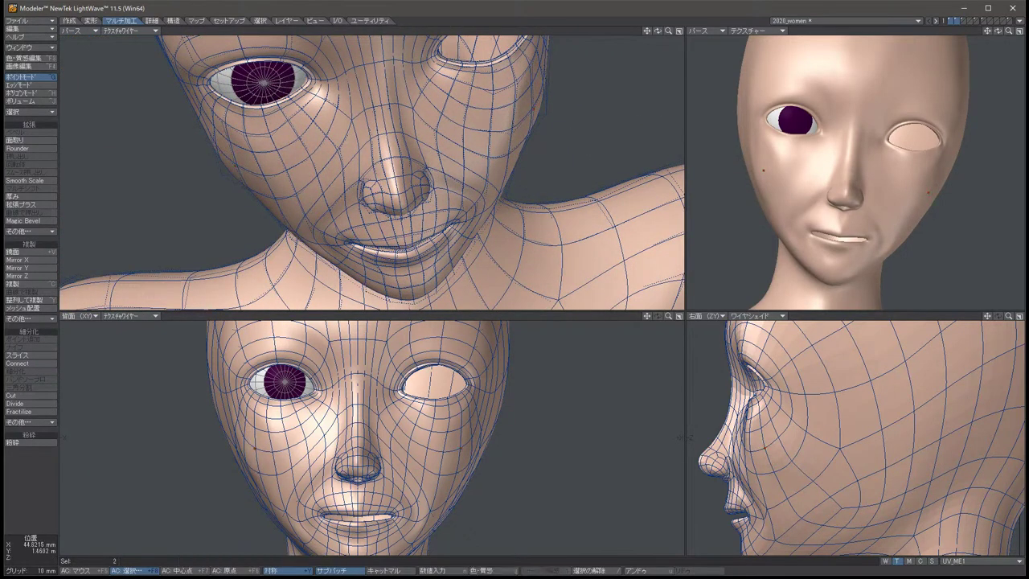
key("slash")
left_click_drag(370, 173, 526, 140, "alt")
Shift another cheek point pair slightly outward in the front and side views.
left_click(494, 146)
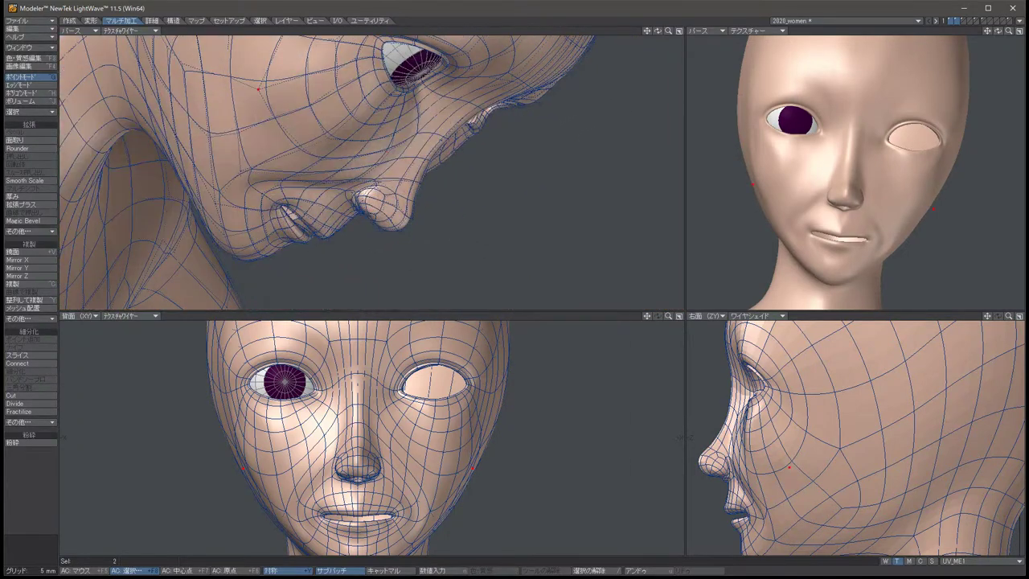
key("t")
left_click_drag(226, 51, 466, 102)
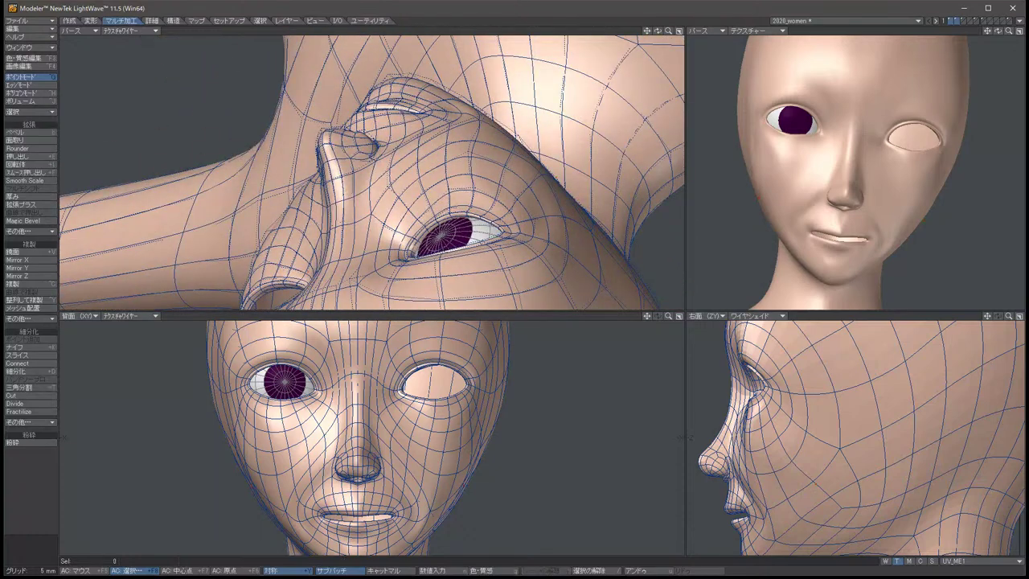
left_click_drag(777, 435, 772, 436)
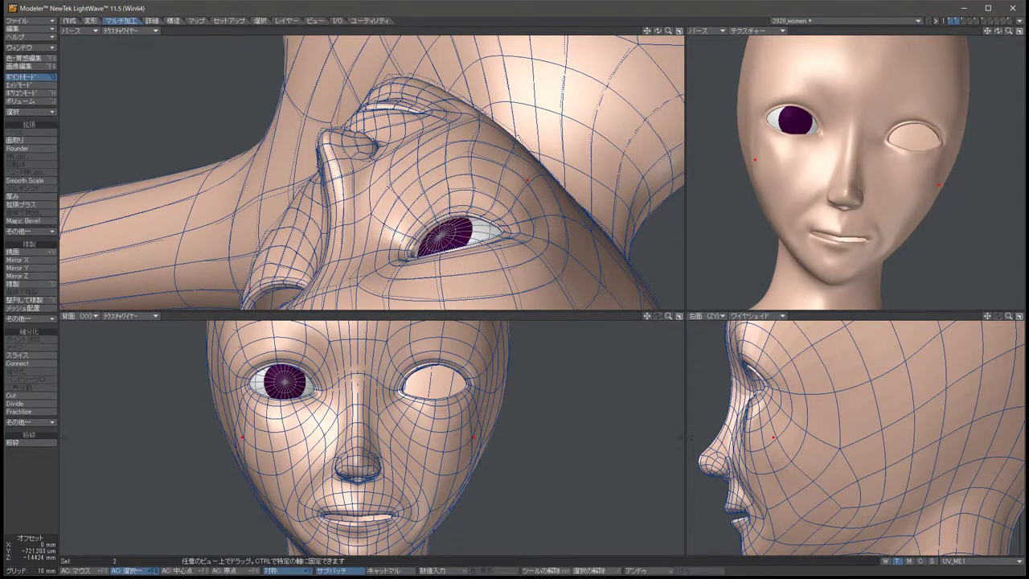
key("/")
left_click(760, 428)
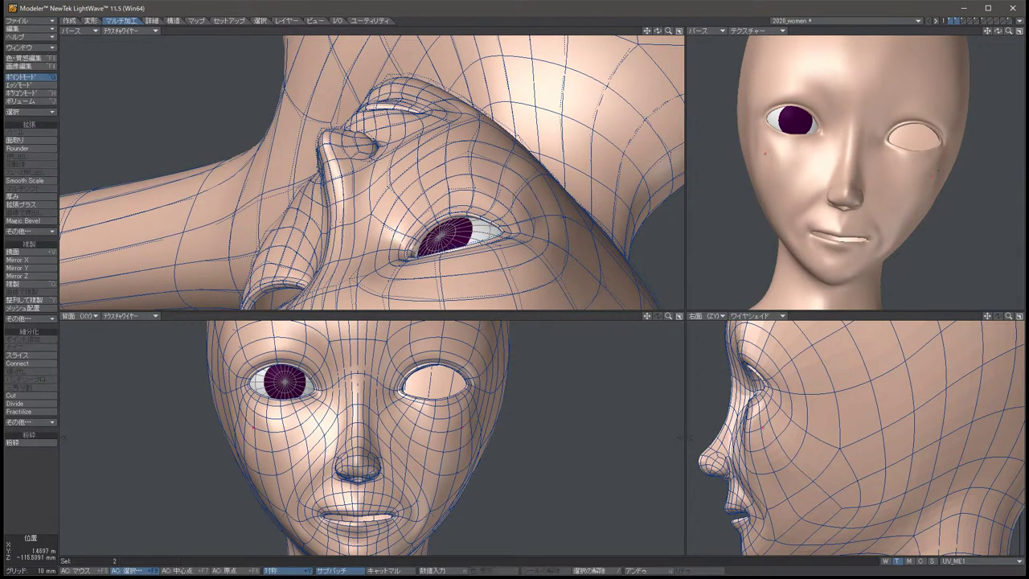
key("t")
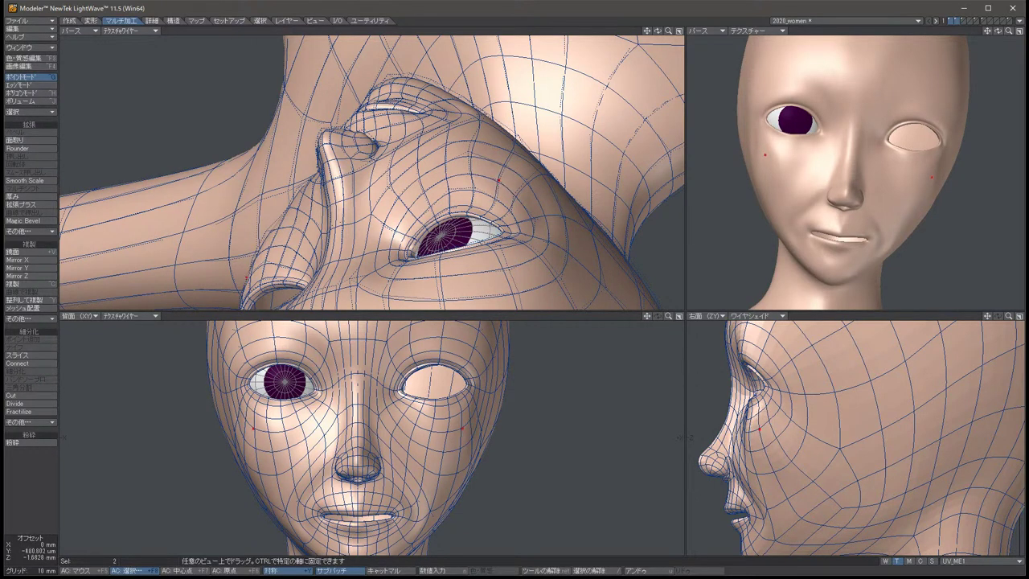
key("space")
key("slash")
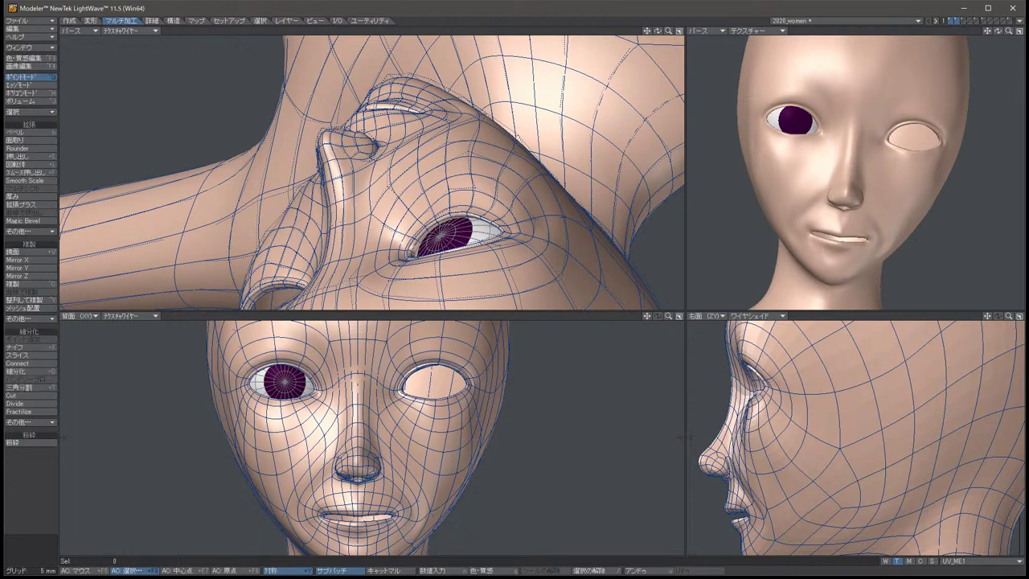
Nudge the two symmetric lower-cheek points slightly, viewing the head from below.
key("Up")
key("Up")
key("Up")
key("Up")
key("Up")
key("Up")
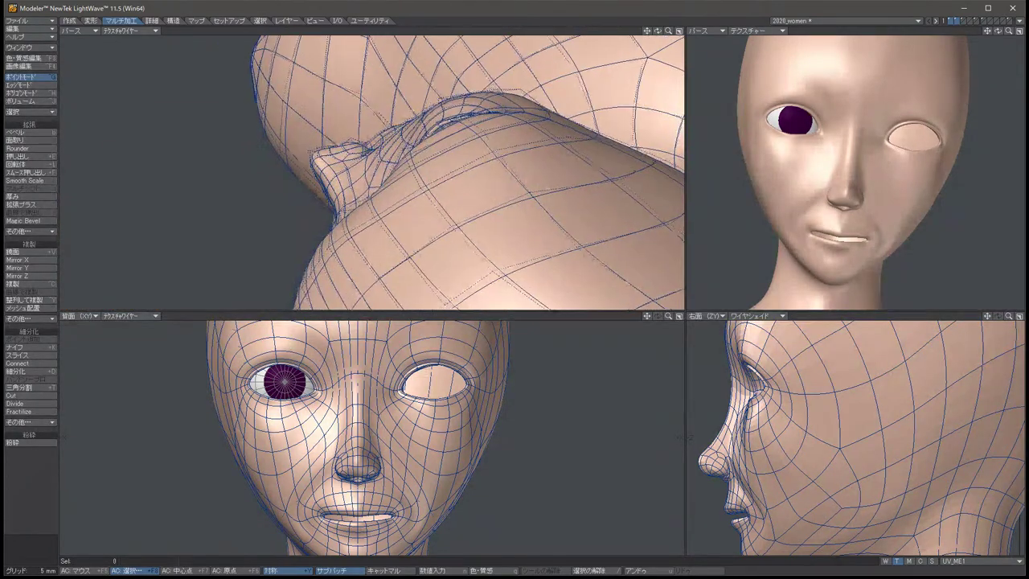
key("Up")
key("Up")
left_click(752, 470)
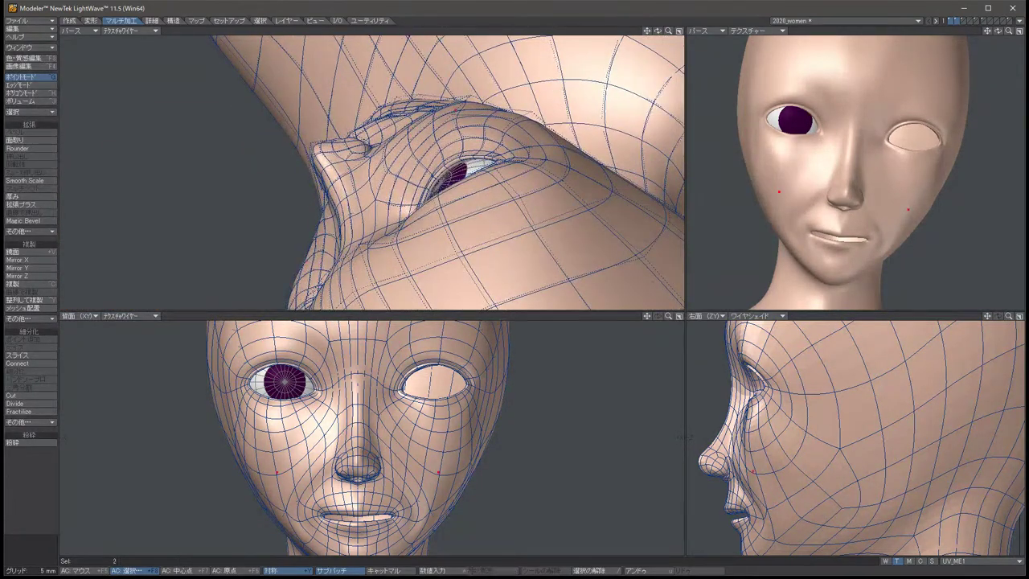
key("t")
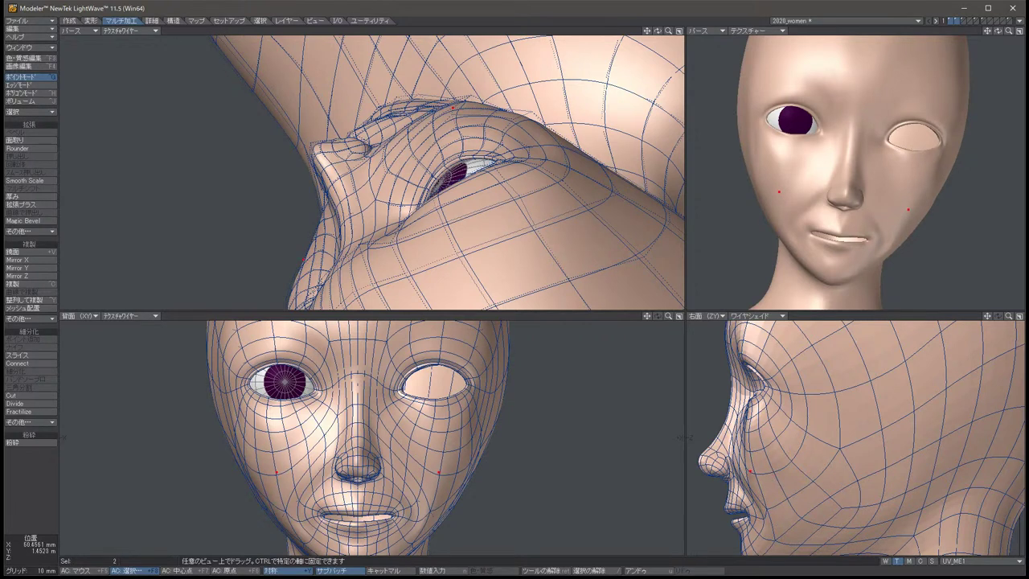
left_click_drag(276, 472, 254, 471)
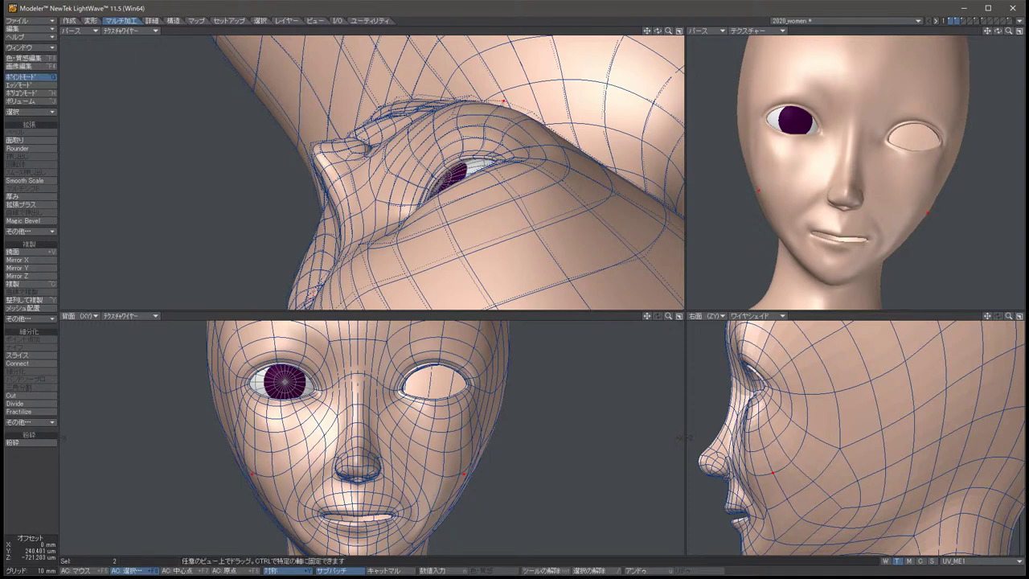
key("space")
key("slash")
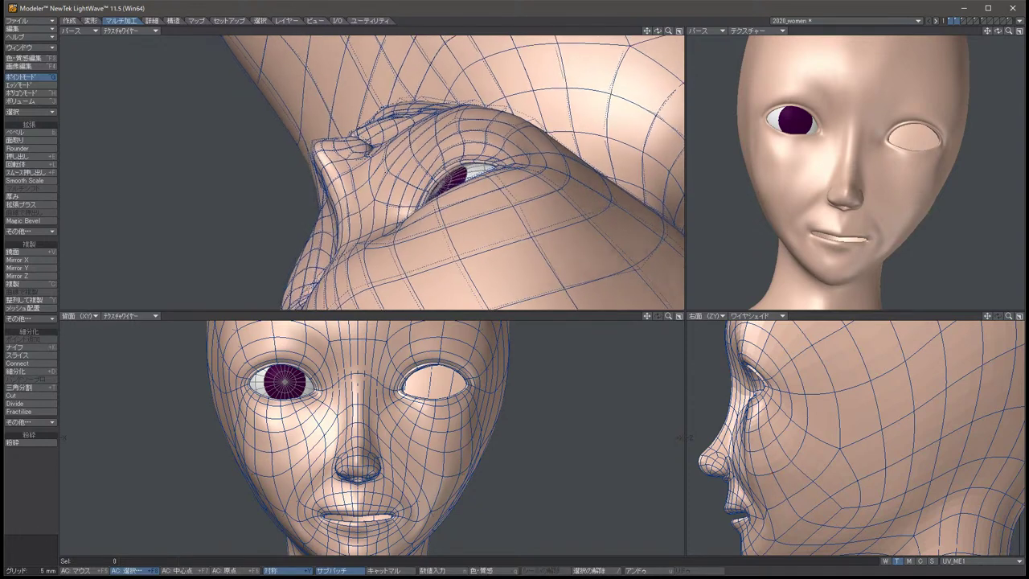
key("Right")
key("Right")
key("Right")
key("Right")
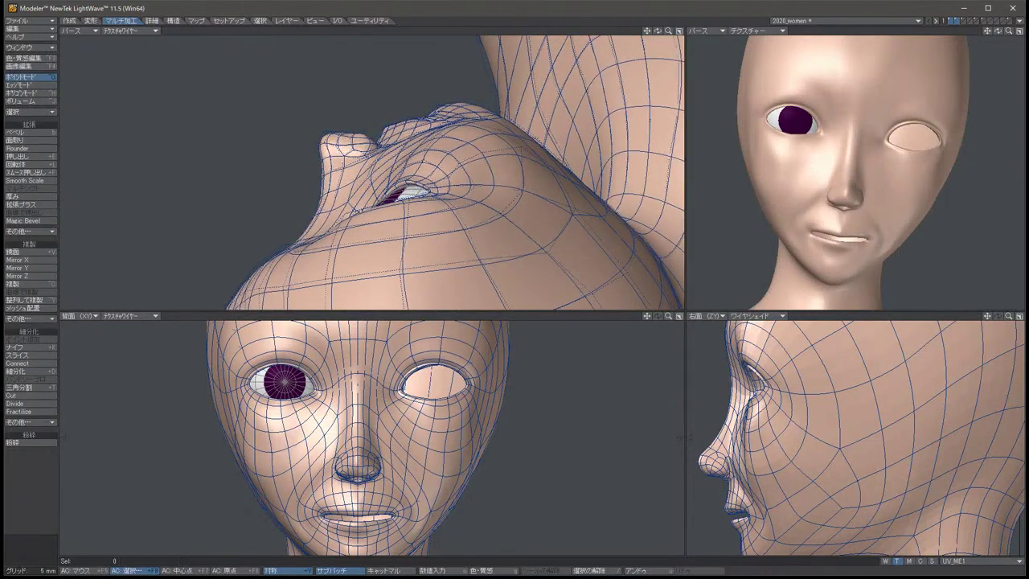
Shift a symmetric pair of face points back by about 1.4 mm.
key("Right")
key("Right")
key("ctrl+z")
key("t")
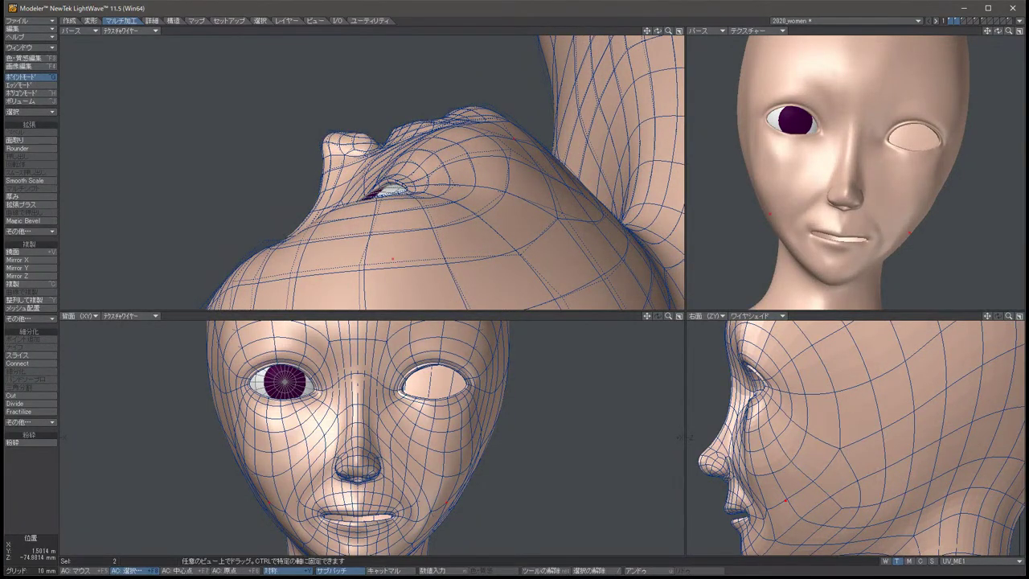
left_click_drag(786, 498, 783, 498)
key("space")
key("slash")
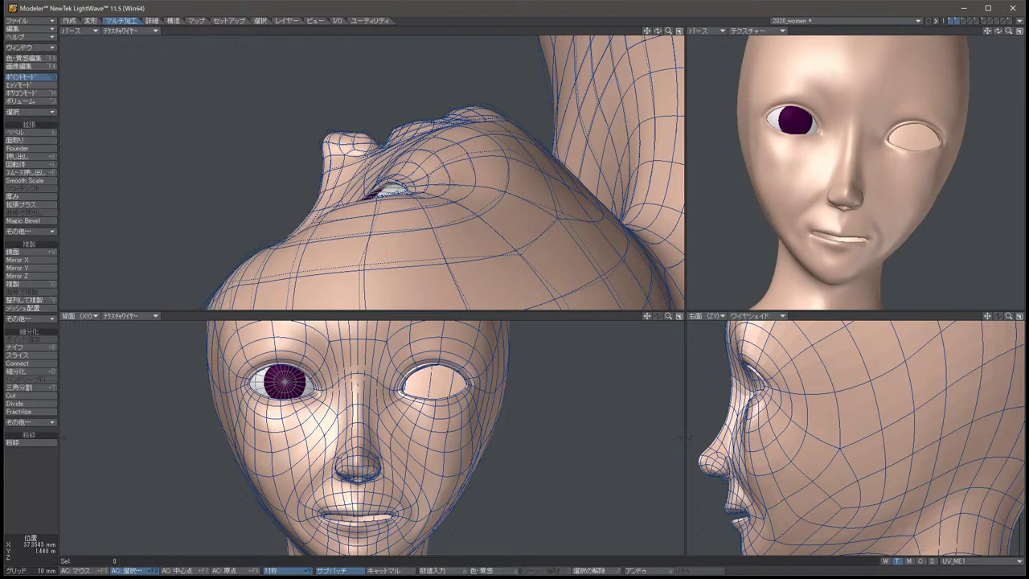
Nudge the two symmetric cheek points slightly down and back.
key("Left")
key("Left")
key("Left")
key("Left")
key("Left")
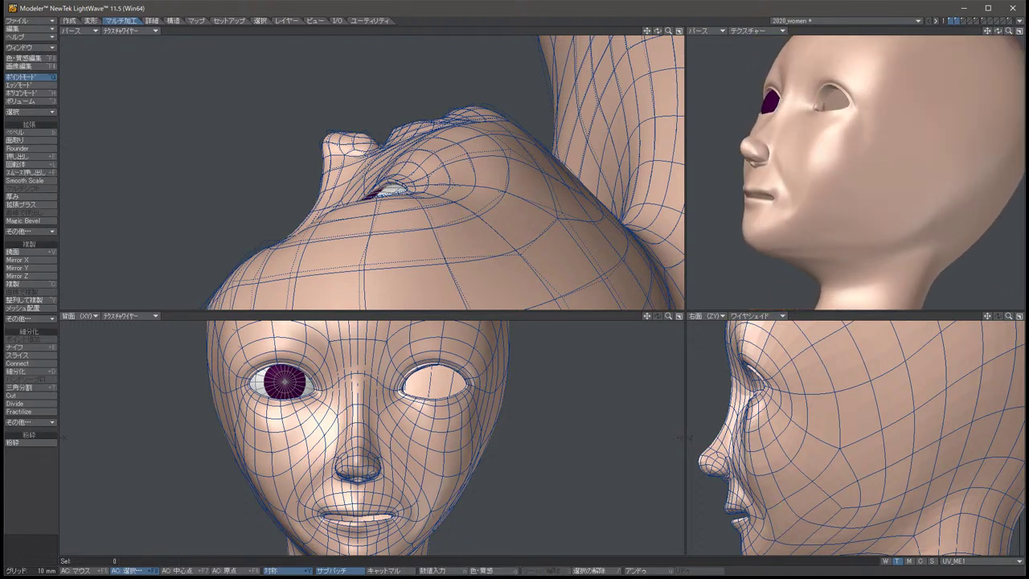
key("Up")
key("Up")
key("Up")
key("Up")
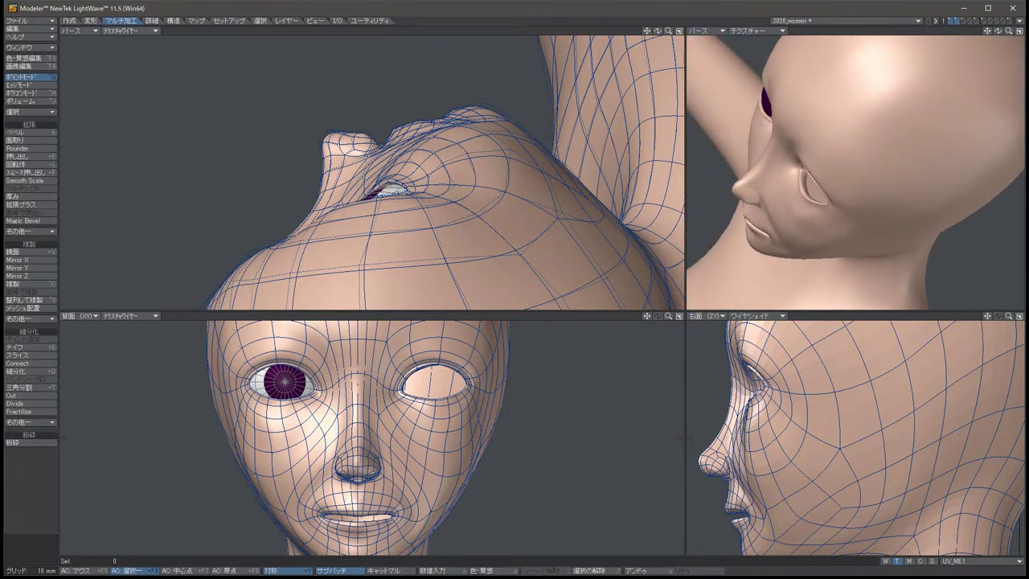
key("Down")
key("Left")
key("Left")
key("Left")
key("Left")
key("Left")
key("Left")
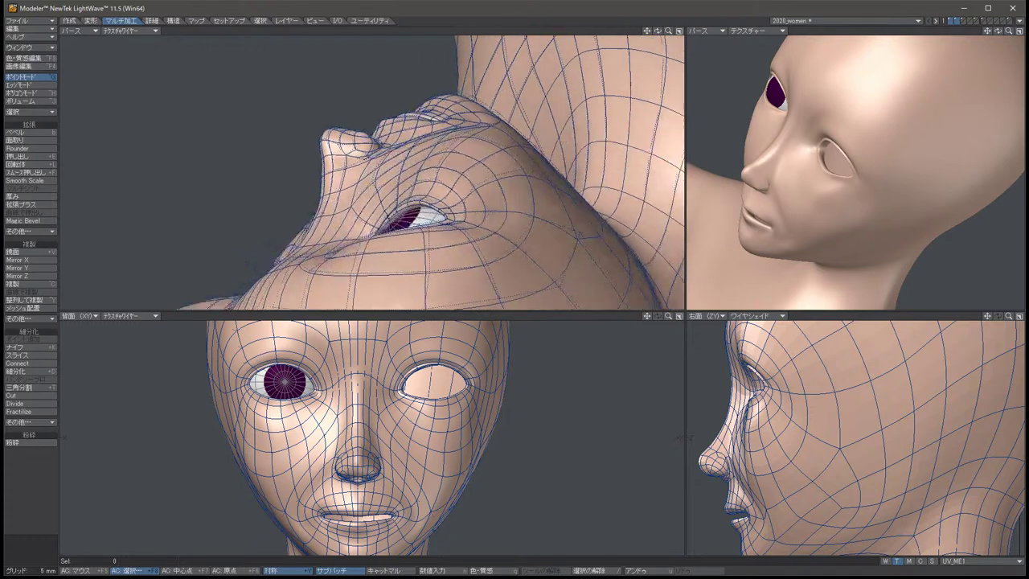
key("period")
key("Left")
key("Left")
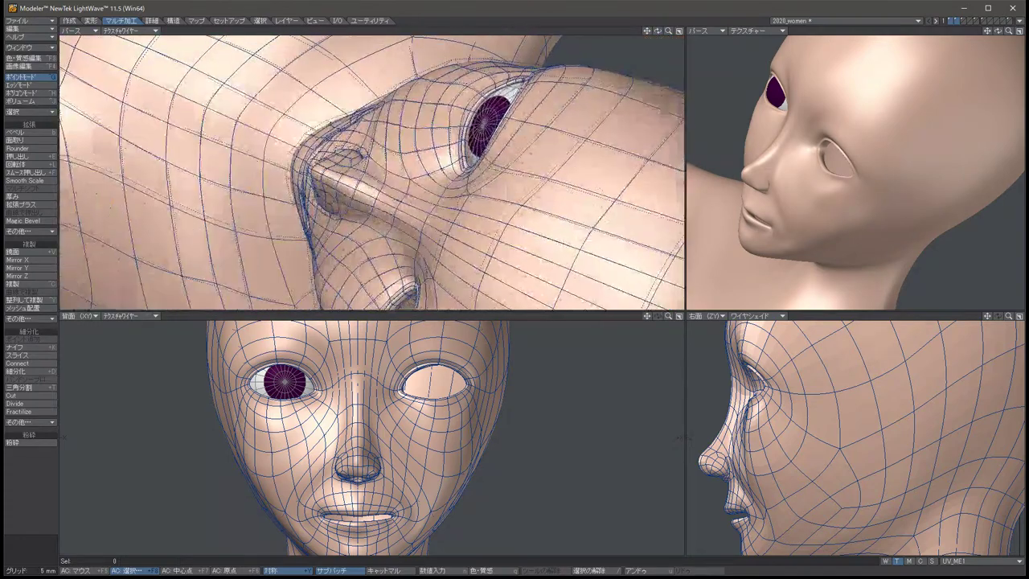
left_click(339, 124)
key("t")
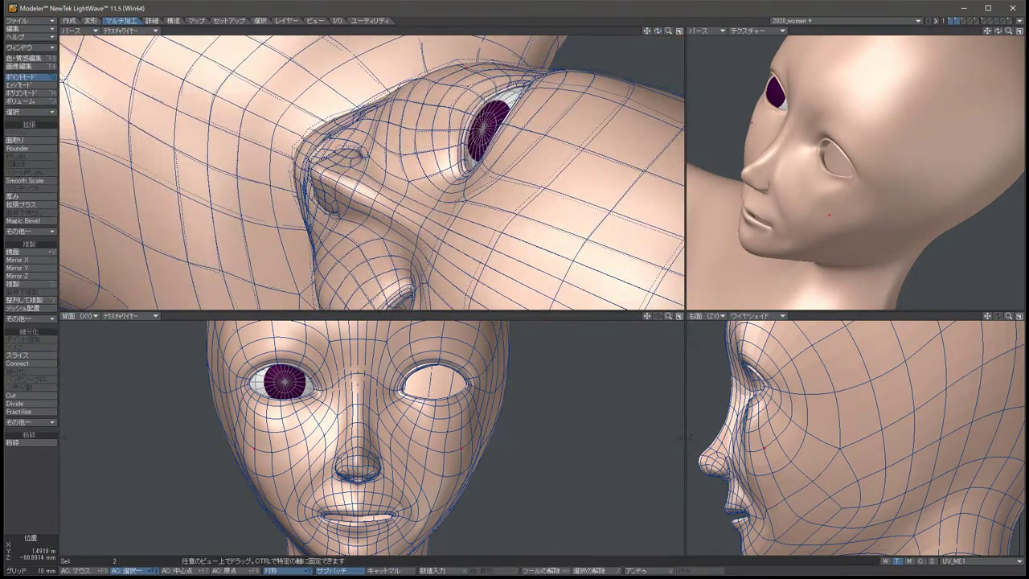
left_click_drag(758, 447, 764, 450)
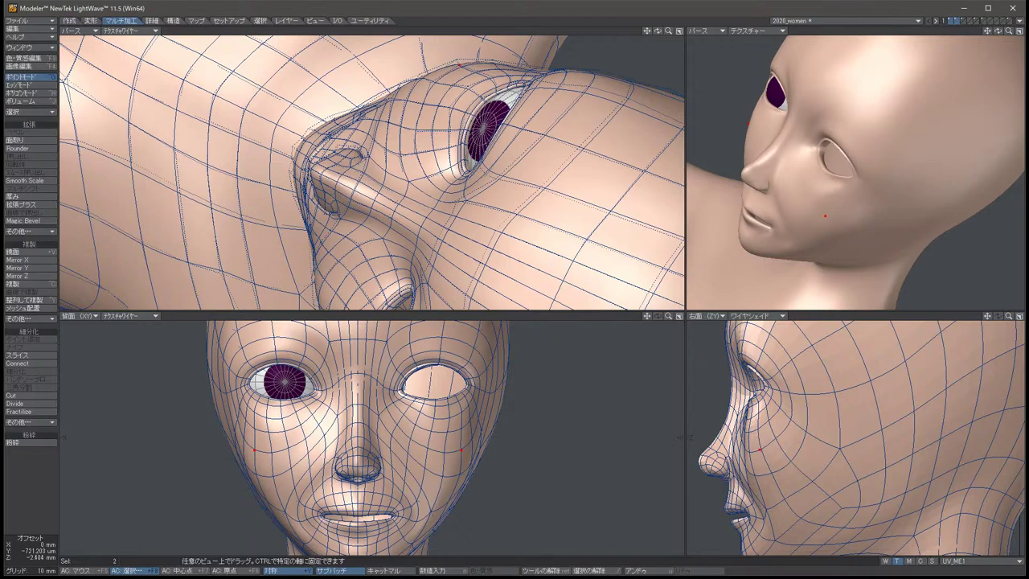
key("space")
key("slash")
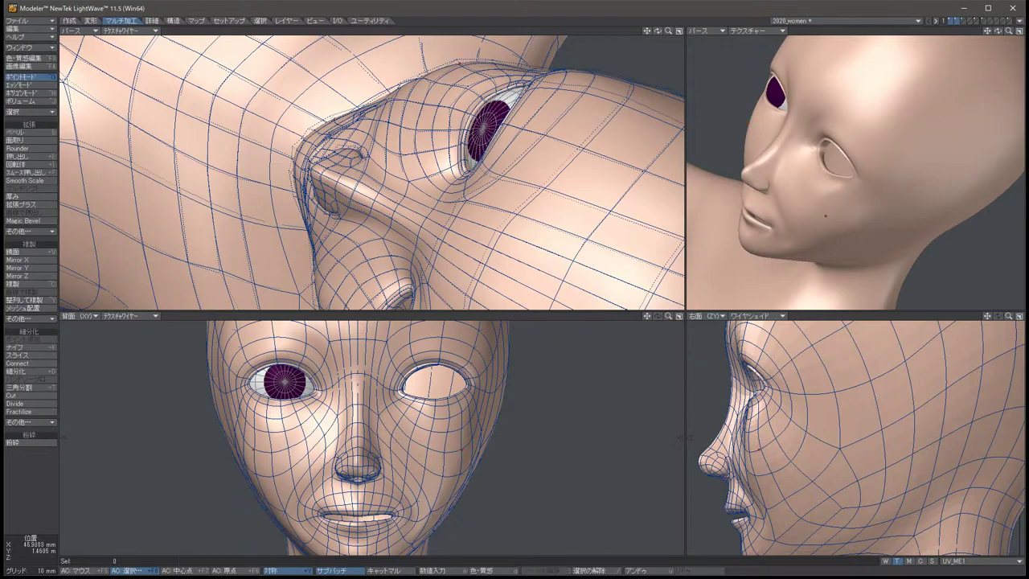
key("Down")
key("Down")
key("Down")
key("Down")
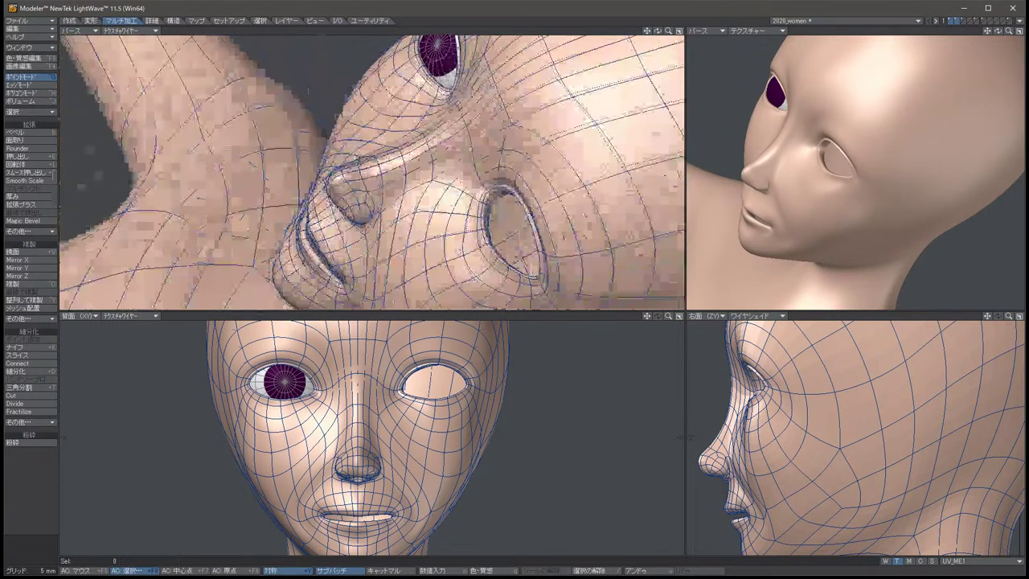
Turn the view to face the head front-on and pull two symmetric cheek points inward.
key("period")
key("Up")
key("Up")
key("Up")
key("comma")
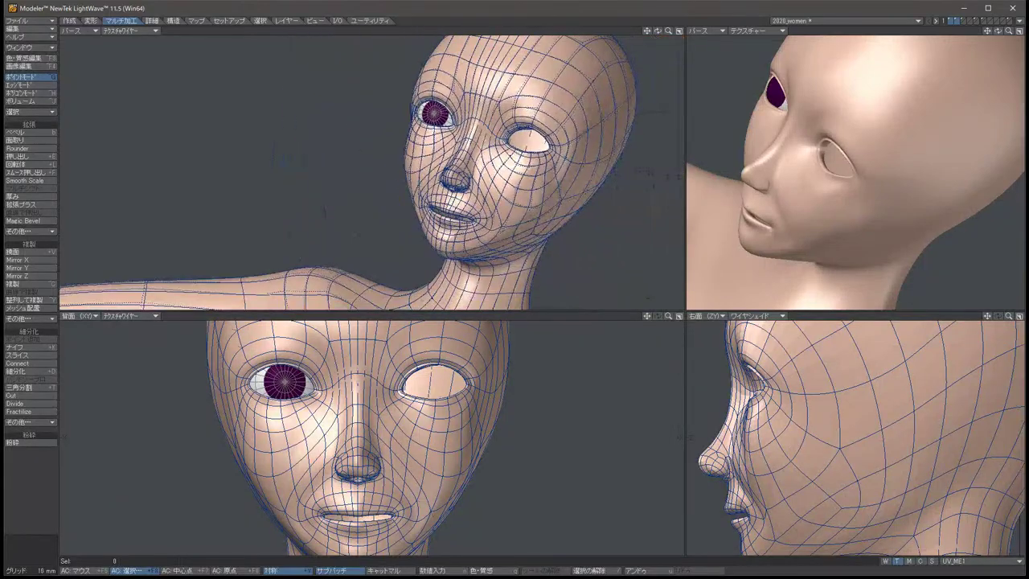
key("Right")
key("Right")
key("Left")
key("Left")
key("Left")
key("period")
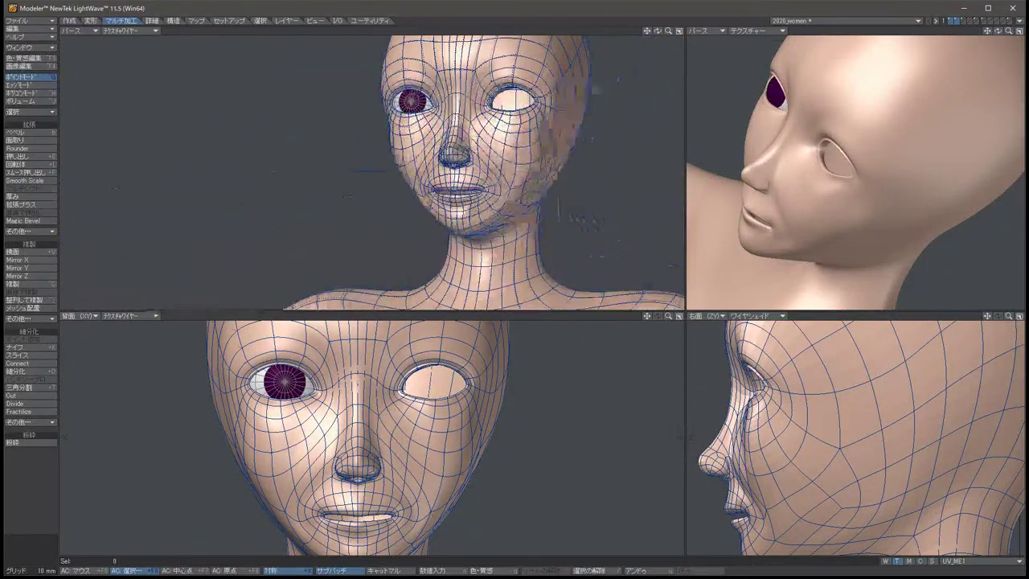
key("Left")
key("Left")
key("Left")
key("Left")
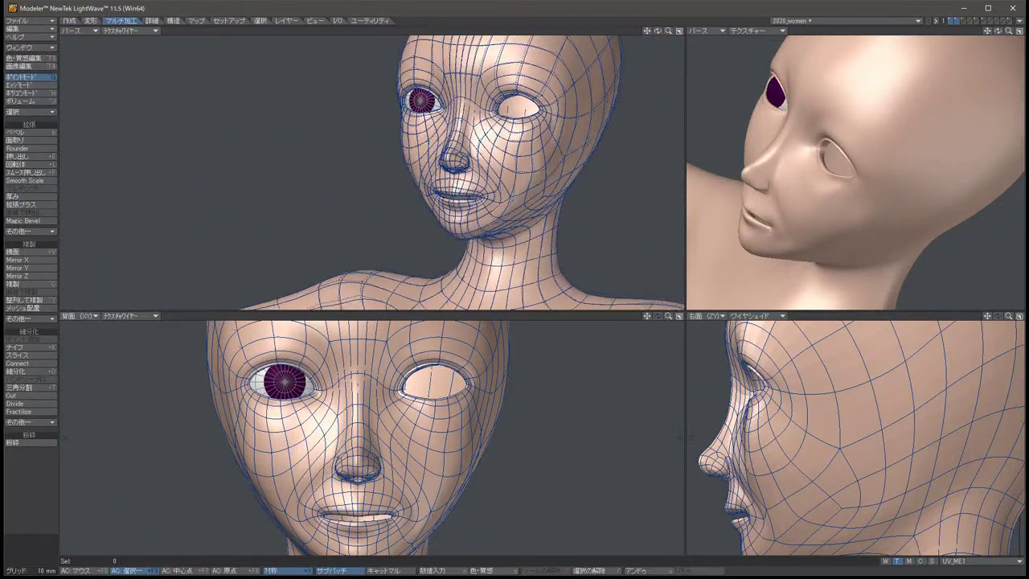
key("Left")
key("Left")
key("Left")
key("Left")
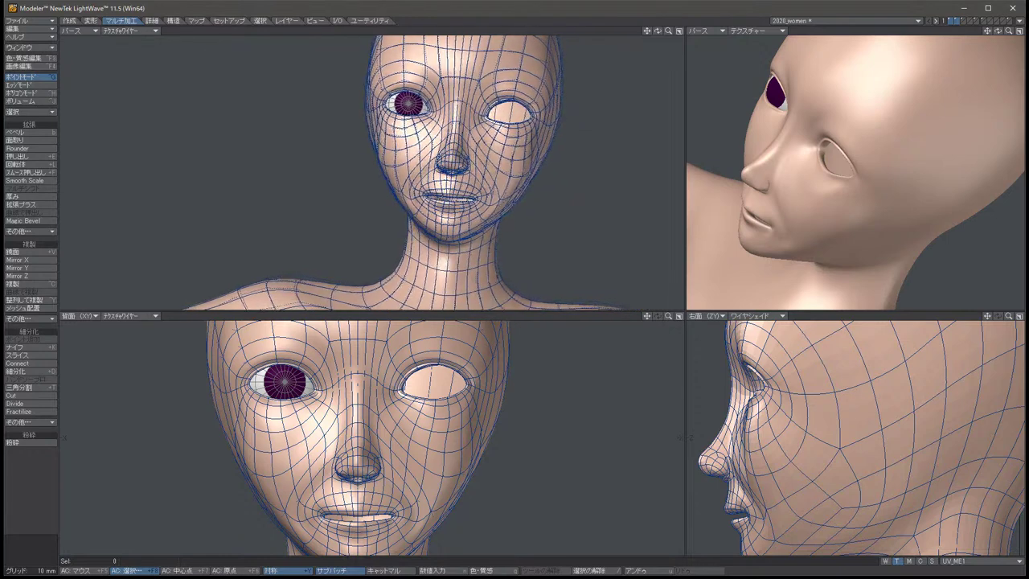
left_click(251, 474)
key("t")
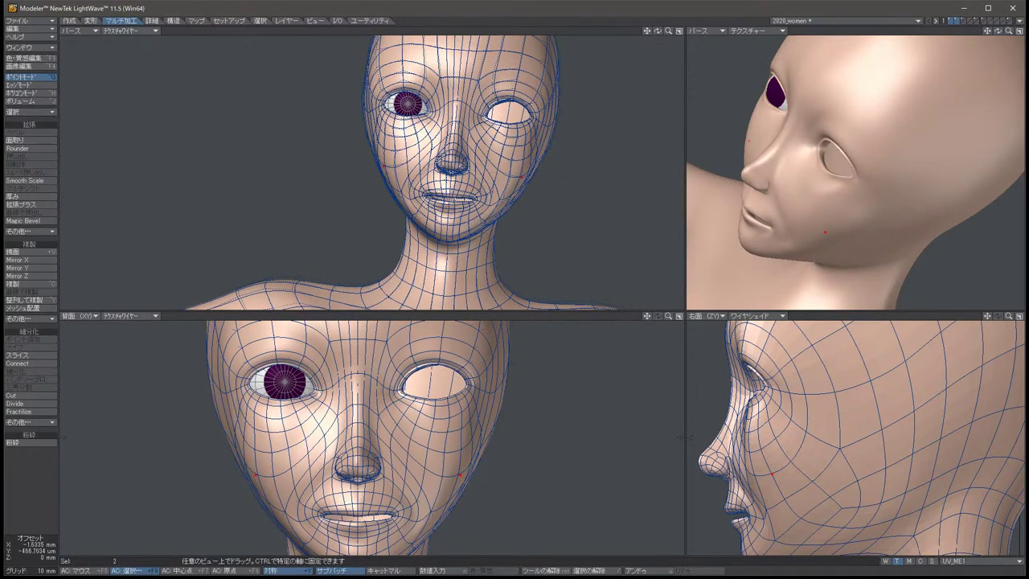
left_click_drag(255, 474, 272, 474)
key("space")
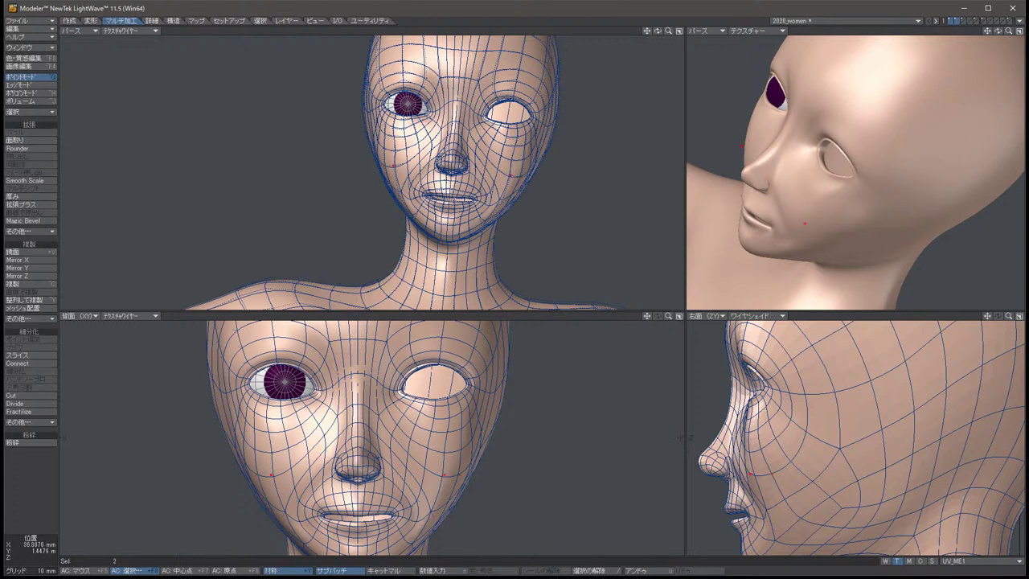
key("slash")
Undo a stray nudge and move the cheek point pair outward and slightly up.
left_click(271, 474)
key("t")
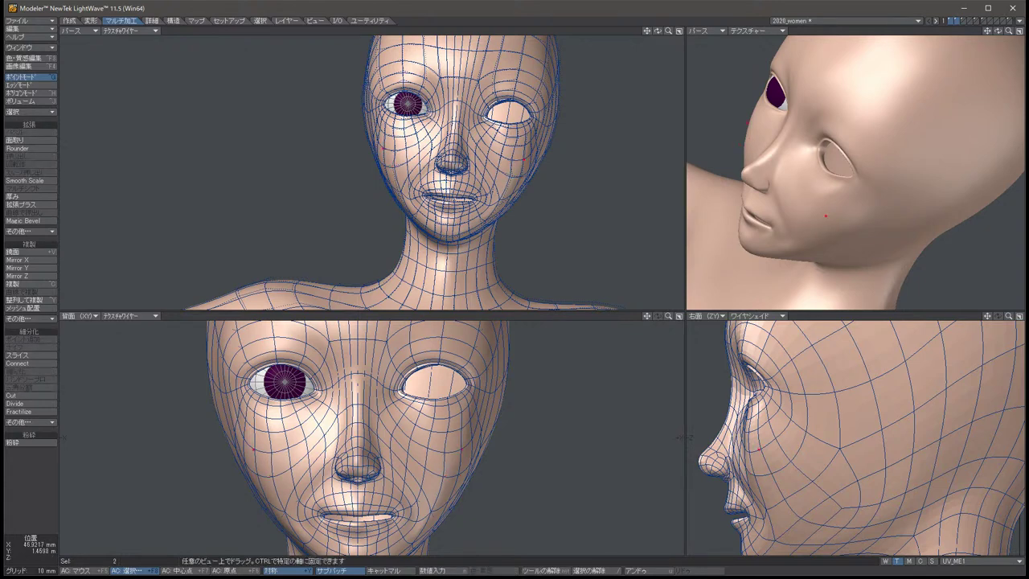
key("space")
key("slash")
key("t")
left_click_drag(271, 474, 271, 475)
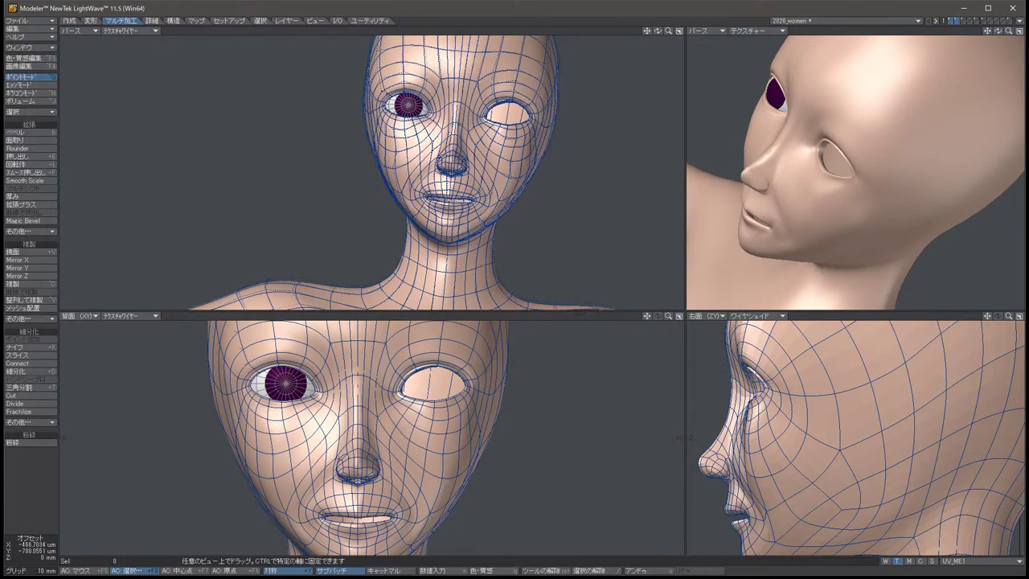
key("u")
left_click(243, 437)
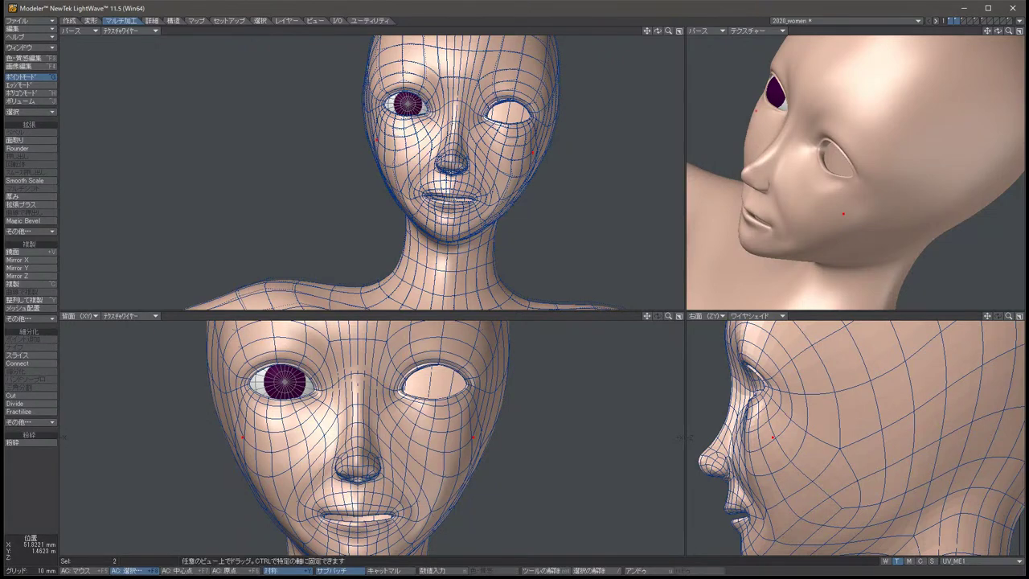
left_click_drag(472, 438, 482, 430)
key("slash")
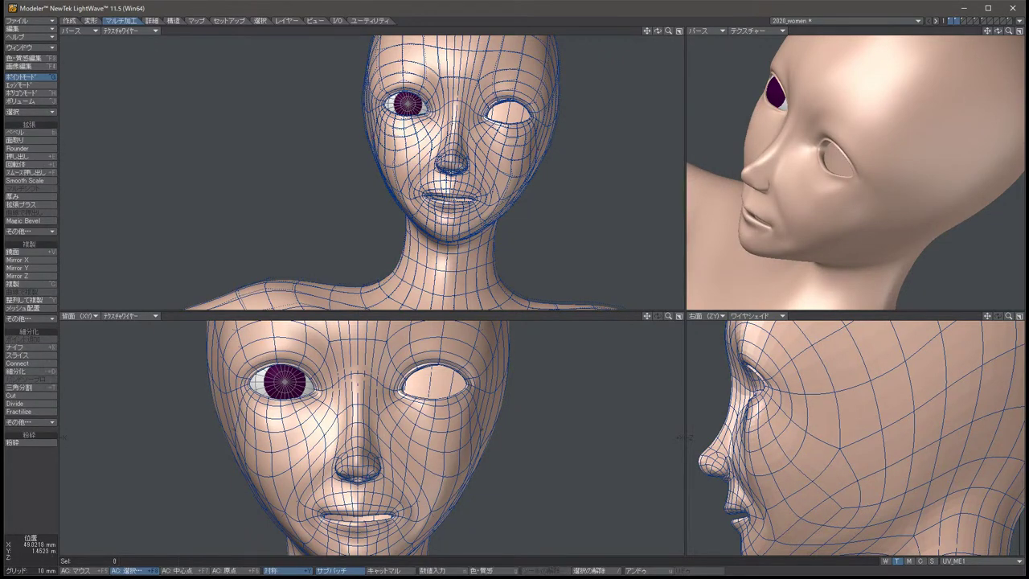
key("Down")
key("Down")
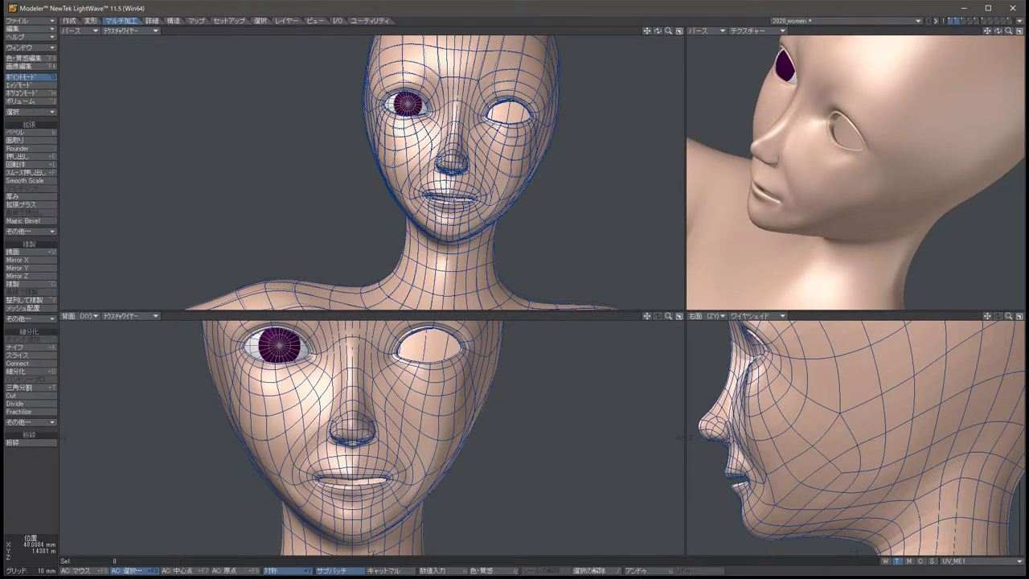
Switch the front view's display mode to スムースシェイド (Smooth Shade).
left_click(120, 315)
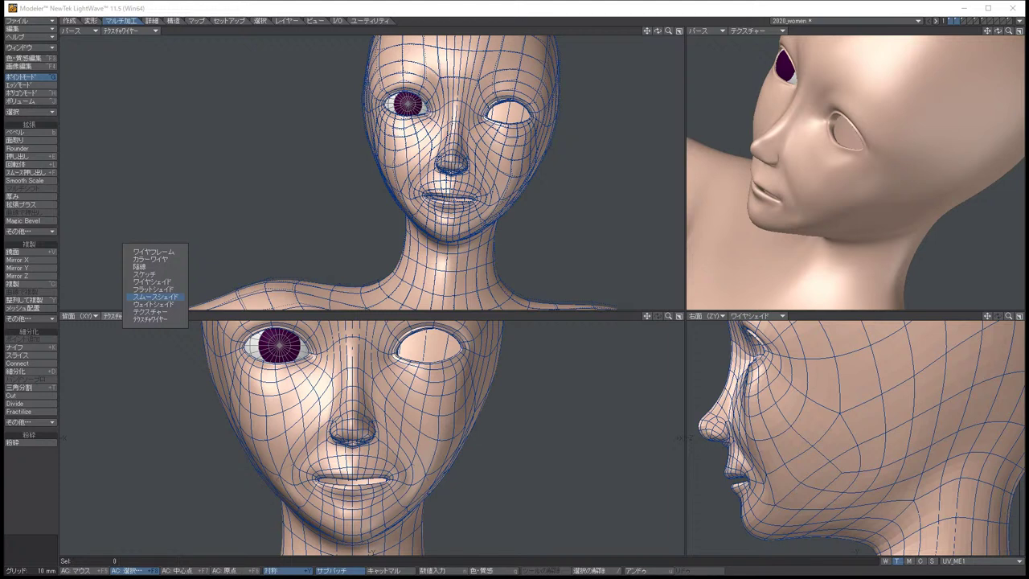
left_click(155, 297)
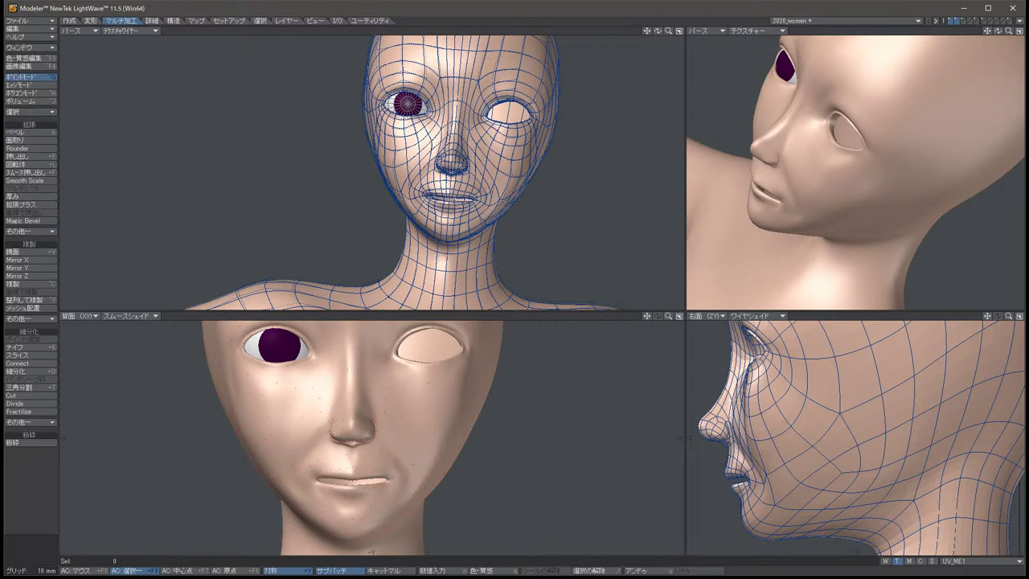
left_click(24, 28)
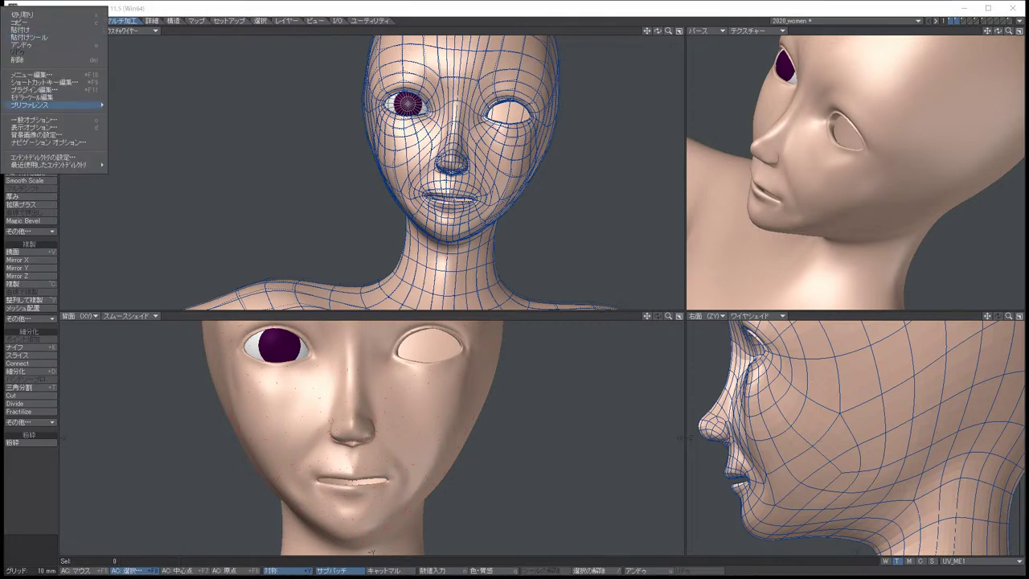
Enable the subdivision Cage display on the Viewports tab of Display Options.
left_click(34, 127)
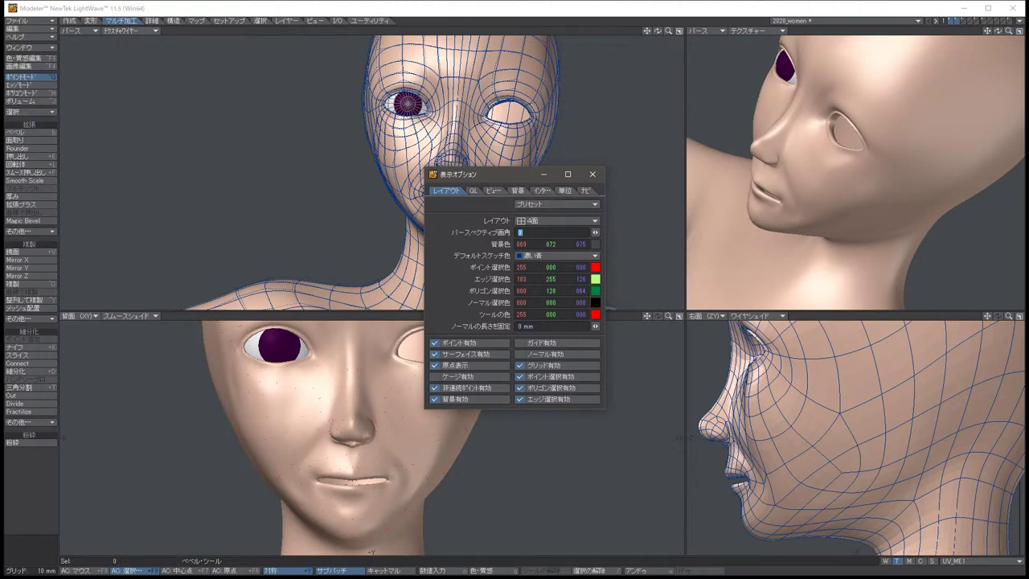
left_click(492, 190)
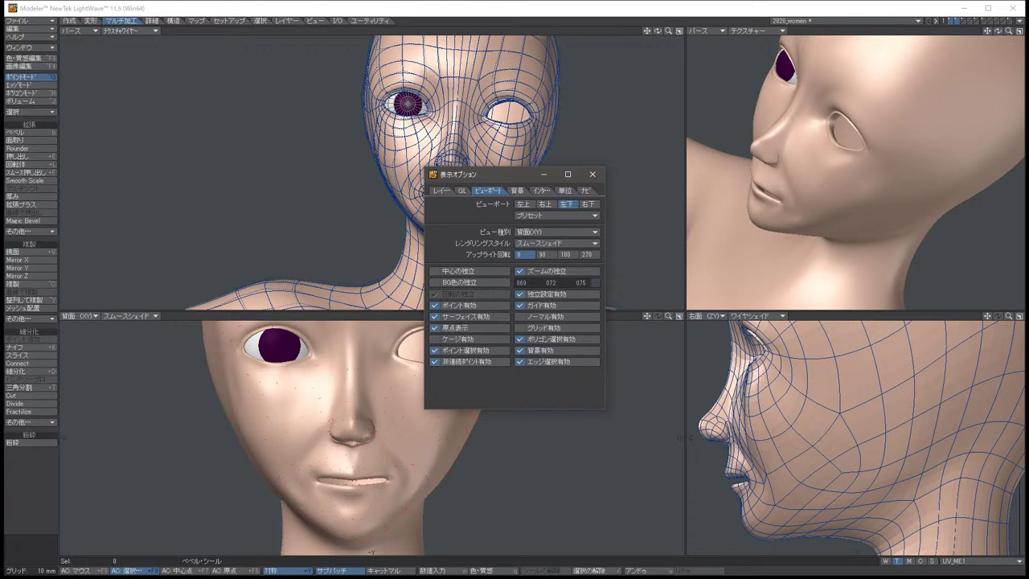
left_click(470, 339)
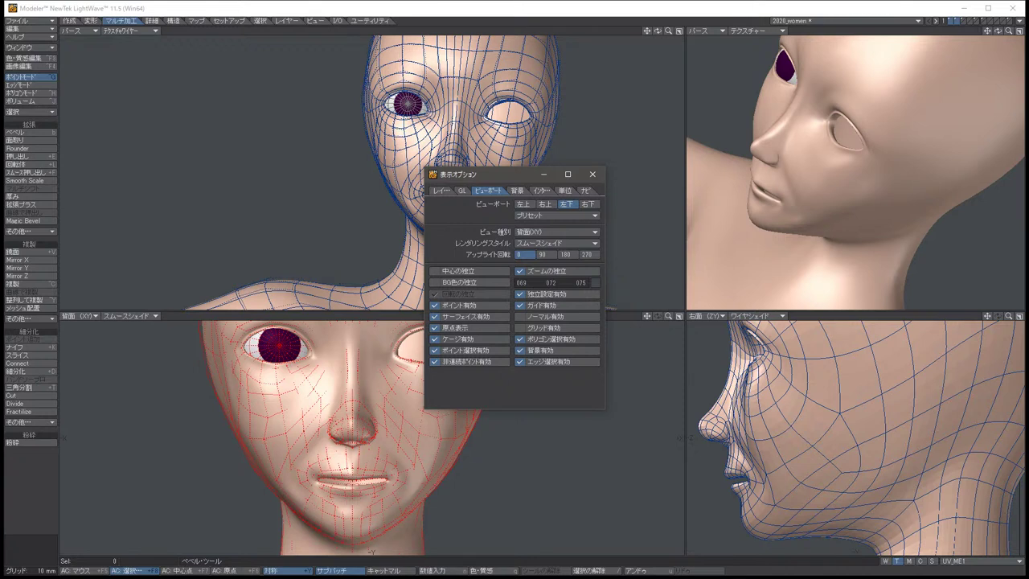
left_click(441, 190)
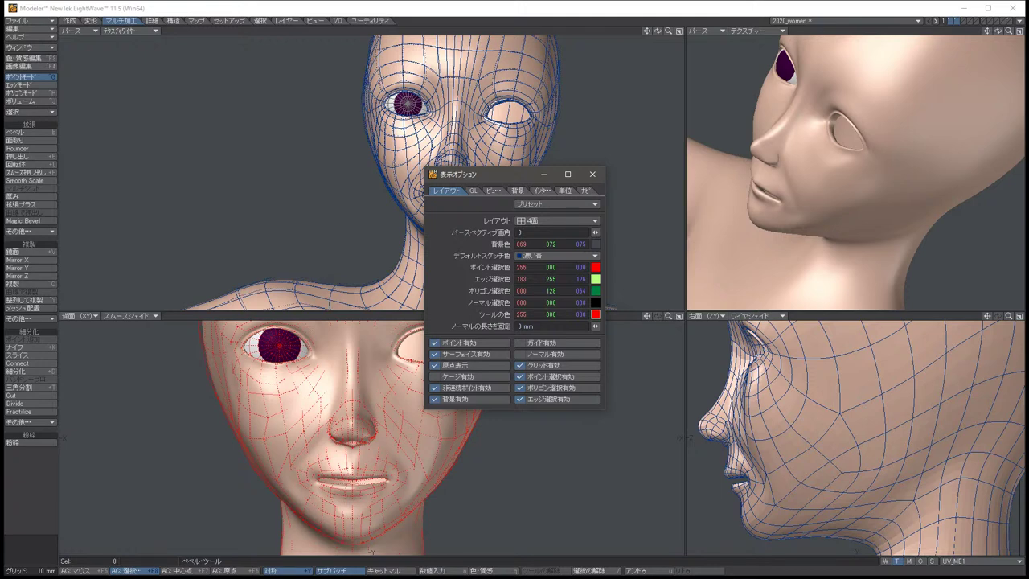
Set the Point Selection colour to bright green.
left_click(595, 313)
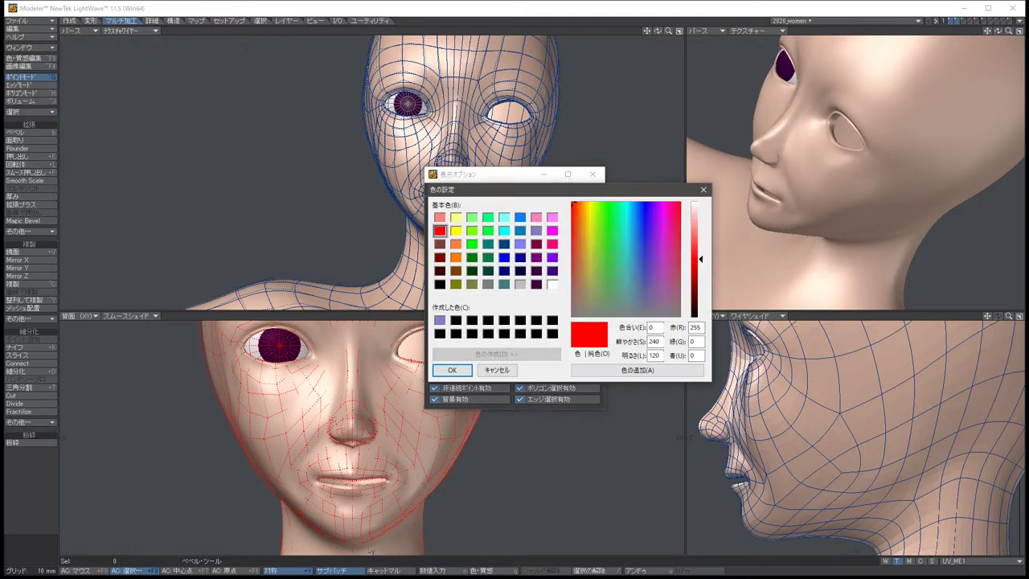
left_click(488, 230)
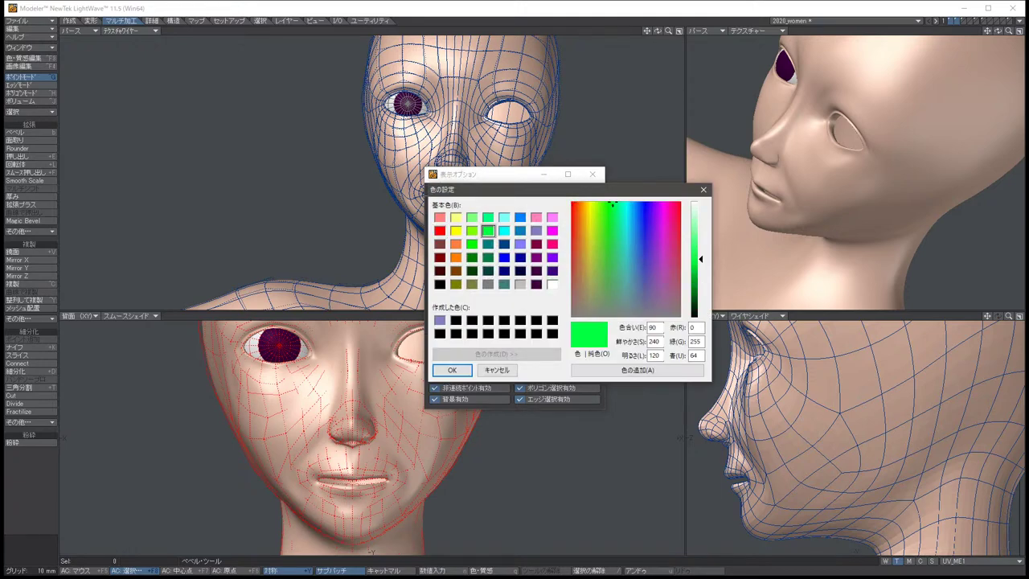
left_click(636, 369)
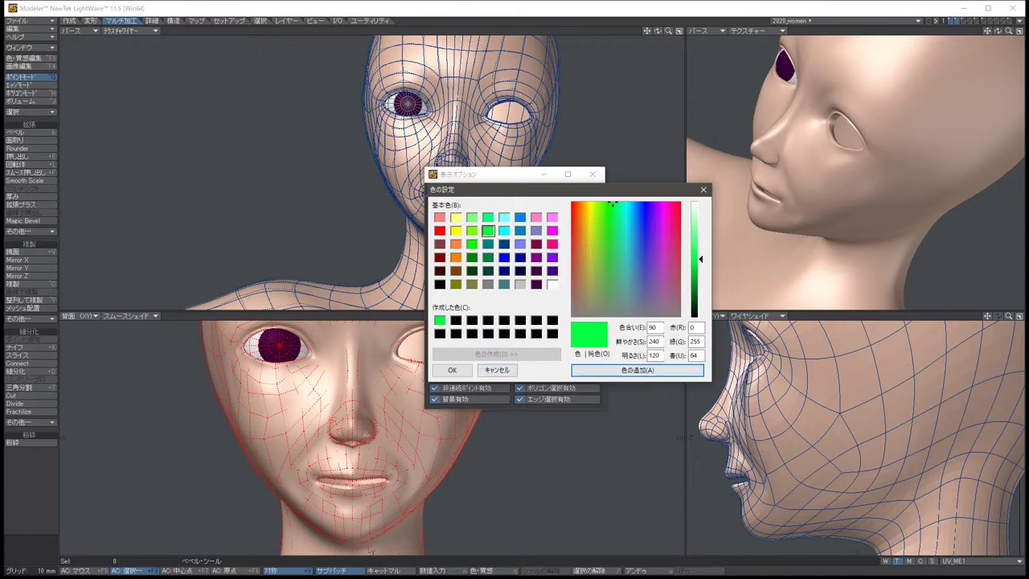
left_click(451, 369)
Set the Tool colour to light grey (192, 192, 192) and close Display Options.
left_click(595, 312)
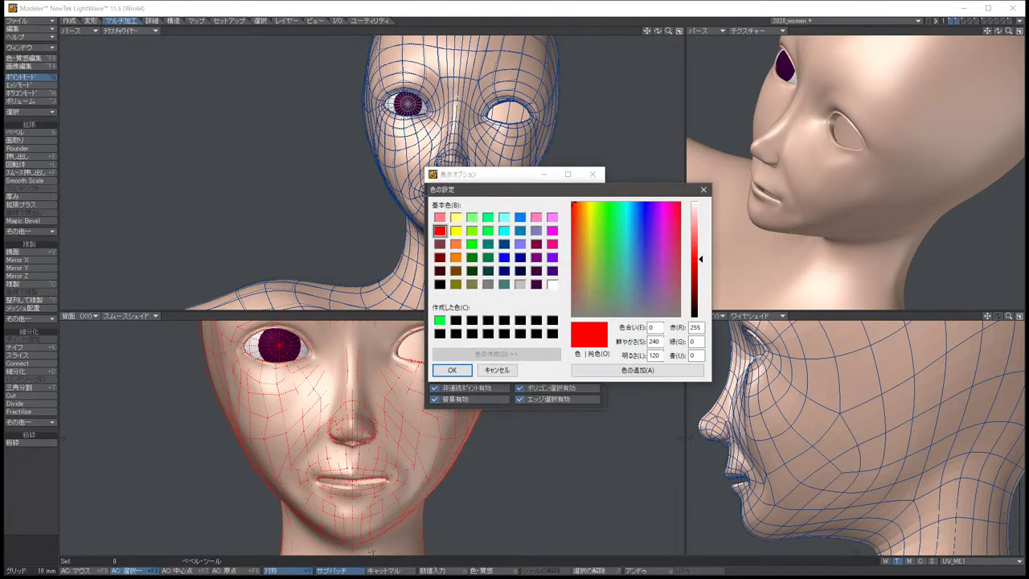
left_click(487, 271)
left_click(452, 370)
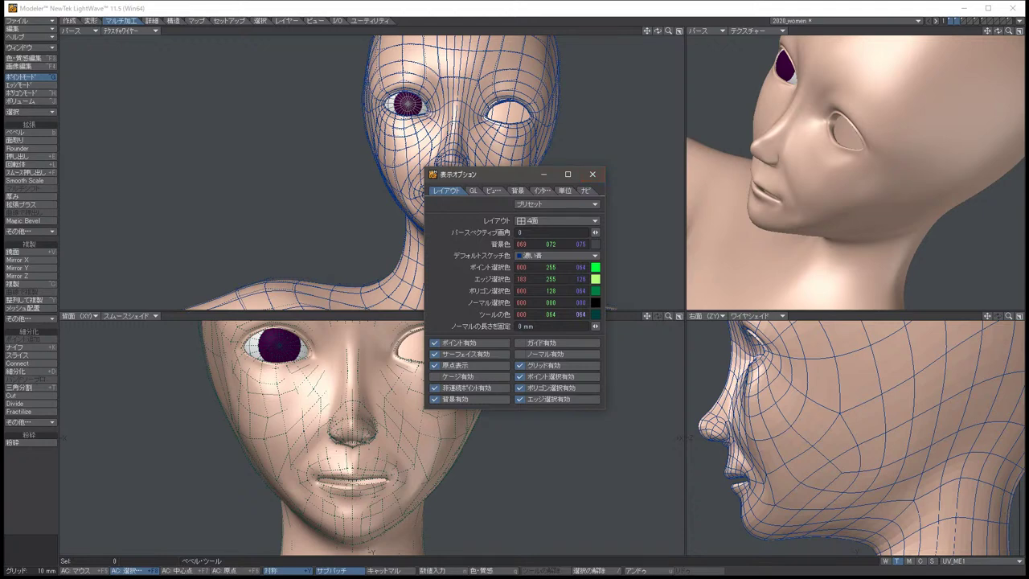
left_click(595, 314)
left_click(504, 257)
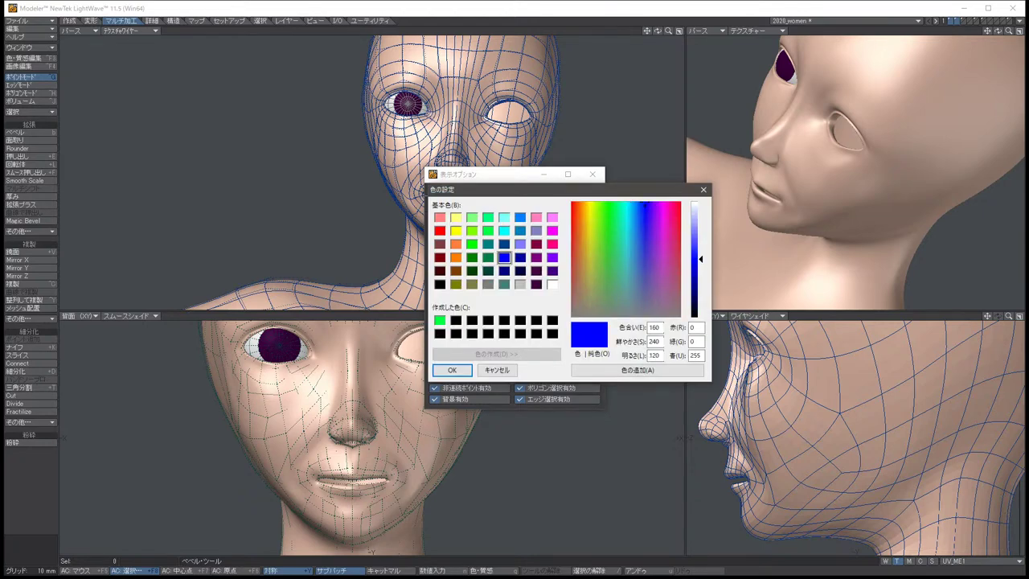
left_click(452, 370)
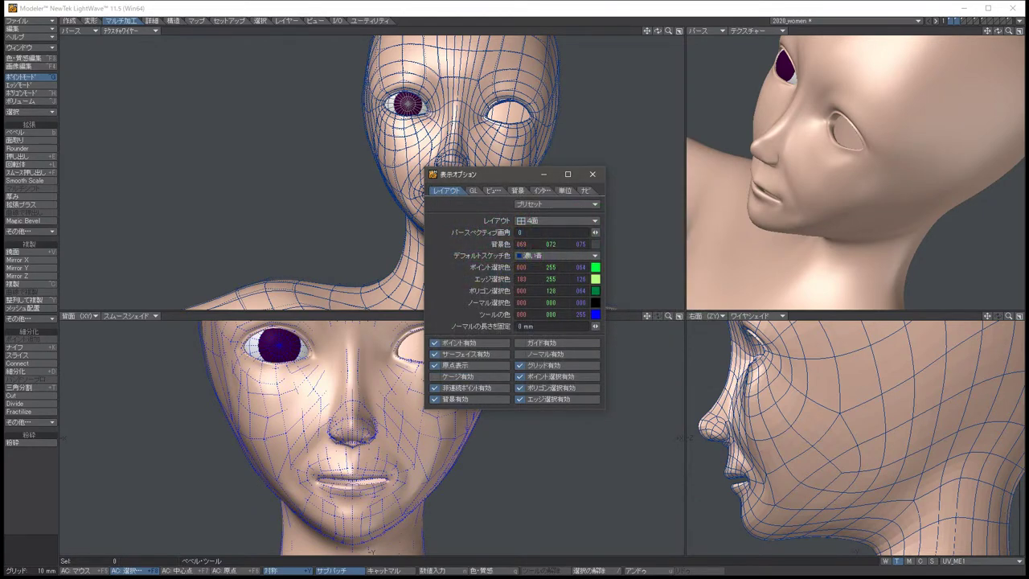
left_click(596, 314)
left_click(519, 284)
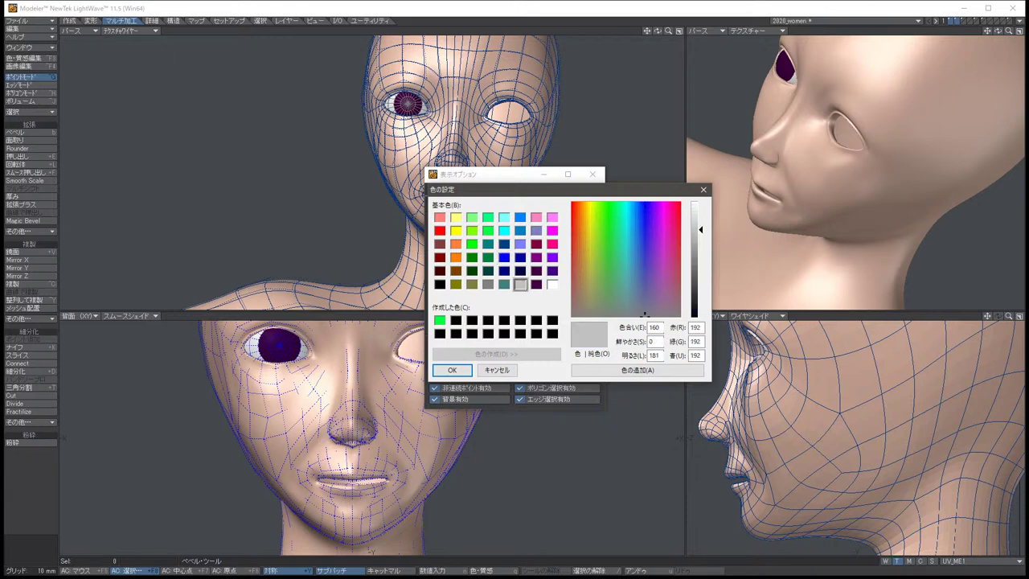
left_click(452, 369)
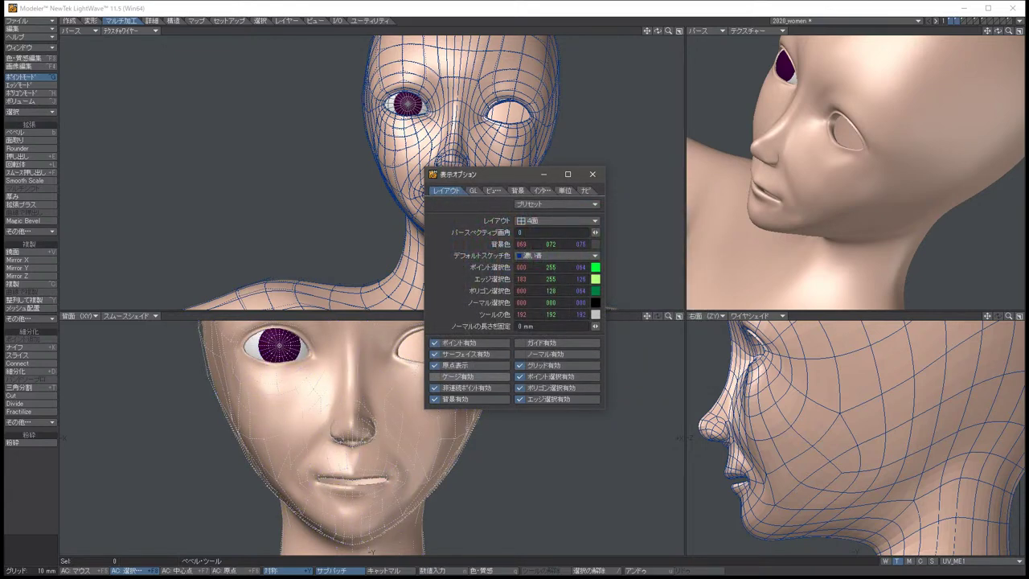
left_click(593, 173)
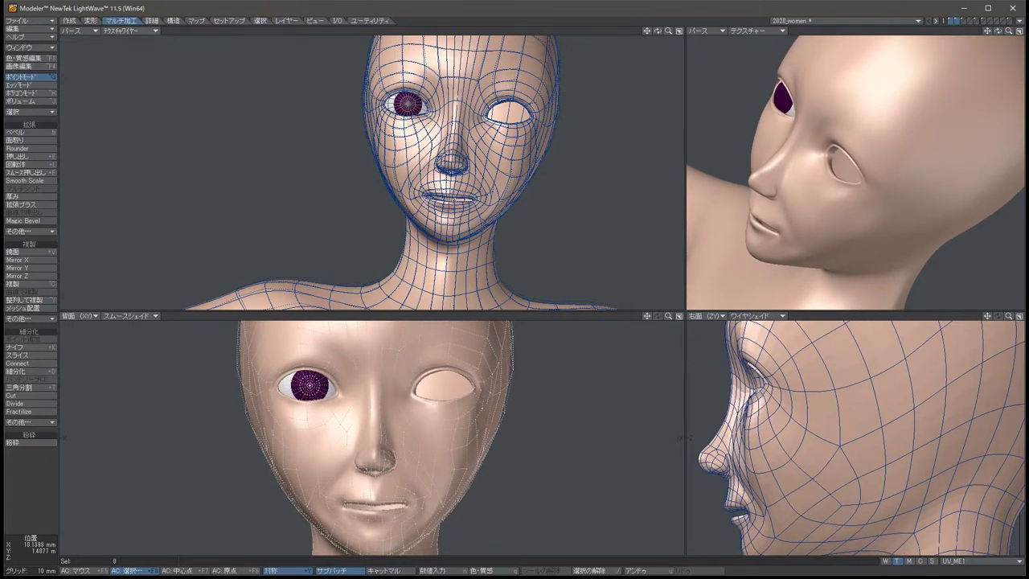
Change the lower-left viewport to Perspective and orbit it around the head.
left_click(80, 316)
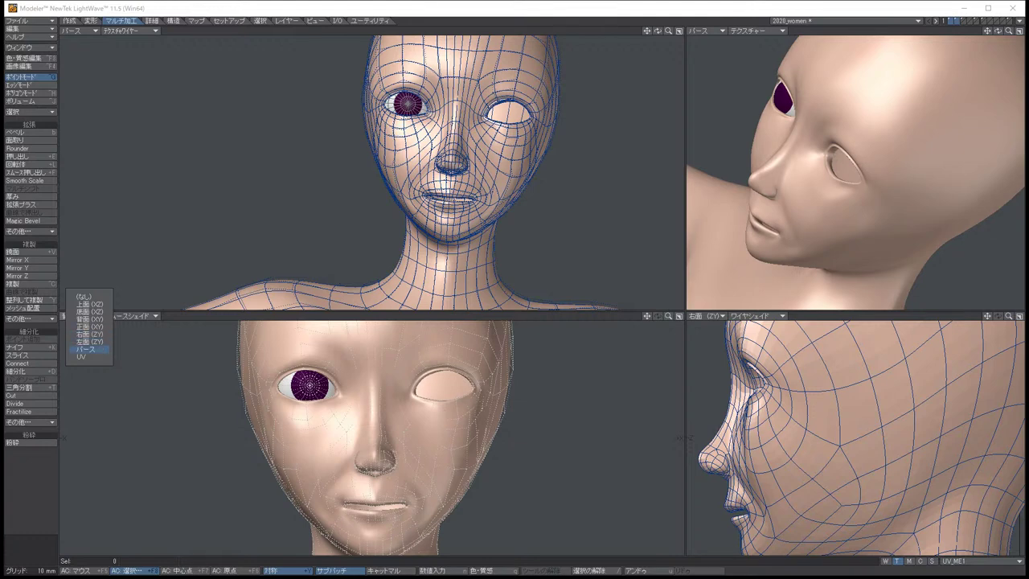
left_click(85, 349)
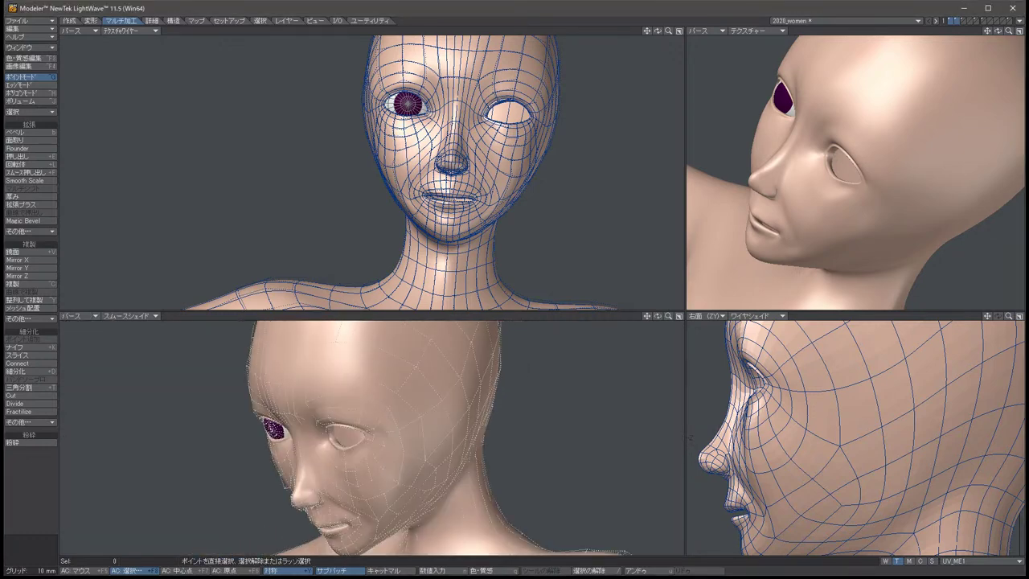
left_click_drag(369, 434, 418, 426, "alt")
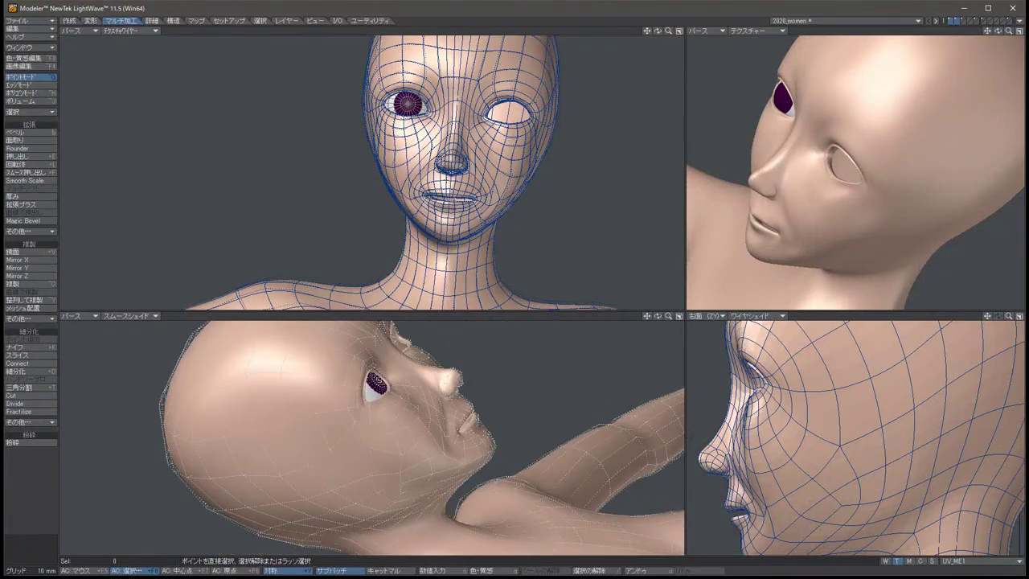
Shift two selected face points about 1.4 mm in depth.
left_click(427, 402)
key("t")
left_click_drag(744, 450, 739, 450)
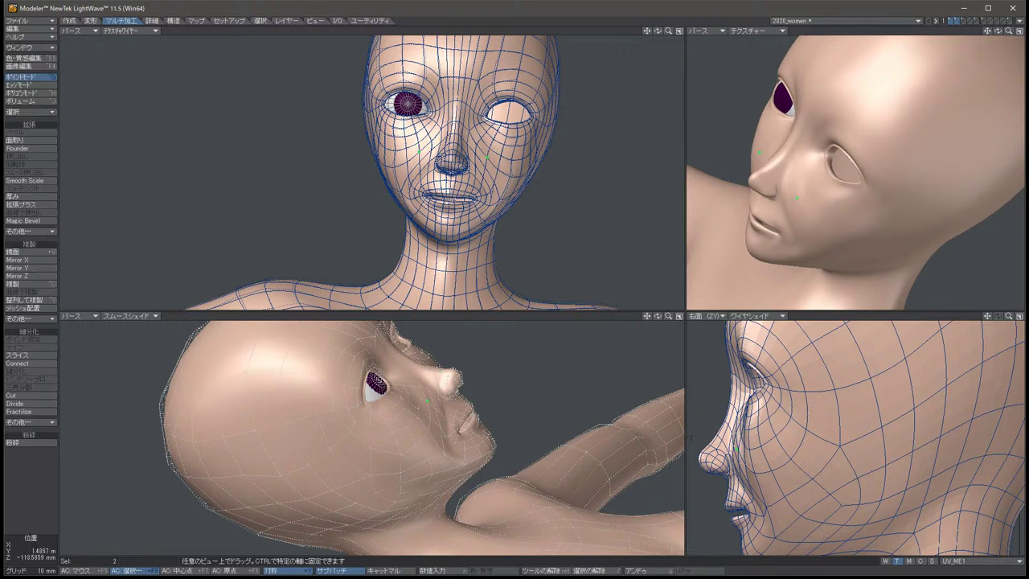
key("space")
key("t")
left_click_drag(744, 446, 739, 446)
key("space")
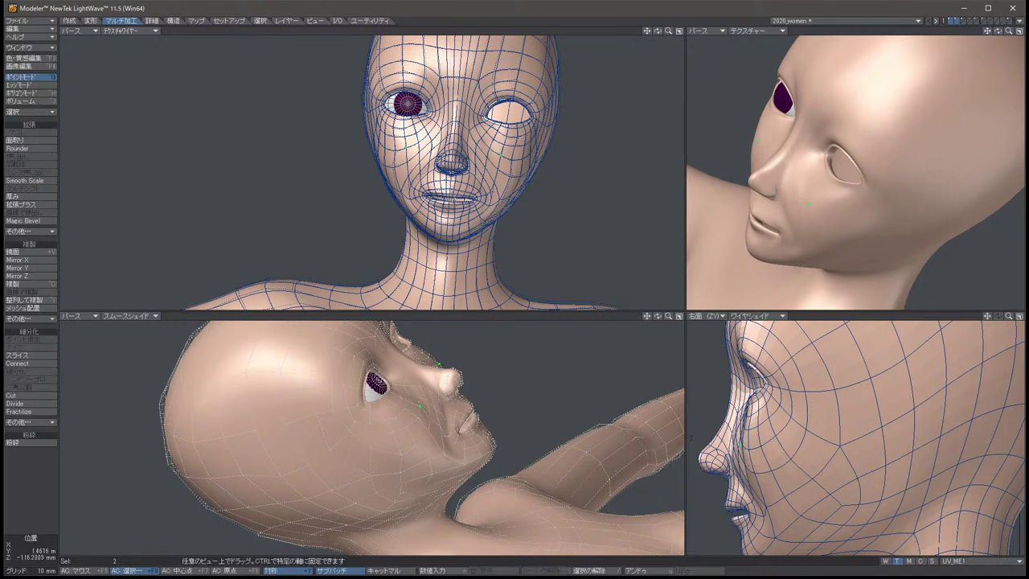
key("slash")
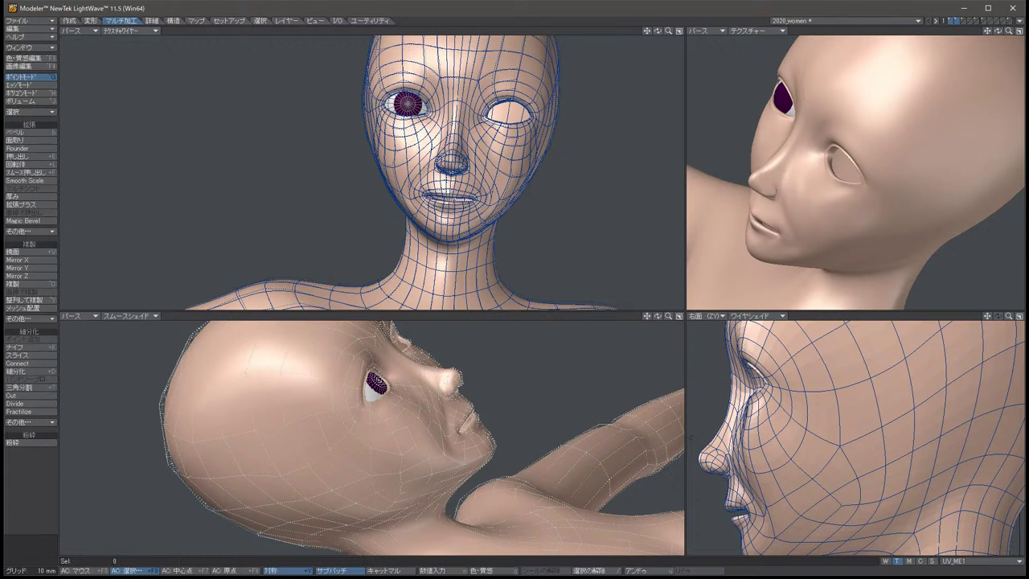
Select another symmetric face point pair, then orbit the upper views to face the head.
left_click(737, 435)
key("t")
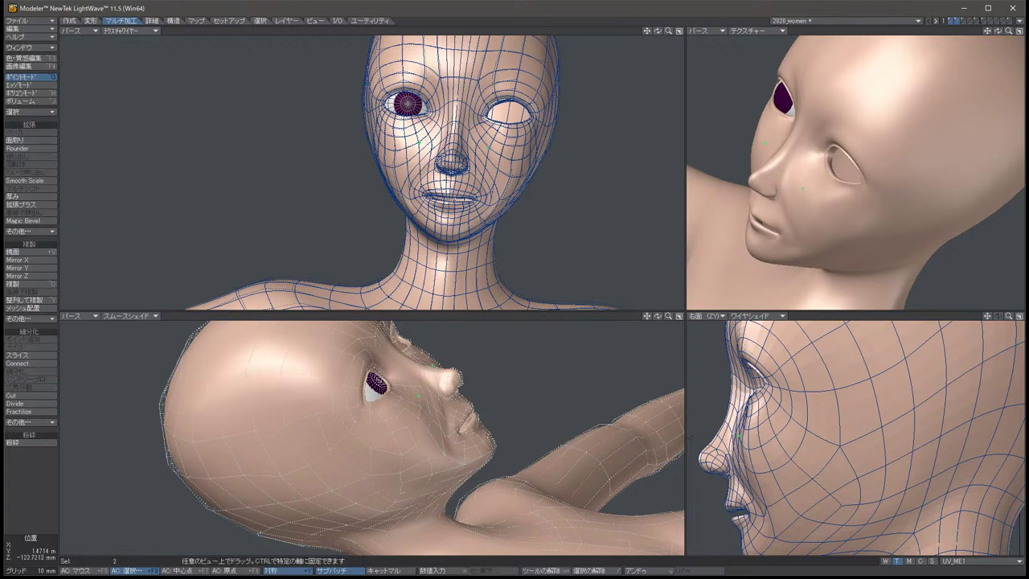
key("space")
key("slash")
left_click_drag(836, 173, 976, 152, "alt")
left_click_drag(370, 161, 402, 156, "alt")
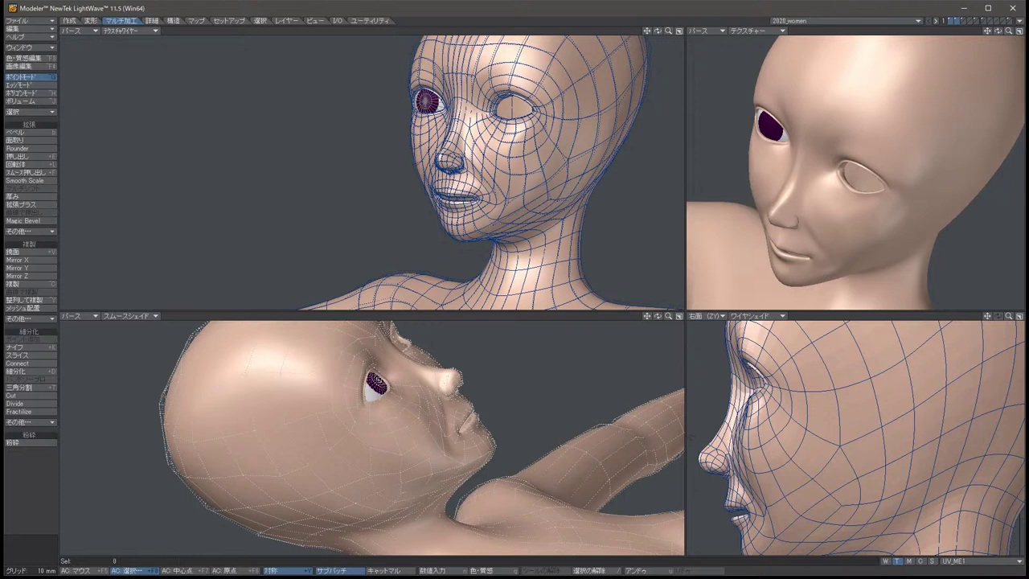
Maximize the lower-left perspective view and orbit the framed figure upright to face front.
key("a")
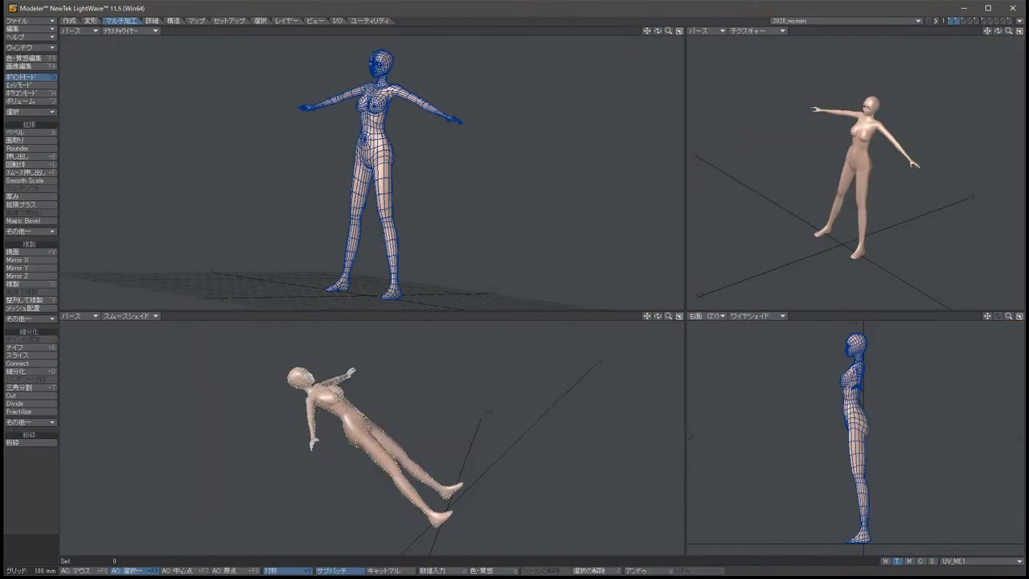
key("0")
key("a")
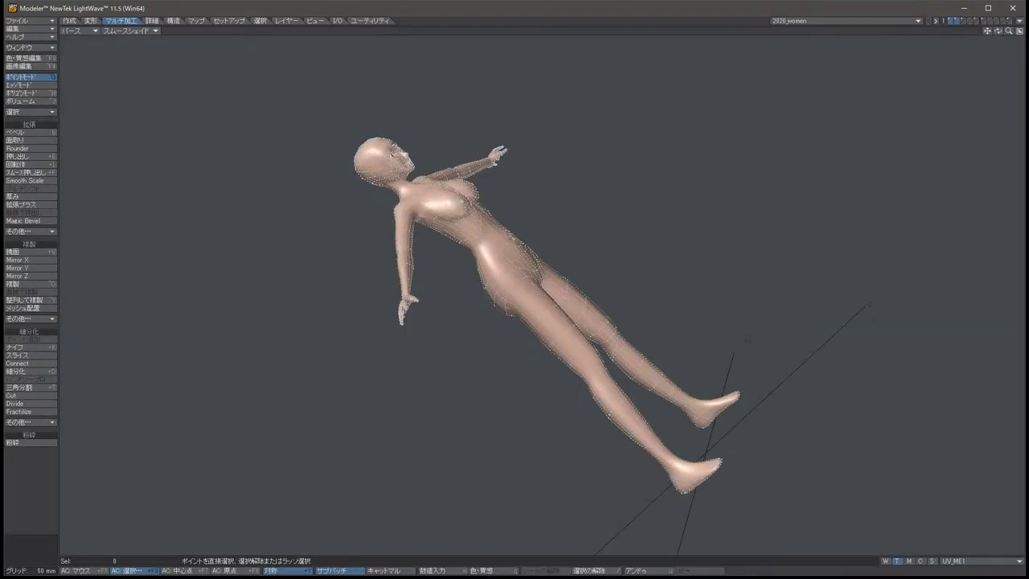
mouse_move(515, 289)
left_mouse_down("alt")
mouse_move(594, 225)
mouse_move(599, 257)
left_mouse_up("alt")
scroll(514, 289, "up", 5)
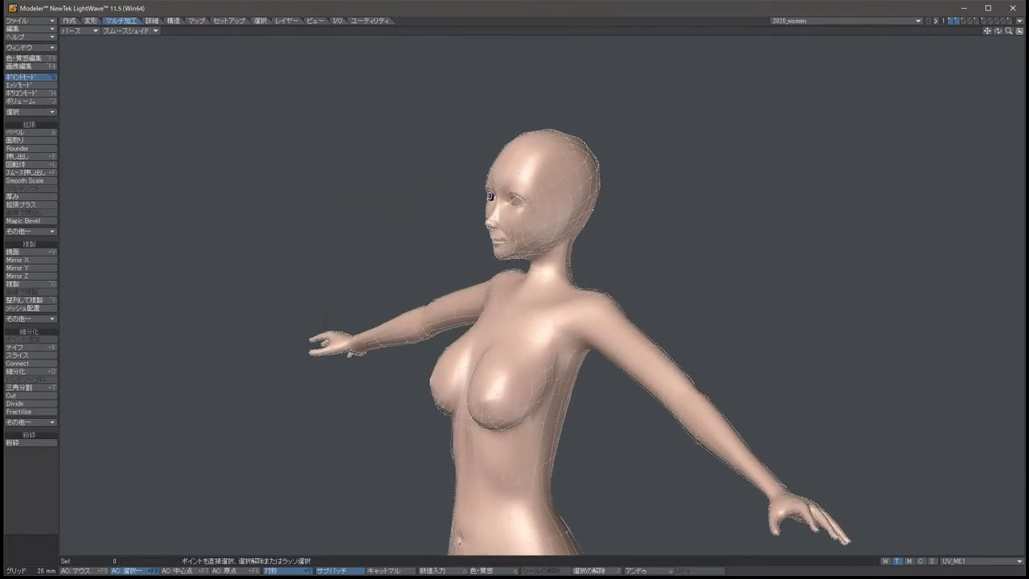
left_click_drag(490, 195, 513, 193, "alt")
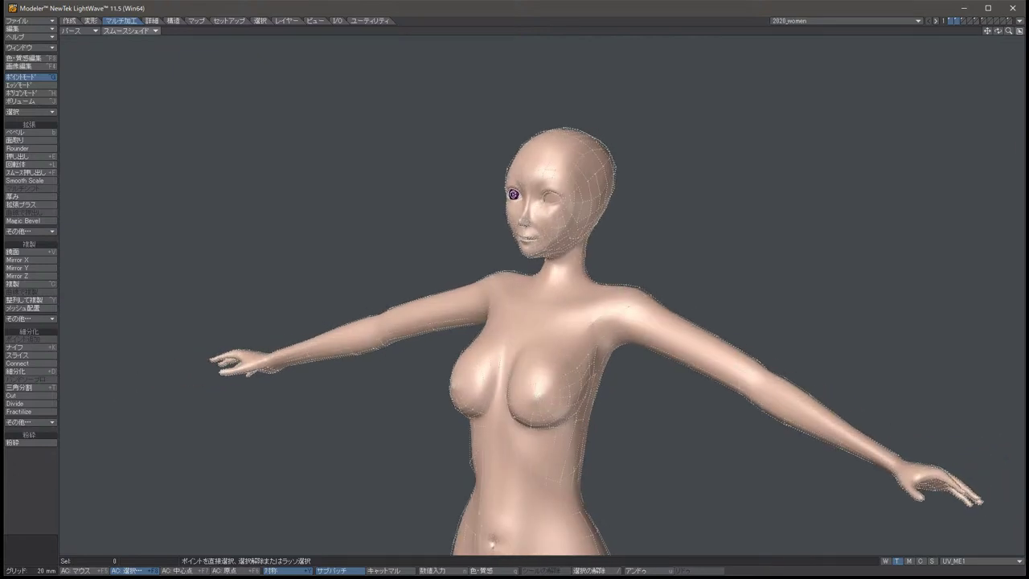
Switch the perspective shading to Texture and zoom in on the head and shoulders.
left_click(129, 31)
left_click(149, 74)
mouse_move(513, 194)
left_mouse_down("alt")
mouse_move(490, 194)
mouse_move(514, 197)
left_mouse_up("alt")
scroll(513, 193, "up", 5)
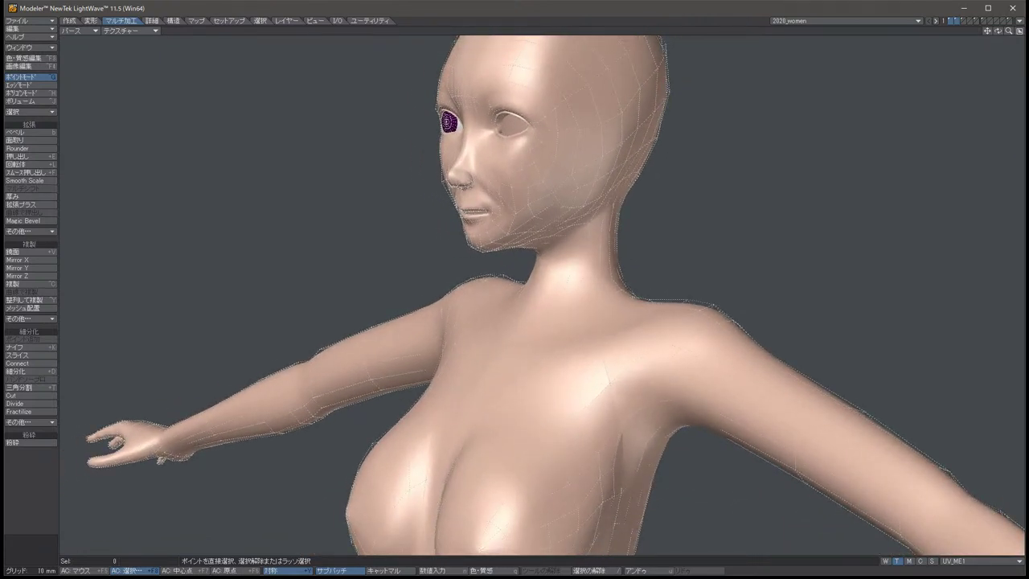
left_click_drag(514, 197, 554, 104, "alt")
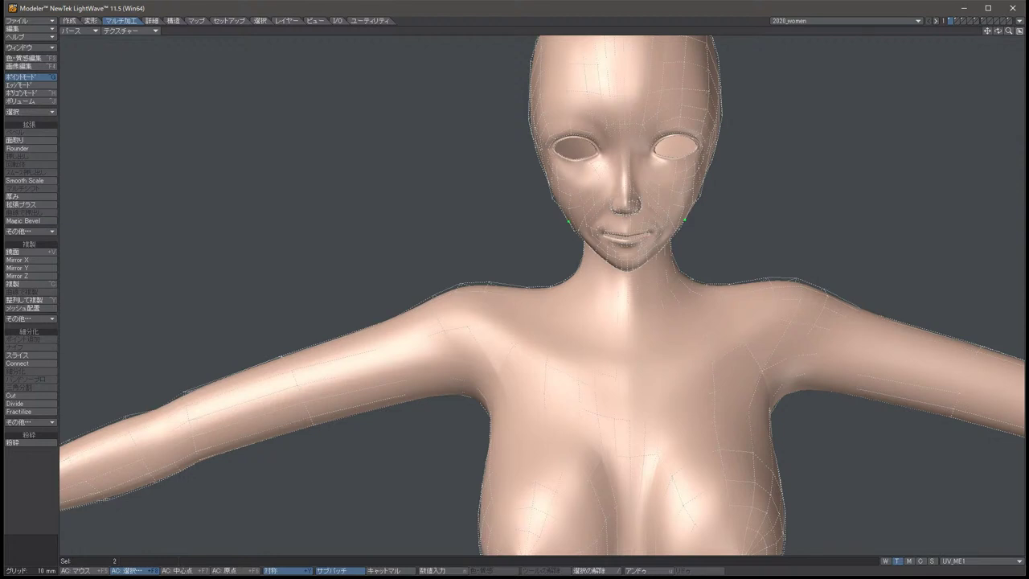
Set the perspective view's shading to ワイヤシェイド (Wireframe Shade).
left_click(129, 30)
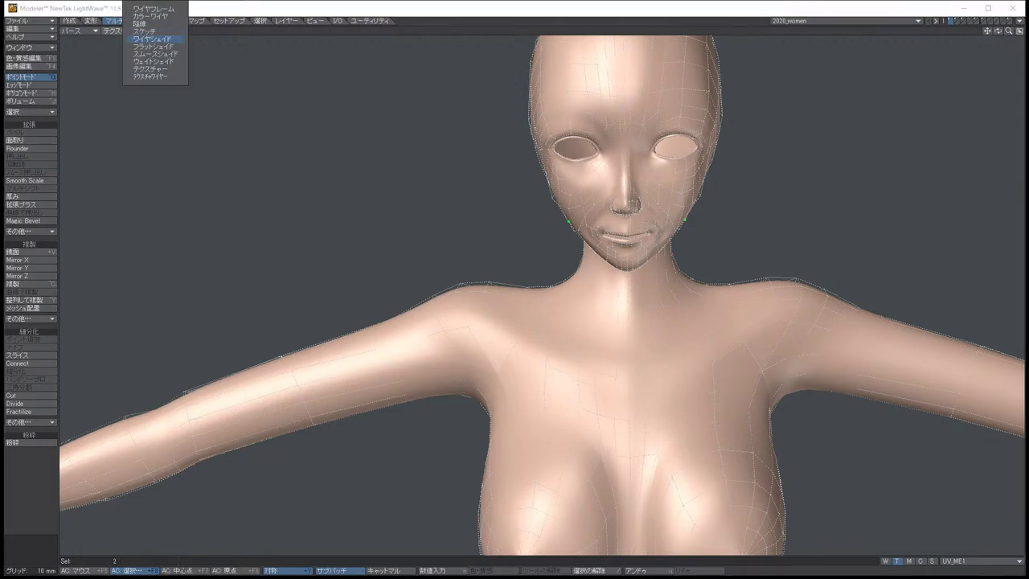
left_click(141, 39)
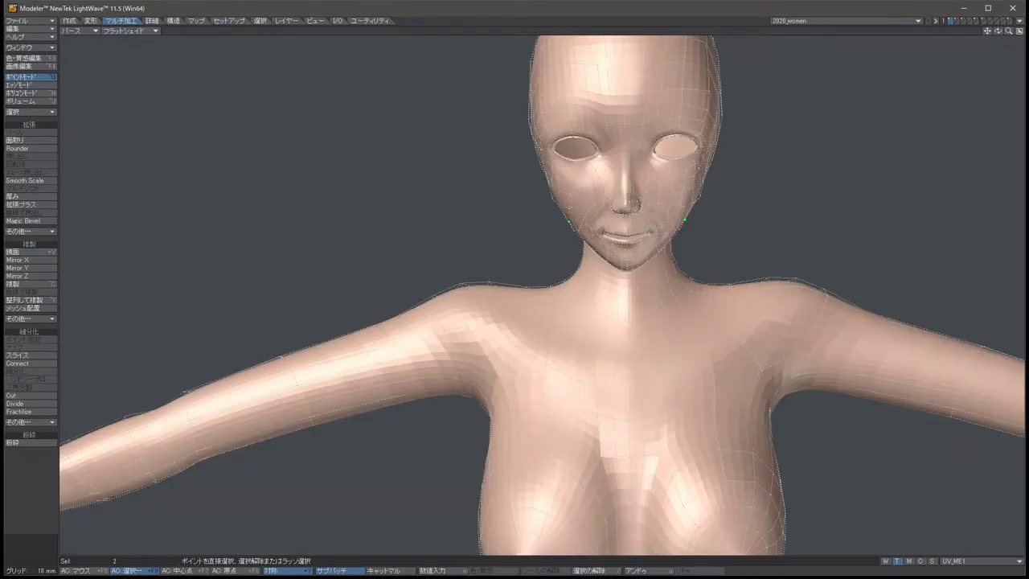
left_click(128, 31)
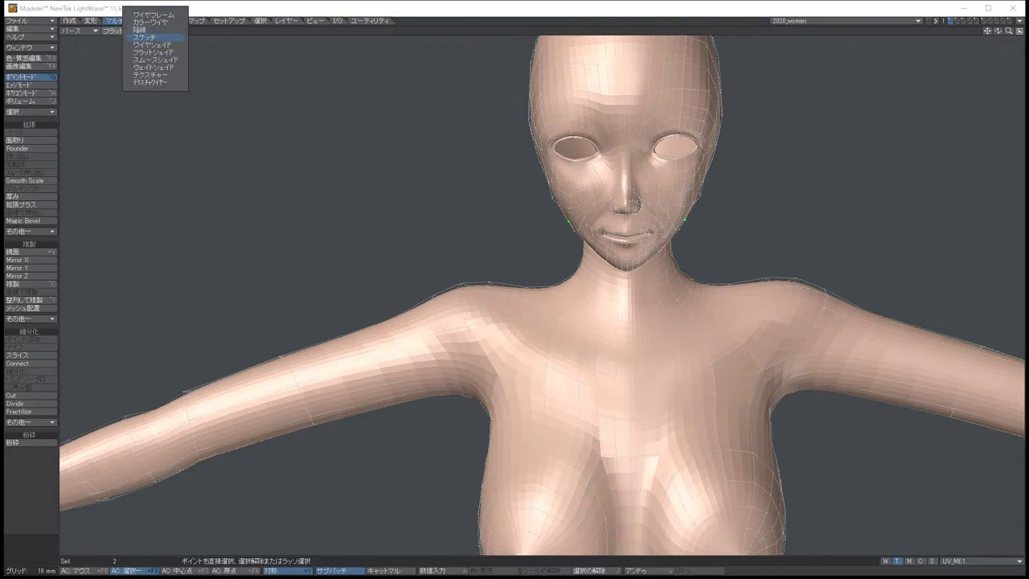
left_click(152, 45)
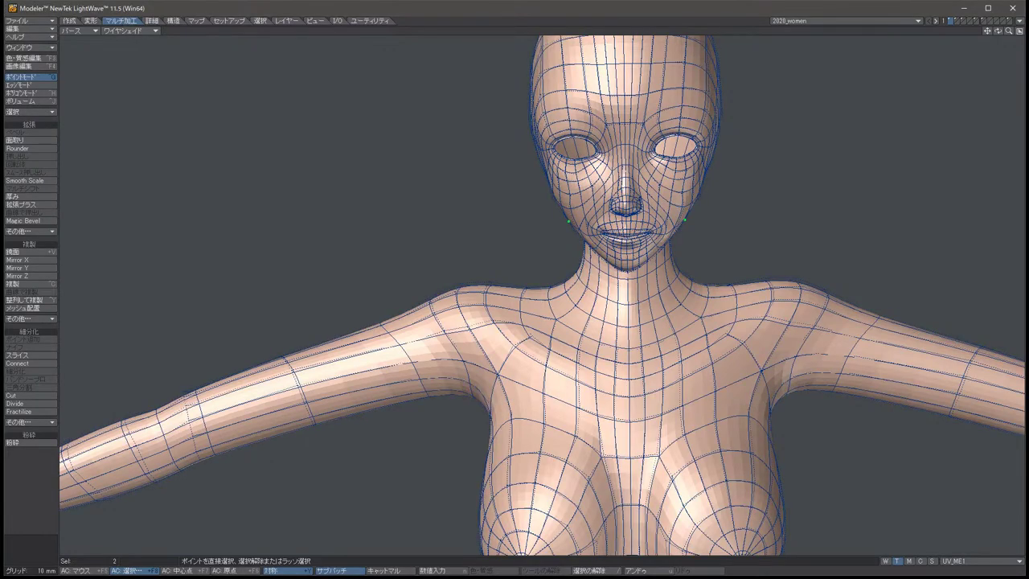
Orbit the view around the head back to the front, then deselect the two points.
key("Left")
key("Left")
key("Left")
key("Left")
key("Left")
key("Left")
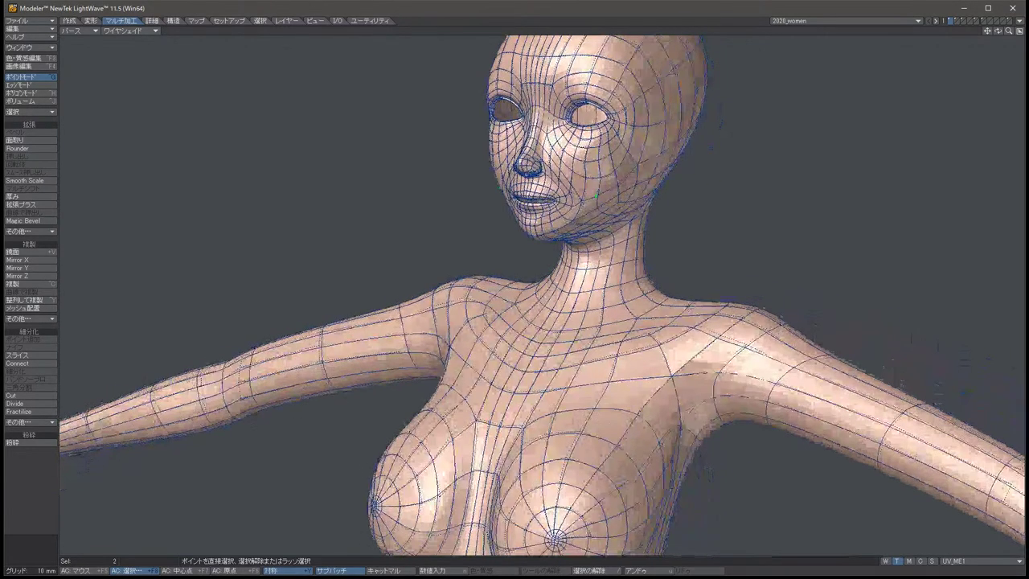
key("Left")
key("Left")
key("Left")
key("Left")
key("Left")
key("Left")
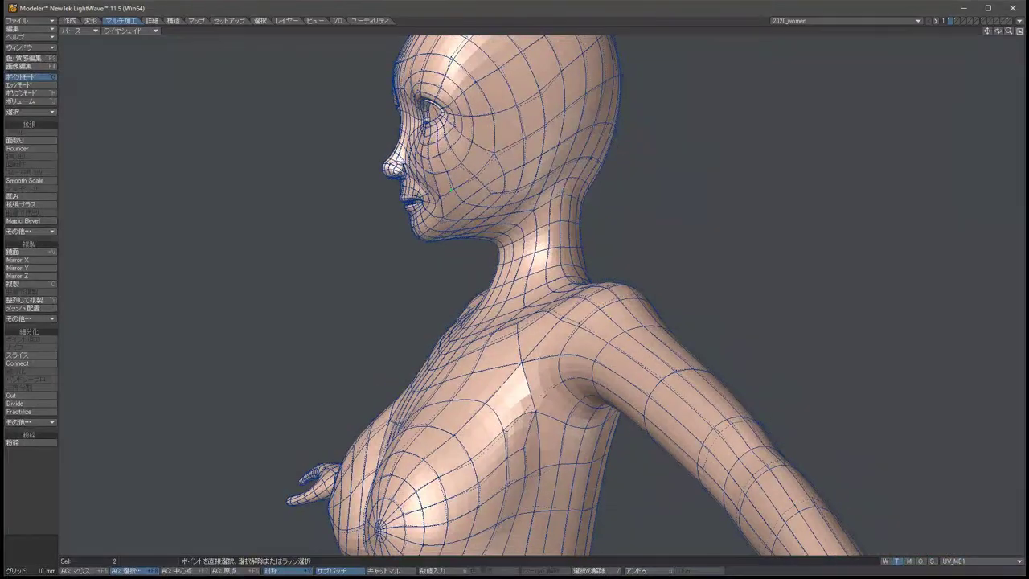
key("Right")
key("Right")
key("Right")
key("Right")
key("Right")
key("Right")
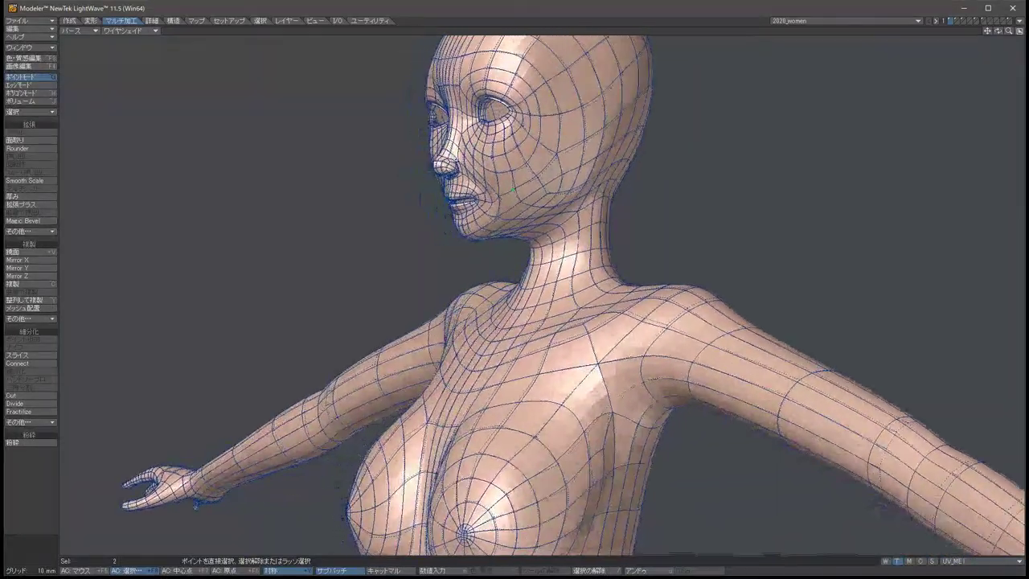
key("Right")
key("Right")
key("Right")
key("Right")
key("Right")
key("Right")
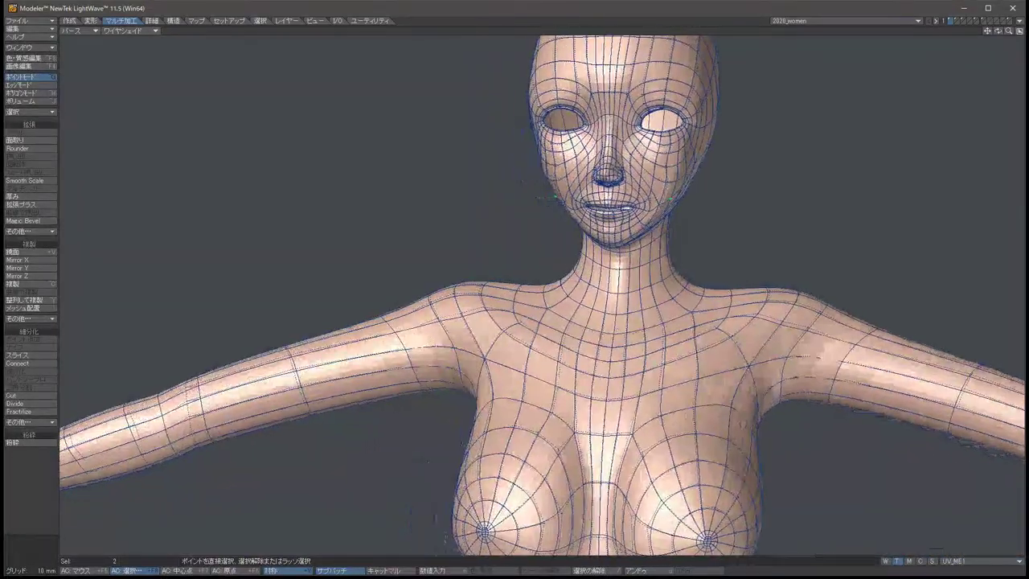
key("Right")
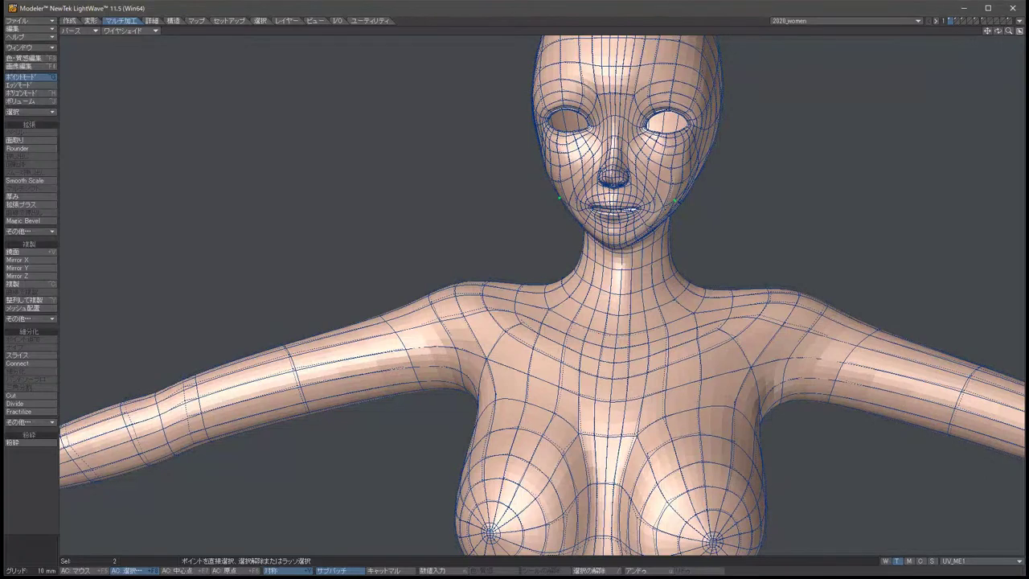
key("slash")
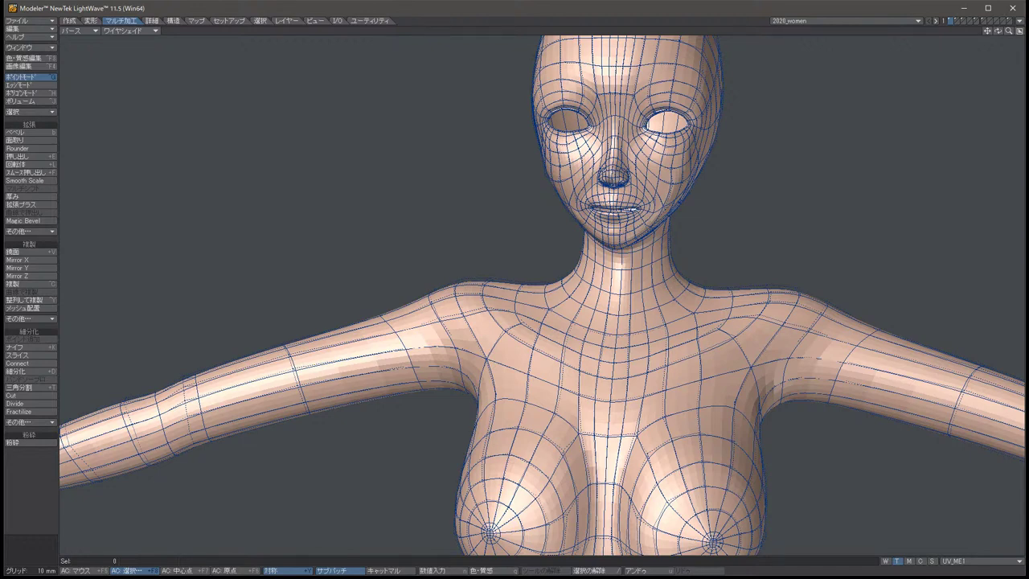
With symmetry on, move the mirrored lower-face jaw points slightly inward, then deselect them.
left_click_drag(804, 346, 836, 366, "alt")
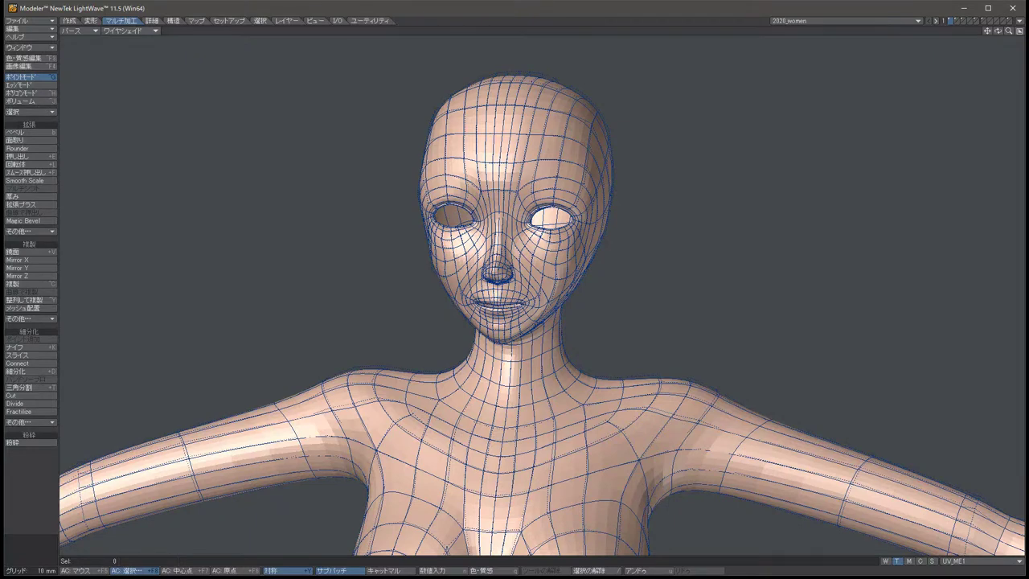
left_click_drag(835, 366, 861, 371, "alt")
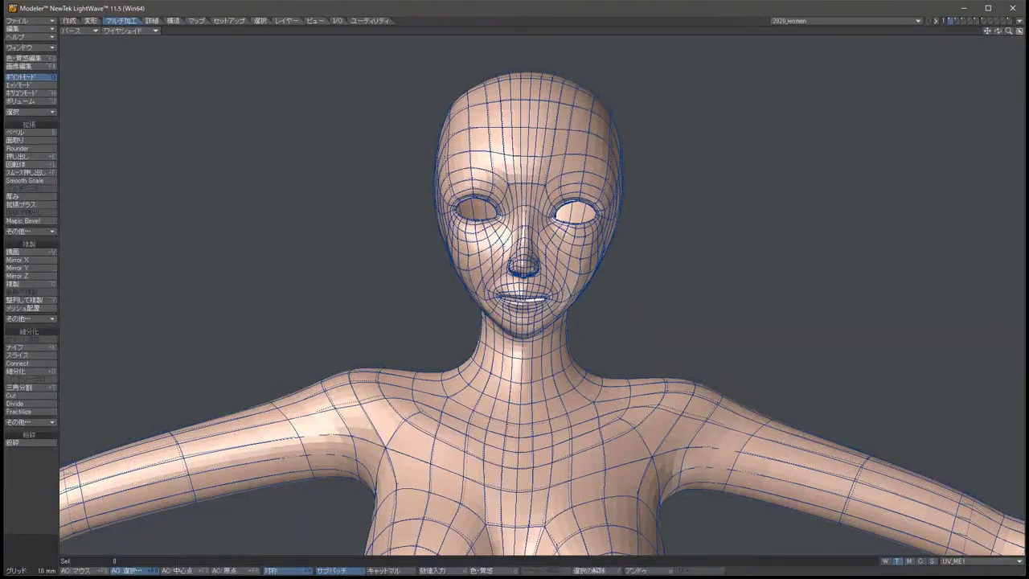
left_click(456, 268)
key("t")
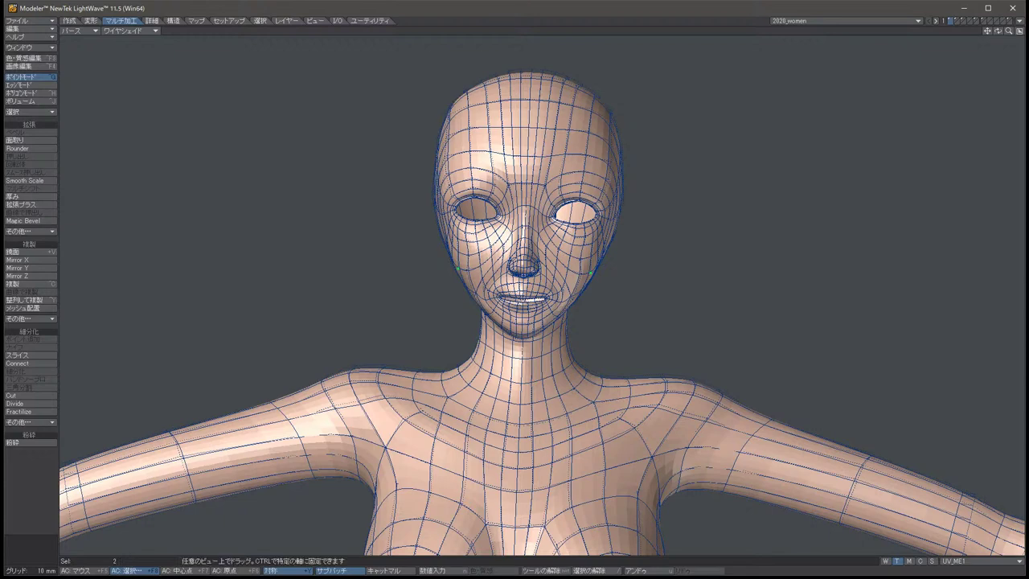
left_click_drag(456, 267, 467, 269)
key("slash")
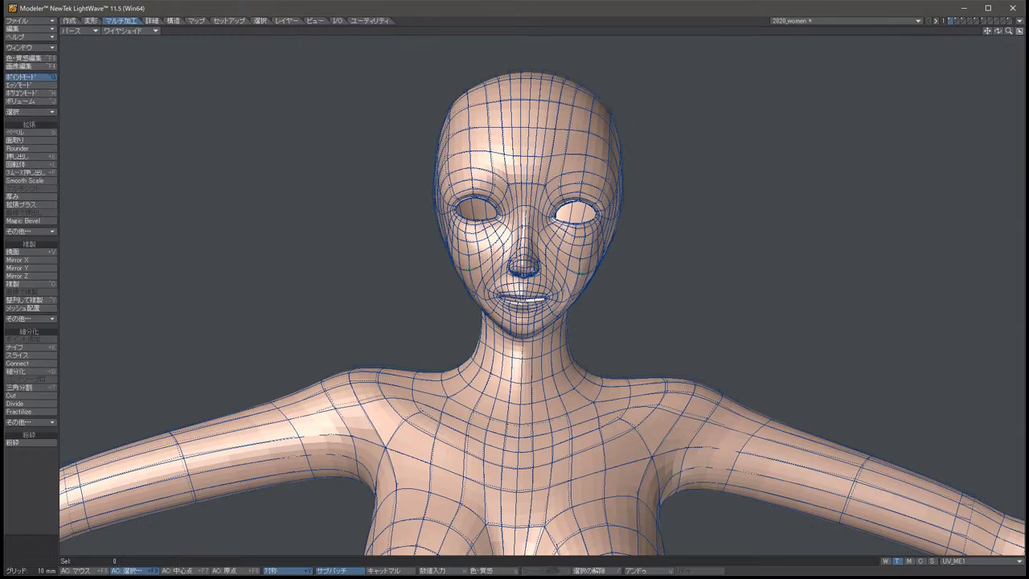
Orbit from profile to three-quarter and front views to inspect the reshaped face.
key("Left")
key("Left")
key("Left")
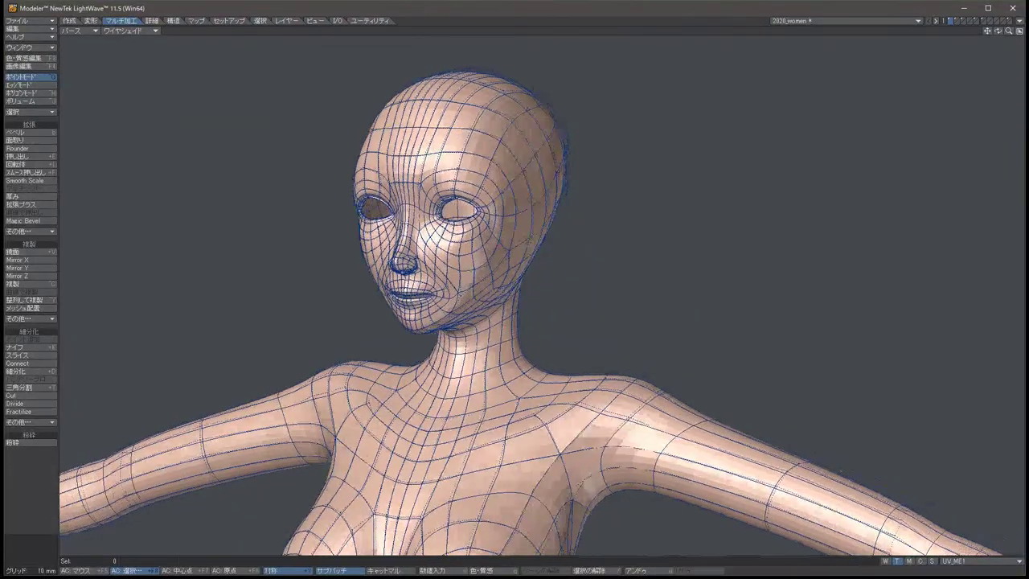
key("Left")
key("Left")
key("Left")
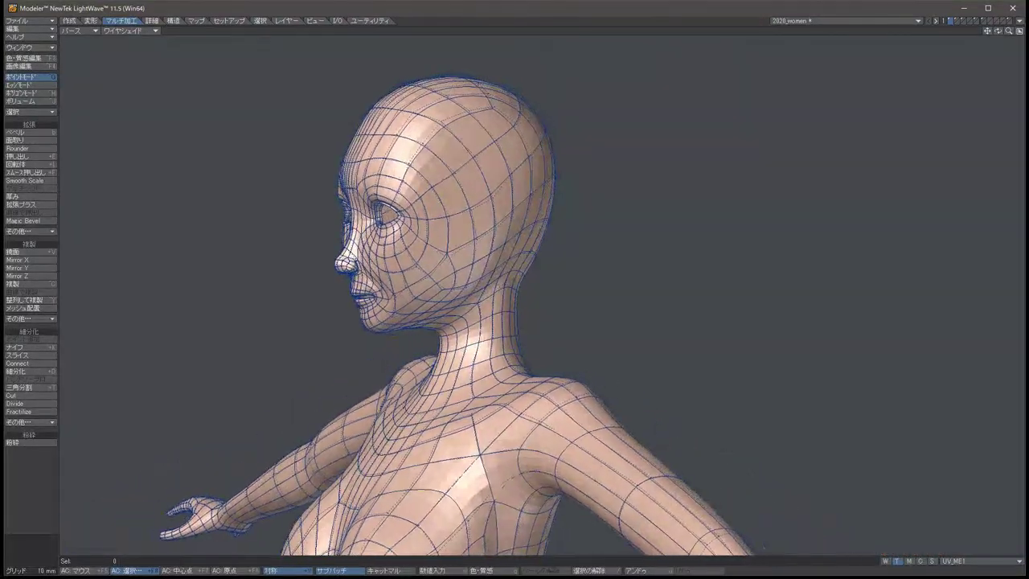
key("Left")
key("Left")
key("Right")
key("Right")
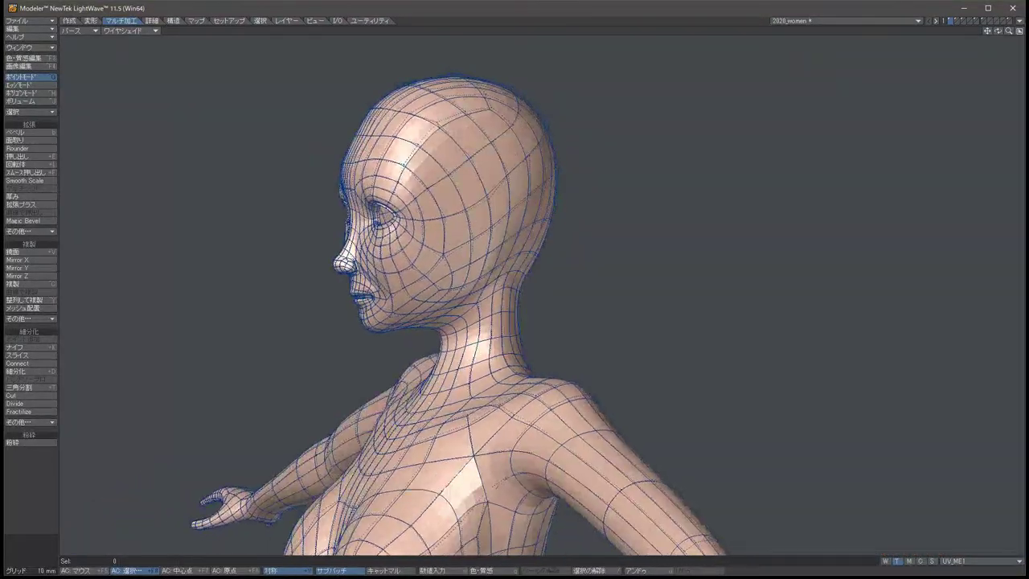
key("Right")
key("Right")
key("Right")
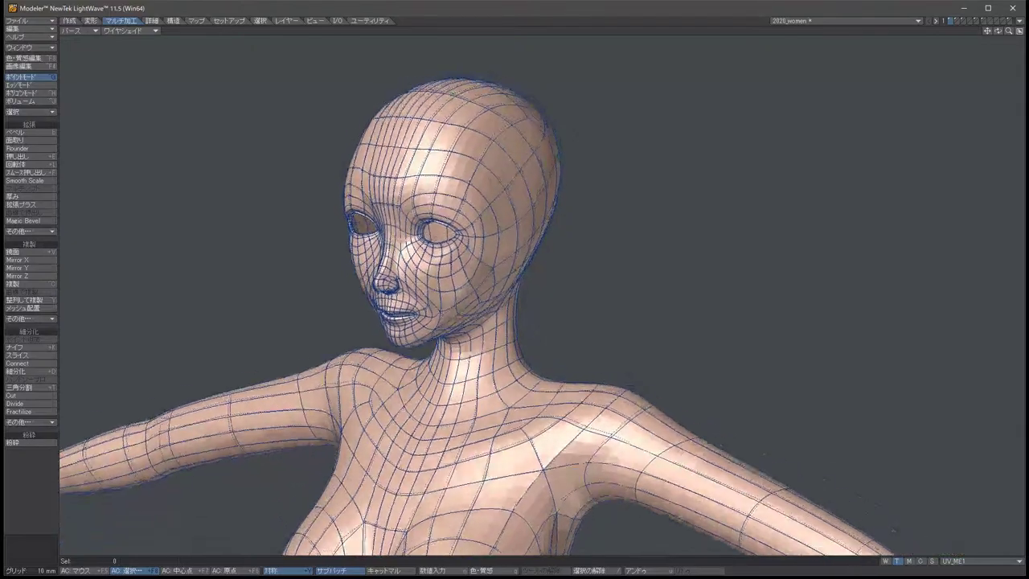
key("Up")
key("Up")
key("Up")
key("alt+Up")
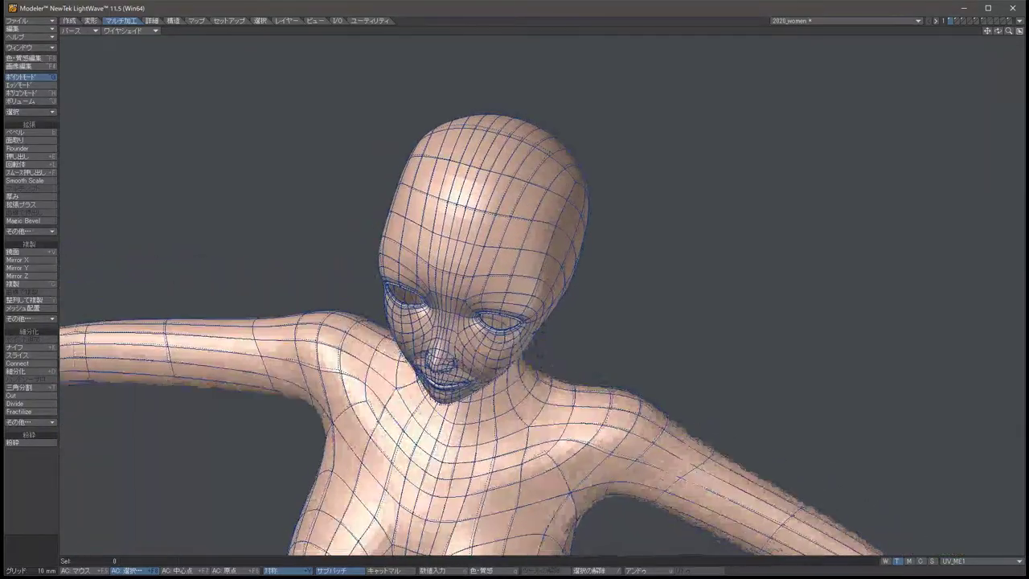
key("alt+Left")
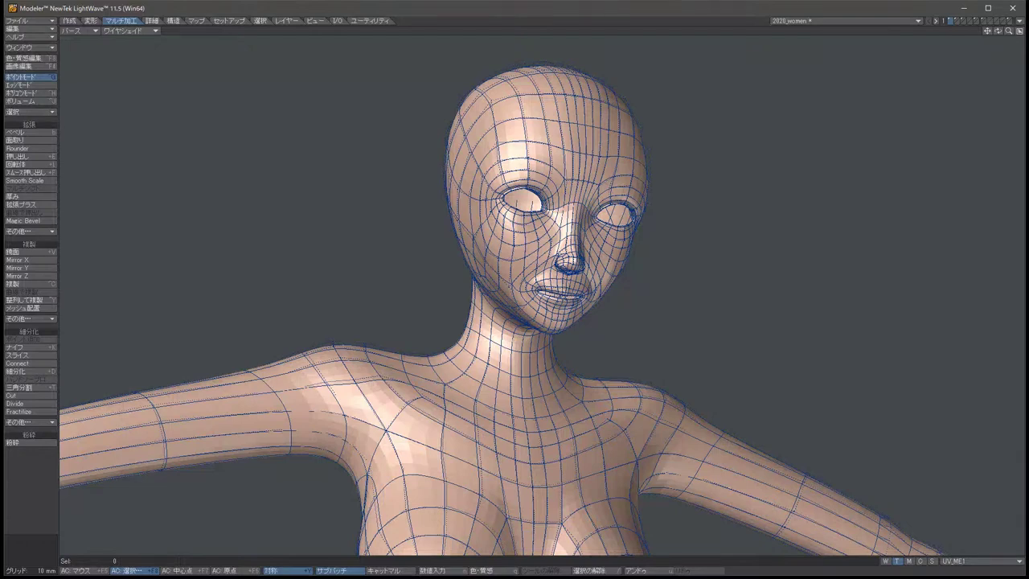
key("alt+Right")
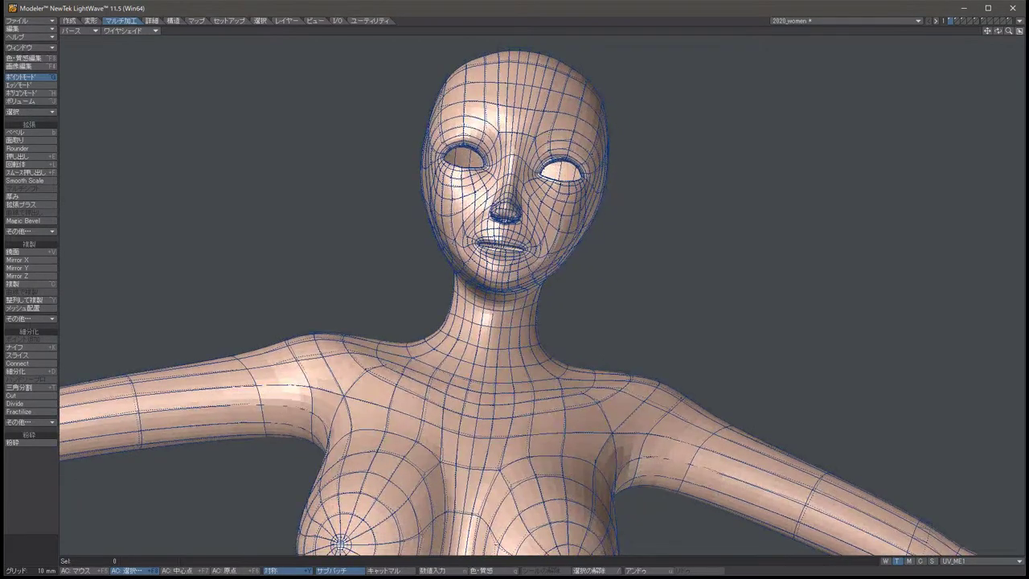
Check the mirrored cheek and forehead point pairs, deselecting each, and turn the face frontal.
left_click(431, 211)
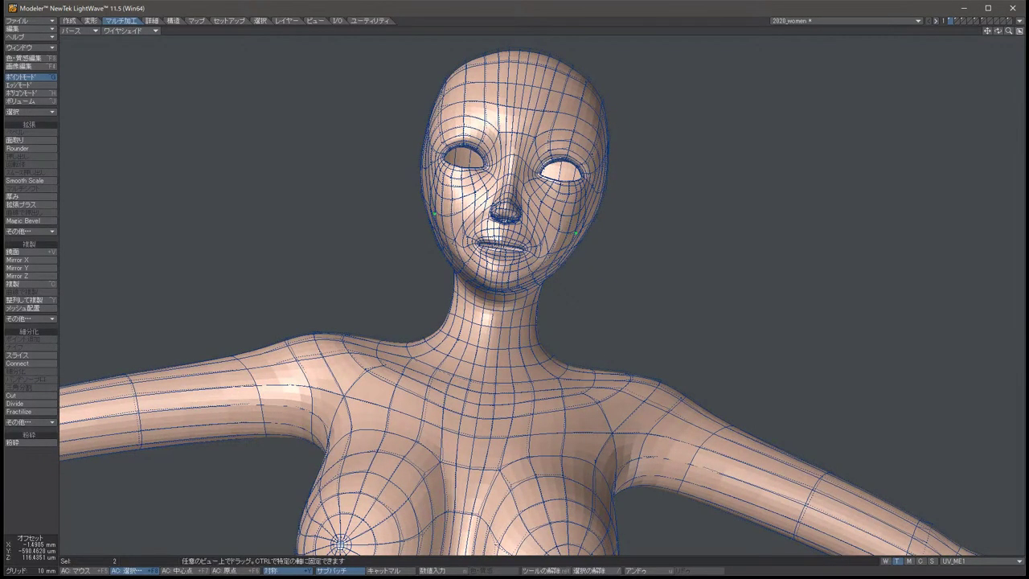
key("slash")
key("Up")
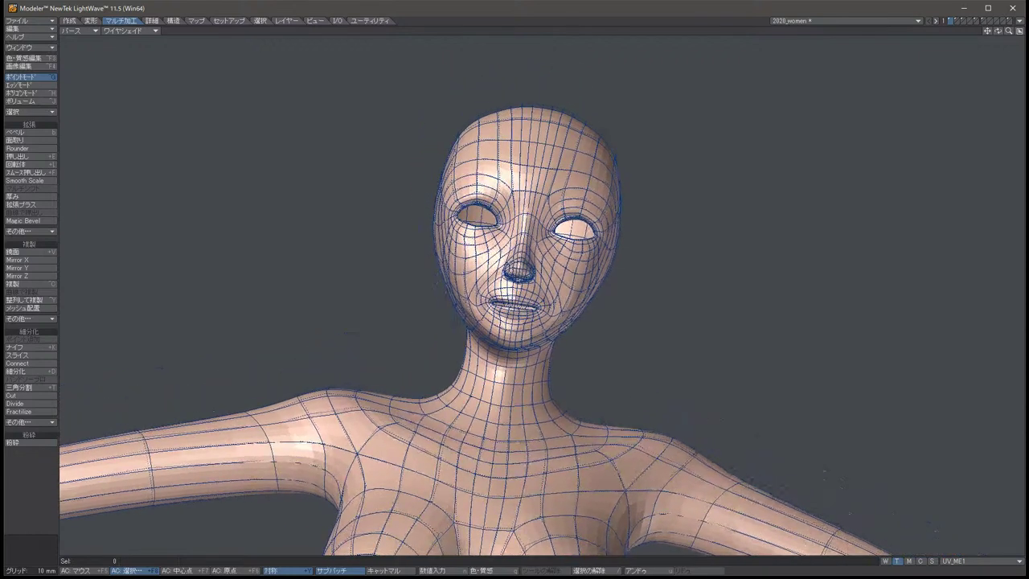
left_click(531, 143)
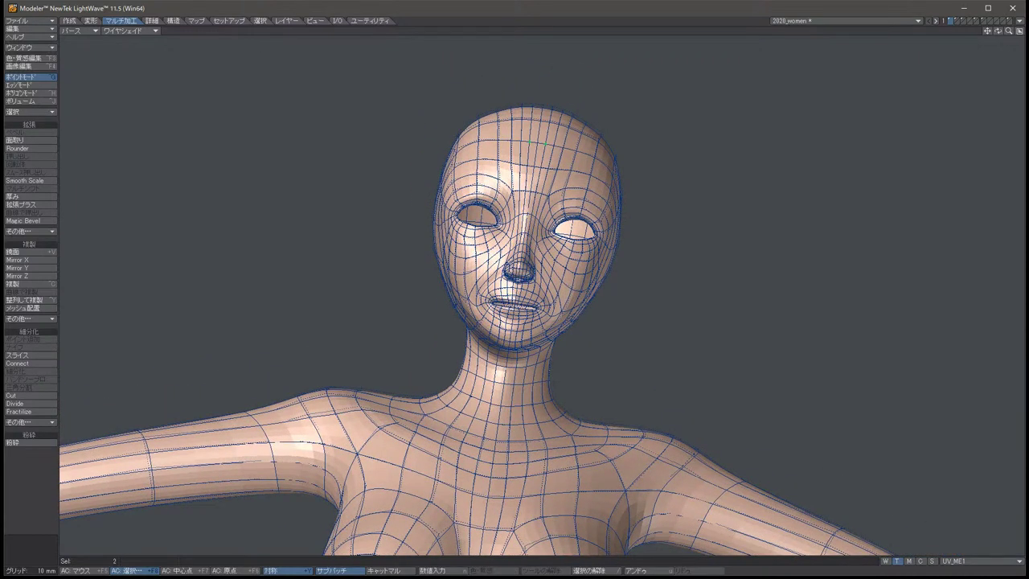
key("Left")
key("Left")
key("Left")
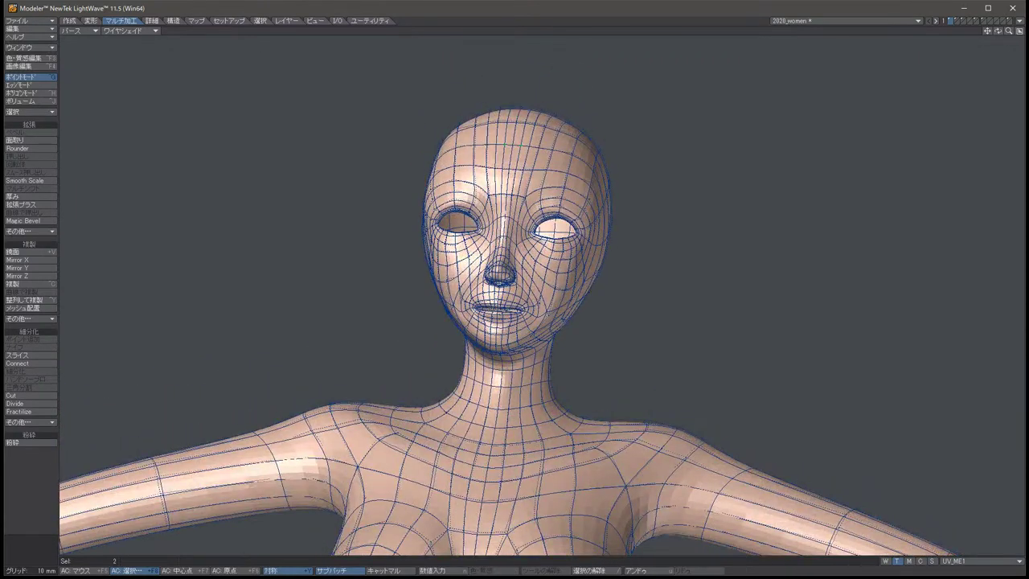
key("slash")
key("Right")
key("Right")
key("Right")
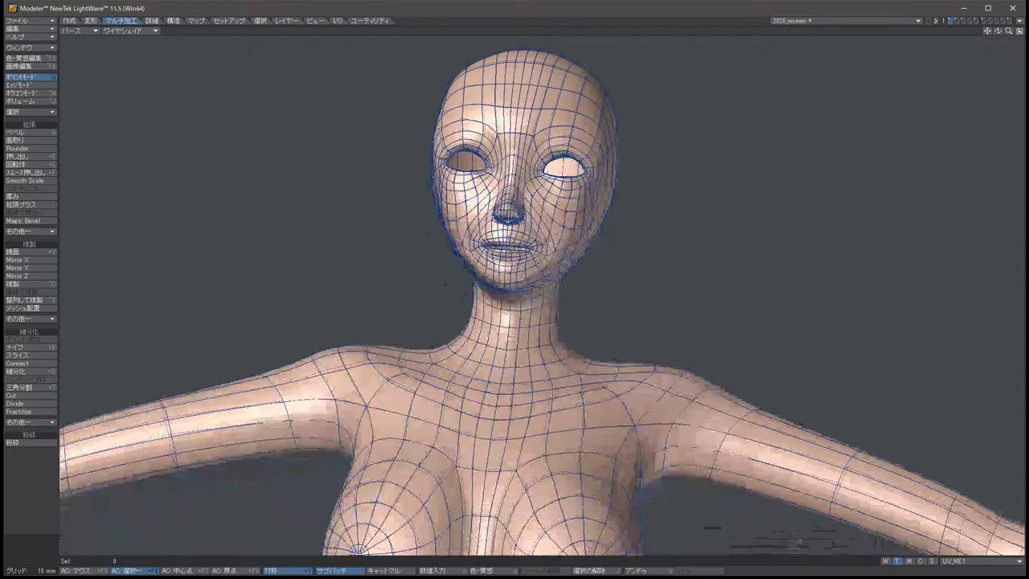
key("Right")
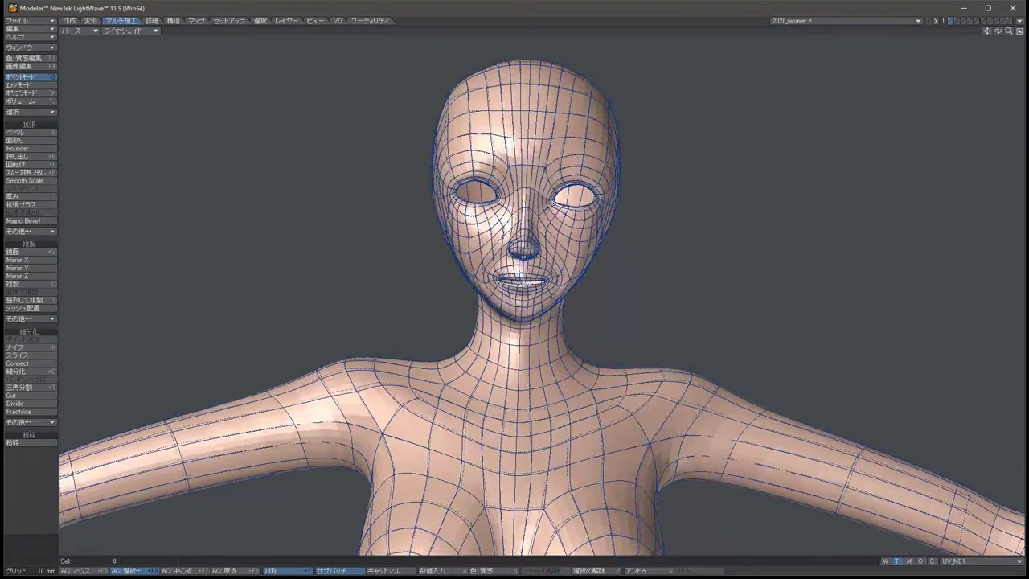
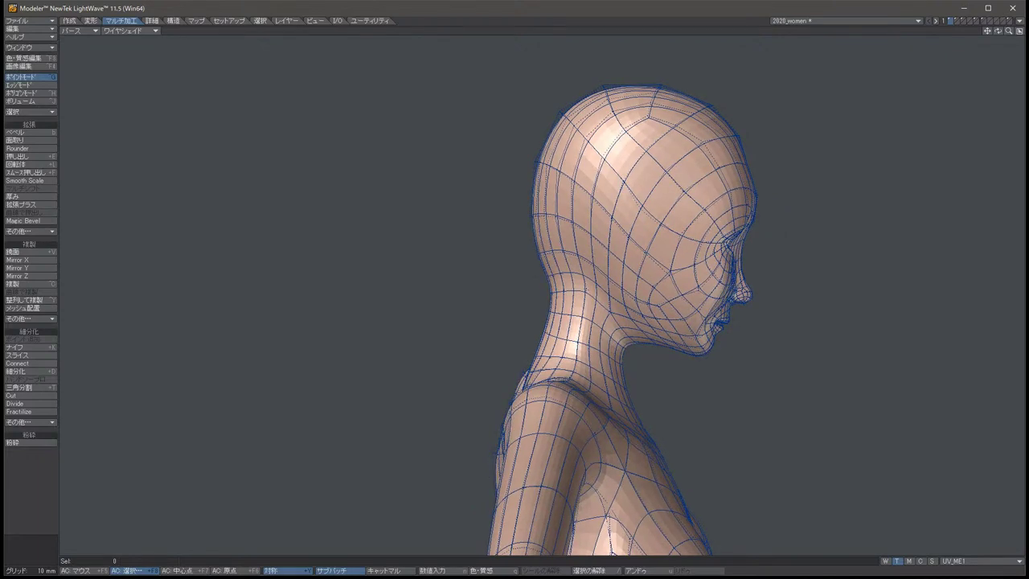
Select and clear the chin point pair, then orbit toward a frontal view of the face.
left_click(704, 319)
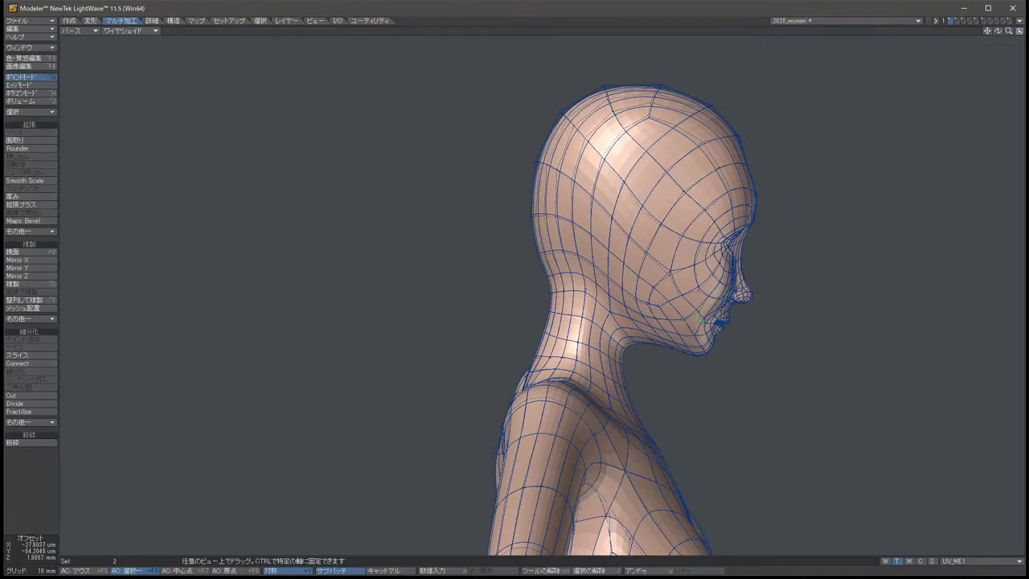
key("slash")
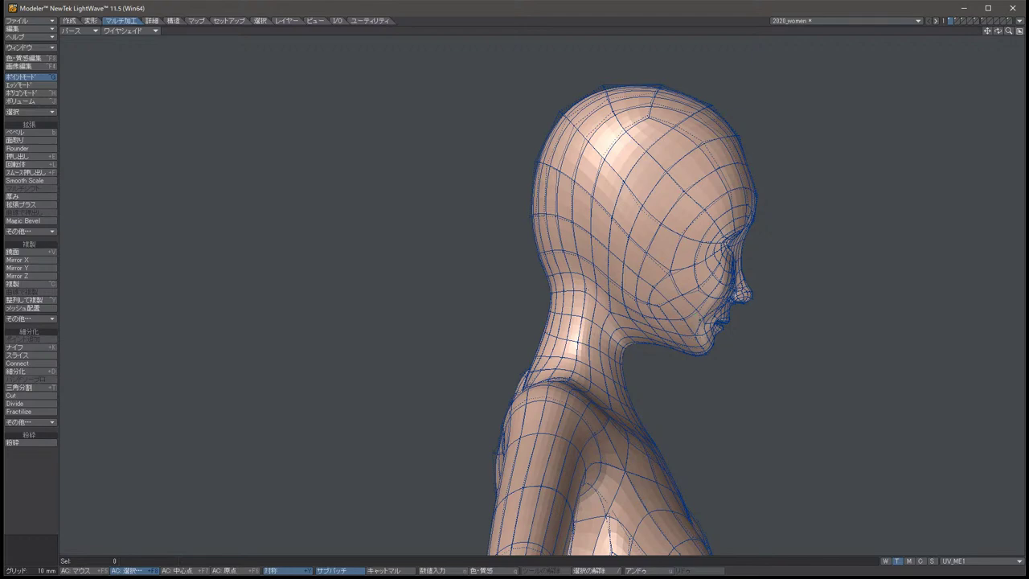
left_click(701, 314)
key("slash")
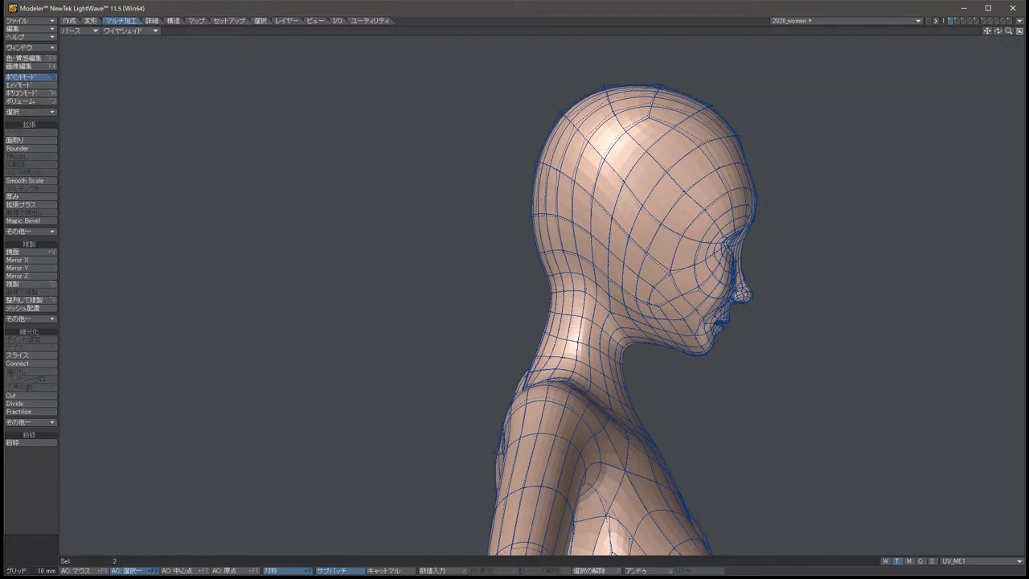
key("Left")
key("Left")
key("Left")
key("Left")
key("Left")
key("Left")
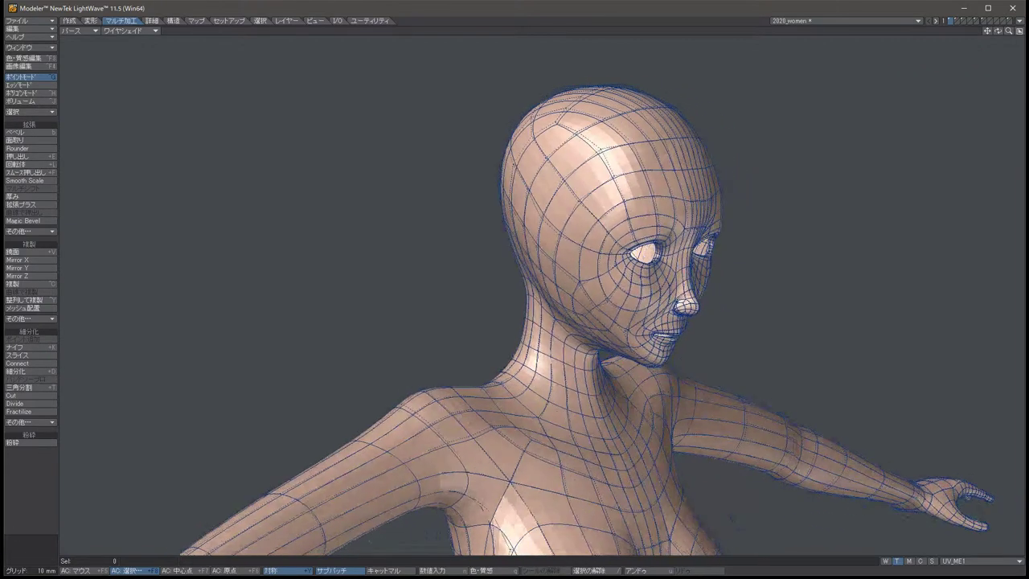
key("Left")
key("Left")
key("Left")
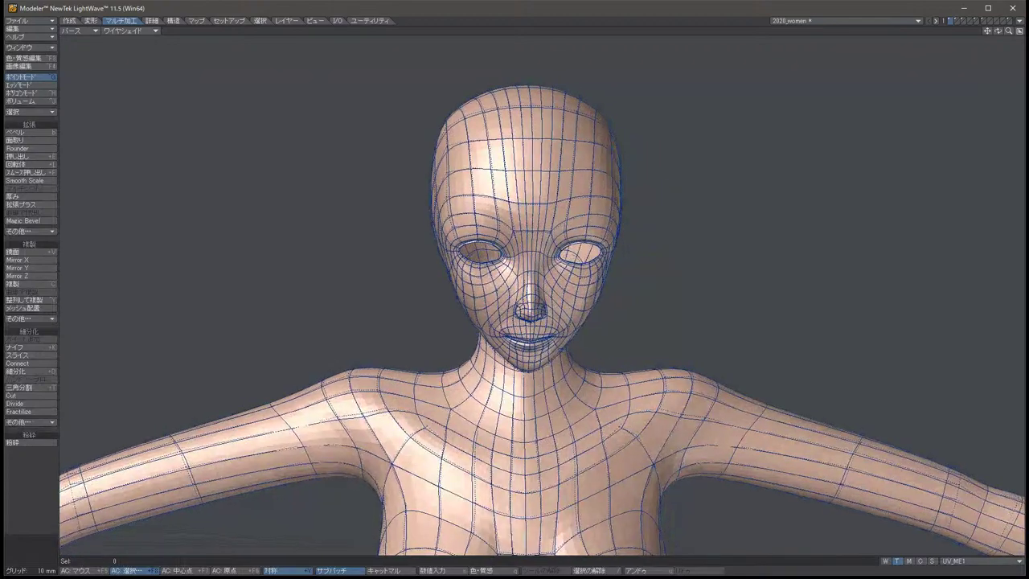
key("Left")
Pick the cheek point pair, drop Move and deselect, then re-orbit around the head.
left_click(561, 316)
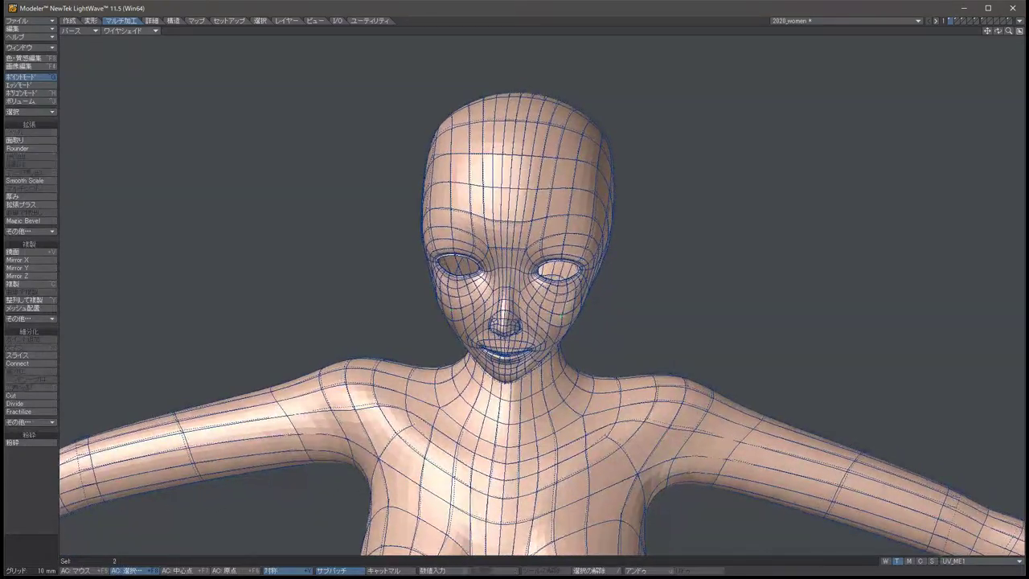
key("t")
key("space")
key("slash")
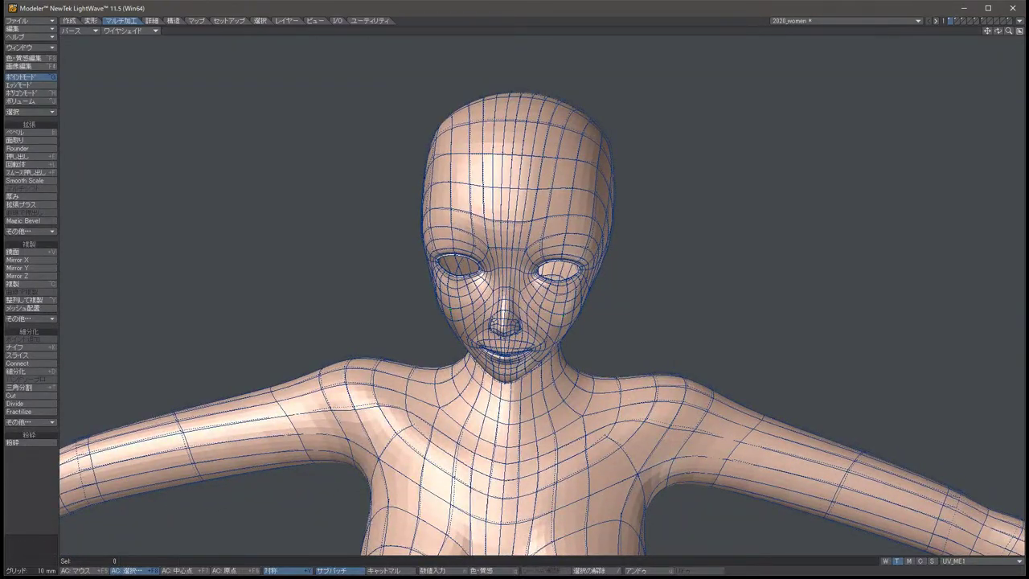
key("Left")
key("Left")
key("Up")
key("Up")
key("Left")
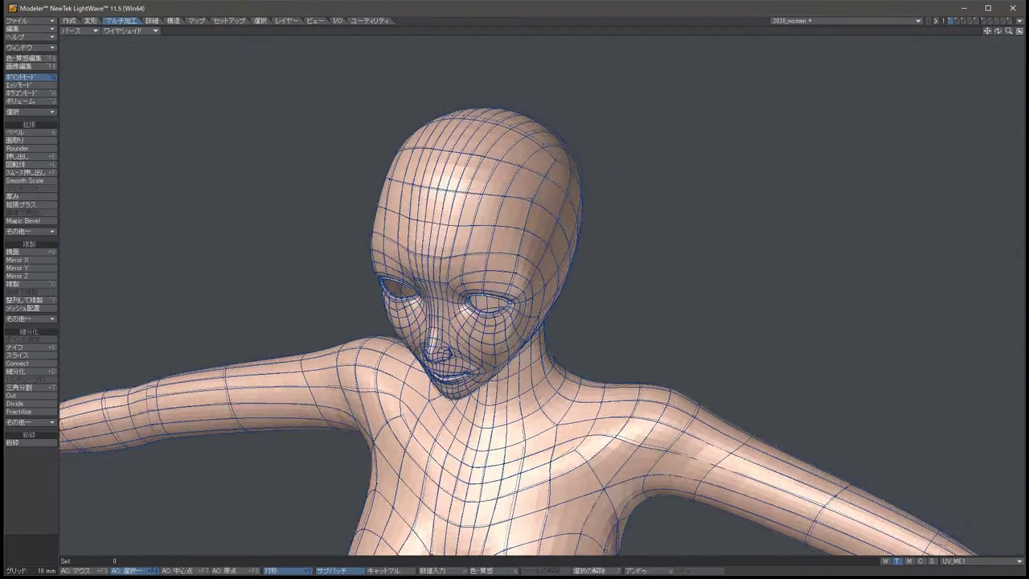
Raise the two symmetric cheek points slightly and deselect them.
left_click(515, 330)
key("t")
left_click_drag(515, 329, 511, 322)
key("slash")
Orbit to inspect the face from below, then back toward the front.
key("Down")
key("Up")
key("Left")
key("Left")
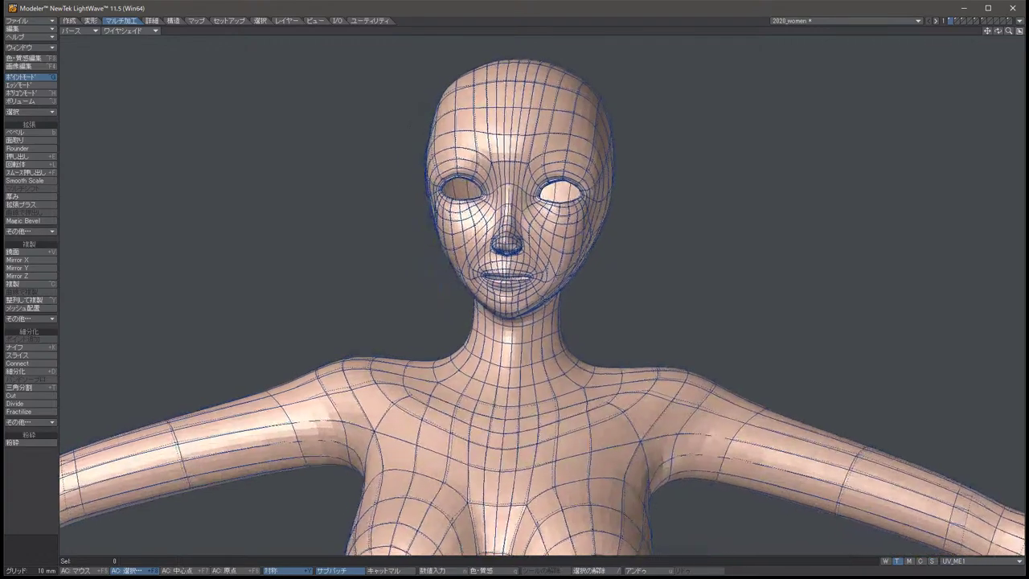
key("Up")
key("Up")
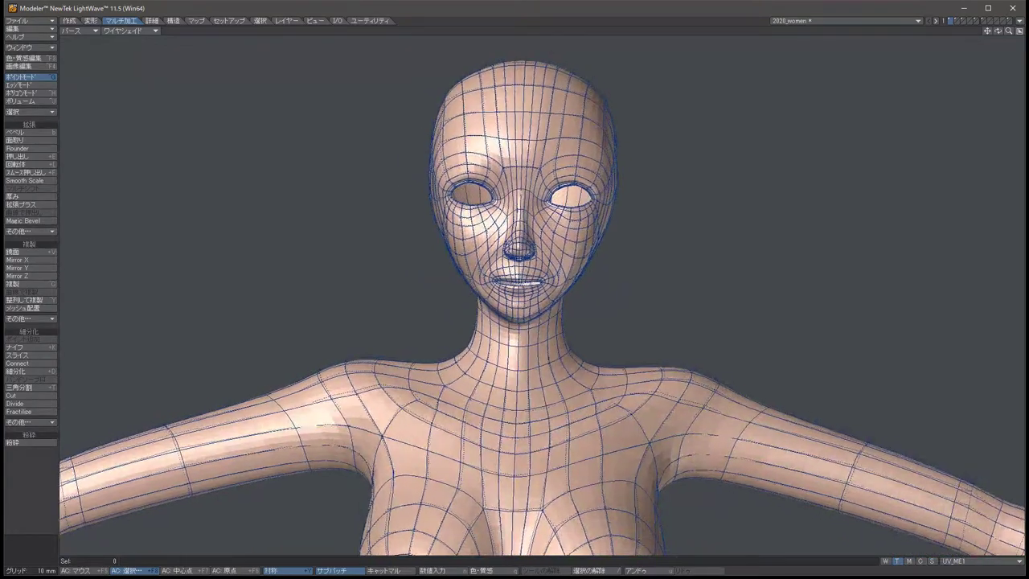
key("Up")
key("Up")
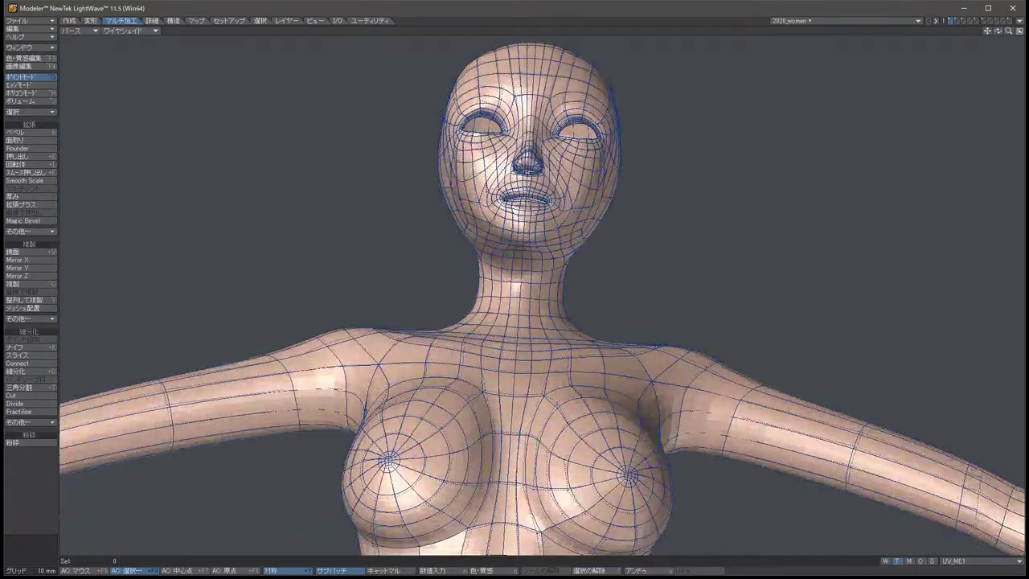
key("Up")
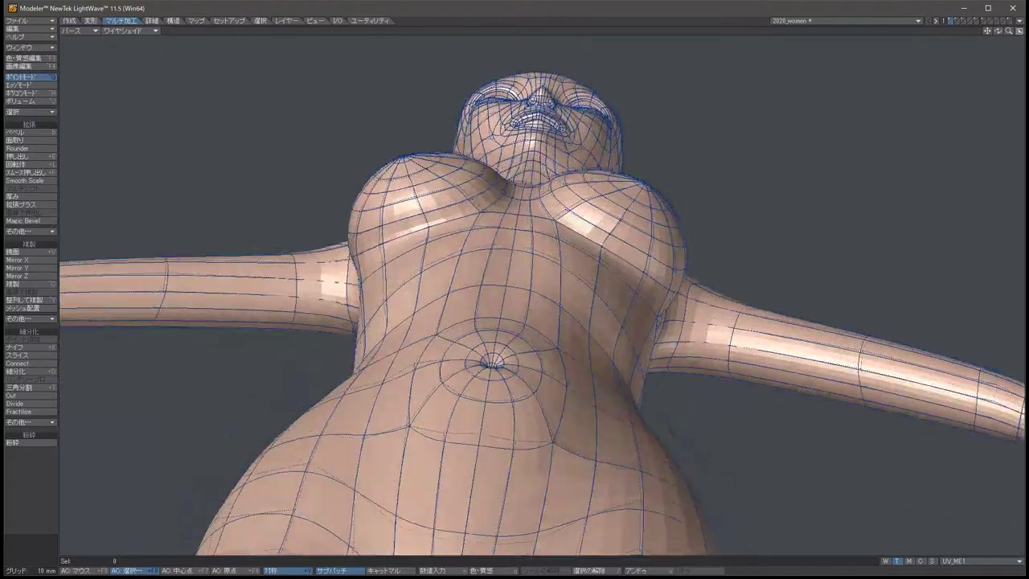
key("Down")
key("Down")
key("Down")
key("Down")
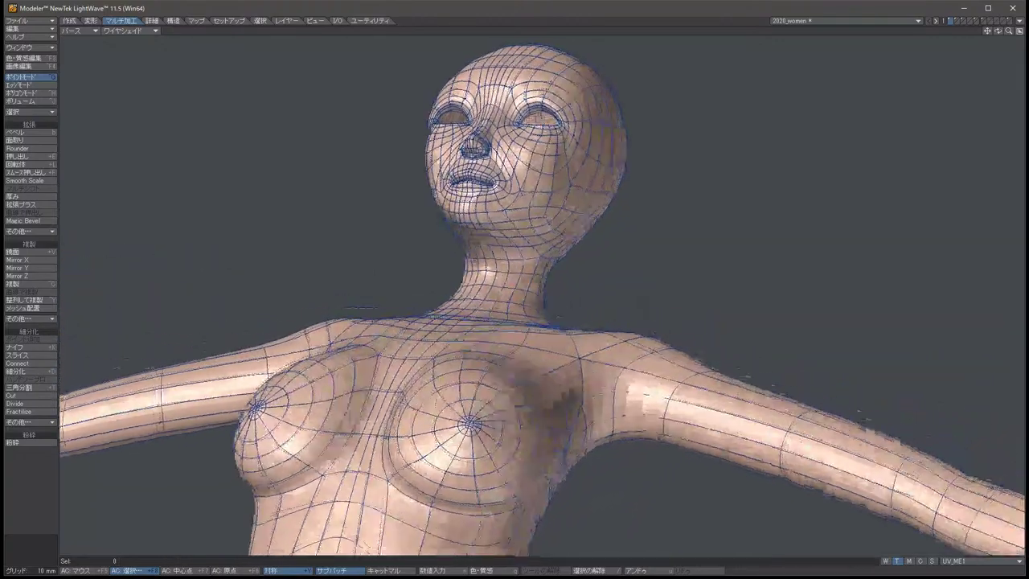
Swing to a low three-quarter angle and zoom in on the face.
key("Right")
key("Up")
key("Up")
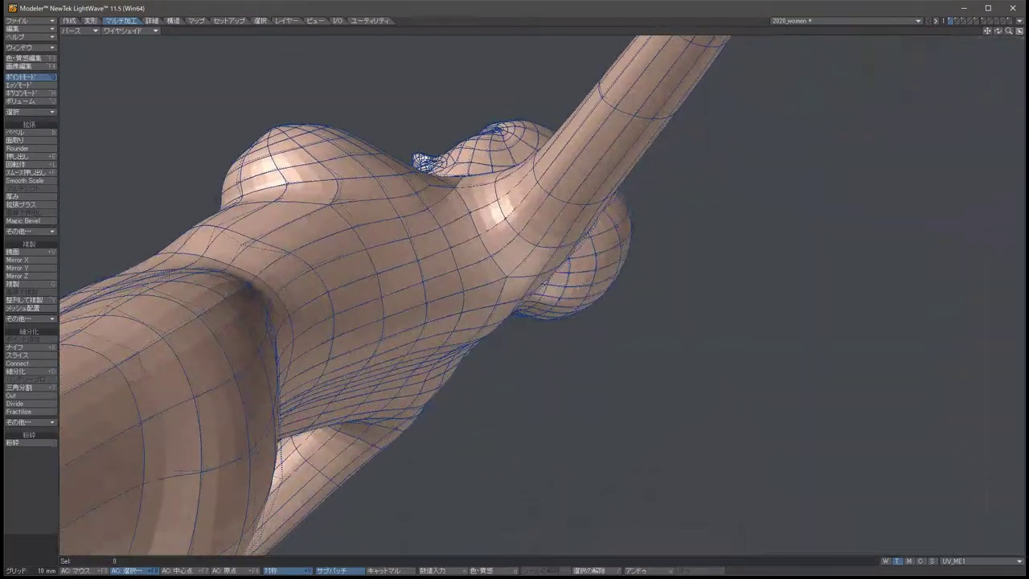
key("period")
key("period")
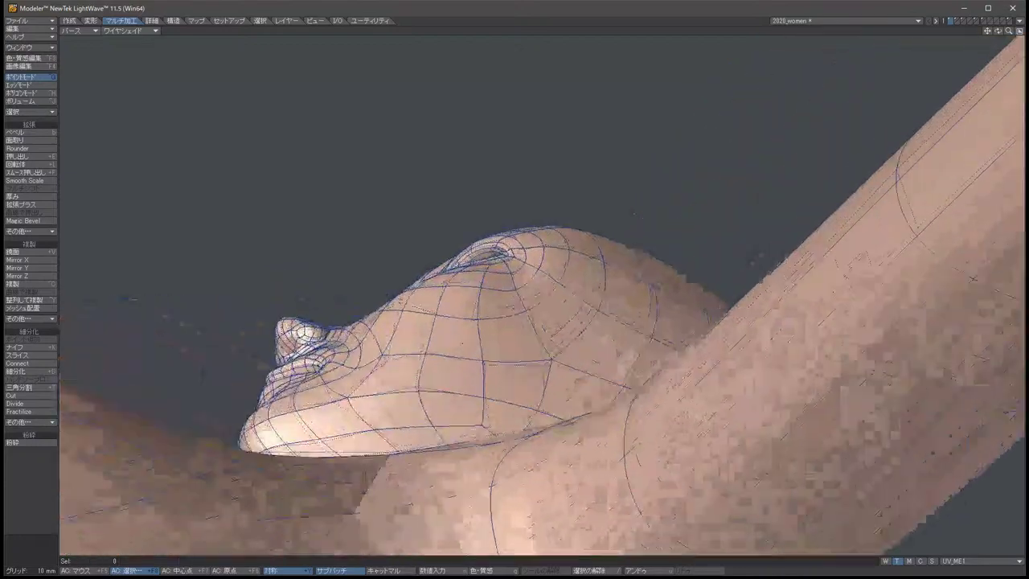
key("Down")
key("Down")
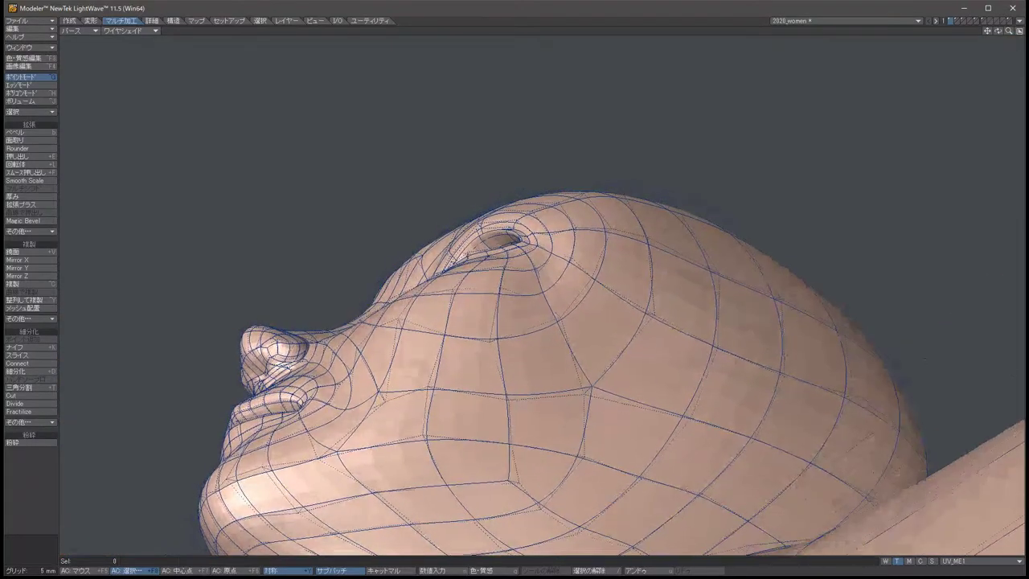
Select the pair of eye-area points, nudge them slightly down, and deselect.
left_click(504, 267)
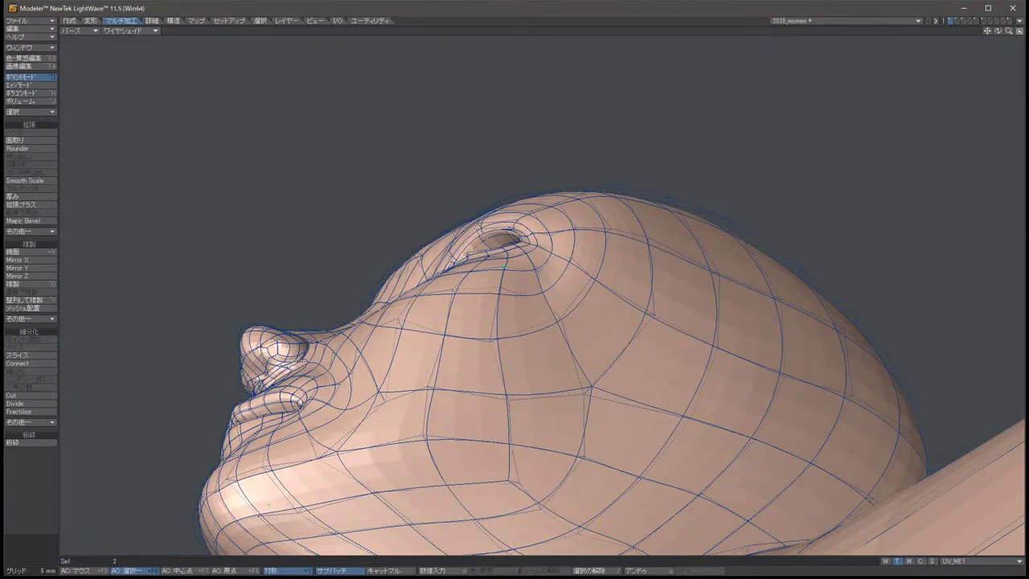
key("Up")
key("Up")
key("Up")
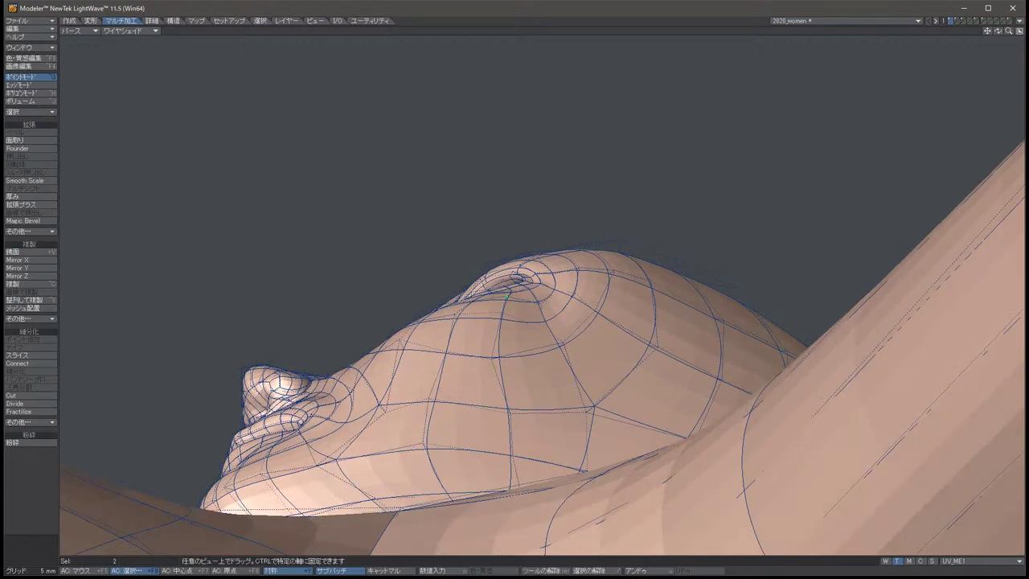
key("slash")
key("Down")
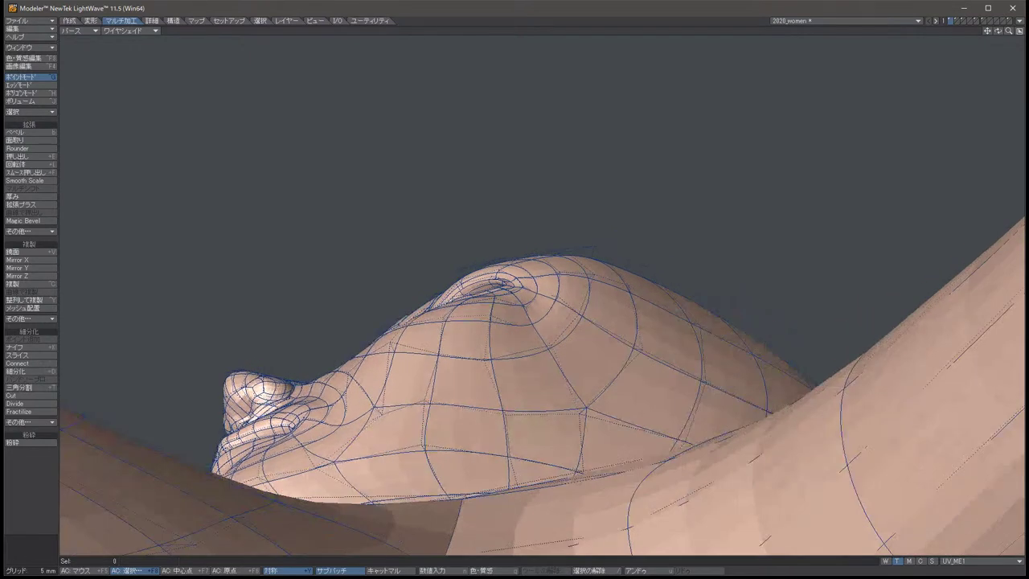
key("t")
key("space")
key("t")
key("slash")
Orbit fully around the body, past the crown and underside, back to the face.
key("Down")
key("Down")
key("Down")
key("Down")
key("Down")
key("Down")
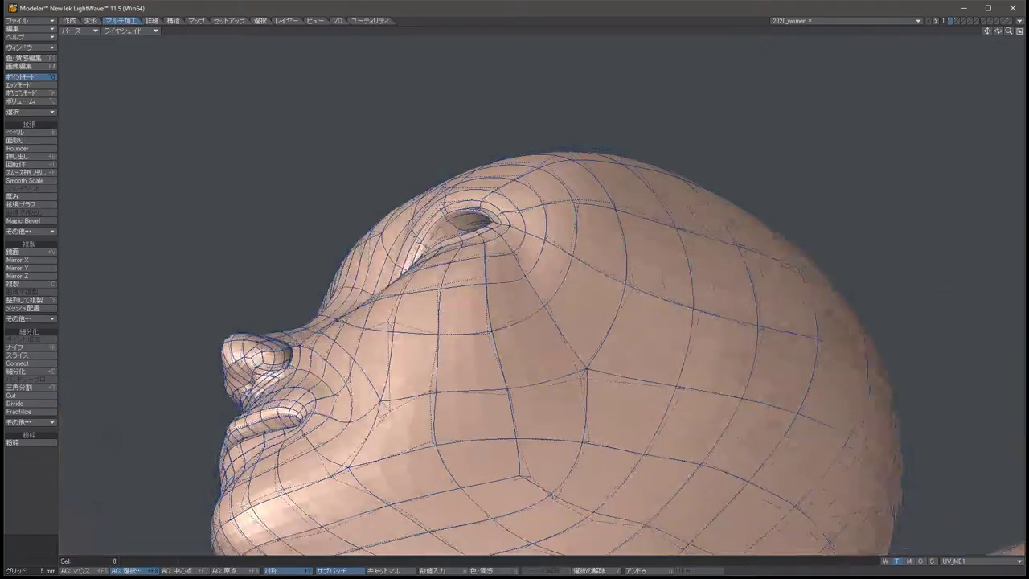
key("Down")
key("Down")
key("Down")
key("Down")
key("Down")
key("Down")
key("Down")
key("Down")
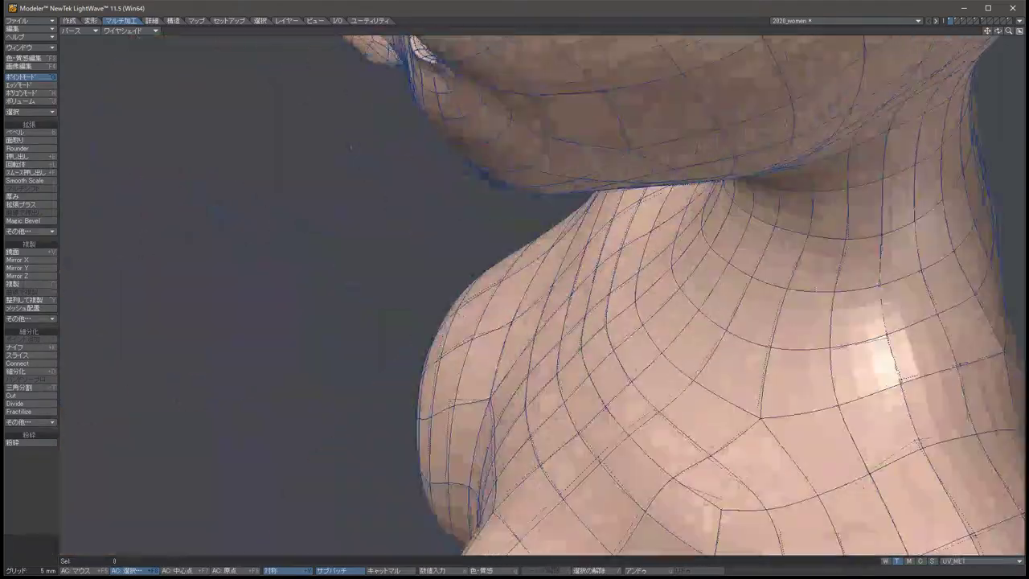
key("Down")
key("Down")
key("Down")
key("Down")
key("Down")
key("Down")
key("Down")
key("Down")
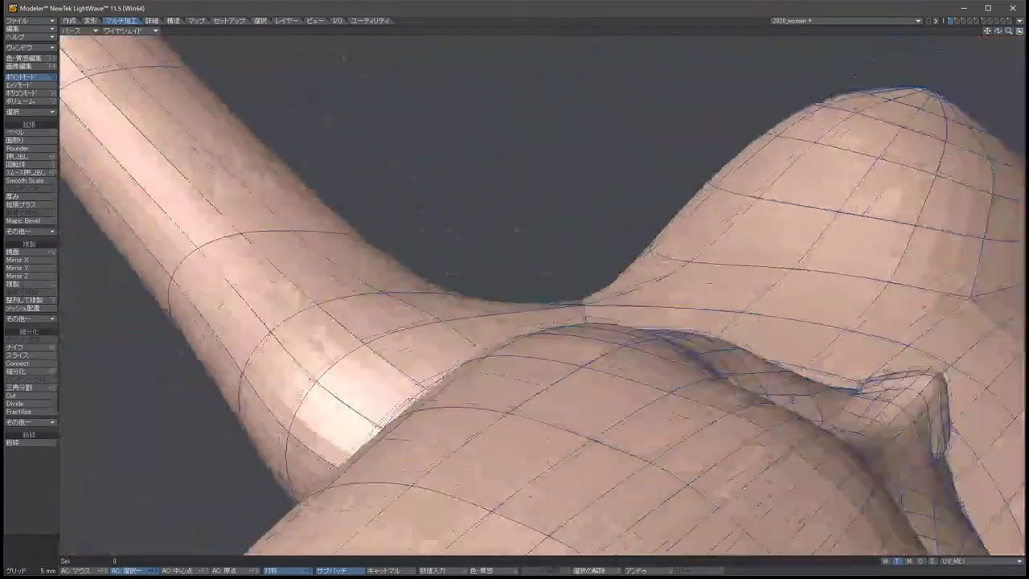
key("Down")
key("Down")
key("Down")
key("Down")
key("Down")
key("Down")
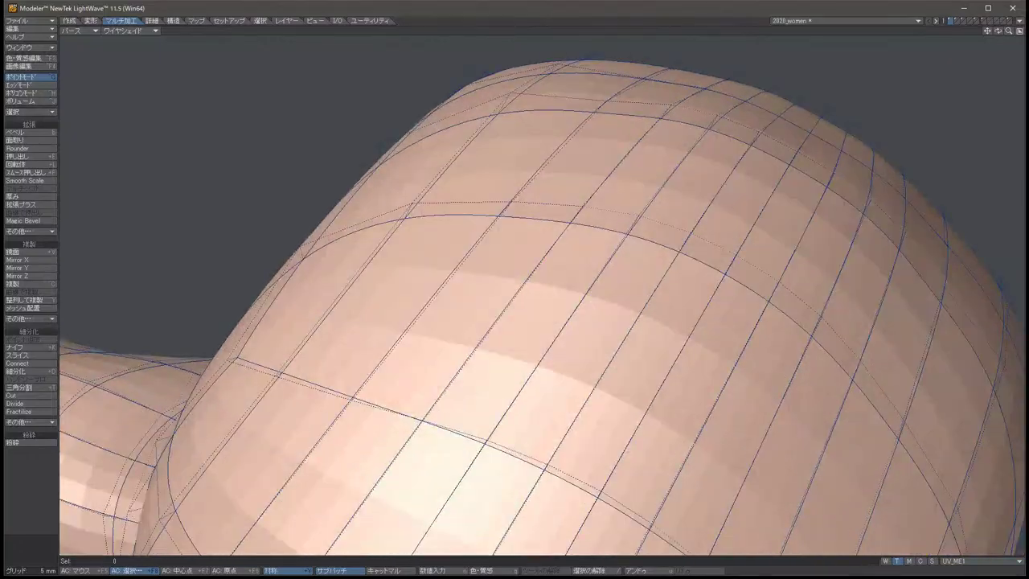
key("Down")
key("Down")
key("Down")
key("Down")
key("Down")
key("Down")
key("Down")
key("Down")
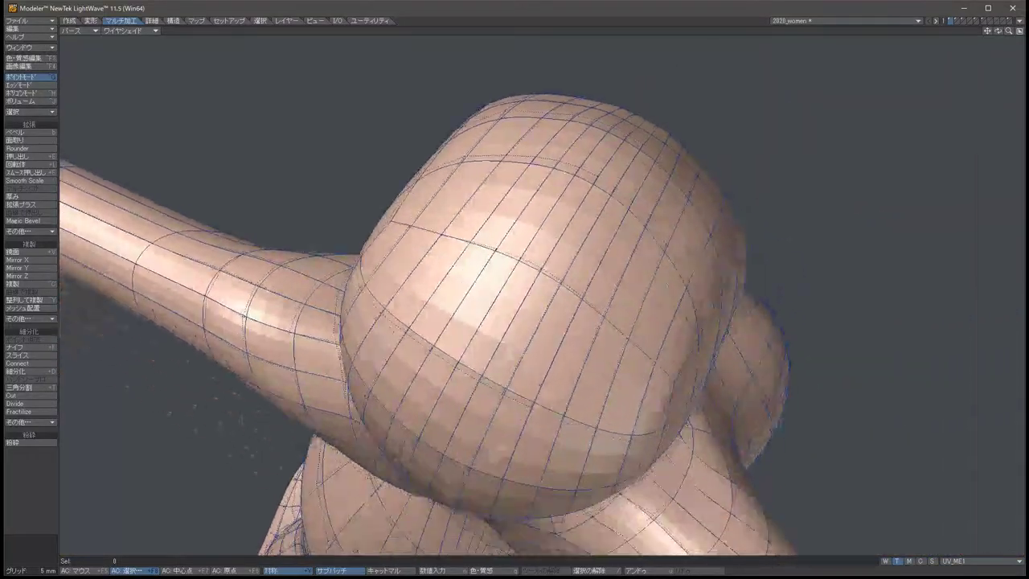
key("Down")
key("Down")
key("Down")
key("Down")
key("Down")
key("Down")
key("Down")
key("Down")
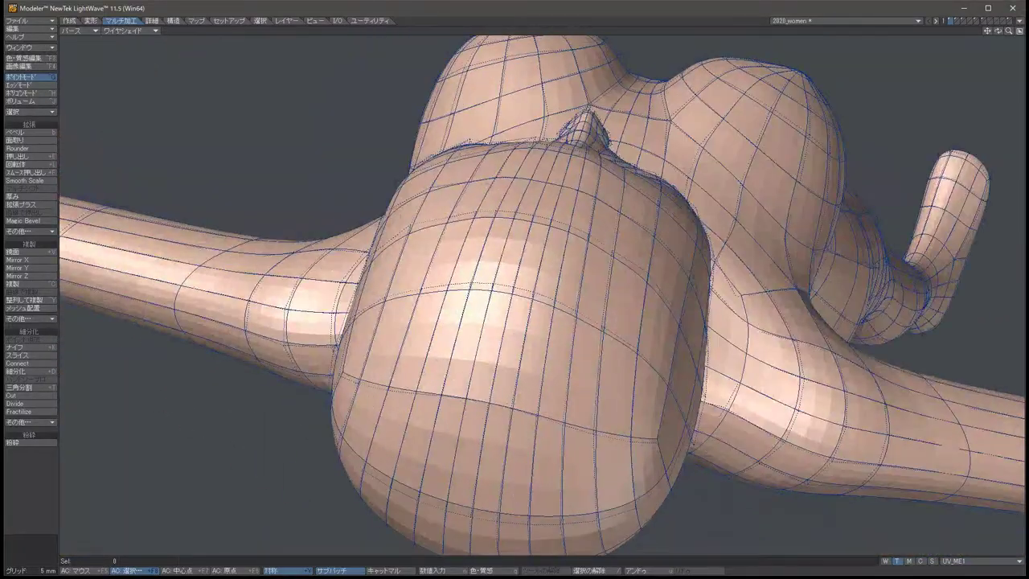
key("Down")
key("Down")
key("Down")
key("Down")
key("Down")
key("Down")
key("Down")
key("Down")
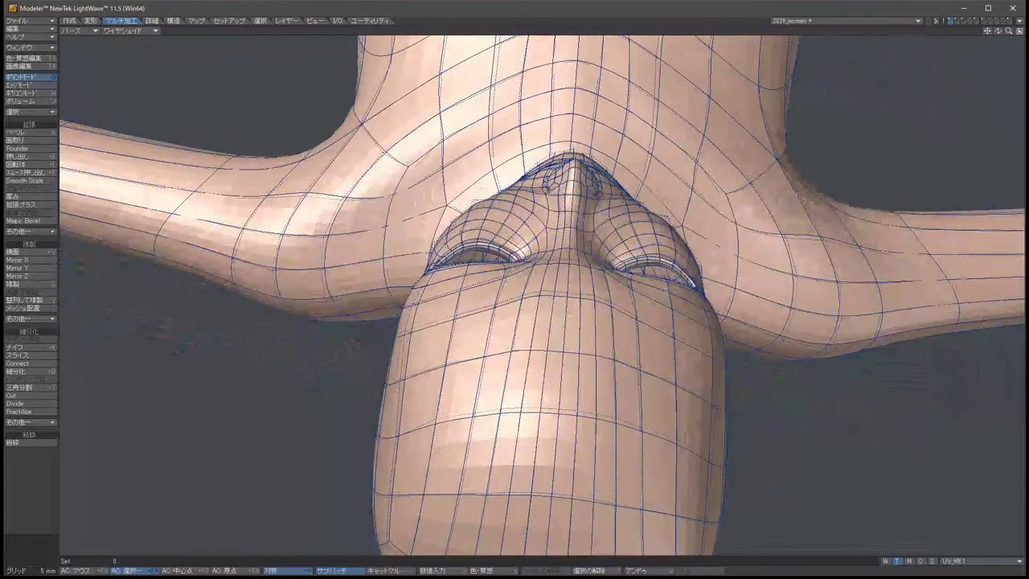
key("Down")
key("Down")
key("Down")
key("Down")
key("Down")
key("Down")
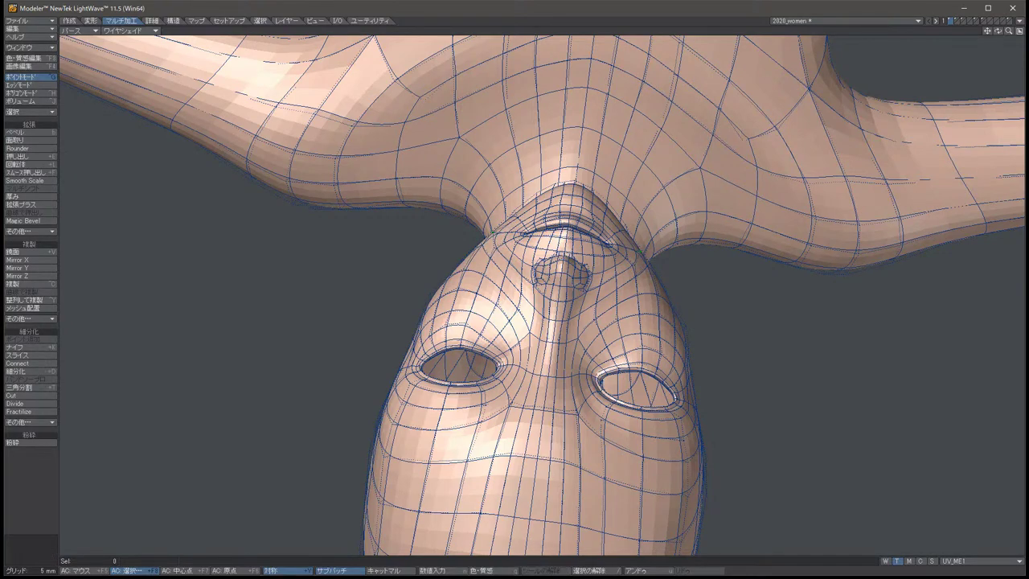
Zoom in close and tilt the view to see the nose squarely from below.
key("slash")
key("Up")
key("Up")
key("Up")
key("Up")
key("Right")
key("Right")
key("Right")
key("Right")
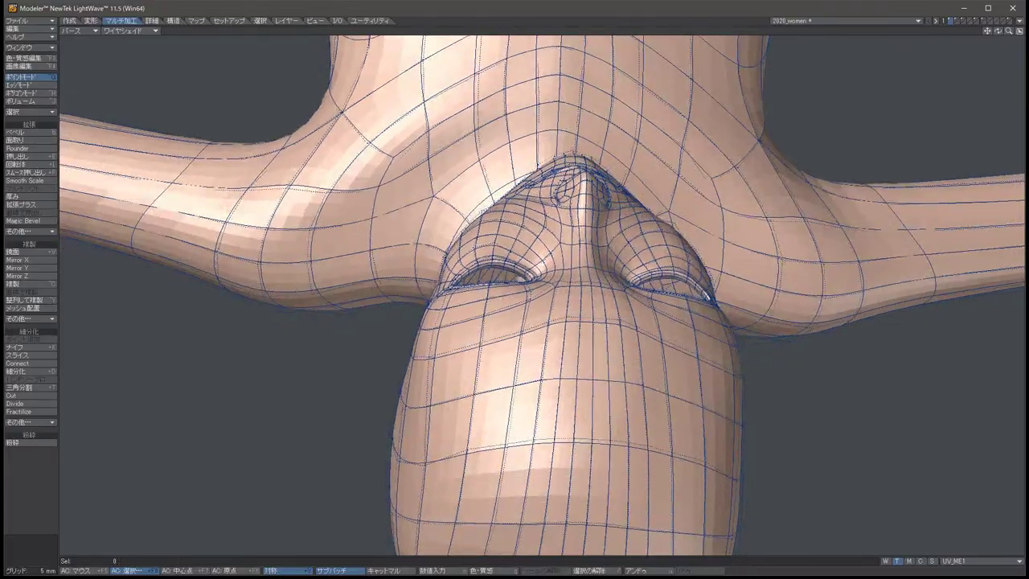
key("Right")
key("Right")
key("Right")
key("Right")
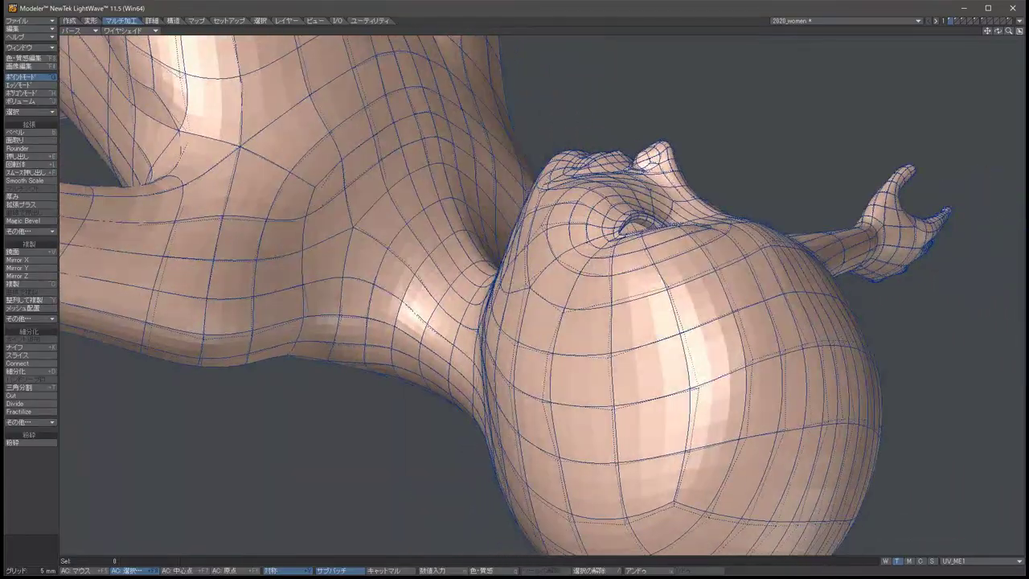
key("Right")
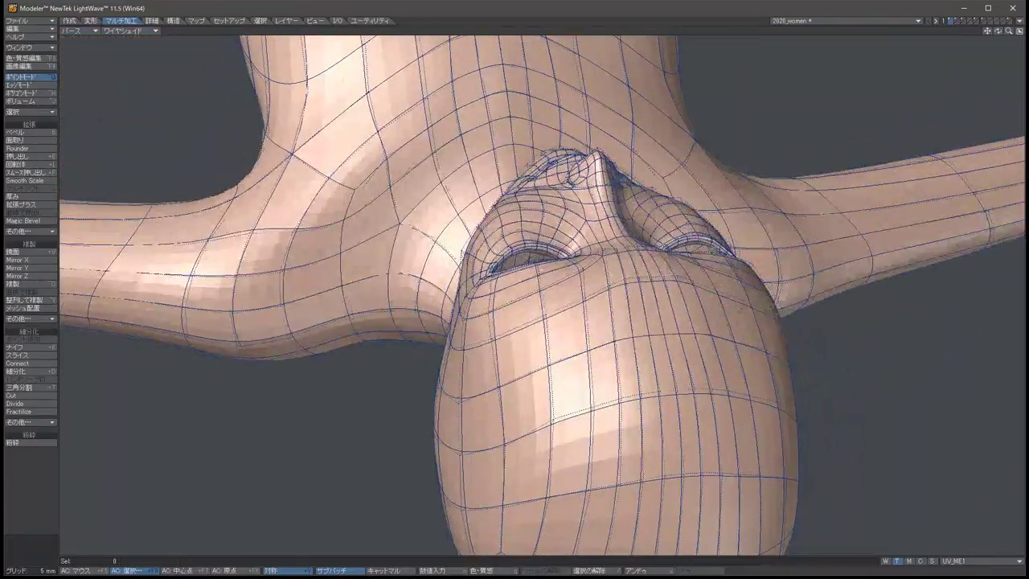
key("period")
key("period")
key("Up")
key("Up")
key("Up")
key("Up")
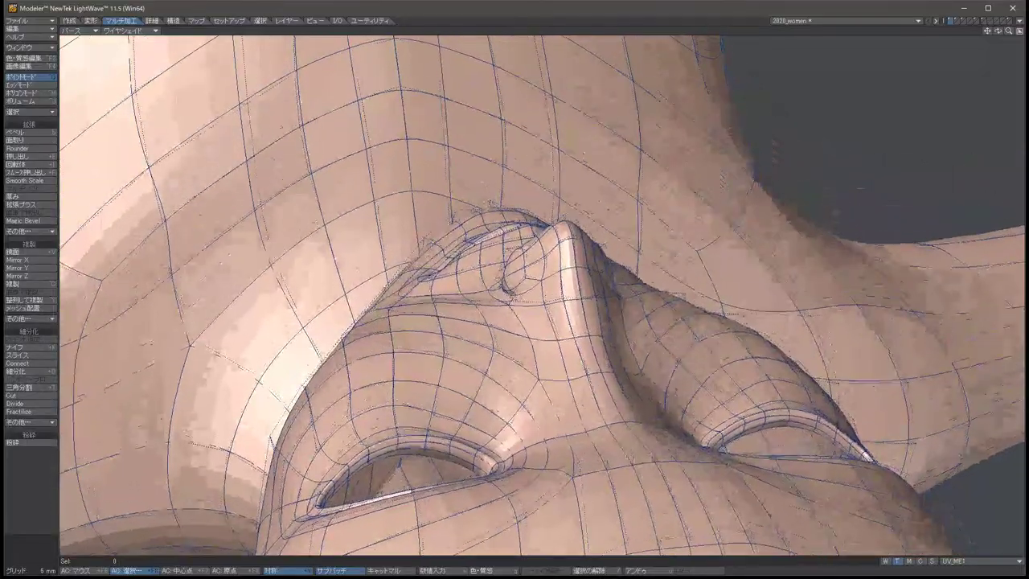
key("Up")
key("Up")
key("Up")
key("Up")
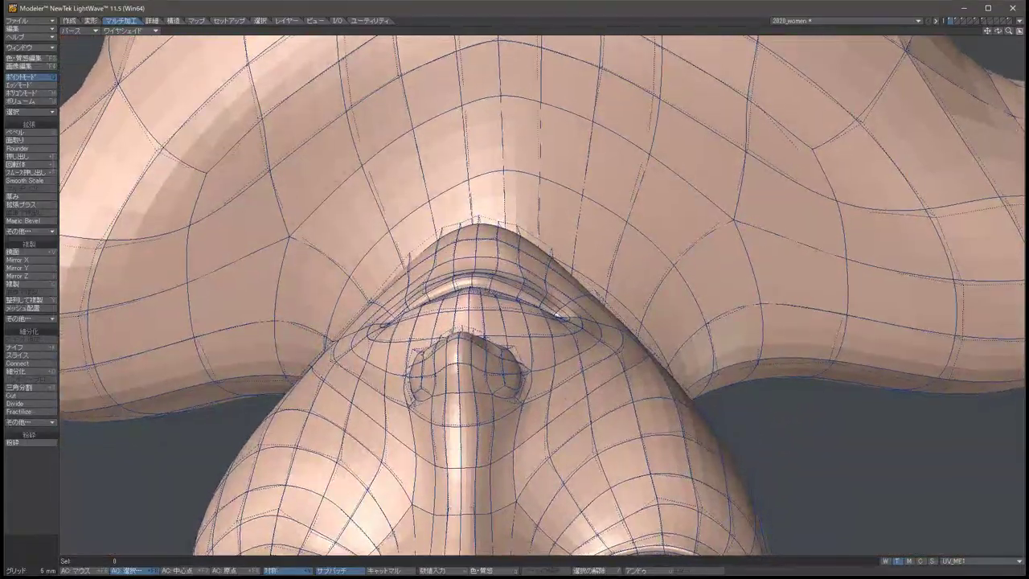
Pull the two points beside the nostrils inward and clear the selection.
key("Up")
left_click(548, 305)
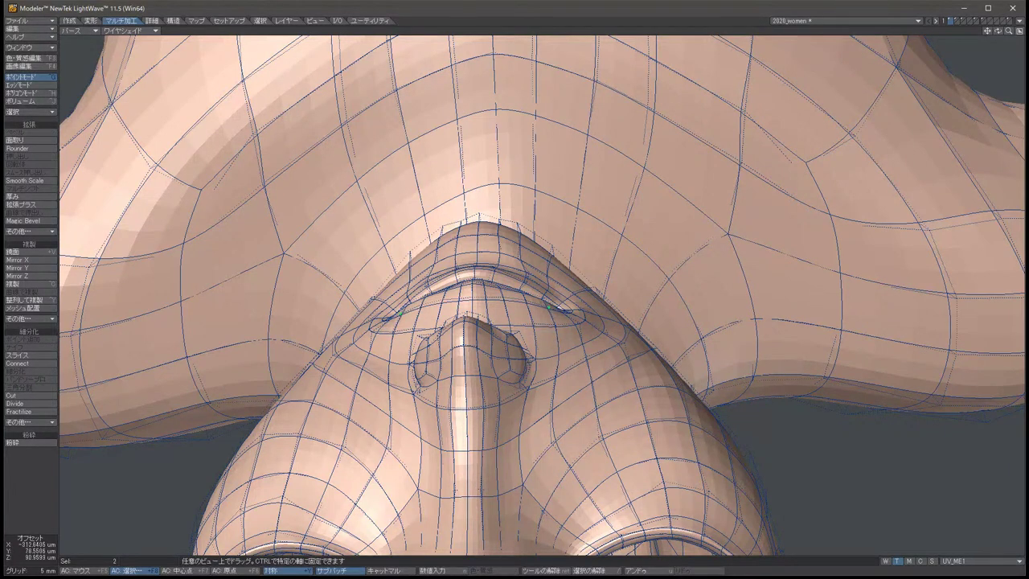
left_click_drag(549, 305, 502, 298)
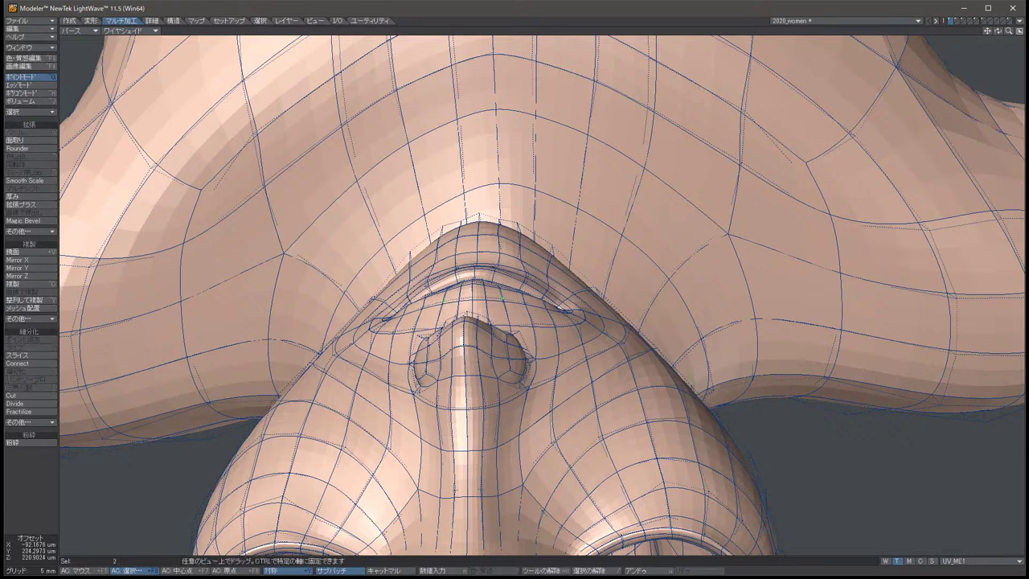
key("space")
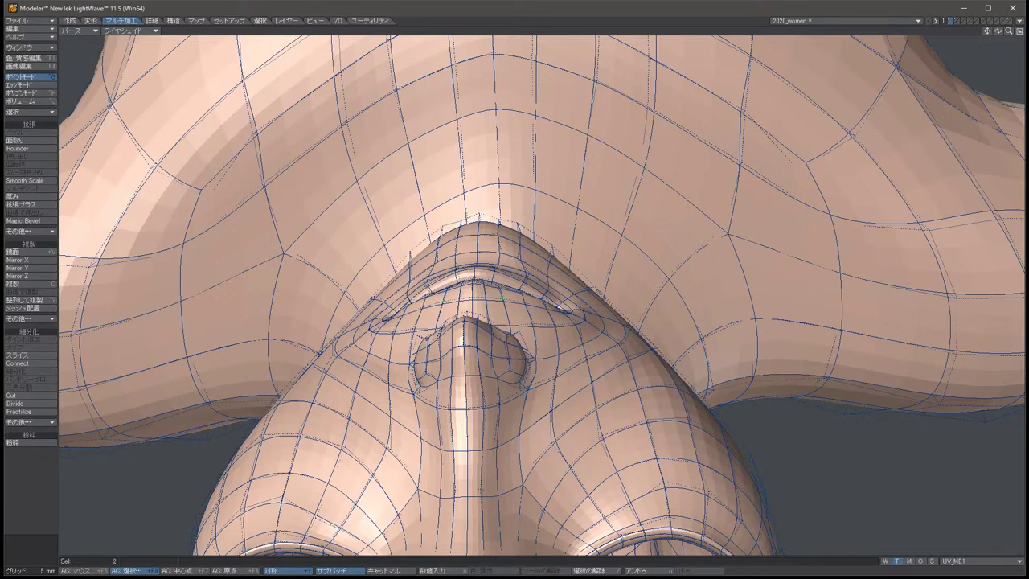
key("t")
key("space")
key("slash")
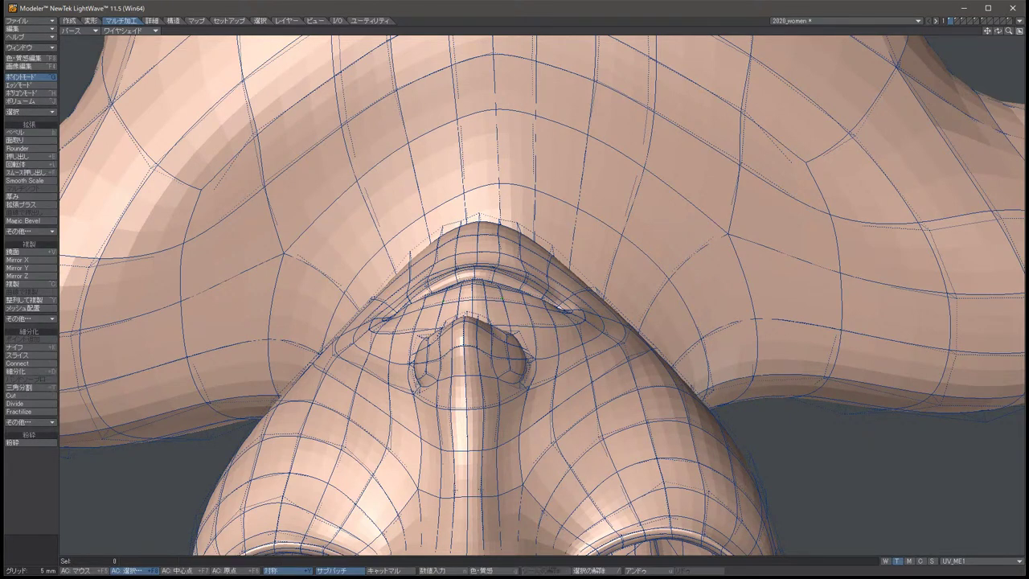
key("t")
key("space")
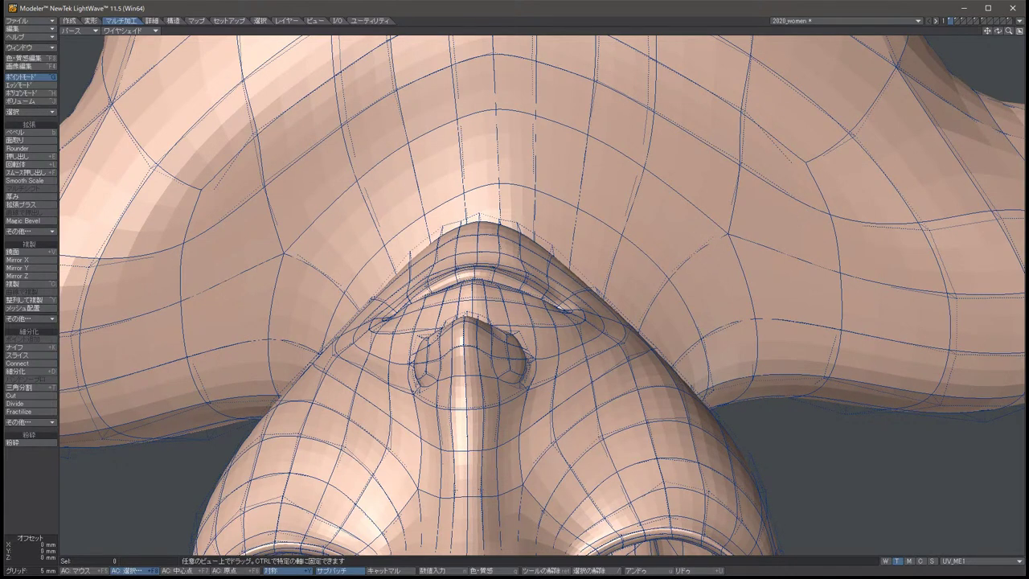
Select two points near the top of the nose, then clear them and orbit around the nostrils.
left_click_drag(456, 267, 494, 265)
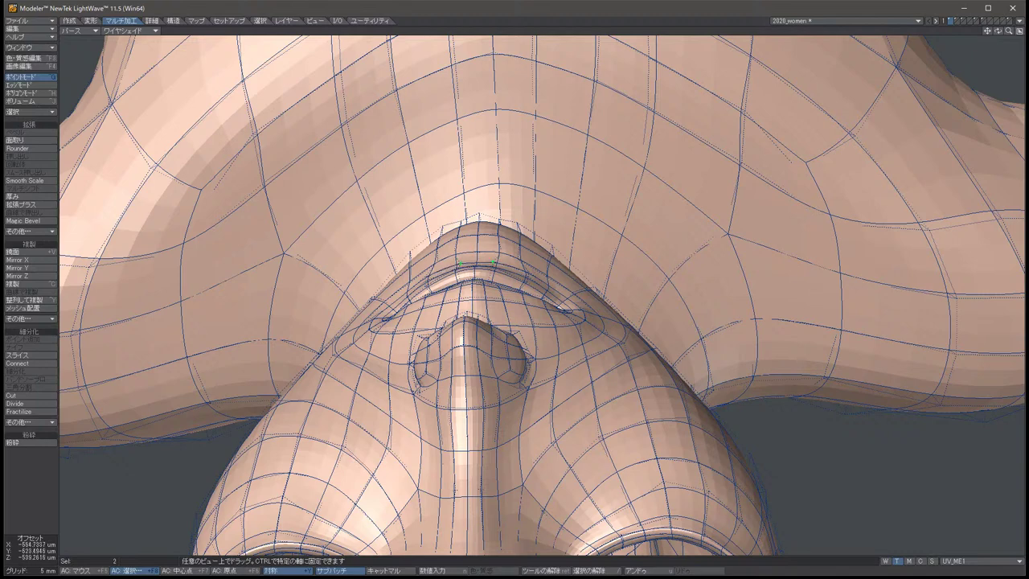
left_click(492, 264)
key("/")
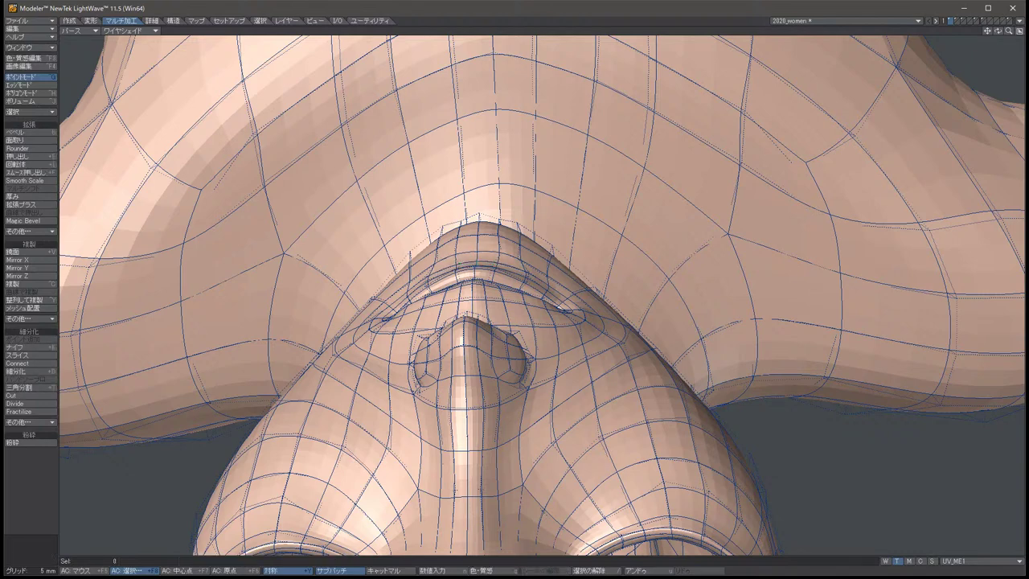
key("Up")
key("Up")
key("Up")
key("Up")
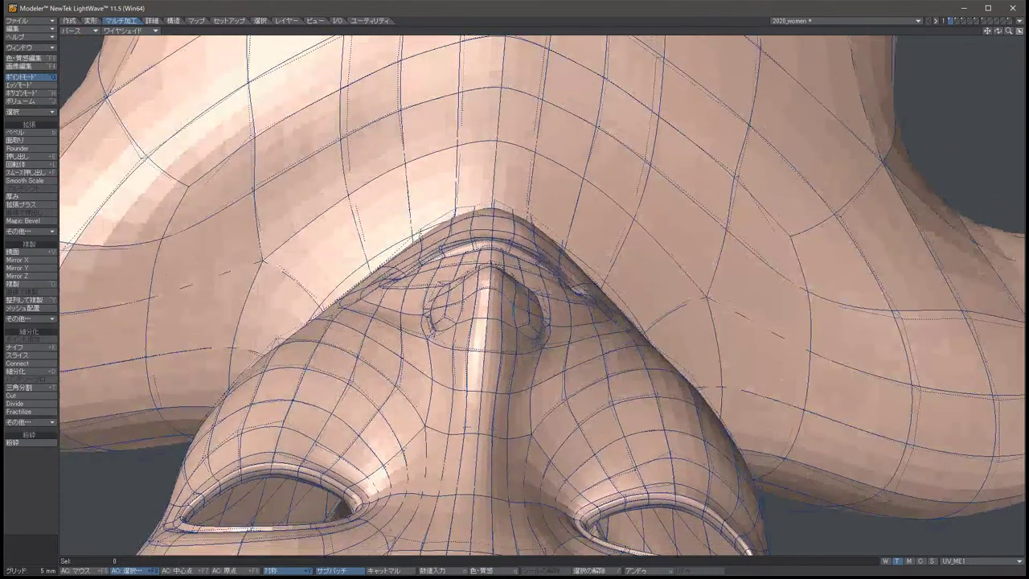
key("Up")
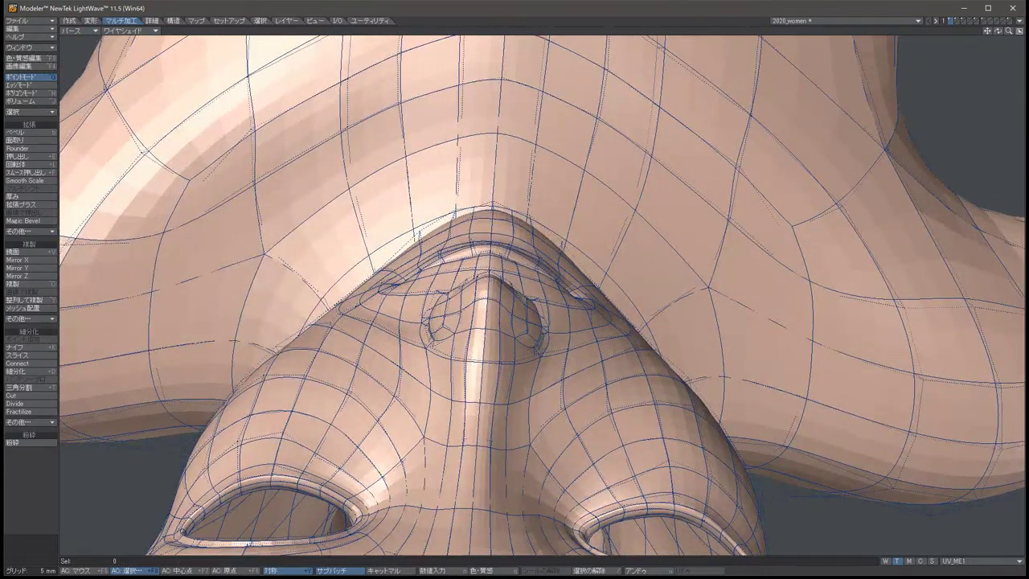
key("Up")
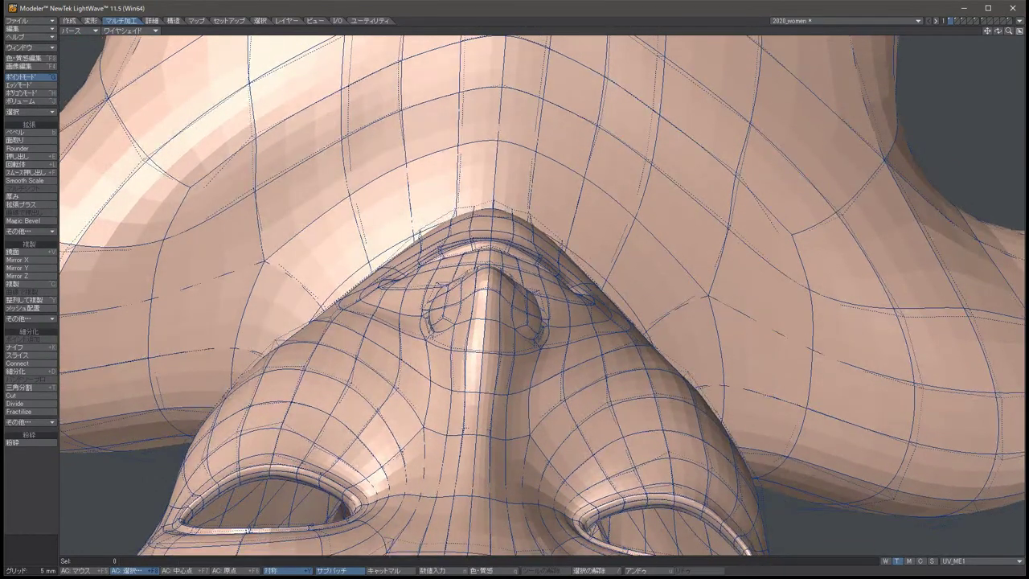
key("t")
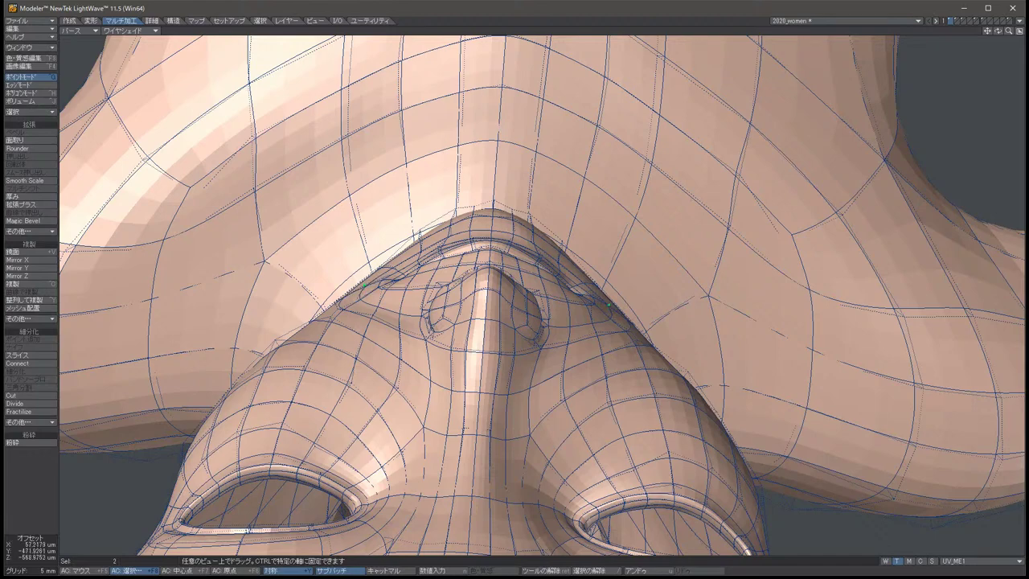
key("space")
key("slash")
key("Up")
key("Up")
key("Up")
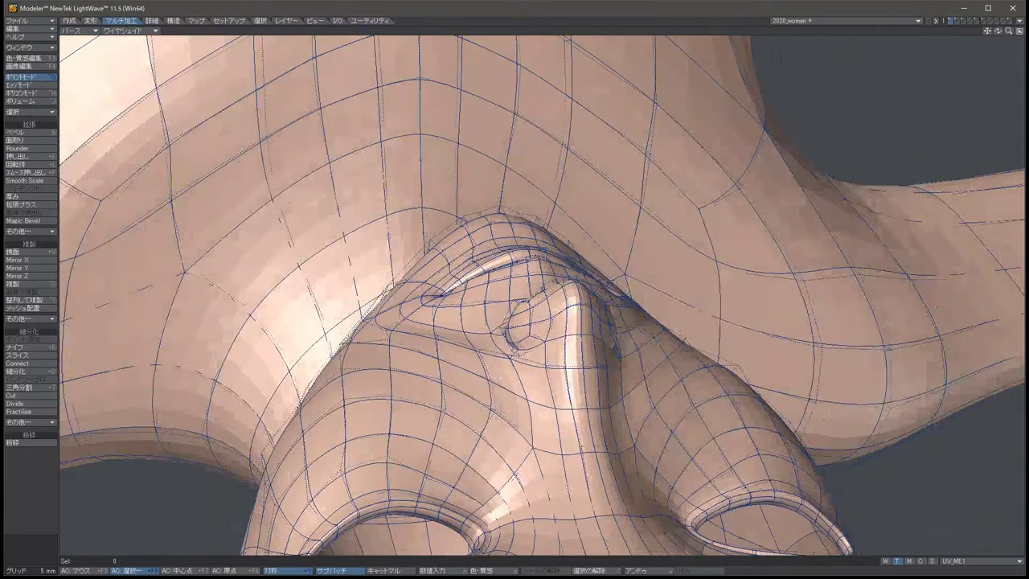
key("Up")
Nudge the two nostril-side points slightly and deselect them.
left_click(340, 342)
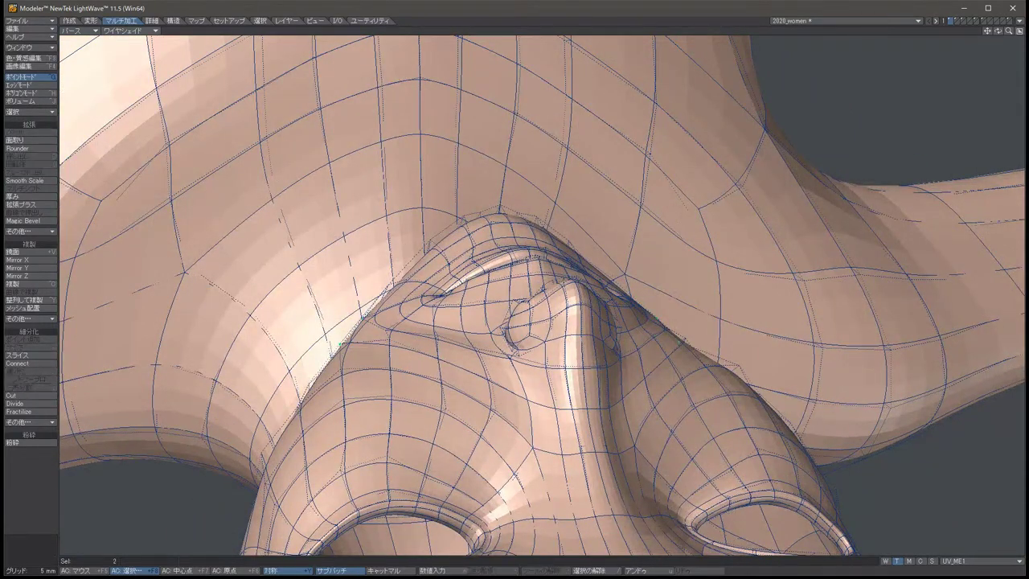
key("t")
left_click_drag(340, 342, 341, 341)
key("space")
key("slash")
Orbit round to the mouth and zoom in on the mouth and chin in profile.
key("Up")
key("Up")
key("Up")
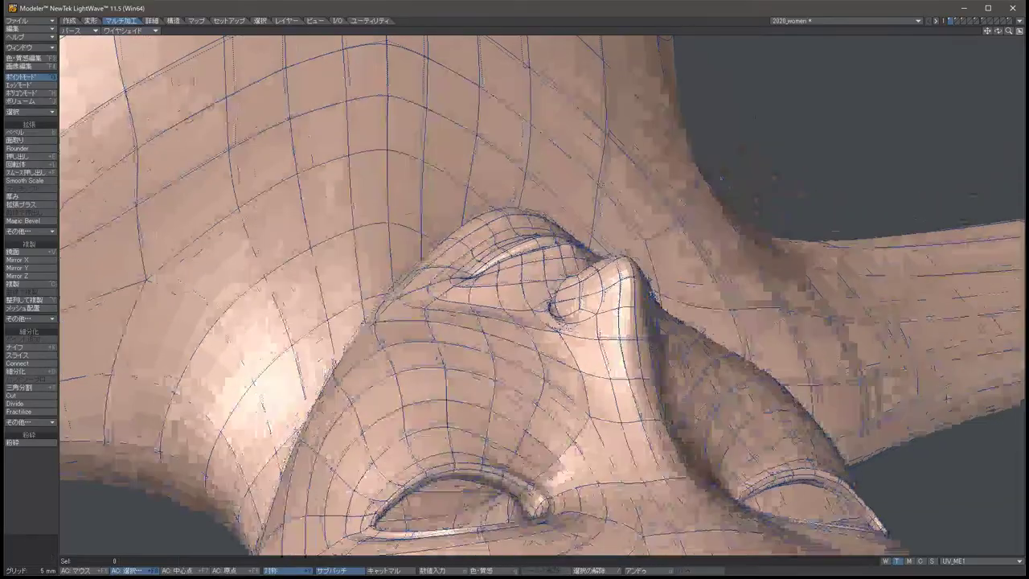
key("Up")
key("Up")
key("Up")
key("Up")
key("Up")
key("Up")
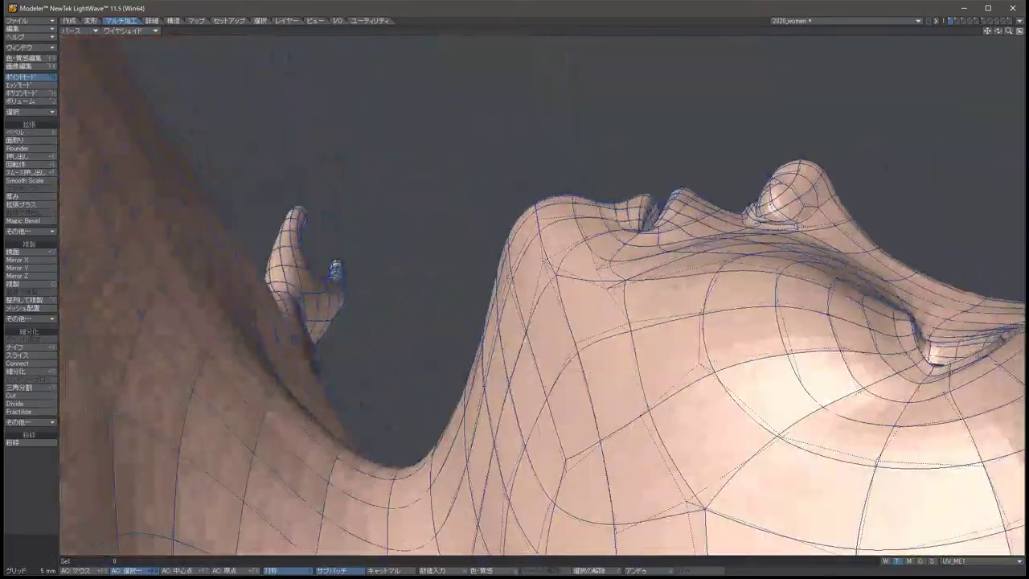
key("Up")
key("Up")
key("Up")
key("Up")
key("Up")
key("Up")
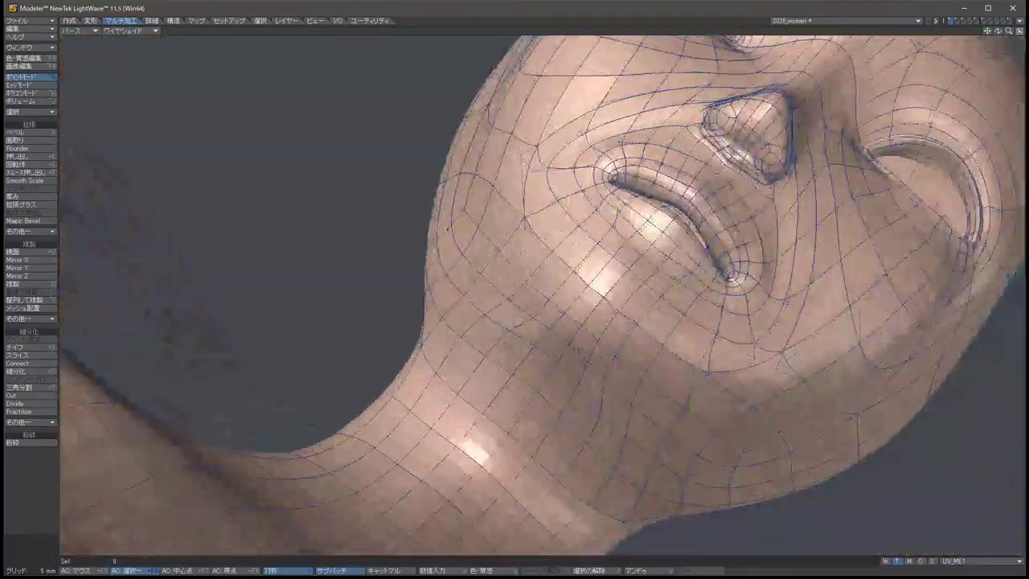
key("Left")
key("Left")
key("Left")
key("Left")
key("Left")
key("Left")
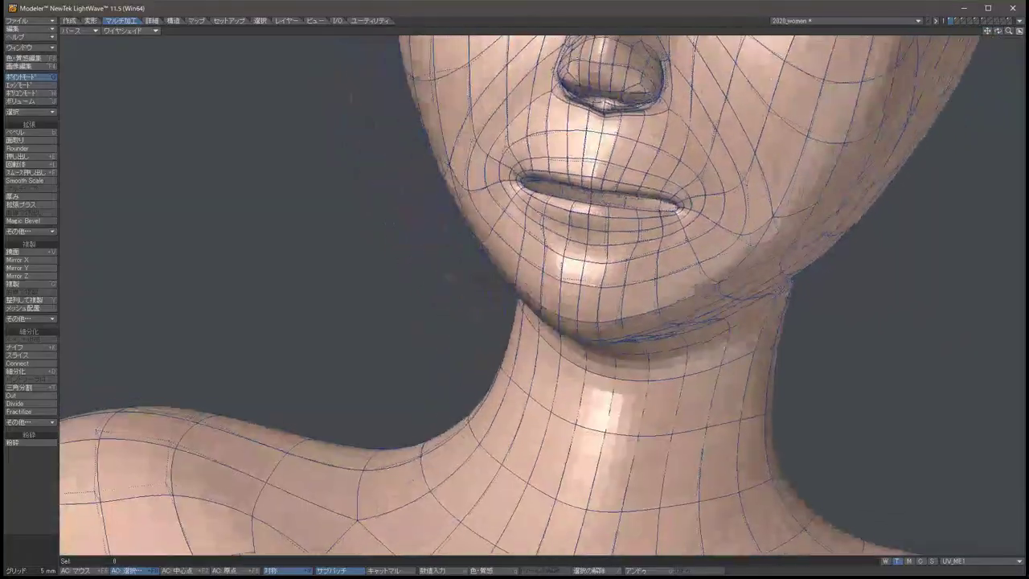
key("Left")
key("Left")
key("Left")
key("Left")
key("Left")
key("Left")
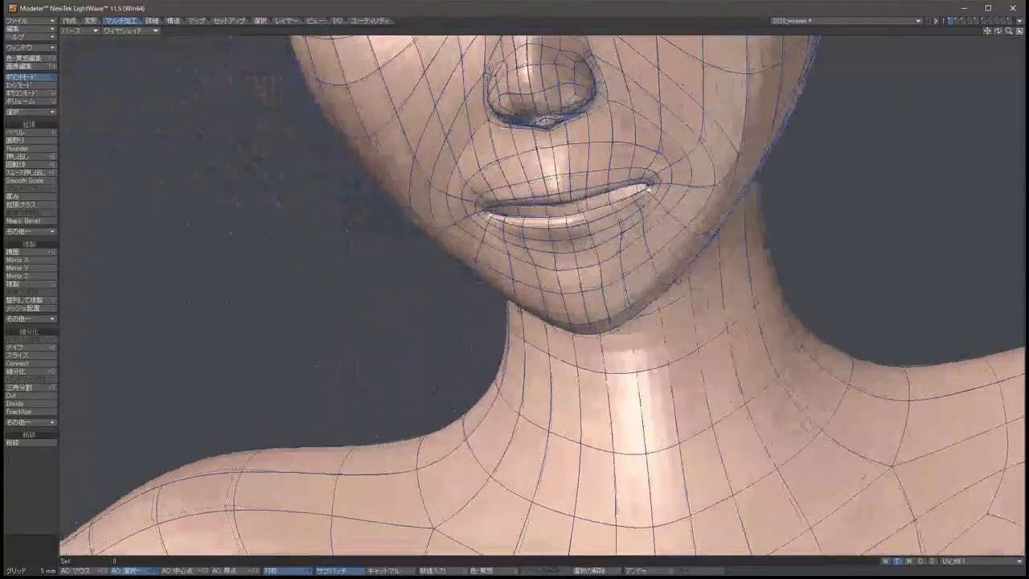
key("Right")
key("Right")
key("Right")
key("Right")
key("Right")
key("Right")
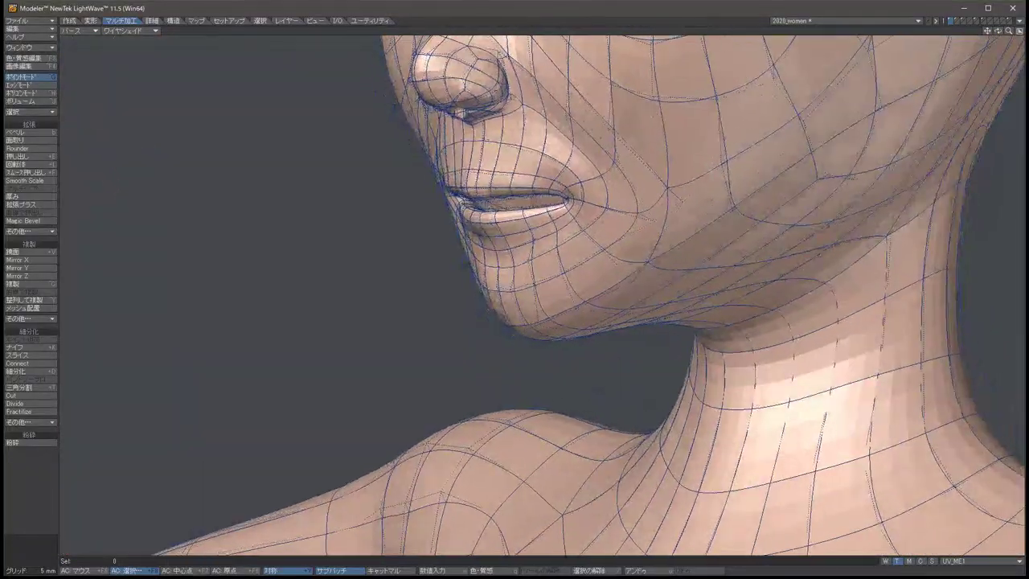
key("period")
key("period")
key("period")
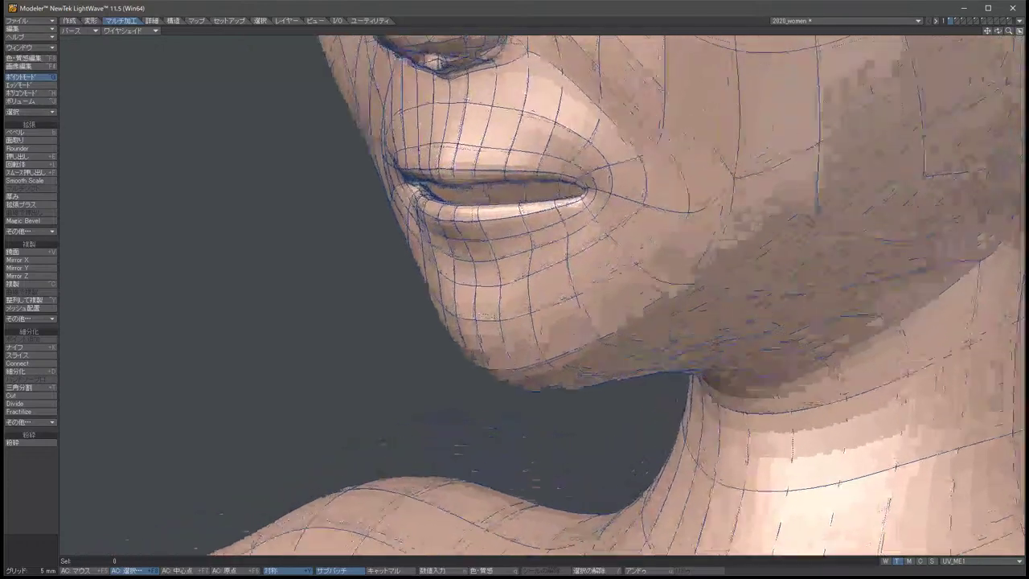
key("Left")
key("Left")
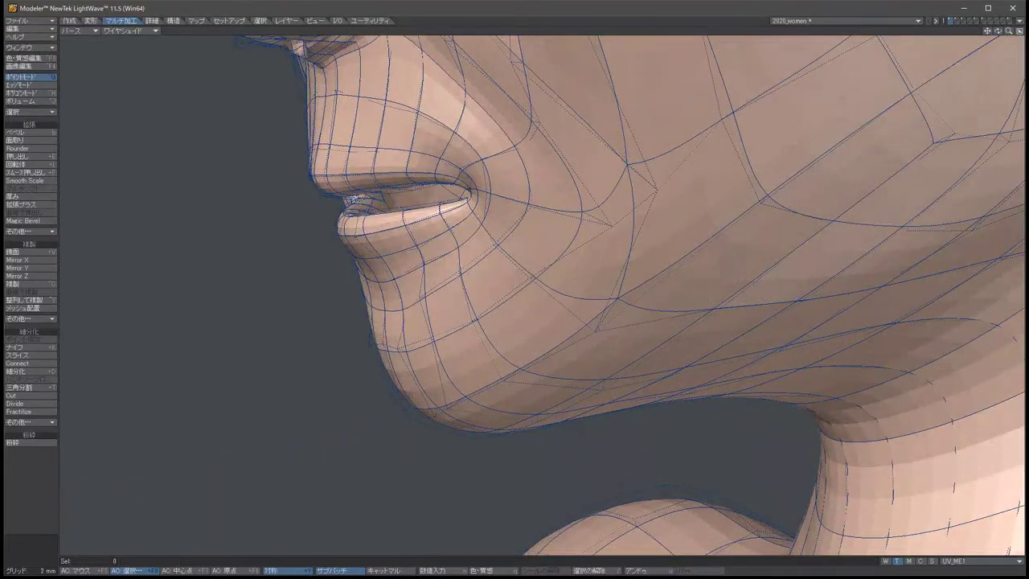
Select the mouth-corner point and orbit to a frontal view of the lips.
left_click(485, 193)
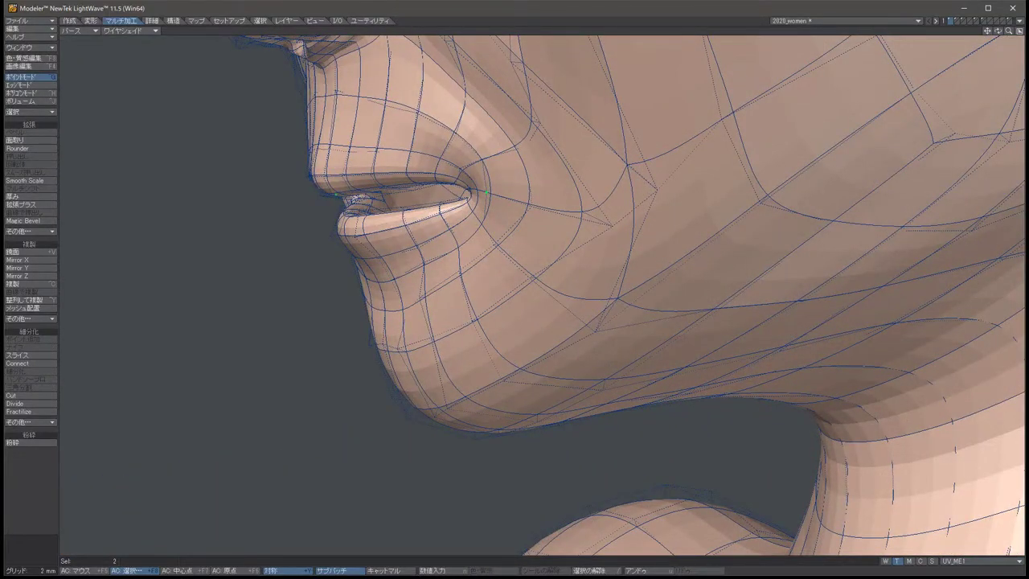
key("Right")
key("Right")
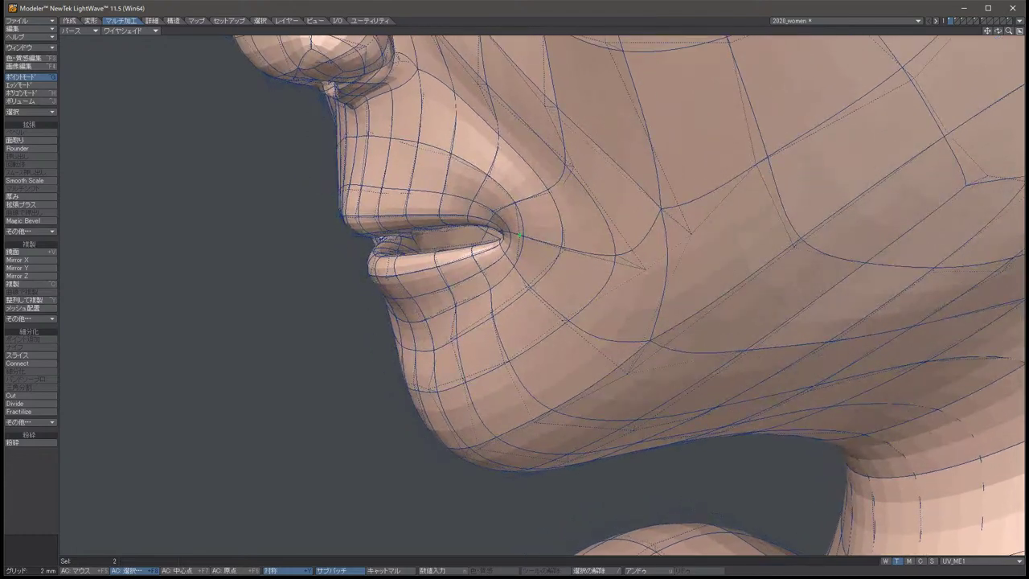
key("Right")
key("Right")
key("Right")
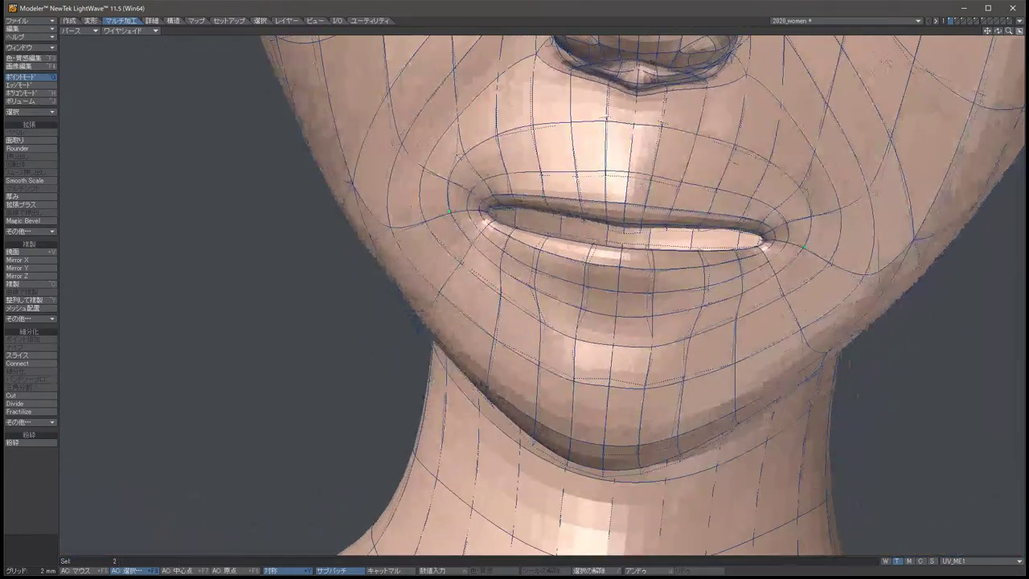
key("Right")
key("Right")
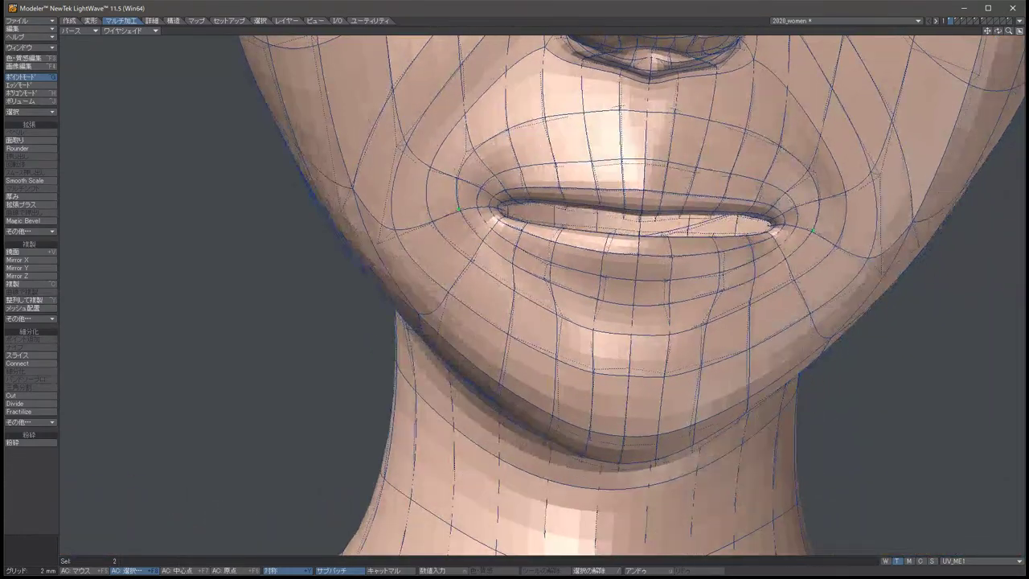
key("Right")
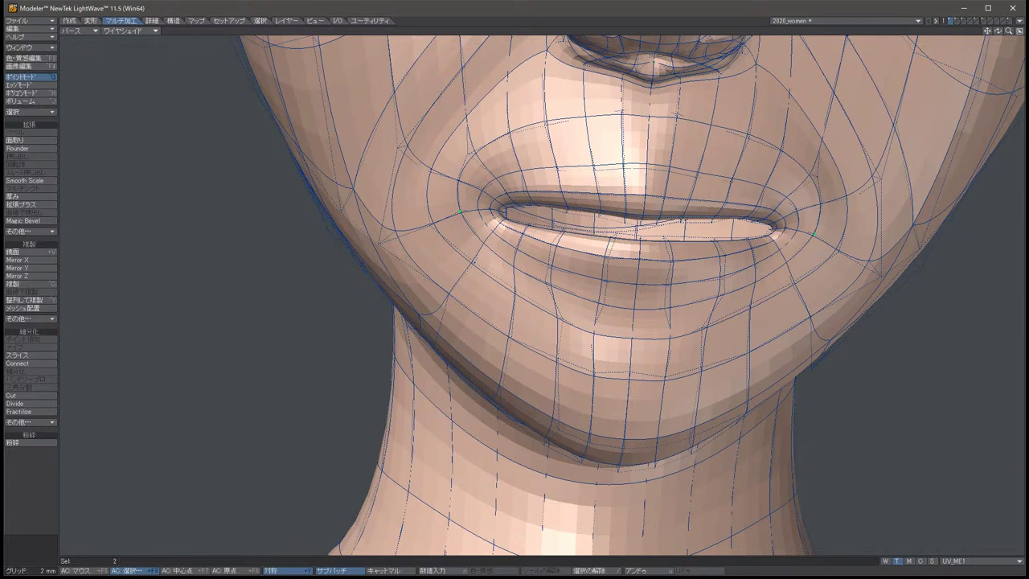
Undo the recent mouth-corner point moves and switch back to the four-viewport layout.
key("slash")
key("u")
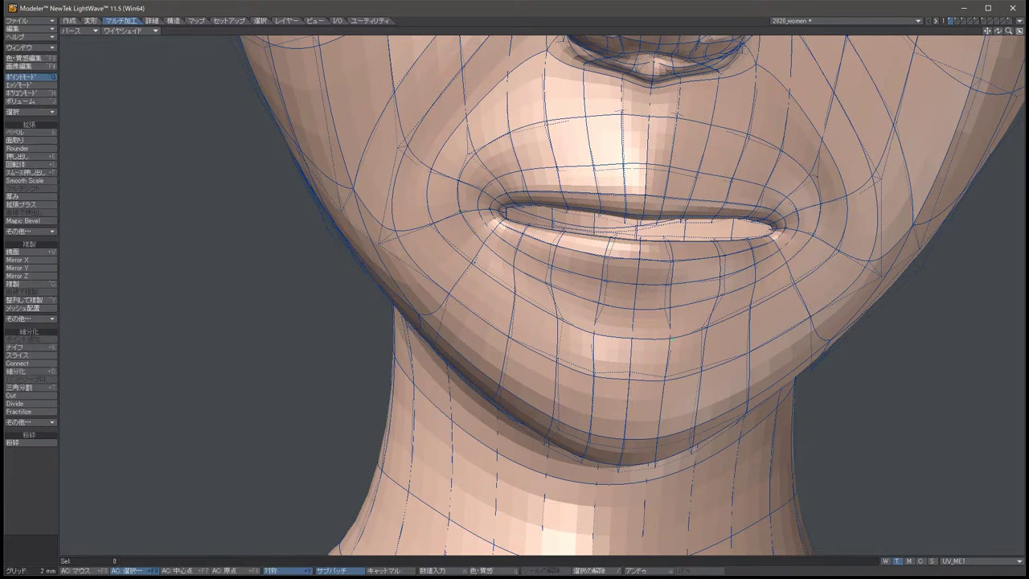
key("t")
key("u")
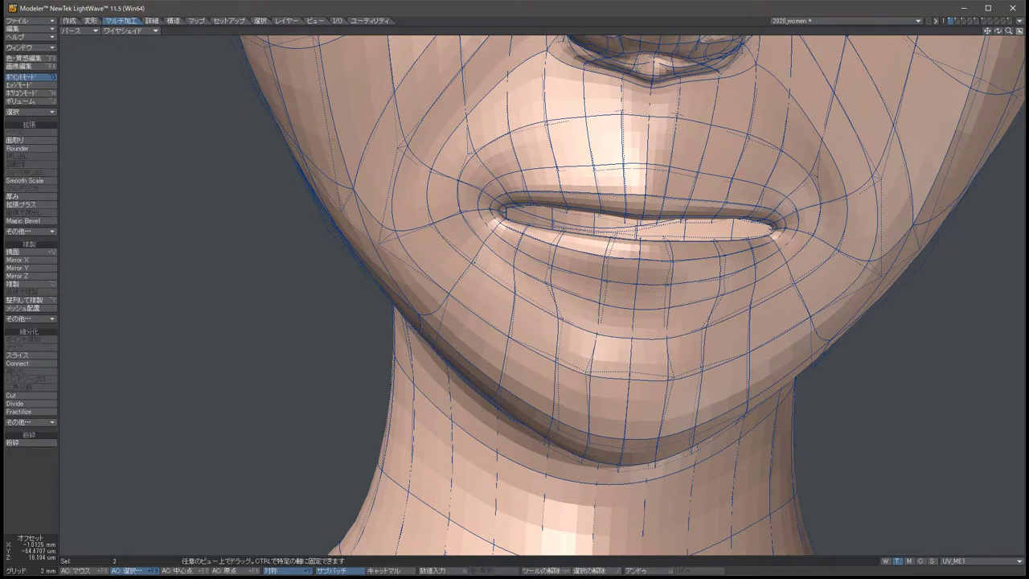
key("u")
key("alt+Left")
key("alt+Left")
key("alt+Left")
key("alt+Left")
key("alt+Left")
key("alt+Left")
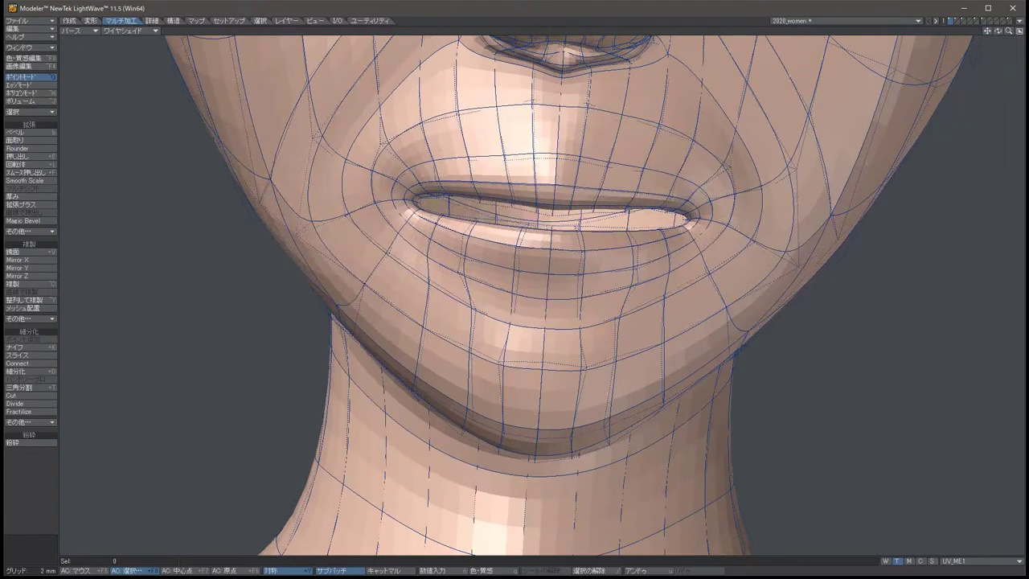
key("alt+Left")
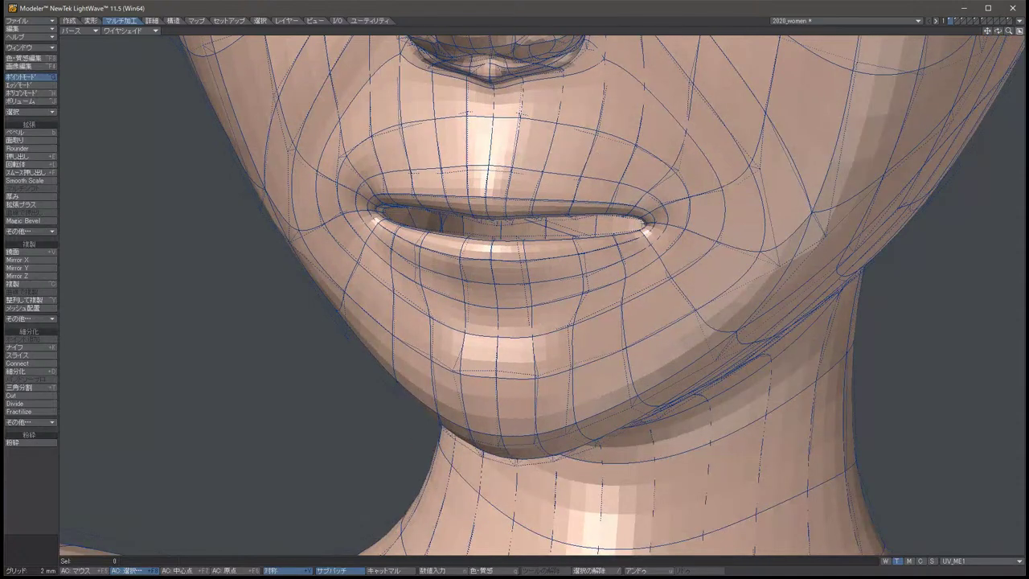
Return to the quad layout and zoom from the full body in onto the face.
key("0")
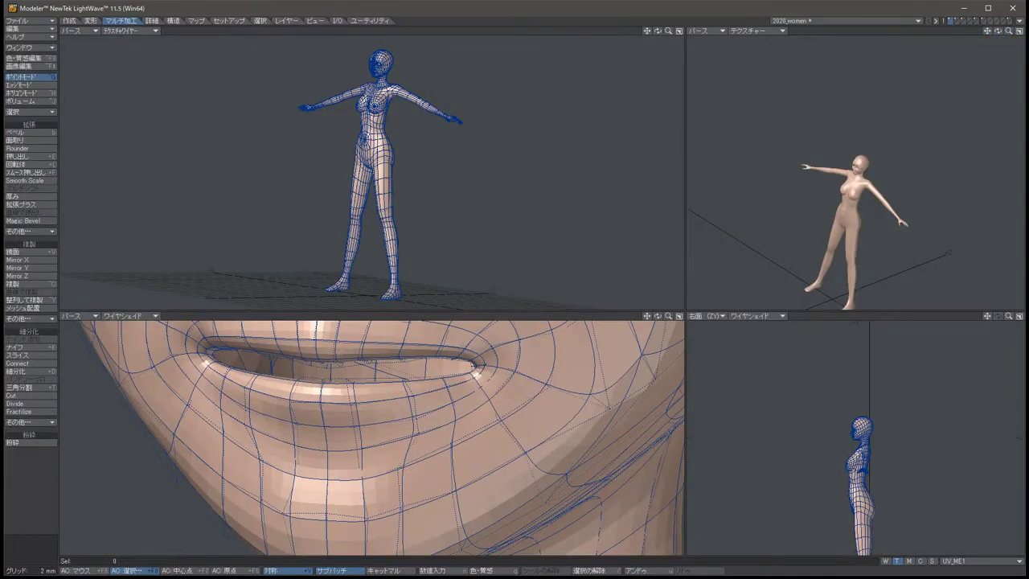
key("comma")
key("alt+Left")
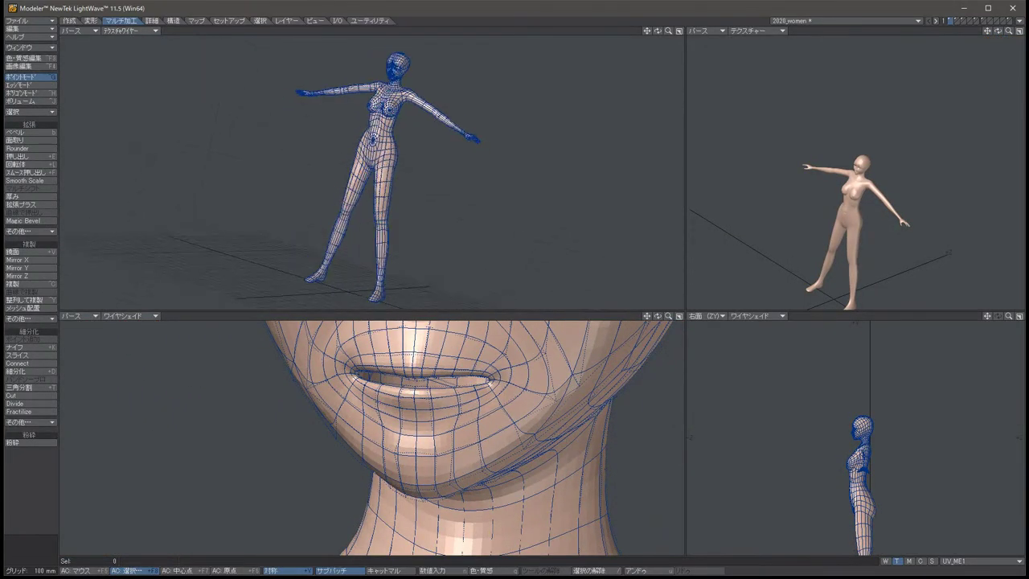
key("alt+Left")
key("period")
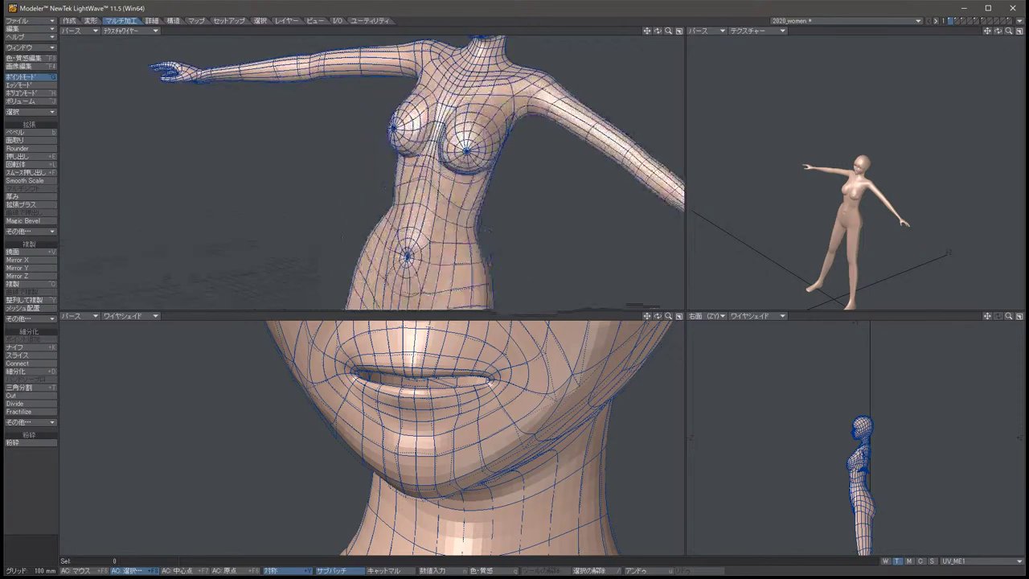
key("period")
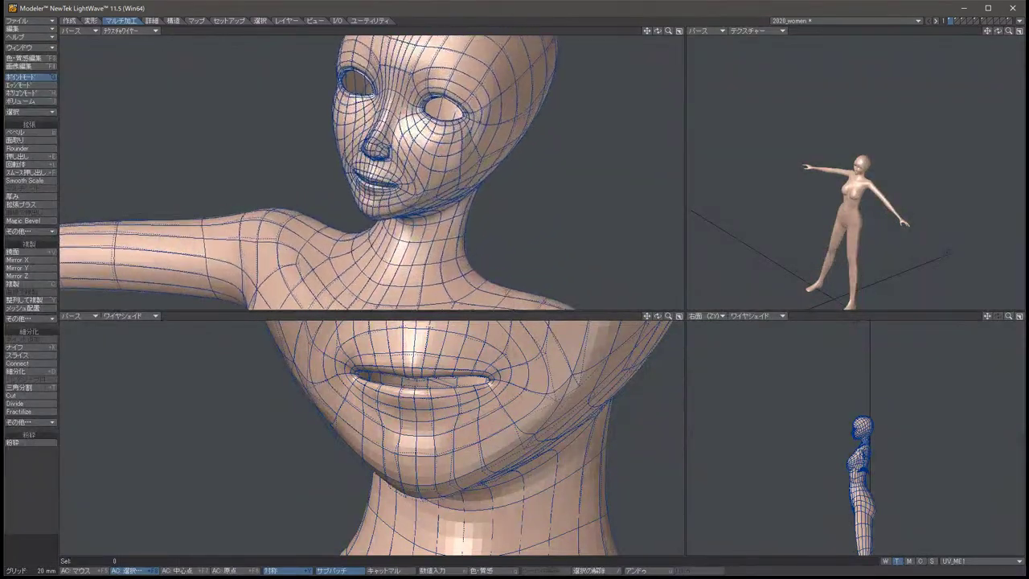
Orbit the head toward profile and reframe the mouth and chin in all views.
key("alt+Left")
key("alt+Left")
key("alt+Left")
key("alt+Left")
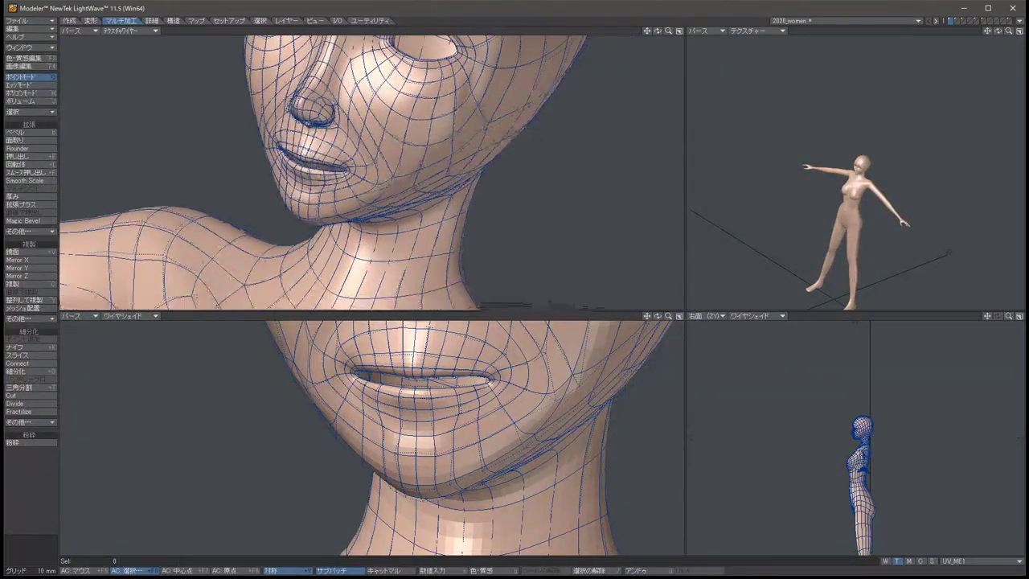
key("alt+Left")
key("alt+Left")
key("alt+Left")
key("alt+Left")
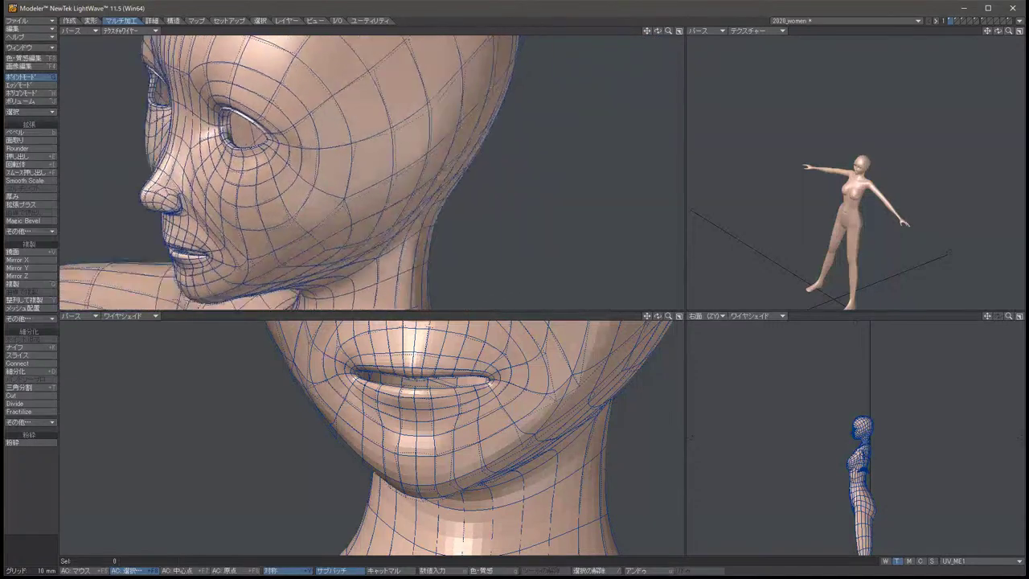
key("alt+Left")
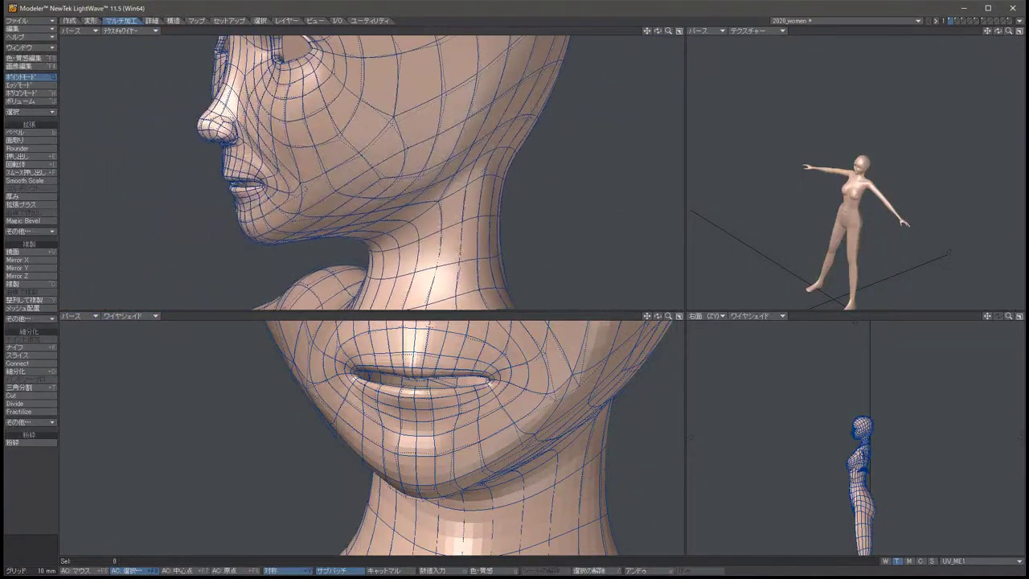
key("alt+Left")
key("alt+Left")
key("alt+Left")
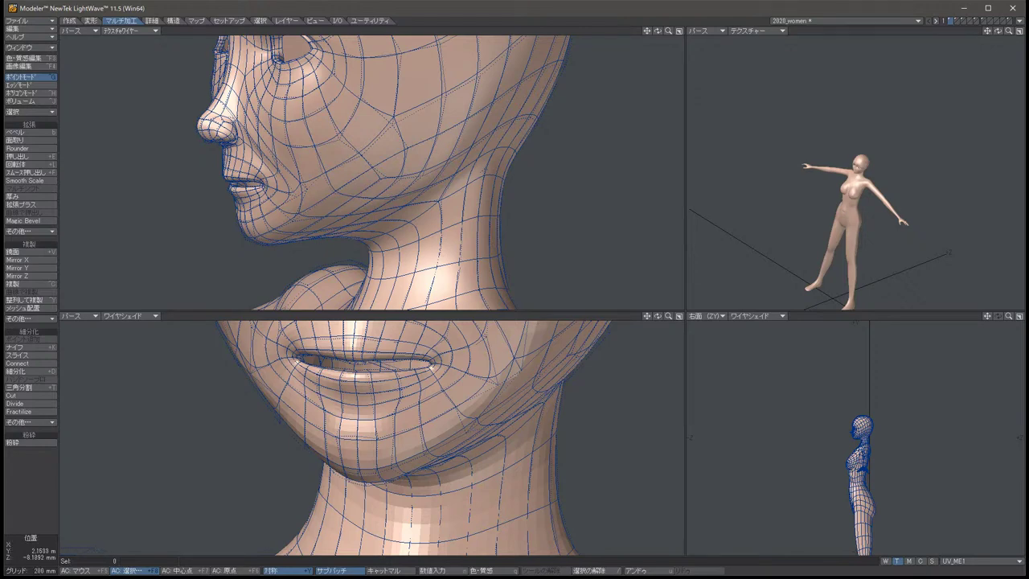
key("shift+a")
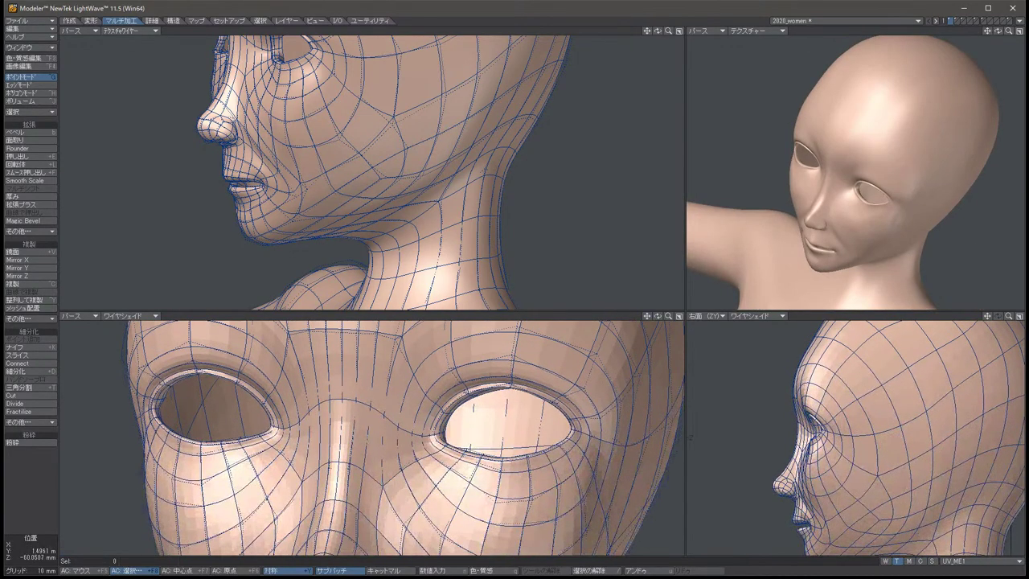
key("a")
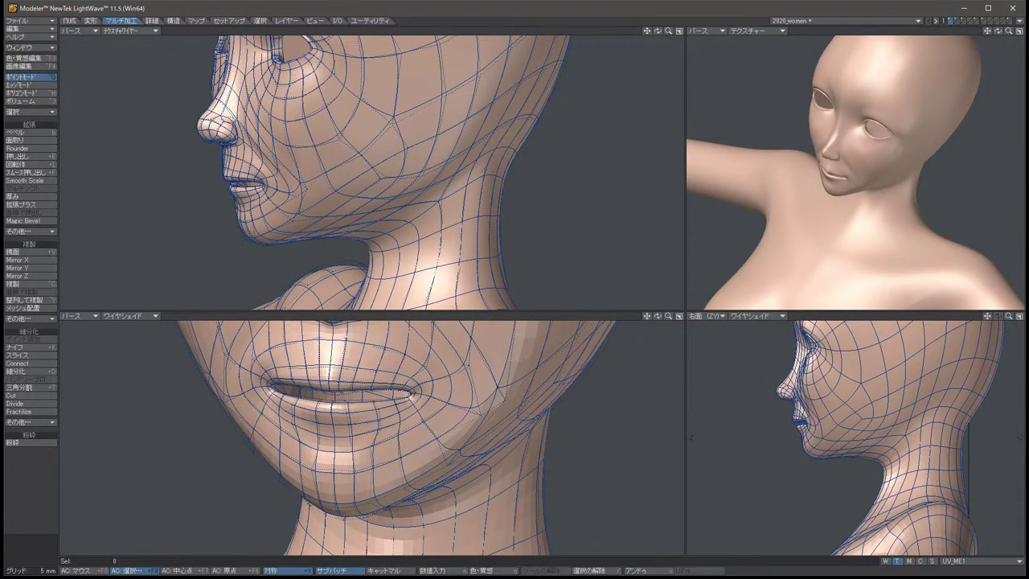
Select two chin points and nudge a single chin point with Move.
key("shift+a")
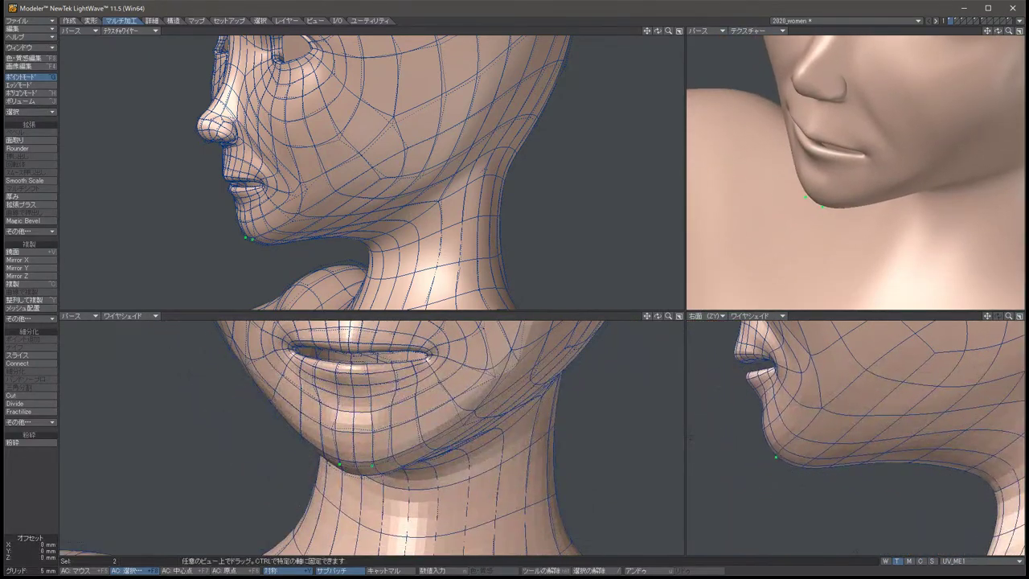
key("shift+z")
key("t")
key("slash")
key("space")
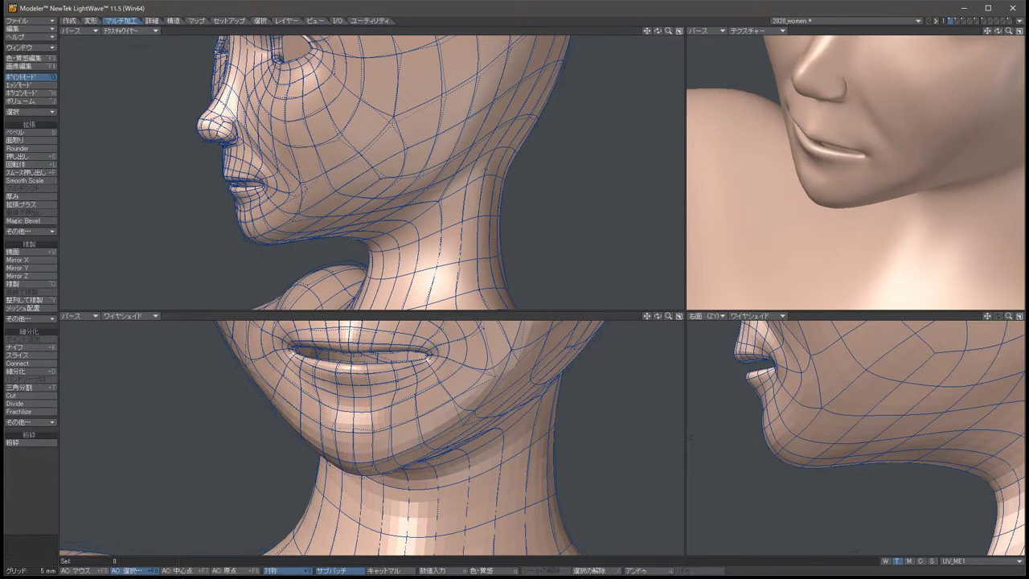
Nudge the points under the chin and another single chin point, deselecting after each.
key("u")
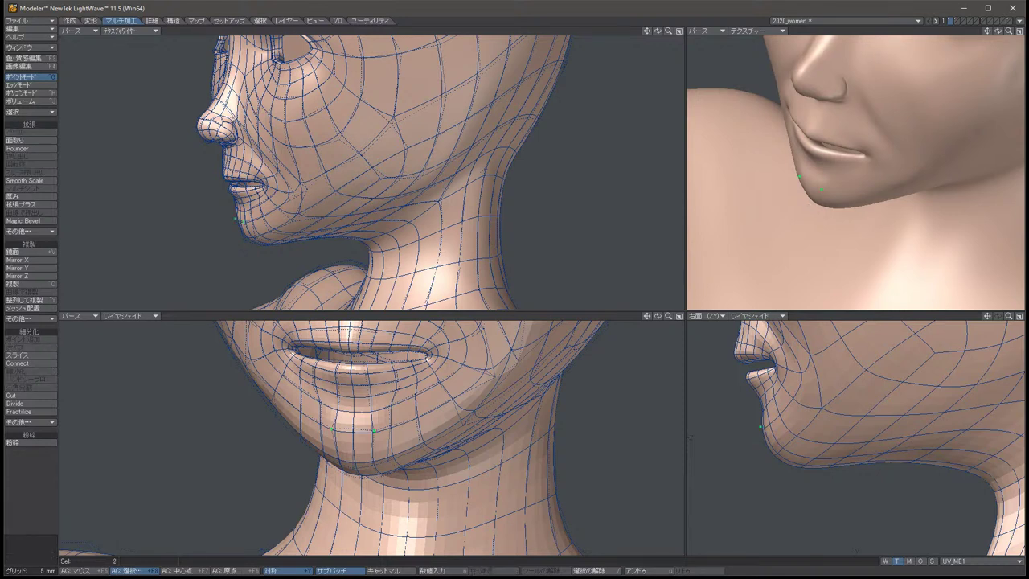
key("t")
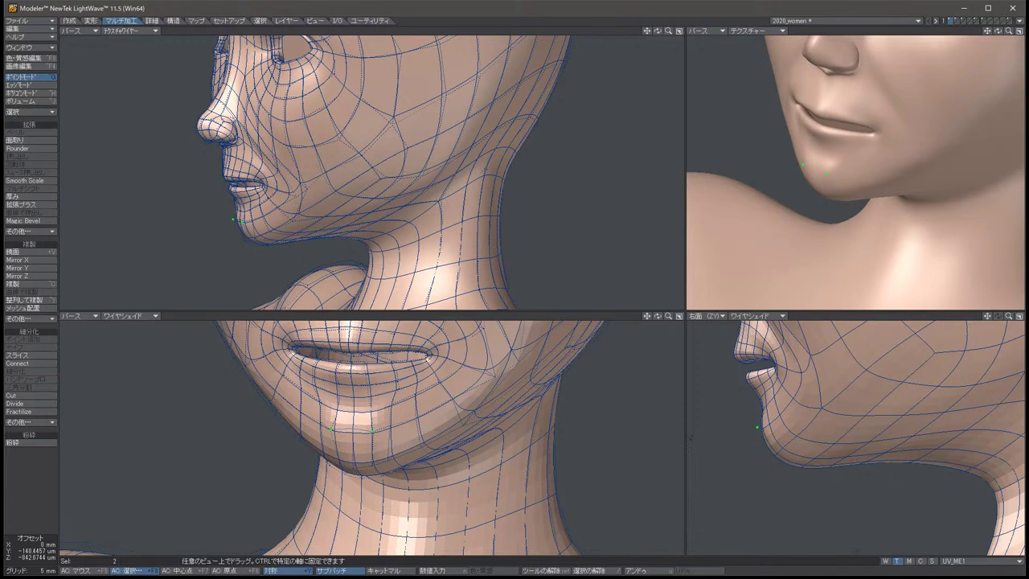
key("space")
key("slash")
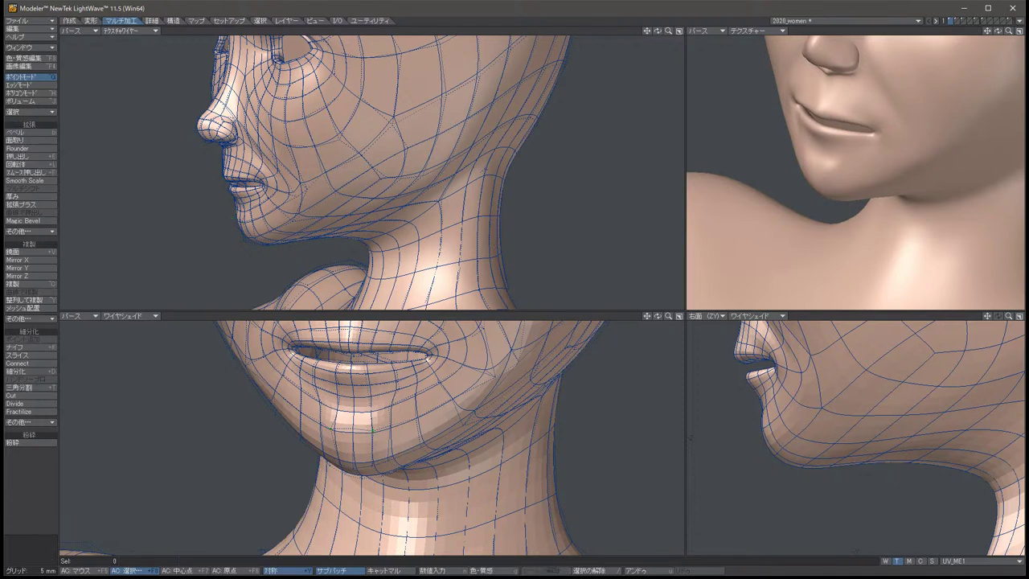
left_click(351, 430)
key("t")
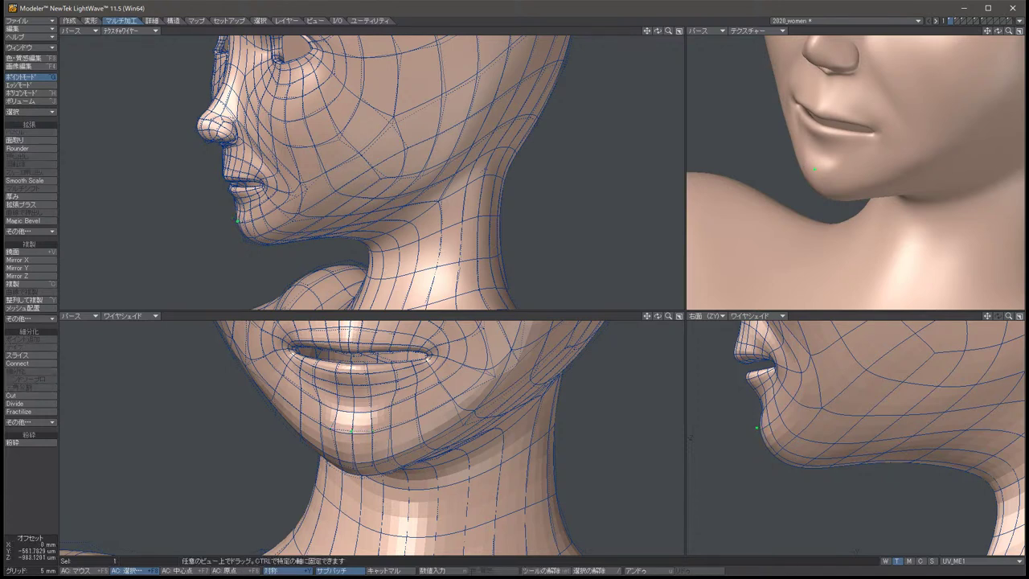
key("space")
key("slash")
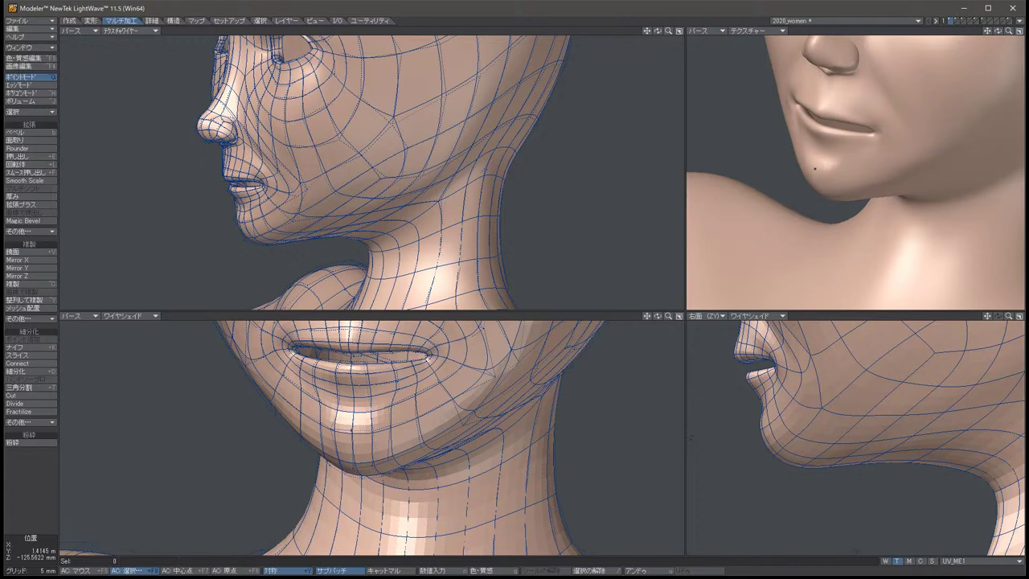
Select two chin points, then set the upper-left viewport to show the face straight on.
left_click(829, 162)
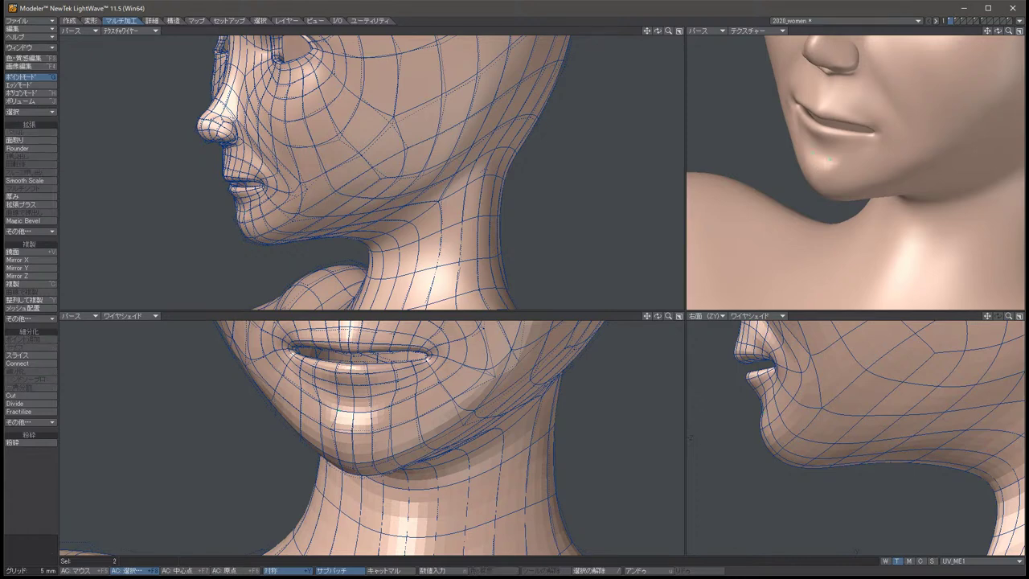
left_click_drag(656, 31, 694, 31)
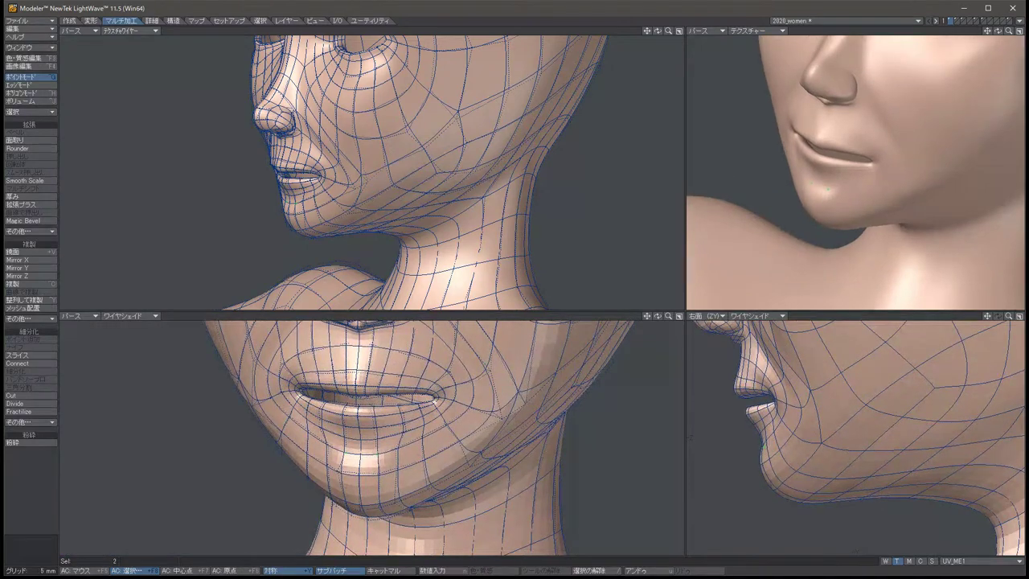
left_click(80, 30)
key("Escape")
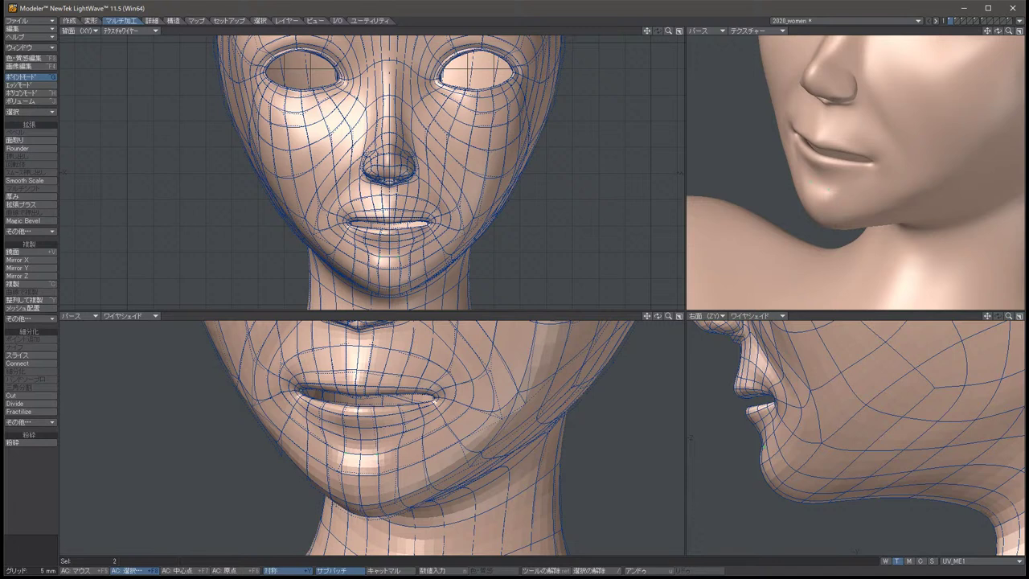
Shift two points near the mouth corner slightly in depth, then zoom in on the mouth.
key("space")
key("slash")
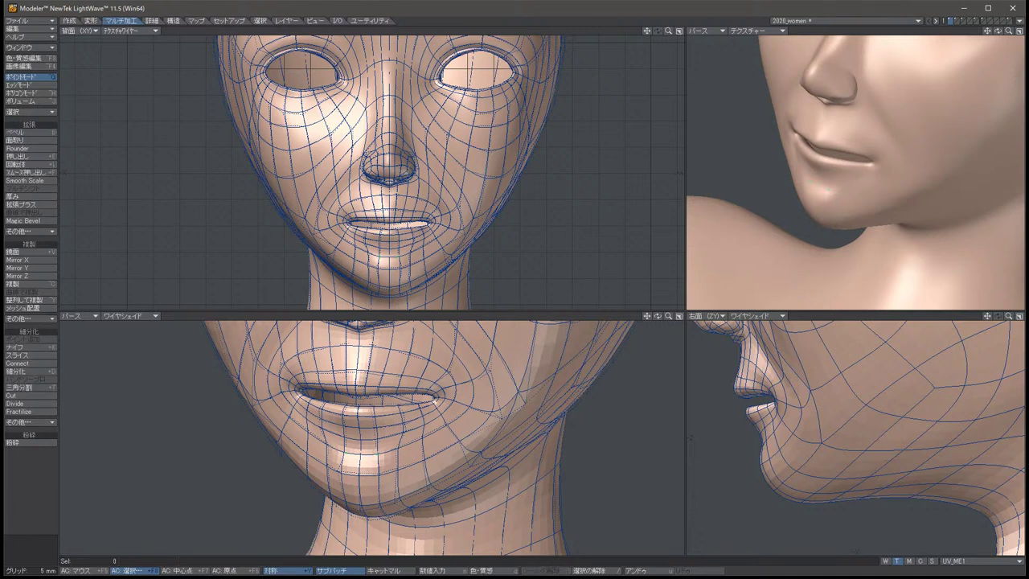
left_click(812, 165)
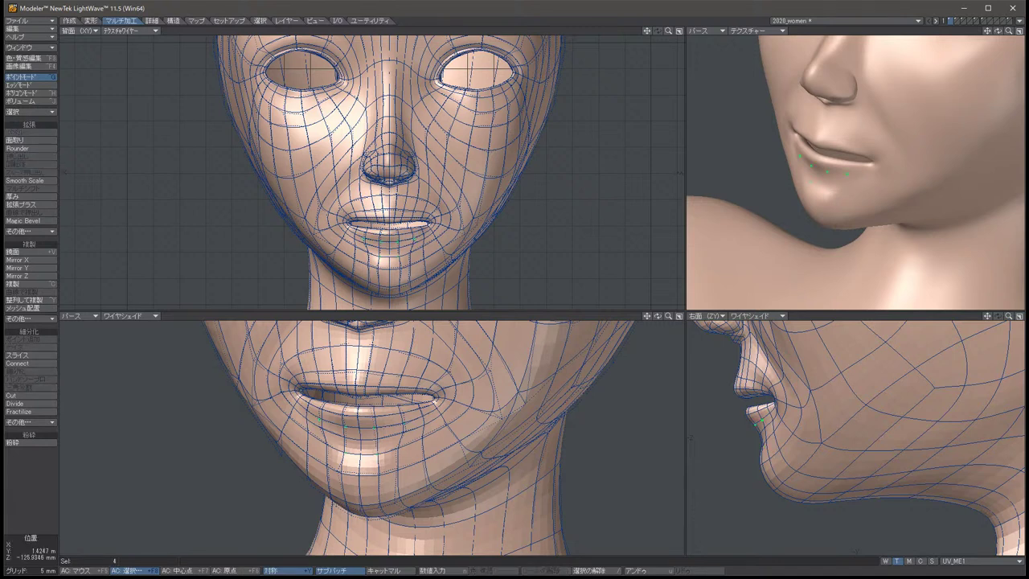
left_click_drag(760, 414, 753, 421)
key("slash")
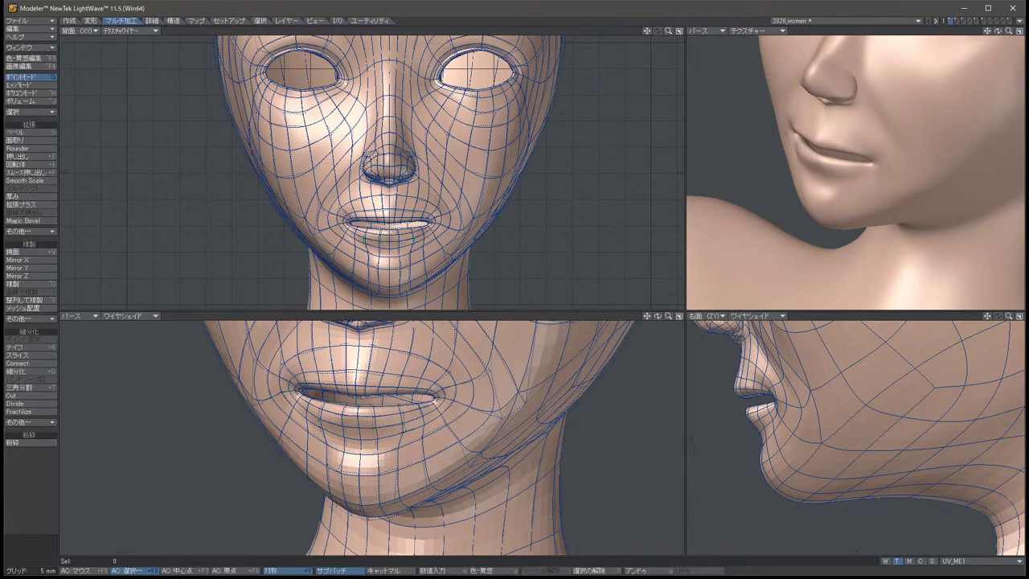
scroll(458, 213, "up", 2)
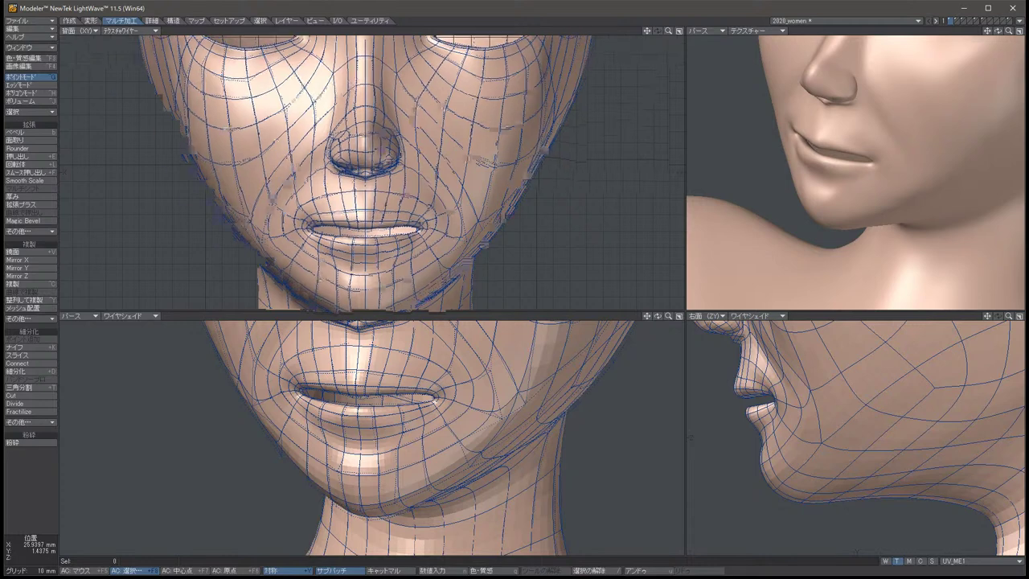
scroll(417, 302, "up", 2)
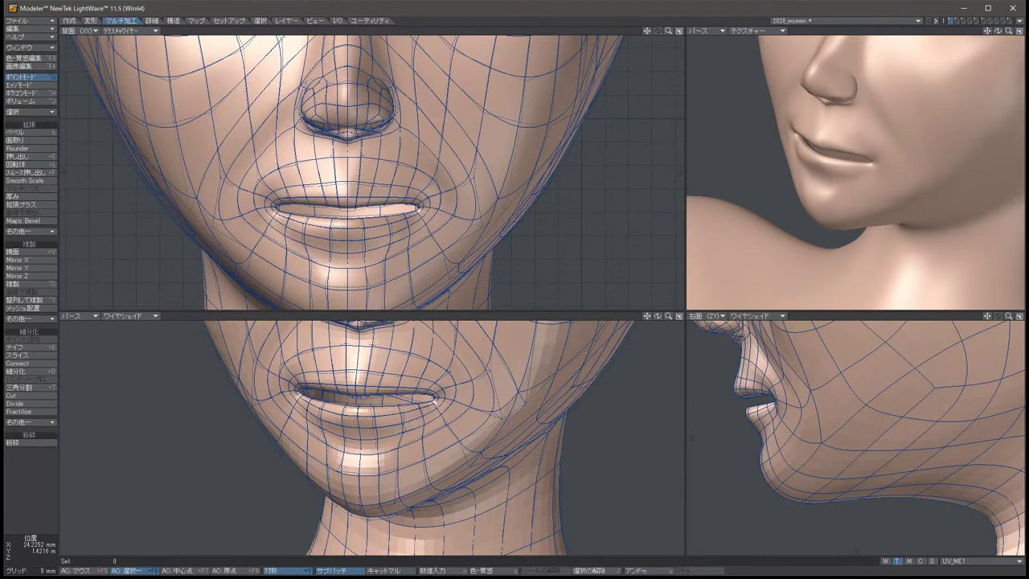
Lift the upper-lip points slightly upward with the Move tool.
key("u")
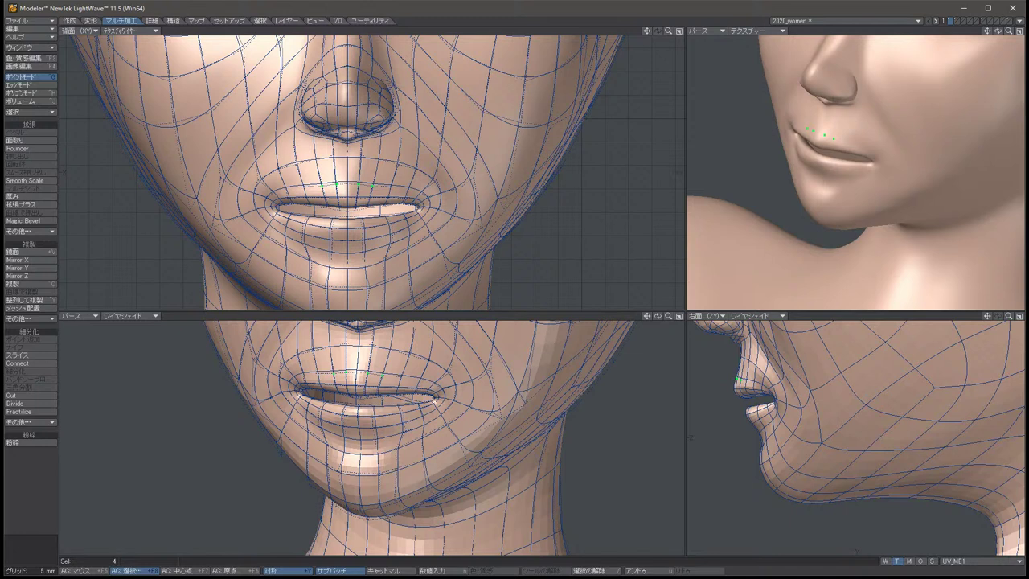
left_click_drag(346, 193, 345, 183)
key("slash")
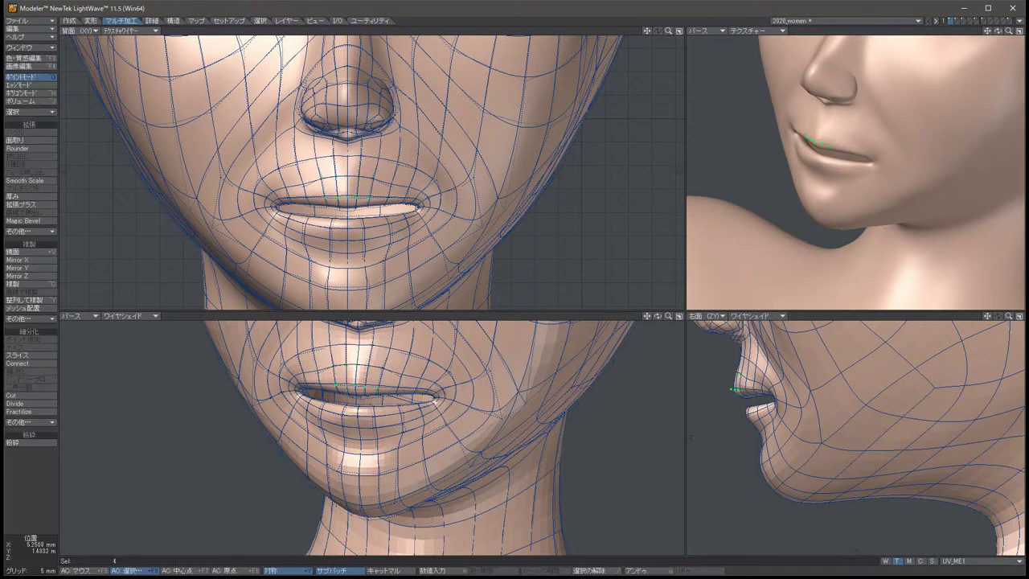
key("t")
key("u")
left_click_drag(323, 188, 336, 188)
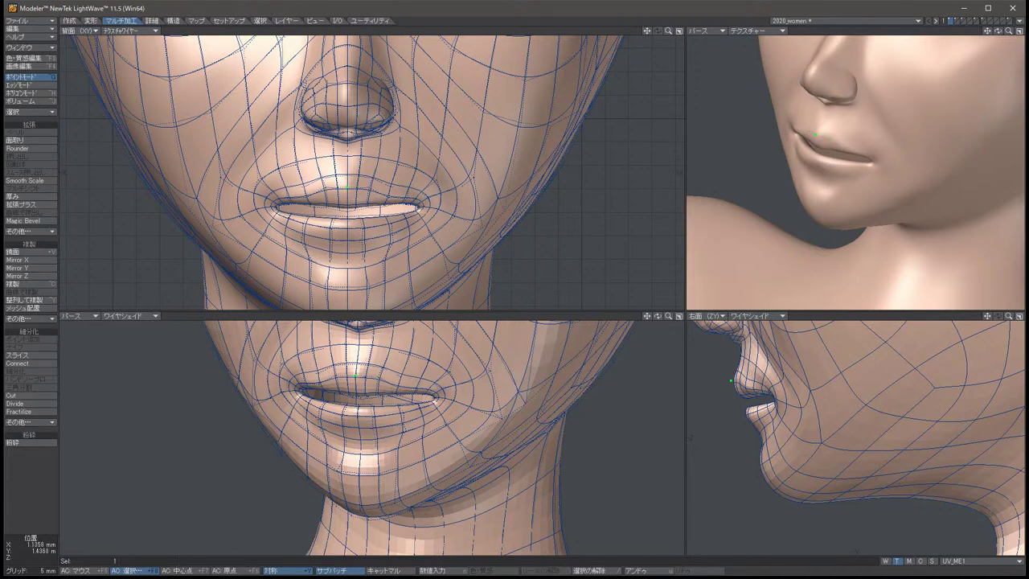
key("slash")
Pull both mouth-corner points outward symmetrically.
key("u")
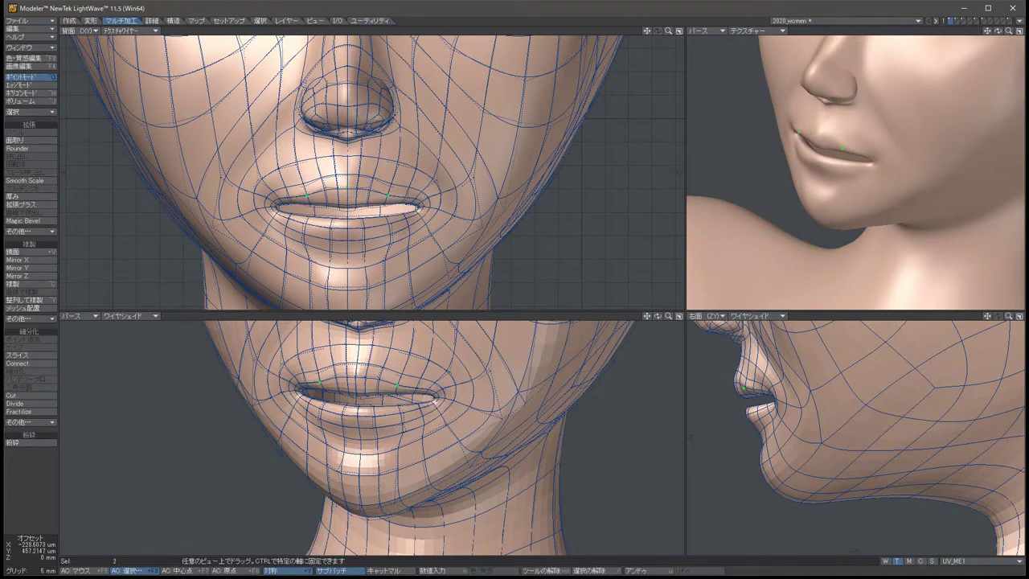
left_click_drag(387, 195, 405, 199)
key("/")
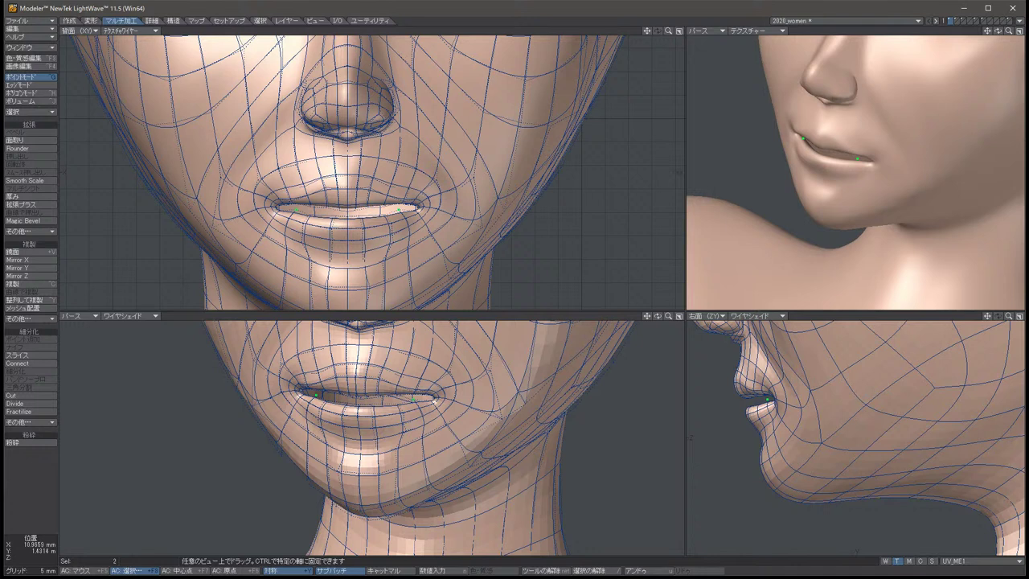
Reselect the two mouth-corner points for another small adjustment, then clear the selection.
left_click_drag(325, 401, 398, 403)
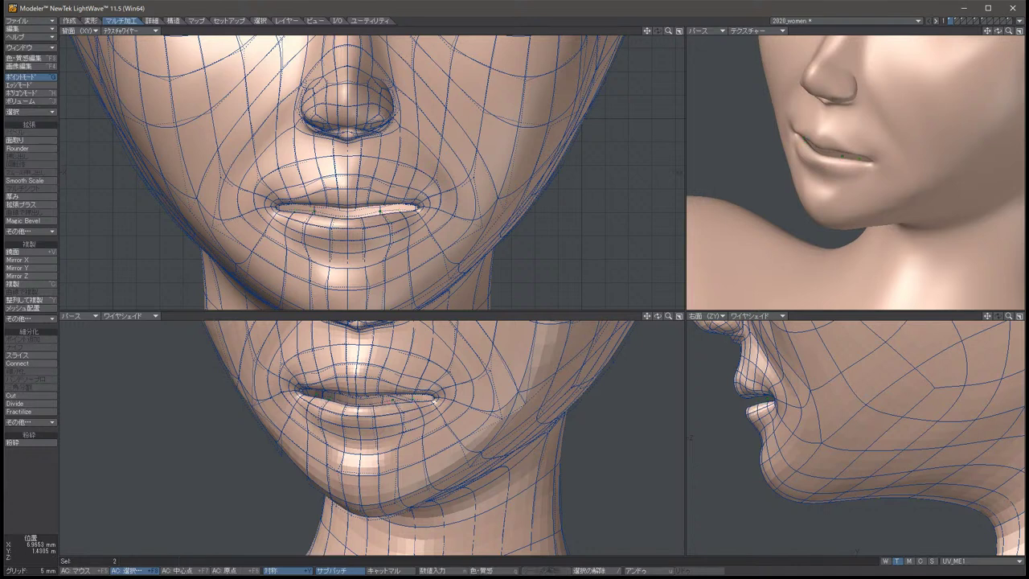
key("/")
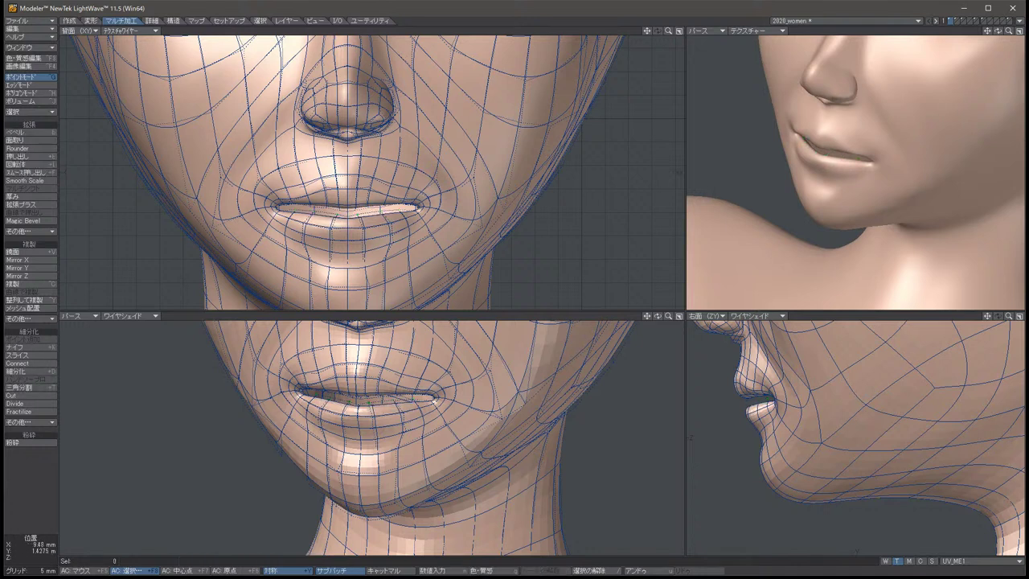
key("u")
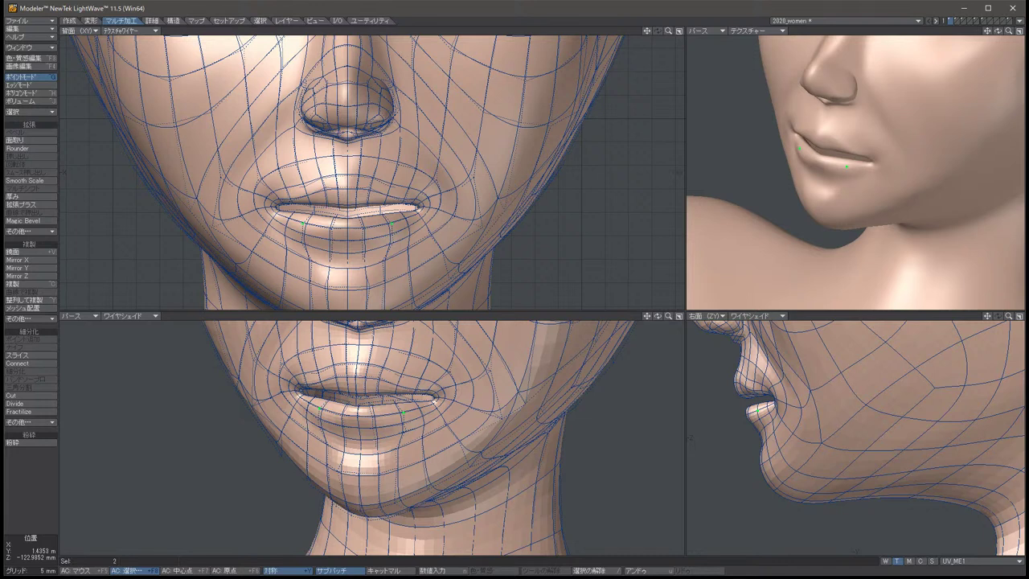
key("t")
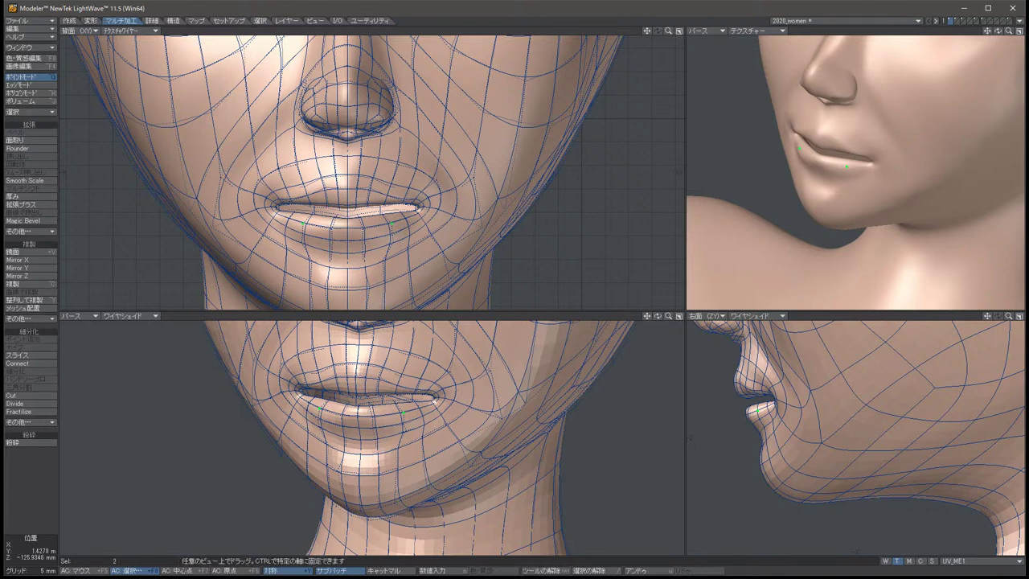
key("space")
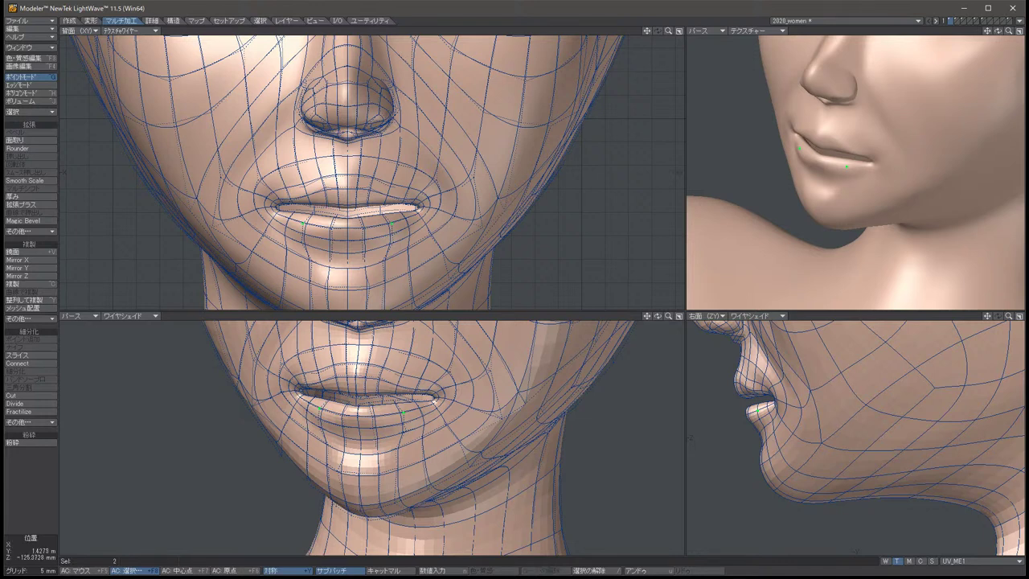
key("slash")
key("ctrl+h")
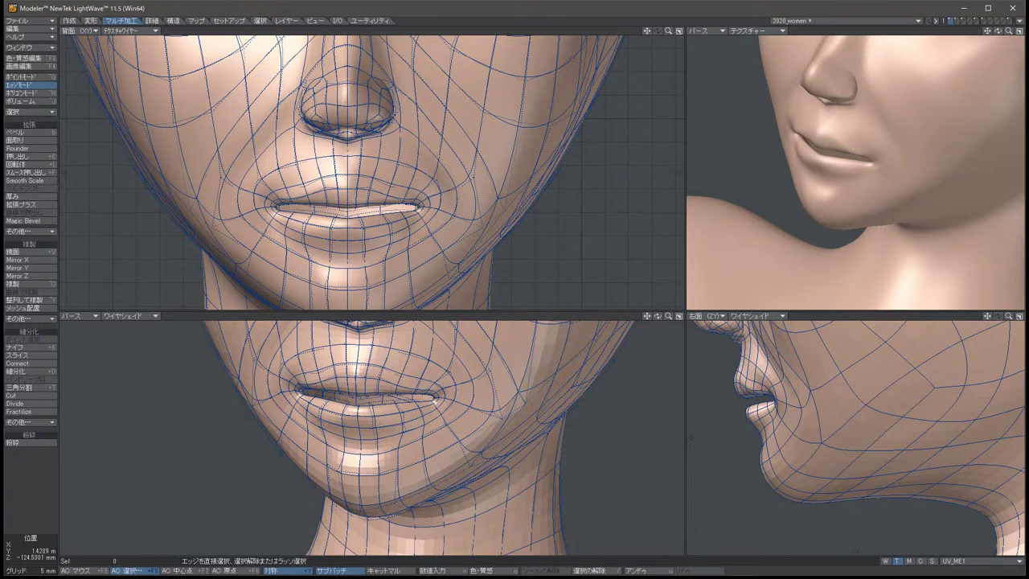
Lift the run of lip-line edges about 1 mm, then rotate the view from side profile back to front.
left_click_drag(414, 212, 310, 213)
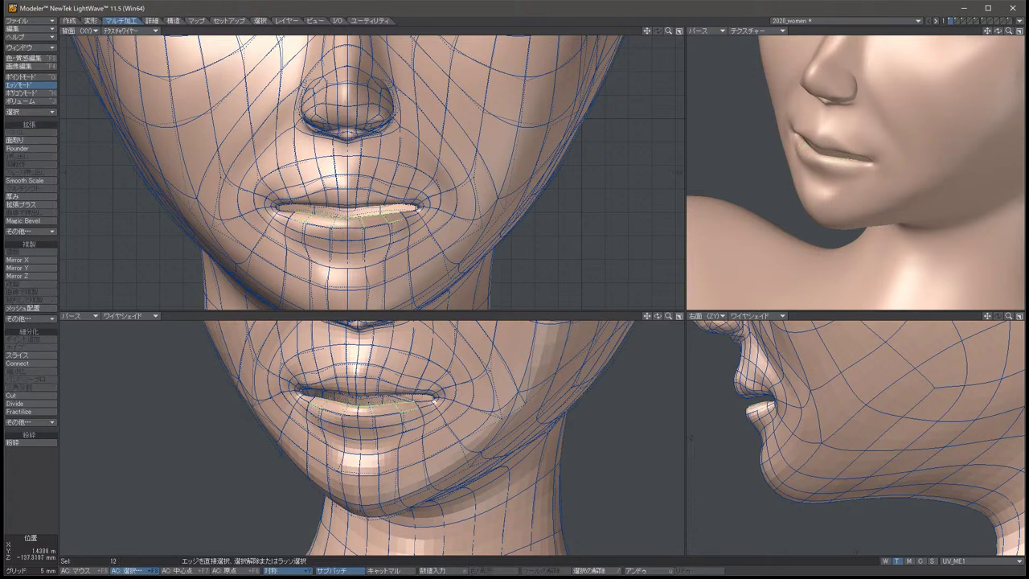
key("t")
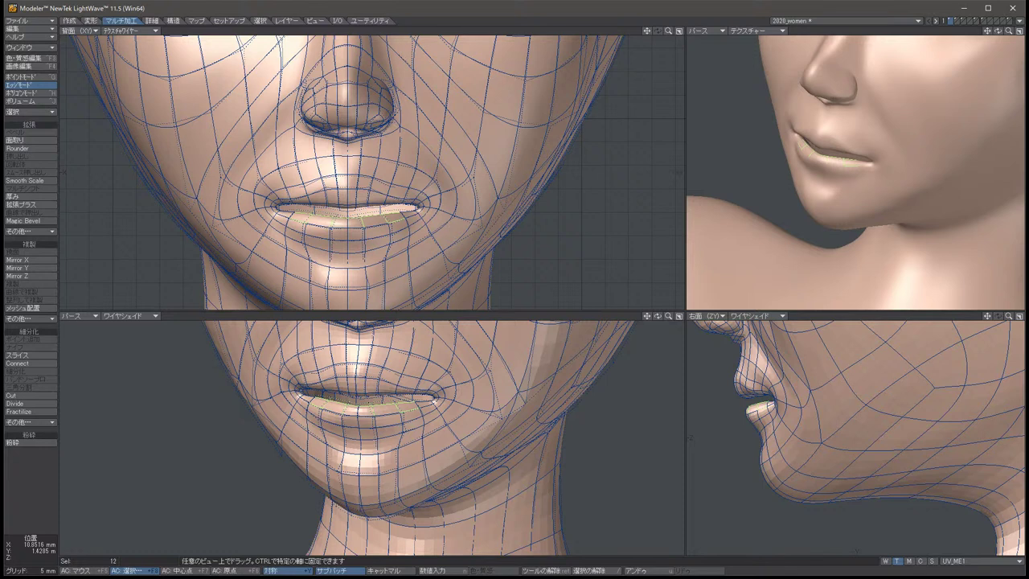
left_click_drag(354, 249, 354, 243)
key("space")
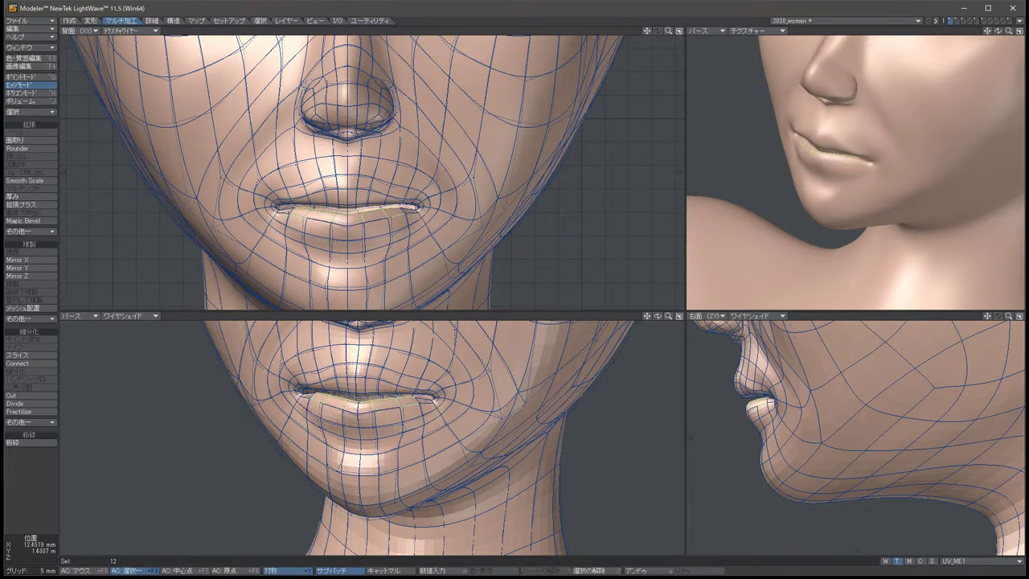
key("/")
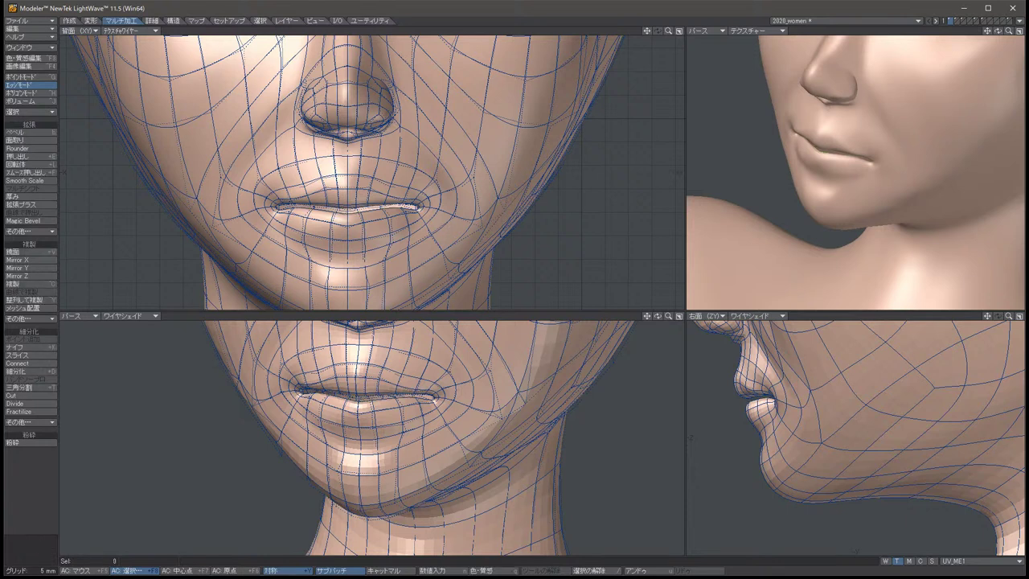
key("Left")
key("Left")
key("Left")
key("Left")
key("Right")
key("Right")
key("Right")
key("Right")
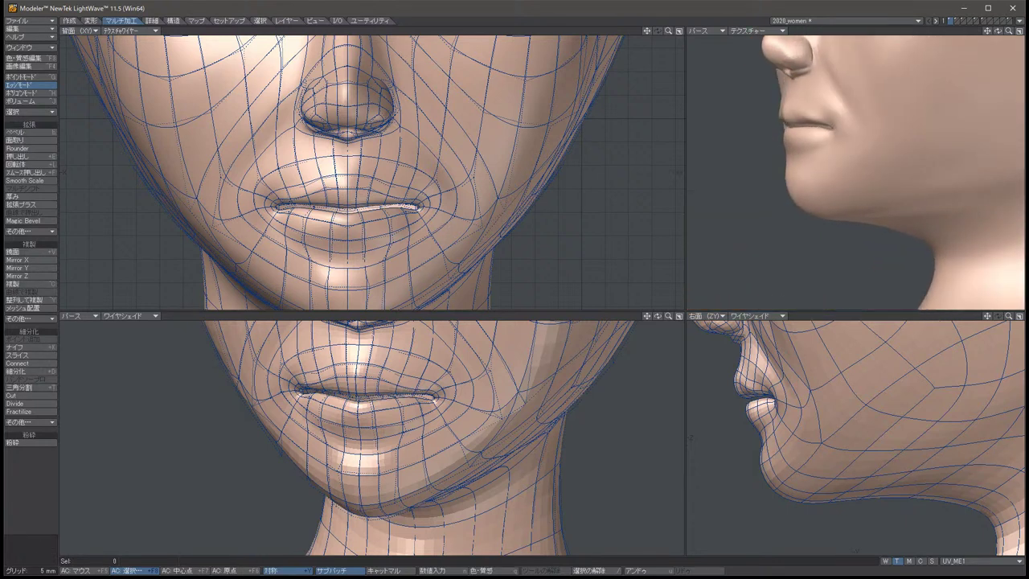
key("Right")
key("Right")
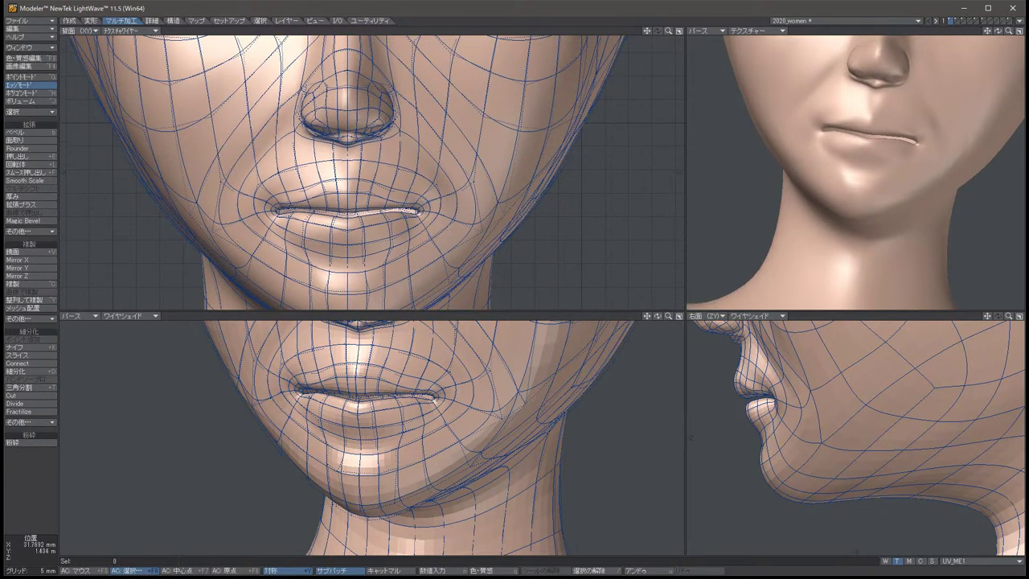
Frame the mouth corner in a close three-quarter perspective view.
scroll(435, 227, "up", 2)
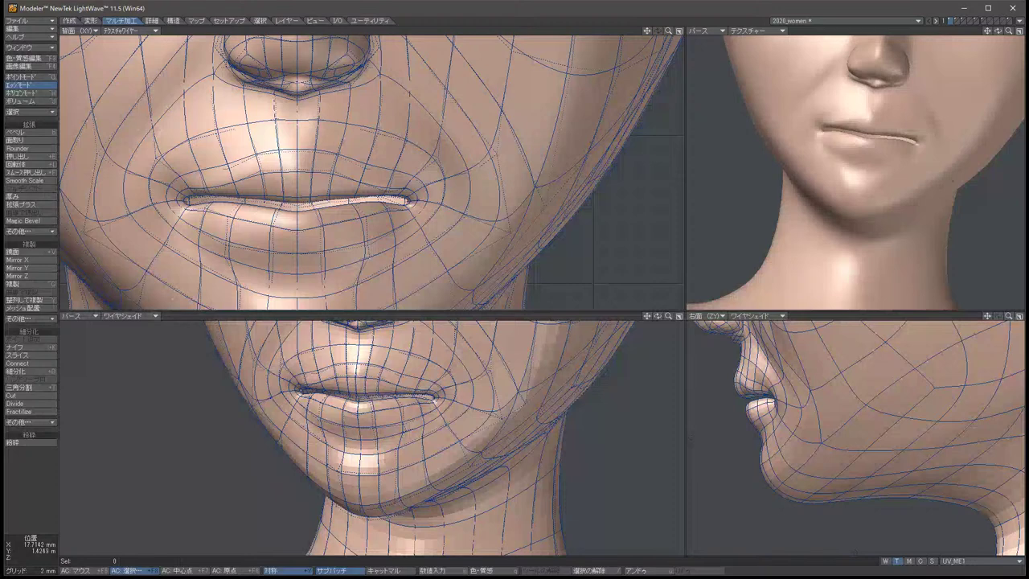
key("Left")
key("Left")
key("Left")
key("Left")
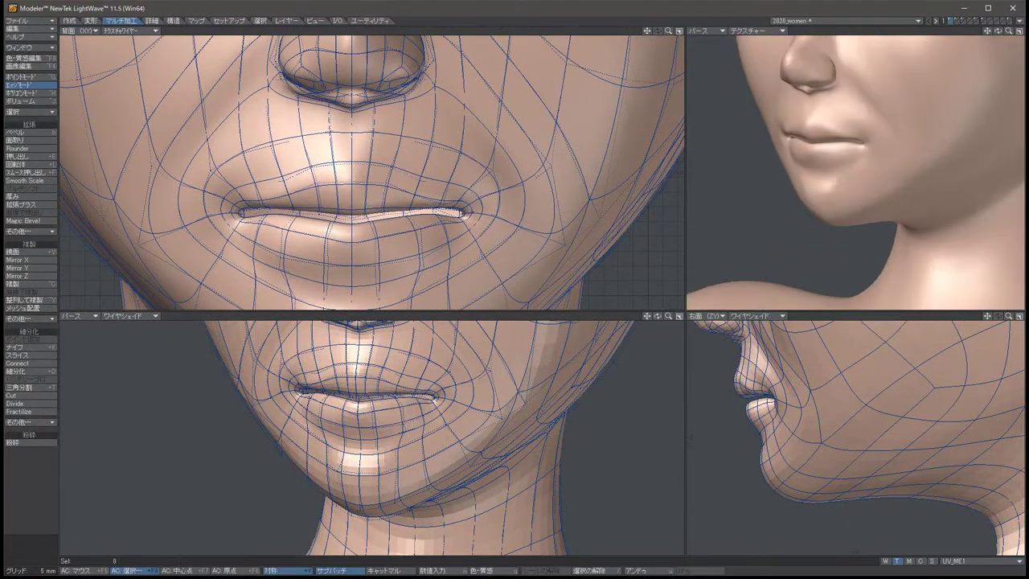
key("Left")
key("Left")
key("Left")
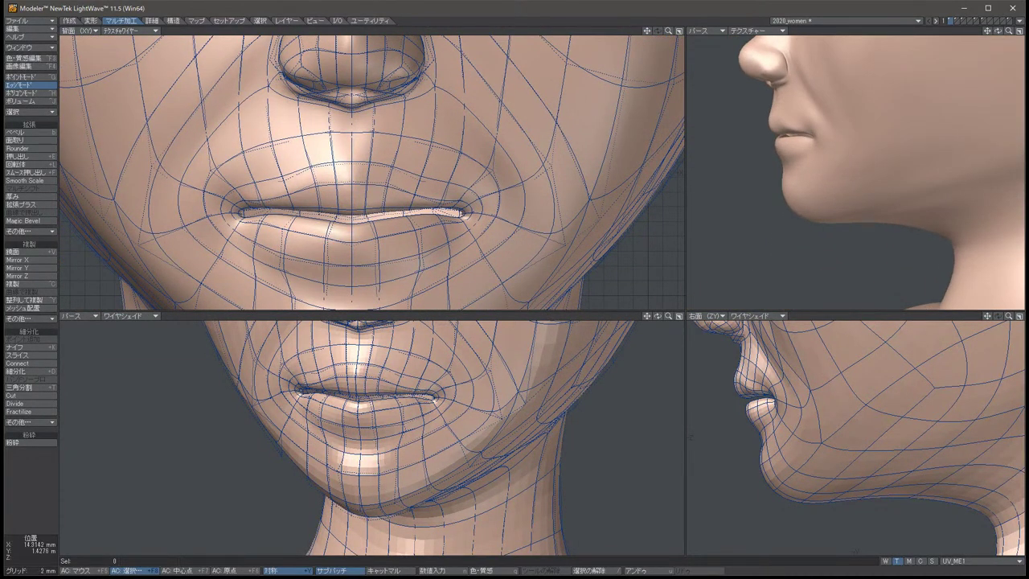
scroll(468, 232, "up", 4)
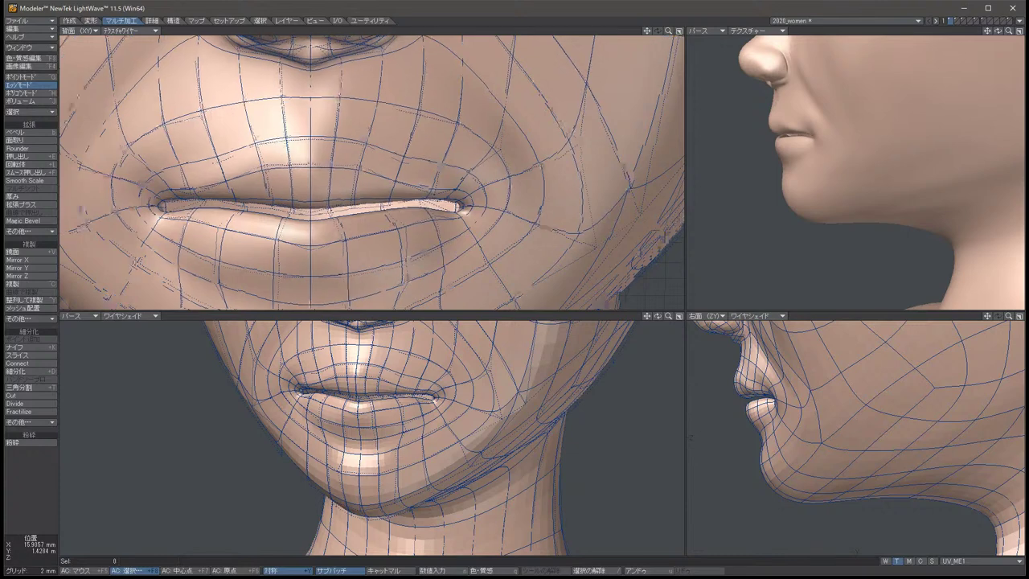
left_click_drag(469, 232, 491, 244, "alt+shift")
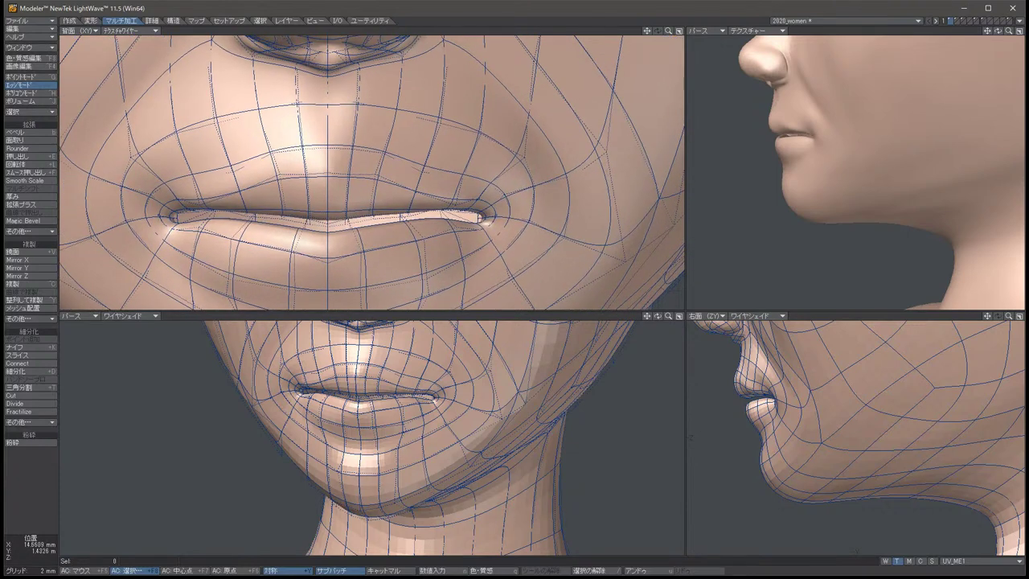
left_click(484, 192)
key("ctrl+h")
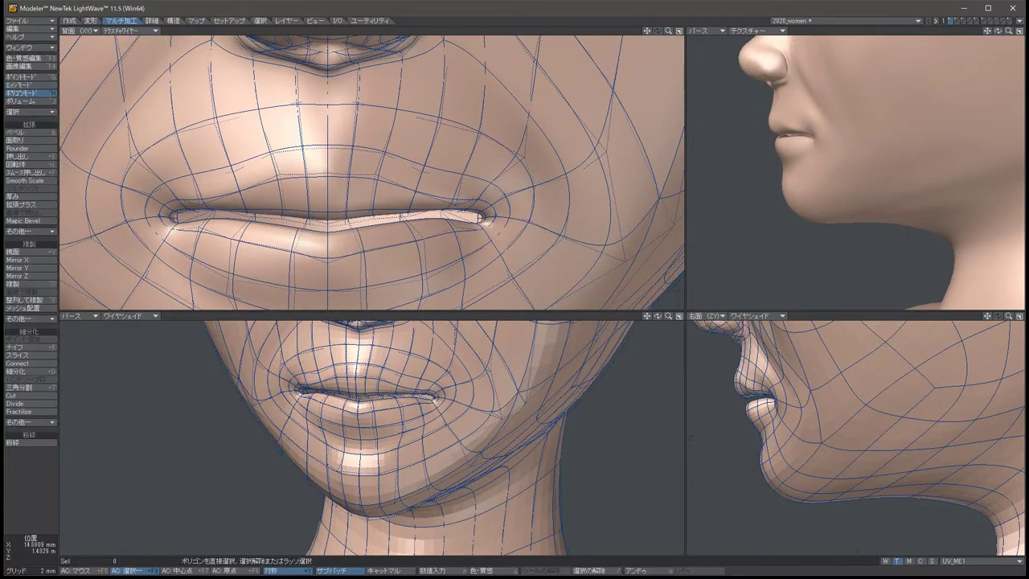
Lower the two mouth-corner points slightly, then pull them up and outward.
key("ctrl+g")
key("t")
left_click_drag(330, 201, 327, 209)
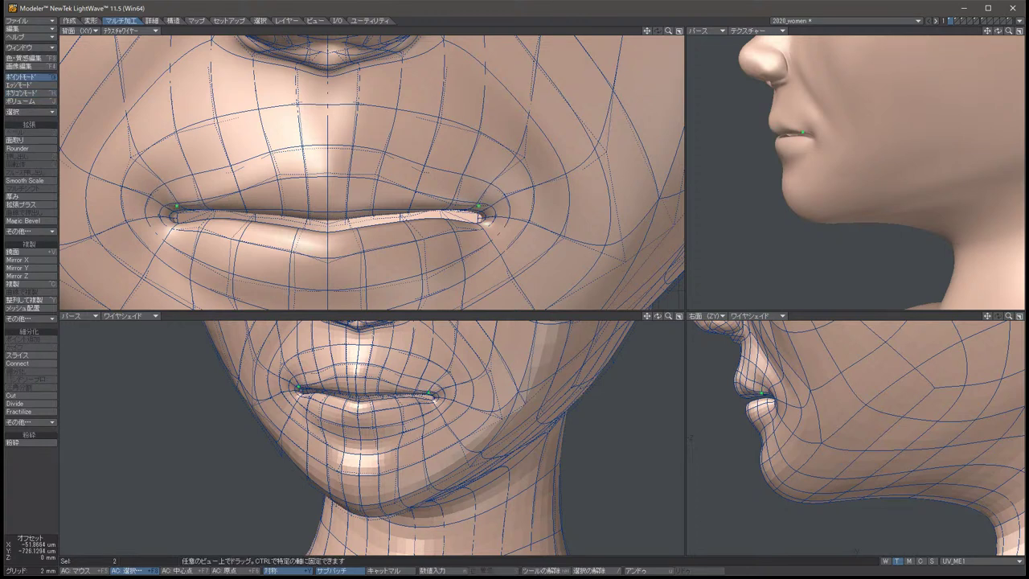
key("space")
key("t")
left_click_drag(330, 213, 329, 193)
key("space")
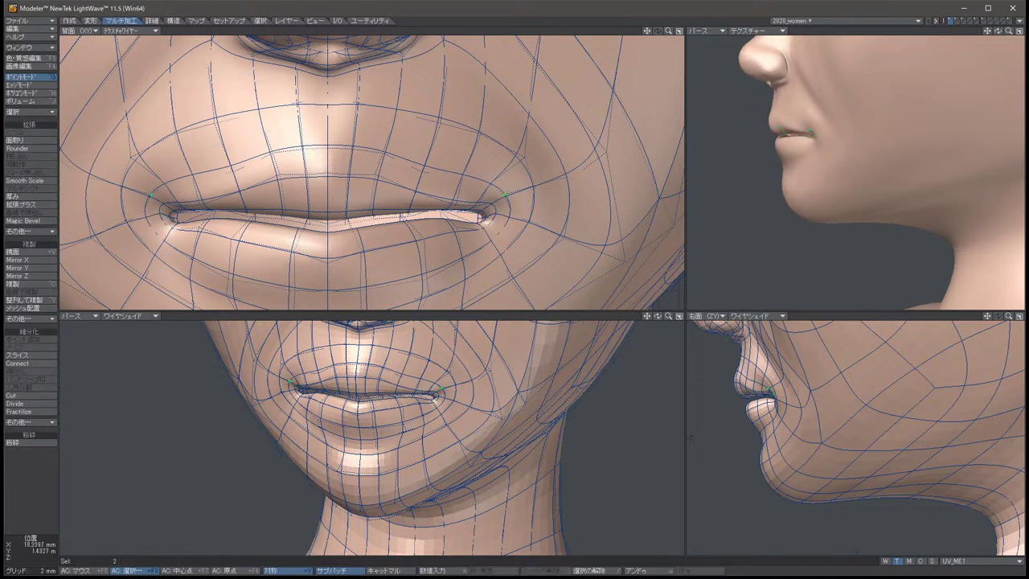
key("slash")
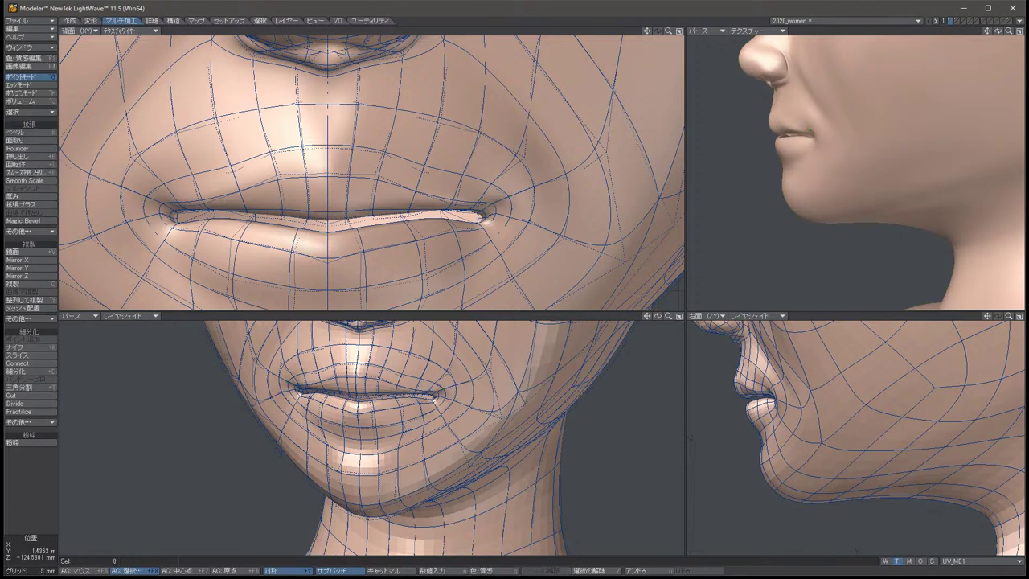
Shift five upper-lip points slightly down, then turn the view toward the face's left side.
key("alt+Left")
key("alt+Left")
key("alt+Left")
key("alt+Left")
key("alt+Left")
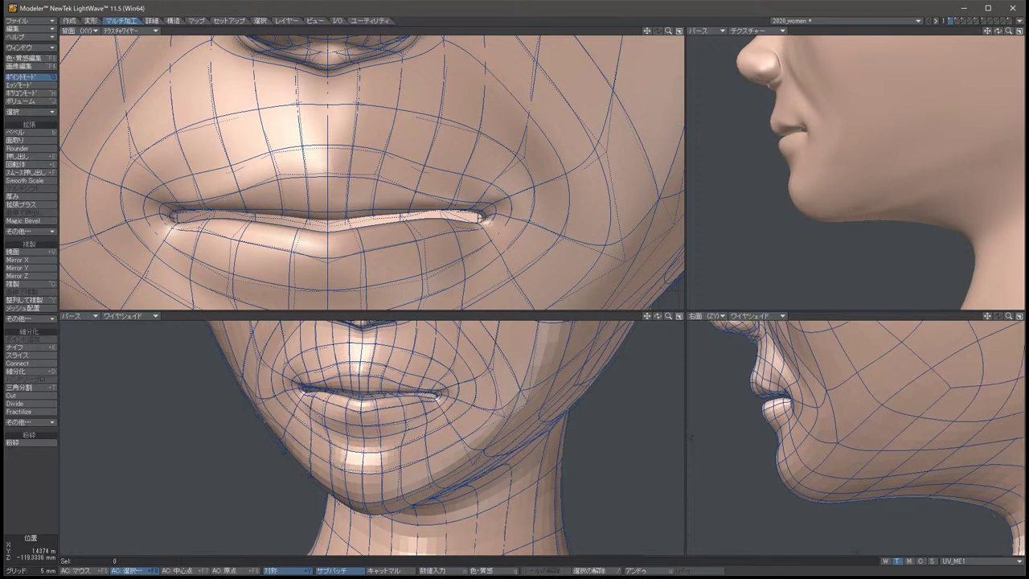
key("period")
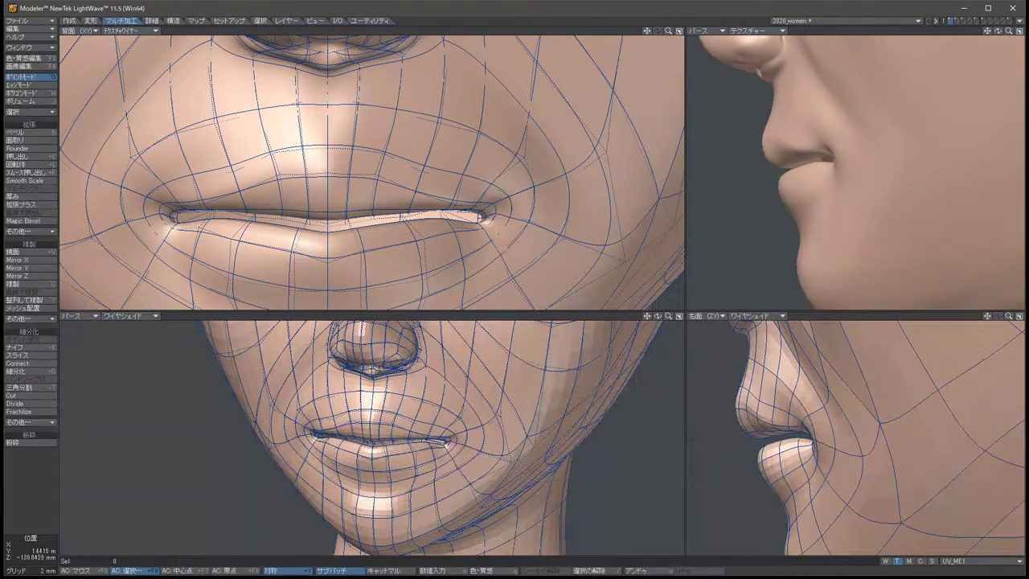
key("l")
key("t")
left_click_drag(763, 370, 767, 366)
left_click_drag(689, 438, 690, 440)
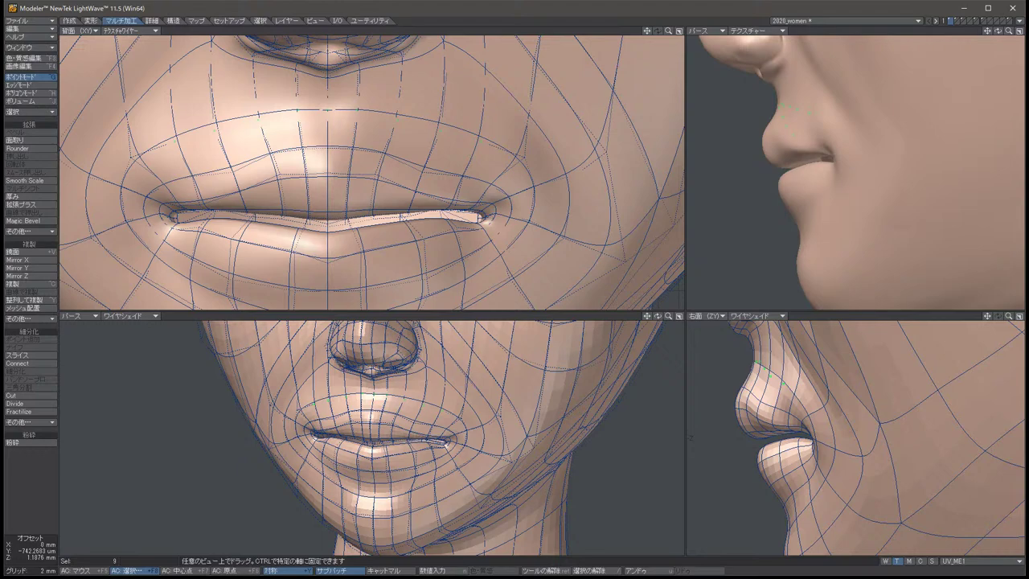
key("space")
key("slash")
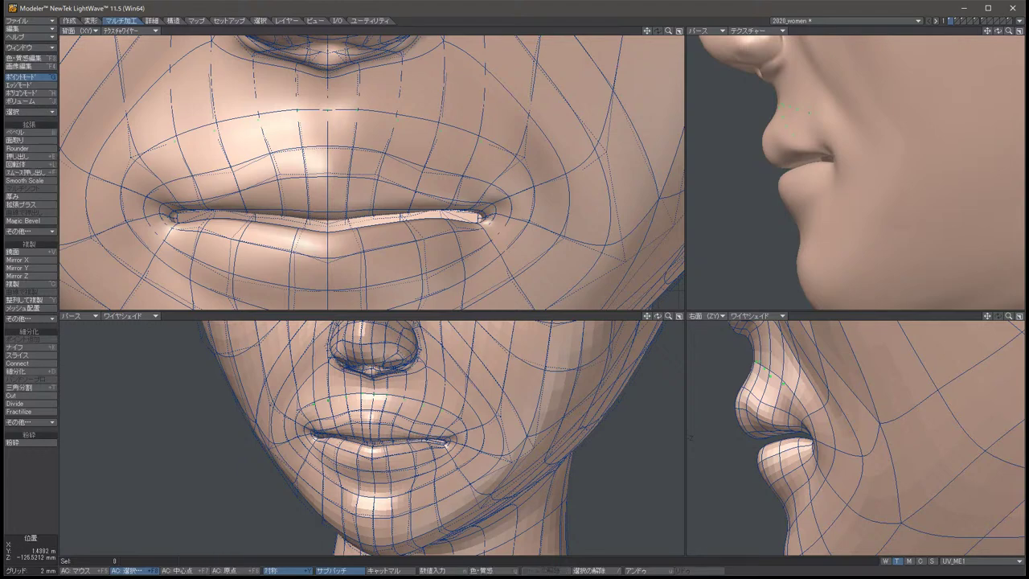
mouse_move(482, 441)
left_mouse_down("alt")
mouse_move(589, 422)
mouse_move(562, 466)
mouse_move(592, 518)
mouse_move(511, 447)
mouse_move(490, 447)
left_mouse_up("alt")
left_click(366, 430)
Pull the two mouth-corner points down and back, refining them in the profile view.
key("t")
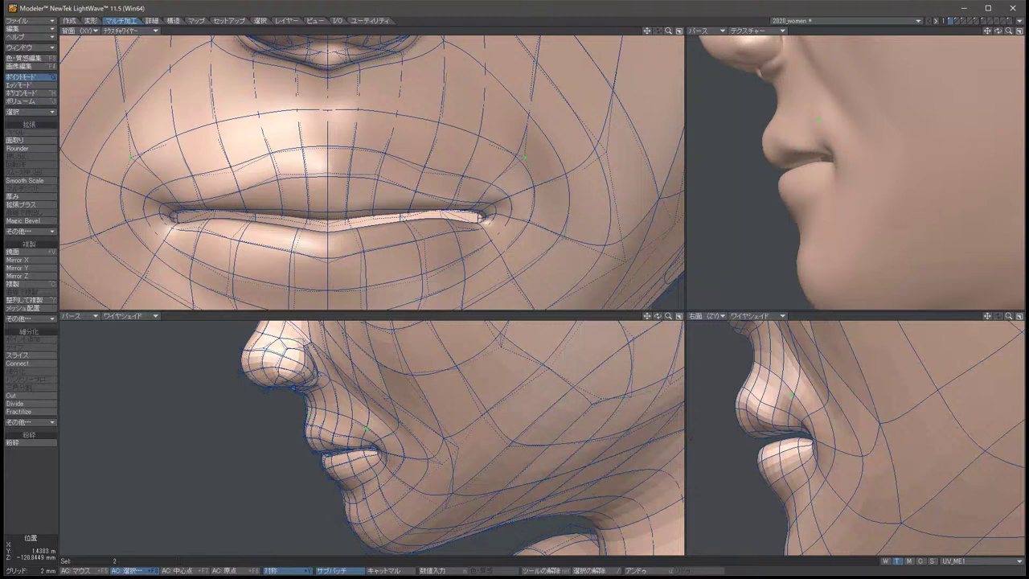
left_click_drag(366, 430, 373, 434)
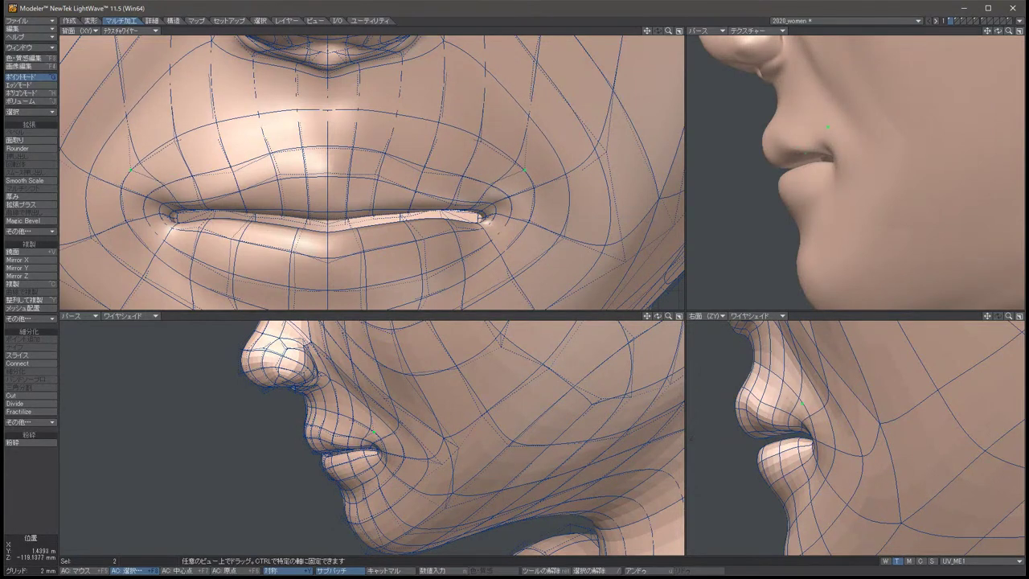
left_click_drag(803, 403, 787, 384)
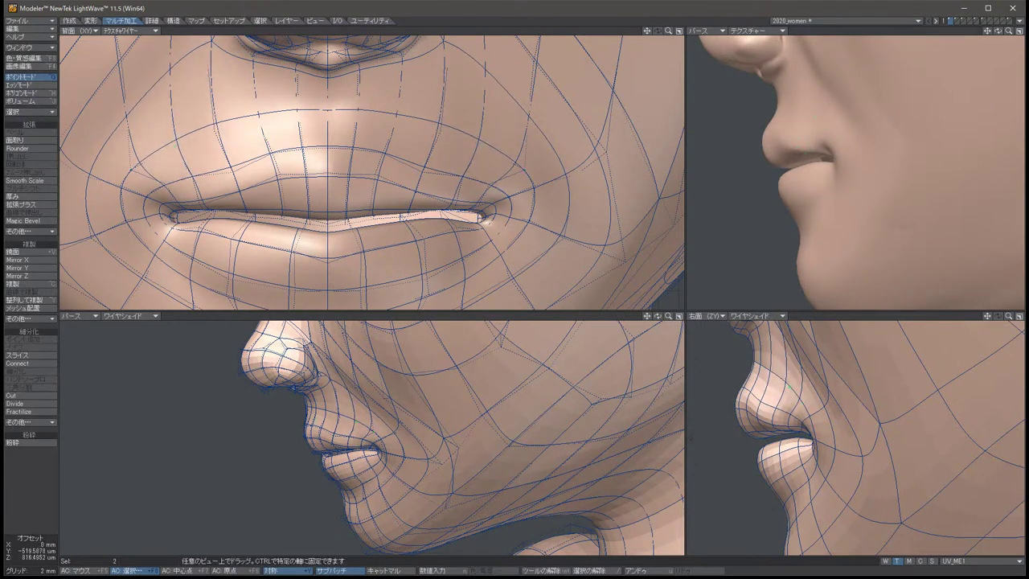
key("space")
key("slash")
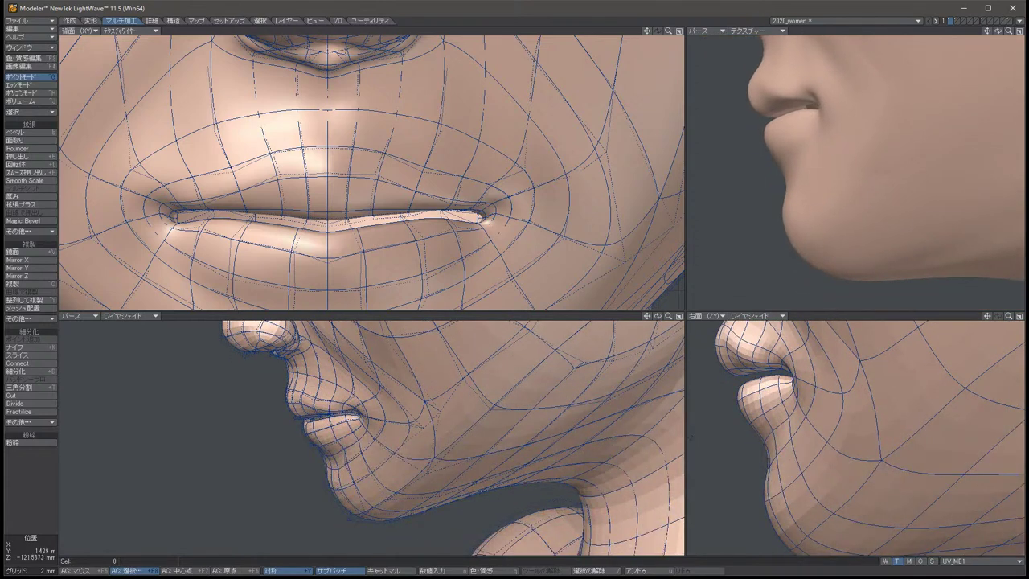
scroll(370, 434, "up", 3)
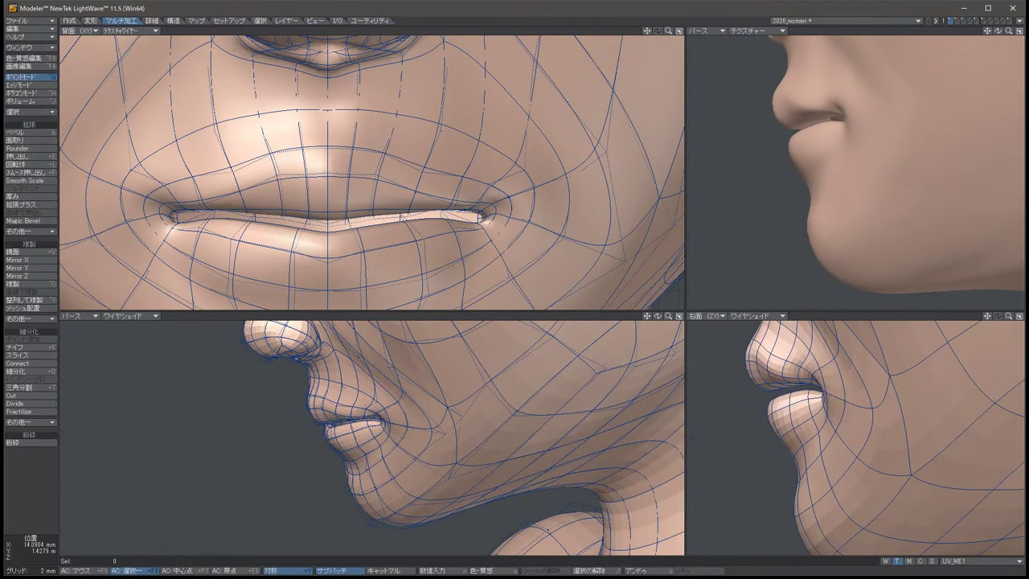
key("t")
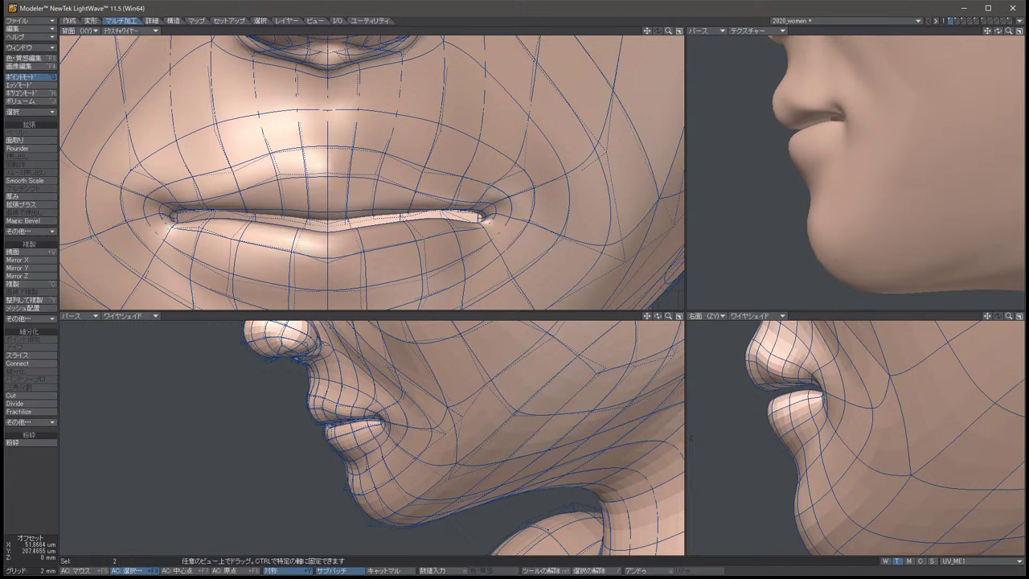
key("space")
key("slash")
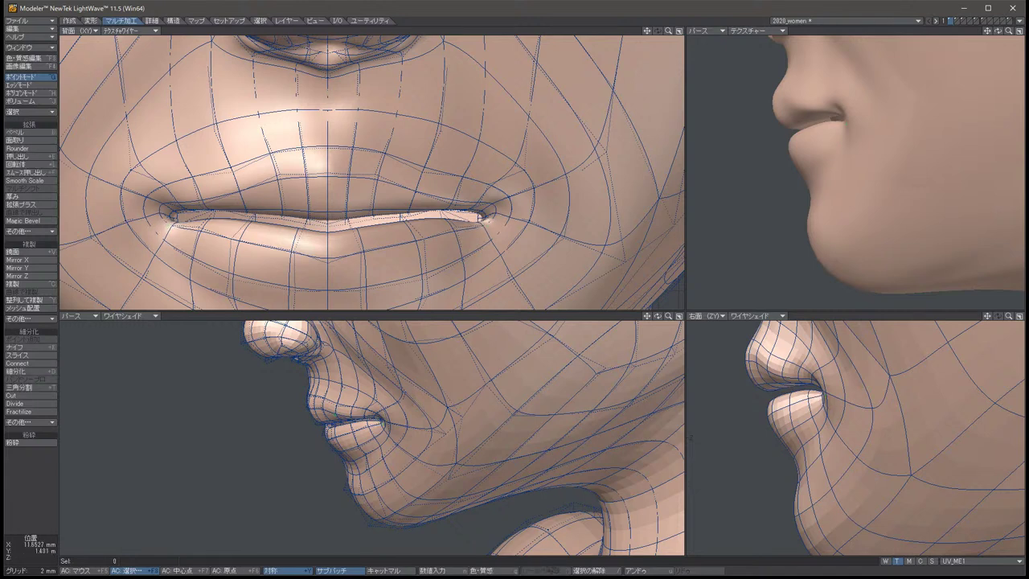
Select the mirrored lip-corner points on both sides and shift them slightly.
key("t")
left_click(213, 213)
left_click(442, 214)
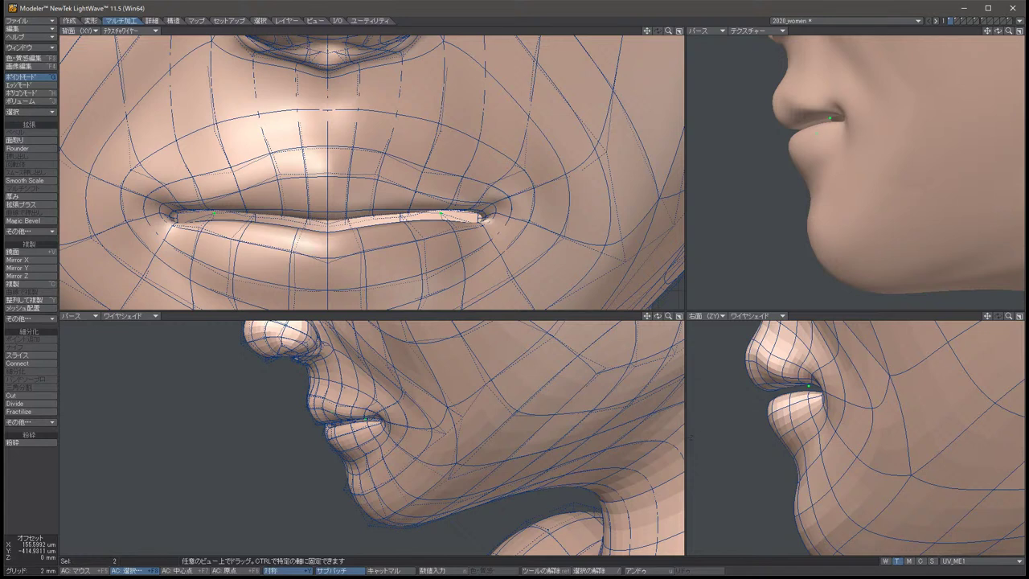
key("space")
key("slash")
left_click(823, 393)
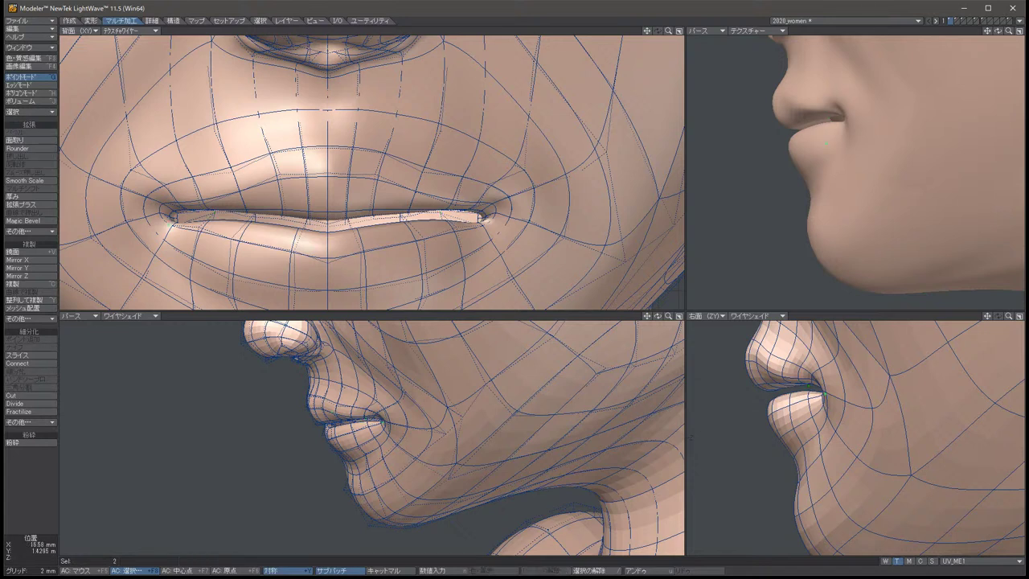
key("t")
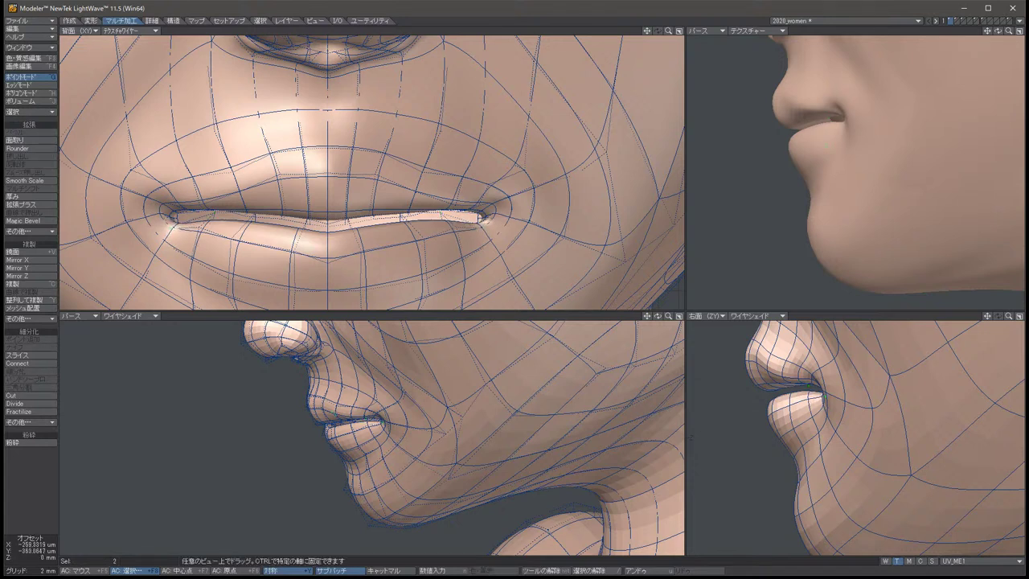
left_click_drag(330, 241, 366, 182)
key("slash")
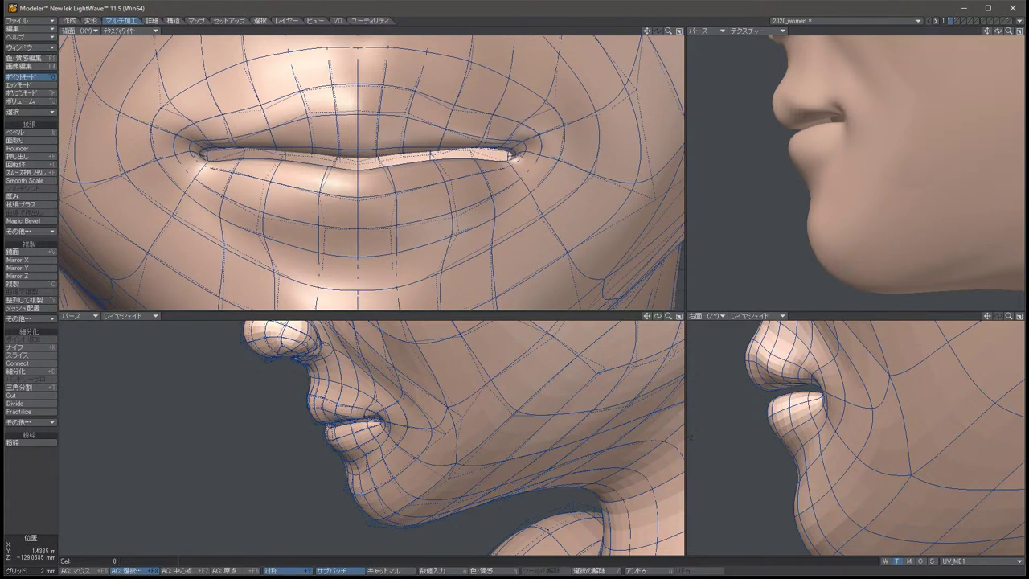
Lower the centre upper-lip point about 1.55 mm, push it forward, and show the unsmoothed cage.
left_click(308, 112)
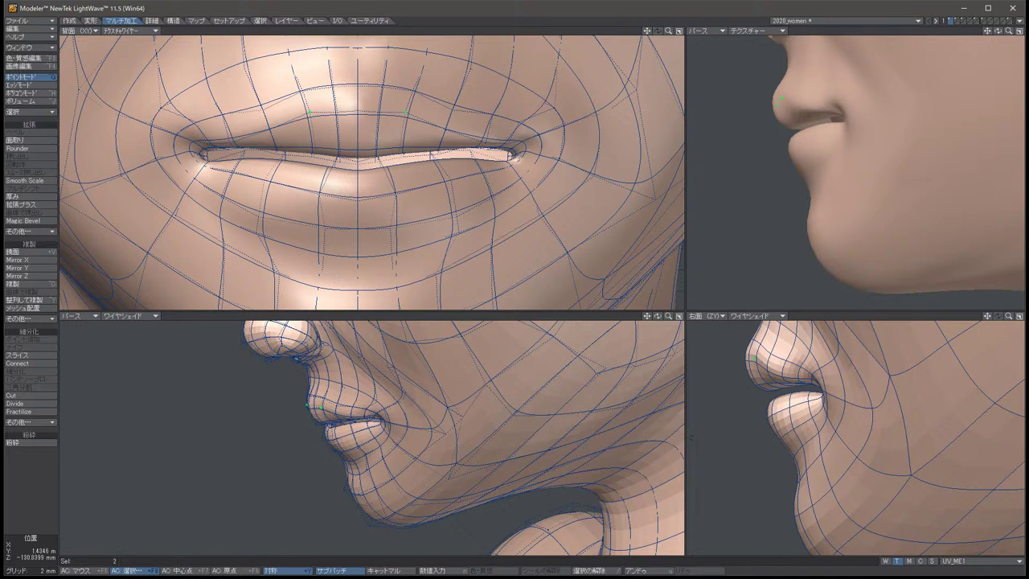
left_click(357, 110)
key("t")
left_click_drag(356, 110, 357, 122)
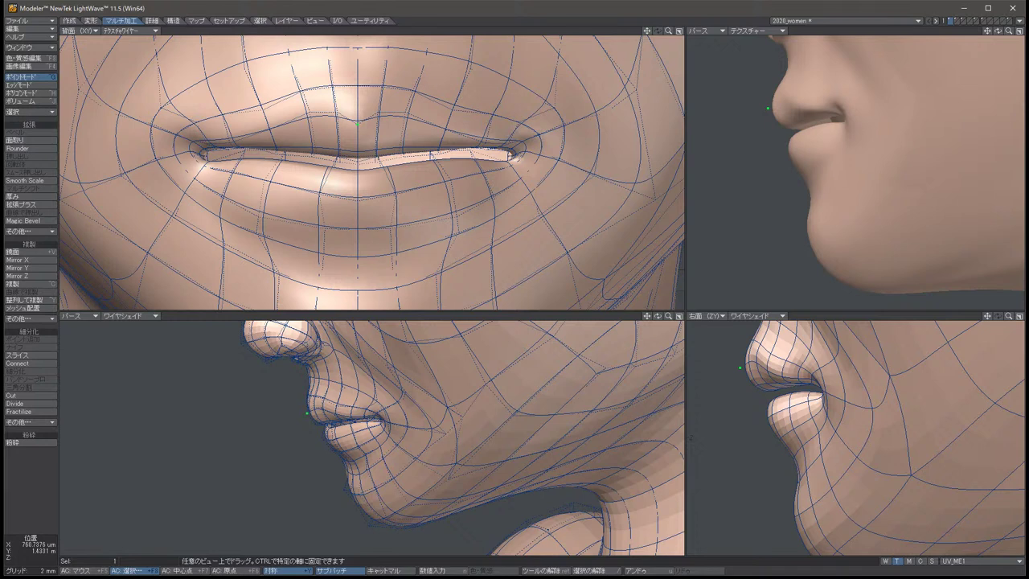
mouse_move(740, 367)
left_mouse_down()
mouse_move(748, 340)
mouse_move(746, 352)
left_mouse_up()
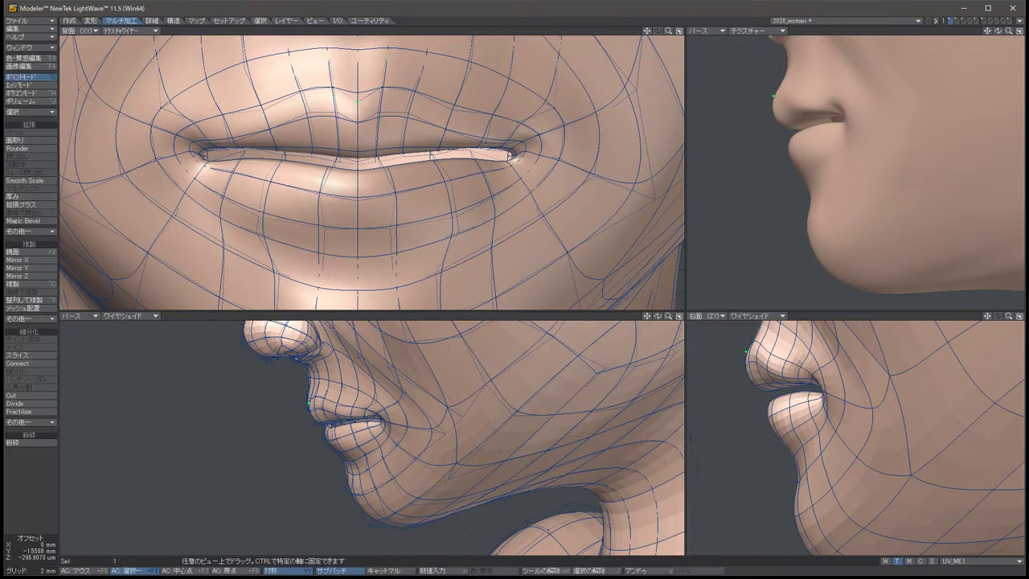
key("space")
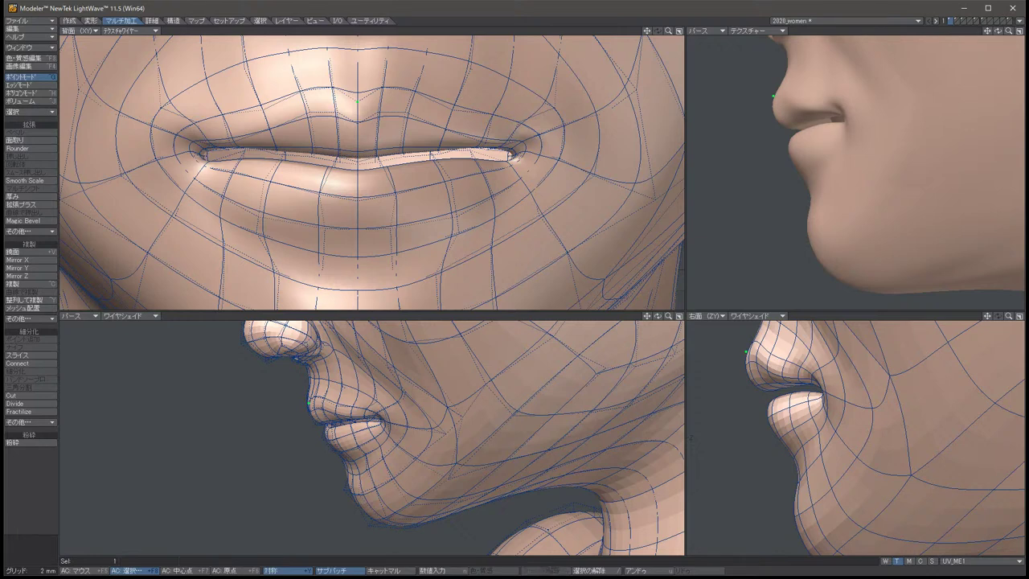
key("slash")
key("Tab")
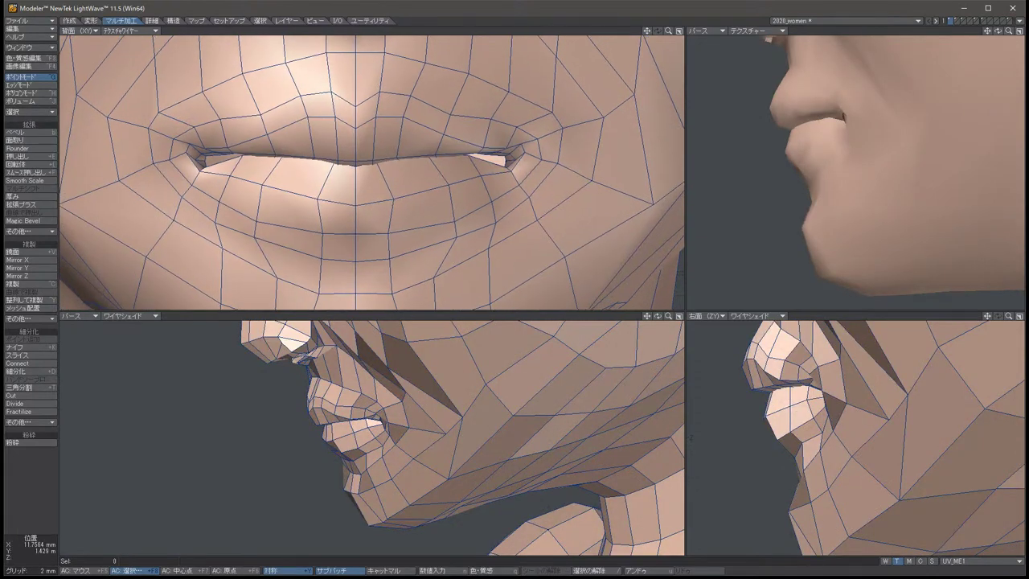
Spread an inner lip point and its mirror toward the mouth corners.
left_click(472, 165)
key("t")
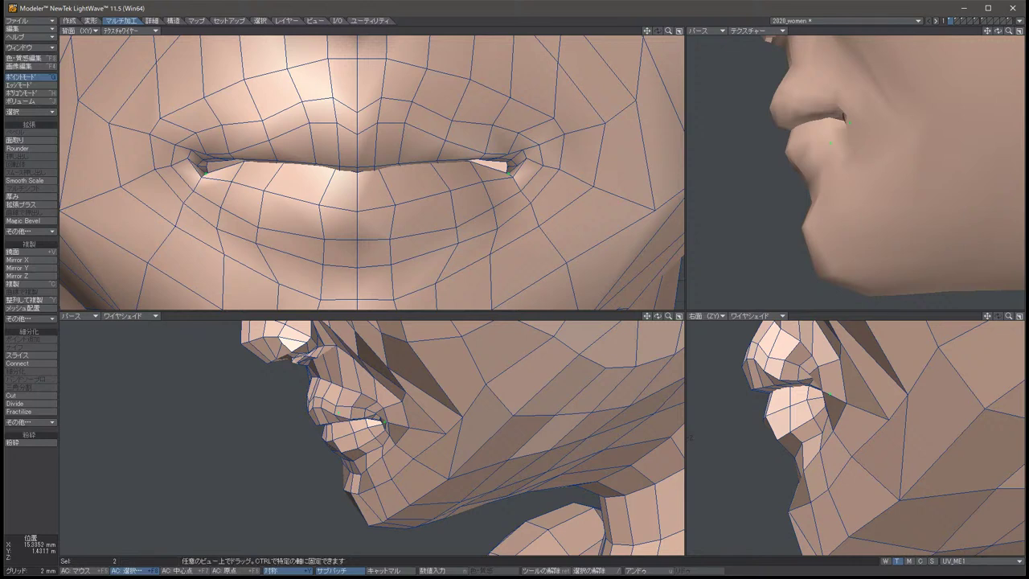
left_click_drag(472, 165, 483, 184)
key("space")
key("slash")
Move the lip-corner point and its mirror down and back, then face the view front.
left_click(507, 171)
key("t")
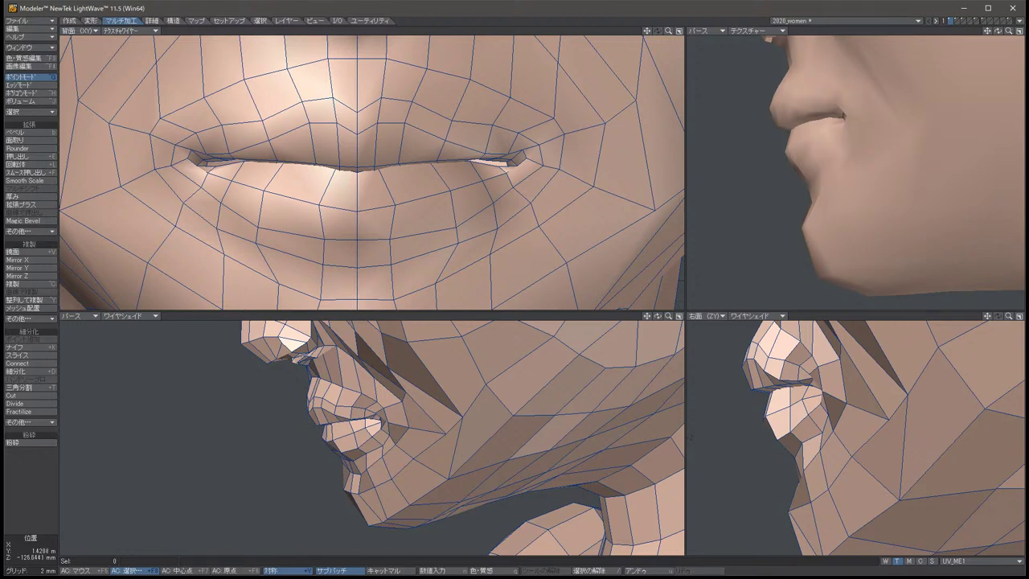
left_click_drag(802, 396, 778, 410)
key("slash")
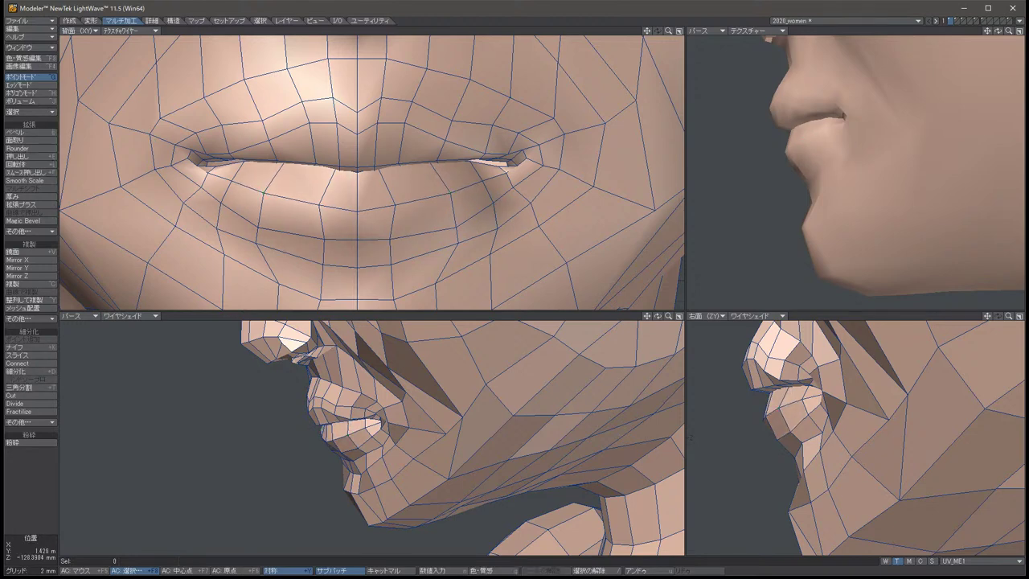
left_click_drag(657, 316, 759, 316)
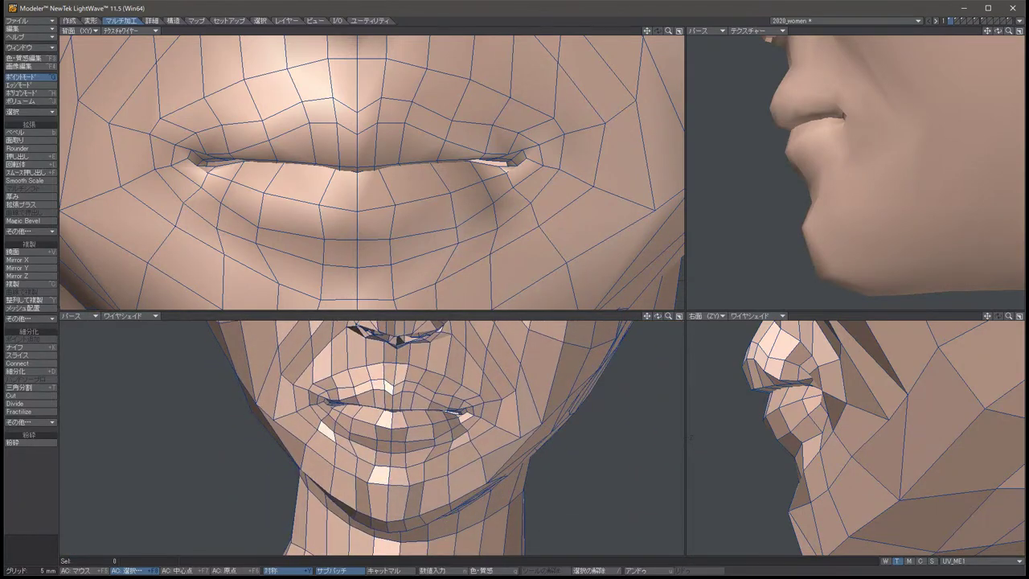
Select two points along the lip line, then nudge both lip corners slightly.
left_click_drag(338, 167, 302, 164)
key("t")
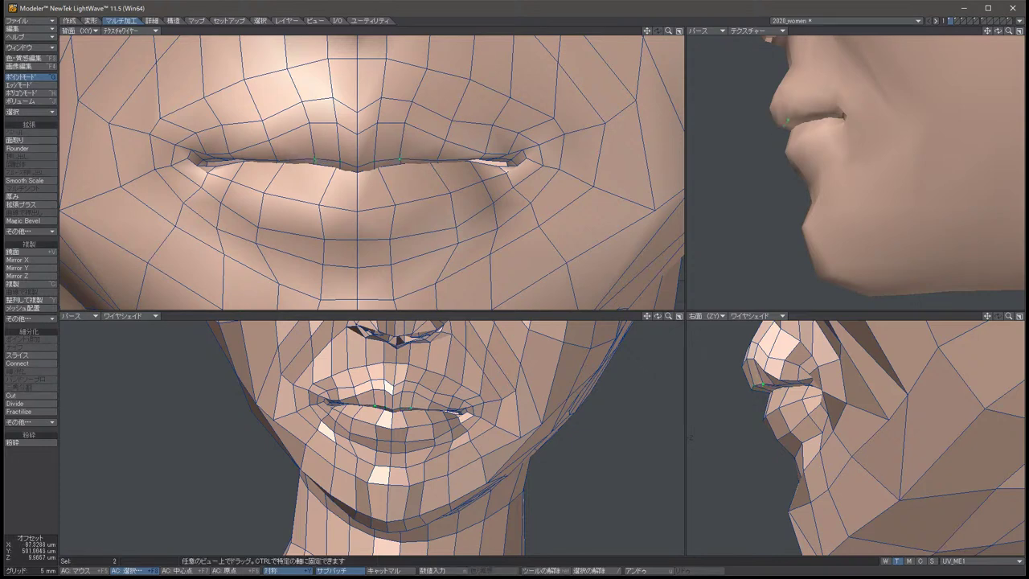
key("space")
key("slash")
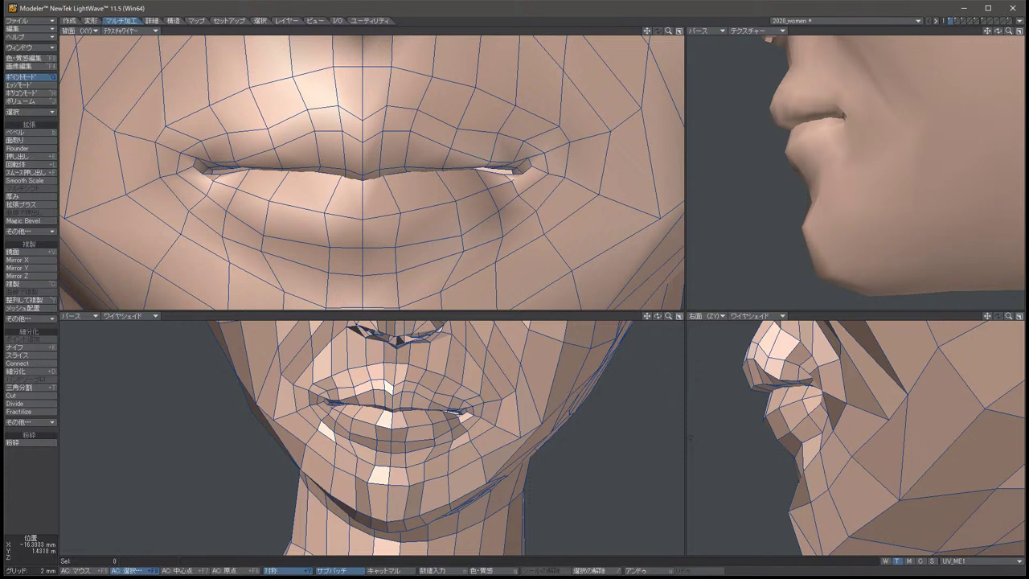
left_click(194, 171)
key("t")
left_click_drag(194, 168, 194, 174)
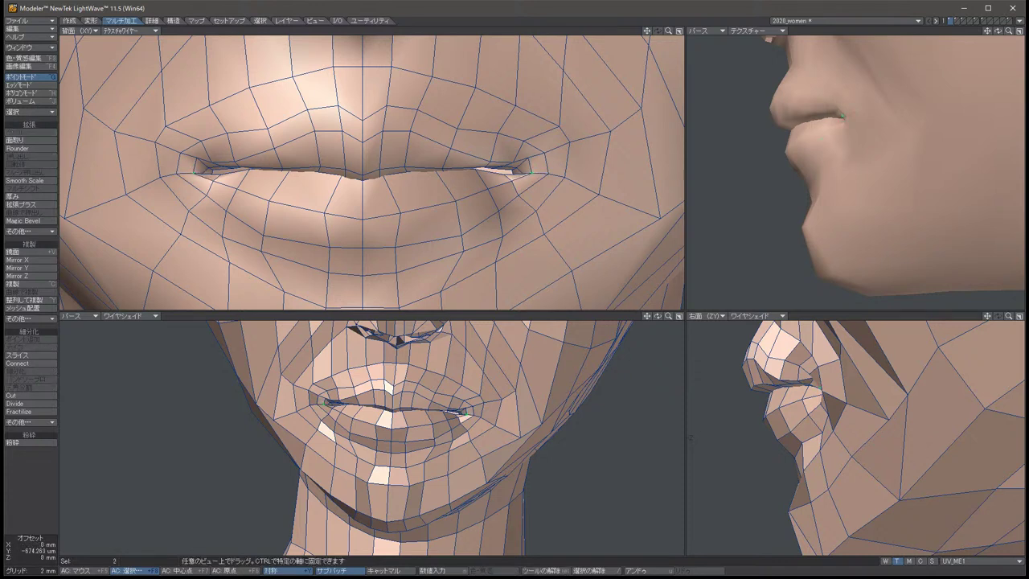
key("space")
key("slash")
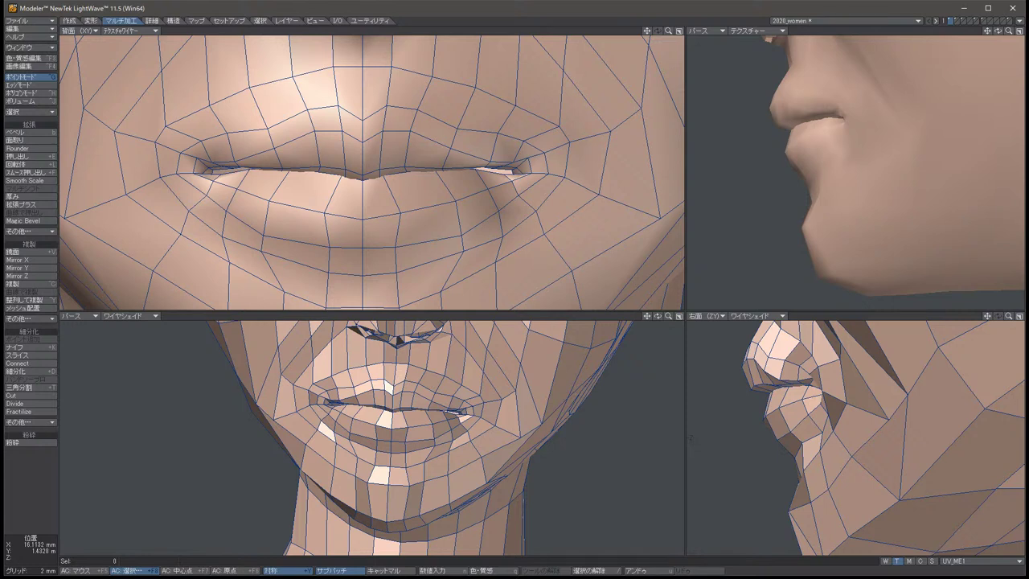
Move the two lip-corner points outward and up.
key("u")
key("t")
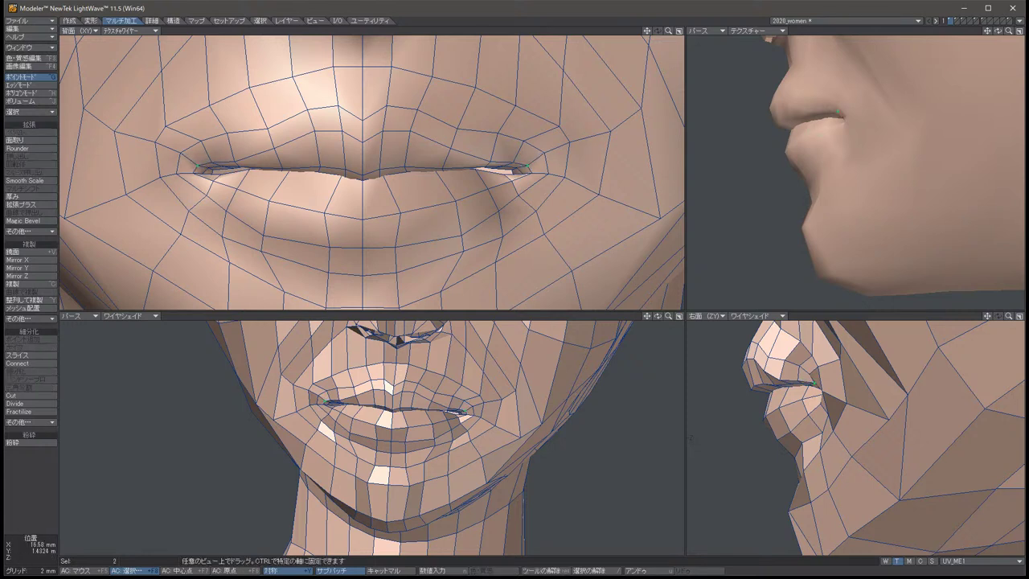
left_click_drag(194, 169, 178, 158)
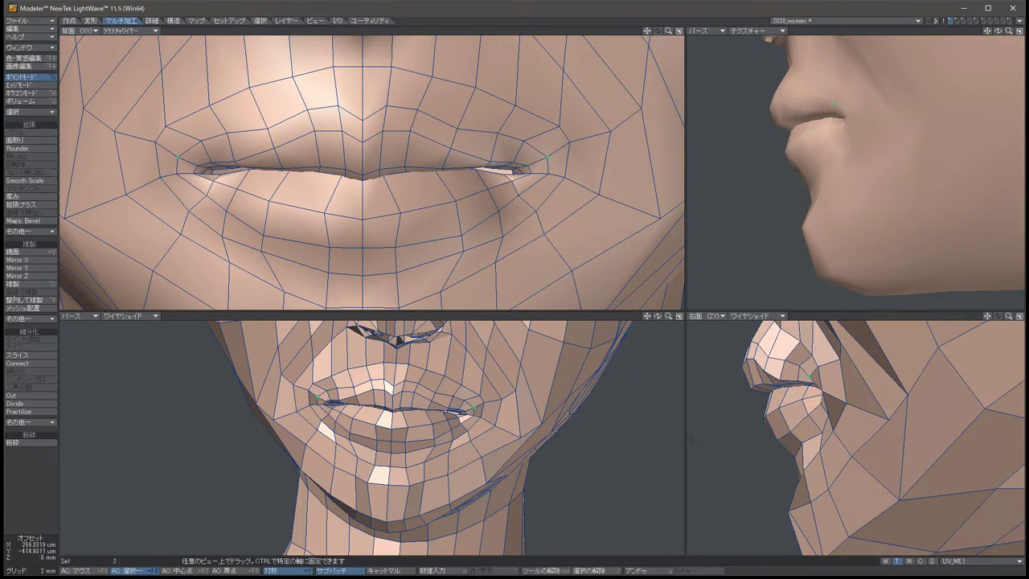
key("space")
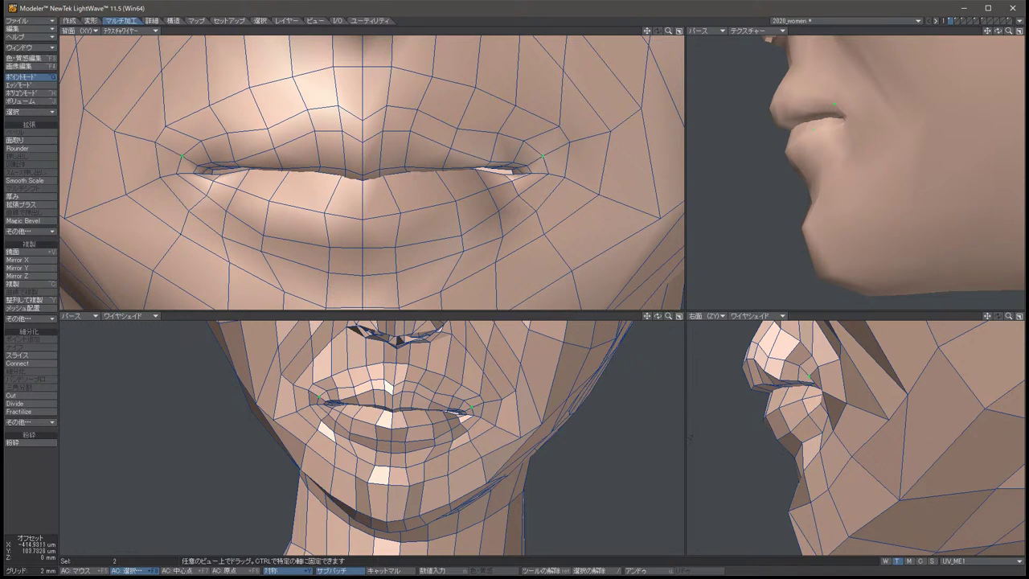
key("slash")
Select the paired lip-corner points and repeatedly try and undo further moves on them.
left_click(176, 121)
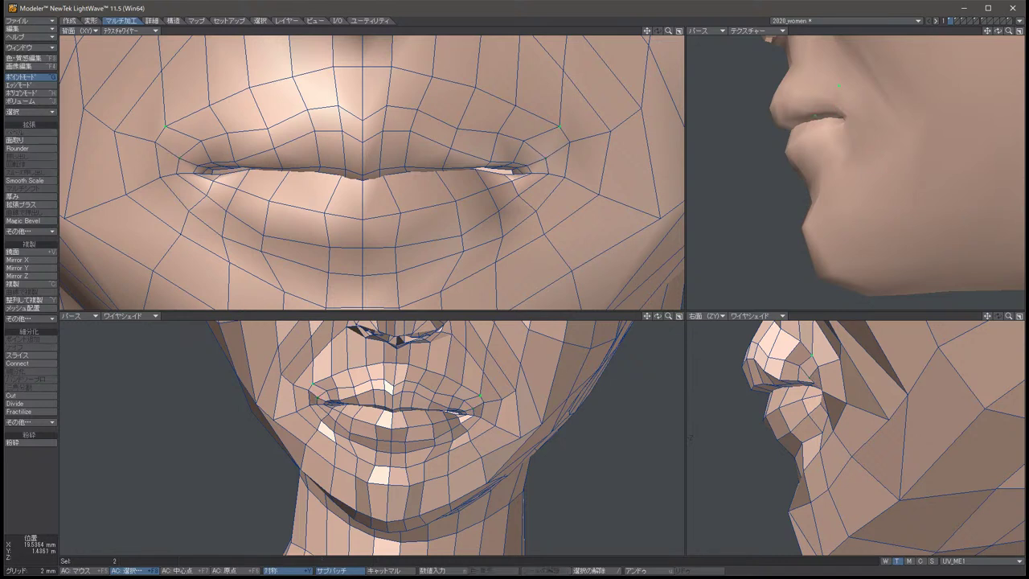
key("t")
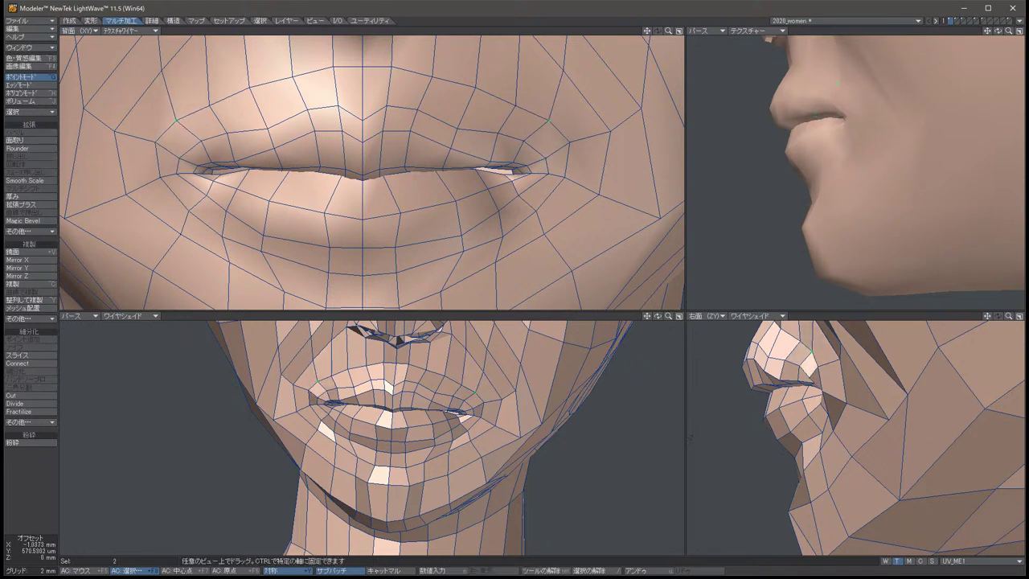
key("space")
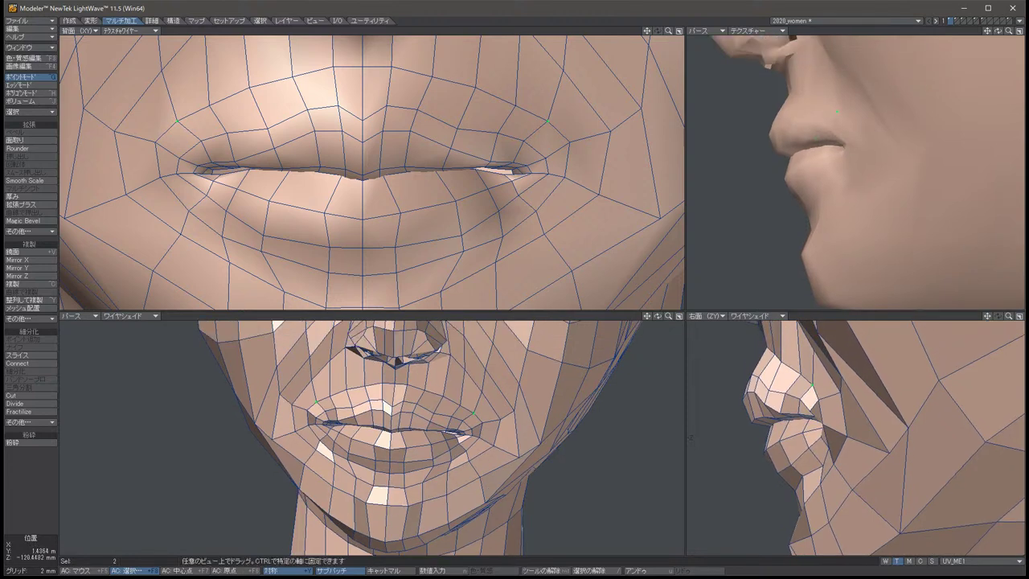
key("slash")
key("t")
key("ctrl+z")
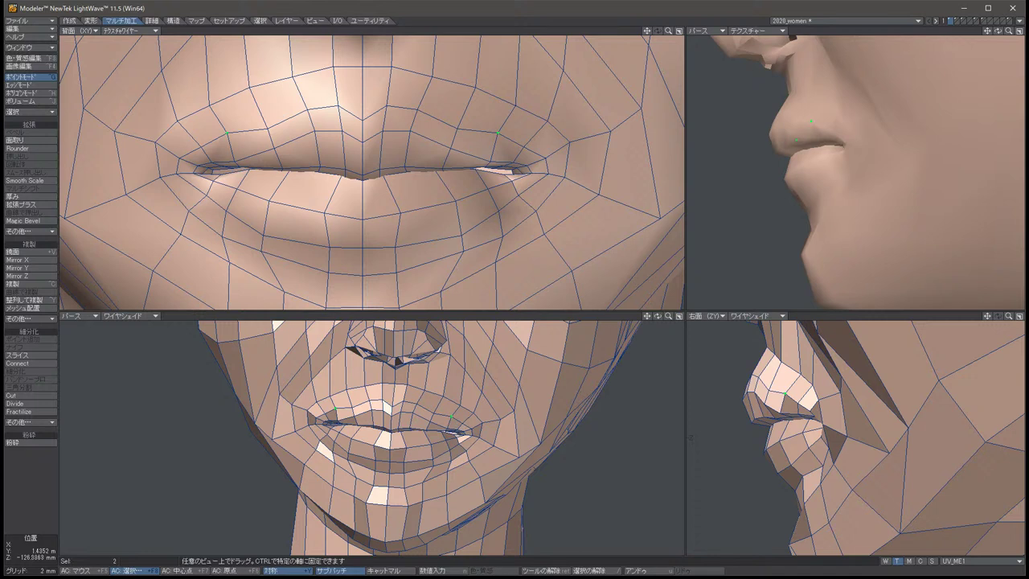
key("slash")
key("space")
key("t")
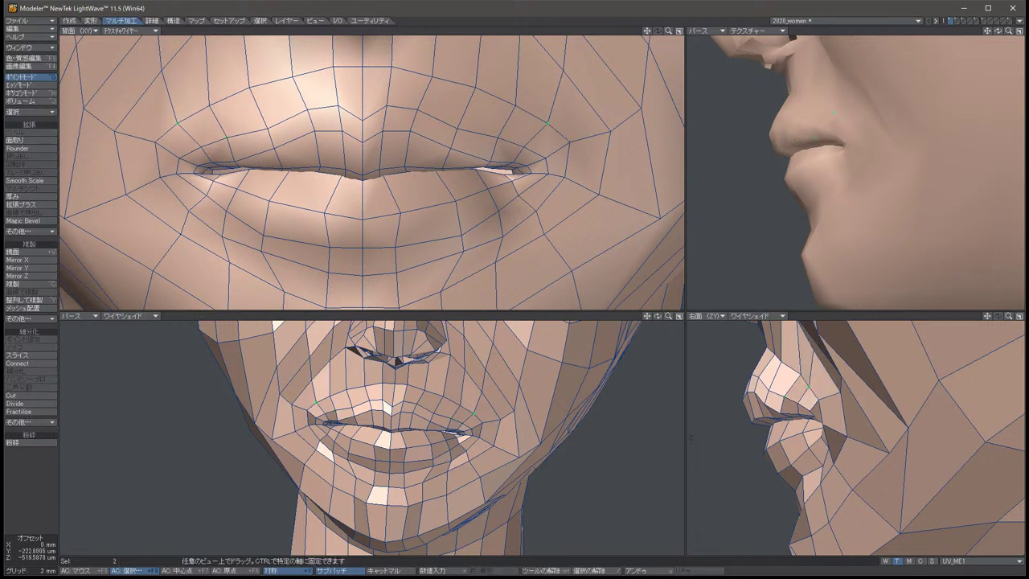
key("space")
key("t")
key("ctrl+z")
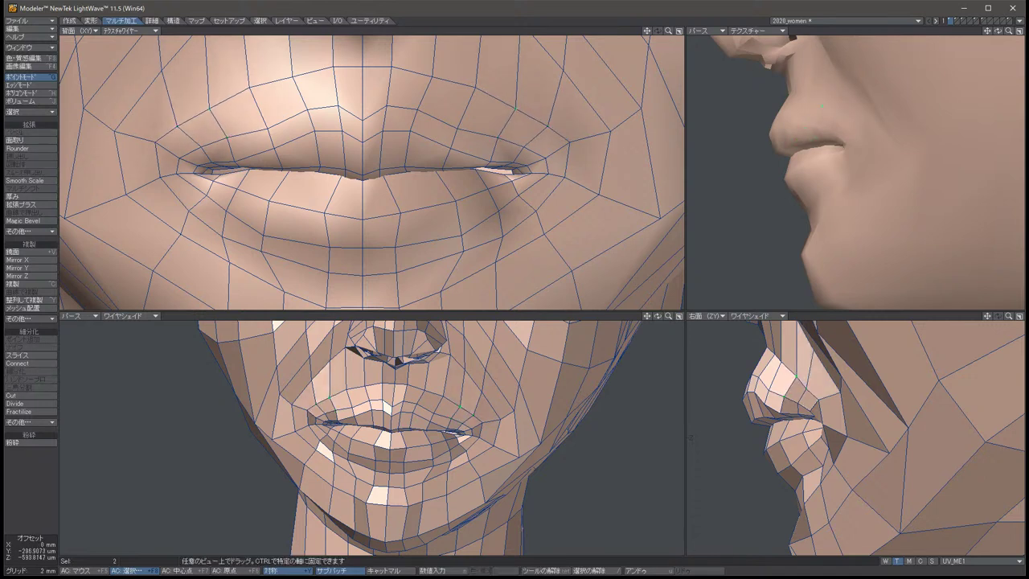
key("space")
key("slash")
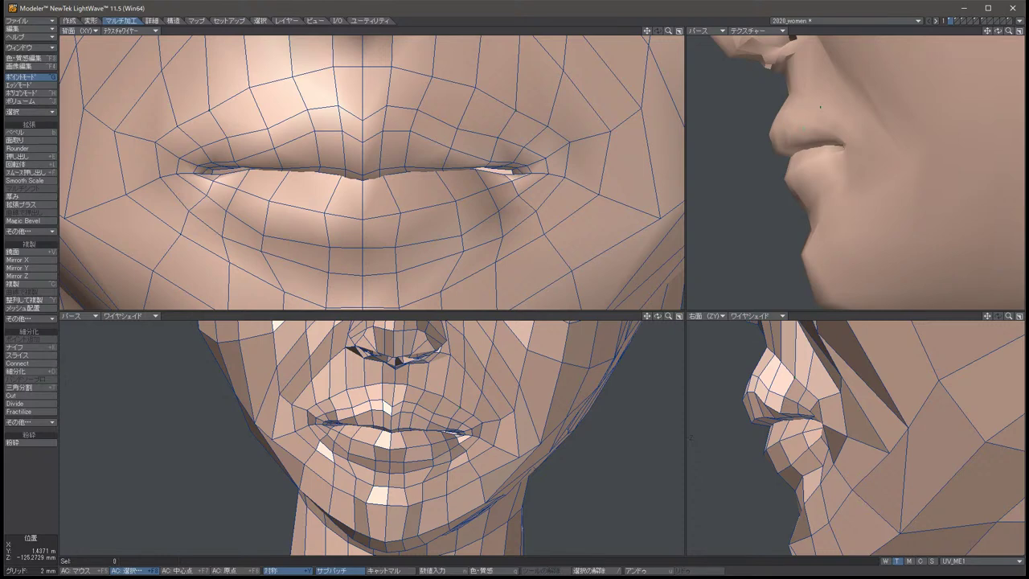
key("t")
key("ctrl+z")
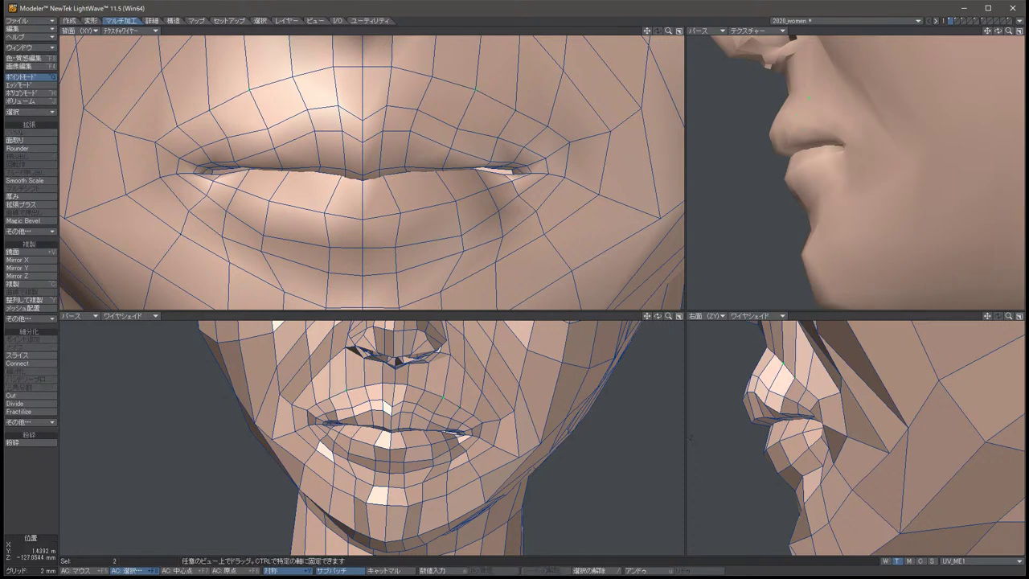
key("space")
key("slash")
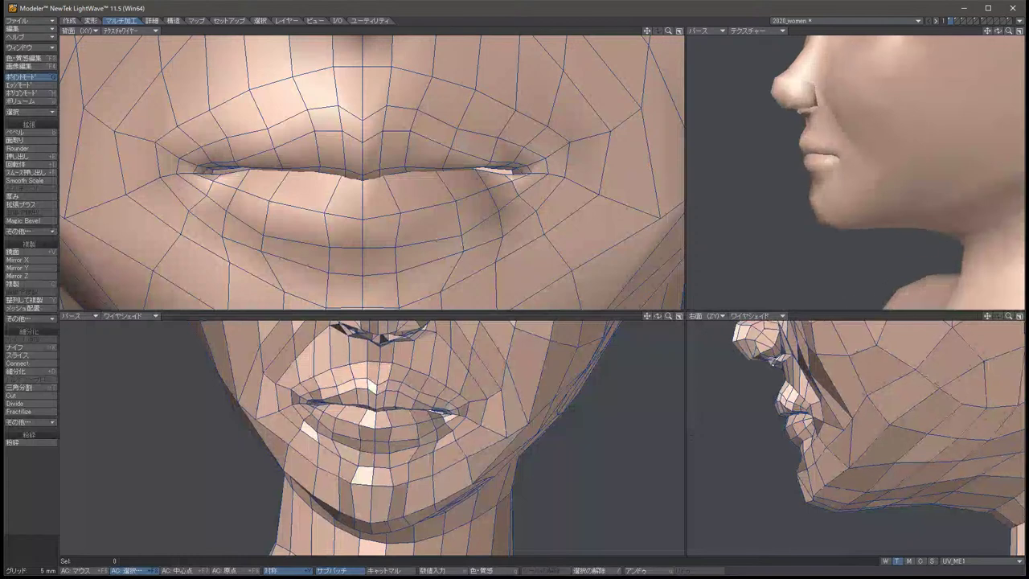
Turn on SubPatch display and pull the paired mouth-corner points slightly into place.
key("Tab")
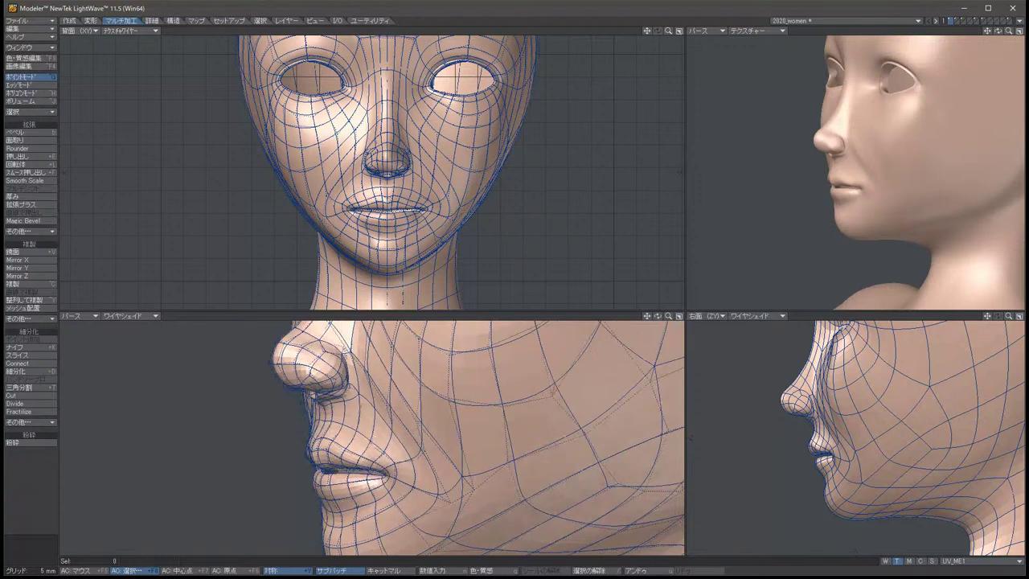
left_click(362, 444)
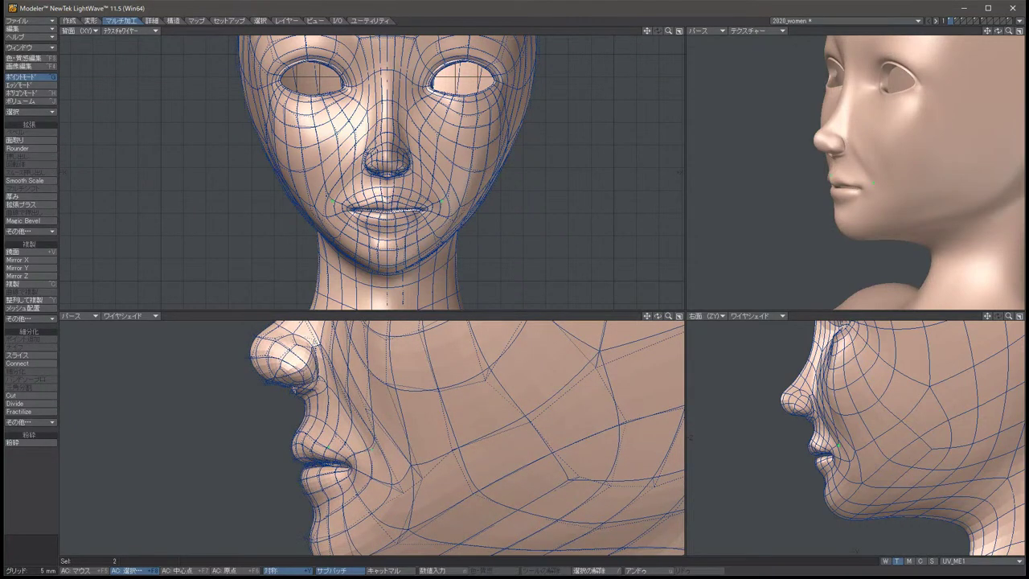
key("t")
left_click_drag(361, 445, 364, 454)
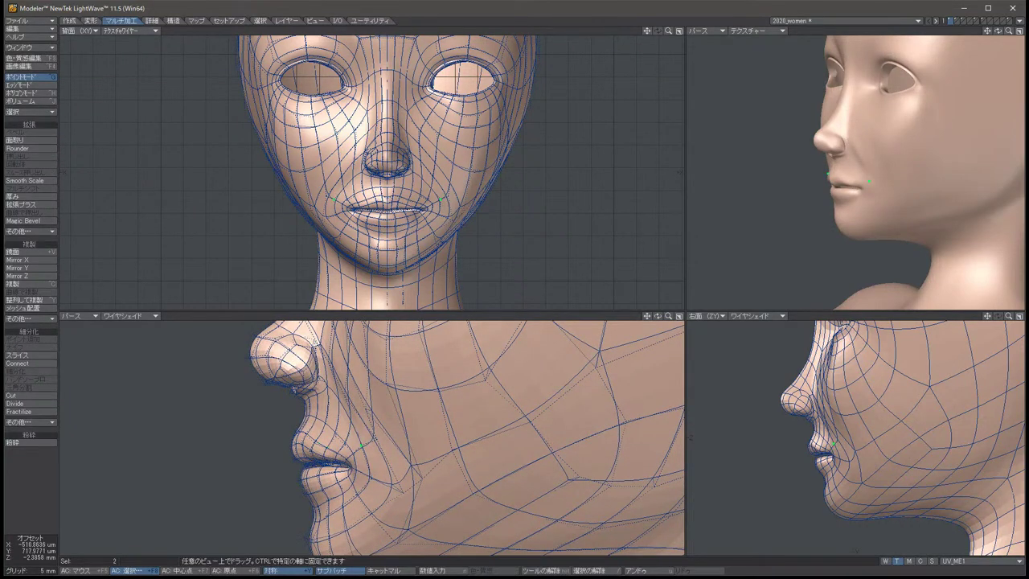
key("space")
key("slash")
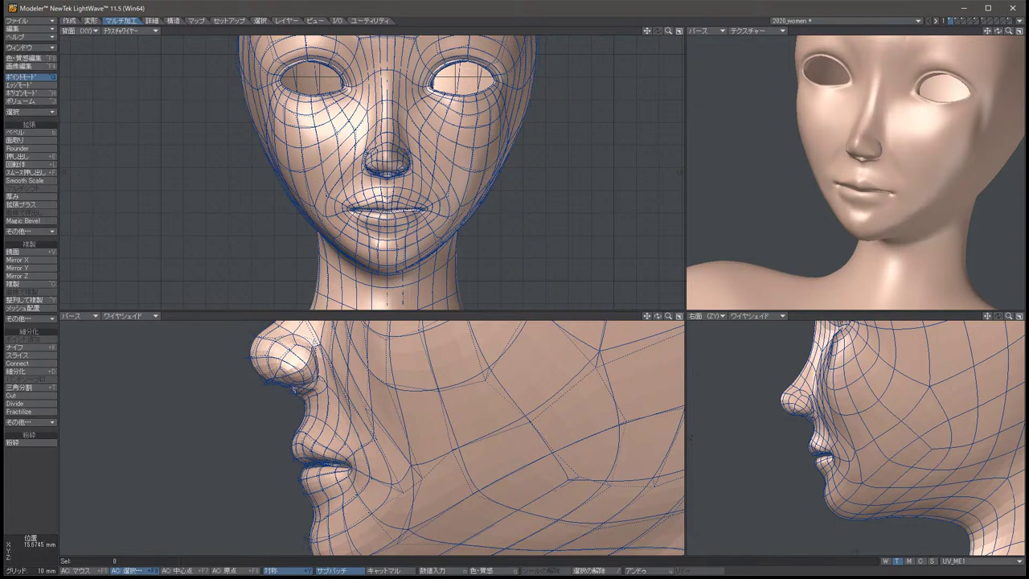
Zoom in on the nose and pull the paired nostril-rim points slightly inward.
scroll(385, 160, "up", 5)
left_click(286, 175)
left_click(400, 175)
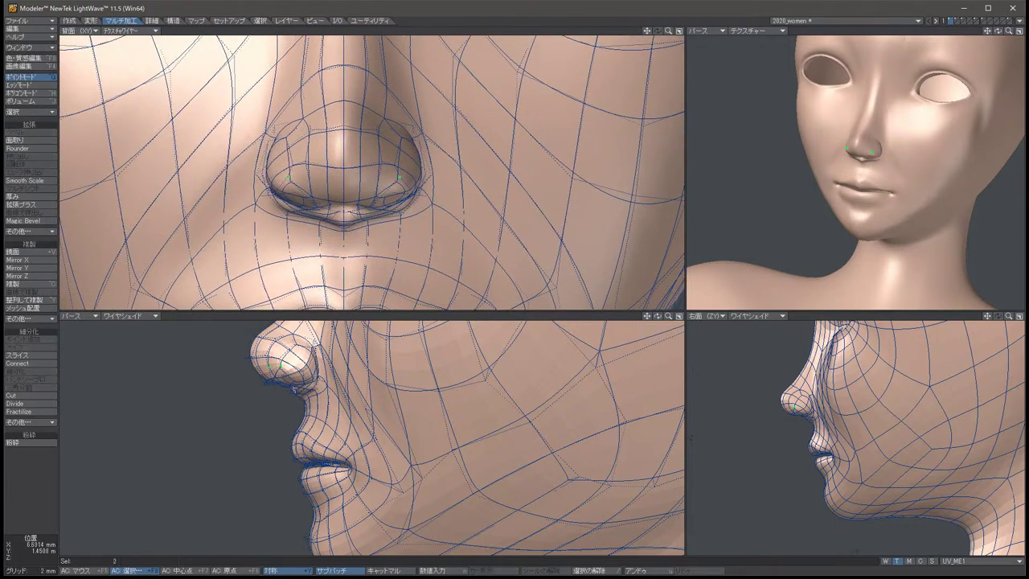
left_click_drag(287, 175, 291, 174)
key("slash")
Check the upper nostril points, then orbit to a three-quarter view of the nose and lips.
left_click(308, 163)
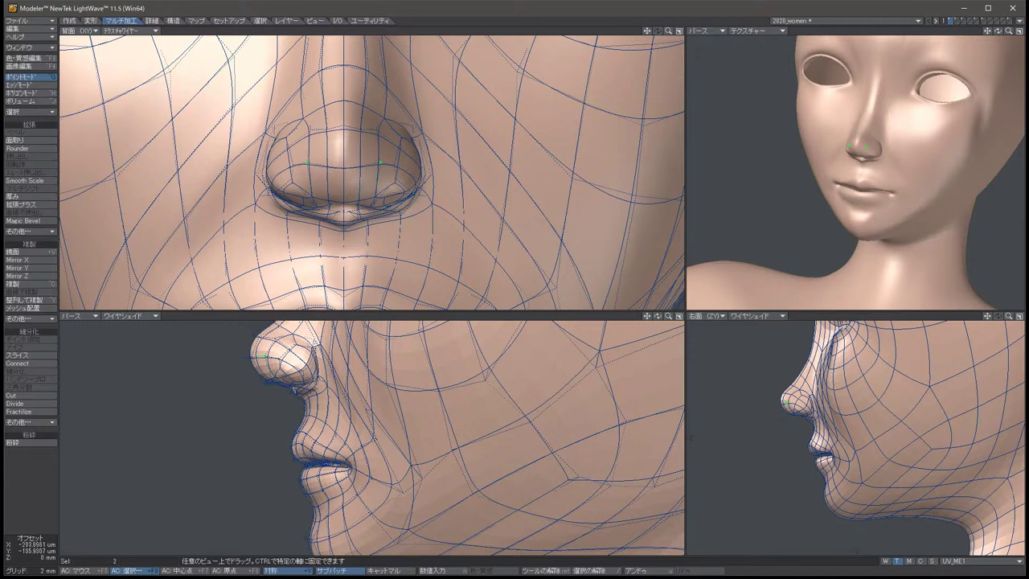
left_click(379, 163)
key("slash")
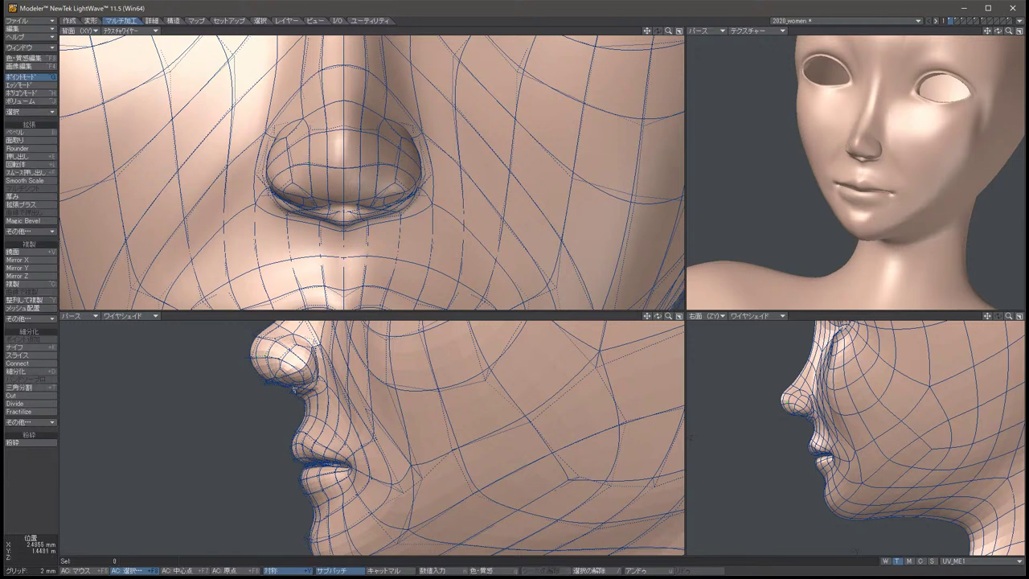
key("bracketright")
left_click_drag(370, 438, 572, 430, "alt")
left_click_drag(852, 177, 779, 177, "alt")
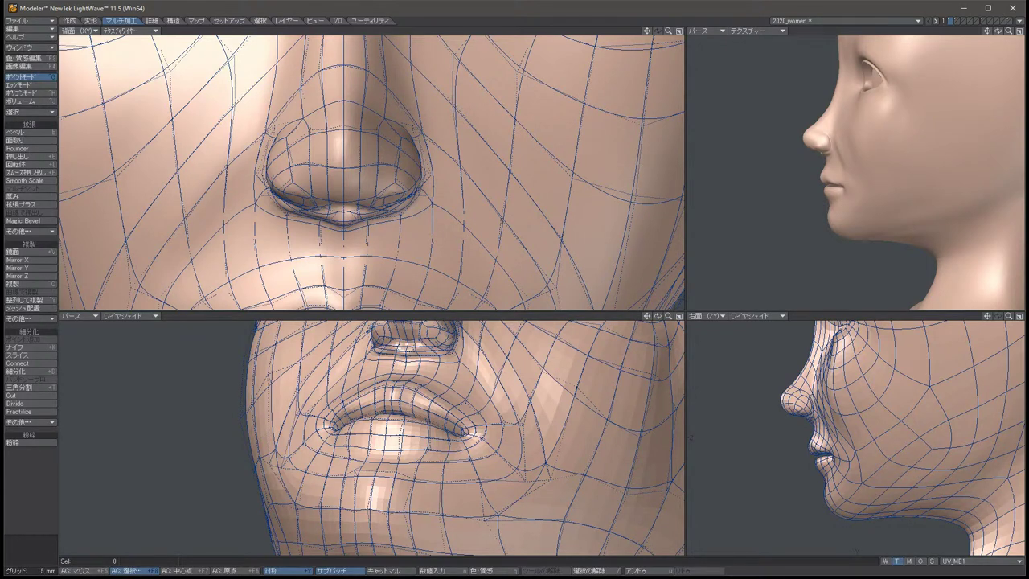
Zoom out and nudge the symmetric pair of points just below the eyes slightly.
scroll(372, 172, "down", 4)
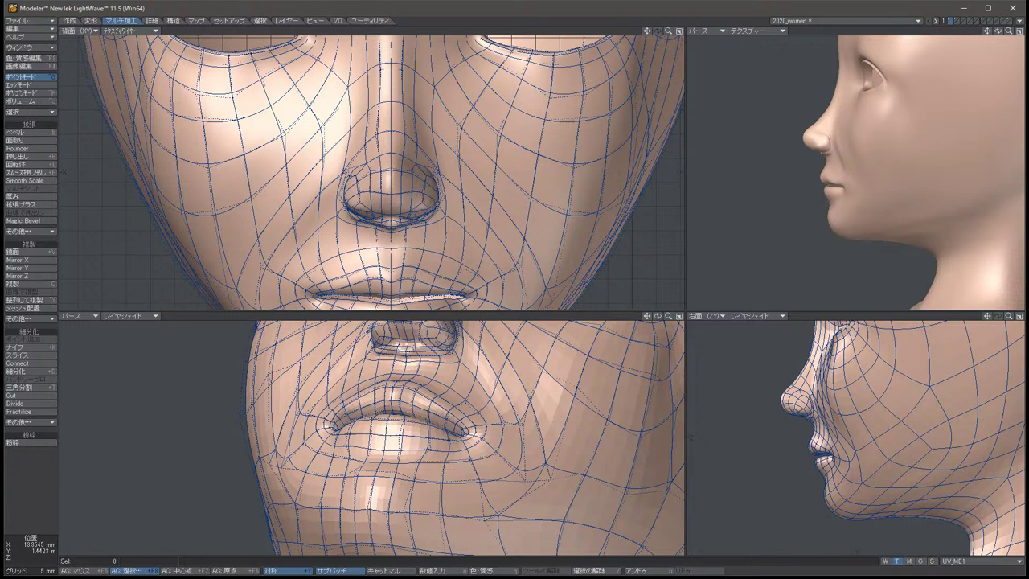
scroll(372, 172, "down", 4)
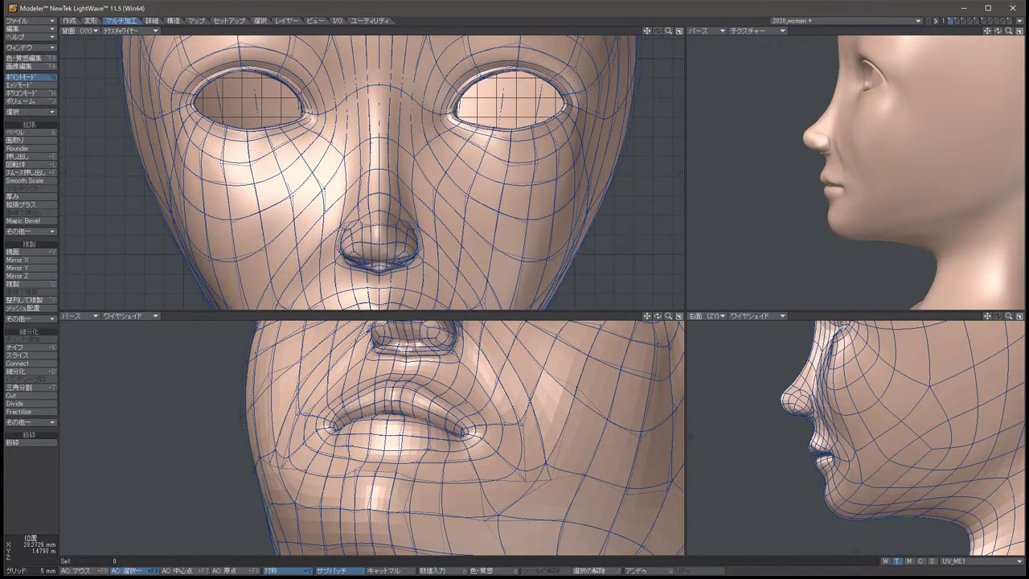
left_click(268, 132)
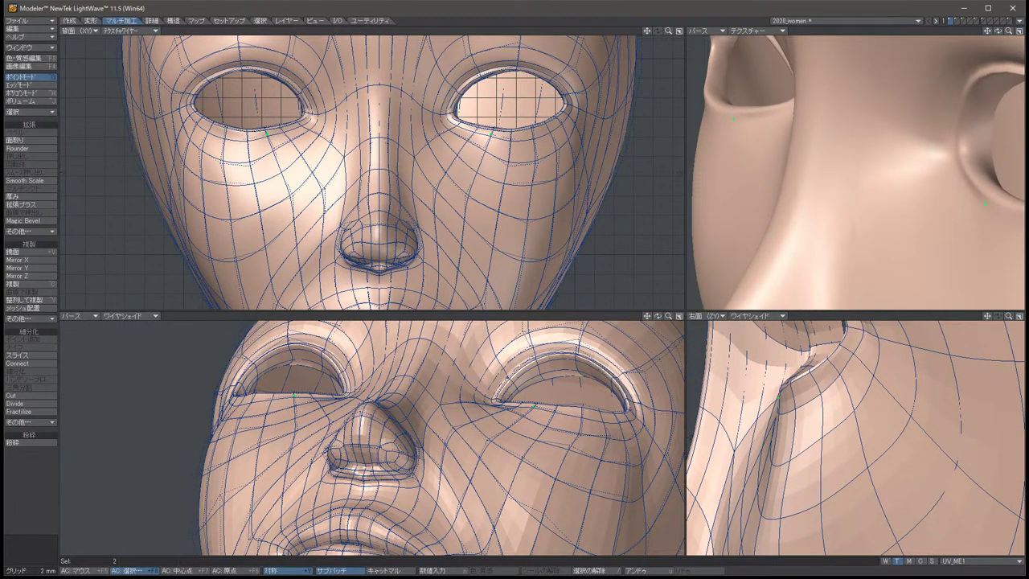
key("t")
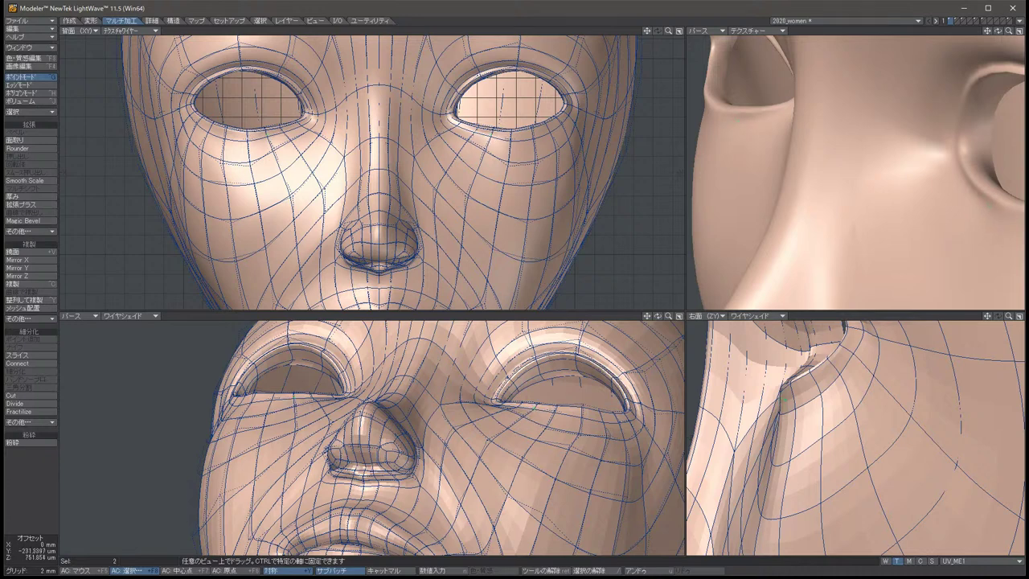
left_click_drag(269, 142, 268, 142)
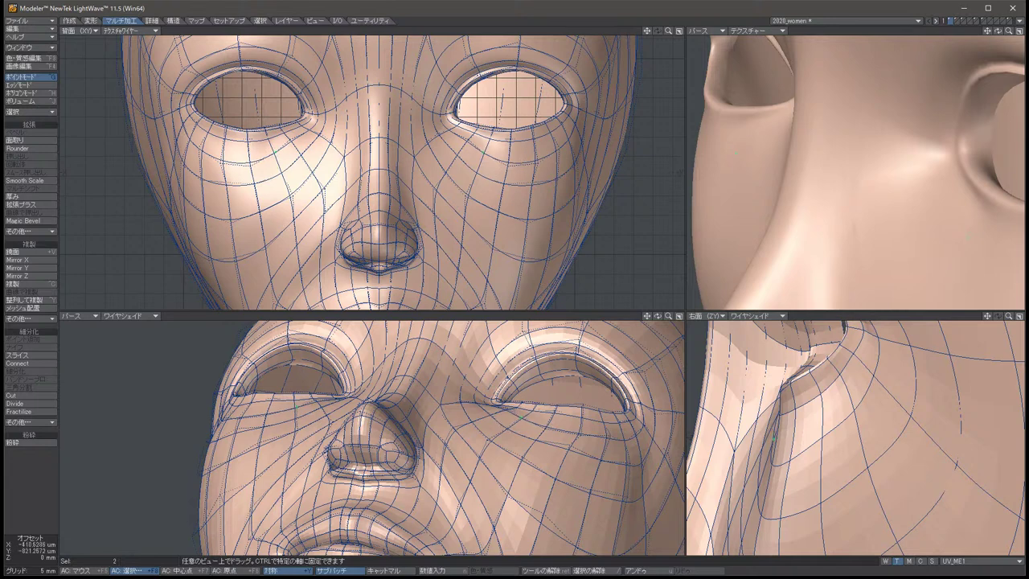
key("space")
key("slash")
key("slash")
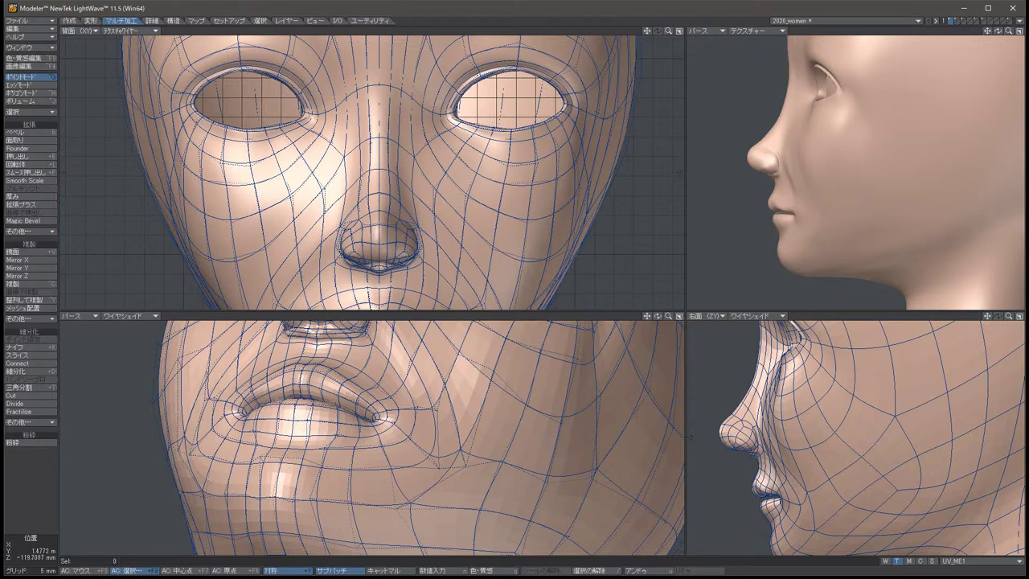
Recheck the under-eye point move, then orbit and pan the views to turn the head.
key("t")
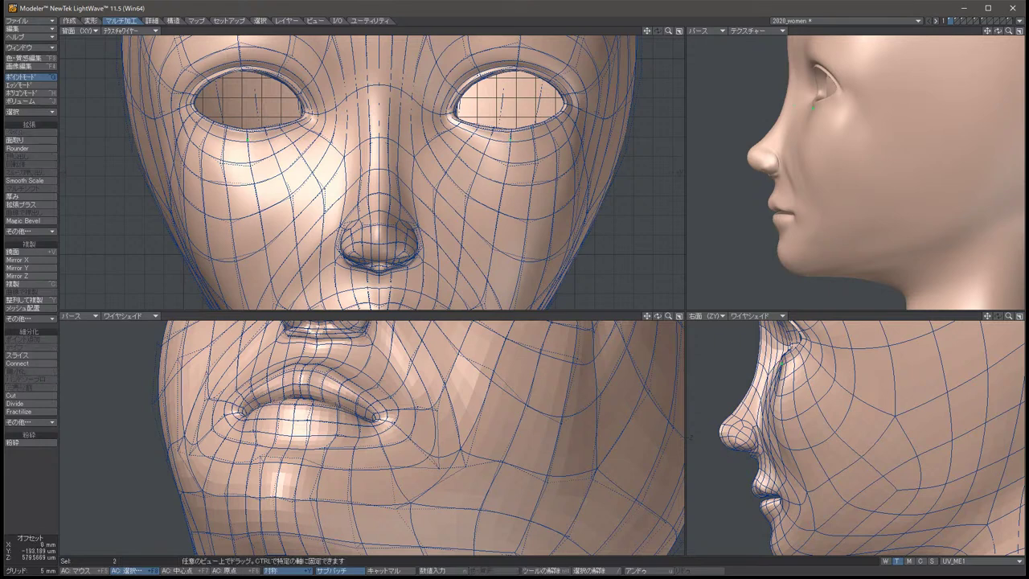
key("space")
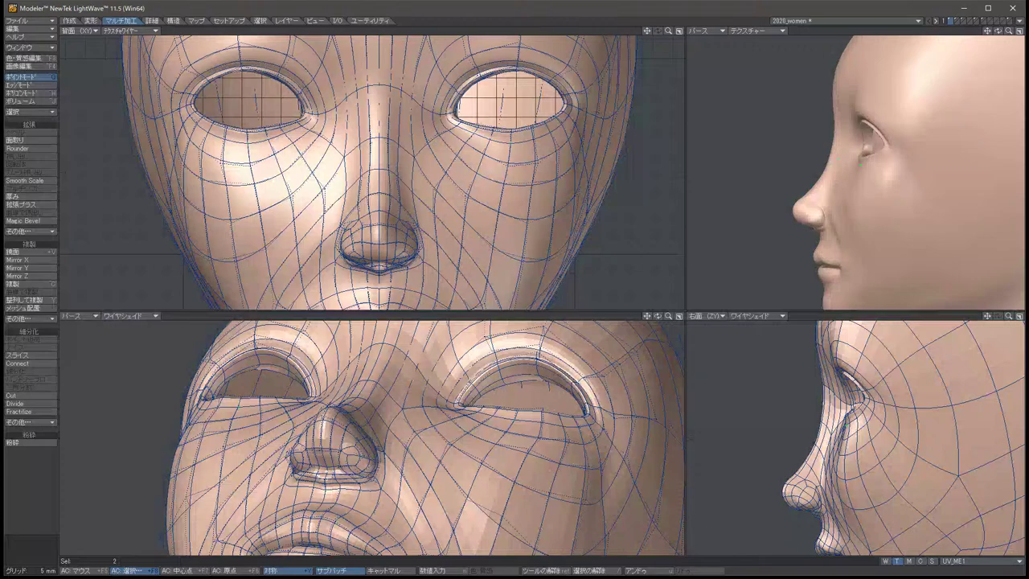
mouse_move(658, 315)
left_mouse_down()
mouse_move(587, 296)
mouse_move(647, 314)
left_mouse_up()
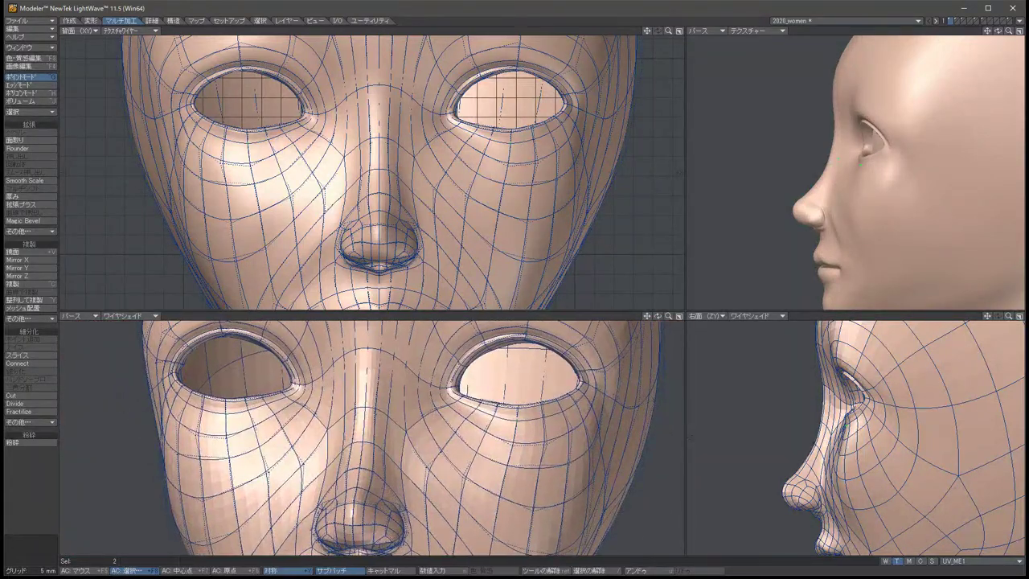
key("space")
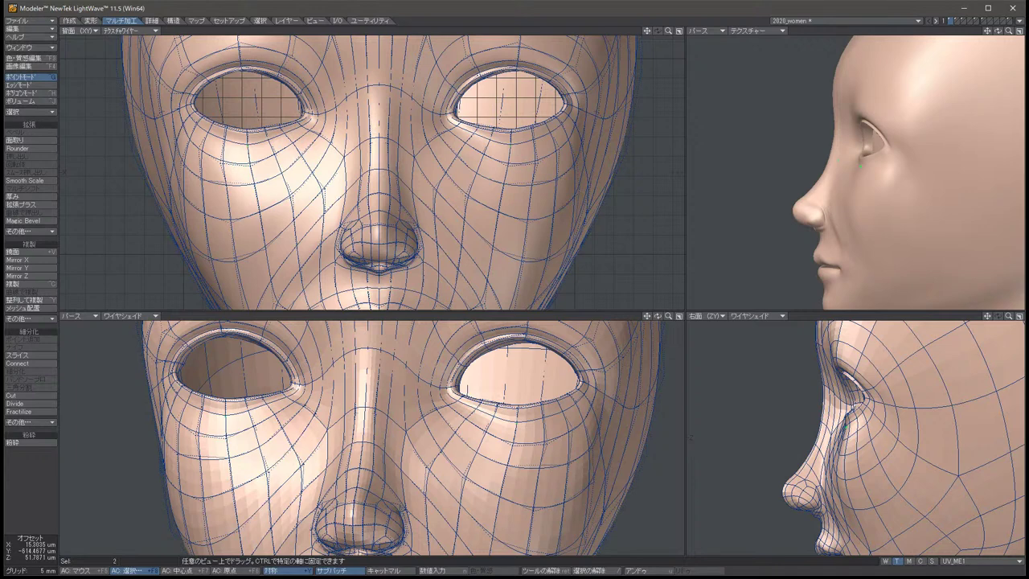
key("t")
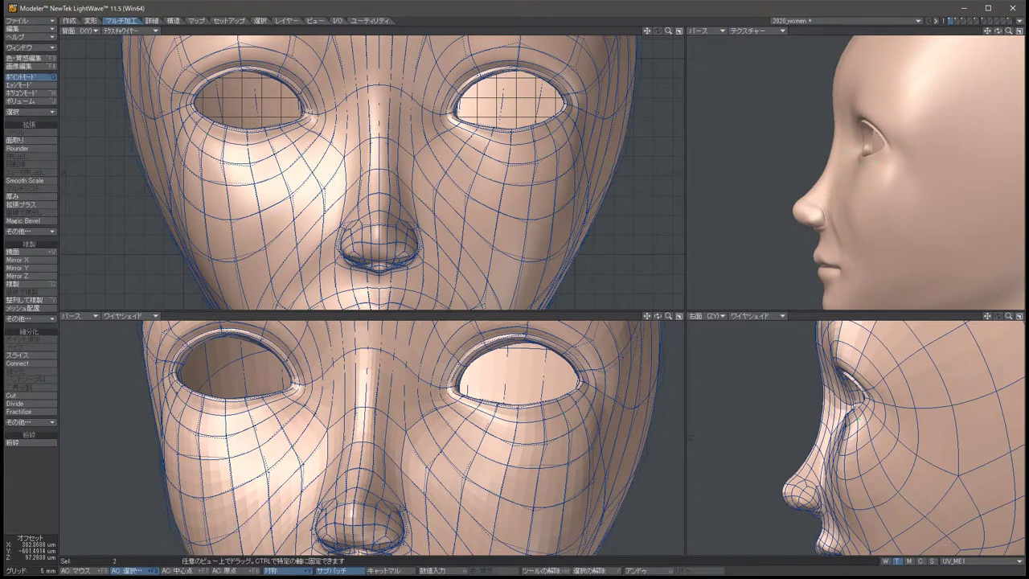
key("space")
key("slash")
left_click_drag(997, 30, 954, 48)
left_click_drag(646, 31, 543, 42)
Nudge two symmetric pairs of cheek points slightly outward.
scroll(371, 172, "down", 3)
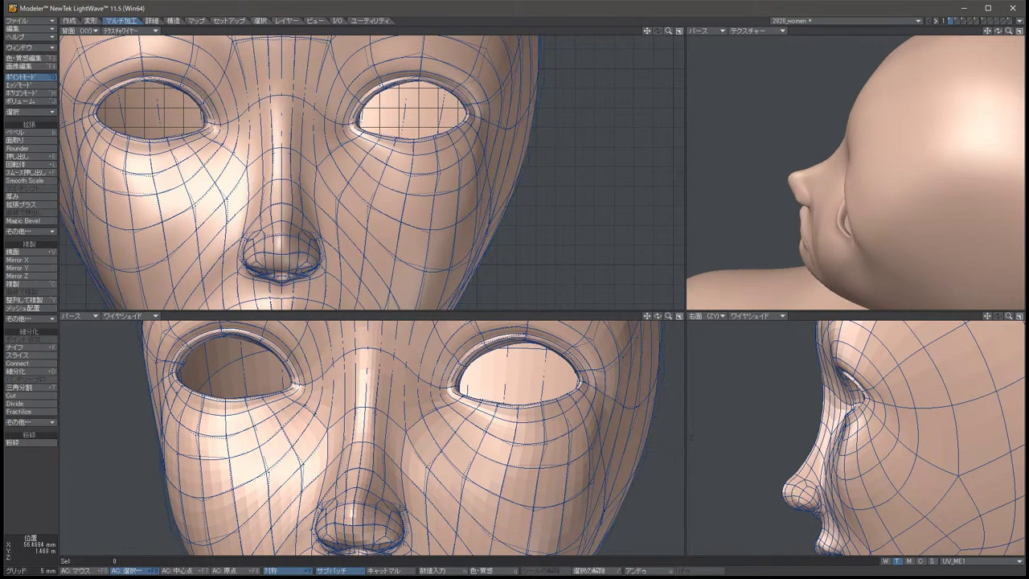
scroll(372, 173, "up", 2)
scroll(371, 438, "up", 2)
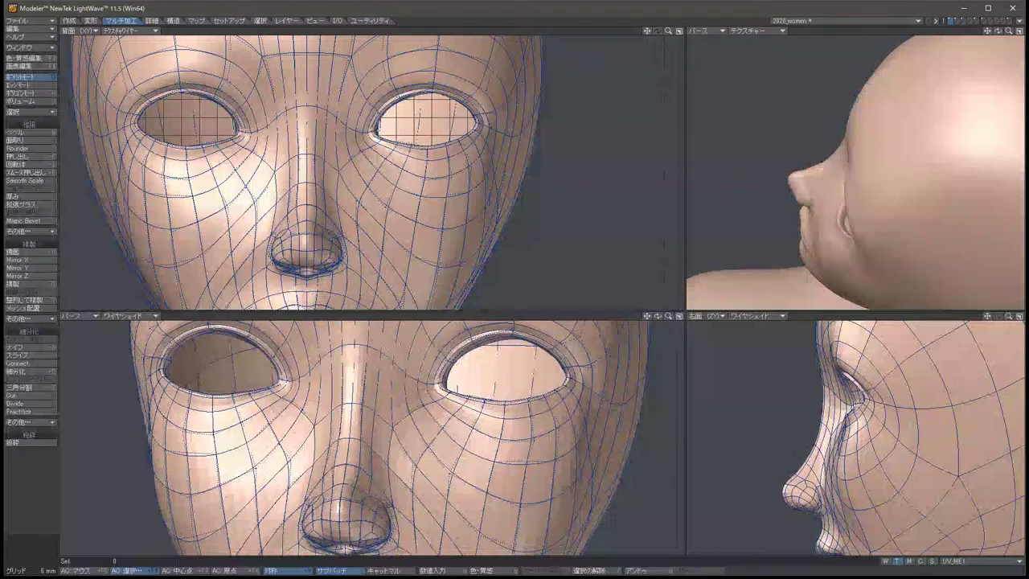
left_click(545, 376)
key("t")
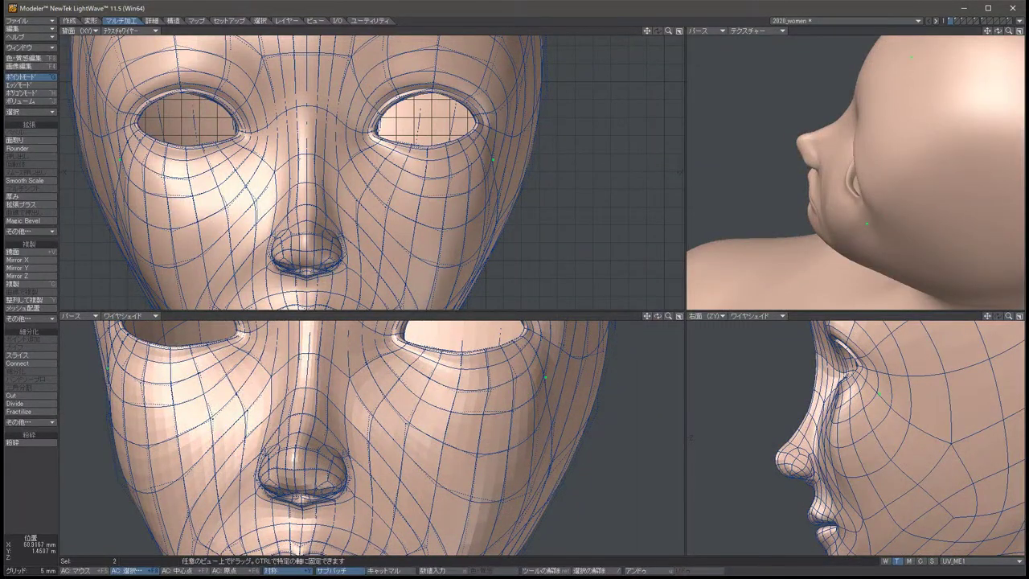
left_click_drag(544, 376, 548, 377)
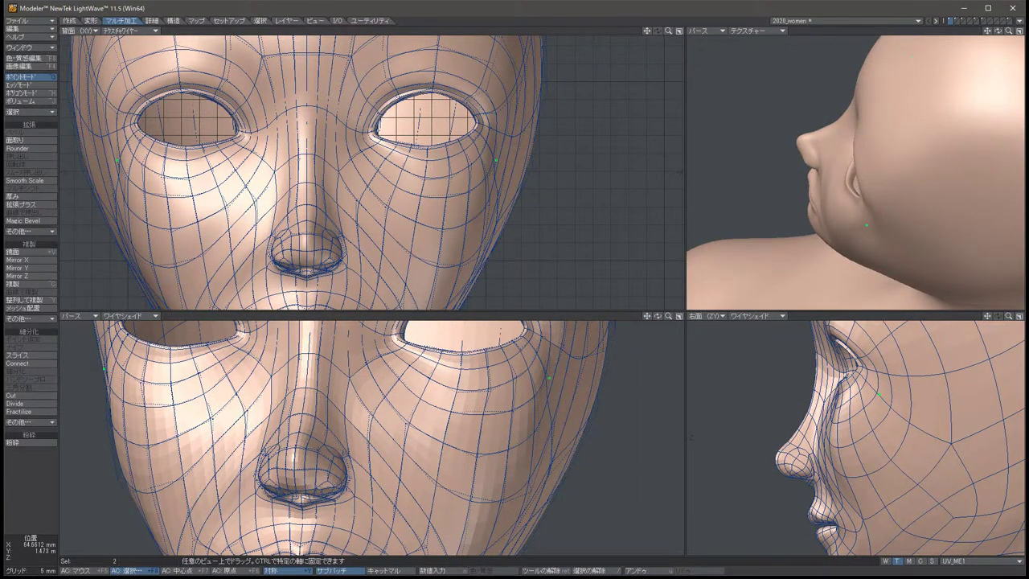
left_click_drag(852, 176, 784, 133, "alt")
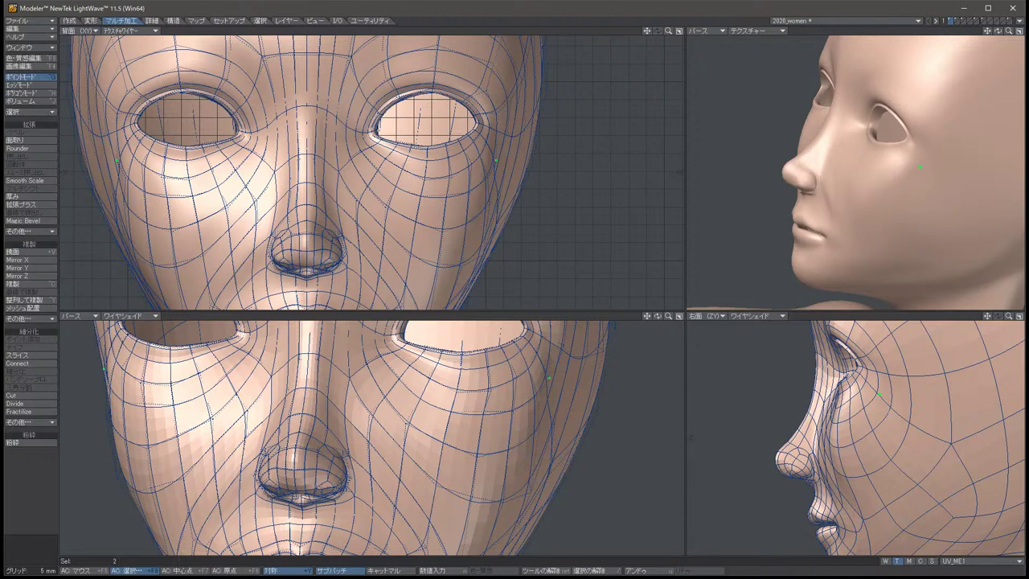
key("t")
key("slash")
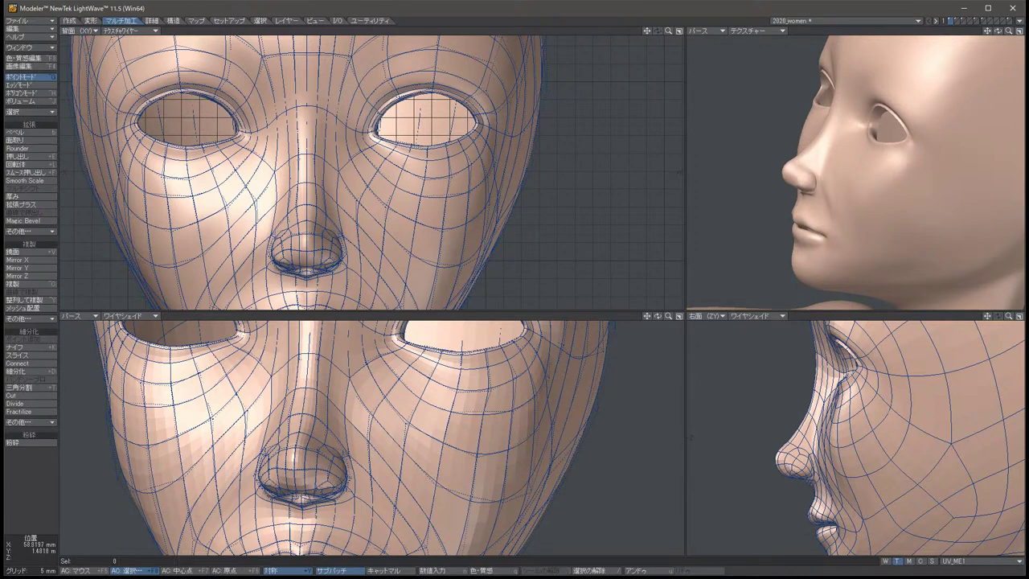
left_click(114, 185)
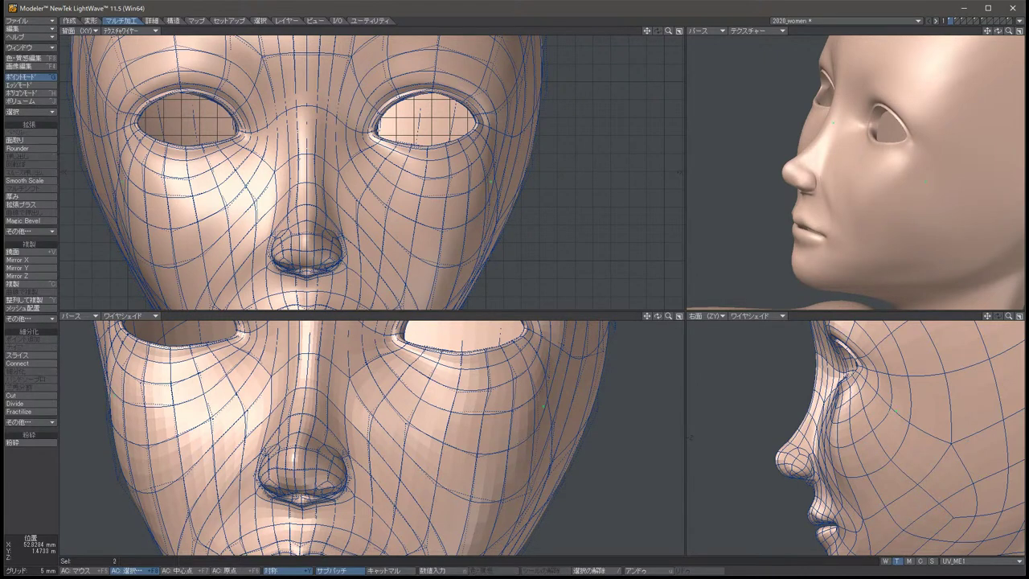
key("t")
left_click_drag(115, 185, 116, 186)
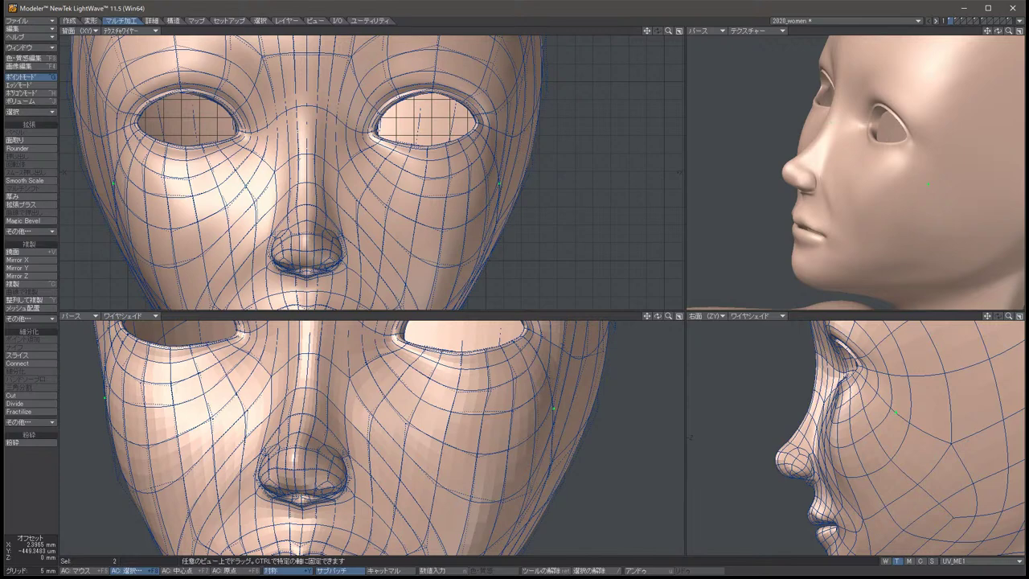
key("slash")
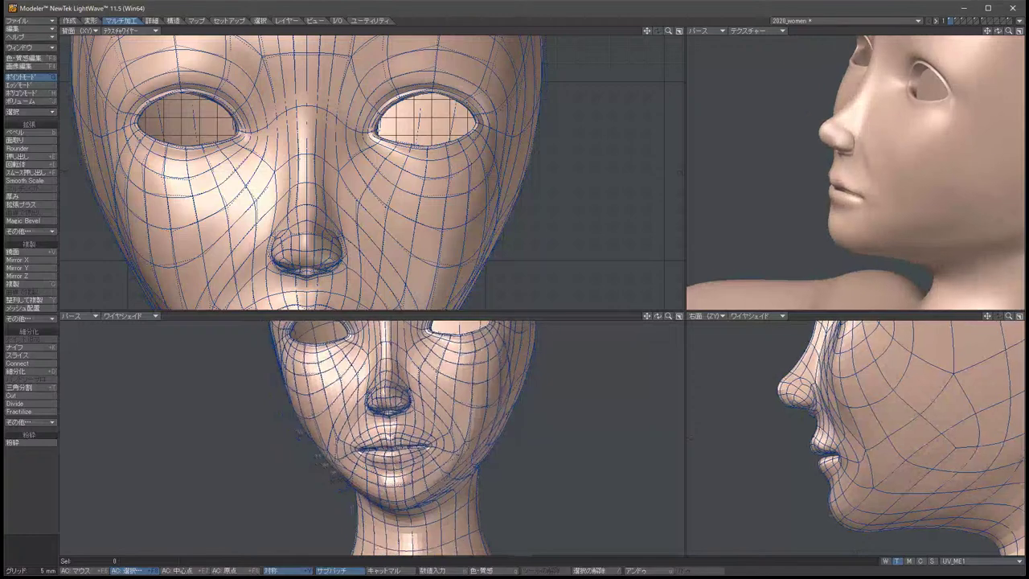
Shift the face-edge point pair outward and push another face pair outward and down.
left_click(94, 194)
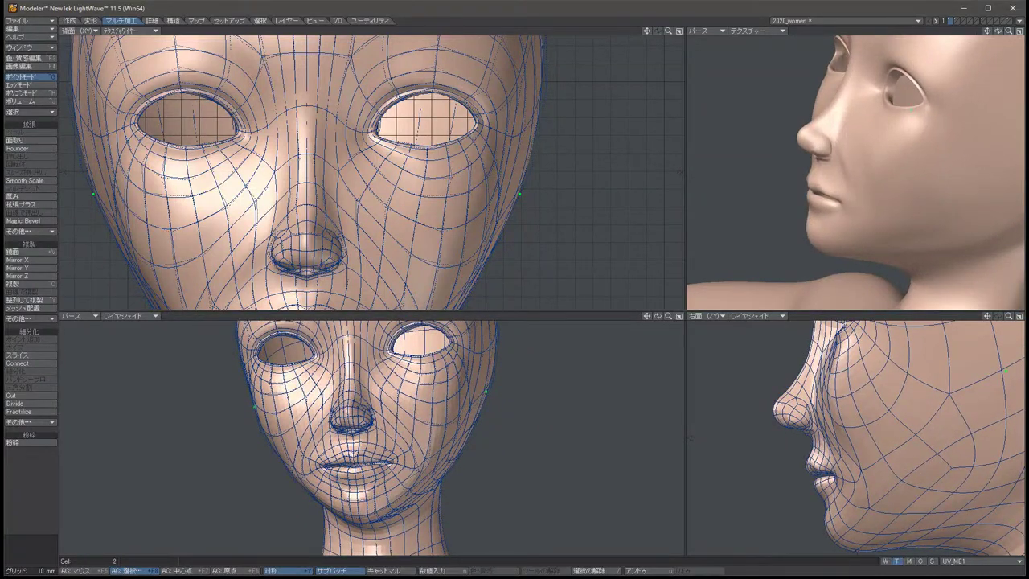
key("slash")
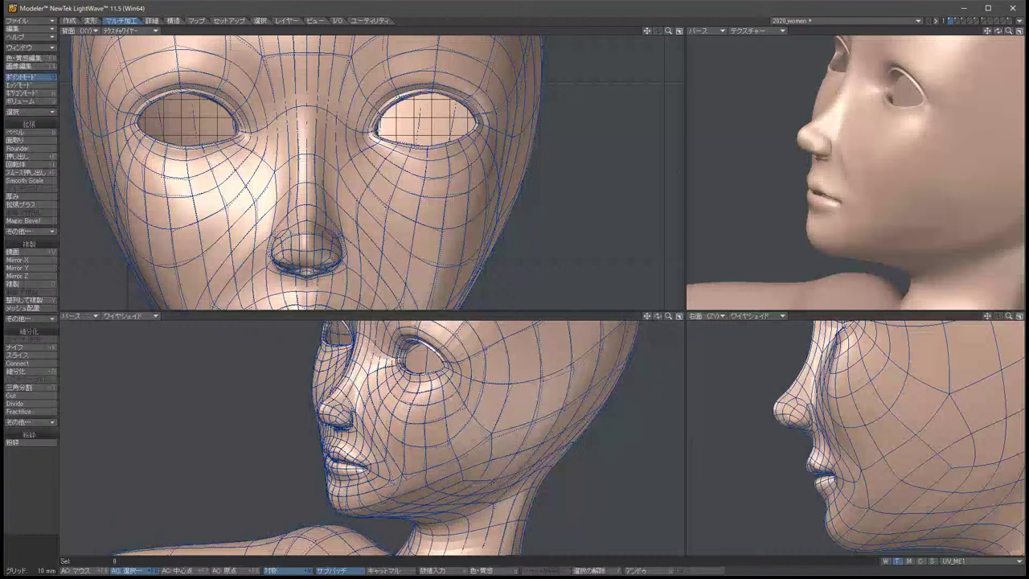
left_click(113, 194)
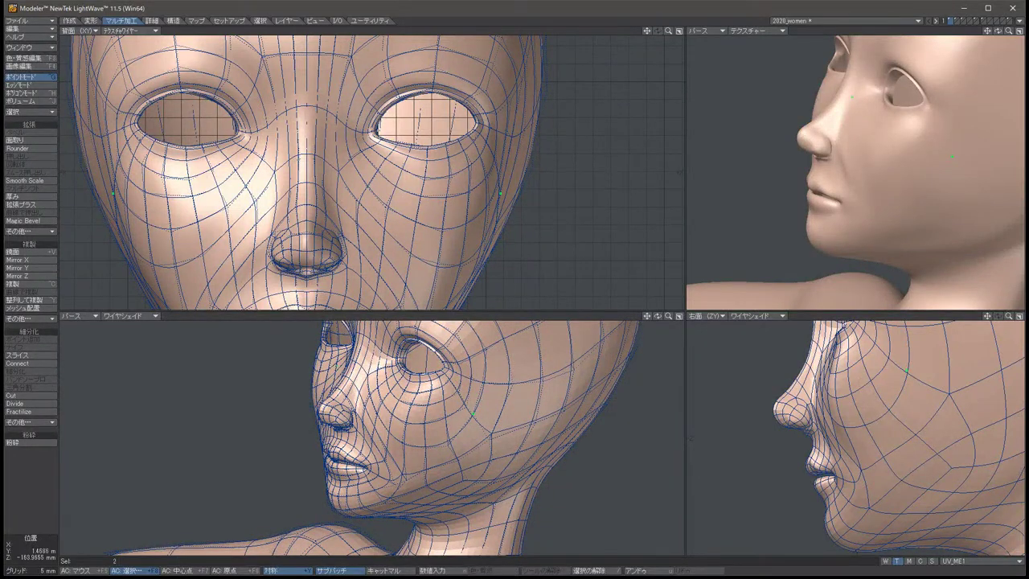
key("t")
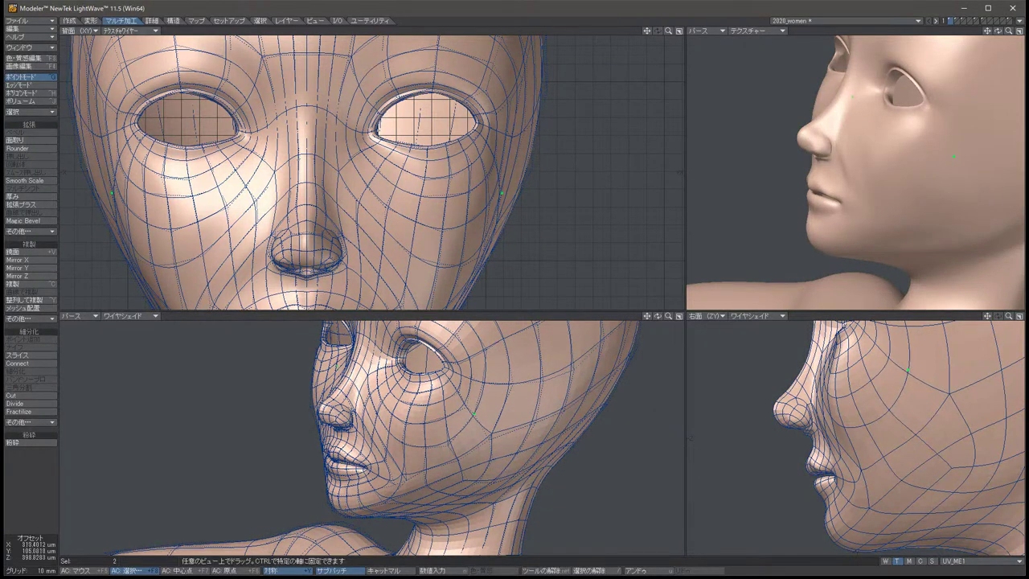
left_click_drag(502, 193, 504, 194)
key("space")
key("slash")
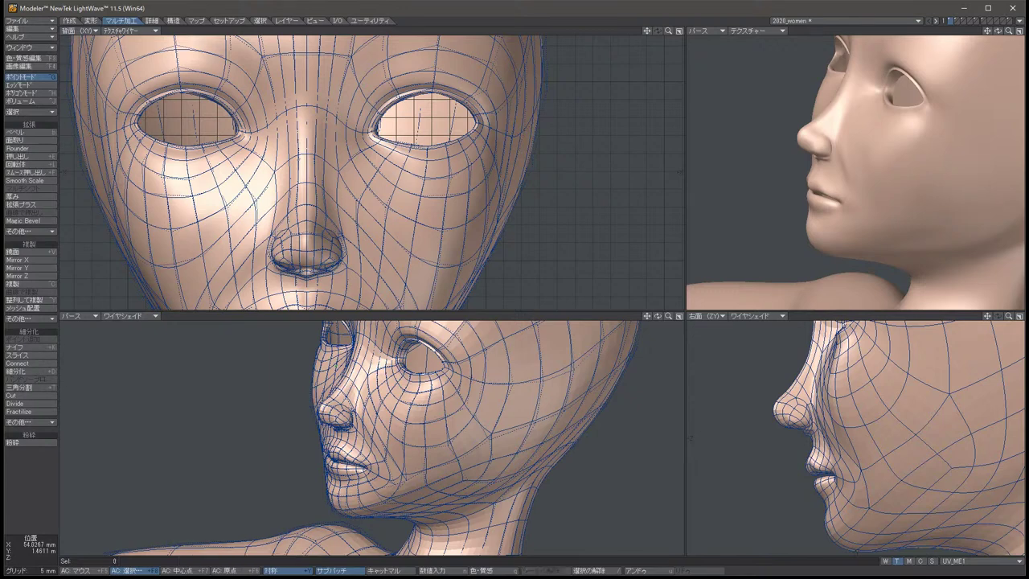
key("t")
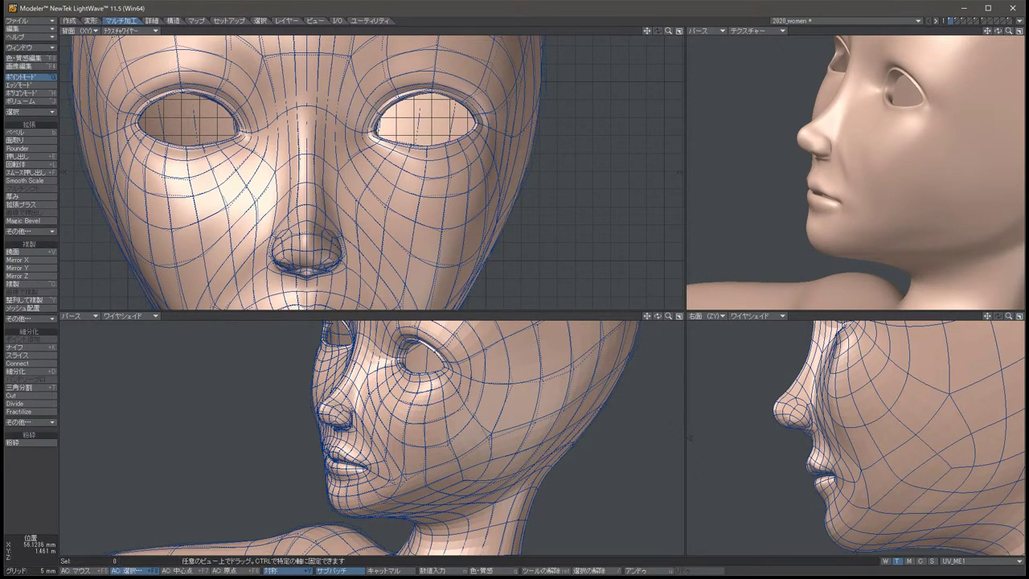
key("space")
left_click(119, 235)
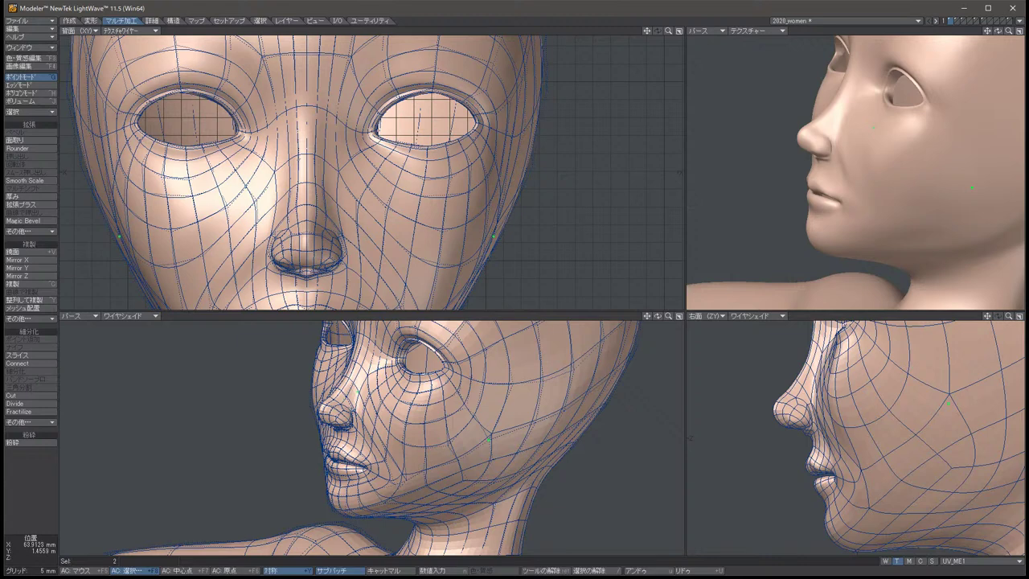
key("t")
left_click_drag(119, 235, 122, 238)
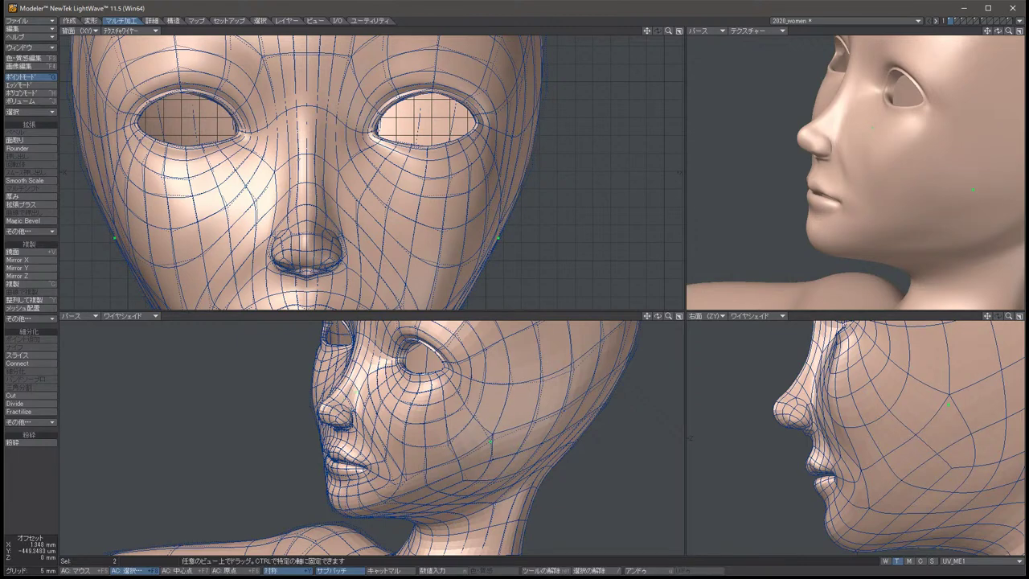
key("space")
key("slash")
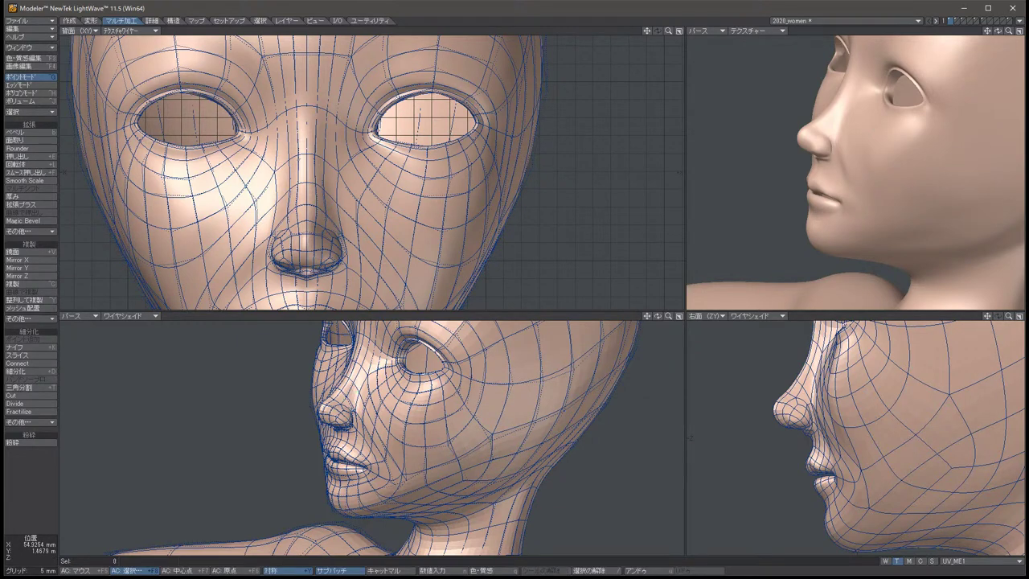
Adjust three more symmetric face point pairs, then orbit to a near-frontal head view.
left_click(109, 194)
key("t")
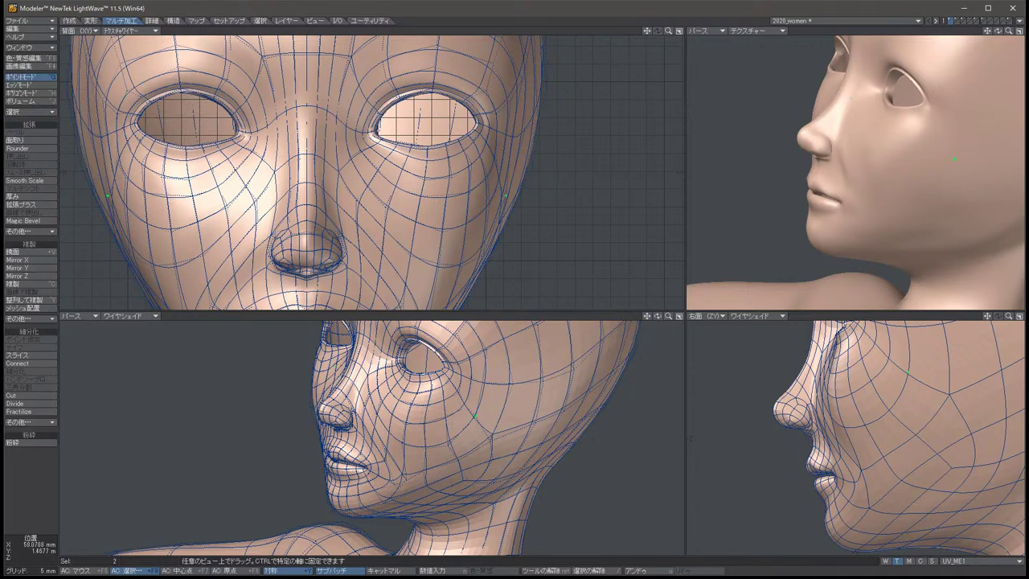
key("space")
key("slash")
left_click(499, 184)
key("t")
key("space")
key("slash")
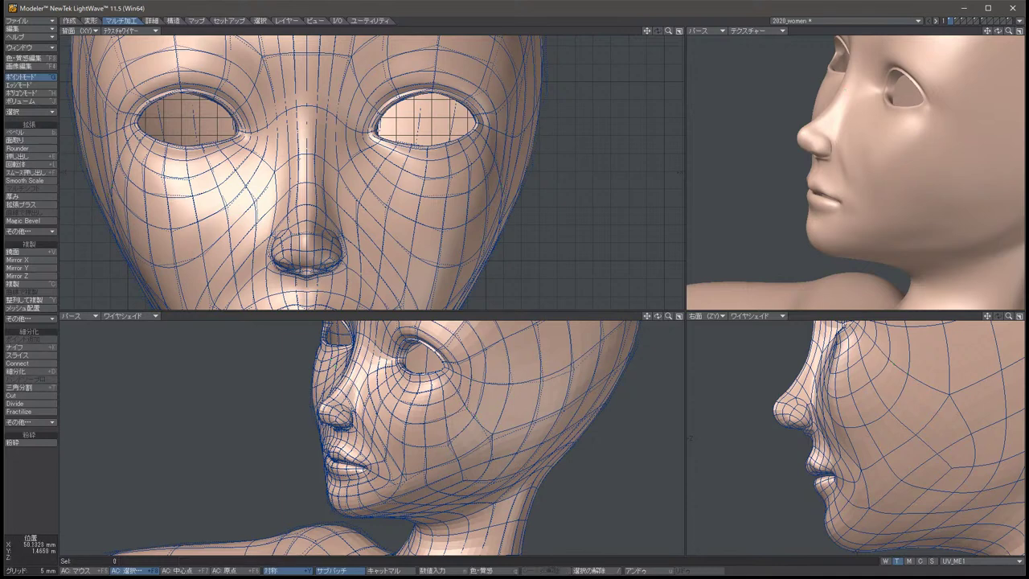
left_click(489, 205)
key("t")
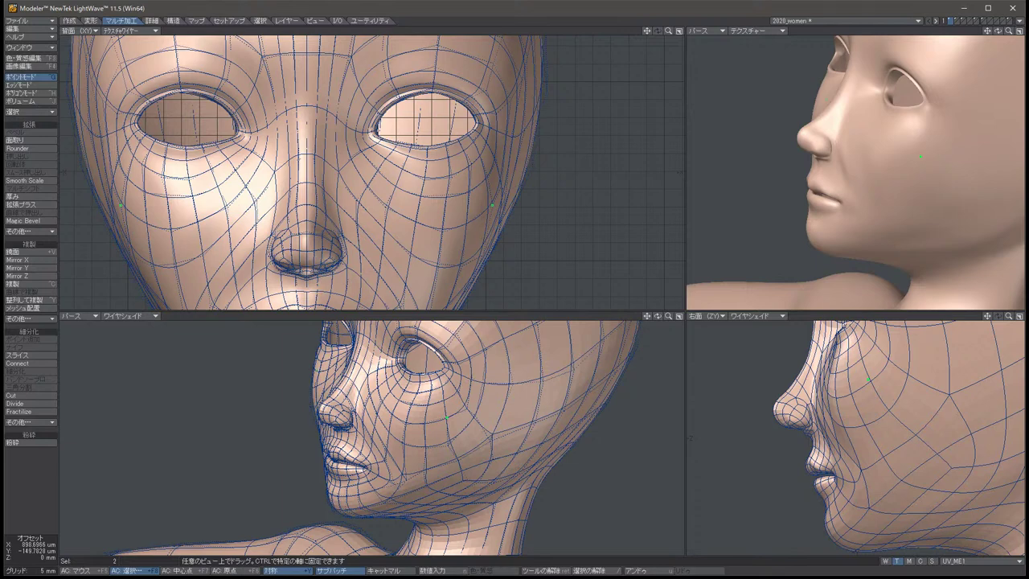
key("space")
key("slash")
left_click_drag(852, 173, 956, 154, "alt")
scroll(852, 172, "down", 3)
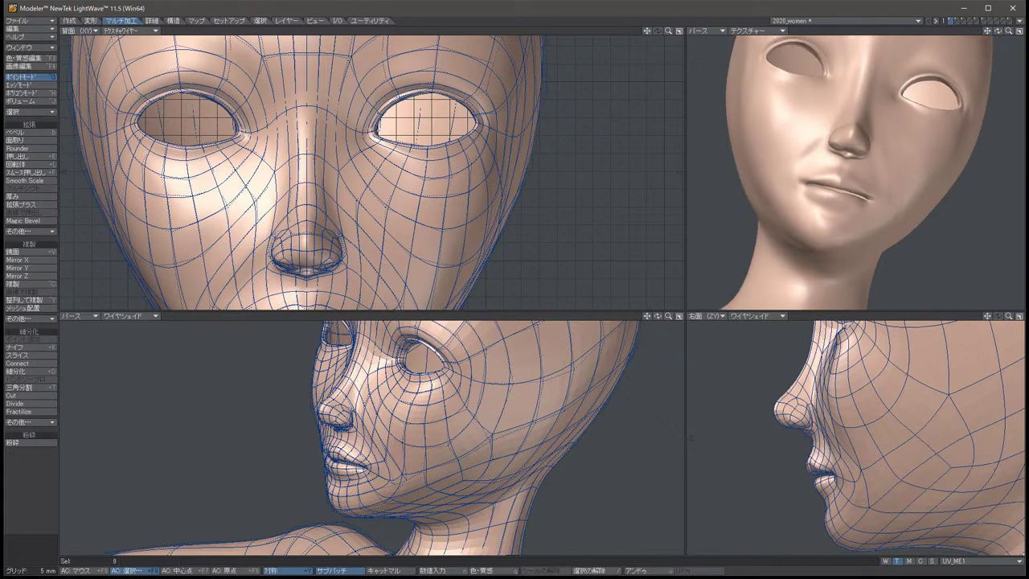
Recentre the face and inspect the upper cheek point pair from beneath the head.
left_click_drag(852, 173, 908, 165, "alt")
left_click_drag(308, 253, 396, 220, "alt+shift")
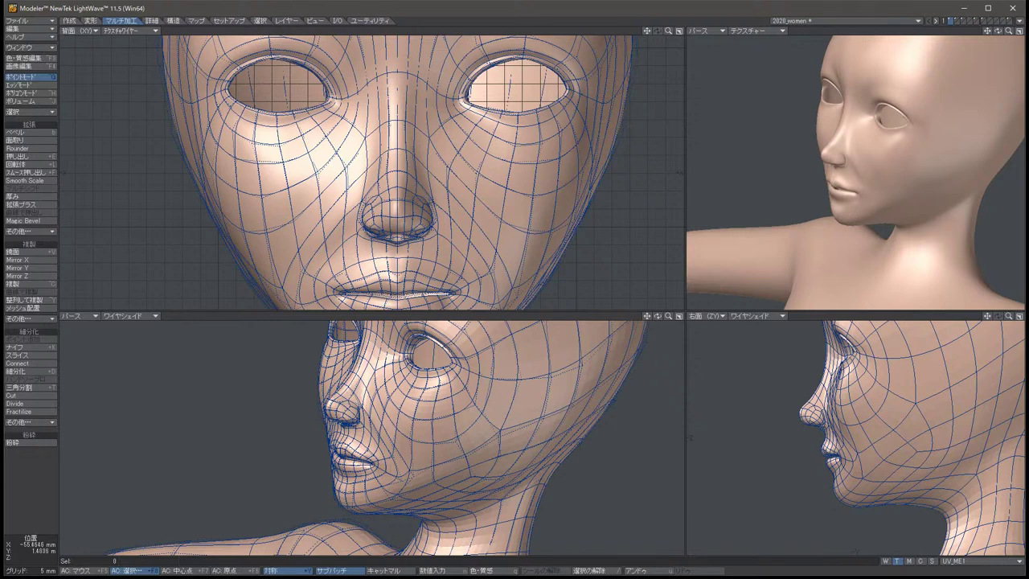
left_click(203, 151)
key("t")
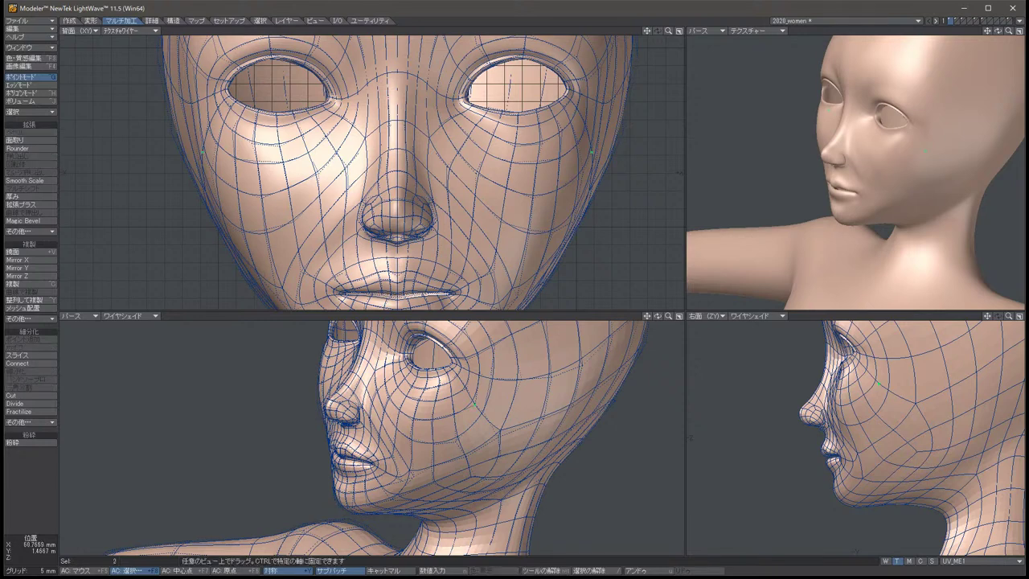
key("Up")
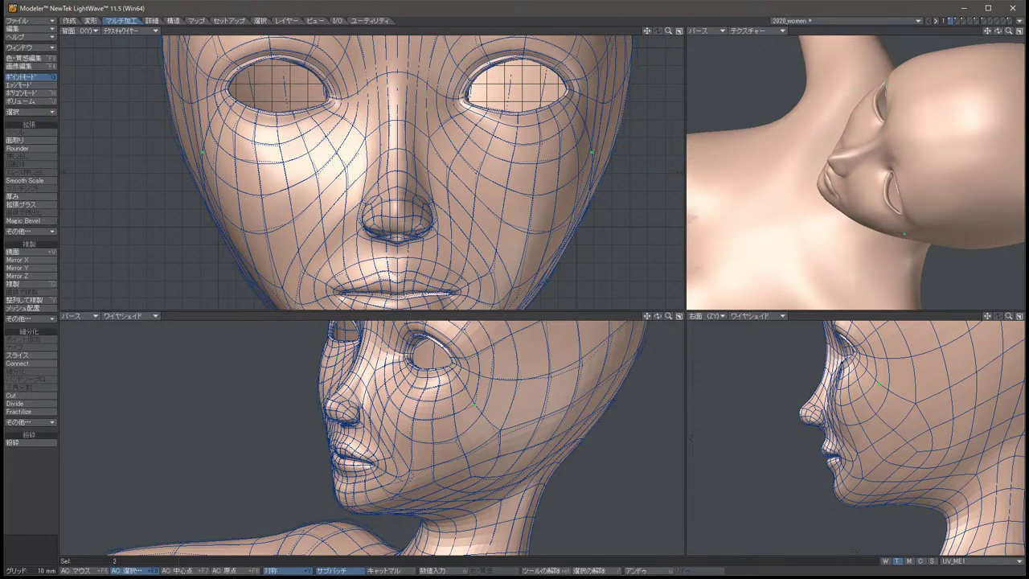
key("Up")
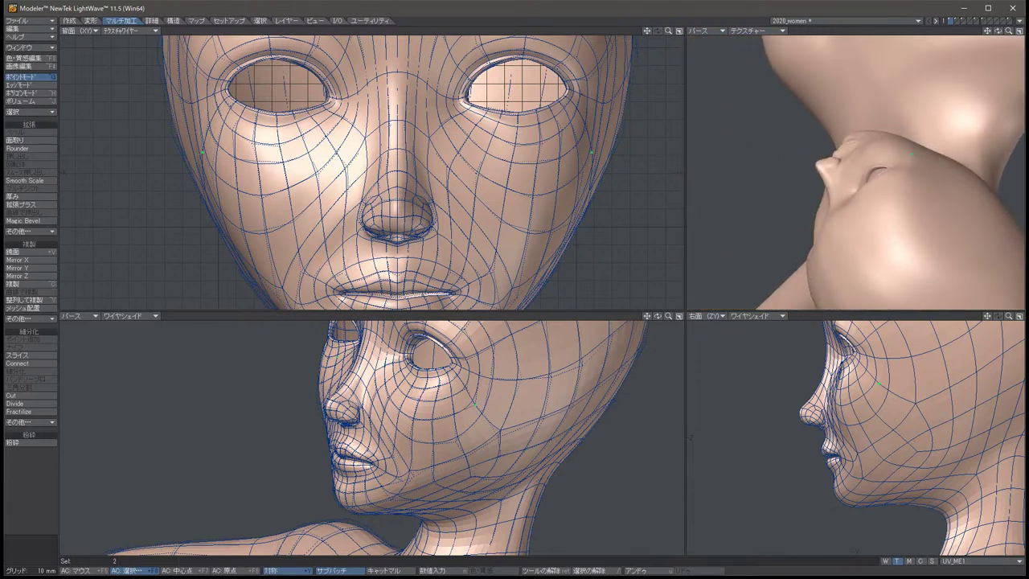
key("Up")
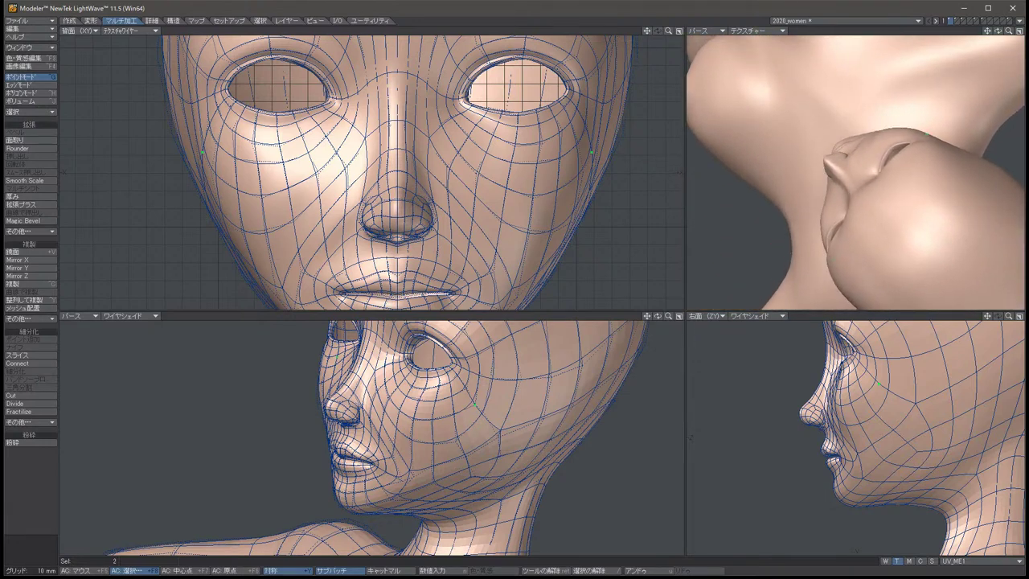
key("Up")
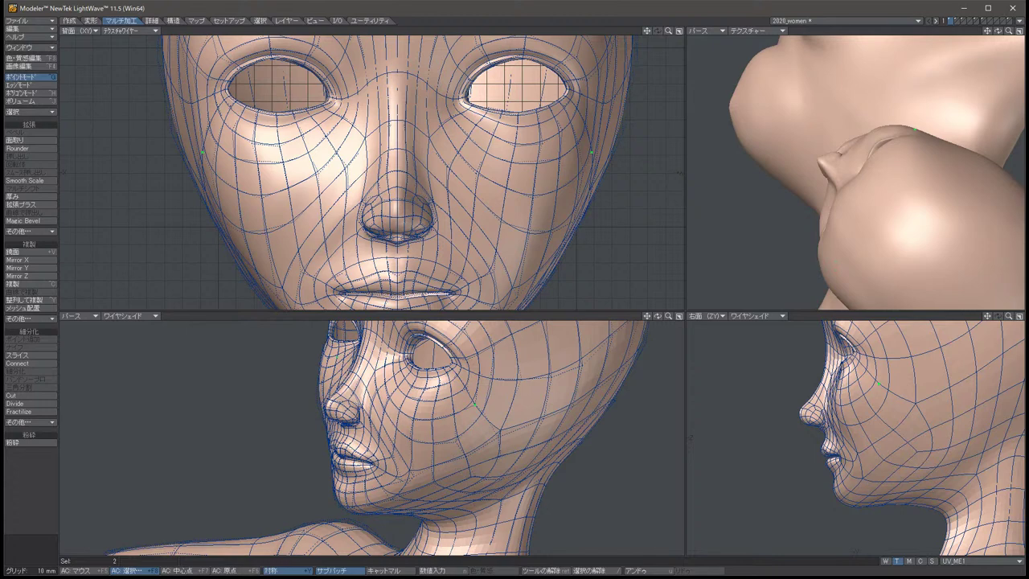
key("slash")
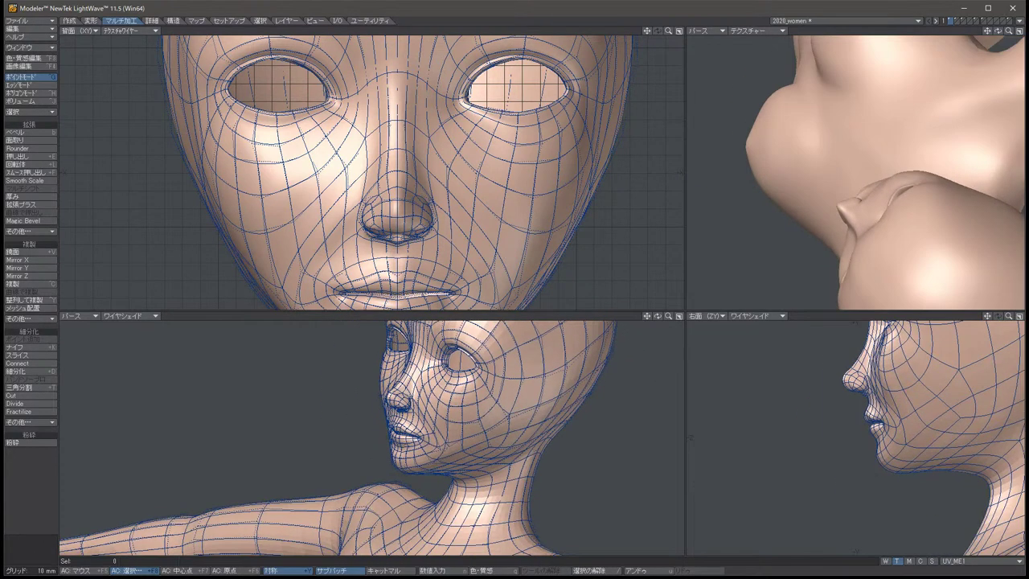
key("Left")
key("Left")
key("Left")
key("Left")
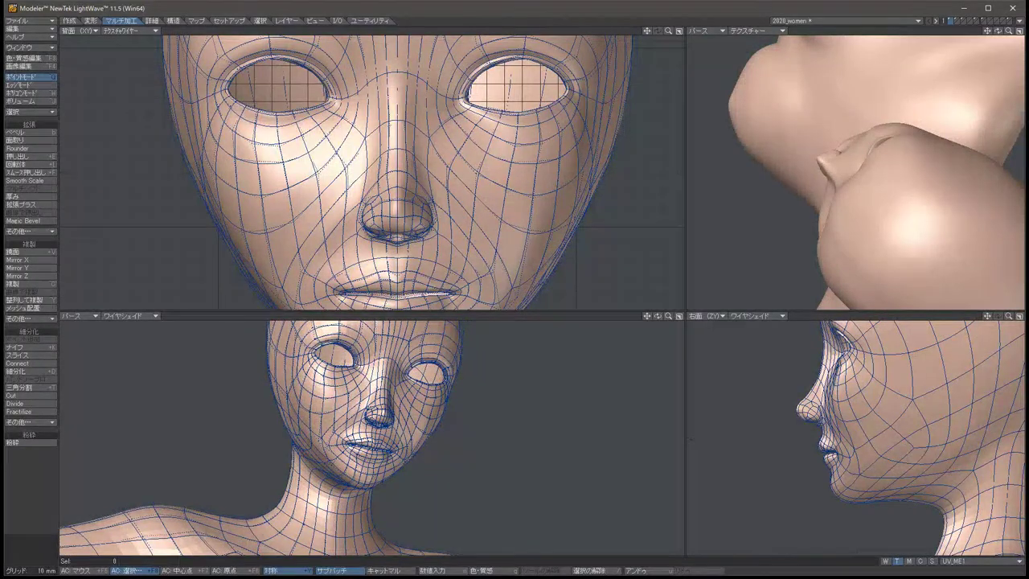
Pull the two symmetric face-edge points up and outward.
left_click(191, 103)
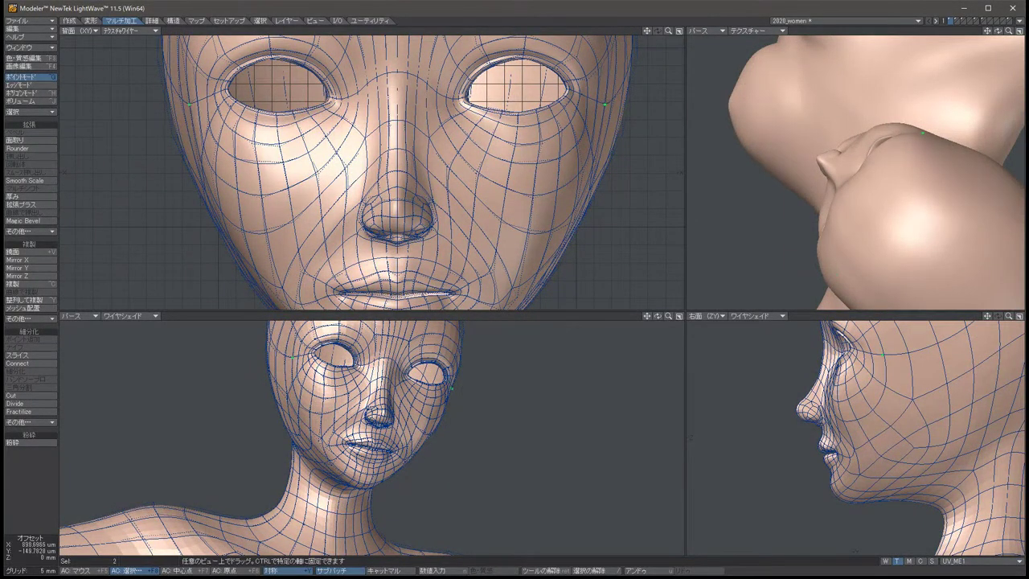
key("slash")
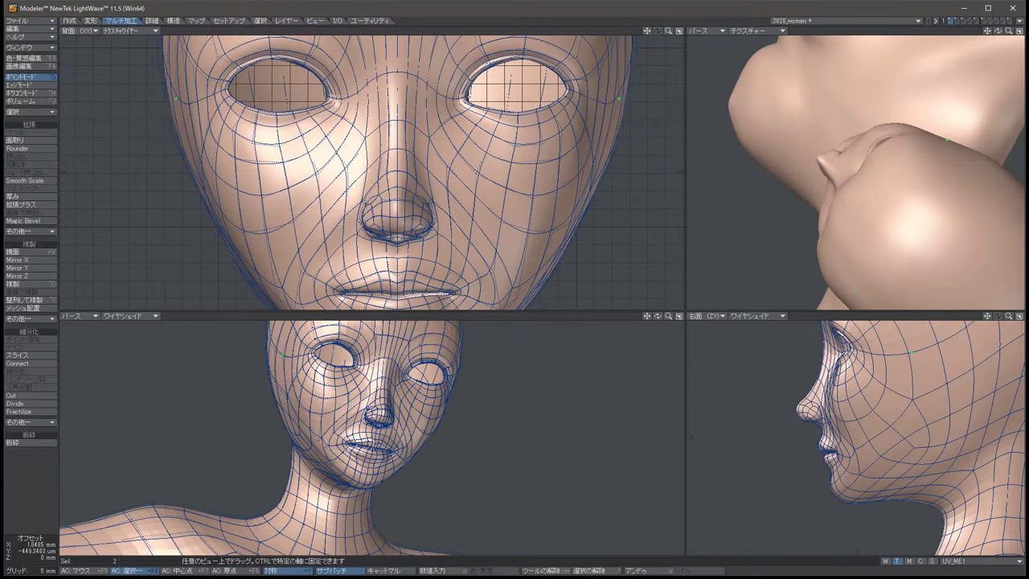
left_click(164, 84)
key("t")
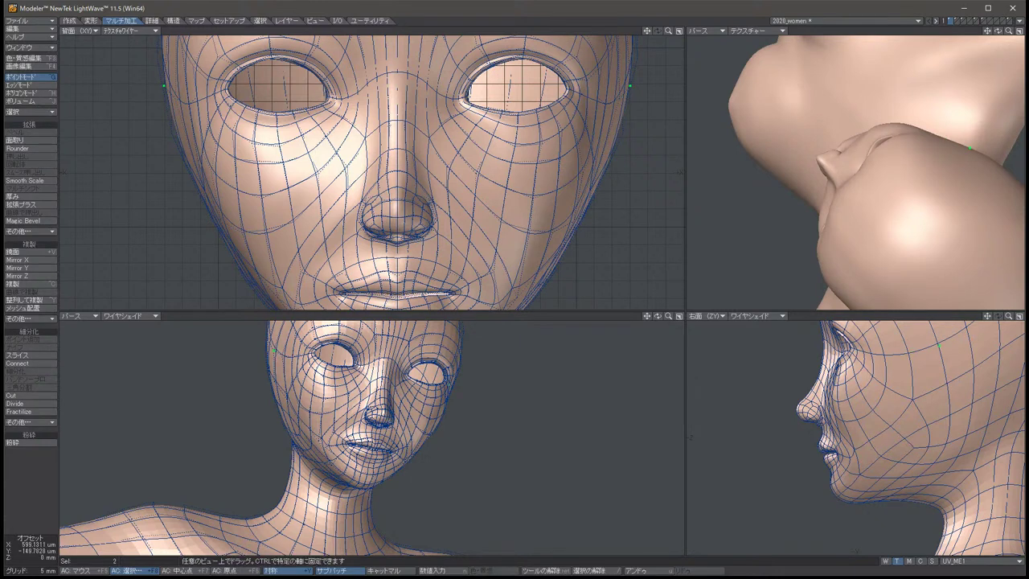
key("slash")
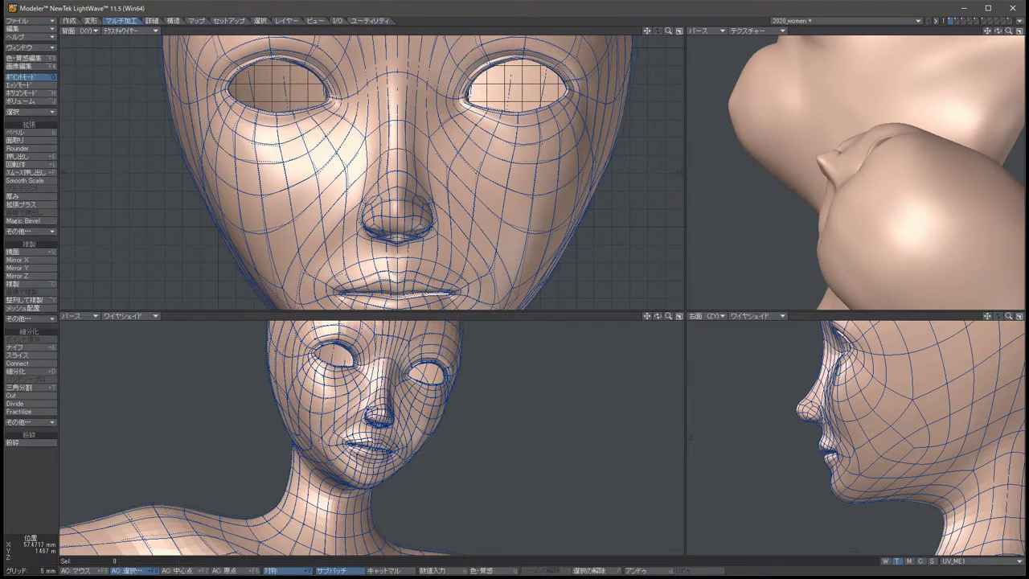
left_click(590, 204)
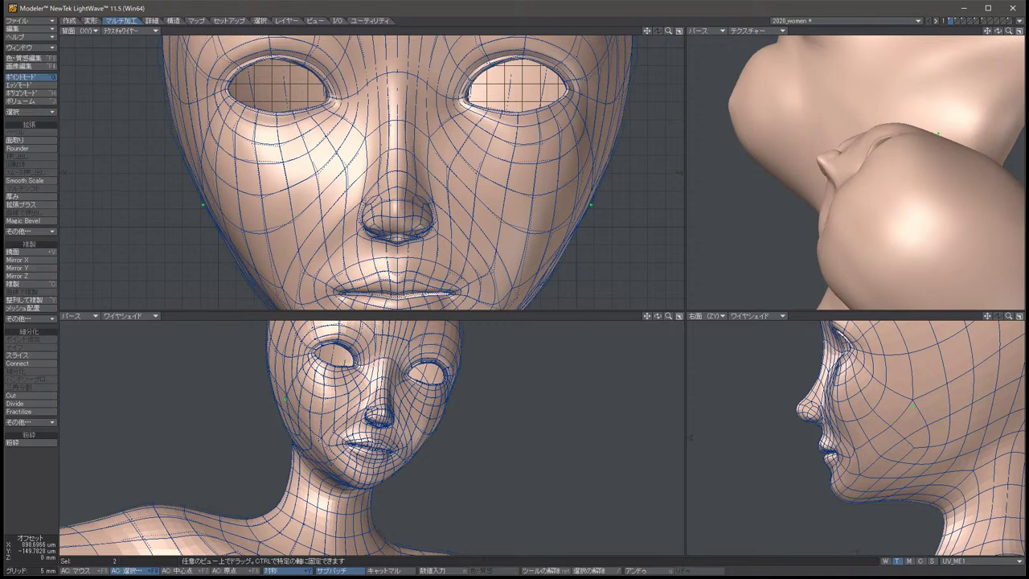
key("t")
left_click_drag(590, 204, 597, 164)
key("slash")
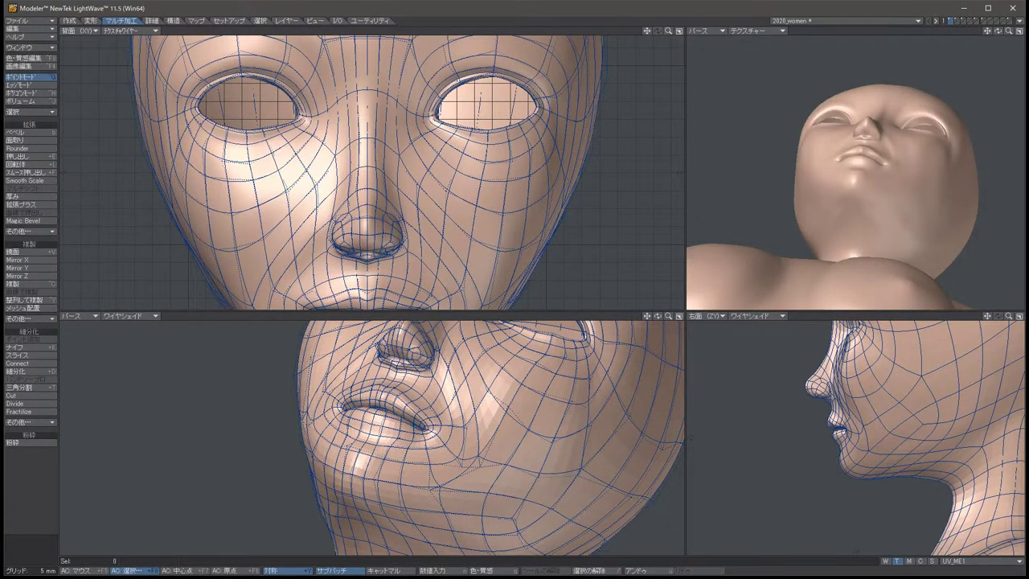
Select symmetric face and jaw points and bring the nose, mouth and neck into view.
left_click(904, 439)
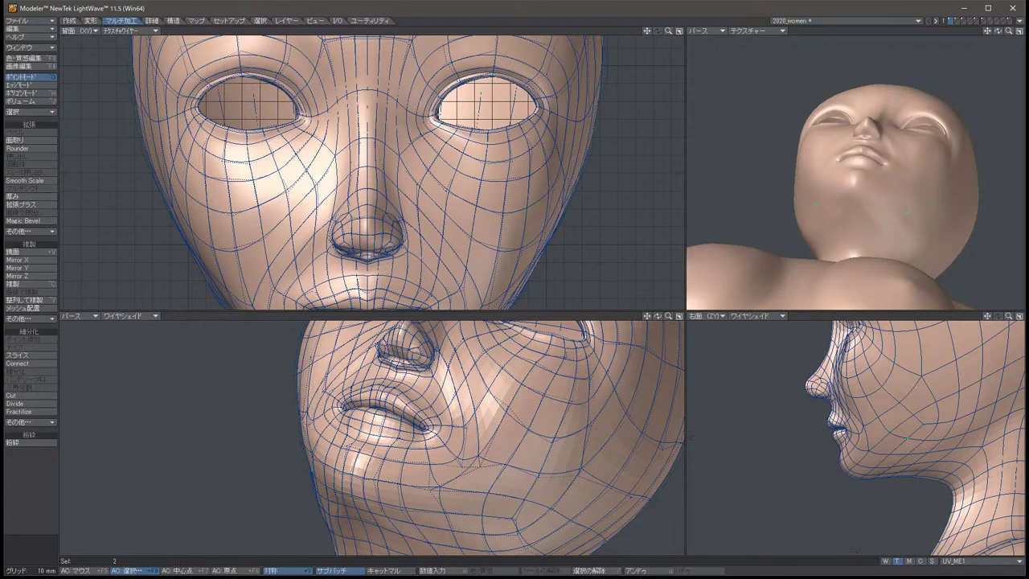
left_click_drag(362, 241, 362, 136, "alt+shift")
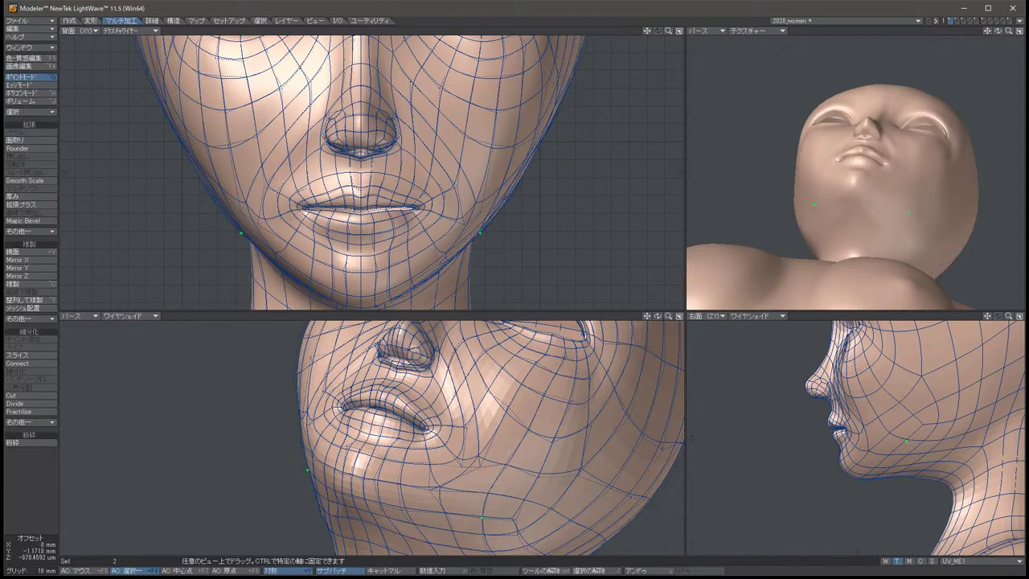
key("space")
key("slash")
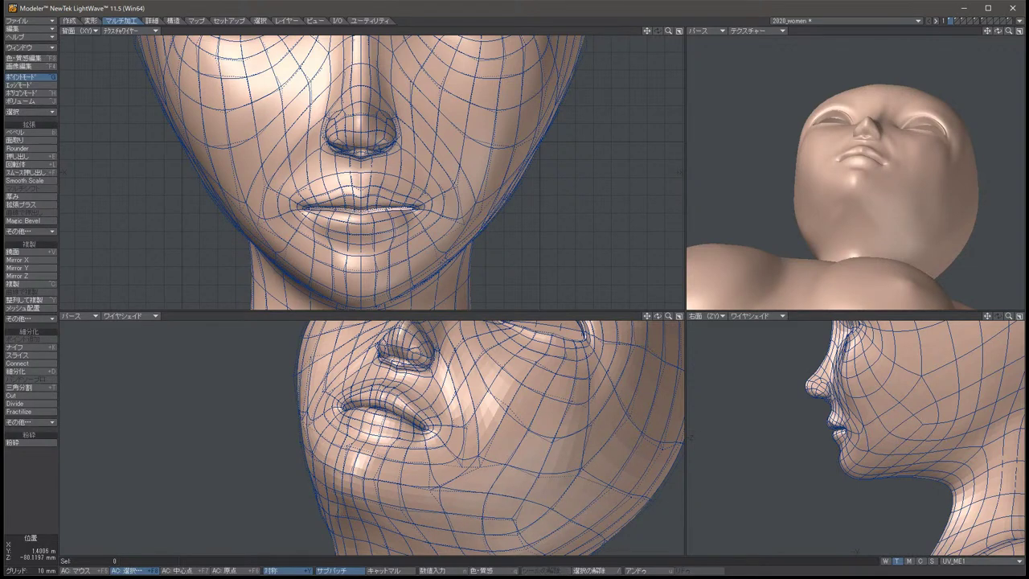
key("t")
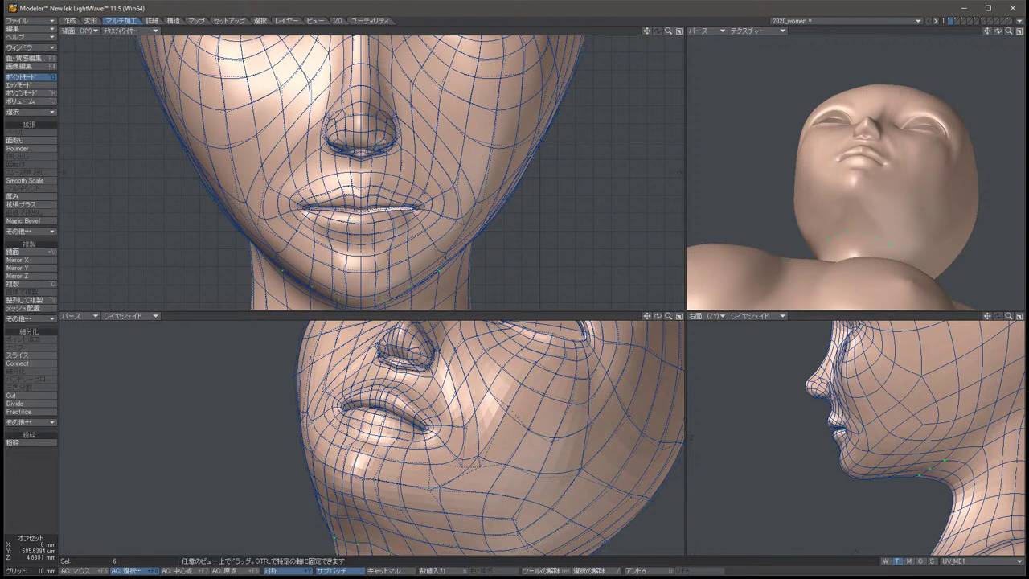
key("space")
key("slash")
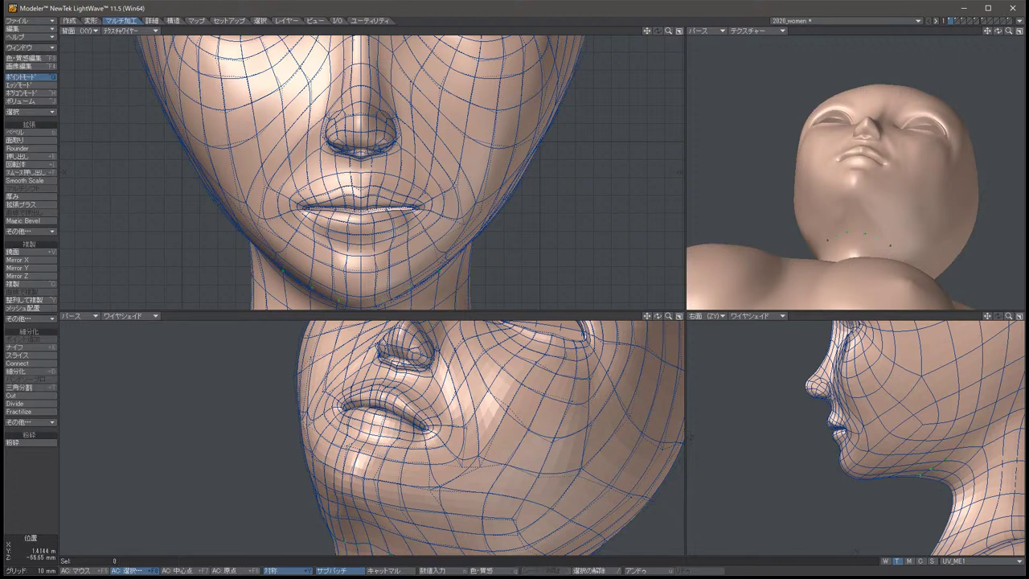
Orbit the perspective views around the head to see the face from below.
key("Down")
key("Down")
key("Down")
key("Down")
key("Left")
key("Left")
key("Left")
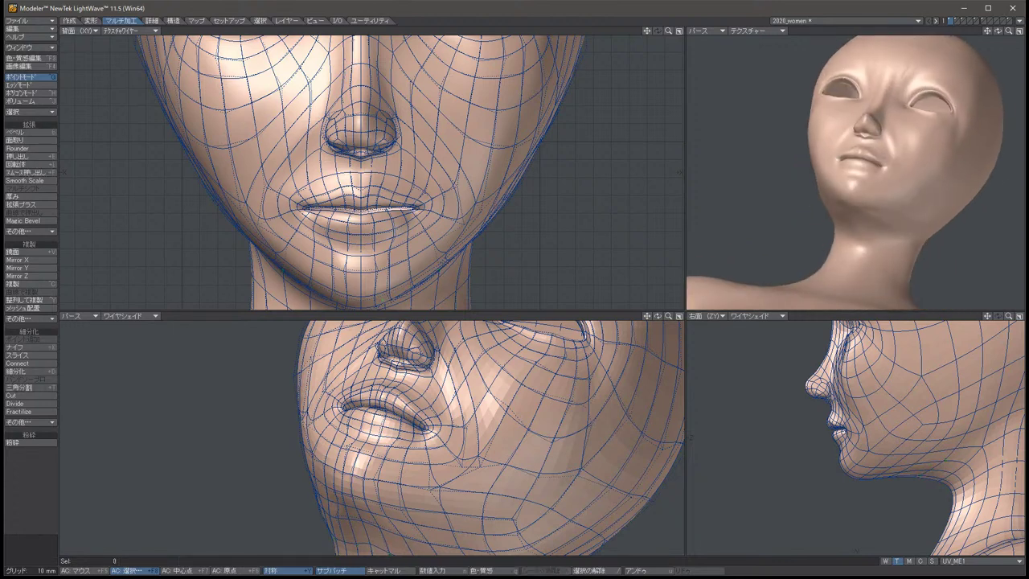
key("Down")
key("Down")
key("Down")
key("Down")
key("Down")
key("Down")
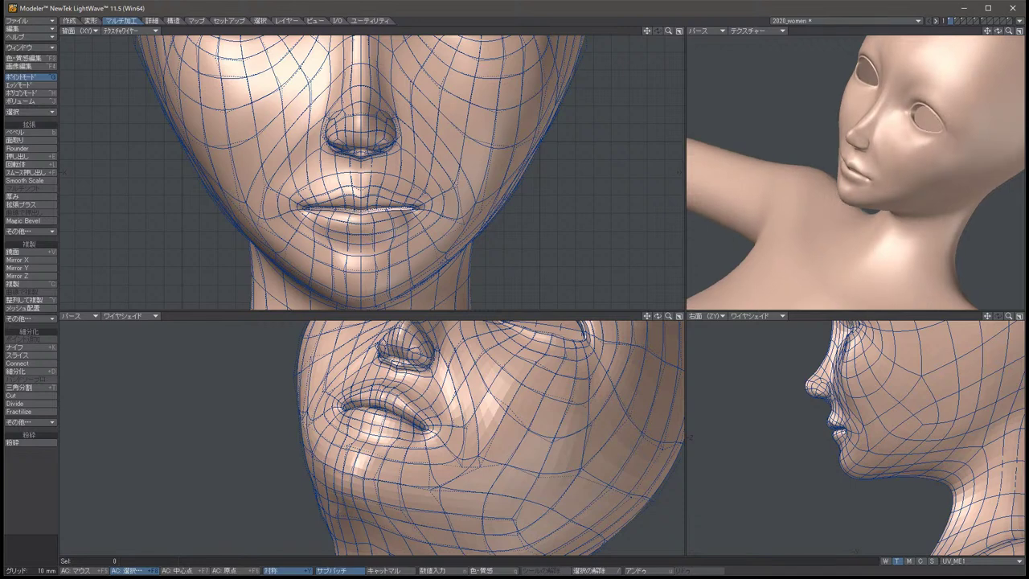
key("Down")
key("Down")
key("Down")
key("Down")
key("Down")
key("Down")
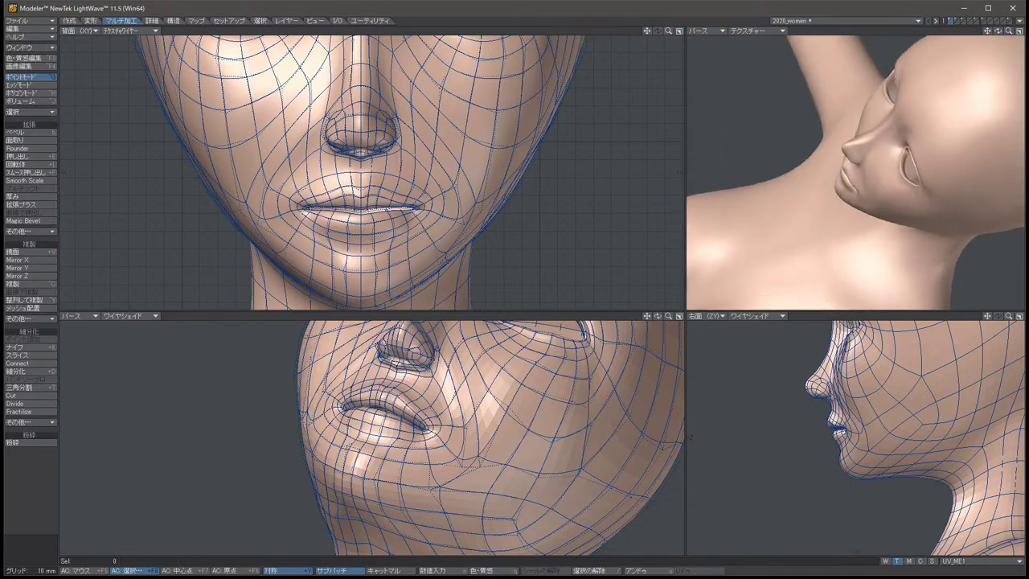
key("Left")
key("Left")
key("Down")
key("Down")
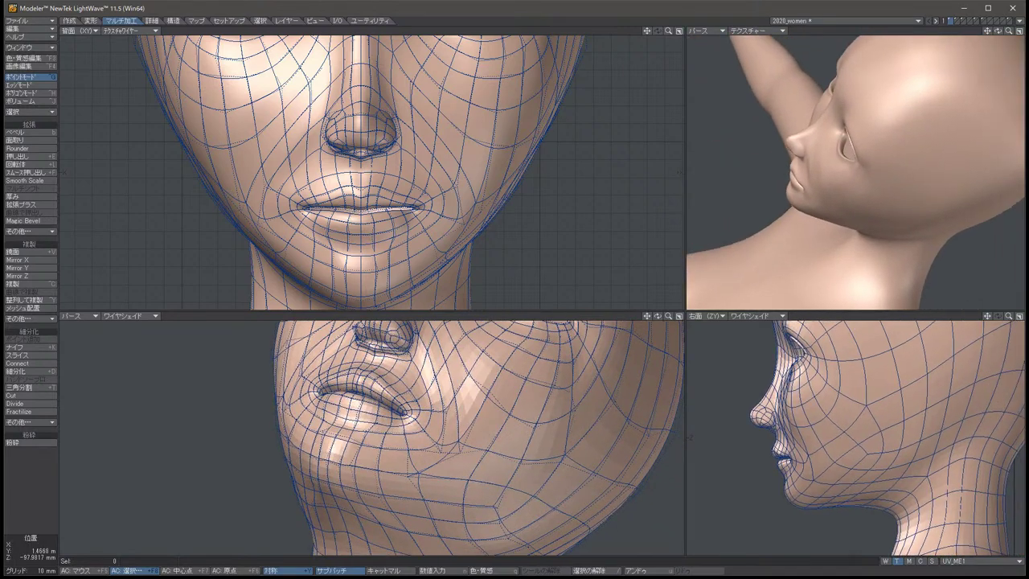
key("Down")
key("Down")
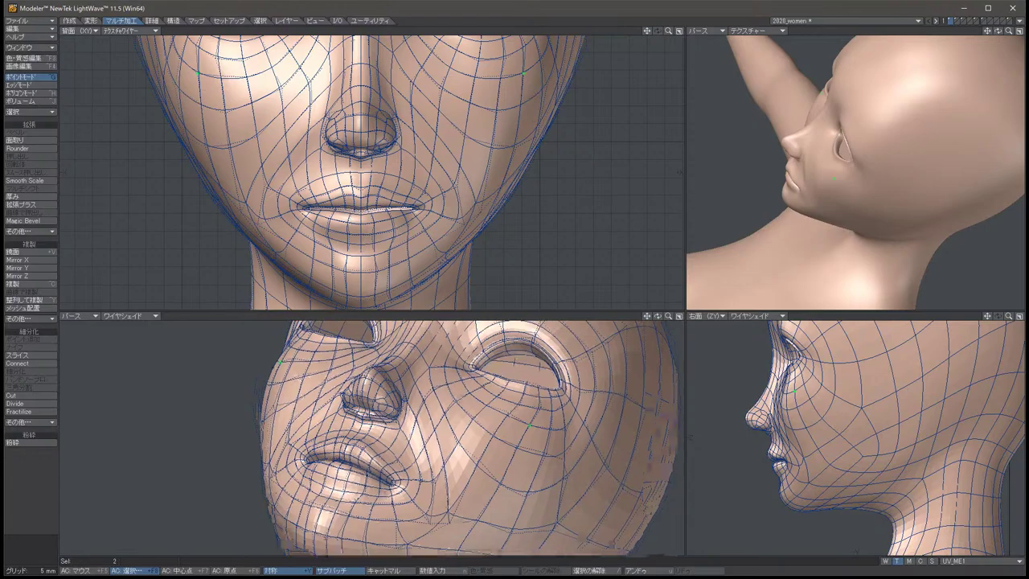
key("period")
key("Left")
key("Left")
key("Up")
key("Up")
key("Up")
key("Up")
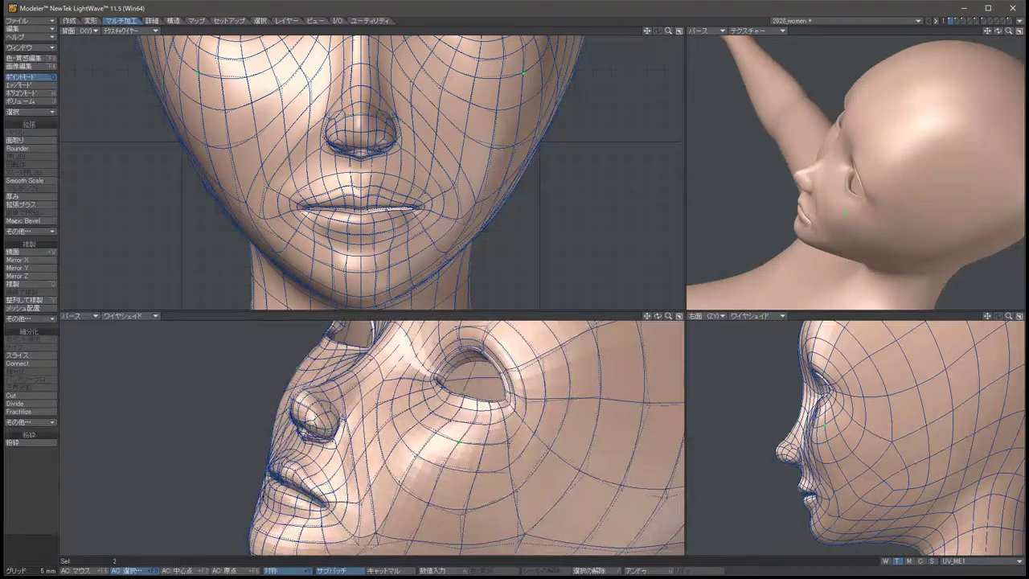
key("Up")
key("Up")
key("Up")
key("Up")
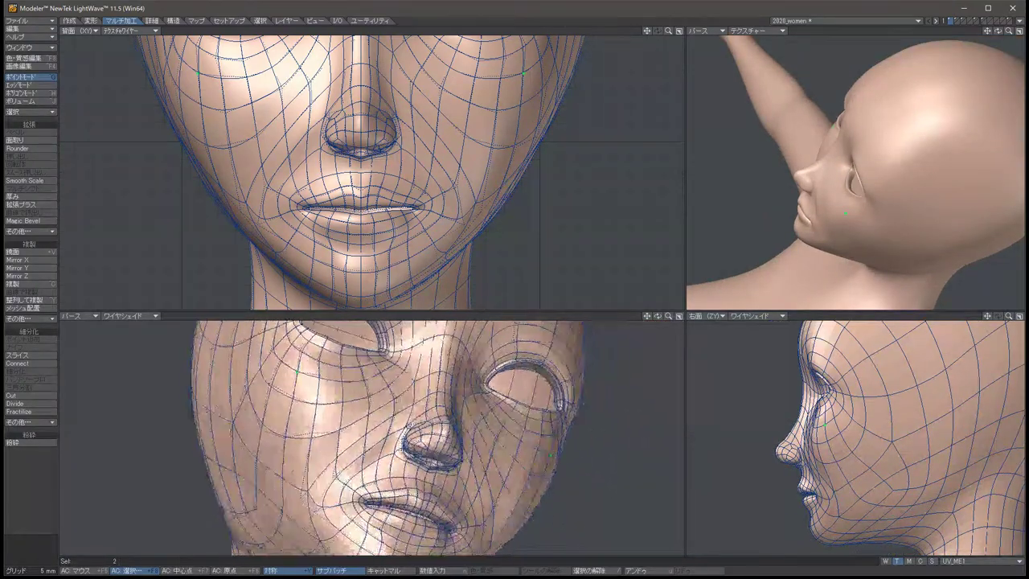
key("Up")
key("Up")
key("Up")
key("Up")
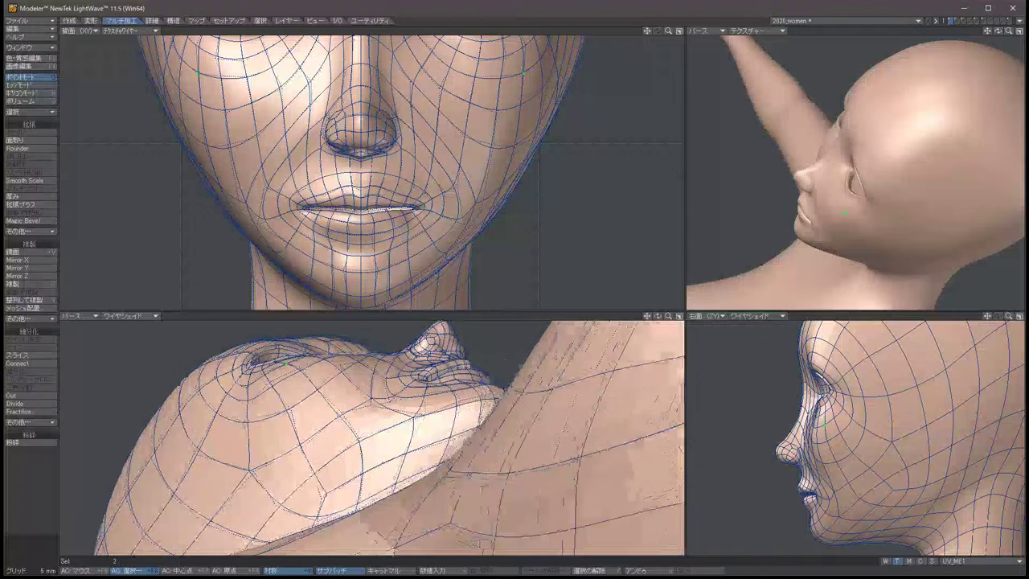
key("Up")
key("Up")
key("Up")
key("Up")
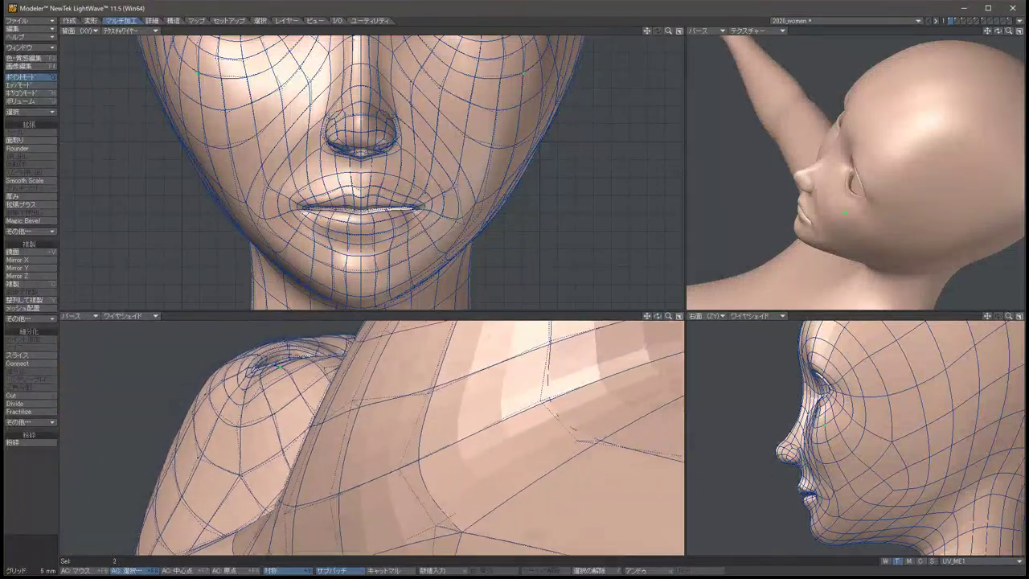
key("Up")
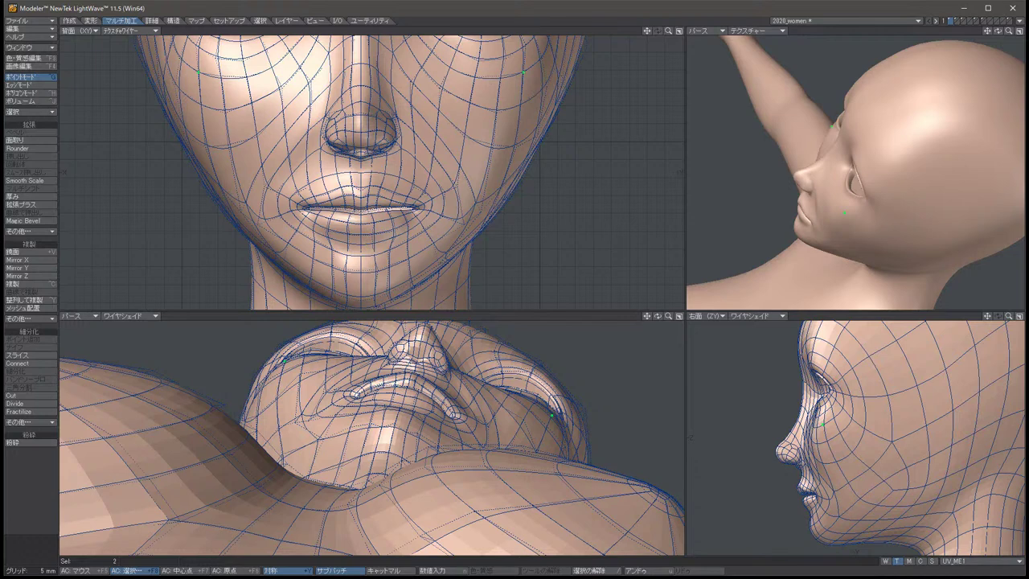
Move the cheek point pair slightly down, then fill one perspective view with the whole body.
key("t")
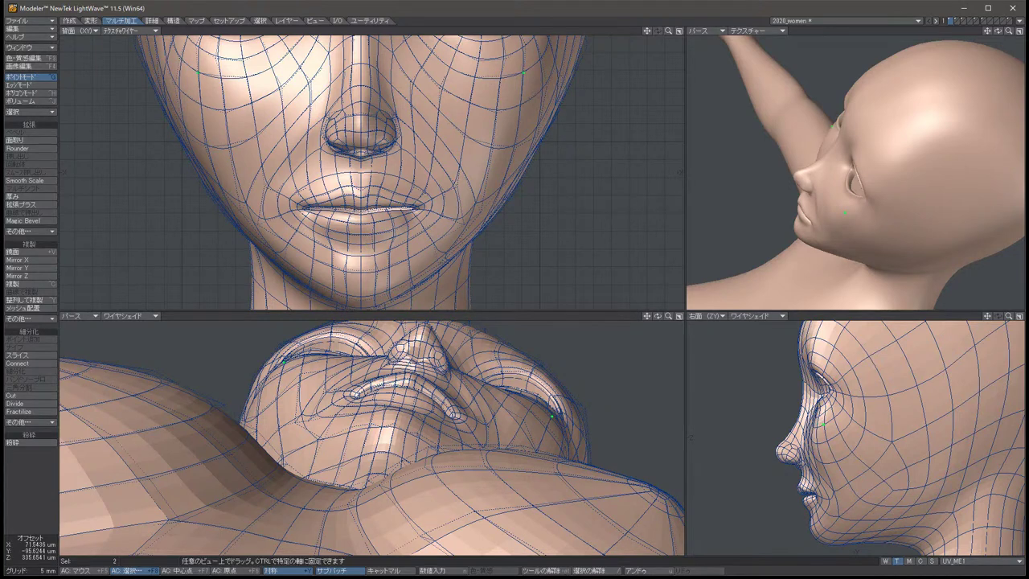
left_click_drag(552, 416, 536, 452)
key("space")
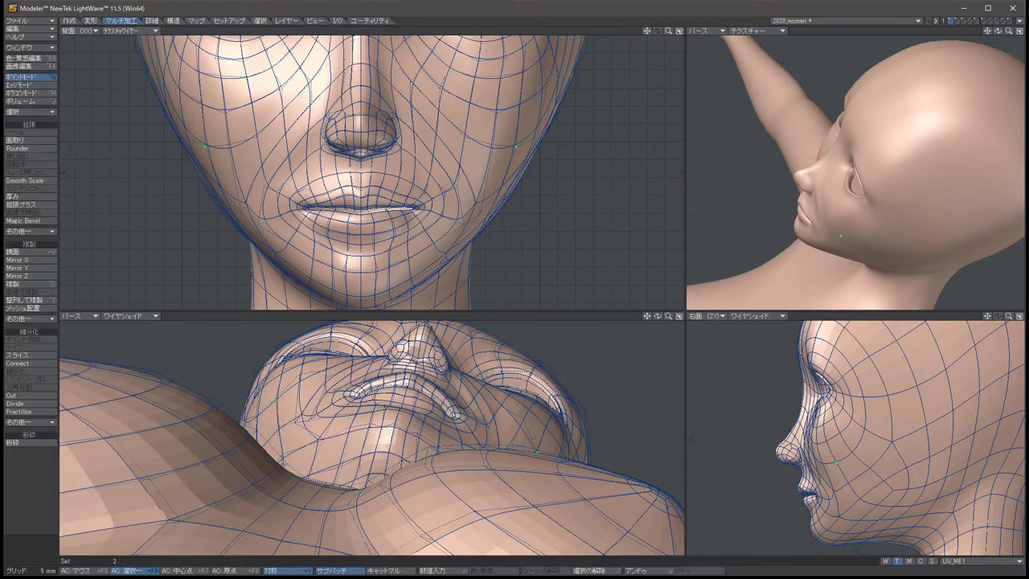
scroll(355, 172, "down", 1)
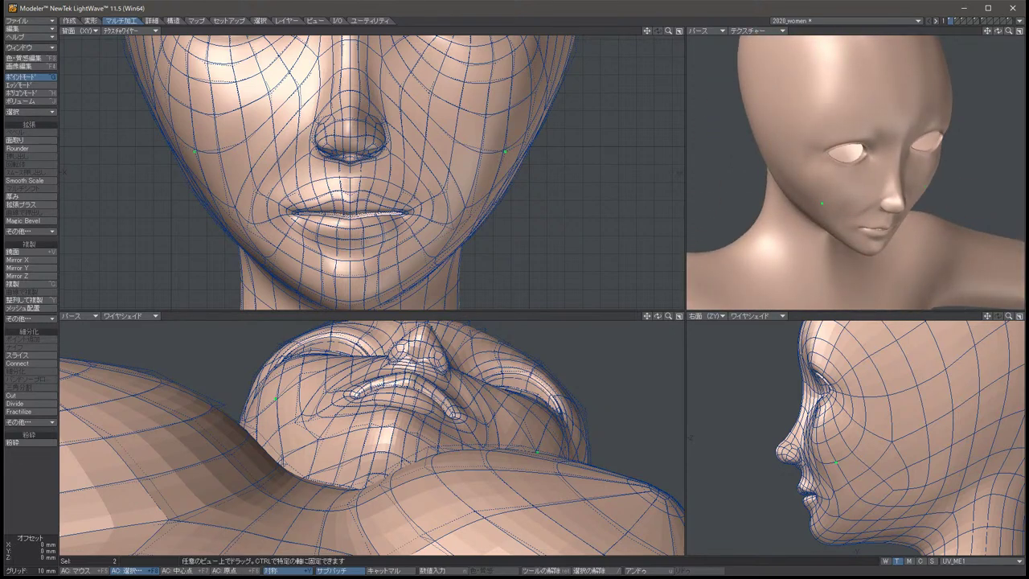
key("slash")
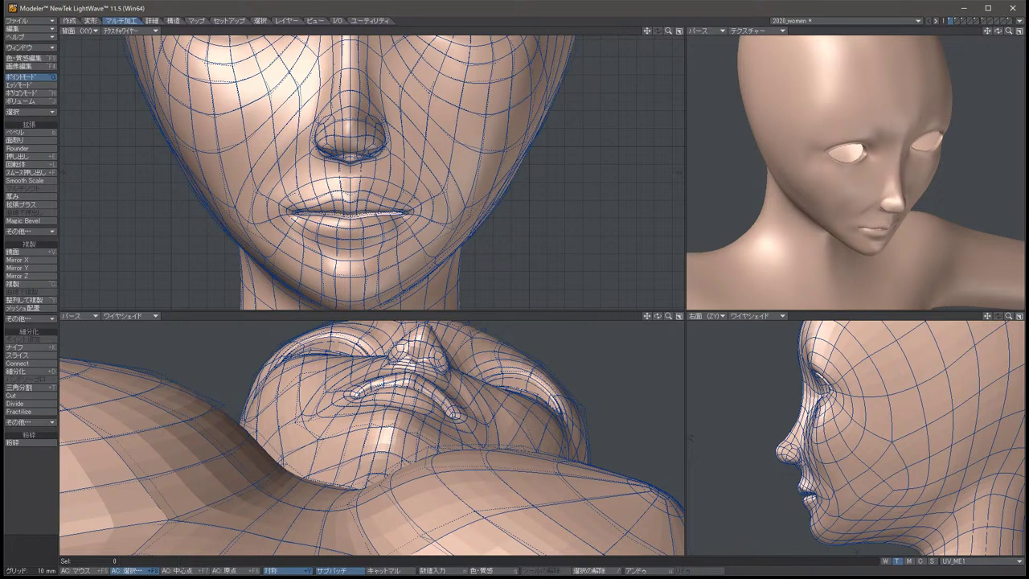
key("0")
key("a")
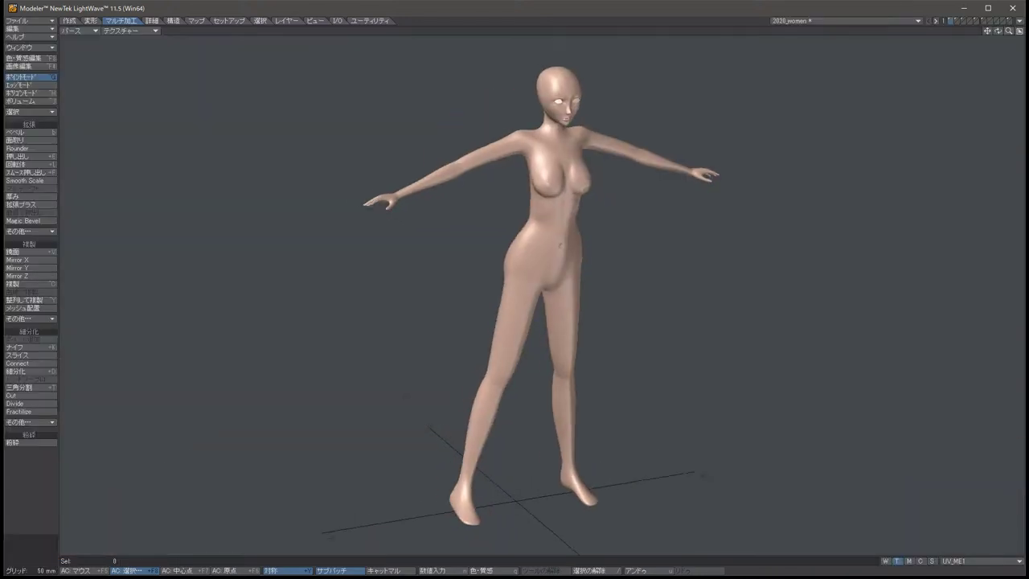